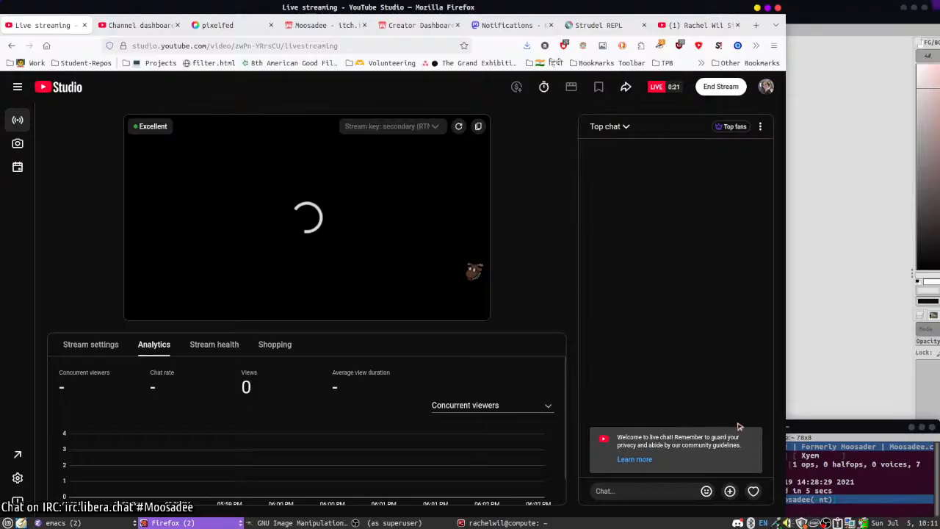
# - Shrink the browser window and move the channel tab beside the dashboard tab, showing the channel's live streams
pyautogui.moveTo(777, 500); pyautogui.dragTo(743, 471)
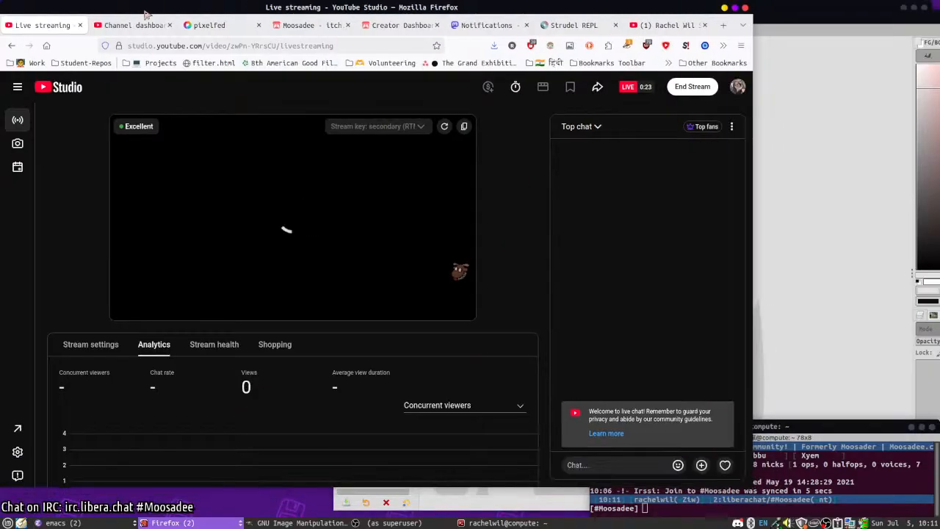
pyautogui.moveTo(673, 29); pyautogui.dragTo(220, 28)
pyautogui.click(212, 370)
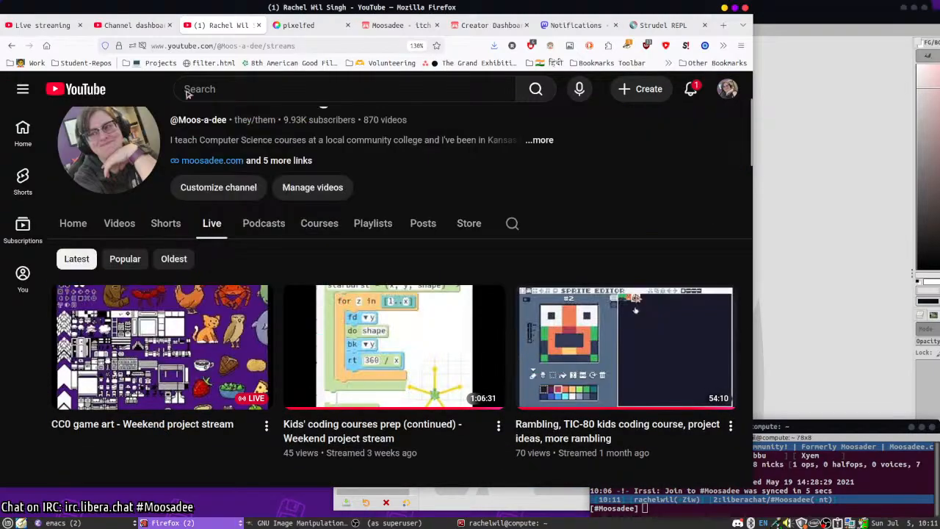
# - Open the watch page of the live stream "CC0 game art - Weekend project stream" and copy its web address
pyautogui.click(128, 25)
pyautogui.click(53, 29)
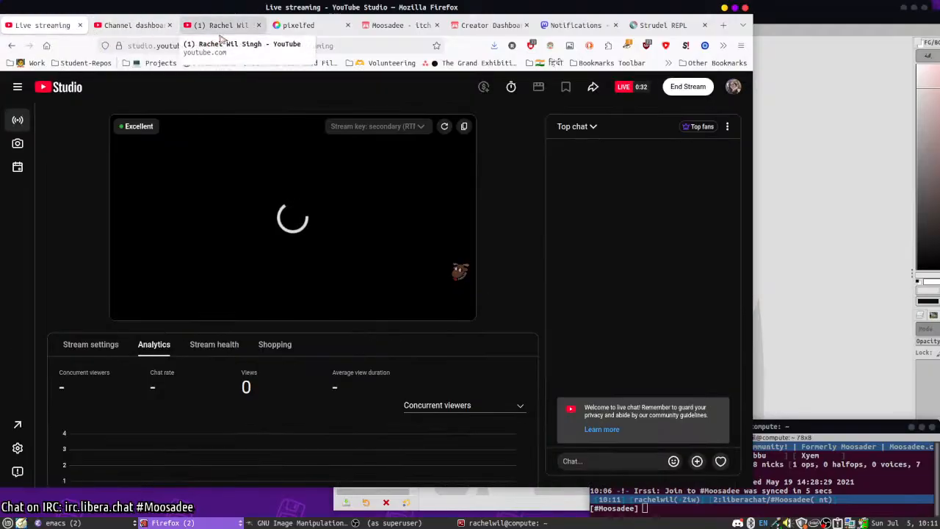
pyautogui.click(220, 25)
pyautogui.click(635, 309)
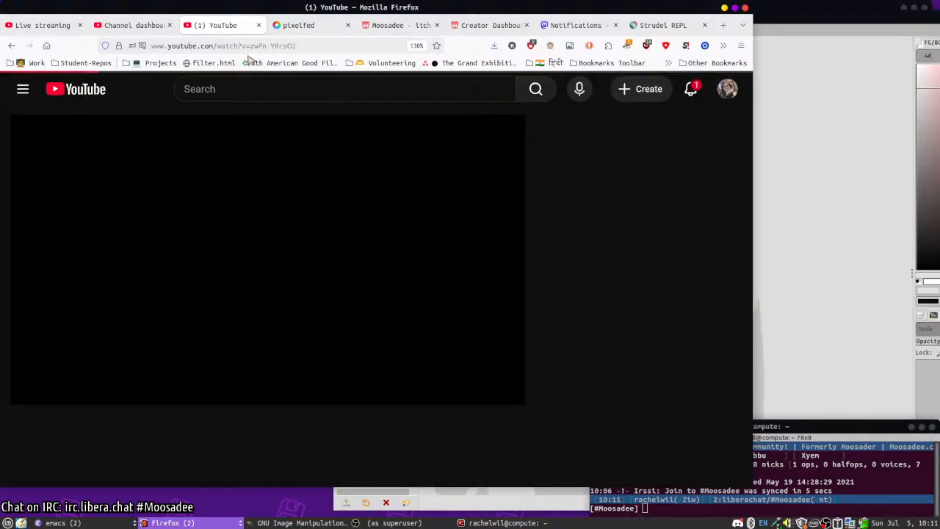
pyautogui.rightClick(268, 45)
pyautogui.click(286, 96)
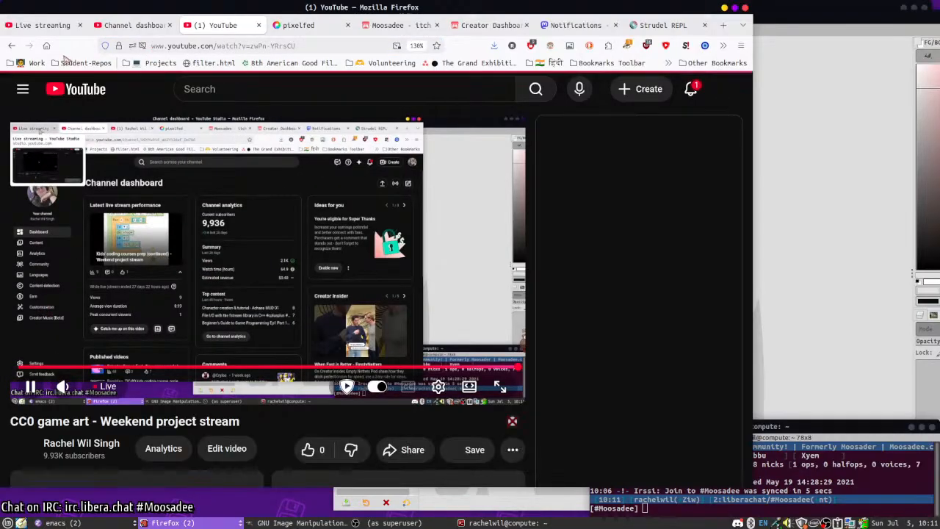
# - Check the stream's playback sound and the notifications on the watch page, and close that page
pyautogui.click(52, 28)
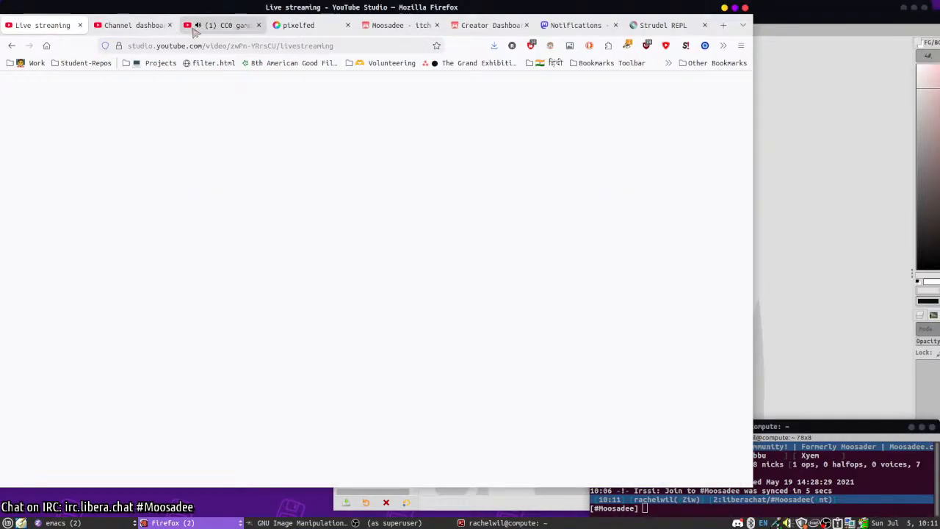
pyautogui.click(228, 25)
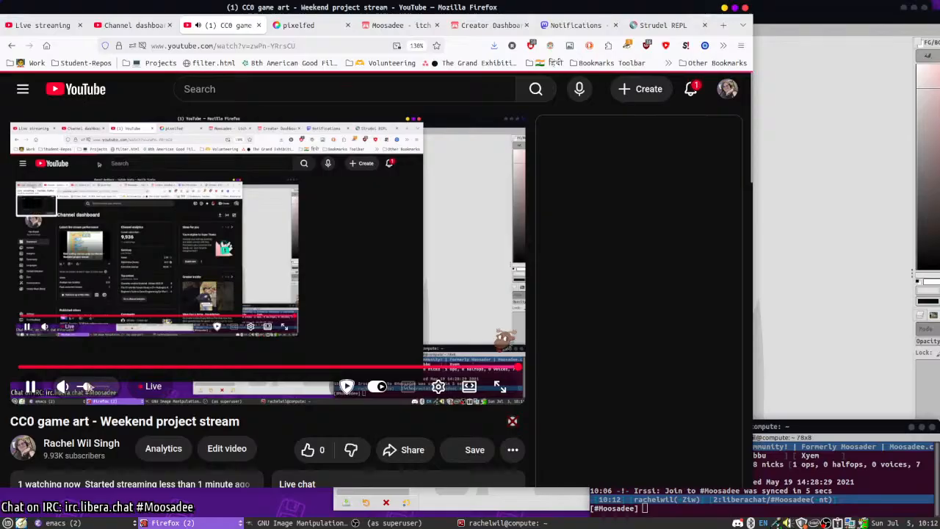
pyautogui.click(102, 391)
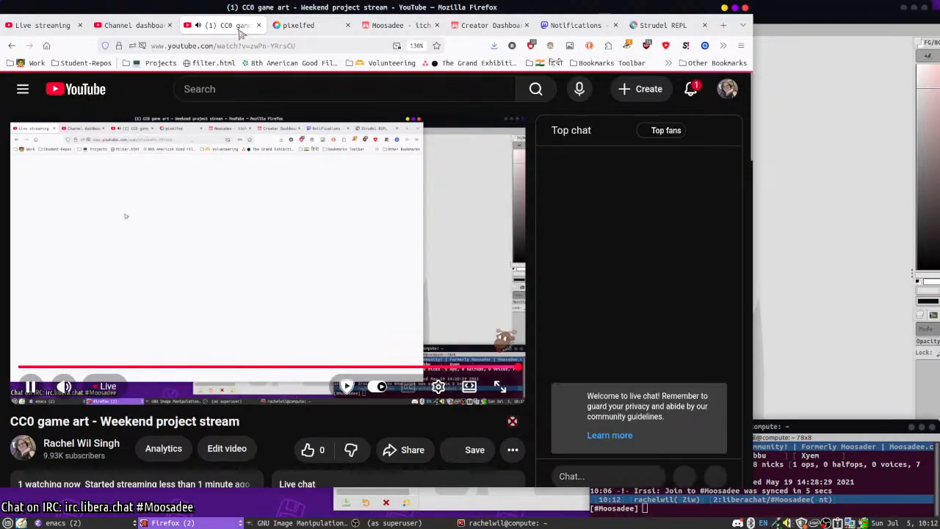
pyautogui.click(691, 90)
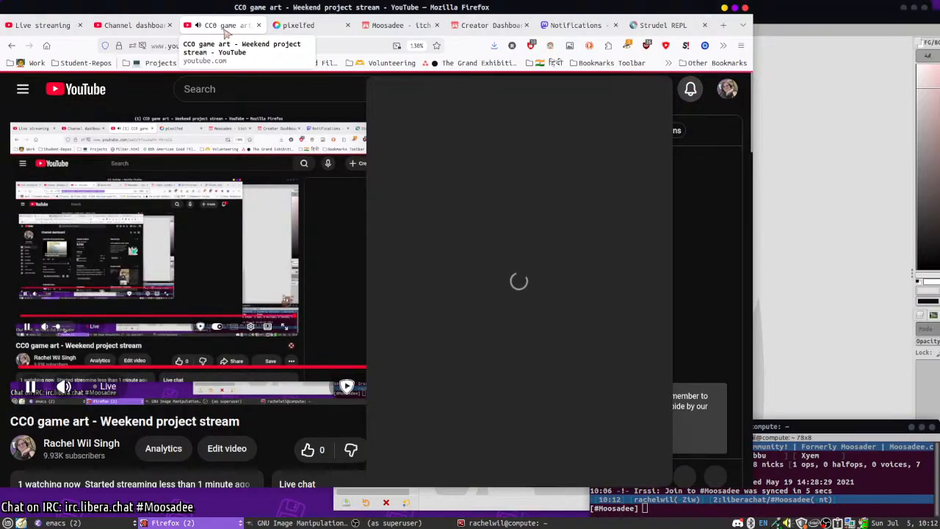
pyautogui.click(64, 387)
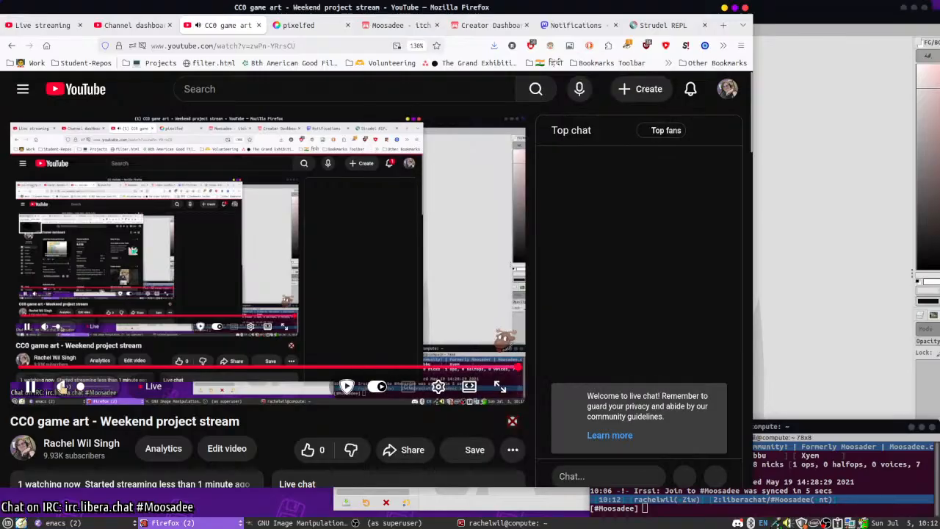
pyautogui.hotkey('ctrl', 'w')
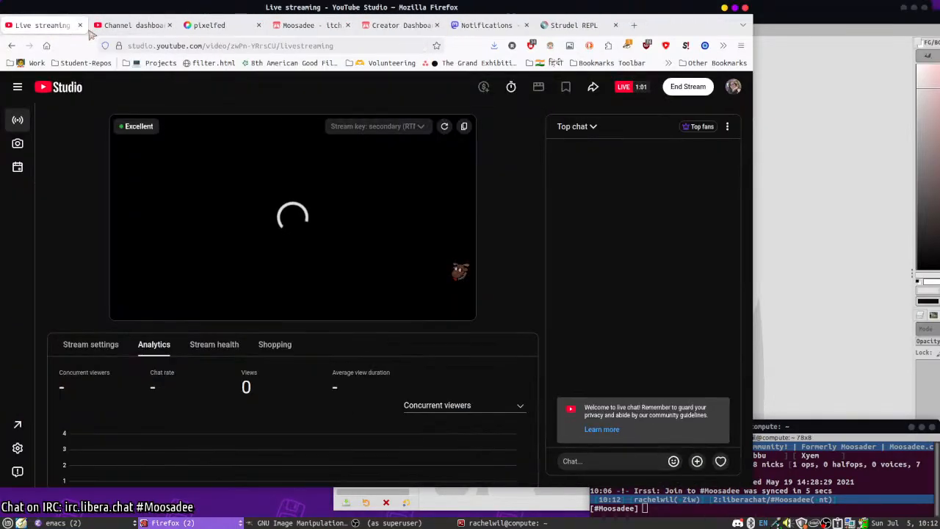
# - Pop out the stream's live chat and move the chat and live streaming windows off this screen
pyautogui.click(726, 127)
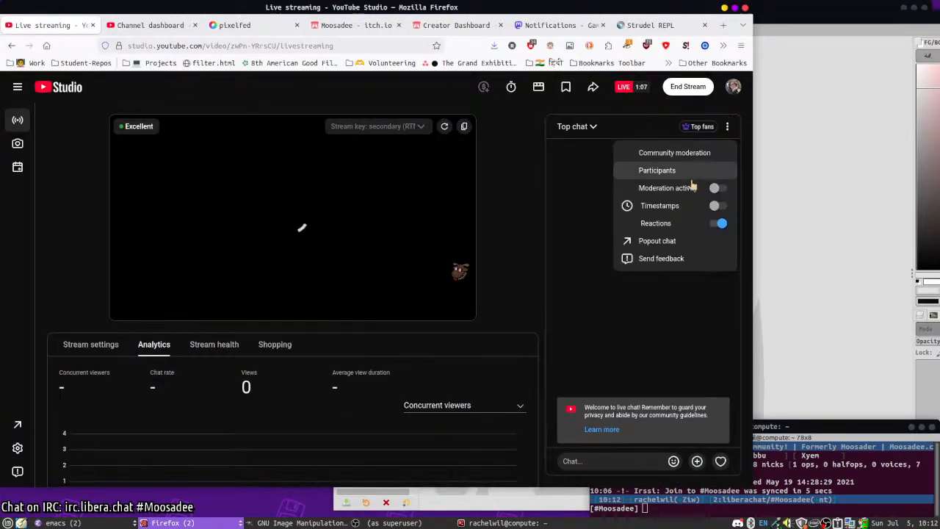
pyautogui.click(638, 239)
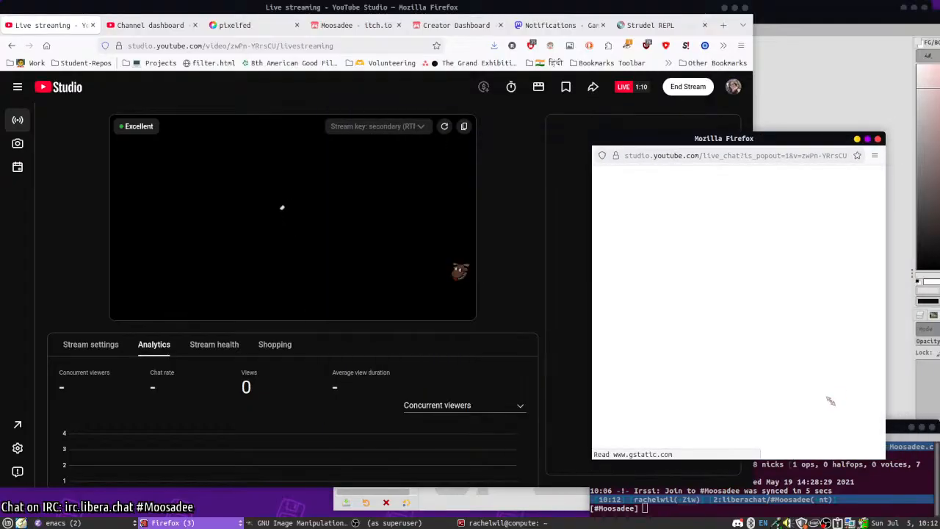
pyautogui.moveTo(831, 400); pyautogui.dragTo(939, 149)
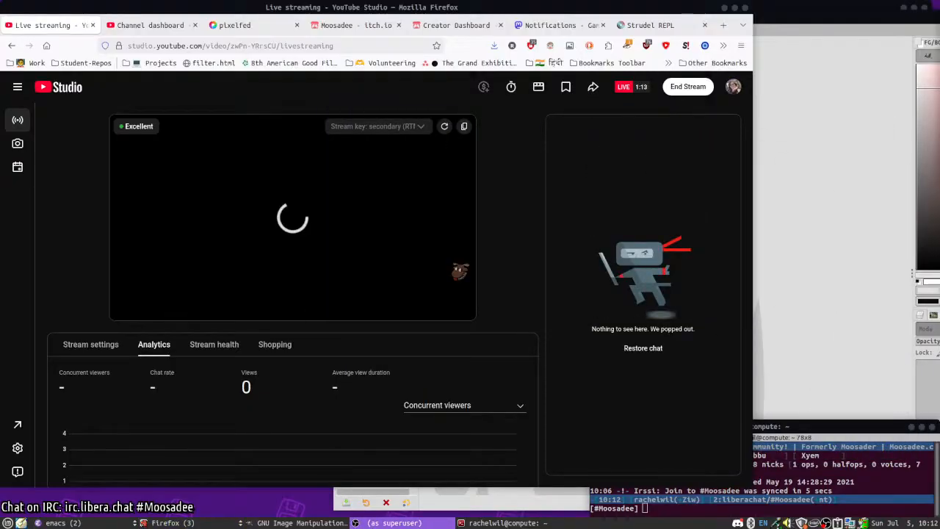
pyautogui.moveTo(446, 360); pyautogui.dragTo(258, 328)
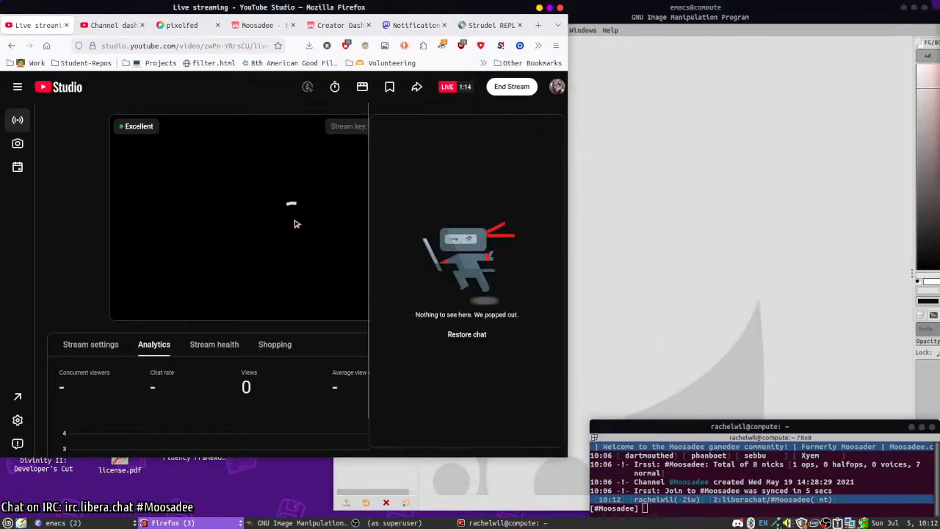
pyautogui.moveTo(214, 157); pyautogui.dragTo(939, 311)
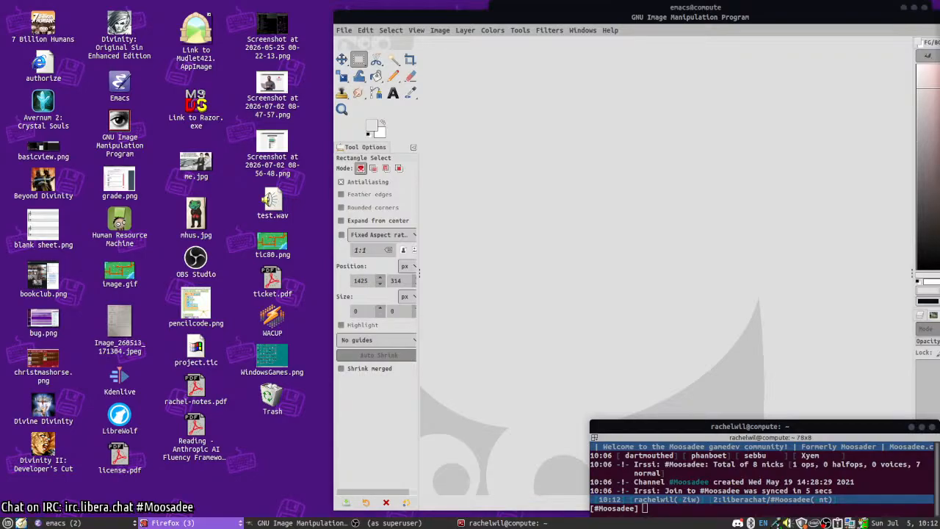
# - Gather the itch.io profile, pixelfed and Creator Dashboard tabs in one browser window and pin the pixelfed tab at the front
pyautogui.moveTo(103, 12); pyautogui.dragTo(342, 59)
pyautogui.moveTo(473, 36); pyautogui.dragTo(231, 28)
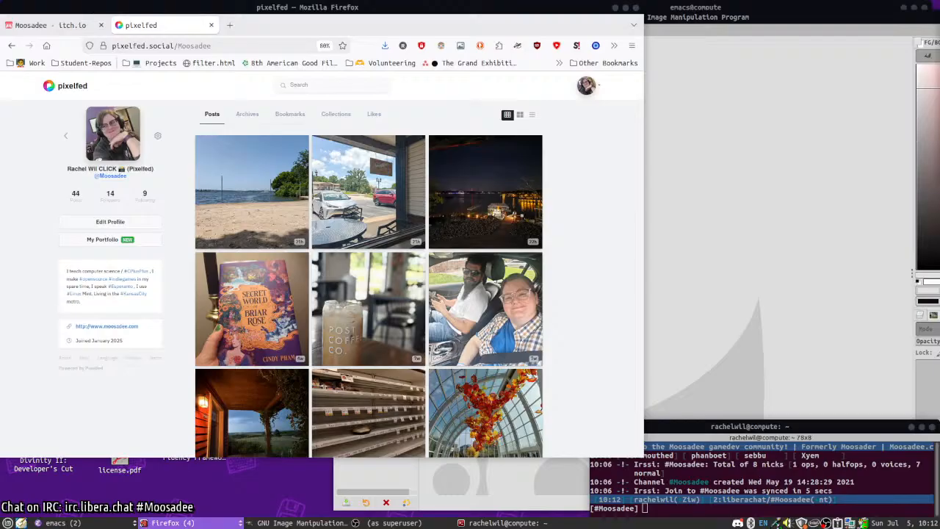
pyautogui.moveTo(787, 1); pyautogui.dragTo(315, 28)
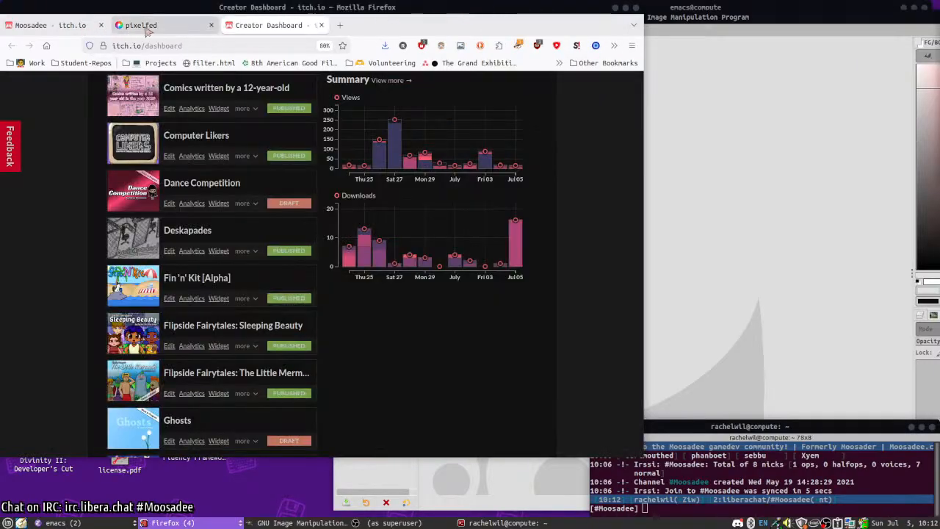
pyautogui.scroll(5, 352, 331)
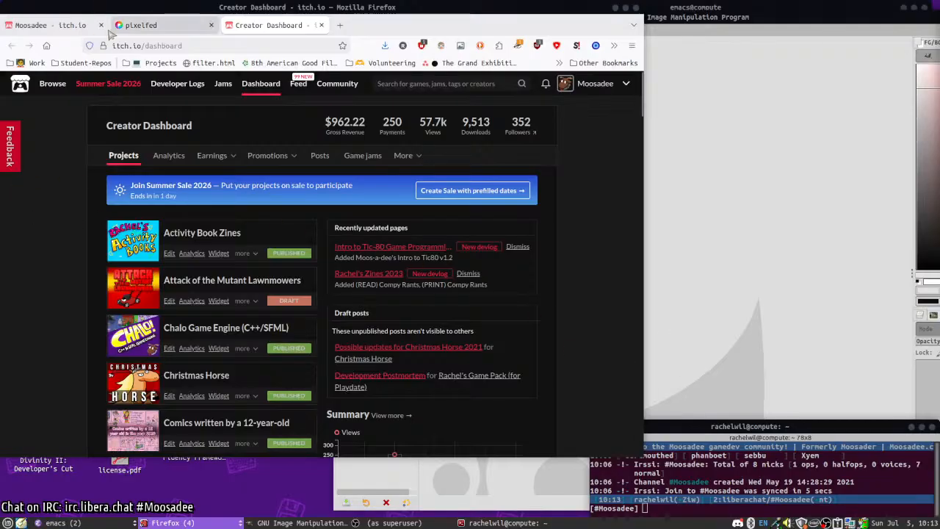
pyautogui.moveTo(138, 25); pyautogui.dragTo(22, 25)
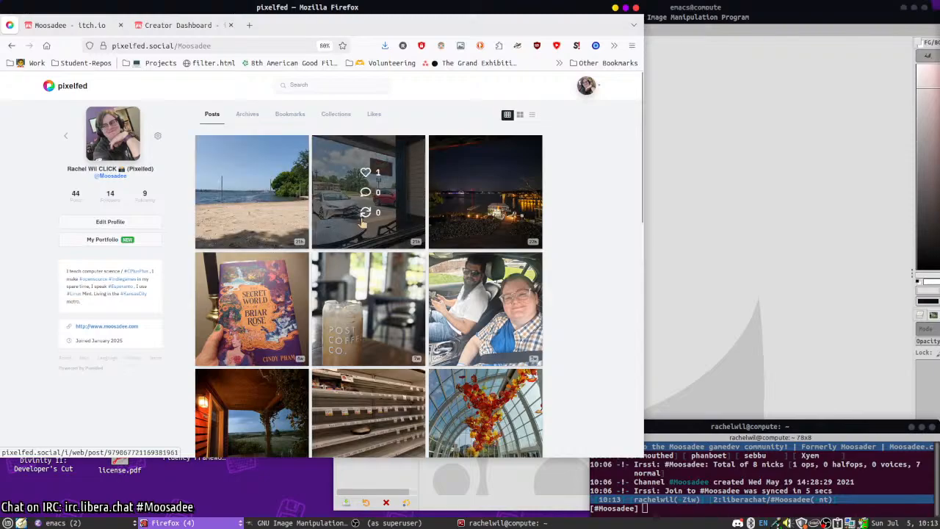
# - Open the pixelfed post of indoor scenes and look through all of its photos
pyautogui.click(340, 239)
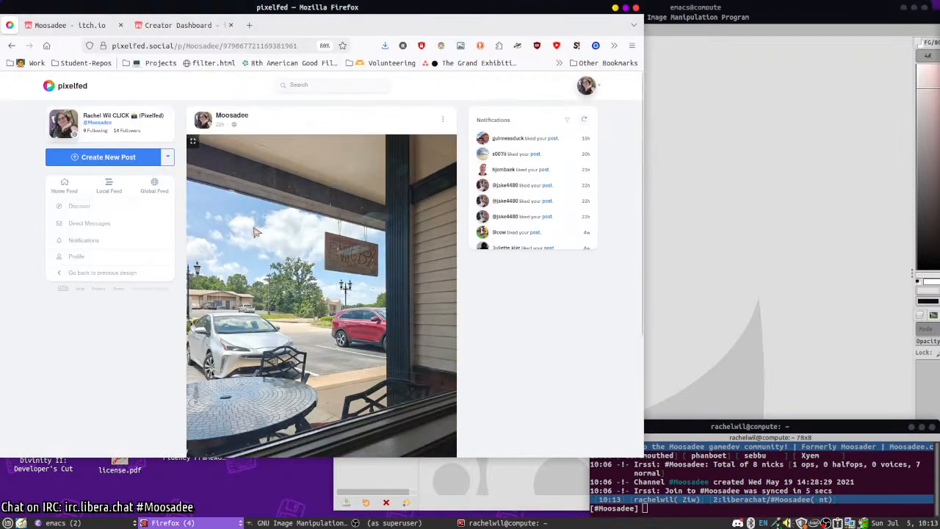
pyautogui.scroll(-2, 330, 309)
pyautogui.scroll(1, 305, 404)
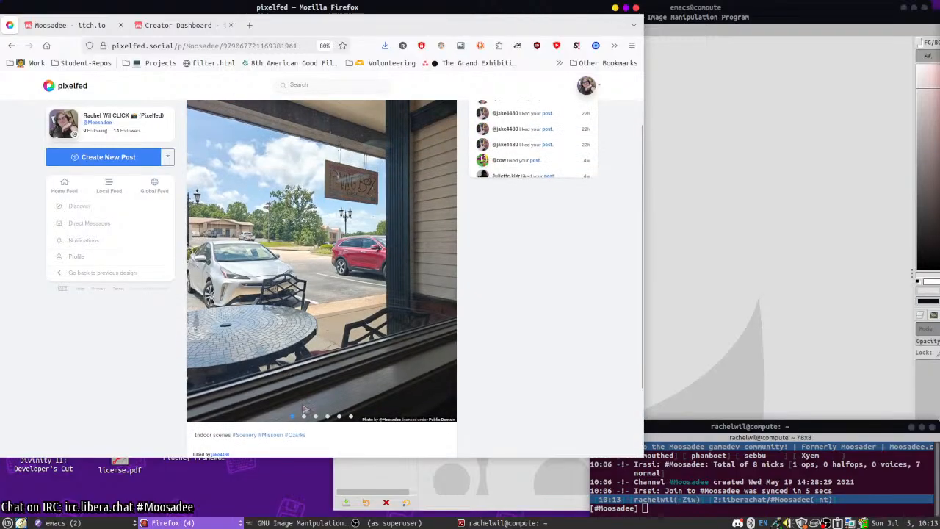
pyautogui.click(304, 417)
pyautogui.click(315, 417)
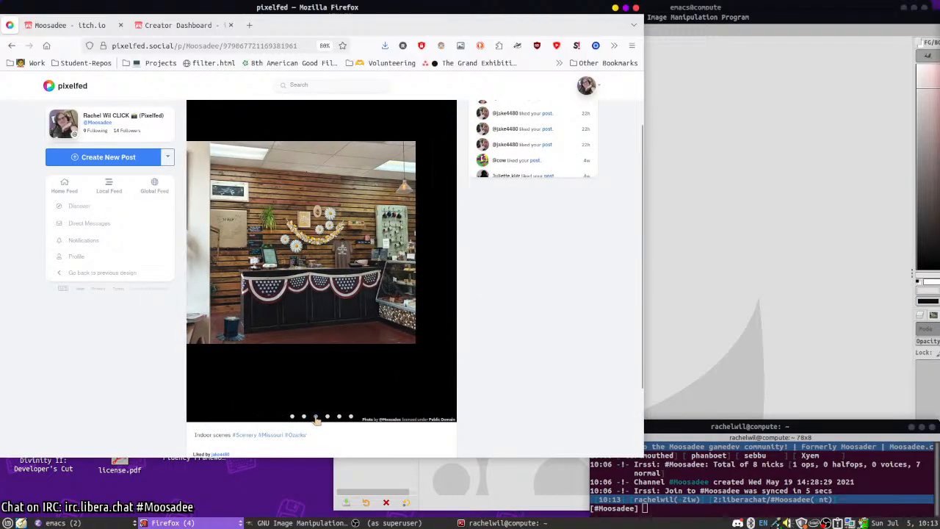
pyautogui.click(327, 418)
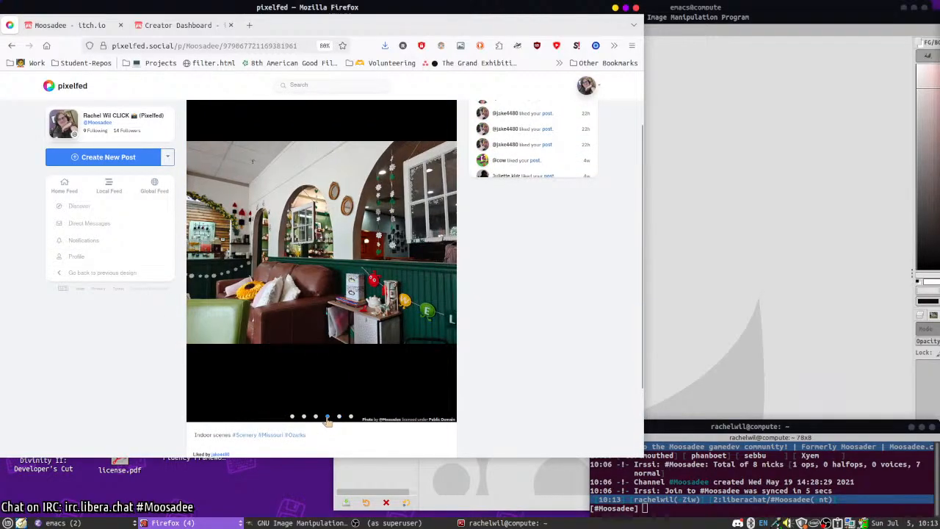
pyautogui.click(339, 417)
pyautogui.click(351, 417)
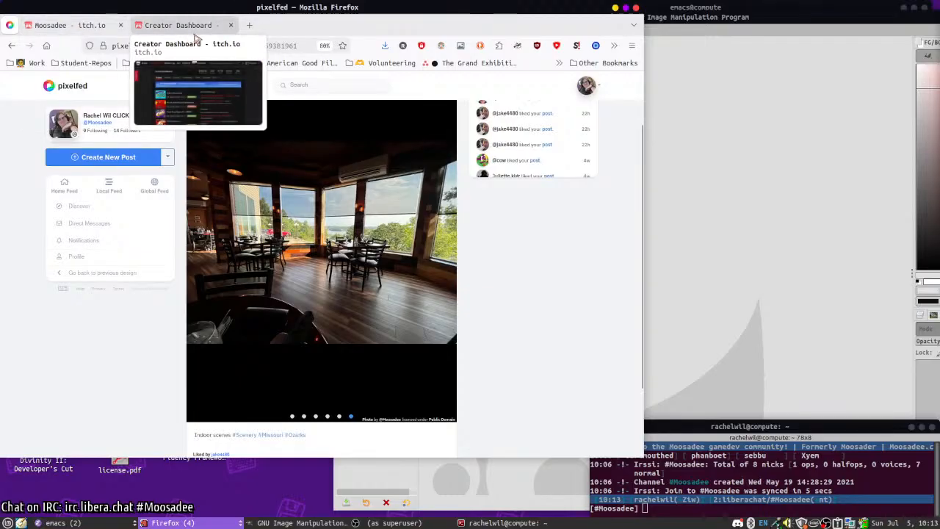
# - Go from the itch.io Creator Dashboard to the public profile and open the CC0 Assets project page
pyautogui.click(176, 25)
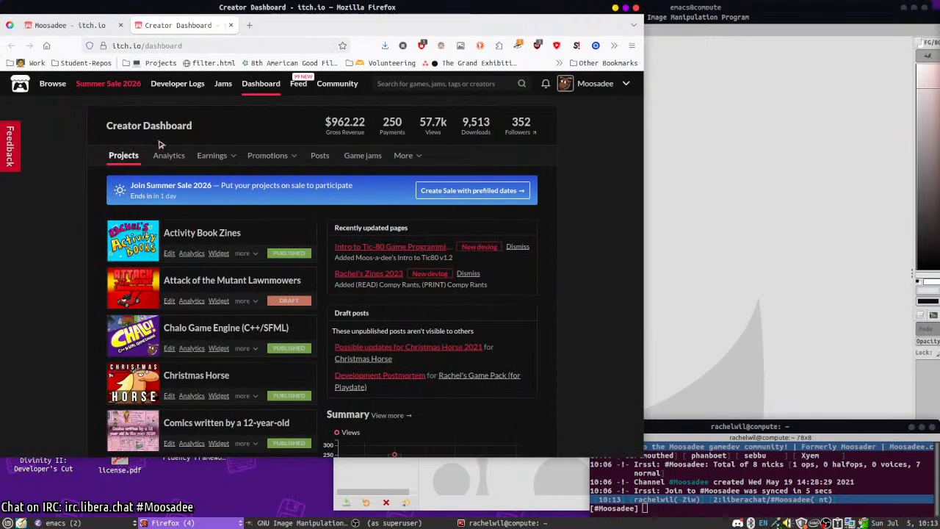
pyautogui.click(604, 85)
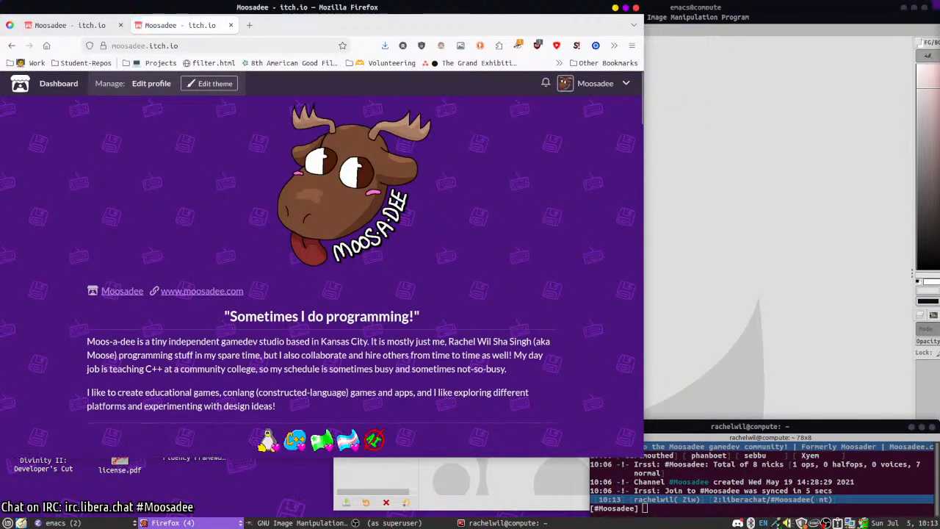
pyautogui.scroll(-5, 181, 213)
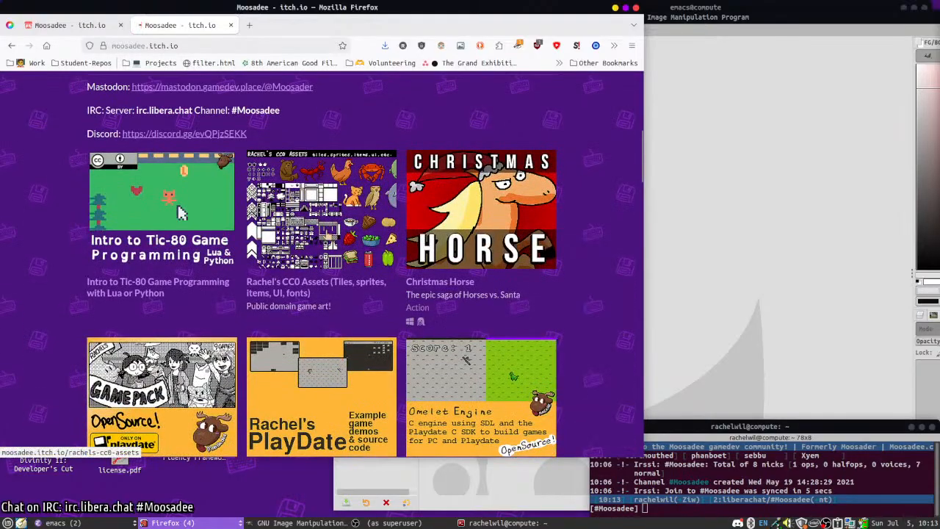
pyautogui.click(323, 220)
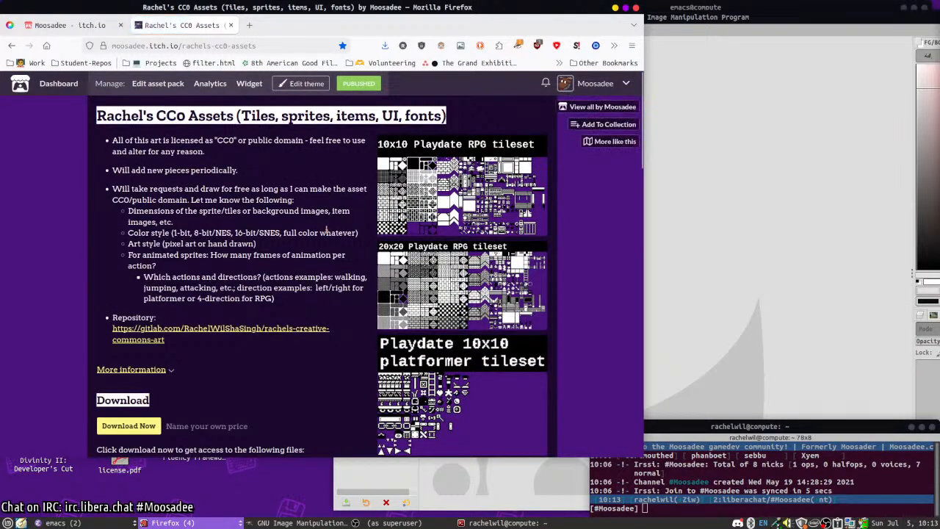
# - Examine the CC0 Assets page's download list, tileset and sprite previews, and comments
pyautogui.scroll(-15, 281, 232)
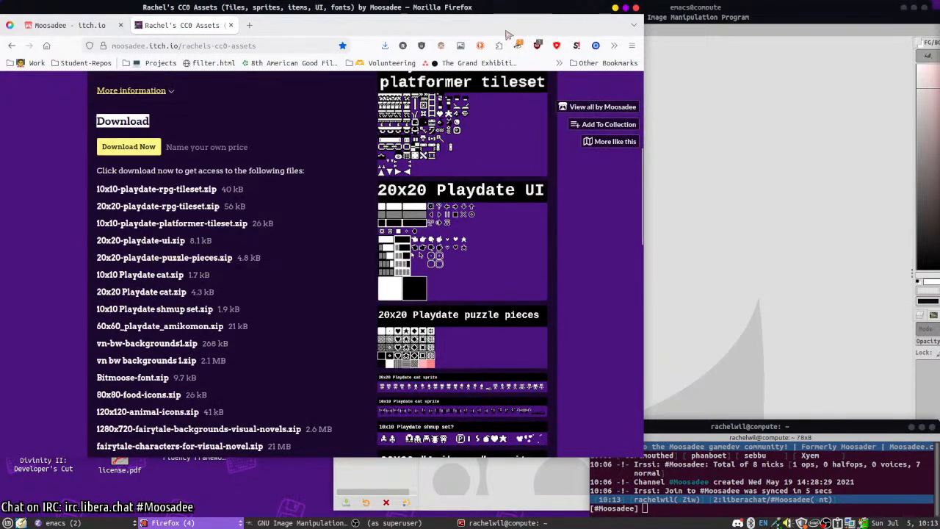
pyautogui.scroll(15, 400, 260)
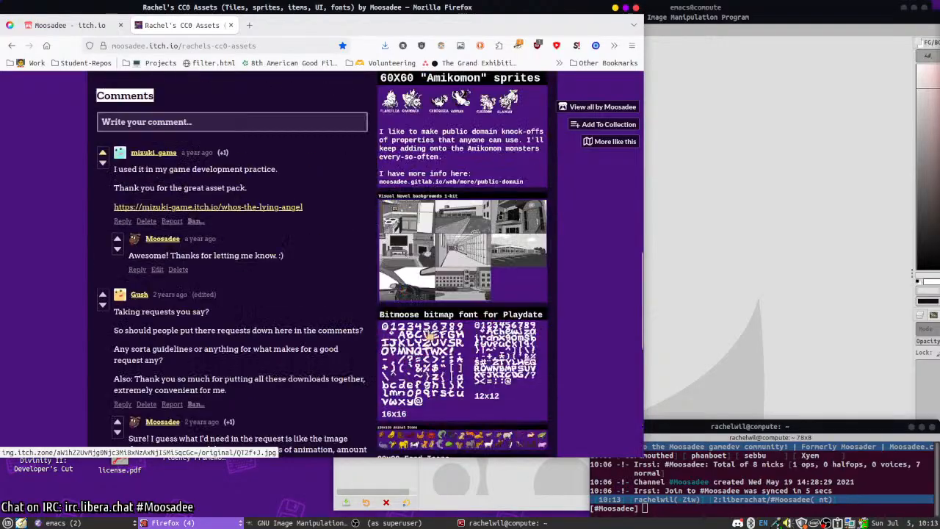
pyautogui.scroll(-15, 323, 264)
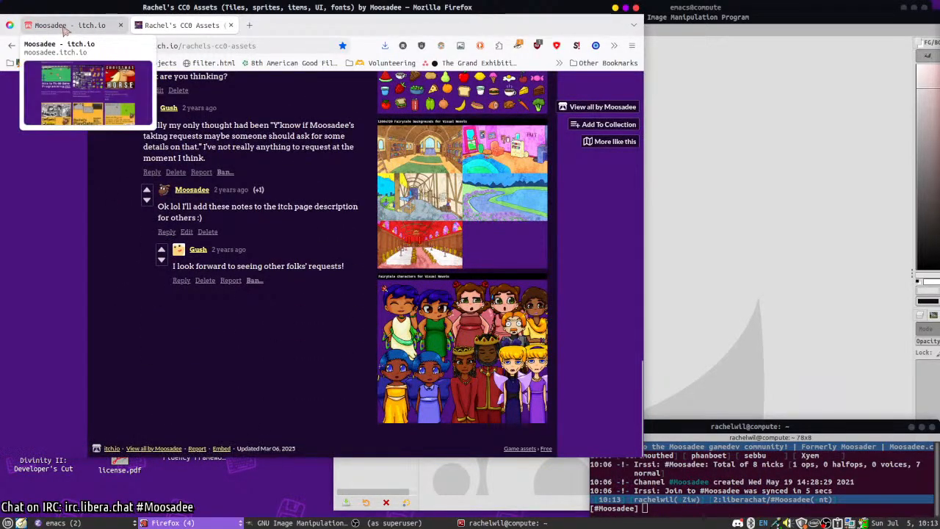
pyautogui.scroll(10, 464, 191)
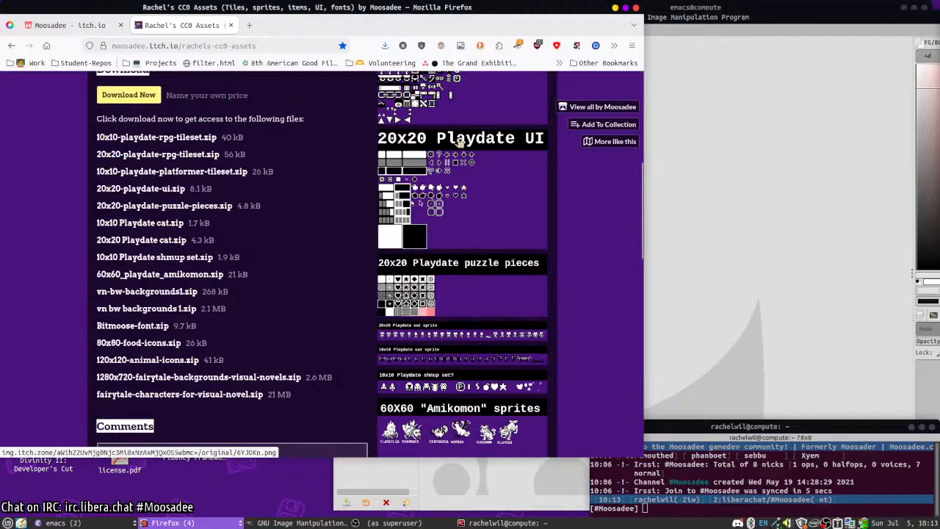
# - Glance at the itch.io profile's project list, return to the CC0 Assets page and open its analytics
pyautogui.click(59, 25)
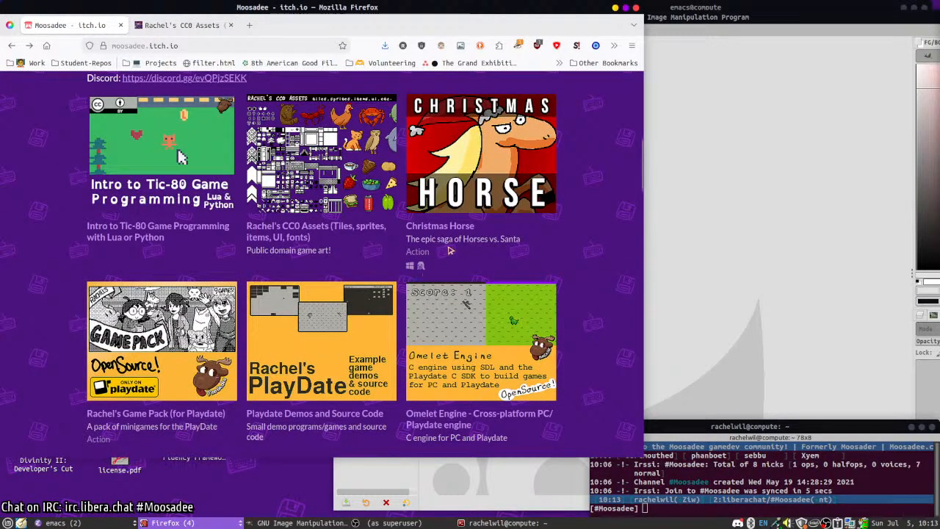
pyautogui.click(205, 26)
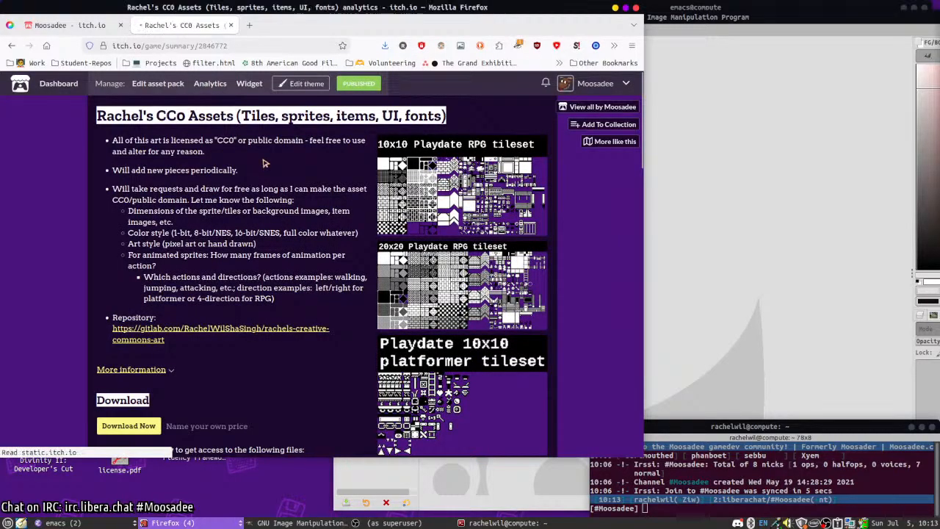
# - Sort the file download counts in the CC0 Assets analytics by downloads, review them and return to the project page
pyautogui.scroll(-5, 304, 242)
pyautogui.scroll(-10, 316, 232)
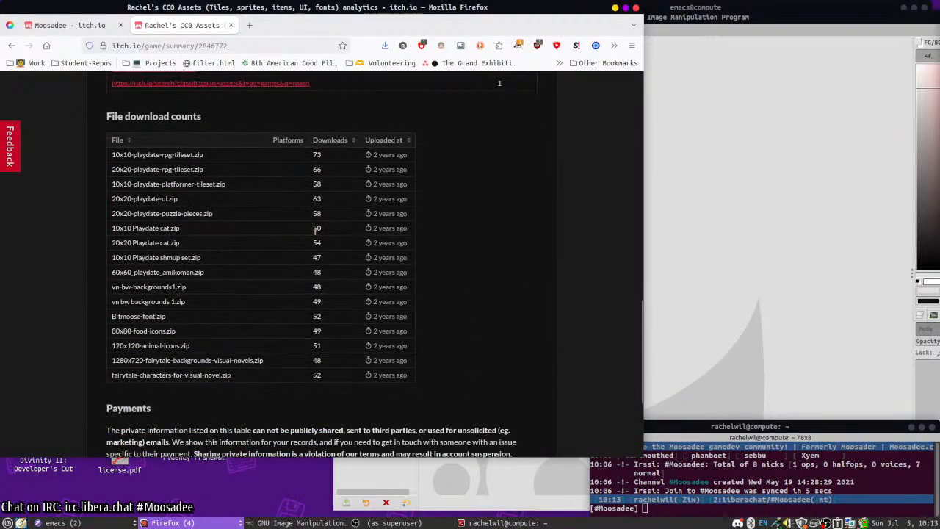
pyautogui.click(330, 143)
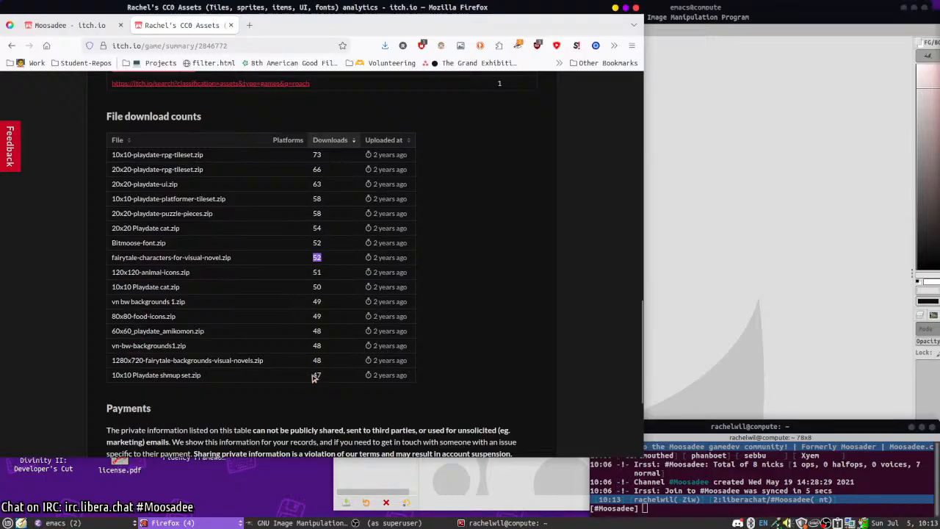
pyautogui.scroll(-3, 406, 397)
pyautogui.scroll(10, 448, 283)
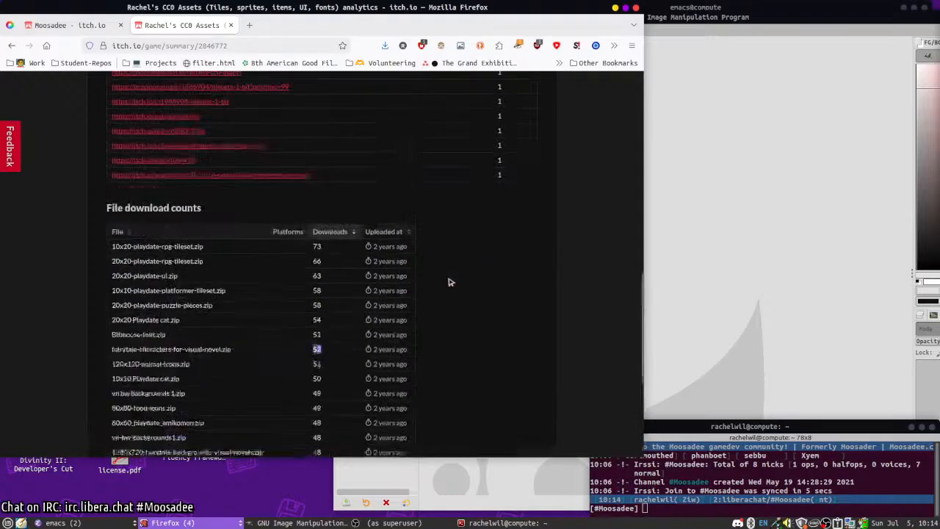
pyautogui.scroll(10, 446, 284)
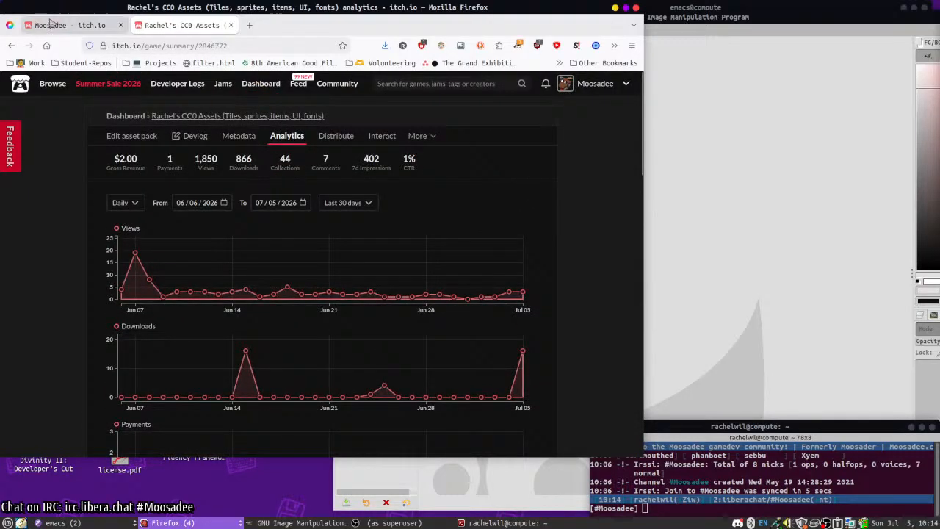
pyautogui.click(13, 47)
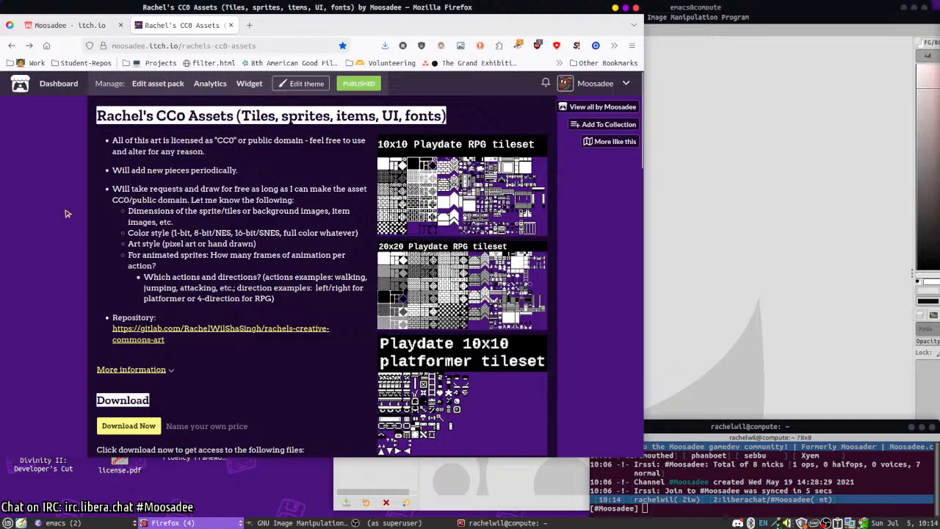
# - Open the Creator Dashboard in a new tab, and from there reach itch.io's home page and browse its popular game assets
pyautogui.click(82, 27)
pyautogui.click(180, 24)
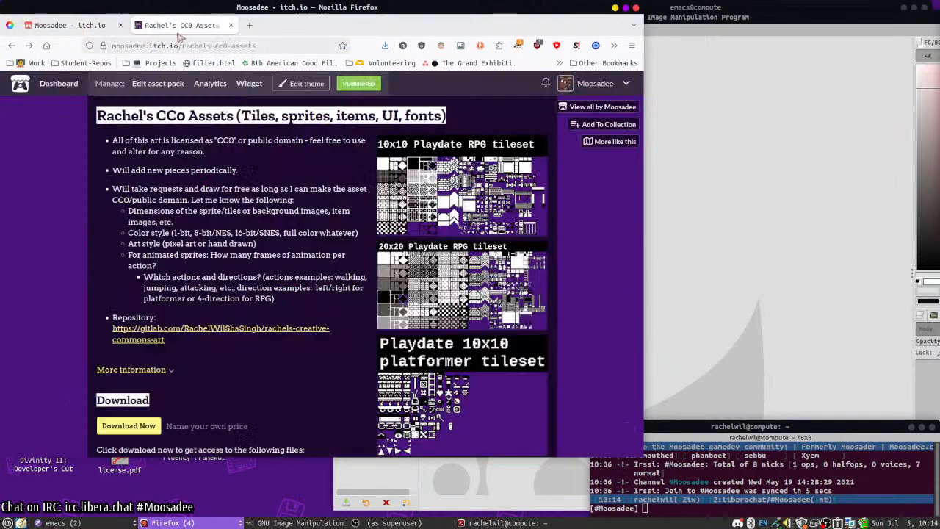
pyautogui.middleClick(57, 84)
pyautogui.click(267, 22)
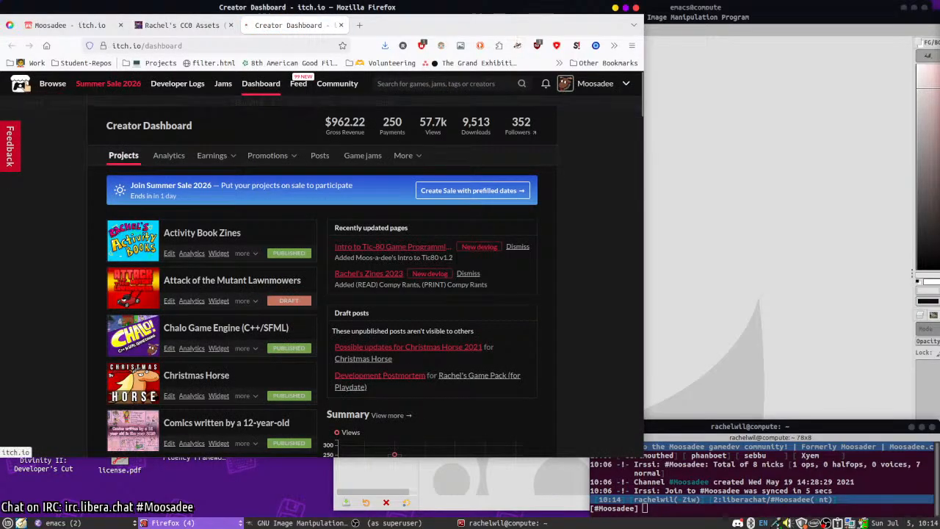
pyautogui.click(25, 85)
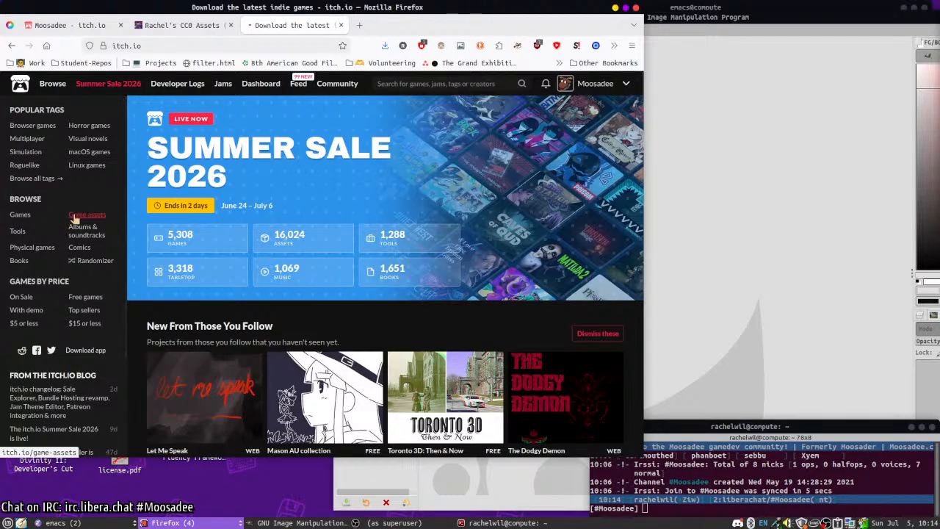
pyautogui.click(76, 215)
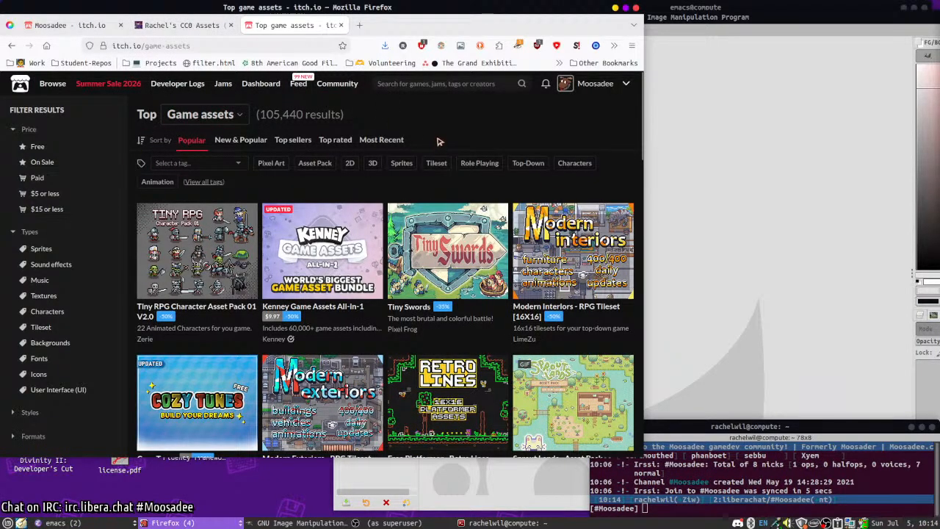
pyautogui.scroll(-5, 417, 133)
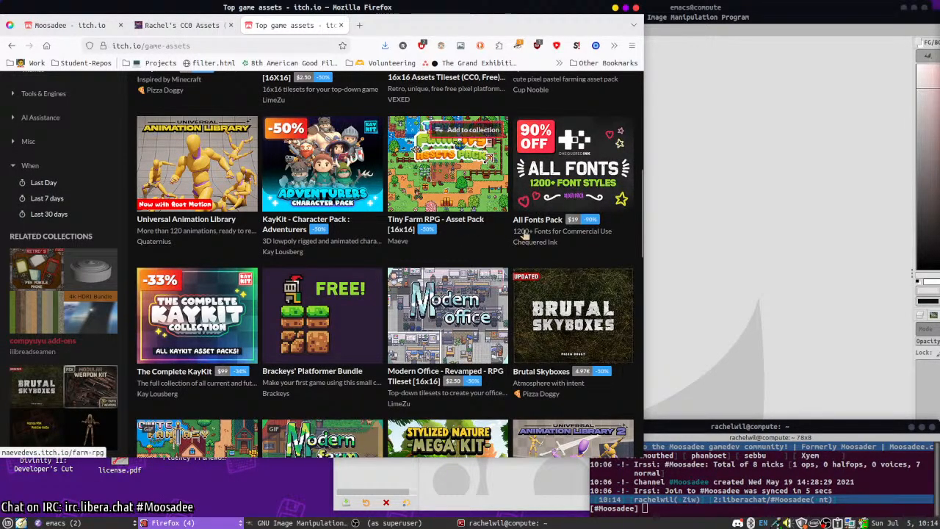
# - Go back to the CC0 Assets page, look through its comments and previews, and view the 1-bit Visual Novel backgrounds preview enlarged
pyautogui.moveTo(84, 27)
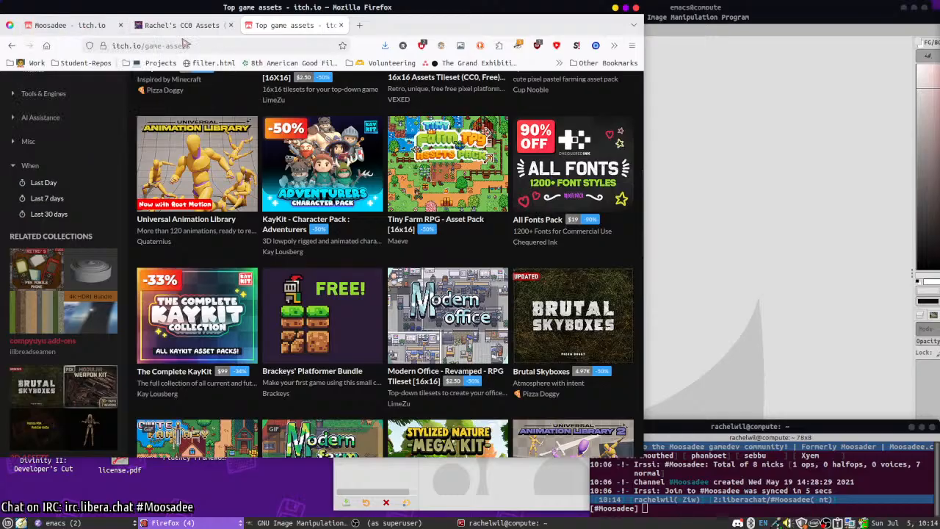
pyautogui.click(85, 22)
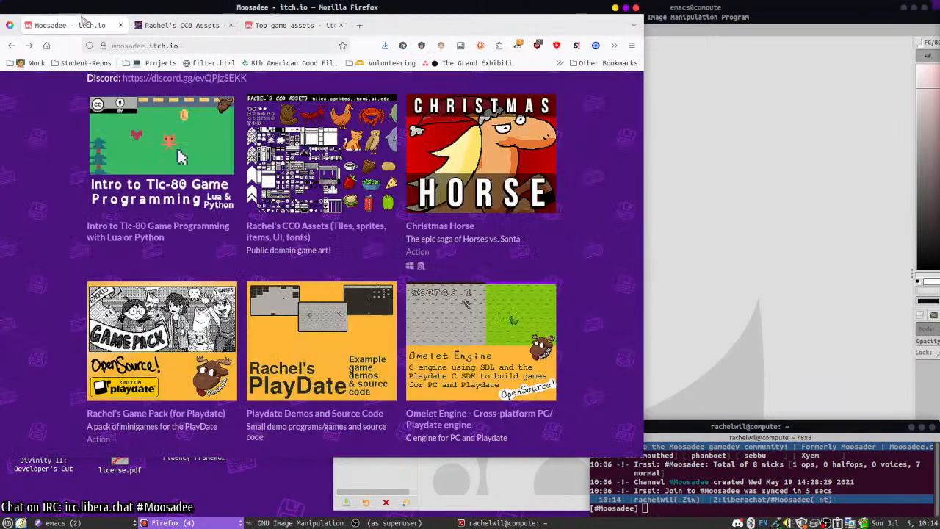
pyautogui.click(192, 27)
pyautogui.scroll(-15, 402, 260)
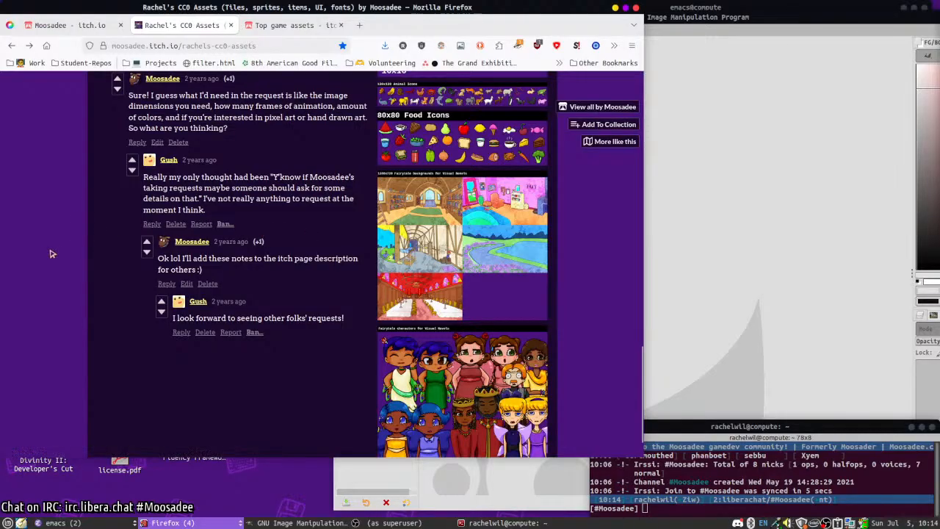
pyautogui.scroll(5, 45, 250)
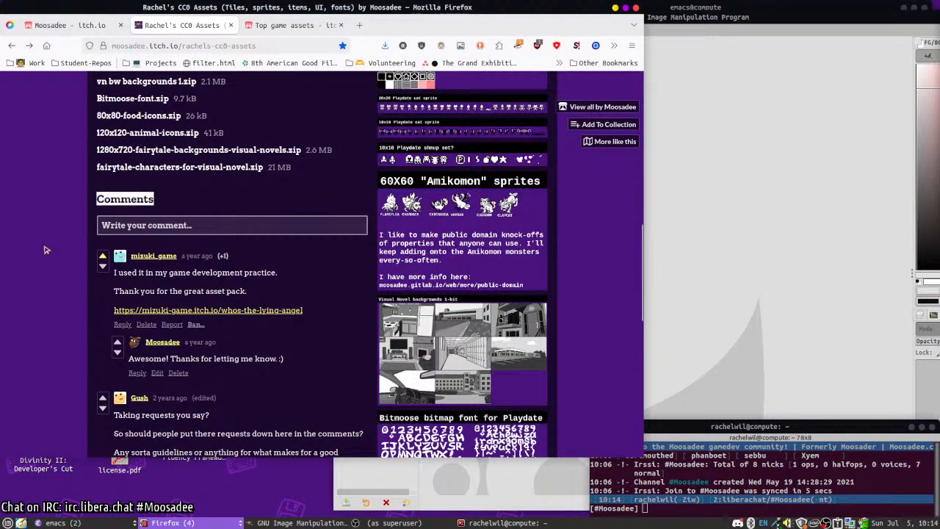
pyautogui.click(454, 328)
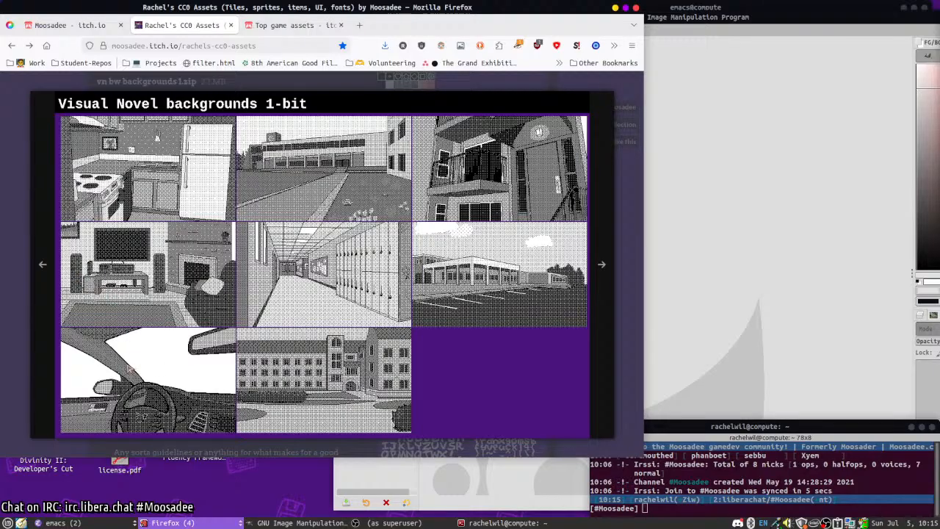
pyautogui.click(9, 347)
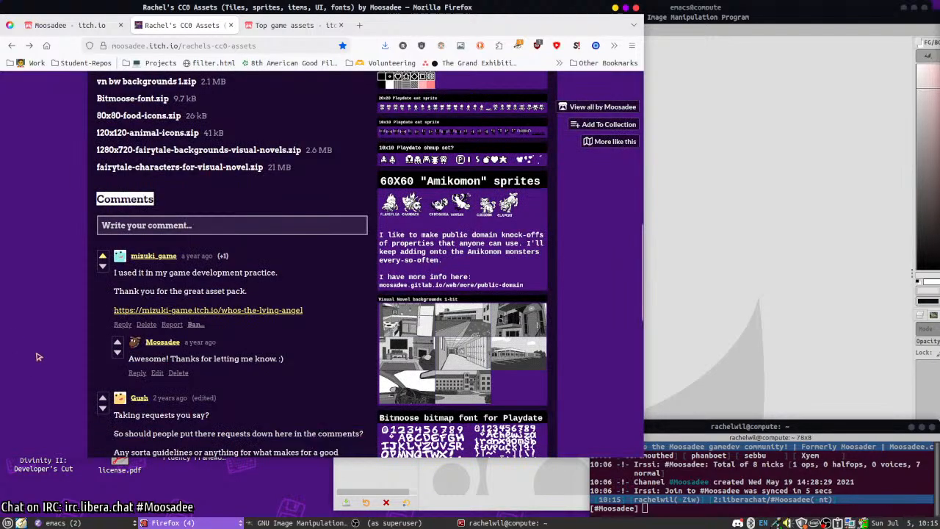
pyautogui.scroll(4, 103, 355)
pyautogui.scroll(-4, 299, 291)
pyautogui.scroll(3, 299, 291)
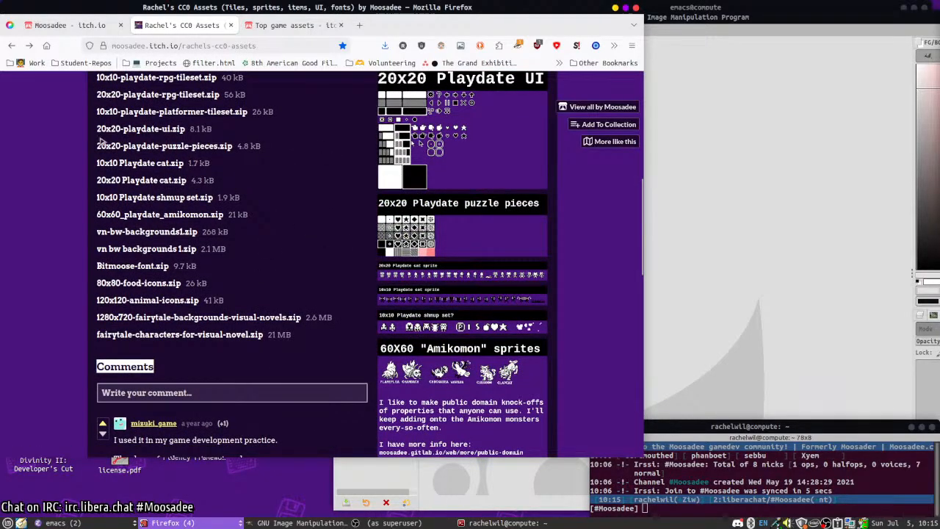
pyautogui.scroll(5, 26, 279)
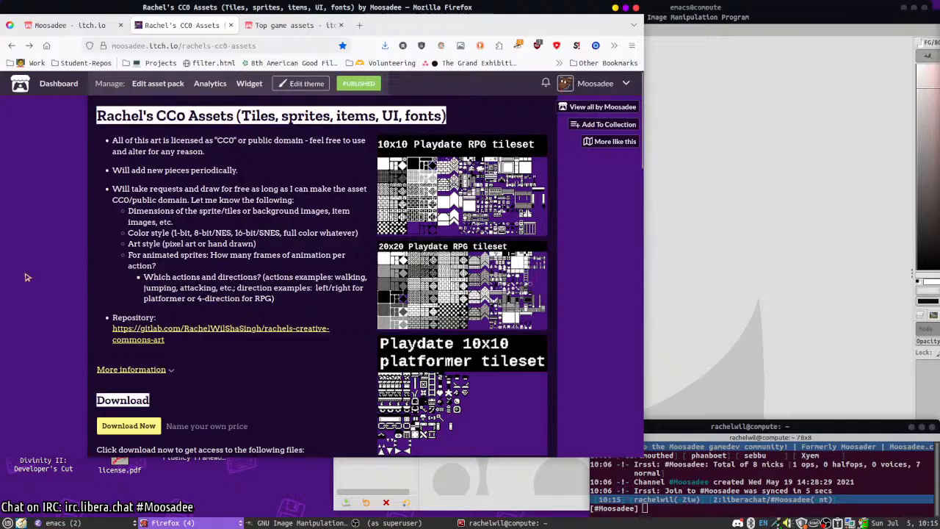
# - Go from the Moosadee profile to the Creator Dashboard and open the Intro to Tic-80 Game Programming analytics from the Views chart
pyautogui.click(73, 29)
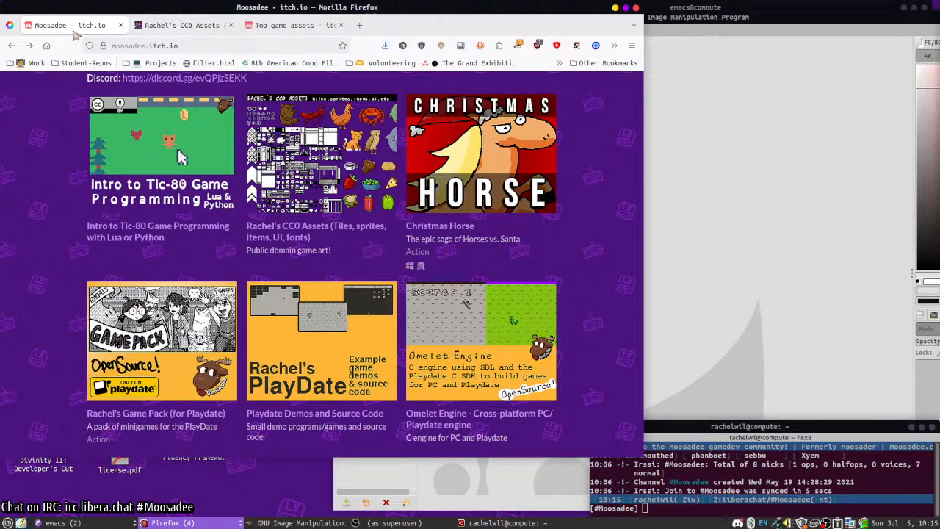
pyautogui.scroll(5, 216, 135)
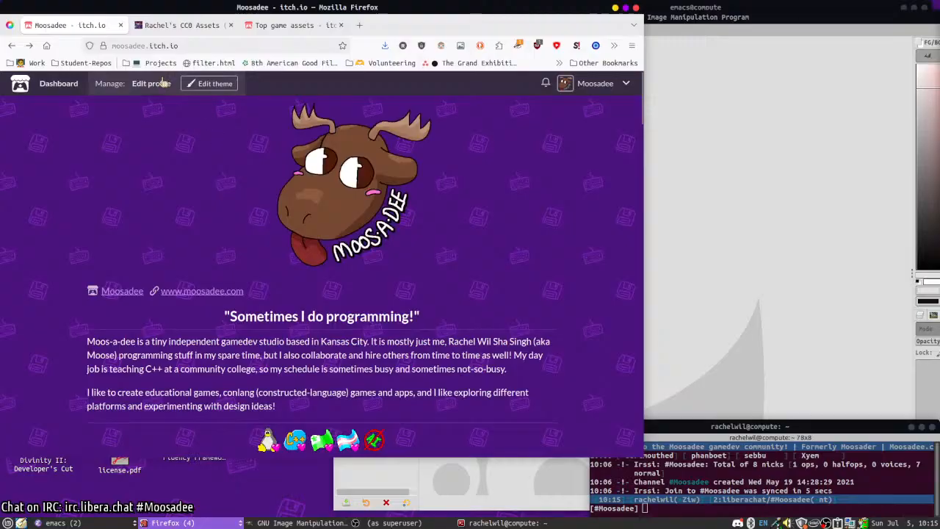
pyautogui.click(627, 84)
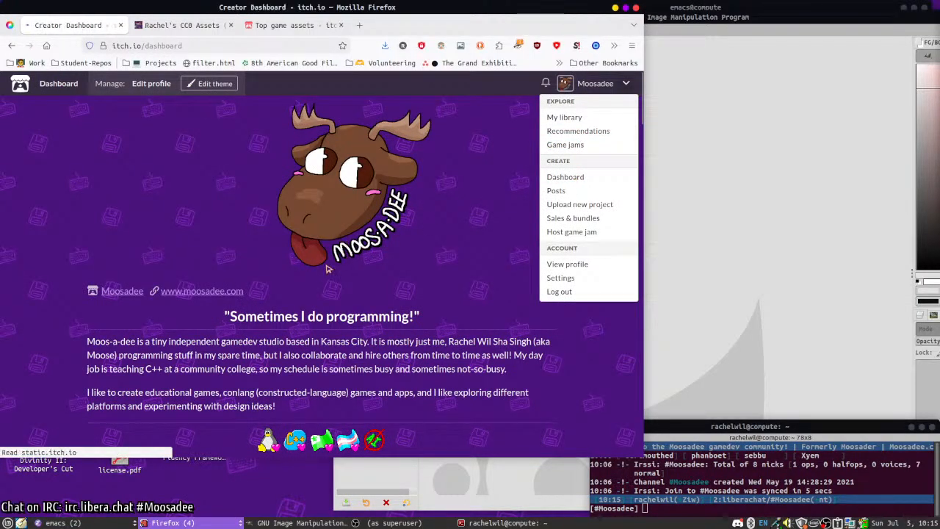
pyautogui.scroll(-5, 571, 239)
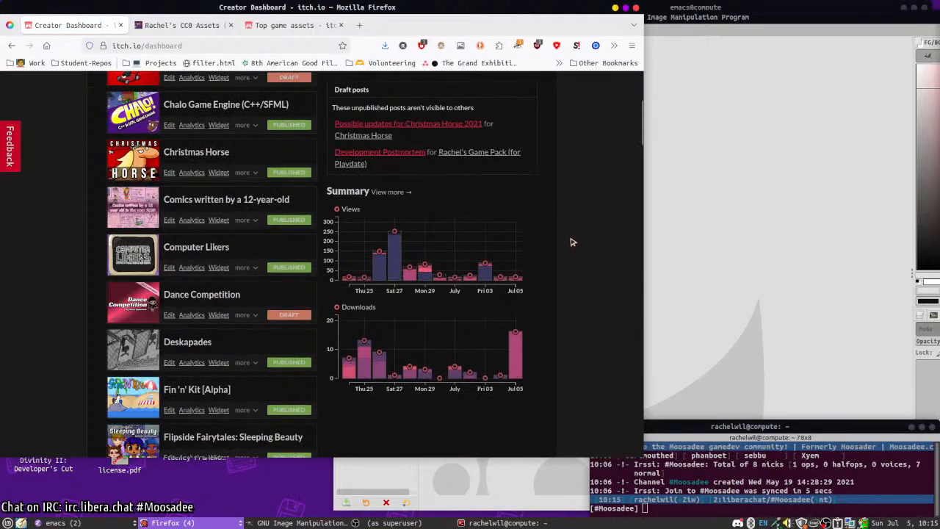
pyautogui.moveTo(395, 213)
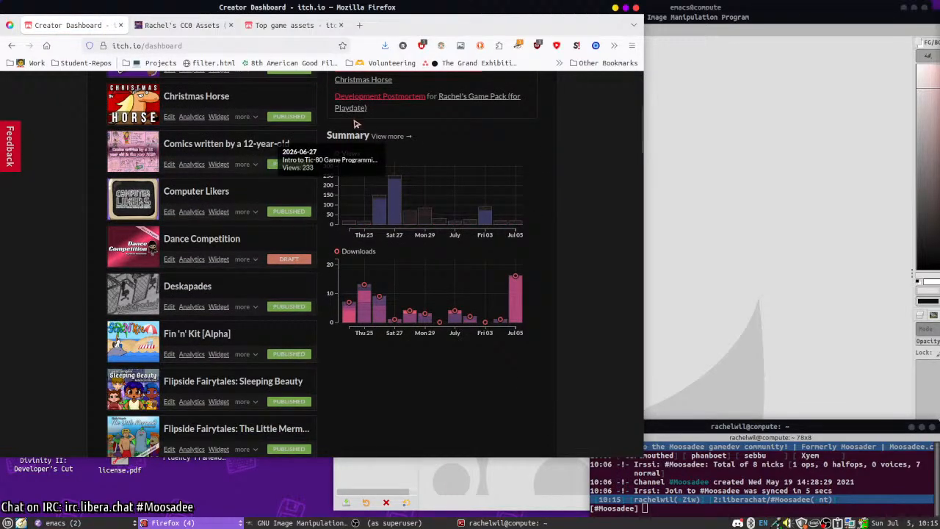
pyautogui.click(395, 208)
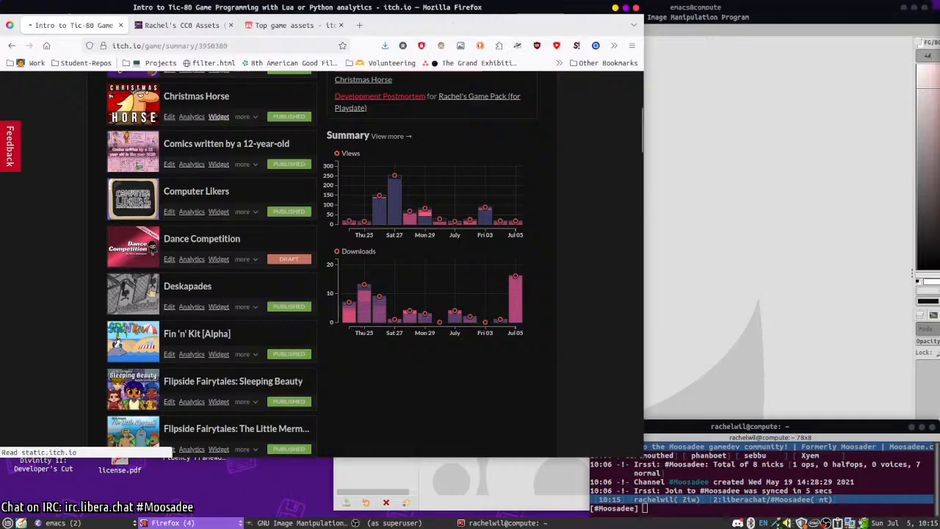
# - Examine the Intro to Tic-80 book's views, referrers, file download counts and payments, and return to the Creator Dashboard
pyautogui.scroll(-6, 212, 323)
pyautogui.scroll(-3, 213, 324)
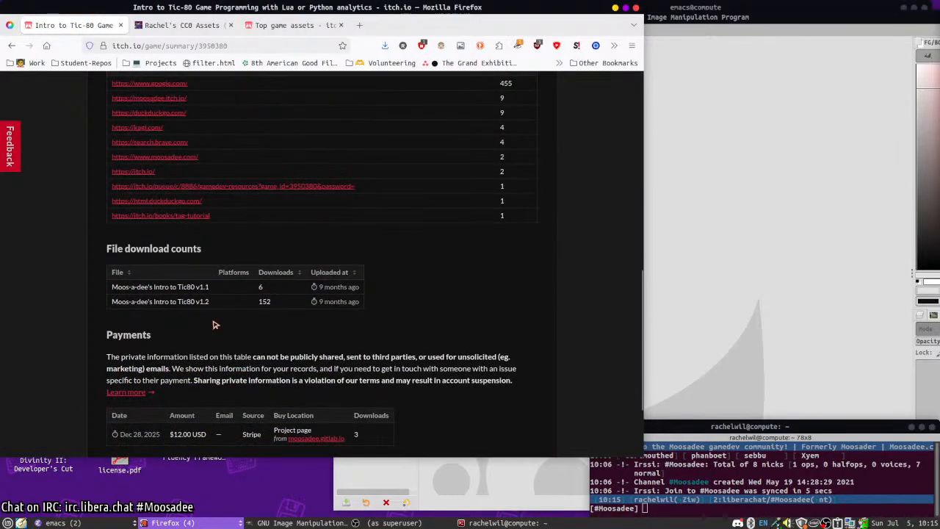
pyautogui.scroll(2, 213, 324)
pyautogui.scroll(10, 213, 324)
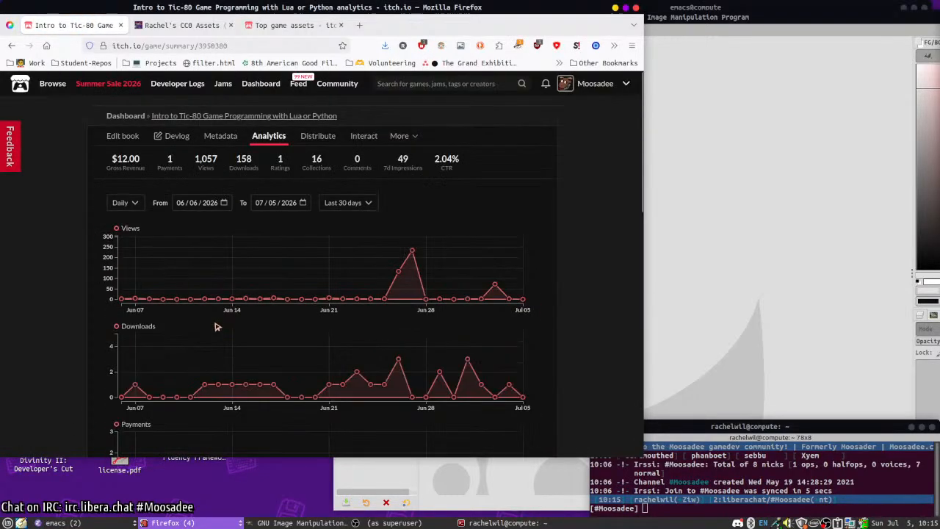
pyautogui.scroll(-5, 217, 327)
pyautogui.scroll(-4, 210, 324)
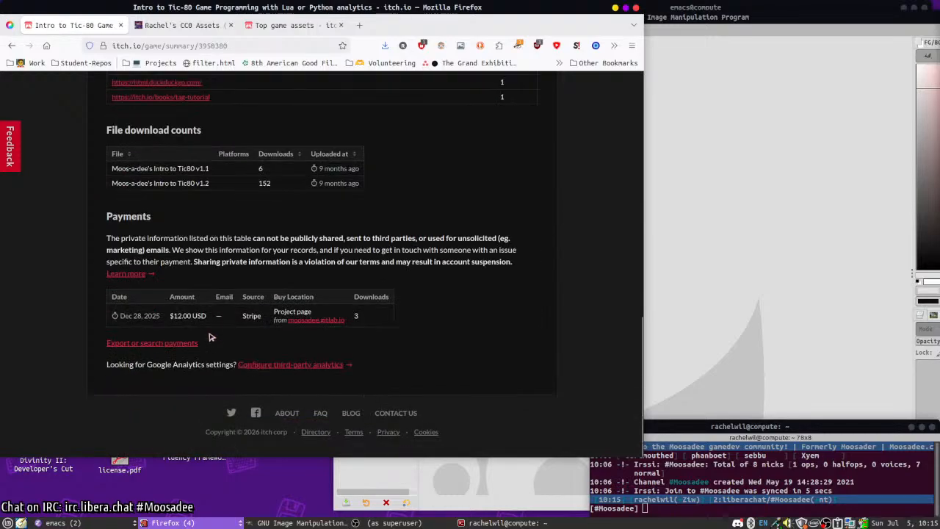
pyautogui.scroll(10, 210, 334)
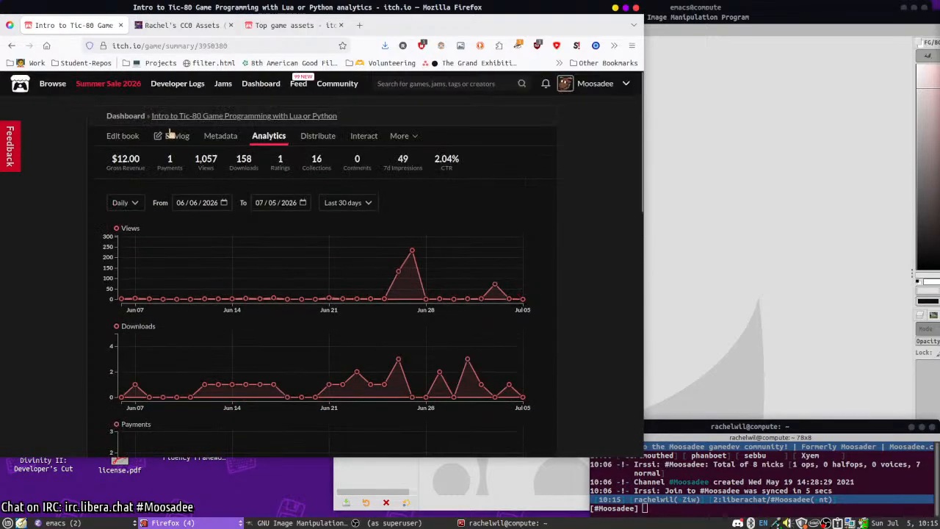
pyautogui.click(11, 46)
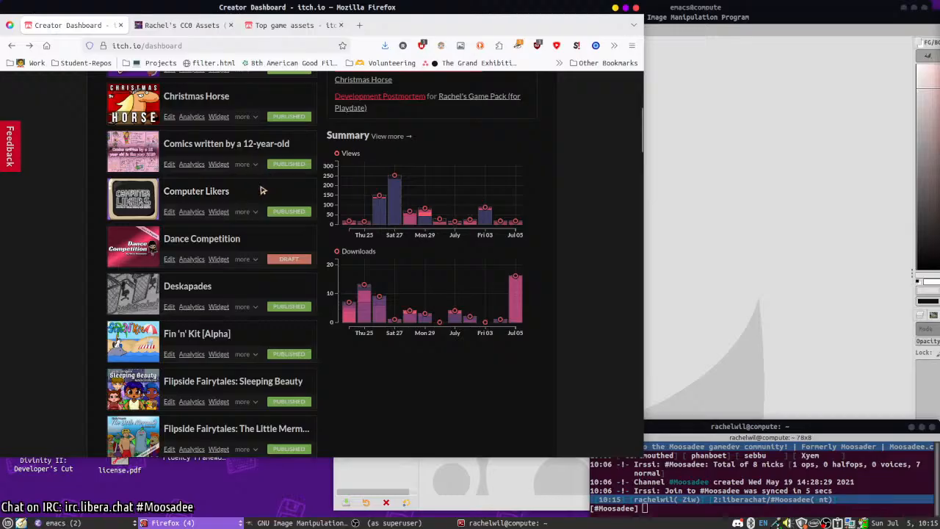
# - Go from the CC0 Assets page to the Moosadee itch.io profile and load moosadee.com in a new tab
pyautogui.click(191, 25)
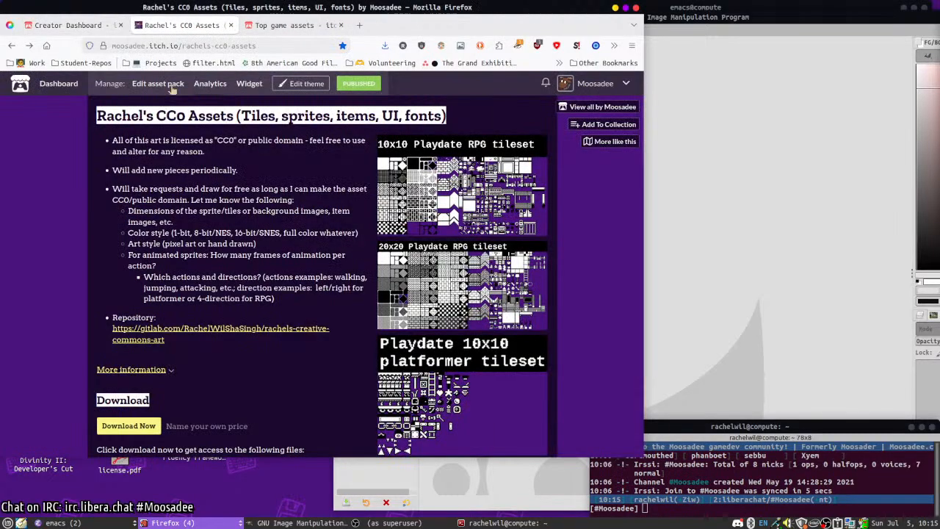
pyautogui.click(592, 84)
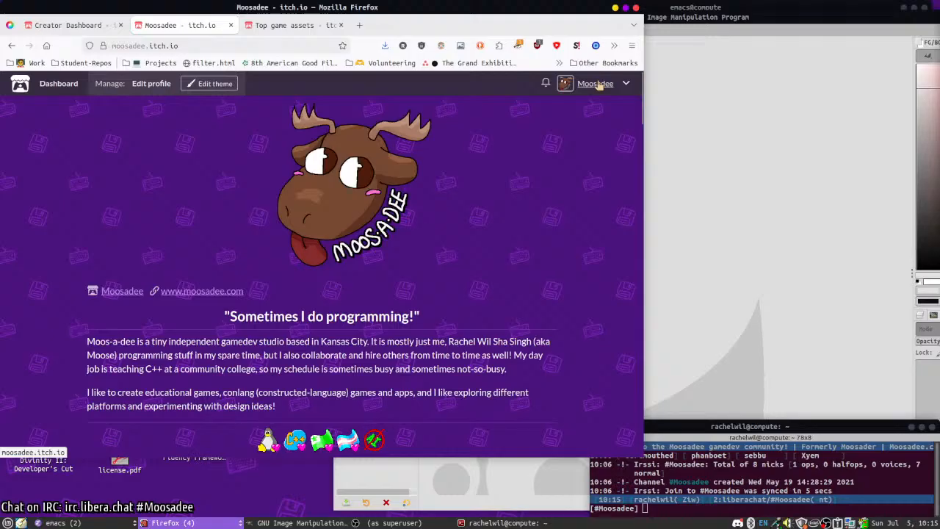
pyautogui.hotkey('ctrl', 't')
pyautogui.write('moosadee.com/')
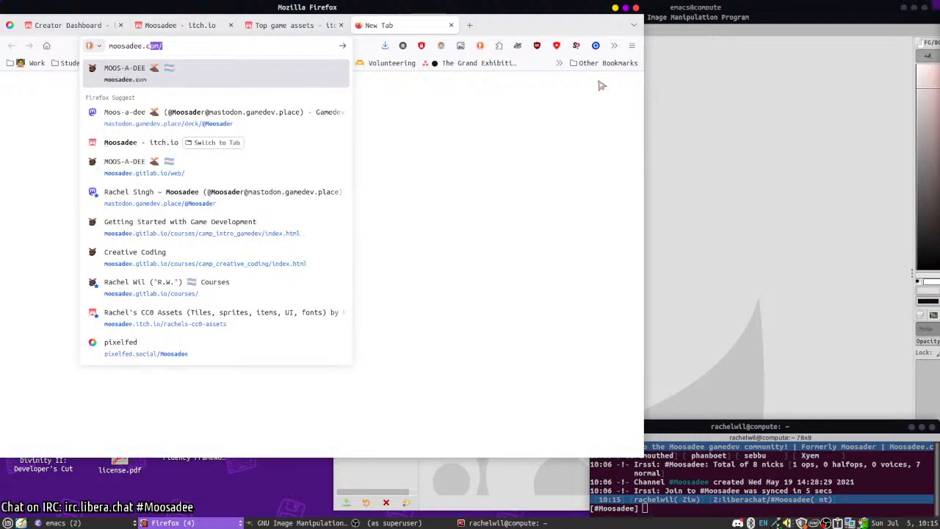
pyautogui.press('Return')
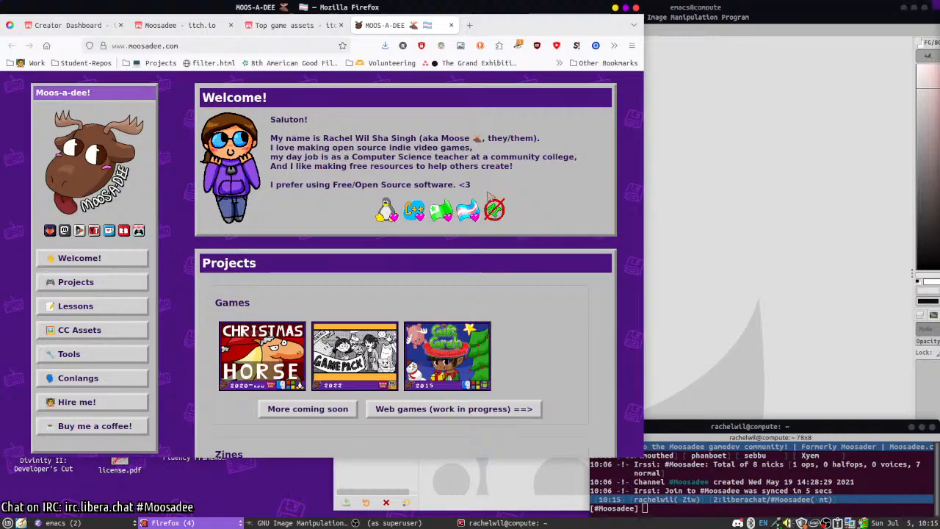
# - Open the TIC-80 course "Getting Started with Game Development, Summer 2026" from the website's Game Development lessons
pyautogui.scroll(-20, 488, 194)
pyautogui.scroll(6, 379, 436)
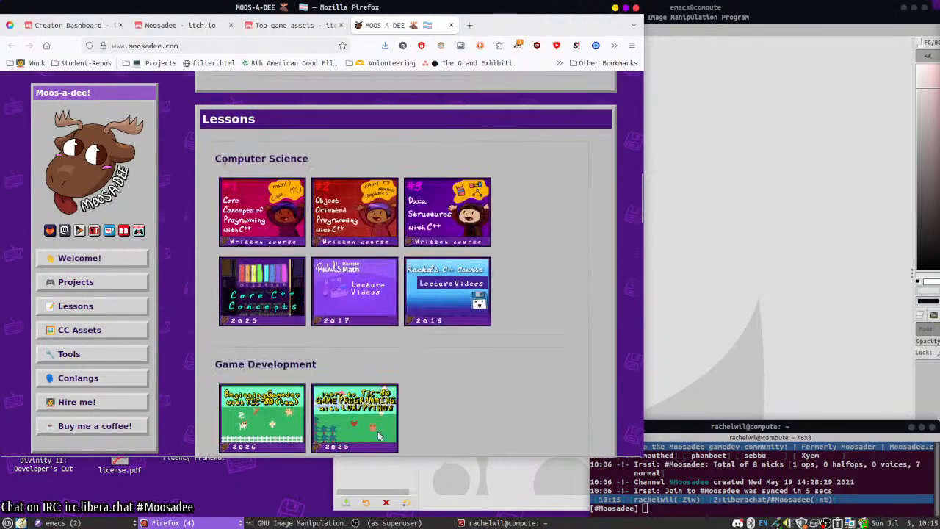
pyautogui.click(379, 436)
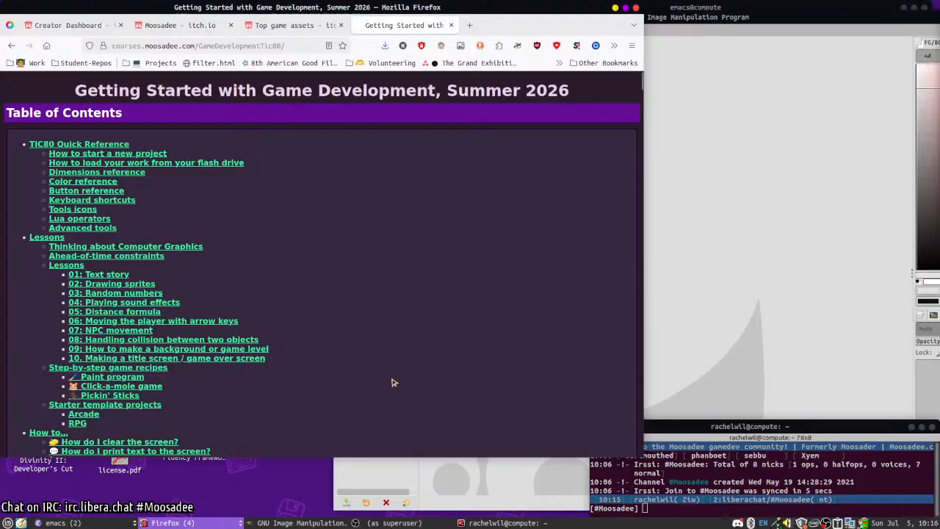
# - Skim the TIC-80 course page's quick reference and the advice on keeping game designs simple
pyautogui.scroll(-5, 395, 380)
pyautogui.scroll(-5, 395, 380)
pyautogui.scroll(-15, 392, 382)
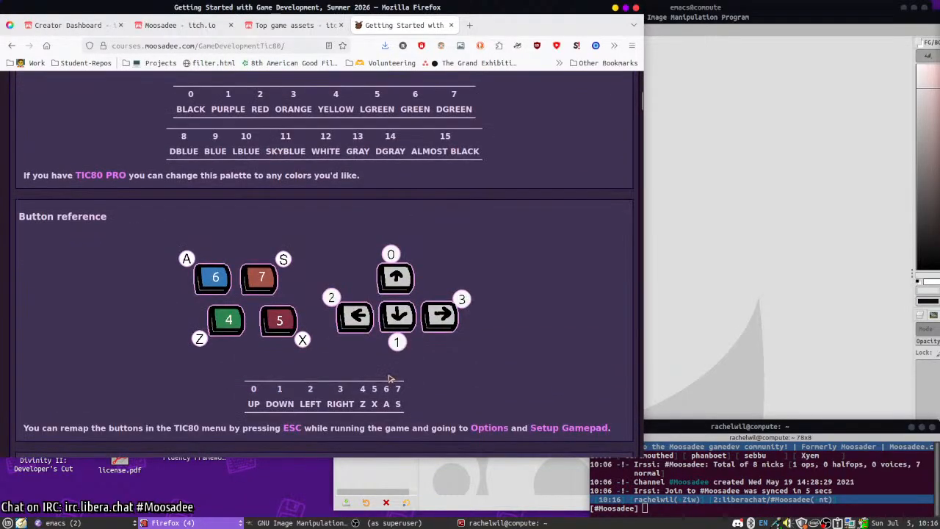
pyautogui.scroll(-10, 390, 379)
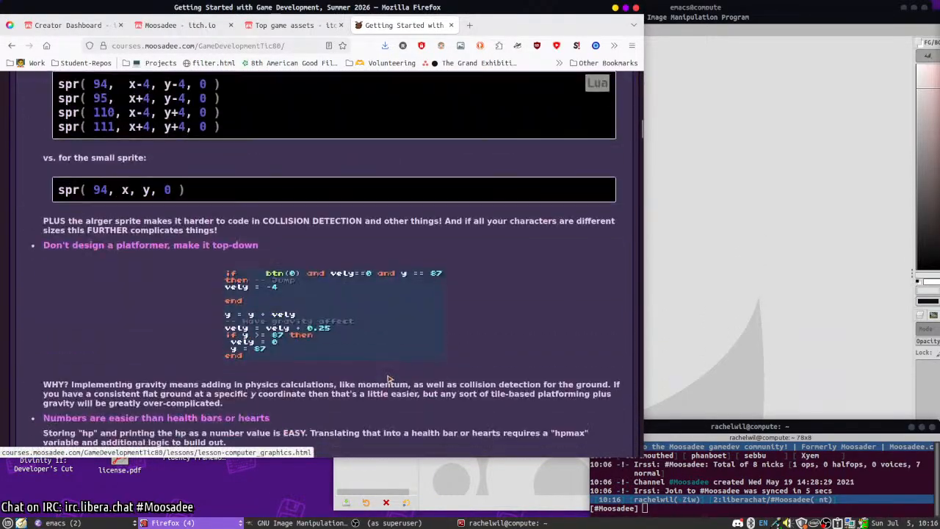
pyautogui.scroll(15, 382, 383)
# - Return to the Creator Dashboard and check which projects make up the daily bars in the Downloads chart
pyautogui.click(90, 27)
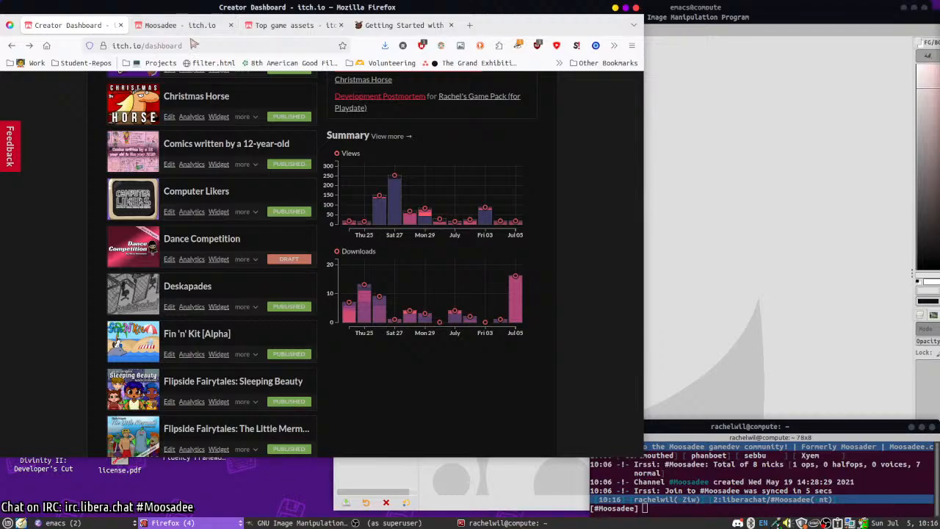
pyautogui.moveTo(518, 294)
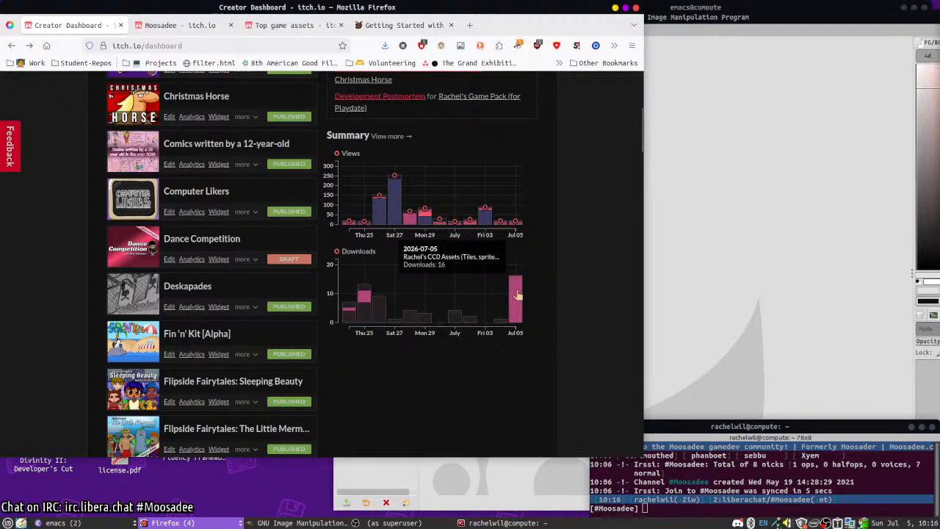
pyautogui.moveTo(376, 314)
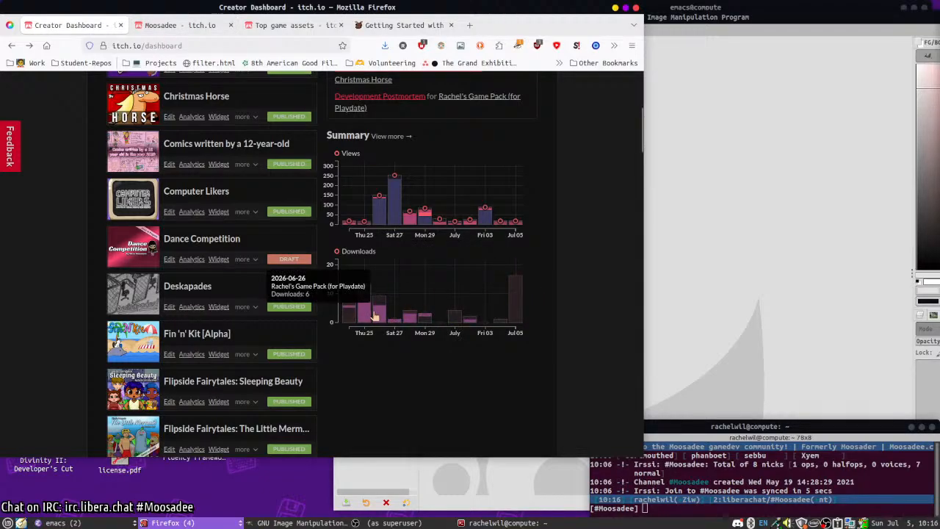
pyautogui.moveTo(413, 323)
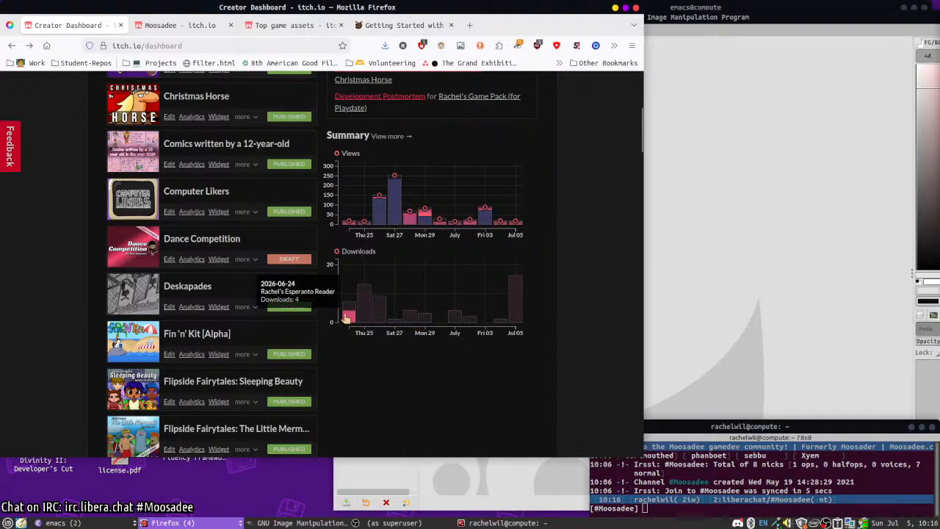
pyautogui.scroll(-5, 333, 373)
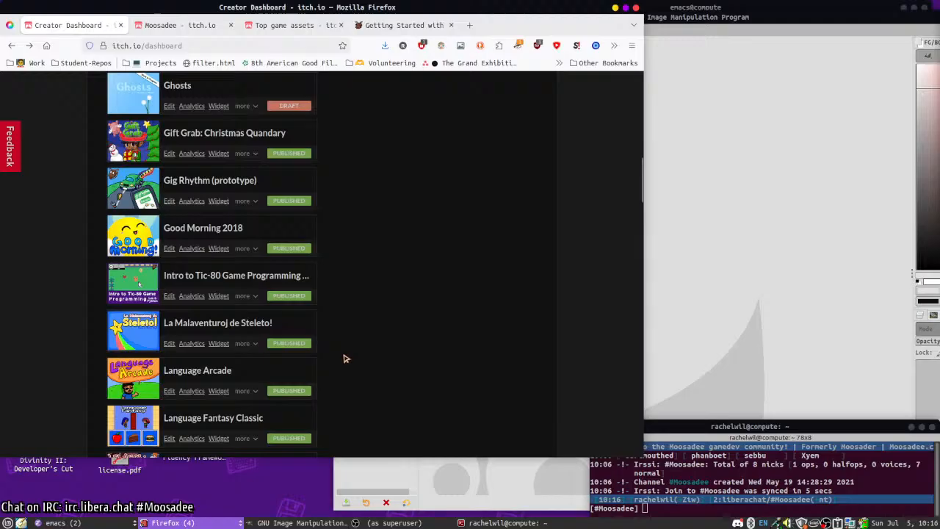
# - Search the web for "esperanto film festival" in a new tab and open Esperanto-USA's American Good Film Festival page
pyautogui.hotkey('ctrl', 't')
pyautogui.write('esperanto ')
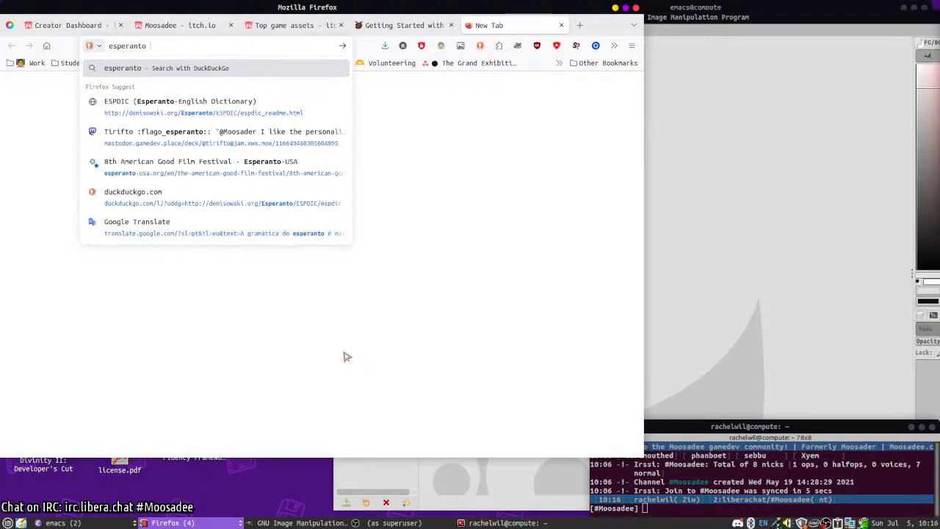
pyautogui.write('film festival')
pyautogui.press('Return')
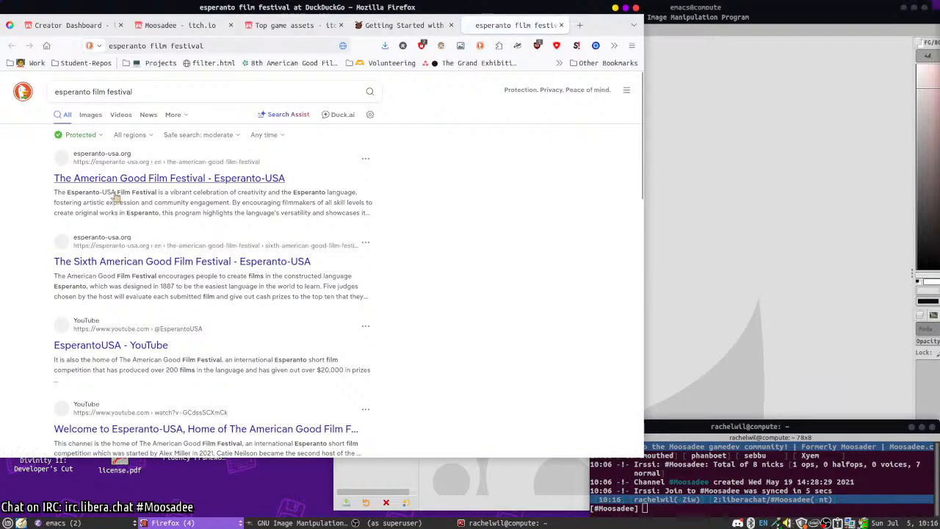
pyautogui.click(111, 185)
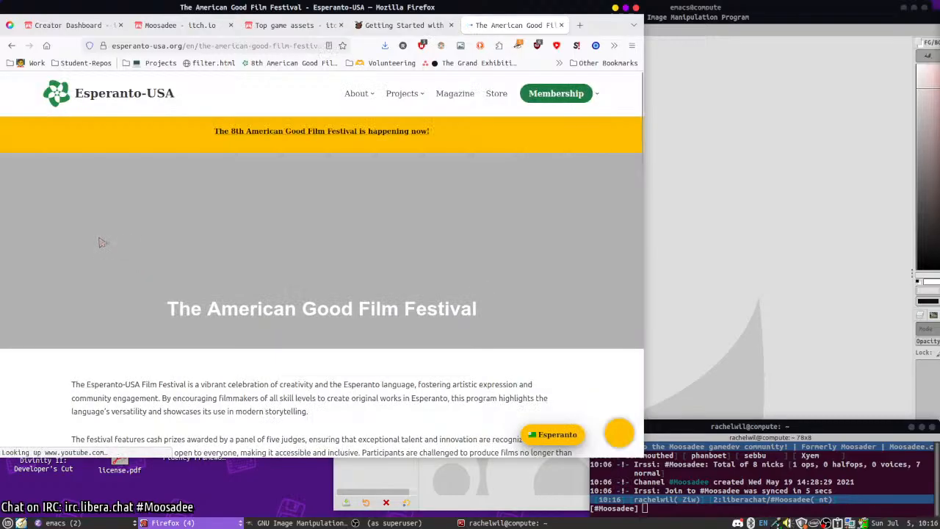
# - Look through the American Good Film Festival page and open the 8th American Good Film Festival from its Festivals list
pyautogui.scroll(-3, 80, 304)
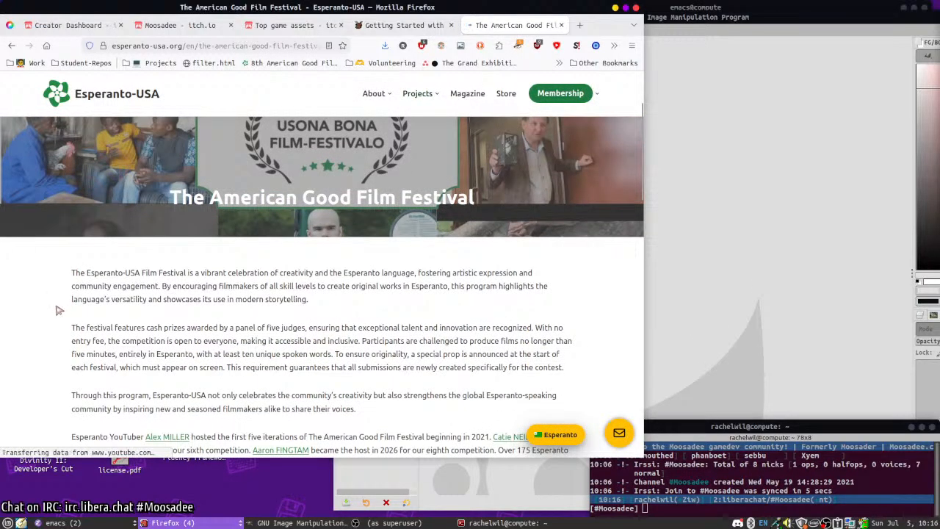
pyautogui.scroll(-10, 58, 309)
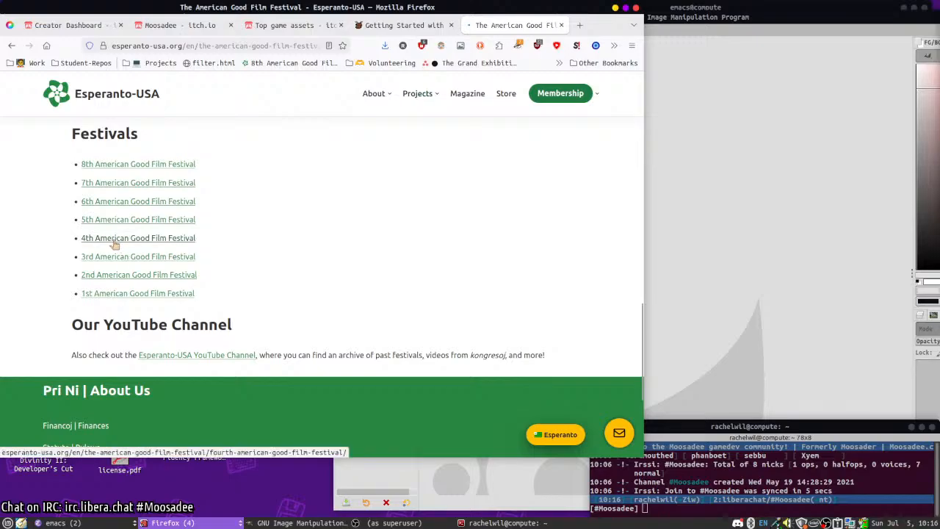
pyautogui.scroll(5, 281, 351)
pyautogui.scroll(-4, 281, 351)
pyautogui.scroll(3, 282, 351)
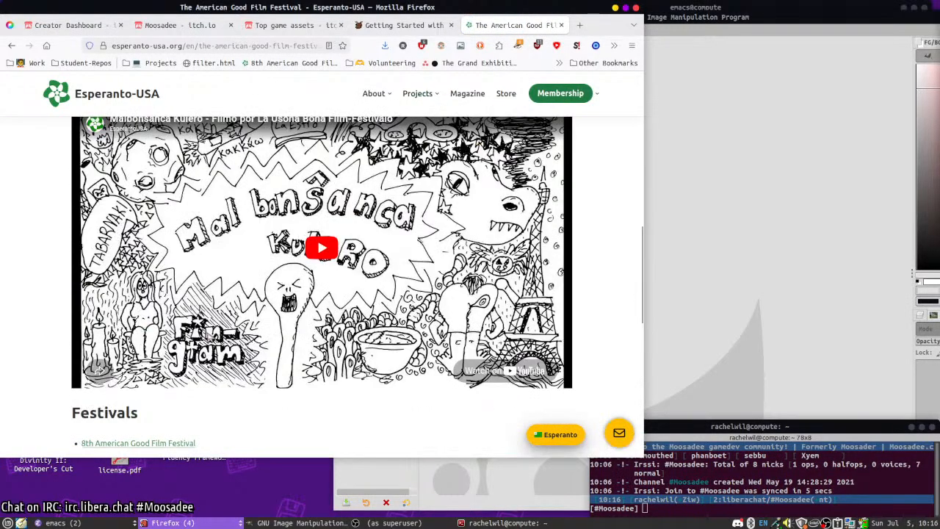
pyautogui.scroll(3, 129, 281)
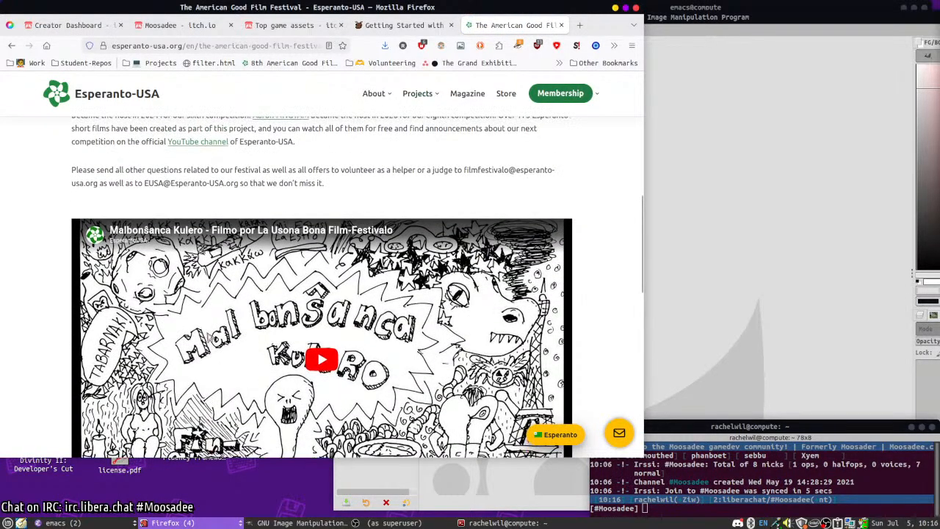
pyautogui.scroll(-7, 129, 282)
pyautogui.click(129, 280)
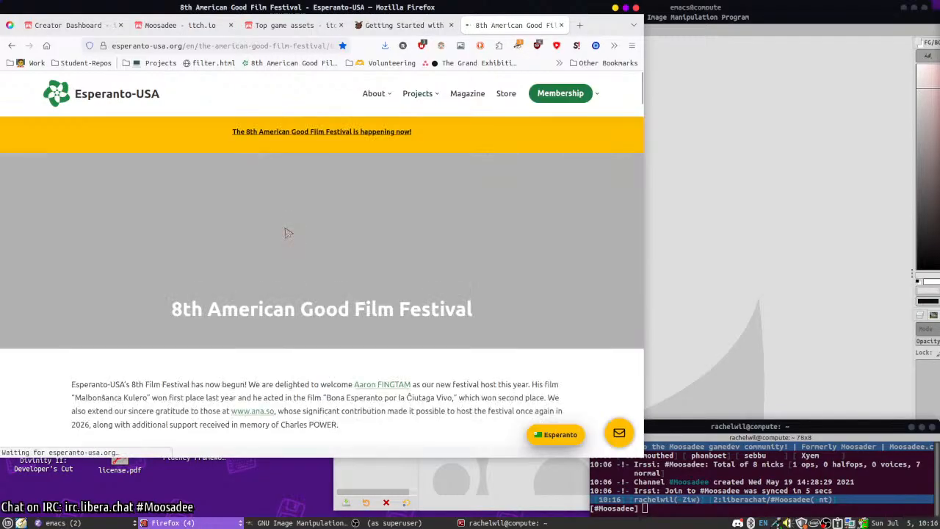
# - Examine the 8th festival's entry requirements, prizes, judges and submission rules
pyautogui.scroll(-10, 242, 220)
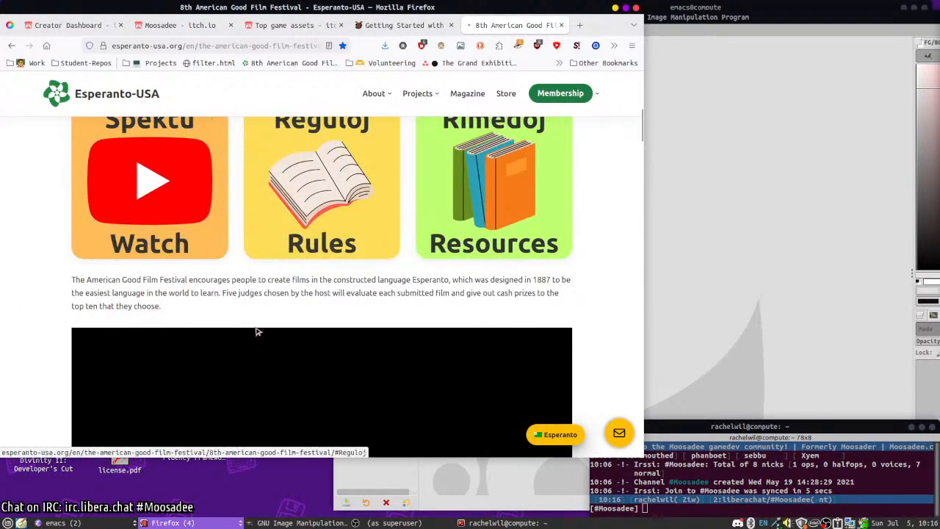
pyautogui.scroll(-5, 253, 323)
pyautogui.scroll(-3, 252, 315)
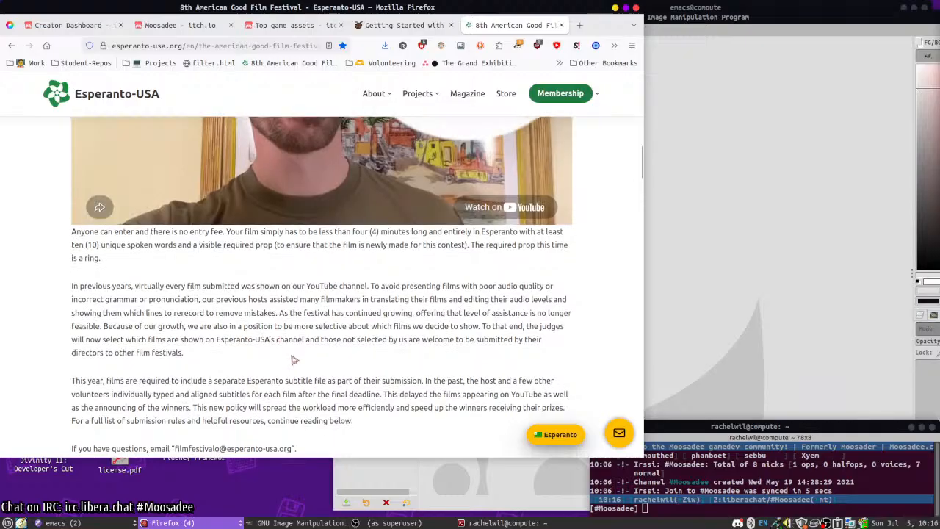
pyautogui.scroll(-2, 282, 352)
pyautogui.scroll(-3, 284, 356)
pyautogui.scroll(-4, 283, 356)
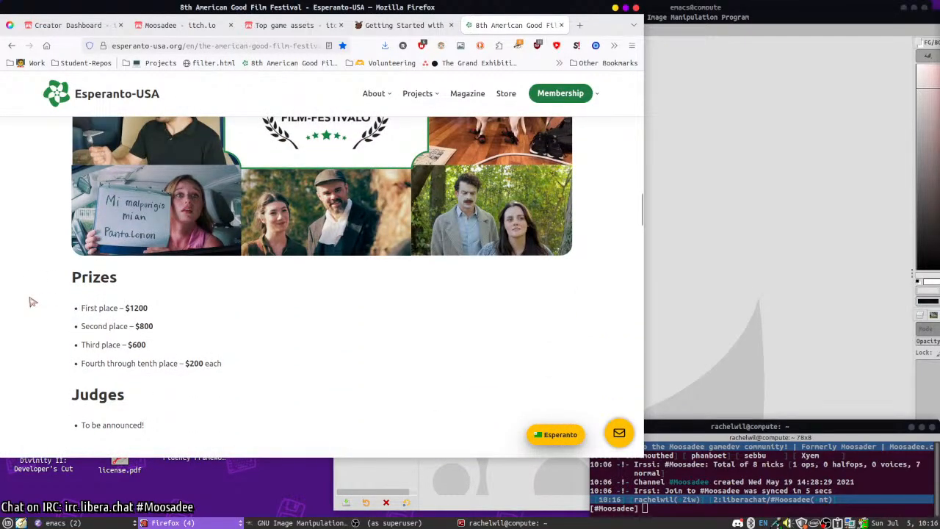
pyautogui.scroll(-5, 33, 301)
# - Switch back to the Moosadee itch.io profile and open Rachel's CC0 Assets from its project list
pyautogui.click(281, 25)
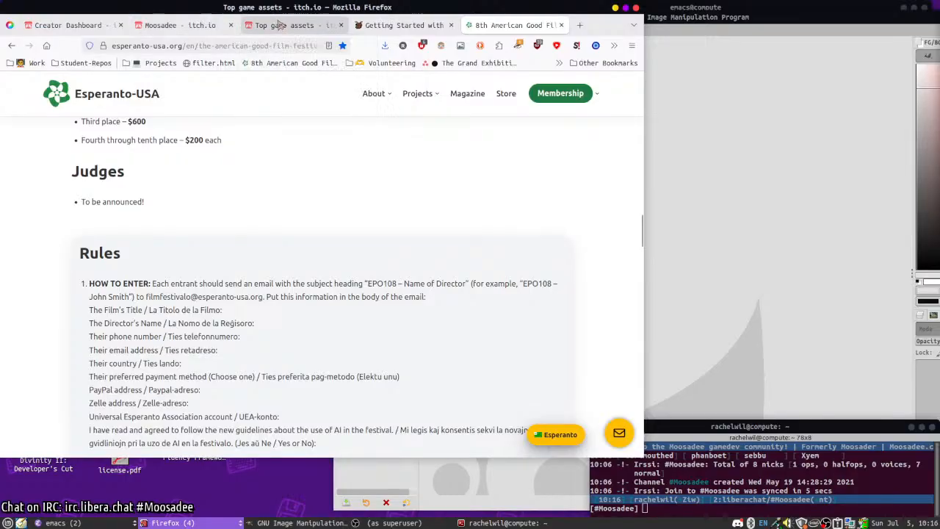
pyautogui.click(176, 25)
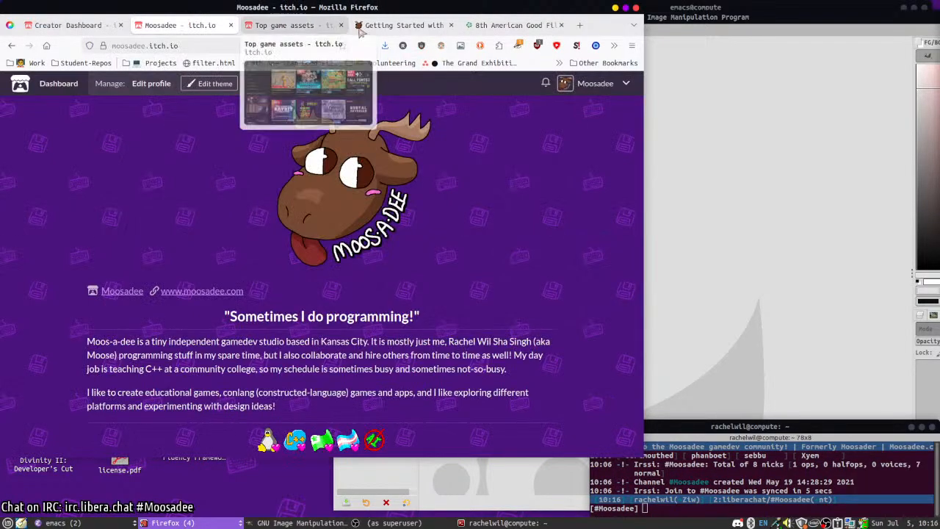
pyautogui.click(10, 25)
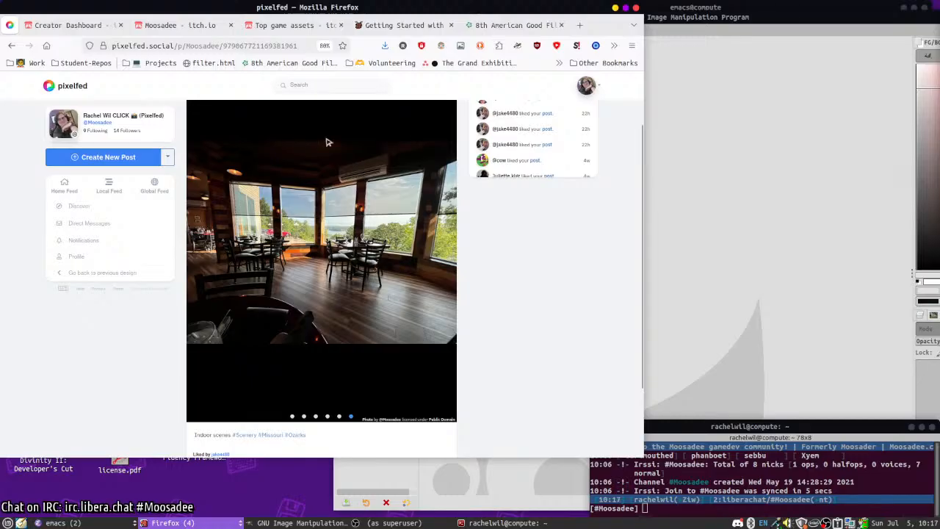
pyautogui.click(180, 25)
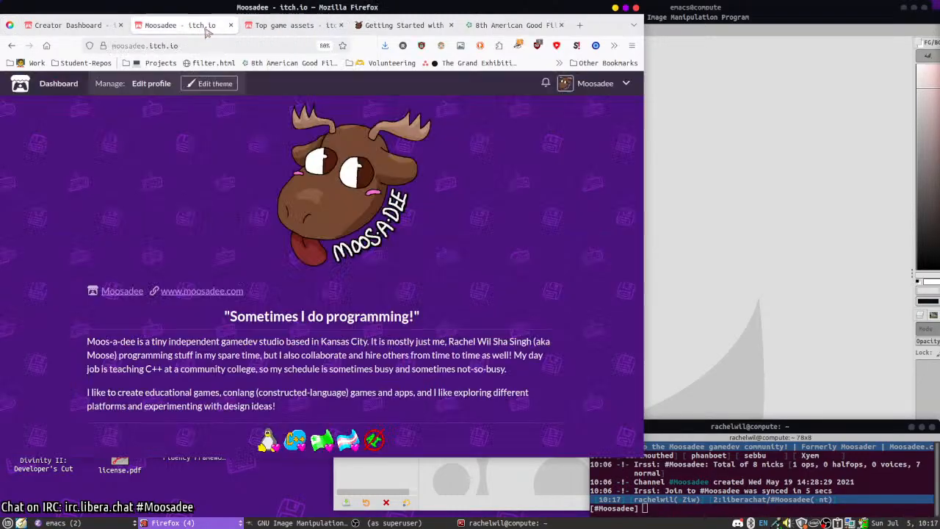
pyautogui.scroll(-10, 281, 309)
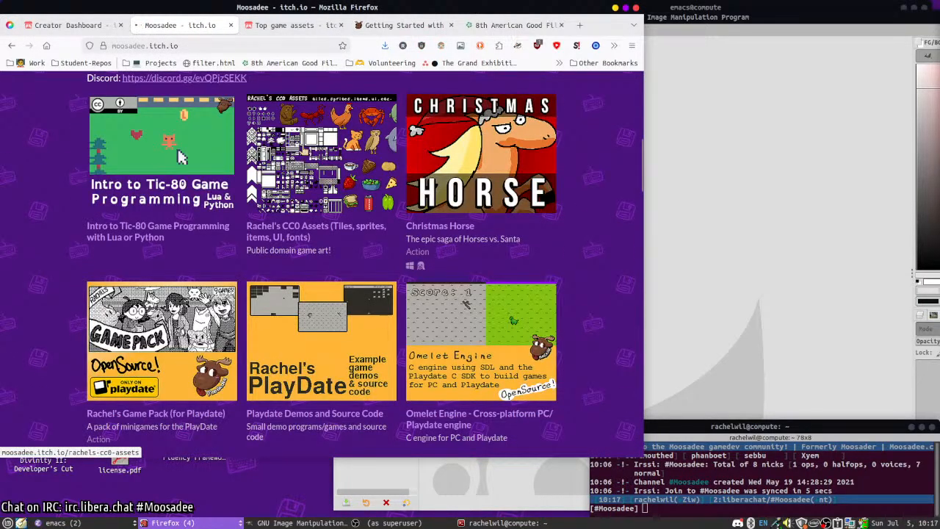
pyautogui.click(316, 158)
# - View the enlarged previews of the fairytale backgrounds and the 1-bit visual novel backgrounds, closing each one
pyautogui.scroll(-5, 487, 348)
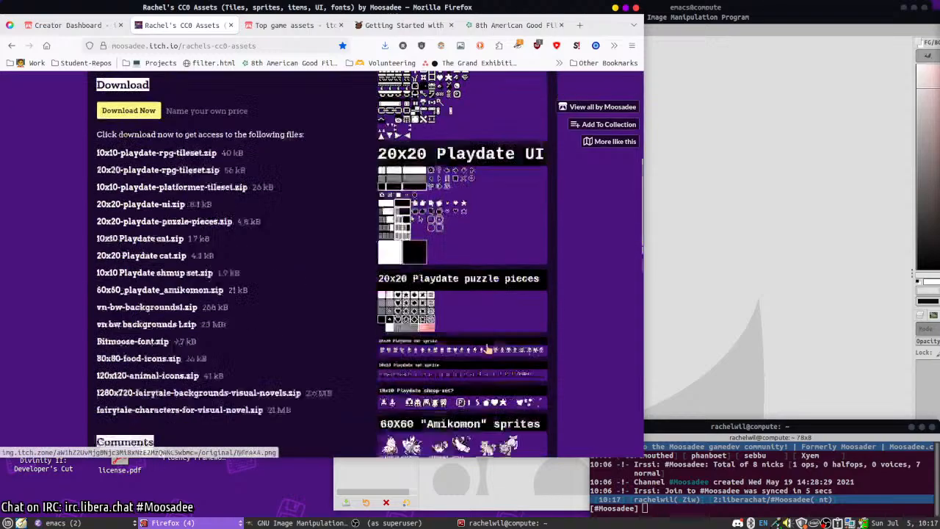
pyautogui.scroll(-10, 487, 349)
pyautogui.click(455, 349)
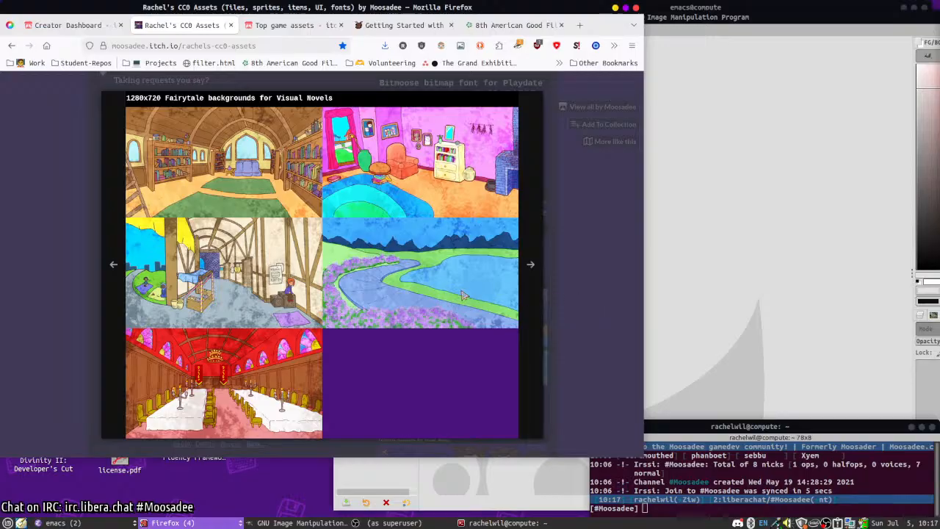
pyautogui.click(569, 205)
pyautogui.scroll(5, 456, 294)
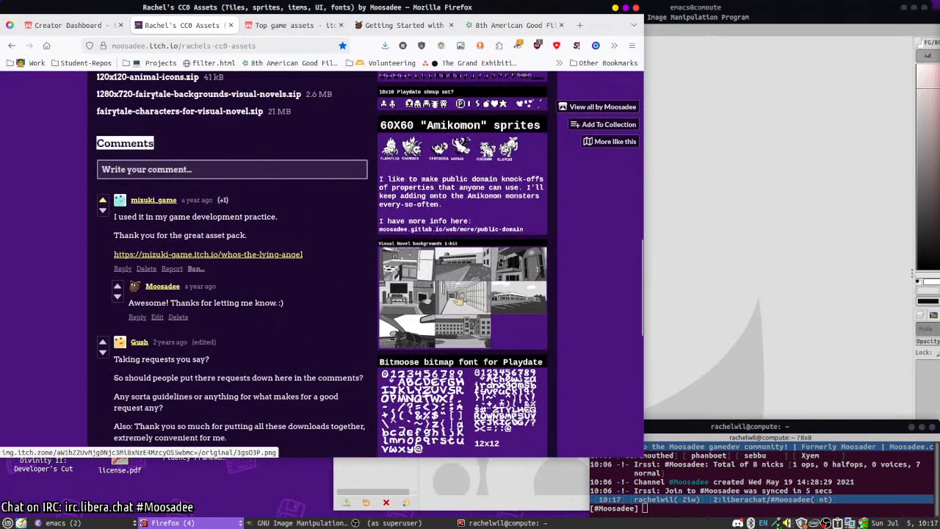
pyautogui.click(485, 300)
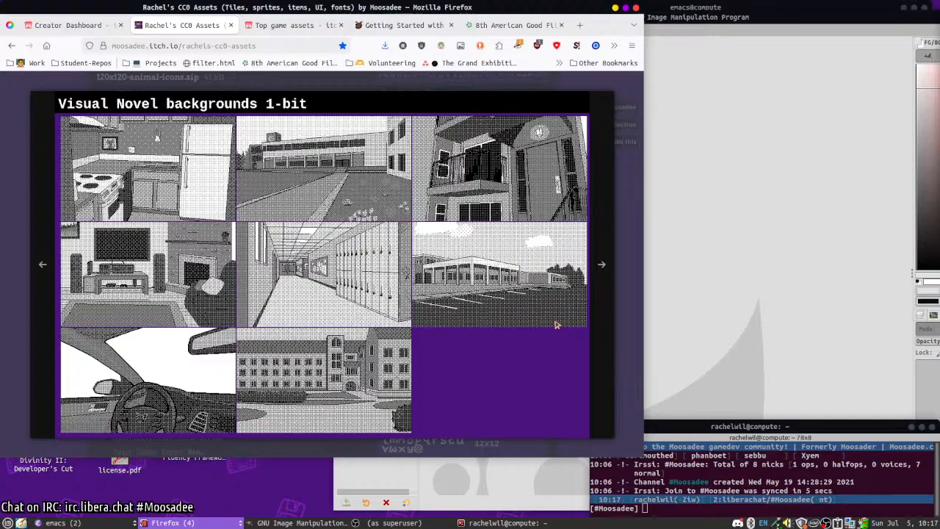
pyautogui.click(9, 202)
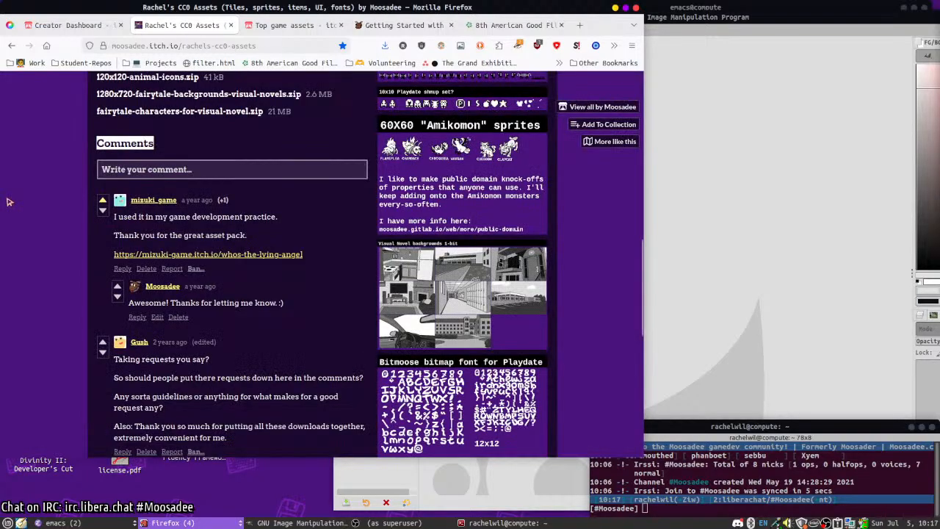
# - Open "Who's the Lying Angel?" in a new tab from the link in the comments and start the game
pyautogui.click(248, 255)
pyautogui.click(250, 308)
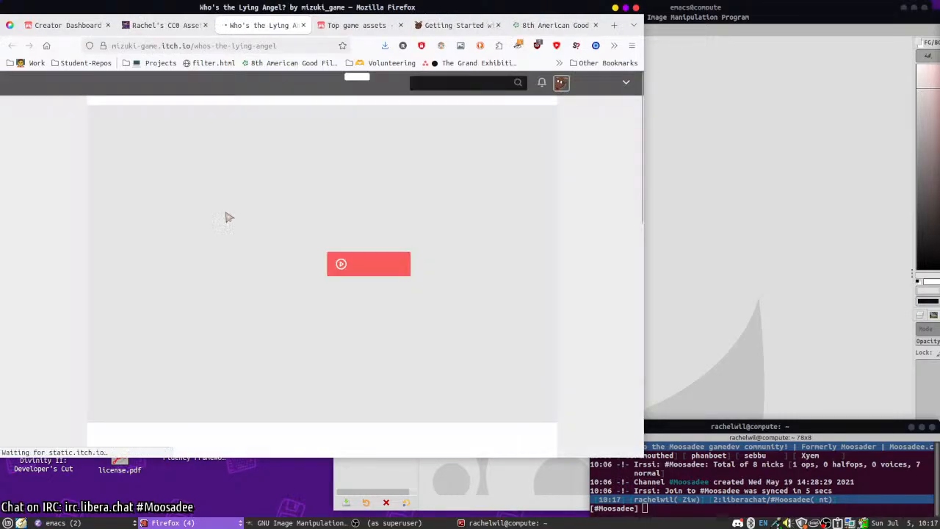
pyautogui.click(326, 263)
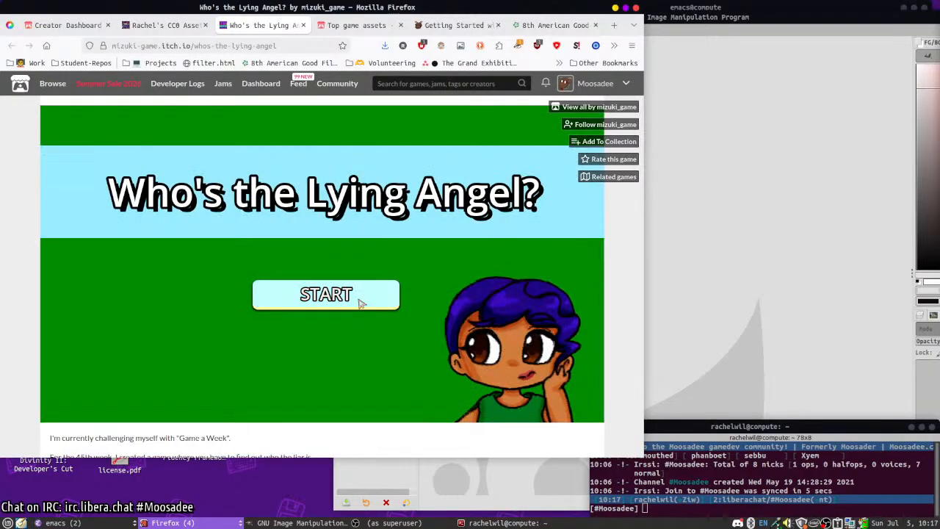
pyautogui.click(359, 303)
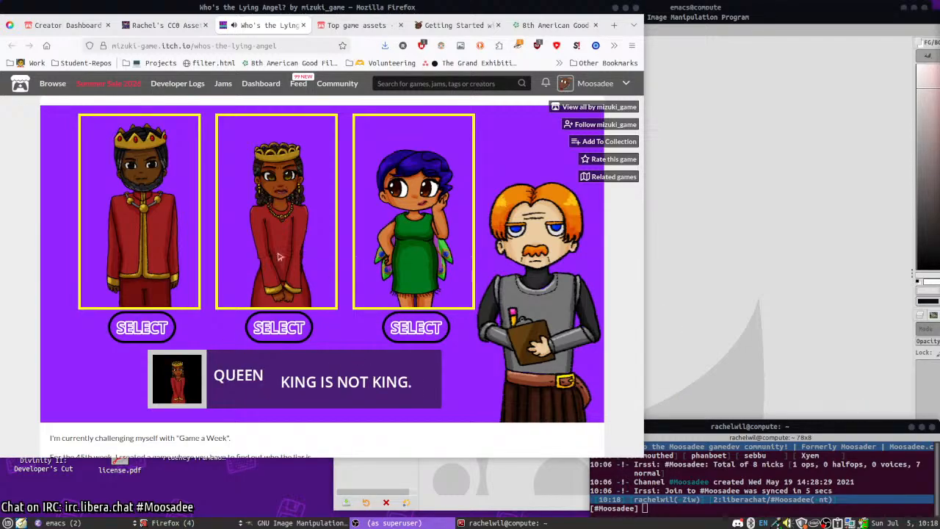
# - Examine the game's characters and their statements, close its tab and return to the CC0 Assets page's comments
pyautogui.moveTo(151, 308)
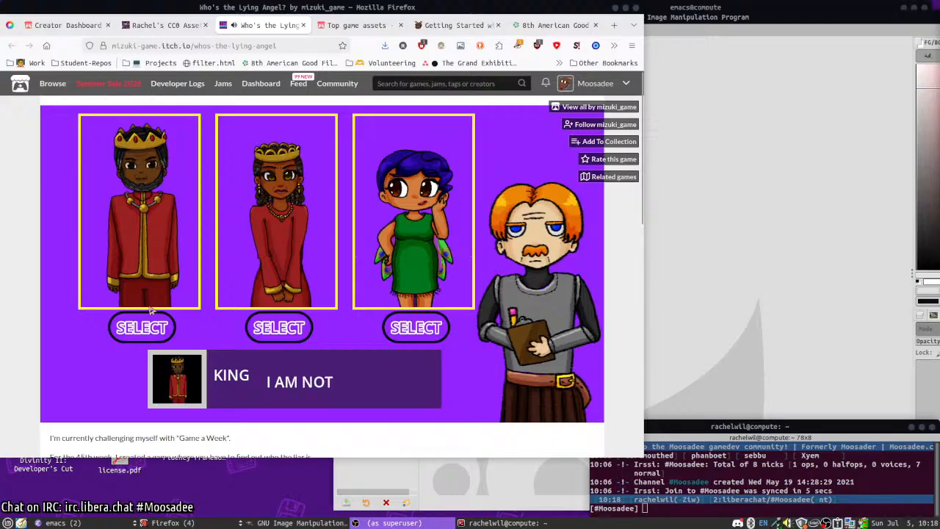
pyautogui.moveTo(456, 320)
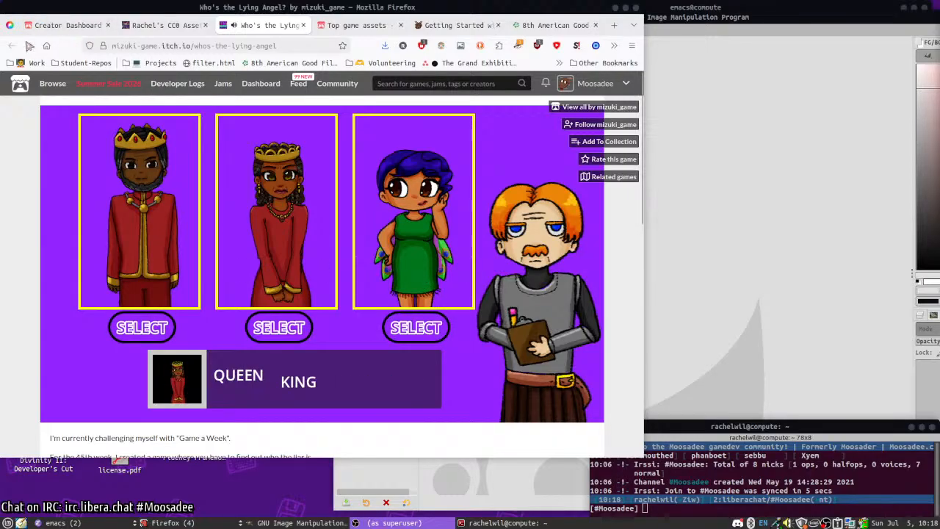
pyautogui.click(273, 35)
pyautogui.hotkey('ctrl', 'w')
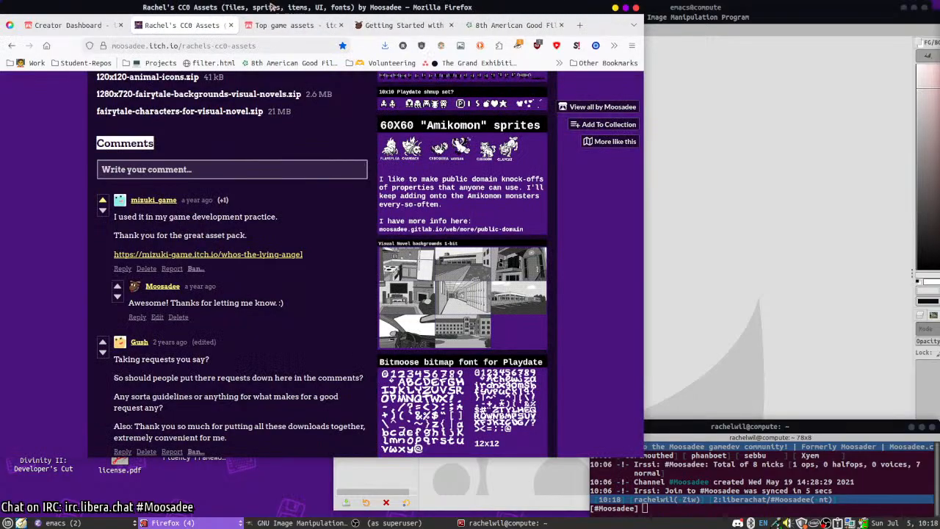
pyautogui.scroll(-4, 99, 211)
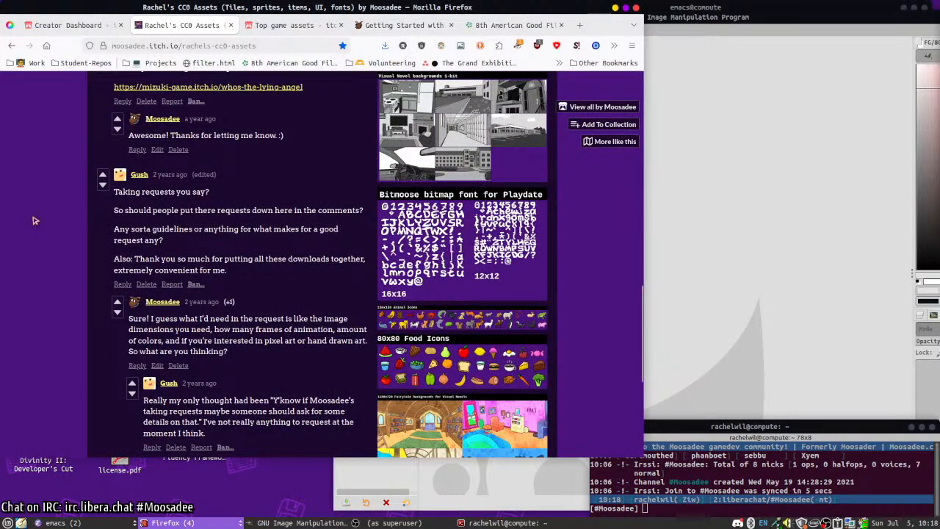
# - Read the request comments, the downloadable file list and the description on the Rachel's CC0 Assets page
pyautogui.scroll(-4, 33, 224)
pyautogui.scroll(5, 33, 231)
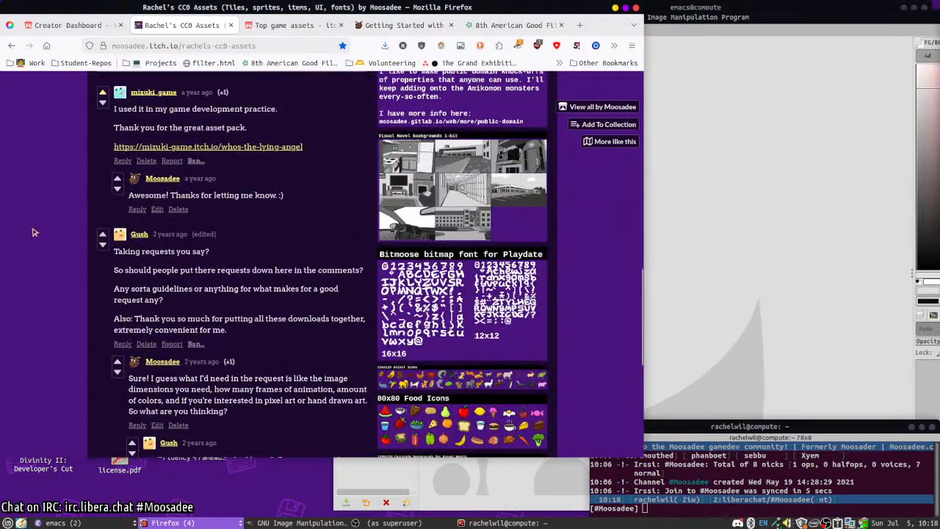
pyautogui.scroll(-5, 35, 238)
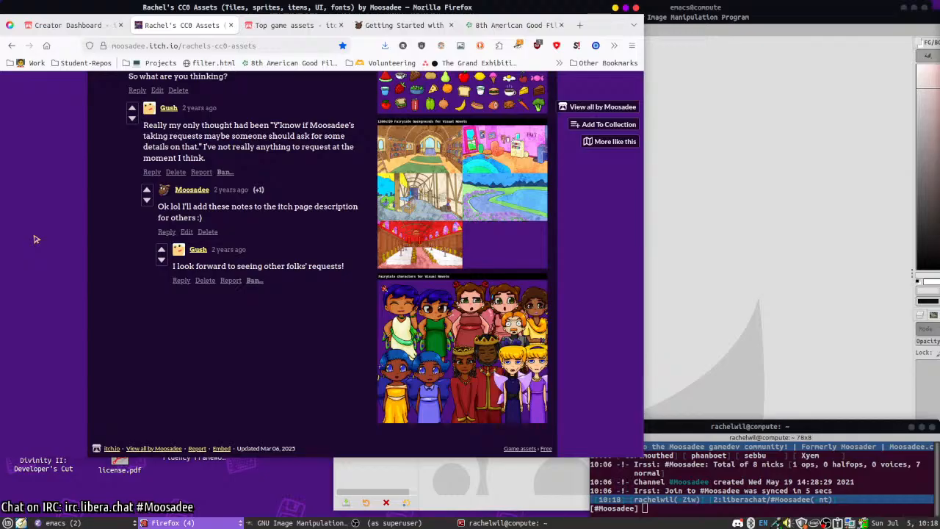
pyautogui.scroll(5, 34, 239)
pyautogui.scroll(3, 34, 246)
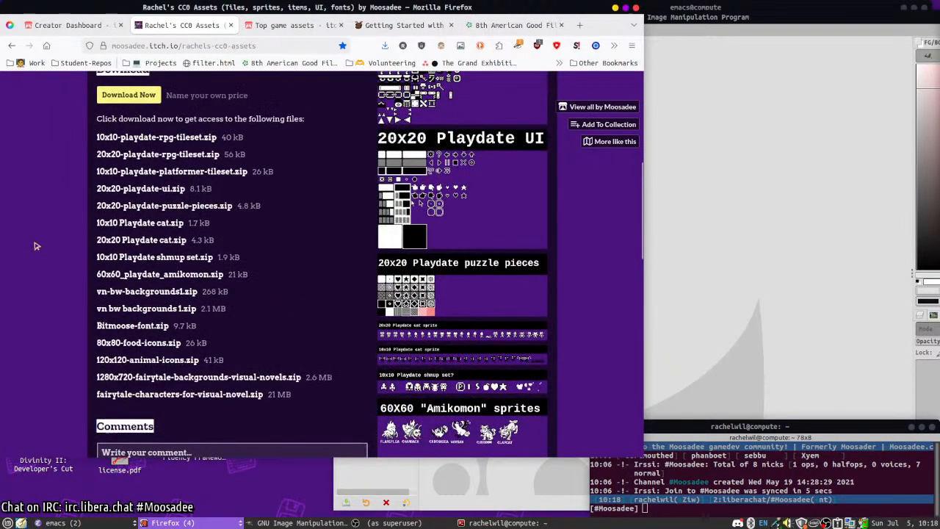
pyautogui.scroll(4, 35, 243)
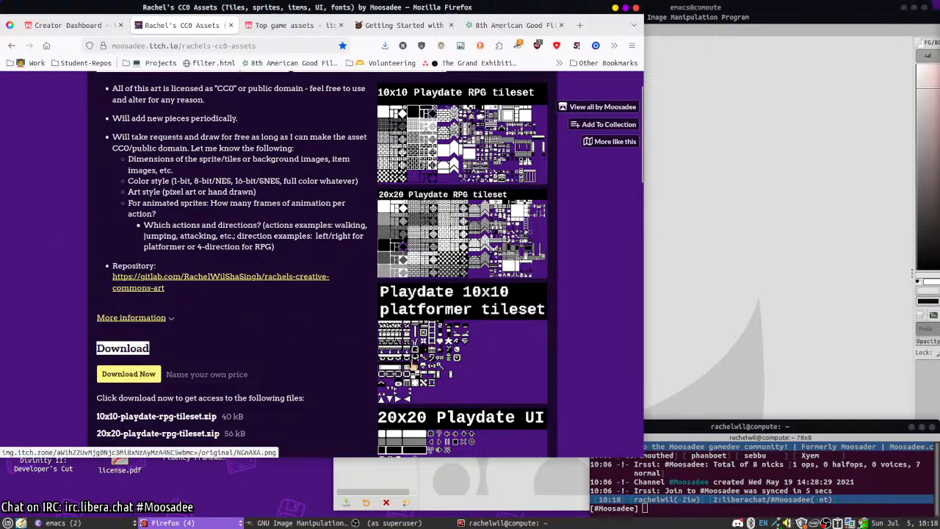
pyautogui.scroll(1, 416, 221)
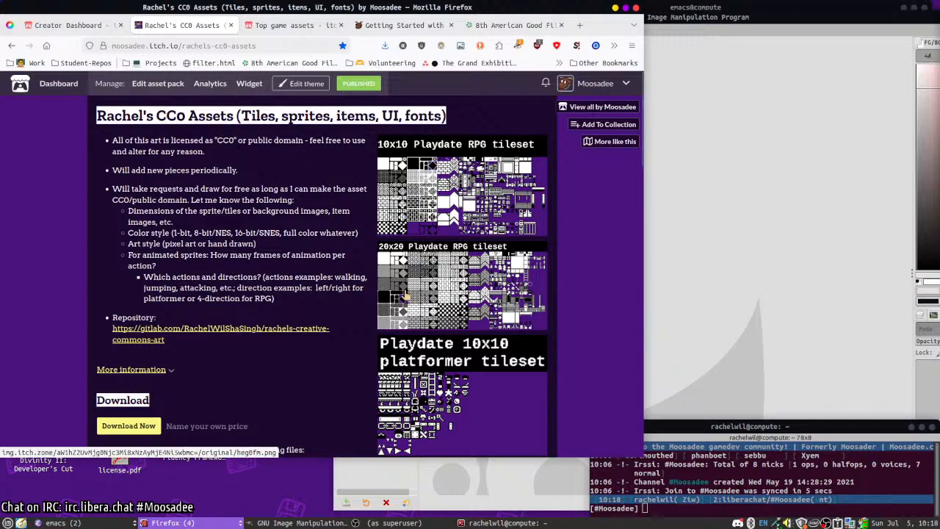
# - View the enlarged previews of the 20x20 and 10x10 Playdate RPG tilesets, closing each one
pyautogui.click(404, 294)
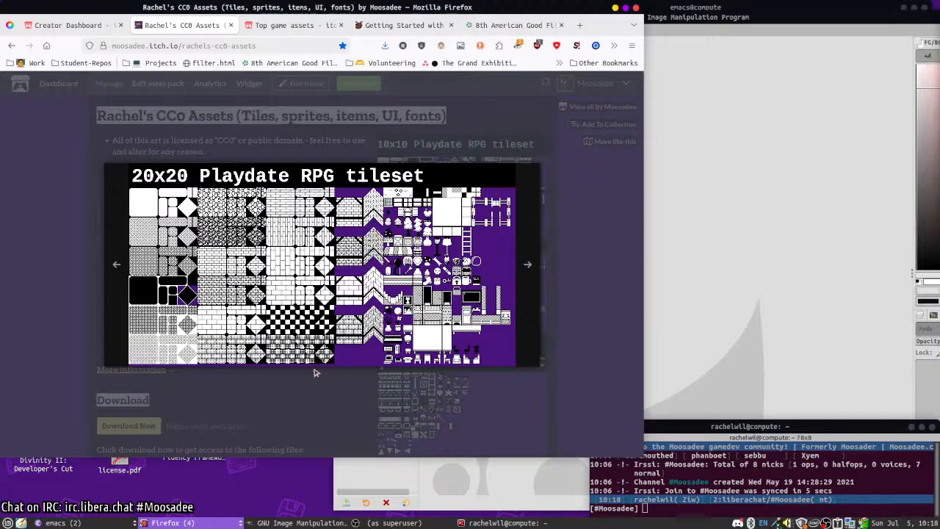
pyautogui.click(326, 395)
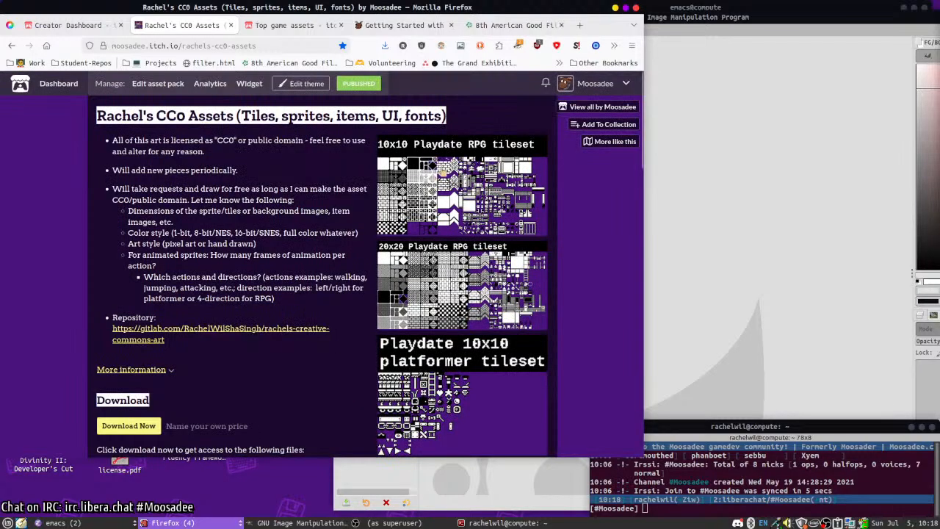
pyautogui.click(444, 172)
pyautogui.click(137, 209)
pyautogui.scroll(-3, 136, 209)
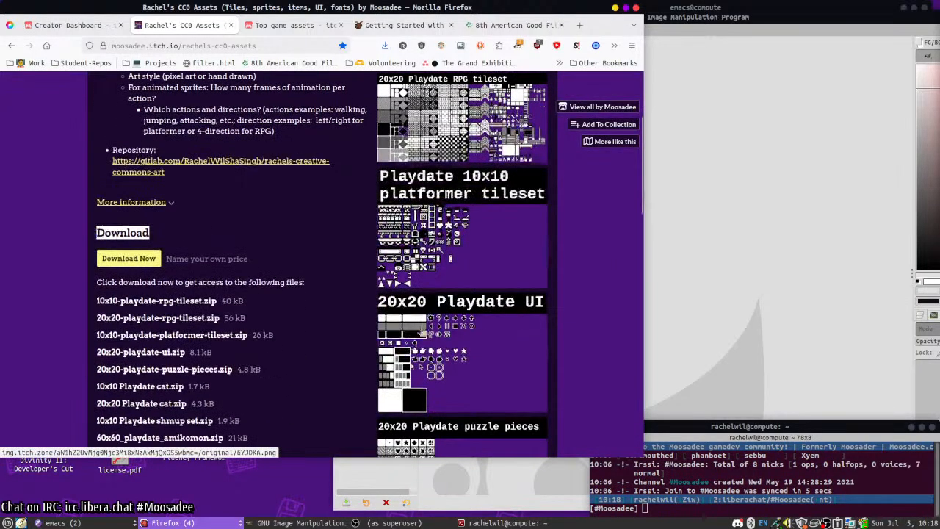
# - Switch to the Pixelfed page, return to the Moosadee profile and open its "Night scenery" post
pyautogui.click(94, 28)
pyautogui.click(10, 25)
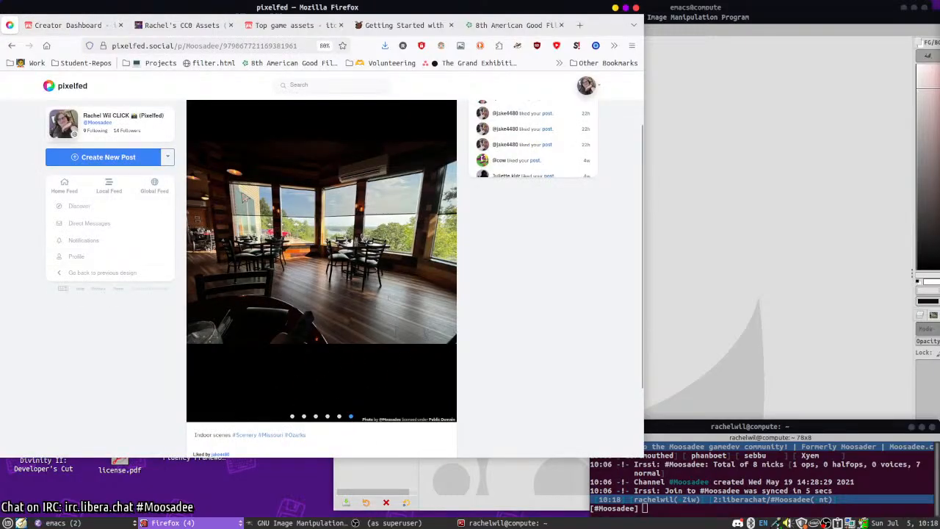
pyautogui.click(11, 45)
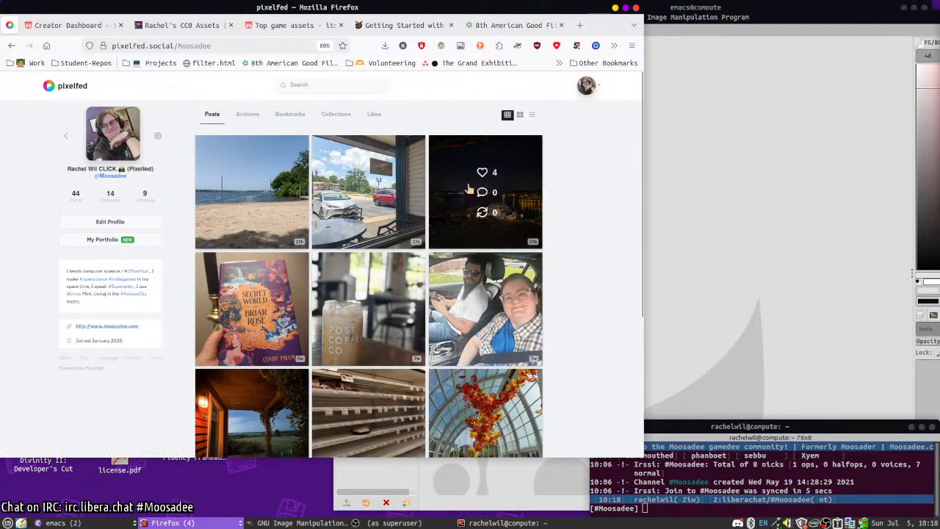
pyautogui.click(450, 192)
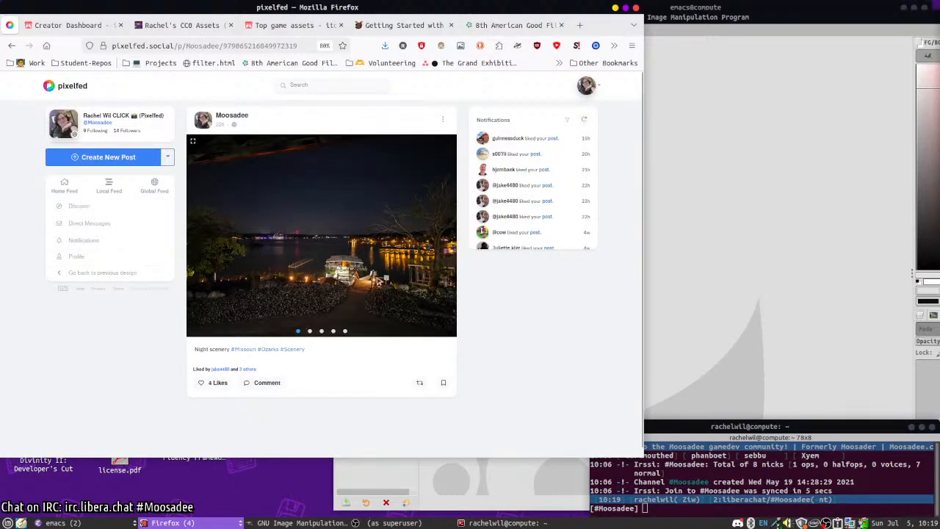
# - Copy the second "Night scenery" photo, the moonlit lakeside path, and paste it into GIMP as a new image
pyautogui.click(310, 332)
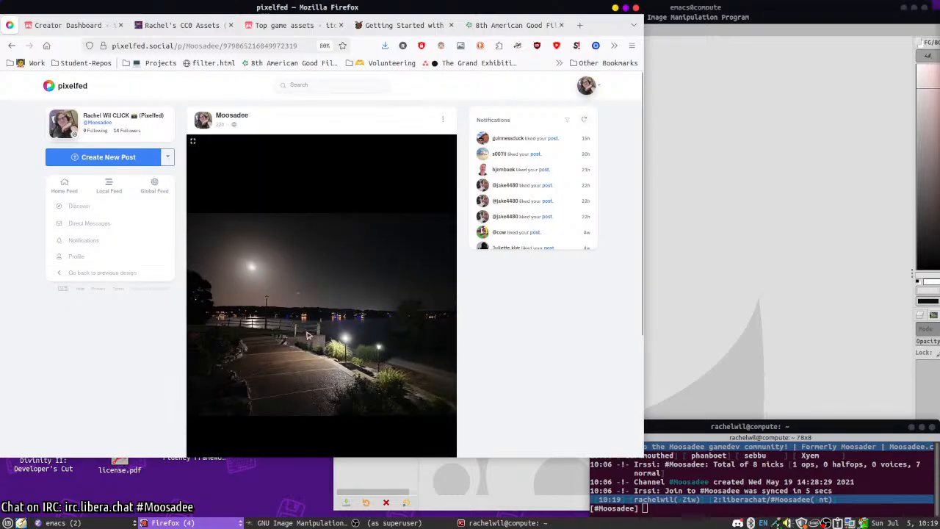
pyautogui.rightClick(308, 335)
pyautogui.click(342, 373)
pyautogui.click(769, 217)
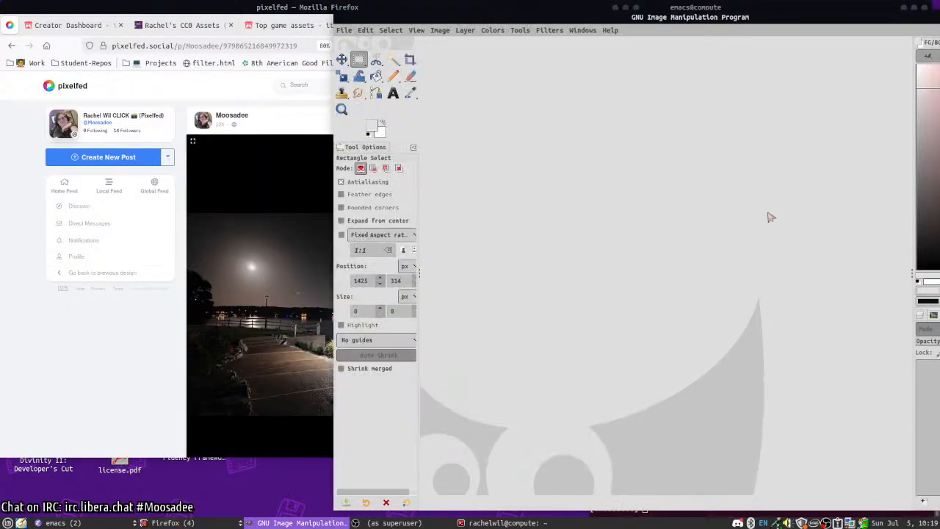
pyautogui.hotkey('ctrl', 'shift', 'v')
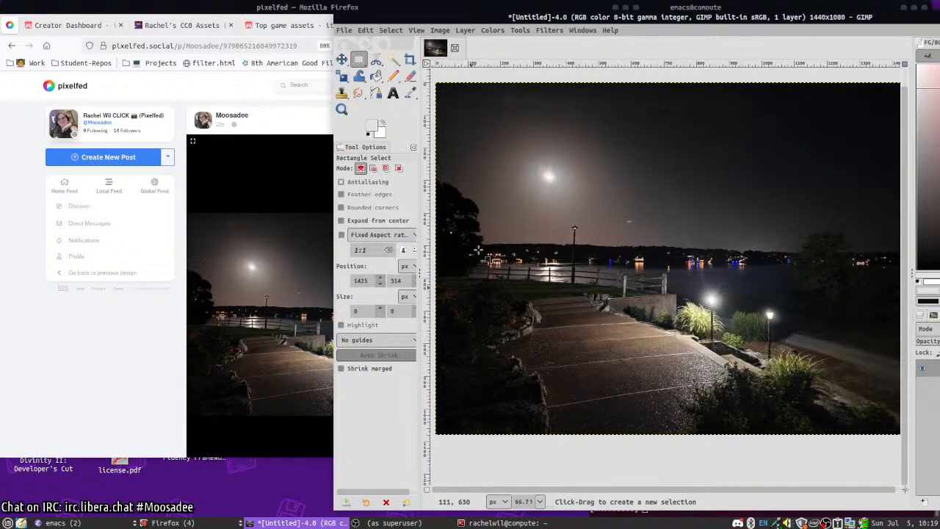
# - Return to the "Night scenery" post in Firefox and view its remaining photos, ending back on the first
pyautogui.click(165, 316)
pyautogui.click(321, 395)
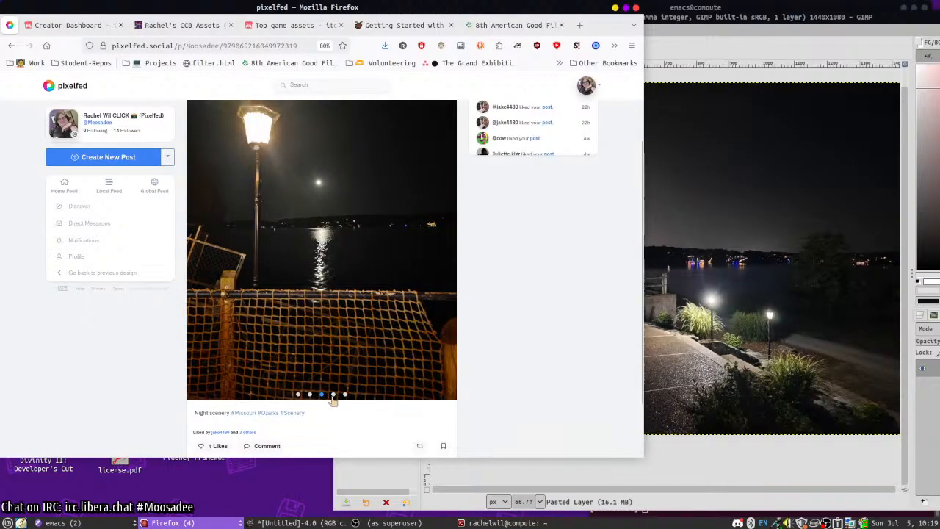
pyautogui.click(333, 394)
pyautogui.click(344, 395)
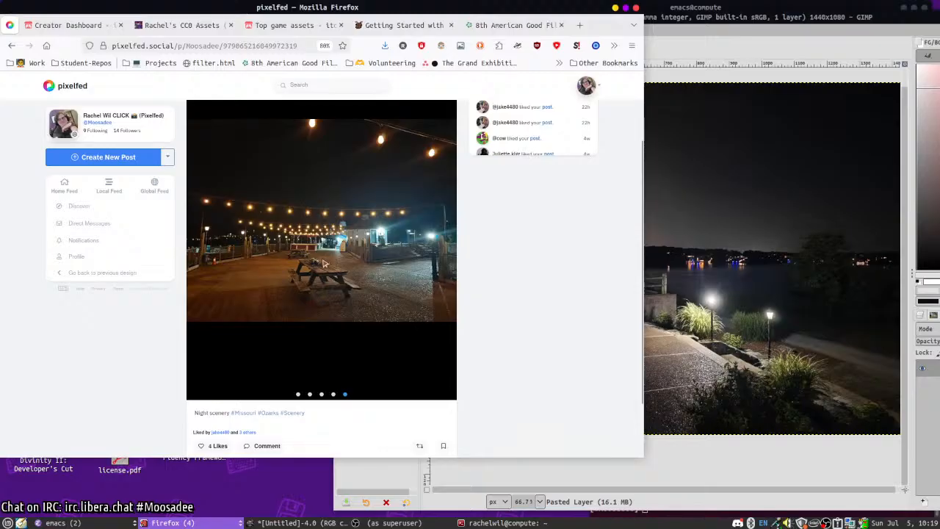
pyautogui.click(298, 395)
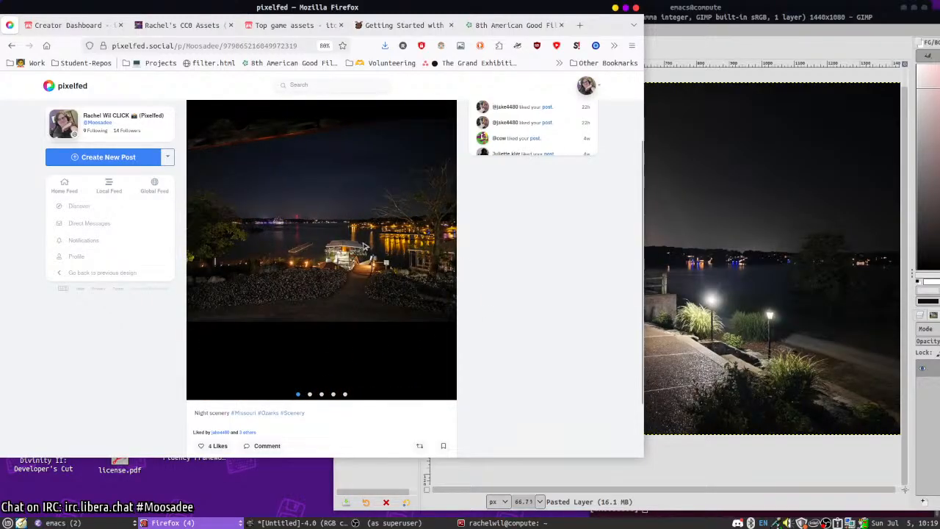
# - Open the "Lake of the Ozarks" post from the Pixelfed profile and look through its photos, ending on the first
pyautogui.click(13, 47)
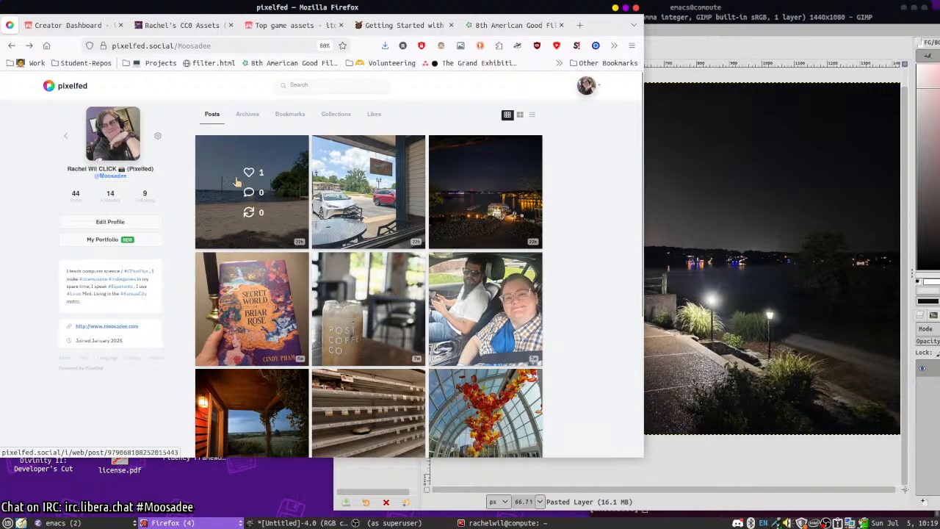
pyautogui.click(288, 310)
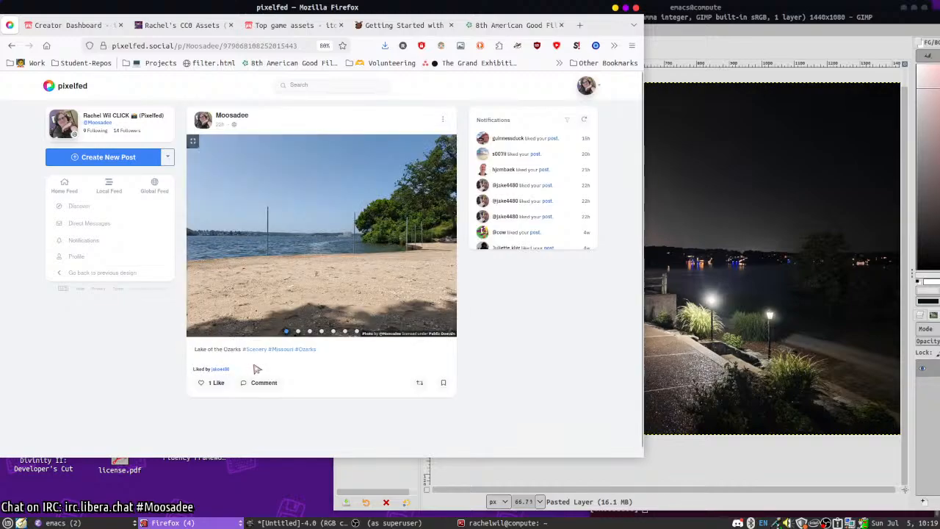
pyautogui.click(297, 331)
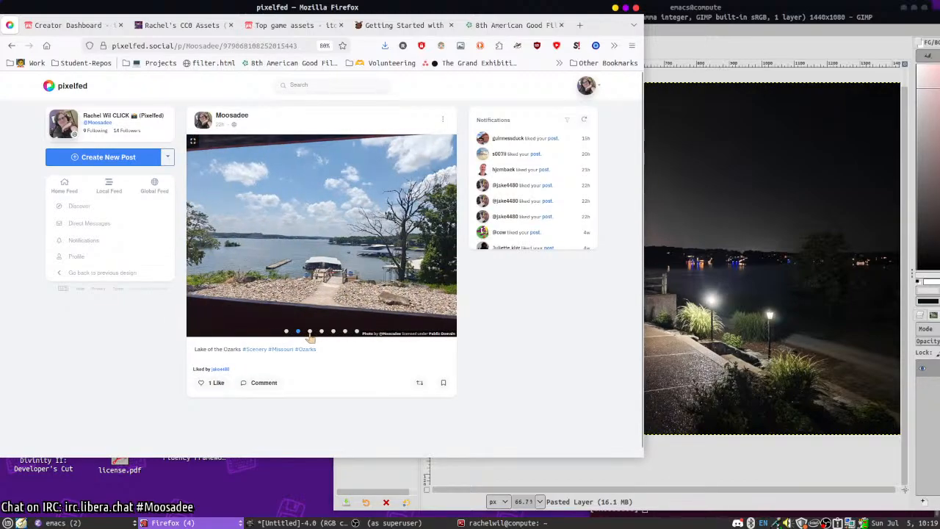
pyautogui.click(309, 331)
pyautogui.scroll(-2, 309, 424)
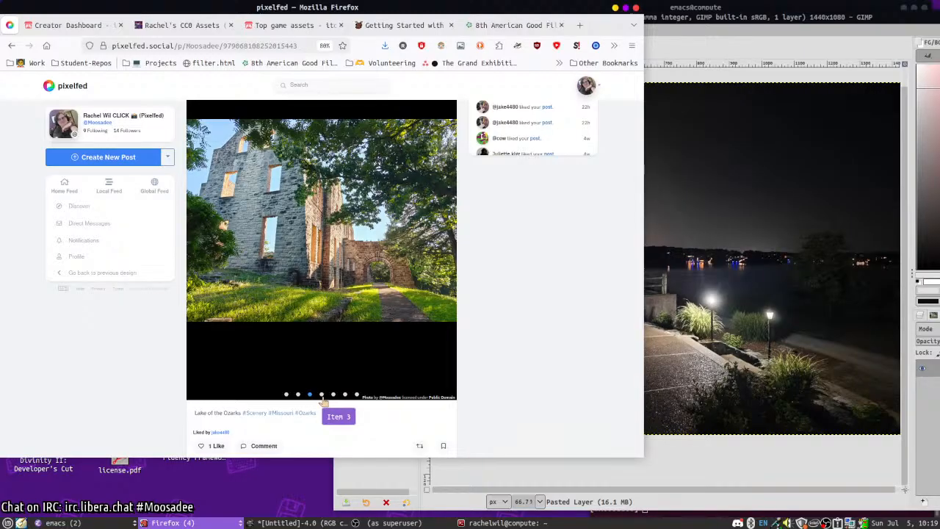
pyautogui.click(321, 395)
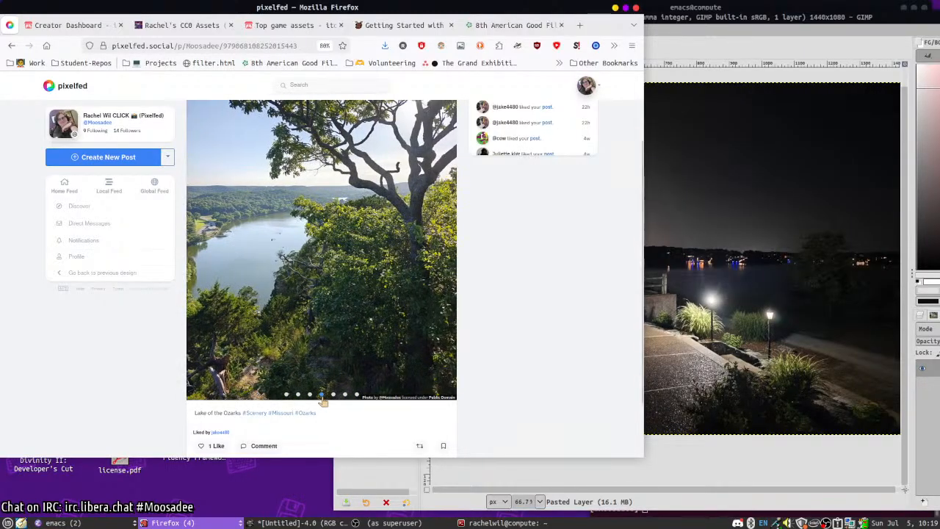
pyautogui.click(334, 395)
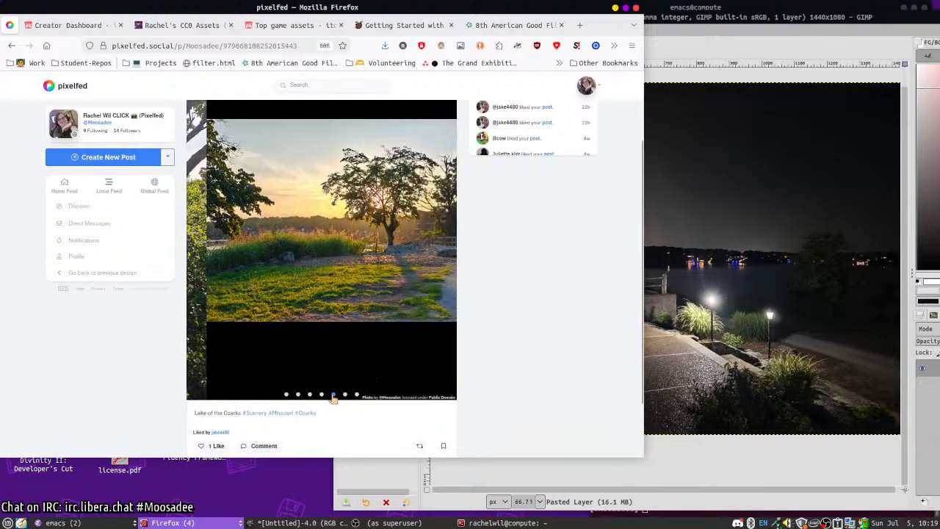
pyautogui.click(357, 395)
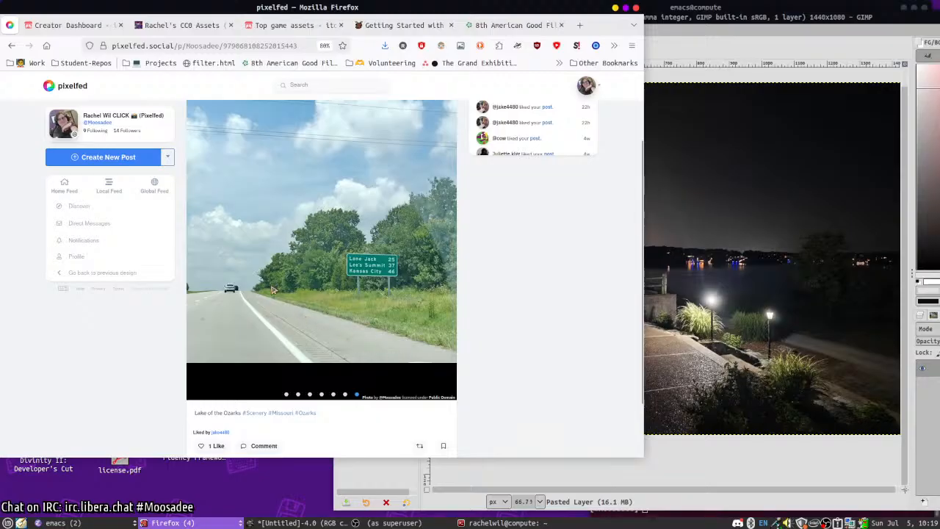
pyautogui.click(286, 395)
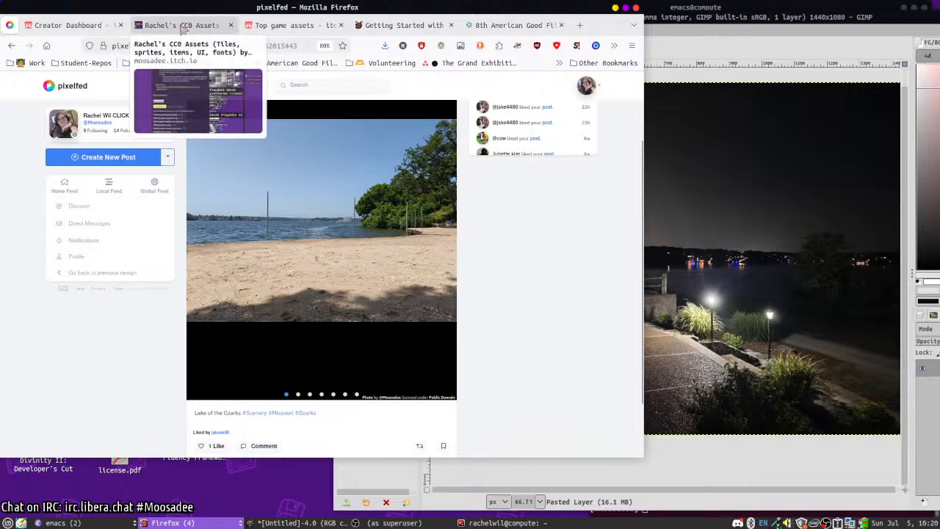
# - Open the "Indoor scenes" post from the Pixelfed profile and look through its photos, going back to the third one
pyautogui.click(12, 45)
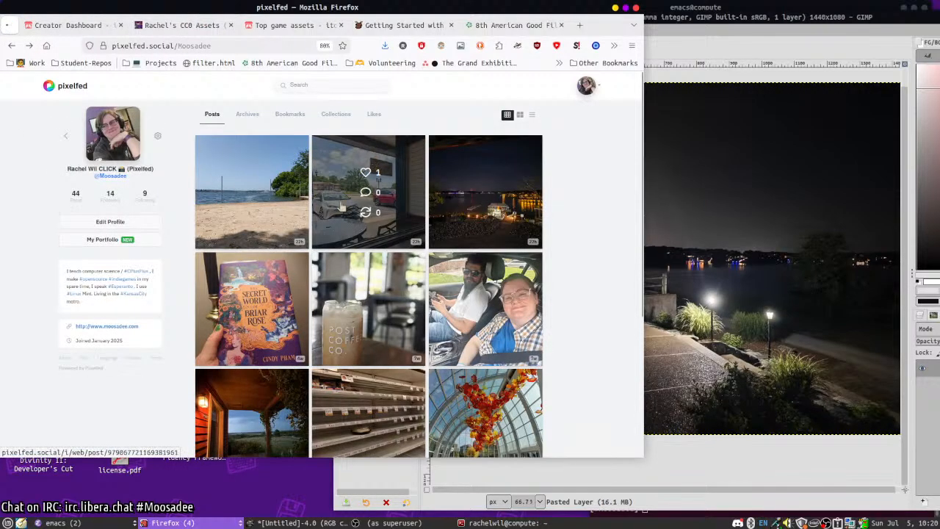
pyautogui.click(297, 358)
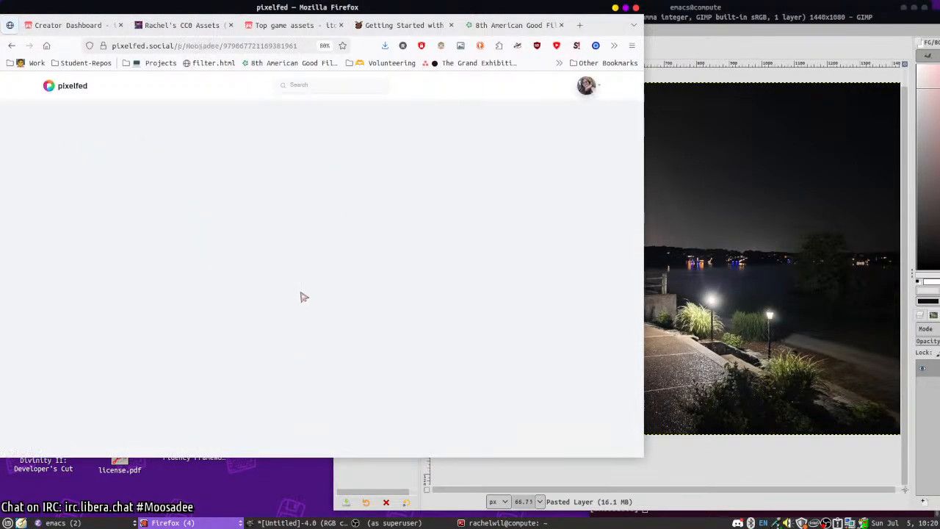
pyautogui.scroll(-3, 309, 369)
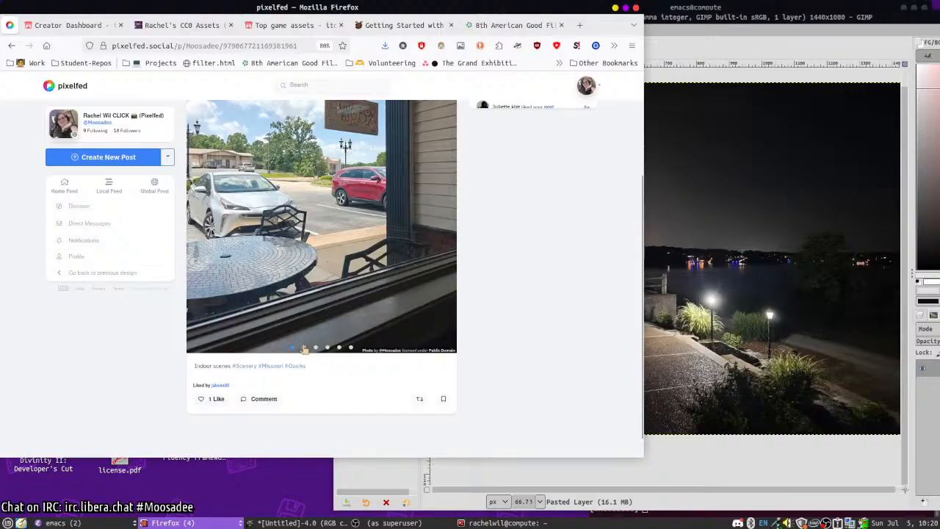
pyautogui.click(303, 347)
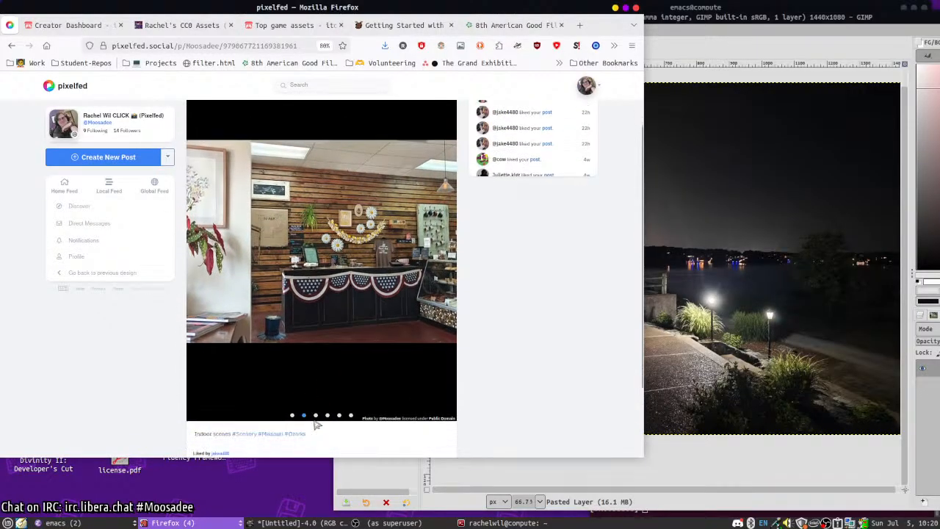
pyautogui.scroll(-1, 317, 418)
pyautogui.click(315, 395)
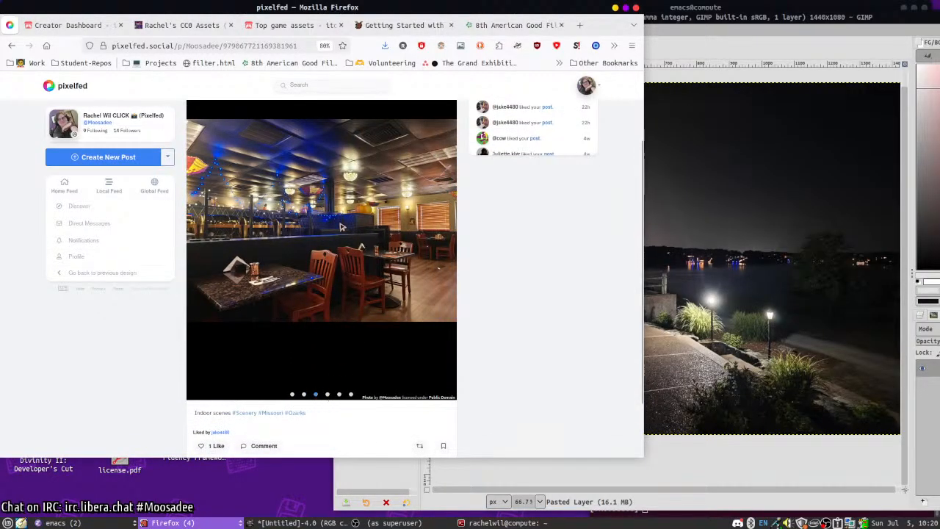
pyautogui.click(327, 395)
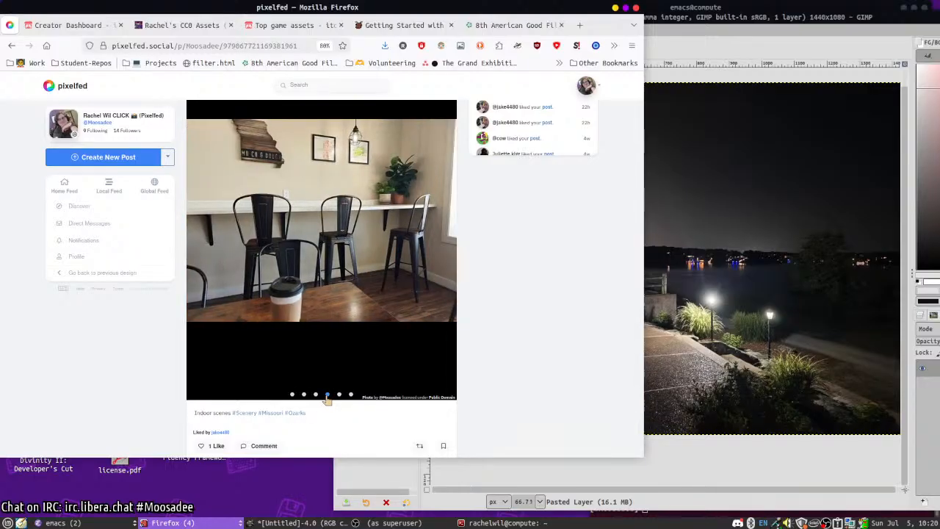
pyautogui.click(338, 395)
pyautogui.click(327, 394)
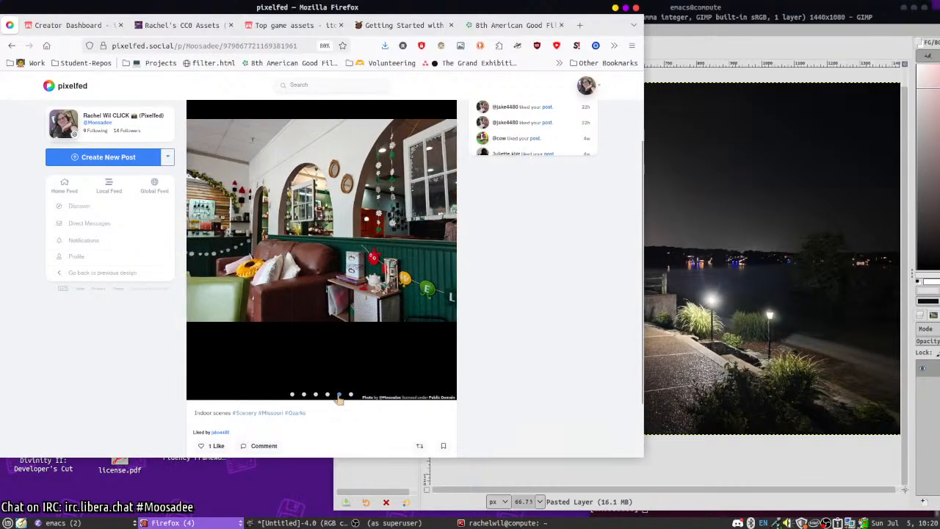
pyautogui.click(350, 395)
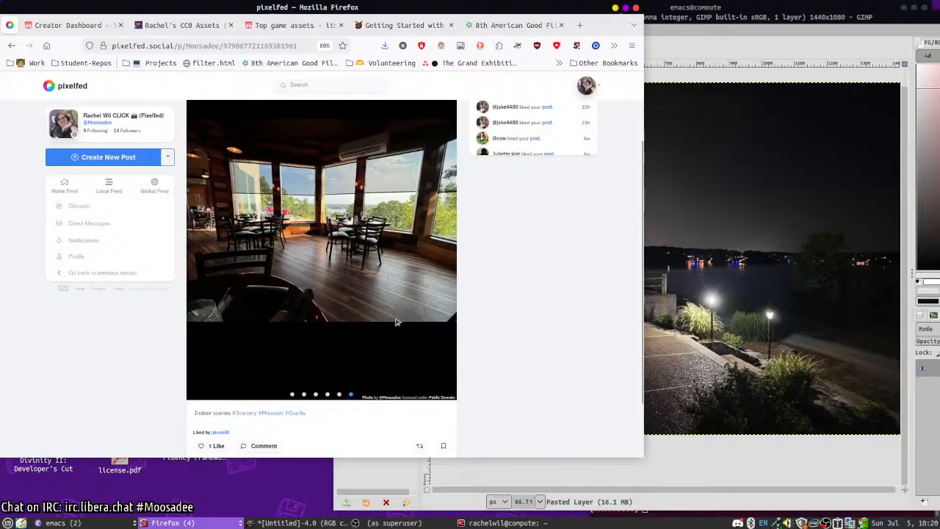
pyautogui.click(327, 396)
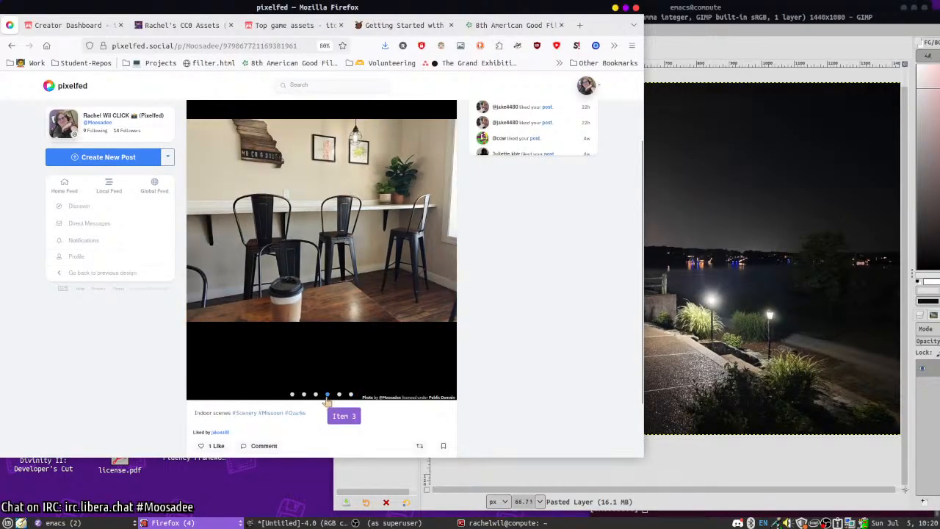
pyautogui.click(316, 395)
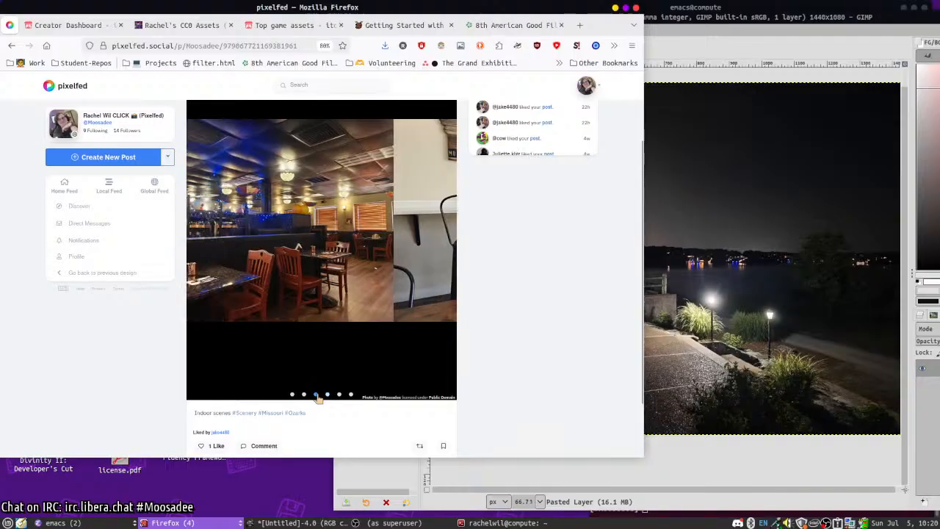
# - Bring the GIMP window forward into full view, then run ./mapwacom.sh in a temporary terminal with 23 as the stylus id
pyautogui.click(895, 184)
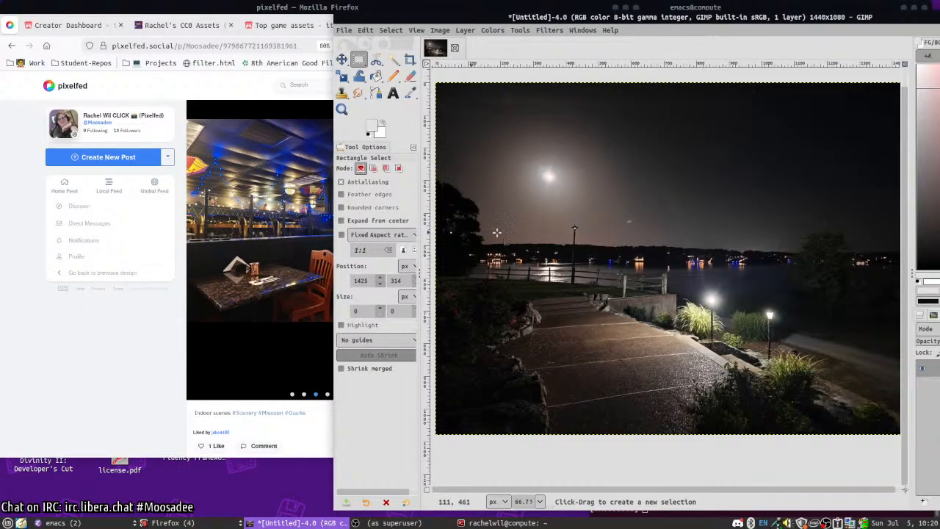
pyautogui.moveTo(536, 16); pyautogui.dragTo(348, 15)
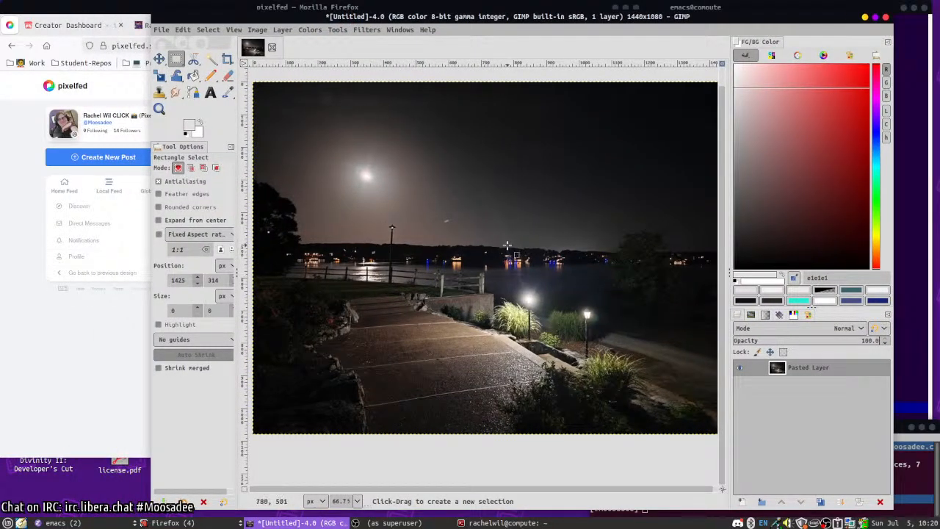
pyautogui.hotkey('ctrl', 'alt', 't')
pyautogui.write('./')
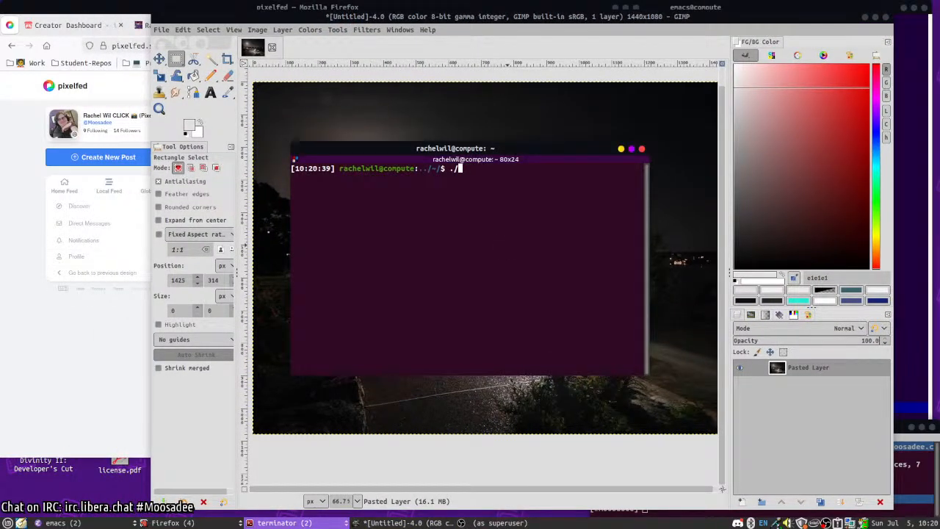
pyautogui.write('mapwacom.sh')
pyautogui.press('Return')
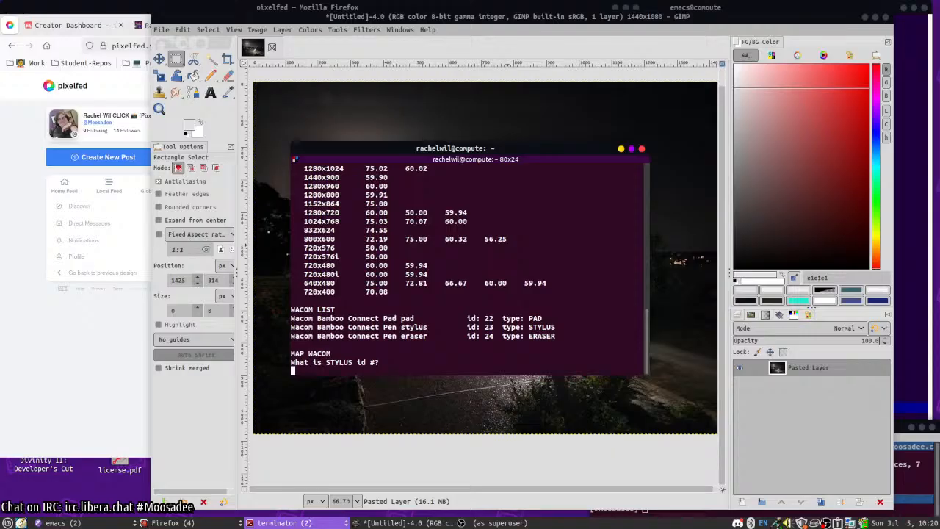
pyautogui.write('23')
pyautogui.press('Return')
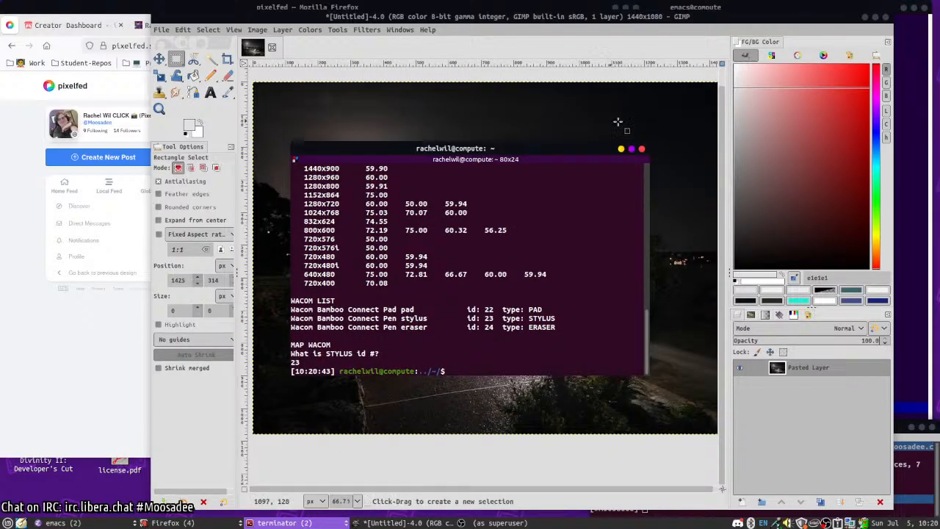
pyautogui.click(641, 148)
# - Reposition and resize the GIMP window so the whole photo and the layers list fit above the chat caption
pyautogui.moveTo(528, 6); pyautogui.dragTo(378, 0)
pyautogui.hotkey('alt', 'F10')
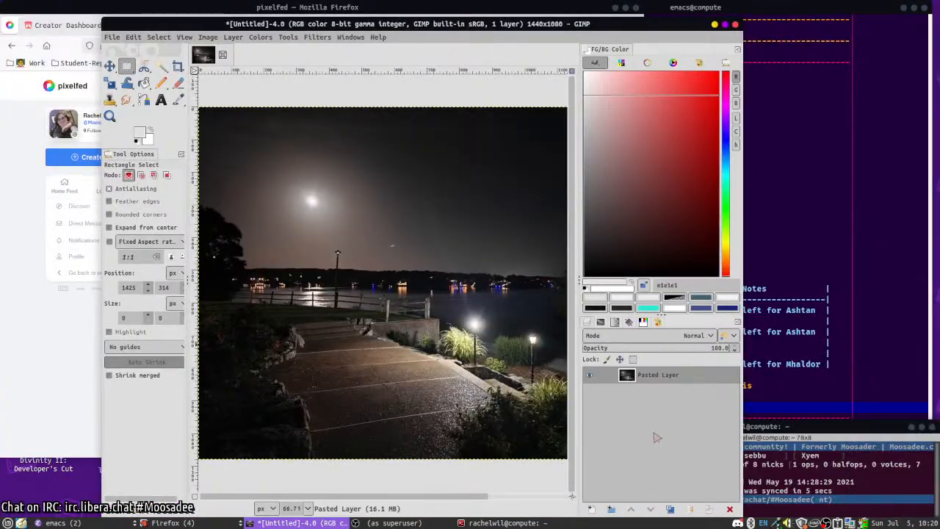
pyautogui.moveTo(655, 436); pyautogui.dragTo(804, 276)
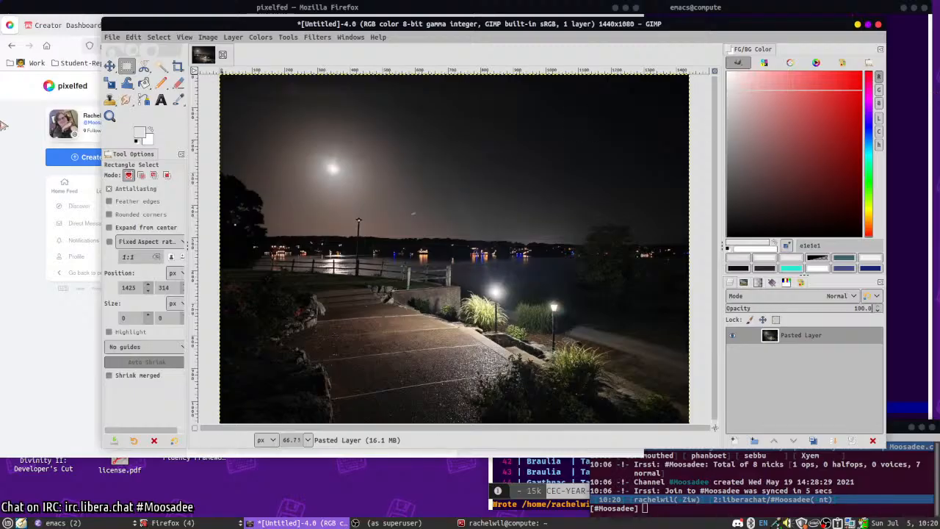
# - Return to Firefox and open the "Scenery" collection from the Pixelfed profile's collections
pyautogui.click(32, 220)
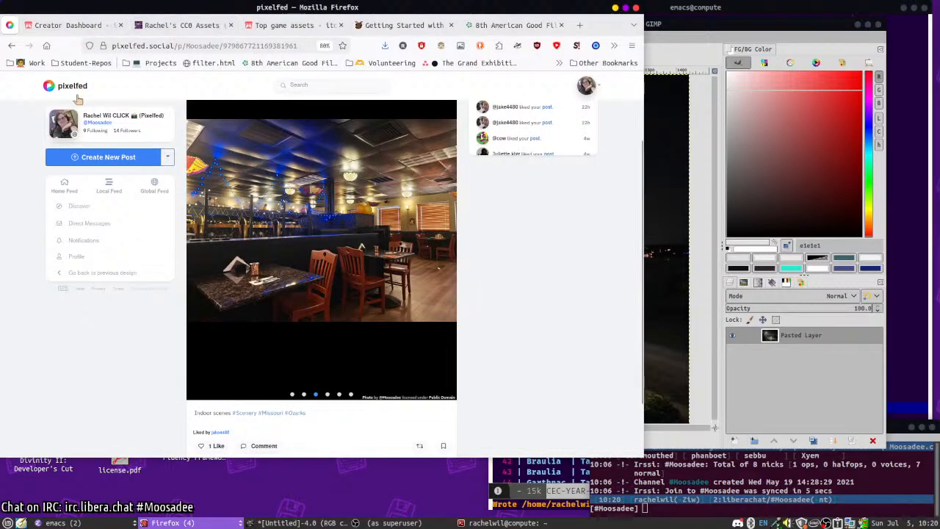
pyautogui.click(64, 121)
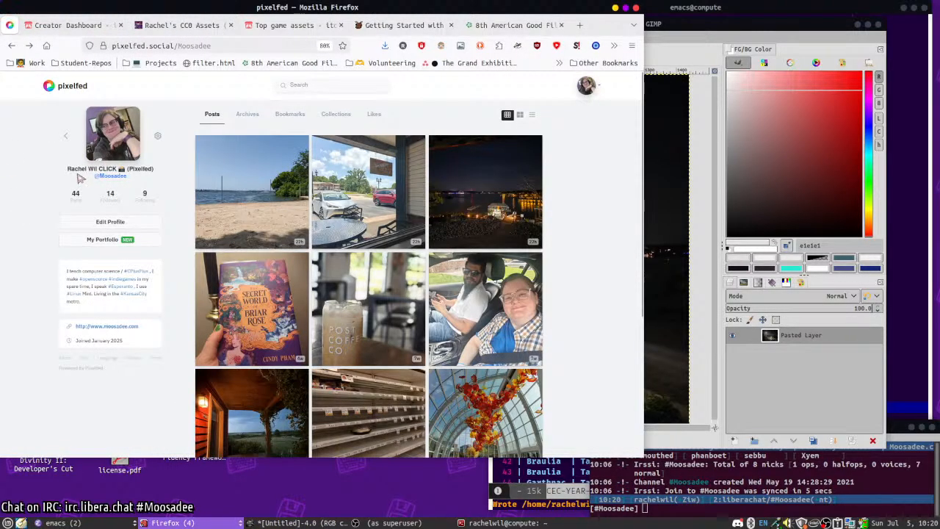
pyautogui.click(337, 117)
pyautogui.click(334, 154)
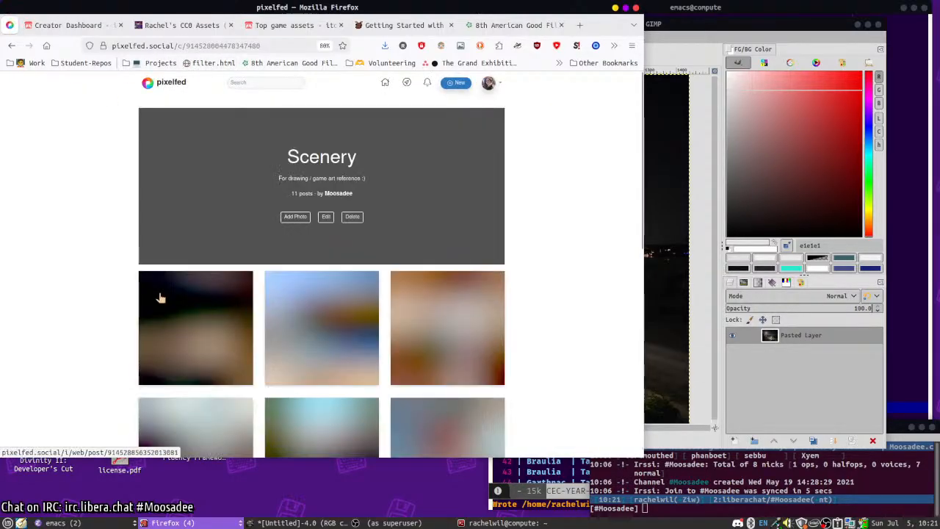
pyautogui.scroll(-1, 51, 257)
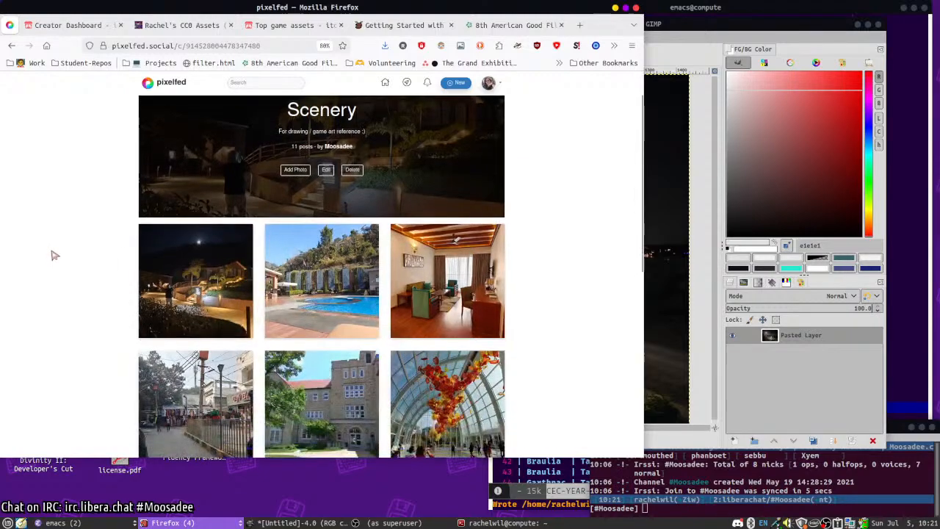
# - Open the post with night shots at the ITC Welcomhotel and look through its photos from first to last
pyautogui.click(183, 288)
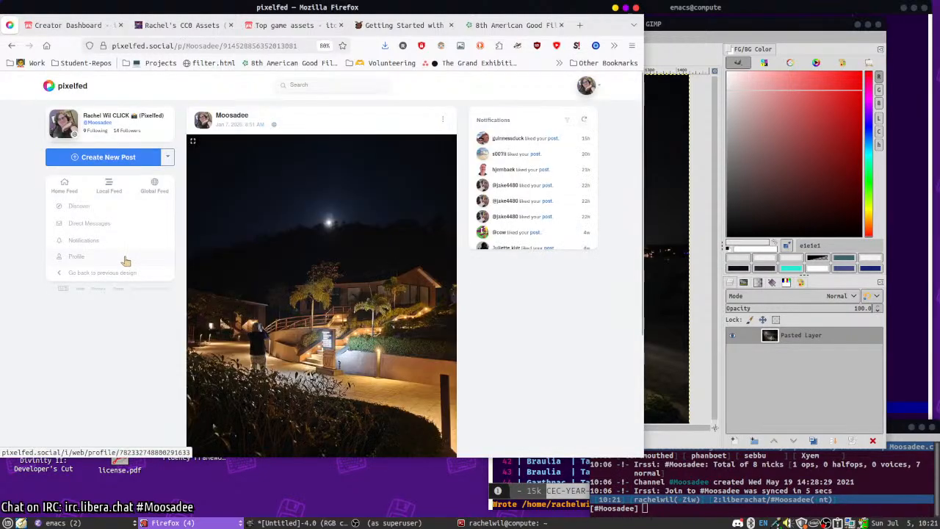
pyautogui.scroll(-2, 440, 330)
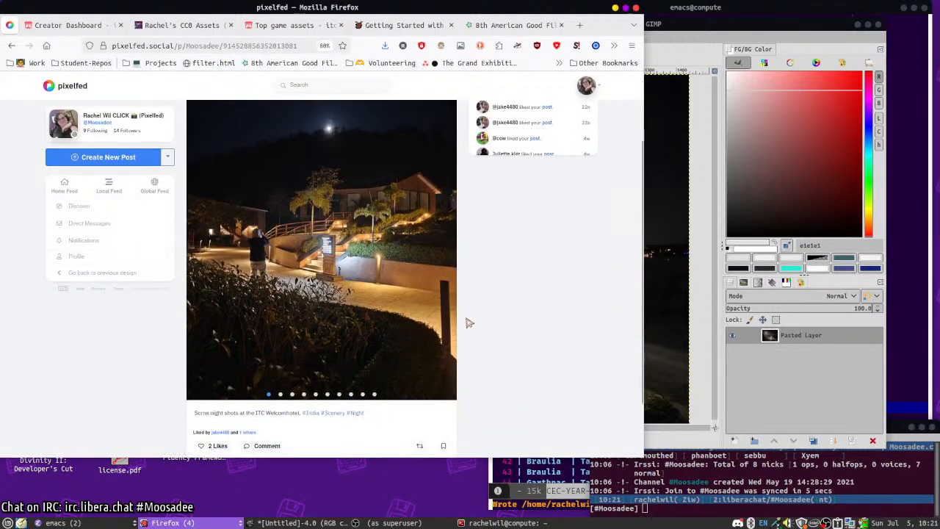
pyautogui.click(279, 395)
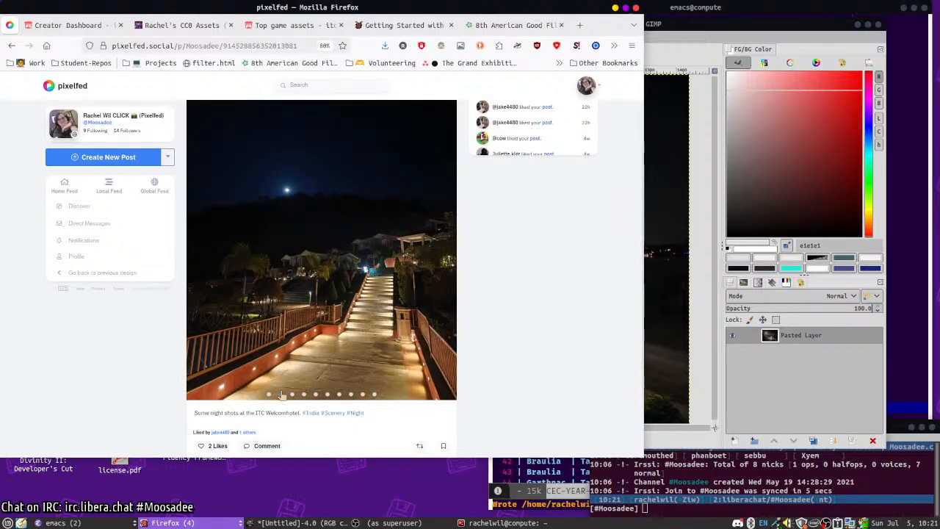
pyautogui.click(293, 394)
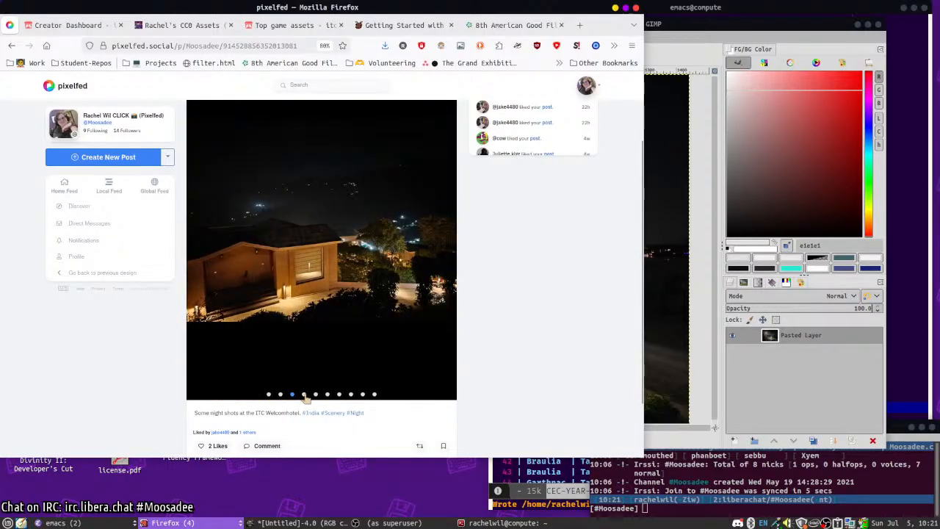
pyautogui.click(304, 394)
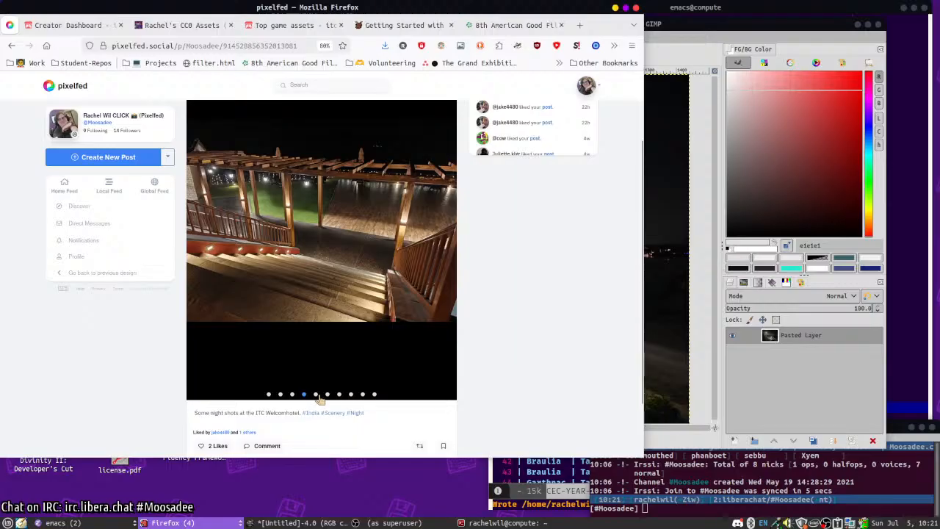
pyautogui.click(315, 395)
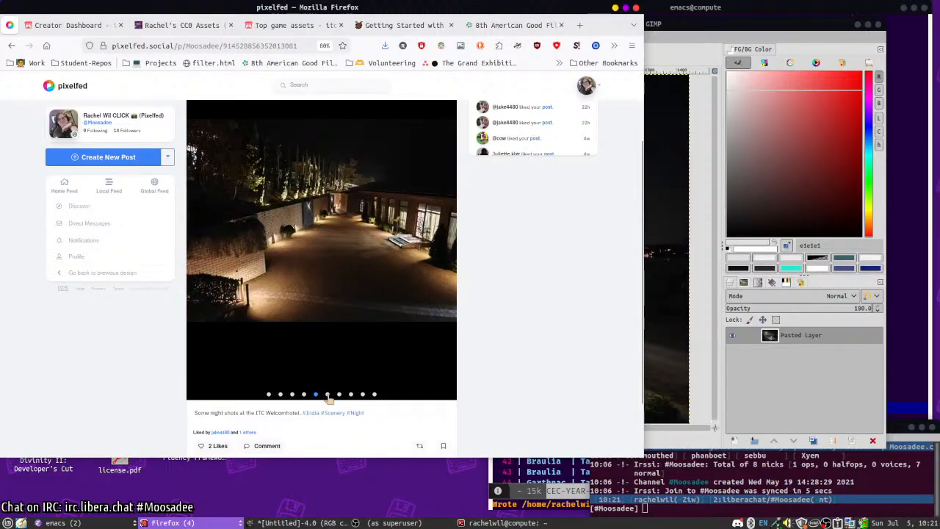
pyautogui.click(327, 395)
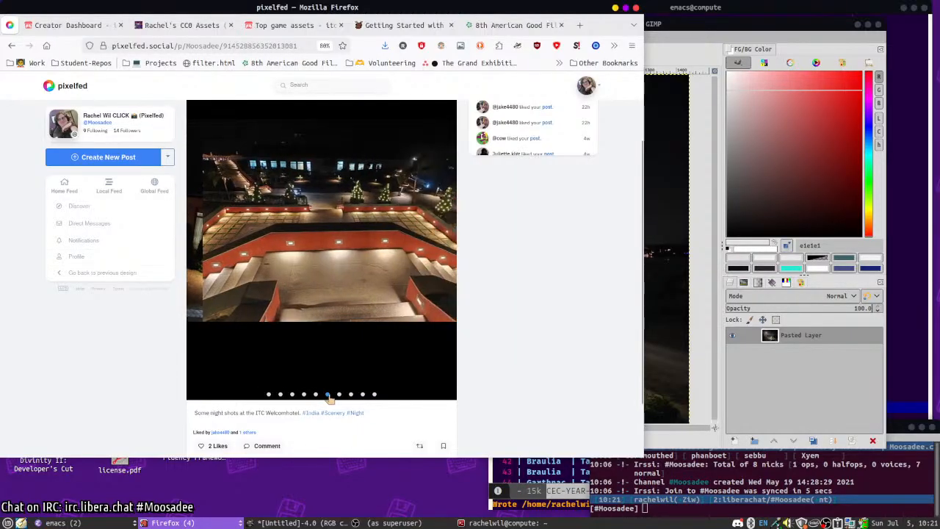
pyautogui.click(339, 394)
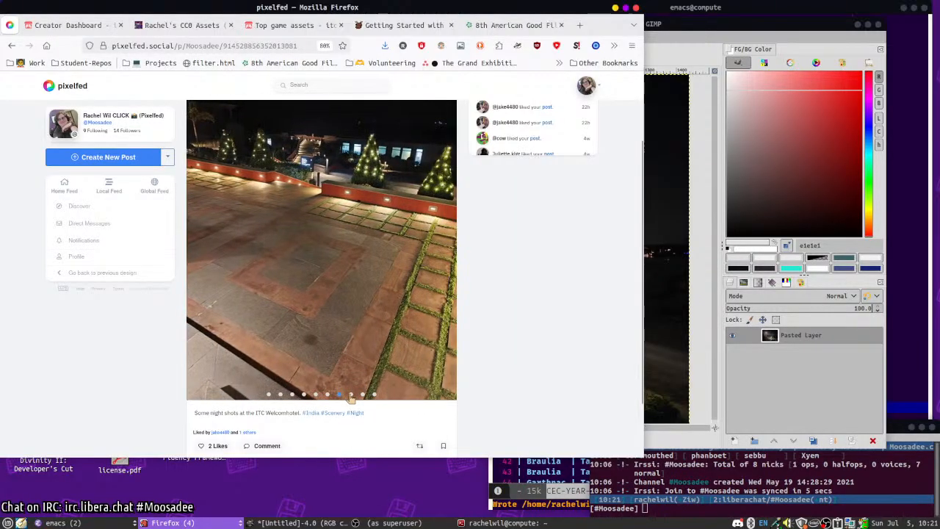
pyautogui.click(351, 395)
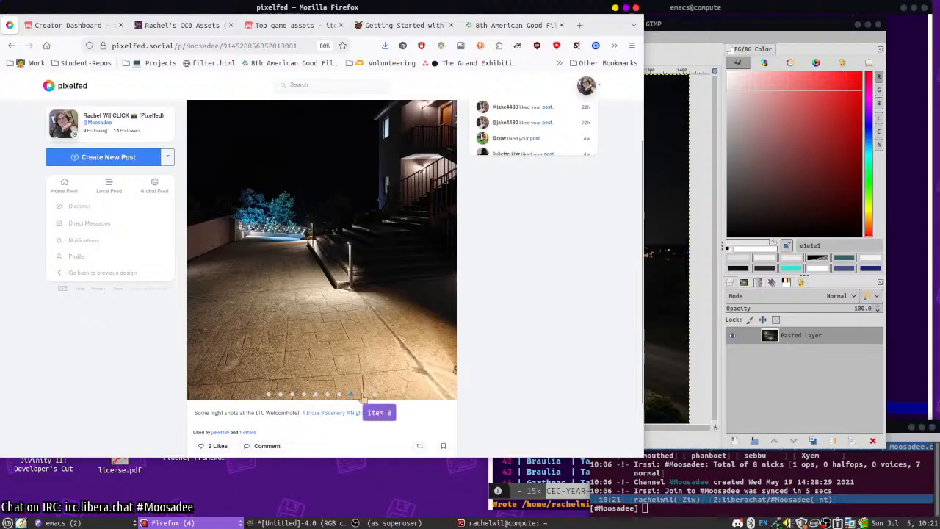
pyautogui.click(363, 395)
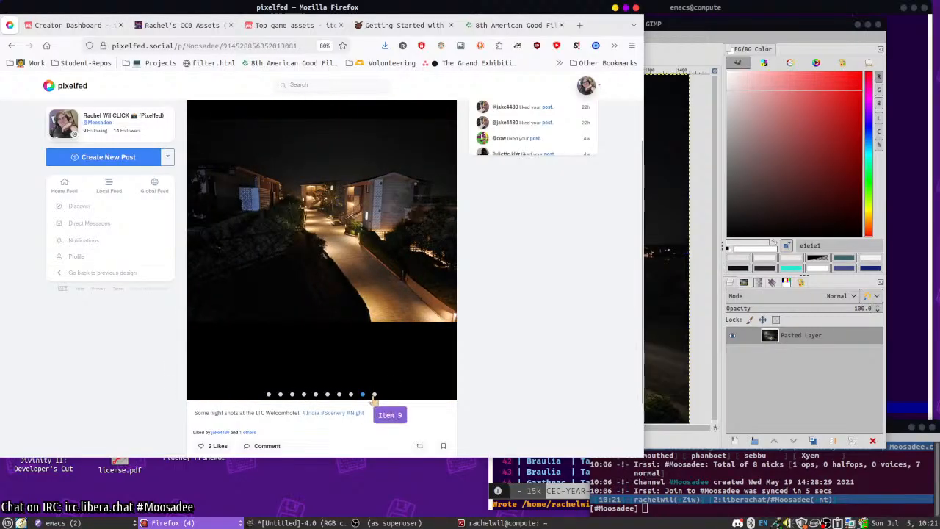
pyautogui.click(374, 395)
# - Go back to the "Scenery" collection, open the "Indoor shots at ITC Welcomhotel" post and look through its photos, ending on the first
pyautogui.click(12, 45)
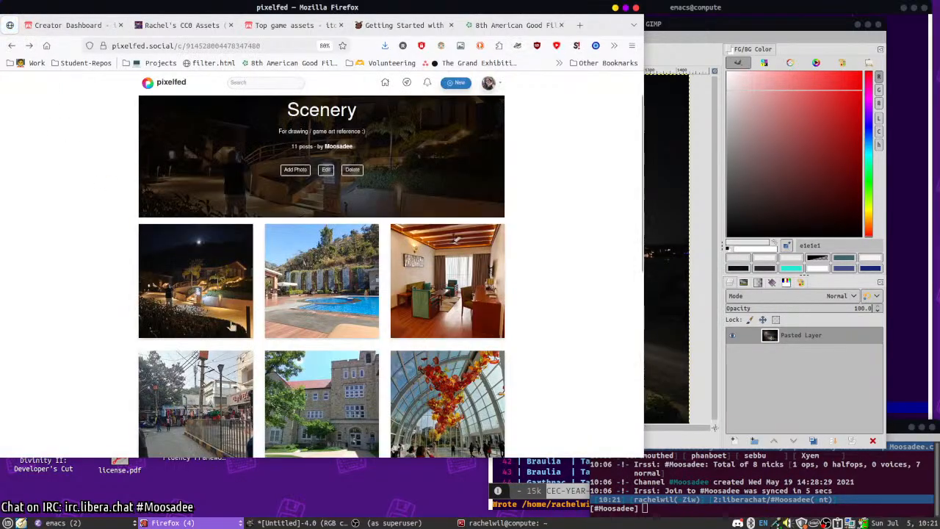
pyautogui.click(311, 416)
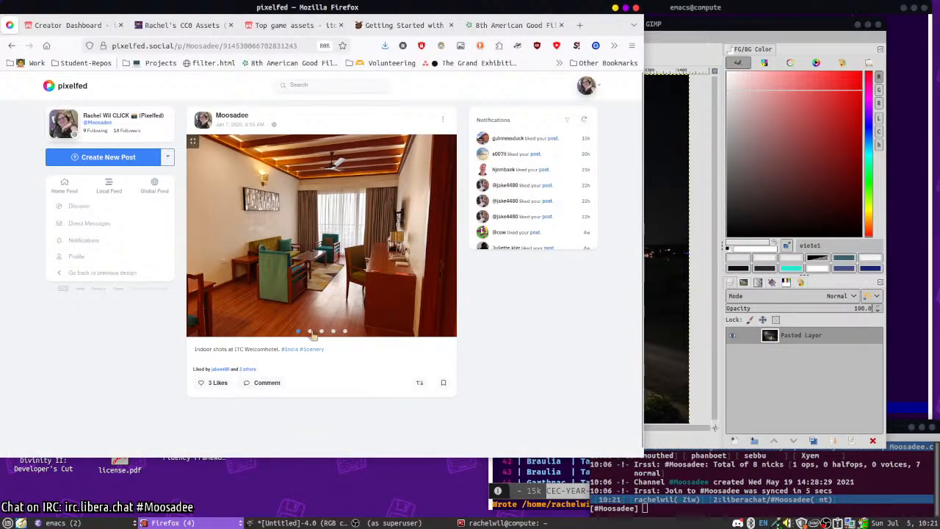
pyautogui.click(310, 331)
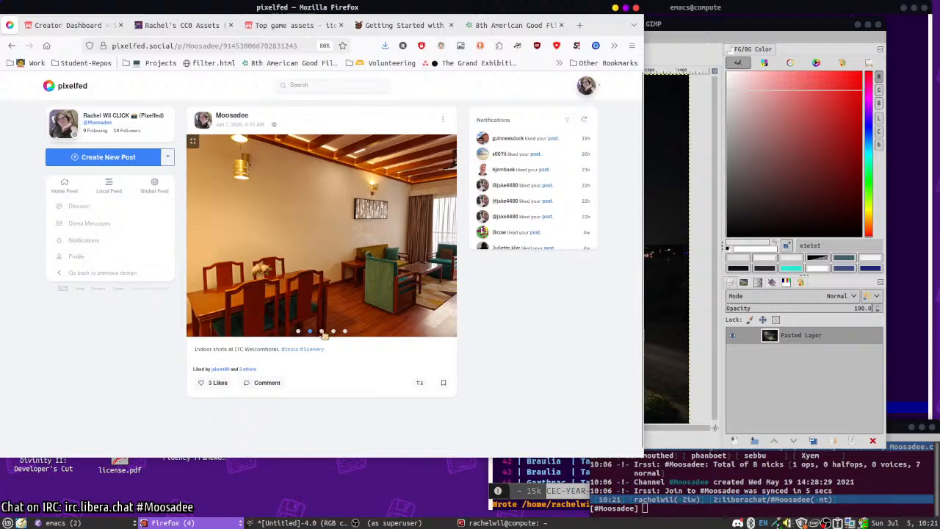
pyautogui.click(323, 333)
pyautogui.click(333, 331)
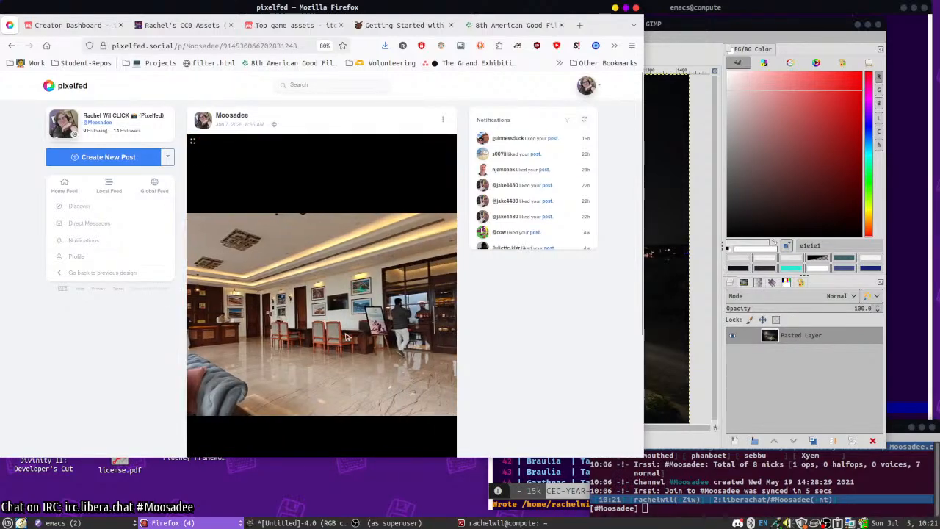
pyautogui.scroll(-2, 349, 409)
pyautogui.click(345, 348)
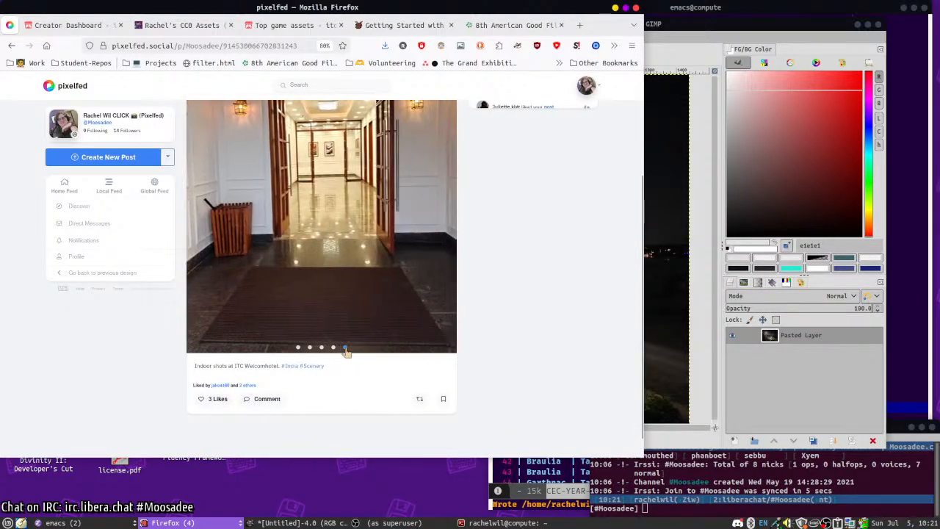
pyautogui.click(309, 347)
pyautogui.scroll(1, 297, 404)
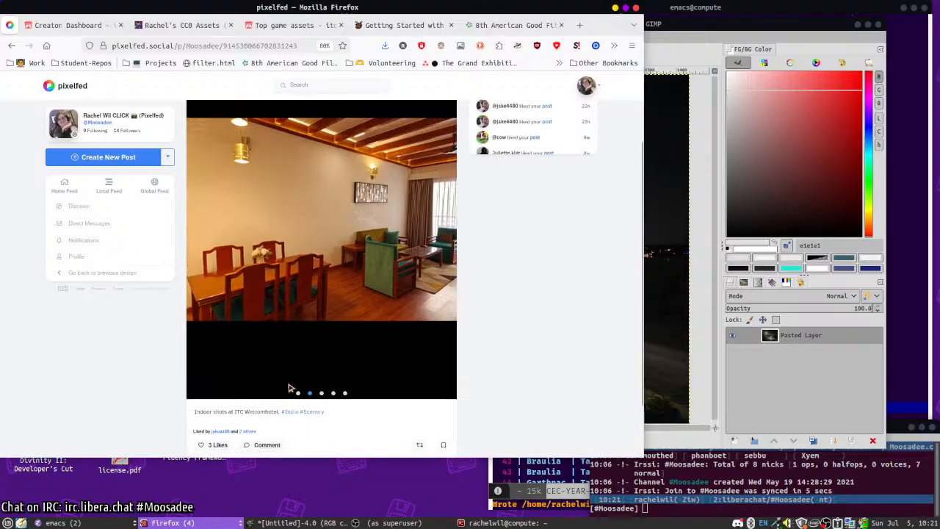
pyautogui.click(298, 441)
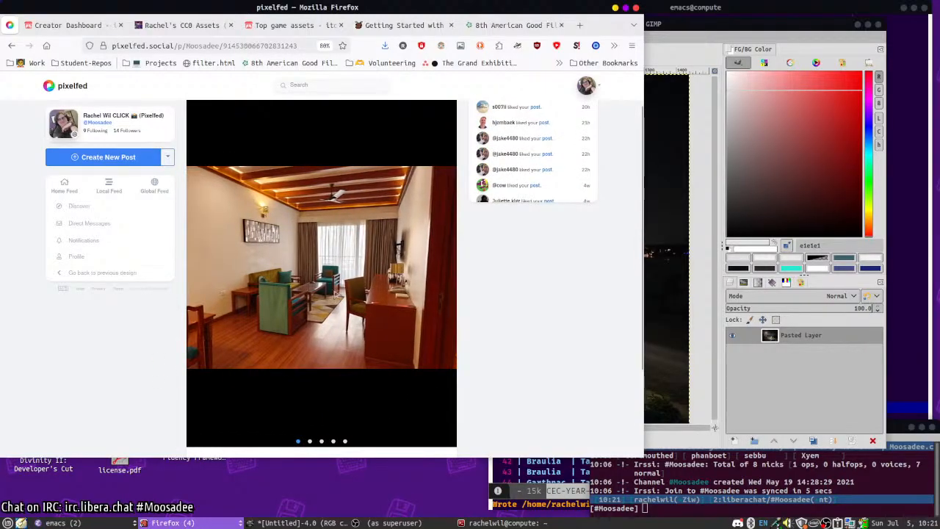
# - Go back to the "Scenery" collection and open the "Cool buildings and scenery in India" post with the fenced market street
pyautogui.click(11, 45)
pyautogui.scroll(-3, 116, 168)
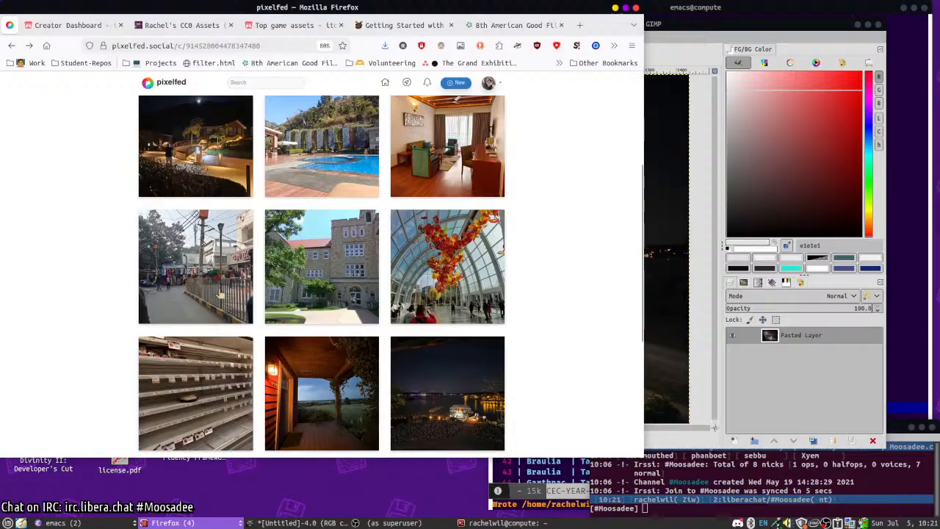
pyautogui.click(200, 299)
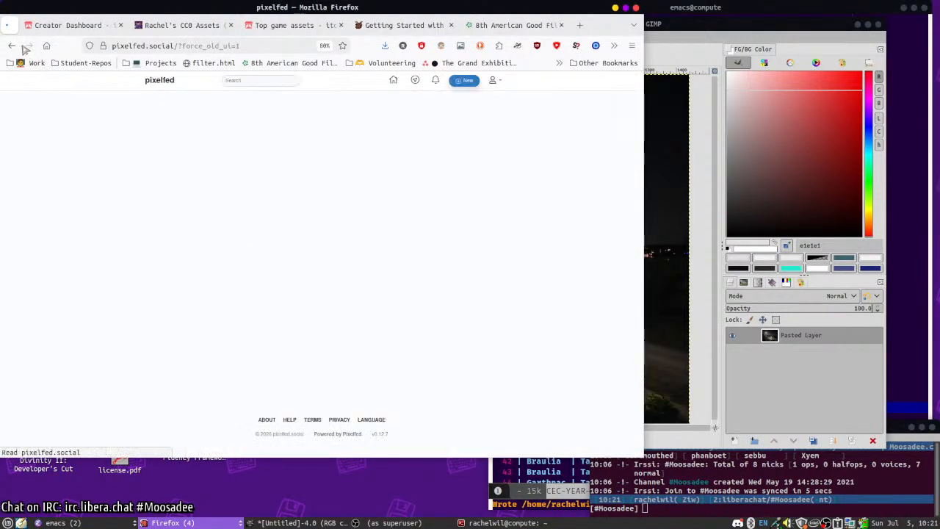
pyautogui.click(14, 46)
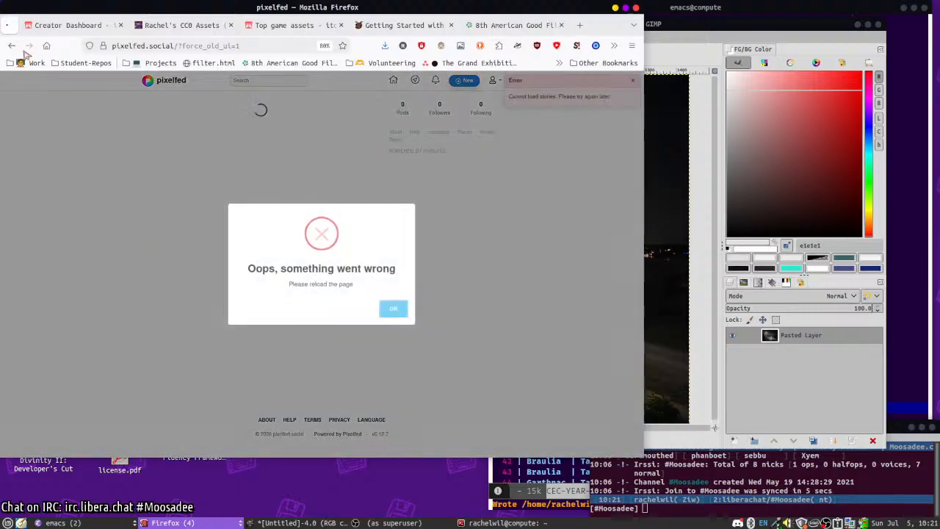
pyautogui.click(392, 308)
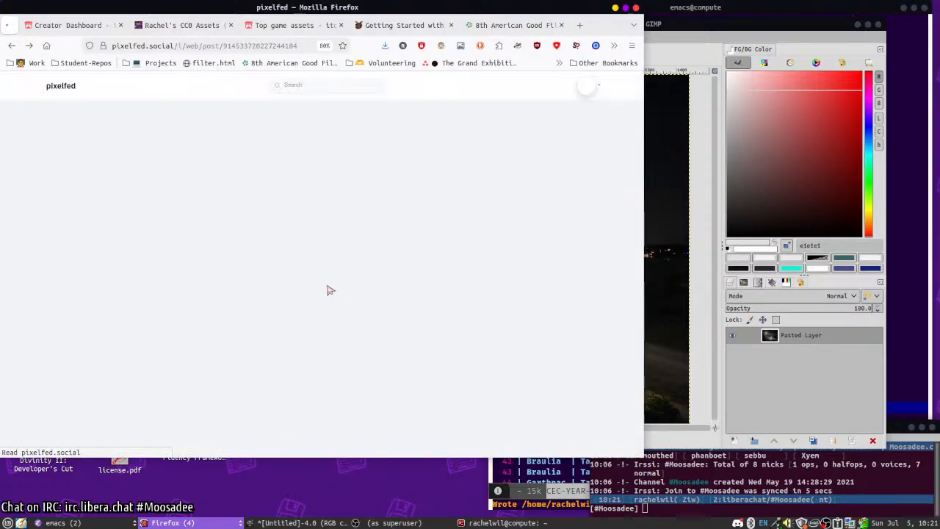
pyautogui.scroll(-3, 279, 353)
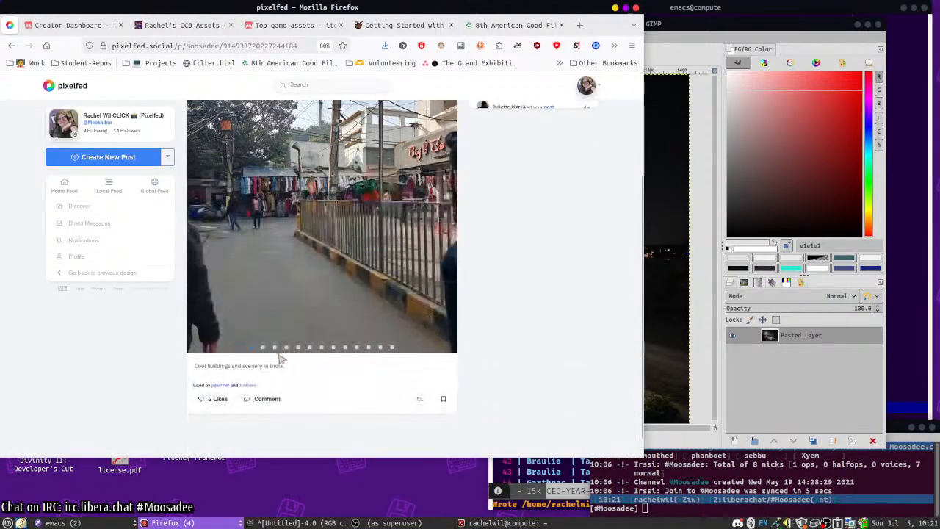
# - Look through the photos of the India buildings and scenery post, from the third to the last
pyautogui.click(274, 348)
pyautogui.click(274, 348)
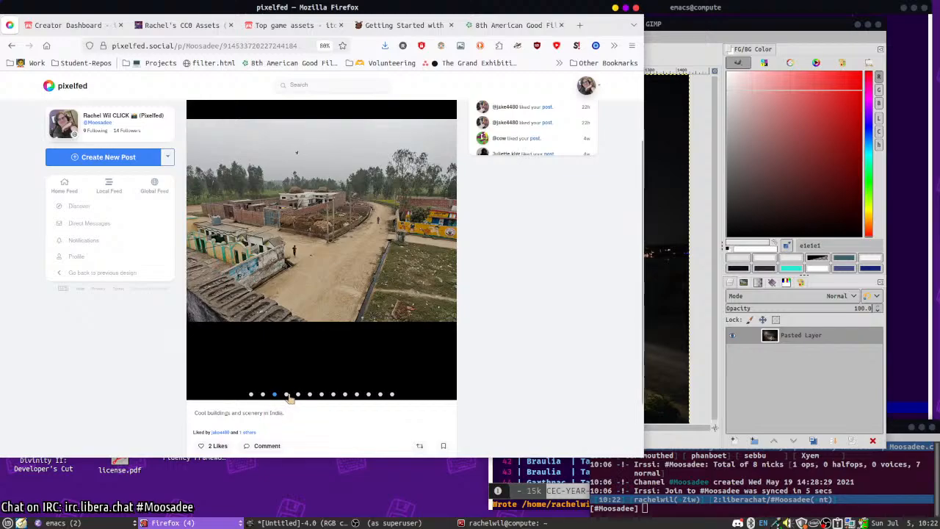
pyautogui.click(286, 395)
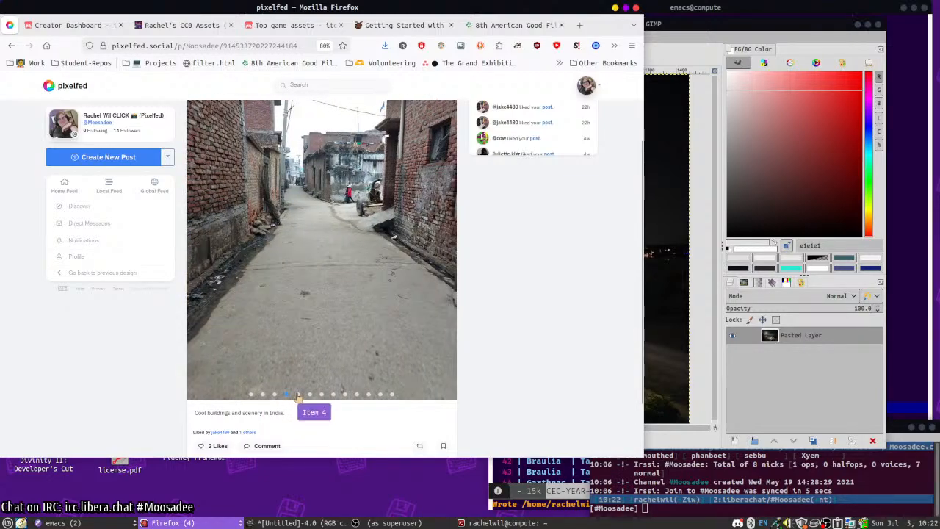
pyautogui.click(298, 395)
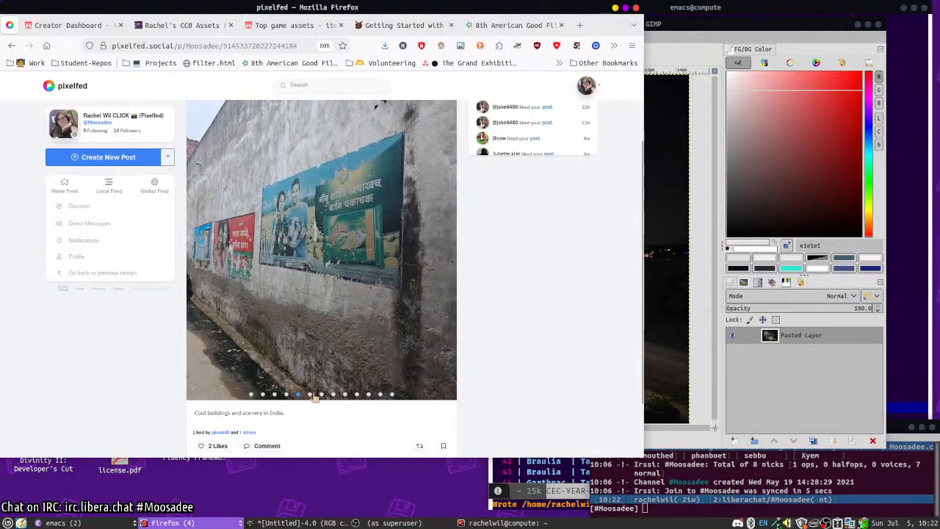
pyautogui.click(309, 395)
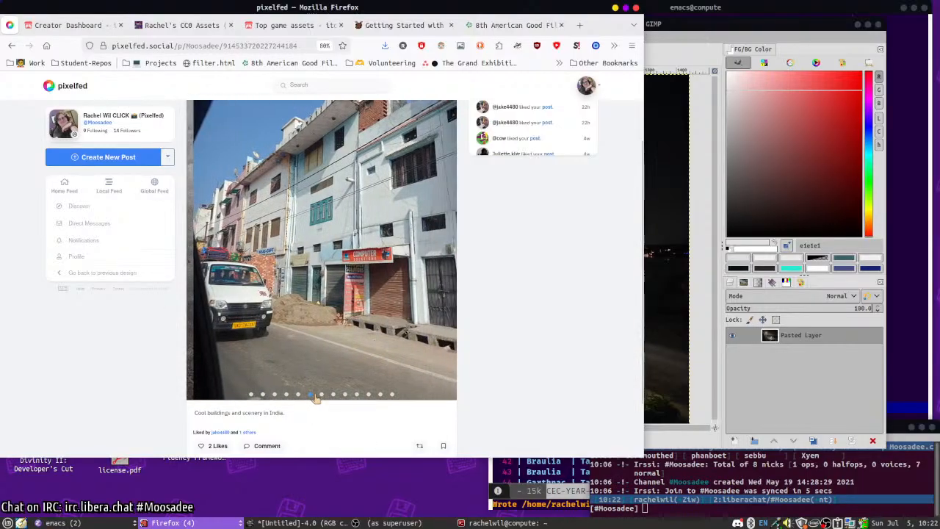
pyautogui.click(321, 395)
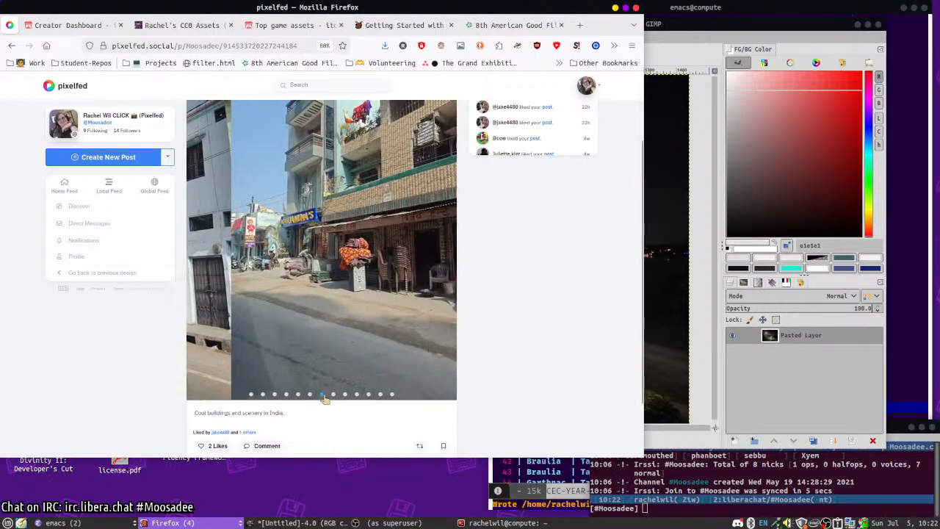
pyautogui.click(333, 395)
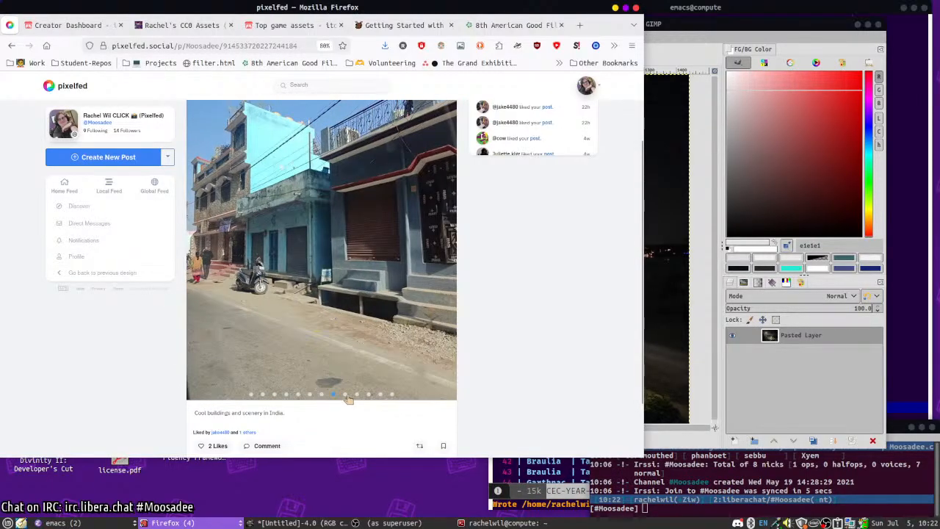
pyautogui.click(345, 395)
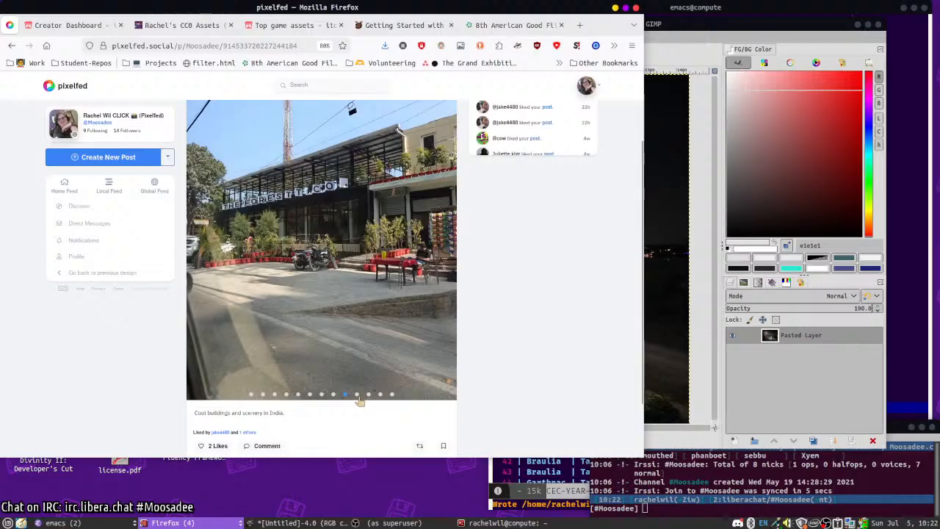
pyautogui.click(357, 396)
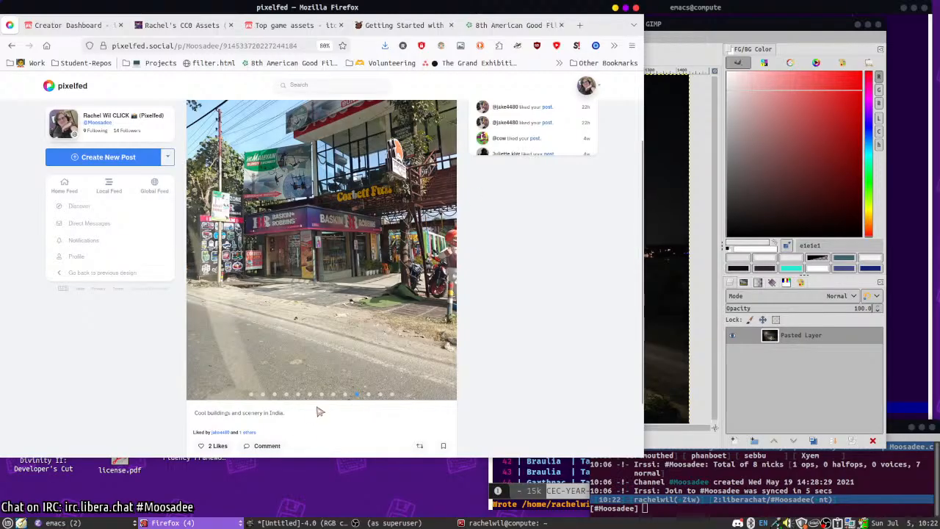
pyautogui.click(369, 395)
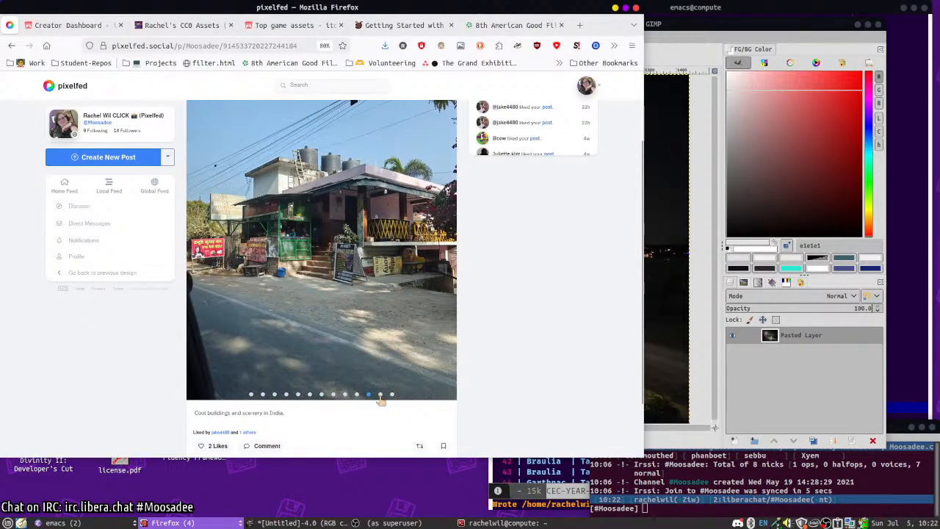
pyautogui.click(380, 395)
pyautogui.click(392, 395)
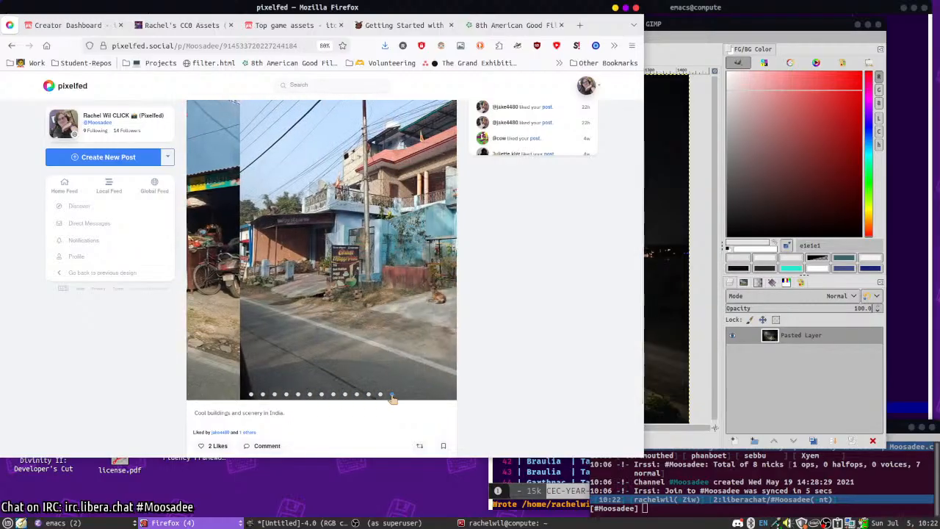
# - Return to the "Scenery" collection and open the post with scenery reference pictures from UMKC
pyautogui.click(11, 46)
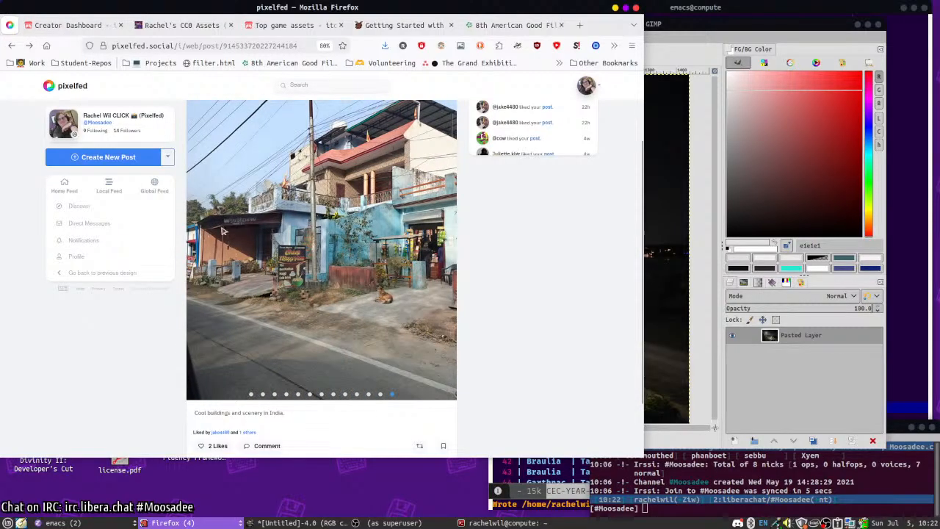
pyautogui.click(11, 46)
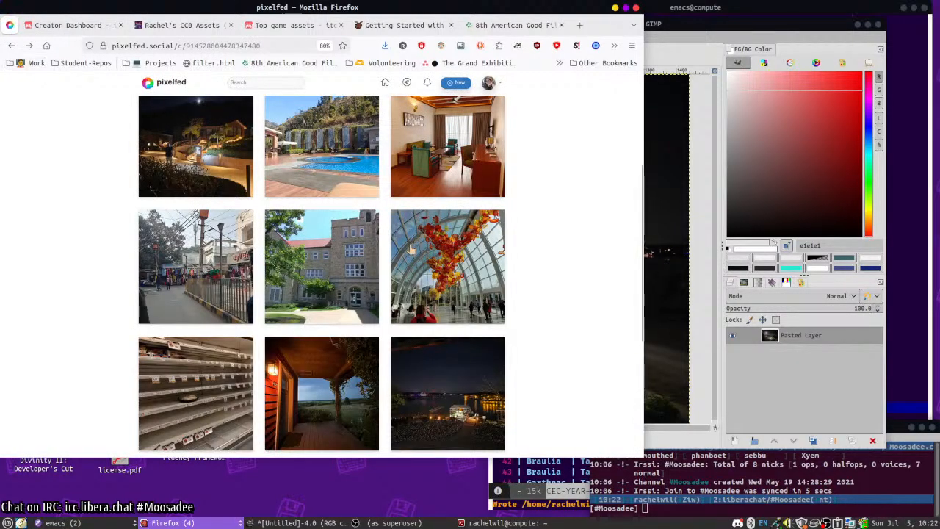
pyautogui.scroll(-3, 182, 448)
pyautogui.click(182, 446)
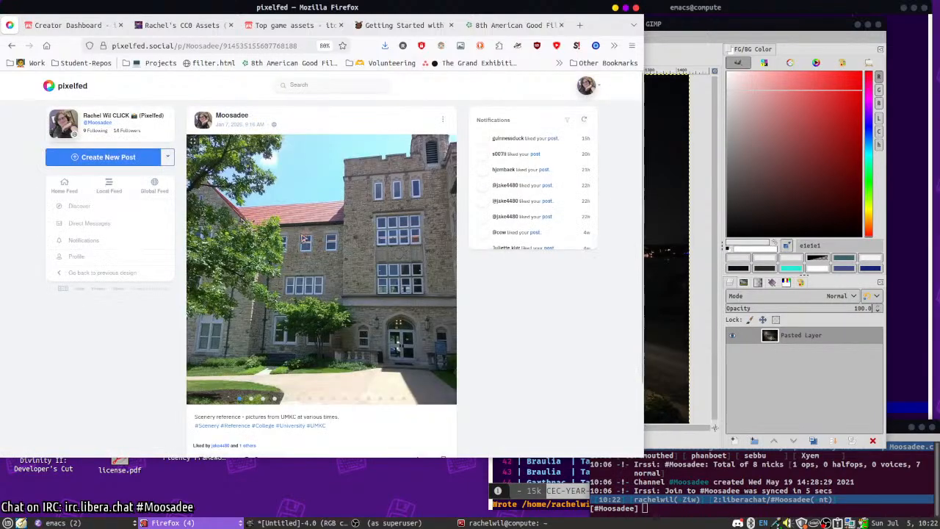
# - Look through the UMKC campus photos from the second to the tenth
pyautogui.click(251, 353)
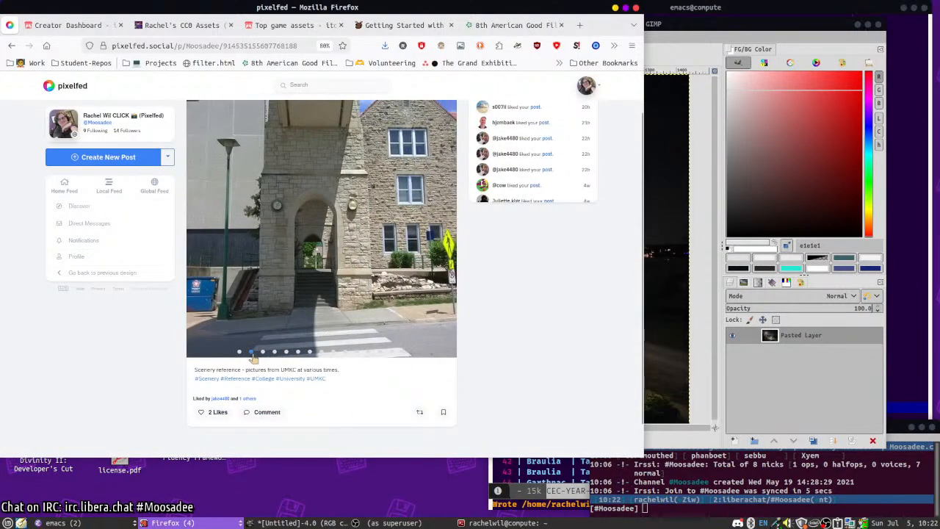
pyautogui.click(263, 352)
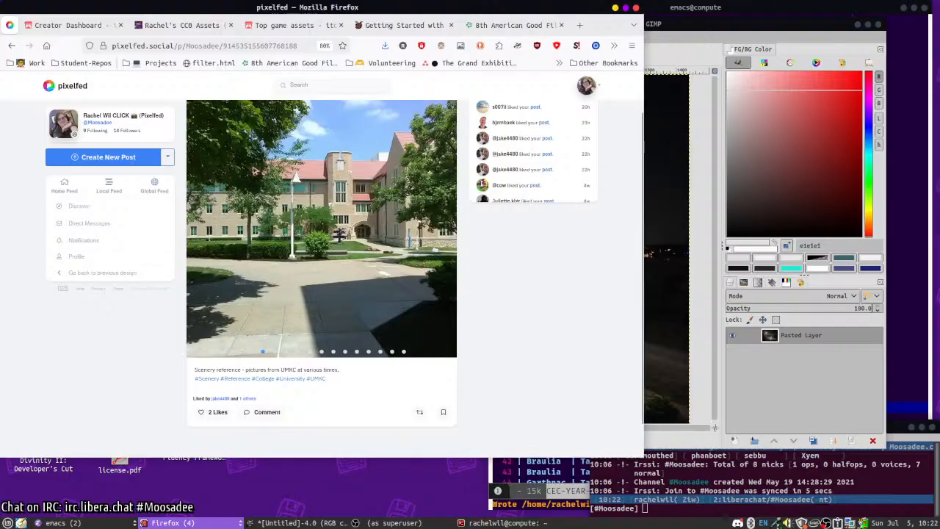
pyautogui.click(275, 352)
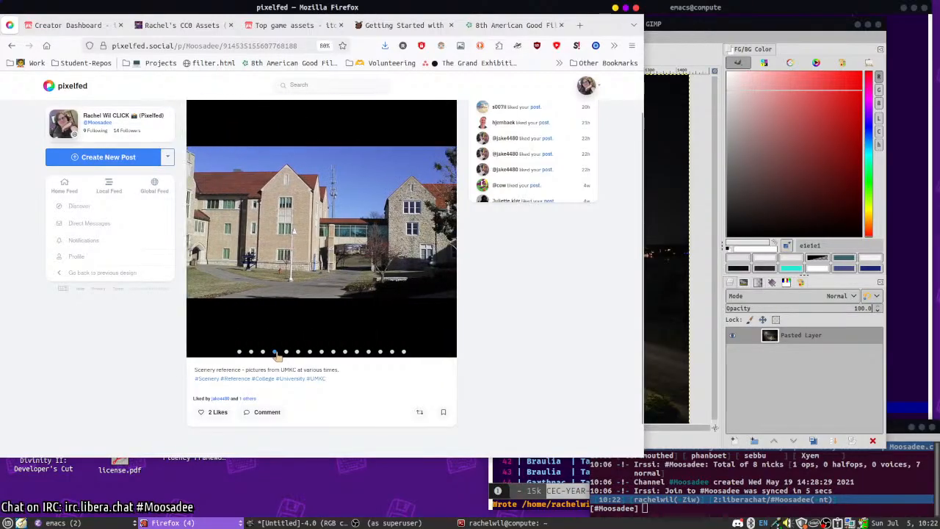
pyautogui.click(286, 352)
pyautogui.click(298, 353)
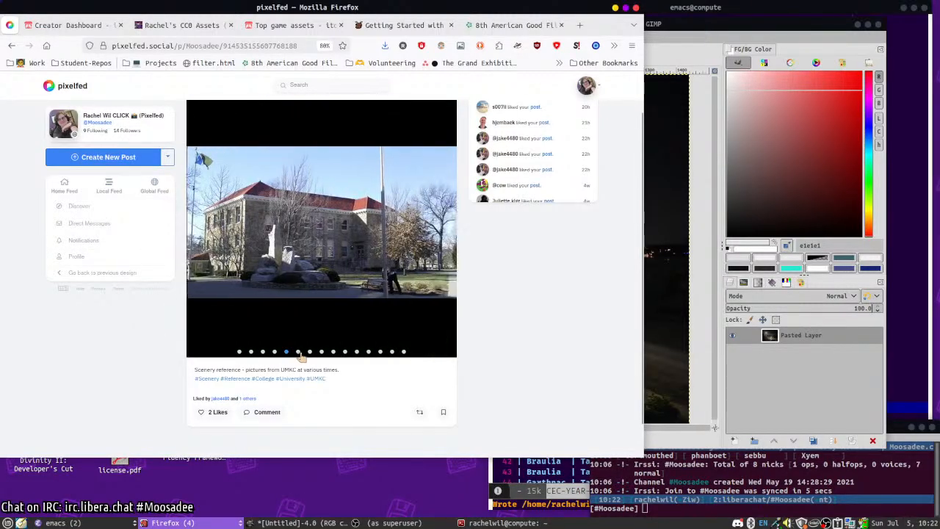
pyautogui.click(297, 353)
pyautogui.click(310, 354)
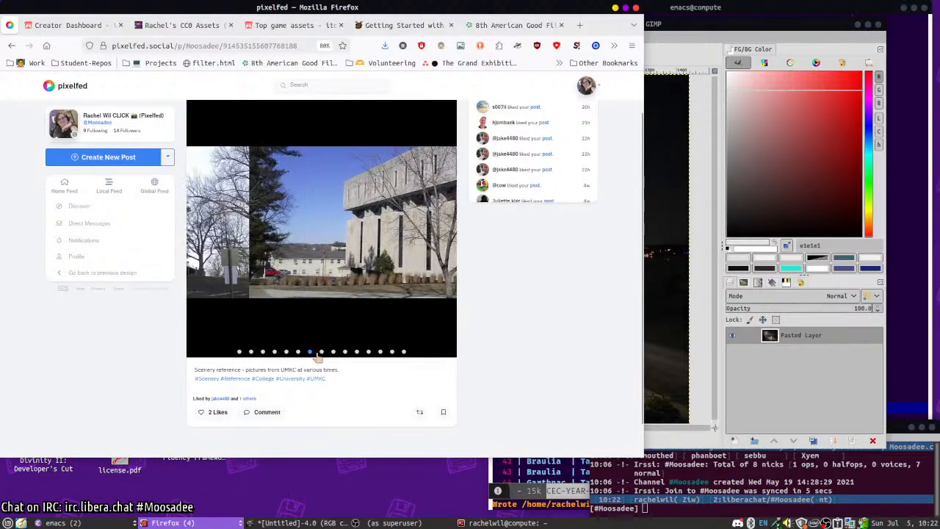
pyautogui.click(321, 354)
pyautogui.click(332, 353)
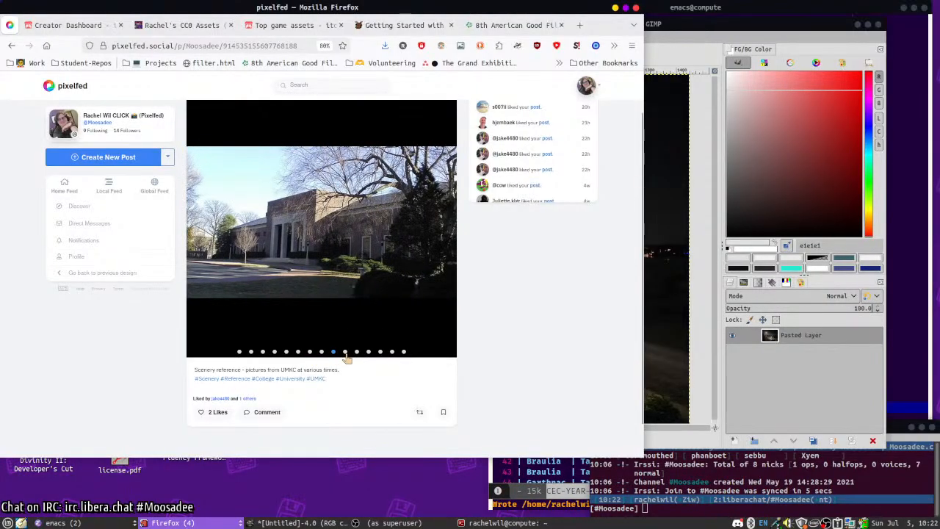
pyautogui.click(345, 353)
# - Go back to the "Scenery" collection and open the "Cedar Crest Lodge in Kansas" post with the lit porch
pyautogui.click(10, 45)
pyautogui.scroll(-3, 308, 183)
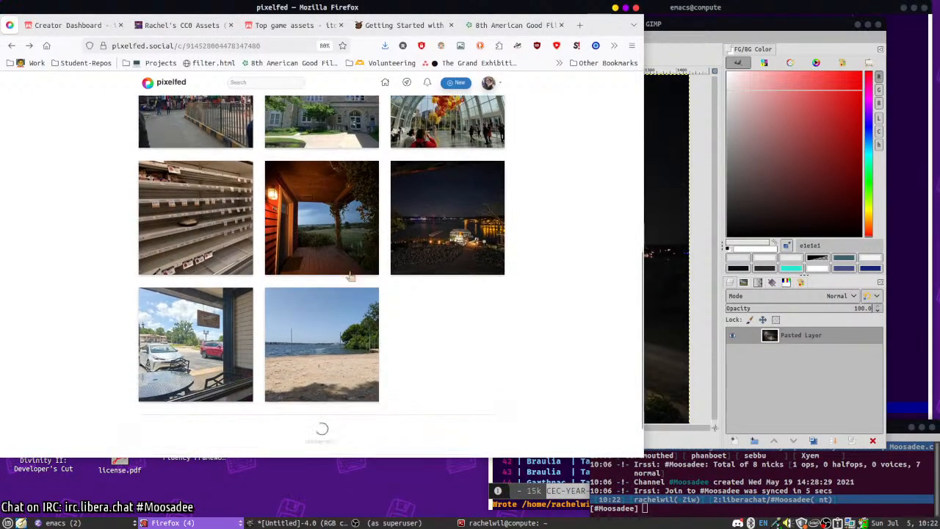
pyautogui.click(308, 183)
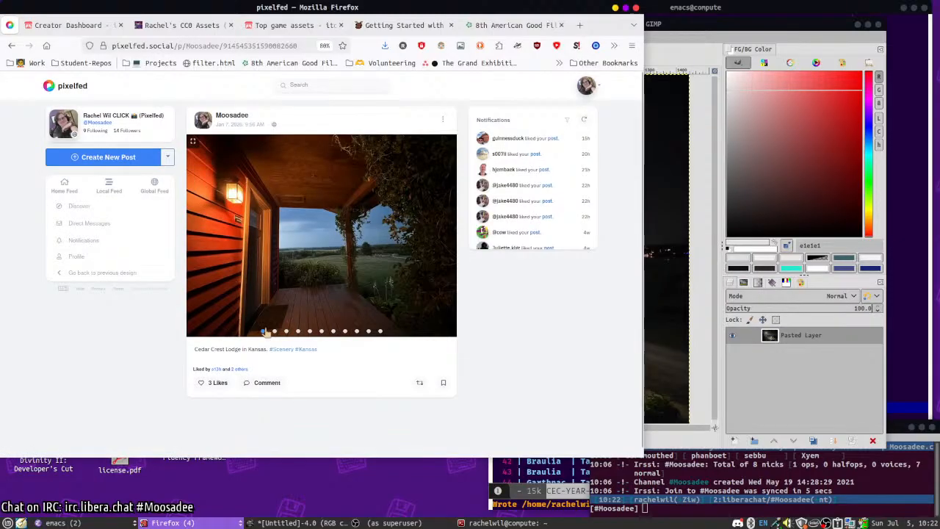
# - Look through the Cedar Crest Lodge photos from the second to the last
pyautogui.click(274, 331)
pyautogui.click(286, 331)
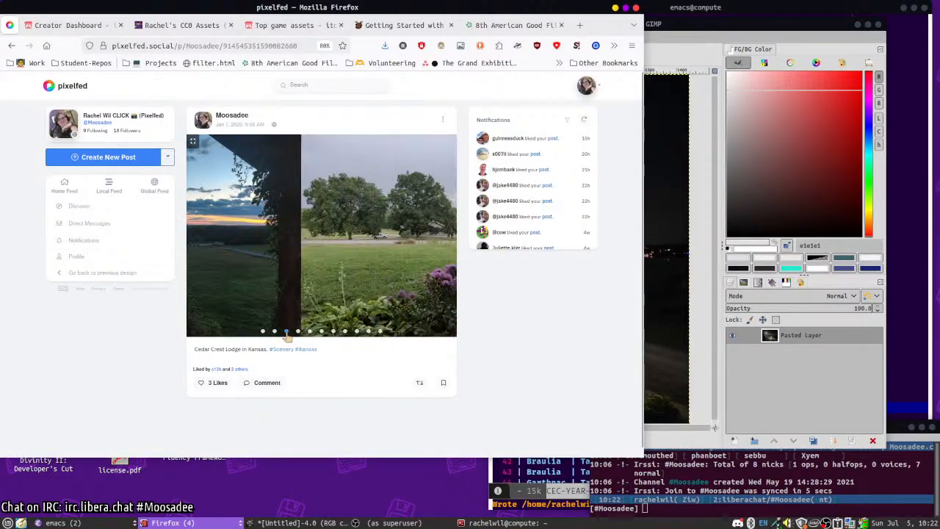
pyautogui.click(298, 331)
pyautogui.click(309, 331)
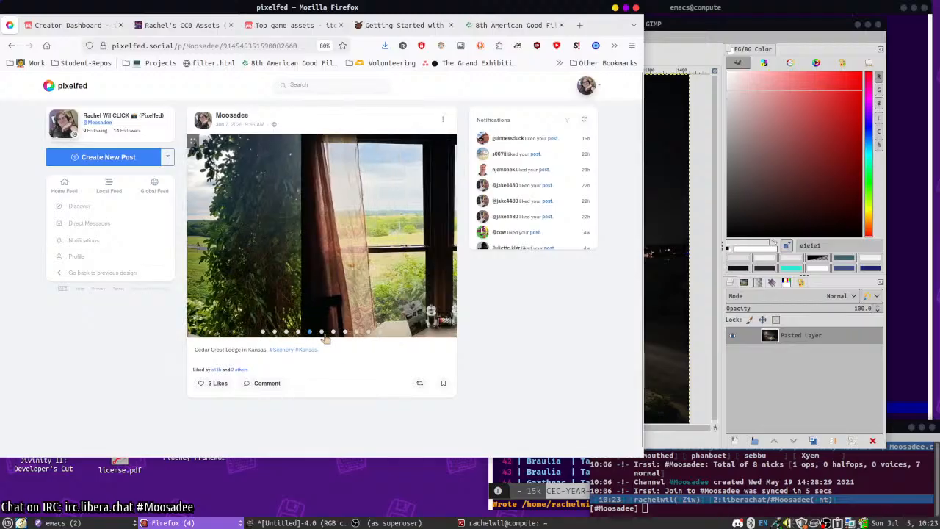
pyautogui.click(321, 331)
pyautogui.click(333, 331)
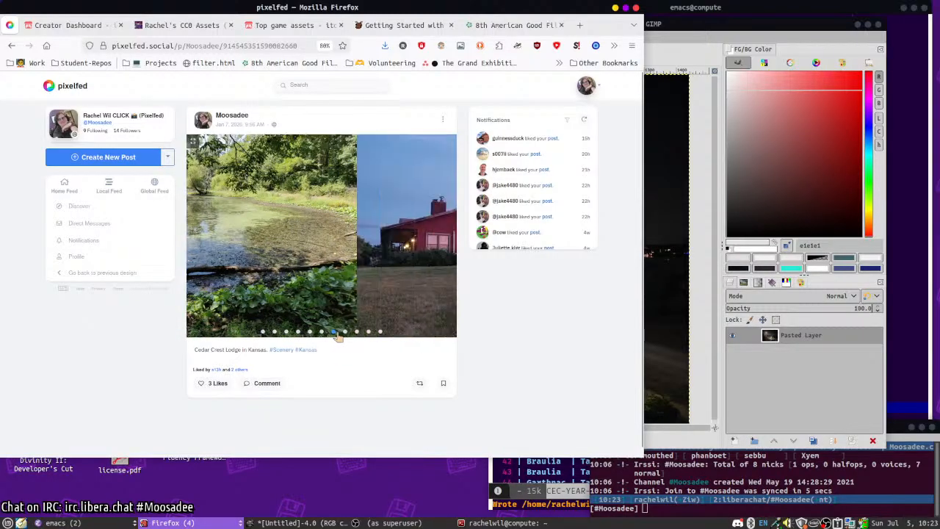
pyautogui.click(345, 331)
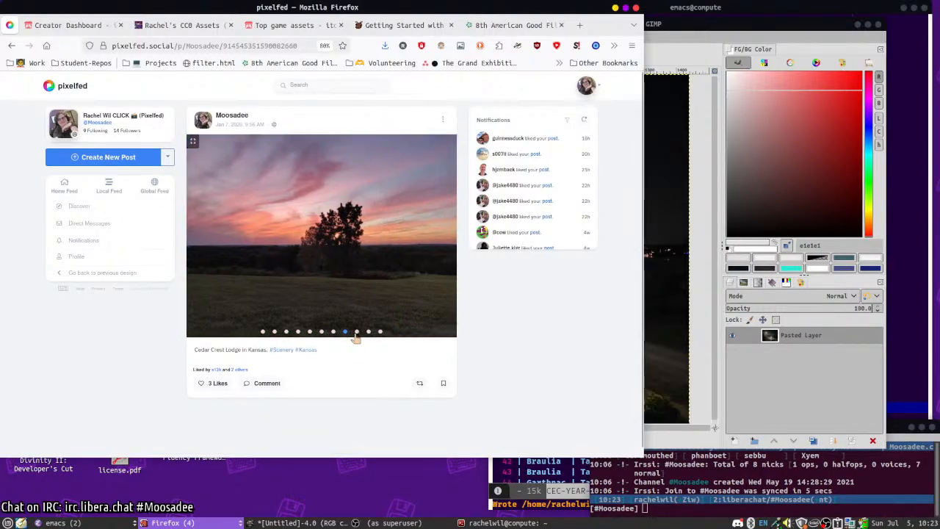
pyautogui.click(357, 331)
pyautogui.click(368, 331)
pyautogui.click(381, 331)
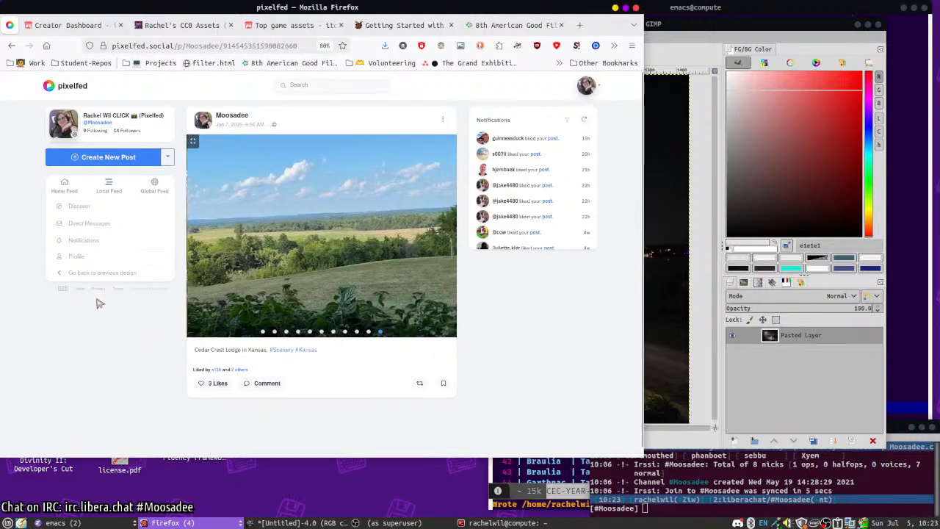
# - Return to the "Scenery" collection and look over its posts from its title banner down to the end
pyautogui.click(12, 46)
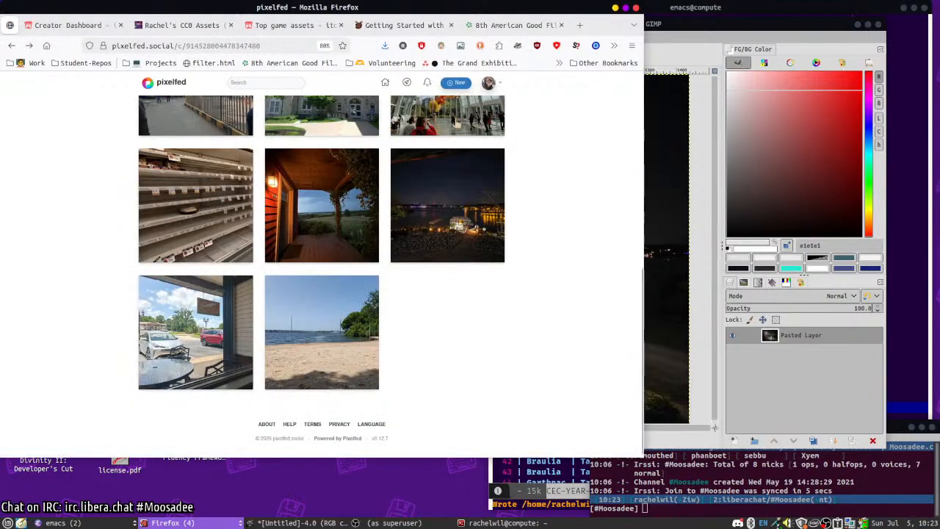
pyautogui.click(666, 174)
pyautogui.click(252, 267)
pyautogui.scroll(5, 252, 268)
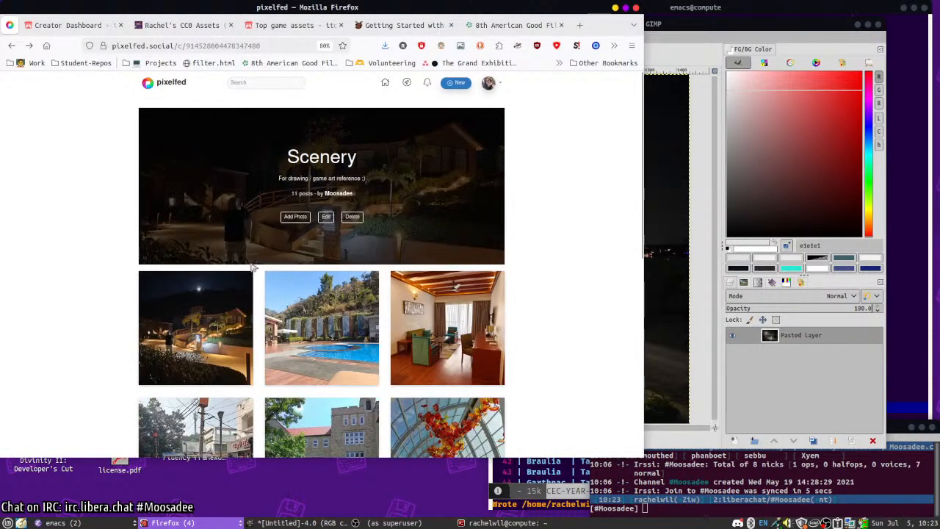
pyautogui.scroll(-5, 226, 309)
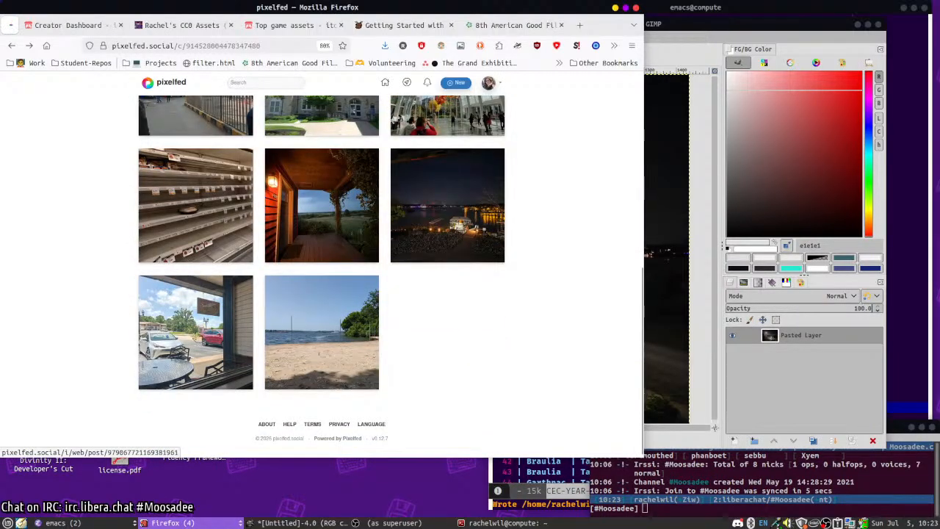
# - Open the collection's post with the cars parked outside a window, and switch to the GIMP window with the night photo
pyautogui.click(196, 336)
pyautogui.click(701, 370)
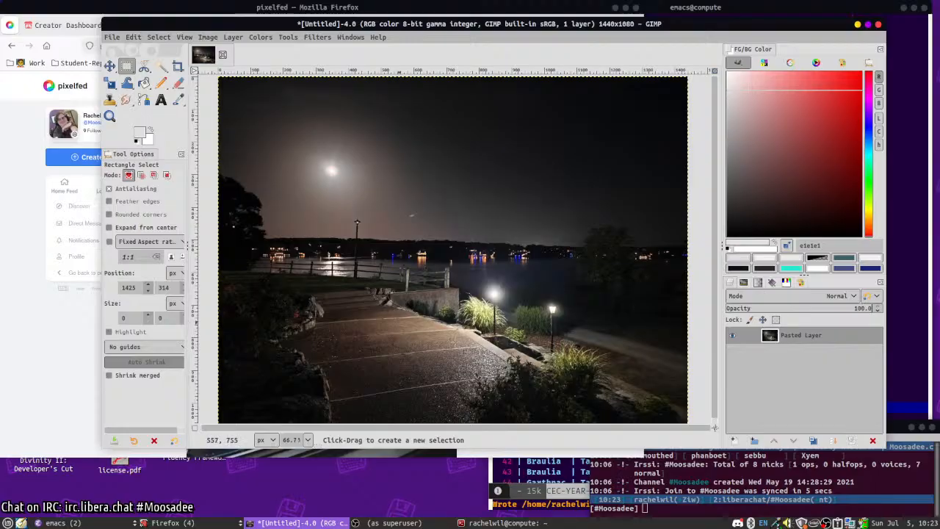
# - Switch back to the Firefox window and look through the "Indoor scenes" post up to its fourth photo, the café with stools
pyautogui.click(19, 343)
pyautogui.scroll(-3, 330, 353)
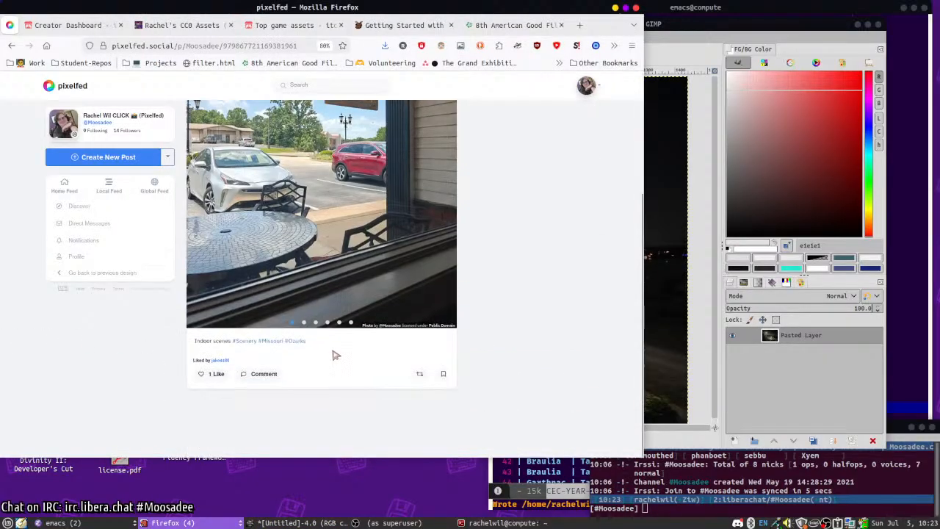
pyautogui.scroll(1, 315, 367)
pyautogui.click(304, 370)
pyautogui.click(315, 369)
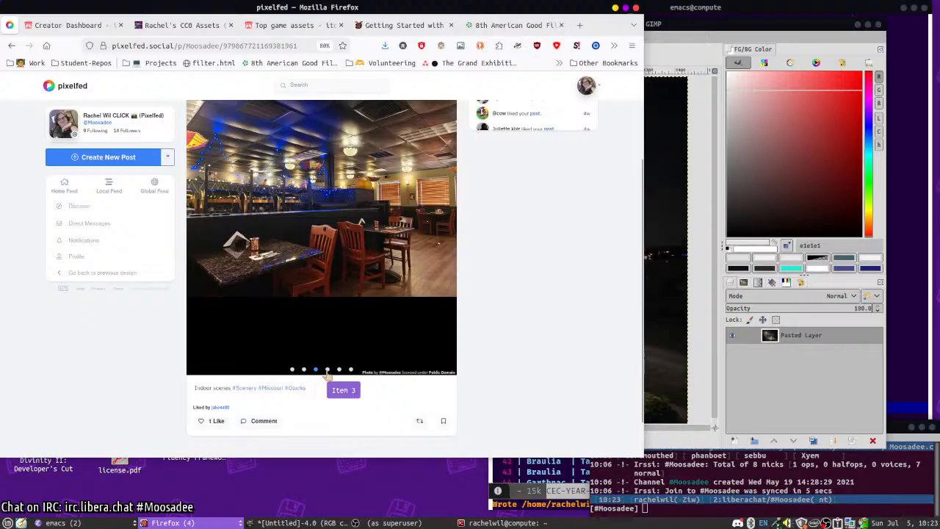
pyautogui.click(326, 370)
# - Copy the café photo from the post and paste it into GIMP as a new image
pyautogui.rightClick(286, 266)
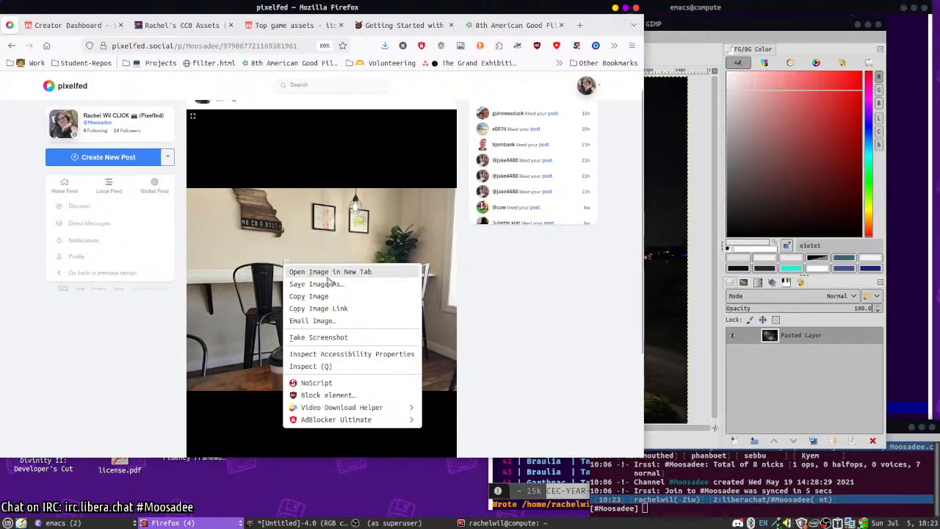
pyautogui.click(323, 296)
pyautogui.click(683, 308)
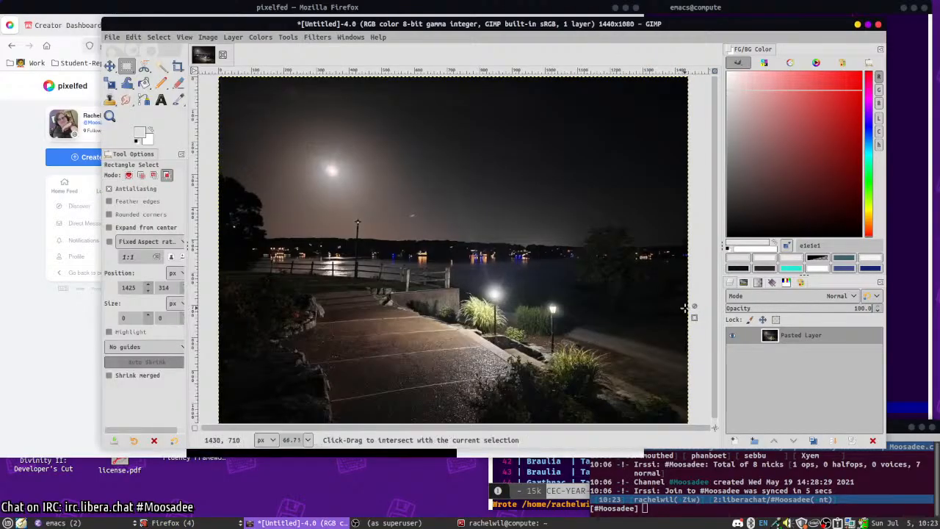
pyautogui.hotkey('ctrl', 'shift', 'v')
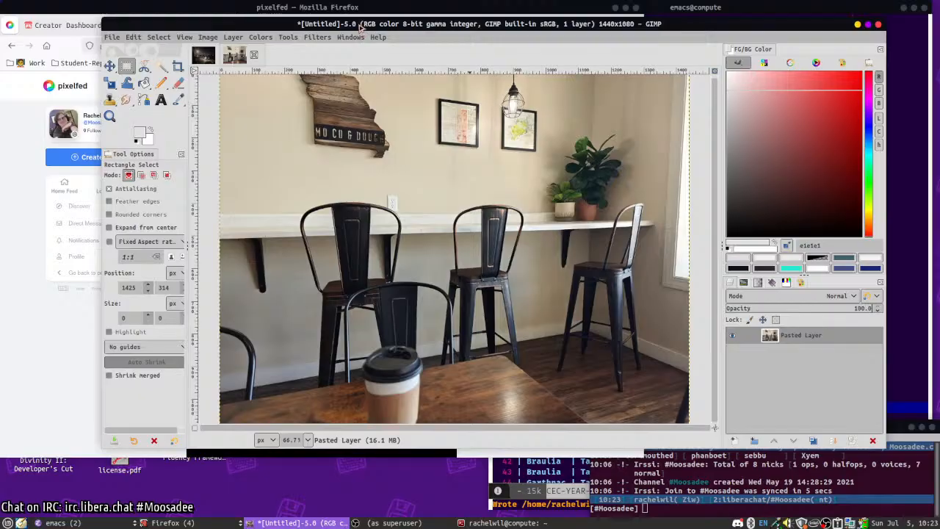
# - Maximize the GIMP window, zoom to 100%, and examine the café photo's stools, counter, plants and wall decorations
pyautogui.doubleClick(360, 24)
pyautogui.click(207, 508)
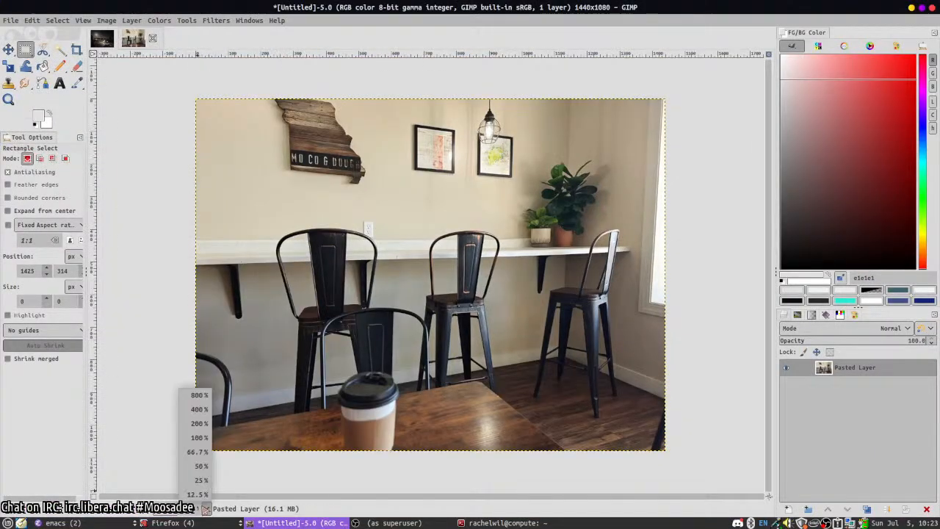
pyautogui.click(197, 441)
pyautogui.moveTo(354, 337); pyautogui.dragTo(375, 288)
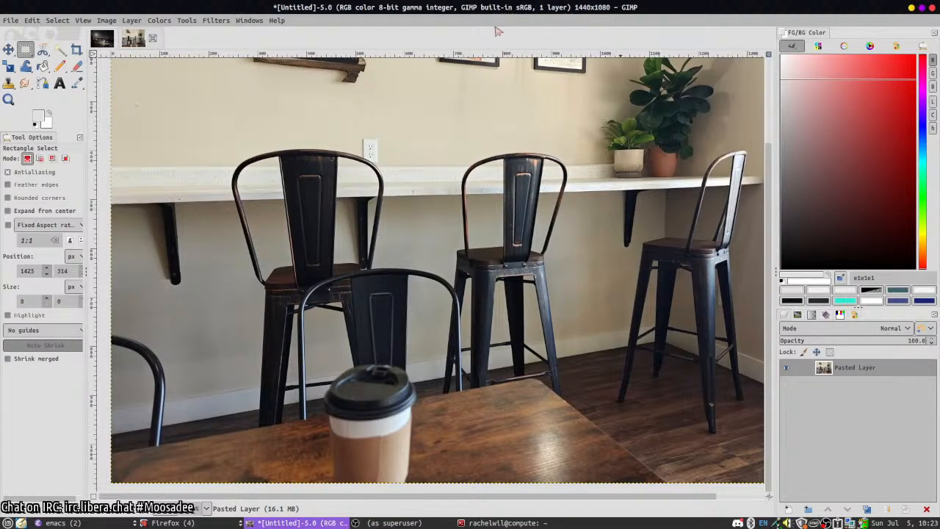
pyautogui.scroll(5, 563, 229)
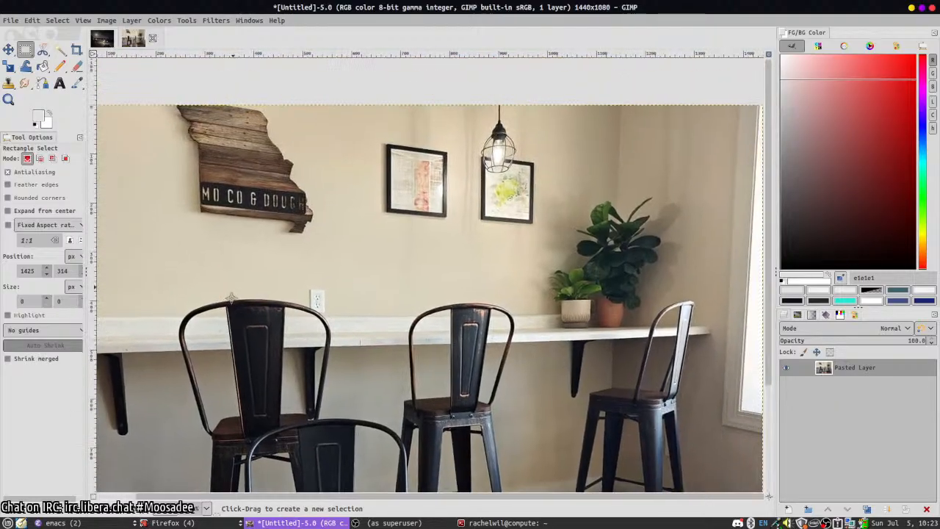
pyautogui.scroll(-4, 357, 131)
pyautogui.hscroll(-2, 358, 130)
pyautogui.hscroll(3, 357, 131)
pyautogui.scroll(2, 210, 125)
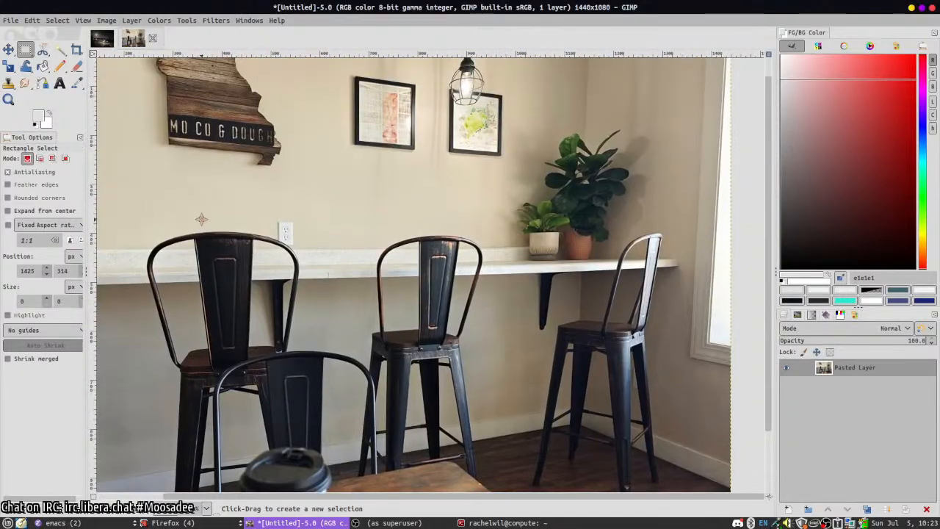
pyautogui.hscroll(-2, 199, 216)
pyautogui.scroll(1, 300, 225)
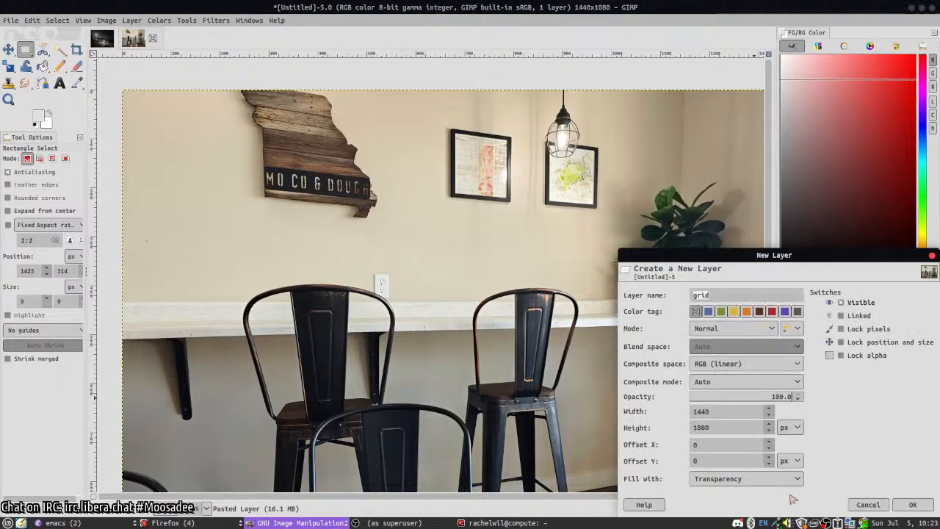
# - Add a transparent layer named "white" above the café photo
pyautogui.click(788, 508)
pyautogui.write('white')
pyautogui.press('Return')
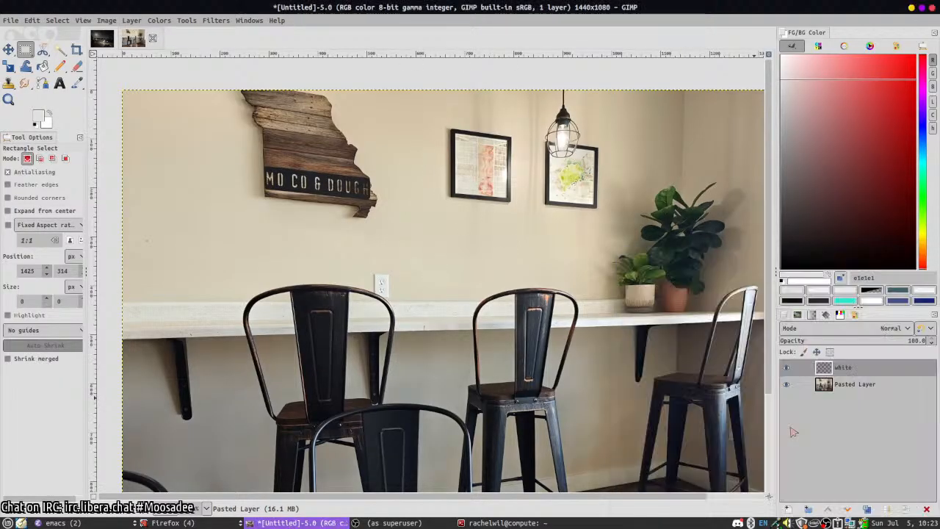
# - Bucket-fill the "white" layer with white (ffffff) and lower its opacity to 25 to fade the photo
pyautogui.click(781, 55)
pyautogui.hotkey('shift', 'b')
pyautogui.click(420, 272)
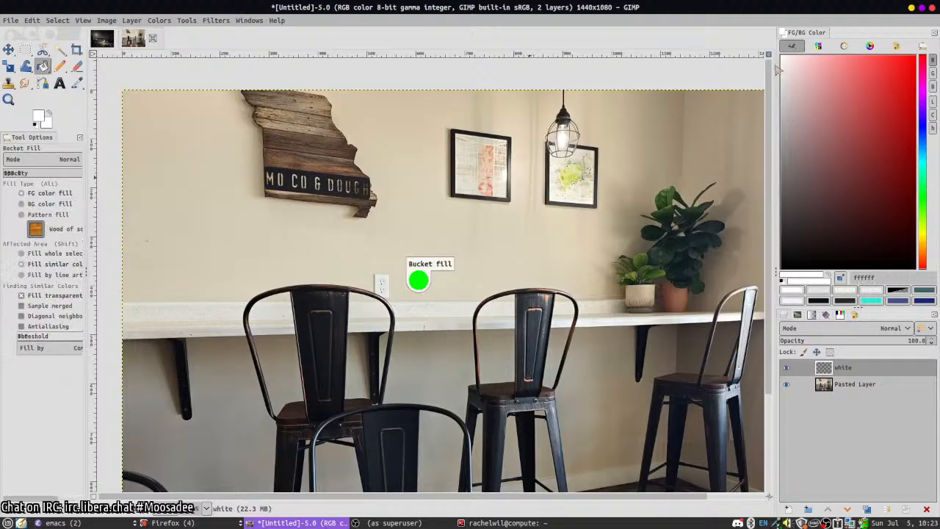
pyautogui.click(851, 340)
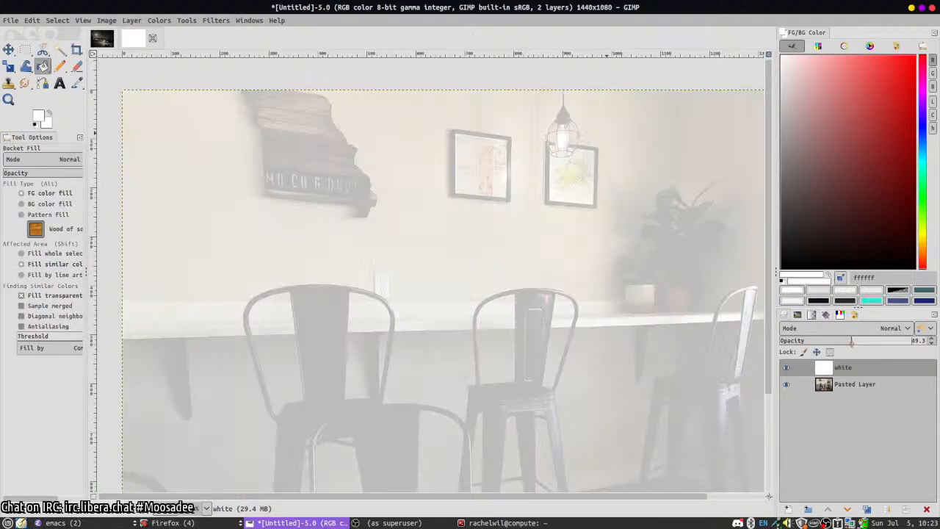
pyautogui.moveTo(850, 337); pyautogui.dragTo(769, 353)
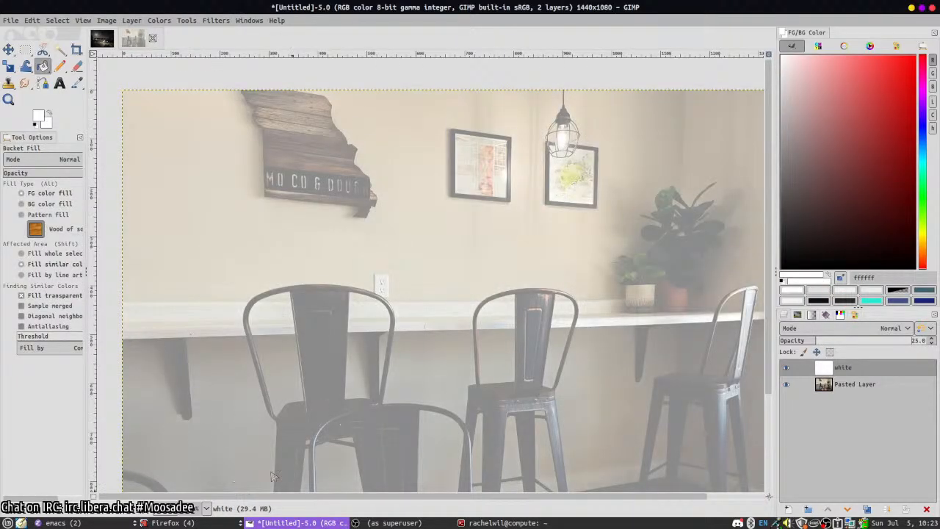
# - Save the image as cafe.xcf in the vn-backgrounds folder inside the home directory's creative-commons-art folder
pyautogui.hotkey('ctrl', 's')
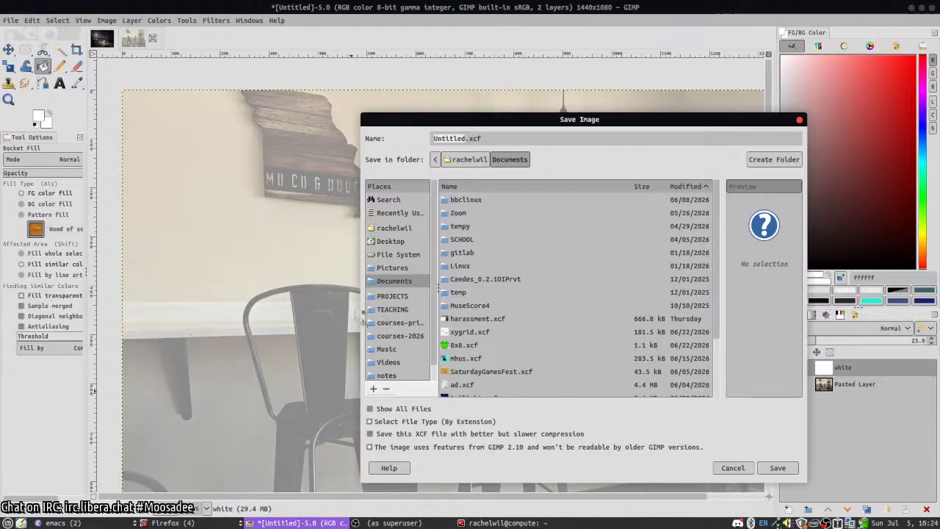
pyautogui.scroll(-1, 395, 309)
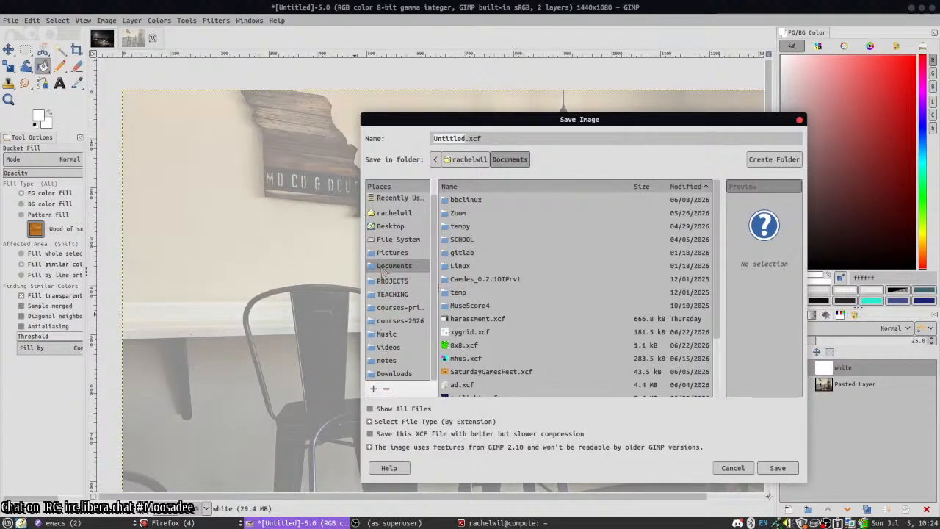
pyautogui.click(394, 213)
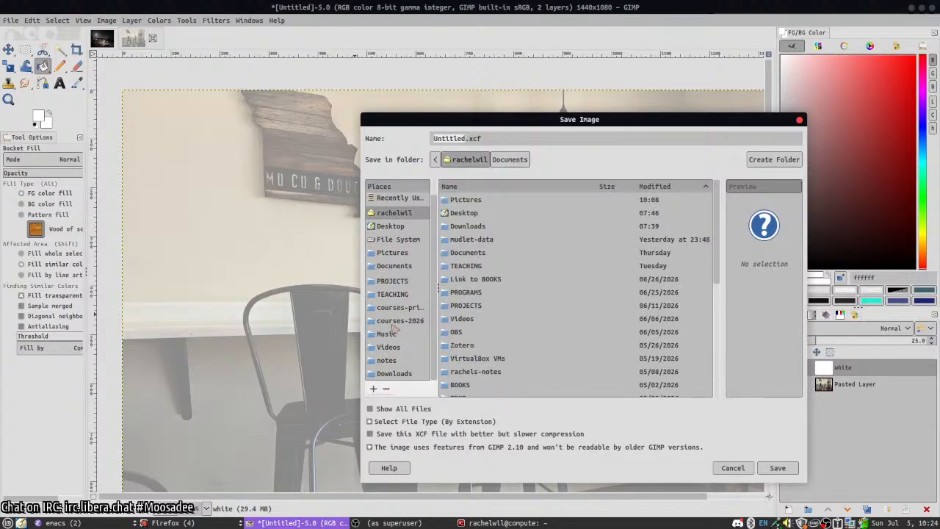
pyautogui.click(383, 282)
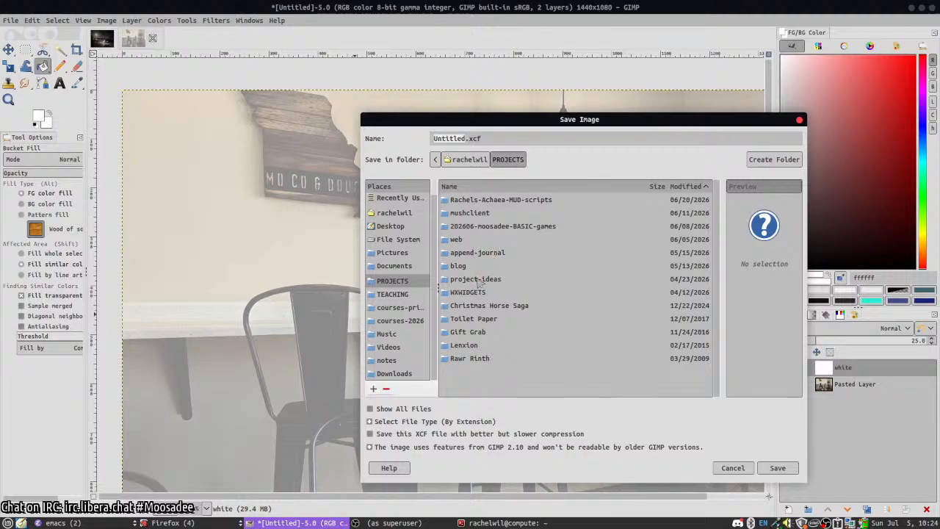
pyautogui.click(468, 160)
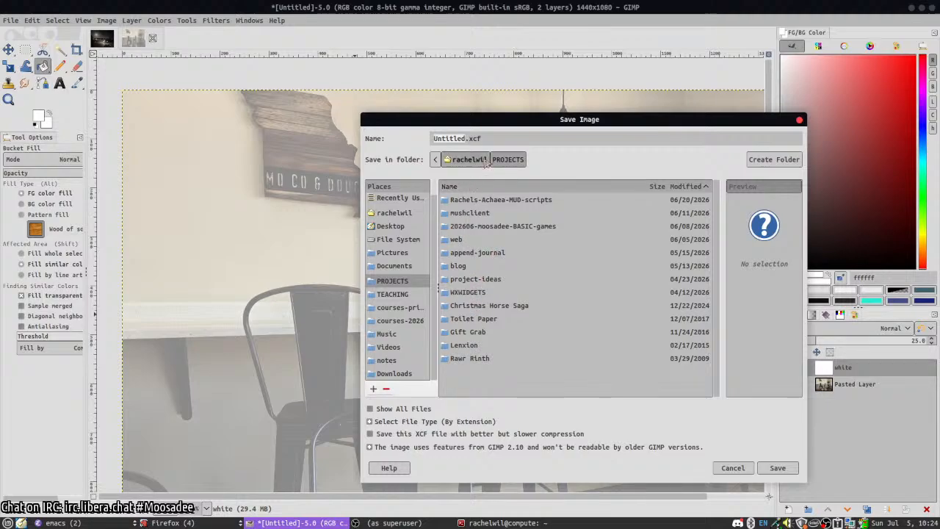
pyautogui.scroll(-5, 485, 308)
pyautogui.doubleClick(503, 305)
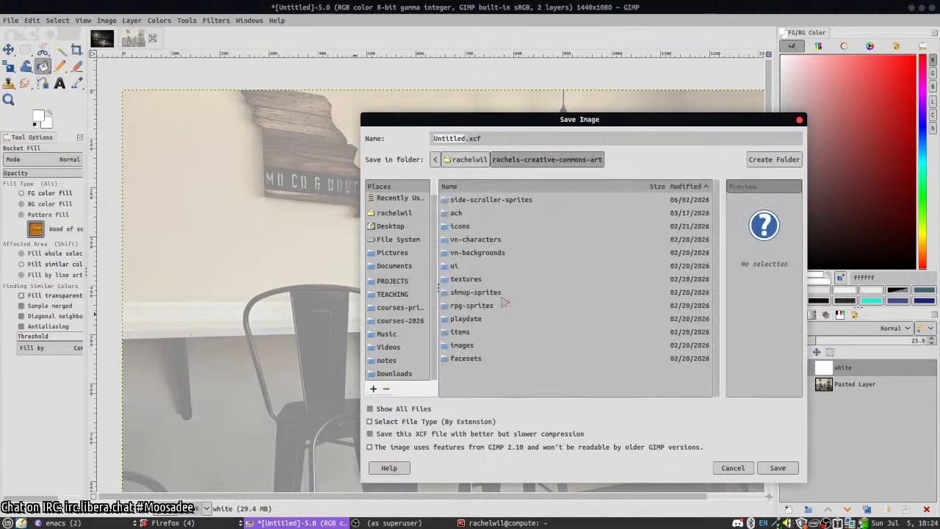
pyautogui.doubleClick(458, 254)
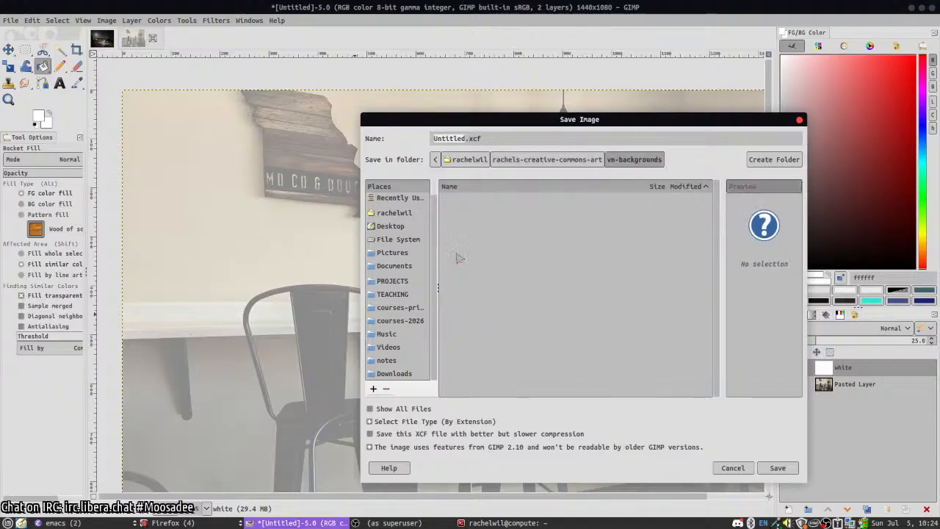
pyautogui.write('cafe')
pyautogui.click(777, 468)
# - Switch to the Firefox window with Pixelfed and move the Strudel REPL tab into it from the other browser window
pyautogui.click(151, 523)
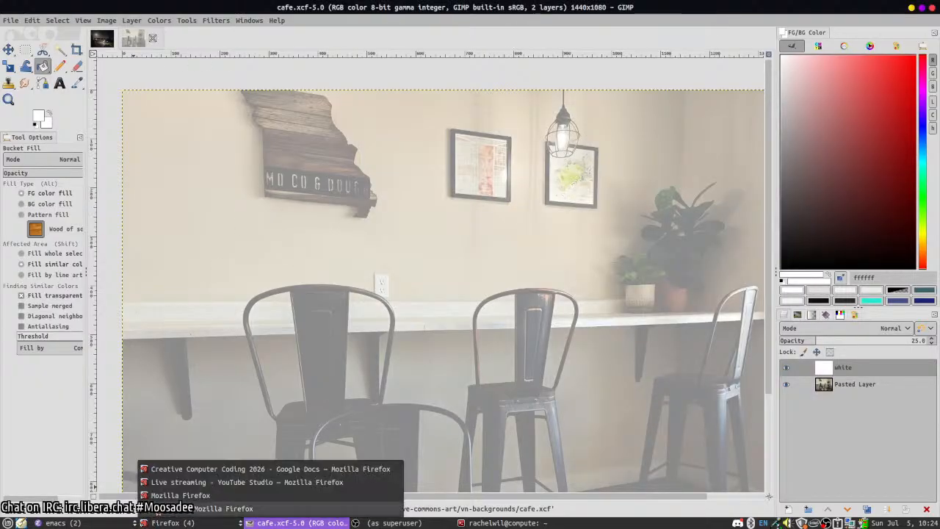
pyautogui.click(184, 508)
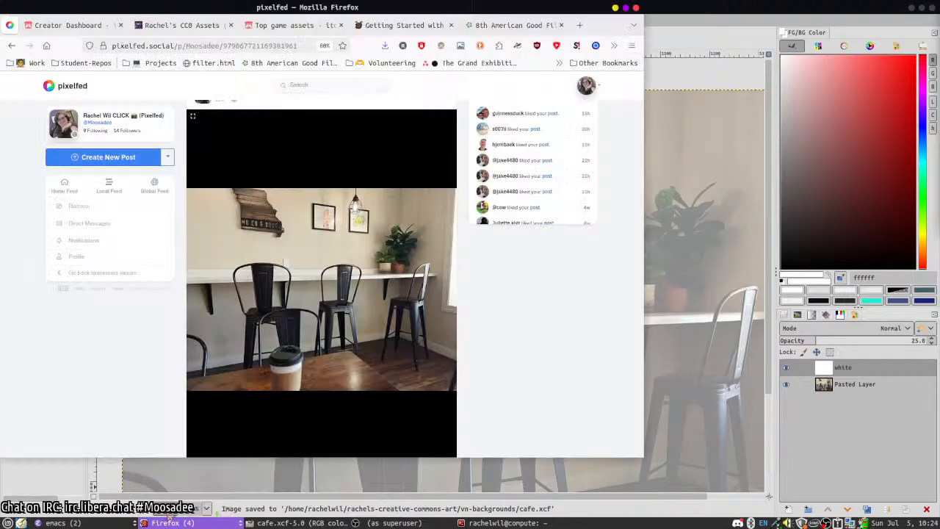
pyautogui.click(177, 523)
pyautogui.click(176, 482)
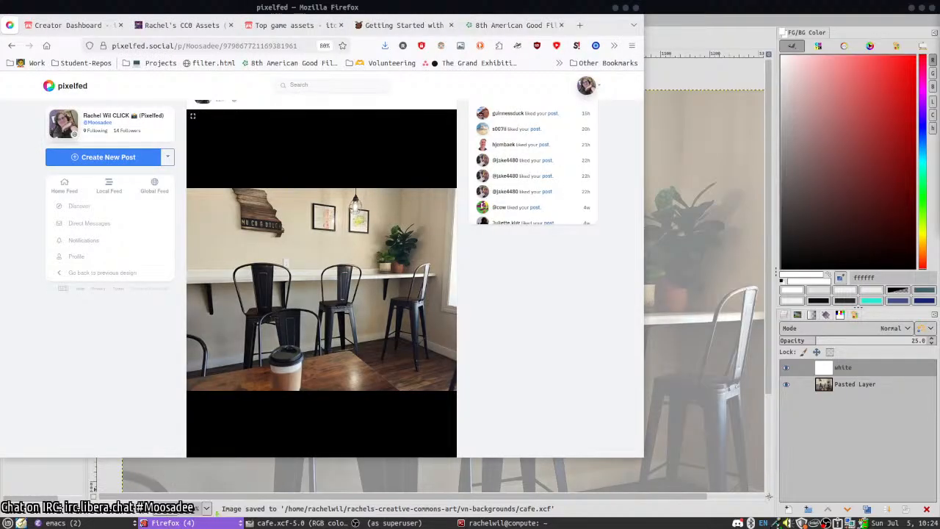
pyautogui.click(176, 523)
pyautogui.click(184, 479)
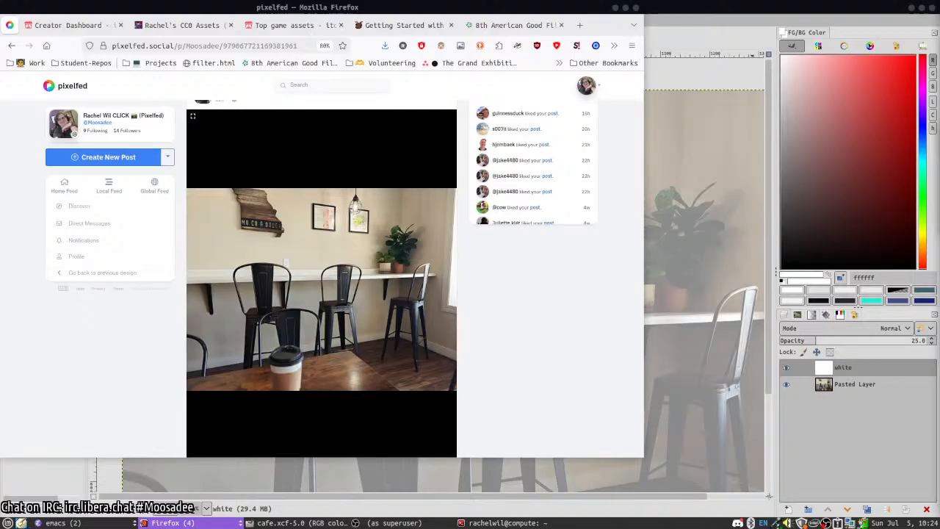
pyautogui.moveTo(939, 24); pyautogui.dragTo(588, 24)
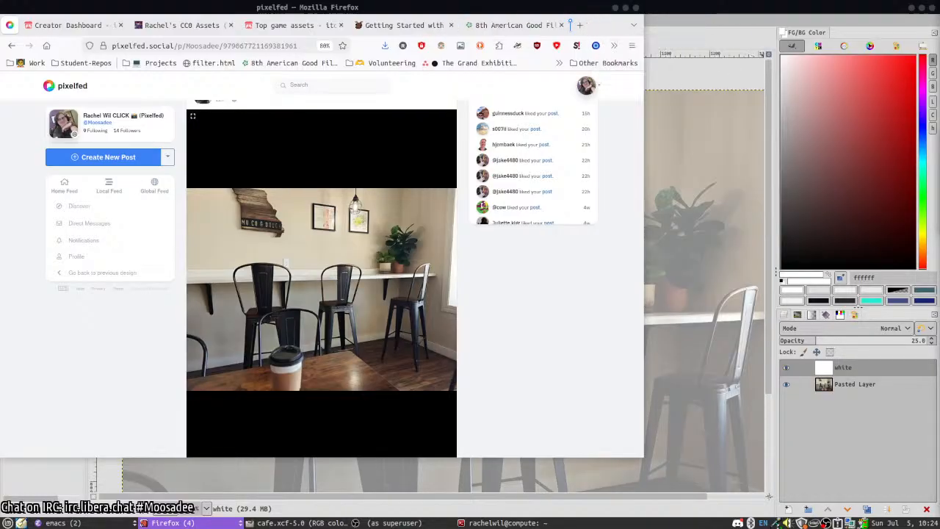
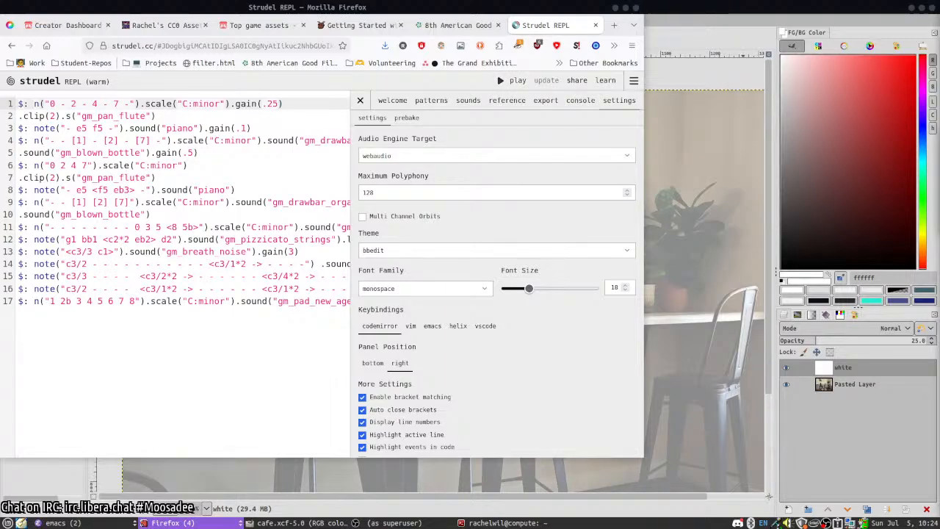
# - Close Strudel's settings panel, narrowing the browser window, and delete all the existing code from the editor
pyautogui.moveTo(938, 181)
pyautogui.mouseDown()
pyautogui.moveTo(399, 36)
pyautogui.moveTo(393, 45)
pyautogui.moveTo(875, 119)
pyautogui.moveTo(938, 165)
pyautogui.mouseUp()
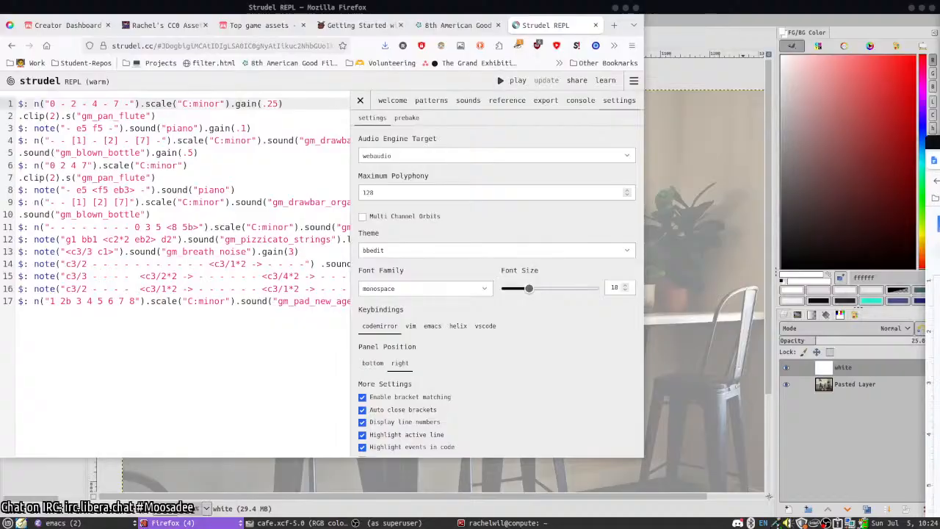
pyautogui.click(183, 214)
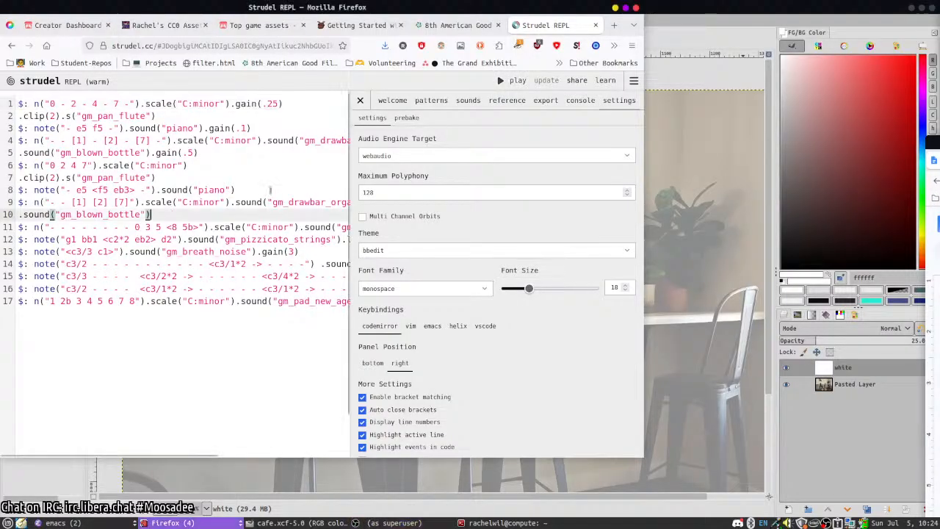
pyautogui.moveTo(593, 382); pyautogui.dragTo(666, 402)
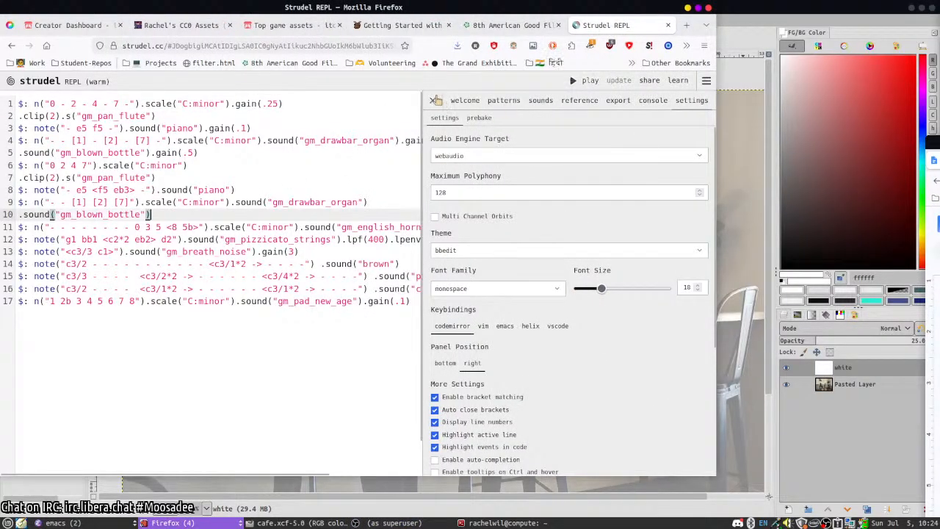
pyautogui.click(435, 101)
pyautogui.moveTo(594, 366); pyautogui.dragTo(446, 344)
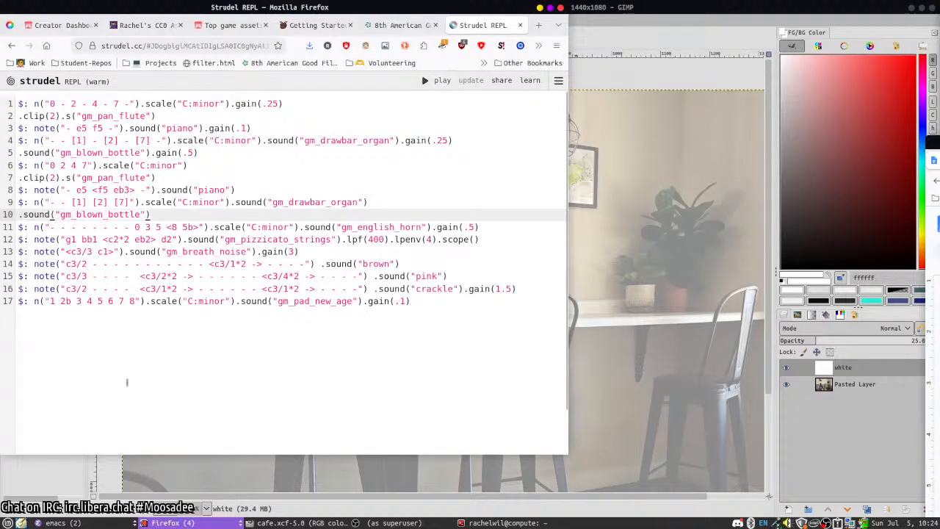
pyautogui.hotkey('ctrl', 'a')
pyautogui.press('BackSpace')
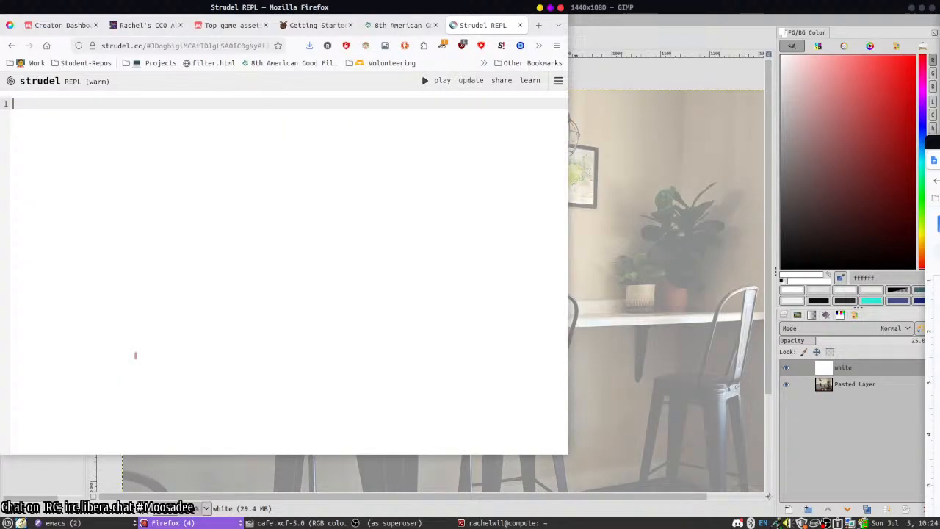
# - Place the "Creative Computer Coding 2026" Google Docs window beside a further narrowed Strudel window so its drum instructions are readable
pyautogui.moveTo(939, 453); pyautogui.dragTo(495, 443)
pyautogui.moveTo(440, 235); pyautogui.dragTo(359, 191)
pyautogui.click(164, 228)
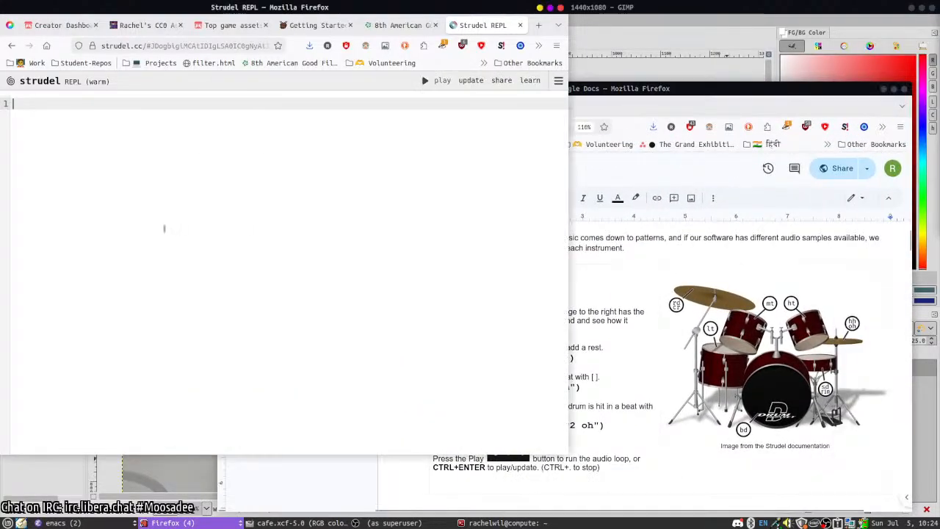
pyautogui.moveTo(459, 387); pyautogui.dragTo(254, 405)
# - Write the drum pattern sound( "bd hh sd oh" ) in the empty editor, play it and stop playback
pyautogui.write('sound')
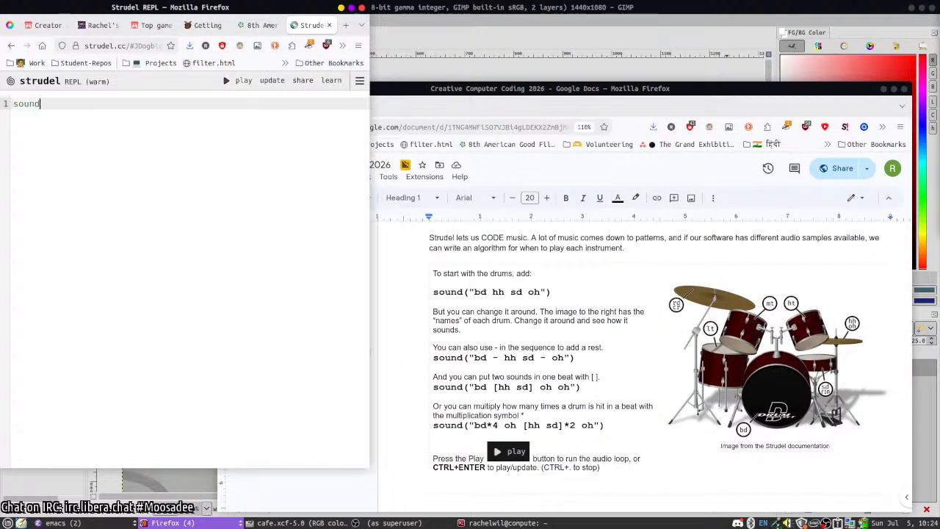
pyautogui.write('( "bd ')
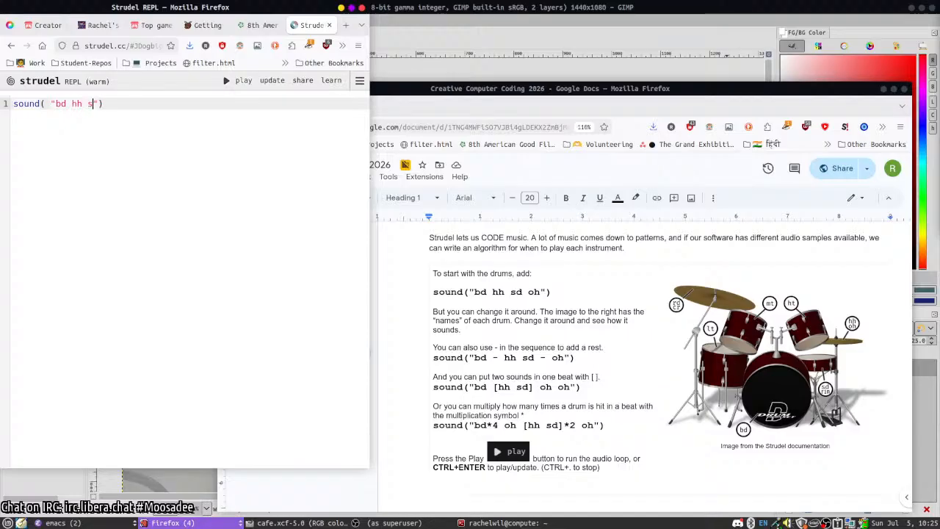
pyautogui.write('hh sd oh"')
pyautogui.click(228, 82)
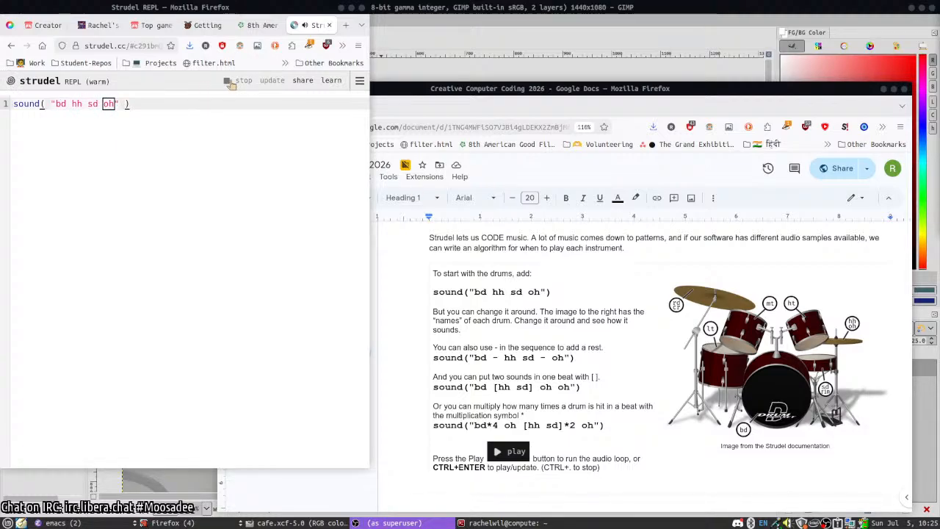
pyautogui.click(234, 81)
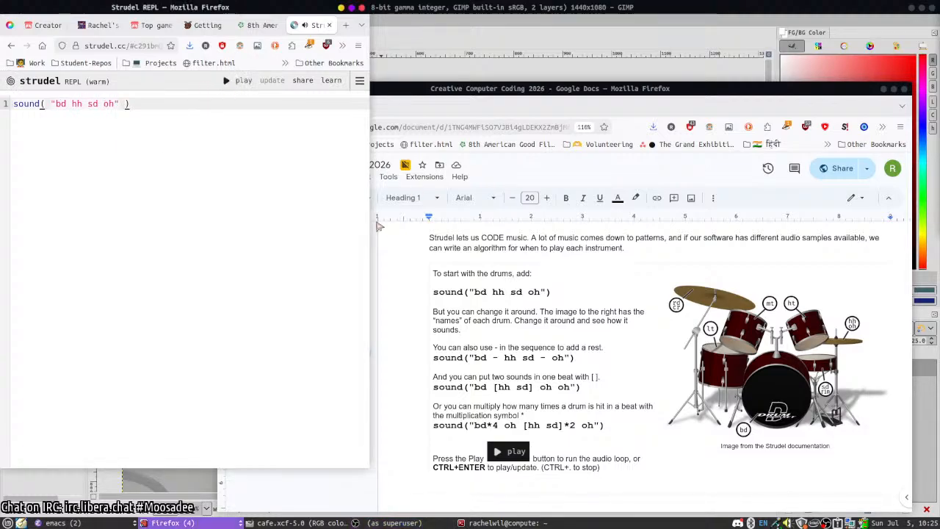
# - Insert rests after bd and sd so the pattern reads "bd - hh sd - oh", and play it briefly
pyautogui.moveTo(112, 103); pyautogui.dragTo(71, 103)
pyautogui.click(71, 104)
pyautogui.write('-')
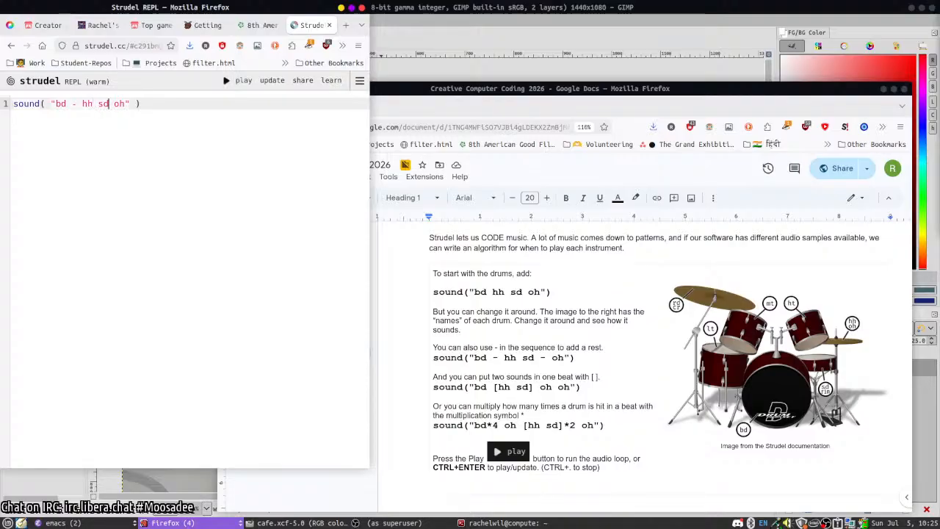
pyautogui.click(109, 104)
pyautogui.write('-')
pyautogui.click(228, 84)
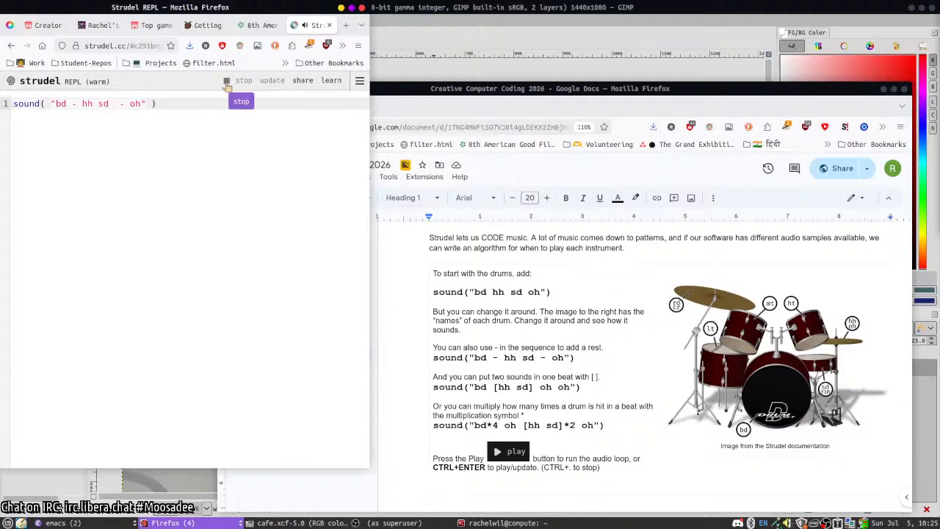
pyautogui.click(227, 82)
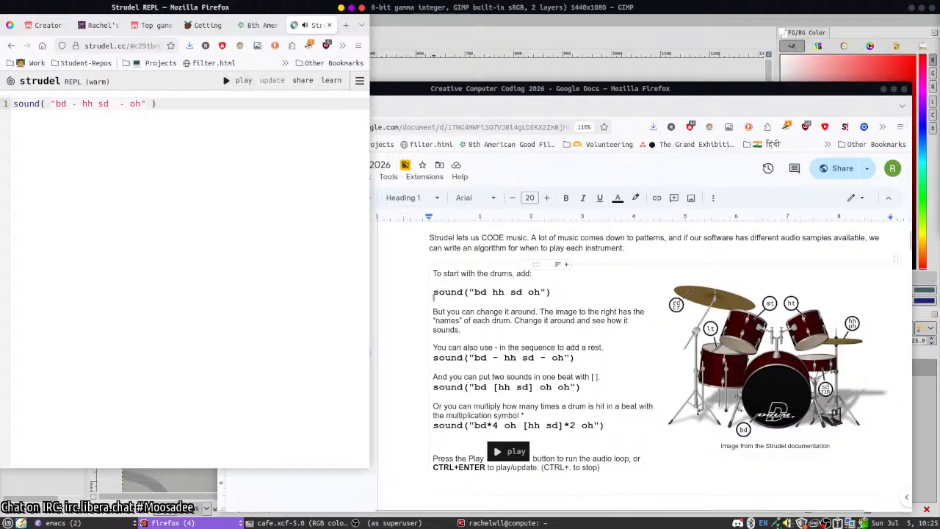
# - Open the strudel.cc/workshop/first-sounds link from Challenge 1 in a new tab and return to the course document
pyautogui.scroll(2, 554, 232)
pyautogui.scroll(-5, 554, 231)
pyautogui.scroll(-2, 591, 260)
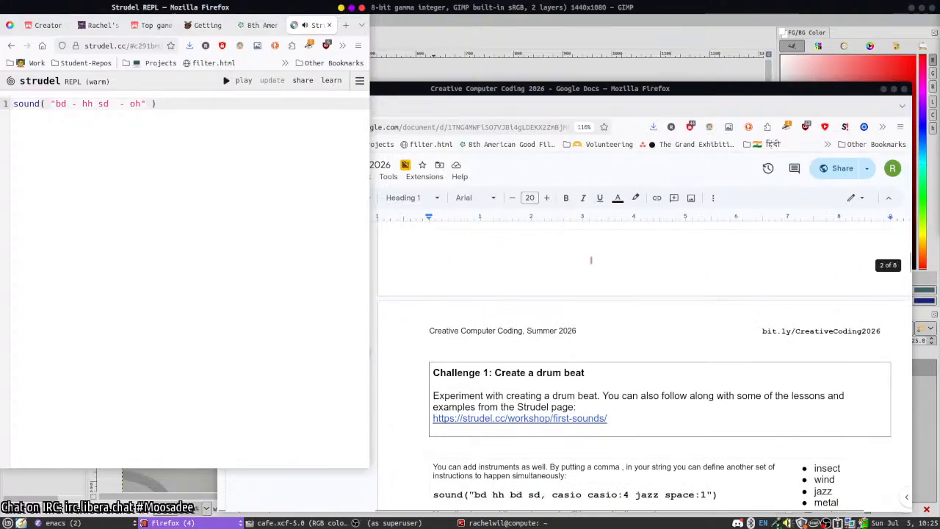
pyautogui.scroll(-3, 595, 267)
pyautogui.scroll(-3, 593, 268)
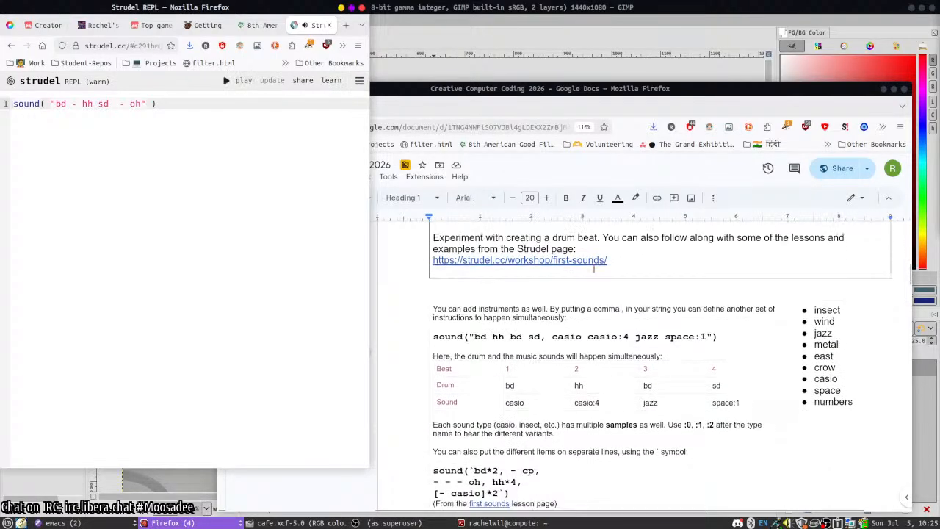
pyautogui.scroll(3, 487, 301)
pyautogui.click(487, 301)
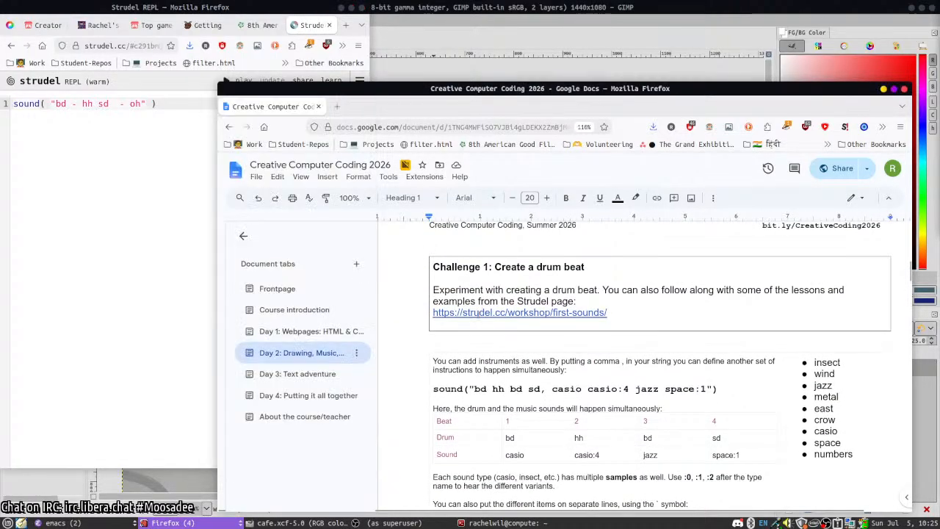
pyautogui.click(507, 312)
pyautogui.click(478, 340)
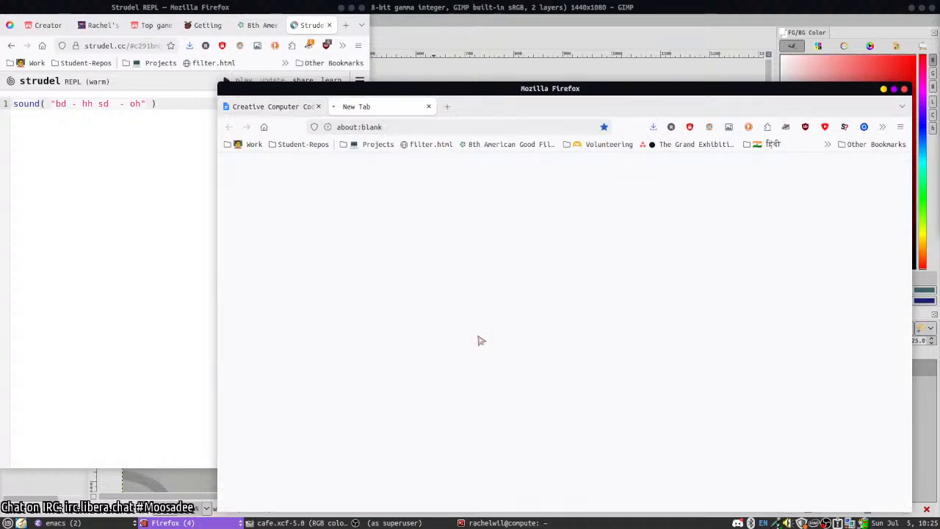
pyautogui.click(272, 107)
# - Copy ", casio casio:4 jazz space:1" from the document's instrument example, append it after oh in the drum pattern, and play it briefly
pyautogui.scroll(-3, 461, 276)
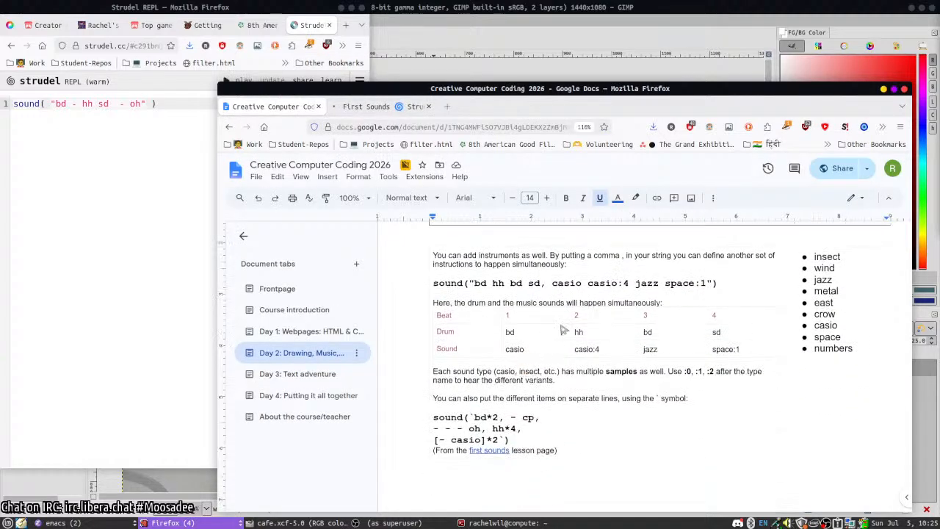
pyautogui.moveTo(746, 290); pyautogui.dragTo(428, 279)
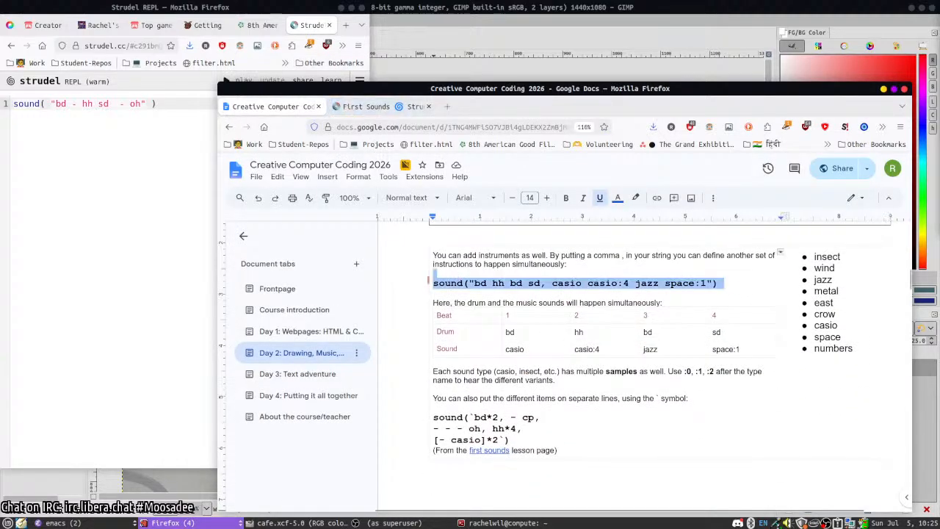
pyautogui.click(520, 255)
pyautogui.moveTo(665, 282); pyautogui.dragTo(706, 283)
pyautogui.hotkey('ctrl', 'c')
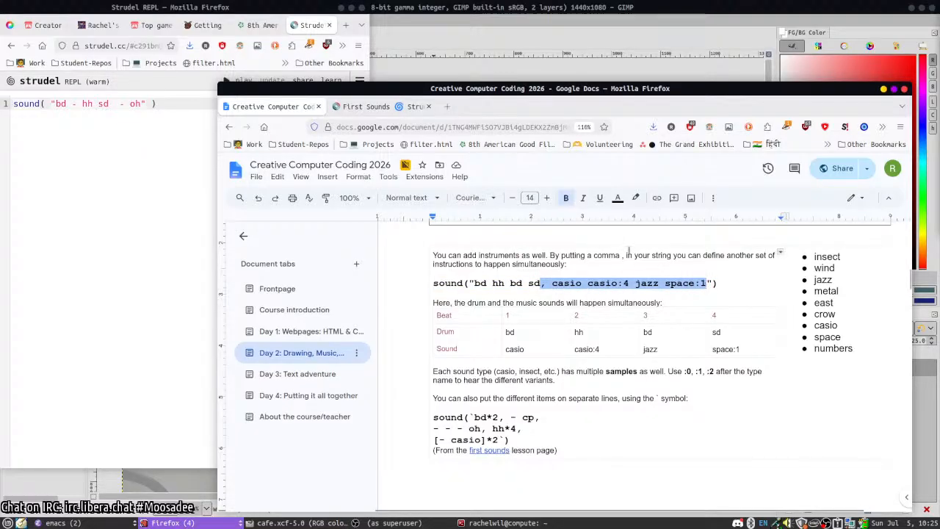
pyautogui.click(141, 104)
pyautogui.hotkey('ctrl', 'v')
pyautogui.hotkey('ctrl', 'Return')
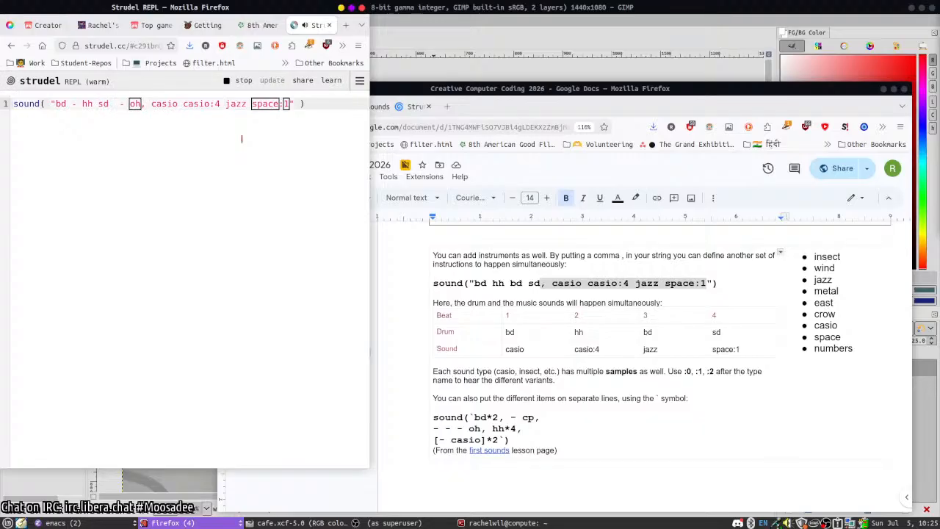
pyautogui.click(227, 82)
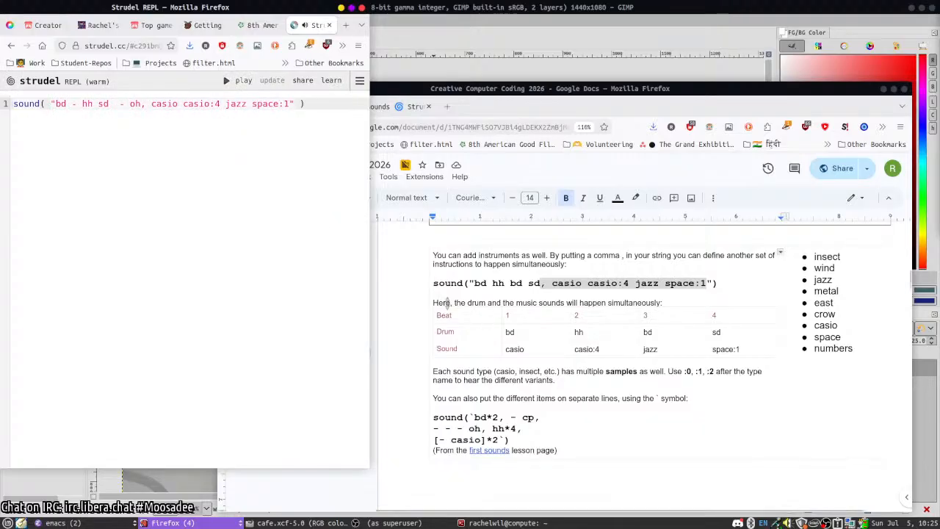
# - Remove the drum sequence from the pattern, leaving "casio casio:4 jazz space:1", and play the instruments alone briefly
pyautogui.moveTo(145, 104); pyautogui.dragTo(57, 103)
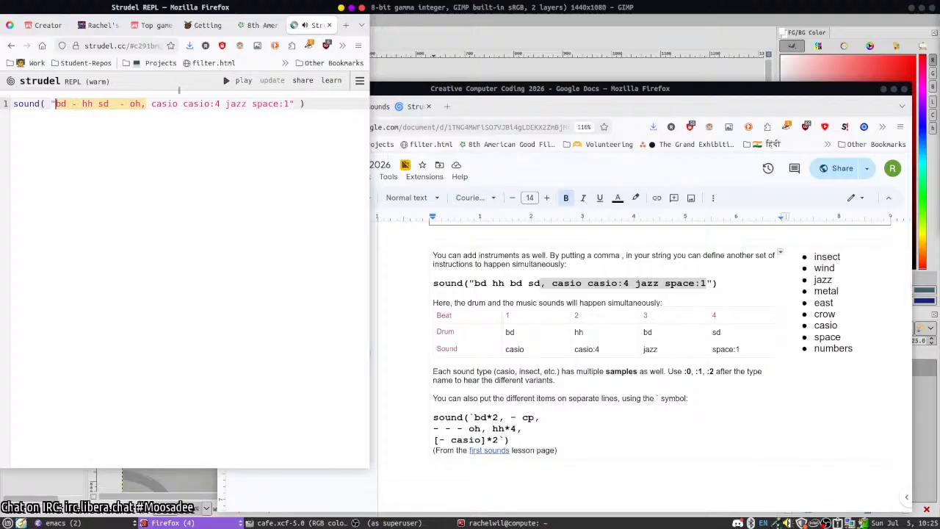
pyautogui.press('BackSpace')
pyautogui.click(224, 85)
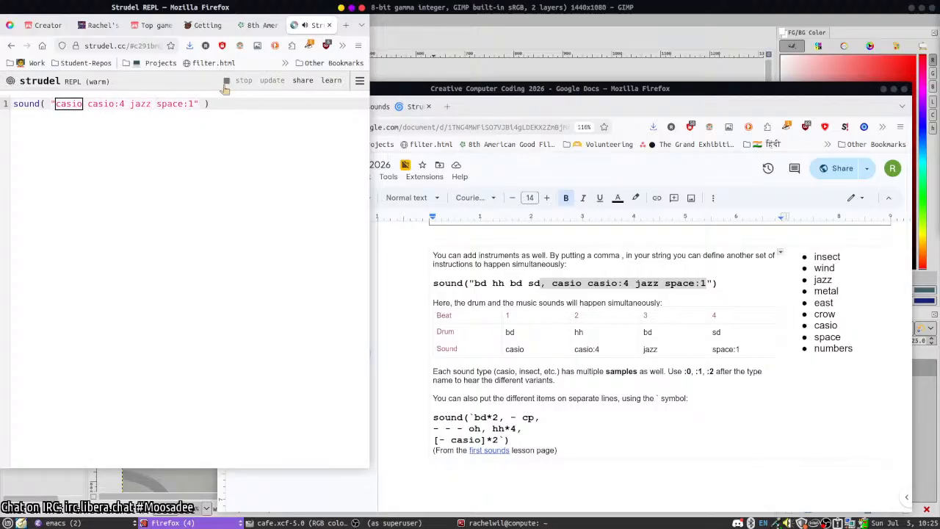
pyautogui.click(225, 85)
# - Replace the code with the document's line $: note("[ d db e - - c4 c3 - - - - - ]/2").sound("piano1") and play it briefly
pyautogui.scroll(-10, 548, 252)
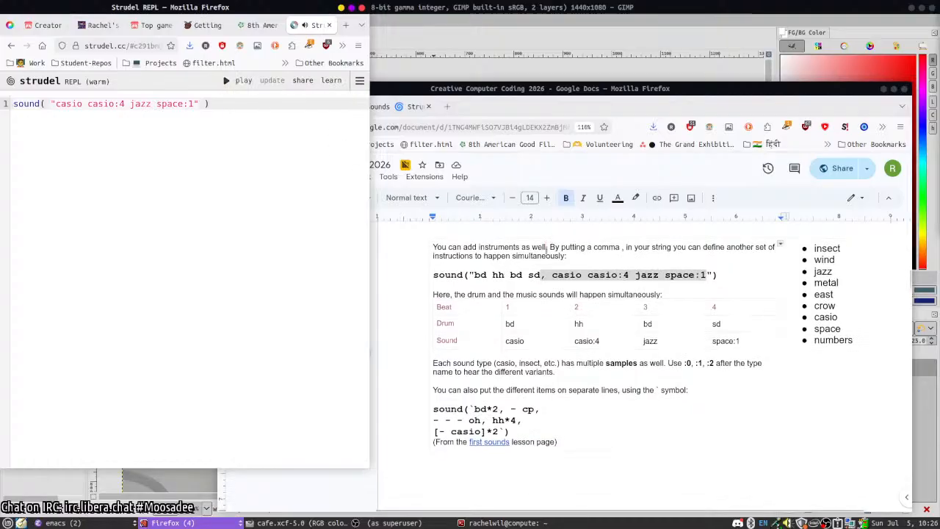
pyautogui.scroll(-1, 548, 253)
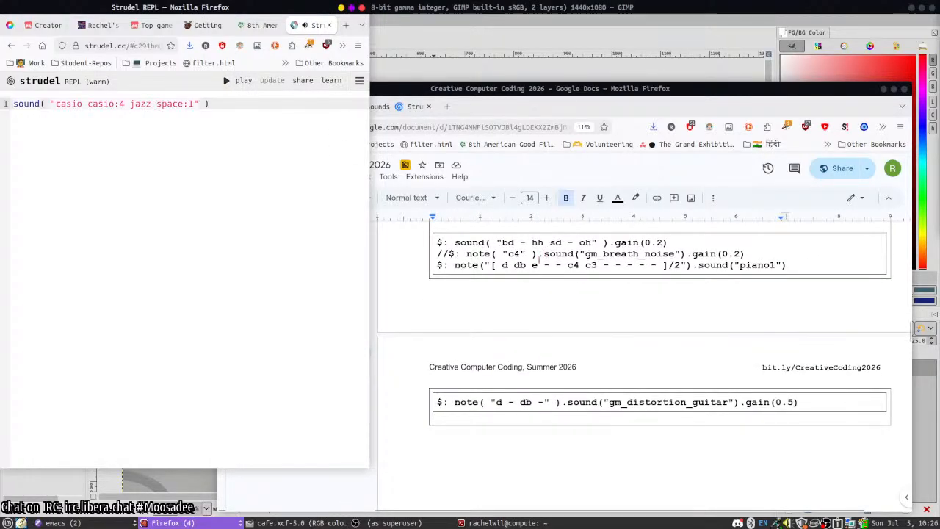
pyautogui.moveTo(787, 265); pyautogui.dragTo(441, 265)
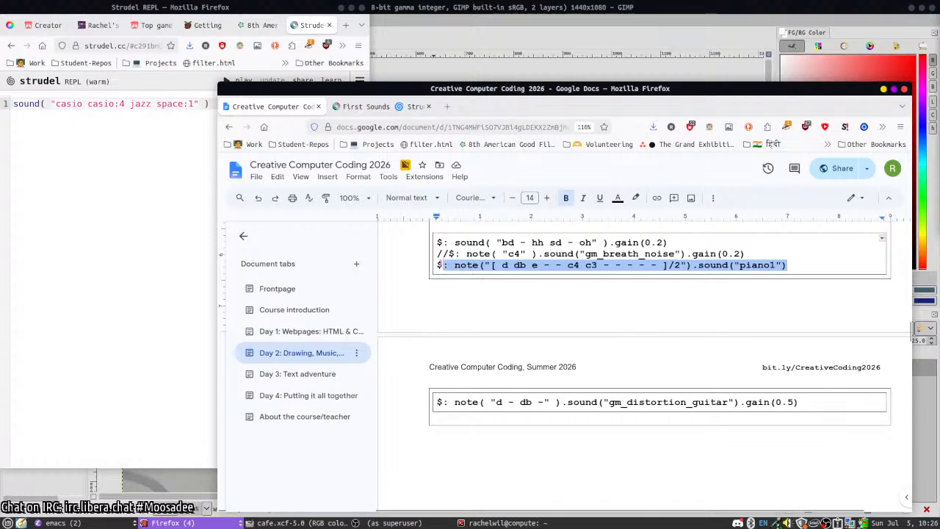
pyautogui.click(96, 170)
pyautogui.hotkey('ctrl', 'a')
pyautogui.write('$: note("[ d db e - - c4 c3 - - - - - ]/2").sound("piano1")')
pyautogui.click(228, 81)
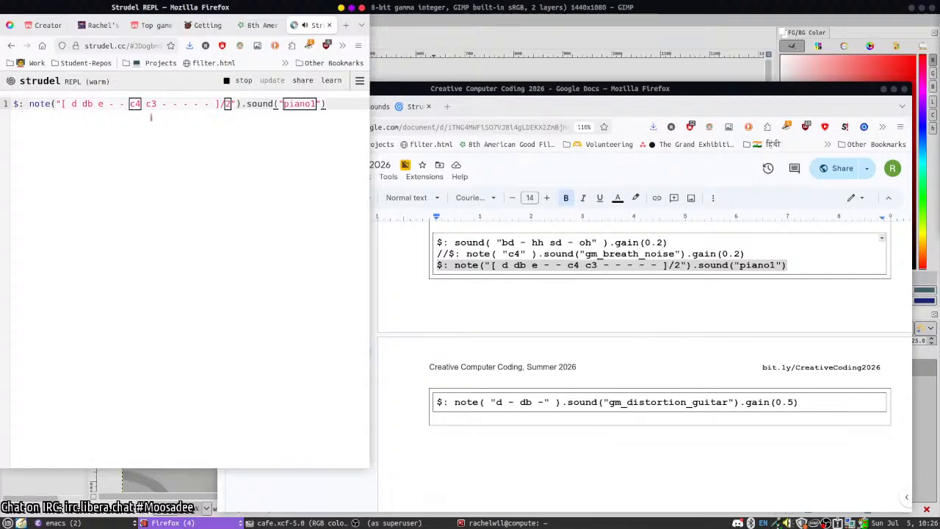
pyautogui.click(230, 84)
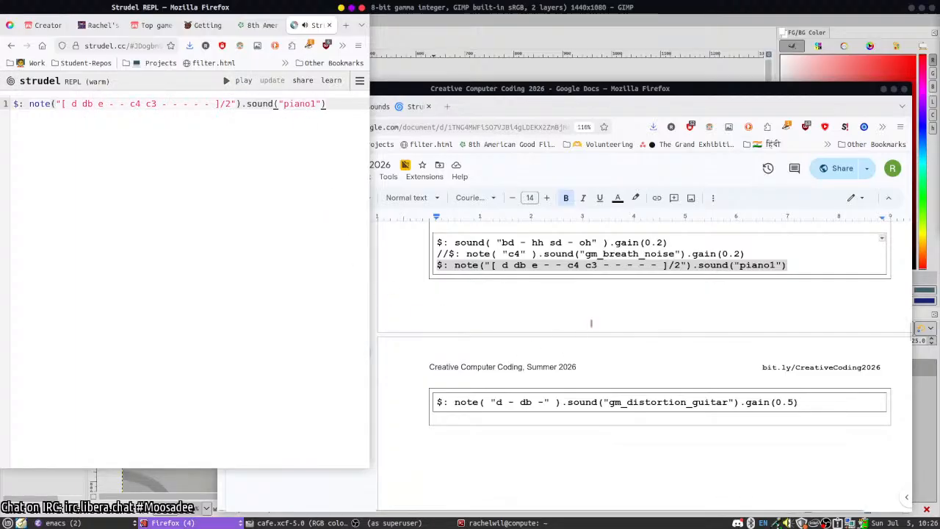
# - Replace the code with the document's two-line example combining "triangle" notes and the bd*4 drum pattern, and play it briefly
pyautogui.scroll(-10, 576, 323)
pyautogui.scroll(2, 576, 324)
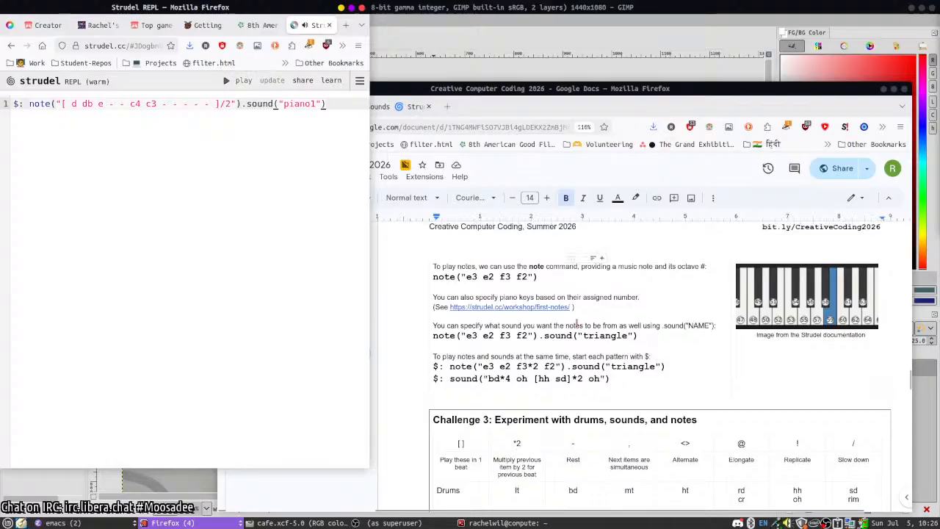
pyautogui.click(615, 372)
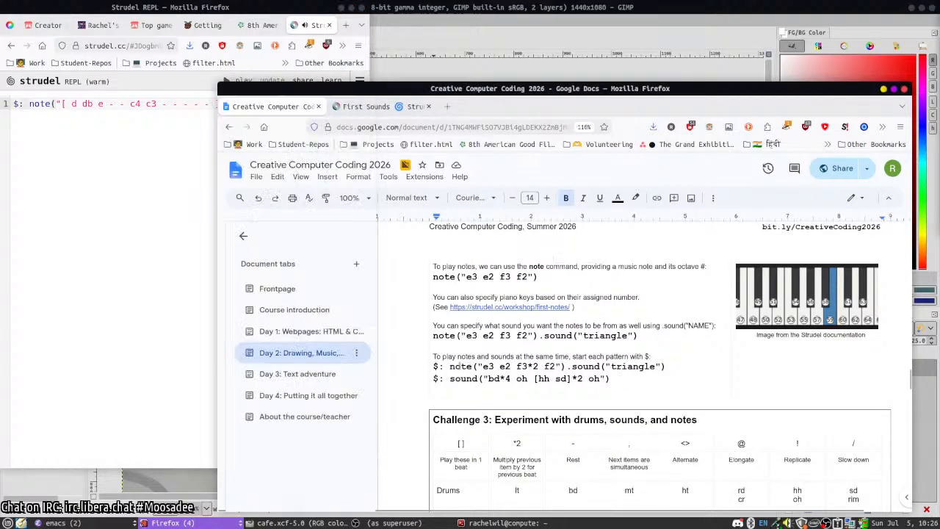
pyautogui.moveTo(615, 373); pyautogui.dragTo(425, 372)
pyautogui.hotkey('ctrl', 'c')
pyautogui.click(126, 230)
pyautogui.hotkey('ctrl', 'a')
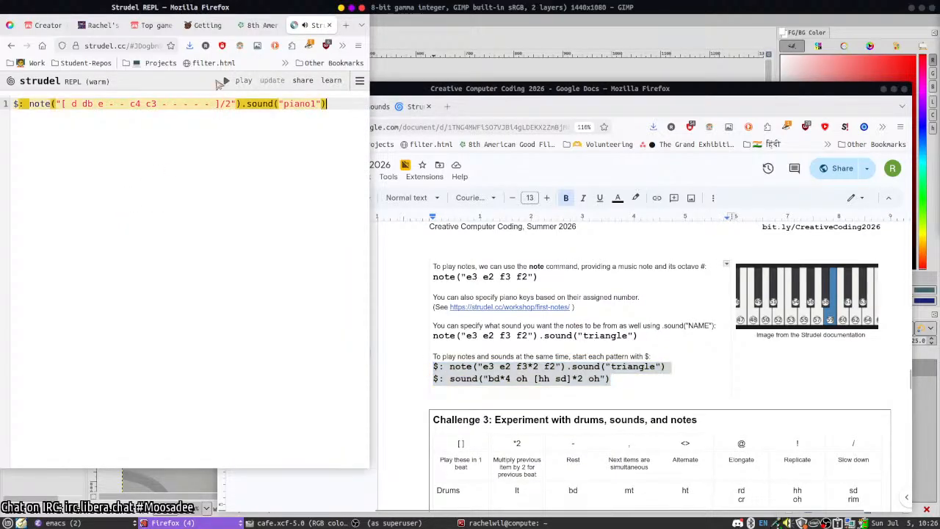
pyautogui.hotkey('ctrl', 'v')
pyautogui.click(230, 81)
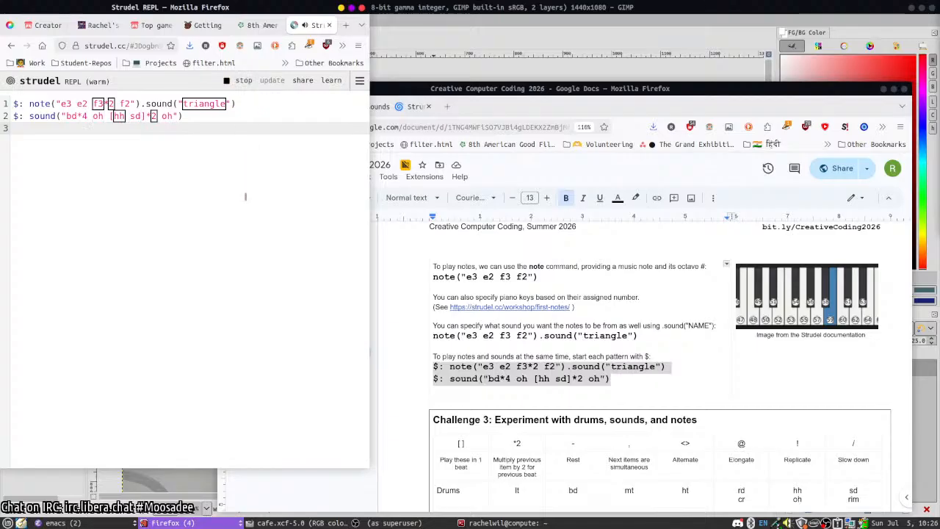
pyautogui.click(230, 82)
# - Review the document's Challenge 3 reference table, widen the Strudel window and show its list of available sounds
pyautogui.scroll(-3, 540, 344)
pyautogui.scroll(-5, 539, 344)
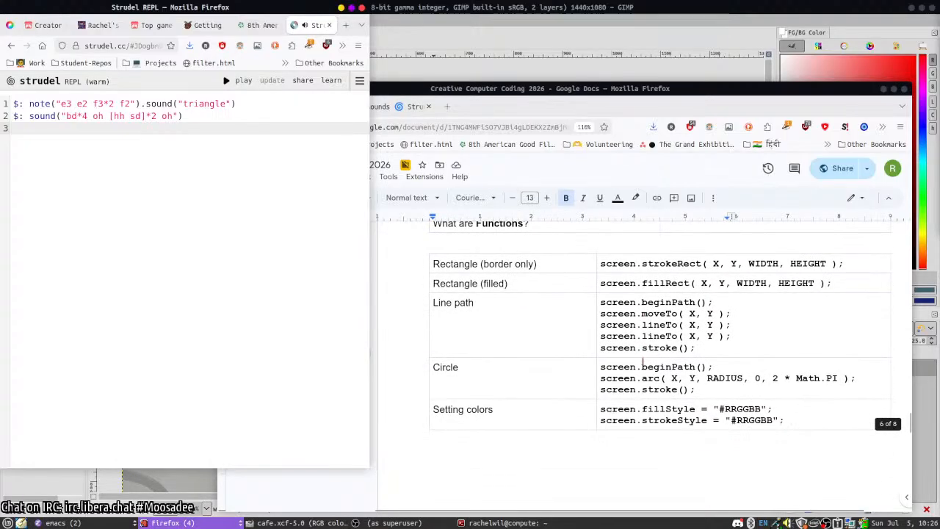
pyautogui.scroll(6, 539, 343)
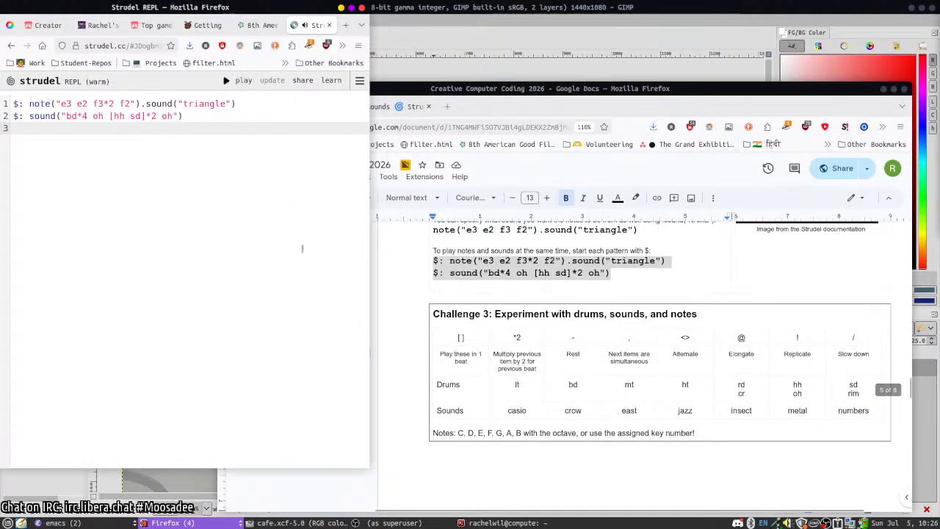
pyautogui.moveTo(368, 472); pyautogui.dragTo(671, 462)
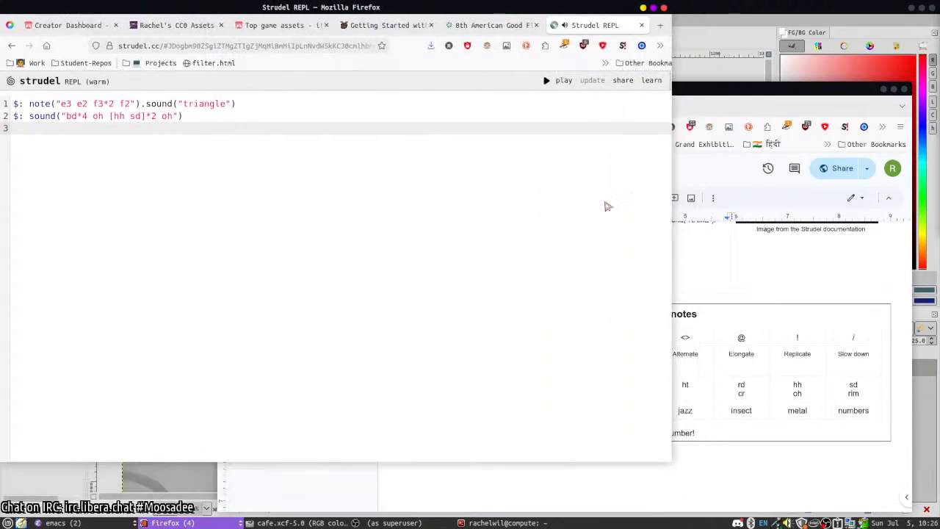
pyautogui.click(661, 82)
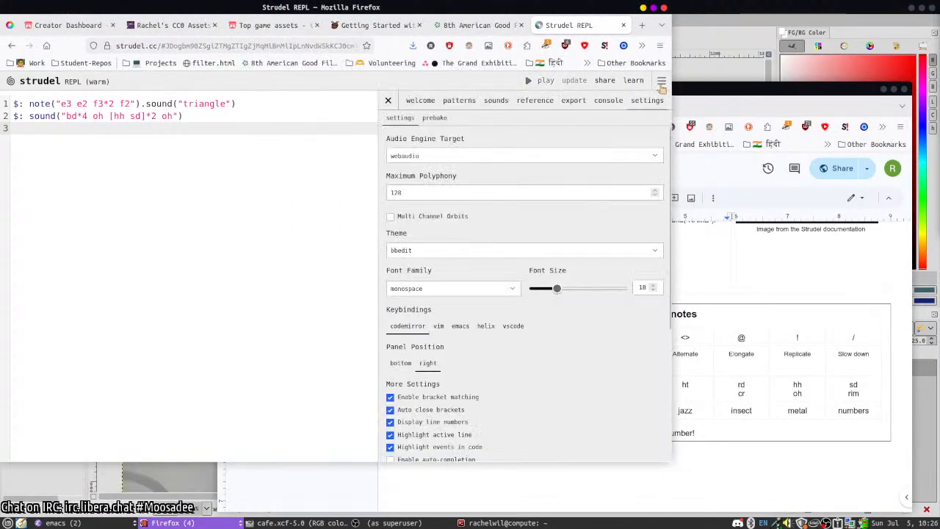
pyautogui.click(489, 103)
pyautogui.click(475, 103)
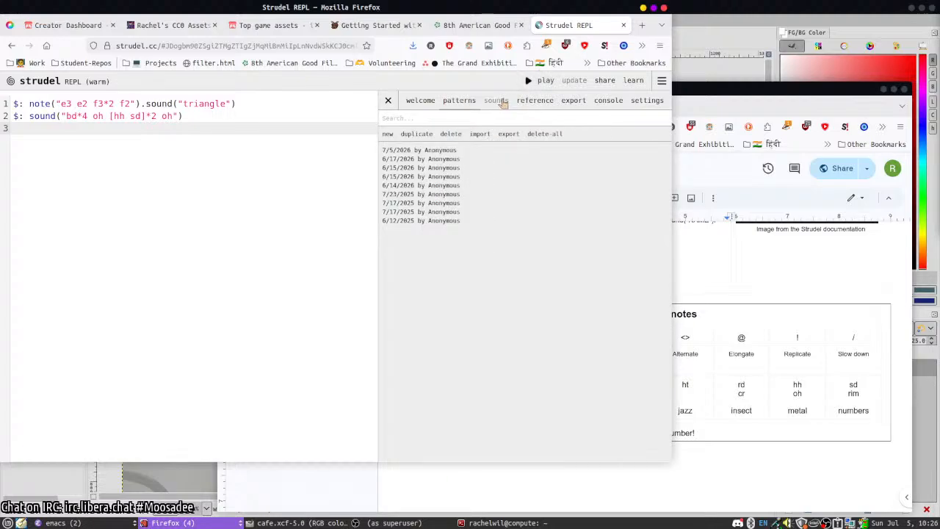
pyautogui.click(502, 104)
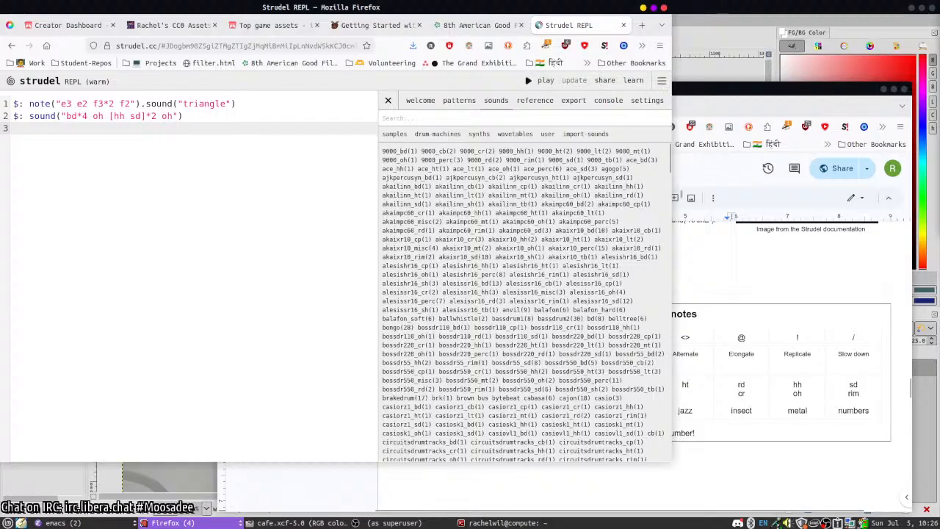
# - Narrow the Strudel window, comment out both existing pattern lines with //, and insert an empty line above them
pyautogui.moveTo(600, 439); pyautogui.dragTo(349, 406)
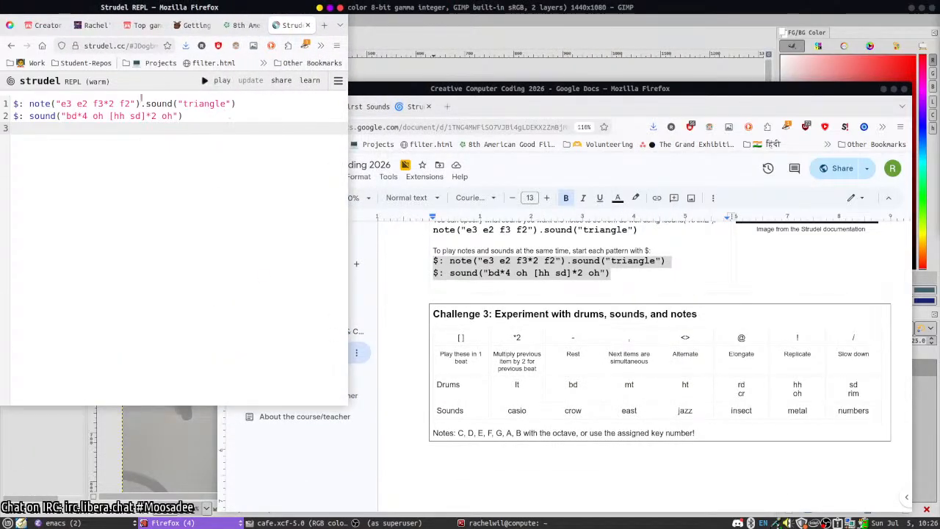
pyautogui.click(13, 105)
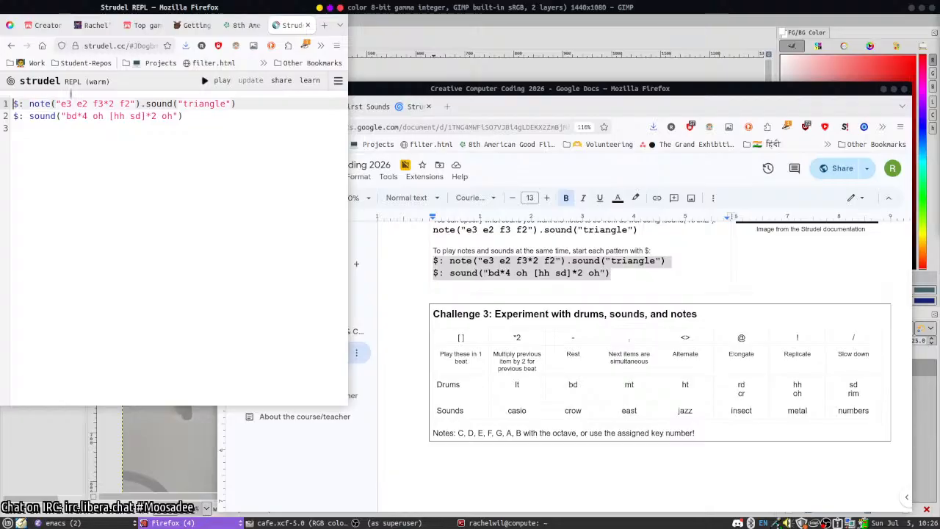
pyautogui.write('--')
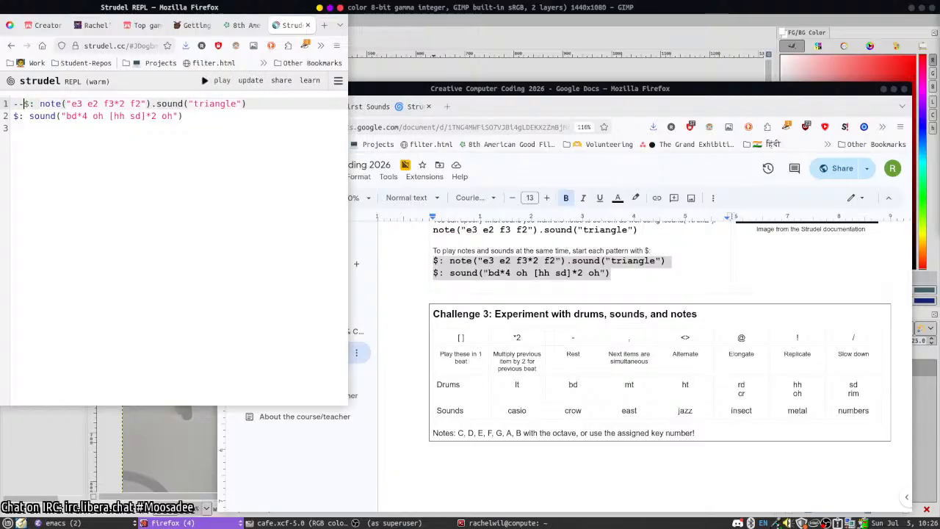
pyautogui.press('BackSpace')
pyautogui.press('BackSpace')
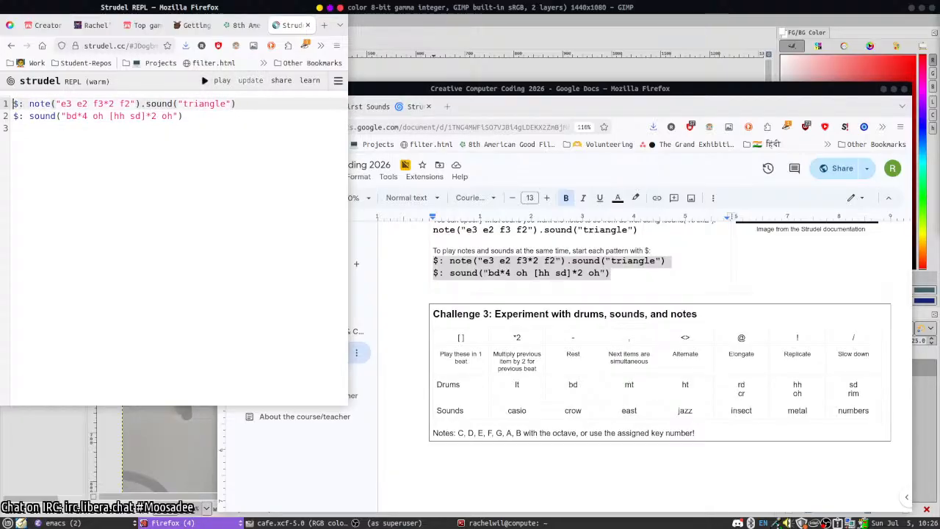
pyautogui.write('//')
pyautogui.press('Down')
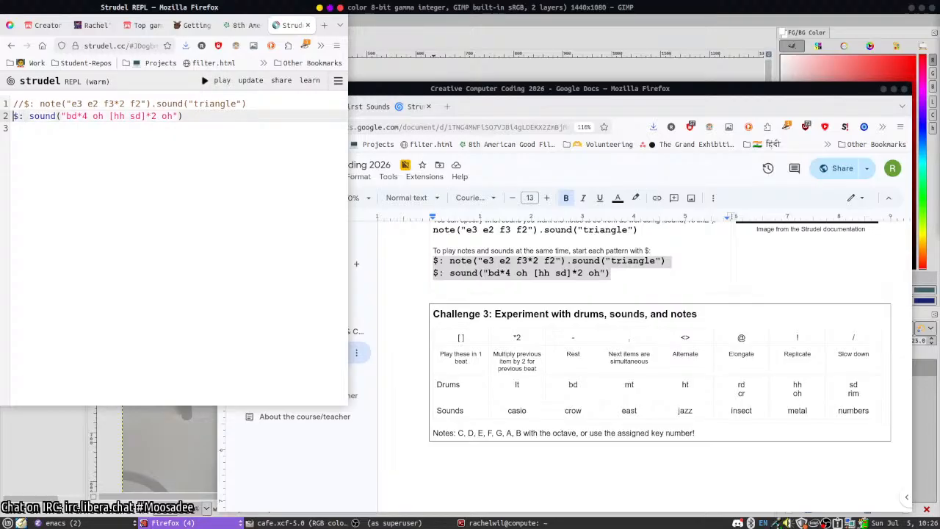
pyautogui.write('//')
pyautogui.press('Up')
pyautogui.press('Home')
pyautogui.press('Return')
pyautogui.press('Up')
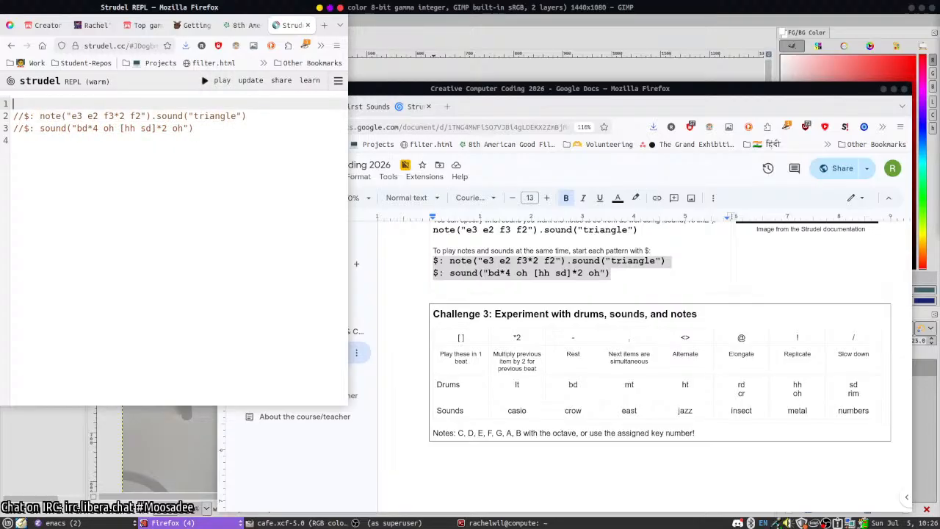
# - Write sound( "rd cr lt bd mt ht sd rim oh hh" ) on the empty first line, following the document's drum diagram, and play it briefly
pyautogui.scroll(3, 573, 366)
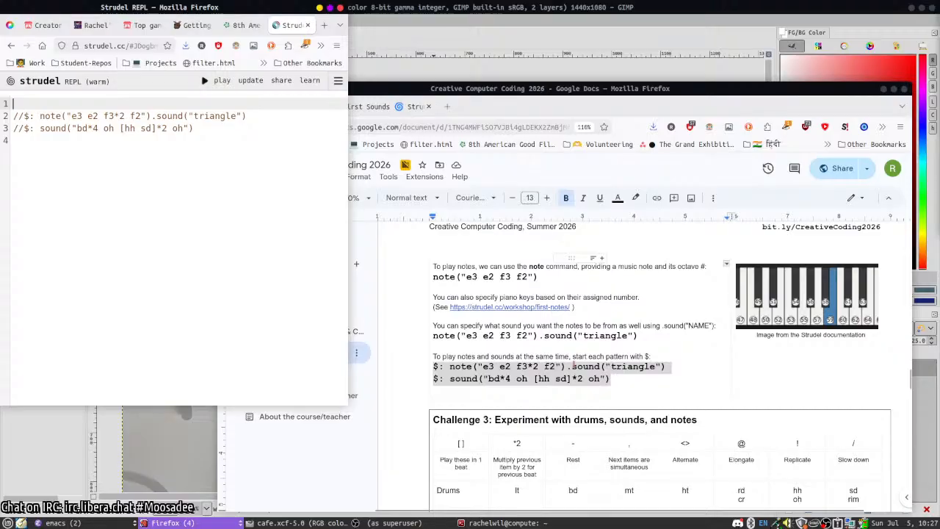
pyautogui.scroll(10, 573, 364)
pyautogui.scroll(-8, 565, 389)
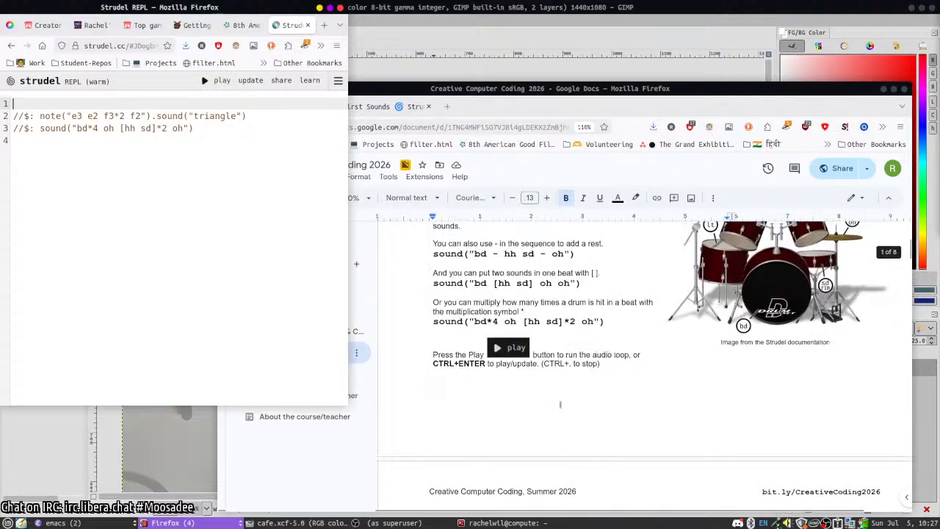
pyautogui.scroll(5, 560, 403)
pyautogui.scroll(-3, 562, 405)
pyautogui.write('ound( "')
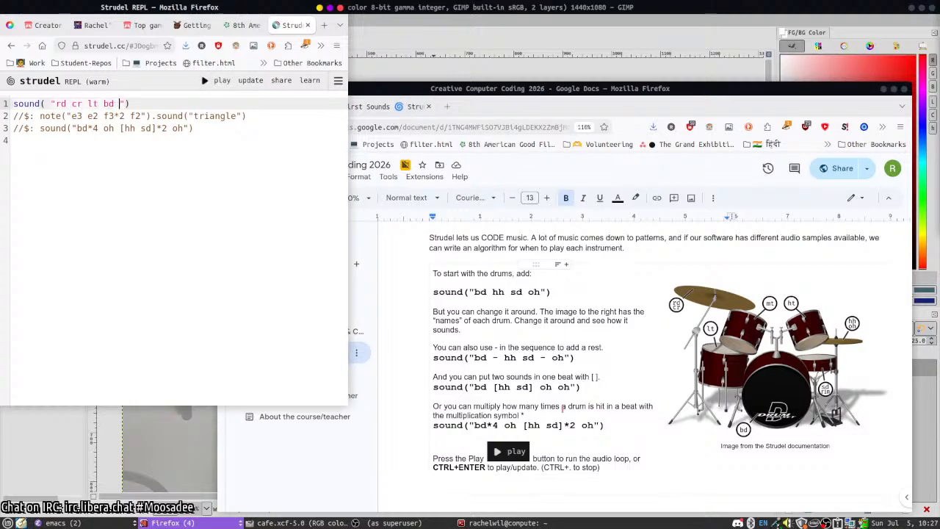
pyautogui.write('rd cr lt bd mt ht sd rim oh hh')
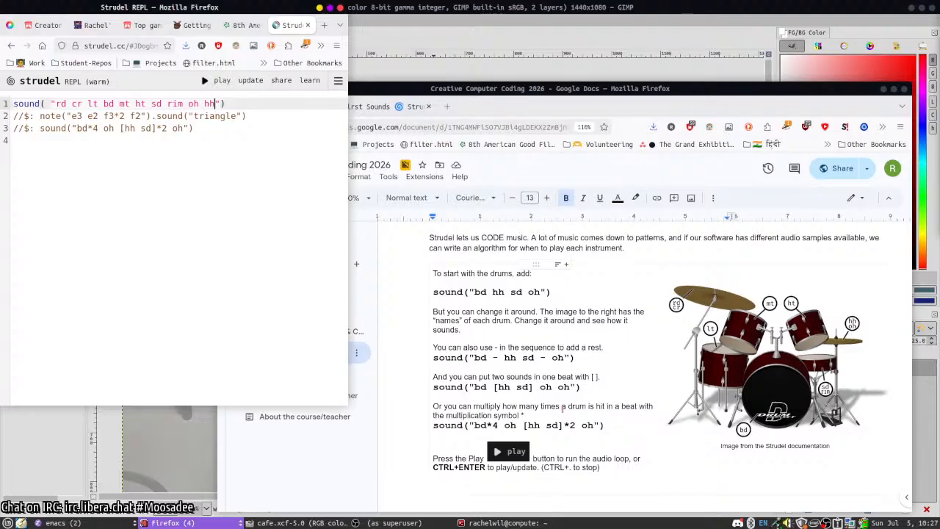
pyautogui.write('"')
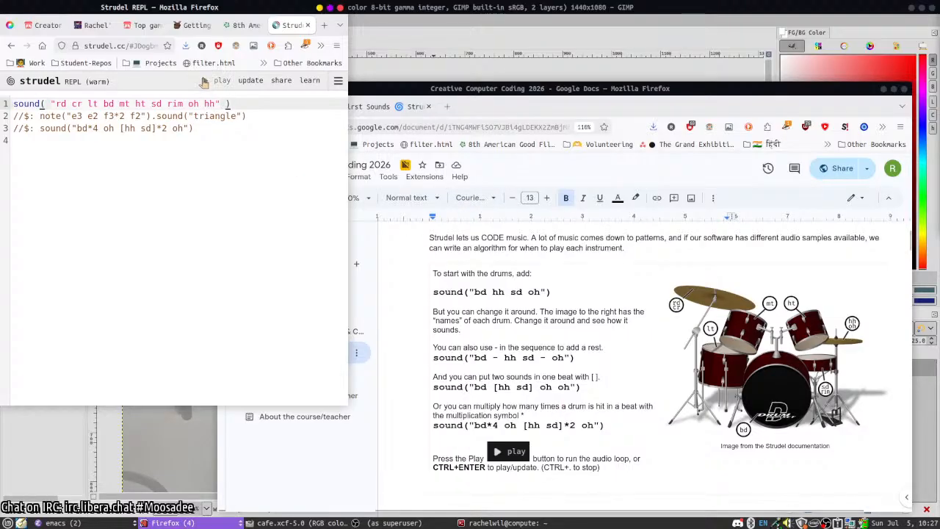
pyautogui.click(204, 81)
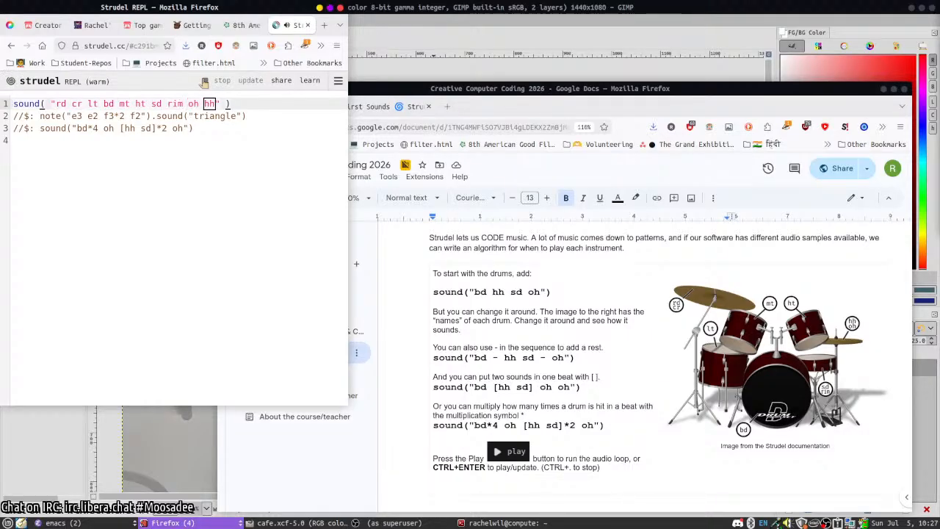
pyautogui.click(205, 81)
# - Comment out the all-drums line, add $: sound( "lt - lt lt - hh" ) below it, and play it briefly
pyautogui.click(13, 104)
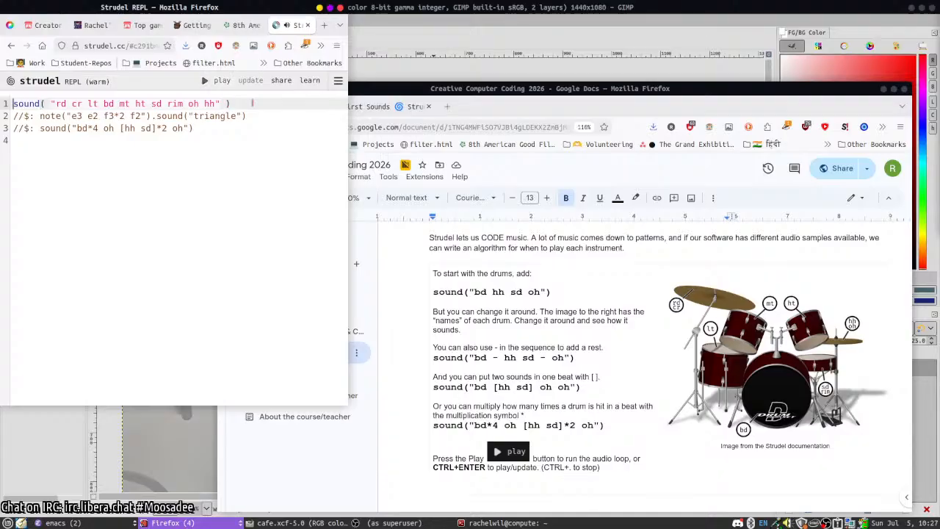
pyautogui.write('//')
pyautogui.press('Return')
pyautogui.write('$')
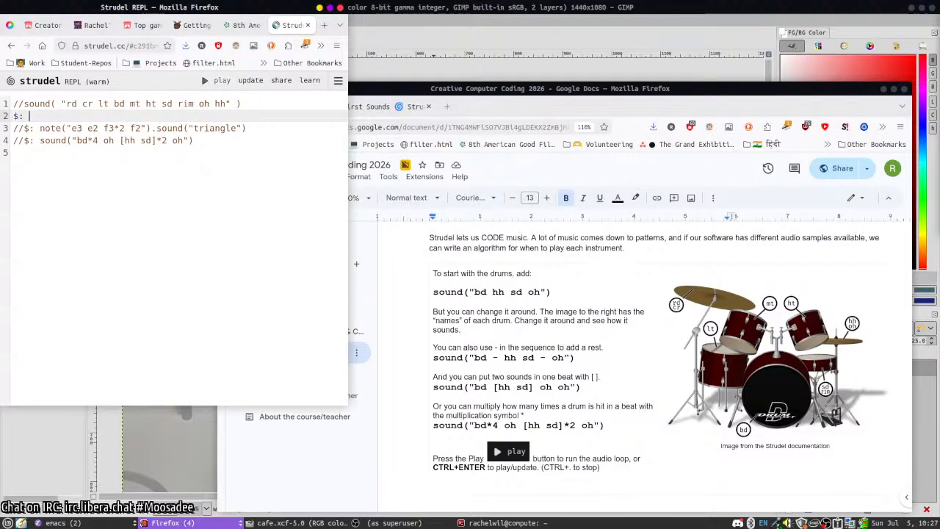
pyautogui.write(': sound( "')
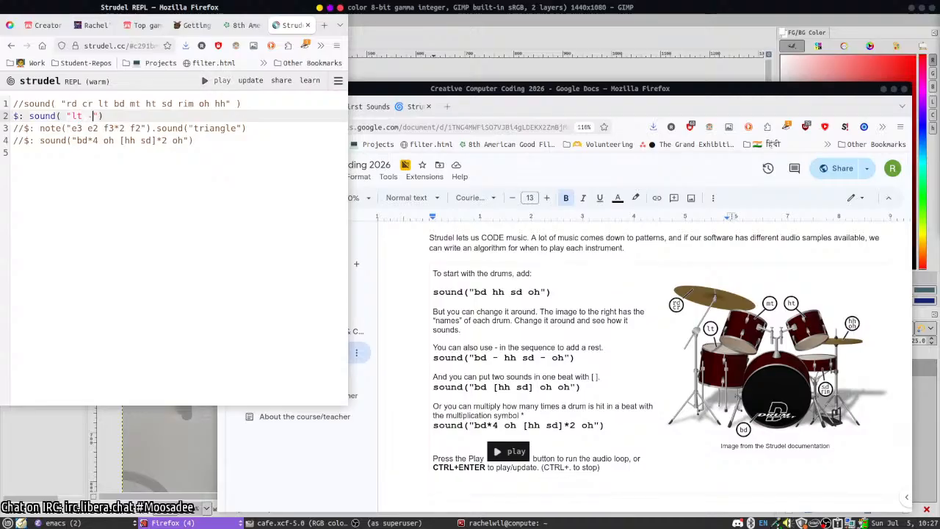
pyautogui.write('lt - lt lt - hh')
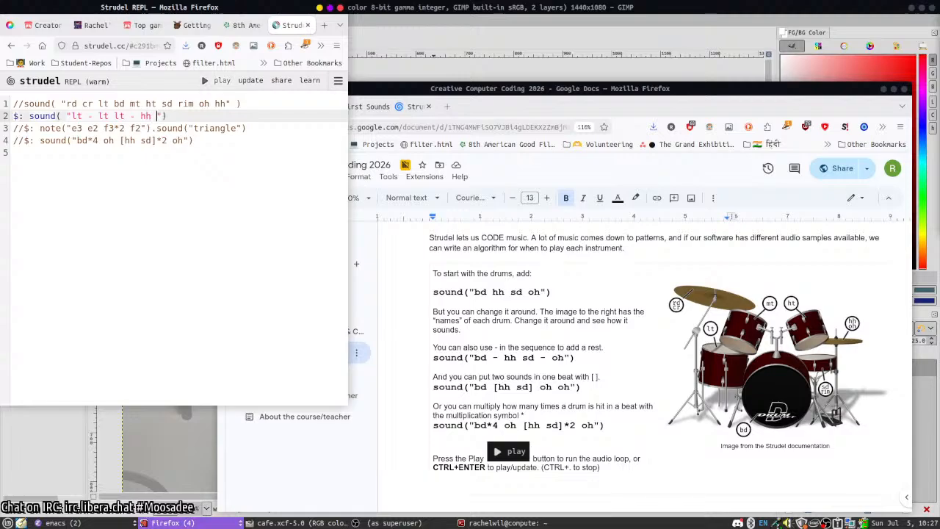
pyautogui.click(217, 82)
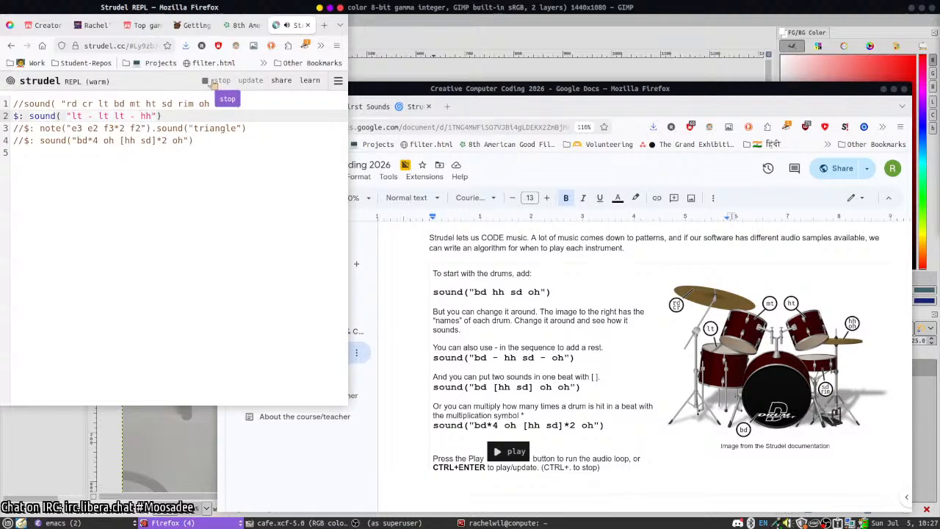
pyautogui.click(217, 81)
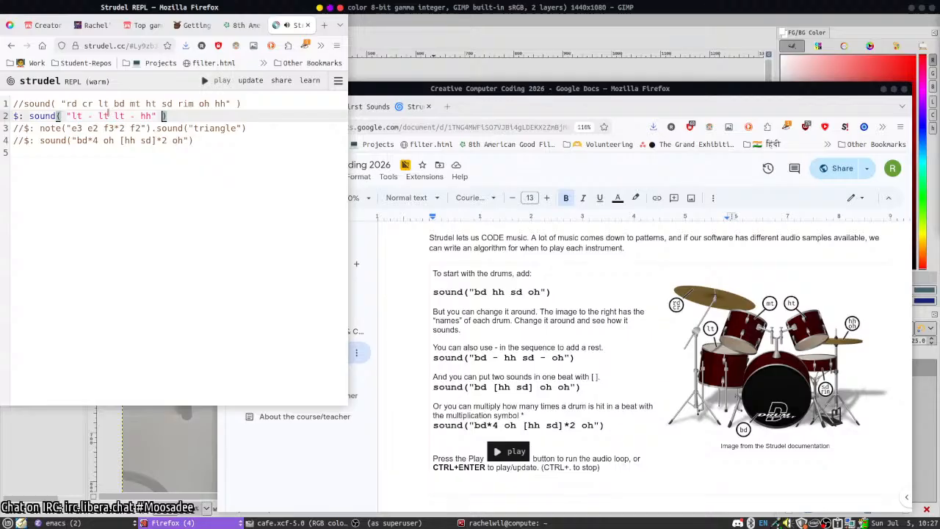
# - Try bd as the third and the fourth beat of the active drum line, playing the loop briefly after each change
pyautogui.click(101, 115)
pyautogui.write('bd')
pyautogui.click(220, 82)
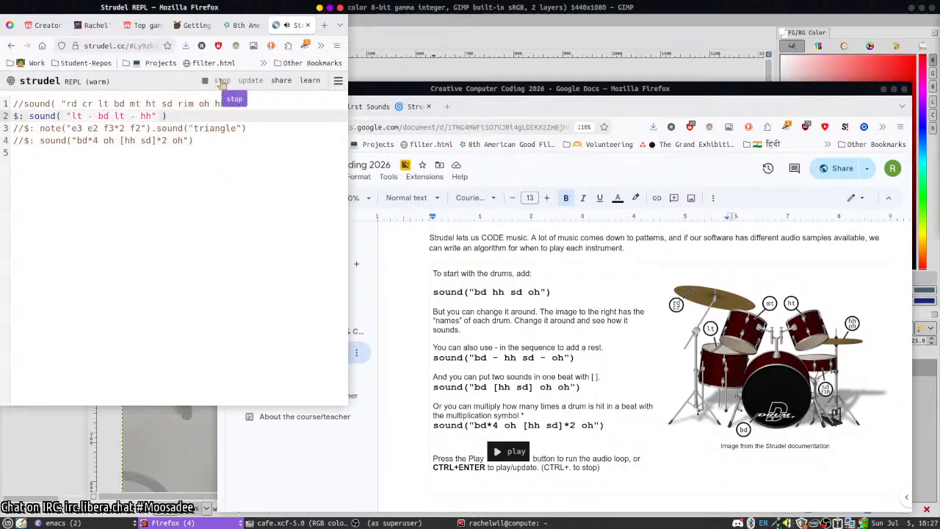
pyautogui.click(220, 81)
pyautogui.doubleClick(119, 115)
pyautogui.write('bd')
pyautogui.click(205, 81)
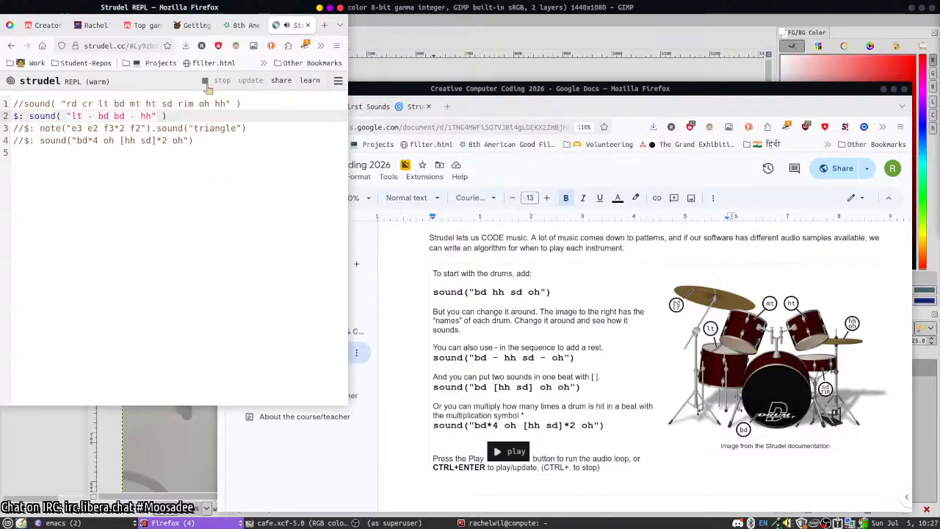
pyautogui.click(207, 83)
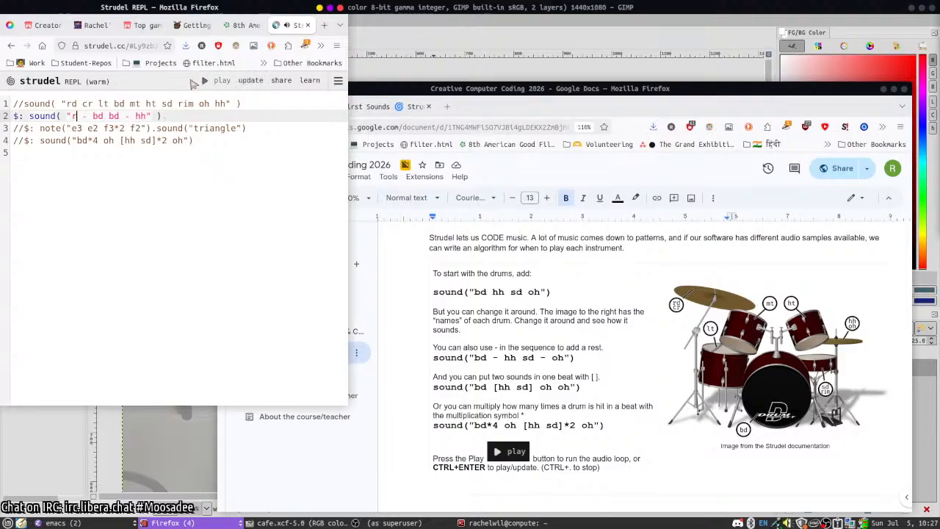
# - Try rd as the first beat, replace it with cr and set the fourth beat to mt, playing the loop after each variation
pyautogui.doubleClick(77, 115)
pyautogui.write('rd')
pyautogui.click(207, 81)
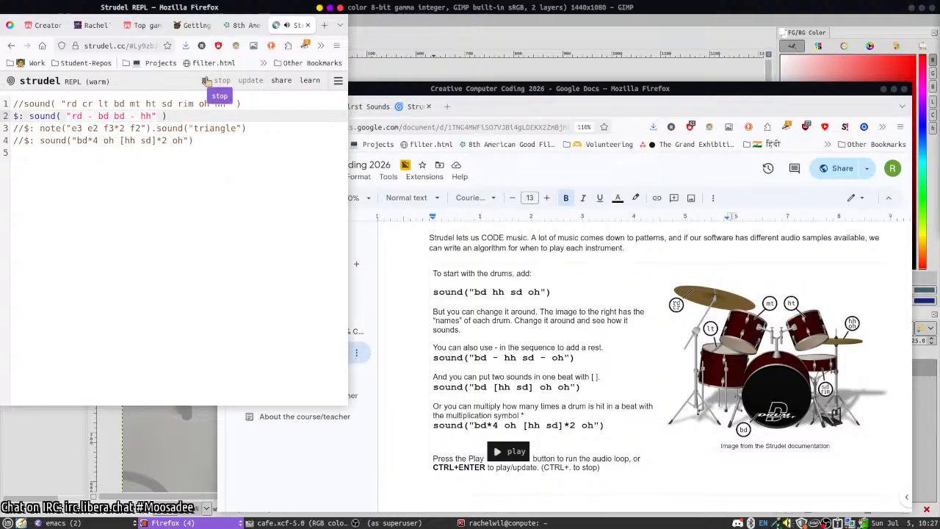
pyautogui.click(207, 81)
pyautogui.doubleClick(76, 115)
pyautogui.write('cr')
pyautogui.write('mt')
pyautogui.click(219, 82)
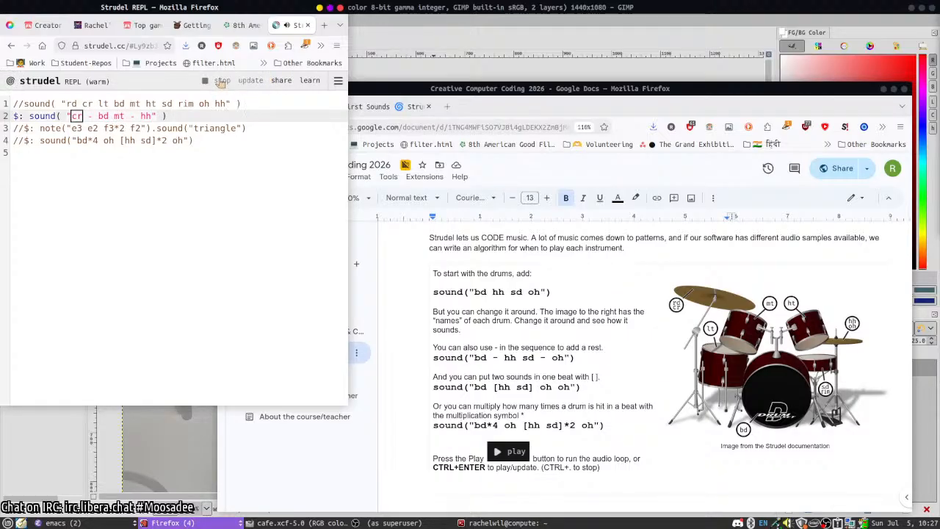
# - Set the drum line's first beat to sd and its fourth beat to oh, playing the loop briefly after each change
pyautogui.press('BackSpace')
pyautogui.press('BackSpace')
pyautogui.write('sd')
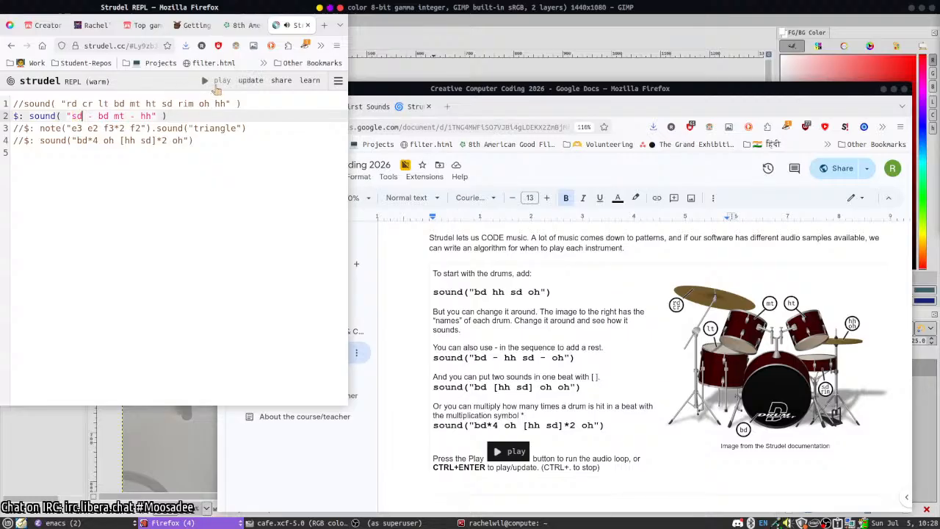
pyautogui.click(217, 85)
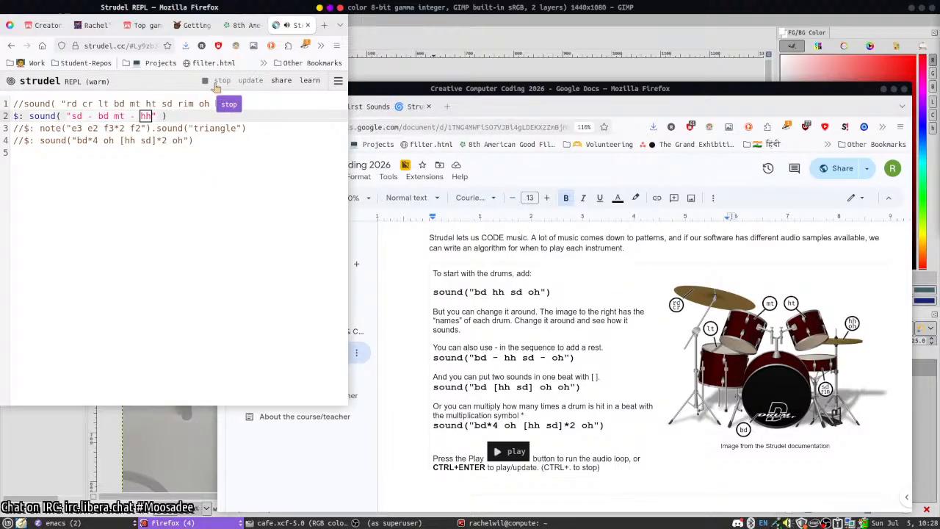
pyautogui.click(216, 85)
pyautogui.write('ohg')
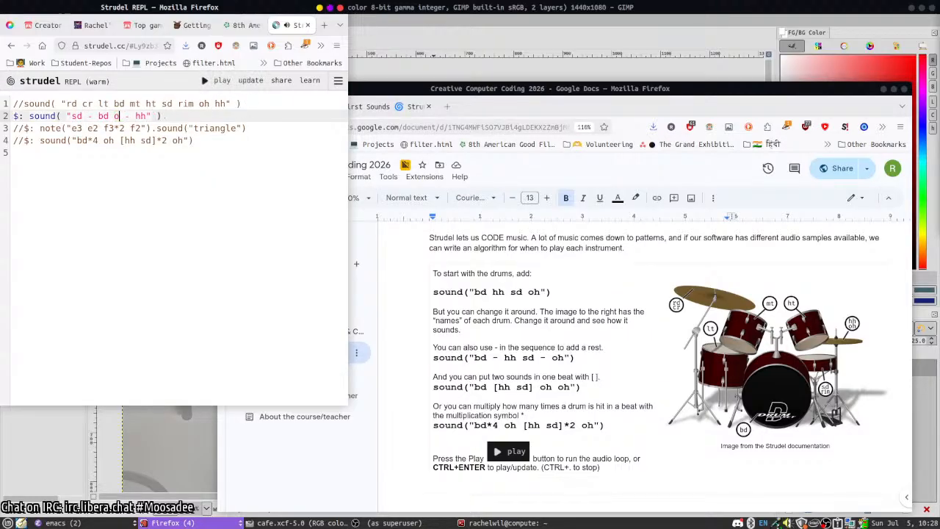
pyautogui.click(210, 83)
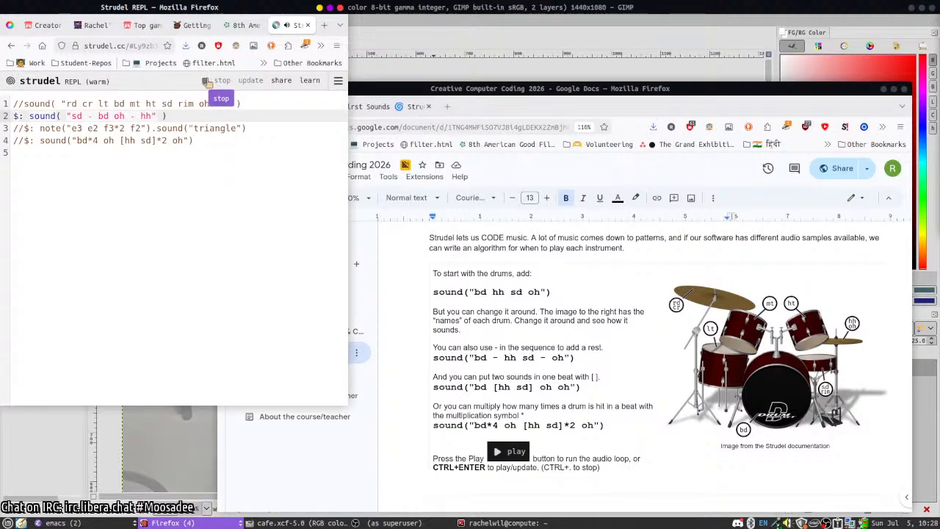
pyautogui.click(209, 82)
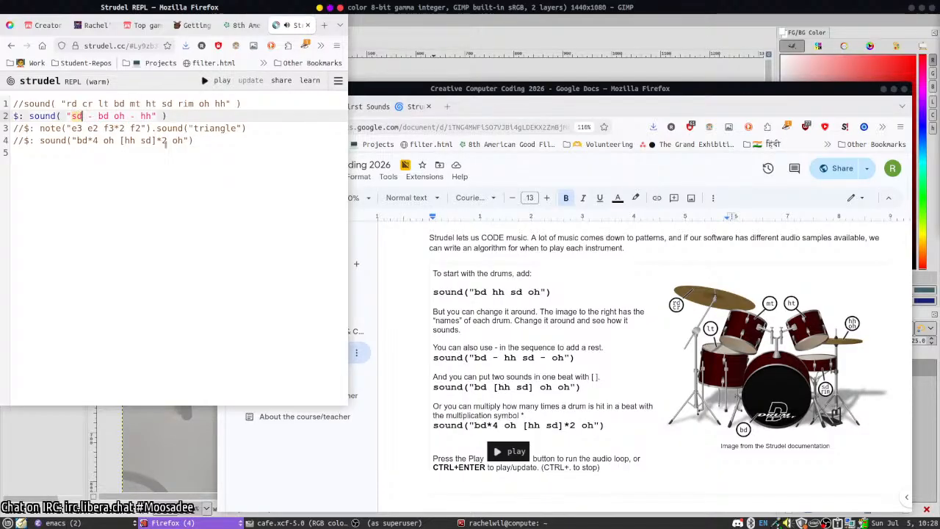
# - Set the drum line's third beat to mt and its last beat to lt, and play the loop briefly
pyautogui.doubleClick(103, 116)
pyautogui.write('mt')
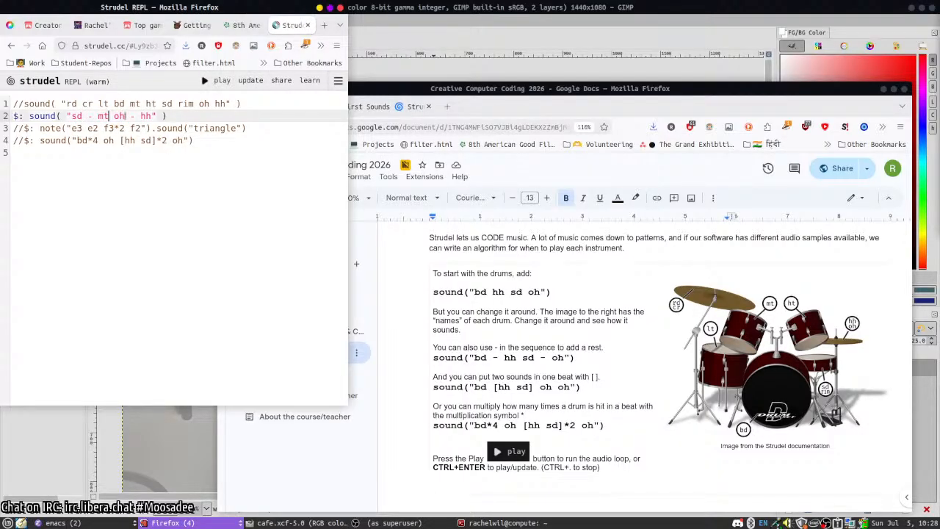
pyautogui.doubleClick(146, 116)
pyautogui.write('lt')
pyautogui.click(219, 83)
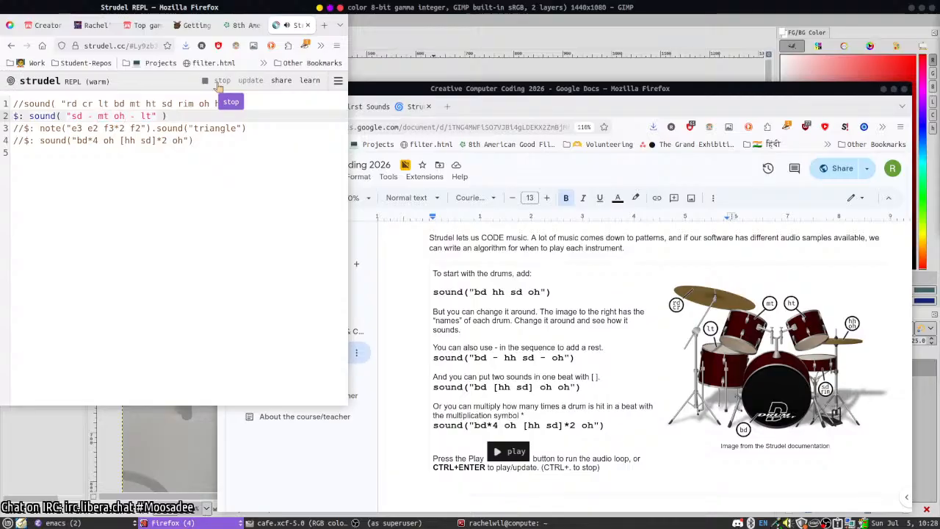
pyautogui.click(219, 83)
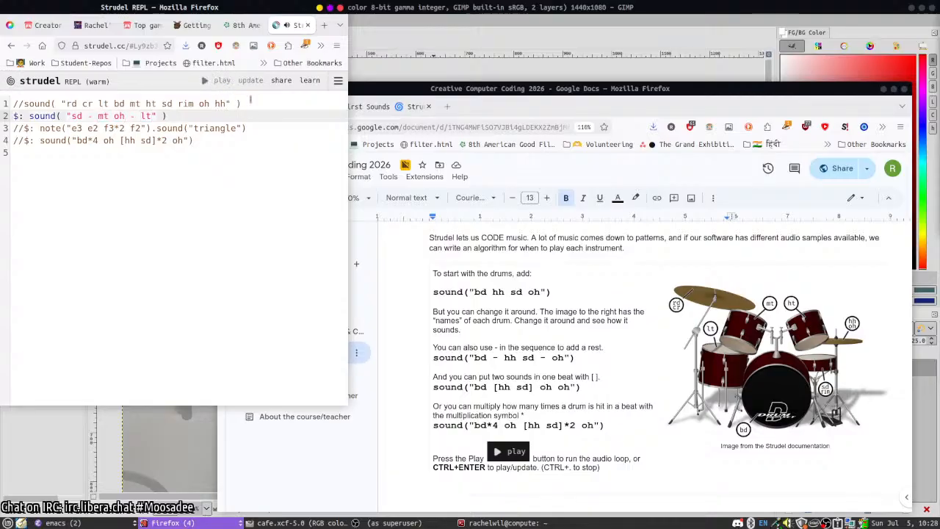
# - Reduce the Strudel window's height to fit its five code lines and move the window mostly off screen
pyautogui.click(251, 402)
pyautogui.moveTo(248, 406); pyautogui.dragTo(241, 175)
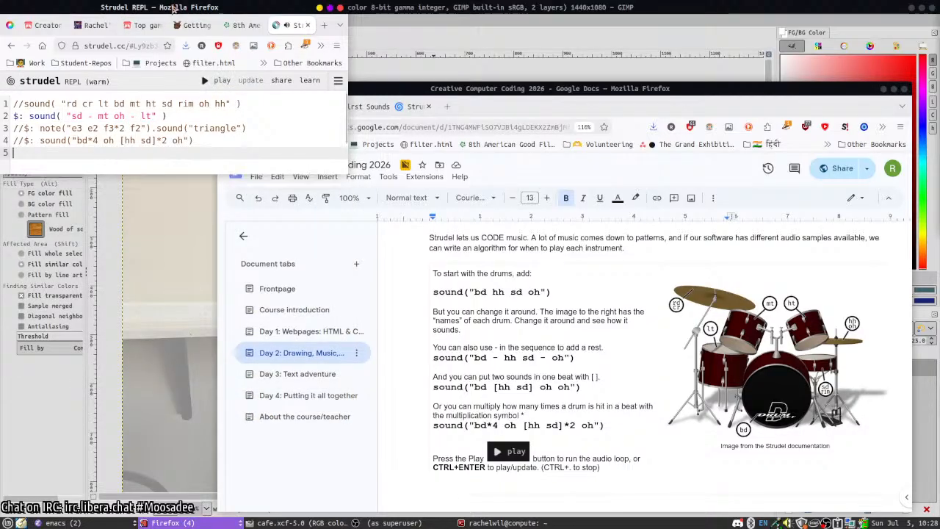
pyautogui.moveTo(177, 7); pyautogui.dragTo(939, 253)
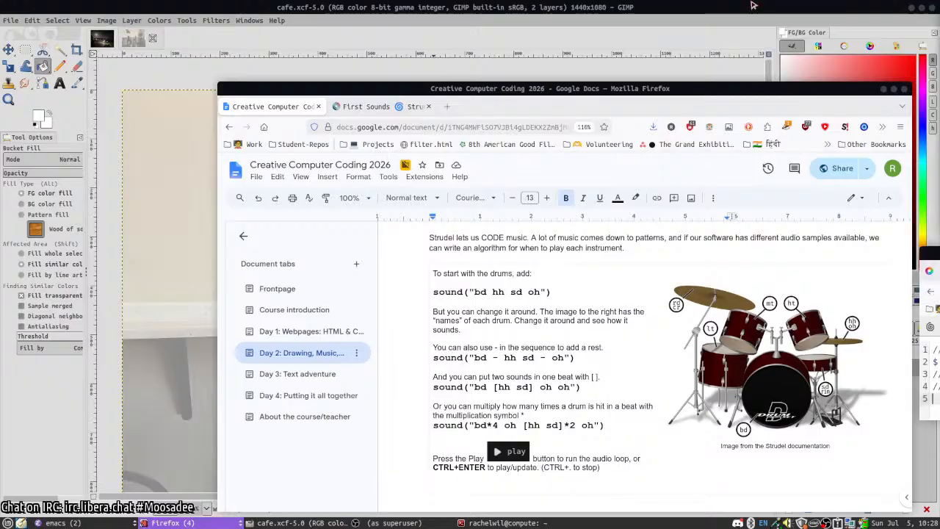
# - Minimise the browser window and add a new transparent layer named line above the white layer in the café image
pyautogui.click(883, 89)
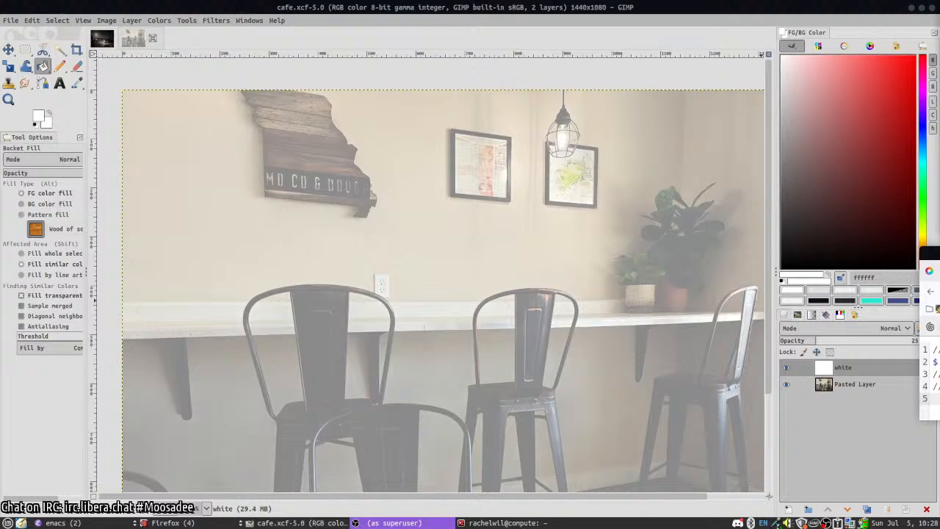
pyautogui.click(786, 508)
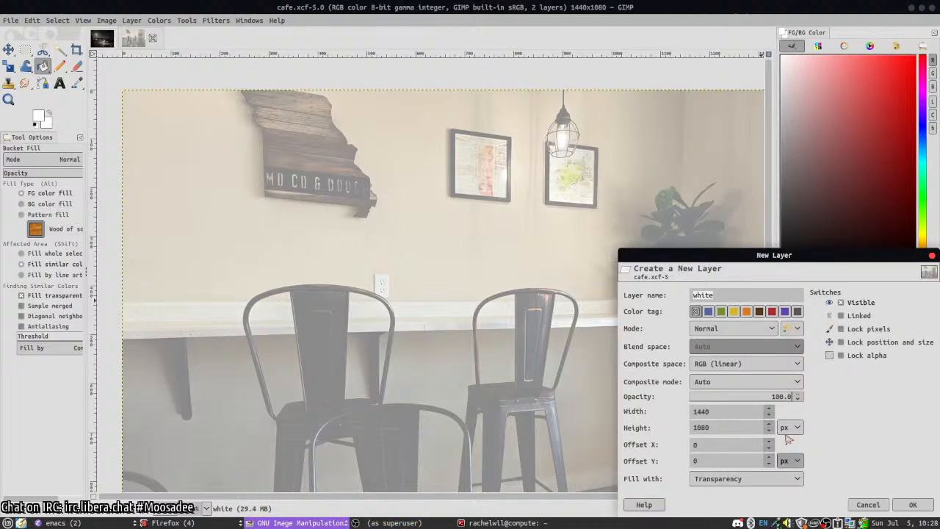
pyautogui.write('line')
pyautogui.click(912, 505)
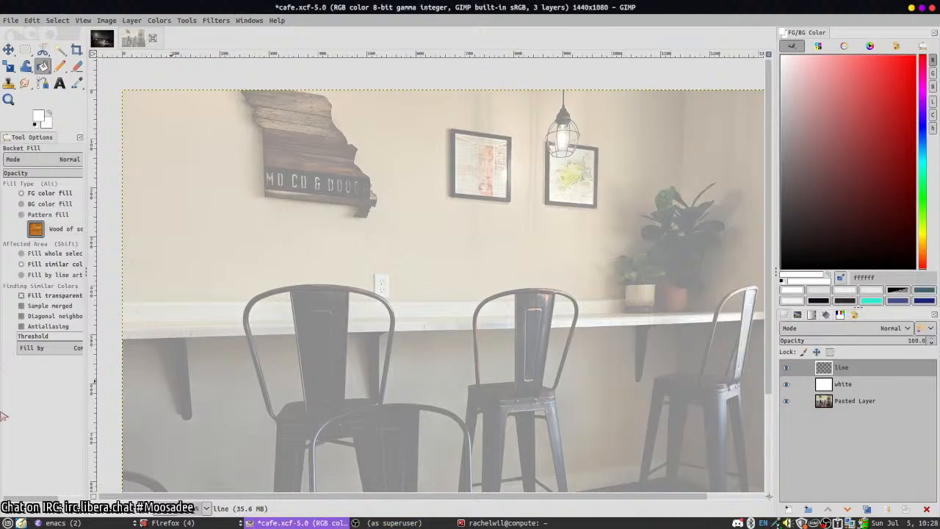
# - Open the PROJECTS folder in a file manager window, widening its name column and shrinking the window over the canvas
pyautogui.press('super')
pyautogui.press('super')
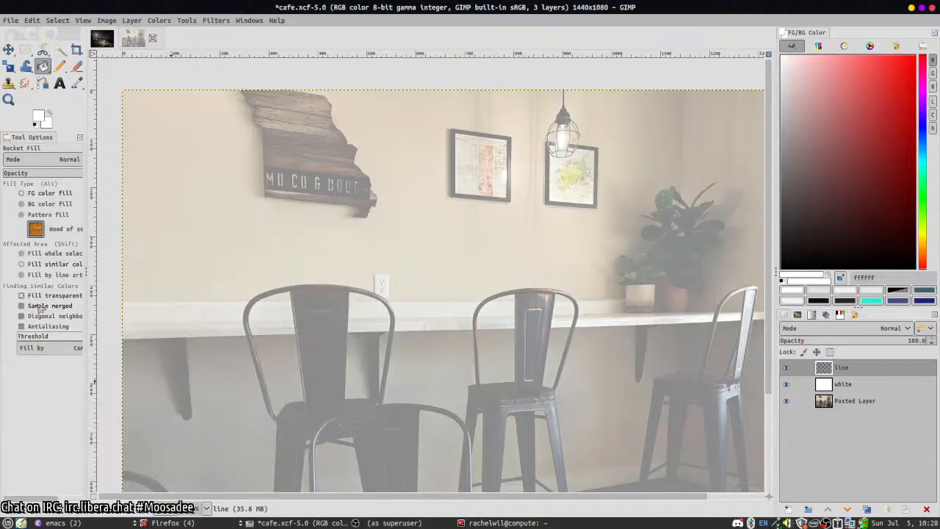
pyautogui.press('super+e')
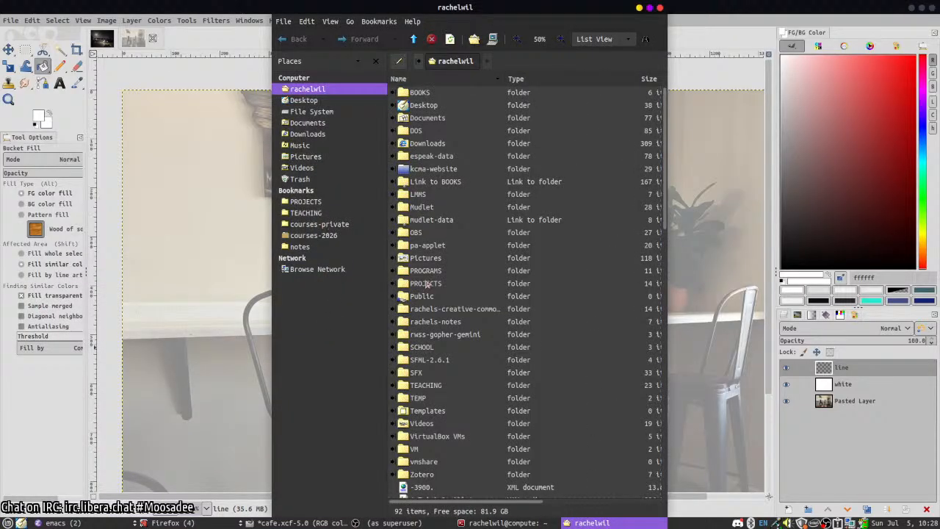
pyautogui.click(442, 324)
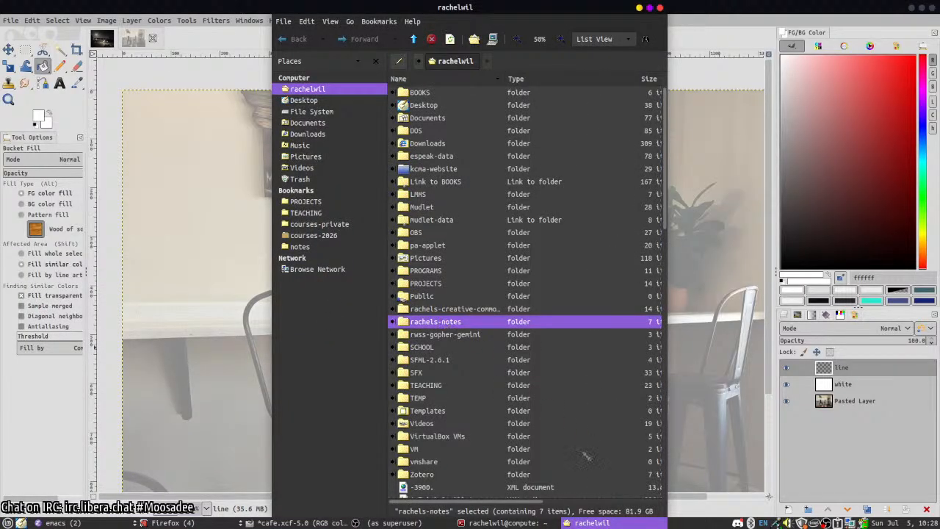
pyautogui.moveTo(585, 456); pyautogui.dragTo(654, 411)
pyautogui.moveTo(593, 381); pyautogui.dragTo(383, 417)
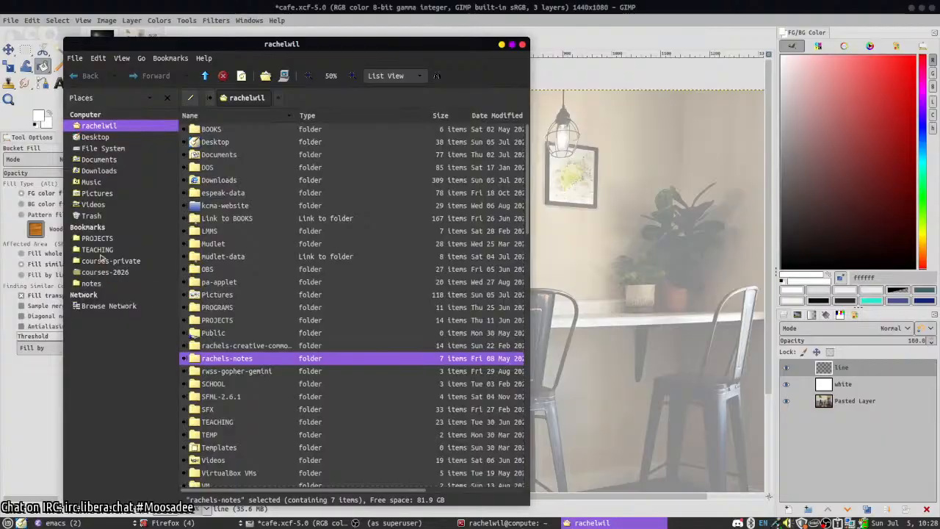
pyautogui.click(99, 239)
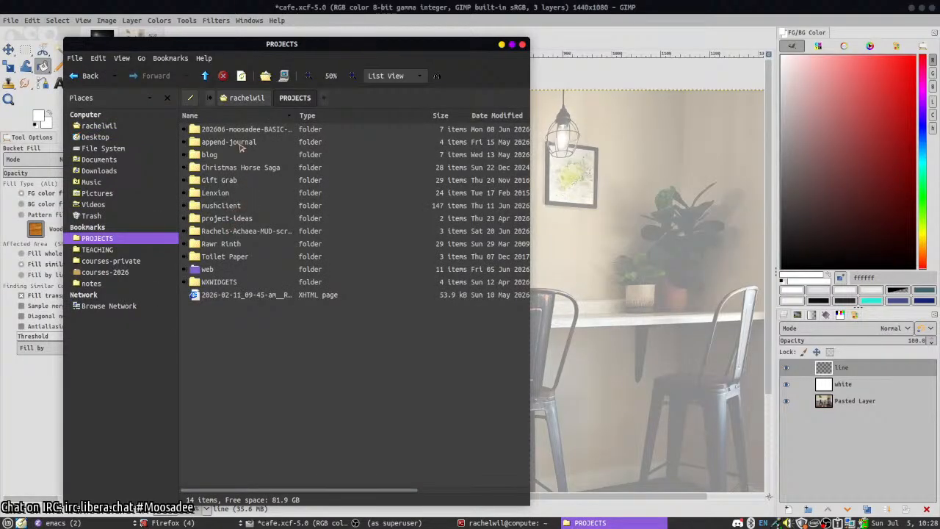
pyautogui.moveTo(292, 116); pyautogui.dragTo(332, 116)
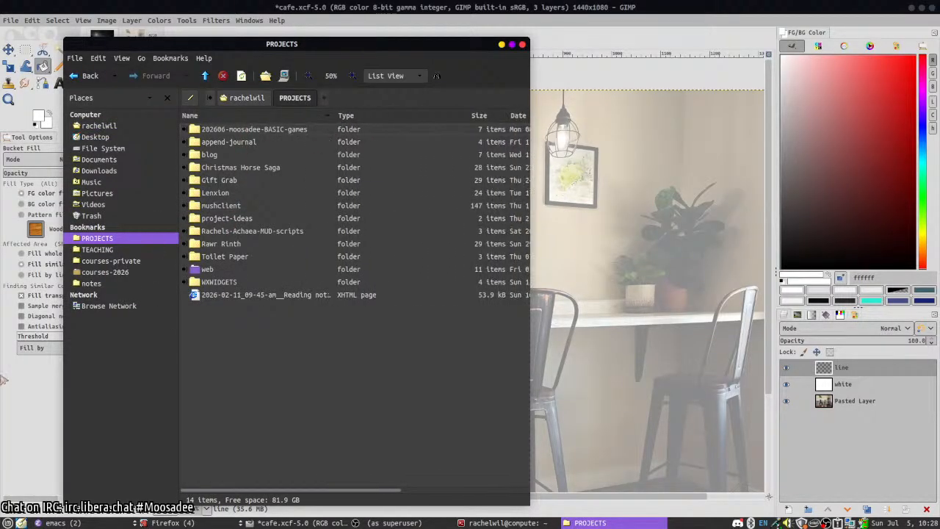
pyautogui.moveTo(444, 462); pyautogui.dragTo(334, 369)
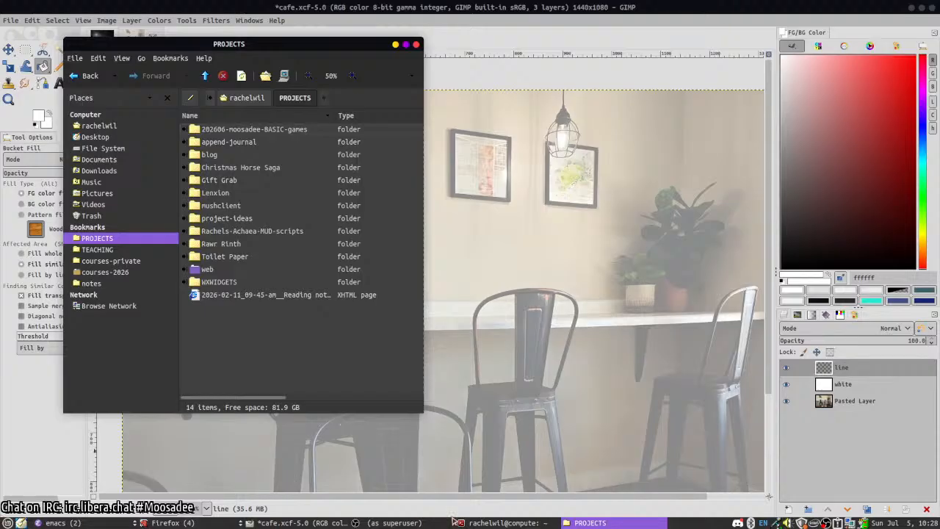
# - Switch to Firefox and open the streamer's own GitLab profile page in a new tab
pyautogui.click(162, 523)
pyautogui.click(195, 479)
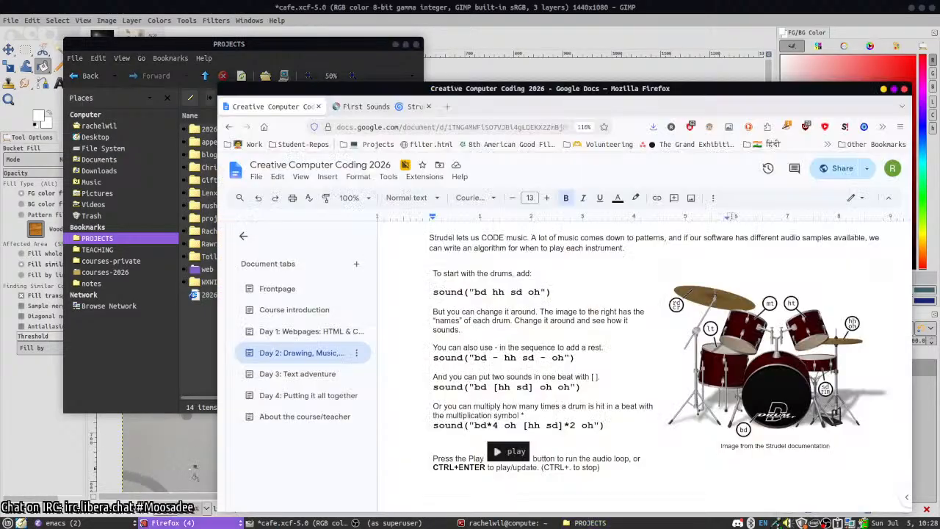
pyautogui.write('gitlab.com/')
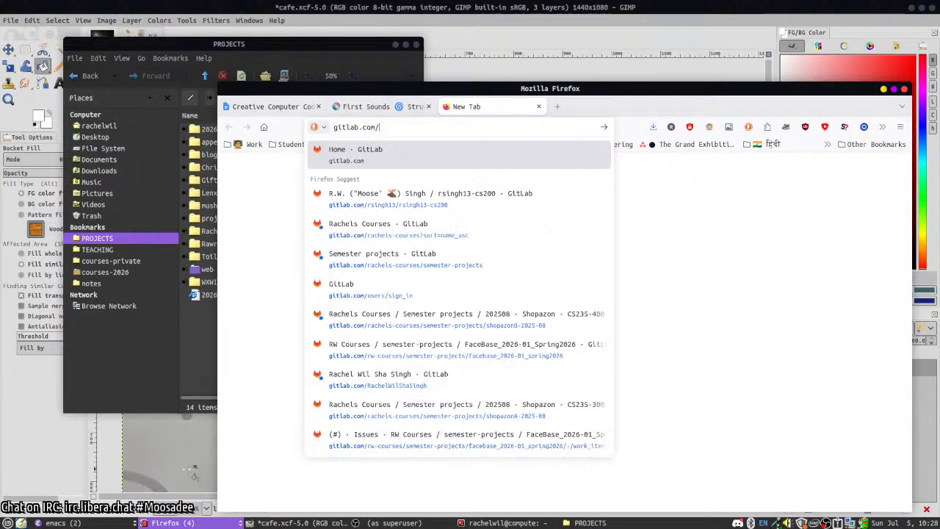
pyautogui.write('rachelwilshasingh/')
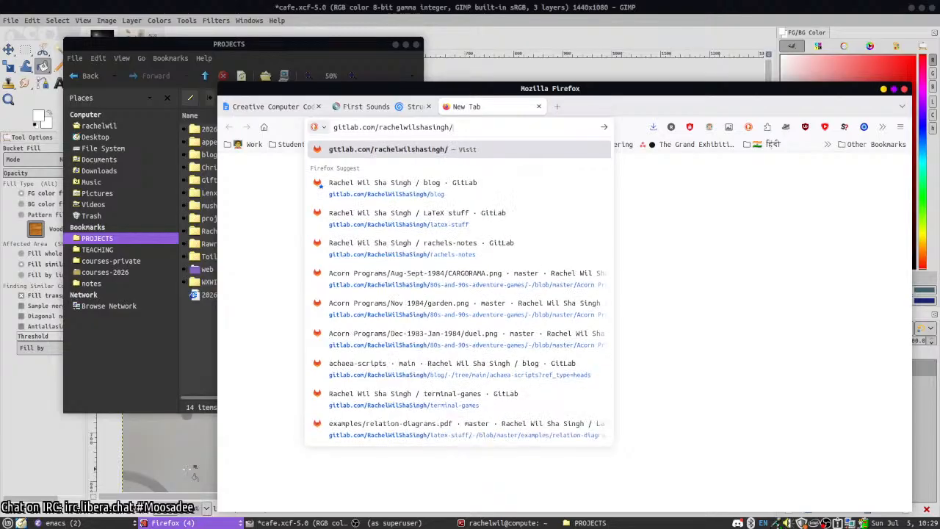
pyautogui.press('Return')
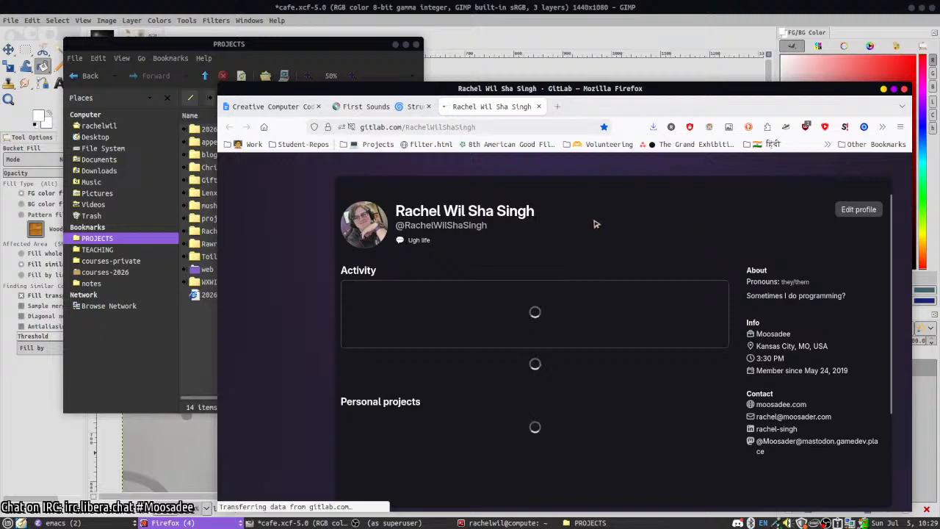
# - Search GitLab for music and open the streamer's Creative Commons Music project
pyautogui.click(537, 164)
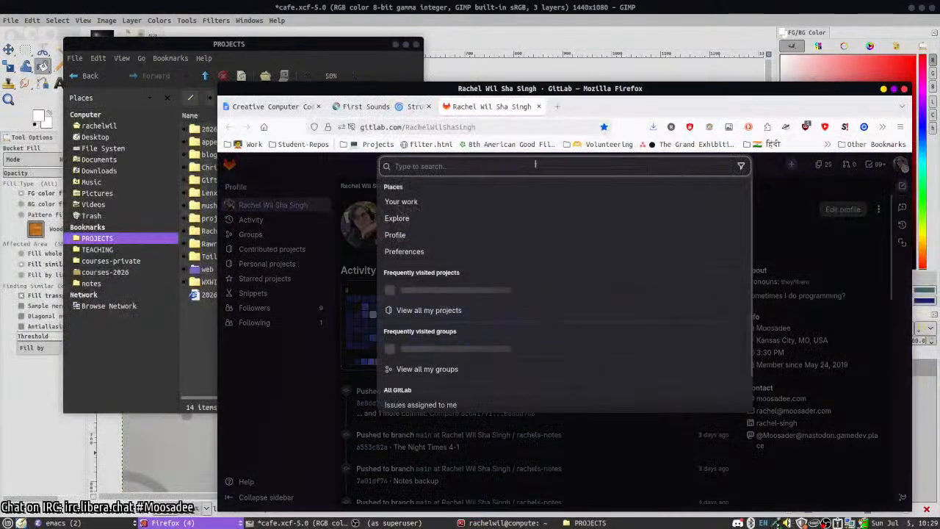
pyautogui.write('music')
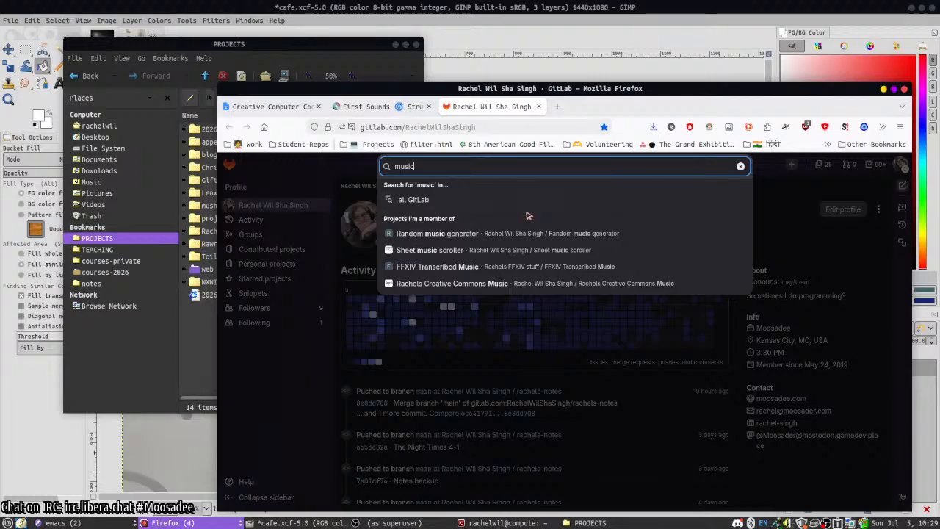
pyautogui.click(496, 286)
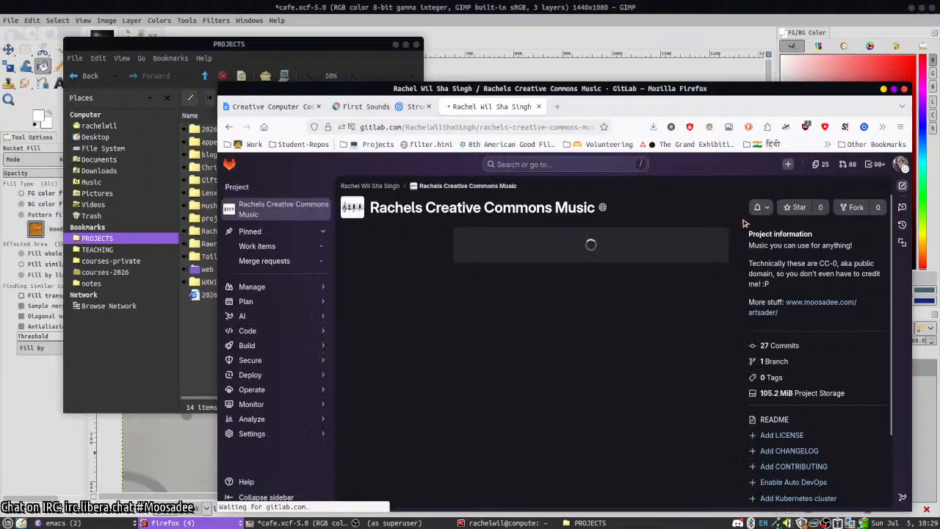
# - Copy the music repository's SSH clone address and minimise the browser window
pyautogui.click(699, 233)
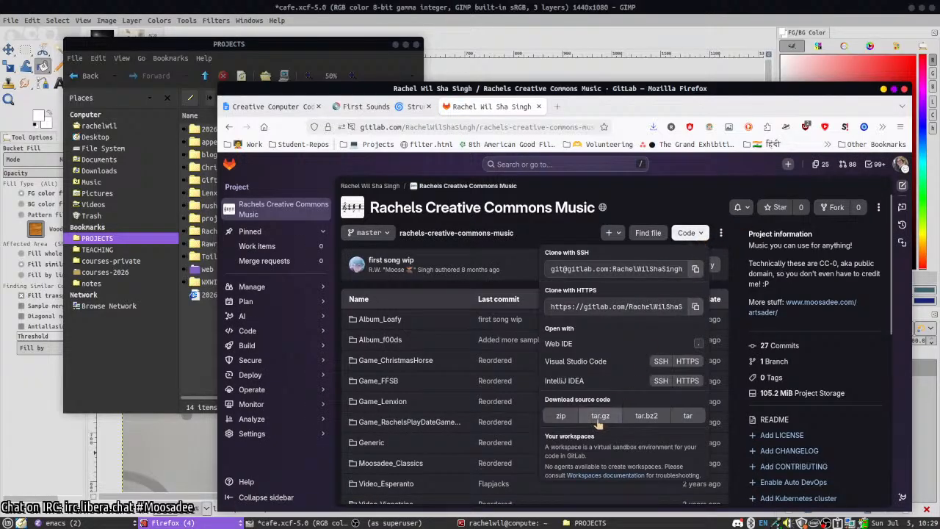
pyautogui.click(694, 269)
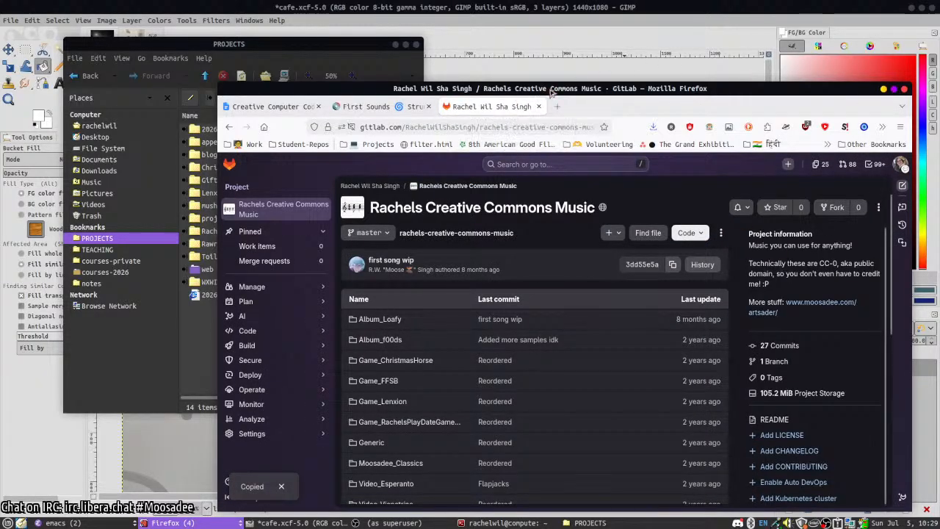
pyautogui.moveTo(881, 93); pyautogui.dragTo(890, 93)
pyautogui.click(891, 90)
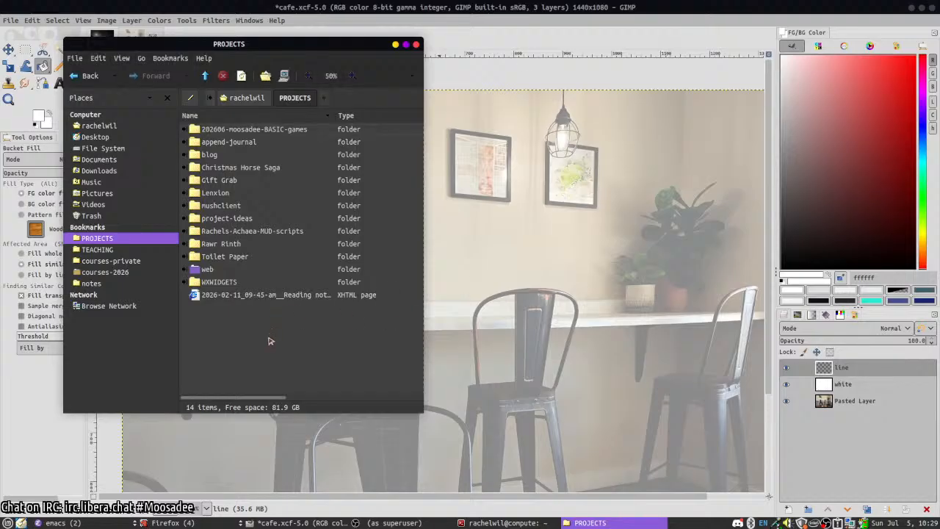
# - Open a terminal in the PROJECTS folder and clone the music repository with git clone and the copied address
pyautogui.rightClick(269, 337)
pyautogui.click(319, 375)
pyautogui.write('gi')
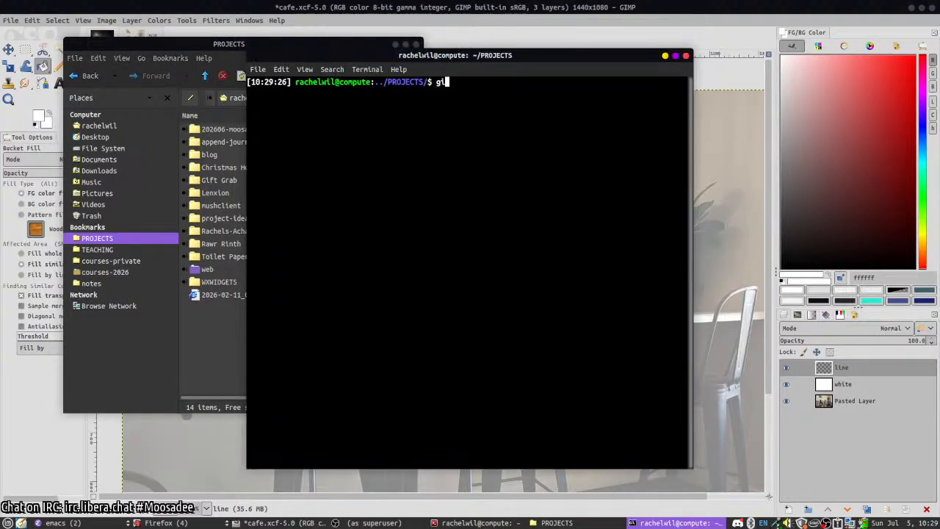
pyautogui.write('t clone')
pyautogui.hotkey('ctrl', 'shift', 'v')
pyautogui.press('Return')
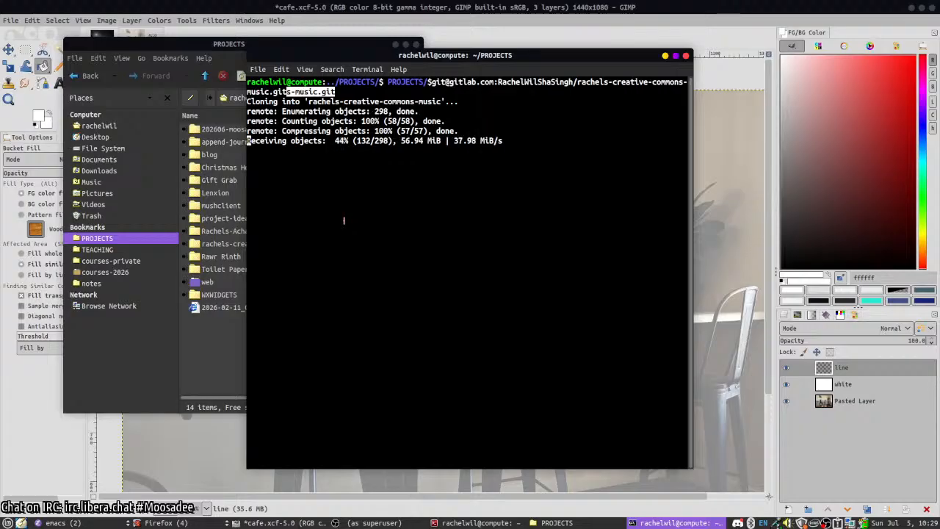
# - Launch the Celluloid media player and open the cloned creative-commons-music folder in the file manager
pyautogui.press('super')
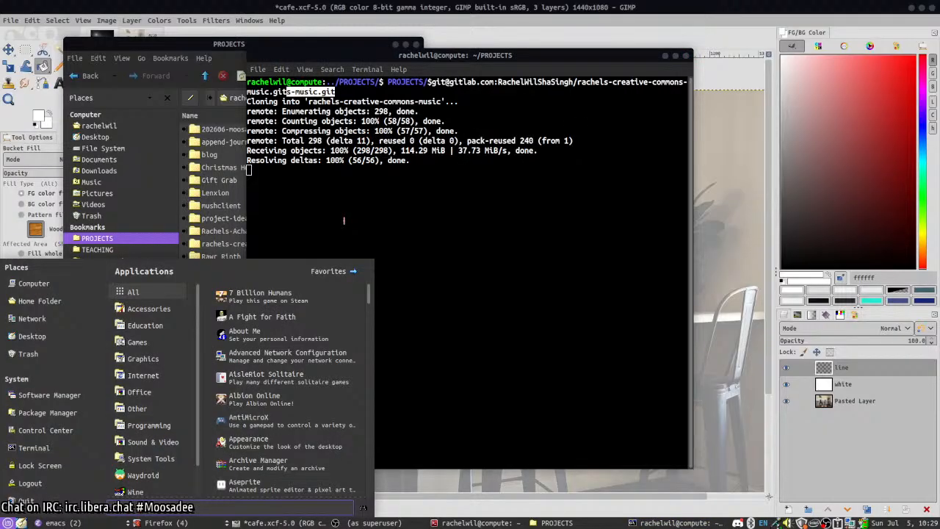
pyautogui.click(137, 341)
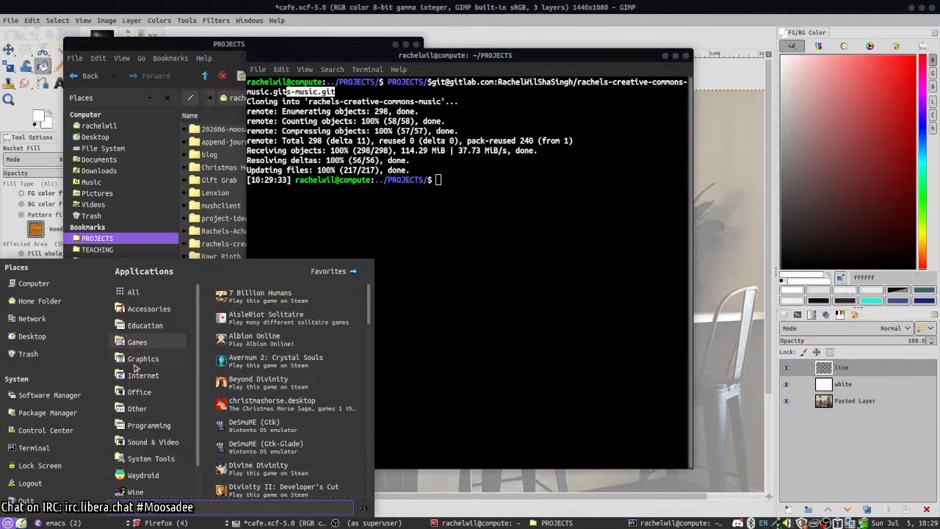
pyautogui.moveTo(176, 441)
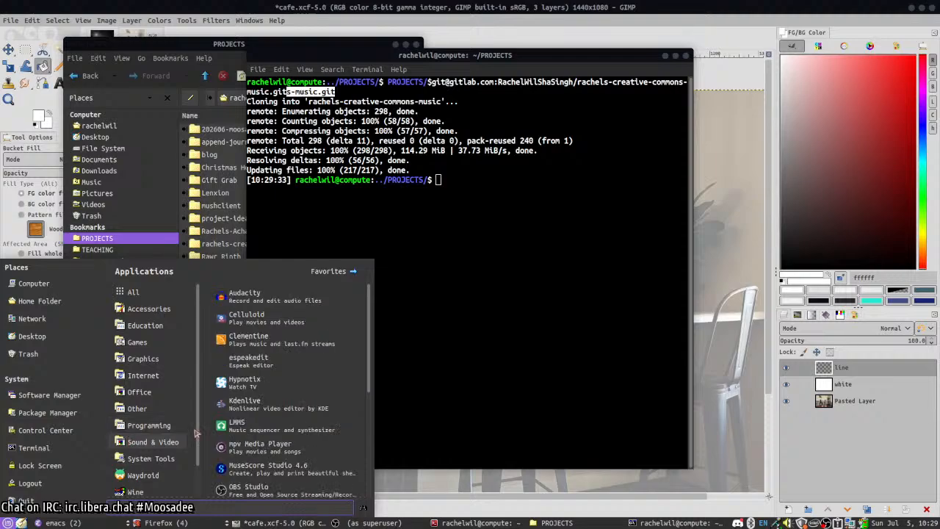
pyautogui.click(243, 316)
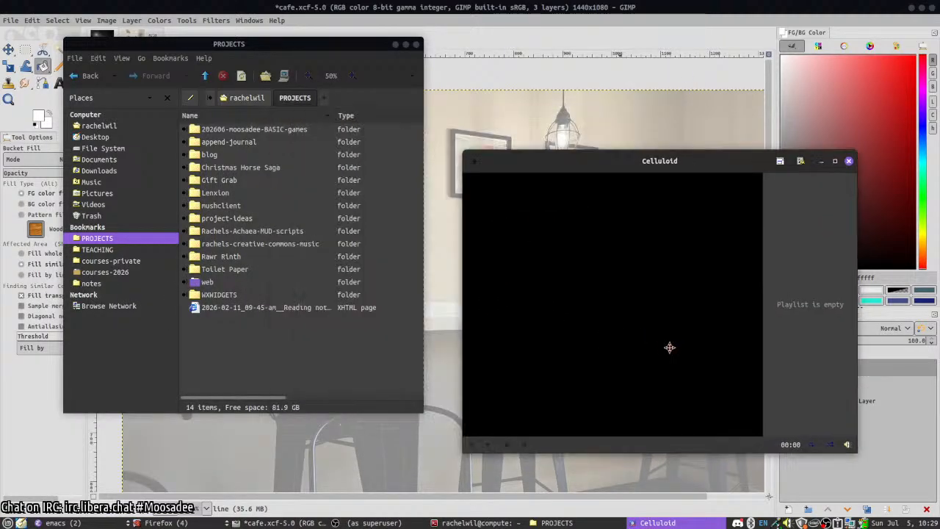
pyautogui.doubleClick(228, 243)
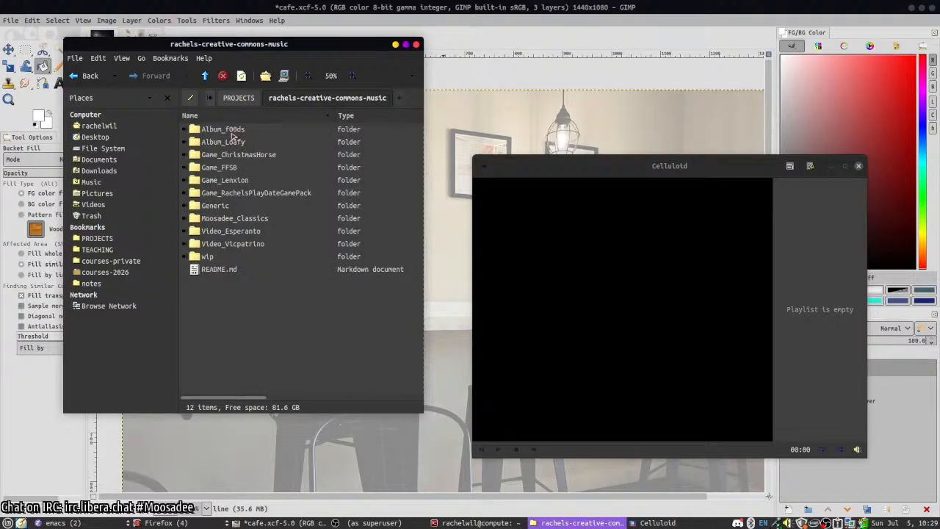
# - Load the Album_f00ds folder into Celluloid, dismiss the playback error and play the Avocado track
pyautogui.moveTo(232, 131); pyautogui.dragTo(573, 254)
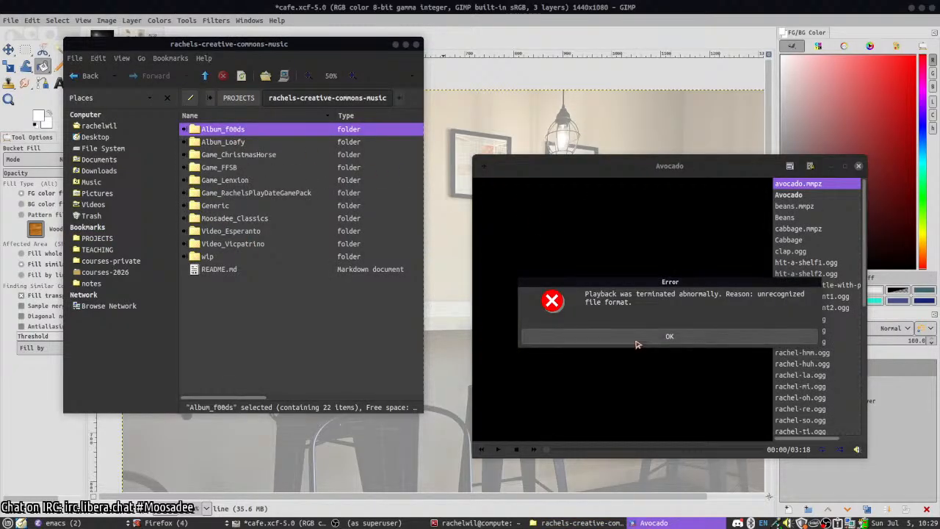
pyautogui.click(676, 336)
pyautogui.click(803, 196)
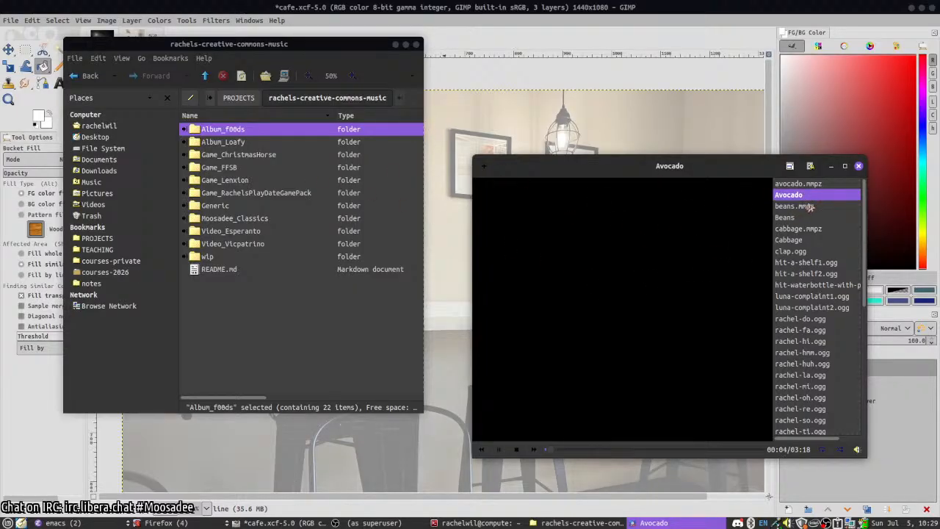
# - Search the cloned music folder for .ogg files
pyautogui.click(321, 318)
pyautogui.hotkey('ctrl', 'f')
pyautogui.write('.ogg')
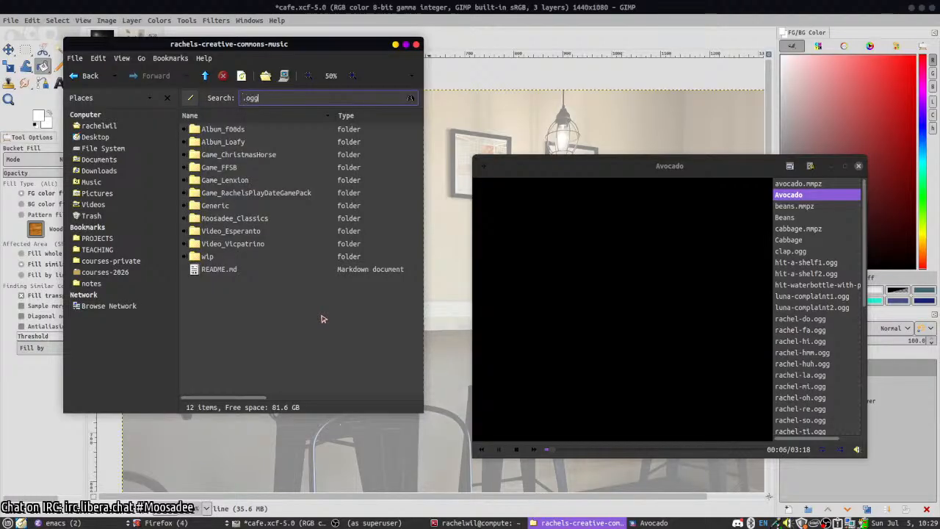
pyautogui.press('Return')
# - Close Celluloid with its mixed playlist and relaunch it with an empty one
pyautogui.click(797, 225)
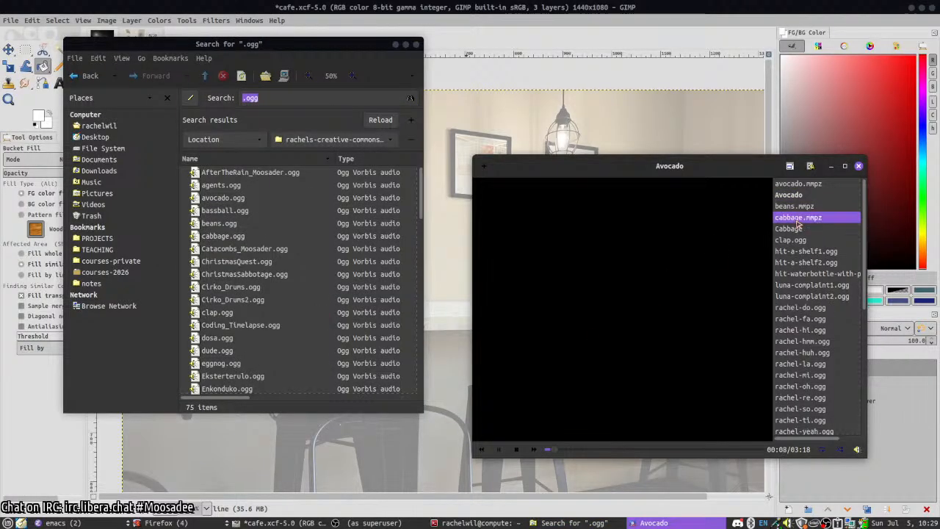
pyautogui.click(858, 166)
pyautogui.press('super')
pyautogui.write('cell')
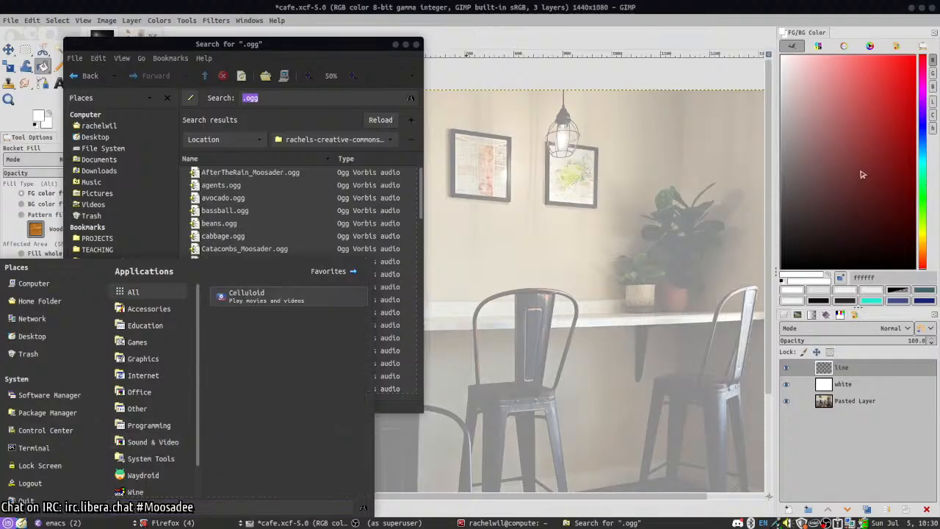
pyautogui.press('Return')
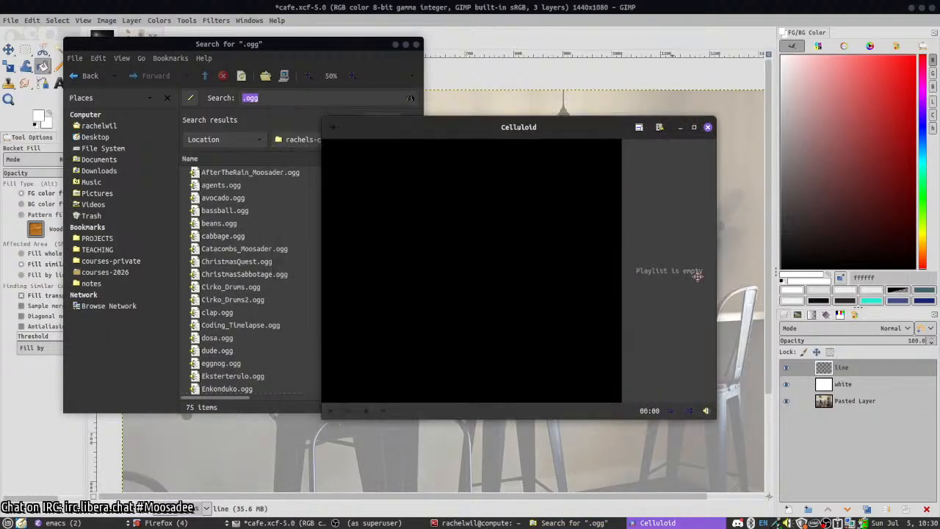
# - Add all the found .ogg files to Celluloid's playlist, minimise the file manager and move the player off screen
pyautogui.hotkey('ctrl', 'a')
pyautogui.moveTo(248, 241); pyautogui.dragTo(744, 273)
pyautogui.click(395, 45)
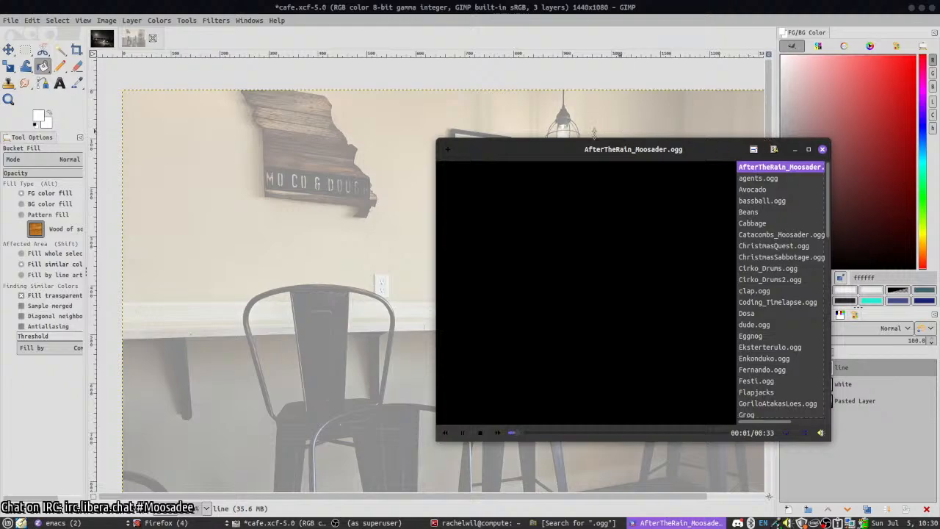
pyautogui.moveTo(532, 152); pyautogui.dragTo(939, 152)
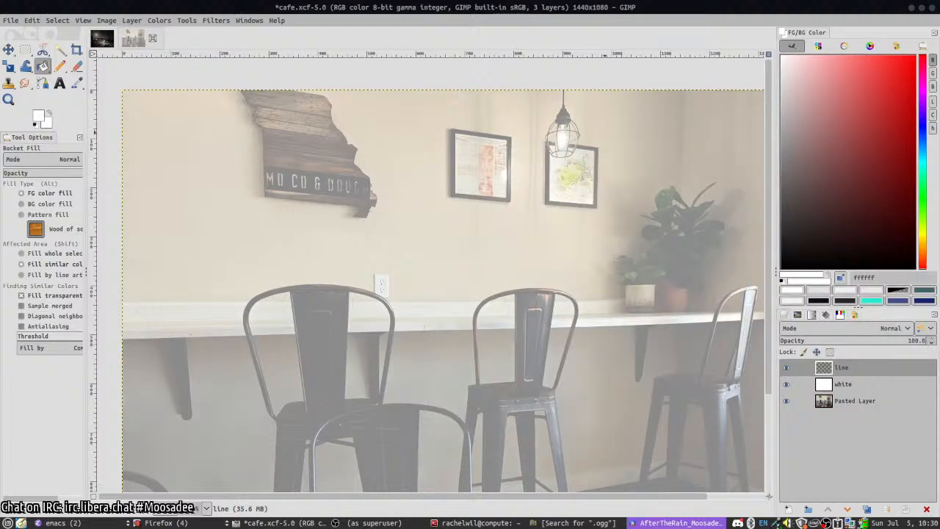
# - Switch to the Paintbrush and set its size to 2
pyautogui.doubleClick(467, 5)
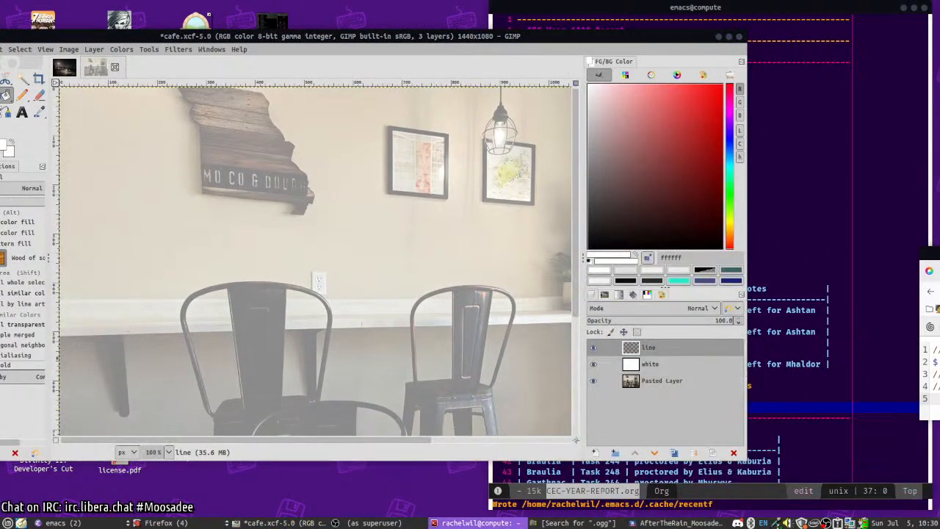
pyautogui.doubleClick(422, 35)
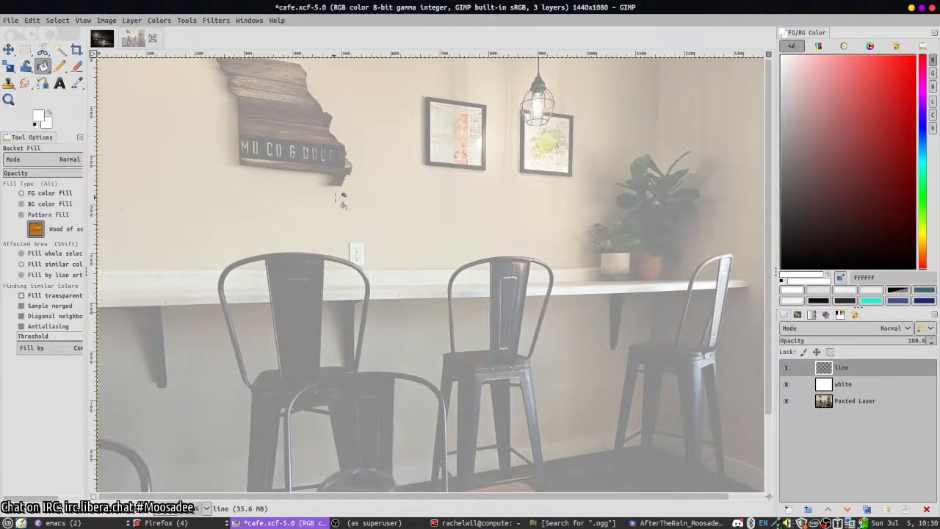
pyautogui.press('p')
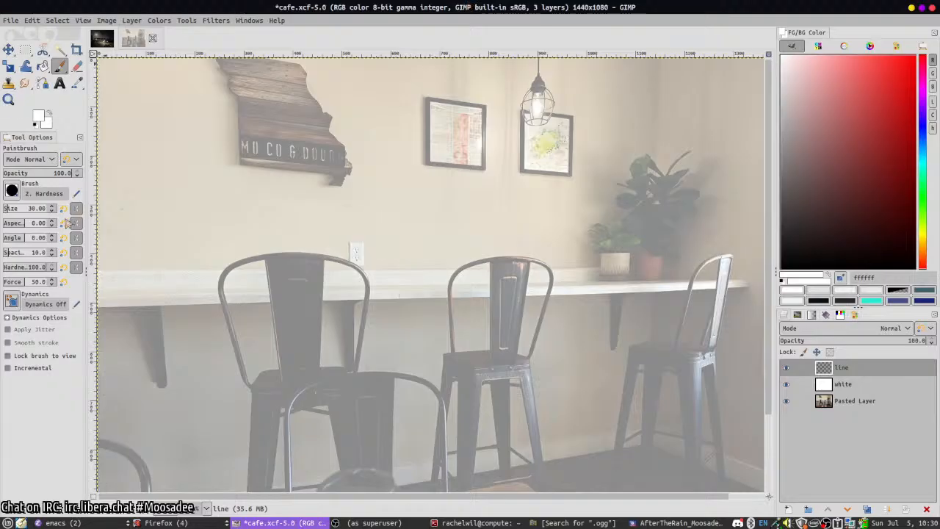
pyautogui.click(45, 210)
pyautogui.write('2')
pyautogui.press('Return')
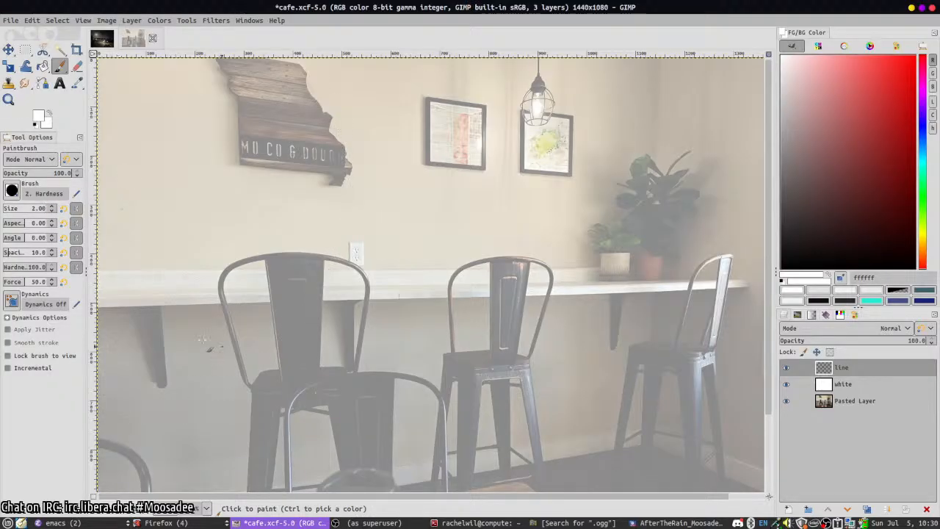
# - Swap the foreground colour to black, try a few freehand strokes across the chairs and undo them
pyautogui.moveTo(213, 269)
pyautogui.mouseDown()
pyautogui.moveTo(367, 278)
pyautogui.moveTo(481, 261)
pyautogui.mouseUp()
pyautogui.press('x')
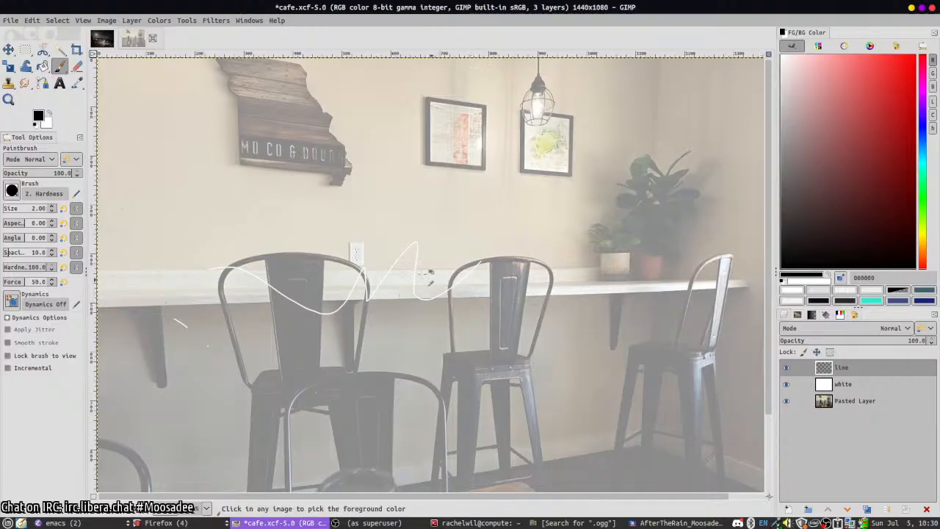
pyautogui.hotkey('ctrl', 'z')
pyautogui.moveTo(383, 236)
pyautogui.mouseDown()
pyautogui.moveTo(394, 261)
pyautogui.moveTo(440, 283)
pyautogui.mouseUp()
pyautogui.hotkey('ctrl', 'z')
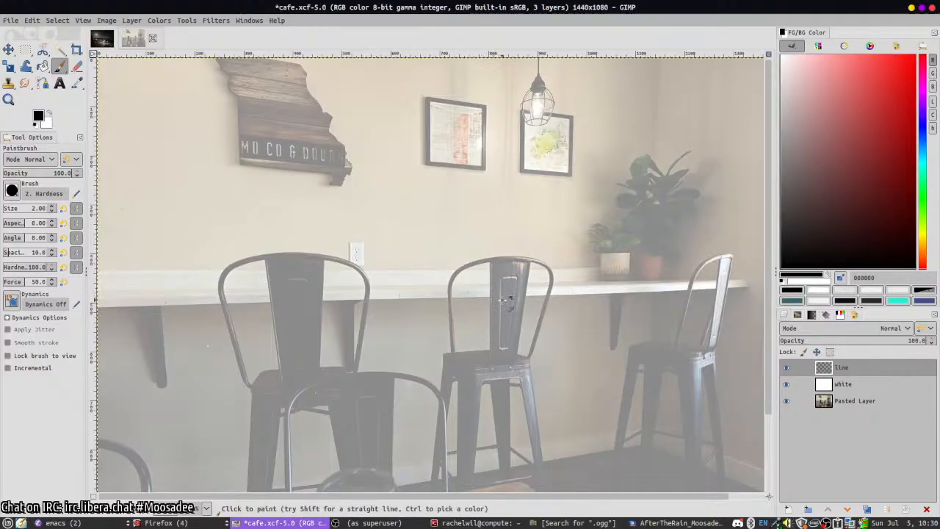
pyautogui.scroll(4, 472, 290)
pyautogui.moveTo(281, 276)
pyautogui.mouseDown()
pyautogui.moveTo(335, 226)
pyautogui.moveTo(445, 407)
pyautogui.moveTo(498, 373)
pyautogui.mouseUp()
pyautogui.hotkey('ctrl', 'z')
pyautogui.scroll(-2, 659, 372)
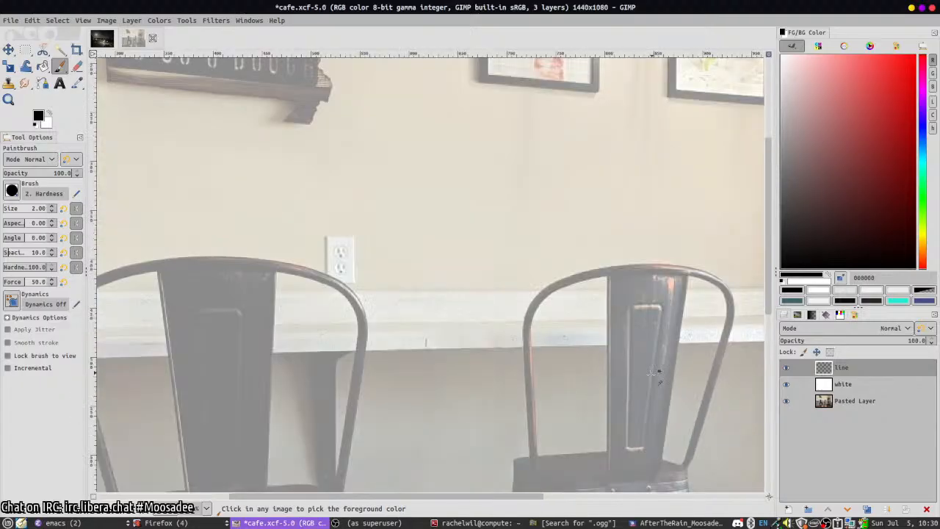
pyautogui.scroll(-3, 658, 372)
pyautogui.scroll(3, 441, 360)
pyautogui.scroll(-2, 196, 140)
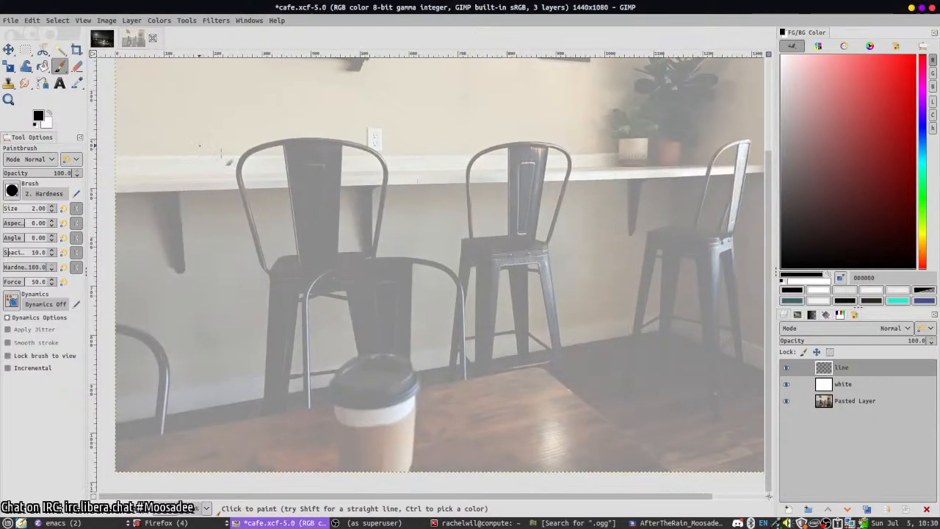
pyautogui.press('ctrl')
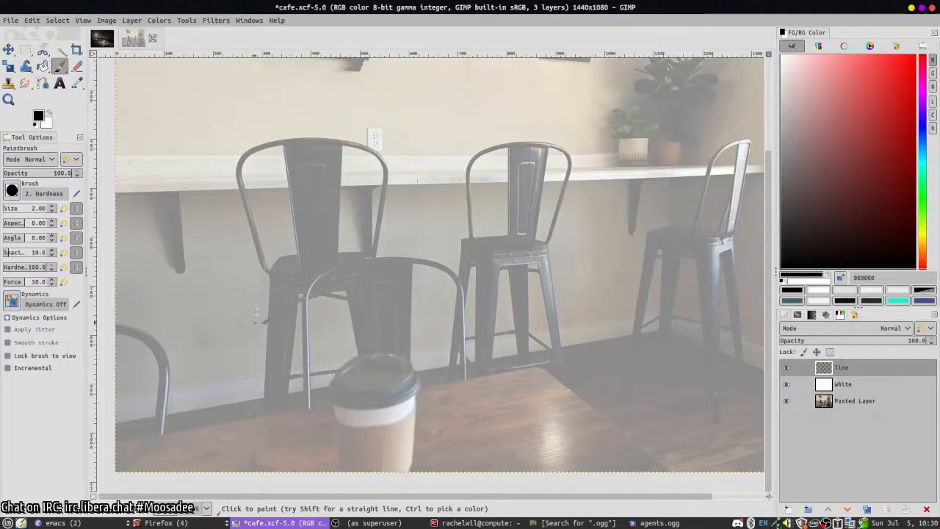
pyautogui.scroll(2, 668, 172)
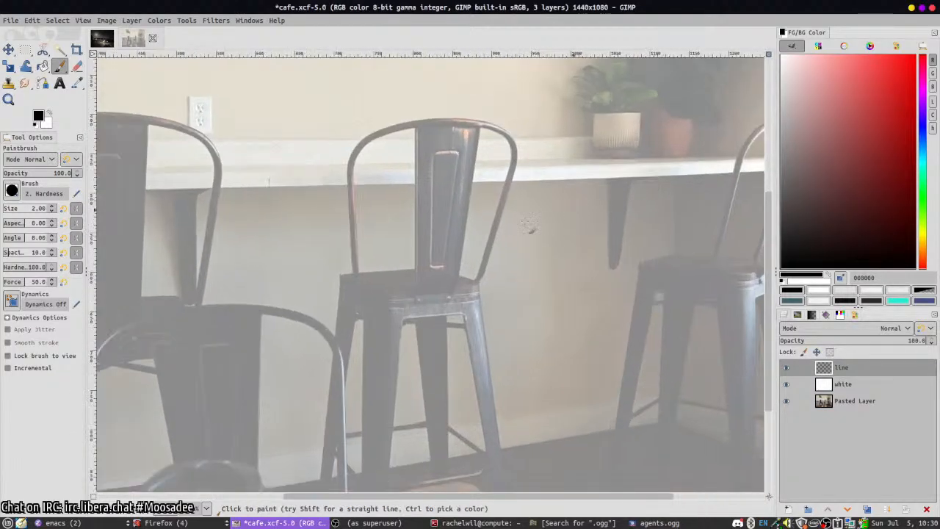
pyautogui.scroll(-5, 390, 196)
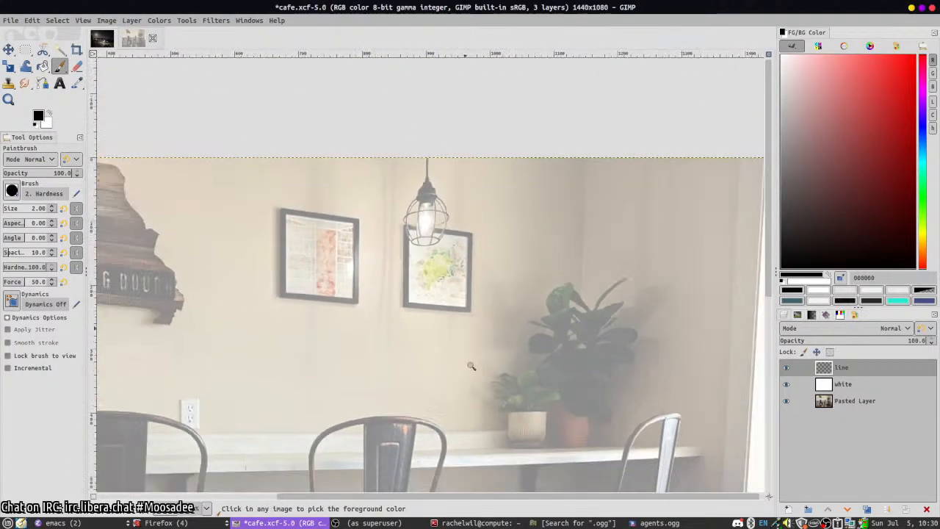
pyautogui.scroll(-3, 484, 445)
pyautogui.scroll(-3, 484, 445)
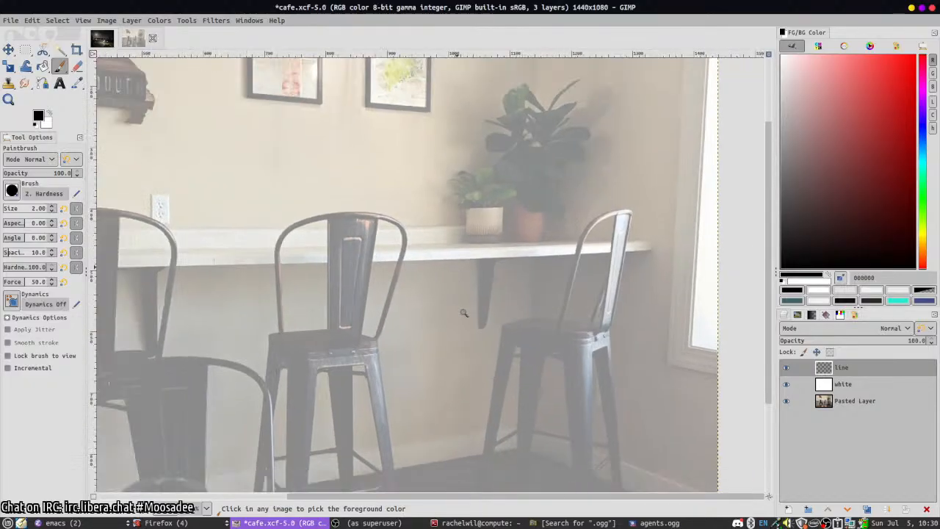
# - Rename the line layer as room lines
pyautogui.doubleClick(859, 368)
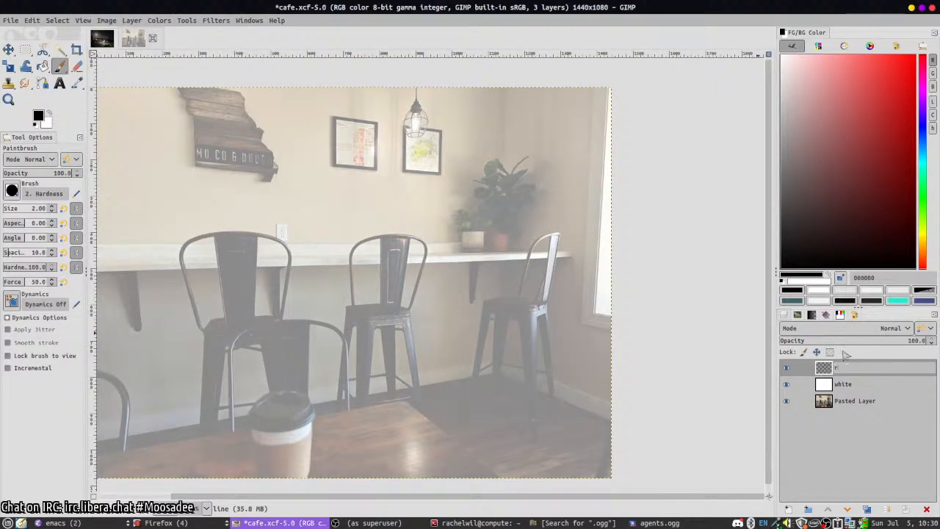
pyautogui.write('room lines')
pyautogui.press('Return')
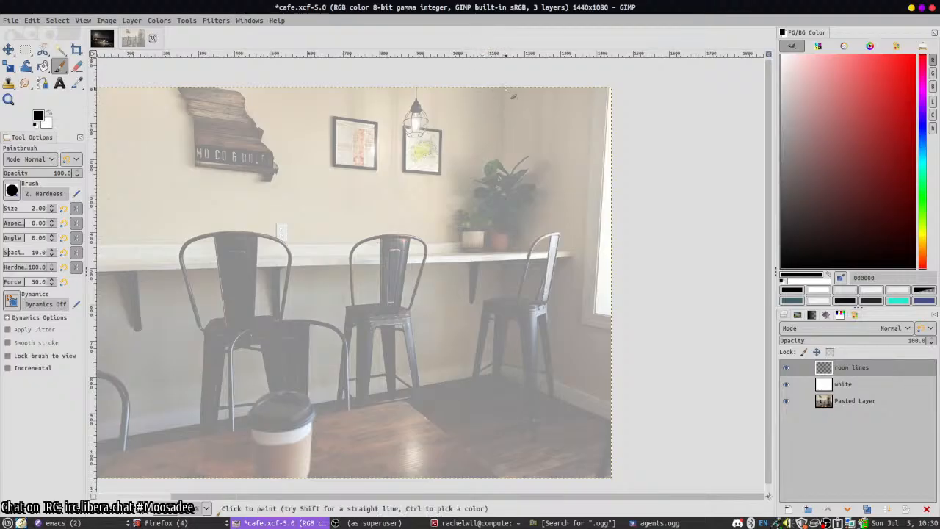
# - Trace the room's vertical corner, floor edges and baseboard tops with straight black lines running to the image edges
pyautogui.click(505, 89)
pyautogui.keyDown('shift'); pyautogui.click(500, 374); pyautogui.keyUp('shift')
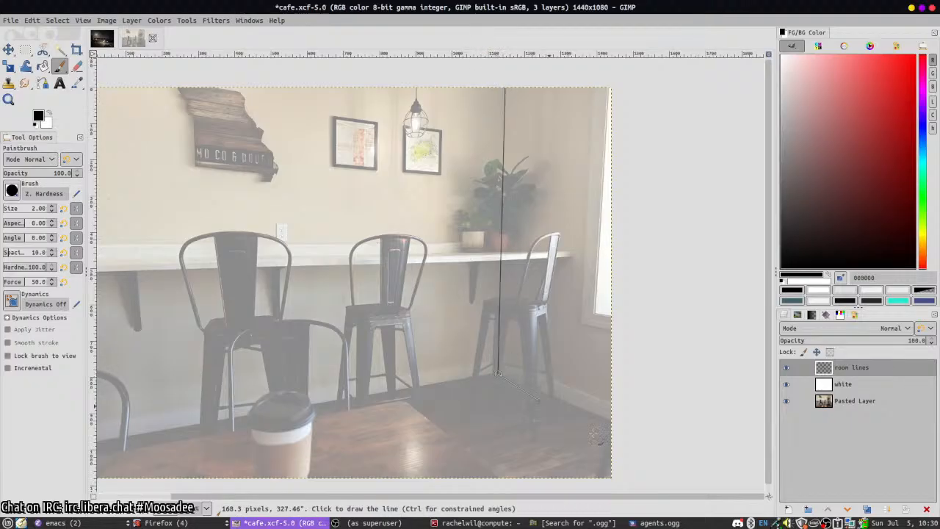
pyautogui.keyDown('shift'); pyautogui.click(646, 437); pyautogui.keyUp('shift')
pyautogui.moveTo(499, 374); pyautogui.dragTo(609, 303)
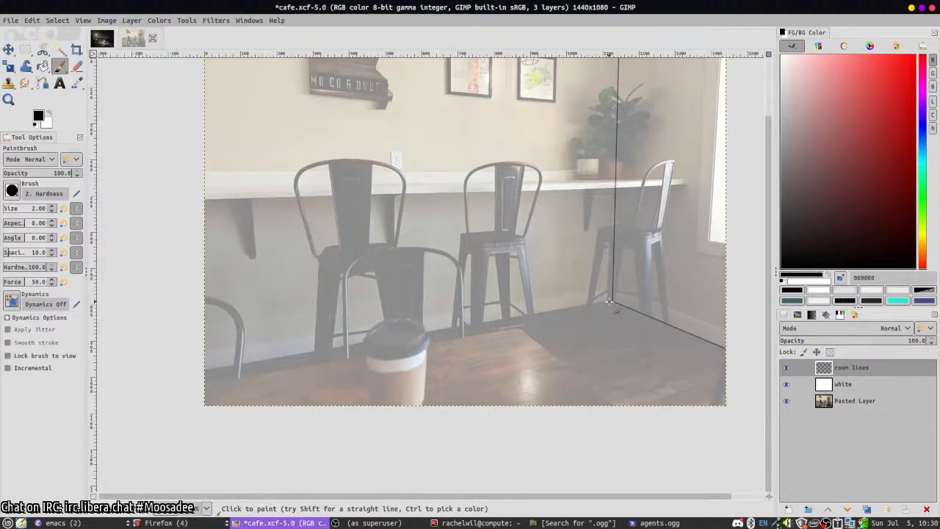
pyautogui.keyDown('shift'); pyautogui.click(147, 375); pyautogui.keyUp('shift')
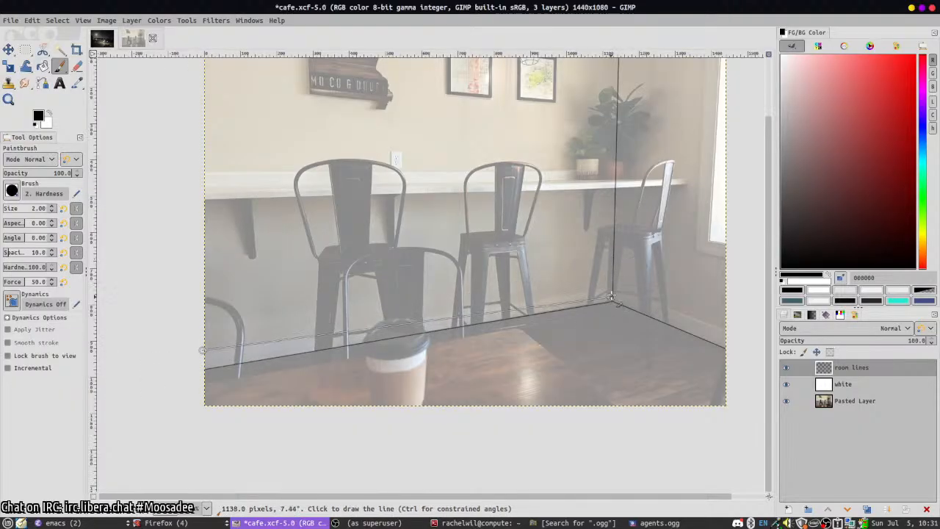
pyautogui.keyDown('shift'); pyautogui.click(613, 287); pyautogui.keyUp('shift')
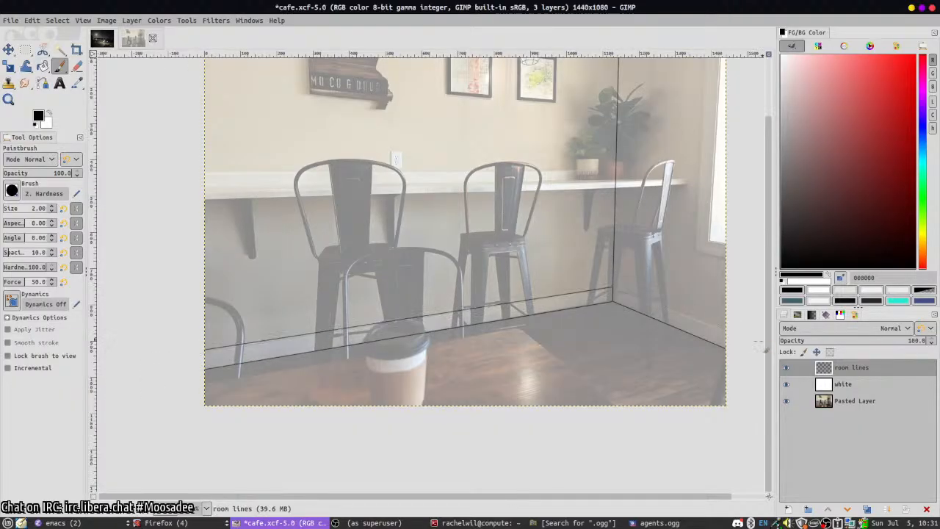
pyautogui.moveTo(717, 202); pyautogui.dragTo(592, 332)
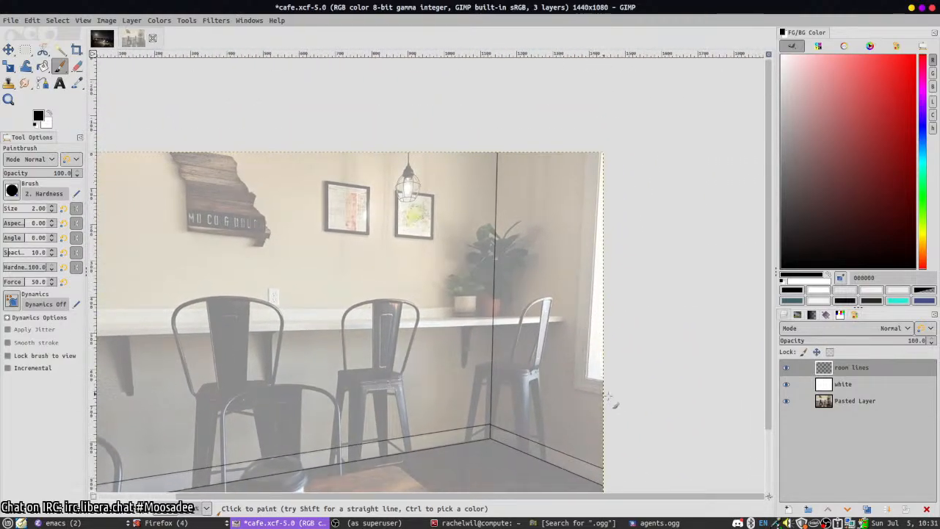
pyautogui.click(573, 389)
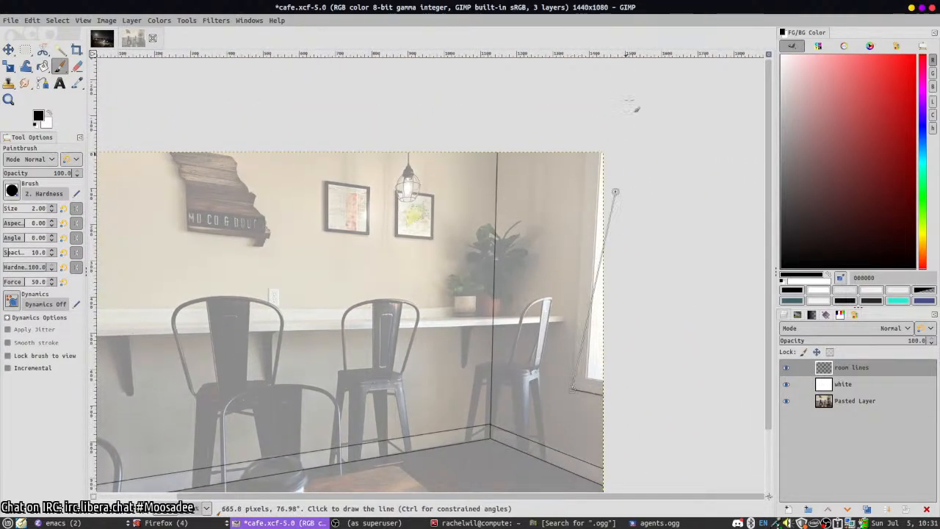
pyautogui.keyDown('shift'); pyautogui.click(587, 122); pyautogui.keyUp('shift')
pyautogui.click(601, 147)
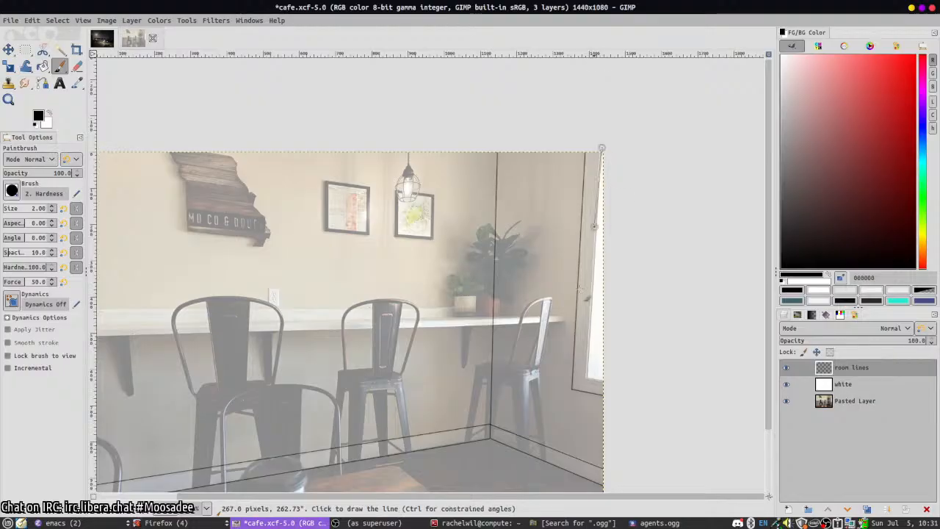
pyautogui.keyDown('shift'); pyautogui.click(585, 381); pyautogui.keyUp('shift')
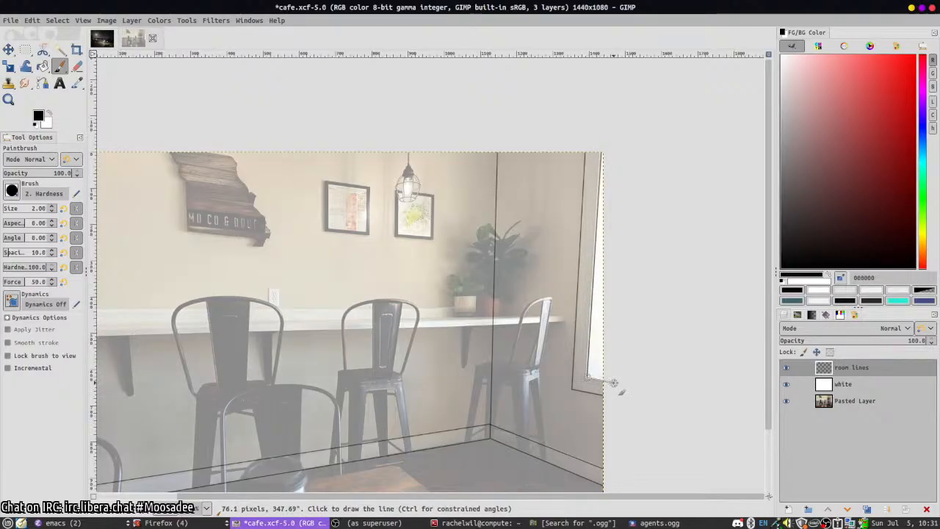
pyautogui.moveTo(712, 419)
pyautogui.mouseDown()
pyautogui.moveTo(646, 174)
pyautogui.moveTo(638, 365)
pyautogui.moveTo(493, 381)
pyautogui.moveTo(708, 313)
pyautogui.mouseUp()
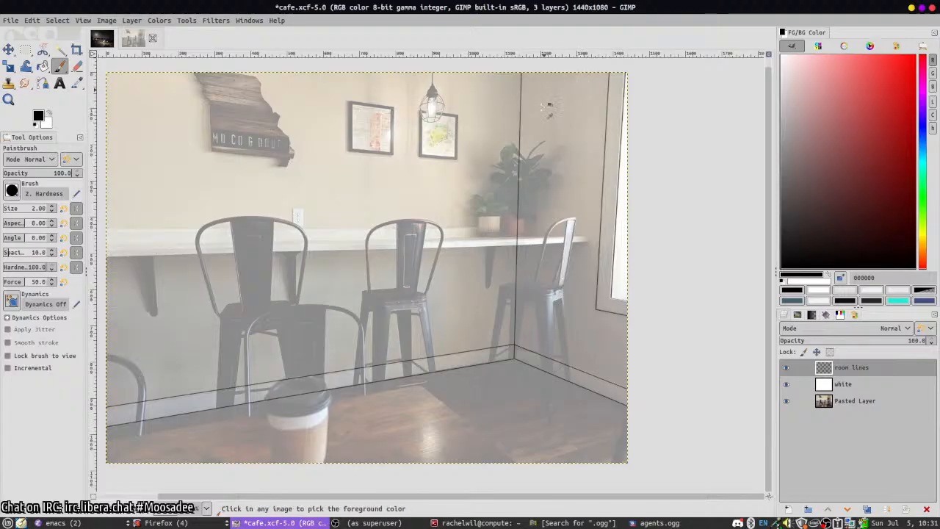
pyautogui.hotkey('ctrl', 'z')
pyautogui.hotkey('ctrl', 'z')
pyautogui.hotkey('ctrl', 'z')
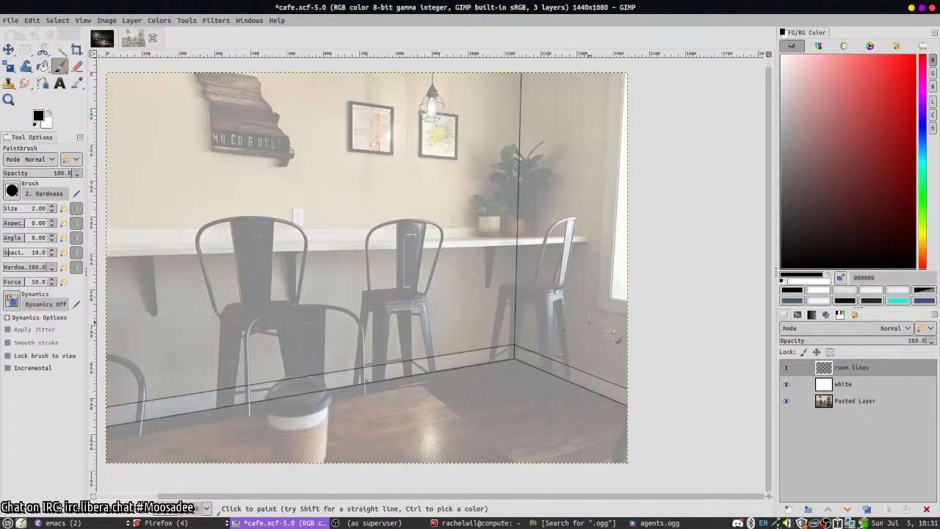
# - Draw the outer and inner outlines of a wider window frame on the side wall, starting close to the room's corner
pyautogui.click(633, 319)
pyautogui.keyDown('shift'); pyautogui.click(534, 291); pyautogui.keyUp('shift')
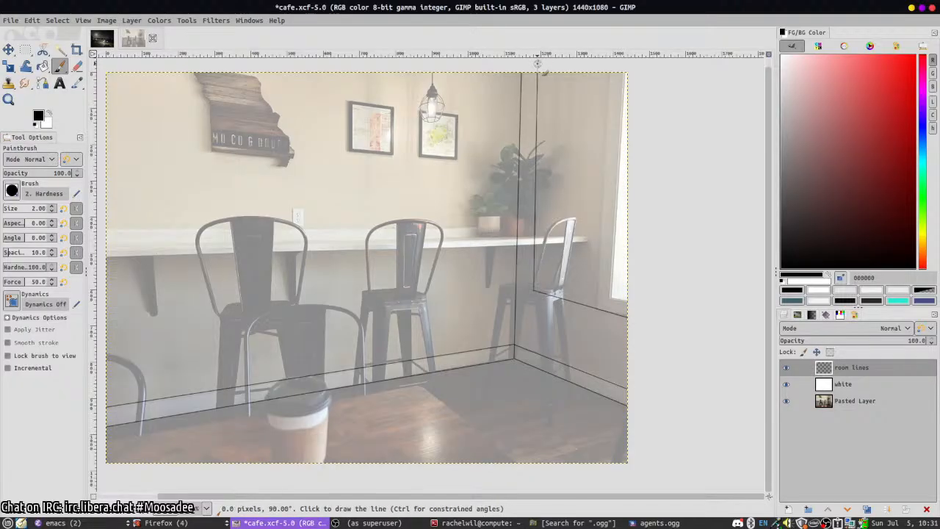
pyautogui.click(548, 66)
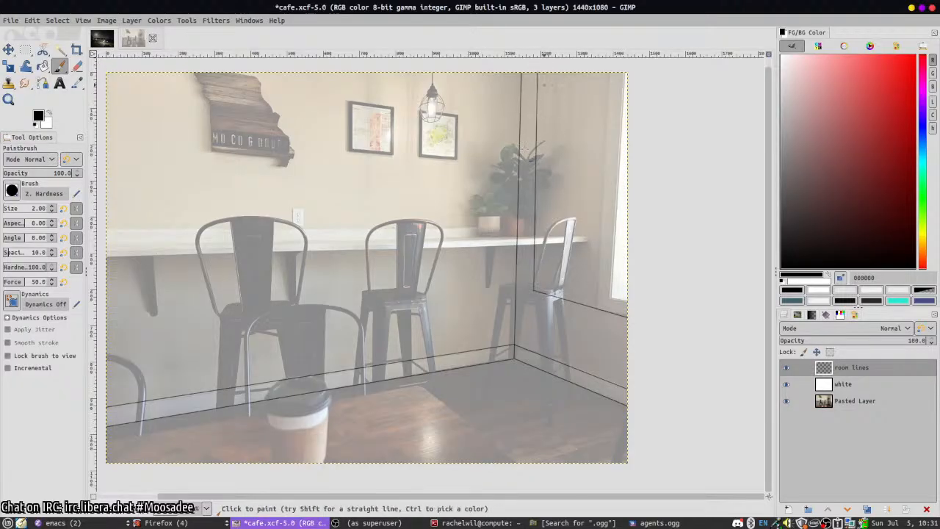
pyautogui.keyDown('shift'); pyautogui.click(544, 279); pyautogui.keyUp('shift')
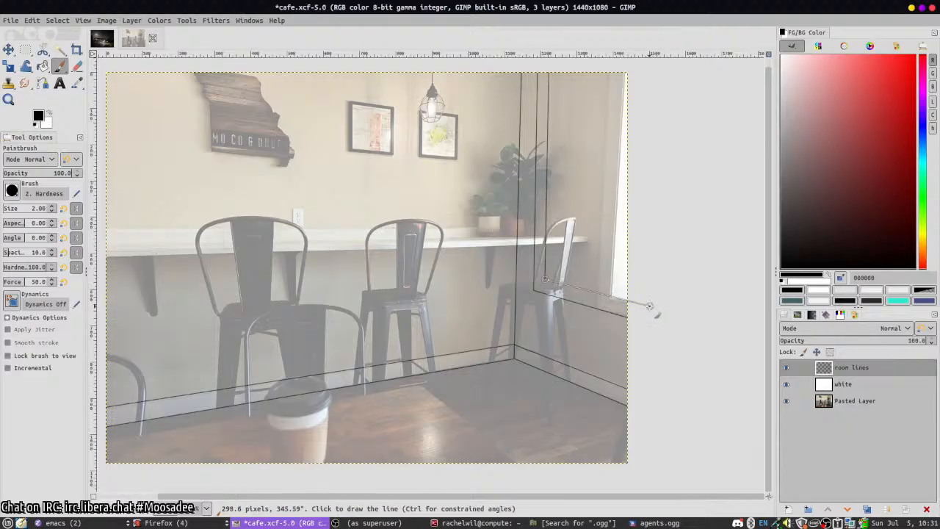
pyautogui.keyDown('shift'); pyautogui.click(649, 306); pyautogui.keyUp('shift')
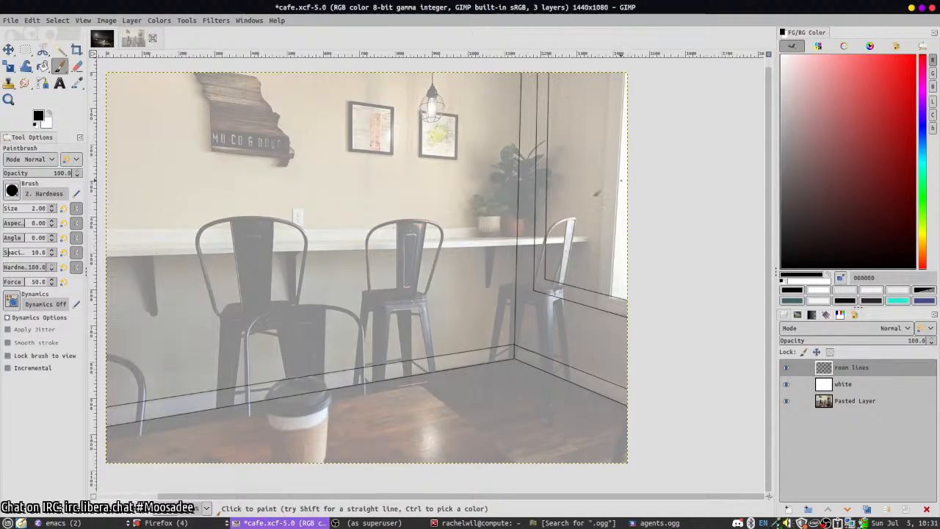
# - Add a third straight outline just inside the window frame, along the sill and up past the image's upper edge
pyautogui.scroll(6, 624, 290)
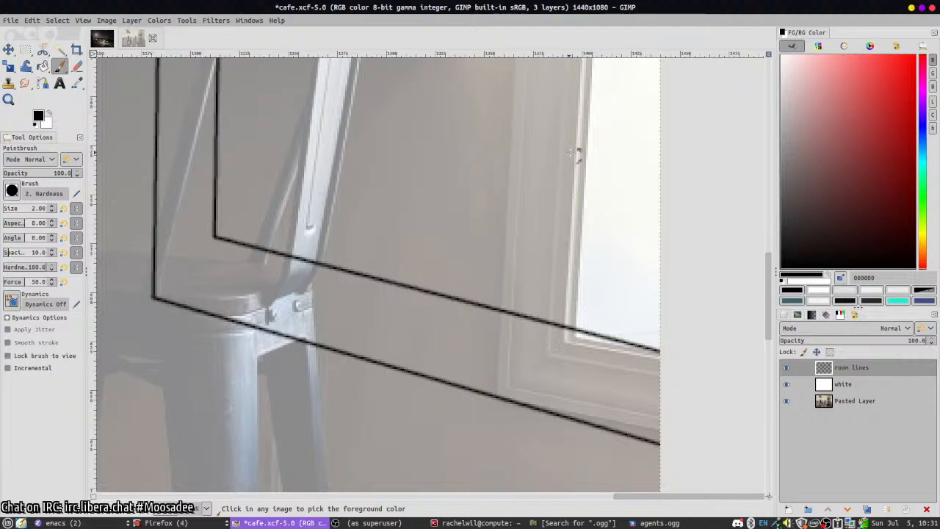
pyautogui.scroll(-2, 580, 327)
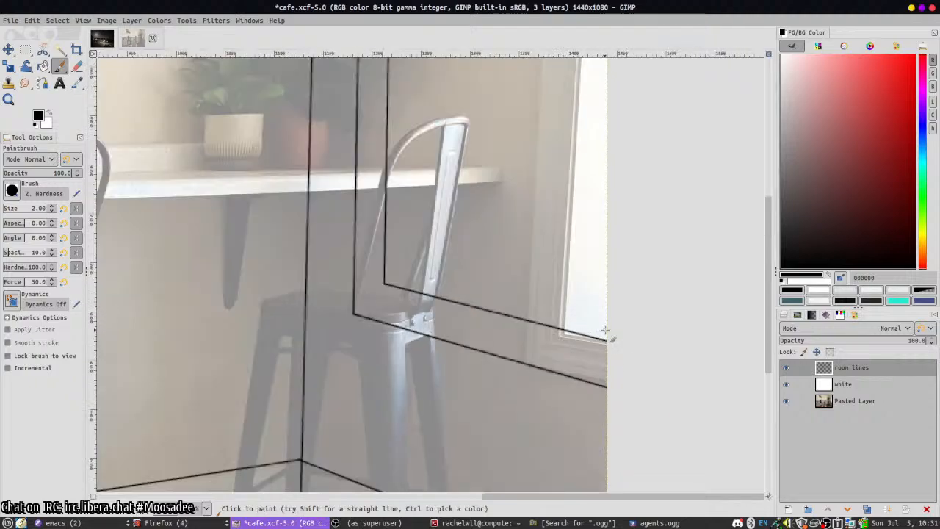
pyautogui.keyDown('shift'); pyautogui.click(389, 278); pyautogui.keyUp('shift')
pyautogui.scroll(5, 425, 152)
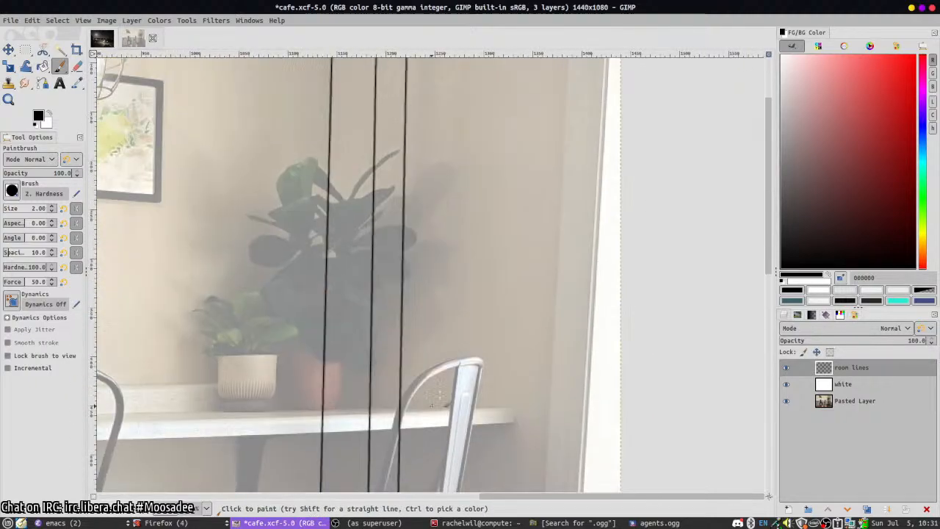
pyautogui.keyDown('ctrl'); pyautogui.scroll(-3, 425, 152); pyautogui.keyUp('ctrl')
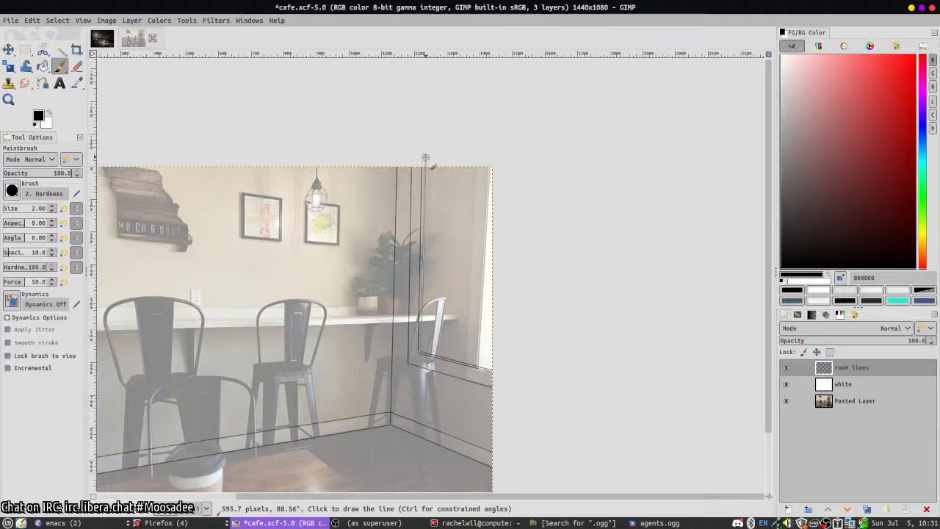
pyautogui.keyDown('shift'); pyautogui.click(426, 154); pyautogui.keyUp('shift')
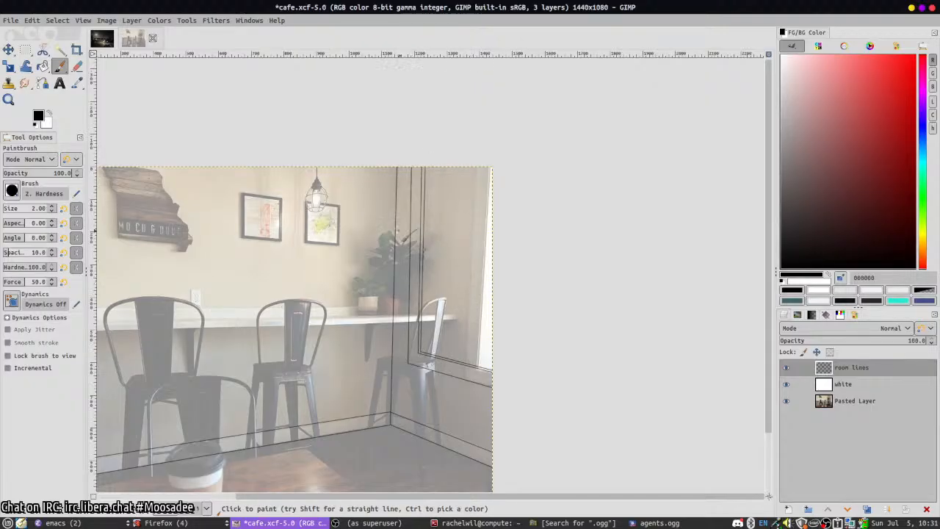
# - Create a new transparent layer named line above the room lines layer
pyautogui.keyDown('ctrl'); pyautogui.scroll(2, 411, 236); pyautogui.keyUp('ctrl')
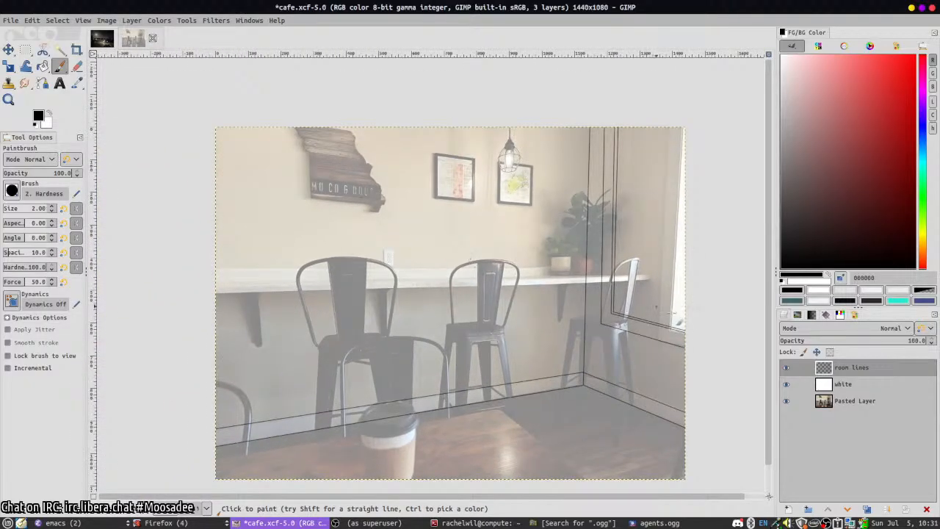
pyautogui.scroll(-3, 414, 220)
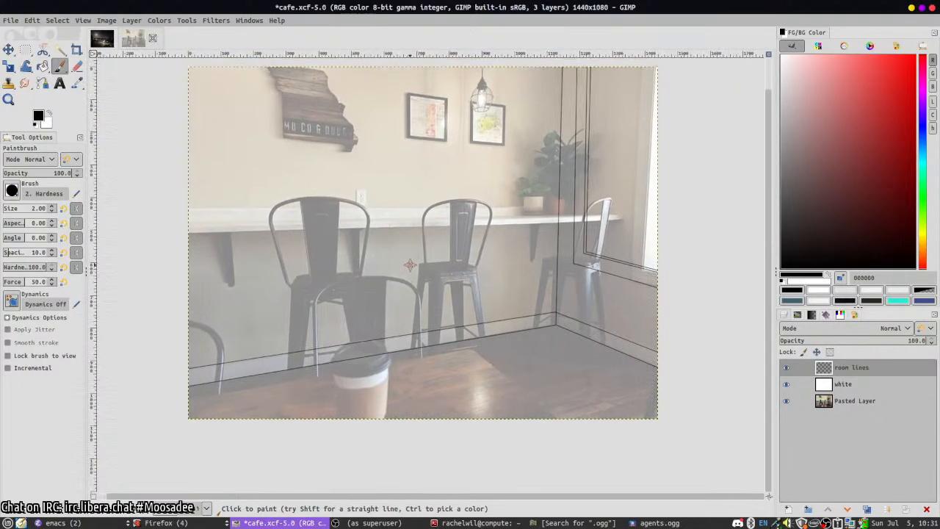
pyautogui.click(788, 508)
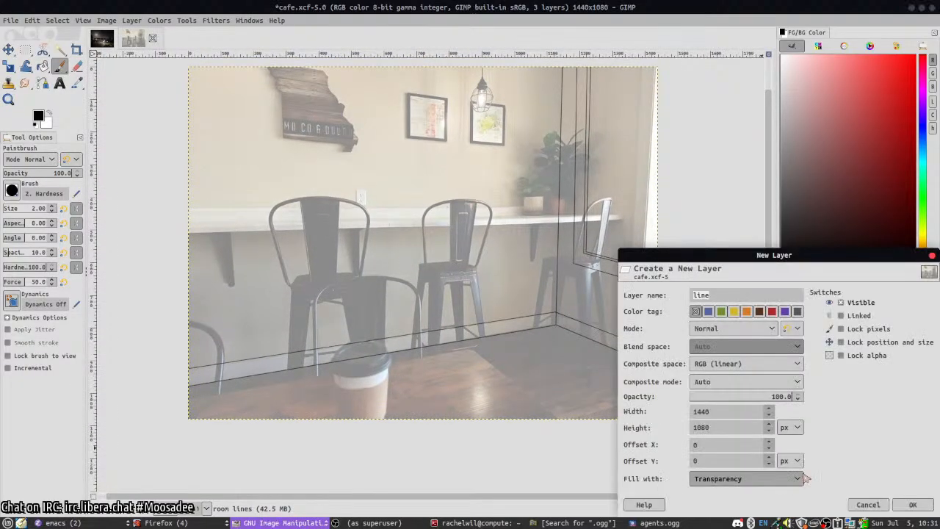
pyautogui.press('Return')
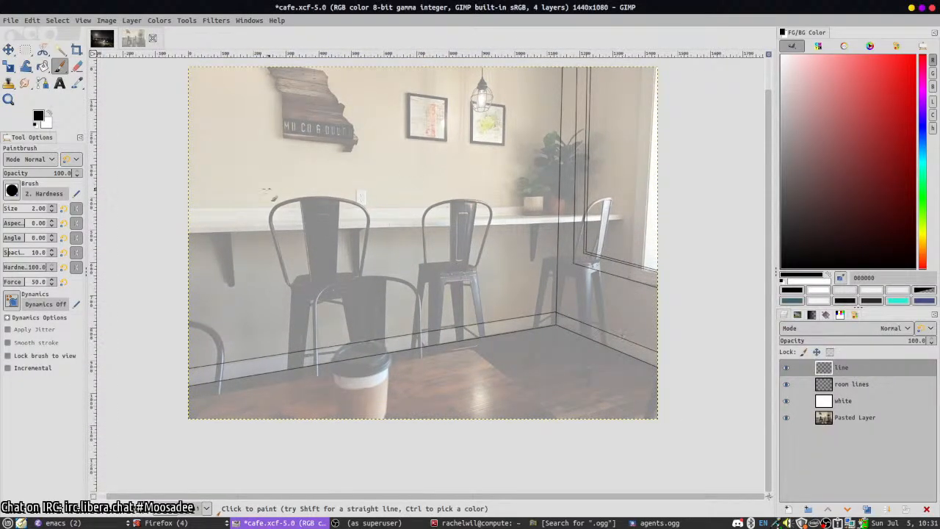
# - Draw a straight line along the upper edge of the wall counter from the image edge to the room's corner
pyautogui.click(182, 208)
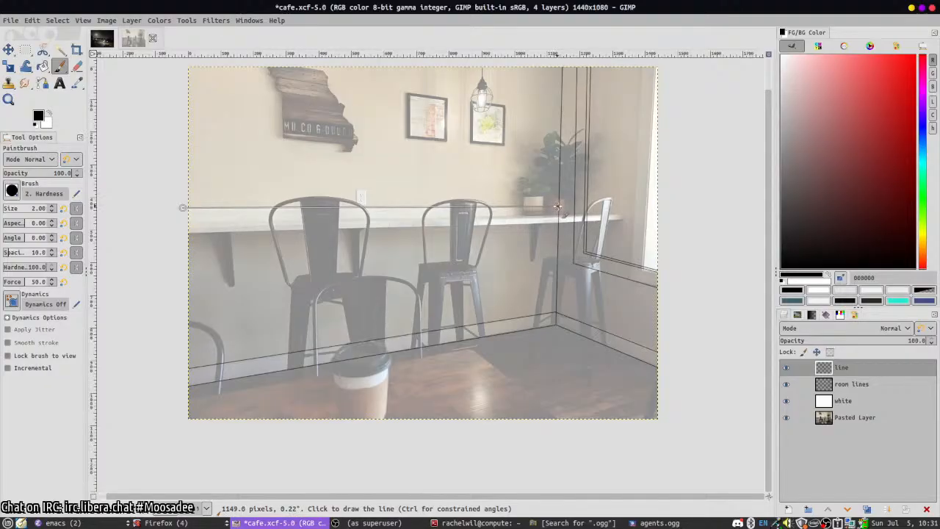
pyautogui.click(558, 207)
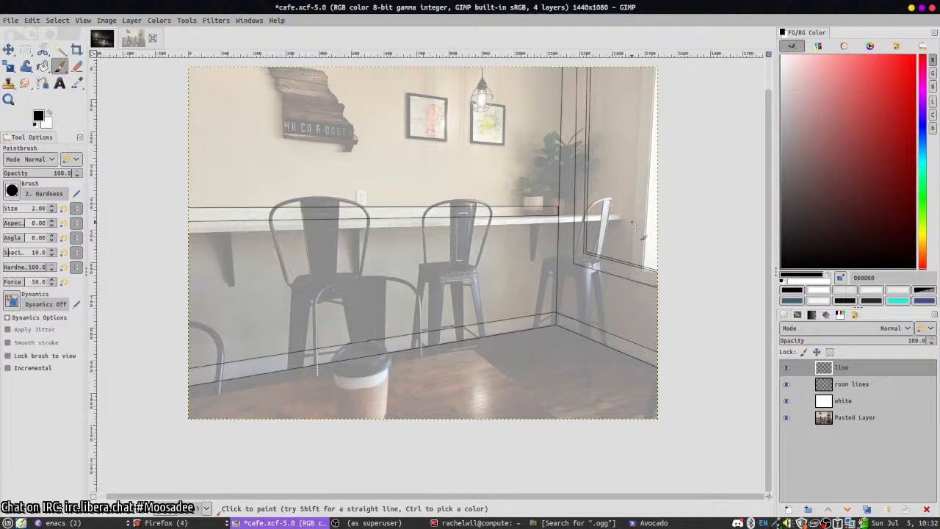
# - Cut the window frame lines from the room lines layer, paste them farther right along the wall, and anchor them
pyautogui.scroll(3, 596, 242)
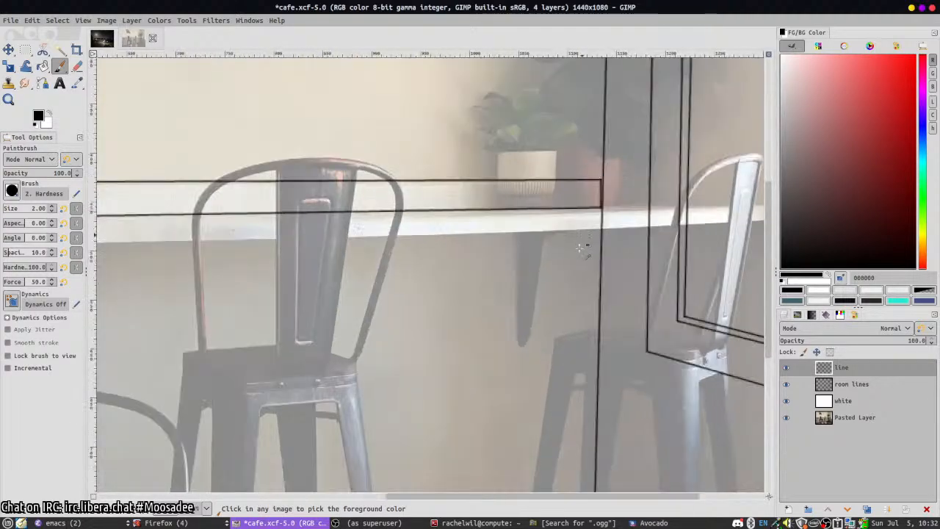
pyautogui.scroll(-3, 596, 242)
pyautogui.scroll(2, 596, 241)
pyautogui.scroll(1, 595, 240)
pyautogui.scroll(-3, 596, 241)
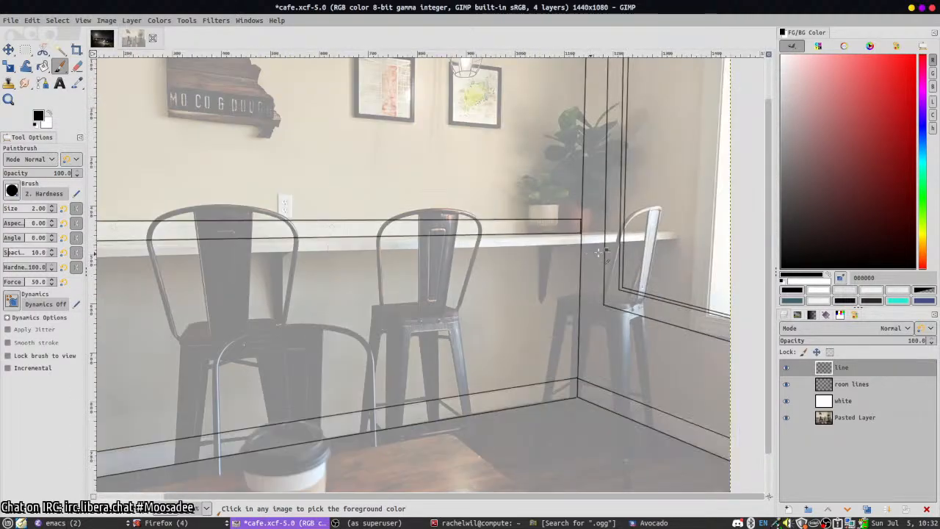
pyautogui.click(26, 49)
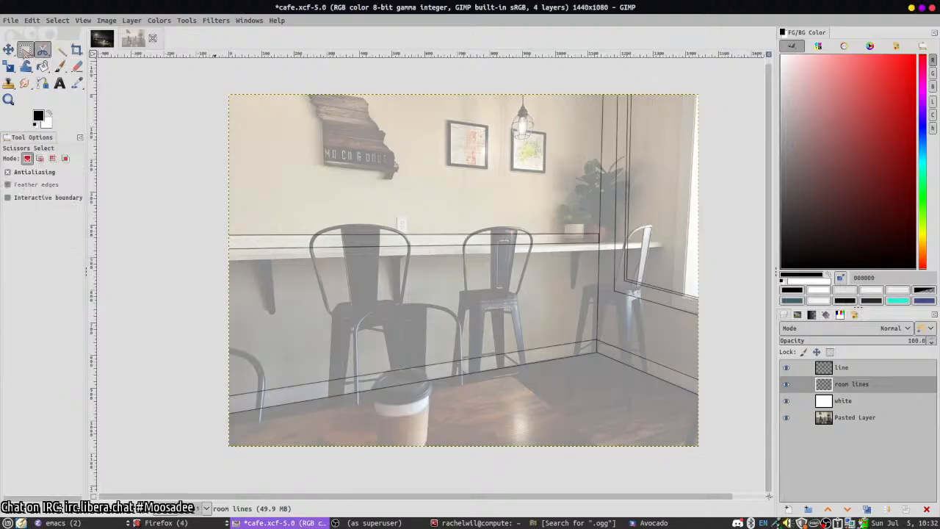
pyautogui.hscroll(3, 526, 92)
pyautogui.moveTo(525, 92); pyautogui.dragTo(698, 315)
pyautogui.hotkey('ctrl', 'x')
pyautogui.hotkey('ctrl', 'v')
pyautogui.hotkey('shift', 'Right')
pyautogui.hotkey('shift', 'Right')
pyautogui.hotkey('shift', 'Right')
pyautogui.hotkey('shift', 'Right')
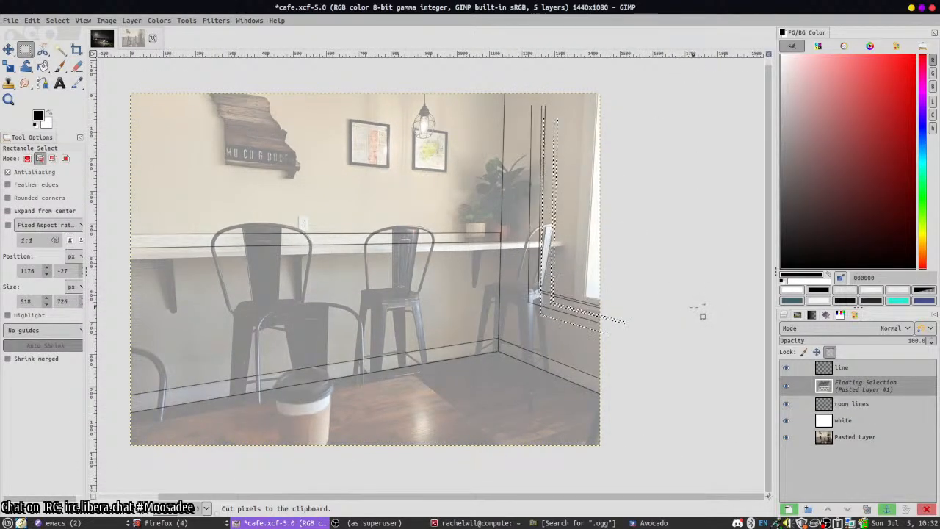
pyautogui.hotkey('ctrl', 'h')
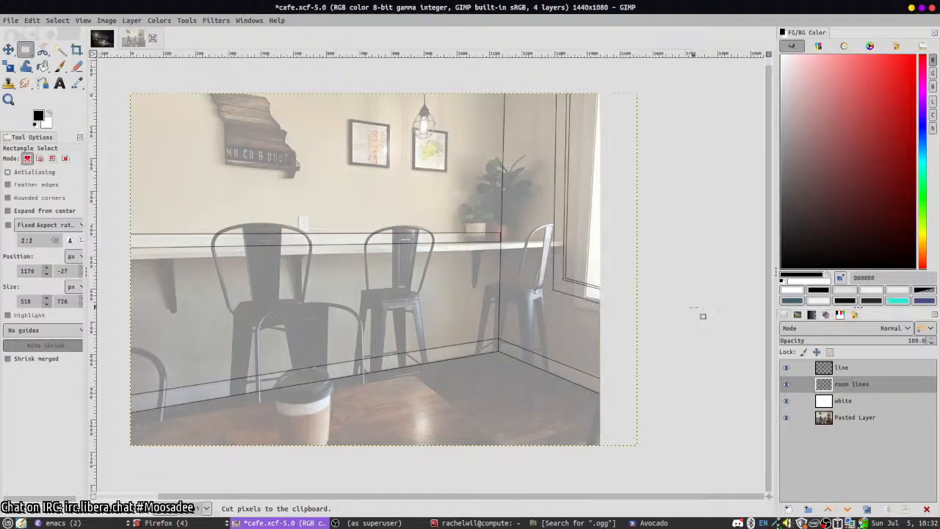
# - Cut the existing counter outline from the line layer and set the Paintbrush color to red (ff0000)
pyautogui.click(859, 368)
pyautogui.press('n')
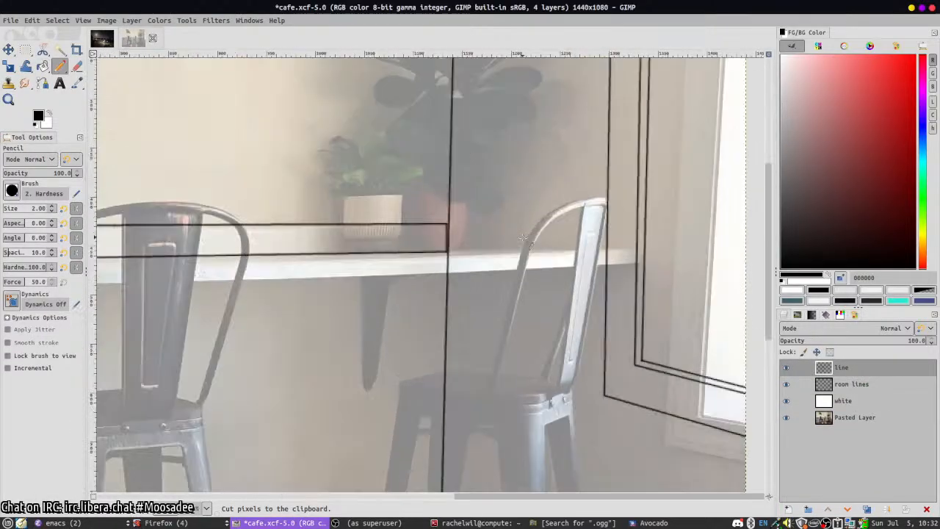
pyautogui.press('2')
pyautogui.press('p')
pyautogui.scroll(-3, 448, 250)
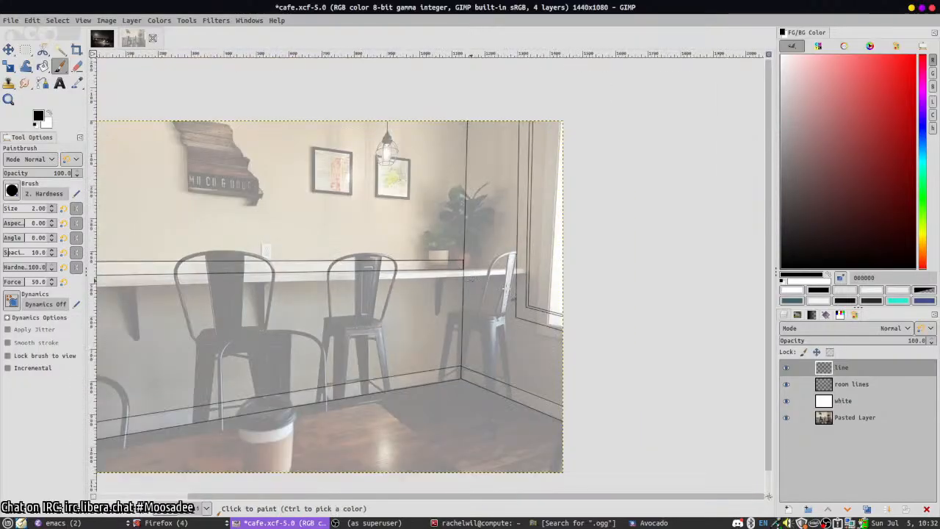
pyautogui.moveTo(857, 199); pyautogui.dragTo(915, 56)
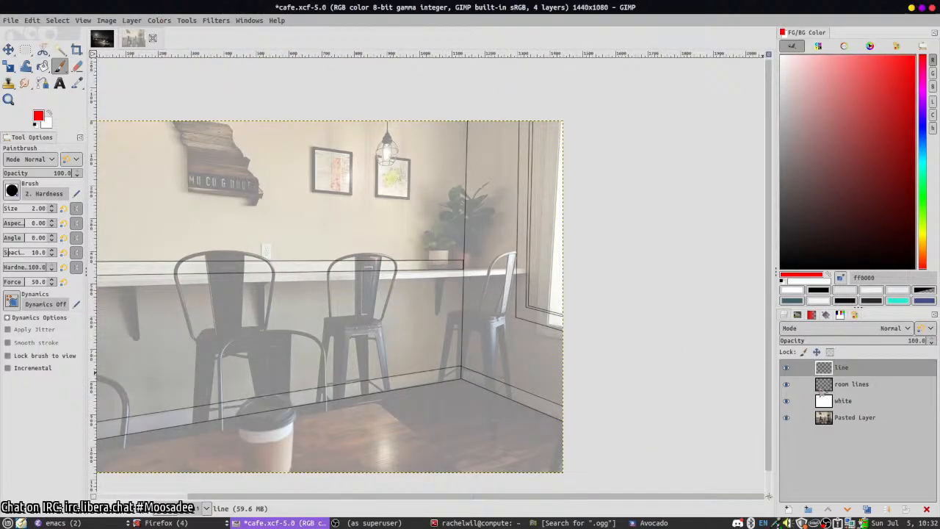
pyautogui.hotkey('ctrl', 'x')
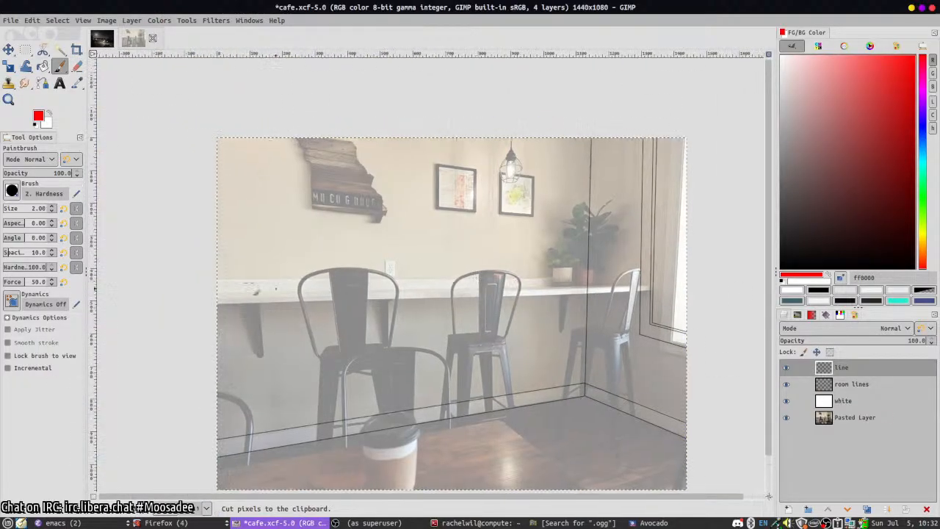
# - Draw straight red guide lines from the photo's left edge to the room corner, down the corner, and back along the counter
pyautogui.click(209, 279)
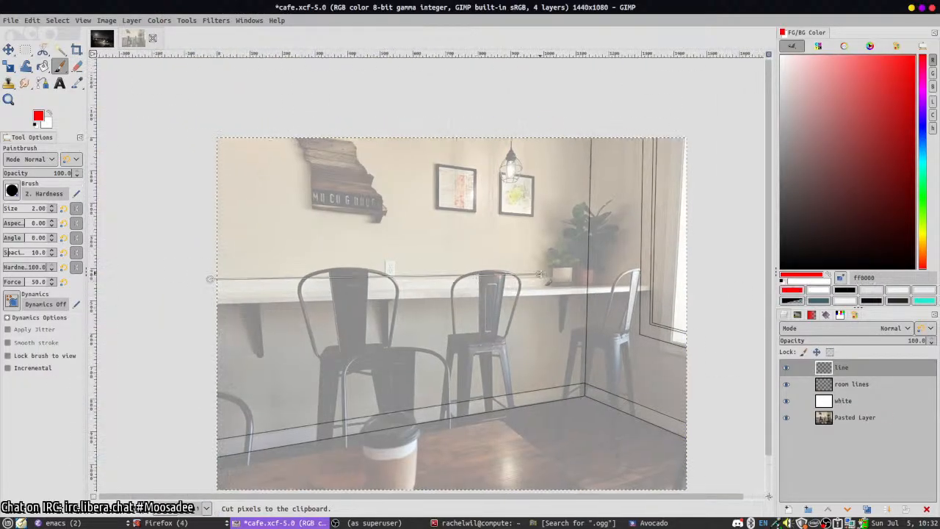
pyautogui.keyDown('shift'); pyautogui.click(591, 276); pyautogui.keyUp('shift')
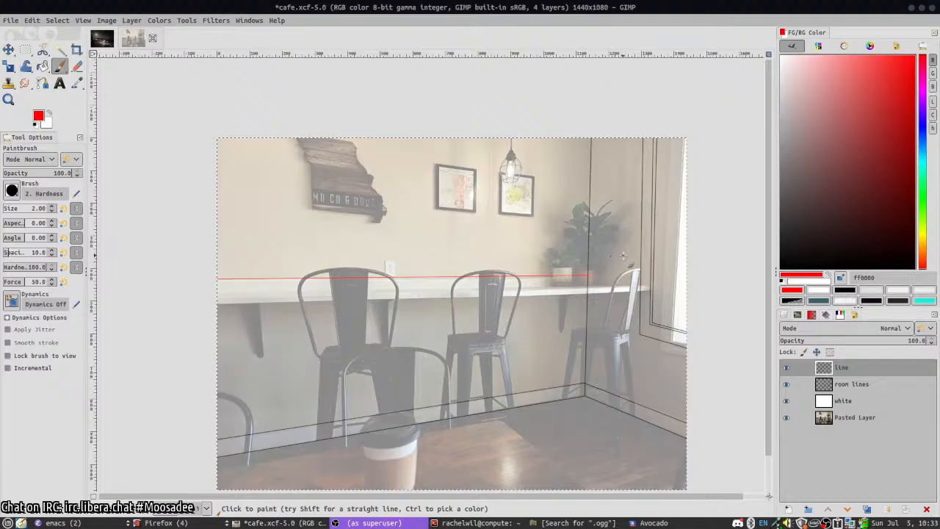
pyautogui.keyDown('ctrl'); pyautogui.scroll(4, 591, 276); pyautogui.keyUp('ctrl')
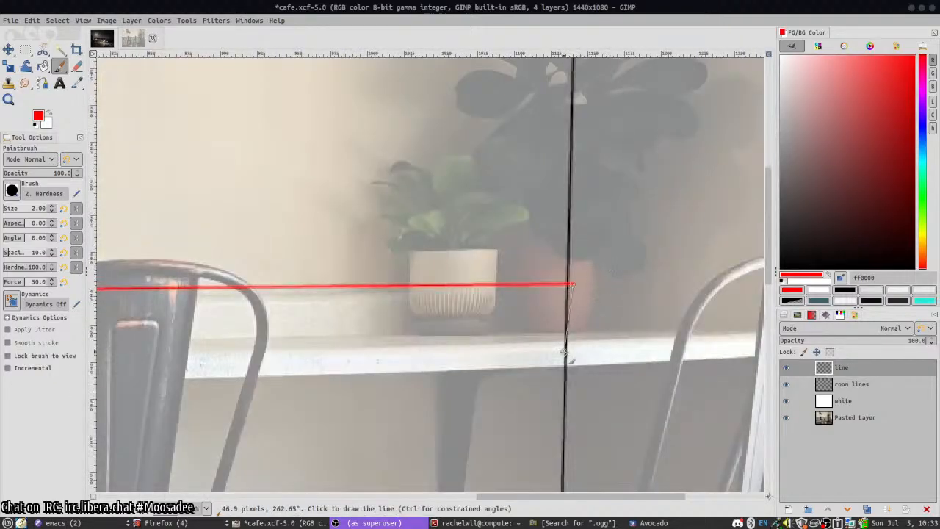
pyautogui.click(566, 356)
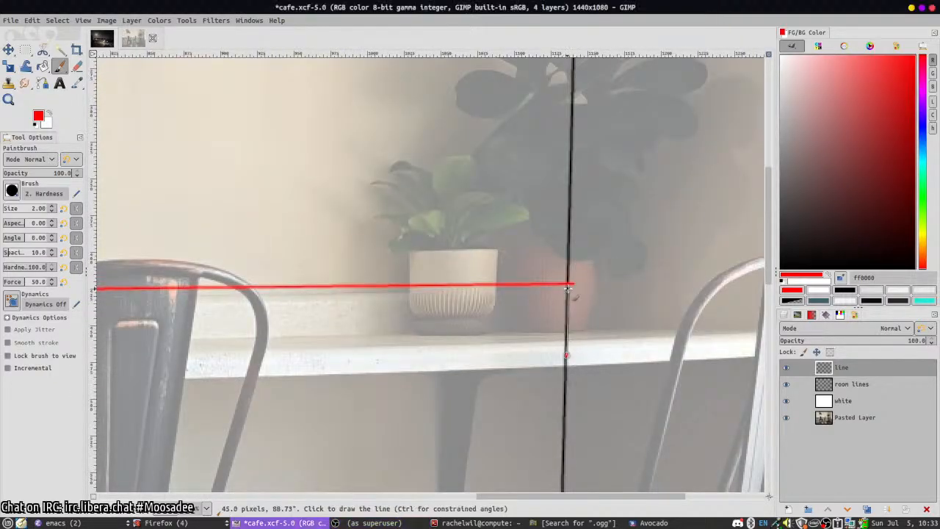
pyautogui.keyDown('ctrl'); pyautogui.scroll(-4, 577, 356); pyautogui.keyUp('ctrl')
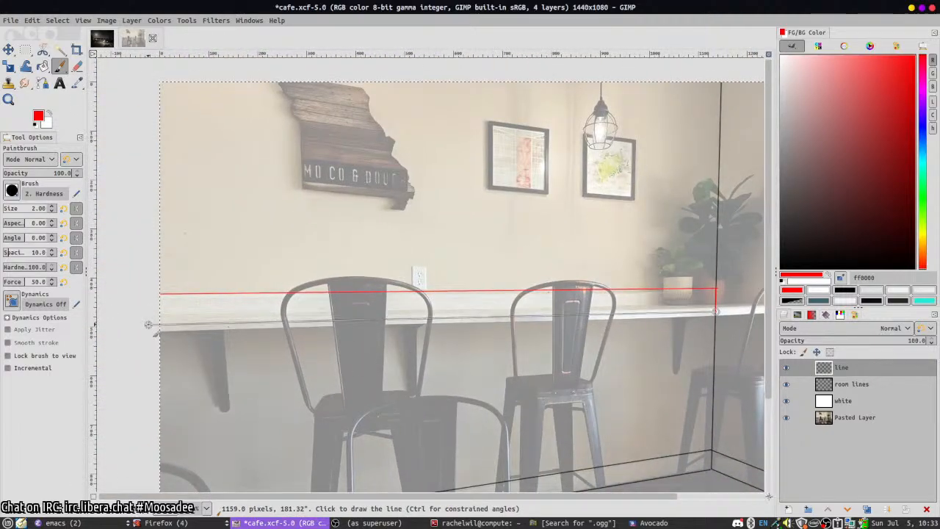
pyautogui.click(148, 324)
# - Extend two red guide lines from the room corner along the window wall and join their ends with a vertical line
pyautogui.keyDown('ctrl'); pyautogui.scroll(5, 349, 215); pyautogui.keyUp('ctrl')
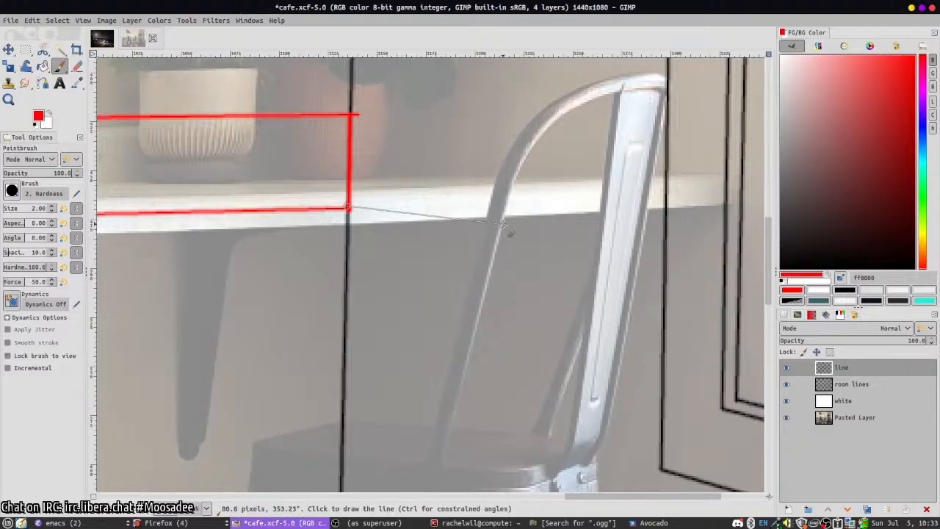
pyautogui.keyDown('ctrl'); pyautogui.scroll(-2, 509, 263); pyautogui.keyUp('ctrl')
pyautogui.scroll(-3, 509, 263)
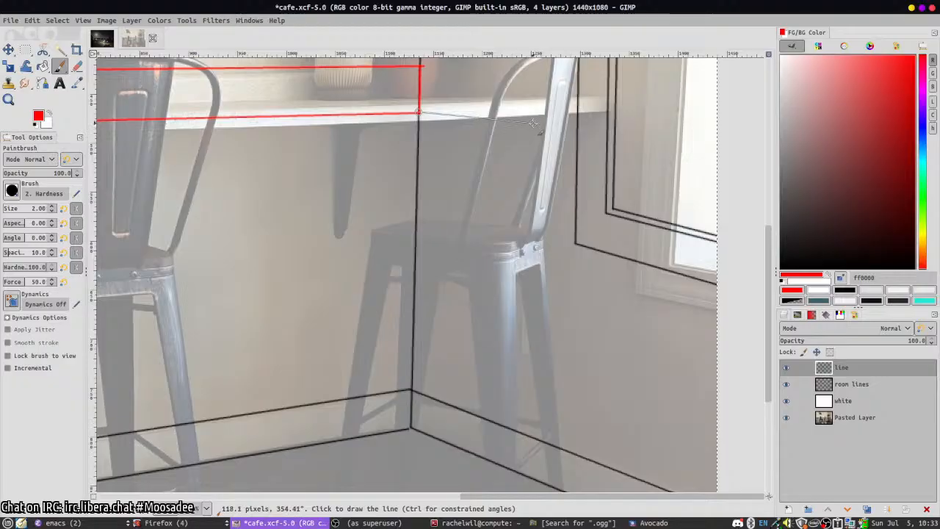
pyautogui.keyDown('shift'); pyautogui.click(533, 123); pyautogui.keyUp('shift')
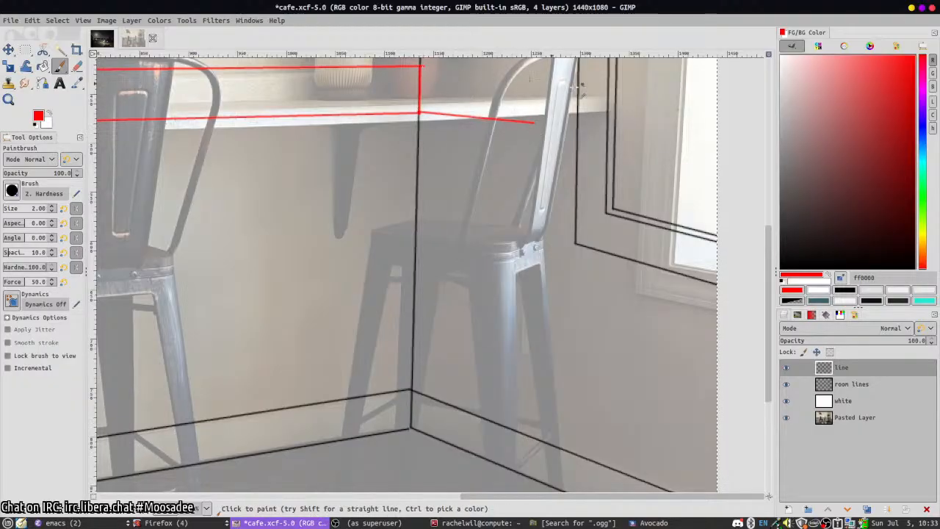
pyautogui.click(420, 65)
pyautogui.keyDown('shift'); pyautogui.click(531, 72); pyautogui.keyUp('shift')
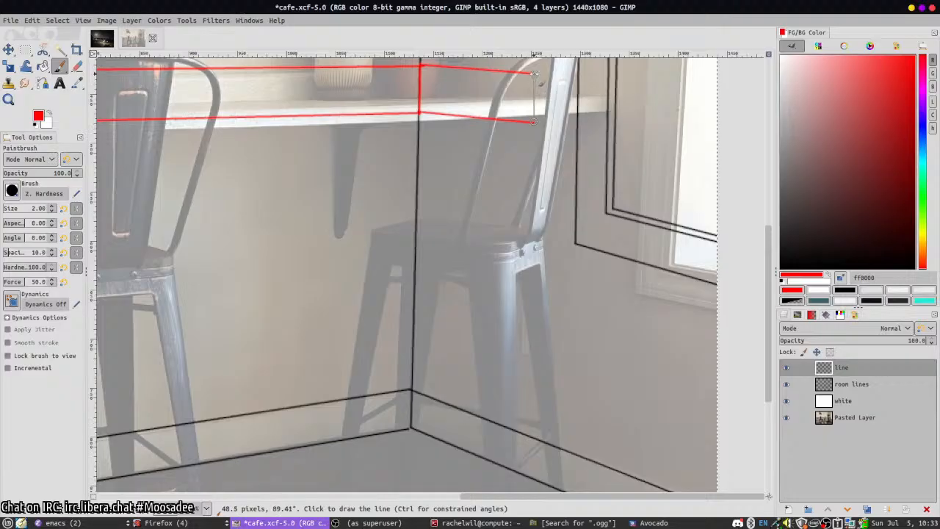
pyautogui.keyDown('shift'); pyautogui.click(533, 122); pyautogui.keyUp('shift')
# - Draw red guide lines from the guide box's two front corners to beyond the photo's left edge
pyautogui.keyDown('ctrl'); pyautogui.scroll(-2, 535, 125); pyautogui.keyUp('ctrl')
pyautogui.keyDown('ctrl'); pyautogui.scroll(1, 552, 180); pyautogui.keyUp('ctrl')
pyautogui.keyDown('ctrl'); pyautogui.scroll(-2, 555, 182); pyautogui.keyUp('ctrl')
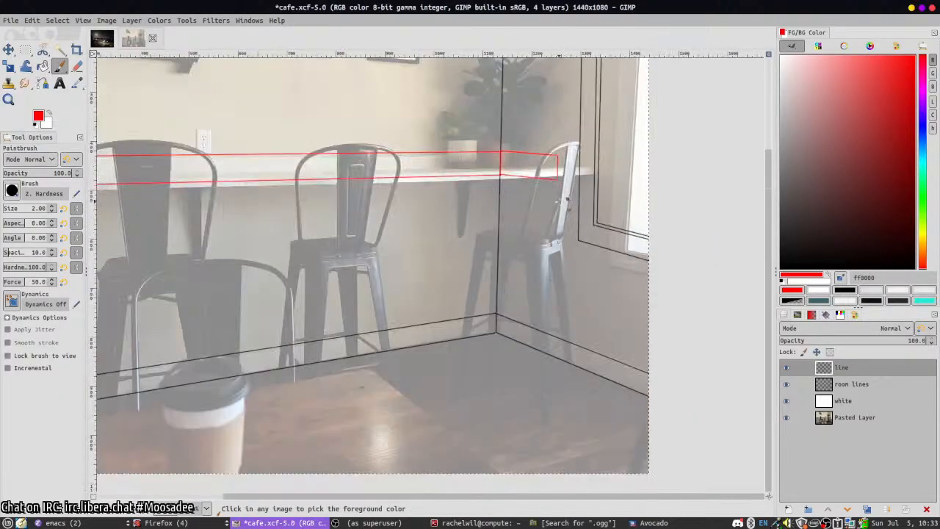
pyautogui.keyDown('ctrl'); pyautogui.scroll(1, 557, 186); pyautogui.keyUp('ctrl')
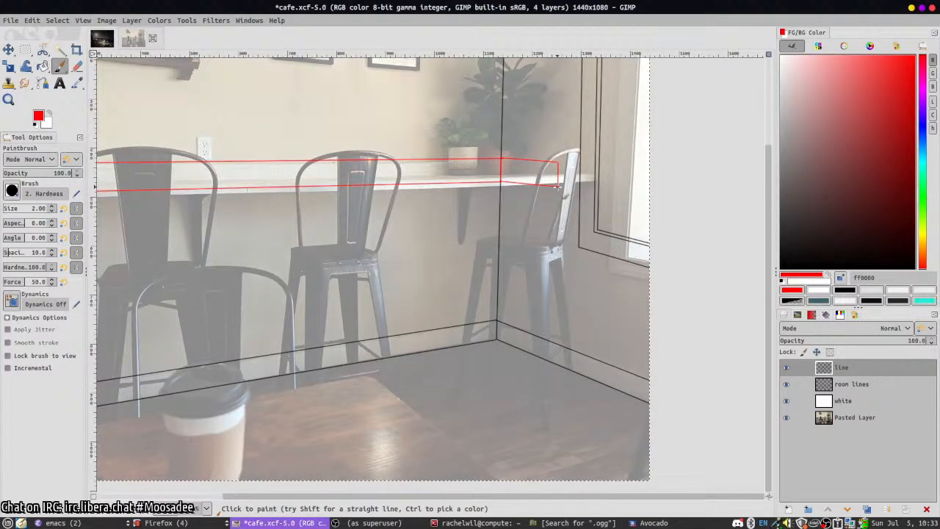
pyautogui.keyDown('ctrl'); pyautogui.scroll(1, 250, 275); pyautogui.keyUp('ctrl')
pyautogui.keyDown('ctrl'); pyautogui.scroll(-1, 263, 243); pyautogui.keyUp('ctrl')
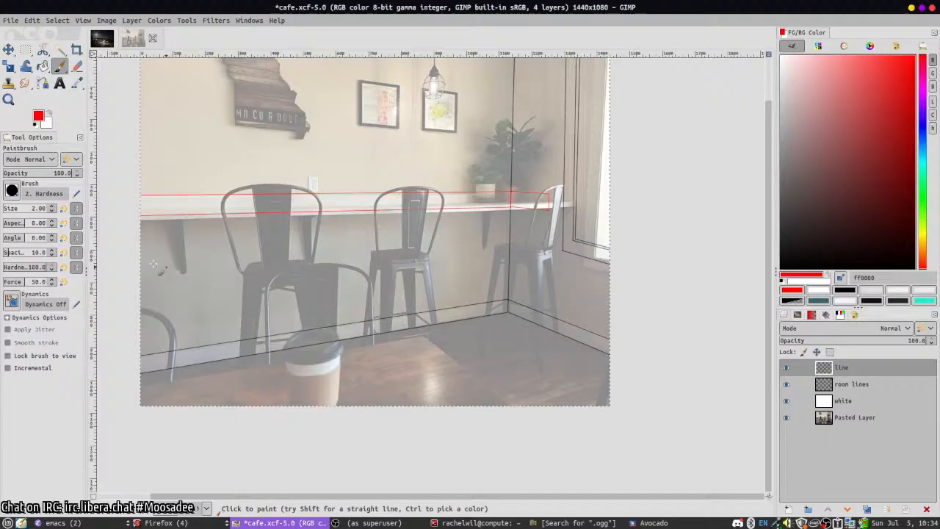
pyautogui.keyDown('shift'); pyautogui.click(108, 229); pyautogui.keyUp('shift')
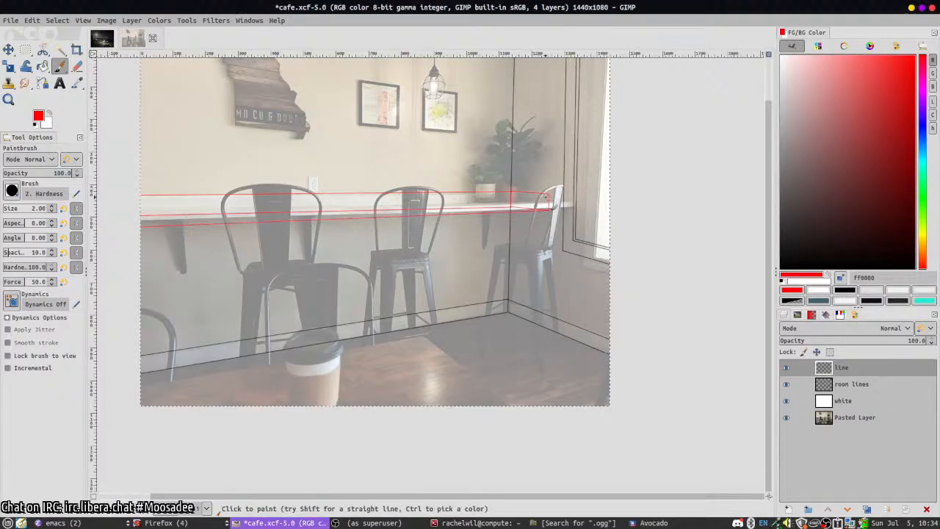
pyautogui.keyDown('shift'); pyautogui.click(112, 203); pyautogui.keyUp('shift')
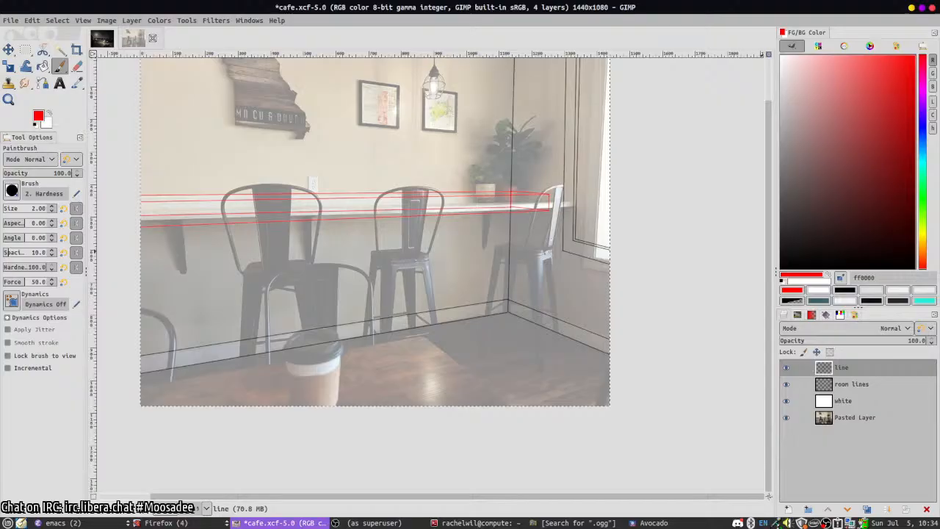
# - Create a new 1440 by 1080 px transparent layer above the guides and reset the paint color to black
pyautogui.click(788, 509)
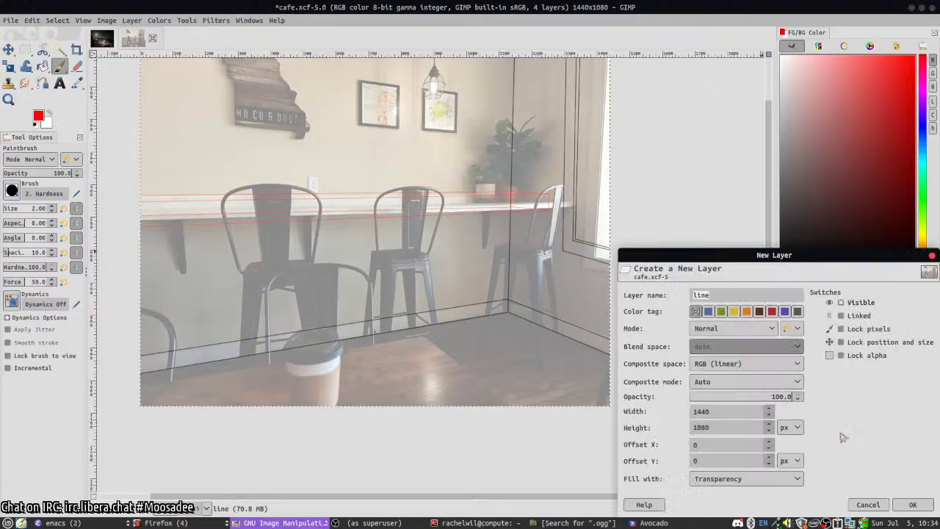
pyautogui.click(912, 505)
pyautogui.press('d')
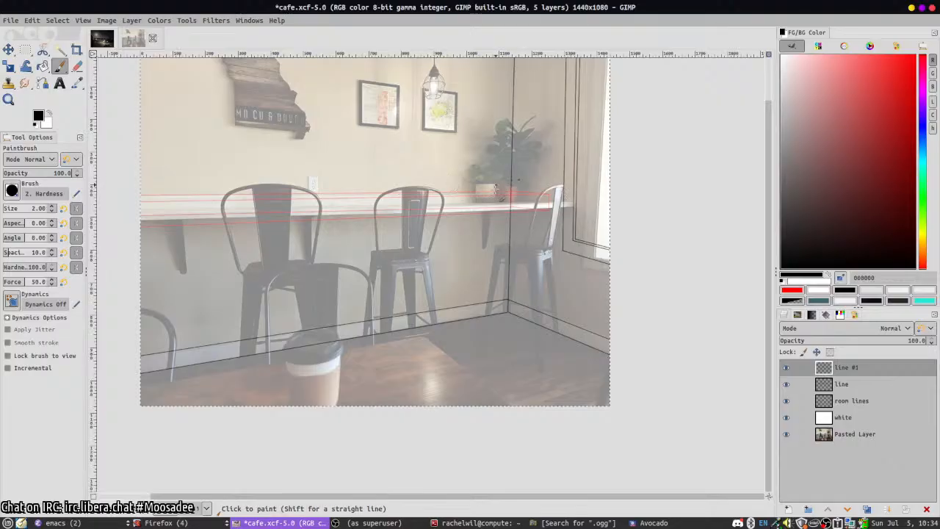
# - Outline the countertop's front edge, right end and back edge with straight black lines, using the red guides
pyautogui.scroll(5, 498, 196)
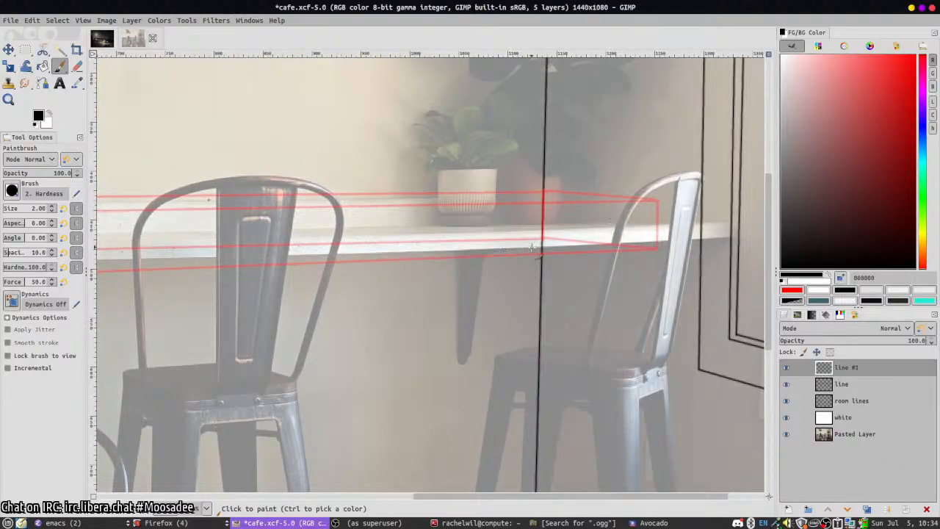
pyautogui.scroll(-1, 587, 253)
pyautogui.scroll(-1, 456, 285)
pyautogui.moveTo(270, 289); pyautogui.dragTo(424, 289)
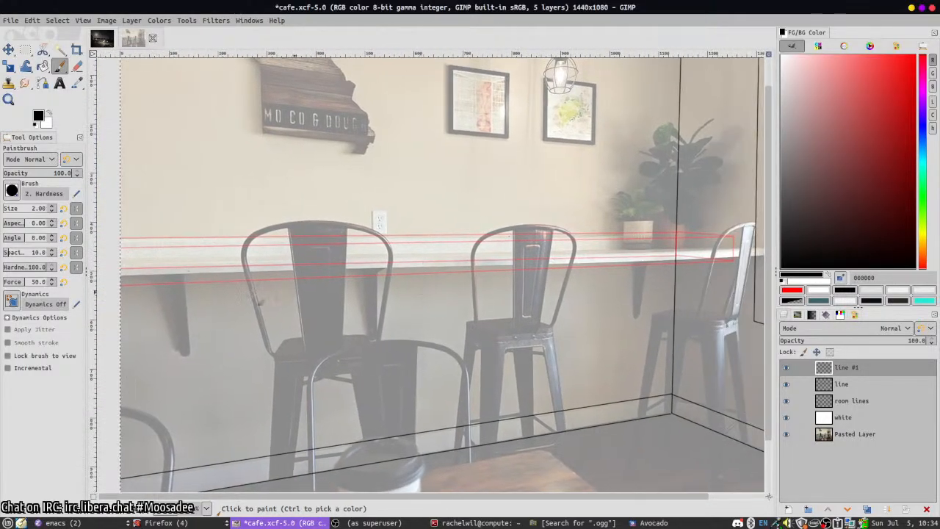
pyautogui.click(119, 285)
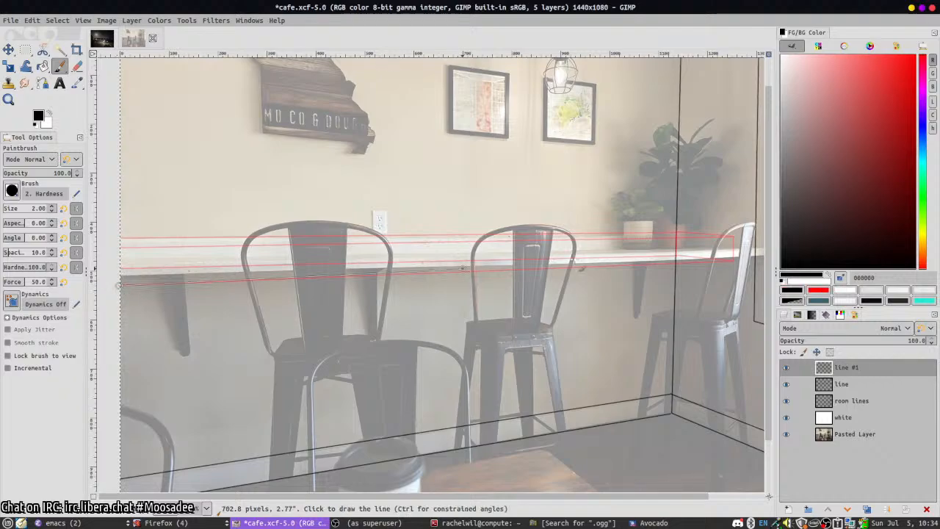
pyautogui.keyDown('shift'); pyautogui.click(730, 261); pyautogui.keyUp('shift')
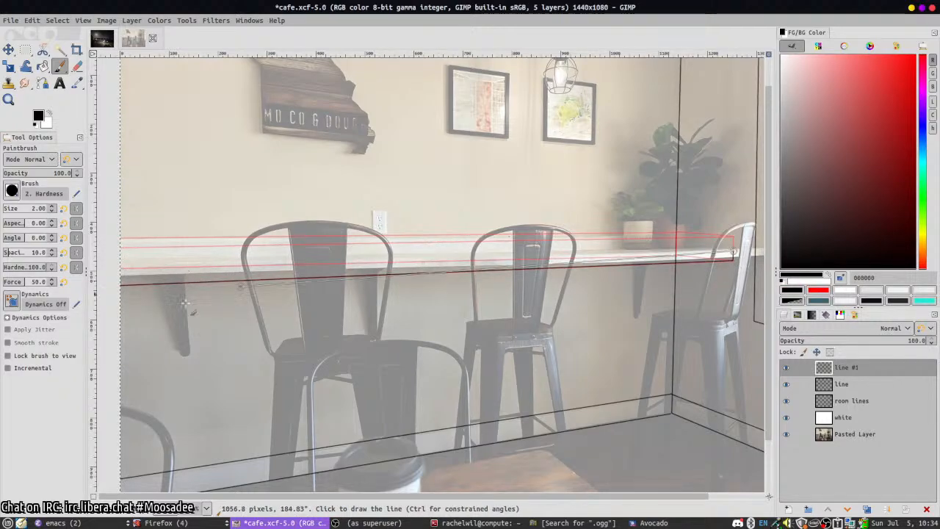
pyautogui.keyDown('shift'); pyautogui.click(101, 273); pyautogui.keyUp('shift')
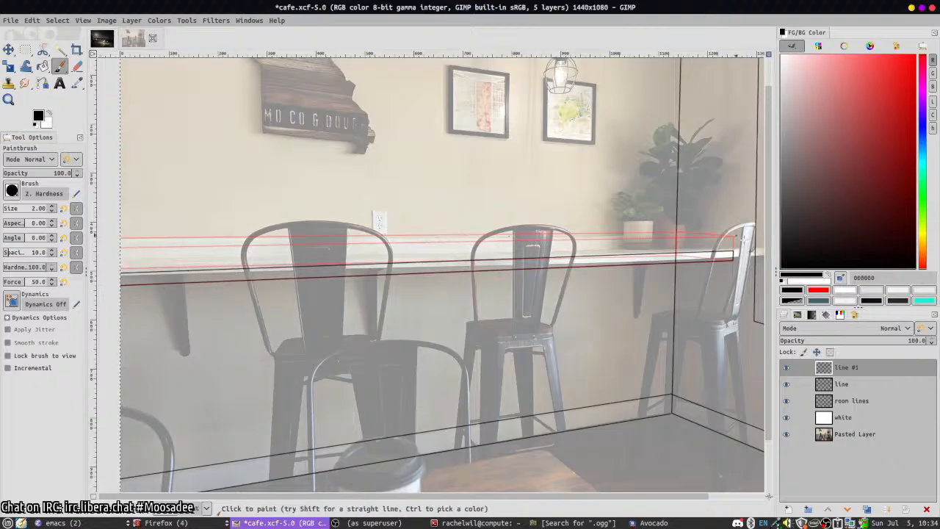
pyautogui.keyDown('shift'); pyautogui.click(676, 242); pyautogui.keyUp('shift')
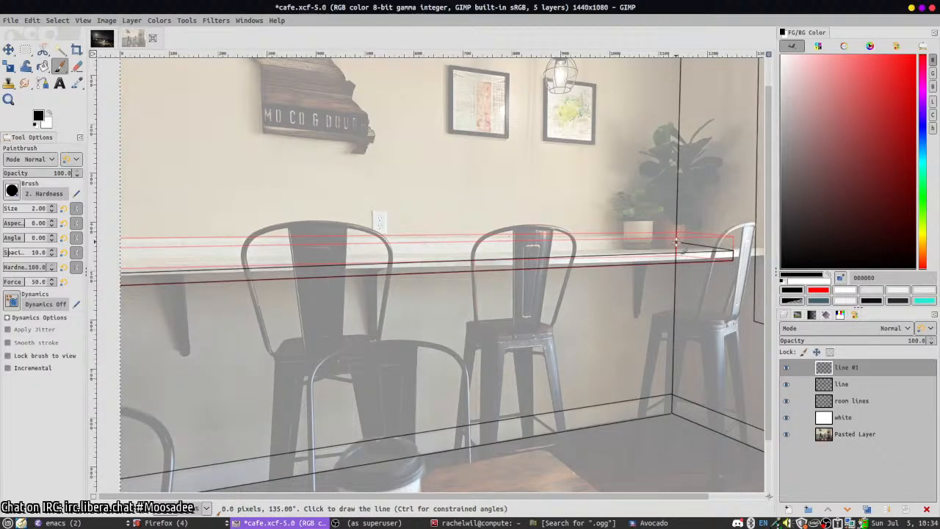
pyautogui.keyDown('shift'); pyautogui.click(103, 257); pyautogui.keyUp('shift')
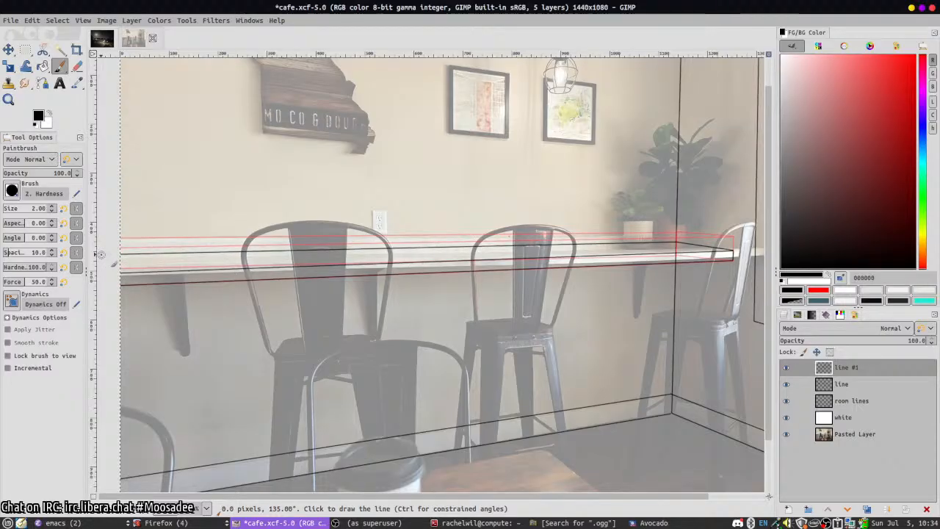
# - Hide the red guide layer and draw black lines up the room corner and along the wall for the counter's backsplash
pyautogui.click(787, 384)
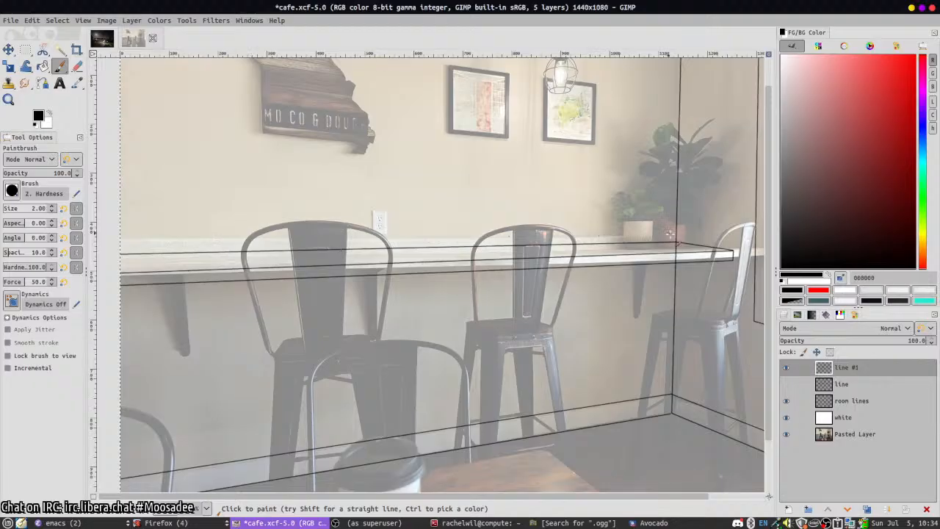
pyautogui.click(674, 242)
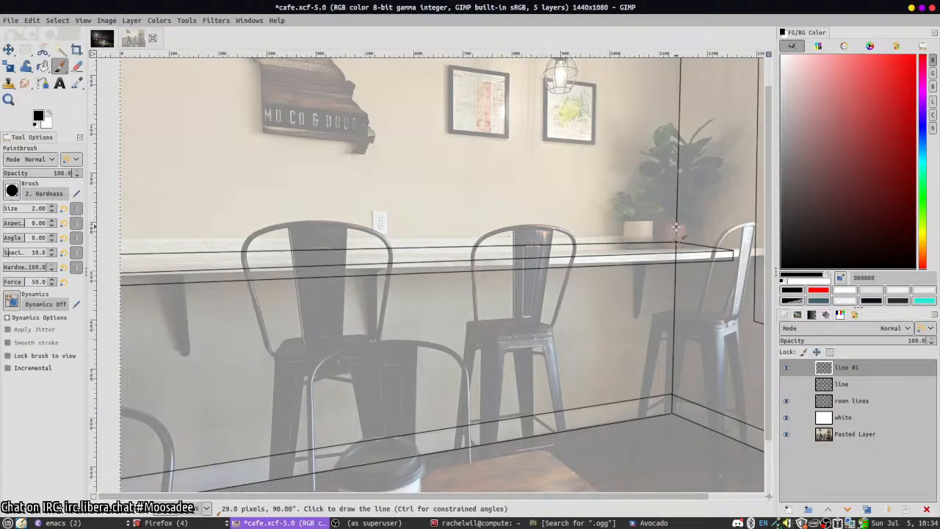
pyautogui.keyDown('shift'); pyautogui.click(676, 226); pyautogui.keyUp('shift')
pyautogui.keyDown('shift'); pyautogui.click(103, 234); pyautogui.keyUp('shift')
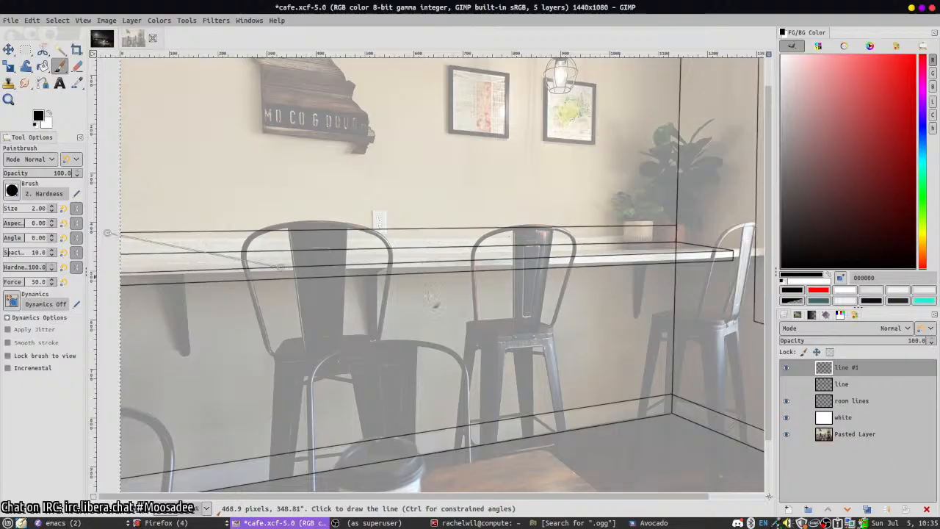
pyautogui.scroll(-1, 638, 331)
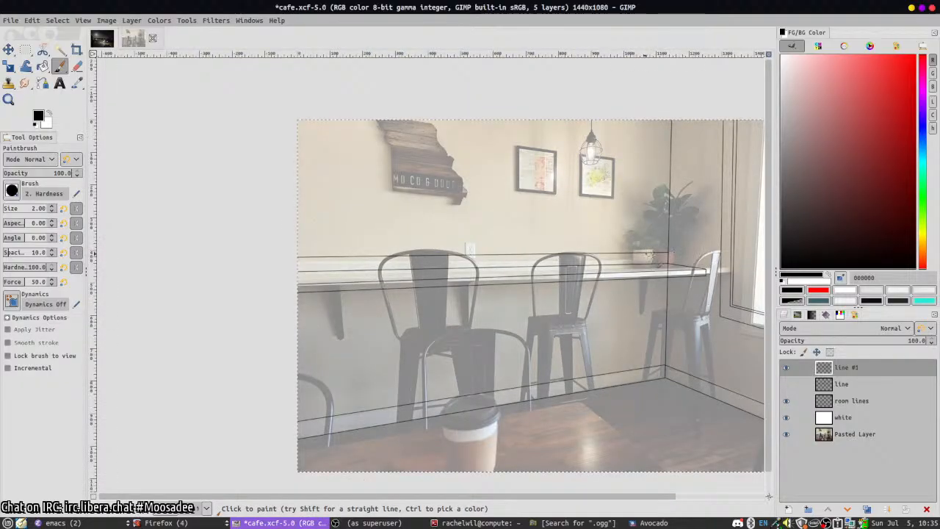
pyautogui.scroll(2, 678, 243)
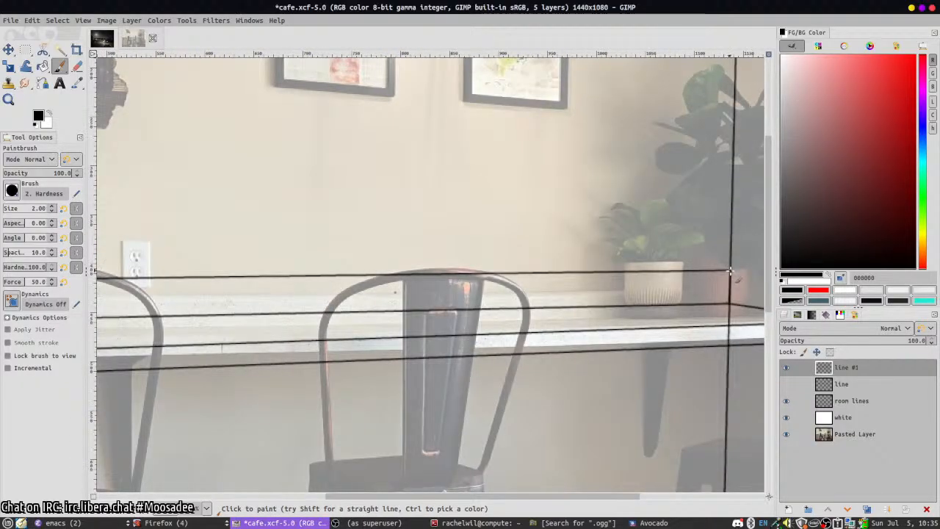
pyautogui.press('shift')
pyautogui.scroll(-1, 655, 323)
pyautogui.scroll(-1, 655, 323)
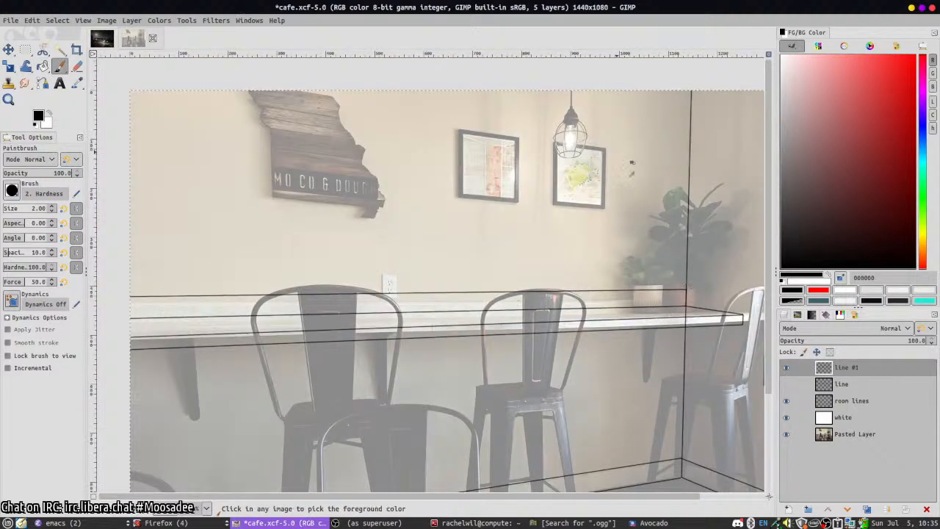
# - Rename the counter's line layer to "table 1" and add a new transparent 1440 by 1080 px layer named "table 2" above it
pyautogui.moveTo(643, 299); pyautogui.dragTo(576, 78)
pyautogui.doubleClick(846, 367)
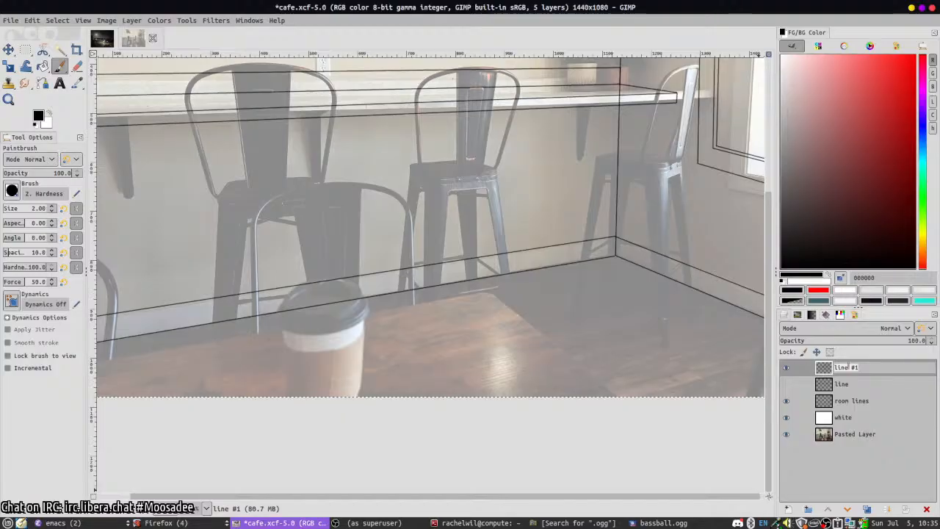
pyautogui.write('table 1')
pyautogui.press('Return')
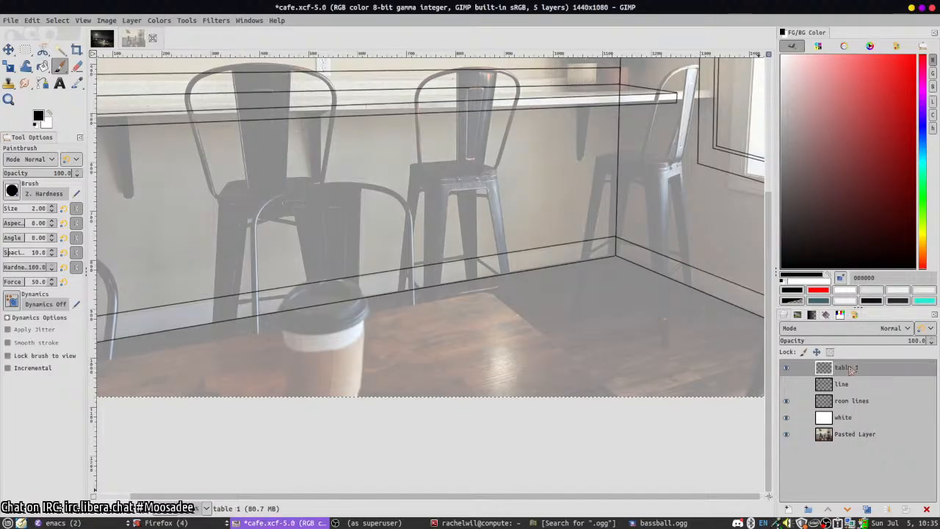
pyautogui.click(787, 508)
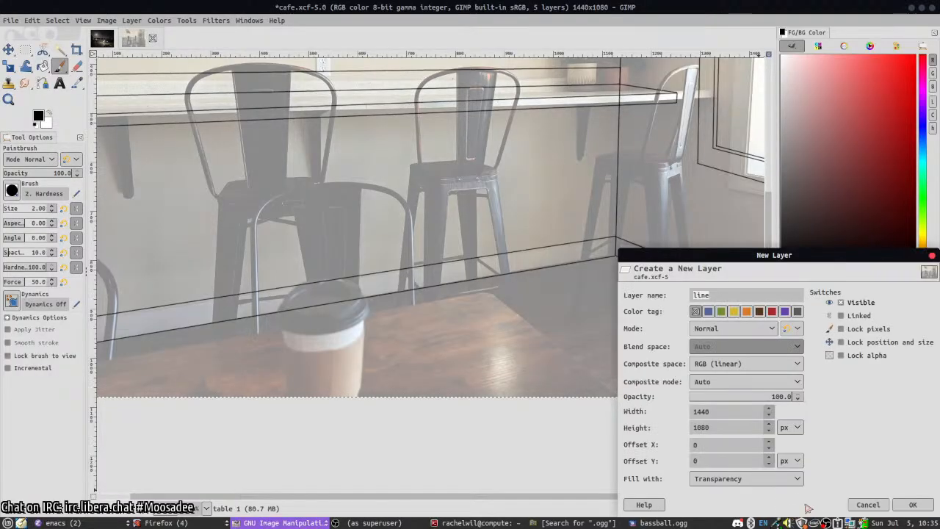
pyautogui.press('Return')
pyautogui.hscroll(-5, 478, 257)
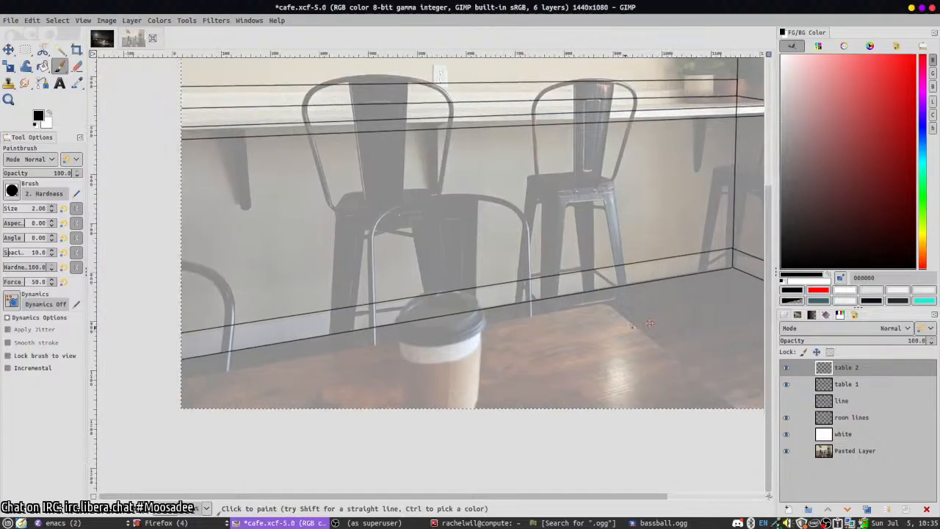
# - Draw straight black lines along the foreground table's right edge and back edge, leaving a gap at the rounded corner
pyautogui.click(761, 402)
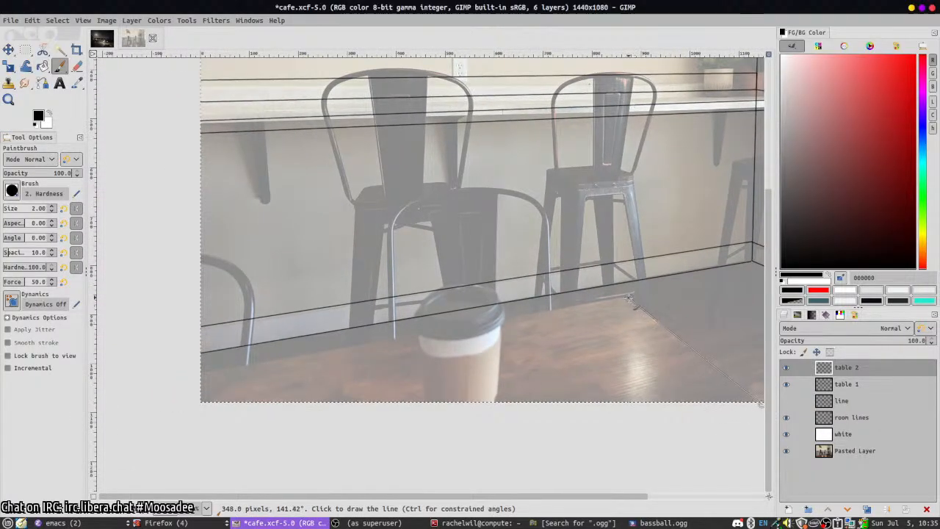
pyautogui.keyDown('shift'); pyautogui.click(637, 306); pyautogui.keyUp('shift')
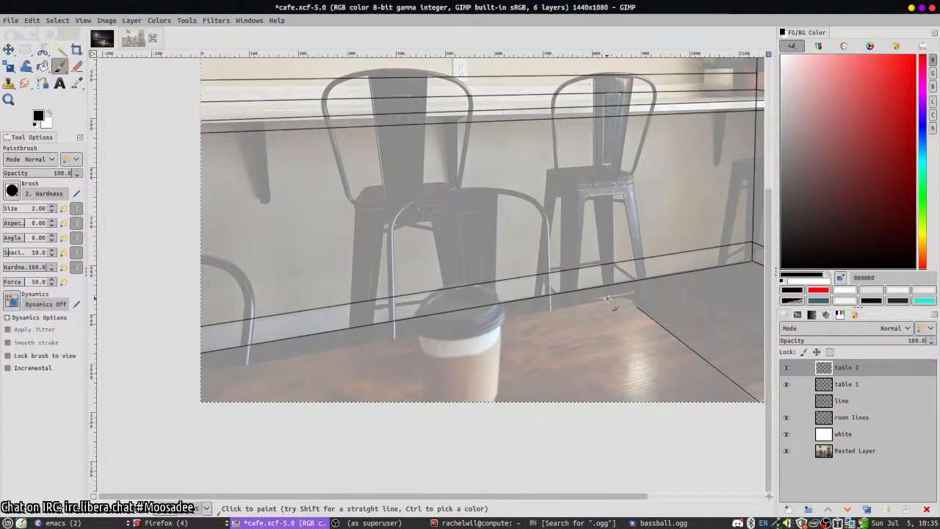
pyautogui.keyDown('shift'); pyautogui.click(175, 376); pyautogui.keyUp('shift')
# - Paint a freehand black curve around the foreground table's far corner to join its two straight edges, undoing and repainting uneven strokes
pyautogui.scroll(5, 625, 284)
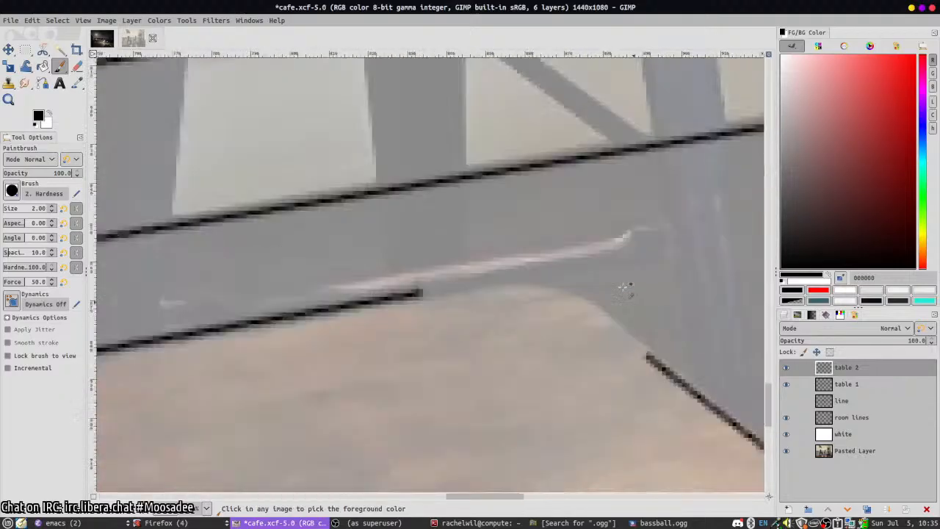
pyautogui.moveTo(348, 294)
pyautogui.mouseDown()
pyautogui.moveTo(374, 284)
pyautogui.moveTo(491, 291)
pyautogui.moveTo(568, 318)
pyautogui.moveTo(656, 377)
pyautogui.mouseUp()
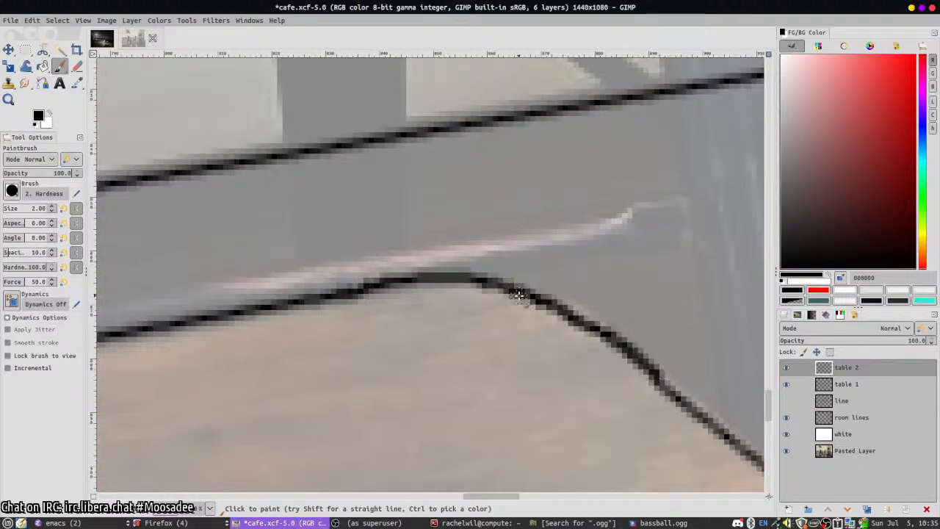
pyautogui.hotkey('ctrl', 'z')
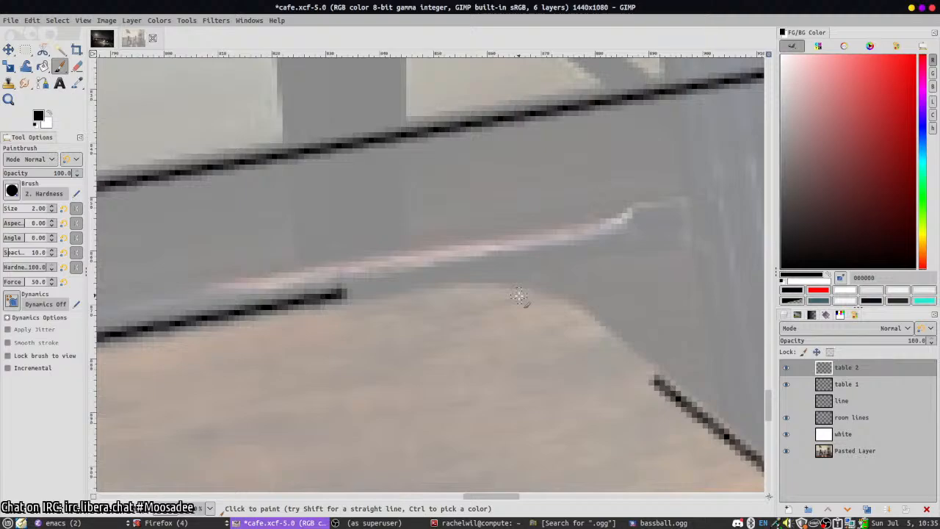
pyautogui.moveTo(347, 293)
pyautogui.mouseDown()
pyautogui.moveTo(463, 273)
pyautogui.moveTo(541, 287)
pyautogui.moveTo(537, 275)
pyautogui.moveTo(518, 277)
pyautogui.moveTo(554, 288)
pyautogui.moveTo(542, 287)
pyautogui.moveTo(663, 381)
pyautogui.mouseUp()
pyautogui.hotkey('ctrl', 'z')
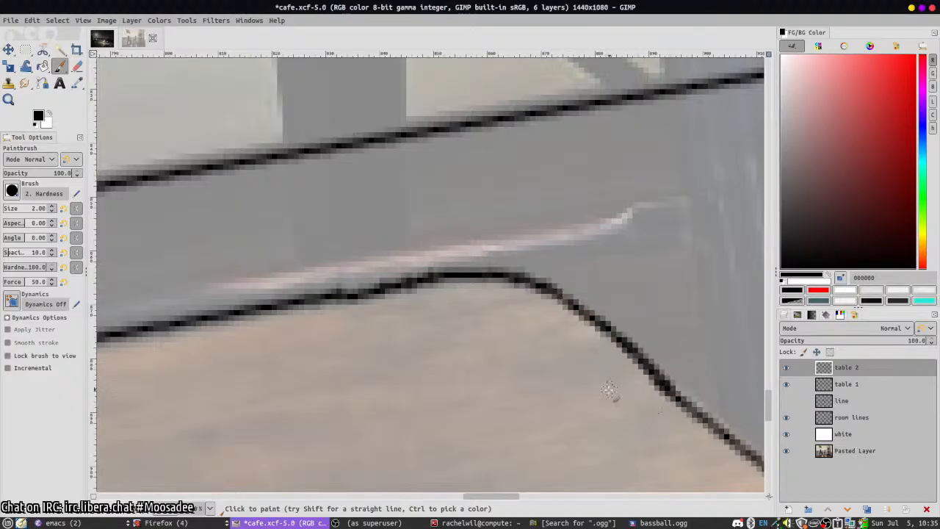
pyautogui.scroll(-2, 621, 445)
pyautogui.moveTo(627, 447); pyautogui.dragTo(340, 311)
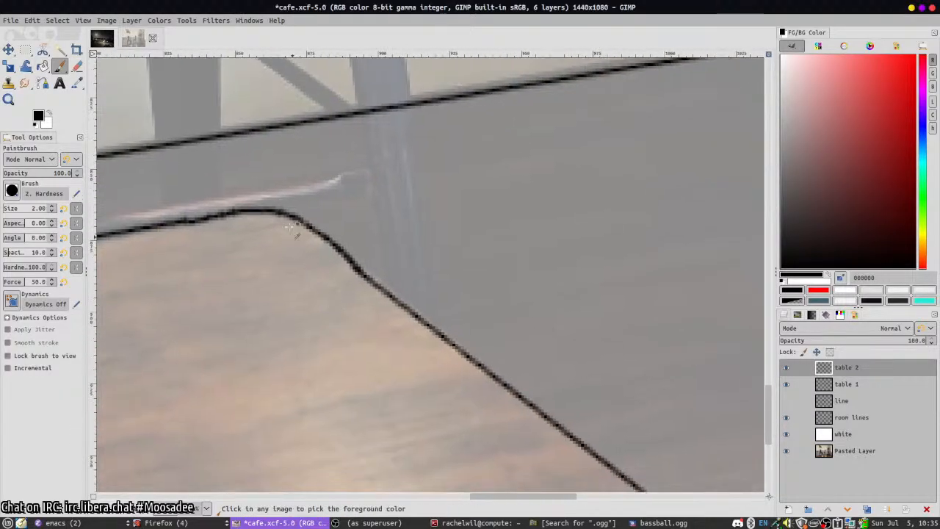
# - Cut away the foreground table's right edge line and redraw it straight from the rounded corner to below the photo's bottom edge
pyautogui.scroll(2, 297, 229)
pyautogui.scroll(-4, 555, 285)
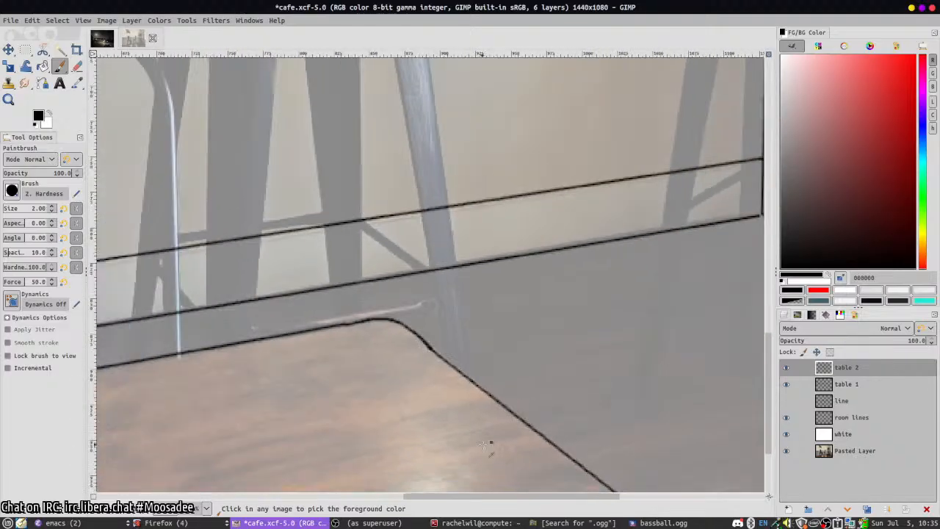
pyautogui.press('r')
pyautogui.scroll(-5, 429, 272)
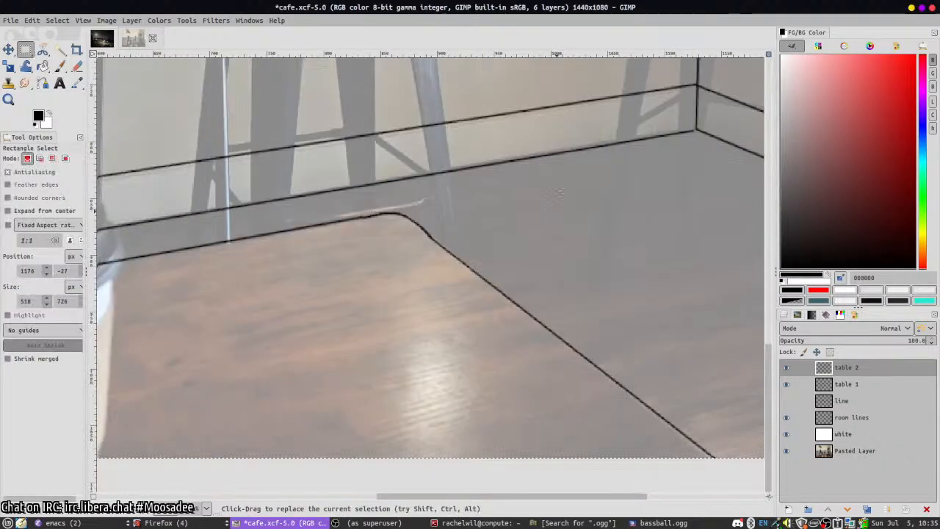
pyautogui.moveTo(744, 430)
pyautogui.mouseDown()
pyautogui.moveTo(454, 215)
pyautogui.moveTo(438, 188)
pyautogui.mouseUp()
pyautogui.hotkey('ctrl', 'x')
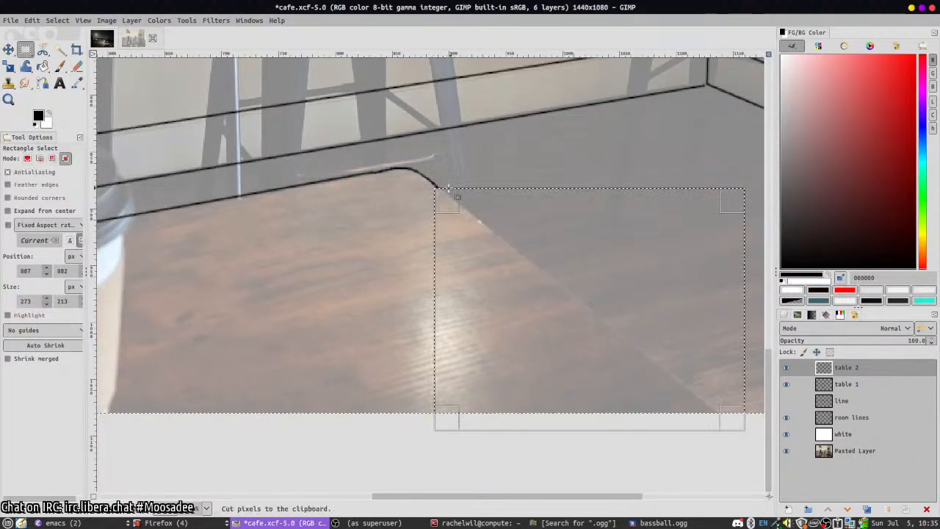
pyautogui.hotkey('ctrl', 'shift', 'a')
pyautogui.press('b')
pyautogui.press('p')
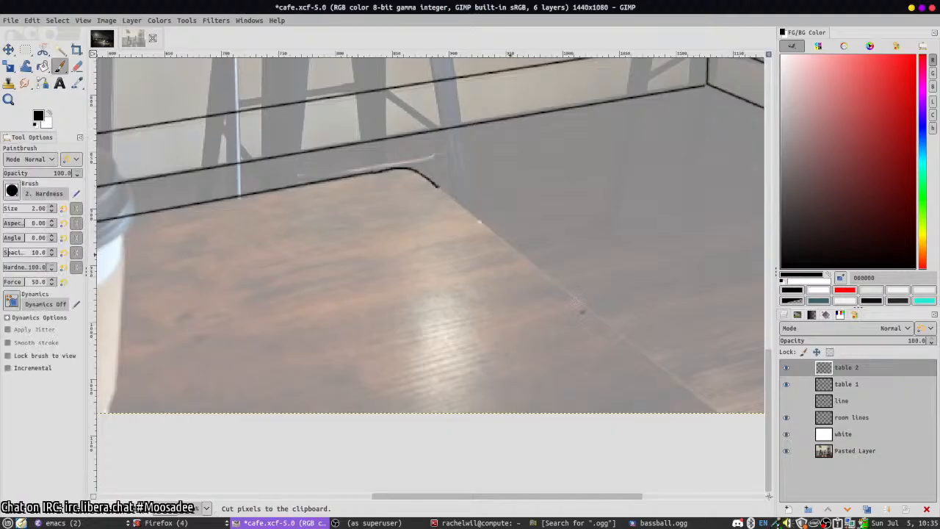
pyautogui.keyDown('shift'); pyautogui.click(736, 425); pyautogui.keyUp('shift')
pyautogui.scroll(-2, 431, 219)
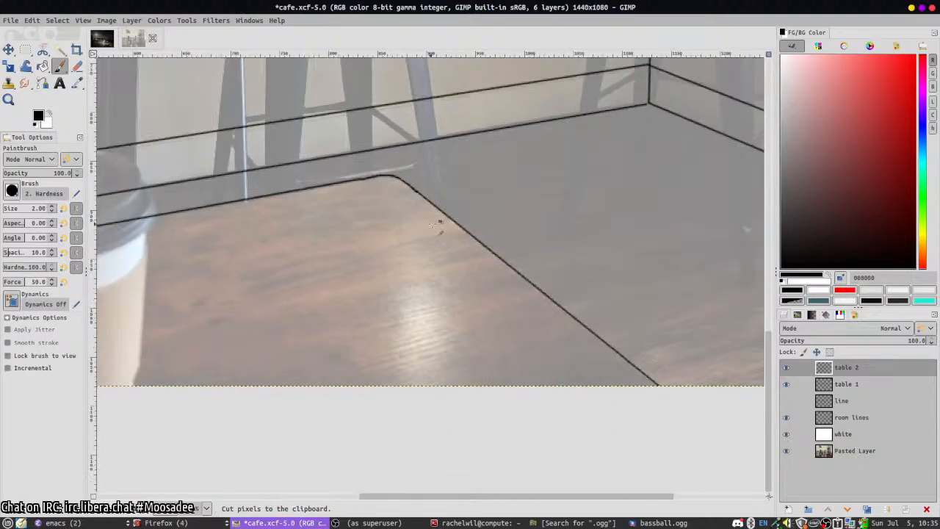
# - Select the guide layer "line", make it visible and set the paint color to red (ff0000)
pyautogui.moveTo(398, 206); pyautogui.dragTo(691, 210)
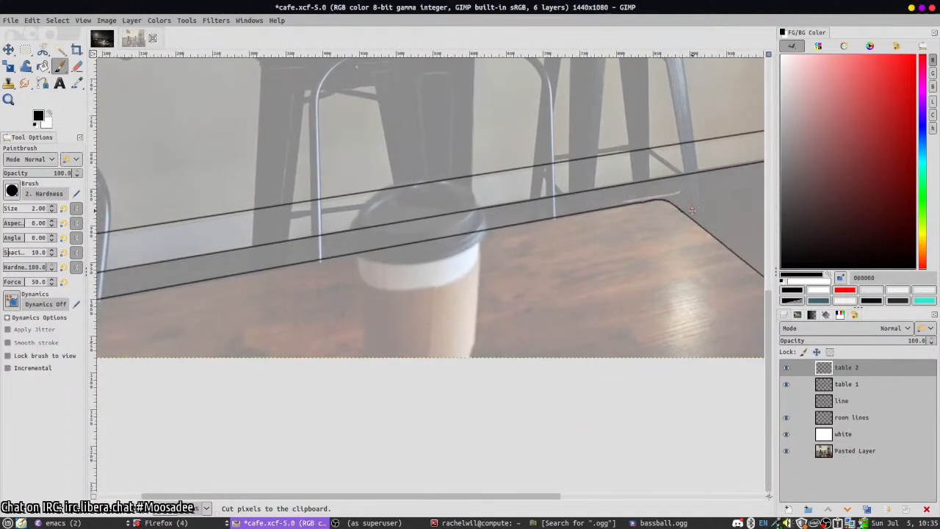
pyautogui.scroll(-6, 704, 199)
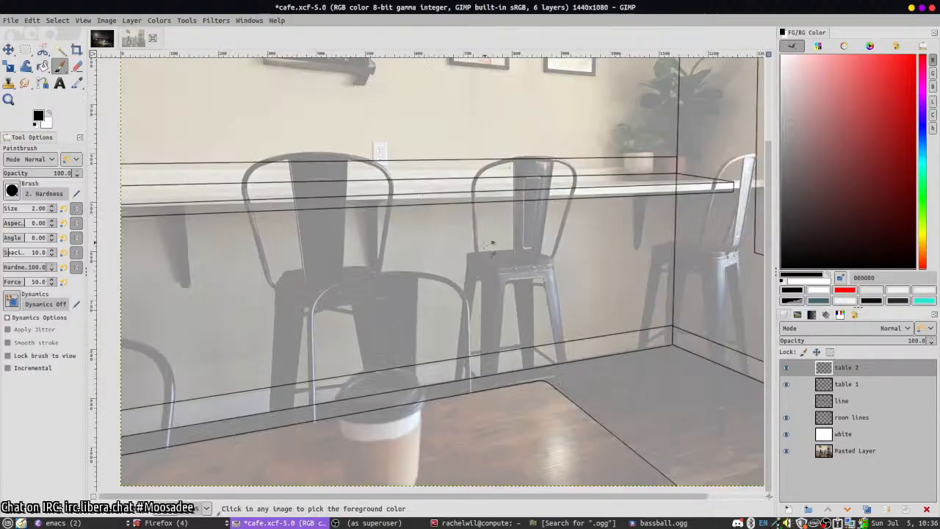
pyautogui.scroll(3, 452, 178)
pyautogui.scroll(-3, 456, 224)
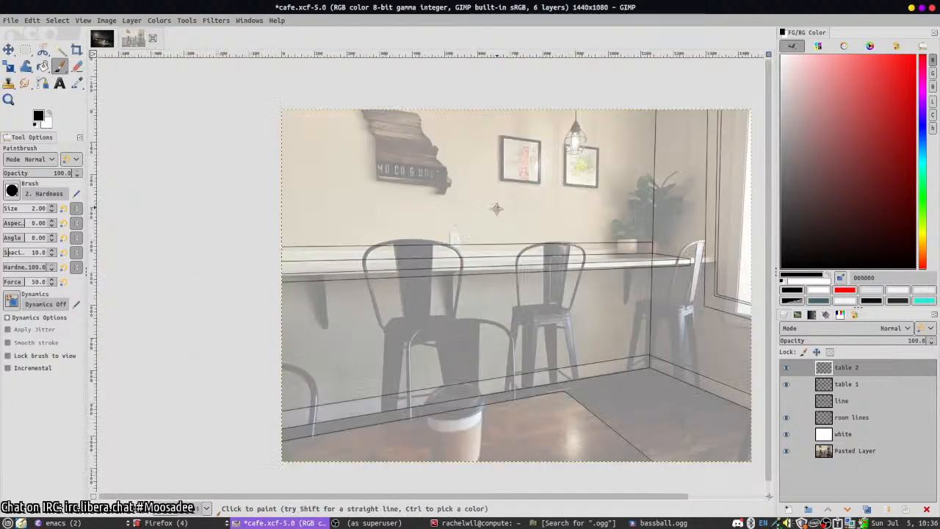
pyautogui.scroll(3, 497, 208)
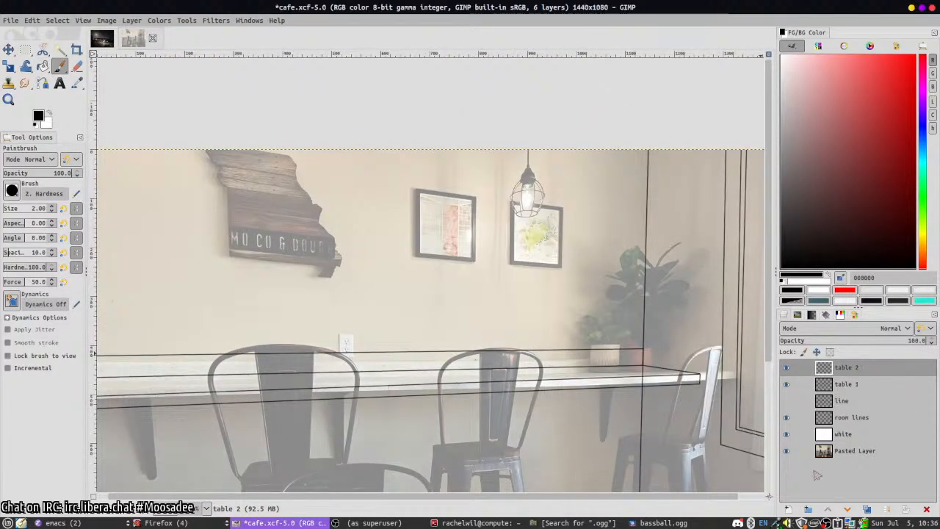
pyautogui.click(841, 400)
pyautogui.click(786, 400)
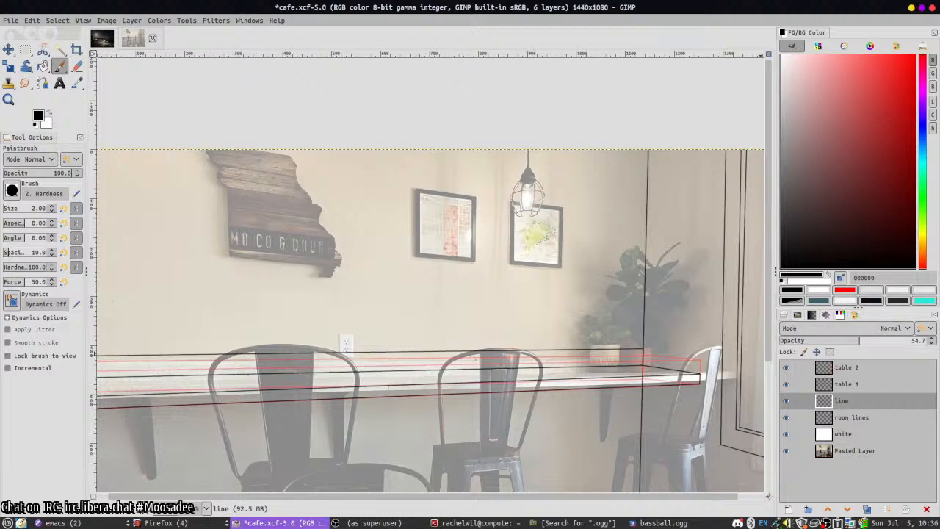
pyautogui.click(845, 289)
# - Draw a red guide line along the back wall's floor edge, extending from the room corner beyond both sides of the photo
pyautogui.moveTo(548, 251); pyautogui.dragTo(627, 214)
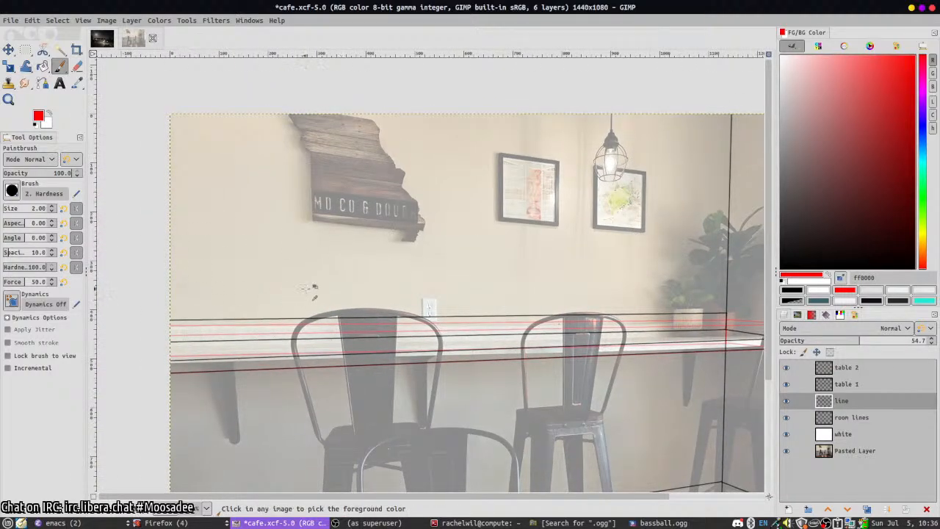
pyautogui.scroll(-1, 313, 290)
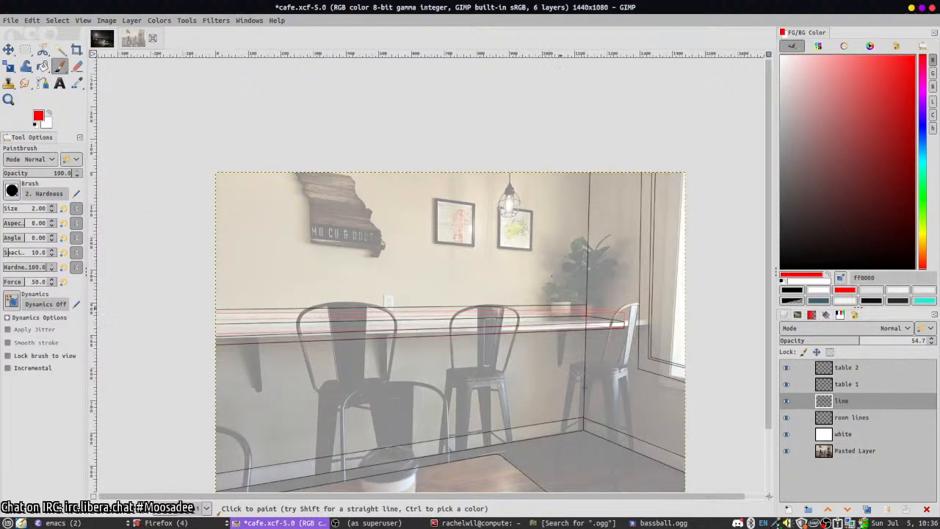
pyautogui.moveTo(569, 439); pyautogui.dragTo(652, 294)
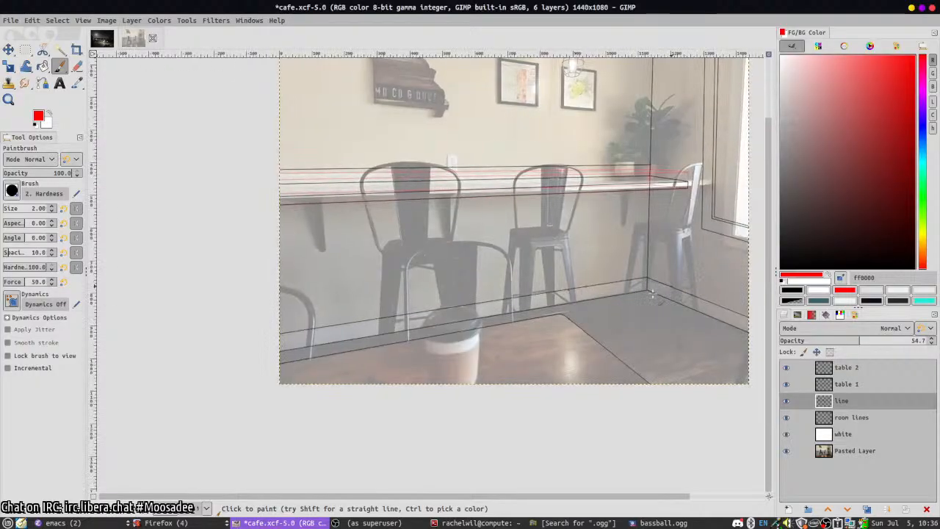
pyautogui.click(646, 290)
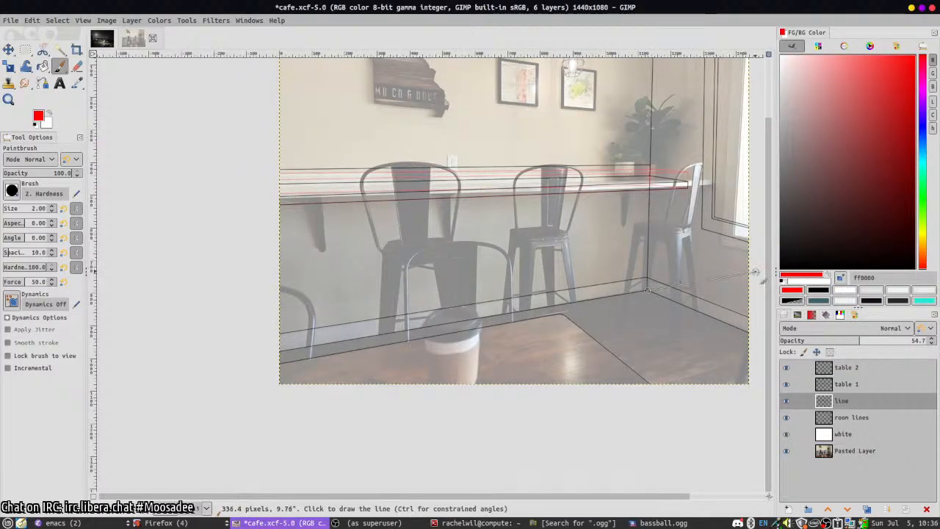
pyautogui.keyDown('shift'); pyautogui.click(188, 363); pyautogui.keyUp('shift')
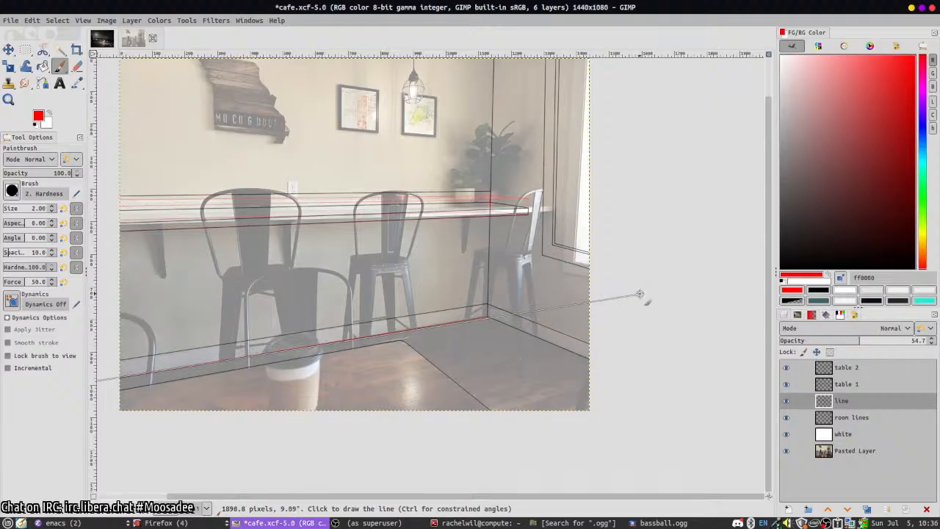
pyautogui.keyDown('shift'); pyautogui.click(640, 293); pyautogui.keyUp('shift')
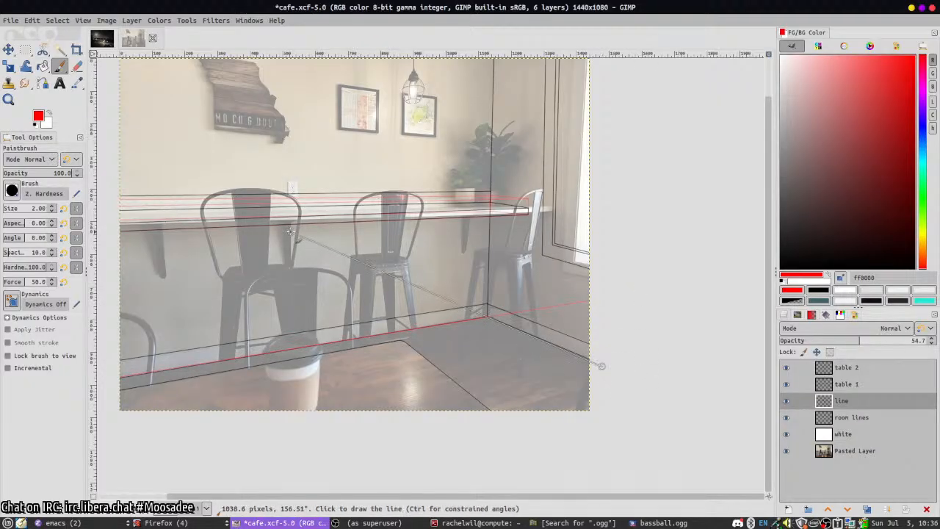
# - Reset the view rotation to 0 degrees and draw a red guide along the right wall's floor edge, through the corner to beyond the photo's left edge
pyautogui.moveTo(601, 371); pyautogui.dragTo(350, 514)
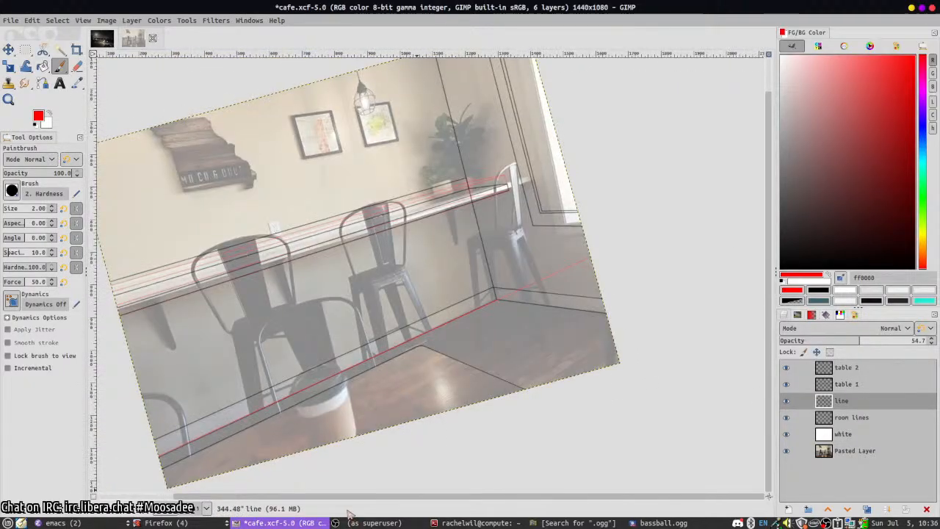
pyautogui.click(232, 511)
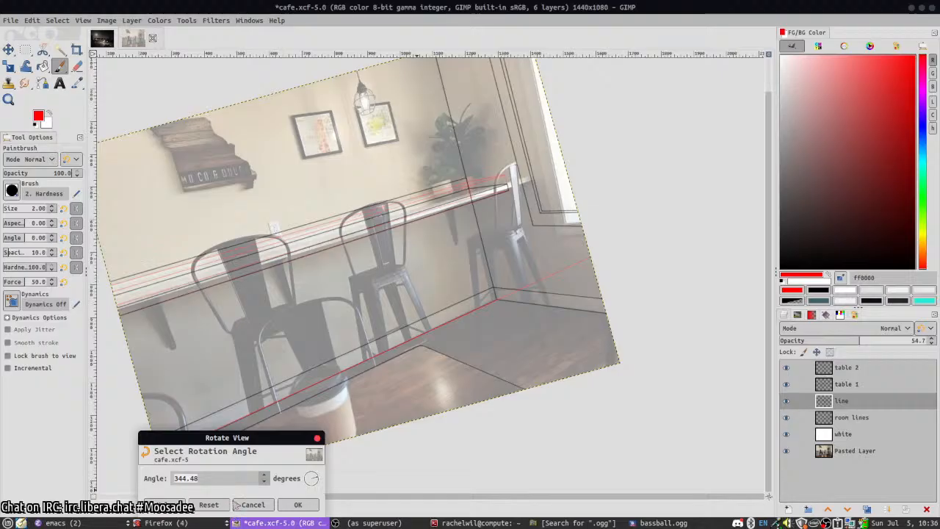
pyautogui.write('0')
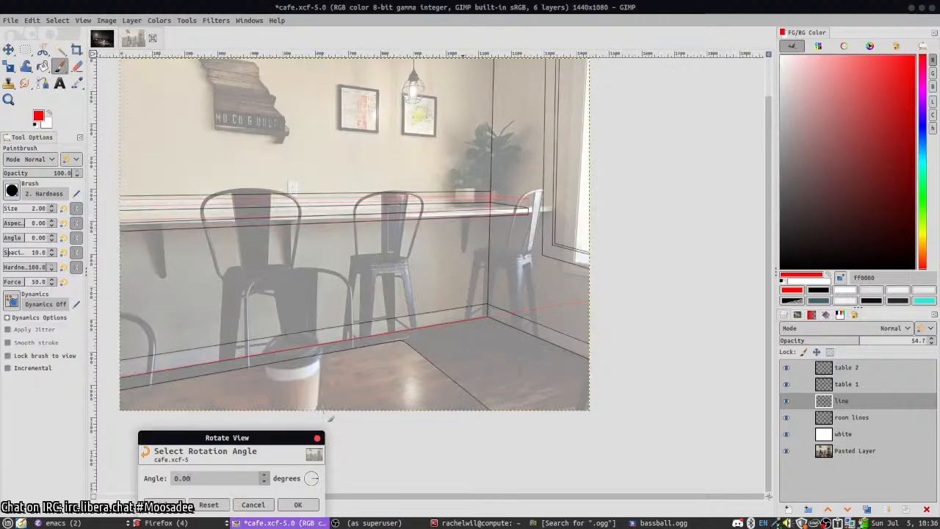
pyautogui.click(297, 504)
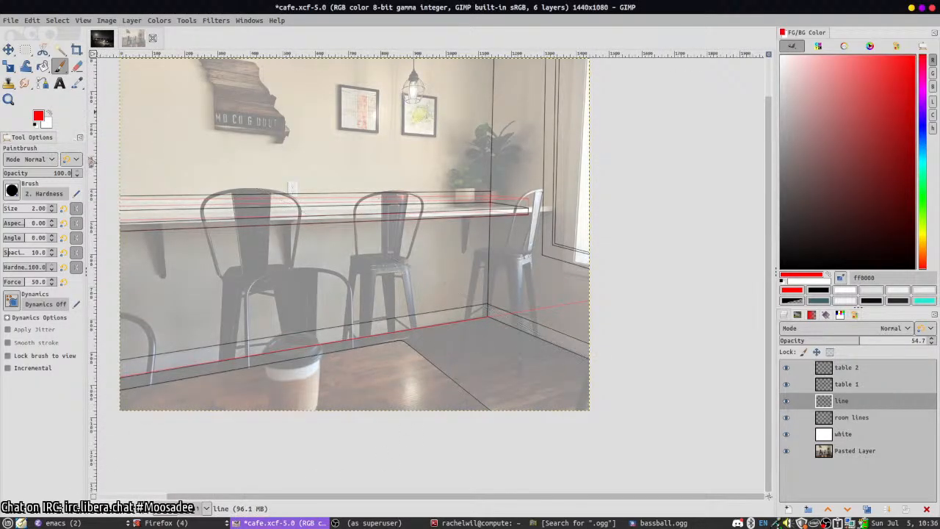
pyautogui.keyDown('shift'); pyautogui.click(115, 155); pyautogui.keyUp('shift')
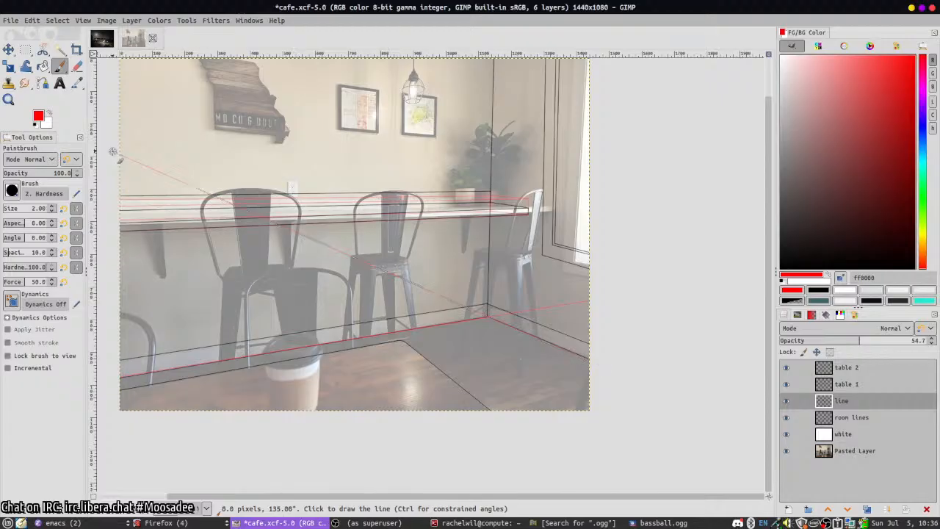
# - Try to duplicate the guide layer's red lines with pasted copies shifted upward and anchored
pyautogui.scroll(-2, 192, 230)
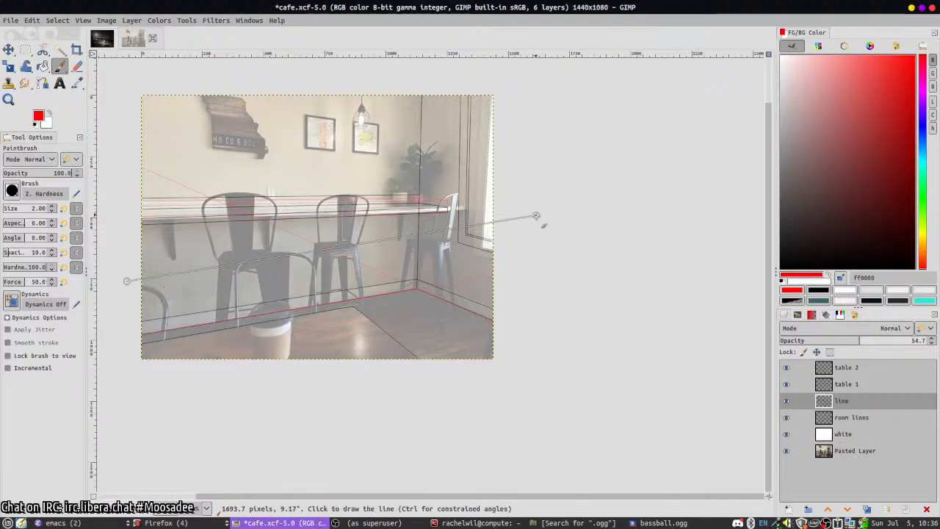
pyautogui.click(11, 51)
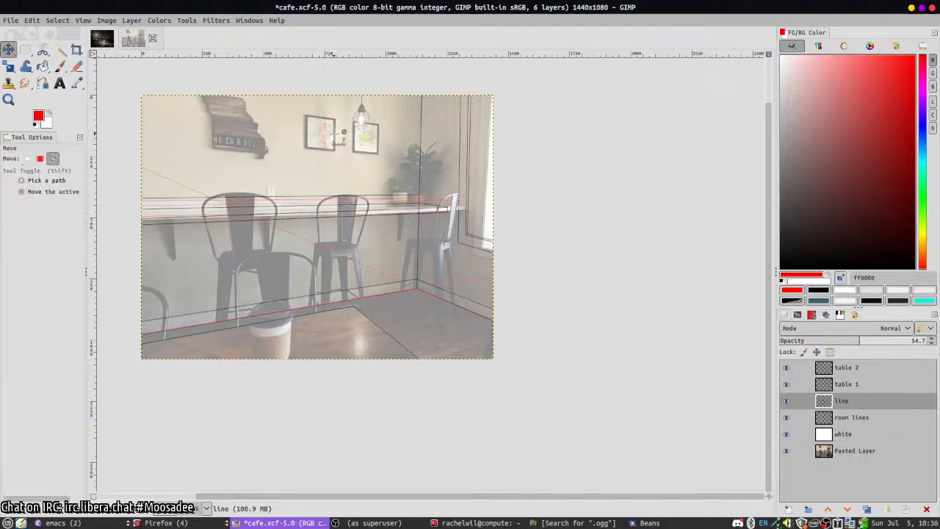
pyautogui.hotkey('ctrl', 'c')
pyautogui.hotkey('ctrl', 'v')
pyautogui.hotkey('shift', 'Up')
pyautogui.hotkey('shift', 'Up')
pyautogui.hotkey('shift', 'Up')
pyautogui.hotkey('shift', 'Up')
pyautogui.hotkey('shift', 'Up')
pyautogui.hotkey('shift', 'Up')
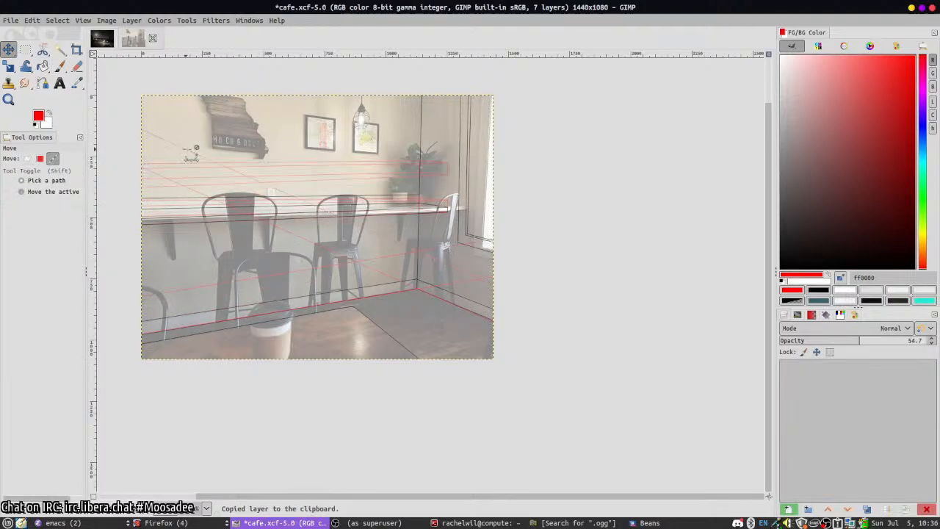
pyautogui.hotkey('ctrl', 'h')
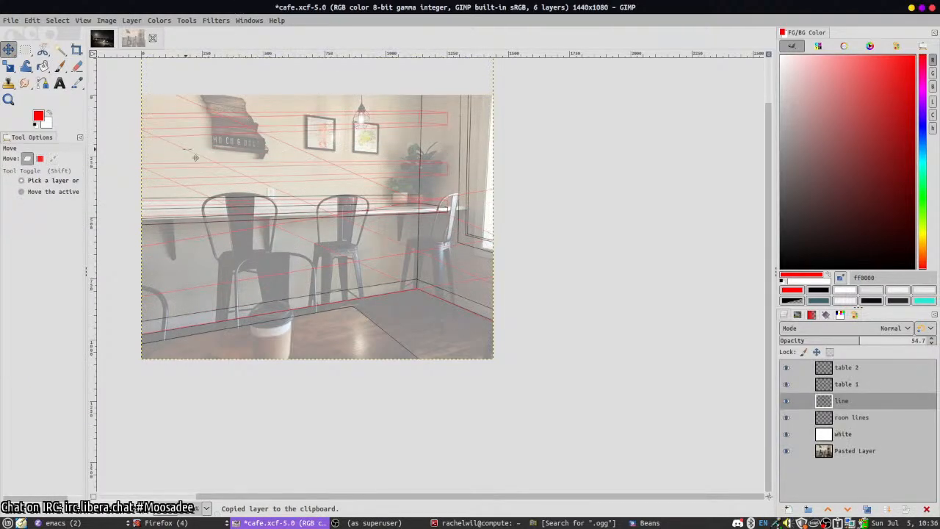
# - Undo the pasted guide copies and the red floor-edge guides on the "line" layer
pyautogui.hotkey('ctrl', 'z')
pyautogui.hotkey('ctrl', 'z')
pyautogui.hotkey('ctrl', 'z')
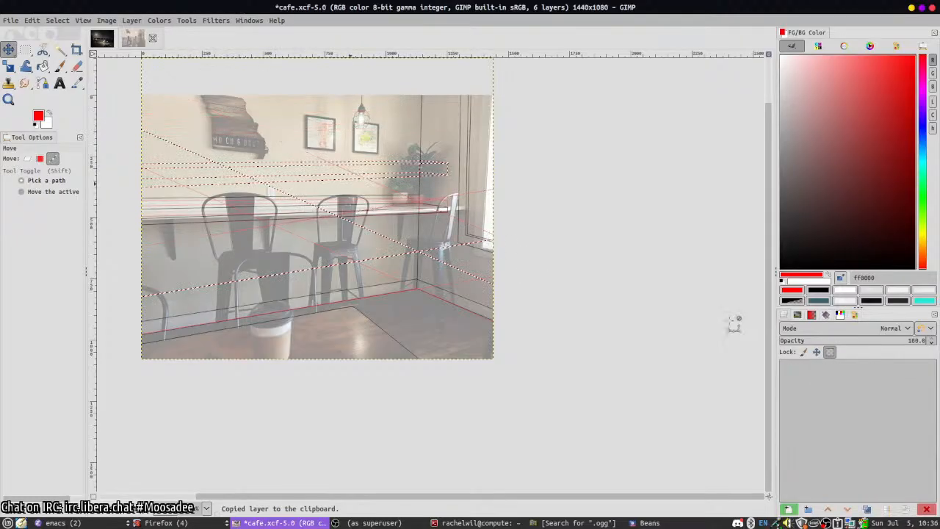
pyautogui.hotkey('ctrl', 'z')
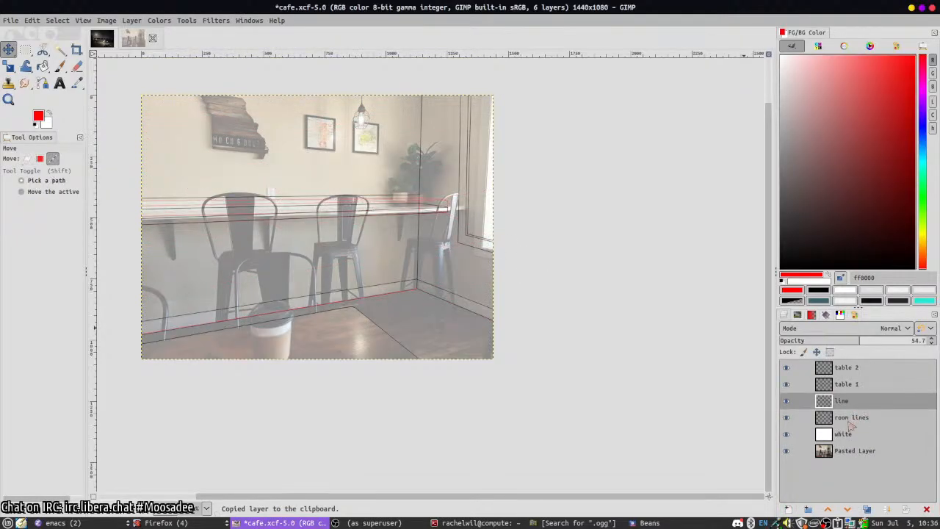
# - Create a transparent layer named "perspective" above the "line" layer and set the paint color to blue (0034ff)
pyautogui.click(787, 508)
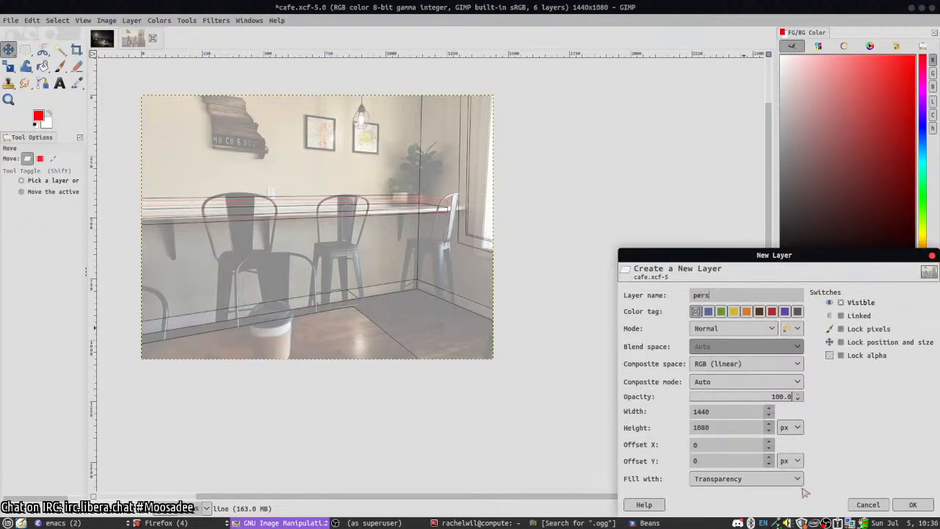
pyautogui.write('perspective')
pyautogui.click(912, 504)
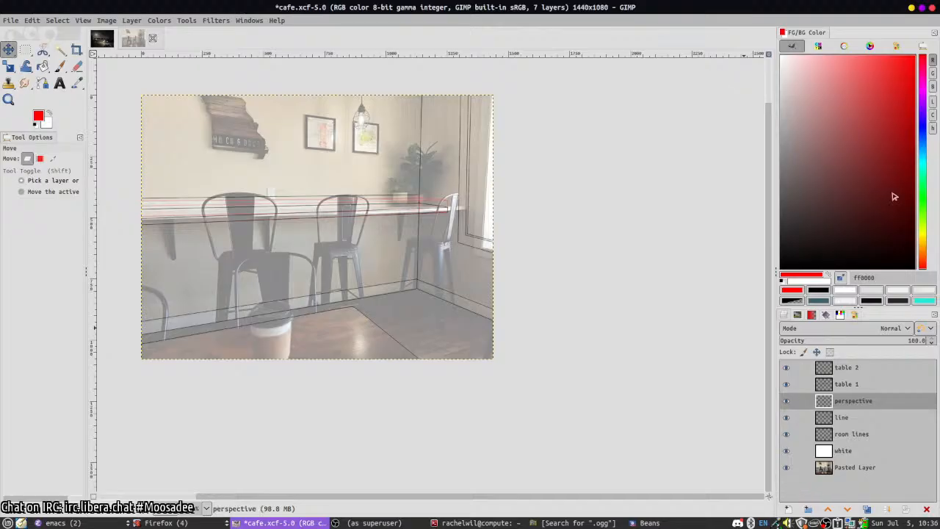
pyautogui.click(923, 139)
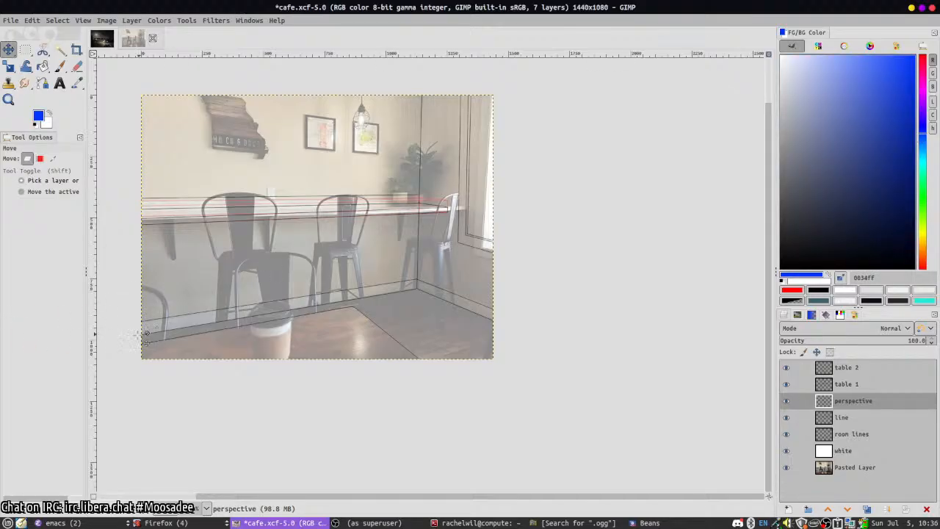
# - Draw blue guide lines along the back and right walls' floor edges, extending both through the corner and beyond the photo's sides
pyautogui.press('p')
pyautogui.click(135, 335)
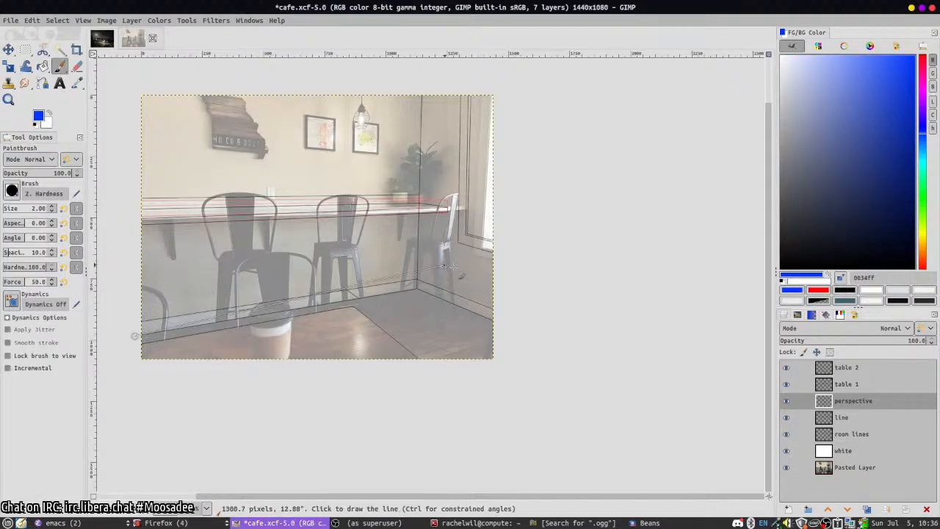
pyautogui.keyDown('shift'); pyautogui.click(661, 248); pyautogui.keyUp('shift')
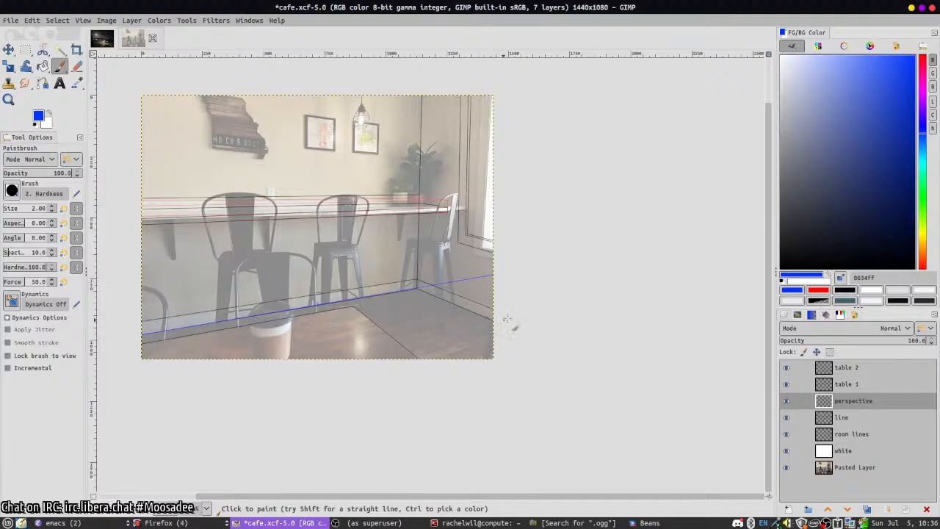
pyautogui.hotkey('ctrl', 'z')
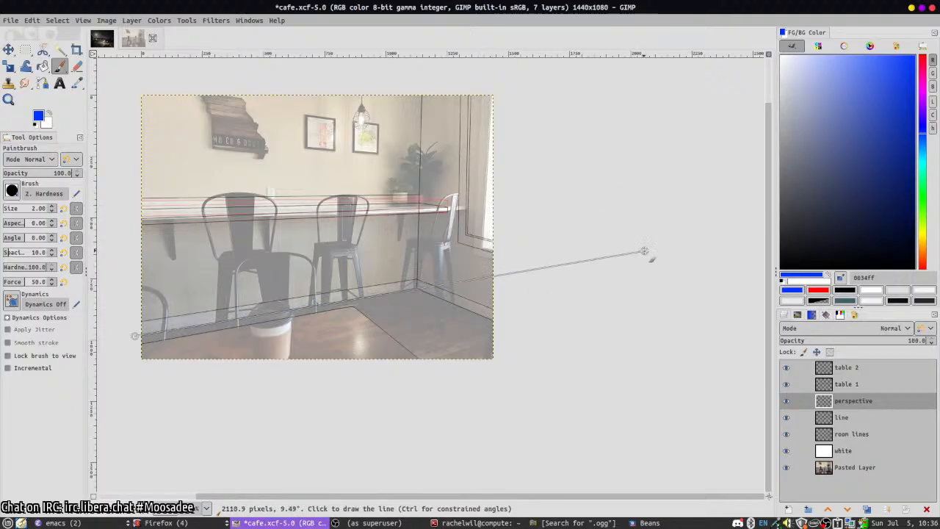
pyautogui.keyDown('shift'); pyautogui.click(643, 251); pyautogui.keyUp('shift')
pyautogui.click(506, 325)
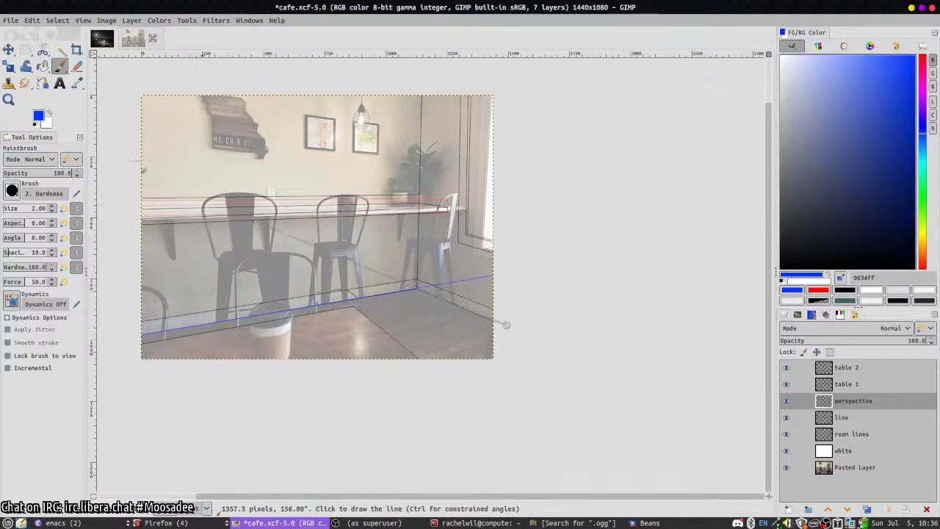
pyautogui.keyDown('shift'); pyautogui.click(108, 162); pyautogui.keyUp('shift')
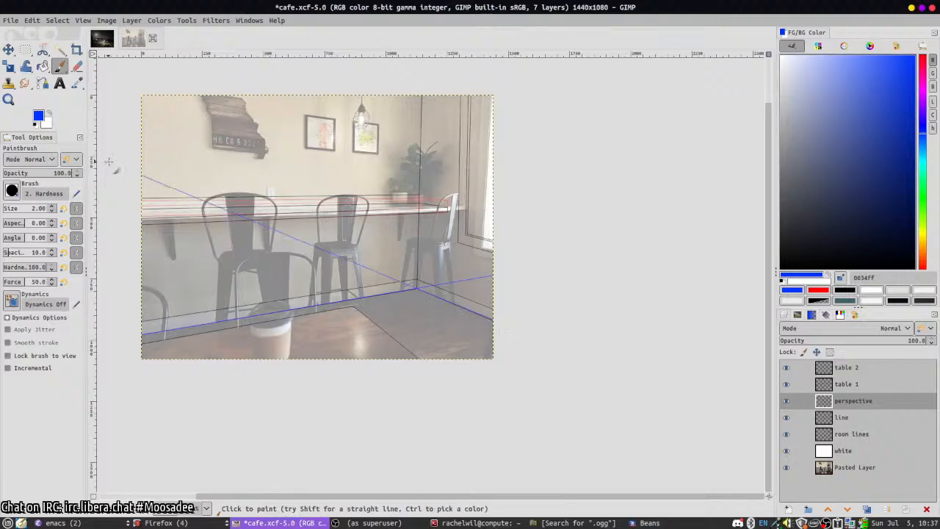
# - Copy the crossing blue guides and paste anchored copies at regular intervals up the photo
pyautogui.click(8, 49)
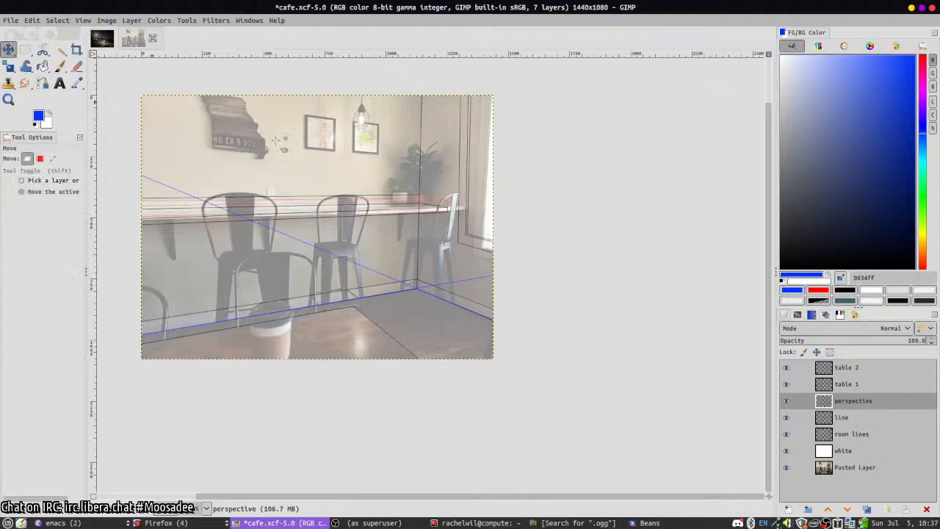
pyautogui.hotkey('ctrl', 'c')
pyautogui.hotkey('ctrl', 'v')
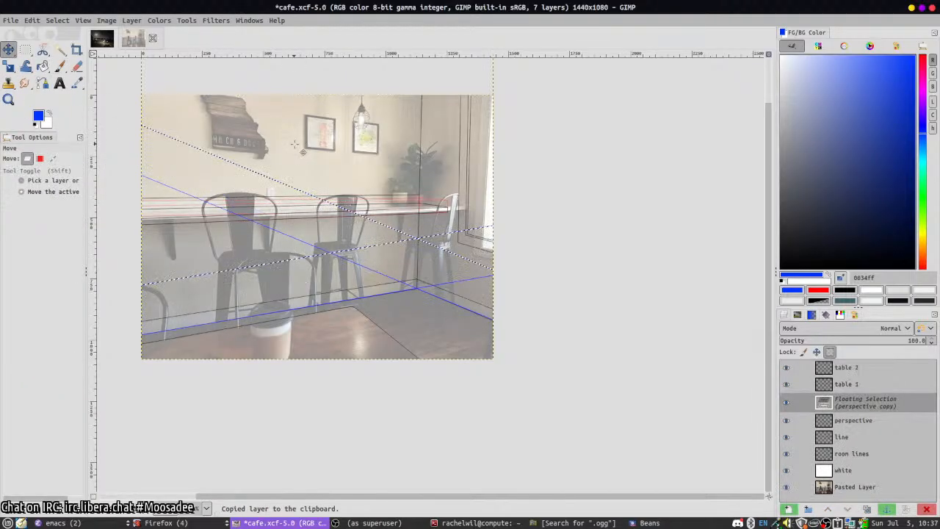
pyautogui.hotkey('shift', 'ctrl', 'n')
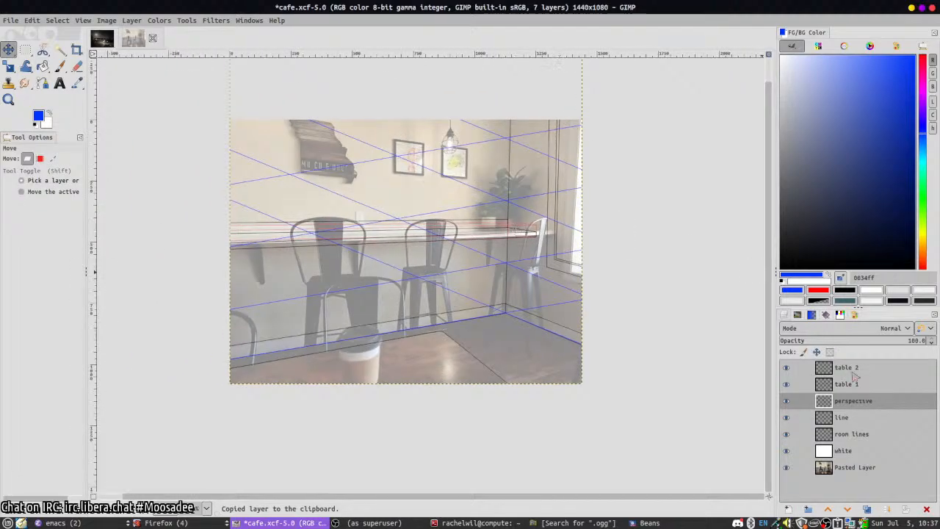
# - Set the perspective layer's opacity to 47.3, hide the "line" layer and select the "table 1" layer
pyautogui.click(847, 342)
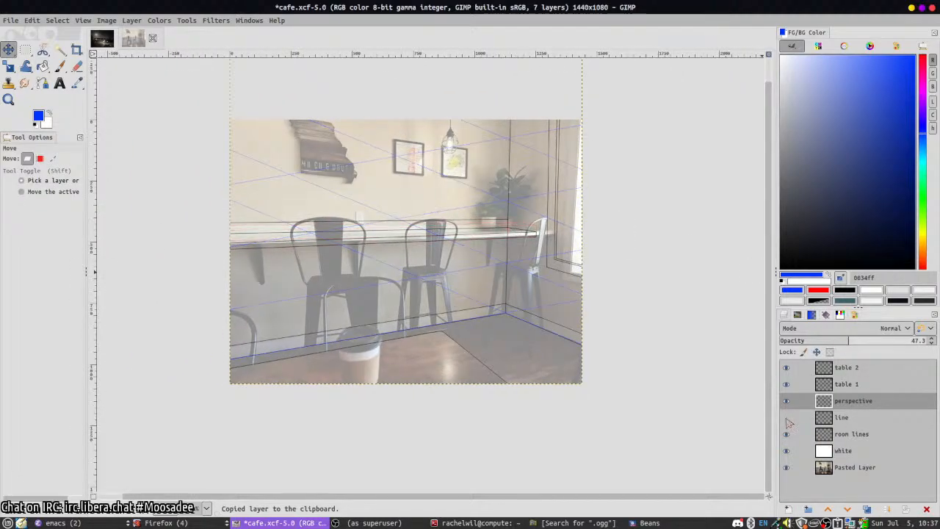
pyautogui.click(850, 384)
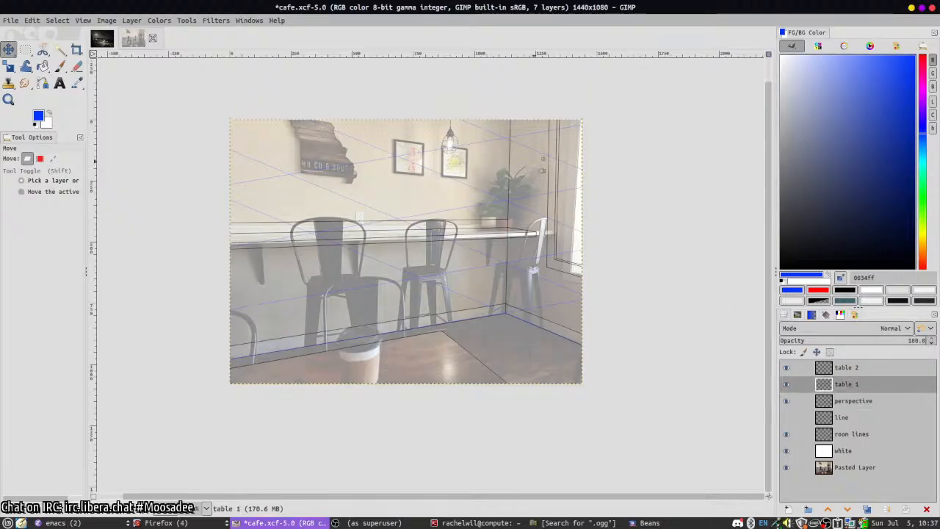
pyautogui.scroll(2, 438, 179)
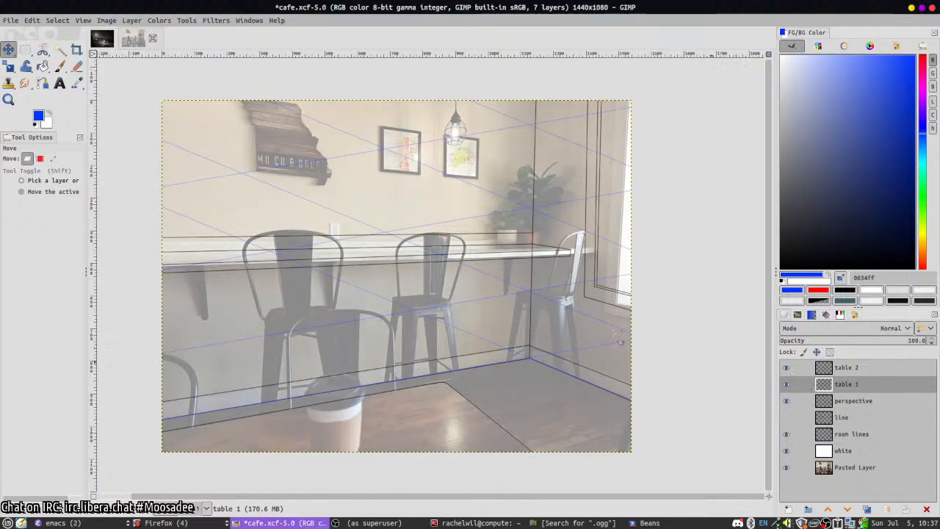
pyautogui.scroll(-1, 566, 321)
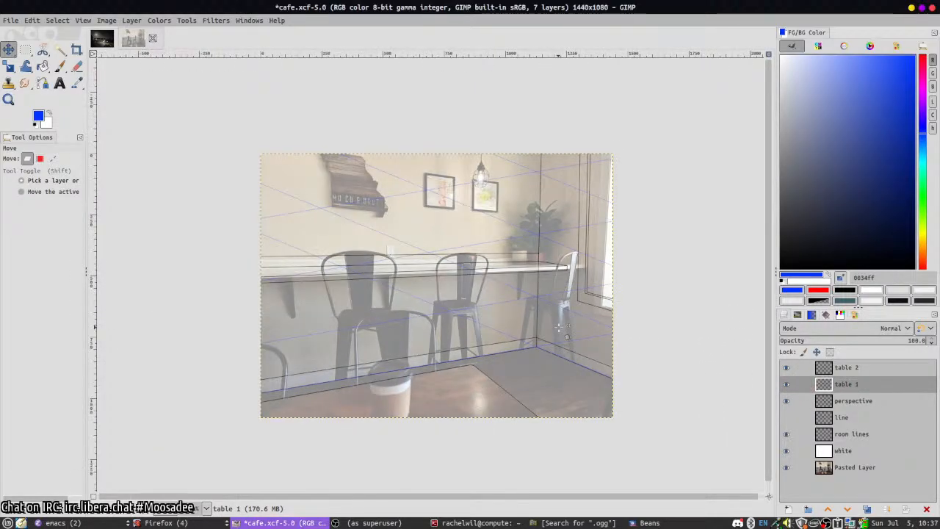
pyautogui.scroll(2, 509, 229)
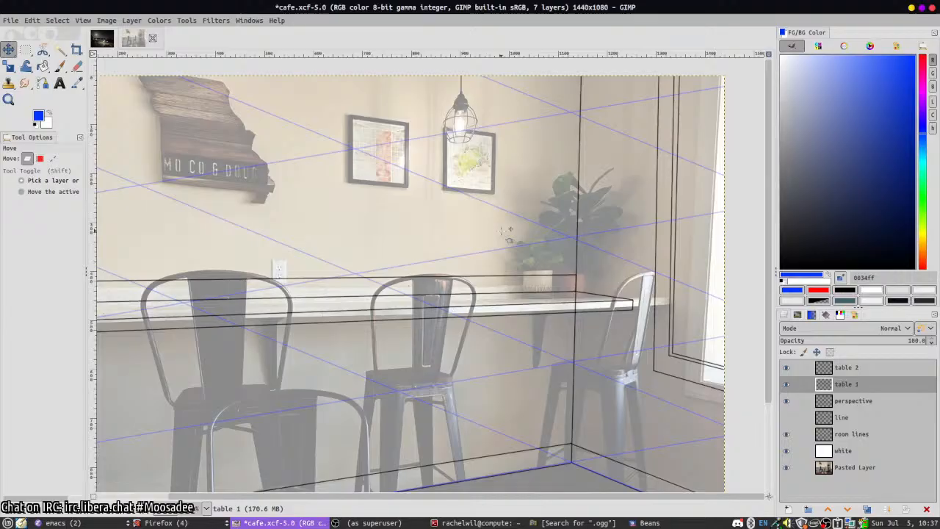
pyautogui.scroll(-3, 509, 230)
# - Select the perspective layer and cut all of its blue guide lines
pyautogui.click(841, 416)
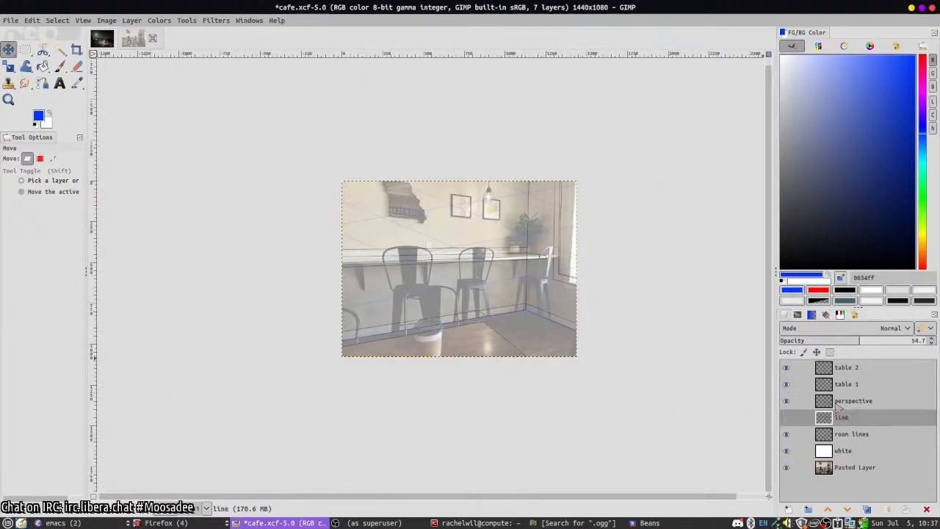
pyautogui.click(851, 400)
pyautogui.scroll(2, 555, 328)
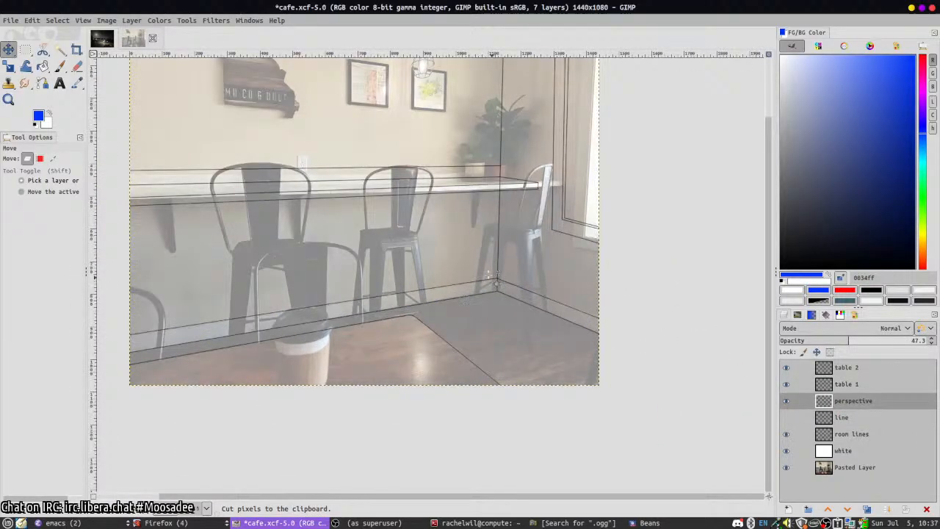
# - Draw a single blue guide line along the back wall's floor edge, extending beyond both sides of the photo
pyautogui.press('p')
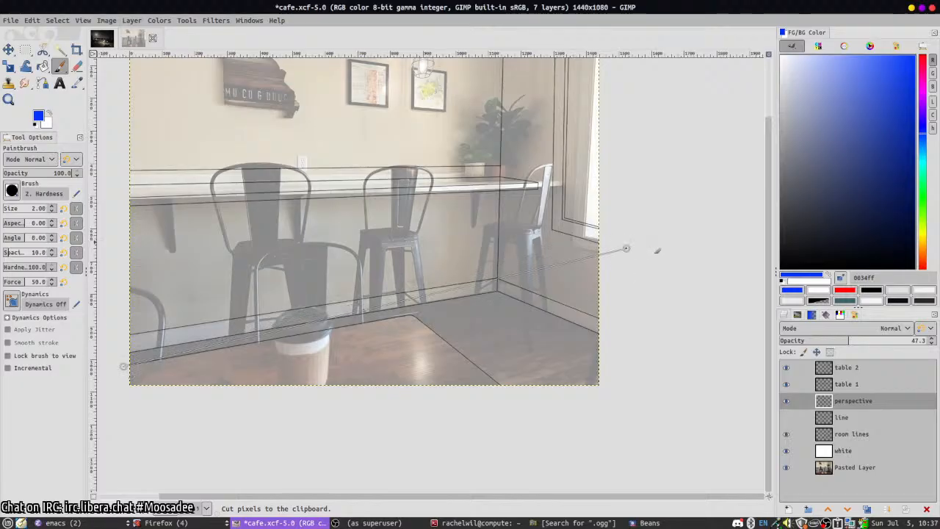
pyautogui.keyDown('shift'); pyautogui.click(684, 254); pyautogui.keyUp('shift')
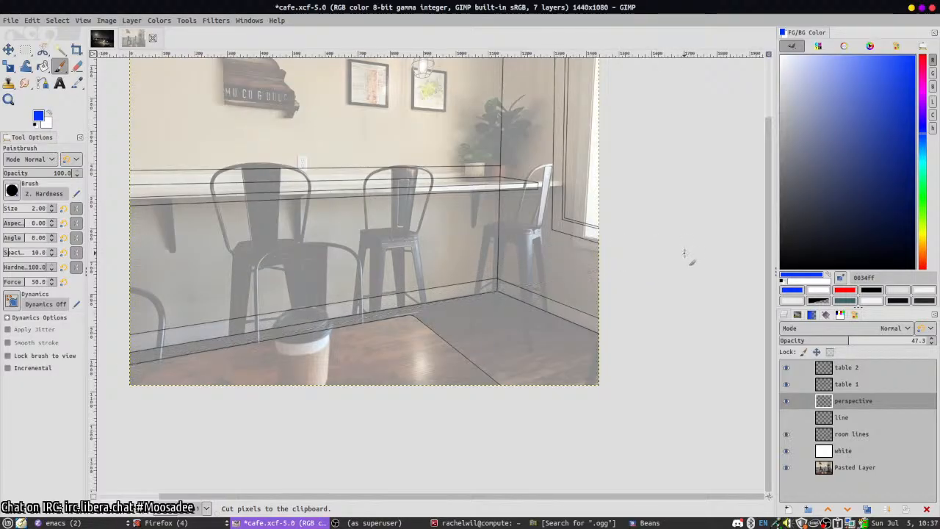
pyautogui.keyDown('shift'); pyautogui.click(108, 355); pyautogui.keyUp('shift')
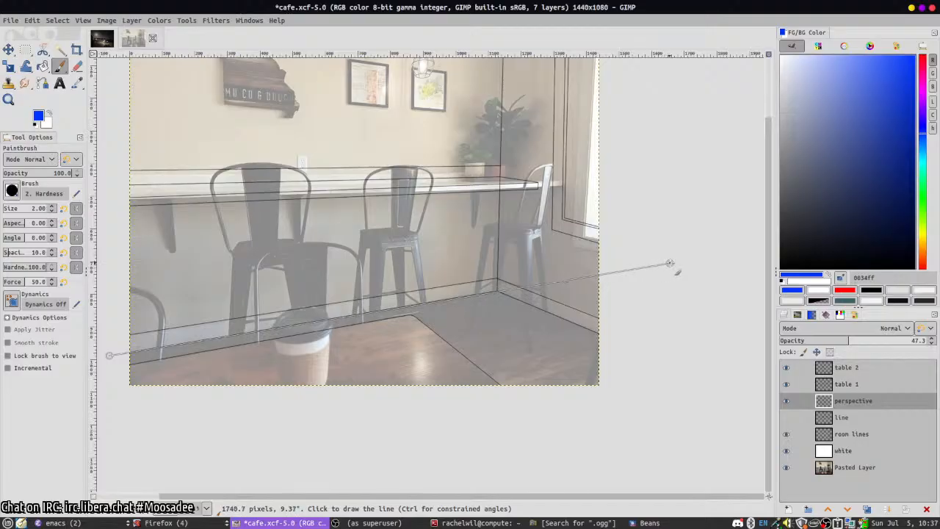
pyautogui.keyDown('shift'); pyautogui.click(670, 263); pyautogui.keyUp('shift')
# - Copy the blue floor-edge guide and paste anchored copies in parallel, spaced upward across the back wall
pyautogui.click(9, 50)
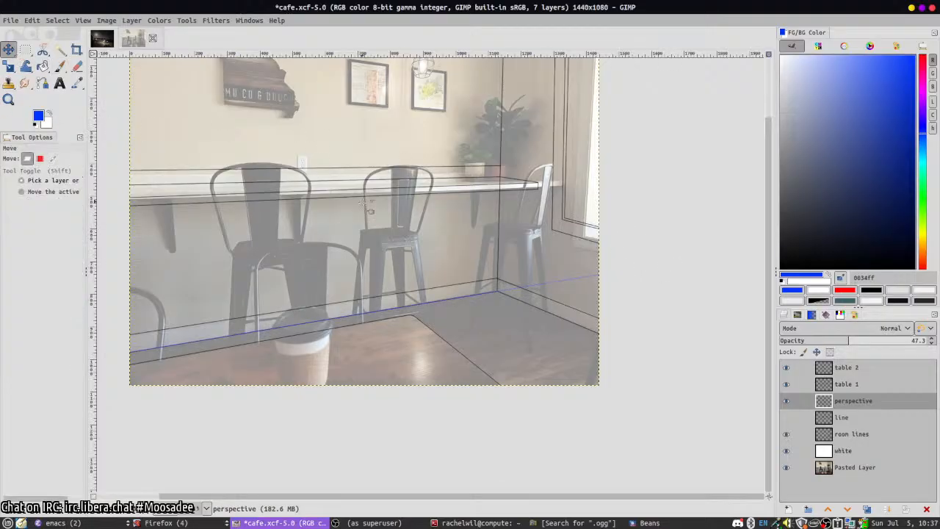
pyautogui.hotkey('ctrl', 'c')
pyautogui.hotkey('ctrl', 'v')
pyautogui.hotkey('shift', 'Up')
pyautogui.hotkey('shift', 'Up')
pyautogui.hotkey('shift', 'Up')
pyautogui.hotkey('shift', 'Up')
pyautogui.hotkey('shift', 'Up')
pyautogui.hotkey('shift', 'Up')
pyautogui.hotkey('shift', 'Up')
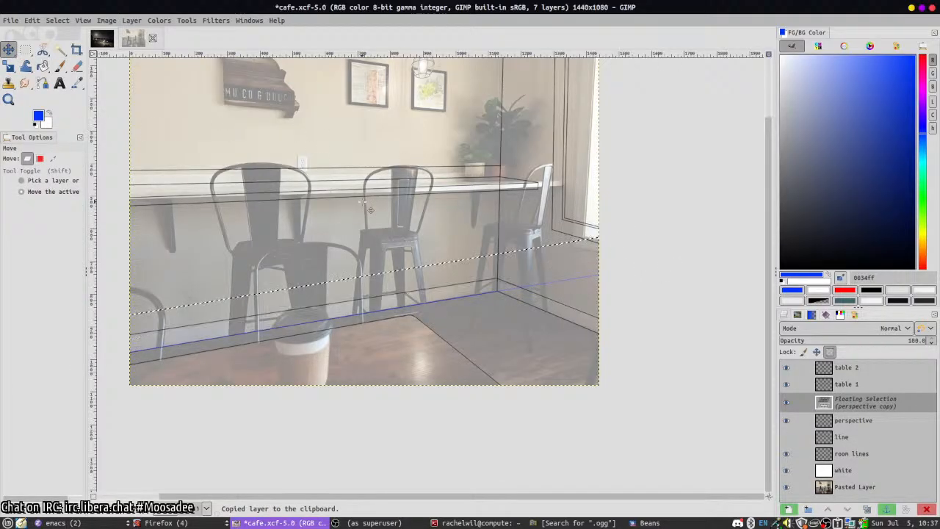
pyautogui.hotkey('shift', 'Up')
pyautogui.hotkey('shift', 'Up')
pyautogui.hotkey('shift', 'Up')
pyautogui.hotkey('shift', 'Up')
pyautogui.hotkey('shift', 'Up')
pyautogui.hotkey('shift', 'Up')
pyautogui.hotkey('shift', 'Up')
pyautogui.hotkey('shift', 'Up')
pyautogui.hotkey('shift', 'Up')
pyautogui.hotkey('shift', 'Up')
pyautogui.hotkey('shift', 'Up')
pyautogui.hotkey('shift', 'Up')
pyautogui.hotkey('shift', 'Up')
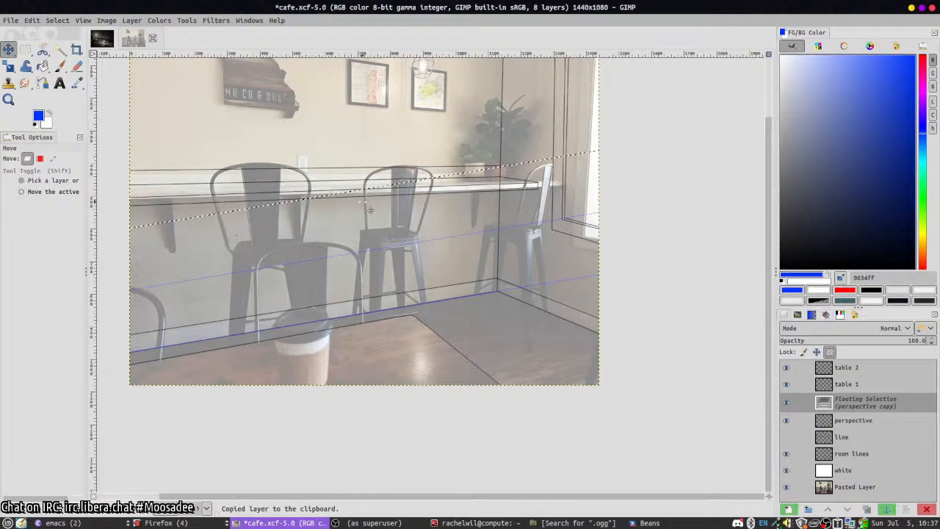
pyautogui.hotkey('shift', 'Up')
pyautogui.hotkey('shift', 'Up')
pyautogui.hotkey('shift', 'Up')
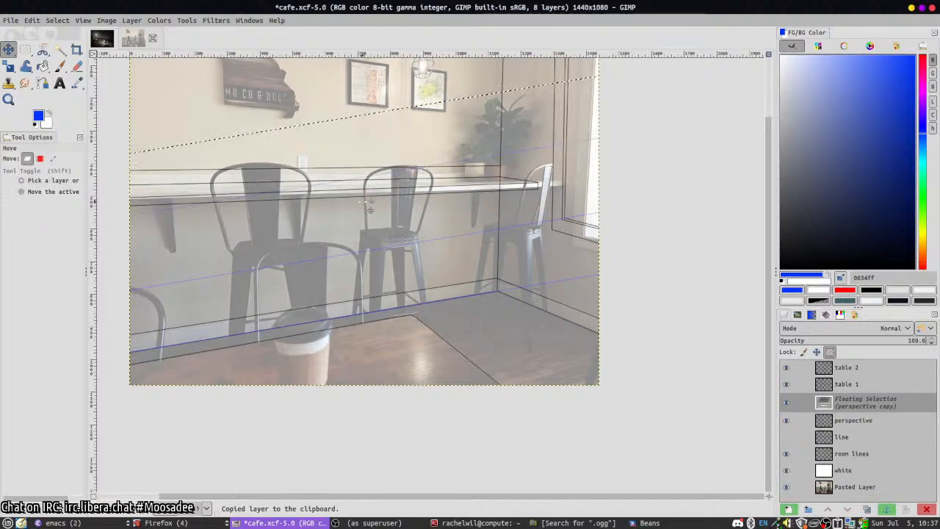
pyautogui.hotkey('ctrl', 'h')
pyautogui.scroll(-2, 559, 257)
pyautogui.hotkey('ctrl', 'v')
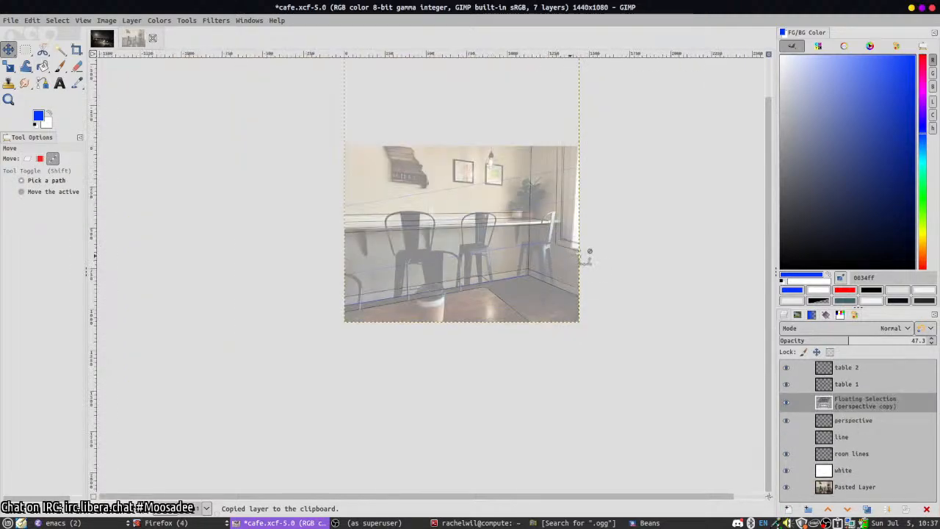
# - Discard the pasted copy and clear the parallel blue guides from the perspective layer
pyautogui.hotkey('ctrl', 'z')
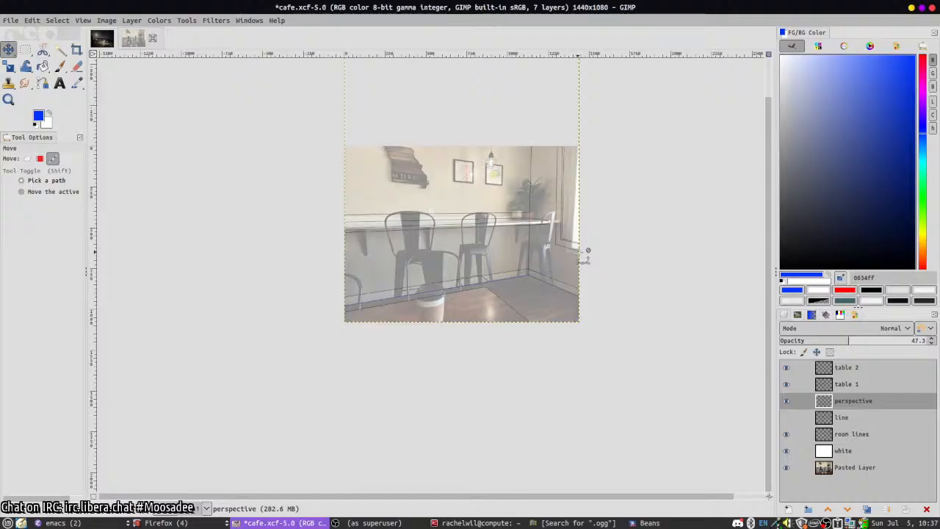
pyautogui.scroll(1, 585, 255)
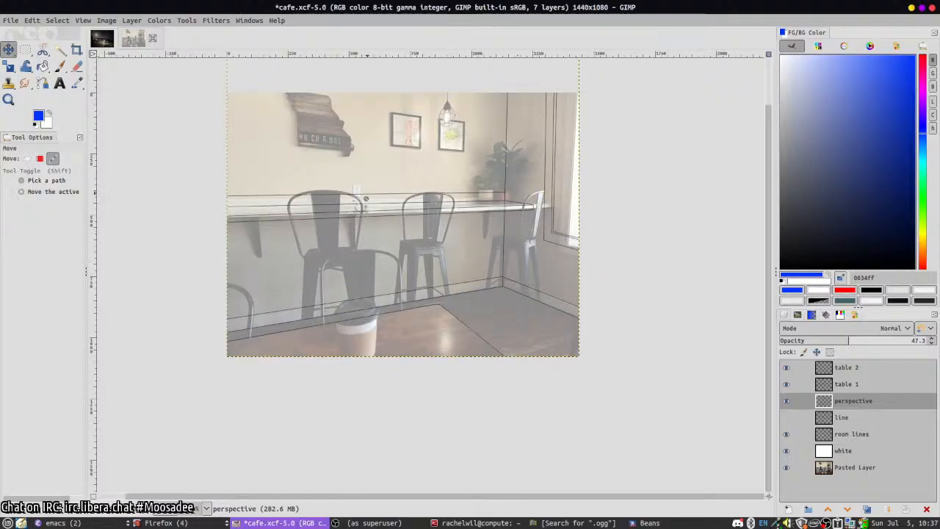
pyautogui.scroll(2, 729, 298)
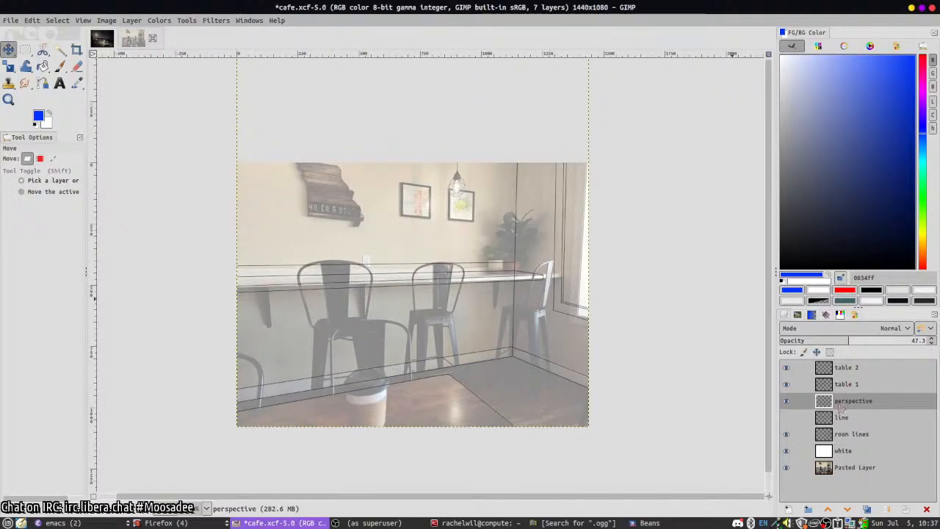
# - Delete the perspective layer, add a new layer named "Wall art" and reset the paintbrush colour to black
pyautogui.click(926, 509)
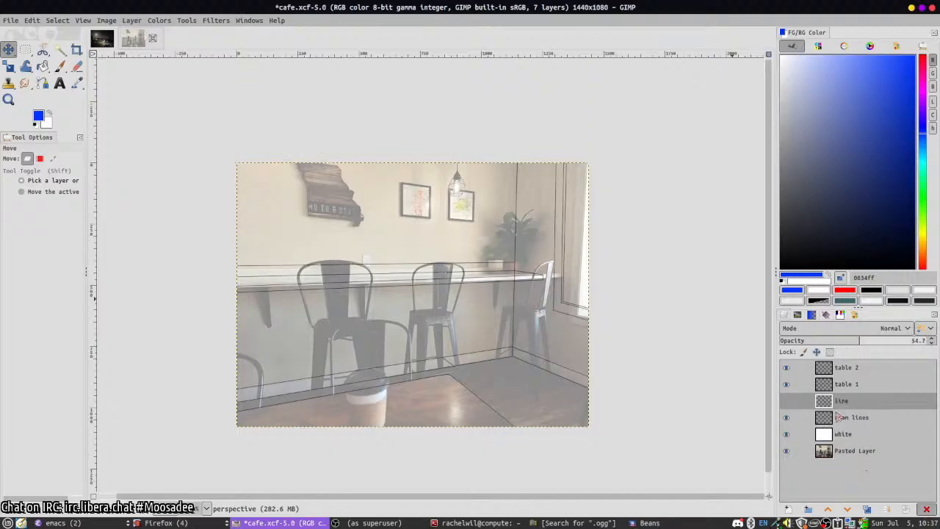
pyautogui.click(787, 509)
pyautogui.write('Wall art')
pyautogui.press('Return')
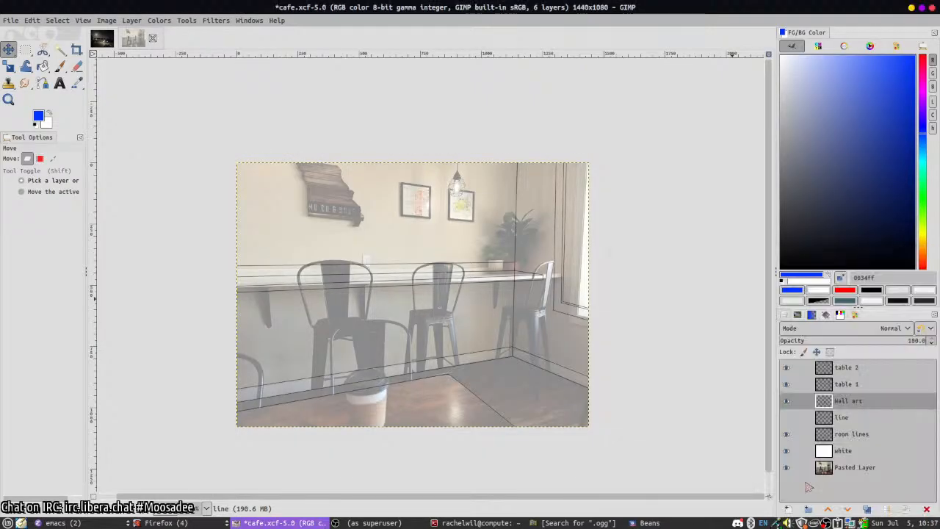
pyautogui.press('d')
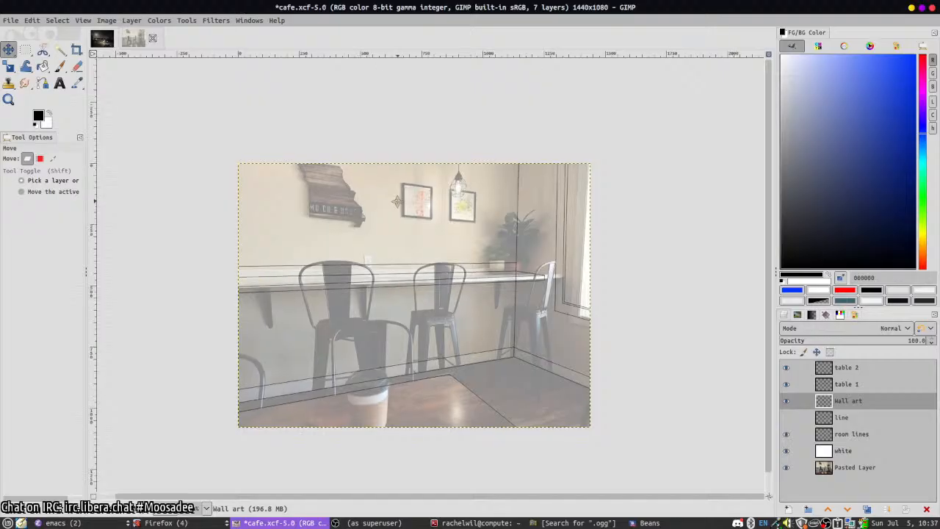
pyautogui.press('p')
pyautogui.press('1')
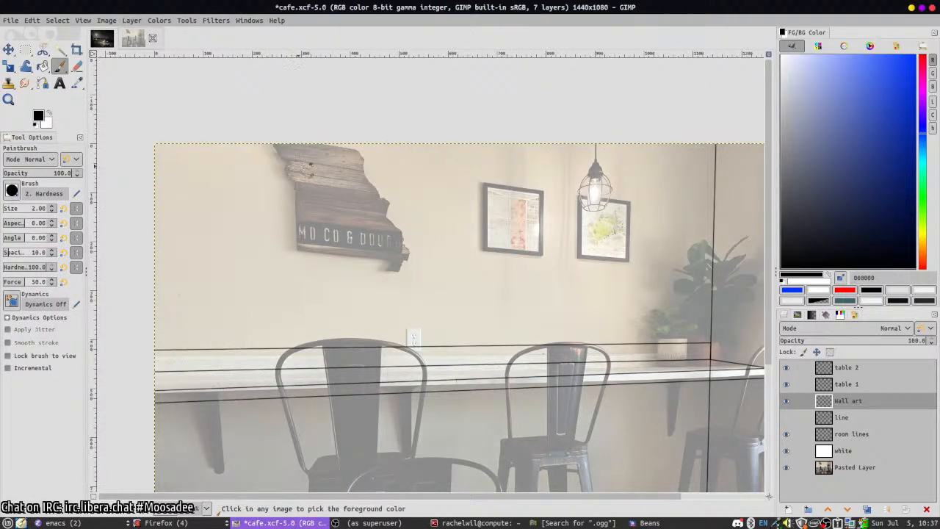
pyautogui.scroll(3, 293, 194)
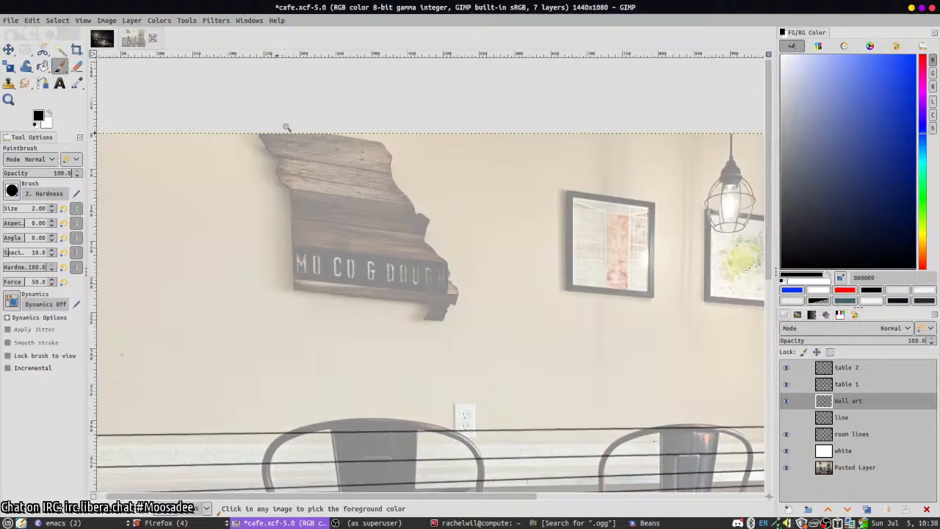
pyautogui.scroll(1, 287, 128)
pyautogui.scroll(-1, 274, 128)
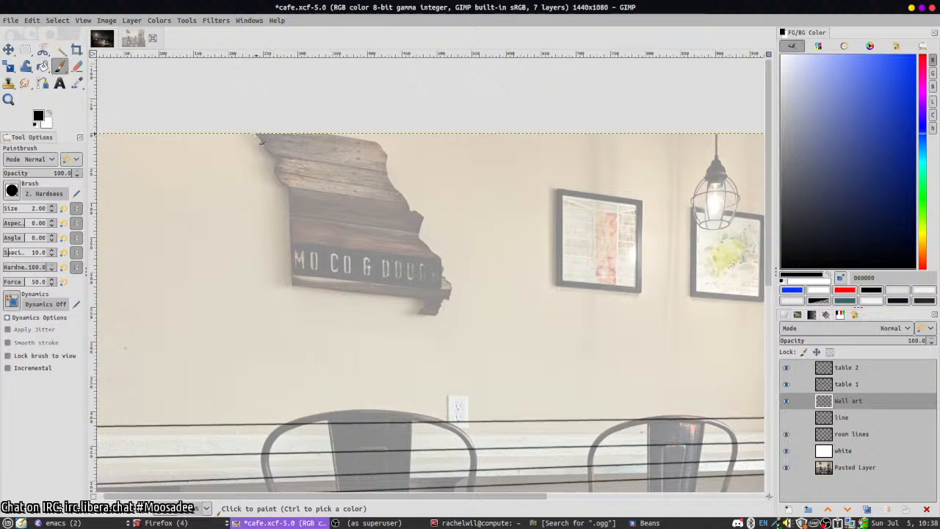
pyautogui.moveTo(257, 136)
pyautogui.mouseDown()
pyautogui.moveTo(279, 157)
pyautogui.moveTo(288, 193)
pyautogui.mouseUp()
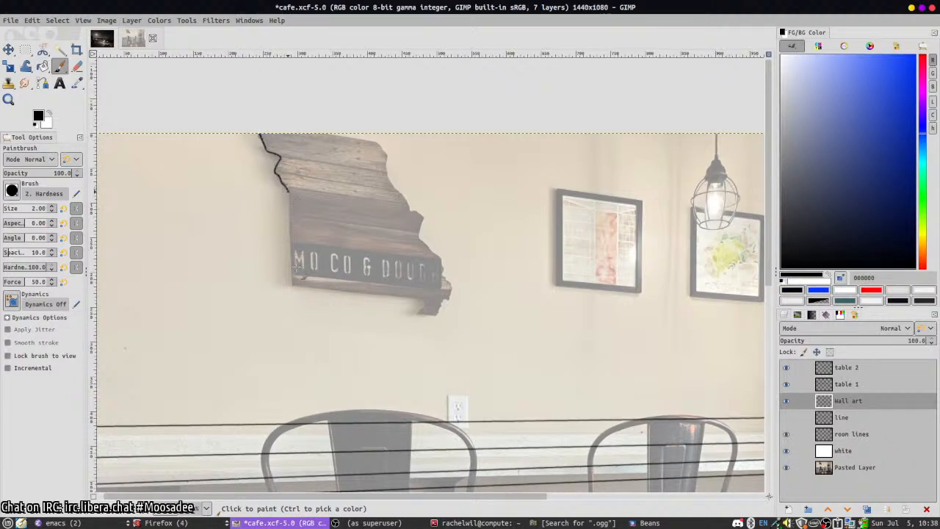
pyautogui.keyDown('shift'); pyautogui.click(292, 282); pyautogui.keyUp('shift')
pyautogui.scroll(-1, 535, 373)
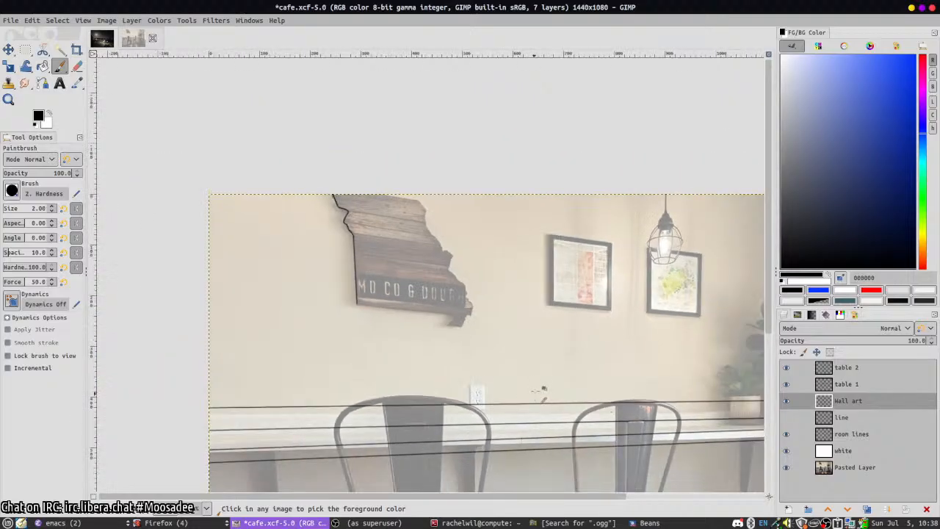
pyautogui.hotkey('ctrl', 'z')
pyautogui.hotkey('ctrl', 'z')
pyautogui.hotkey('ctrl', 'z')
pyautogui.hotkey('ctrl', 'z')
pyautogui.hotkey('ctrl', 'y')
pyautogui.scroll(-3, 522, 279)
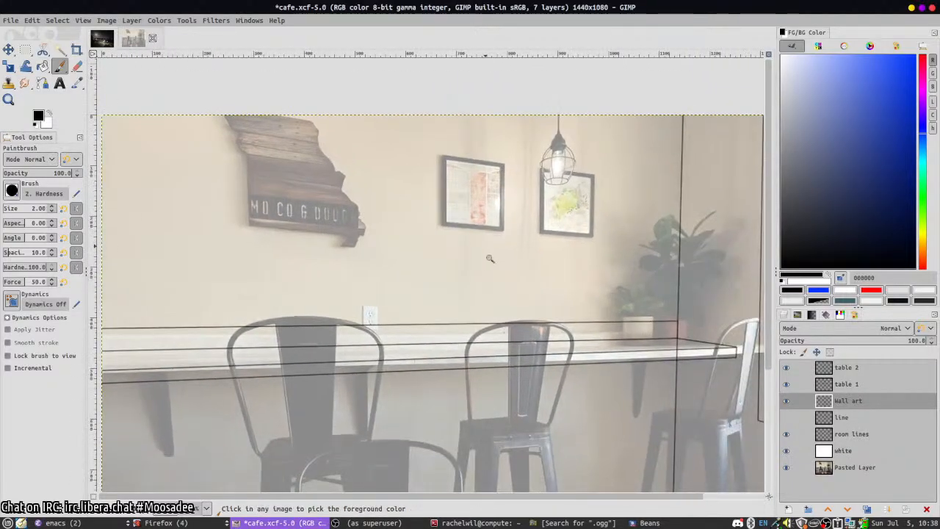
# - Draw the straight lower and right edges of a large frame on the back wall around the sign and pictures
pyautogui.click(202, 273)
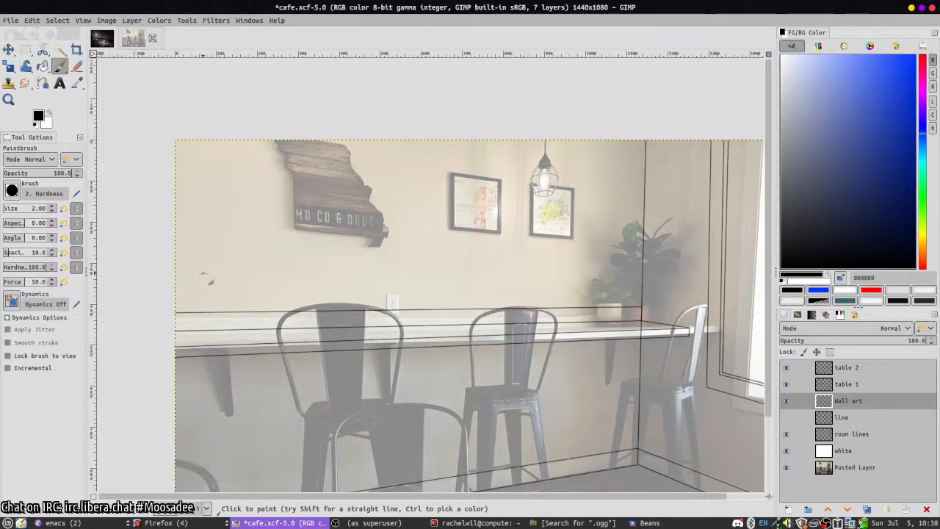
pyautogui.keyDown('shift'); pyautogui.click(602, 272); pyautogui.keyUp('shift')
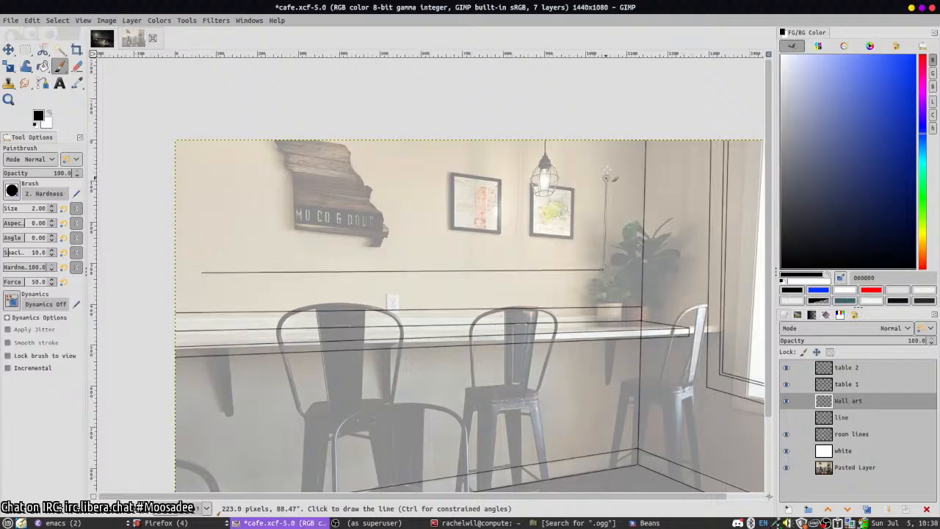
pyautogui.keyDown('shift'); pyautogui.click(605, 156); pyautogui.keyUp('shift')
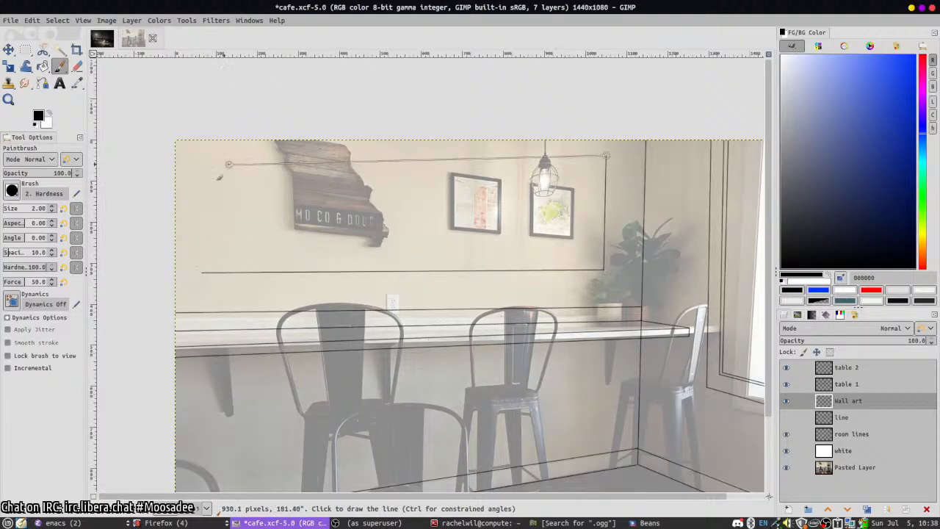
pyautogui.keyDown('shift'); pyautogui.click(196, 154); pyautogui.keyUp('shift')
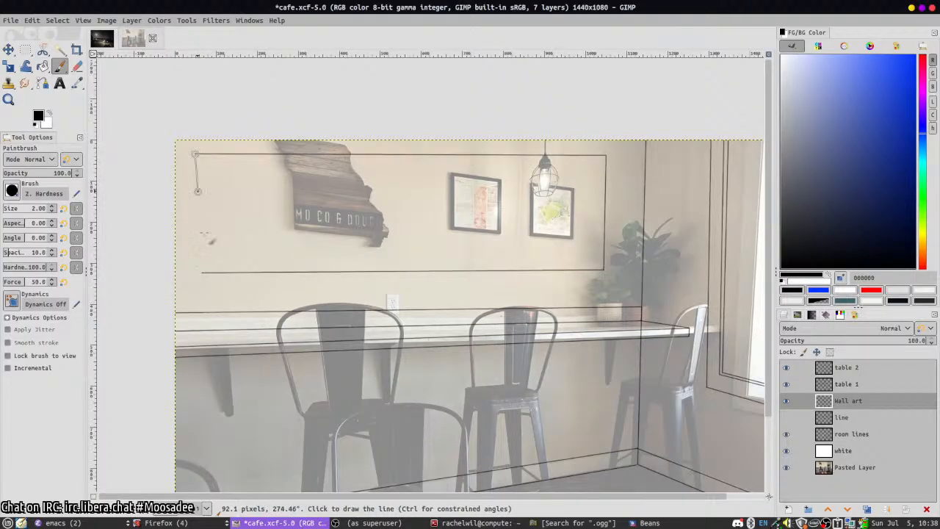
pyautogui.keyDown('shift'); pyautogui.click(202, 273); pyautogui.keyUp('shift')
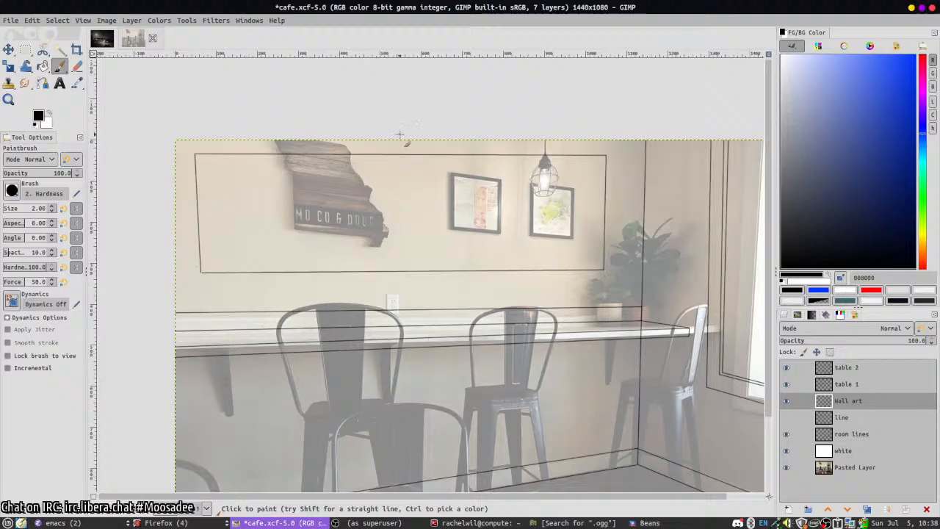
pyautogui.hotkey('ctrl', 'z')
pyautogui.hotkey('ctrl', 'z')
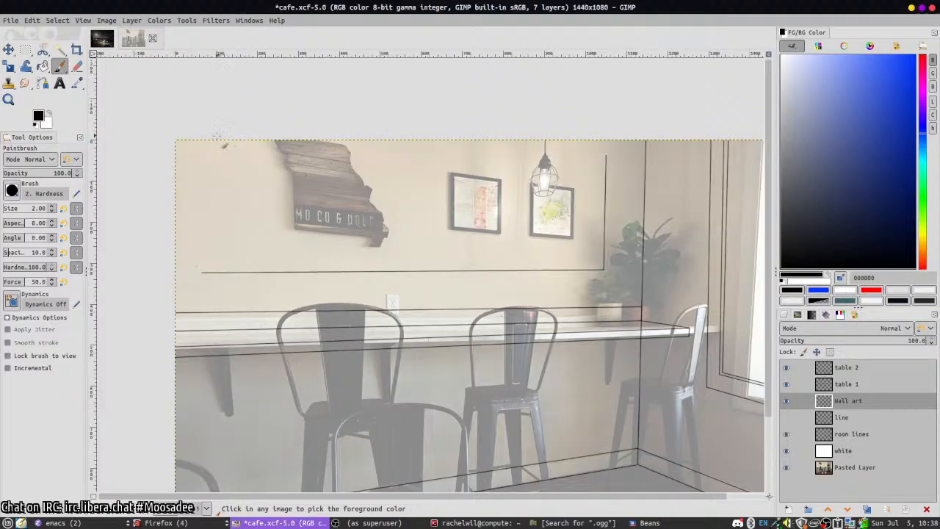
# - Close the wall frame with a top edge rising toward the left and a straight left edge, erasing the line end that overhangs the corner
pyautogui.keyDown('shift'); pyautogui.click(195, 143); pyautogui.keyUp('shift')
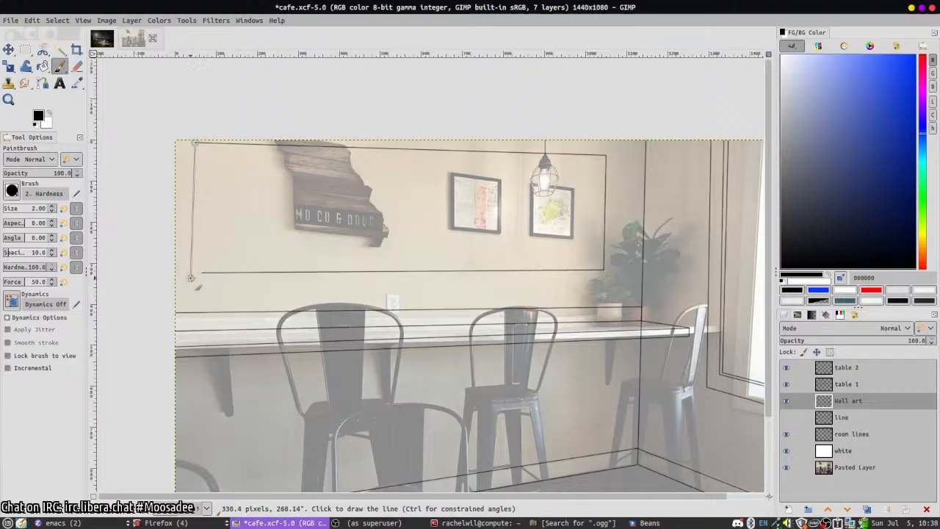
pyautogui.click(202, 271)
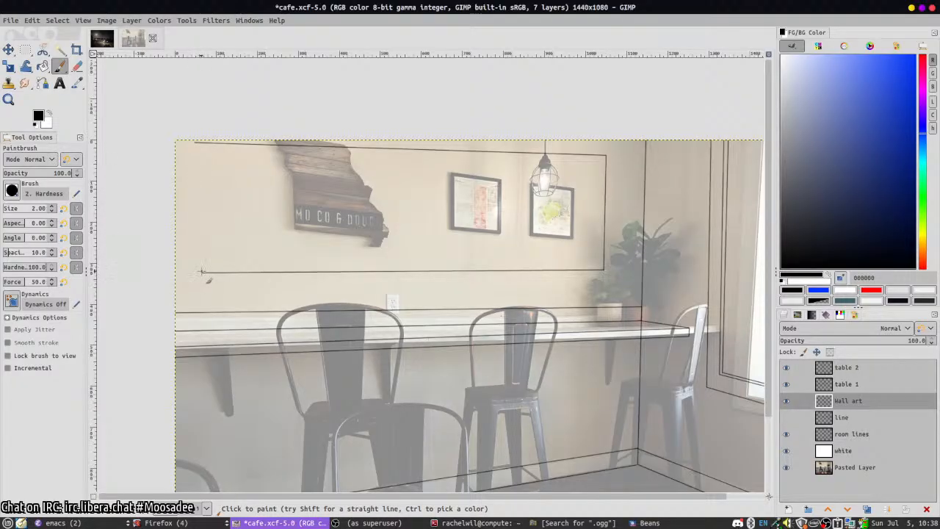
pyautogui.keyDown('shift'); pyautogui.click(202, 144); pyautogui.keyUp('shift')
pyautogui.keyDown('ctrl'); pyautogui.scroll(2, 198, 158); pyautogui.keyUp('ctrl')
pyautogui.keyDown('ctrl'); pyautogui.scroll(1, 194, 116); pyautogui.keyUp('ctrl')
pyautogui.hotkey('shift', 'e')
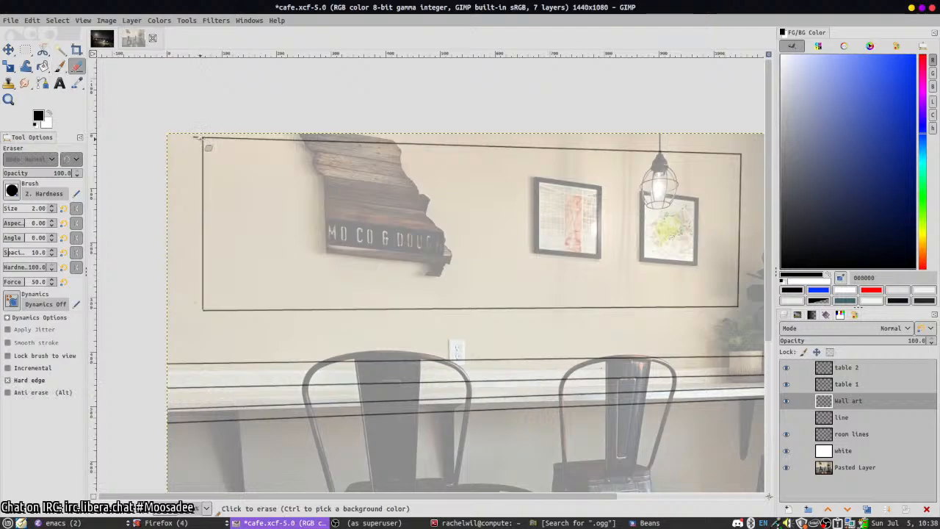
pyautogui.click(196, 138)
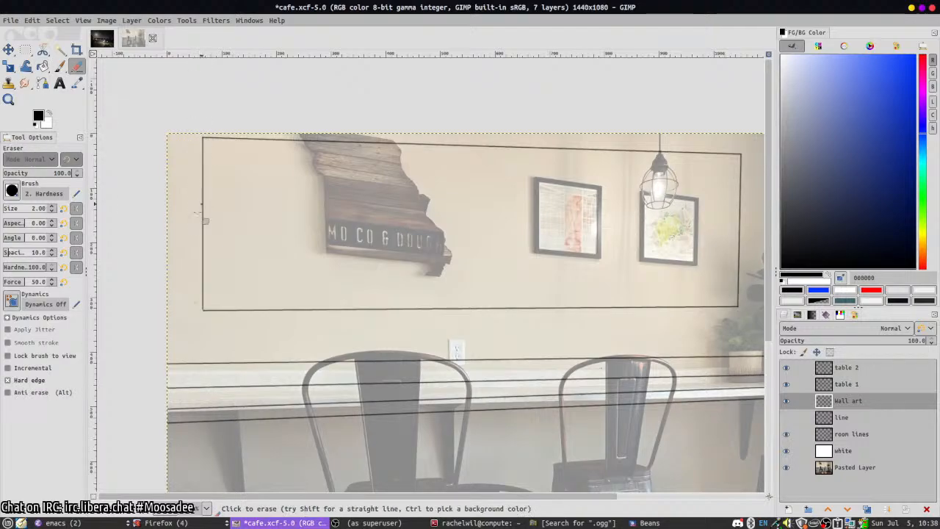
# - Divide the wall frame into four panels with three pairs of closely spaced vertical black lines
pyautogui.press('p')
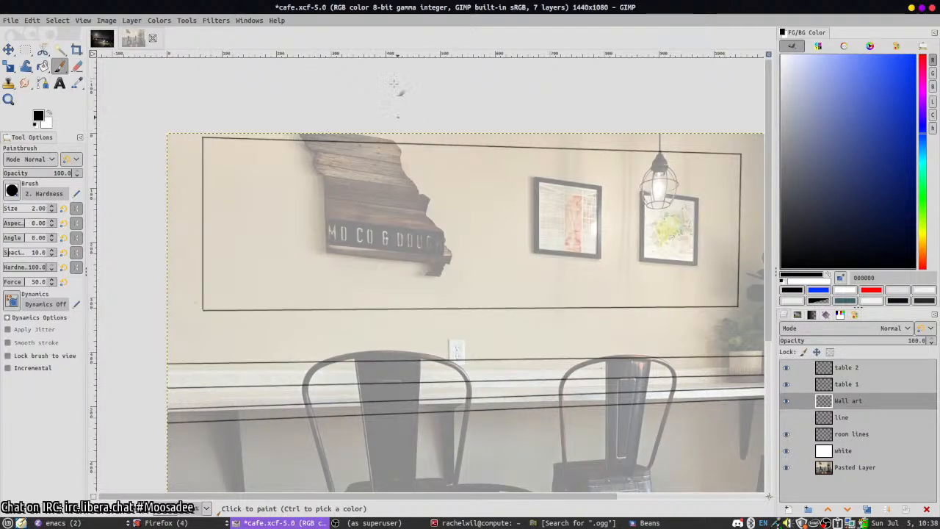
pyautogui.keyDown('shift'); pyautogui.click(356, 308); pyautogui.keyUp('shift')
pyautogui.click(364, 309)
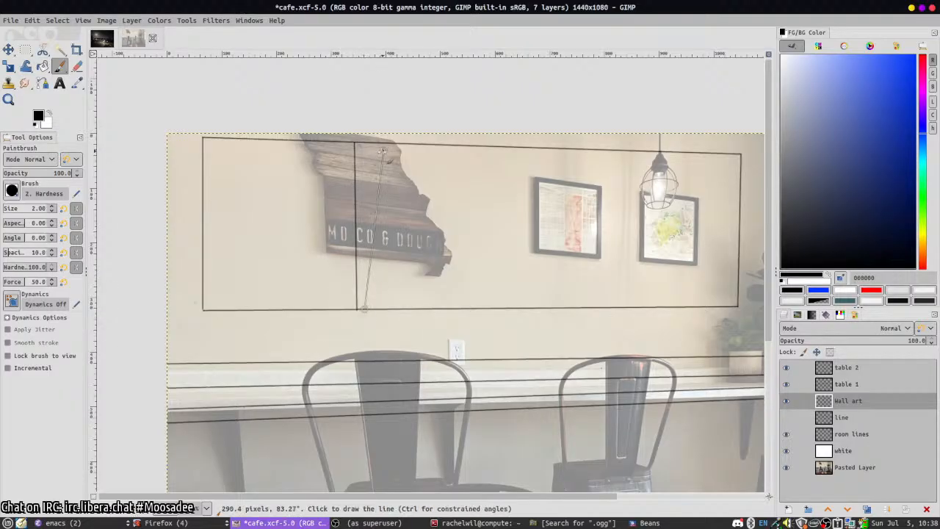
pyautogui.keyDown('shift'); pyautogui.click(363, 143); pyautogui.keyUp('shift')
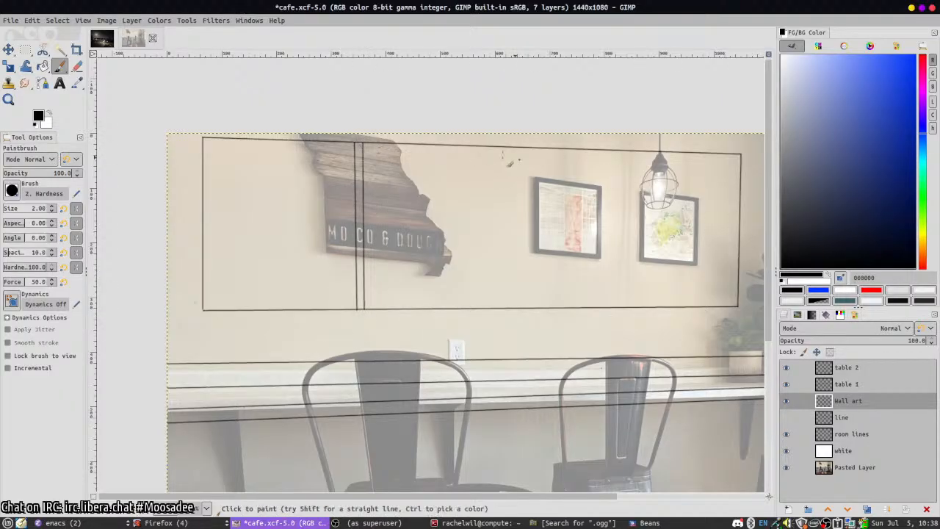
pyautogui.click(485, 146)
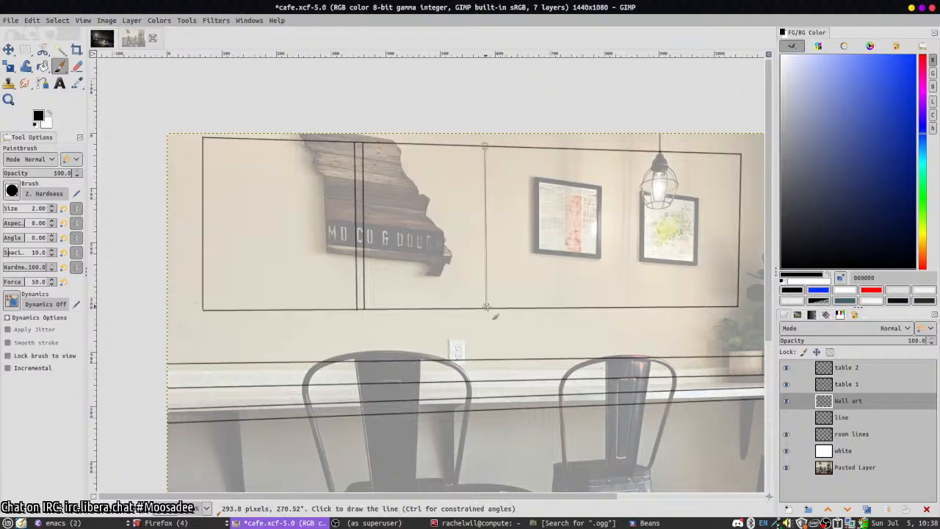
pyautogui.keyDown('shift'); pyautogui.click(486, 308); pyautogui.keyUp('shift')
pyautogui.click(493, 309)
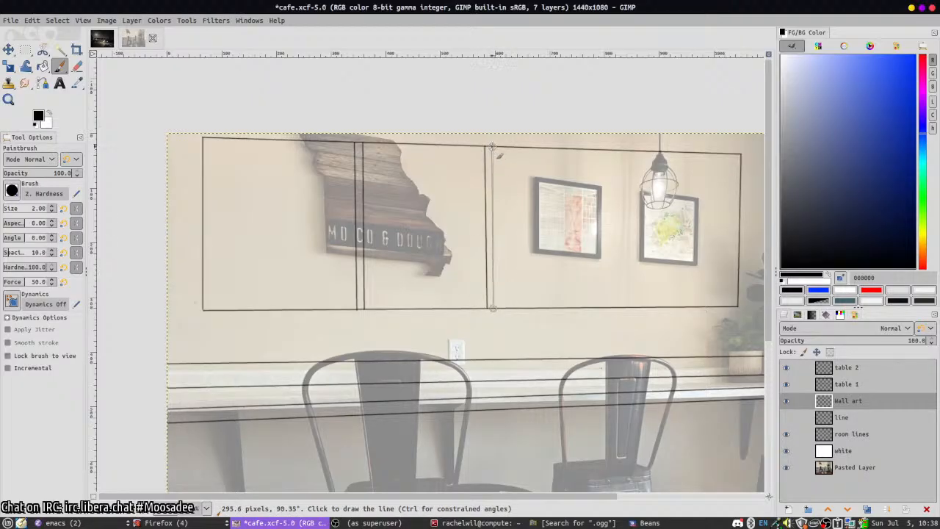
pyautogui.keyDown('shift'); pyautogui.click(492, 147); pyautogui.keyUp('shift')
pyautogui.click(605, 151)
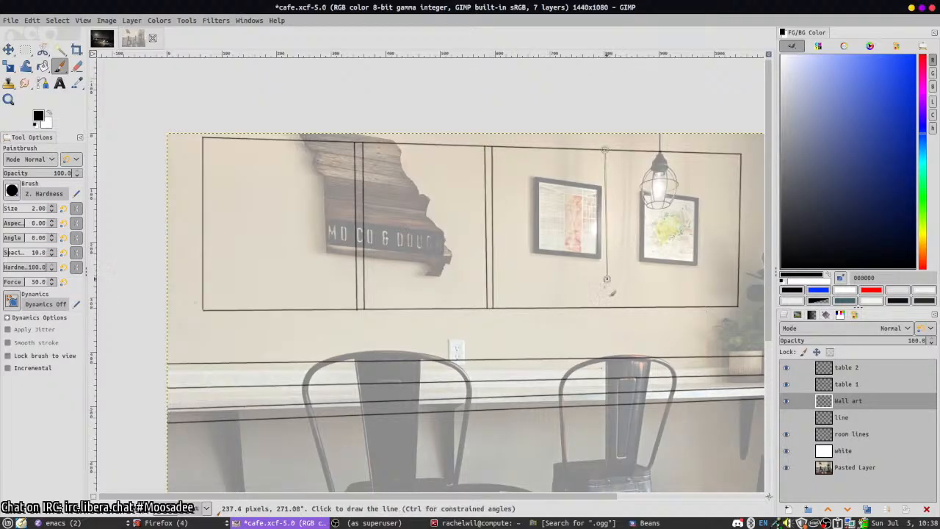
pyautogui.keyDown('shift'); pyautogui.click(607, 307); pyautogui.keyUp('shift')
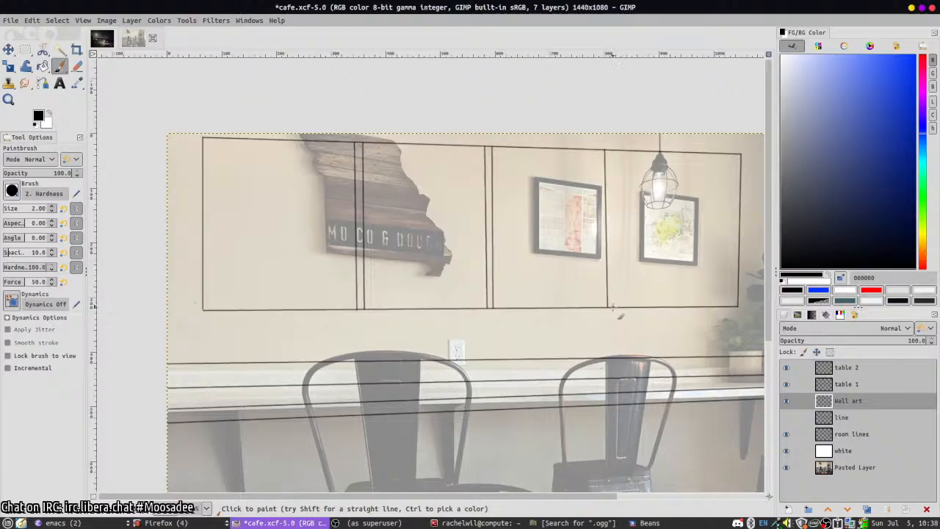
pyautogui.click(612, 306)
pyautogui.keyDown('shift'); pyautogui.click(613, 151); pyautogui.keyUp('shift')
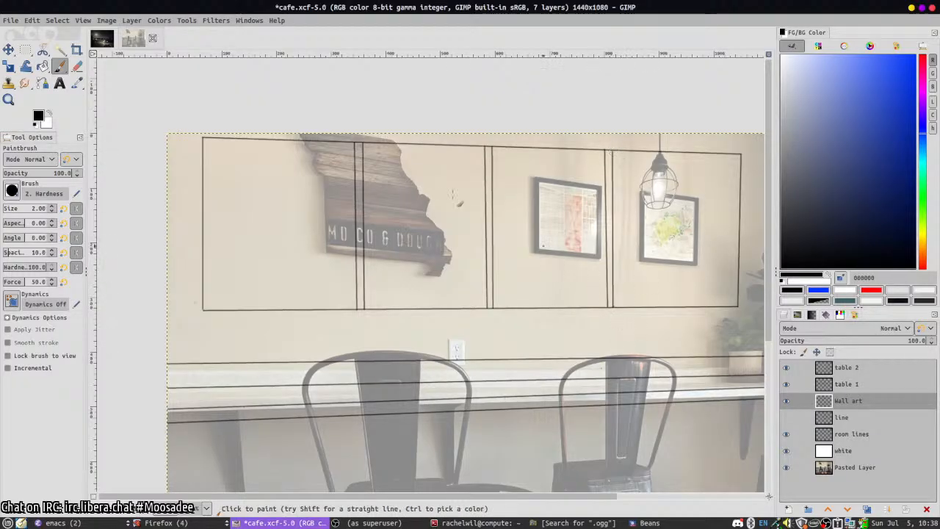
# - Set the eraser to size 4 with hard edge off and erase the frame's top line between the first vertical pair
pyautogui.scroll(3, 377, 110)
pyautogui.hotkey('shift', 'e')
pyautogui.moveTo(422, 195); pyautogui.dragTo(455, 329)
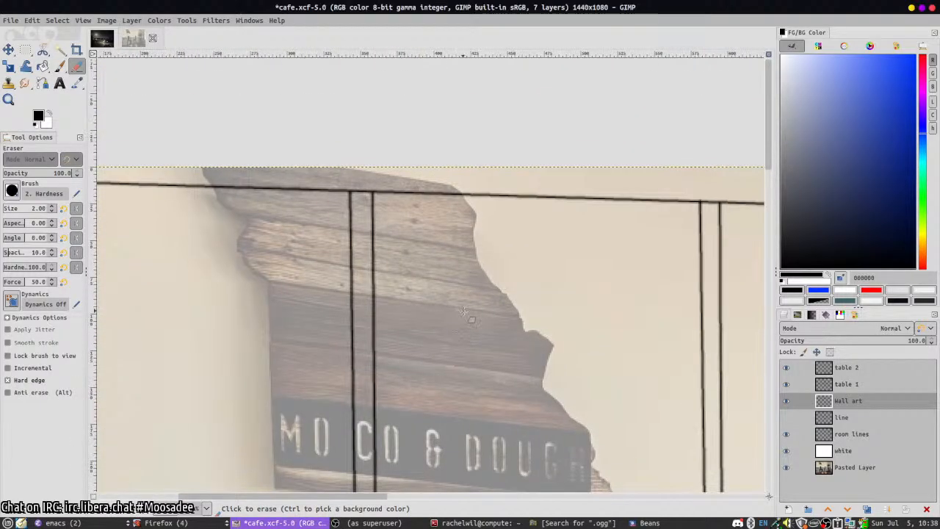
pyautogui.press(']')
pyautogui.press(']')
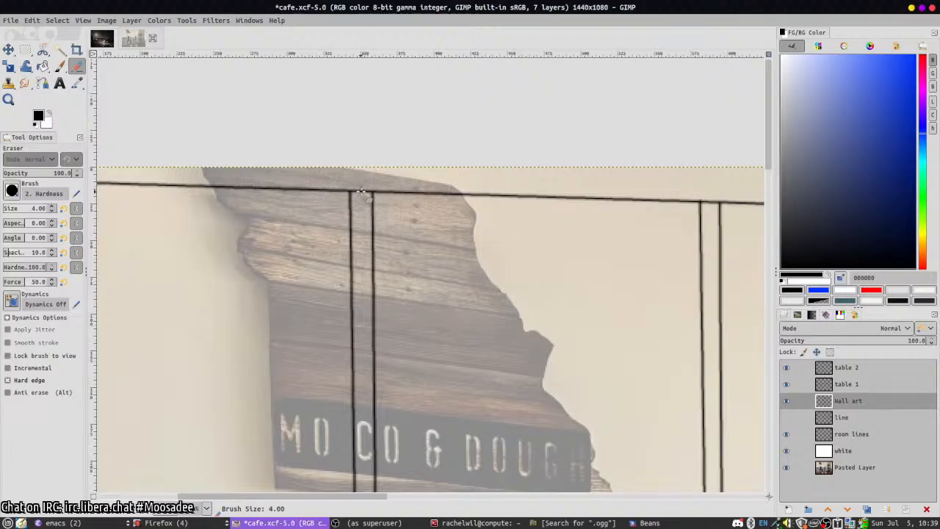
pyautogui.click(23, 380)
pyautogui.scroll(-1, 481, 375)
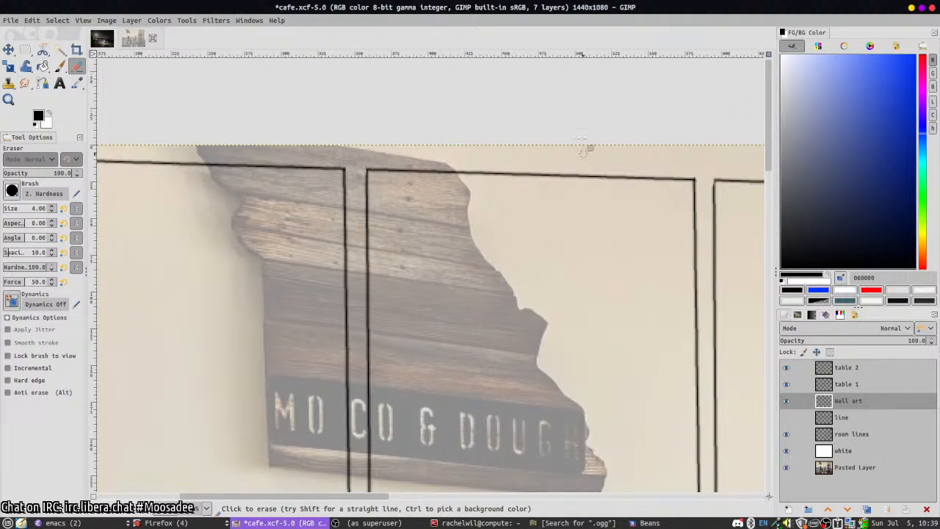
# - Erase the remaining top and bottom line segments between the vertical pairs so the four panels stand apart
pyautogui.moveTo(695, 181); pyautogui.dragTo(715, 181)
pyautogui.scroll(-5, 357, 379)
pyautogui.moveTo(308, 357); pyautogui.dragTo(317, 358)
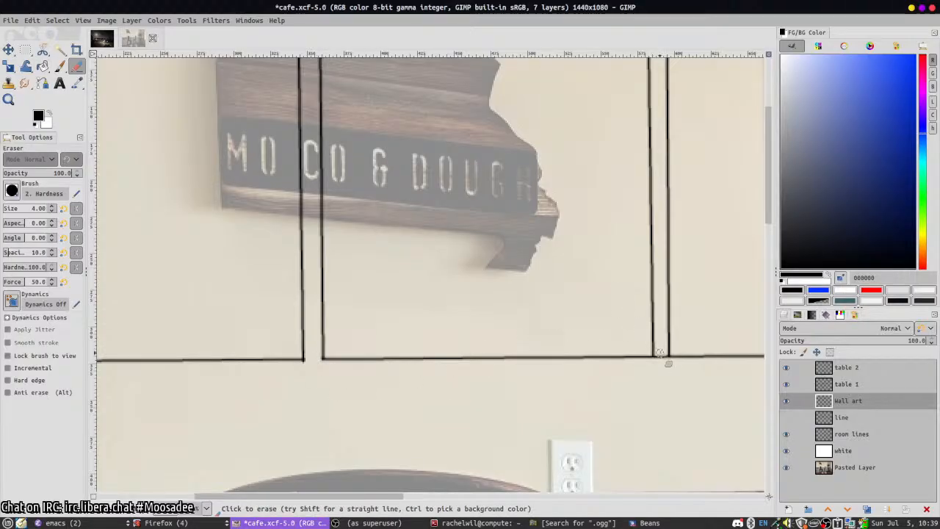
pyautogui.moveTo(672, 361); pyautogui.dragTo(227, 444)
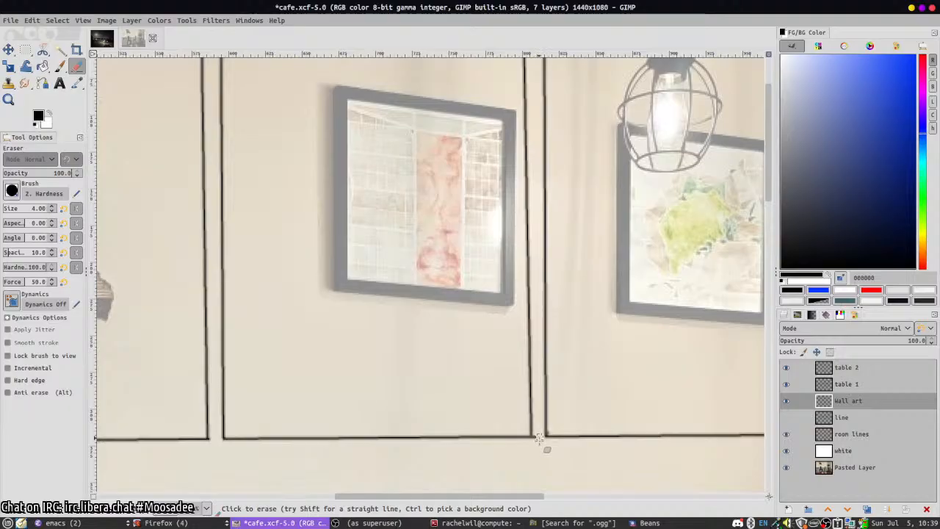
pyautogui.scroll(4, 538, 438)
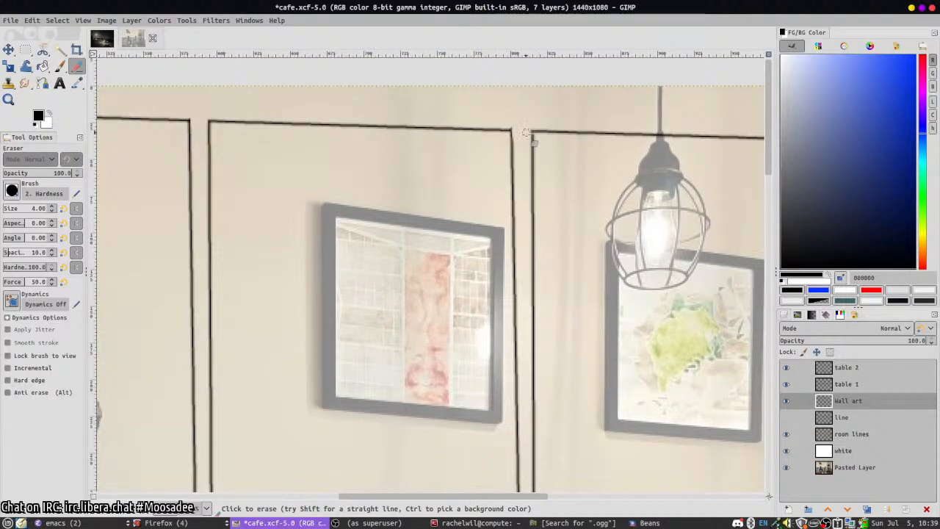
pyautogui.hscroll(10, 461, 308)
pyautogui.scroll(-8, 466, 279)
pyautogui.hscroll(-4, 587, 290)
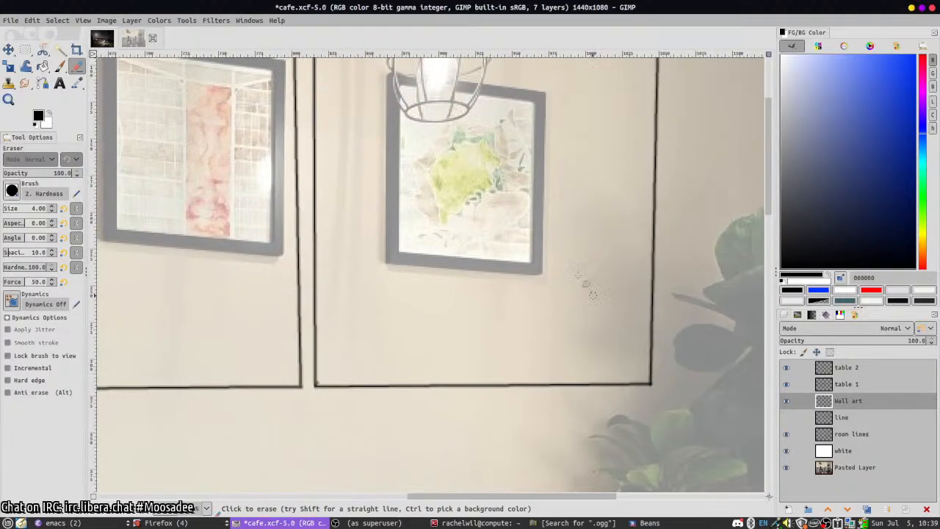
# - Switch to the Paintbrush, test its stroke width inside the last panel, undo the test strokes and set the size to 2
pyautogui.press('p')
pyautogui.moveTo(412, 248); pyautogui.dragTo(450, 308)
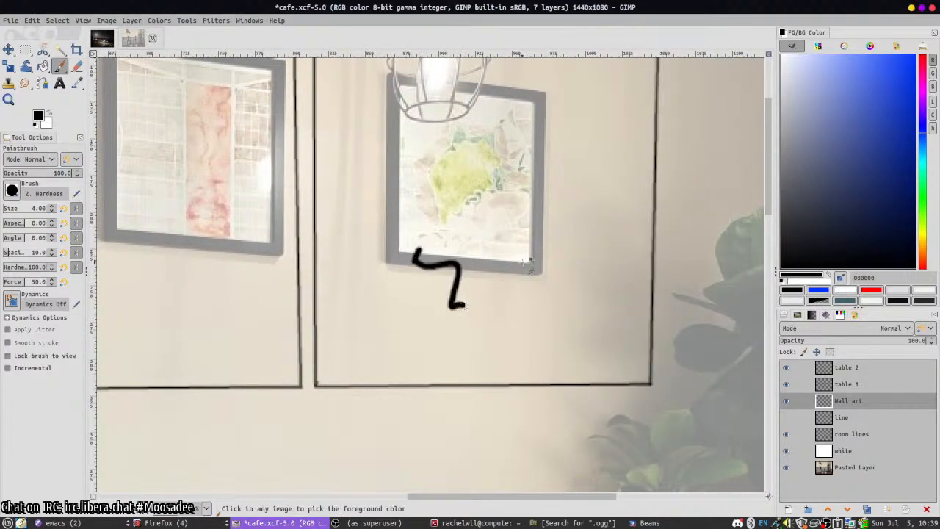
pyautogui.hotkey('ctrl', 'z')
pyautogui.moveTo(373, 265); pyautogui.dragTo(514, 327)
pyautogui.hotkey('ctrl', 'z')
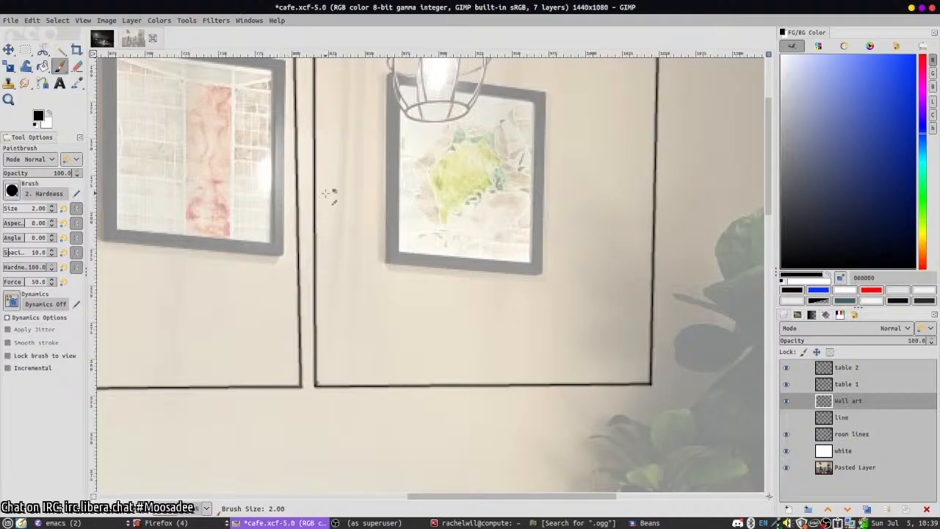
# - Fade the photo by raising the white layer's opacity to 73.3, and make the Wall art layer active again
pyautogui.hotkey('shift', 'ctrl', 'j')
pyautogui.scroll(3, 464, 209)
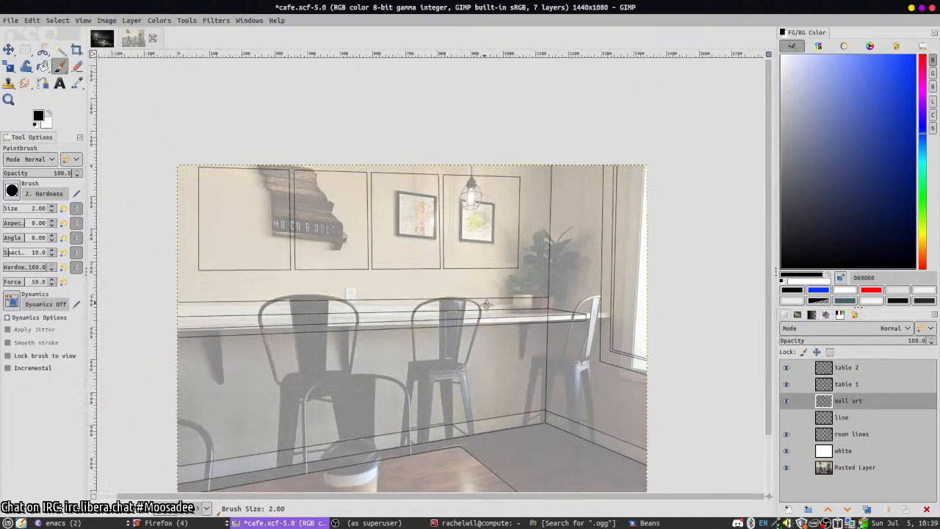
pyautogui.click(821, 454)
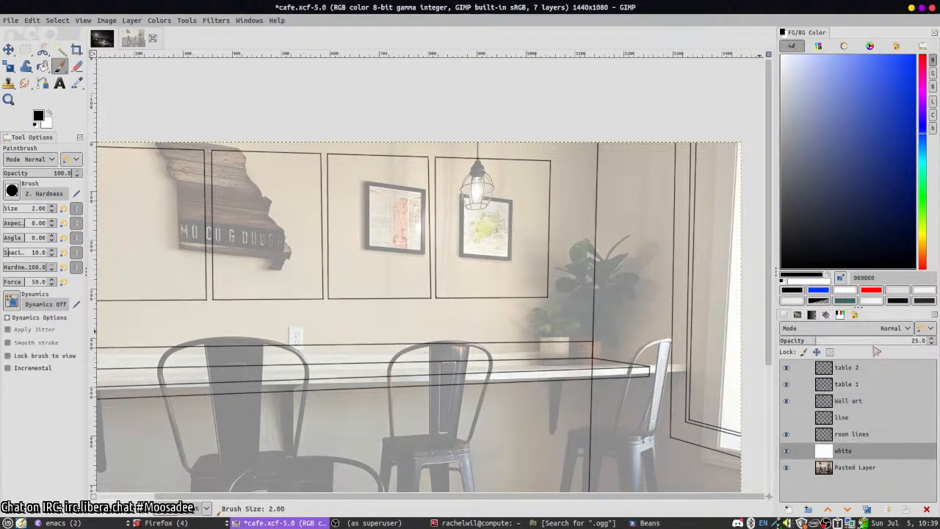
pyautogui.click(893, 340)
pyautogui.moveTo(734, 372); pyautogui.dragTo(851, 396)
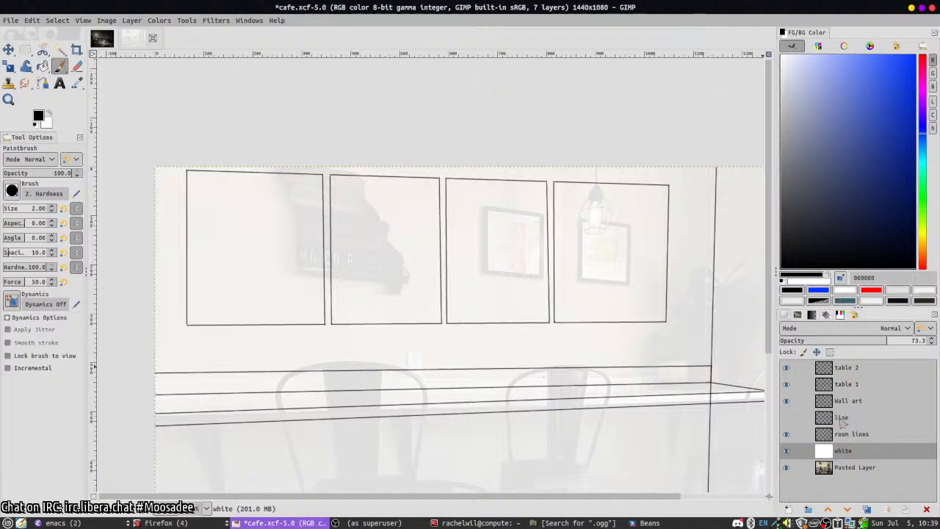
pyautogui.click(842, 403)
# - Draw an inner black border of straight lines just inside the rightmost wall panel, parallel to its edges
pyautogui.scroll(1, 582, 195)
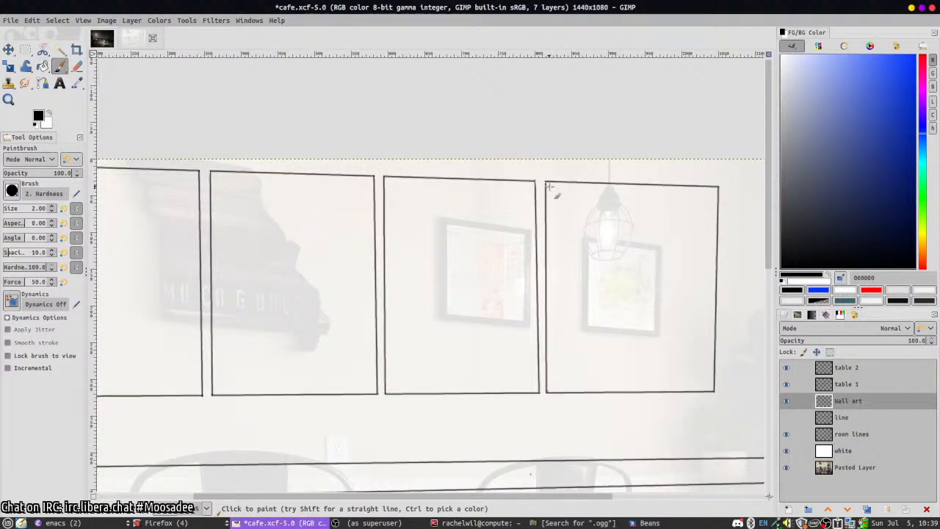
pyautogui.click(552, 187)
pyautogui.keyDown('shift'); pyautogui.click(554, 384); pyautogui.keyUp('shift')
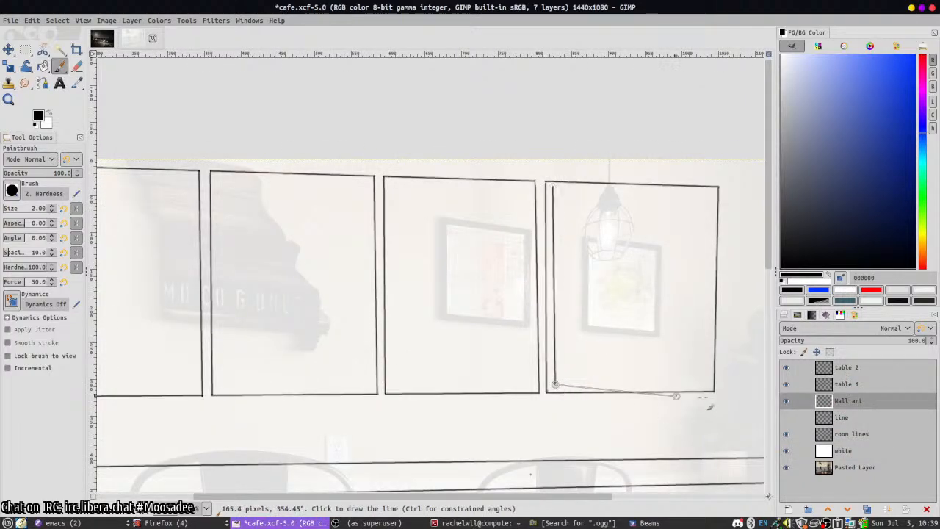
pyautogui.keyDown('shift'); pyautogui.click(704, 384); pyautogui.keyUp('shift')
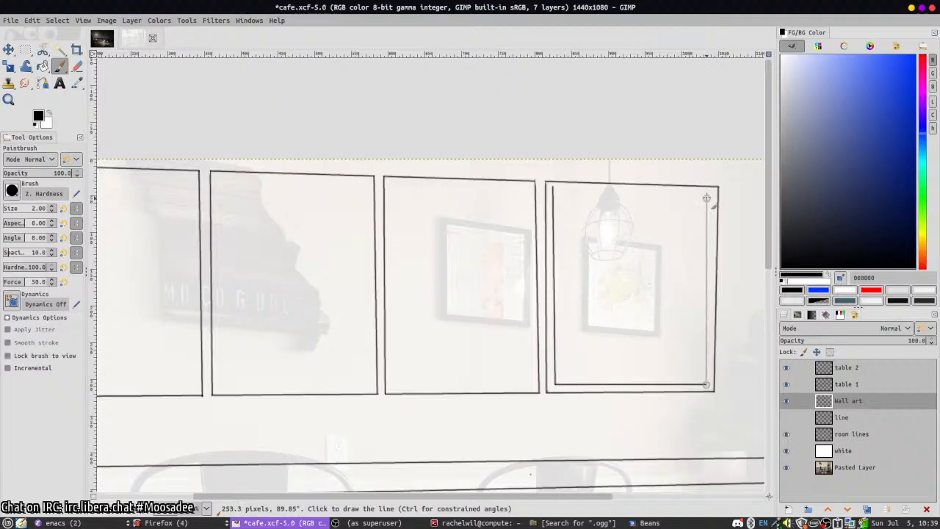
pyautogui.keyDown('shift'); pyautogui.click(708, 194); pyautogui.keyUp('shift')
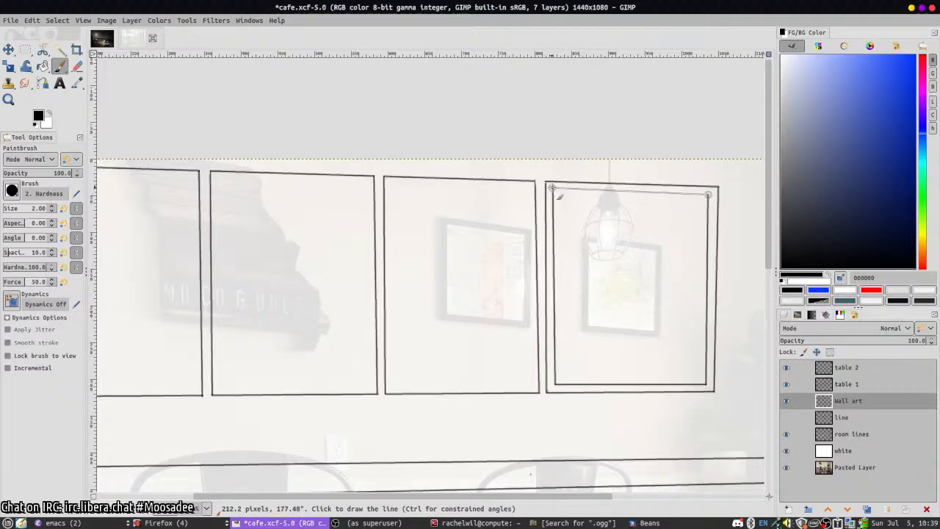
pyautogui.keyDown('shift'); pyautogui.click(708, 194); pyautogui.keyUp('shift')
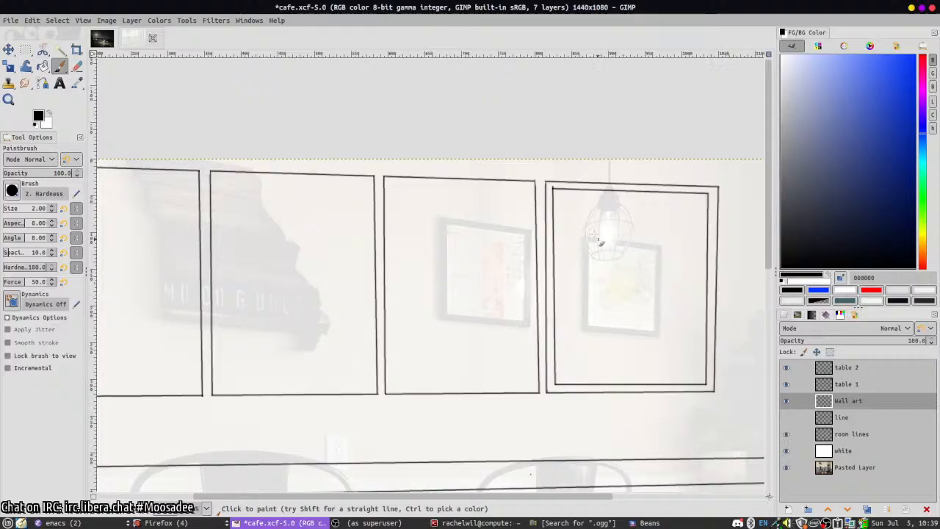
# - Draw a matching inner border with straight lines inside the third wall panel from the left
pyautogui.click(389, 182)
pyautogui.keyDown('shift'); pyautogui.click(392, 384); pyautogui.keyUp('shift')
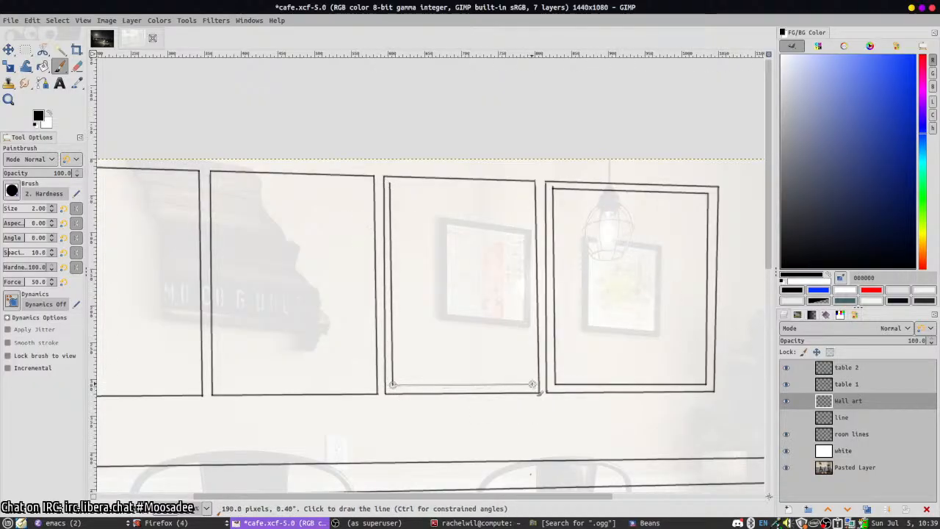
pyautogui.keyDown('shift'); pyautogui.click(532, 384); pyautogui.keyUp('shift')
pyautogui.keyDown('shift'); pyautogui.click(527, 186); pyautogui.keyUp('shift')
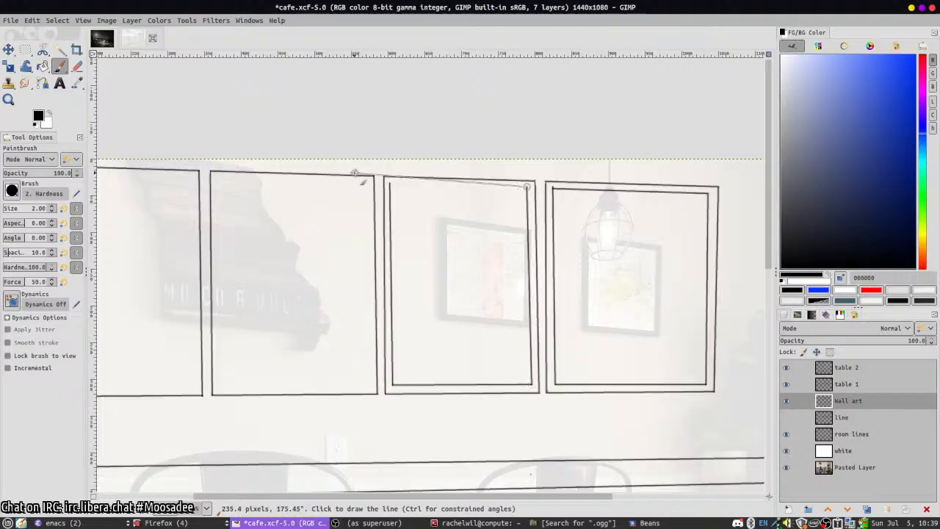
pyautogui.keyDown('shift'); pyautogui.click(392, 184); pyautogui.keyUp('shift')
# - Draw an inner border following the slanted top edge inside the second wall panel from the left
pyautogui.click(216, 177)
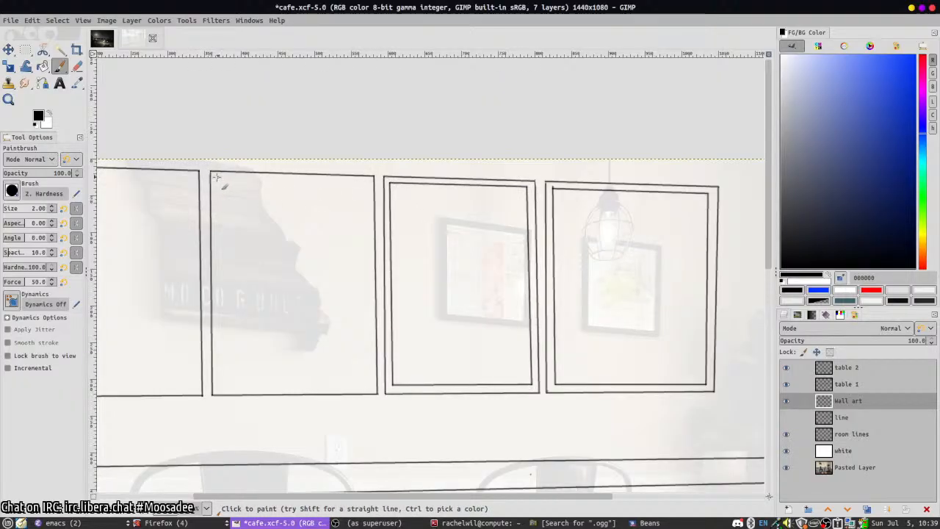
pyautogui.keyDown('shift'); pyautogui.click(367, 178); pyautogui.keyUp('shift')
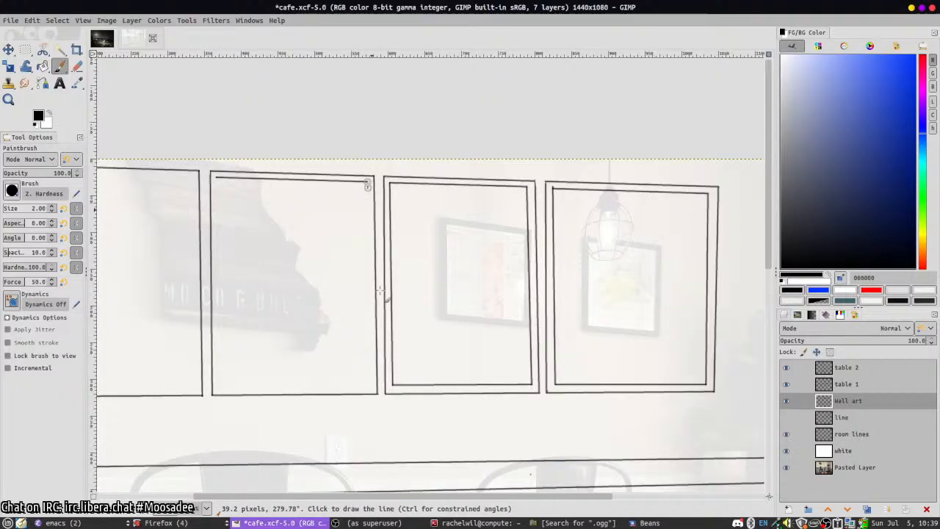
pyautogui.keyDown('shift'); pyautogui.click(367, 387); pyautogui.keyUp('shift')
pyautogui.keyDown('shift'); pyautogui.click(220, 384); pyautogui.keyUp('shift')
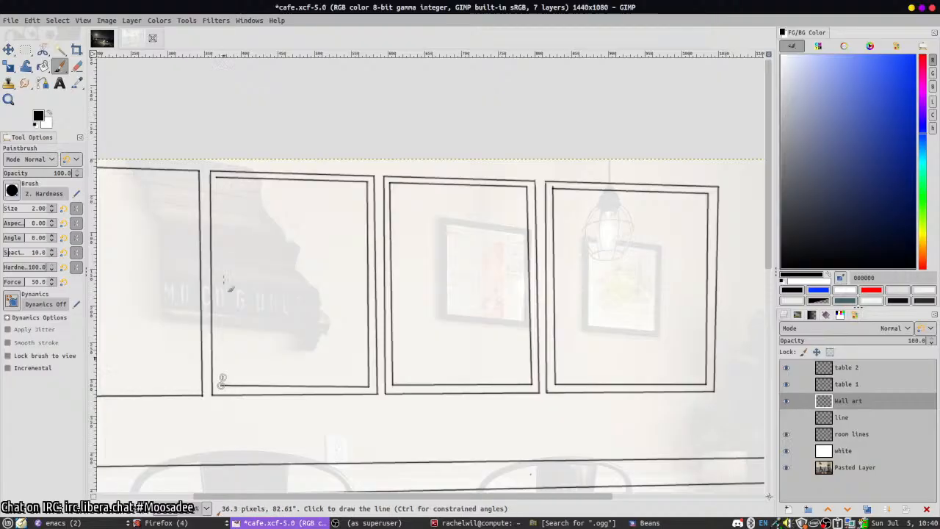
pyautogui.keyDown('shift'); pyautogui.click(220, 176); pyautogui.keyUp('shift')
# - Draw an inner border with four straight lines inside the leftmost wall panel
pyautogui.hscroll(-5, 257, 279)
pyautogui.scroll(1, 347, 335)
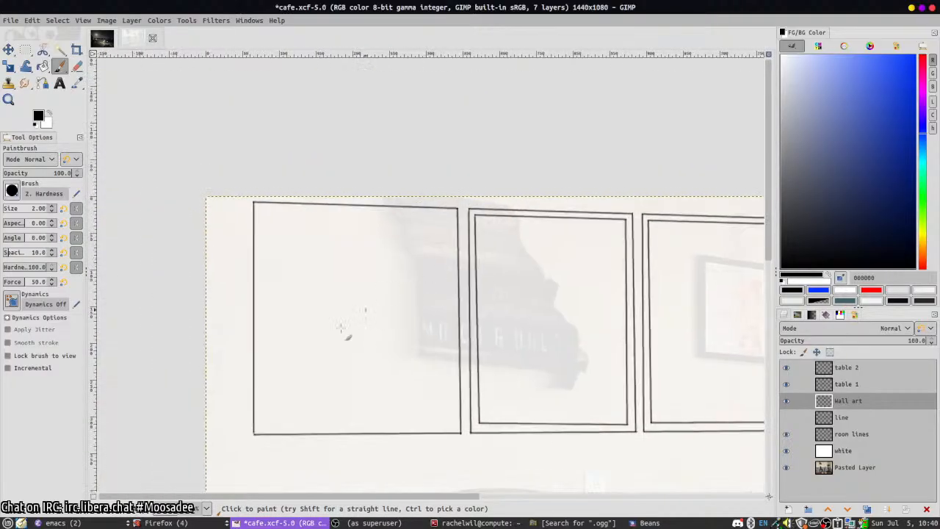
pyautogui.click(259, 427)
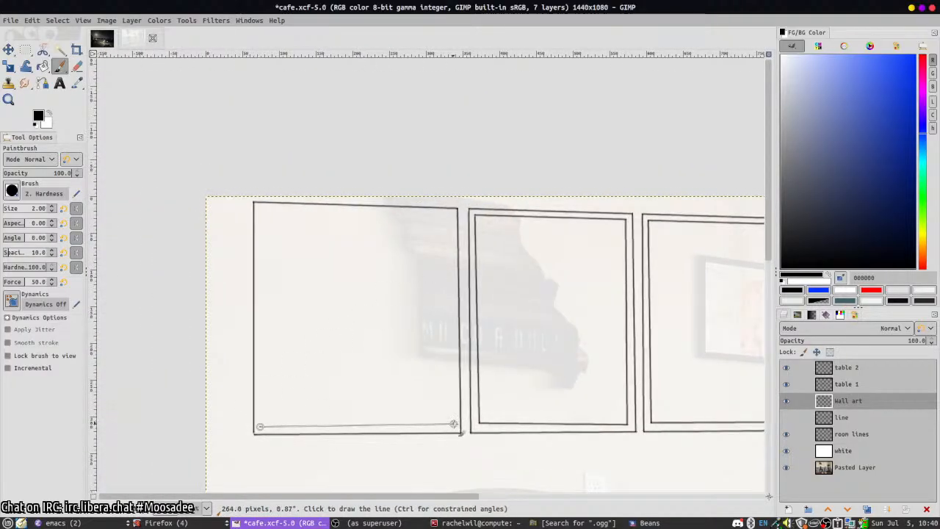
pyautogui.keyDown('shift'); pyautogui.click(455, 425); pyautogui.keyUp('shift')
pyautogui.keyDown('shift'); pyautogui.click(451, 214); pyautogui.keyUp('shift')
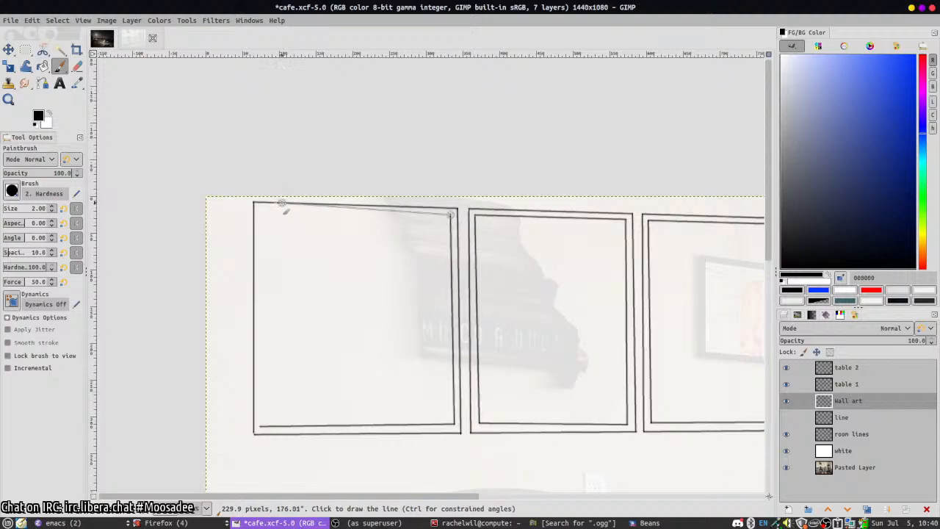
pyautogui.keyDown('shift'); pyautogui.click(262, 210); pyautogui.keyUp('shift')
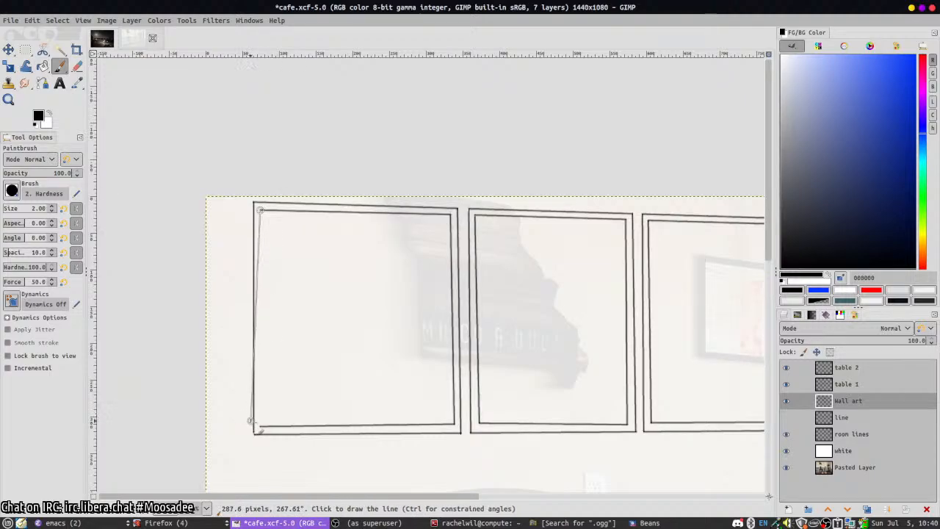
pyautogui.keyDown('shift'); pyautogui.click(260, 426); pyautogui.keyUp('shift')
# - Add a transparent layer named "room colors" directly above the white layer
pyautogui.scroll(-2, 430, 434)
pyautogui.scroll(-4, 566, 390)
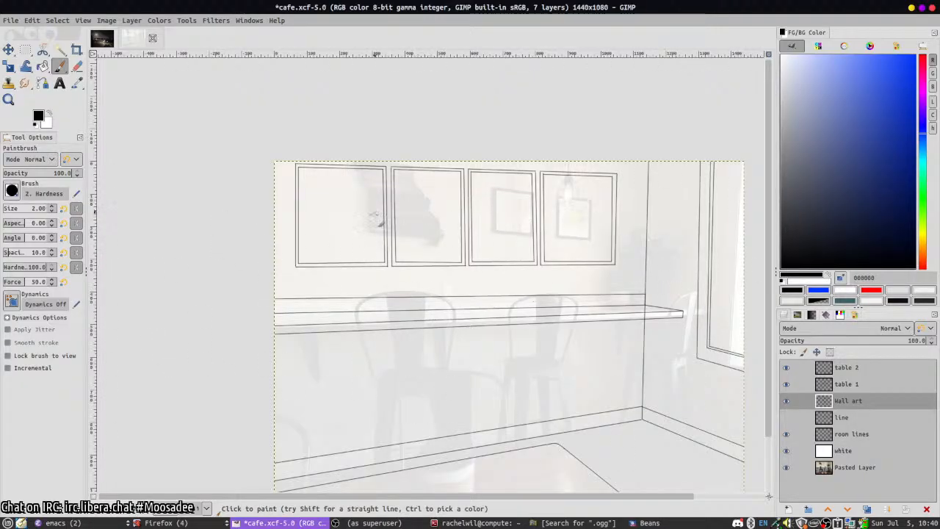
pyautogui.moveTo(523, 329)
pyautogui.mouseDown()
pyautogui.moveTo(516, 283)
pyautogui.moveTo(430, 155)
pyautogui.moveTo(421, 185)
pyautogui.moveTo(445, 202)
pyautogui.mouseUp()
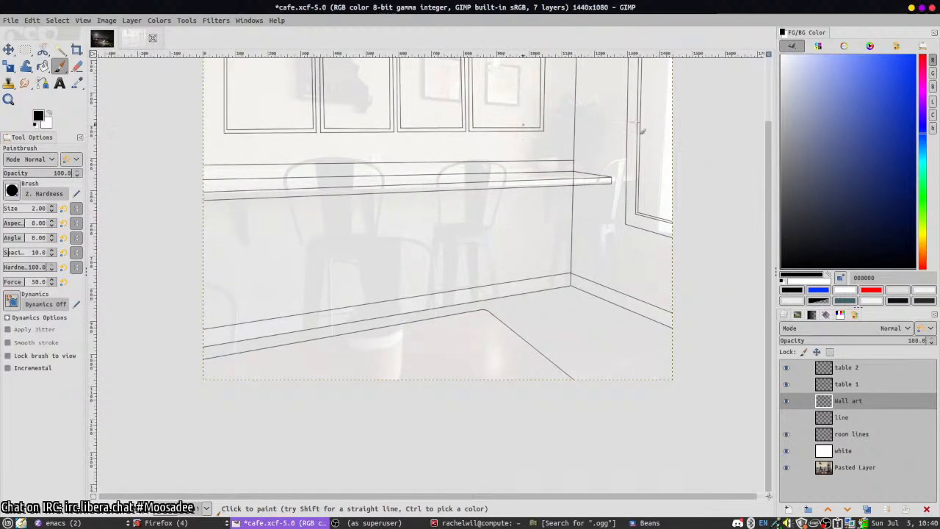
pyautogui.press('ctrl')
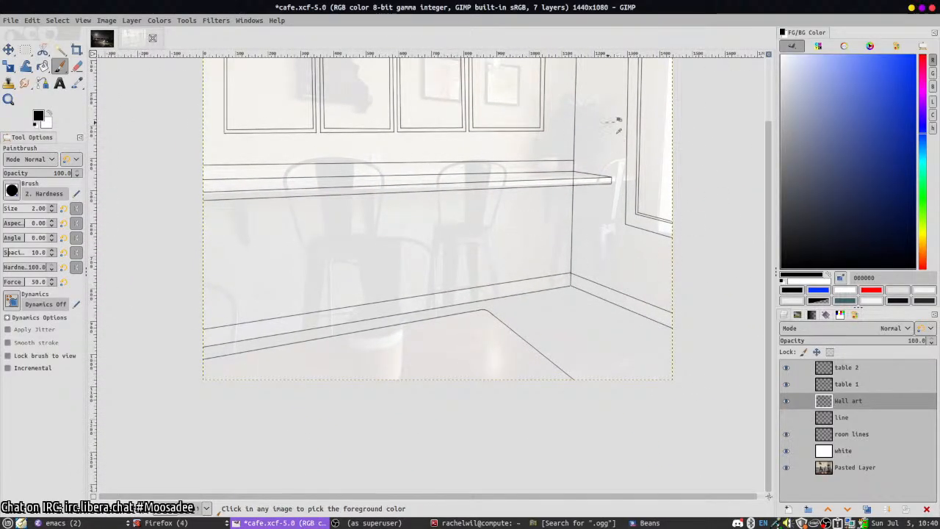
pyautogui.scroll(3, 579, 139)
pyautogui.hscroll(-1, 580, 139)
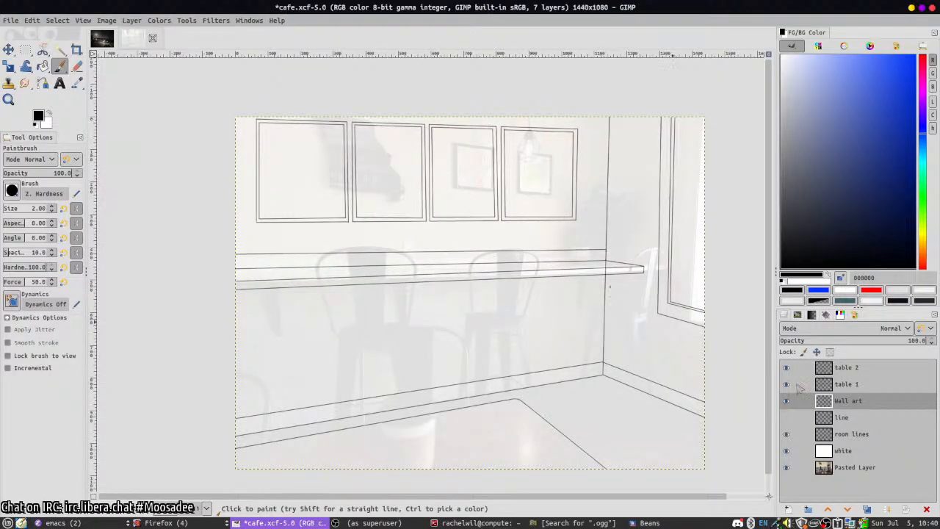
pyautogui.click(825, 452)
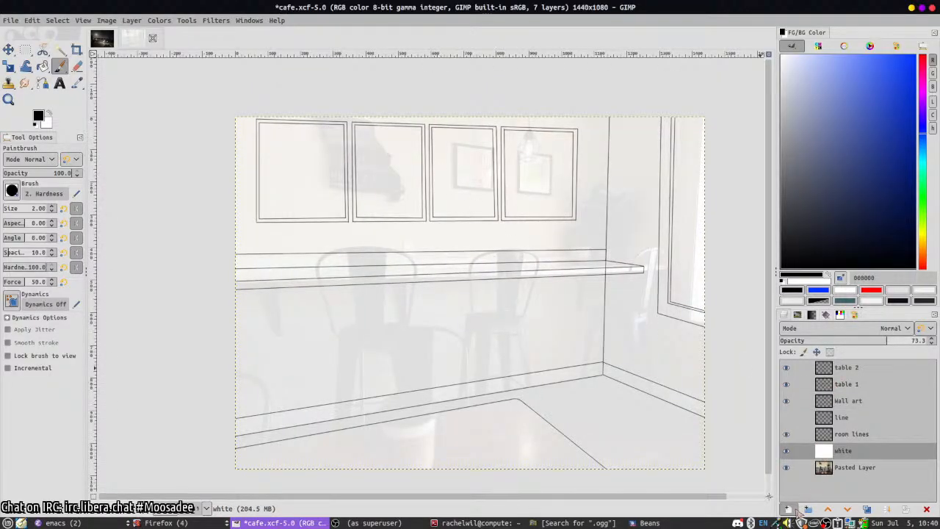
pyautogui.click(791, 510)
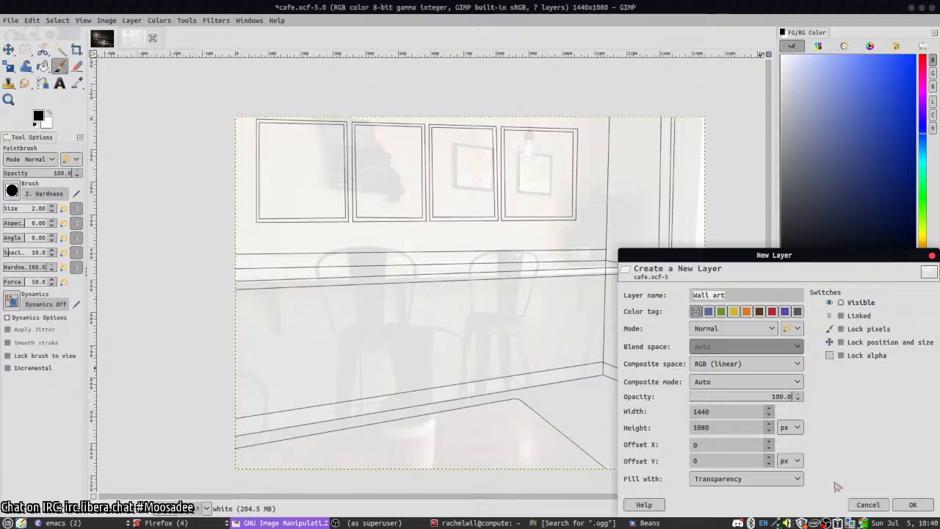
pyautogui.write('c')
pyautogui.write('oom colors')
pyautogui.press('Return')
# - Switch to the Pencil, set the white layer's opacity to 75.7 and make the room colors layer active again
pyautogui.press('n')
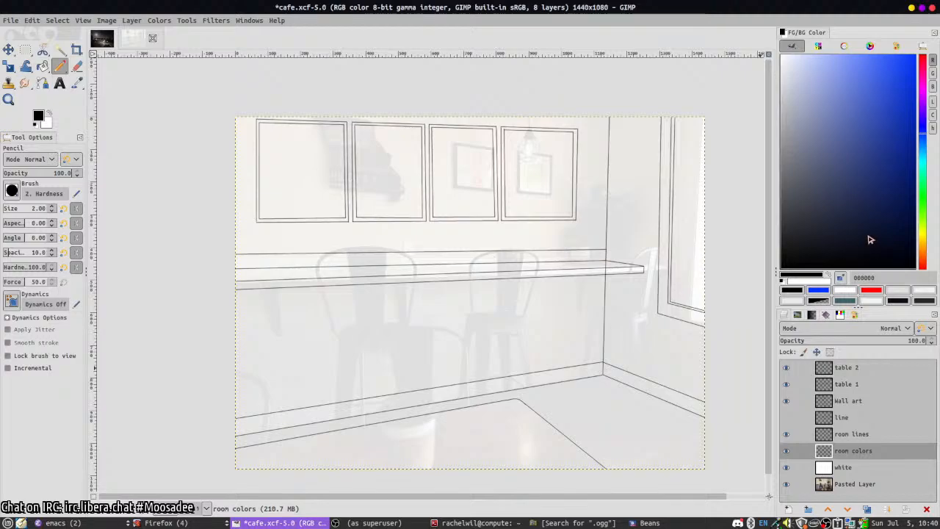
pyautogui.click(856, 466)
pyautogui.moveTo(867, 340); pyautogui.dragTo(895, 339)
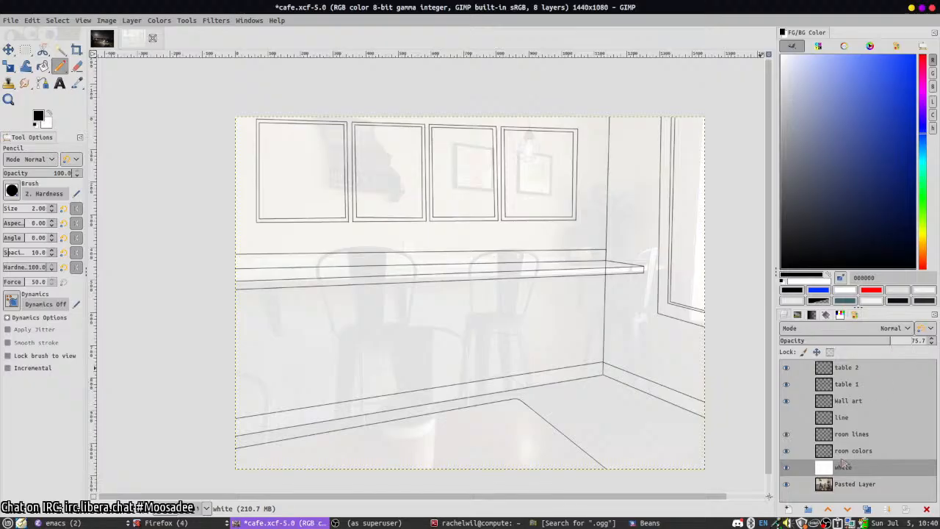
pyautogui.click(845, 450)
# - Choose dark brown 6a3d0c, trace the floor's edges along both walls with straight lines and bucket-fill the floor area
pyautogui.moveTo(924, 260); pyautogui.dragTo(923, 253)
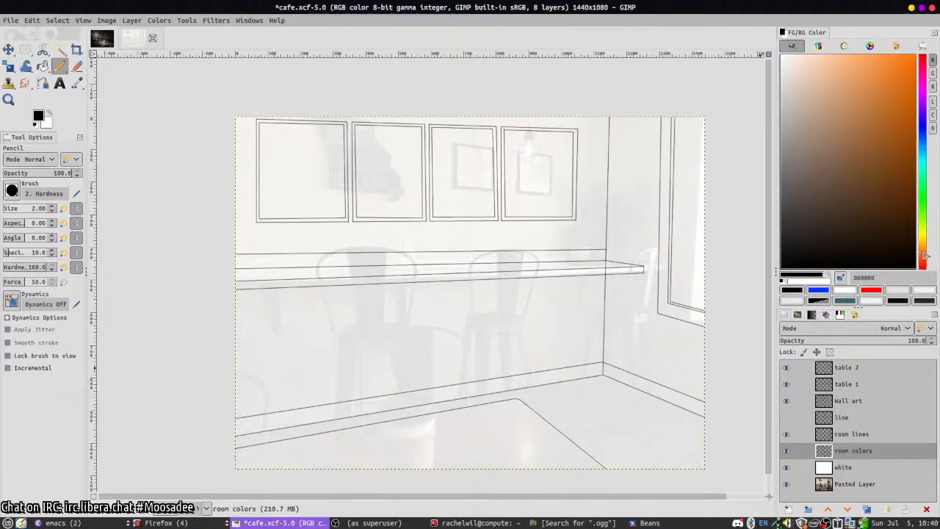
pyautogui.click(900, 179)
pyautogui.click(705, 419)
pyautogui.keyDown('shift'); pyautogui.click(602, 375); pyautogui.keyUp('shift')
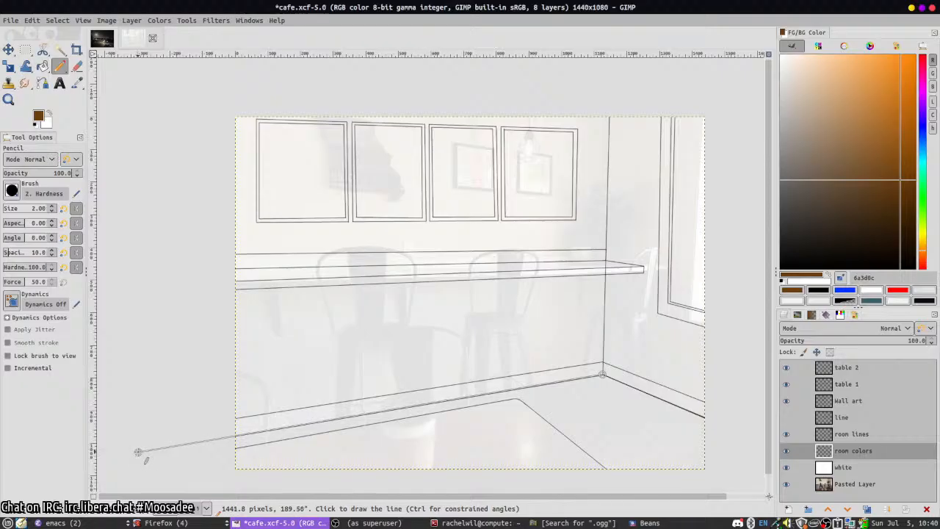
pyautogui.hotkey('shift', 'b')
pyautogui.click(248, 449)
pyautogui.moveTo(500, 523)
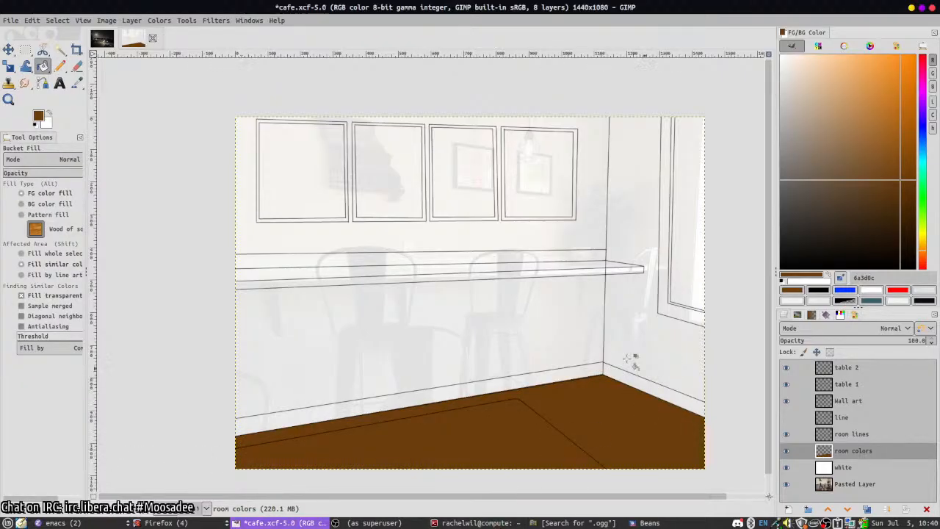
# - Return to the Pencil and compare the drawing with the original photo by toggling the visibility of the white and room colors layers
pyautogui.press('n')
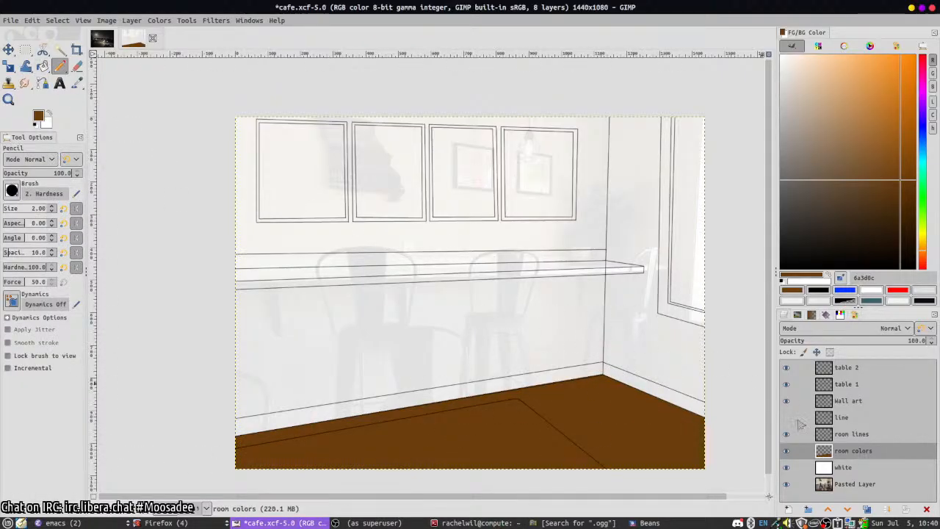
pyautogui.click(786, 466)
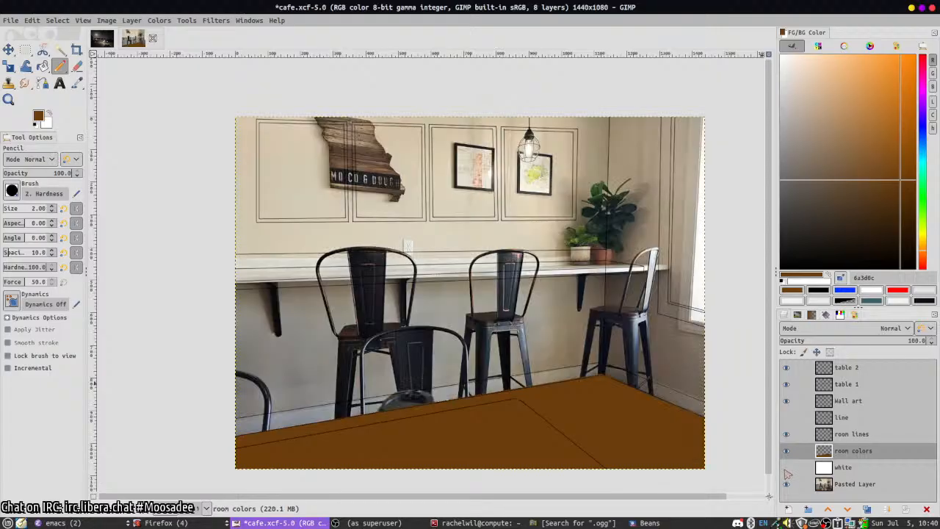
pyautogui.click(786, 467)
pyautogui.click(786, 467)
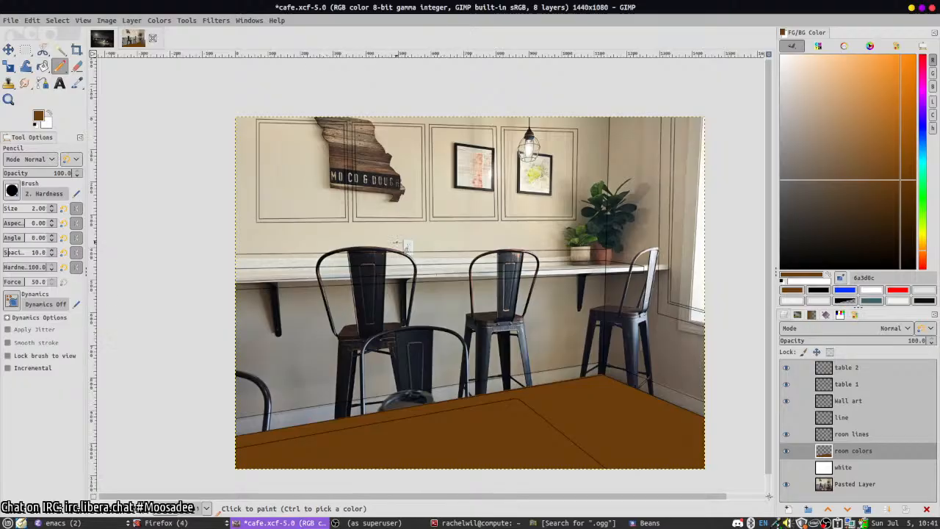
pyautogui.click(786, 468)
pyautogui.click(787, 467)
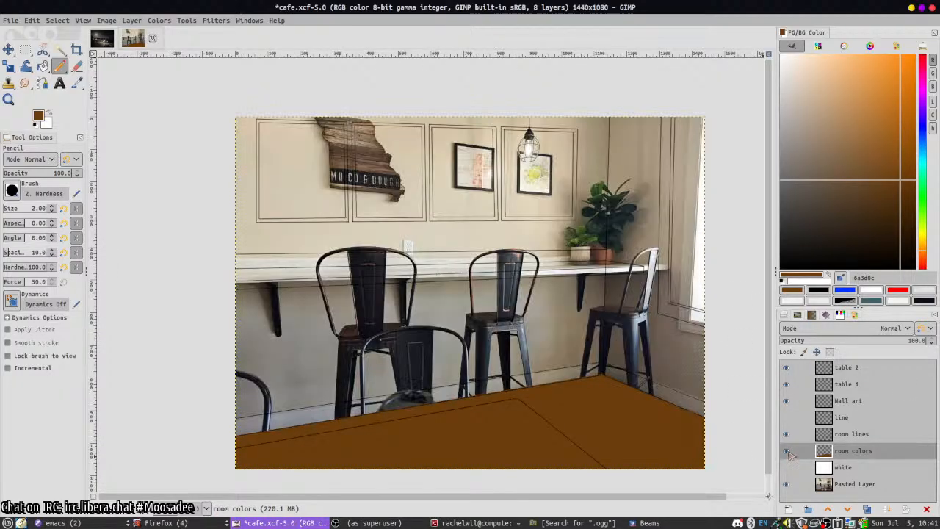
pyautogui.click(786, 451)
pyautogui.click(786, 451)
pyautogui.click(786, 467)
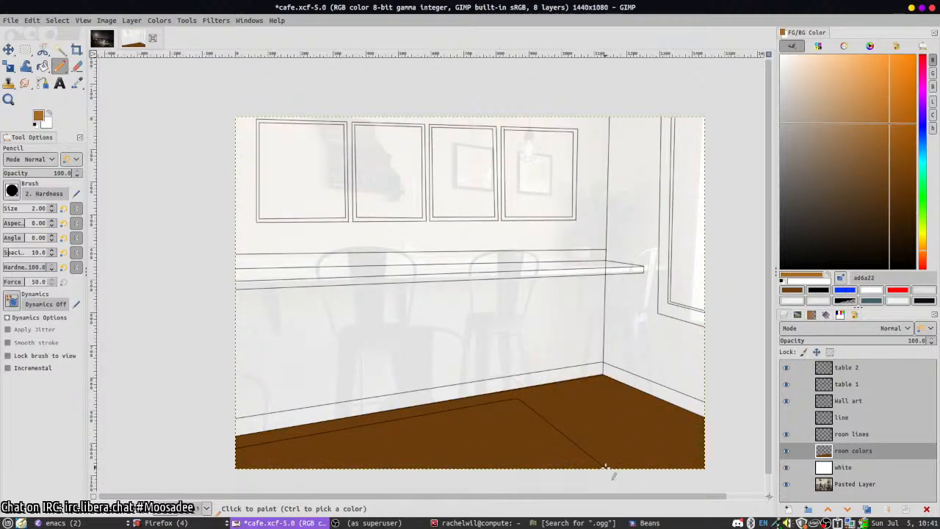
pyautogui.keyDown('shift'); pyautogui.click(524, 398); pyautogui.keyUp('shift')
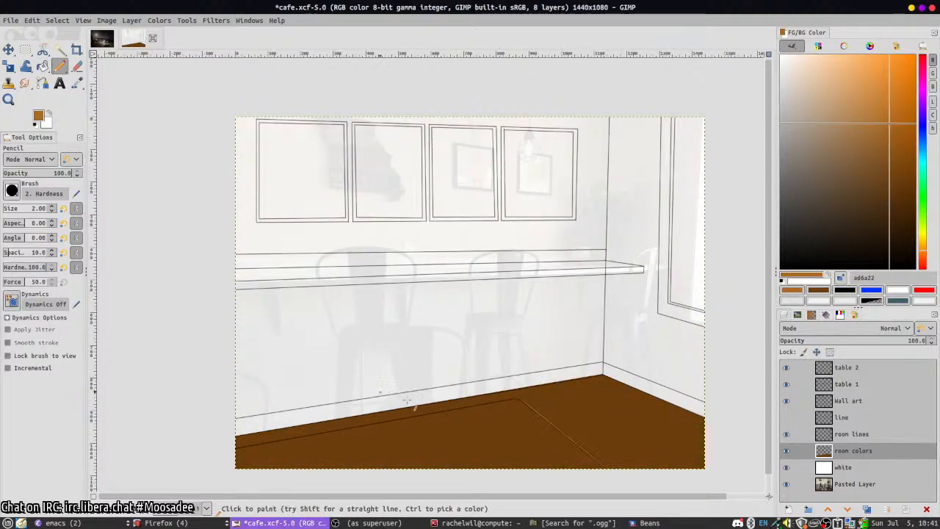
pyautogui.scroll(5, 533, 413)
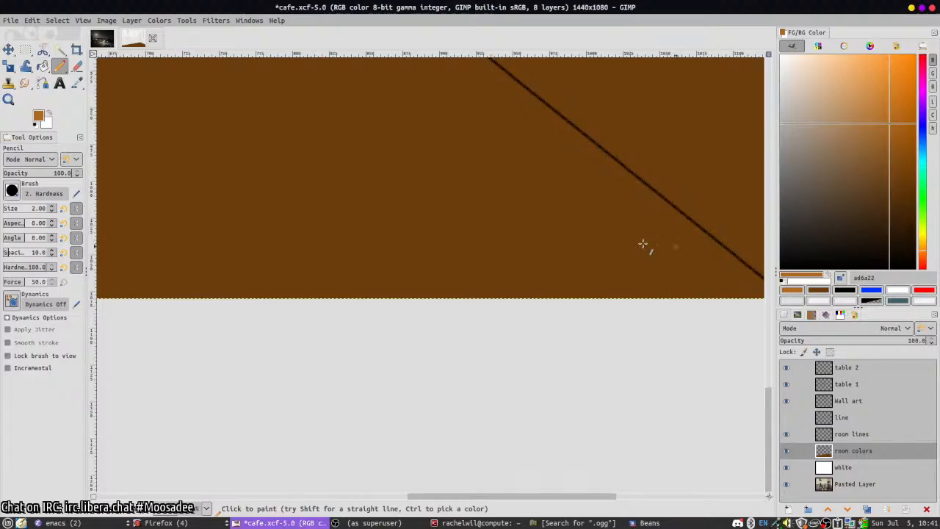
pyautogui.moveTo(403, 169)
pyautogui.mouseDown()
pyautogui.moveTo(413, 276)
pyautogui.moveTo(459, 297)
pyautogui.mouseUp()
pyautogui.moveTo(613, 298); pyautogui.dragTo(556, 417)
pyautogui.hotkey('ctrl', 'z')
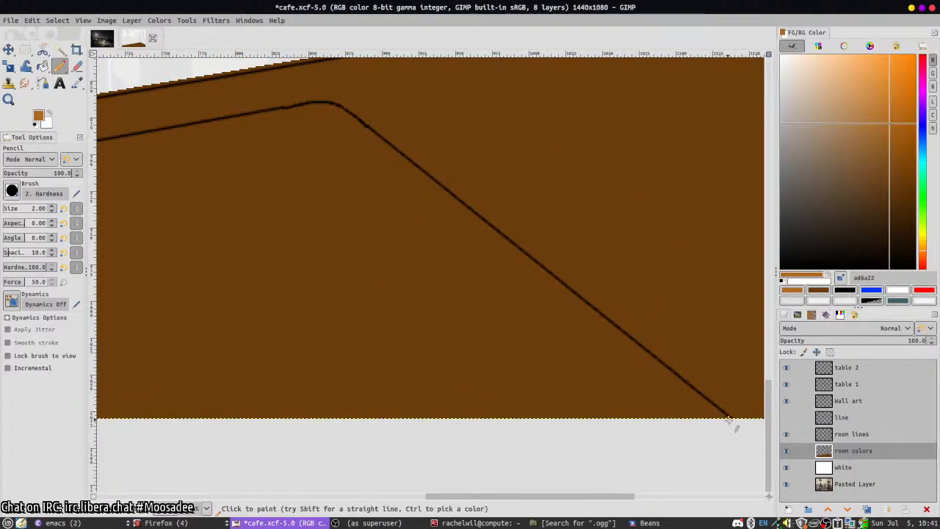
# - Trace the foreground tabletop's slanted side edge and long back edge with straight light brown ad6a22 lines
pyautogui.click(729, 420)
pyautogui.keyDown('shift'); pyautogui.click(353, 118); pyautogui.keyUp('shift')
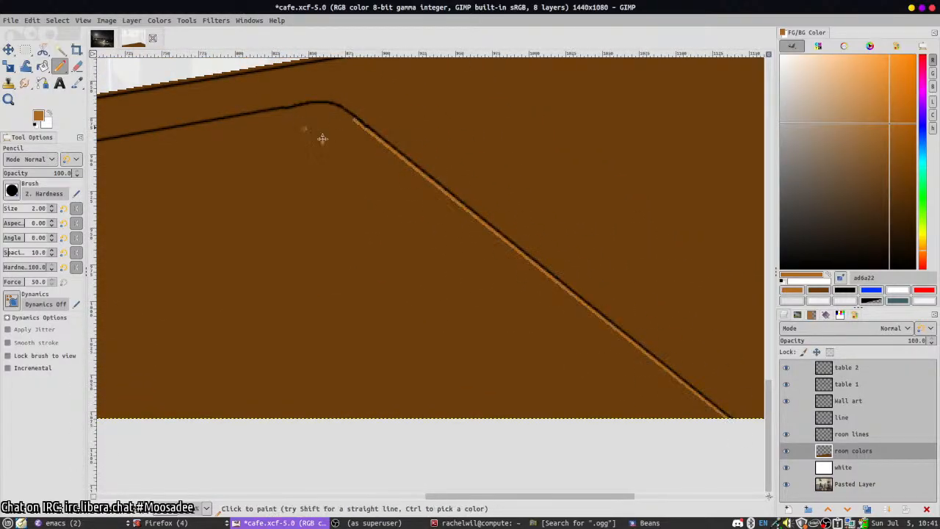
pyautogui.scroll(-3, 322, 138)
pyautogui.scroll(1, 416, 311)
pyautogui.moveTo(174, 359); pyautogui.dragTo(357, 357)
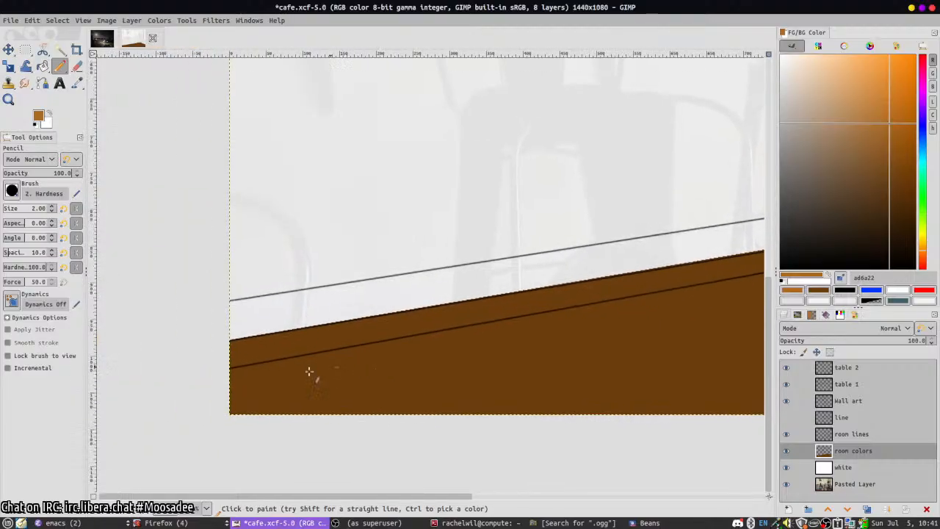
pyautogui.keyDown('ctrl'); pyautogui.scroll(4, 497, 329); pyautogui.keyUp('ctrl')
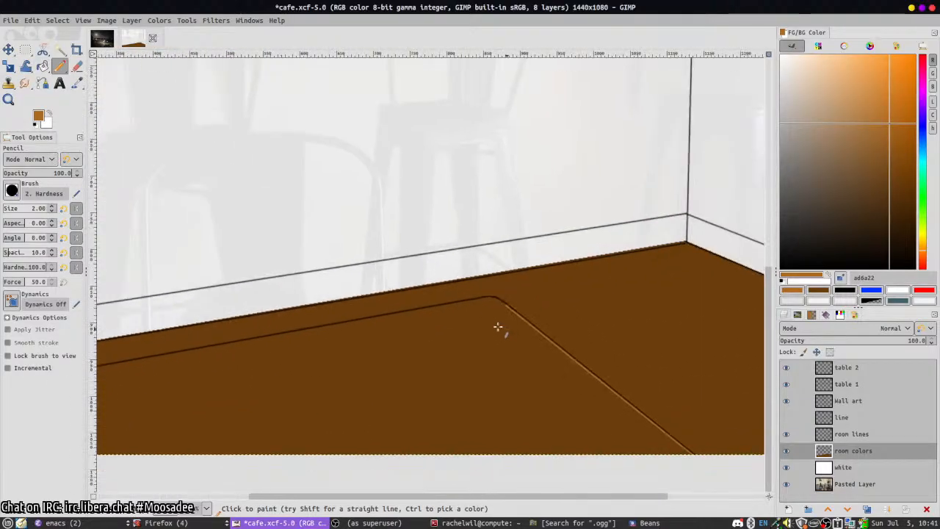
pyautogui.keyDown('shift'); pyautogui.click(464, 298); pyautogui.keyUp('shift')
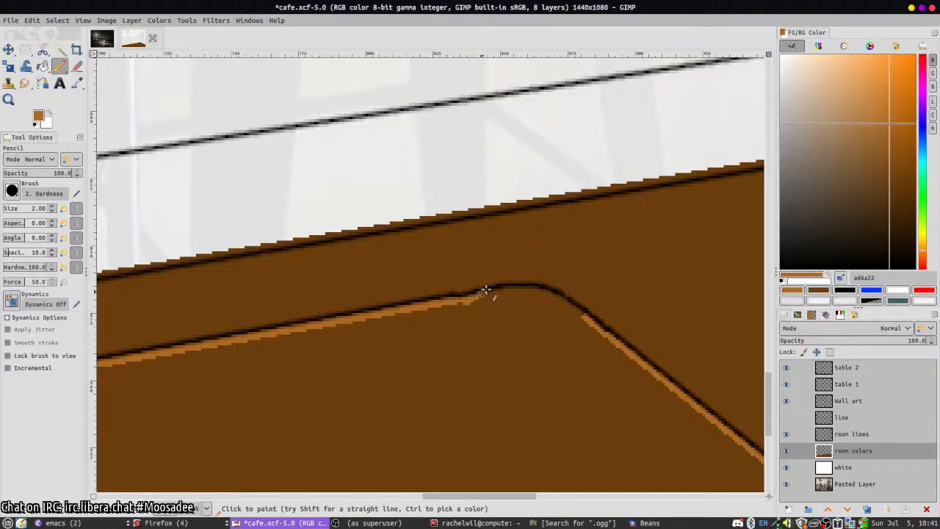
# - Outline the tabletop's rounded corner freehand, bucket-fill the tabletop with ad6a22 and return to the Pencil
pyautogui.moveTo(546, 290); pyautogui.dragTo(472, 305)
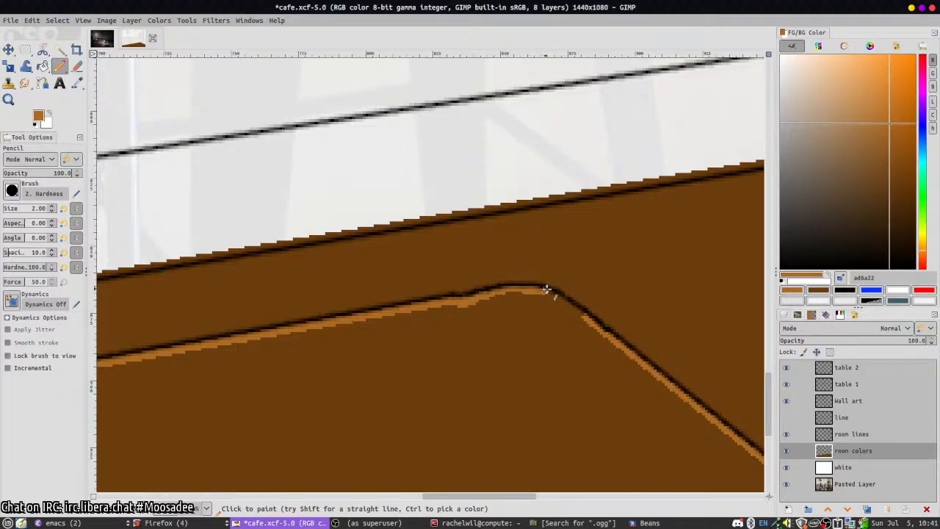
pyautogui.hotkey('shift', 'b')
pyautogui.click(515, 336)
pyautogui.press('n')
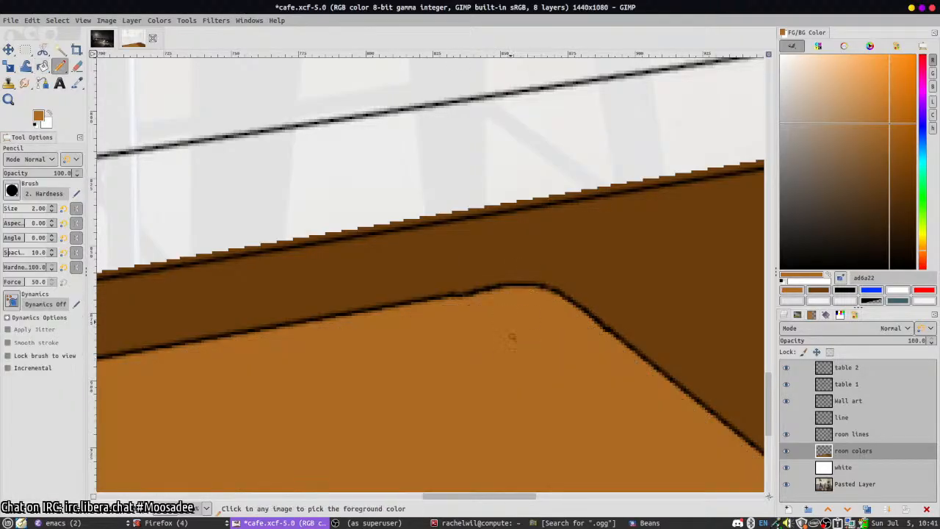
# - Choose light blue 66acdf as the drawing color for the window wall
pyautogui.keyDown('ctrl'); pyautogui.scroll(-4, 514, 349); pyautogui.keyUp('ctrl')
pyautogui.keyDown('ctrl'); pyautogui.scroll(-5, 476, 433); pyautogui.keyUp('ctrl')
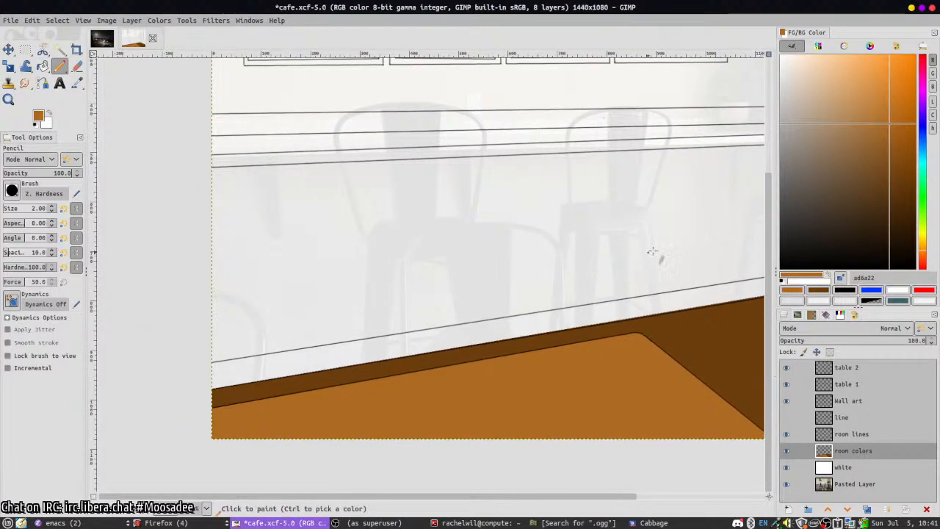
pyautogui.keyDown('ctrl'); pyautogui.scroll(-2, 531, 252); pyautogui.keyUp('ctrl')
pyautogui.keyDown('ctrl'); pyautogui.scroll(3, 474, 233); pyautogui.keyUp('ctrl')
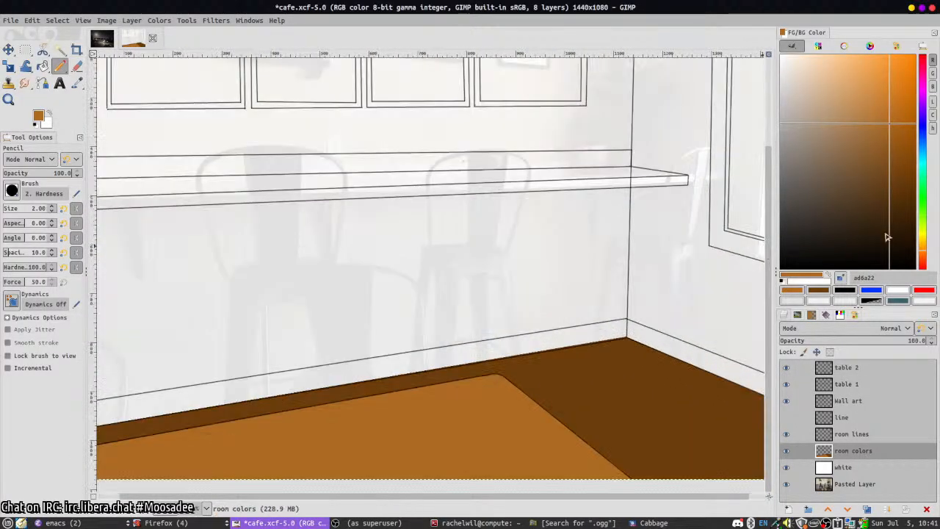
pyautogui.click(916, 152)
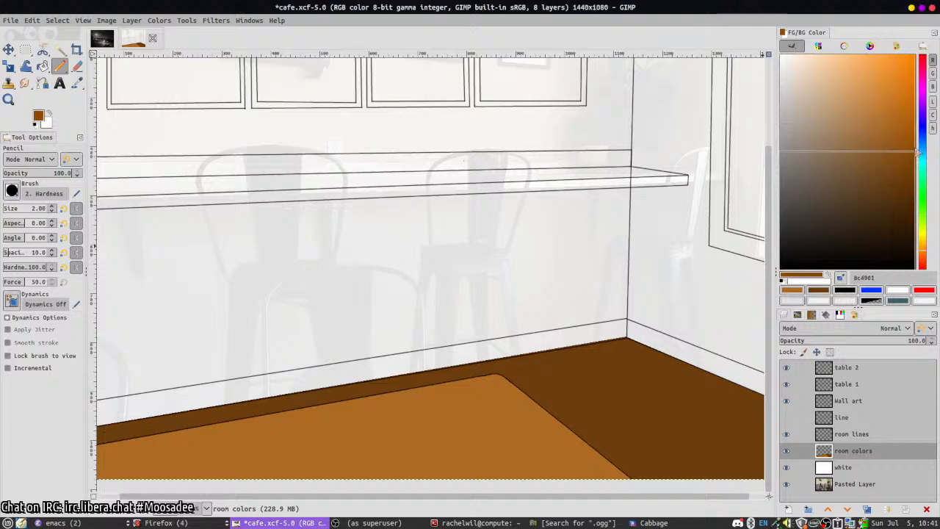
pyautogui.click(920, 147)
pyautogui.moveTo(881, 132); pyautogui.dragTo(891, 111)
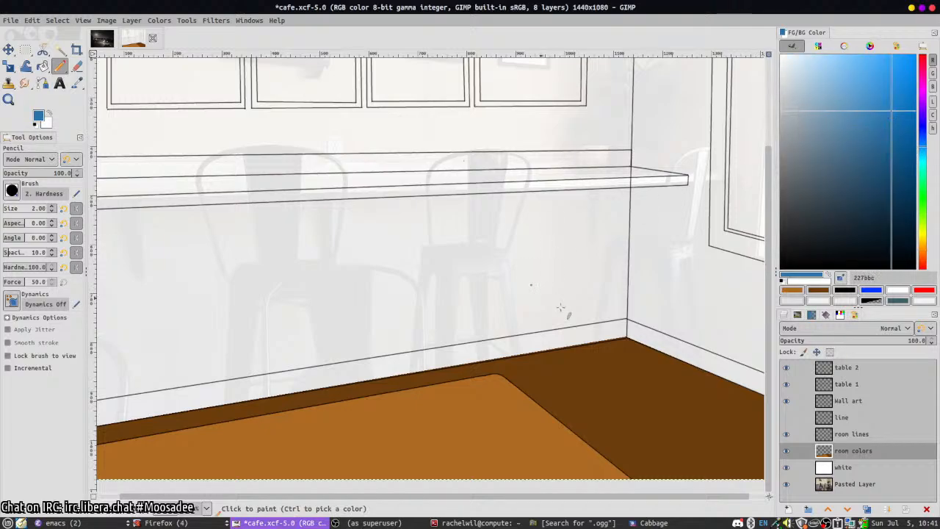
pyautogui.moveTo(524, 283); pyautogui.dragTo(390, 245)
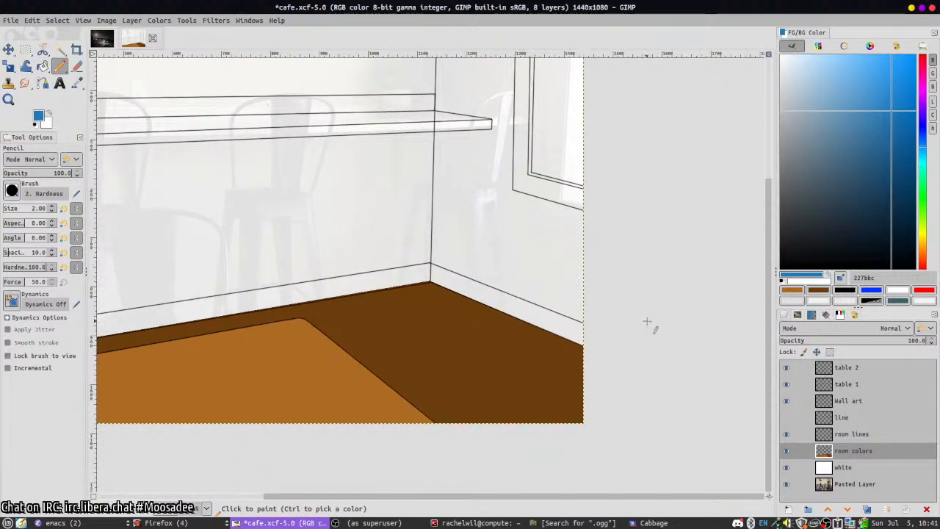
pyautogui.moveTo(552, 256); pyautogui.dragTo(625, 342)
pyautogui.click(853, 82)
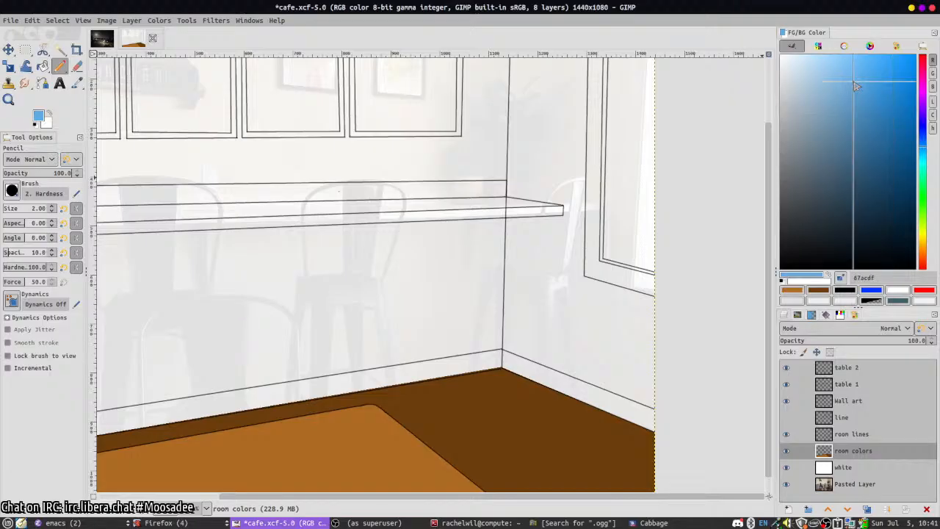
# - Trace the window wall's lower edge above the baseboard and the room corner with straight lines, and bucket-fill that wall light blue
pyautogui.click(654, 408)
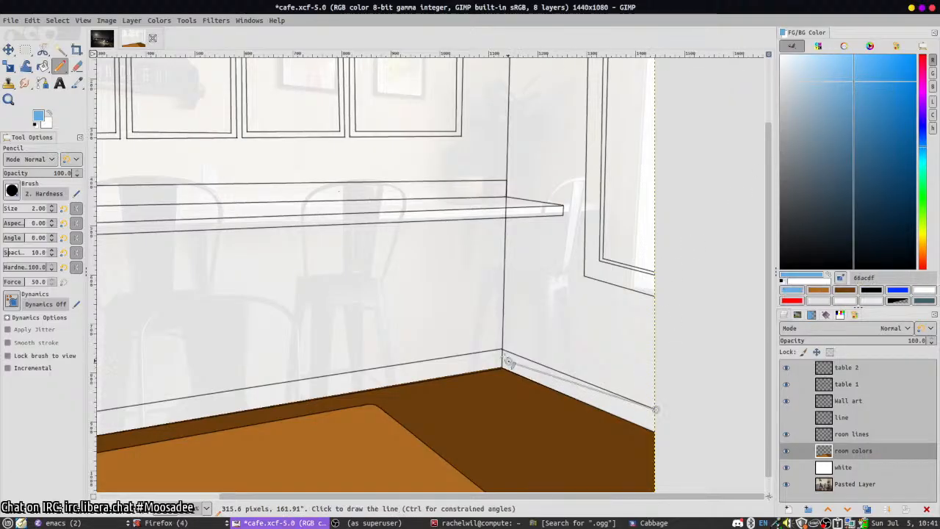
pyautogui.keyDown('shift'); pyautogui.click(502, 350); pyautogui.keyUp('shift')
pyautogui.scroll(5, 502, 293)
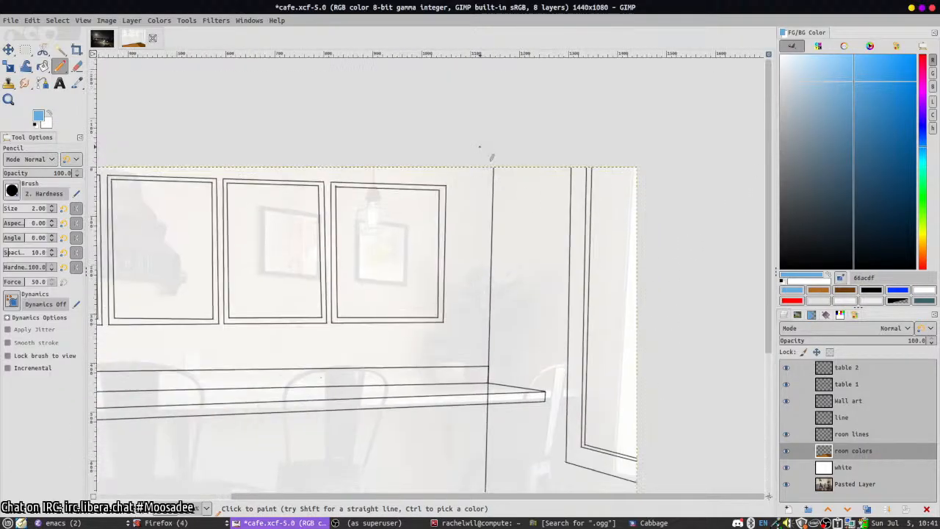
pyautogui.keyDown('shift'); pyautogui.click(493, 160); pyautogui.keyUp('shift')
pyautogui.hotkey('shift', 'b')
pyautogui.click(544, 231)
# - Choose darker blue 2d81be and compare the drawing with the photo by toggling the white and room colors layers
pyautogui.moveTo(549, 384); pyautogui.dragTo(612, 224)
pyautogui.click(885, 109)
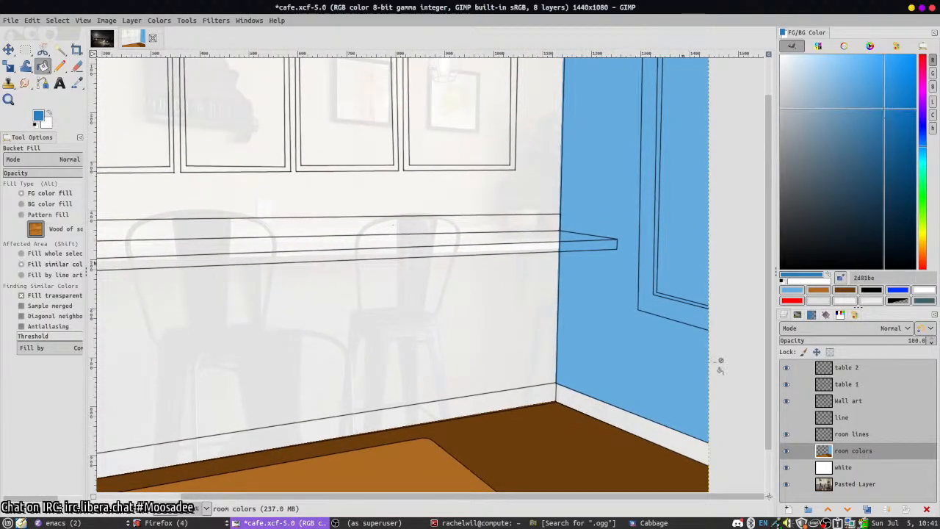
pyautogui.click(788, 468)
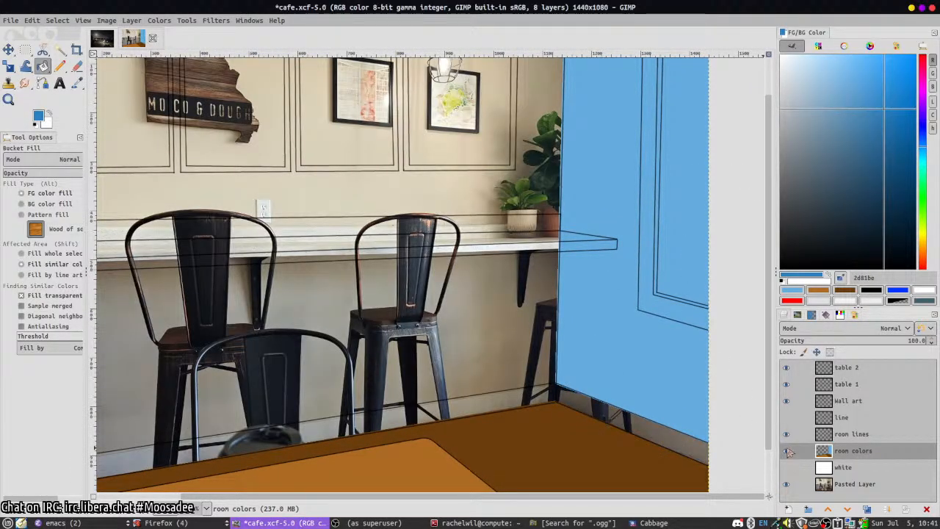
pyautogui.click(786, 451)
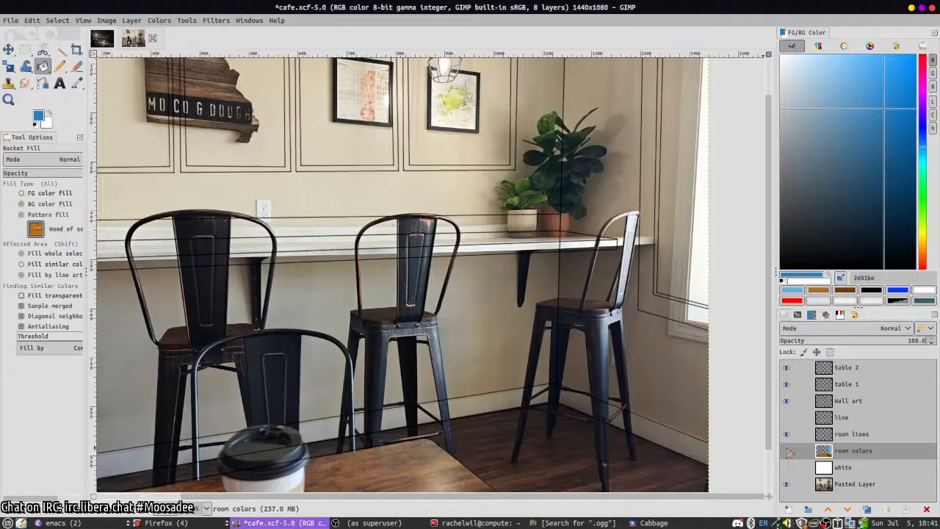
pyautogui.click(786, 451)
pyautogui.click(786, 468)
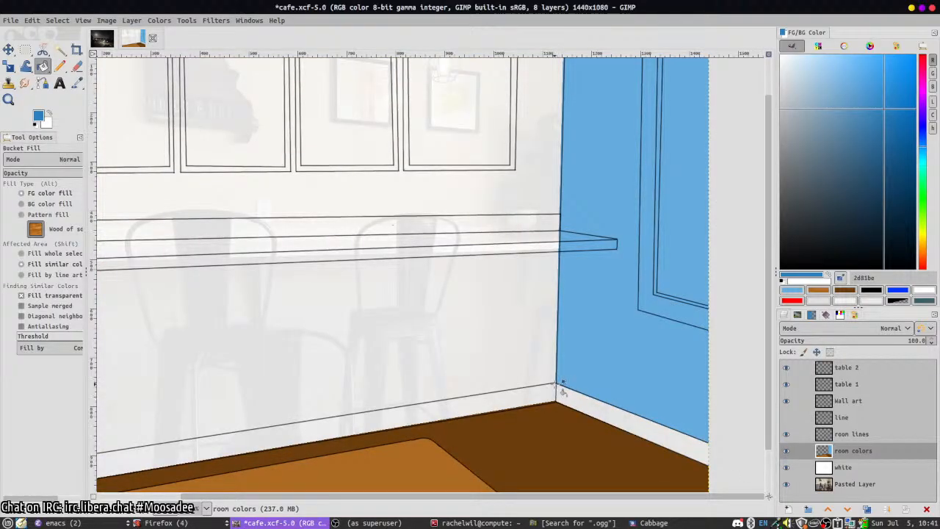
# - Trace the back wall's lower edge above the baseboard with a straight 2d81be line, bucket-fill the wall and return to the Pencil
pyautogui.press('n')
pyautogui.click(560, 382)
pyautogui.hscroll(-6, 621, 361)
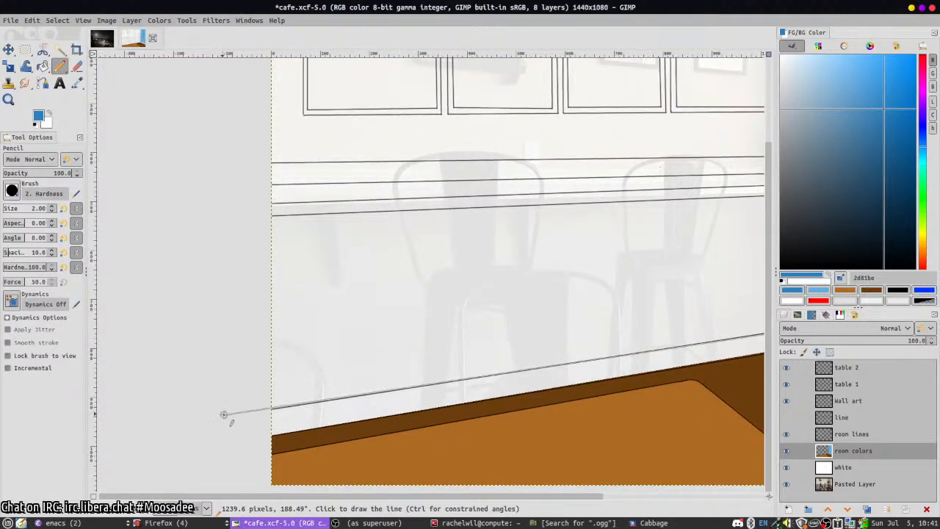
pyautogui.click(223, 415)
pyautogui.hscroll(5, 203, 267)
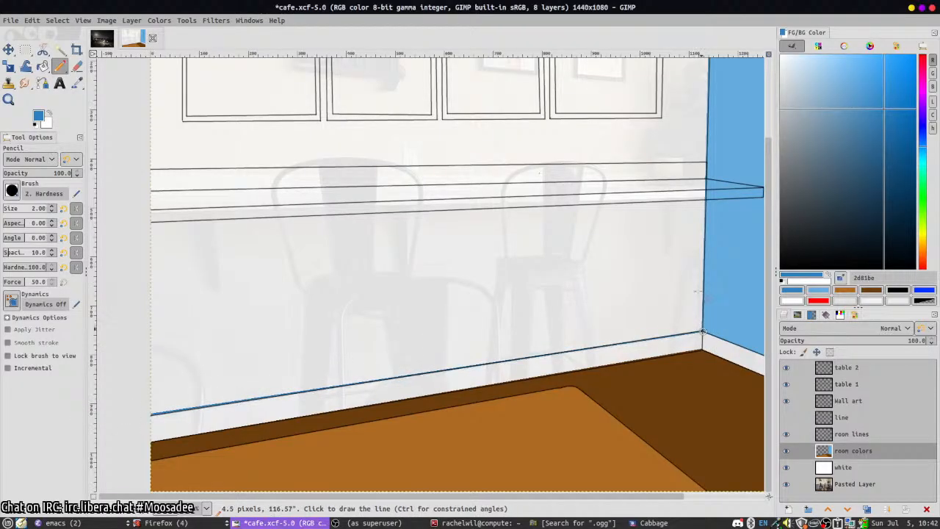
pyautogui.scroll(5, 620, 156)
pyautogui.hscroll(2, 621, 156)
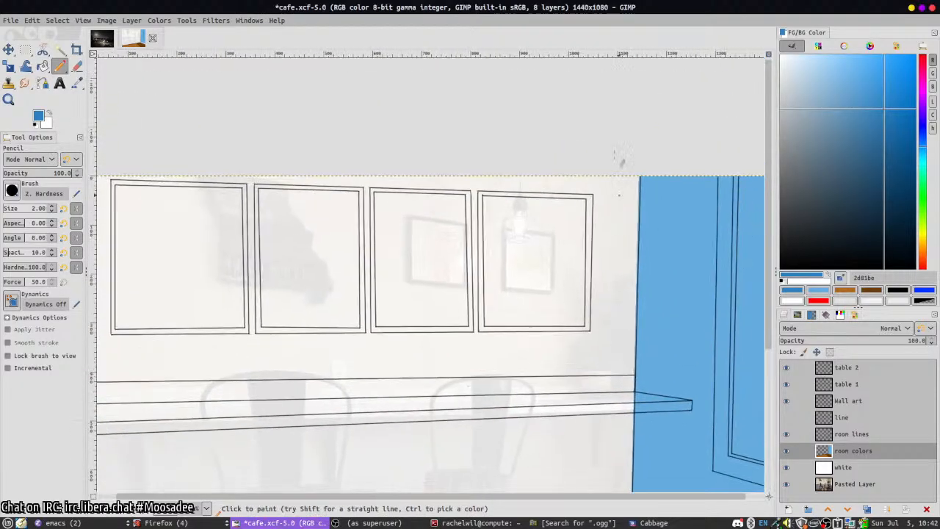
pyautogui.hotkey('shift', 'b')
pyautogui.click(628, 237)
pyautogui.press('n')
# - Cover the light sliver beside the room's corner line with a straight 2d81be line up to the image's upper edge
pyautogui.scroll(-5, 558, 293)
pyautogui.hscroll(1, 558, 293)
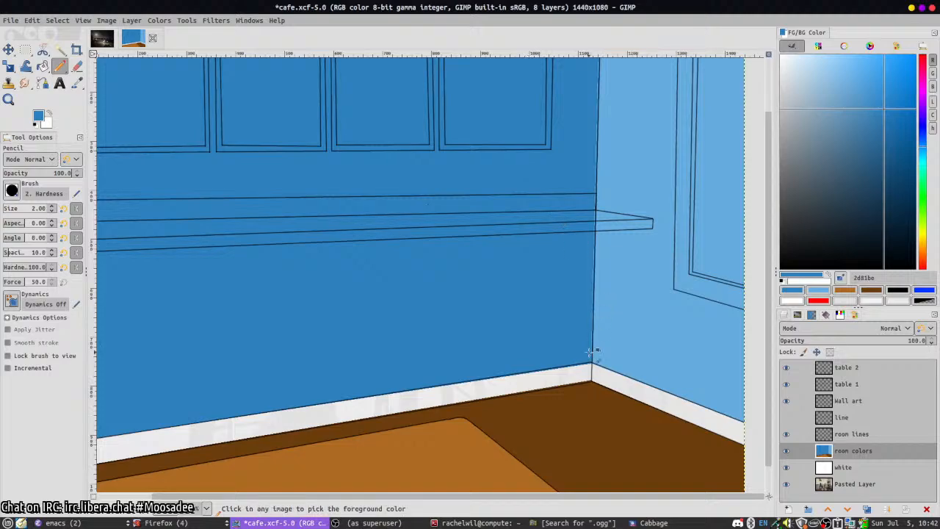
pyautogui.scroll(-5, 593, 352)
pyautogui.scroll(8, 587, 353)
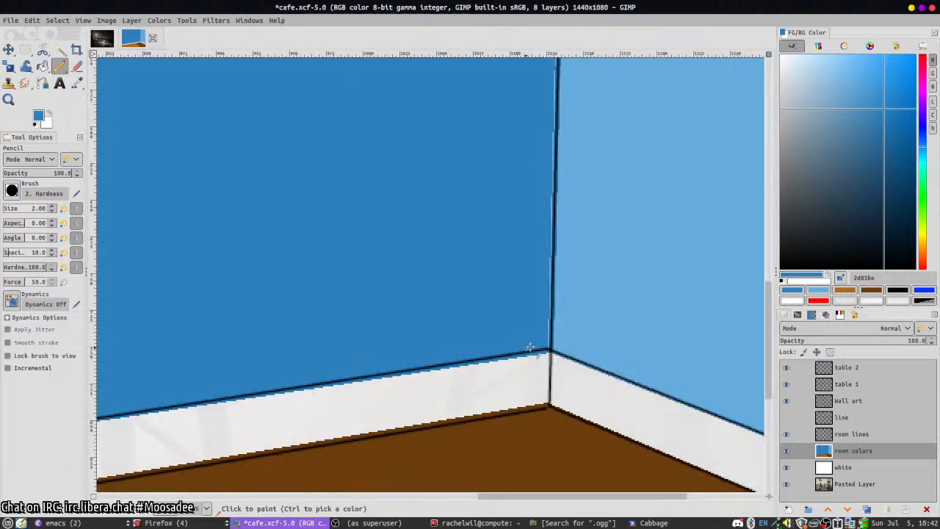
pyautogui.scroll(10, 521, 184)
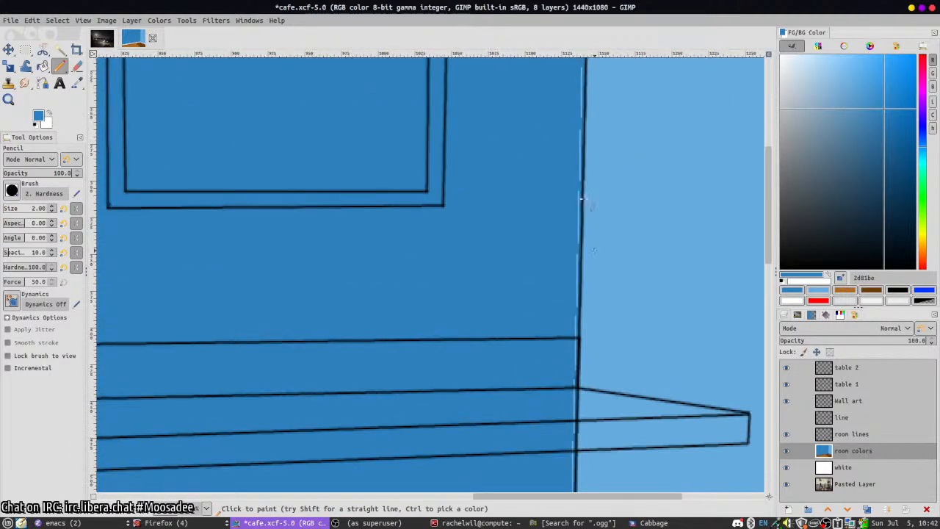
pyautogui.scroll(-3, 558, 242)
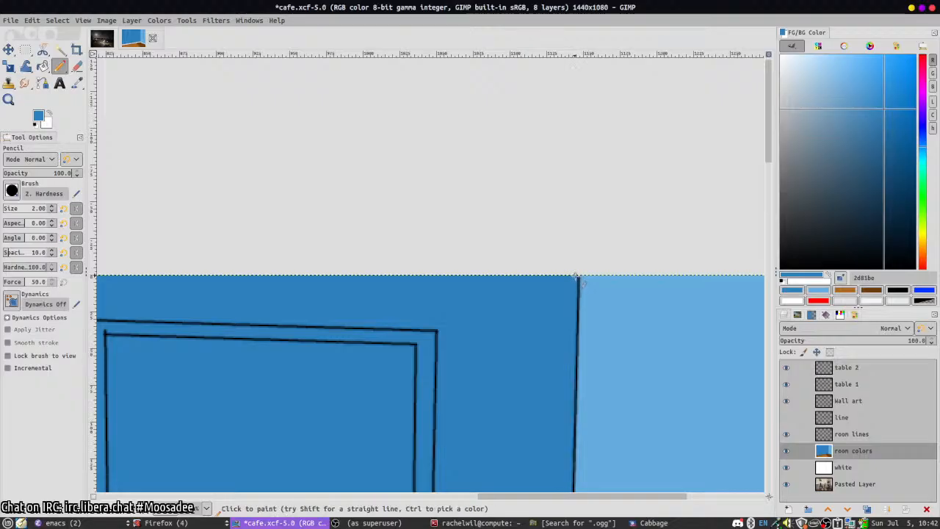
# - Choose light green 9ec997, try it as a bucket fill on the window wall and undo that fill
pyautogui.scroll(-2, 580, 295)
pyautogui.scroll(-2, 580, 296)
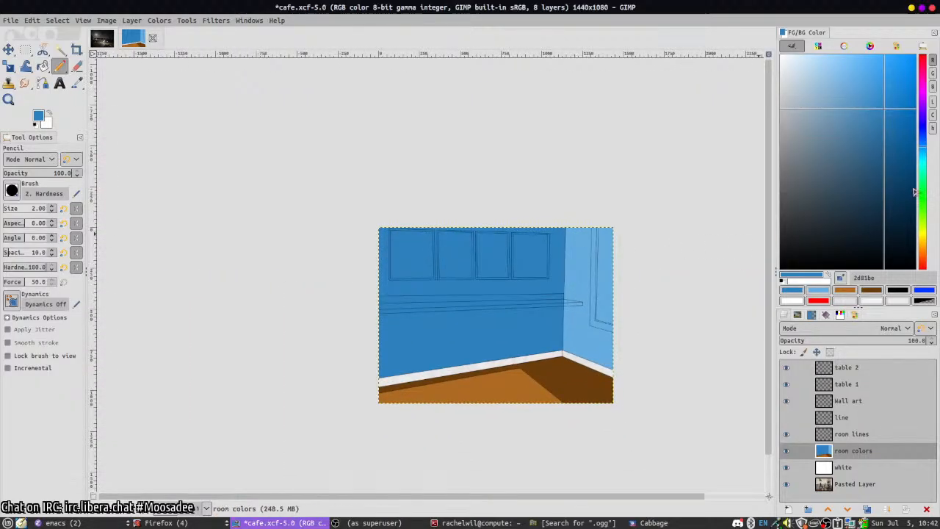
pyautogui.click(922, 206)
pyautogui.moveTo(829, 121); pyautogui.dragTo(814, 99)
pyautogui.hotkey('shift', 'b')
pyautogui.click(588, 308)
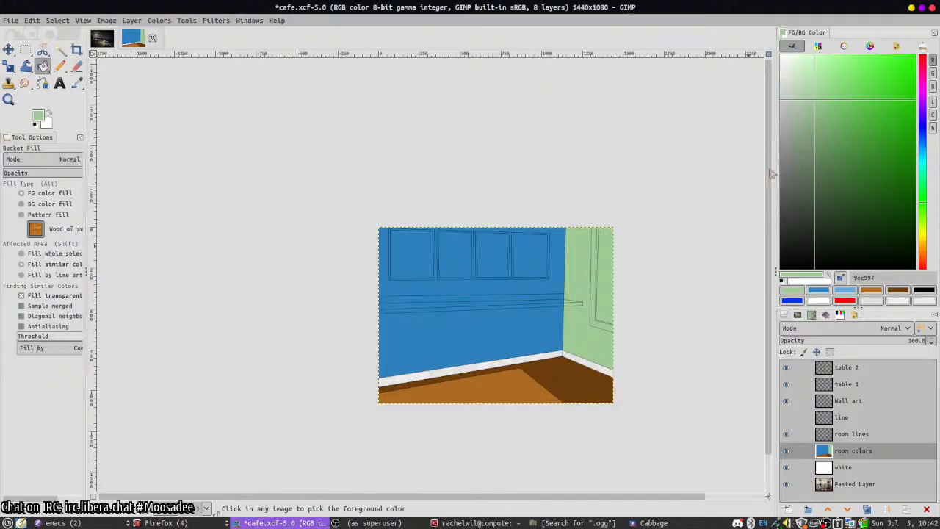
pyautogui.hotkey('ctrl', 'z')
# - Bucket-fill the back wall with light green 9ec997 and the window wall with darker green 7ab371
pyautogui.click(536, 324)
pyautogui.moveTo(816, 102); pyautogui.dragTo(830, 117)
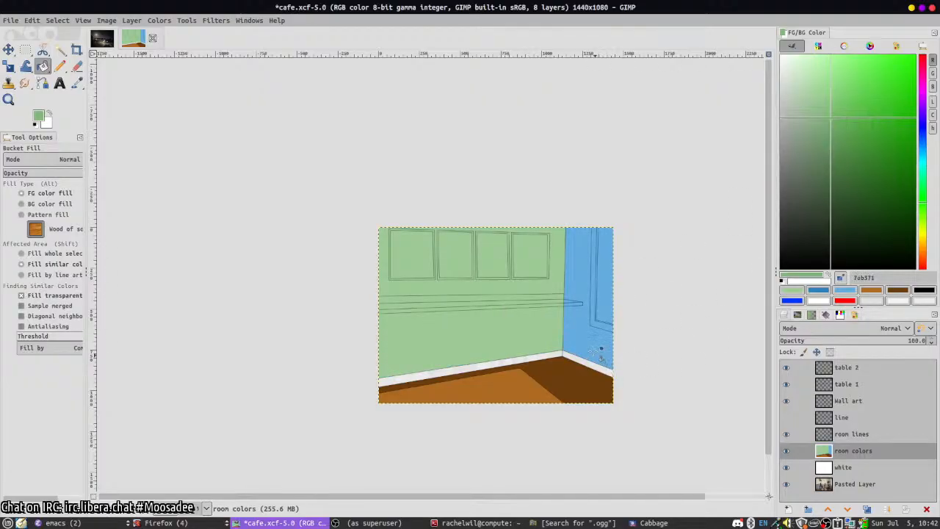
pyautogui.click(591, 349)
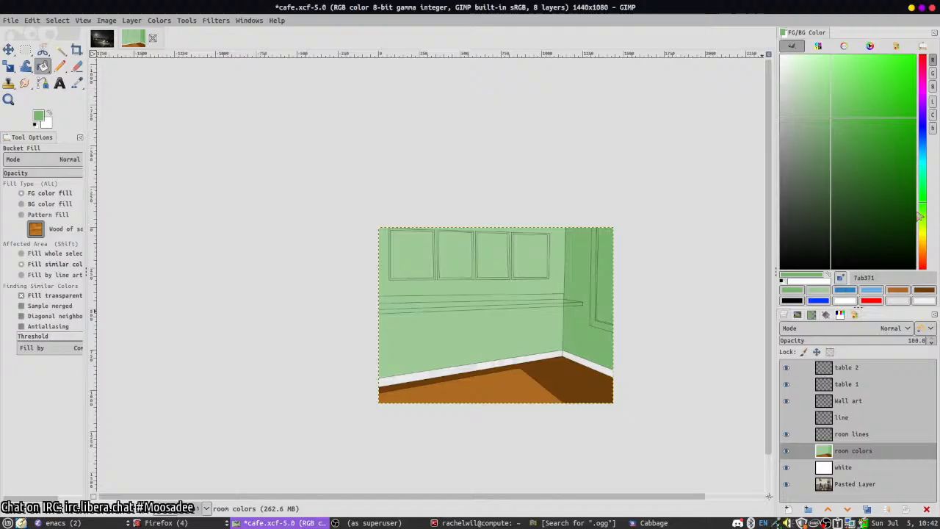
# - Choose light gray e1e1e1 and bucket-fill the baseboard along both walls
pyautogui.click(923, 246)
pyautogui.moveTo(885, 215); pyautogui.dragTo(778, 85)
pyautogui.scroll(5, 598, 389)
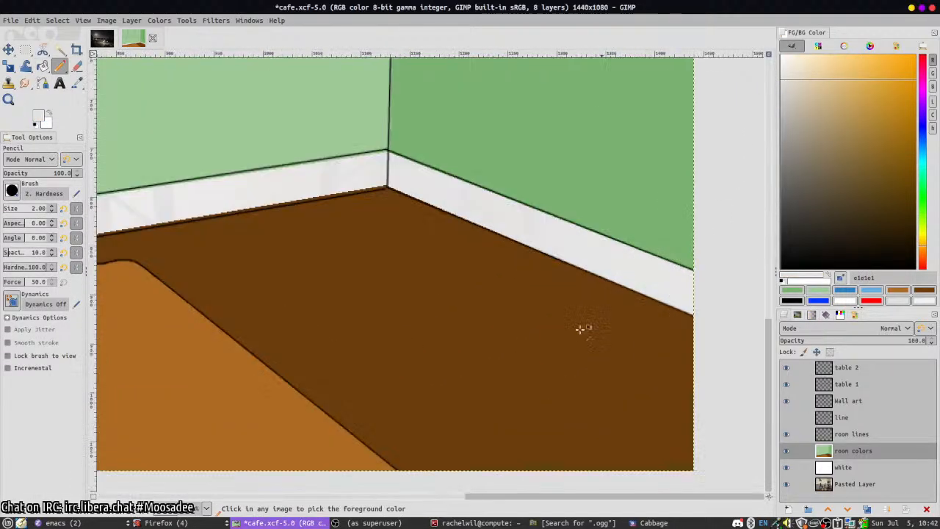
pyautogui.click(559, 250)
# - Draw a straight e1e1e1 pencil line along the back wall baseboard's lower edge, from the room corner past the image's left edge
pyautogui.press('n')
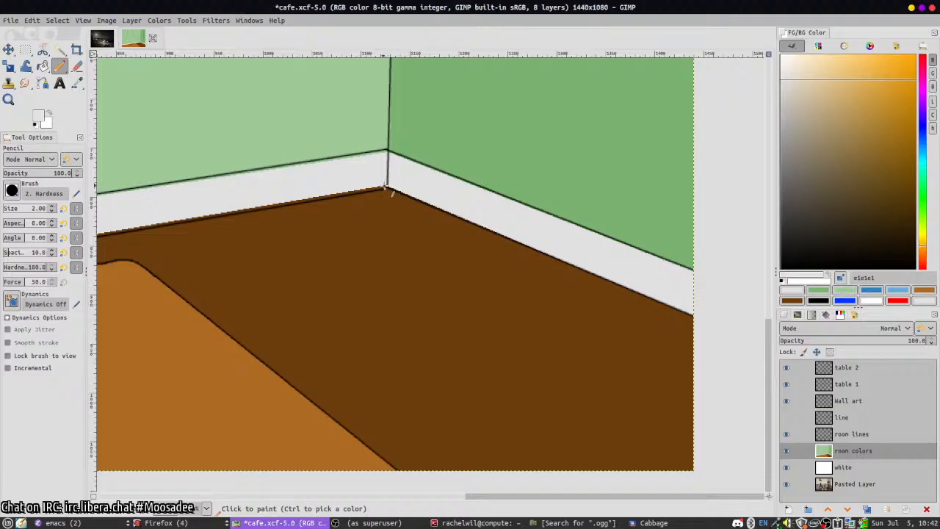
pyautogui.click(388, 188)
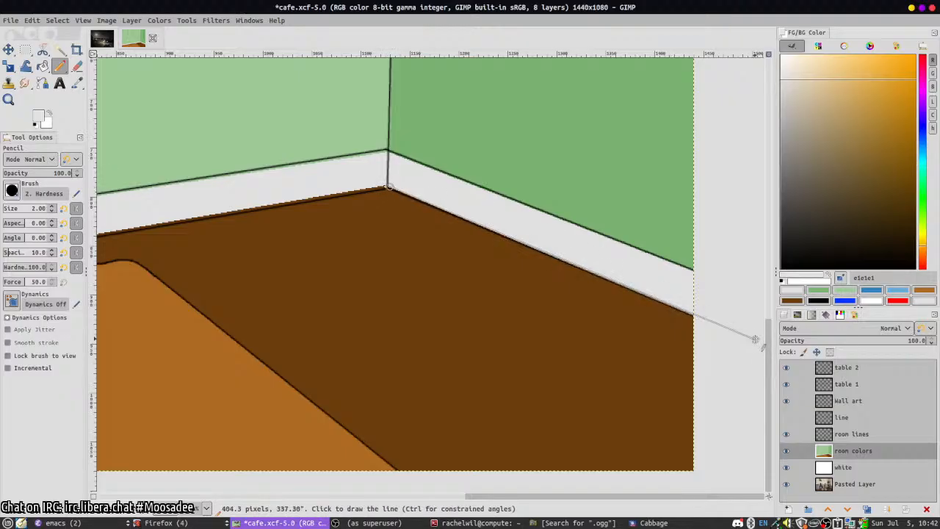
pyautogui.hscroll(-10, 388, 189)
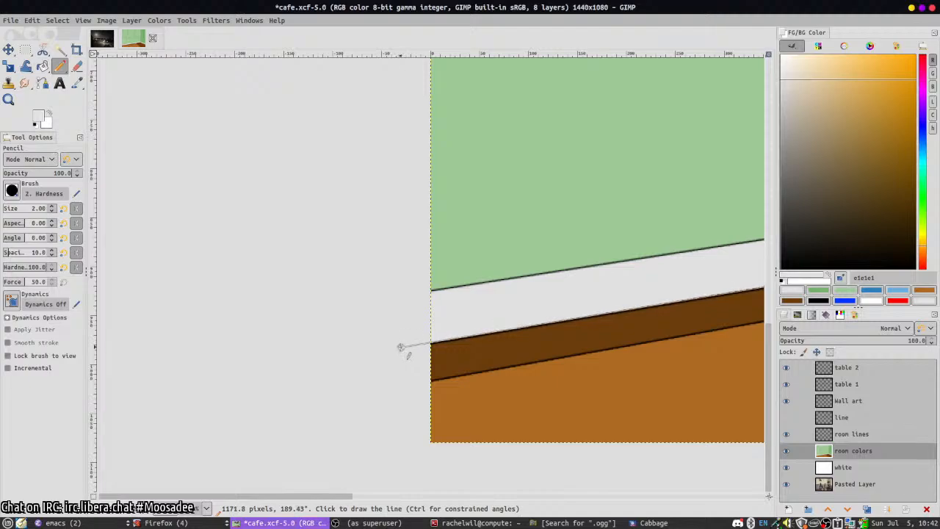
pyautogui.keyDown('shift'); pyautogui.click(404, 343); pyautogui.keyUp('shift')
pyautogui.hscroll(10, 441, 331)
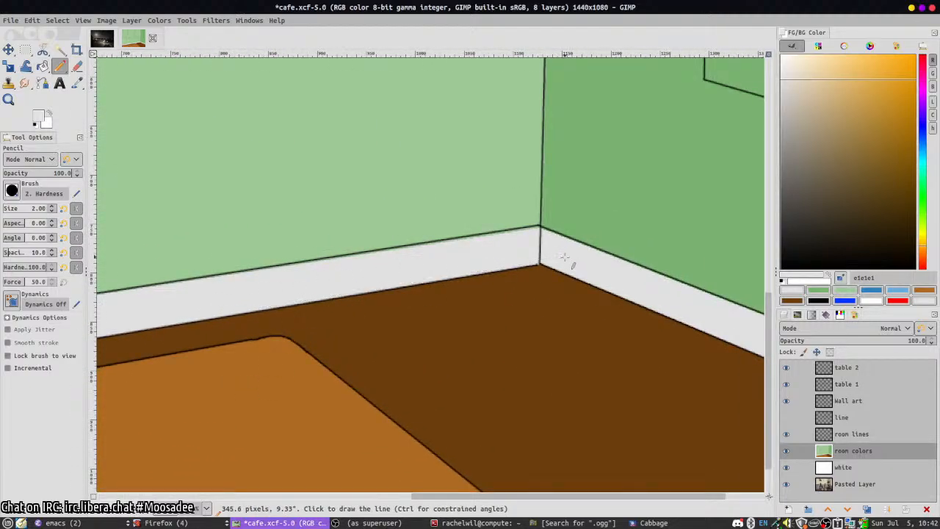
pyautogui.scroll(-4, 459, 365)
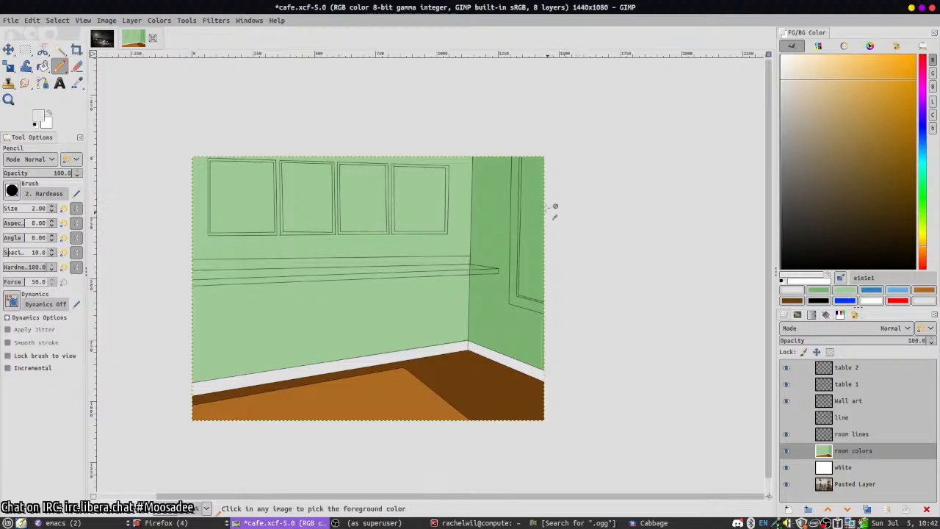
# - Outline the window frame's outer edge and lower inner edge with straight e1e1e1 pencil lines on the room colors layer
pyautogui.scroll(5, 545, 231)
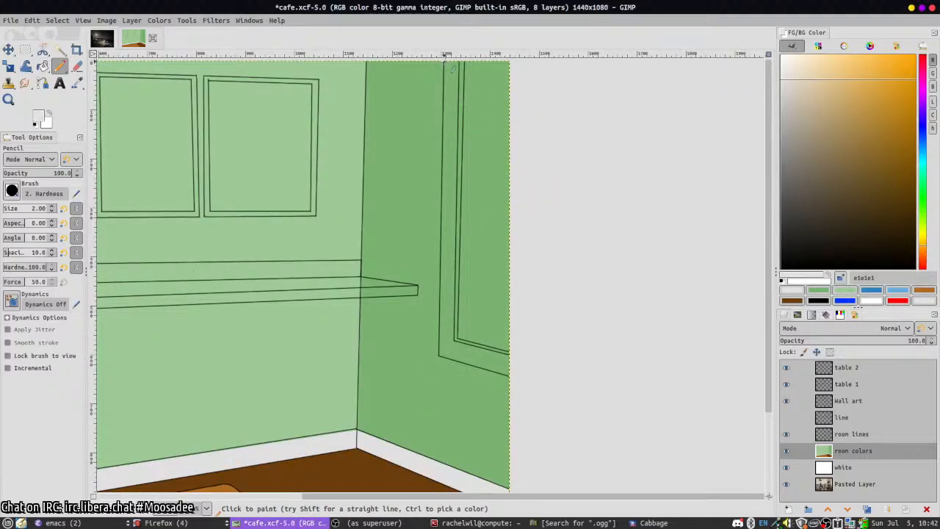
pyautogui.keyDown('shift'); pyautogui.click(439, 356); pyautogui.keyUp('shift')
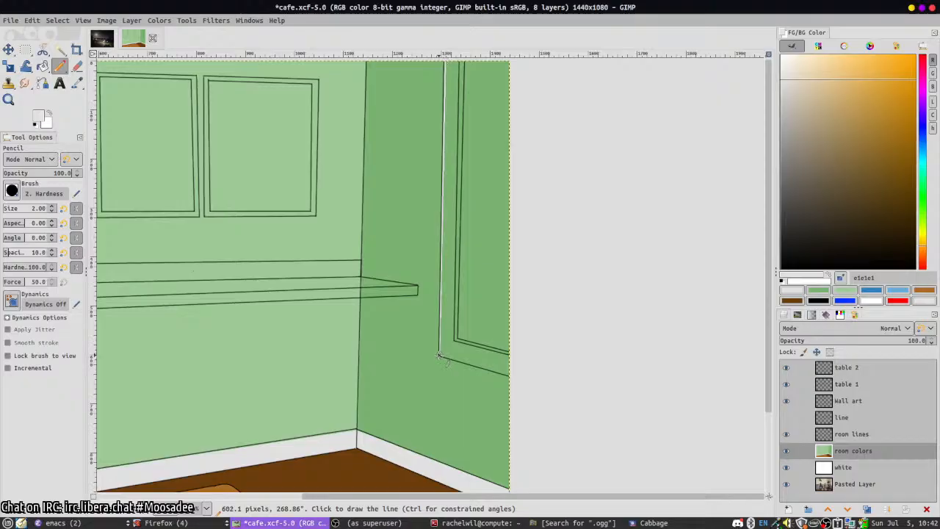
pyautogui.keyDown('shift'); pyautogui.click(512, 376); pyautogui.keyUp('shift')
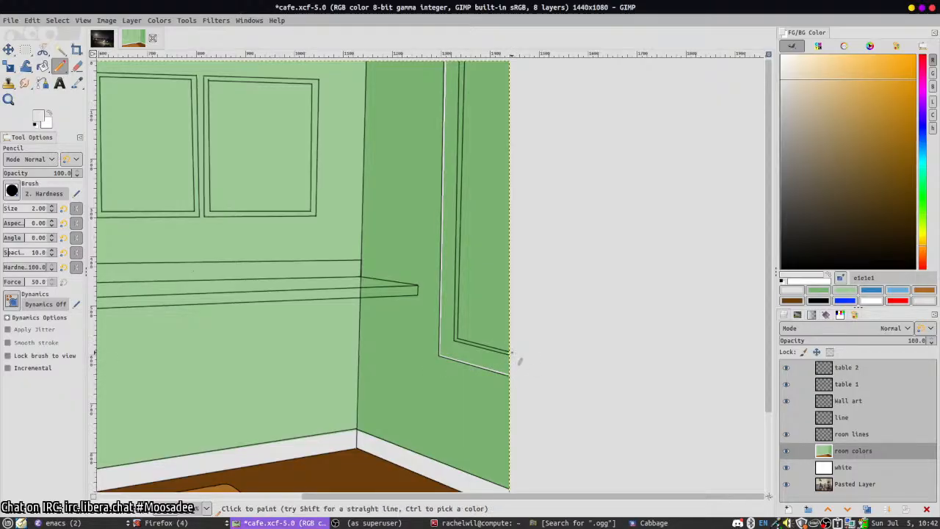
pyautogui.click(512, 354)
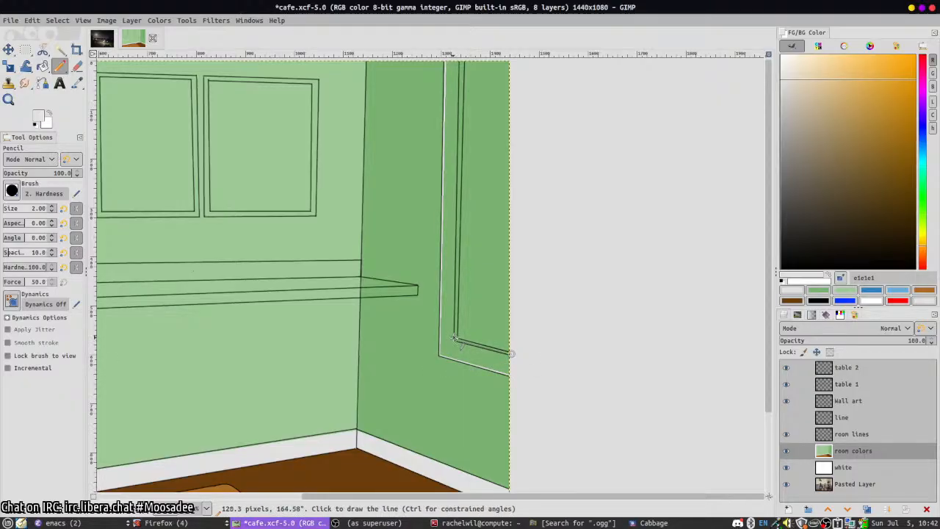
pyautogui.scroll(5, 451, 332)
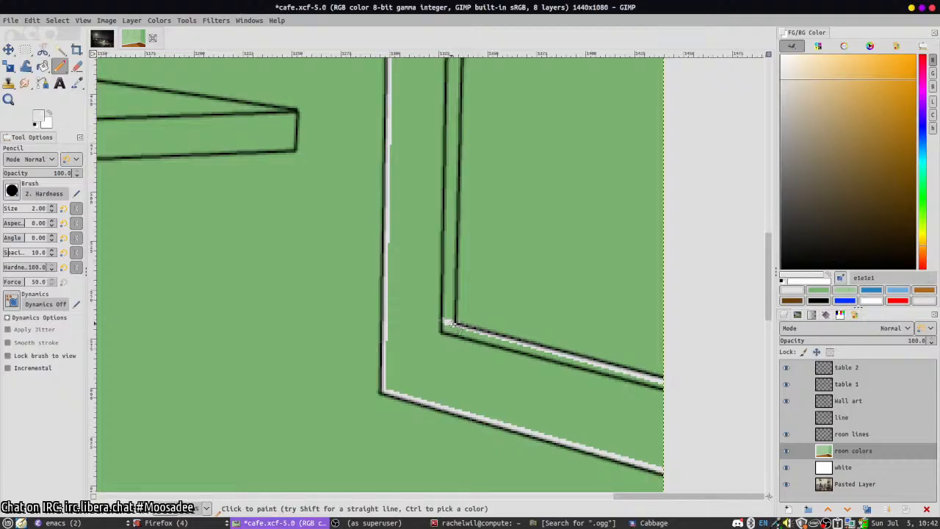
pyautogui.keyDown('ctrl'); pyautogui.scroll(-2, 449, 327); pyautogui.keyUp('ctrl')
pyautogui.scroll(5, 447, 294)
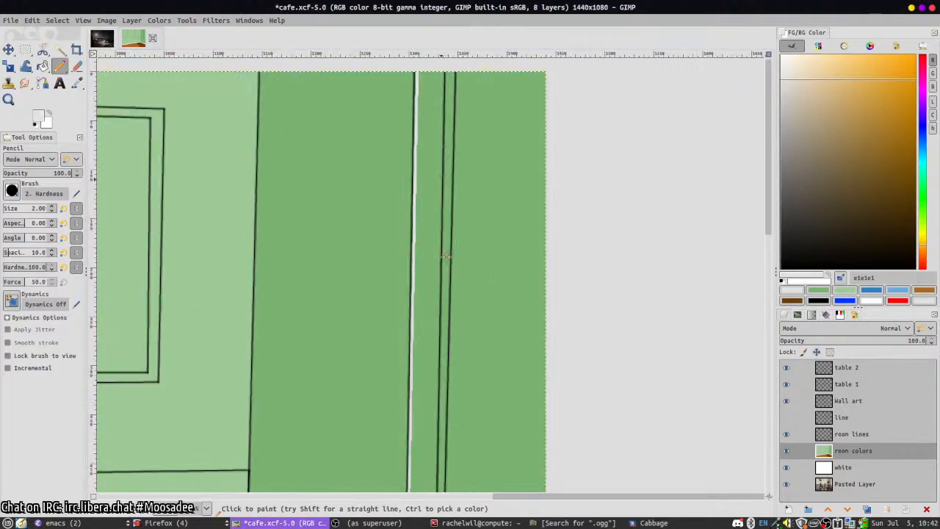
# - Bucket-fill the window frame with light gray e1e1e1
pyautogui.scroll(5, 446, 256)
pyautogui.hotkey('shift', 'b')
pyautogui.click(444, 294)
pyautogui.press('n')
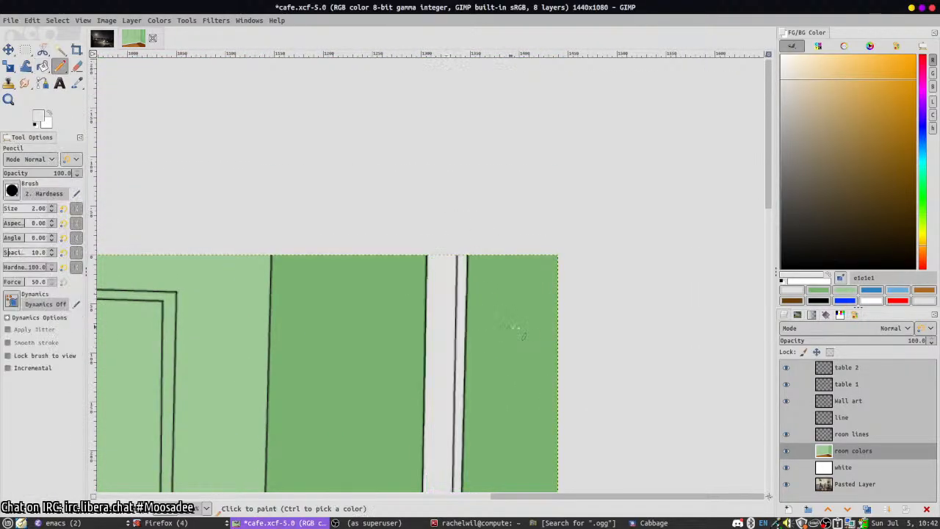
pyautogui.keyDown('ctrl'); pyautogui.scroll(-2, 521, 334); pyautogui.keyUp('ctrl')
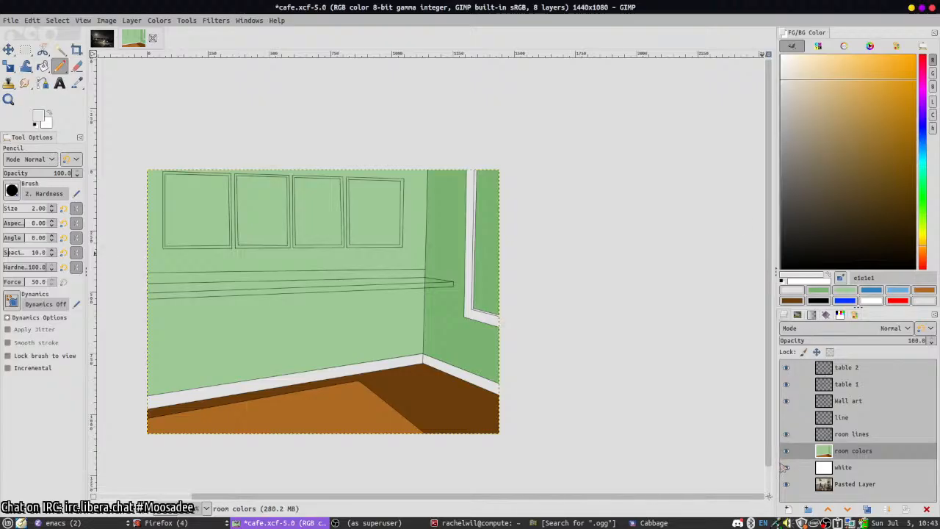
# - Copy the café photo layer into a new image for reference and return to the cafe drawing
pyautogui.click(866, 484)
pyautogui.hotkey('ctrl', 'c')
pyautogui.hotkey('ctrl', 'shift', 'v')
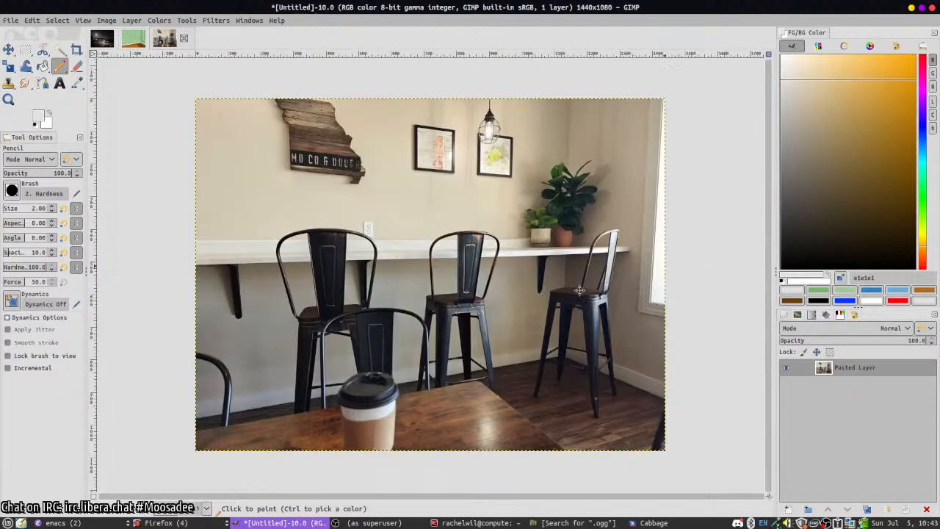
pyautogui.moveTo(579, 290); pyautogui.dragTo(439, 302)
pyautogui.click(134, 41)
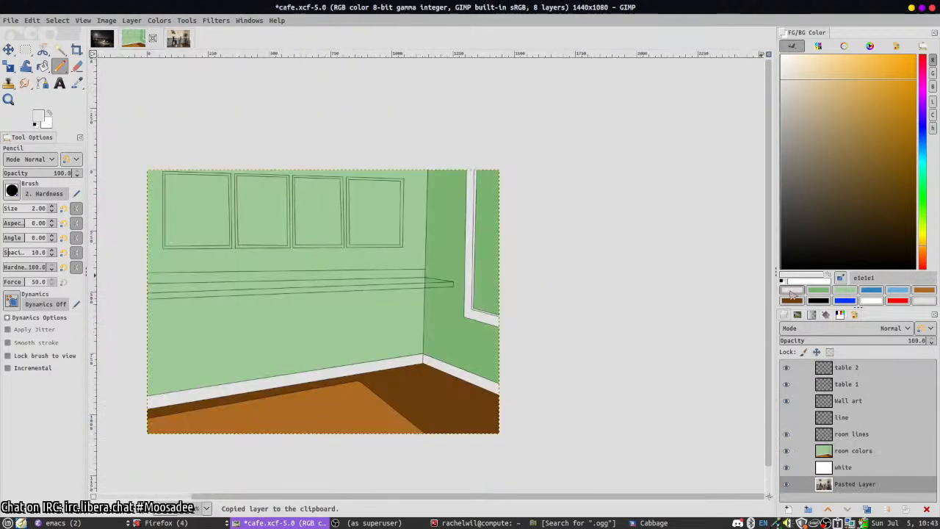
# - Choose white ffffff and bucket-fill the window pane on the room colors layer
pyautogui.click(781, 58)
pyautogui.hotkey('shift', 'b')
pyautogui.click(844, 449)
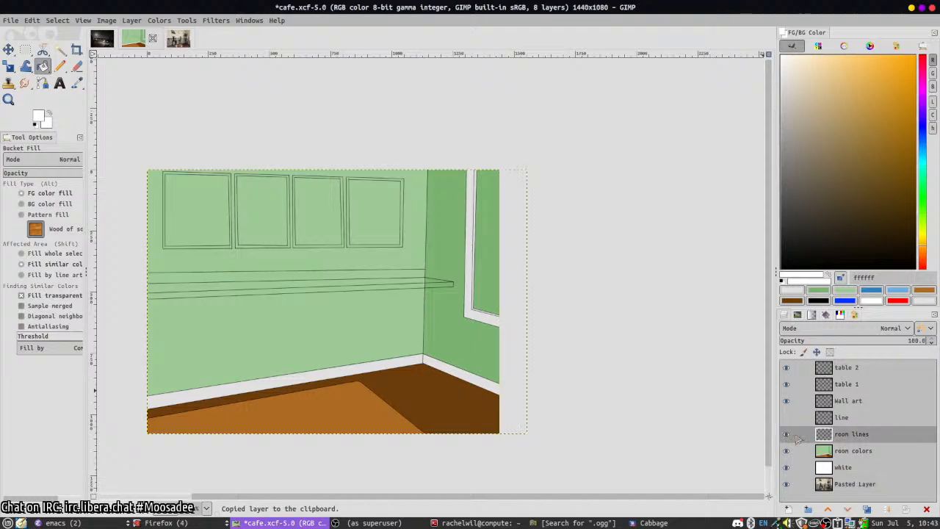
pyautogui.click(490, 264)
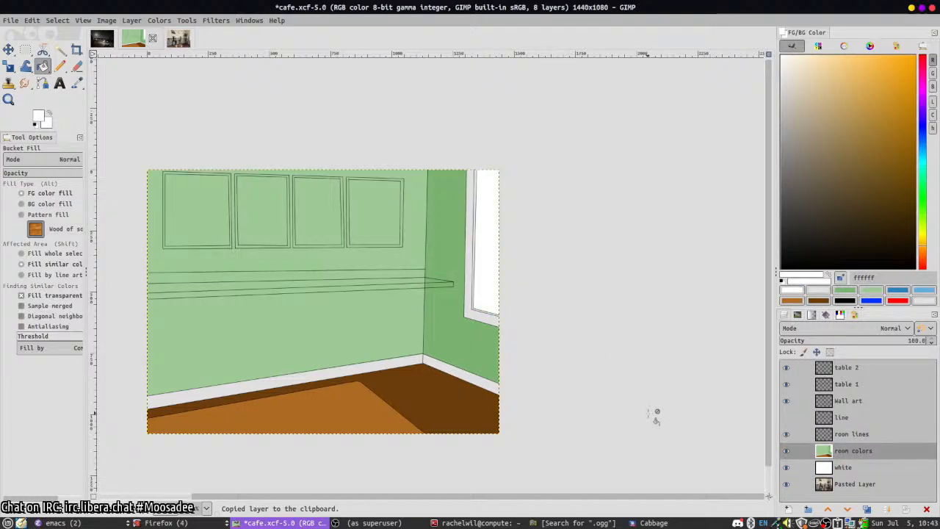
pyautogui.hscroll(-5, 582, 260)
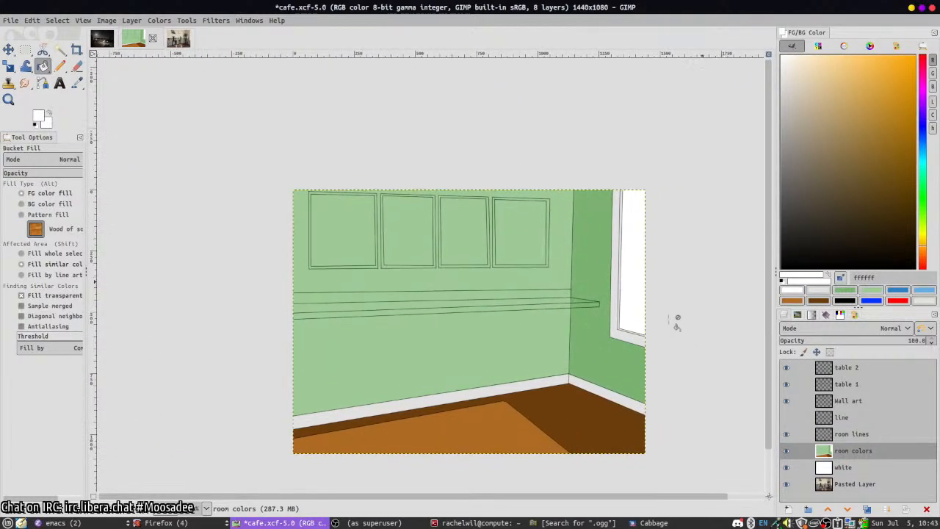
# - Pick the floor's brown 6a3d0c and outline the wall counter's top surface with straight pencil lines
pyautogui.press('n')
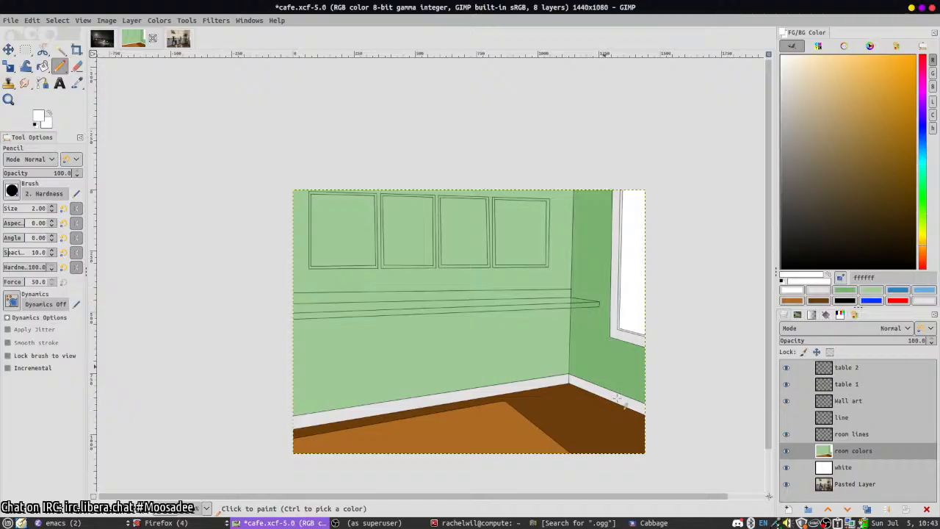
pyautogui.keyDown('ctrl'); pyautogui.click(585, 411); pyautogui.keyUp('ctrl')
pyautogui.scroll(4, 569, 329)
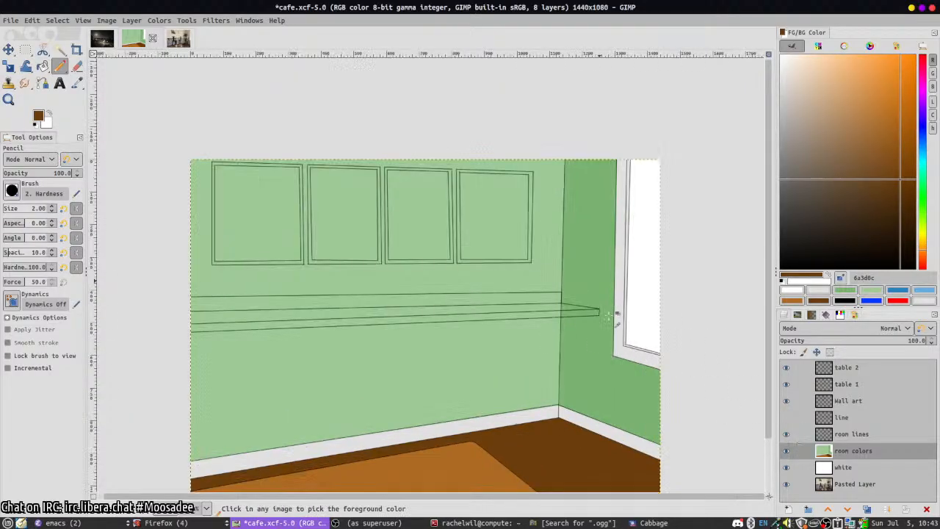
pyautogui.scroll(-5, 570, 328)
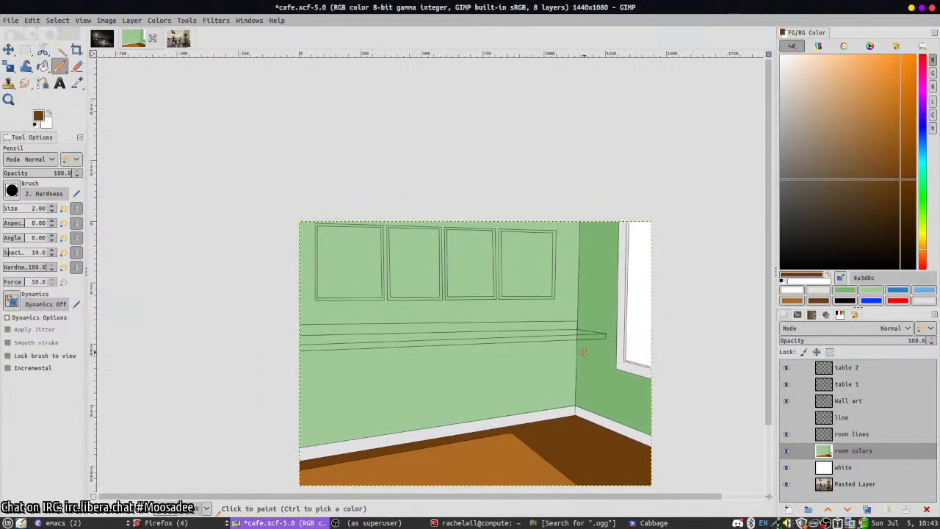
pyautogui.scroll(3, 600, 337)
pyautogui.click(543, 306)
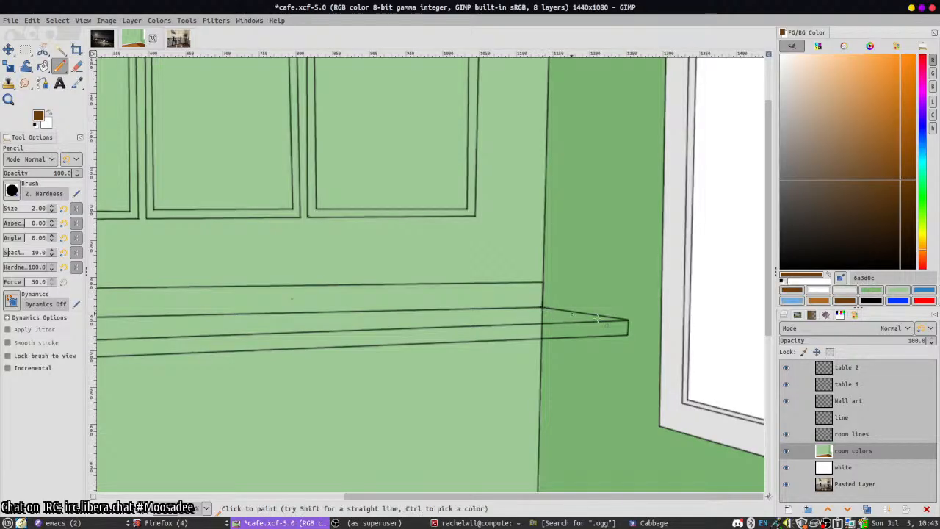
pyautogui.keyDown('shift'); pyautogui.click(626, 319); pyautogui.keyUp('shift')
pyautogui.moveTo(332, 373); pyautogui.dragTo(611, 347)
pyautogui.scroll(-1, 611, 347)
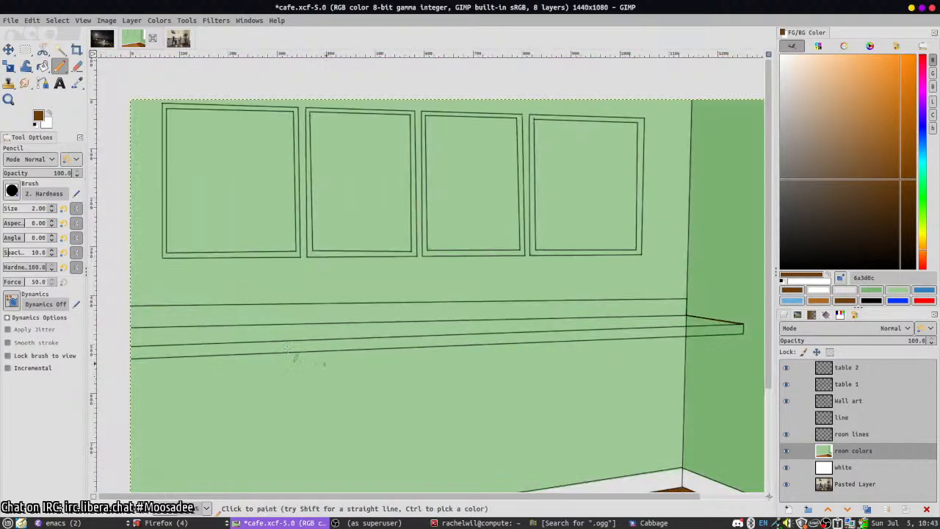
pyautogui.keyDown('shift'); pyautogui.click(131, 343); pyautogui.keyUp('shift')
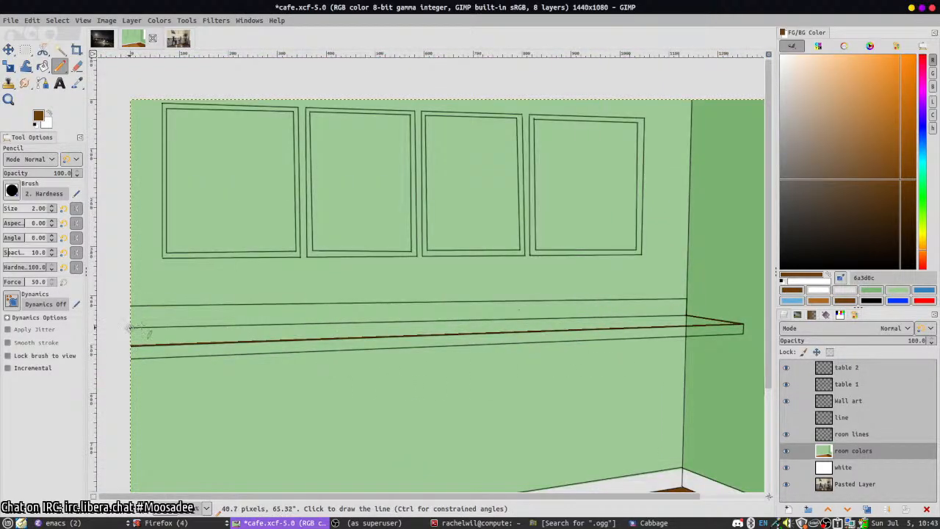
pyautogui.keyDown('shift'); pyautogui.click(131, 328); pyautogui.keyUp('shift')
pyautogui.keyDown('shift'); pyautogui.click(686, 316); pyautogui.keyUp('shift')
# - Bucket-fill the wall counter's top surface with brown 6a3d0c and recolor it with a lighter brown
pyautogui.hotkey('shift', 'b')
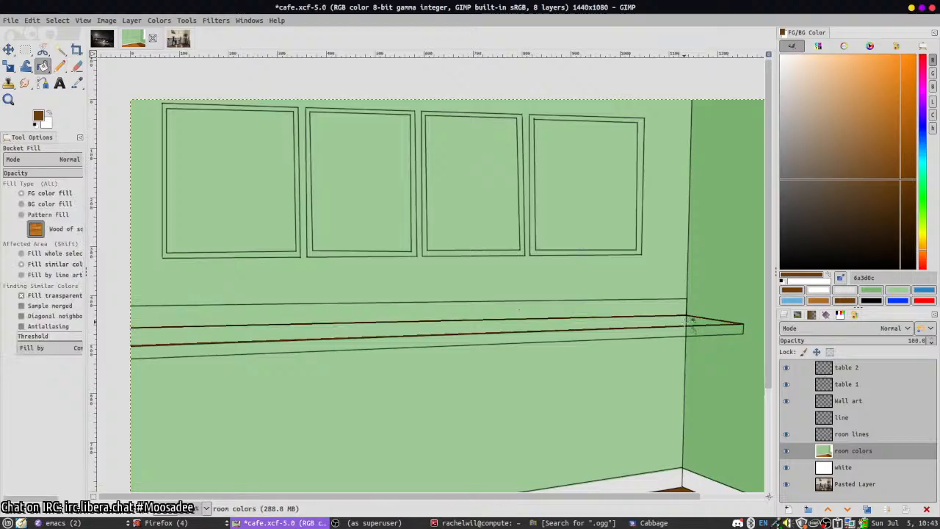
pyautogui.click(683, 322)
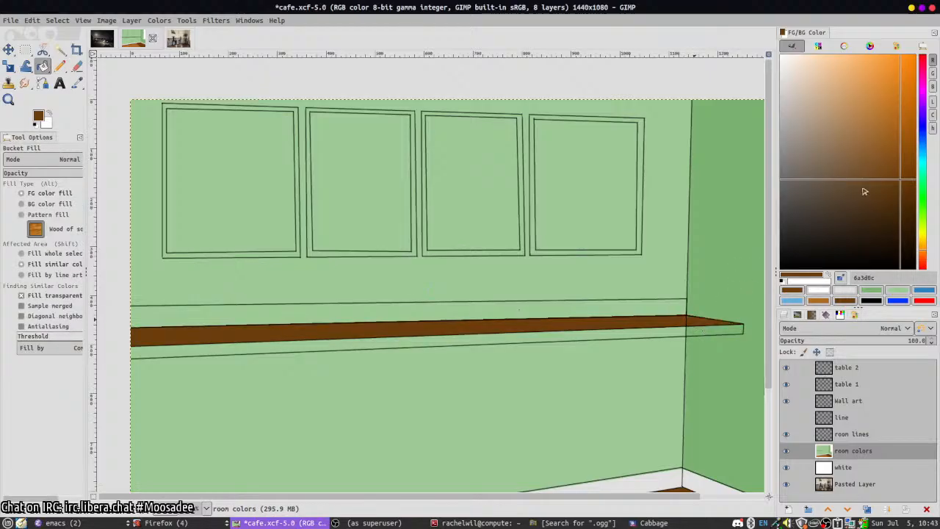
pyautogui.click(785, 434)
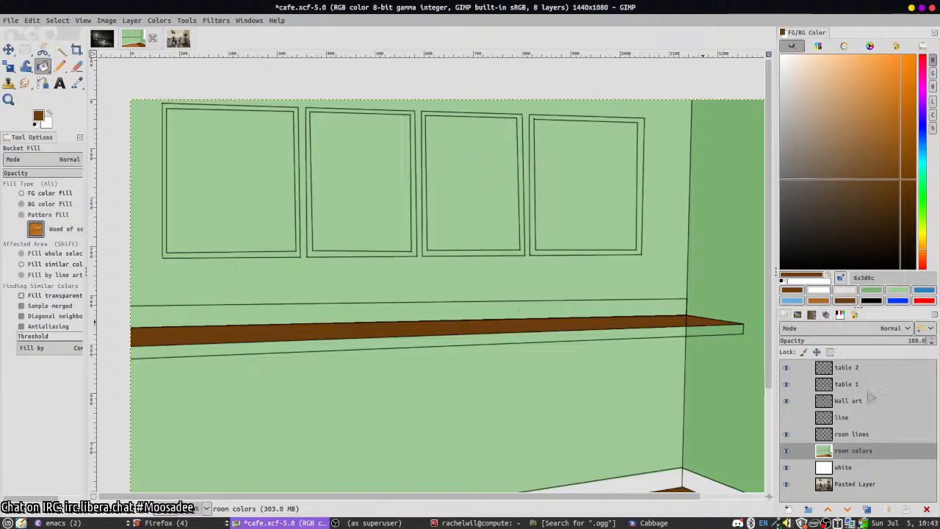
pyautogui.moveTo(885, 173)
pyautogui.mouseDown()
pyautogui.moveTo(844, 153)
pyautogui.moveTo(866, 168)
pyautogui.mouseUp()
pyautogui.click(624, 323)
# - Outline the end and lower edge of the wall counter's front face with straight pencil lines in brown 78542c
pyautogui.press('n')
pyautogui.scroll(5, 741, 325)
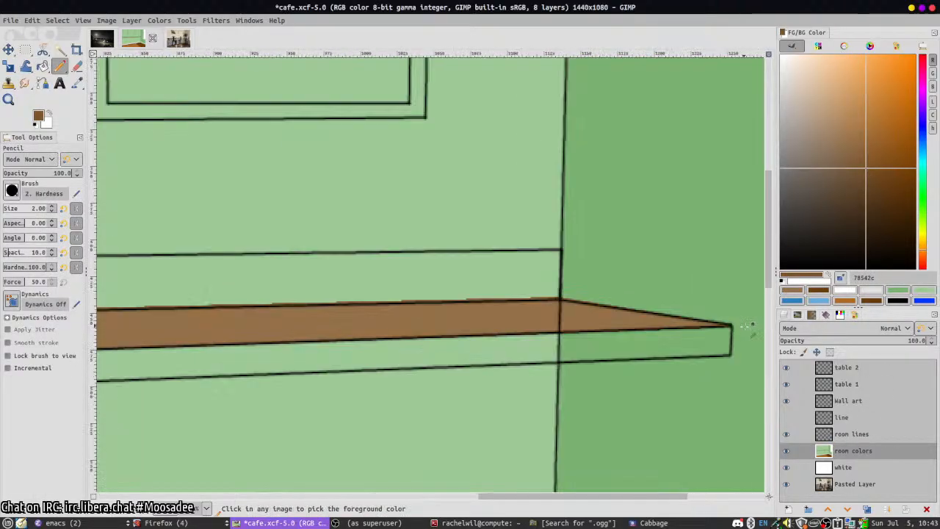
pyautogui.moveTo(714, 324); pyautogui.dragTo(721, 326)
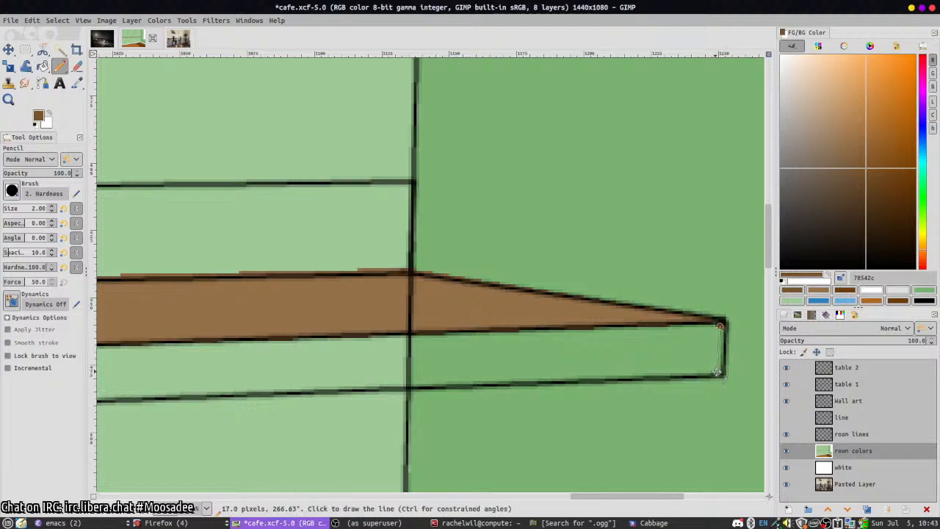
pyautogui.scroll(-5, 719, 372)
pyautogui.hscroll(-6, 514, 400)
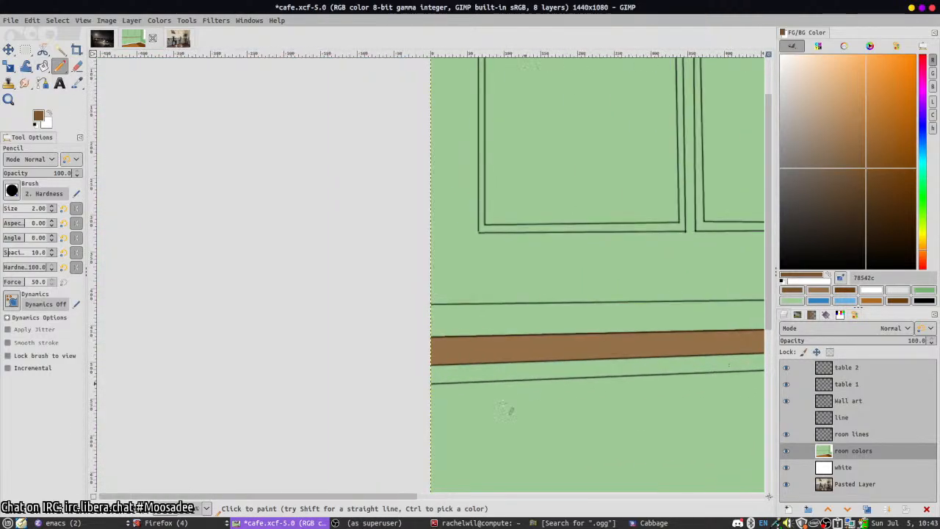
pyautogui.keyDown('shift'); pyautogui.click(417, 383); pyautogui.keyUp('shift')
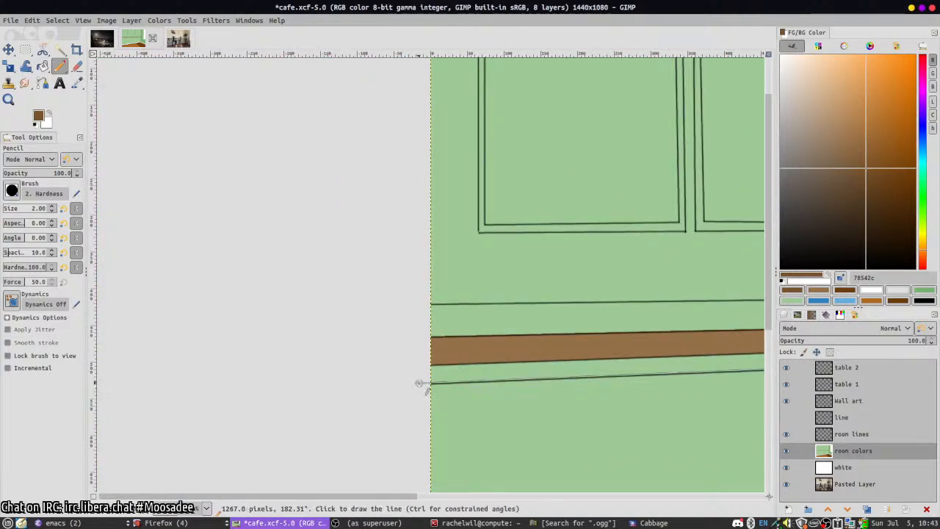
# - Bucket-fill the counter's front face along the back wall with 78542c, and undo a trial fill near its end over the window wall
pyautogui.hotkey('shift', 'b')
pyautogui.click(465, 373)
pyautogui.hscroll(8, 561, 367)
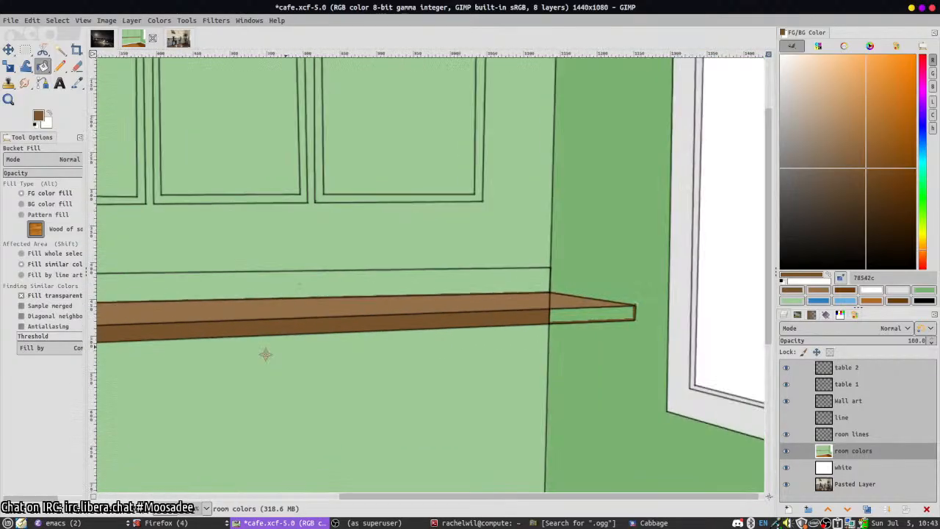
pyautogui.click(559, 323)
pyautogui.hotkey('ctrl', 'z')
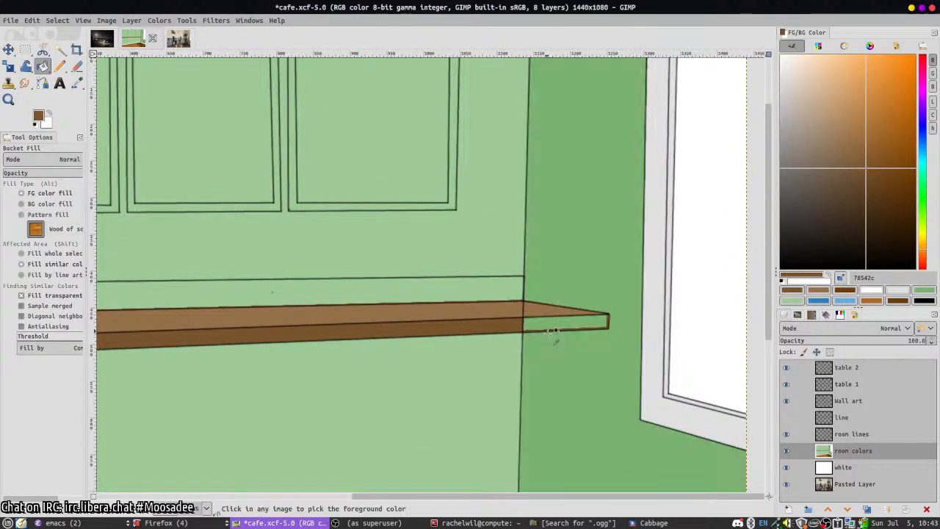
# - Hide the room colors layer to inspect the counter's lines and show it again
pyautogui.click(786, 451)
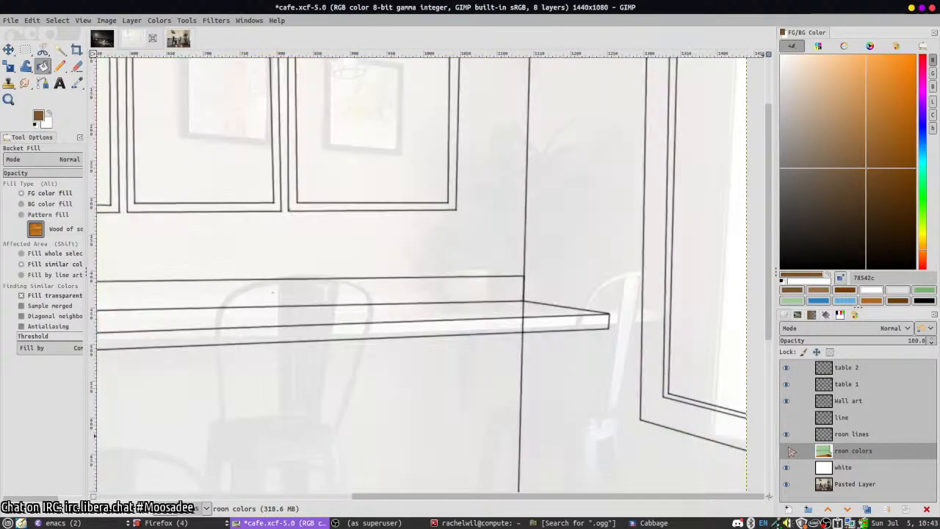
pyautogui.click(787, 450)
pyautogui.press('n')
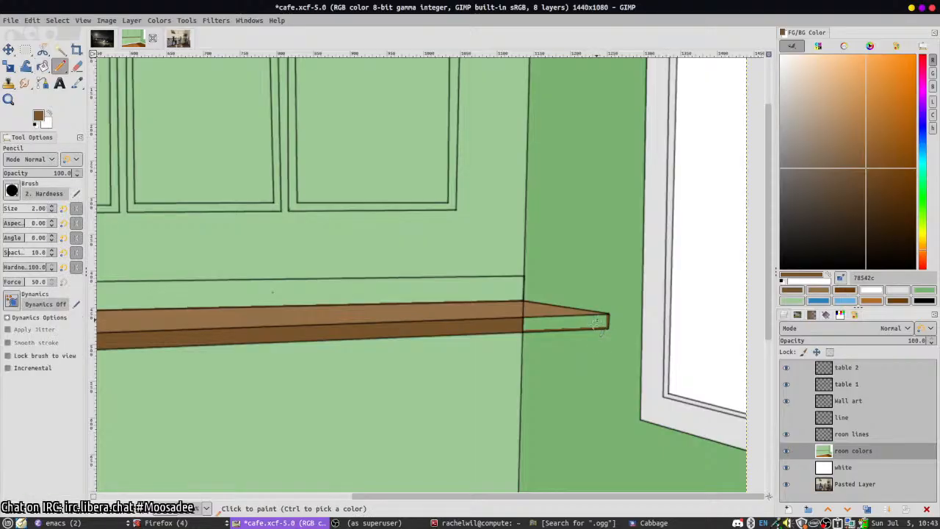
# - Close the upper edge of the counter's front face over the window wall with a straight pencil line and bucket-fill it with 78542c
pyautogui.scroll(3, 600, 344)
pyautogui.click(409, 274)
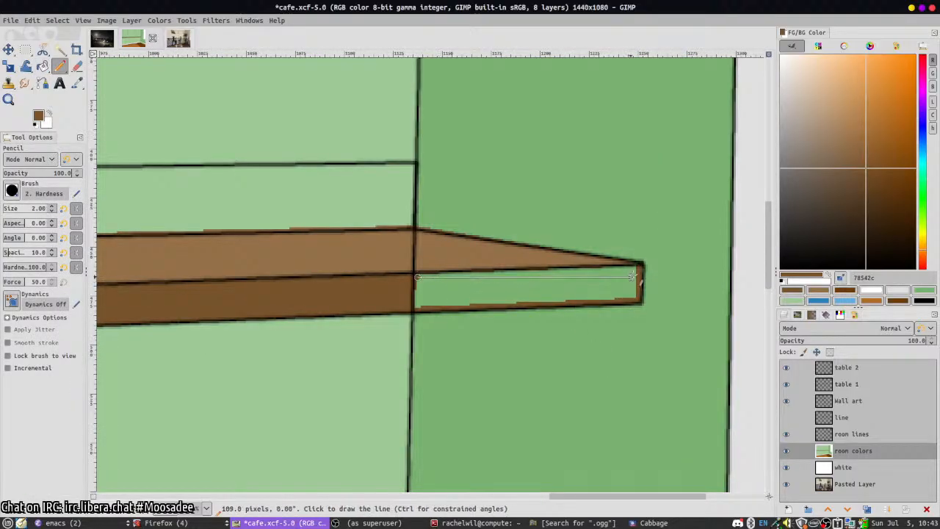
pyautogui.keyDown('shift'); pyautogui.click(638, 273); pyautogui.keyUp('shift')
pyautogui.hotkey('shift', 'b')
pyautogui.click(529, 289)
pyautogui.press('n')
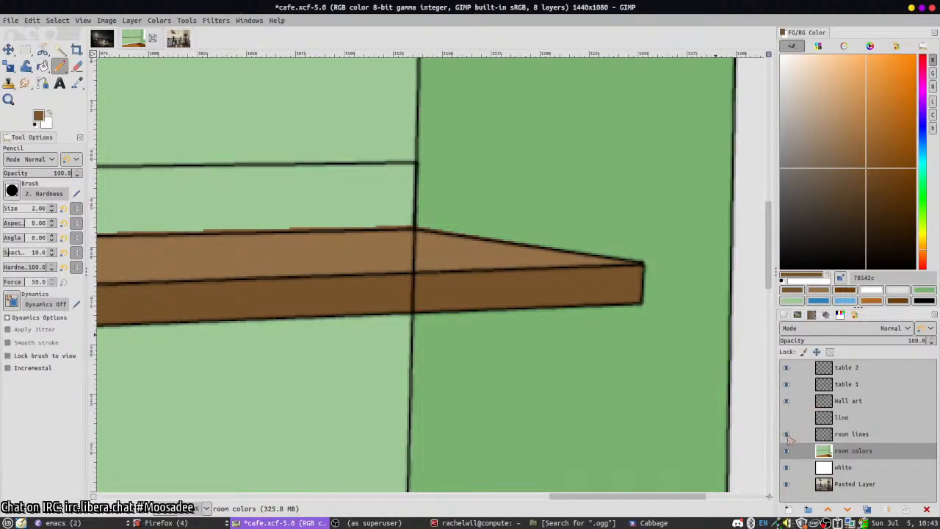
pyautogui.click(785, 433)
pyautogui.click(786, 434)
# - Trace the backsplash's upper edge above the counter with a straight line to the image edge and bucket-fill the backsplash with 78542c
pyautogui.moveTo(458, 215); pyautogui.dragTo(614, 266)
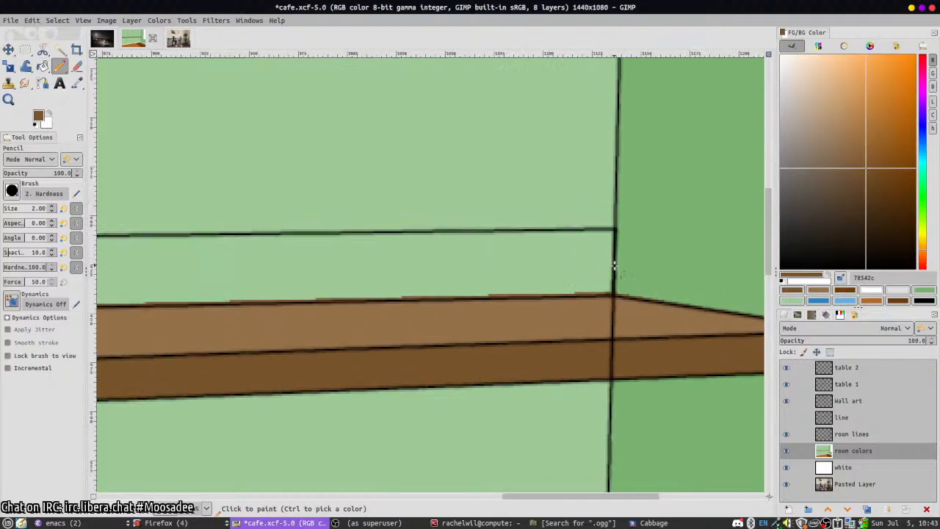
pyautogui.scroll(-2, 613, 266)
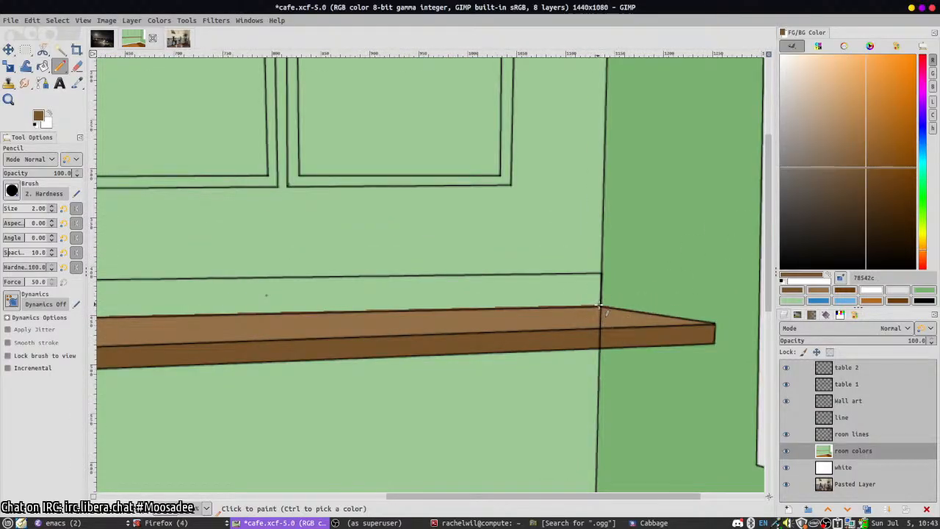
pyautogui.click(599, 304)
pyautogui.hscroll(-8, 440, 287)
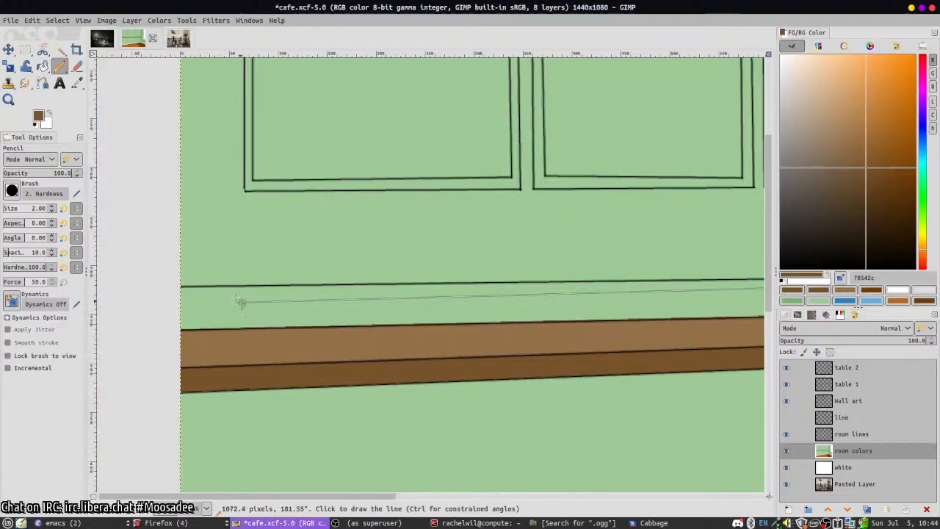
pyautogui.keyDown('shift'); pyautogui.click(157, 287); pyautogui.keyUp('shift')
pyautogui.hotkey('shift', 'b')
pyautogui.click(562, 306)
pyautogui.press('n')
# - Draw a straight 78542c pencil line along the seam between the backsplash and the counter's top surface
pyautogui.scroll(-3, 565, 307)
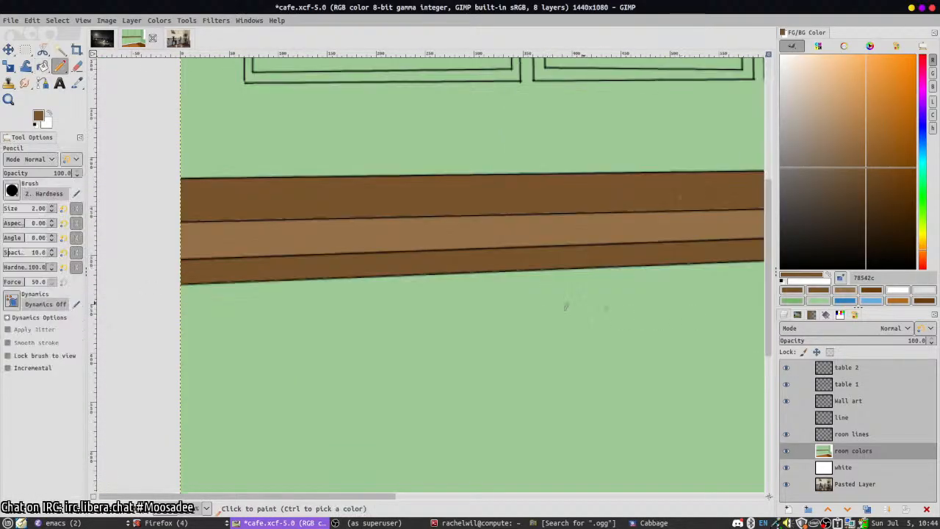
pyautogui.click(185, 220)
pyautogui.hscroll(10, 485, 254)
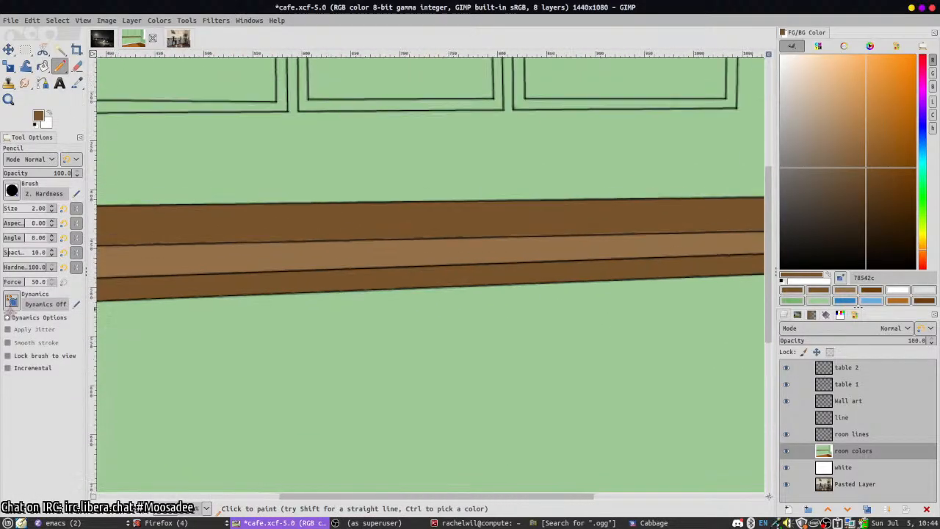
pyautogui.keyDown('shift'); pyautogui.click(484, 253); pyautogui.keyUp('shift')
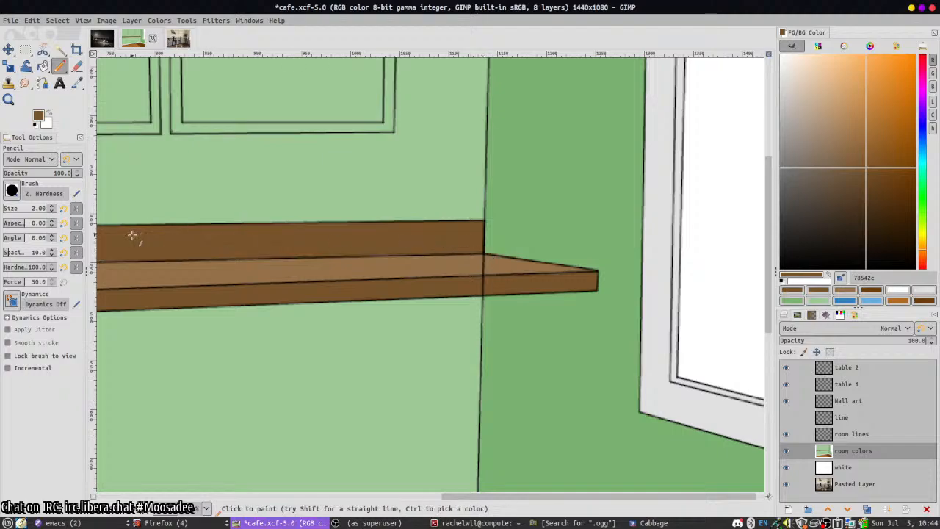
# - Erase the wall-corner line where it crosses the counter on the room lines layer
pyautogui.scroll(-5, 602, 325)
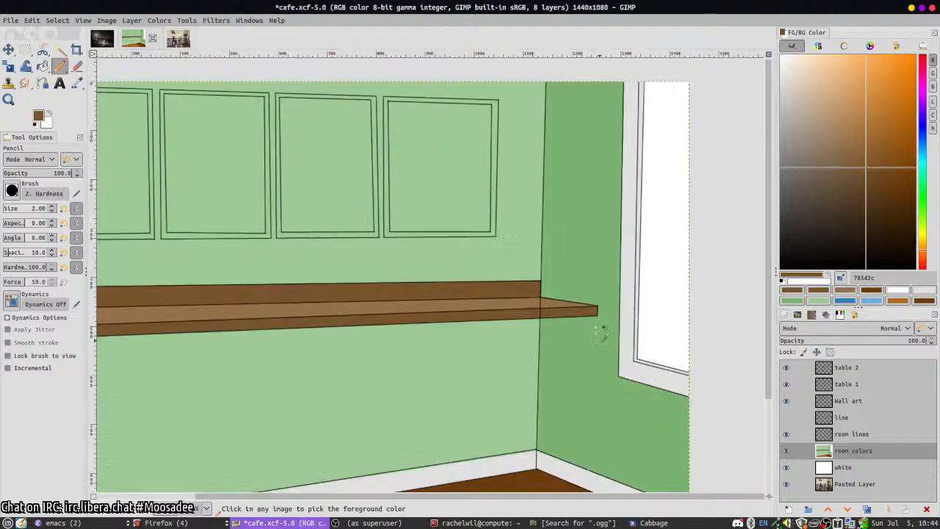
pyautogui.scroll(5, 602, 325)
pyautogui.click(837, 434)
pyautogui.click(786, 434)
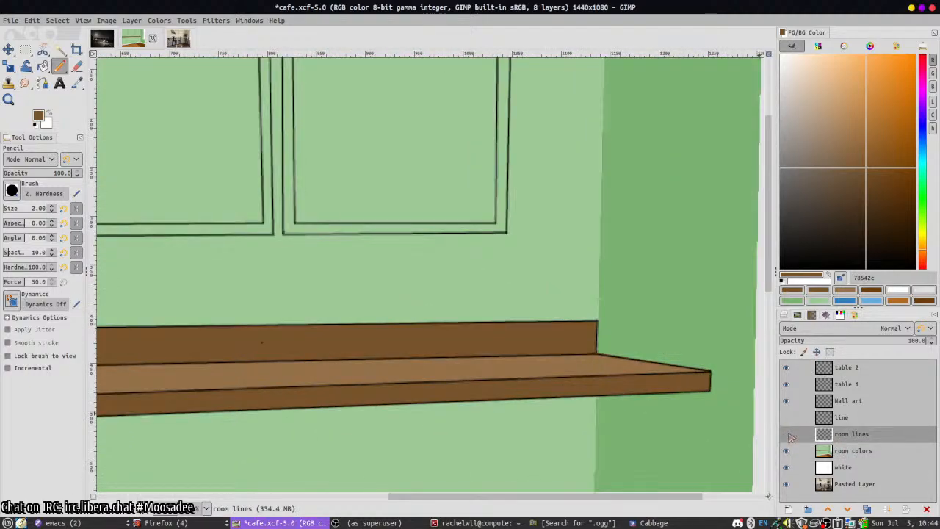
pyautogui.click(786, 434)
pyautogui.hotkey('shift', 'e')
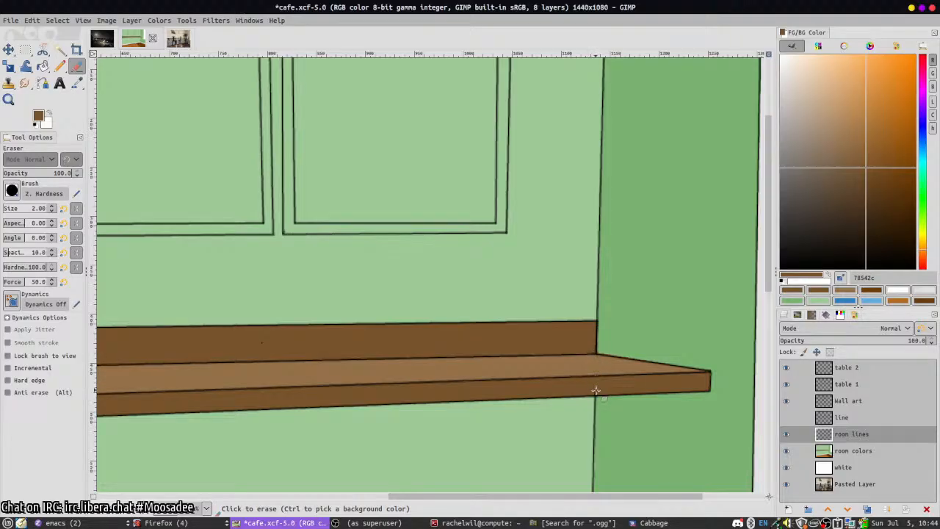
pyautogui.moveTo(594, 394); pyautogui.dragTo(594, 378)
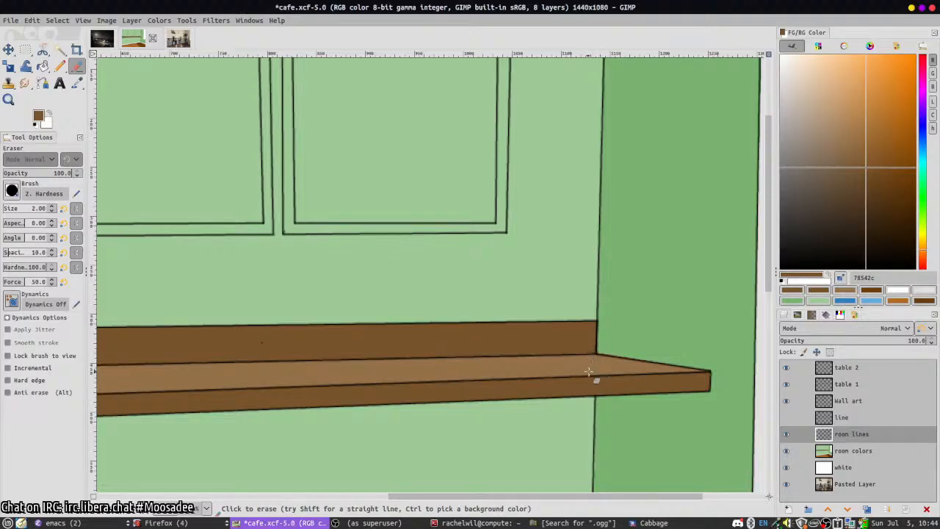
# - On the room colors layer, draw a straight line in the window wall's green 7ab371 along the counter end's slanted upper edge
pyautogui.press('pagedown')
pyautogui.press('n')
pyautogui.keyDown('ctrl'); pyautogui.click(616, 350); pyautogui.keyUp('ctrl')
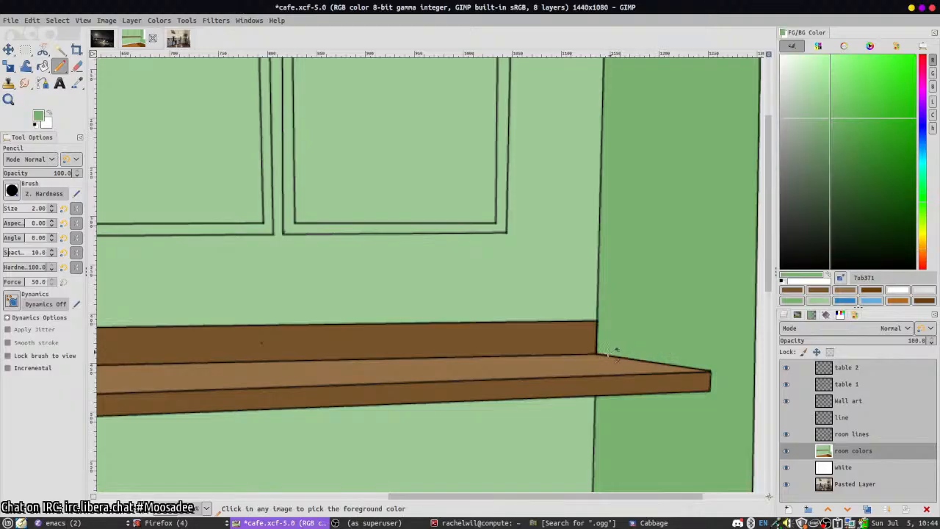
pyautogui.keyDown('shift'); pyautogui.click(721, 373); pyautogui.keyUp('shift')
pyautogui.scroll(-3, 635, 378)
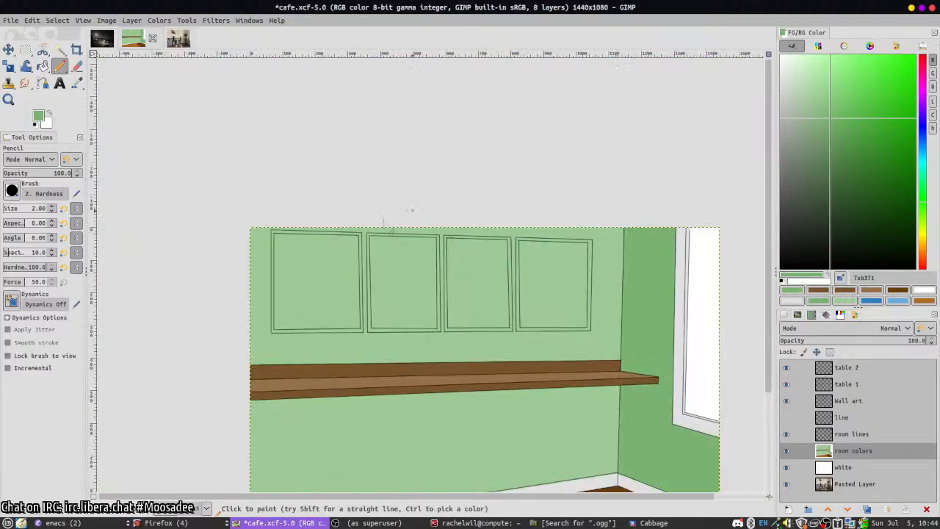
# - Sample near-black 0c0c0c and try to bucket-fill the border of the first picture frame on the back wall
pyautogui.keyDown('ctrl'); pyautogui.click(675, 229); pyautogui.keyUp('ctrl')
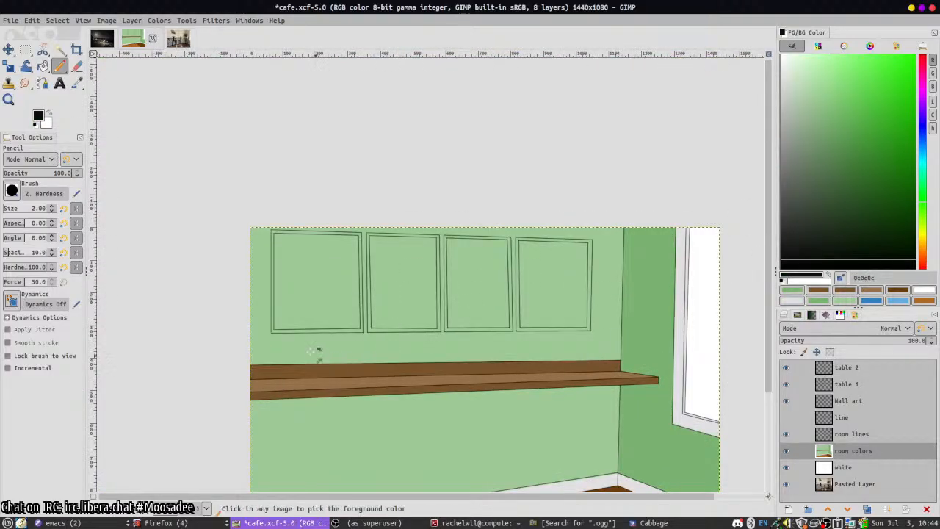
pyautogui.scroll(3, 264, 340)
pyautogui.scroll(1, 264, 339)
pyautogui.hotkey('shift', 'b')
pyautogui.click(351, 357)
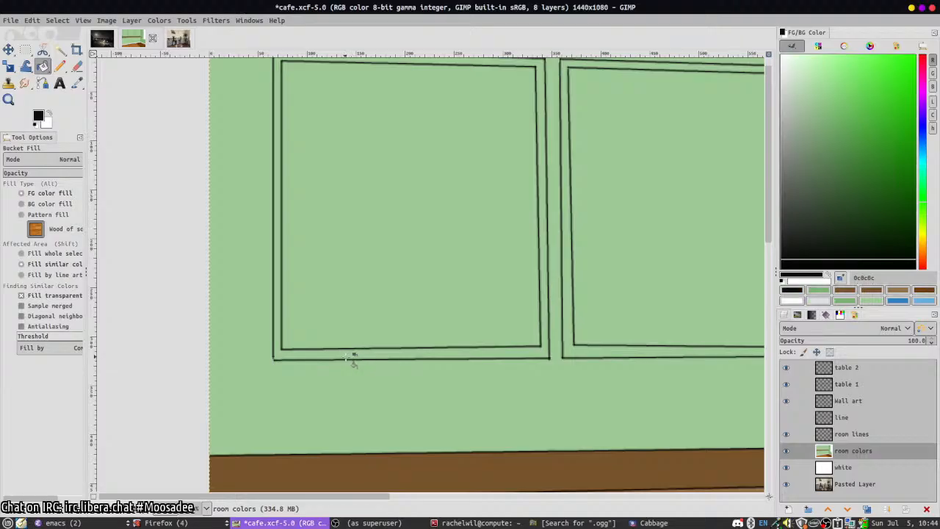
pyautogui.hotkey('ctrl', 'z')
pyautogui.press('n')
# - Trace all four outer edges of the first picture frame with straight pencil lines in near-black 0c0c0c
pyautogui.scroll(2, 271, 356)
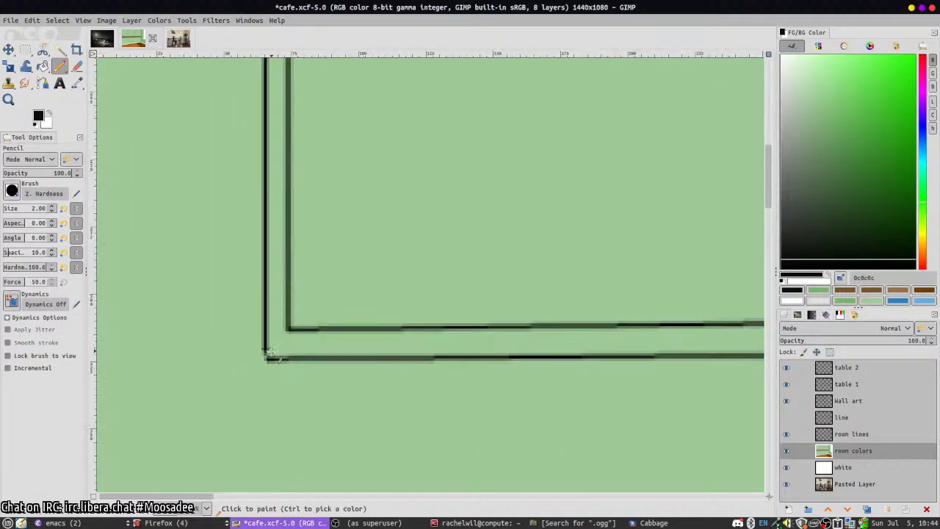
pyautogui.scroll(-3, 269, 355)
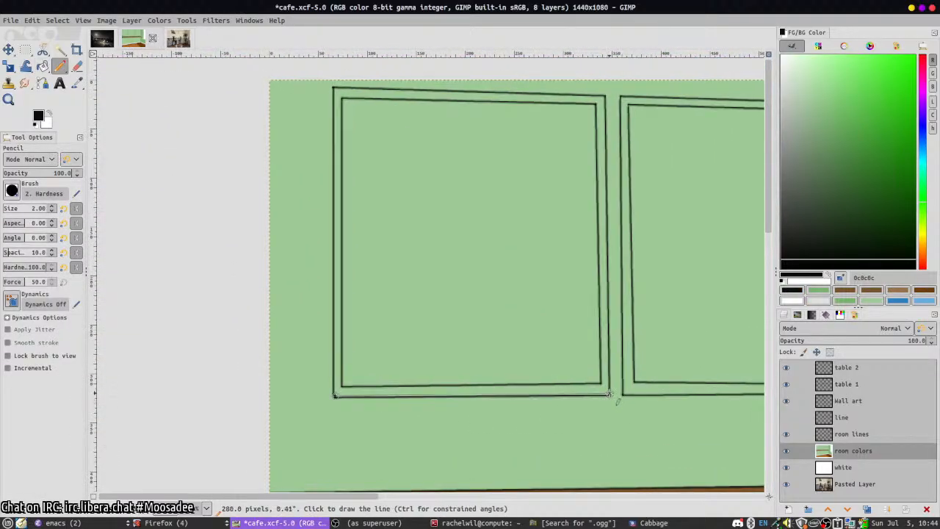
pyautogui.keyDown('shift'); pyautogui.click(604, 97); pyautogui.keyUp('shift')
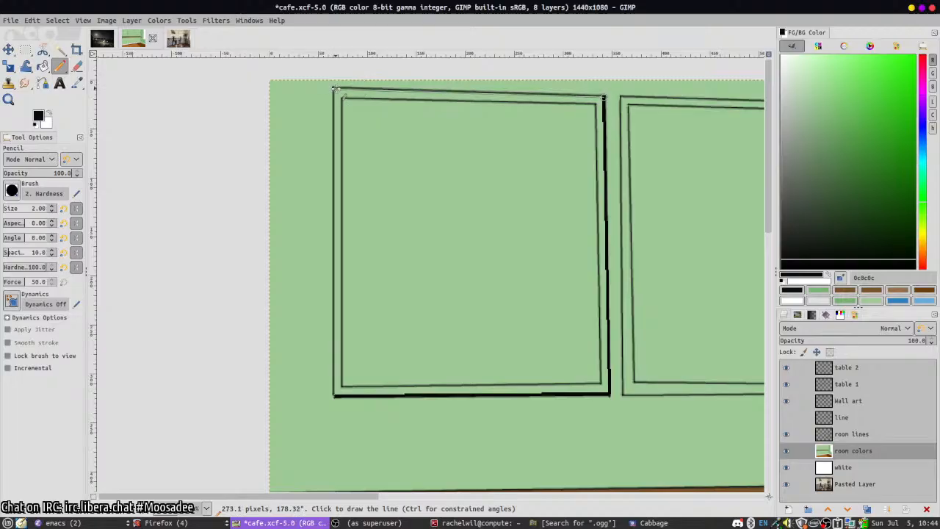
pyautogui.keyDown('shift'); pyautogui.click(334, 88); pyautogui.keyUp('shift')
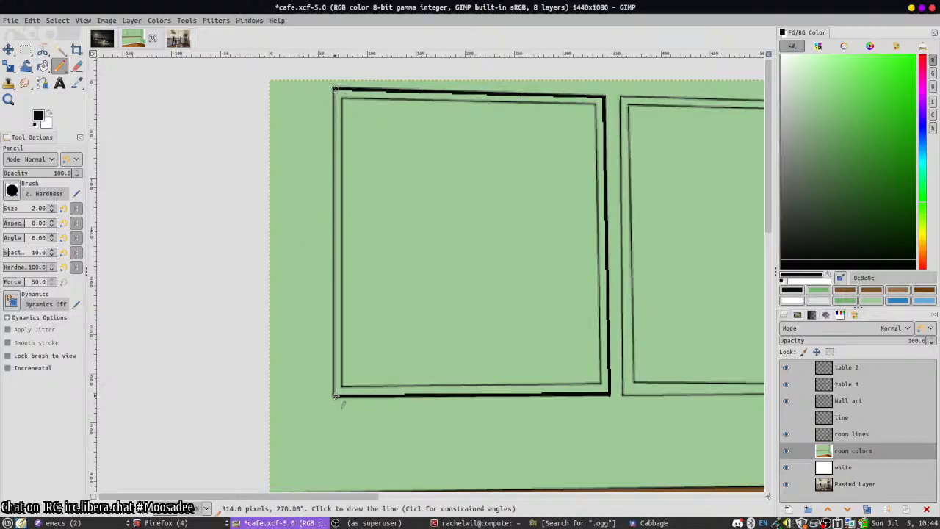
pyautogui.keyDown('shift'); pyautogui.click(335, 395); pyautogui.keyUp('shift')
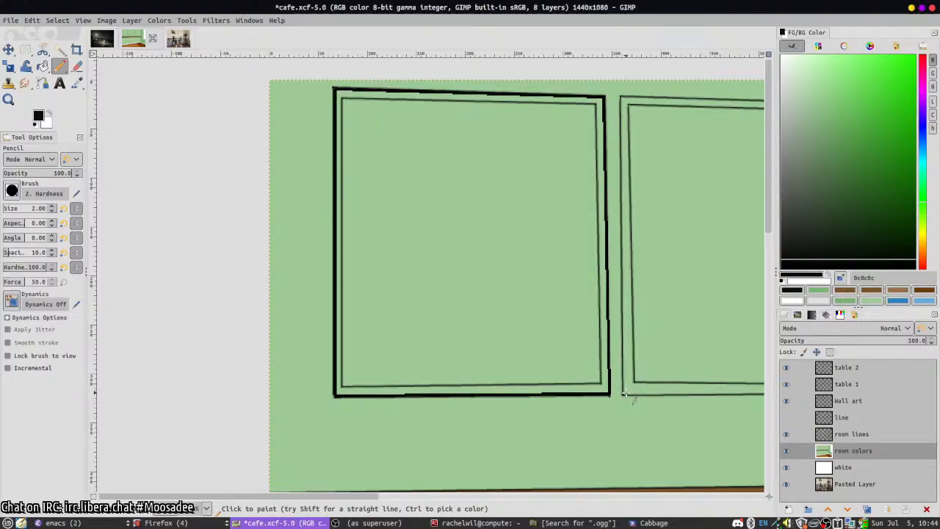
# - Trace the outer edges of the second picture frame with straight near-black pencil lines, going over its left edge twice
pyautogui.moveTo(663, 394); pyautogui.dragTo(512, 397)
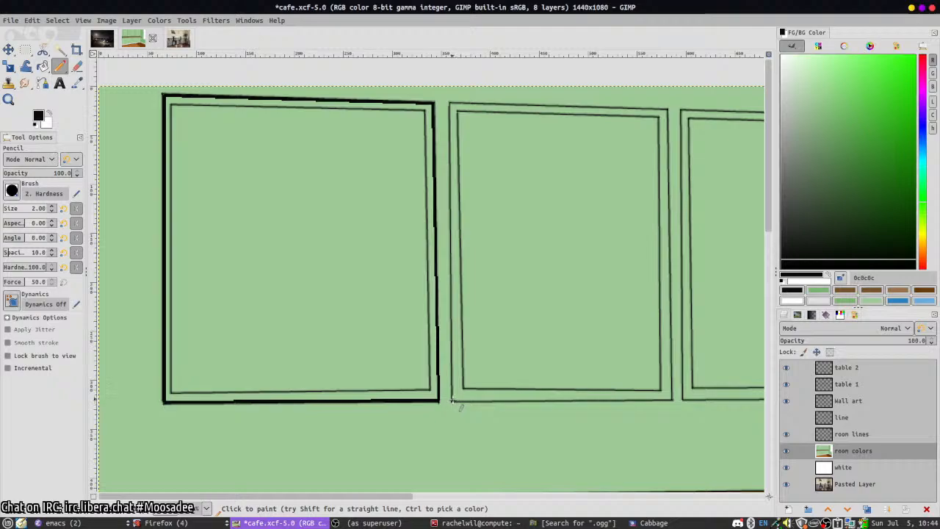
pyautogui.keyDown('shift'); pyautogui.click(670, 399); pyautogui.keyUp('shift')
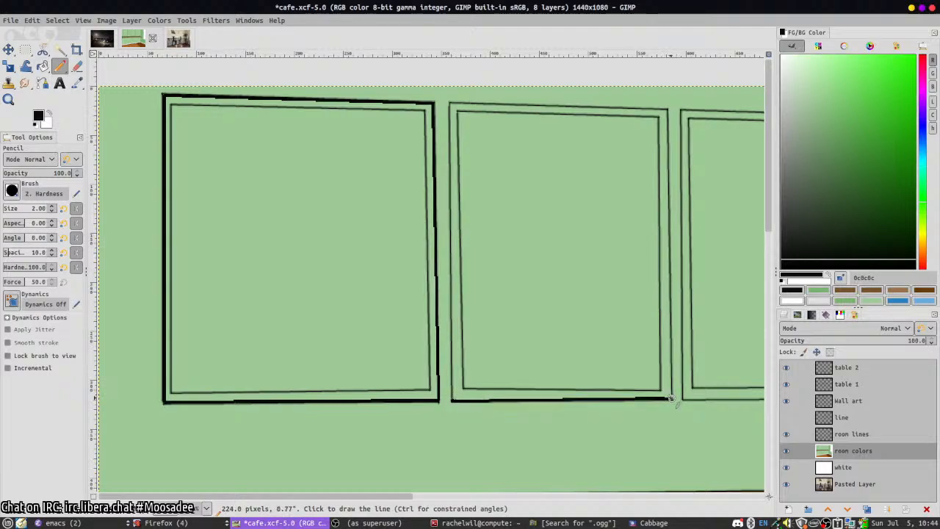
pyautogui.keyDown('shift'); pyautogui.click(668, 112); pyautogui.keyUp('shift')
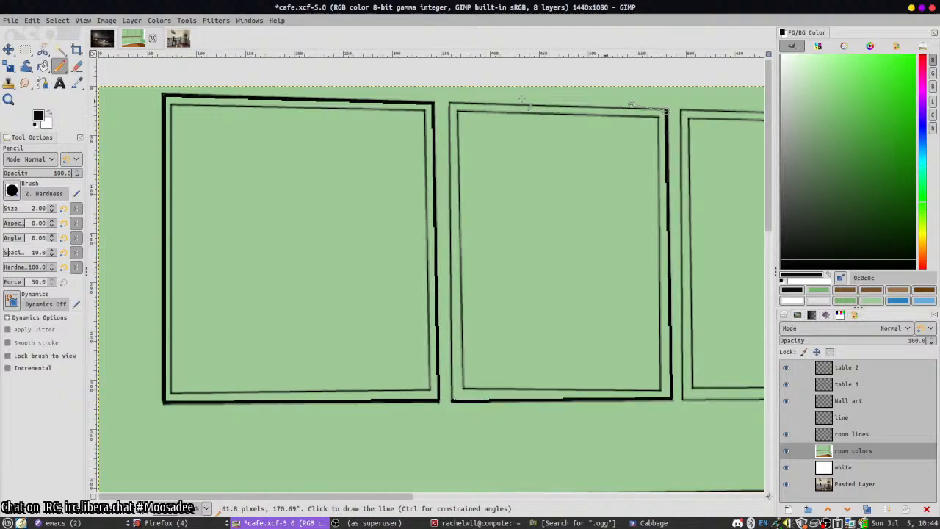
pyautogui.keyDown('shift'); pyautogui.click(452, 104); pyautogui.keyUp('shift')
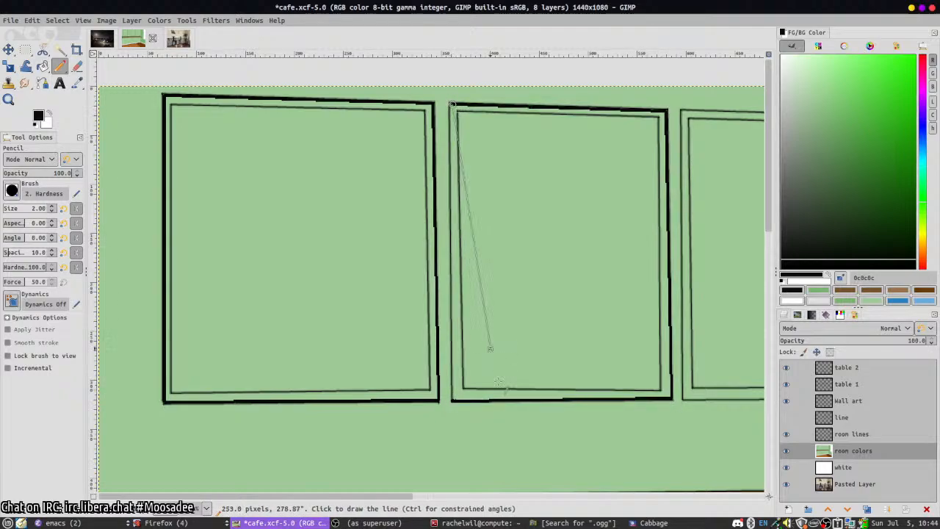
pyautogui.keyDown('shift'); pyautogui.click(453, 400); pyautogui.keyUp('shift')
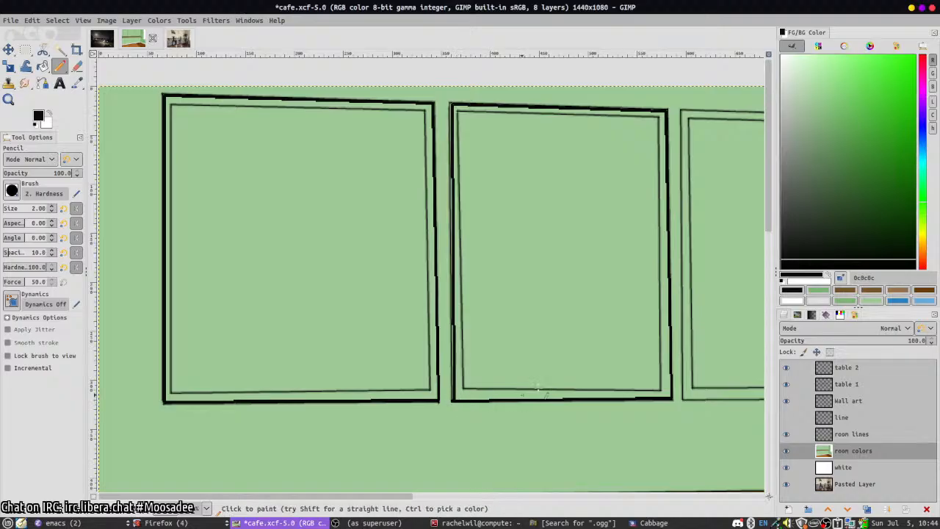
pyautogui.keyDown('shift'); pyautogui.click(450, 104); pyautogui.keyUp('shift')
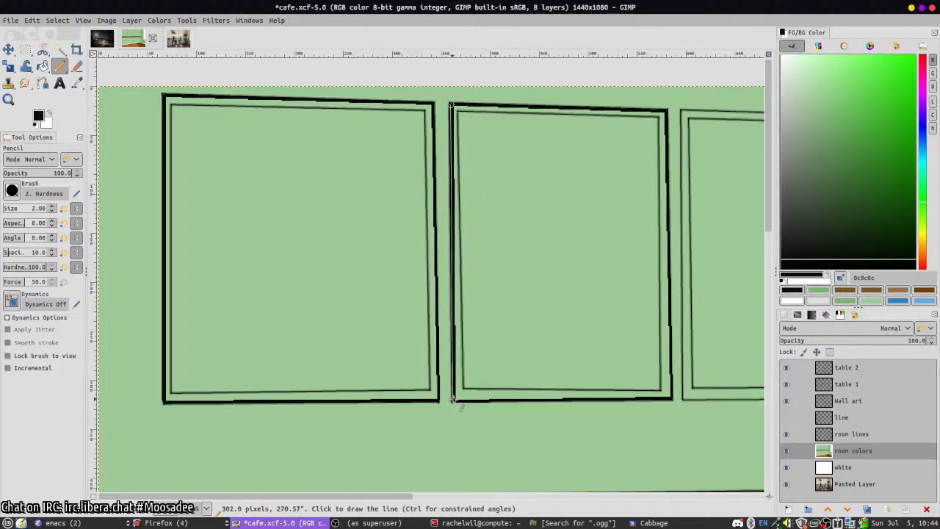
# - Trace all four outer edges of the third picture frame with straight near-black pencil lines
pyautogui.moveTo(600, 367); pyautogui.dragTo(389, 341)
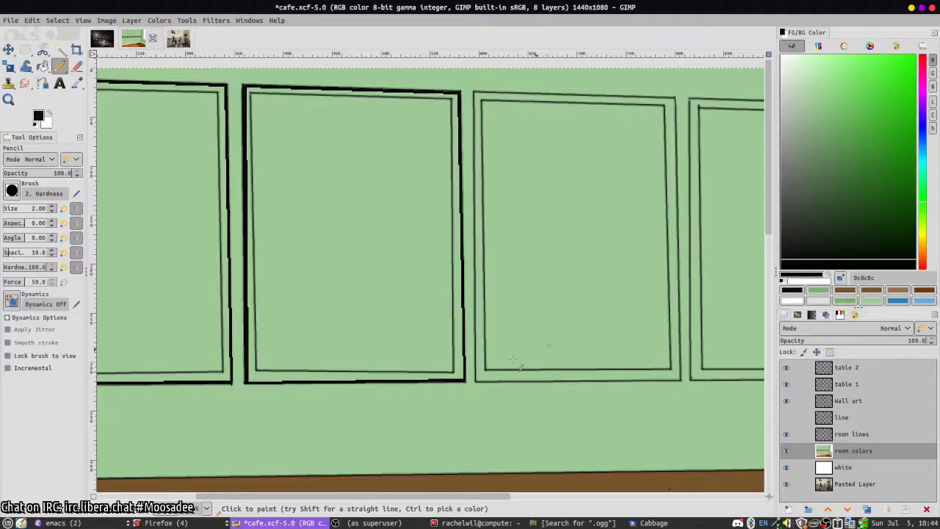
pyautogui.click(477, 380)
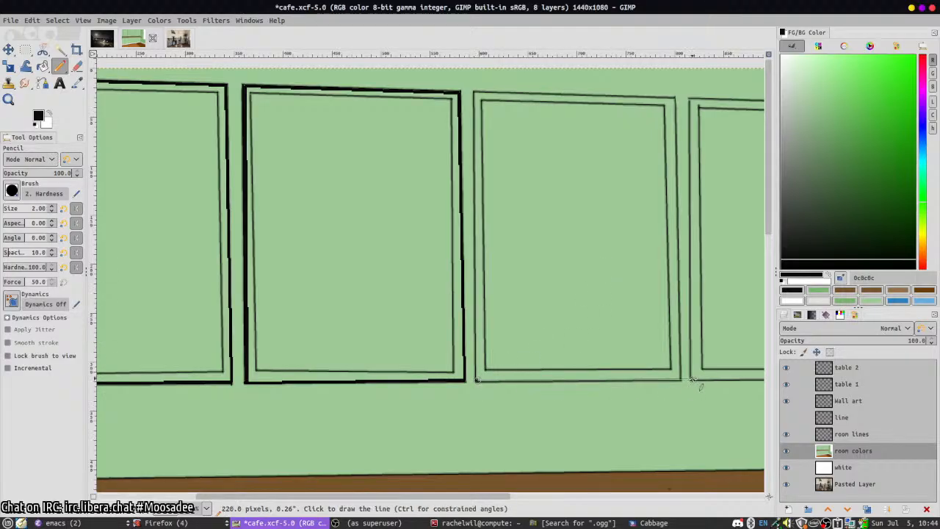
pyautogui.keyDown('shift'); pyautogui.click(679, 379); pyautogui.keyUp('shift')
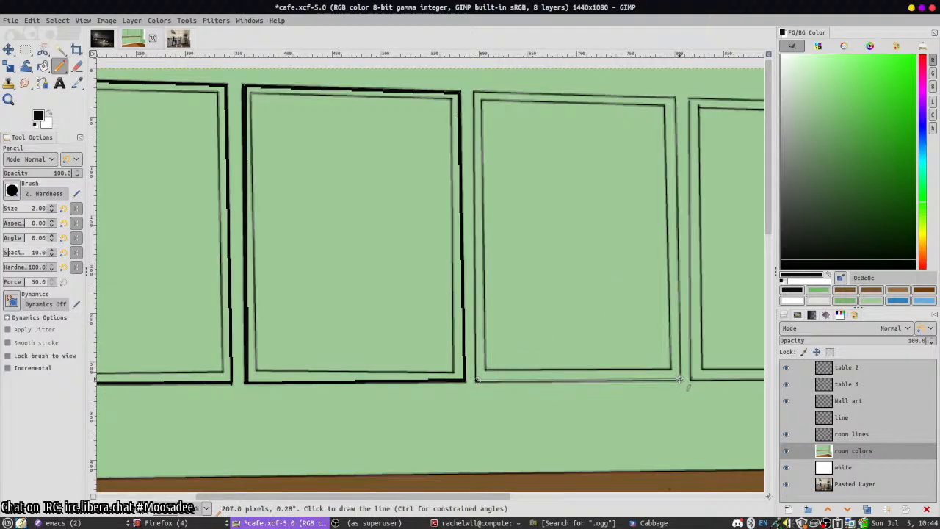
pyautogui.keyDown('shift'); pyautogui.click(675, 96); pyautogui.keyUp('shift')
pyautogui.keyDown('shift'); pyautogui.click(474, 92); pyautogui.keyUp('shift')
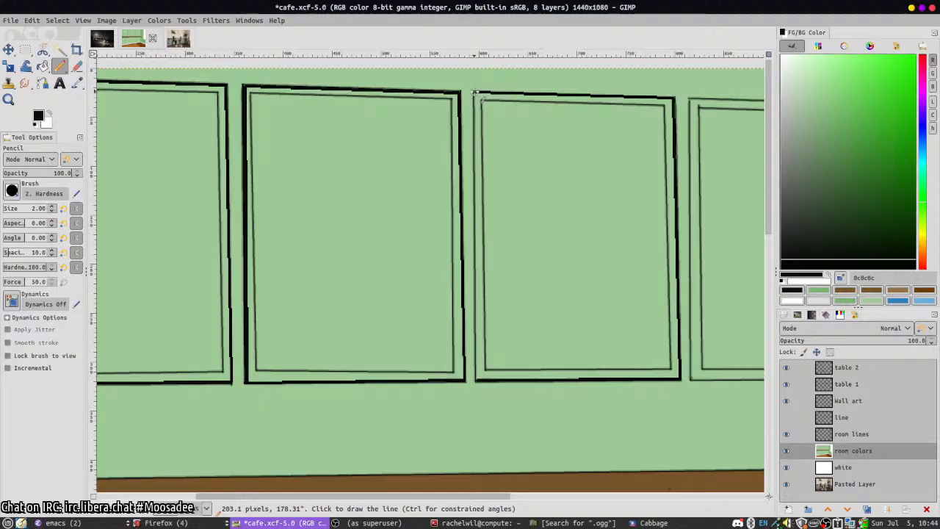
pyautogui.keyDown('shift'); pyautogui.click(475, 381); pyautogui.keyUp('shift')
# - Trace all four outer edges of the fourth picture frame with straight near-black pencil lines, going over its top and right edges twice
pyautogui.moveTo(732, 375); pyautogui.dragTo(490, 363)
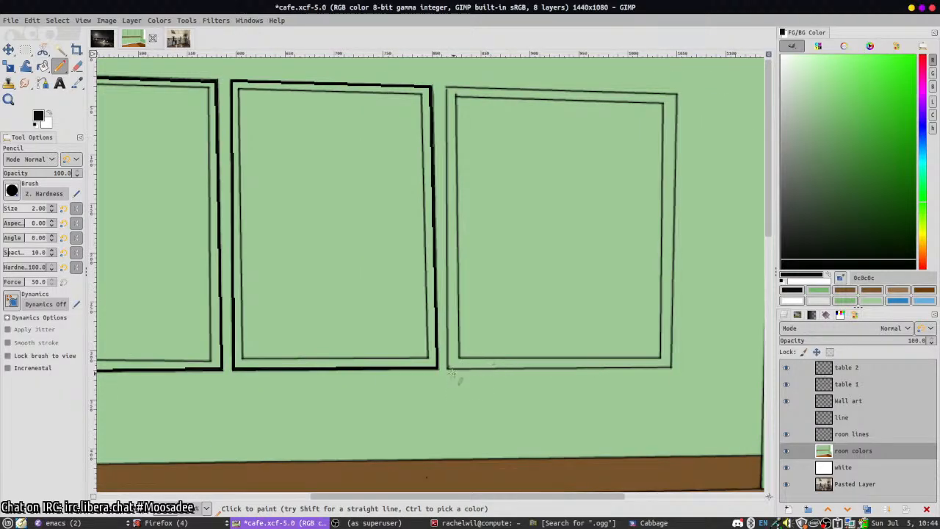
pyautogui.click(447, 368)
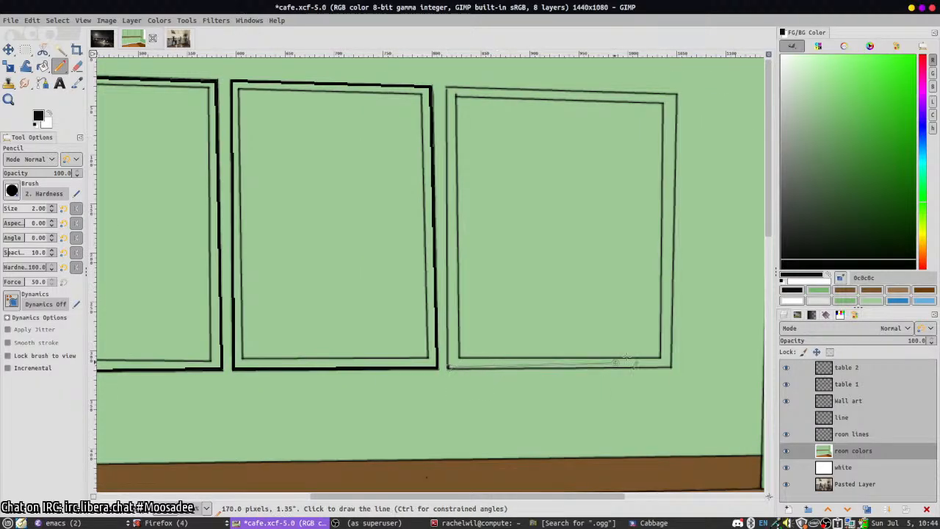
pyautogui.keyDown('shift'); pyautogui.click(670, 366); pyautogui.keyUp('shift')
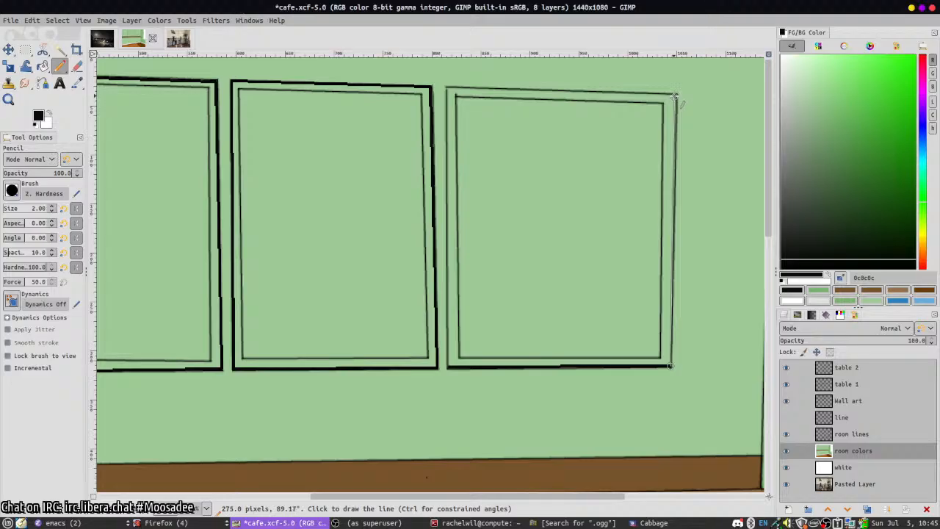
pyautogui.keyDown('shift'); pyautogui.click(674, 95); pyautogui.keyUp('shift')
pyautogui.keyDown('shift'); pyautogui.click(448, 88); pyautogui.keyUp('shift')
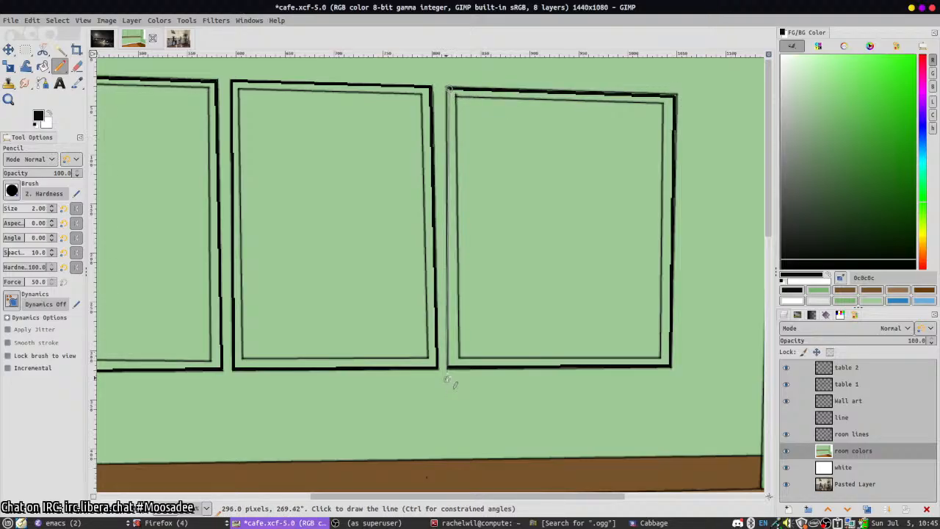
pyautogui.keyDown('shift'); pyautogui.click(447, 367); pyautogui.keyUp('shift')
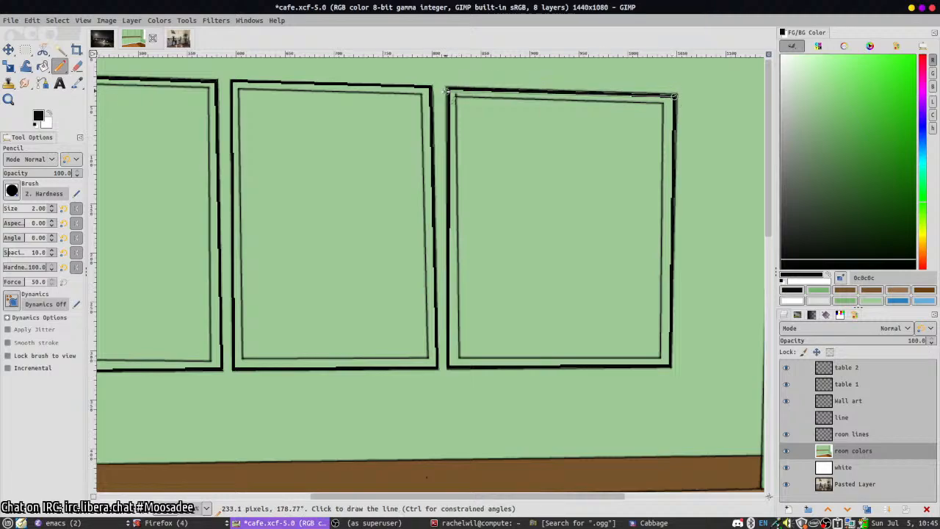
pyautogui.keyDown('shift'); pyautogui.click(670, 93); pyautogui.keyUp('shift')
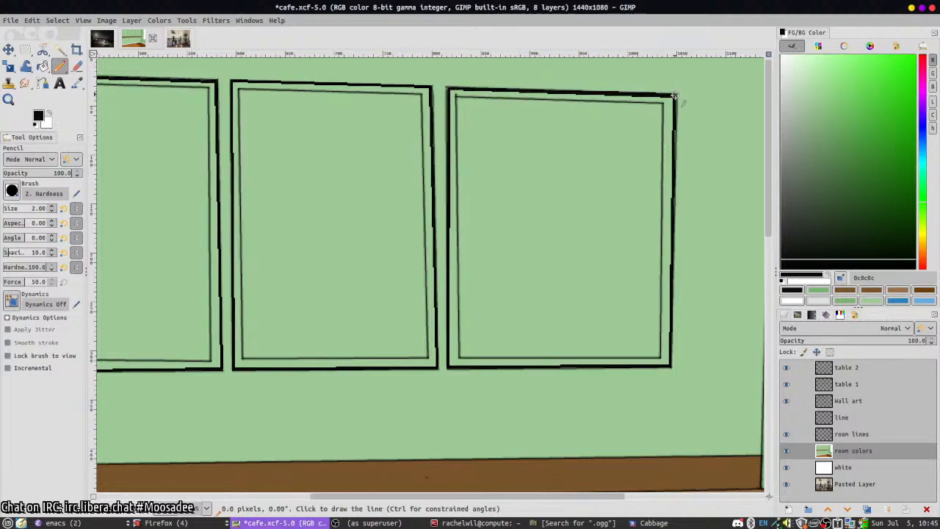
pyautogui.keyDown('shift'); pyautogui.click(669, 365); pyautogui.keyUp('shift')
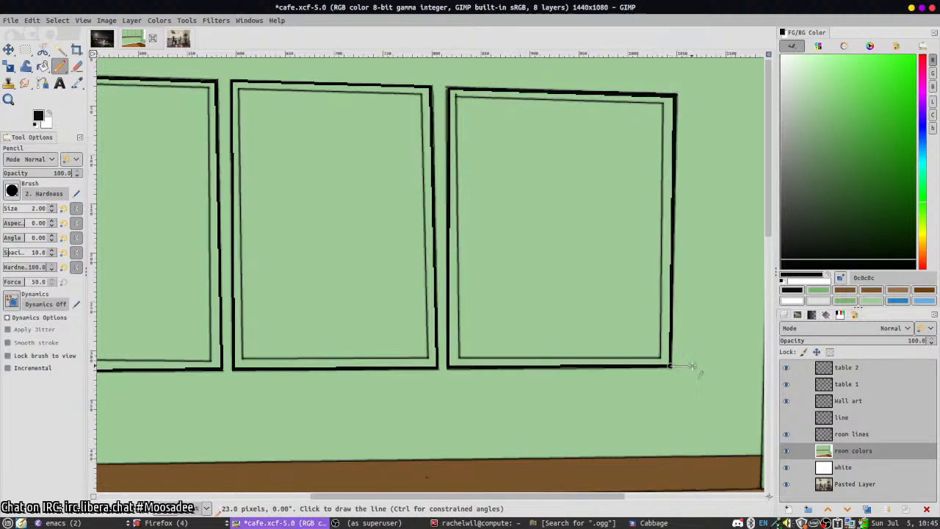
# - Outline the inside of the fourth picture frame with straight pencil lines in light gray e5e5e5 and bucket-fill the picture area
pyautogui.click(787, 70)
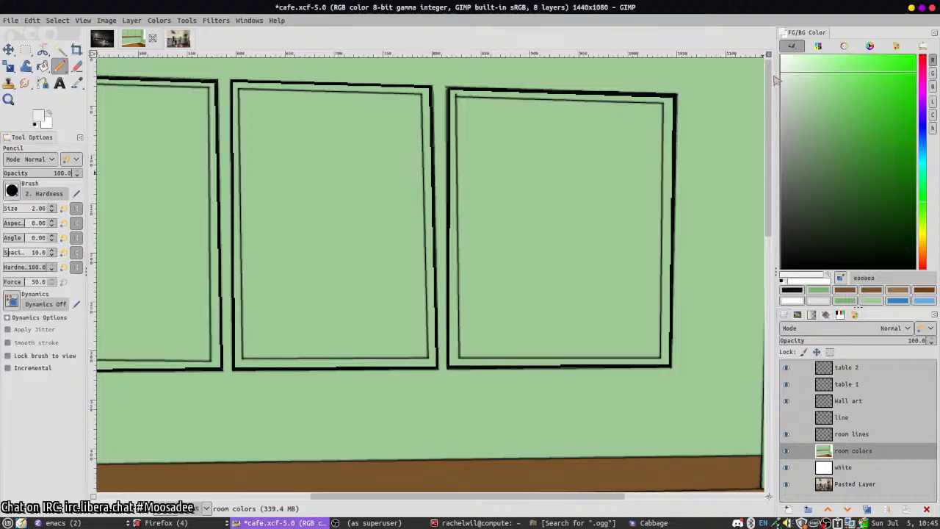
pyautogui.click(781, 76)
pyautogui.click(456, 96)
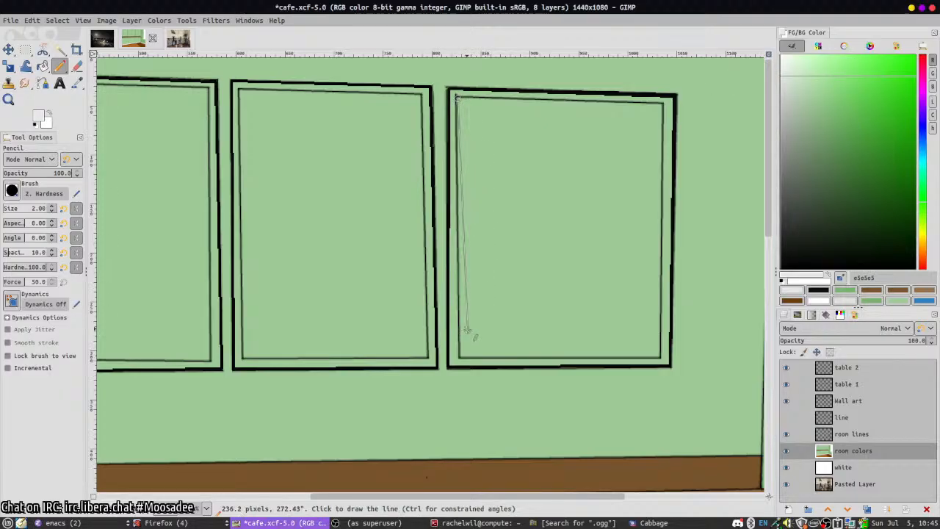
pyautogui.keyDown('shift'); pyautogui.click(460, 356); pyautogui.keyUp('shift')
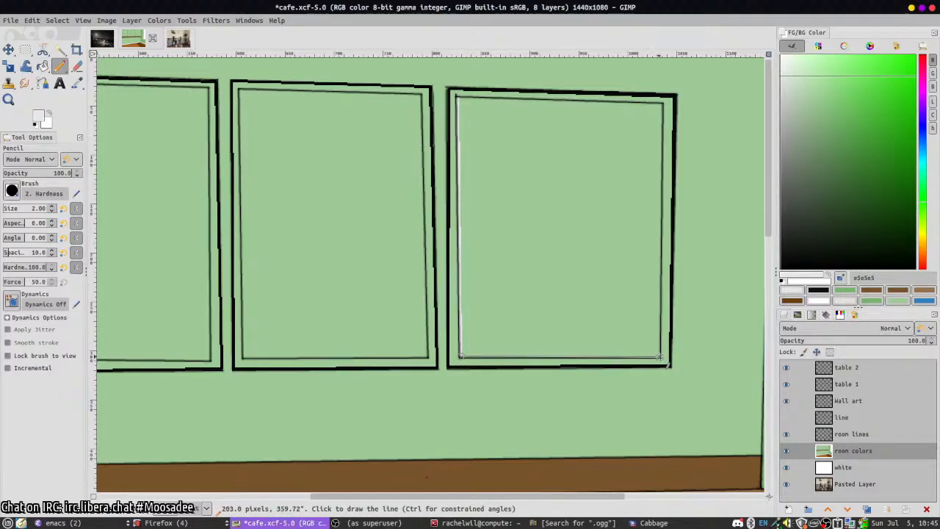
pyautogui.keyDown('shift'); pyautogui.click(658, 356); pyautogui.keyUp('shift')
pyautogui.keyDown('shift'); pyautogui.click(659, 104); pyautogui.keyUp('shift')
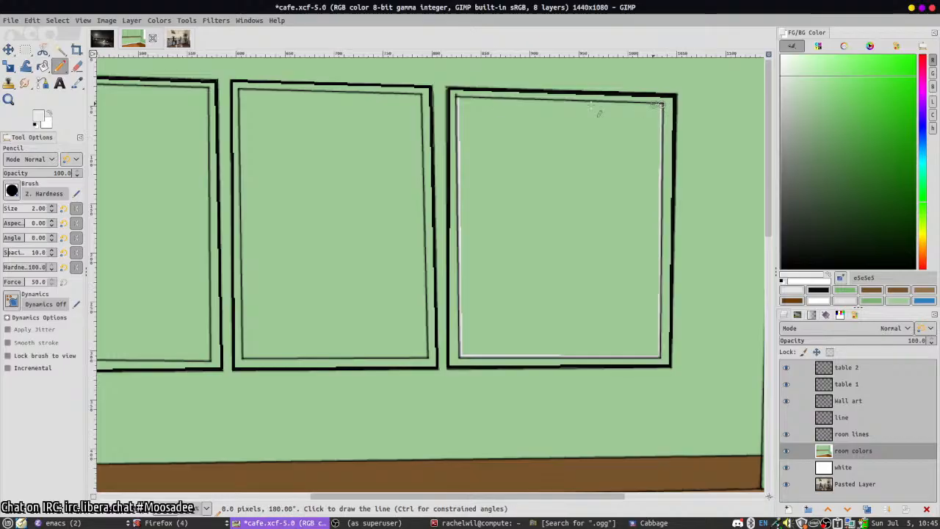
pyautogui.keyDown('shift'); pyautogui.click(456, 97); pyautogui.keyUp('shift')
pyautogui.hotkey('shift', 'b')
pyautogui.click(524, 170)
pyautogui.press('n')
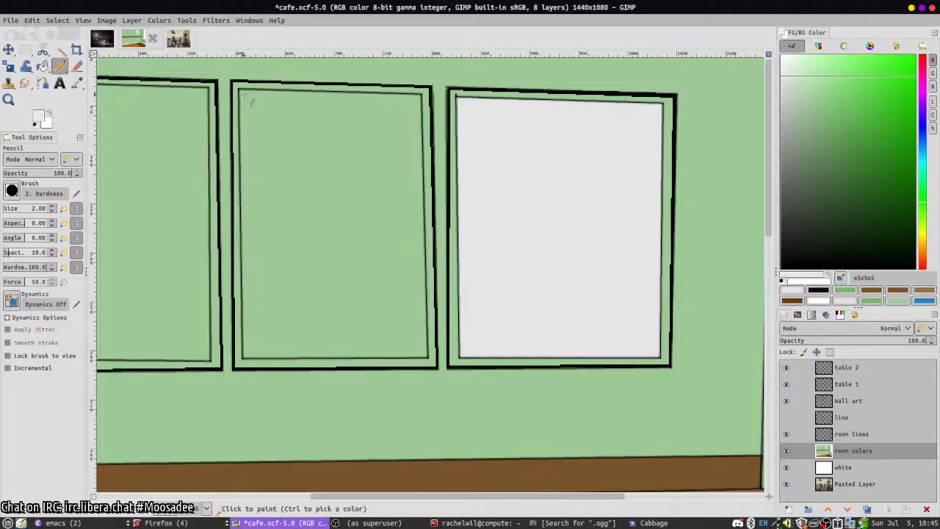
# - Outline the inside of the third picture frame with straight light gray pencil lines and bucket-fill its picture area with e5e5e5
pyautogui.click(245, 95)
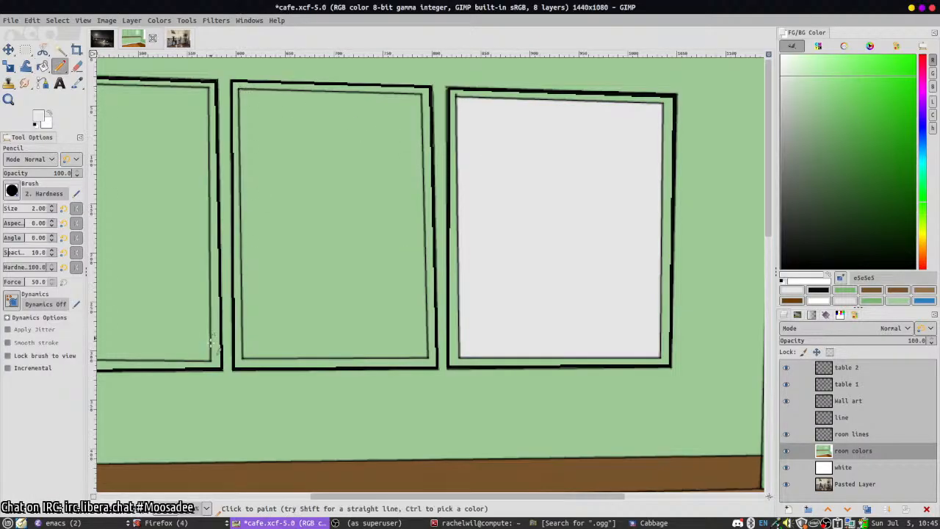
pyautogui.keyDown('shift'); pyautogui.click(244, 358); pyautogui.keyUp('shift')
pyautogui.keyDown('shift'); pyautogui.click(426, 355); pyautogui.keyUp('shift')
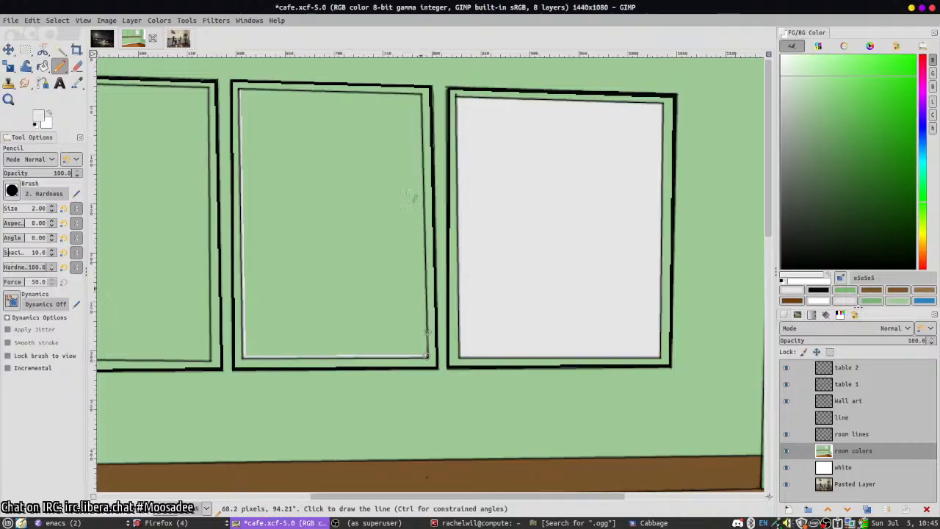
pyautogui.keyDown('shift'); pyautogui.click(419, 93); pyautogui.keyUp('shift')
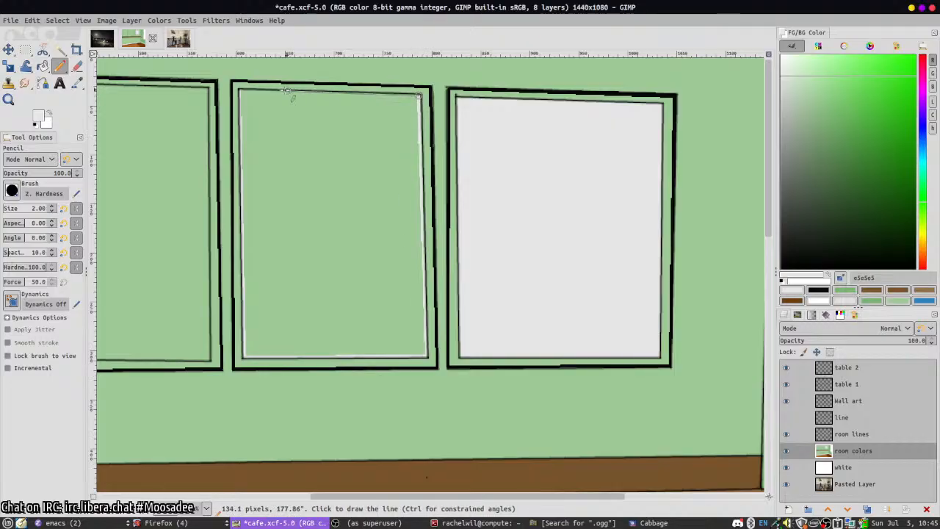
pyautogui.keyDown('shift'); pyautogui.click(244, 94); pyautogui.keyUp('shift')
pyautogui.hotkey('shift', 'b')
pyautogui.click(297, 163)
pyautogui.press('n')
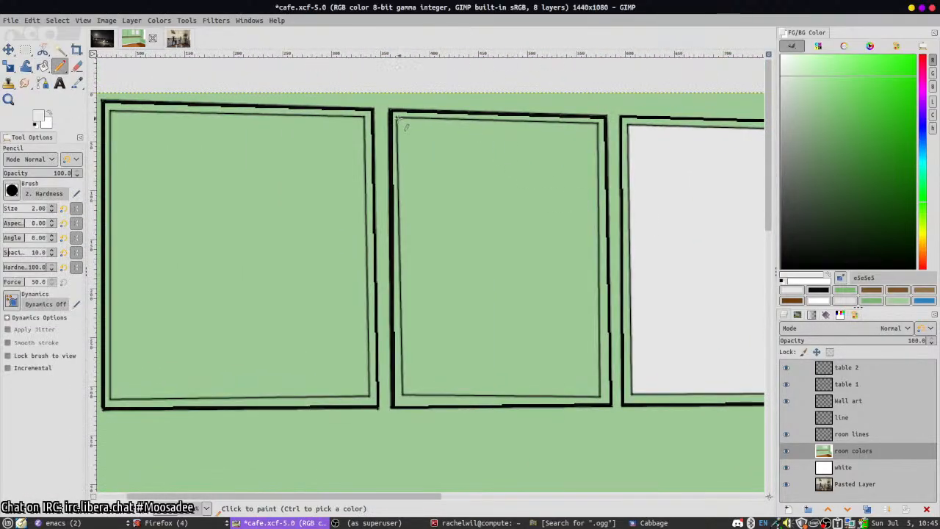
# - Outline the inside of the second picture frame with straight light gray pencil lines and bucket-fill its picture area with e5e5e5
pyautogui.click(396, 119)
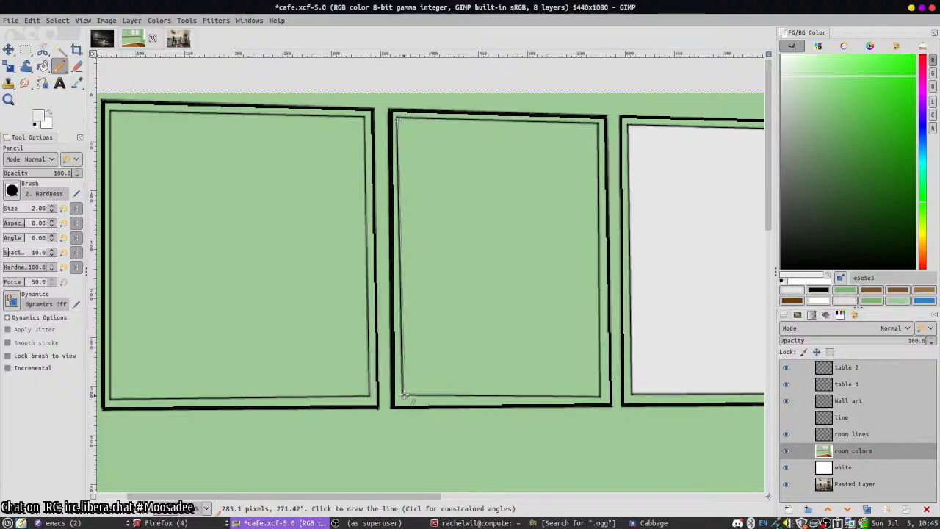
pyautogui.keyDown('shift'); pyautogui.click(402, 393); pyautogui.keyUp('shift')
pyautogui.keyDown('shift'); pyautogui.click(595, 395); pyautogui.keyUp('shift')
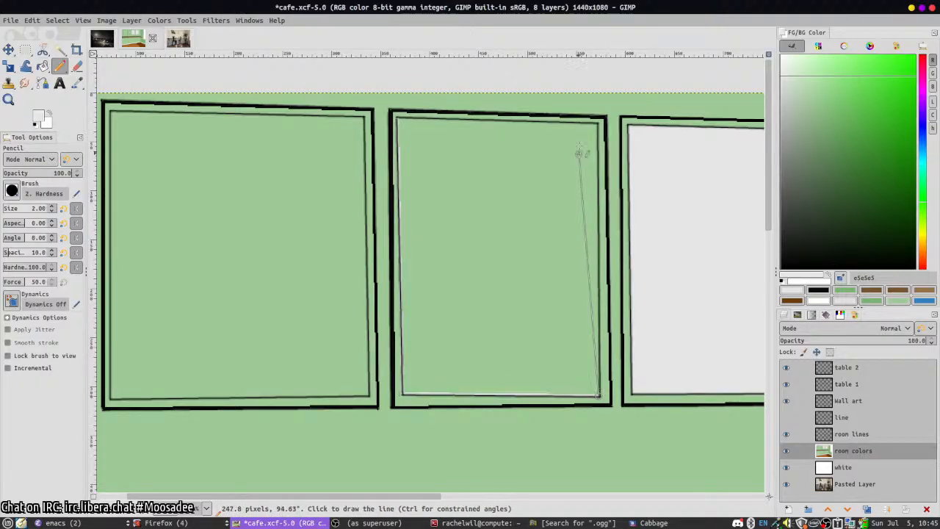
pyautogui.keyDown('shift'); pyautogui.click(594, 124); pyautogui.keyUp('shift')
pyautogui.keyDown('shift'); pyautogui.click(396, 118); pyautogui.keyUp('shift')
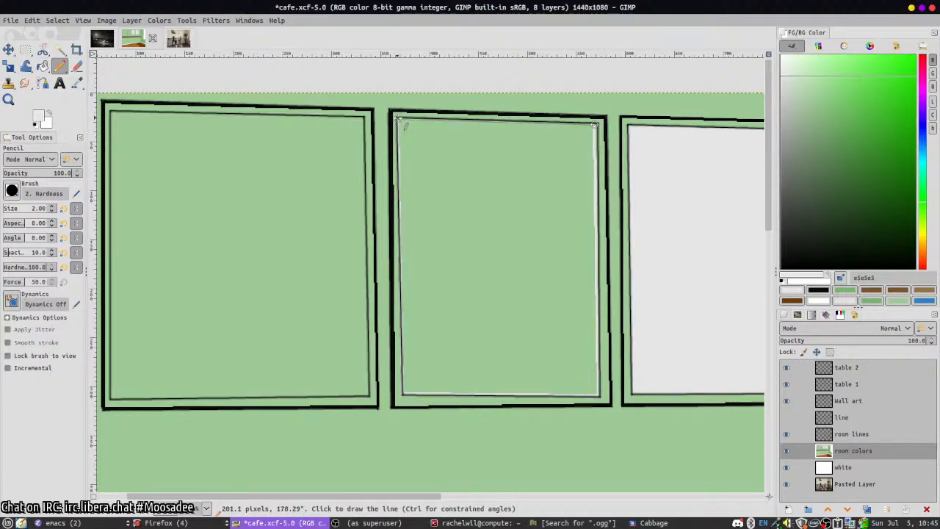
pyautogui.hotkey('shift', 'b')
pyautogui.click(418, 277)
pyautogui.press('n')
# - Outline the inside of the first picture frame with straight light gray pencil lines and bucket-fill its picture area with e5e5e5
pyautogui.click(107, 110)
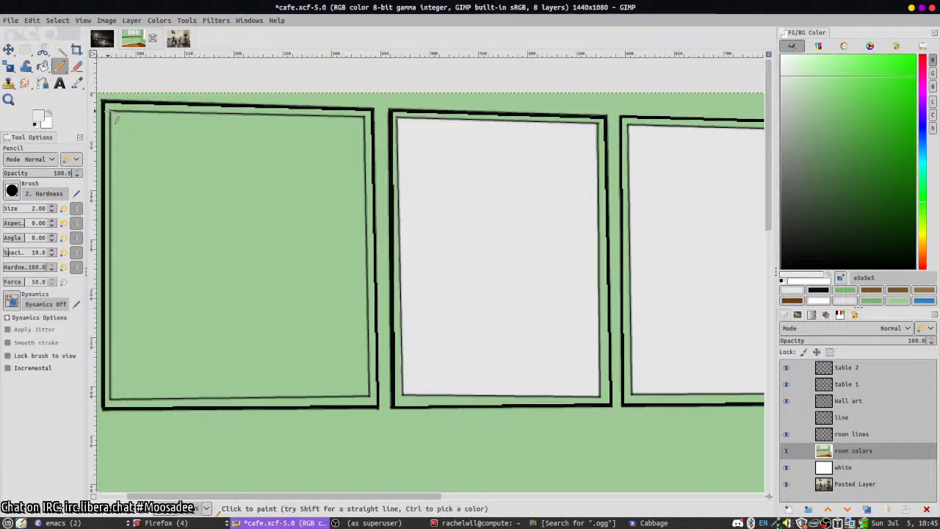
pyautogui.keyDown('shift'); pyautogui.click(110, 399); pyautogui.keyUp('shift')
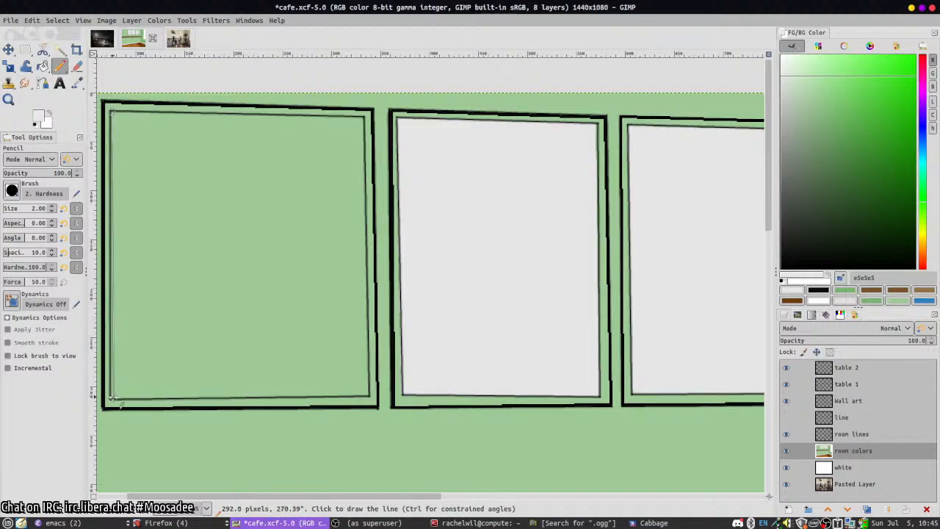
pyautogui.keyDown('shift'); pyautogui.click(369, 394); pyautogui.keyUp('shift')
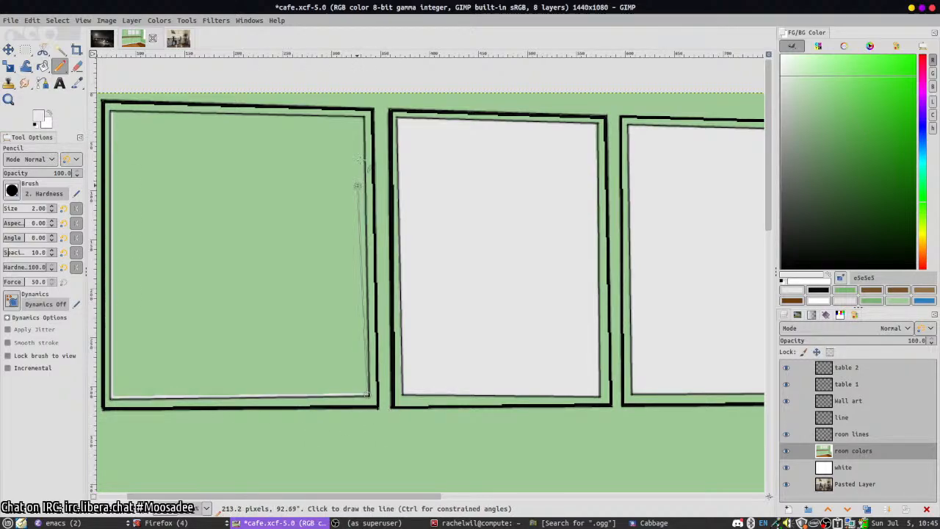
pyautogui.keyDown('shift'); pyautogui.click(364, 115); pyautogui.keyUp('shift')
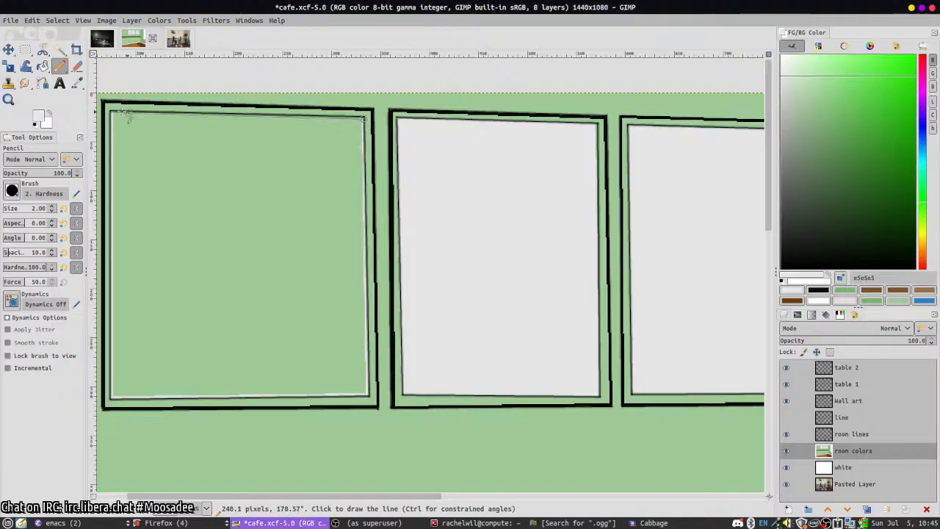
pyautogui.keyDown('shift'); pyautogui.click(111, 113); pyautogui.keyUp('shift')
pyautogui.click(42, 66)
pyautogui.click(151, 118)
# - Sample near-black 0c0c0c from a frame edge and bucket-fill the green borders of all four picture frames
pyautogui.keyDown('ctrl'); pyautogui.click(142, 103); pyautogui.keyUp('ctrl')
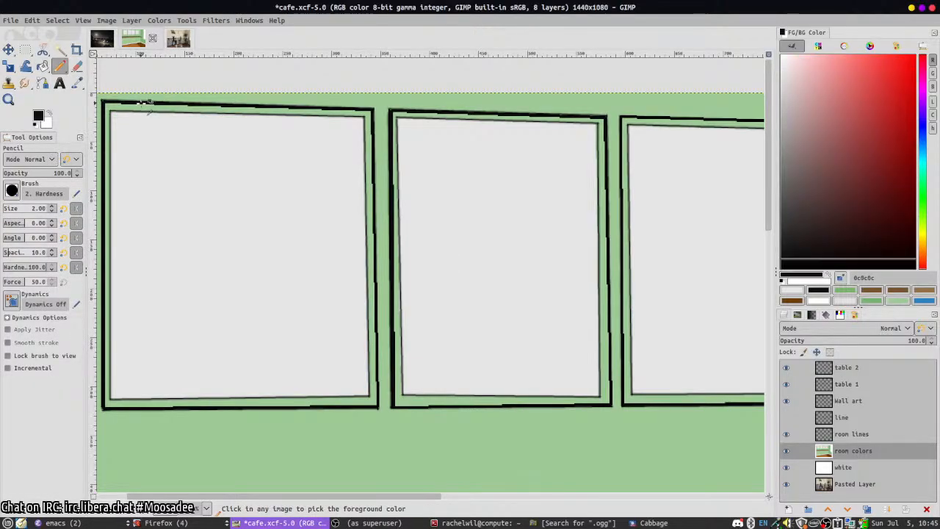
pyautogui.click(378, 134)
pyautogui.click(405, 116)
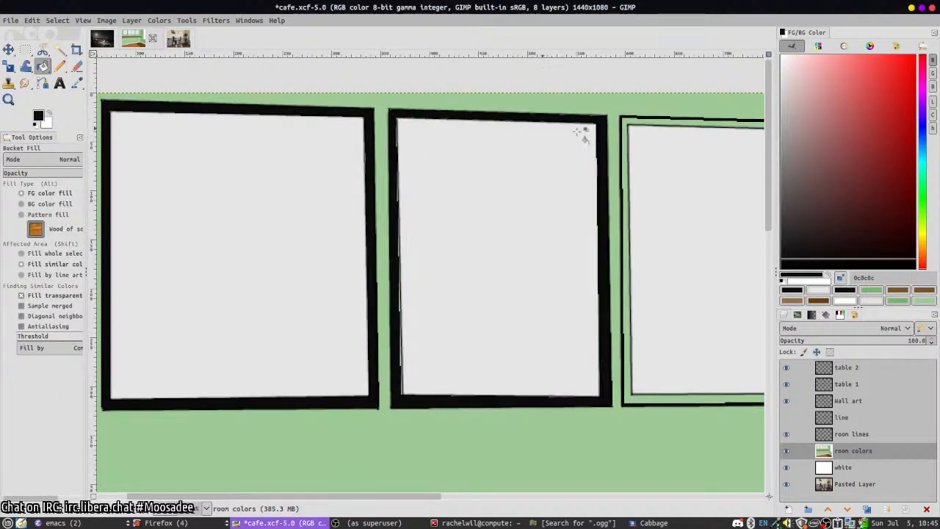
pyautogui.hscroll(3, 536, 161)
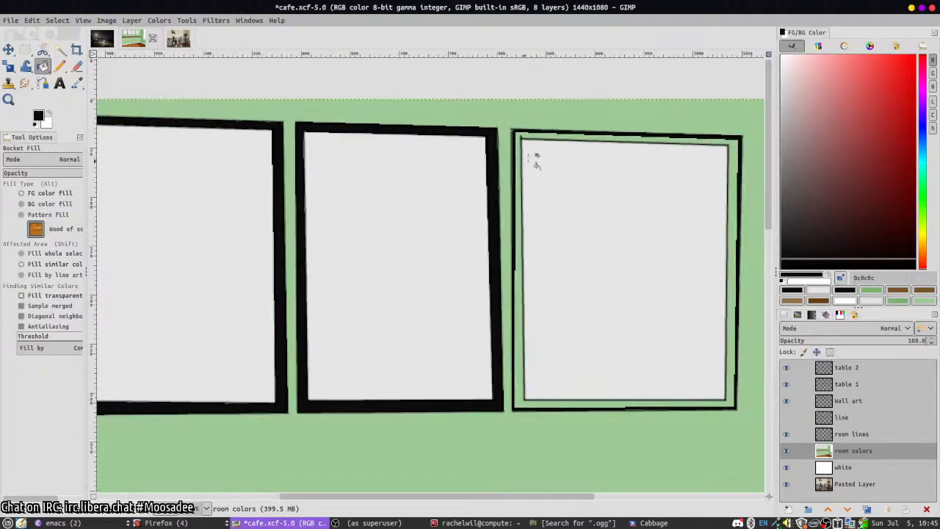
pyautogui.click(522, 134)
# - Touch up the second picture frame with straight near-black pencil lines along its top edge and the light gaps on its inner left edge
pyautogui.press('n')
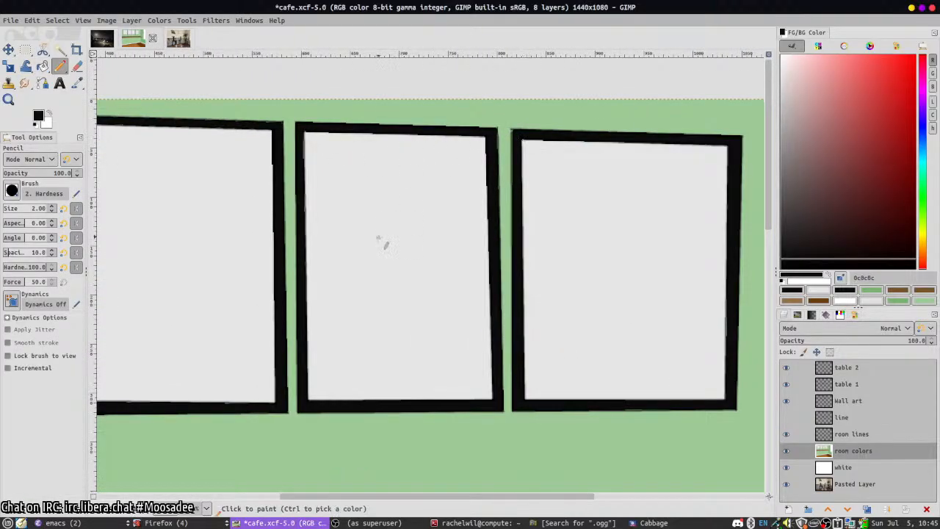
pyautogui.hscroll(-2, 355, 267)
pyautogui.hscroll(4, 352, 153)
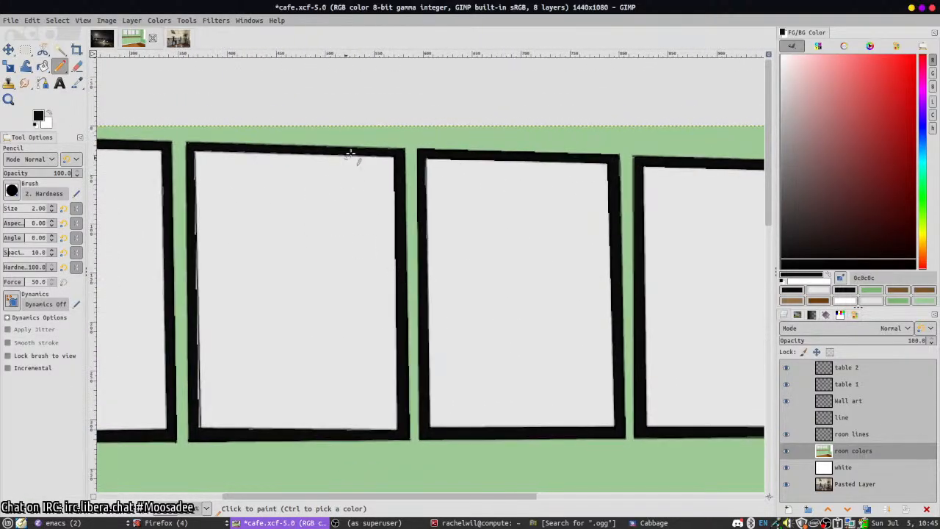
pyautogui.scroll(2, 388, 141)
pyautogui.click(397, 159)
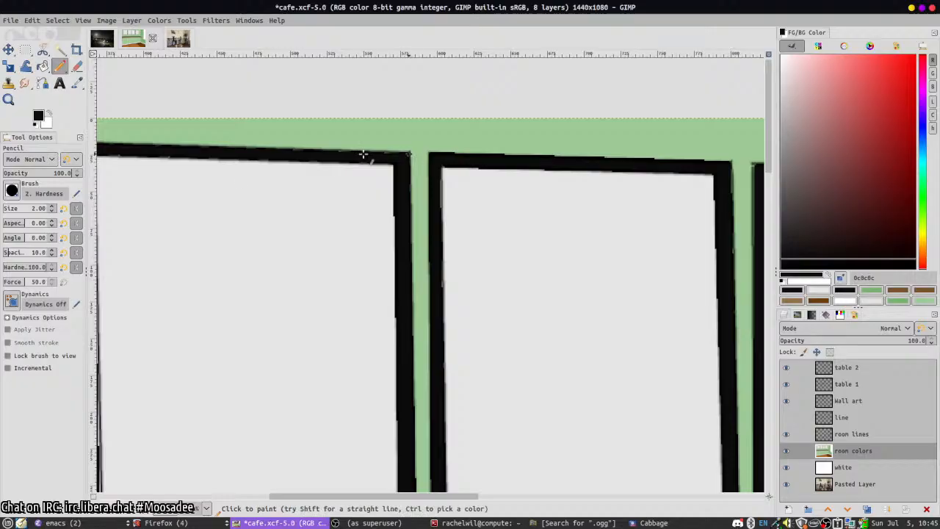
pyautogui.hscroll(-4, 365, 165)
pyautogui.keyDown('shift'); pyautogui.click(369, 182); pyautogui.keyUp('shift')
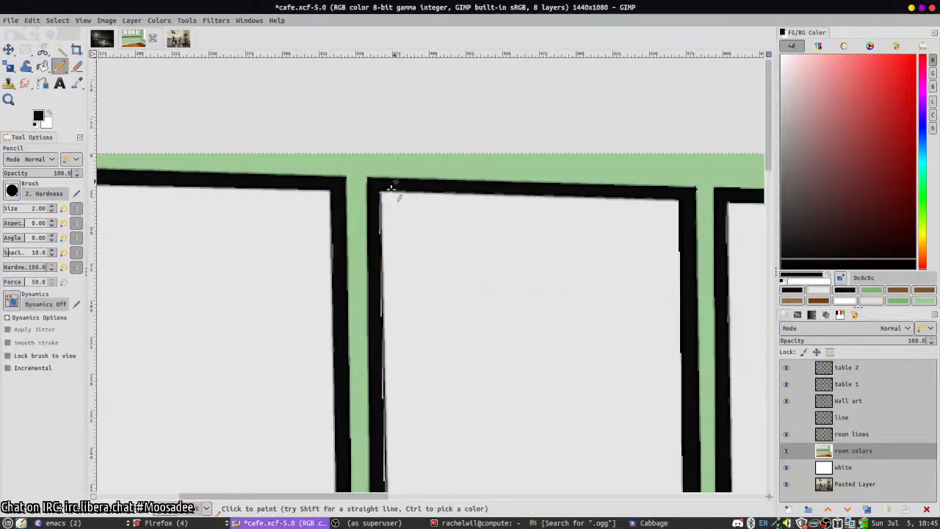
pyautogui.scroll(-5, 417, 311)
pyautogui.hscroll(-2, 445, 166)
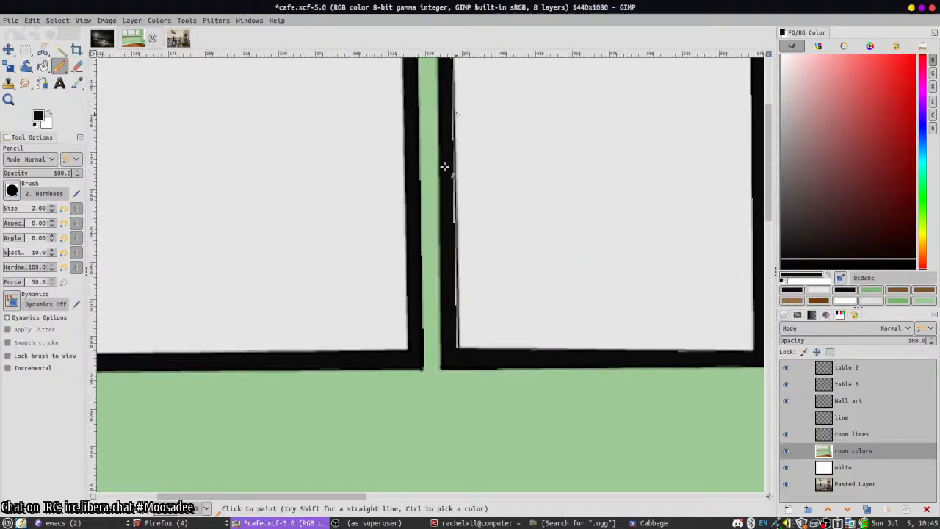
pyautogui.keyDown('shift'); pyautogui.click(455, 350); pyautogui.keyUp('shift')
pyautogui.scroll(8, 442, 225)
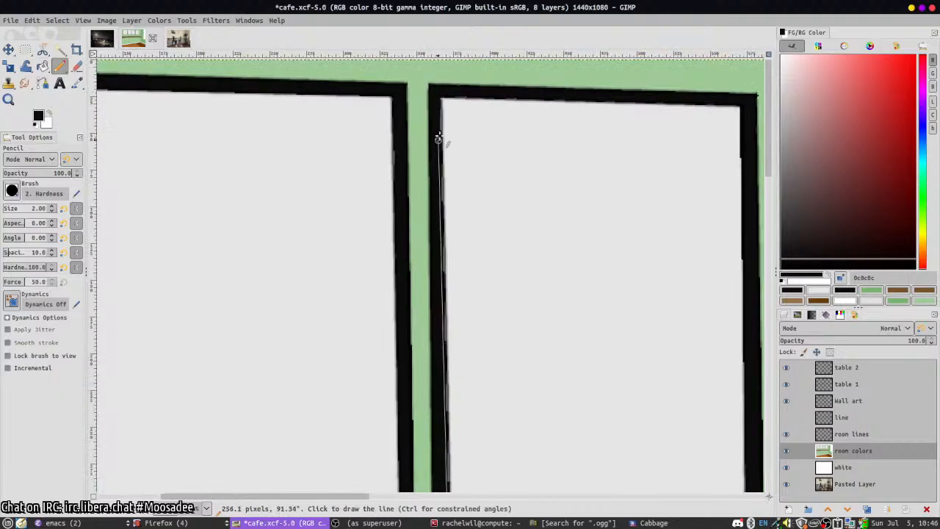
pyautogui.keyDown('shift'); pyautogui.click(438, 99); pyautogui.keyUp('shift')
pyautogui.keyDown('ctrl'); pyautogui.scroll(-2, 359, 277); pyautogui.keyUp('ctrl')
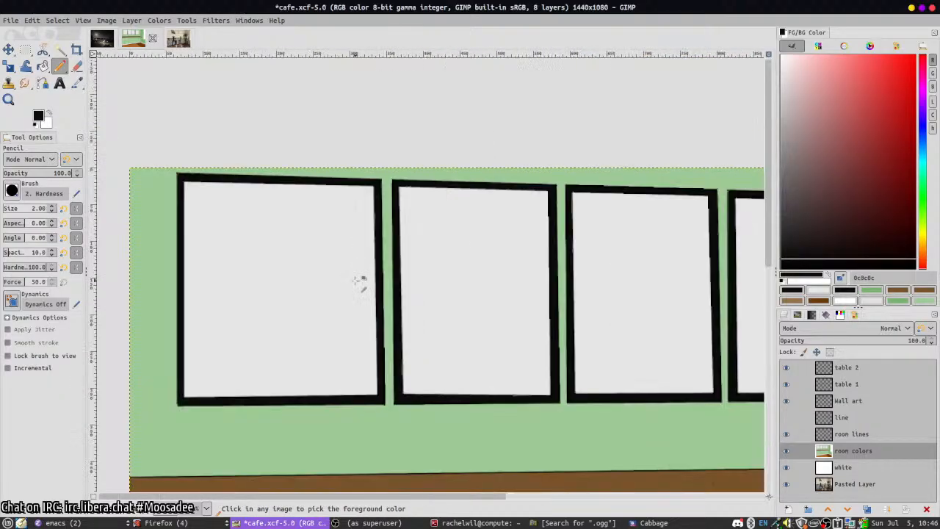
pyautogui.moveTo(632, 290); pyautogui.dragTo(413, 222)
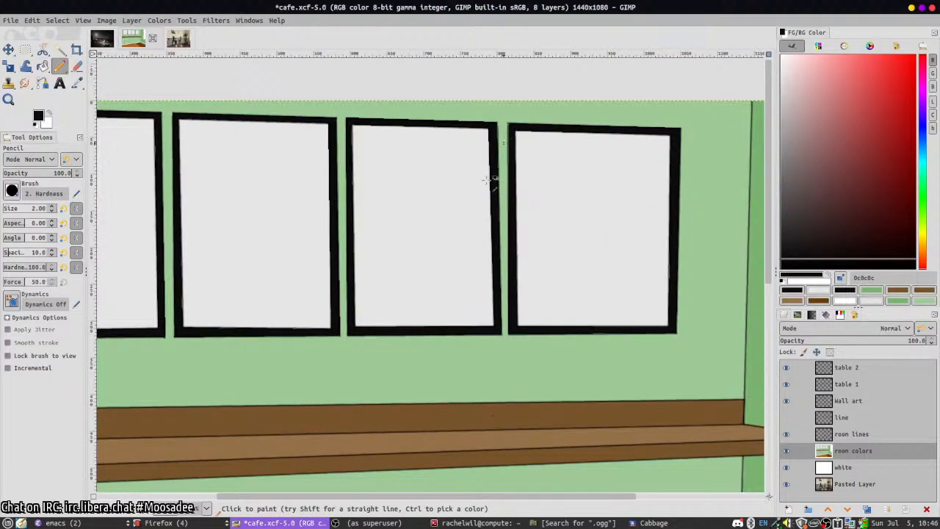
pyautogui.keyDown('ctrl'); pyautogui.scroll(2, 492, 184); pyautogui.keyUp('ctrl')
pyautogui.keyDown('ctrl'); pyautogui.scroll(-6, 497, 192); pyautogui.keyUp('ctrl')
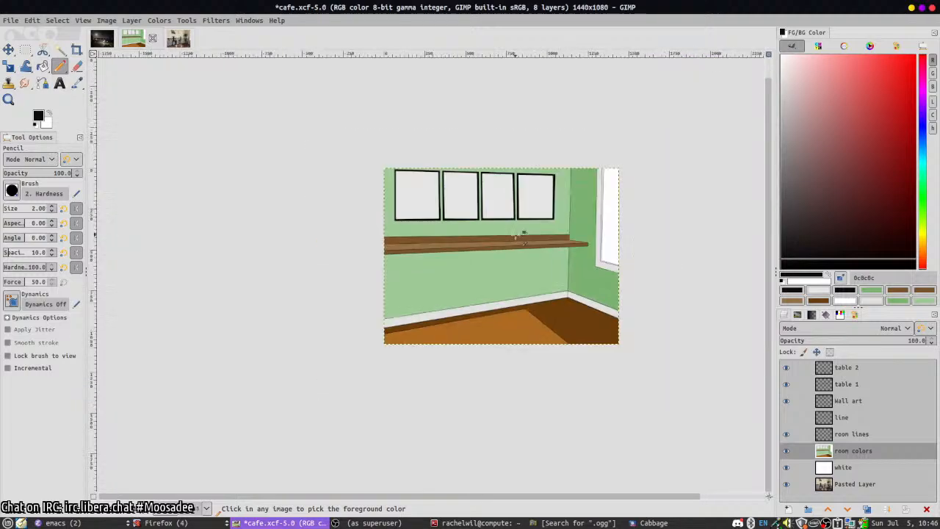
# - Save the image and reveal the café photo by hiding the room colors layer and lowering the white layer's opacity to 27
pyautogui.hotkey('ctrl', 's')
pyautogui.moveTo(555, 214); pyautogui.dragTo(543, 219)
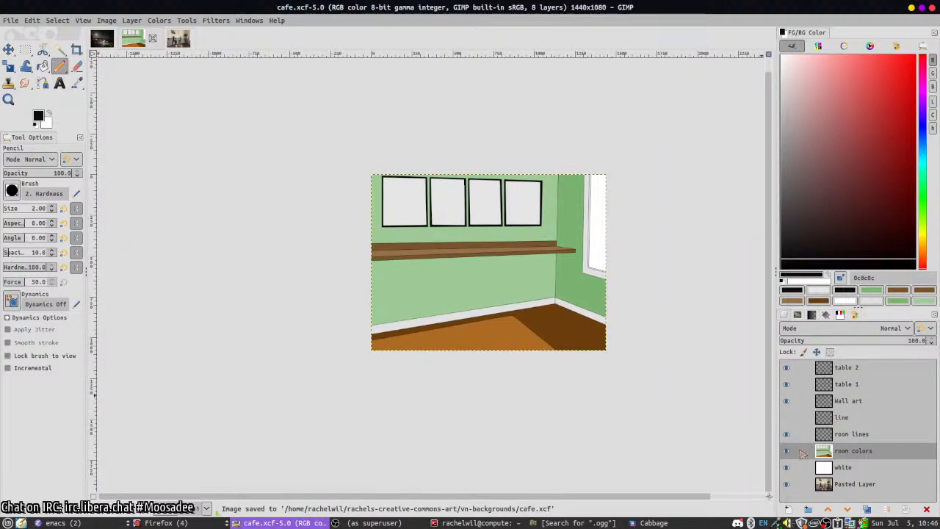
pyautogui.click(786, 450)
pyautogui.click(863, 467)
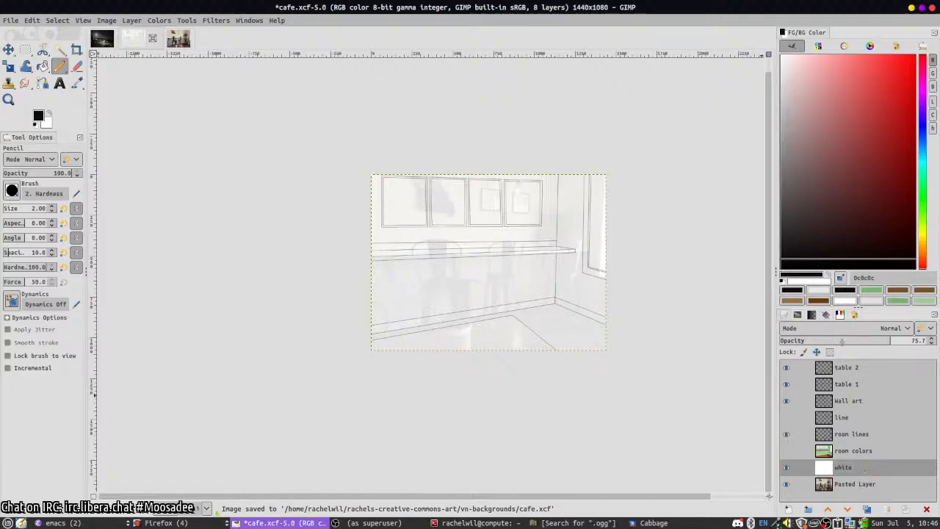
pyautogui.click(826, 342)
pyautogui.click(818, 341)
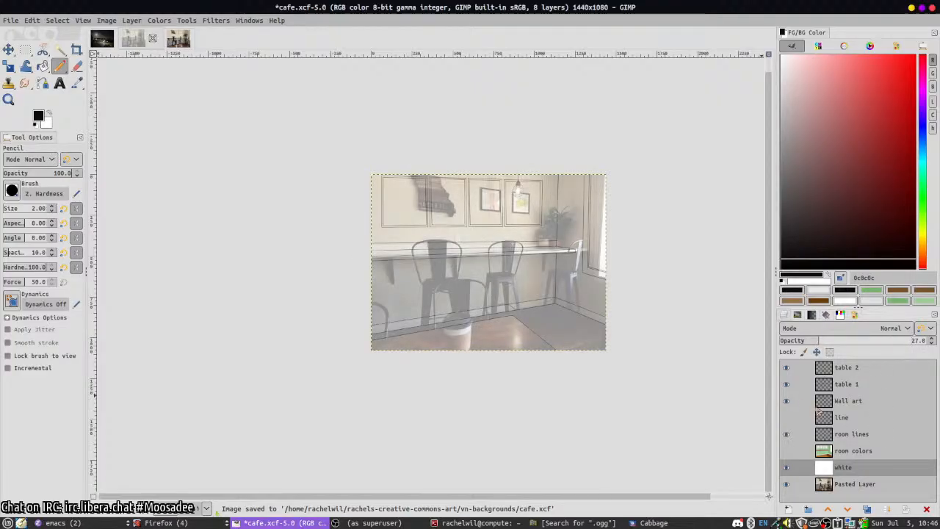
# - Add a transparent 1440 × 1080 px layer directly above the Wall art layer and name it Chairs
pyautogui.click(823, 401)
pyautogui.click(790, 508)
pyautogui.write('Ca')
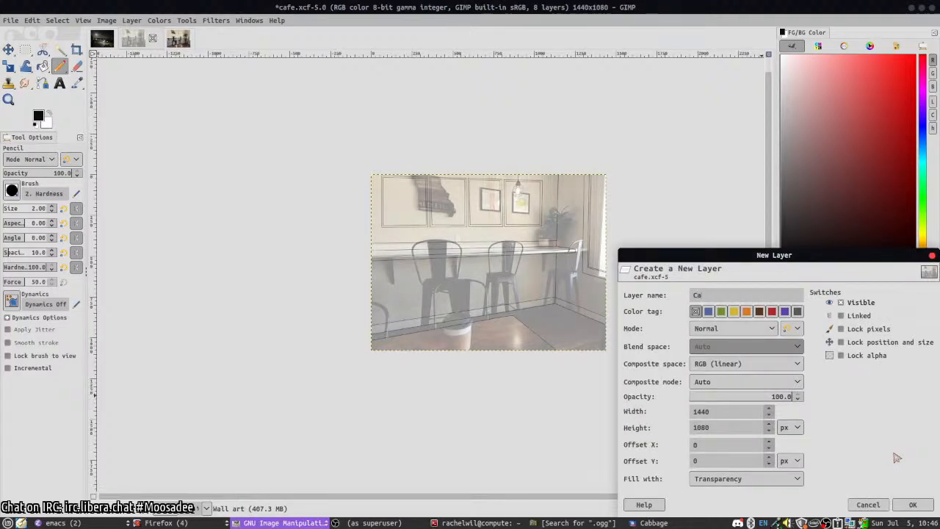
pyautogui.press('Return')
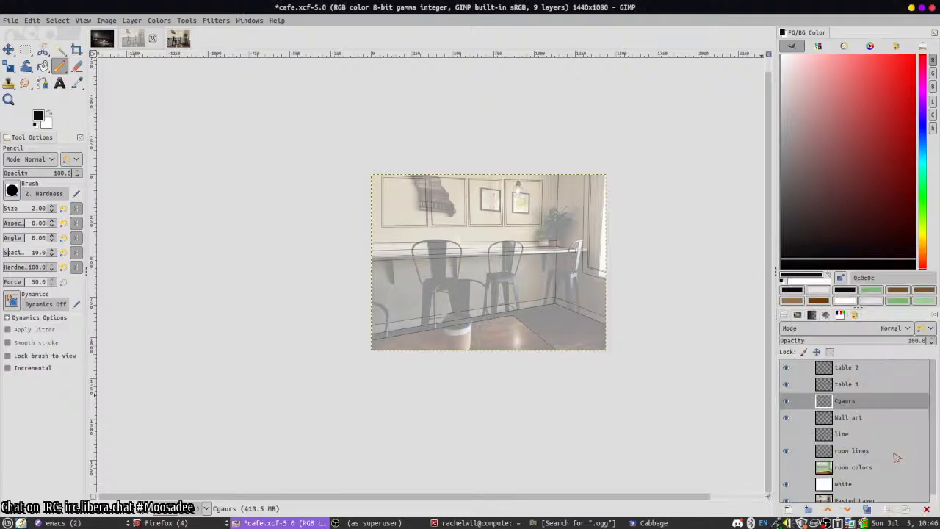
pyautogui.doubleClick(892, 407)
pyautogui.write('Ch')
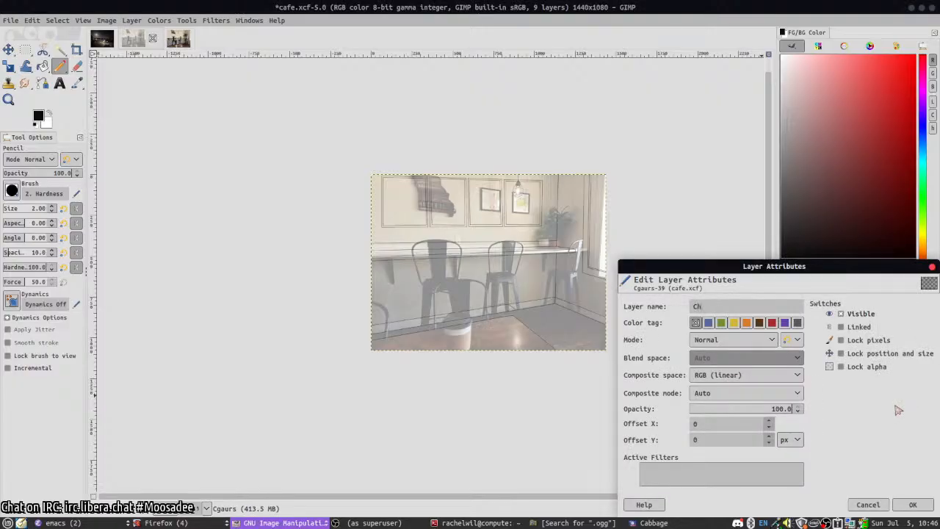
pyautogui.write('airs')
pyautogui.press('Return')
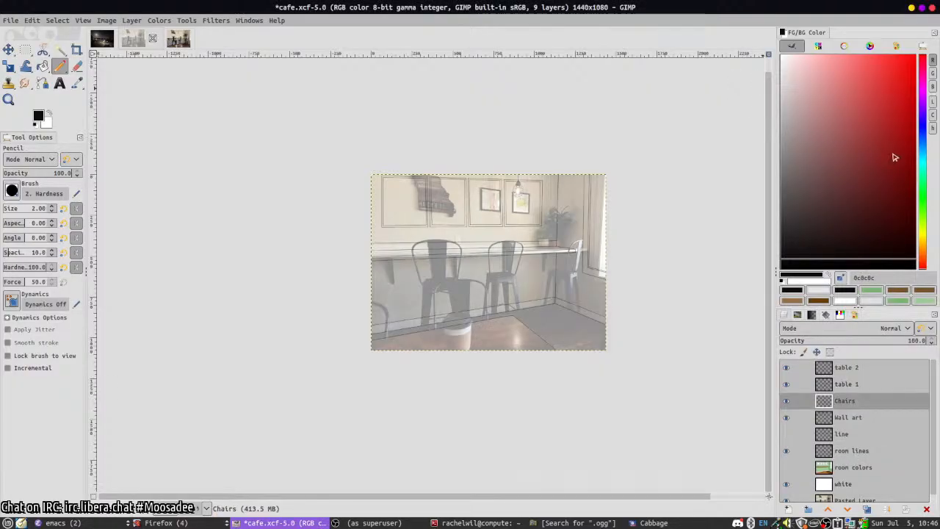
# - Set up the size 2 Paintbrush with black 000000 for tracing the stool in the room corner
pyautogui.keyDown('ctrl'); pyautogui.scroll(3, 426, 315); pyautogui.keyUp('ctrl')
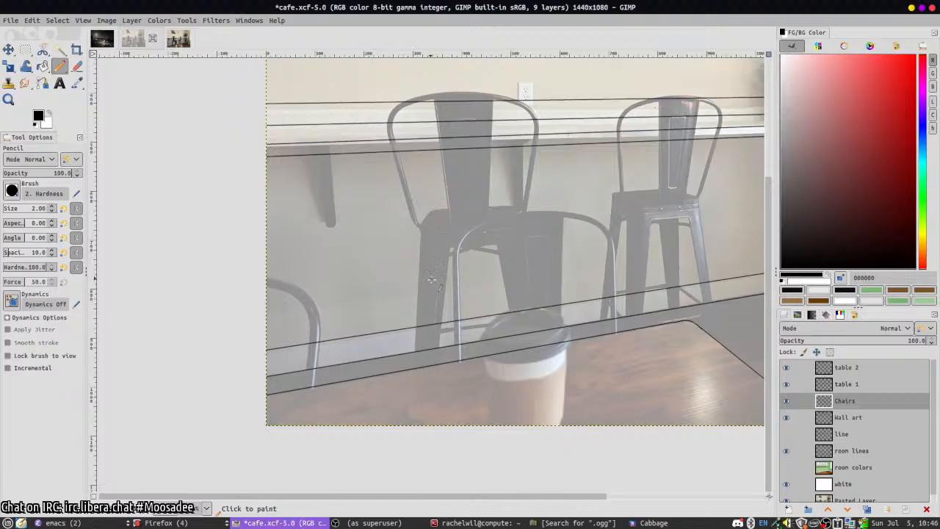
pyautogui.keyDown('ctrl'); pyautogui.scroll(-1, 431, 280); pyautogui.keyUp('ctrl')
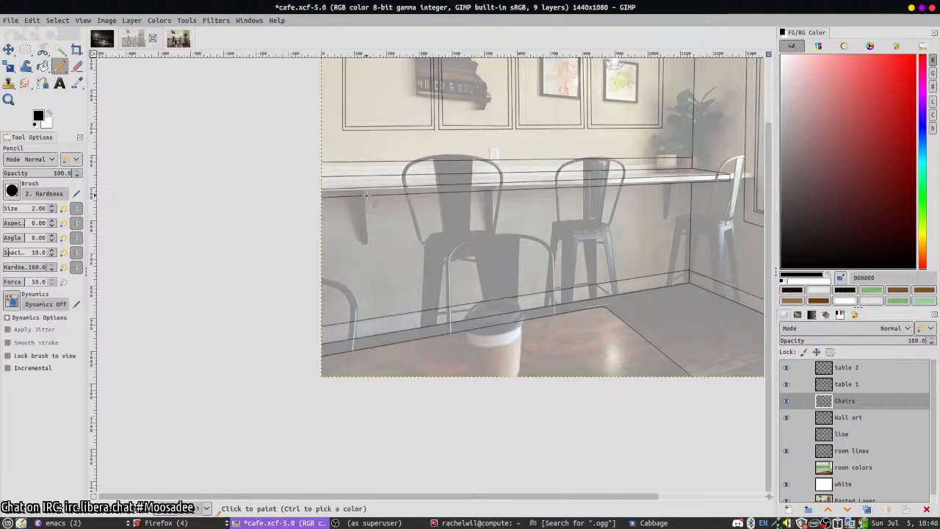
pyautogui.hscroll(5, 624, 212)
pyautogui.scroll(2, 624, 211)
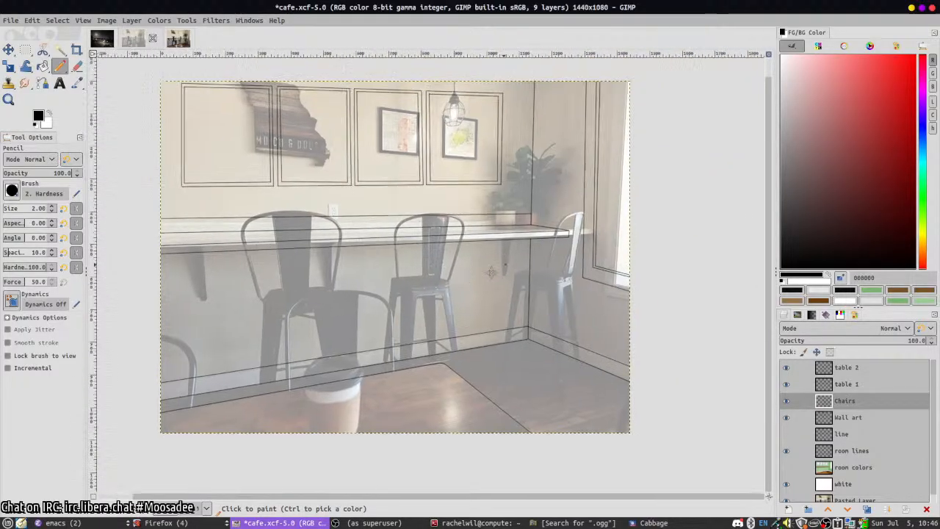
pyautogui.scroll(3, 536, 314)
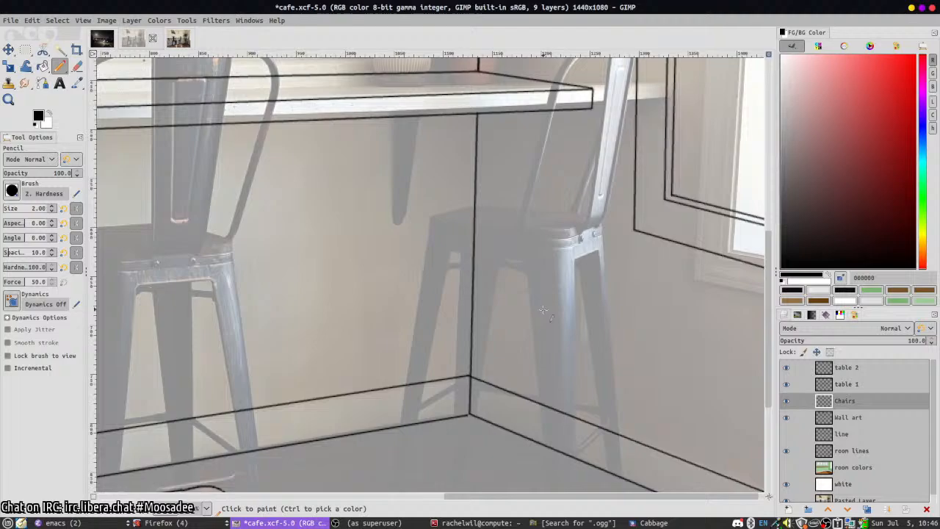
pyautogui.moveTo(490, 308)
pyautogui.mouseDown()
pyautogui.moveTo(533, 286)
pyautogui.moveTo(566, 288)
pyautogui.mouseUp()
pyautogui.hotkey('ctrl', 'z')
pyautogui.scroll(1, 516, 206)
pyautogui.scroll(1, 516, 207)
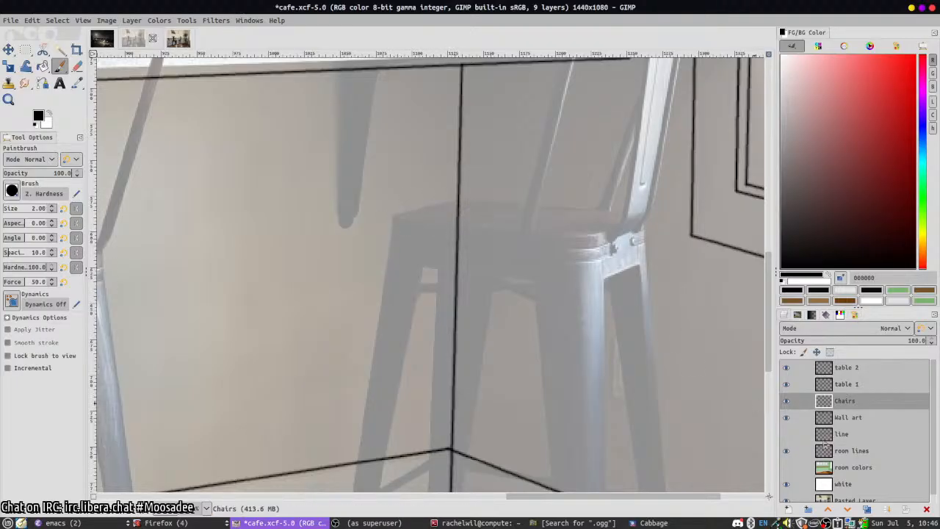
# - Create a layer group named Chairs above Wall art, move the Chairs layer into it and make that layer active
pyautogui.click(809, 508)
pyautogui.moveTo(844, 417); pyautogui.dragTo(845, 400)
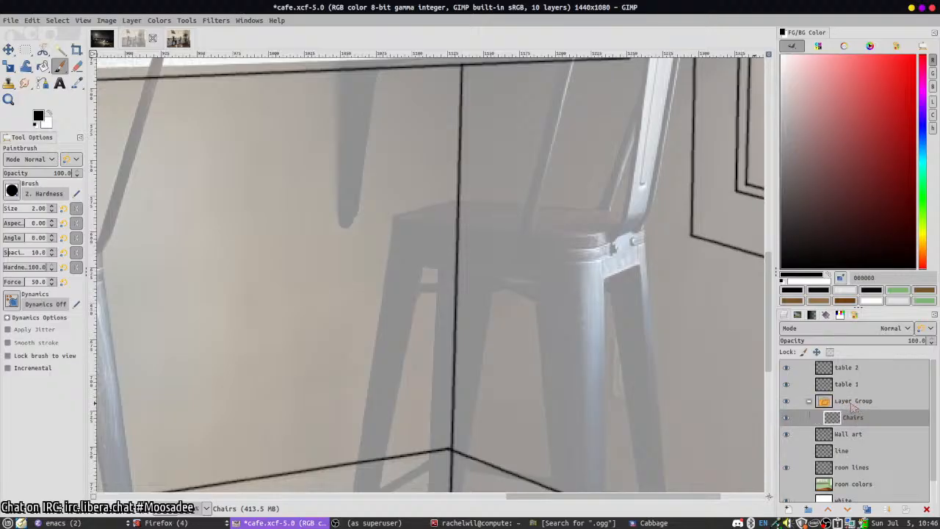
pyautogui.doubleClick(847, 400)
pyautogui.write('Chairs')
pyautogui.press('Return')
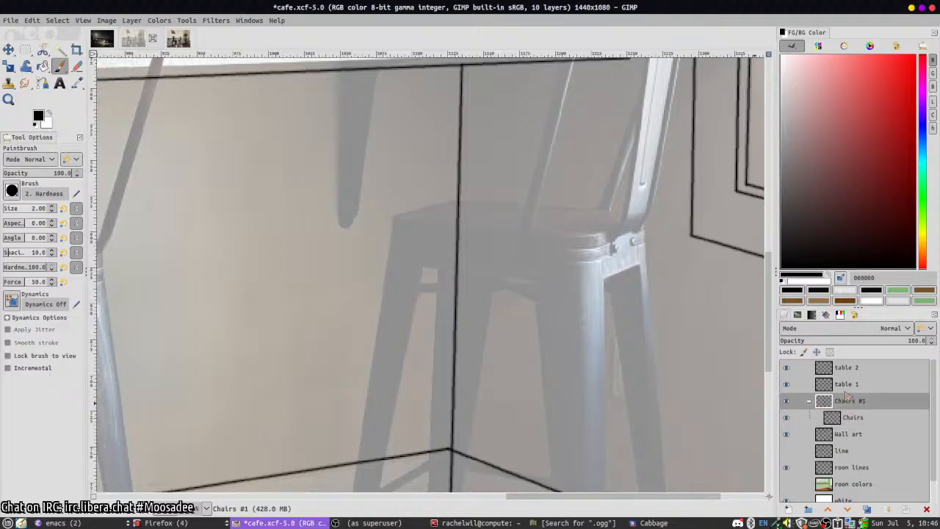
pyautogui.click(849, 411)
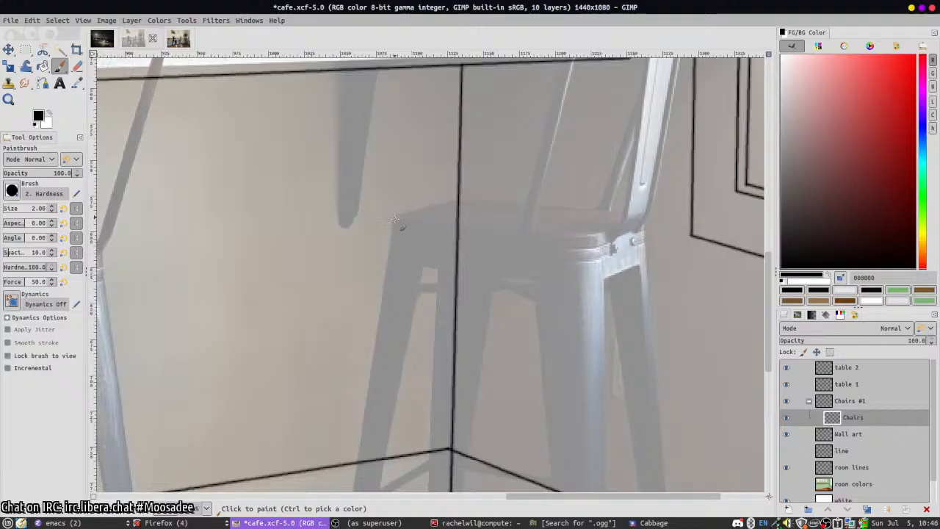
# - Lower the white layer's opacity further to make the photo clearer, and make the Chairs layer active again
pyautogui.click(856, 499)
pyautogui.click(802, 341)
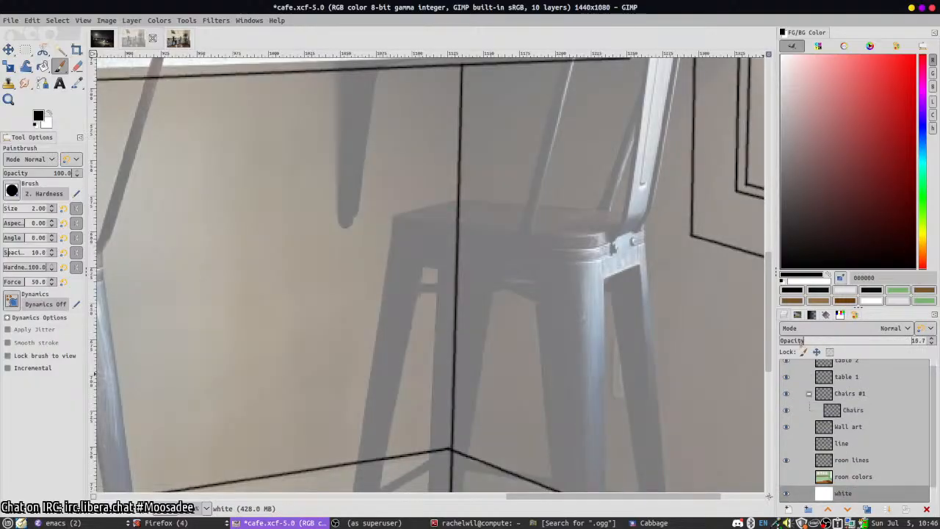
pyautogui.moveTo(803, 340)
pyautogui.mouseDown()
pyautogui.moveTo(782, 341)
pyautogui.moveTo(800, 341)
pyautogui.mouseUp()
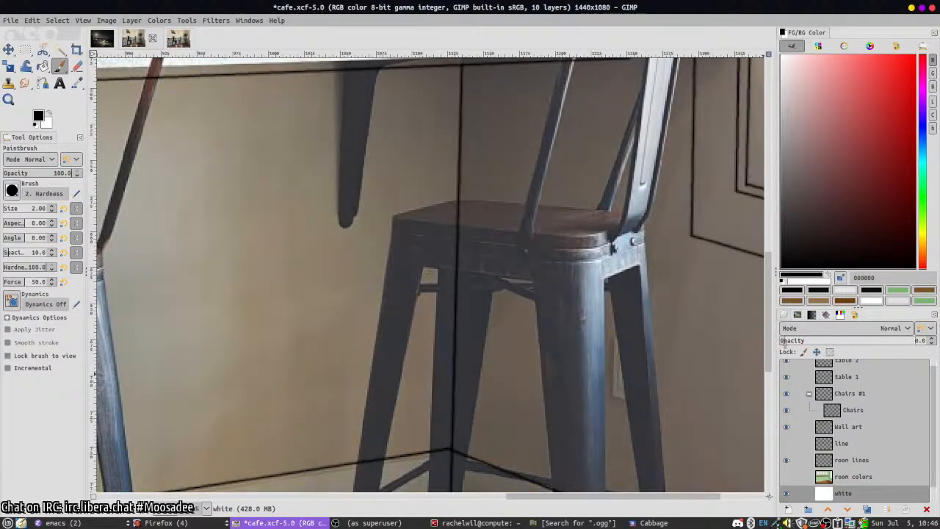
pyautogui.click(844, 400)
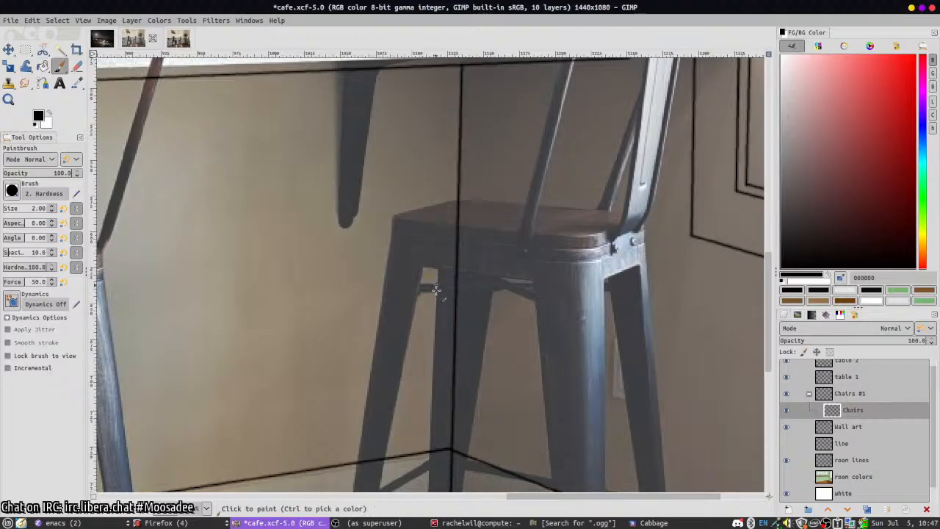
# - Trace the left and back edges of the corner stool's seat with straight black paintbrush lines
pyautogui.moveTo(391, 226); pyautogui.dragTo(395, 214)
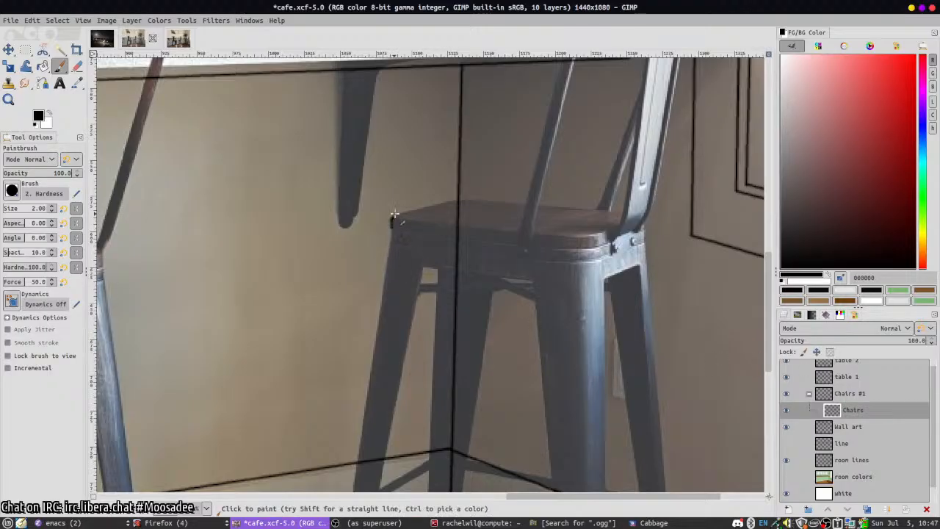
pyautogui.keyDown('shift'); pyautogui.click(456, 200); pyautogui.keyUp('shift')
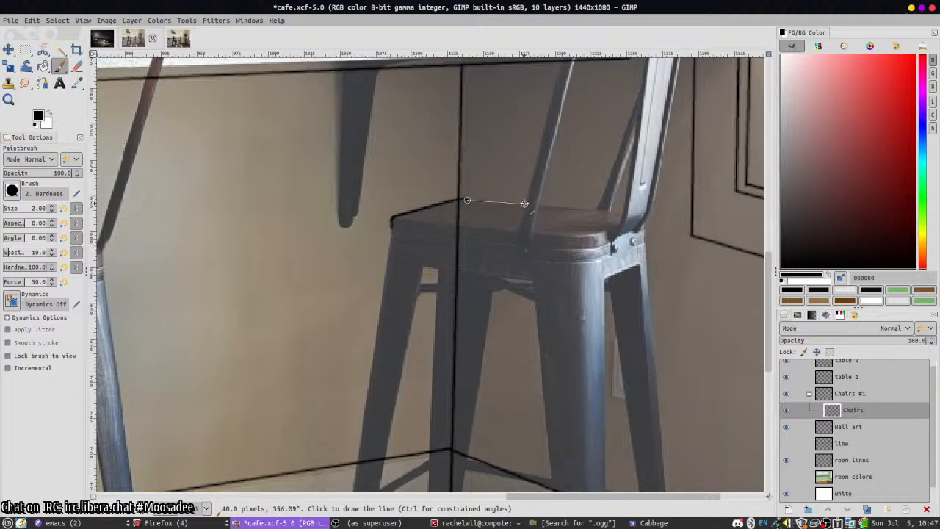
pyautogui.hotkey('ctrl', 'z')
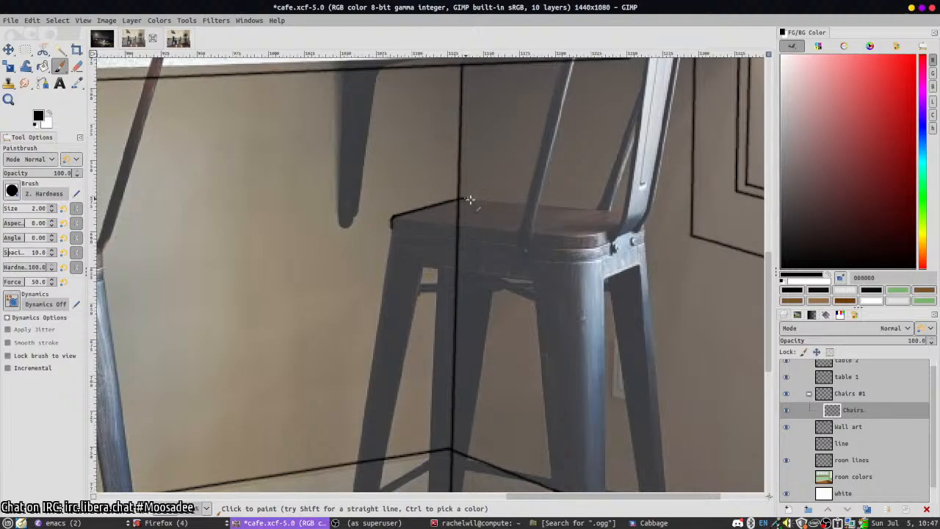
pyautogui.keyDown('shift'); pyautogui.click(624, 211); pyautogui.keyUp('shift')
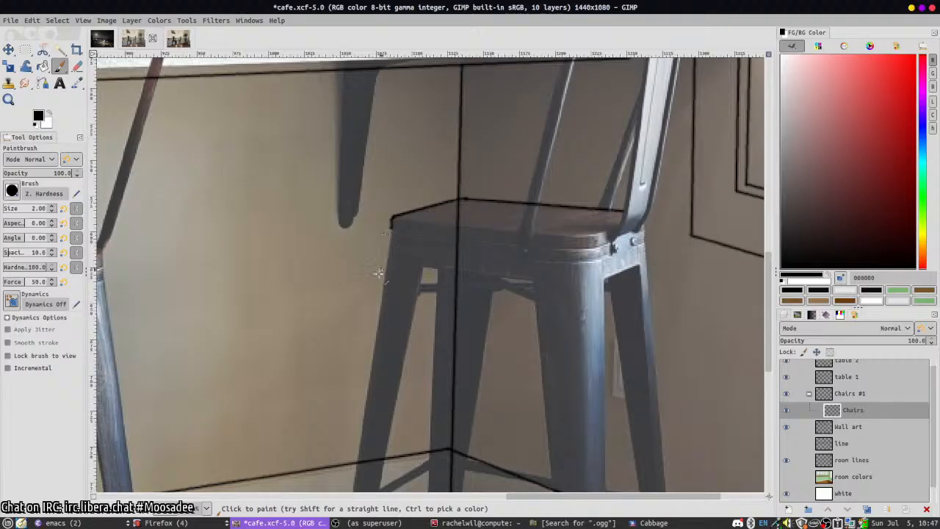
# - Outline the corner stool's left front leg with straight black lines and trace the underside edge across to the middle leg
pyautogui.scroll(-5, 379, 273)
pyautogui.scroll(-1, 362, 230)
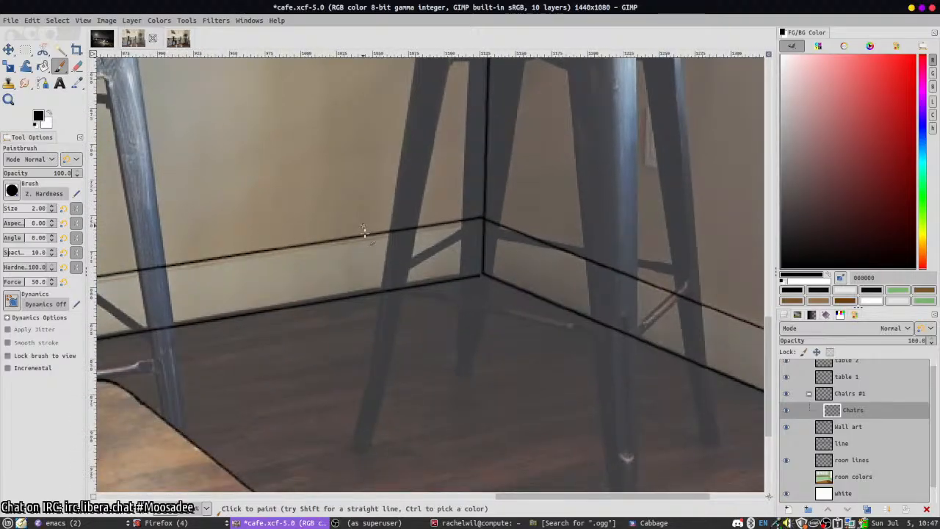
pyautogui.keyDown('shift'); pyautogui.click(353, 449); pyautogui.keyUp('shift')
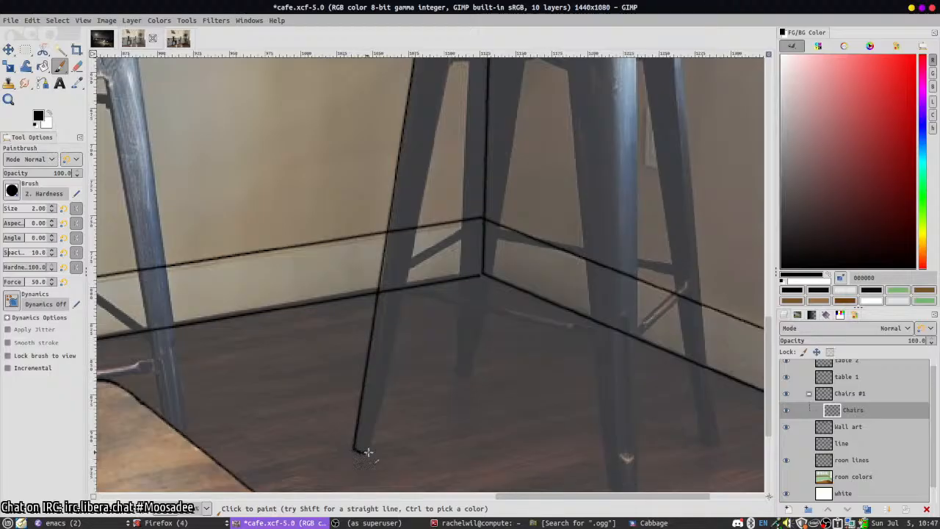
pyautogui.scroll(3, 449, 303)
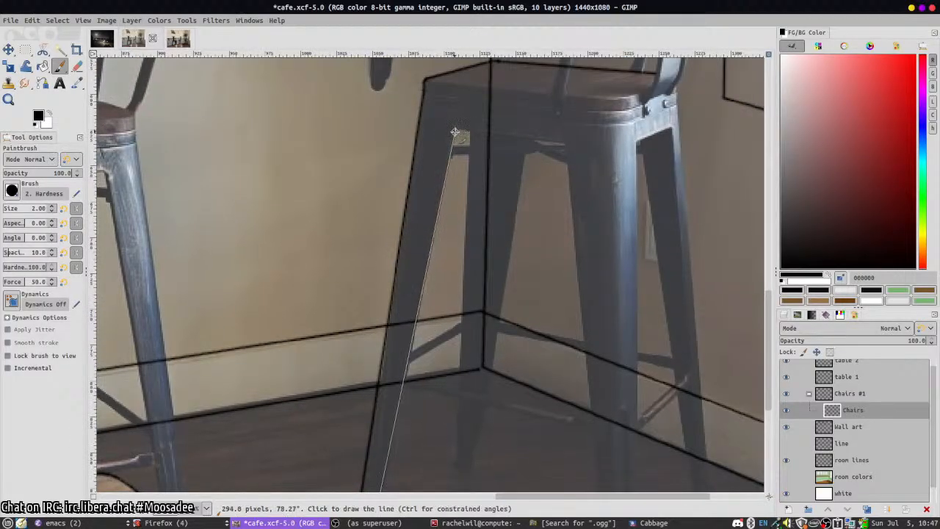
pyautogui.keyDown('shift'); pyautogui.click(453, 131); pyautogui.keyUp('shift')
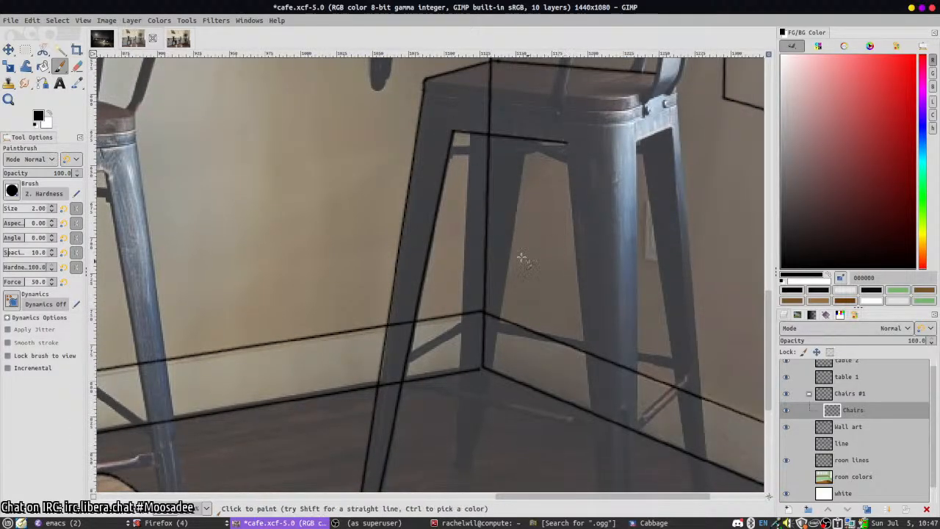
# - Outline the corner stool's middle front leg down to its foot and back up, and trace the short underside edge beyond it
pyautogui.scroll(-6, 520, 256)
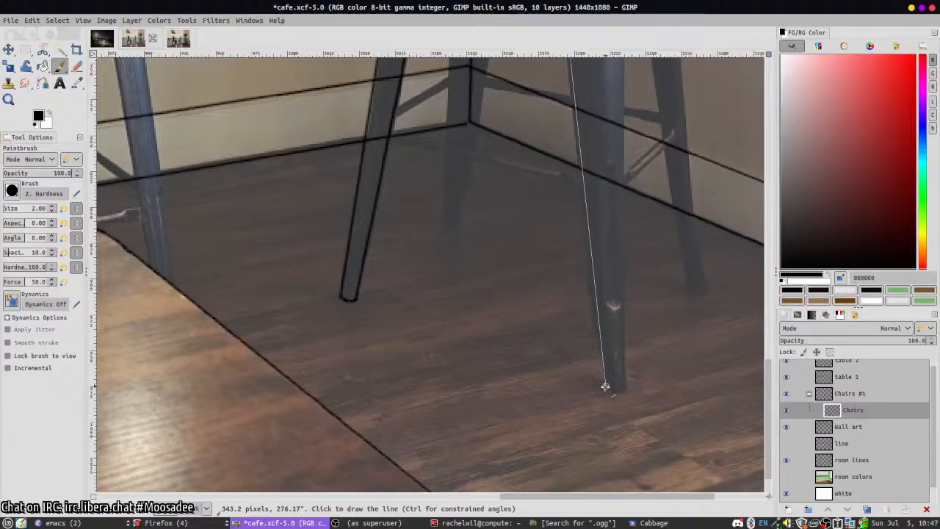
pyautogui.keyDown('shift'); pyautogui.click(609, 389); pyautogui.keyUp('shift')
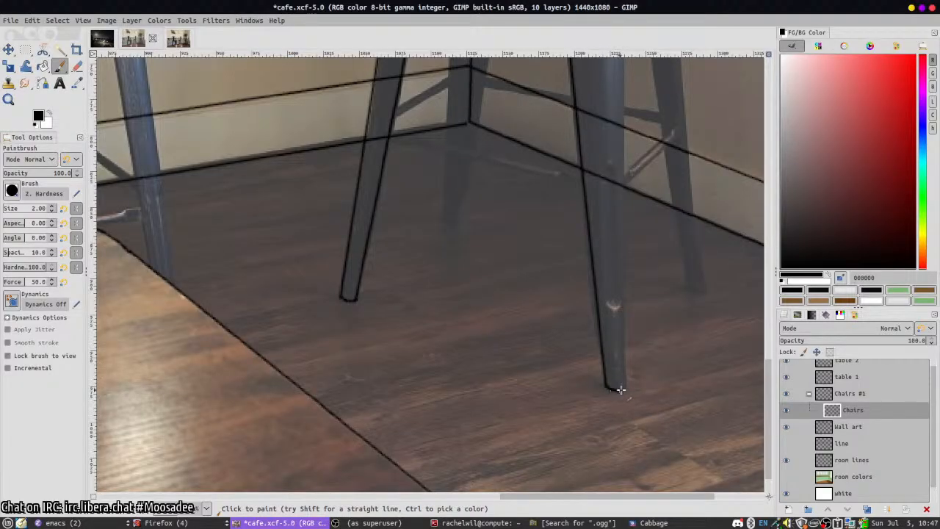
pyautogui.scroll(6, 623, 381)
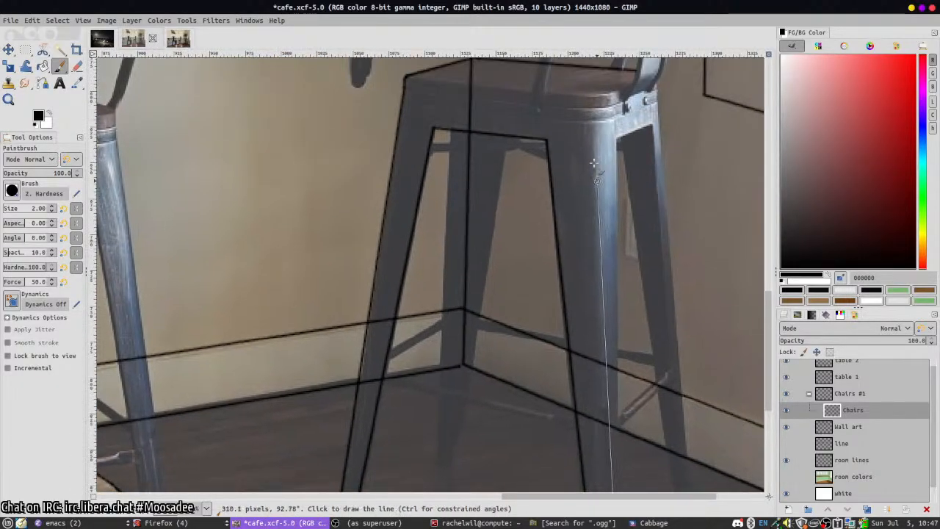
pyautogui.keyDown('shift'); pyautogui.click(618, 137); pyautogui.keyUp('shift')
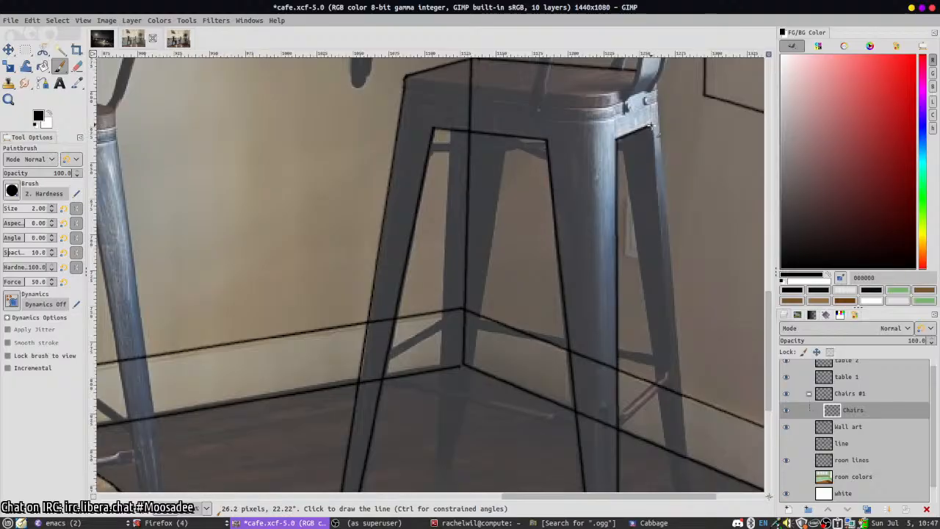
# - Outline the corner stool's right leg with straight black lines, down from the underside edge to the foot and back up its outer edge
pyautogui.scroll(-3, 657, 335)
pyautogui.scroll(5, 634, 235)
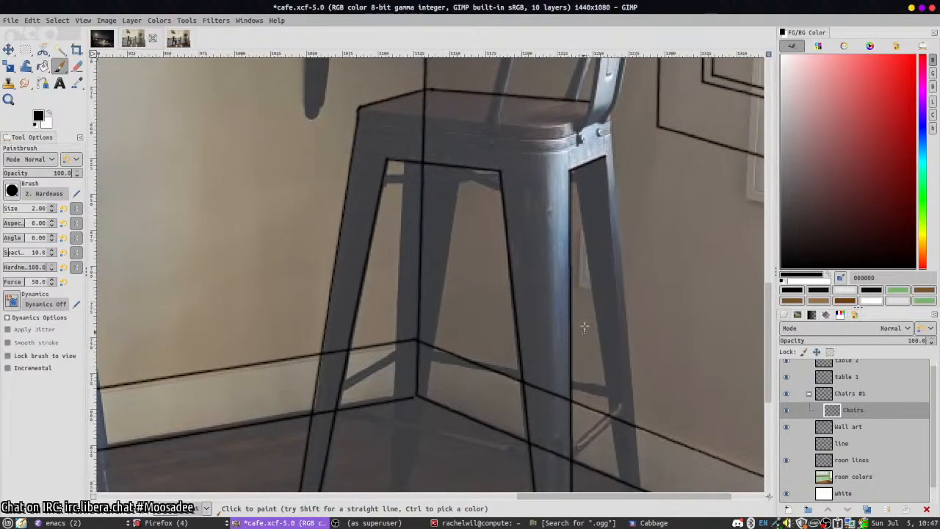
pyautogui.click(788, 494)
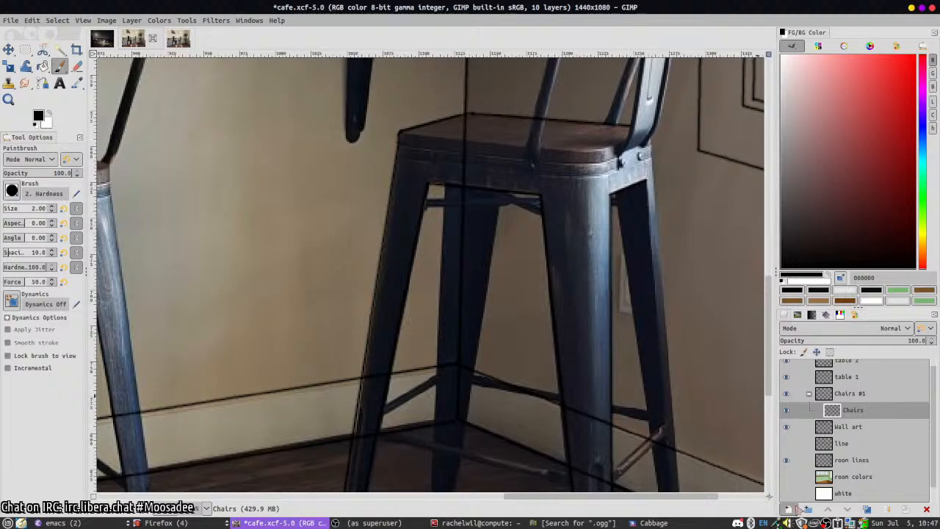
pyautogui.click(787, 494)
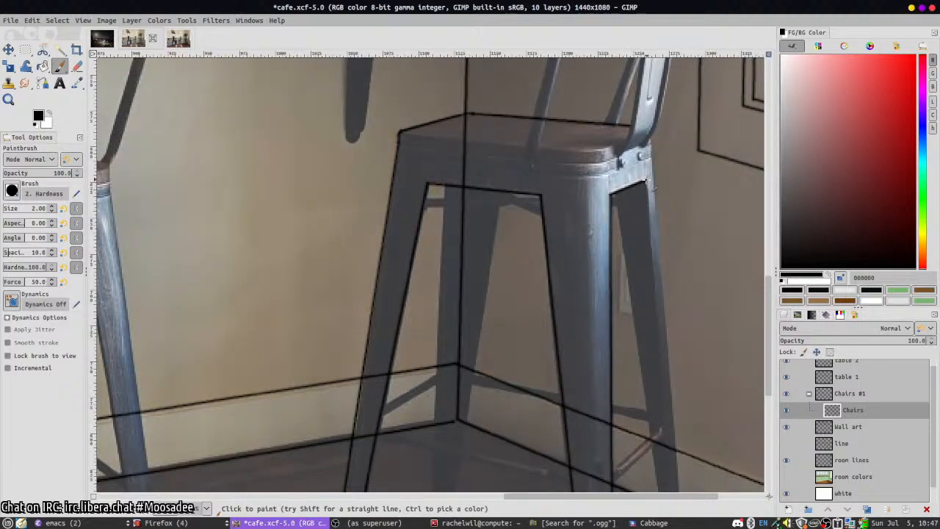
pyautogui.scroll(-5, 640, 256)
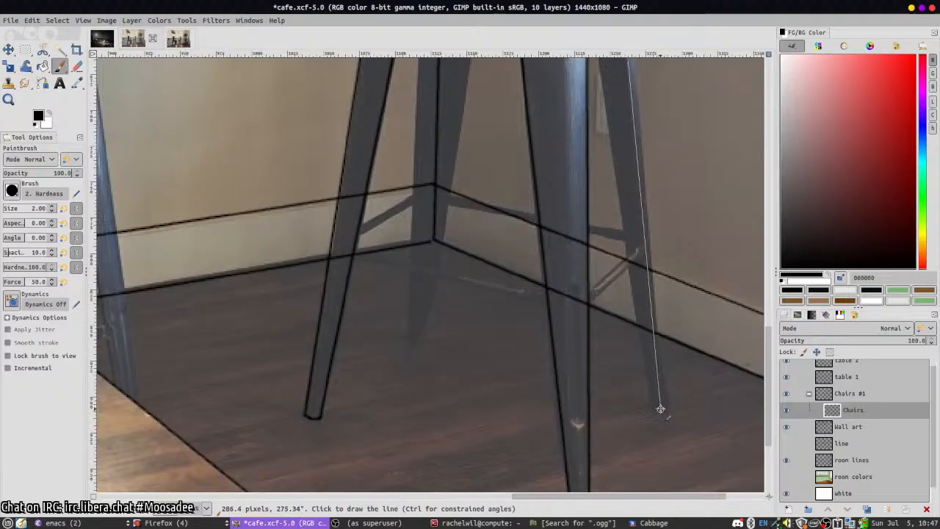
pyautogui.scroll(-1, 555, 242)
pyautogui.scroll(2, 552, 220)
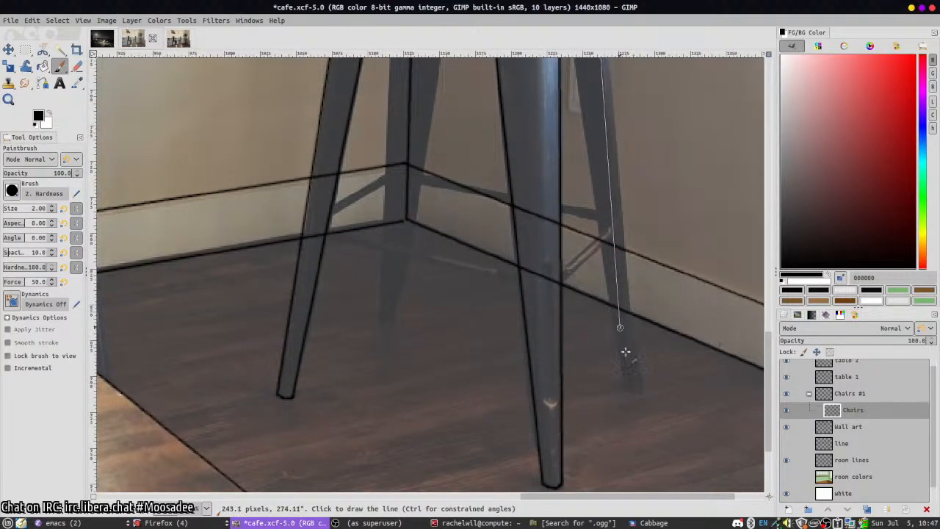
pyautogui.keyDown('shift'); pyautogui.click(635, 392); pyautogui.keyUp('shift')
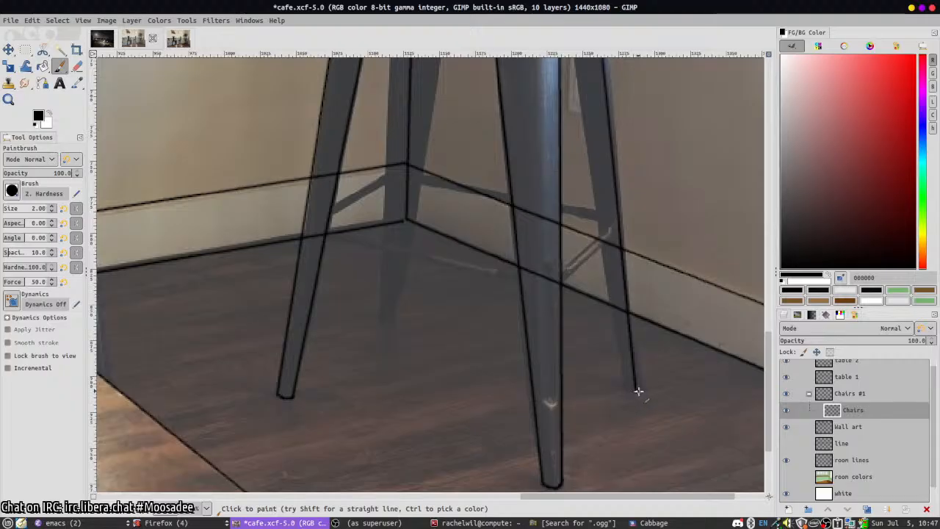
pyautogui.scroll(5, 591, 279)
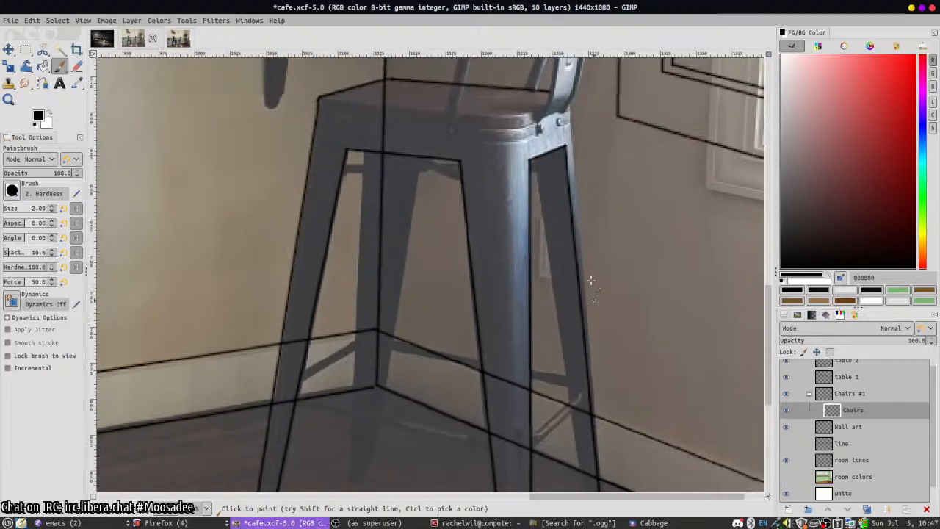
pyautogui.keyDown('shift'); pyautogui.click(570, 125); pyautogui.keyUp('shift')
pyautogui.scroll(1, 573, 235)
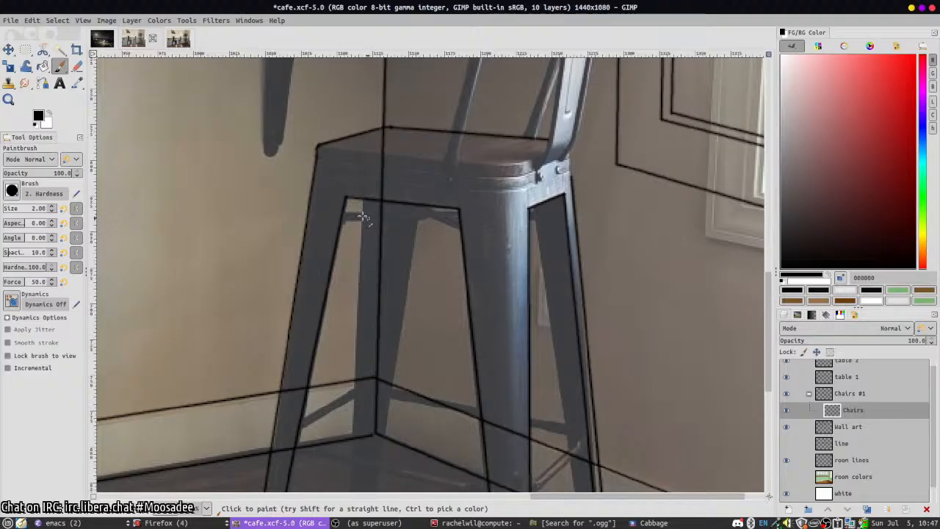
# - Outline the corner stool's back leg with straight black lines, from the seat's underside down to the foot and back up
pyautogui.scroll(-2, 389, 292)
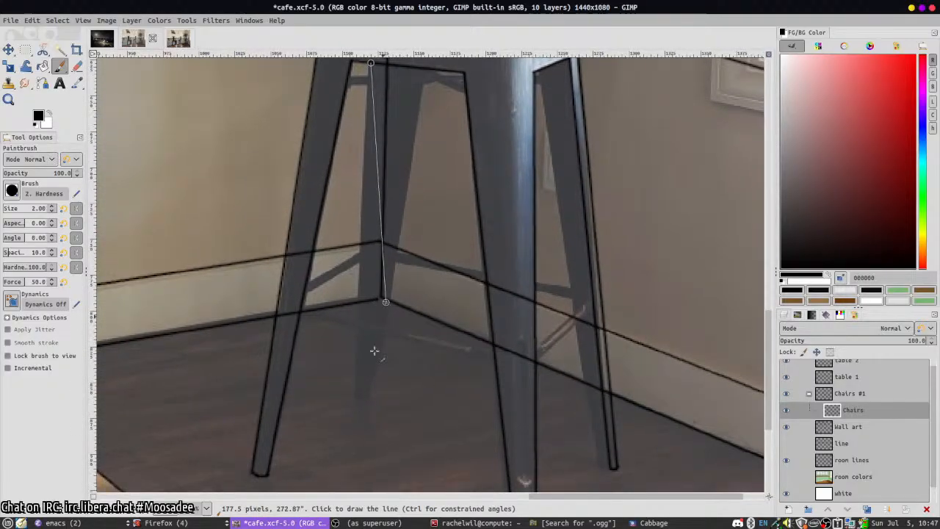
pyautogui.keyDown('shift'); pyautogui.click(358, 416); pyautogui.keyUp('shift')
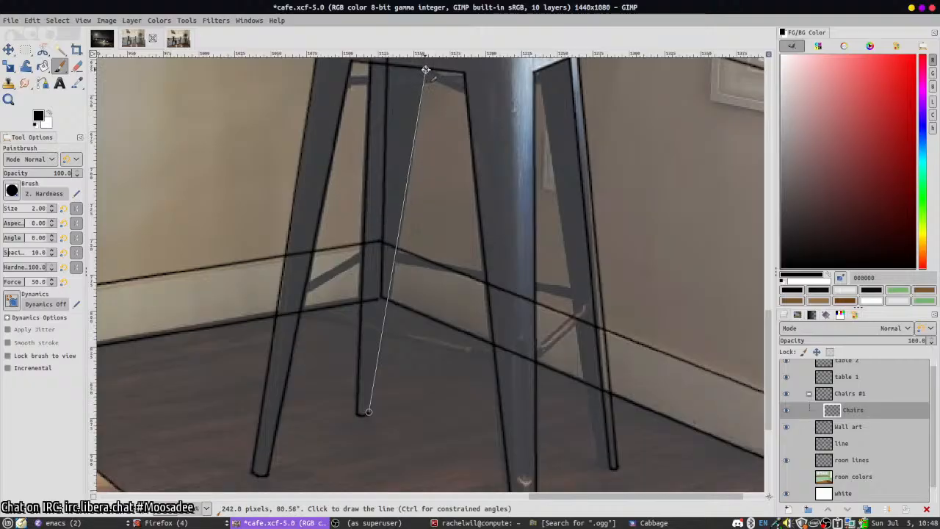
pyautogui.keyDown('shift'); pyautogui.click(425, 73); pyautogui.keyUp('shift')
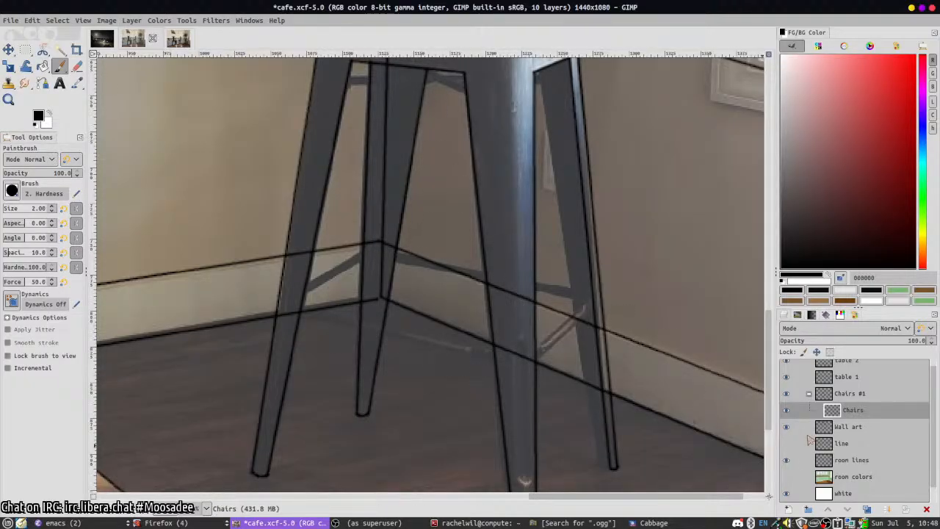
# - Lower the room lines layer's opacity to about 29.7, and make the Chairs layer active again
pyautogui.click(841, 430)
pyautogui.click(841, 477)
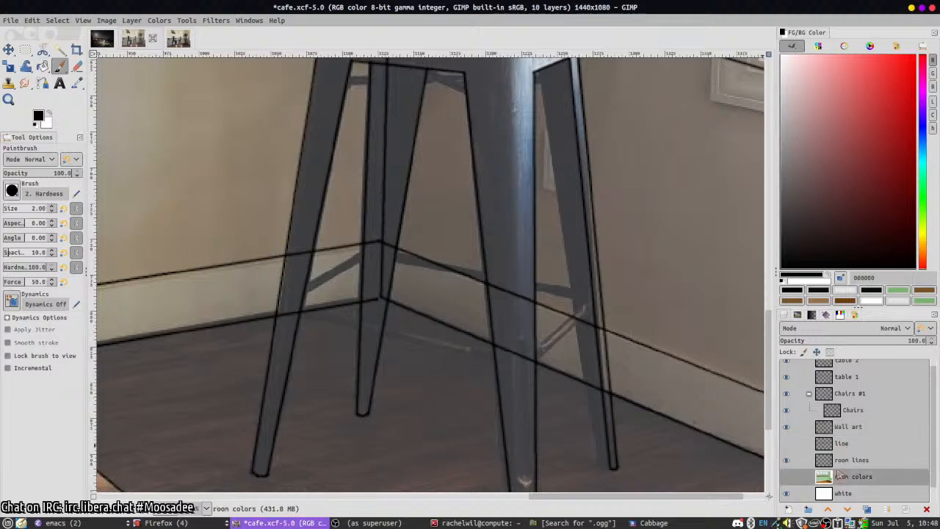
pyautogui.click(840, 464)
pyautogui.click(823, 340)
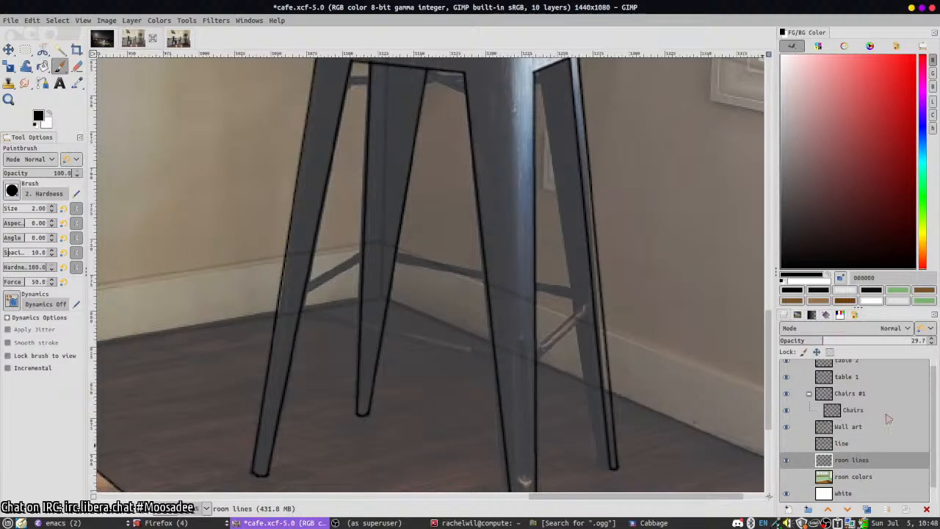
pyautogui.click(863, 410)
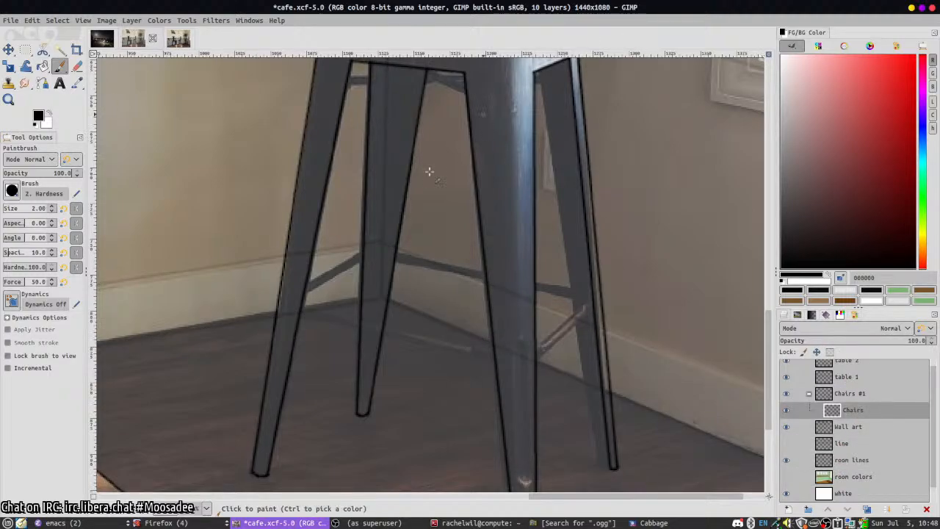
# - Outline the stool's left rung and the long back rung with pairs of straight black lines between the legs
pyautogui.click(305, 298)
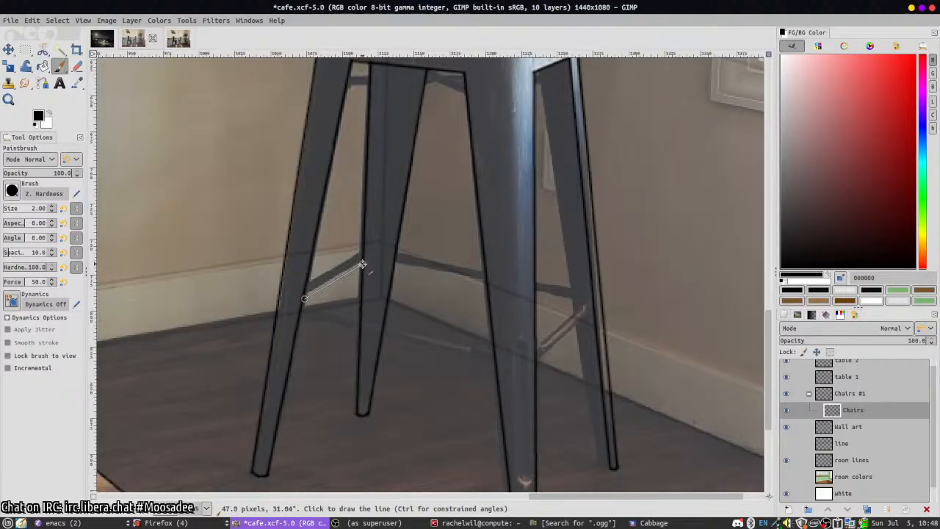
pyautogui.keyDown('shift'); pyautogui.click(367, 256); pyautogui.keyUp('shift')
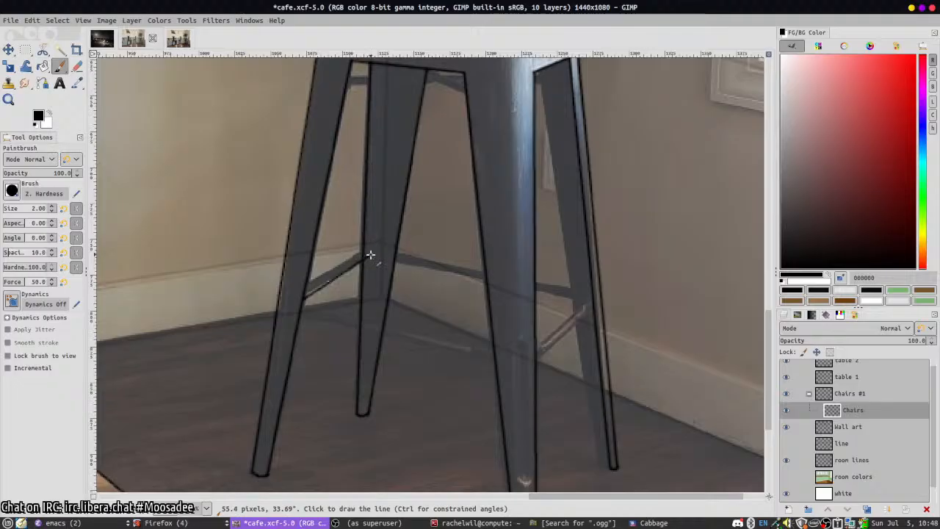
pyautogui.keyDown('shift'); pyautogui.click(368, 245); pyautogui.keyUp('shift')
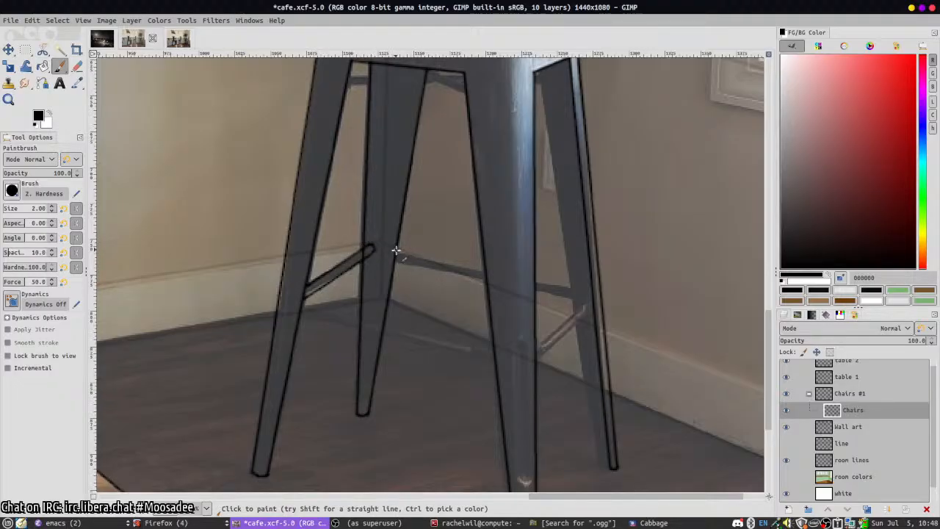
pyautogui.click(396, 249)
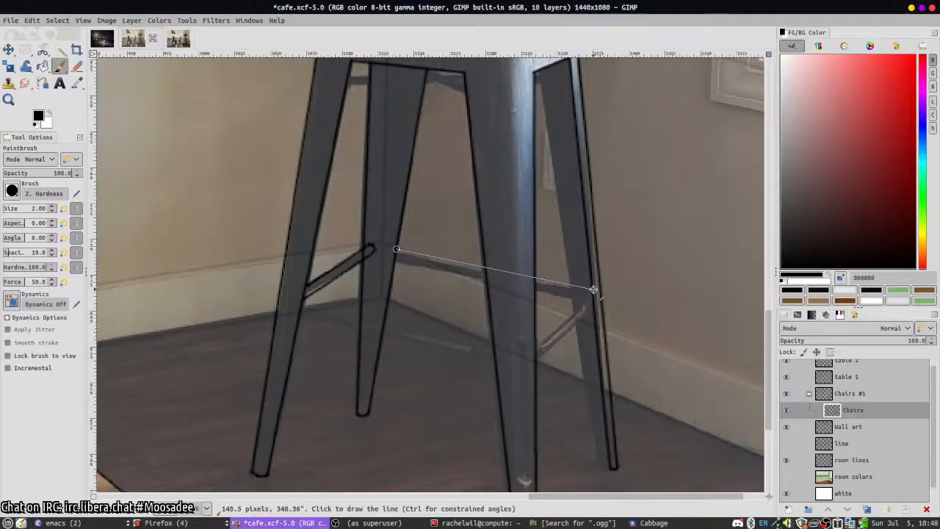
pyautogui.keyDown('shift'); pyautogui.click(579, 291); pyautogui.keyUp('shift')
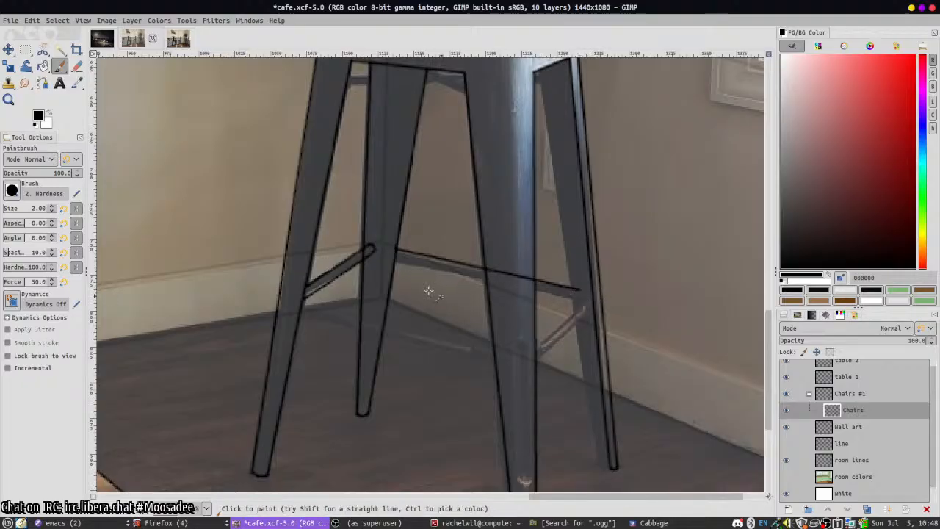
pyautogui.click(394, 261)
pyautogui.keyDown('shift'); pyautogui.click(577, 297); pyautogui.keyUp('shift')
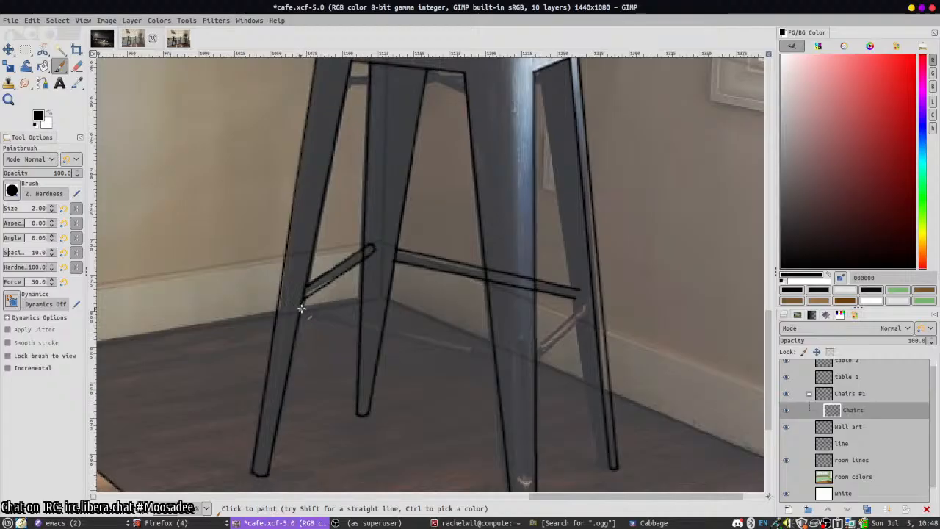
# - Outline the stool's front rung and its short right rung with pairs of straight black lines meeting the middle leg
pyautogui.keyDown('shift'); pyautogui.click(492, 353); pyautogui.keyUp('shift')
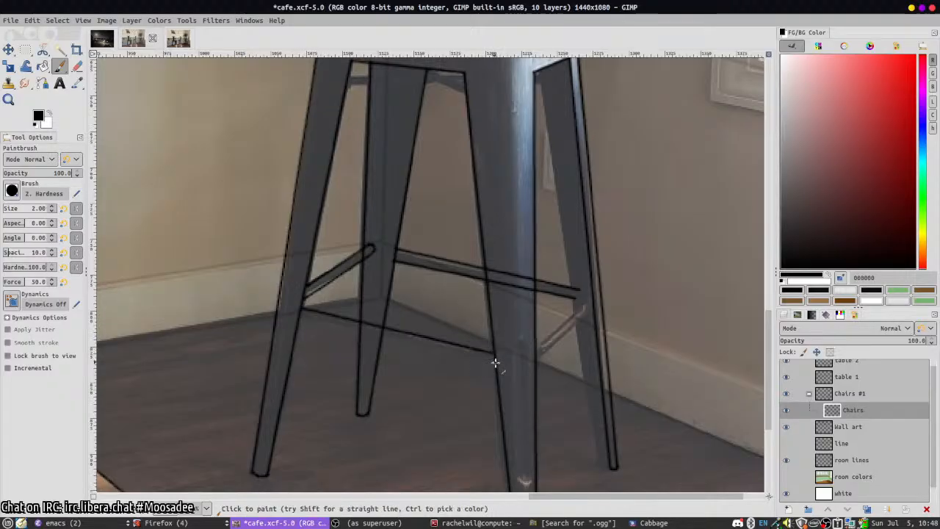
pyautogui.click(495, 365)
pyautogui.keyDown('shift'); pyautogui.click(299, 315); pyautogui.keyUp('shift')
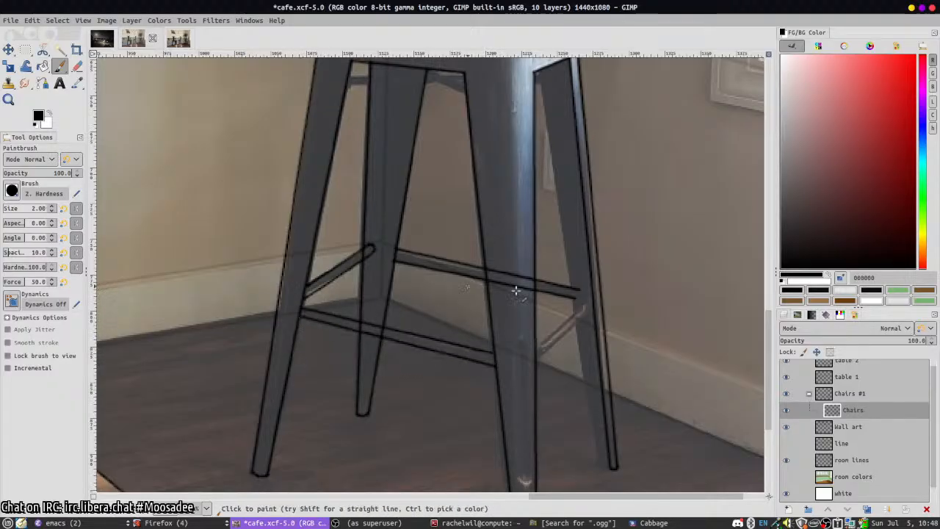
pyautogui.click(534, 351)
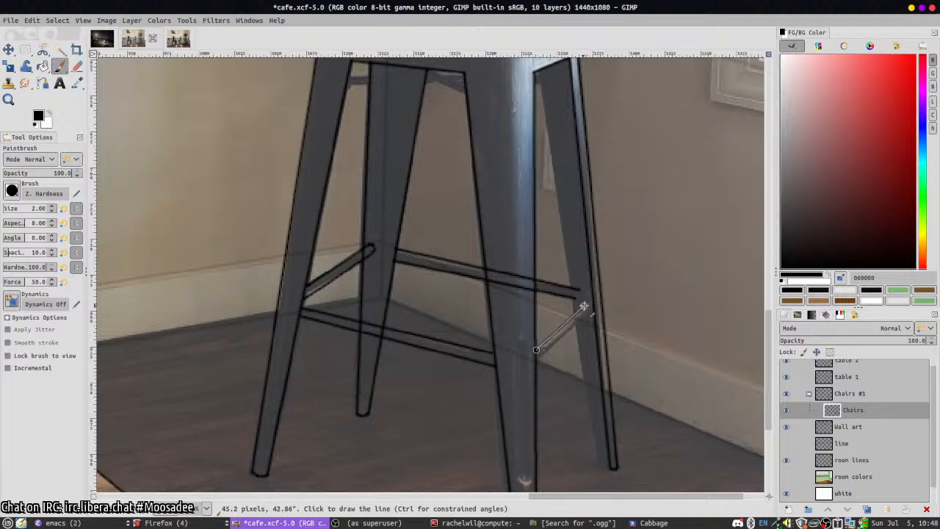
pyautogui.keyDown('shift'); pyautogui.click(588, 304); pyautogui.keyUp('shift')
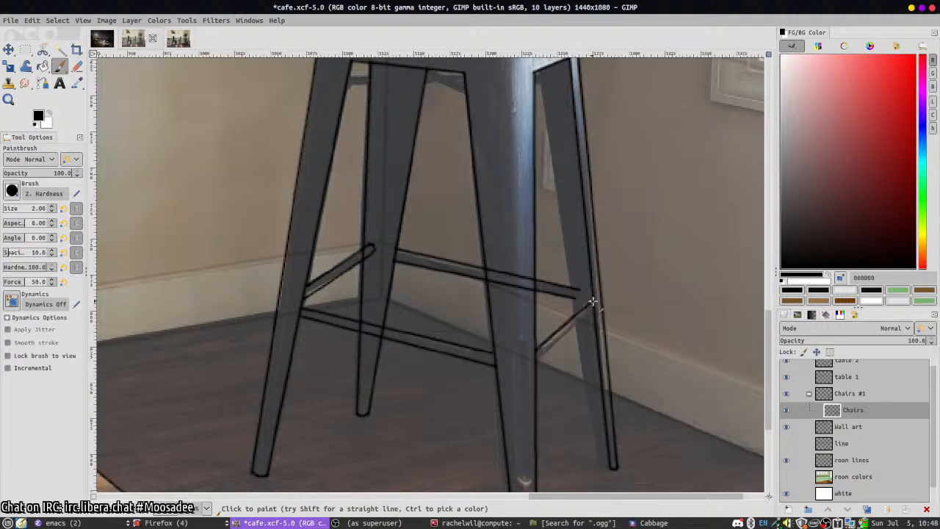
pyautogui.click(596, 316)
pyautogui.keyDown('shift'); pyautogui.click(536, 363); pyautogui.keyUp('shift')
# - Trace the right leg's inner edge down to its foot, and erase that line where it crosses the right rung
pyautogui.scroll(2, 535, 133)
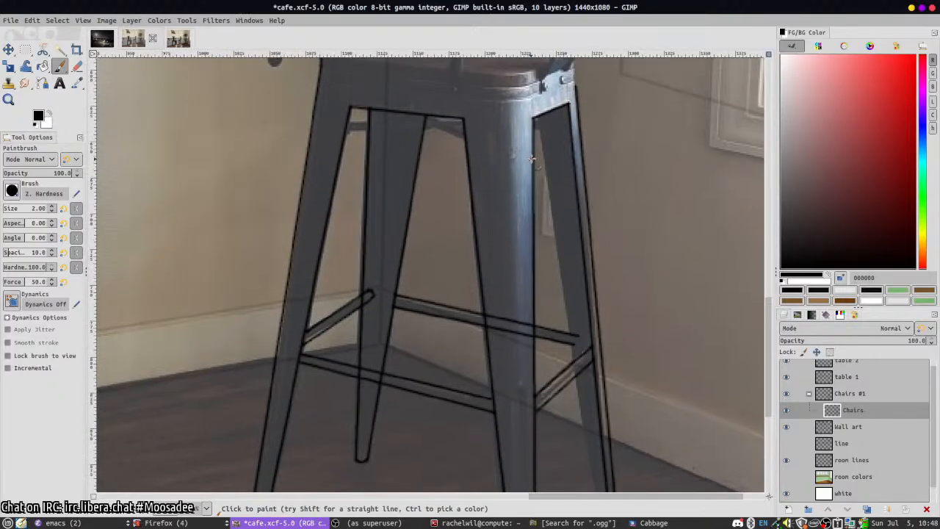
pyautogui.scroll(-5, 582, 399)
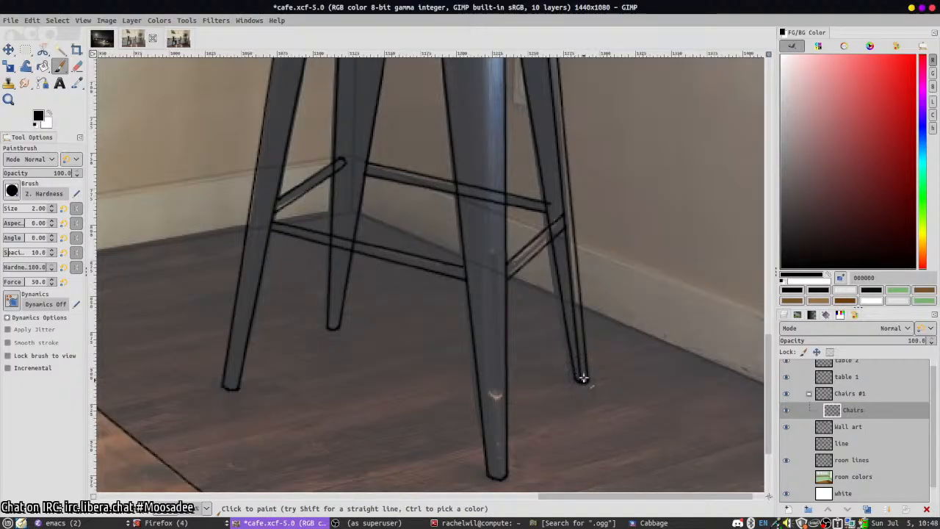
pyautogui.hotkey('shift', 'e')
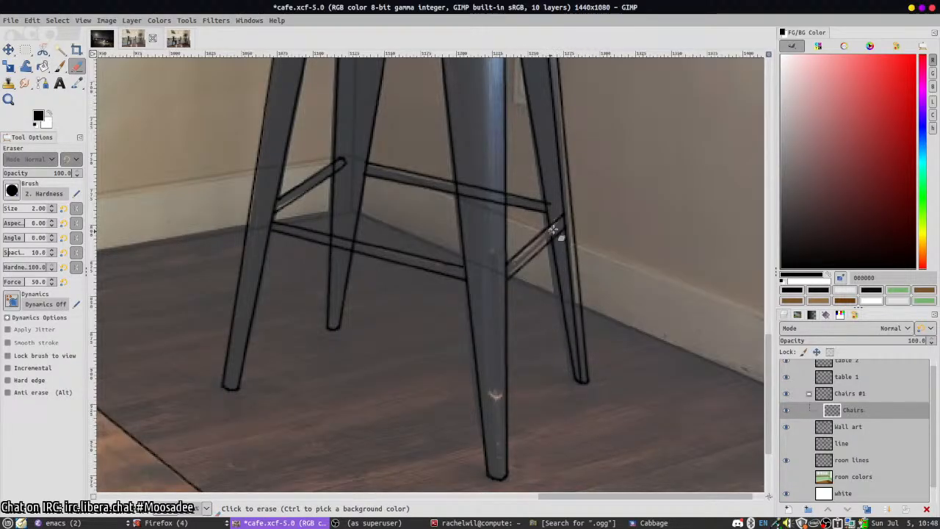
pyautogui.moveTo(552, 228); pyautogui.dragTo(549, 234)
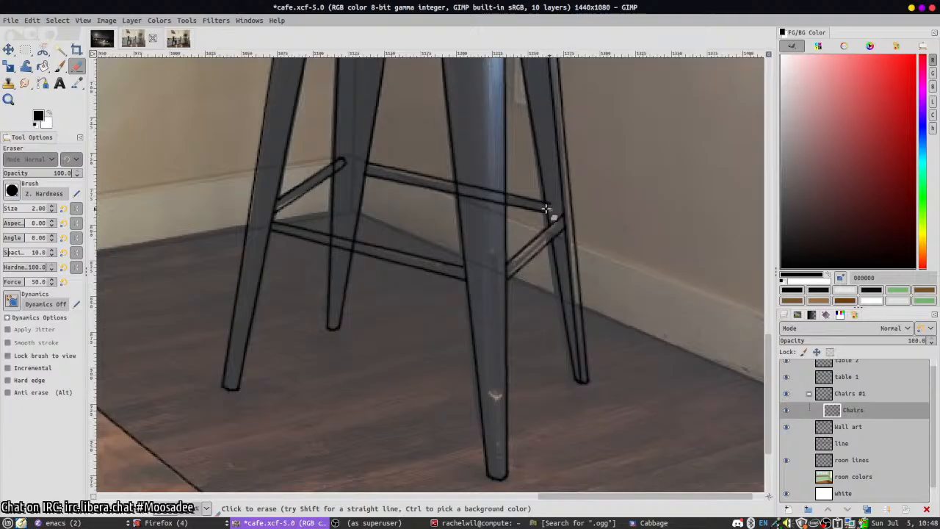
# - Close the back rung's ends with short black strokes, and erase its lines across the middle leg with a size 4 eraser
pyautogui.press('p')
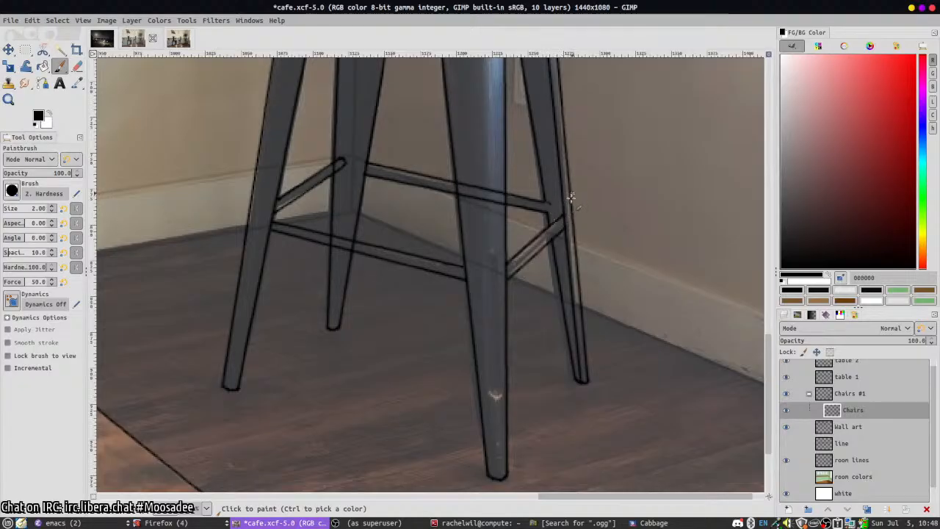
pyautogui.moveTo(546, 212); pyautogui.dragTo(548, 201)
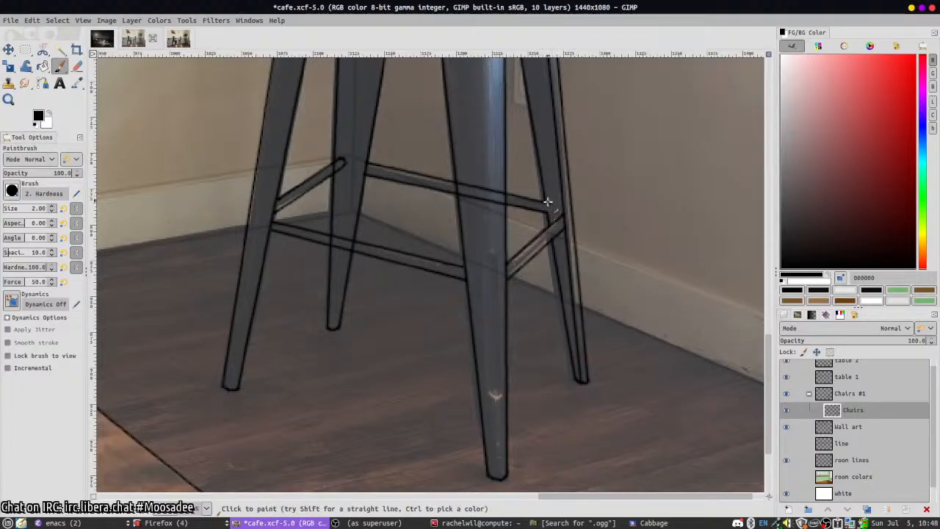
pyautogui.hotkey('shift', 'e')
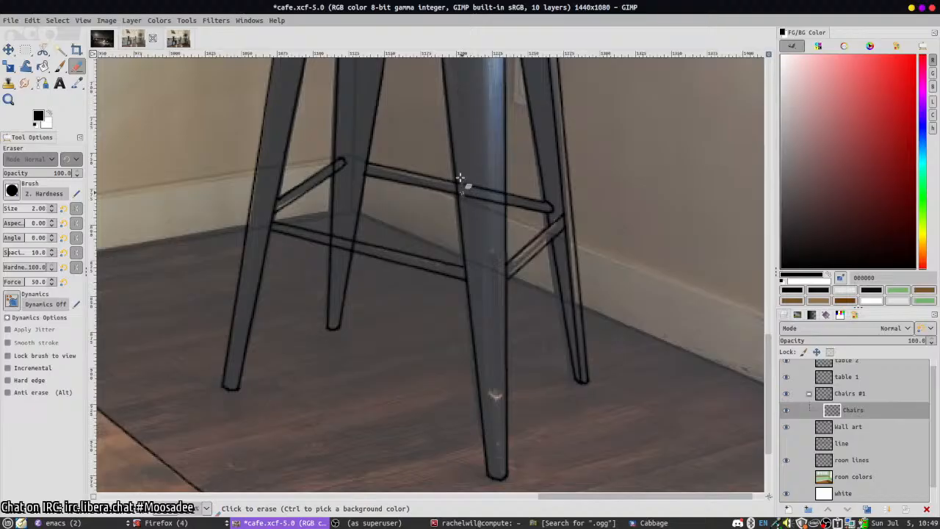
pyautogui.moveTo(459, 186)
pyautogui.mouseDown()
pyautogui.moveTo(491, 203)
pyautogui.moveTo(501, 188)
pyautogui.moveTo(501, 207)
pyautogui.moveTo(483, 195)
pyautogui.mouseUp()
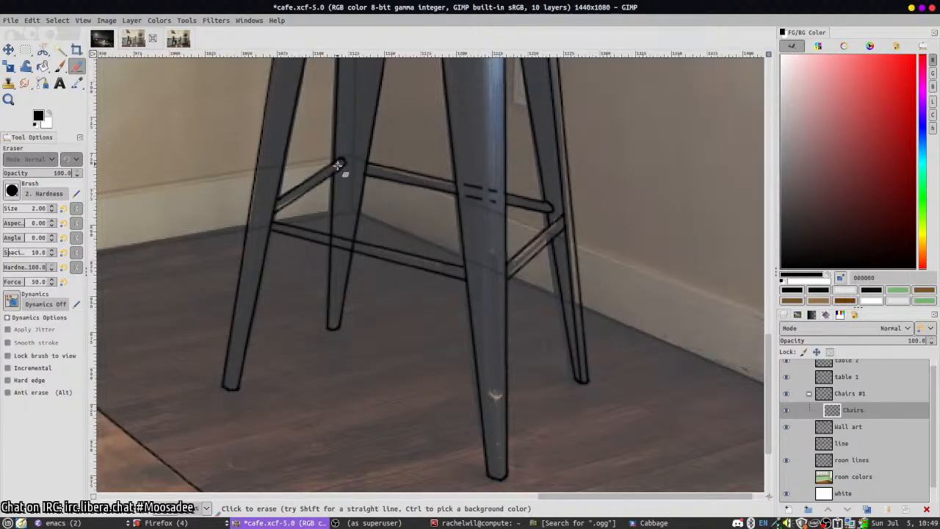
pyautogui.press(']')
pyautogui.press(']')
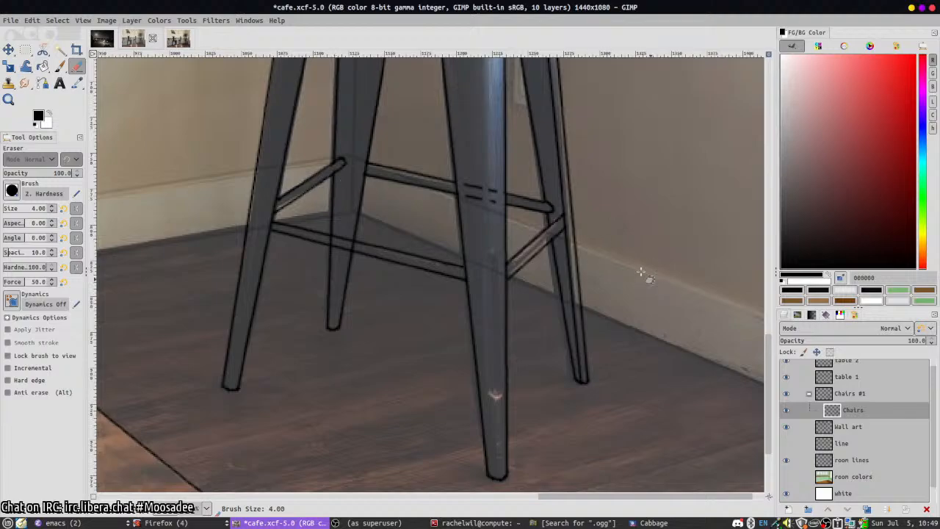
pyautogui.moveTo(463, 186)
pyautogui.mouseDown()
pyautogui.moveTo(472, 187)
pyautogui.moveTo(467, 208)
pyautogui.moveTo(489, 195)
pyautogui.moveTo(488, 209)
pyautogui.mouseUp()
pyautogui.press('p')
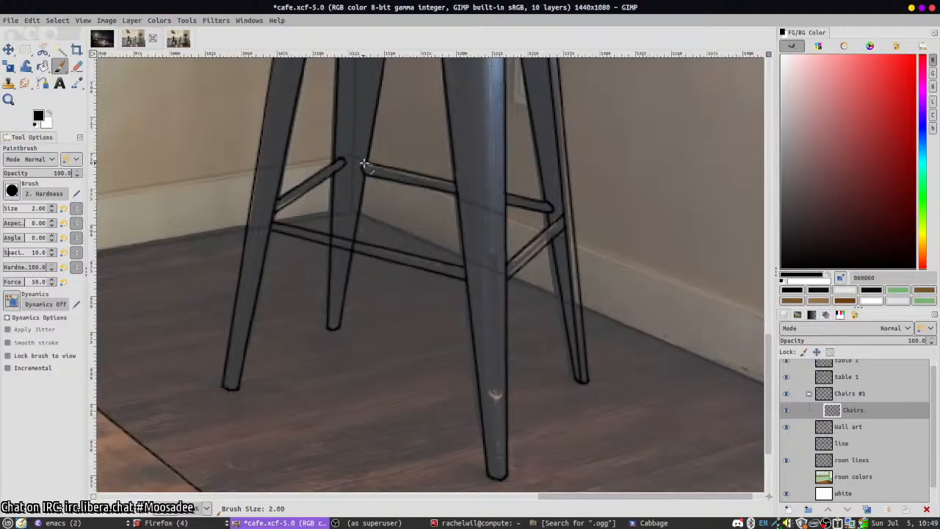
# - Erase the back leg's lines where they cross the front rung, using a size 2 eraser
pyautogui.hotkey('shift', 'e')
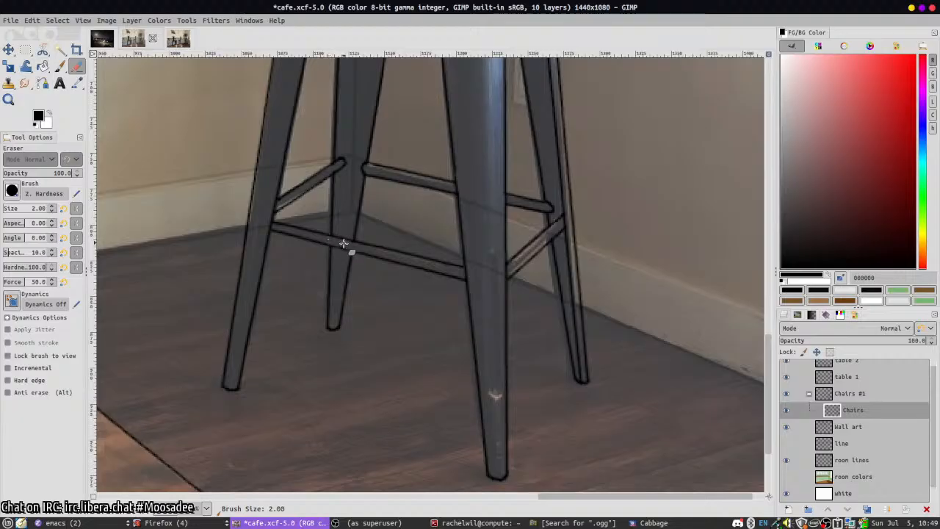
pyautogui.scroll(1, 569, 277)
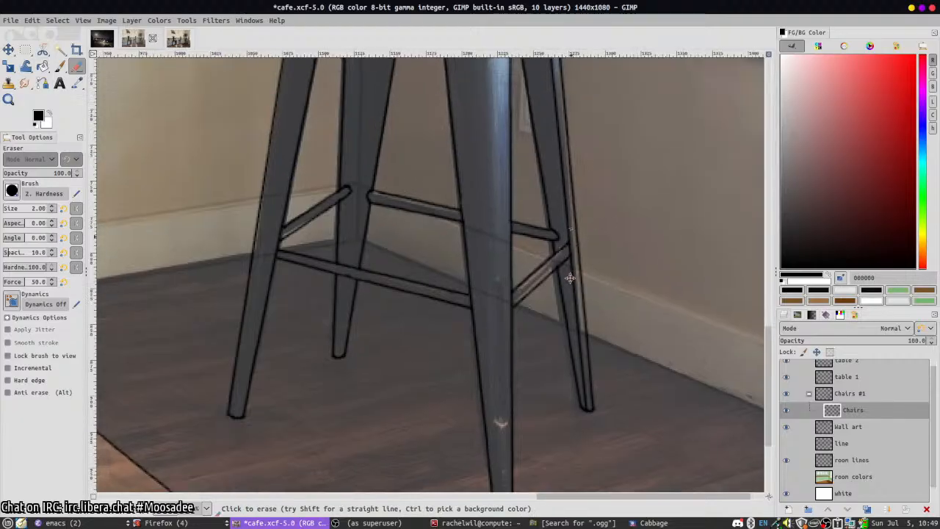
pyautogui.scroll(6, 569, 277)
# - Trace the left edge of the backrest's wide right upright in black, from the seat corner up to the top curve
pyautogui.press('p')
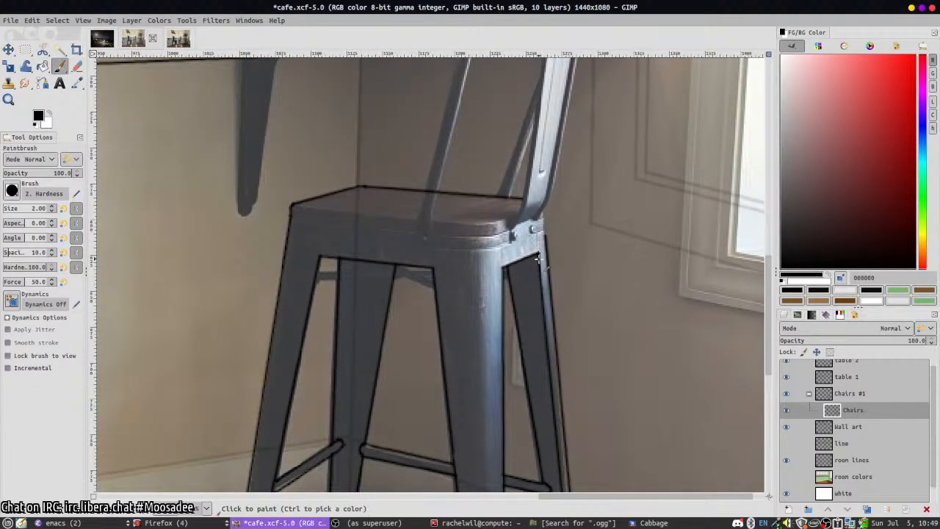
pyautogui.scroll(4, 407, 258)
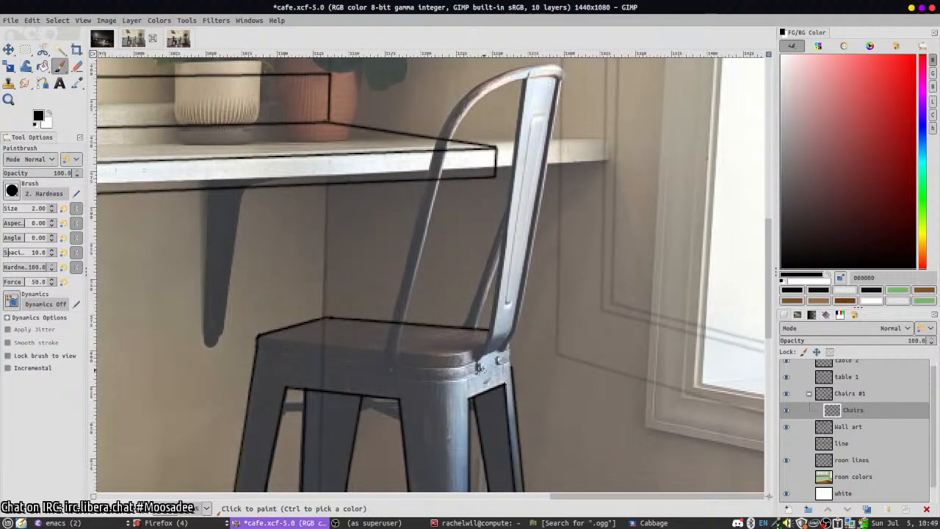
pyautogui.moveTo(480, 356); pyautogui.dragTo(489, 332)
pyautogui.keyDown('shift'); pyautogui.click(522, 82); pyautogui.keyUp('shift')
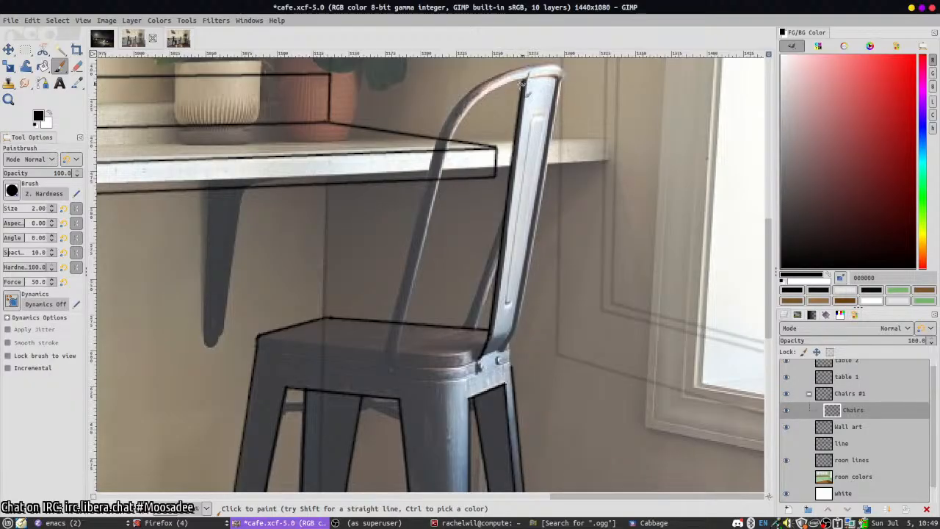
# - Trace the inner curve at the top of the chair's backrest in black, tidying the line with the Eraser
pyautogui.moveTo(523, 83); pyautogui.dragTo(533, 73)
pyautogui.moveTo(454, 134)
pyautogui.mouseDown()
pyautogui.moveTo(477, 102)
pyautogui.moveTo(508, 85)
pyautogui.mouseUp()
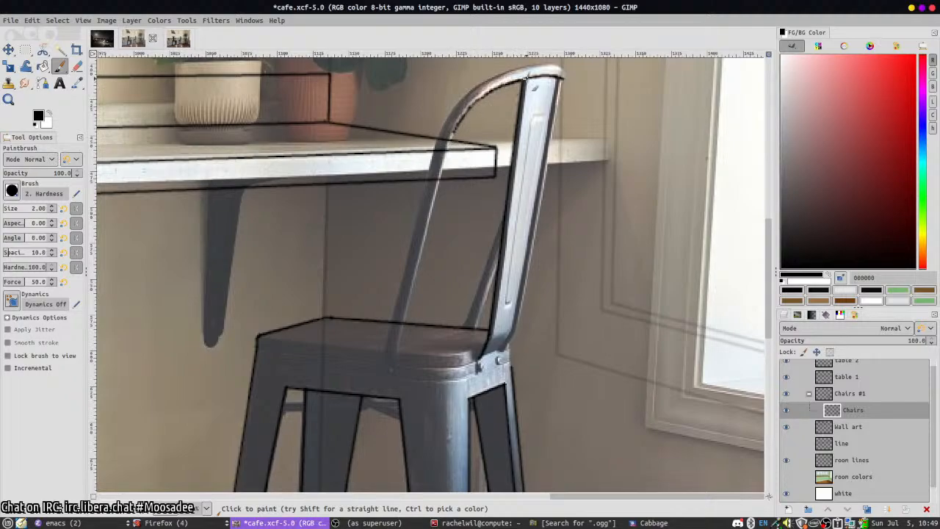
pyautogui.moveTo(455, 136); pyautogui.dragTo(485, 93)
pyautogui.hotkey('shift', 'e')
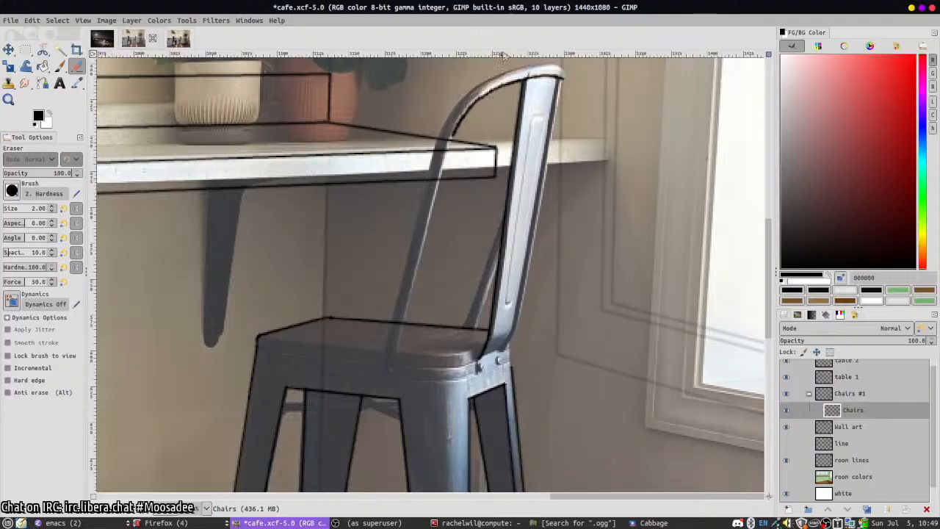
pyautogui.press('p')
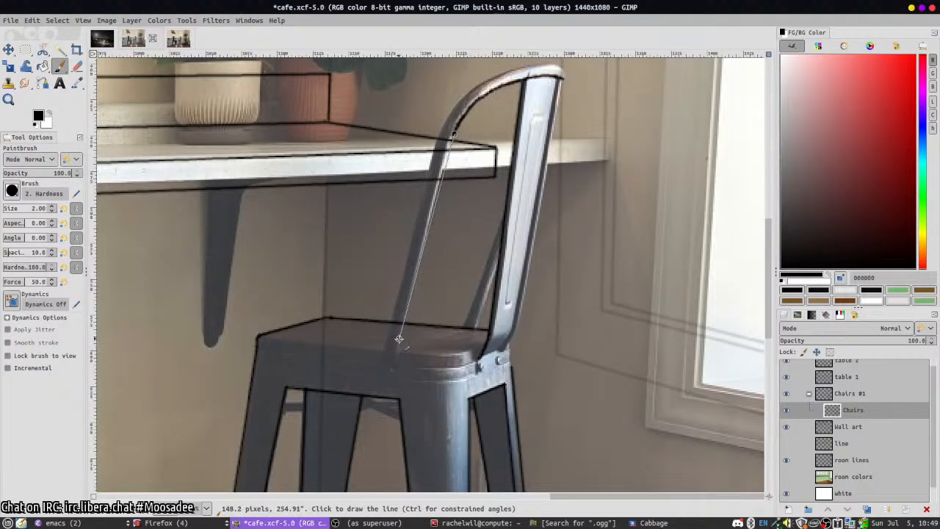
# - Outline both long edges of the front backrest bar from the table height down to its rounded end at the seat
pyautogui.moveTo(450, 135); pyautogui.dragTo(442, 169)
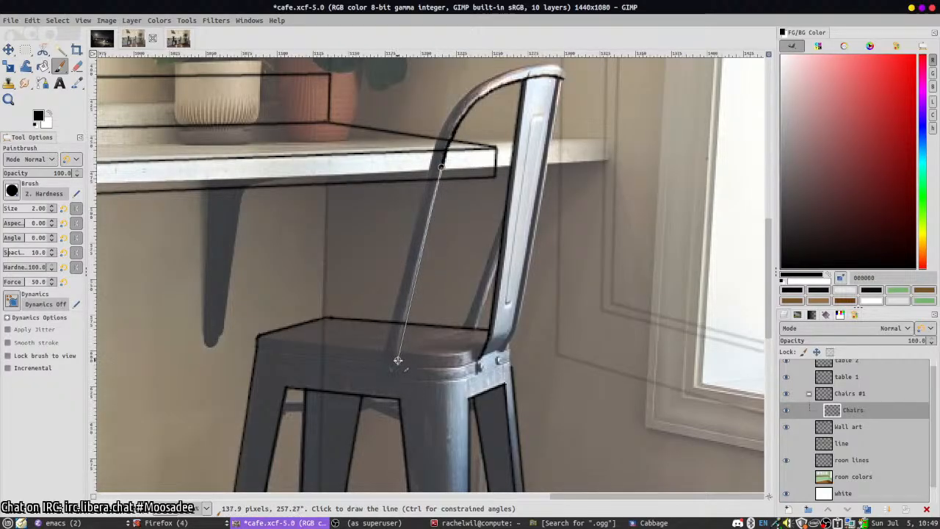
pyautogui.keyDown('shift'); pyautogui.click(397, 357); pyautogui.keyUp('shift')
pyautogui.moveTo(395, 371); pyautogui.dragTo(384, 375)
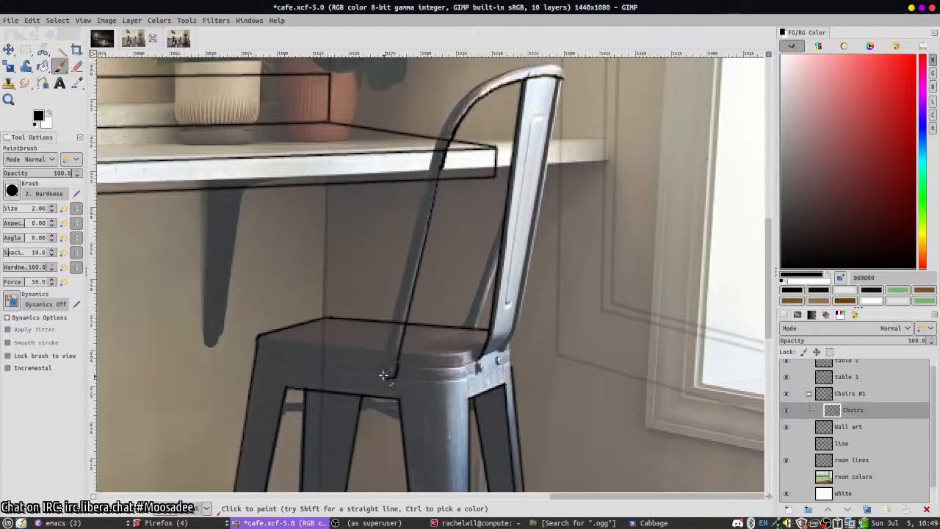
pyautogui.keyDown('shift'); pyautogui.click(440, 150); pyautogui.keyUp('shift')
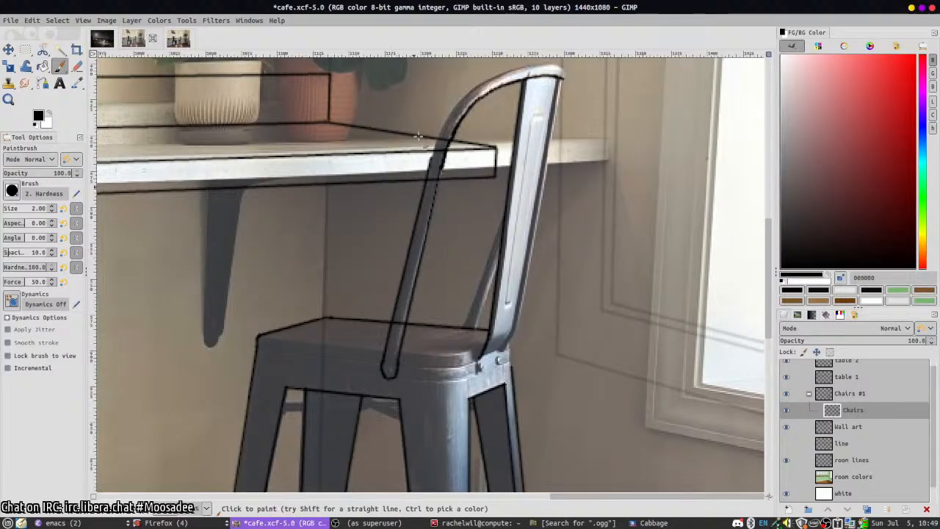
pyautogui.keyDown('shift'); pyautogui.click(442, 161); pyautogui.keyUp('shift')
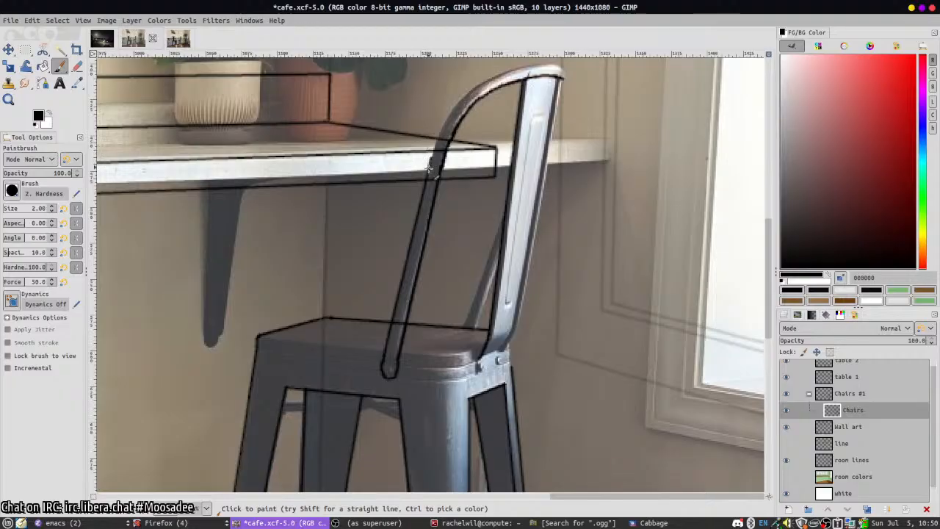
# - Trace the outer curve of the backrest frame from the table edge up and over to the top of the wide back slat
pyautogui.moveTo(432, 167)
pyautogui.mouseDown()
pyautogui.moveTo(444, 122)
pyautogui.moveTo(476, 90)
pyautogui.moveTo(444, 129)
pyautogui.moveTo(445, 116)
pyautogui.moveTo(444, 136)
pyautogui.moveTo(476, 89)
pyautogui.mouseUp()
pyautogui.hotkey('shift', 'e')
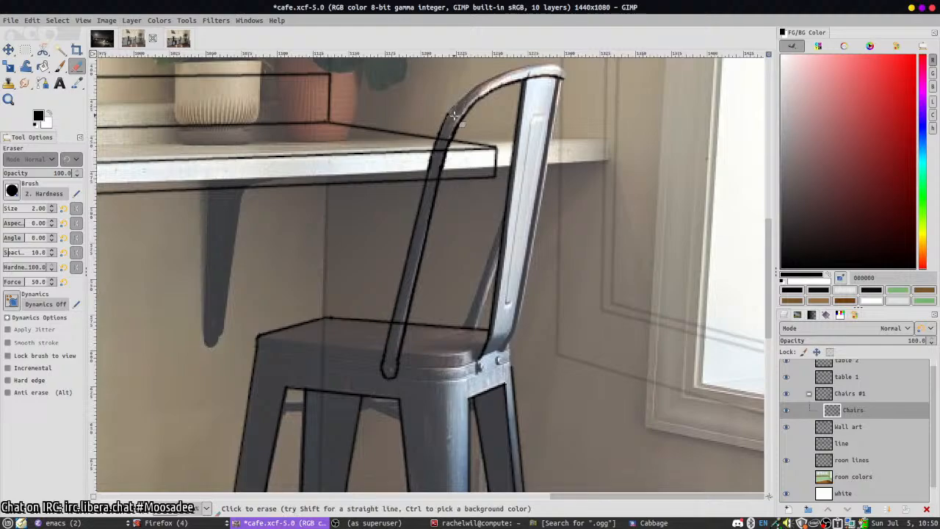
pyautogui.press('p')
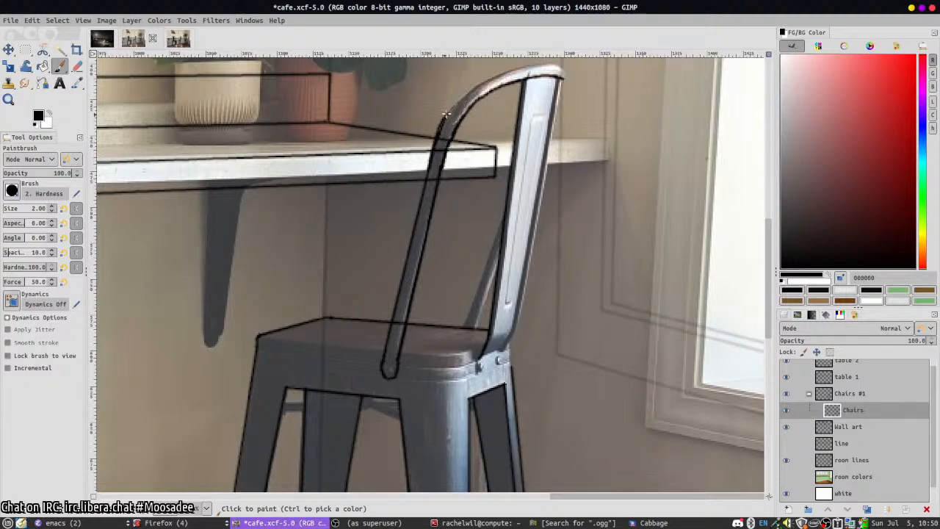
pyautogui.moveTo(446, 114); pyautogui.dragTo(490, 76)
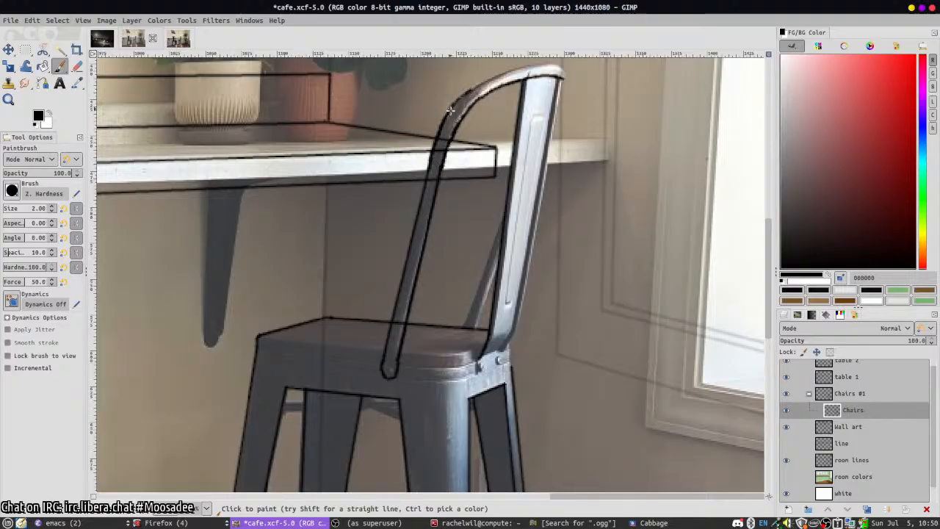
pyautogui.moveTo(447, 112)
pyautogui.mouseDown()
pyautogui.moveTo(518, 67)
pyautogui.moveTo(543, 70)
pyautogui.moveTo(466, 93)
pyautogui.moveTo(513, 71)
pyautogui.moveTo(554, 70)
pyautogui.moveTo(572, 83)
pyautogui.moveTo(536, 66)
pyautogui.mouseUp()
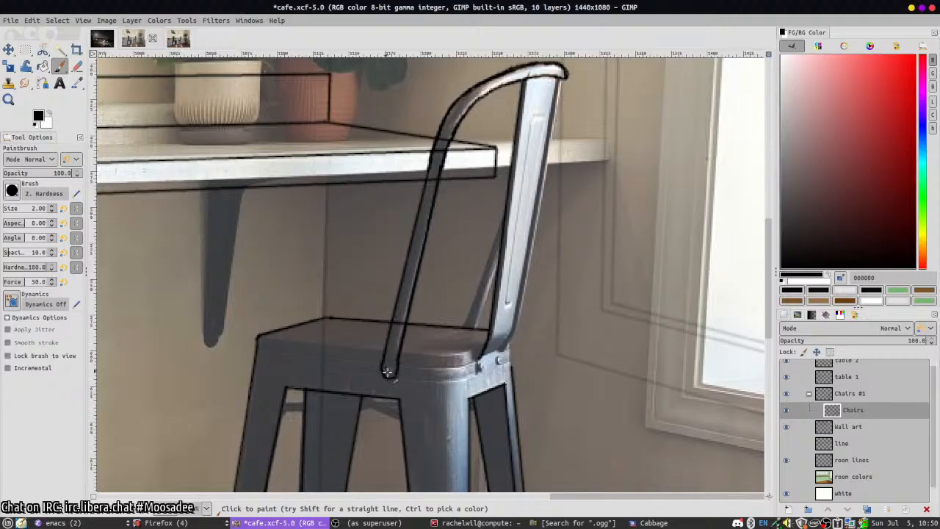
# - Switch to Firefox, search the web for "super maryo" in a new tab and skim the results
pyautogui.click(165, 521)
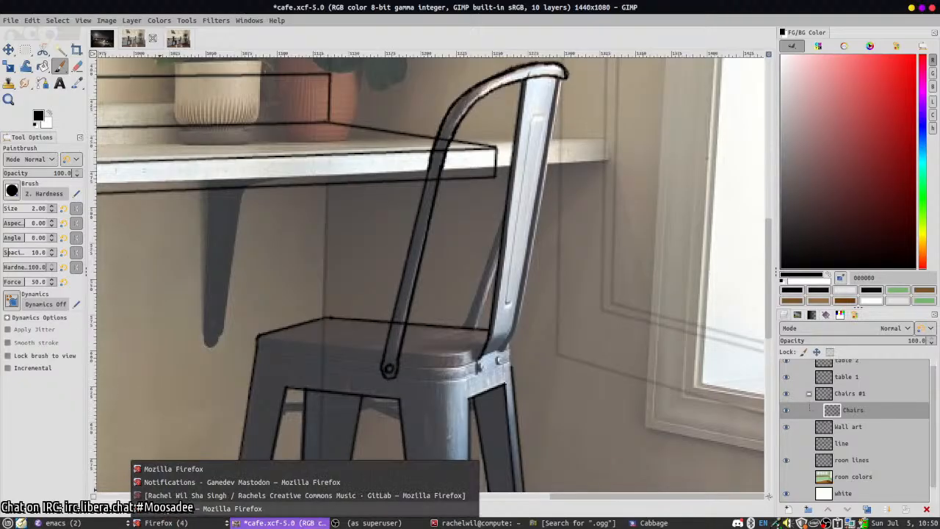
pyautogui.click(165, 522)
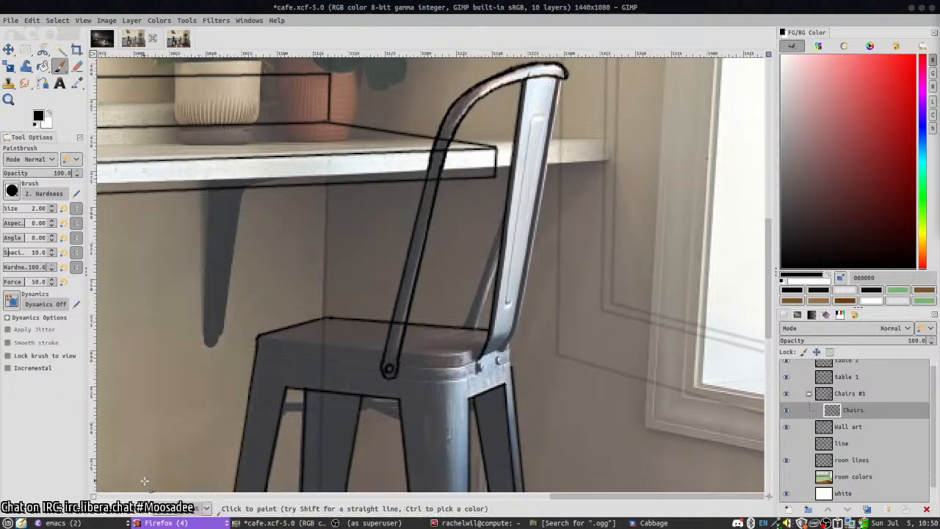
pyautogui.click(157, 497)
pyautogui.hotkey('ctrl', 't')
pyautogui.write('super maryo')
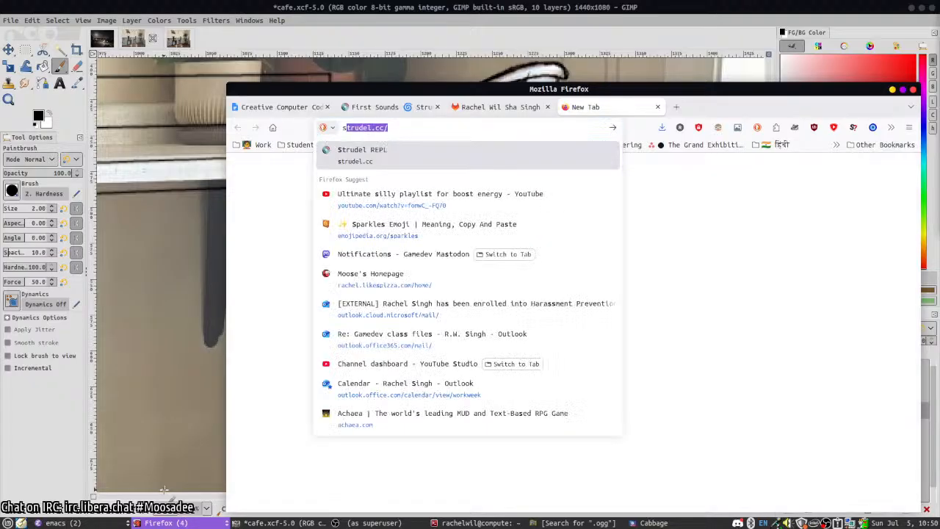
pyautogui.press('Return')
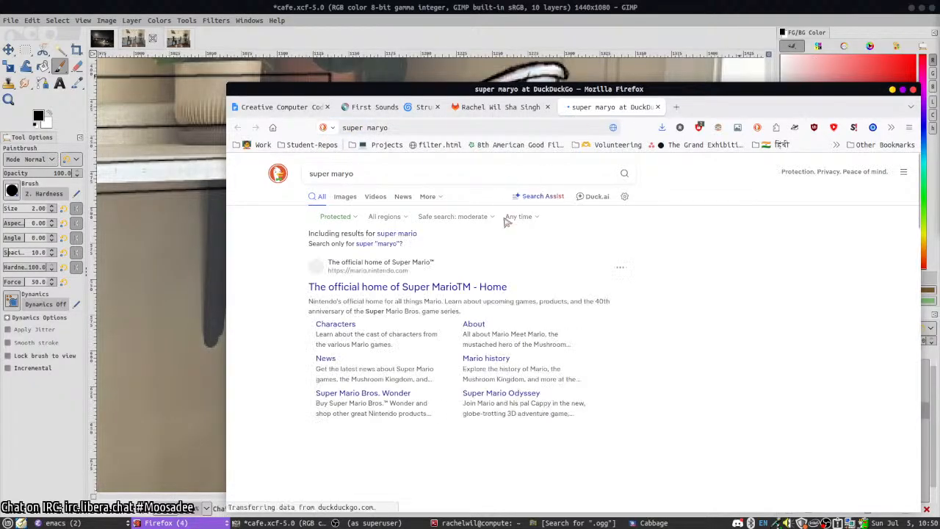
pyautogui.scroll(-5, 533, 251)
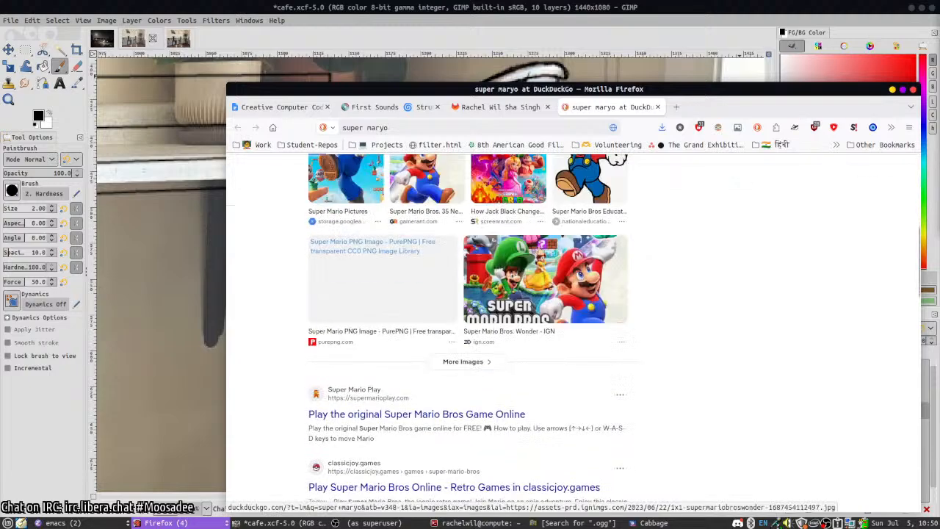
pyautogui.scroll(4, 424, 204)
pyautogui.scroll(2, 424, 204)
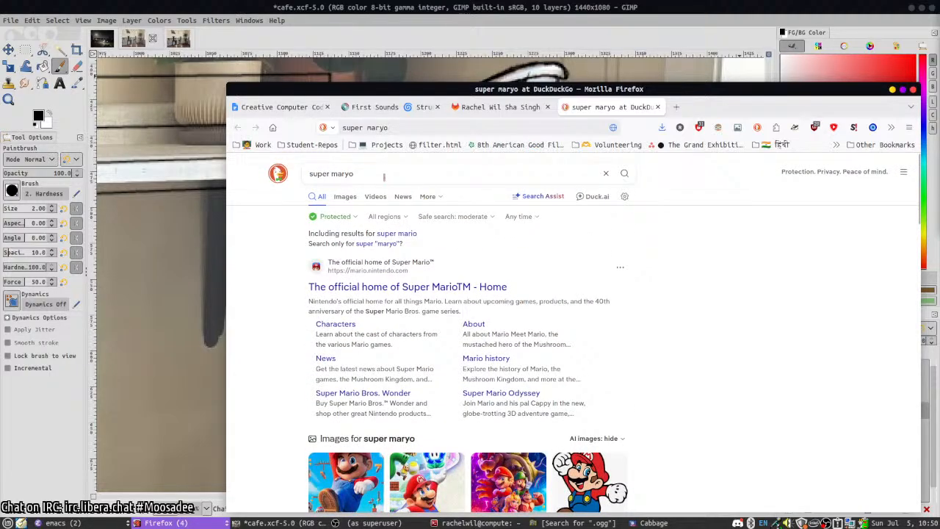
# - Narrow the search to the exact word "maryo" and view the Secret Maryo Chronicles website
pyautogui.click(386, 243)
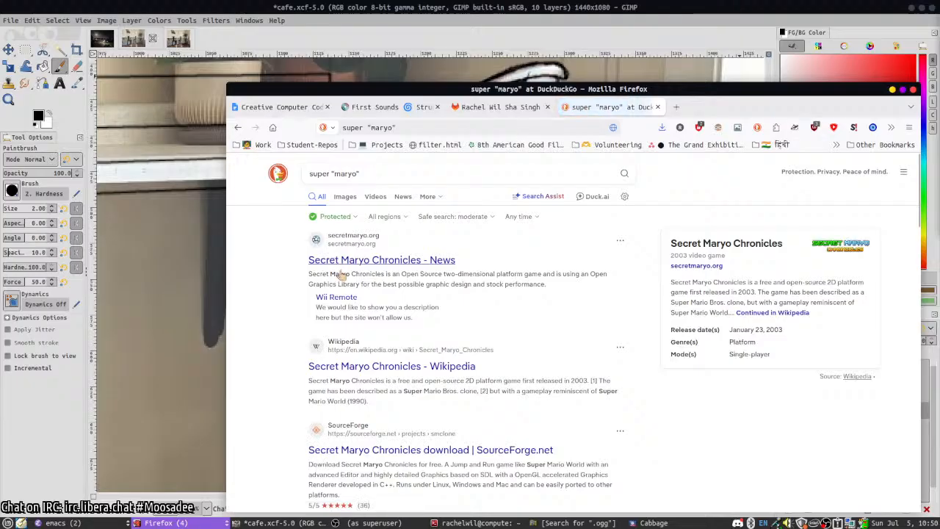
pyautogui.click(337, 262)
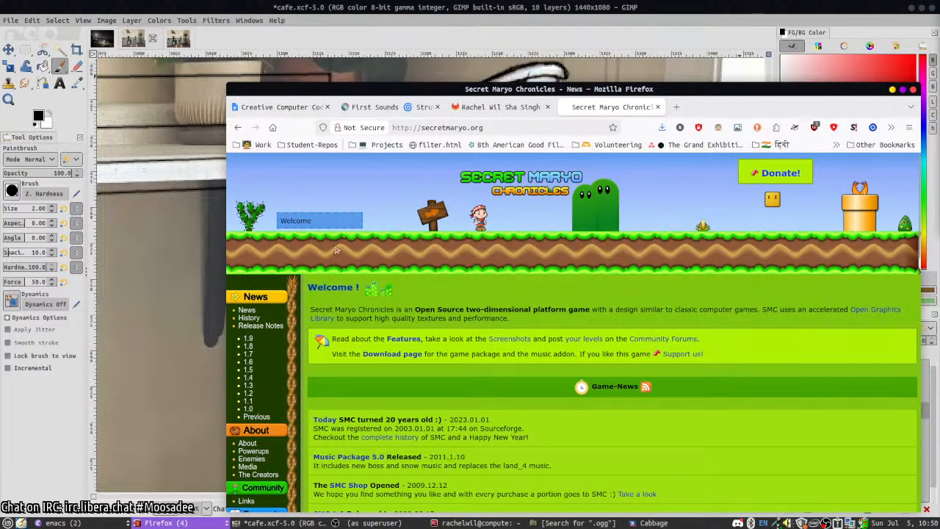
pyautogui.scroll(-1, 337, 273)
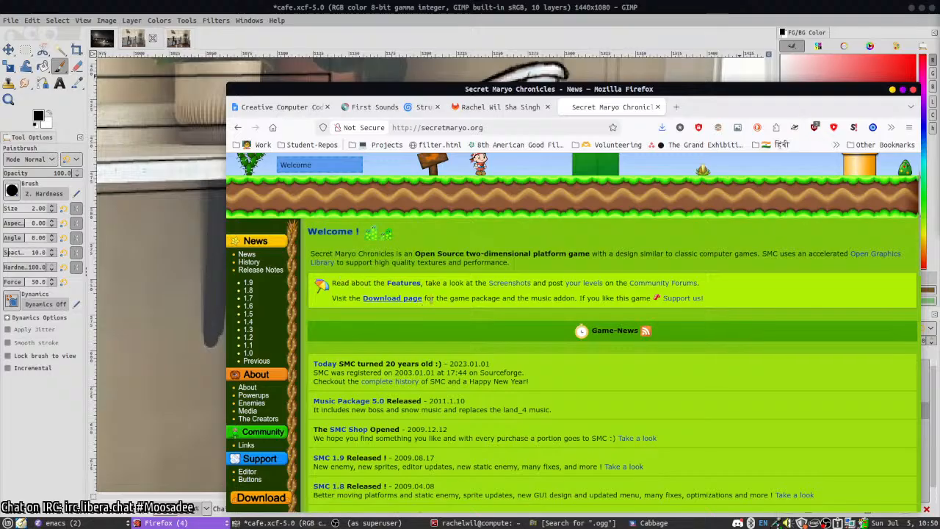
# - Return to GIMP and refine the backrest's curved top outline by erasing rough spots and repainting the line
pyautogui.click(455, 6)
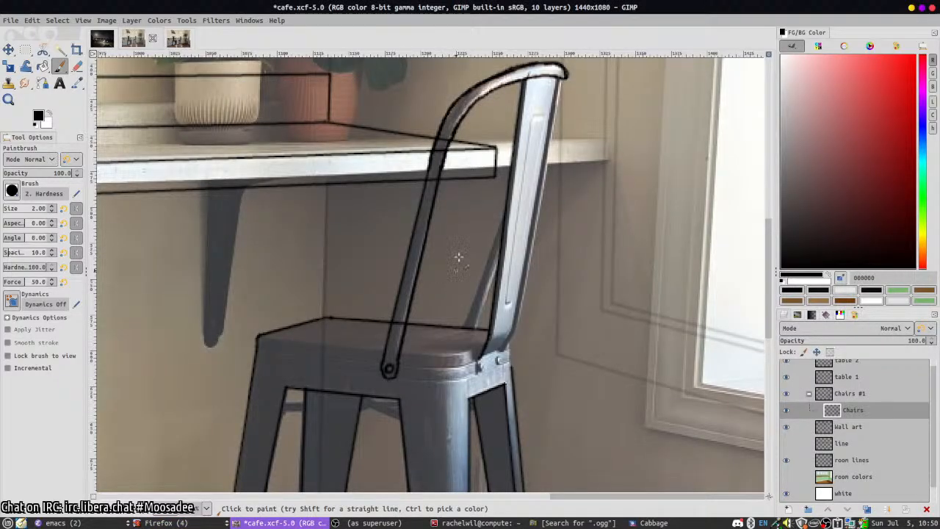
pyautogui.scroll(2, 486, 136)
pyautogui.hotkey('shift', 'e')
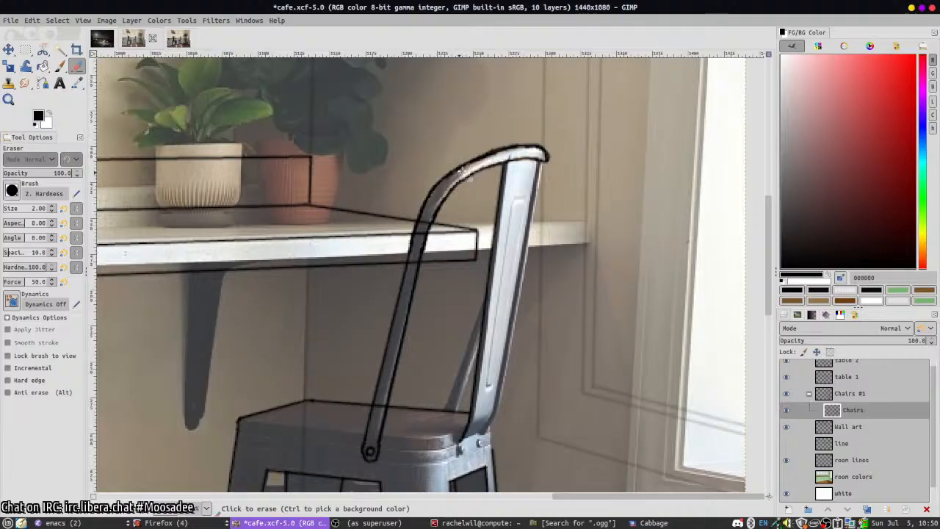
pyautogui.moveTo(473, 161); pyautogui.dragTo(497, 155)
pyautogui.press('p')
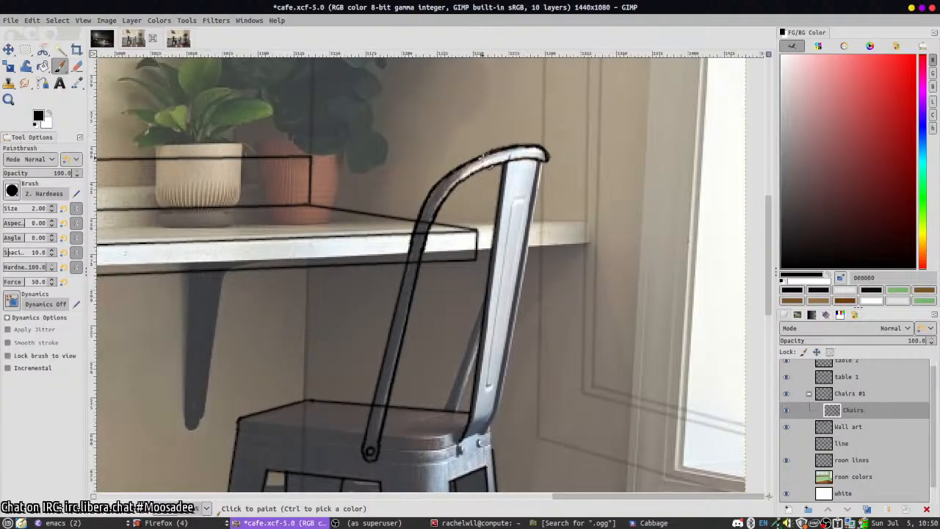
pyautogui.scroll(2, 476, 123)
pyautogui.moveTo(425, 178)
pyautogui.mouseDown()
pyautogui.moveTo(474, 140)
pyautogui.moveTo(518, 124)
pyautogui.moveTo(576, 125)
pyautogui.moveTo(559, 126)
pyautogui.moveTo(562, 134)
pyautogui.moveTo(555, 126)
pyautogui.mouseUp()
pyautogui.hotkey('shift', 'e')
pyautogui.scroll(-2, 405, 238)
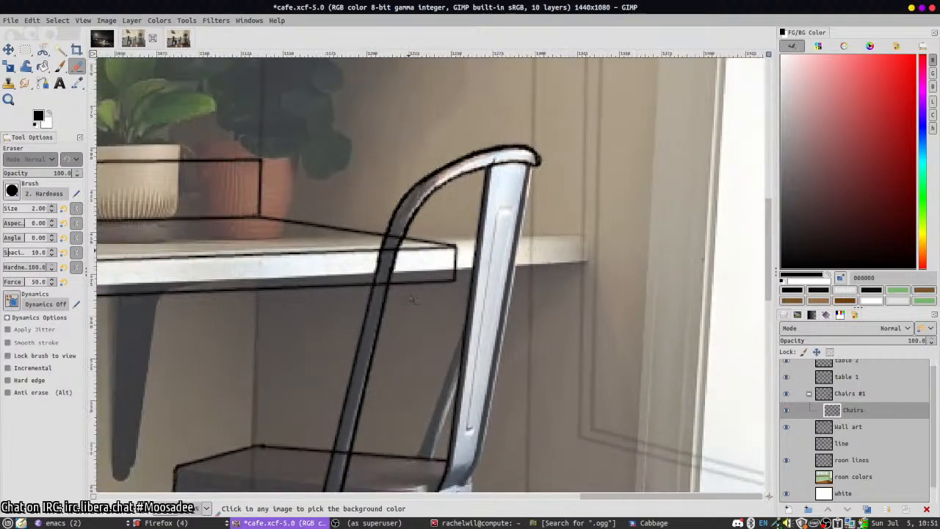
pyautogui.moveTo(459, 247); pyautogui.dragTo(456, 216)
pyautogui.press('p')
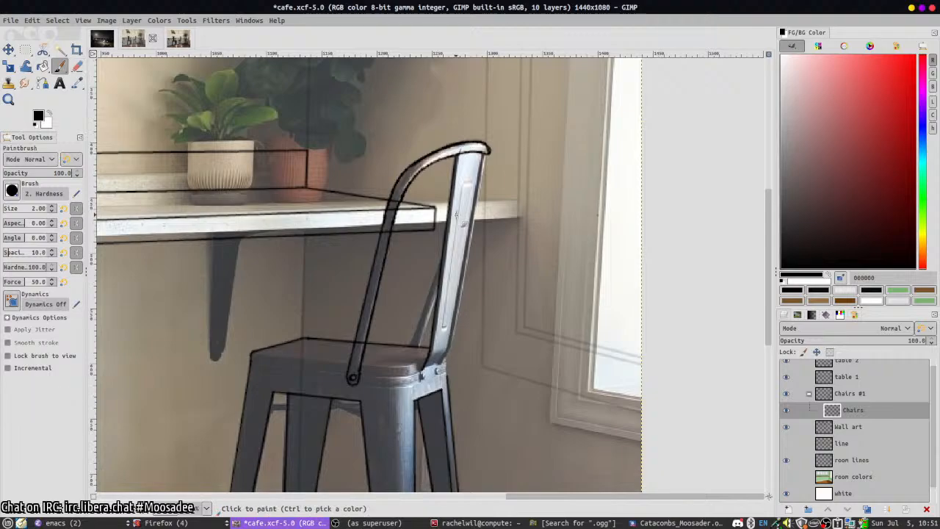
# - Draw the two straight edges of the rear backrest bar between the seat and the wide back slat
pyautogui.scroll(1, 415, 341)
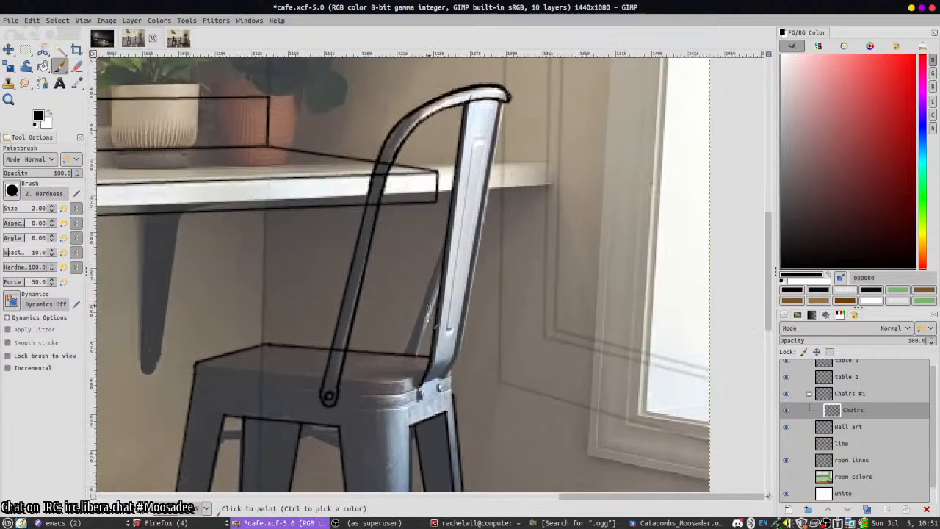
pyautogui.click(403, 355)
pyautogui.keyDown('shift'); pyautogui.click(447, 234); pyautogui.keyUp('shift')
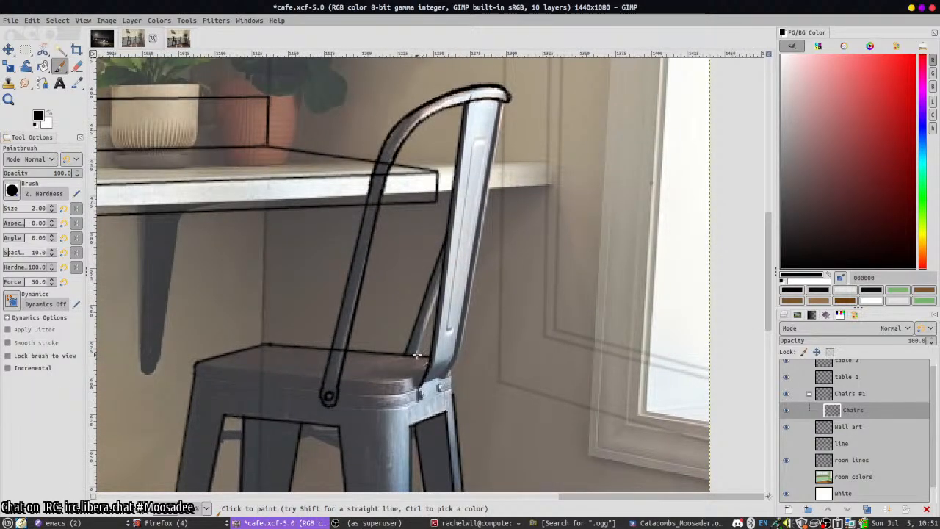
pyautogui.click(416, 355)
pyautogui.keyDown('shift'); pyautogui.click(446, 285); pyautogui.keyUp('shift')
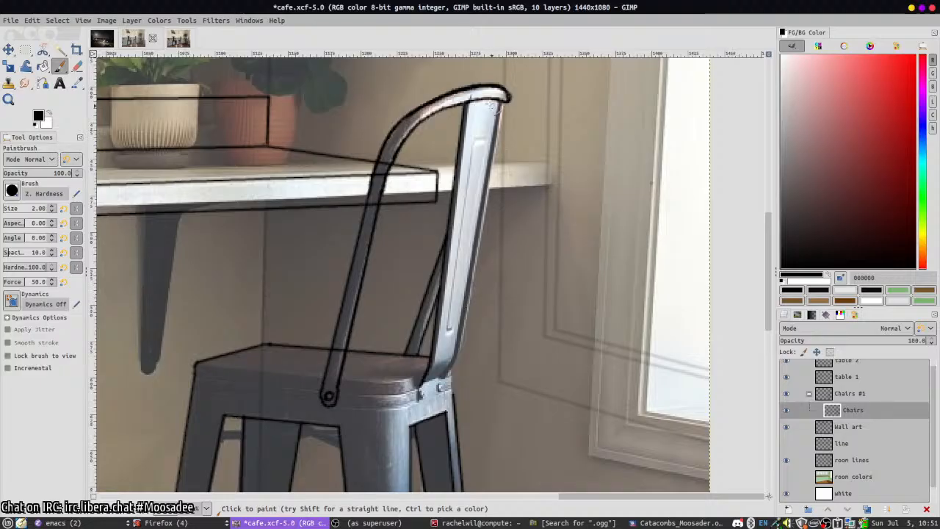
# - Outline the outer edge of the wide back slat from its top down to the curved bend near the seat
pyautogui.click(507, 103)
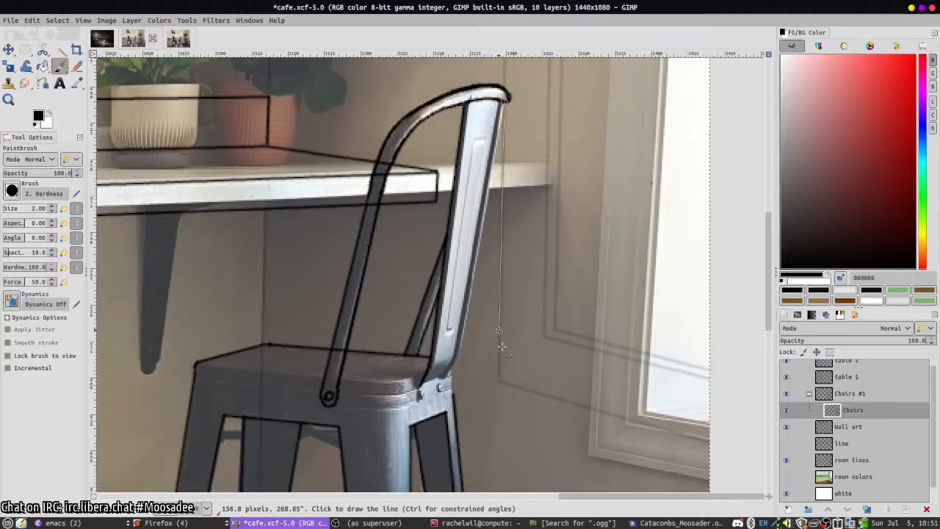
pyautogui.keyDown('shift'); pyautogui.click(458, 361); pyautogui.keyUp('shift')
pyautogui.scroll(2, 454, 397)
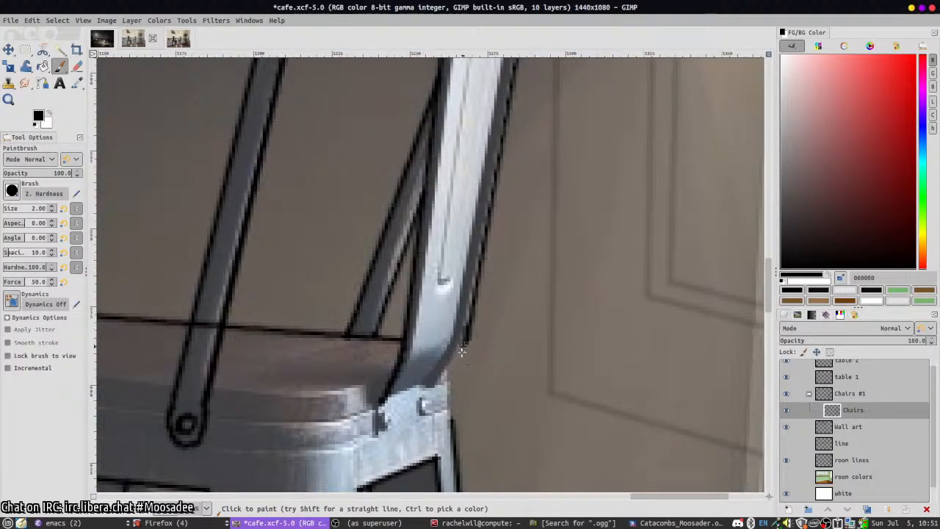
pyautogui.moveTo(442, 380); pyautogui.dragTo(469, 337)
pyautogui.scroll(-2, 476, 283)
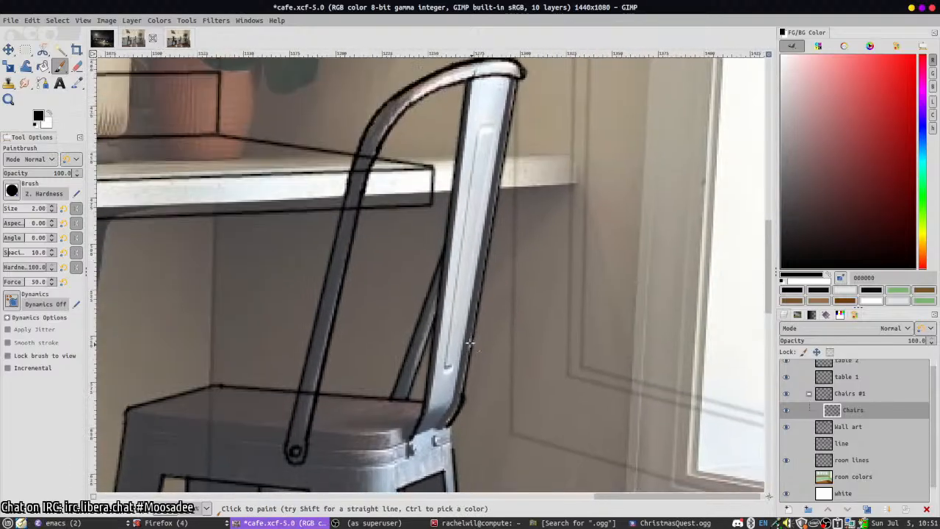
pyautogui.keyDown('shift'); pyautogui.click(519, 80); pyautogui.keyUp('shift')
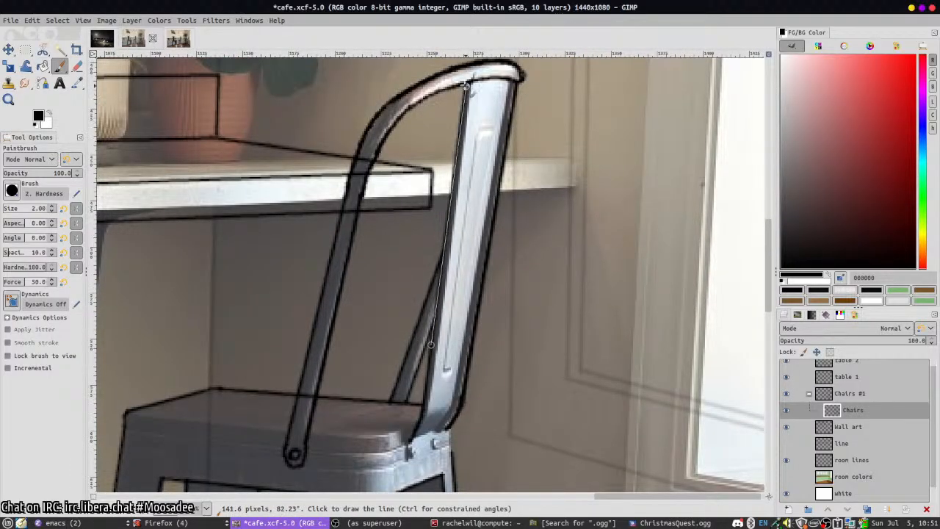
# - Join the back slat's outline to the chair leg and draw the metal bracket's upper edge and its two bolts
pyautogui.scroll(-2, 467, 358)
pyautogui.scroll(1, 441, 343)
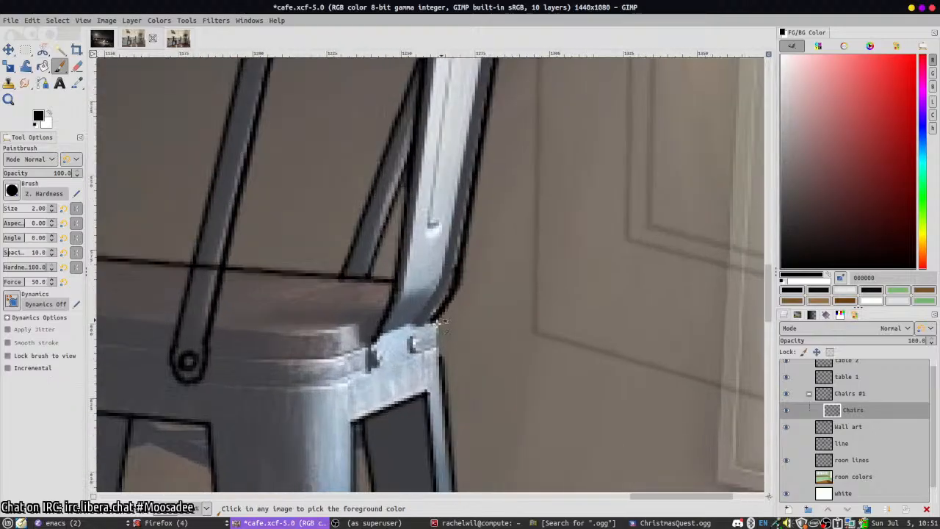
pyautogui.moveTo(435, 338); pyautogui.dragTo(432, 319)
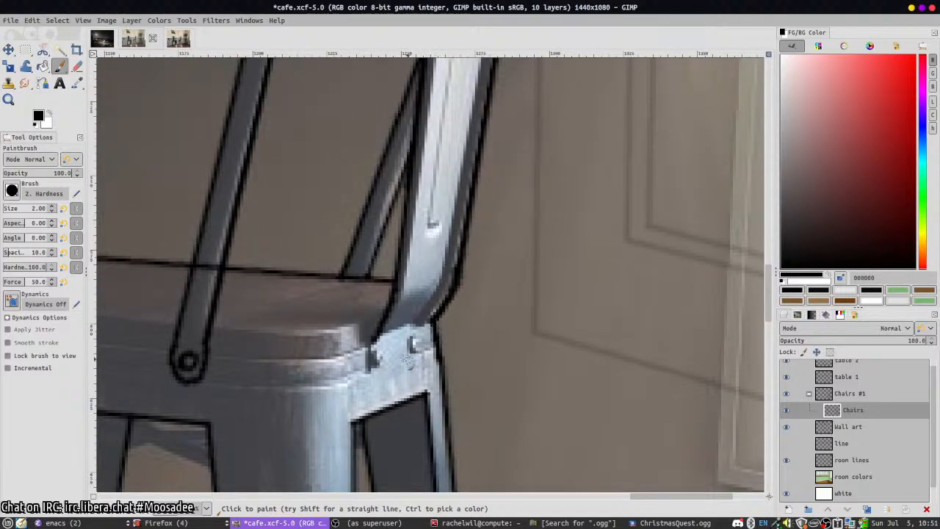
pyautogui.moveTo(372, 339)
pyautogui.mouseDown()
pyautogui.moveTo(368, 369)
pyautogui.moveTo(387, 371)
pyautogui.moveTo(436, 347)
pyautogui.moveTo(377, 379)
pyautogui.moveTo(381, 349)
pyautogui.moveTo(377, 357)
pyautogui.moveTo(423, 329)
pyautogui.mouseUp()
pyautogui.scroll(-3, 426, 338)
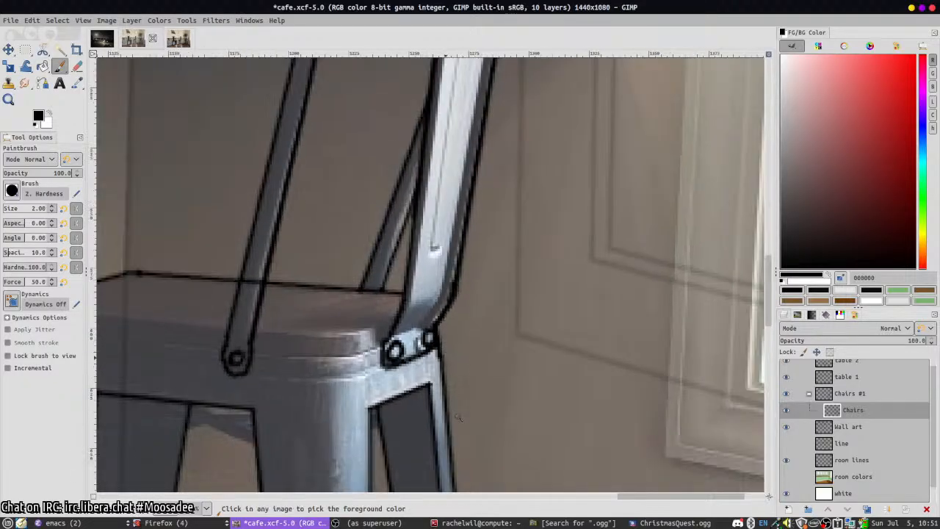
# - Draw the seat top's front edge from its outer corner across to the back slat bracket, and save the file
pyautogui.scroll(1, 342, 351)
pyautogui.scroll(1, 342, 351)
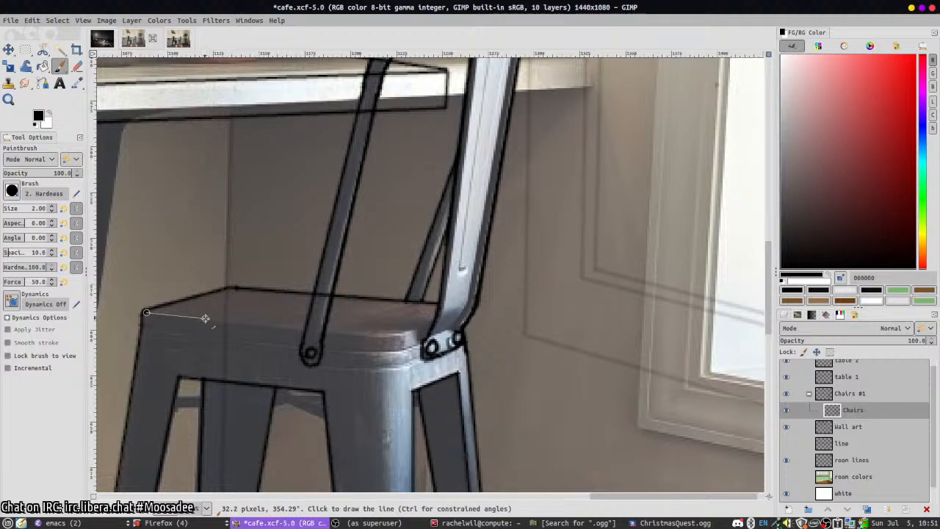
pyautogui.keyDown('shift'); pyautogui.click(307, 329); pyautogui.keyUp('shift')
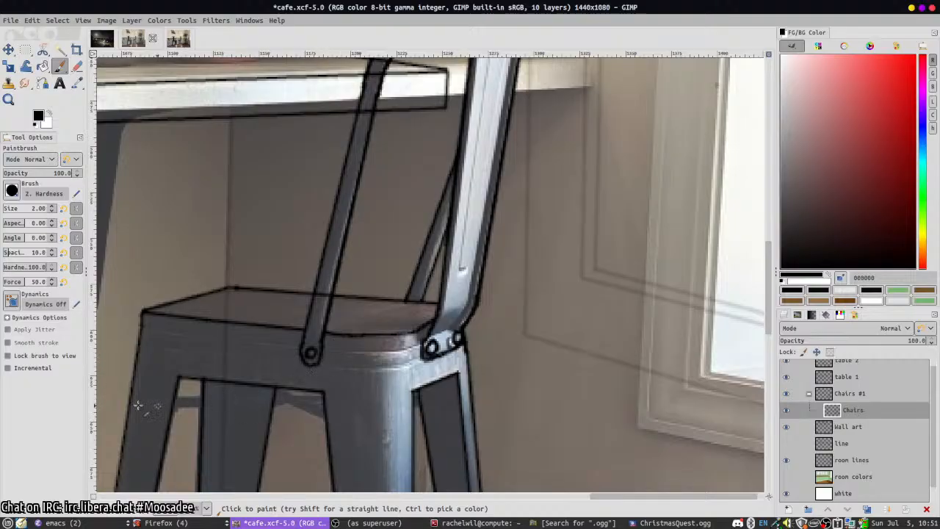
pyautogui.scroll(-2, 351, 313)
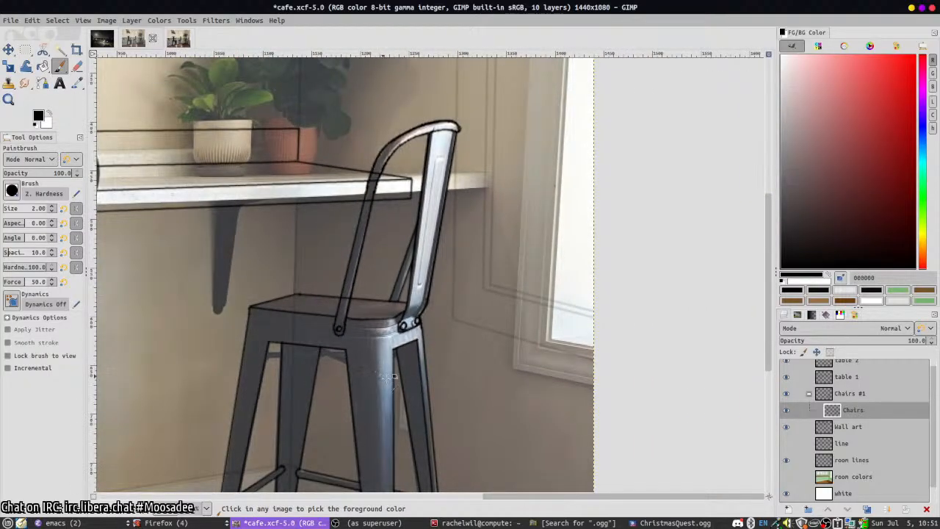
pyautogui.scroll(-2, 389, 377)
pyautogui.hotkey('ctrl', 's')
pyautogui.scroll(2, 518, 195)
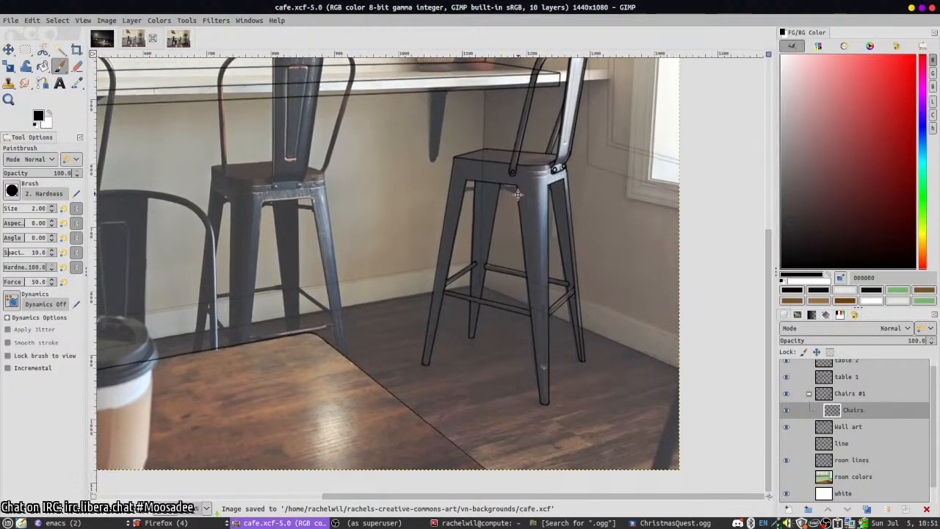
# - Add a transparent layer named colors beneath Chairs in the Chairs #1 group, and choose near-black 101010 as the foreground color
pyautogui.moveTo(517, 195)
pyautogui.mouseDown()
pyautogui.moveTo(497, 335)
pyautogui.moveTo(447, 372)
pyautogui.moveTo(372, 356)
pyautogui.moveTo(470, 282)
pyautogui.mouseUp()
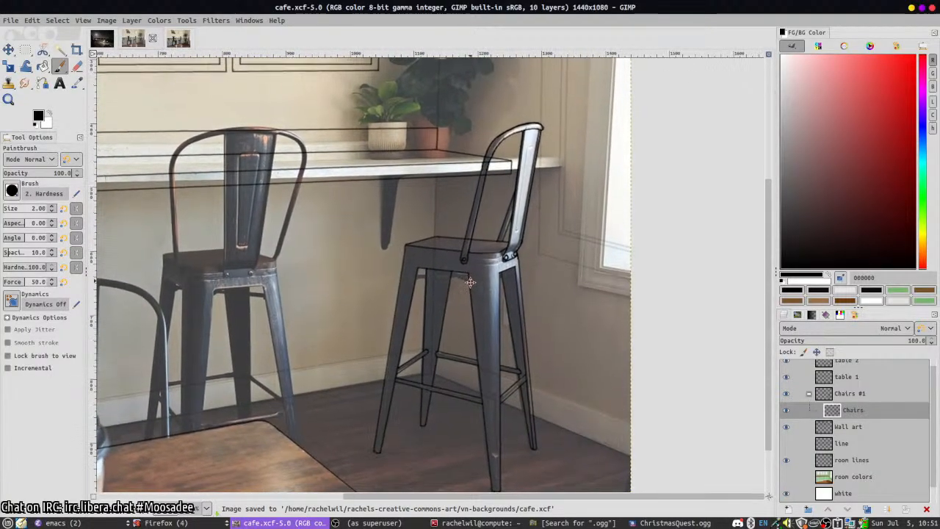
pyautogui.moveTo(470, 282); pyautogui.dragTo(449, 264)
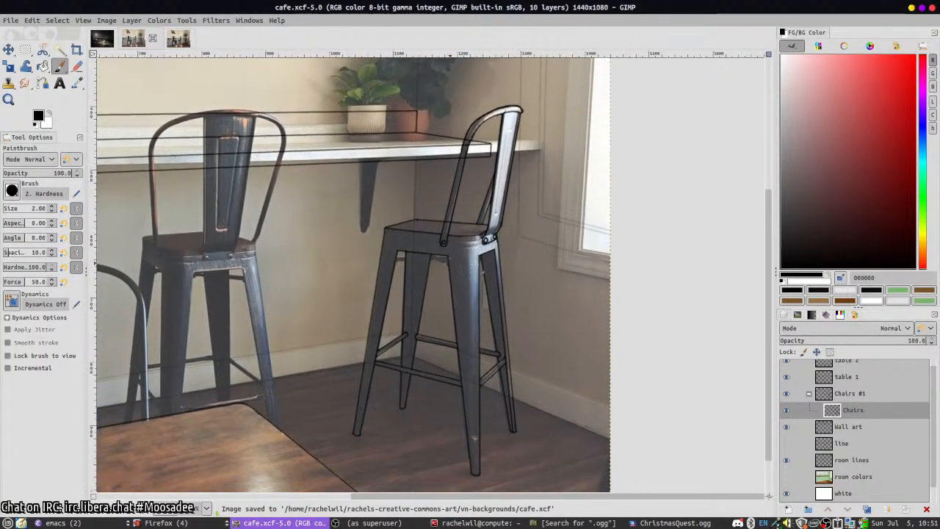
pyautogui.click(789, 509)
pyautogui.write('colors')
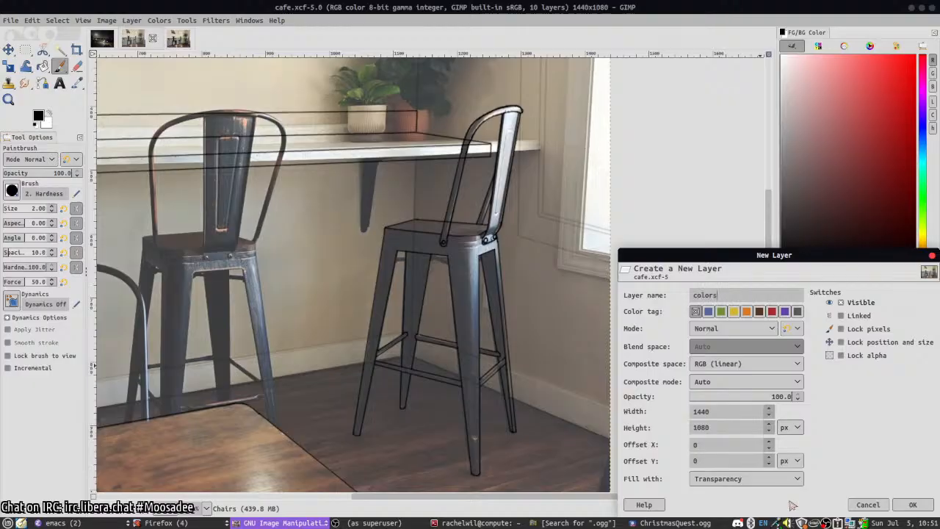
pyautogui.press('Return')
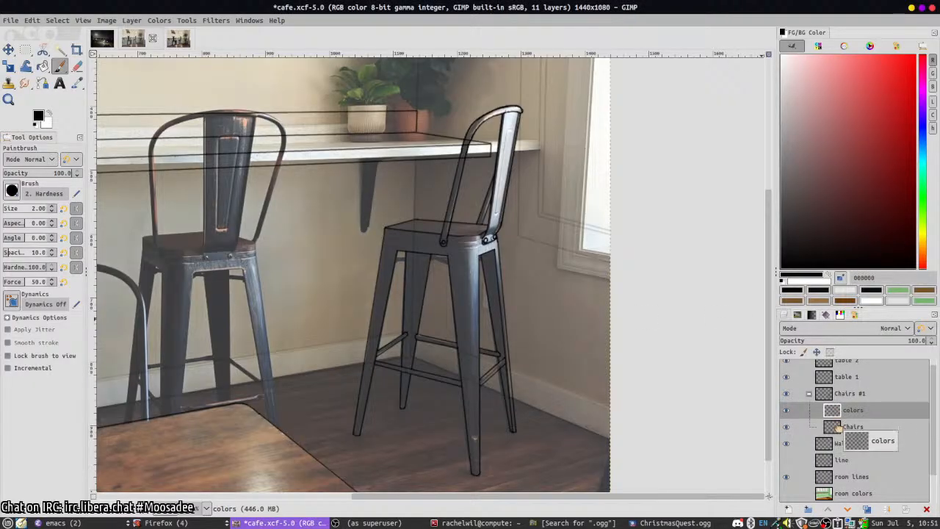
pyautogui.moveTo(797, 209); pyautogui.dragTo(771, 254)
pyautogui.press('n')
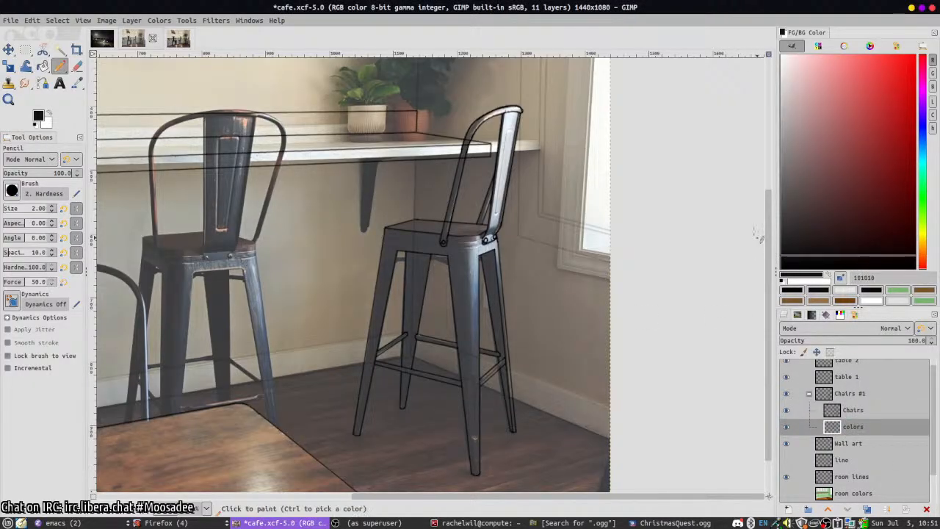
# - On the Chairs layer, fuzzy-select all enclosed areas of the outlined chair, including its legs, footrests, seat, backrest frame and slat
pyautogui.click(857, 412)
pyautogui.press('u')
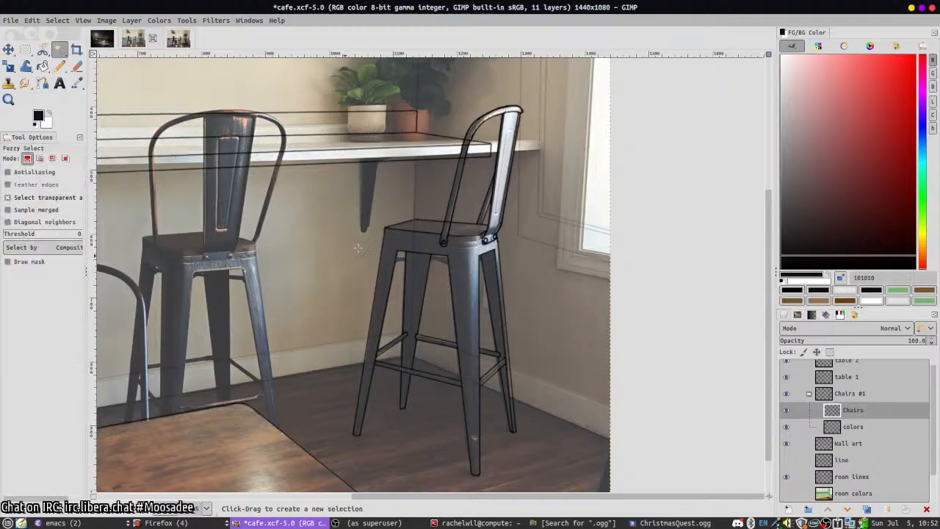
pyautogui.click(414, 248)
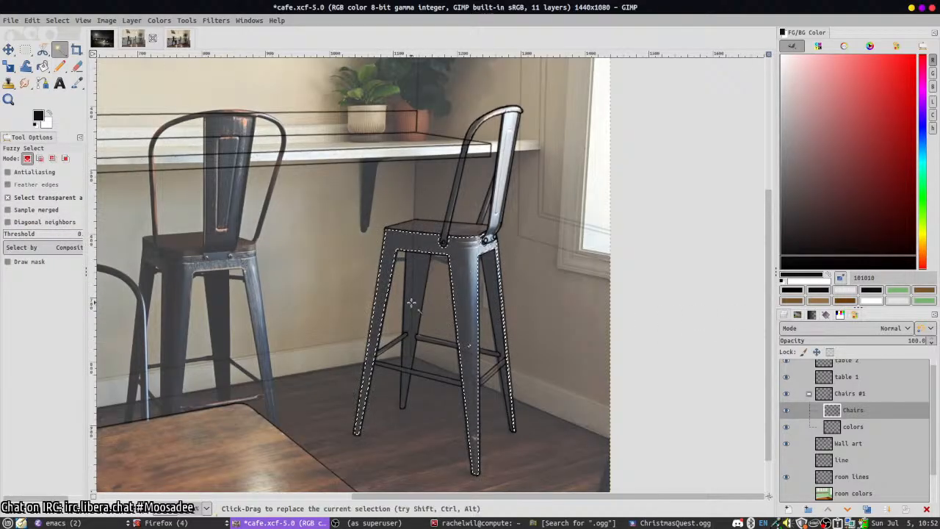
pyautogui.keyDown('shift'); pyautogui.click(395, 364); pyautogui.keyUp('shift')
pyautogui.keyDown('shift'); pyautogui.click(398, 369); pyautogui.keyUp('shift')
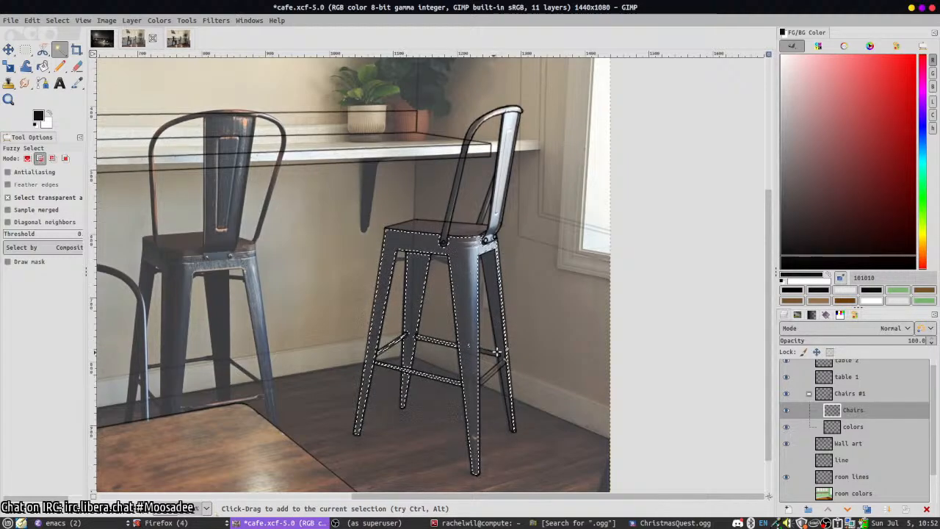
pyautogui.keyDown('shift'); pyautogui.click(404, 385); pyautogui.keyUp('shift')
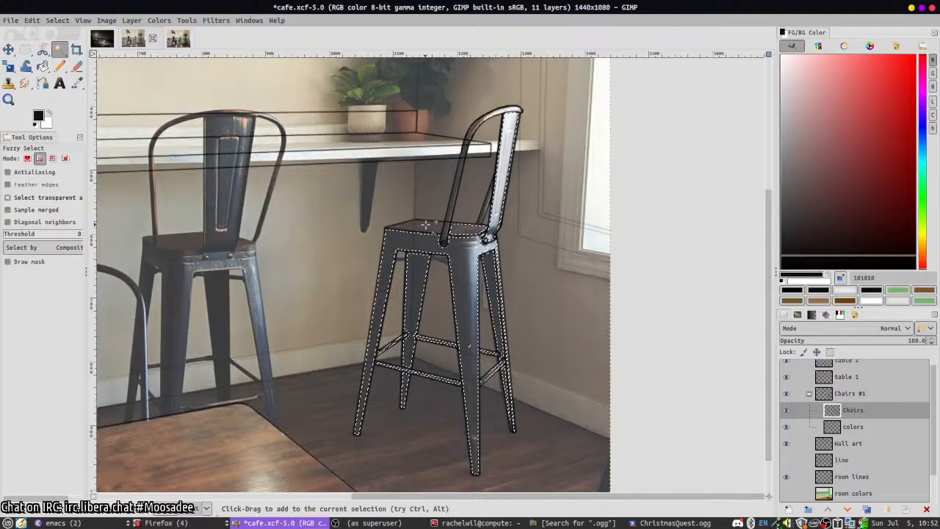
pyautogui.keyDown('shift'); pyautogui.click(448, 212); pyautogui.keyUp('shift')
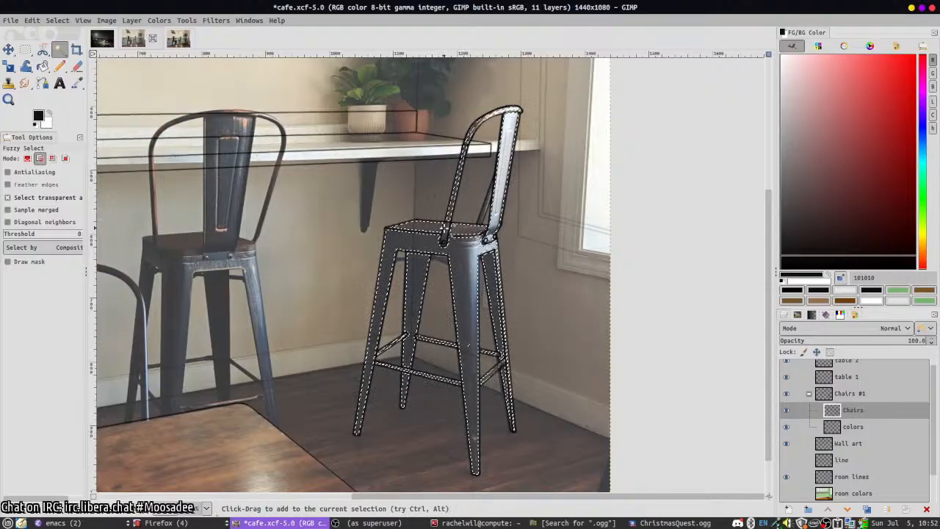
pyautogui.keyDown('shift'); pyautogui.click(480, 218); pyautogui.keyUp('shift')
# - Fill the selected chair areas with the near-black foreground color on the colors layer, and clear the selection
pyautogui.click(846, 428)
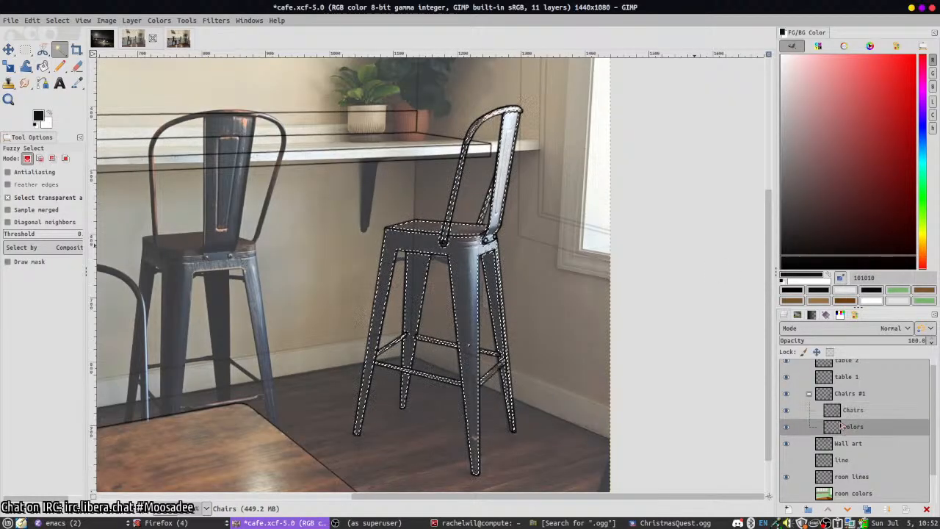
pyautogui.hotkey('shift', 'b')
pyautogui.click(486, 240)
pyautogui.hotkey('shift', 'ctrl', 'a')
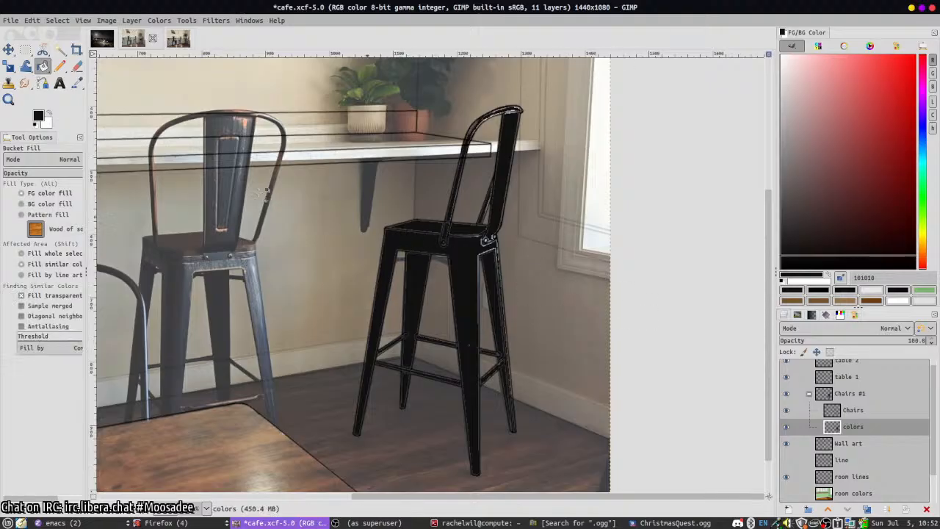
# - Copy the colors layer's fill, paste it repeatedly over itself to solidify the soft edges, and anchor the pasted copies
pyautogui.press('m')
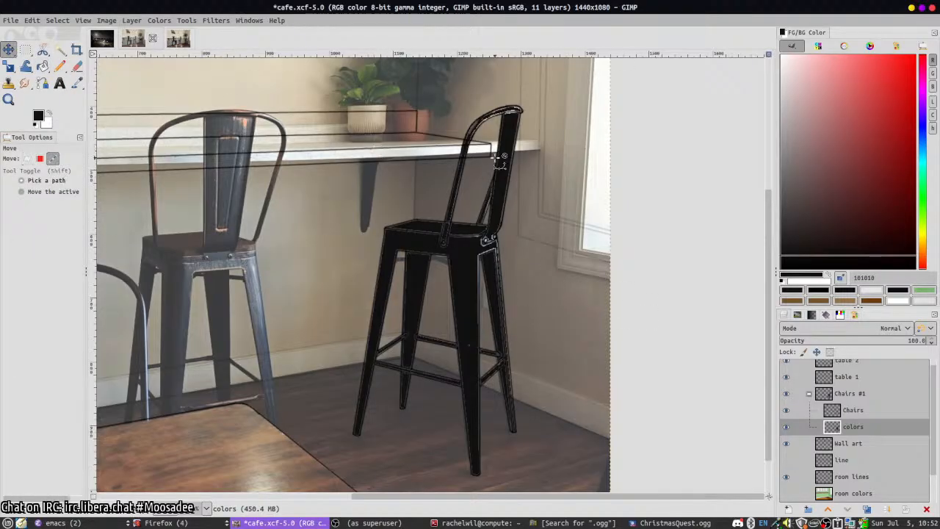
pyautogui.hotkey('ctrl', 'c')
pyautogui.hotkey('ctrl', 'v')
pyautogui.hotkey('ctrl', 'v')
pyautogui.hotkey('ctrl', 'v')
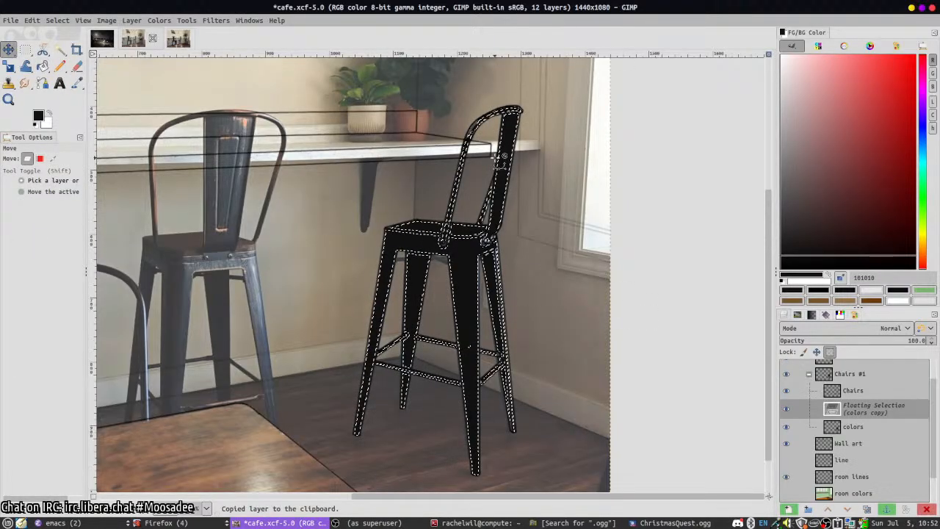
pyautogui.hotkey('ctrl', 'z')
pyautogui.hotkey('ctrl', 'y')
pyautogui.hotkey('ctrl', 'z')
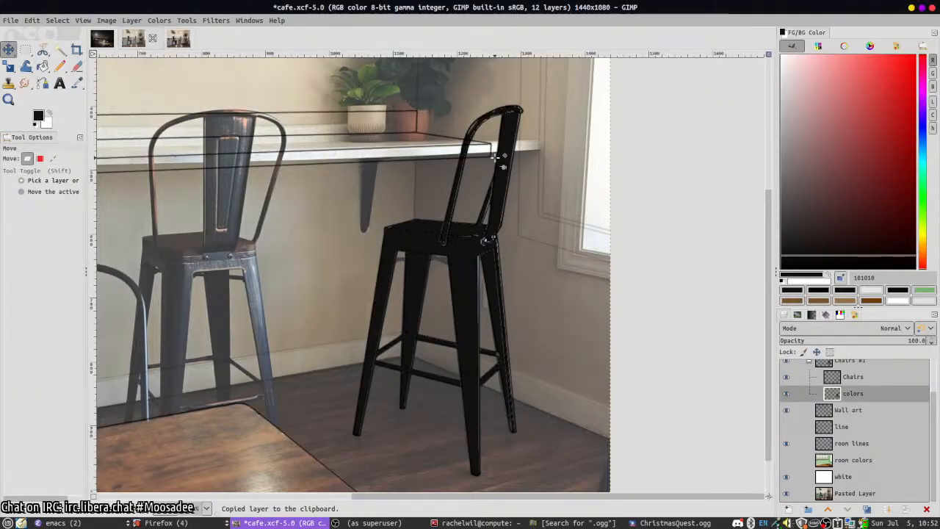
pyautogui.hotkey('ctrl', 'v')
pyautogui.hotkey('ctrl', 'v')
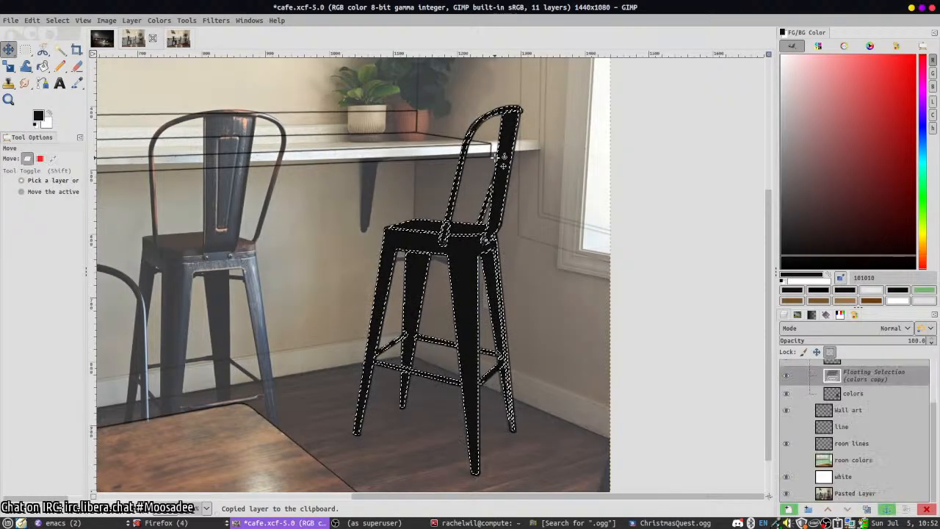
pyautogui.click(495, 157)
pyautogui.press('n')
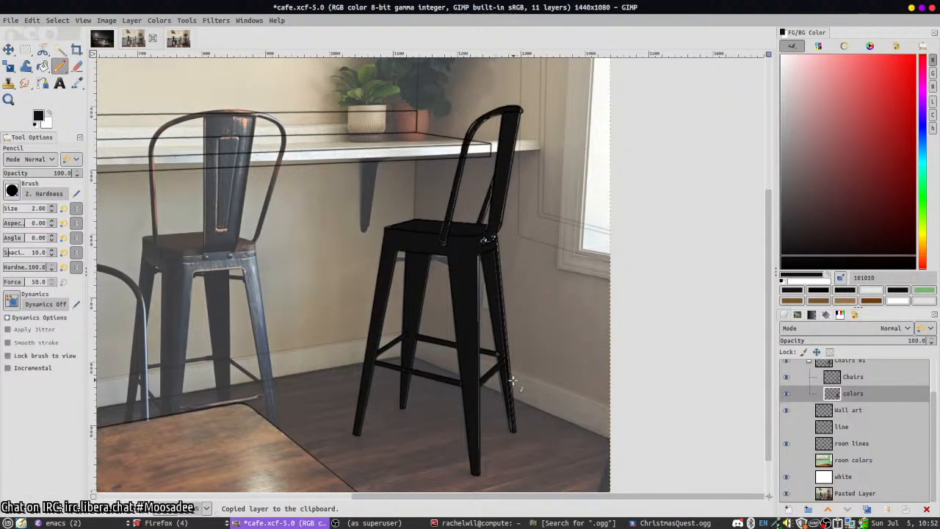
pyautogui.hotkey('ctrl', 'z')
pyautogui.hotkey('ctrl', 'y')
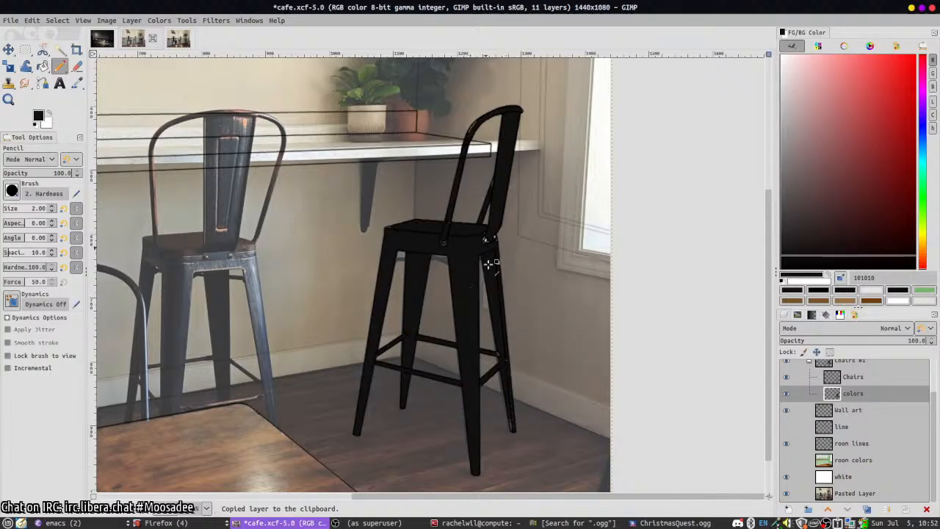
# - Pencil in the unfilled gaps in the narrow rear leg and its footrest joints, and tidy the fill around those bars
pyautogui.scroll(4, 498, 400)
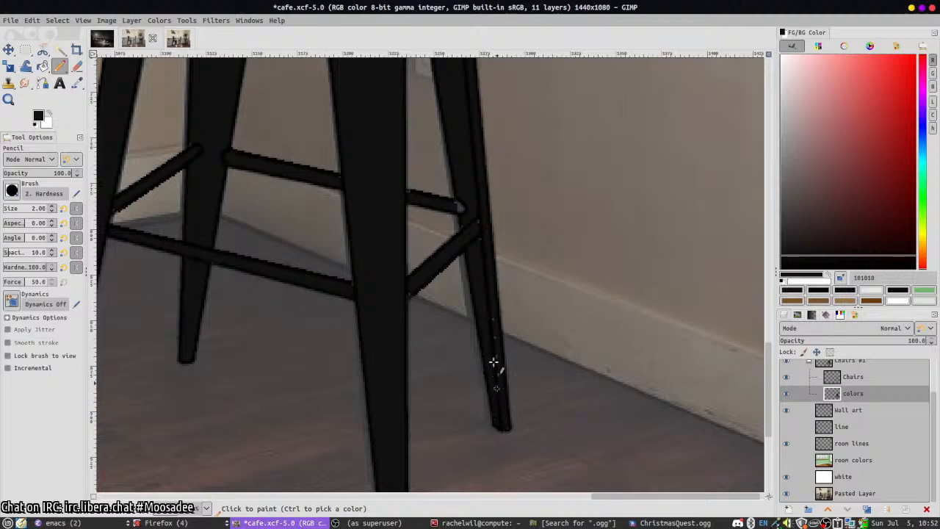
pyautogui.moveTo(460, 246); pyautogui.dragTo(472, 218)
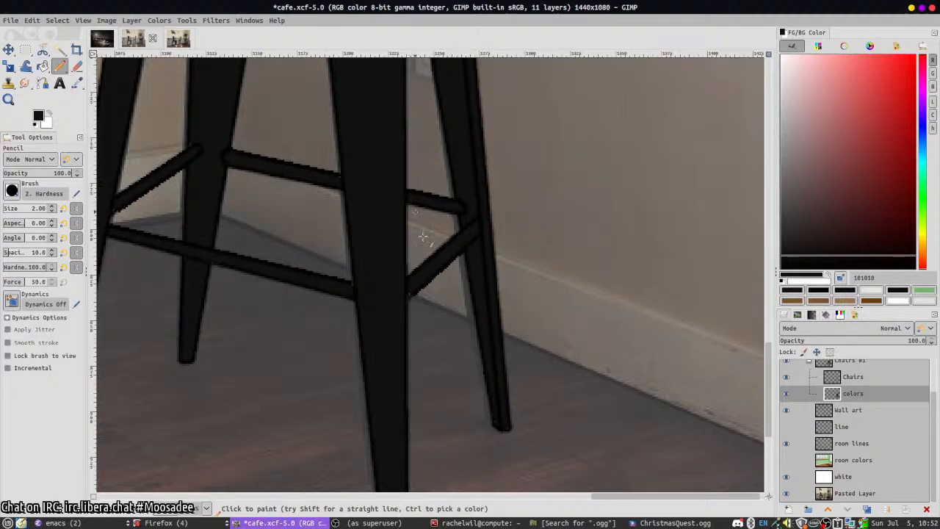
pyautogui.hotkey('shift', 'e')
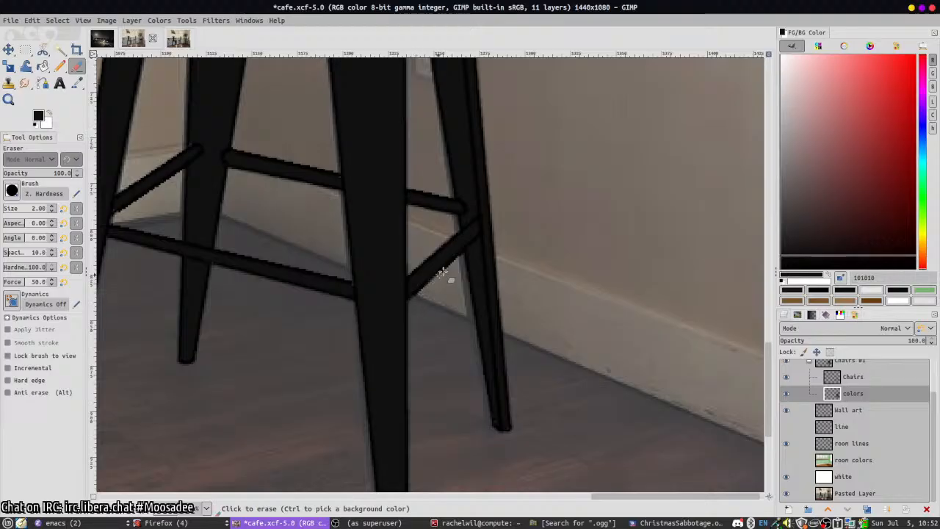
pyautogui.press('n')
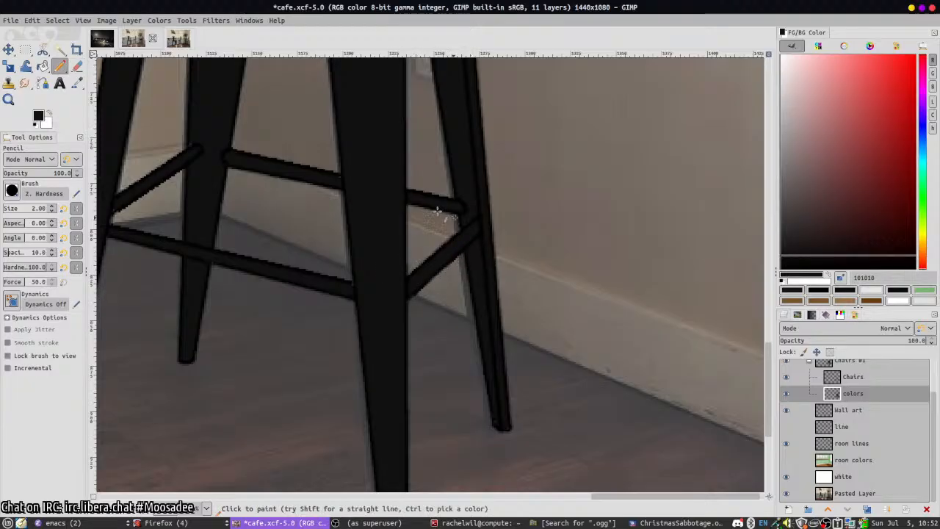
pyautogui.hotkey('shift', 'e')
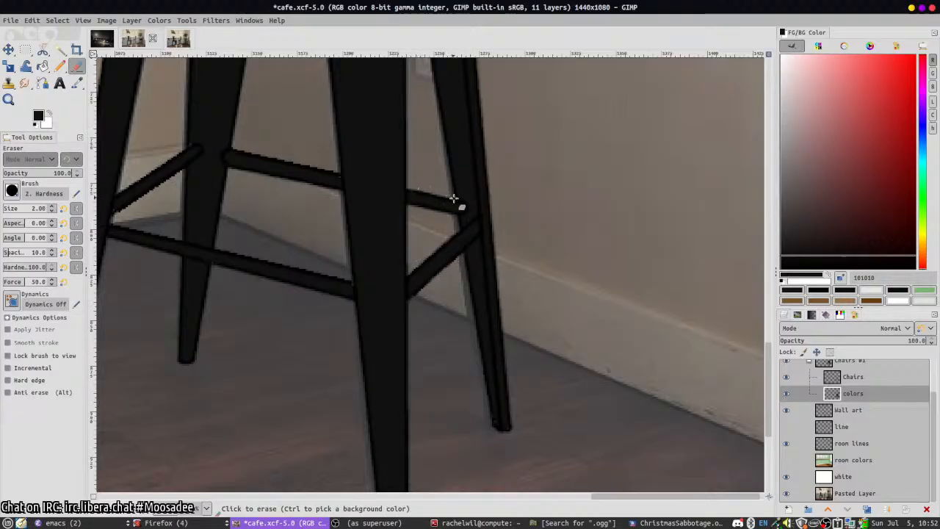
pyautogui.press('n')
pyautogui.hotkey('shift', 'e')
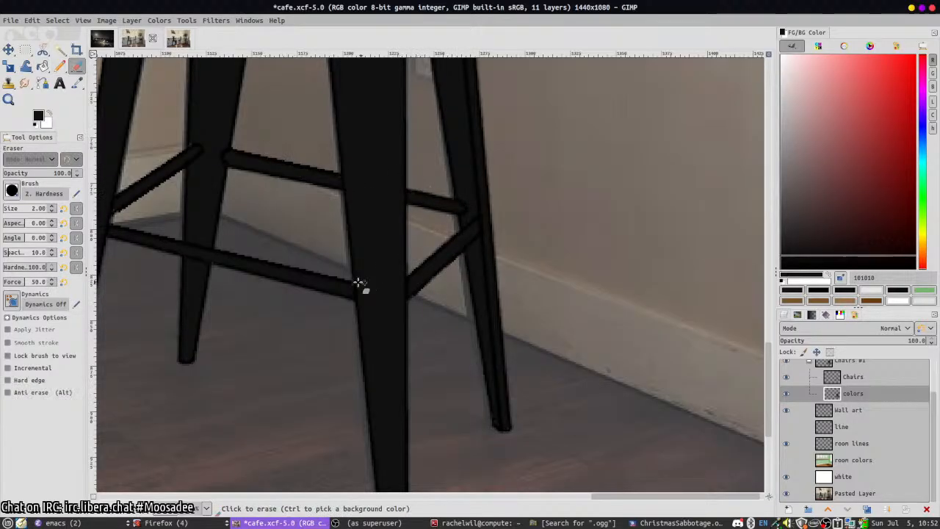
# - Erase the excess fill along the edges of the footrest bars with straight eraser strokes
pyautogui.click(235, 146)
pyautogui.keyDown('shift'); pyautogui.click(342, 179); pyautogui.keyUp('shift')
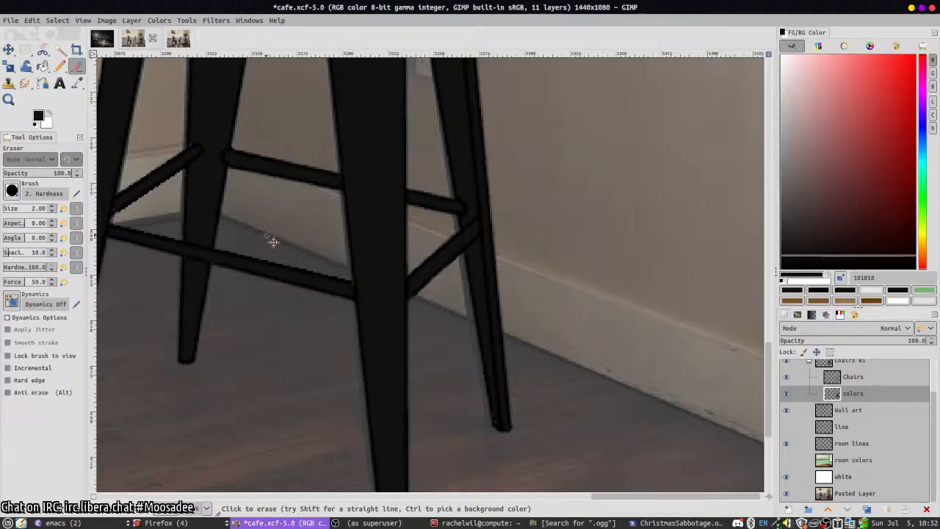
pyautogui.hscroll(-5, 304, 241)
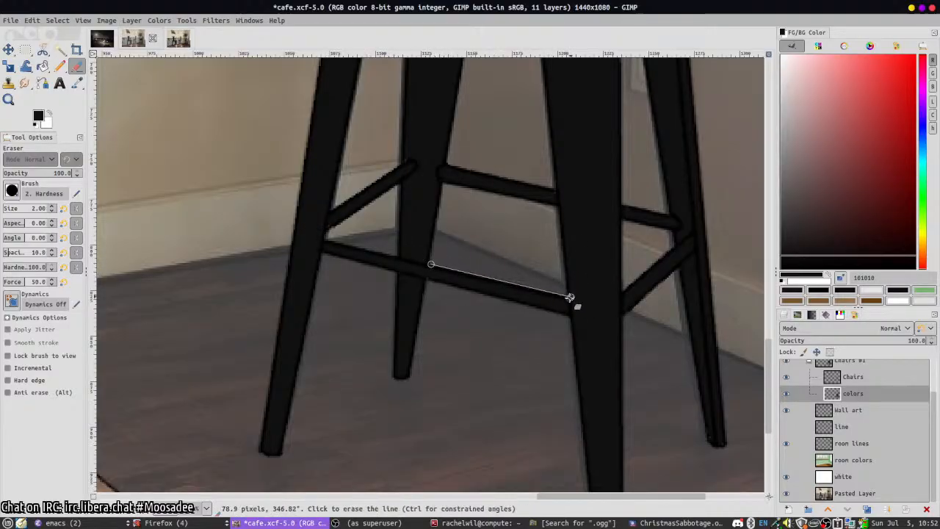
# - Pencil near-black over the unfilled spots around the backrest bolts and at the seat's front corner on the colors layer
pyautogui.press('n')
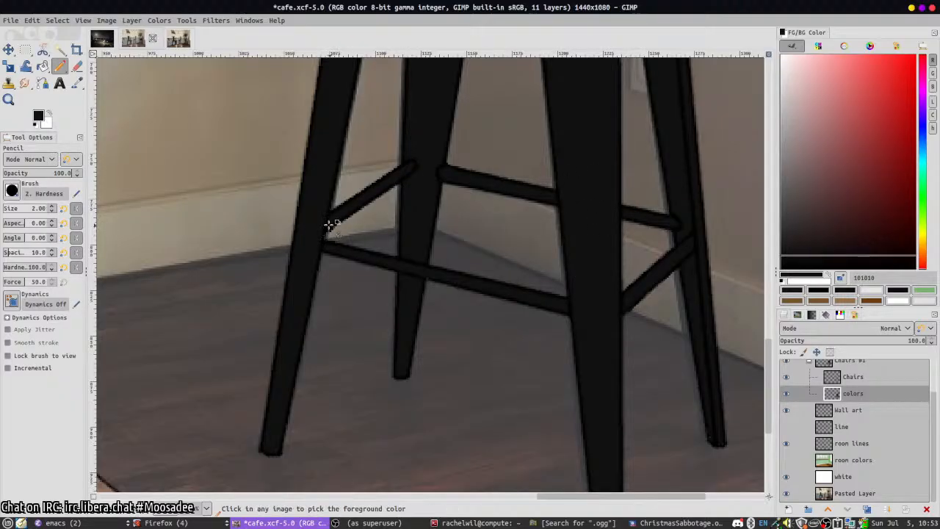
pyautogui.scroll(5, 433, 224)
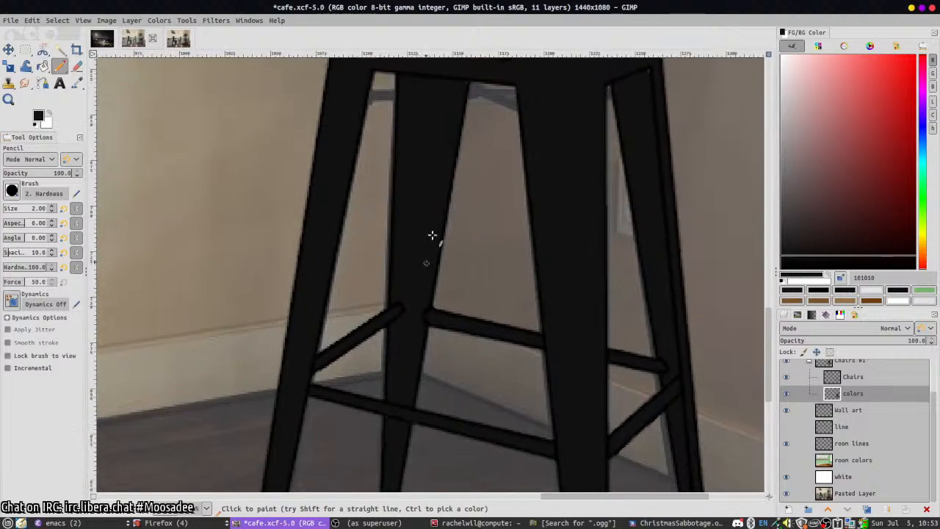
pyautogui.scroll(3, 437, 169)
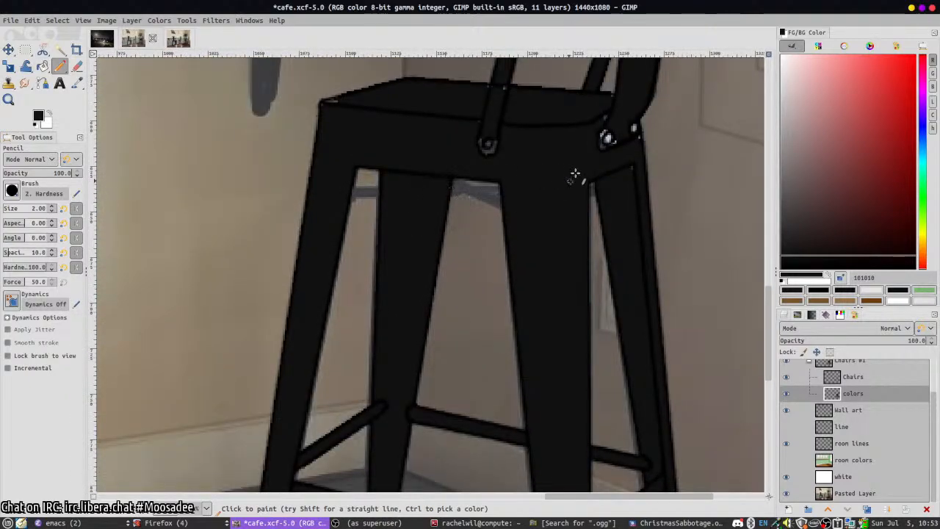
pyautogui.moveTo(612, 123)
pyautogui.mouseDown()
pyautogui.moveTo(604, 130)
pyautogui.moveTo(610, 117)
pyautogui.mouseUp()
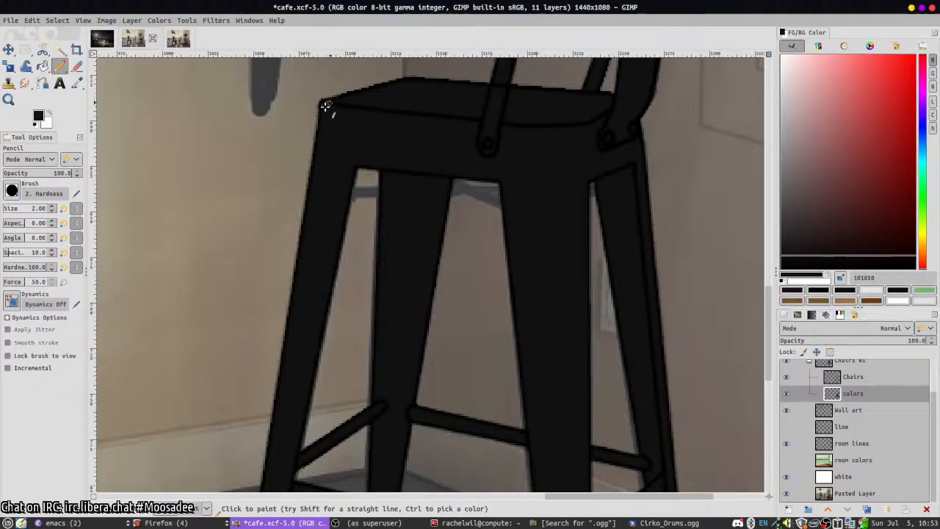
# - Erase the excess fill along the seat's side and back edges with straight eraser strokes
pyautogui.moveTo(406, 183); pyautogui.dragTo(390, 236)
pyautogui.hotkey('shift', 'e')
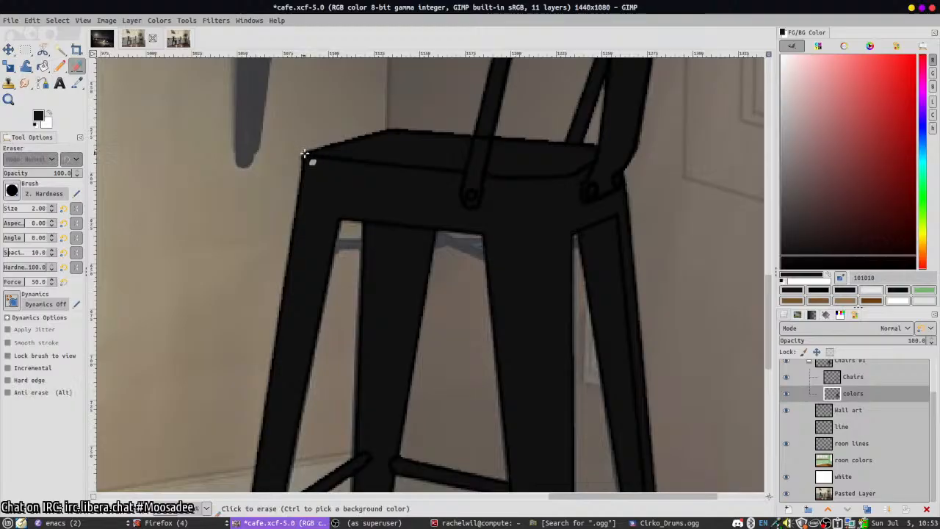
pyautogui.click(304, 153)
pyautogui.keyDown('shift'); pyautogui.click(395, 125); pyautogui.keyUp('shift')
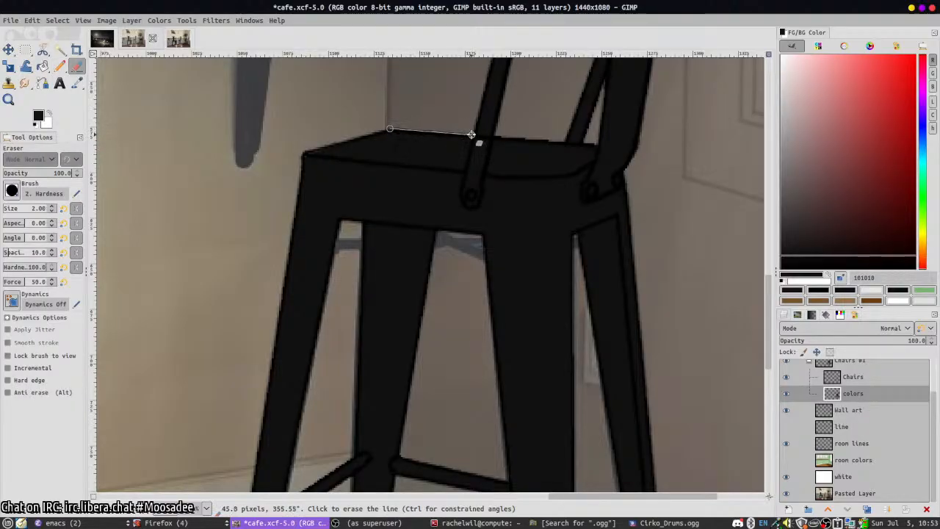
pyautogui.keyDown('shift'); pyautogui.click(571, 147); pyautogui.keyUp('shift')
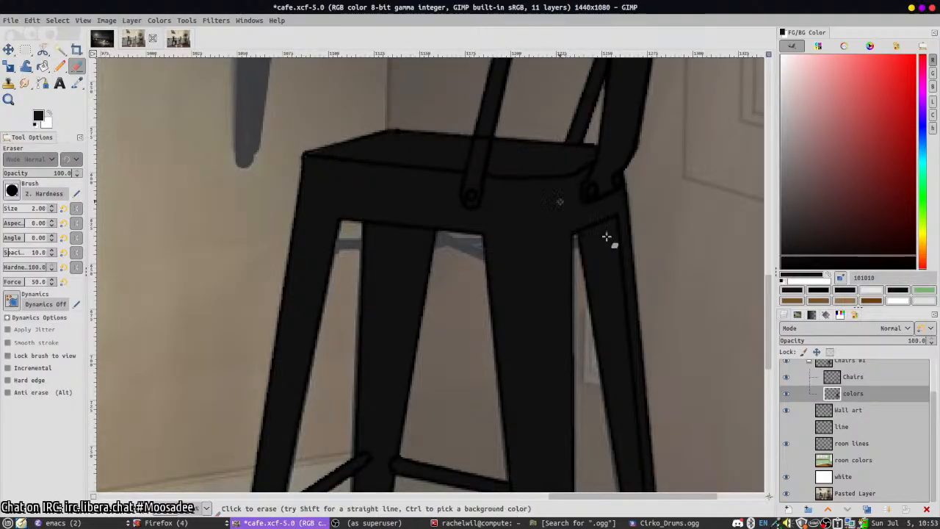
# - Pencil in the unfilled gaps in the curved backrest tube on the colors layer, and save the image
pyautogui.click(858, 378)
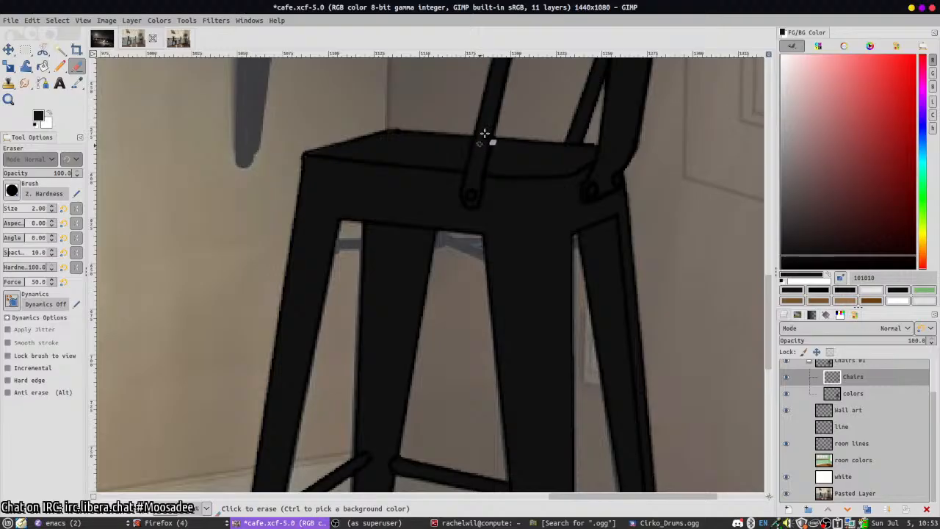
pyautogui.scroll(1, 852, 412)
pyautogui.click(853, 400)
pyautogui.press('n')
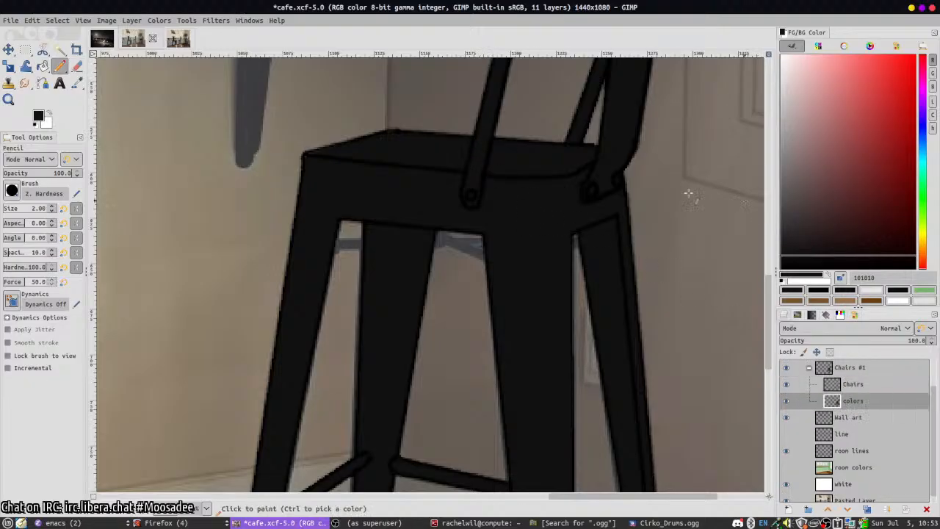
pyautogui.scroll(5, 472, 447)
pyautogui.scroll(-3, 484, 331)
pyautogui.moveTo(436, 97); pyautogui.dragTo(427, 111)
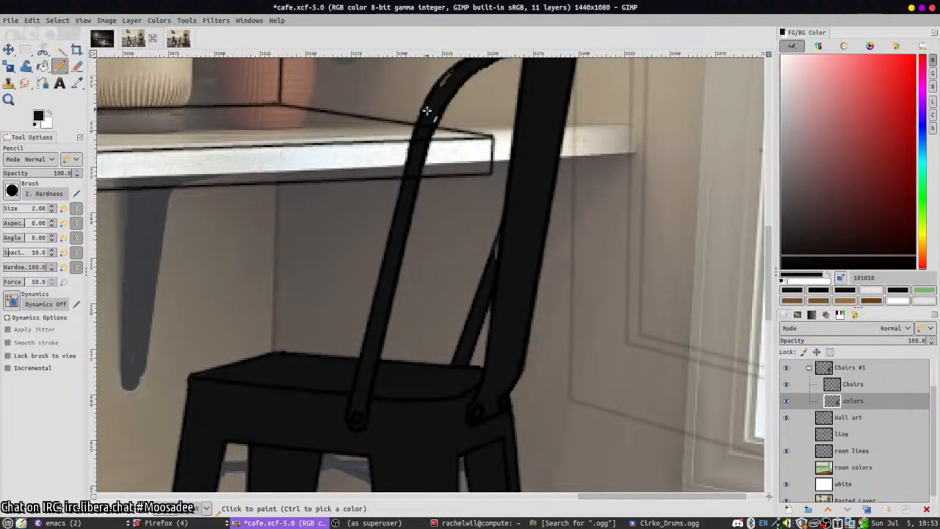
pyautogui.hotkey('ctrl', 's')
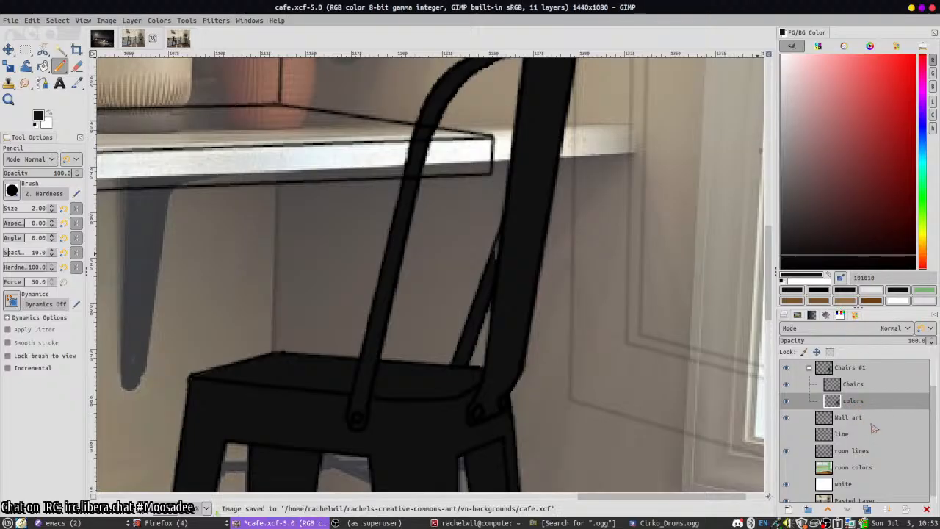
# - Move the Chairs #1 layer group above the table 1 and table 2 layers, and save the image
pyautogui.scroll(2, 874, 386)
pyautogui.moveTo(844, 400); pyautogui.dragTo(845, 361)
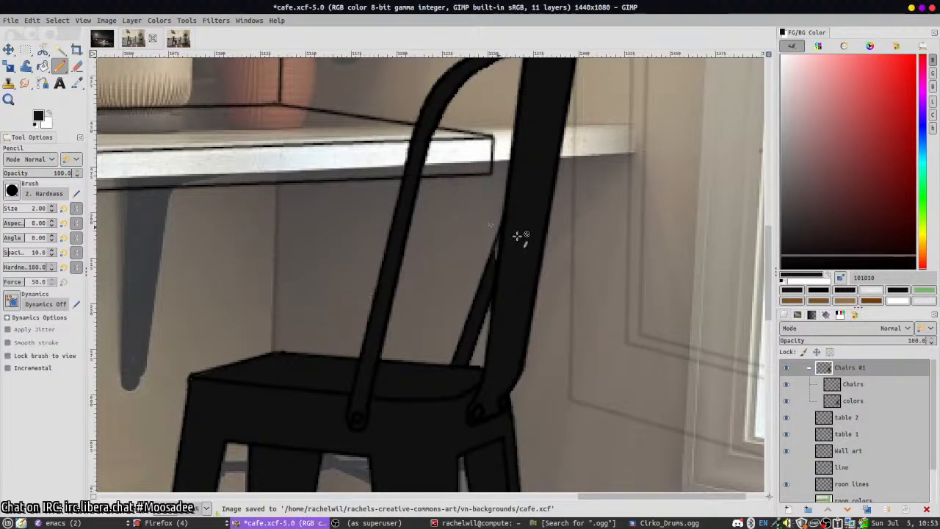
pyautogui.click(811, 400)
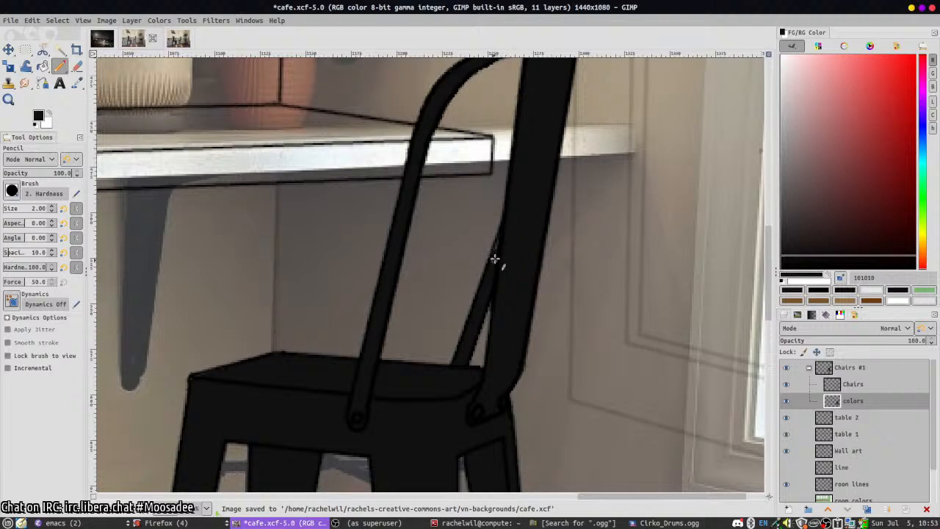
pyautogui.scroll(4, 459, 174)
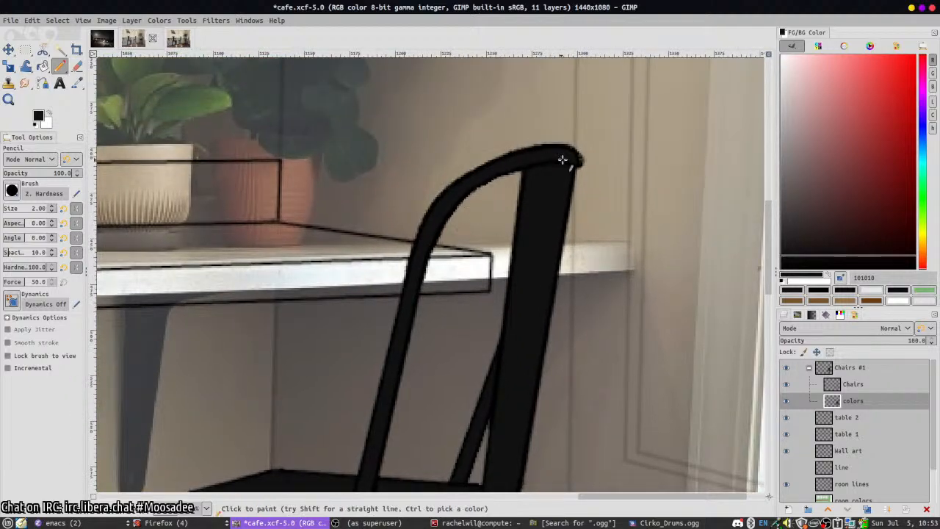
pyautogui.scroll(-3, 538, 168)
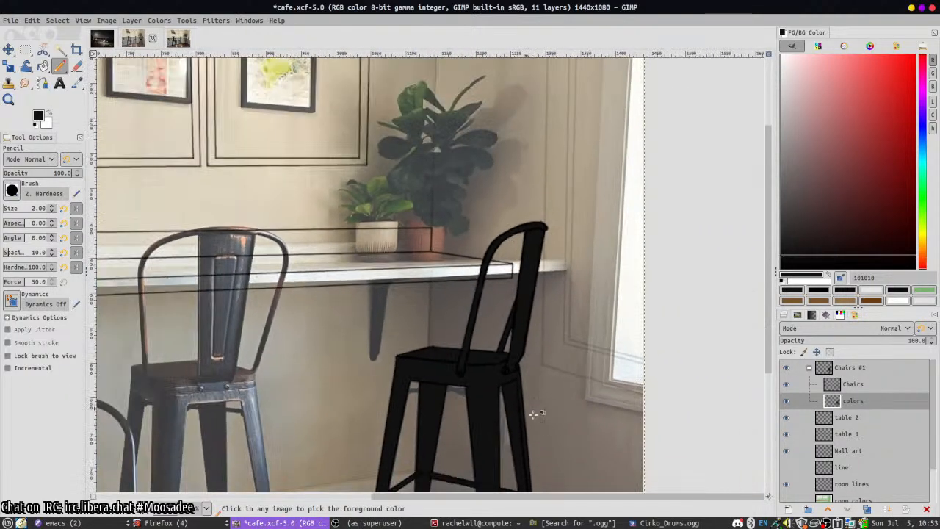
pyautogui.moveTo(533, 415); pyautogui.dragTo(670, 163)
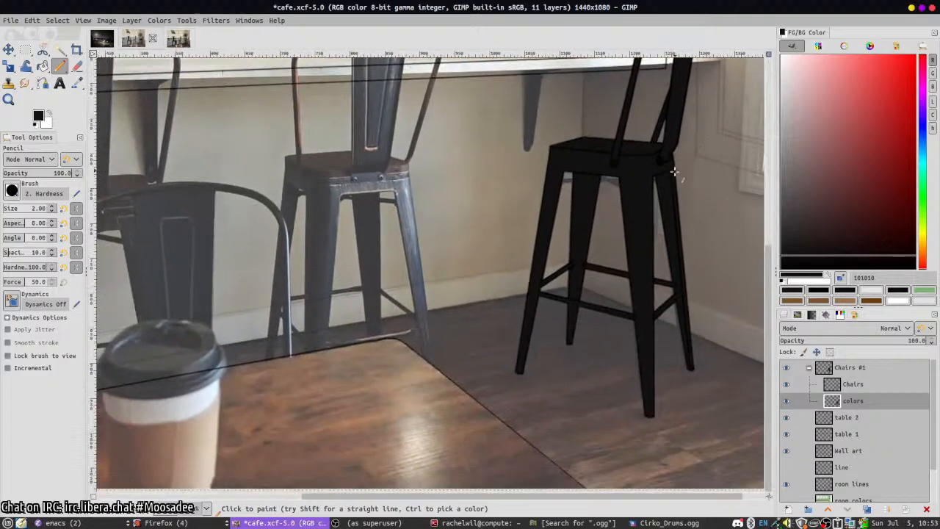
pyautogui.hotkey('ctrl', 's')
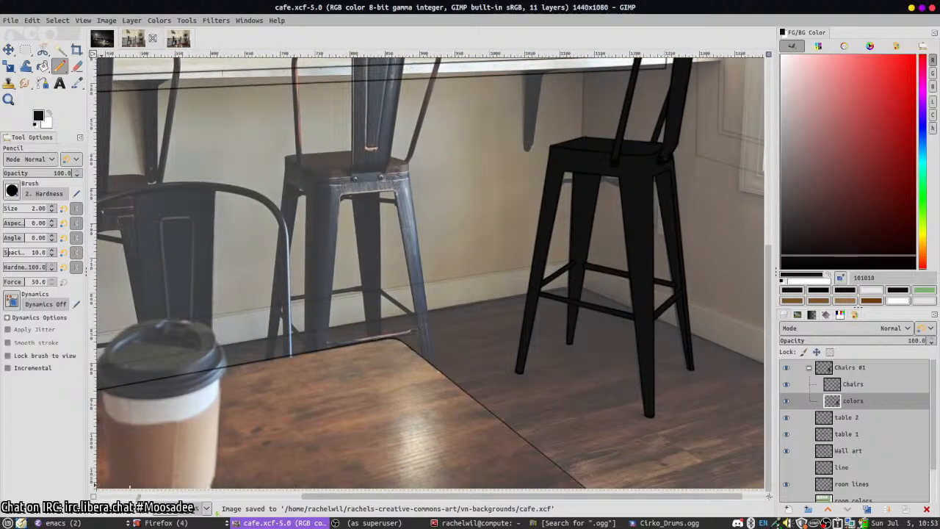
# - Switch to the media player, skip ahead to the track Coding_Timelapse.ogg, and return to GIMP
pyautogui.click(668, 523)
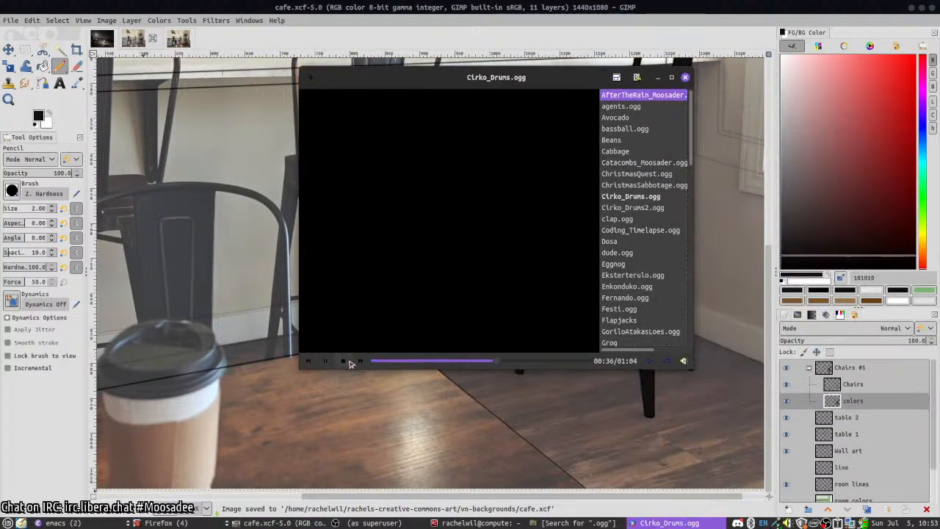
pyautogui.click(360, 363)
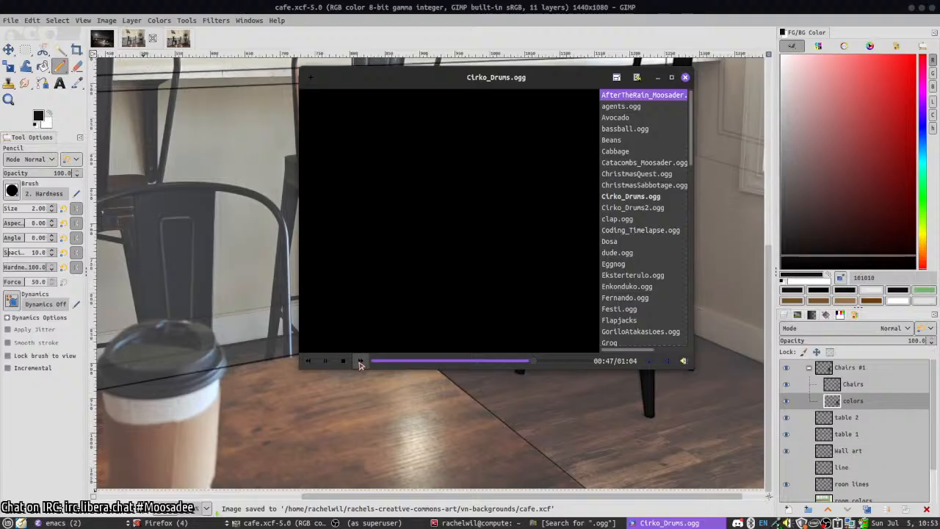
pyautogui.click(360, 363)
pyautogui.scroll(-5, 614, 312)
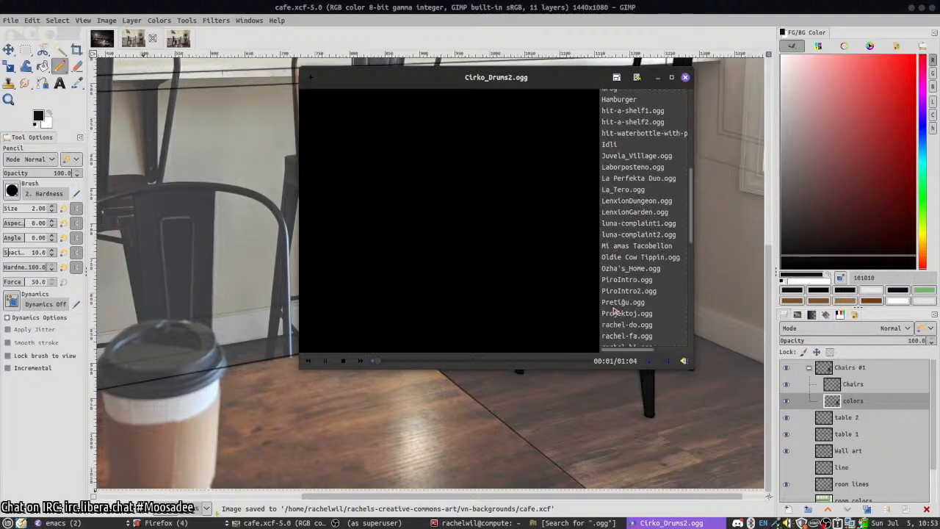
pyautogui.scroll(-8, 613, 312)
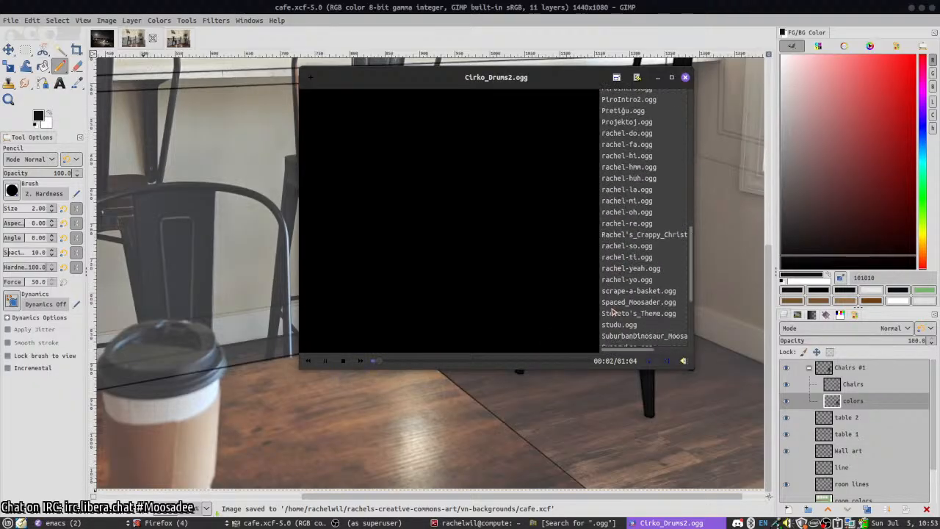
pyautogui.click(579, 362)
pyautogui.click(359, 363)
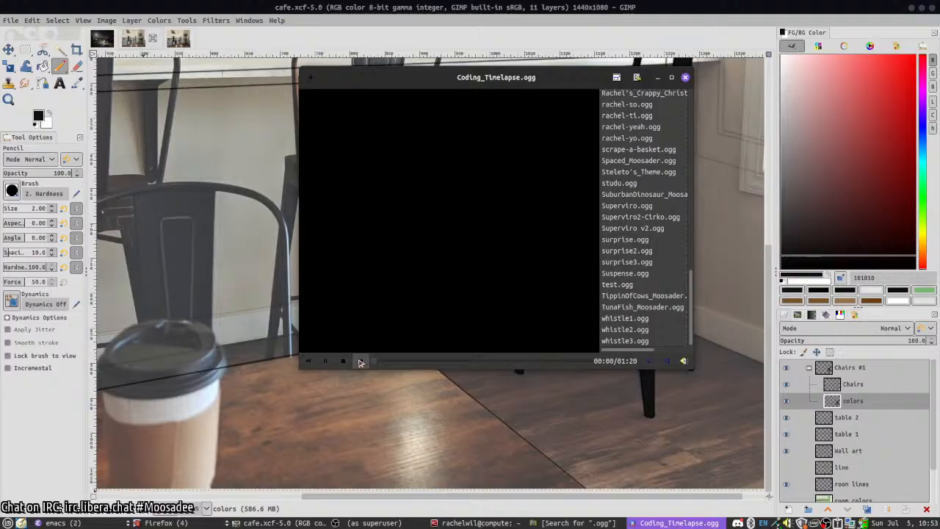
pyautogui.scroll(10, 617, 323)
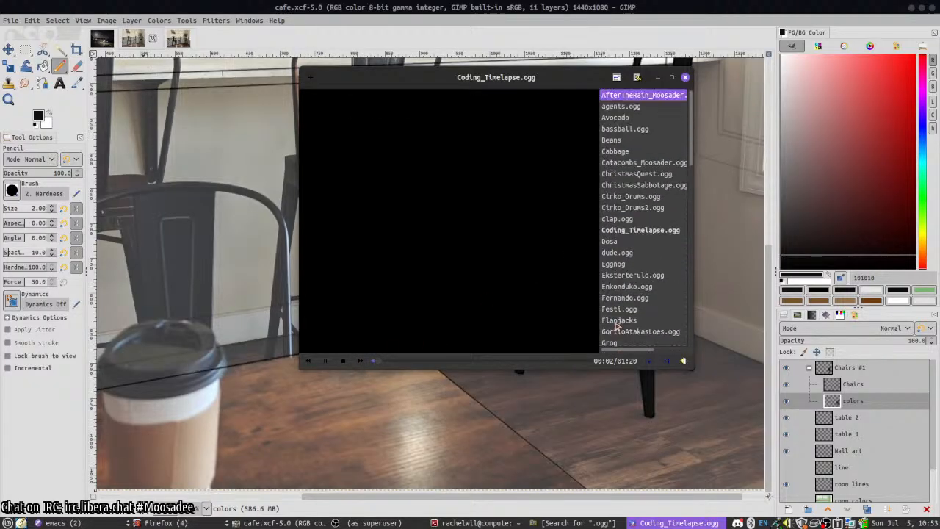
pyautogui.scroll(-10, 619, 321)
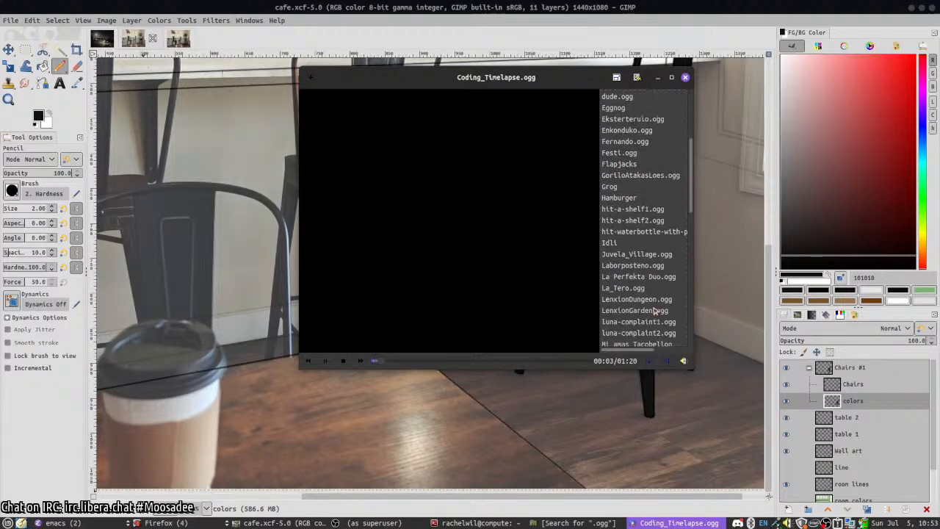
pyautogui.click(556, 4)
# - Set up the Paintbrush on the Chairs layer with the line color 000000 sampled from the existing chair outline
pyautogui.press('p')
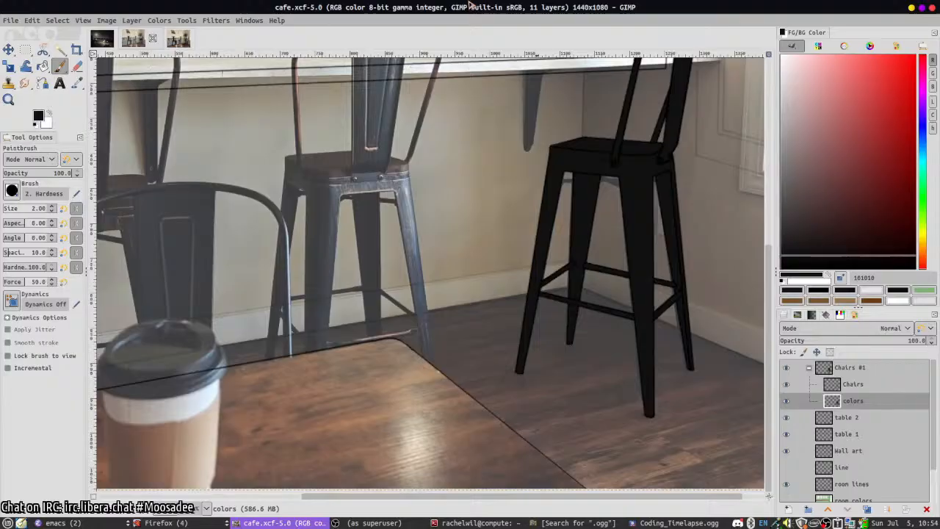
pyautogui.click(850, 384)
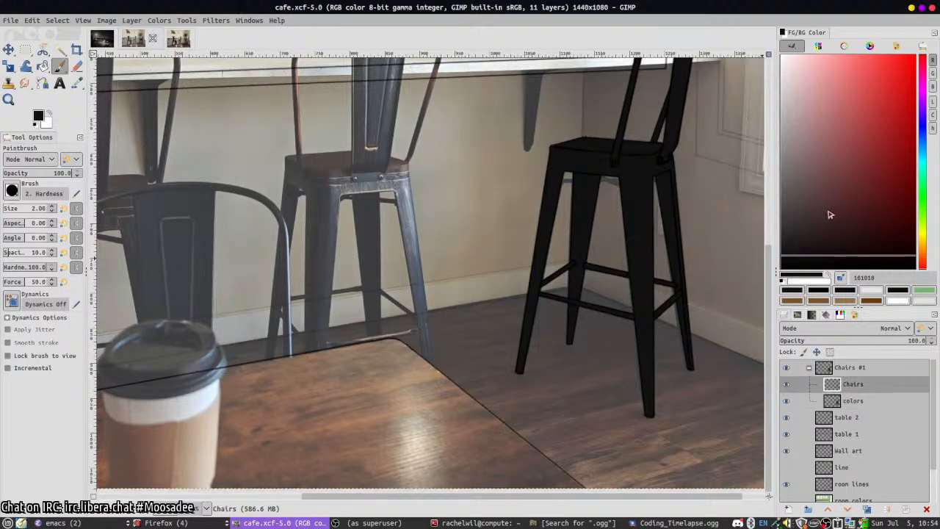
pyautogui.keyDown('ctrl'); pyautogui.click(580, 224); pyautogui.keyUp('ctrl')
pyautogui.scroll(5, 581, 225)
pyautogui.hscroll(-5, 472, 293)
pyautogui.scroll(-2, 473, 292)
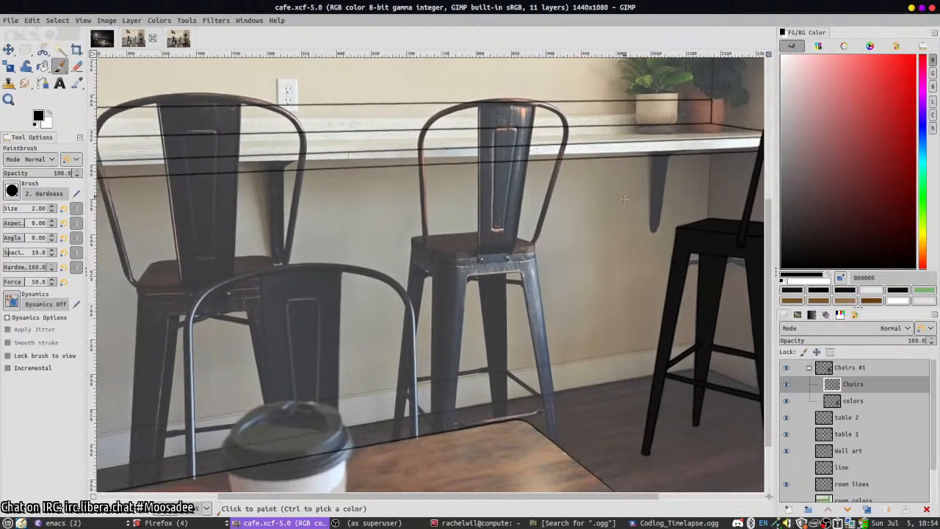
pyautogui.scroll(-3, 396, 333)
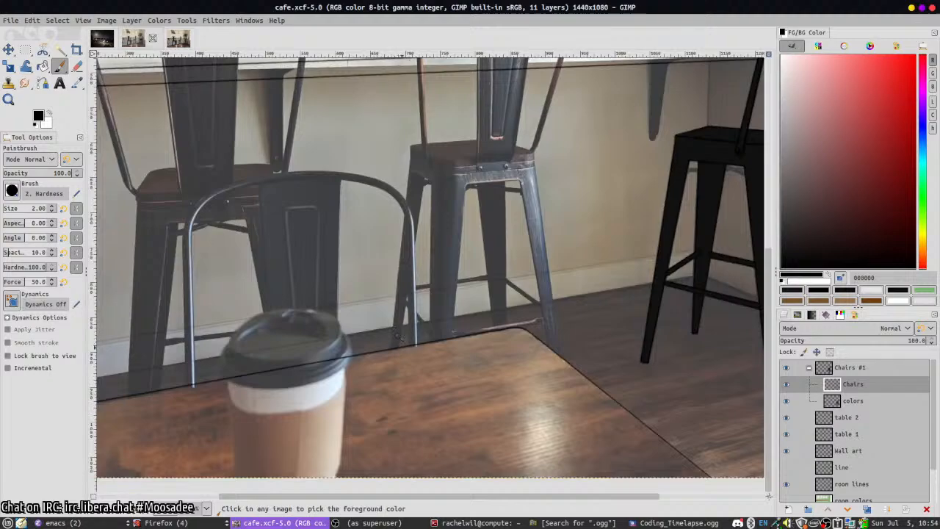
pyautogui.keyDown('ctrl'); pyautogui.scroll(1, 390, 341); pyautogui.keyUp('ctrl')
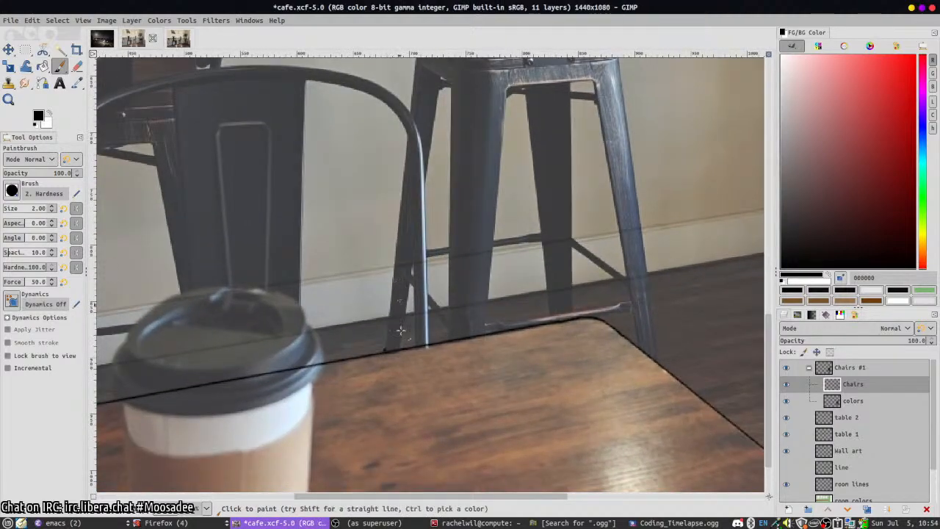
pyautogui.click(384, 350)
pyautogui.scroll(3, 389, 345)
pyautogui.scroll(-3, 388, 378)
pyautogui.hotkey('ctrl', 'z')
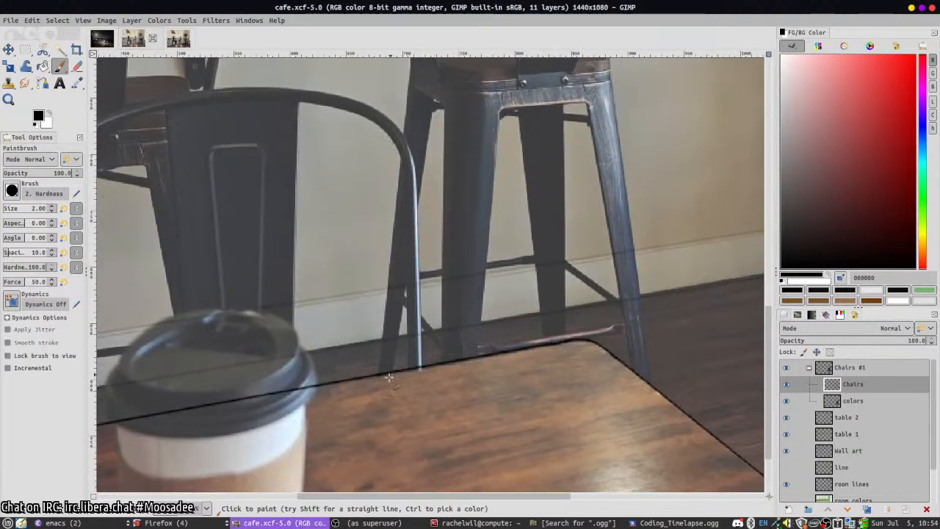
# - Outline the middle stool's narrow rear leg with straight black lines from the tabletop edge up to the seat
pyautogui.click(378, 376)
pyautogui.keyDown('shift'); pyautogui.click(404, 330); pyautogui.keyUp('shift')
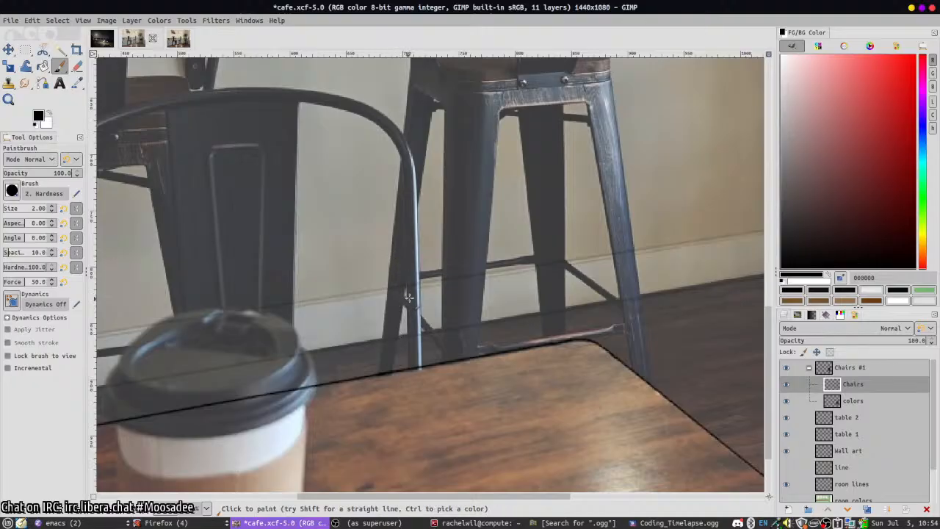
pyautogui.keyDown('shift'); pyautogui.click(438, 108); pyautogui.keyUp('shift')
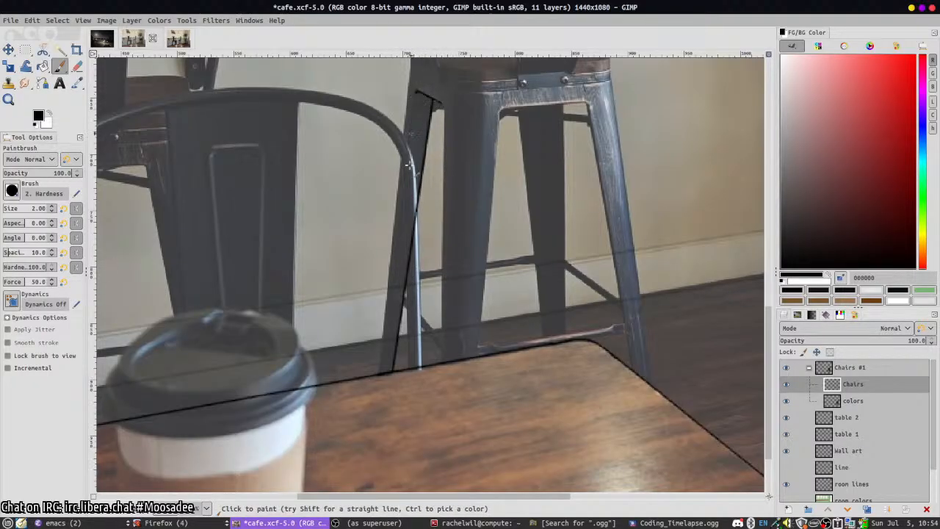
pyautogui.keyDown('shift'); pyautogui.click(377, 373); pyautogui.keyUp('shift')
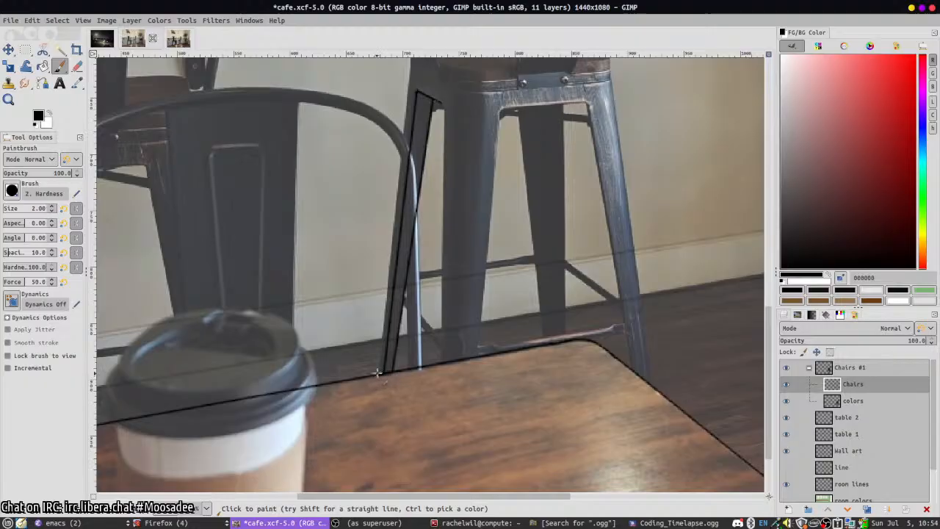
pyautogui.keyDown('shift'); pyautogui.click(410, 61); pyautogui.keyUp('shift')
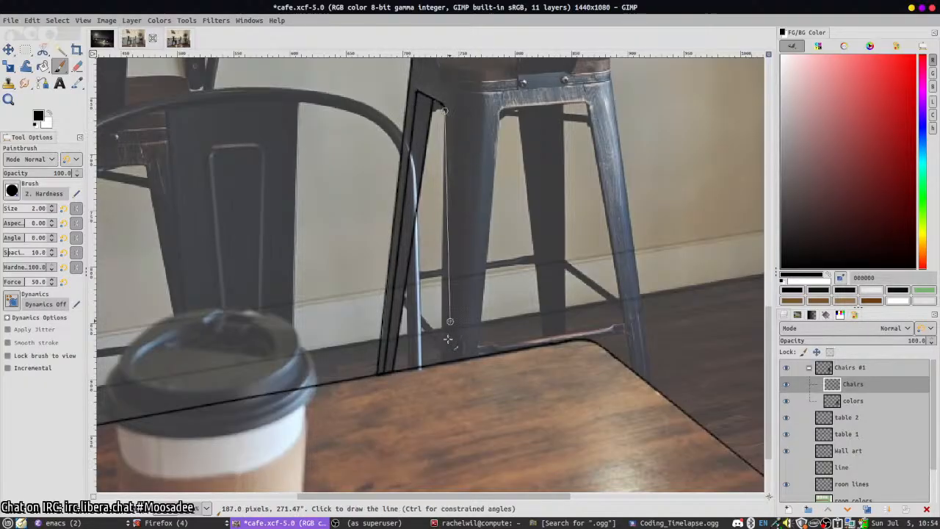
# - Outline the middle stool's front legs and the seat frame's lower edge between them with straight black lines reaching the tabletop edge
pyautogui.keyDown('shift'); pyautogui.click(444, 363); pyautogui.keyUp('shift')
pyautogui.click(479, 354)
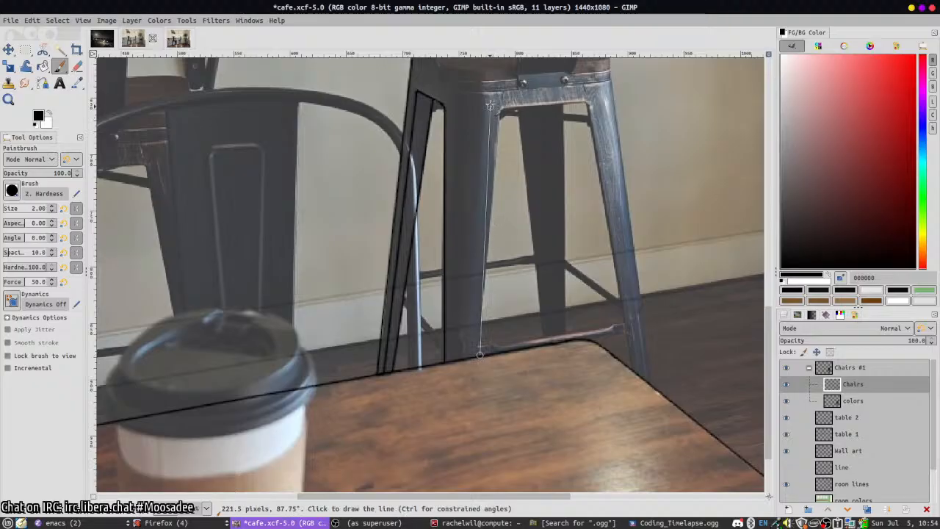
pyautogui.keyDown('shift'); pyautogui.click(500, 112); pyautogui.keyUp('shift')
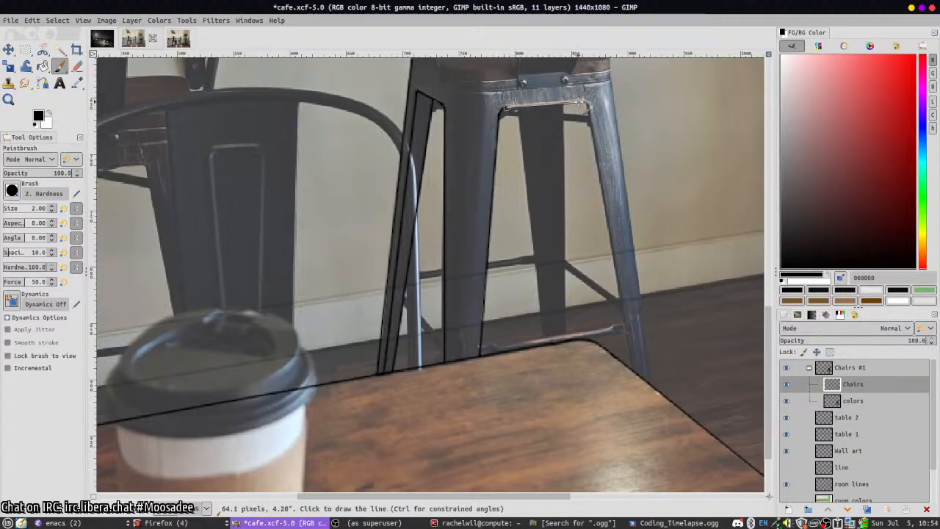
pyautogui.keyDown('shift'); pyautogui.click(585, 105); pyautogui.keyUp('shift')
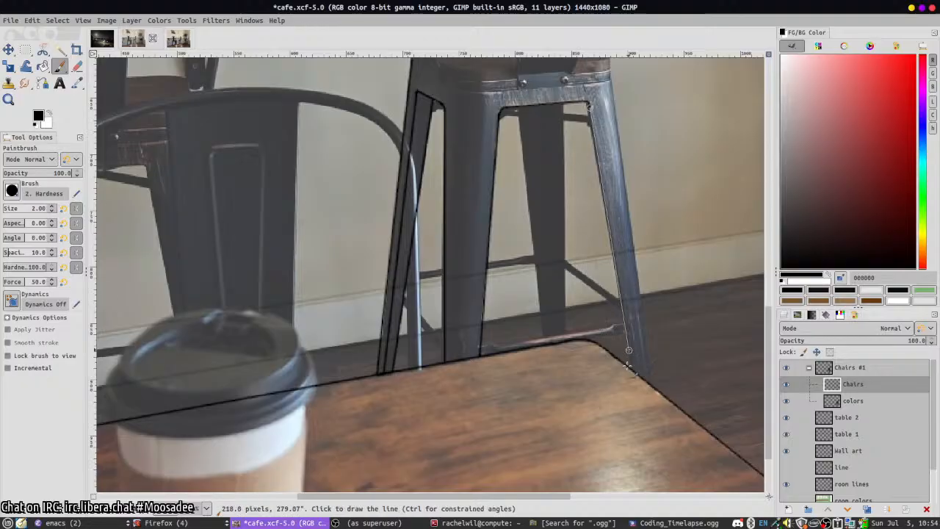
pyautogui.keyDown('shift'); pyautogui.click(648, 381); pyautogui.keyUp('shift')
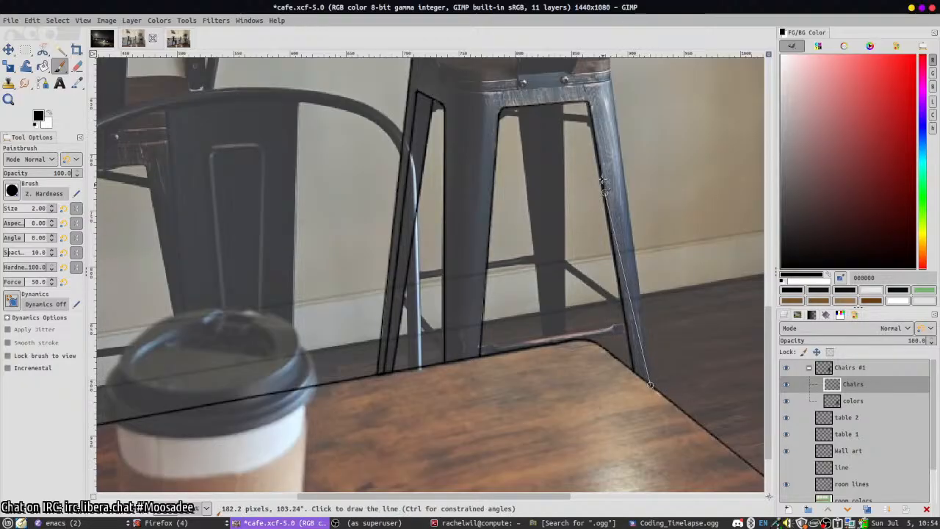
pyautogui.scroll(2, 609, 83)
pyautogui.scroll(1, 611, 180)
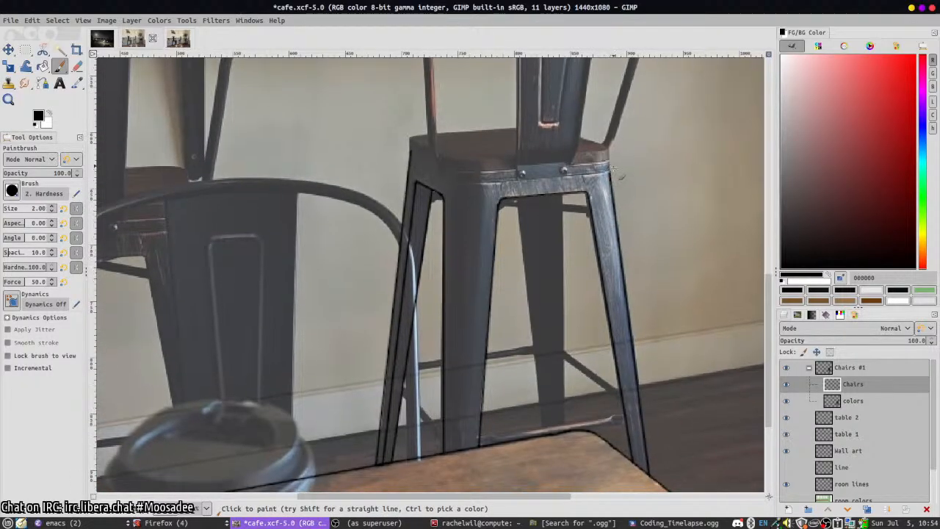
# - Outline the right corner of the middle stool's seat, from the backrest's side around to the top of the right leg
pyautogui.scroll(5, 608, 141)
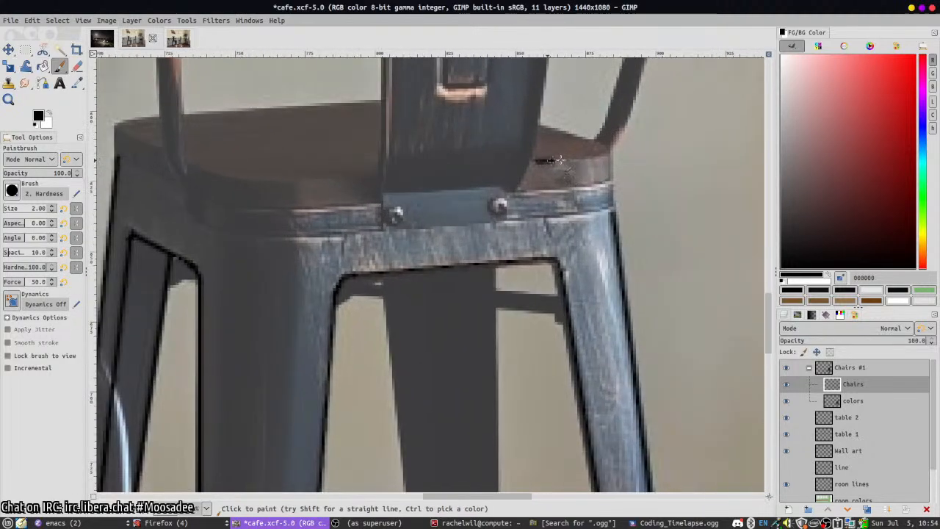
pyautogui.moveTo(560, 159)
pyautogui.mouseDown()
pyautogui.moveTo(610, 149)
pyautogui.moveTo(615, 220)
pyautogui.mouseUp()
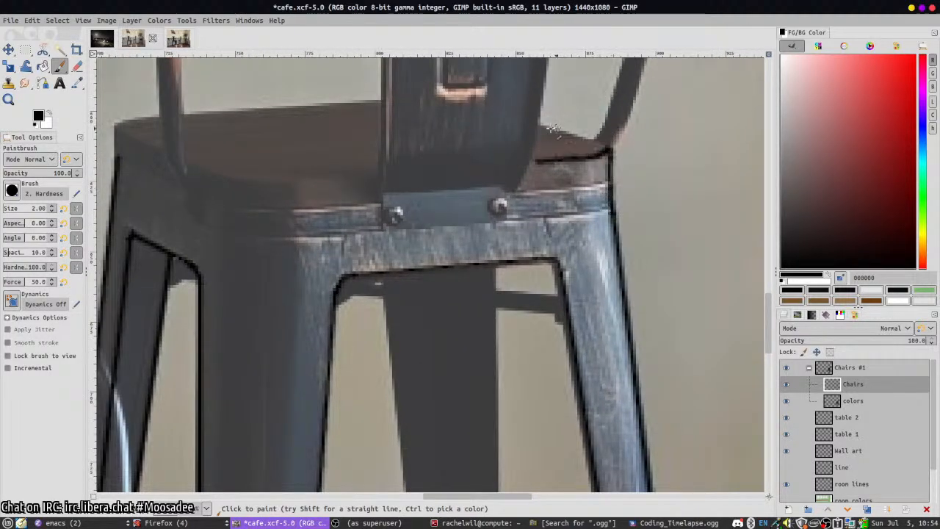
pyautogui.keyDown('shift'); pyautogui.click(544, 129); pyautogui.keyUp('shift')
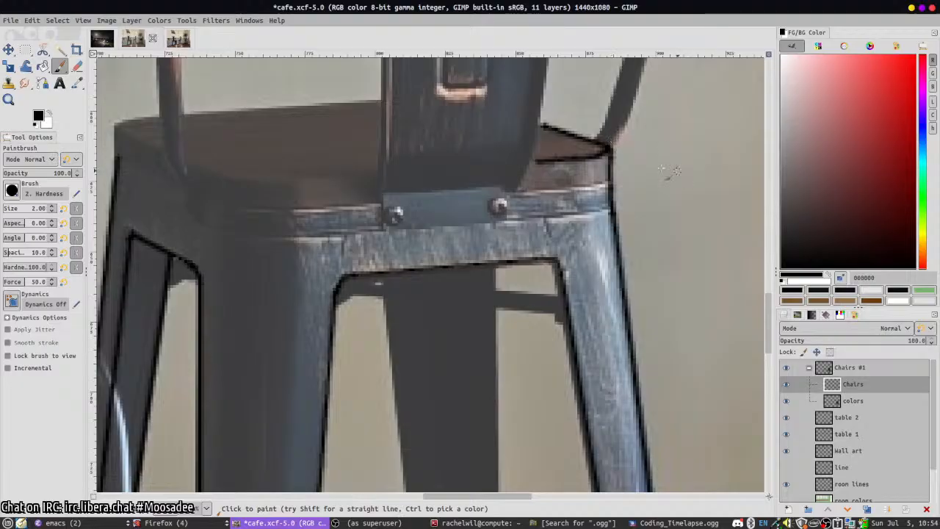
# - Switch to Firefox, open Mastodon and read the polls on ideas for weekend stream projects, and return to GIMP
pyautogui.click(158, 523)
pyautogui.click(184, 491)
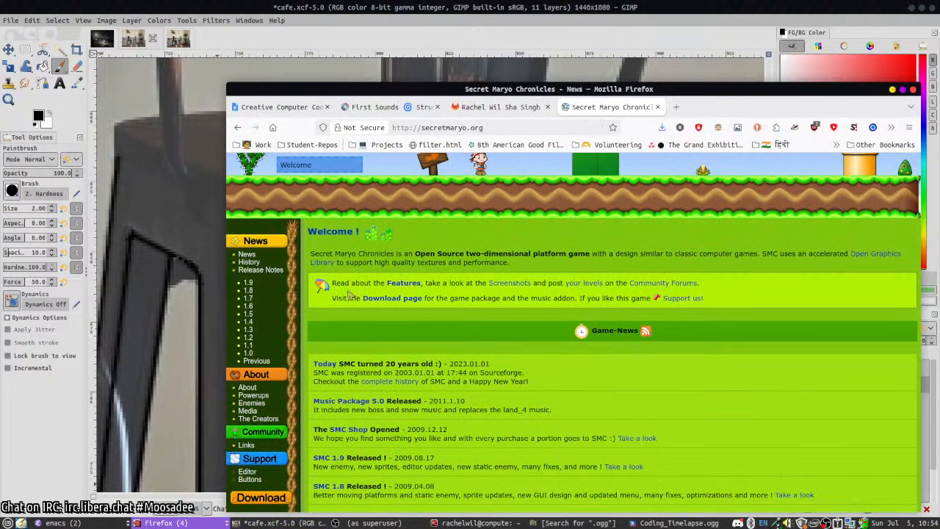
pyautogui.click(380, 144)
pyautogui.click(375, 220)
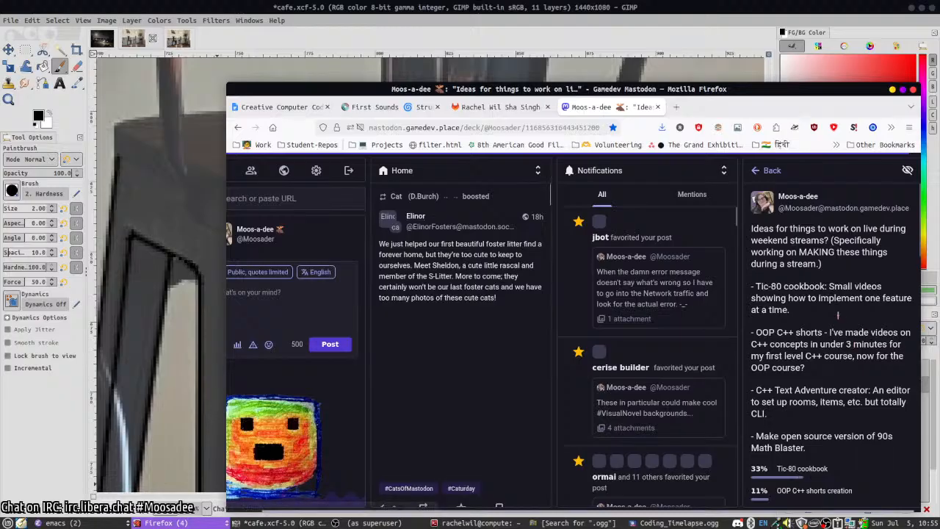
pyautogui.scroll(-2, 835, 281)
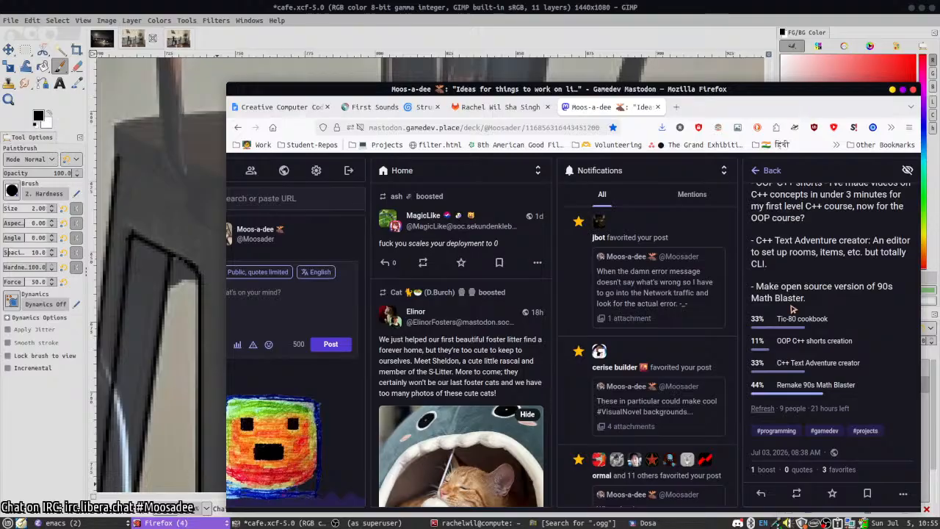
pyautogui.scroll(-1, 661, 286)
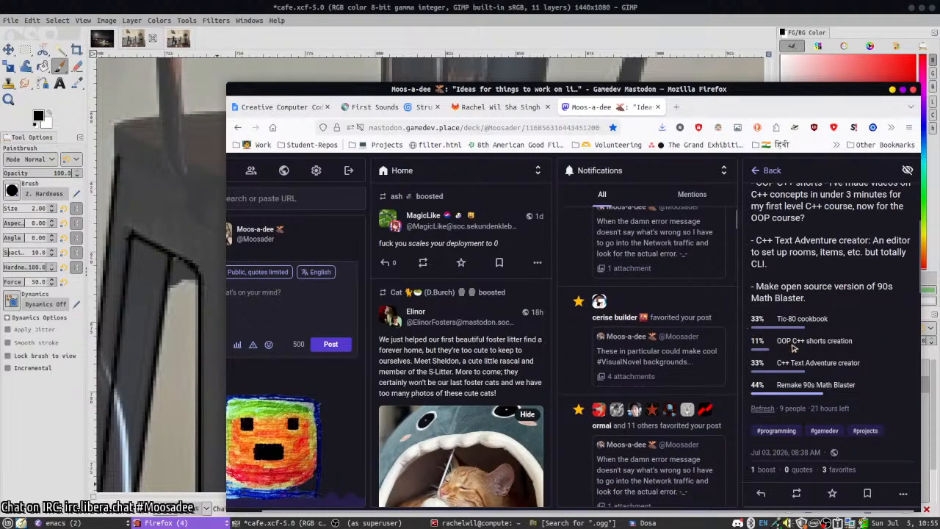
pyautogui.scroll(1, 690, 316)
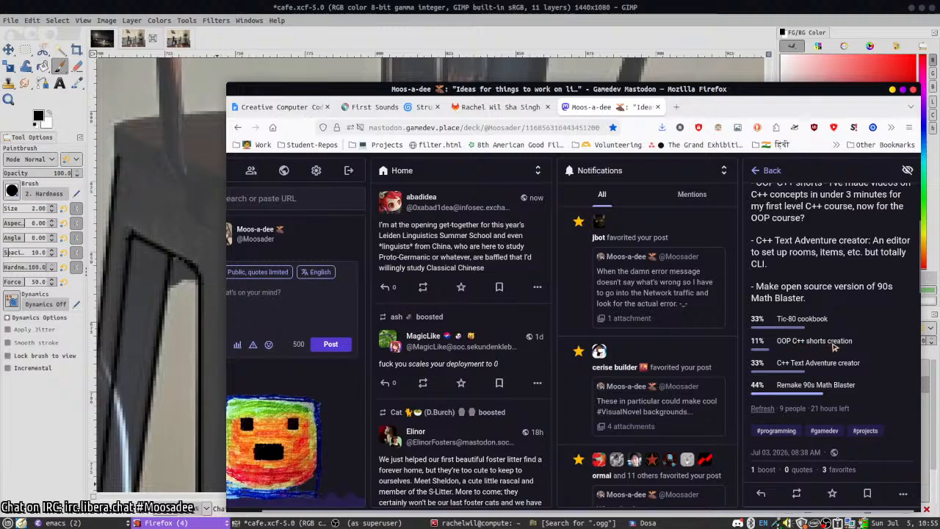
pyautogui.scroll(-3, 833, 348)
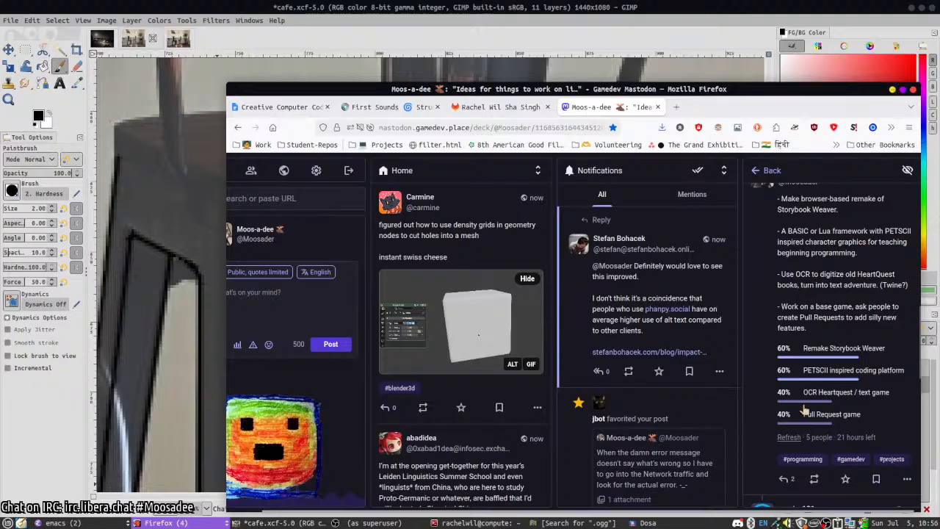
pyautogui.click(892, 90)
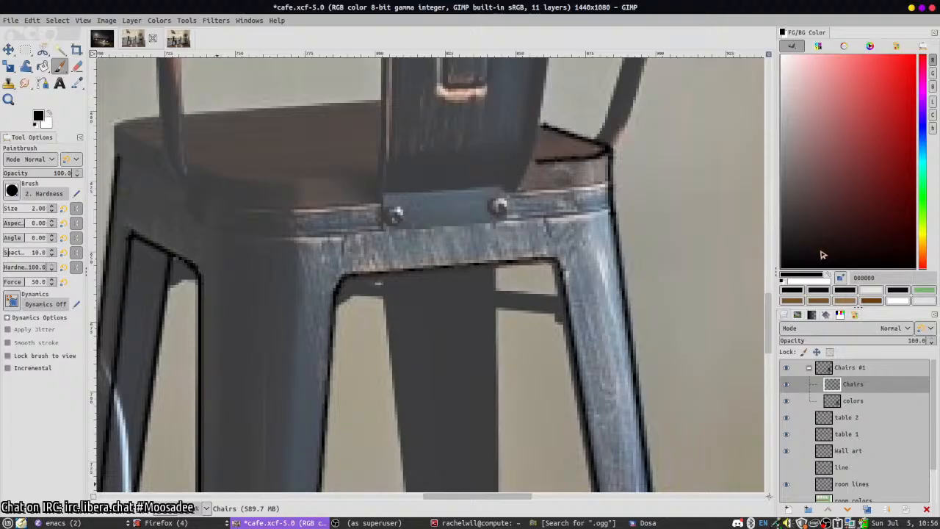
# - Outline the left corner of the middle stool's seat and the foot of the backrest's left tube
pyautogui.scroll(2, 449, 134)
pyautogui.hscroll(-3, 450, 134)
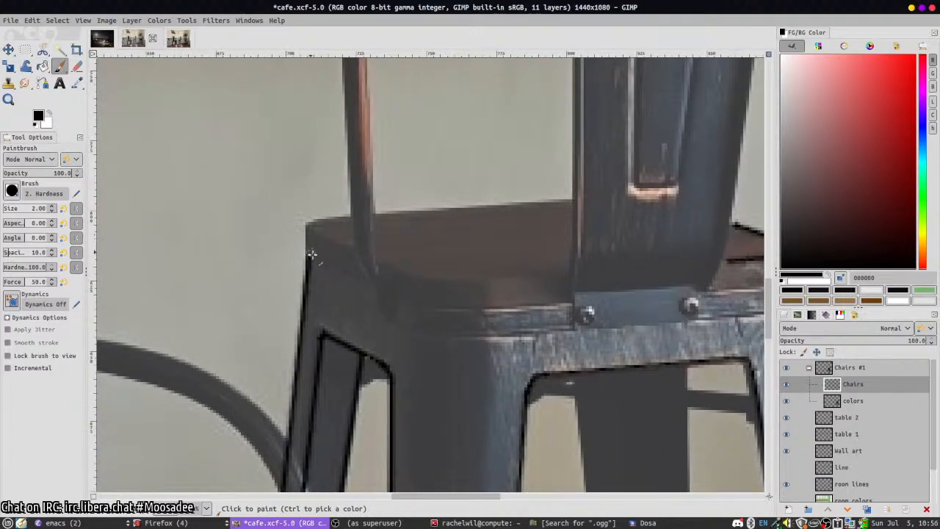
pyautogui.moveTo(309, 257)
pyautogui.mouseDown()
pyautogui.moveTo(310, 221)
pyautogui.moveTo(347, 213)
pyautogui.moveTo(311, 236)
pyautogui.moveTo(311, 255)
pyautogui.moveTo(327, 228)
pyautogui.moveTo(335, 241)
pyautogui.moveTo(314, 227)
pyautogui.moveTo(349, 245)
pyautogui.moveTo(319, 264)
pyautogui.moveTo(312, 256)
pyautogui.moveTo(359, 279)
pyautogui.mouseUp()
pyautogui.hotkey('ctrl', 'z')
pyautogui.moveTo(352, 217)
pyautogui.mouseDown()
pyautogui.moveTo(378, 313)
pyautogui.moveTo(391, 309)
pyautogui.moveTo(394, 289)
pyautogui.moveTo(374, 254)
pyautogui.mouseUp()
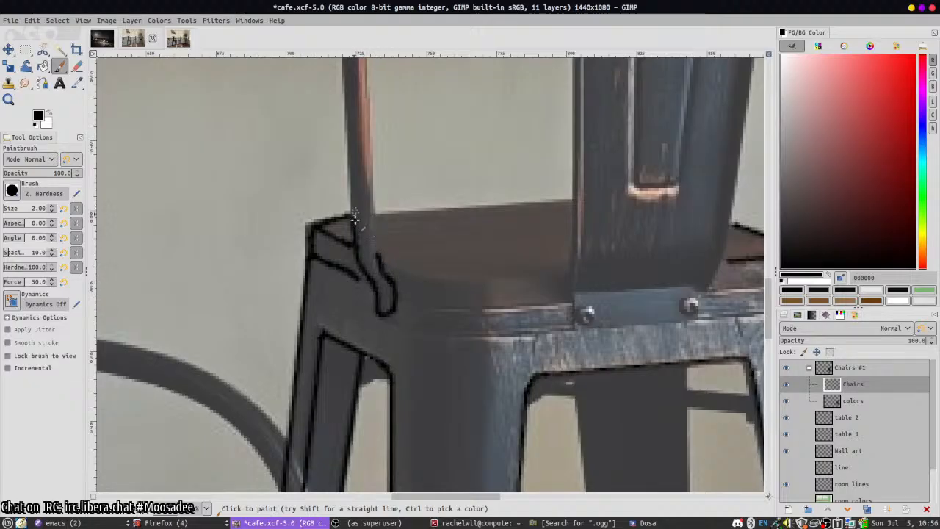
pyautogui.hotkey('ctrl', 'z')
pyautogui.moveTo(353, 214)
pyautogui.mouseDown()
pyautogui.moveTo(361, 302)
pyautogui.moveTo(378, 305)
pyautogui.moveTo(379, 239)
pyautogui.mouseUp()
# - Draw straight black lines along both edges of the backrest's left tube, from the seat up to the bend
pyautogui.scroll(3, 371, 257)
pyautogui.scroll(-2, 362, 293)
pyautogui.scroll(2, 370, 271)
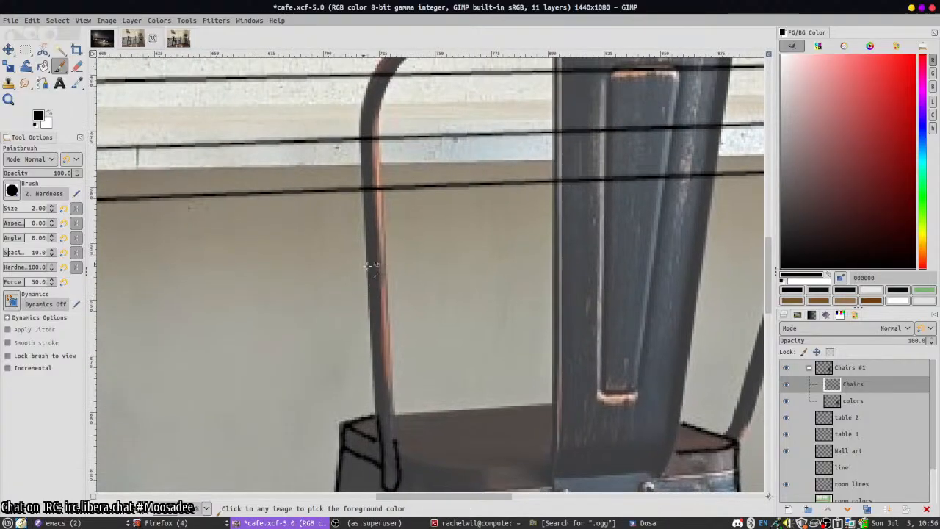
pyautogui.scroll(-1, 375, 264)
pyautogui.keyDown('shift'); pyautogui.click(392, 421); pyautogui.keyUp('shift')
pyautogui.click(361, 149)
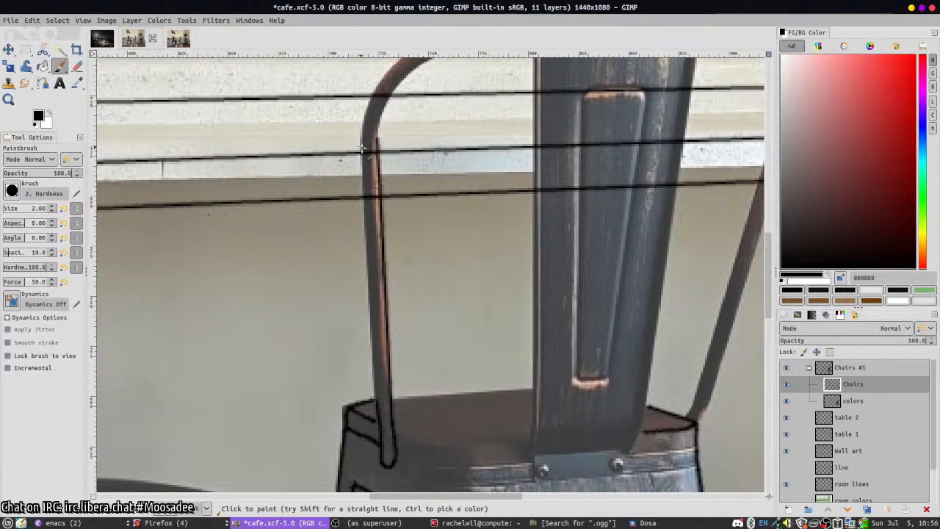
pyautogui.keyDown('shift'); pyautogui.click(375, 398); pyautogui.keyUp('shift')
# - Trace both edges of the backrest tube's curved left bend freehand up to the central back panel, cleaning up with the Eraser
pyautogui.scroll(3, 343, 241)
pyautogui.hscroll(1, 343, 240)
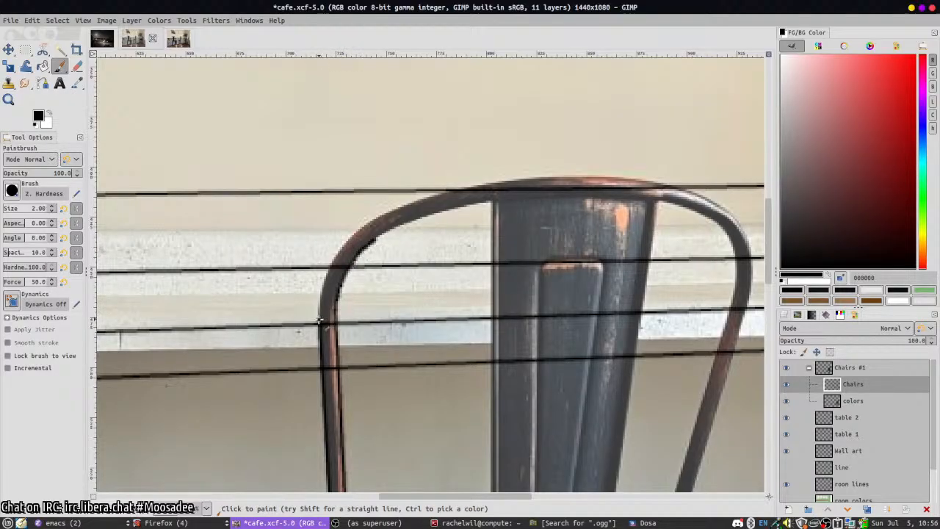
pyautogui.moveTo(319, 321)
pyautogui.mouseDown()
pyautogui.moveTo(338, 251)
pyautogui.moveTo(357, 233)
pyautogui.moveTo(330, 273)
pyautogui.moveTo(320, 318)
pyautogui.mouseUp()
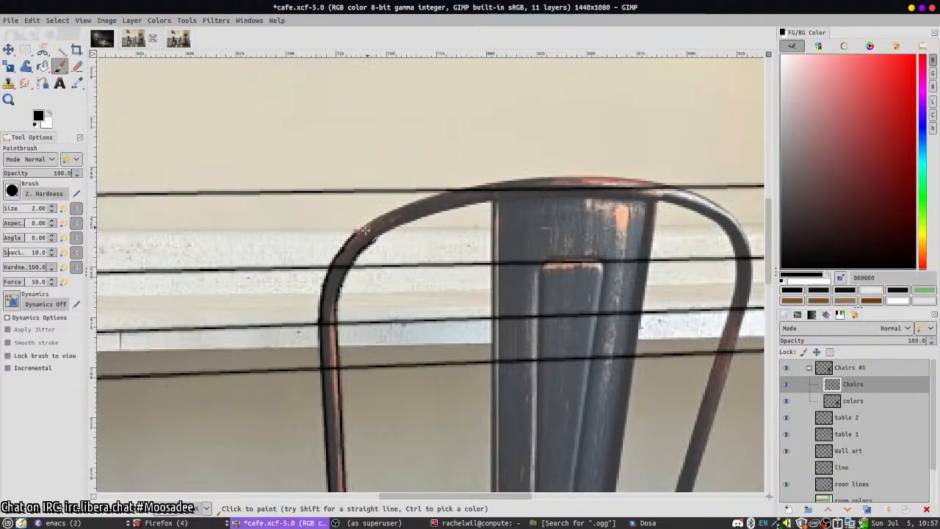
pyautogui.moveTo(353, 236)
pyautogui.mouseDown()
pyautogui.moveTo(390, 212)
pyautogui.moveTo(381, 214)
pyautogui.moveTo(383, 237)
pyautogui.moveTo(357, 233)
pyautogui.moveTo(504, 177)
pyautogui.mouseUp()
pyautogui.hotkey('ctrl', 'z')
pyautogui.hotkey('ctrl', 'z')
pyautogui.hotkey('ctrl', 'z')
pyautogui.moveTo(355, 232)
pyautogui.mouseDown()
pyautogui.moveTo(429, 196)
pyautogui.moveTo(523, 177)
pyautogui.mouseUp()
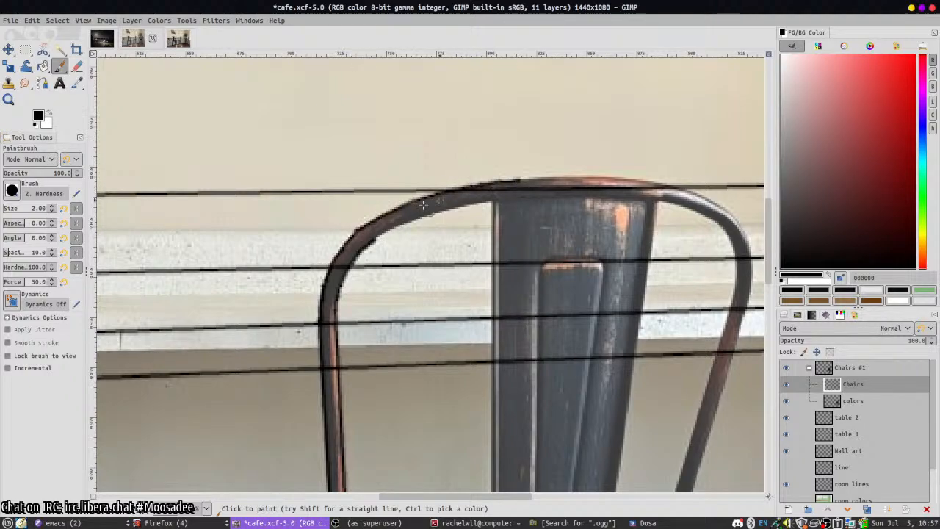
pyautogui.hotkey('shift', 'e')
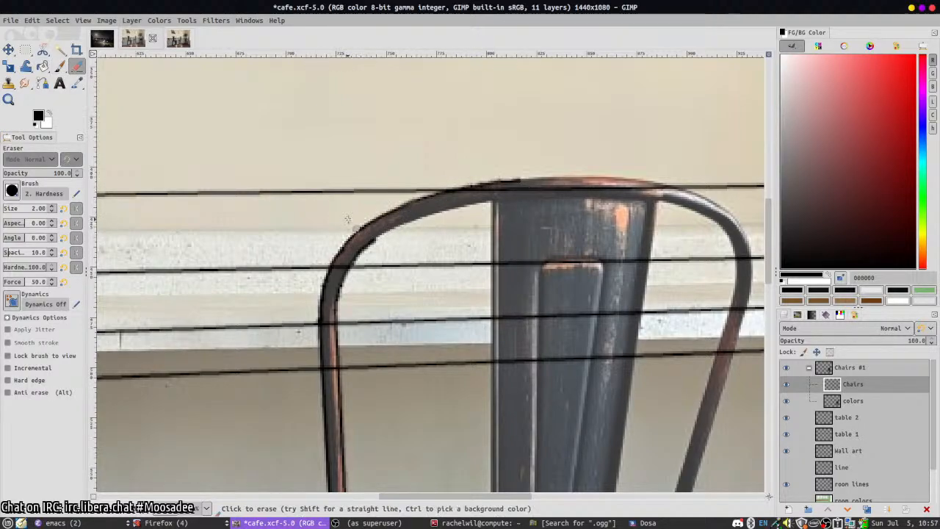
pyautogui.press('p')
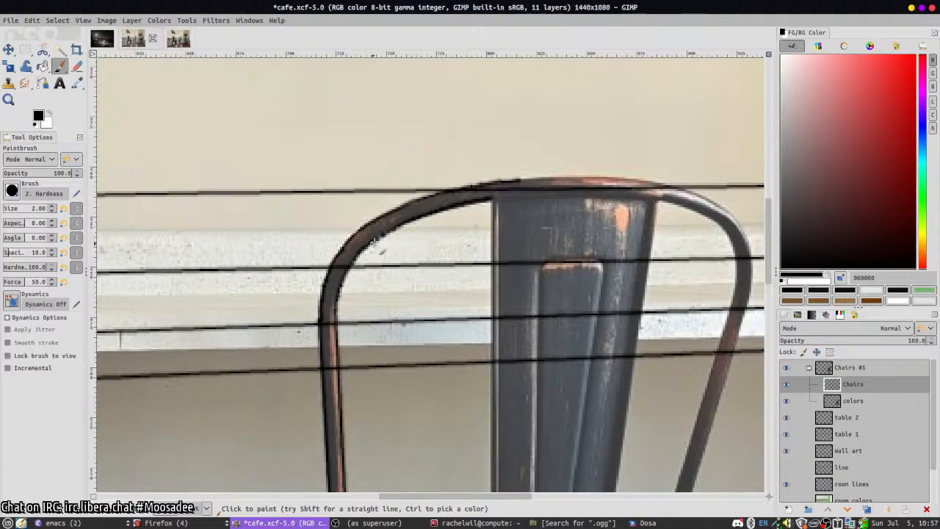
# - Trace the upper and lower edges of the backrest's top rail above the central back panel
pyautogui.hscroll(15, 464, 188)
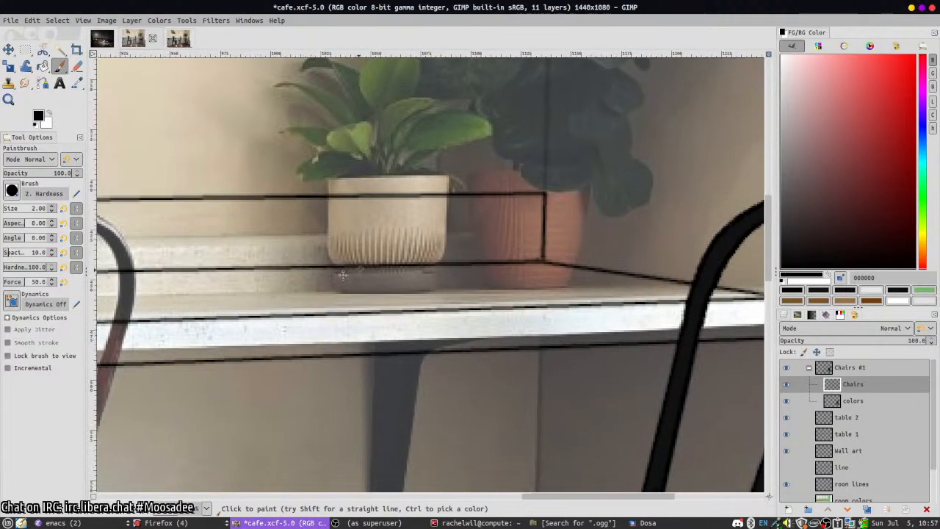
pyautogui.hscroll(-12, 170, 301)
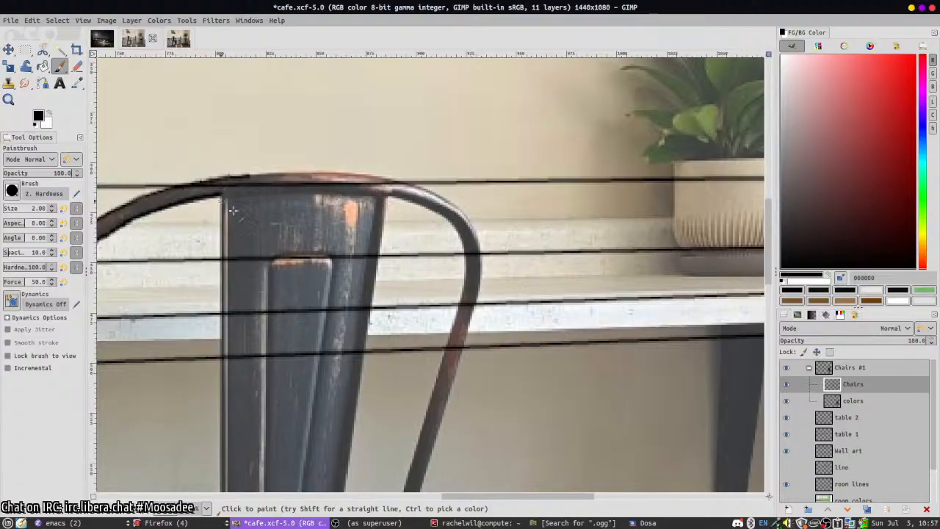
pyautogui.moveTo(221, 196); pyautogui.dragTo(383, 186)
pyautogui.hotkey('ctrl', 'z')
pyautogui.hscroll(-2, 331, 216)
pyautogui.scroll(1, 331, 215)
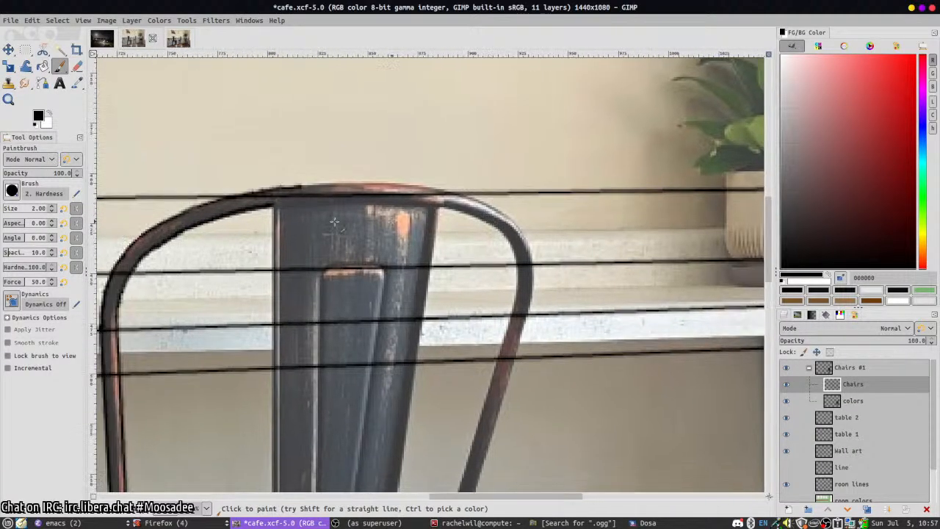
pyautogui.moveTo(269, 214)
pyautogui.mouseDown()
pyautogui.moveTo(305, 198)
pyautogui.moveTo(431, 203)
pyautogui.mouseUp()
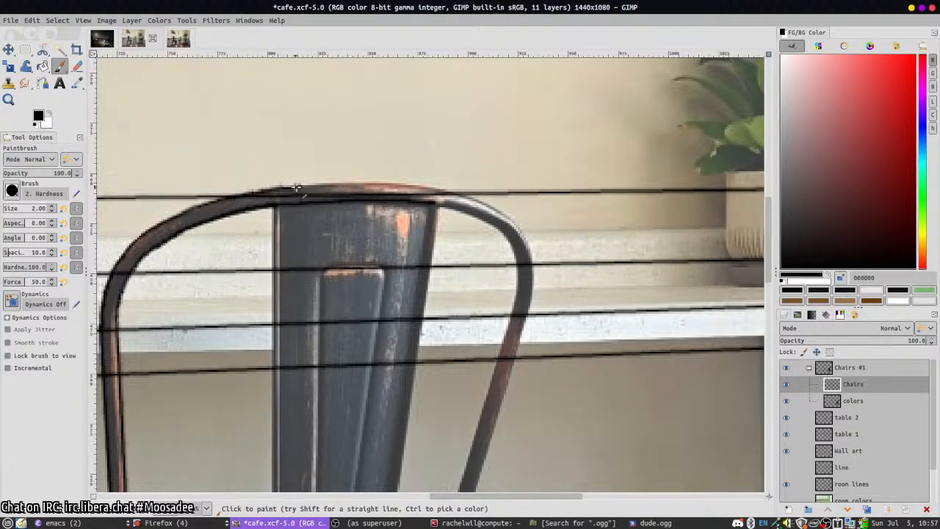
pyautogui.moveTo(294, 189); pyautogui.dragTo(438, 192)
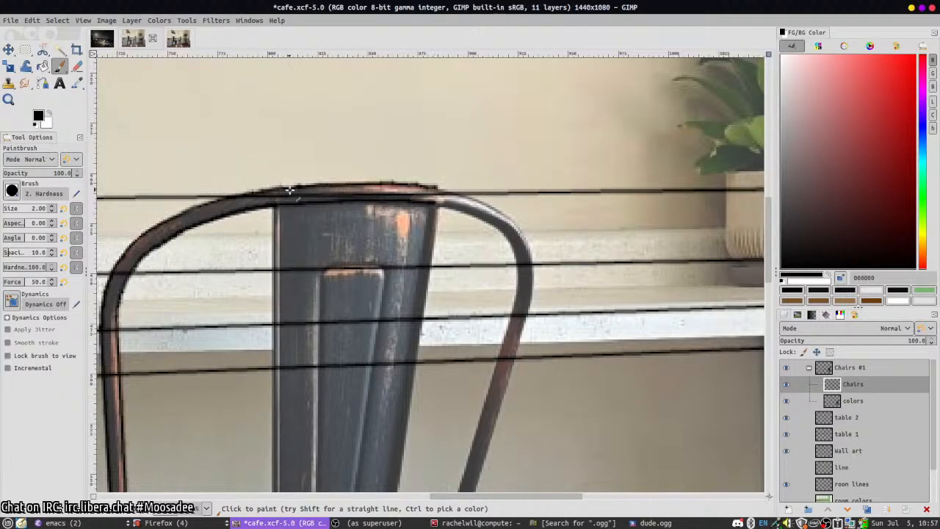
pyautogui.moveTo(290, 189); pyautogui.dragTo(348, 186)
pyautogui.hotkey('ctrl', 'z')
pyautogui.moveTo(293, 188); pyautogui.dragTo(434, 188)
pyautogui.hscroll(2, 433, 188)
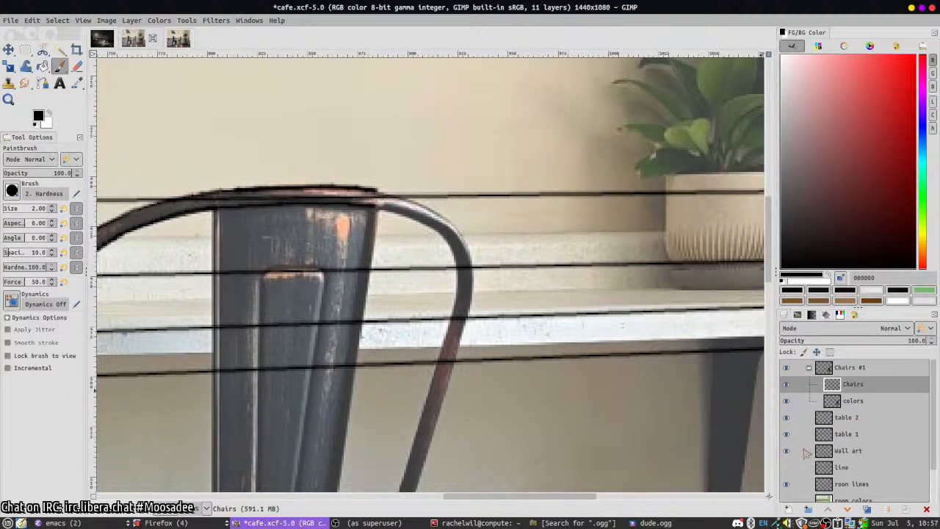
# - Fade the table 1 layer to 19.3 opacity and make the Chairs layer active again
pyautogui.moveTo(841, 467)
pyautogui.mouseDown()
pyautogui.moveTo(837, 485)
pyautogui.moveTo(844, 484)
pyautogui.mouseUp()
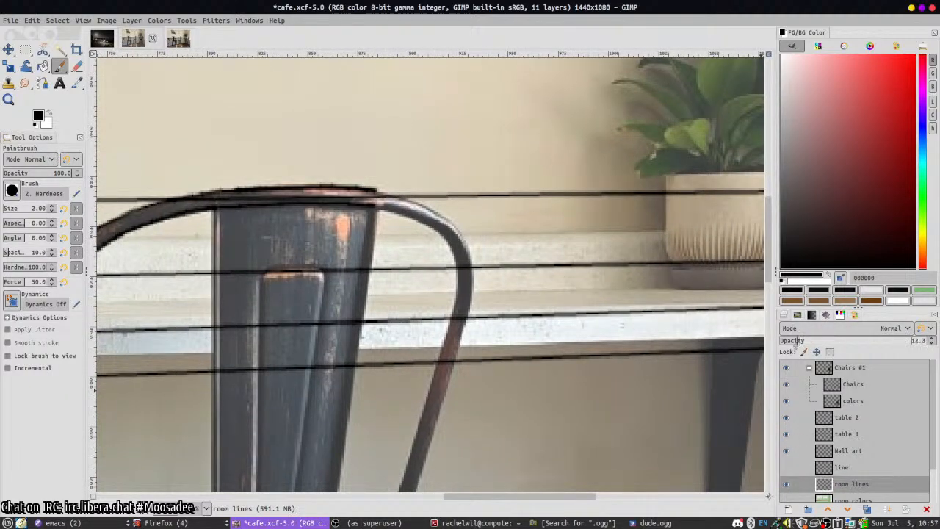
pyautogui.click(828, 420)
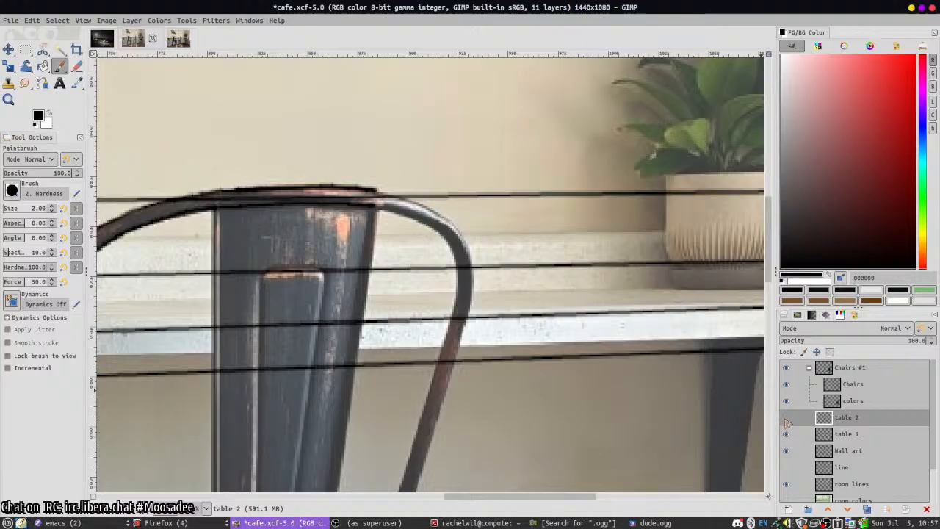
pyautogui.click(816, 437)
pyautogui.click(801, 340)
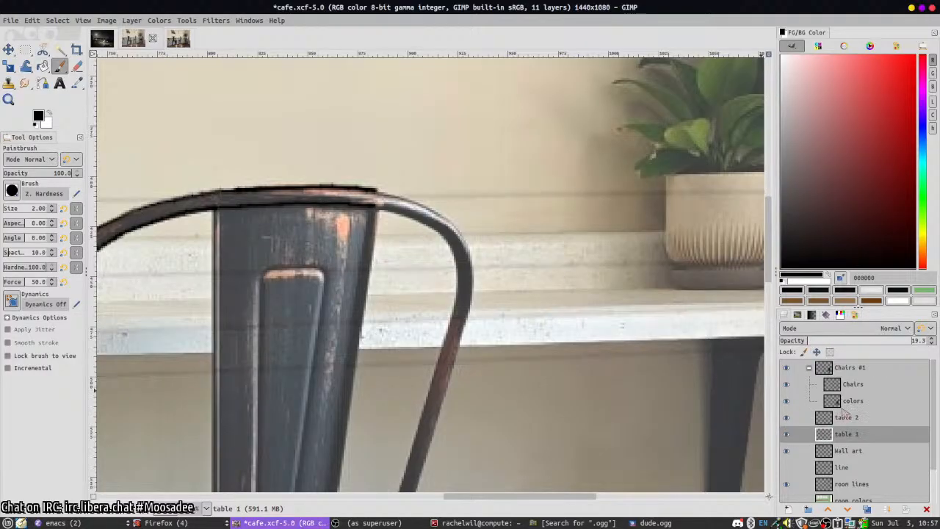
pyautogui.click(840, 385)
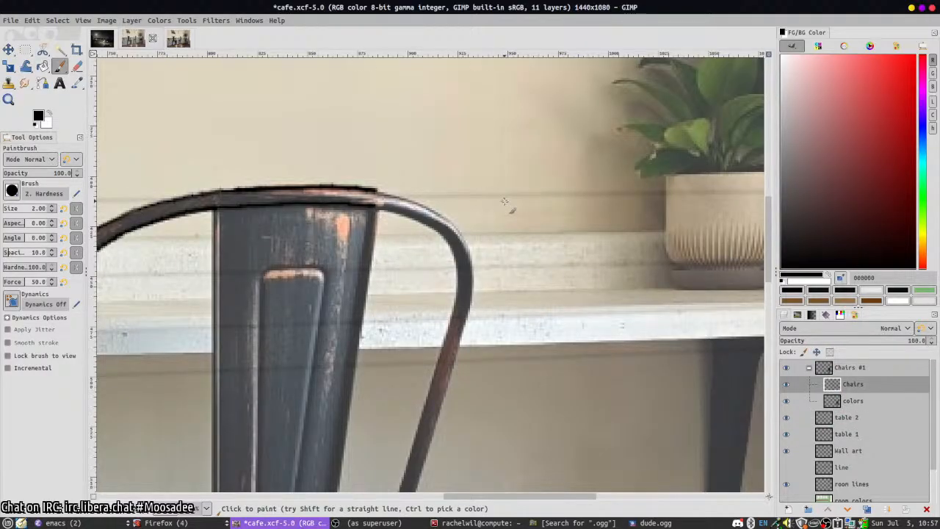
pyautogui.click(374, 522)
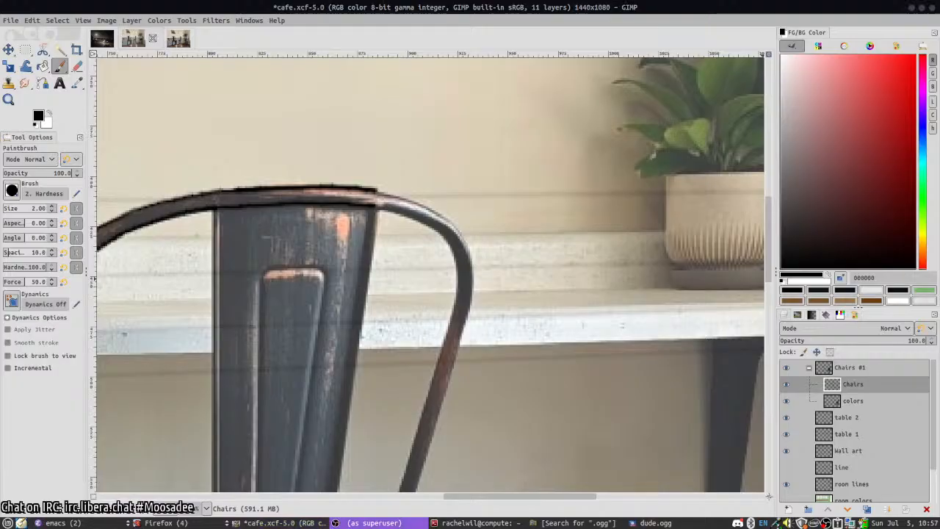
pyautogui.click(397, 157)
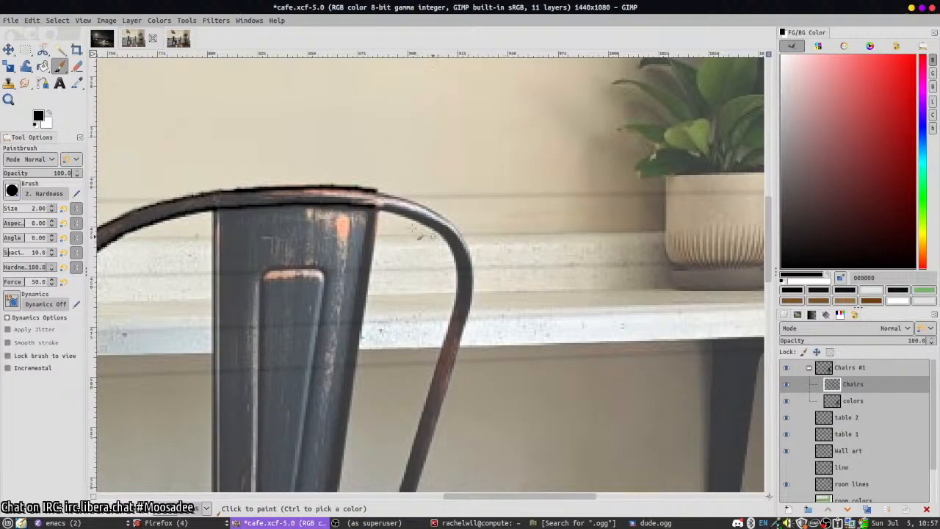
pyautogui.moveTo(371, 206); pyautogui.dragTo(425, 226)
pyautogui.hotkey('ctrl', 'z')
pyautogui.hotkey('ctrl', 'z')
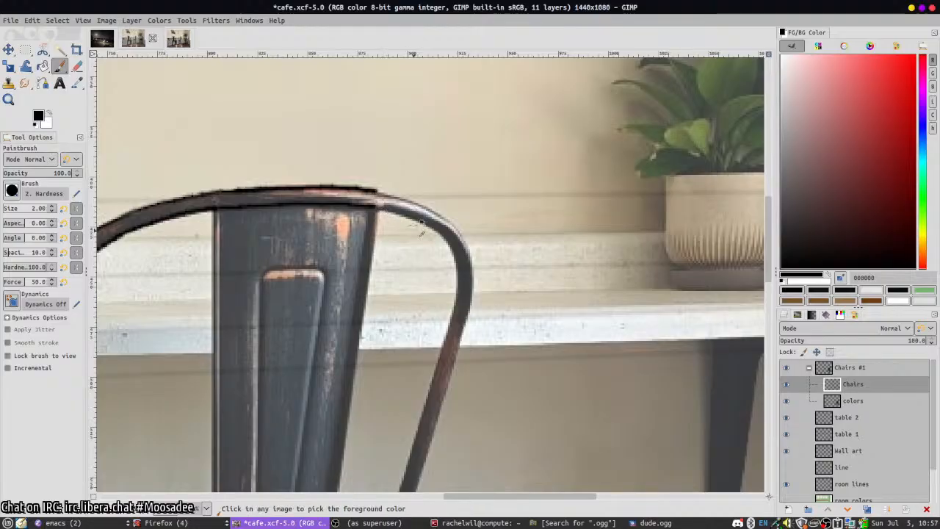
# - Trace both edges of the backrest tube's curved right bend freehand, starting from the central back panel, in a rotated view
pyautogui.scroll(-2, 389, 209)
pyautogui.scroll(2, 411, 202)
pyautogui.scroll(1, 408, 178)
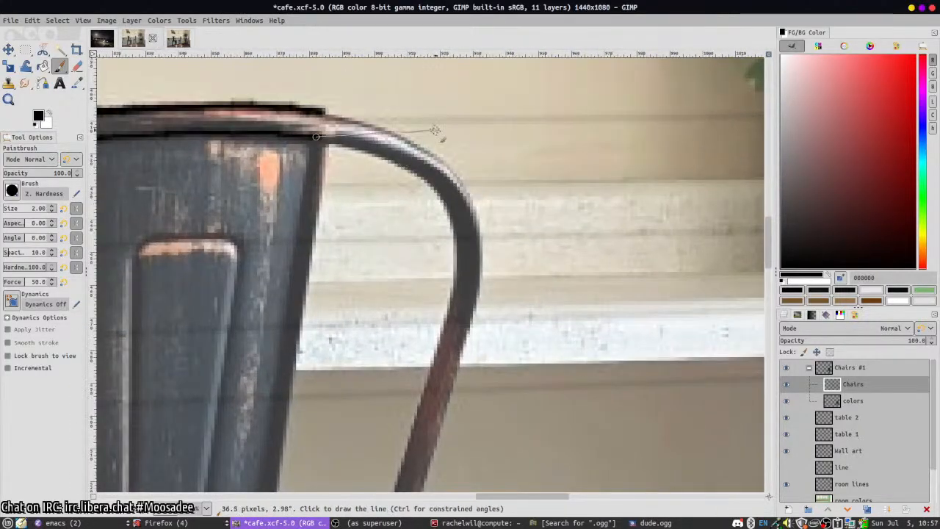
pyautogui.moveTo(439, 132)
pyautogui.mouseDown()
pyautogui.moveTo(331, 247)
pyautogui.moveTo(372, 310)
pyautogui.mouseUp()
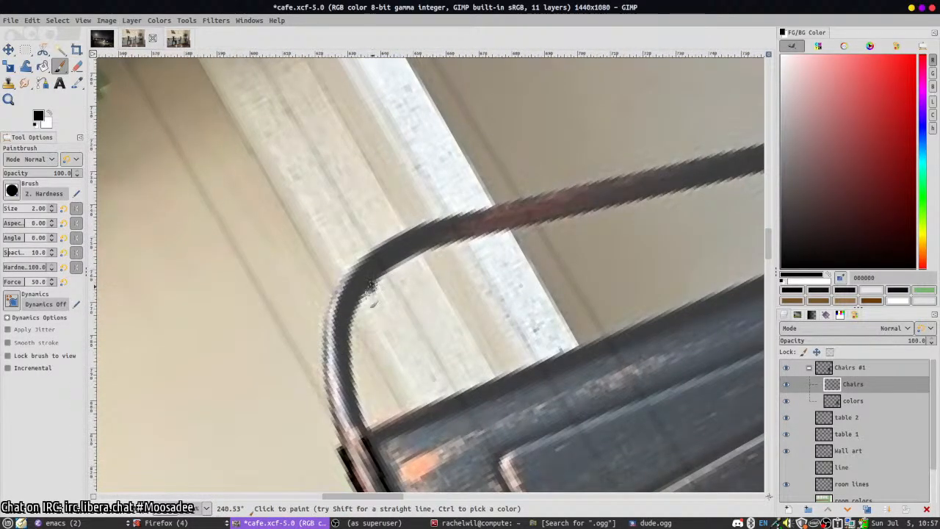
pyautogui.moveTo(350, 326); pyautogui.dragTo(363, 416)
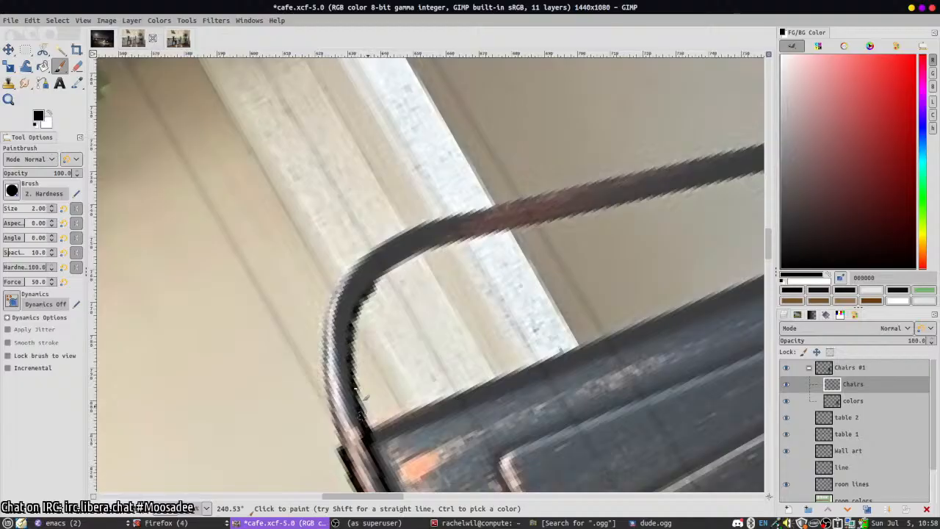
pyautogui.hotkey('ctrl', 'z')
pyautogui.moveTo(354, 327)
pyautogui.mouseDown()
pyautogui.moveTo(368, 443)
pyautogui.moveTo(328, 376)
pyautogui.moveTo(337, 310)
pyautogui.mouseUp()
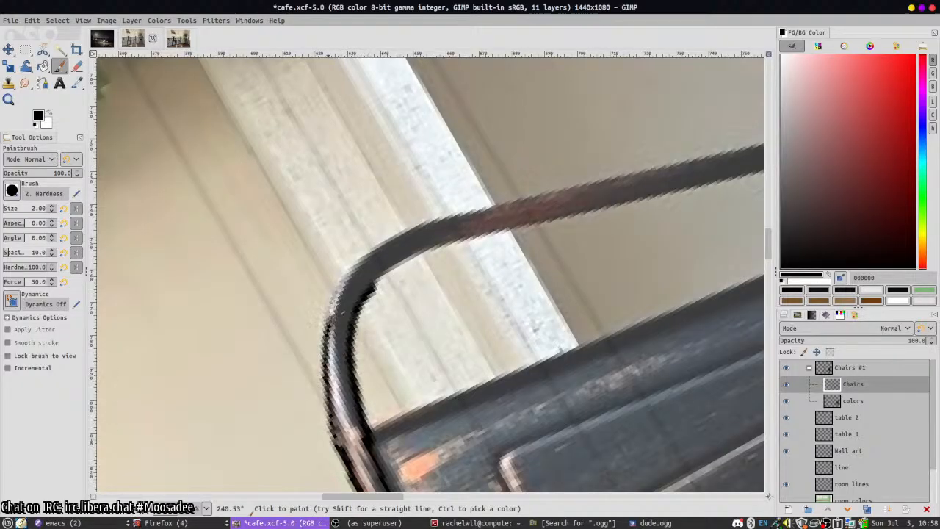
pyautogui.moveTo(351, 264)
pyautogui.mouseDown()
pyautogui.moveTo(326, 352)
pyautogui.moveTo(341, 446)
pyautogui.mouseUp()
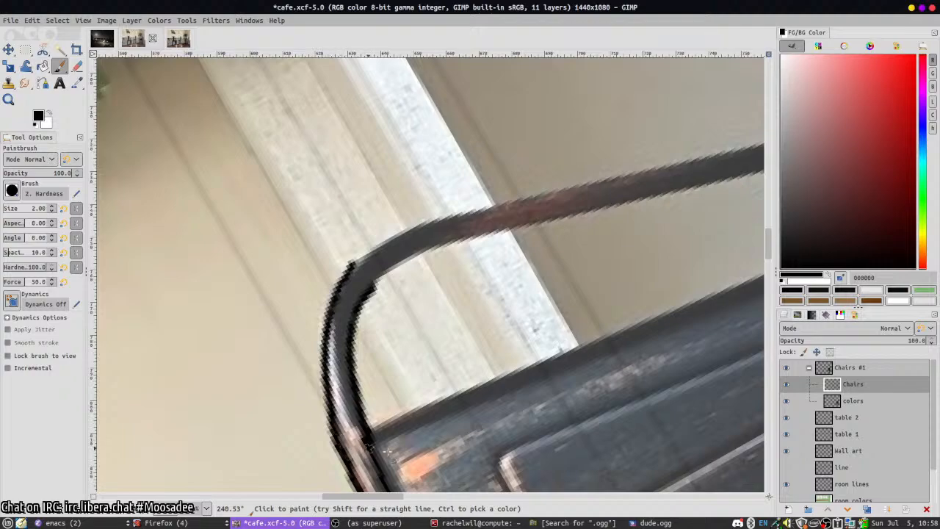
pyautogui.hotkey('shift', 'e')
pyautogui.press('p')
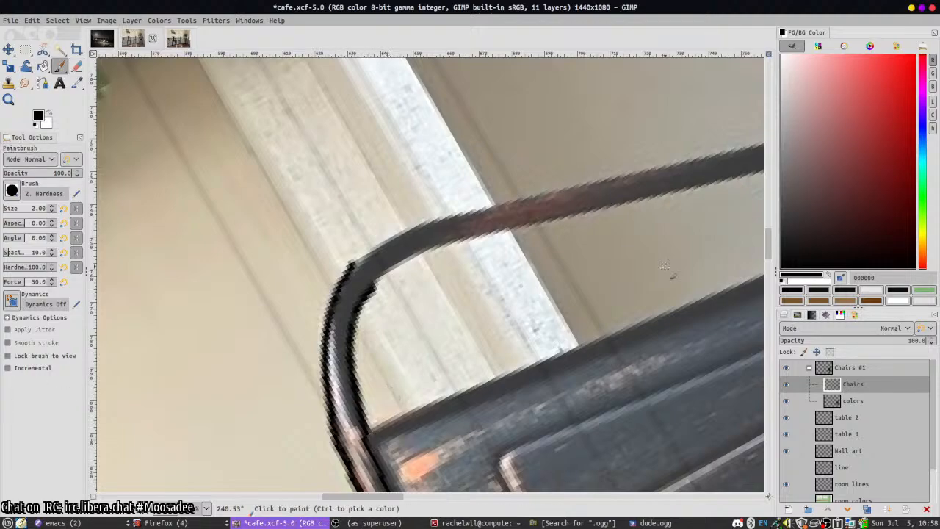
# - Extend both edge lines of the backrest tube around the rest of the right bend, down to where the tube straightens
pyautogui.scroll(2, 396, 389)
pyautogui.scroll(-4, 400, 384)
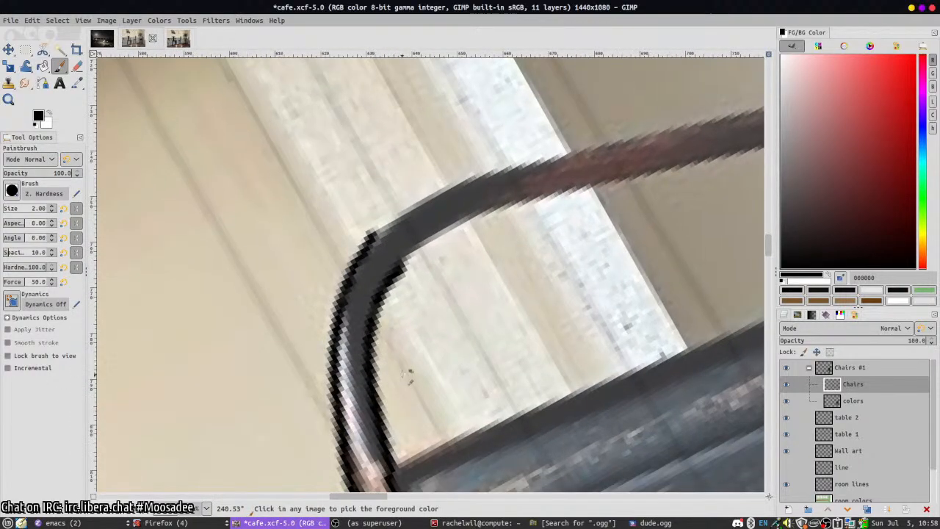
pyautogui.scroll(3, 412, 366)
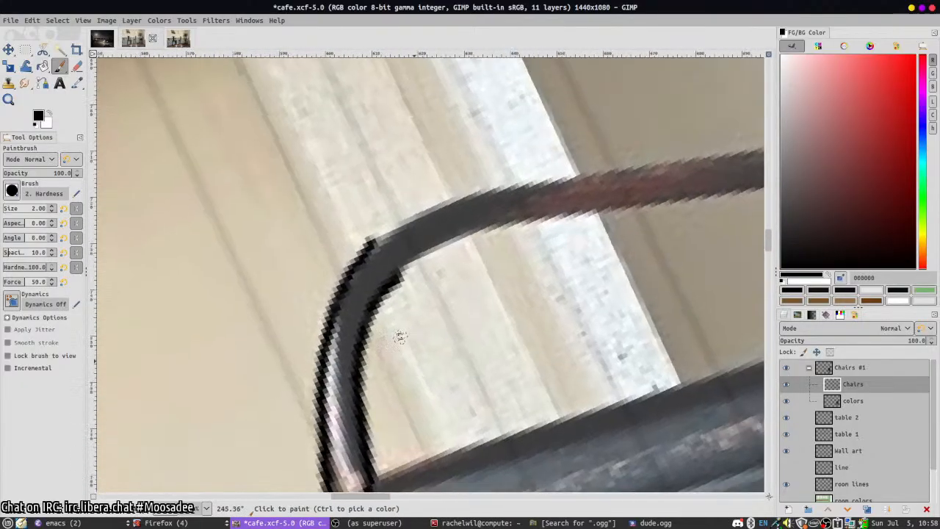
pyautogui.moveTo(400, 338); pyautogui.dragTo(477, 320)
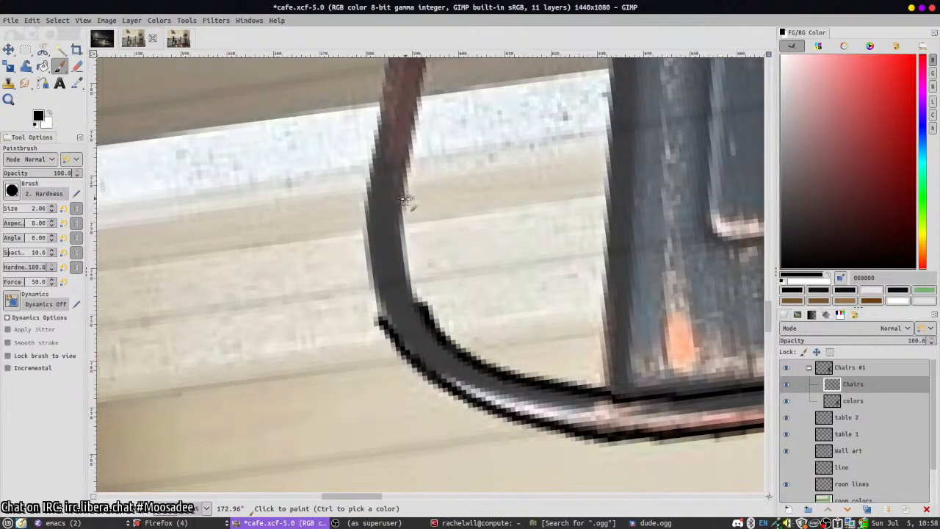
pyautogui.moveTo(406, 197)
pyautogui.mouseDown()
pyautogui.moveTo(406, 271)
pyautogui.moveTo(425, 312)
pyautogui.moveTo(403, 246)
pyautogui.moveTo(402, 208)
pyautogui.moveTo(418, 295)
pyautogui.mouseUp()
pyautogui.moveTo(380, 323); pyautogui.dragTo(358, 249)
pyautogui.moveTo(360, 192)
pyautogui.mouseDown()
pyautogui.moveTo(366, 271)
pyautogui.moveTo(382, 320)
pyautogui.mouseUp()
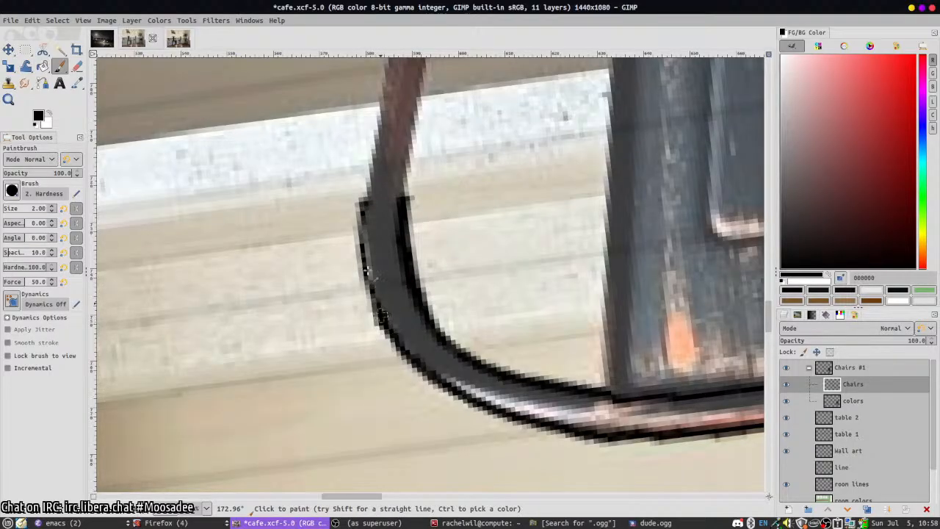
pyautogui.moveTo(367, 271); pyautogui.dragTo(365, 208)
# - Reset the canvas view rotation to 0 degrees
pyautogui.scroll(5, 381, 327)
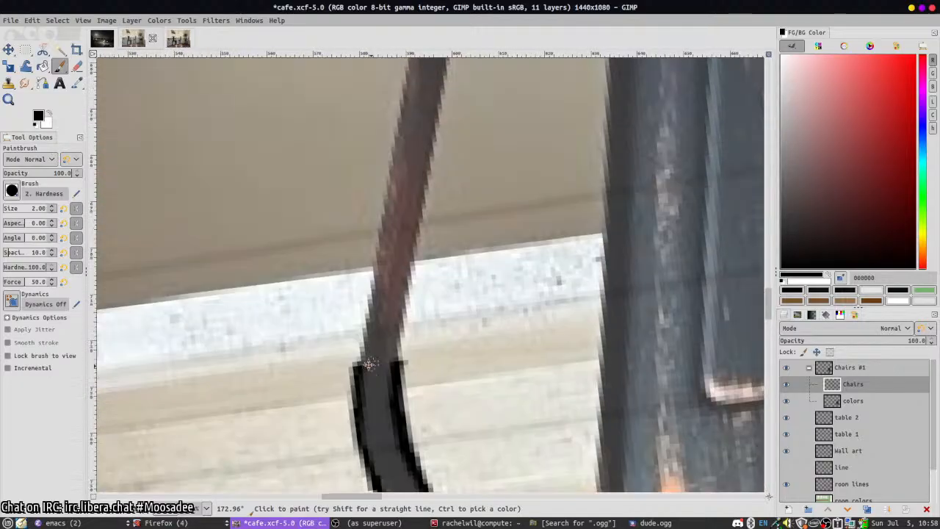
pyautogui.scroll(-2, 408, 329)
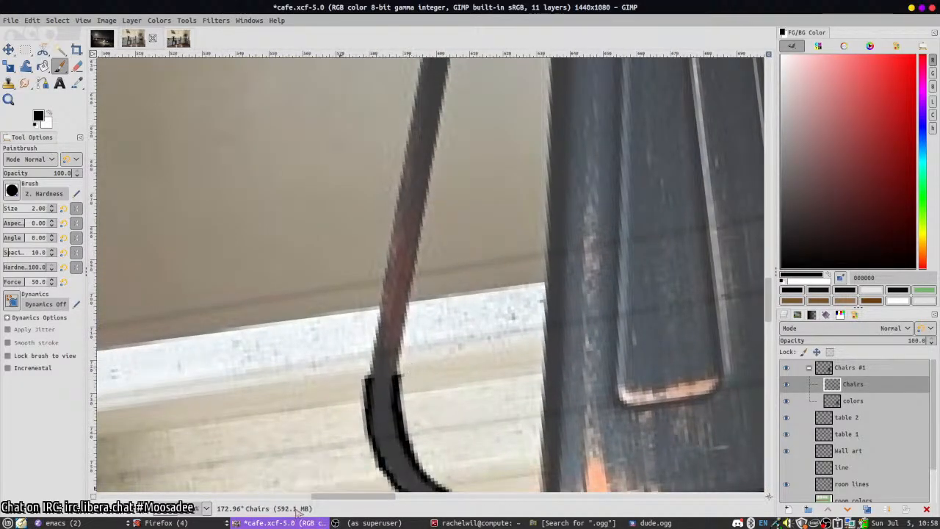
pyautogui.click(219, 509)
pyautogui.click(192, 504)
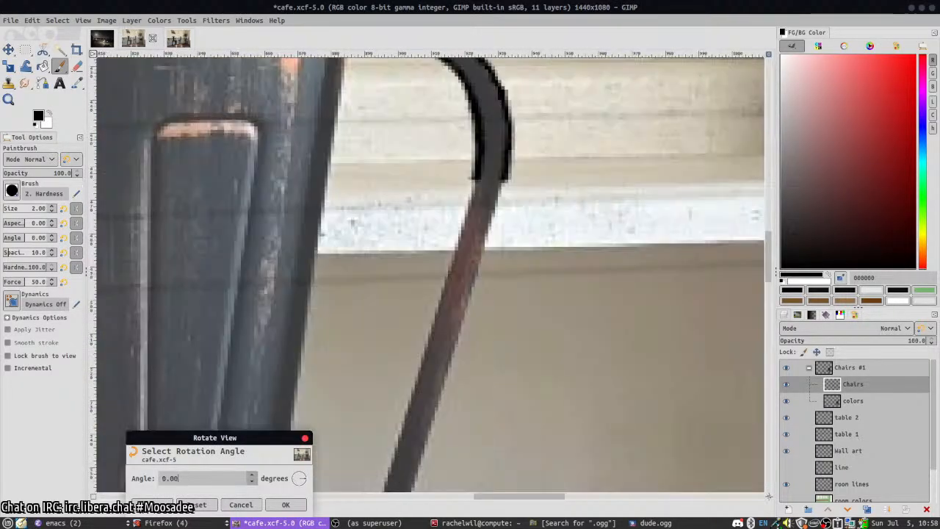
pyautogui.click(285, 504)
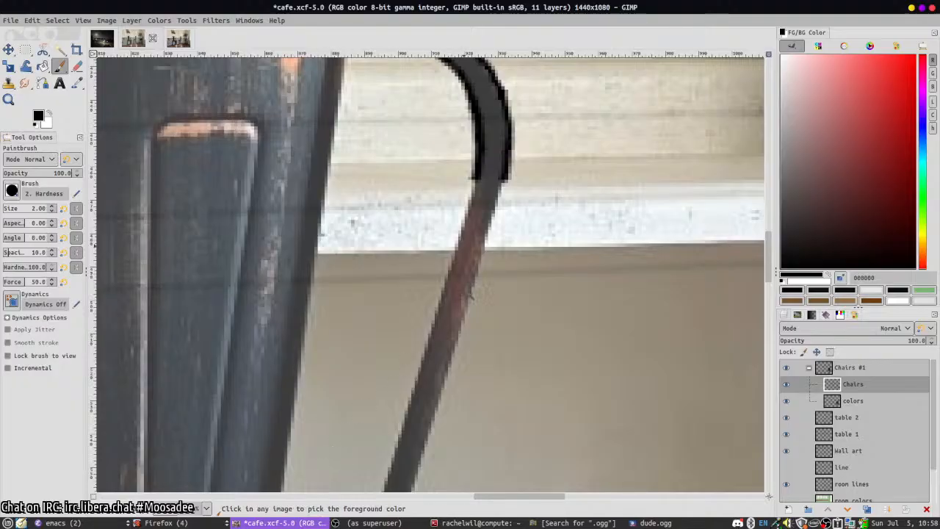
# - Draw straight black lines along both edges of the backrest's right tube, between the bend and the seat corner
pyautogui.scroll(-2, 499, 95)
pyautogui.scroll(2, 511, 99)
pyautogui.click(514, 97)
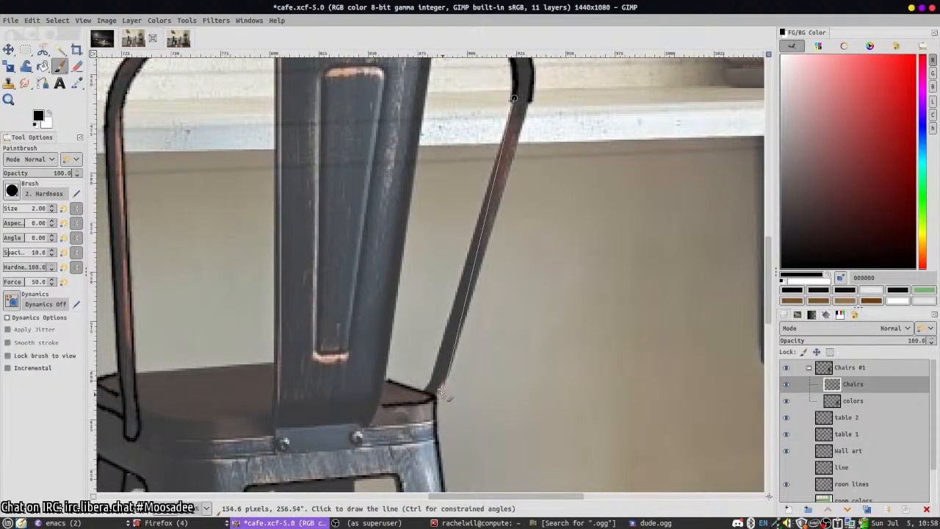
pyautogui.keyDown('shift'); pyautogui.click(426, 390); pyautogui.keyUp('shift')
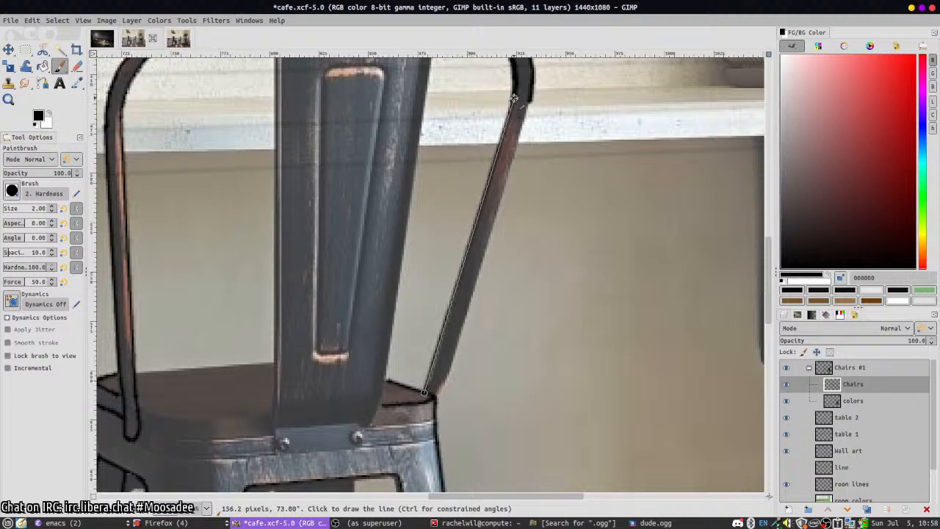
pyautogui.keyDown('shift'); pyautogui.click(514, 97); pyautogui.keyUp('shift')
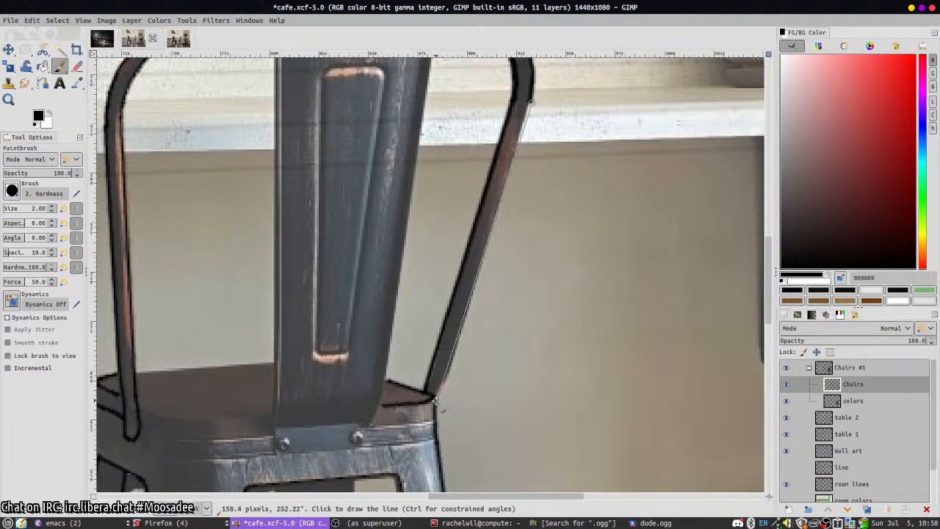
pyautogui.keyDown('shift'); pyautogui.click(437, 397); pyautogui.keyUp('shift')
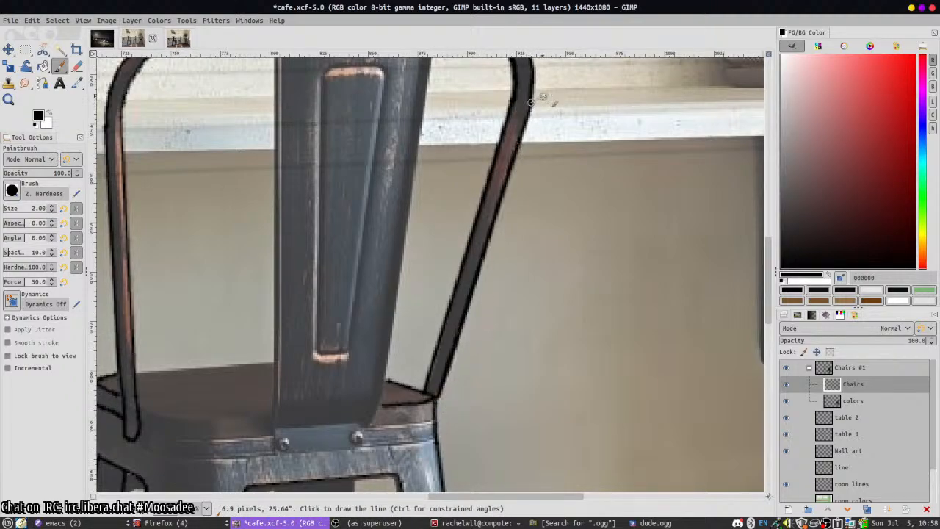
# - Touch up the outer line where the right tube's bend meets its straight section, using the Paintbrush
pyautogui.keyDown('ctrl'); pyautogui.scroll(2, 546, 106); pyautogui.keyUp('ctrl')
pyautogui.hotkey('shift', 'e')
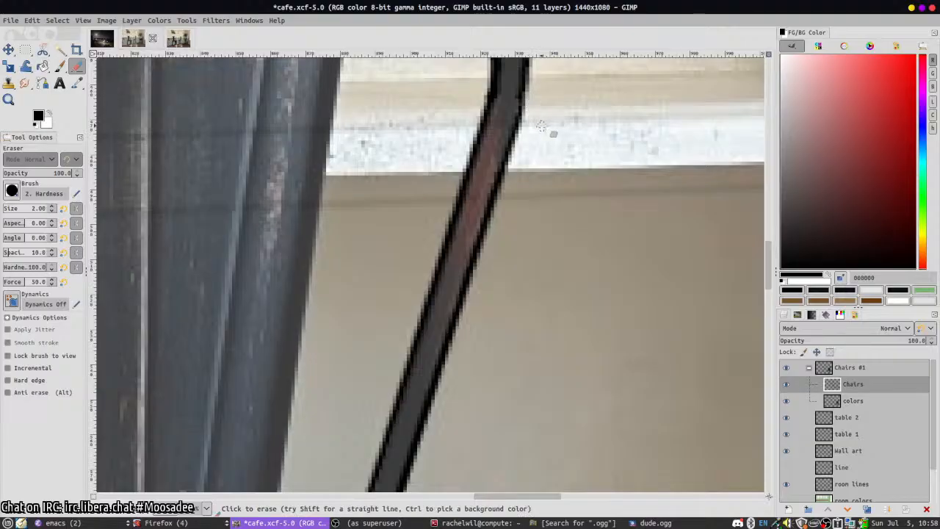
pyautogui.press('p')
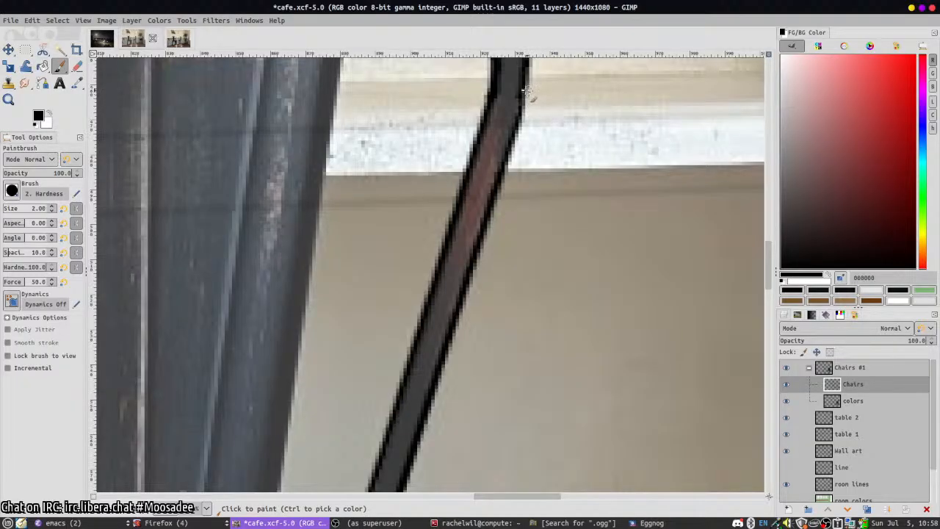
pyautogui.moveTo(527, 91); pyautogui.dragTo(523, 100)
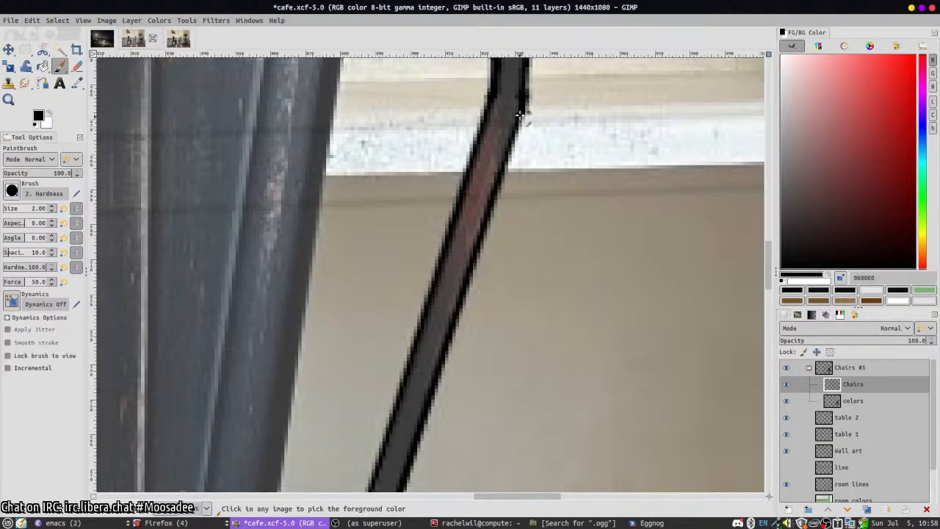
# - Draw straight black lines along the left and right sides of the central back panel, between the top rail and the seat
pyautogui.keyDown('ctrl'); pyautogui.scroll(-2, 524, 91); pyautogui.keyUp('ctrl')
pyautogui.scroll(3, 517, 197)
pyautogui.keyDown('ctrl'); pyautogui.scroll(-2, 515, 197); pyautogui.keyUp('ctrl')
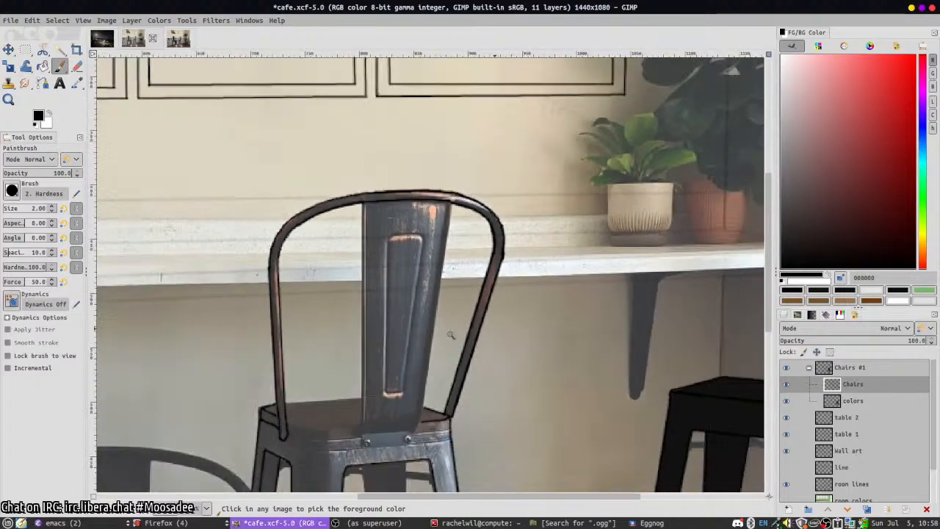
pyautogui.keyDown('ctrl'); pyautogui.scroll(1, 323, 335); pyautogui.keyUp('ctrl')
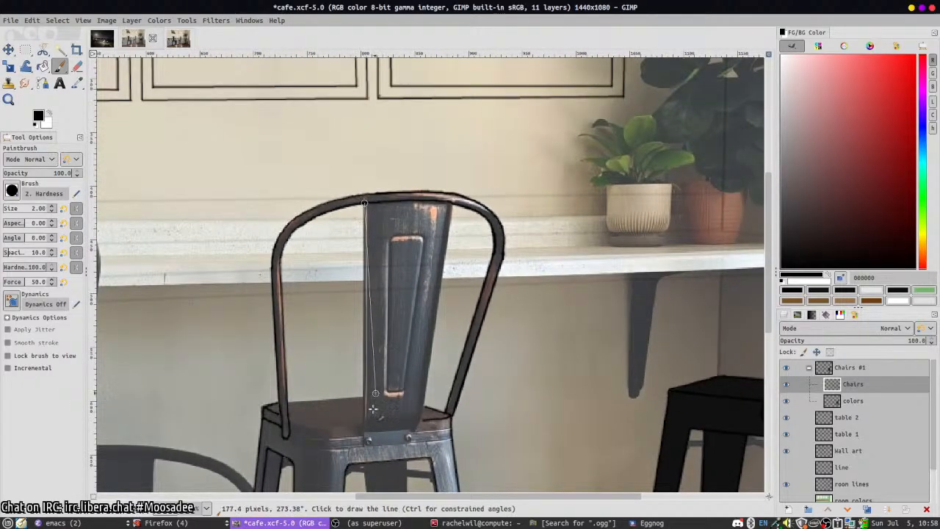
pyautogui.keyDown('shift'); pyautogui.click(363, 430); pyautogui.keyUp('shift')
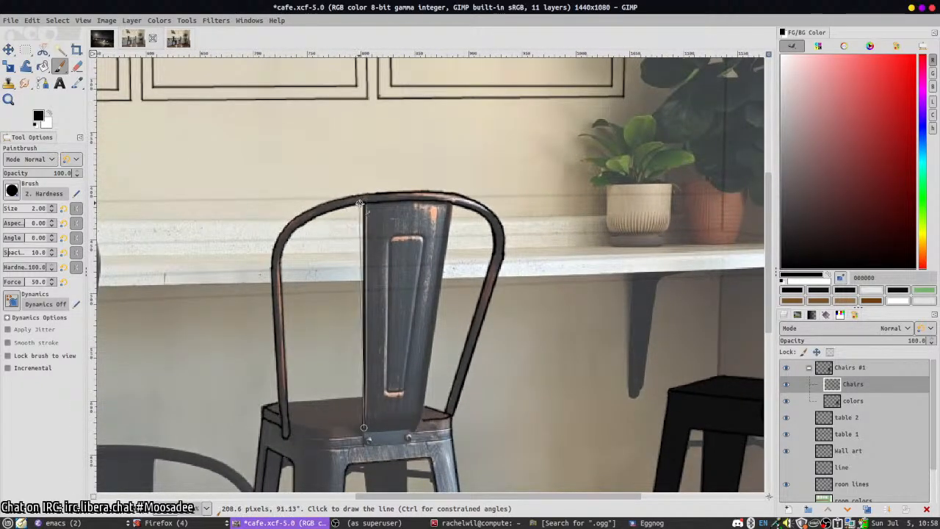
pyautogui.keyDown('shift'); pyautogui.click(418, 428); pyautogui.keyUp('shift')
pyautogui.keyDown('shift'); pyautogui.click(450, 203); pyautogui.keyUp('shift')
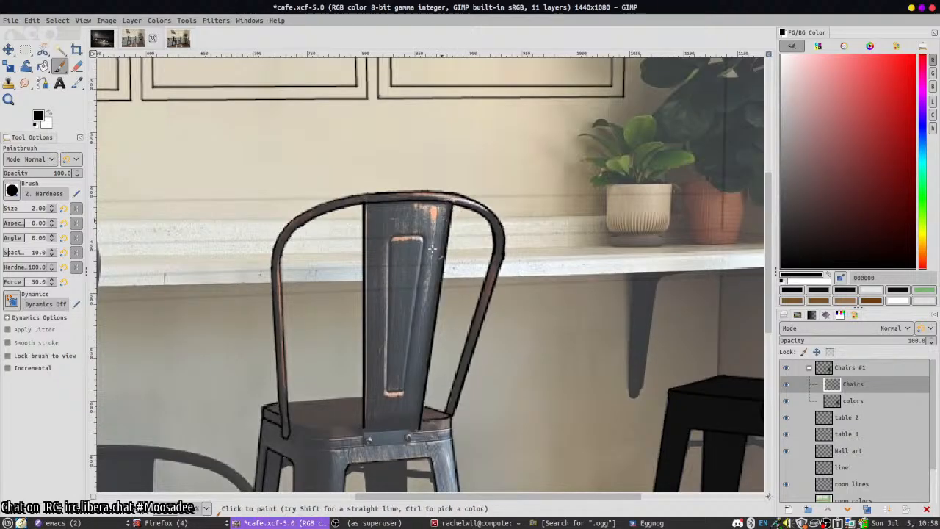
# - Outline the back panel's bottom plate and its two rivets, and trace the seat's front edge between the left tube and the panel
pyautogui.keyDown('ctrl'); pyautogui.scroll(2, 360, 381); pyautogui.keyUp('ctrl')
pyautogui.keyDown('ctrl'); pyautogui.scroll(1, 360, 381); pyautogui.keyUp('ctrl')
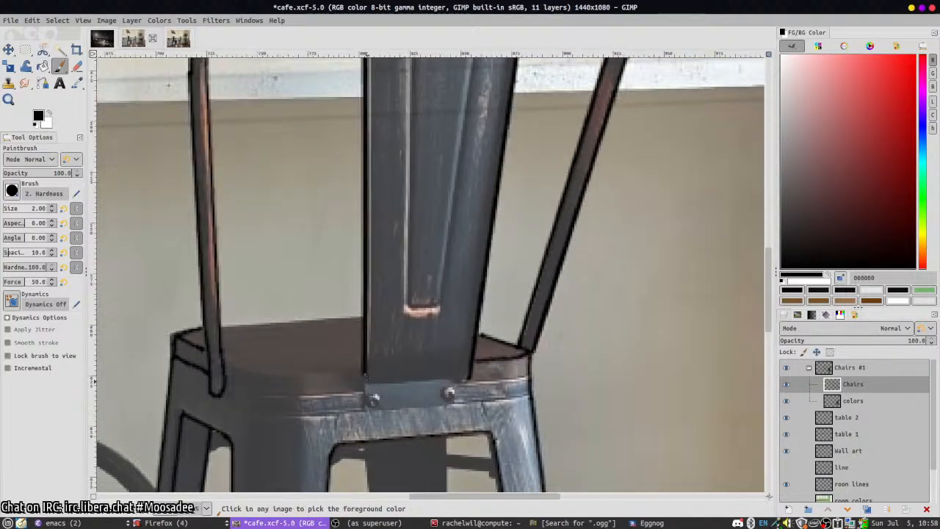
pyautogui.moveTo(372, 420); pyautogui.dragTo(458, 415)
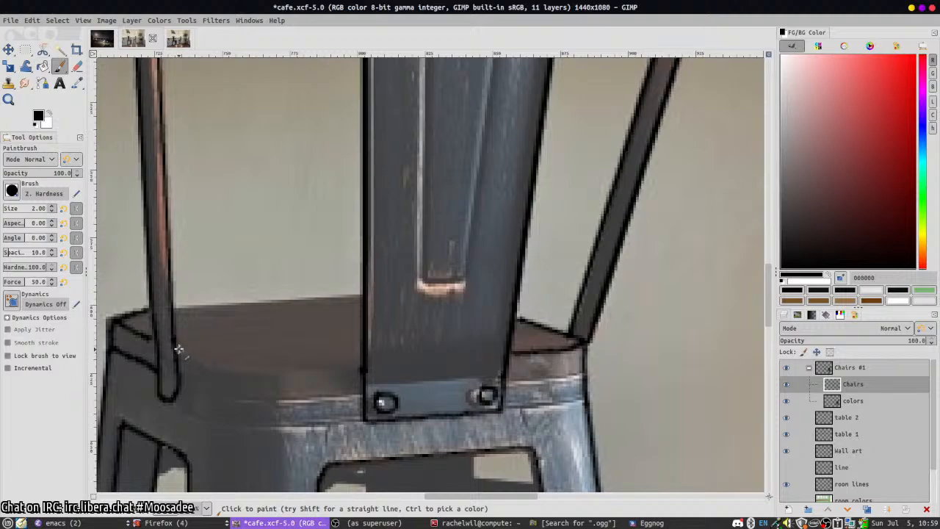
pyautogui.moveTo(231, 367)
pyautogui.mouseDown()
pyautogui.moveTo(363, 366)
pyautogui.moveTo(231, 367)
pyautogui.moveTo(353, 367)
pyautogui.mouseUp()
pyautogui.hotkey('ctrl', 'z')
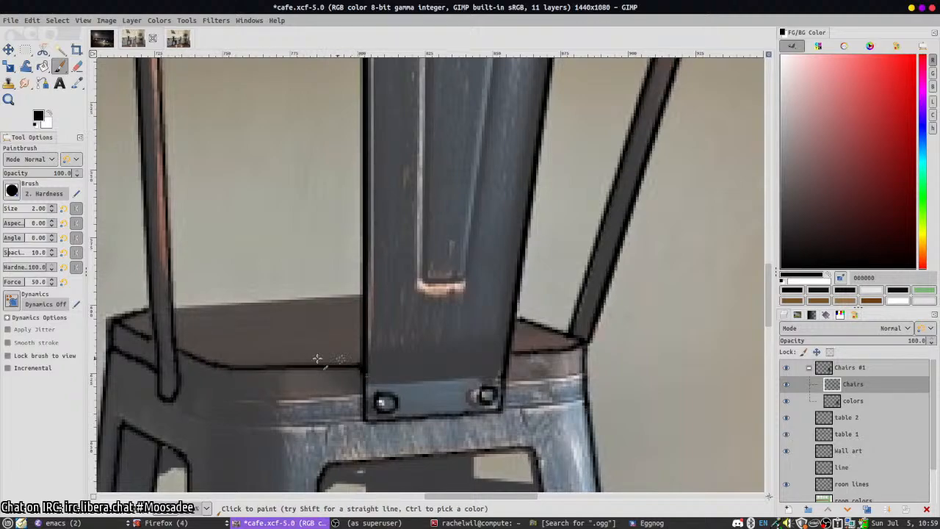
# - Save the changes to cafe.xcf and make the Paintbrush the active tool again
pyautogui.moveTo(604, 312); pyautogui.dragTo(610, 431)
pyautogui.moveTo(600, 370); pyautogui.dragTo(121, 365)
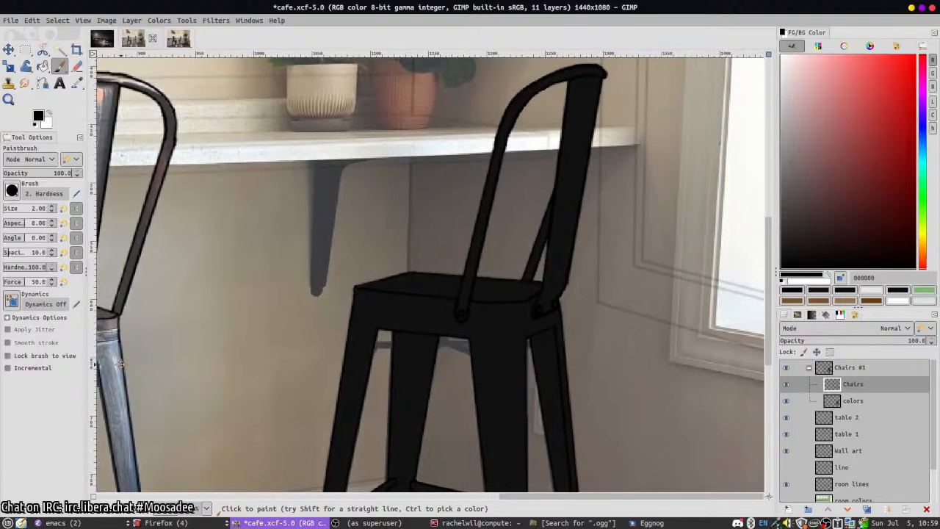
pyautogui.scroll(4, 431, 280)
pyautogui.hotkey('shift', 'e')
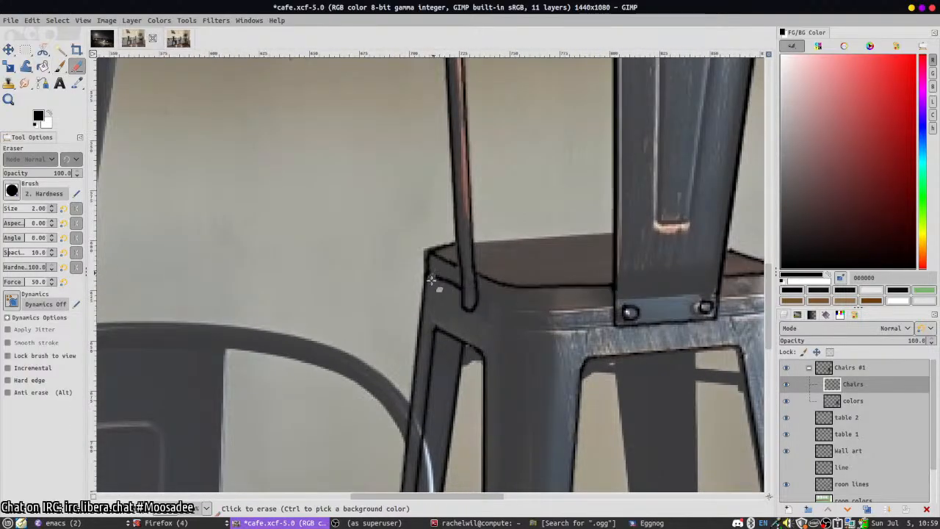
pyautogui.scroll(-3, 454, 308)
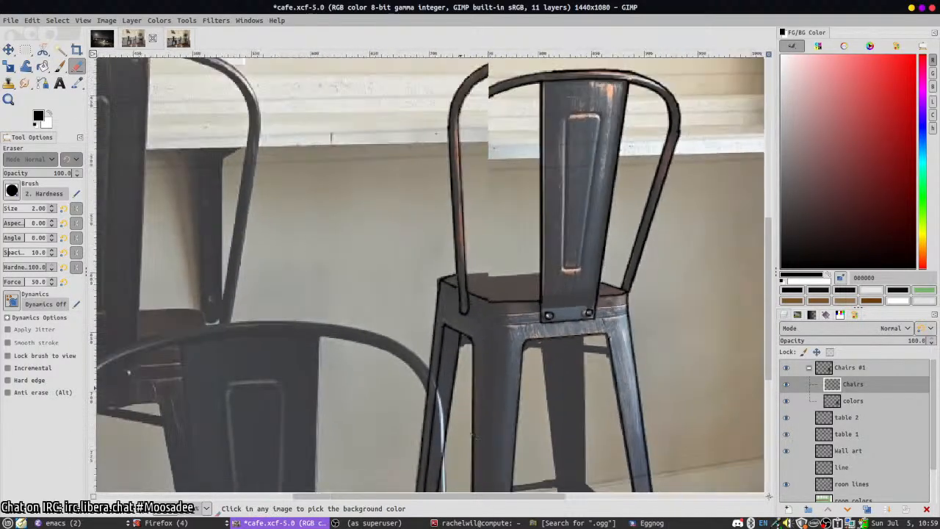
pyautogui.hotkey('ctrl', 's')
pyautogui.moveTo(515, 301); pyautogui.dragTo(387, 272)
pyautogui.press('p')
pyautogui.scroll(-5, 391, 430)
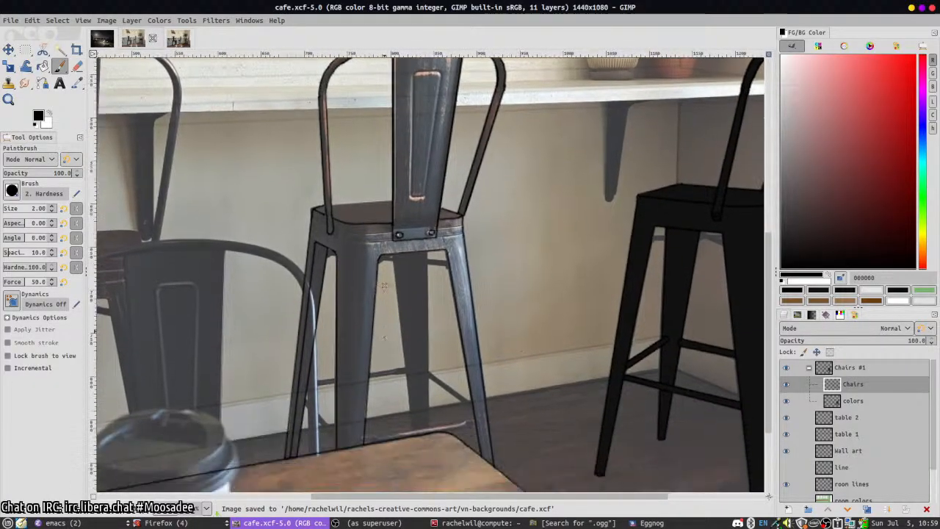
# - Draw straight black lines along both sides of the middle stool's rear leg and along the front crossbar above the table
pyautogui.scroll(1, 401, 213)
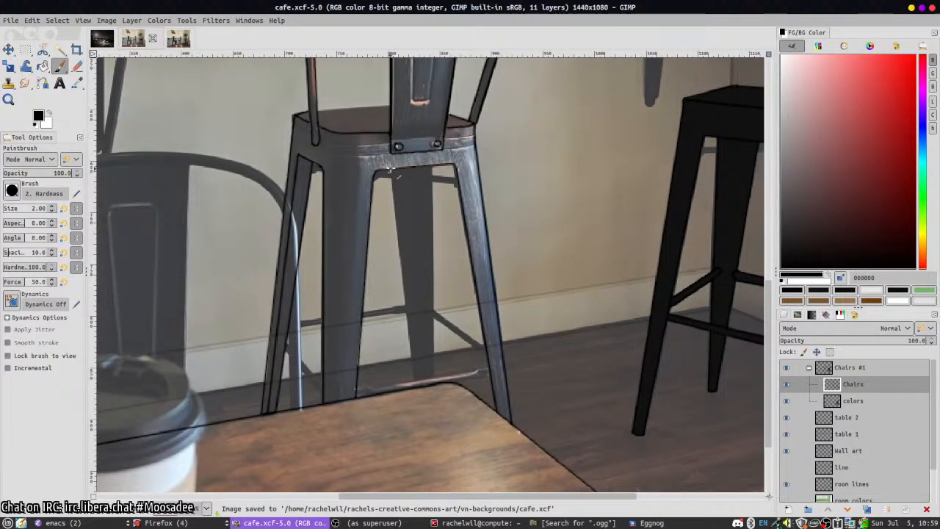
pyautogui.click(387, 171)
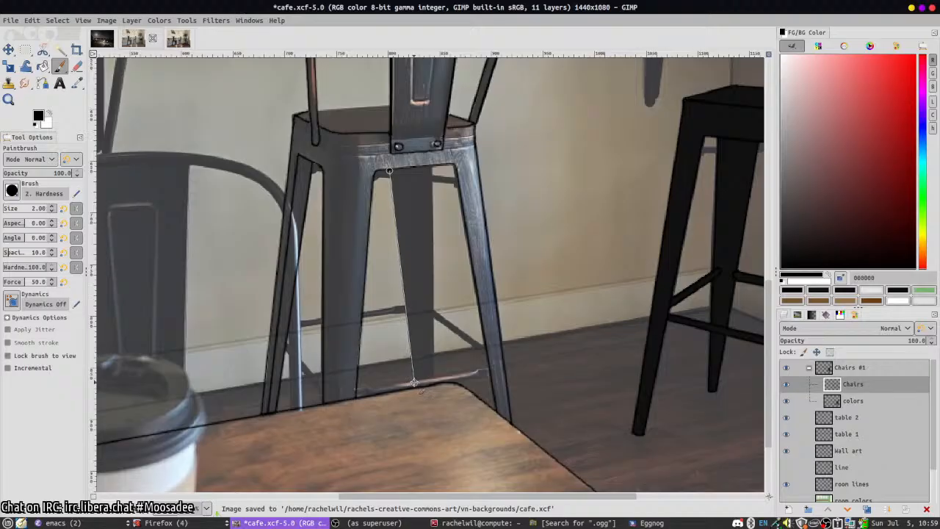
pyautogui.keyDown('shift'); pyautogui.click(416, 381); pyautogui.keyUp('shift')
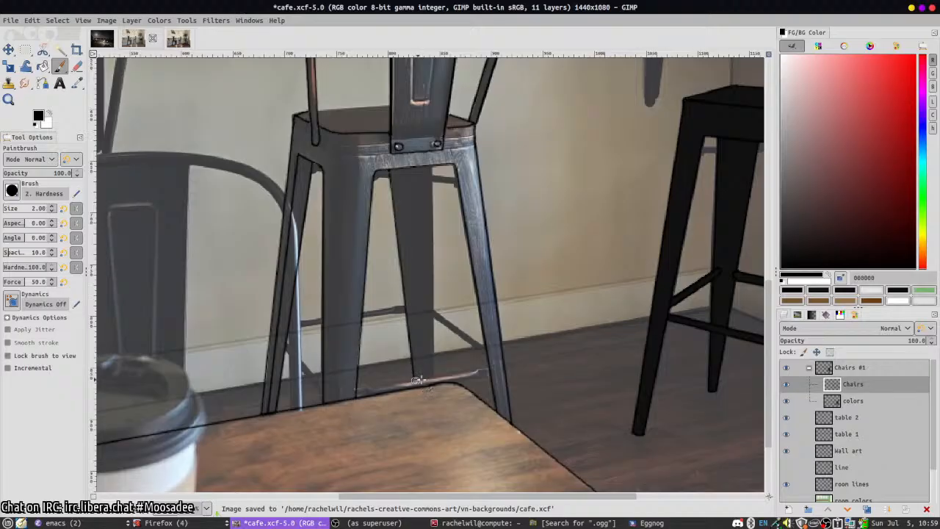
pyautogui.keyDown('shift'); pyautogui.click(428, 171); pyautogui.keyUp('shift')
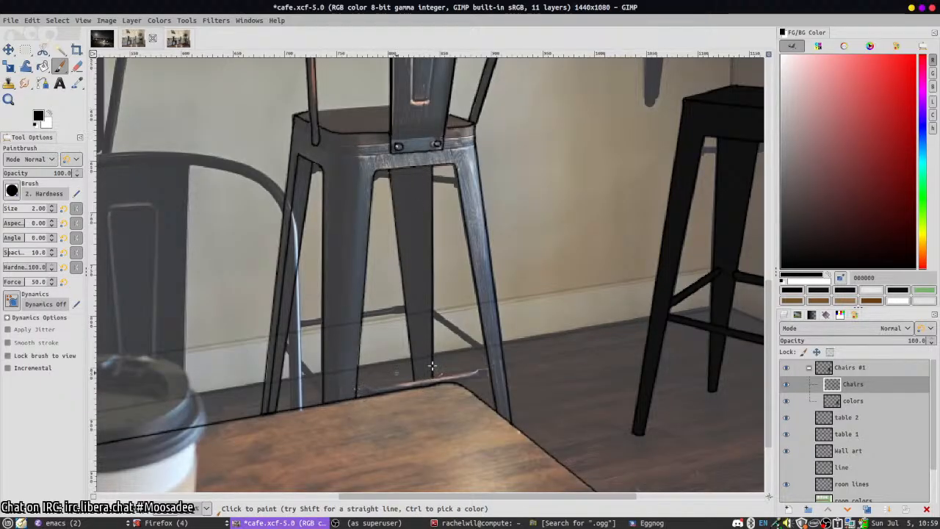
pyautogui.keyDown('shift'); pyautogui.click(485, 372); pyautogui.keyUp('shift')
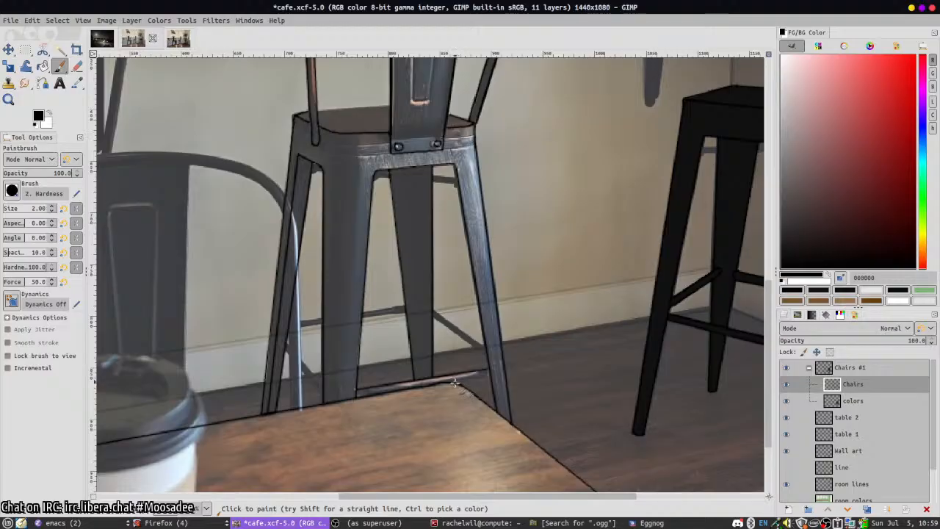
# - Outline the middle stool's right side crossbar with a rounded end at the rear leg, and erase the leg line crossing it
pyautogui.scroll(1, 451, 312)
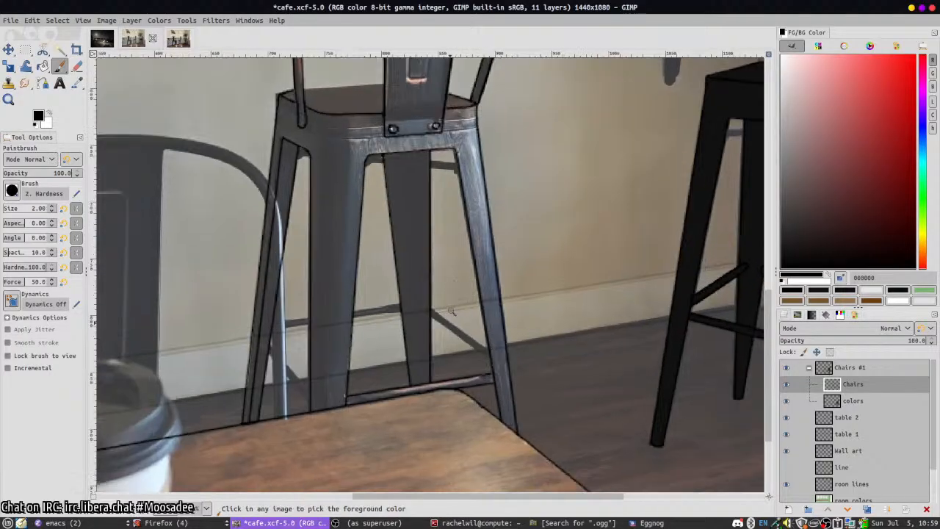
pyautogui.scroll(1, 452, 312)
pyautogui.click(517, 390)
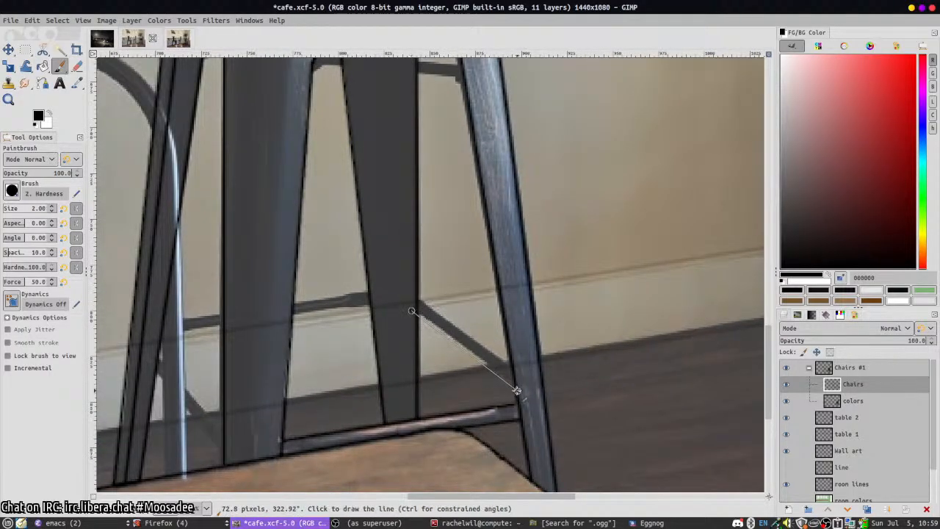
pyautogui.keyDown('shift'); pyautogui.click(413, 308); pyautogui.keyUp('shift')
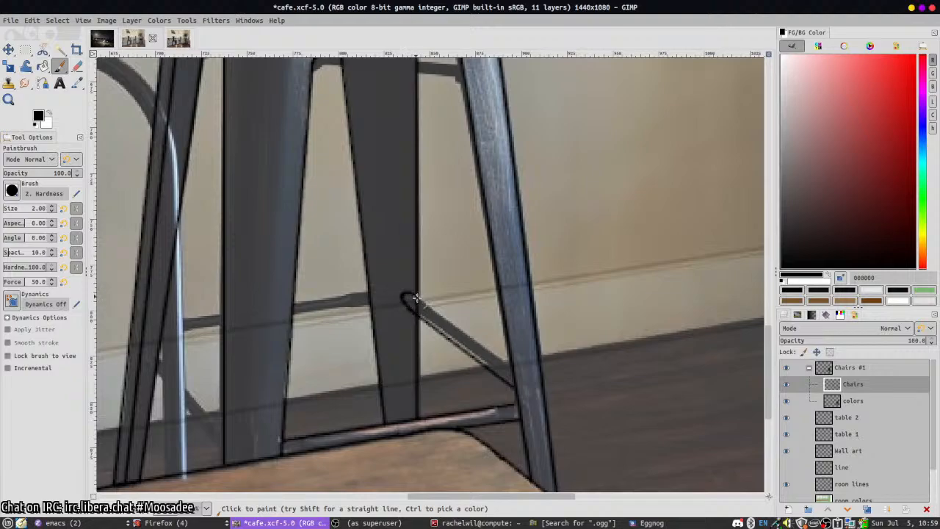
pyautogui.hotkey('shift', 'e')
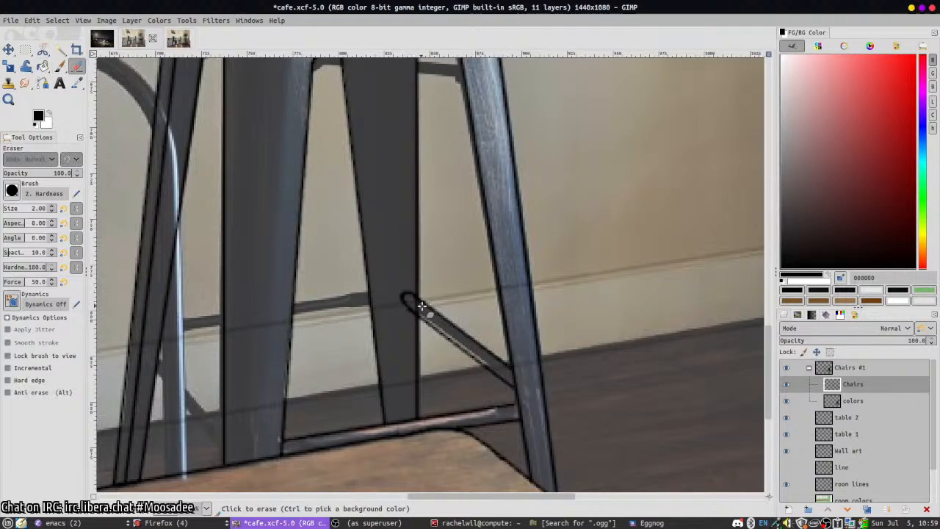
pyautogui.click(429, 312)
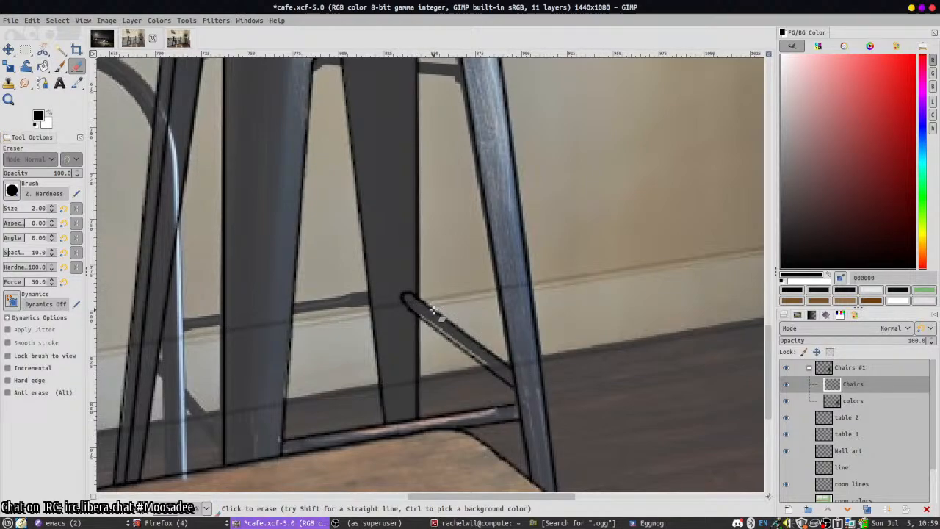
# - Outline the back crossbar from the far left leg to the rear leg, and erase the lines overlapping the legs and bar
pyautogui.press('p')
pyautogui.moveTo(313, 297); pyautogui.dragTo(352, 279)
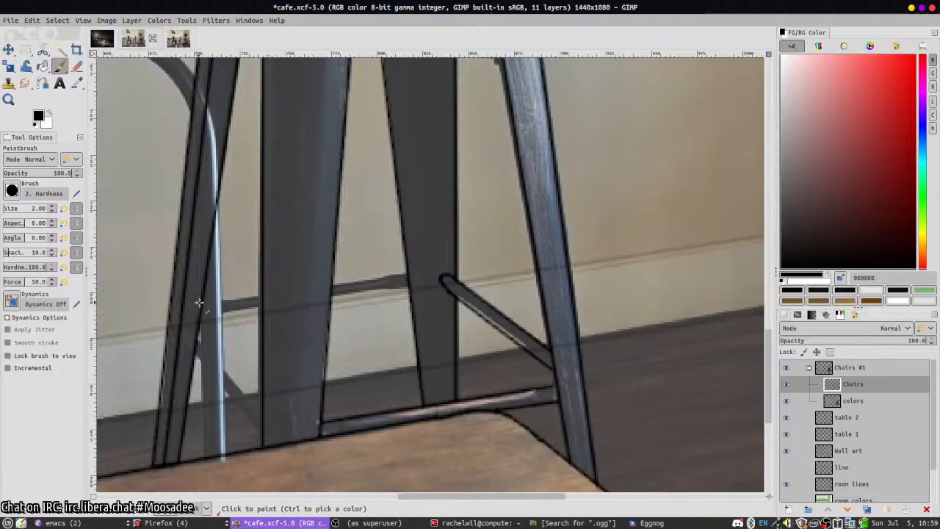
pyautogui.click(198, 303)
pyautogui.keyDown('shift'); pyautogui.click(413, 272); pyautogui.keyUp('shift')
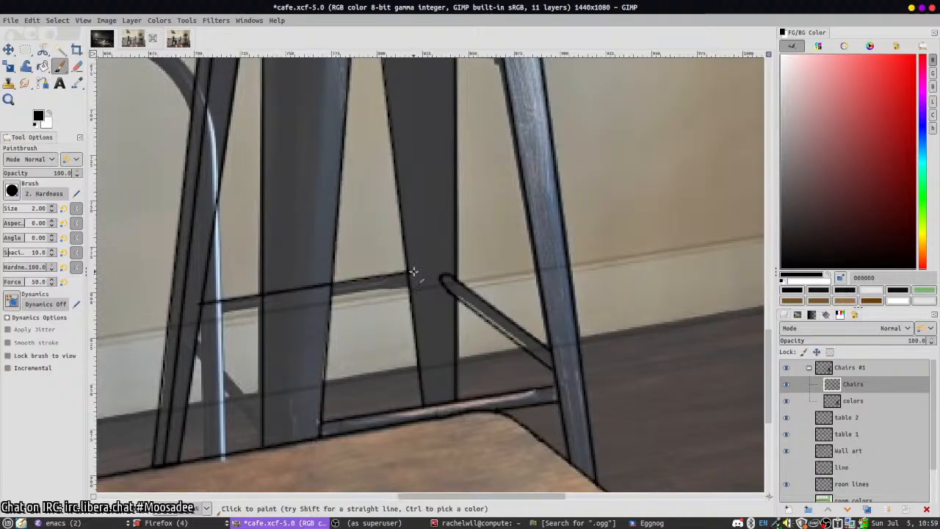
pyautogui.click(416, 284)
pyautogui.keyDown('shift'); pyautogui.click(198, 313); pyautogui.keyUp('shift')
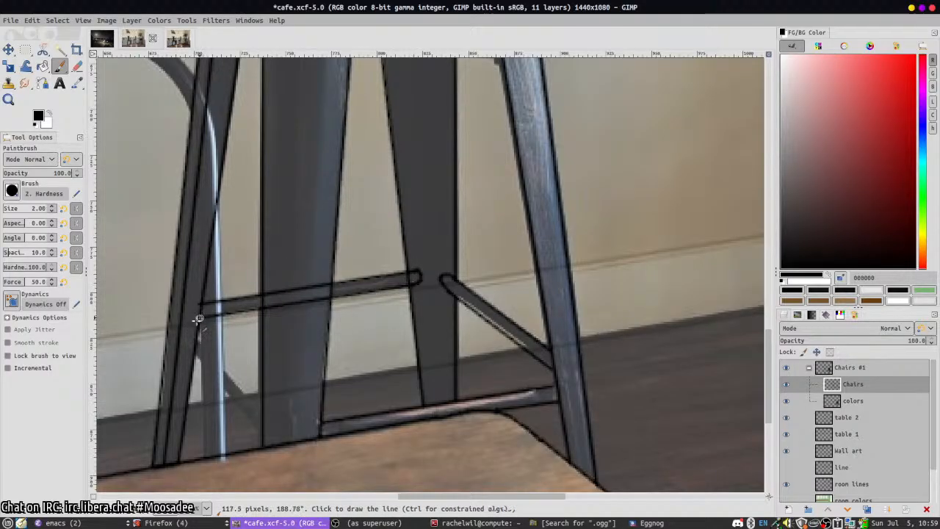
pyautogui.hotkey('shift', 'e')
pyautogui.click(197, 303)
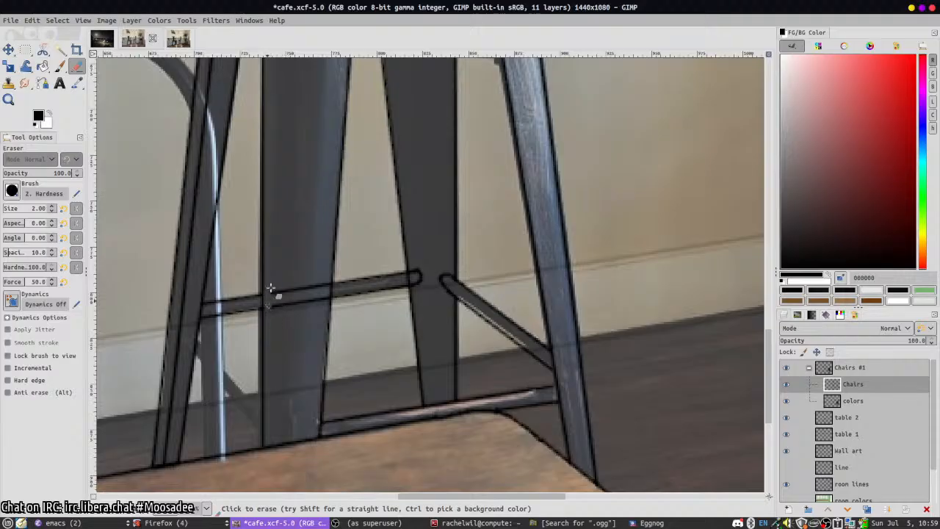
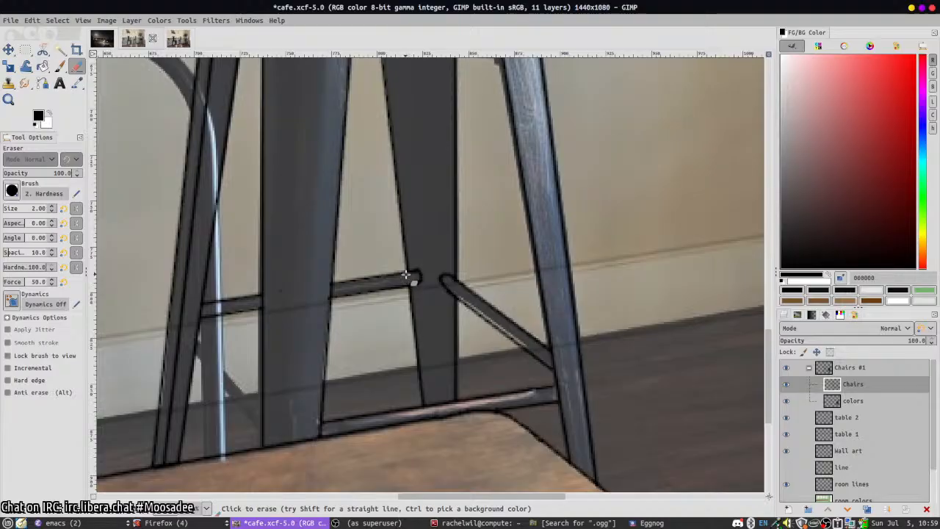
# - Outline the short left side crossbar with a rounded end, erase the leg line crossing it, and save cafe.xcf
pyautogui.press('p')
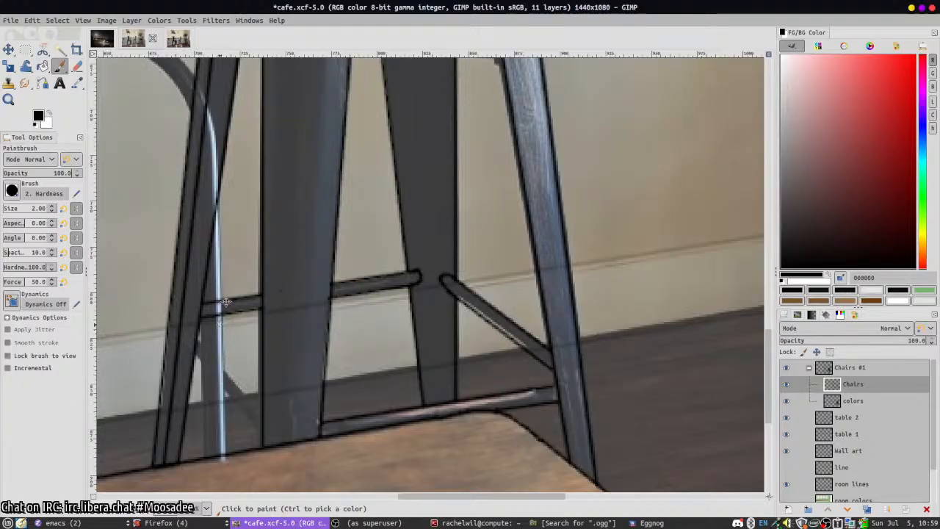
pyautogui.scroll(-3, 226, 304)
pyautogui.click(189, 266)
pyautogui.press('shift')
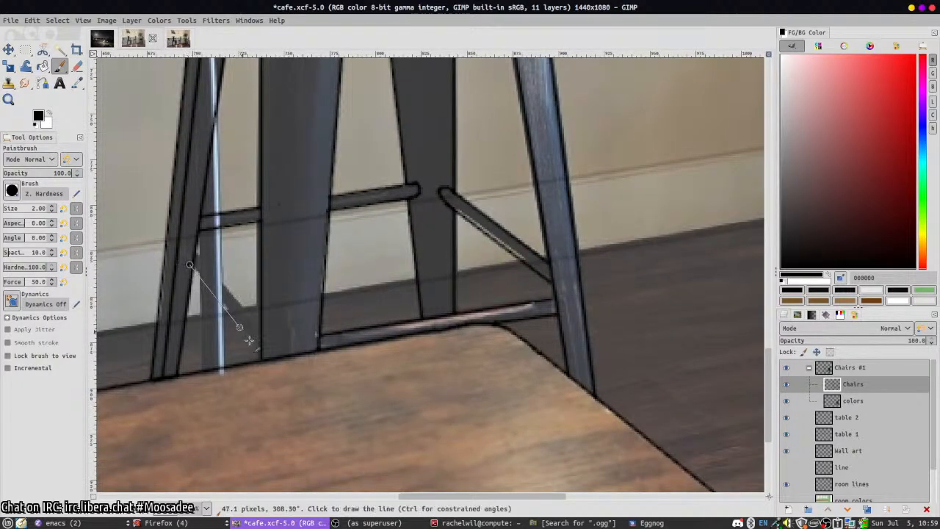
pyautogui.keyDown('shift'); pyautogui.click(259, 348); pyautogui.keyUp('shift')
pyautogui.click(258, 327)
pyautogui.keyDown('shift'); pyautogui.click(188, 253); pyautogui.keyUp('shift')
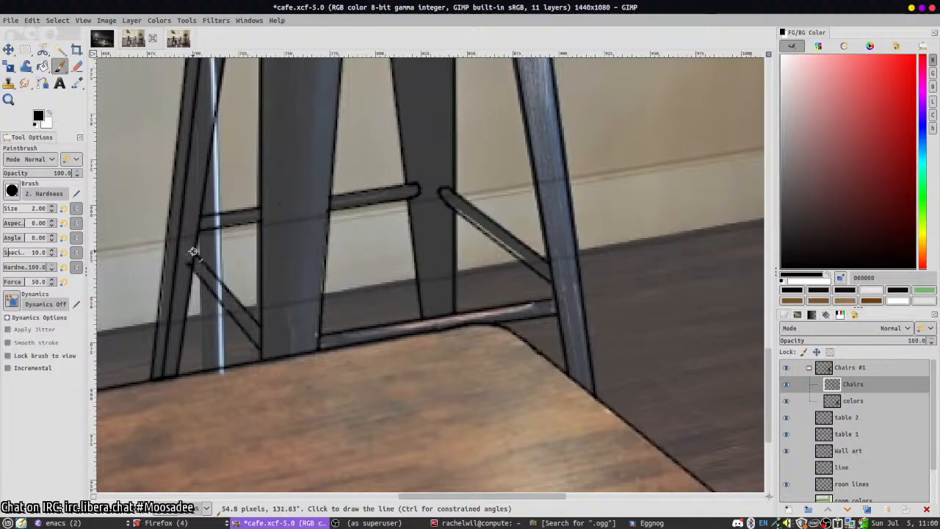
pyautogui.hotkey('shift', 'e')
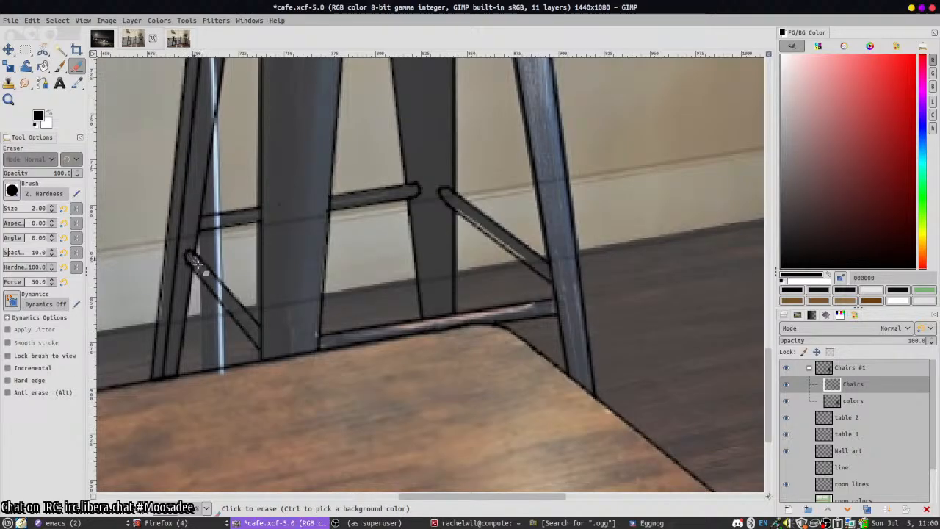
pyautogui.hotkey('ctrl', 's')
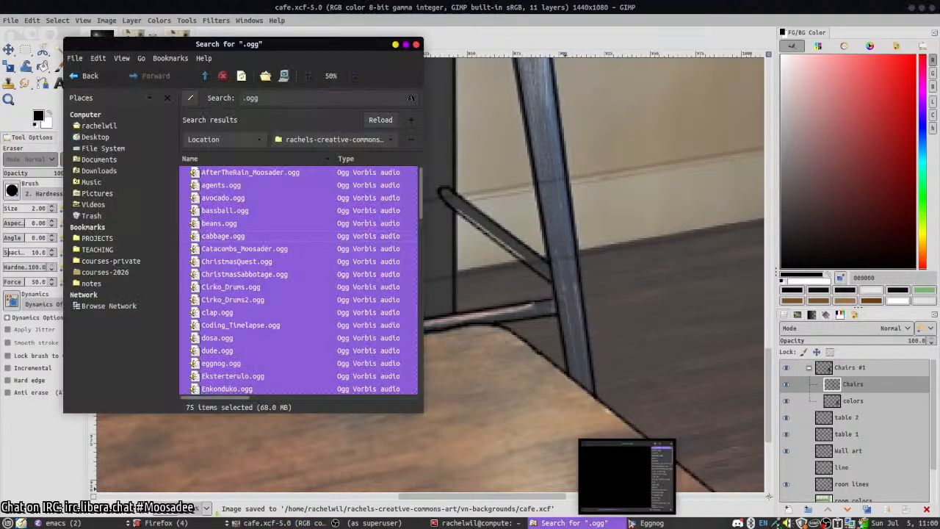
# - Switch to the media player, skip to near the end of the current track, and return to the cafe.xcf image in GIMP
pyautogui.click(649, 523)
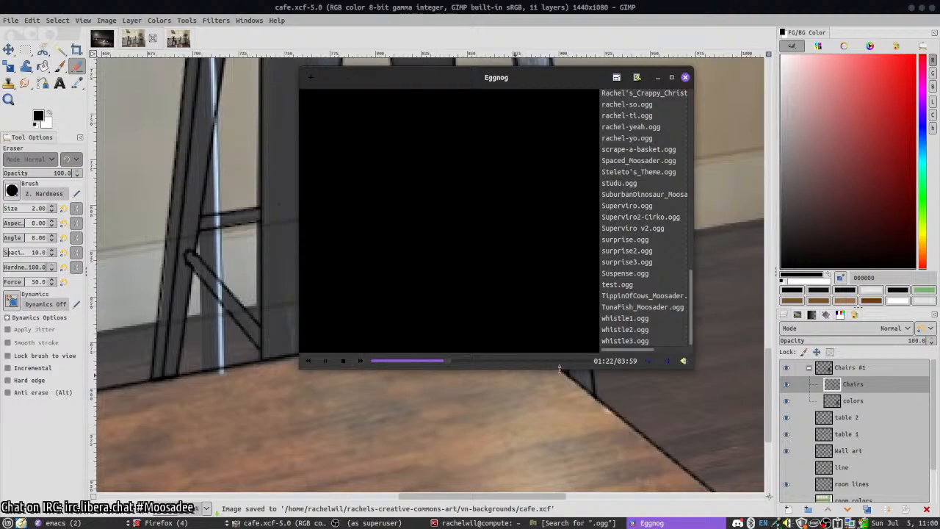
pyautogui.click(579, 361)
pyautogui.click(571, 369)
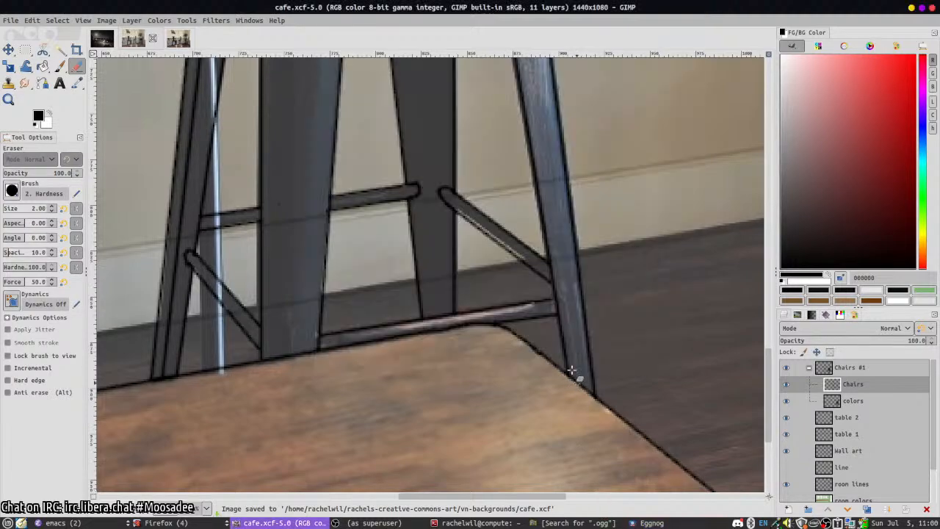
pyautogui.scroll(-4, 525, 250)
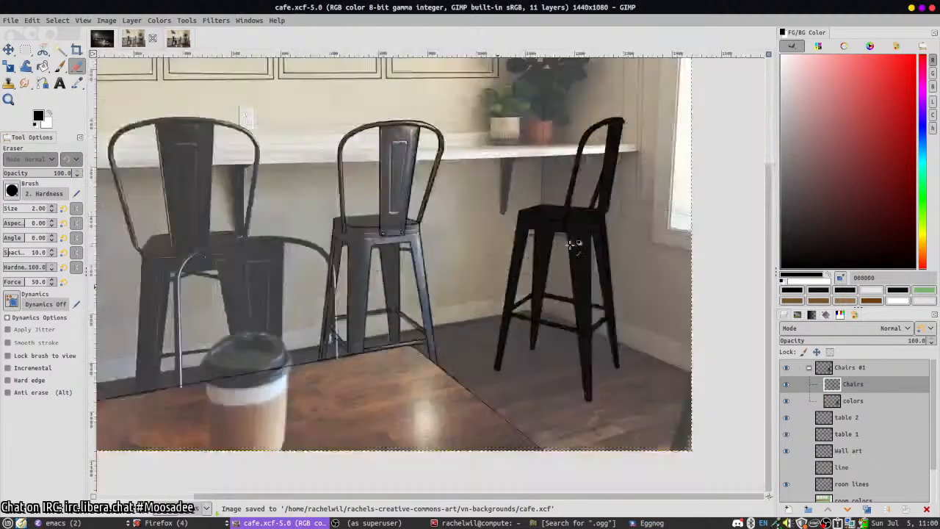
pyautogui.scroll(4, 525, 250)
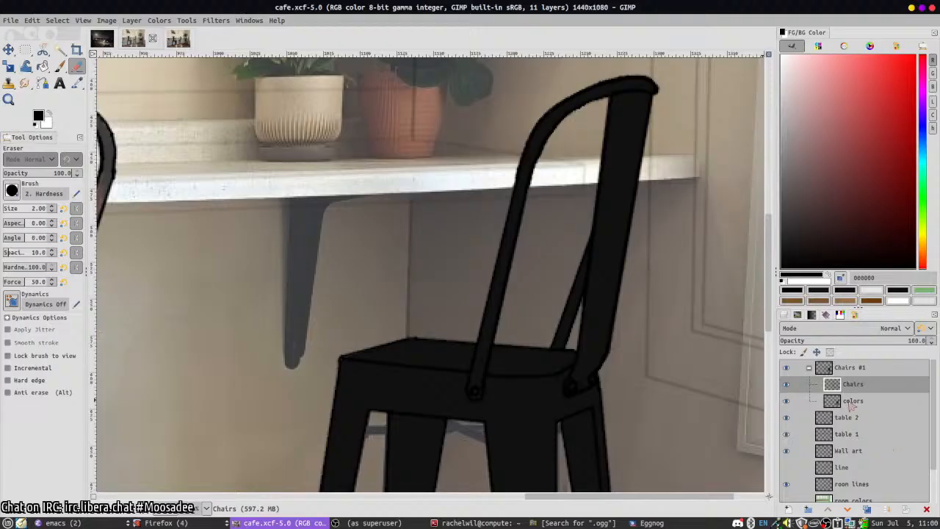
pyautogui.click(852, 401)
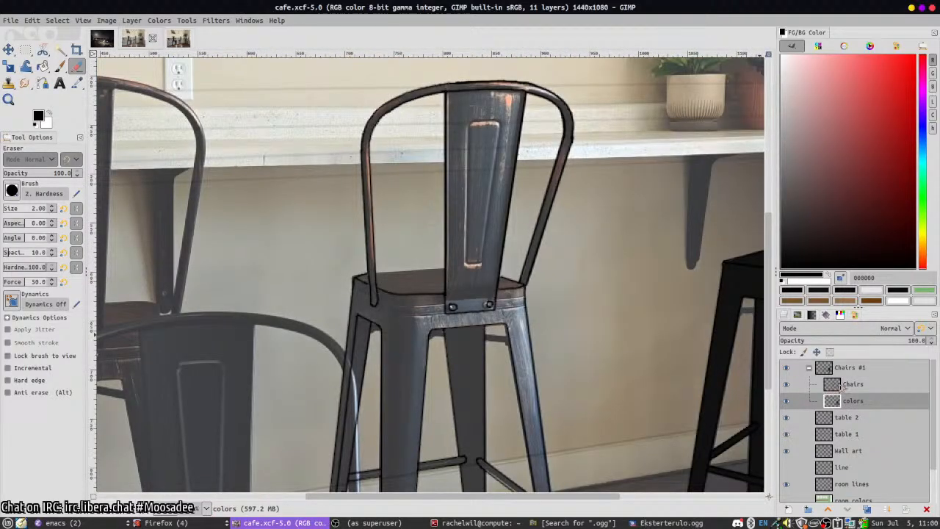
pyautogui.click(848, 384)
pyautogui.press('u')
pyautogui.click(470, 262)
pyautogui.keyDown('shift'); pyautogui.click(411, 282); pyautogui.keyUp('shift')
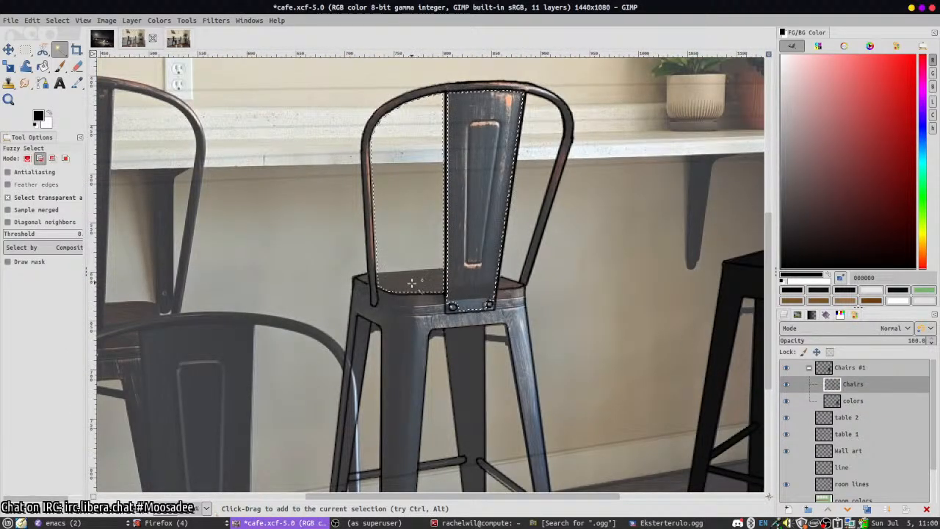
pyautogui.hotkey('ctrl', 'shift', 'a')
# - Draw the seat's rear edge as a straight black line from the left tube to the back panel, and save cafe.xcf
pyautogui.press('p')
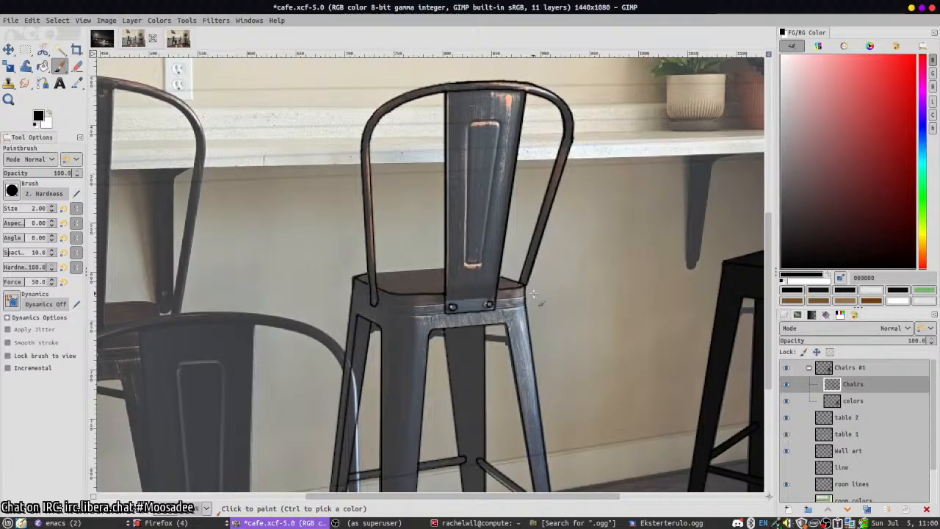
pyautogui.scroll(2, 359, 273)
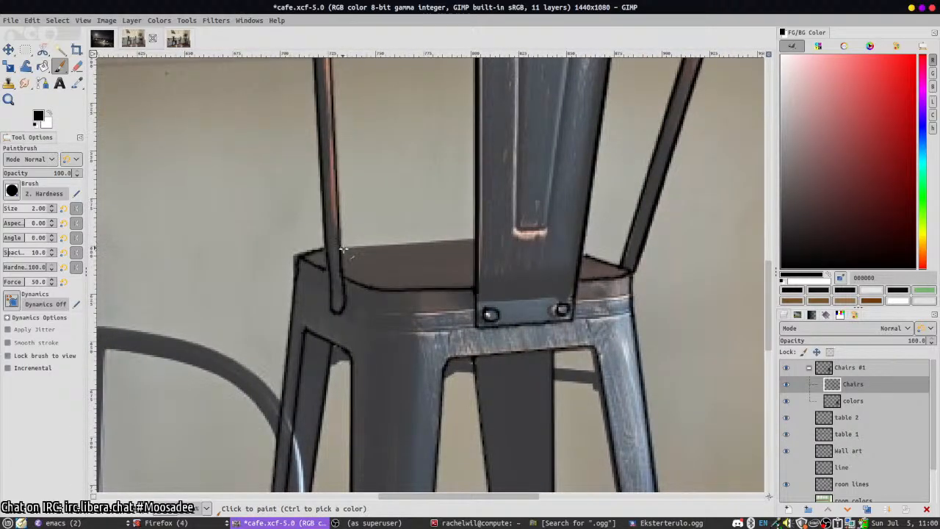
pyautogui.keyDown('shift'); pyautogui.click(477, 236); pyautogui.keyUp('shift')
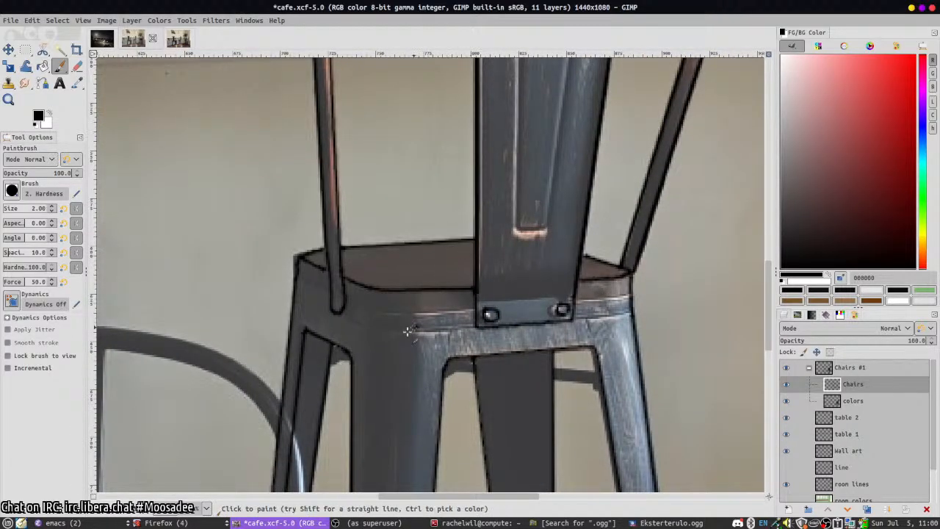
pyautogui.scroll(-3, 408, 331)
pyautogui.hotkey('ctrl', 's')
pyautogui.press('u')
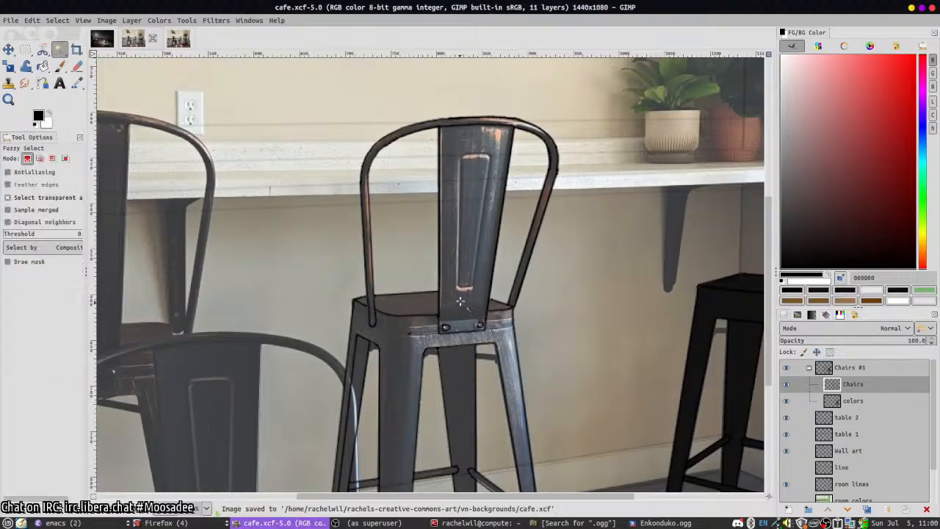
pyautogui.click(453, 285)
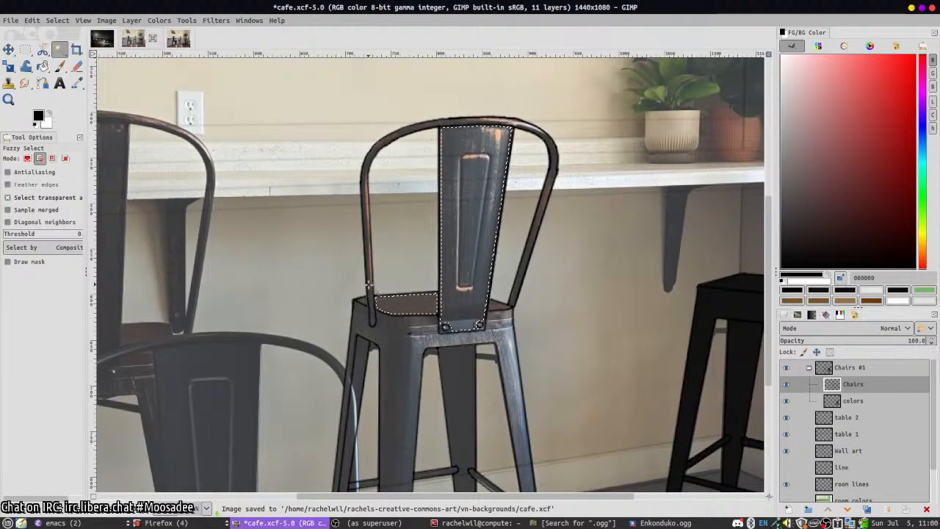
pyautogui.keyDown('shift'); pyautogui.click(368, 285); pyautogui.keyUp('shift')
pyautogui.keyDown('shift'); pyautogui.click(397, 356); pyautogui.keyUp('shift')
pyautogui.scroll(-5, 402, 315)
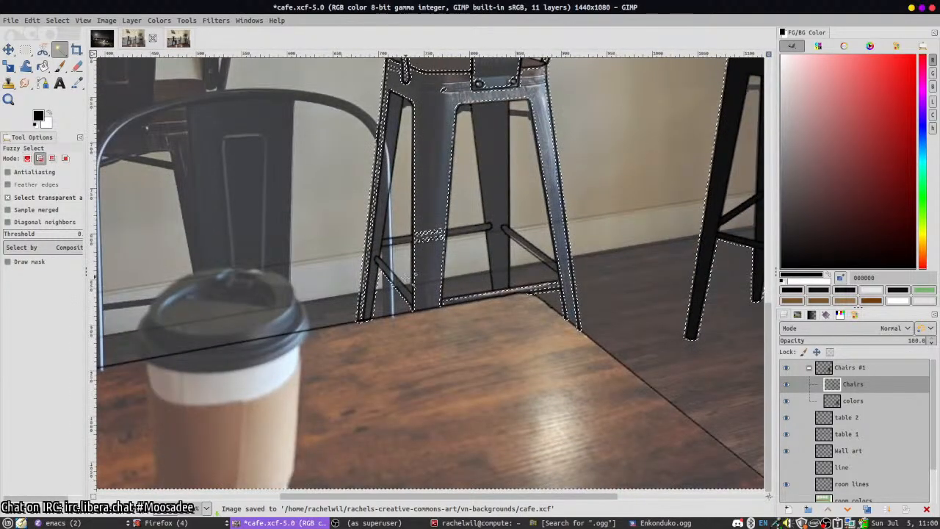
pyautogui.keyDown('ctrl'); pyautogui.click(428, 292); pyautogui.keyUp('ctrl')
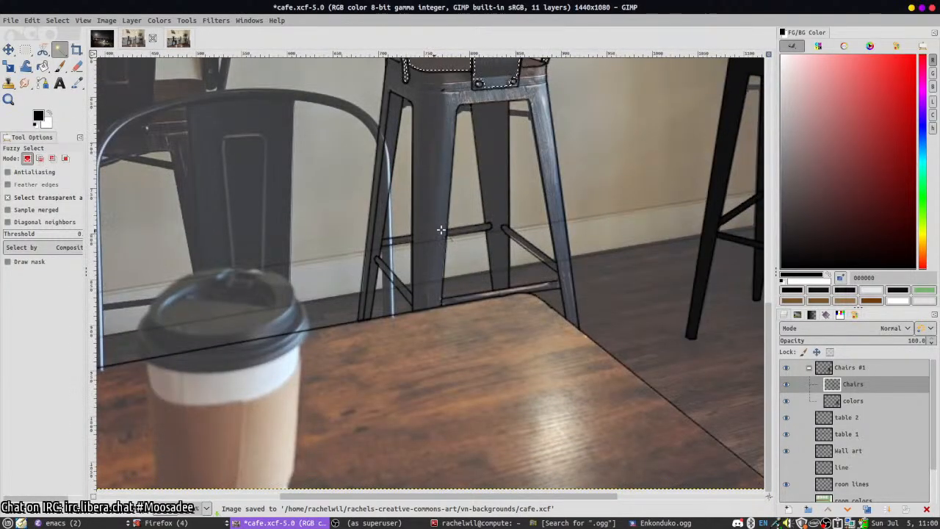
pyautogui.keyDown('shift'); pyautogui.click(499, 194); pyautogui.keyUp('shift')
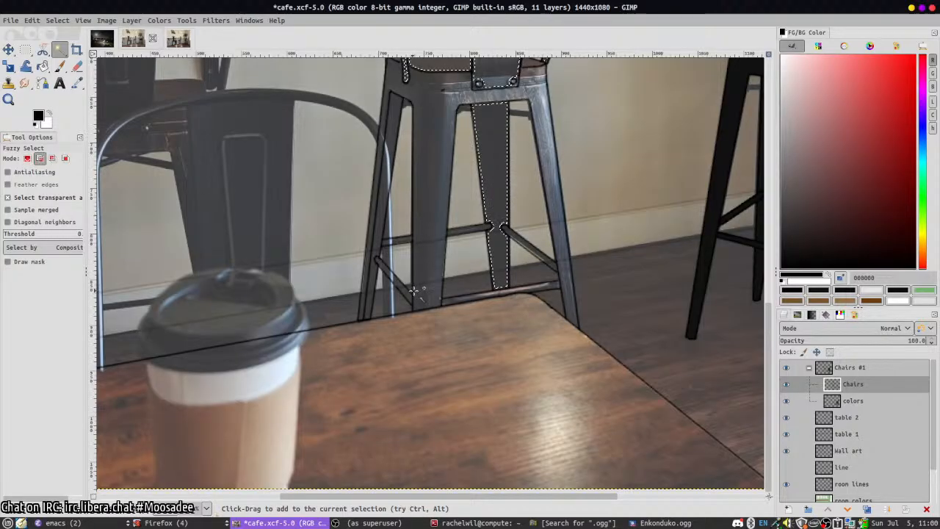
pyautogui.hotkey('ctrl', 'shift', 'a')
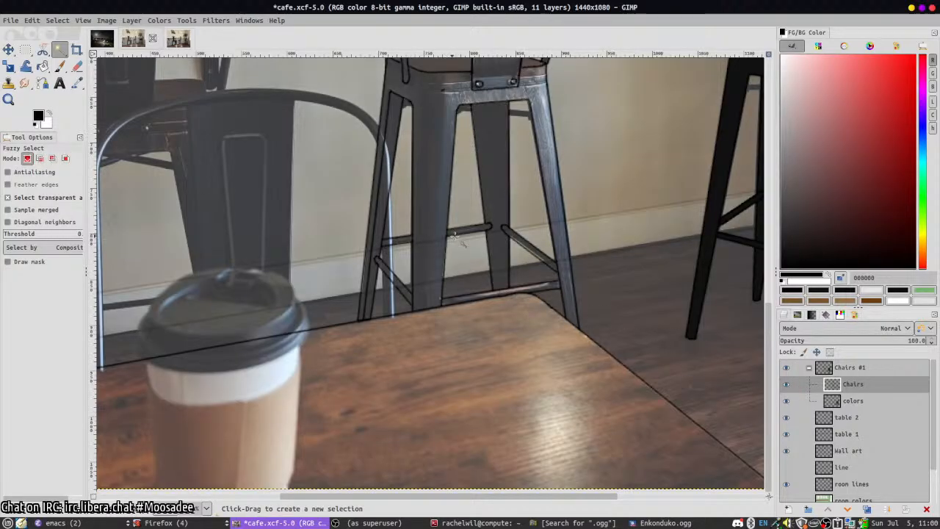
# - Hide the table 1 and table 2 layers, and close the bottom of the stool's wide front leg with a straight black line
pyautogui.press('p')
pyautogui.moveTo(786, 417); pyautogui.dragTo(786, 434)
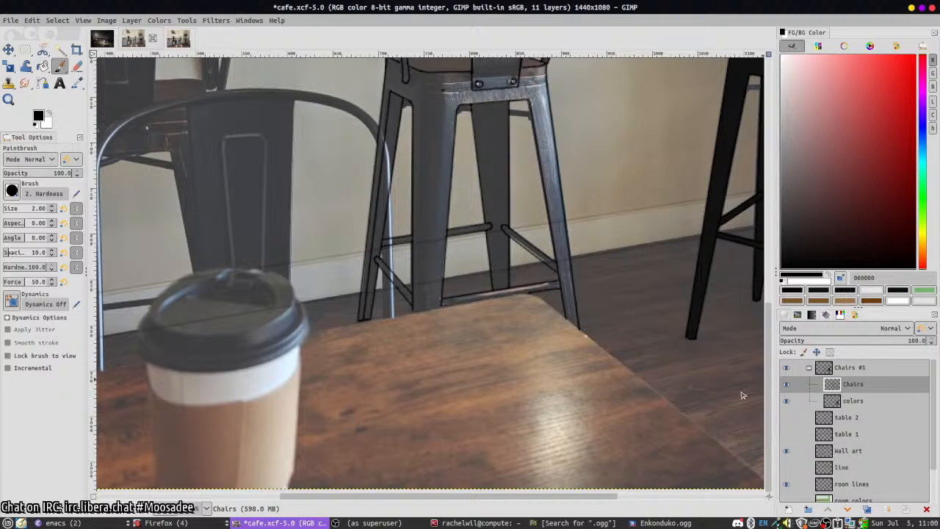
pyautogui.scroll(4, 457, 301)
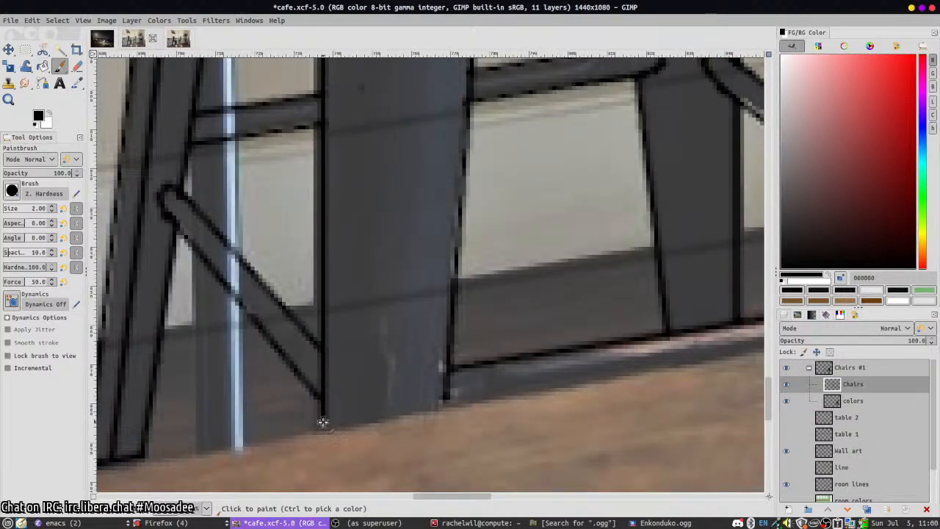
pyautogui.keyDown('shift'); pyautogui.click(446, 397); pyautogui.keyUp('shift')
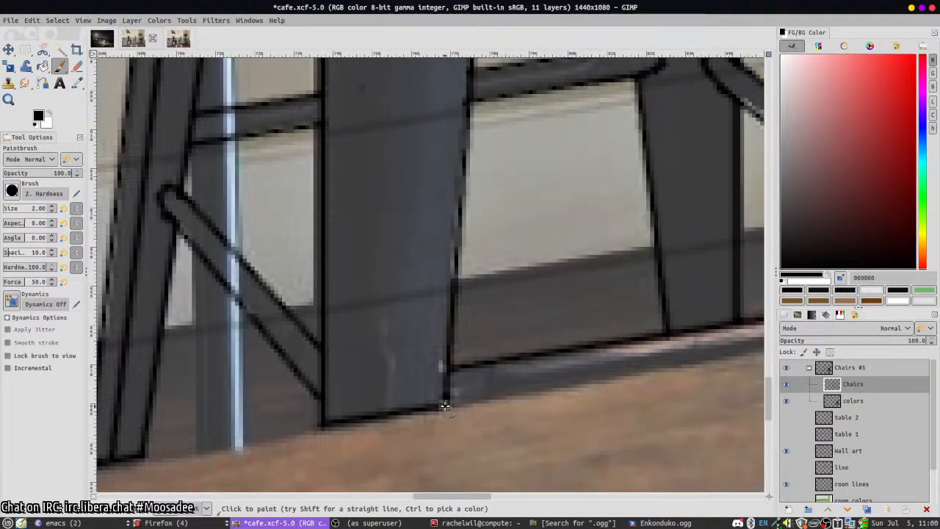
pyautogui.scroll(-1, 409, 367)
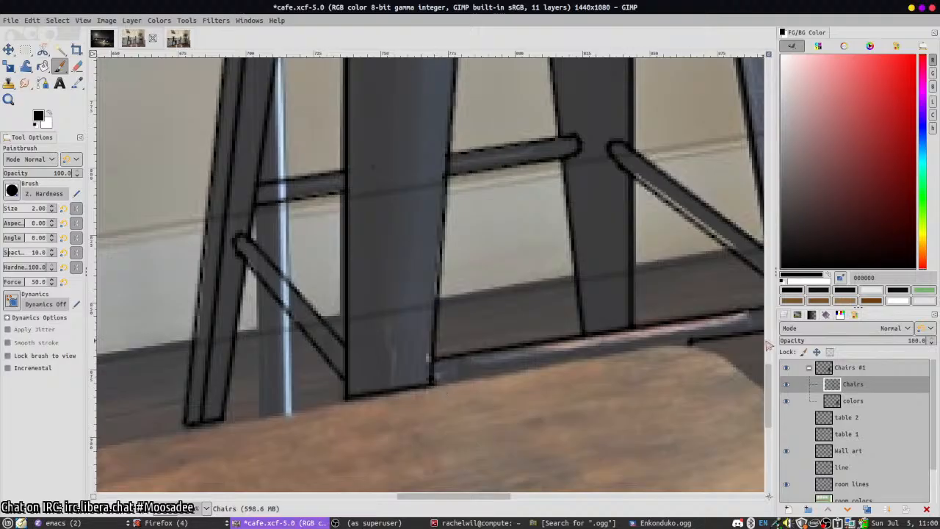
# - Draw the front crossbar's lower edge and close the bottom of the far right leg with straight black lines
pyautogui.keyDown('shift'); pyautogui.click(691, 338); pyautogui.keyUp('shift')
pyautogui.scroll(-2, 656, 434)
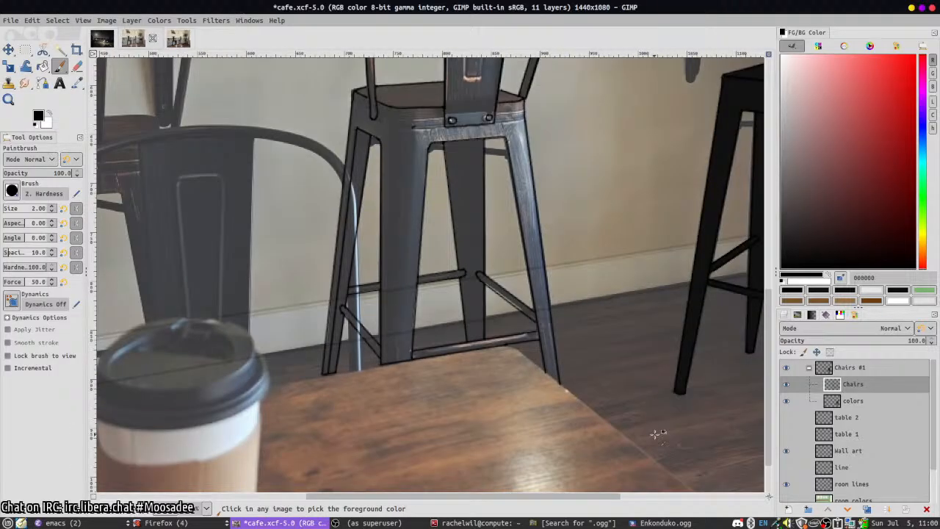
pyautogui.scroll(3, 656, 434)
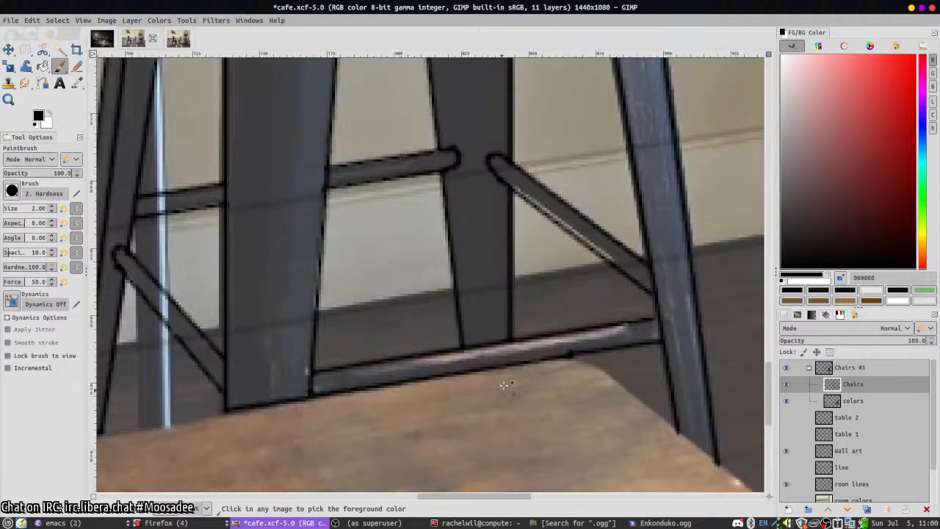
pyautogui.click(679, 430)
pyautogui.scroll(-3, 715, 461)
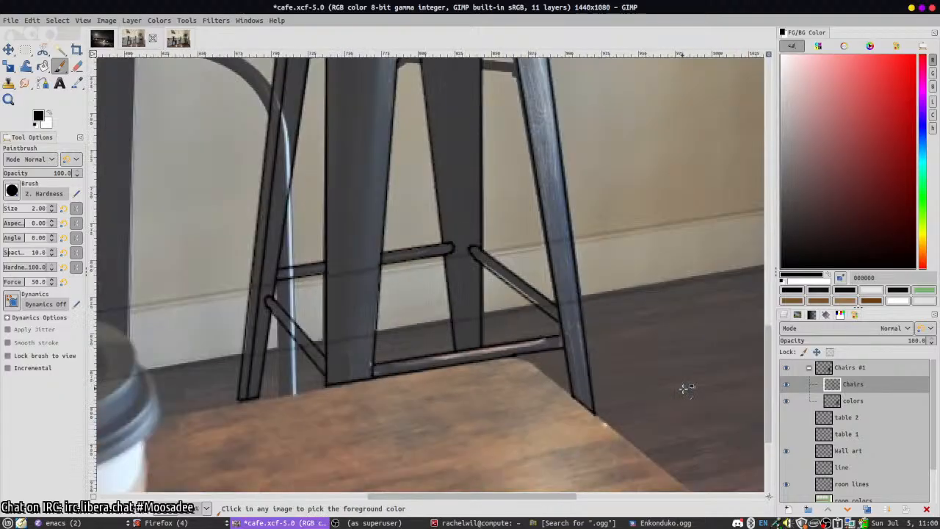
pyautogui.press('u')
pyautogui.click(572, 290)
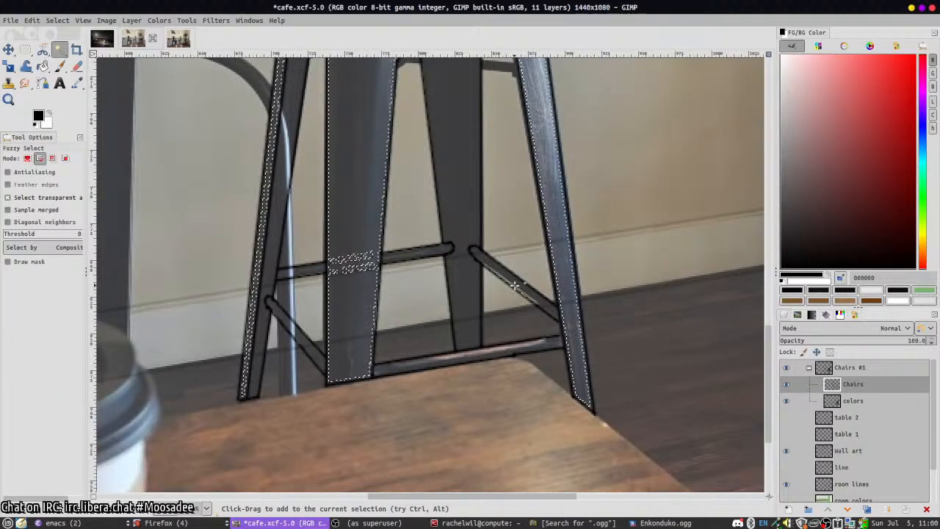
pyautogui.hotkey('ctrl', 'shift', 'a')
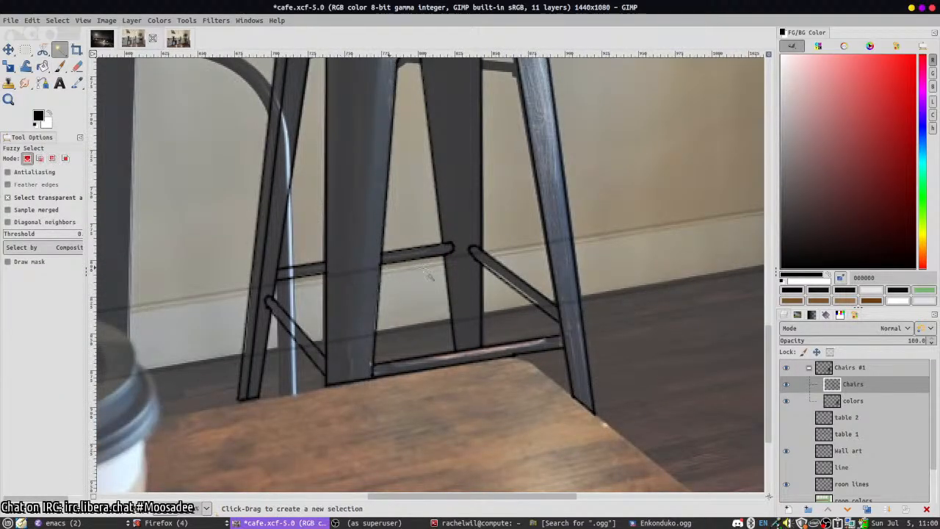
# - Fuzzy-select the areas inside the outlines of the middle stool's legs and crossbars on the Chairs layer
pyautogui.press('y')
pyautogui.press('u')
pyautogui.click(342, 225)
pyautogui.keyDown('shift'); pyautogui.click(270, 275); pyautogui.keyUp('shift')
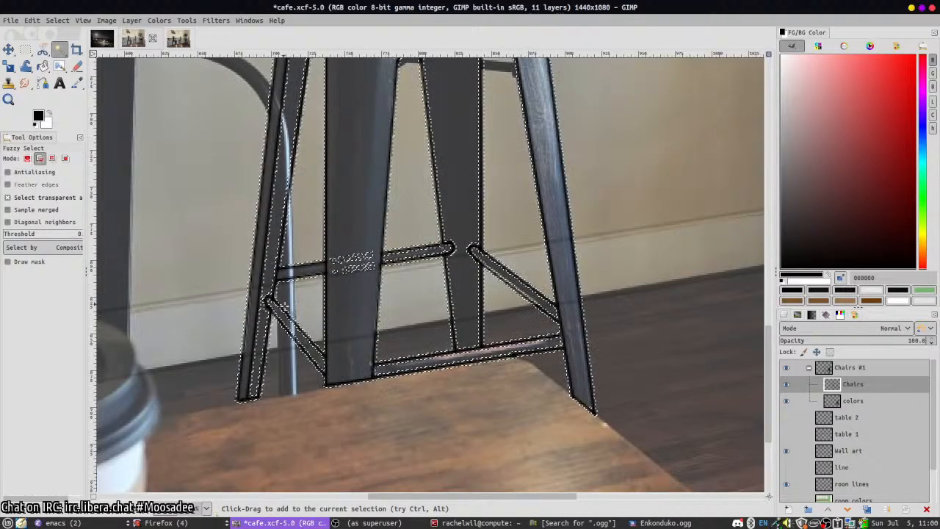
pyautogui.keyDown('shift'); pyautogui.click(450, 282); pyautogui.keyUp('shift')
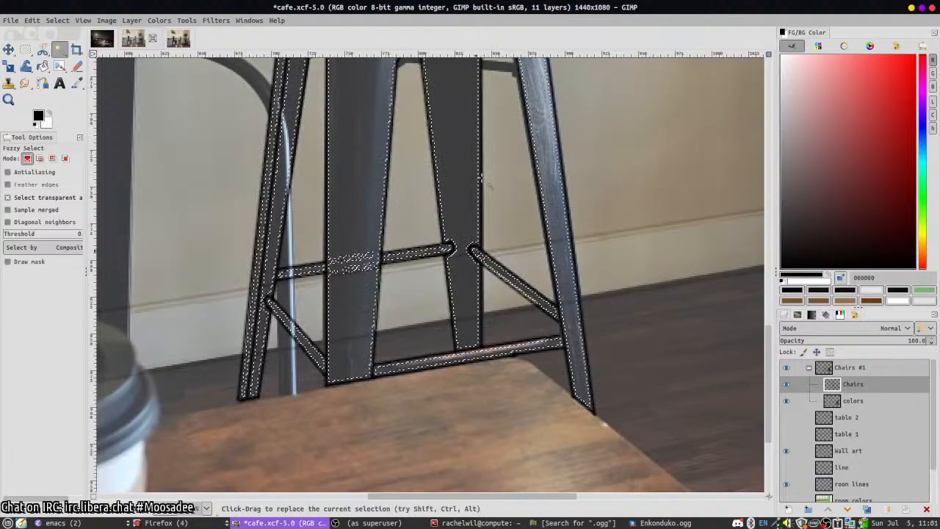
# - Add the insides of the middle stool's seat, back panel and backrest tube to the selection
pyautogui.scroll(5, 501, 360)
pyautogui.keyDown('shift'); pyautogui.click(373, 261); pyautogui.keyUp('shift')
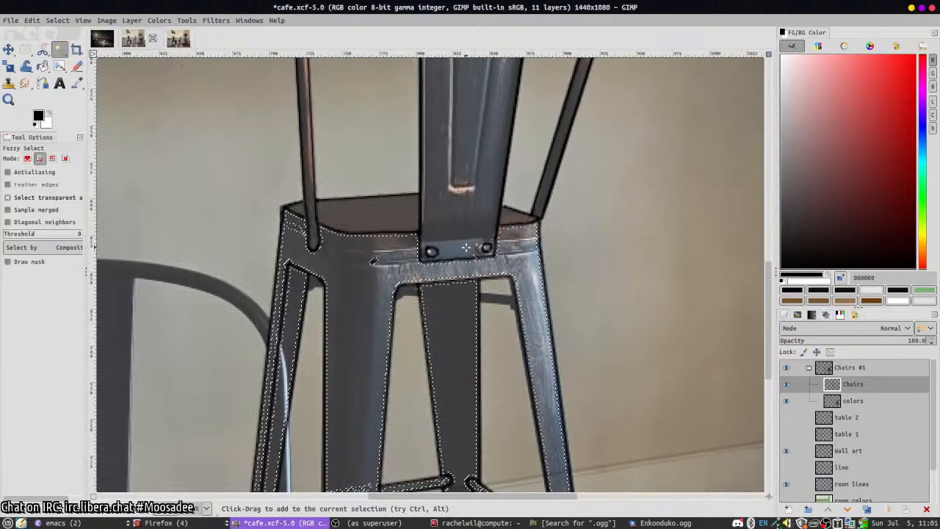
pyautogui.keyDown('shift'); pyautogui.click(331, 212); pyautogui.keyUp('shift')
pyautogui.keyDown('shift'); pyautogui.click(306, 205); pyautogui.keyUp('shift')
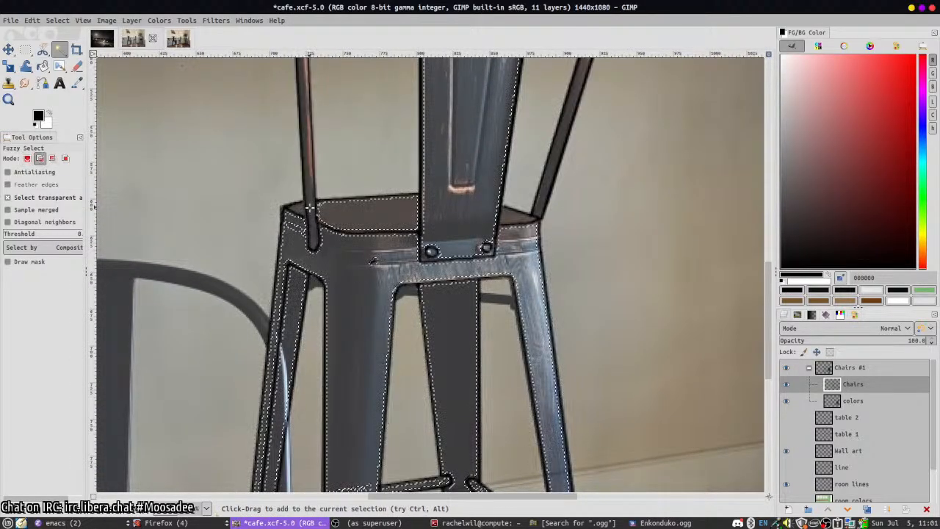
pyautogui.scroll(5, 389, 259)
pyautogui.hscroll(2, 408, 259)
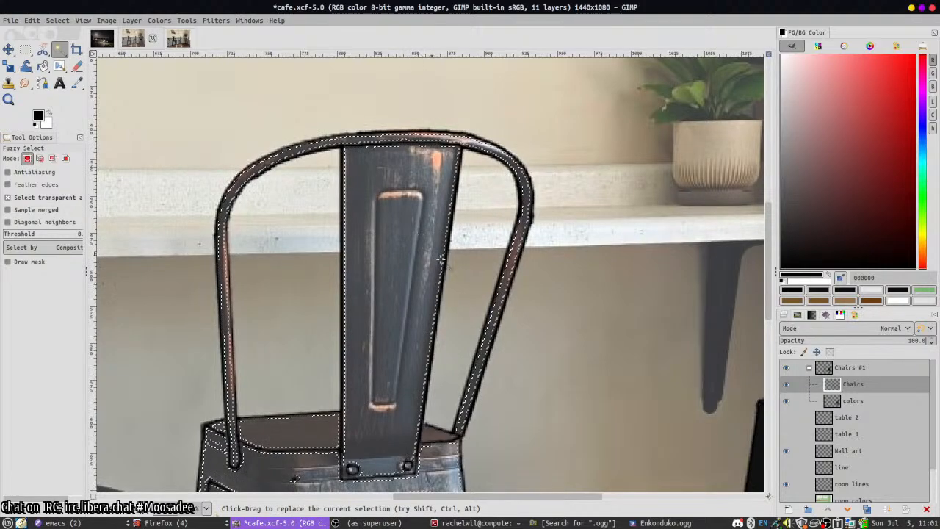
# - Fill the selection on the colors layer with the near-black sampled from the finished stool, and clear the selection
pyautogui.keyDown('ctrl'); pyautogui.scroll(-3, 514, 235); pyautogui.keyUp('ctrl')
pyautogui.click(850, 402)
pyautogui.press('n')
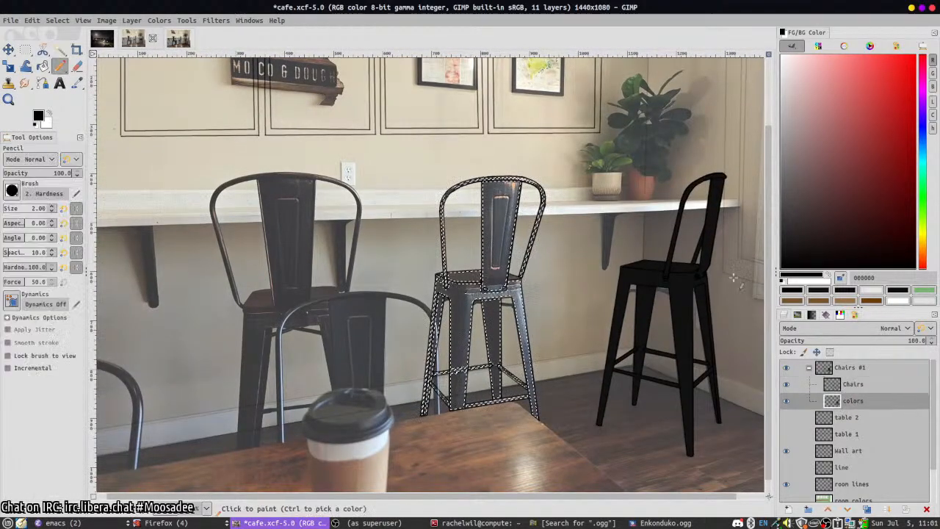
pyautogui.keyDown('ctrl'); pyautogui.click(682, 284); pyautogui.keyUp('ctrl')
pyautogui.hotkey('shift', 'b')
pyautogui.click(465, 294)
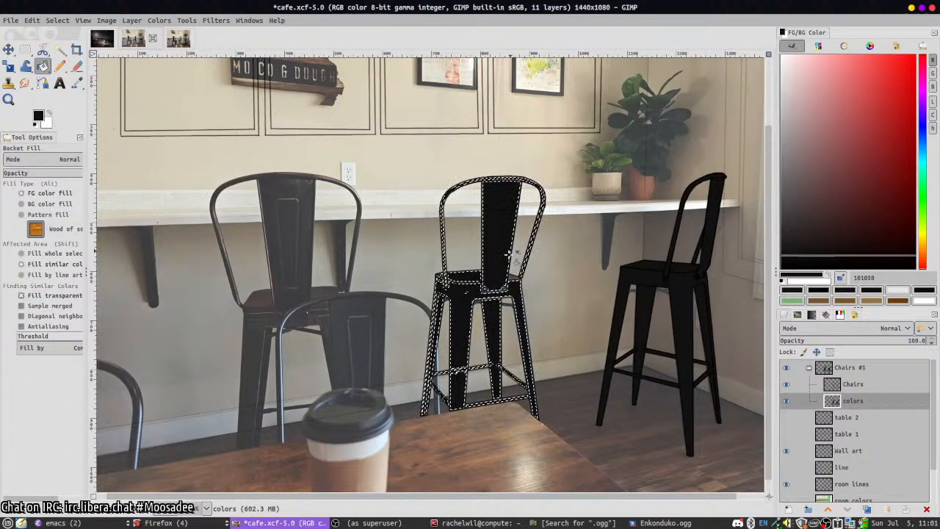
pyautogui.press('n')
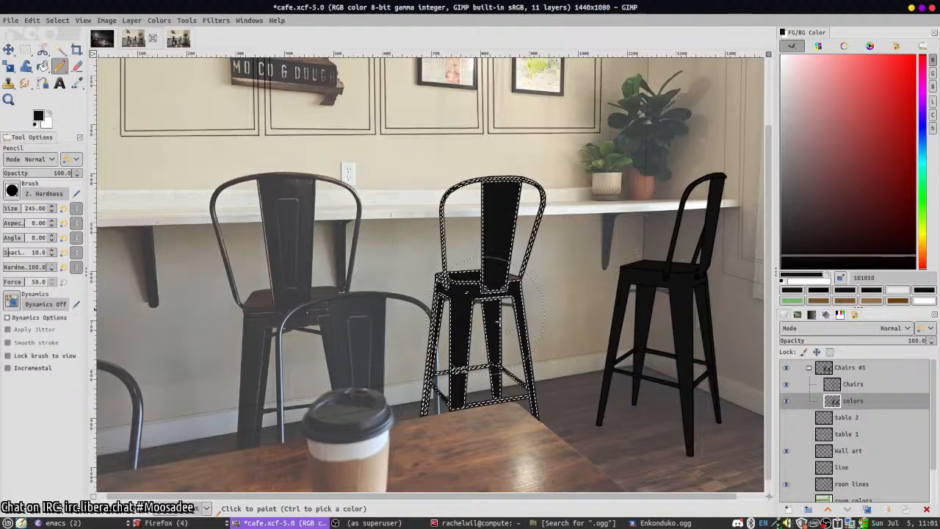
pyautogui.hotkey('ctrl', 'shift', 'a')
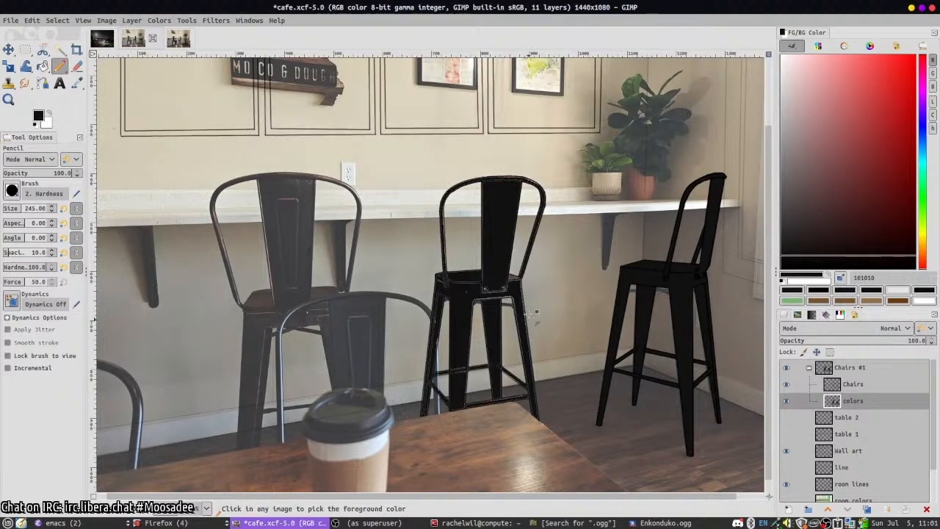
# - Pencil near-black over the unfilled gaps around the back panel's base, its rivets and the seat's right corner
pyautogui.scroll(5, 499, 234)
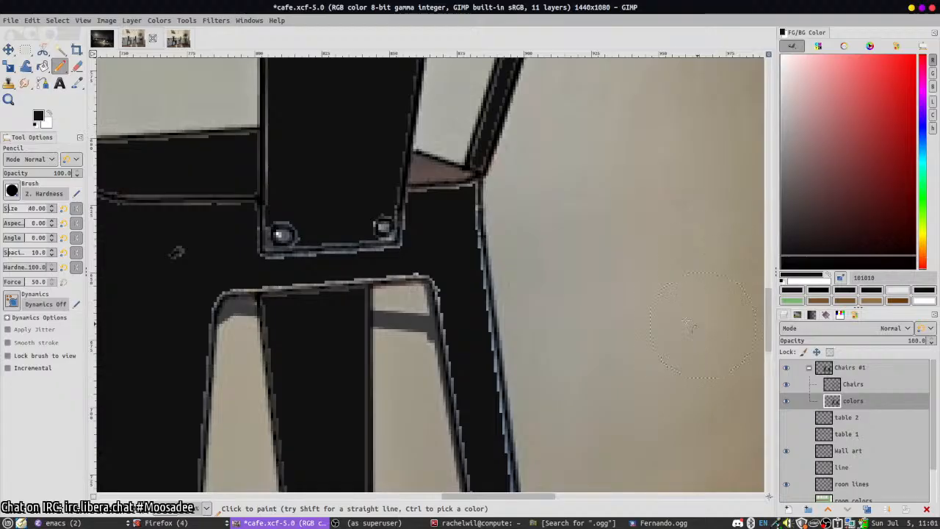
pyautogui.moveTo(283, 230)
pyautogui.mouseDown()
pyautogui.moveTo(357, 199)
pyautogui.moveTo(360, 212)
pyautogui.mouseUp()
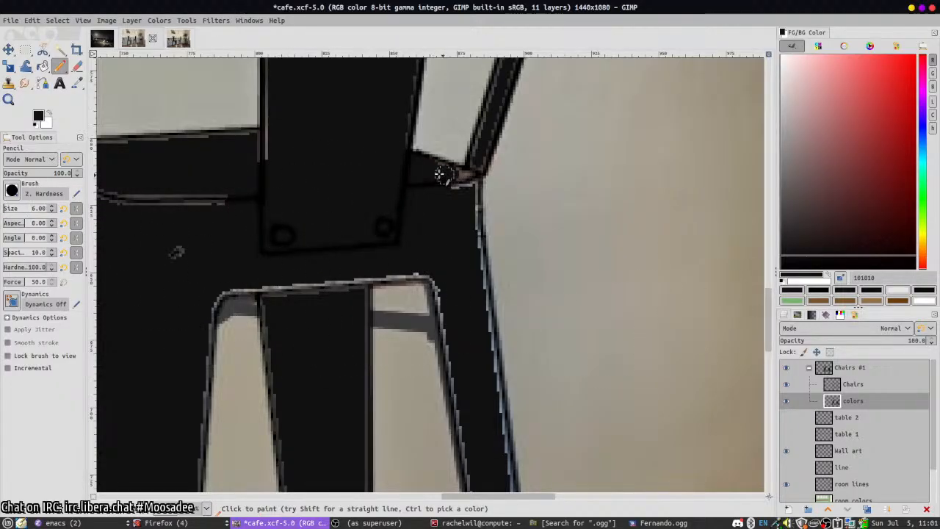
pyautogui.moveTo(437, 172)
pyautogui.mouseDown()
pyautogui.moveTo(469, 179)
pyautogui.moveTo(452, 188)
pyautogui.moveTo(471, 185)
pyautogui.moveTo(477, 272)
pyautogui.mouseUp()
# - Cover the unfilled edges of the far right leg and the seat's underside with 3 px near-black pencil lines
pyautogui.scroll(-5, 462, 315)
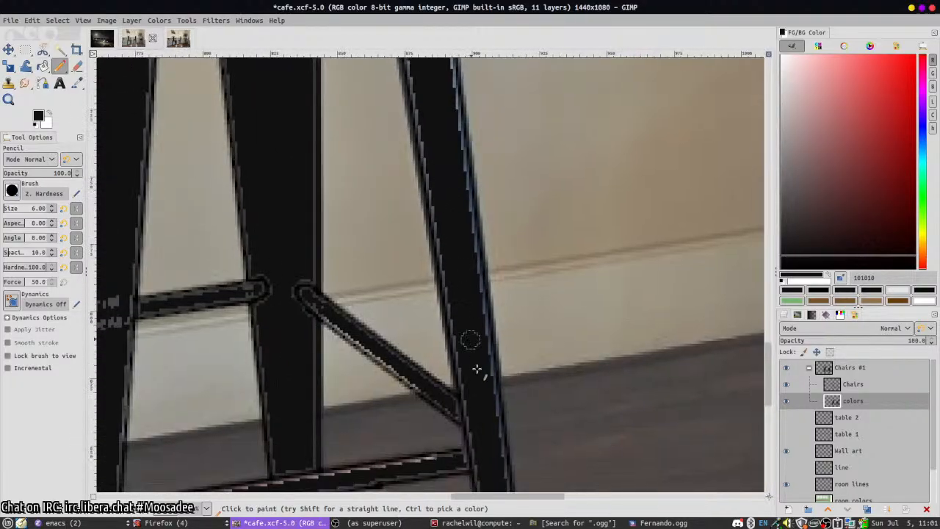
pyautogui.scroll(-5, 477, 369)
pyautogui.keyDown('shift'); pyautogui.click(478, 385); pyautogui.keyUp('shift')
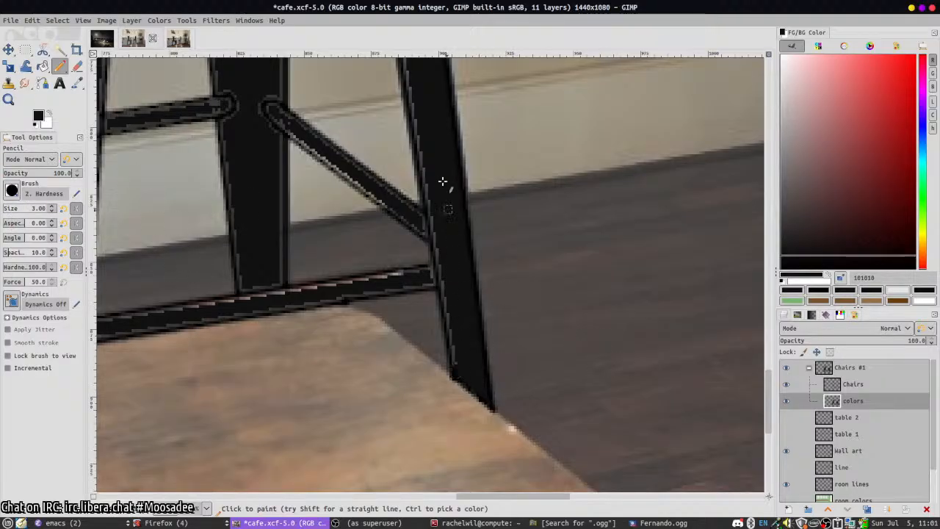
pyautogui.scroll(10, 442, 181)
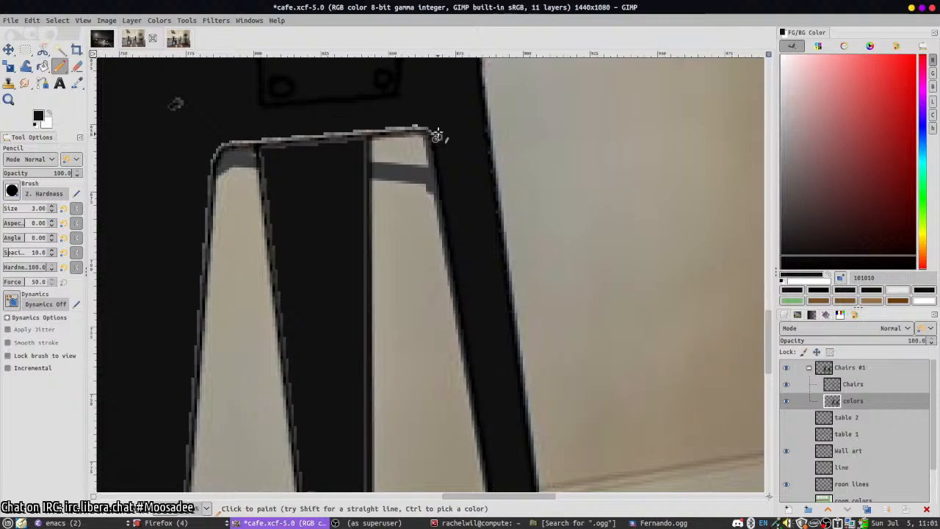
pyautogui.keyDown('shift'); pyautogui.click(222, 144); pyautogui.keyUp('shift')
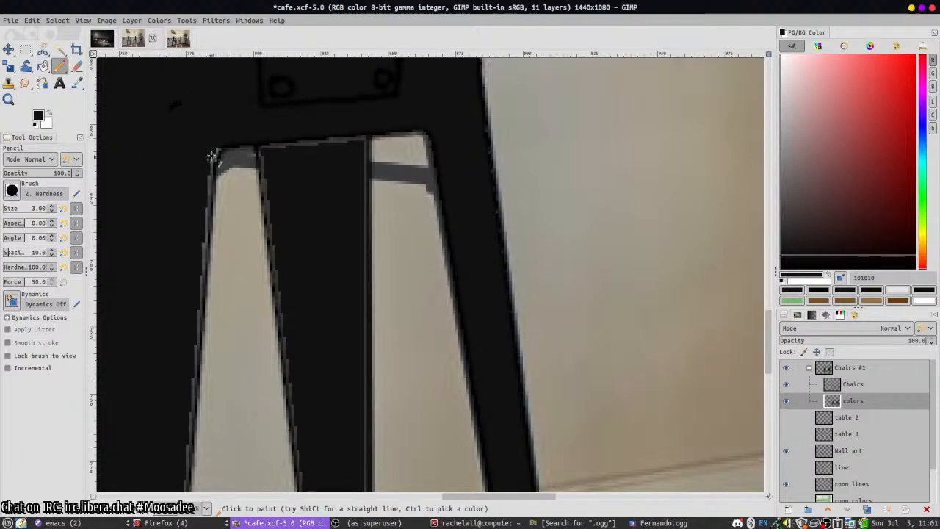
# - Cover the gaps along the wide front leg's bottom and side edges, and paint over the unfilled specks inside it
pyautogui.scroll(-10, 203, 226)
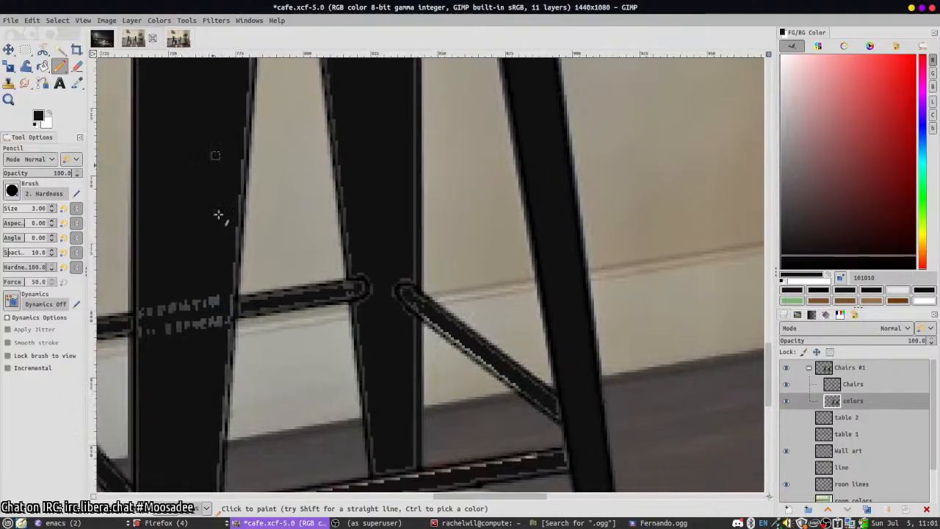
pyautogui.click(273, 337)
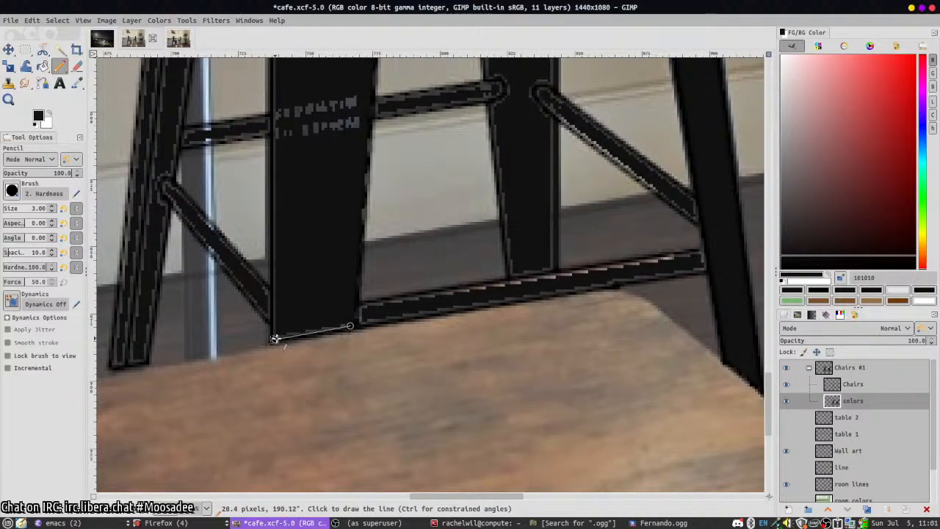
pyautogui.keyDown('shift'); pyautogui.click(357, 321); pyautogui.keyUp('shift')
pyautogui.scroll(5, 353, 178)
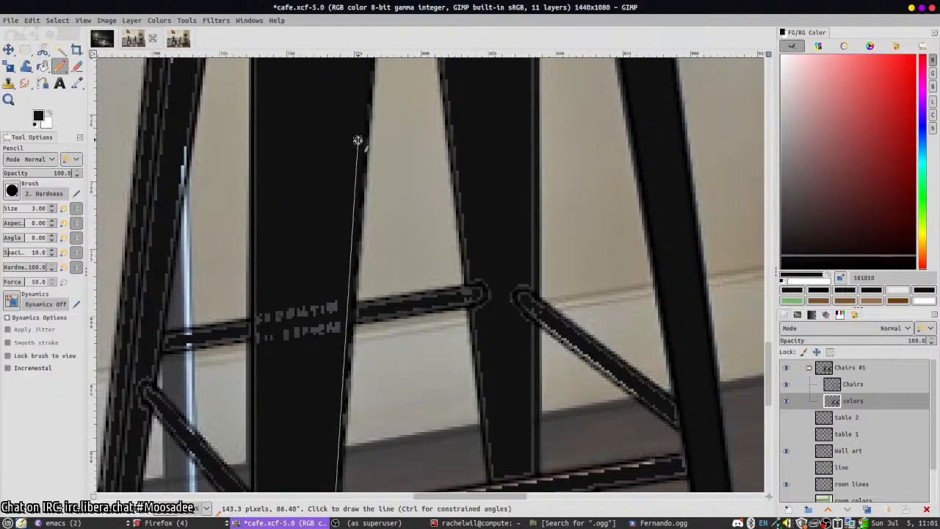
pyautogui.moveTo(265, 345); pyautogui.dragTo(280, 303)
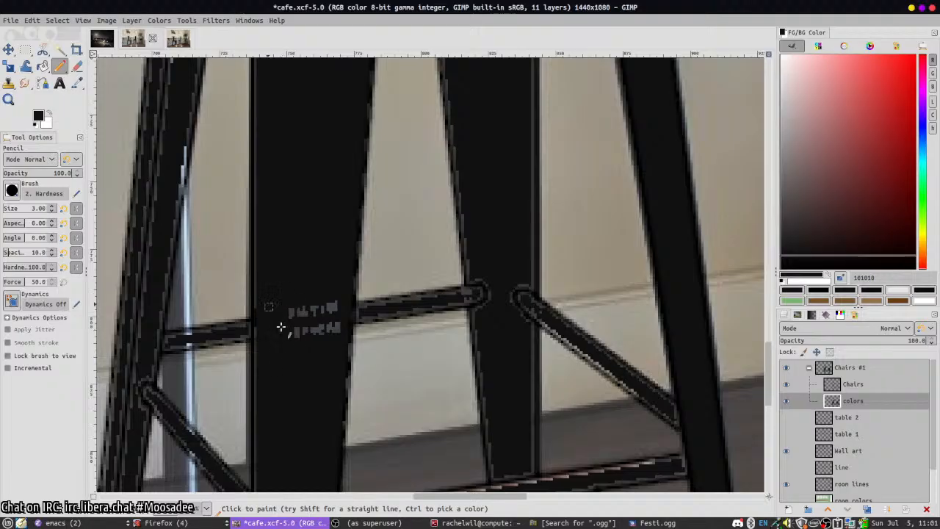
pyautogui.moveTo(302, 343)
pyautogui.mouseDown()
pyautogui.moveTo(323, 299)
pyautogui.moveTo(340, 329)
pyautogui.mouseUp()
pyautogui.scroll(-5, 320, 268)
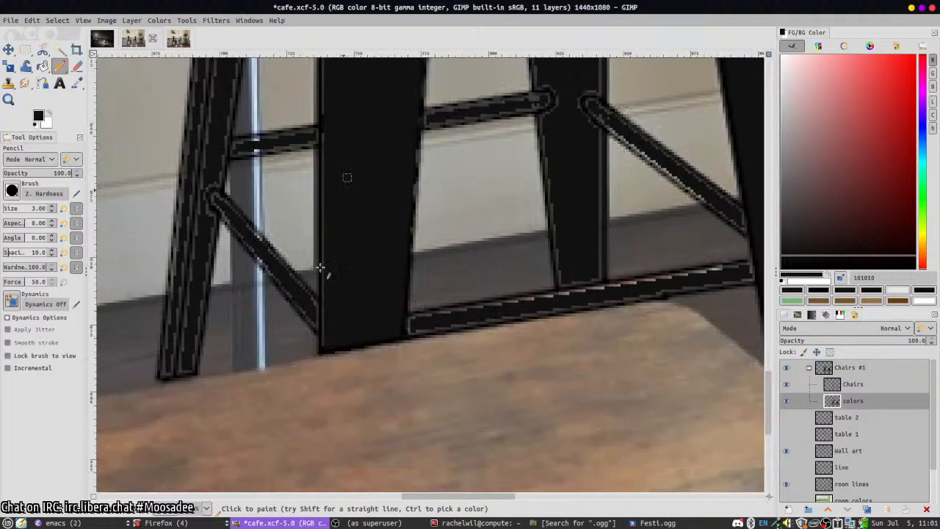
pyautogui.scroll(10, 351, 158)
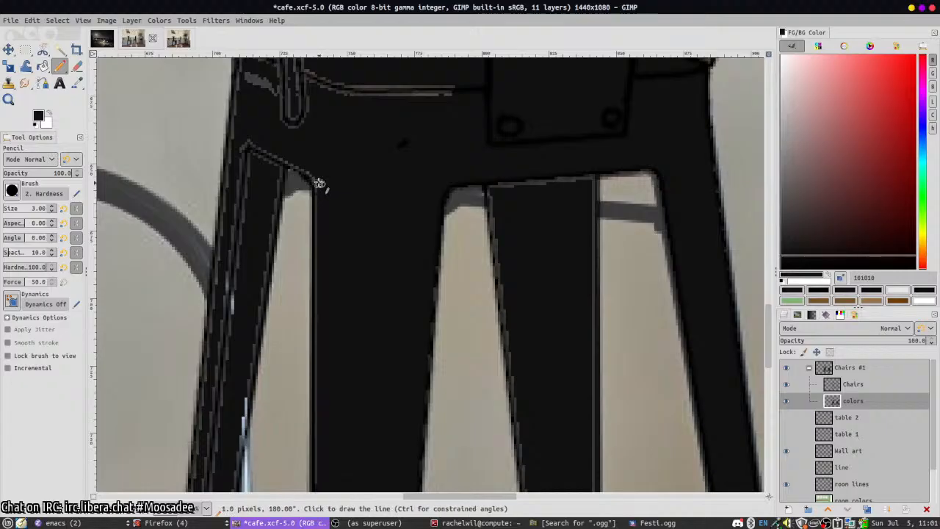
pyautogui.scroll(-8, 367, 180)
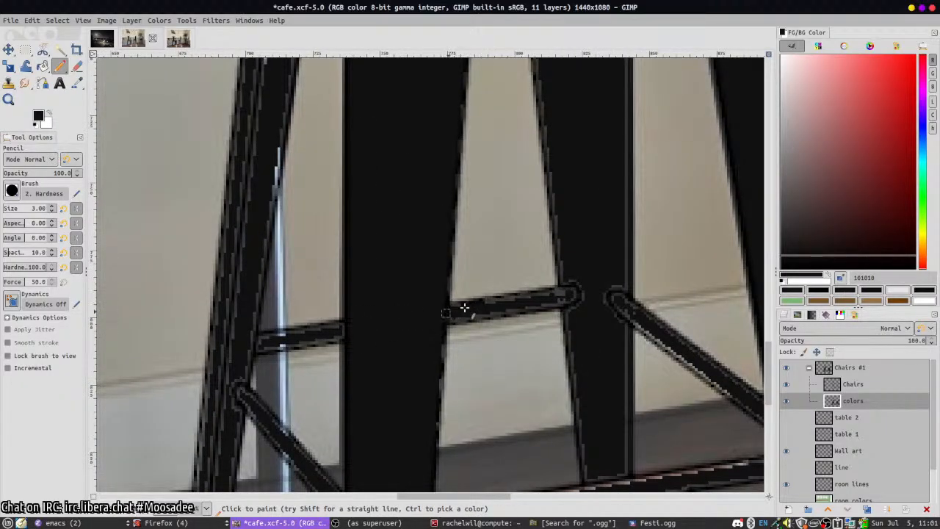
# - Fill the gaps along the back crossbar's edges and rounded end, between the wide front leg and the rear leg
pyautogui.keyDown('shift'); pyautogui.click(573, 290); pyautogui.keyUp('shift')
pyautogui.moveTo(478, 314)
pyautogui.mouseDown()
pyautogui.moveTo(502, 309)
pyautogui.moveTo(447, 321)
pyautogui.mouseUp()
pyautogui.keyDown('shift'); pyautogui.click(581, 298); pyautogui.keyUp('shift')
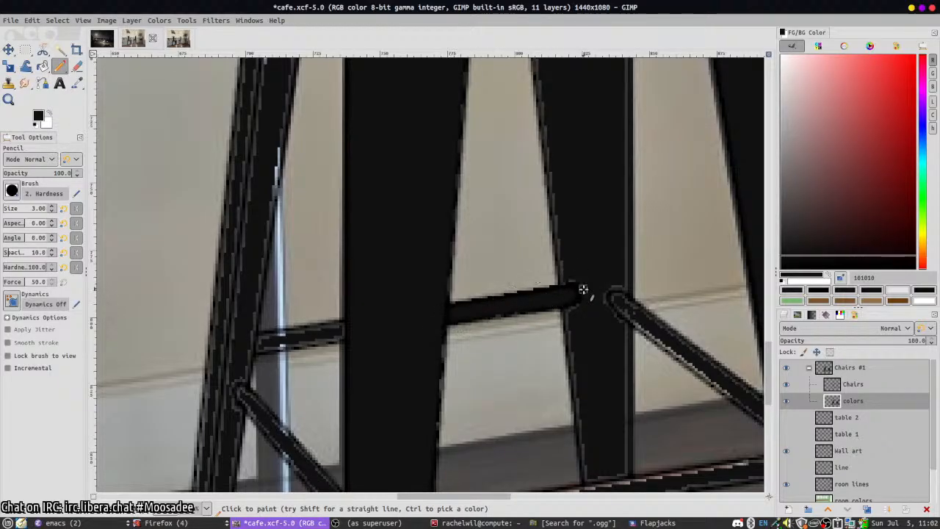
# - Cover the gaps along the rear leg's side edges, bottom and top, and around the right diagonal brace's rounded end
pyautogui.click(570, 321)
pyautogui.scroll(-1, 582, 366)
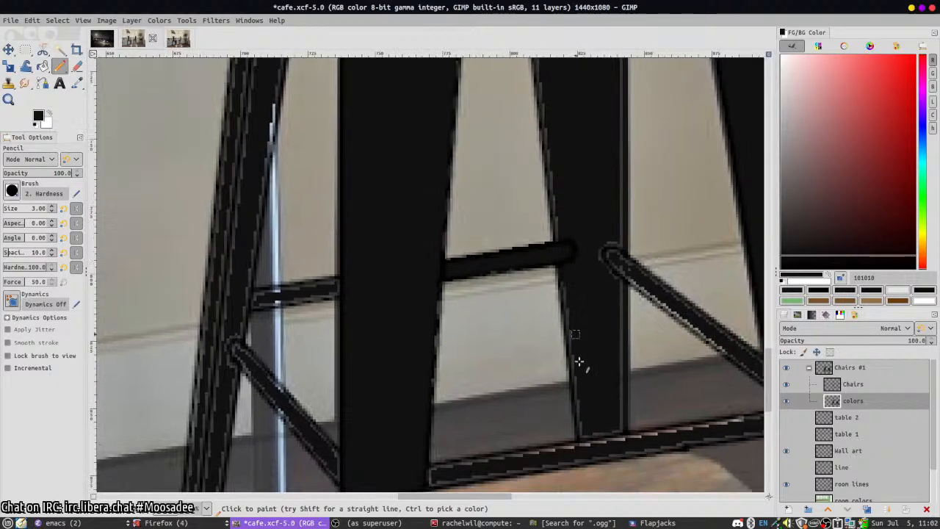
pyautogui.keyDown('shift'); pyautogui.click(584, 442); pyautogui.keyUp('shift')
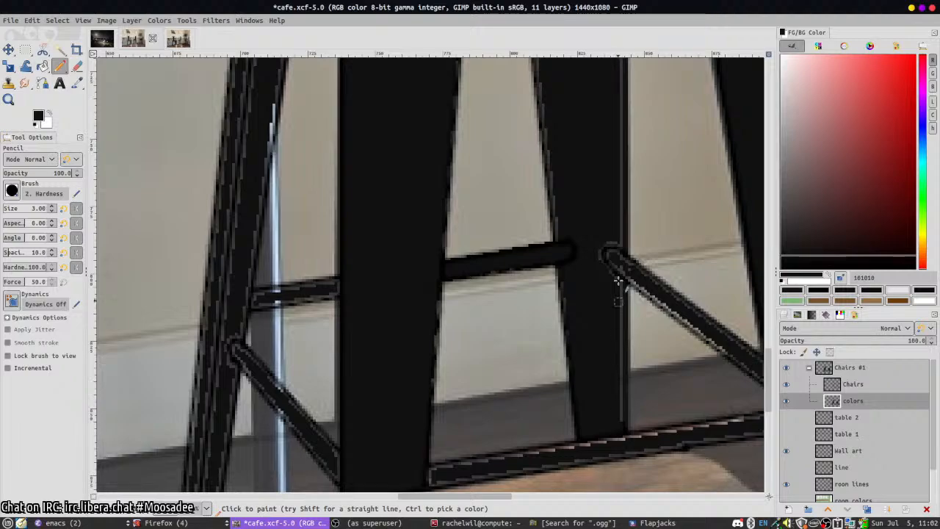
pyautogui.keyDown('shift'); pyautogui.click(620, 215); pyautogui.keyUp('shift')
pyautogui.moveTo(601, 248)
pyautogui.mouseDown()
pyautogui.moveTo(616, 308)
pyautogui.moveTo(625, 445)
pyautogui.mouseUp()
pyautogui.scroll(3, 576, 324)
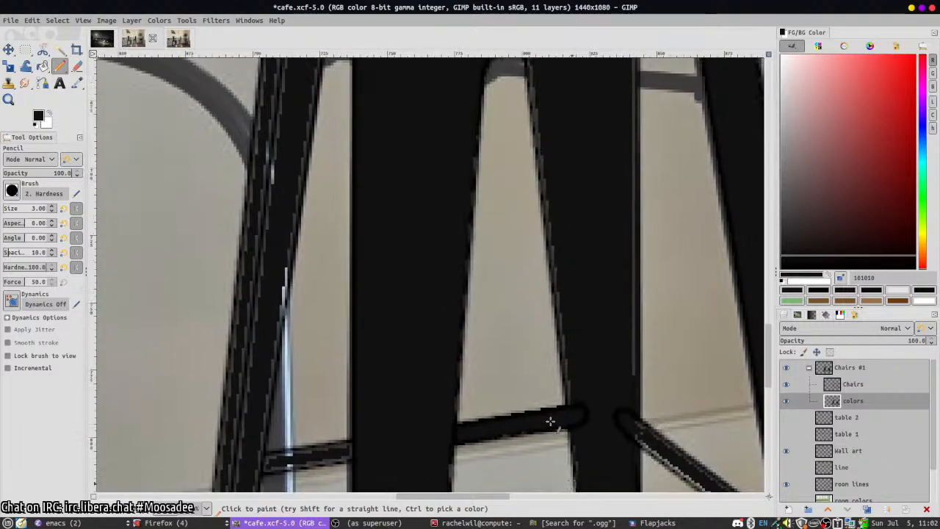
pyautogui.scroll(3, 550, 419)
pyautogui.keyDown('shift'); pyautogui.click(512, 222); pyautogui.keyUp('shift')
pyautogui.moveTo(512, 224)
pyautogui.mouseDown()
pyautogui.moveTo(548, 235)
pyautogui.moveTo(521, 230)
pyautogui.moveTo(588, 221)
pyautogui.mouseUp()
# - Fill the unfilled edges of the right diagonal brace between the rear leg and the far right leg
pyautogui.scroll(-5, 639, 193)
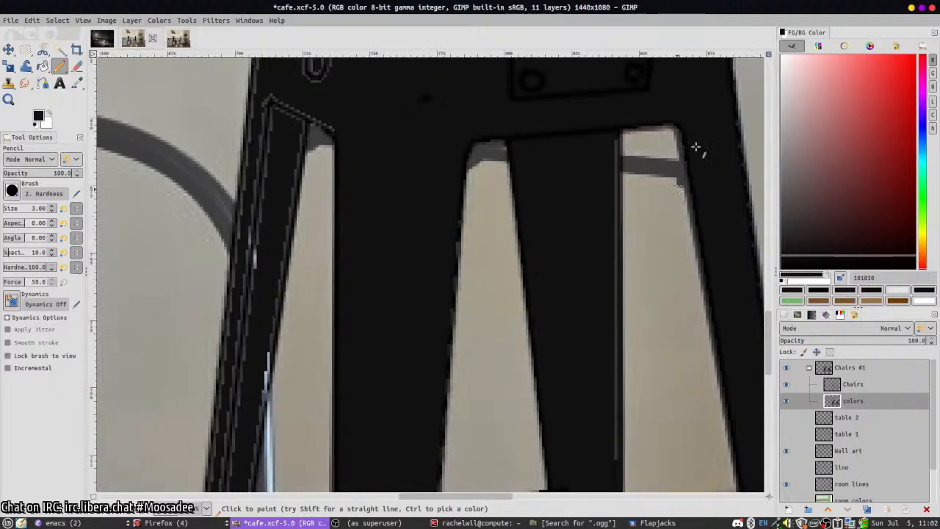
pyautogui.scroll(-2, 632, 328)
pyautogui.hscroll(5, 319, 259)
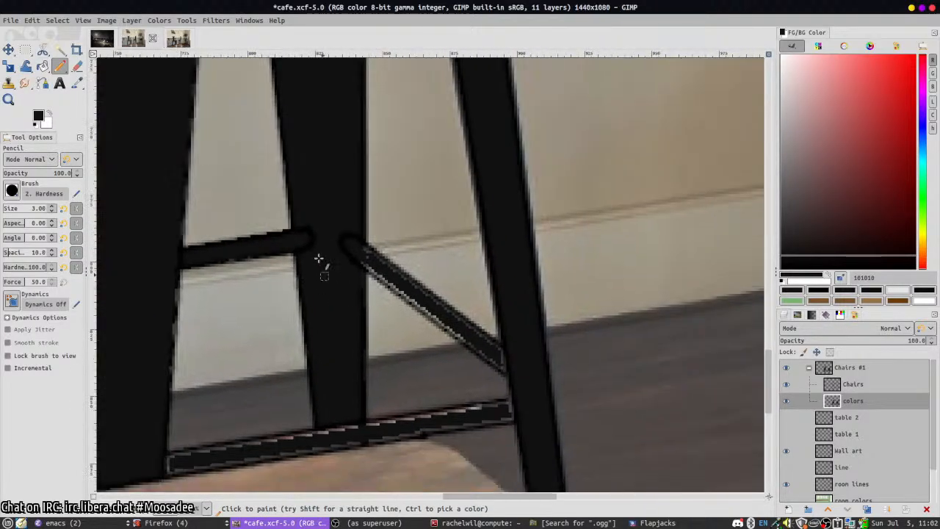
pyautogui.keyDown('shift'); pyautogui.click(493, 345); pyautogui.keyUp('shift')
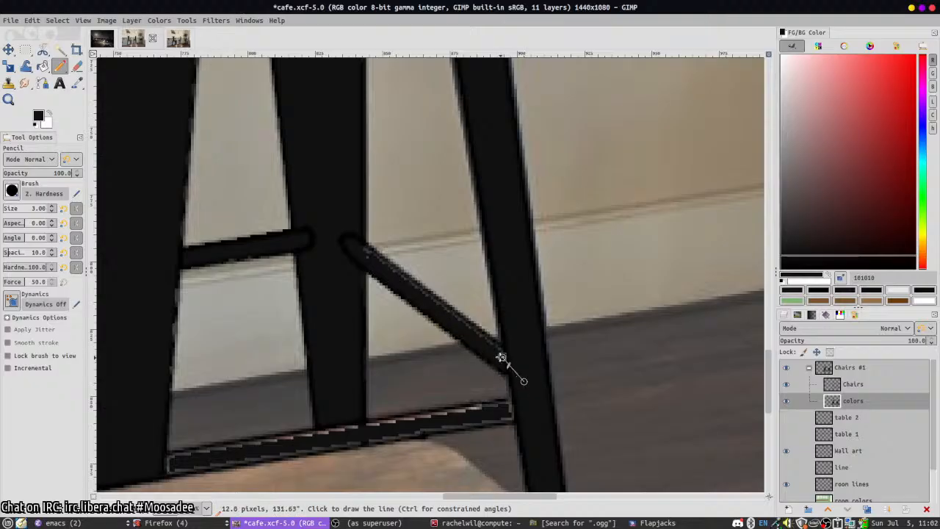
pyautogui.keyDown('shift'); pyautogui.click(350, 245); pyautogui.keyUp('shift')
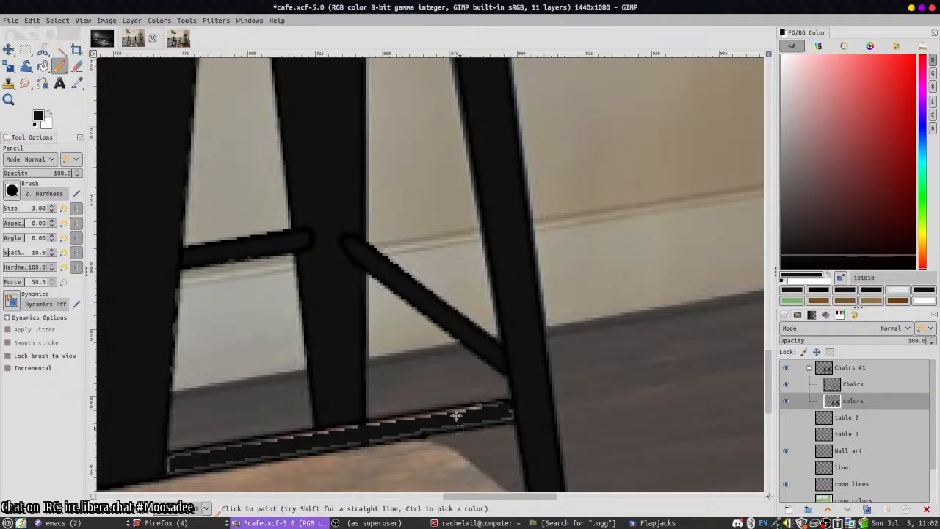
# - Cover the upper and lower edge gaps of the lower crossbar between the wide front leg and the far right leg
pyautogui.scroll(-4, 456, 416)
pyautogui.hscroll(-3, 456, 415)
pyautogui.keyDown('shift'); pyautogui.click(328, 297); pyautogui.keyUp('shift')
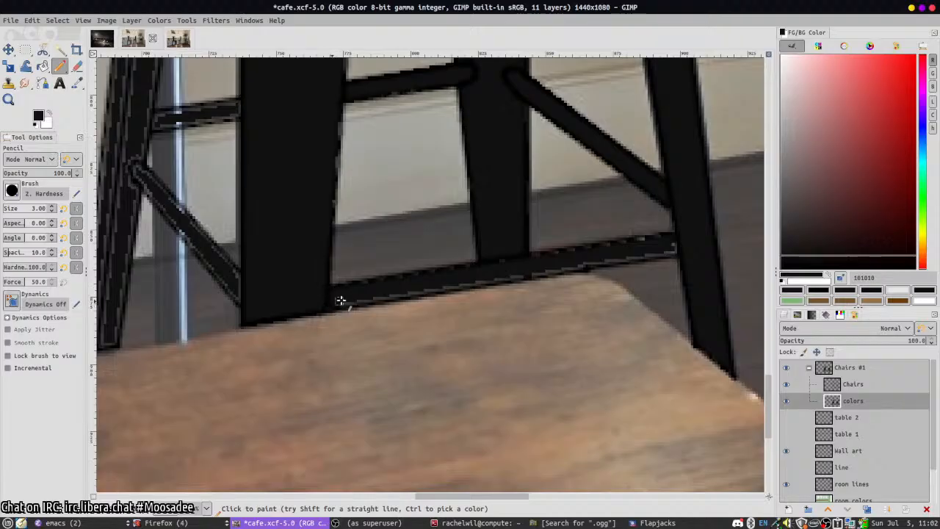
pyautogui.keyDown('shift'); pyautogui.click(682, 246); pyautogui.keyUp('shift')
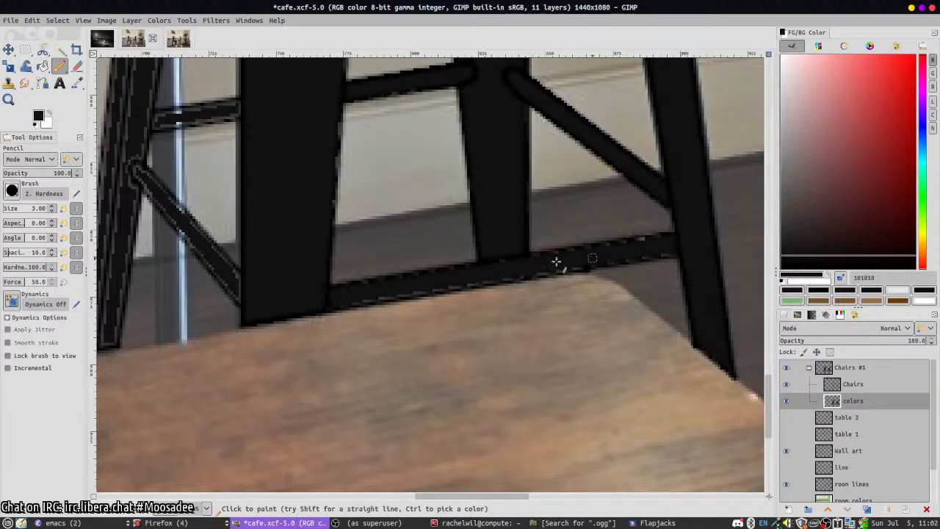
pyautogui.keyDown('shift'); pyautogui.click(348, 300); pyautogui.keyUp('shift')
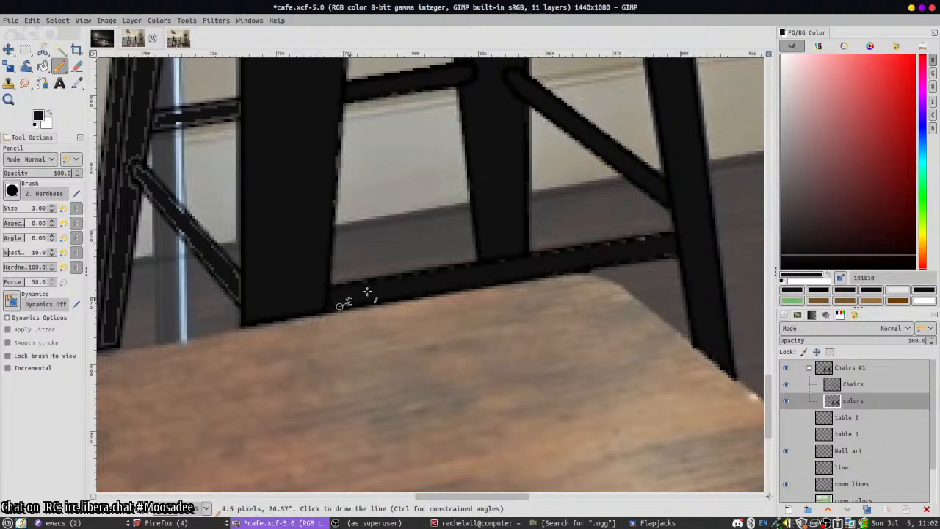
pyautogui.click(658, 240)
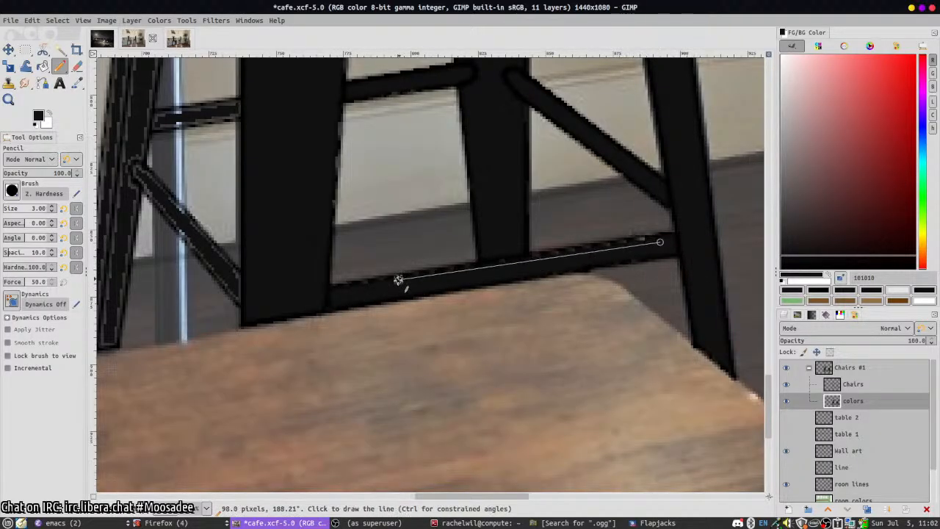
pyautogui.keyDown('shift'); pyautogui.click(313, 293); pyautogui.keyUp('shift')
# - Fill the gaps along both edges of the left diagonal brace, from the left leg to the wide front leg
pyautogui.hscroll(-4, 348, 291)
pyautogui.scroll(1, 347, 292)
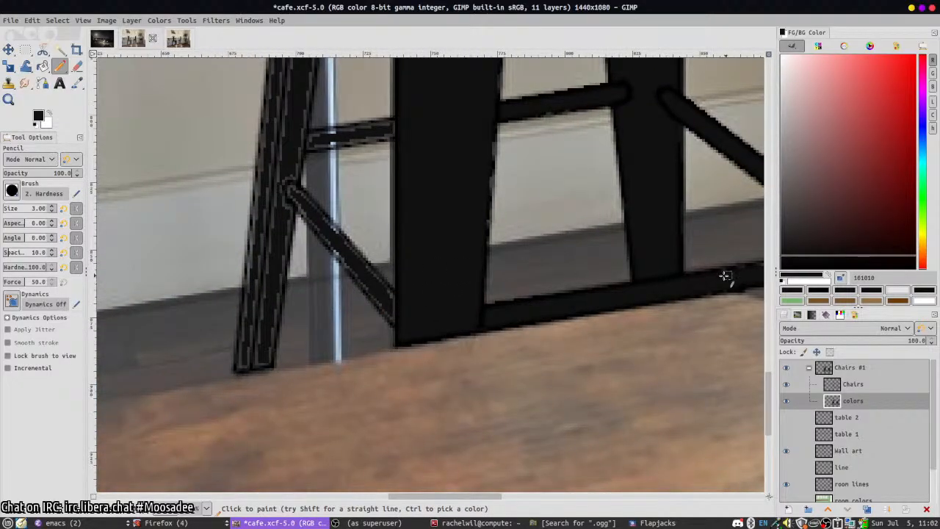
pyautogui.moveTo(287, 185); pyautogui.dragTo(361, 274)
pyautogui.moveTo(304, 213)
pyautogui.mouseDown()
pyautogui.moveTo(372, 294)
pyautogui.moveTo(368, 307)
pyautogui.mouseUp()
# - Cover the gaps in the lower part of the left leg with a 5 px near-black Paintbrush
pyautogui.hotkey('shift', 'e')
pyautogui.press('p')
pyautogui.press(']')
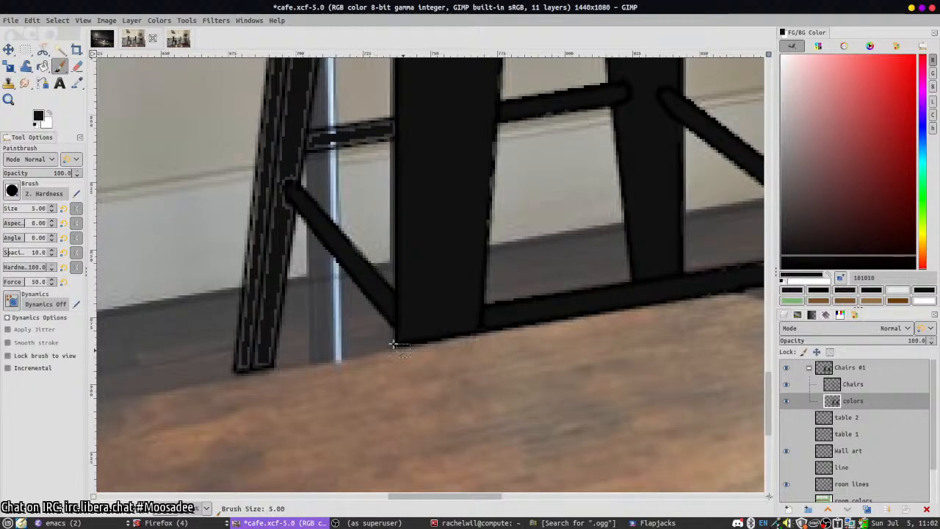
pyautogui.moveTo(237, 294)
pyautogui.mouseDown()
pyautogui.moveTo(256, 300)
pyautogui.moveTo(243, 360)
pyautogui.moveTo(269, 353)
pyautogui.moveTo(260, 361)
pyautogui.moveTo(265, 279)
pyautogui.moveTo(254, 269)
pyautogui.moveTo(279, 260)
pyautogui.mouseUp()
pyautogui.hotkey('shift', 'e')
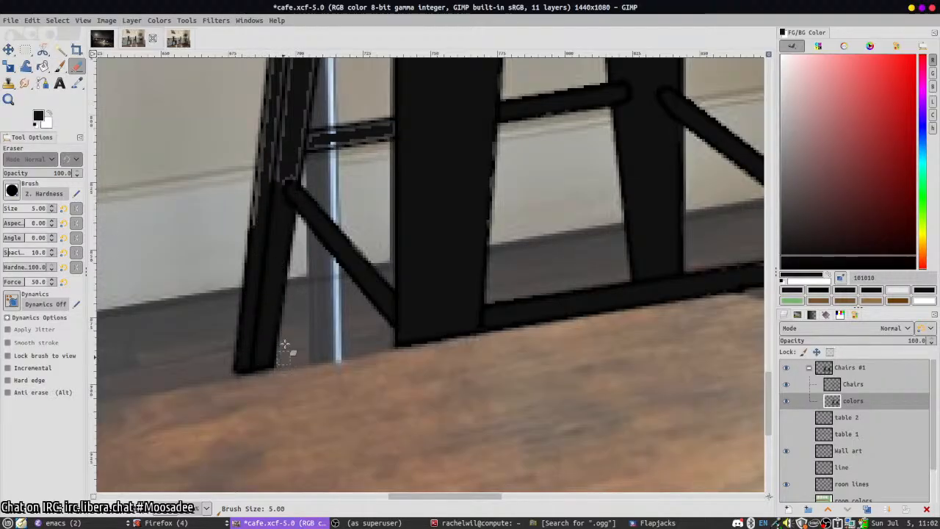
# - Paint over the gaps up the rest of the left leg to the seat, and erase the overshoot beside its outer edge
pyautogui.press('p')
pyautogui.moveTo(265, 172)
pyautogui.mouseDown()
pyautogui.moveTo(260, 238)
pyautogui.moveTo(272, 173)
pyautogui.moveTo(304, 353)
pyautogui.moveTo(287, 281)
pyautogui.moveTo(297, 245)
pyautogui.moveTo(282, 251)
pyautogui.moveTo(289, 238)
pyautogui.moveTo(312, 265)
pyautogui.moveTo(310, 158)
pyautogui.moveTo(287, 234)
pyautogui.moveTo(284, 222)
pyautogui.moveTo(302, 184)
pyautogui.moveTo(316, 219)
pyautogui.moveTo(320, 181)
pyautogui.mouseUp()
pyautogui.scroll(3, 258, 227)
pyautogui.scroll(3, 320, 181)
pyautogui.moveTo(310, 260)
pyautogui.mouseDown()
pyautogui.moveTo(308, 216)
pyautogui.moveTo(303, 233)
pyautogui.moveTo(302, 245)
pyautogui.moveTo(322, 207)
pyautogui.moveTo(334, 229)
pyautogui.moveTo(330, 316)
pyautogui.mouseUp()
pyautogui.scroll(5, 311, 173)
pyautogui.moveTo(298, 346)
pyautogui.mouseDown()
pyautogui.moveTo(300, 304)
pyautogui.moveTo(302, 327)
pyautogui.moveTo(333, 322)
pyautogui.moveTo(333, 342)
pyautogui.moveTo(361, 159)
pyautogui.moveTo(341, 314)
pyautogui.moveTo(303, 214)
pyautogui.moveTo(301, 271)
pyautogui.moveTo(310, 227)
pyautogui.moveTo(311, 239)
pyautogui.moveTo(326, 212)
pyautogui.moveTo(331, 137)
pyautogui.moveTo(313, 193)
pyautogui.mouseUp()
pyautogui.hotkey('shift', 'e')
pyautogui.moveTo(294, 260); pyautogui.dragTo(288, 259)
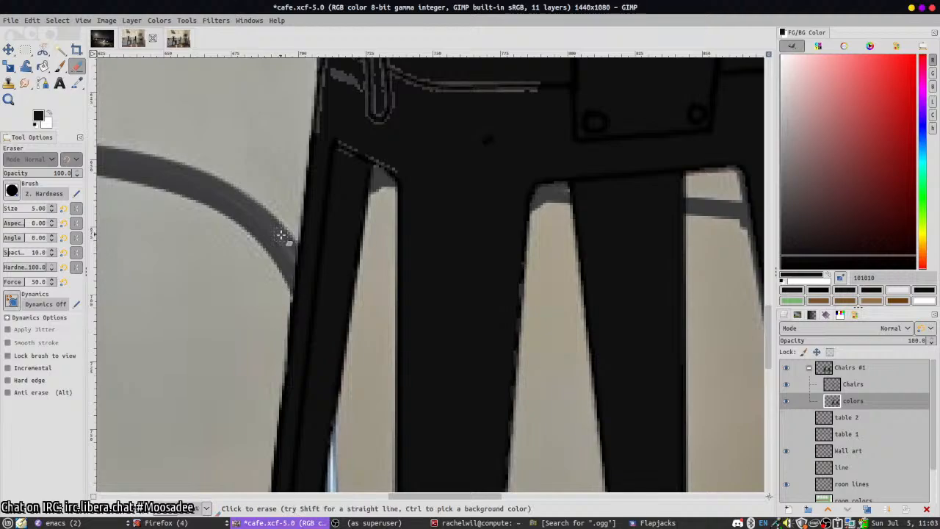
# - Fill the gaps along the left leg's top joint, around the back post's rounded end and along the seat's curved line
pyautogui.press('p')
pyautogui.moveTo(338, 145); pyautogui.dragTo(392, 168)
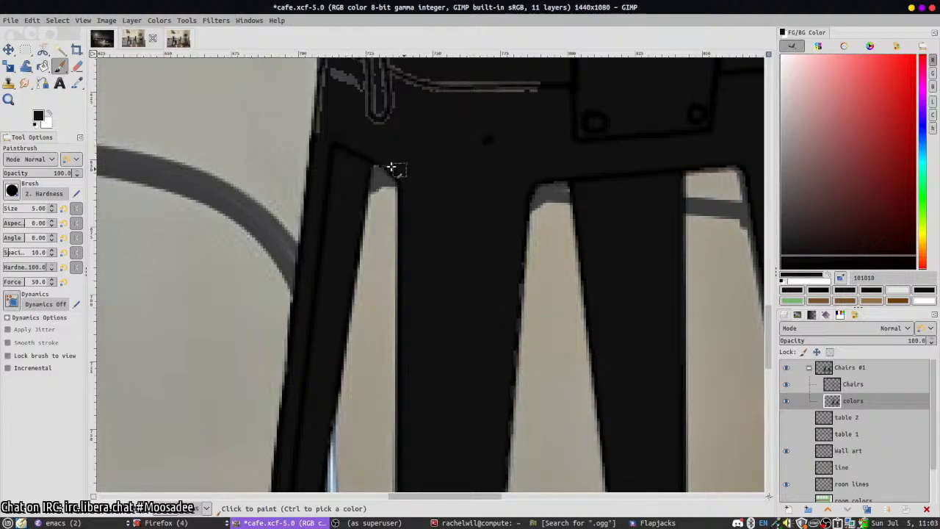
pyautogui.moveTo(445, 83); pyautogui.dragTo(358, 242)
pyautogui.moveTo(298, 211)
pyautogui.mouseDown()
pyautogui.moveTo(291, 278)
pyautogui.moveTo(301, 216)
pyautogui.moveTo(344, 246)
pyautogui.moveTo(451, 248)
pyautogui.moveTo(453, 239)
pyautogui.mouseUp()
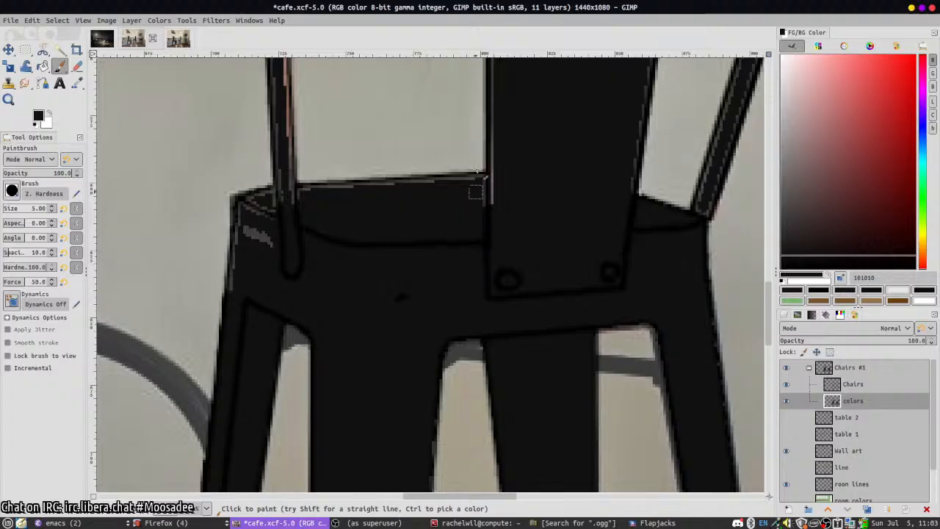
# - Paint over the gaps along the seat's rear edge, in its left corner and at the base of the left back post
pyautogui.moveTo(477, 166); pyautogui.dragTo(490, 213)
pyautogui.hotkey('ctrl', 'z')
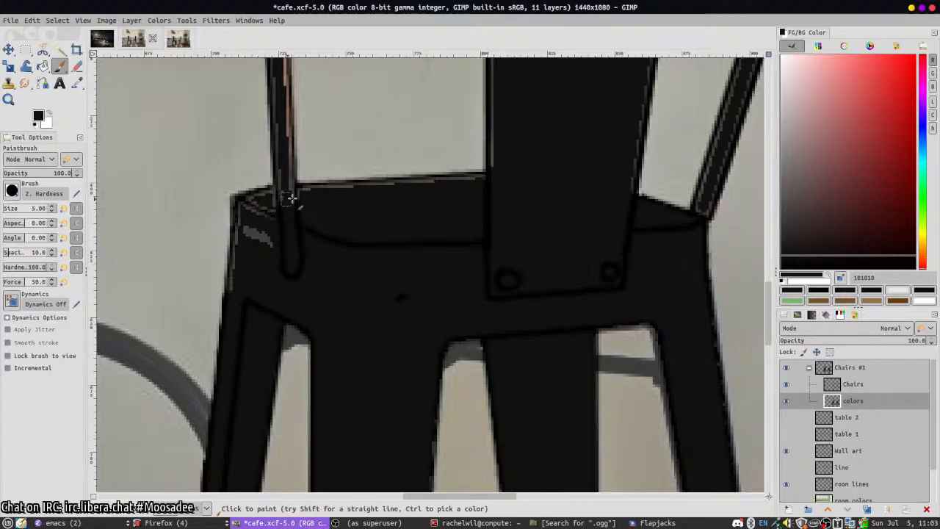
pyautogui.moveTo(292, 197); pyautogui.dragTo(463, 182)
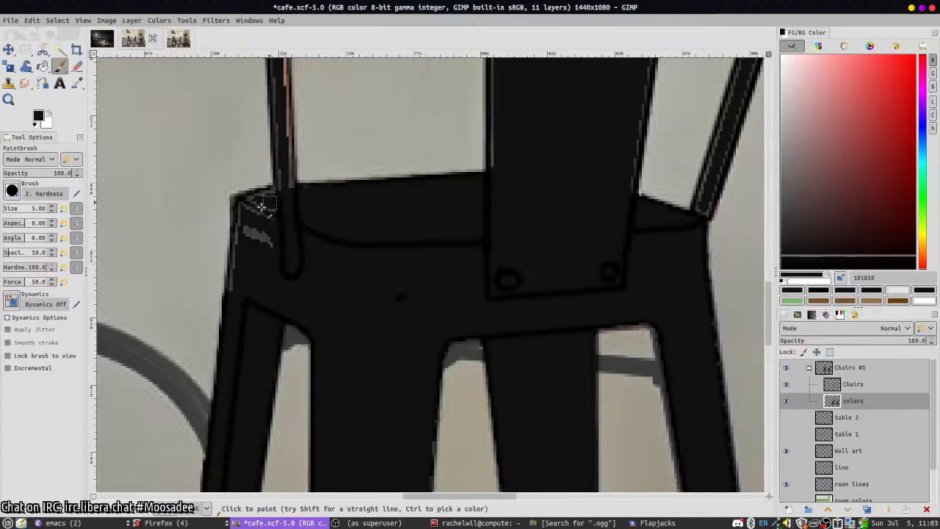
pyautogui.moveTo(261, 207)
pyautogui.mouseDown()
pyautogui.moveTo(240, 250)
pyautogui.moveTo(248, 226)
pyautogui.moveTo(258, 237)
pyautogui.moveTo(287, 197)
pyautogui.moveTo(283, 308)
pyautogui.moveTo(262, 164)
pyautogui.moveTo(273, 220)
pyautogui.moveTo(270, 164)
pyautogui.moveTo(279, 230)
pyautogui.moveTo(279, 214)
pyautogui.moveTo(253, 268)
pyautogui.moveTo(272, 251)
pyautogui.moveTo(289, 348)
pyautogui.moveTo(268, 198)
pyautogui.moveTo(279, 191)
pyautogui.moveTo(283, 300)
pyautogui.moveTo(274, 73)
pyautogui.moveTo(270, 108)
pyautogui.mouseUp()
# - Fill the gaps up the left back post and erase the overshoot beside it above the seat
pyautogui.scroll(2, 262, 164)
pyautogui.scroll(4, 287, 345)
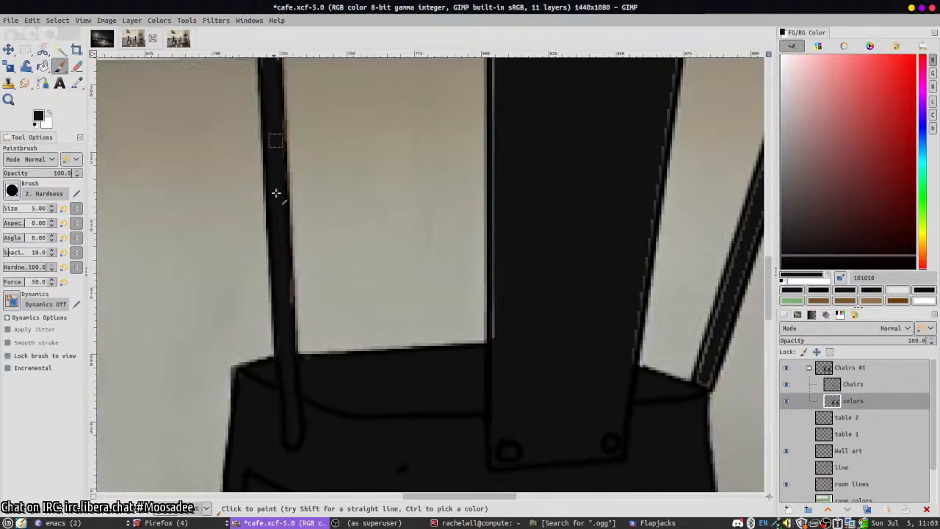
pyautogui.moveTo(276, 193)
pyautogui.mouseDown()
pyautogui.moveTo(284, 286)
pyautogui.moveTo(304, 335)
pyautogui.mouseUp()
pyautogui.hotkey('shift', 'e')
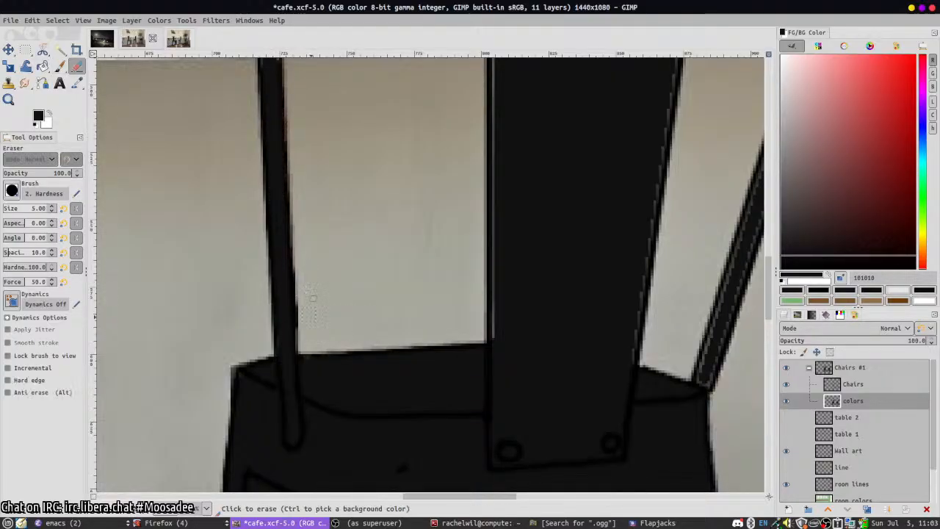
pyautogui.click(311, 329)
pyautogui.press('p')
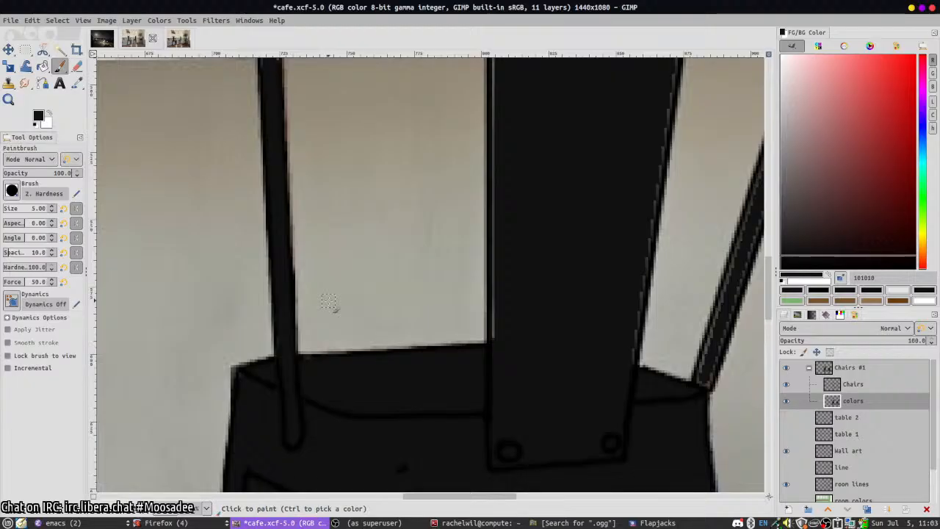
# - Cover the gaps along the back panel's left and top edges and the middle of the top rail above it
pyautogui.scroll(5, 507, 294)
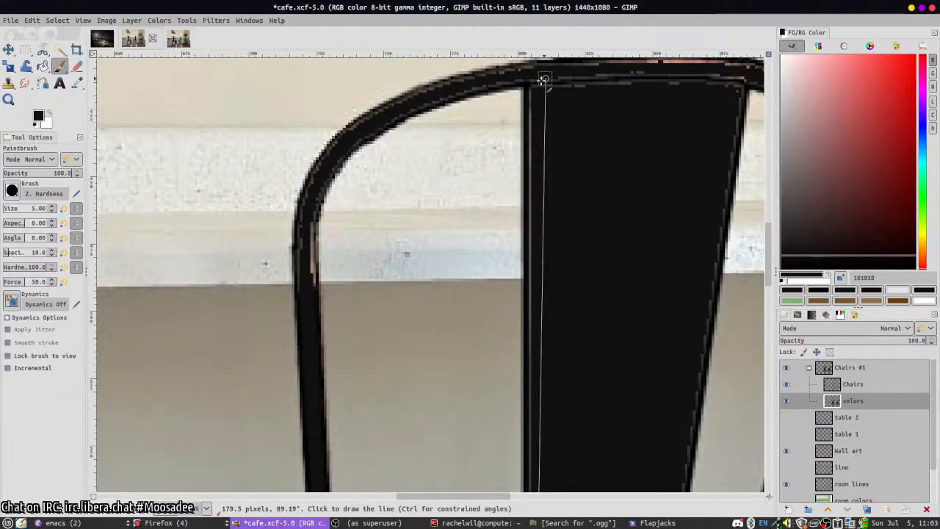
pyautogui.moveTo(547, 97)
pyautogui.mouseDown()
pyautogui.moveTo(566, 83)
pyautogui.moveTo(738, 76)
pyautogui.mouseUp()
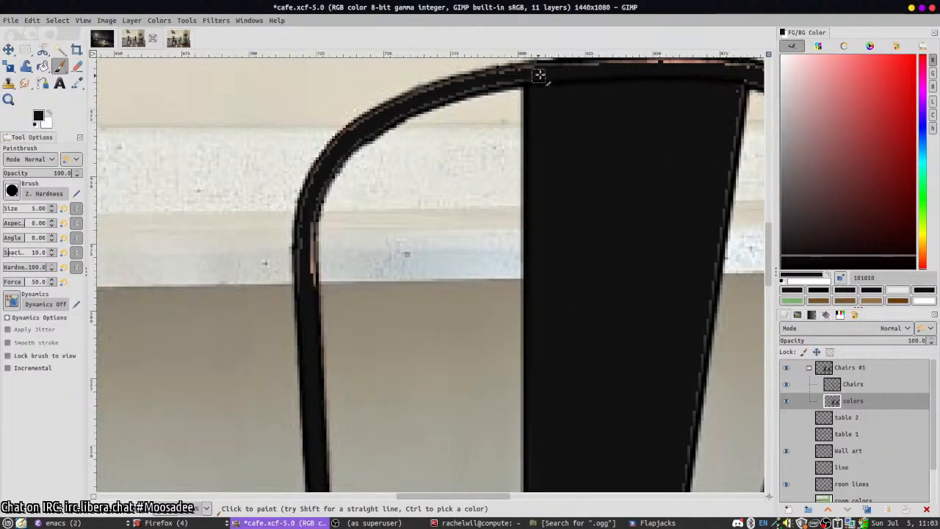
pyautogui.moveTo(538, 75)
pyautogui.mouseDown()
pyautogui.moveTo(645, 64)
pyautogui.moveTo(743, 71)
pyautogui.mouseUp()
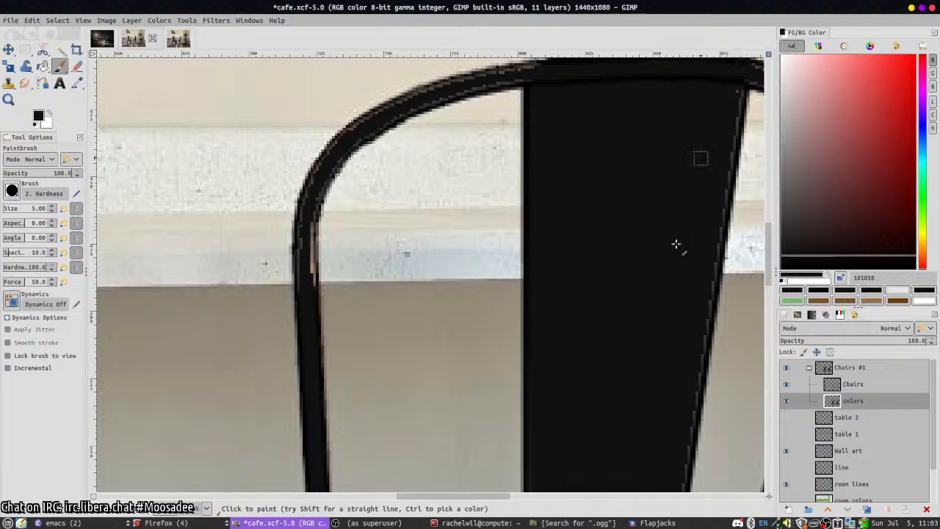
# - Fill the gaps along the back panel's right edge and both edges of the slanted right back post
pyautogui.scroll(-5, 675, 243)
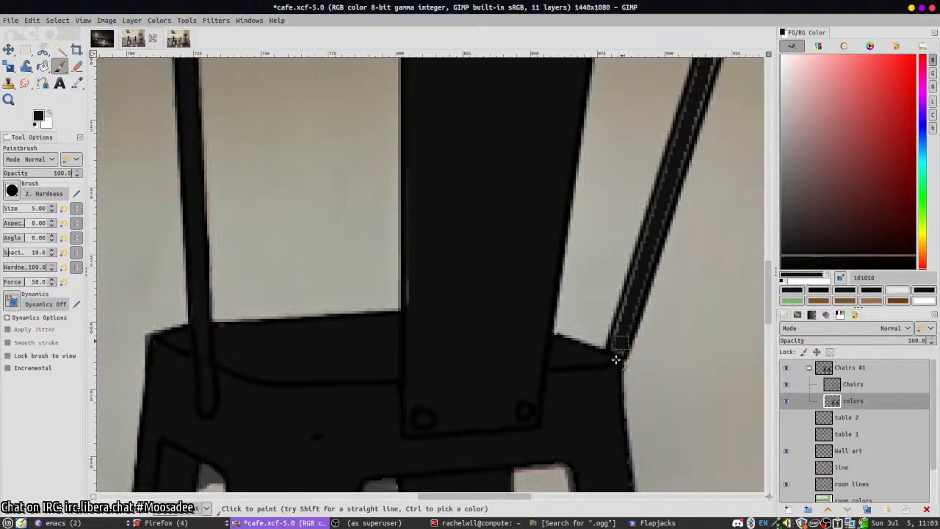
pyautogui.scroll(5, 619, 340)
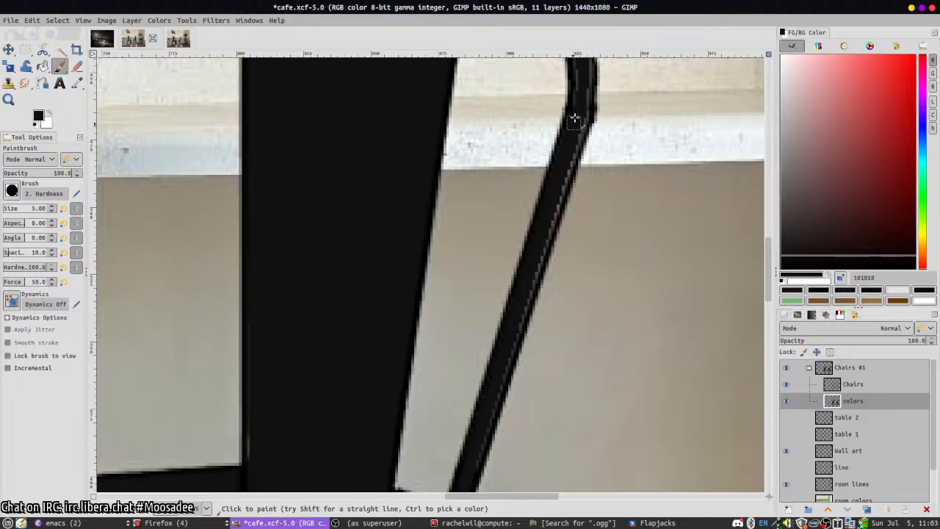
pyautogui.scroll(-3, 529, 332)
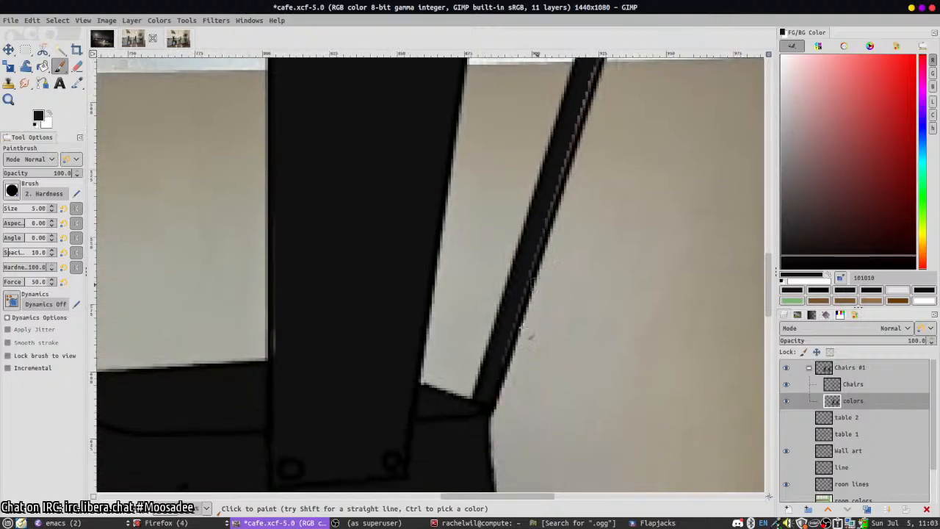
pyautogui.keyDown('shift'); pyautogui.click(491, 354); pyautogui.keyUp('shift')
# - Paint over the gaps in the right curve of the backrest frame and clean up its outer edge
pyautogui.scroll(5, 335, 181)
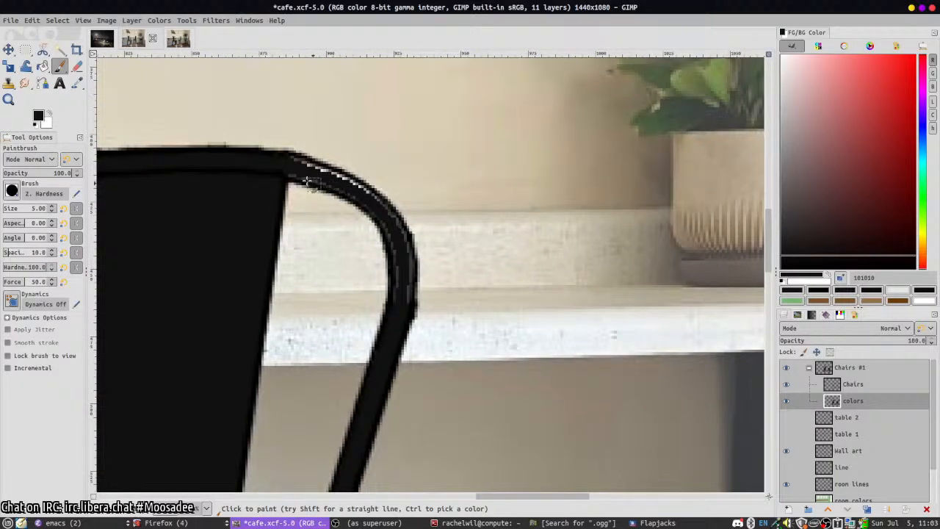
pyautogui.moveTo(308, 182)
pyautogui.mouseDown()
pyautogui.moveTo(323, 178)
pyautogui.moveTo(289, 162)
pyautogui.mouseUp()
pyautogui.moveTo(354, 189)
pyautogui.mouseDown()
pyautogui.moveTo(320, 182)
pyautogui.moveTo(368, 196)
pyautogui.moveTo(389, 220)
pyautogui.moveTo(406, 249)
pyautogui.moveTo(405, 297)
pyautogui.moveTo(379, 225)
pyautogui.moveTo(346, 193)
pyautogui.moveTo(339, 158)
pyautogui.mouseUp()
pyautogui.hotkey('shift', 'e')
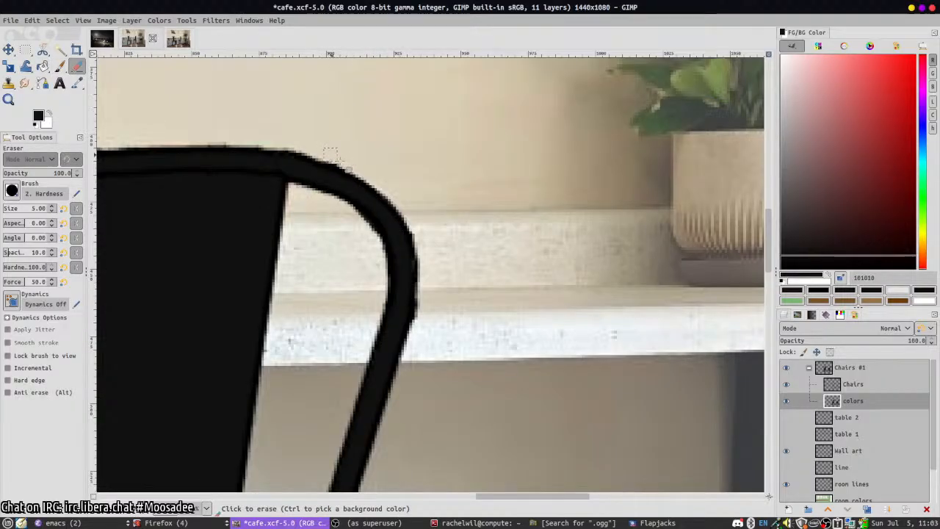
pyautogui.press('p')
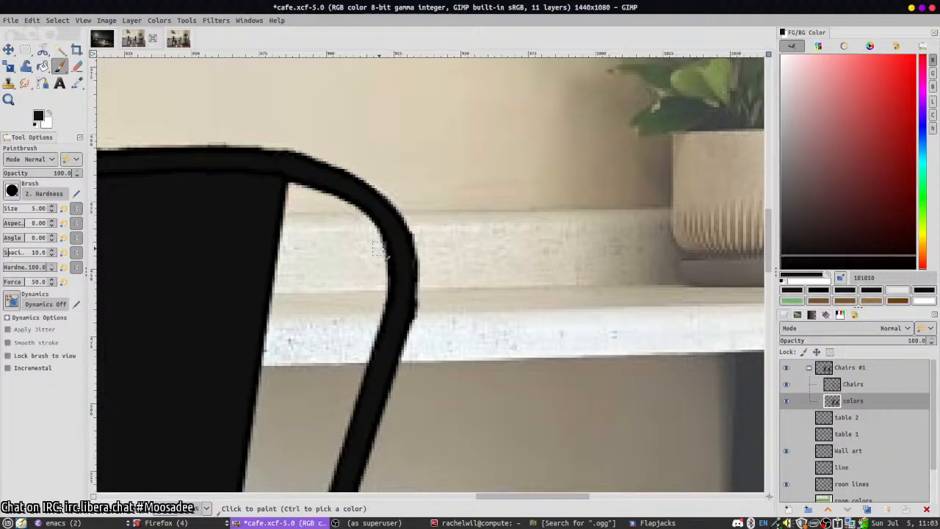
# - Fill the gaps in the left curve of the backrest frame, from the back panel down to the left post
pyautogui.hscroll(-5, 462, 206)
pyautogui.scroll(-2, 462, 206)
pyautogui.moveTo(281, 118)
pyautogui.mouseDown()
pyautogui.moveTo(396, 90)
pyautogui.moveTo(374, 88)
pyautogui.moveTo(383, 84)
pyautogui.moveTo(277, 115)
pyautogui.moveTo(210, 157)
pyautogui.moveTo(272, 122)
pyautogui.moveTo(225, 136)
pyautogui.moveTo(331, 92)
pyautogui.moveTo(184, 188)
pyautogui.moveTo(194, 170)
pyautogui.moveTo(163, 234)
pyautogui.moveTo(167, 284)
pyautogui.moveTo(173, 236)
pyautogui.moveTo(213, 168)
pyautogui.mouseUp()
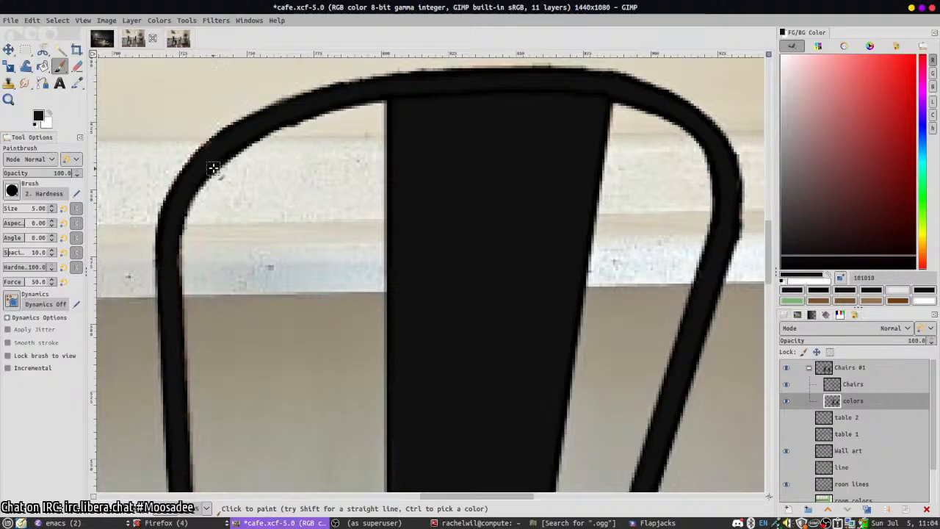
pyautogui.hotkey('shift', 'e')
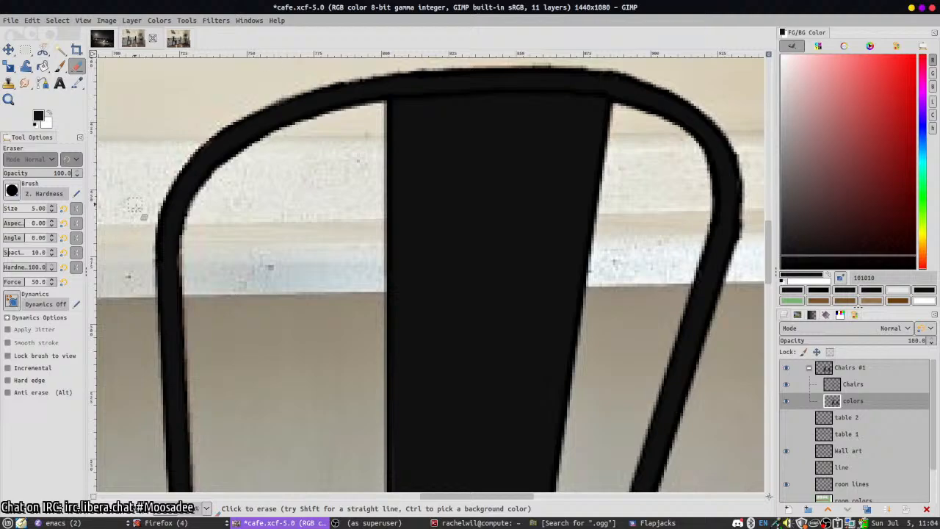
# - Check the middle chair's backrest, seat and upper legs for remaining gaps, and save cafe.xcf
pyautogui.keyDown('ctrl'); pyautogui.scroll(-3, 143, 213); pyautogui.keyUp('ctrl')
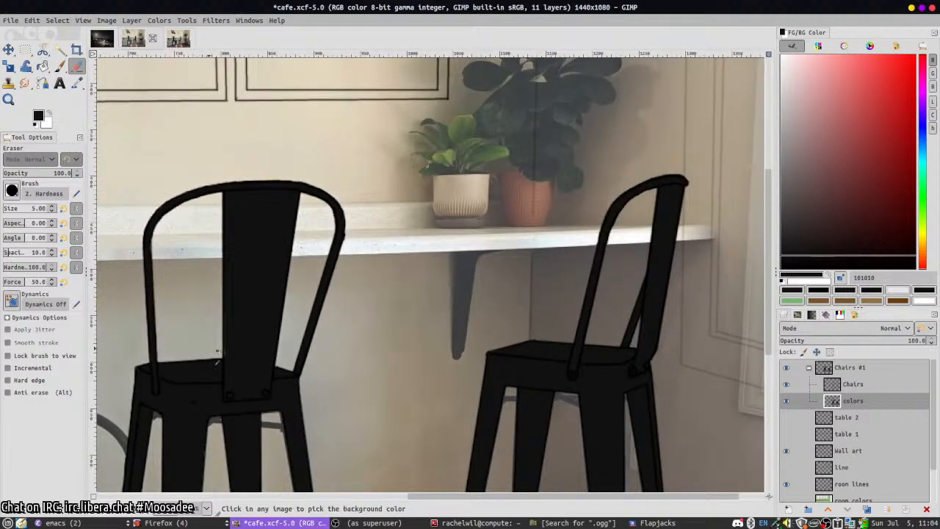
pyautogui.keyDown('ctrl'); pyautogui.scroll(2, 209, 305); pyautogui.keyUp('ctrl')
pyautogui.press('p')
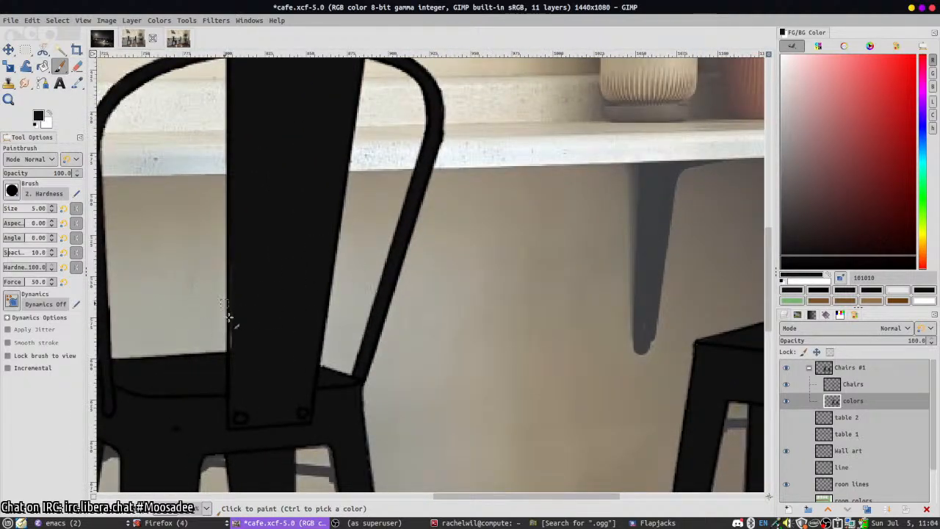
pyautogui.scroll(-5, 306, 247)
pyautogui.hscroll(-4, 306, 247)
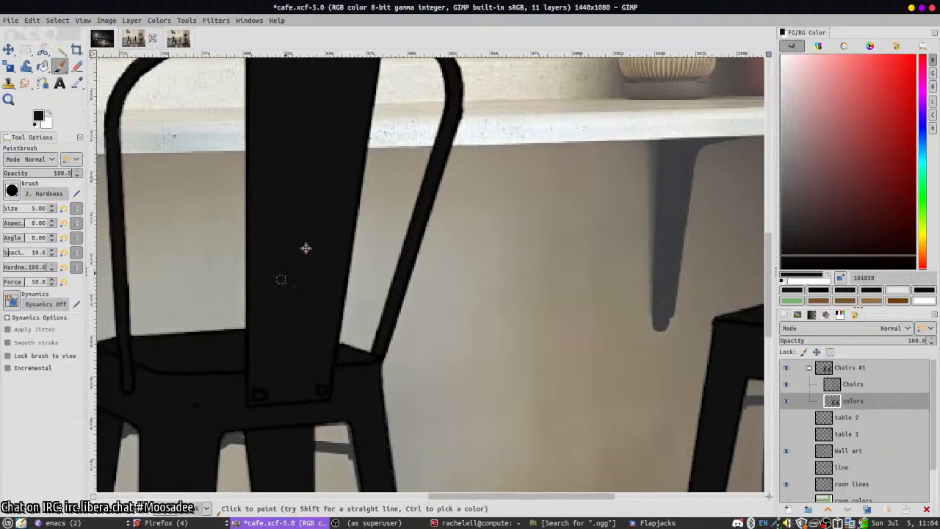
pyautogui.moveTo(845, 384); pyautogui.dragTo(844, 400)
pyautogui.hotkey('shift', 'e')
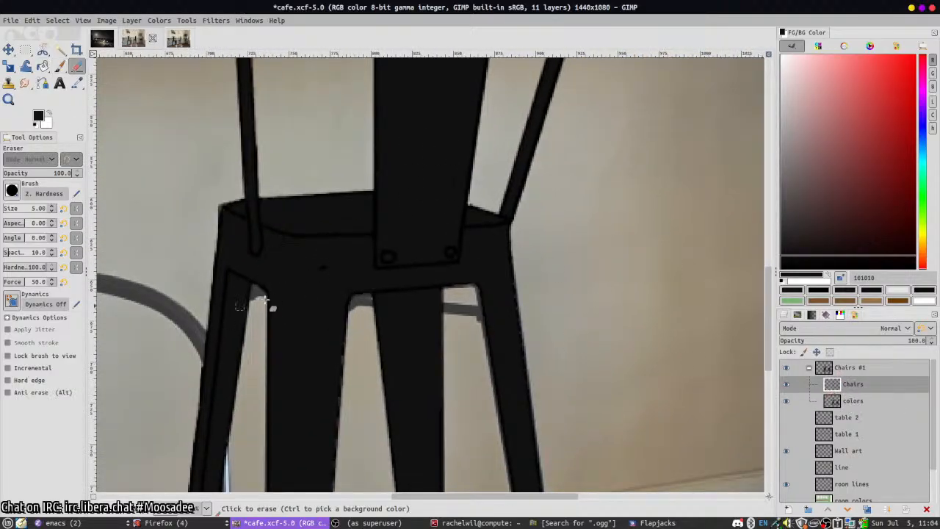
pyautogui.hotkey('ctrl', 's')
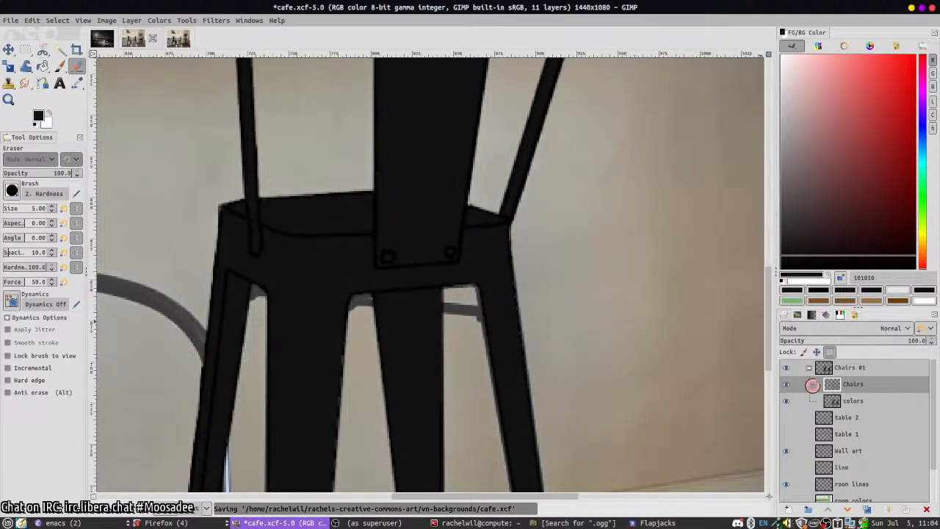
# - On the colors layer, fill the rear crossbar between the middle chair's two left legs with near-black
pyautogui.click(833, 400)
pyautogui.press('-')
pyautogui.scroll(-3, 449, 304)
pyautogui.scroll(3, 450, 303)
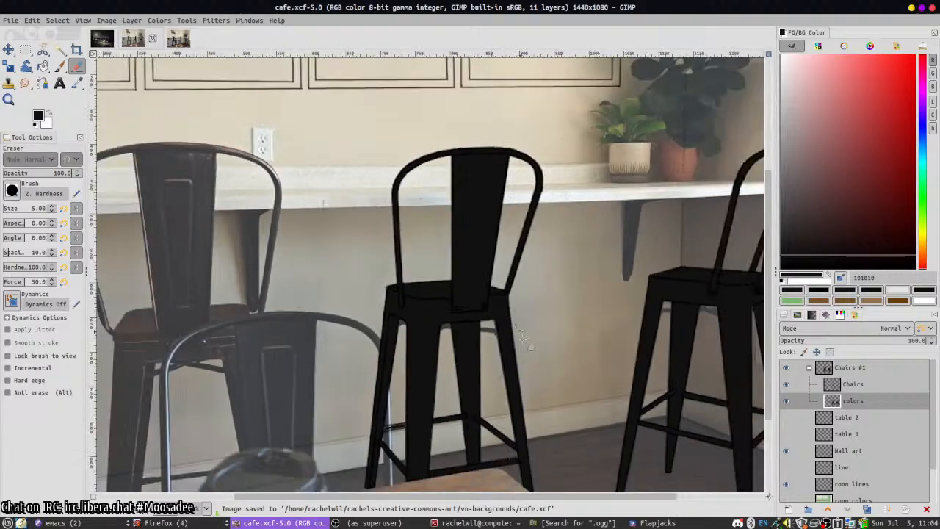
pyautogui.scroll(1, 450, 303)
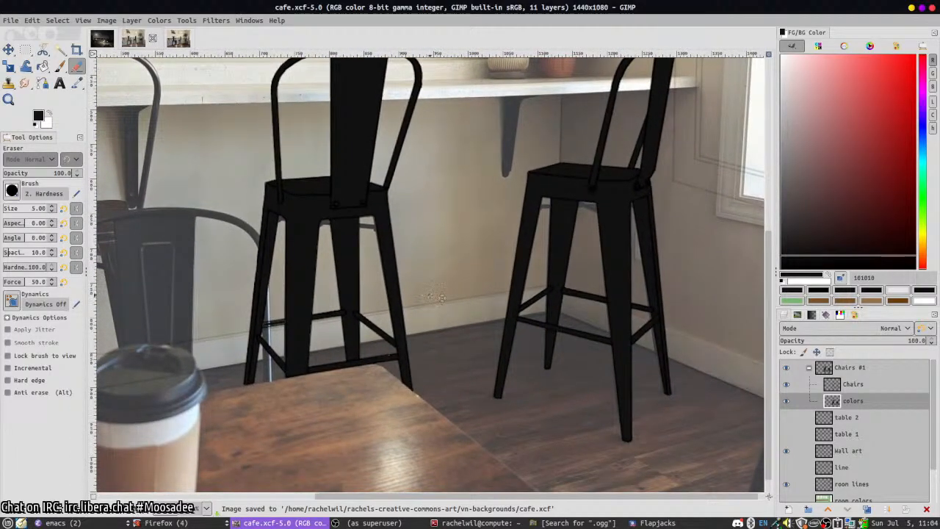
pyautogui.scroll(5, 438, 297)
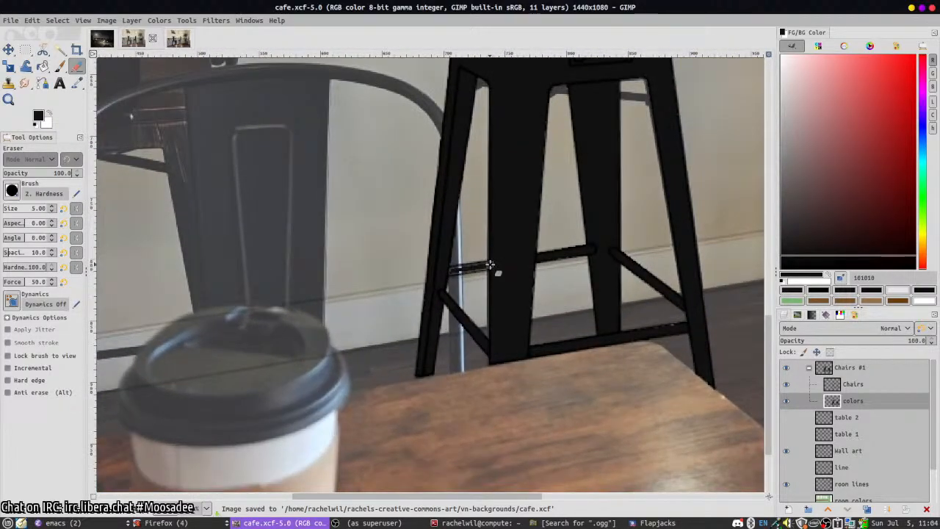
pyautogui.press('p')
pyautogui.scroll(3, 498, 295)
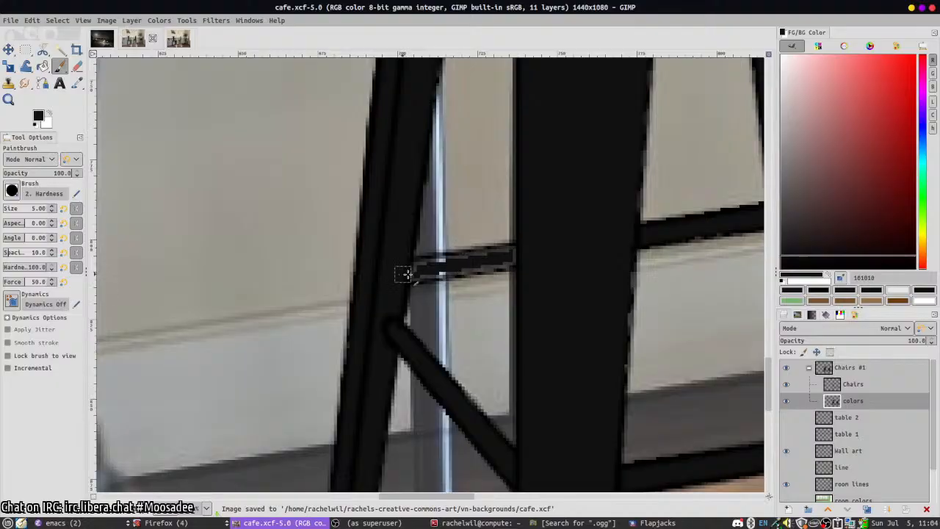
pyautogui.moveTo(403, 274)
pyautogui.mouseDown()
pyautogui.moveTo(514, 257)
pyautogui.moveTo(397, 286)
pyautogui.moveTo(500, 259)
pyautogui.moveTo(389, 270)
pyautogui.mouseUp()
pyautogui.hscroll(5, 349, 240)
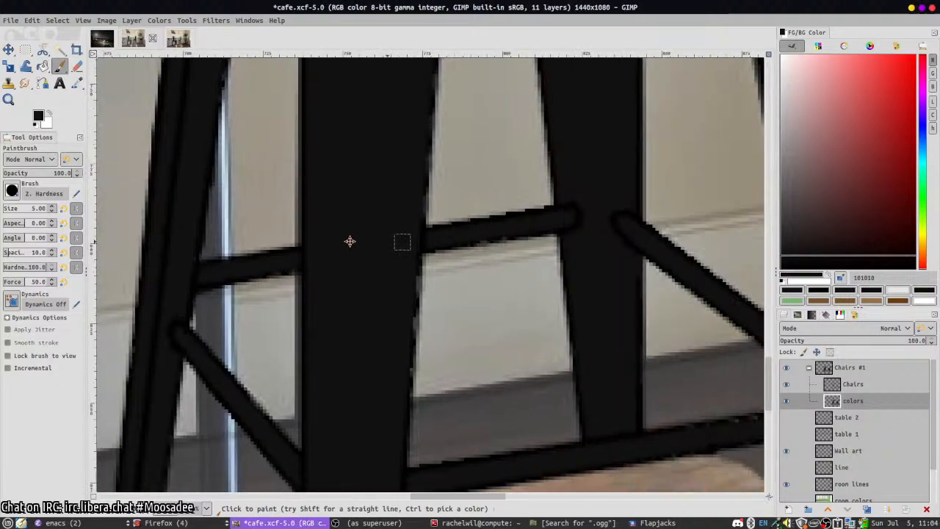
# - Erase the stray fill along the upper edge of the rear crossbar between the middle chair's central legs
pyautogui.hscroll(2, 360, 238)
pyautogui.hotkey('shift', 'e')
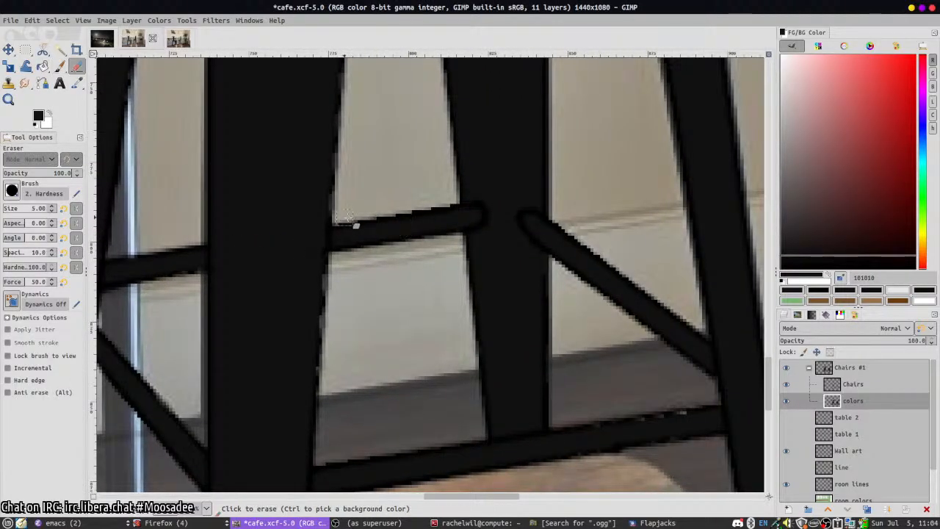
pyautogui.moveTo(383, 219); pyautogui.dragTo(398, 219)
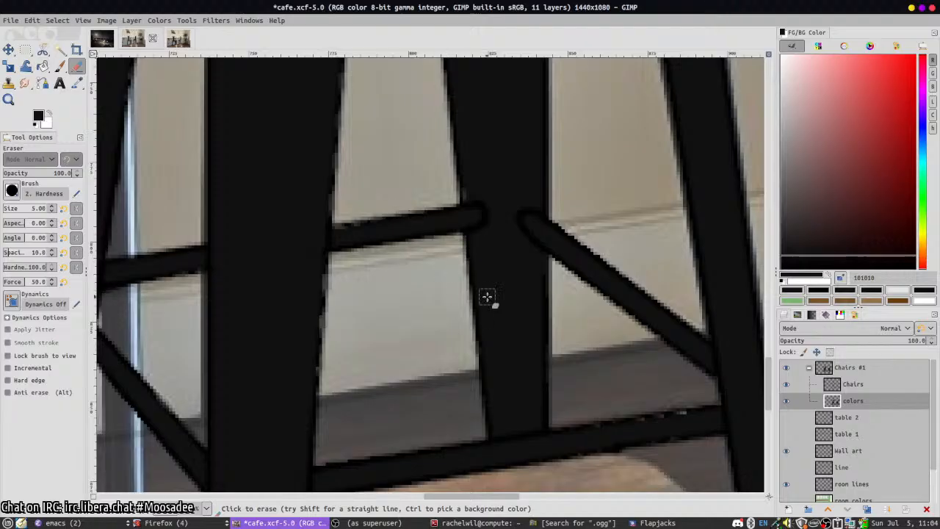
pyautogui.press('p')
pyautogui.press('x')
pyautogui.moveTo(468, 187); pyautogui.dragTo(468, 207)
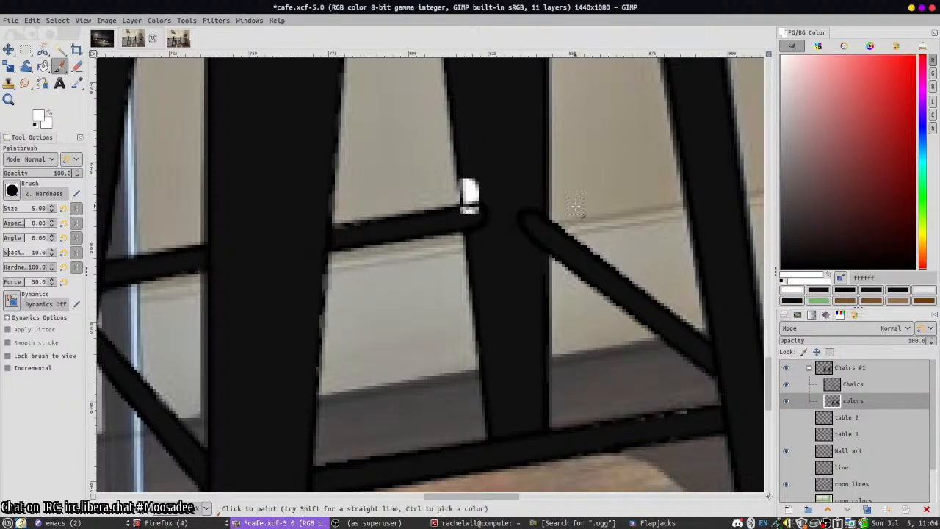
pyautogui.hotkey('ctrl', 'z')
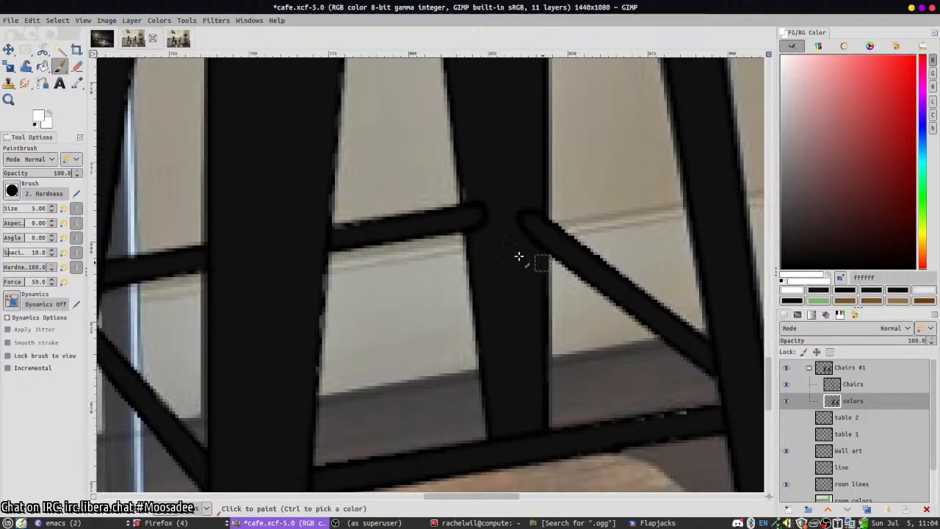
pyautogui.press('x')
# - Paint near-black over the gap where the rear crossbar meets the back leg, and save cafe.xcf
pyautogui.moveTo(476, 189); pyautogui.dragTo(472, 210)
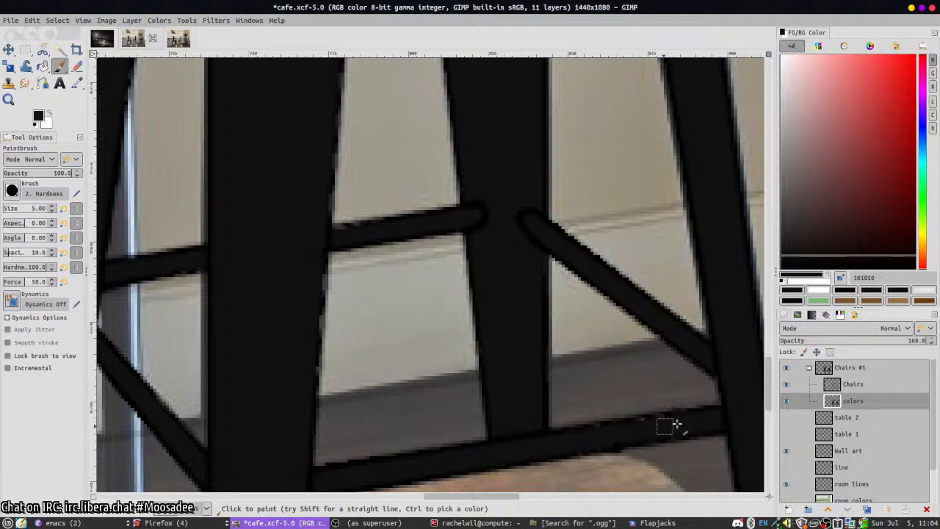
pyautogui.scroll(-5, 624, 464)
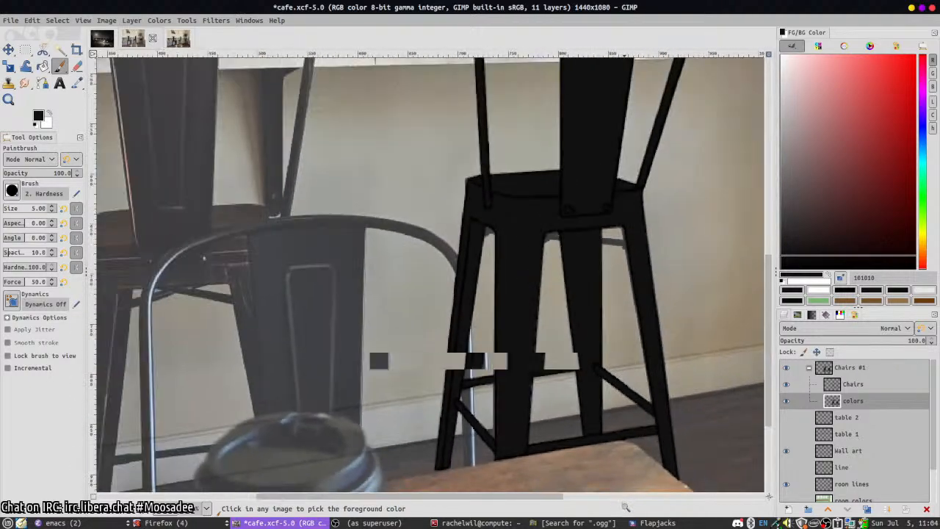
pyautogui.hotkey('ctrl', 's')
pyautogui.scroll(-2, 550, 384)
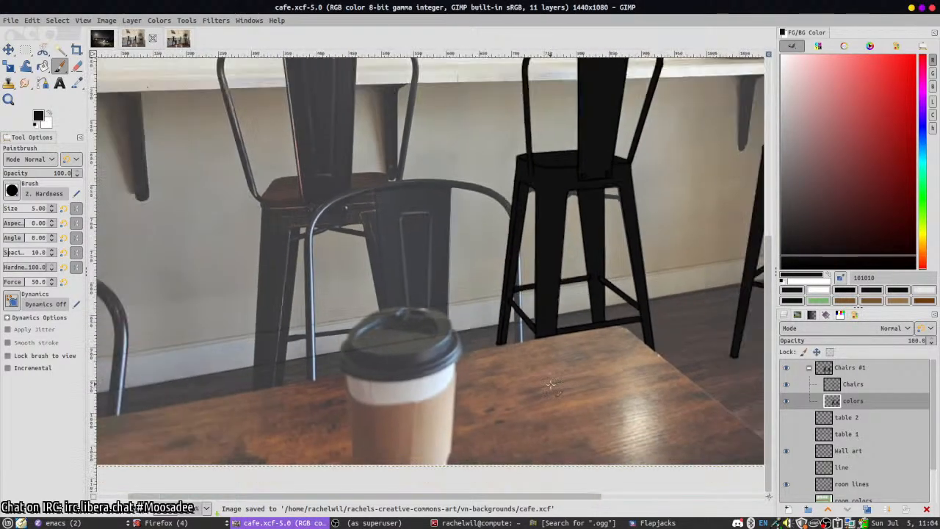
# - Make the table 1 and table 2 layers visible, with table 1 at 100 opacity
pyautogui.click(834, 417)
pyautogui.click(785, 416)
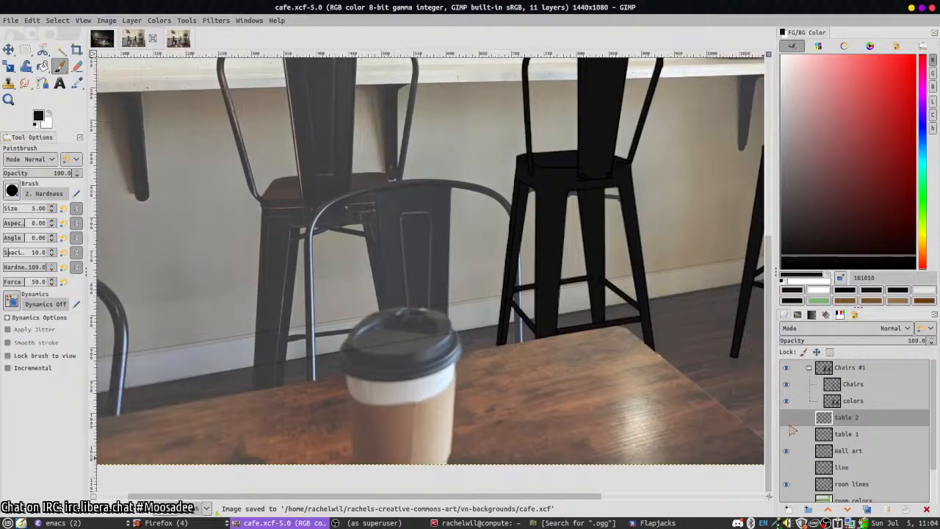
pyautogui.click(786, 434)
pyautogui.click(830, 433)
pyautogui.click(785, 417)
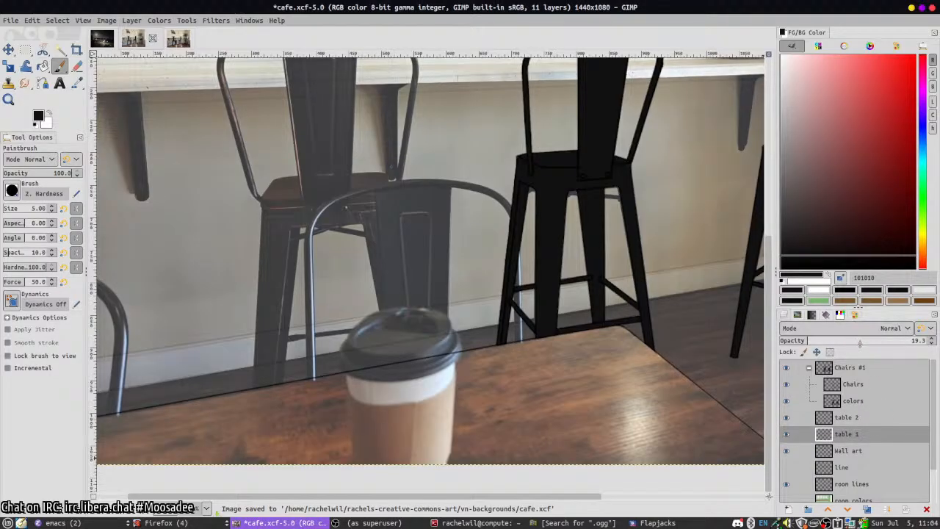
pyautogui.scroll(-3, 658, 411)
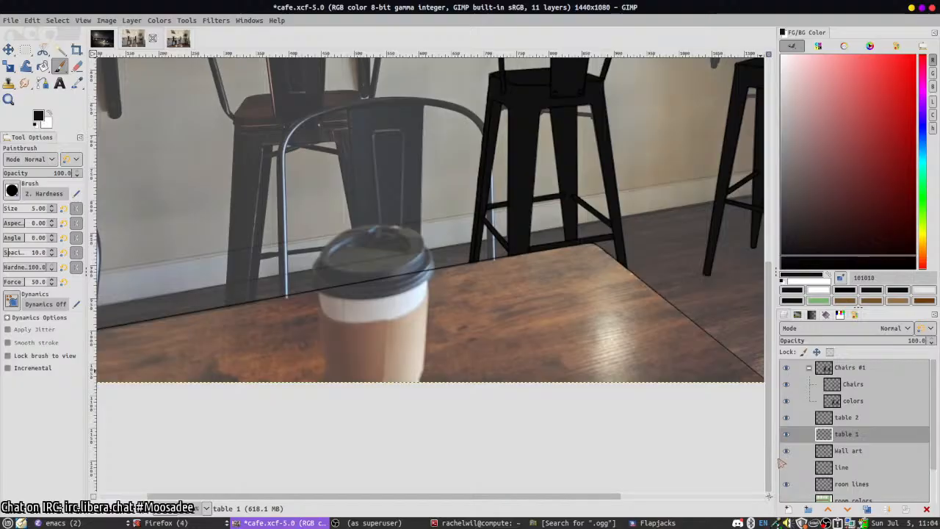
# - Hide the line layer and select the room lines layer, keeping it visible at full opacity
pyautogui.keyDown('ctrl'); pyautogui.scroll(-2, 679, 197); pyautogui.keyUp('ctrl')
pyautogui.keyDown('ctrl'); pyautogui.scroll(-3, 679, 197); pyautogui.keyUp('ctrl')
pyautogui.keyDown('ctrl'); pyautogui.scroll(3, 672, 199); pyautogui.keyUp('ctrl')
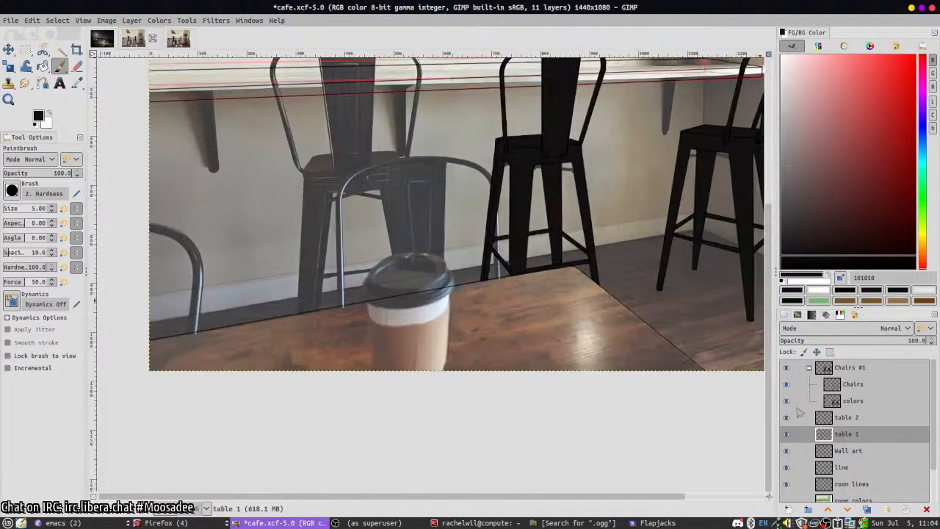
pyautogui.click(785, 468)
pyautogui.click(835, 486)
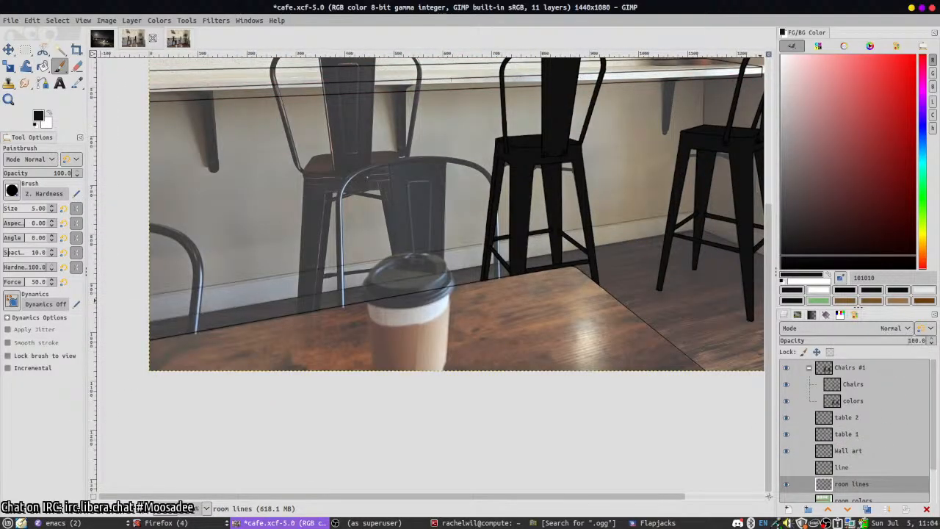
# - Show the room colors layer and examine how the finished chairs sit in the coloured room
pyautogui.scroll(5, 566, 438)
pyautogui.moveTo(565, 438); pyautogui.dragTo(608, 270)
pyautogui.scroll(-2, 841, 445)
pyautogui.click(786, 460)
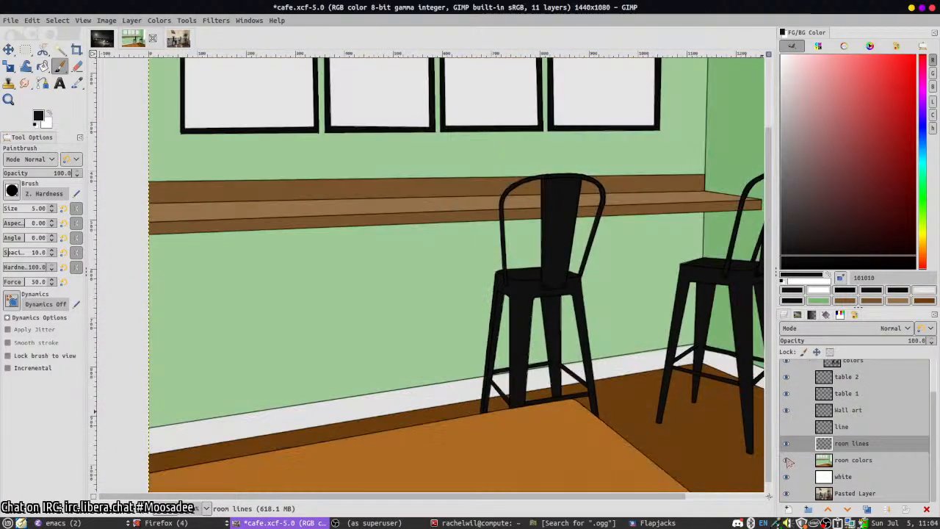
pyautogui.scroll(-1, 613, 330)
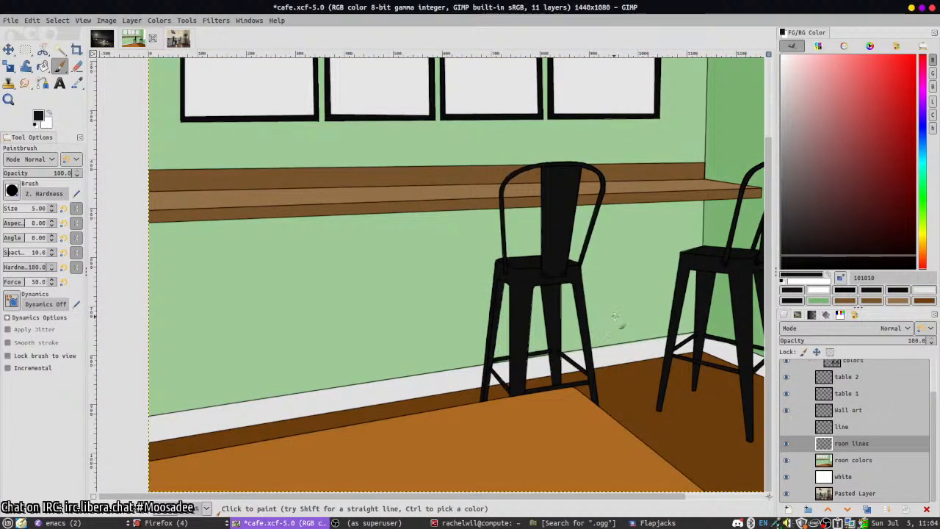
pyautogui.scroll(-2, 620, 323)
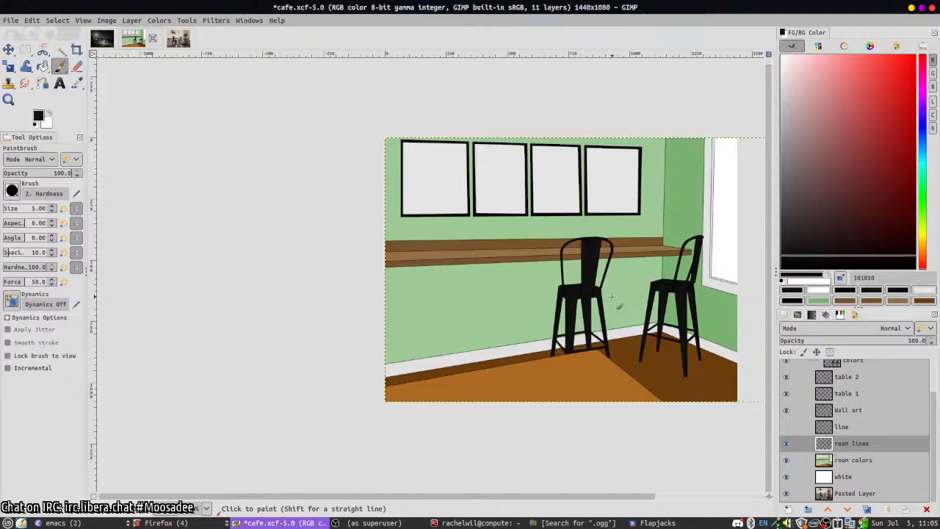
pyautogui.scroll(2, 617, 303)
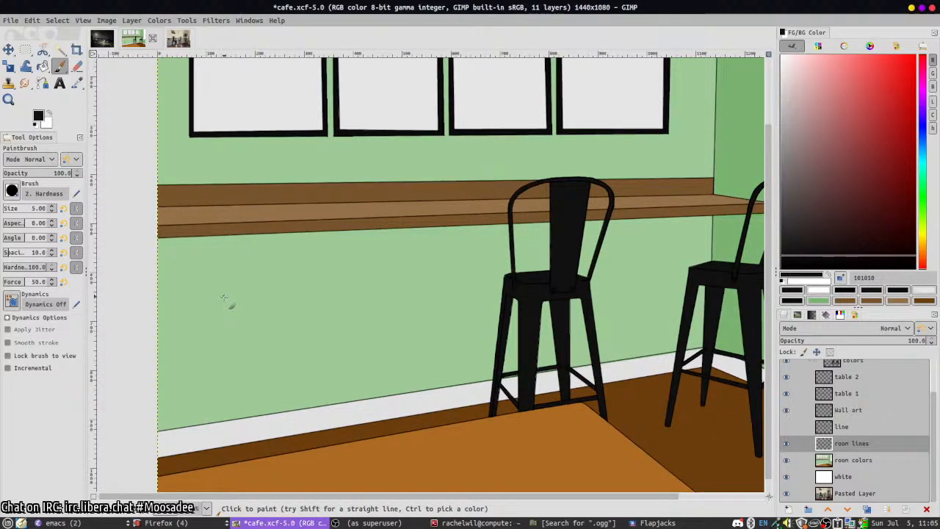
pyautogui.moveTo(475, 345); pyautogui.dragTo(455, 324)
# - Hide the room colors layer and examine the untraced chairs and wall decor in the reference photo
pyautogui.click(788, 462)
pyautogui.click(785, 460)
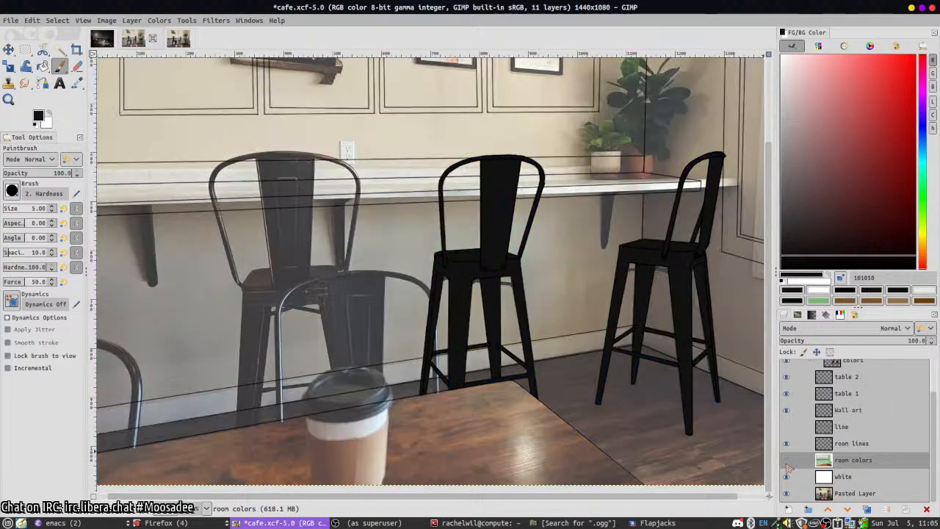
pyautogui.moveTo(522, 317); pyautogui.dragTo(645, 328)
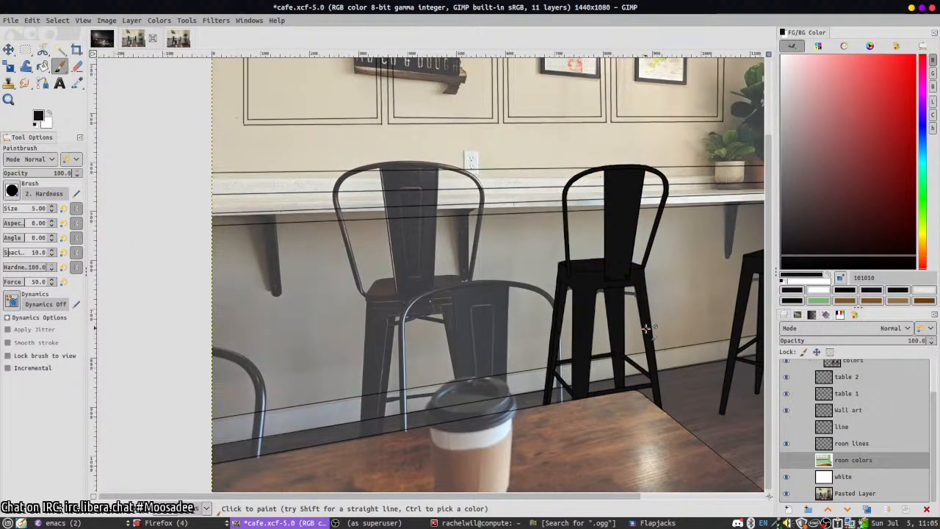
pyautogui.rightClick(386, 202)
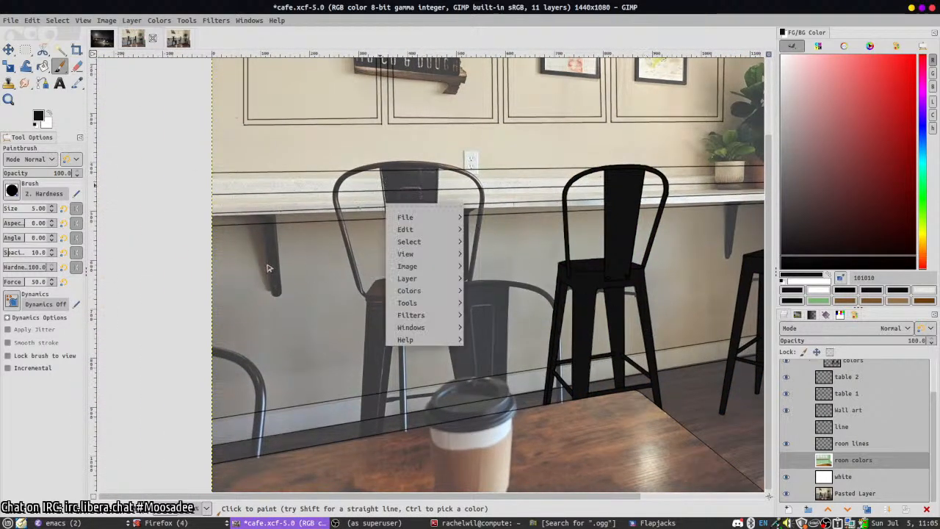
pyautogui.click(354, 256)
pyautogui.scroll(-2, 597, 396)
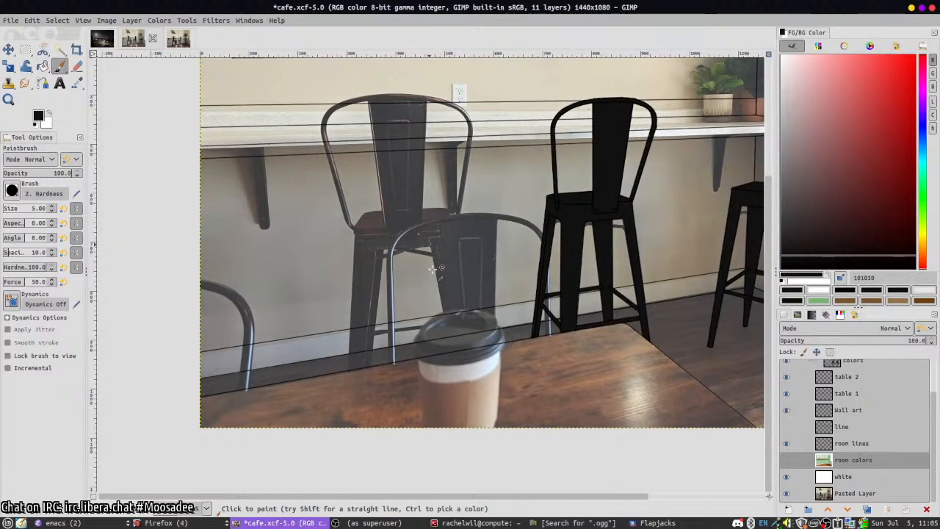
pyautogui.hscroll(6, 480, 255)
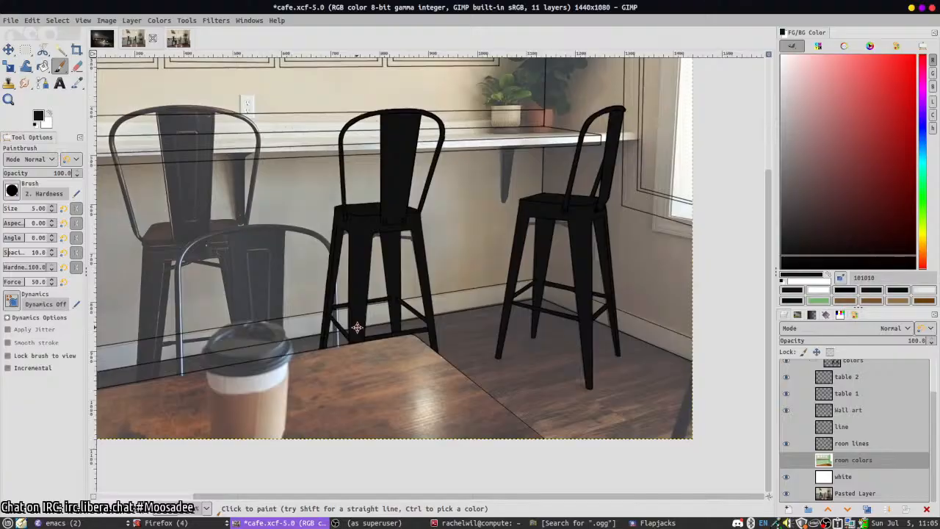
pyautogui.moveTo(357, 328); pyautogui.dragTo(530, 304)
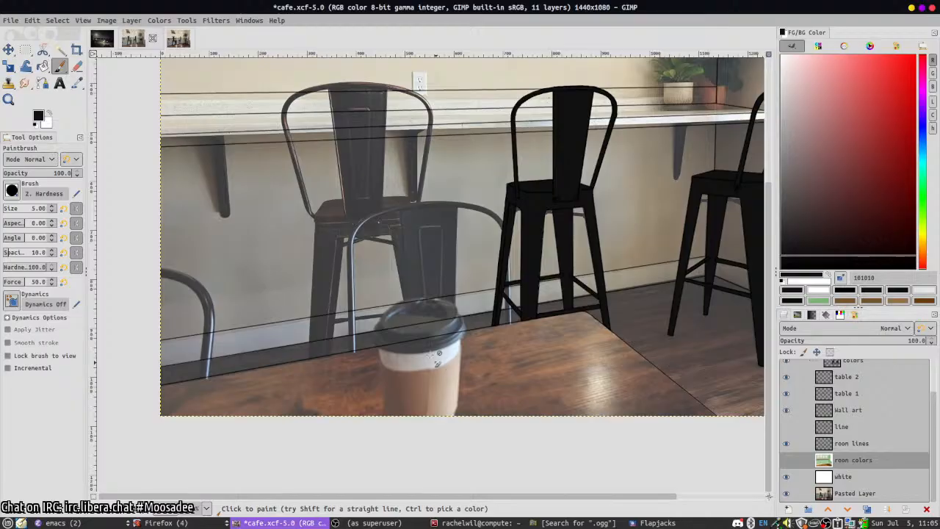
pyautogui.moveTo(434, 357); pyautogui.dragTo(576, 477)
pyautogui.moveTo(611, 298); pyautogui.dragTo(607, 430)
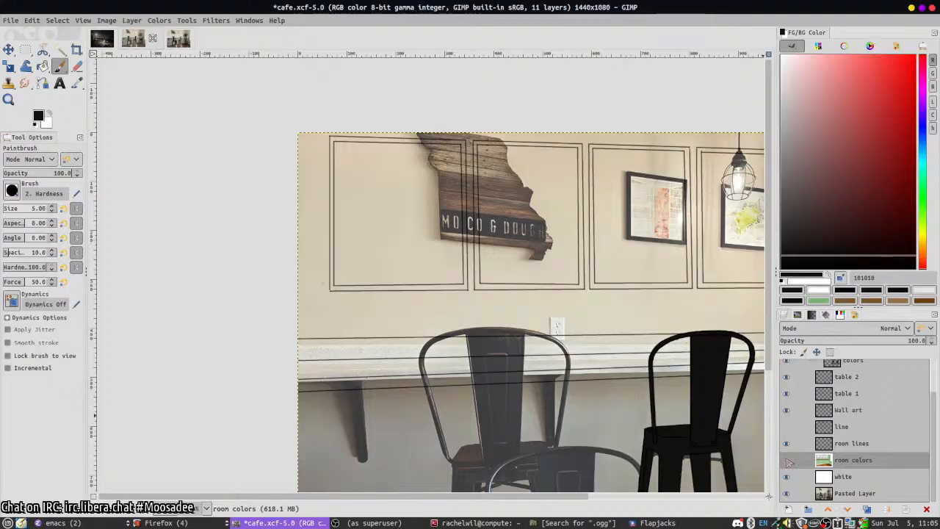
# - Show the room colors layer and set up the Pencil tool with a 2 px brush and black (000000) as the foreground color
pyautogui.click(786, 460)
pyautogui.scroll(1, 598, 235)
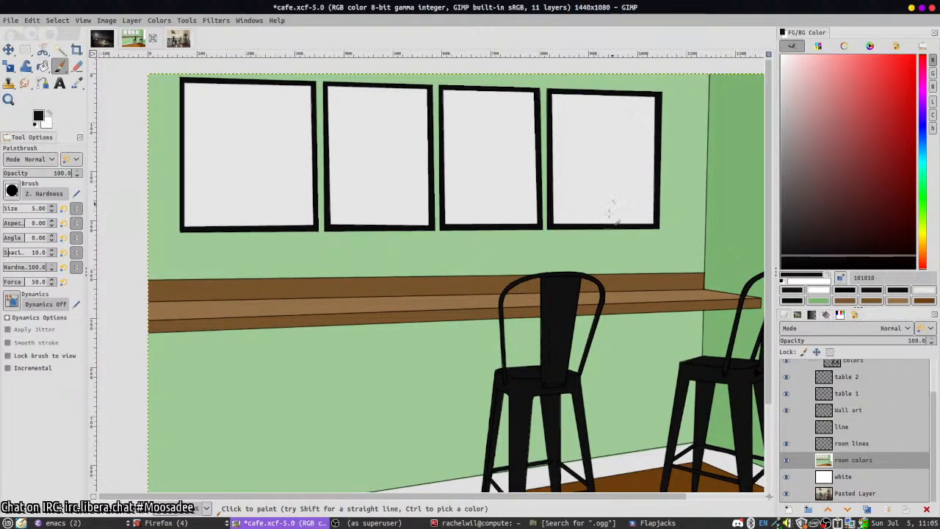
pyautogui.press('n')
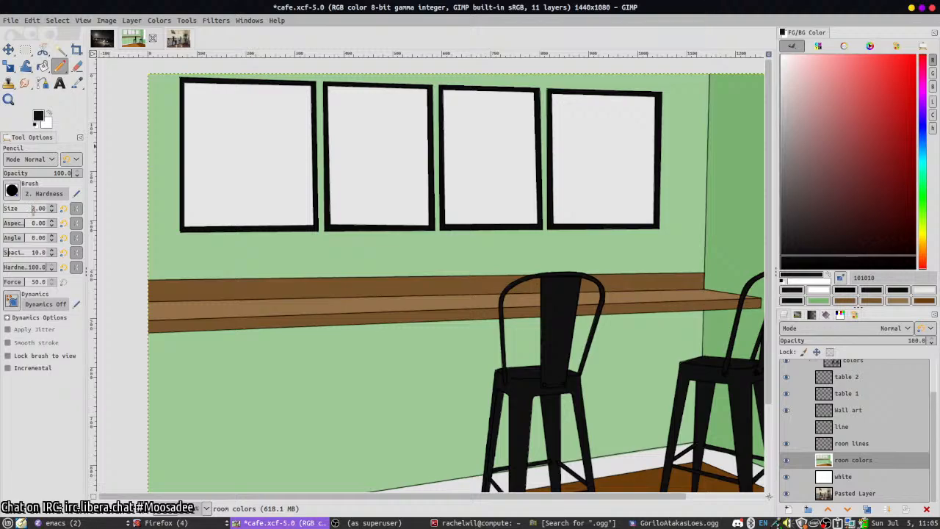
pyautogui.moveTo(782, 221); pyautogui.dragTo(778, 272)
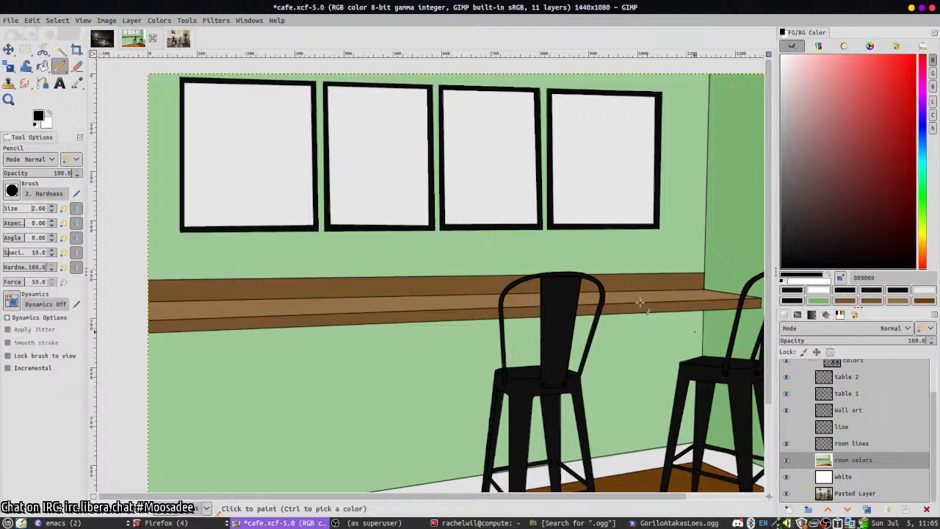
pyautogui.click(279, 115)
pyautogui.keyDown('shift'); pyautogui.click(220, 115); pyautogui.keyUp('shift')
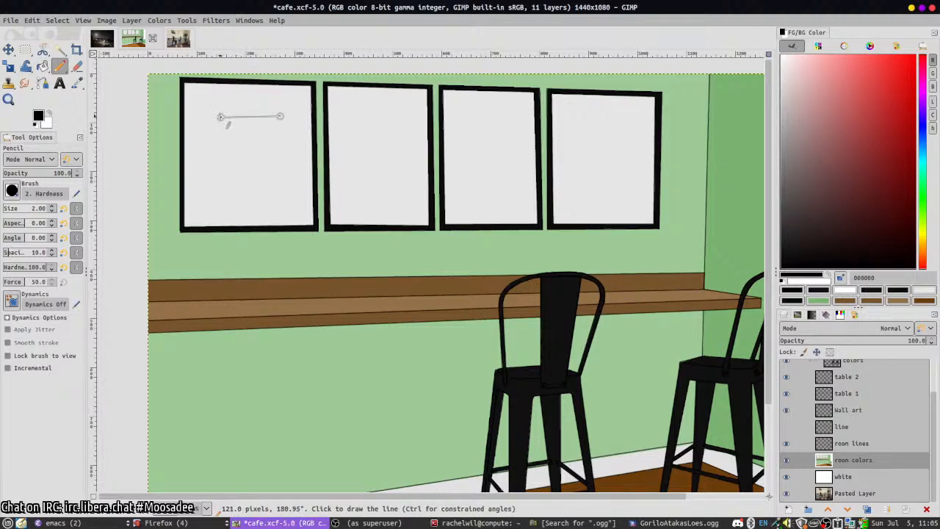
pyautogui.press('p')
pyautogui.hotkey('ctrl', 'z')
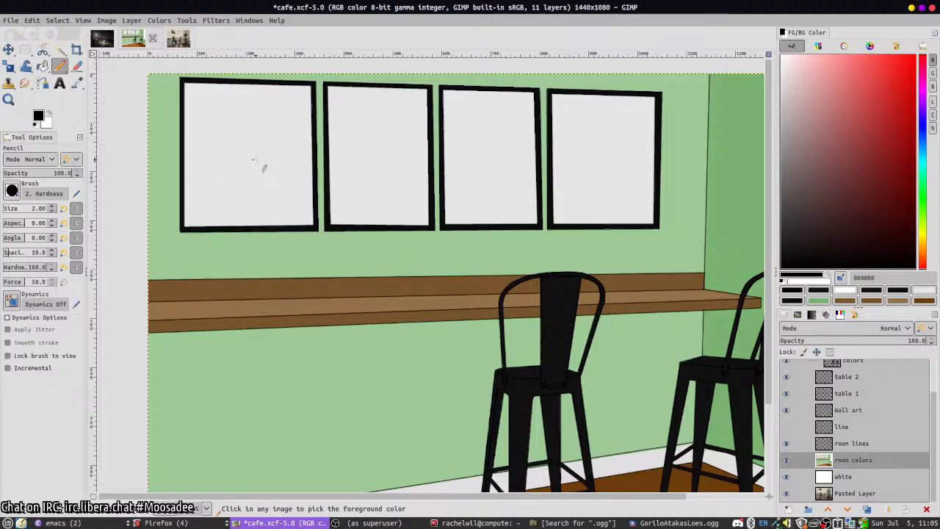
# - Draw a small rectangular print outline about 140 px tall inside the first wall frame with straight 2 px black lines
pyautogui.click(269, 122)
pyautogui.keyDown('shift'); pyautogui.click(222, 120); pyautogui.keyUp('shift')
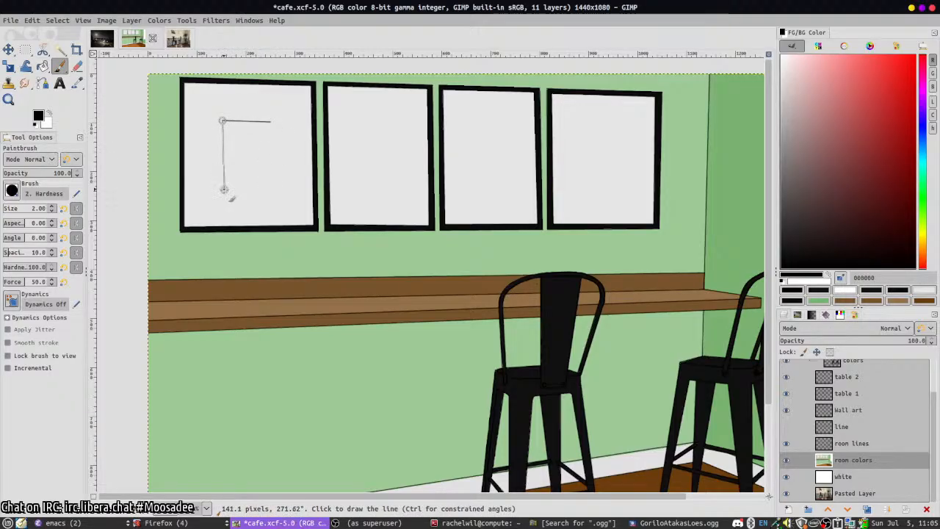
pyautogui.keyDown('shift'); pyautogui.click(223, 190); pyautogui.keyUp('shift')
pyautogui.keyDown('shift'); pyautogui.click(269, 190); pyautogui.keyUp('shift')
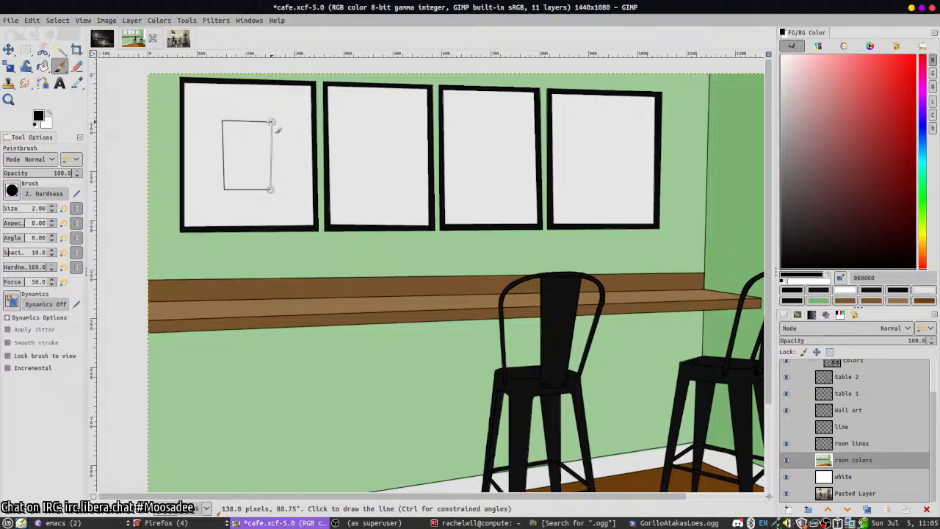
pyautogui.keyDown('shift'); pyautogui.click(271, 122); pyautogui.keyUp('shift')
# - Sketch a long veined leaf and a leafy sprig in black inside the small rectangle of the first frame
pyautogui.keyDown('ctrl'); pyautogui.scroll(-5, 316, 211); pyautogui.keyUp('ctrl')
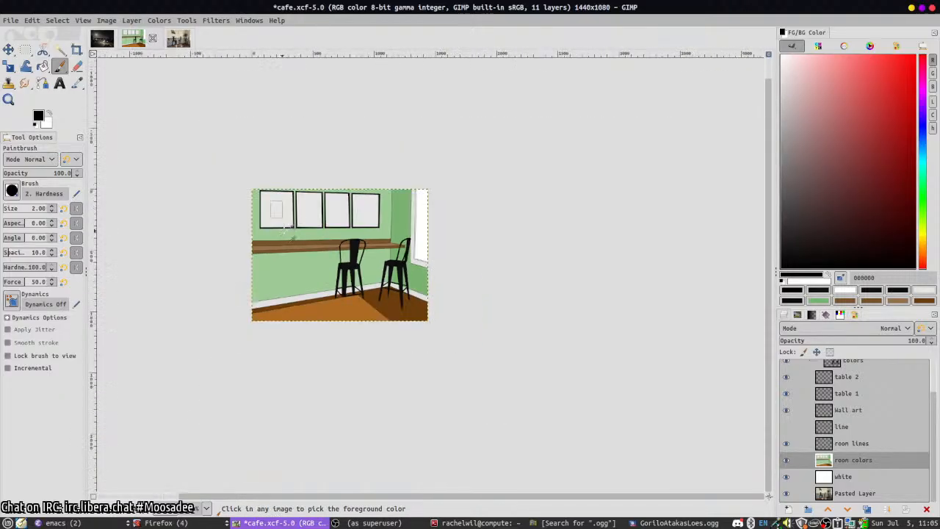
pyautogui.keyDown('ctrl'); pyautogui.scroll(8, 325, 268); pyautogui.keyUp('ctrl')
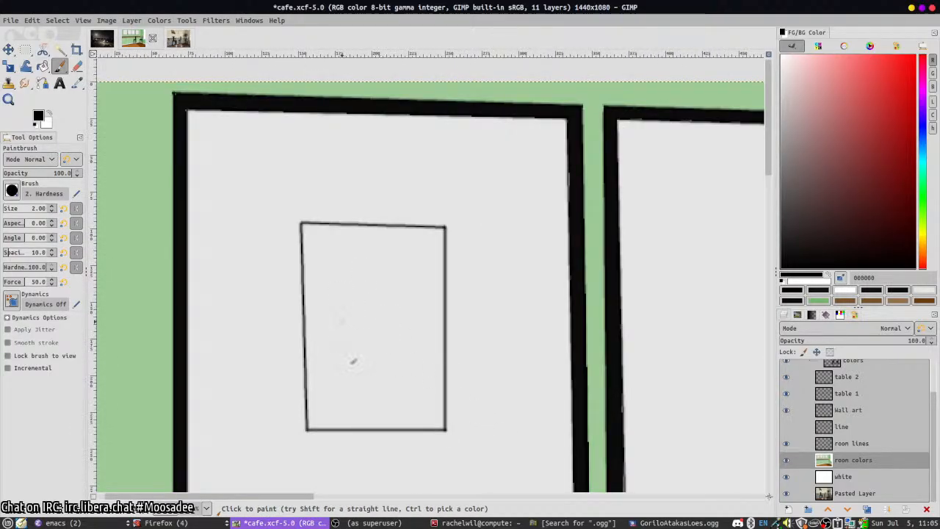
pyautogui.moveTo(387, 421)
pyautogui.mouseDown()
pyautogui.moveTo(383, 347)
pyautogui.moveTo(346, 234)
pyautogui.moveTo(390, 406)
pyautogui.moveTo(393, 336)
pyautogui.moveTo(352, 243)
pyautogui.mouseUp()
pyautogui.moveTo(375, 326)
pyautogui.mouseDown()
pyautogui.moveTo(388, 393)
pyautogui.moveTo(384, 365)
pyautogui.moveTo(377, 400)
pyautogui.moveTo(335, 356)
pyautogui.moveTo(334, 268)
pyautogui.moveTo(330, 298)
pyautogui.moveTo(323, 281)
pyautogui.moveTo(321, 300)
pyautogui.moveTo(334, 352)
pyautogui.mouseUp()
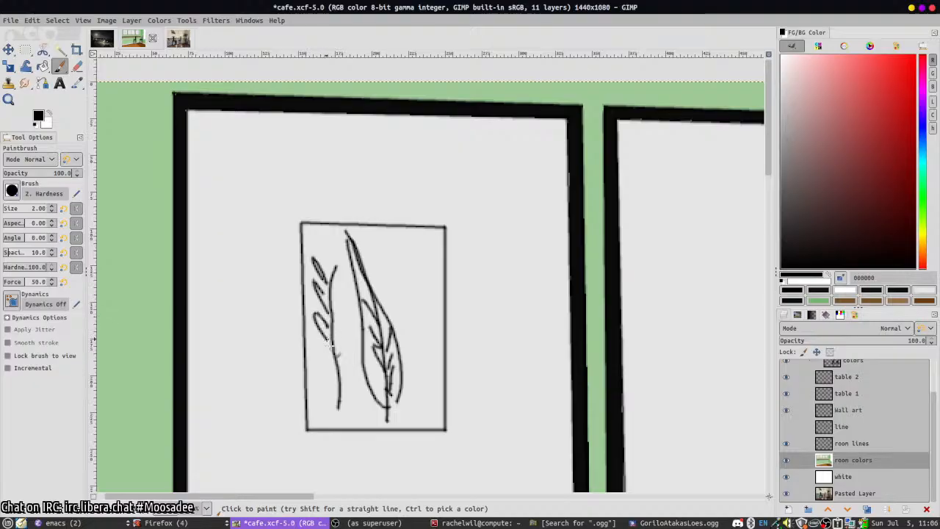
pyautogui.moveTo(346, 303); pyautogui.dragTo(351, 384)
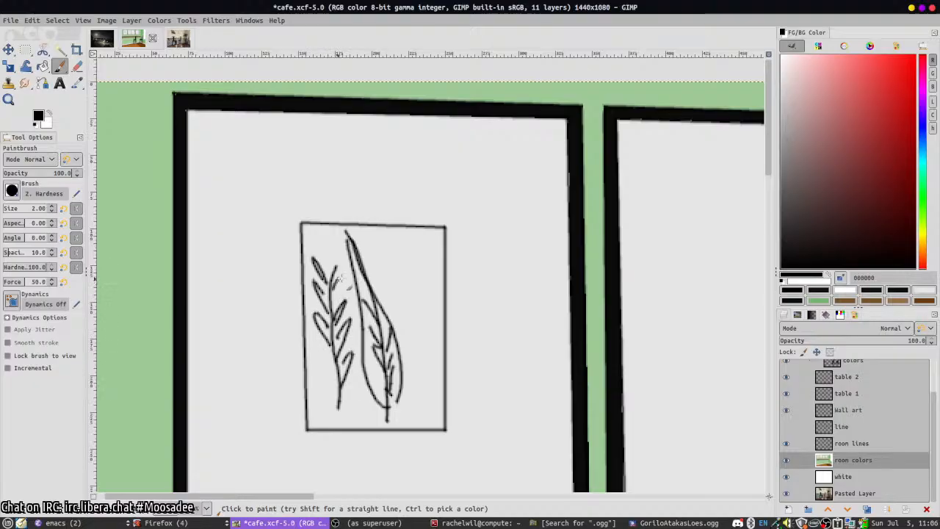
# - Add a five-petaled flower with a curved stem and leaf beside the long leaf in the first frame's print
pyautogui.scroll(-4, 346, 447)
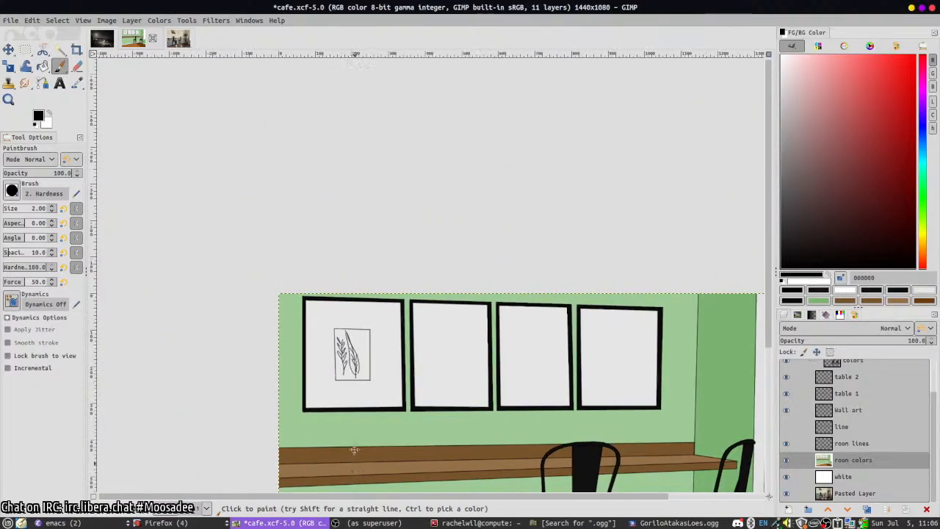
pyautogui.moveTo(354, 449); pyautogui.dragTo(318, 319)
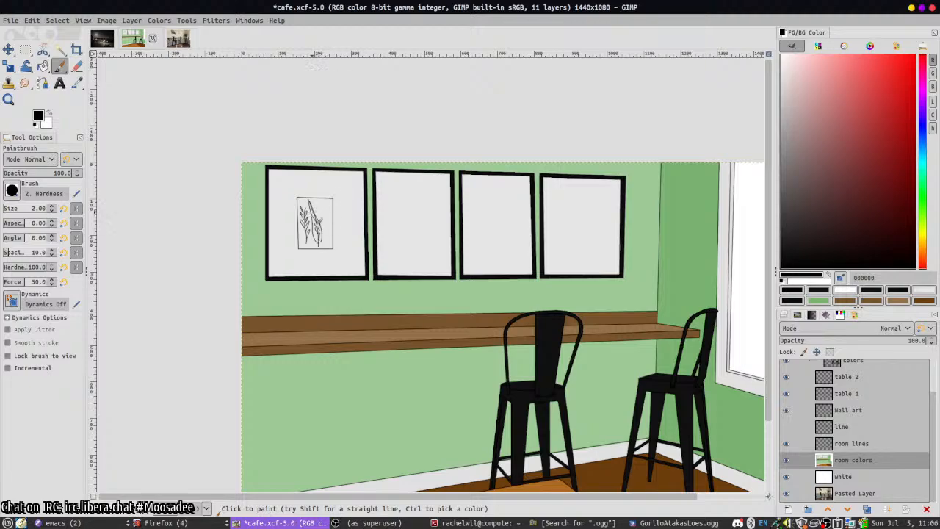
pyautogui.scroll(3, 313, 216)
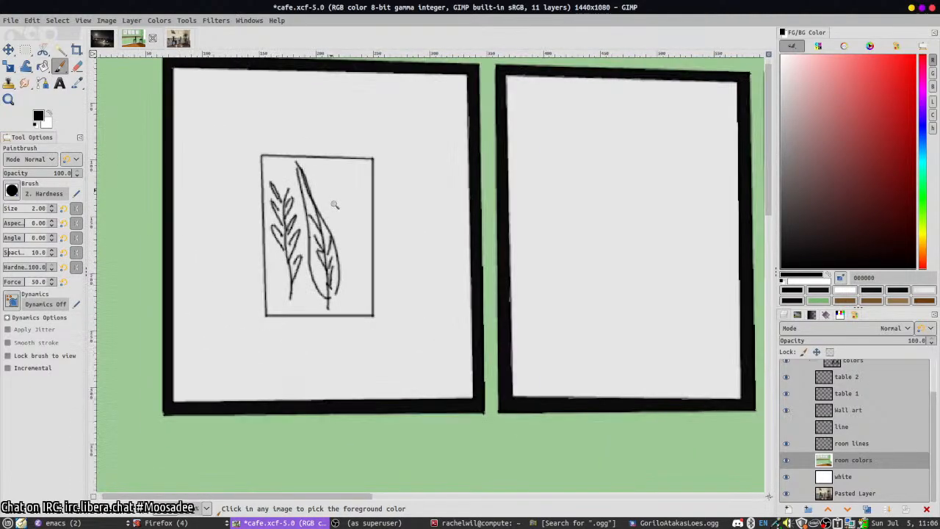
pyautogui.moveTo(342, 277)
pyautogui.mouseDown()
pyautogui.moveTo(338, 186)
pyautogui.moveTo(327, 184)
pyautogui.moveTo(344, 193)
pyautogui.mouseUp()
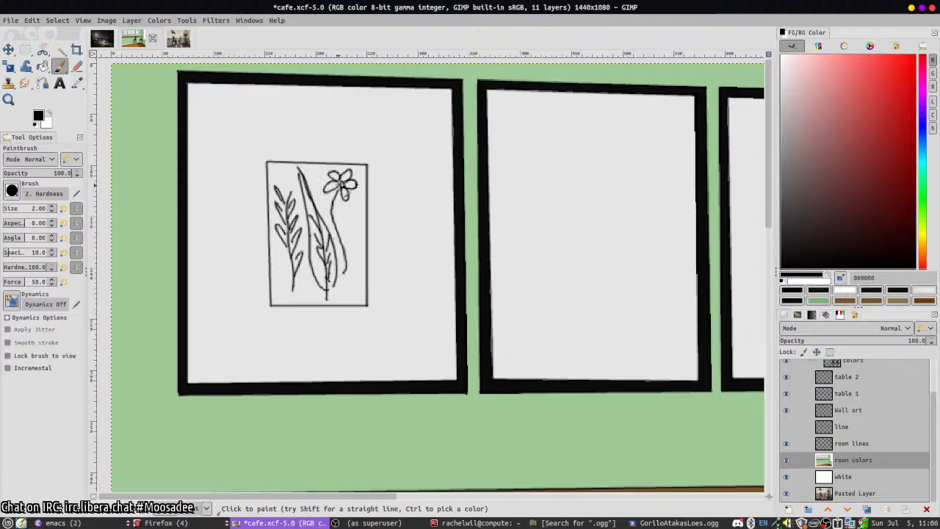
pyautogui.scroll(-4, 355, 218)
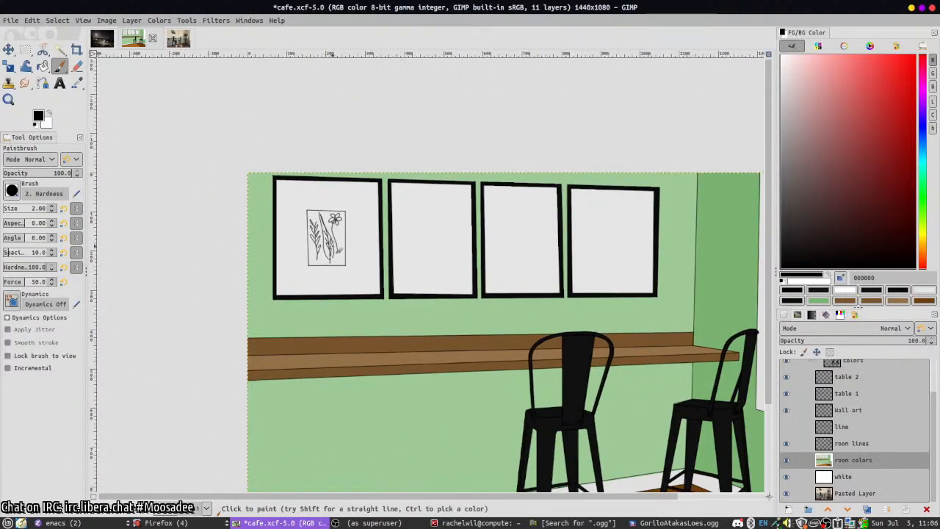
pyautogui.scroll(-2, 355, 343)
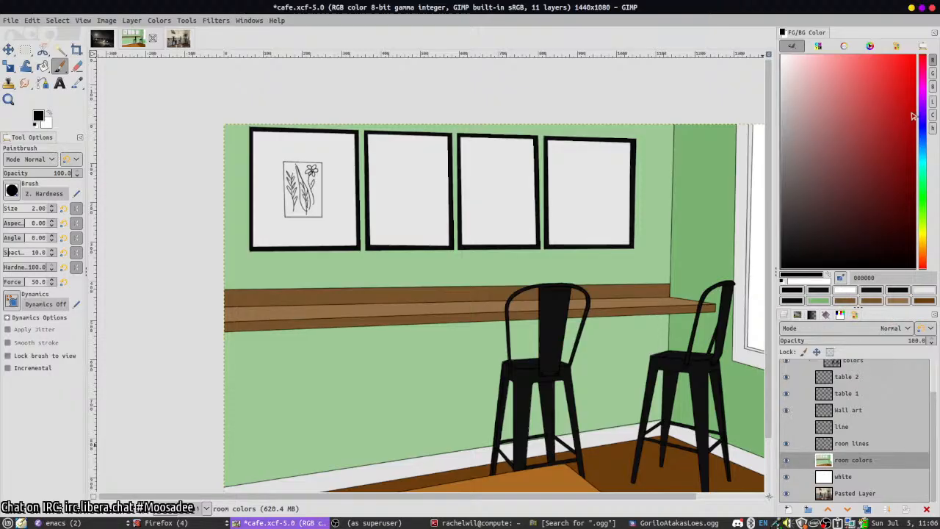
# - Outline the outside edge of the botanical print with straight 2 px pencil lines in light orange (e9c181)
pyautogui.moveTo(922, 251); pyautogui.dragTo(922, 246)
pyautogui.click(841, 73)
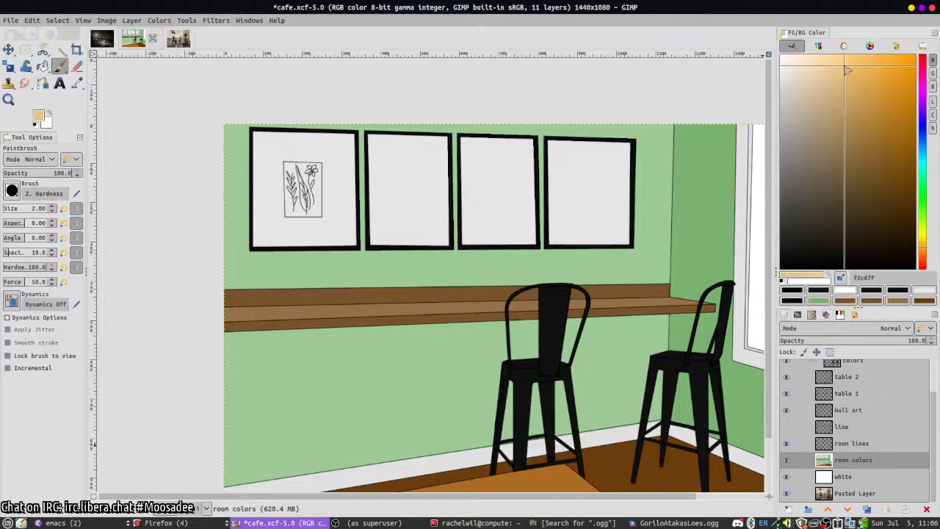
pyautogui.press('n')
pyautogui.keyDown('ctrl'); pyautogui.scroll(4, 262, 156); pyautogui.keyUp('ctrl')
pyautogui.scroll(3, 284, 207)
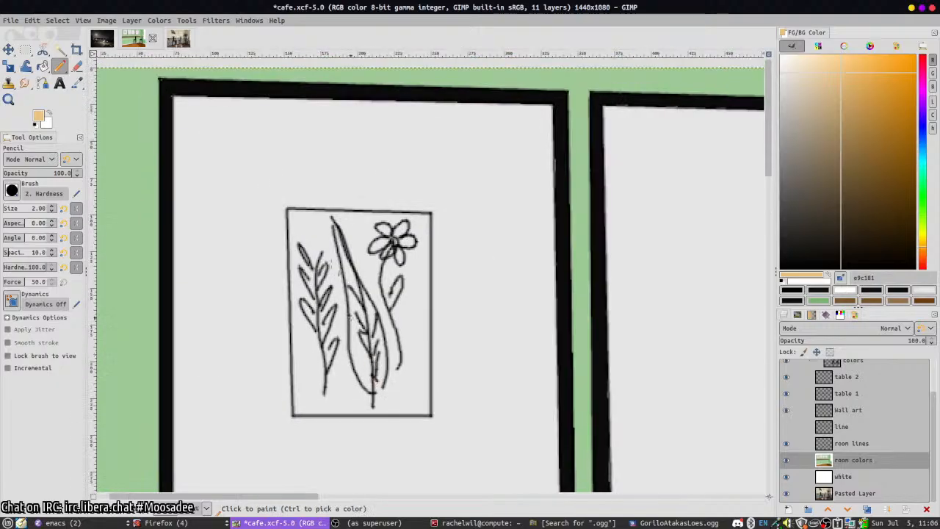
pyautogui.keyDown('shift'); pyautogui.click(433, 209); pyautogui.keyUp('shift')
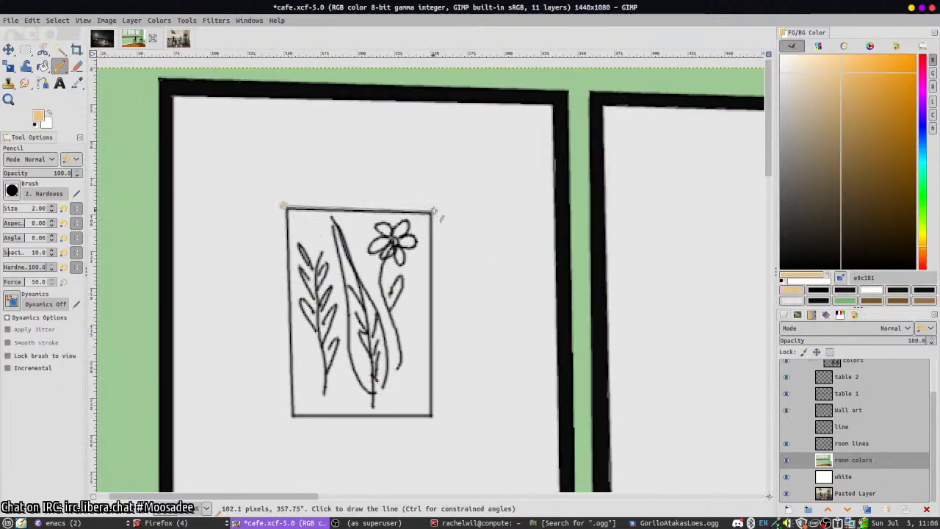
pyautogui.keyDown('shift'); pyautogui.click(434, 417); pyautogui.keyUp('shift')
pyautogui.keyDown('shift'); pyautogui.click(291, 418); pyautogui.keyUp('shift')
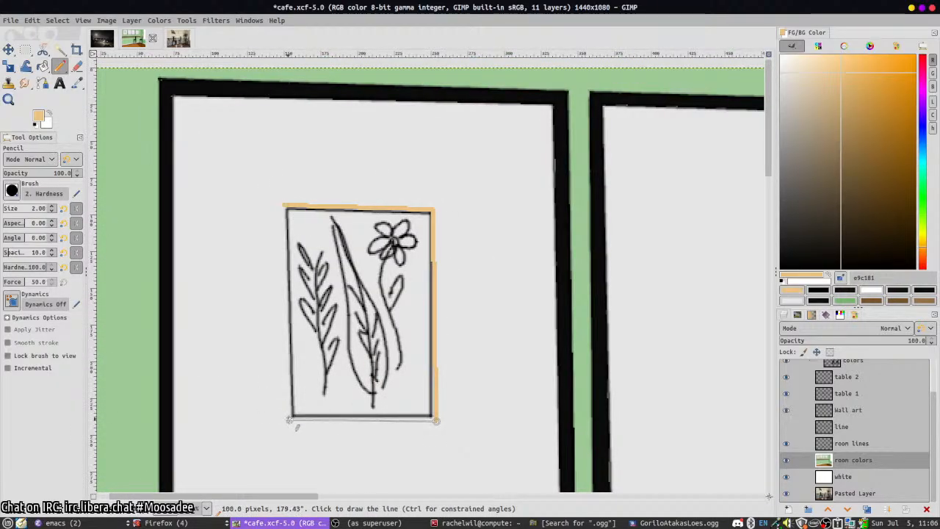
pyautogui.keyDown('shift'); pyautogui.click(286, 208); pyautogui.keyUp('shift')
# - Bucket-fill the area around the print in the first frame and the insides of the other three frames with light orange e9c181
pyautogui.hotkey('shift', 'b')
pyautogui.click(287, 188)
pyautogui.press('n')
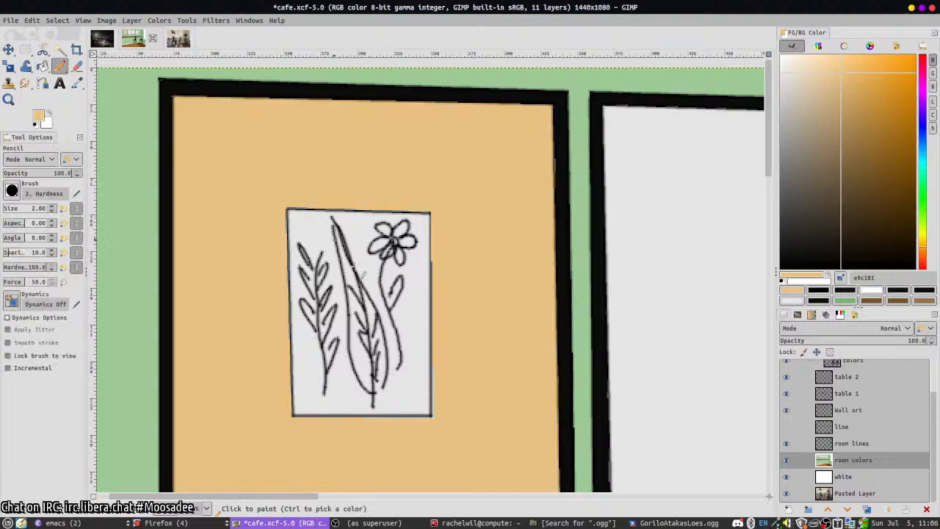
pyautogui.keyDown('ctrl'); pyautogui.scroll(-4, 440, 334); pyautogui.keyUp('ctrl')
pyautogui.keyDown('ctrl'); pyautogui.scroll(3, 444, 301); pyautogui.keyUp('ctrl')
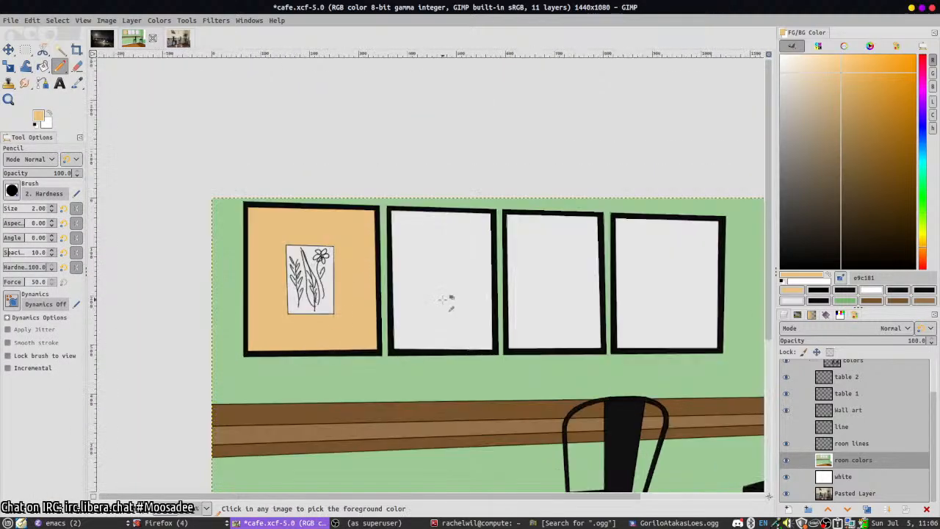
pyautogui.hotkey('shift', 'b')
pyautogui.click(448, 301)
pyautogui.click(558, 308)
pyautogui.click(652, 316)
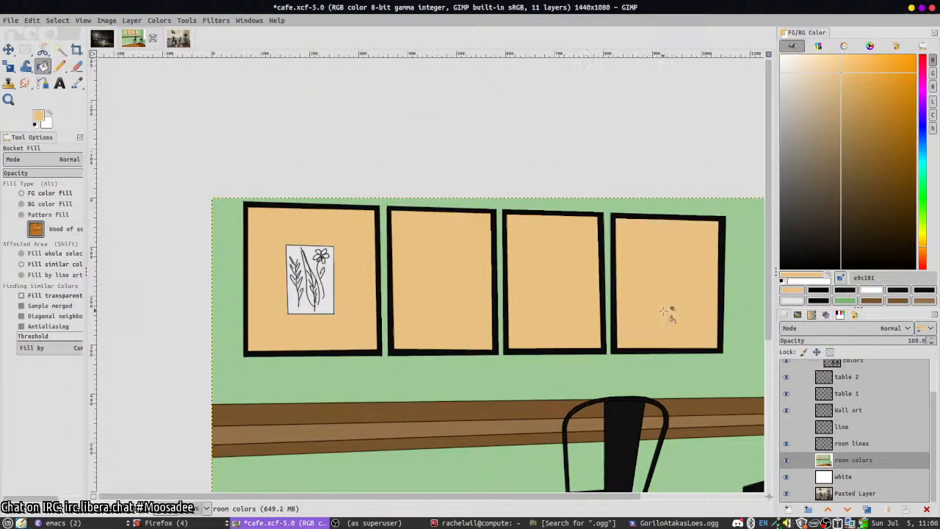
# - Reset the foreground color to black with the Pencil tool active and save the image
pyautogui.press('n')
pyautogui.press('d')
pyautogui.hotkey('ctrl', 's')
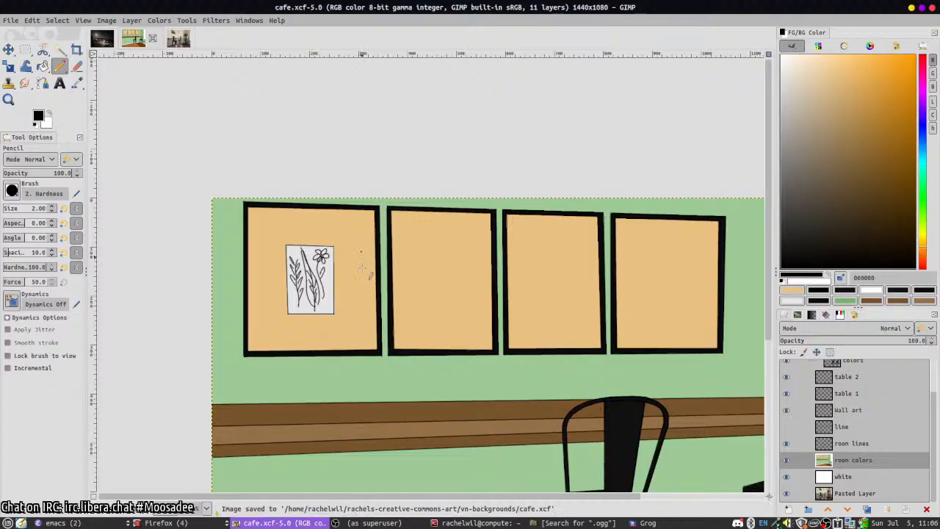
# - Copy a 146 × 183 px area around the botanical print and place anchored copies in the second, third and fourth frames
pyautogui.keyDown('ctrl'); pyautogui.scroll(1, 294, 241); pyautogui.keyUp('ctrl')
pyautogui.click(26, 49)
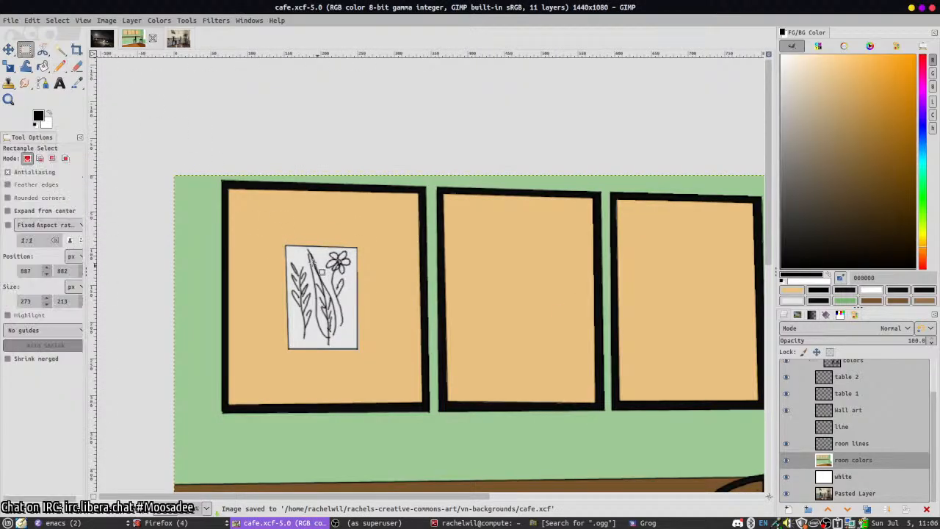
pyautogui.moveTo(271, 235)
pyautogui.mouseDown()
pyautogui.moveTo(384, 382)
pyautogui.moveTo(379, 368)
pyautogui.mouseUp()
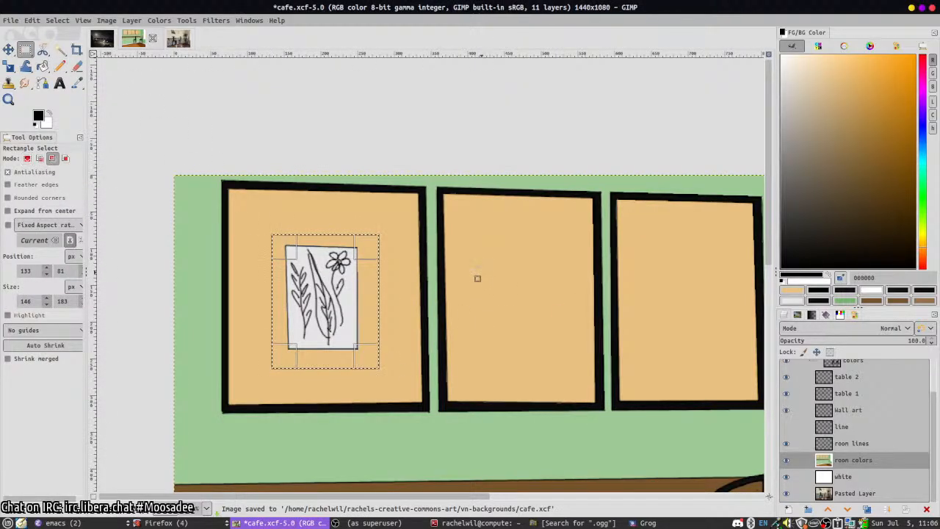
pyautogui.hotkey('ctrl', 'c')
pyautogui.hotkey('ctrl', 'v')
pyautogui.moveTo(591, 322)
pyautogui.mouseDown()
pyautogui.moveTo(535, 301)
pyautogui.moveTo(702, 297)
pyautogui.moveTo(683, 297)
pyautogui.moveTo(693, 297)
pyautogui.mouseUp()
pyautogui.scroll(-3, 707, 301)
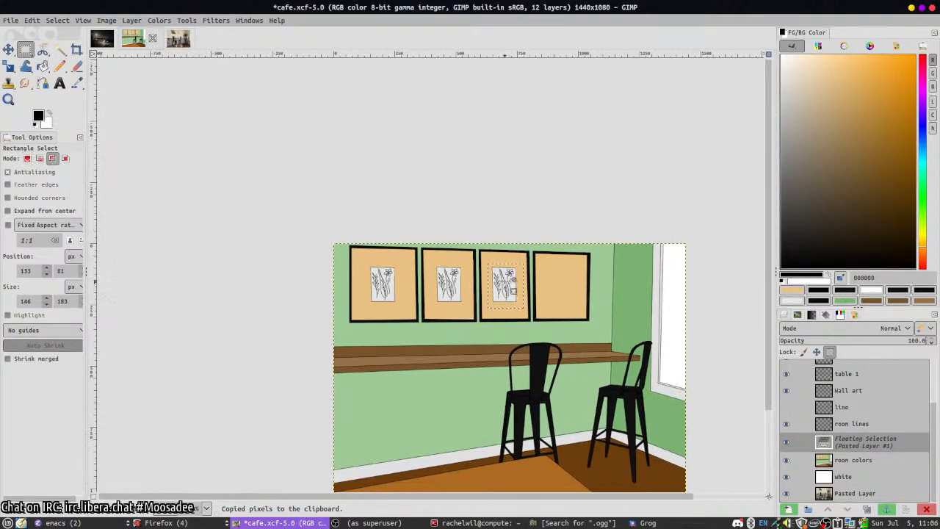
pyautogui.moveTo(515, 293)
pyautogui.mouseDown()
pyautogui.moveTo(598, 291)
pyautogui.moveTo(572, 290)
pyautogui.mouseUp()
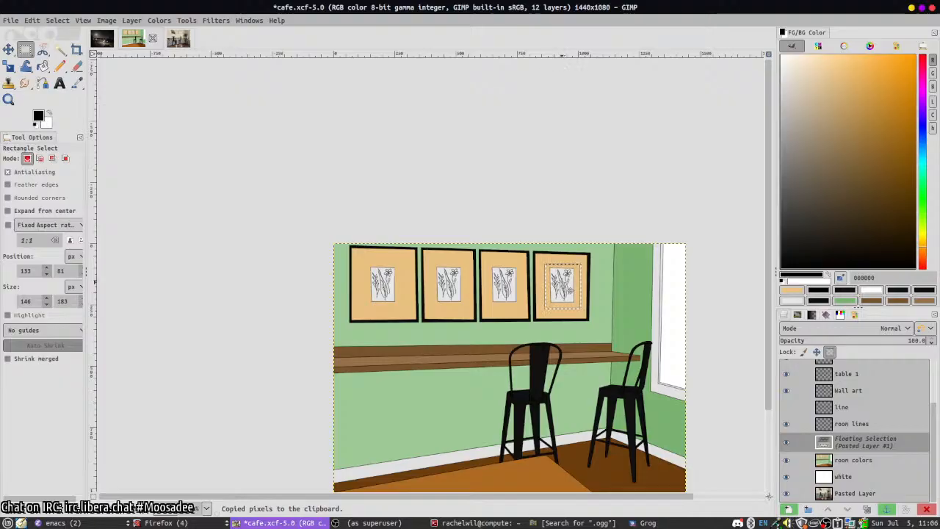
pyautogui.hotkey('ctrl', 'h')
pyautogui.keyDown('ctrl'); pyautogui.scroll(3, 475, 304); pyautogui.keyUp('ctrl')
pyautogui.keyDown('ctrl'); pyautogui.scroll(-2, 477, 304); pyautogui.keyUp('ctrl')
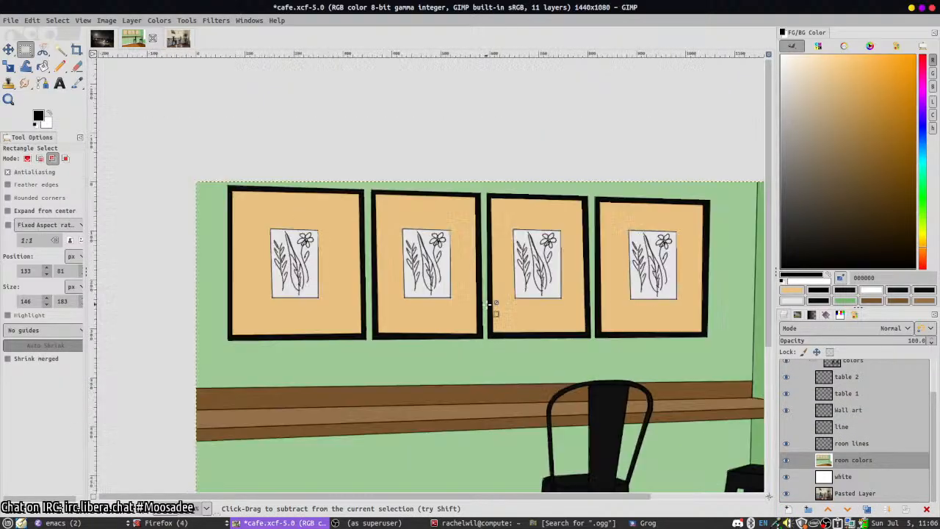
pyautogui.keyDown('ctrl'); pyautogui.scroll(1, 467, 271); pyautogui.keyUp('ctrl')
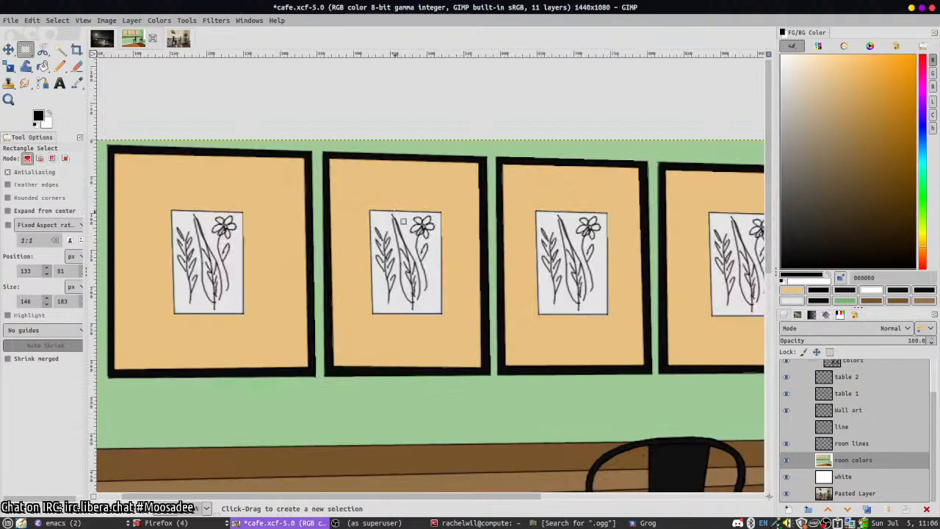
pyautogui.moveTo(371, 212); pyautogui.dragTo(442, 318)
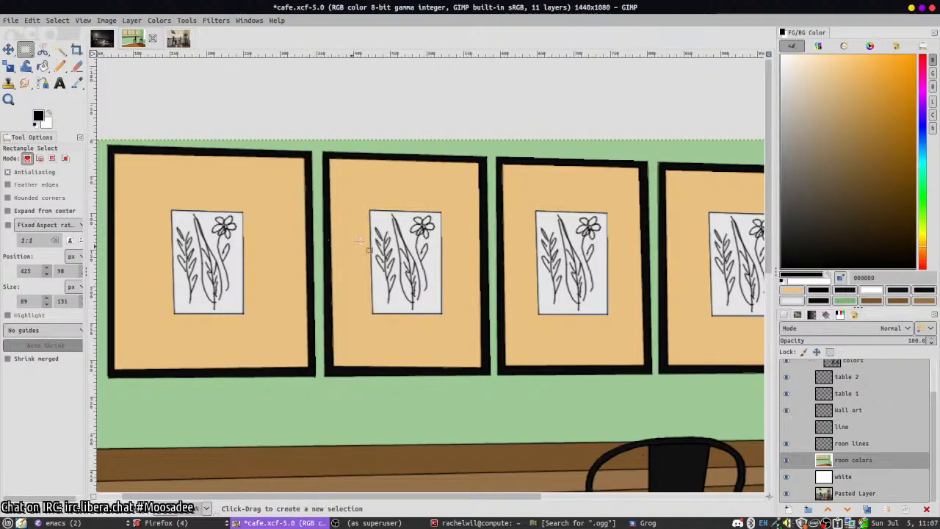
# - Paint over the plant drawing in the second frame's print with the Pencil in its paper gray e5e5e5, using up to a 20 px brush
pyautogui.press('n')
pyautogui.keyDown('ctrl'); pyautogui.click(381, 220); pyautogui.keyUp('ctrl')
pyautogui.press(']')
pyautogui.press(']')
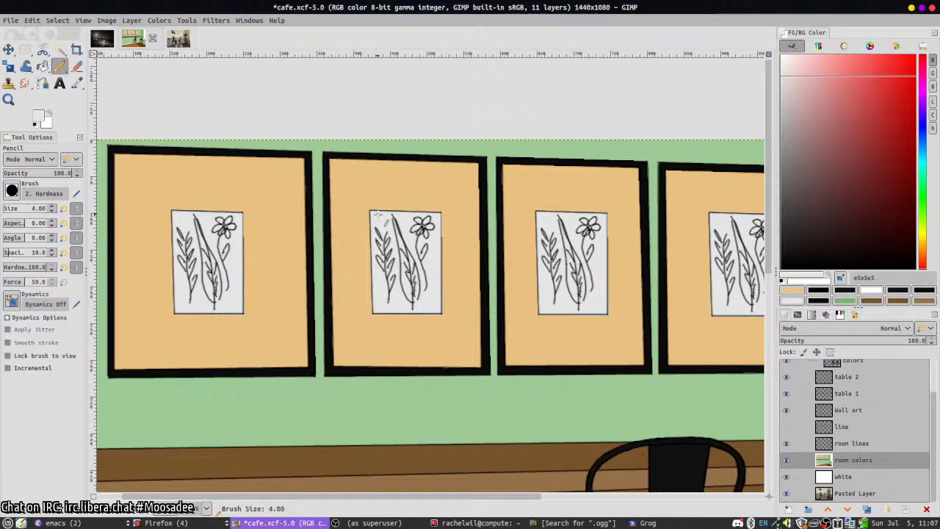
pyautogui.moveTo(379, 232); pyautogui.dragTo(378, 256)
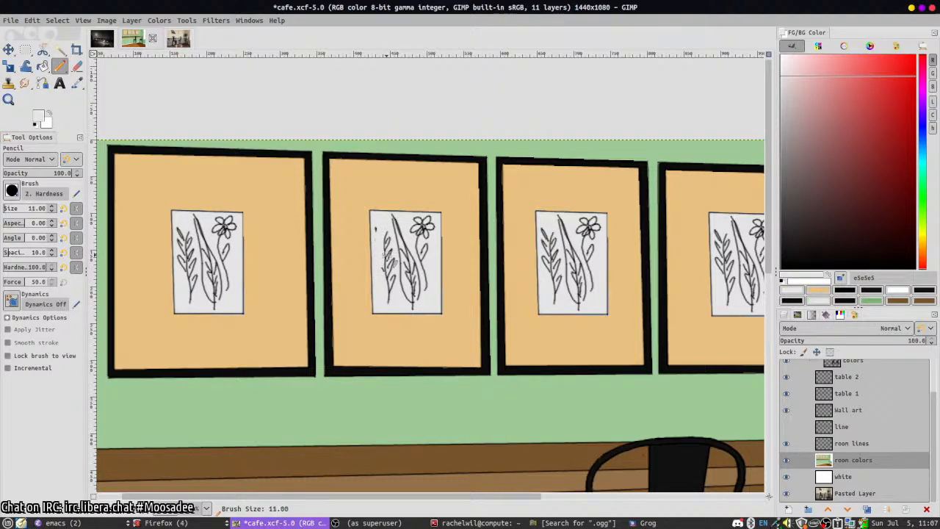
pyautogui.moveTo(381, 243)
pyautogui.mouseDown()
pyautogui.moveTo(403, 253)
pyautogui.moveTo(417, 282)
pyautogui.moveTo(418, 294)
pyautogui.moveTo(389, 296)
pyautogui.mouseUp()
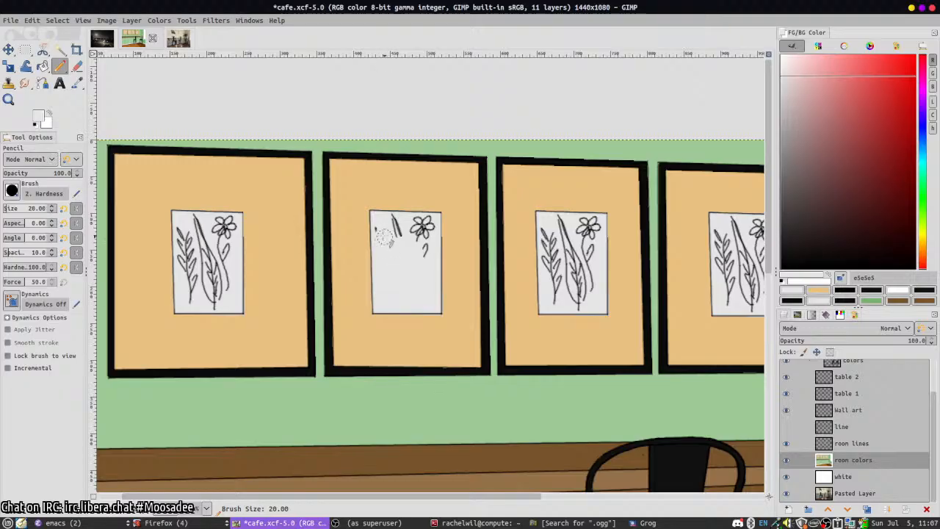
pyautogui.moveTo(386, 237)
pyautogui.mouseDown()
pyautogui.moveTo(396, 224)
pyautogui.moveTo(401, 244)
pyautogui.moveTo(426, 224)
pyautogui.moveTo(423, 268)
pyautogui.mouseUp()
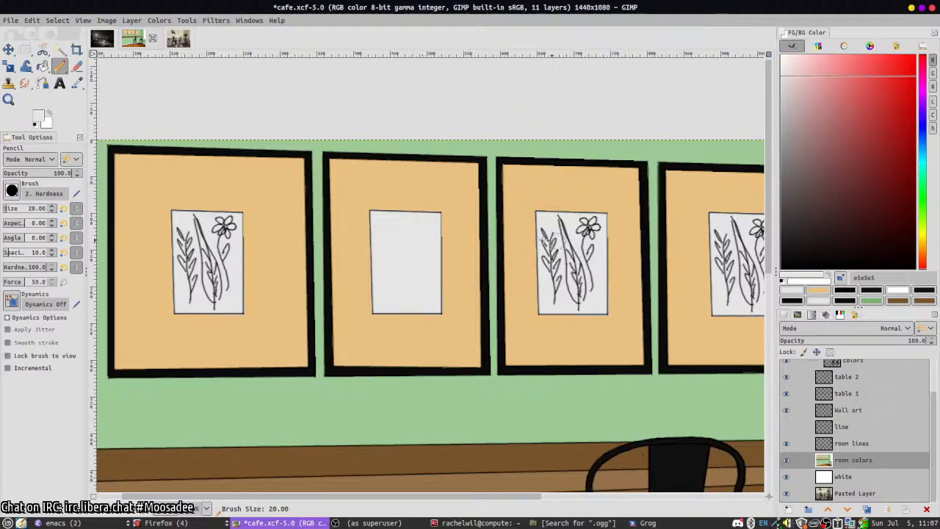
# - Paint over the plant drawings in the third and fourth frames' prints with the 20 px gray e5e5e5 Pencil
pyautogui.moveTo(545, 239)
pyautogui.mouseDown()
pyautogui.moveTo(549, 249)
pyautogui.moveTo(547, 229)
pyautogui.moveTo(552, 278)
pyautogui.moveTo(547, 250)
pyautogui.moveTo(558, 278)
pyautogui.moveTo(580, 264)
pyautogui.moveTo(593, 222)
pyautogui.moveTo(560, 226)
pyautogui.mouseUp()
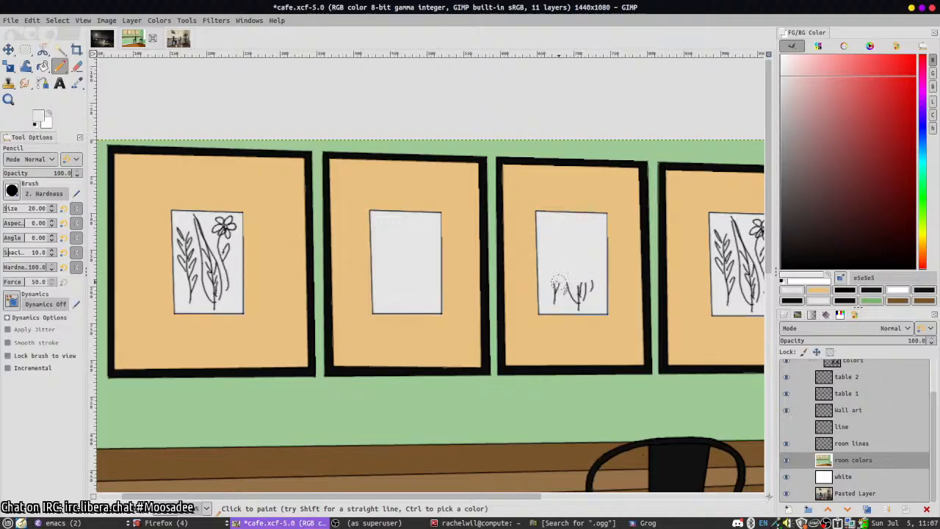
pyautogui.moveTo(559, 285); pyautogui.dragTo(591, 286)
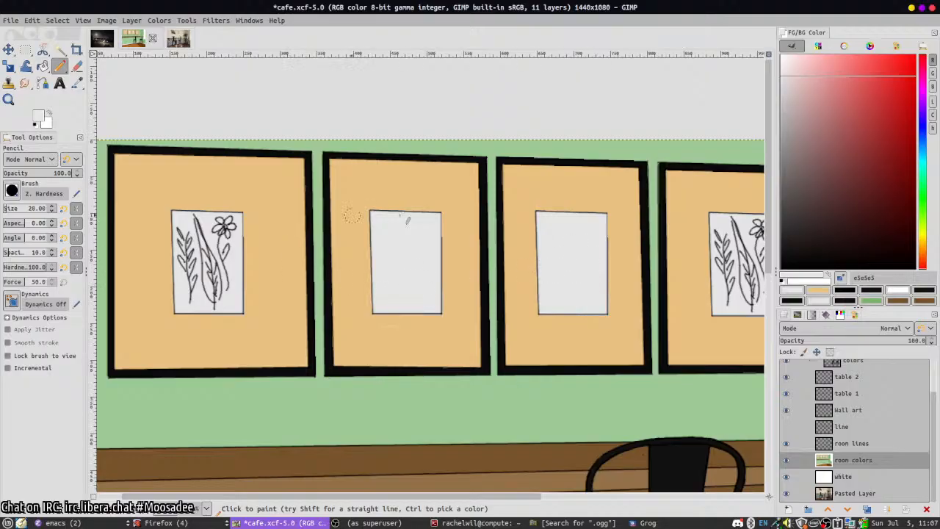
pyautogui.hscroll(5, 617, 257)
pyautogui.moveTo(492, 234)
pyautogui.mouseDown()
pyautogui.moveTo(500, 299)
pyautogui.moveTo(491, 267)
pyautogui.mouseUp()
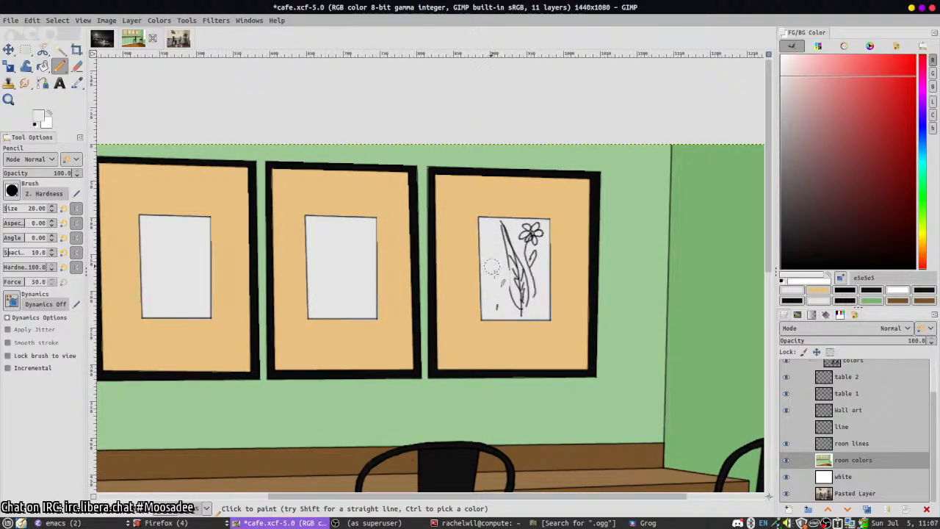
pyautogui.moveTo(499, 311)
pyautogui.mouseDown()
pyautogui.moveTo(527, 310)
pyautogui.moveTo(533, 285)
pyautogui.moveTo(503, 231)
pyautogui.moveTo(515, 225)
pyautogui.moveTo(531, 235)
pyautogui.moveTo(526, 252)
pyautogui.moveTo(536, 247)
pyautogui.mouseUp()
# - Repair the gap in the top edge of the fourth print with a straight 2 px black Paintbrush line
pyautogui.scroll(2, 527, 279)
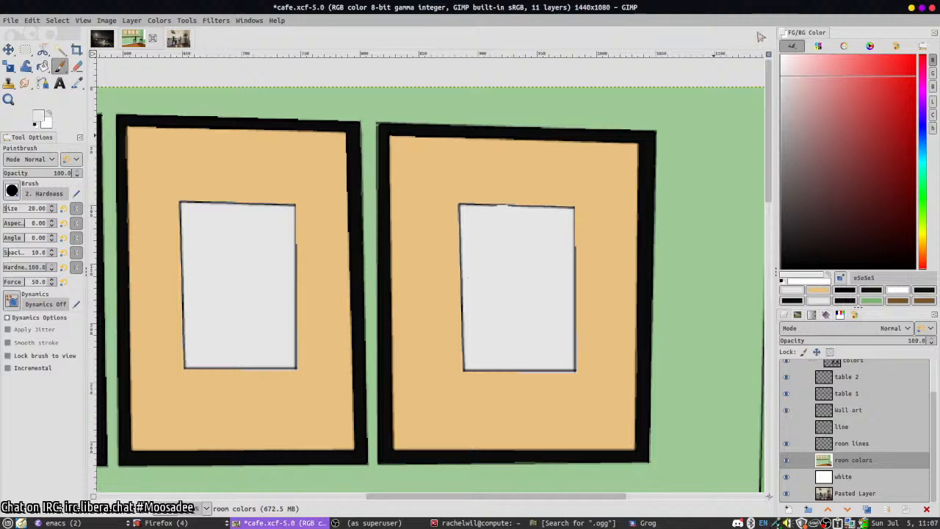
pyautogui.doubleClick(21, 209)
pyautogui.write('2')
pyautogui.press('Return')
pyautogui.press('d')
pyautogui.scroll(3, 470, 185)
pyautogui.click(549, 252)
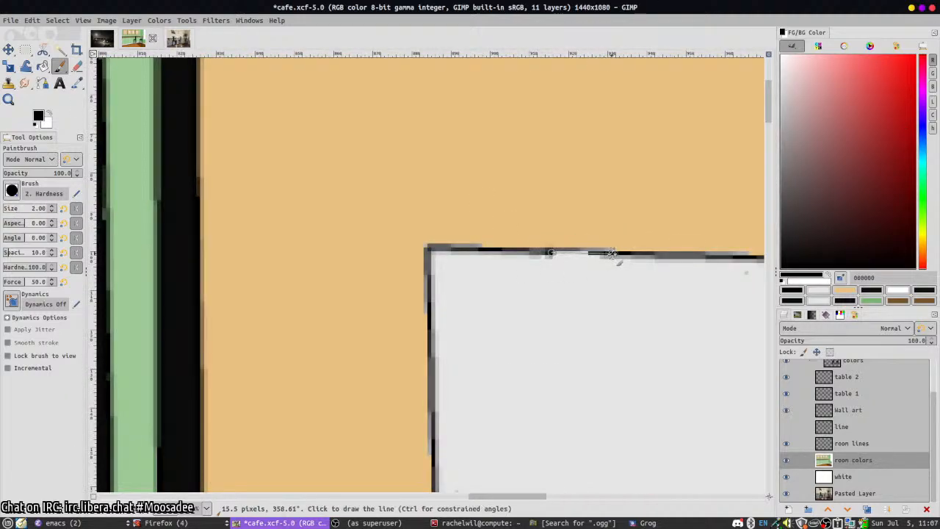
pyautogui.keyDown('shift'); pyautogui.click(612, 253); pyautogui.keyUp('shift')
# - Draw a coneflower with a curved stem, drooping petals and a pointed center in the second frame's blank print with the 2 px black Paintbrush
pyautogui.scroll(-4, 613, 251)
pyautogui.moveTo(398, 244)
pyautogui.mouseDown()
pyautogui.moveTo(289, 225)
pyautogui.moveTo(367, 246)
pyautogui.moveTo(712, 294)
pyautogui.mouseUp()
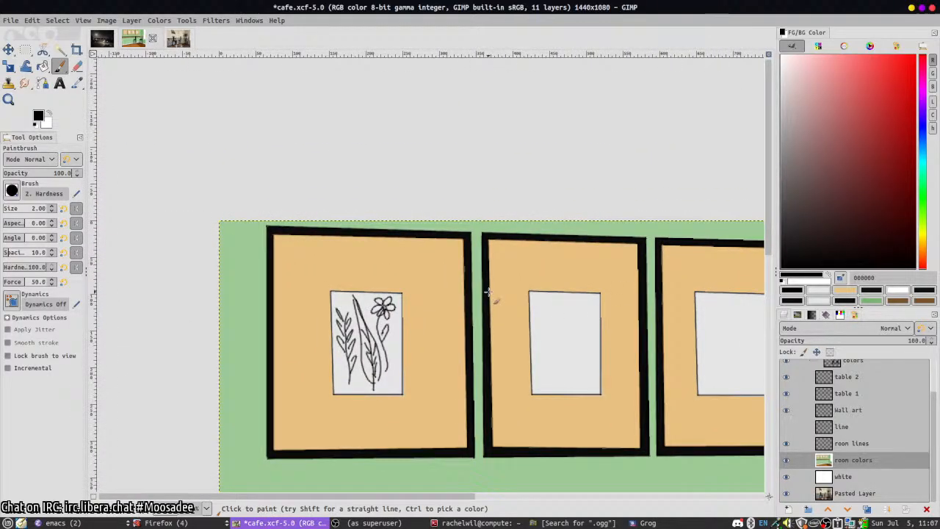
pyautogui.scroll(2, 593, 349)
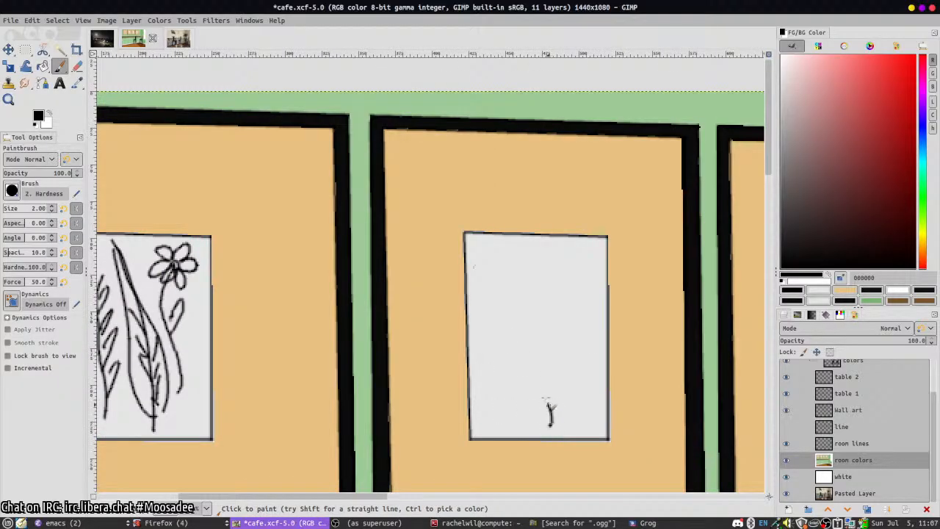
pyautogui.moveTo(550, 415)
pyautogui.mouseDown()
pyautogui.moveTo(505, 344)
pyautogui.moveTo(519, 289)
pyautogui.moveTo(545, 259)
pyautogui.moveTo(547, 274)
pyautogui.moveTo(526, 266)
pyautogui.moveTo(488, 280)
pyautogui.moveTo(524, 269)
pyautogui.moveTo(495, 293)
pyautogui.moveTo(514, 280)
pyautogui.moveTo(539, 282)
pyautogui.moveTo(504, 306)
pyautogui.moveTo(543, 287)
pyautogui.moveTo(524, 319)
pyautogui.moveTo(538, 298)
pyautogui.moveTo(560, 301)
pyautogui.mouseUp()
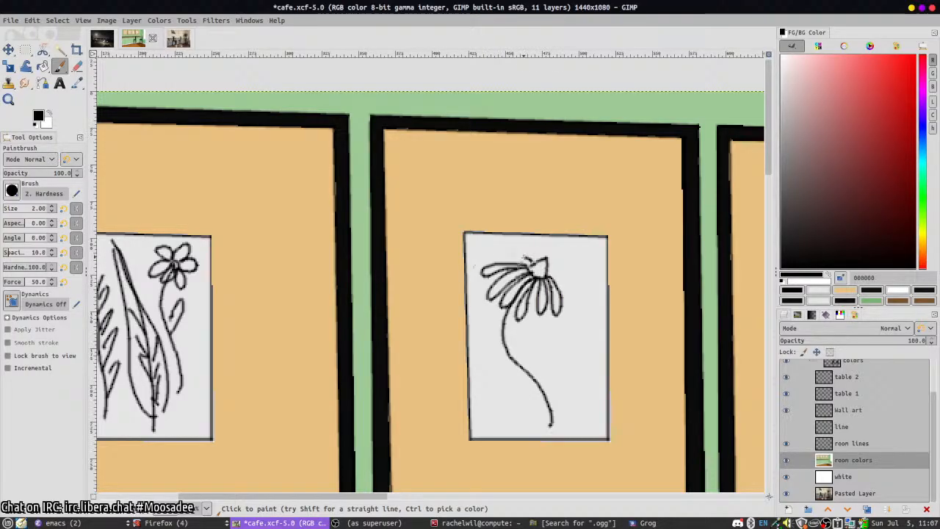
pyautogui.moveTo(524, 257)
pyautogui.mouseDown()
pyautogui.moveTo(516, 267)
pyautogui.moveTo(567, 295)
pyautogui.mouseUp()
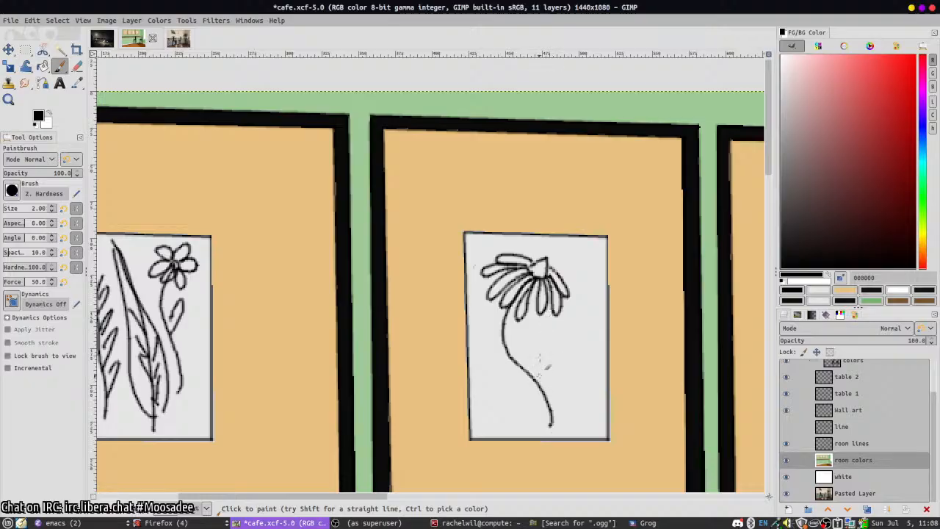
# - Switch to the Firefox window with the Mastodon notifications and open grownative.org in a new tab
pyautogui.click(160, 522)
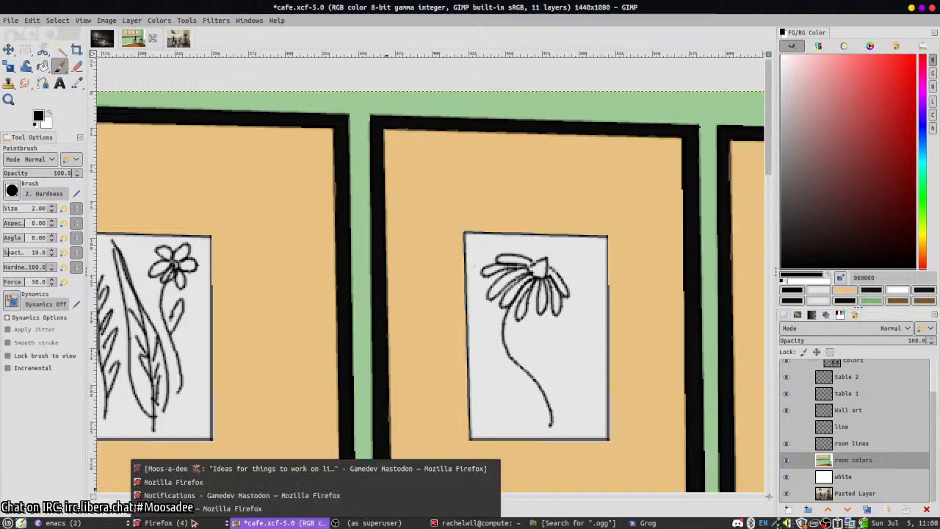
pyautogui.click(203, 481)
pyautogui.click(111, 523)
pyautogui.click(168, 523)
pyautogui.click(170, 523)
pyautogui.click(181, 496)
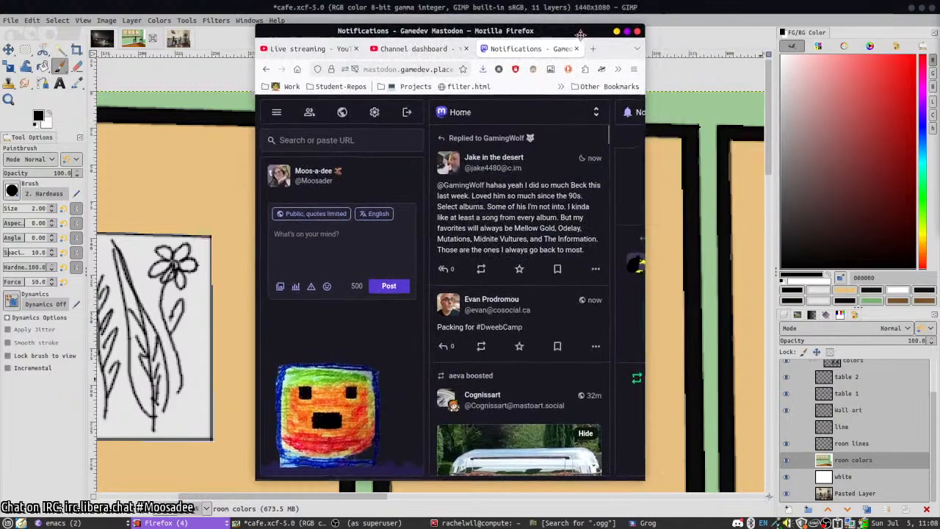
pyautogui.hotkey('ctrl', 't')
pyautogui.write('grownative.org')
pyautogui.press('Return')
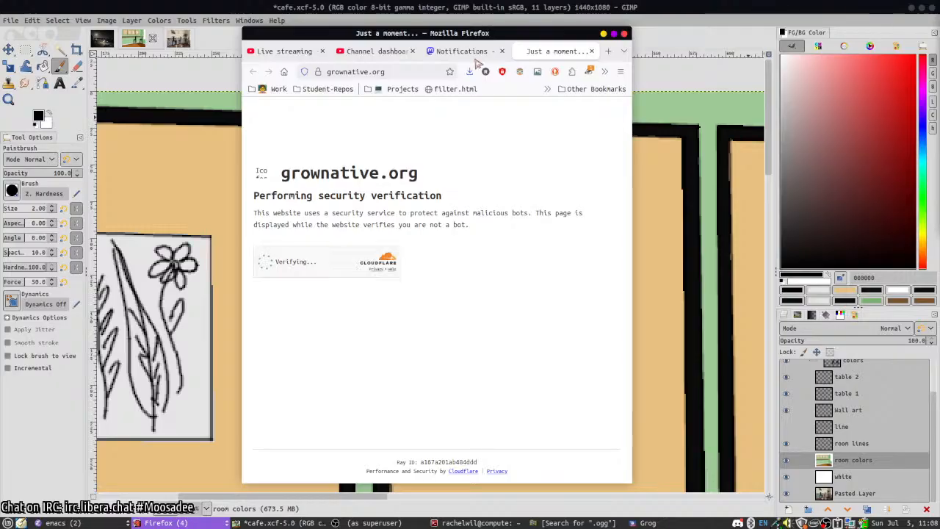
# - Enlarge the browser window and open the Grow Native! site's Native Plant Database
pyautogui.moveTo(242, 28); pyautogui.dragTo(36, 4)
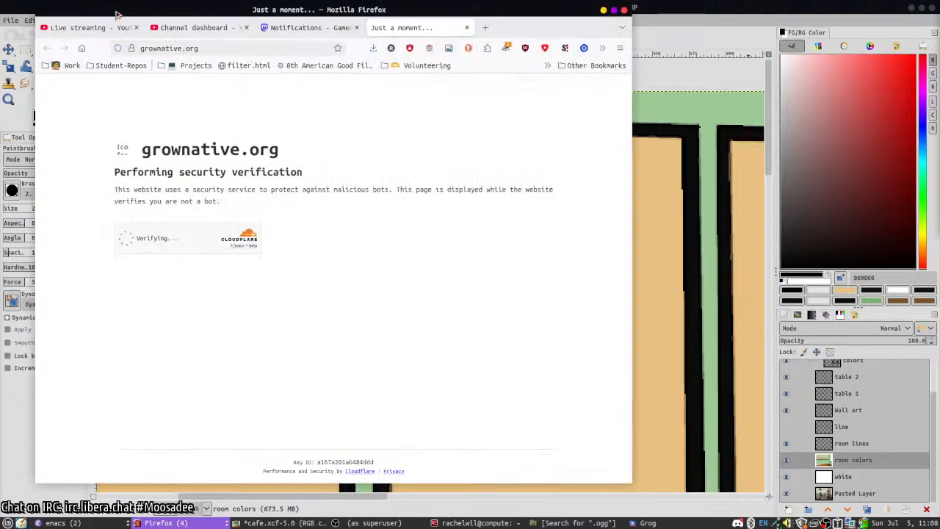
pyautogui.moveTo(159, 8); pyautogui.dragTo(123, 5)
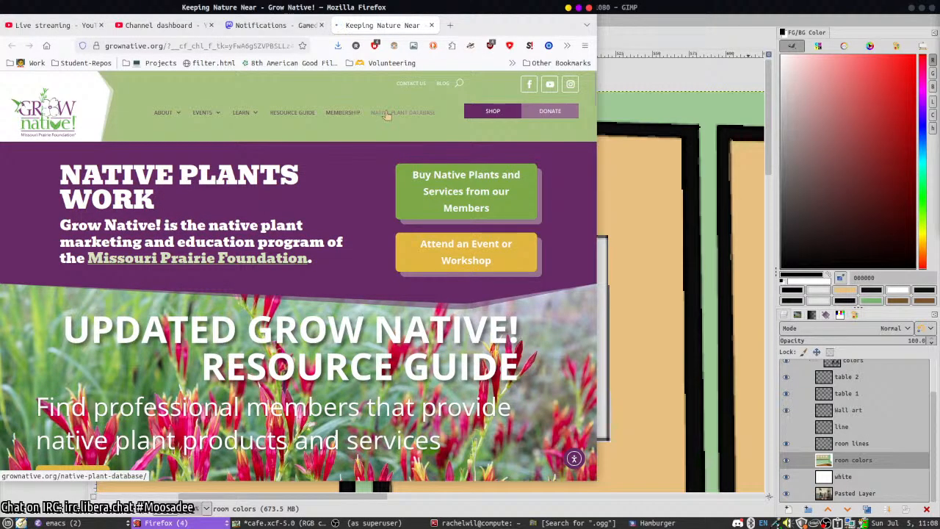
pyautogui.click(402, 112)
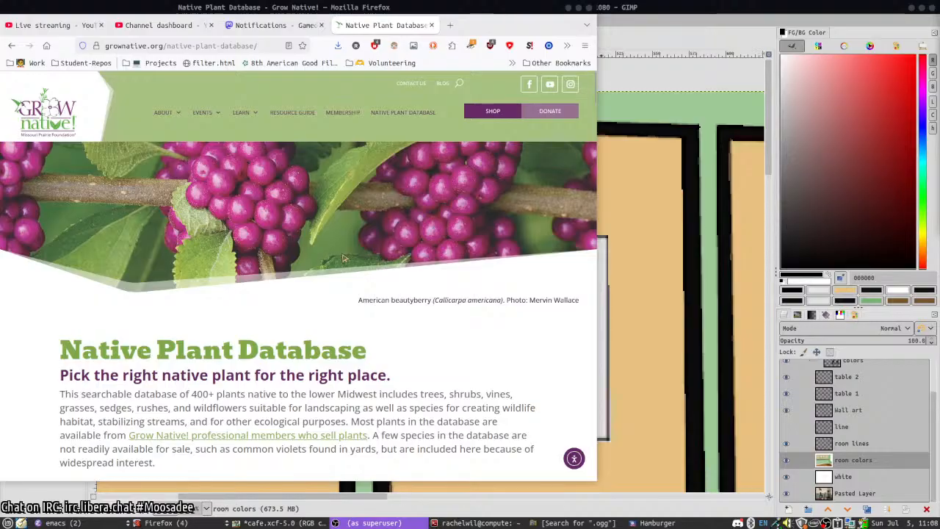
# - Search the plant database for coneflower and view the Purple Coneflower page
pyautogui.scroll(-15, 120, 253)
pyautogui.scroll(3, 119, 253)
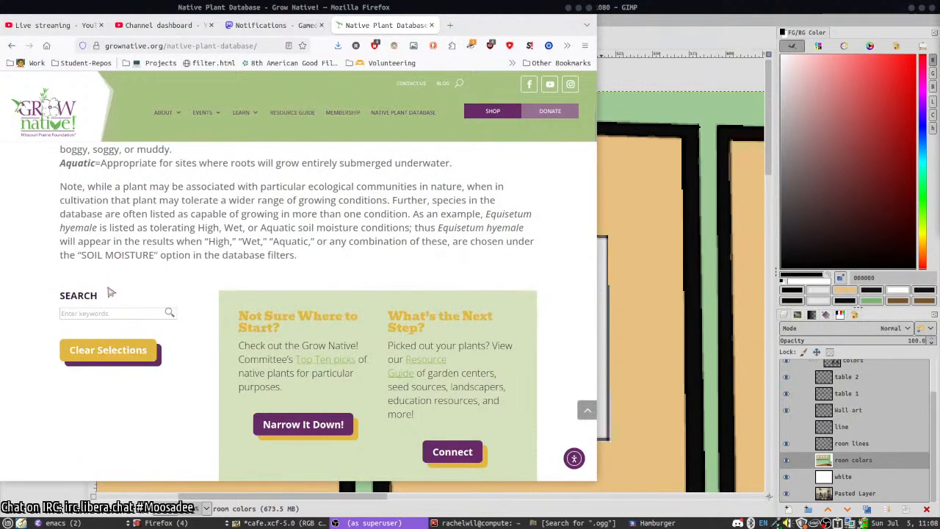
pyautogui.click(122, 313)
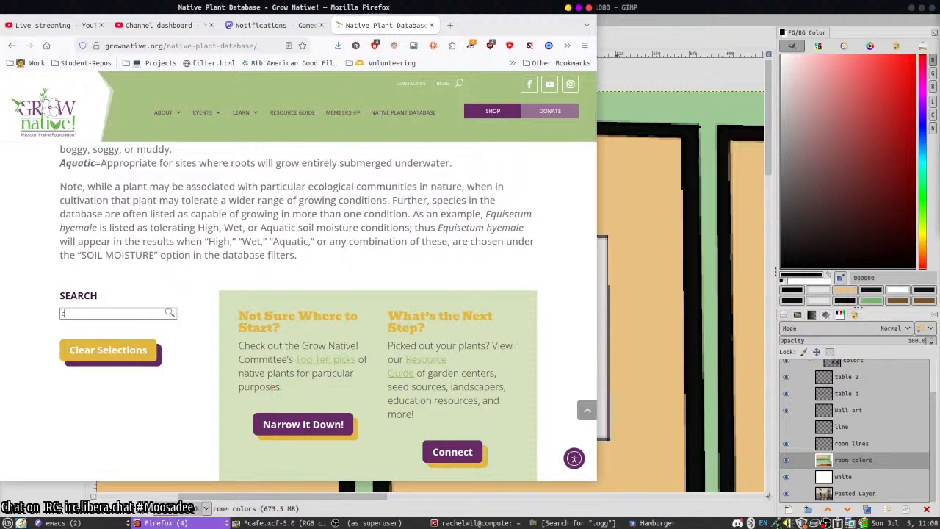
pyautogui.write('coneflower')
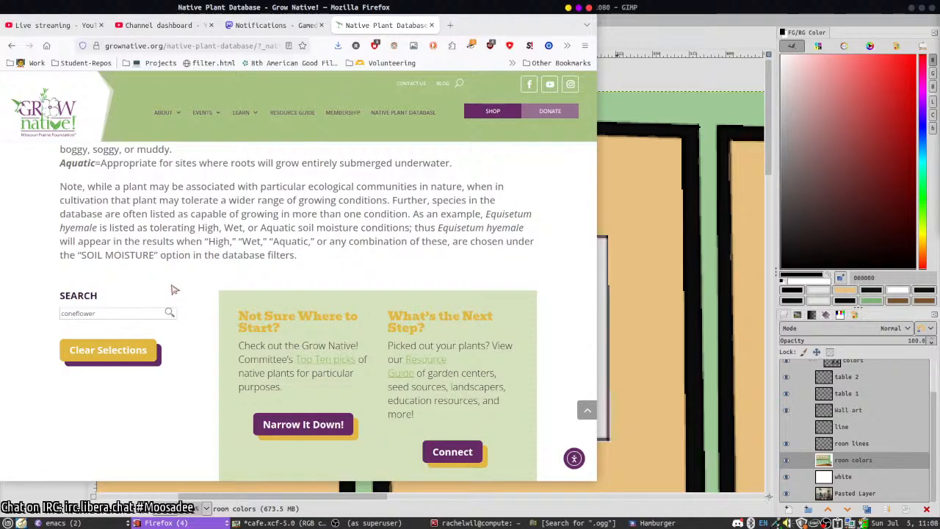
pyautogui.scroll(-5, 117, 334)
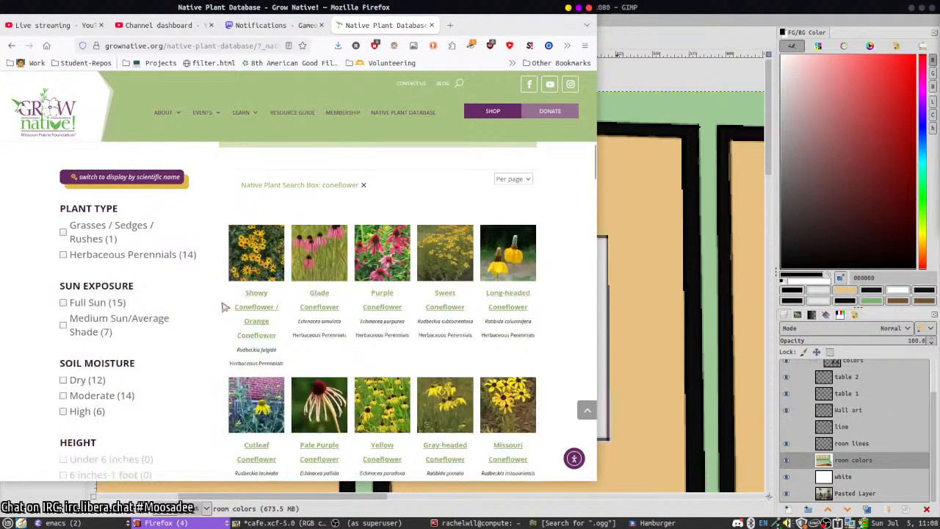
pyautogui.click(377, 297)
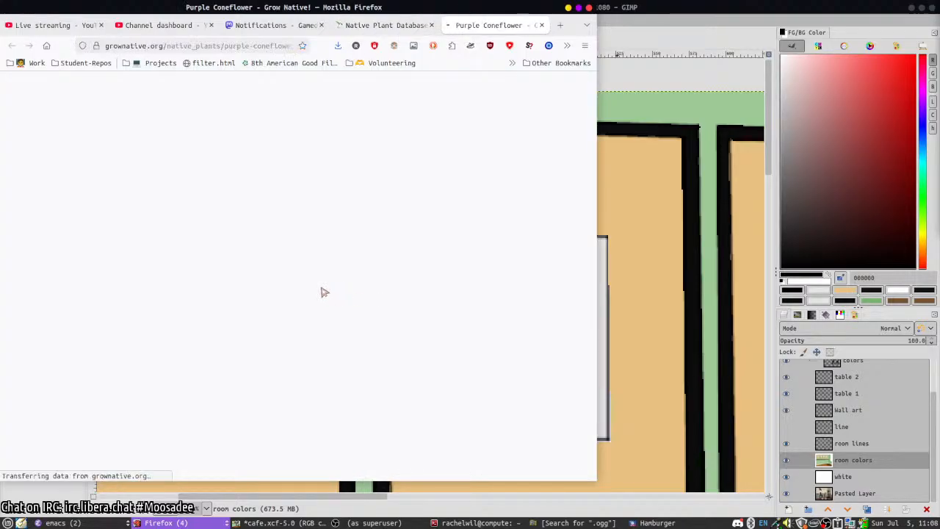
pyautogui.scroll(-3, 315, 292)
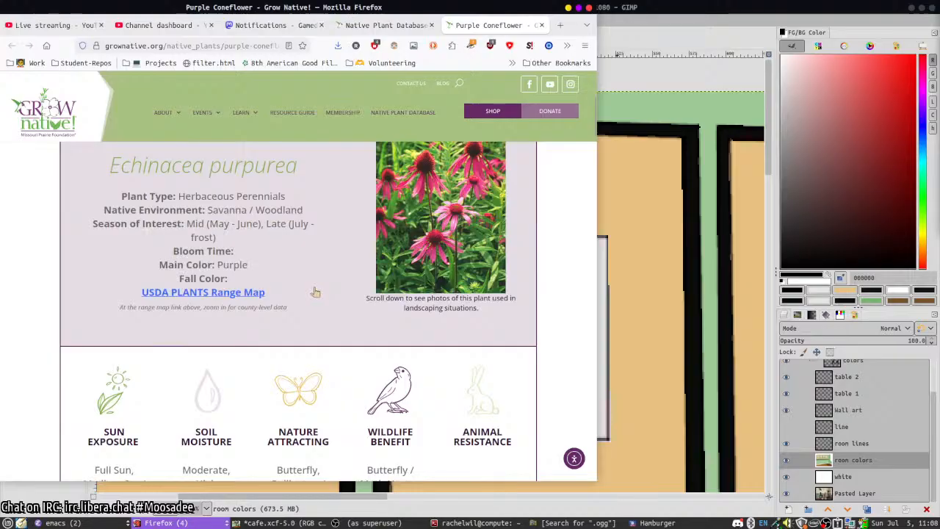
# - Run a DuckDuckGo image search for coneflower in a new tab and refine it to "coneflower diagramm"
pyautogui.hotkey('ctrl', 't')
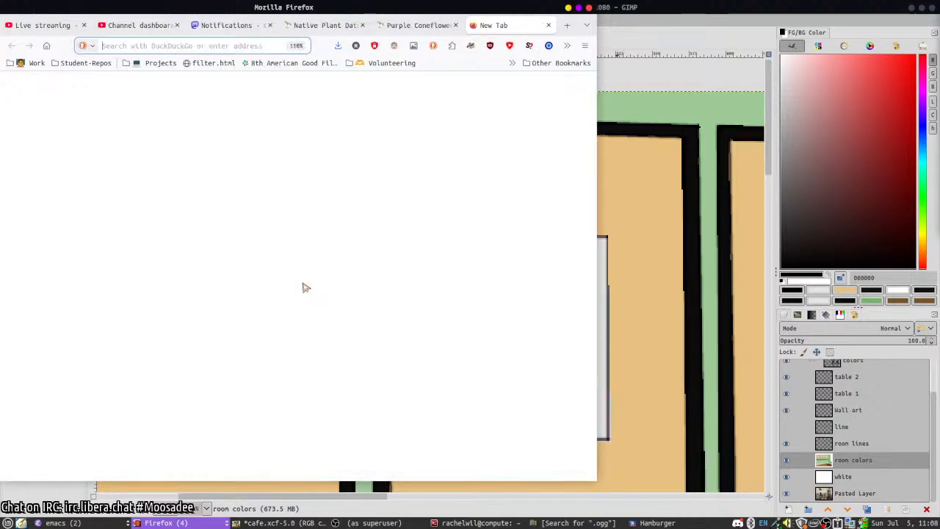
pyautogui.write('coneflower !i')
pyautogui.press('Return')
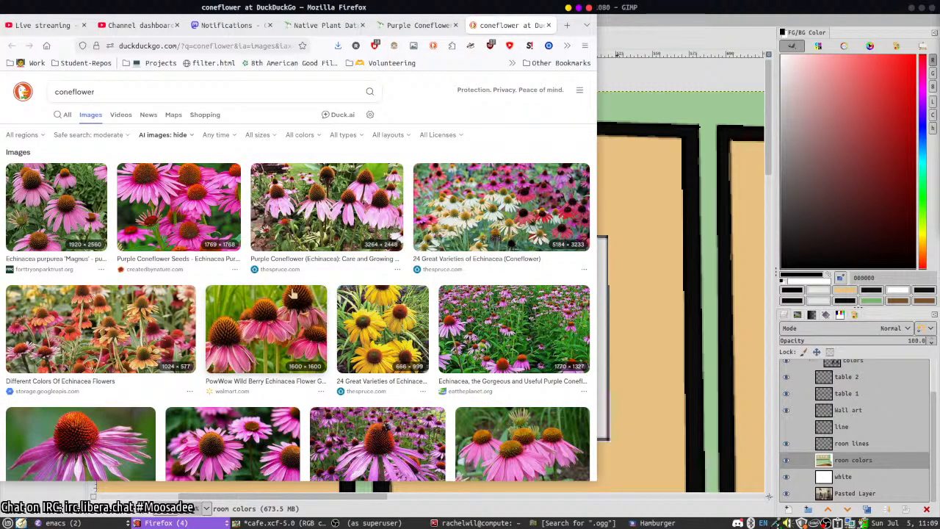
pyautogui.click(188, 90)
pyautogui.write('d')
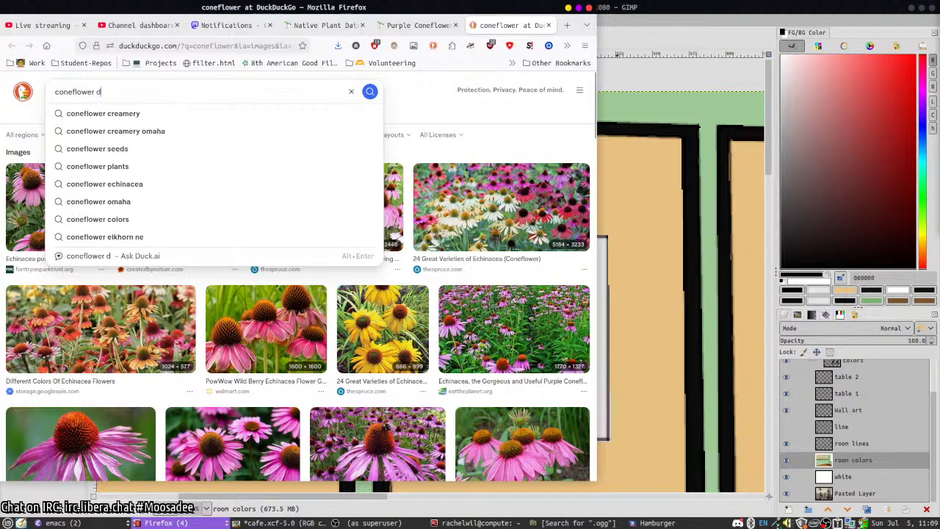
pyautogui.write('iagramm')
pyautogui.press('Return')
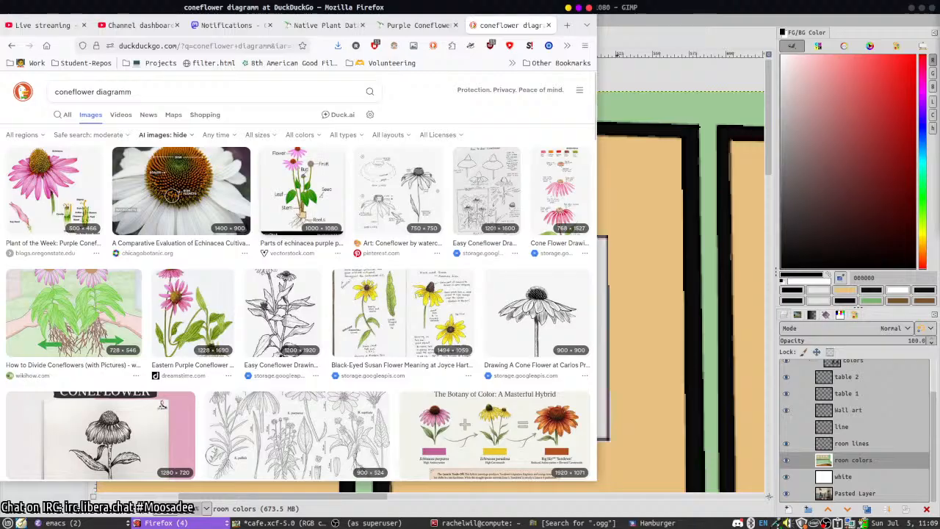
# - Preview the wikiHow coneflower dividing image and the Plant of the Week: Purple Coneflower diagram from the image results
pyautogui.click(53, 311)
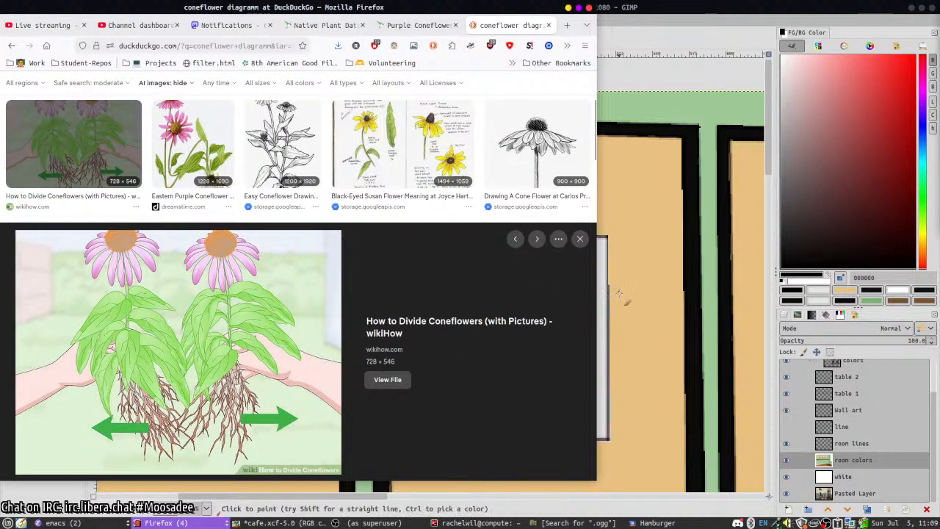
pyautogui.click(619, 294)
pyautogui.hotkey('alt', 'Tab')
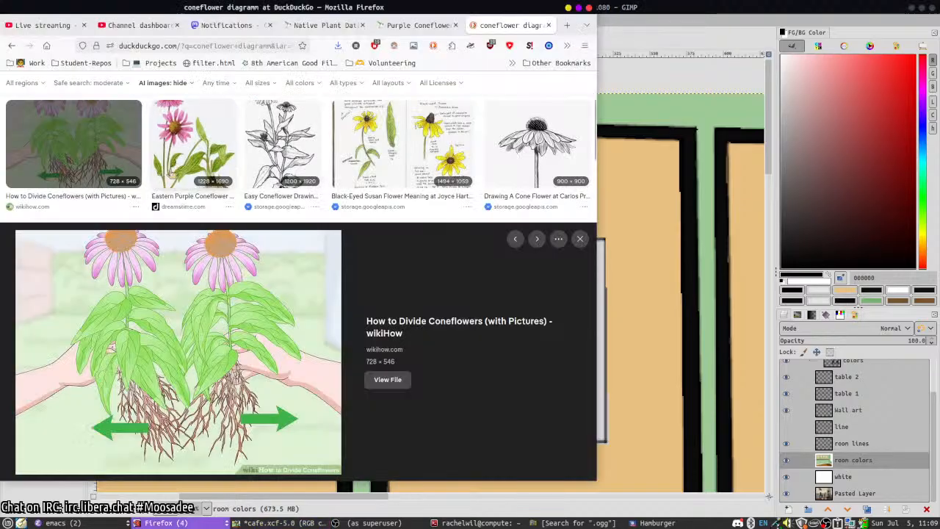
pyautogui.scroll(4, 220, 293)
pyautogui.click(87, 194)
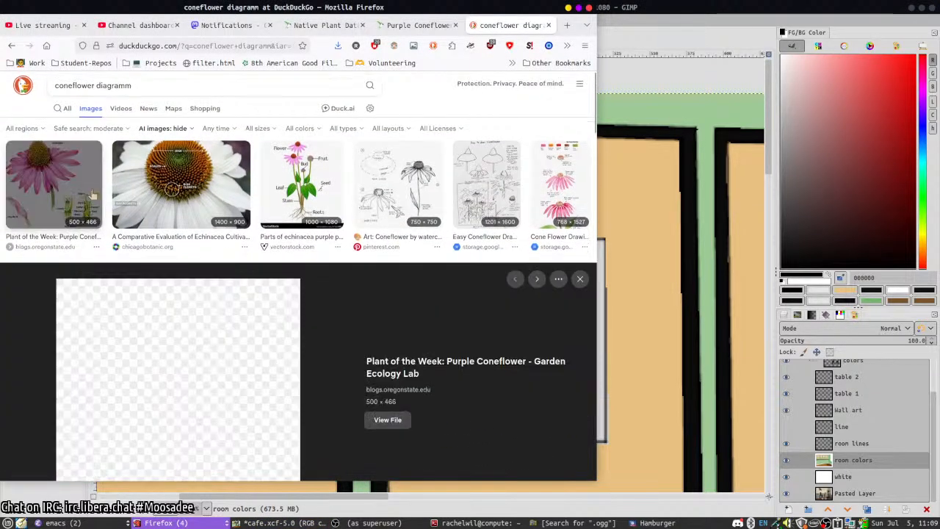
# - Preview the Easy Coneflower Drawing reference and, back in GIMP, paint long narrow leaves along both sides of the coneflower's stem
pyautogui.click(497, 154)
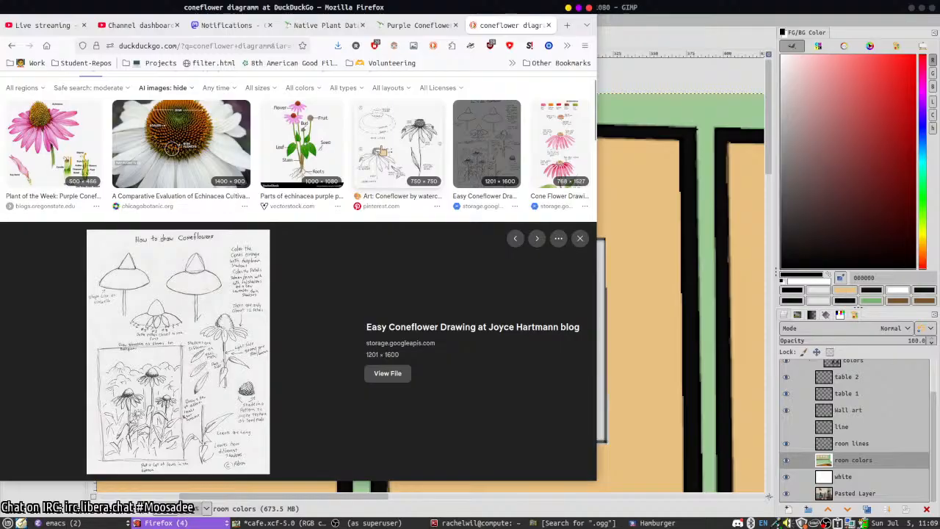
pyautogui.hotkey('alt', 'Tab')
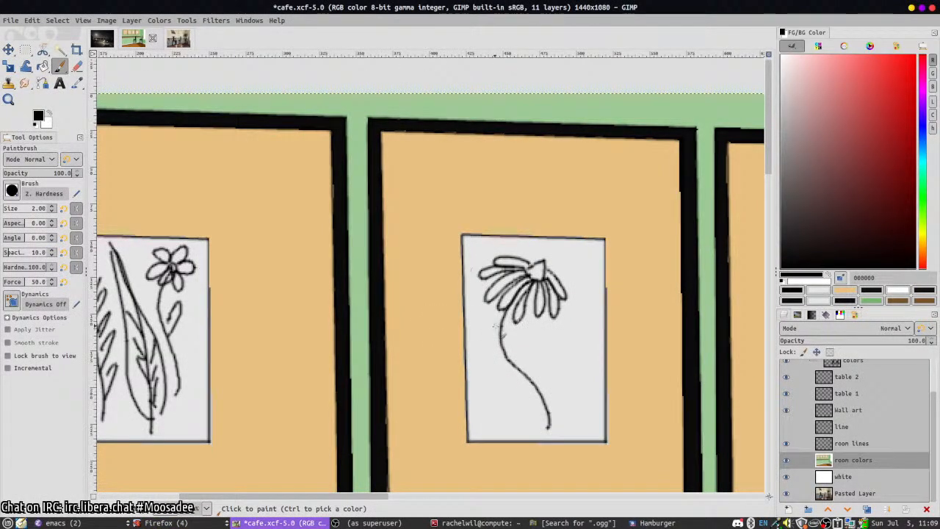
pyautogui.moveTo(485, 331)
pyautogui.mouseDown()
pyautogui.moveTo(474, 376)
pyautogui.moveTo(489, 339)
pyautogui.moveTo(499, 401)
pyautogui.moveTo(500, 373)
pyautogui.moveTo(513, 371)
pyautogui.moveTo(513, 427)
pyautogui.moveTo(526, 356)
pyautogui.moveTo(508, 347)
pyautogui.moveTo(555, 358)
pyautogui.mouseUp()
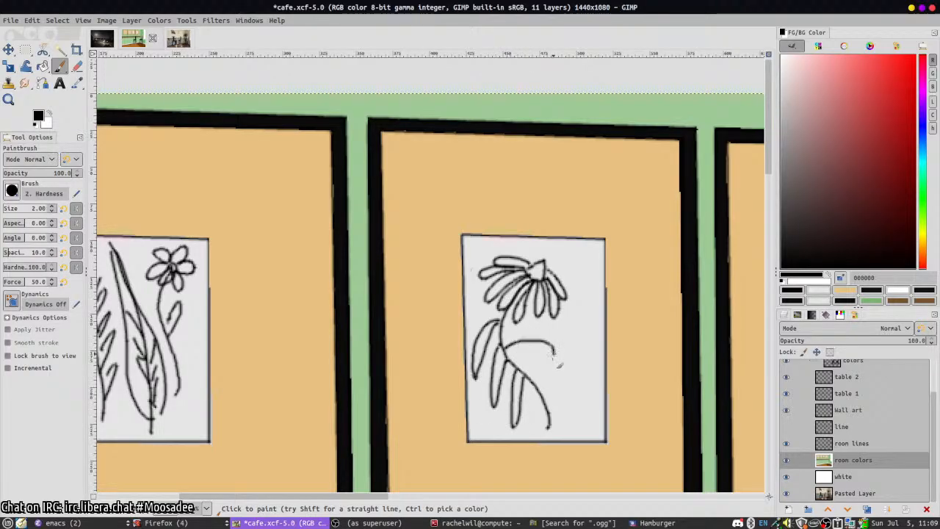
pyautogui.hotkey('ctrl', 'z')
pyautogui.moveTo(505, 343)
pyautogui.mouseDown()
pyautogui.moveTo(559, 364)
pyautogui.moveTo(515, 357)
pyautogui.moveTo(556, 365)
pyautogui.moveTo(568, 387)
pyautogui.moveTo(526, 380)
pyautogui.moveTo(561, 403)
pyautogui.moveTo(570, 424)
pyautogui.moveTo(547, 411)
pyautogui.mouseUp()
pyautogui.moveTo(505, 323)
pyautogui.mouseDown()
pyautogui.moveTo(530, 341)
pyautogui.moveTo(506, 334)
pyautogui.moveTo(524, 338)
pyautogui.moveTo(505, 325)
pyautogui.moveTo(548, 334)
pyautogui.moveTo(508, 339)
pyautogui.mouseUp()
pyautogui.hotkey('ctrl', 'z')
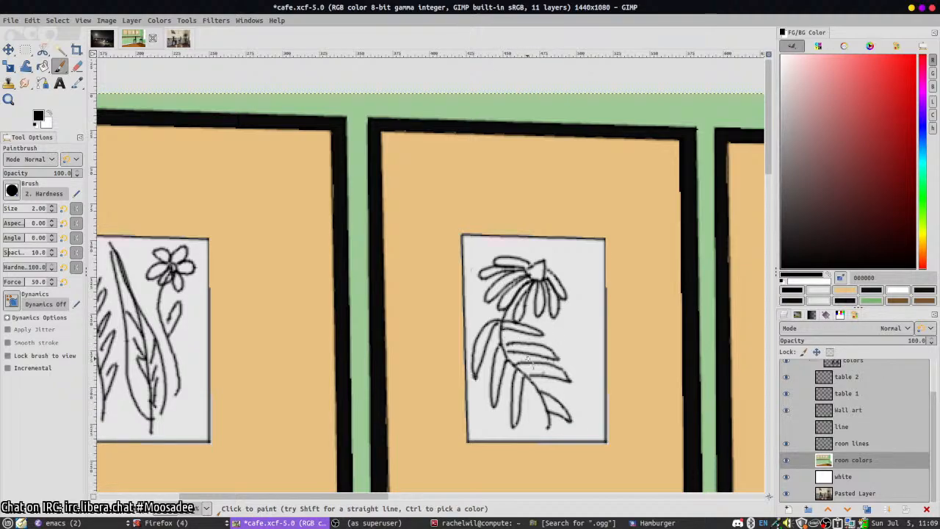
# - Save cafe.xcf with the coneflower print drawn in
pyautogui.scroll(-1, 541, 441)
pyautogui.scroll(-1, 541, 440)
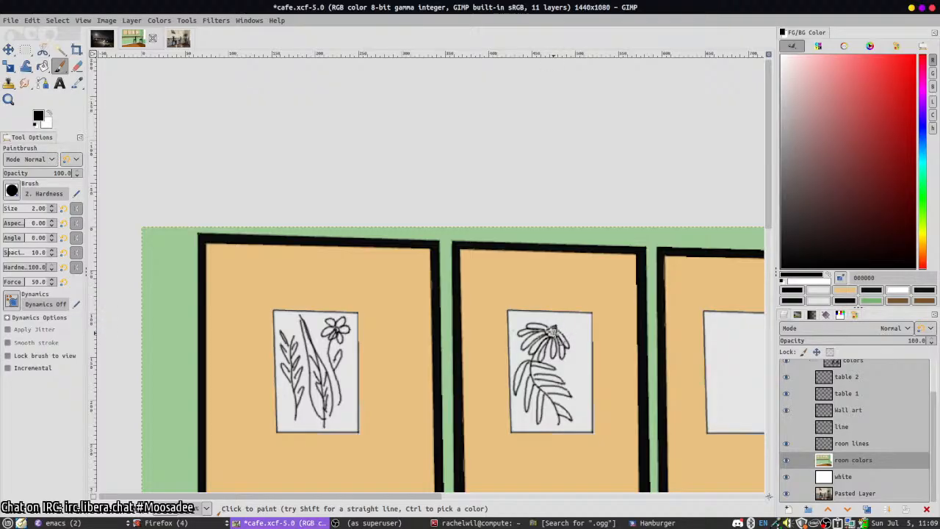
pyautogui.moveTo(622, 329); pyautogui.dragTo(419, 277)
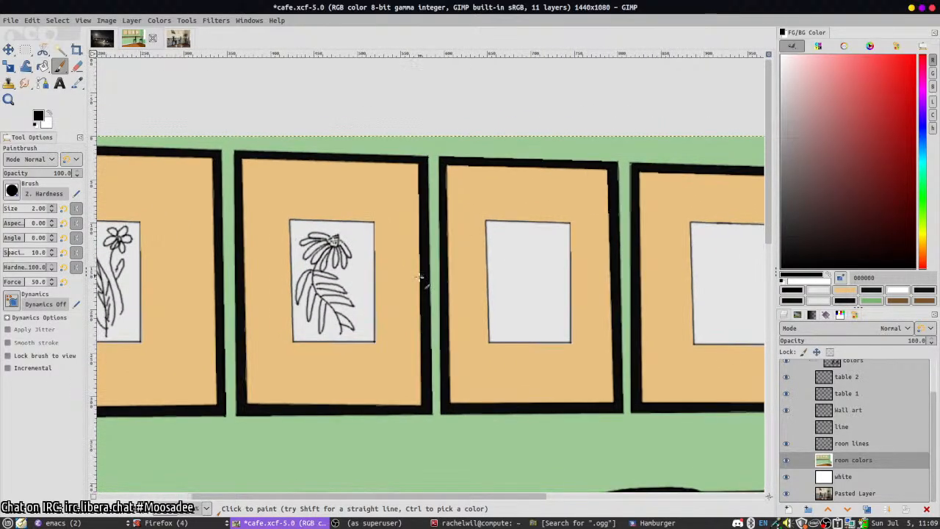
pyautogui.hotkey('ctrl', 's')
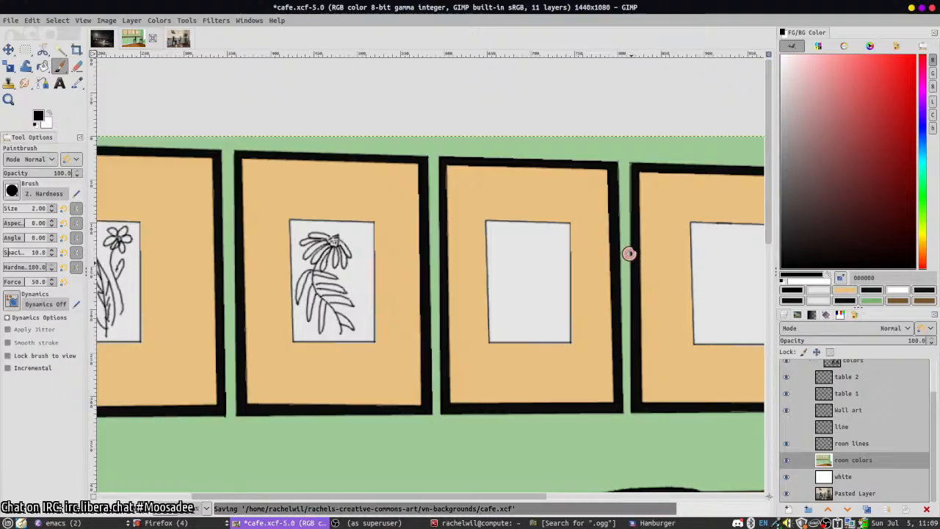
# - In Firefox, close the image search and Purple Coneflower pages and clear the coneflower filter from the Native Plant Database
pyautogui.hotkey('alt', 'Tab')
pyautogui.hotkey('ctrl', 'w')
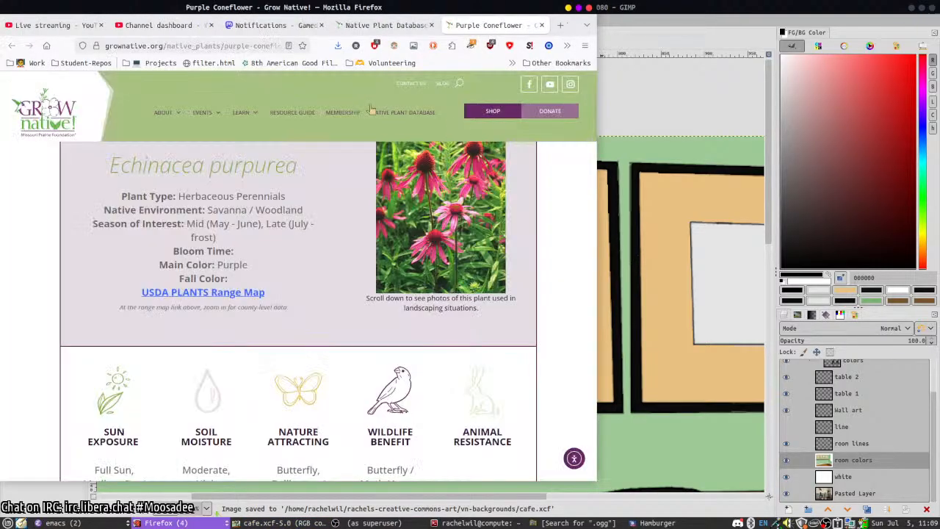
pyautogui.click(417, 26)
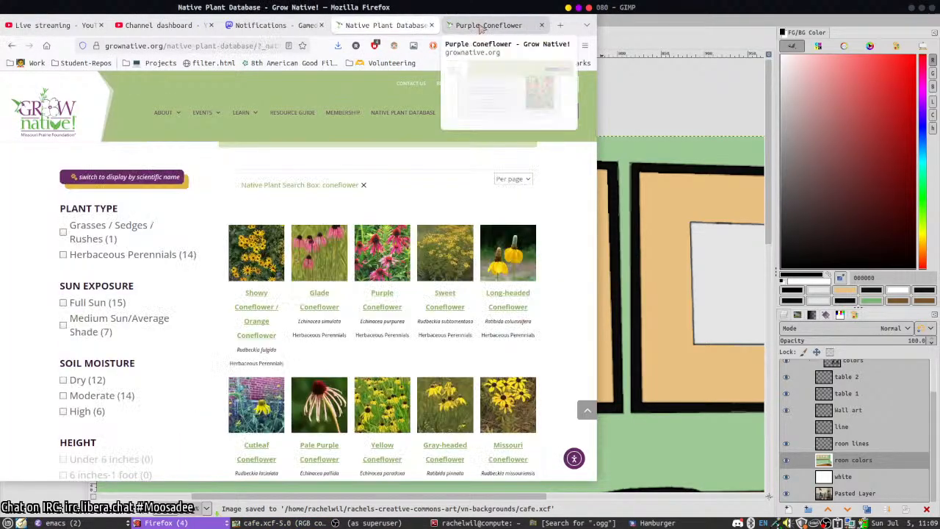
pyautogui.middleClick(476, 27)
pyautogui.scroll(5, 213, 213)
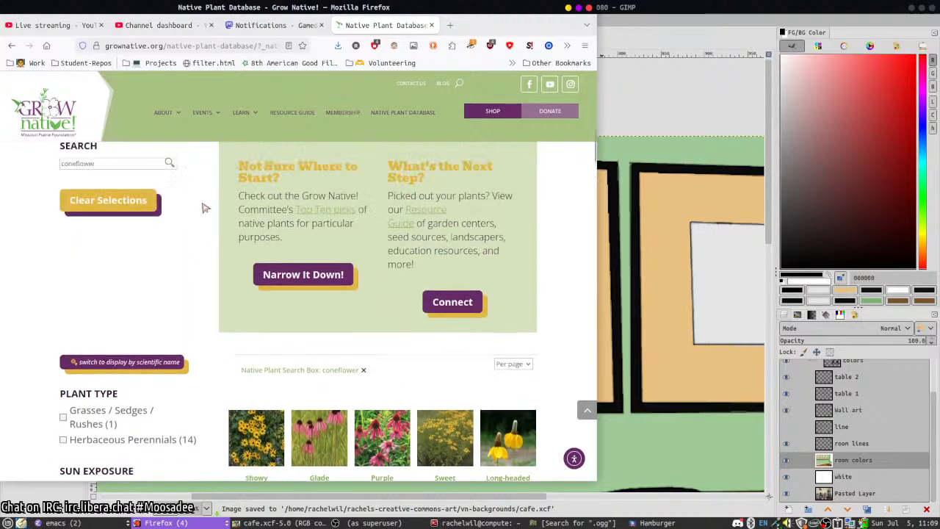
pyautogui.click(126, 236)
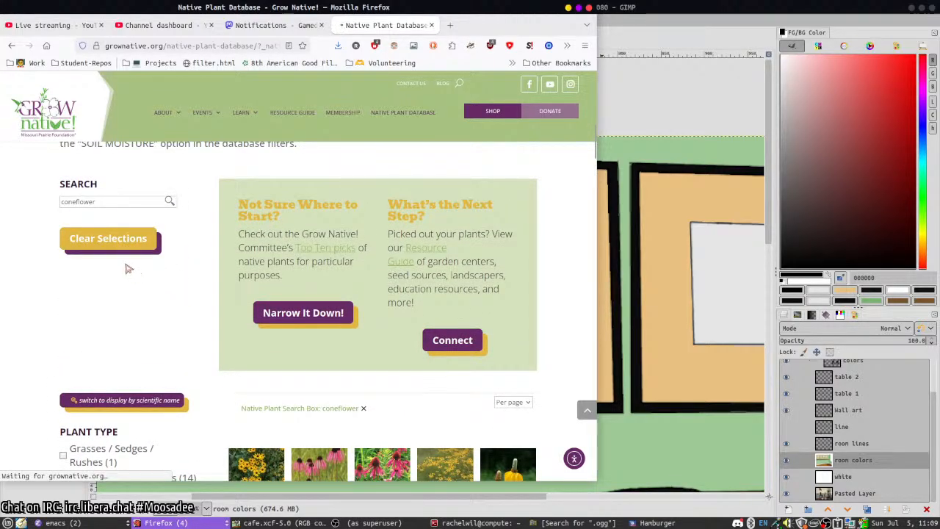
# - Browse the Native Plant Database listing for flowers to use as drawing references
pyautogui.scroll(-5, 126, 268)
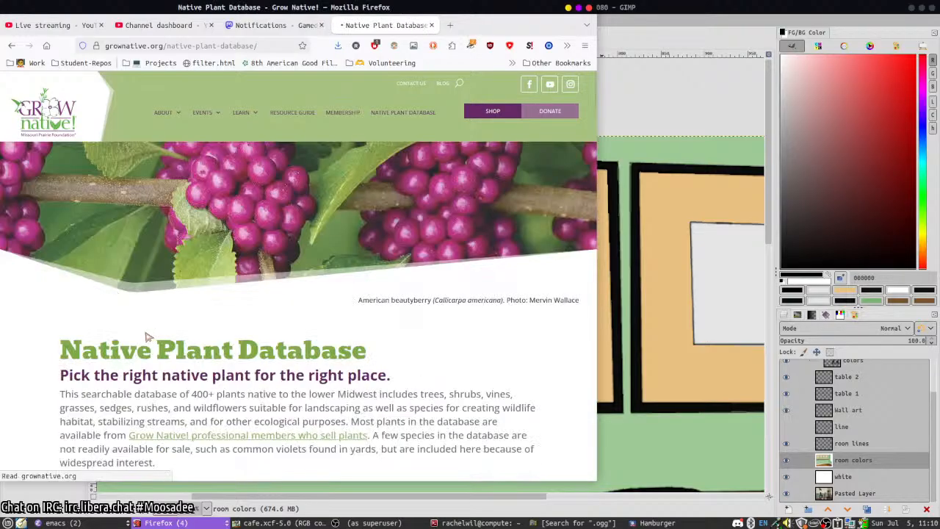
pyautogui.scroll(-15, 147, 337)
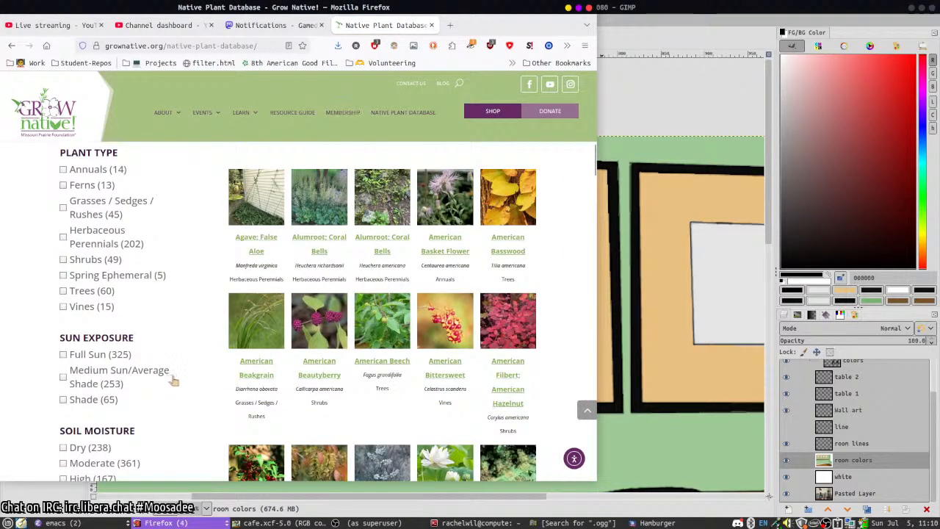
pyautogui.scroll(-3, 268, 401)
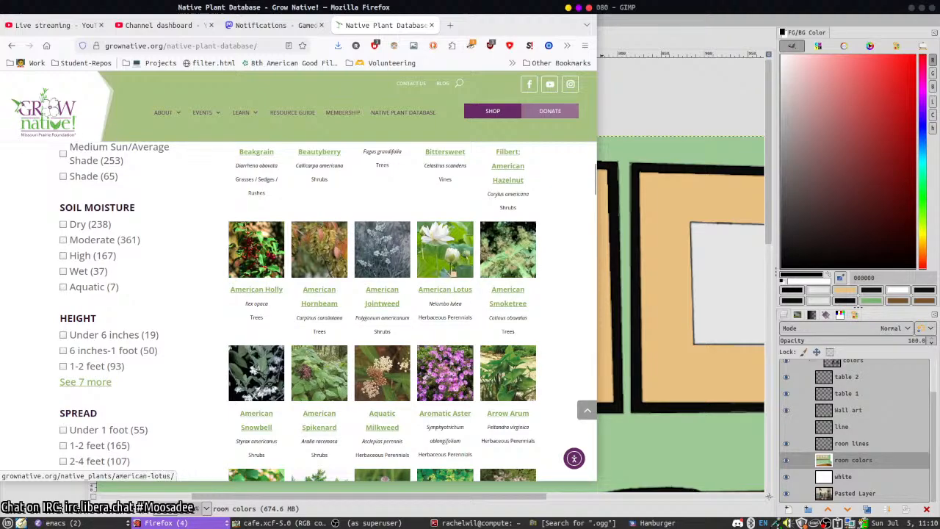
pyautogui.scroll(-3, 424, 344)
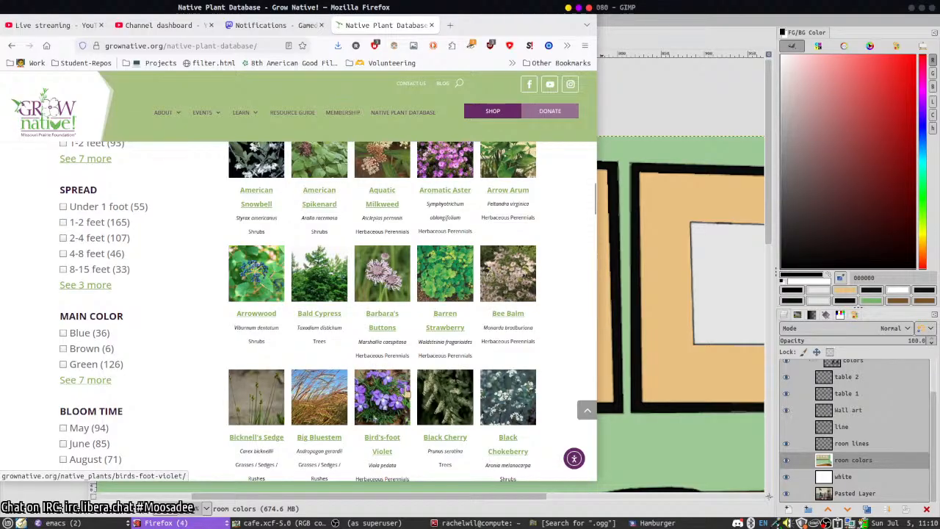
pyautogui.hotkey('alt', 'Tab')
pyautogui.scroll(2, 538, 279)
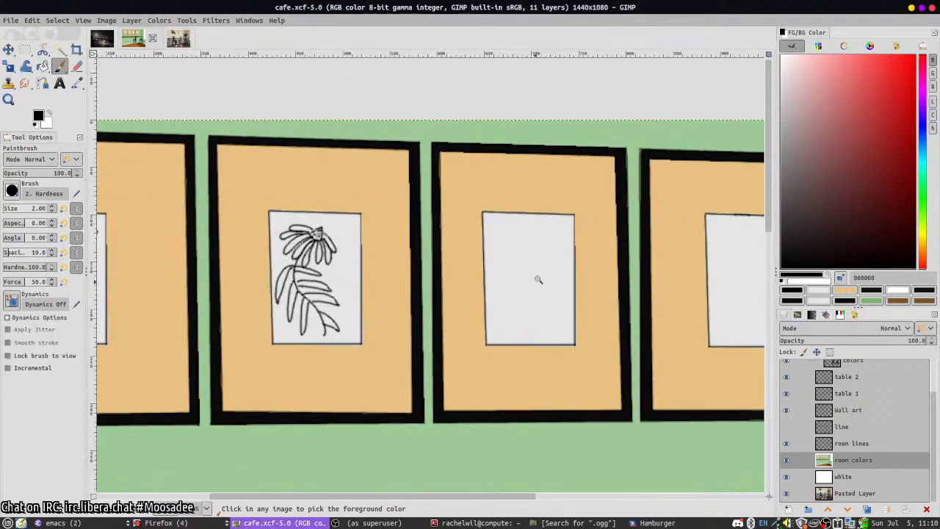
pyautogui.scroll(1, 538, 279)
pyautogui.hotkey('alt', 'Tab')
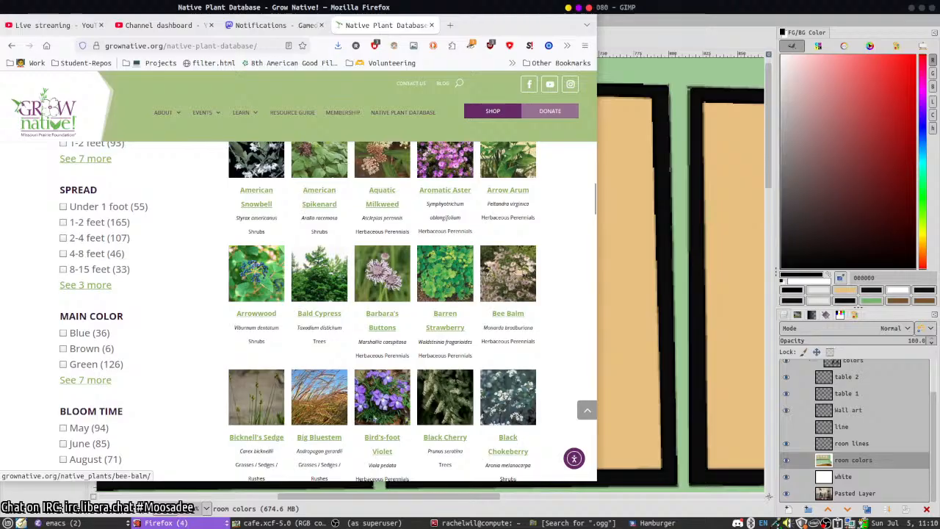
pyautogui.scroll(3, 512, 269)
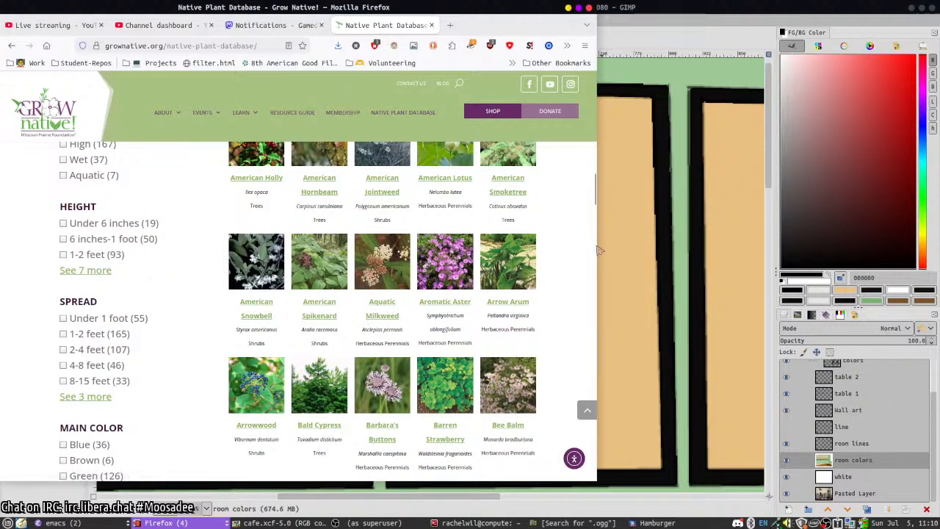
# - Switch to GIMP and paint three small black flower heads with dark centres on the blank paper in the third frame
pyautogui.hotkey('alt', 'Tab')
pyautogui.click(514, 235)
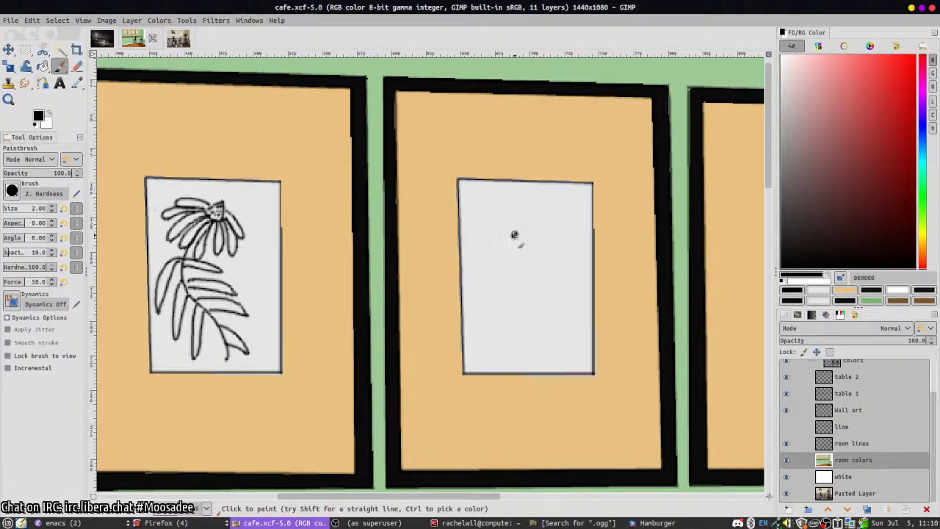
pyautogui.moveTo(516, 224)
pyautogui.mouseDown()
pyautogui.moveTo(499, 244)
pyautogui.moveTo(526, 246)
pyautogui.moveTo(527, 231)
pyautogui.moveTo(507, 225)
pyautogui.mouseUp()
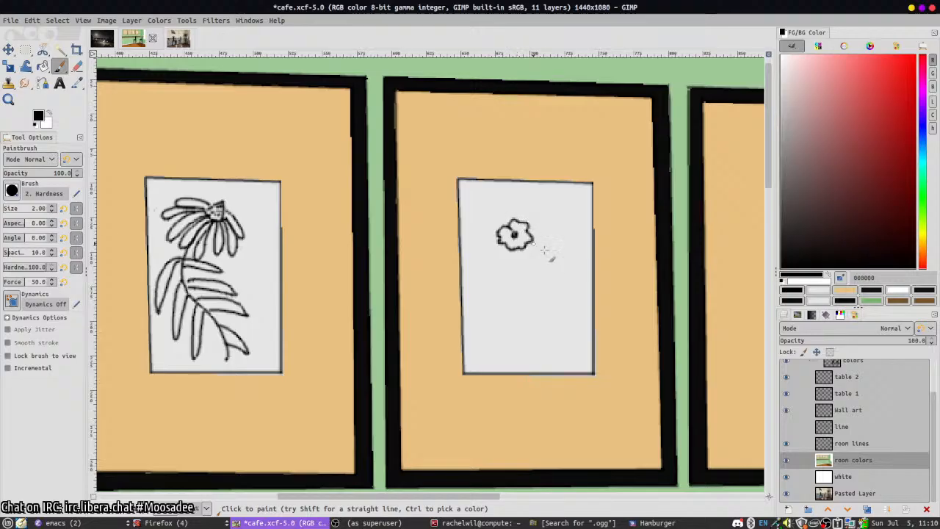
pyautogui.moveTo(543, 262); pyautogui.dragTo(554, 282)
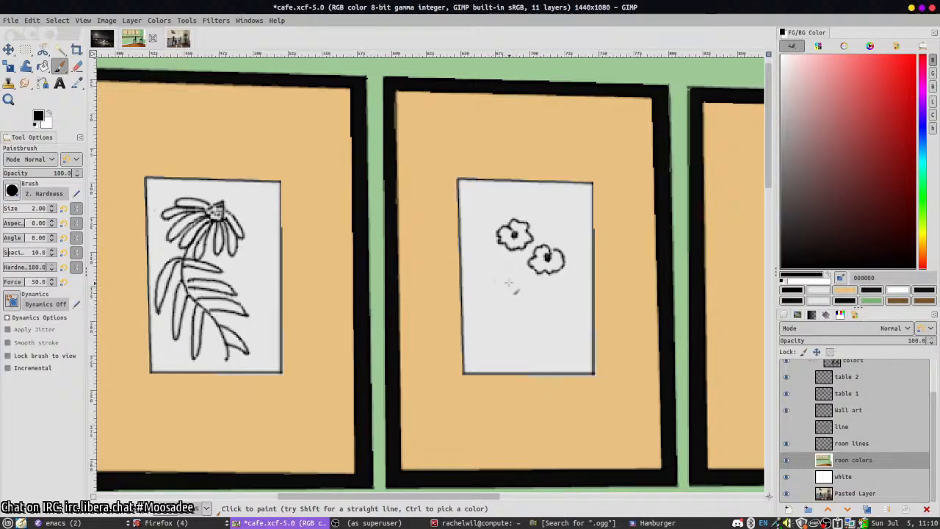
pyautogui.moveTo(499, 288)
pyautogui.mouseDown()
pyautogui.moveTo(525, 294)
pyautogui.moveTo(526, 279)
pyautogui.moveTo(511, 262)
pyautogui.moveTo(491, 287)
pyautogui.mouseUp()
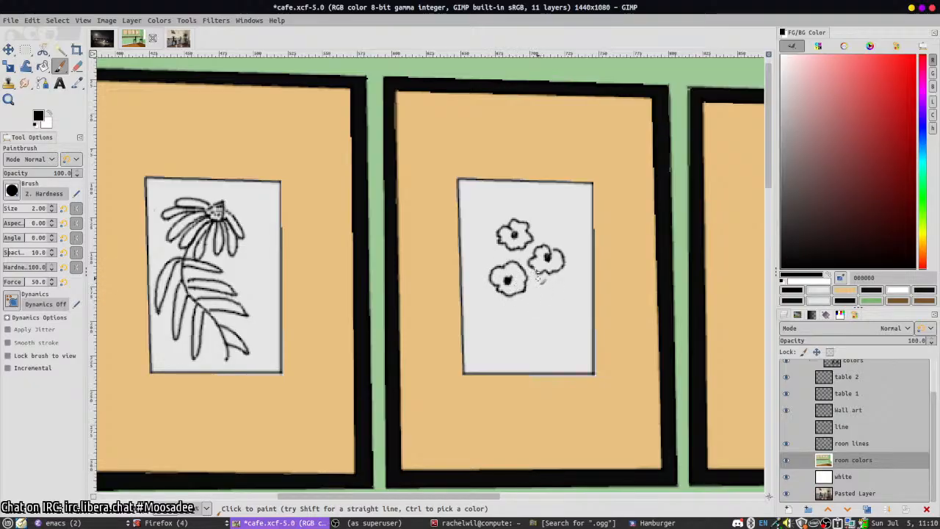
# - Paint stems joining the three flower heads in the third frame, and add small filled leaves along the shared stalk
pyautogui.moveTo(518, 248); pyautogui.dragTo(544, 314)
pyautogui.moveTo(530, 272); pyautogui.dragTo(542, 327)
pyautogui.moveTo(518, 291); pyautogui.dragTo(538, 357)
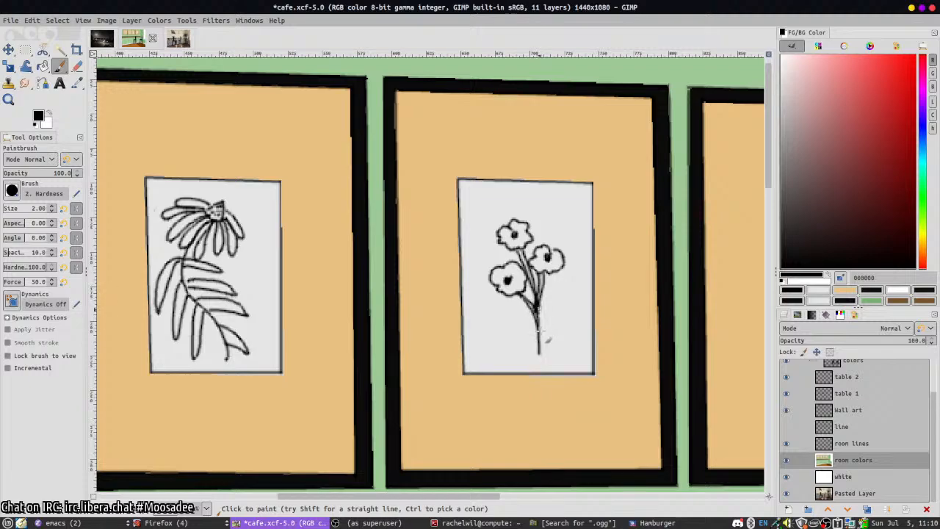
pyautogui.moveTo(536, 305)
pyautogui.mouseDown()
pyautogui.moveTo(542, 357)
pyautogui.moveTo(556, 293)
pyautogui.mouseUp()
pyautogui.moveTo(540, 337)
pyautogui.mouseDown()
pyautogui.moveTo(562, 320)
pyautogui.moveTo(525, 320)
pyautogui.mouseUp()
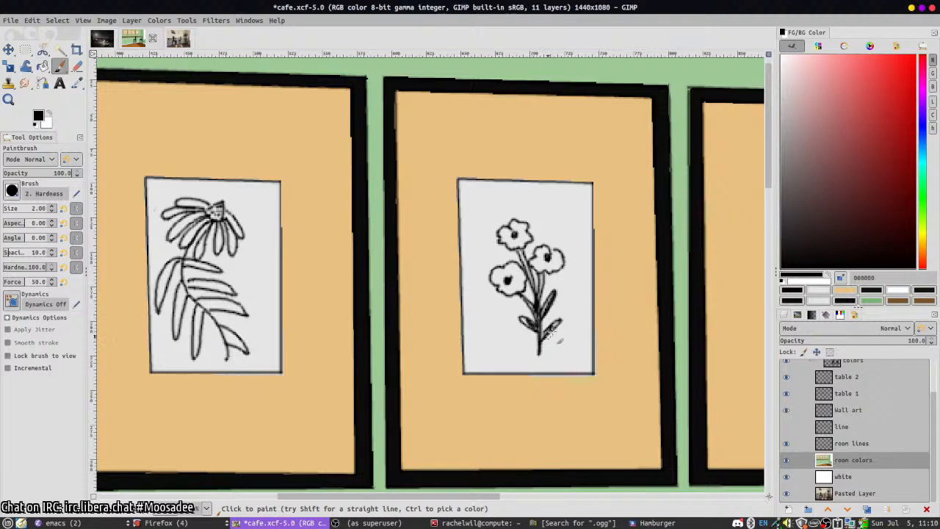
pyautogui.moveTo(518, 251)
pyautogui.mouseDown()
pyautogui.moveTo(536, 311)
pyautogui.moveTo(541, 276)
pyautogui.mouseUp()
# - Paint a second, smaller daisy-like flower with a thick curved stem beside the coneflower in the second frame
pyautogui.keyDown('ctrl'); pyautogui.scroll(-3, 536, 400); pyautogui.keyUp('ctrl')
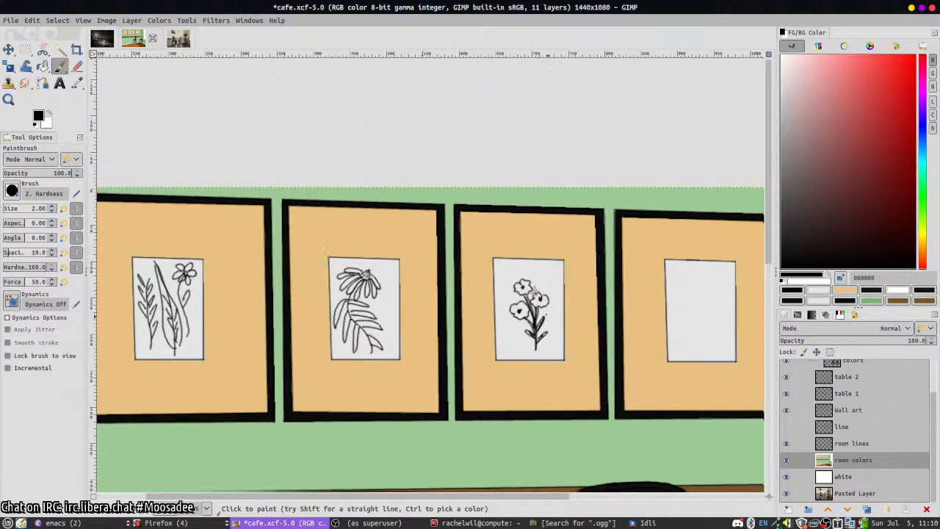
pyautogui.scroll(-2, 429, 274)
pyautogui.hscroll(5, 430, 275)
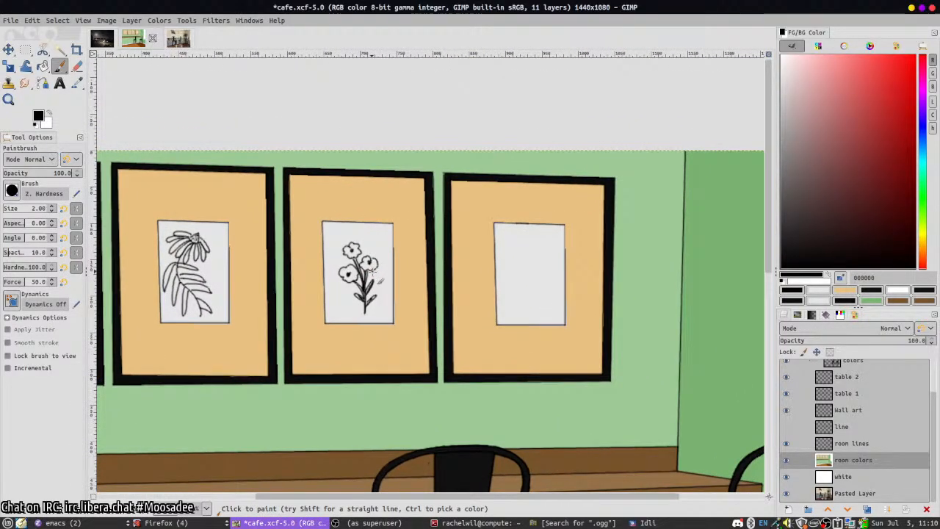
pyautogui.keyDown('ctrl'); pyautogui.scroll(4, 380, 279); pyautogui.keyUp('ctrl')
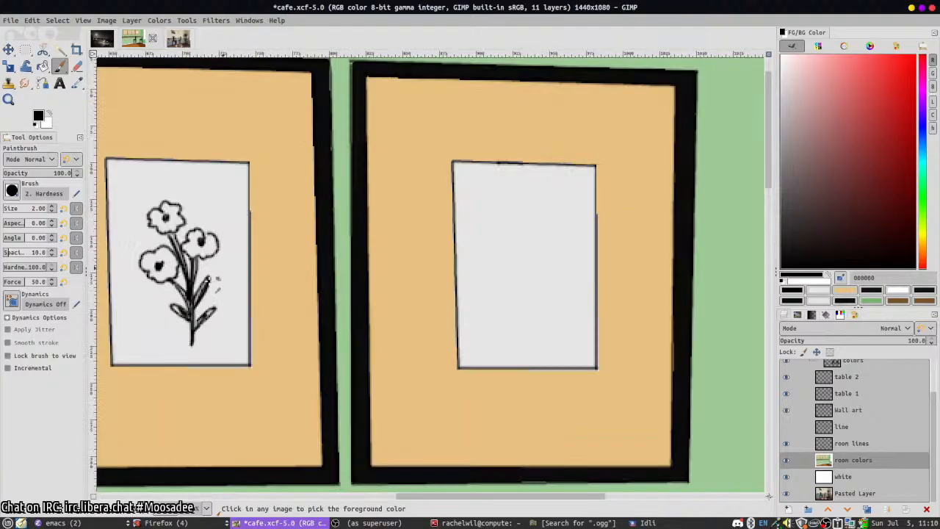
pyautogui.hscroll(-4, 314, 207)
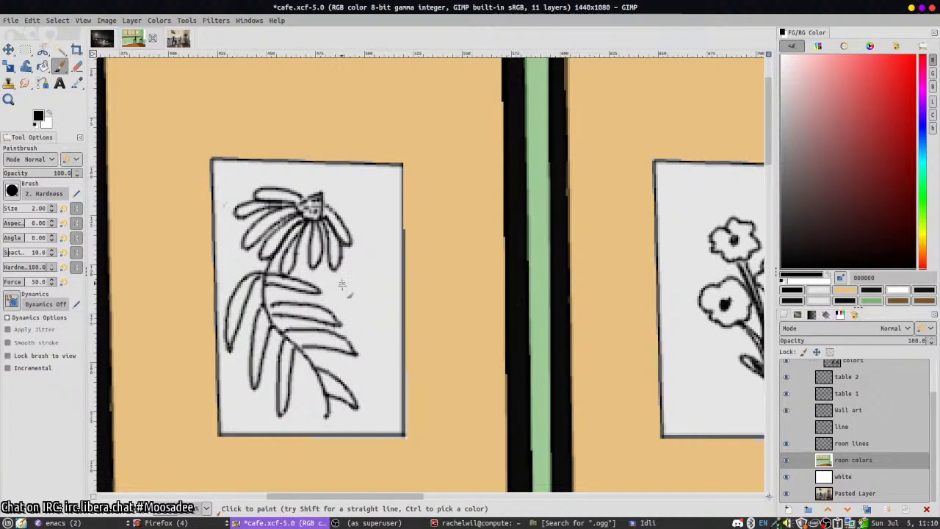
pyautogui.moveTo(351, 292)
pyautogui.mouseDown()
pyautogui.moveTo(374, 331)
pyautogui.moveTo(373, 312)
pyautogui.moveTo(381, 315)
pyautogui.moveTo(368, 291)
pyautogui.moveTo(379, 284)
pyautogui.moveTo(392, 291)
pyautogui.moveTo(370, 287)
pyautogui.moveTo(342, 322)
pyautogui.moveTo(323, 298)
pyautogui.moveTo(329, 278)
pyautogui.moveTo(360, 266)
pyautogui.moveTo(357, 259)
pyautogui.moveTo(373, 293)
pyautogui.mouseUp()
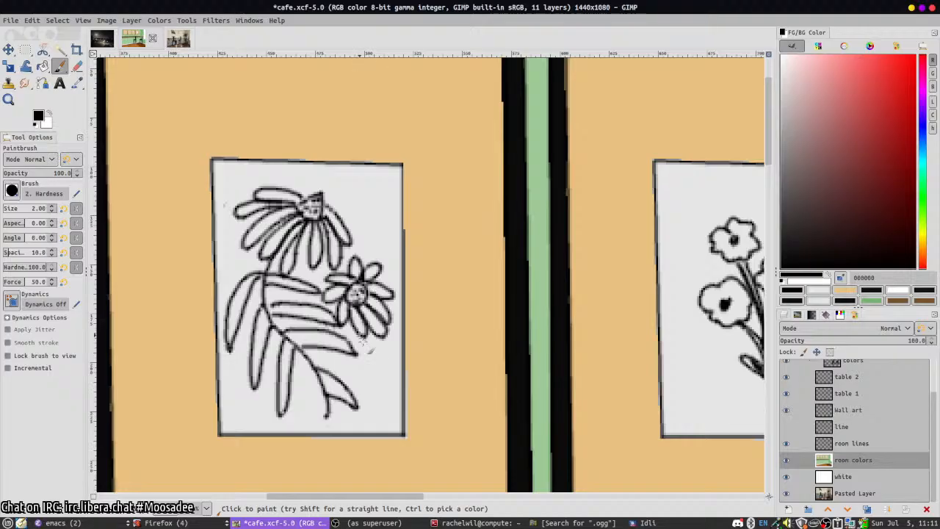
pyautogui.moveTo(365, 327); pyautogui.dragTo(389, 415)
pyautogui.moveTo(374, 351); pyautogui.dragTo(390, 394)
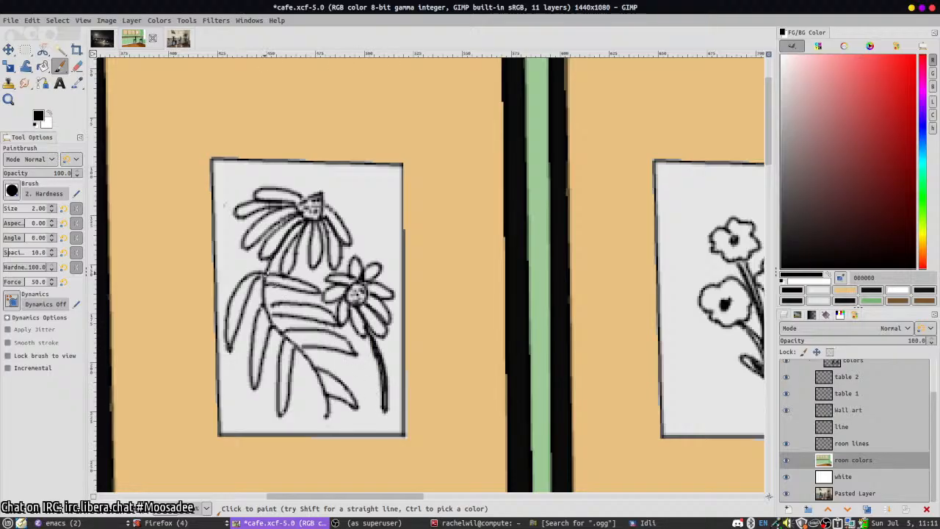
# - Thicken the large coneflower's main stem in the second frame with repeated black strokes down to its base
pyautogui.moveTo(278, 257); pyautogui.dragTo(265, 323)
pyautogui.moveTo(296, 229); pyautogui.dragTo(272, 316)
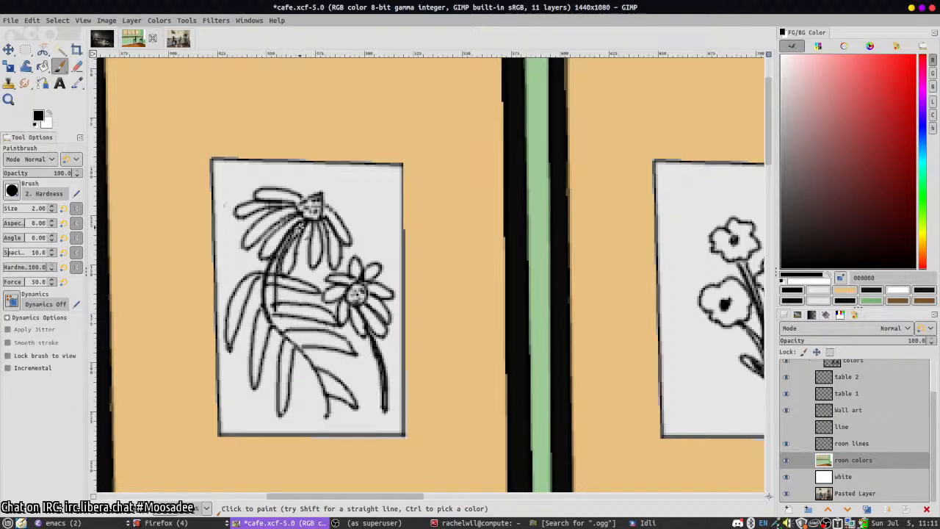
pyautogui.moveTo(299, 227); pyautogui.dragTo(266, 321)
pyautogui.moveTo(287, 265); pyautogui.dragTo(298, 349)
pyautogui.moveTo(271, 309)
pyautogui.mouseDown()
pyautogui.moveTo(336, 417)
pyautogui.moveTo(272, 302)
pyautogui.mouseUp()
pyautogui.moveTo(342, 401); pyautogui.dragTo(345, 469)
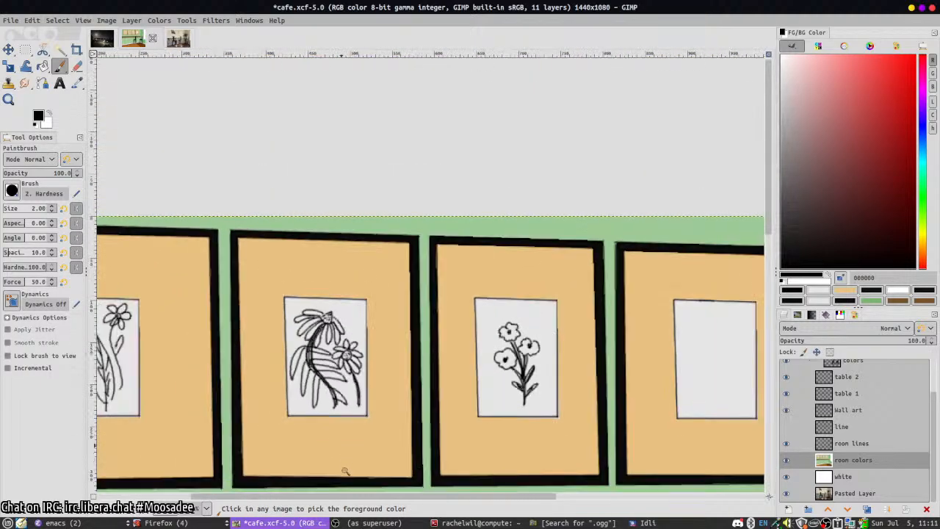
# - Fill the outlined leaves of the large coneflower in the second frame with black strokes
pyautogui.scroll(-1, 345, 471)
pyautogui.scroll(-2, 346, 367)
pyautogui.scroll(3, 448, 256)
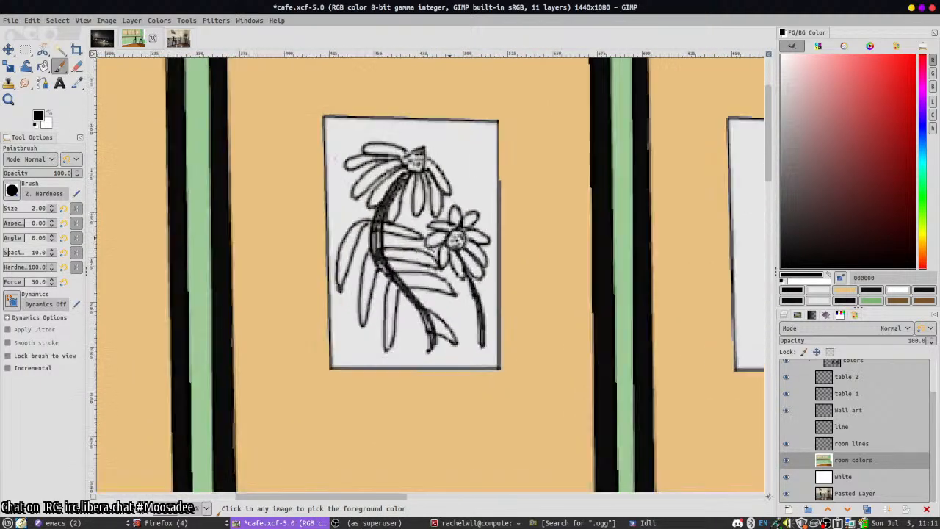
pyautogui.scroll(-1, 440, 261)
pyautogui.moveTo(400, 332)
pyautogui.mouseDown()
pyautogui.moveTo(404, 276)
pyautogui.moveTo(400, 320)
pyautogui.moveTo(382, 258)
pyautogui.moveTo(363, 290)
pyautogui.moveTo(365, 244)
pyautogui.moveTo(420, 247)
pyautogui.moveTo(397, 253)
pyautogui.moveTo(441, 264)
pyautogui.mouseUp()
pyautogui.moveTo(415, 257)
pyautogui.mouseDown()
pyautogui.moveTo(437, 291)
pyautogui.moveTo(404, 278)
pyautogui.mouseUp()
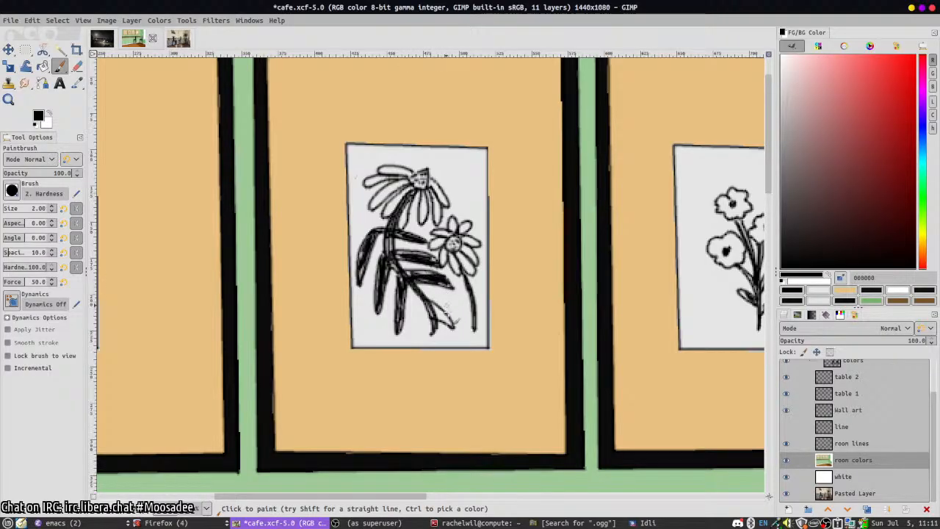
pyautogui.moveTo(447, 305); pyautogui.dragTo(454, 328)
# - Add dark leaves on both sides of the smaller flower's stem in the second frame
pyautogui.scroll(-4, 463, 290)
pyautogui.scroll(1, 464, 290)
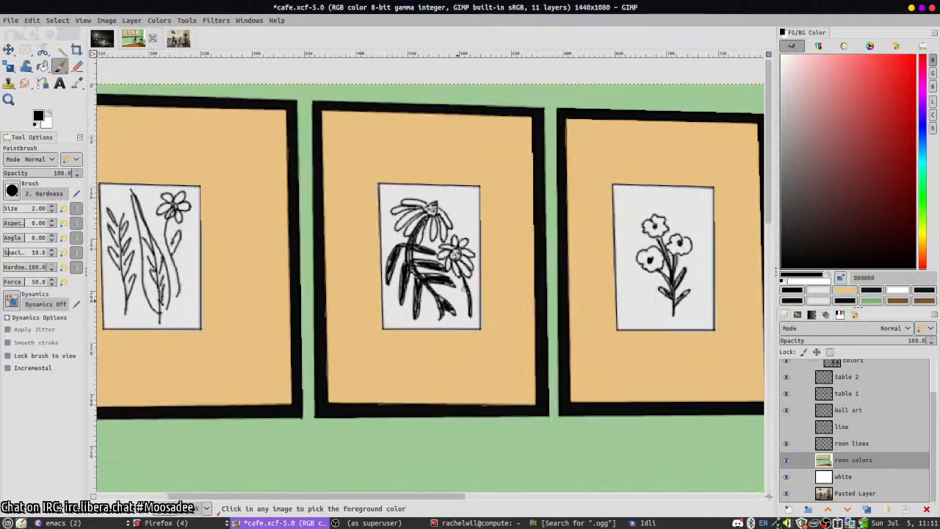
pyautogui.scroll(1, 463, 290)
pyautogui.moveTo(465, 279)
pyautogui.mouseDown()
pyautogui.moveTo(457, 292)
pyautogui.moveTo(483, 270)
pyautogui.mouseUp()
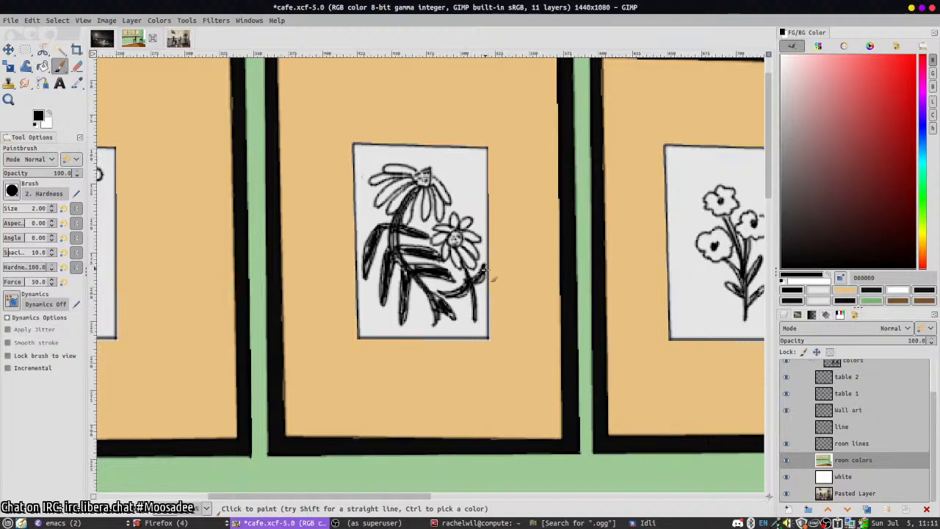
pyautogui.moveTo(474, 309)
pyautogui.mouseDown()
pyautogui.moveTo(461, 307)
pyautogui.moveTo(474, 317)
pyautogui.moveTo(490, 301)
pyautogui.moveTo(481, 311)
pyautogui.mouseUp()
pyautogui.scroll(-3, 462, 316)
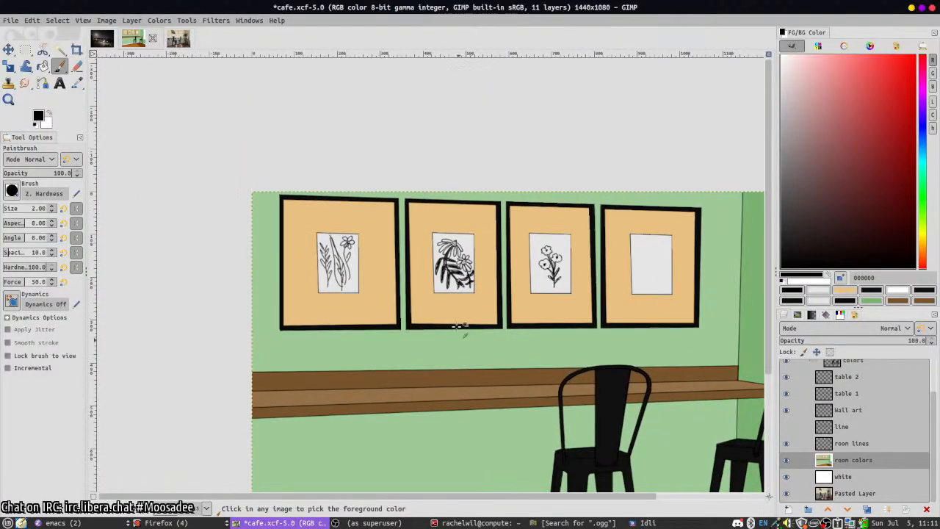
pyautogui.scroll(5, 445, 257)
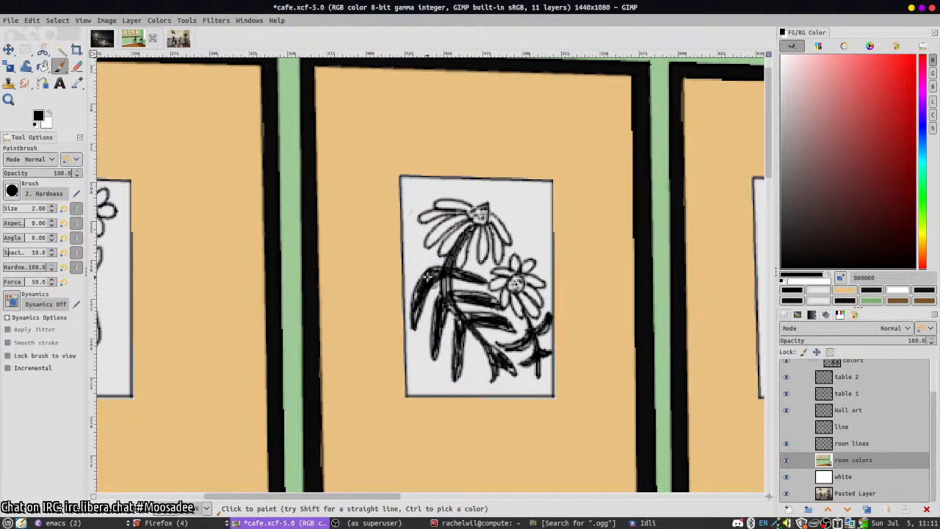
pyautogui.hotkey('shift', 'e')
pyautogui.press('p')
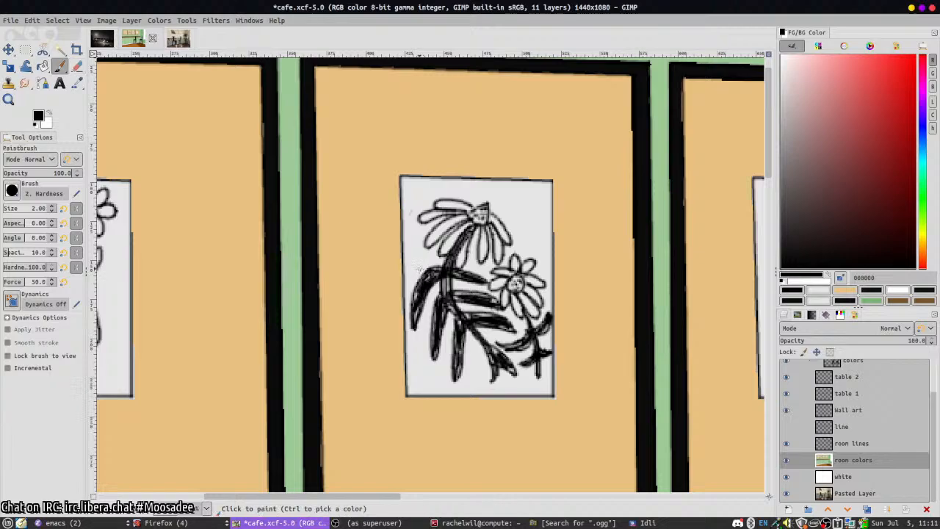
pyautogui.keyDown('ctrl'); pyautogui.click(418, 269); pyautogui.keyUp('ctrl')
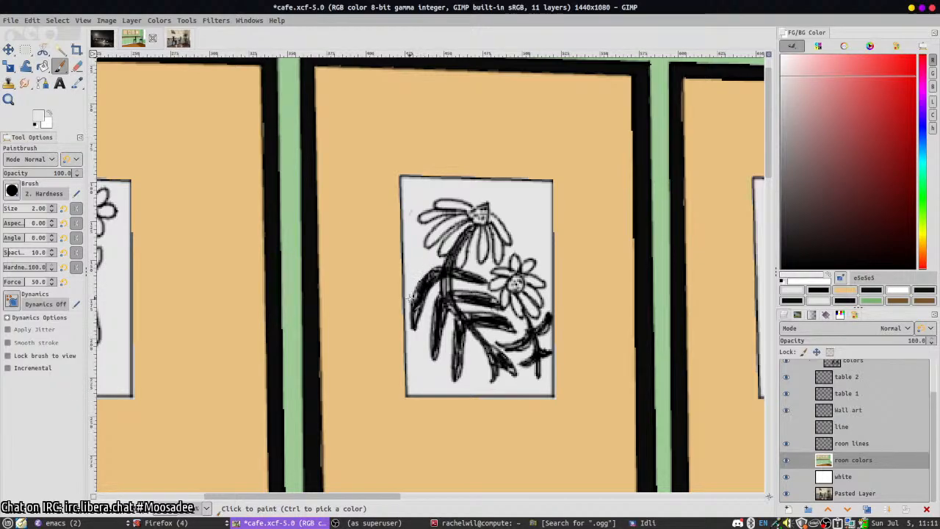
pyautogui.keyDown('ctrl'); pyautogui.click(409, 298); pyautogui.keyUp('ctrl')
pyautogui.moveTo(440, 270)
pyautogui.mouseDown()
pyautogui.moveTo(426, 276)
pyautogui.moveTo(413, 303)
pyautogui.mouseUp()
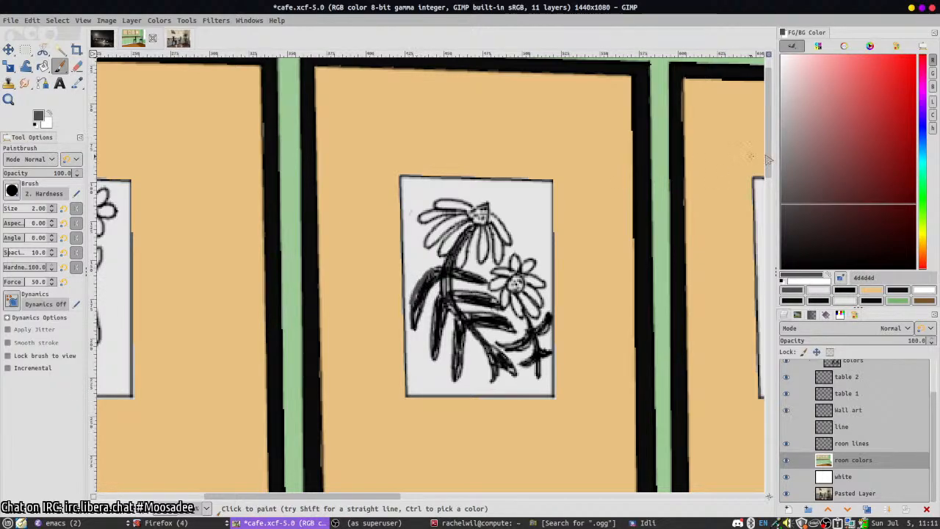
pyautogui.press('d')
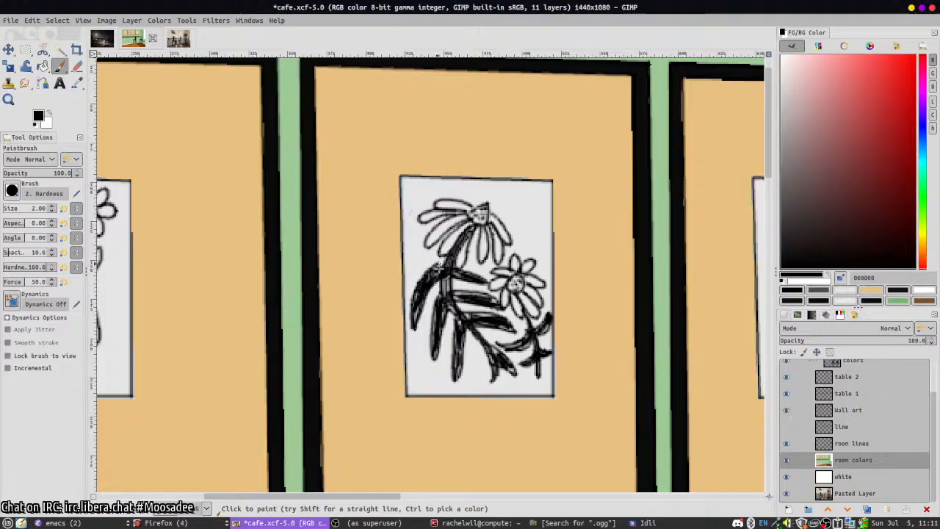
# - Save the café background image
pyautogui.scroll(-6, 440, 272)
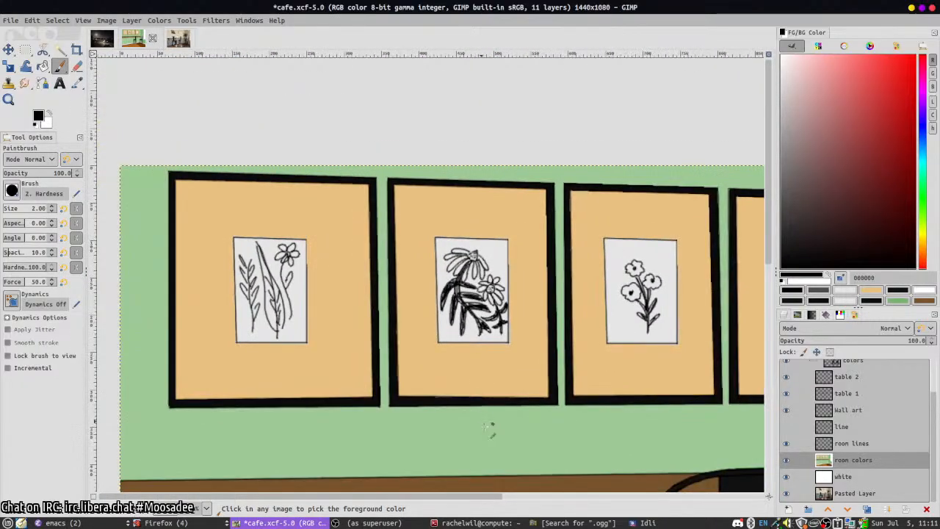
pyautogui.hotkey('ctrl', 's')
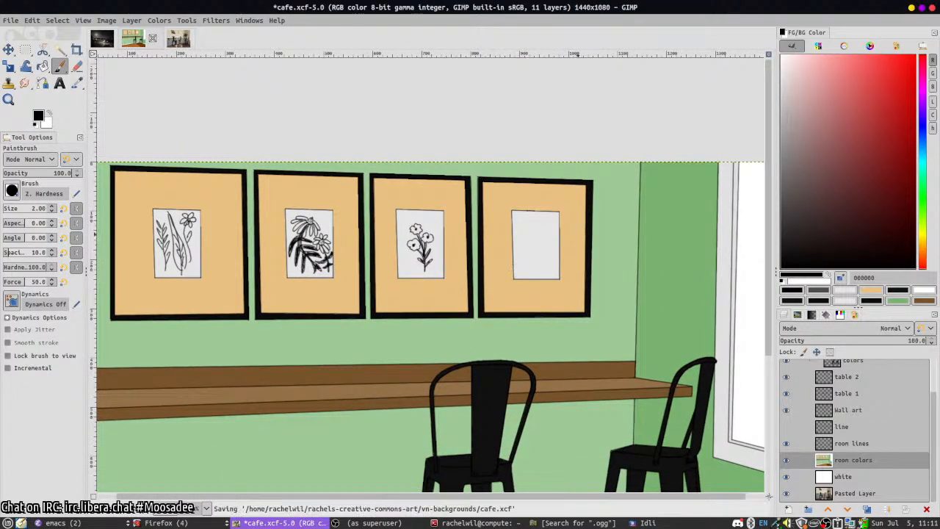
# - Paint tall curved stems topped with small buds beside the three flowers in the third frame
pyautogui.scroll(4, 437, 284)
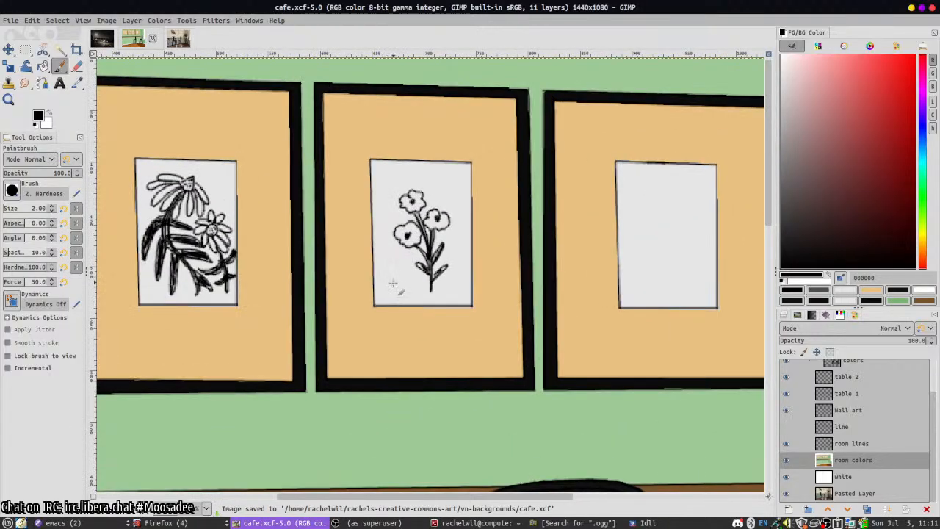
pyautogui.moveTo(393, 284)
pyautogui.mouseDown()
pyautogui.moveTo(382, 217)
pyautogui.moveTo(402, 178)
pyautogui.moveTo(387, 261)
pyautogui.moveTo(381, 240)
pyautogui.mouseUp()
pyautogui.moveTo(392, 192); pyautogui.dragTo(379, 238)
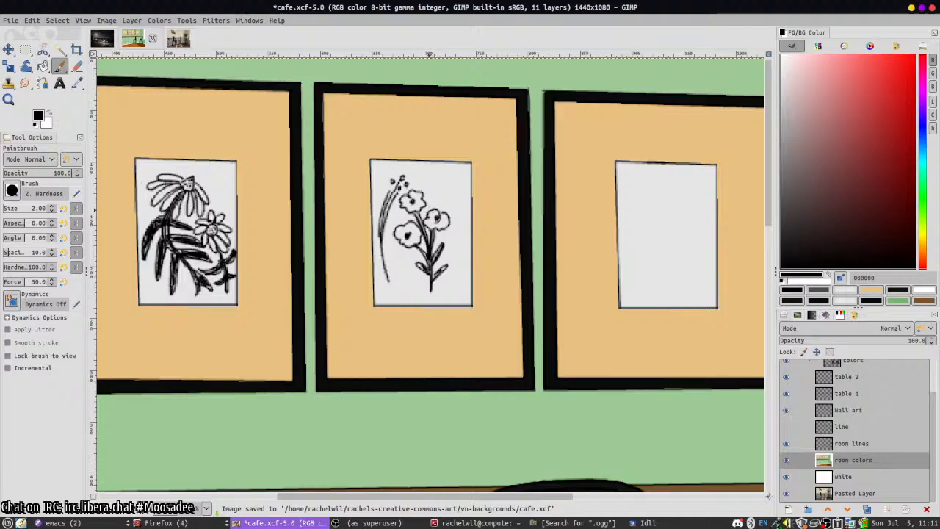
# - Paint more short curved stems tipped with small buds around the three flowers in the third frame
pyautogui.moveTo(439, 214)
pyautogui.mouseDown()
pyautogui.moveTo(425, 182)
pyautogui.moveTo(428, 173)
pyautogui.moveTo(440, 183)
pyautogui.moveTo(439, 207)
pyautogui.moveTo(439, 179)
pyautogui.mouseUp()
pyautogui.hotkey('ctrl', 'z')
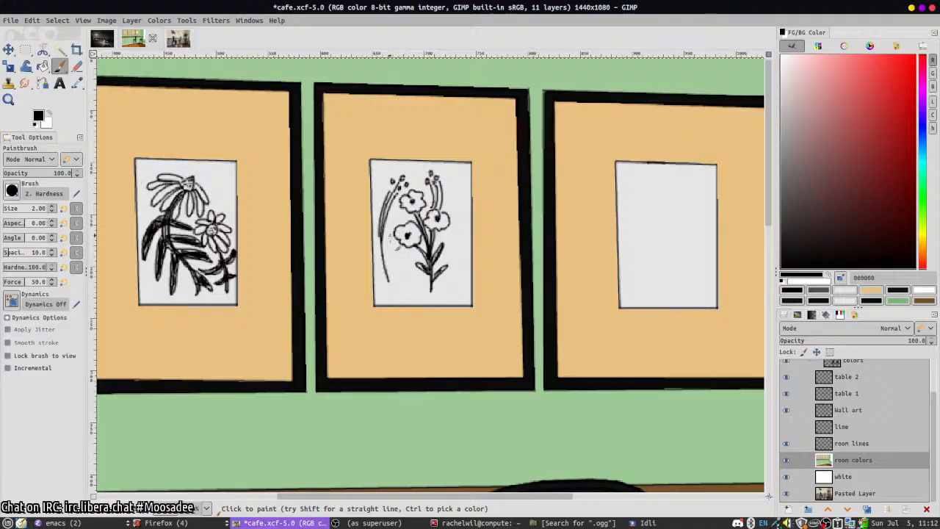
pyautogui.moveTo(396, 248); pyautogui.dragTo(410, 269)
pyautogui.moveTo(454, 246)
pyautogui.mouseDown()
pyautogui.moveTo(457, 269)
pyautogui.moveTo(466, 263)
pyautogui.moveTo(454, 285)
pyautogui.moveTo(466, 265)
pyautogui.moveTo(446, 295)
pyautogui.moveTo(462, 265)
pyautogui.moveTo(443, 281)
pyautogui.mouseUp()
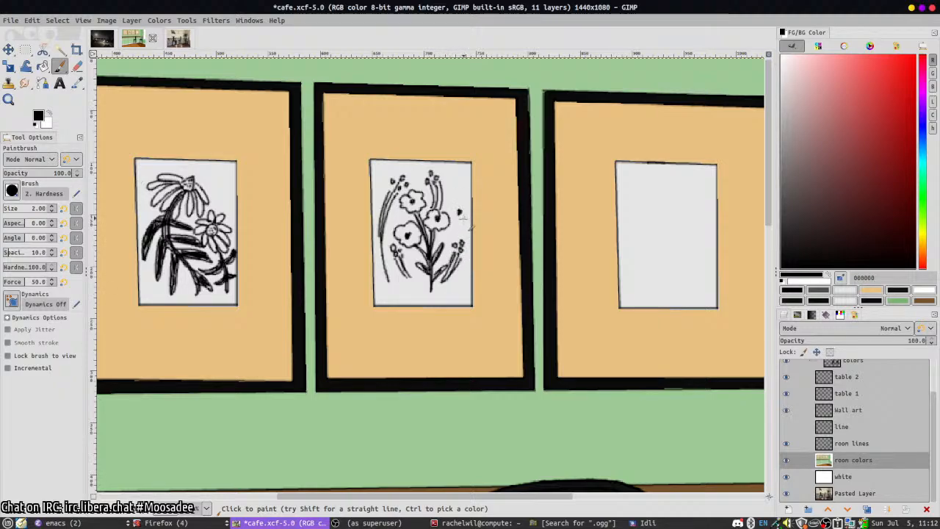
pyautogui.moveTo(457, 219); pyautogui.dragTo(447, 242)
pyautogui.moveTo(461, 221); pyautogui.dragTo(448, 243)
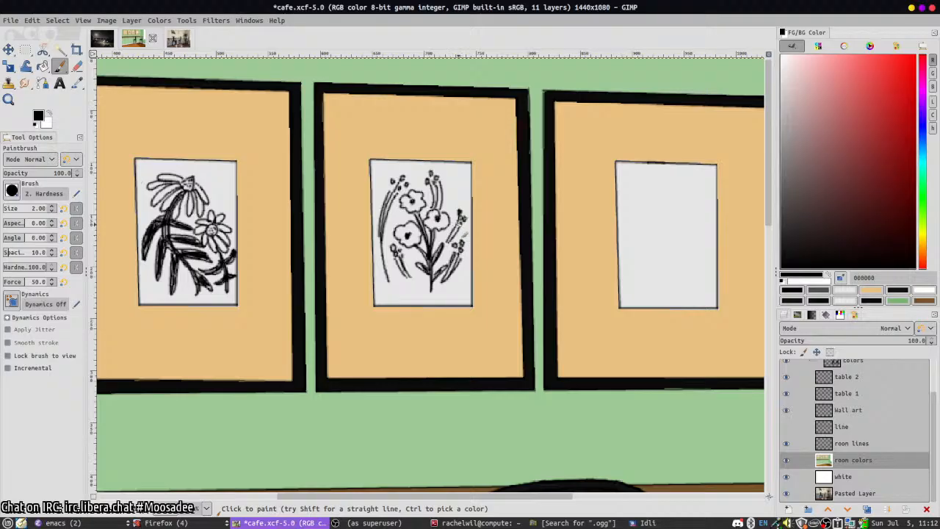
# - Save the café background image with the finished third picture
pyautogui.keyDown('ctrl'); pyautogui.scroll(-2, 488, 173); pyautogui.keyUp('ctrl')
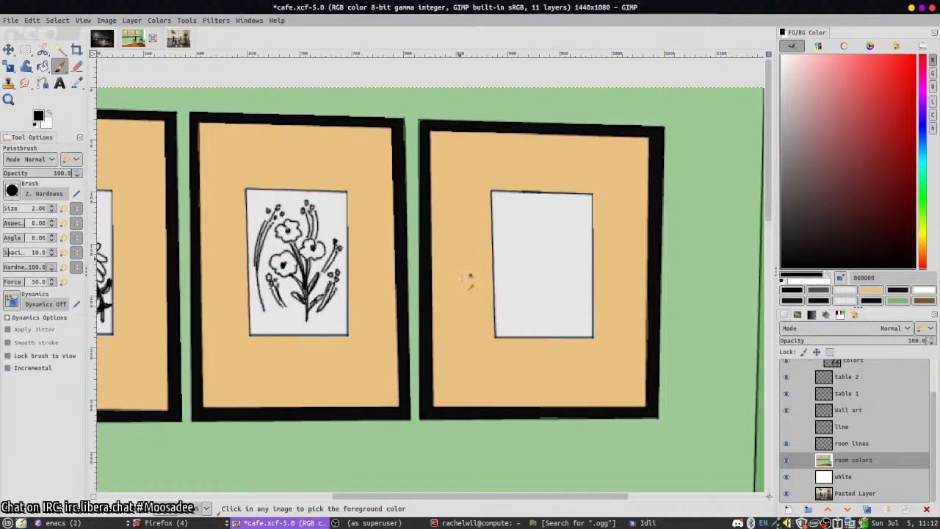
pyautogui.keyDown('ctrl'); pyautogui.scroll(-1, 470, 273); pyautogui.keyUp('ctrl')
pyautogui.keyDown('ctrl'); pyautogui.scroll(-2, 455, 390); pyautogui.keyUp('ctrl')
pyautogui.keyDown('ctrl'); pyautogui.scroll(-1, 443, 382); pyautogui.keyUp('ctrl')
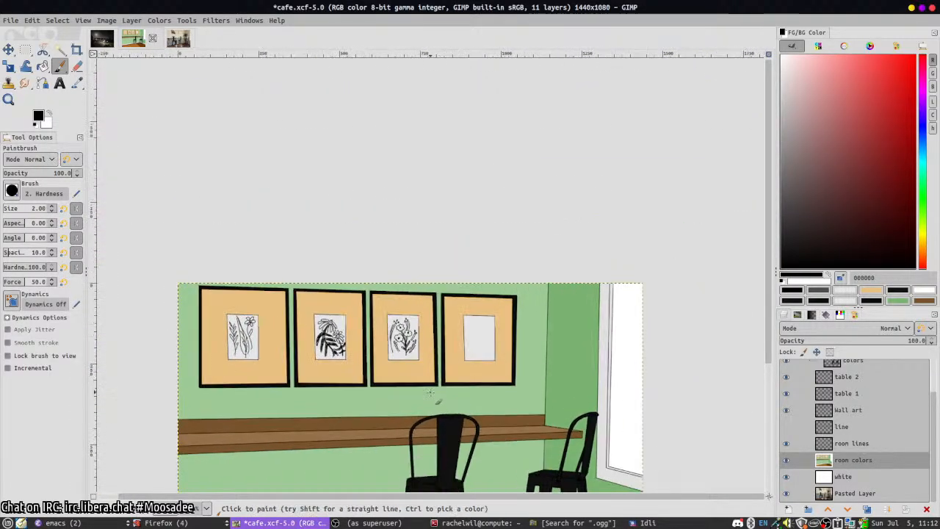
pyautogui.hotkey('ctrl', 's')
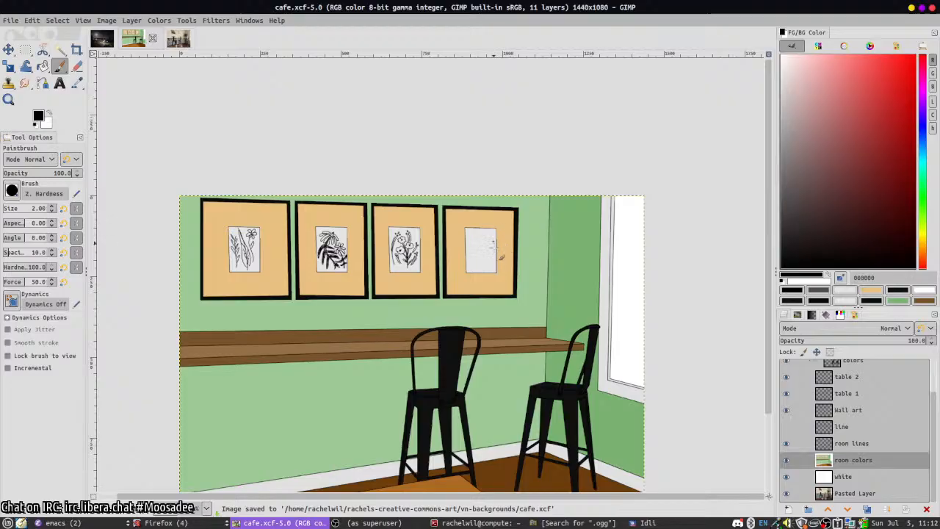
# - Switch to Firefox and browse the native plant database for a flower reference for the fourth frame
pyautogui.keyDown('ctrl'); pyautogui.scroll(3, 483, 251); pyautogui.keyUp('ctrl')
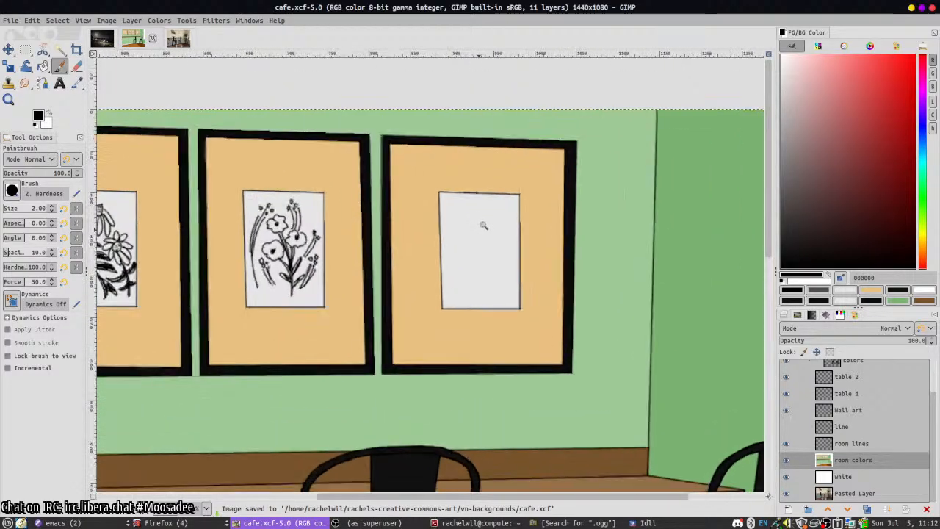
pyautogui.keyDown('ctrl'); pyautogui.scroll(-1, 482, 237); pyautogui.keyUp('ctrl')
pyautogui.keyDown('ctrl'); pyautogui.scroll(2, 482, 237); pyautogui.keyUp('ctrl')
pyautogui.keyDown('ctrl'); pyautogui.scroll(2, 486, 202); pyautogui.keyUp('ctrl')
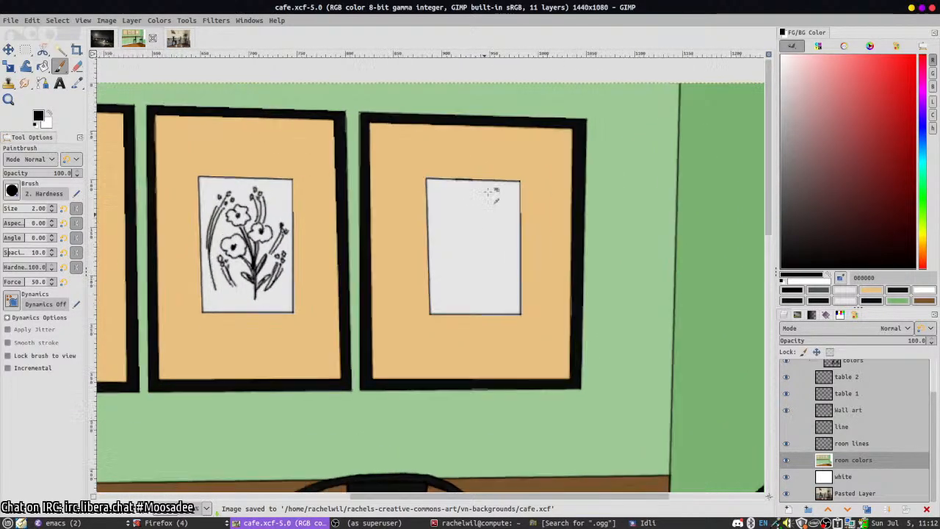
pyautogui.hotkey('alt', 'Tab')
pyautogui.scroll(-4, 483, 187)
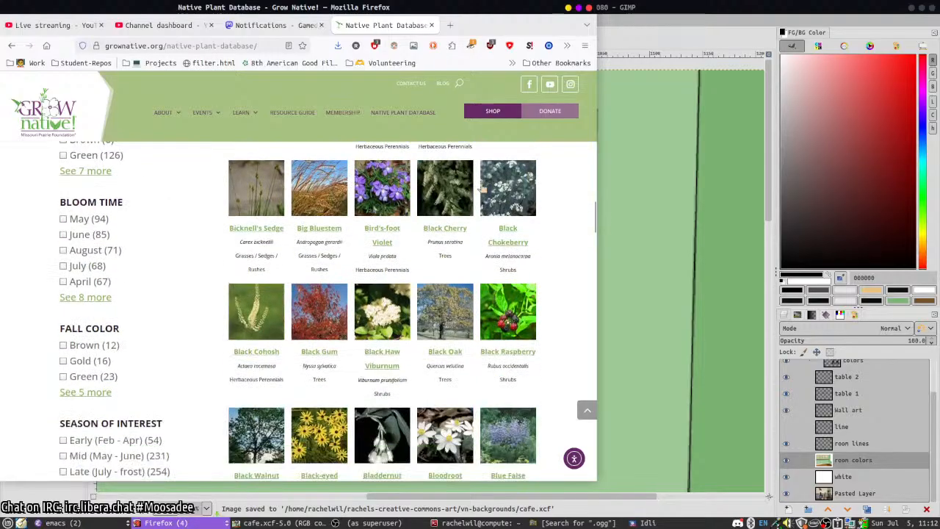
pyautogui.scroll(-4, 484, 187)
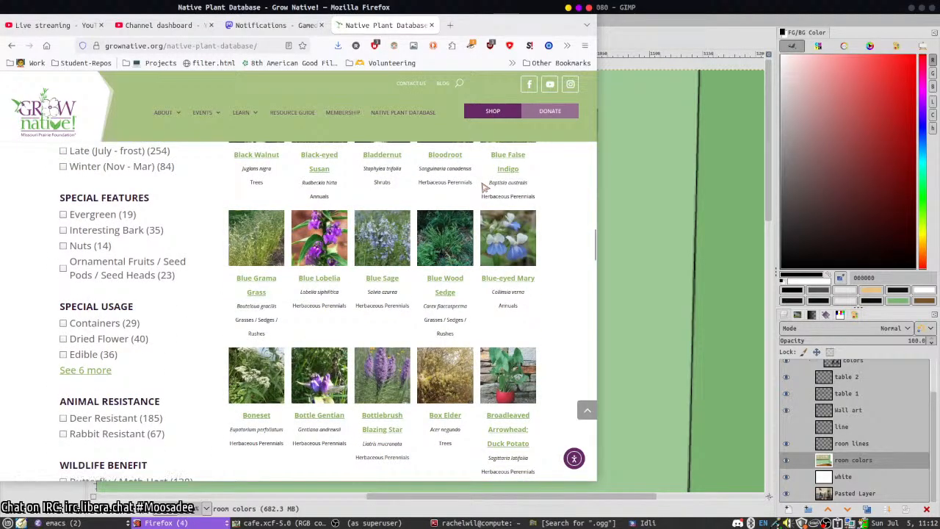
pyautogui.scroll(-4, 483, 187)
pyautogui.scroll(4, 485, 187)
pyautogui.hotkey('alt', 'Tab')
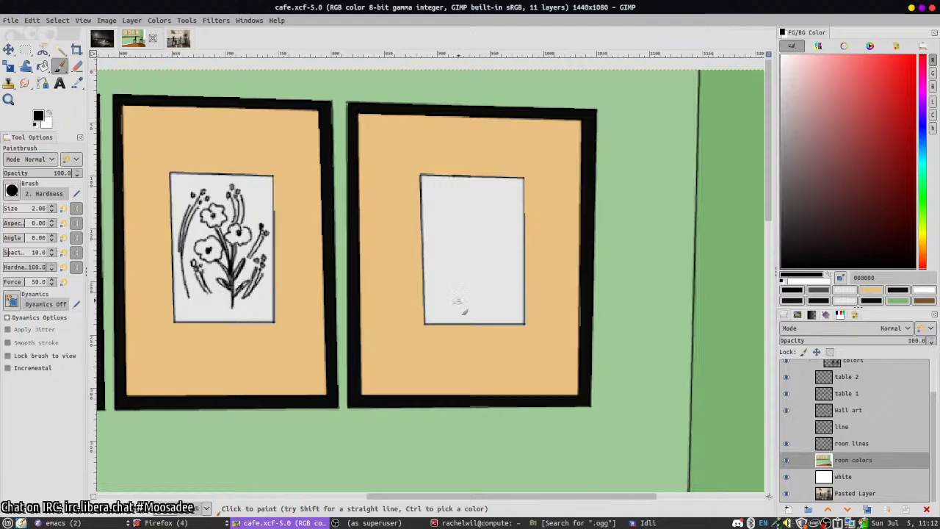
# - Paint a curved stem topped with a tall, pointed, textured flower head in the blank fourth frame
pyautogui.moveTo(459, 302); pyautogui.dragTo(475, 256)
pyautogui.moveTo(461, 301); pyautogui.dragTo(477, 253)
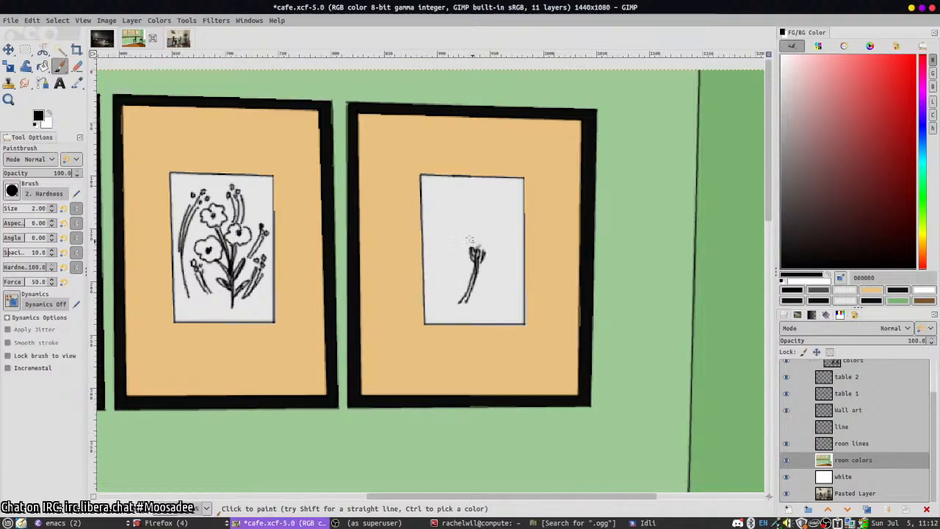
pyautogui.moveTo(472, 240)
pyautogui.mouseDown()
pyautogui.moveTo(468, 221)
pyautogui.moveTo(483, 243)
pyautogui.moveTo(501, 244)
pyautogui.mouseUp()
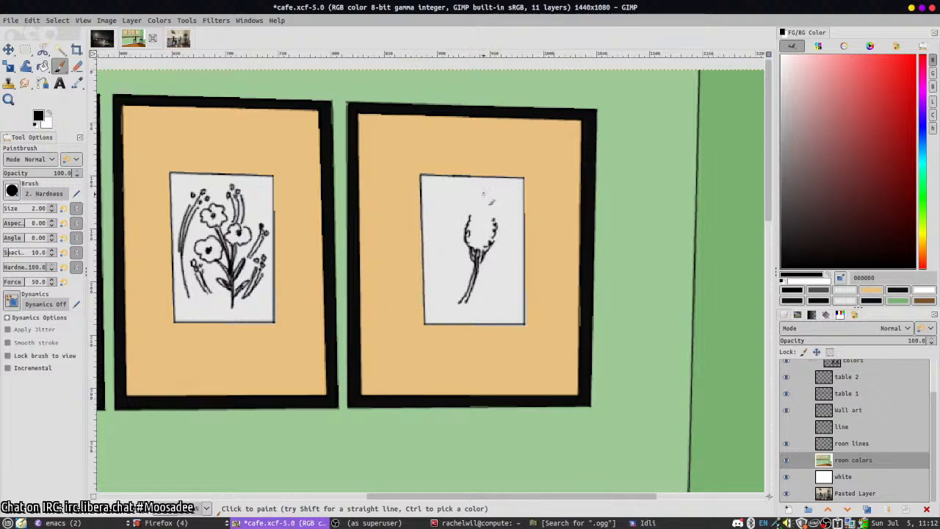
pyautogui.moveTo(486, 198)
pyautogui.mouseDown()
pyautogui.moveTo(492, 221)
pyautogui.moveTo(480, 192)
pyautogui.moveTo(473, 221)
pyautogui.moveTo(483, 193)
pyautogui.mouseUp()
pyautogui.moveTo(481, 243)
pyautogui.mouseDown()
pyautogui.moveTo(476, 221)
pyautogui.moveTo(485, 210)
pyautogui.moveTo(473, 224)
pyautogui.moveTo(480, 240)
pyautogui.moveTo(490, 218)
pyautogui.moveTo(483, 241)
pyautogui.mouseUp()
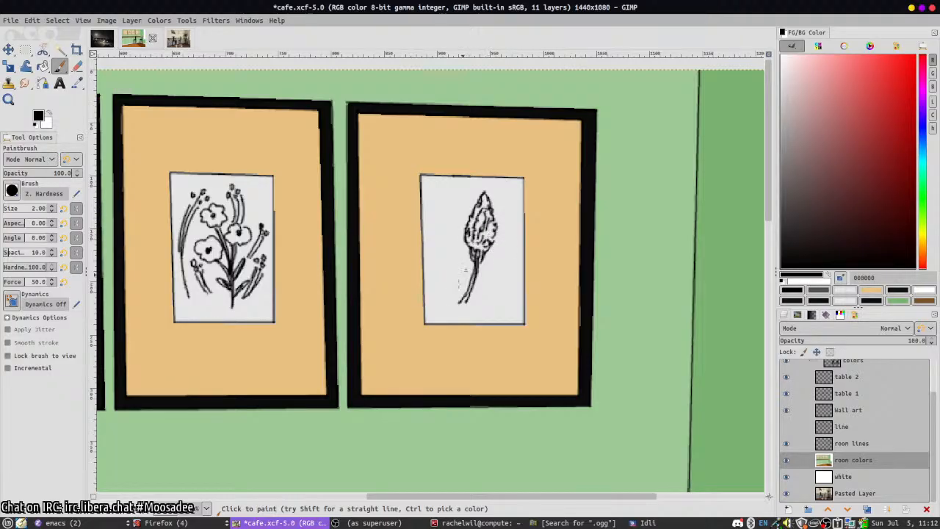
# - Recheck the plant reference and paint narrow, pointed leaves along both sides of the fourth picture's stem
pyautogui.hotkey('alt', 'Tab')
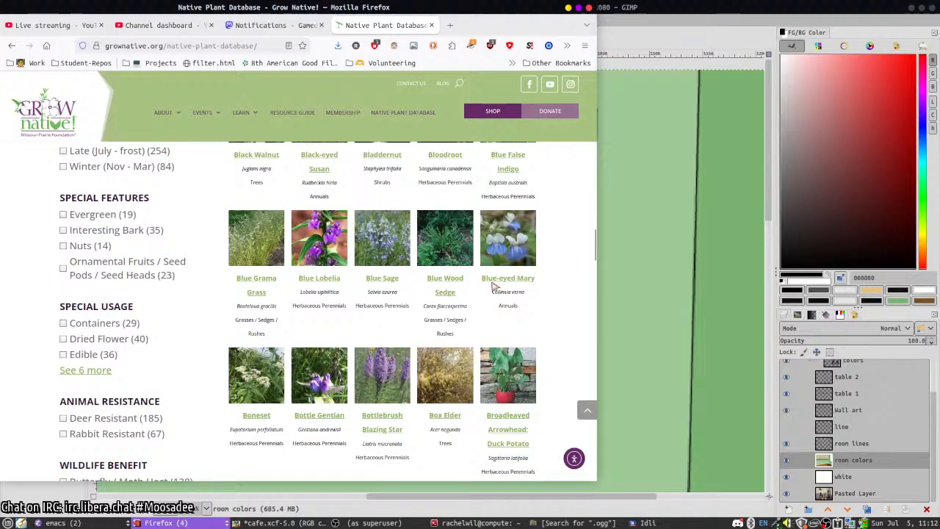
pyautogui.hotkey('alt', 'Tab')
pyautogui.moveTo(474, 251)
pyautogui.mouseDown()
pyautogui.moveTo(450, 246)
pyautogui.moveTo(474, 269)
pyautogui.mouseUp()
pyautogui.moveTo(454, 249)
pyautogui.mouseDown()
pyautogui.moveTo(471, 270)
pyautogui.moveTo(444, 267)
pyautogui.moveTo(490, 294)
pyautogui.moveTo(464, 298)
pyautogui.moveTo(478, 296)
pyautogui.moveTo(460, 310)
pyautogui.moveTo(470, 298)
pyautogui.moveTo(492, 309)
pyautogui.moveTo(472, 305)
pyautogui.moveTo(484, 313)
pyautogui.moveTo(456, 320)
pyautogui.mouseUp()
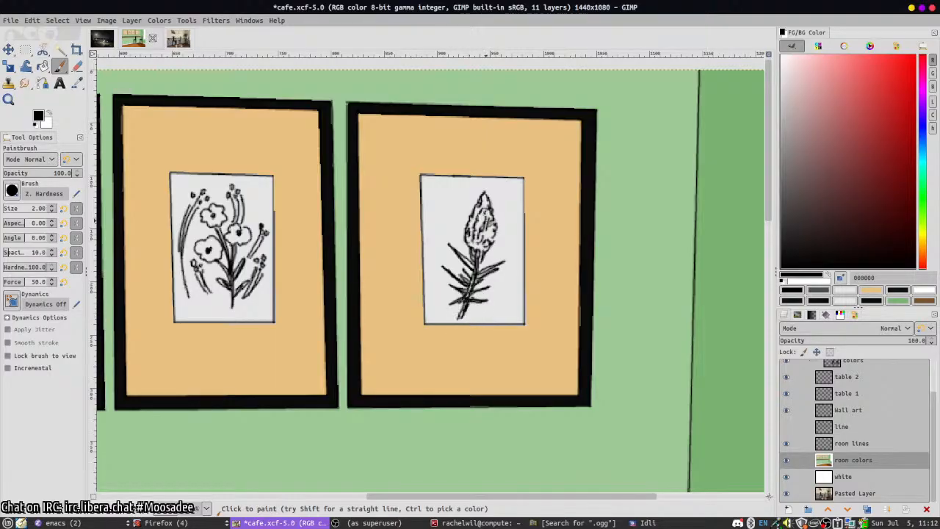
# - Consult the plant photos again and paint a small rounded-petal flower on each side of the fourth picture's main stem
pyautogui.hotkey('alt', 'Tab')
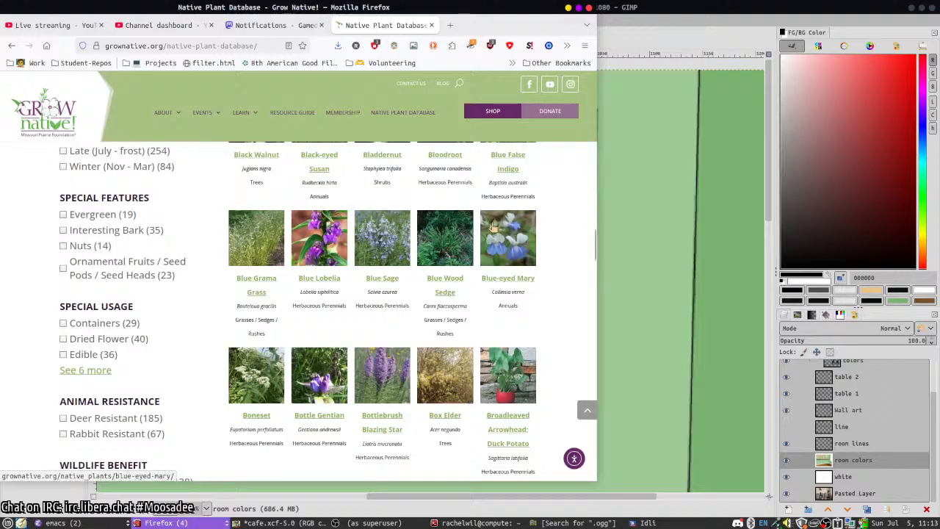
pyautogui.hotkey('alt', 'Tab')
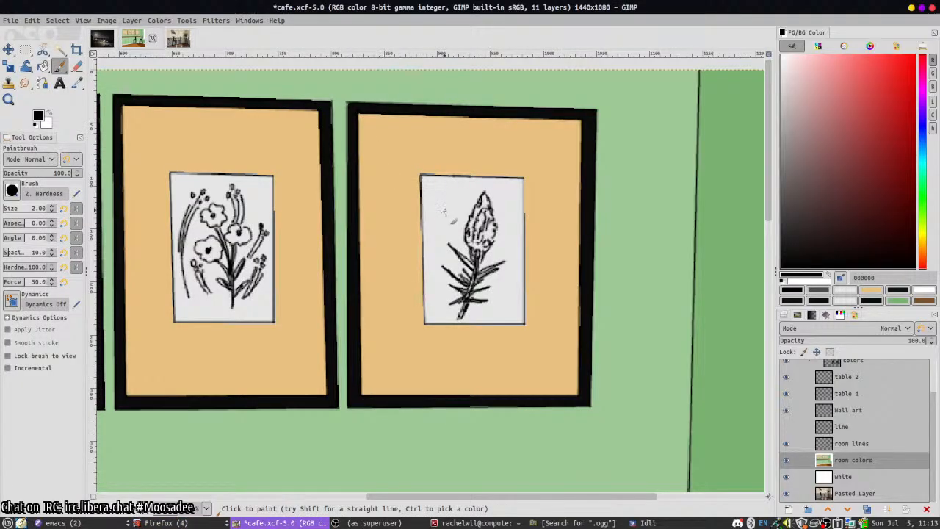
pyautogui.moveTo(439, 210)
pyautogui.mouseDown()
pyautogui.moveTo(449, 220)
pyautogui.moveTo(461, 214)
pyautogui.moveTo(454, 233)
pyautogui.moveTo(455, 221)
pyautogui.moveTo(461, 251)
pyautogui.moveTo(451, 221)
pyautogui.moveTo(475, 257)
pyautogui.mouseUp()
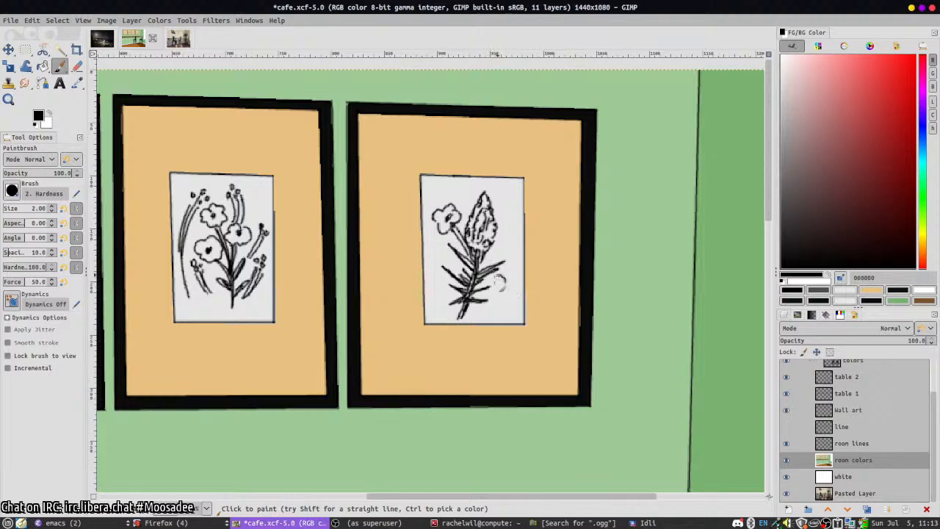
pyautogui.moveTo(515, 290)
pyautogui.mouseDown()
pyautogui.moveTo(501, 286)
pyautogui.moveTo(496, 297)
pyautogui.moveTo(510, 303)
pyautogui.moveTo(496, 308)
pyautogui.moveTo(504, 301)
pyautogui.mouseUp()
# - Save the café background image with all four botanical pictures completed
pyautogui.scroll(-5, 514, 232)
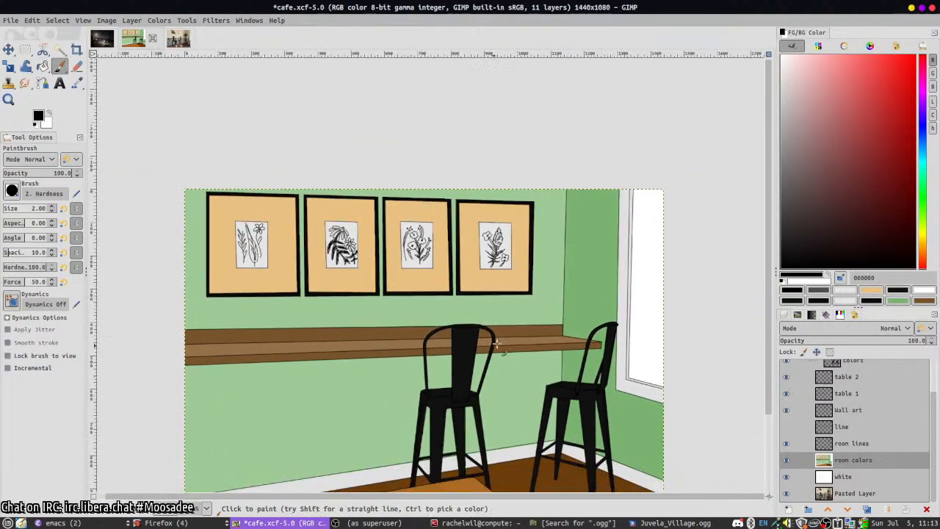
pyautogui.moveTo(496, 344); pyautogui.dragTo(499, 318)
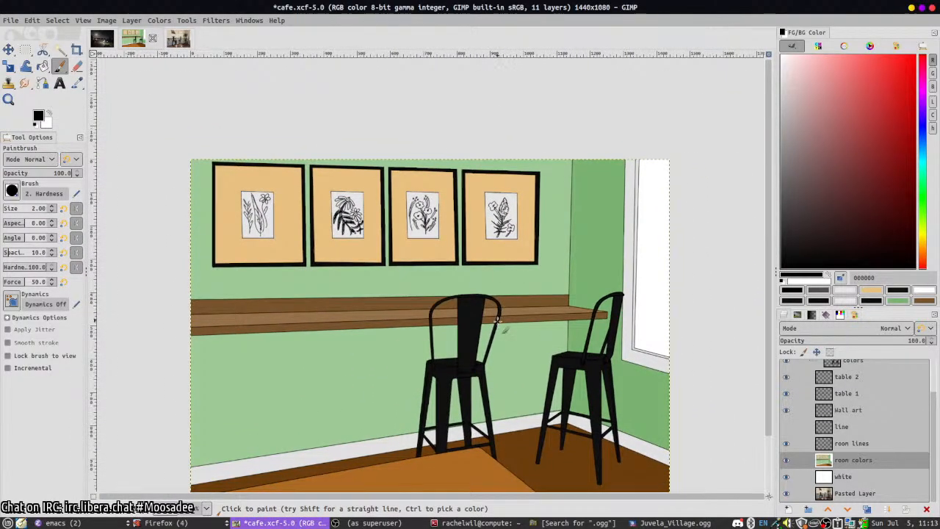
pyautogui.scroll(-1, 497, 319)
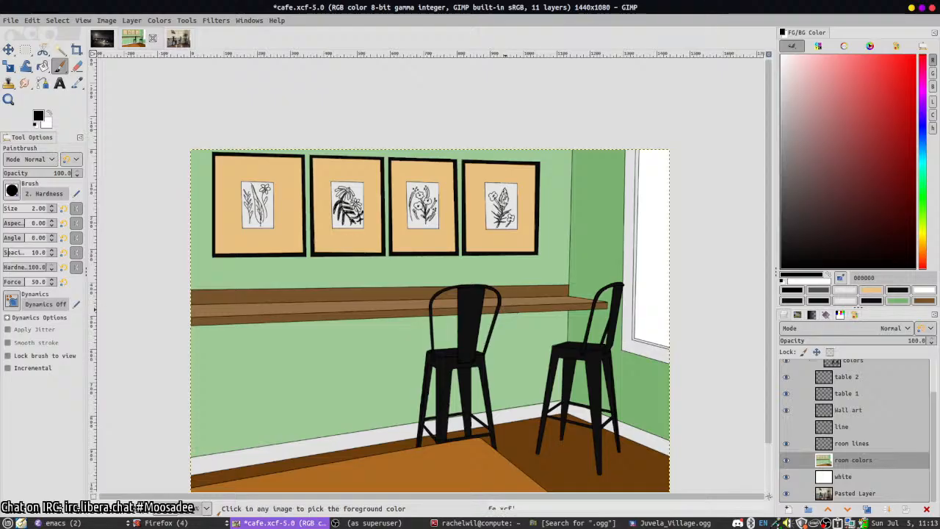
pyautogui.hotkey('ctrl', 's')
pyautogui.scroll(-5, 301, 192)
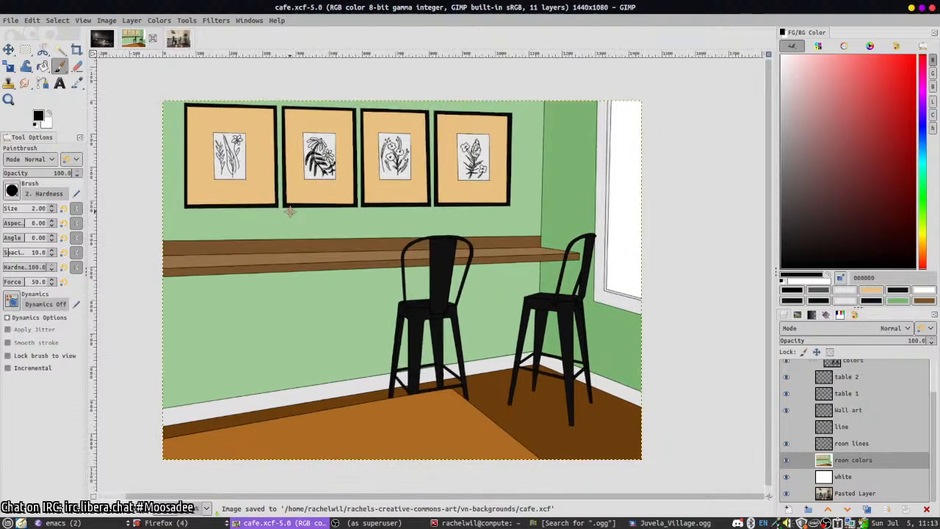
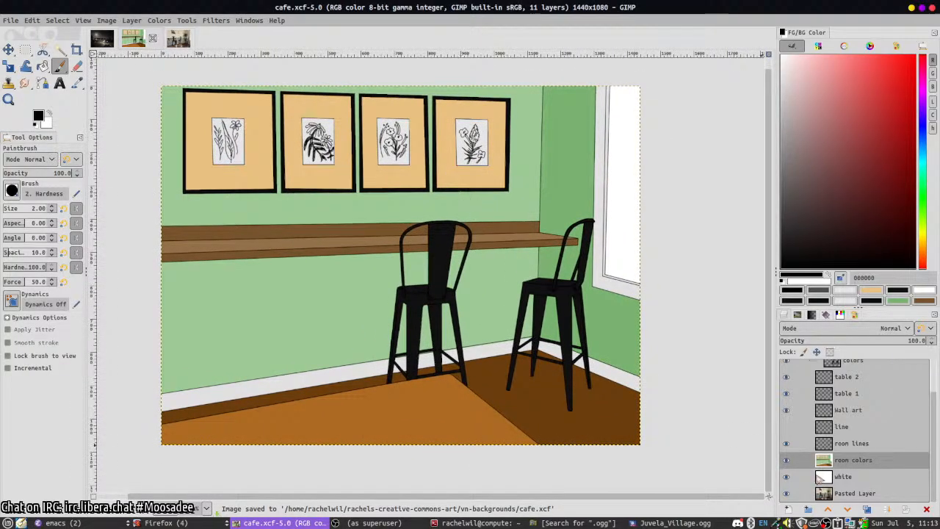
# - Collapse the Chairs #1 group and create a transparent layer named Shading above table 2
pyautogui.click(785, 475)
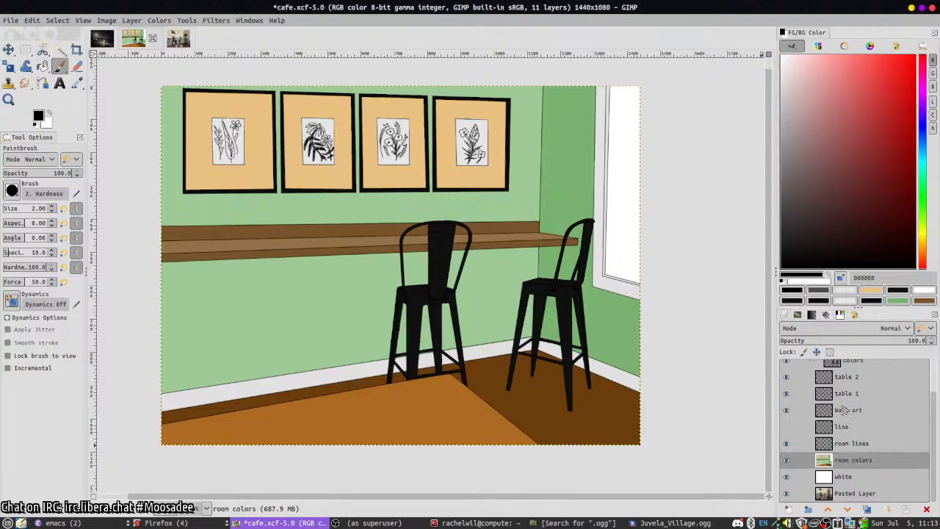
pyautogui.scroll(2, 843, 410)
pyautogui.click(808, 369)
pyautogui.click(844, 383)
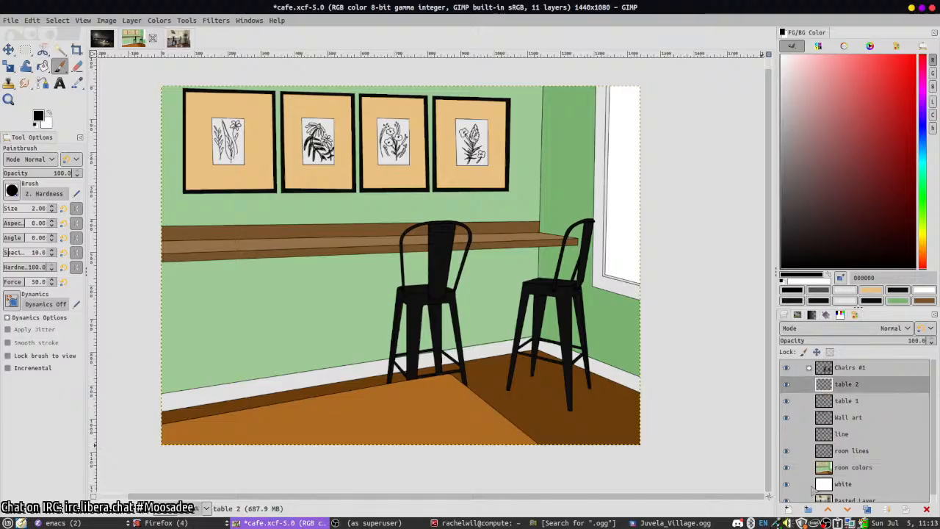
pyautogui.click(807, 509)
pyautogui.write('Shading')
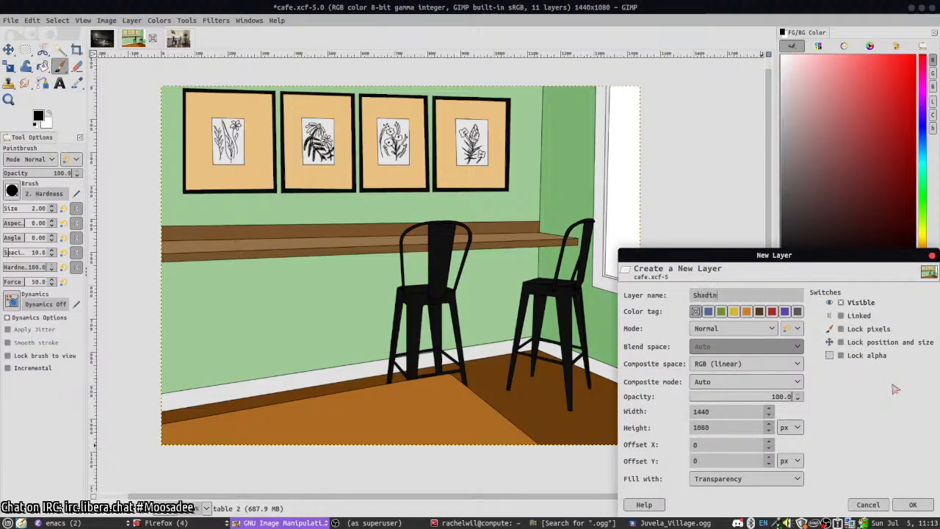
pyautogui.press('Return')
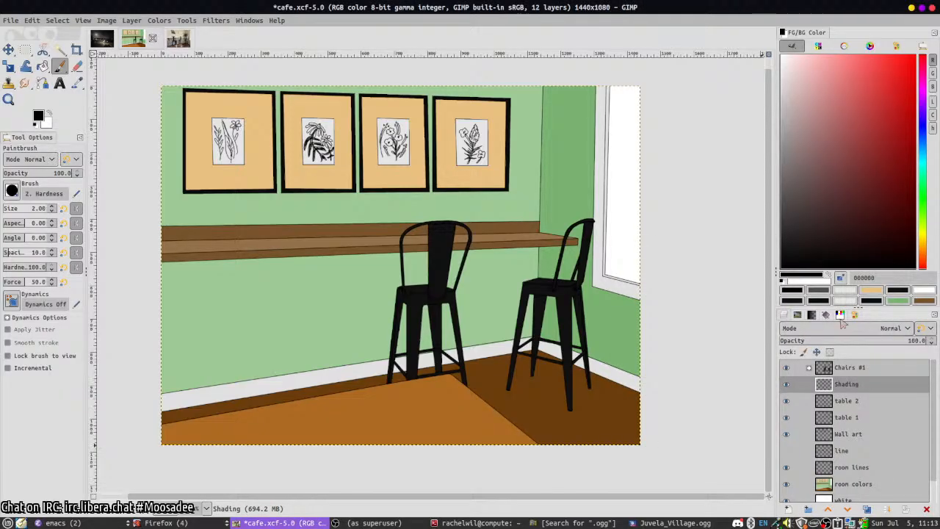
# - Detach and close the Palettes dialog, and set the Shading layer's blend mode to Soft light
pyautogui.moveTo(840, 316); pyautogui.dragTo(797, 306)
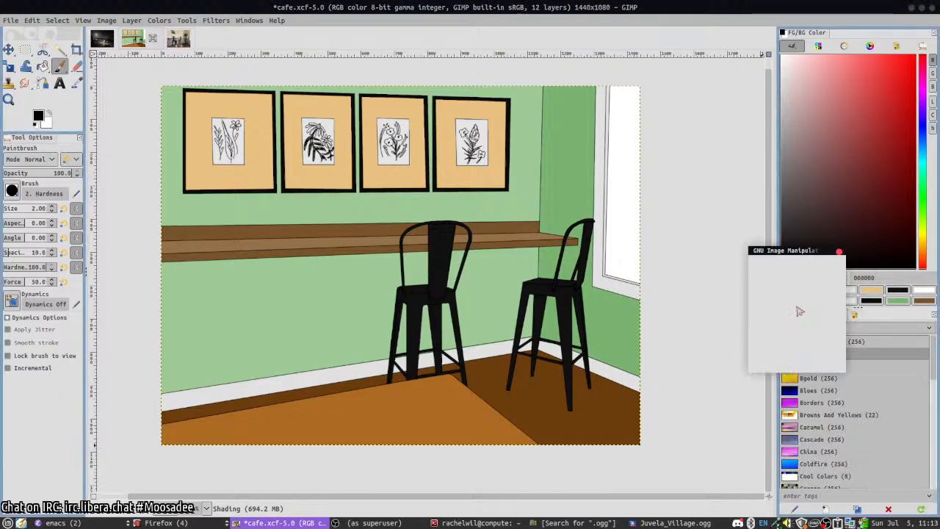
pyautogui.click(839, 252)
pyautogui.click(797, 314)
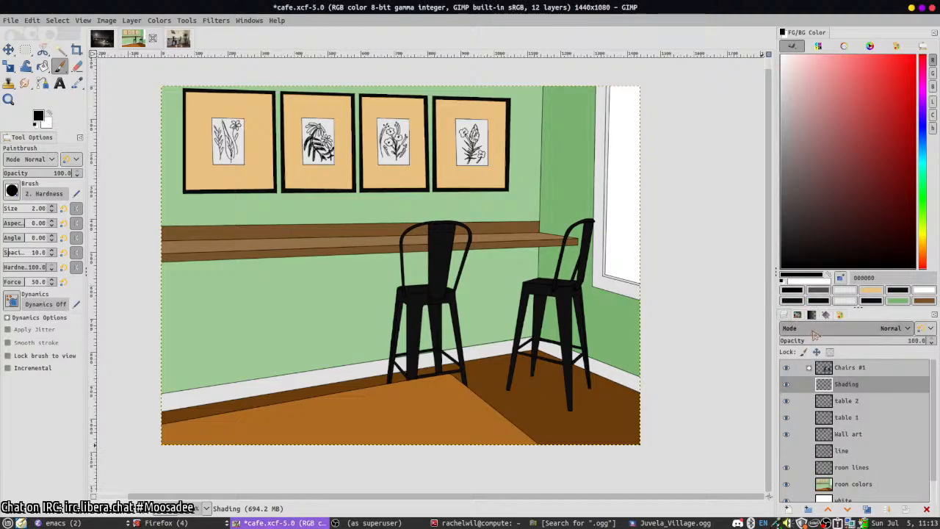
pyautogui.click(814, 335)
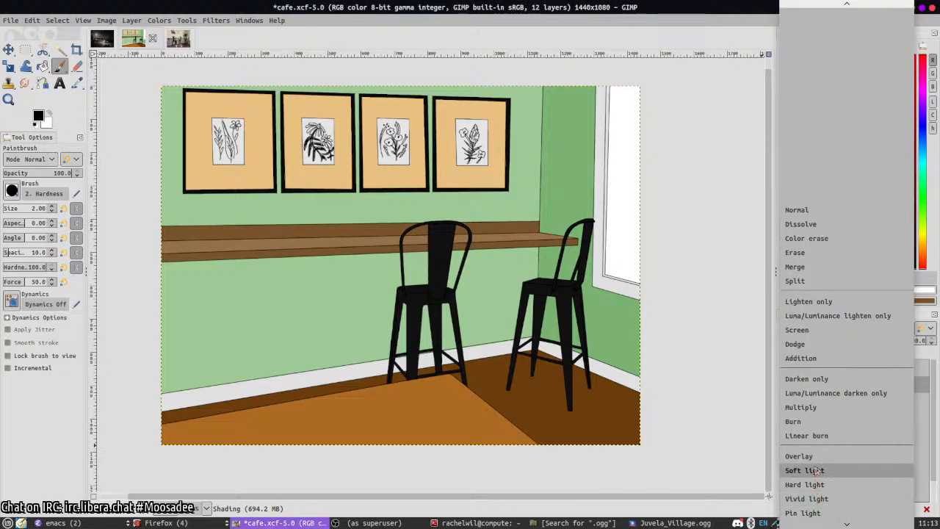
pyautogui.click(816, 473)
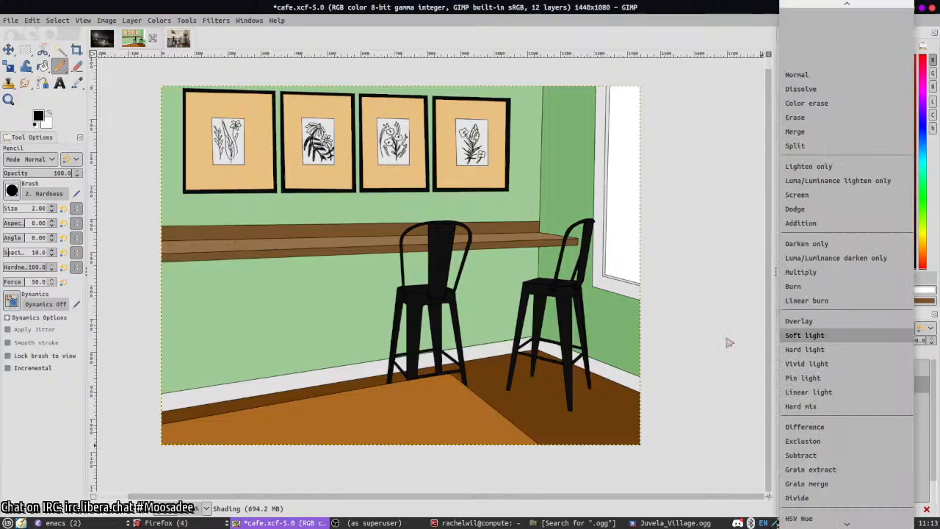
# - Test a Pencil stroke at size 116 on the wall below the counter, undo it, and reduce the brush size to 35
pyautogui.press('n')
pyautogui.click(29, 208)
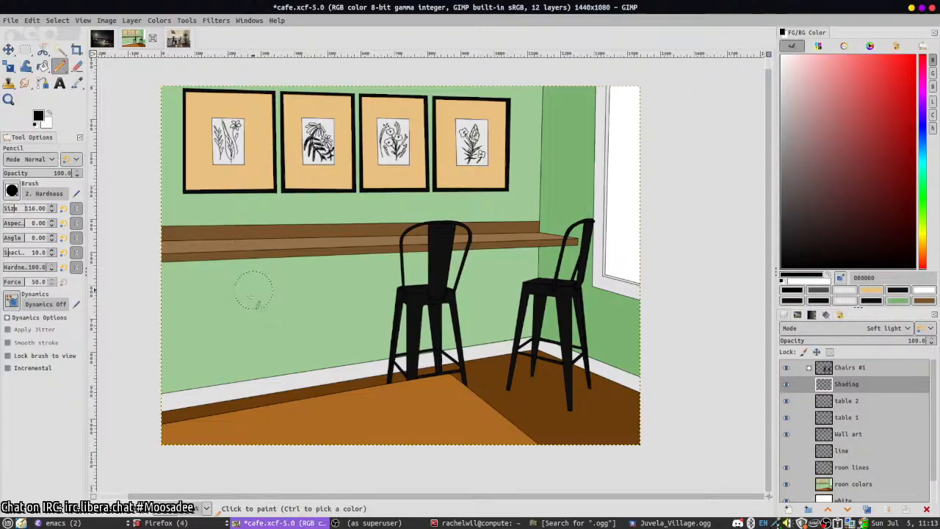
pyautogui.moveTo(252, 288)
pyautogui.mouseDown()
pyautogui.moveTo(290, 323)
pyautogui.moveTo(235, 353)
pyautogui.mouseUp()
pyautogui.hotkey('ctrl', 'z')
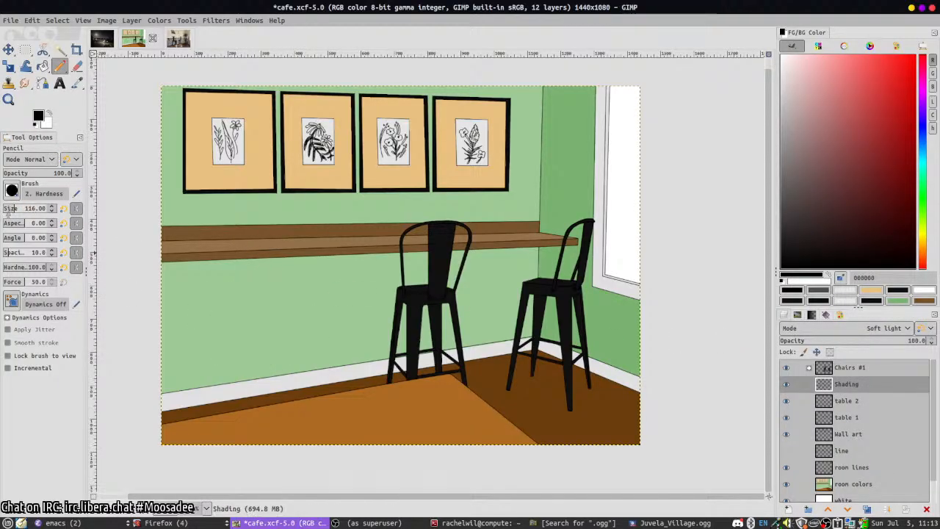
pyautogui.scroll(-1, 870, 464)
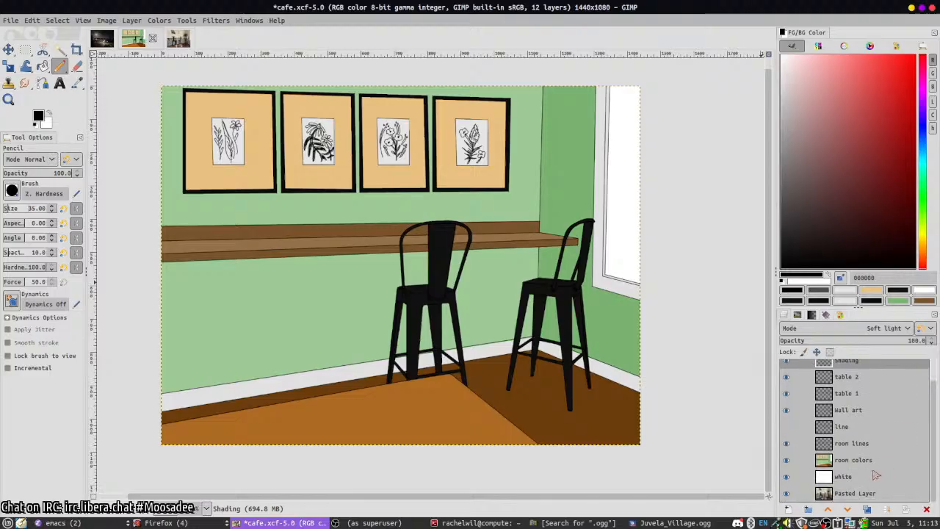
# - Select the white window pane on the room colors layer, copy it and paste it as a floating selection
pyautogui.click(870, 461)
pyautogui.press('u')
pyautogui.click(620, 227)
pyautogui.hotkey('ctrl', 'c')
pyautogui.hotkey('ctrl', 'v')
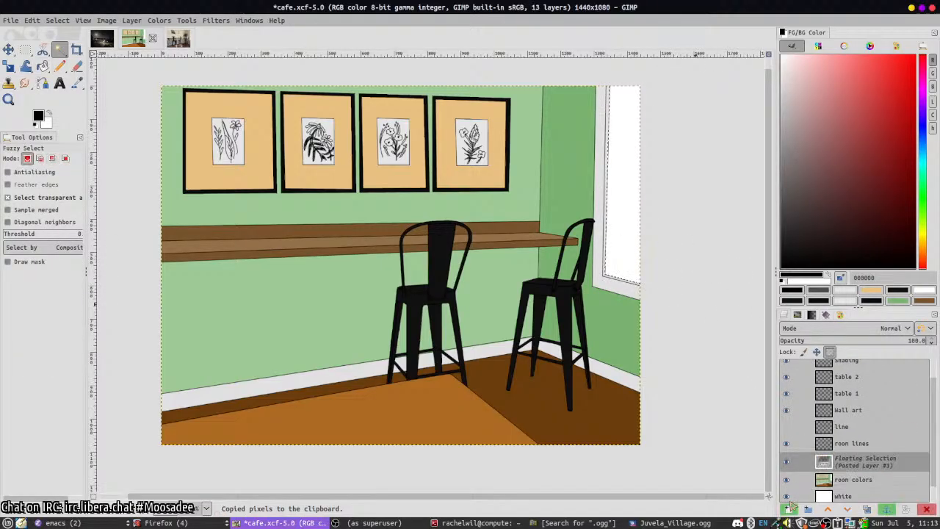
# - Turn the pasted pane into a new layer named Window and move it above the Chairs #1 group
pyautogui.click(807, 509)
pyautogui.doubleClick(841, 463)
pyautogui.write('Window')
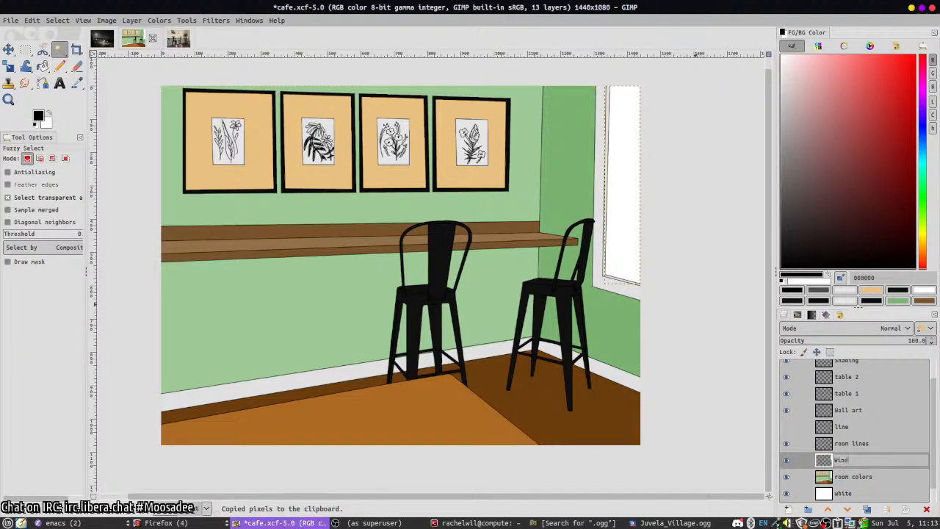
pyautogui.press('Return')
pyautogui.moveTo(843, 462); pyautogui.dragTo(841, 365)
pyautogui.click(215, 20)
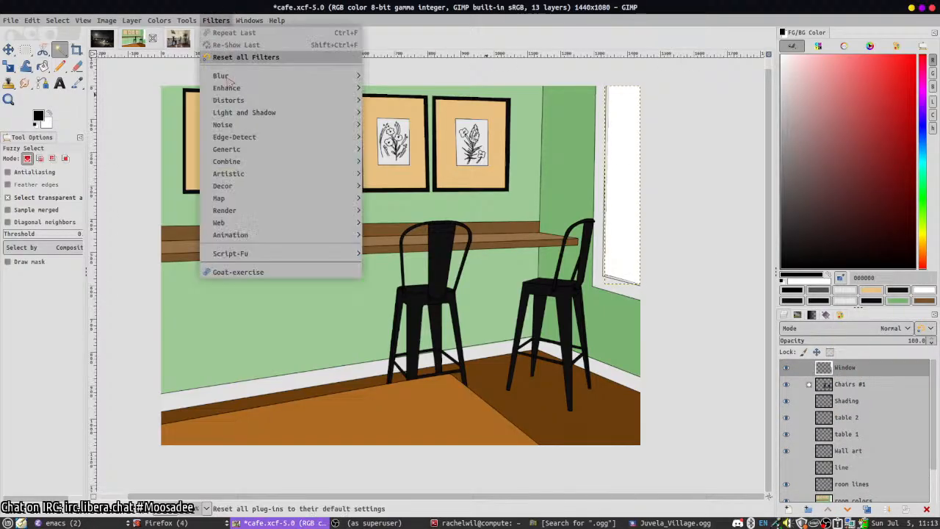
pyautogui.moveTo(271, 76)
pyautogui.click(404, 88)
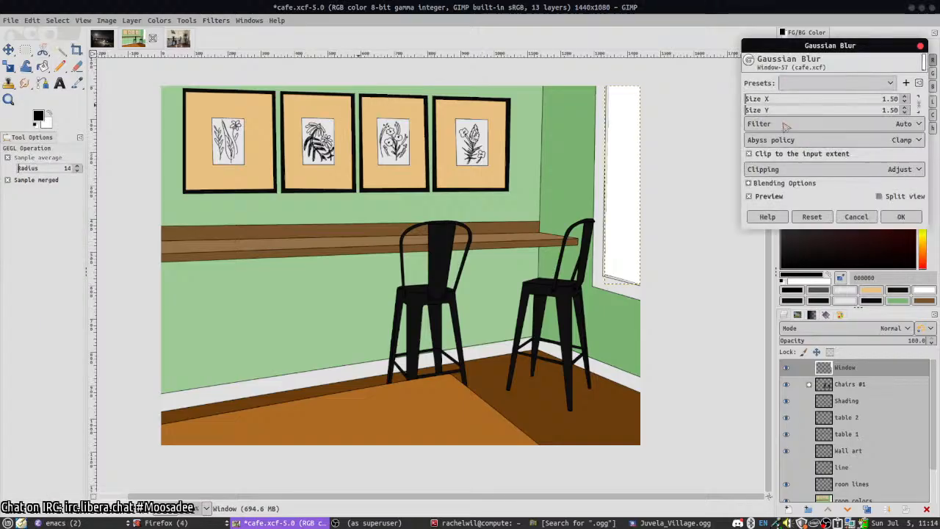
pyautogui.click(820, 101)
pyautogui.press('Return')
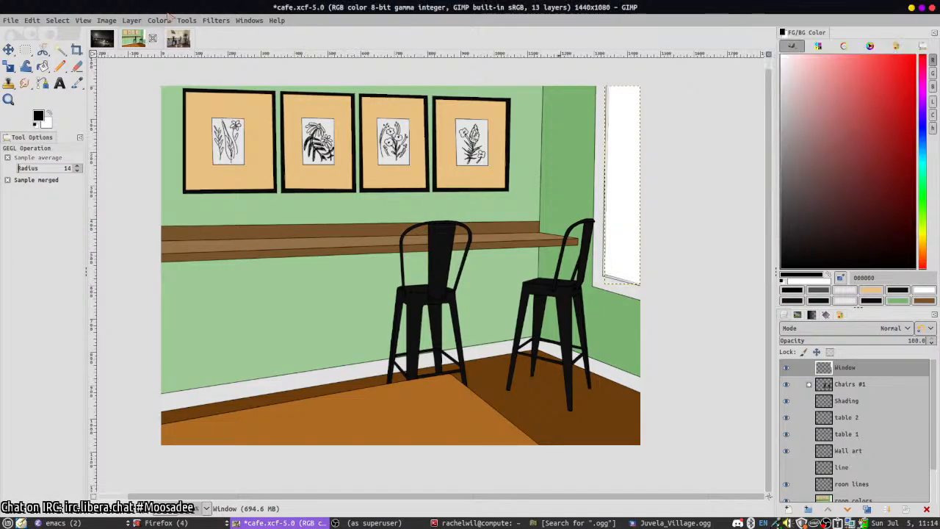
# - Expand the Window layer to the image size and apply a Gaussian Blur of 40.96 in X and Y
pyautogui.click(132, 21)
pyautogui.click(169, 181)
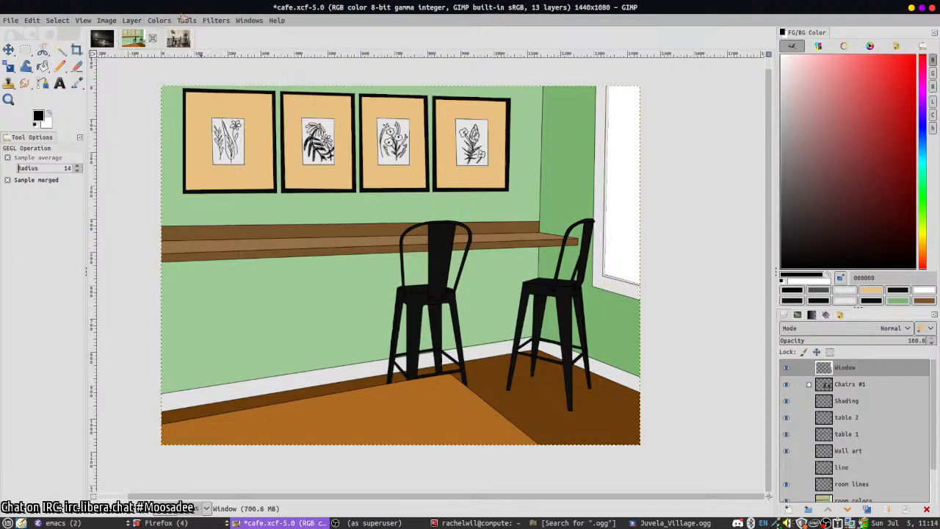
pyautogui.click(215, 21)
pyautogui.moveTo(221, 87)
pyautogui.click(411, 101)
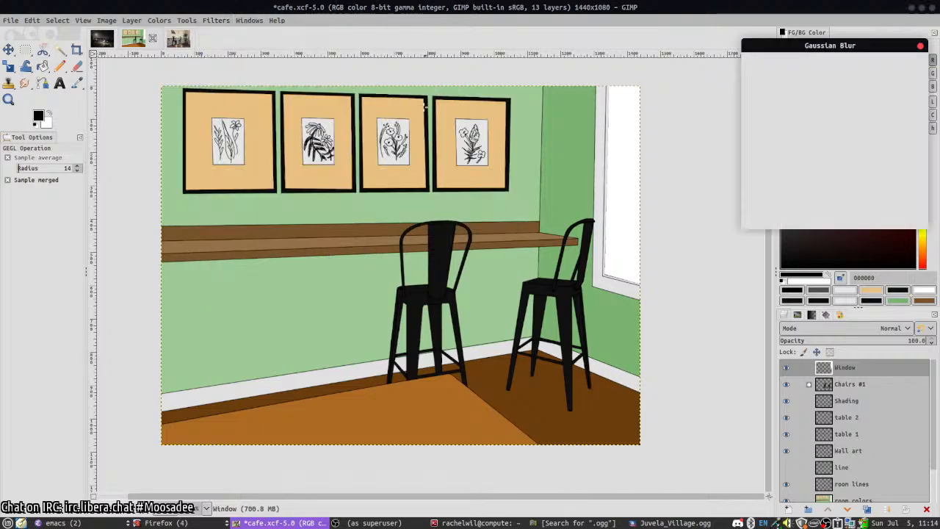
pyautogui.moveTo(804, 103)
pyautogui.mouseDown()
pyautogui.moveTo(793, 103)
pyautogui.moveTo(810, 103)
pyautogui.mouseUp()
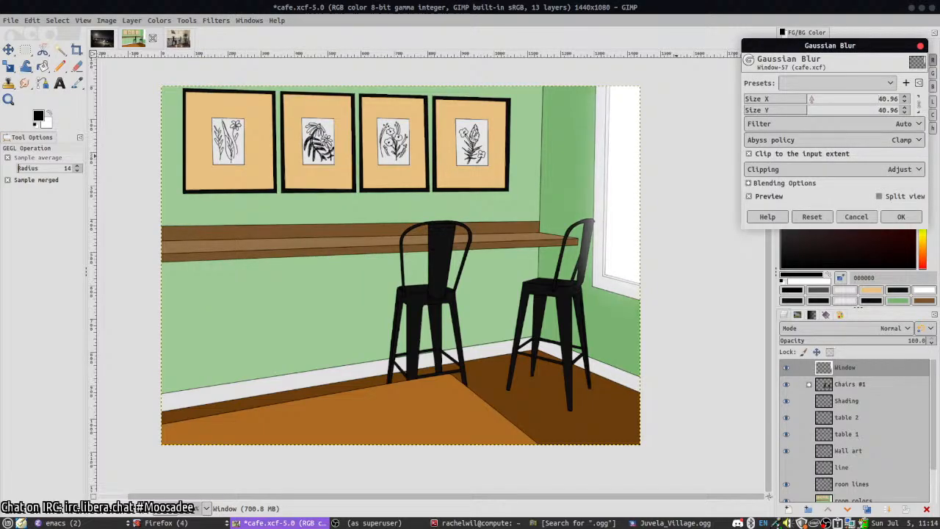
pyautogui.click(900, 217)
# - Duplicate the blurred Window layer, set the copy's blend mode to Hard light, and save the image
pyautogui.rightClick(848, 375)
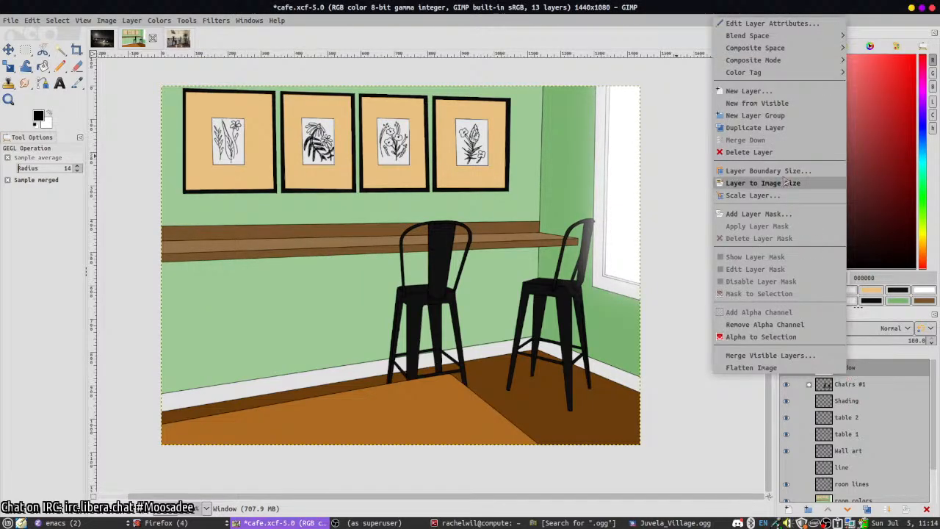
pyautogui.click(754, 127)
pyautogui.click(894, 327)
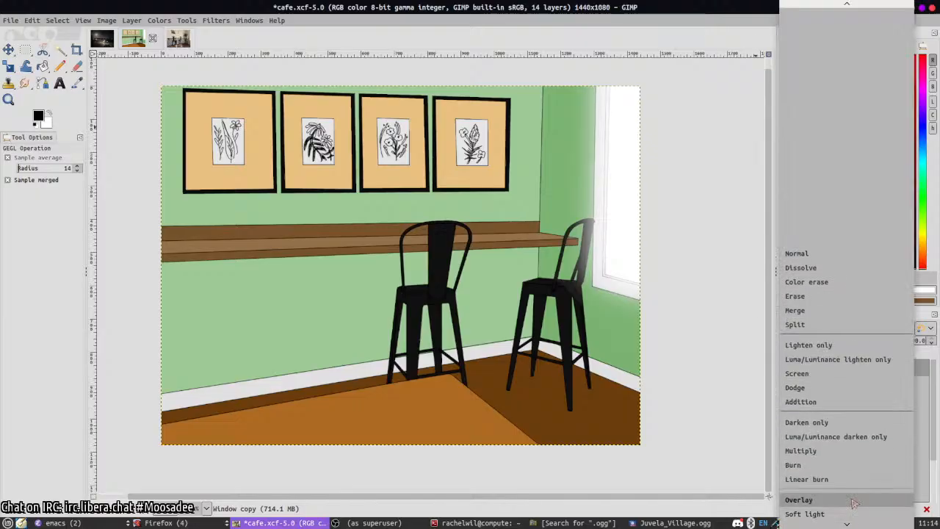
pyautogui.scroll(-2, 832, 433)
pyautogui.click(805, 471)
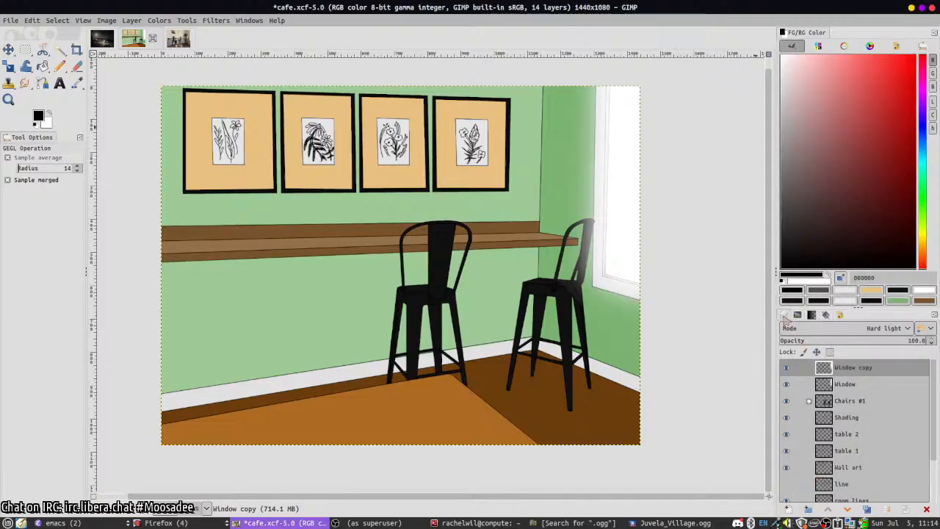
pyautogui.hotkey('ctrl', 's')
# - On the Shading layer, draw a straight Pencil shadow along the wall directly beneath the counter up to the corner
pyautogui.scroll(-3, 848, 476)
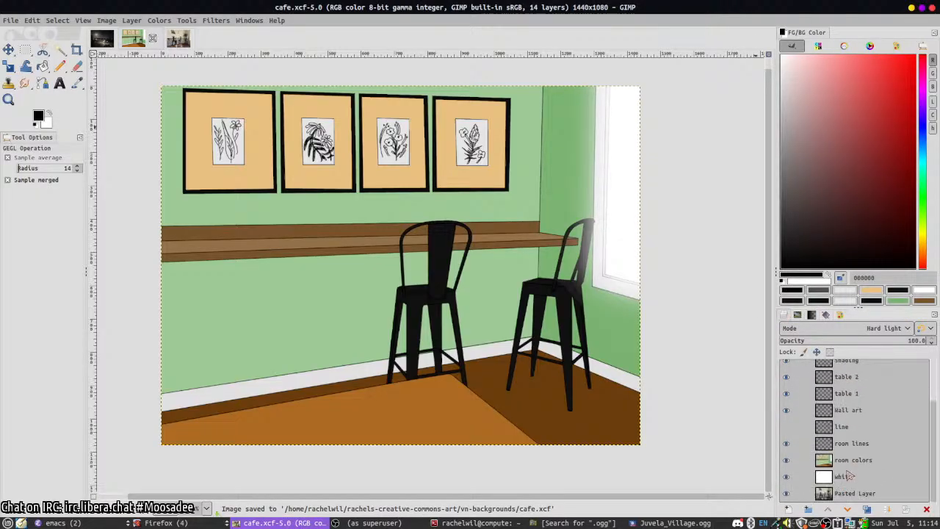
pyautogui.click(836, 409)
pyautogui.scroll(3, 837, 415)
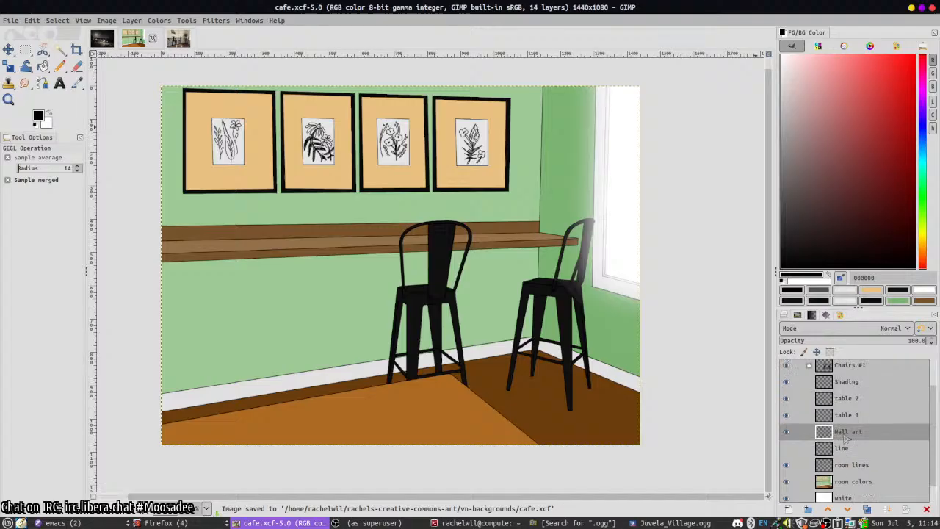
pyautogui.click(838, 417)
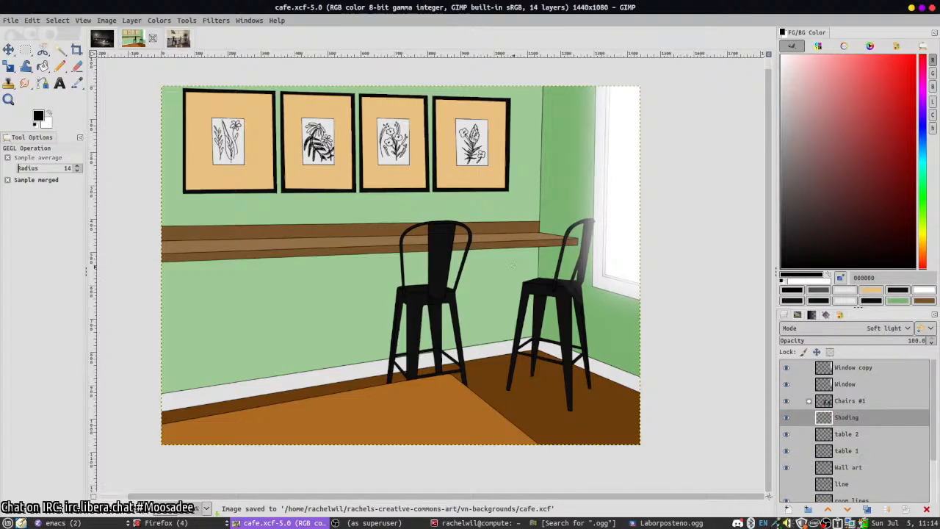
pyautogui.press('n')
pyautogui.click(163, 267)
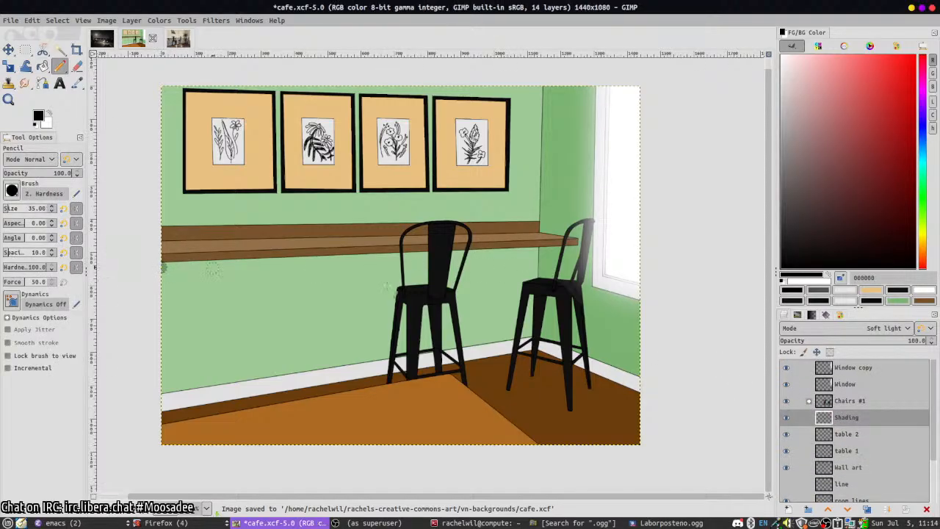
pyautogui.keyDown('shift'); pyautogui.click(537, 252); pyautogui.keyUp('shift')
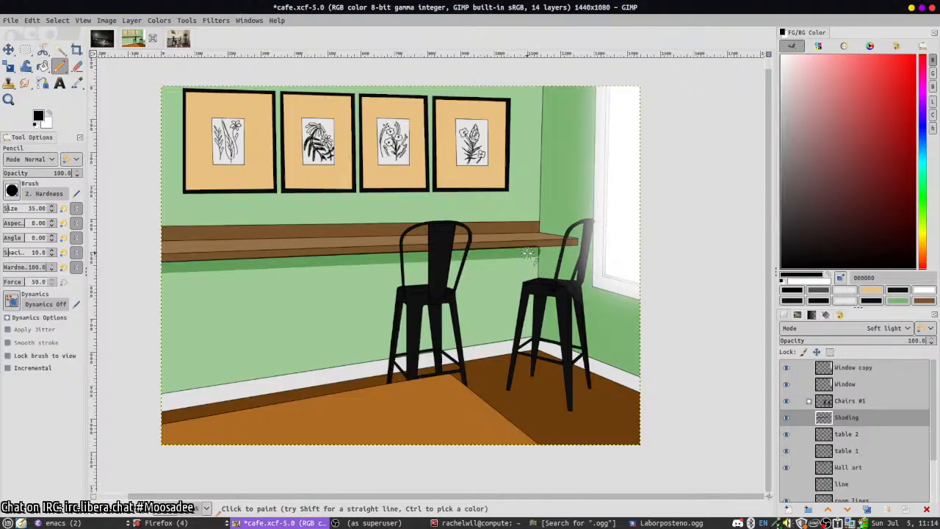
# - Widen the wall shadow beneath the counter with a straight Paintbrush stroke at size 32
pyautogui.press('[')
pyautogui.press('[')
pyautogui.press('[')
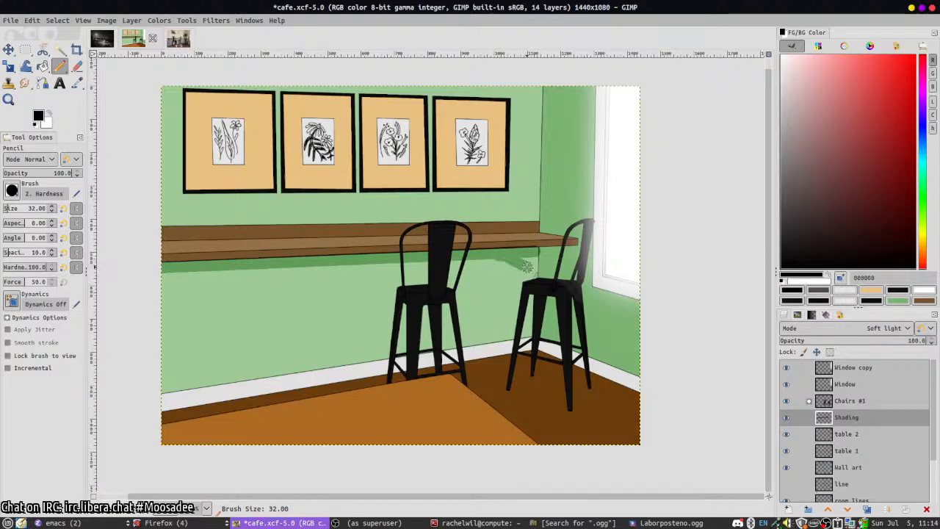
pyautogui.press('p')
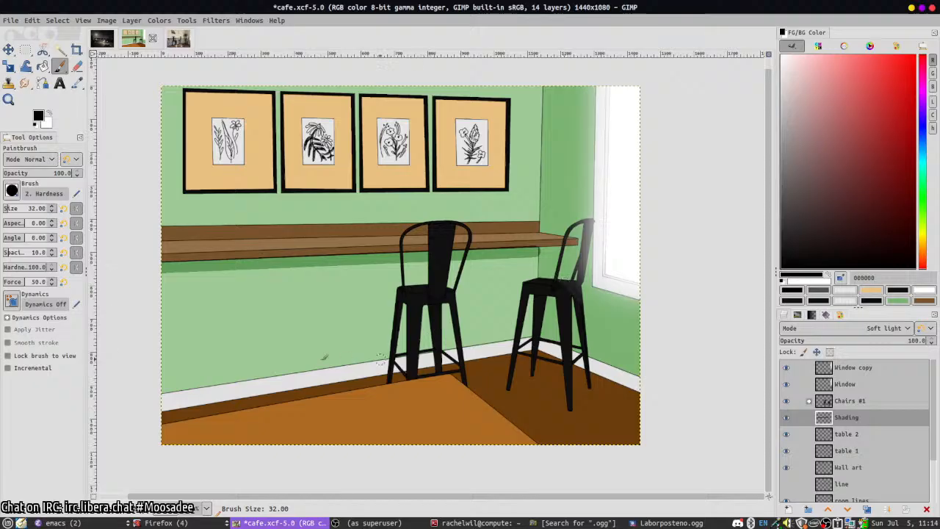
pyautogui.click(155, 274)
pyautogui.keyDown('shift'); pyautogui.click(535, 254); pyautogui.keyUp('shift')
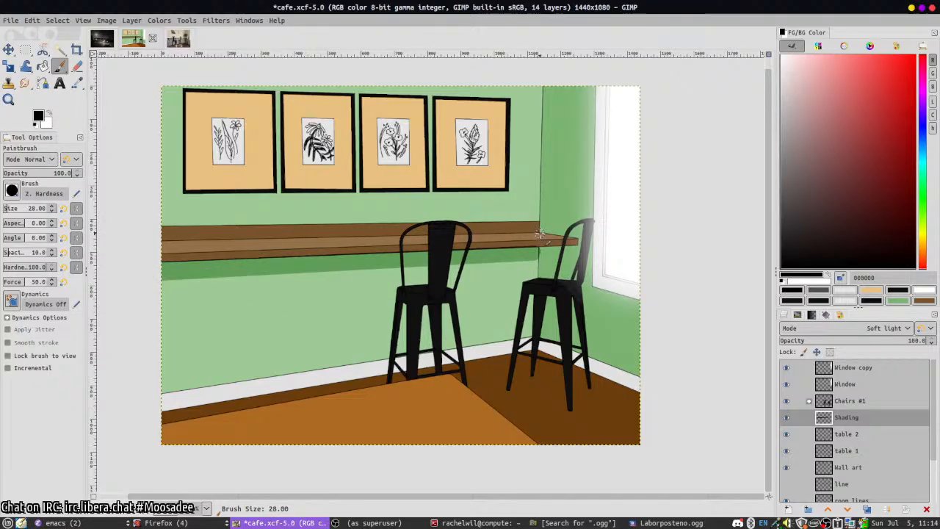
# - Reduce the brush size to 12 and paint a straight shadow along the lower part of the counter's front edge
pyautogui.press('[')
pyautogui.press('[')
pyautogui.press('[')
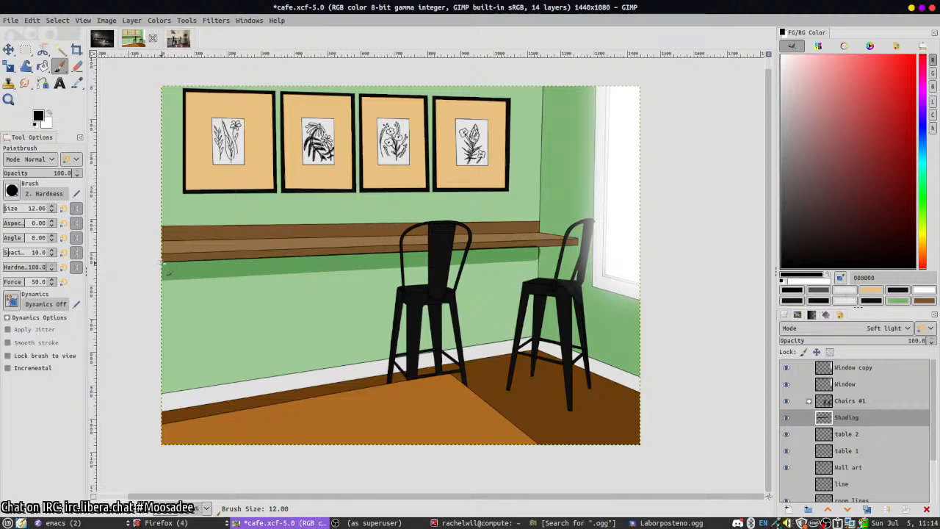
pyautogui.keyDown('shift'); pyautogui.click(574, 243); pyautogui.keyUp('shift')
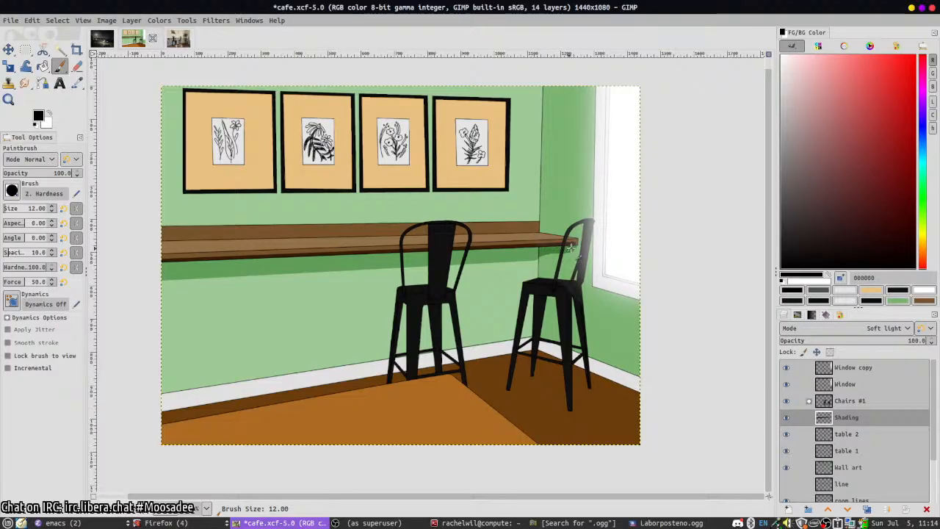
pyautogui.hotkey('shift', 'r')
pyautogui.moveTo(571, 249); pyautogui.dragTo(571, 252)
pyautogui.press('F1')
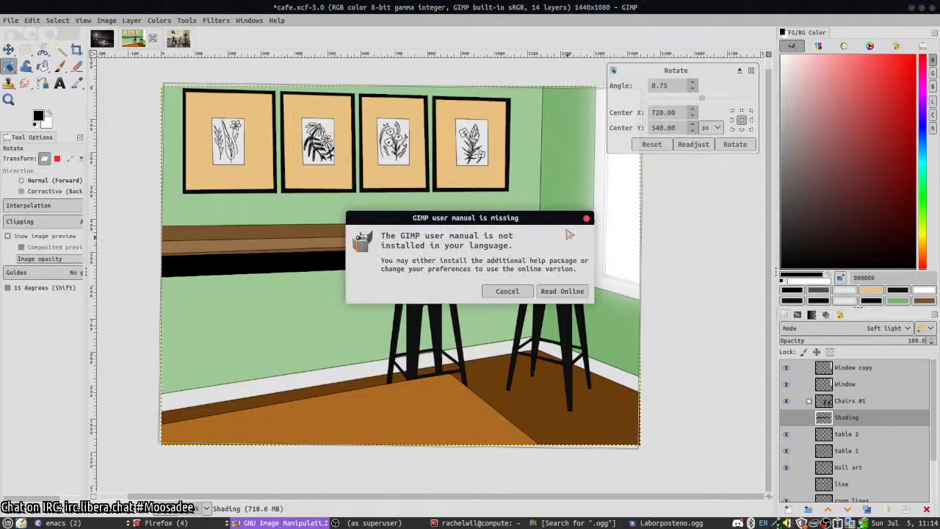
pyautogui.press('Escape')
pyautogui.press('Escape')
# - Erase the excess shading around the counter's far end, and paint a straight shadow along the base of its back board
pyautogui.hotkey('shift', 'e')
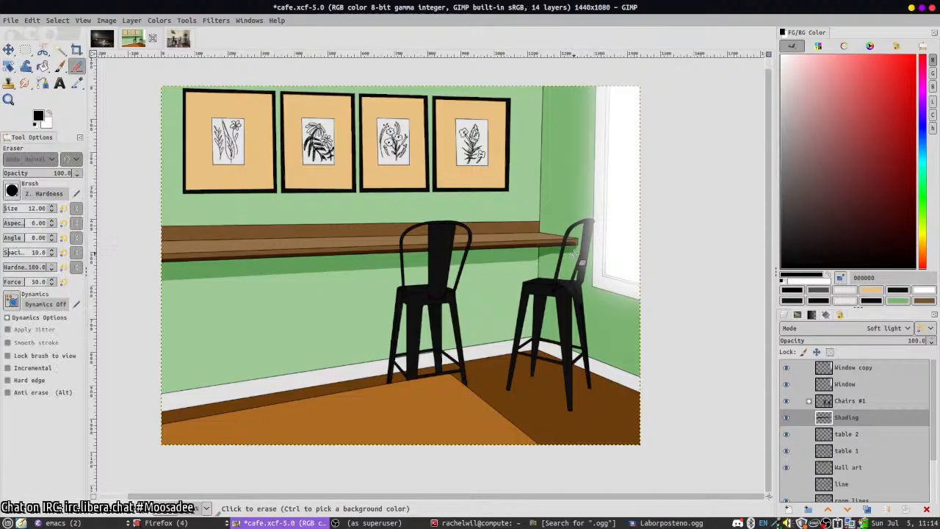
pyautogui.moveTo(575, 251); pyautogui.dragTo(549, 268)
pyautogui.press('p')
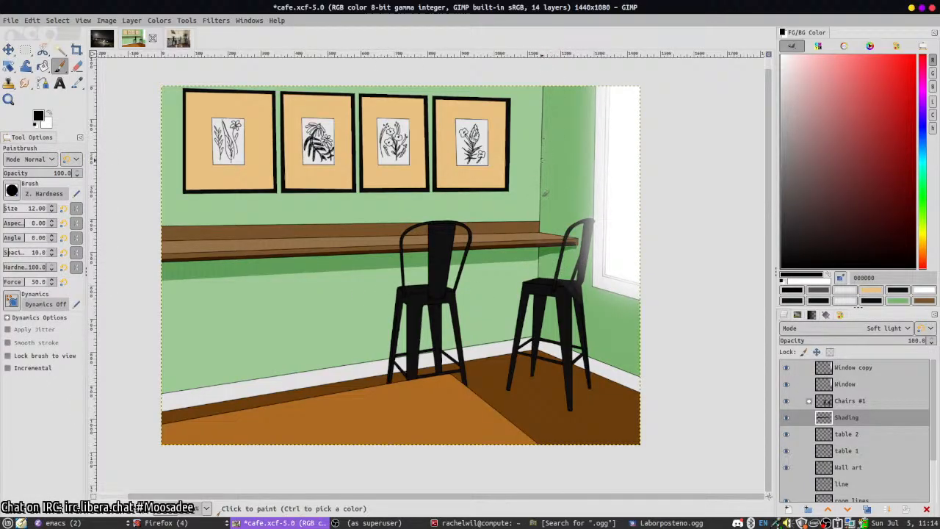
pyautogui.click(165, 232)
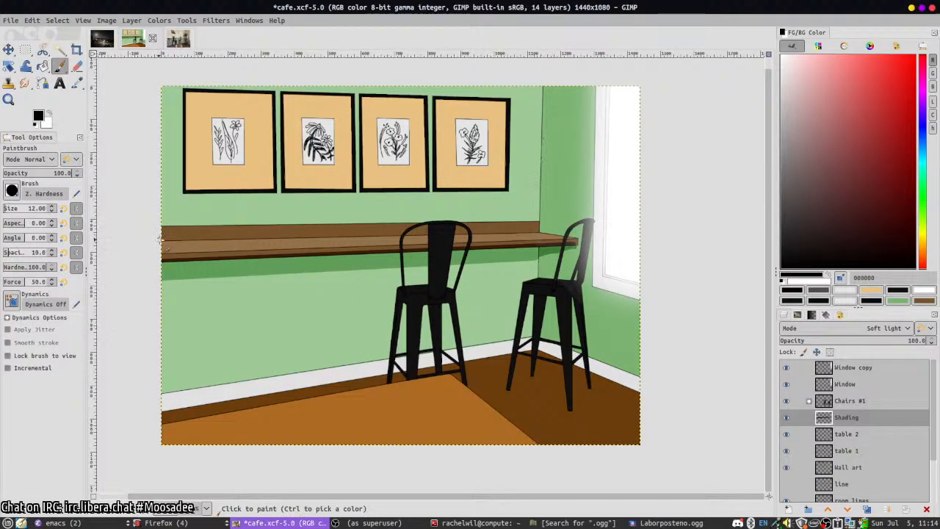
pyautogui.keyDown('shift'); pyautogui.click(539, 232); pyautogui.keyUp('shift')
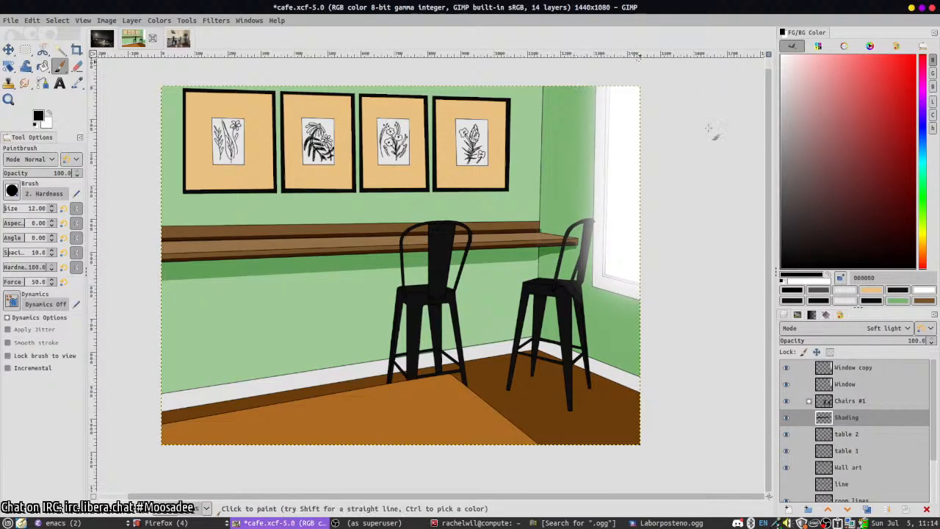
# - Change the foreground color to dark grey 303030 and paint a shadow along the first frame's left and bottom edges
pyautogui.click(782, 232)
pyautogui.hotkey('shift', 'b')
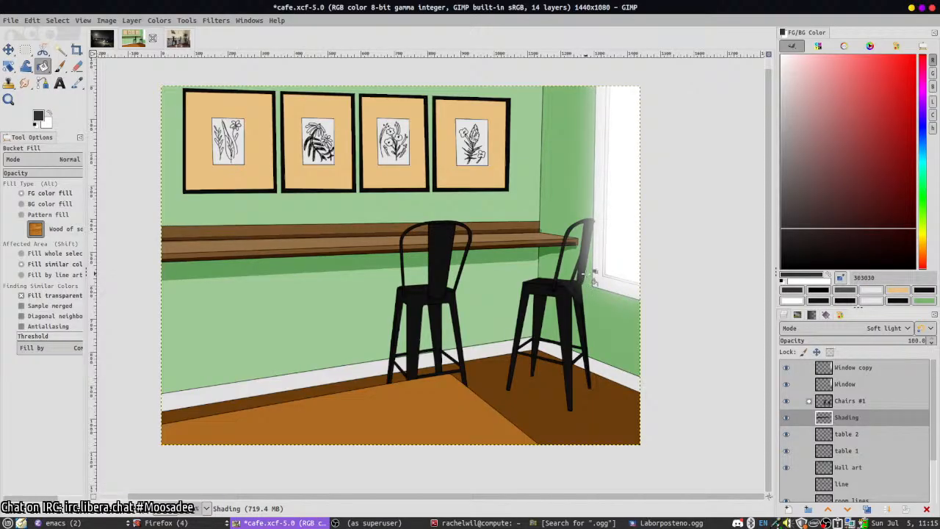
pyautogui.press('p')
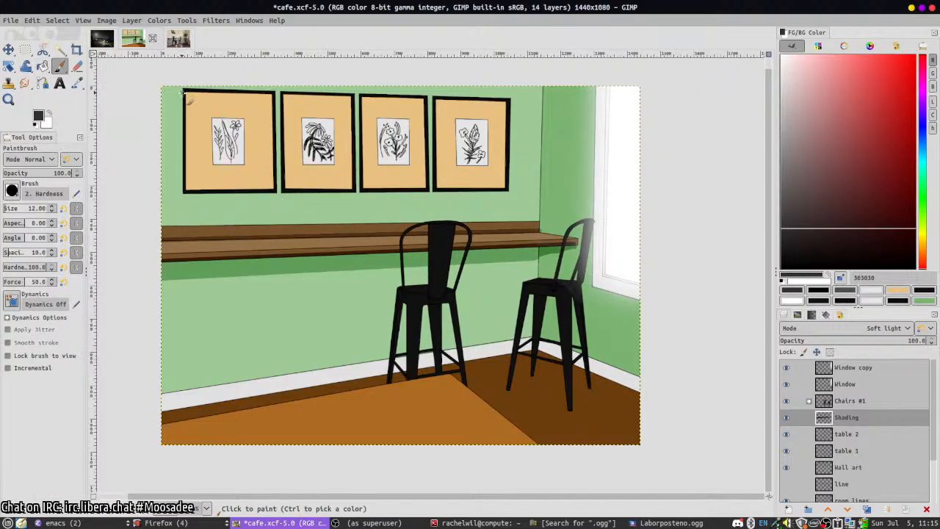
pyautogui.keyDown('shift'); pyautogui.click(182, 194); pyautogui.keyUp('shift')
pyautogui.keyDown('shift'); pyautogui.click(273, 194); pyautogui.keyUp('shift')
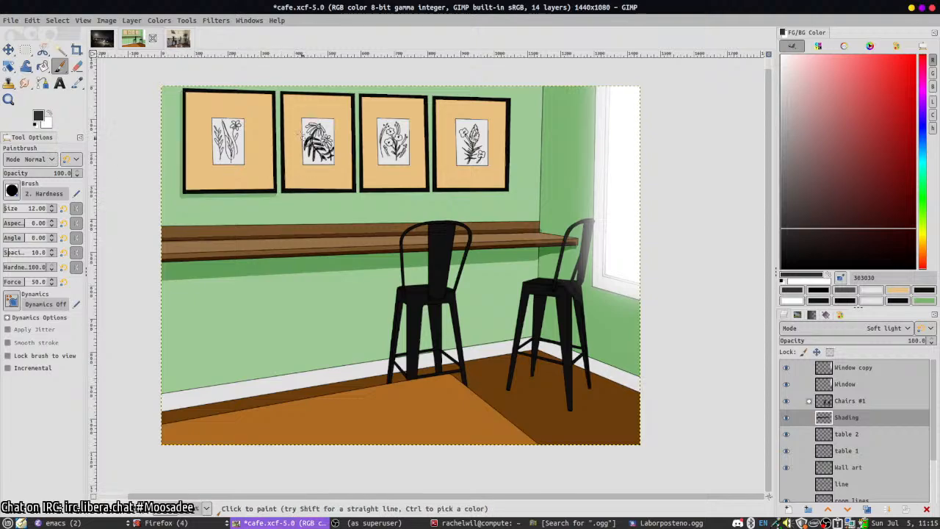
# - Paint straight shadows along the left and bottom edges of the second and third picture frames
pyautogui.click(279, 95)
pyautogui.keyDown('shift'); pyautogui.click(283, 193); pyautogui.keyUp('shift')
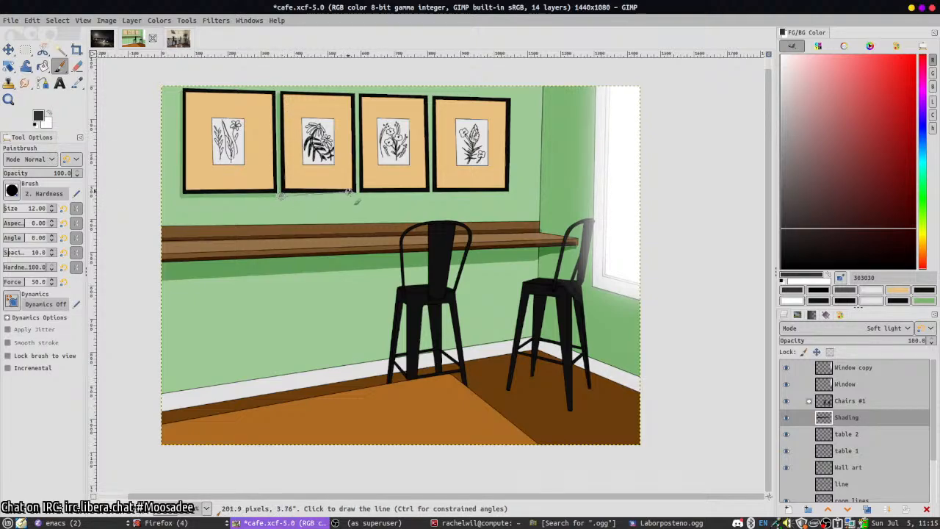
pyautogui.keyDown('shift'); pyautogui.click(355, 194); pyautogui.keyUp('shift')
pyautogui.click(360, 96)
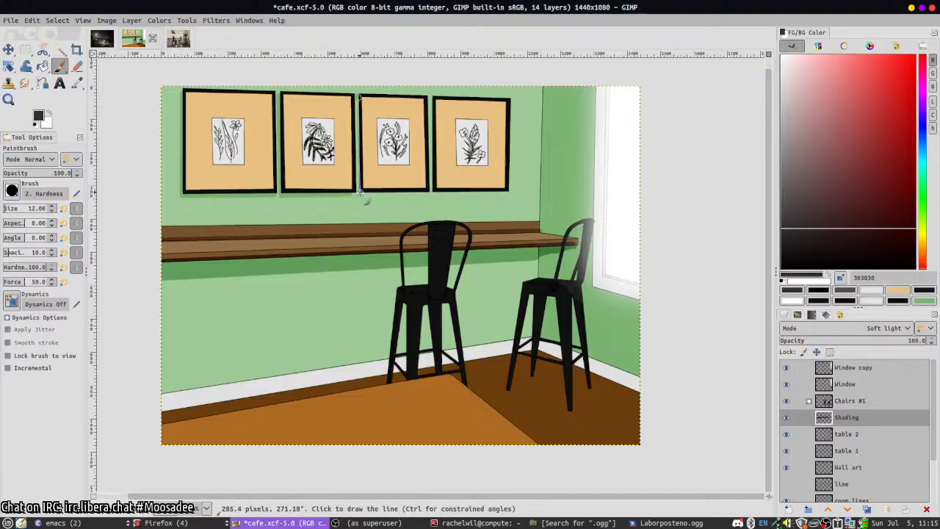
pyautogui.keyDown('shift'); pyautogui.click(360, 194); pyautogui.keyUp('shift')
pyautogui.keyDown('shift'); pyautogui.click(428, 195); pyautogui.keyUp('shift')
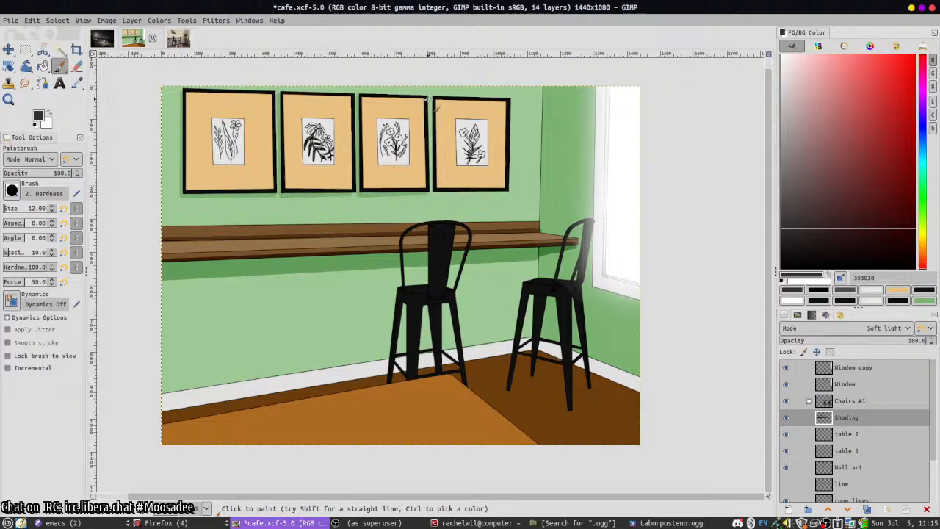
# - Paint straight shadows along the left and bottom edges of the fourth picture frame, and save the image
pyautogui.click(434, 96)
pyautogui.keyDown('shift'); pyautogui.click(433, 195); pyautogui.keyUp('shift')
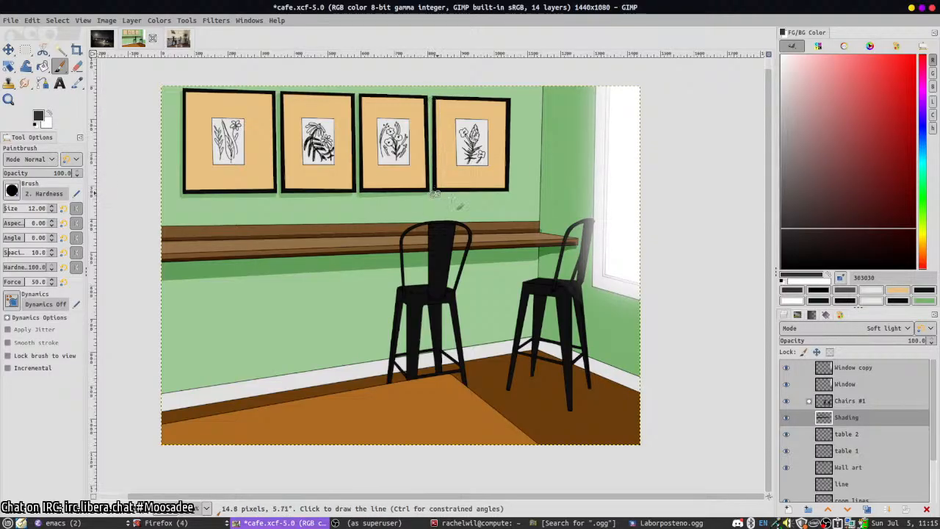
pyautogui.hotkey('ctrl', 'z')
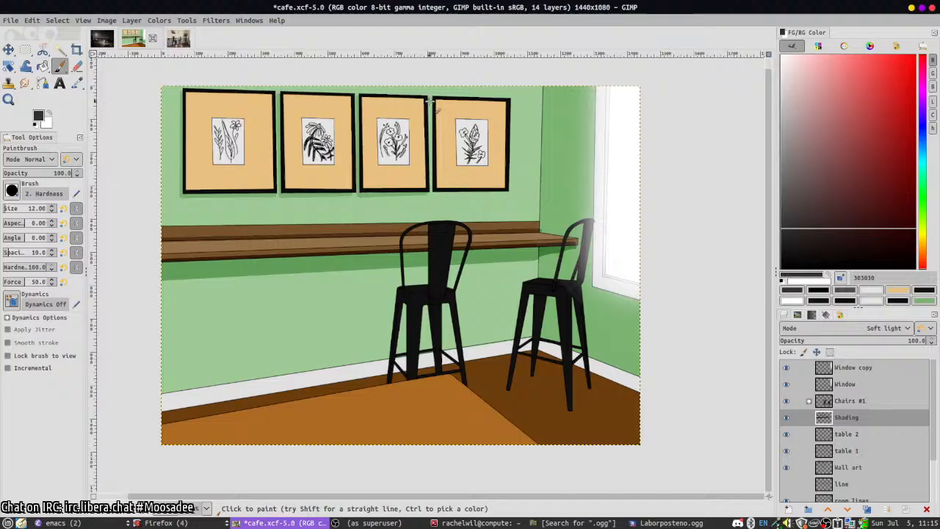
pyautogui.keyDown('shift'); pyautogui.click(432, 193); pyautogui.keyUp('shift')
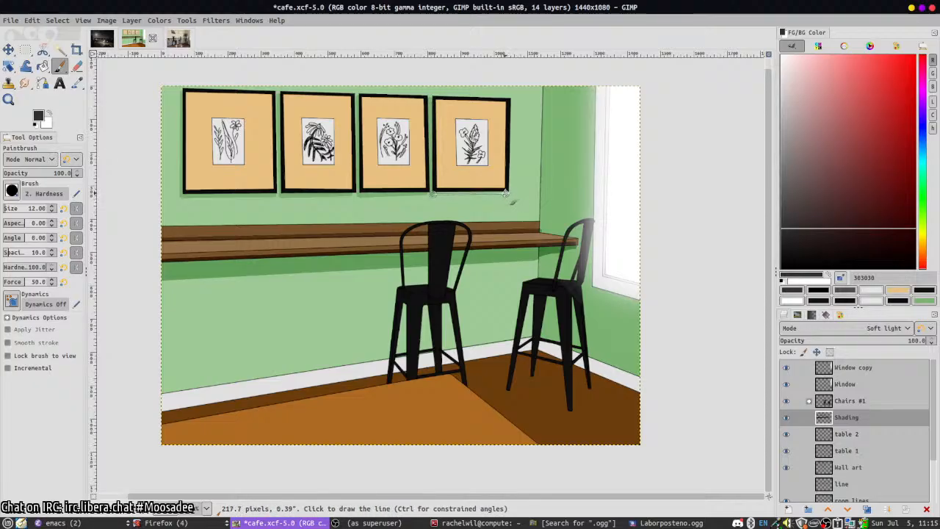
pyautogui.keyDown('shift'); pyautogui.click(507, 193); pyautogui.keyUp('shift')
pyautogui.hotkey('ctrl', 's')
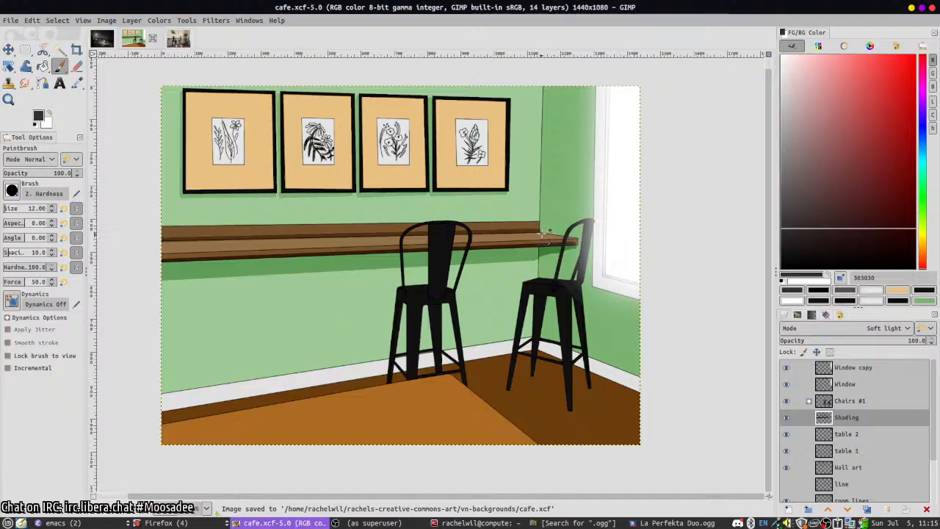
# - Erase the stray shading at the counter's far end beside the wall corner, and try a brush stroke on the foreground table
pyautogui.hotkey('shift', 'e')
pyautogui.click(551, 237)
pyautogui.press('p')
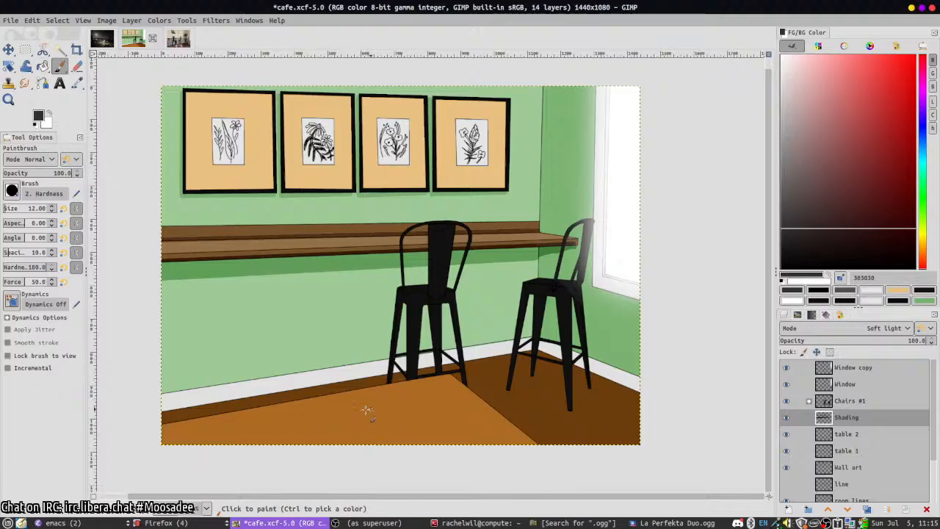
pyautogui.moveTo(326, 406); pyautogui.dragTo(324, 416)
pyautogui.hotkey('ctrl', 'z')
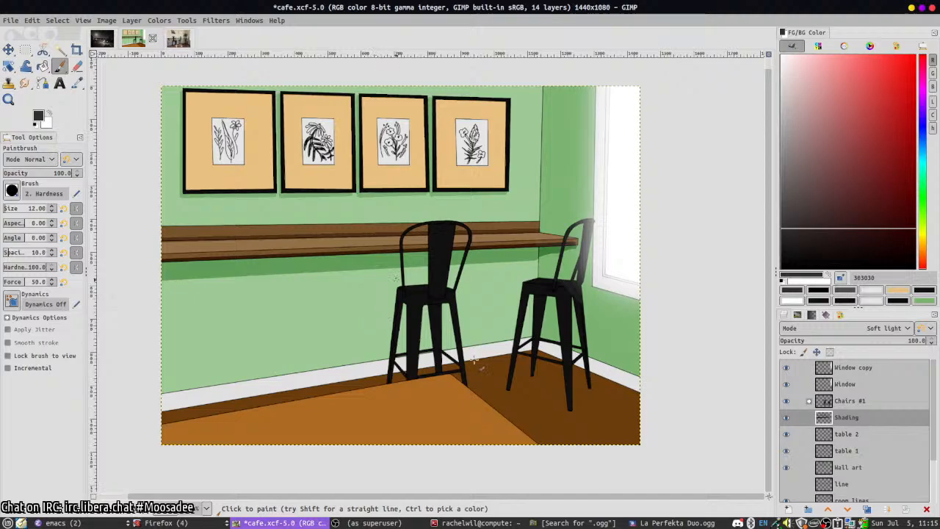
# - On the room colors layer, fill the foreground table area with the floor's dark brown and save the image
pyautogui.scroll(-3, 837, 464)
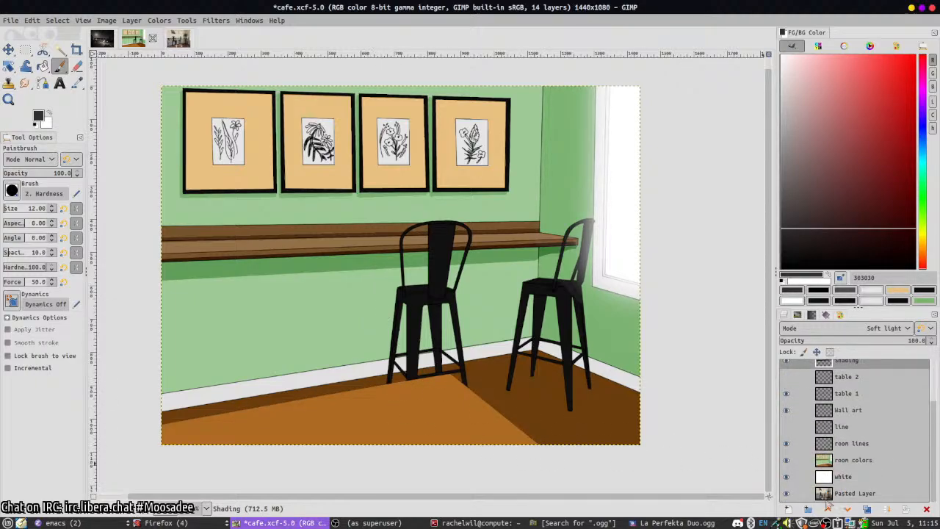
pyautogui.click(833, 461)
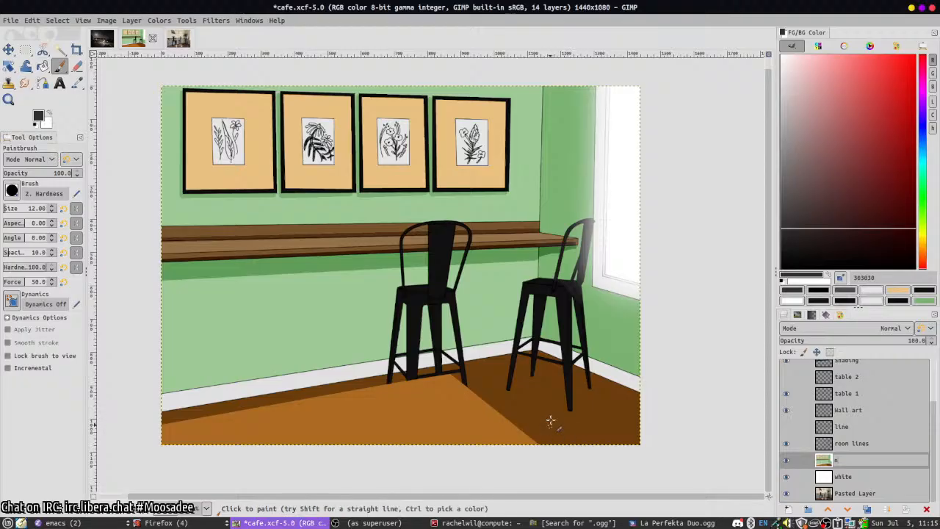
pyautogui.keyDown('ctrl'); pyautogui.click(535, 413); pyautogui.keyUp('ctrl')
pyautogui.hotkey('shift', 'b')
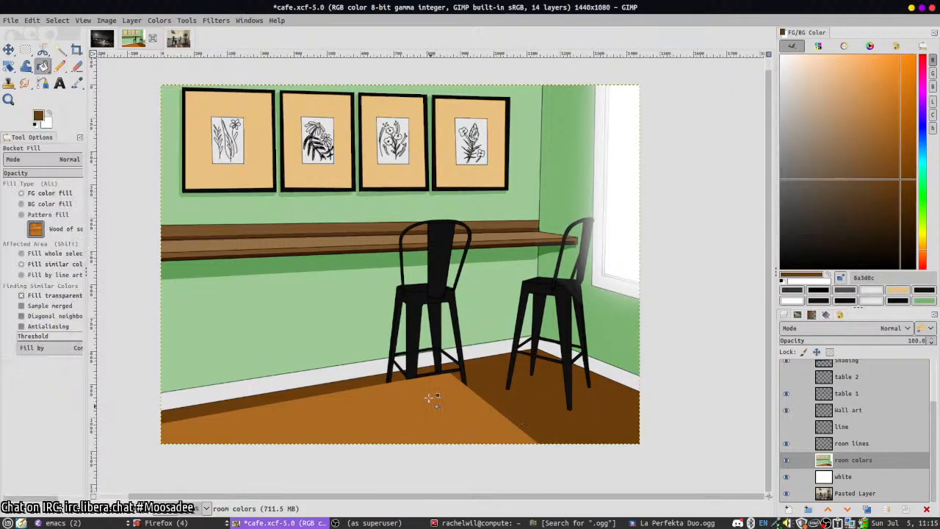
pyautogui.click(431, 397)
pyautogui.press('n')
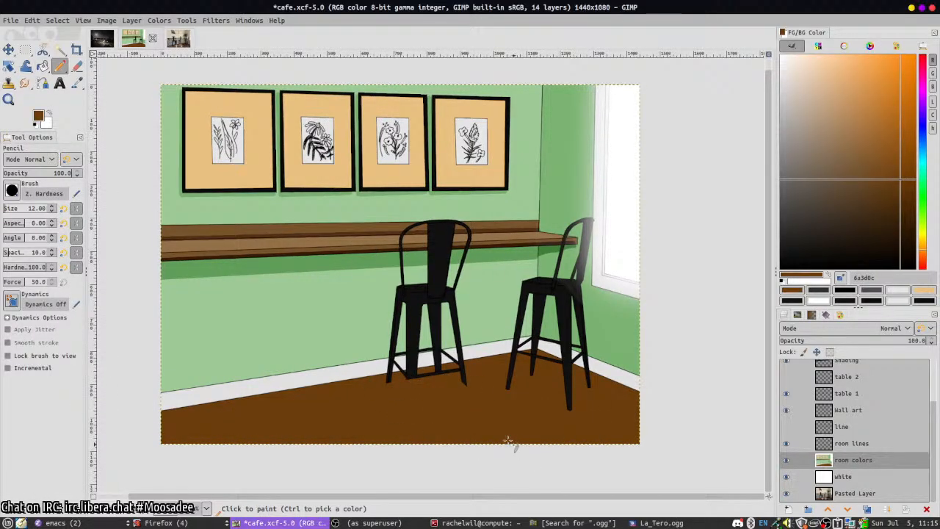
pyautogui.scroll(-2, 474, 400)
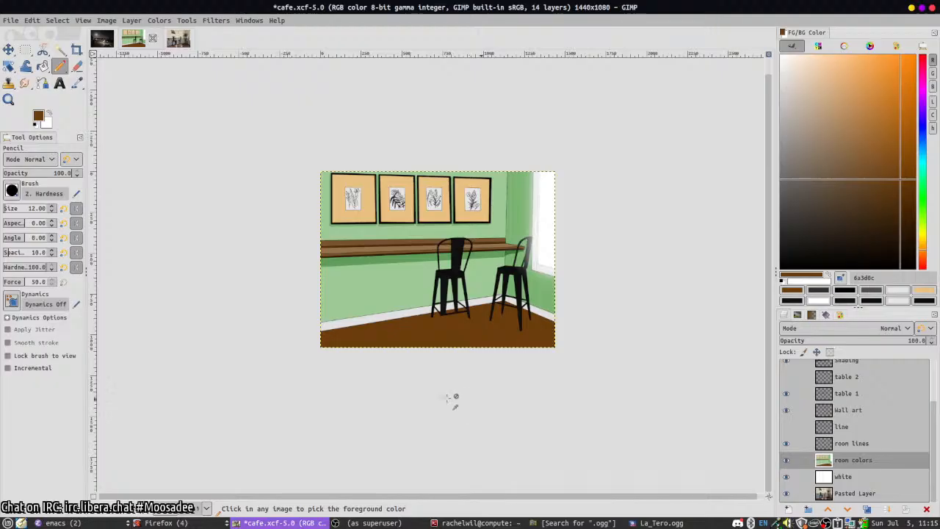
pyautogui.hotkey('ctrl', 's')
# - Compare the café drawing with the reference photo, examining the floor, the stools and the counter
pyautogui.scroll(2, 370, 377)
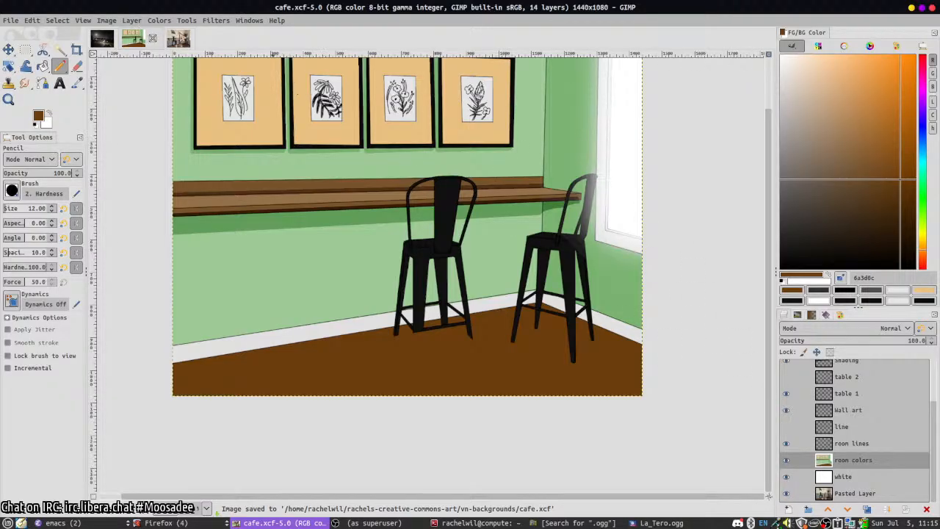
pyautogui.click(181, 38)
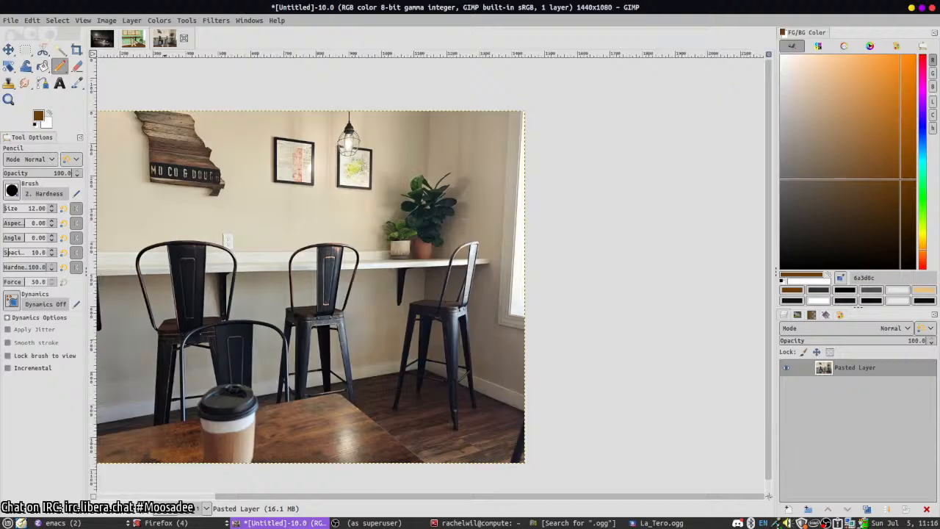
pyautogui.click(133, 38)
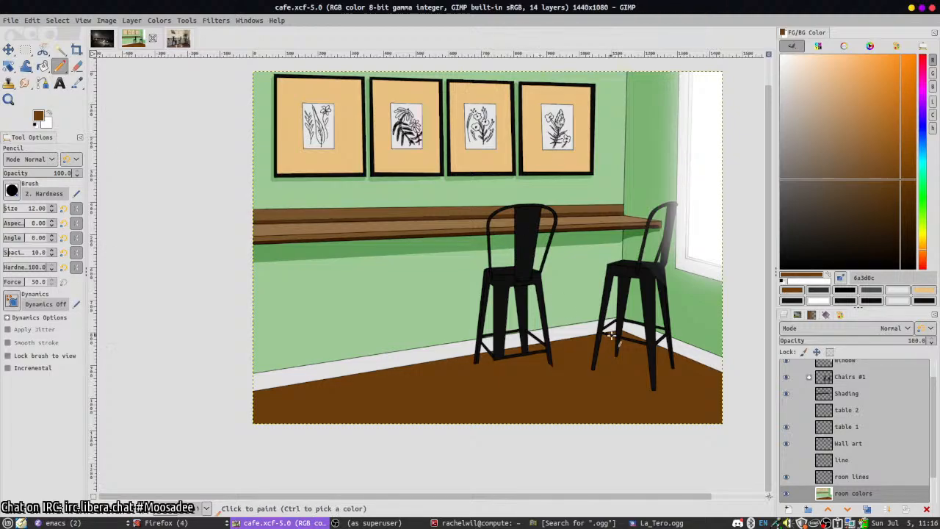
pyautogui.moveTo(600, 253); pyautogui.dragTo(581, 278)
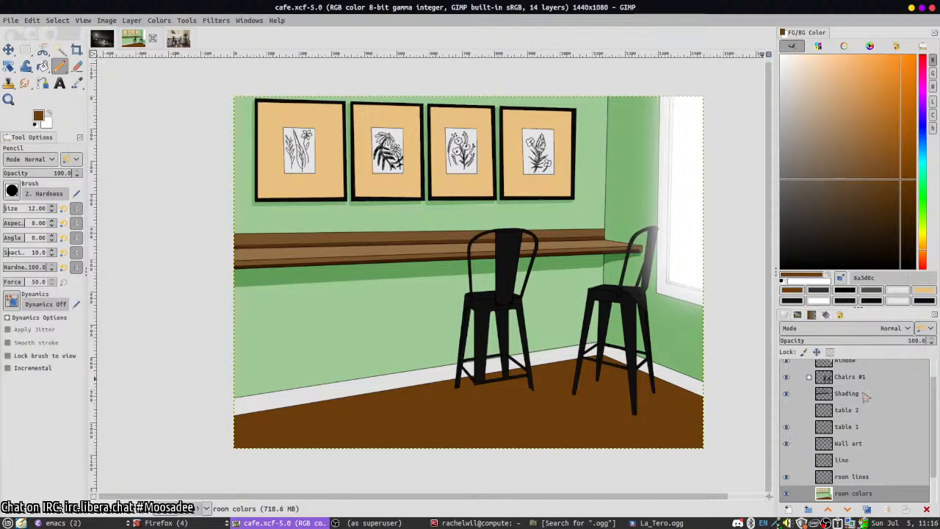
# - Add a transparent 1440 x 1080 layer named texture above room colors, choose the Sponge 01 brush and make white the foreground color
pyautogui.click(787, 508)
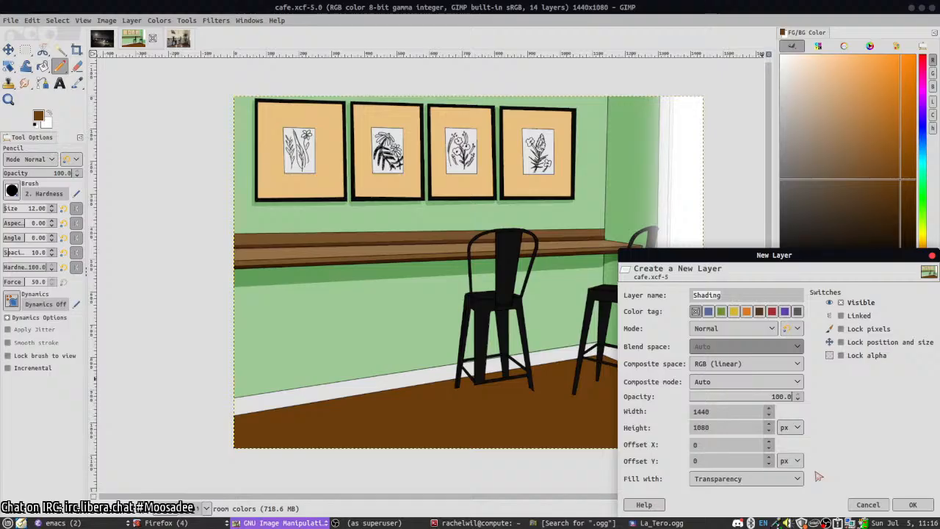
pyautogui.press('Return')
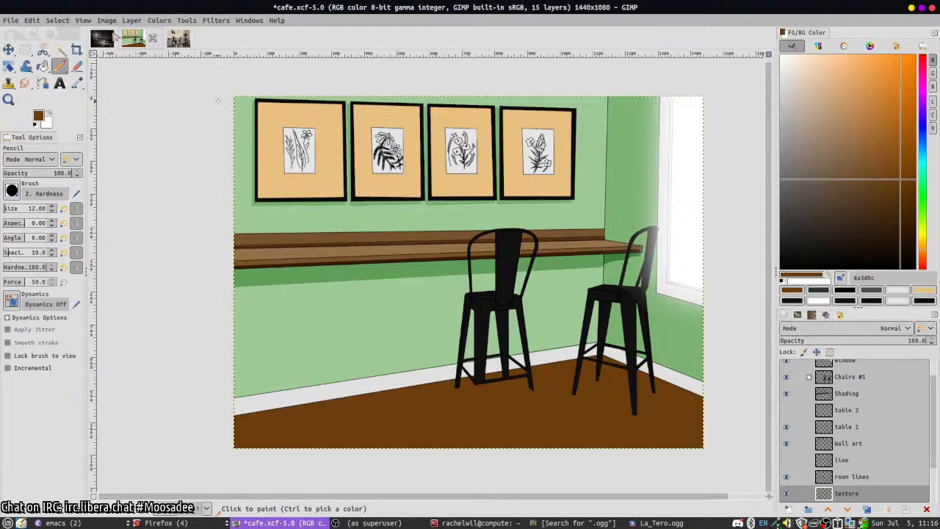
pyautogui.click(12, 190)
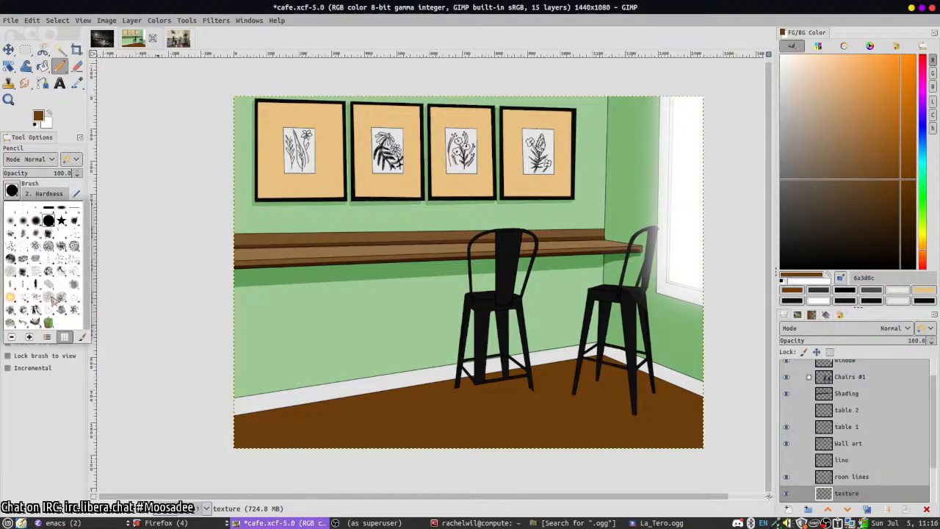
pyautogui.click(53, 301)
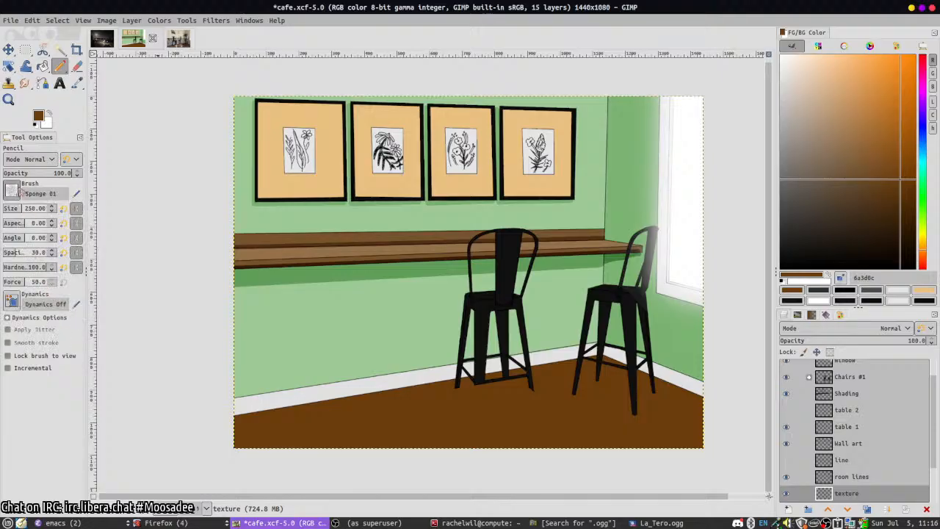
pyautogui.press('x')
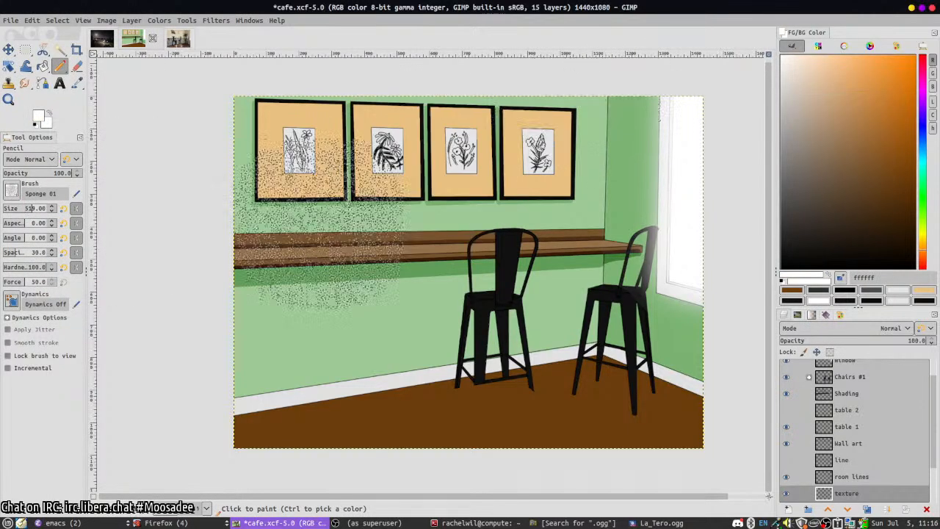
# - Try white dabs of the Sponge 01 brush at about size 518 on the texture layer with the Pencil and the Paintbrush
pyautogui.click(294, 165)
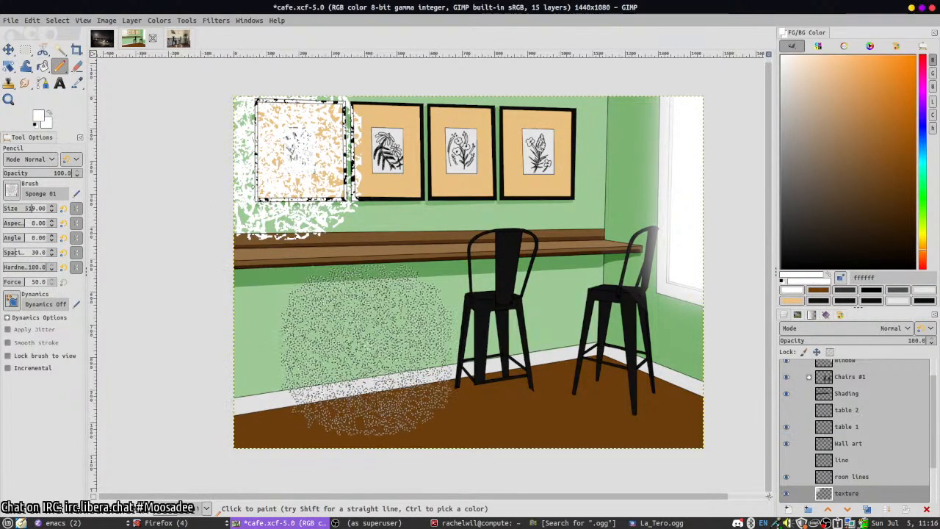
pyautogui.press('-')
pyautogui.press('p')
pyautogui.hotkey('ctrl', 'z')
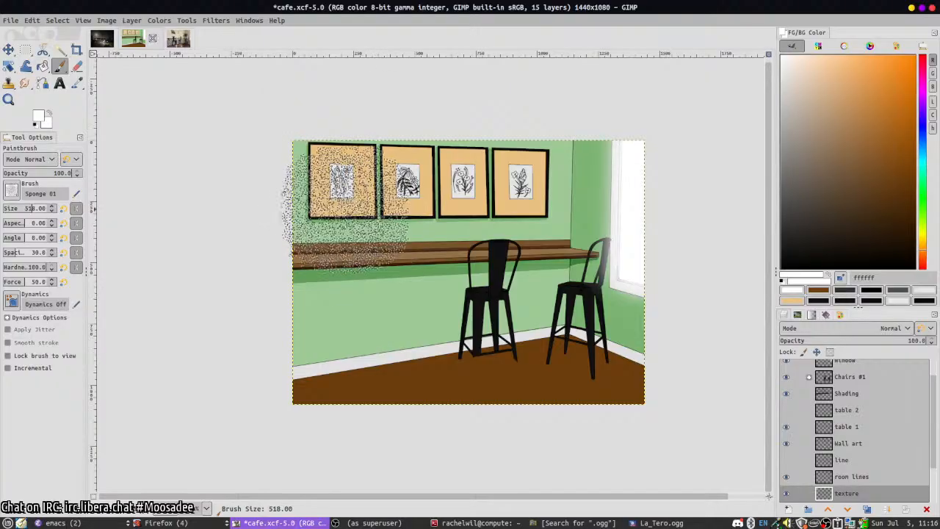
pyautogui.click(342, 205)
pyautogui.click(406, 321)
pyautogui.hotkey('ctrl', 'z')
pyautogui.hotkey('ctrl', 'z')
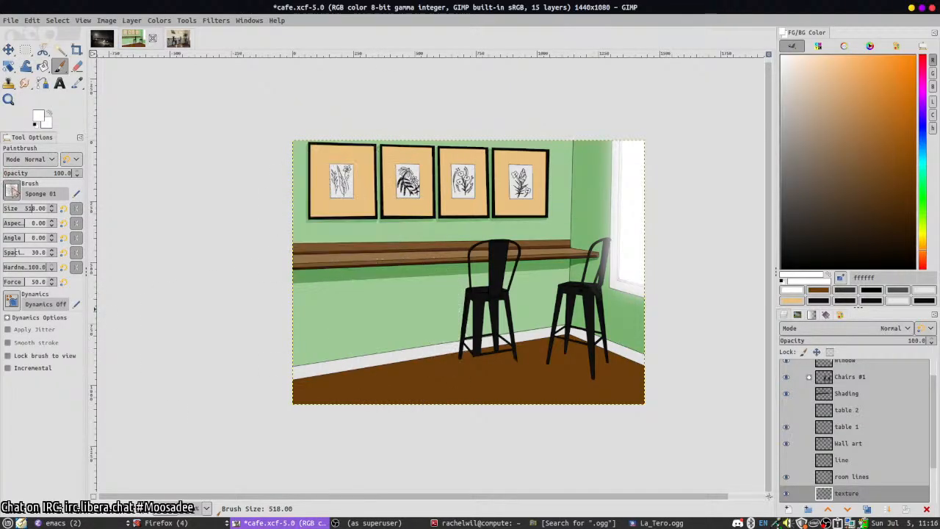
# - Paint white mottling over the whole texture layer using the Chalk 02 brush at size 735
pyautogui.click(12, 192)
pyautogui.click(18, 275)
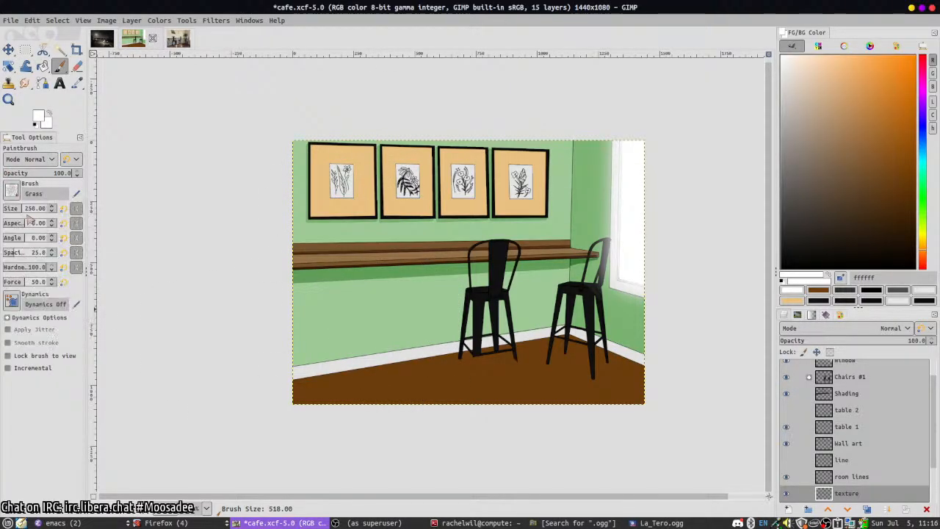
pyautogui.click(12, 191)
pyautogui.click(35, 215)
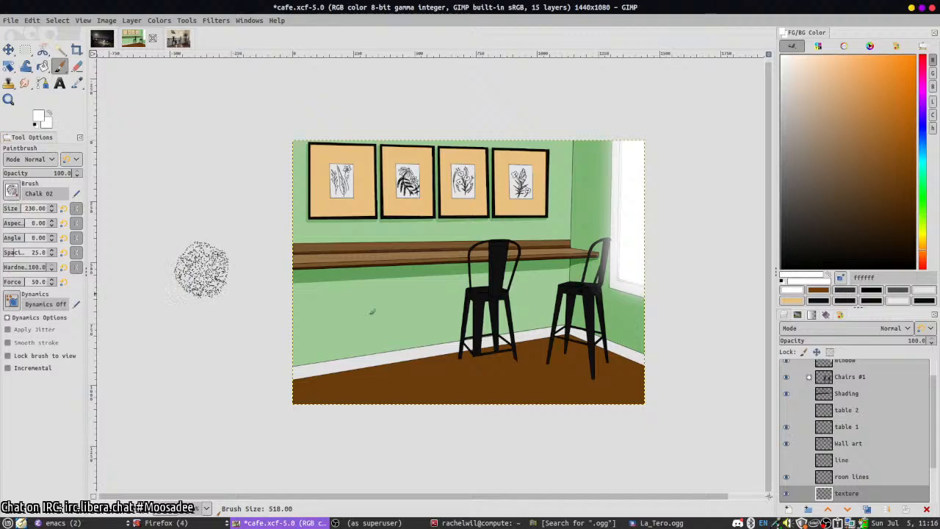
pyautogui.moveTo(37, 209); pyautogui.dragTo(49, 208)
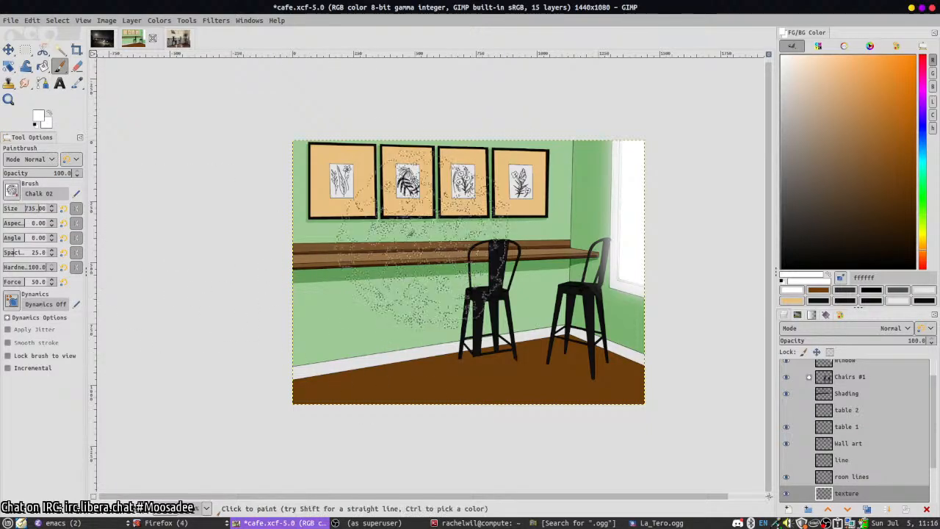
pyautogui.moveTo(407, 231)
pyautogui.mouseDown()
pyautogui.moveTo(231, 294)
pyautogui.moveTo(262, 336)
pyautogui.moveTo(460, 357)
pyautogui.moveTo(693, 360)
pyautogui.moveTo(671, 377)
pyautogui.moveTo(639, 293)
pyautogui.moveTo(272, 143)
pyautogui.mouseUp()
# - Set the texture layer's blend mode to Soft light and its opacity to 28.3
pyautogui.click(866, 328)
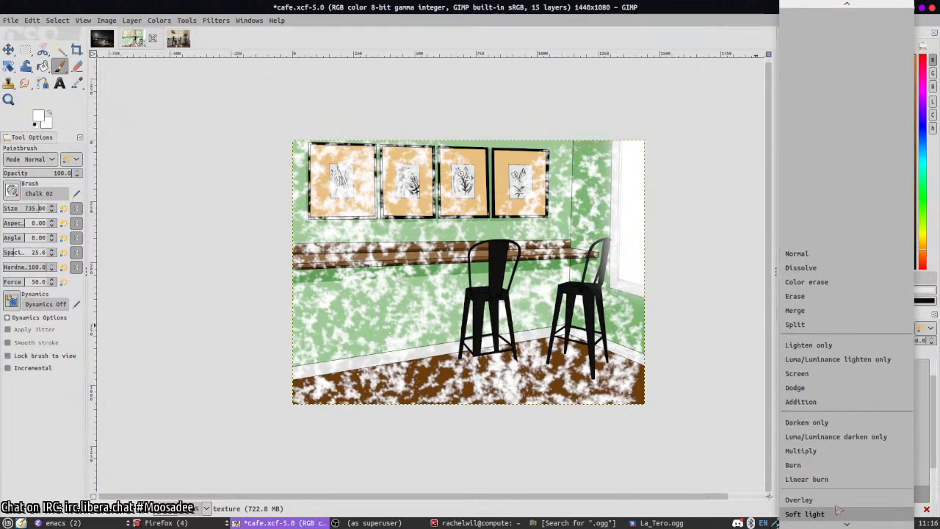
pyautogui.click(833, 514)
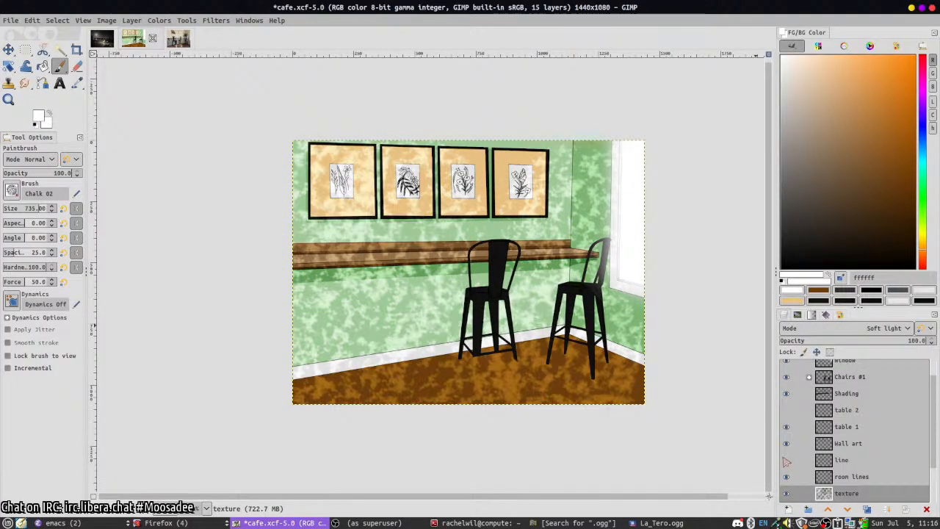
pyautogui.press('space')
pyautogui.press('Escape')
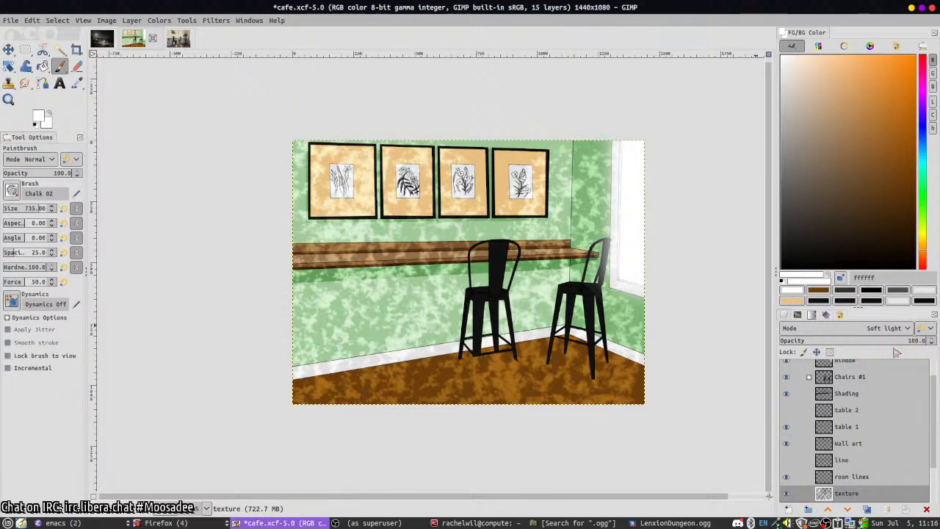
pyautogui.click(821, 340)
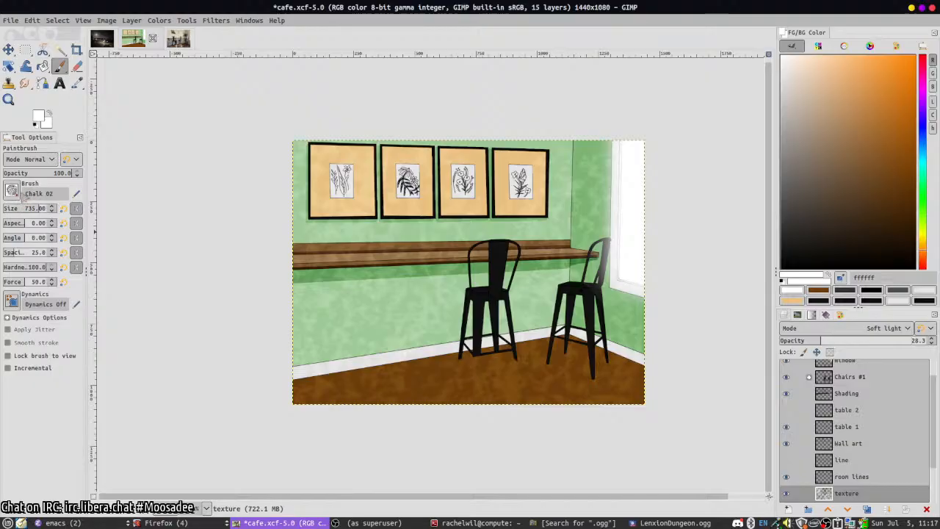
# - Switch the brush back to the hard round 2. Hardness brush and move the texture layer directly above Chairs #1
pyautogui.click(12, 190)
pyautogui.click(49, 221)
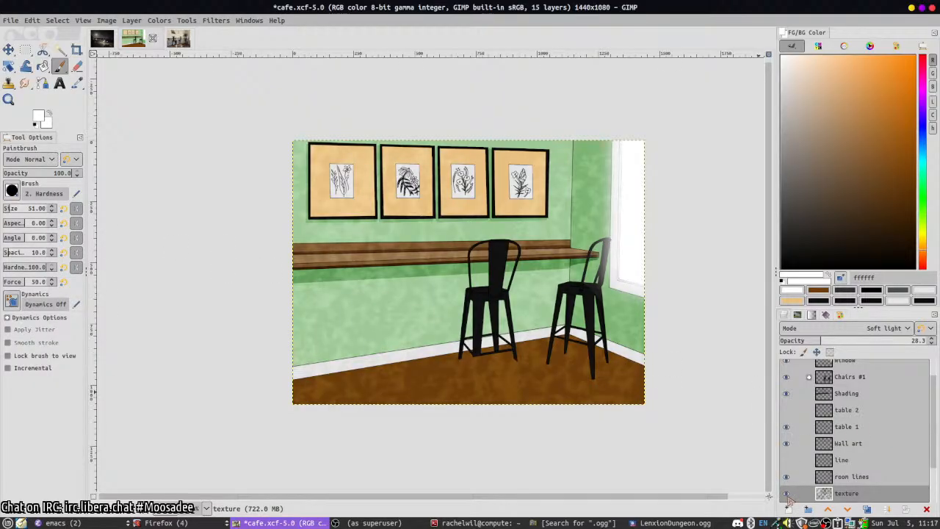
pyautogui.moveTo(824, 497); pyautogui.dragTo(841, 395)
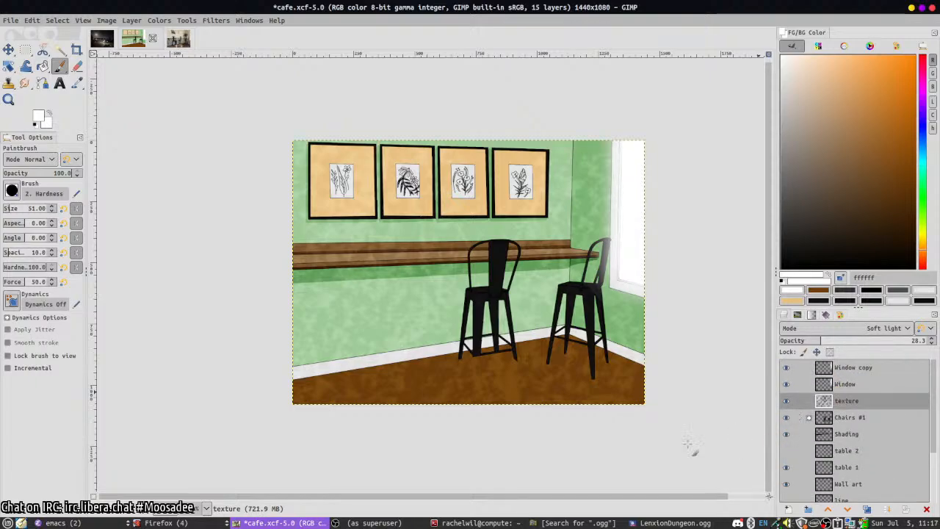
pyautogui.scroll(-5, 687, 442)
pyautogui.scroll(4, 686, 310)
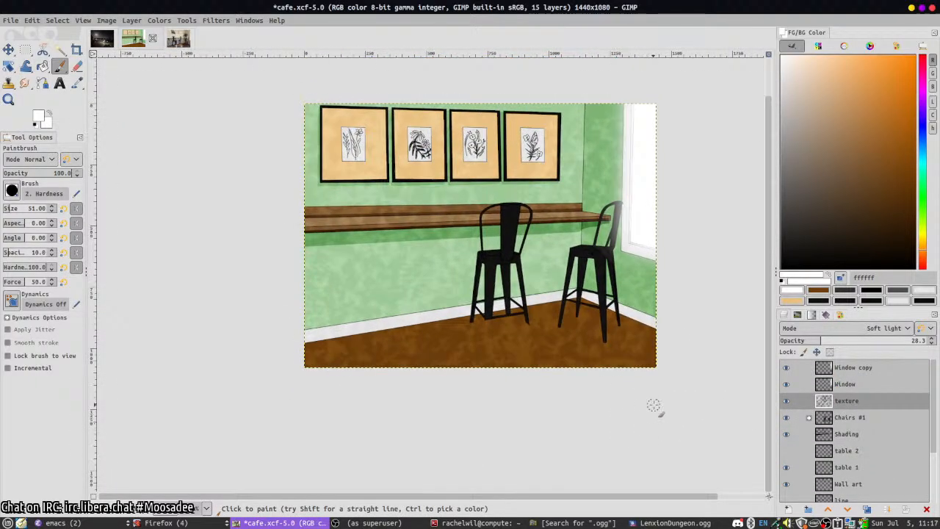
# - Add a new transparent layer named "More stuff" directly above the Wall art layer
pyautogui.scroll(-3, 812, 429)
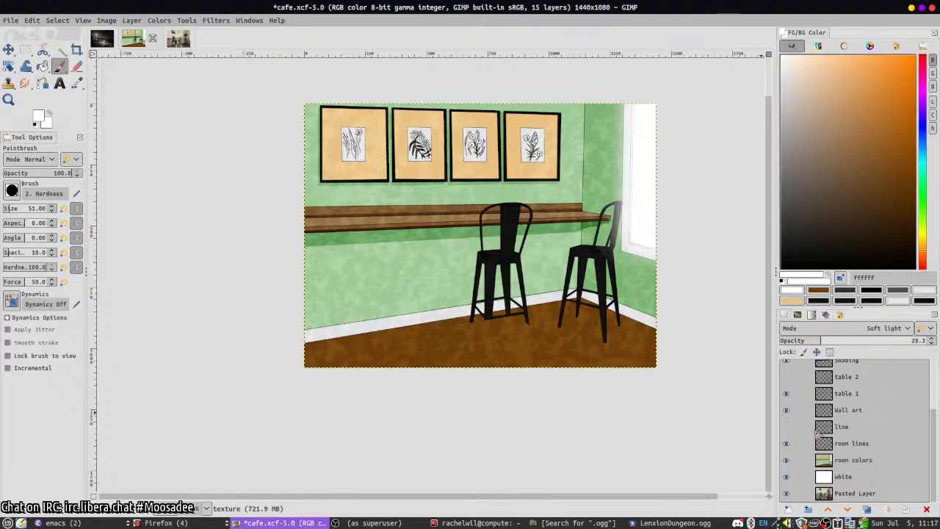
pyautogui.click(829, 413)
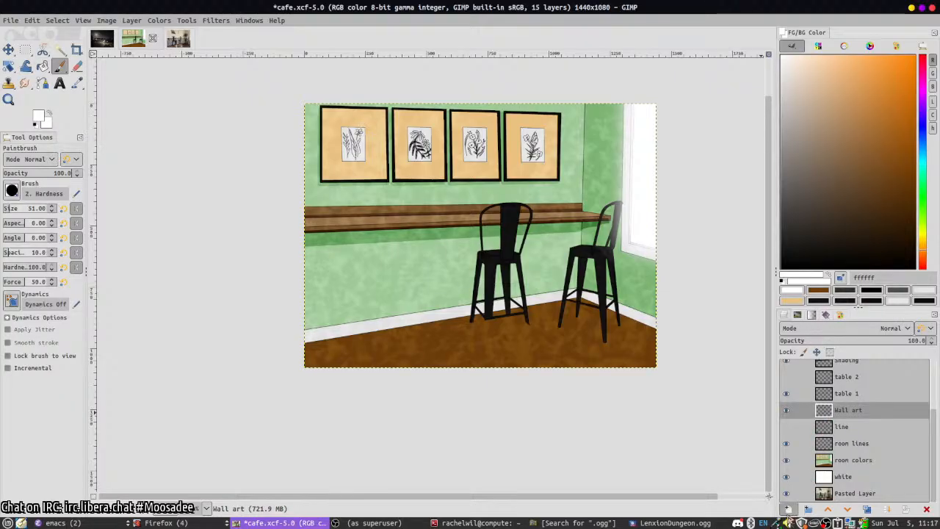
pyautogui.click(790, 509)
pyautogui.write('More stu')
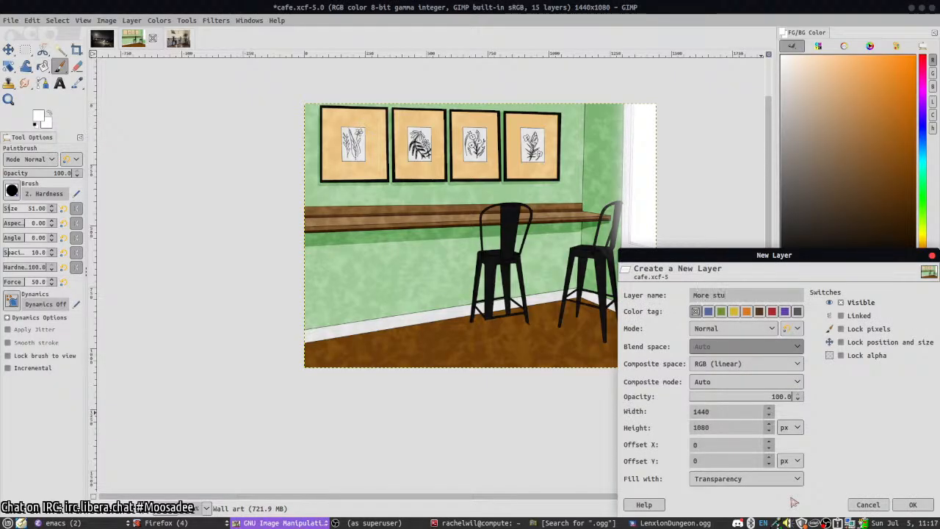
pyautogui.write('ff')
pyautogui.press('Return')
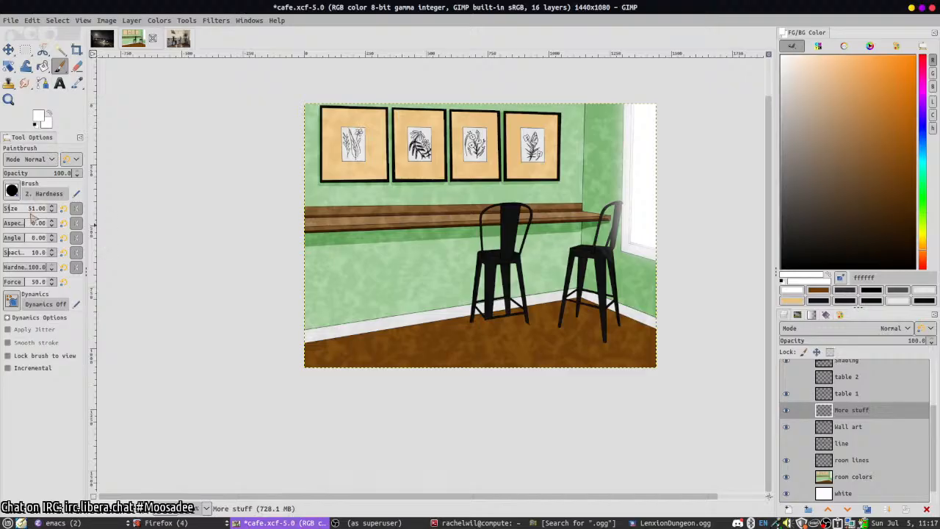
# - Set the Paintbrush size to 2 with the default black foreground color and save the image
pyautogui.write('2')
pyautogui.press('Return')
pyautogui.press('d')
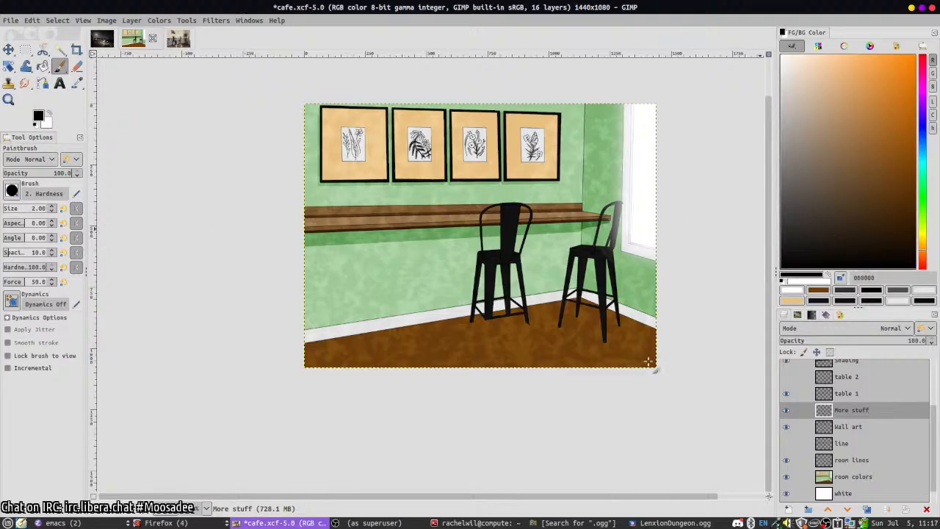
pyautogui.hotkey('ctrl', 's')
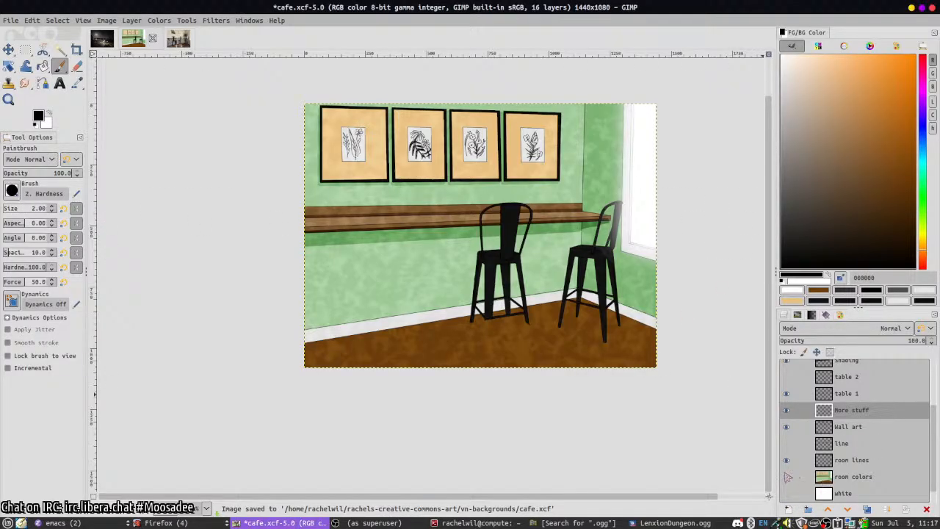
# - Hide the room colors layer and trace the cream plant pot from the reference photo in black on the More stuff layer
pyautogui.click(787, 476)
pyautogui.scroll(5, 639, 171)
pyautogui.scroll(8, 353, 335)
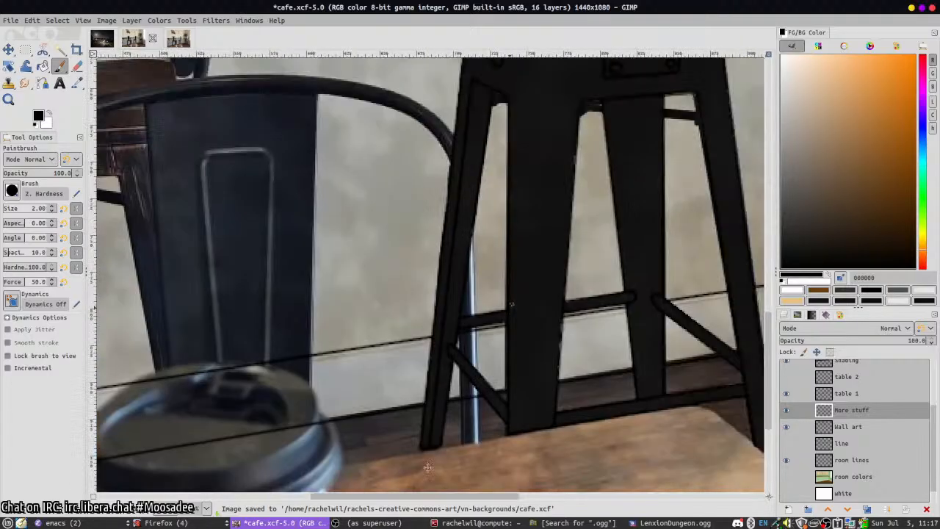
pyautogui.hscroll(6, 353, 335)
pyautogui.scroll(-3, 353, 335)
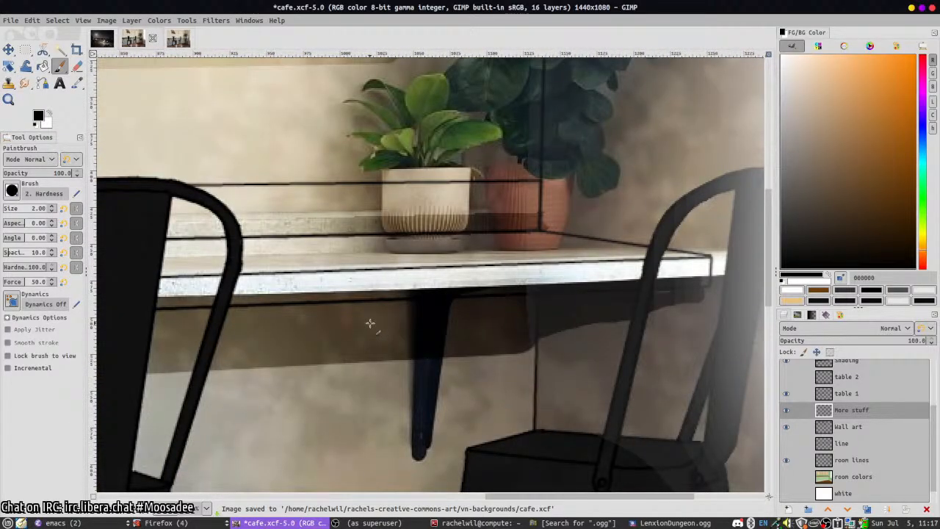
pyautogui.scroll(2, 482, 245)
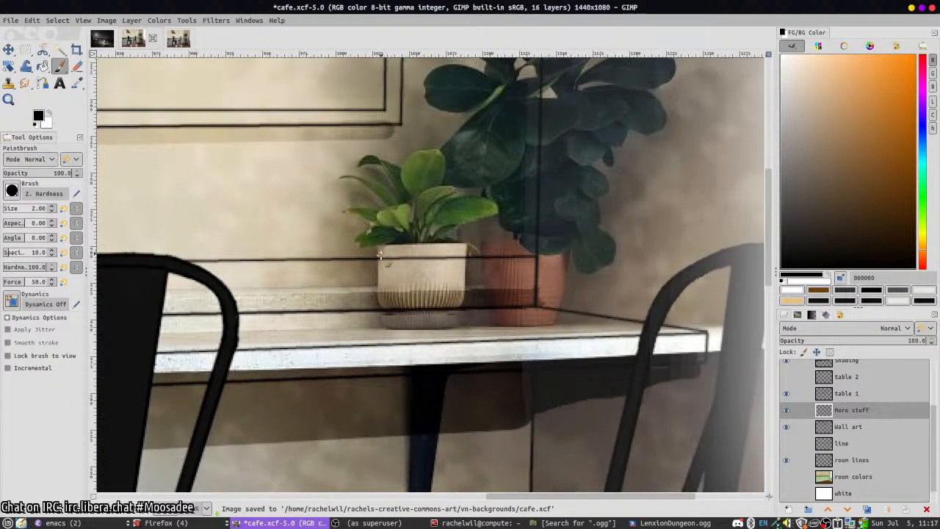
pyautogui.scroll(2, 385, 294)
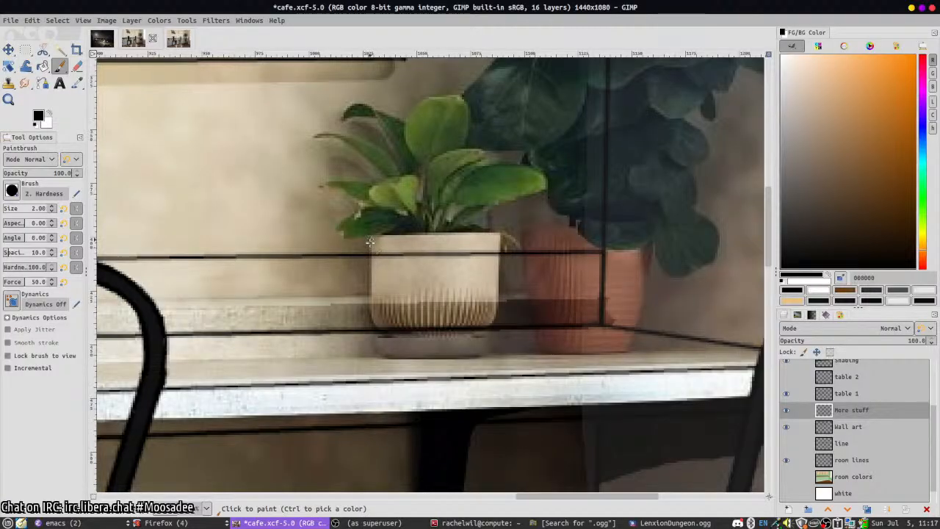
pyautogui.moveTo(369, 238)
pyautogui.mouseDown()
pyautogui.moveTo(373, 317)
pyautogui.moveTo(403, 335)
pyautogui.moveTo(478, 331)
pyautogui.moveTo(494, 316)
pyautogui.moveTo(498, 239)
pyautogui.mouseUp()
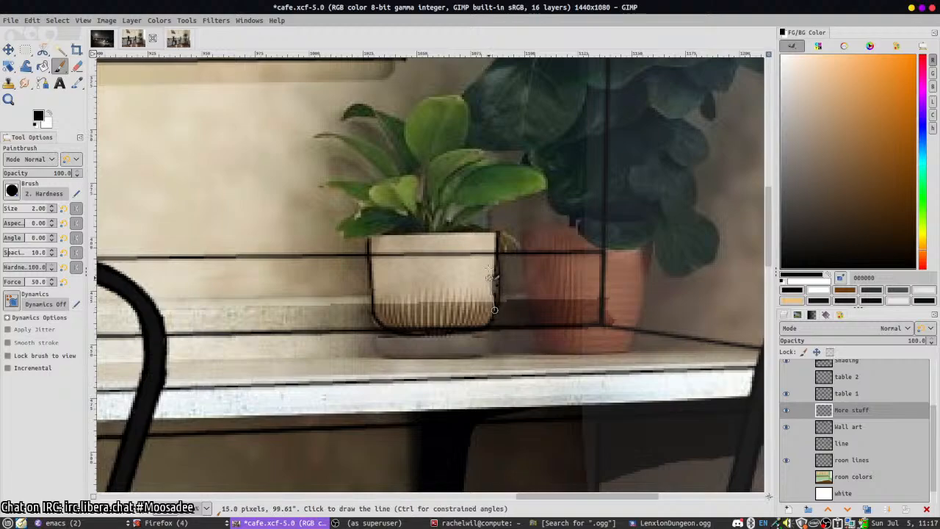
pyautogui.hotkey('shift', 'e')
pyautogui.press('p')
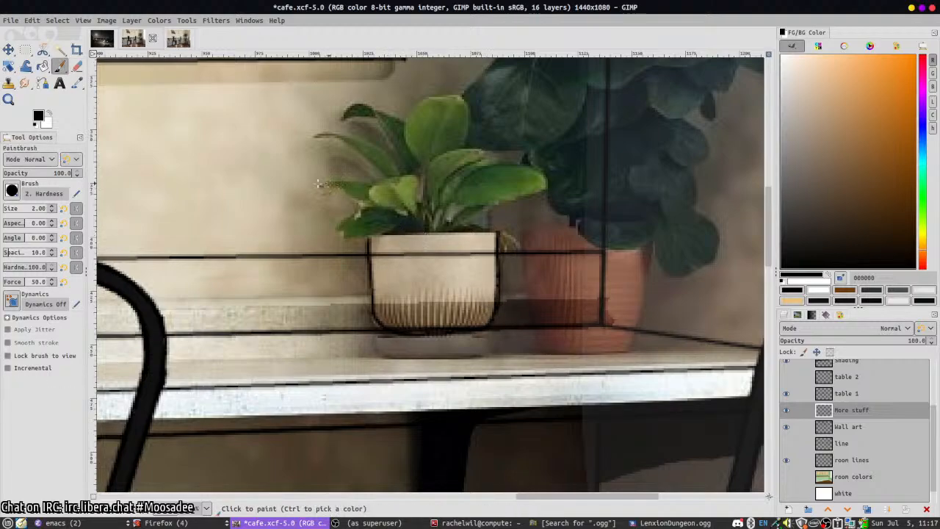
pyautogui.keyDown('shift'); pyautogui.click(369, 235); pyautogui.keyUp('shift')
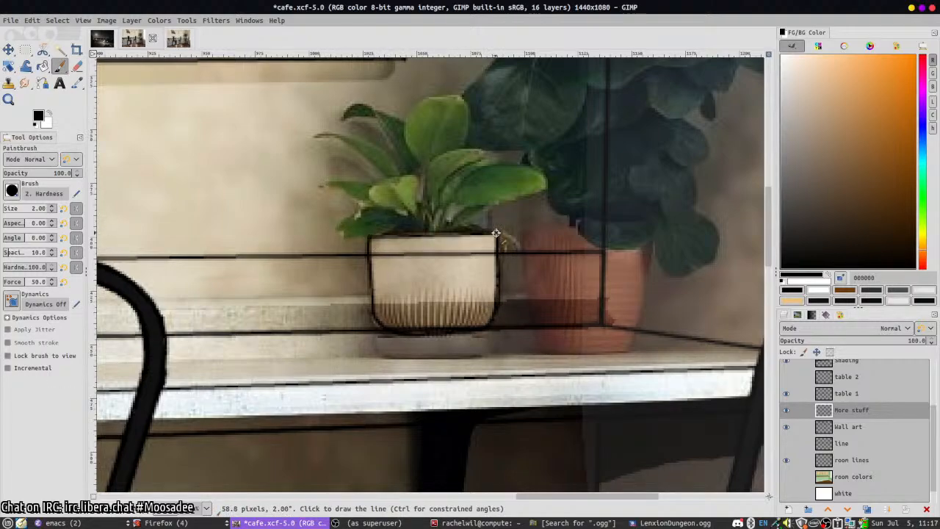
# - Trace the saucer beneath the cream pot and erase the stray line inside it
pyautogui.moveTo(384, 336)
pyautogui.mouseDown()
pyautogui.moveTo(487, 330)
pyautogui.moveTo(440, 342)
pyautogui.moveTo(378, 335)
pyautogui.moveTo(381, 355)
pyautogui.moveTo(445, 359)
pyautogui.moveTo(485, 351)
pyautogui.moveTo(487, 332)
pyautogui.mouseUp()
pyautogui.hotkey('ctrl', 'z')
pyautogui.hotkey('shift', 'e')
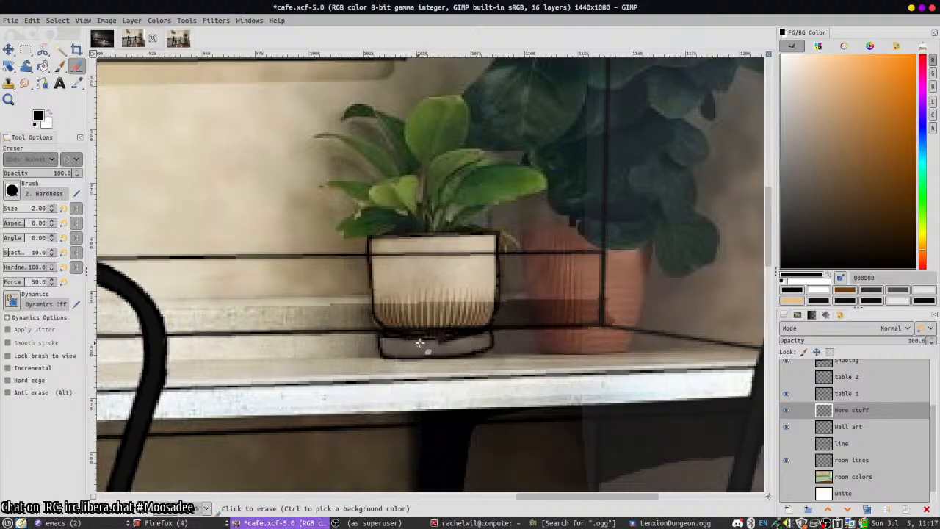
pyautogui.moveTo(424, 343); pyautogui.dragTo(455, 338)
pyautogui.press('p')
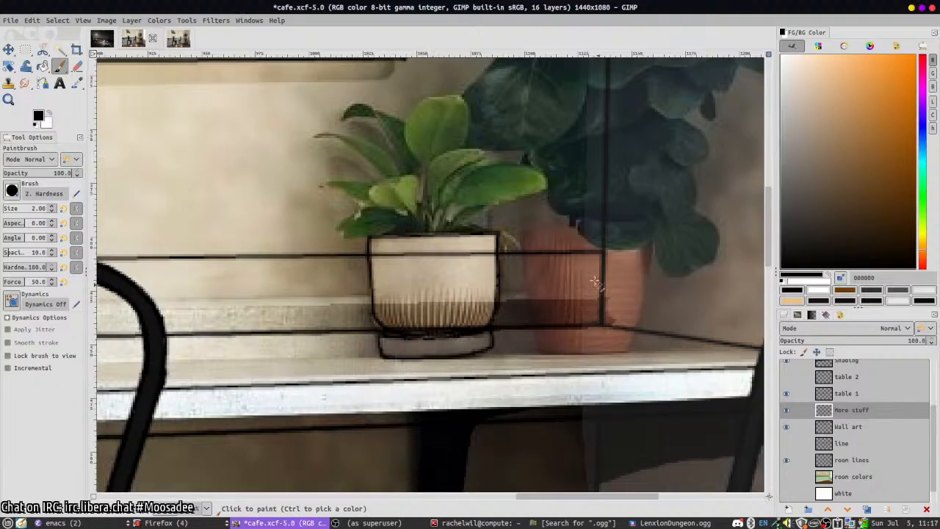
# - Trace the terracotta pot's outline and all the leaves of the small plant in the cream pot
pyautogui.moveTo(519, 238)
pyautogui.mouseDown()
pyautogui.moveTo(548, 354)
pyautogui.moveTo(629, 347)
pyautogui.moveTo(646, 252)
pyautogui.mouseUp()
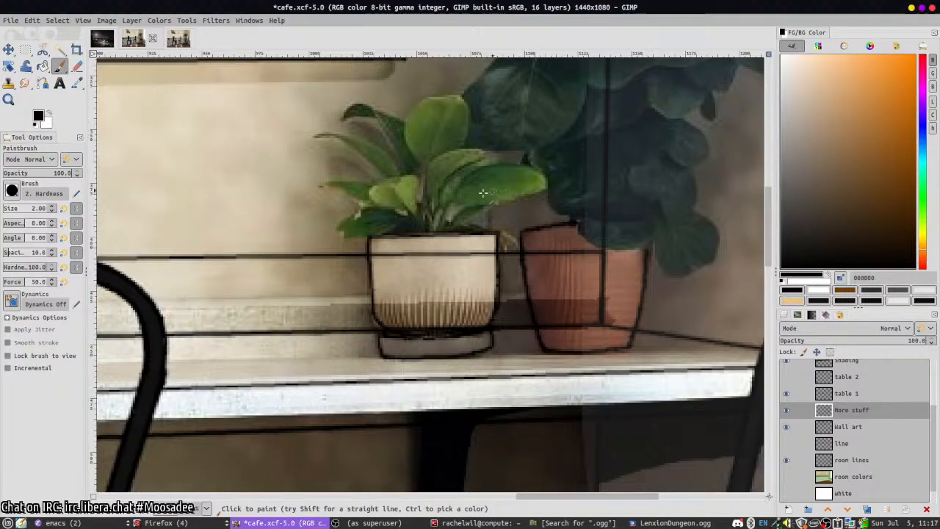
pyautogui.moveTo(429, 233)
pyautogui.mouseDown()
pyautogui.moveTo(436, 203)
pyautogui.moveTo(462, 174)
pyautogui.moveTo(503, 160)
pyautogui.moveTo(535, 173)
pyautogui.moveTo(541, 187)
pyautogui.moveTo(448, 207)
pyautogui.moveTo(449, 215)
pyautogui.moveTo(445, 207)
pyautogui.moveTo(435, 233)
pyautogui.moveTo(414, 212)
pyautogui.moveTo(423, 210)
pyautogui.moveTo(427, 234)
pyautogui.moveTo(410, 177)
pyautogui.moveTo(380, 179)
pyautogui.moveTo(376, 199)
pyautogui.moveTo(428, 236)
pyautogui.mouseUp()
pyautogui.moveTo(386, 193)
pyautogui.mouseDown()
pyautogui.moveTo(374, 183)
pyautogui.moveTo(403, 177)
pyautogui.mouseUp()
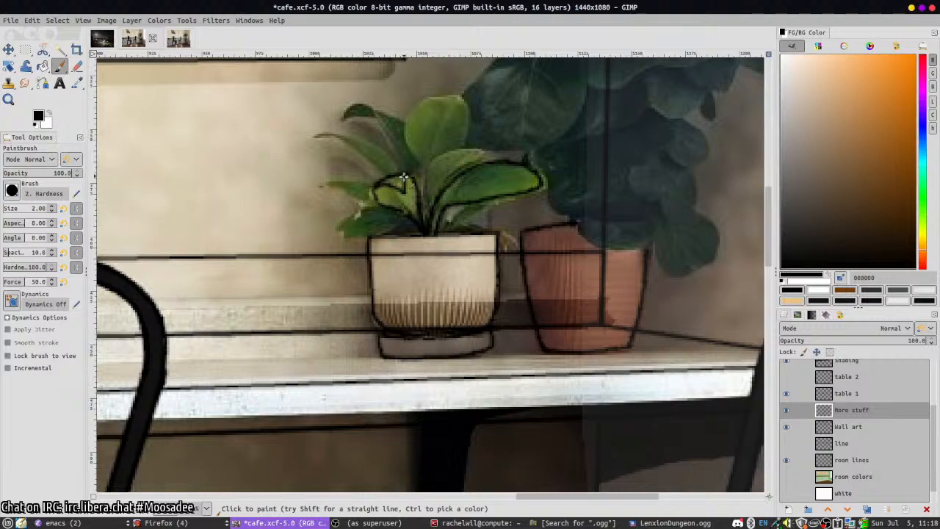
pyautogui.moveTo(432, 222)
pyautogui.mouseDown()
pyautogui.moveTo(431, 169)
pyautogui.moveTo(458, 149)
pyautogui.moveTo(478, 152)
pyautogui.moveTo(468, 168)
pyautogui.moveTo(426, 165)
pyautogui.moveTo(425, 179)
pyautogui.moveTo(413, 133)
pyautogui.moveTo(431, 99)
pyautogui.moveTo(459, 97)
pyautogui.moveTo(464, 125)
pyautogui.moveTo(449, 157)
pyautogui.mouseUp()
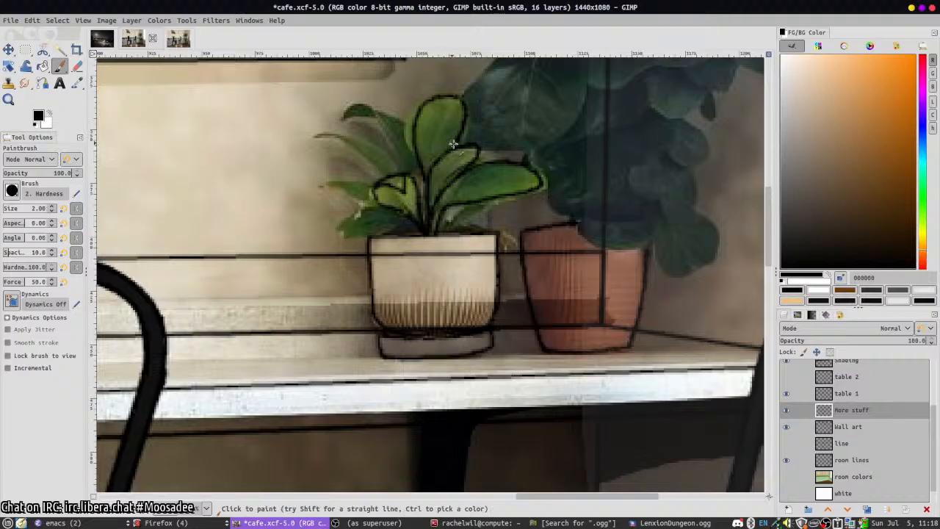
pyautogui.moveTo(411, 132)
pyautogui.mouseDown()
pyautogui.moveTo(362, 110)
pyautogui.moveTo(345, 116)
pyautogui.moveTo(381, 124)
pyautogui.moveTo(374, 115)
pyautogui.moveTo(408, 176)
pyautogui.moveTo(452, 220)
pyautogui.moveTo(414, 180)
pyautogui.moveTo(351, 149)
pyautogui.moveTo(399, 170)
pyautogui.moveTo(348, 134)
pyautogui.moveTo(317, 139)
pyautogui.moveTo(362, 154)
pyautogui.moveTo(382, 177)
pyautogui.moveTo(371, 197)
pyautogui.moveTo(359, 186)
pyautogui.moveTo(319, 187)
pyautogui.moveTo(388, 209)
pyautogui.moveTo(357, 213)
pyautogui.moveTo(345, 234)
pyautogui.moveTo(406, 217)
pyautogui.moveTo(398, 227)
pyautogui.moveTo(409, 233)
pyautogui.moveTo(372, 236)
pyautogui.moveTo(408, 232)
pyautogui.mouseUp()
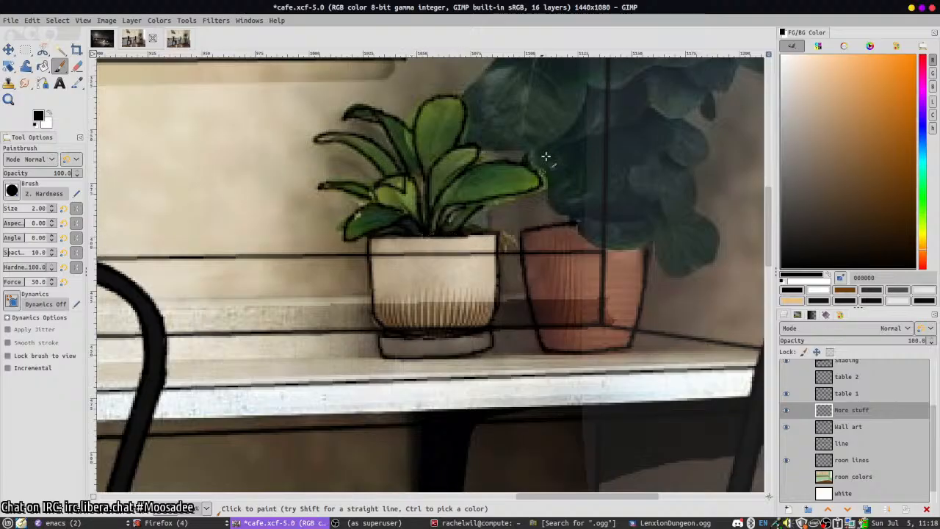
# - Trace the large plant's two big leaves beside and above the small plant, including the lower leaf's midrib
pyautogui.scroll(5, 562, 281)
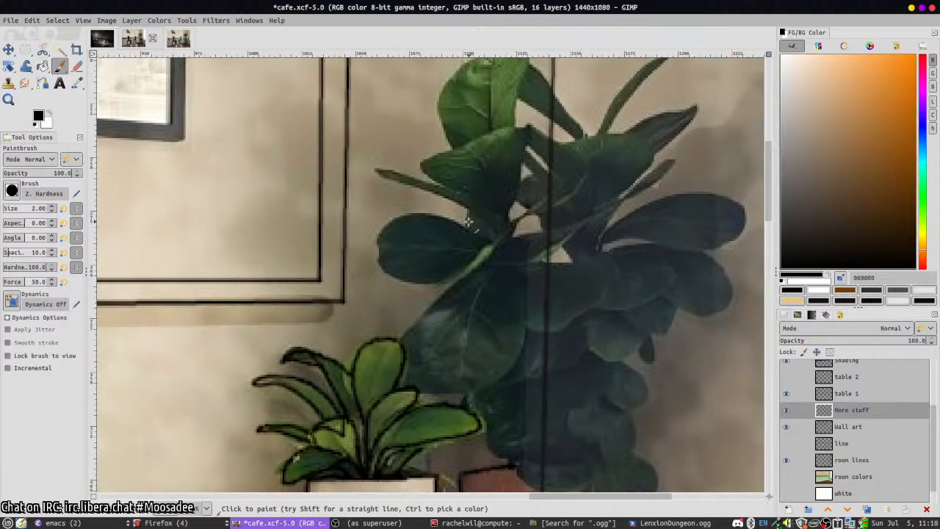
pyautogui.scroll(-2, 477, 191)
pyautogui.moveTo(491, 136); pyautogui.dragTo(391, 230)
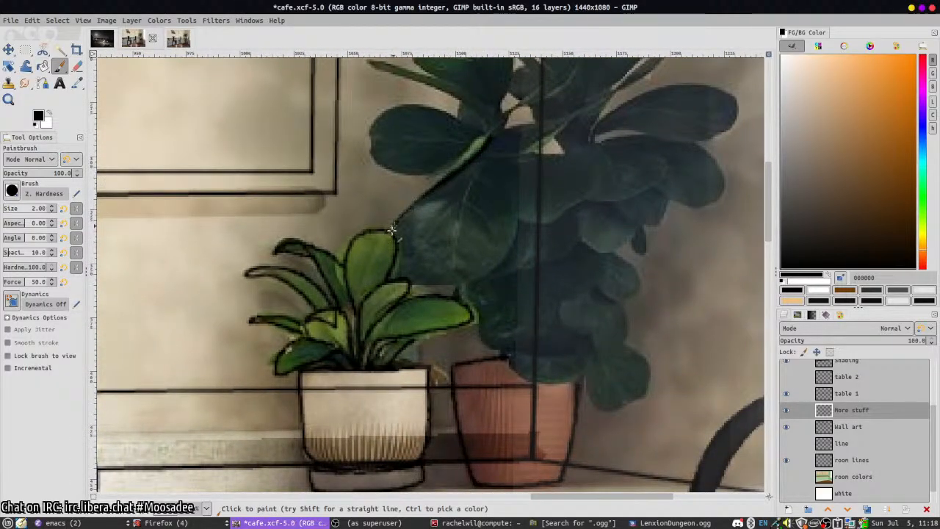
pyautogui.moveTo(407, 285)
pyautogui.mouseDown()
pyautogui.moveTo(482, 276)
pyautogui.moveTo(501, 252)
pyautogui.moveTo(514, 226)
pyautogui.moveTo(517, 153)
pyautogui.moveTo(511, 132)
pyautogui.moveTo(488, 137)
pyautogui.moveTo(442, 112)
pyautogui.moveTo(389, 118)
pyautogui.moveTo(374, 143)
pyautogui.moveTo(397, 174)
pyautogui.moveTo(481, 143)
pyautogui.mouseUp()
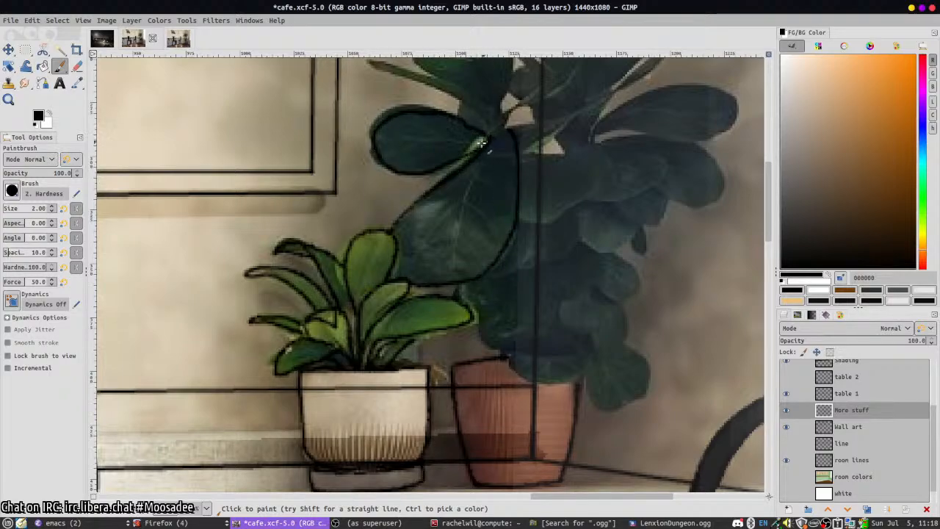
pyautogui.moveTo(463, 197); pyautogui.dragTo(491, 146)
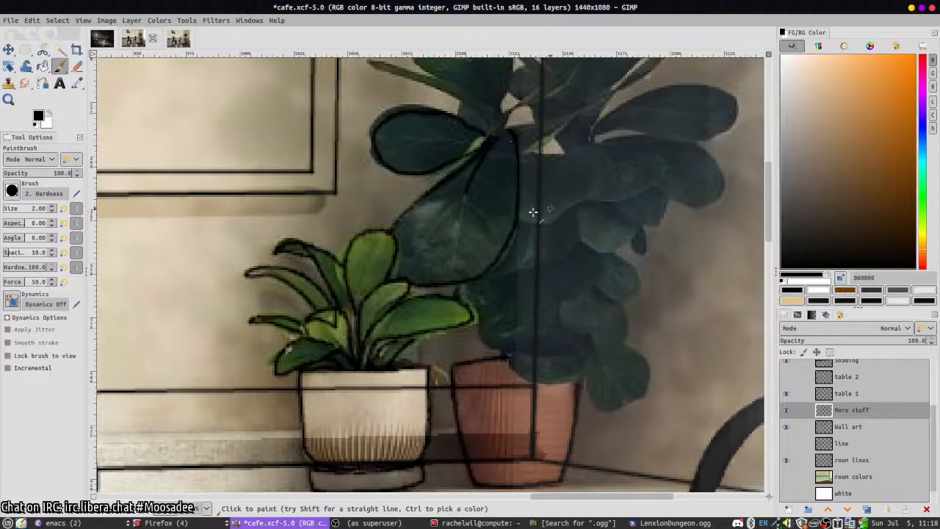
# - Trace the rounded leaves along the right side of the large plant, down to the one beside the terracotta pot
pyautogui.moveTo(520, 215)
pyautogui.mouseDown()
pyautogui.moveTo(639, 182)
pyautogui.moveTo(644, 152)
pyautogui.moveTo(596, 143)
pyautogui.moveTo(521, 150)
pyautogui.mouseUp()
pyautogui.moveTo(481, 293)
pyautogui.mouseDown()
pyautogui.moveTo(445, 243)
pyautogui.moveTo(405, 247)
pyautogui.mouseUp()
pyautogui.moveTo(506, 332)
pyautogui.mouseDown()
pyautogui.moveTo(552, 354)
pyautogui.moveTo(570, 334)
pyautogui.moveTo(561, 302)
pyautogui.moveTo(523, 285)
pyautogui.mouseUp()
pyautogui.moveTo(521, 242)
pyautogui.mouseDown()
pyautogui.moveTo(558, 243)
pyautogui.moveTo(535, 209)
pyautogui.mouseUp()
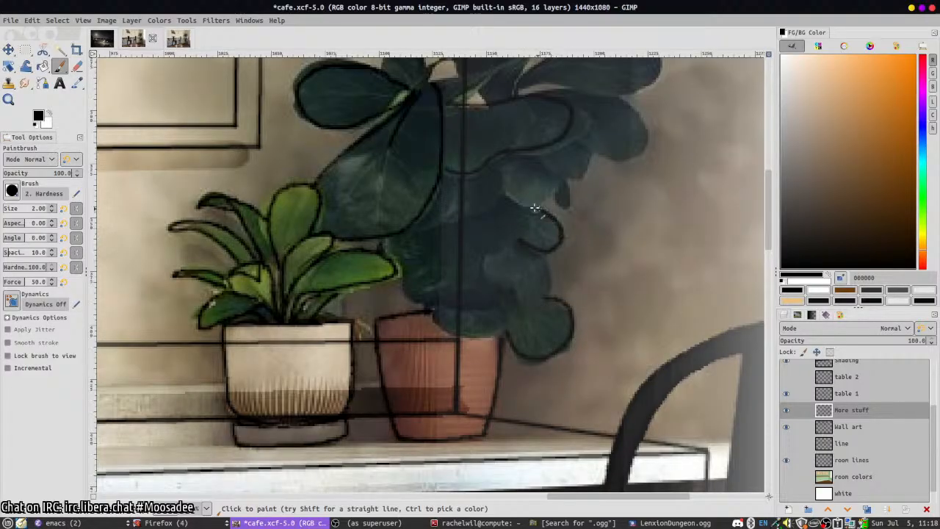
pyautogui.moveTo(501, 175)
pyautogui.mouseDown()
pyautogui.moveTo(532, 203)
pyautogui.moveTo(584, 155)
pyautogui.moveTo(617, 158)
pyautogui.moveTo(641, 106)
pyautogui.moveTo(531, 102)
pyautogui.moveTo(571, 110)
pyautogui.mouseUp()
pyautogui.scroll(2, 571, 110)
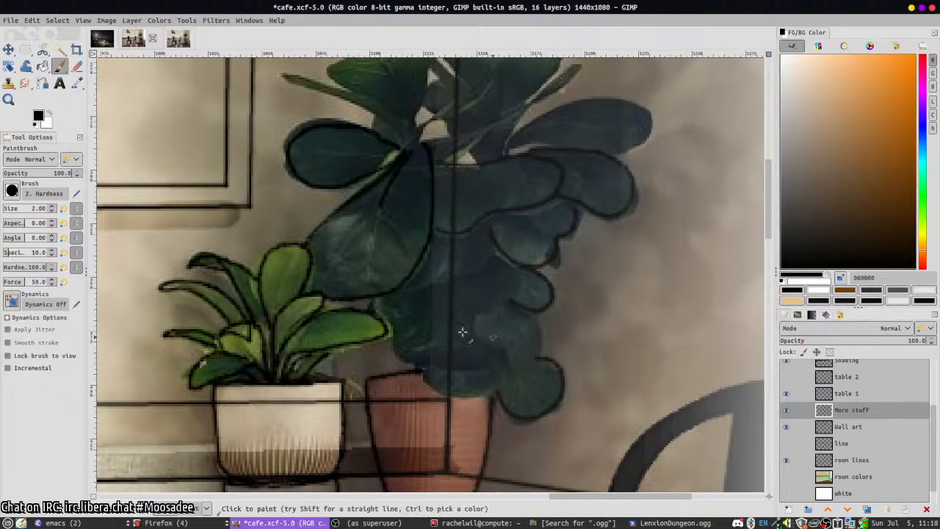
# - Hide the Window and Window copy layers and make More stuff the active layer again
pyautogui.scroll(4, 872, 385)
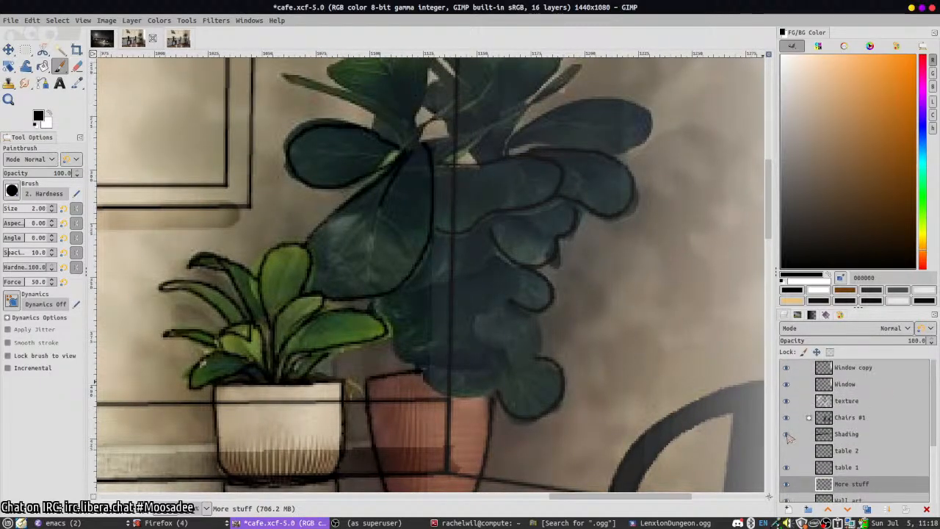
pyautogui.click(786, 383)
pyautogui.click(790, 368)
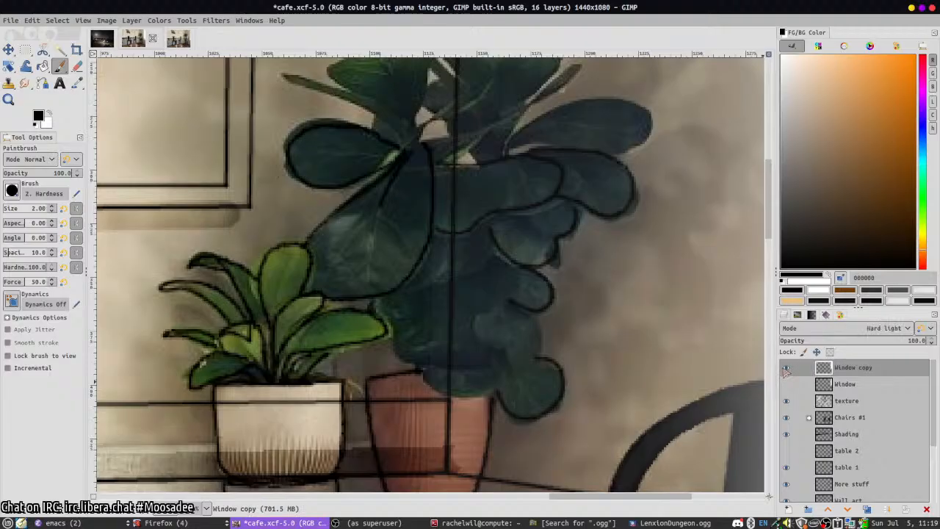
pyautogui.click(785, 367)
pyautogui.scroll(-5, 835, 435)
pyautogui.click(851, 398)
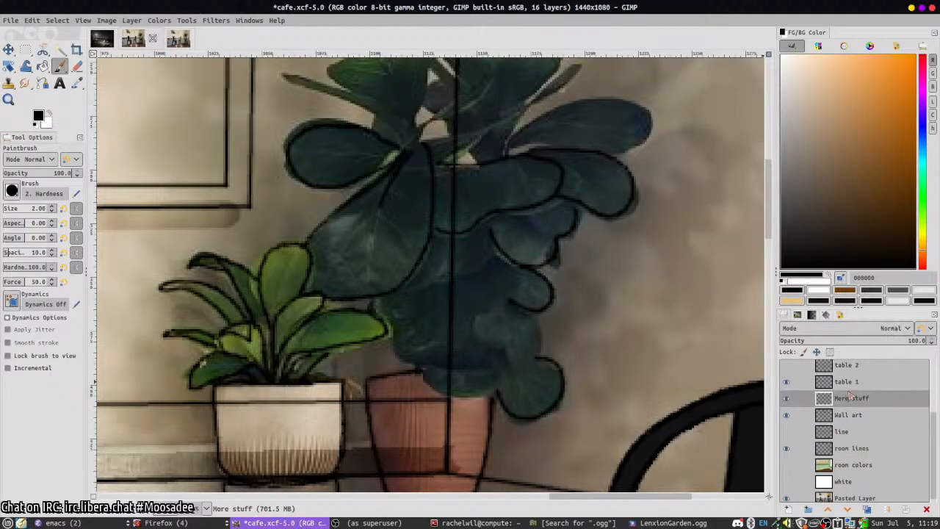
# - Trace the overlapping leaves in the large plant's lower middle, down to the terracotta pot's rim
pyautogui.scroll(1, 451, 308)
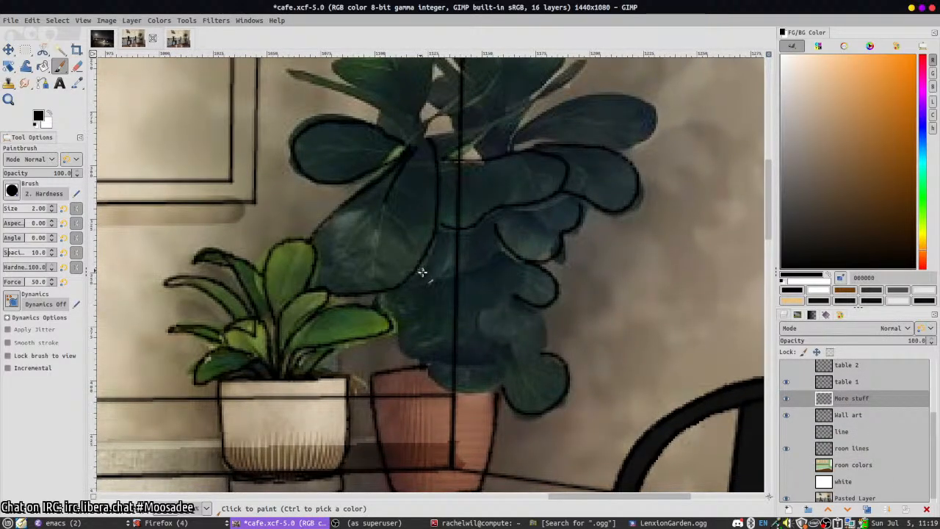
pyautogui.moveTo(420, 276)
pyautogui.mouseDown()
pyautogui.moveTo(447, 280)
pyautogui.moveTo(505, 244)
pyautogui.mouseUp()
pyautogui.moveTo(389, 296)
pyautogui.mouseDown()
pyautogui.moveTo(414, 321)
pyautogui.moveTo(476, 299)
pyautogui.moveTo(484, 270)
pyautogui.moveTo(499, 301)
pyautogui.moveTo(517, 294)
pyautogui.moveTo(471, 304)
pyautogui.mouseUp()
pyautogui.moveTo(402, 328)
pyautogui.mouseDown()
pyautogui.moveTo(418, 350)
pyautogui.moveTo(464, 321)
pyautogui.mouseUp()
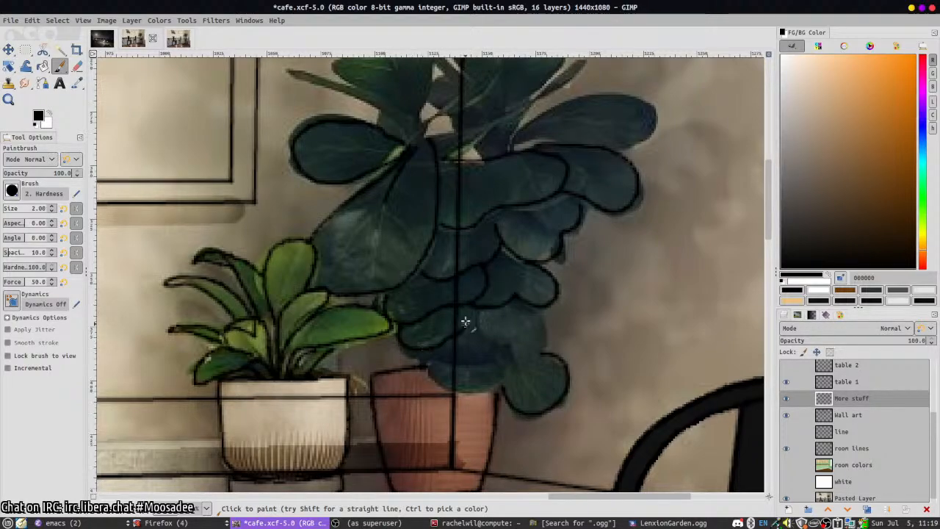
pyautogui.hotkey('ctrl', 'z')
pyautogui.moveTo(377, 336)
pyautogui.mouseDown()
pyautogui.moveTo(420, 343)
pyautogui.moveTo(452, 305)
pyautogui.moveTo(475, 314)
pyautogui.moveTo(458, 308)
pyautogui.moveTo(486, 332)
pyautogui.moveTo(529, 336)
pyautogui.moveTo(547, 305)
pyautogui.mouseUp()
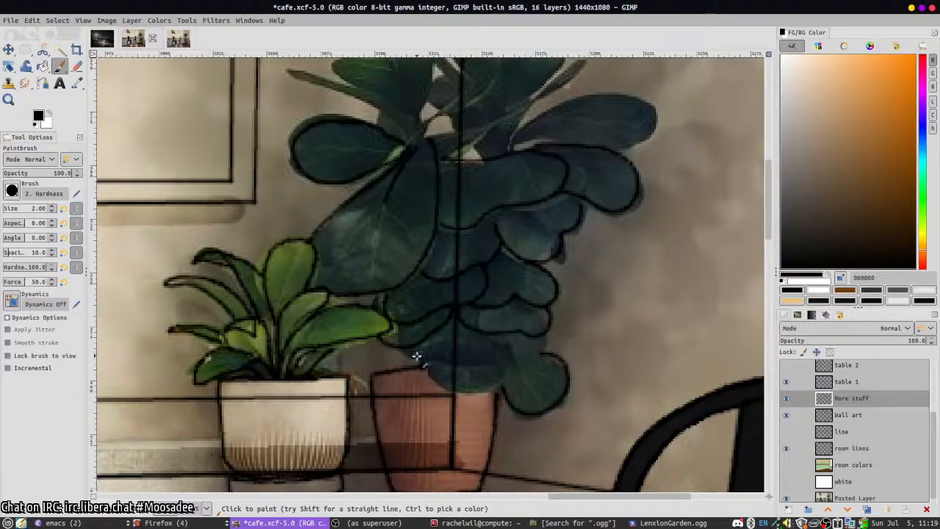
pyautogui.moveTo(408, 352)
pyautogui.mouseDown()
pyautogui.moveTo(441, 376)
pyautogui.moveTo(483, 381)
pyautogui.moveTo(488, 332)
pyautogui.mouseUp()
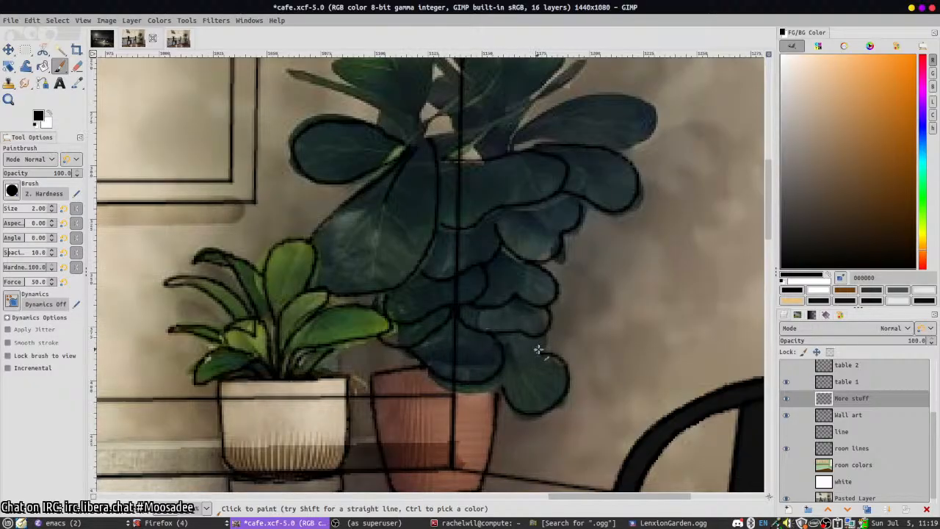
pyautogui.moveTo(518, 366)
pyautogui.mouseDown()
pyautogui.moveTo(507, 390)
pyautogui.moveTo(464, 381)
pyautogui.mouseUp()
# - Trace the large plant's long leaf that extends above the rounded leaves on its right side
pyautogui.moveTo(443, 214); pyautogui.dragTo(452, 319)
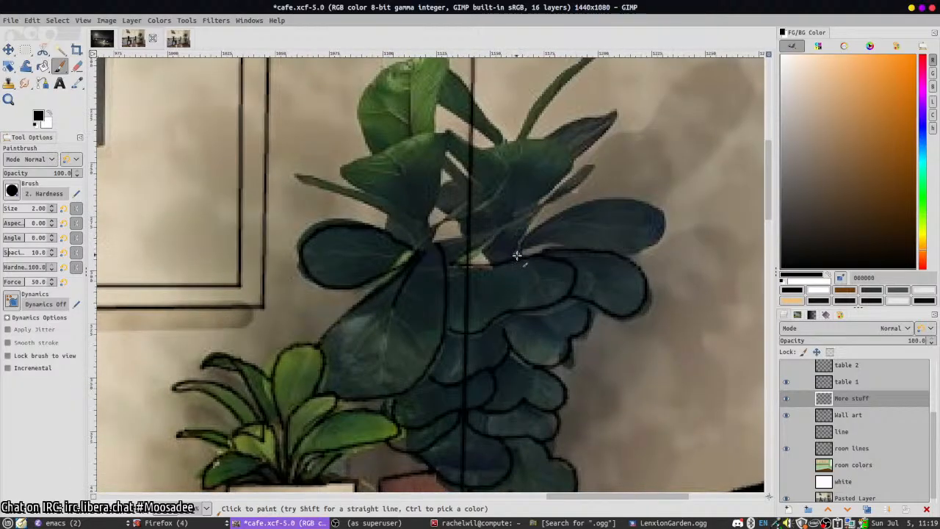
pyautogui.moveTo(519, 255)
pyautogui.mouseDown()
pyautogui.moveTo(531, 230)
pyautogui.moveTo(576, 209)
pyautogui.moveTo(635, 204)
pyautogui.moveTo(659, 224)
pyautogui.moveTo(643, 242)
pyautogui.moveTo(594, 250)
pyautogui.mouseUp()
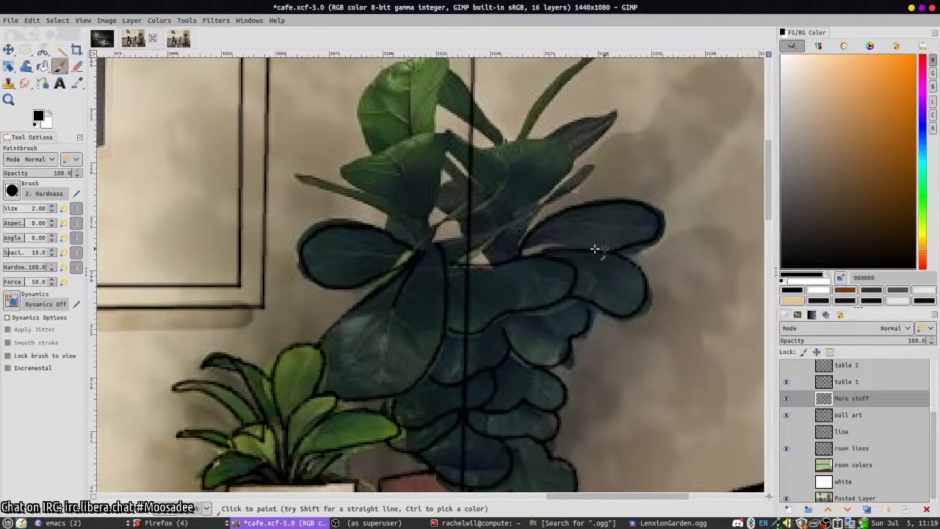
pyautogui.scroll(1, 488, 250)
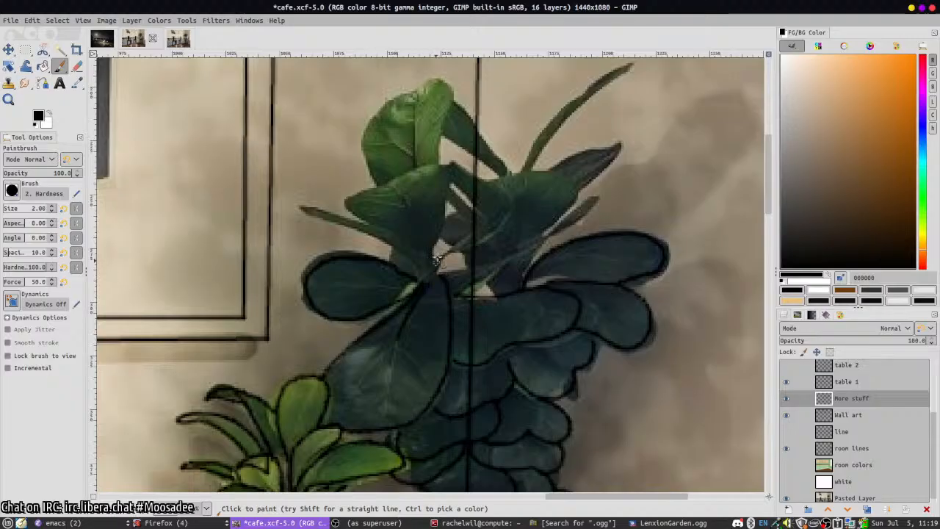
# - Undo the tracing of the large plant's leaves, back to the outline of its terracotta pot
pyautogui.scroll(-3, 515, 271)
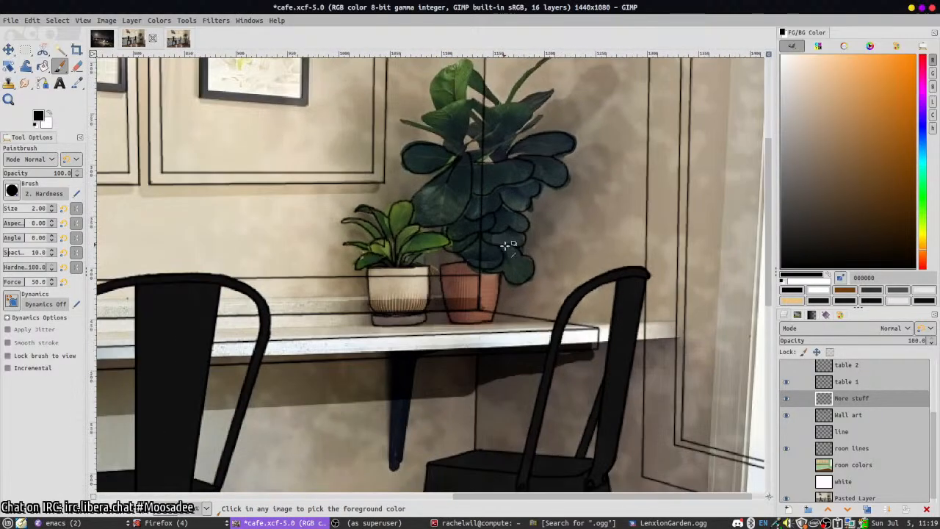
pyautogui.scroll(2, 484, 165)
pyautogui.scroll(1, 487, 112)
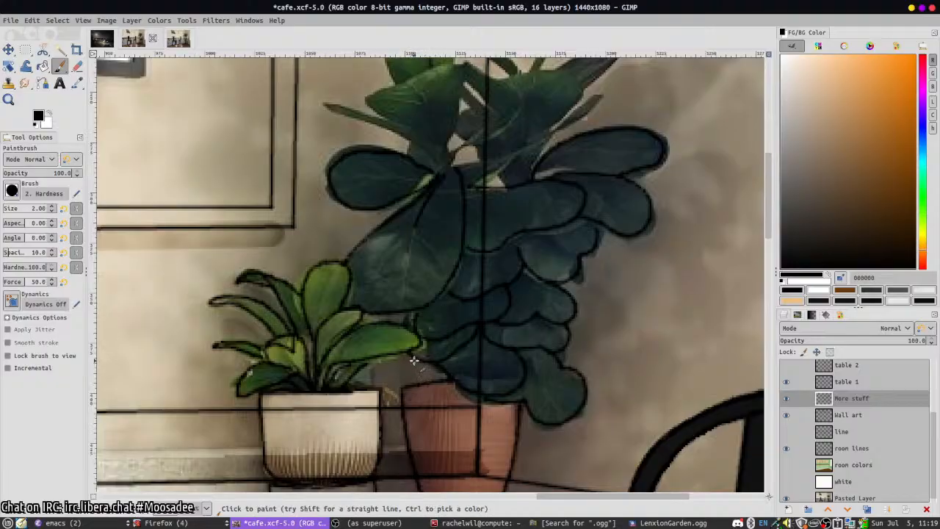
pyautogui.scroll(-1, 411, 386)
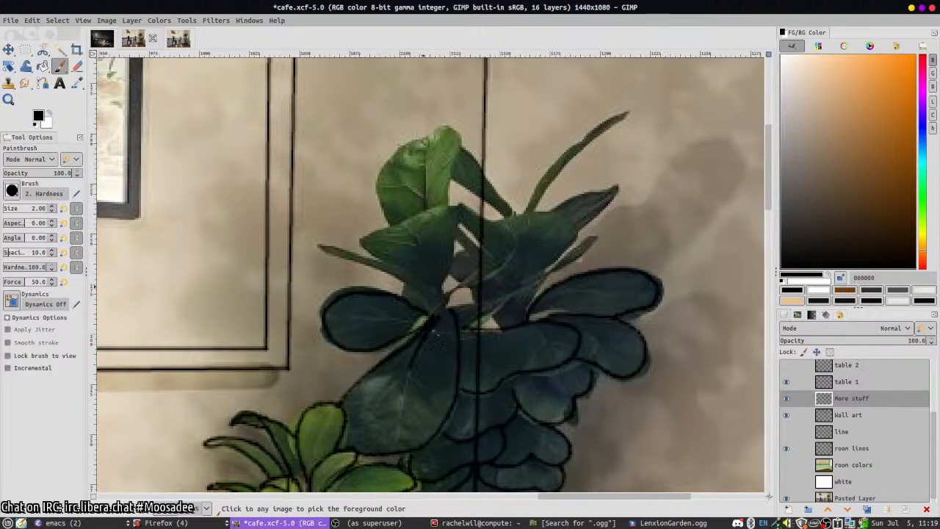
pyautogui.scroll(-2, 440, 397)
pyautogui.scroll(-1, 448, 396)
pyautogui.moveTo(446, 392); pyautogui.dragTo(479, 297)
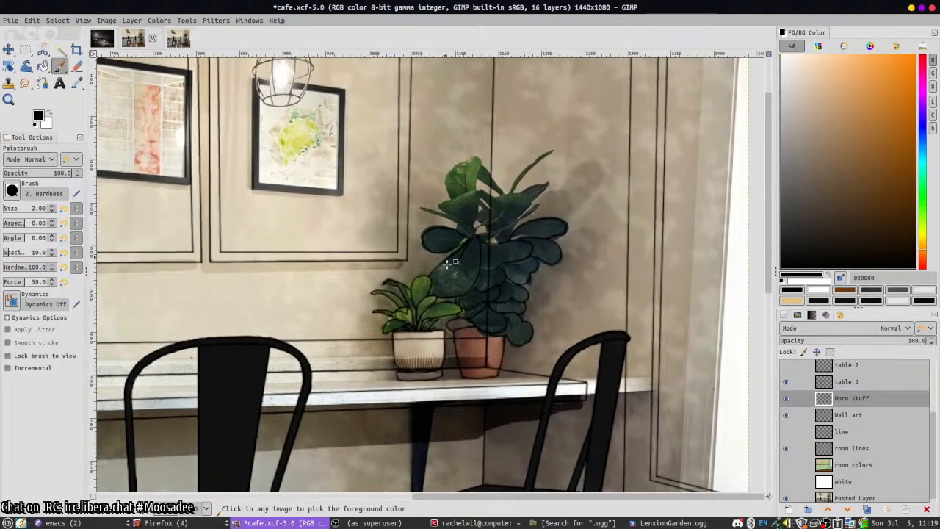
pyautogui.scroll(3, 483, 251)
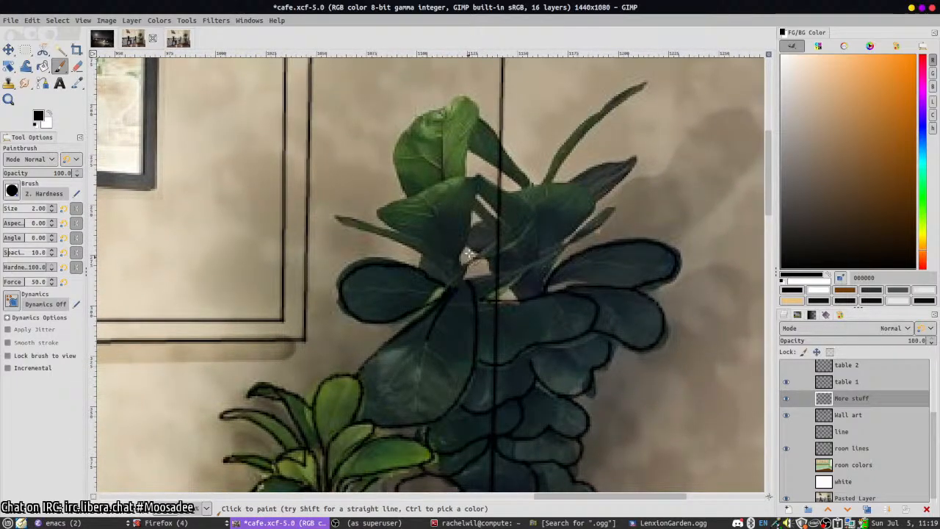
pyautogui.scroll(-1, 477, 271)
pyautogui.scroll(-2, 506, 358)
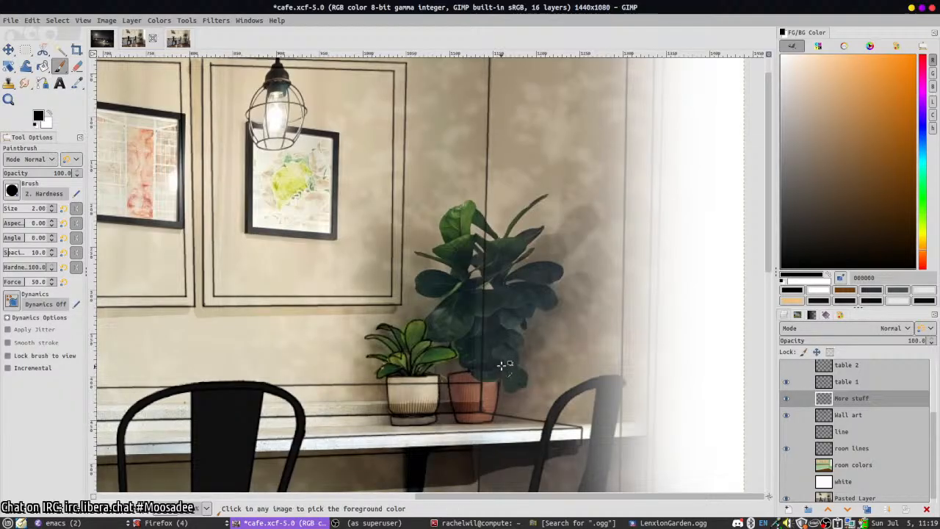
pyautogui.scroll(1, 475, 408)
pyautogui.scroll(1, 482, 358)
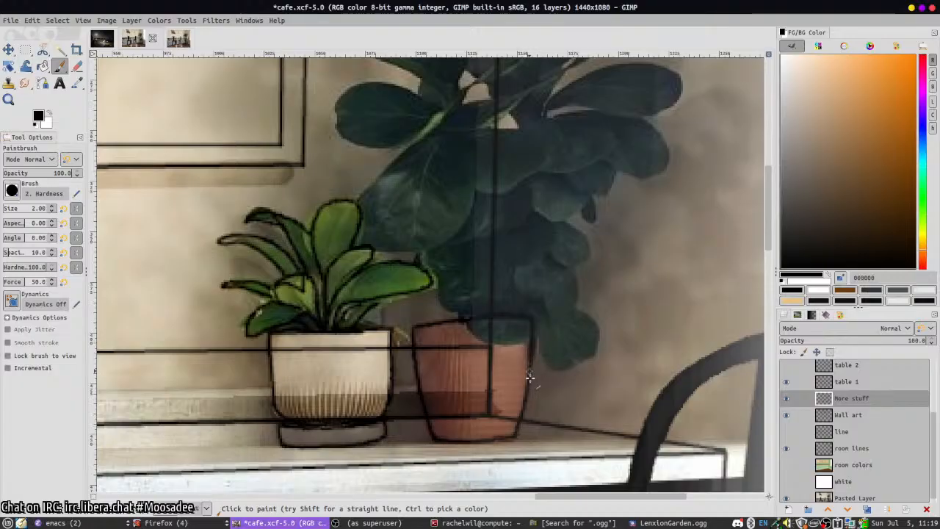
# - Save cafe.xcf and make the room colors and white layers visible
pyautogui.hotkey('ctrl', 's')
pyautogui.scroll(-3, 759, 451)
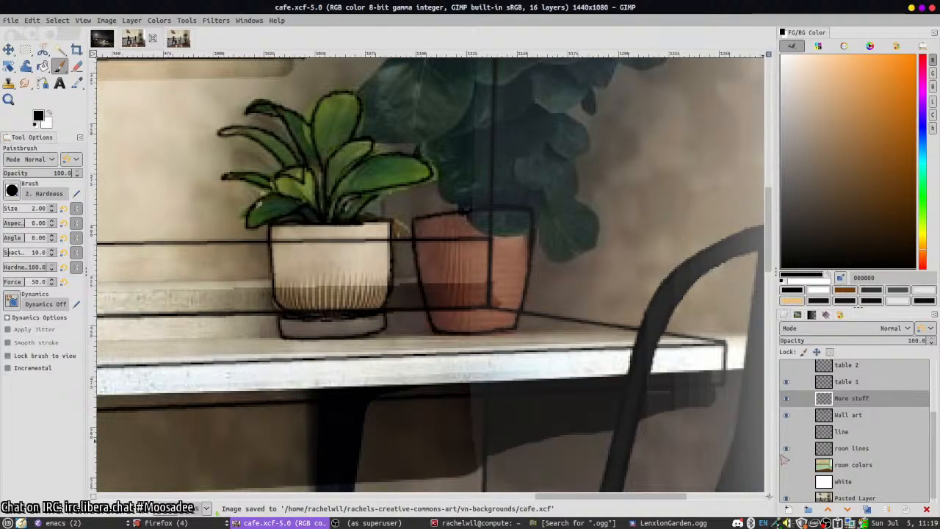
pyautogui.click(785, 464)
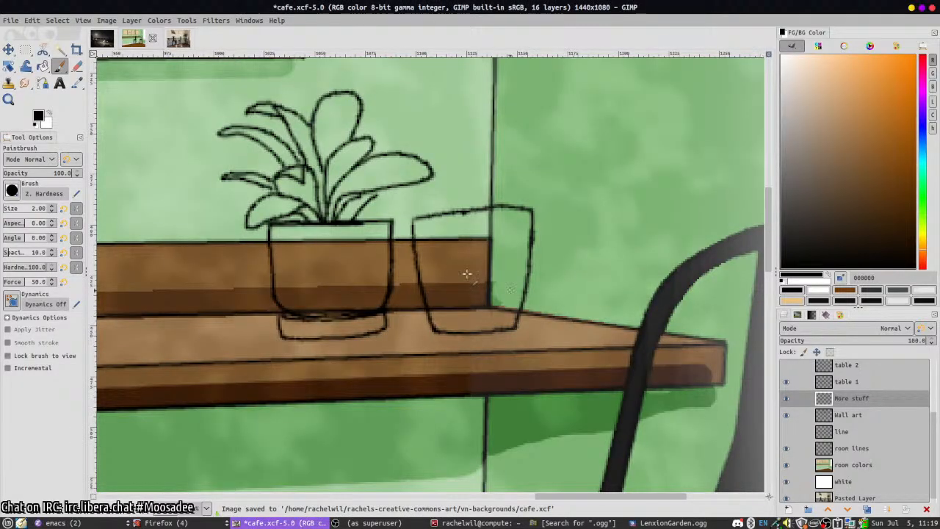
# - Create a layer group named Decor above More stuff and move the More stuff layer into it
pyautogui.scroll(2, 440, 275)
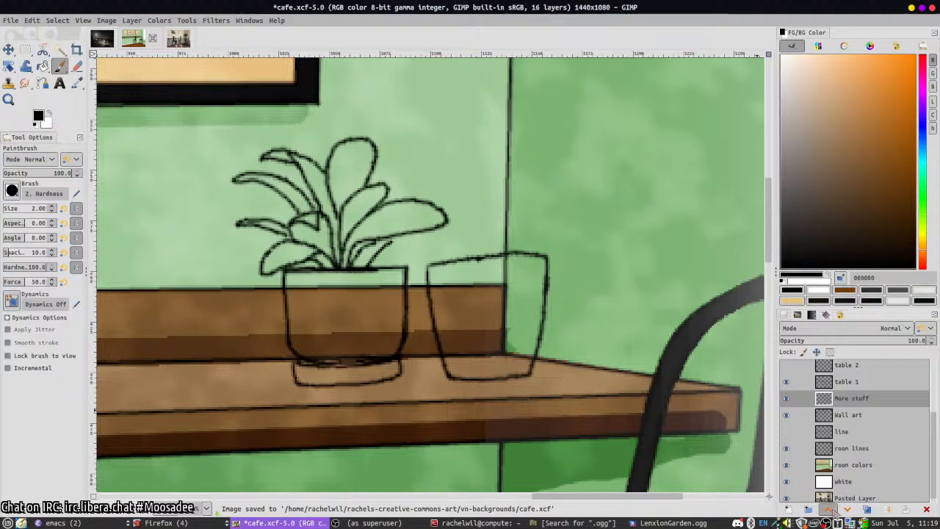
pyautogui.click(808, 509)
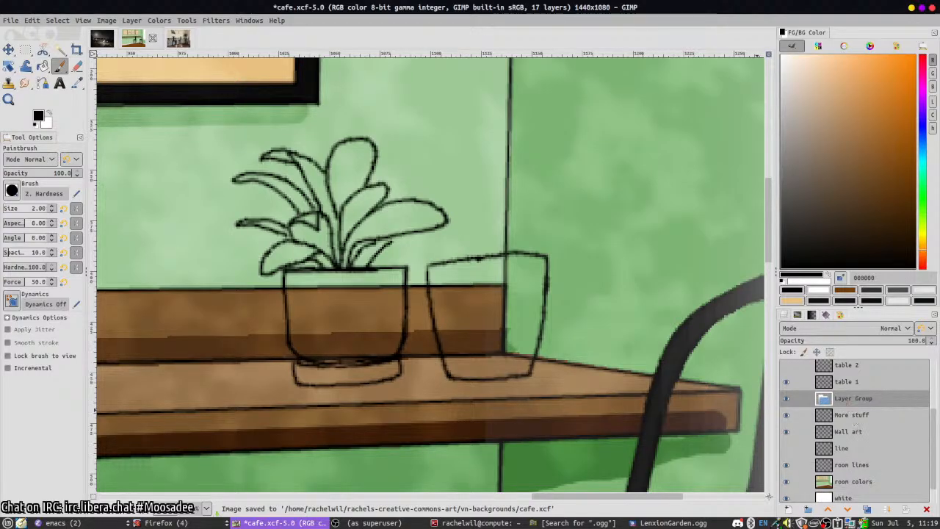
pyautogui.doubleClick(848, 402)
pyautogui.write('Decor')
pyautogui.press('Return')
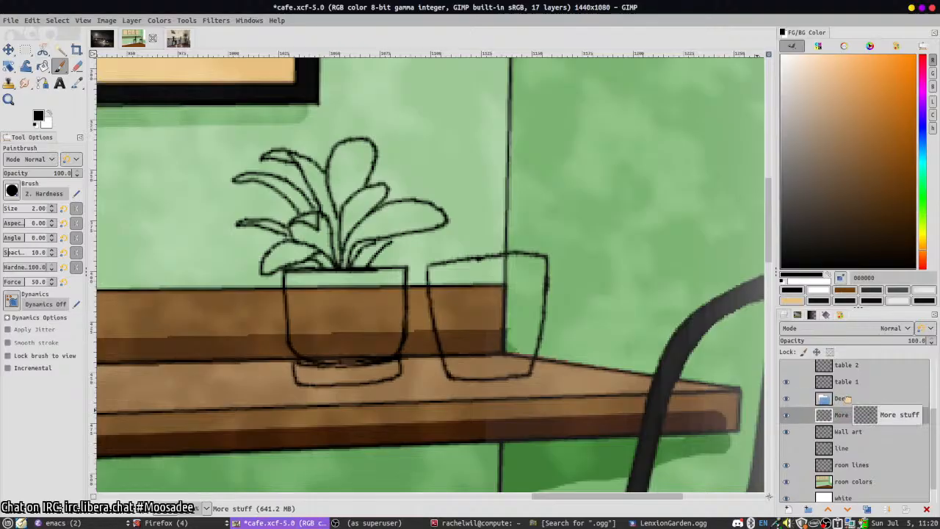
pyautogui.click(845, 426)
pyautogui.click(848, 415)
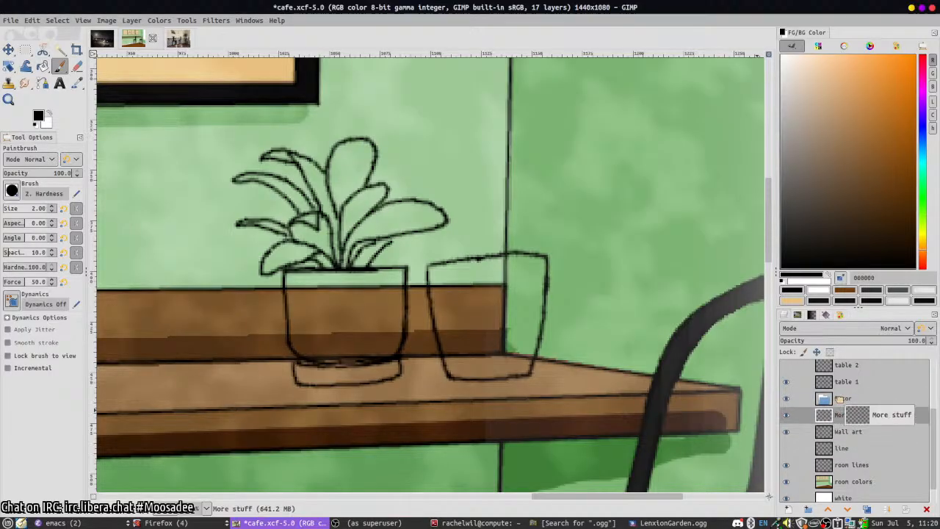
# - Create a transparent 1440 × 1080 px layer named Colors in the Decor group and place it below More stuff
pyautogui.click(787, 509)
pyautogui.write('Col')
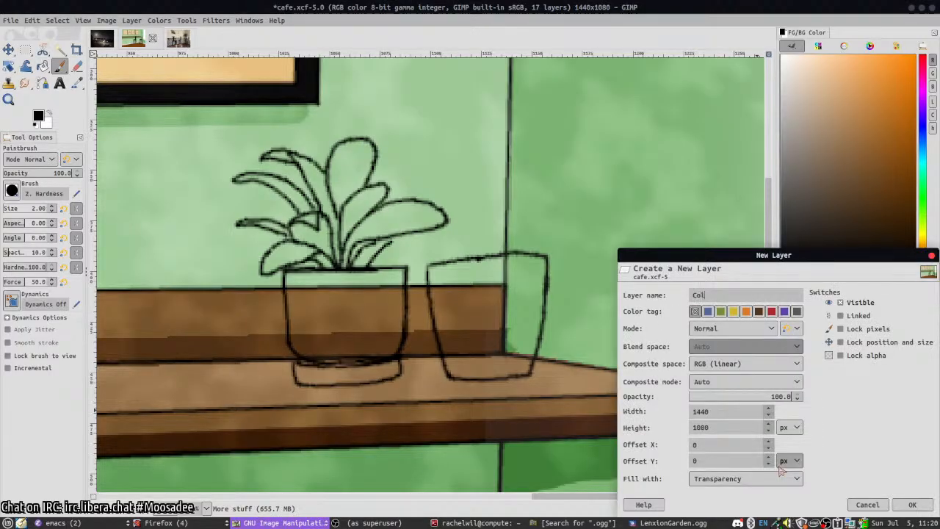
pyautogui.write('ors')
pyautogui.press('Return')
pyautogui.press('n')
pyautogui.moveTo(845, 415); pyautogui.dragTo(844, 433)
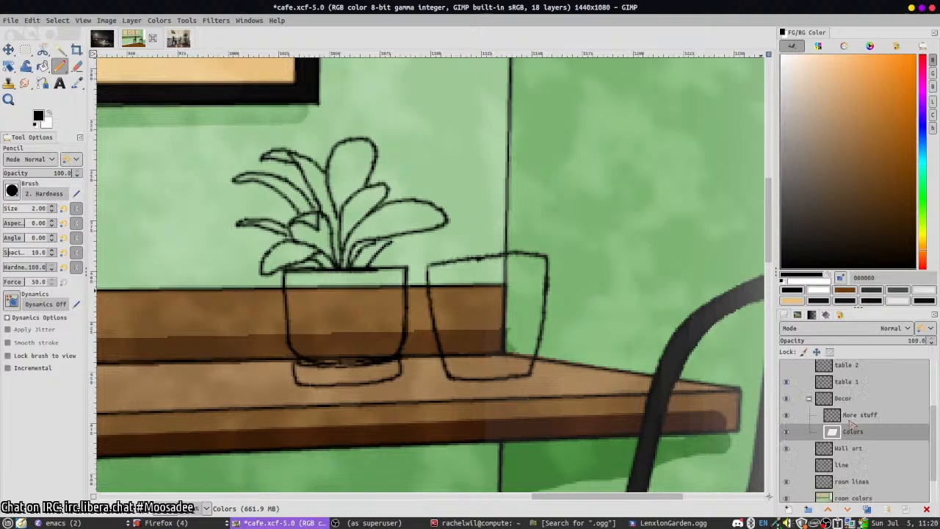
# - Paint along the inside of the small pot's side and bottom edges in light orange ddac76 with the Pencil
pyautogui.click(843, 83)
pyautogui.moveTo(286, 271)
pyautogui.mouseDown()
pyautogui.moveTo(295, 348)
pyautogui.moveTo(293, 335)
pyautogui.moveTo(317, 355)
pyautogui.mouseUp()
pyautogui.moveTo(393, 353)
pyautogui.mouseDown()
pyautogui.moveTo(399, 276)
pyautogui.moveTo(402, 323)
pyautogui.mouseUp()
# - Move the Decor group directly below the Shading layer and make its Colors layer active
pyautogui.moveTo(833, 398)
pyautogui.mouseDown()
pyautogui.moveTo(840, 363)
pyautogui.moveTo(827, 414)
pyautogui.mouseUp()
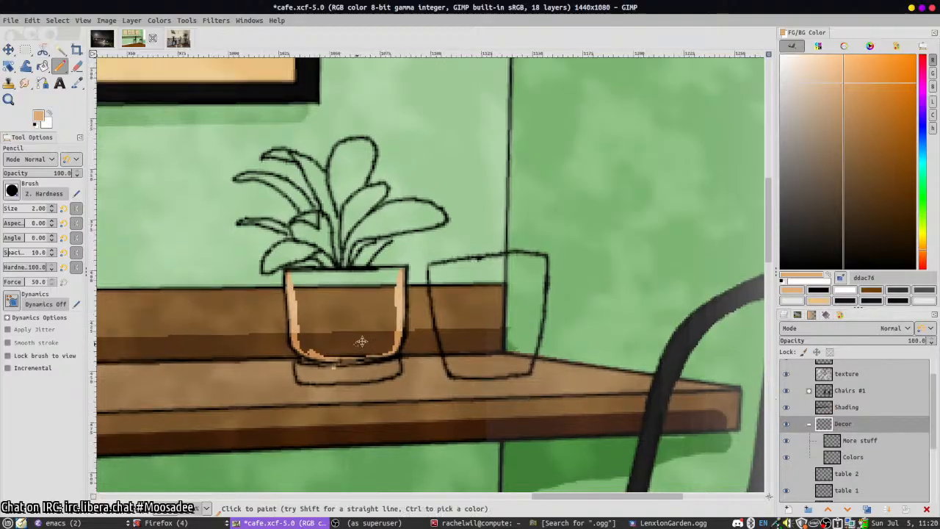
pyautogui.scroll(-1, 361, 338)
pyautogui.click(560, 326)
pyautogui.click(853, 454)
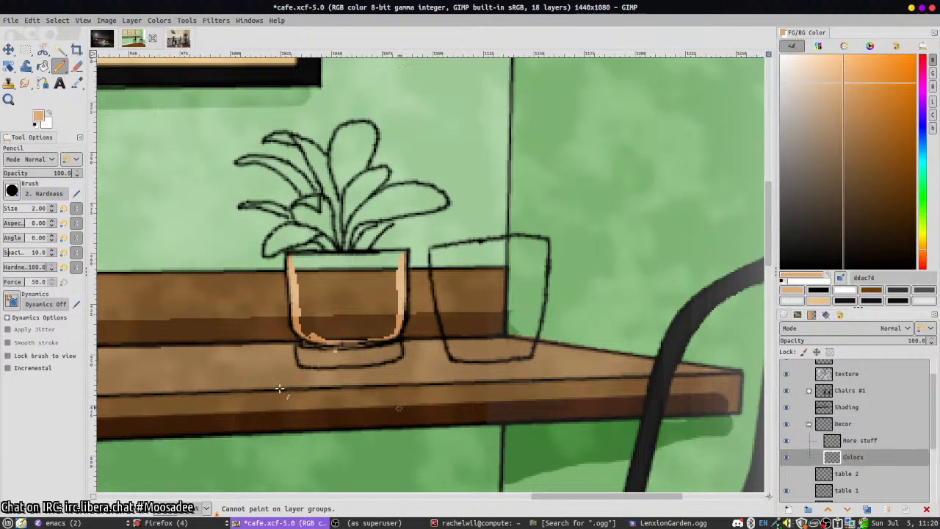
# - Close the orange border along the small pot's rim and bucket-fill the pot's interior with ddac76
pyautogui.moveTo(312, 259); pyautogui.dragTo(399, 259)
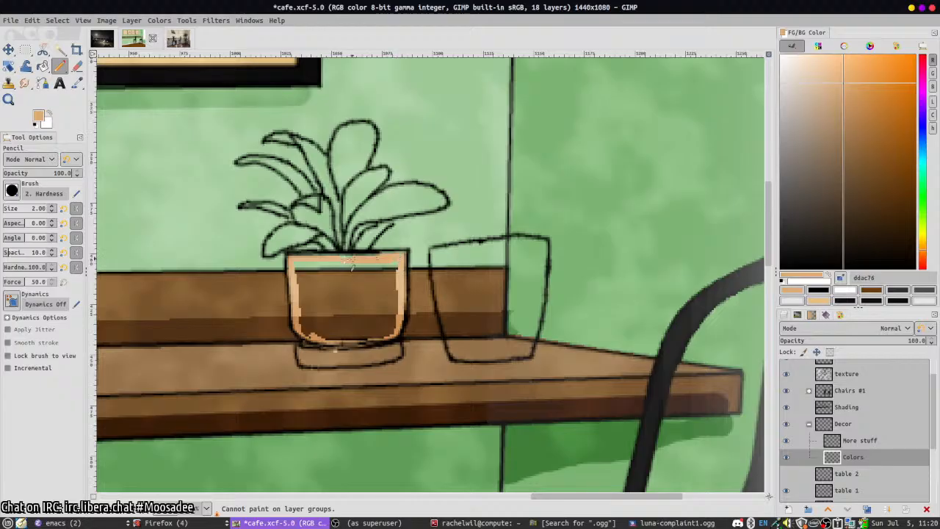
pyautogui.hotkey('shift', 'b')
pyautogui.click(353, 301)
pyautogui.press('n')
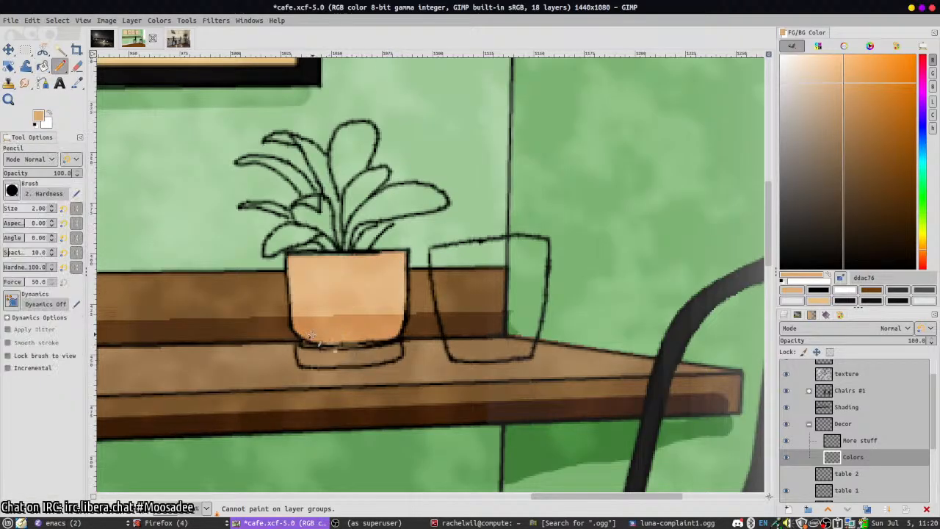
# - Color the small pot's saucer gray 9b9b9b and erase the paint that spills past its outline
pyautogui.moveTo(801, 130); pyautogui.dragTo(780, 137)
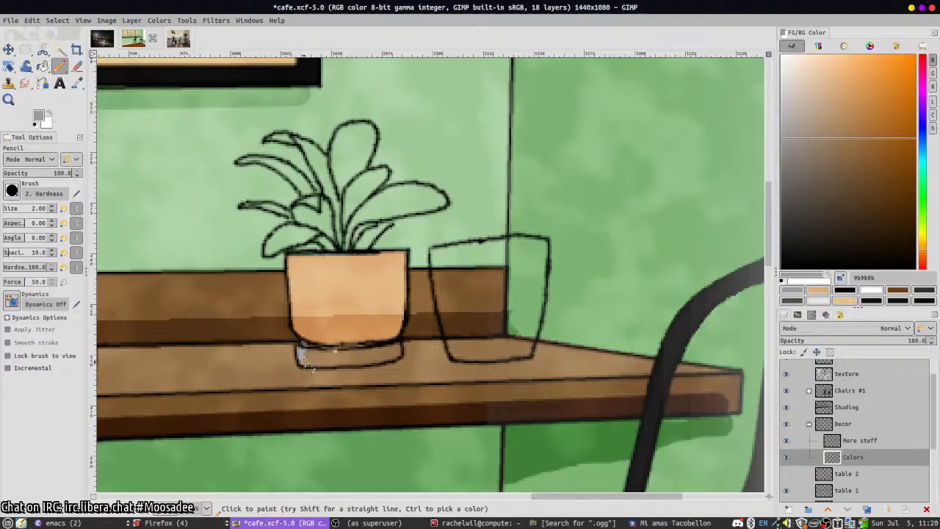
pyautogui.moveTo(301, 358); pyautogui.dragTo(405, 354)
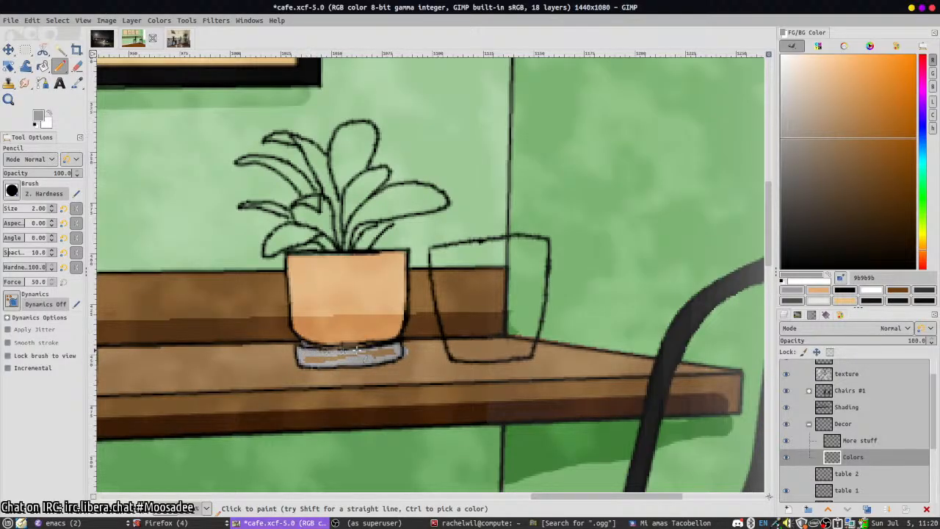
pyautogui.hotkey('shift', 'b')
pyautogui.press('n')
pyautogui.moveTo(397, 354); pyautogui.dragTo(358, 355)
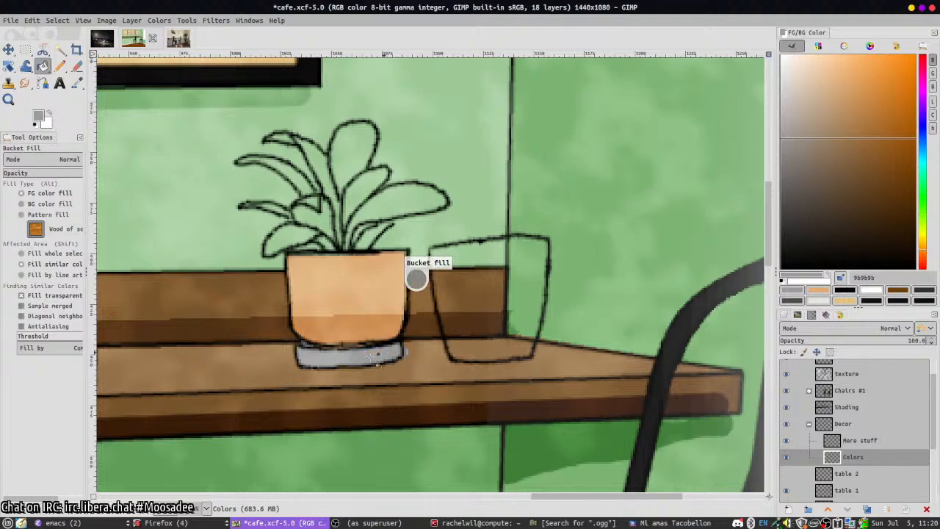
pyautogui.hotkey('shift', 'e')
pyautogui.press('n')
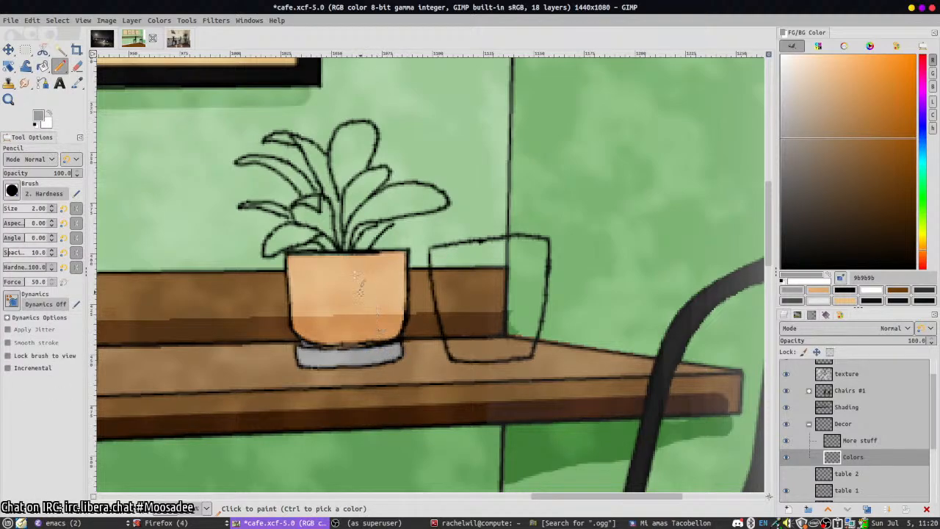
# - Paint green 45c530 along the inside edges of the small plant's upper and right leaves
pyautogui.click(921, 206)
pyautogui.click(883, 102)
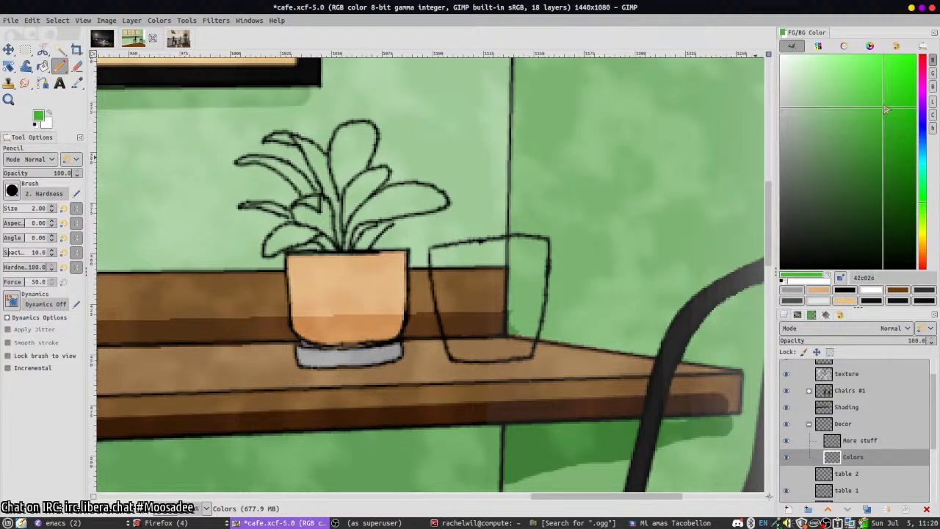
pyautogui.moveTo(367, 250)
pyautogui.mouseDown()
pyautogui.moveTo(446, 201)
pyautogui.moveTo(372, 192)
pyautogui.moveTo(431, 191)
pyautogui.moveTo(370, 189)
pyautogui.moveTo(382, 172)
pyautogui.moveTo(389, 177)
pyautogui.moveTo(382, 192)
pyautogui.moveTo(367, 127)
pyautogui.moveTo(345, 131)
pyautogui.moveTo(339, 158)
pyautogui.moveTo(368, 126)
pyautogui.mouseUp()
pyautogui.moveTo(272, 138)
pyautogui.mouseDown()
pyautogui.moveTo(295, 138)
pyautogui.moveTo(341, 169)
pyautogui.moveTo(335, 150)
pyautogui.moveTo(273, 139)
pyautogui.moveTo(314, 165)
pyautogui.moveTo(326, 198)
pyautogui.moveTo(307, 154)
pyautogui.moveTo(325, 197)
pyautogui.moveTo(314, 198)
pyautogui.moveTo(279, 162)
pyautogui.moveTo(243, 161)
pyautogui.moveTo(301, 189)
pyautogui.mouseUp()
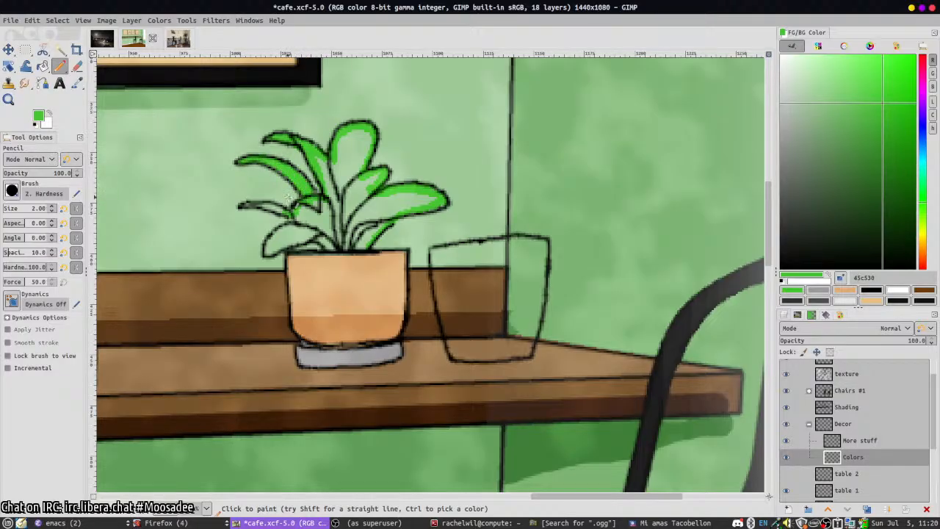
# - Switch to the media player, change the track to Oldie Cow Tippin.ogg and return to the GIMP image
pyautogui.click(671, 522)
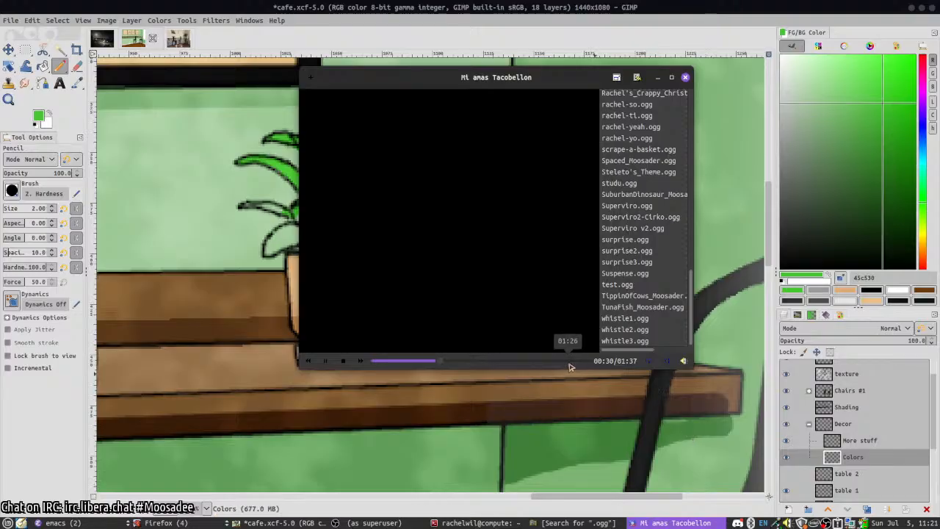
pyautogui.click(505, 429)
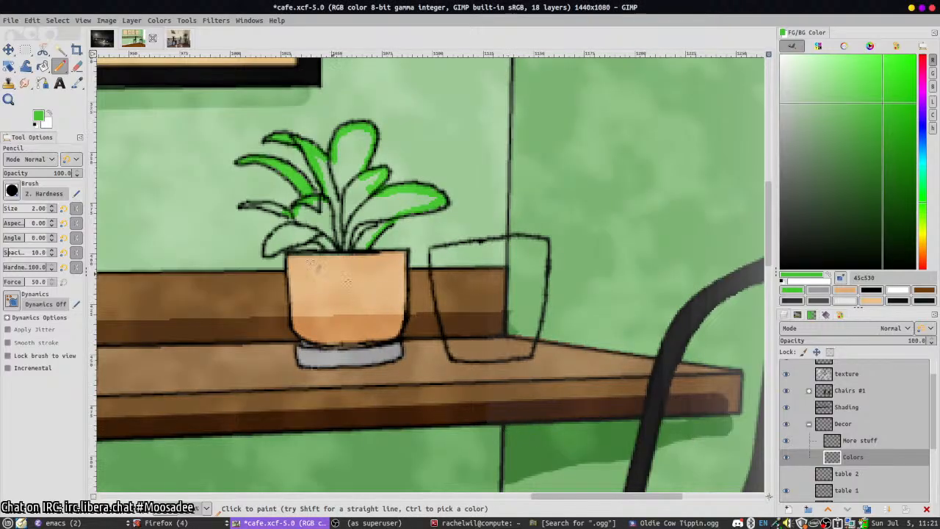
# - Paint the edges of the small plant's lower left leaves green and bucket-fill the unpainted leaf interiors with 45c530
pyautogui.moveTo(269, 211)
pyautogui.mouseDown()
pyautogui.moveTo(244, 207)
pyautogui.moveTo(266, 204)
pyautogui.moveTo(249, 210)
pyautogui.moveTo(288, 218)
pyautogui.mouseUp()
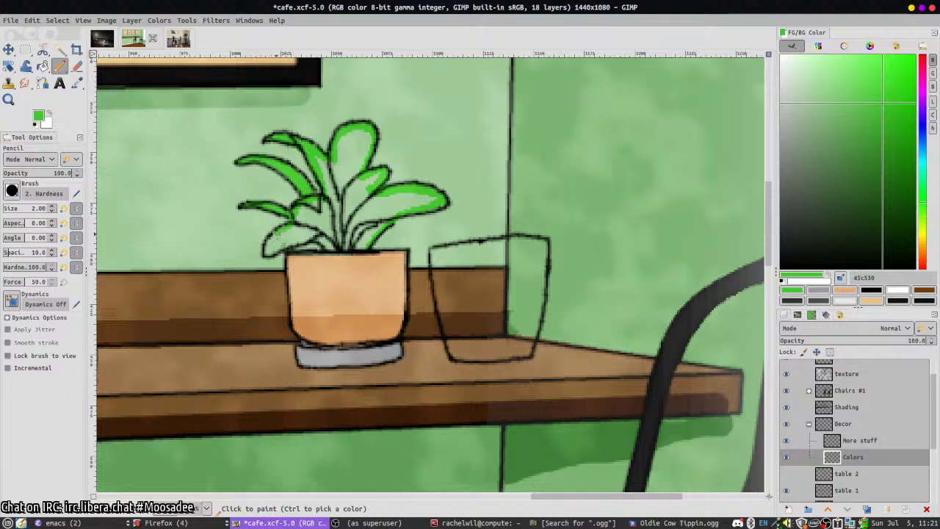
pyautogui.moveTo(265, 254); pyautogui.dragTo(294, 248)
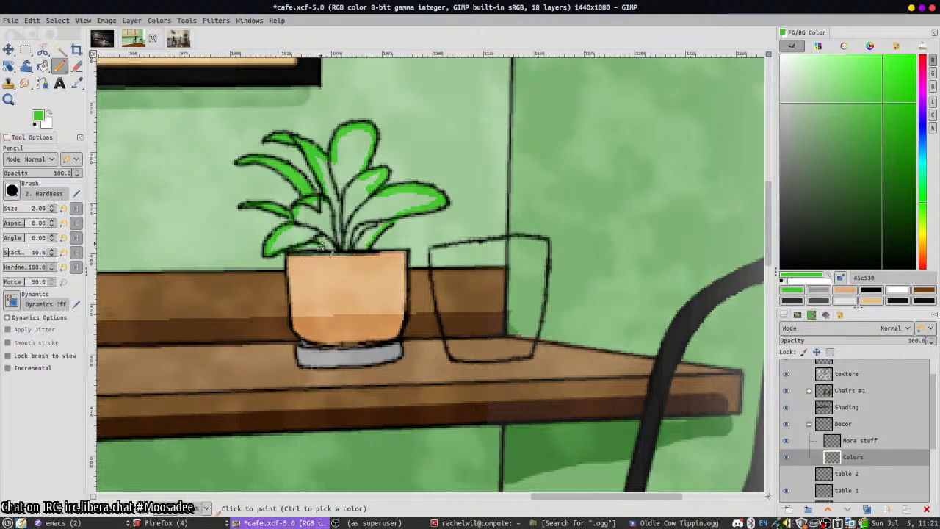
pyautogui.hotkey('shift', 'b')
pyautogui.click(317, 245)
pyautogui.press('n')
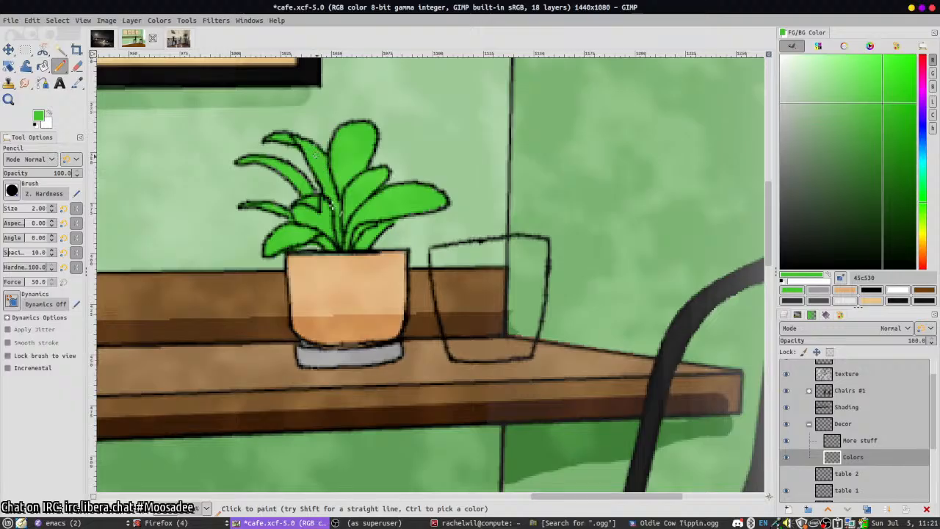
# - On the Shading layer, shade the small pot's left and lower edges with a size 3 black Paintbrush, redoing the first stroke
pyautogui.click(844, 406)
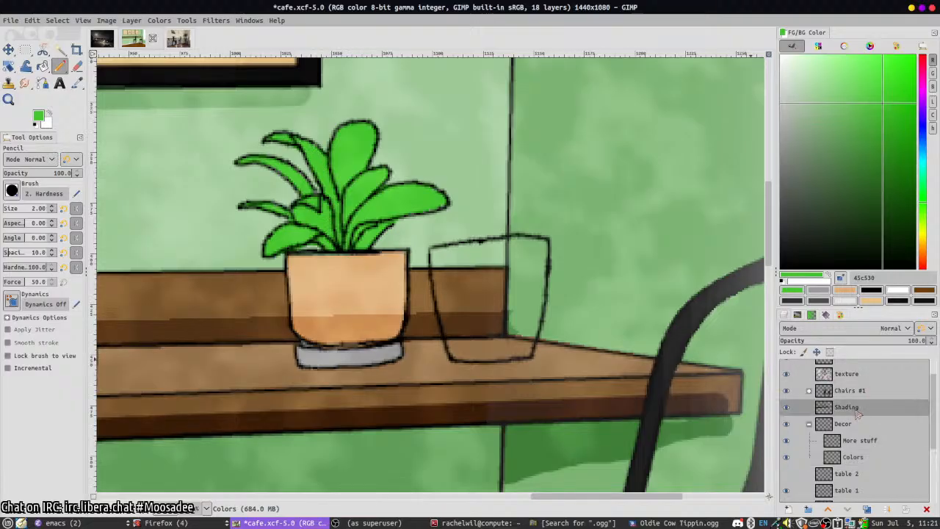
pyautogui.press(']')
pyautogui.press('p')
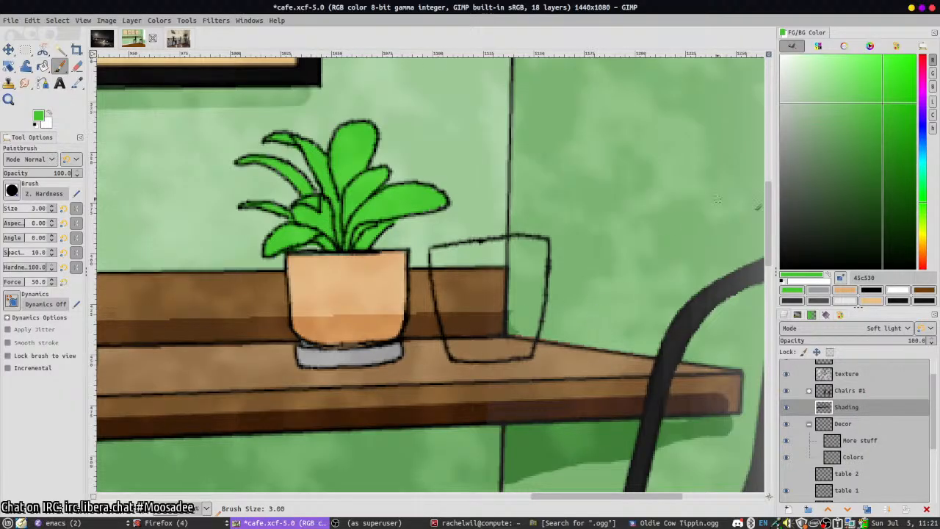
pyautogui.press('d')
pyautogui.moveTo(298, 315)
pyautogui.mouseDown()
pyautogui.moveTo(369, 322)
pyautogui.moveTo(354, 330)
pyautogui.moveTo(305, 325)
pyautogui.moveTo(386, 320)
pyautogui.moveTo(363, 332)
pyautogui.moveTo(393, 315)
pyautogui.moveTo(384, 324)
pyautogui.moveTo(383, 313)
pyautogui.moveTo(290, 328)
pyautogui.moveTo(365, 339)
pyautogui.moveTo(310, 348)
pyautogui.moveTo(347, 345)
pyautogui.moveTo(380, 332)
pyautogui.moveTo(321, 334)
pyautogui.moveTo(384, 322)
pyautogui.moveTo(398, 297)
pyautogui.moveTo(400, 323)
pyautogui.mouseUp()
pyautogui.press('p')
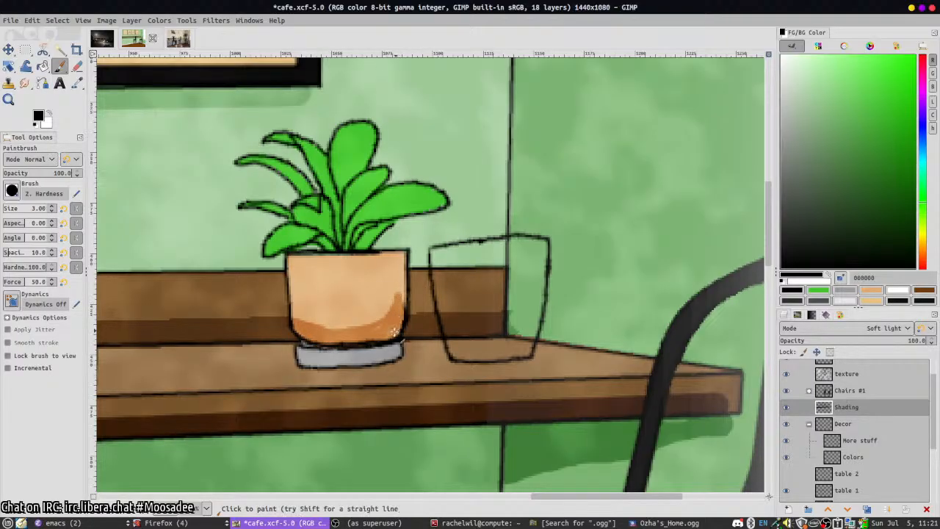
pyautogui.hotkey('ctrl', 'z')
pyautogui.moveTo(291, 265)
pyautogui.mouseDown()
pyautogui.moveTo(313, 327)
pyautogui.moveTo(292, 297)
pyautogui.moveTo(292, 305)
pyautogui.moveTo(322, 337)
pyautogui.moveTo(383, 337)
pyautogui.moveTo(316, 348)
pyautogui.moveTo(309, 356)
pyautogui.moveTo(329, 355)
pyautogui.moveTo(313, 361)
pyautogui.moveTo(294, 351)
pyautogui.moveTo(314, 371)
pyautogui.moveTo(302, 366)
pyautogui.moveTo(353, 367)
pyautogui.moveTo(334, 369)
pyautogui.moveTo(344, 373)
pyautogui.moveTo(386, 363)
pyautogui.mouseUp()
# - Undo the last stroke, paint a 393939 shadow on the tabletop beside the saucer, and touch up the pot's lower-left shading in black
pyautogui.scroll(-4, 384, 354)
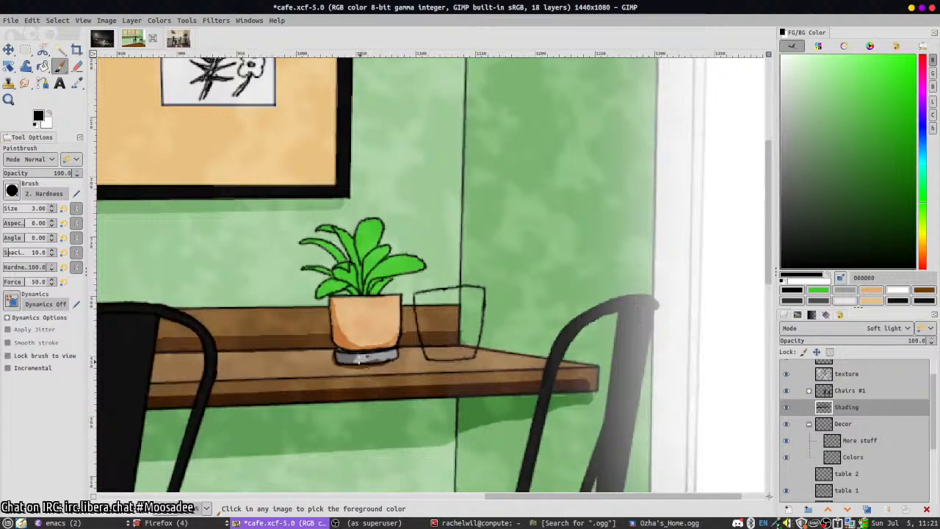
pyautogui.scroll(3, 362, 349)
pyautogui.hotkey('ctrl', 'z')
pyautogui.click(782, 220)
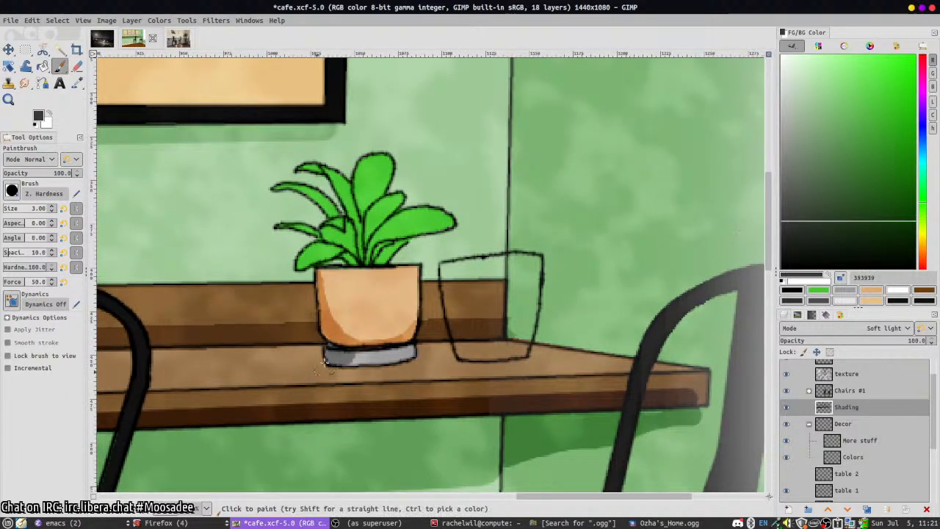
pyautogui.moveTo(315, 344)
pyautogui.mouseDown()
pyautogui.moveTo(357, 368)
pyautogui.moveTo(308, 363)
pyautogui.moveTo(382, 367)
pyautogui.mouseUp()
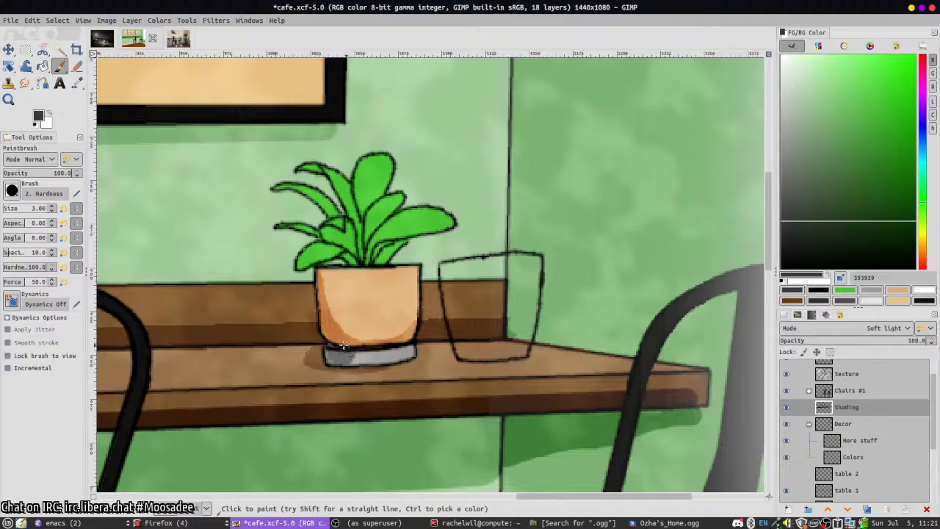
pyautogui.click(782, 268)
pyautogui.moveTo(326, 334); pyautogui.dragTo(336, 342)
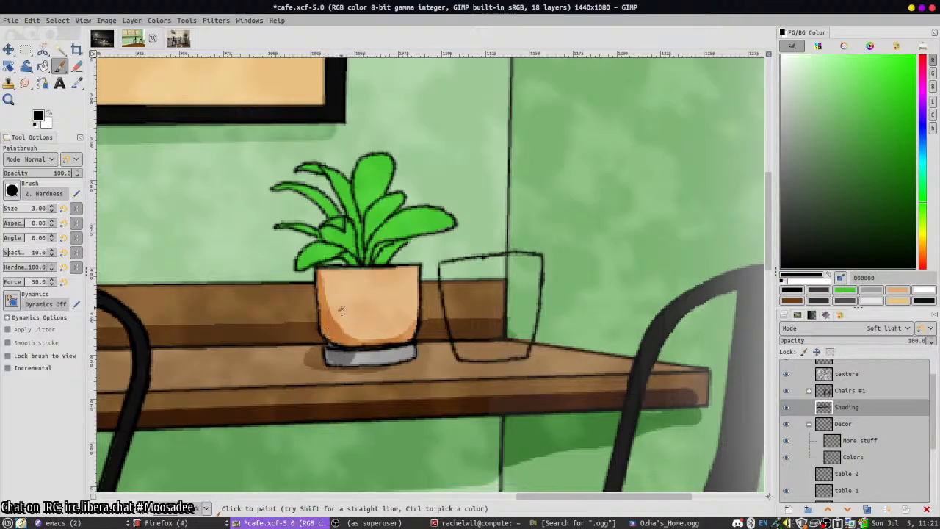
# - Shade the undersides and inner parts of the small plant's leaves in black on the Shading layer
pyautogui.moveTo(326, 232)
pyautogui.mouseDown()
pyautogui.moveTo(357, 251)
pyautogui.moveTo(350, 245)
pyautogui.mouseUp()
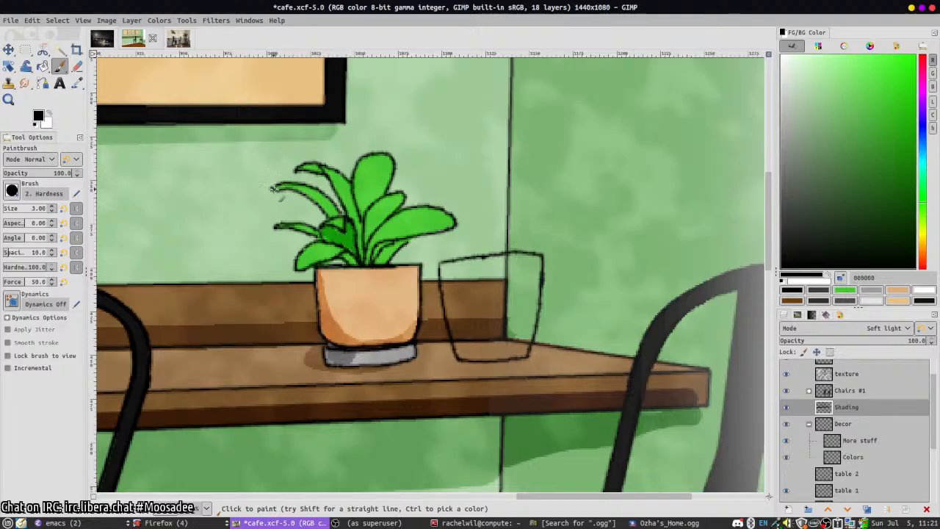
pyautogui.moveTo(275, 188)
pyautogui.mouseDown()
pyautogui.moveTo(307, 193)
pyautogui.moveTo(331, 185)
pyautogui.moveTo(301, 169)
pyautogui.moveTo(318, 171)
pyautogui.mouseUp()
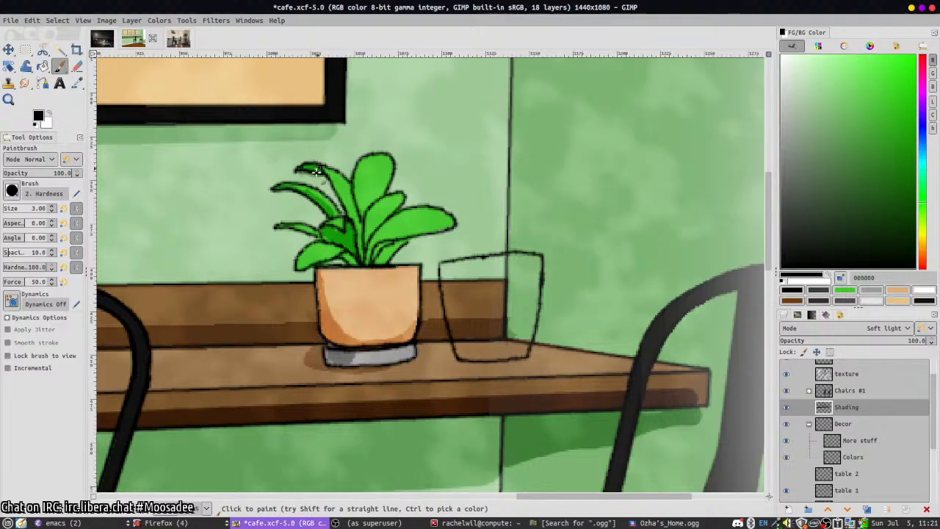
pyautogui.moveTo(284, 224)
pyautogui.mouseDown()
pyautogui.moveTo(305, 265)
pyautogui.moveTo(330, 253)
pyautogui.moveTo(317, 262)
pyautogui.moveTo(358, 269)
pyautogui.moveTo(353, 258)
pyautogui.moveTo(410, 249)
pyautogui.moveTo(377, 254)
pyautogui.moveTo(380, 266)
pyautogui.moveTo(417, 236)
pyautogui.moveTo(458, 236)
pyautogui.moveTo(366, 246)
pyautogui.moveTo(400, 202)
pyautogui.moveTo(378, 220)
pyautogui.moveTo(363, 213)
pyautogui.moveTo(389, 176)
pyautogui.moveTo(360, 253)
pyautogui.moveTo(342, 206)
pyautogui.moveTo(365, 253)
pyautogui.mouseUp()
# - Paint cast shadows on the wall just beneath and behind the small plant's left and right leaves
pyautogui.moveTo(301, 281); pyautogui.dragTo(331, 267)
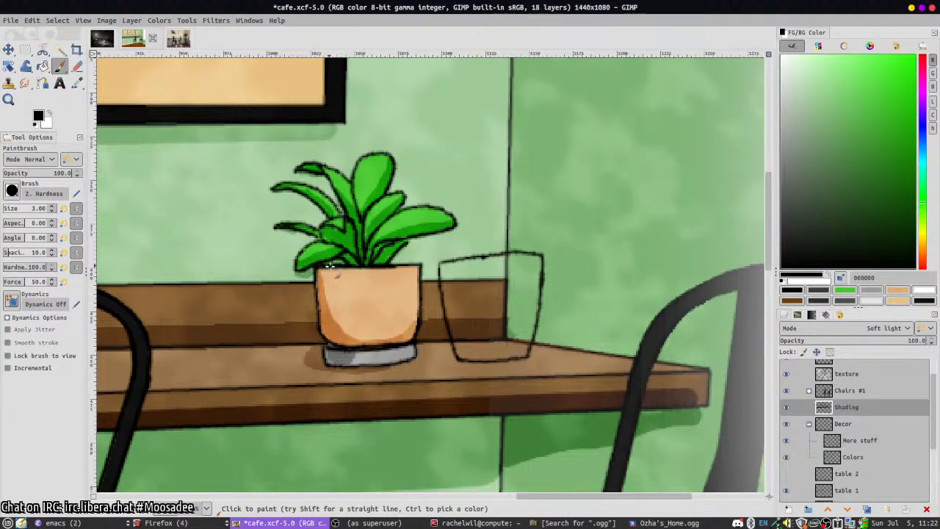
pyautogui.moveTo(391, 261)
pyautogui.mouseDown()
pyautogui.moveTo(418, 250)
pyautogui.moveTo(407, 245)
pyautogui.moveTo(443, 234)
pyautogui.mouseUp()
pyautogui.moveTo(279, 235)
pyautogui.mouseDown()
pyautogui.moveTo(314, 241)
pyautogui.moveTo(291, 191)
pyautogui.moveTo(331, 224)
pyautogui.mouseUp()
pyautogui.moveTo(317, 172)
pyautogui.mouseDown()
pyautogui.moveTo(339, 207)
pyautogui.moveTo(304, 176)
pyautogui.moveTo(320, 192)
pyautogui.mouseUp()
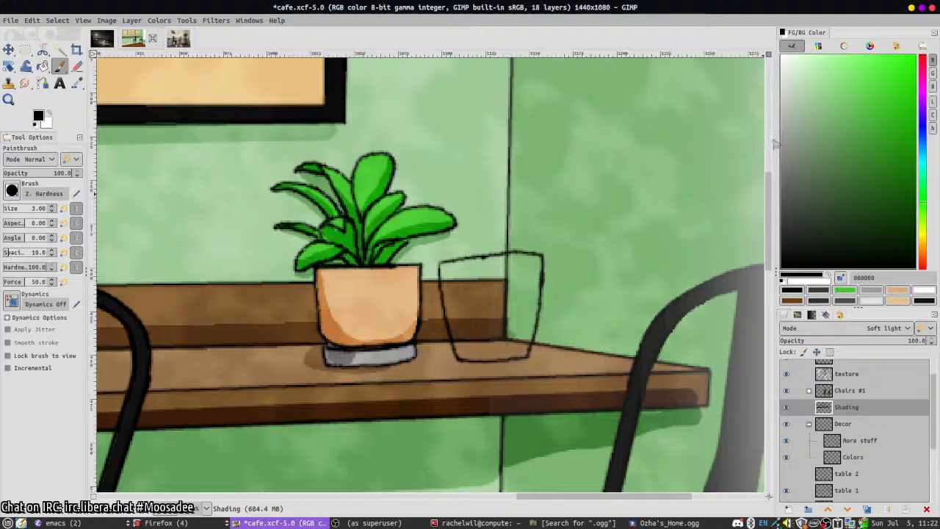
# - Dab a speckled texture along the small pot's shading edge with black and dark gray 222222
pyautogui.moveTo(350, 335); pyautogui.dragTo(341, 327)
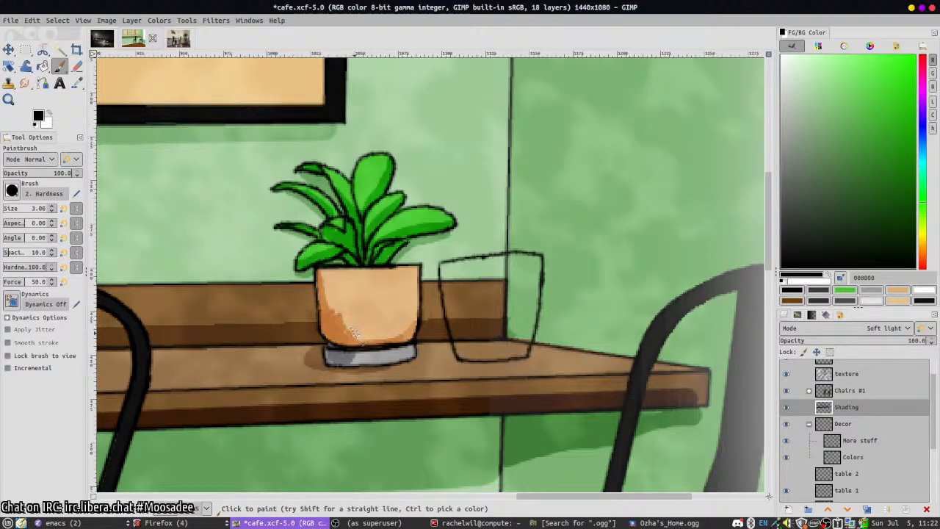
pyautogui.moveTo(367, 340); pyautogui.dragTo(395, 335)
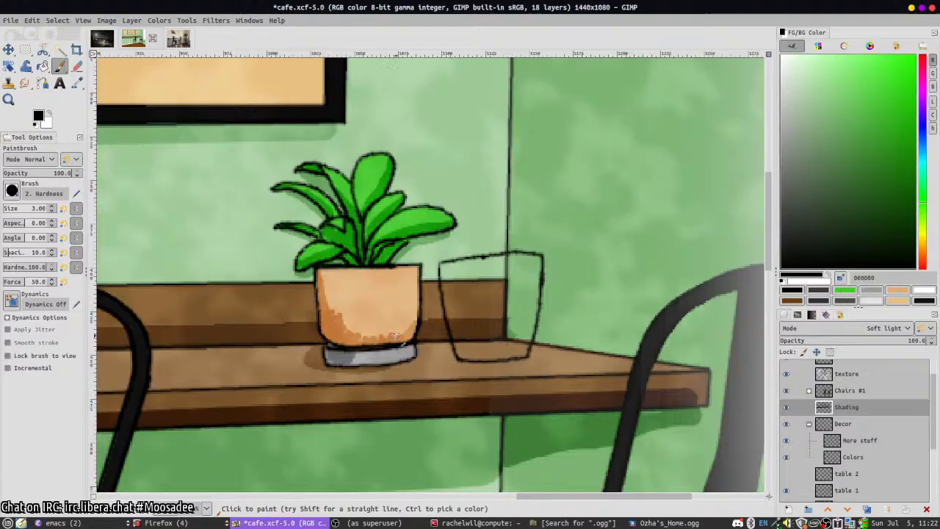
pyautogui.moveTo(328, 297); pyautogui.dragTo(328, 280)
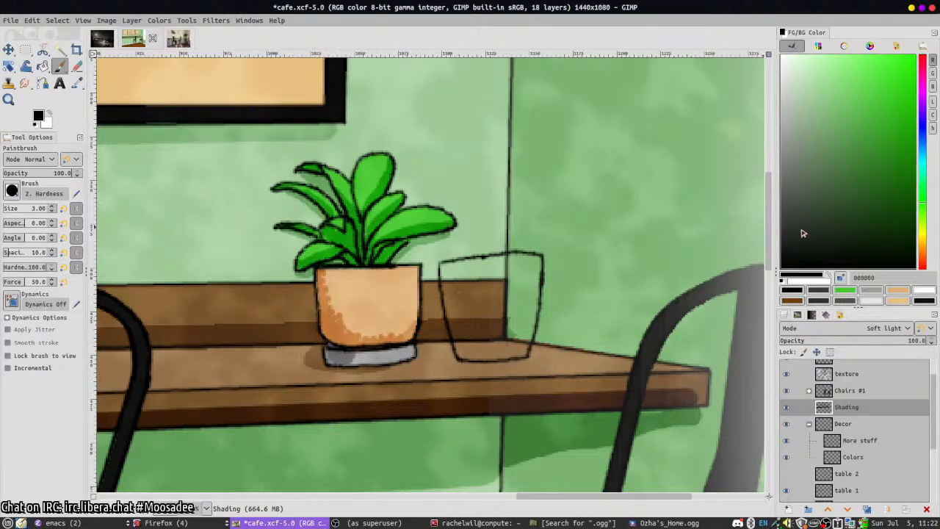
pyautogui.keyDown('ctrl'); pyautogui.click(309, 304); pyautogui.keyUp('ctrl')
pyautogui.moveTo(336, 311); pyautogui.dragTo(349, 320)
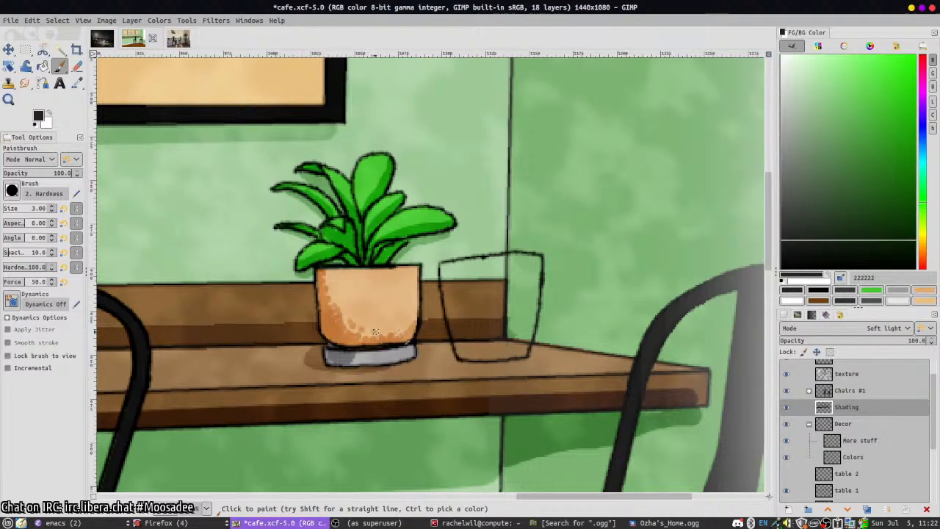
# - Retrace the empty second pot's outline in black on the More stuff layer with a size 2 Paintbrush, undoing the uneven strokes
pyautogui.press('d')
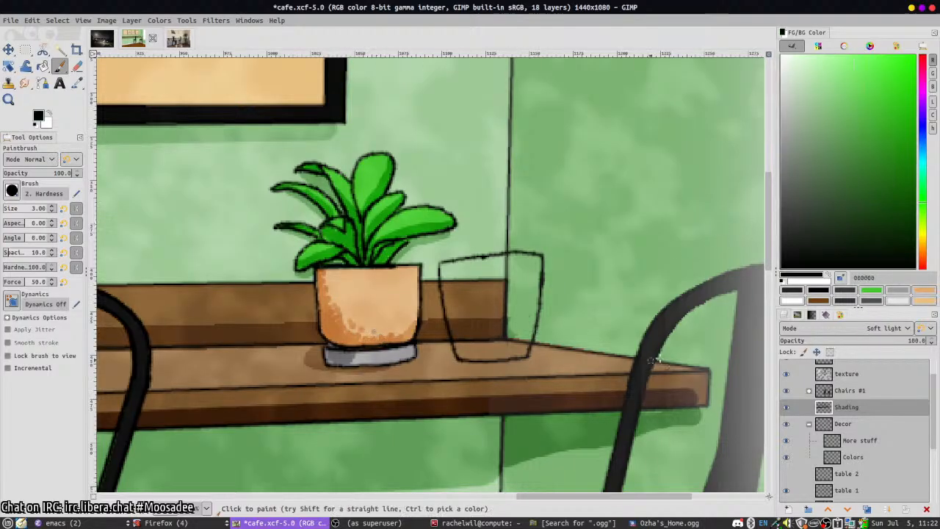
pyautogui.click(859, 443)
pyautogui.click(892, 327)
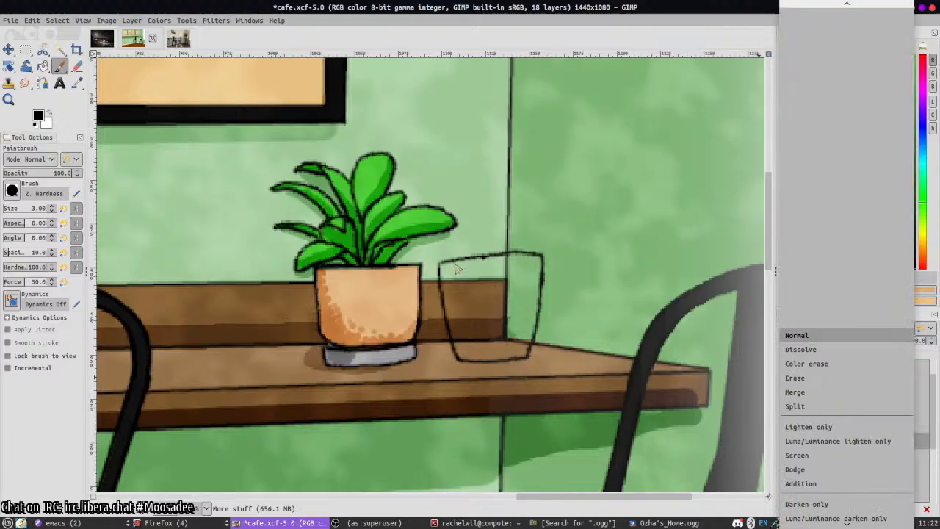
pyautogui.press('Escape')
pyautogui.press('[')
pyautogui.moveTo(438, 259)
pyautogui.mouseDown()
pyautogui.moveTo(458, 358)
pyautogui.moveTo(439, 268)
pyautogui.moveTo(459, 357)
pyautogui.moveTo(499, 360)
pyautogui.moveTo(535, 304)
pyautogui.moveTo(542, 253)
pyautogui.mouseUp()
pyautogui.hotkey('ctrl', 'z')
pyautogui.hotkey('ctrl', 'z')
pyautogui.moveTo(433, 265); pyautogui.dragTo(497, 255)
pyautogui.hotkey('ctrl', 'z')
pyautogui.moveTo(437, 262); pyautogui.dragTo(544, 257)
# - On the Colors layer, paint the second pot's inside edges orange c36723 and bucket-fill its interior
pyautogui.click(865, 453)
pyautogui.moveTo(929, 229); pyautogui.dragTo(926, 259)
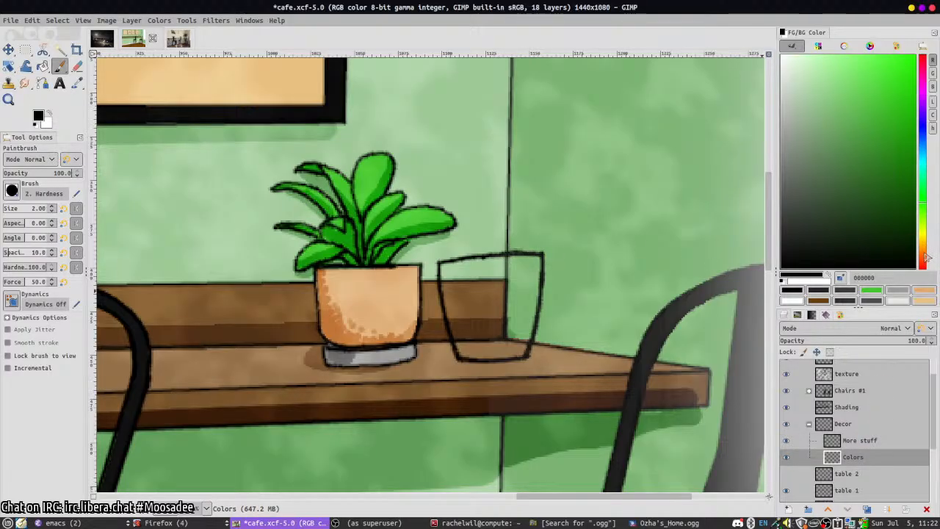
pyautogui.moveTo(881, 132); pyautogui.dragTo(892, 105)
pyautogui.press('n')
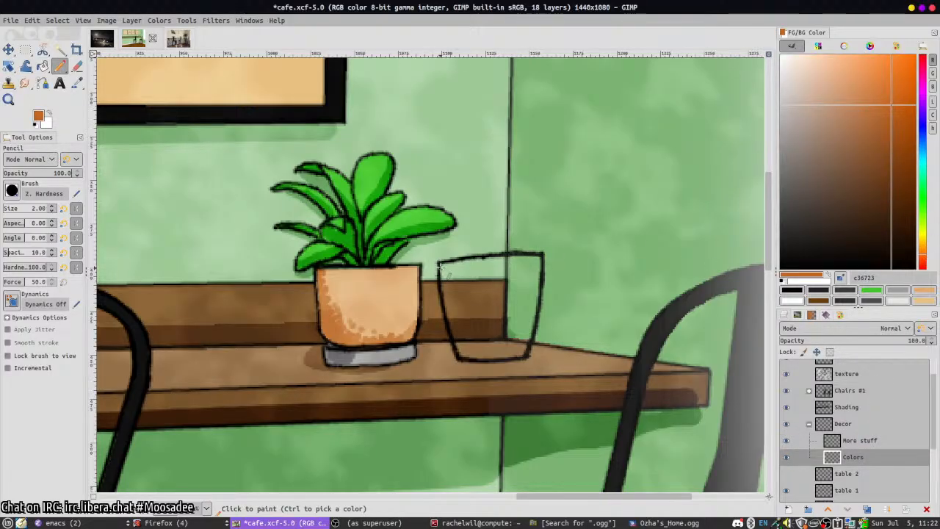
pyautogui.moveTo(440, 269)
pyautogui.mouseDown()
pyautogui.moveTo(461, 354)
pyautogui.moveTo(525, 351)
pyautogui.moveTo(538, 259)
pyautogui.moveTo(533, 327)
pyautogui.moveTo(533, 259)
pyautogui.moveTo(440, 266)
pyautogui.mouseUp()
pyautogui.hotkey('shift', 'b')
pyautogui.click(477, 294)
pyautogui.press('n')
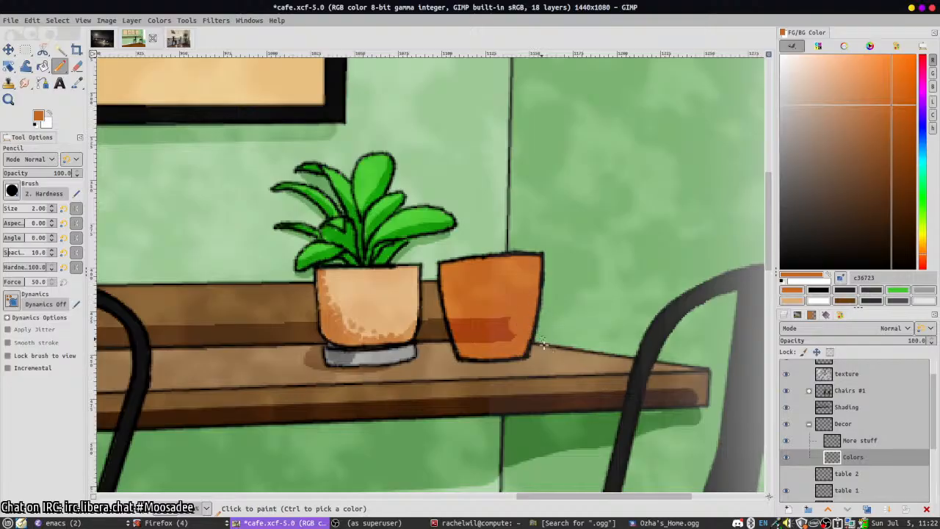
# - Erase the table shadow that overlaps the orange pot on the Shading layer
pyautogui.hotkey('shift', 'e')
pyautogui.press('pageup')
pyautogui.press('pageup')
pyautogui.press('pageup')
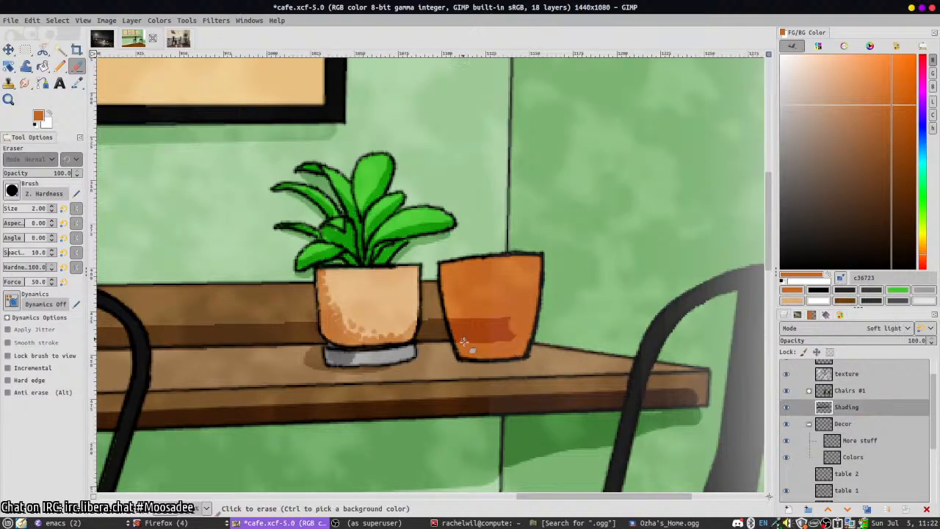
pyautogui.moveTo(463, 341)
pyautogui.mouseDown()
pyautogui.moveTo(449, 315)
pyautogui.moveTo(469, 351)
pyautogui.moveTo(481, 347)
pyautogui.moveTo(482, 317)
pyautogui.moveTo(516, 348)
pyautogui.moveTo(509, 314)
pyautogui.moveTo(481, 323)
pyautogui.mouseUp()
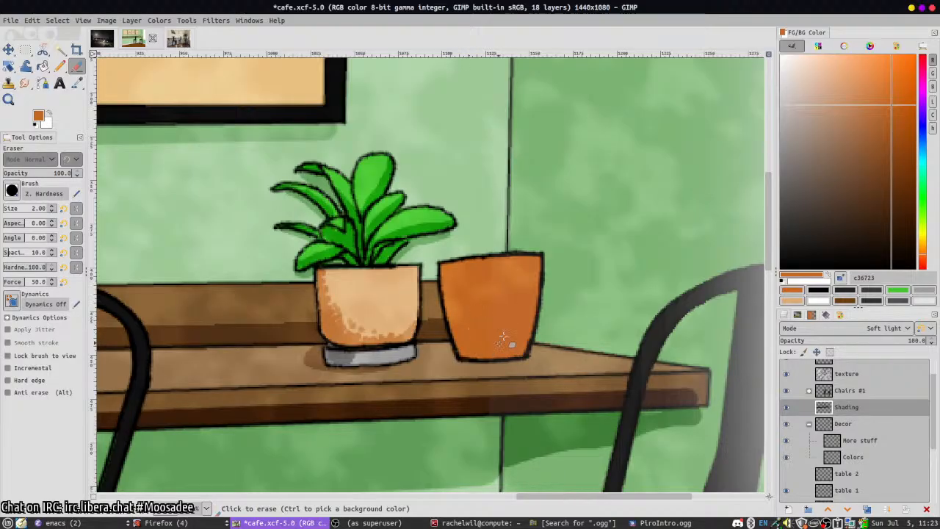
# - Ready the Paintbrush in black on the More stuff layer and save the image
pyautogui.click(859, 440)
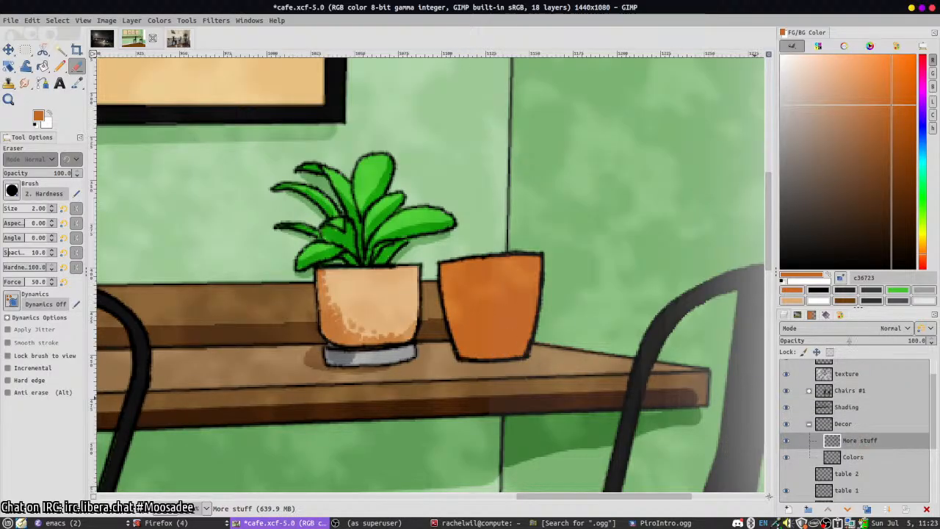
pyautogui.press('p')
pyautogui.click(825, 288)
pyautogui.scroll(-5, 461, 352)
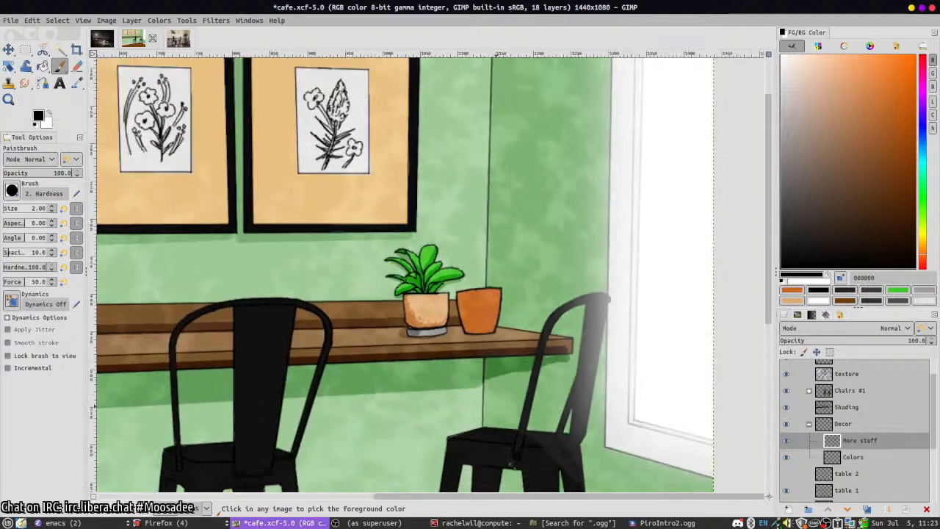
pyautogui.scroll(-2, 462, 352)
pyautogui.hotkey('ctrl', 's')
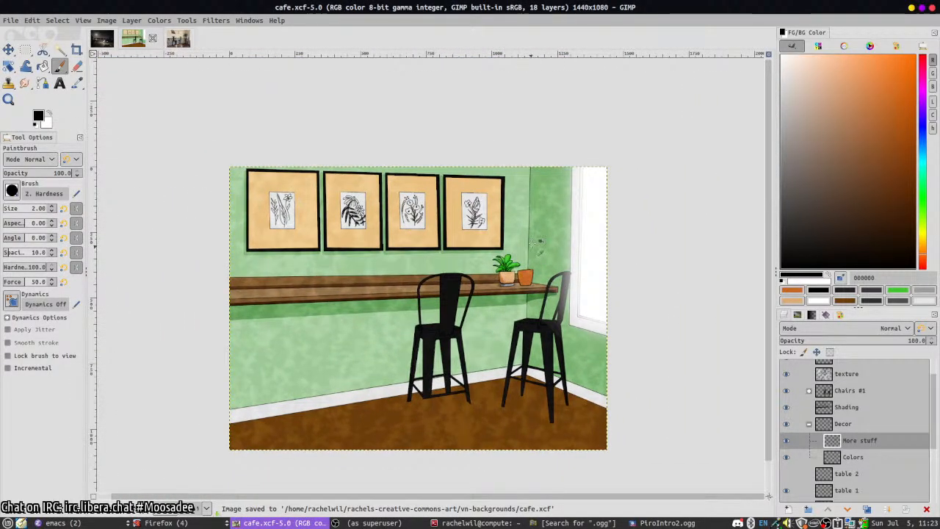
# - Draw two tall, thin stem lines rising from the orange pot's rim and leaning toward the picture frames, redoing the second line
pyautogui.scroll(4, 539, 241)
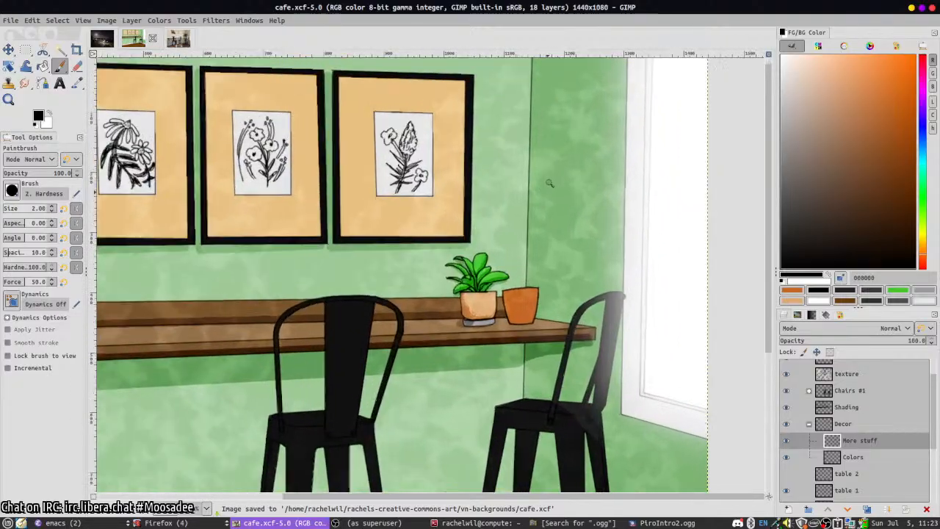
pyautogui.scroll(3, 514, 377)
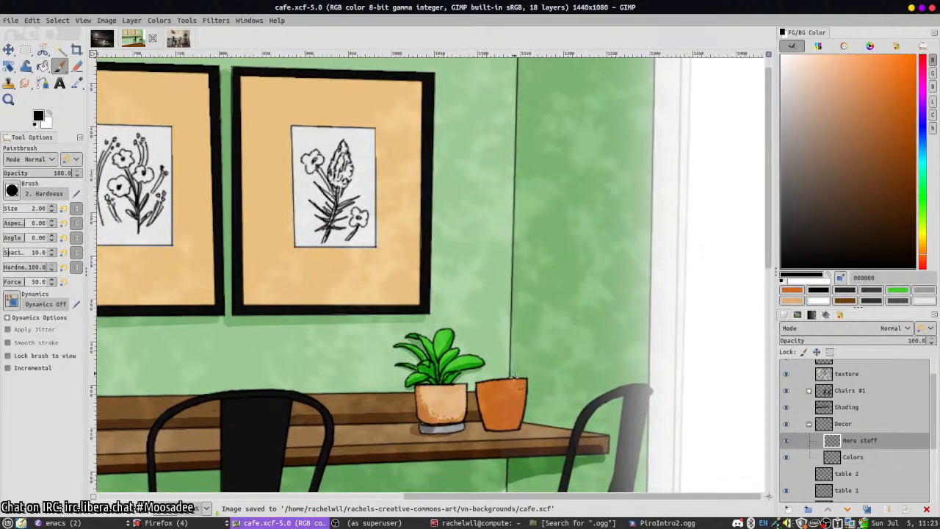
pyautogui.moveTo(492, 380); pyautogui.dragTo(492, 380)
pyautogui.moveTo(495, 334); pyautogui.dragTo(479, 259)
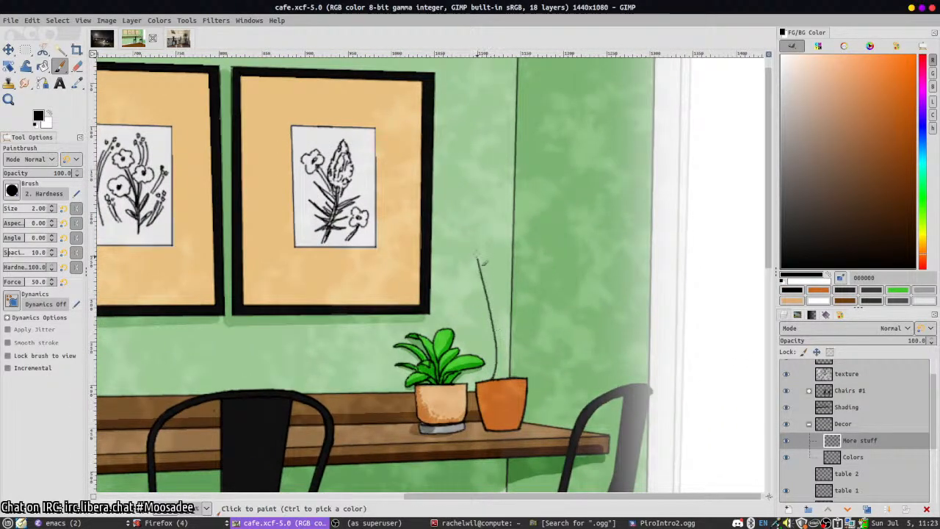
pyautogui.moveTo(506, 367); pyautogui.dragTo(490, 305)
pyautogui.hotkey('ctrl', 'z')
pyautogui.moveTo(485, 254); pyautogui.dragTo(512, 375)
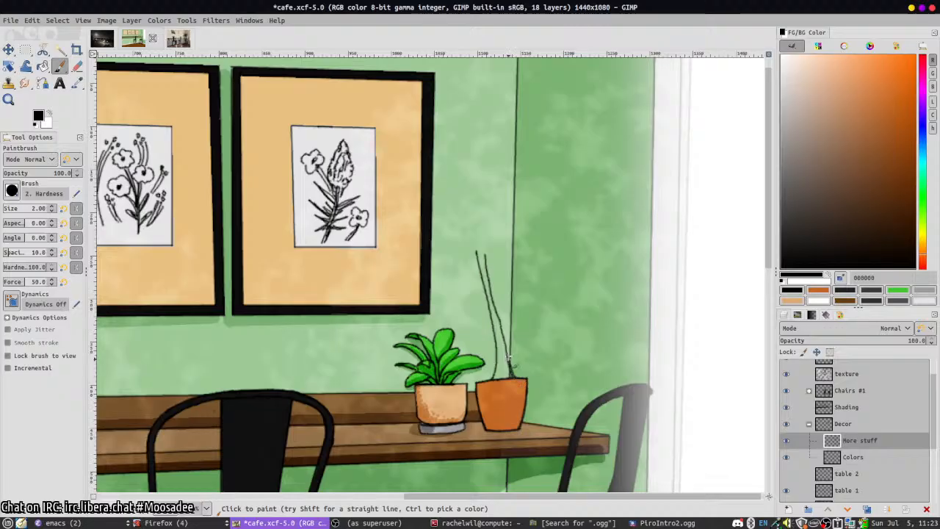
# - Outline a large drooping leaf with a curved stalk branching from the right side of the orange pot's stem
pyautogui.keyDown('ctrl'); pyautogui.scroll(2, 494, 311); pyautogui.keyUp('ctrl')
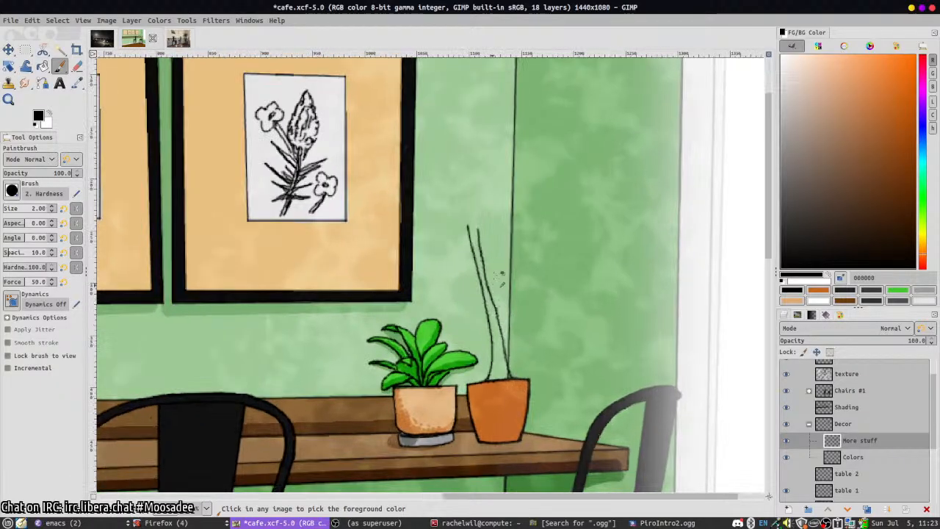
pyautogui.keyDown('ctrl'); pyautogui.scroll(1, 497, 297); pyautogui.keyUp('ctrl')
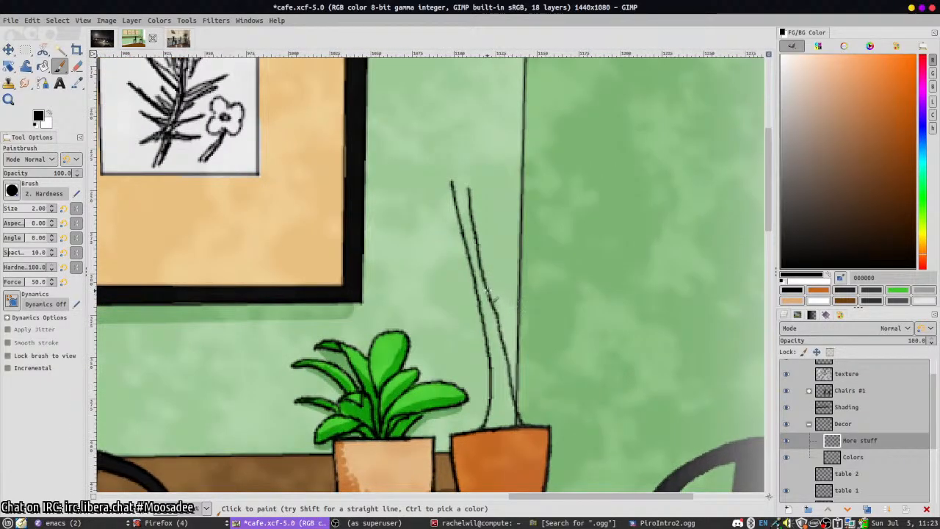
pyautogui.moveTo(493, 297)
pyautogui.mouseDown()
pyautogui.moveTo(499, 253)
pyautogui.moveTo(536, 229)
pyautogui.moveTo(602, 254)
pyautogui.moveTo(610, 306)
pyautogui.moveTo(575, 298)
pyautogui.mouseUp()
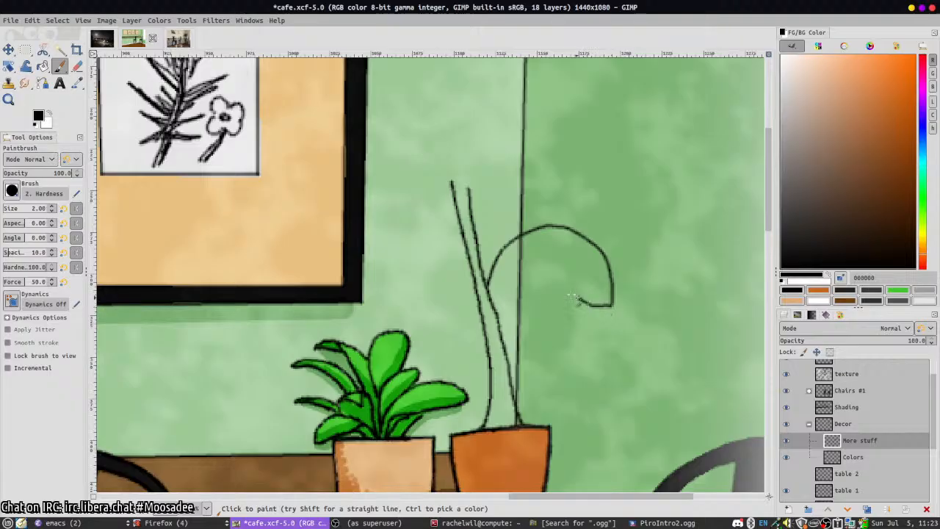
pyautogui.hotkey('ctrl', 'z')
pyautogui.moveTo(490, 295)
pyautogui.mouseDown()
pyautogui.moveTo(540, 229)
pyautogui.moveTo(602, 257)
pyautogui.moveTo(615, 311)
pyautogui.mouseUp()
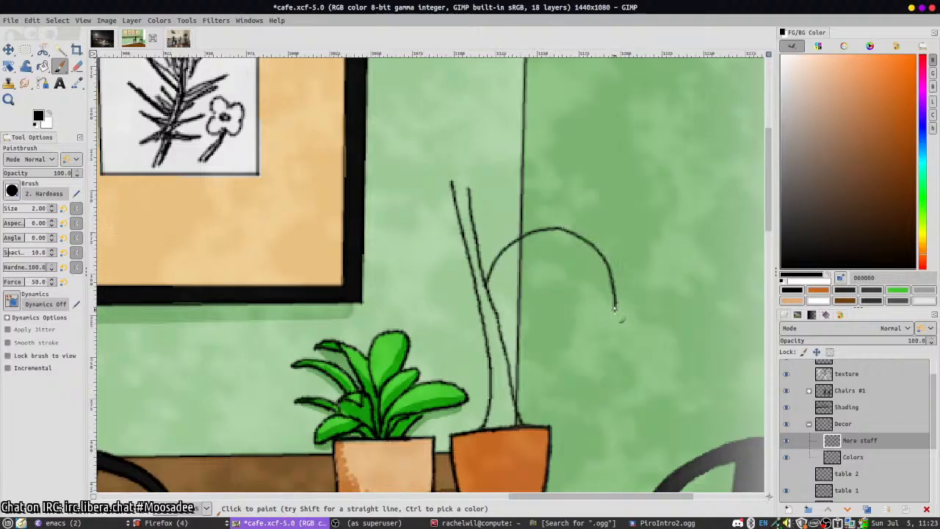
pyautogui.moveTo(494, 297)
pyautogui.mouseDown()
pyautogui.moveTo(518, 242)
pyautogui.moveTo(613, 315)
pyautogui.mouseUp()
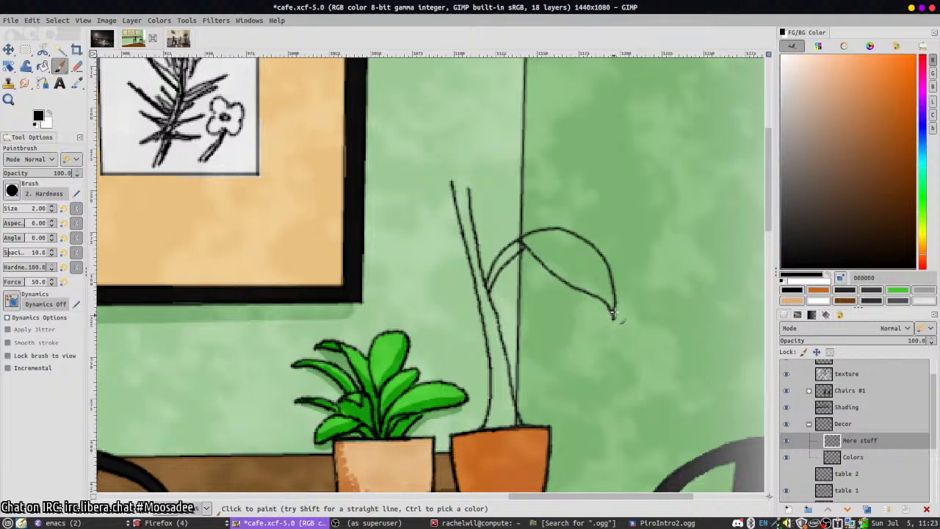
# - Outline a small drooping leaf on the left of the stem just above the orange pot, redoing its curve and erasing overlapping lines
pyautogui.moveTo(503, 297)
pyautogui.mouseDown()
pyautogui.moveTo(523, 285)
pyautogui.moveTo(472, 358)
pyautogui.mouseUp()
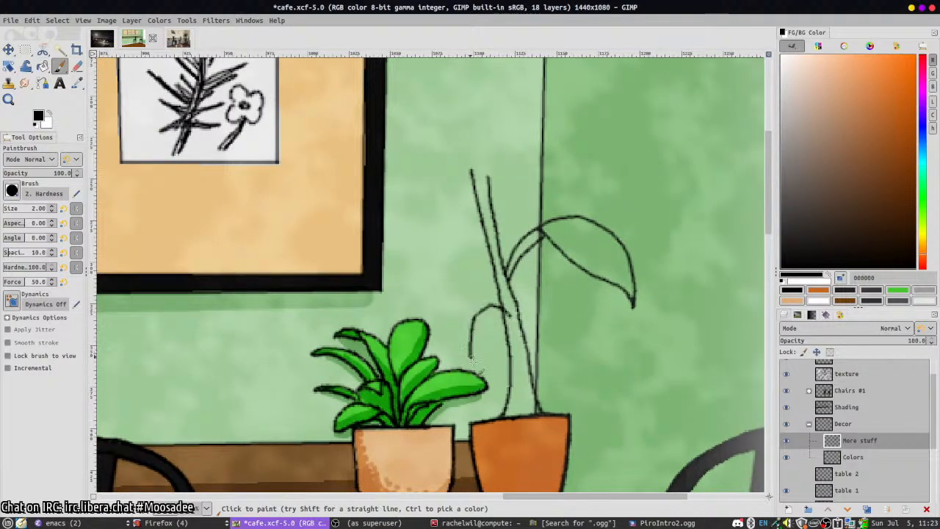
pyautogui.hotkey('ctrl', 'z')
pyautogui.moveTo(508, 316)
pyautogui.mouseDown()
pyautogui.moveTo(475, 333)
pyautogui.moveTo(472, 361)
pyautogui.moveTo(491, 406)
pyautogui.moveTo(520, 334)
pyautogui.moveTo(505, 331)
pyautogui.moveTo(509, 348)
pyautogui.moveTo(518, 318)
pyautogui.mouseUp()
pyautogui.hotkey('shift', 'e')
pyautogui.press('p')
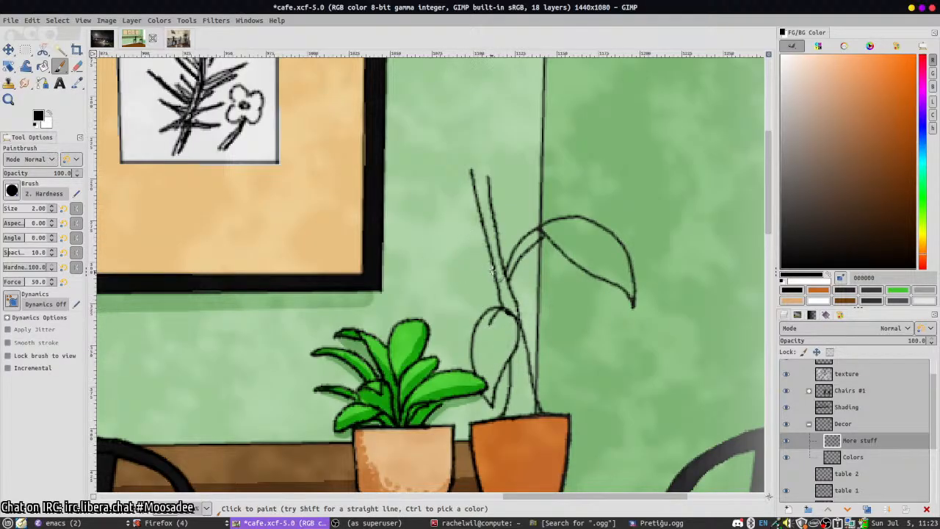
# - Outline a drooping leaf with a curved stalk branching from the left side of the stem's middle, redoing the stalk
pyautogui.moveTo(485, 243)
pyautogui.mouseDown()
pyautogui.moveTo(451, 243)
pyautogui.moveTo(410, 264)
pyautogui.moveTo(408, 309)
pyautogui.moveTo(469, 246)
pyautogui.moveTo(480, 239)
pyautogui.moveTo(492, 262)
pyautogui.mouseUp()
pyautogui.hotkey('ctrl', 'z')
pyautogui.hotkey('ctrl', 'z')
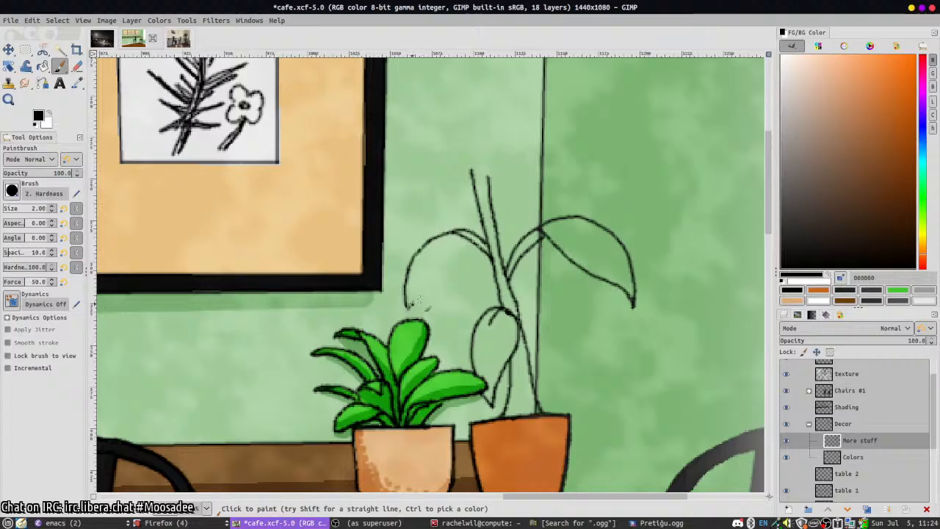
pyautogui.moveTo(406, 304); pyautogui.dragTo(474, 257)
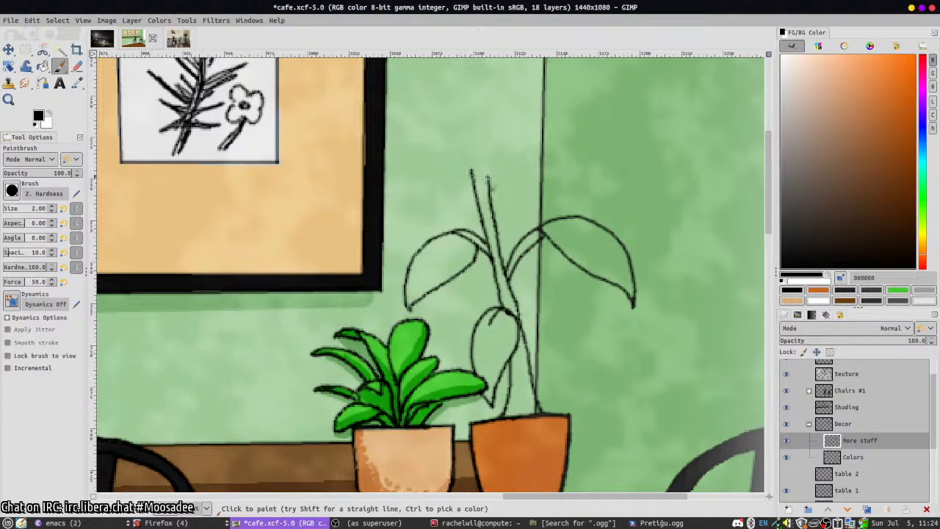
# - Outline a large leaf arching to the right from the tip of the stem
pyautogui.scroll(-3, 486, 136)
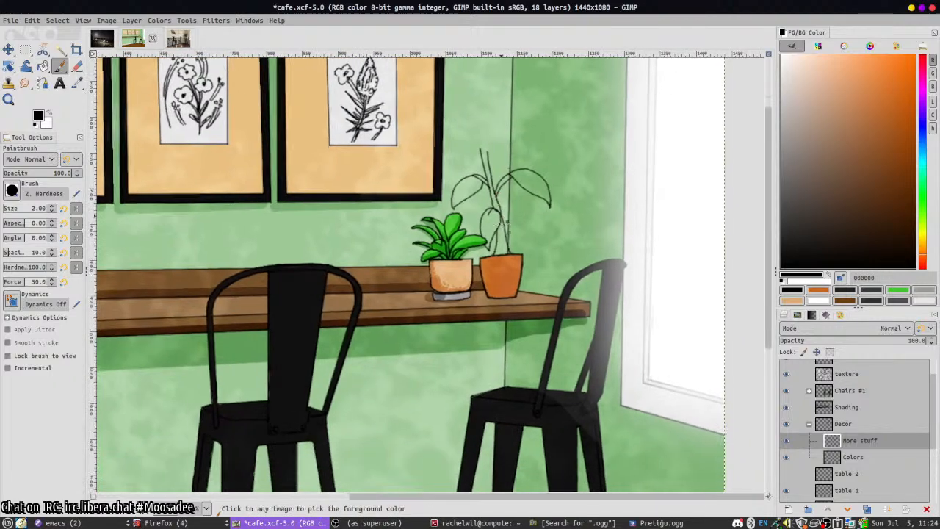
pyautogui.scroll(3, 488, 185)
pyautogui.scroll(4, 464, 187)
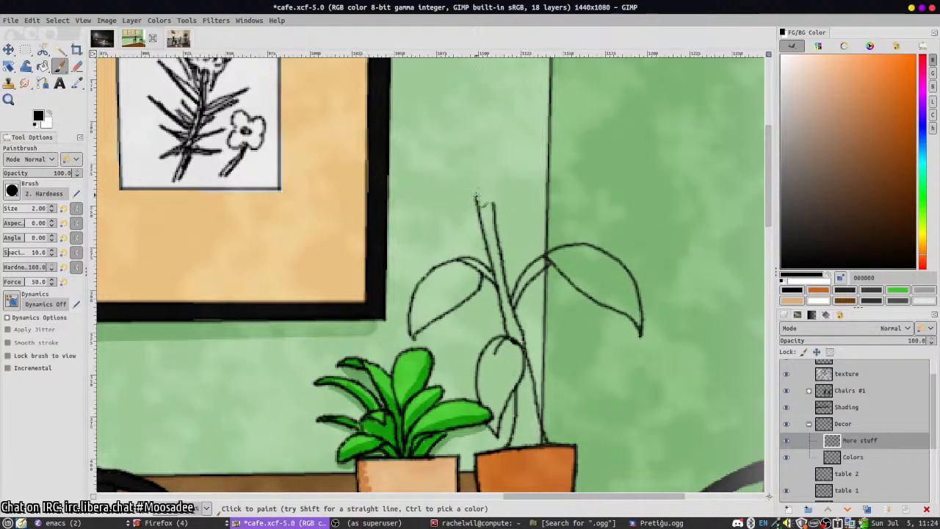
pyautogui.moveTo(481, 195)
pyautogui.mouseDown()
pyautogui.moveTo(489, 163)
pyautogui.moveTo(540, 136)
pyautogui.moveTo(586, 171)
pyautogui.moveTo(576, 223)
pyautogui.moveTo(536, 179)
pyautogui.moveTo(498, 189)
pyautogui.mouseUp()
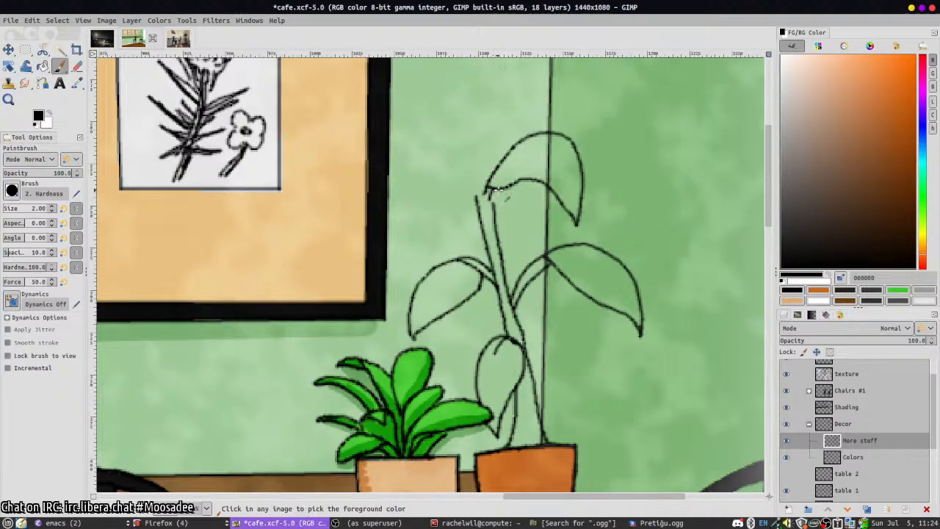
pyautogui.scroll(-2, 516, 301)
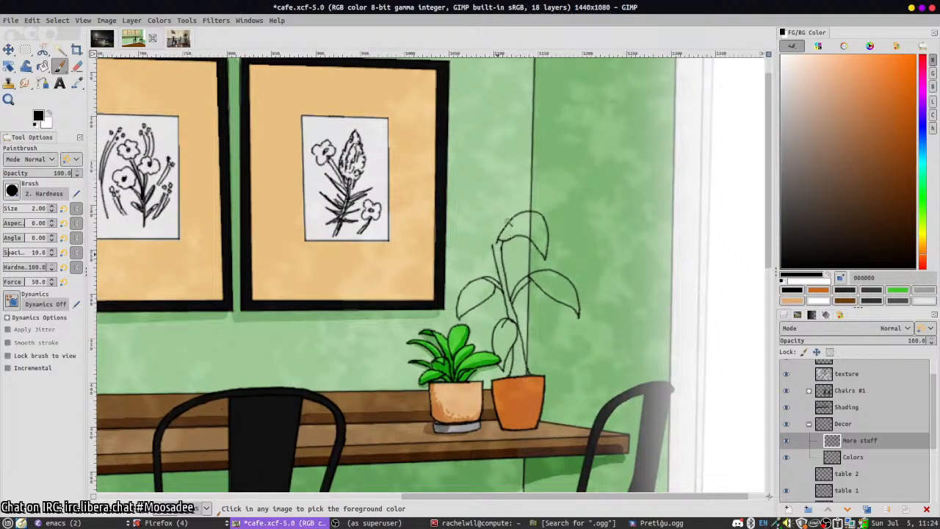
pyautogui.scroll(2, 509, 223)
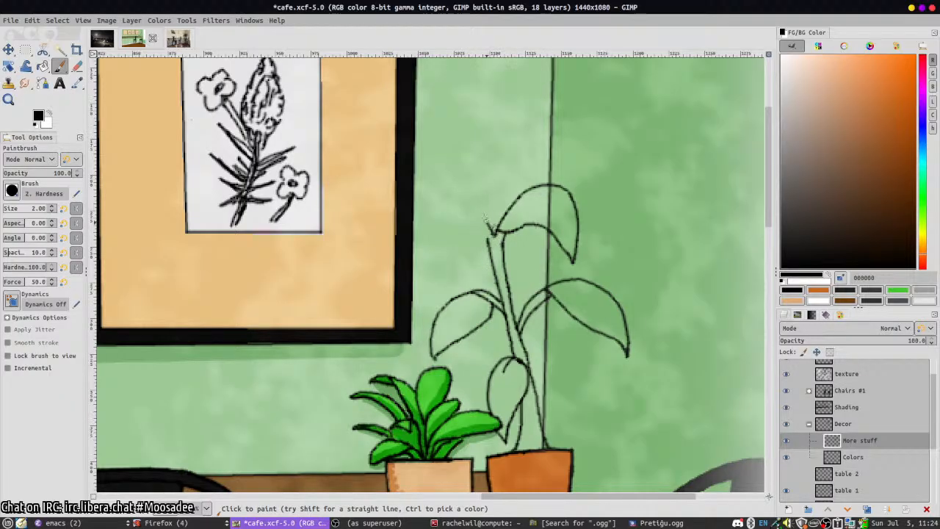
# - Outline a leaf drooping to the left from the stem's tip, reshaping it so it stays clear of the picture frame
pyautogui.moveTo(485, 218)
pyautogui.mouseDown()
pyautogui.moveTo(477, 198)
pyautogui.moveTo(438, 199)
pyautogui.moveTo(394, 292)
pyautogui.moveTo(471, 241)
pyautogui.moveTo(482, 221)
pyautogui.mouseUp()
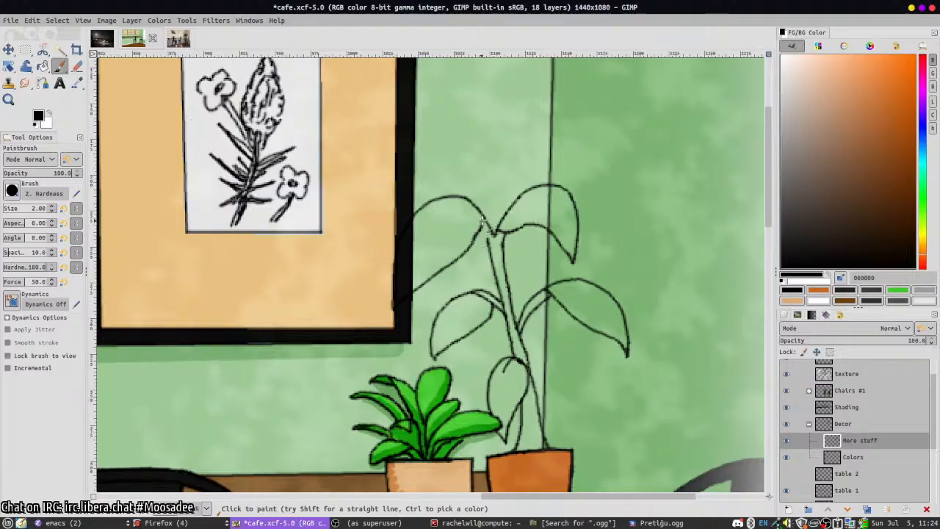
pyautogui.keyDown('ctrl'); pyautogui.scroll(-2, 484, 261); pyautogui.keyUp('ctrl')
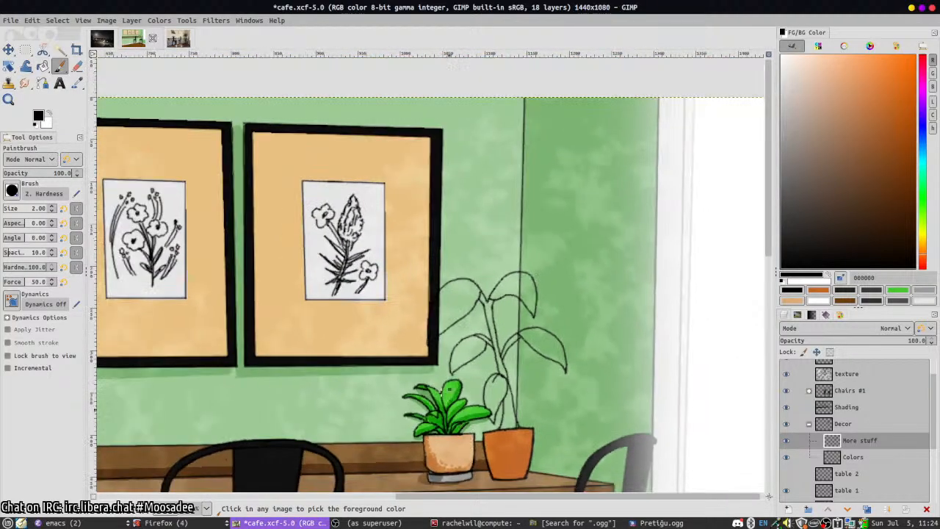
pyautogui.keyDown('ctrl'); pyautogui.scroll(2, 467, 249); pyautogui.keyUp('ctrl')
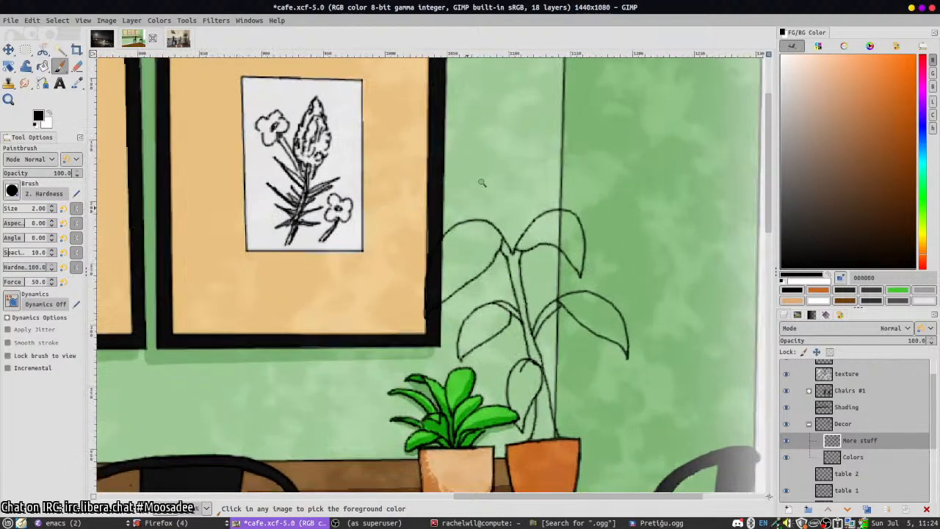
pyautogui.moveTo(529, 229)
pyautogui.mouseDown()
pyautogui.moveTo(503, 222)
pyautogui.moveTo(470, 279)
pyautogui.moveTo(471, 333)
pyautogui.moveTo(518, 270)
pyautogui.mouseUp()
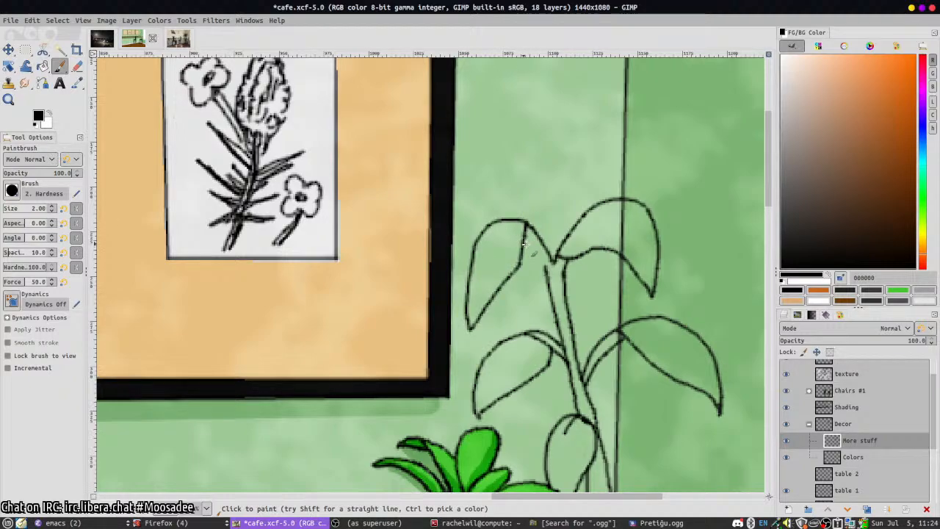
pyautogui.scroll(-4, 545, 272)
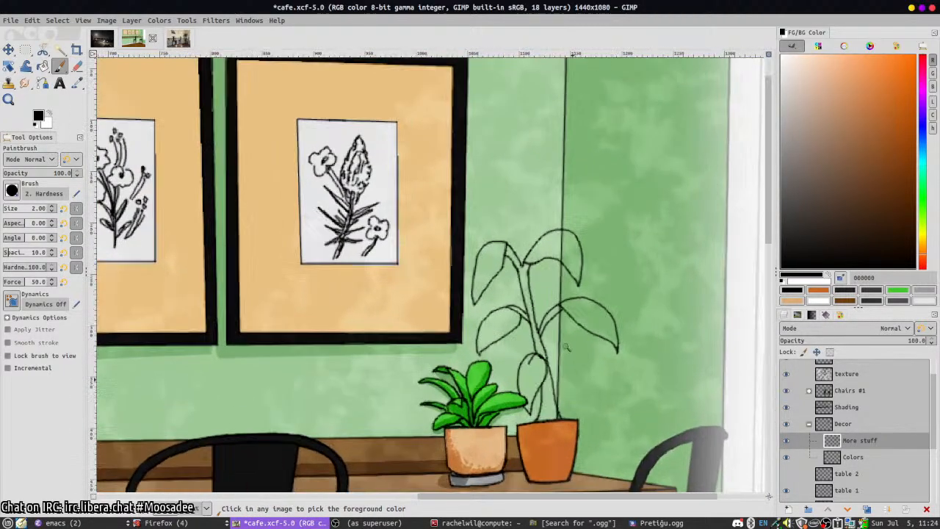
# - Outline a small leaf with a curled stalk on the right of the lower stem, and undo the extra strokes tried higher up
pyautogui.scroll(2, 566, 348)
pyautogui.moveTo(533, 323)
pyautogui.mouseDown()
pyautogui.moveTo(582, 372)
pyautogui.moveTo(545, 369)
pyautogui.mouseUp()
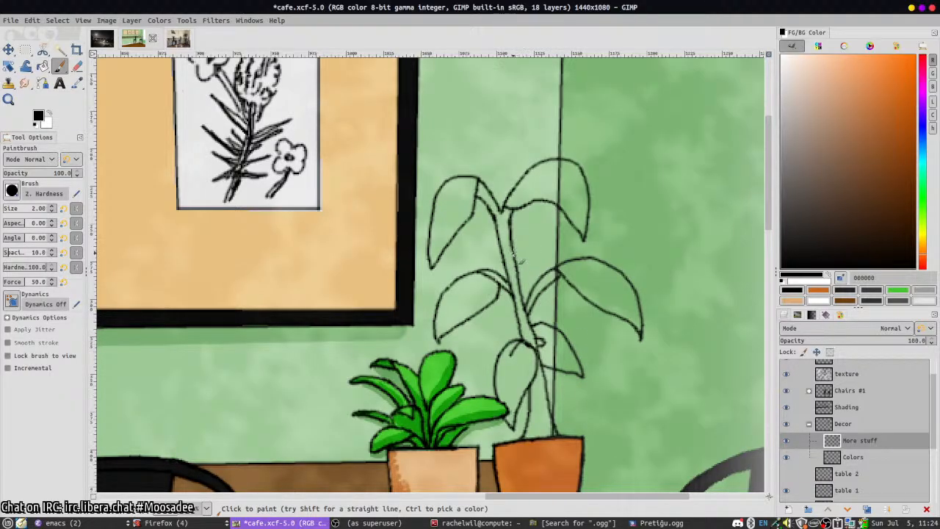
pyautogui.moveTo(513, 250)
pyautogui.mouseDown()
pyautogui.moveTo(547, 248)
pyautogui.moveTo(519, 273)
pyautogui.moveTo(544, 251)
pyautogui.moveTo(523, 285)
pyautogui.mouseUp()
pyautogui.hotkey('ctrl', 'z')
pyautogui.hotkey('ctrl', 'z')
pyautogui.hotkey('ctrl', 'z')
pyautogui.keyDown('ctrl'); pyautogui.scroll(-5, 526, 257); pyautogui.keyUp('ctrl')
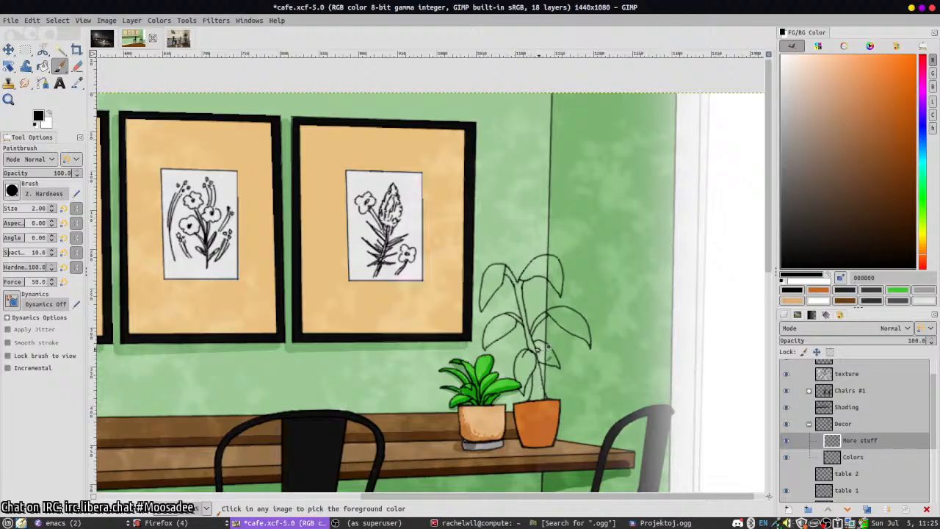
pyautogui.scroll(3, 535, 372)
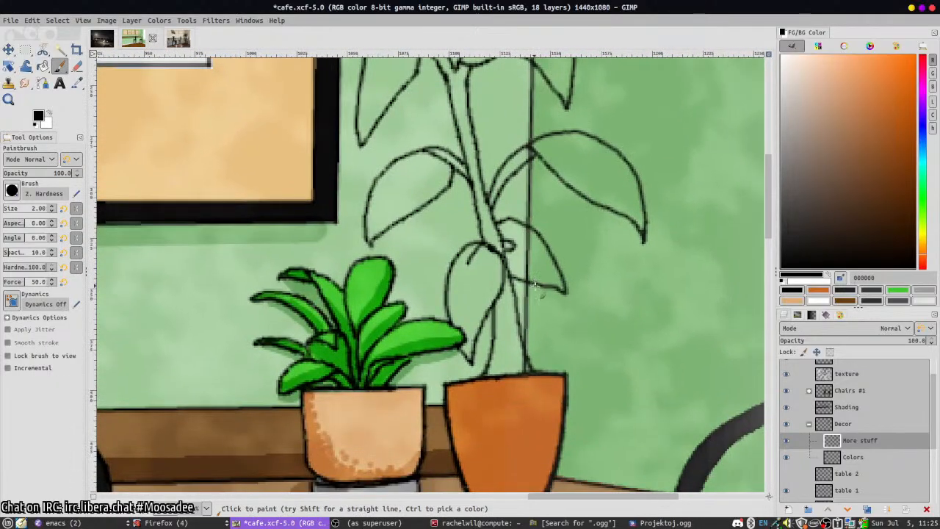
# - Add small leaves along the stem: one at the lower left, a folded one at the upper right and a tiny bud between the right stalks
pyautogui.moveTo(535, 285); pyautogui.dragTo(547, 327)
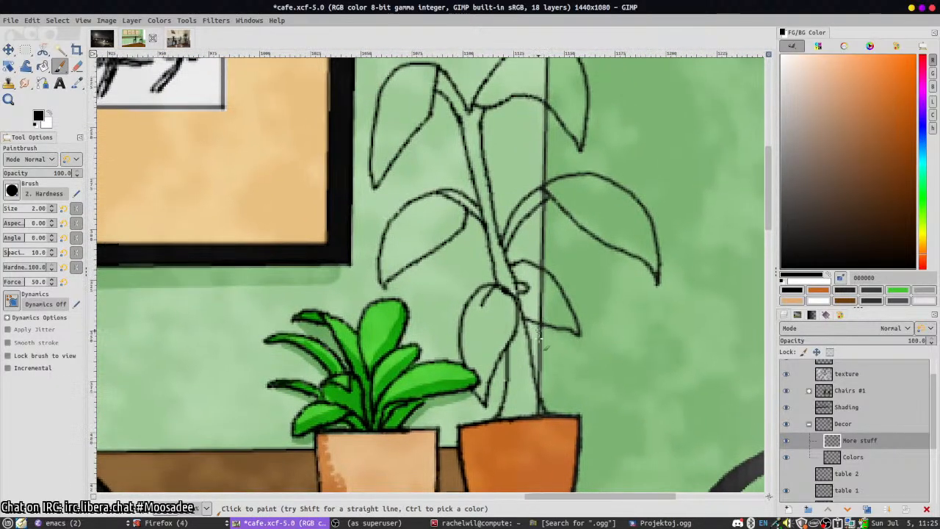
pyautogui.moveTo(488, 251)
pyautogui.mouseDown()
pyautogui.moveTo(439, 291)
pyautogui.moveTo(489, 251)
pyautogui.moveTo(511, 294)
pyautogui.mouseUp()
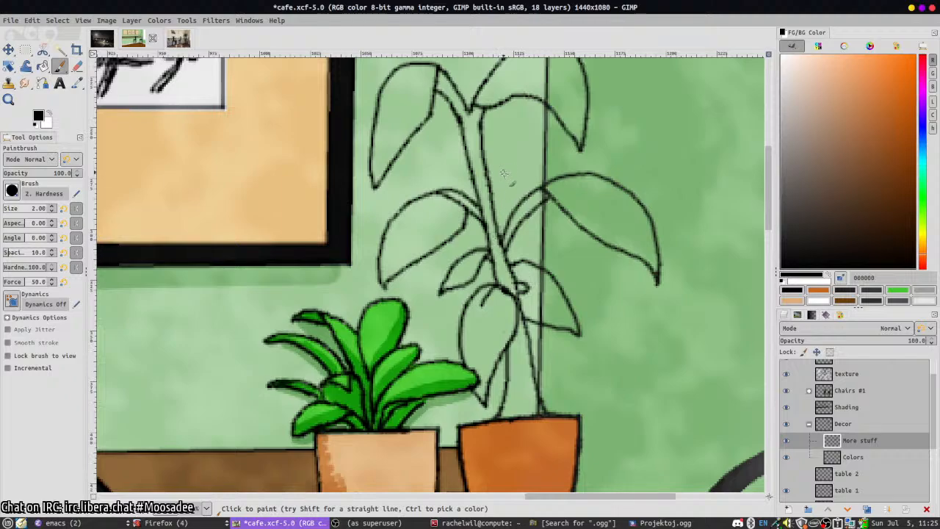
pyautogui.moveTo(488, 161)
pyautogui.mouseDown()
pyautogui.moveTo(526, 150)
pyautogui.moveTo(543, 167)
pyautogui.moveTo(492, 154)
pyautogui.moveTo(489, 180)
pyautogui.mouseUp()
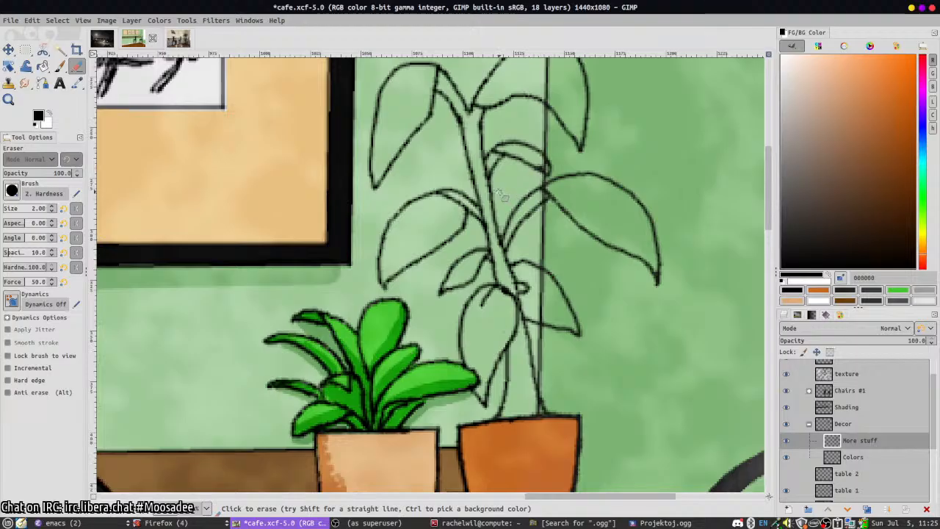
pyautogui.scroll(3, 512, 271)
pyautogui.hscroll(-1, 512, 271)
pyautogui.scroll(-1, 506, 253)
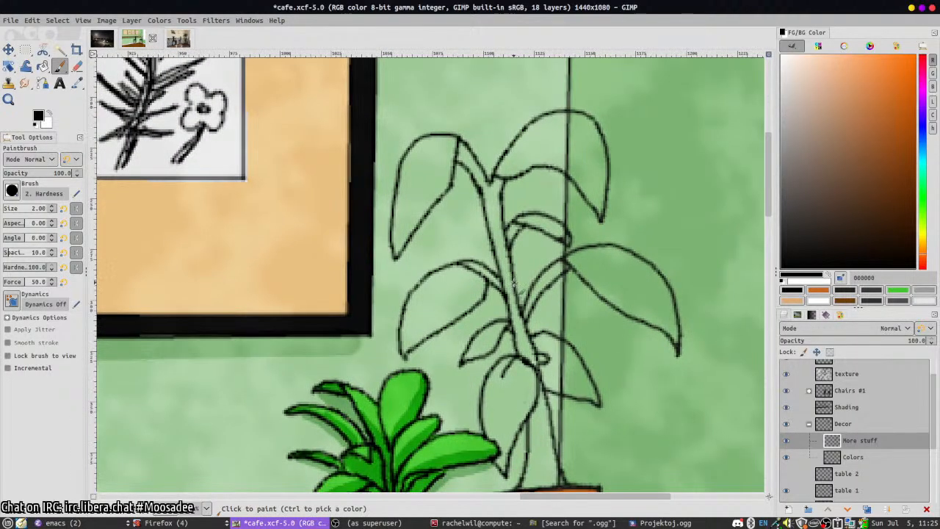
pyautogui.moveTo(513, 281)
pyautogui.mouseDown()
pyautogui.moveTo(533, 277)
pyautogui.moveTo(522, 298)
pyautogui.mouseUp()
pyautogui.scroll(-3, 512, 293)
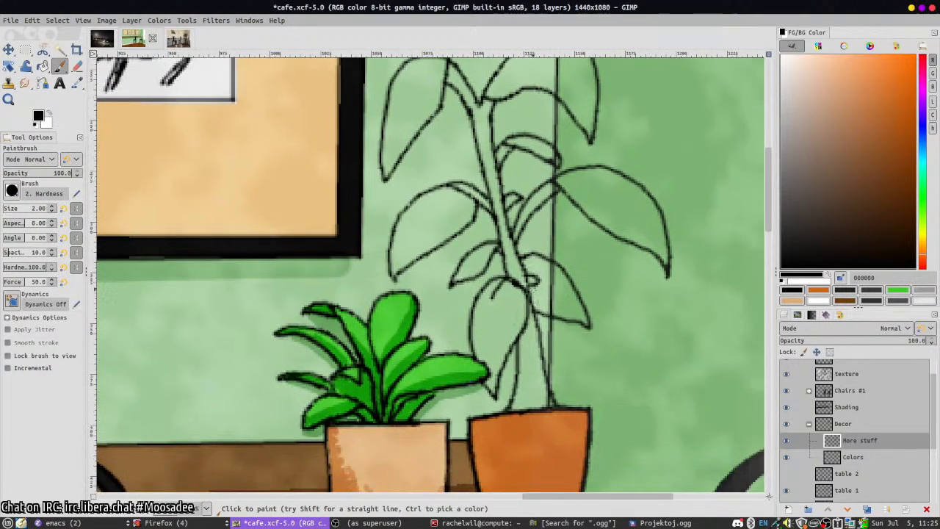
# - Try a small forked leaf at the right base of the stem, just above the orange pot's rim
pyautogui.moveTo(540, 343)
pyautogui.mouseDown()
pyautogui.moveTo(571, 361)
pyautogui.moveTo(548, 367)
pyautogui.moveTo(544, 353)
pyautogui.moveTo(538, 365)
pyautogui.moveTo(548, 360)
pyautogui.moveTo(533, 353)
pyautogui.moveTo(538, 374)
pyautogui.mouseUp()
pyautogui.hotkey('shift', 'e')
pyautogui.press('p')
pyautogui.scroll(1, 539, 220)
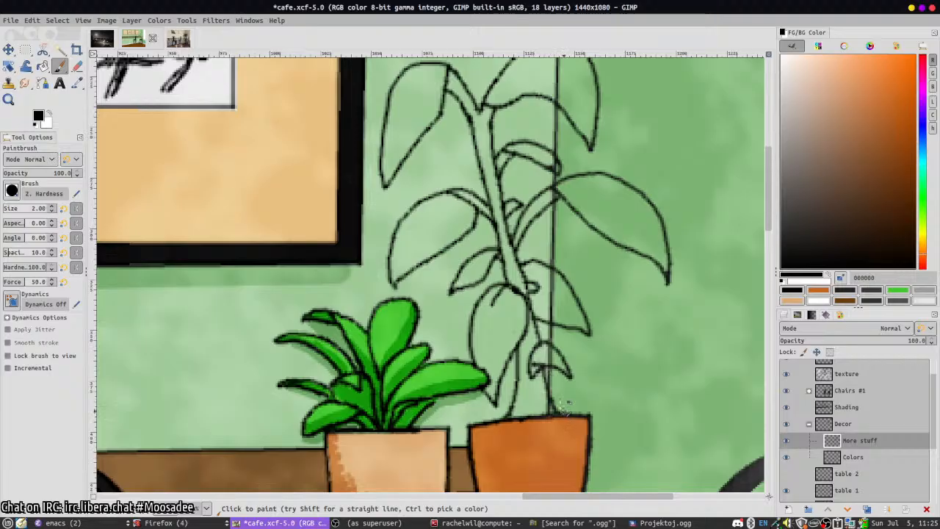
pyautogui.scroll(-2, 558, 422)
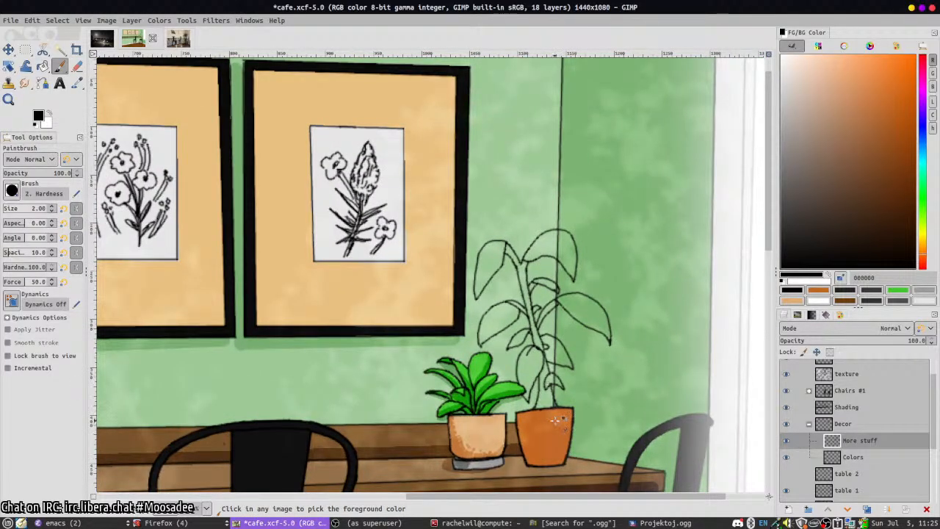
pyautogui.scroll(3, 517, 301)
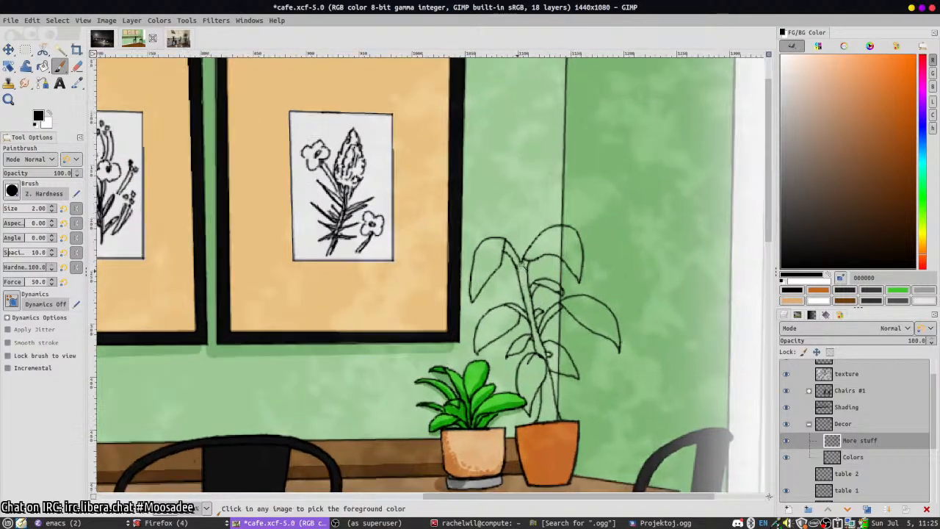
# - Outline a small hanging leaf on the left of the stem below the top leaves, clean up its overlap and save the image
pyautogui.moveTo(518, 275)
pyautogui.mouseDown()
pyautogui.moveTo(500, 319)
pyautogui.moveTo(507, 341)
pyautogui.moveTo(533, 304)
pyautogui.moveTo(518, 278)
pyautogui.mouseUp()
pyautogui.hotkey('shift', 'e')
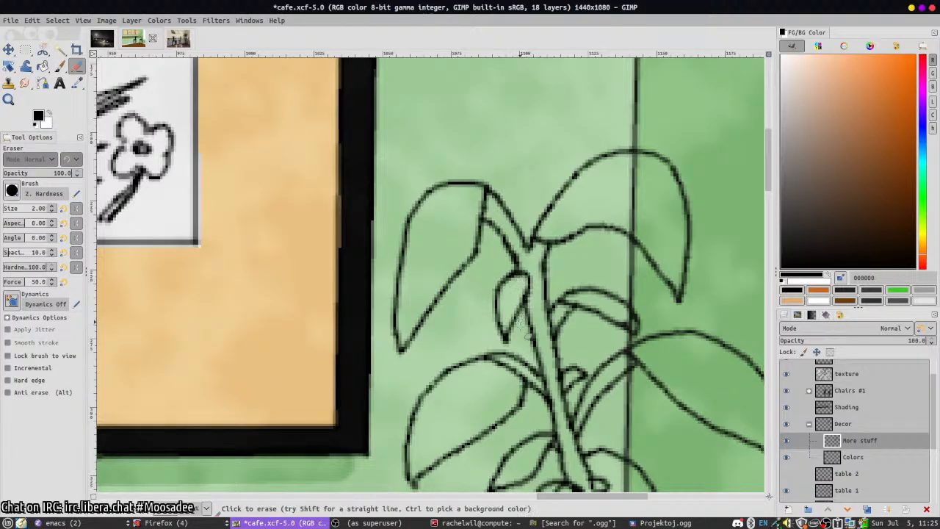
pyautogui.scroll(-4, 521, 289)
pyautogui.hotkey('ctrl', 's')
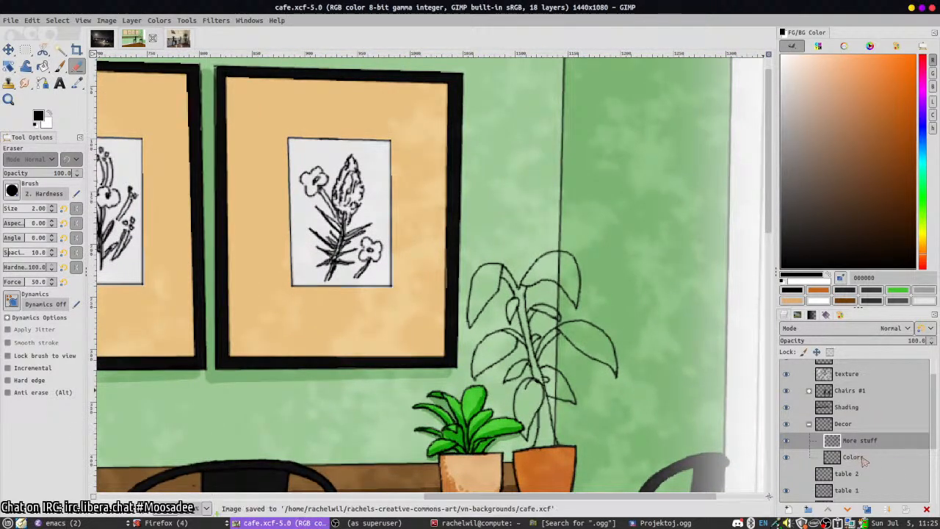
# - Fill the lower stem above the orange pot with muted green 5ca54f on the Colors layer using the Pencil
pyautogui.press('pagedown')
pyautogui.press('n')
pyautogui.keyDown('ctrl'); pyautogui.click(474, 400); pyautogui.keyUp('ctrl')
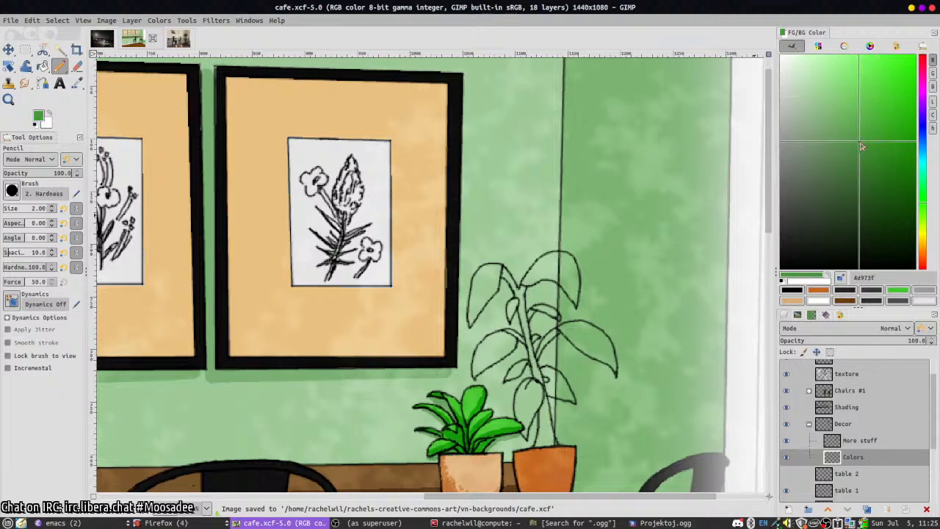
pyautogui.scroll(2, 521, 433)
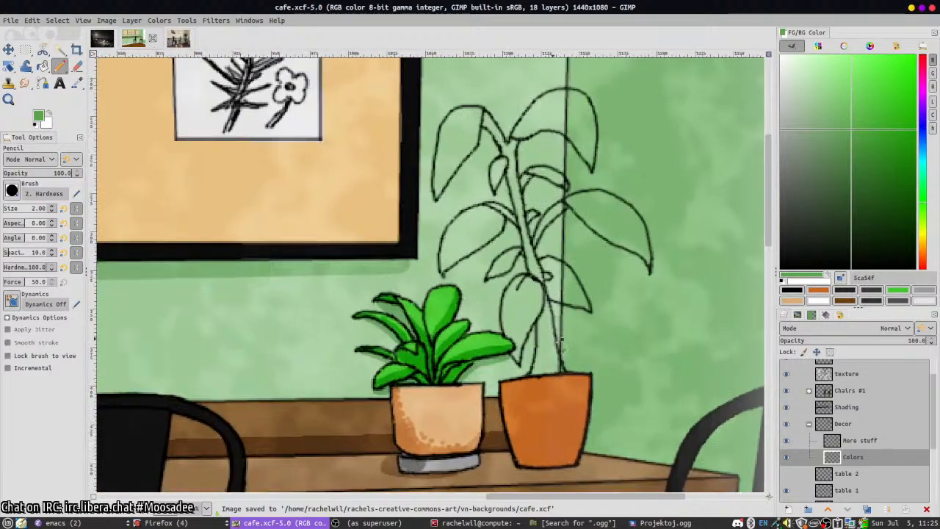
pyautogui.moveTo(544, 382); pyautogui.dragTo(563, 368)
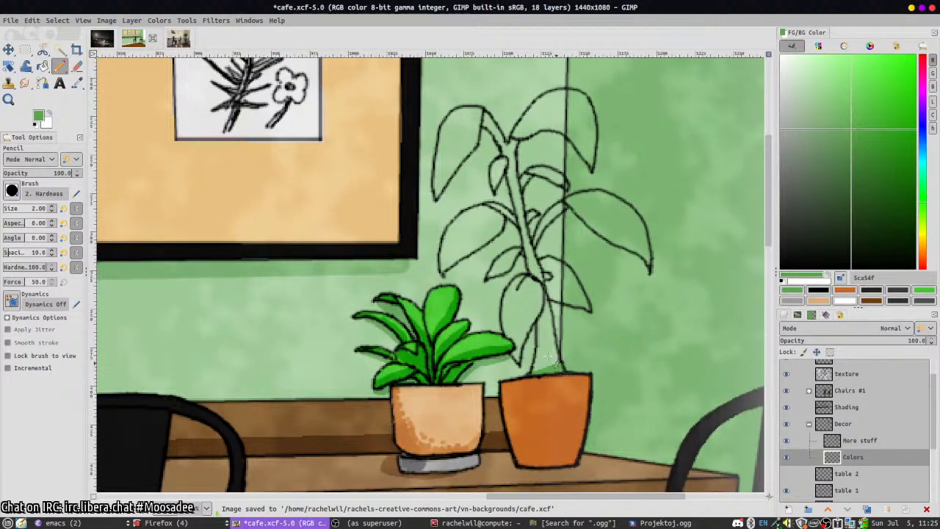
pyautogui.moveTo(537, 323)
pyautogui.mouseDown()
pyautogui.moveTo(542, 365)
pyautogui.moveTo(544, 330)
pyautogui.moveTo(553, 362)
pyautogui.mouseUp()
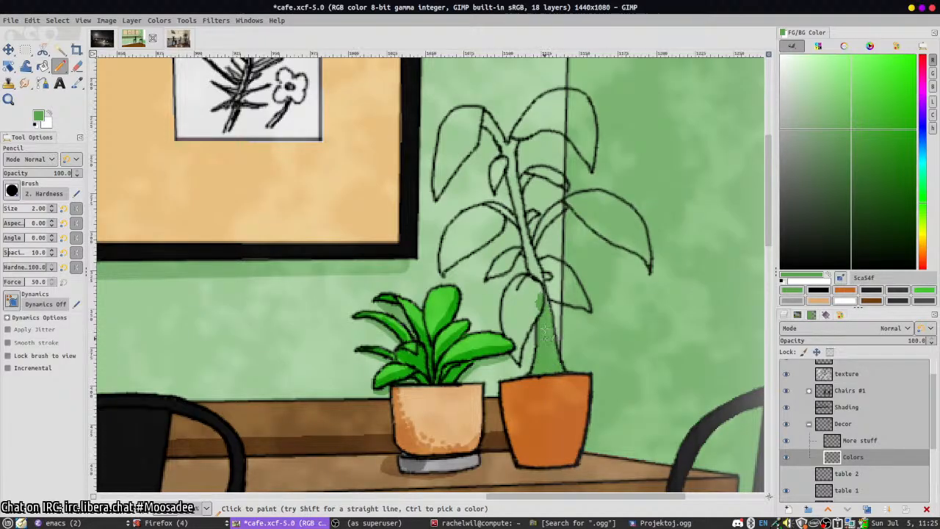
# - Fill the middle stem and the lower and middle leaves of the tall plant with green 5ca54f using a size 4 brush
pyautogui.press(']')
pyautogui.press(']')
pyautogui.moveTo(518, 277)
pyautogui.mouseDown()
pyautogui.moveTo(506, 323)
pyautogui.moveTo(526, 367)
pyautogui.moveTo(532, 290)
pyautogui.moveTo(519, 294)
pyautogui.moveTo(549, 281)
pyautogui.moveTo(587, 309)
pyautogui.moveTo(557, 267)
pyautogui.mouseUp()
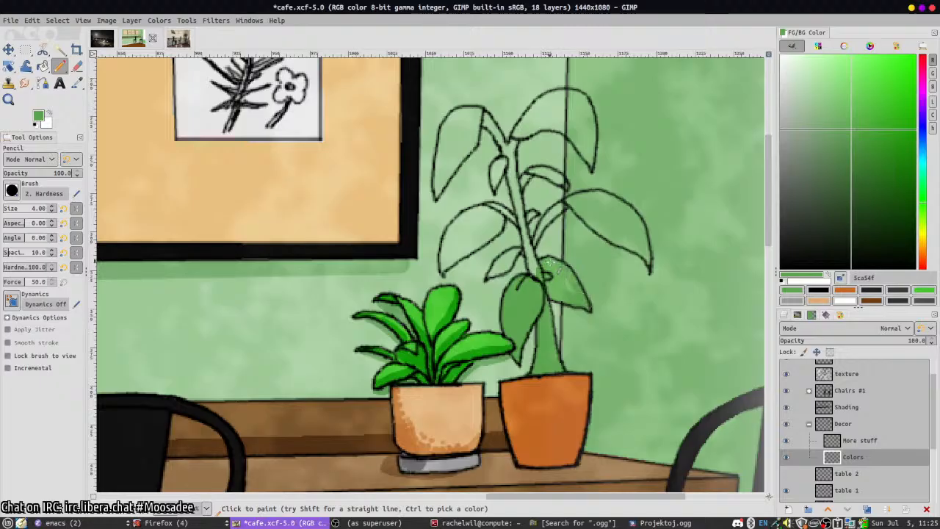
pyautogui.moveTo(523, 220)
pyautogui.mouseDown()
pyautogui.moveTo(517, 208)
pyautogui.moveTo(541, 278)
pyautogui.mouseUp()
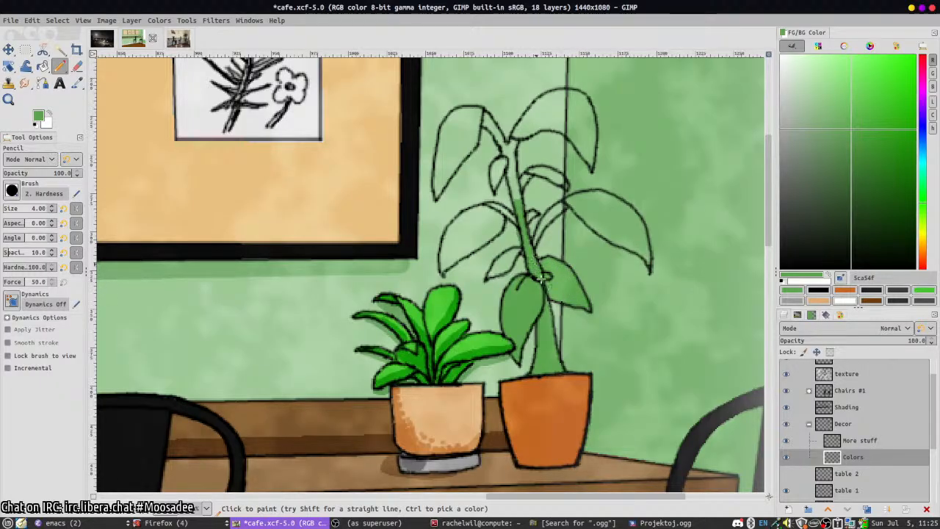
pyautogui.moveTo(537, 245)
pyautogui.mouseDown()
pyautogui.moveTo(601, 202)
pyautogui.moveTo(580, 199)
pyautogui.moveTo(611, 229)
pyautogui.moveTo(602, 235)
pyautogui.moveTo(630, 241)
pyautogui.moveTo(650, 259)
pyautogui.moveTo(596, 199)
pyautogui.mouseUp()
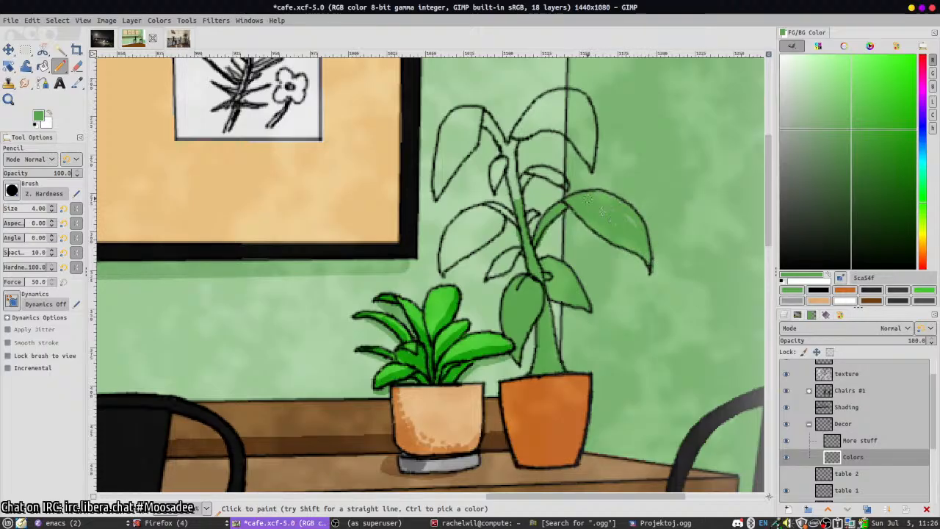
pyautogui.moveTo(489, 276); pyautogui.dragTo(525, 255)
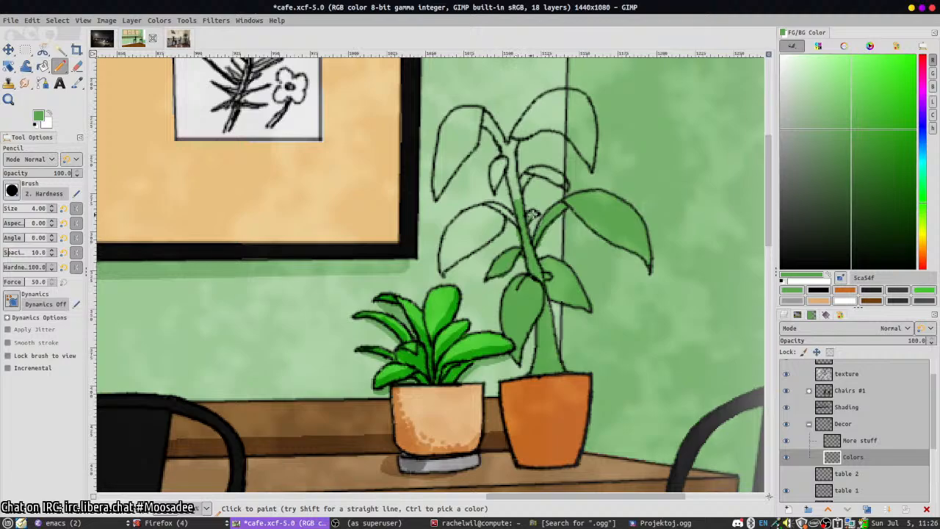
pyautogui.moveTo(447, 231)
pyautogui.mouseDown()
pyautogui.moveTo(442, 270)
pyautogui.moveTo(465, 261)
pyautogui.moveTo(499, 221)
pyautogui.moveTo(499, 239)
pyautogui.moveTo(503, 215)
pyautogui.moveTo(456, 225)
pyautogui.moveTo(476, 210)
pyautogui.moveTo(456, 239)
pyautogui.moveTo(460, 232)
pyautogui.moveTo(458, 243)
pyautogui.moveTo(469, 245)
pyautogui.moveTo(472, 223)
pyautogui.moveTo(517, 222)
pyautogui.mouseUp()
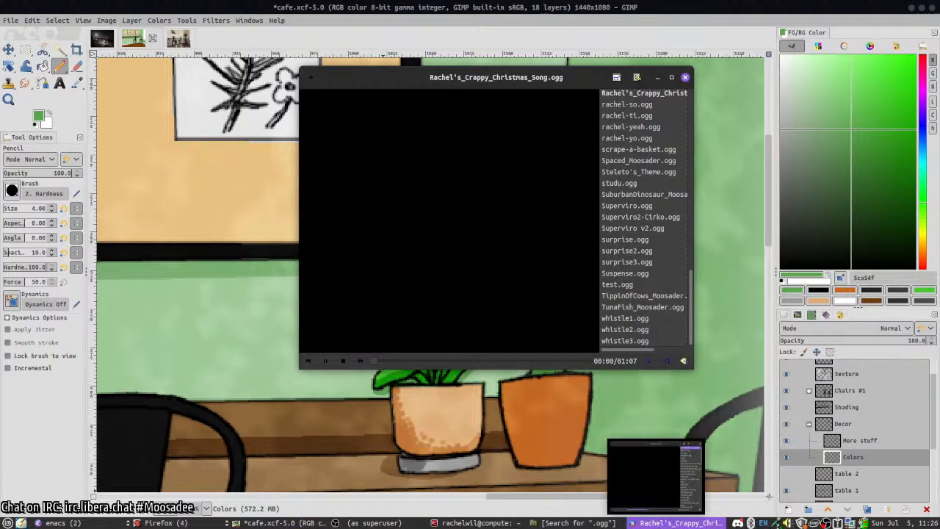
pyautogui.click(660, 523)
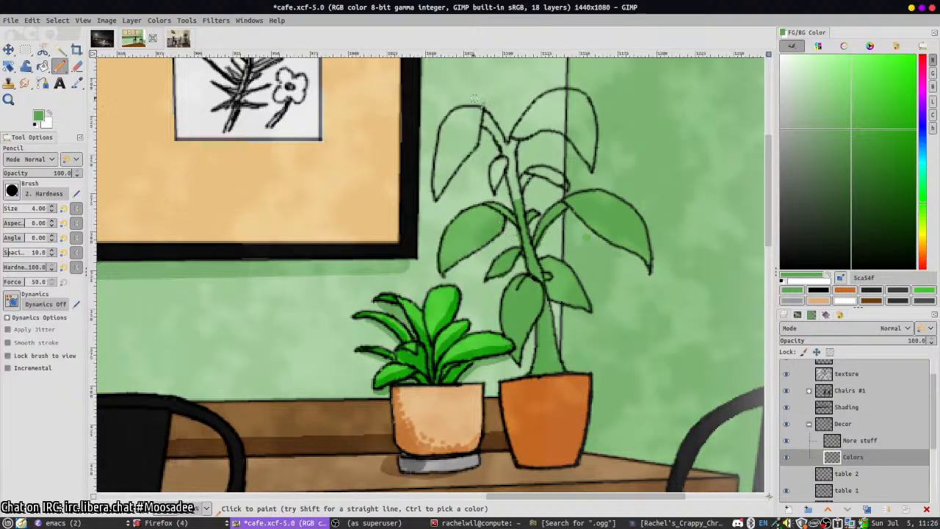
# - Fill the upper stem, the top-left stalk and the top-left leaf with the same green, erasing color outside the outlines
pyautogui.moveTo(505, 147)
pyautogui.mouseDown()
pyautogui.moveTo(520, 195)
pyautogui.moveTo(516, 137)
pyautogui.moveTo(511, 152)
pyautogui.mouseUp()
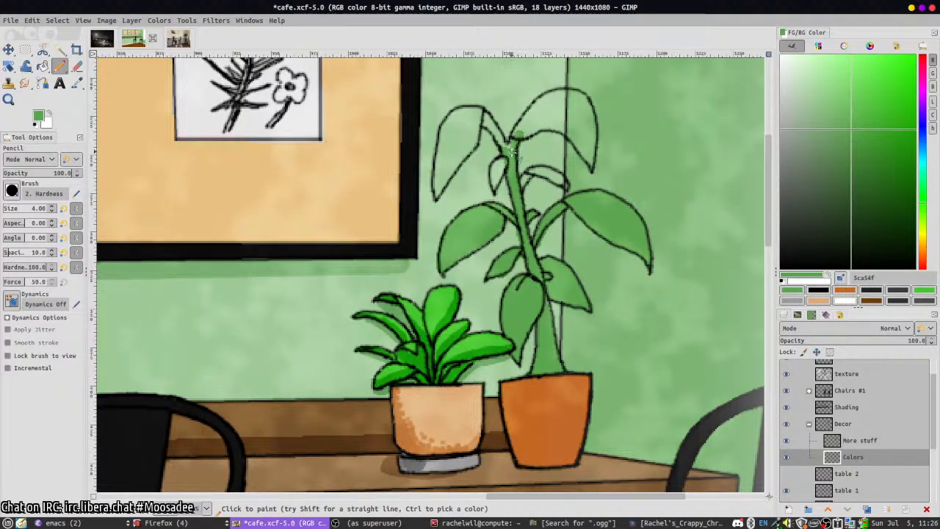
pyautogui.moveTo(477, 116); pyautogui.dragTo(512, 160)
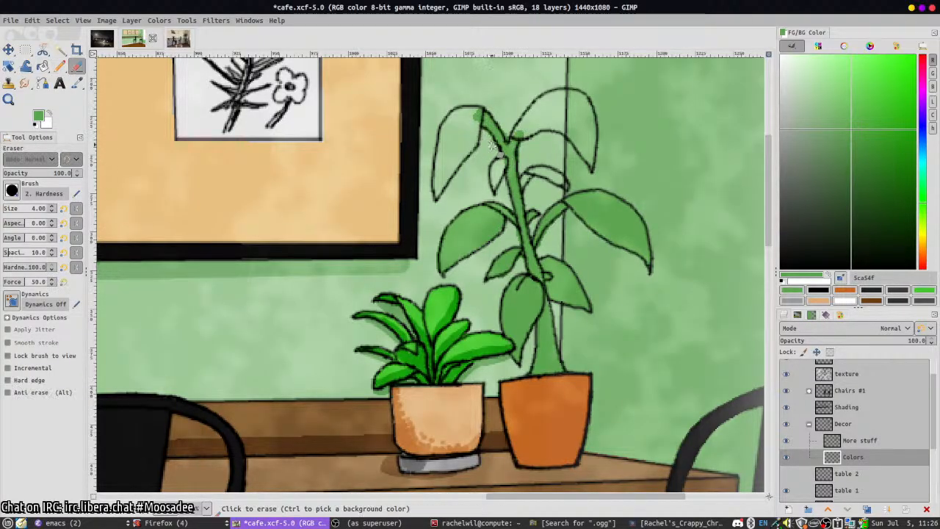
pyautogui.moveTo(434, 195)
pyautogui.mouseDown()
pyautogui.moveTo(470, 143)
pyautogui.moveTo(467, 152)
pyautogui.moveTo(474, 109)
pyautogui.moveTo(435, 147)
pyautogui.moveTo(435, 188)
pyautogui.moveTo(456, 128)
pyautogui.mouseUp()
pyautogui.hotkey('shift', 'b')
pyautogui.click(458, 138)
pyautogui.press('n')
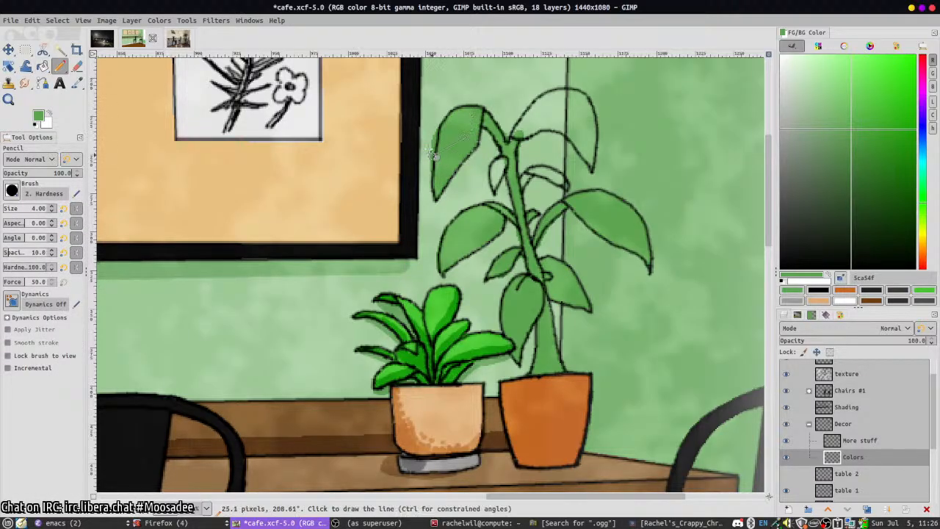
pyautogui.hotkey('shift', 'e')
pyautogui.moveTo(441, 128); pyautogui.dragTo(431, 169)
# - Fill the small upper leaves beside the stem and the large top-right leaf with the same green
pyautogui.press('n')
pyautogui.moveTo(503, 160)
pyautogui.mouseDown()
pyautogui.moveTo(494, 187)
pyautogui.moveTo(503, 167)
pyautogui.moveTo(535, 160)
pyautogui.moveTo(537, 182)
pyautogui.moveTo(525, 180)
pyautogui.moveTo(566, 182)
pyautogui.mouseUp()
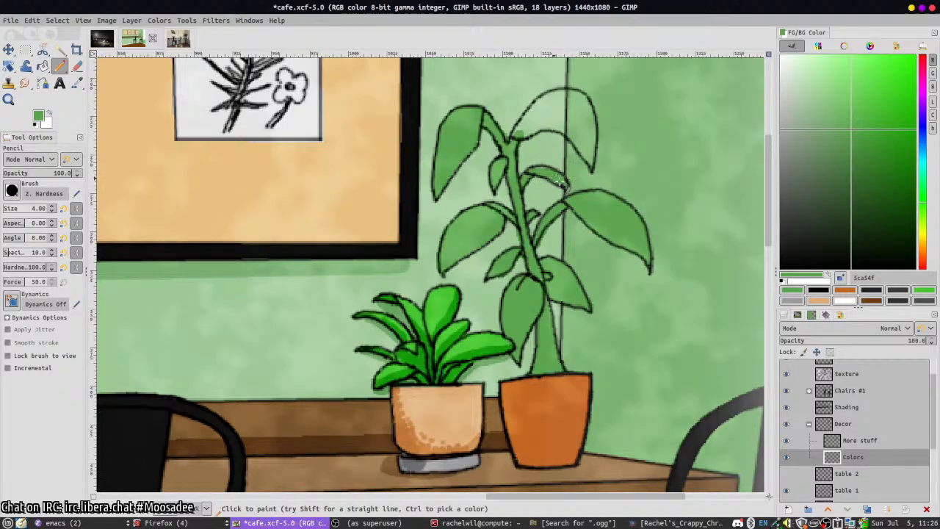
pyautogui.moveTo(520, 146)
pyautogui.mouseDown()
pyautogui.moveTo(553, 128)
pyautogui.moveTo(577, 142)
pyautogui.moveTo(589, 167)
pyautogui.moveTo(577, 95)
pyautogui.moveTo(588, 120)
pyautogui.moveTo(586, 105)
pyautogui.moveTo(561, 95)
pyautogui.moveTo(518, 142)
pyautogui.mouseUp()
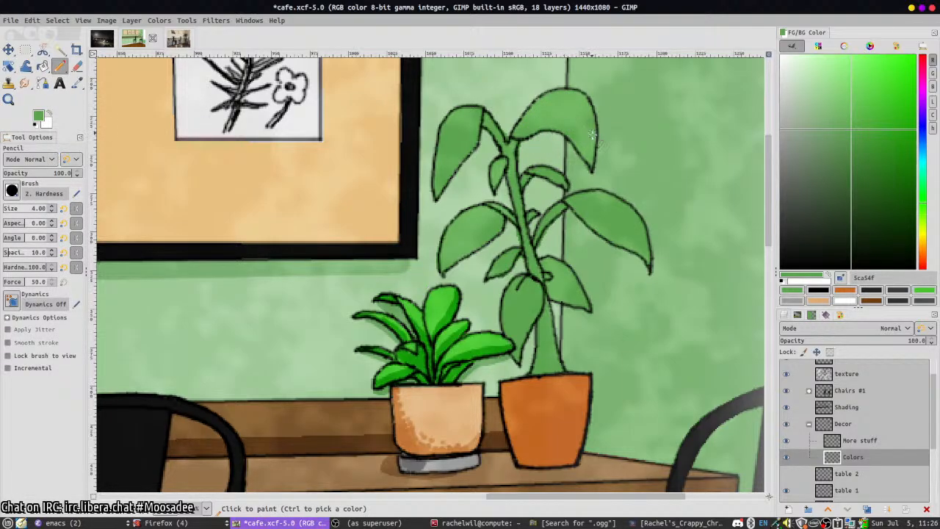
# - On the Shading layer, use the Paintbrush in black to shade the lower stem and the two lower-left leaves
pyautogui.scroll(-4, 592, 134)
pyautogui.scroll(-3, 528, 331)
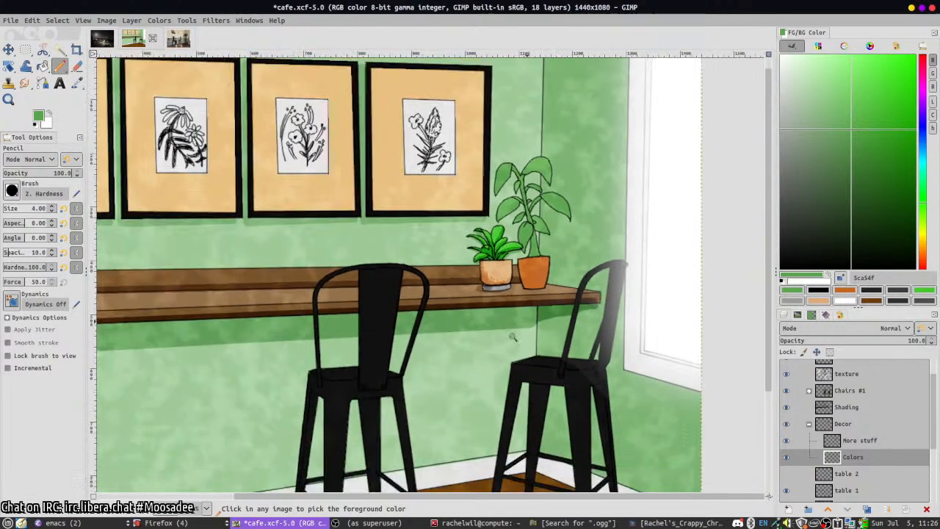
pyautogui.scroll(2, 543, 308)
pyautogui.scroll(3, 561, 286)
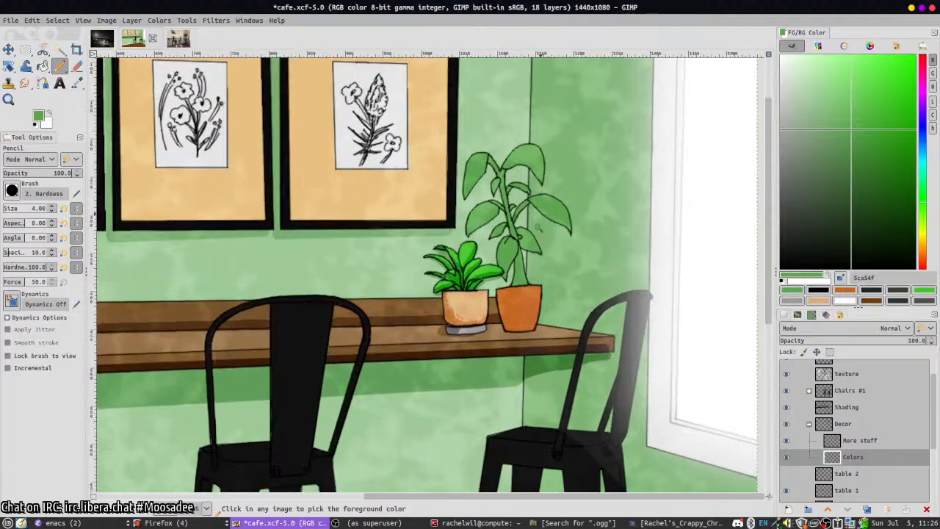
pyautogui.click(862, 441)
pyautogui.click(846, 407)
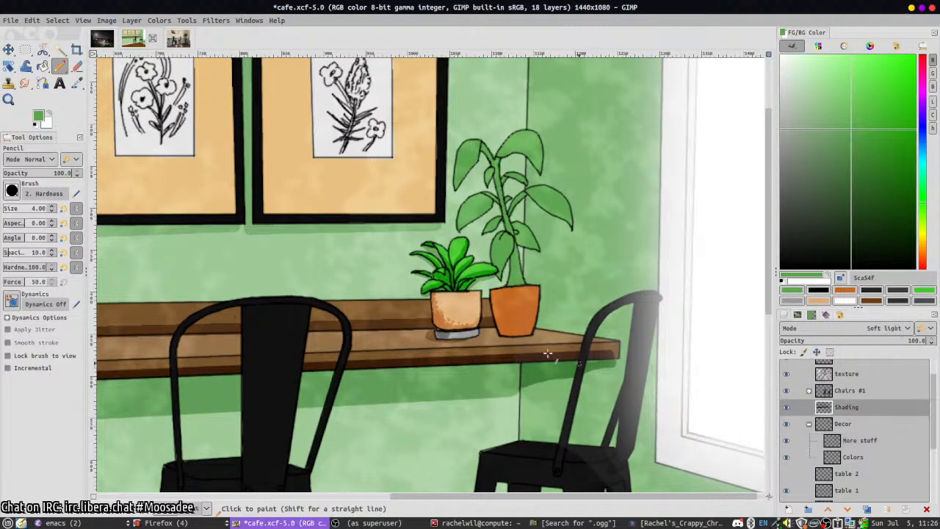
pyautogui.scroll(2, 521, 299)
pyautogui.press('p')
pyautogui.scroll(2, 521, 233)
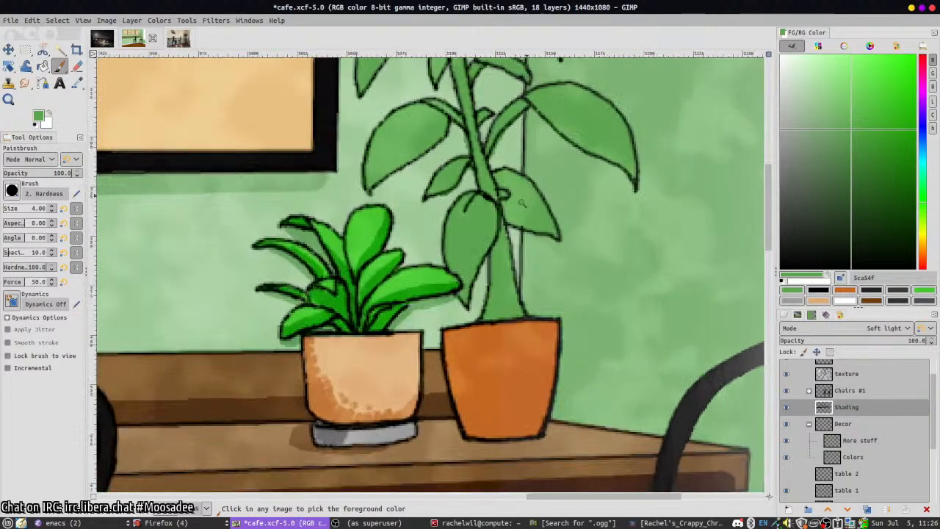
pyautogui.press('d')
pyautogui.moveTo(462, 304)
pyautogui.mouseDown()
pyautogui.moveTo(488, 213)
pyautogui.moveTo(467, 314)
pyautogui.moveTo(495, 236)
pyautogui.moveTo(478, 331)
pyautogui.moveTo(496, 326)
pyautogui.moveTo(477, 301)
pyautogui.moveTo(478, 323)
pyautogui.moveTo(448, 316)
pyautogui.moveTo(459, 321)
pyautogui.mouseUp()
pyautogui.moveTo(520, 232)
pyautogui.mouseDown()
pyautogui.moveTo(514, 253)
pyautogui.moveTo(525, 236)
pyautogui.moveTo(553, 246)
pyautogui.moveTo(473, 222)
pyautogui.moveTo(449, 185)
pyautogui.moveTo(462, 157)
pyautogui.moveTo(429, 206)
pyautogui.moveTo(468, 182)
pyautogui.mouseUp()
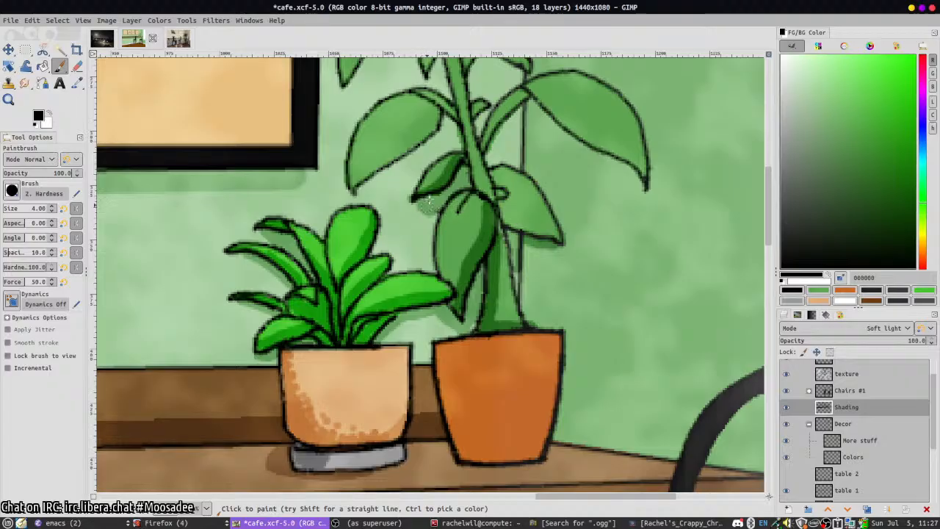
# - Shade the undersides of the middle-left and upper-left leaves and the small leaf between them, adding their shadows on the wall
pyautogui.scroll(3, 439, 255)
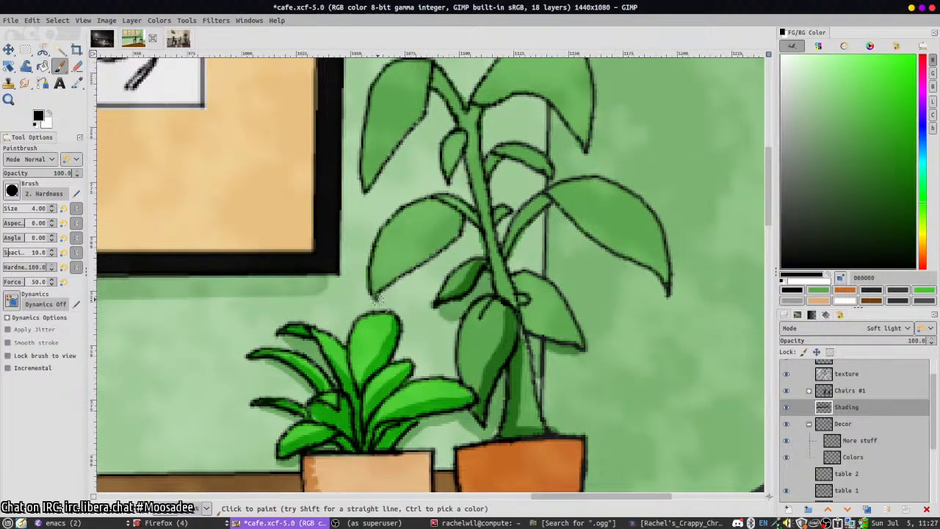
pyautogui.moveTo(378, 294)
pyautogui.mouseDown()
pyautogui.moveTo(458, 215)
pyautogui.moveTo(378, 294)
pyautogui.moveTo(474, 224)
pyautogui.moveTo(476, 237)
pyautogui.mouseUp()
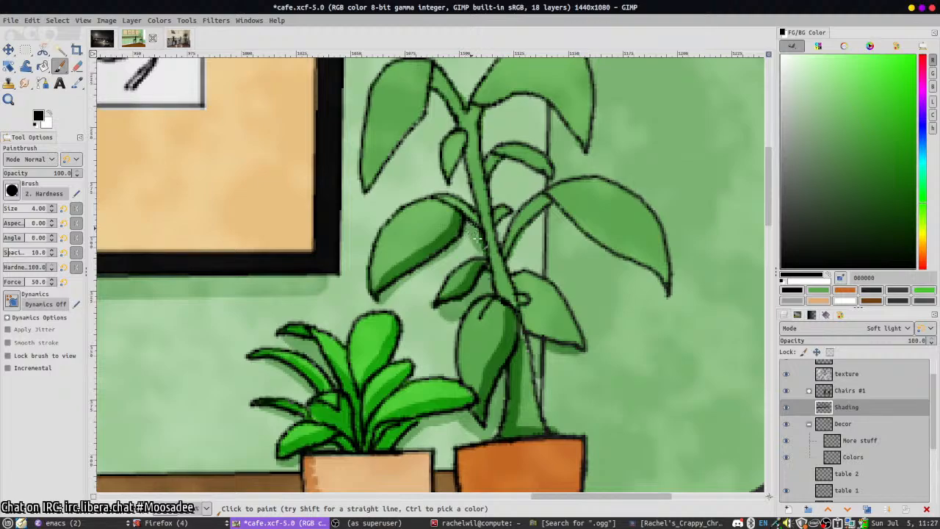
pyautogui.moveTo(463, 156)
pyautogui.mouseDown()
pyautogui.moveTo(471, 211)
pyautogui.moveTo(444, 200)
pyautogui.moveTo(479, 226)
pyautogui.mouseUp()
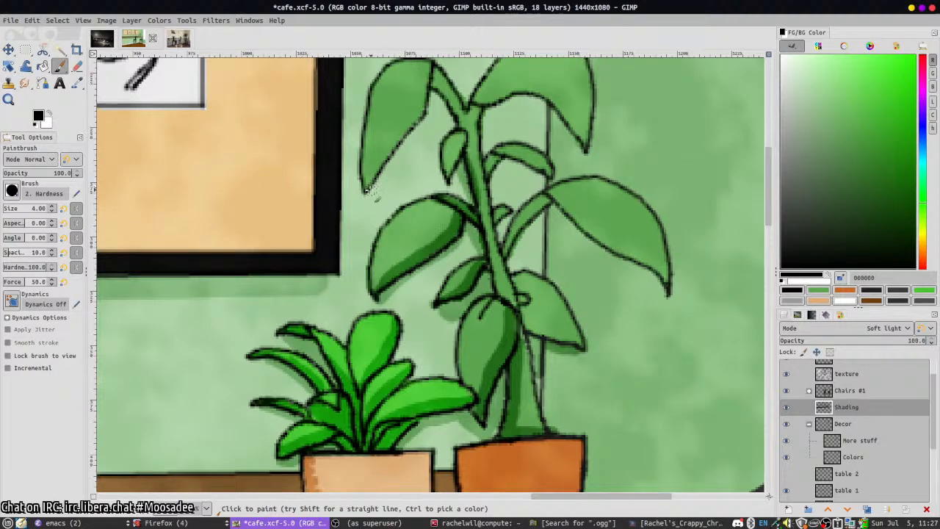
pyautogui.moveTo(369, 193)
pyautogui.mouseDown()
pyautogui.moveTo(423, 115)
pyautogui.moveTo(428, 92)
pyautogui.moveTo(368, 182)
pyautogui.moveTo(437, 106)
pyautogui.moveTo(431, 95)
pyautogui.moveTo(445, 119)
pyautogui.mouseUp()
pyautogui.moveTo(451, 168)
pyautogui.mouseDown()
pyautogui.moveTo(457, 153)
pyautogui.moveTo(460, 190)
pyautogui.mouseUp()
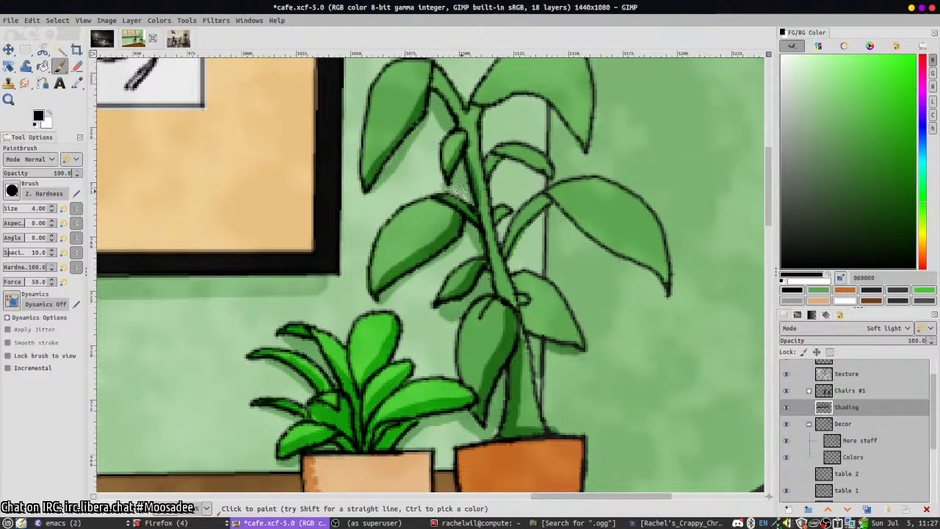
# - Shade the small folded right leaf, the bud below it, the main stem and the top-left stalk
pyautogui.moveTo(501, 158)
pyautogui.mouseDown()
pyautogui.moveTo(488, 170)
pyautogui.moveTo(505, 158)
pyautogui.mouseUp()
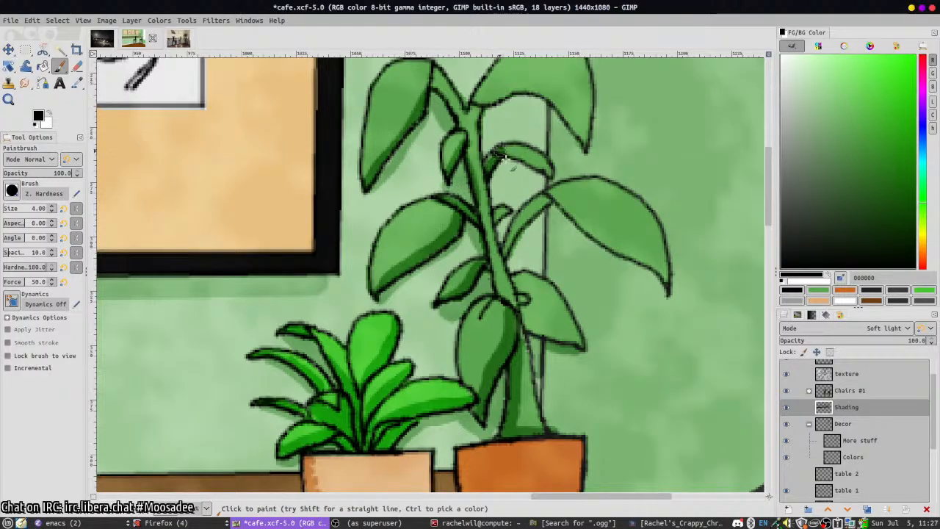
pyautogui.moveTo(501, 213)
pyautogui.mouseDown()
pyautogui.moveTo(487, 253)
pyautogui.moveTo(484, 241)
pyautogui.mouseUp()
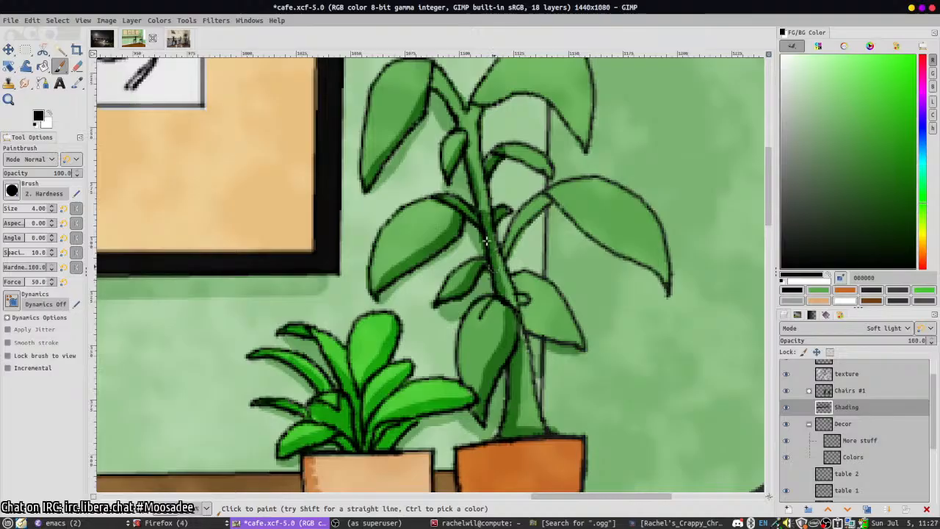
pyautogui.moveTo(460, 117)
pyautogui.mouseDown()
pyautogui.moveTo(450, 123)
pyautogui.moveTo(435, 90)
pyautogui.moveTo(442, 95)
pyautogui.mouseUp()
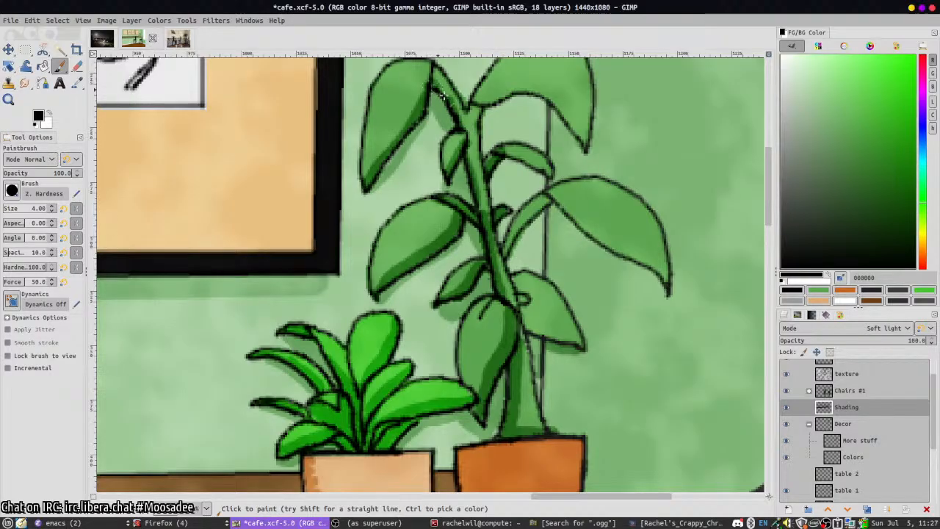
# - Shade the undersides of the top-right leaf, the large middle-right leaf with its stalk, and the lower-right leaf
pyautogui.moveTo(469, 146)
pyautogui.mouseDown()
pyautogui.moveTo(474, 218)
pyautogui.moveTo(505, 195)
pyautogui.moveTo(540, 193)
pyautogui.moveTo(585, 248)
pyautogui.moveTo(576, 213)
pyautogui.moveTo(537, 182)
pyautogui.moveTo(485, 195)
pyautogui.moveTo(539, 190)
pyautogui.mouseUp()
pyautogui.scroll(3, 479, 184)
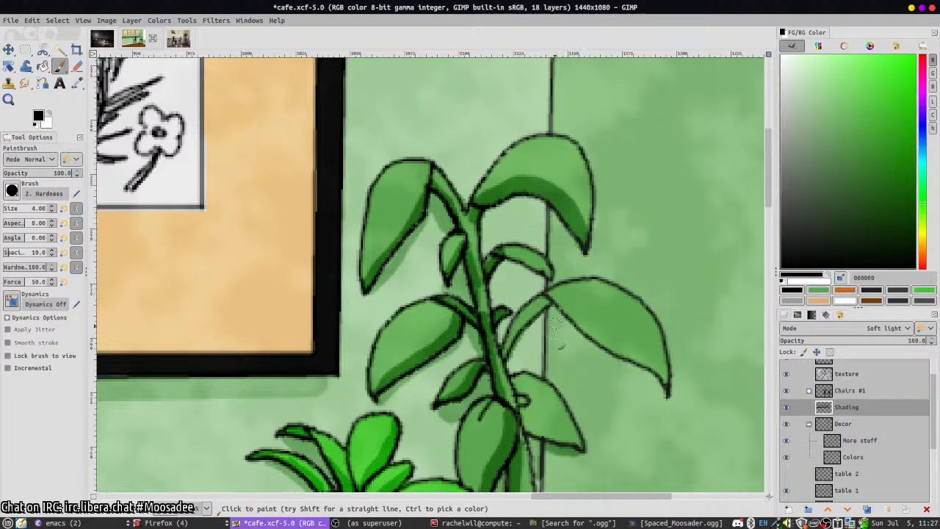
pyautogui.moveTo(506, 339)
pyautogui.mouseDown()
pyautogui.moveTo(545, 303)
pyautogui.moveTo(520, 332)
pyautogui.moveTo(533, 306)
pyautogui.moveTo(571, 299)
pyautogui.moveTo(549, 302)
pyautogui.moveTo(667, 377)
pyautogui.moveTo(583, 330)
pyautogui.moveTo(619, 348)
pyautogui.moveTo(599, 337)
pyautogui.mouseUp()
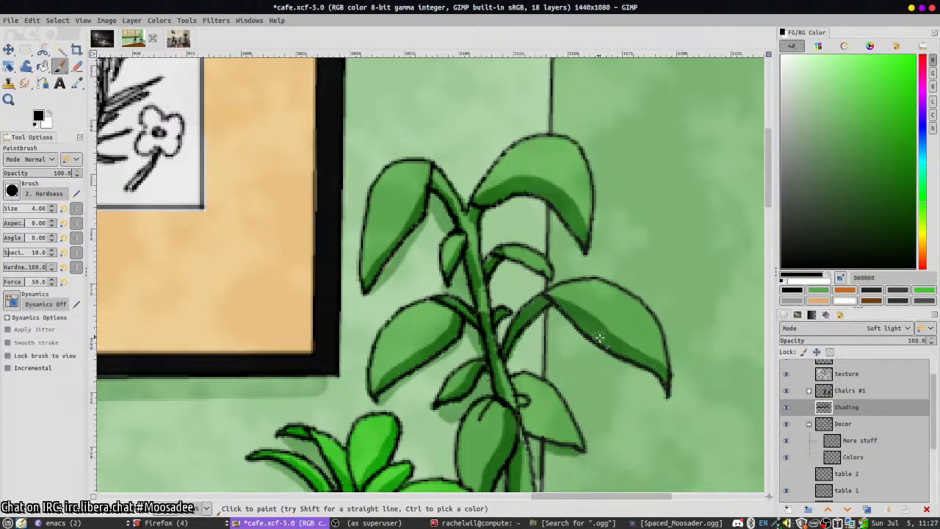
pyautogui.scroll(-5, 524, 437)
pyautogui.moveTo(484, 233)
pyautogui.mouseDown()
pyautogui.moveTo(527, 266)
pyautogui.moveTo(494, 240)
pyautogui.moveTo(522, 277)
pyautogui.moveTo(551, 285)
pyautogui.moveTo(499, 252)
pyautogui.moveTo(490, 235)
pyautogui.moveTo(532, 267)
pyautogui.moveTo(544, 287)
pyautogui.mouseUp()
# - Shade the orange pot's left side and base in black and paint its table shadow in dark gray 494949
pyautogui.scroll(-2, 540, 401)
pyautogui.scroll(3, 541, 401)
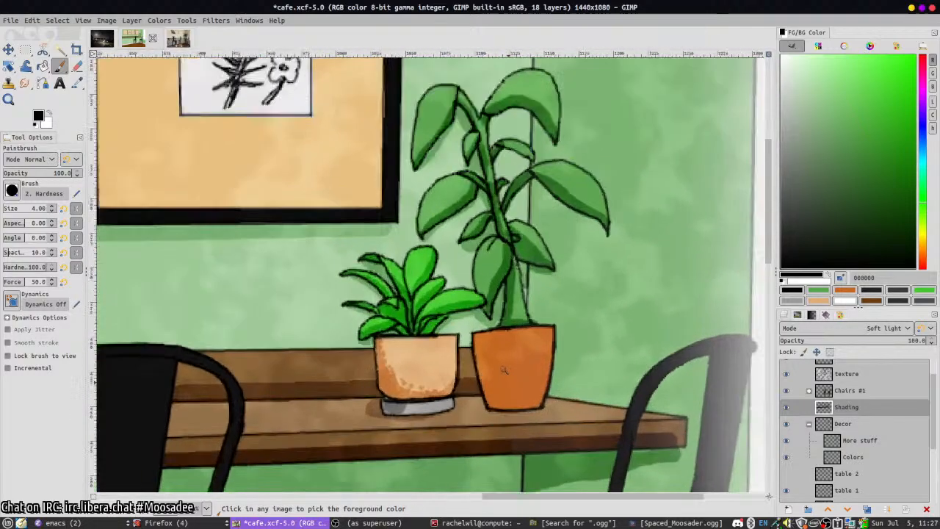
pyautogui.moveTo(450, 285)
pyautogui.mouseDown()
pyautogui.moveTo(497, 423)
pyautogui.moveTo(464, 385)
pyautogui.moveTo(442, 297)
pyautogui.moveTo(481, 418)
pyautogui.moveTo(474, 416)
pyautogui.moveTo(468, 392)
pyautogui.moveTo(485, 420)
pyautogui.moveTo(504, 414)
pyautogui.moveTo(475, 391)
pyautogui.moveTo(504, 415)
pyautogui.moveTo(573, 413)
pyautogui.moveTo(523, 431)
pyautogui.moveTo(503, 405)
pyautogui.mouseUp()
pyautogui.keyDown('ctrl'); pyautogui.click(503, 405); pyautogui.keyUp('ctrl')
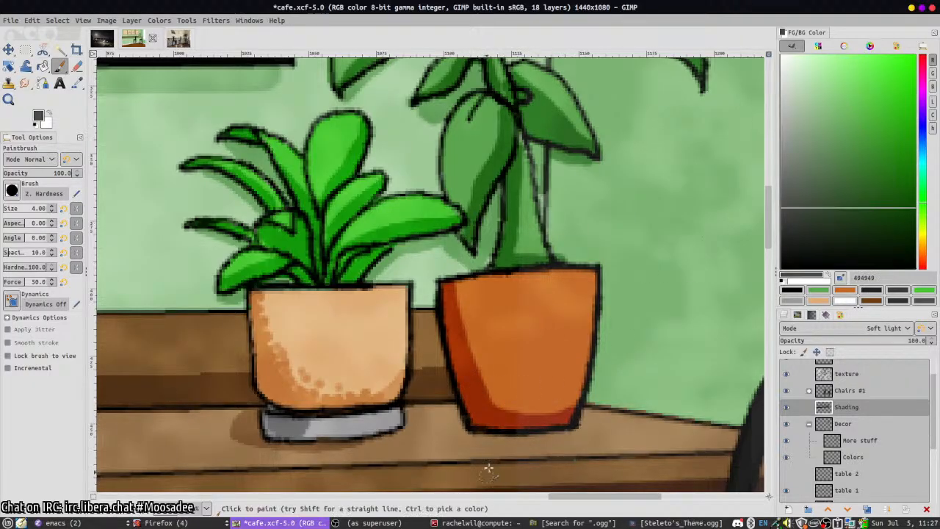
pyautogui.moveTo(457, 429)
pyautogui.mouseDown()
pyautogui.moveTo(488, 441)
pyautogui.moveTo(562, 427)
pyautogui.moveTo(492, 446)
pyautogui.moveTo(474, 444)
pyautogui.moveTo(563, 423)
pyautogui.moveTo(463, 451)
pyautogui.moveTo(463, 432)
pyautogui.moveTo(573, 429)
pyautogui.mouseUp()
pyautogui.hotkey('ctrl', 'z')
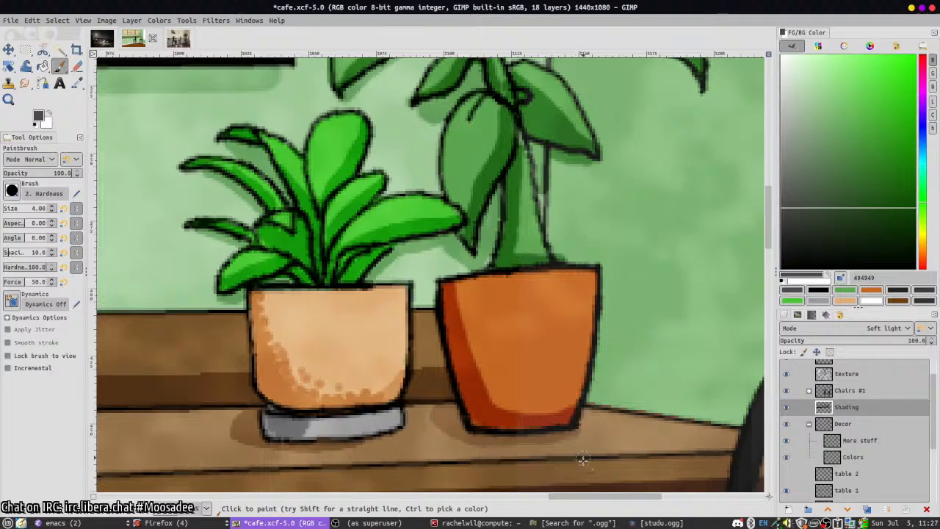
pyautogui.press('d')
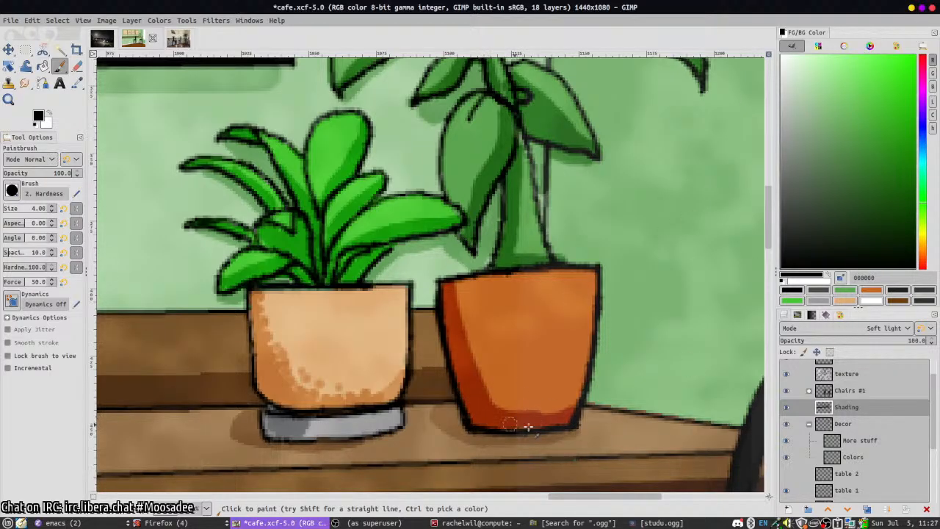
# - Paint soft highlights in gray a5a5a5 on the right sides of the beige pot and the orange pot
pyautogui.moveTo(353, 317)
pyautogui.mouseDown()
pyautogui.moveTo(344, 316)
pyautogui.moveTo(376, 332)
pyautogui.moveTo(371, 351)
pyautogui.mouseUp()
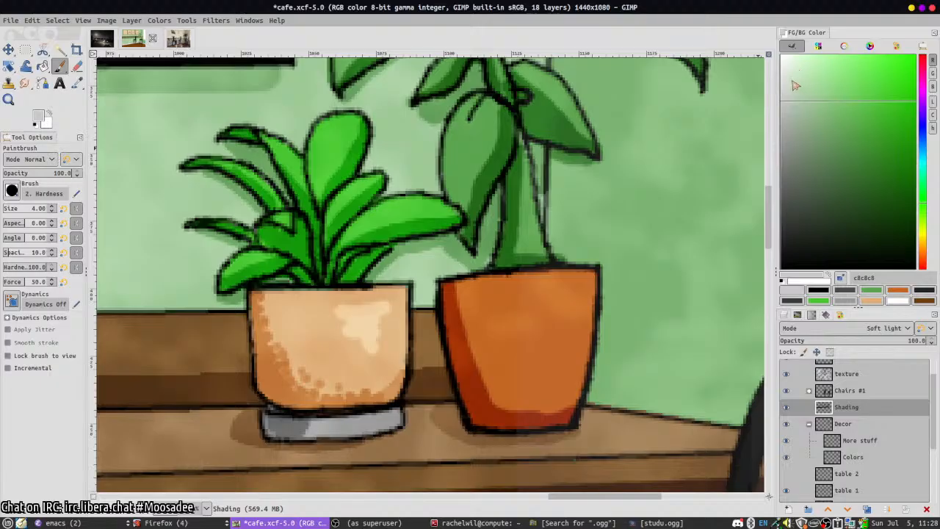
pyautogui.moveTo(791, 119); pyautogui.dragTo(767, 130)
pyautogui.hotkey('ctrl', 'z')
pyautogui.moveTo(355, 317)
pyautogui.mouseDown()
pyautogui.moveTo(371, 317)
pyautogui.moveTo(376, 340)
pyautogui.moveTo(367, 337)
pyautogui.moveTo(378, 327)
pyautogui.moveTo(351, 337)
pyautogui.moveTo(363, 355)
pyautogui.mouseUp()
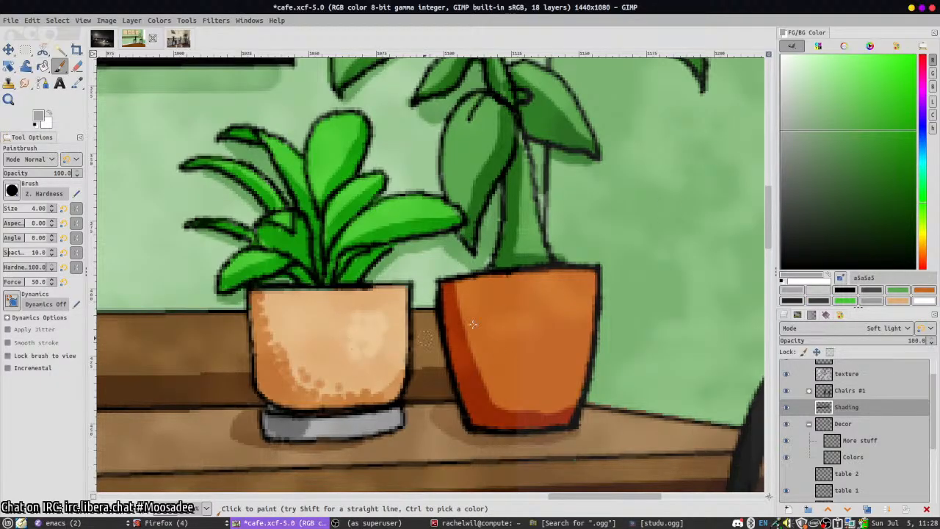
pyautogui.moveTo(561, 297)
pyautogui.mouseDown()
pyautogui.moveTo(577, 303)
pyautogui.moveTo(580, 323)
pyautogui.moveTo(559, 348)
pyautogui.mouseUp()
pyautogui.scroll(-5, 541, 369)
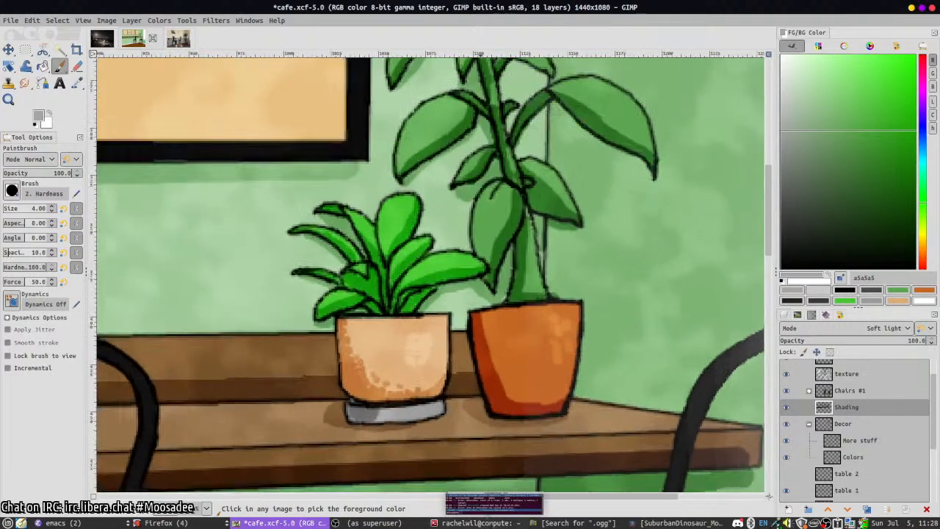
pyautogui.scroll(-1, 429, 479)
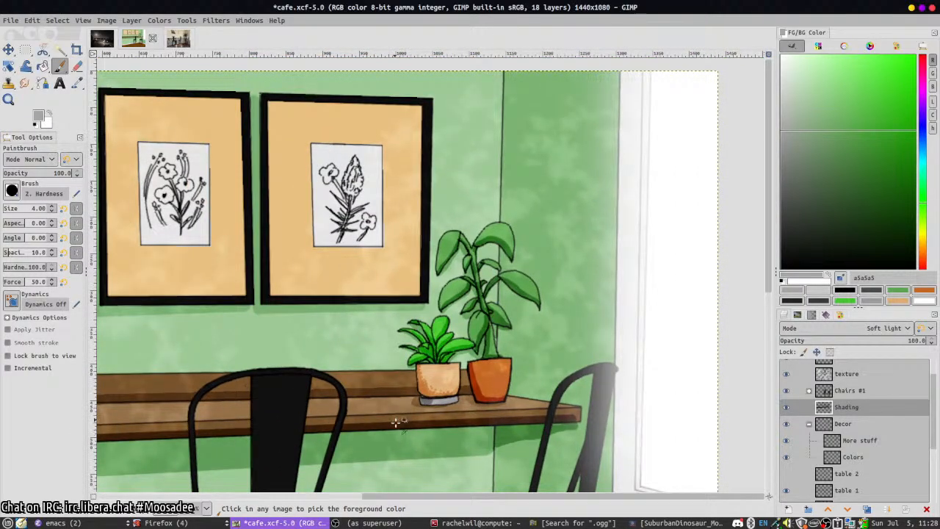
pyautogui.scroll(-1, 423, 461)
pyautogui.scroll(3, 474, 293)
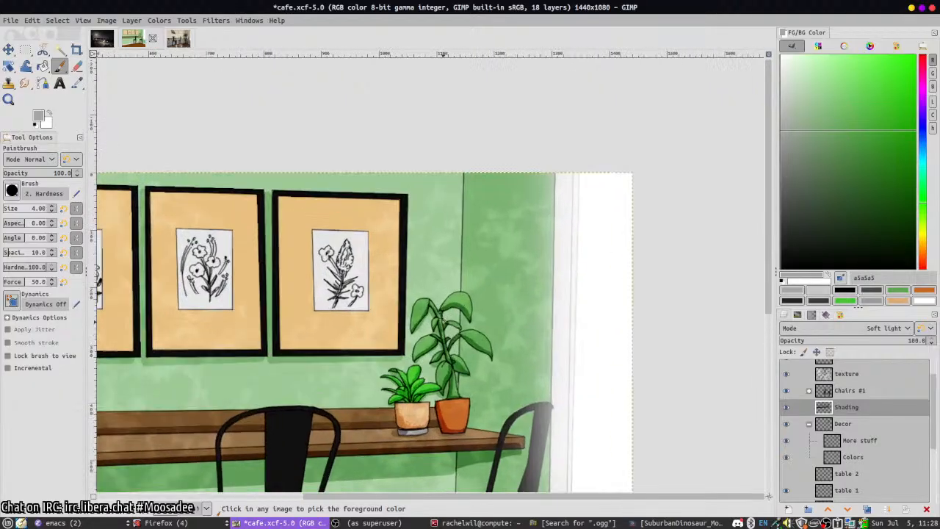
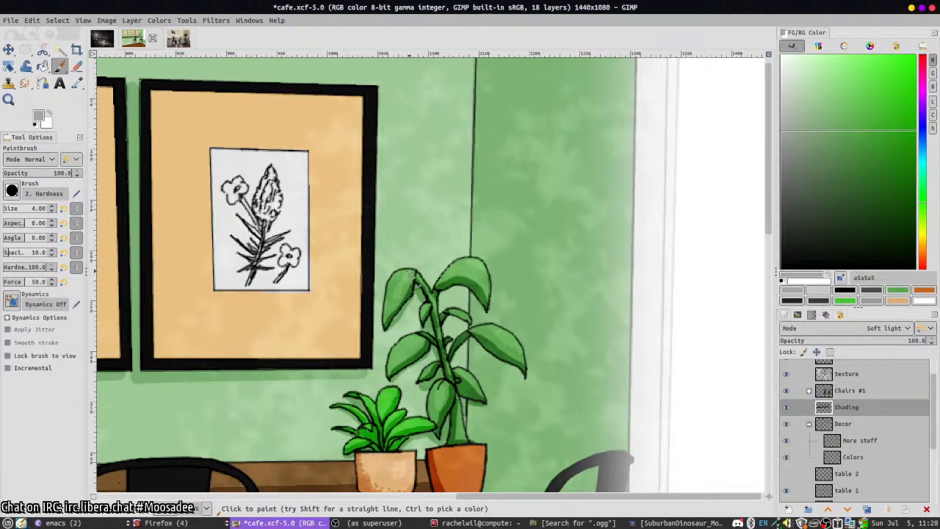
# - Save the café image and activate the room colors layer with the Bucket Fill tool
pyautogui.scroll(-2, 425, 371)
pyautogui.scroll(1, 413, 356)
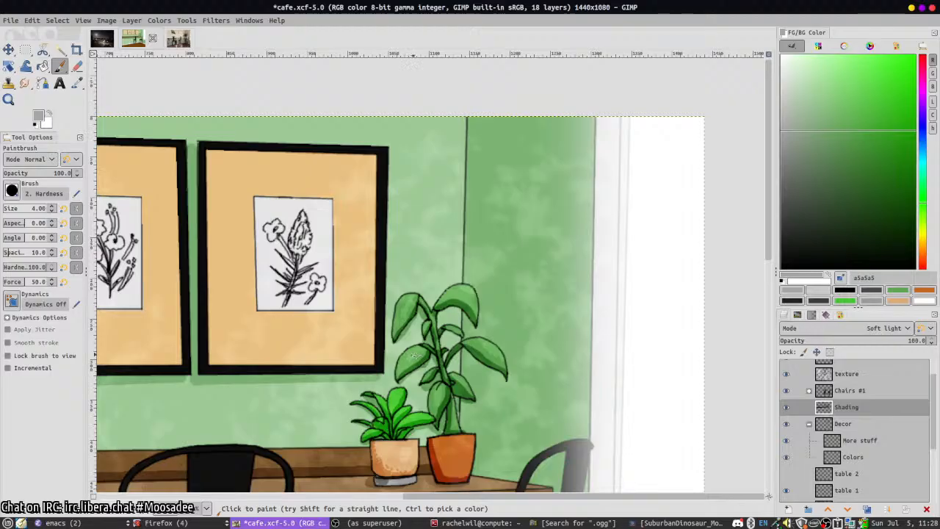
pyautogui.scroll(-2, 422, 382)
pyautogui.scroll(1, 406, 396)
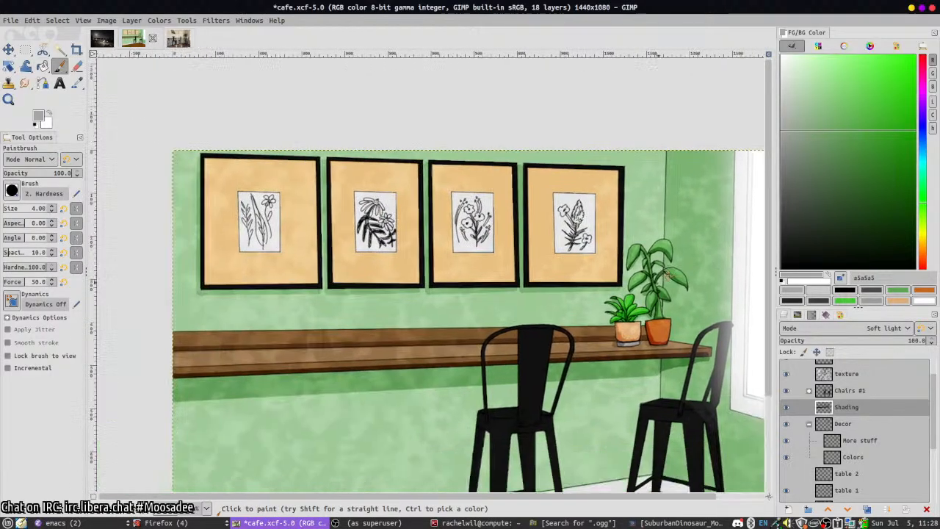
pyautogui.scroll(-3, 576, 180)
pyautogui.hotkey('ctrl', 's')
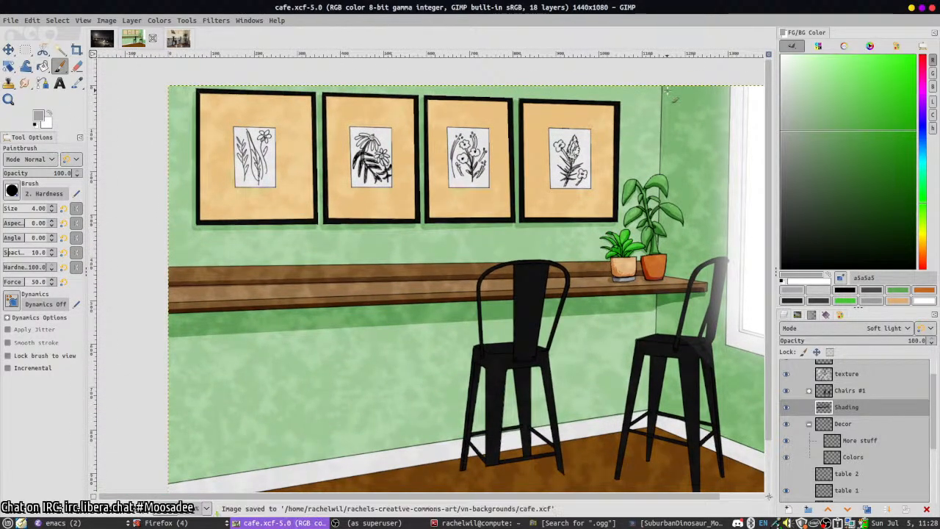
pyautogui.scroll(-3, 851, 430)
pyautogui.click(853, 460)
pyautogui.hotkey('shift', 'b')
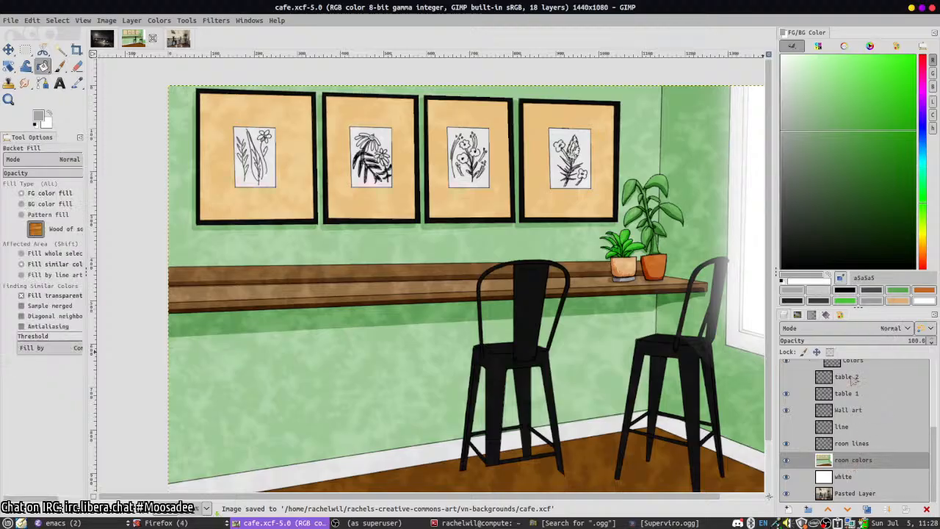
pyautogui.scroll(-2, 646, 338)
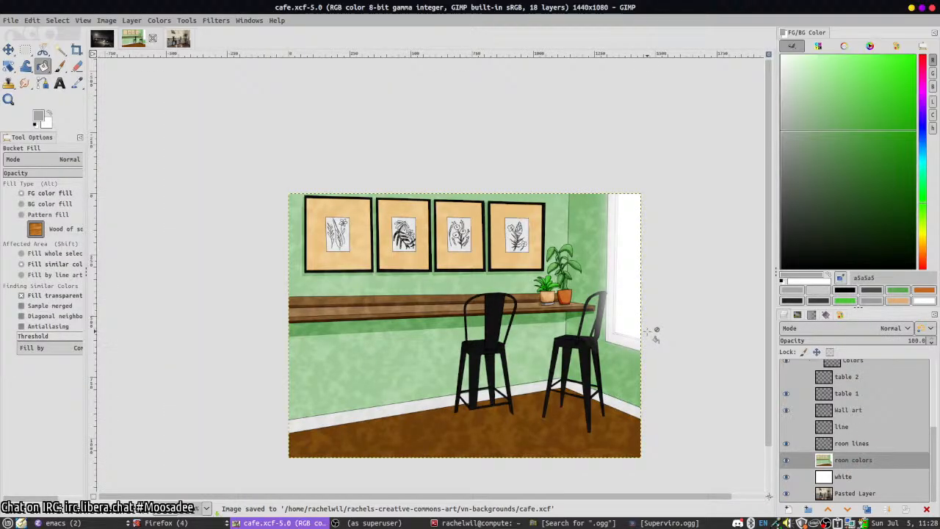
# - Try teal 43b9be on the window-side wall and darker teal 168e93 on the long wall below the table
pyautogui.click(923, 168)
pyautogui.click(868, 109)
pyautogui.click(578, 221)
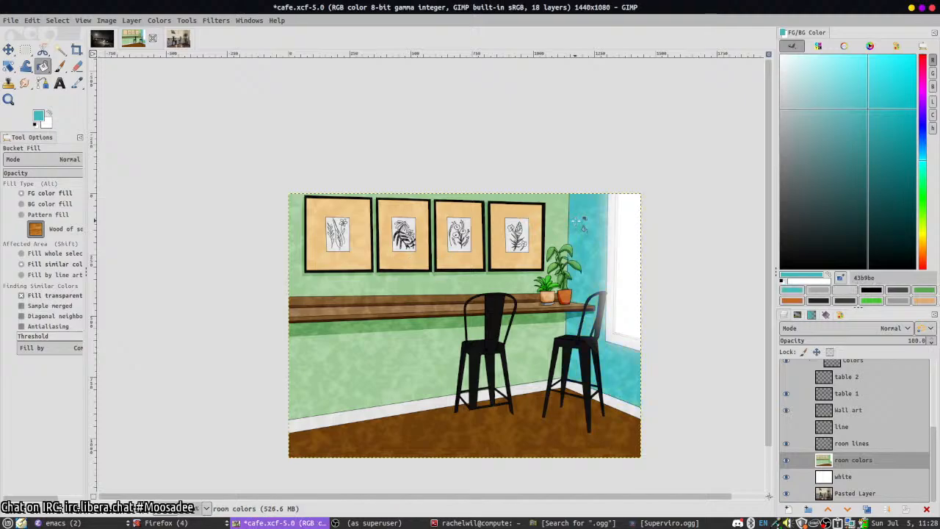
pyautogui.click(894, 144)
pyautogui.click(367, 363)
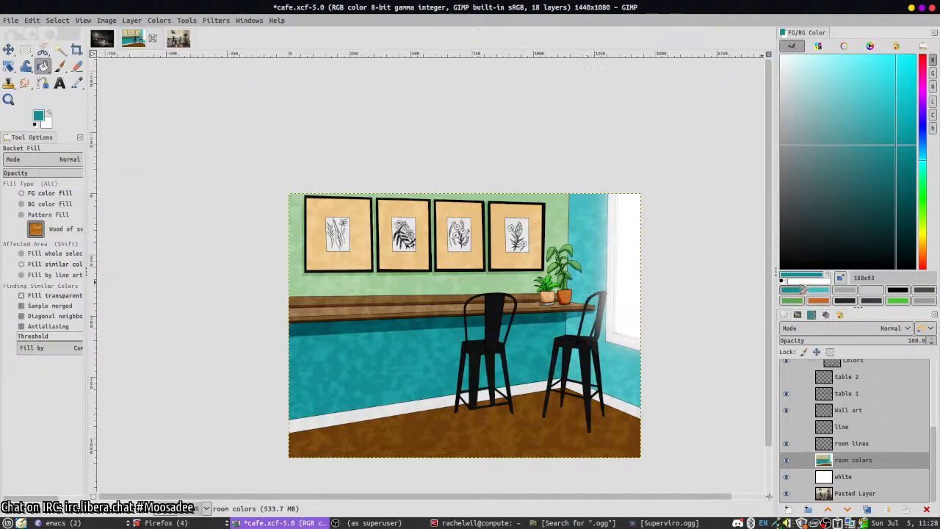
# - Undo the layer cut and the dark teal fill below the table
pyautogui.hotkey('ctrl', 'x')
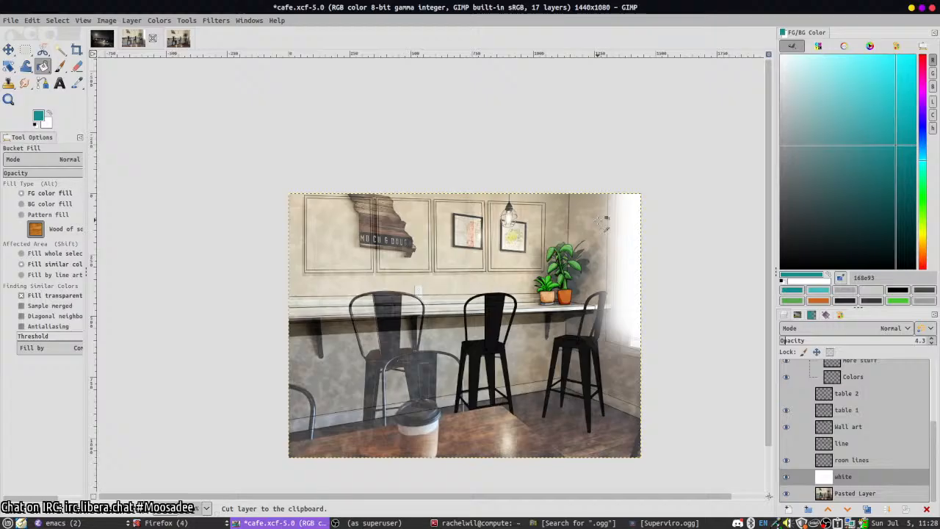
pyautogui.hotkey('ctrl', 'z')
pyautogui.hotkey('ctrl', 'z')
# - Try tan bb9a61 on the window-side wall and lighter tan ceb386 on the long picture wall
pyautogui.click(921, 246)
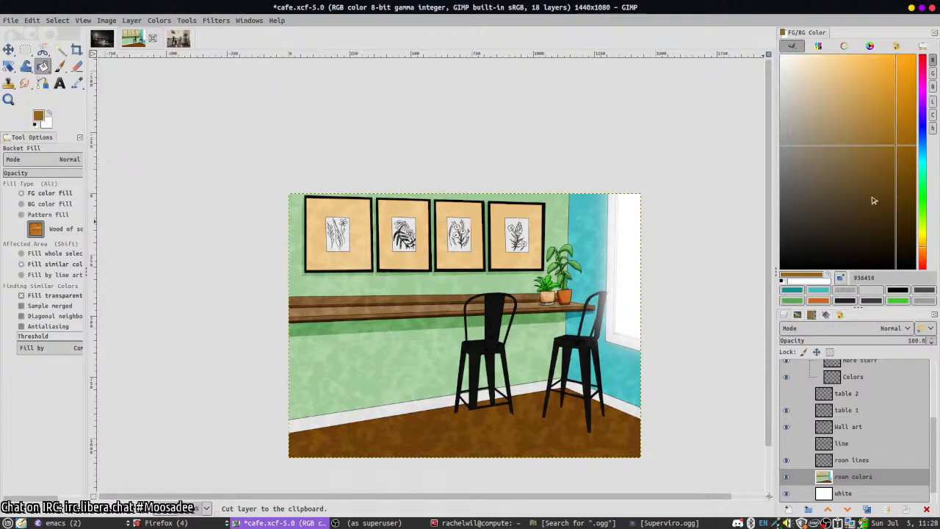
pyautogui.moveTo(872, 197); pyautogui.dragTo(845, 112)
pyautogui.click(625, 261)
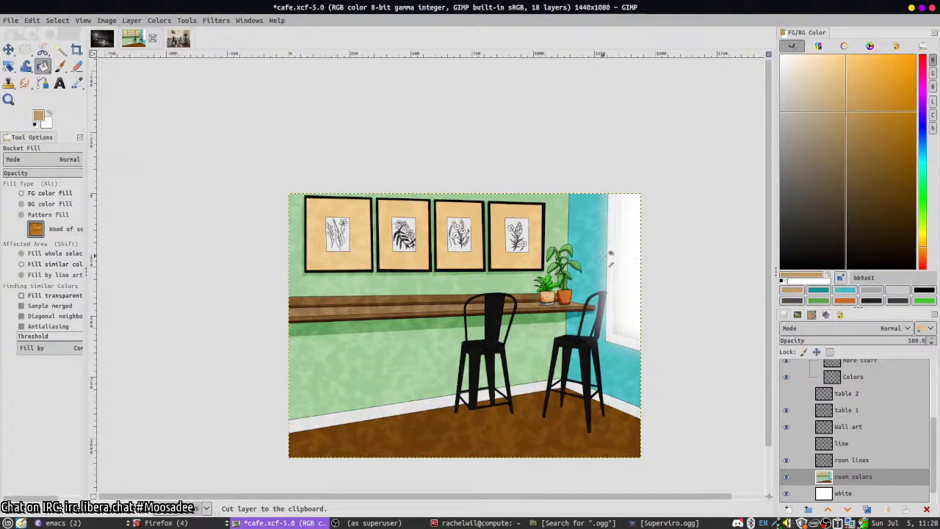
pyautogui.hotkey('ctrl', 'z')
pyautogui.click(604, 254)
pyautogui.click(828, 95)
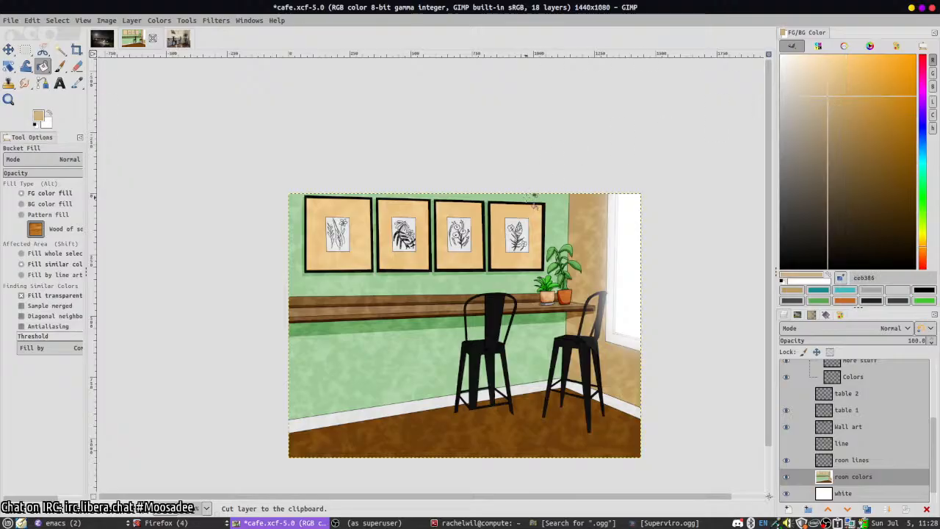
pyautogui.click(444, 352)
pyautogui.click(548, 367)
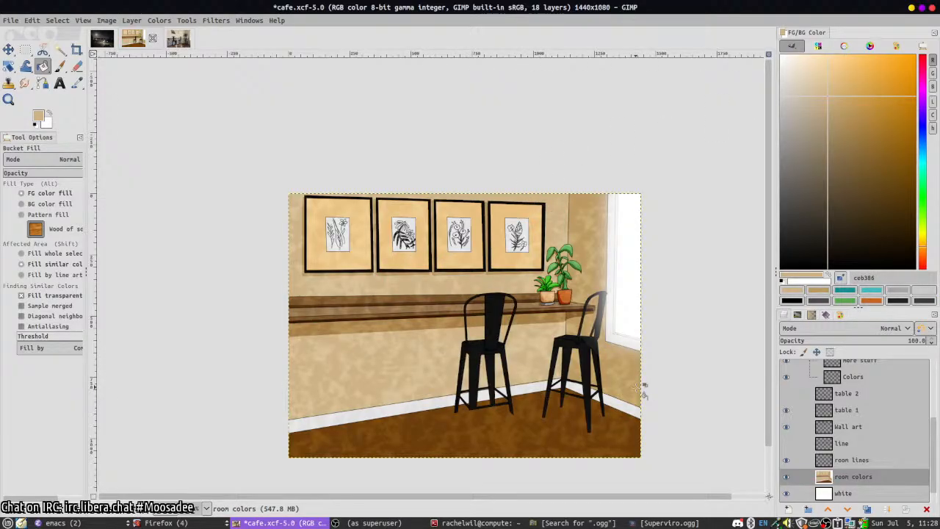
# - Try pink ce5392 on the window-side wall and light pink e691bc on the long picture wall
pyautogui.click(922, 69)
pyautogui.click(861, 96)
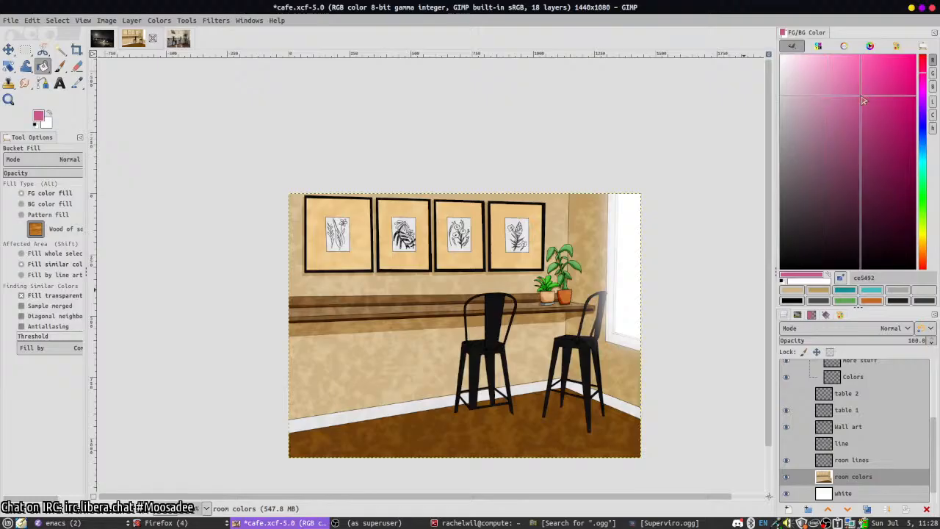
pyautogui.click(579, 239)
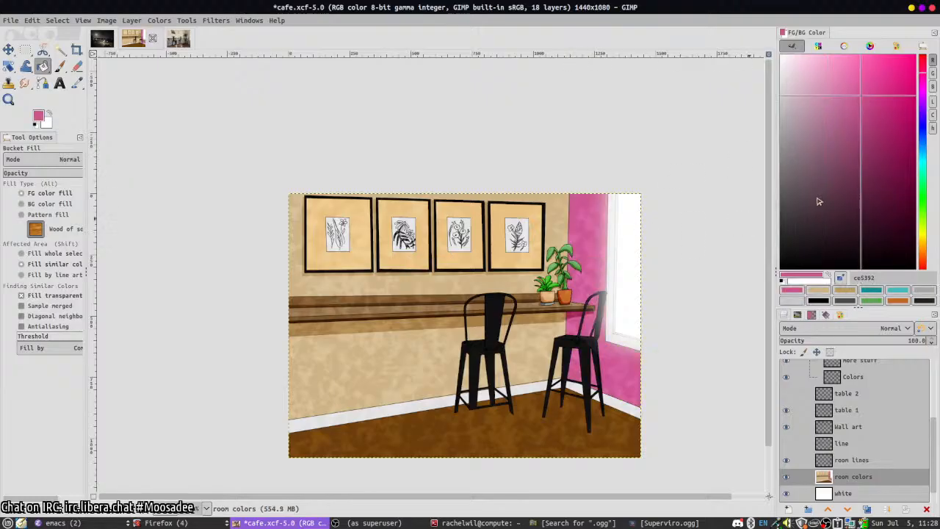
pyautogui.click(830, 71)
pyautogui.click(539, 197)
pyautogui.click(505, 367)
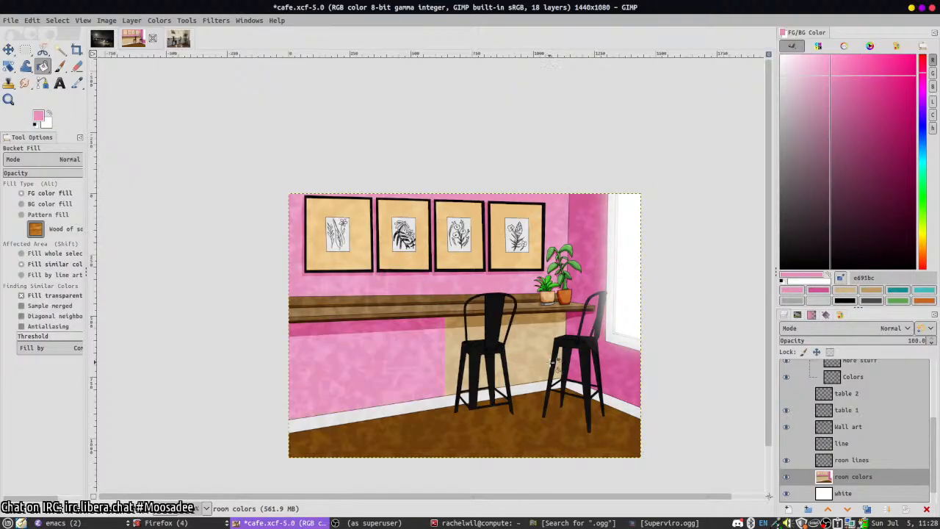
pyautogui.click(555, 364)
# - Fill the window-side wall with mauve b9859f and the long picture wall with paler mauve b79aa8
pyautogui.scroll(-3, 739, 352)
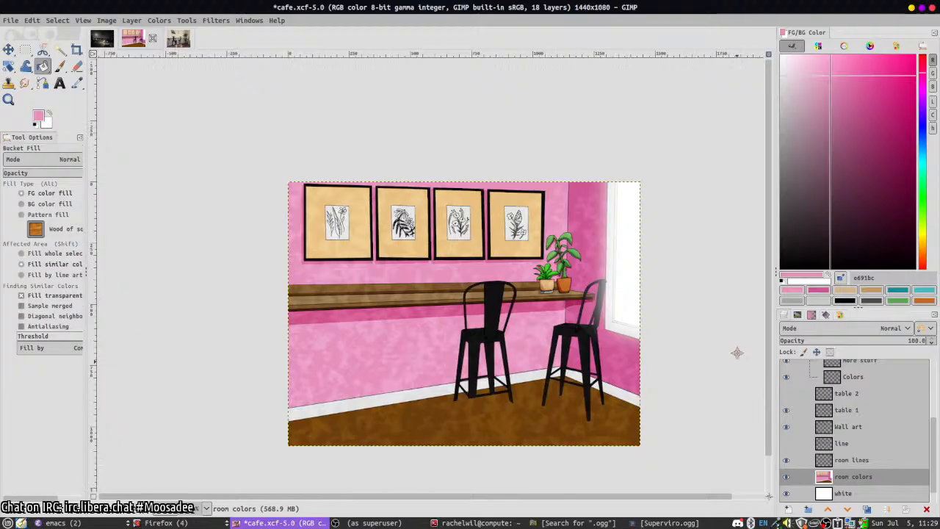
pyautogui.moveTo(821, 147); pyautogui.dragTo(818, 113)
pyautogui.click(609, 323)
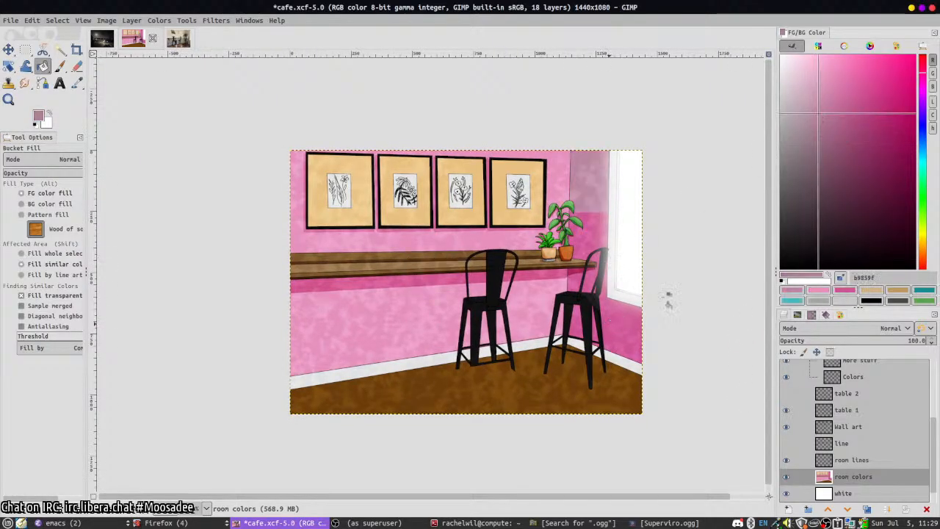
pyautogui.click(801, 115)
pyautogui.click(531, 315)
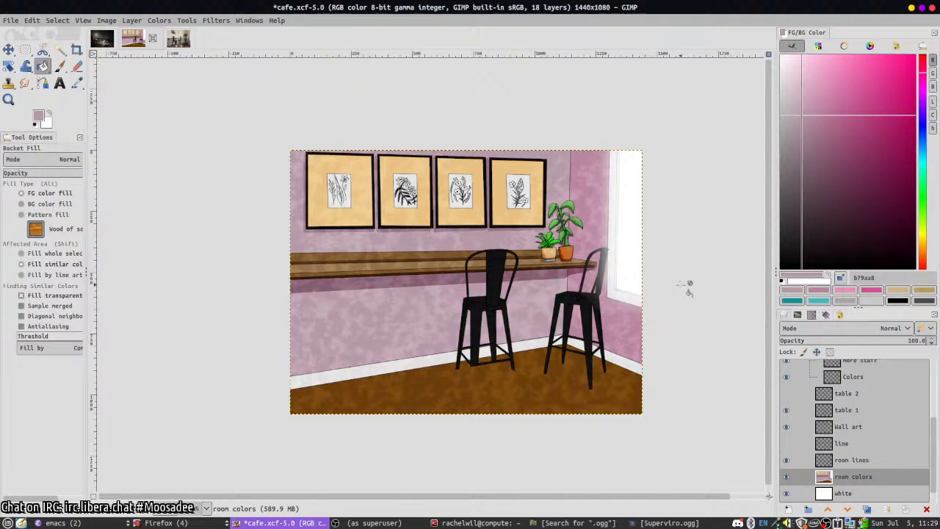
# - Set the texture layer's opacity to 15.7
pyautogui.scroll(5, 857, 441)
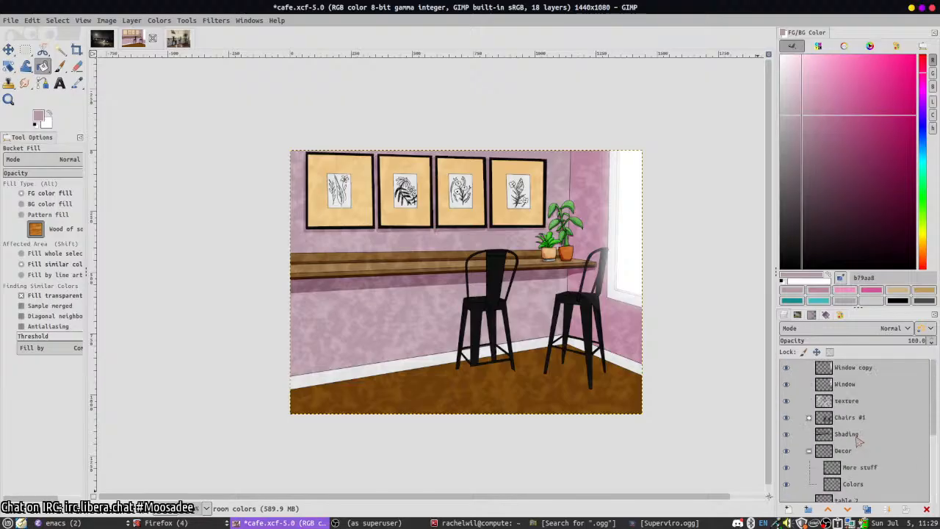
pyautogui.click(850, 381)
pyautogui.click(803, 339)
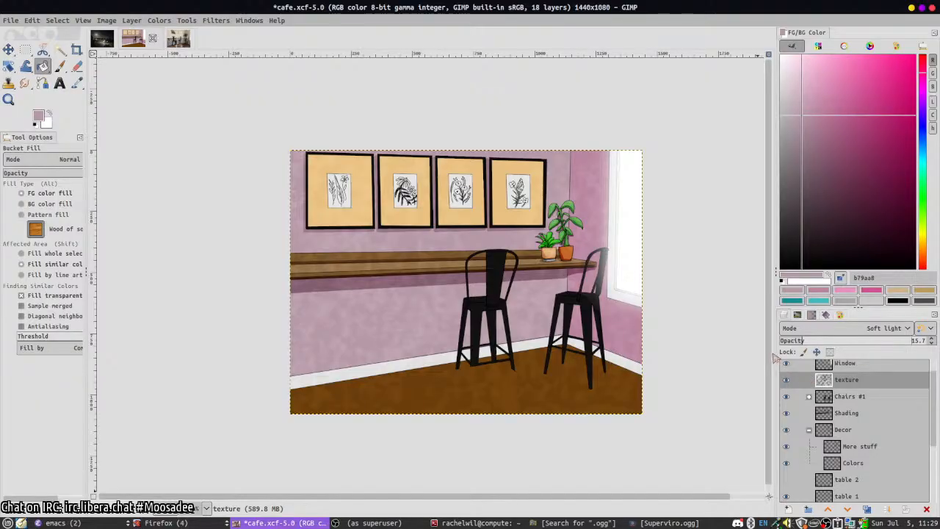
# - Switch to the media player, skip ahead to Superviro2-Cirko.ogg, and return to the café image
pyautogui.click(664, 522)
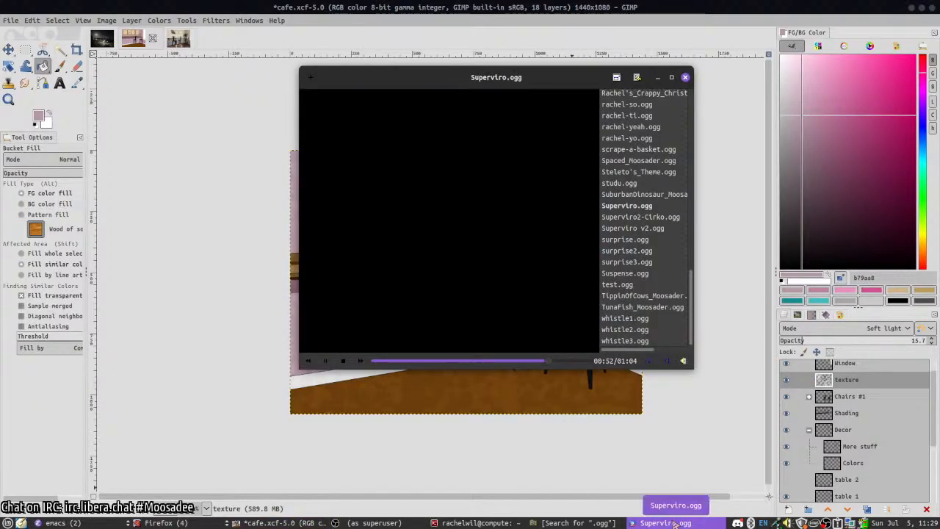
pyautogui.click(361, 362)
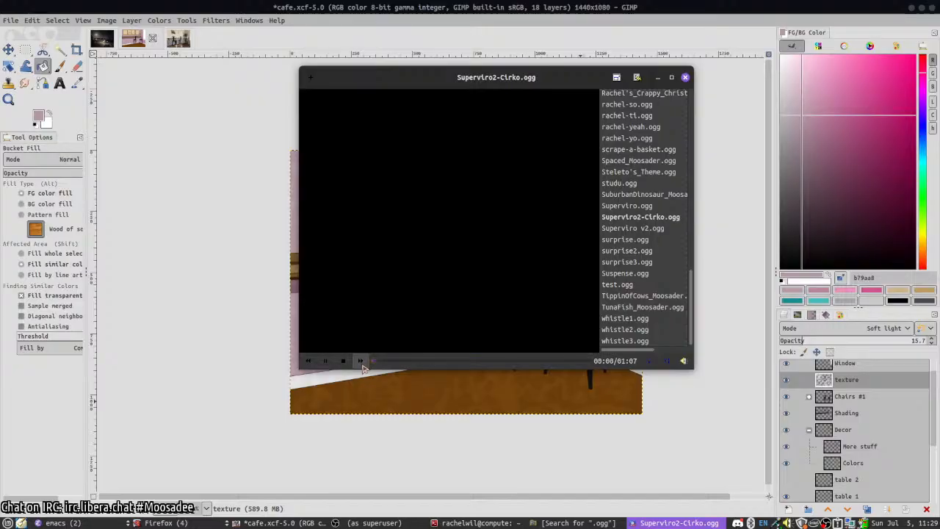
pyautogui.moveTo(691, 299); pyautogui.dragTo(681, 323)
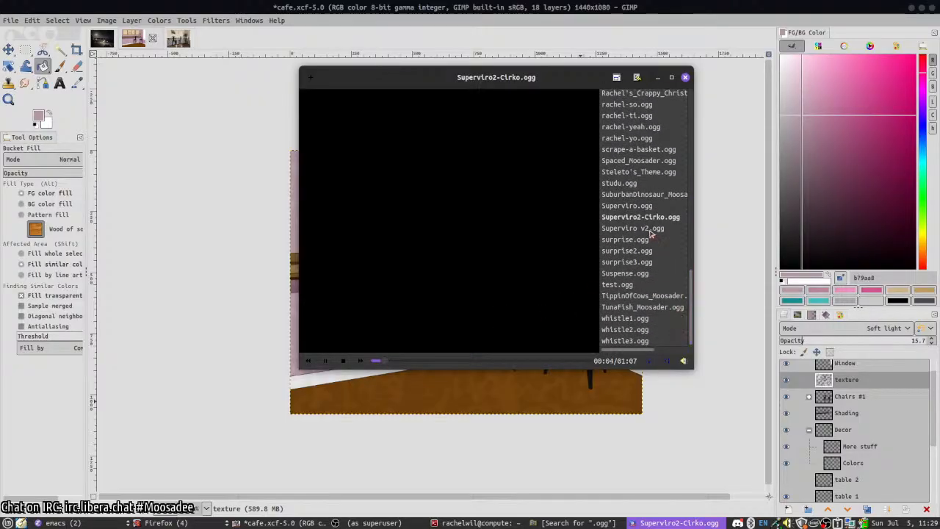
pyautogui.click(613, 24)
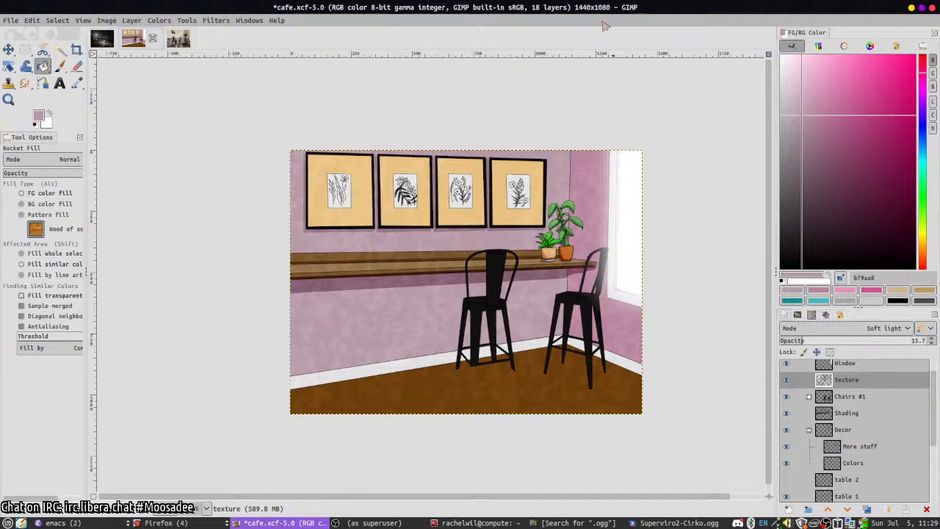
# - Switch to the Firefox window with the Native Plant Database and search images for "cozy coffee shop" in a new tab
pyautogui.click(155, 522)
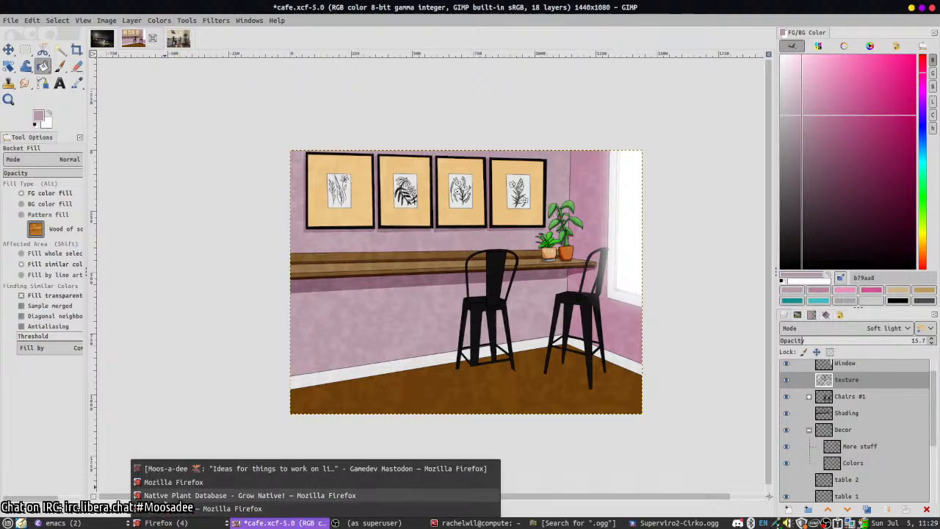
pyautogui.click(167, 496)
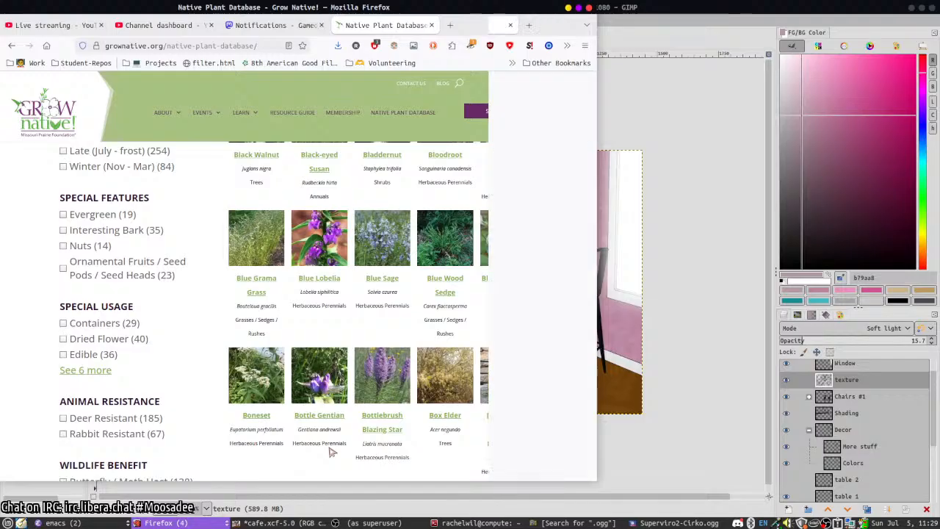
pyautogui.hotkey('ctrl', 't')
pyautogui.write('cozy coffee shop !l')
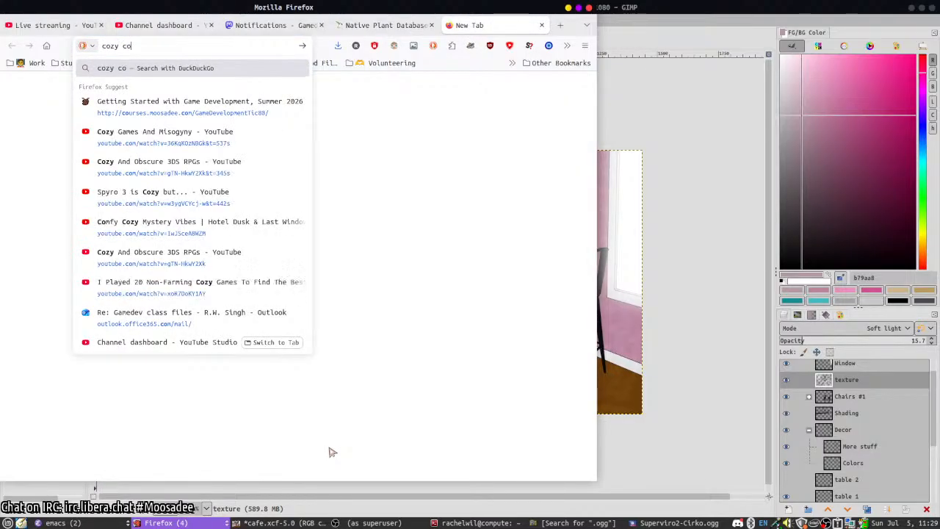
pyautogui.press('Return')
# - Search images for "coffee cup" in another new tab and filter the results to the Transparent type
pyautogui.hotkey('ctrl', 't')
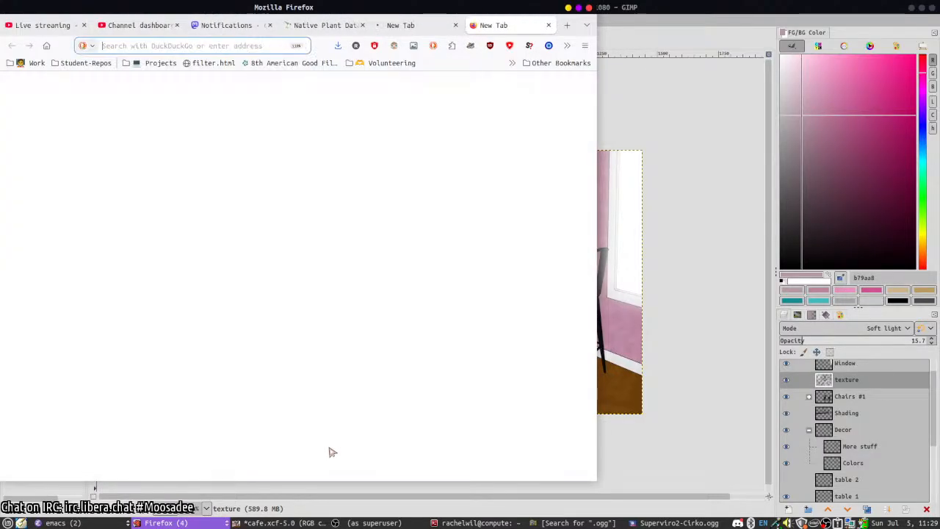
pyautogui.write('coffee sign !i')
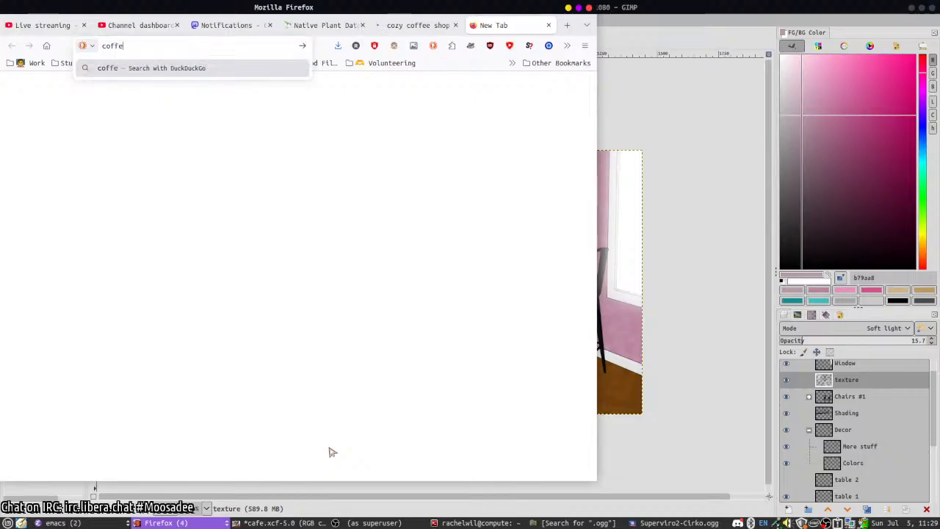
pyautogui.press('Return')
pyautogui.hotkey('ctrl', 'pageup')
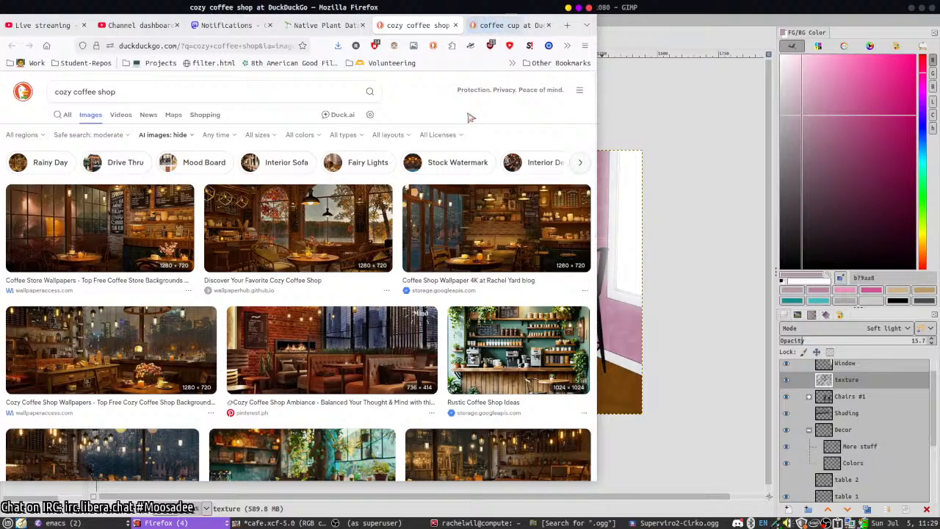
pyautogui.hotkey('ctrl', 'pagedown')
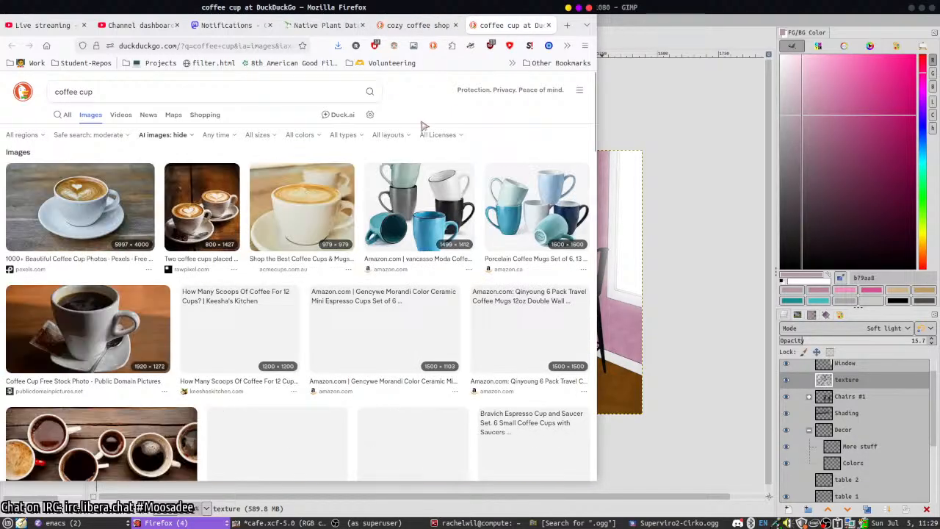
pyautogui.click(339, 138)
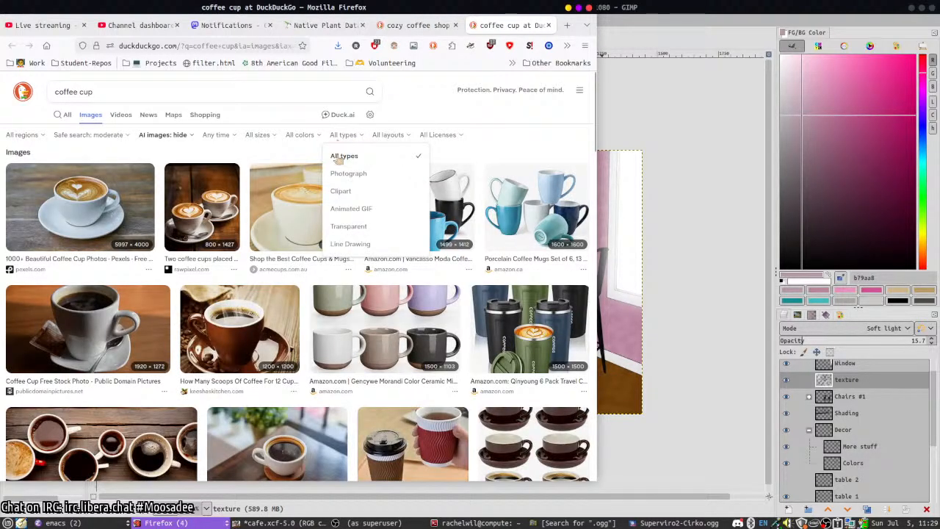
pyautogui.click(350, 226)
# - Examine the table area of the café image in GIMP and return to the coffee cup results in Firefox
pyautogui.click(634, 234)
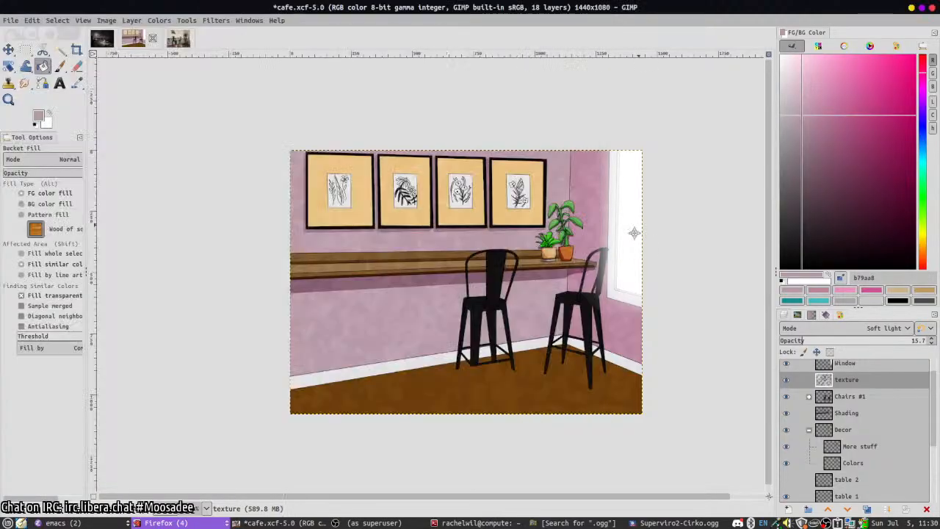
pyautogui.keyDown('ctrl'); pyautogui.scroll(4, 385, 268); pyautogui.keyUp('ctrl')
pyautogui.keyDown('ctrl'); pyautogui.scroll(-2, 416, 231); pyautogui.keyUp('ctrl')
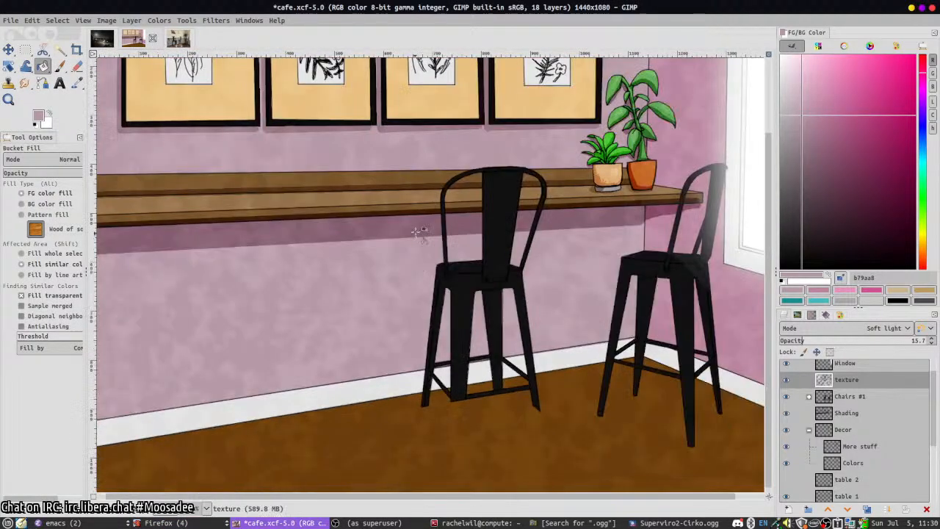
pyautogui.hotkey('alt', 'Tab')
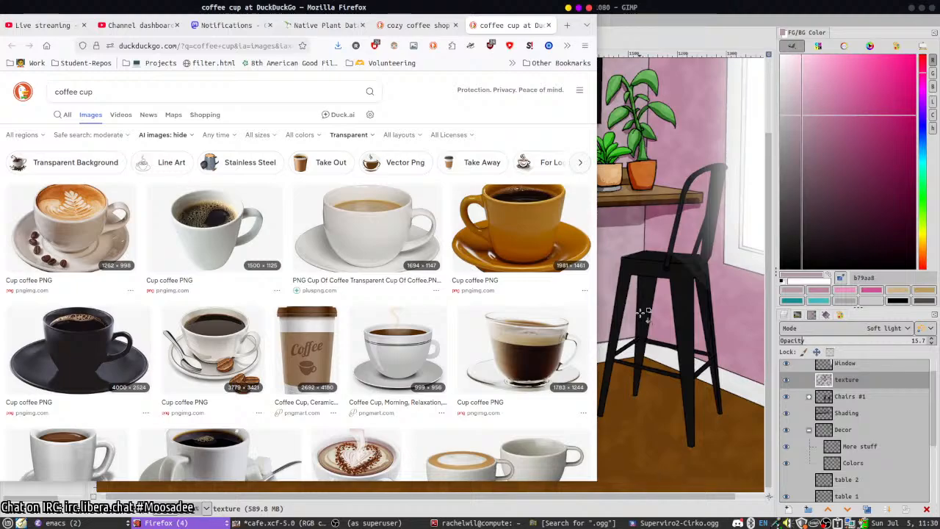
# - Find the Durable Double Wall Coffee Cups picture among the coffee cup results in Firefox and copy the image
pyautogui.moveTo(640, 313); pyautogui.dragTo(693, 320)
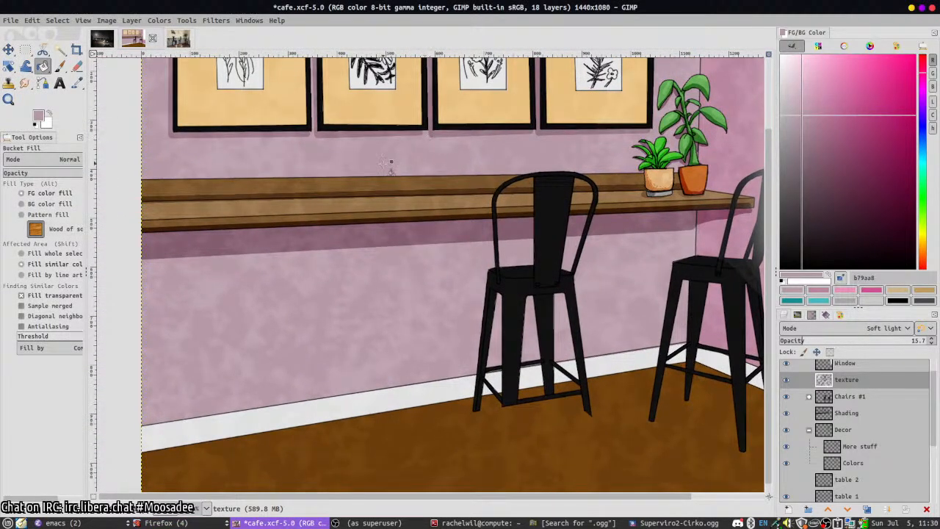
pyautogui.hotkey('alt', 'Tab')
pyautogui.scroll(-5, 461, 398)
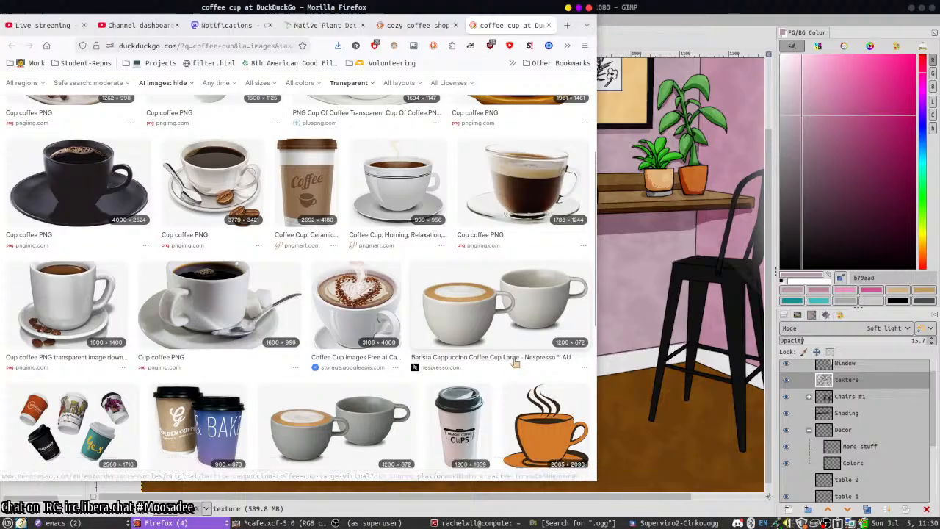
pyautogui.scroll(1, 515, 362)
pyautogui.scroll(-2, 440, 382)
pyautogui.click(211, 344)
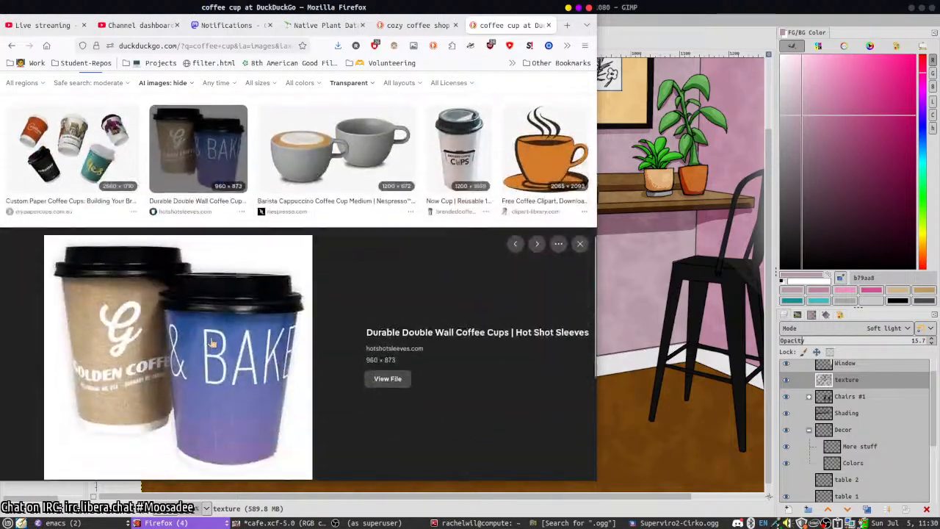
pyautogui.rightClick(211, 344)
pyautogui.click(245, 204)
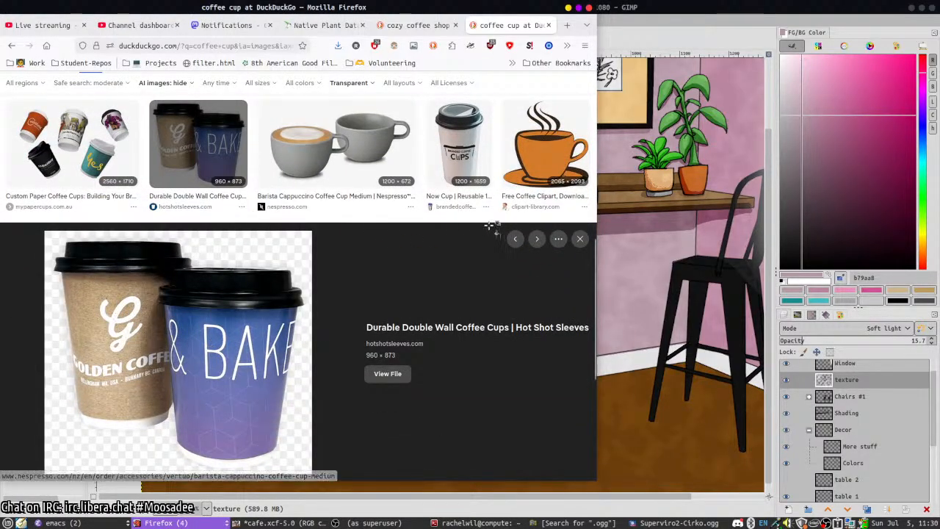
# - Switch to GIMP, paste the cups as a new image, and paste them into the café image as a layer above Window copy
pyautogui.hotkey('alt', 'Tab')
pyautogui.hotkey('ctrl', 'shift', 'v')
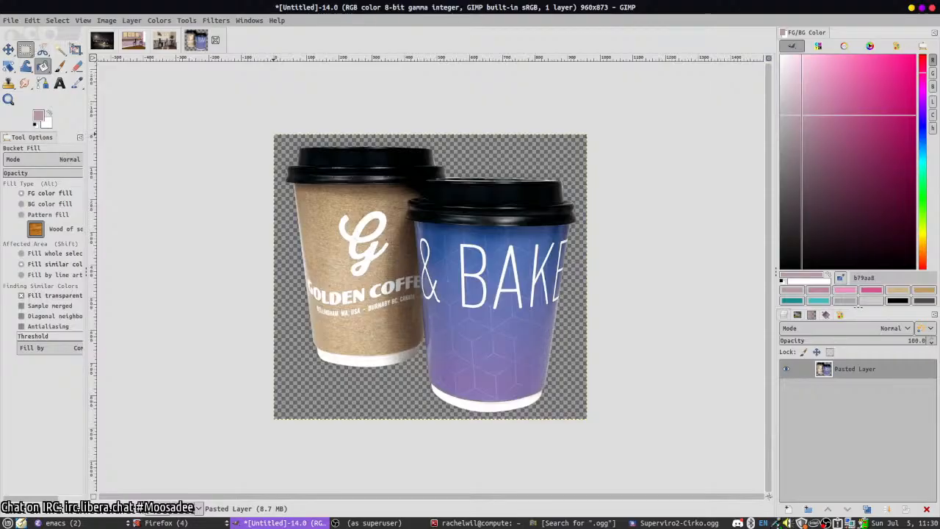
pyautogui.click(133, 41)
pyautogui.press('m')
pyautogui.hotkey('ctrl', 'v')
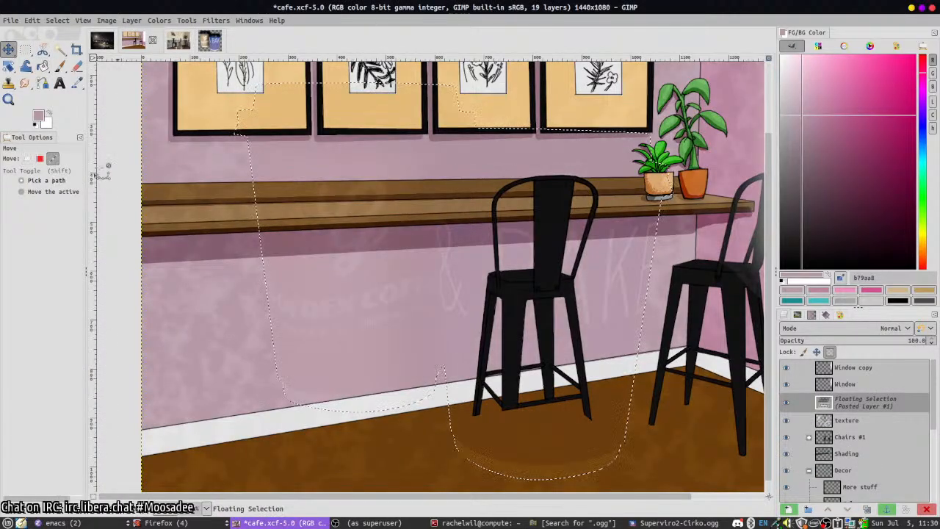
pyautogui.hotkey('ctrl', 'z')
pyautogui.click(852, 367)
pyautogui.hotkey('ctrl', 'v')
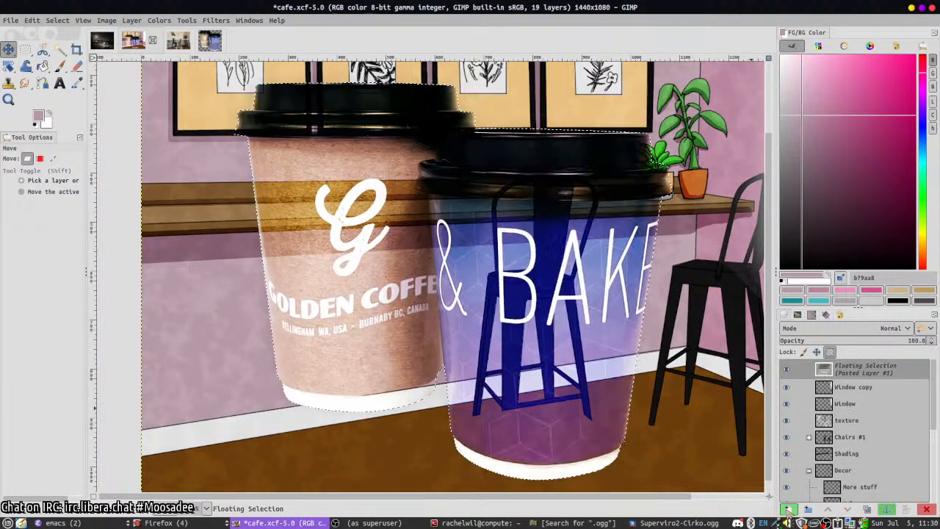
pyautogui.click(787, 508)
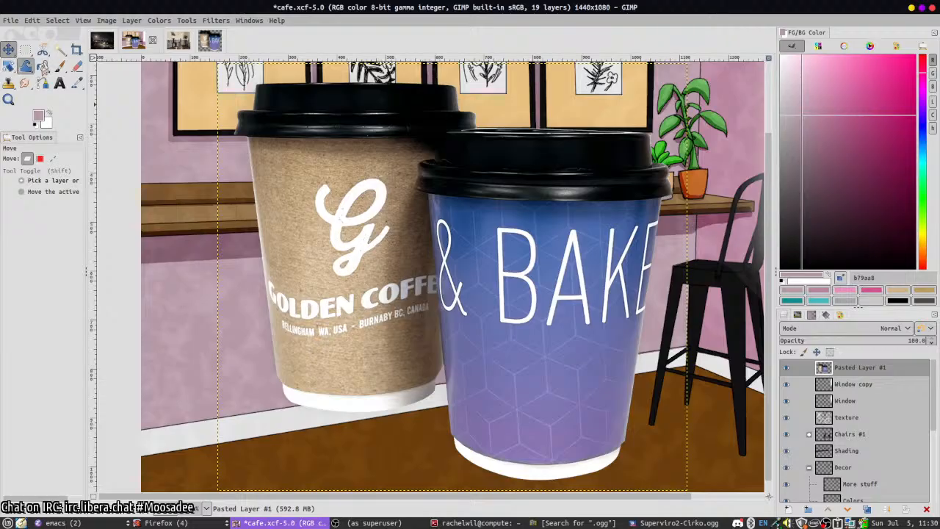
# - Scale the pasted cups layer to about 126 × 115 px, keeping its proportions, and place it on the table's end opposite the plants
pyautogui.click(10, 66)
pyautogui.moveTo(9, 66); pyautogui.dragTo(41, 94)
pyautogui.moveTo(660, 470); pyautogui.dragTo(330, 161)
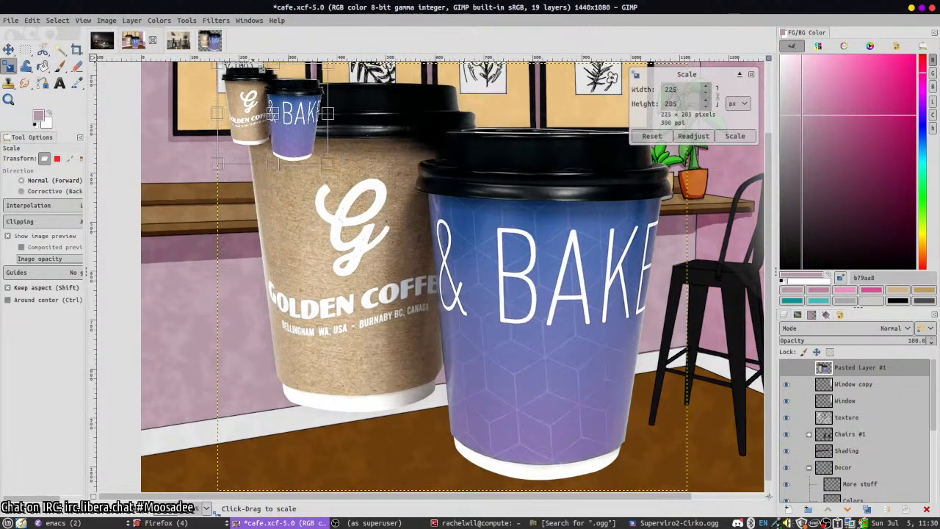
pyautogui.moveTo(274, 112); pyautogui.dragTo(341, 168)
pyautogui.moveTo(385, 218); pyautogui.dragTo(182, 193)
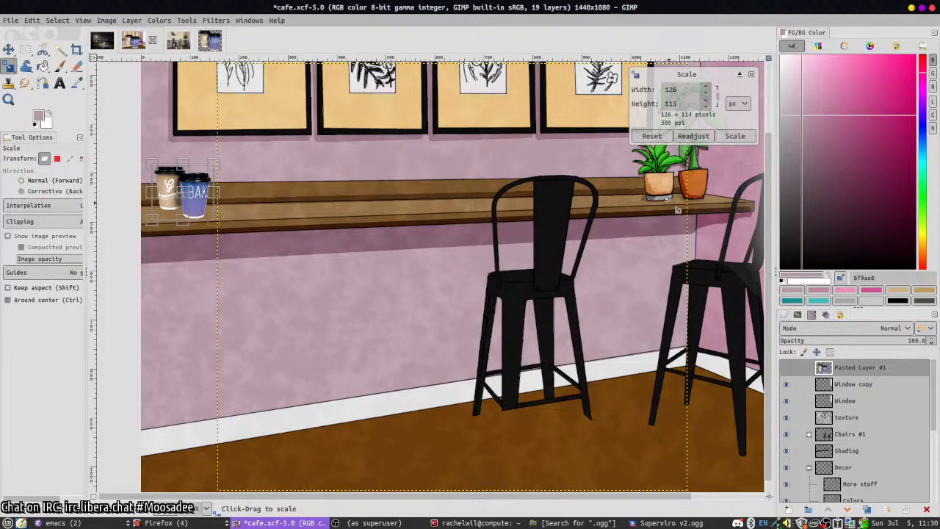
pyautogui.press('Return')
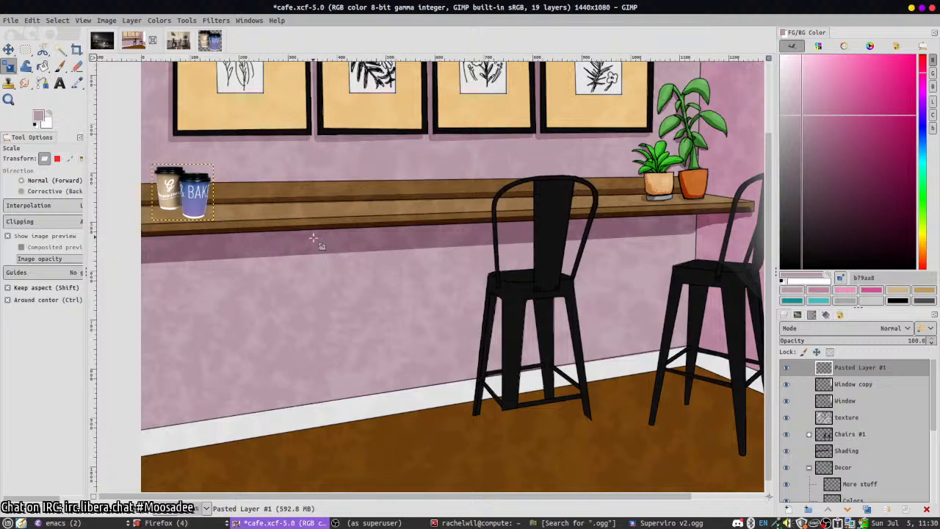
pyautogui.keyDown('ctrl'); pyautogui.scroll(-4, 323, 250); pyautogui.keyUp('ctrl')
pyautogui.keyDown('ctrl'); pyautogui.scroll(2, 352, 264); pyautogui.keyUp('ctrl')
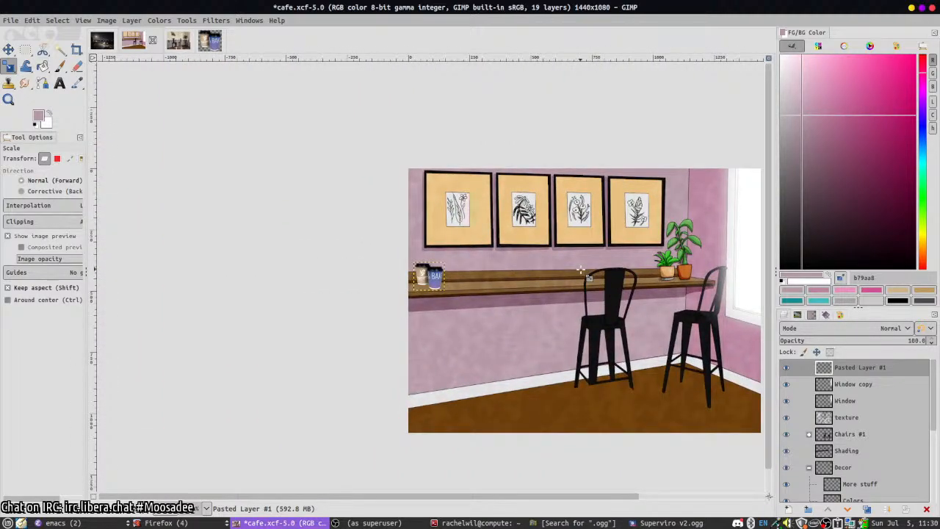
# - Switch to Firefox and examine the cozy coffee shop results, enlarging the Evelyn's Cafe and Choose Chicago interior photos
pyautogui.hotkey('alt', 'Tab')
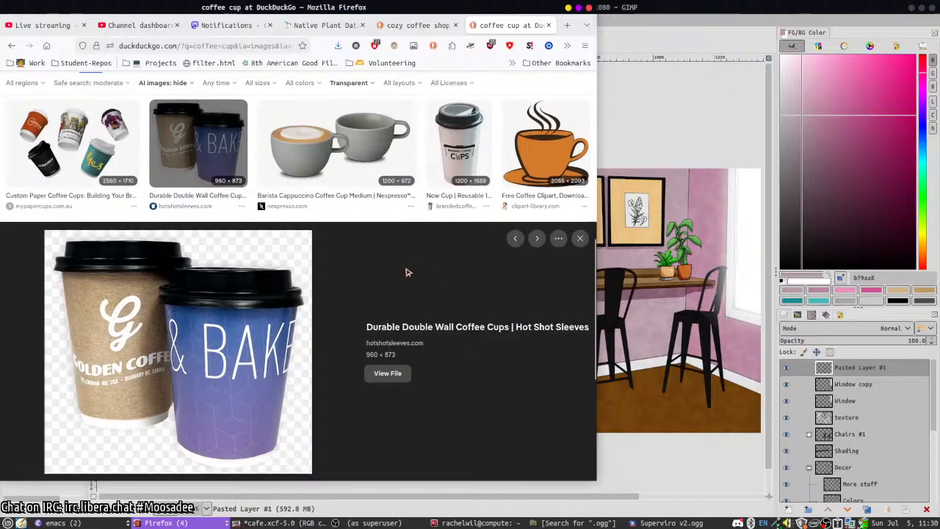
pyautogui.scroll(-3, 404, 272)
pyautogui.click(389, 28)
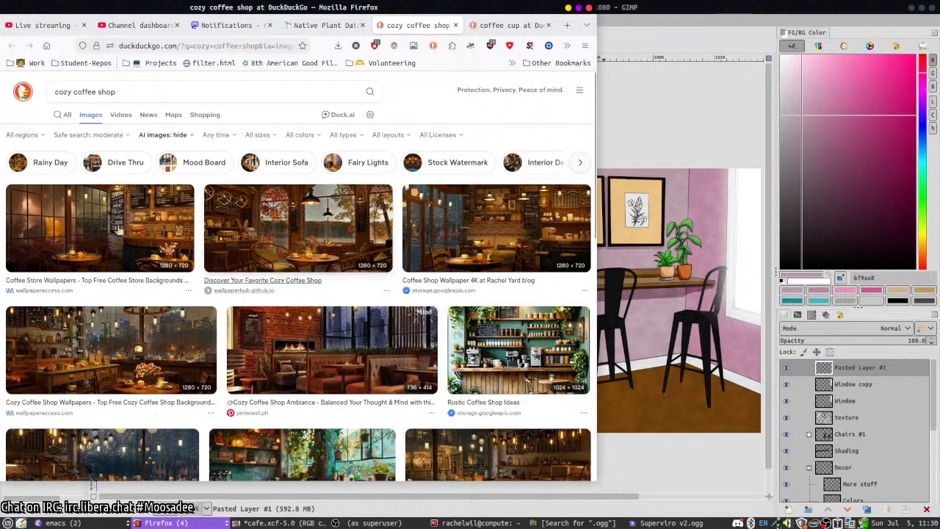
pyautogui.scroll(-3, 312, 384)
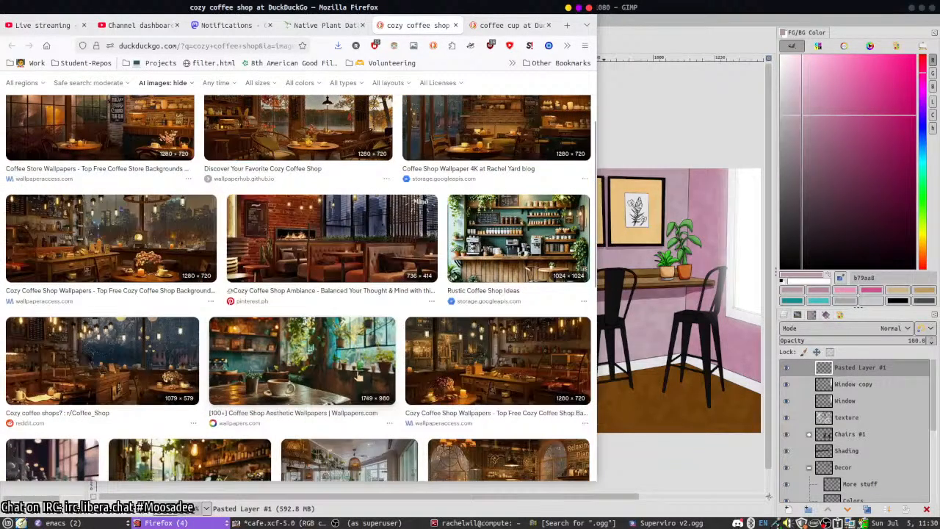
pyautogui.scroll(-5, 282, 385)
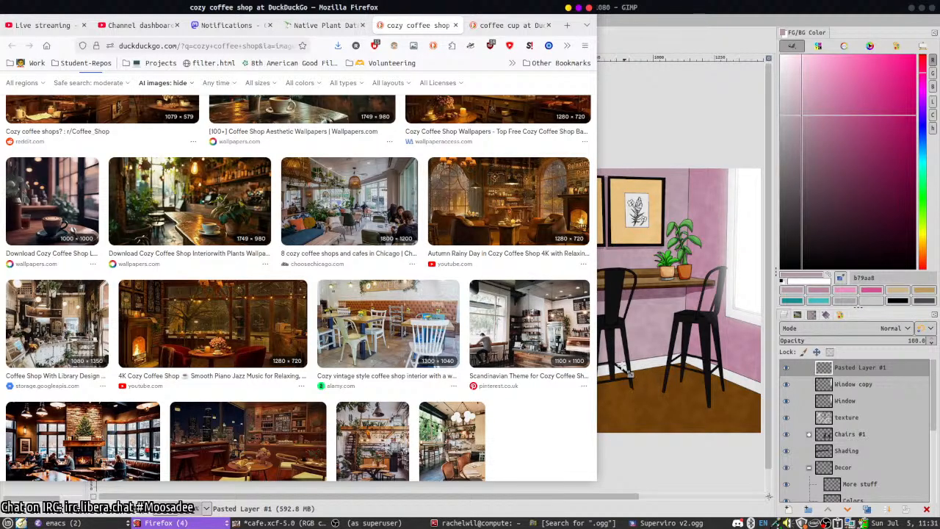
pyautogui.scroll(-3, 516, 432)
pyautogui.click(470, 343)
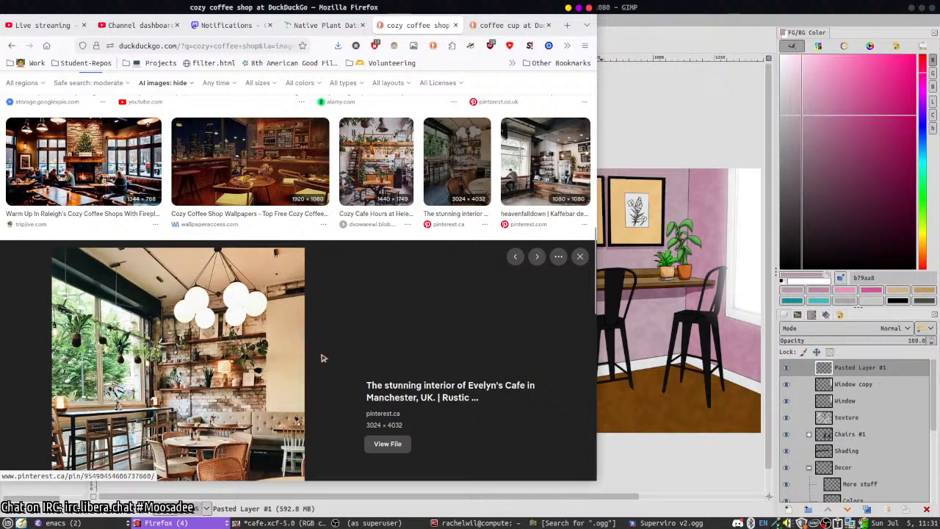
pyautogui.scroll(-1, 321, 358)
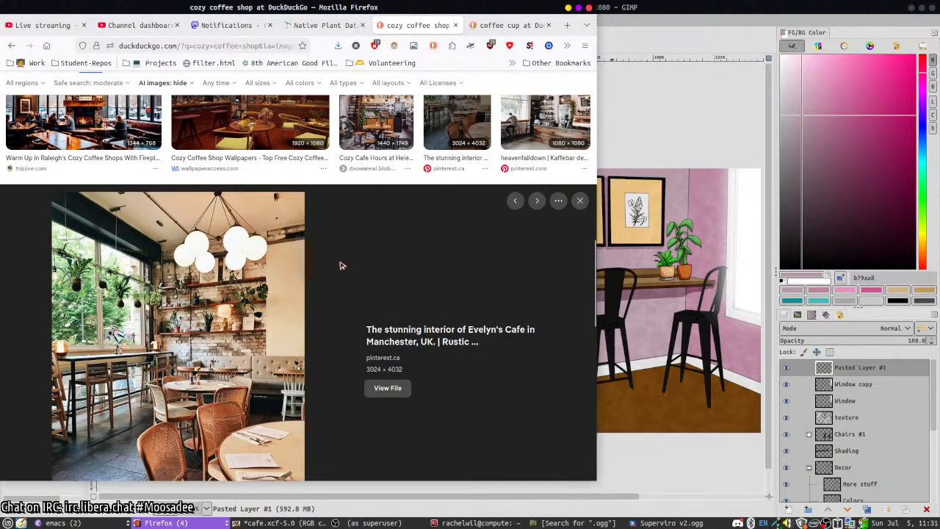
pyautogui.scroll(-5, 334, 282)
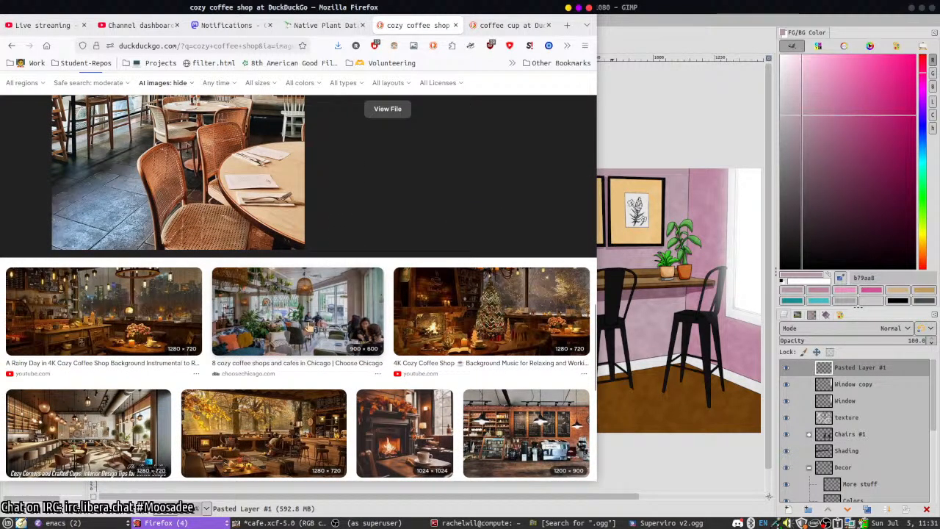
pyautogui.click(308, 328)
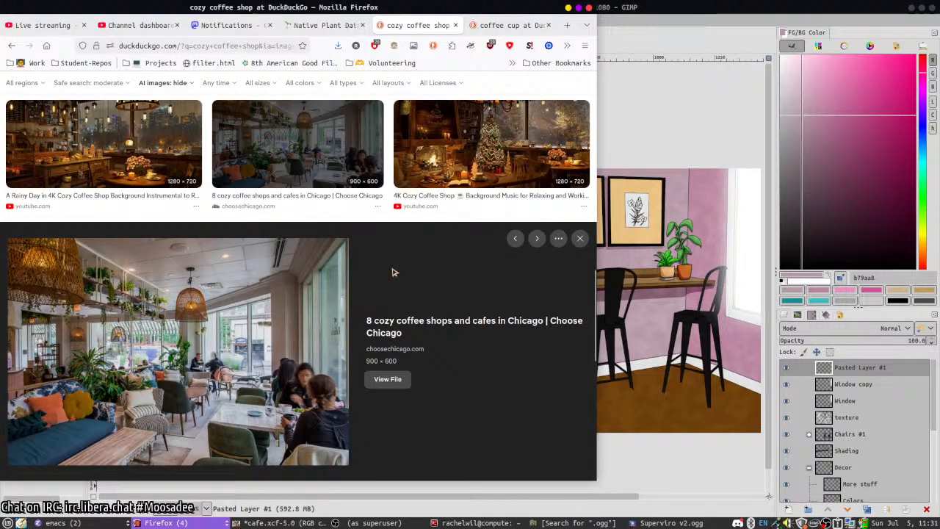
# - Switch to GIMP, try filling the wall above and below the table with b7b29a on the room colors layer, and undo both fills
pyautogui.click(722, 393)
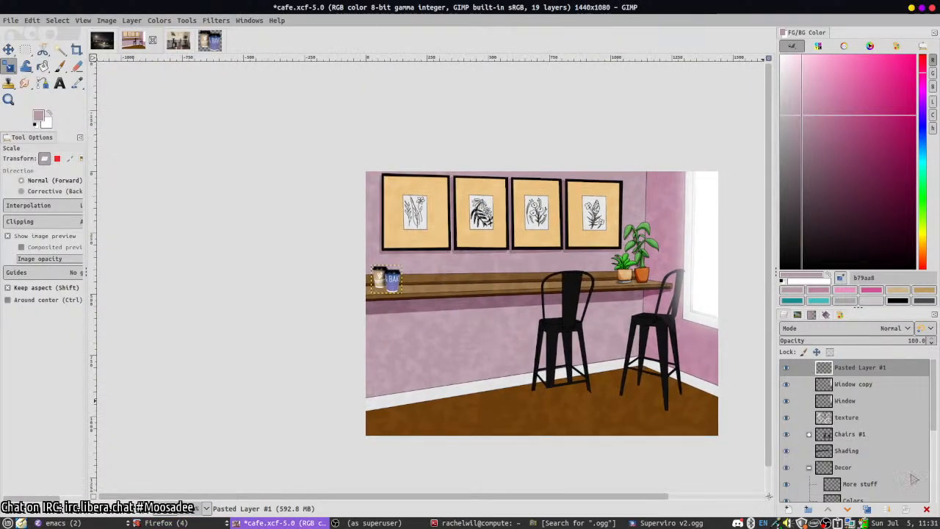
pyautogui.scroll(-5, 867, 461)
pyautogui.click(867, 461)
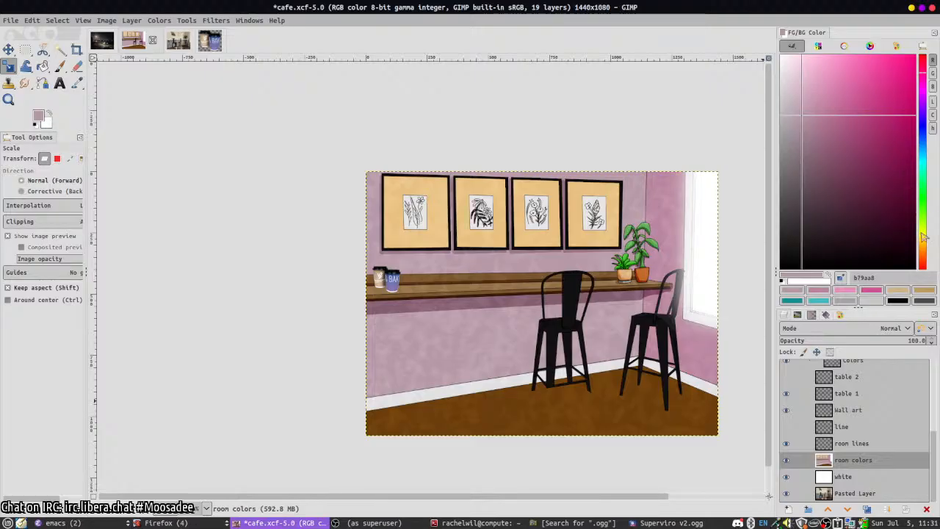
pyautogui.click(923, 238)
pyautogui.hotkey('shift', 'b')
pyautogui.click(516, 301)
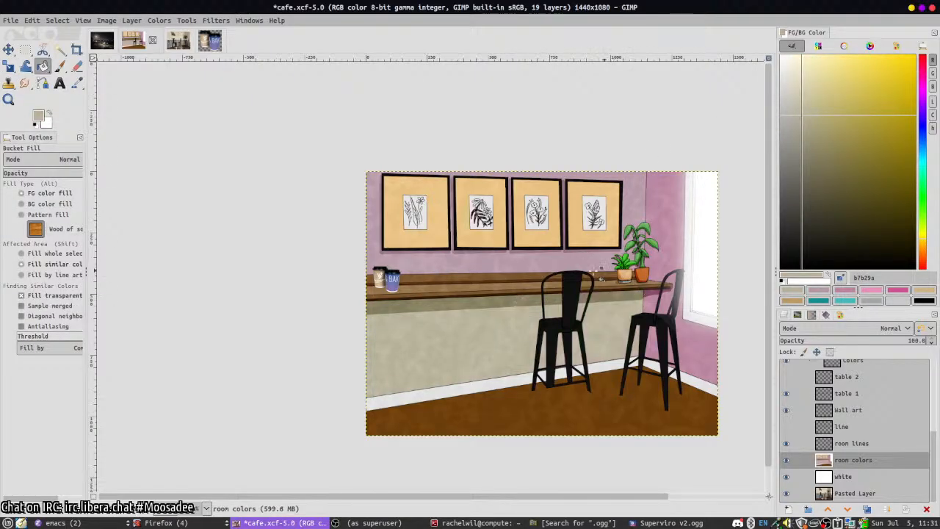
pyautogui.click(583, 263)
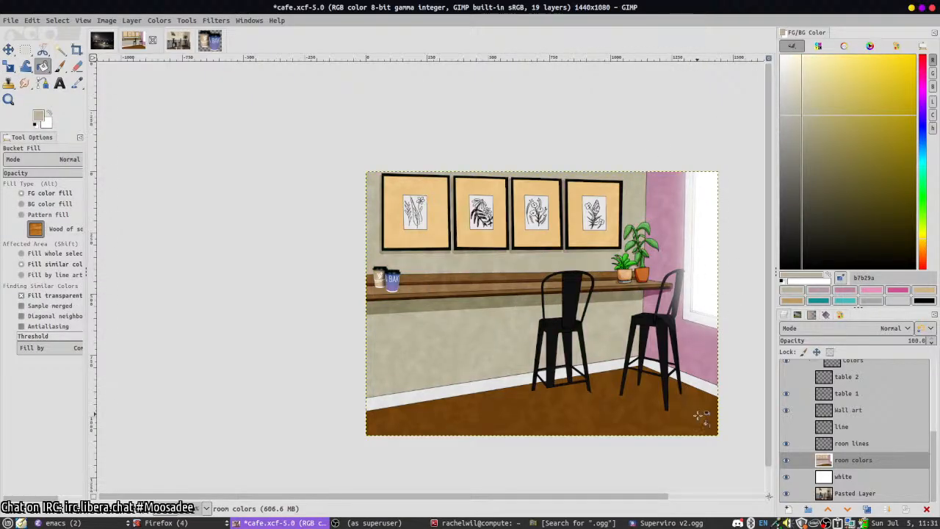
pyautogui.hotkey('ctrl', 'z')
pyautogui.hotkey('ctrl', 'z')
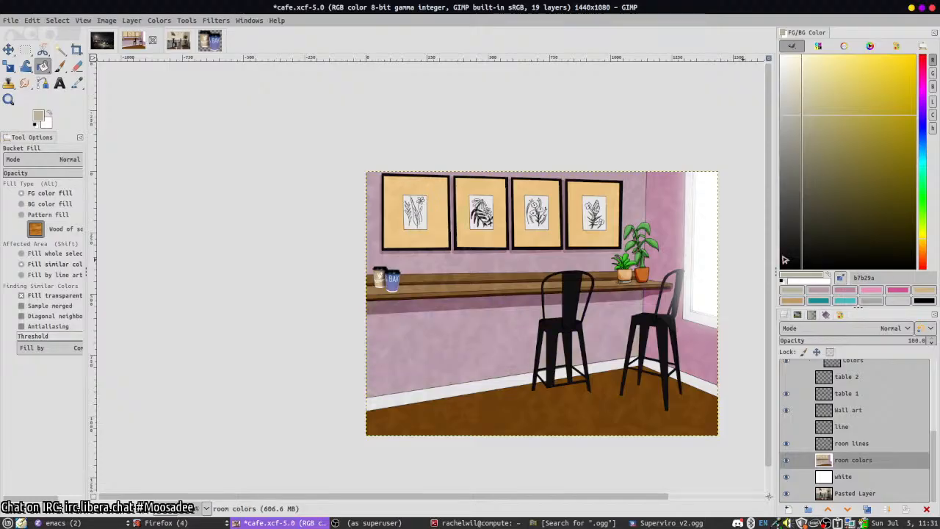
# - Try filling the window wall with b7b29a and with the darker 97916b, and undo both fills
pyautogui.click(681, 227)
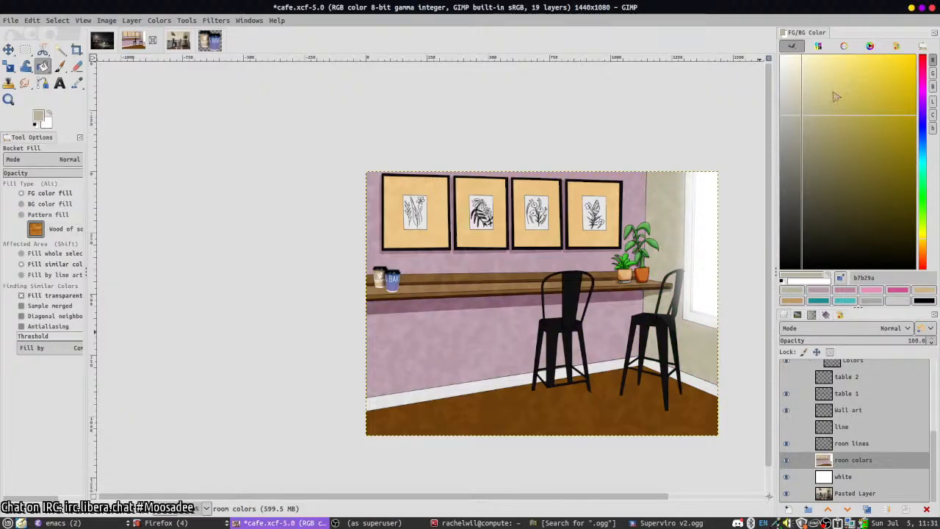
pyautogui.click(820, 141)
pyautogui.click(682, 210)
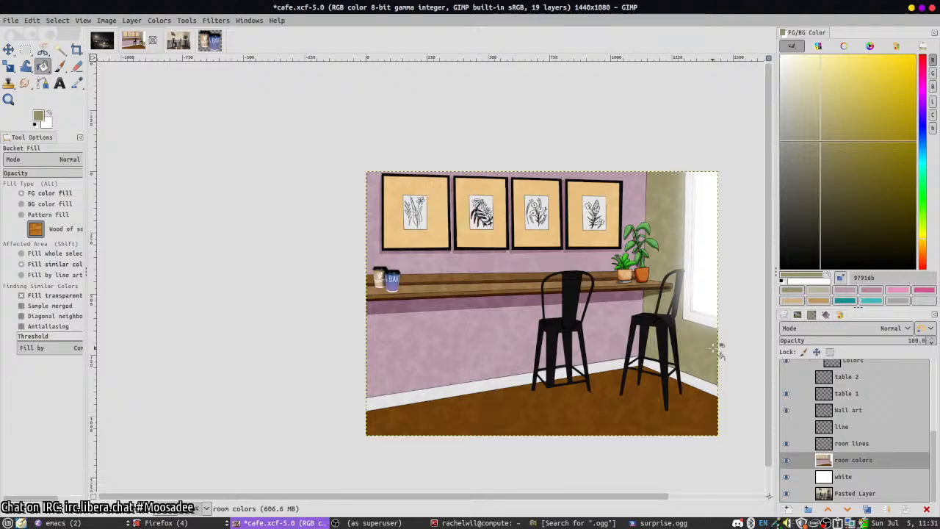
pyautogui.hotkey('ctrl', 'z')
pyautogui.hotkey('ctrl', 'z')
# - Save the café image
pyautogui.hotkey('ctrl', 's')
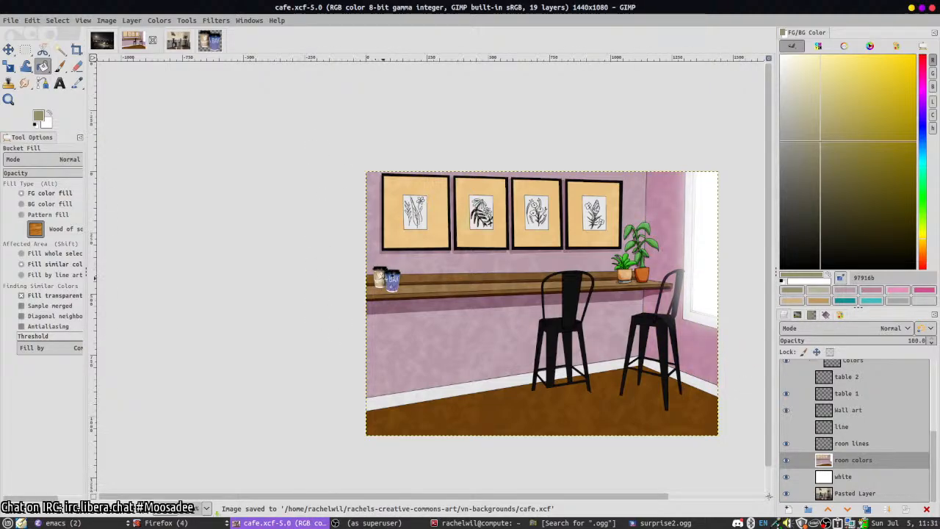
# - Return to Firefox and look through further cozy coffee shop results for interior wall color and decoration ideas
pyautogui.hotkey('alt', 'Tab')
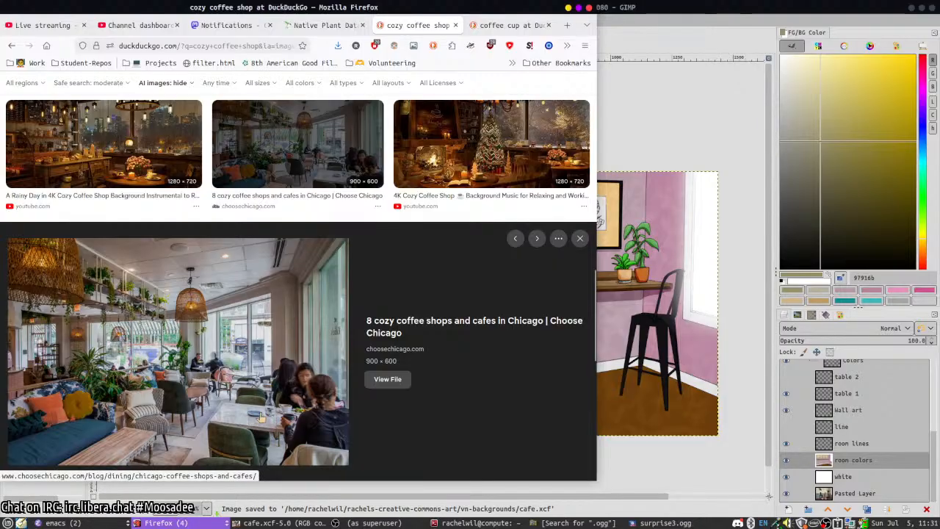
pyautogui.scroll(-5, 430, 213)
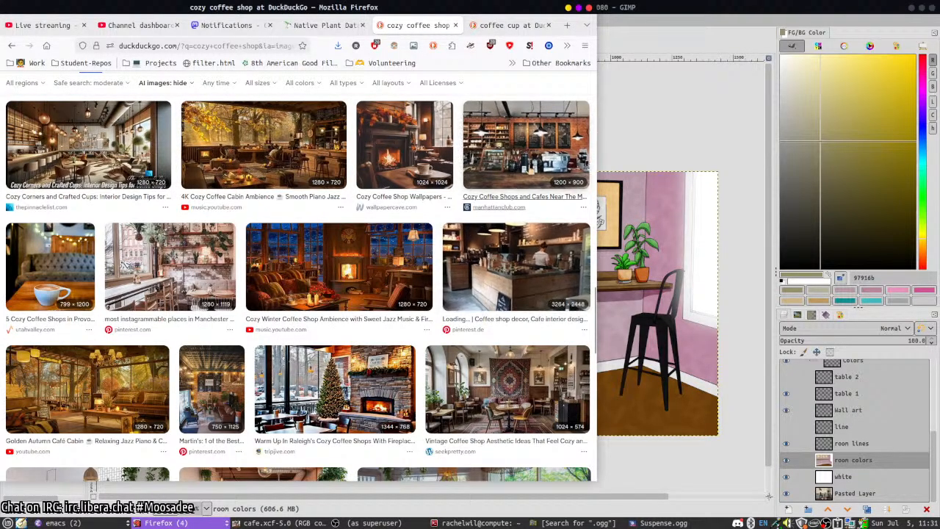
pyautogui.scroll(-4, 453, 293)
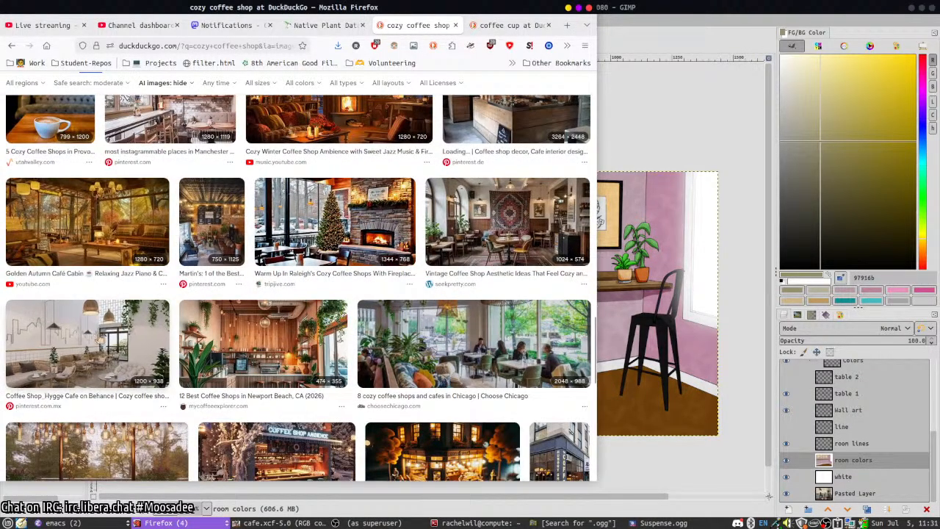
pyautogui.scroll(-5, 391, 393)
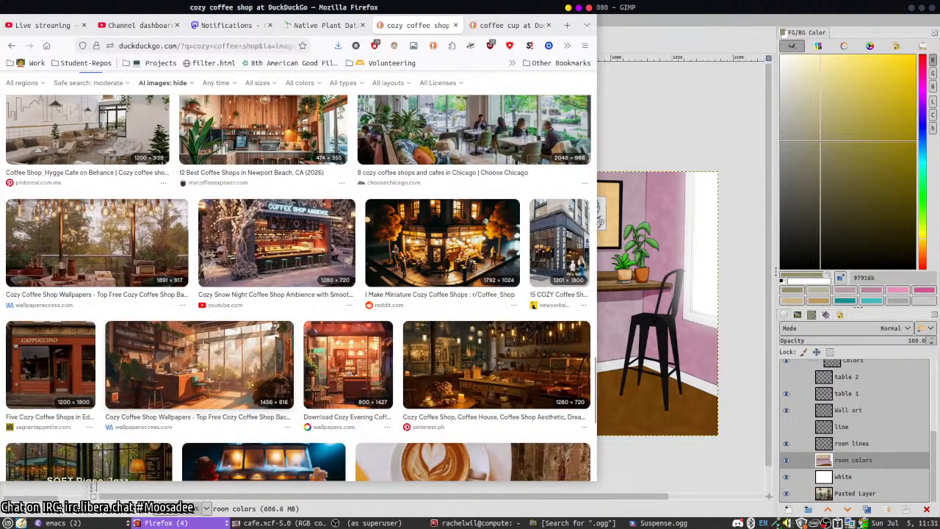
pyautogui.scroll(-5, 206, 338)
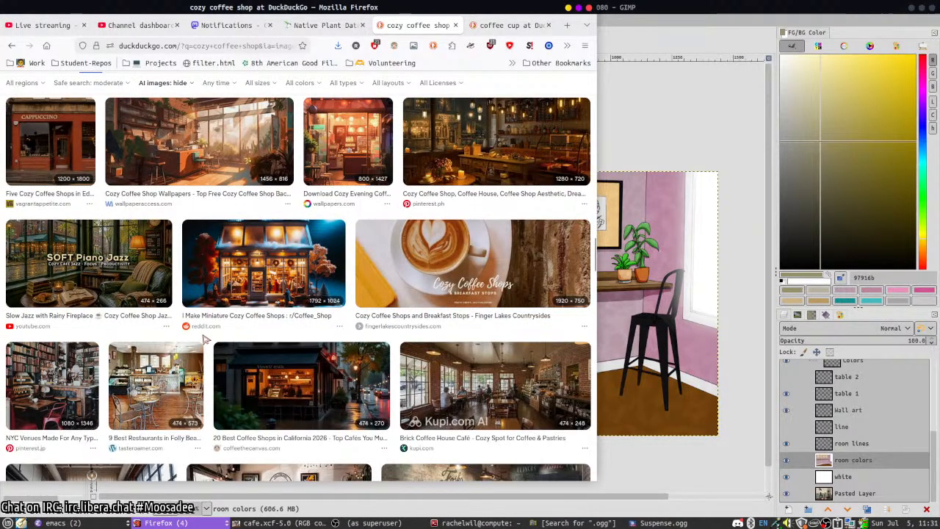
pyautogui.scroll(-5, 206, 340)
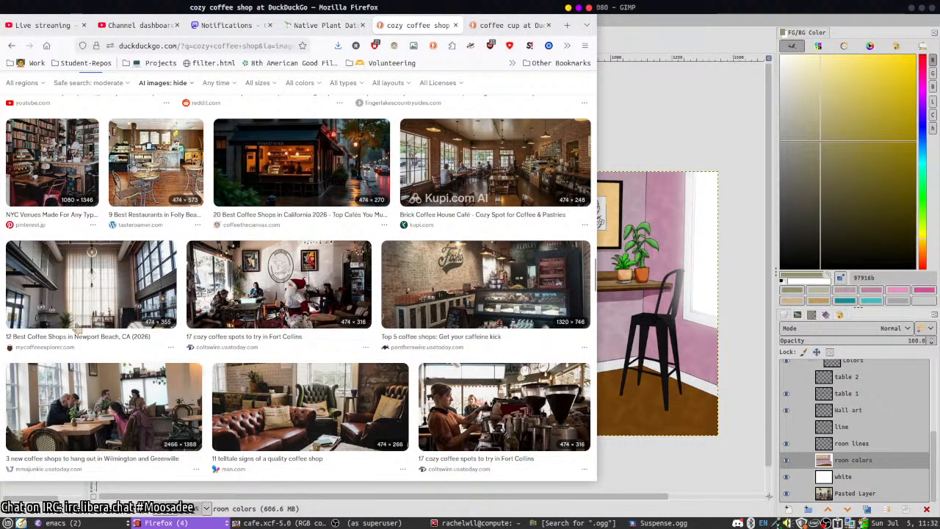
pyautogui.scroll(-7, 111, 426)
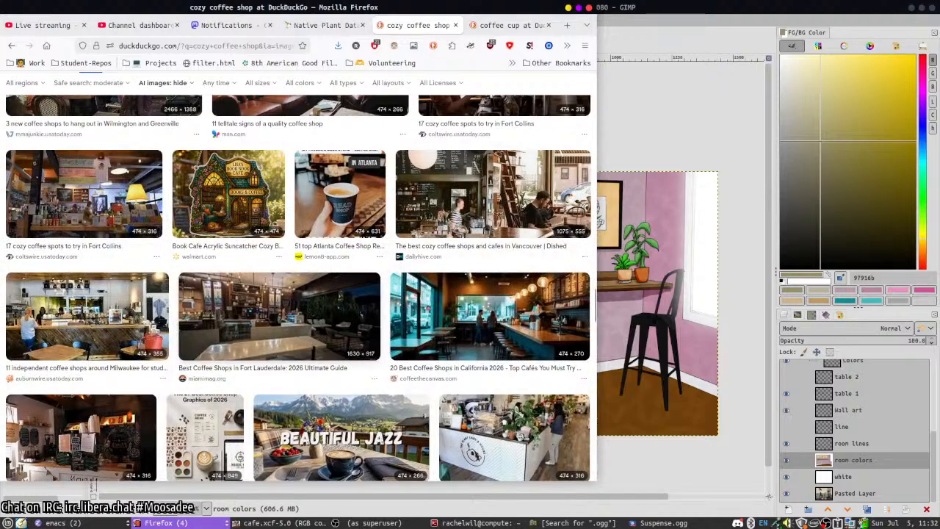
# - Switch to GIMP and ready the Paintbrush on the More stuff layer with black as the foreground color and brush size 2
pyautogui.hotkey('alt', 'Tab')
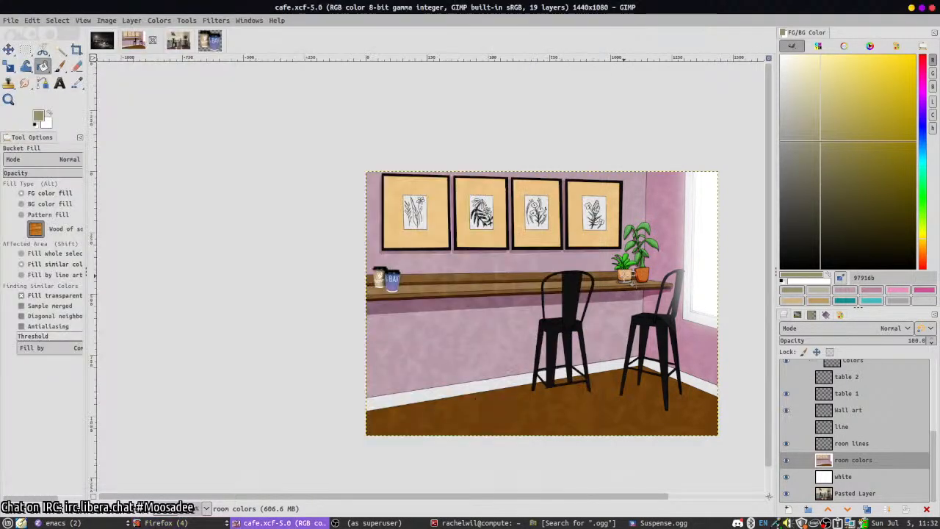
pyautogui.scroll(6, 432, 294)
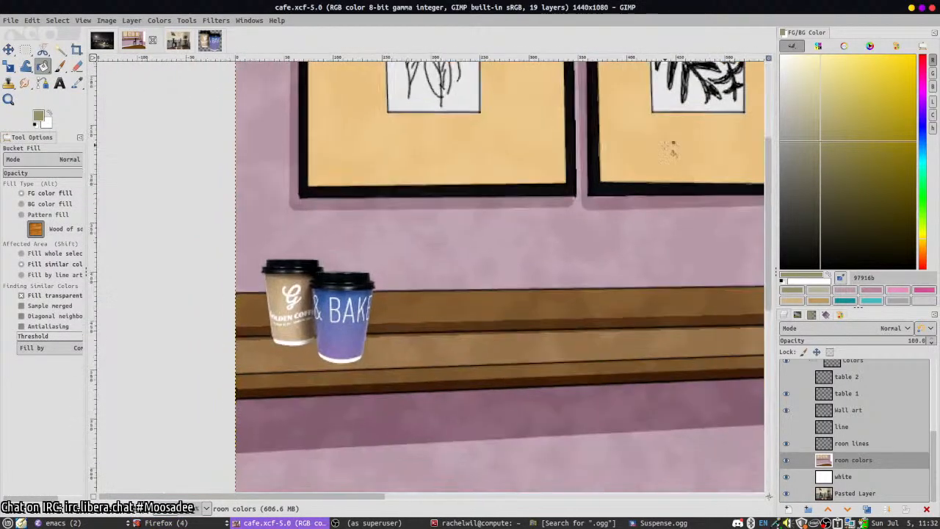
pyautogui.scroll(3, 894, 420)
pyautogui.click(849, 450)
pyautogui.press('p')
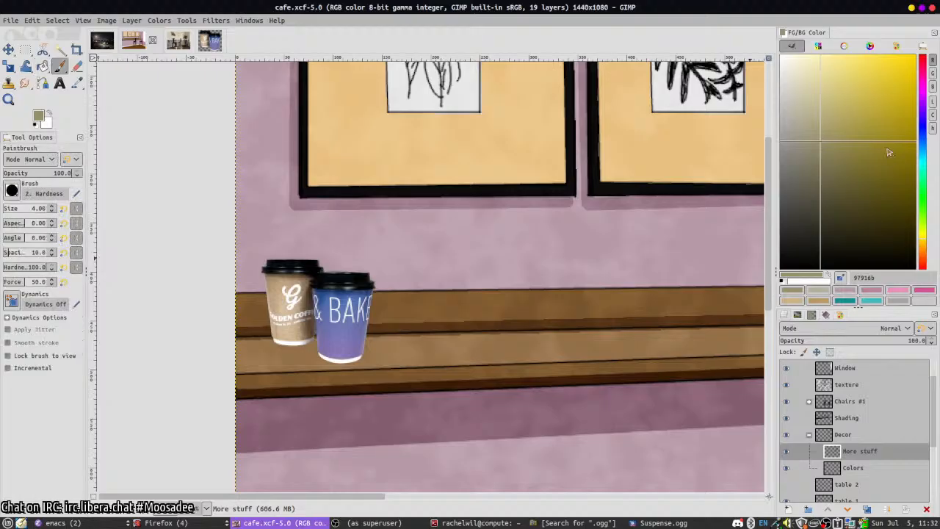
pyautogui.press('d')
pyautogui.click(24, 209)
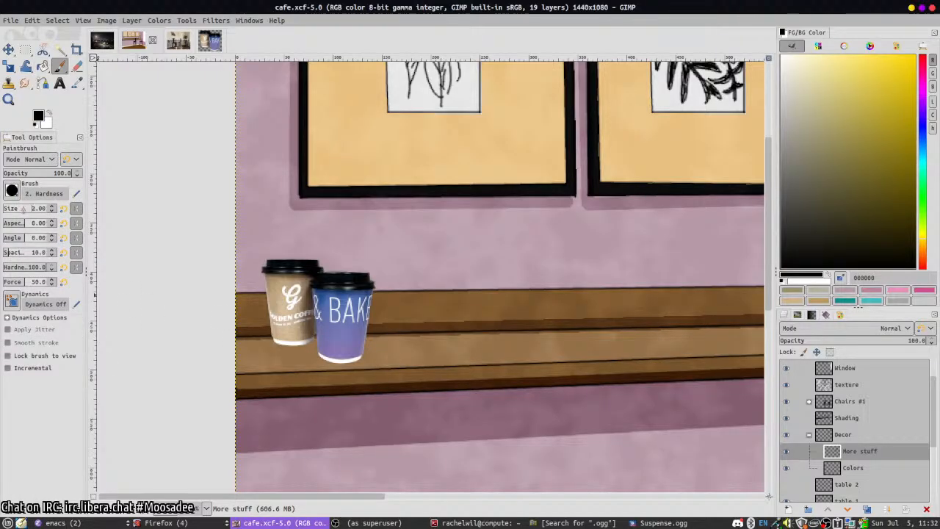
# - Move the pasted coffee cups layer down the layer stack to just below the Decor group, above table 2
pyautogui.scroll(2, 836, 401)
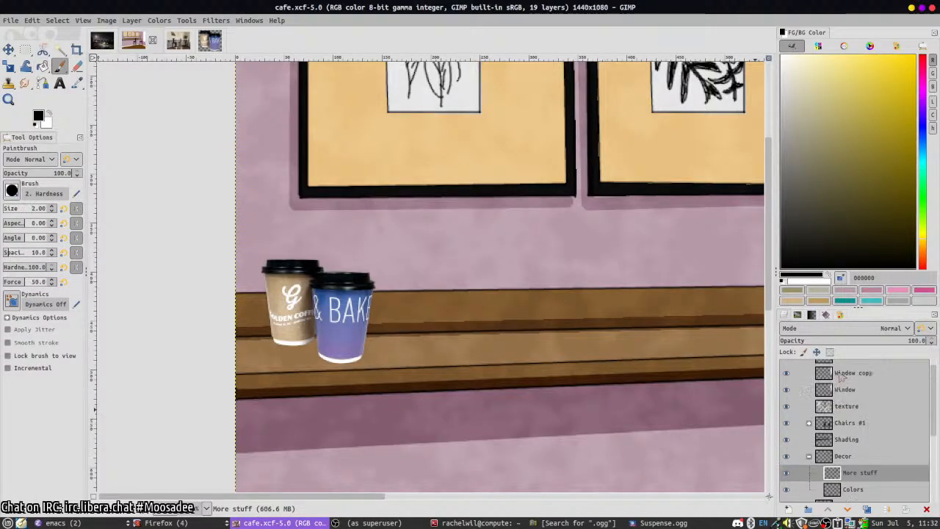
pyautogui.click(838, 369)
pyautogui.click(787, 367)
pyautogui.click(788, 367)
pyautogui.moveTo(793, 369); pyautogui.dragTo(852, 442)
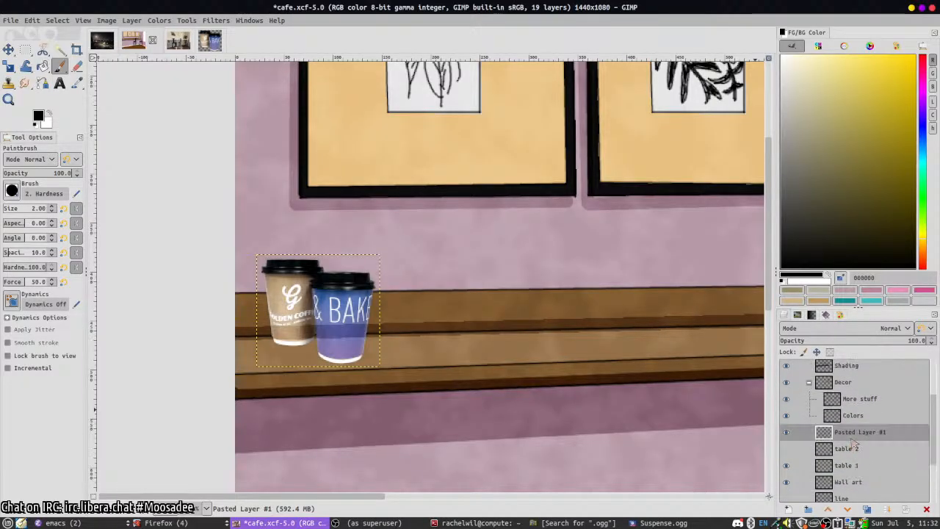
# - Lower the Pasted Layer #1 opacity to 46.3 and trace the front cup's lower lid rim in black on the More stuff layer
pyautogui.click(848, 341)
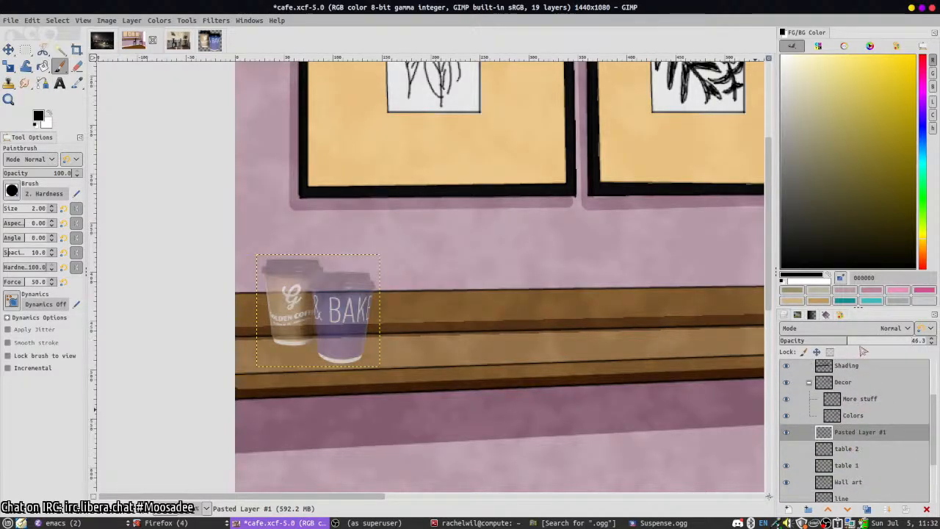
pyautogui.click(856, 400)
pyautogui.keyDown('ctrl'); pyautogui.scroll(2, 424, 345); pyautogui.keyUp('ctrl')
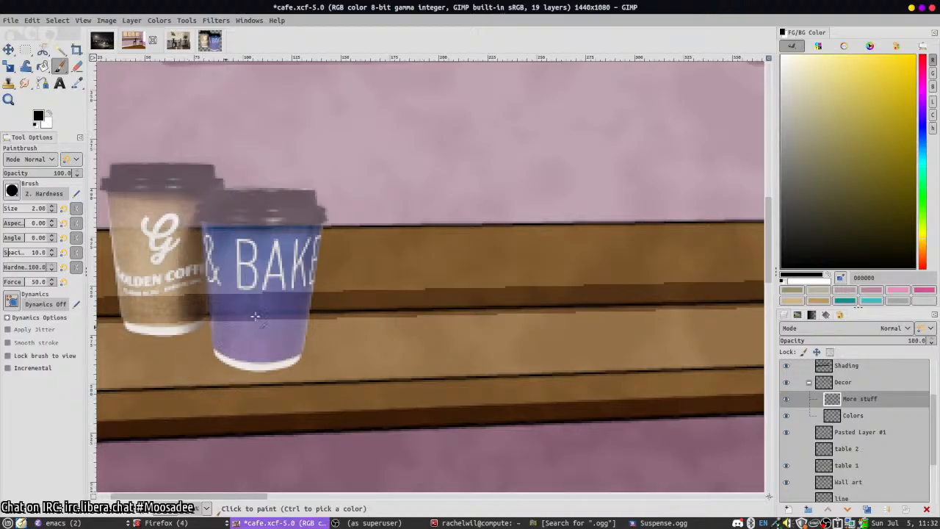
pyautogui.moveTo(255, 315); pyautogui.dragTo(405, 319)
pyautogui.keyDown('ctrl'); pyautogui.scroll(1, 348, 222); pyautogui.keyUp('ctrl')
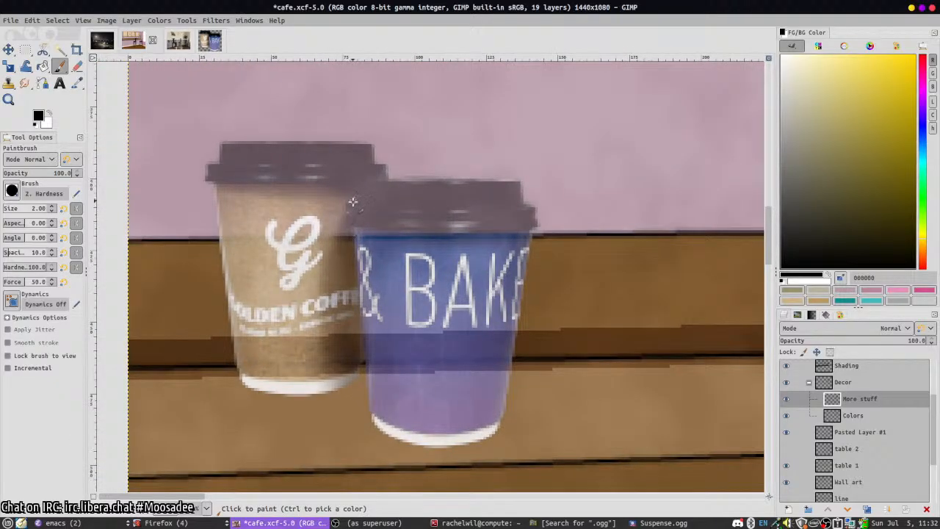
pyautogui.click(353, 202)
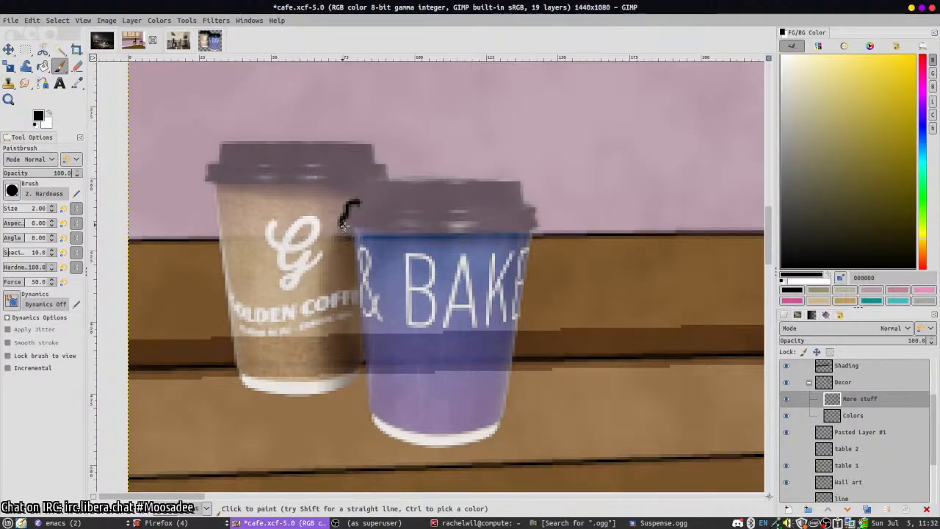
pyautogui.moveTo(344, 225)
pyautogui.mouseDown()
pyautogui.moveTo(417, 238)
pyautogui.moveTo(357, 229)
pyautogui.moveTo(436, 235)
pyautogui.moveTo(540, 221)
pyautogui.moveTo(520, 203)
pyautogui.mouseUp()
pyautogui.hotkey('ctrl', 'z')
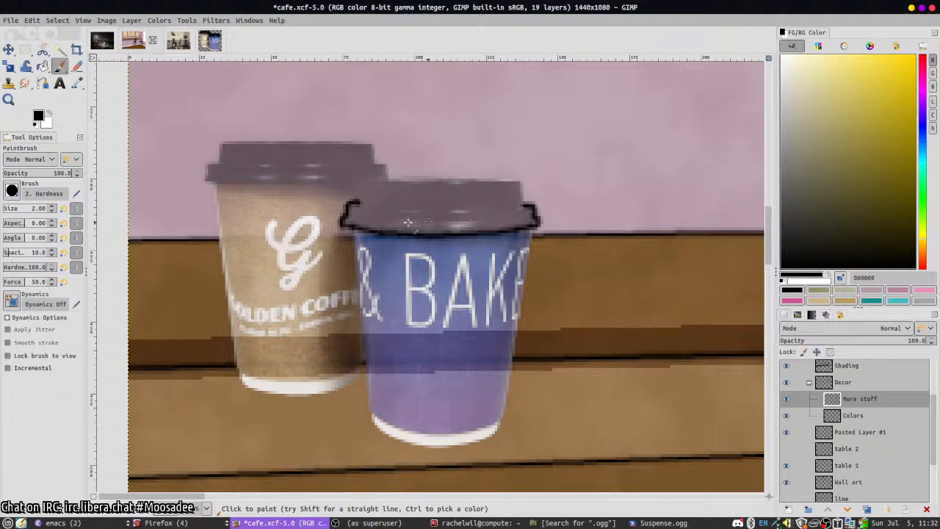
# - Trace the upper part of the front cup's lid with its inner contour lines in black, and save the image
pyautogui.moveTo(371, 207); pyautogui.dragTo(510, 205)
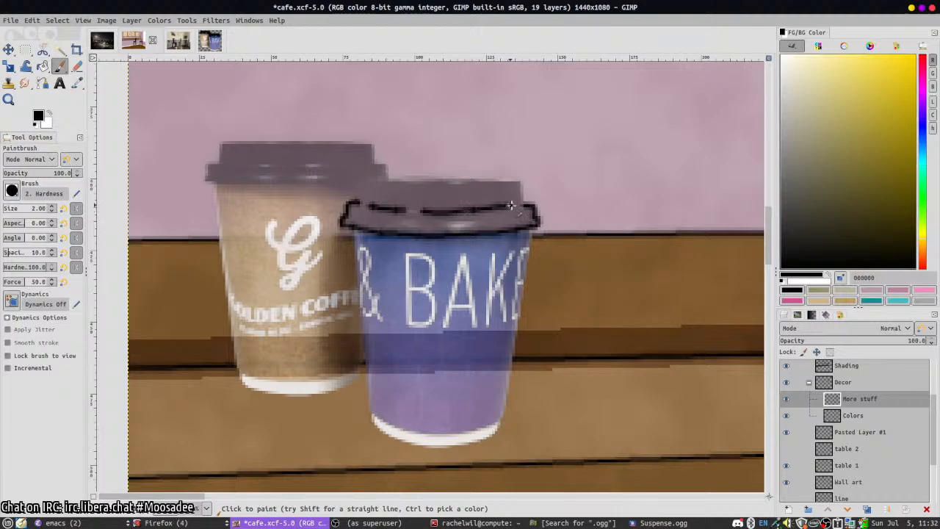
pyautogui.moveTo(367, 179)
pyautogui.mouseDown()
pyautogui.moveTo(441, 173)
pyautogui.moveTo(523, 202)
pyautogui.mouseUp()
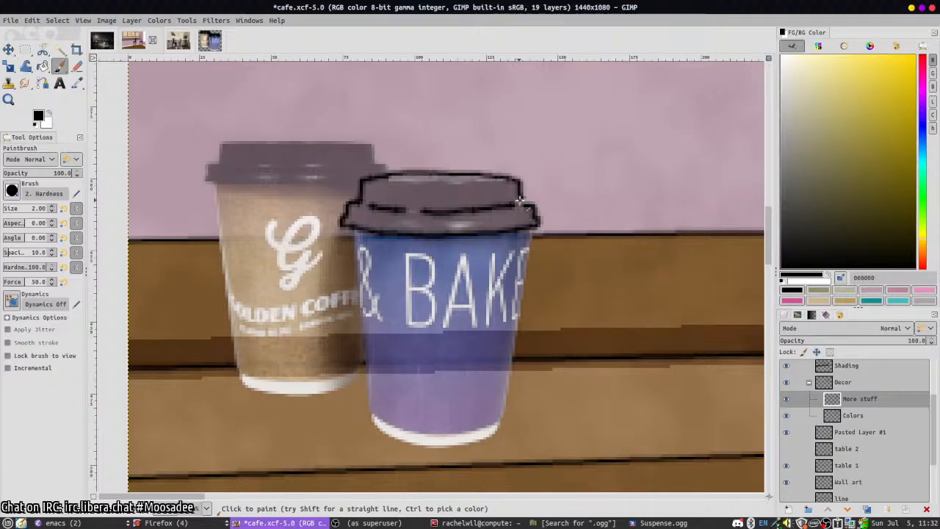
pyautogui.moveTo(368, 181); pyautogui.dragTo(506, 180)
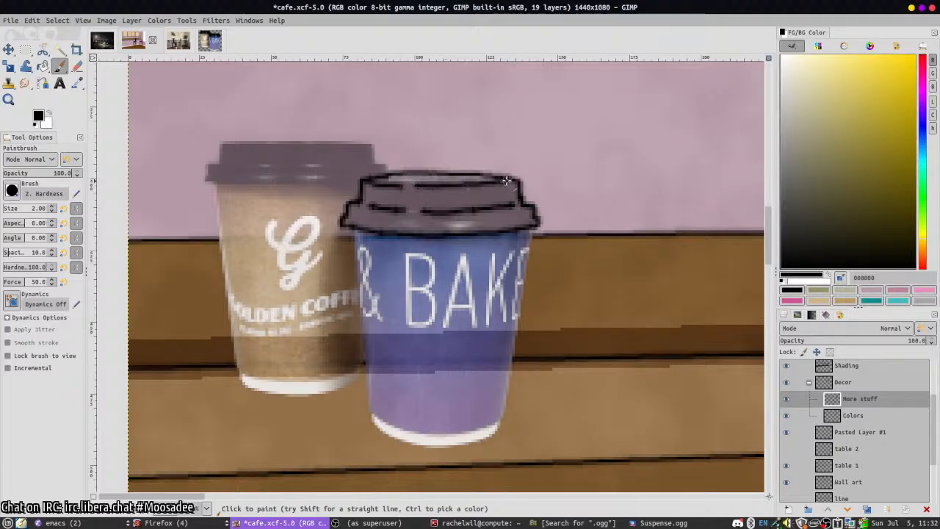
pyautogui.hotkey('ctrl', 's')
# - Skip to TippinOfCows_Moosader.ogg in the media player and return to GIMP
pyautogui.click(663, 522)
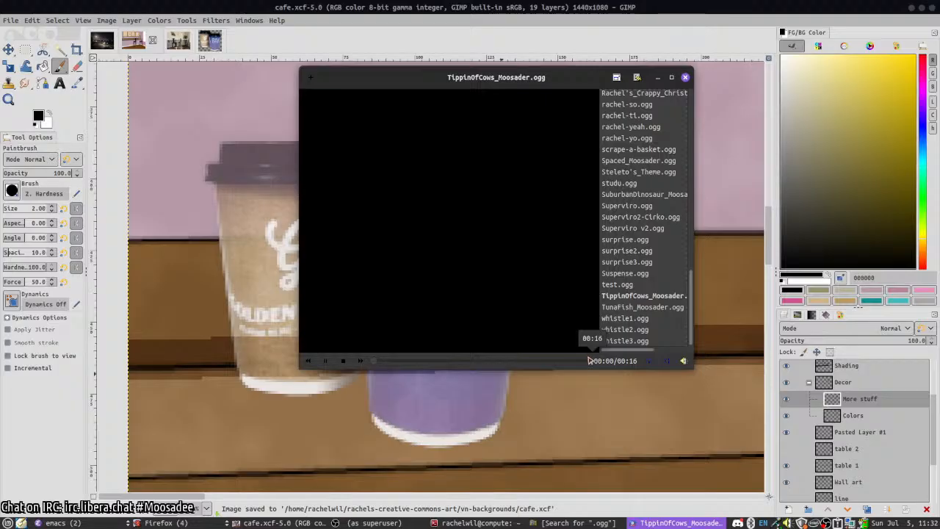
pyautogui.click(715, 272)
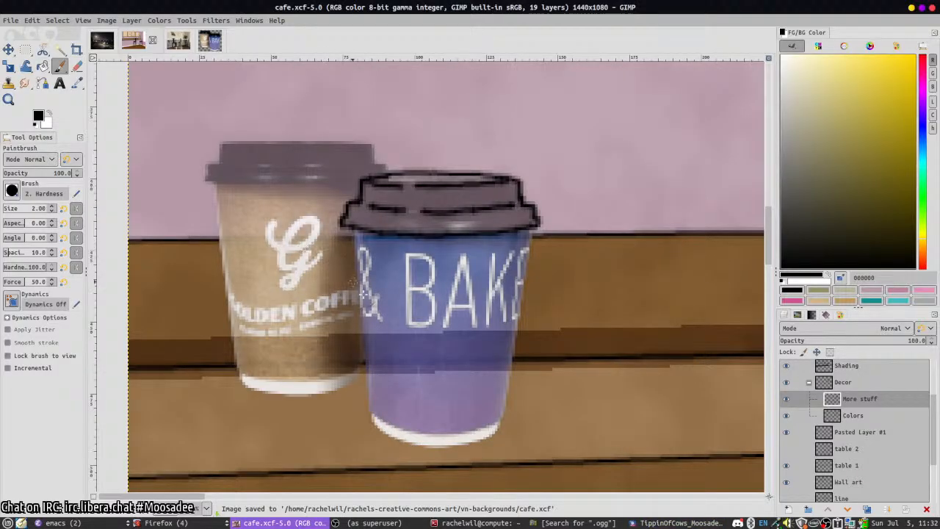
# - Outline the front cup's body in black below the lid, with straight slanted sides and a curved base
pyautogui.scroll(-2, 355, 266)
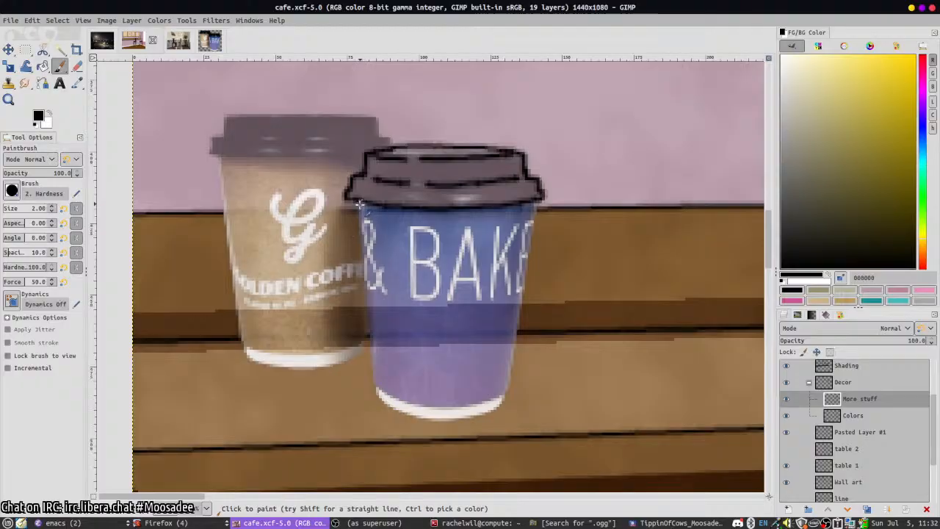
pyautogui.click(359, 204)
pyautogui.press('shift')
pyautogui.keyDown('shift'); pyautogui.click(373, 393); pyautogui.keyUp('shift')
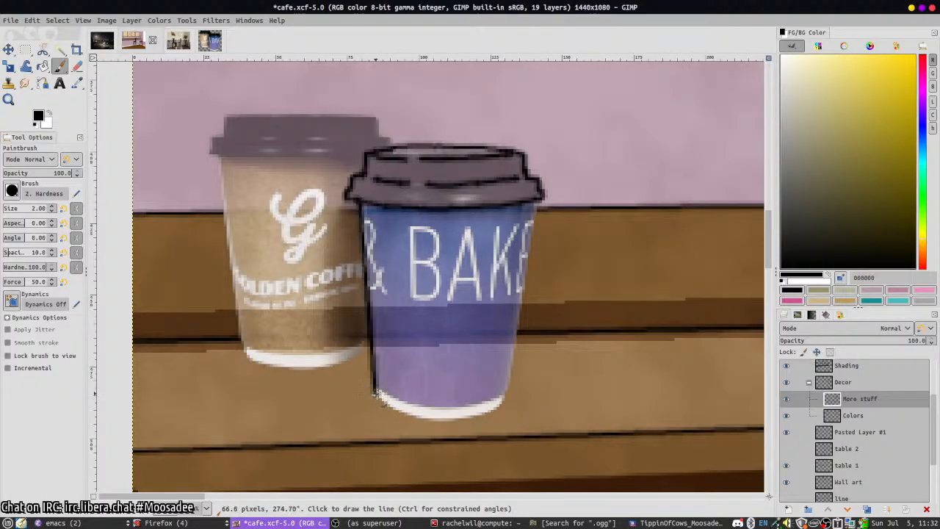
pyautogui.moveTo(376, 395)
pyautogui.mouseDown()
pyautogui.moveTo(400, 407)
pyautogui.moveTo(483, 405)
pyautogui.mouseUp()
pyautogui.hotkey('ctrl', 'z')
pyautogui.moveTo(372, 393)
pyautogui.mouseDown()
pyautogui.moveTo(424, 416)
pyautogui.moveTo(478, 415)
pyautogui.mouseUp()
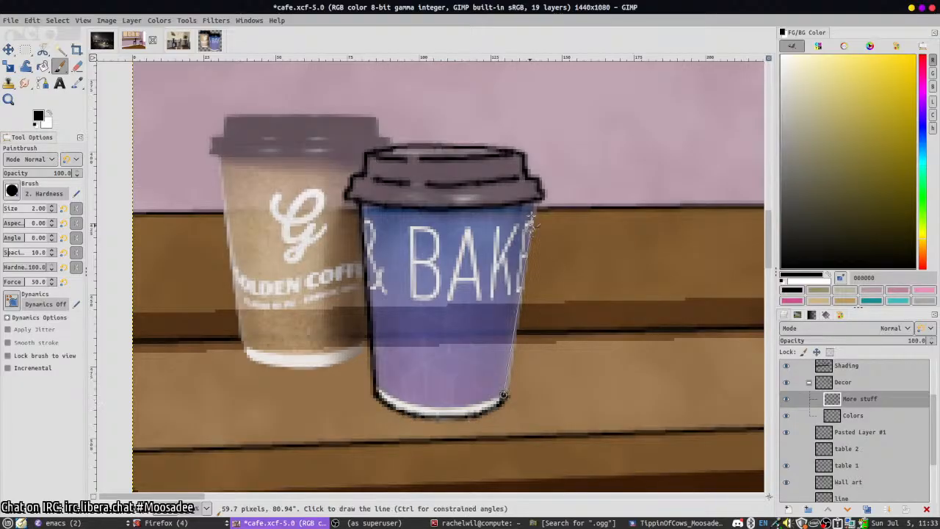
pyautogui.keyDown('shift'); pyautogui.click(533, 198); pyautogui.keyUp('shift')
pyautogui.hotkey('ctrl', 'z')
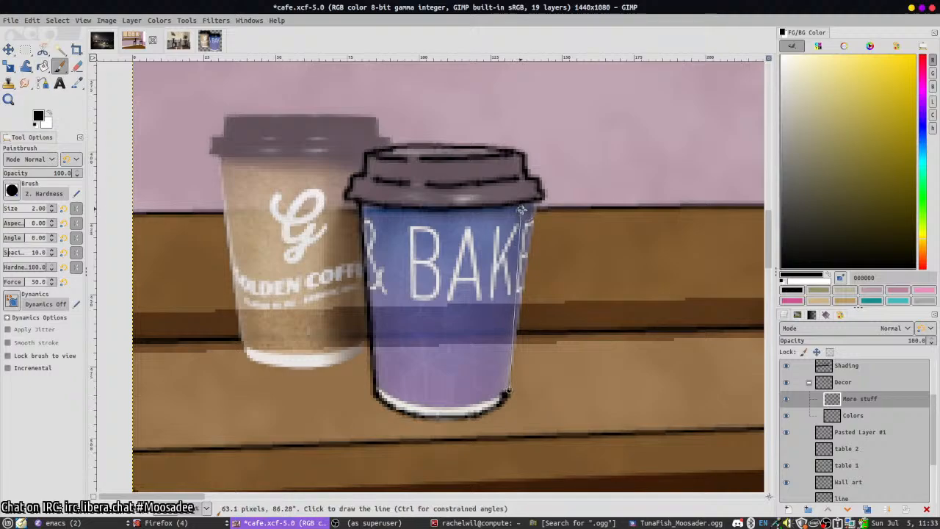
pyautogui.hotkey('shift', 'e')
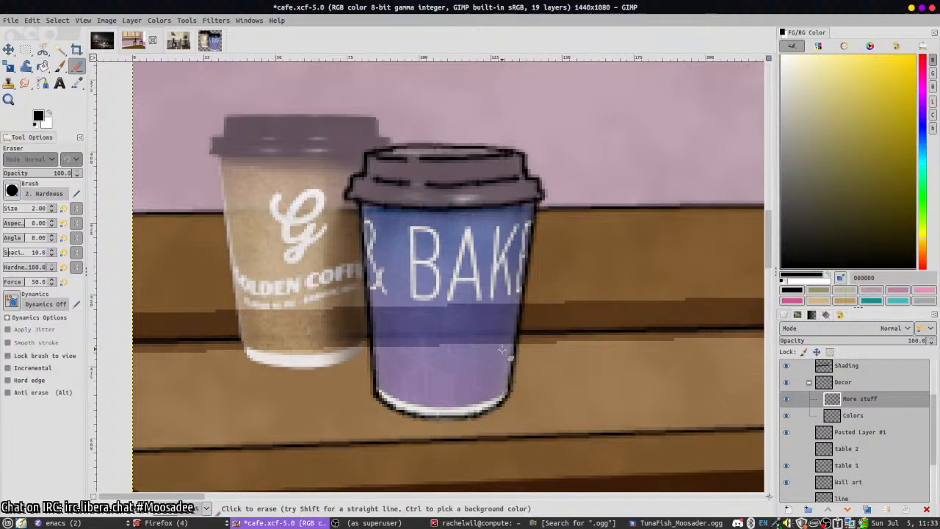
pyautogui.press('p')
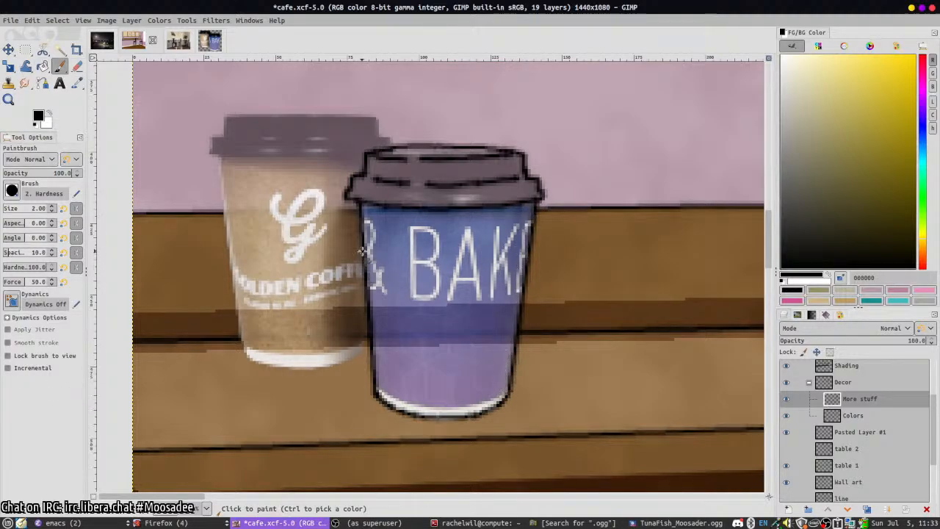
# - Draw the sleeve's curved upper and lower edges across the front cup, and widen its right side with a slightly offset line
pyautogui.moveTo(360, 237)
pyautogui.mouseDown()
pyautogui.moveTo(411, 249)
pyautogui.moveTo(504, 246)
pyautogui.moveTo(534, 234)
pyautogui.mouseUp()
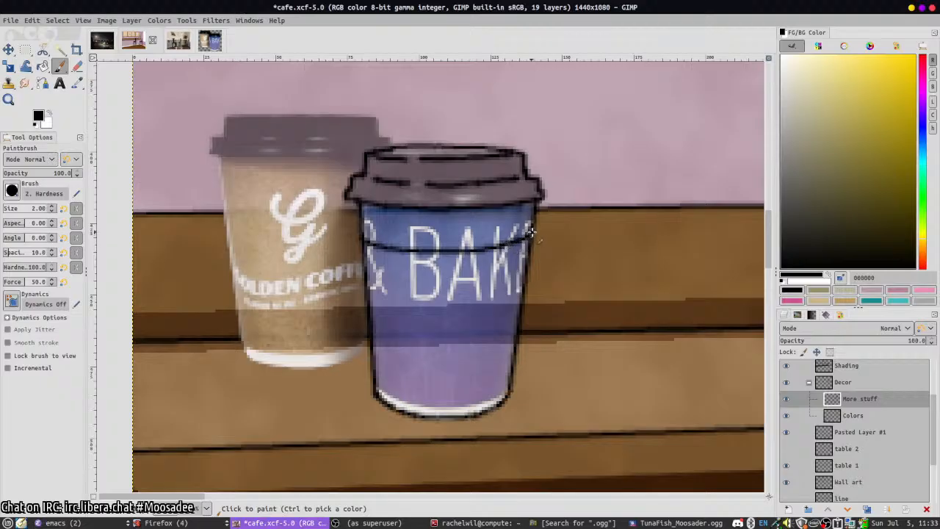
pyautogui.moveTo(373, 362)
pyautogui.mouseDown()
pyautogui.moveTo(463, 377)
pyautogui.moveTo(499, 371)
pyautogui.mouseUp()
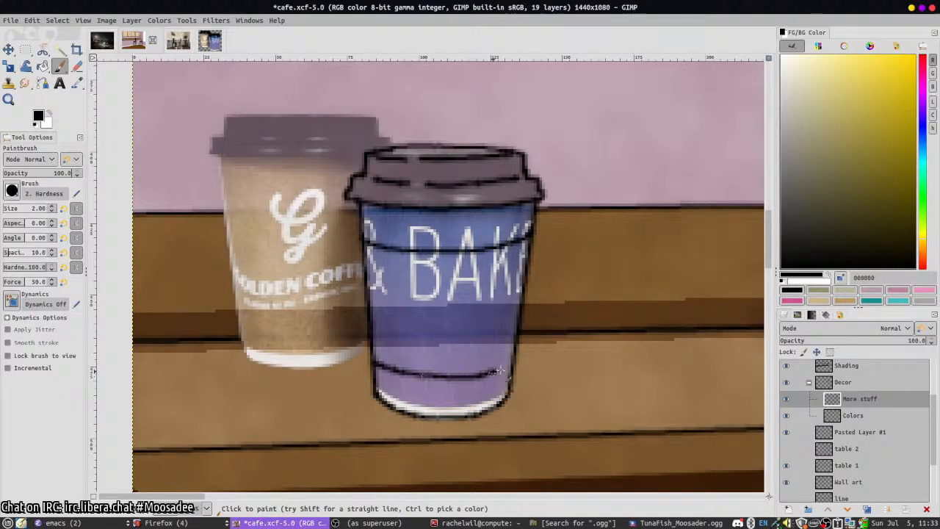
pyautogui.keyDown('shift'); pyautogui.click(534, 234); pyautogui.keyUp('shift')
pyautogui.hotkey('shift', 'e')
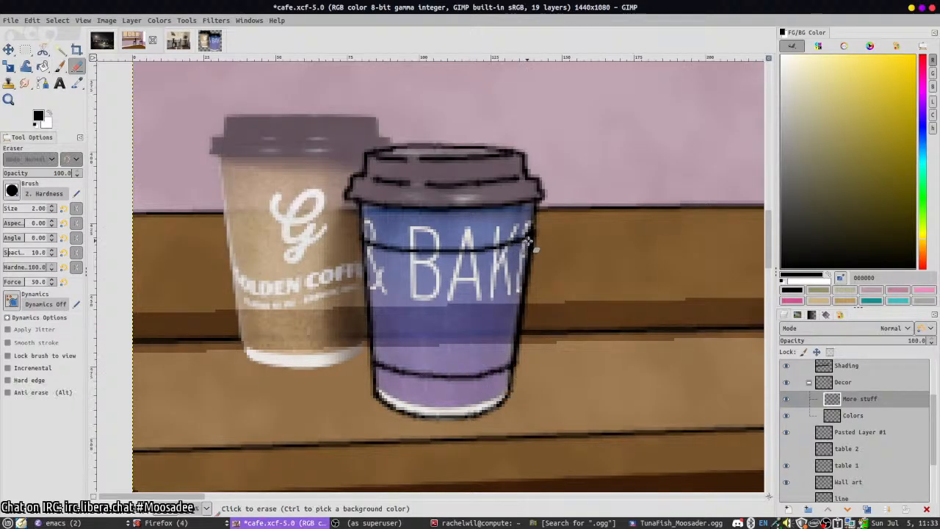
pyautogui.keyDown('shift'); pyautogui.click(513, 371); pyautogui.keyUp('shift')
pyautogui.press('p')
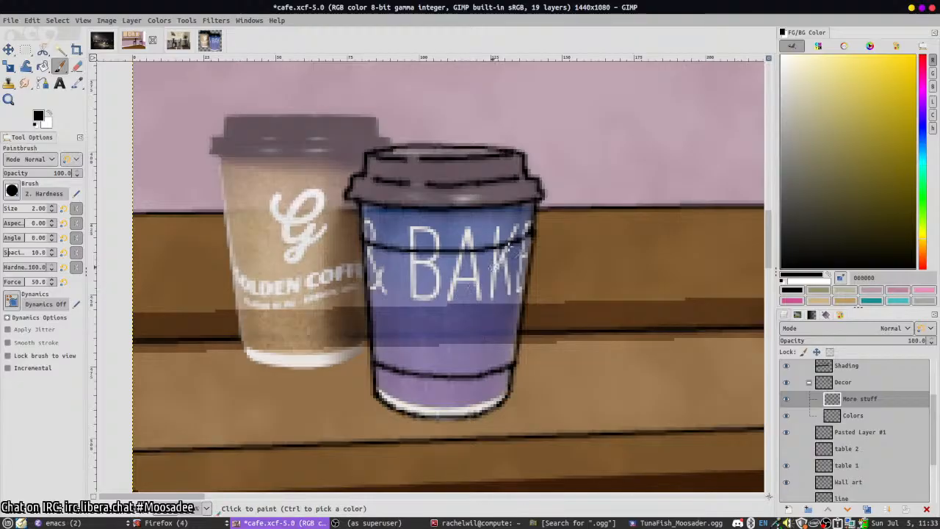
pyautogui.keyDown('shift'); pyautogui.click(534, 229); pyautogui.keyUp('shift')
# - Draw the sleeve's left side slightly outside the cup body and erase the old cup line inside it
pyautogui.click(359, 239)
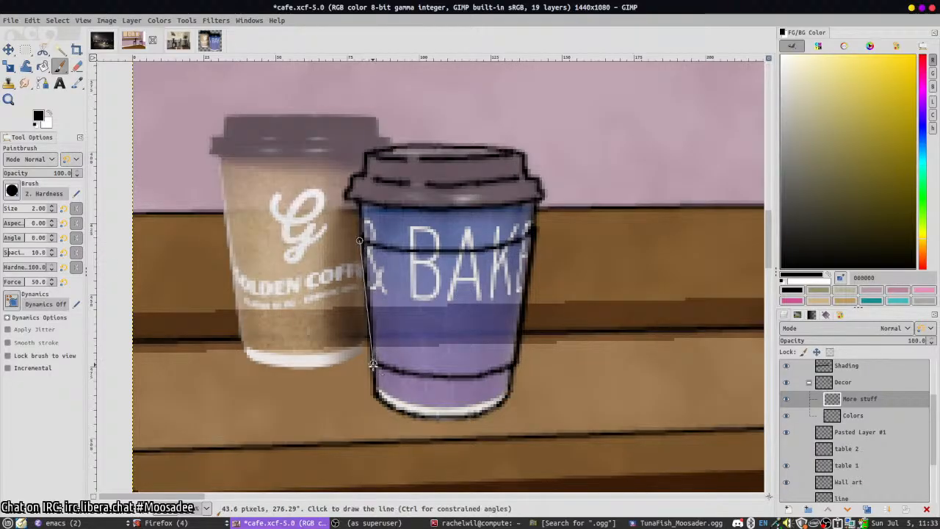
pyautogui.keyDown('shift'); pyautogui.click(372, 367); pyautogui.keyUp('shift')
pyautogui.hotkey('shift', 'e')
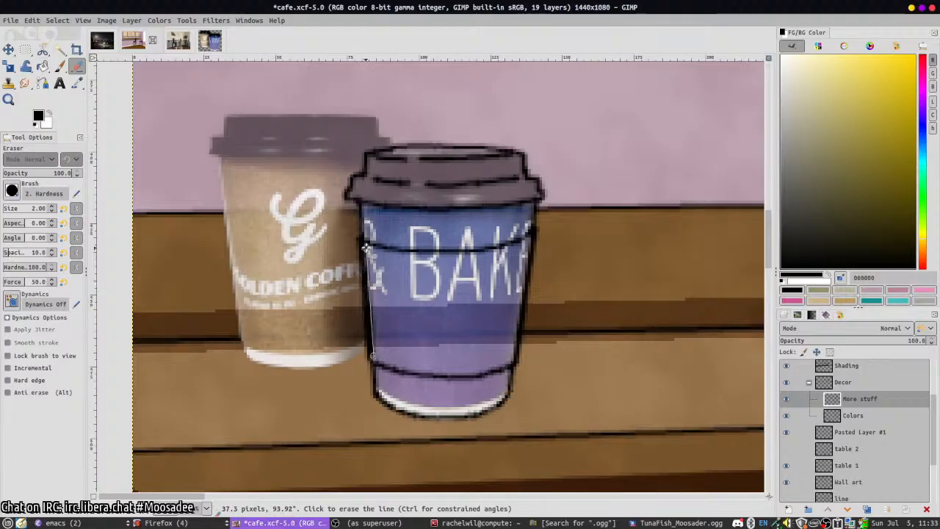
pyautogui.keyDown('shift'); pyautogui.click(367, 248); pyautogui.keyUp('shift')
pyautogui.press('p')
pyautogui.click(360, 236)
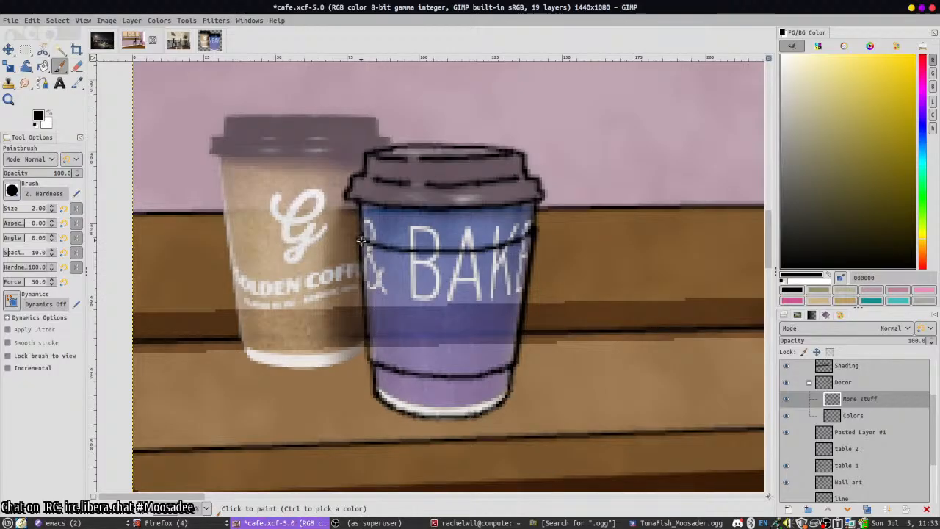
pyautogui.keyDown('shift'); pyautogui.click(378, 370); pyautogui.keyUp('shift')
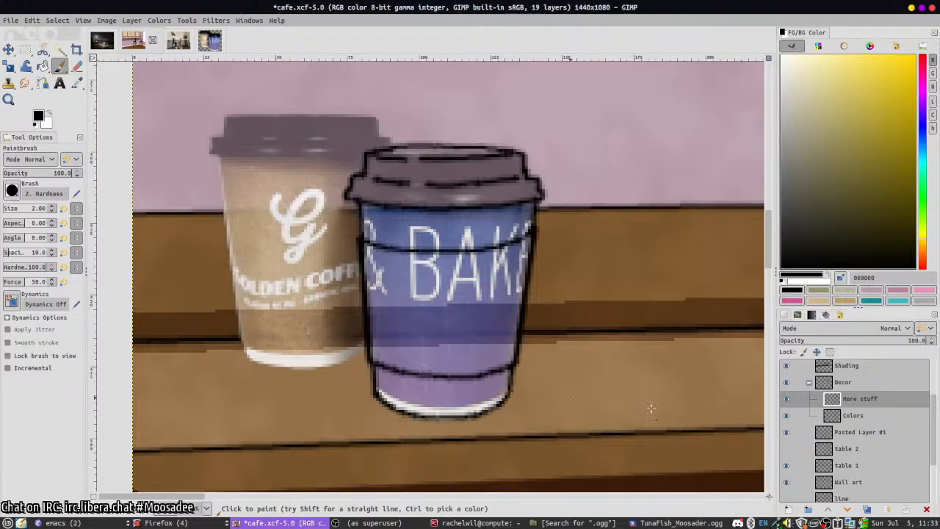
# - Fill the front cup's body with light grey d4d4d4 on the Colors layer, bordering it with the Pencil before the bucket fill
pyautogui.click(854, 415)
pyautogui.moveTo(787, 120)
pyautogui.mouseDown()
pyautogui.moveTo(768, 115)
pyautogui.moveTo(778, 91)
pyautogui.mouseUp()
pyautogui.press('n')
pyautogui.click(365, 205)
pyautogui.keyDown('shift'); pyautogui.click(376, 397); pyautogui.keyUp('shift')
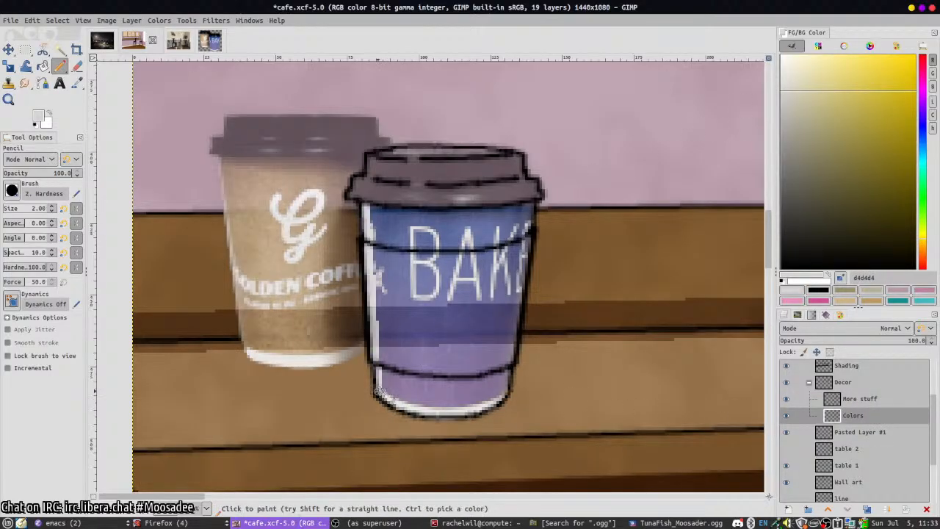
pyautogui.moveTo(376, 396)
pyautogui.mouseDown()
pyautogui.moveTo(419, 414)
pyautogui.moveTo(477, 409)
pyautogui.moveTo(507, 381)
pyautogui.mouseUp()
pyautogui.keyDown('shift'); pyautogui.click(530, 207); pyautogui.keyUp('shift')
pyautogui.moveTo(530, 207); pyautogui.dragTo(367, 205)
pyautogui.hotkey('shift', 'b')
pyautogui.click(411, 235)
# - Colour the front cup's sleeve orange-brown, bordering it with the Pencil and bucket-filling the inside
pyautogui.press('n')
pyautogui.moveTo(916, 237); pyautogui.dragTo(923, 256)
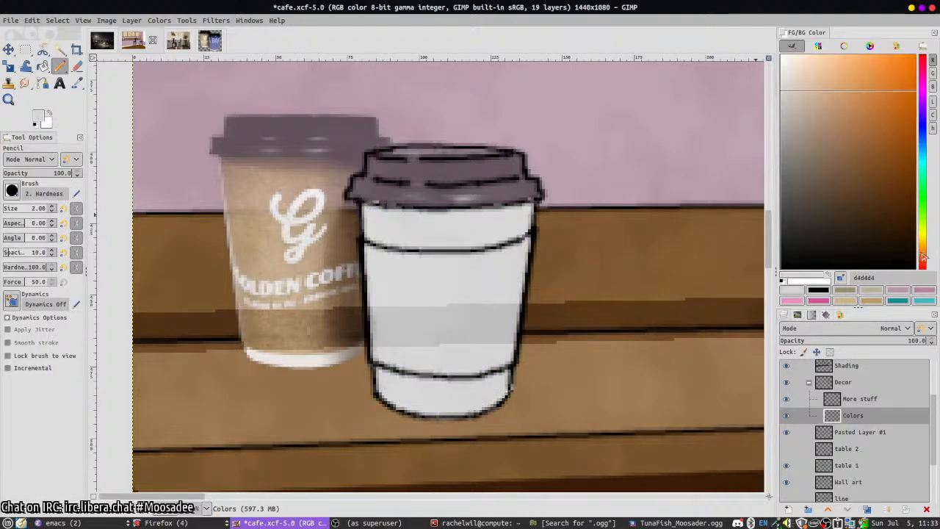
pyautogui.click(882, 130)
pyautogui.click(364, 249)
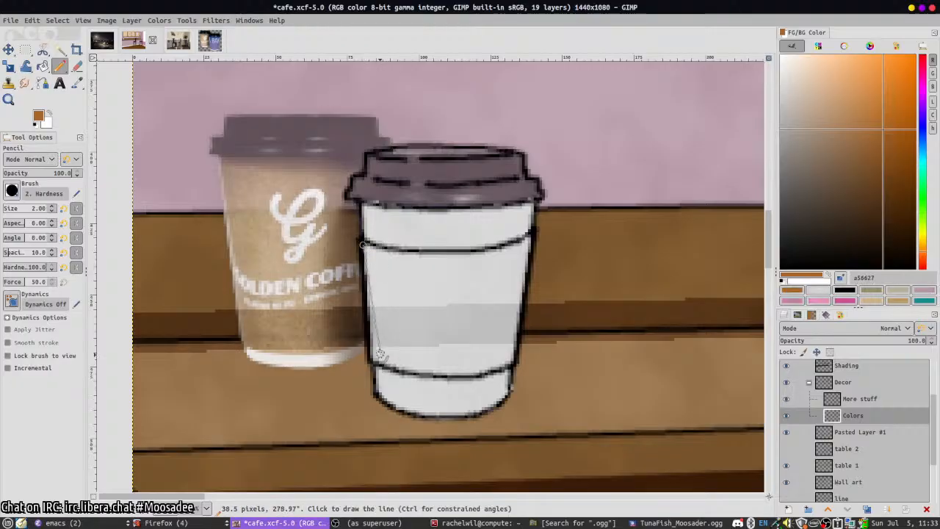
pyautogui.keyDown('shift'); pyautogui.click(374, 359); pyautogui.keyUp('shift')
pyautogui.moveTo(375, 359)
pyautogui.mouseDown()
pyautogui.moveTo(467, 372)
pyautogui.moveTo(496, 364)
pyautogui.mouseUp()
pyautogui.keyDown('shift'); pyautogui.click(529, 247); pyautogui.keyUp('shift')
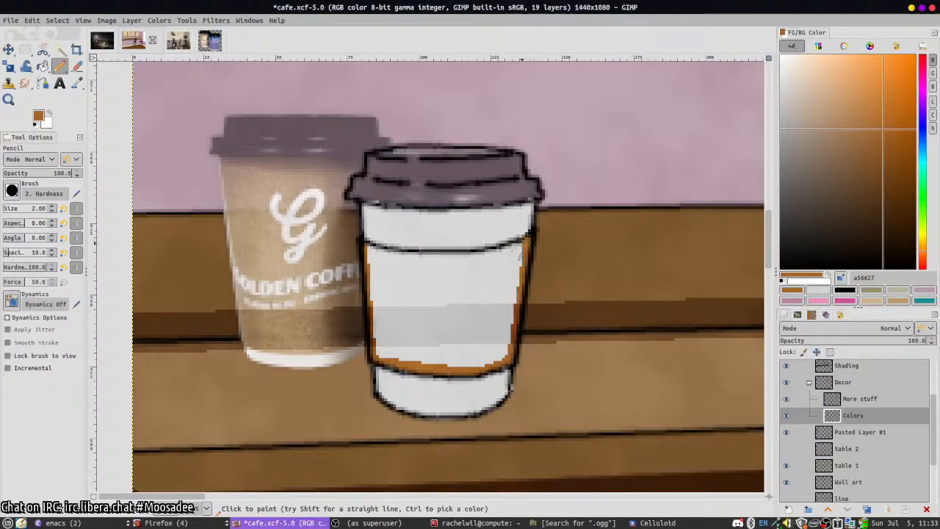
pyautogui.moveTo(529, 248)
pyautogui.mouseDown()
pyautogui.moveTo(407, 262)
pyautogui.moveTo(364, 248)
pyautogui.mouseUp()
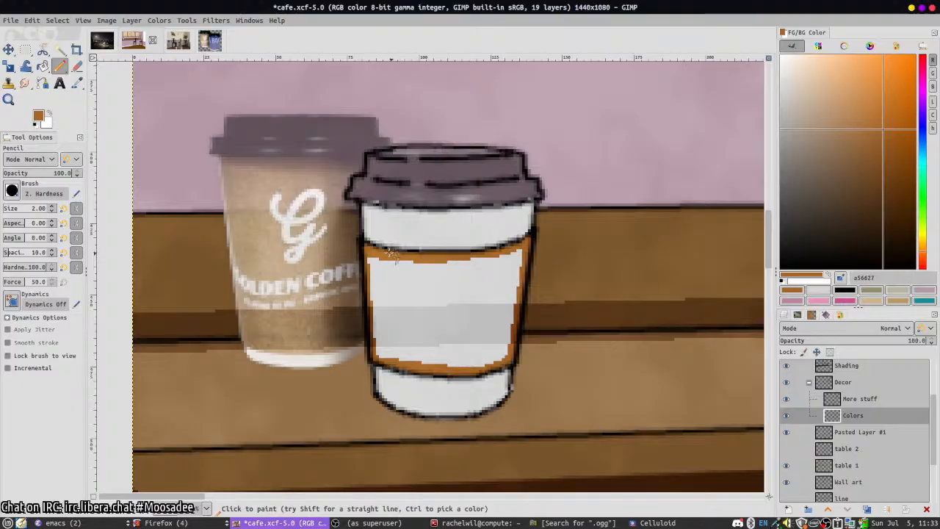
pyautogui.hotkey('shift', 'b')
pyautogui.click(440, 287)
pyautogui.press('n')
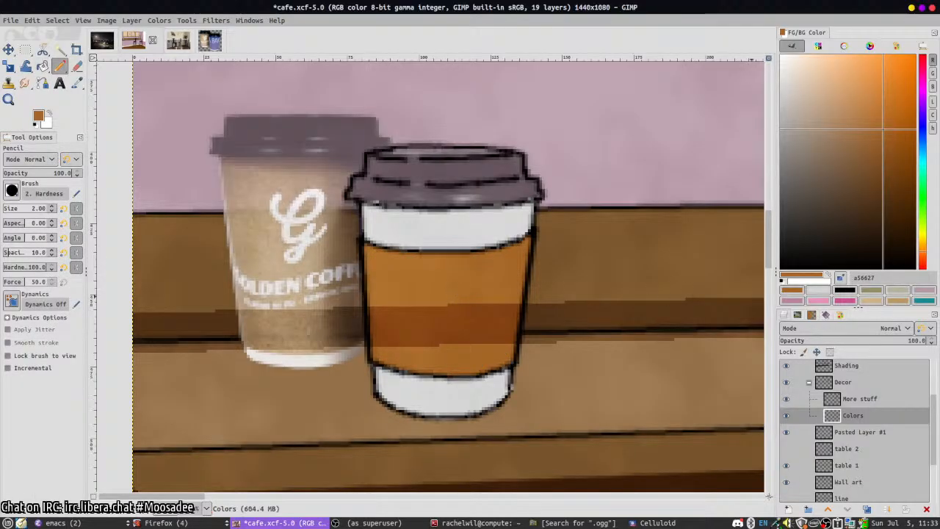
# - Send "blorgol" in the YouTube live chat, and narrow the GIMP window so the chat window fits beside it
pyautogui.moveTo(939, 105); pyautogui.dragTo(702, 105)
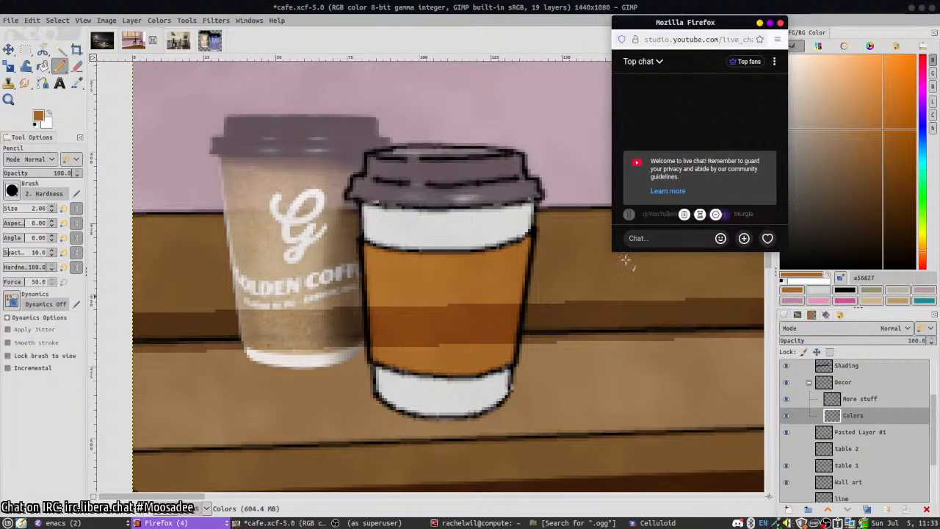
pyautogui.write('blorgo')
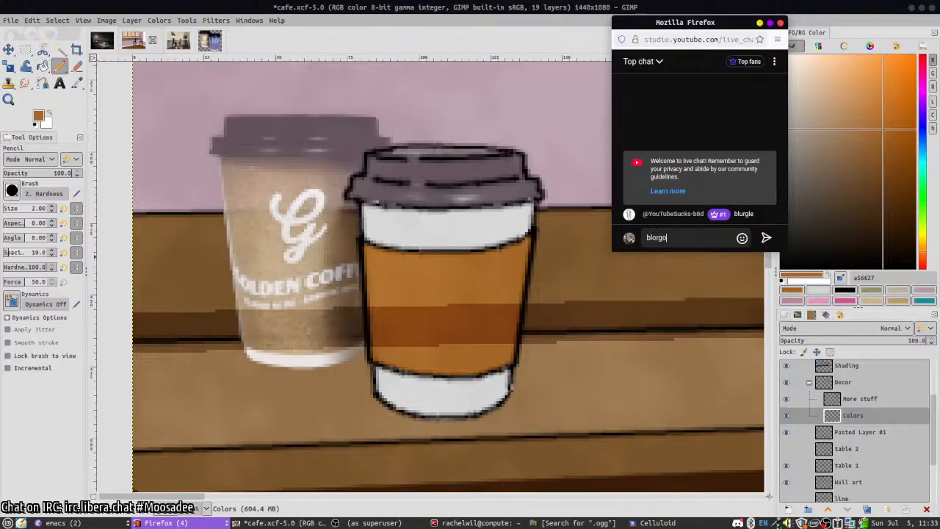
pyautogui.write('l')
pyautogui.press('Return')
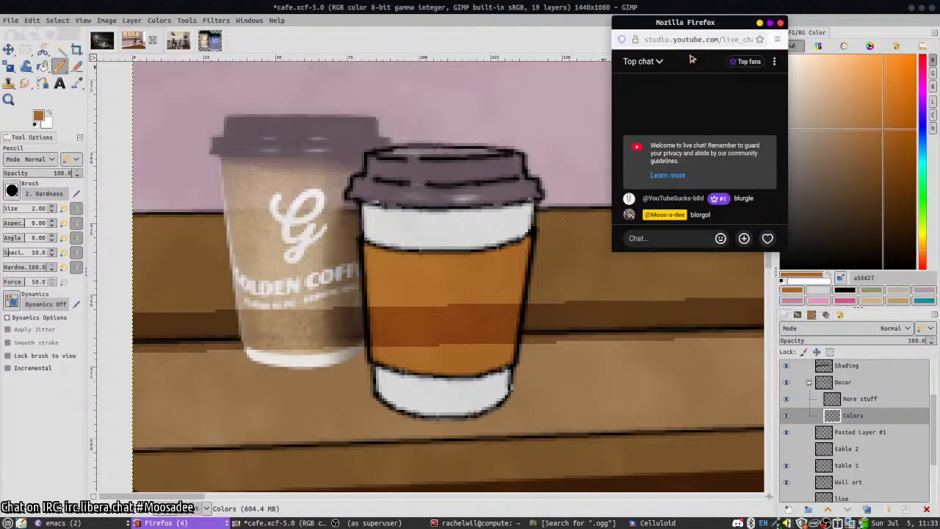
pyautogui.press('super+Down')
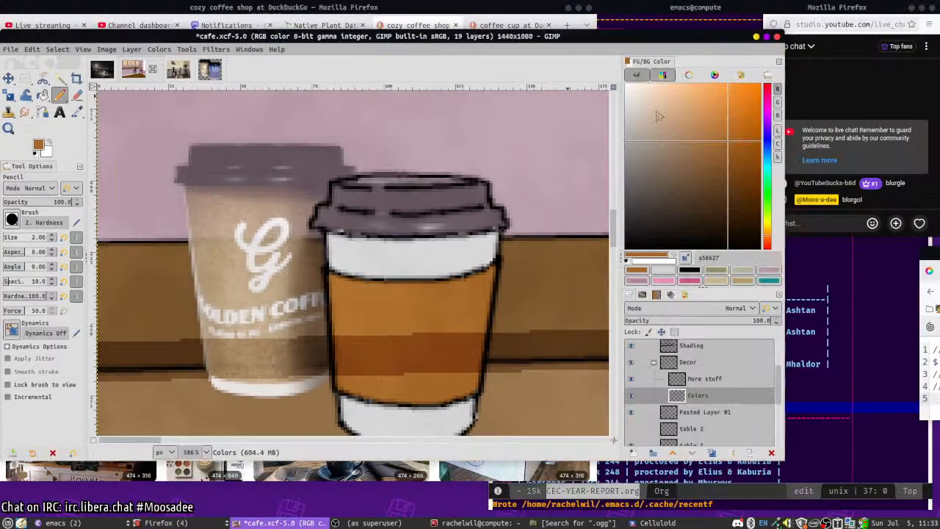
pyautogui.press('super+Up')
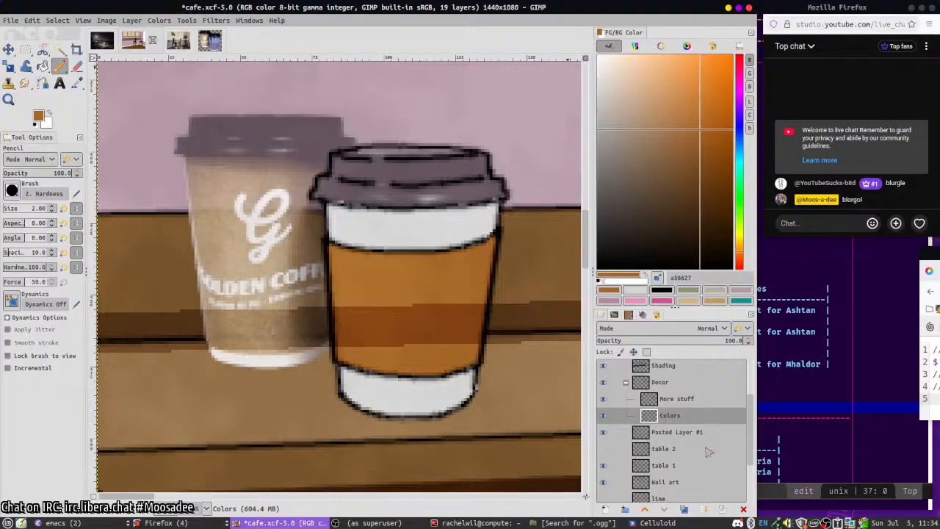
# - Bring up the emacs window behind the live chat and minimise it
pyautogui.click(818, 430)
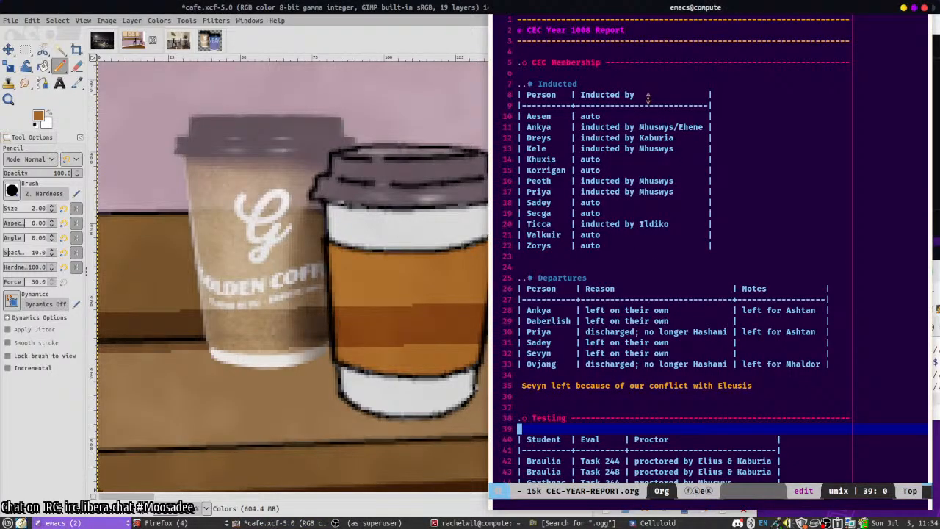
pyautogui.press('super+Down')
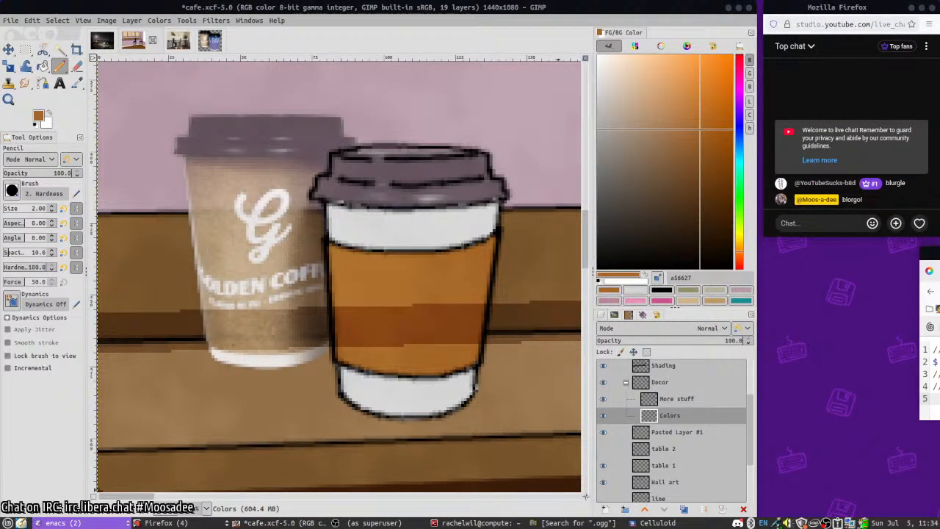
pyautogui.click(657, 522)
pyautogui.moveTo(519, 184); pyautogui.dragTo(731, 333)
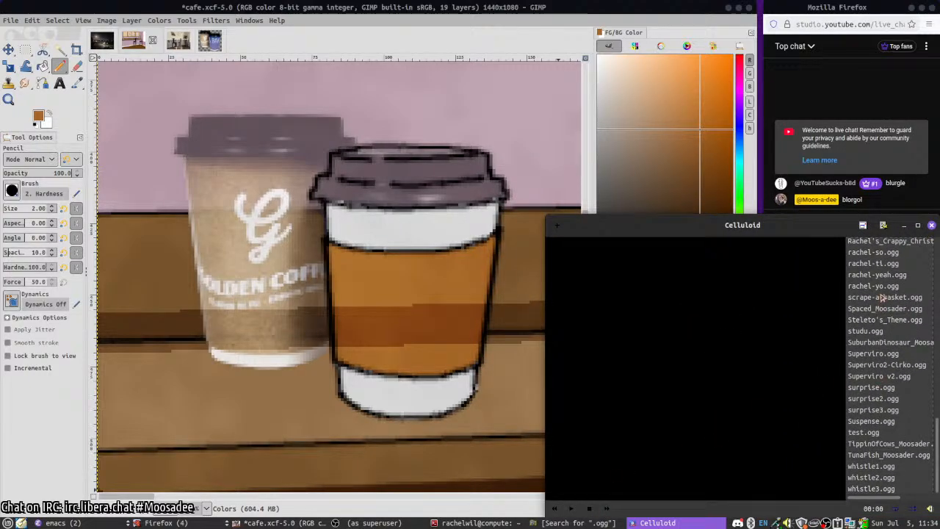
pyautogui.scroll(15, 881, 297)
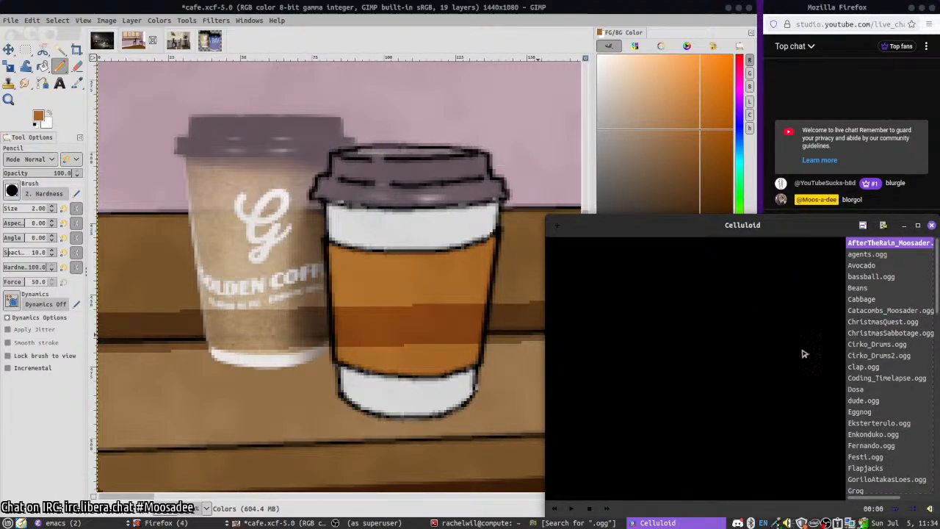
pyautogui.click(887, 336)
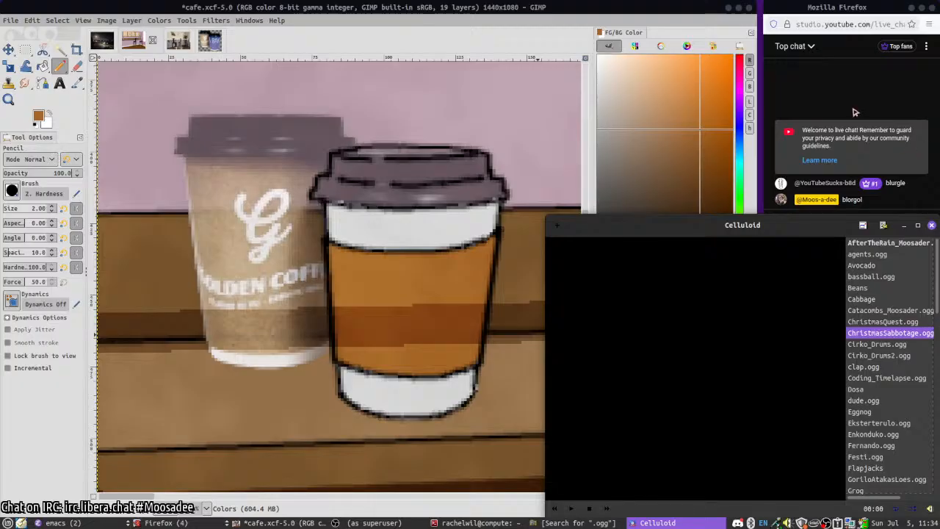
pyautogui.hotkey('ctrl', 'q')
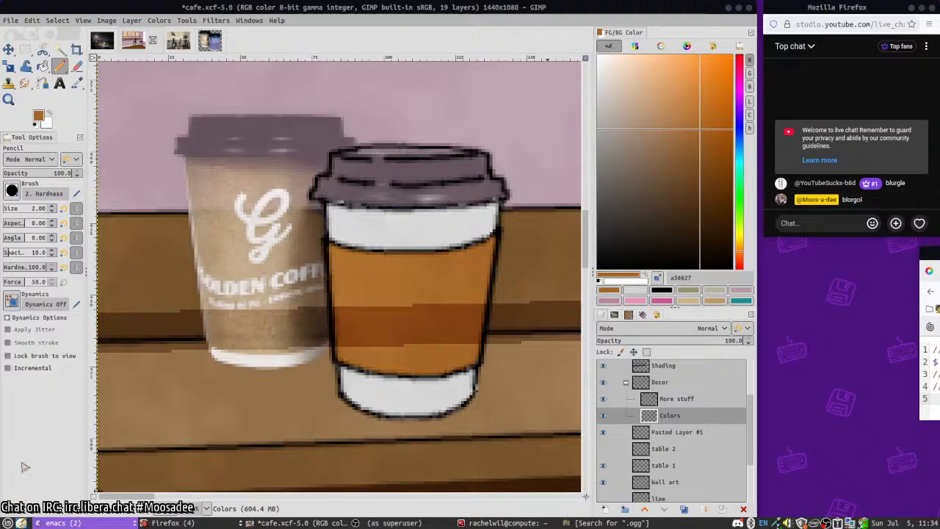
# - Switch to the Caja file manager and open the Album_f00ds folder inside rachels-creative-commons-music
pyautogui.click(20, 522)
pyautogui.click(43, 301)
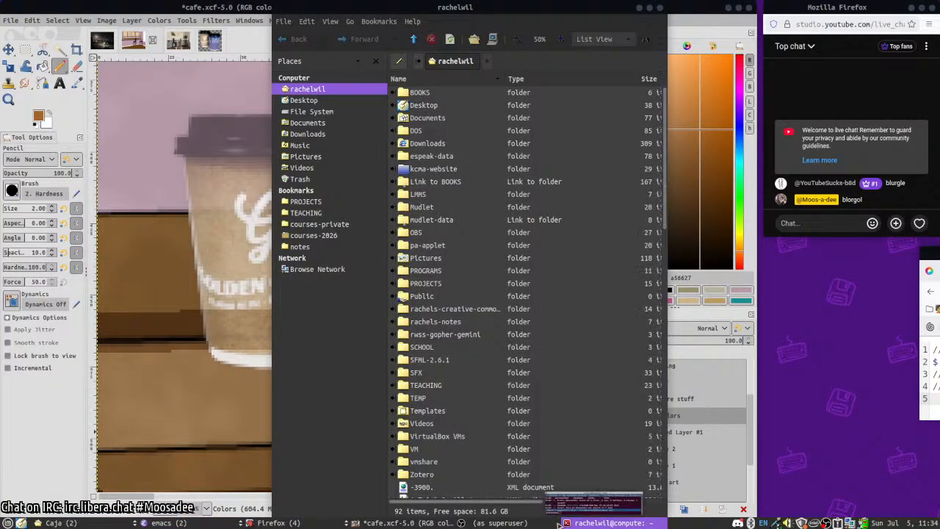
pyautogui.click(393, 522)
pyautogui.click(393, 522)
pyautogui.click(392, 522)
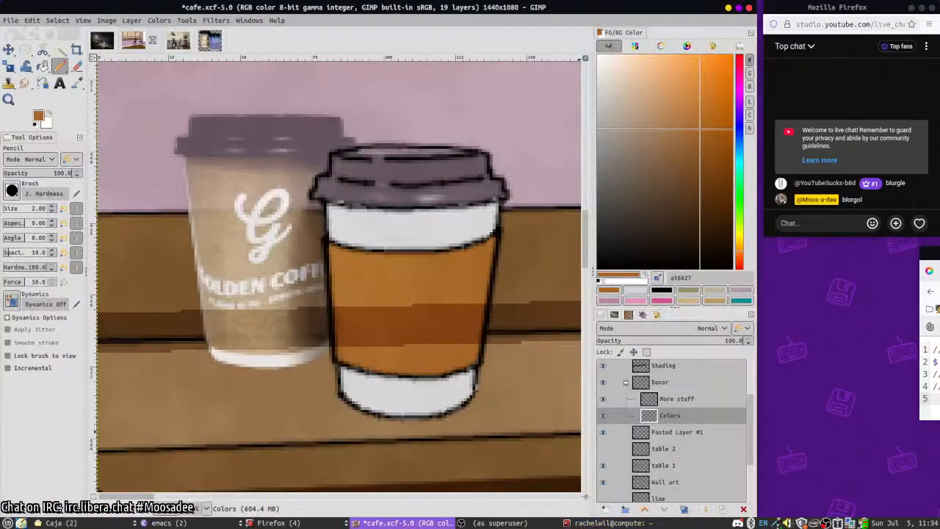
pyautogui.click(63, 522)
pyautogui.click(81, 500)
pyautogui.doubleClick(219, 184)
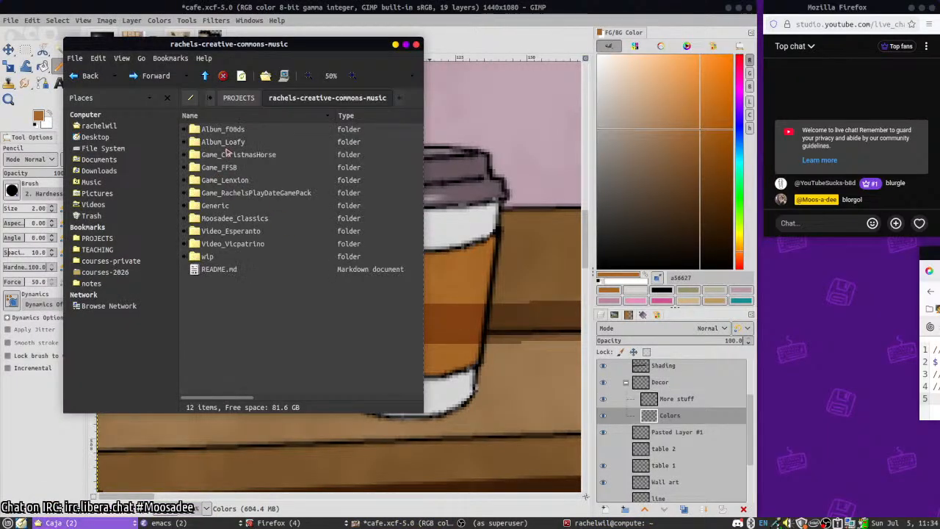
pyautogui.doubleClick(225, 130)
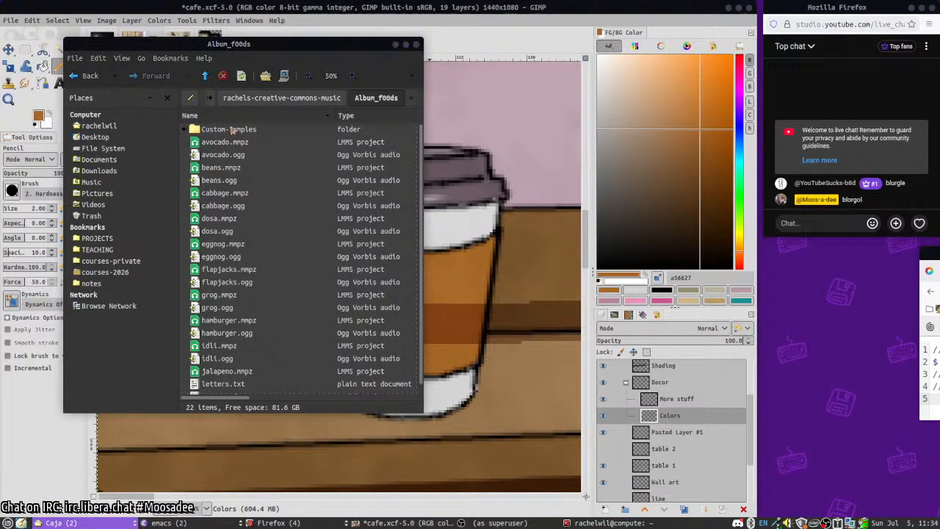
# - Launch the Celluloid media player and place its window beside the file manager
pyautogui.press('super')
pyautogui.write('cell')
pyautogui.press('Return')
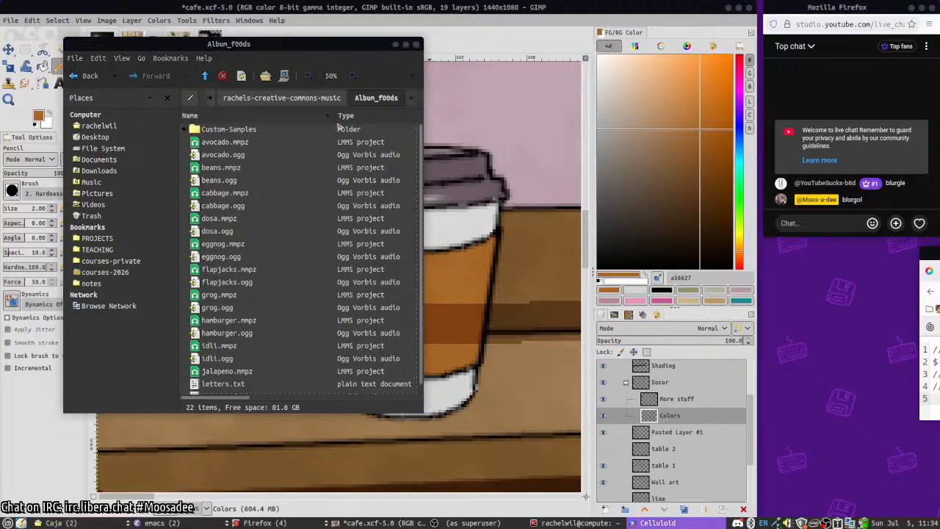
pyautogui.moveTo(467, 148); pyautogui.dragTo(660, 219)
# - Sort the Album_f00ds files by type and select the audio files from avocado.ogg through idli.ogg
pyautogui.click(371, 117)
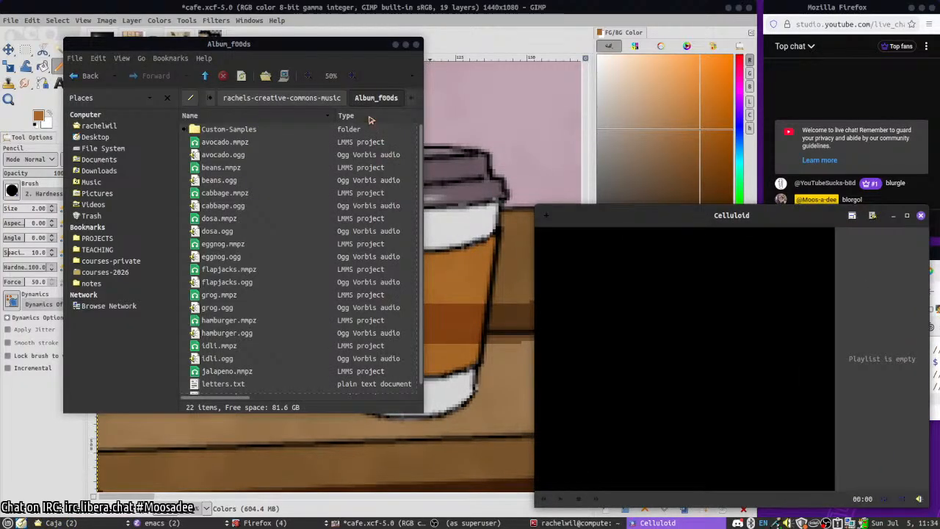
pyautogui.click(227, 283)
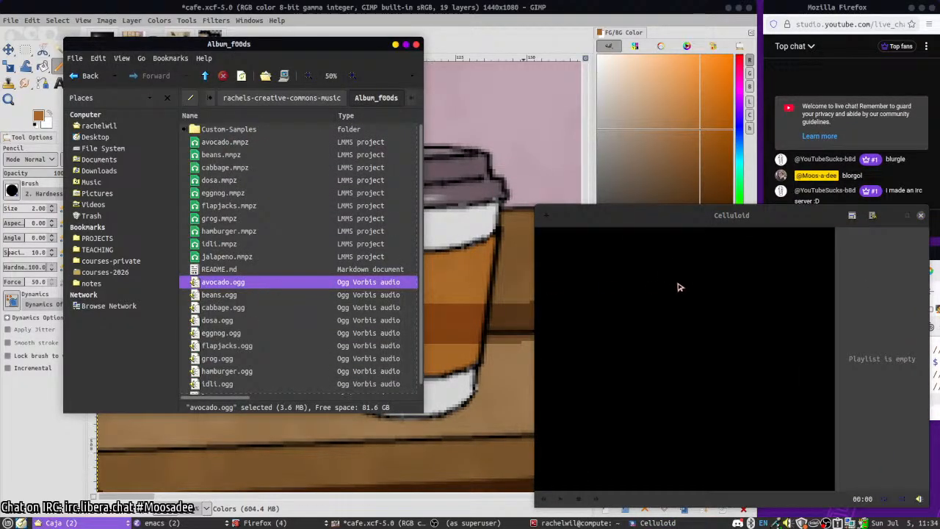
pyautogui.scroll(-1, 220, 352)
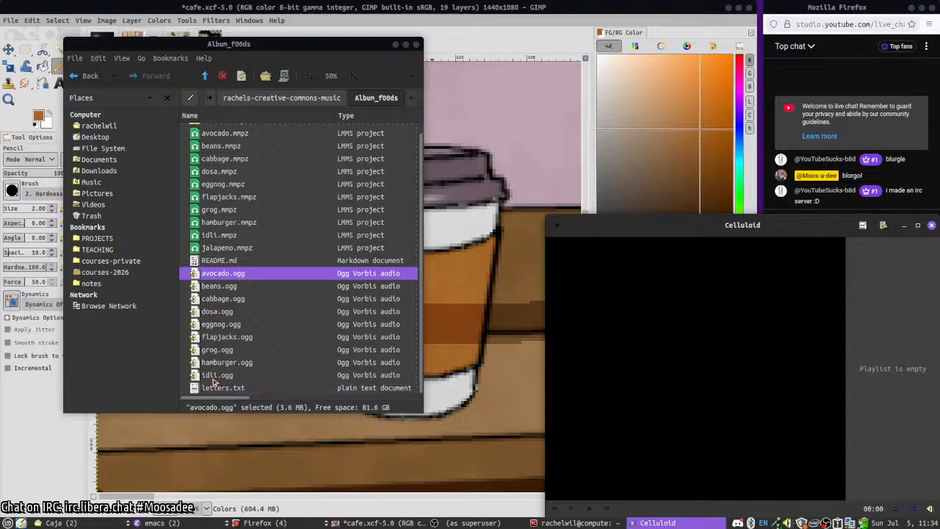
pyautogui.keyDown('shift'); pyautogui.click(231, 274); pyautogui.keyUp('shift')
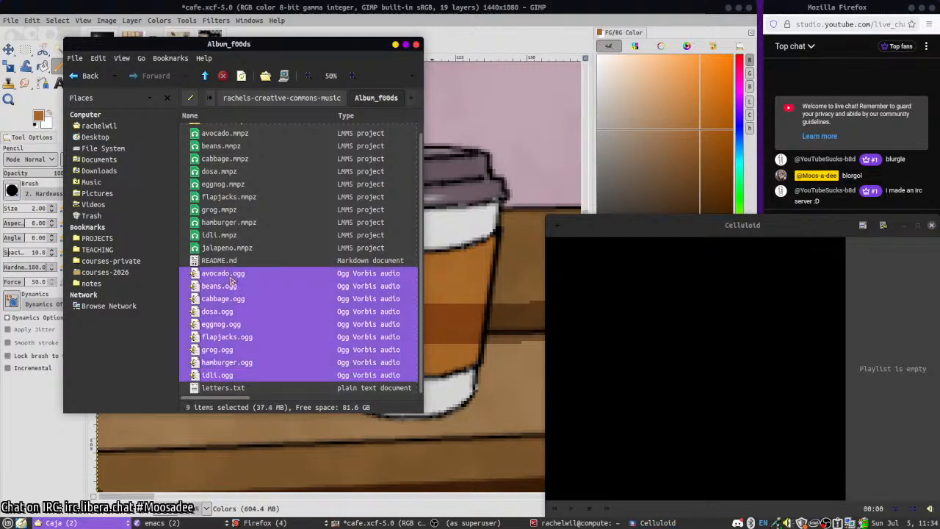
# - Place the IRC terminal beneath the Celluloid window and add the selected songs to Celluloid's playlist
pyautogui.click(577, 523)
pyautogui.moveTo(760, 342); pyautogui.dragTo(869, 483)
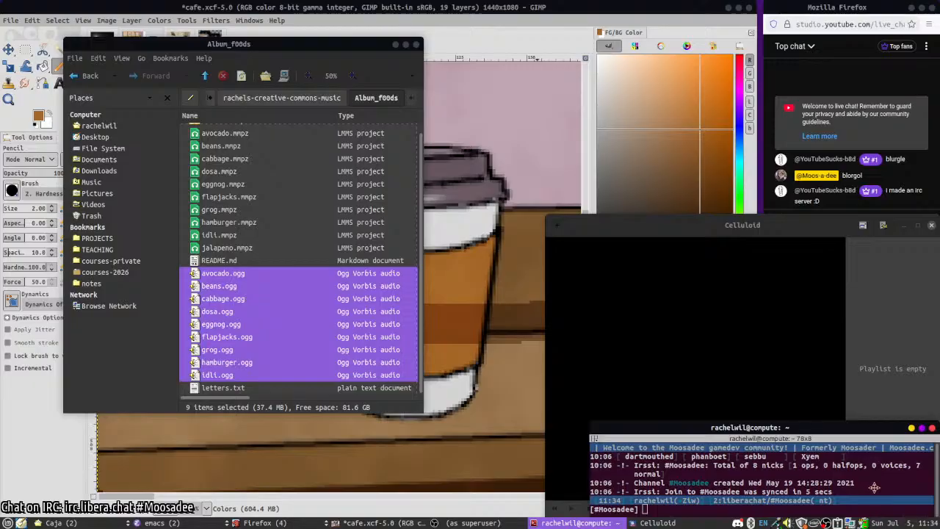
pyautogui.moveTo(246, 342); pyautogui.dragTo(779, 358)
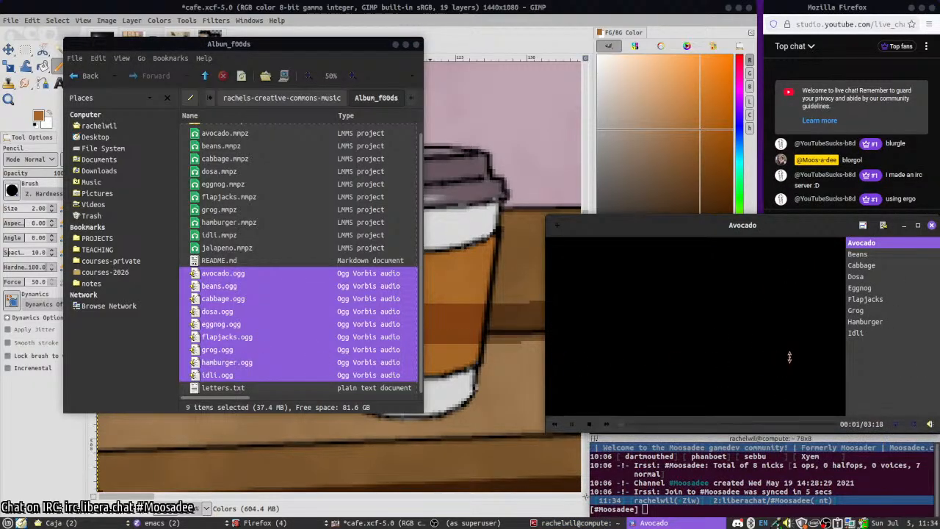
# - Tuck the Celluloid window beside GIMP's panels and return to the café image in GIMP
pyautogui.moveTo(664, 292); pyautogui.dragTo(870, 288)
pyautogui.keyDown('alt'); pyautogui.rightClick(534, 138); pyautogui.keyUp('alt')
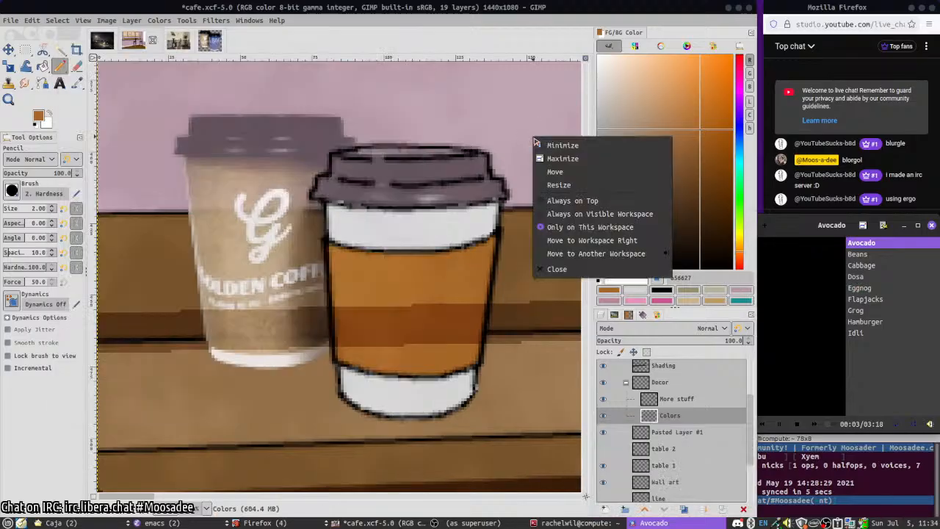
pyautogui.click(385, 76)
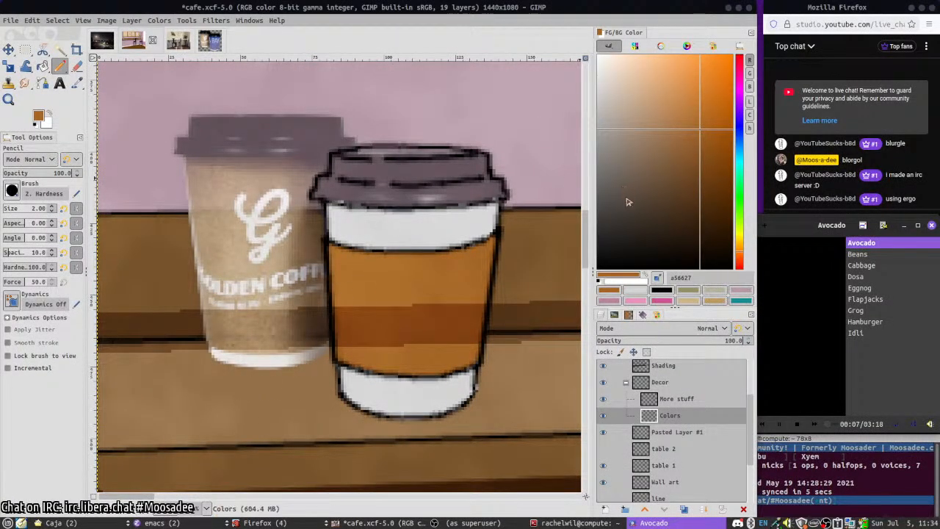
# - Colour the front cup's lid near-black 0f0f0f on the Colors layer, bordering it with the Pencil before the bucket fill
pyautogui.keyDown('ctrl'); pyautogui.click(318, 197); pyautogui.keyUp('ctrl')
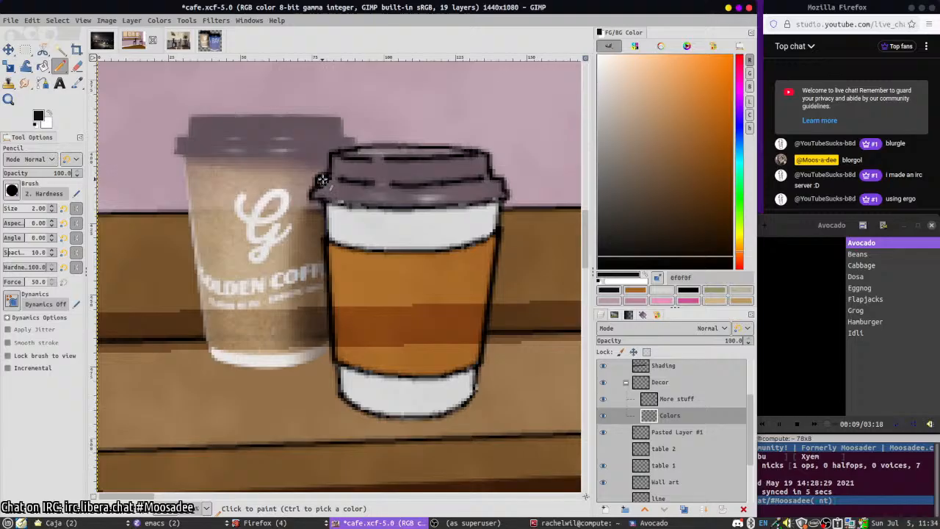
pyautogui.moveTo(315, 193)
pyautogui.mouseDown()
pyautogui.moveTo(365, 205)
pyautogui.moveTo(504, 195)
pyautogui.moveTo(450, 200)
pyautogui.moveTo(500, 188)
pyautogui.moveTo(483, 156)
pyautogui.moveTo(458, 149)
pyautogui.moveTo(334, 158)
pyautogui.moveTo(322, 182)
pyautogui.mouseUp()
pyautogui.hotkey('shift', 'b')
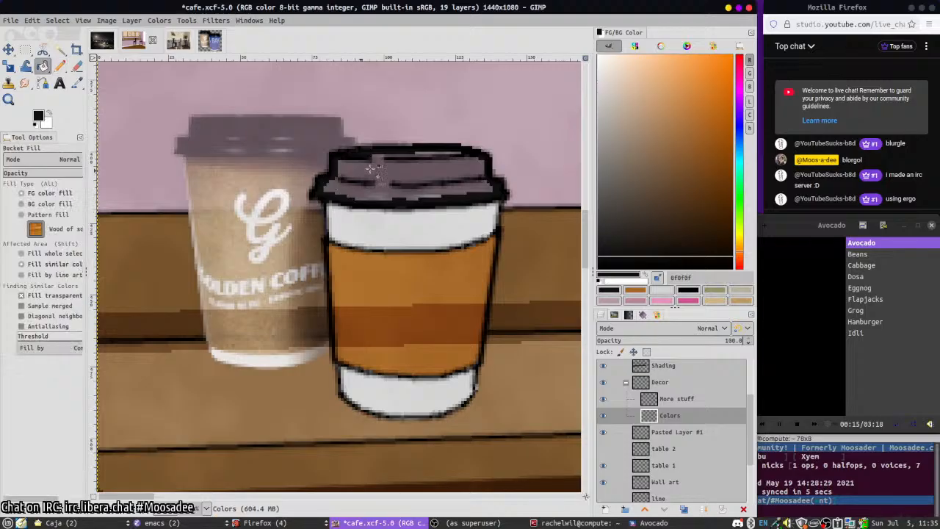
pyautogui.click(373, 168)
# - Erase the counter's dark shadow band where it crosses the front cup's sleeve, working on the Shading layer
pyautogui.press('n')
pyautogui.hotkey('shift', 'e')
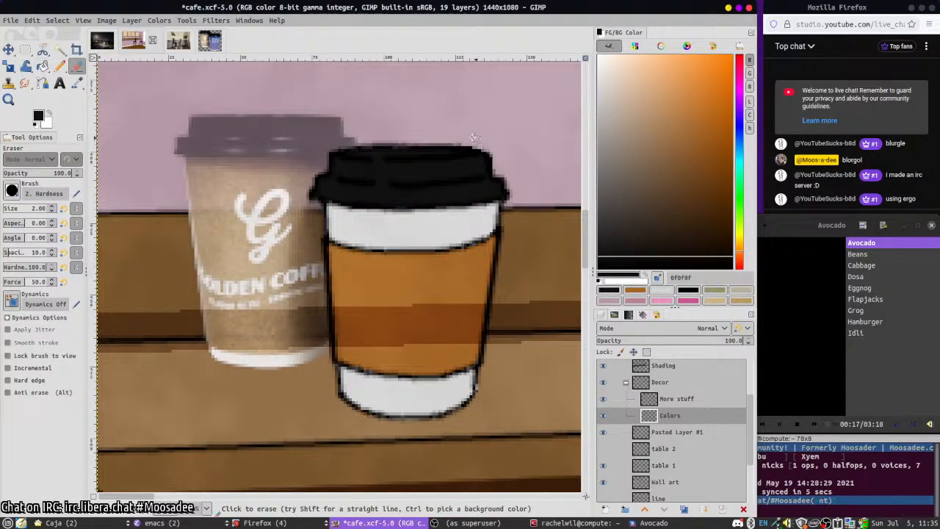
pyautogui.click(664, 366)
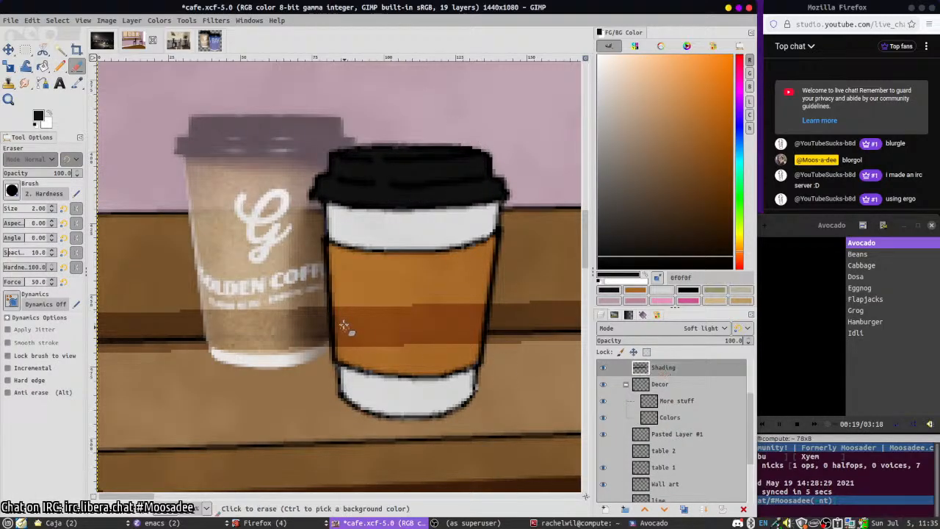
pyautogui.moveTo(335, 301)
pyautogui.mouseDown()
pyautogui.moveTo(355, 324)
pyautogui.moveTo(354, 340)
pyautogui.moveTo(385, 318)
pyautogui.moveTo(355, 315)
pyautogui.moveTo(359, 344)
pyautogui.moveTo(384, 350)
pyautogui.moveTo(406, 326)
pyautogui.moveTo(406, 293)
pyautogui.moveTo(467, 329)
pyautogui.mouseUp()
pyautogui.press(']')
pyautogui.press(']')
pyautogui.press(']')
pyautogui.press(']')
pyautogui.press(']')
pyautogui.press(']')
pyautogui.press(']')
pyautogui.press('[')
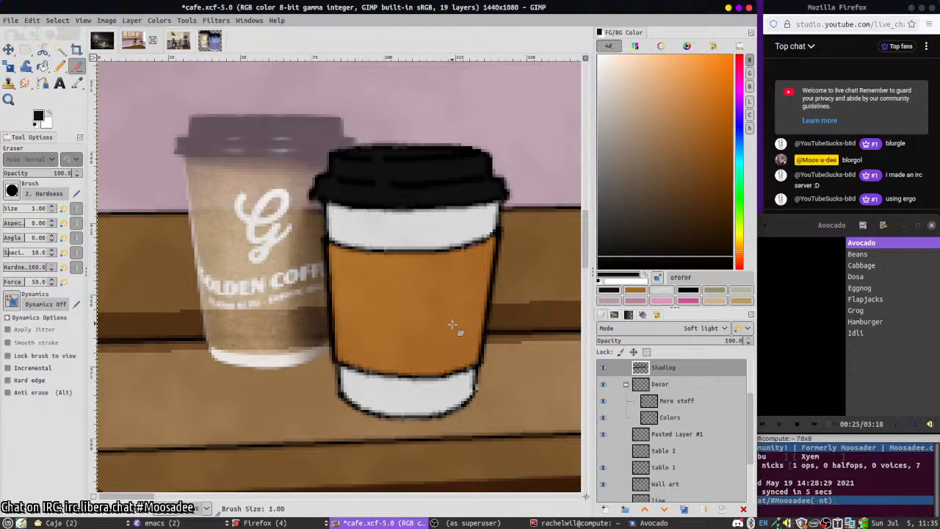
# - Paint a crosshatch texture in darker brown 91581b over the front cup's sleeve on the Colors layer with the Paintbrush
pyautogui.click(664, 400)
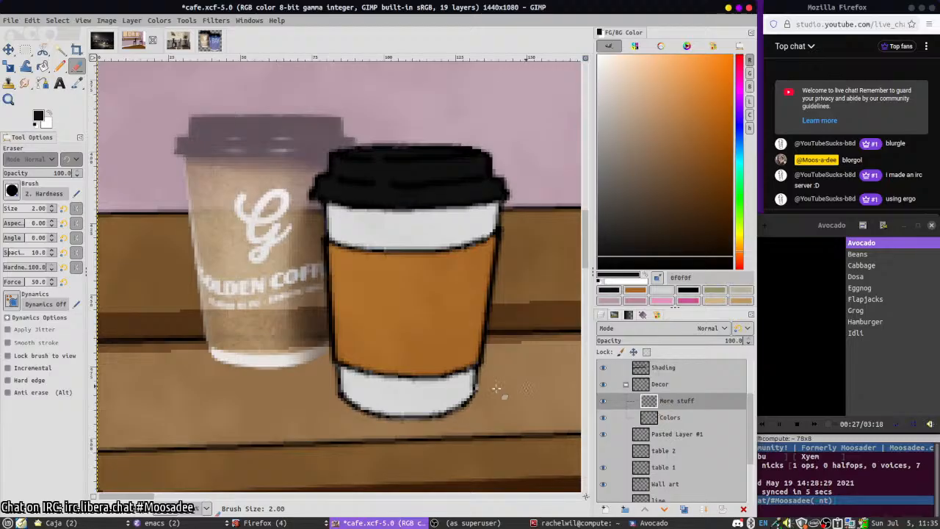
pyautogui.click(650, 417)
pyautogui.keyDown('ctrl'); pyautogui.click(453, 330); pyautogui.keyUp('ctrl')
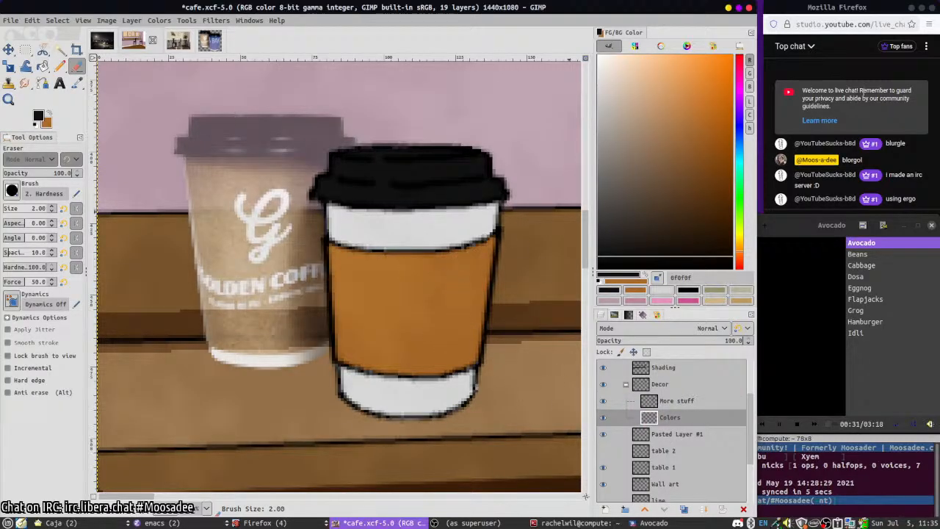
pyautogui.press('p')
pyautogui.keyDown('ctrl'); pyautogui.click(421, 307); pyautogui.keyUp('ctrl')
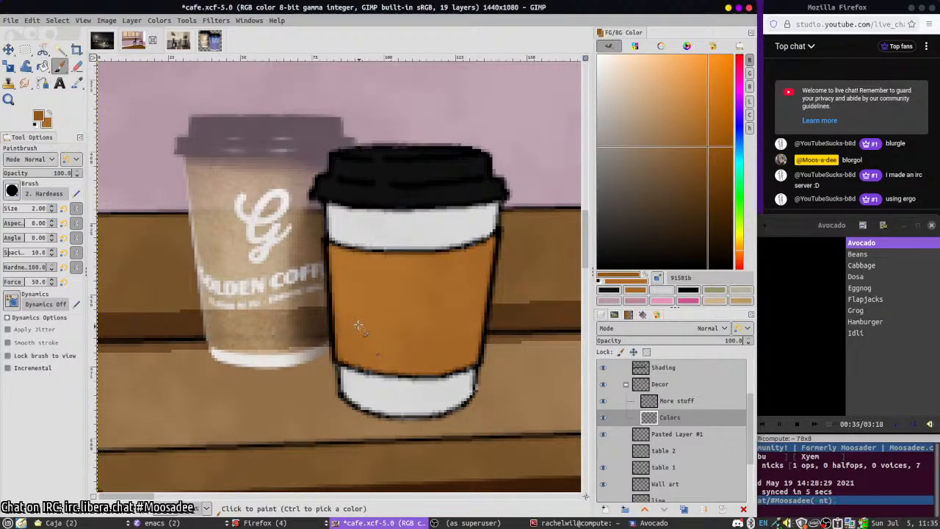
pyautogui.click(360, 320)
pyautogui.moveTo(380, 324); pyautogui.dragTo(414, 356)
pyautogui.moveTo(382, 305); pyautogui.dragTo(444, 357)
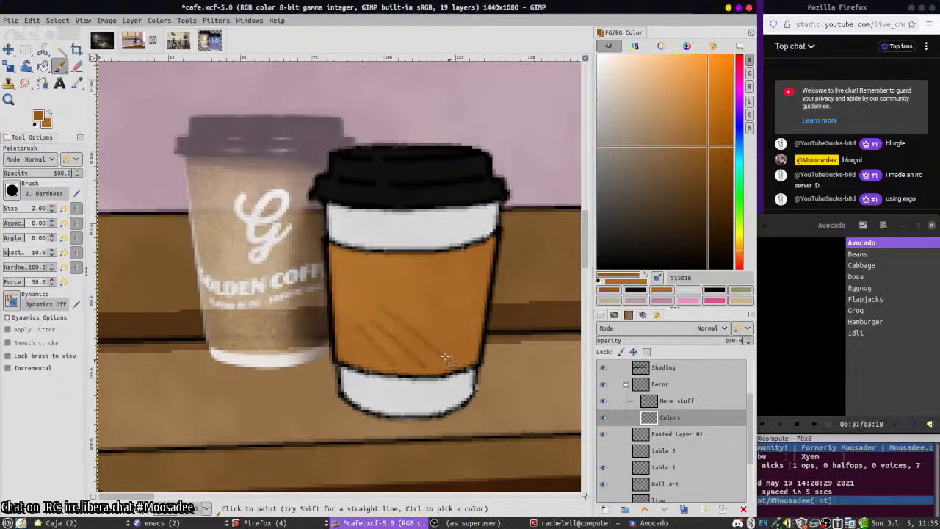
pyautogui.moveTo(401, 307)
pyautogui.mouseDown()
pyautogui.moveTo(360, 362)
pyautogui.moveTo(417, 307)
pyautogui.mouseUp()
pyautogui.moveTo(406, 346); pyautogui.dragTo(436, 315)
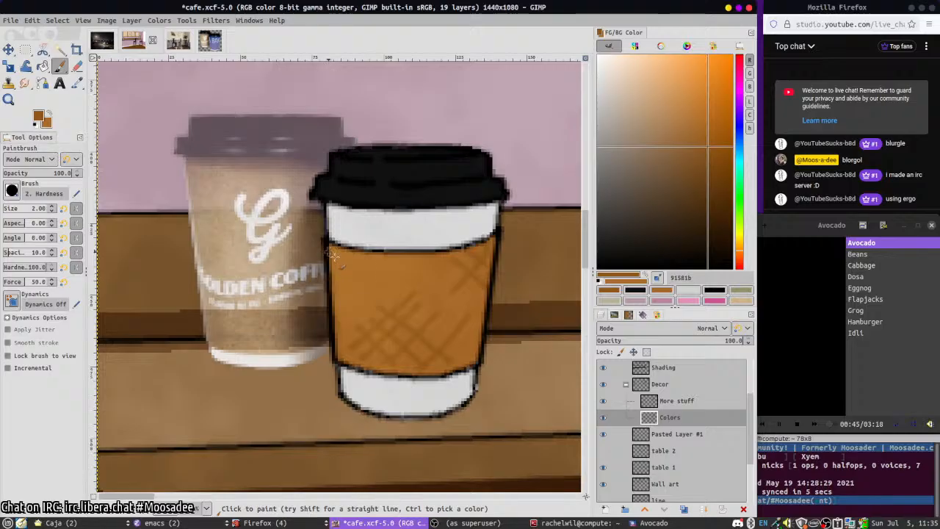
# - Copy the front cup's line art from the More stuff layer using a 100 × 176 px rectangle selection and paste it
pyautogui.scroll(-4, 352, 262)
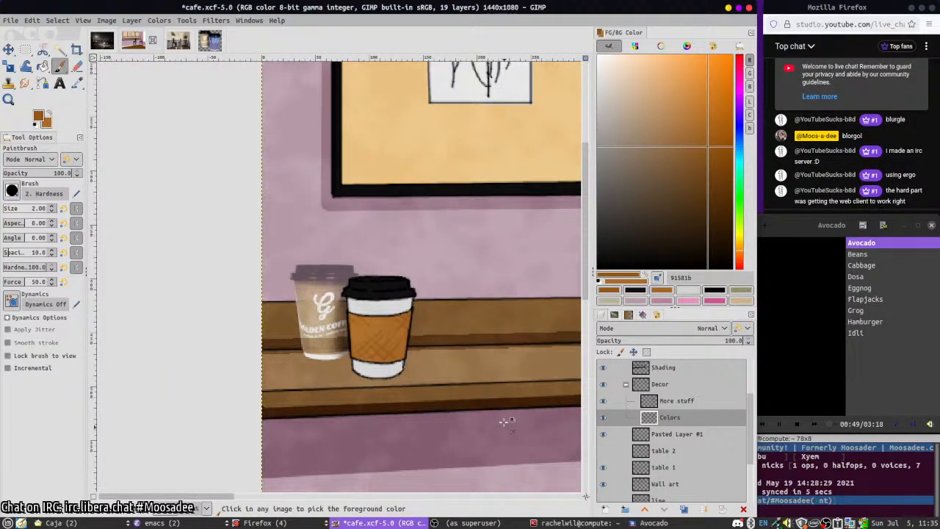
pyautogui.scroll(-3, 357, 418)
pyautogui.scroll(-2, 458, 242)
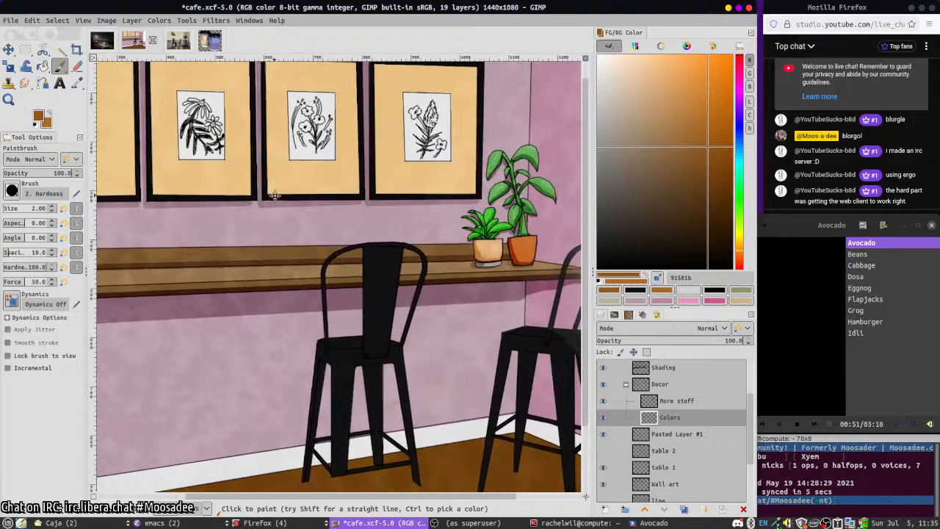
pyautogui.scroll(2, 445, 208)
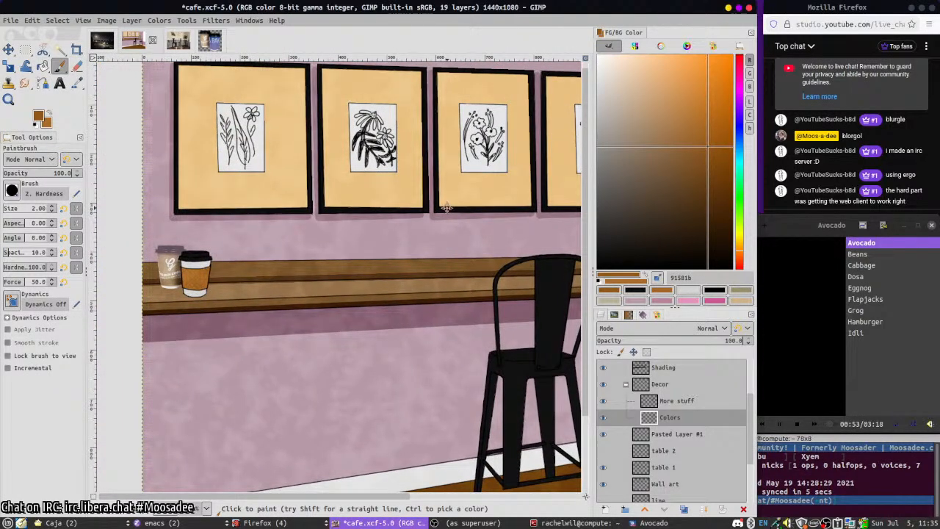
pyautogui.click(25, 50)
pyautogui.click(650, 404)
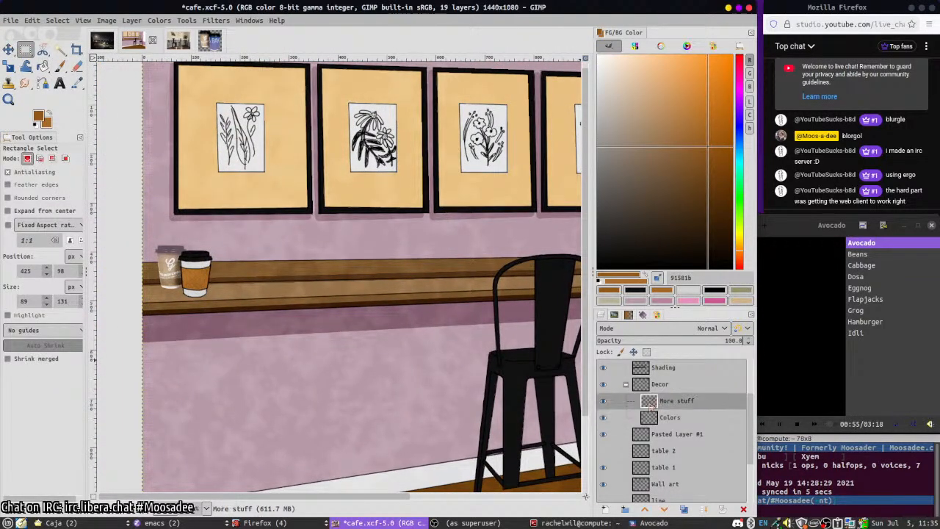
pyautogui.moveTo(180, 247); pyautogui.dragTo(213, 305)
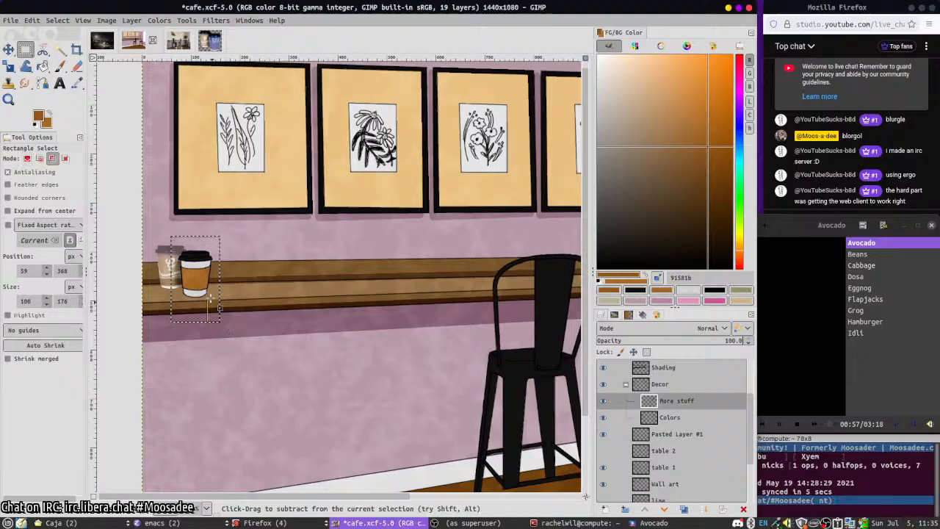
pyautogui.hotkey('ctrl', 'c')
pyautogui.hotkey('ctrl', 'v')
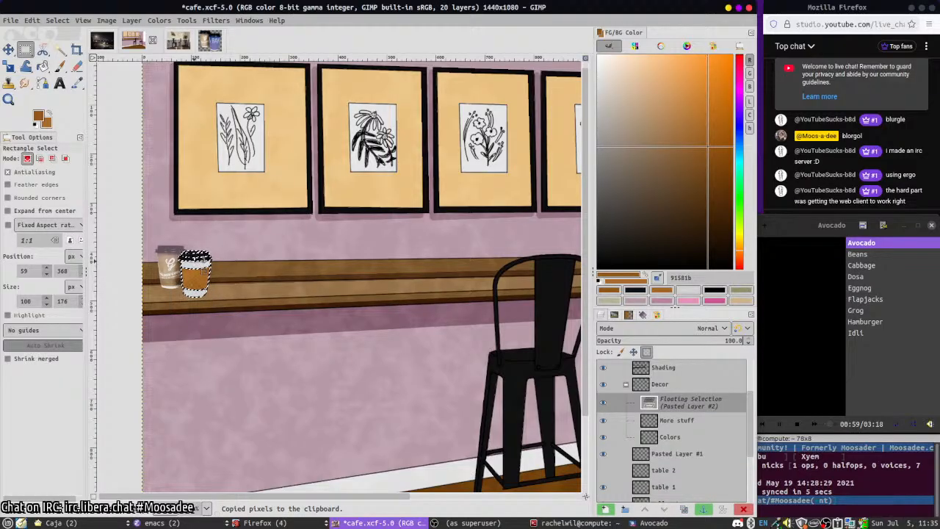
# - Move the pasted cup line art along the counter to just beside the first stool's back, scale it down slightly and anchor it to the More stuff layer
pyautogui.moveTo(194, 261); pyautogui.dragTo(353, 274)
pyautogui.hotkey('ctrl', 'z')
pyautogui.moveTo(196, 261); pyautogui.dragTo(465, 267)
pyautogui.hotkey('shift', 's')
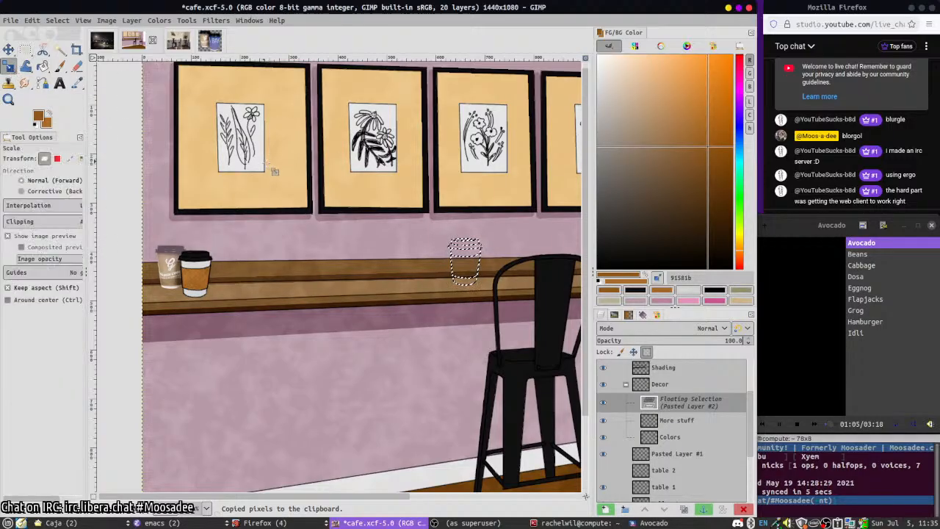
pyautogui.click(465, 266)
pyautogui.press('Return')
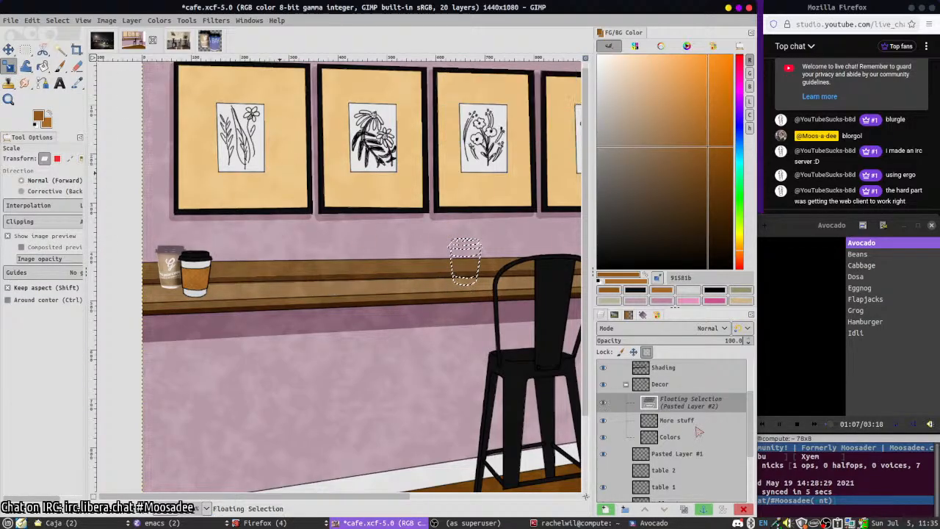
pyautogui.hotkey('ctrl', 'h')
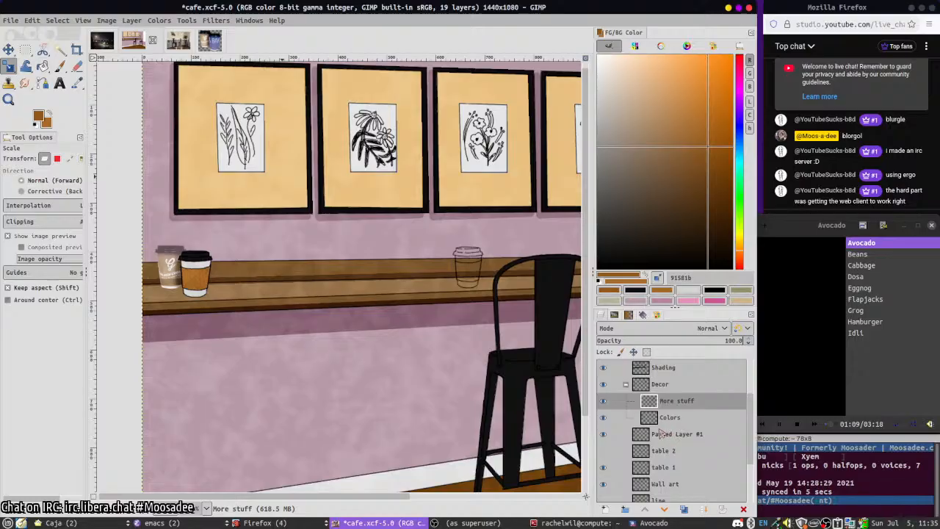
# - Try to copy the Colors layer, move the pasted copy toward the duplicate cup's outline and anchor it
pyautogui.click(665, 417)
pyautogui.hotkey('ctrl', 'c')
pyautogui.hotkey('ctrl', 'v')
pyautogui.press('m')
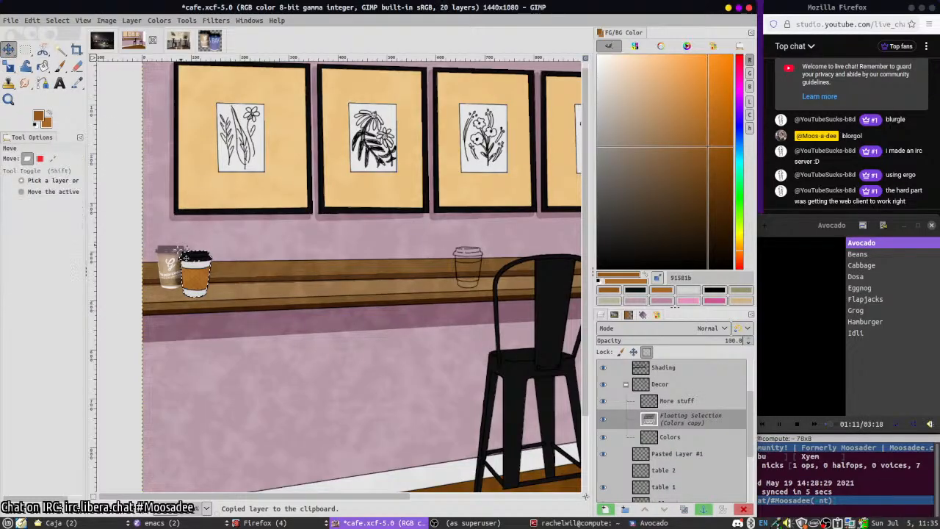
pyautogui.moveTo(185, 257); pyautogui.dragTo(460, 255)
pyautogui.hotkey('ctrl', 'h')
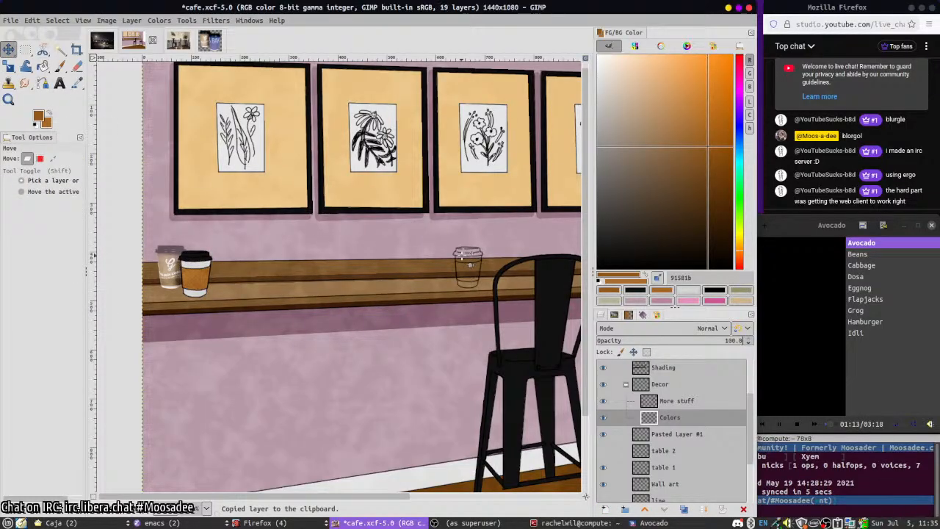
pyautogui.scroll(-5, 462, 256)
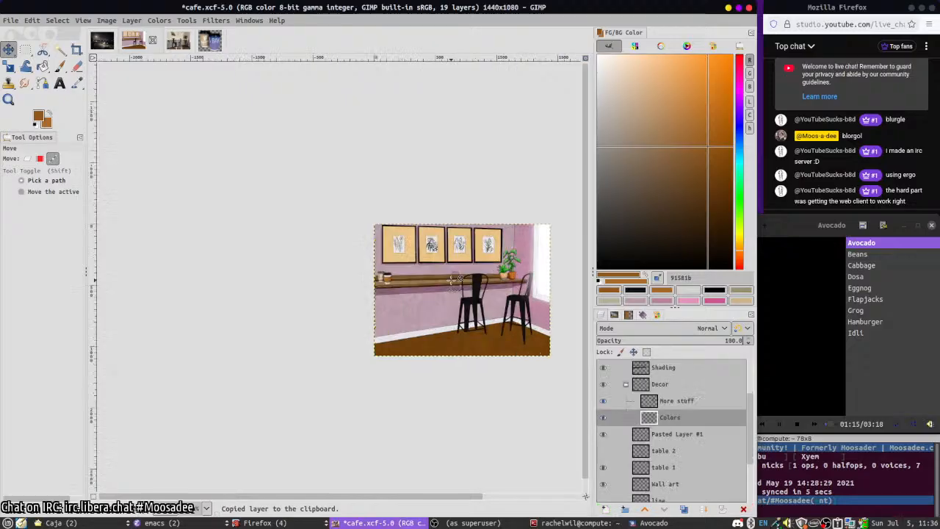
# - Copy the original cup's colours from the Colors layer with a rectangle selection, paste them and move them onto the duplicate cup's outline
pyautogui.scroll(4, 451, 280)
pyautogui.click(26, 49)
pyautogui.moveTo(362, 278)
pyautogui.mouseDown()
pyautogui.moveTo(32, 246)
pyautogui.moveTo(355, 277)
pyautogui.mouseUp()
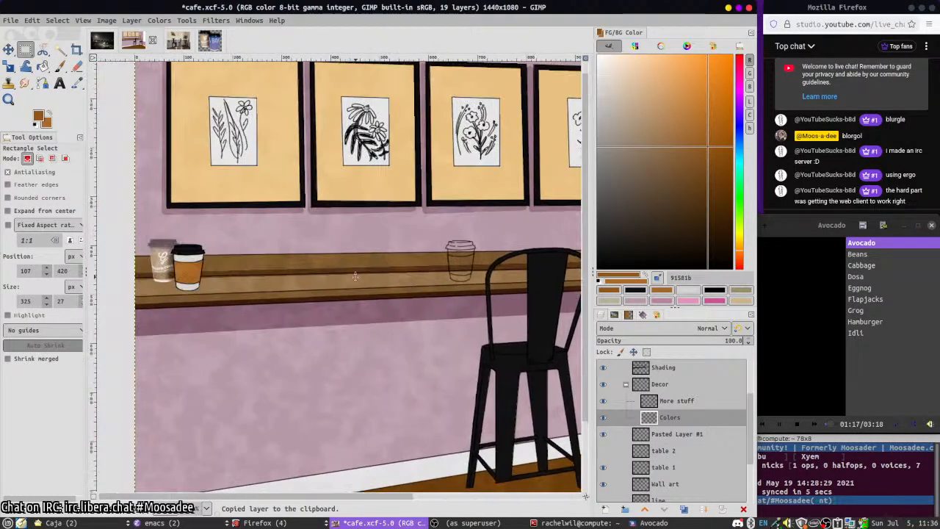
pyautogui.moveTo(156, 231)
pyautogui.mouseDown()
pyautogui.moveTo(221, 303)
pyautogui.moveTo(220, 279)
pyautogui.moveTo(258, 291)
pyautogui.mouseUp()
pyautogui.hotkey('ctrl', 'c')
pyautogui.hotkey('ctrl', 'v')
pyautogui.hotkey('ctrl', 'z')
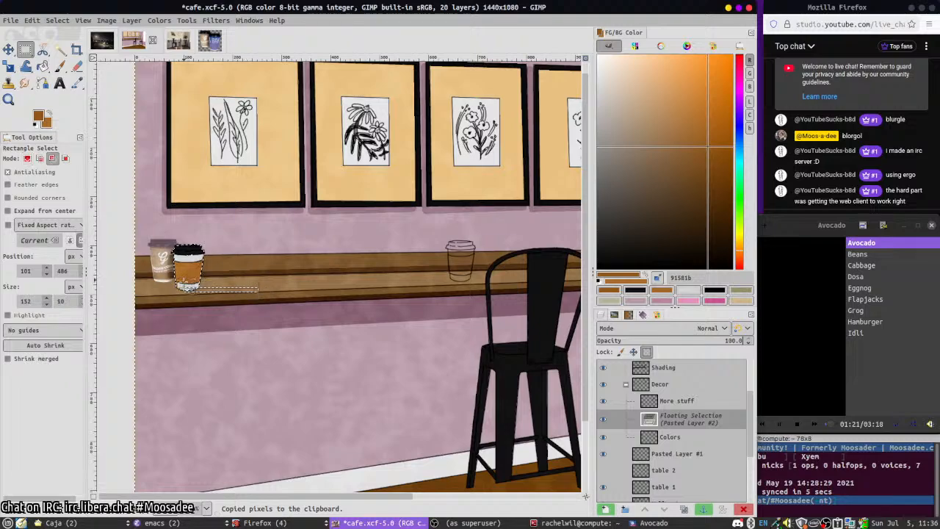
pyautogui.hotkey('ctrl', 'z')
pyautogui.moveTo(195, 292); pyautogui.dragTo(468, 290)
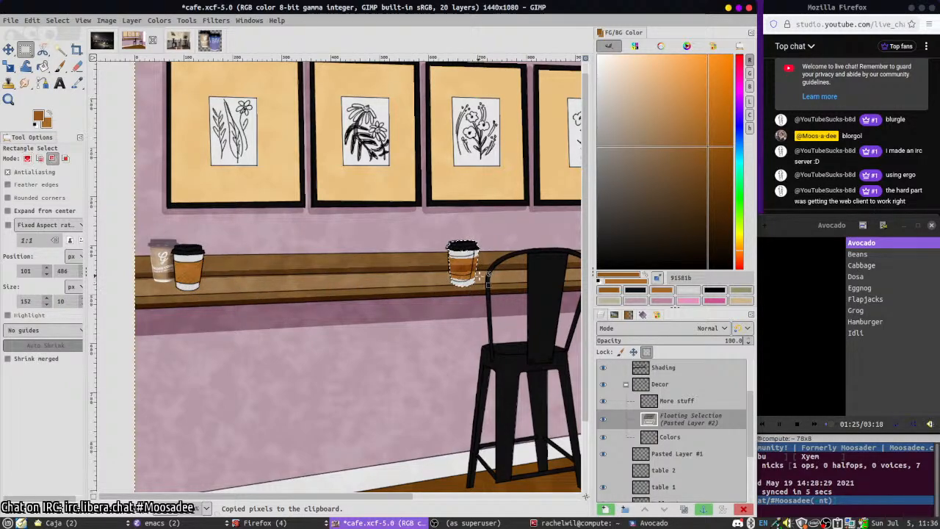
# - Scale the pasted cup colours down to fit the duplicate cup's line art and anchor them to the Colors layer
pyautogui.scroll(3, 469, 290)
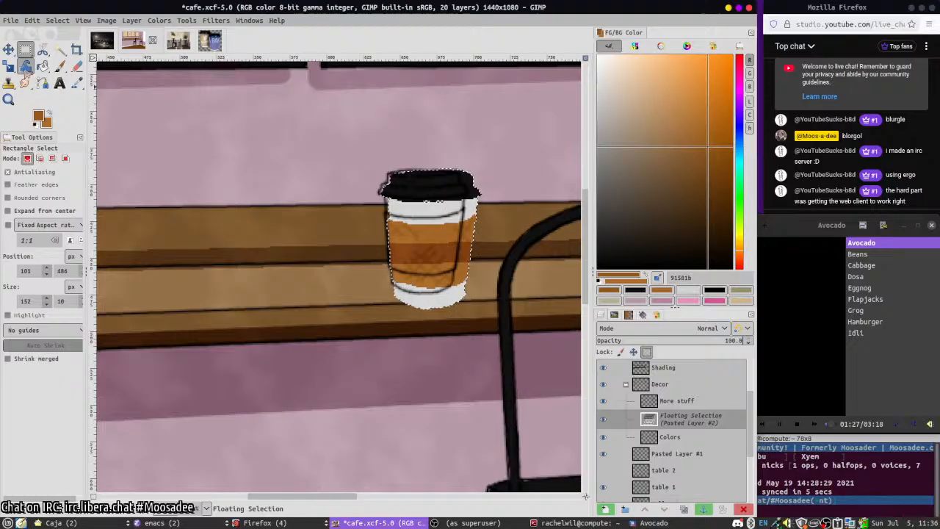
pyautogui.click(9, 66)
pyautogui.click(459, 301)
pyautogui.moveTo(460, 300); pyautogui.dragTo(459, 299)
pyautogui.moveTo(372, 172); pyautogui.dragTo(371, 170)
pyautogui.press('Return')
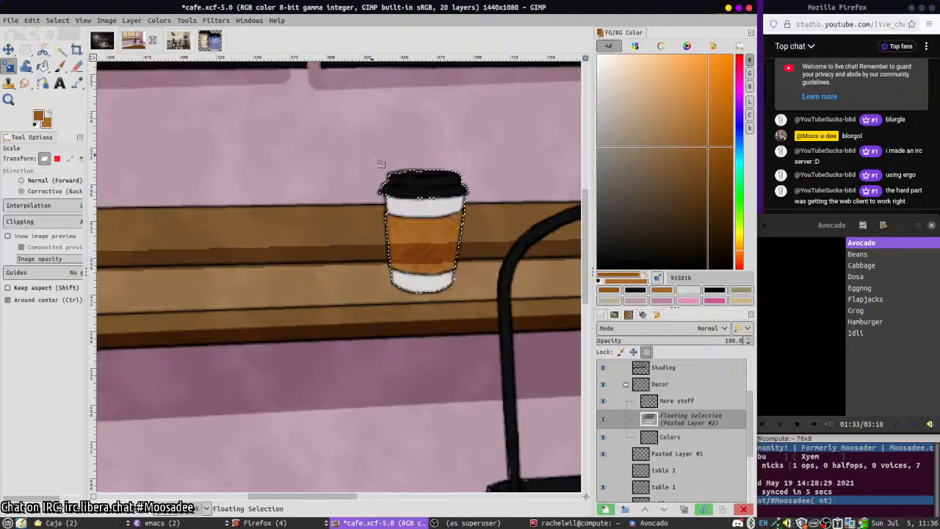
pyautogui.hotkey('ctrl', 'h')
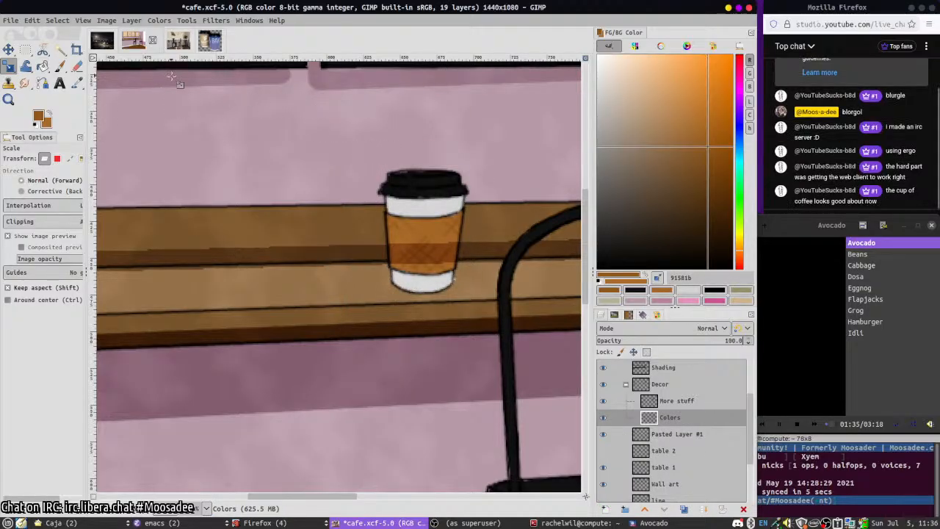
# - Sample the duplicate cup lid's near-black 0f0f0f as the Pencil colour
pyautogui.press('n')
pyautogui.keyDown('ctrl'); pyautogui.click(417, 188); pyautogui.keyUp('ctrl')
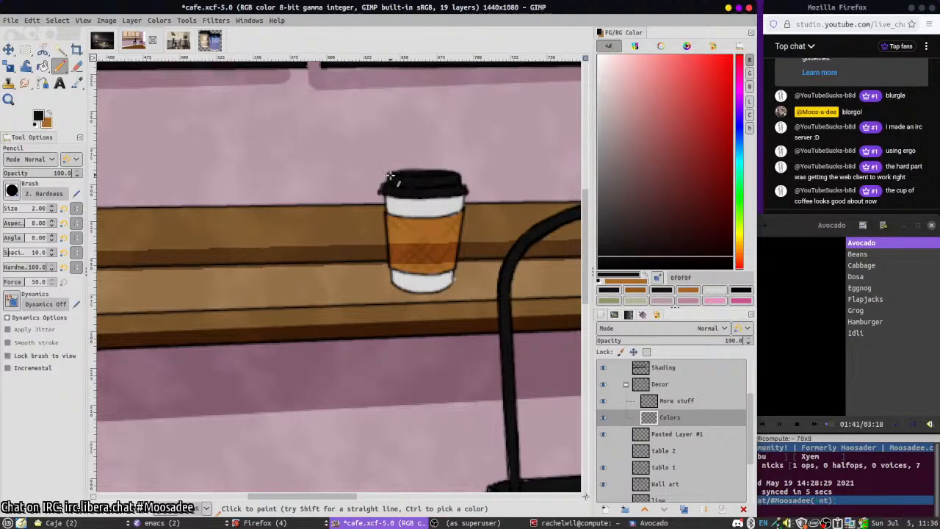
# - Erase the counter's dark shadow band where it crosses the duplicate cup's sleeve on the Shading layer, enlarging the eraser to 14 and reducing it to 6
pyautogui.click(663, 370)
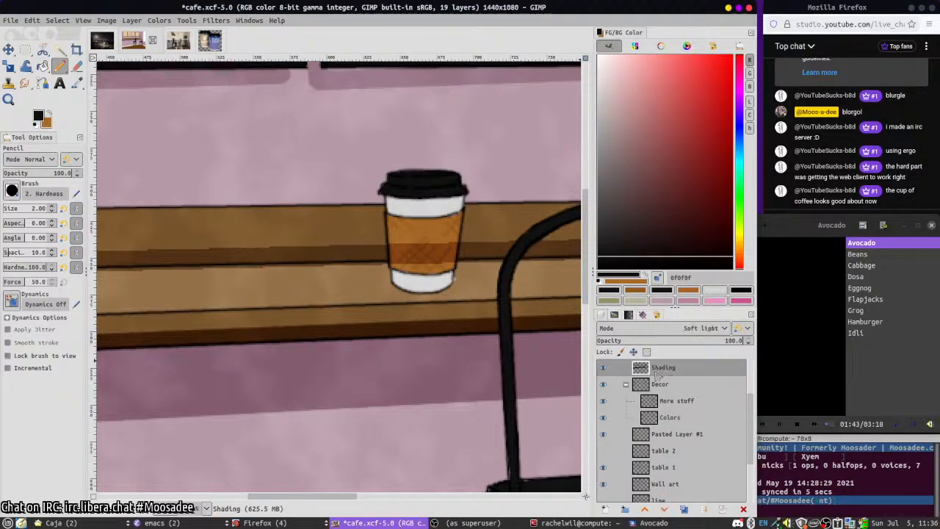
pyautogui.hotkey('shift', 'e')
pyautogui.moveTo(396, 247)
pyautogui.mouseDown()
pyautogui.moveTo(419, 279)
pyautogui.moveTo(402, 251)
pyautogui.moveTo(415, 271)
pyautogui.moveTo(443, 255)
pyautogui.mouseUp()
pyautogui.press(']')
pyautogui.press(']')
pyautogui.press(']')
pyautogui.press(']')
pyautogui.press(']')
pyautogui.press(']')
pyautogui.press(']')
pyautogui.press(']')
pyautogui.press(']')
pyautogui.press(']')
pyautogui.press(']')
pyautogui.press(']')
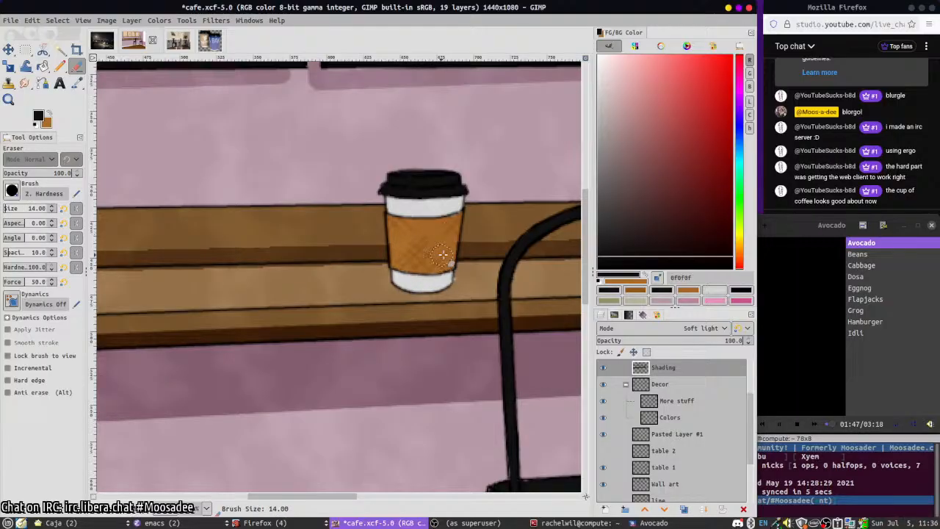
pyautogui.press('[')
pyautogui.press('[')
pyautogui.press('[')
pyautogui.press('[')
pyautogui.press('[')
pyautogui.press('[')
pyautogui.press('[')
# - Make the Colors layer active again and save the image
pyautogui.press('pagedown')
pyautogui.press('pagedown')
pyautogui.press('pagedown')
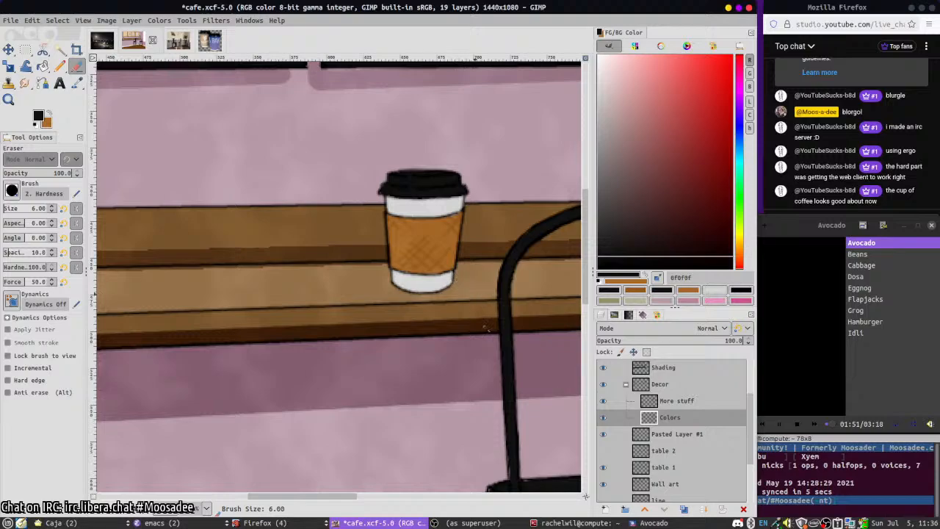
pyautogui.press('-')
pyautogui.press('-')
pyautogui.press('-')
pyautogui.hotkey('ctrl', 's')
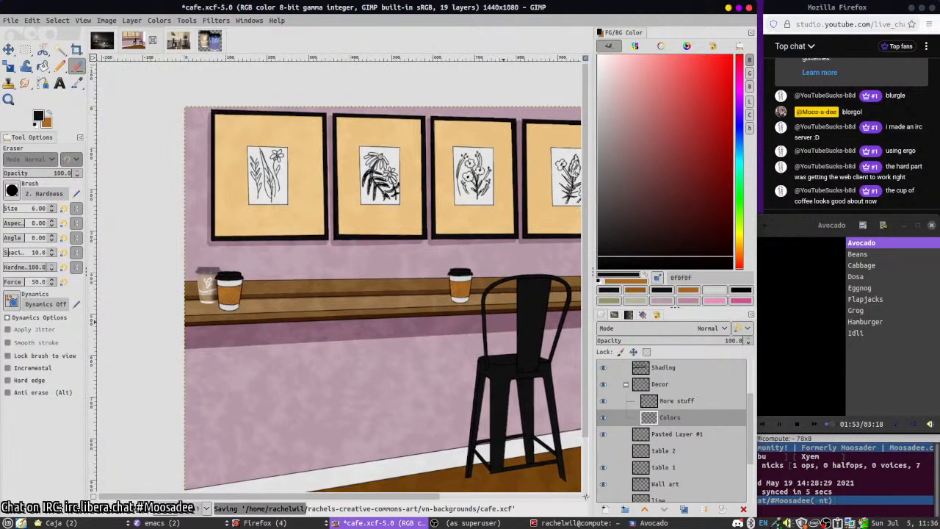
# - Delete the reference cup photo layer, Pasted Layer #1
pyautogui.click(659, 436)
pyautogui.click(743, 509)
pyautogui.press('-')
pyautogui.press('-')
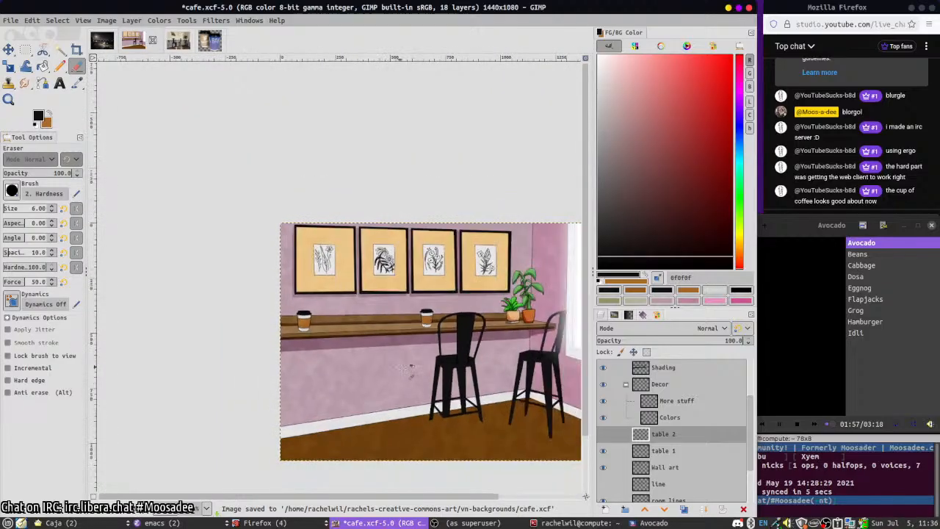
# - Paint soft dark grey 424242 shadows on the counter beside the bases of both cups, using the size 6 Paintbrush on the Shading layer
pyautogui.press('+')
pyautogui.press('+')
pyautogui.press('+')
pyautogui.moveTo(379, 308); pyautogui.dragTo(461, 299)
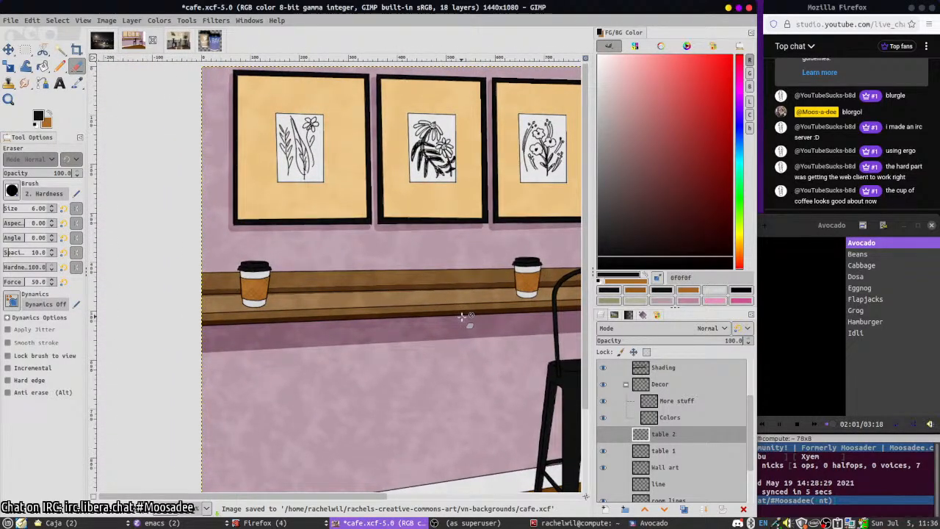
pyautogui.click(668, 406)
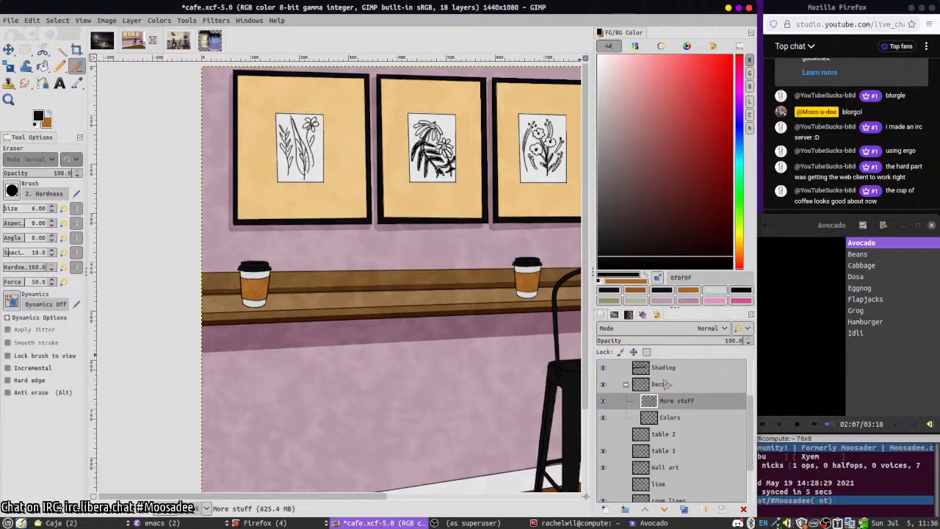
pyautogui.click(663, 368)
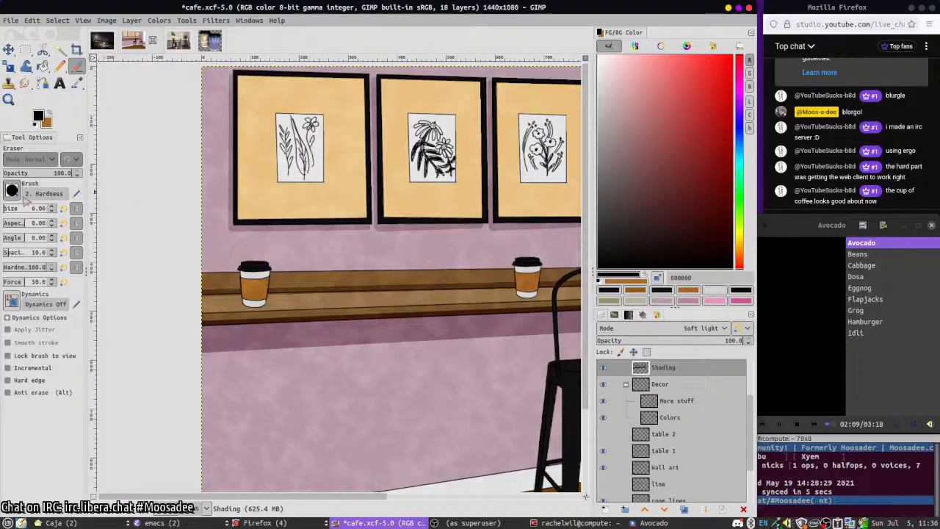
pyautogui.scroll(3, 239, 274)
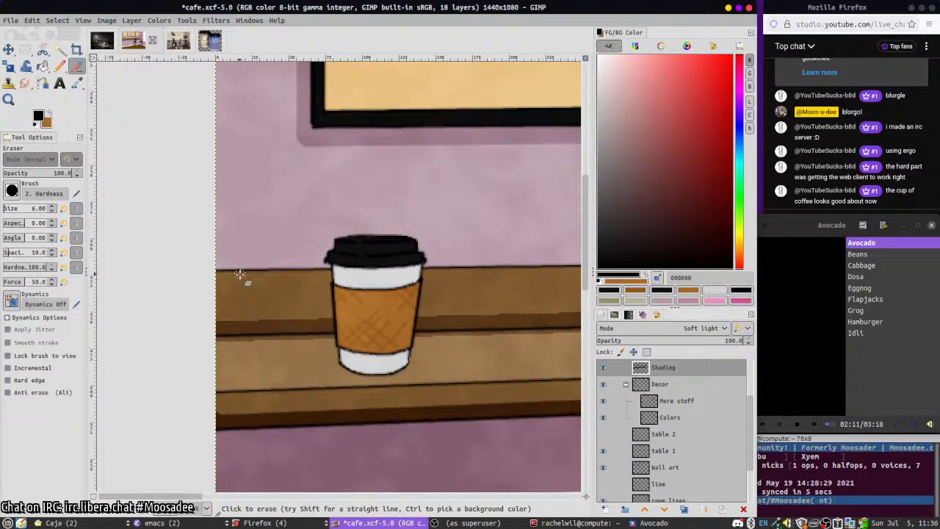
pyautogui.click(622, 248)
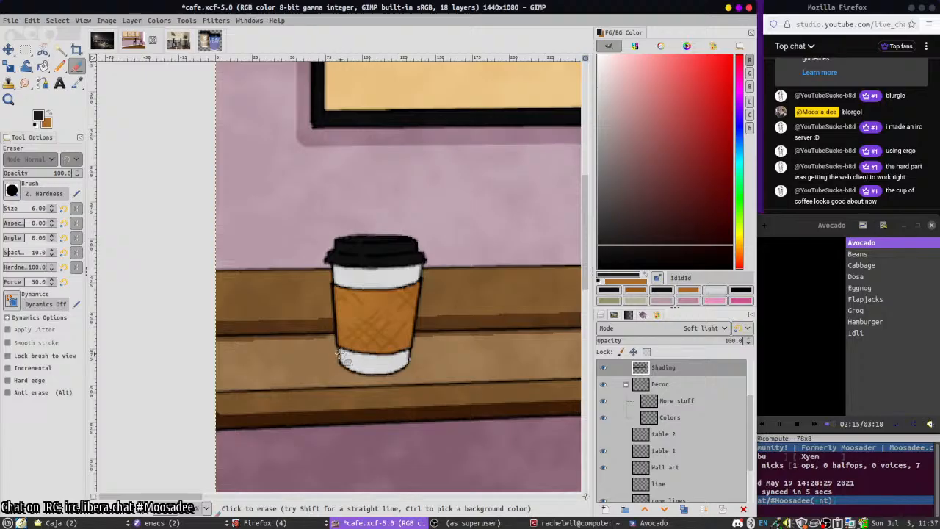
pyautogui.press('p')
pyautogui.moveTo(331, 337)
pyautogui.mouseDown()
pyautogui.moveTo(347, 371)
pyautogui.moveTo(397, 372)
pyautogui.moveTo(372, 379)
pyautogui.moveTo(337, 365)
pyautogui.mouseUp()
pyautogui.keyDown('ctrl'); pyautogui.click(326, 332); pyautogui.keyUp('ctrl')
pyautogui.moveTo(500, 302); pyautogui.dragTo(353, 336)
pyautogui.moveTo(392, 393)
pyautogui.mouseDown()
pyautogui.moveTo(400, 412)
pyautogui.moveTo(447, 421)
pyautogui.mouseUp()
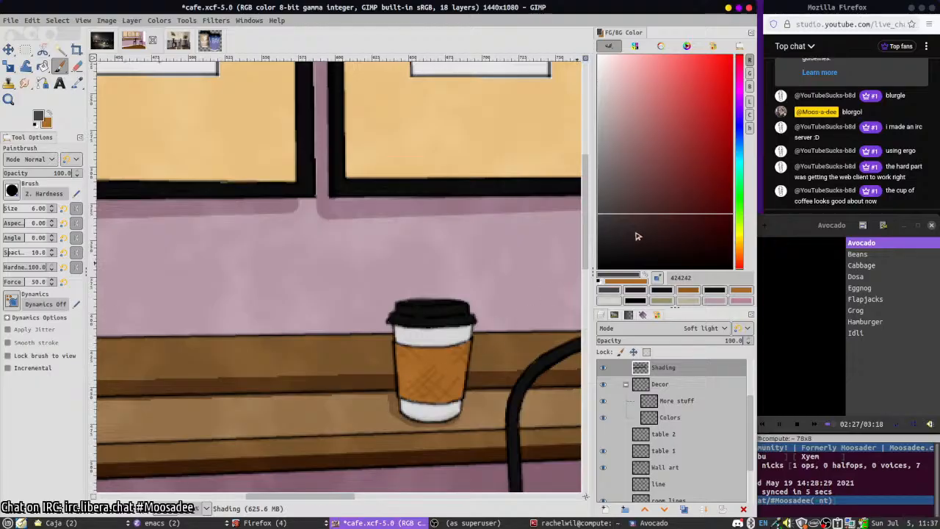
# - Paint black 000000 shading on the duplicate cup below its lid and along the sleeve's lower edge, undoing unwanted strokes
pyautogui.click(635, 268)
pyautogui.moveTo(397, 328); pyautogui.dragTo(474, 329)
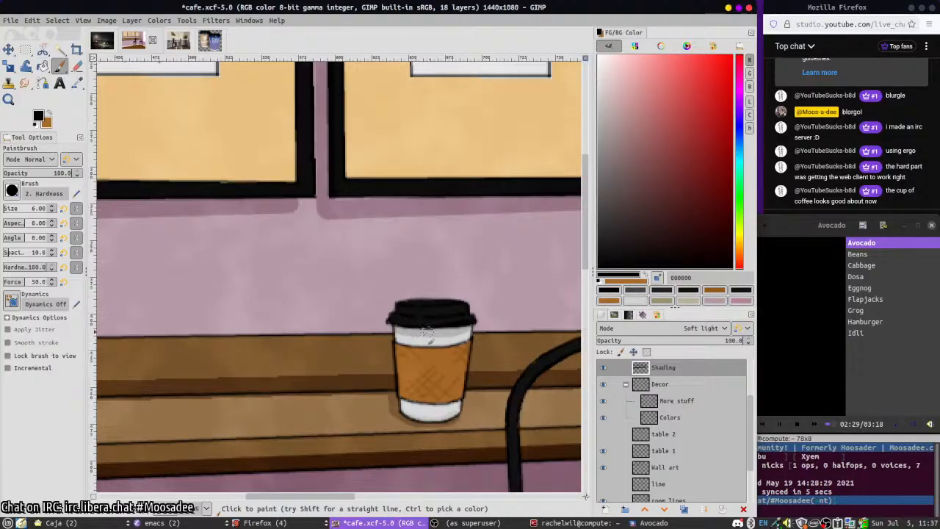
pyautogui.moveTo(415, 311); pyautogui.dragTo(455, 314)
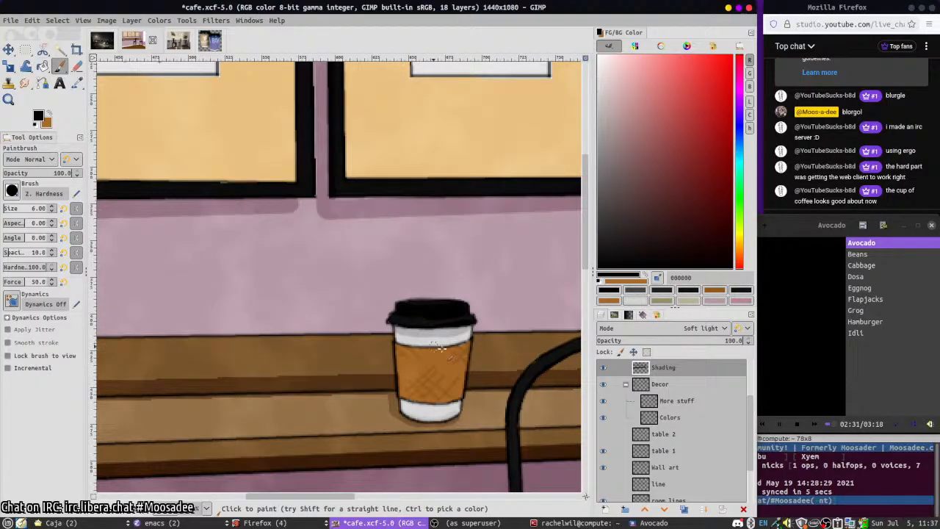
pyautogui.hotkey('ctrl', 'z')
pyautogui.hotkey('ctrl', 'z')
pyautogui.moveTo(389, 323)
pyautogui.mouseDown()
pyautogui.moveTo(467, 321)
pyautogui.moveTo(420, 327)
pyautogui.mouseUp()
pyautogui.moveTo(402, 394); pyautogui.dragTo(458, 399)
pyautogui.hotkey('ctrl', 'z')
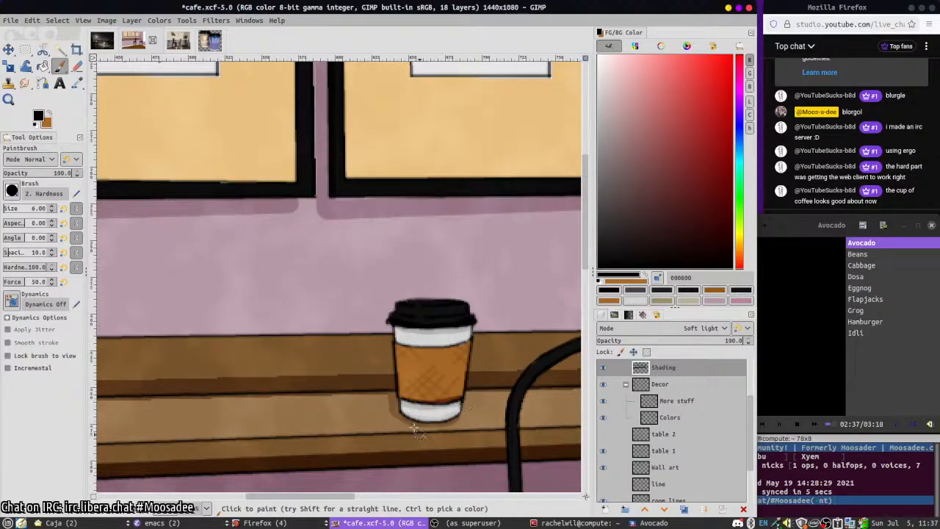
# - Paint matching black shading on the original cup's white areas, below the sleeve and beneath the lid
pyautogui.scroll(-3, 368, 358)
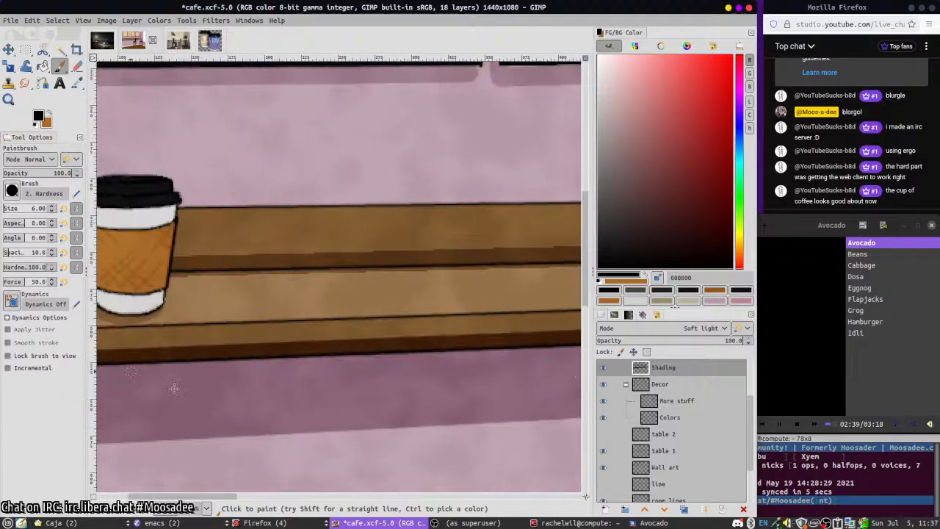
pyautogui.moveTo(227, 314)
pyautogui.mouseDown()
pyautogui.moveTo(276, 333)
pyautogui.moveTo(293, 316)
pyautogui.mouseUp()
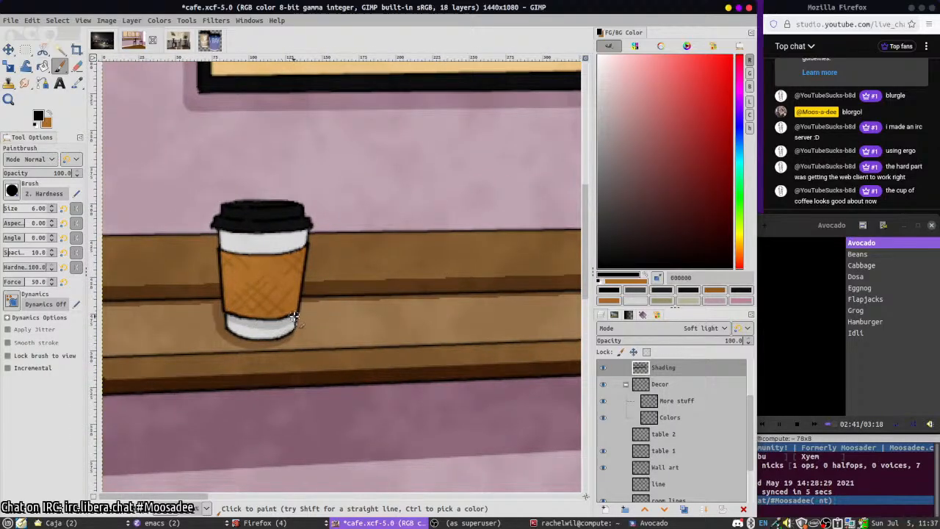
pyautogui.moveTo(228, 235)
pyautogui.mouseDown()
pyautogui.moveTo(297, 242)
pyautogui.moveTo(310, 229)
pyautogui.moveTo(230, 242)
pyautogui.mouseUp()
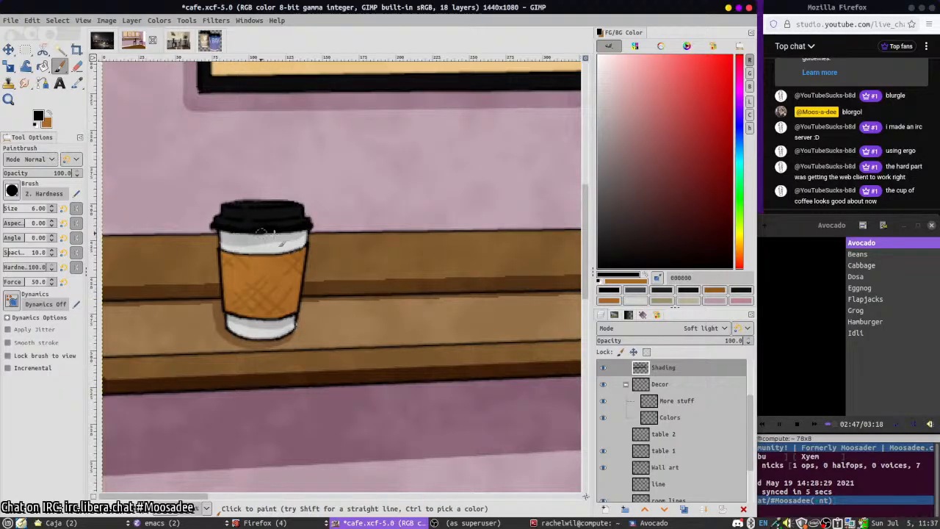
# - Shade the edges of the sleeves on both cups with grey 505050 on the Shading layer
pyautogui.keyDown('ctrl'); pyautogui.click(545, 211); pyautogui.keyUp('ctrl')
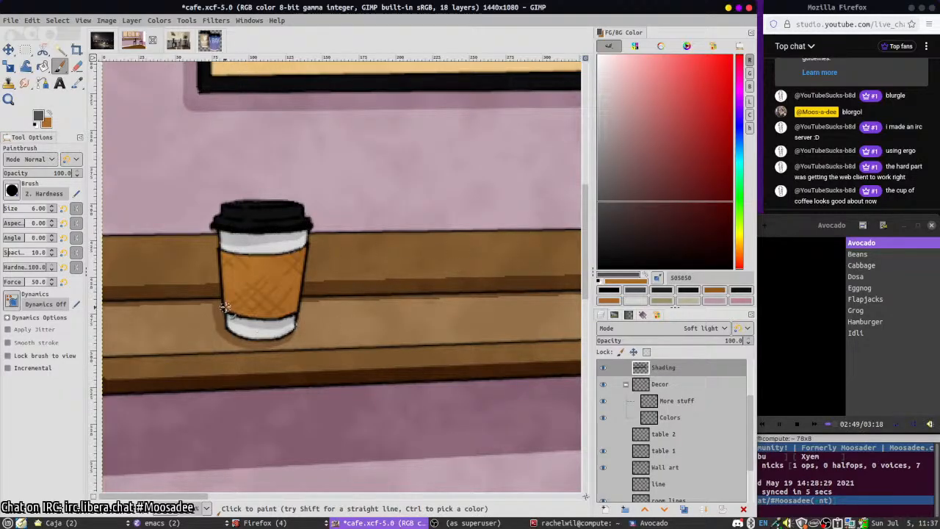
pyautogui.moveTo(220, 301)
pyautogui.mouseDown()
pyautogui.moveTo(292, 310)
pyautogui.moveTo(230, 304)
pyautogui.mouseUp()
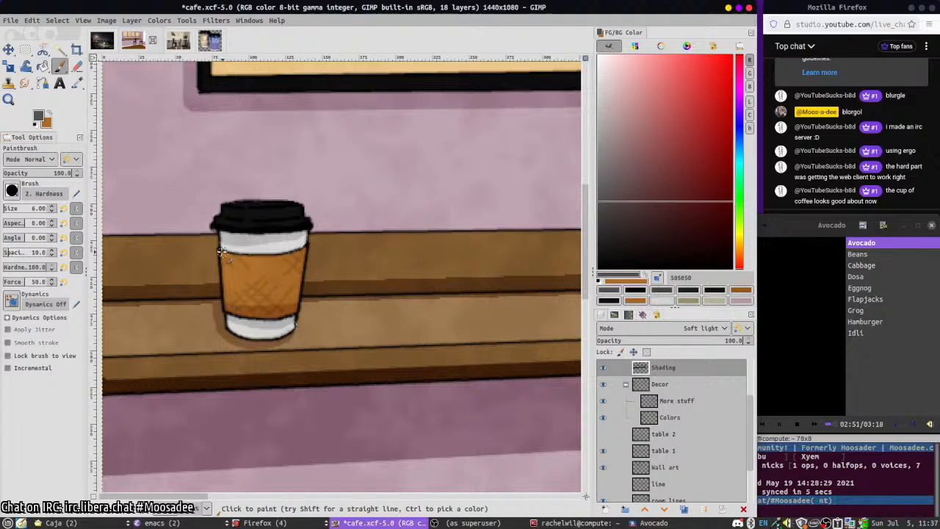
pyautogui.moveTo(222, 251)
pyautogui.mouseDown()
pyautogui.moveTo(227, 305)
pyautogui.moveTo(221, 250)
pyautogui.mouseUp()
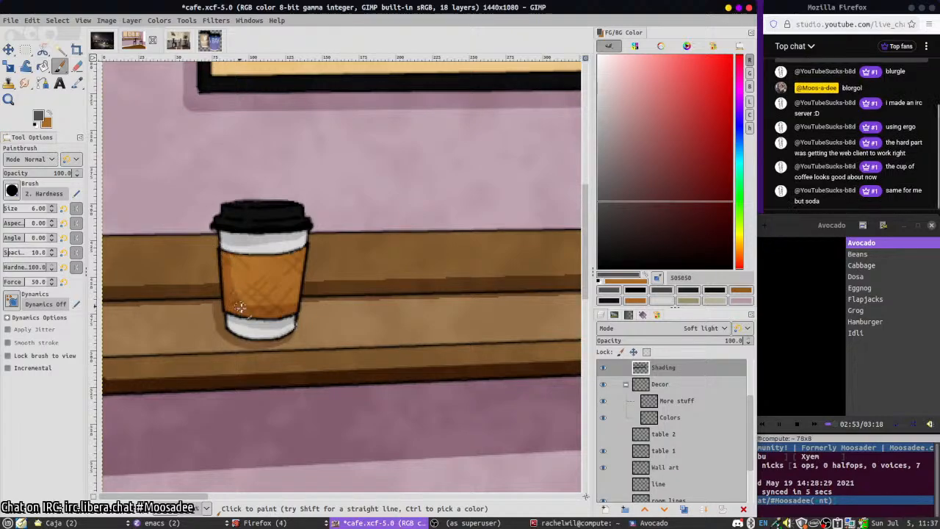
pyautogui.scroll(-2, 253, 308)
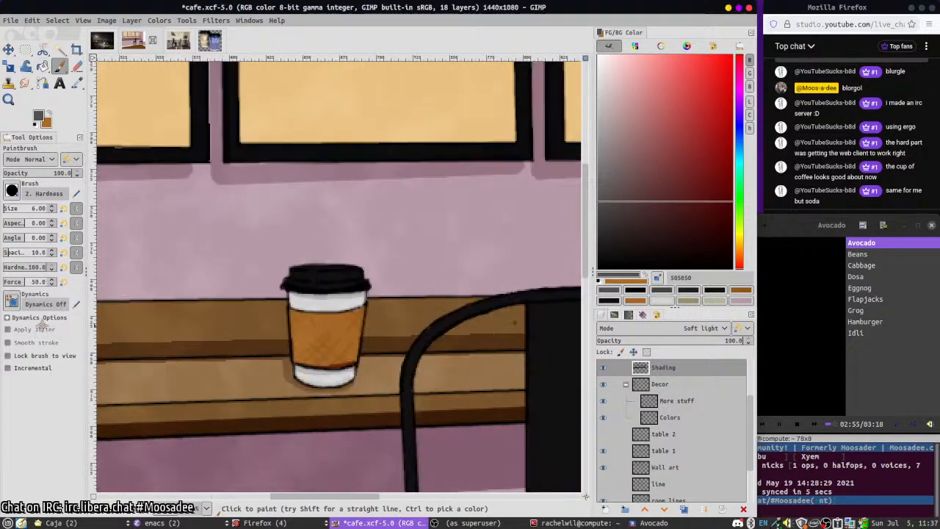
pyautogui.moveTo(280, 316)
pyautogui.mouseDown()
pyautogui.moveTo(285, 362)
pyautogui.moveTo(343, 363)
pyautogui.mouseUp()
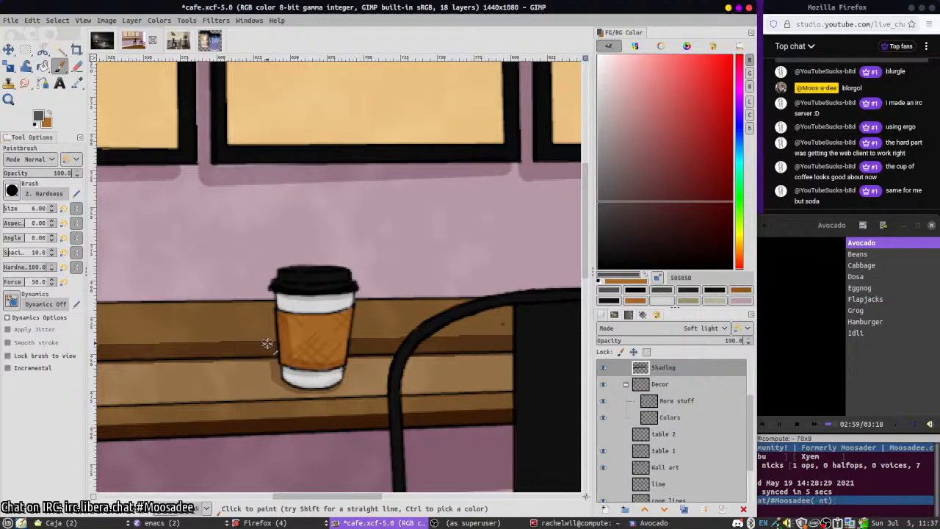
# - Sample dark grey 1c1c1c as the paint colour, select the Colors layer in the Decor group, and save the image
pyautogui.keyDown('ctrl'); pyautogui.click(549, 292); pyautogui.keyUp('ctrl')
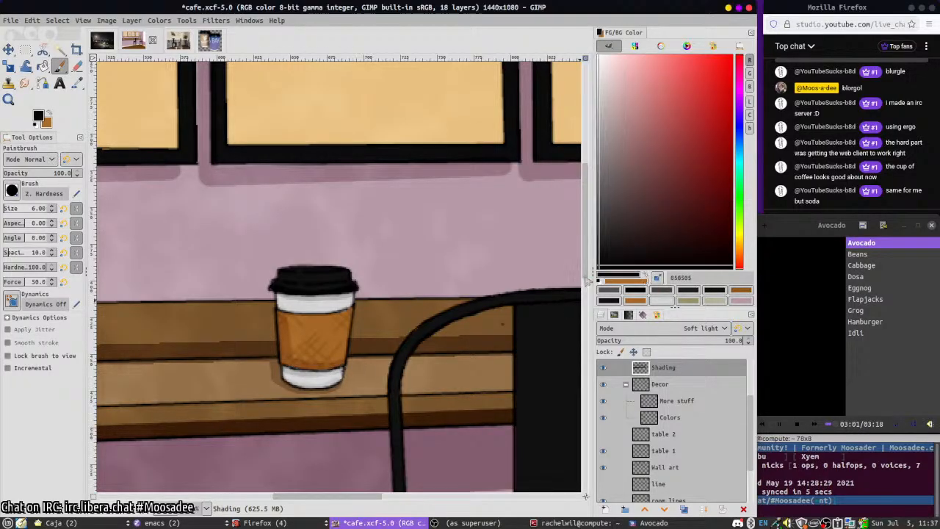
pyautogui.moveTo(286, 373); pyautogui.dragTo(323, 359)
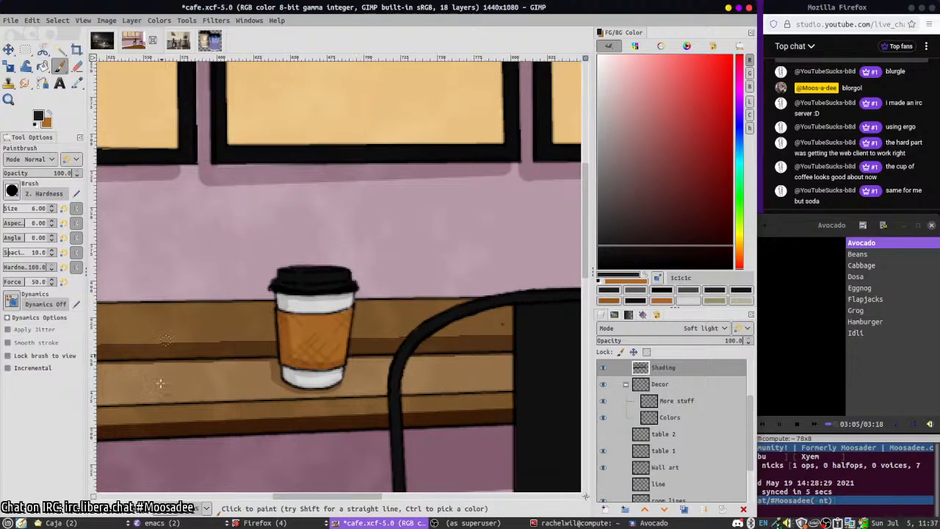
pyautogui.moveTo(159, 384); pyautogui.dragTo(506, 309)
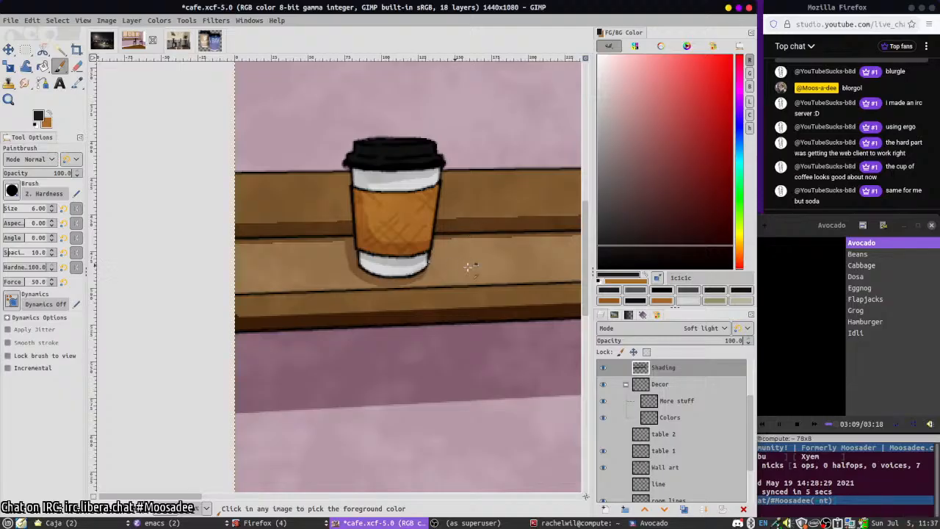
pyautogui.press('pagedown')
pyautogui.press('pagedown')
pyautogui.press('pagedown')
pyautogui.hotkey('shift', 'e')
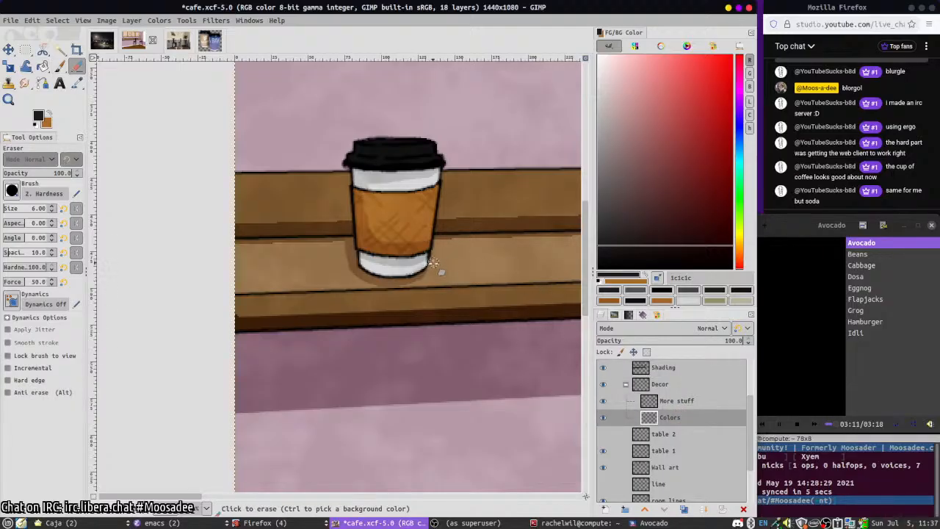
pyautogui.press('p')
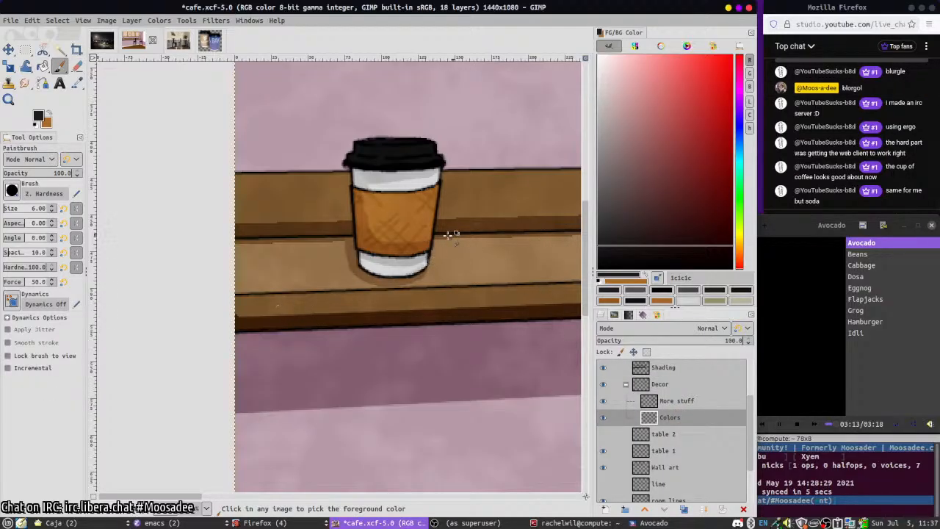
pyautogui.hotkey('ctrl', 's')
# - Reduce the Paintbrush size to 2 and select the Chairs layer inside the Chairs #1 group
pyautogui.scroll(-3, 491, 272)
pyautogui.scroll(1, 494, 399)
pyautogui.scroll(-4, 497, 398)
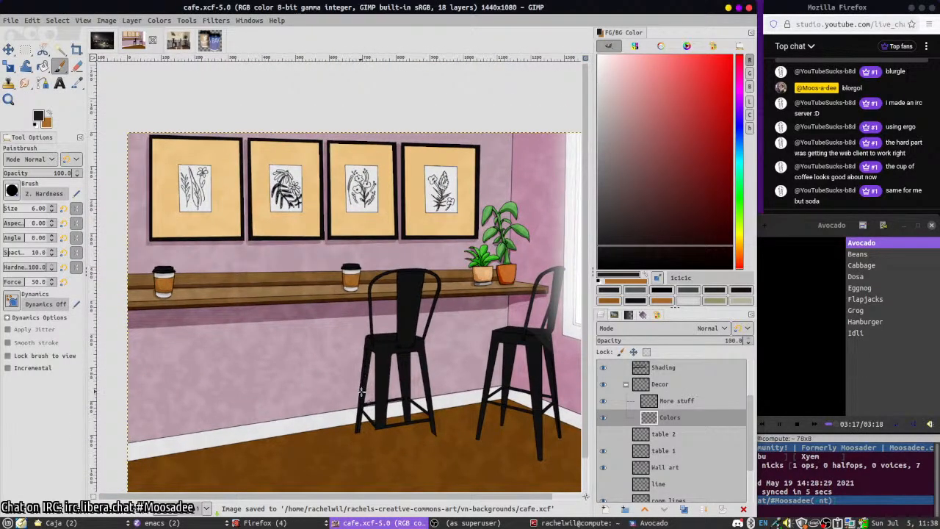
pyautogui.moveTo(355, 427); pyautogui.dragTo(388, 396)
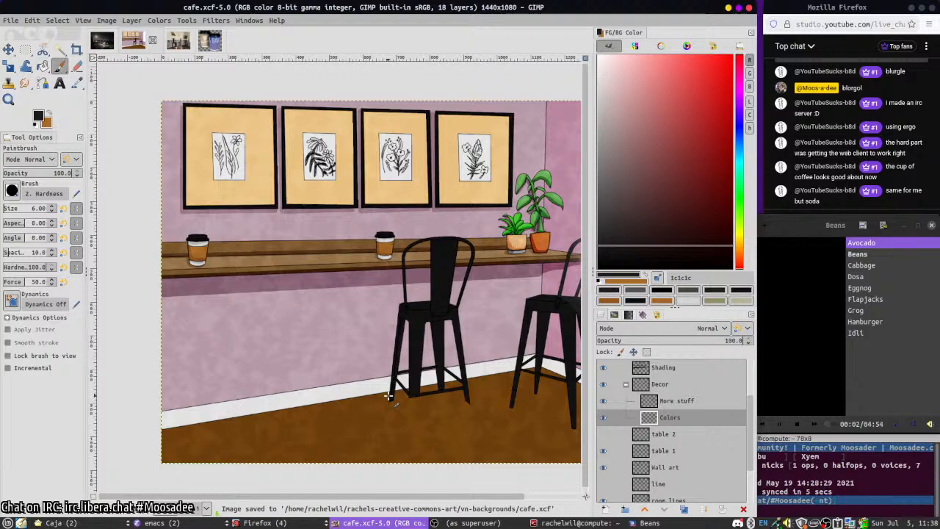
pyautogui.press('[')
pyautogui.press('[')
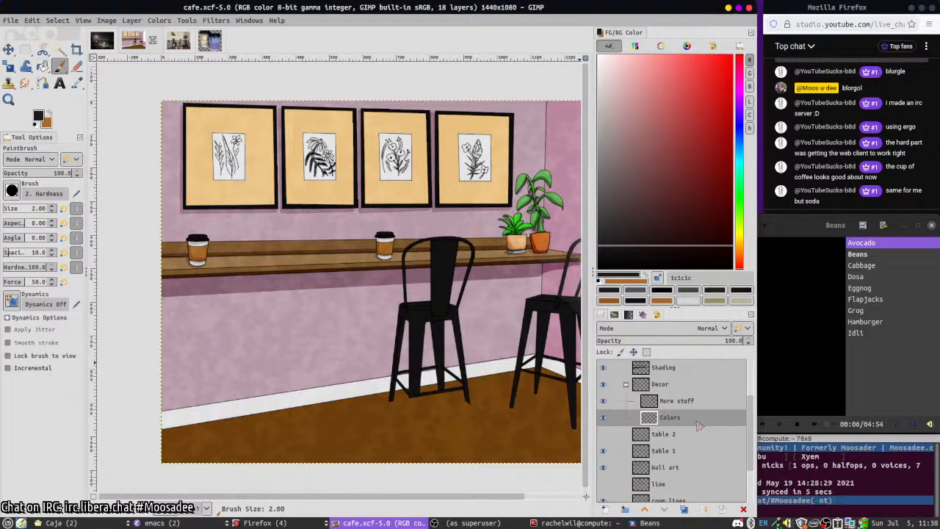
pyautogui.scroll(-2, 683, 441)
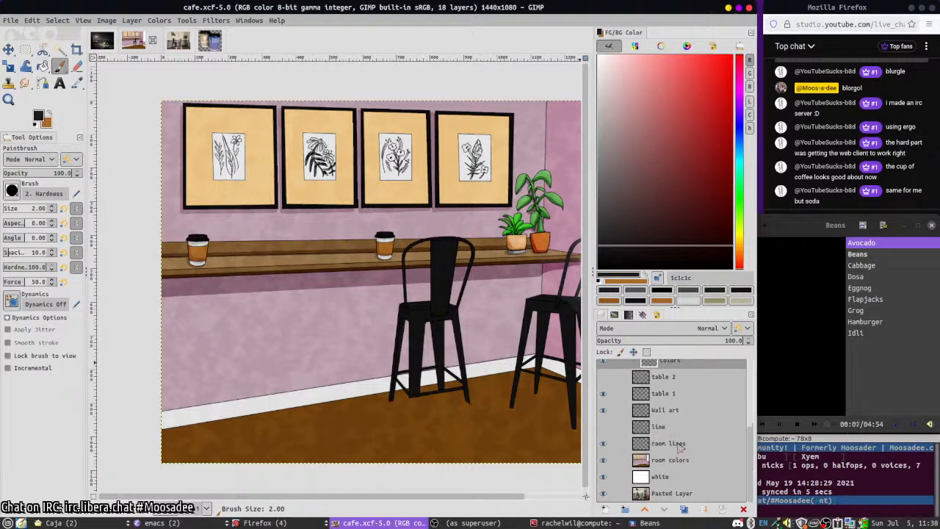
pyautogui.click(633, 411)
pyautogui.scroll(3, 649, 431)
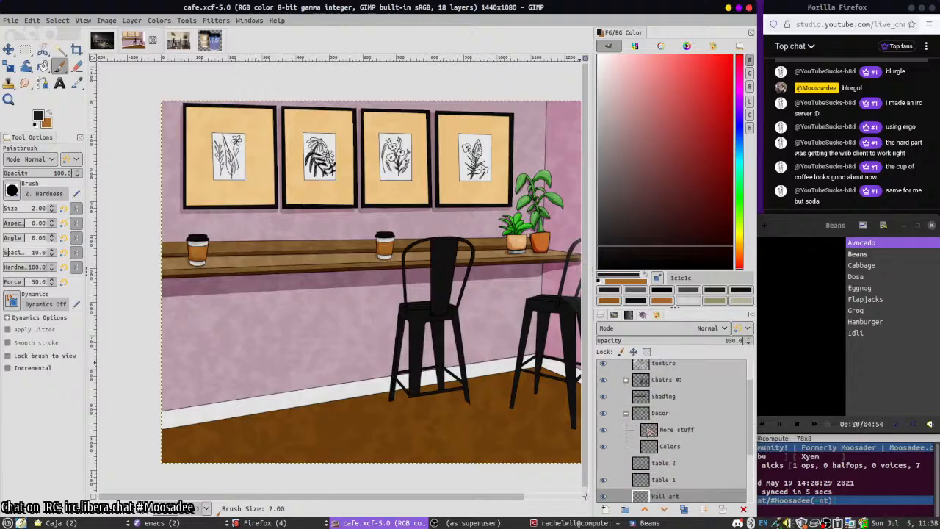
pyautogui.click(626, 379)
pyautogui.click(668, 397)
# - Try a straight line down from the left stool's front-leg corner, undo it, and sample black 000000 as the paint colour
pyautogui.scroll(4, 435, 395)
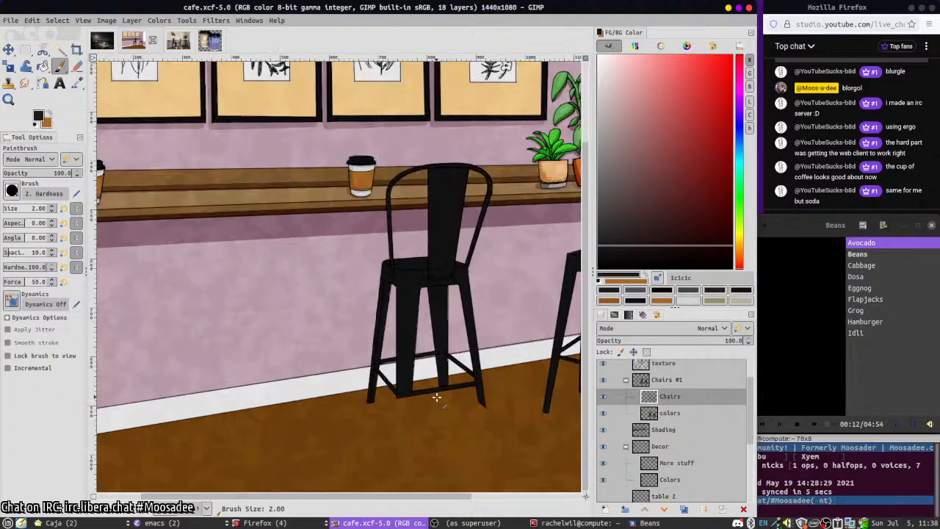
pyautogui.scroll(-2, 443, 377)
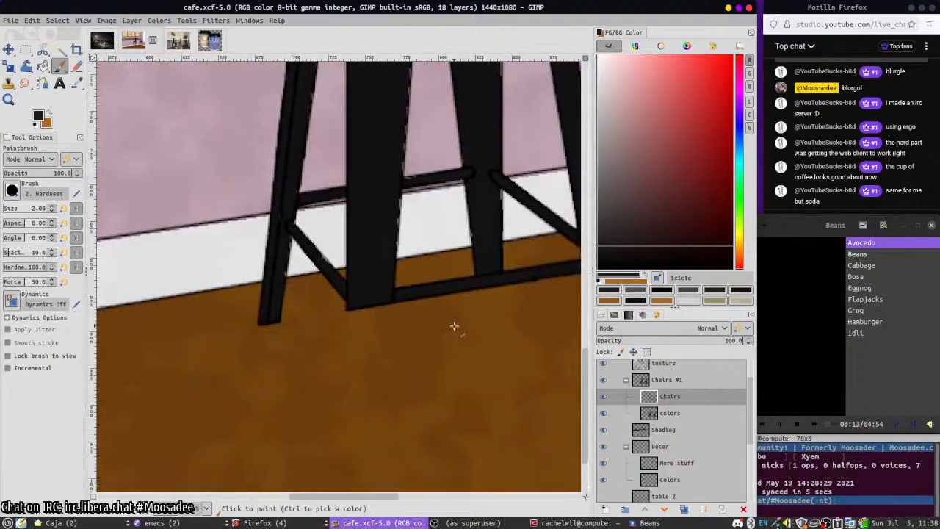
pyautogui.click(348, 309)
pyautogui.hscroll(2, 378, 371)
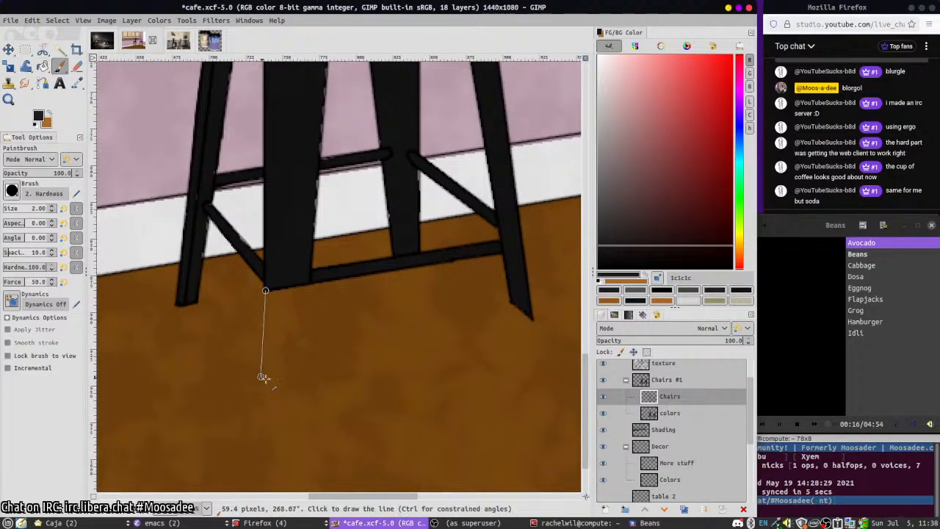
pyautogui.keyDown('shift'); pyautogui.click(262, 383); pyautogui.keyUp('shift')
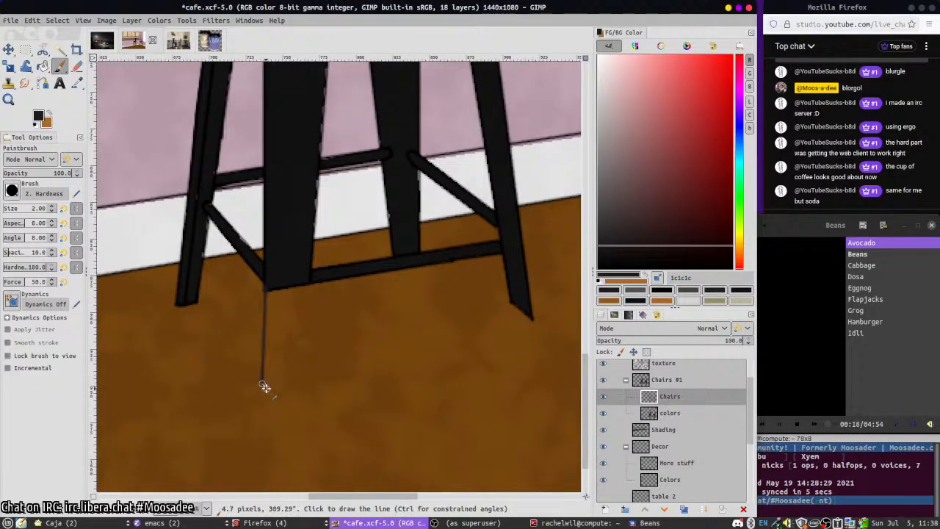
pyautogui.keyDown('ctrl'); pyautogui.click(537, 215); pyautogui.keyUp('ctrl')
pyautogui.hotkey('ctrl', 'z')
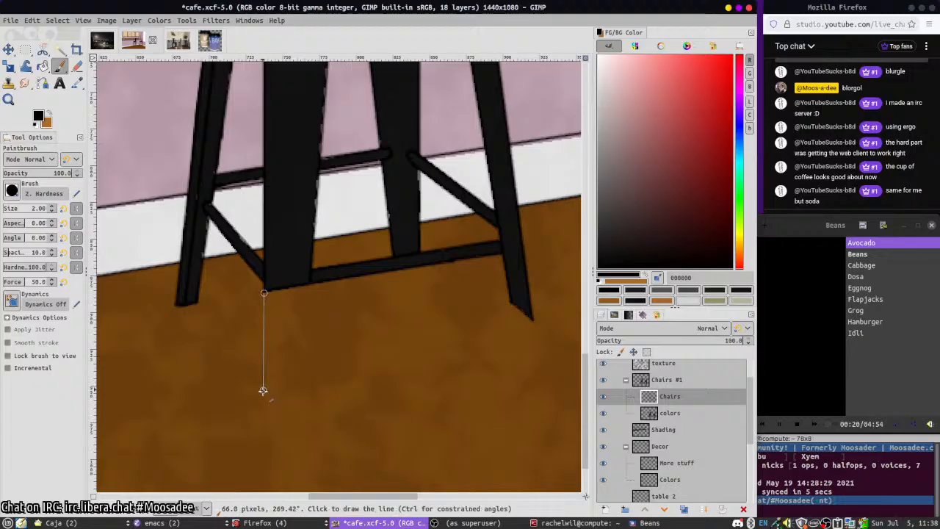
# - Outline a longer, tapered foot with a rounded end below the stool's front leg in black 000000, and save the image
pyautogui.keyDown('shift'); pyautogui.click(259, 397); pyautogui.keyUp('shift')
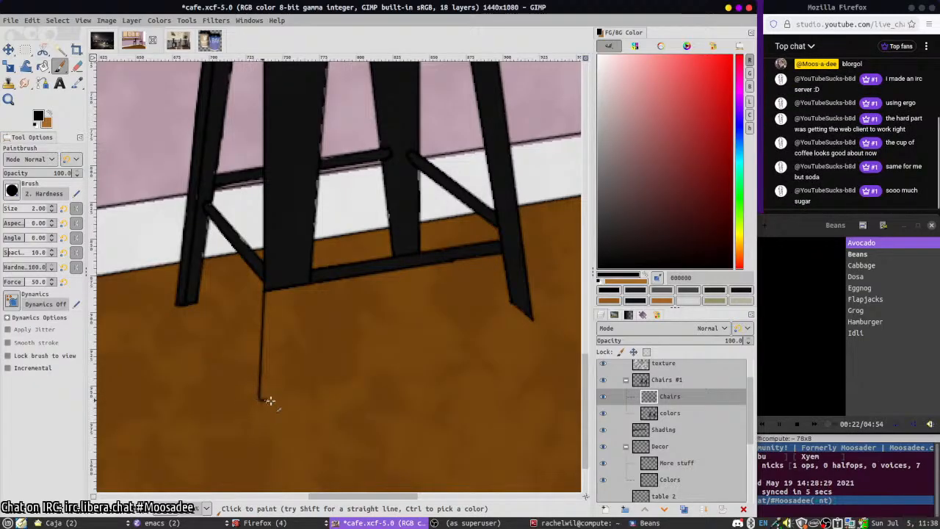
pyautogui.moveTo(270, 400); pyautogui.dragTo(285, 396)
pyautogui.click(309, 282)
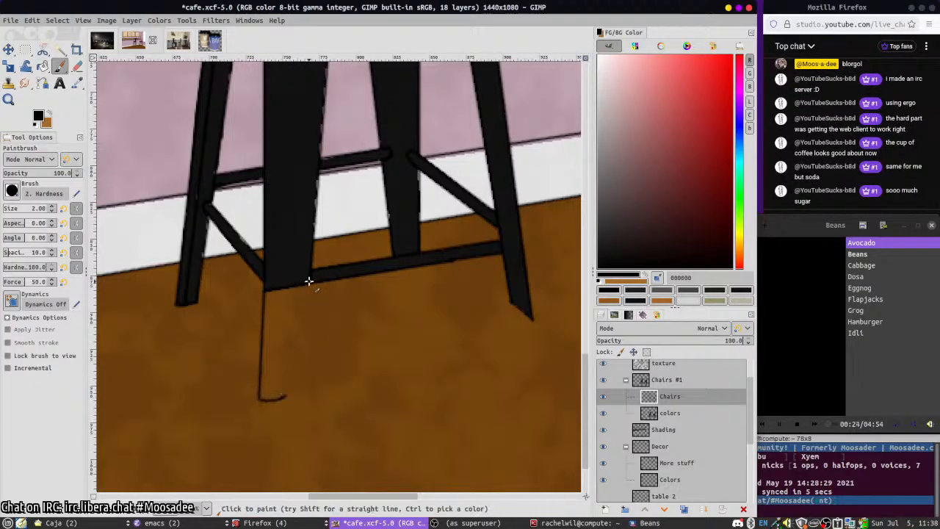
pyautogui.keyDown('shift'); pyautogui.click(289, 397); pyautogui.keyUp('shift')
pyautogui.moveTo(289, 394); pyautogui.dragTo(268, 400)
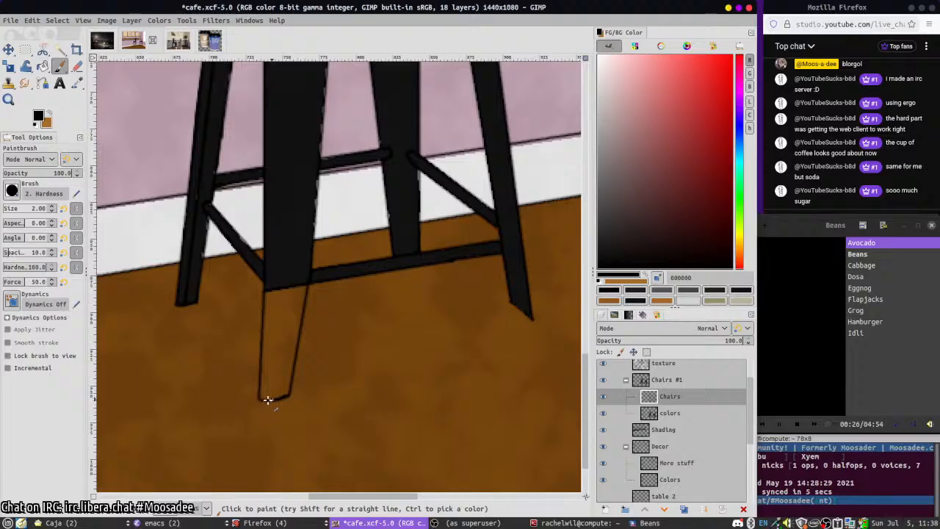
pyautogui.hotkey('ctrl', 's')
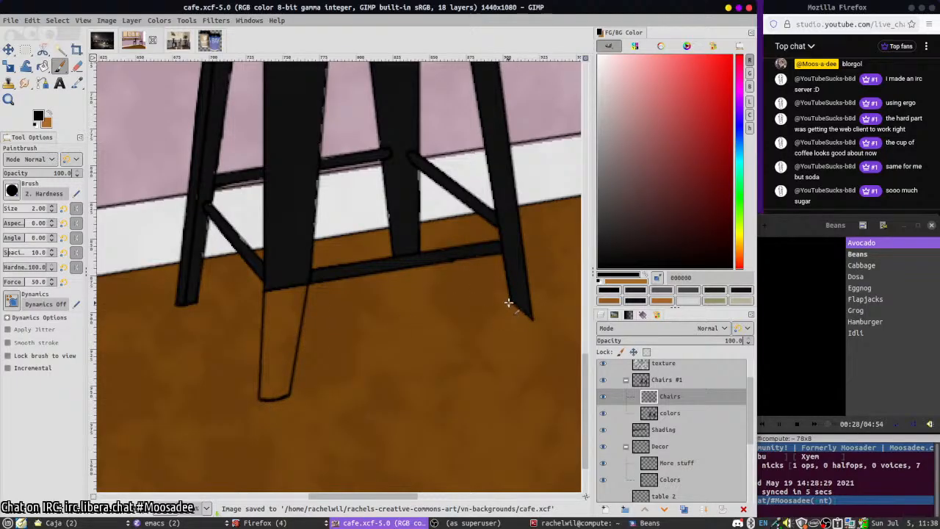
# - Outline a longer foot on the stool's right leg and erase the old slanted end line across it
pyautogui.moveTo(512, 305); pyautogui.dragTo(519, 365)
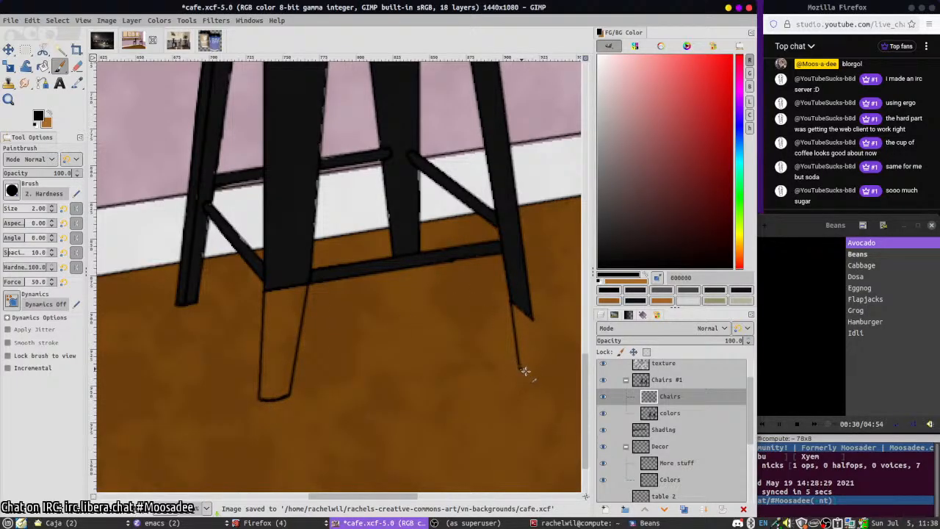
pyautogui.moveTo(531, 316); pyautogui.dragTo(539, 369)
pyautogui.hotkey('shift', 'e')
pyautogui.moveTo(519, 314); pyautogui.dragTo(535, 338)
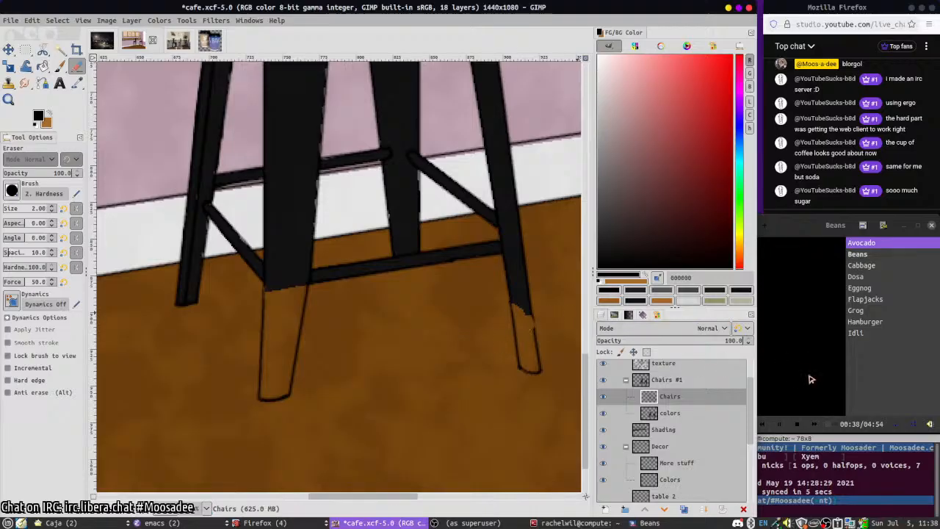
# - Redraw the missing piece of black outline along the right leg's outer edge on the Chairs layer
pyautogui.click(690, 416)
pyautogui.press('n')
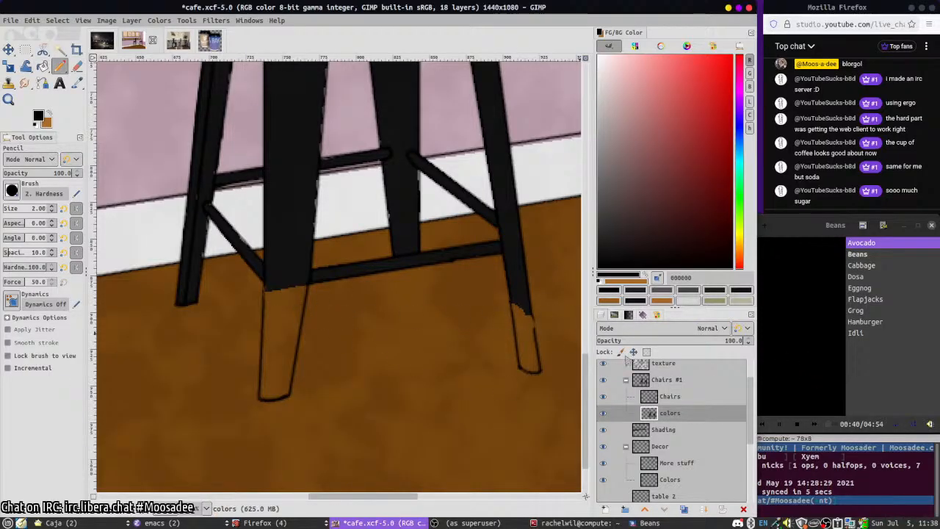
pyautogui.click(675, 398)
pyautogui.press('p')
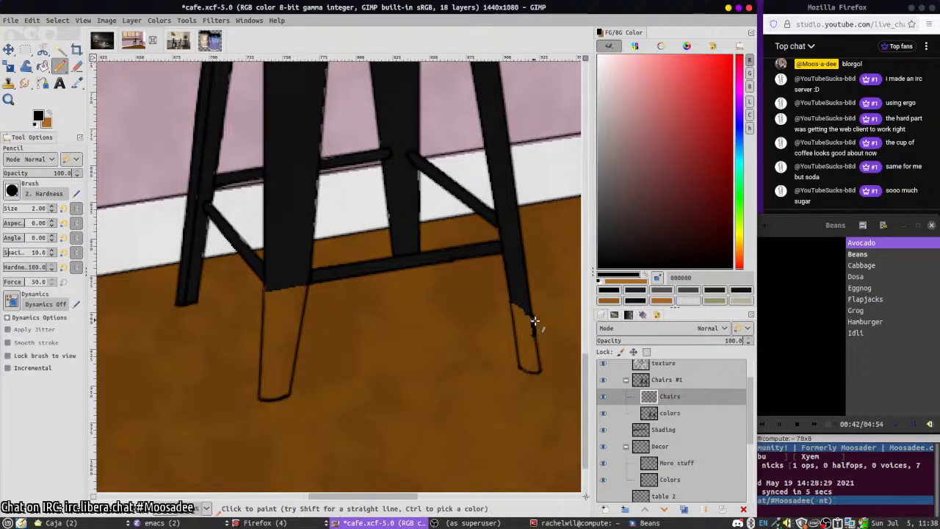
pyautogui.moveTo(530, 315); pyautogui.dragTo(537, 337)
# - Colour the right leg's extended foot with sampled 121212 using the Pencil on the Chairs #1 group's colors layer
pyautogui.click(674, 412)
pyautogui.press('n')
pyautogui.keyDown('ctrl'); pyautogui.click(519, 296); pyautogui.keyUp('ctrl')
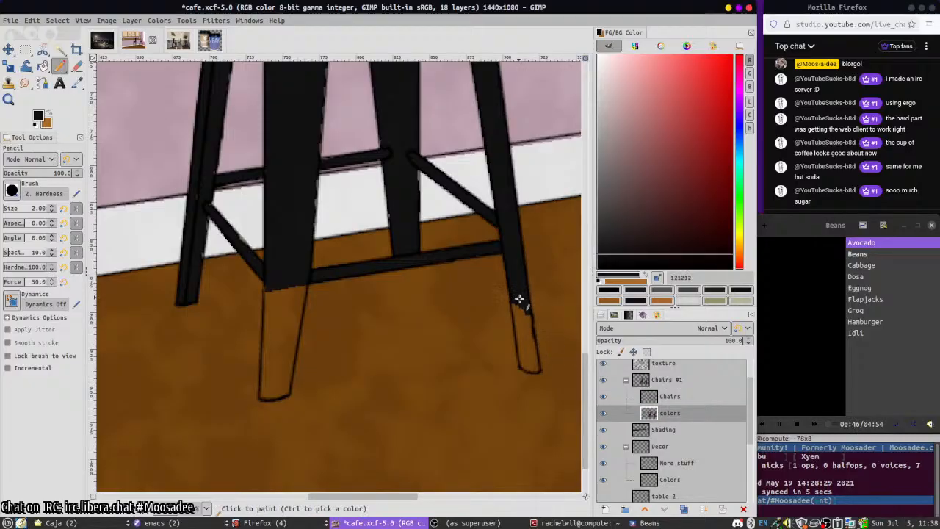
pyautogui.moveTo(519, 302)
pyautogui.mouseDown()
pyautogui.moveTo(519, 326)
pyautogui.moveTo(534, 338)
pyautogui.moveTo(517, 330)
pyautogui.moveTo(530, 345)
pyautogui.moveTo(515, 328)
pyautogui.mouseUp()
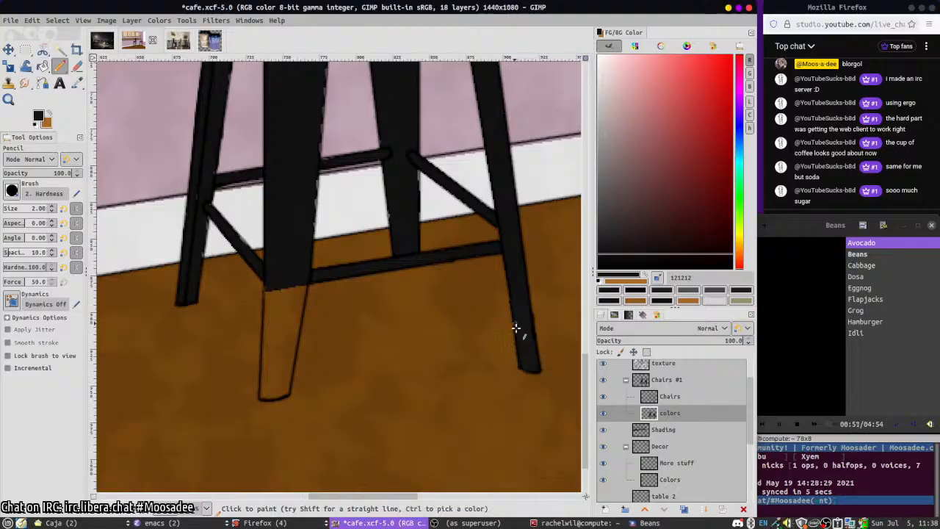
# - Trace the front leg's extended foot with straight 121212 Pencil lines, bucket-fill its interior, and touch up the remaining gap
pyautogui.click(265, 290)
pyautogui.keyDown('shift'); pyautogui.click(262, 397); pyautogui.keyUp('shift')
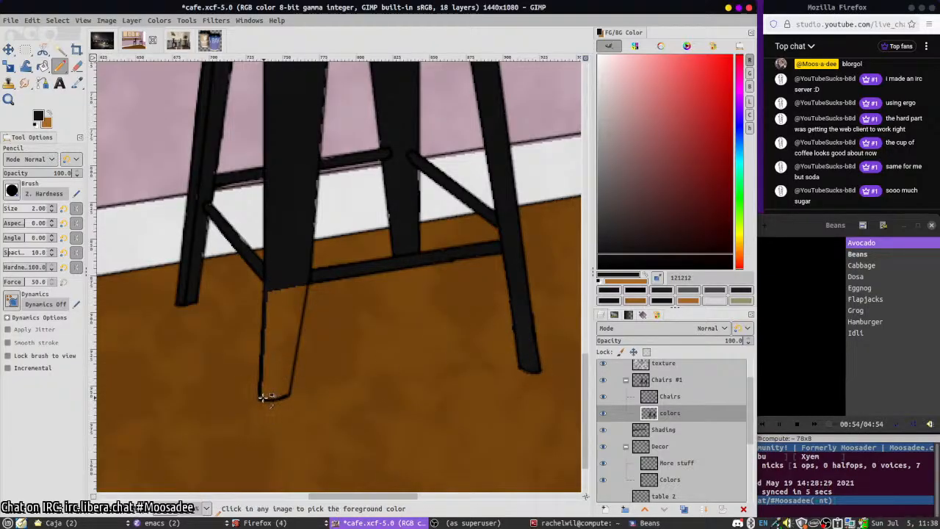
pyautogui.keyDown('shift'); pyautogui.click(308, 275); pyautogui.keyUp('shift')
pyautogui.hotkey('shift', 'b')
pyautogui.click(306, 286)
pyautogui.press('n')
pyautogui.click(307, 285)
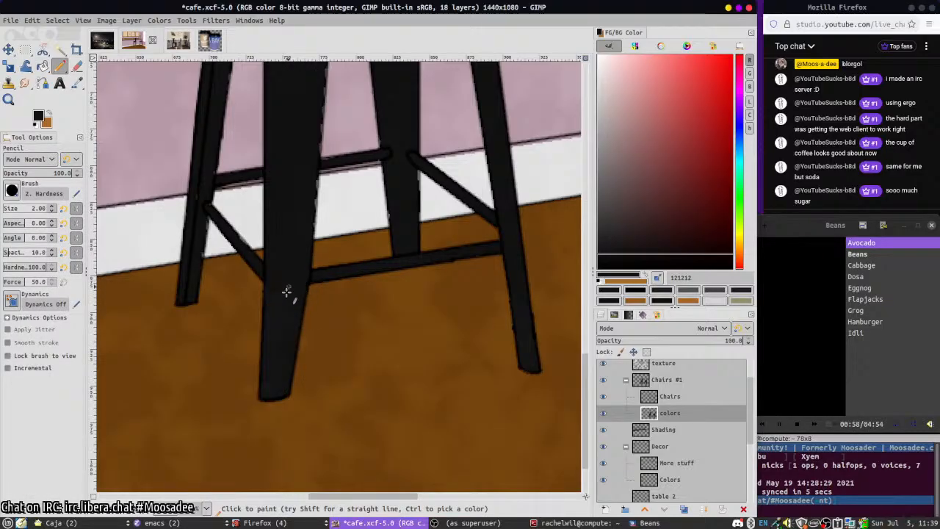
# - Cover the light gaps along the edges of the stool's left and front legs with straight 121212 Pencil lines
pyautogui.click(210, 206)
pyautogui.keyDown('shift'); pyautogui.click(197, 285); pyautogui.keyUp('shift')
pyautogui.scroll(5, 314, 229)
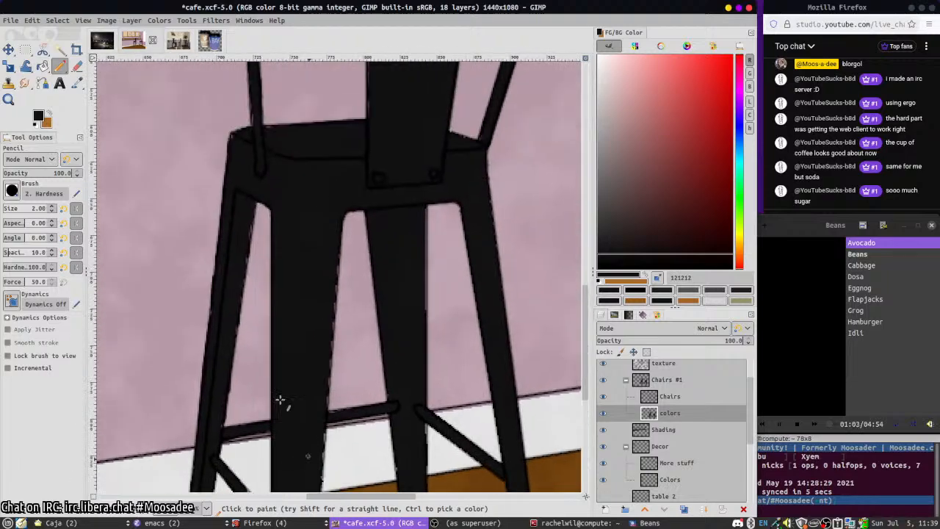
pyautogui.click(339, 228)
pyautogui.keyDown('shift'); pyautogui.click(331, 315); pyautogui.keyUp('shift')
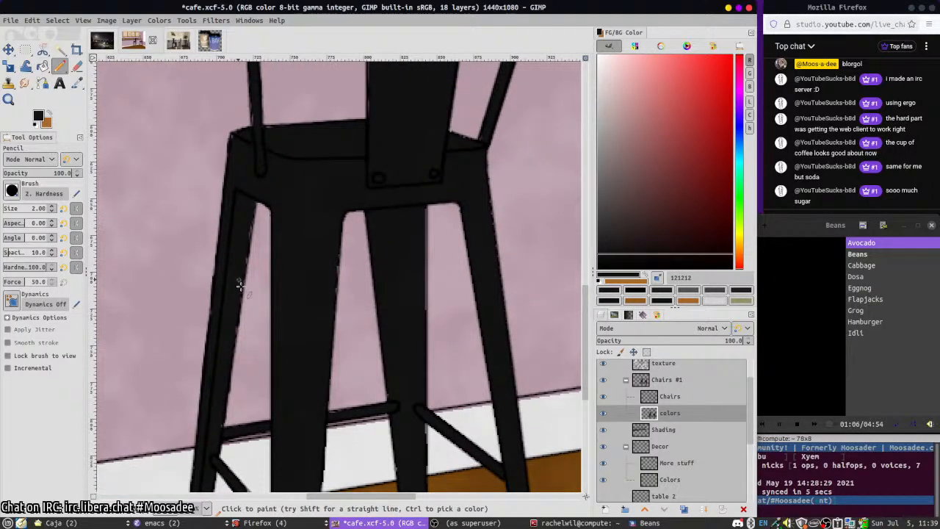
pyautogui.click(229, 383)
pyautogui.keyDown('shift'); pyautogui.click(253, 197); pyautogui.keyUp('shift')
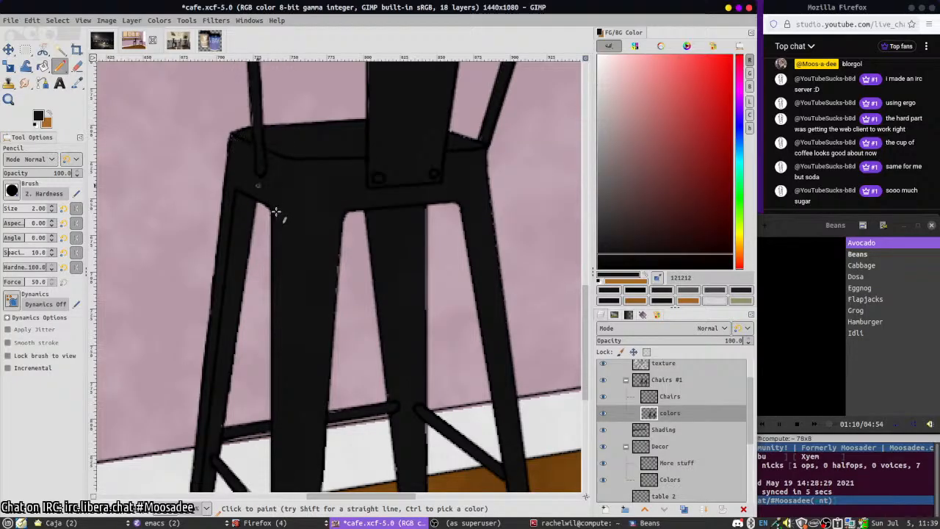
# - Add another straight 121212 line along the upper right edge of the front leg and erase the protruding excess
pyautogui.hotkey('shift', 'w')
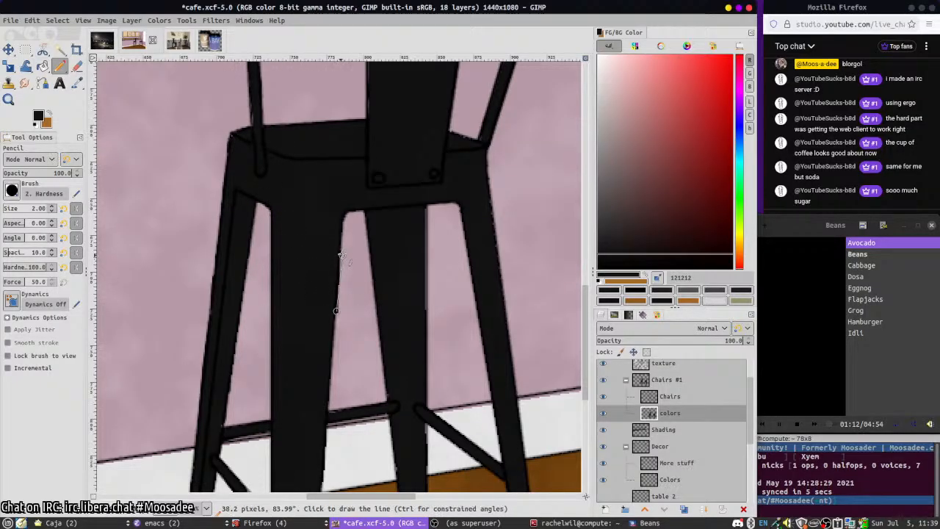
pyautogui.click(339, 251)
pyautogui.press('Escape')
pyautogui.hotkey('shift', 'e')
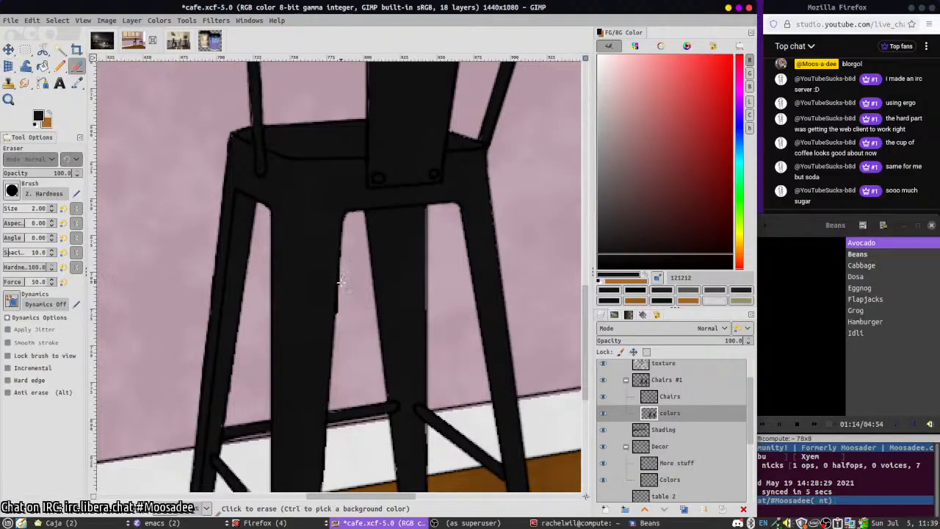
pyautogui.click(339, 312)
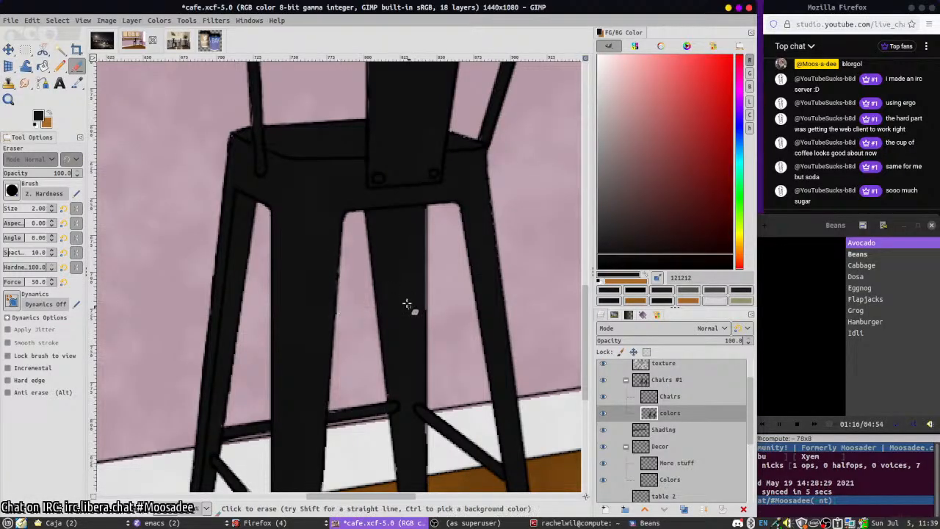
# - Paint a straight 121212 line up the back leg's right edge with the Paintbrush to close its light gap
pyautogui.press('p')
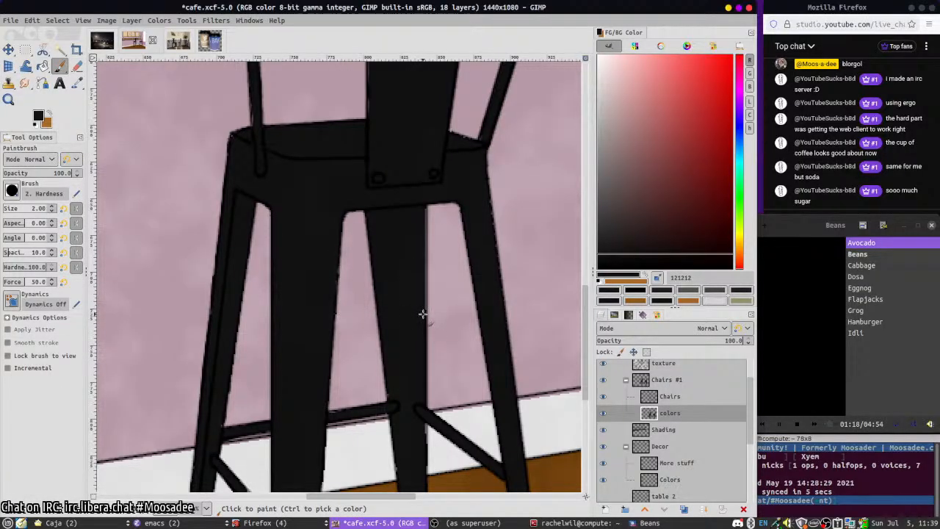
pyautogui.click(422, 316)
pyautogui.keyDown('shift'); pyautogui.click(421, 196); pyautogui.keyUp('shift')
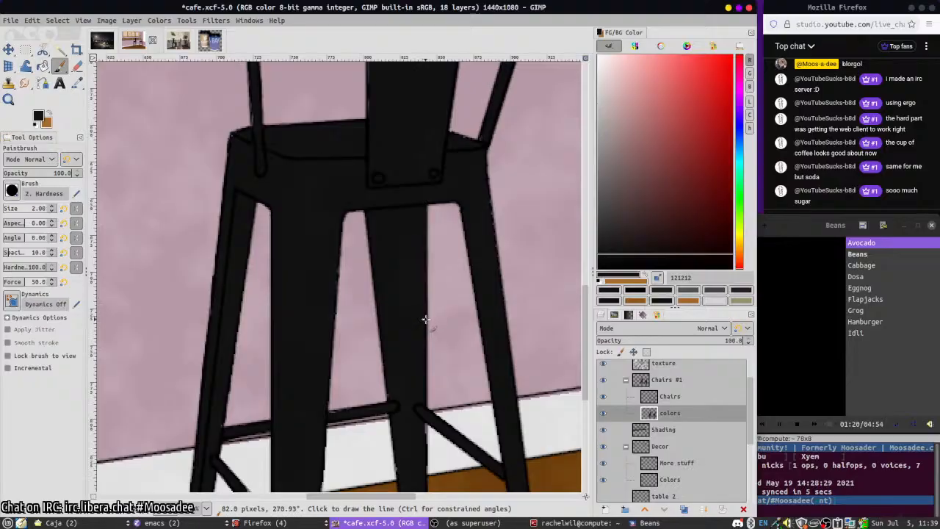
# - Save the changes to cafe.xcf after checking the whole picture
pyautogui.keyDown('ctrl'); pyautogui.scroll(-5, 424, 319); pyautogui.keyUp('ctrl')
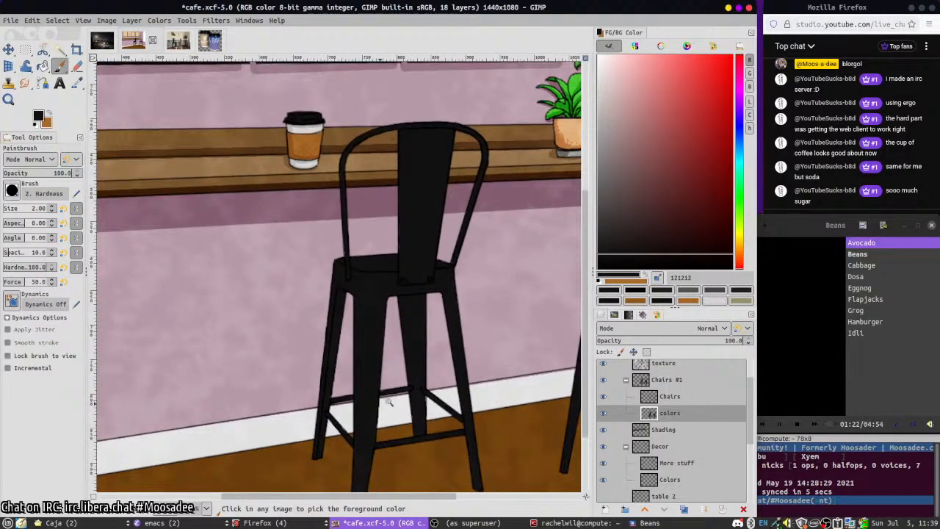
pyautogui.keyDown('ctrl'); pyautogui.scroll(-3, 411, 396); pyautogui.keyUp('ctrl')
pyautogui.keyDown('ctrl'); pyautogui.scroll(5, 489, 294); pyautogui.keyUp('ctrl')
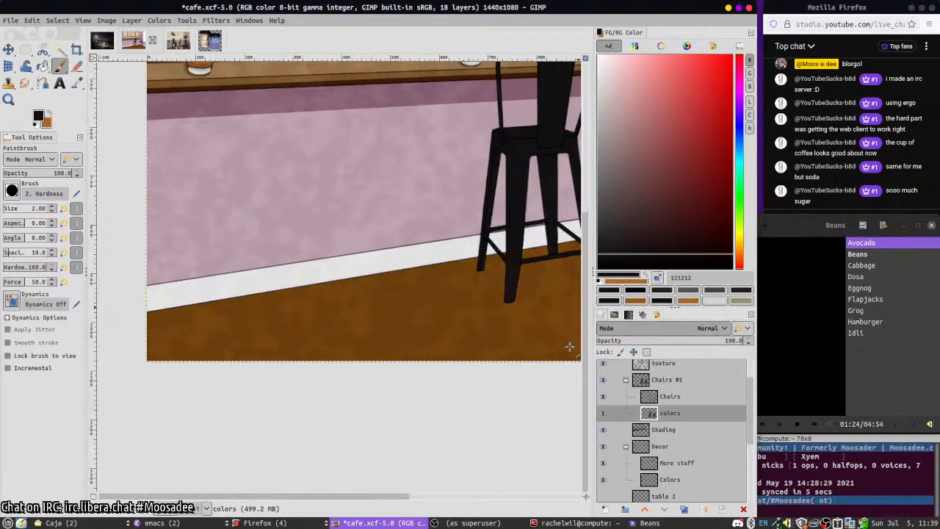
pyautogui.keyDown('ctrl'); pyautogui.scroll(-2, 377, 451); pyautogui.keyUp('ctrl')
pyautogui.keyDown('ctrl'); pyautogui.scroll(-2, 377, 451); pyautogui.keyUp('ctrl')
pyautogui.hotkey('ctrl', 's')
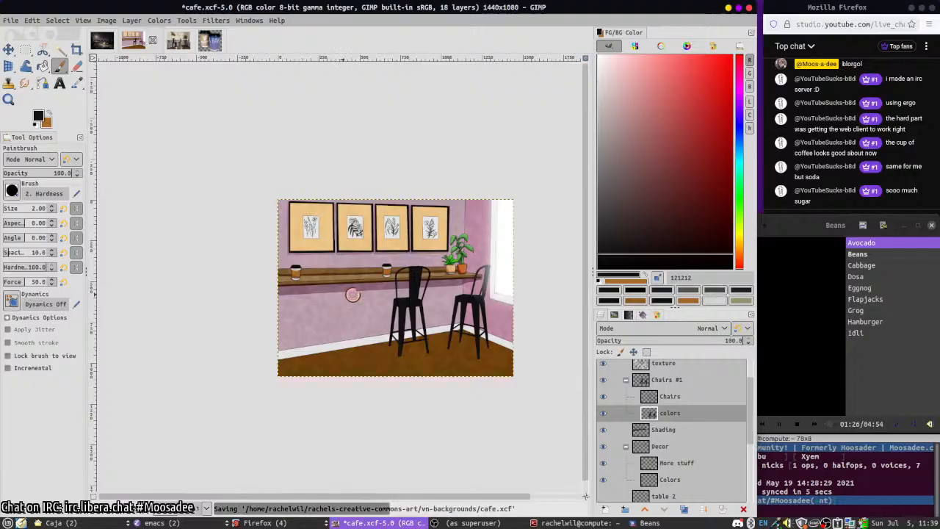
# - Hide the room colors layer to reveal the reference photo, and make the Chairs layer active with 000000 as the foreground colour
pyautogui.scroll(-1, 621, 437)
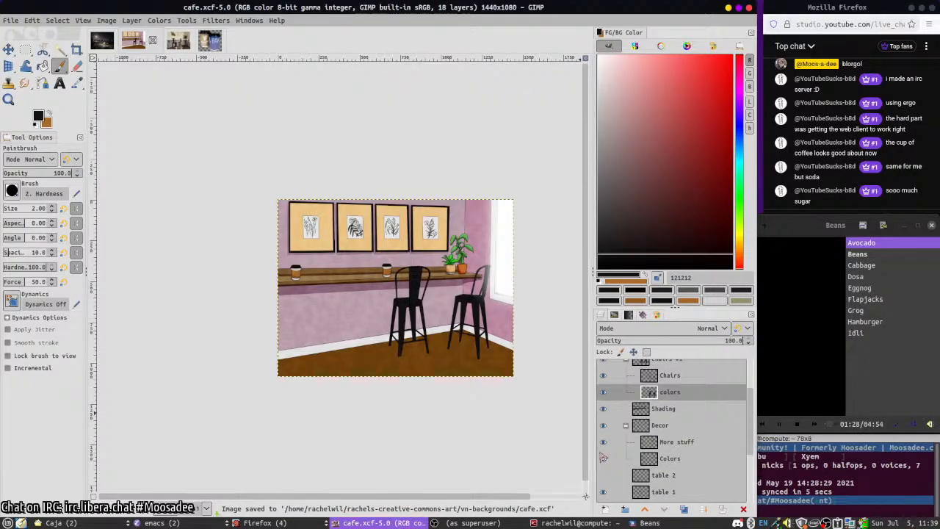
pyautogui.scroll(-3, 626, 475)
pyautogui.click(603, 460)
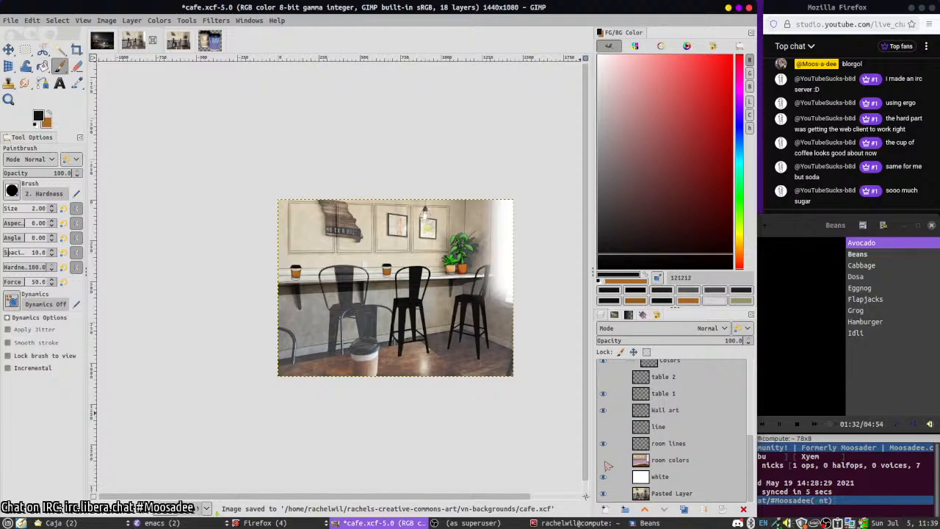
pyautogui.scroll(4, 333, 291)
pyautogui.scroll(3, 643, 441)
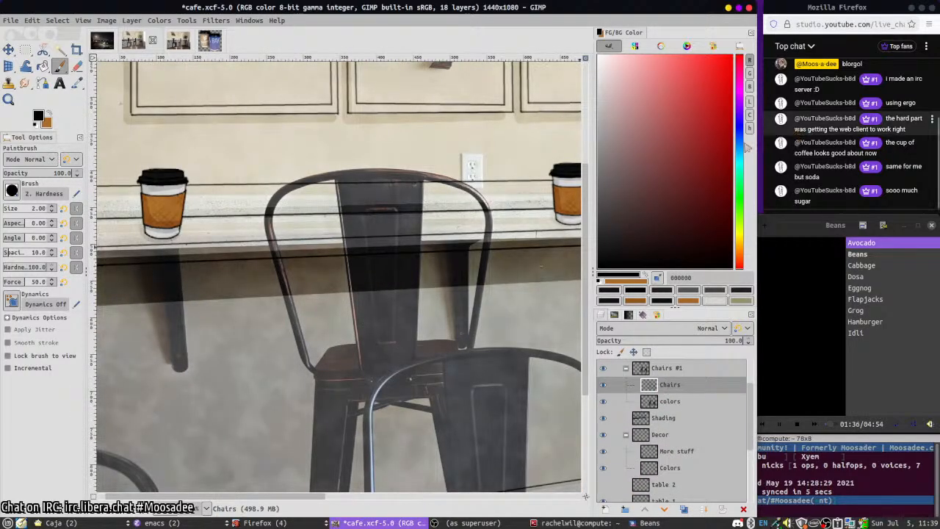
pyautogui.moveTo(459, 263); pyautogui.dragTo(401, 247)
# - Hide the table 1 layer and make the Chairs layer active again
pyautogui.scroll(-5, 614, 470)
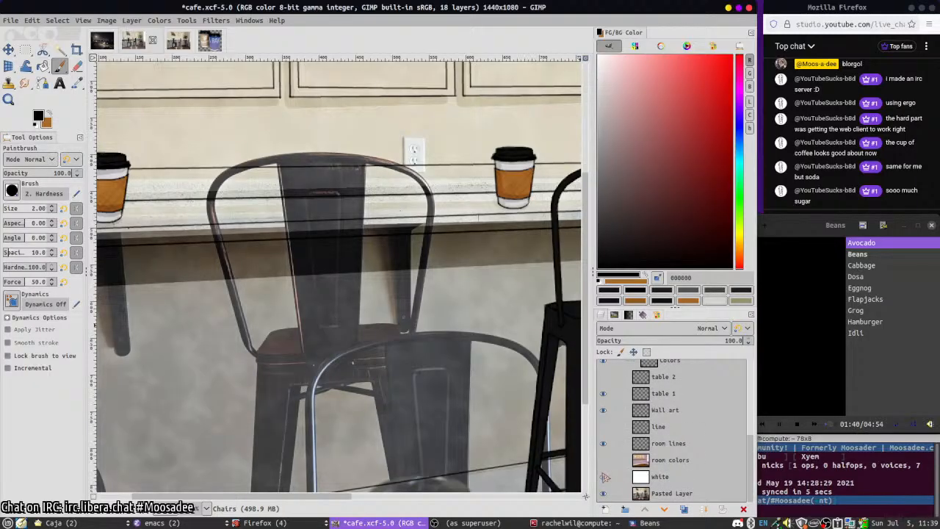
pyautogui.click(649, 445)
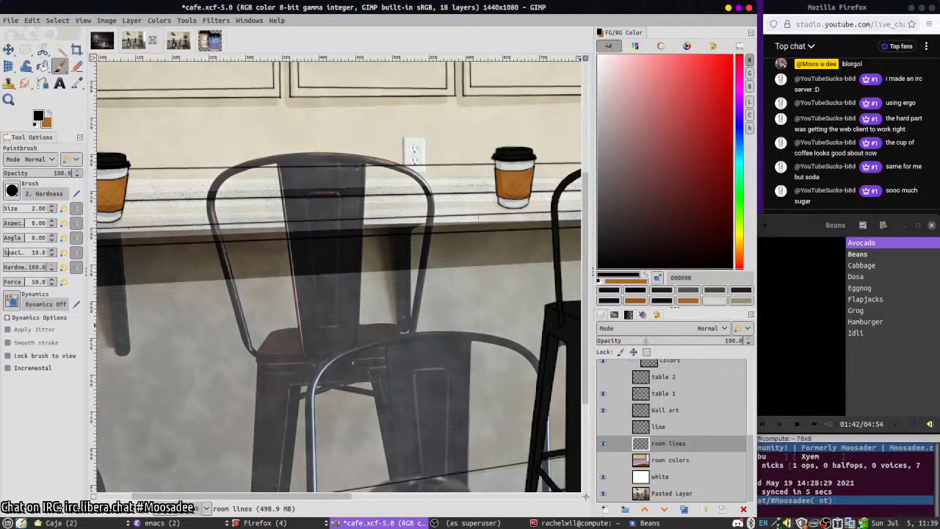
pyautogui.click(644, 340)
pyautogui.hotkey('ctrl', 'z')
pyautogui.scroll(5, 605, 399)
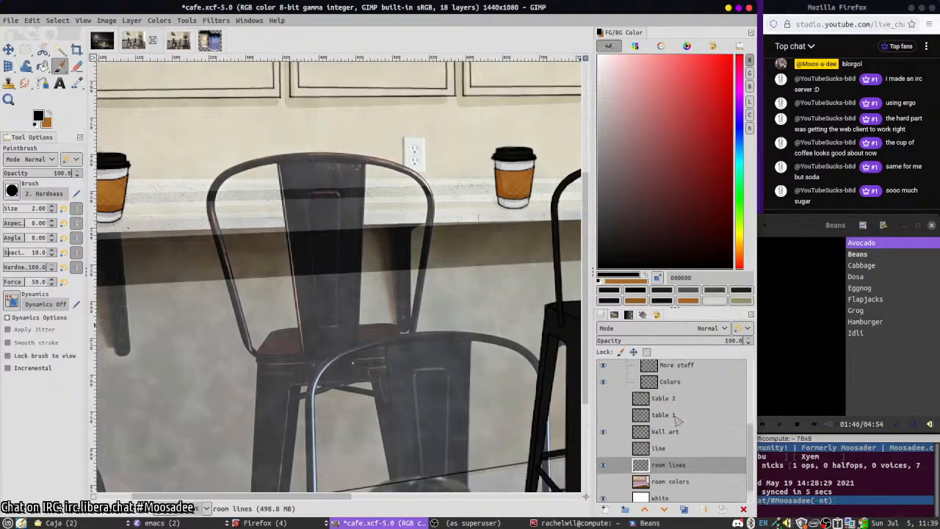
pyautogui.click(668, 427)
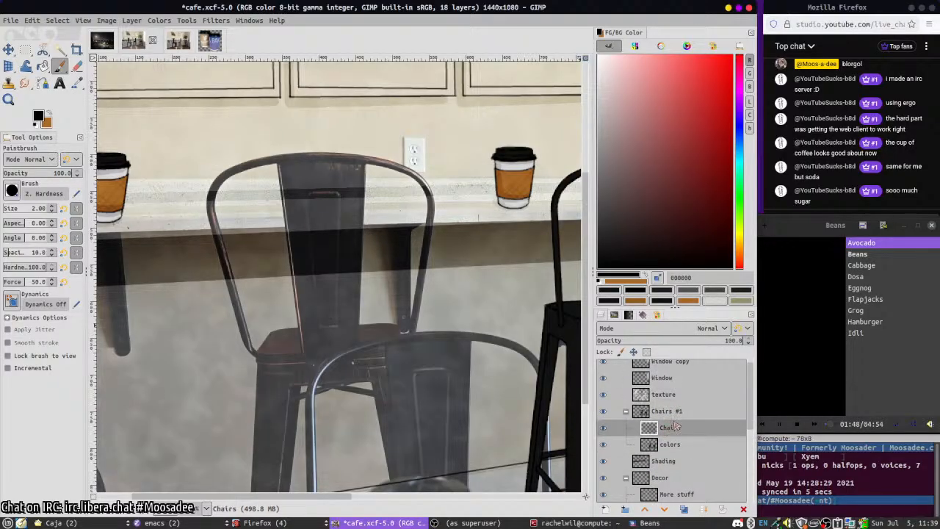
pyautogui.moveTo(333, 258)
pyautogui.mouseDown()
pyautogui.moveTo(362, 281)
pyautogui.moveTo(401, 252)
pyautogui.mouseUp()
pyautogui.hotkey('ctrl', 'z')
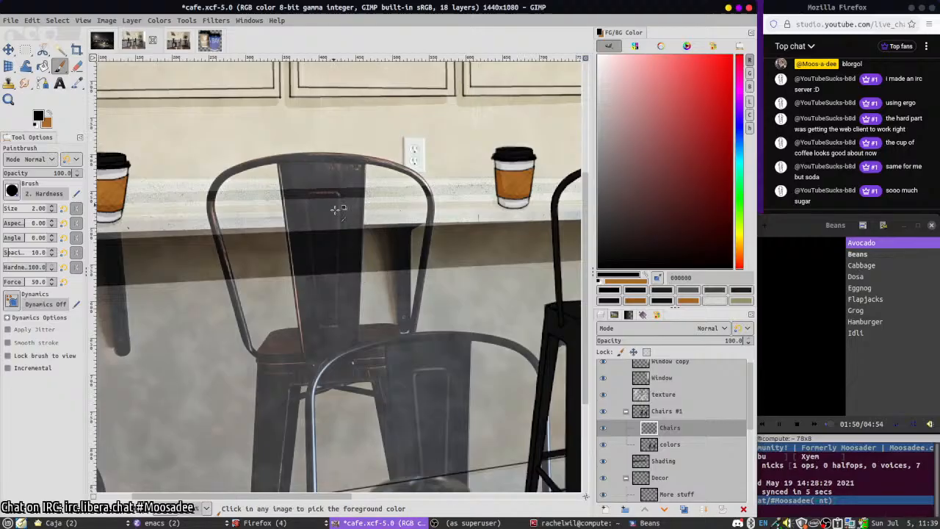
# - Paint straight 000000 lines along both side edges of the reference chair's backrest panel
pyautogui.keyDown('ctrl'); pyautogui.scroll(2, 282, 182); pyautogui.keyUp('ctrl')
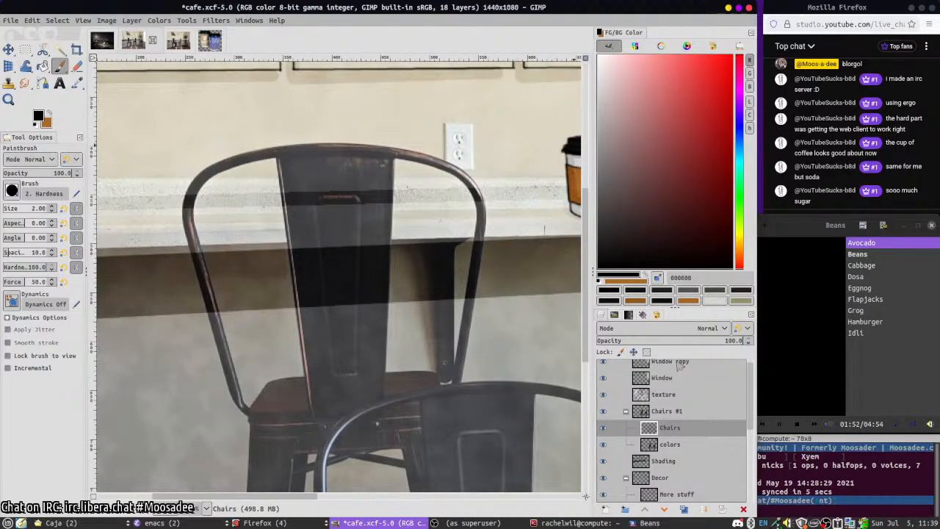
pyautogui.scroll(-5, 661, 426)
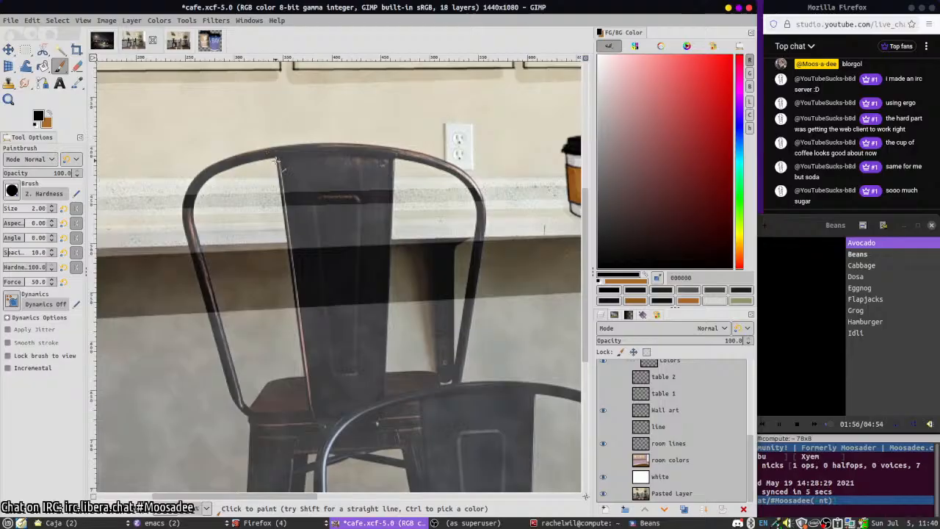
pyautogui.keyDown('shift'); pyautogui.click(310, 411); pyautogui.keyUp('shift')
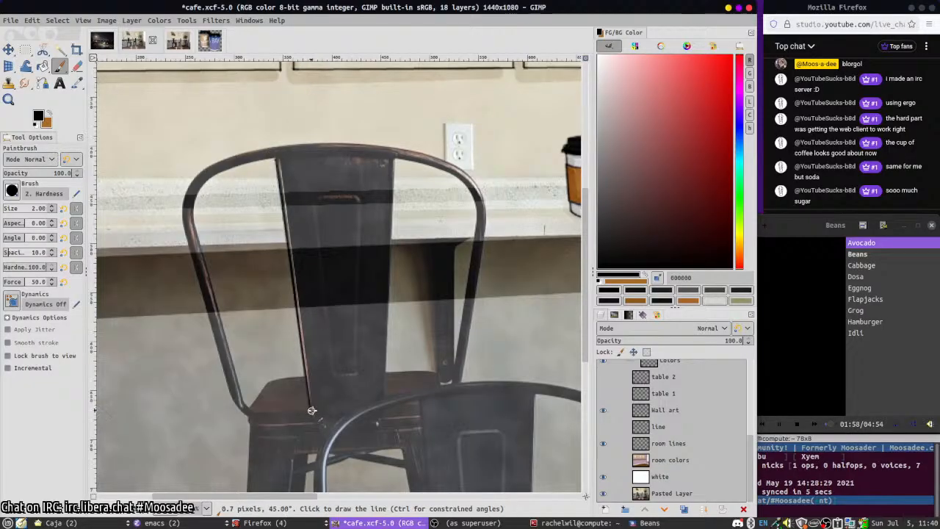
pyautogui.click(382, 406)
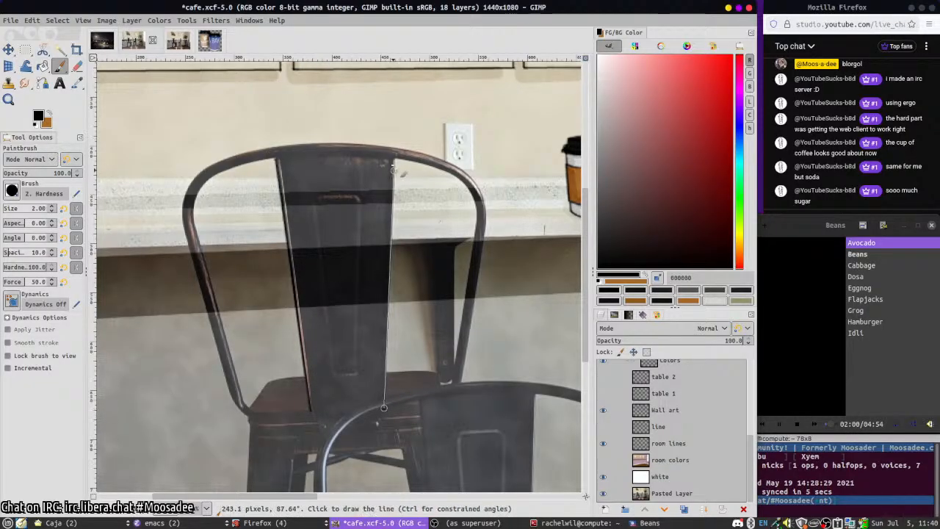
pyautogui.keyDown('shift'); pyautogui.click(394, 157); pyautogui.keyUp('shift')
# - Outline the backrest panel's top edge in black, straightening its uneven section with the Paintbrush and Eraser
pyautogui.scroll(3, 339, 123)
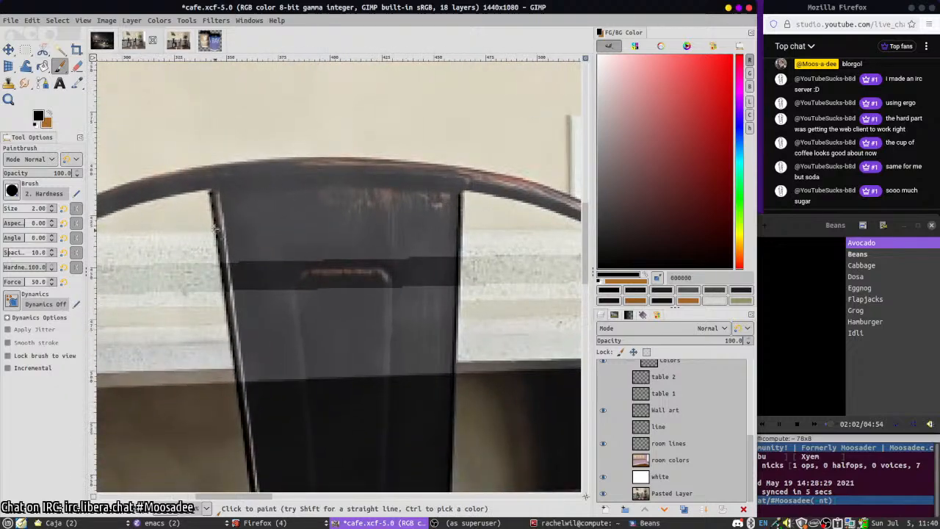
pyautogui.moveTo(213, 191)
pyautogui.mouseDown()
pyautogui.moveTo(340, 183)
pyautogui.moveTo(458, 192)
pyautogui.mouseUp()
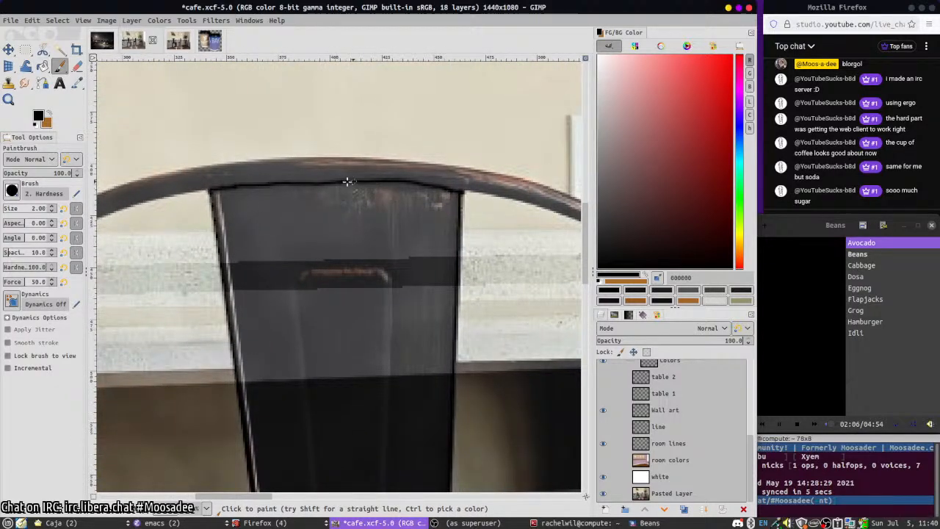
pyautogui.moveTo(336, 183)
pyautogui.mouseDown()
pyautogui.moveTo(459, 192)
pyautogui.moveTo(320, 177)
pyautogui.moveTo(419, 181)
pyautogui.mouseUp()
pyautogui.hotkey('shift', 'e')
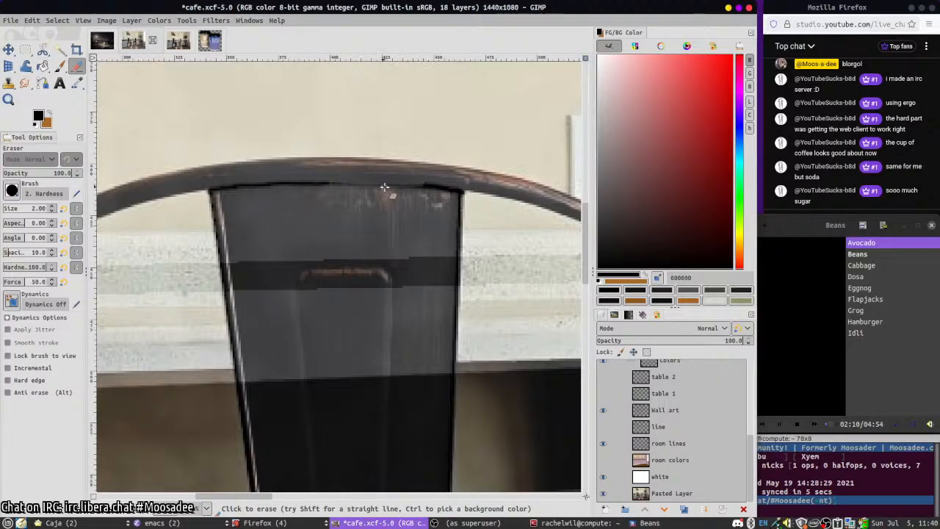
pyautogui.press('p')
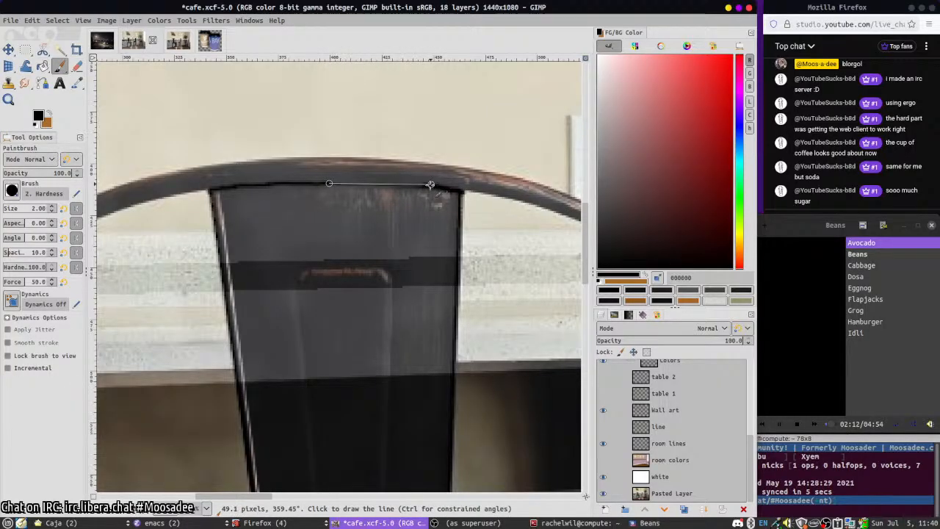
pyautogui.keyDown('shift'); pyautogui.click(327, 182); pyautogui.keyUp('shift')
pyautogui.hotkey('shift', 'e')
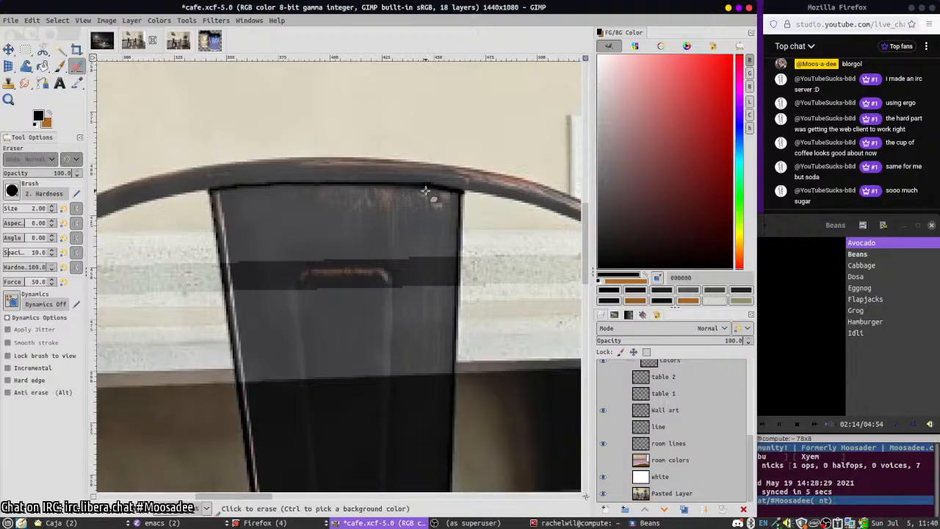
pyautogui.press('p')
# - Trace the edges of the backrest frame's left tube from the upper bend down to the seat with black Paintbrush lines
pyautogui.moveTo(350, 224); pyautogui.dragTo(560, 138)
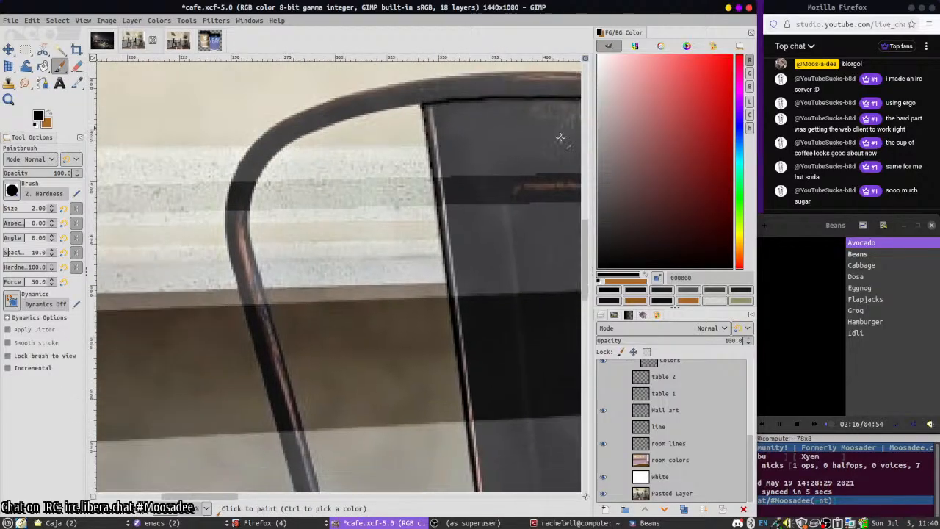
pyautogui.moveTo(246, 231)
pyautogui.mouseDown()
pyautogui.moveTo(255, 184)
pyautogui.moveTo(280, 155)
pyautogui.moveTo(247, 213)
pyautogui.moveTo(253, 223)
pyautogui.mouseUp()
pyautogui.hotkey('ctrl', 'z')
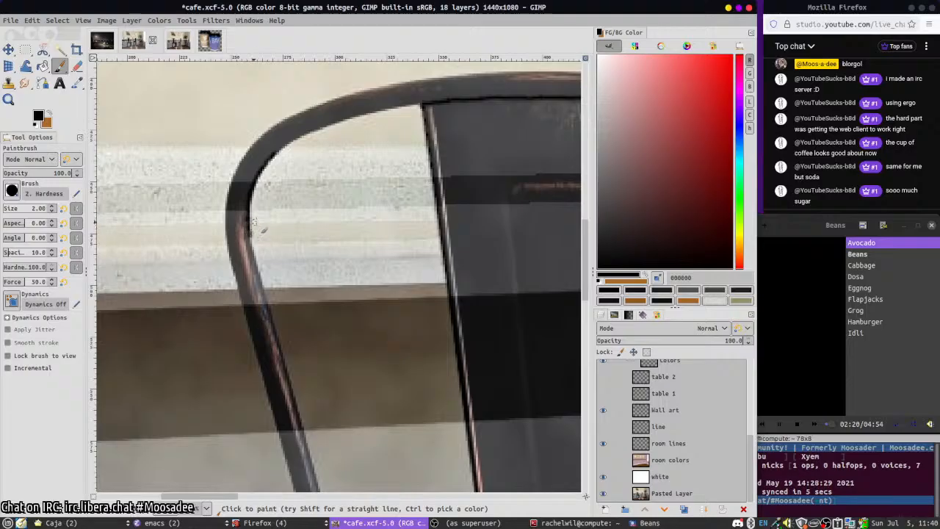
pyautogui.scroll(-5, 279, 199)
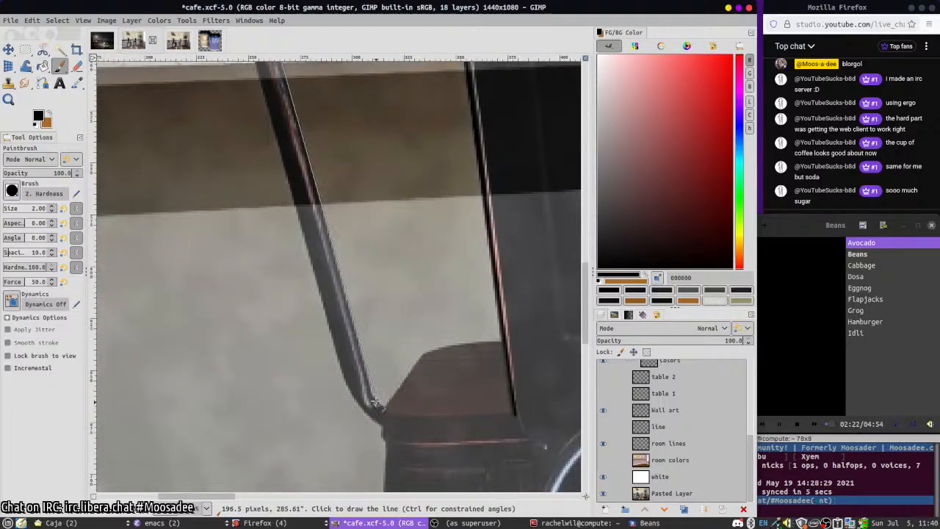
pyautogui.scroll(5, 341, 380)
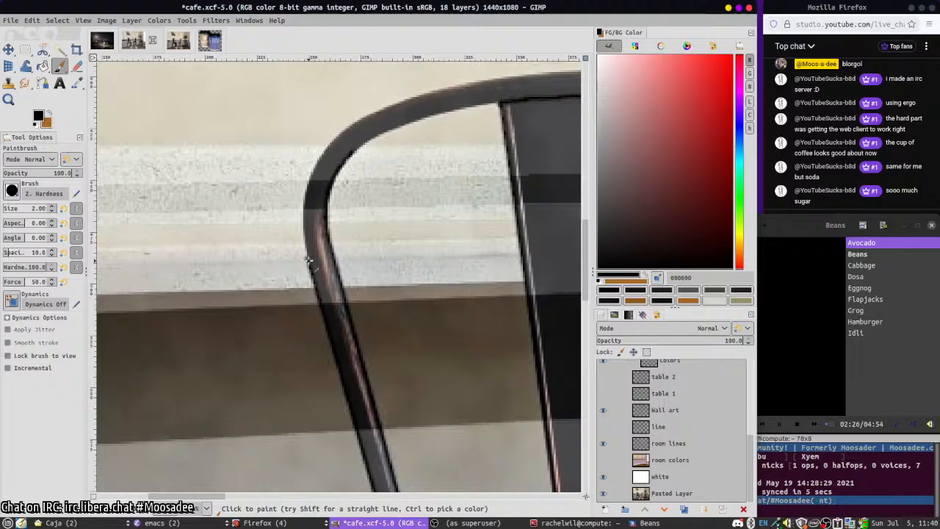
# - Trace the outer edge of the backrest frame's upper left curve in black, undoing the misplaced strokes
pyautogui.moveTo(303, 250)
pyautogui.mouseDown()
pyautogui.moveTo(303, 193)
pyautogui.moveTo(308, 258)
pyautogui.moveTo(308, 193)
pyautogui.moveTo(321, 163)
pyautogui.moveTo(357, 130)
pyautogui.moveTo(347, 129)
pyautogui.moveTo(312, 173)
pyautogui.moveTo(308, 266)
pyautogui.moveTo(306, 199)
pyautogui.moveTo(352, 125)
pyautogui.mouseUp()
pyautogui.hotkey('ctrl', 'z')
pyautogui.hotkey('ctrl', 'z')
pyautogui.hotkey('ctrl', 'z')
pyautogui.moveTo(357, 208)
pyautogui.mouseDown()
pyautogui.moveTo(251, 280)
pyautogui.moveTo(240, 256)
pyautogui.moveTo(266, 239)
pyautogui.moveTo(237, 258)
pyautogui.moveTo(374, 204)
pyautogui.mouseUp()
pyautogui.hotkey('ctrl', 'z')
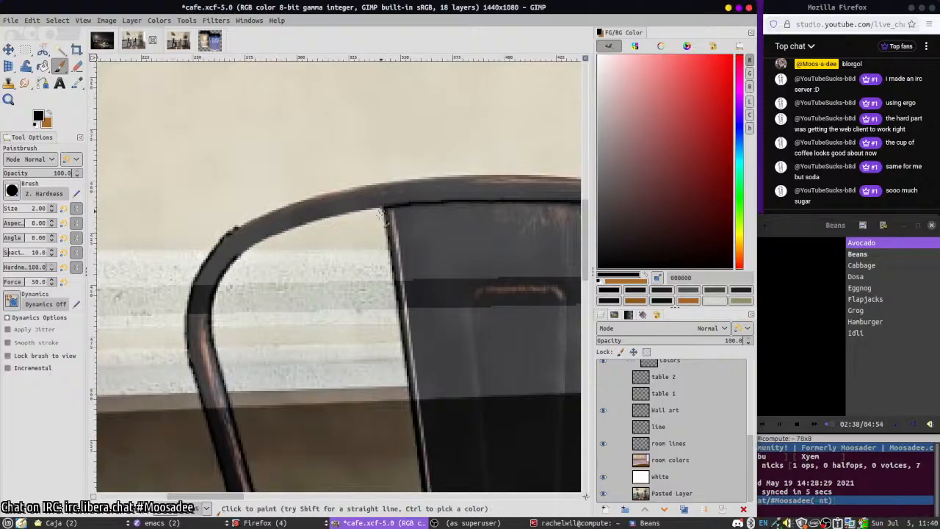
# - Rotate the canvas to about 150° and outline the frame's left curve up to the backrest panel with black Paintbrush strokes
pyautogui.scroll(-3, 408, 210)
pyautogui.scroll(5, 287, 213)
pyautogui.moveTo(281, 222)
pyautogui.mouseDown()
pyautogui.moveTo(268, 387)
pyautogui.moveTo(399, 396)
pyautogui.moveTo(446, 342)
pyautogui.moveTo(461, 295)
pyautogui.moveTo(462, 251)
pyautogui.moveTo(440, 180)
pyautogui.moveTo(414, 170)
pyautogui.moveTo(366, 289)
pyautogui.moveTo(421, 236)
pyautogui.moveTo(456, 173)
pyautogui.moveTo(375, 271)
pyautogui.mouseUp()
pyautogui.hotkey('ctrl', 'z')
pyautogui.moveTo(342, 309)
pyautogui.mouseDown()
pyautogui.moveTo(410, 252)
pyautogui.moveTo(439, 207)
pyautogui.moveTo(464, 209)
pyautogui.moveTo(480, 195)
pyautogui.moveTo(425, 269)
pyautogui.moveTo(349, 336)
pyautogui.moveTo(415, 281)
pyautogui.moveTo(398, 299)
pyautogui.moveTo(405, 294)
pyautogui.moveTo(478, 193)
pyautogui.mouseUp()
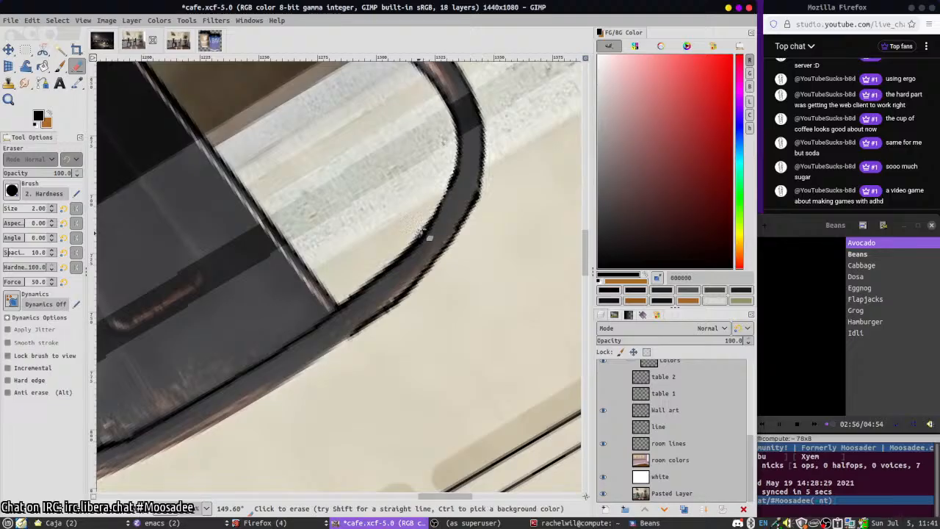
# - Touch up the left curve's inner and outer outlines with the Paintbrush and Eraser, and save the image
pyautogui.moveTo(435, 218); pyautogui.dragTo(448, 189)
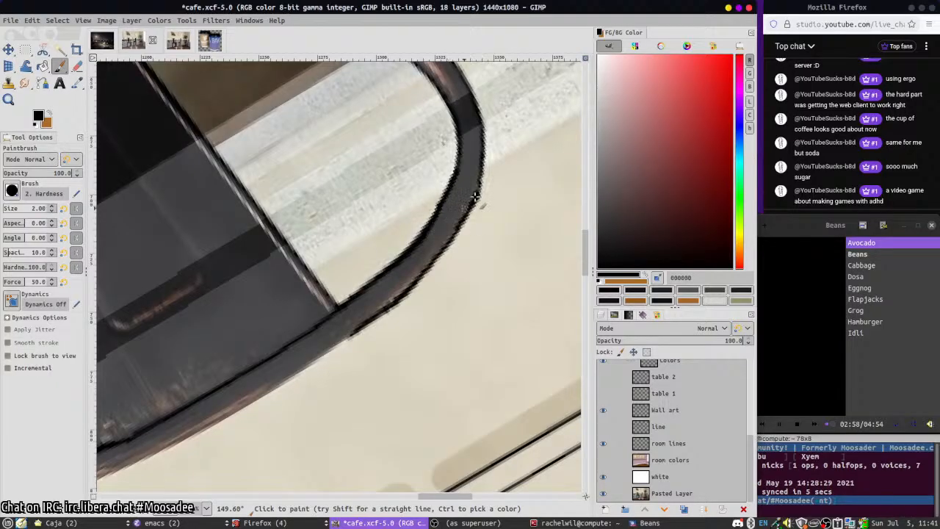
pyautogui.hotkey('shift', 'e')
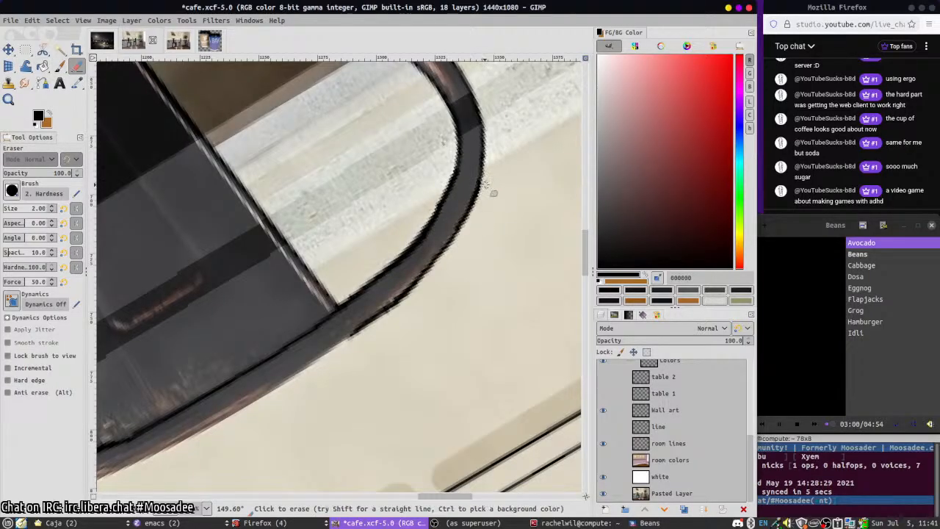
pyautogui.press('p')
pyautogui.hotkey('ctrl', 's')
pyautogui.scroll(-2, 496, 275)
pyautogui.hscroll(-3, 497, 274)
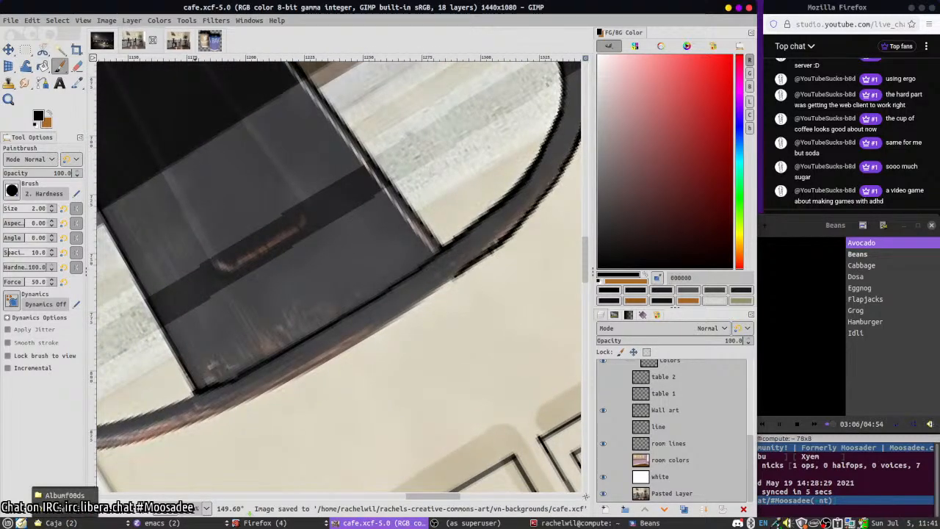
# - Switch to the Caja file manager, go to the Pictures folder, and view score2.png in the image viewer
pyautogui.click(59, 522)
pyautogui.click(306, 157)
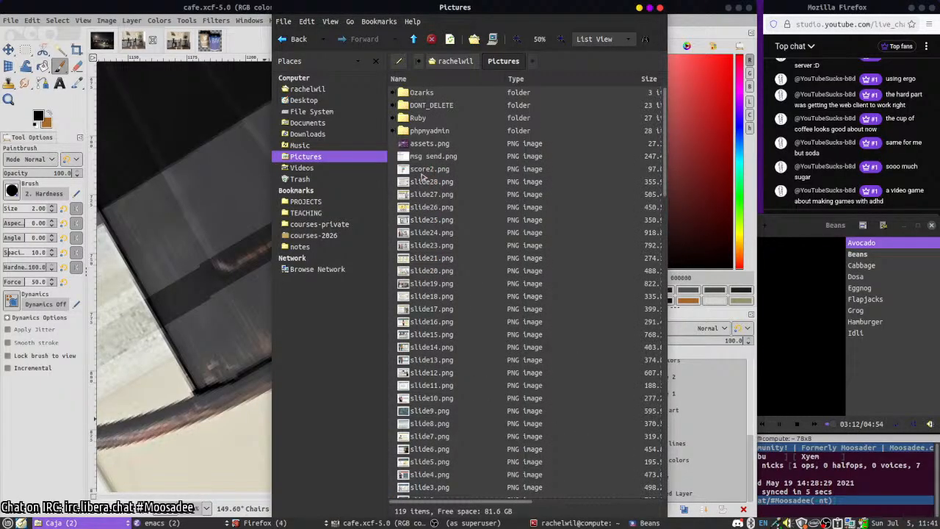
pyautogui.rightClick(423, 174)
pyautogui.click(638, 316)
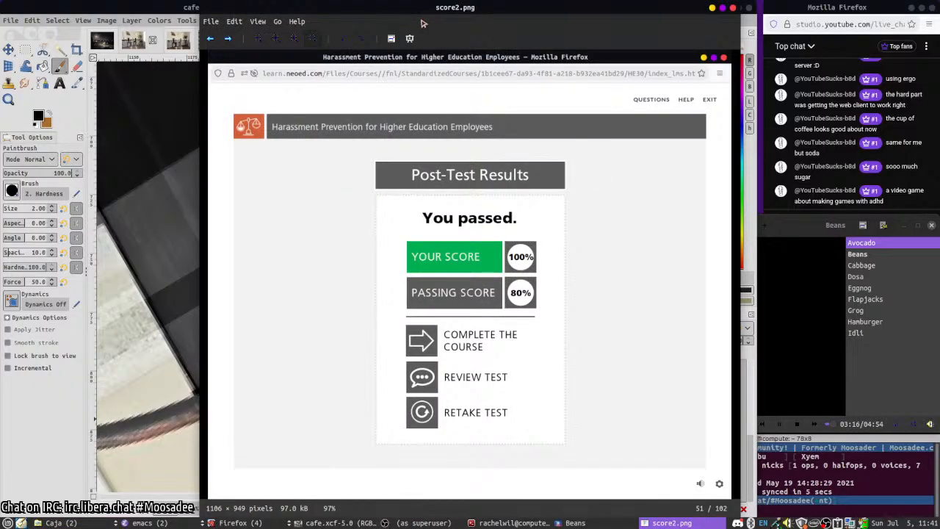
pyautogui.moveTo(423, 23); pyautogui.dragTo(358, 24)
pyautogui.press('Right')
pyautogui.press('Left')
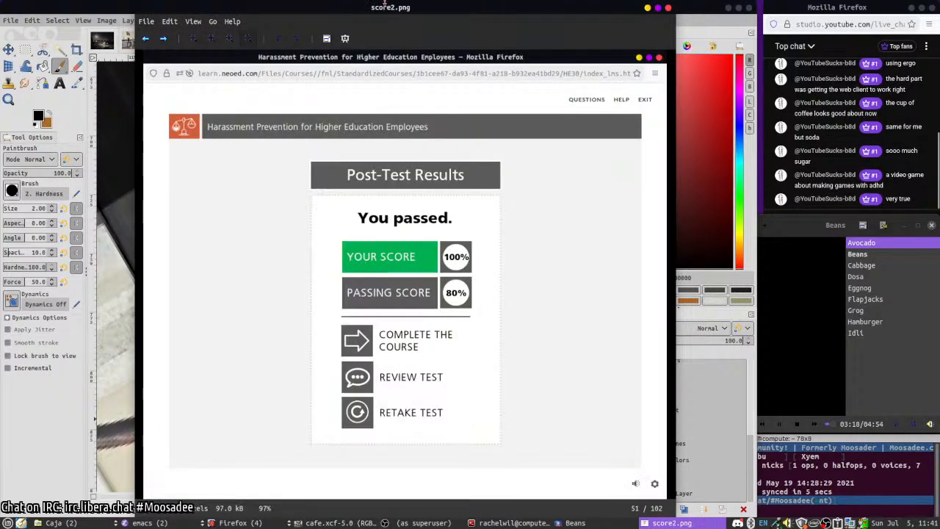
pyautogui.moveTo(478, 8); pyautogui.dragTo(382, 6)
# - Open slide28.png from the Pictures folder and look through the images that follow it
pyautogui.click(605, 218)
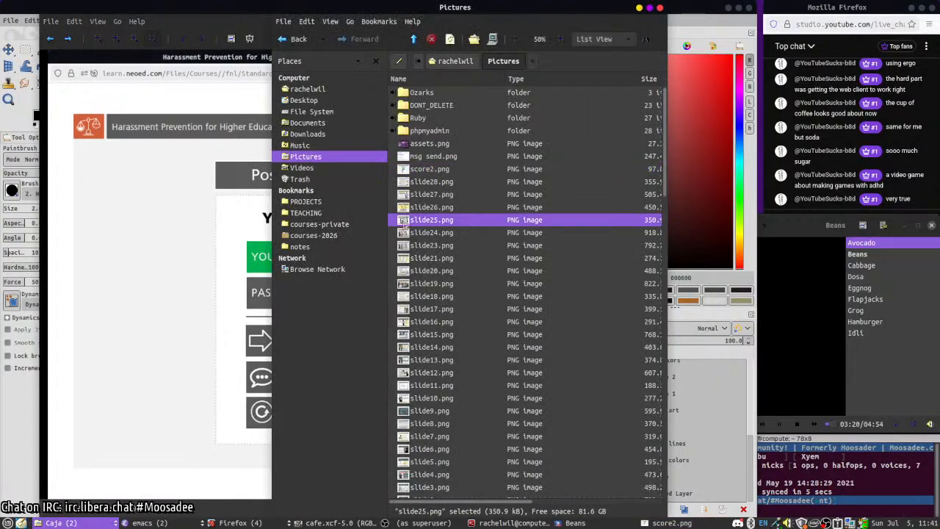
pyautogui.doubleClick(415, 185)
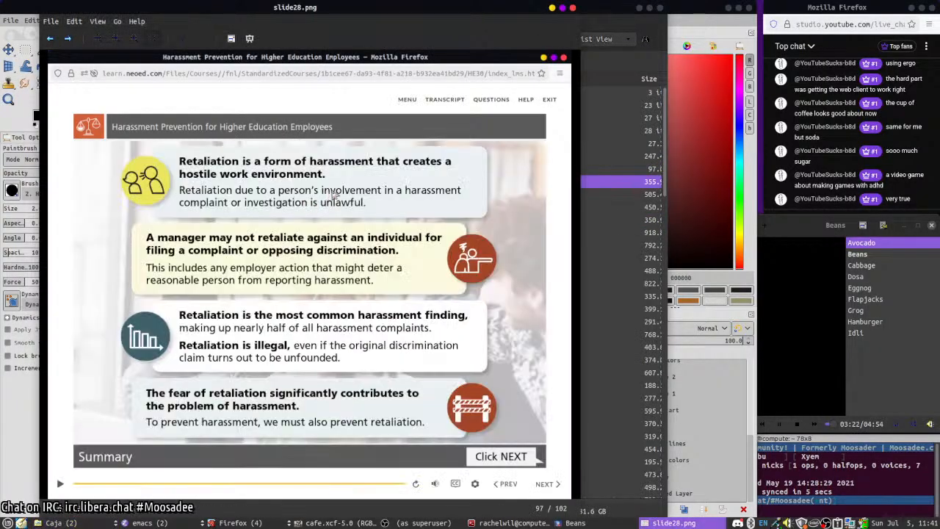
pyautogui.press('Right')
pyautogui.press('Right')
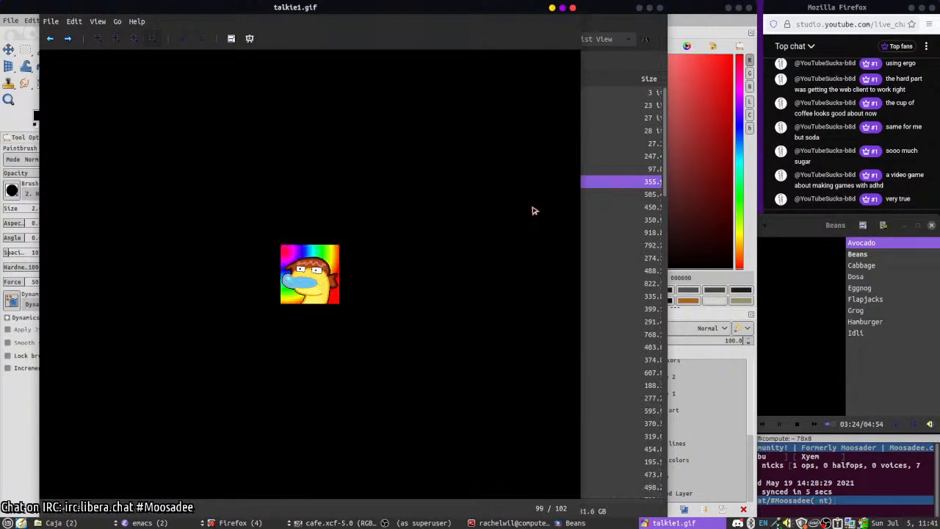
# - Move the Pictures folder window aside and view slide24.png in the image viewer
pyautogui.press('Left')
pyautogui.click(647, 218)
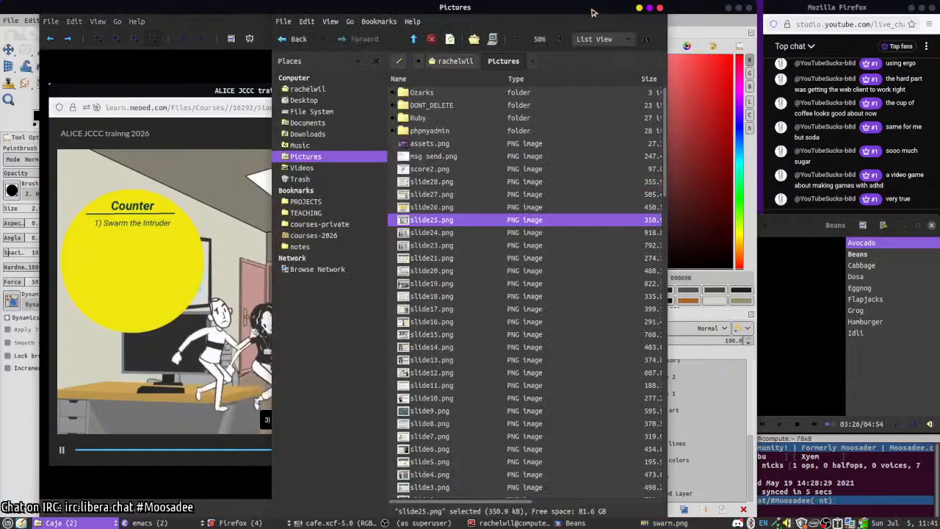
pyautogui.moveTo(588, 9); pyautogui.dragTo(744, 9)
pyautogui.moveTo(562, 234); pyautogui.dragTo(305, 231)
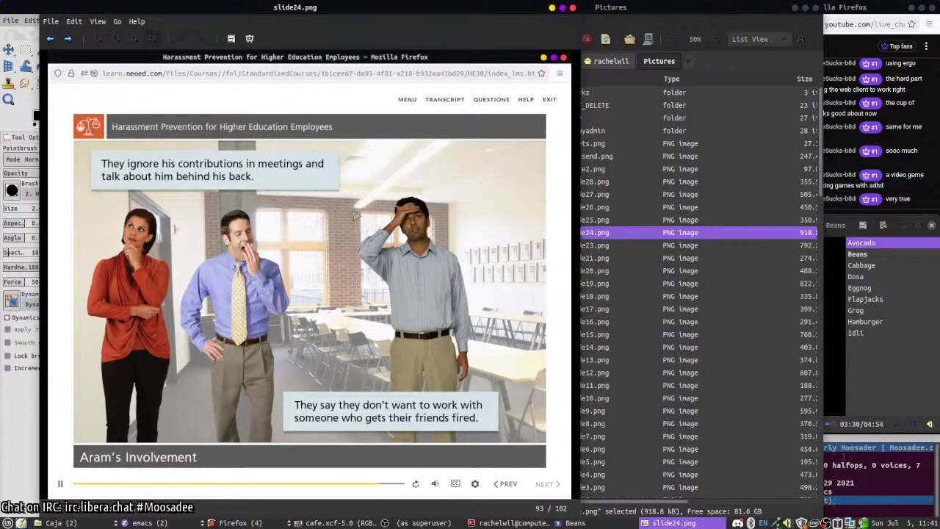
# - Flip back and forth between slide23.png and slide24.png to compare the two scenes
pyautogui.press('Left')
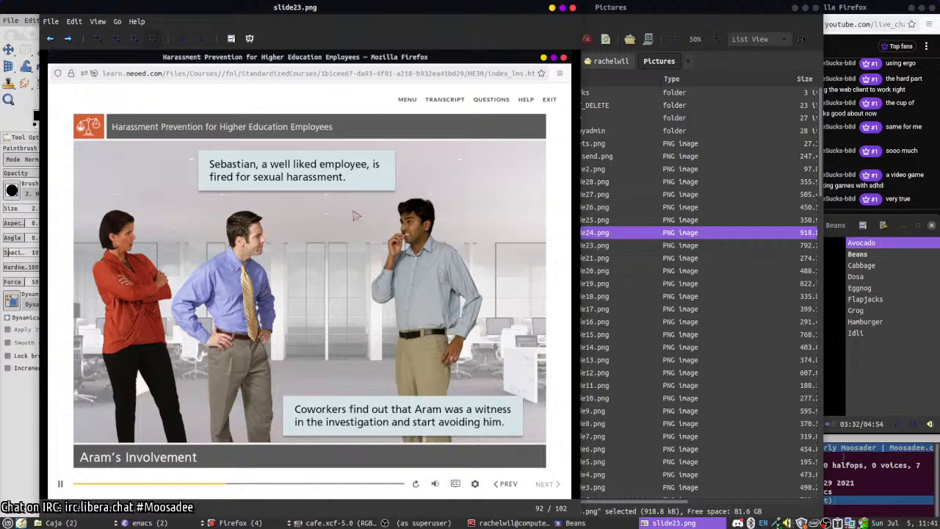
pyautogui.press('Right')
pyautogui.press('Left')
pyautogui.press('Right')
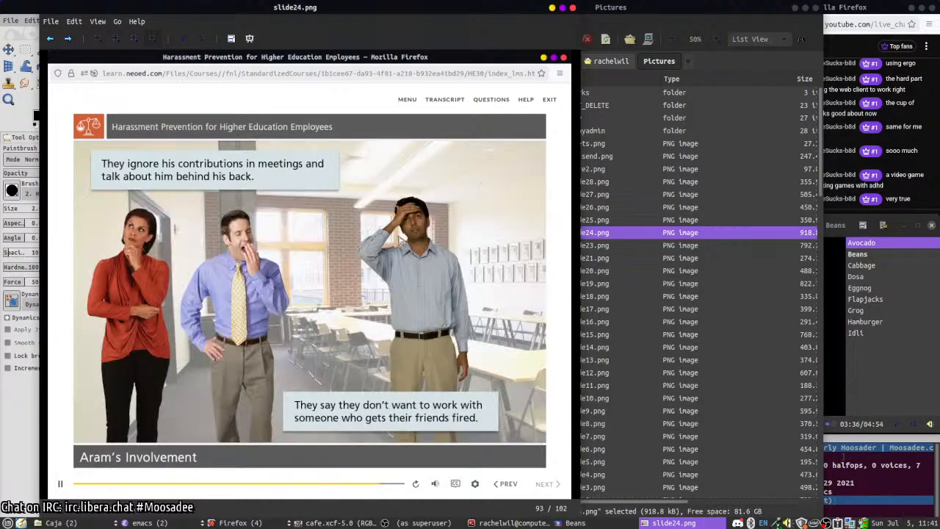
pyautogui.press('Left')
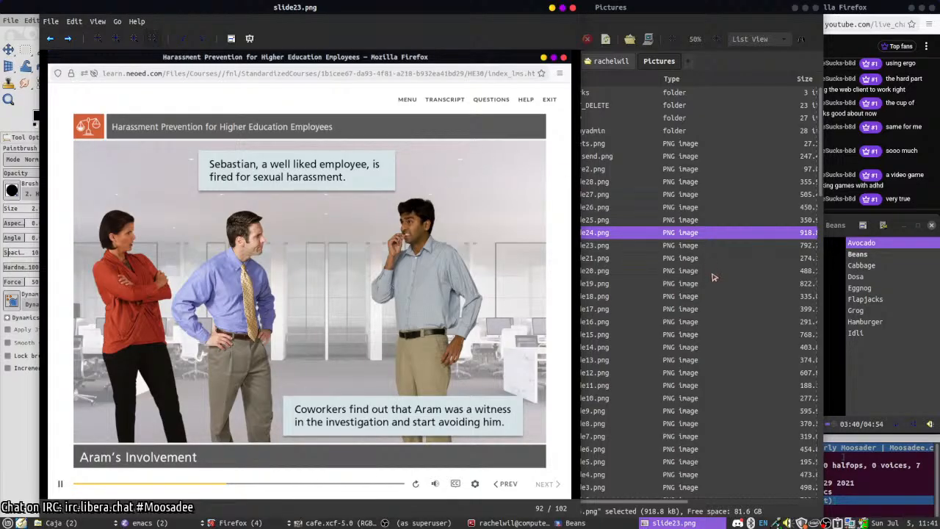
# - Find slide14.png further down the Pictures folder and view it
pyautogui.scroll(-3, 619, 275)
pyautogui.doubleClick(619, 260)
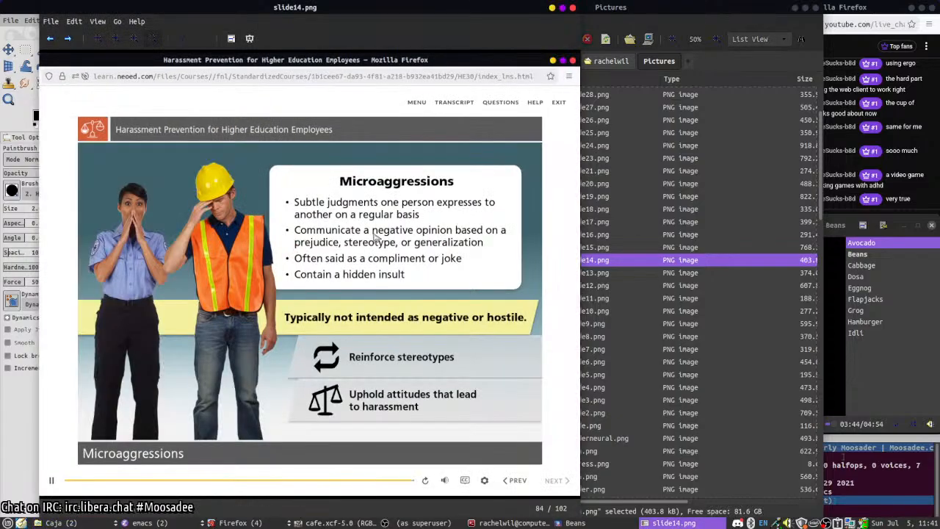
pyautogui.click(595, 272)
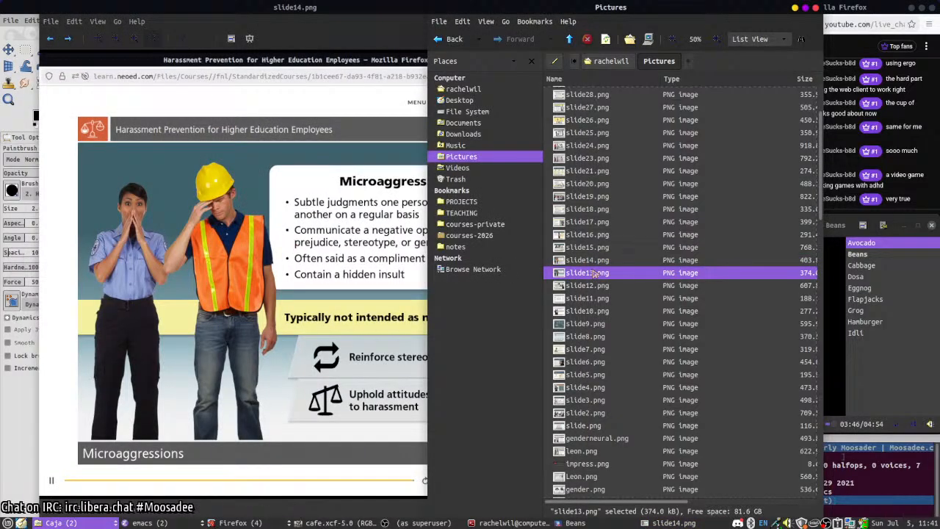
pyautogui.click(367, 268)
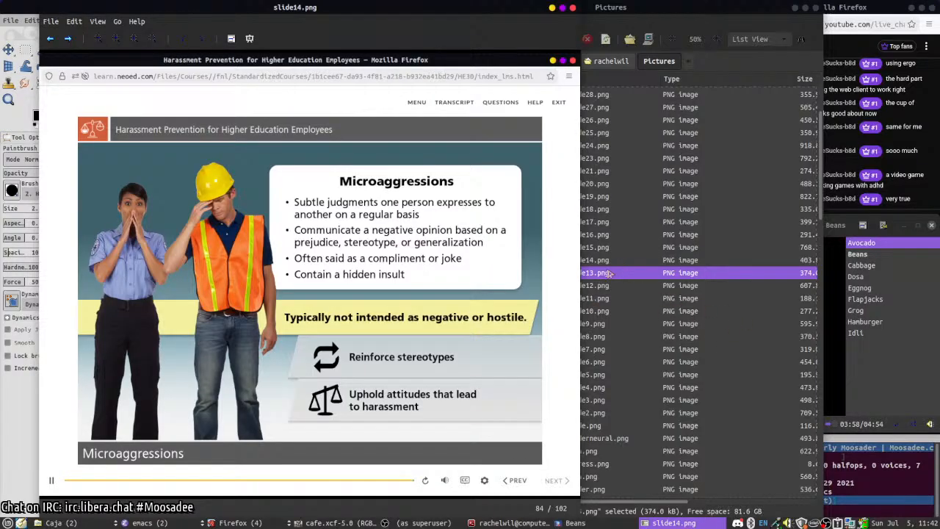
# - Switch to the Firefox window showing the Gamedev Mastodon page and reposition it over the image viewer
pyautogui.click(232, 522)
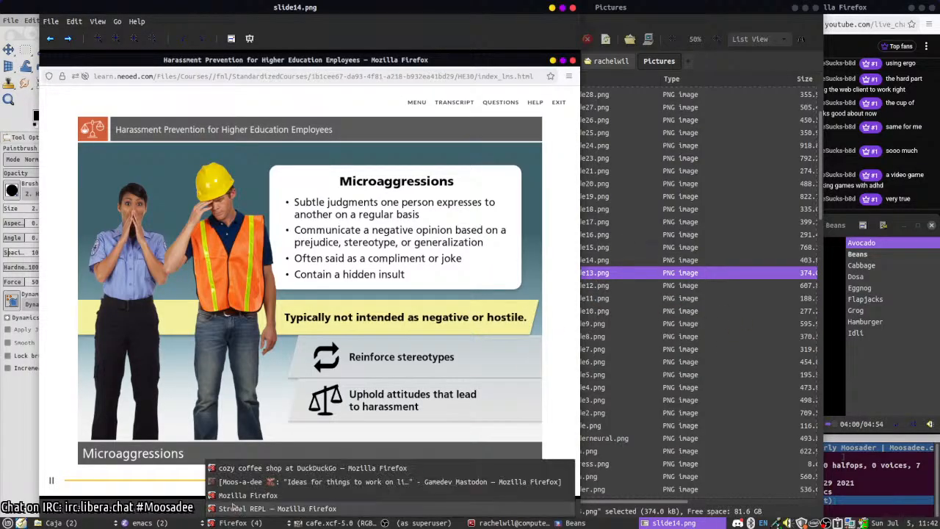
pyautogui.click(235, 508)
pyautogui.click(245, 522)
pyautogui.click(248, 496)
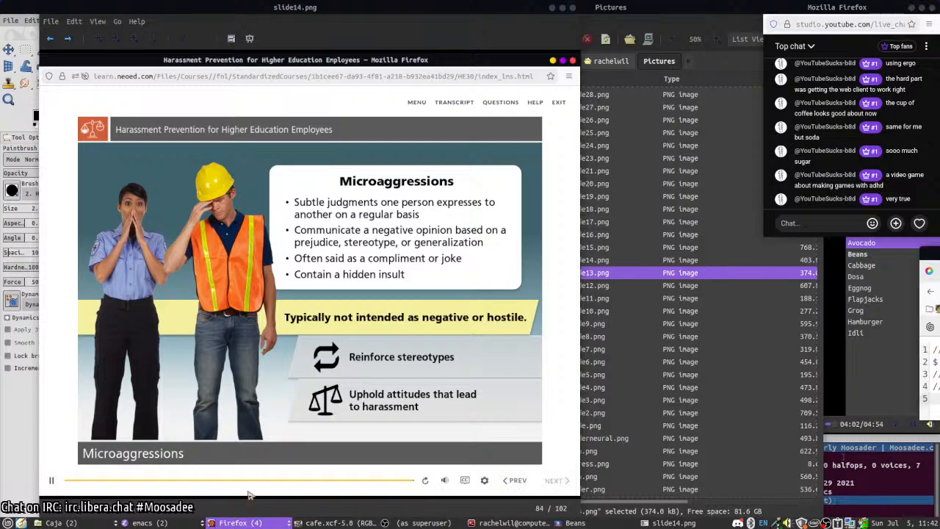
pyautogui.click(232, 522)
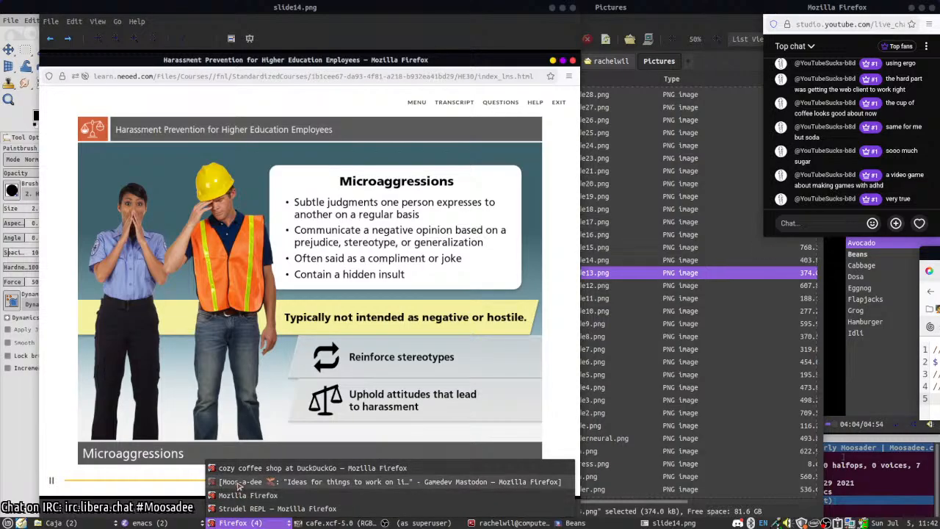
pyautogui.click(249, 463)
pyautogui.moveTo(471, 100); pyautogui.dragTo(412, 74)
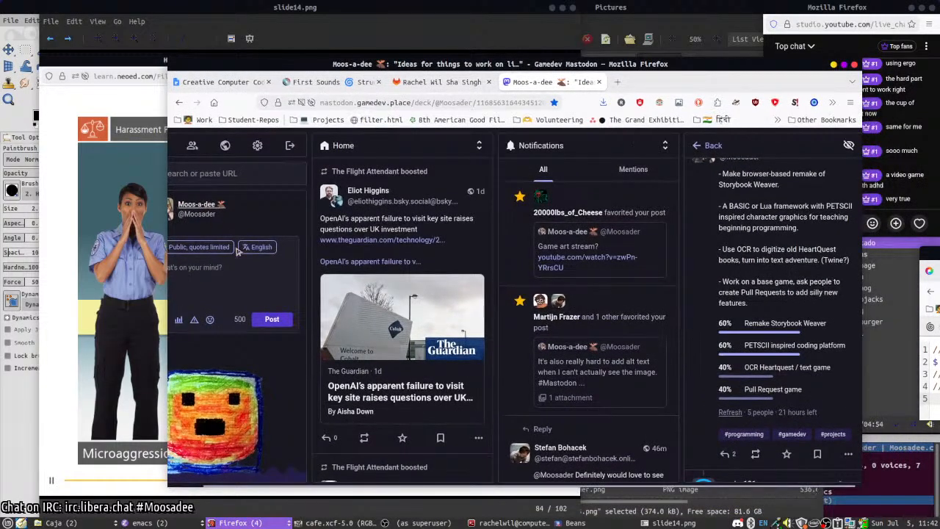
# - Look over the Mastodon notifications and open the account's own profile
pyautogui.scroll(-2, 616, 458)
pyautogui.scroll(-1, 616, 457)
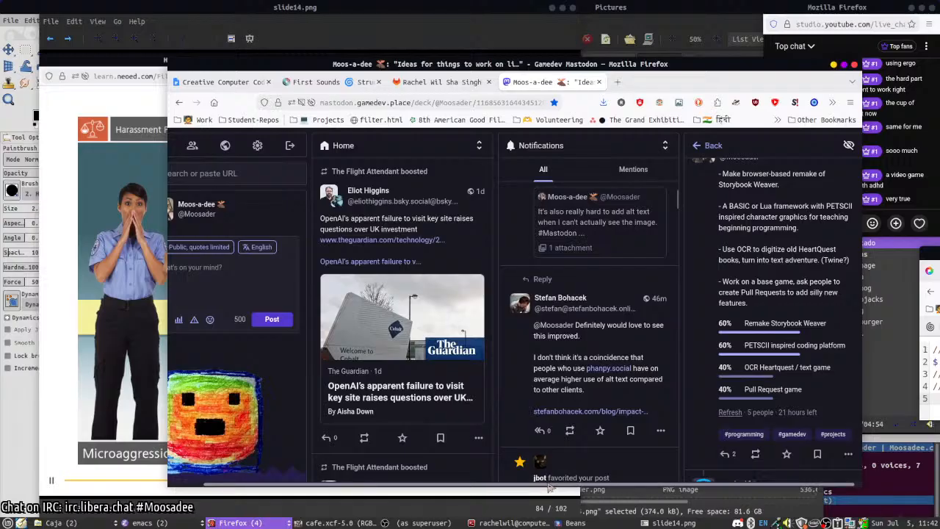
pyautogui.hscroll(-2, 463, 479)
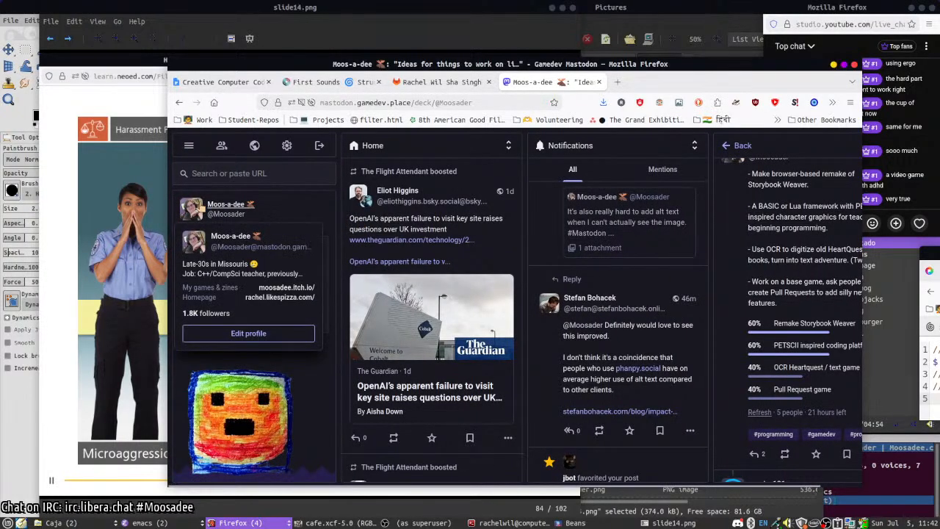
pyautogui.click(224, 204)
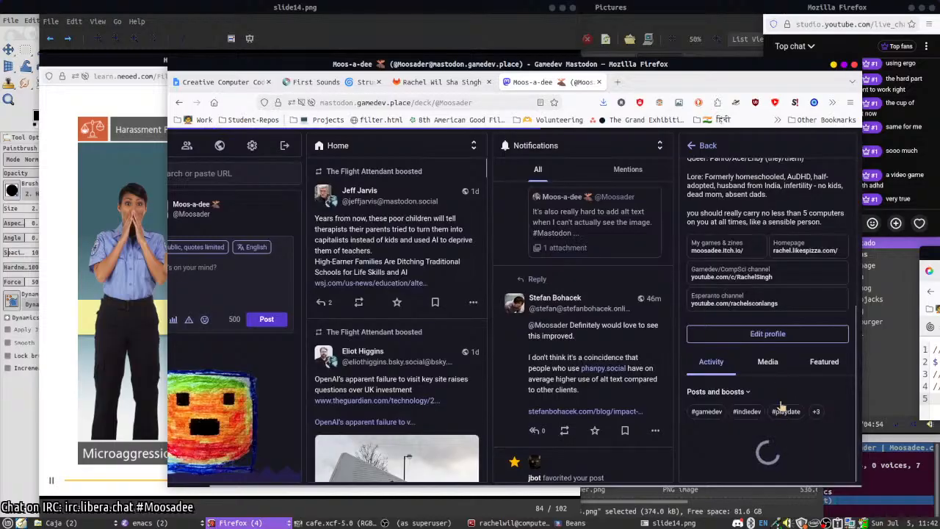
# - Find the profile's "Do not try to comprehend the employee." post and view its attached image enlarged
pyautogui.scroll(-8, 778, 416)
pyautogui.scroll(-10, 701, 430)
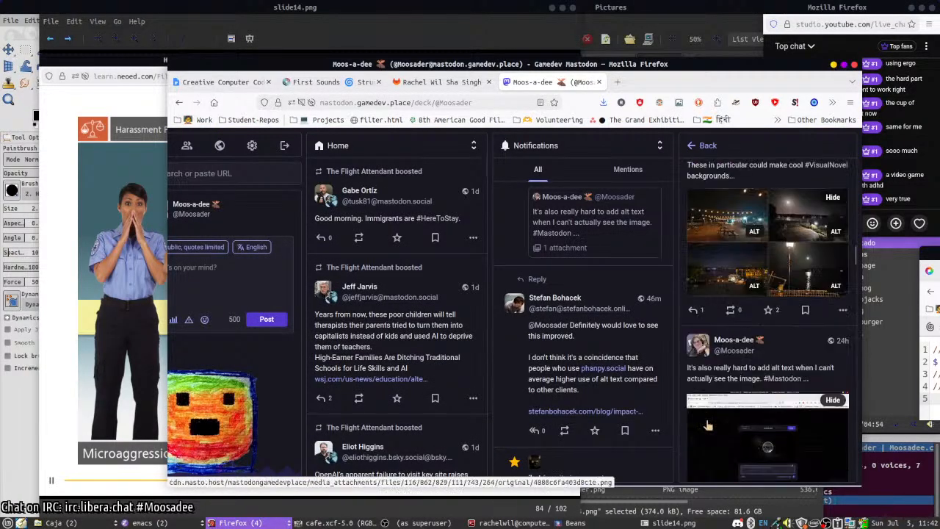
pyautogui.scroll(-10, 694, 434)
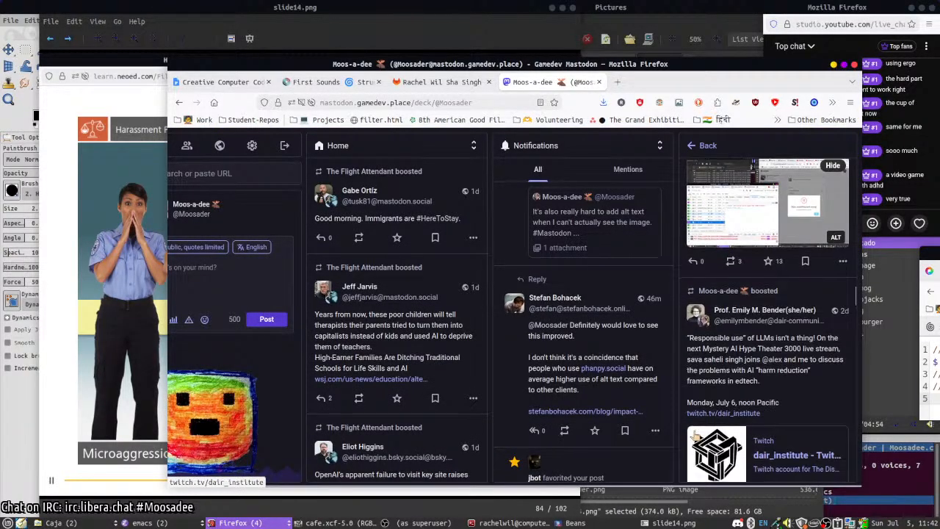
pyautogui.scroll(-10, 775, 423)
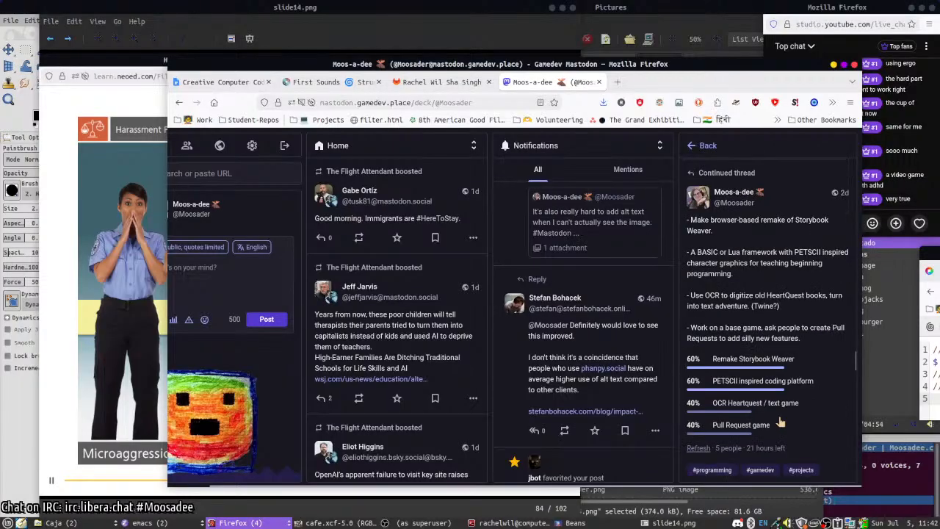
pyautogui.scroll(-10, 780, 423)
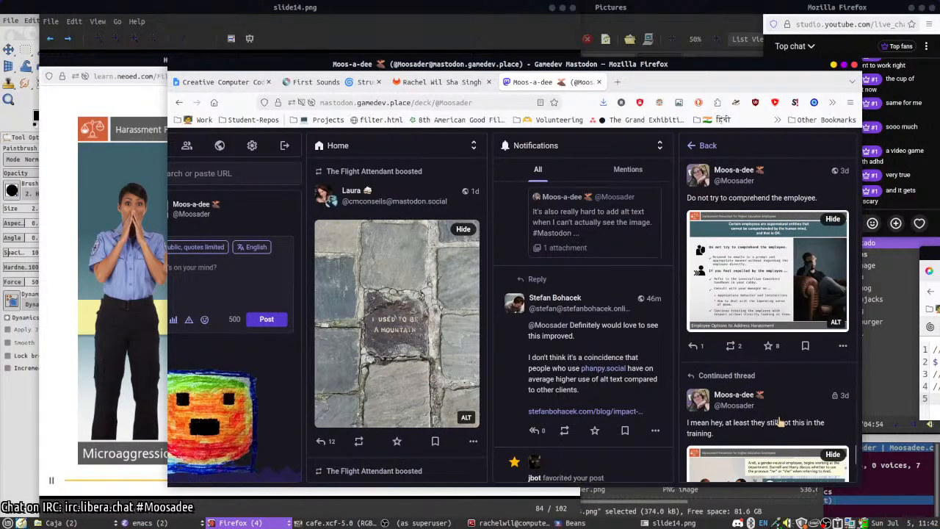
pyautogui.click(765, 291)
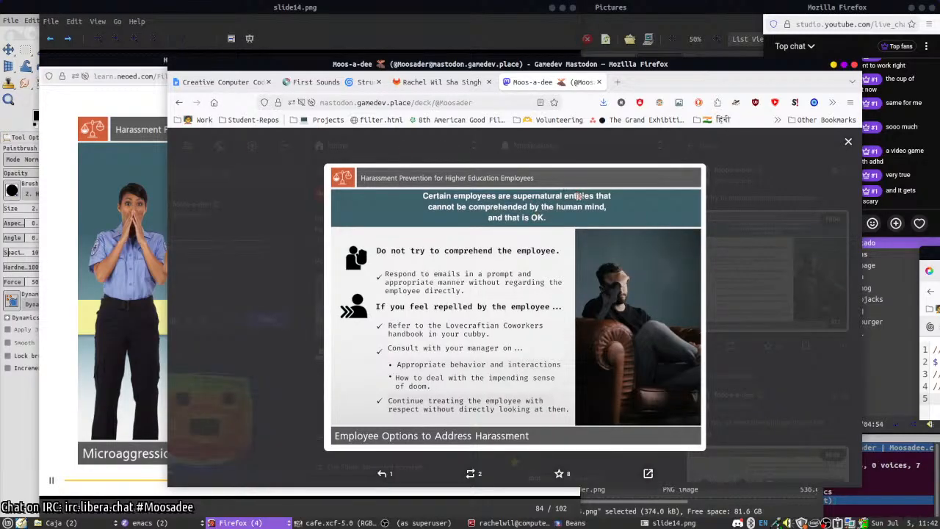
pyautogui.moveTo(570, 59); pyautogui.dragTo(472, 53)
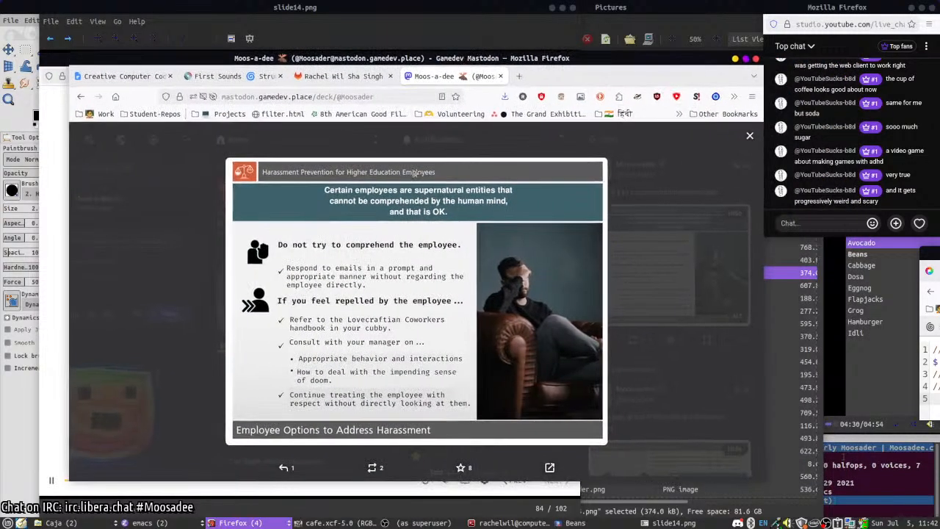
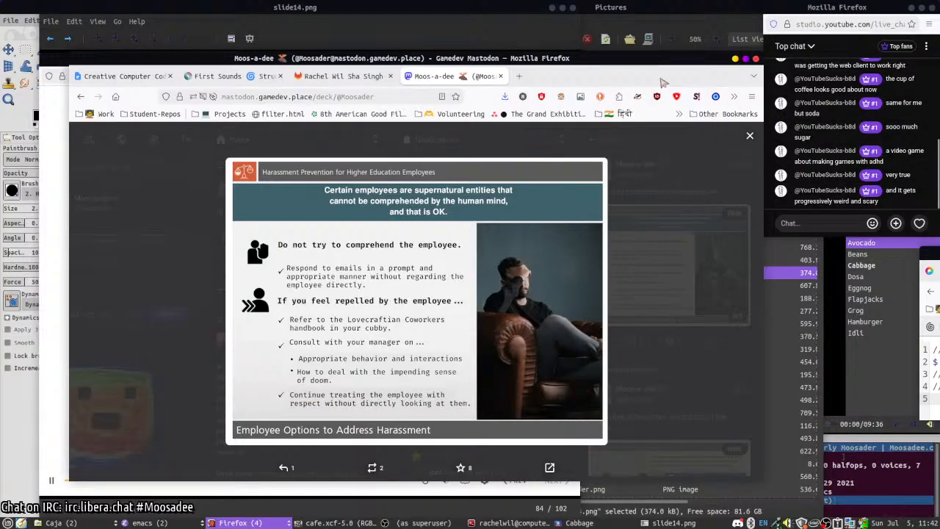
# - Minimize the browser and view slide12.png and slide4.png from the Pictures folder
pyautogui.click(734, 59)
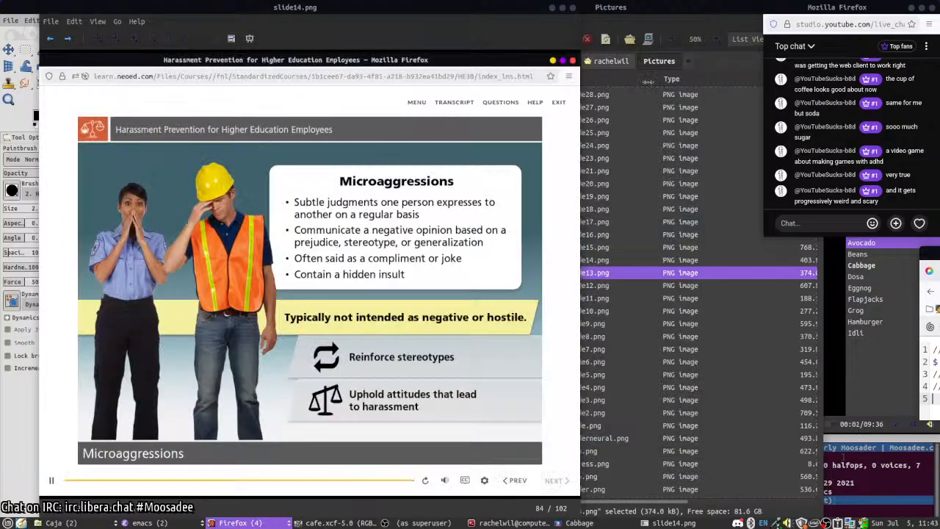
pyautogui.doubleClick(576, 292)
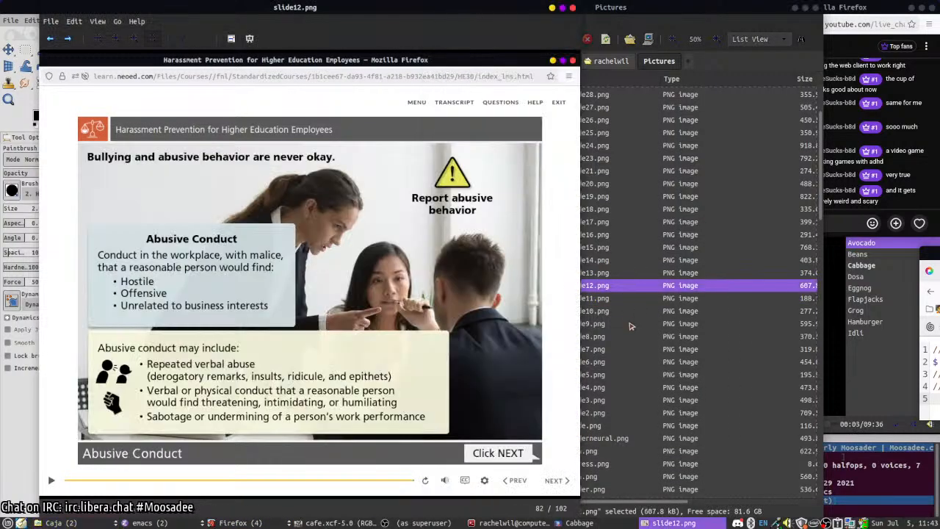
pyautogui.click(630, 325)
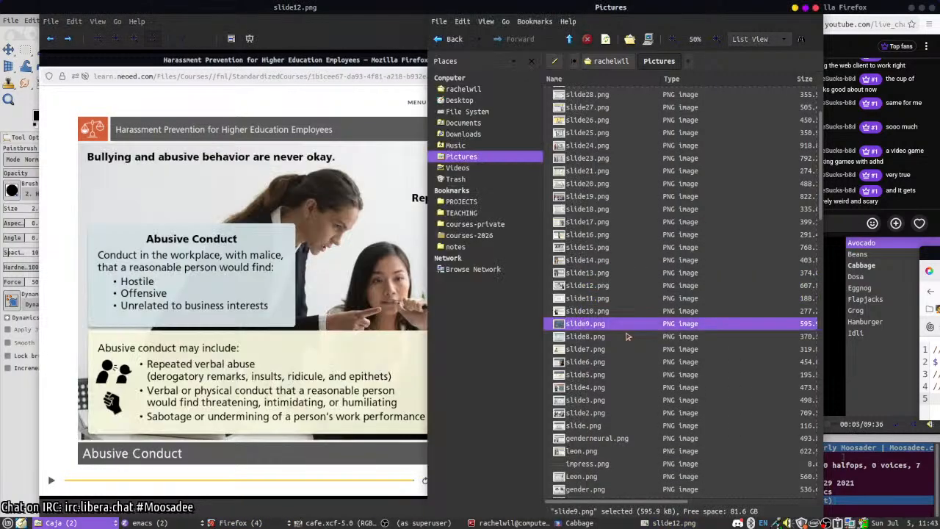
pyautogui.doubleClick(585, 388)
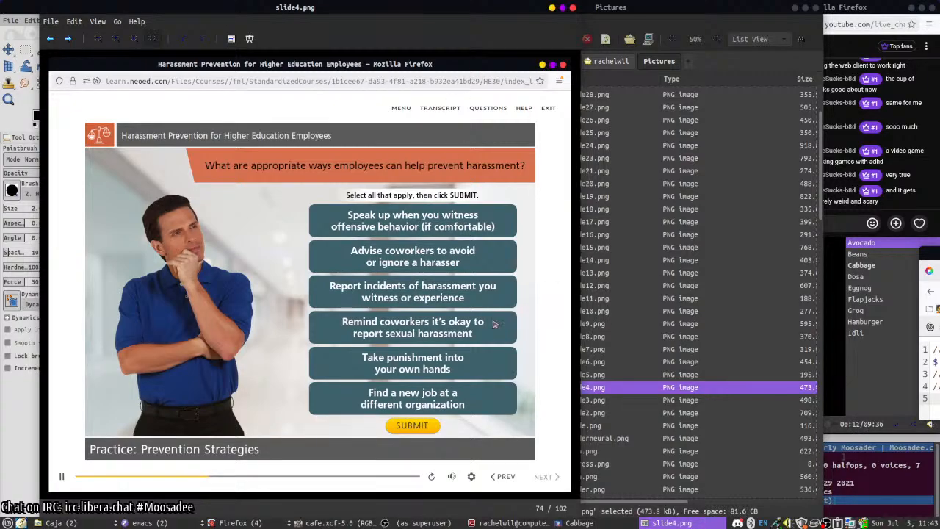
pyautogui.click(620, 337)
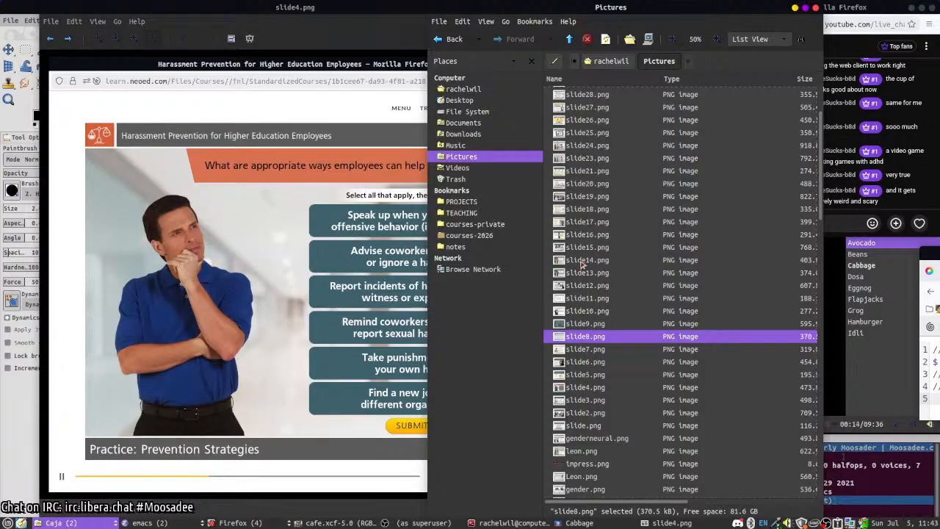
# - View slide14.png, slide15.png and slide16.png from the Pictures folder
pyautogui.click(583, 260)
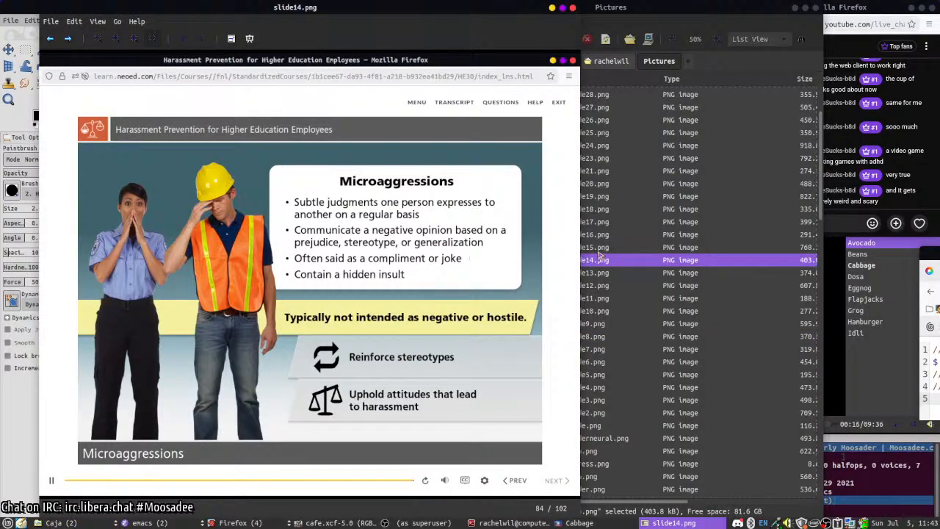
pyautogui.doubleClick(585, 248)
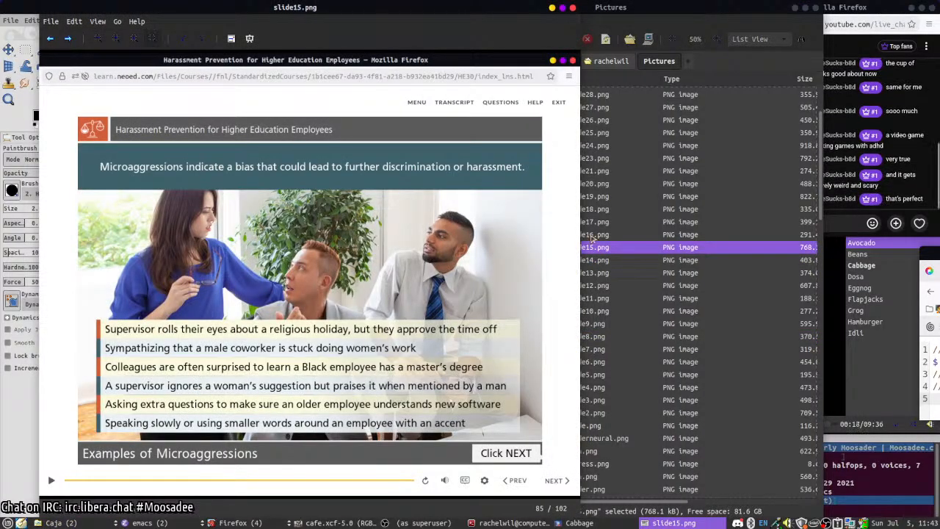
pyautogui.doubleClick(800, 235)
pyautogui.click(841, 223)
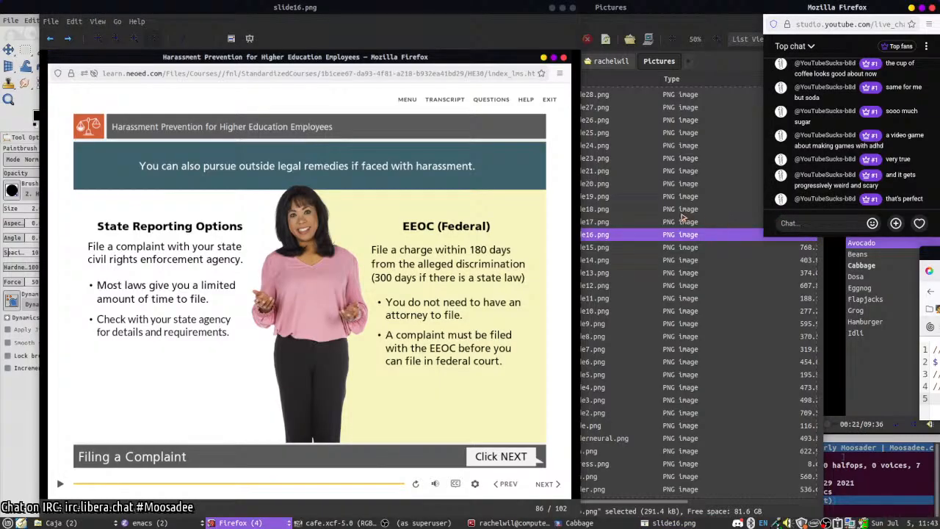
# - View slide17.png and slide19.png, and return to the Pictures folder
pyautogui.doubleClick(634, 222)
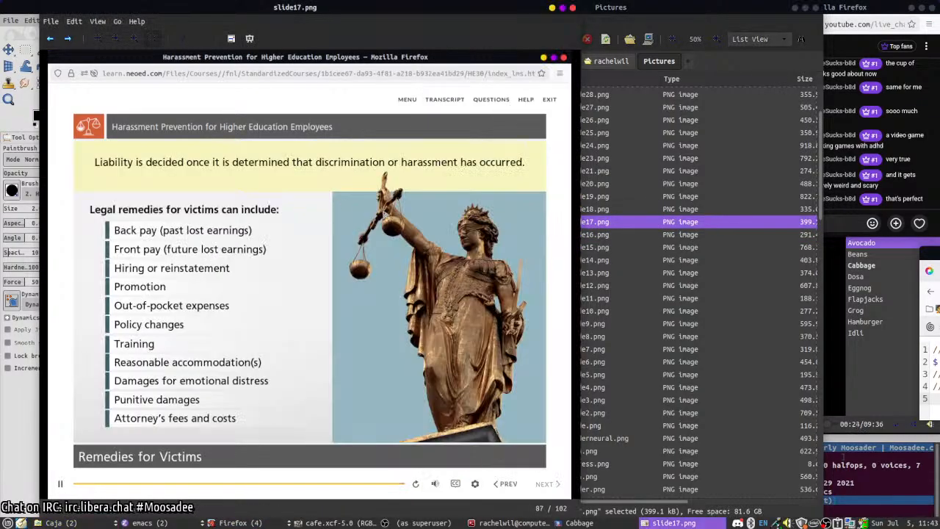
pyautogui.click(589, 234)
pyautogui.doubleClick(591, 196)
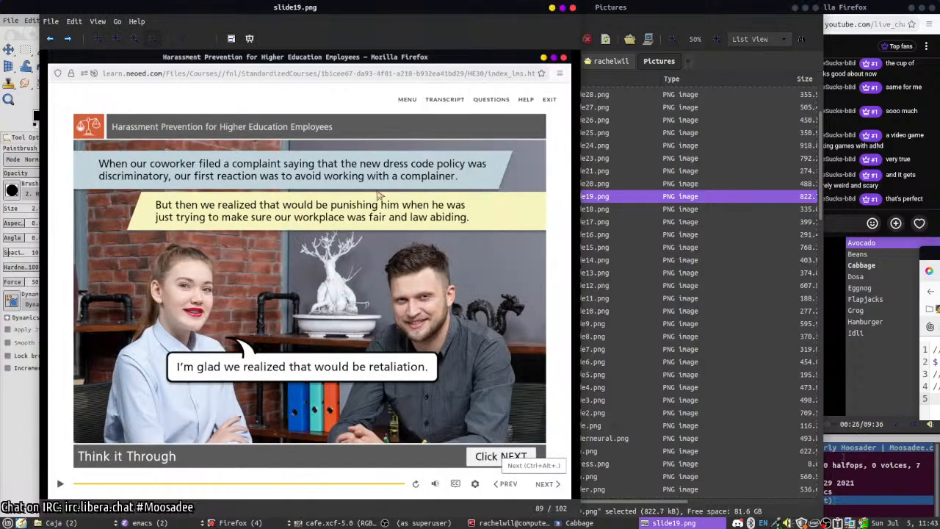
pyautogui.hotkey('alt', 'Tab')
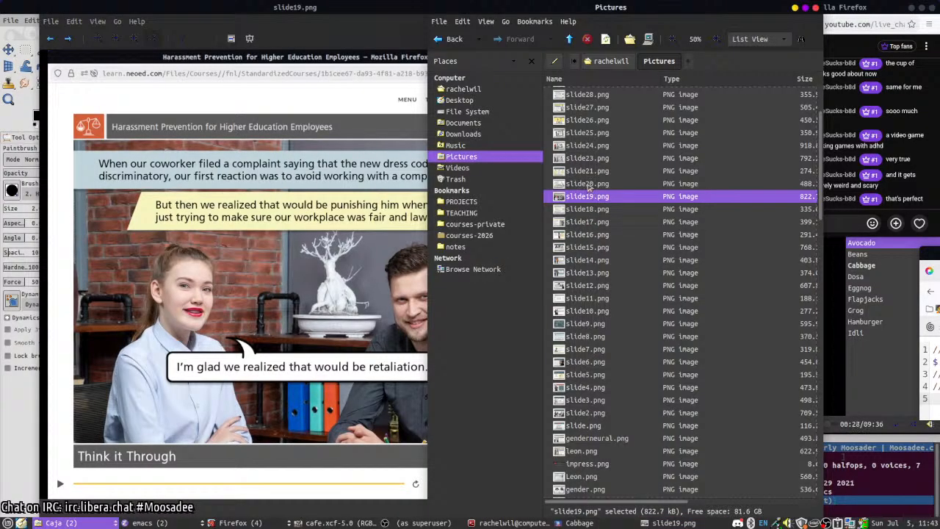
# - View slide23.png from the Pictures folder and close the image viewer
pyautogui.doubleClick(577, 158)
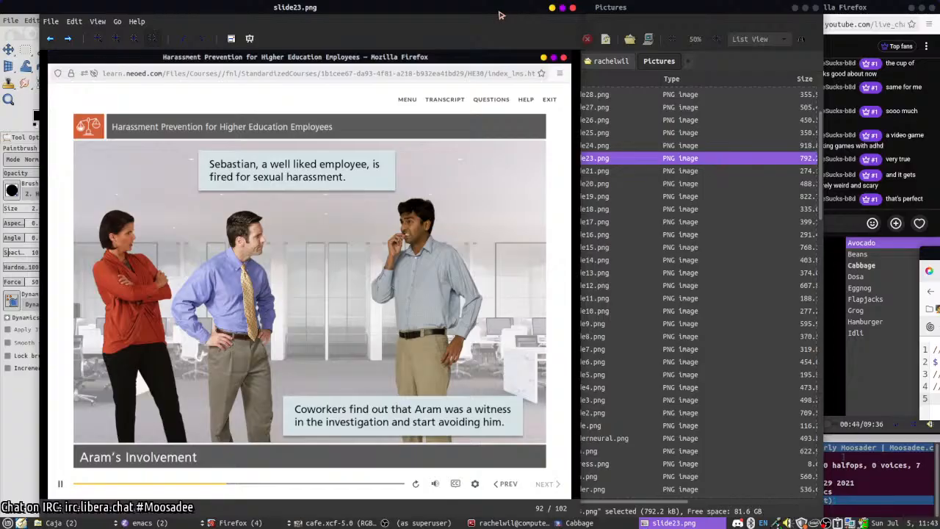
pyautogui.moveTo(580, 16); pyautogui.dragTo(603, 53)
pyautogui.click(663, 52)
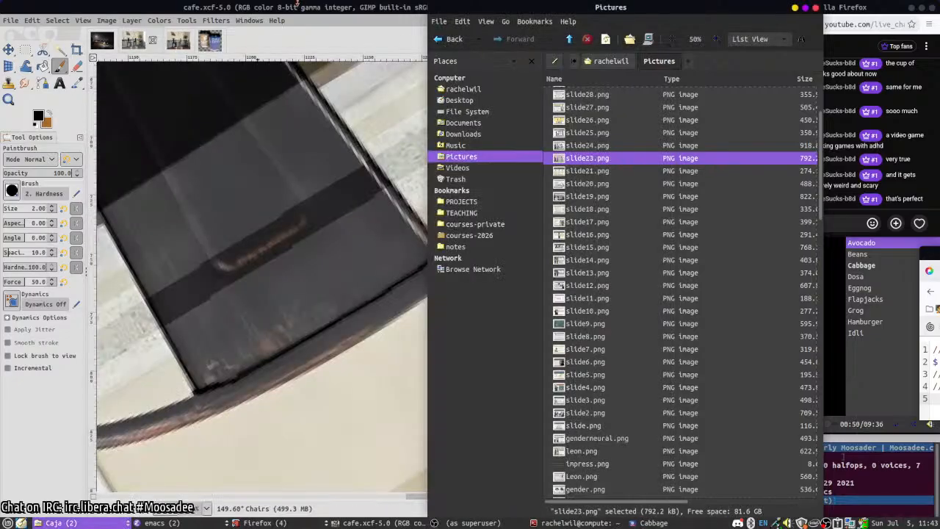
# - Return to the café image in GIMP and reset the canvas rotation to 0 degrees
pyautogui.scroll(-3, 545, 233)
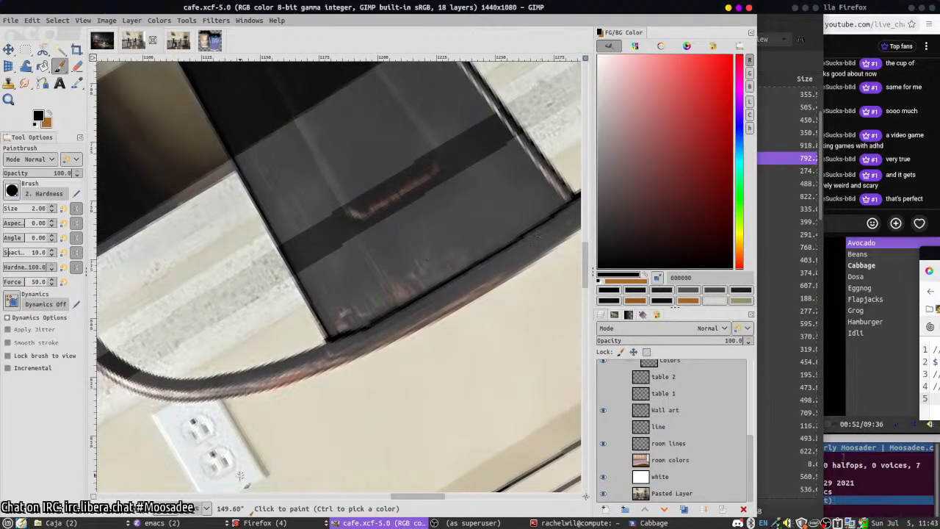
pyautogui.click(222, 508)
pyautogui.write('0')
pyautogui.press('Return')
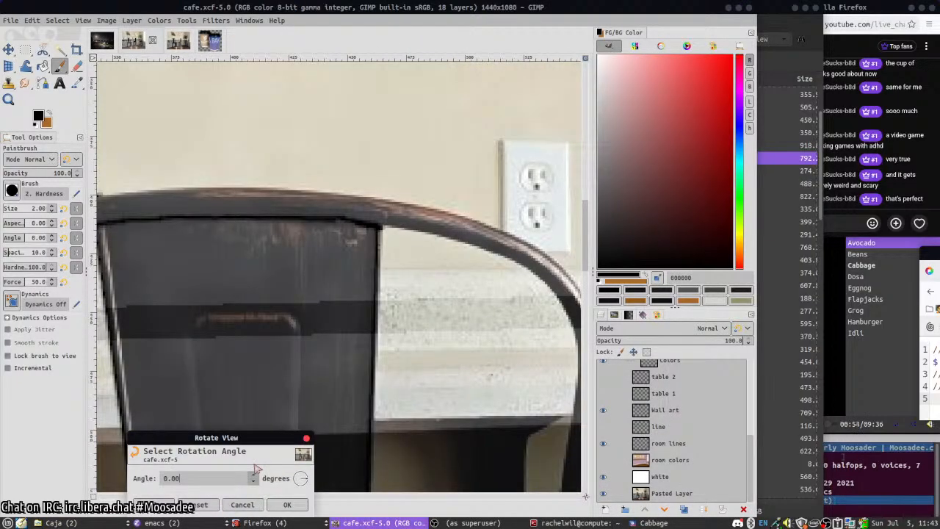
pyautogui.click(308, 504)
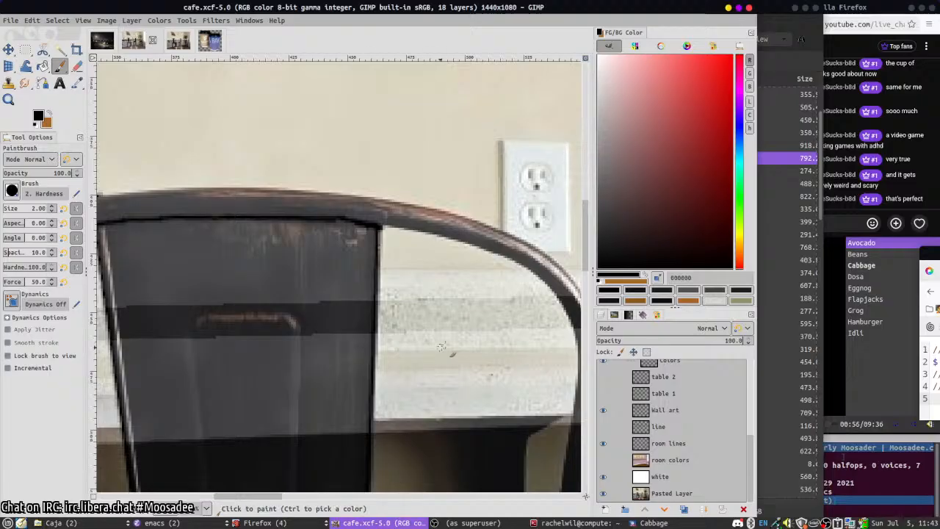
pyautogui.hscroll(-5, 471, 309)
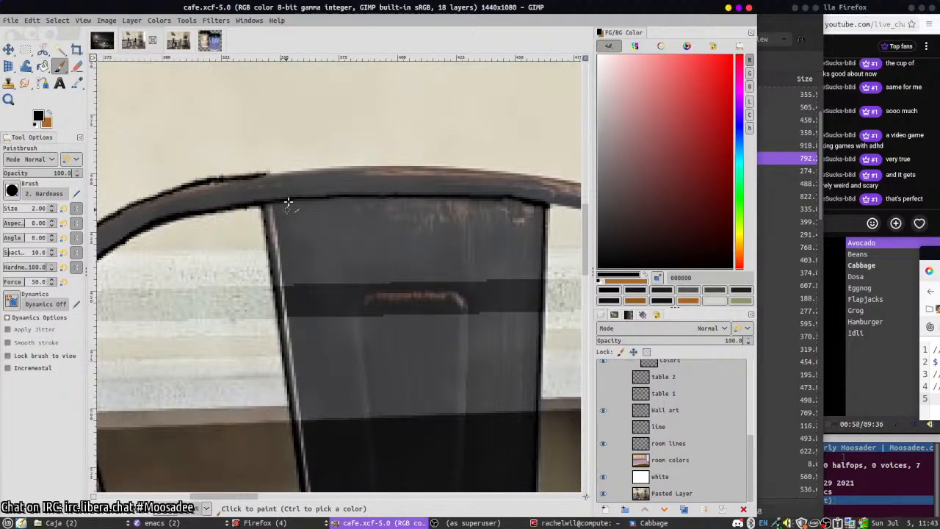
# - Trace the upper edge of the chair's curved top rail in black above the backrest, undoing and redrawing the uneven part
pyautogui.click(262, 175)
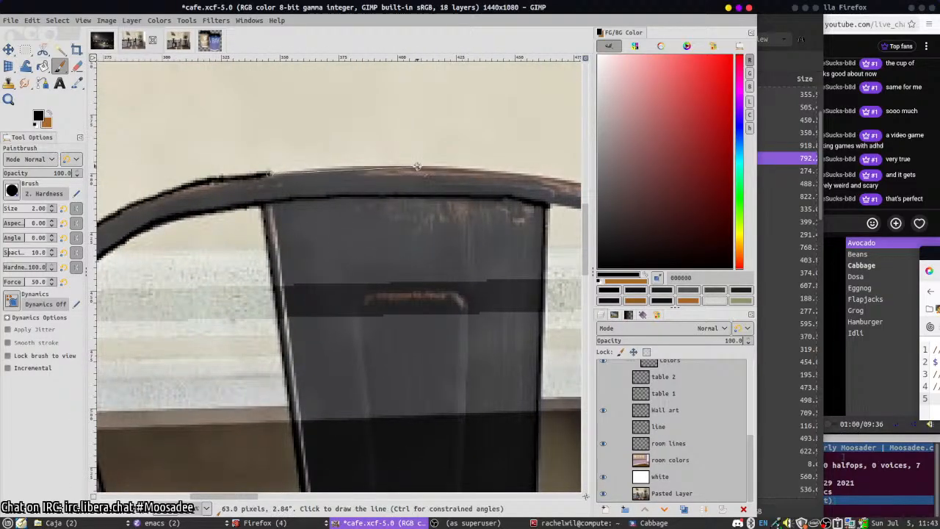
pyautogui.keyDown('shift'); pyautogui.click(332, 172); pyautogui.keyUp('shift')
pyautogui.moveTo(334, 172)
pyautogui.mouseDown()
pyautogui.moveTo(424, 166)
pyautogui.moveTo(542, 178)
pyautogui.moveTo(425, 167)
pyautogui.moveTo(536, 178)
pyautogui.moveTo(441, 167)
pyautogui.moveTo(334, 174)
pyautogui.moveTo(473, 170)
pyautogui.mouseUp()
pyautogui.hotkey('ctrl', 'z')
pyautogui.hotkey('shift', 'e')
pyautogui.press('p')
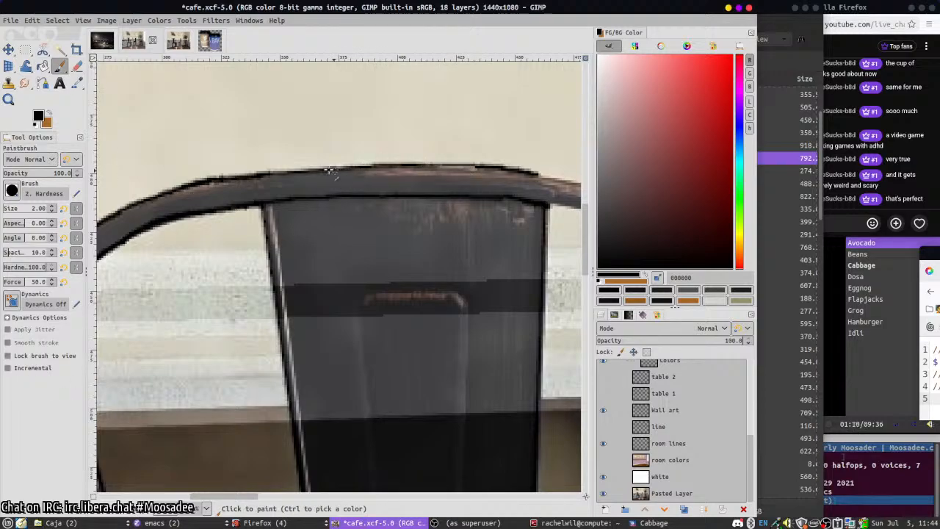
pyautogui.click(252, 175)
pyautogui.keyDown('shift'); pyautogui.click(477, 169); pyautogui.keyUp('shift')
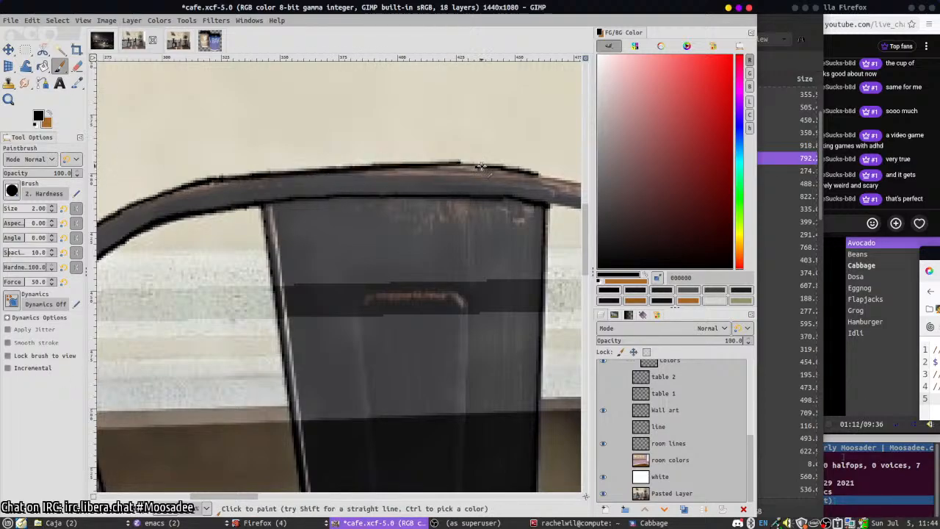
pyautogui.keyDown('shift'); pyautogui.click(522, 171); pyautogui.keyUp('shift')
# - Continue the top rail's black outline past the backrest toward the wall outlet, rotating the canvas to follow the curve
pyautogui.scroll(2, 381, 266)
pyautogui.hscroll(5, 381, 267)
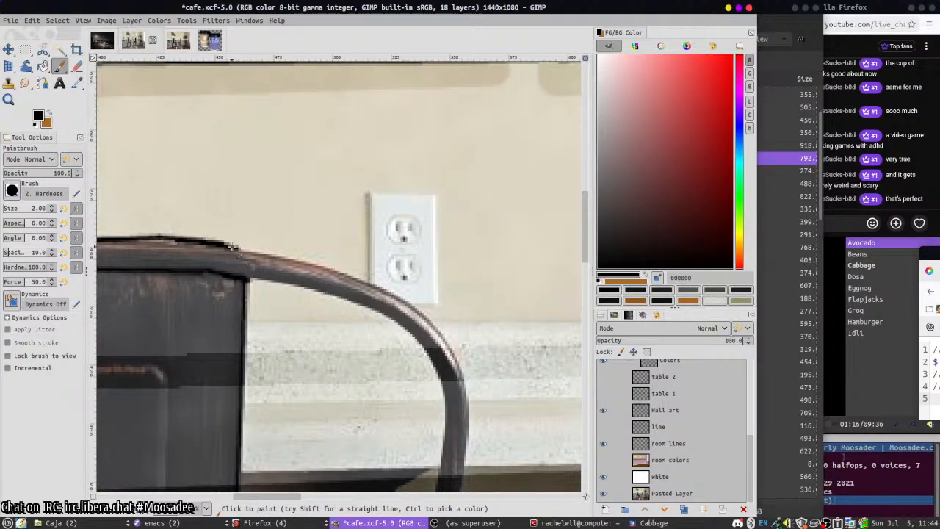
pyautogui.moveTo(232, 248)
pyautogui.mouseDown()
pyautogui.moveTo(269, 254)
pyautogui.moveTo(241, 250)
pyautogui.mouseUp()
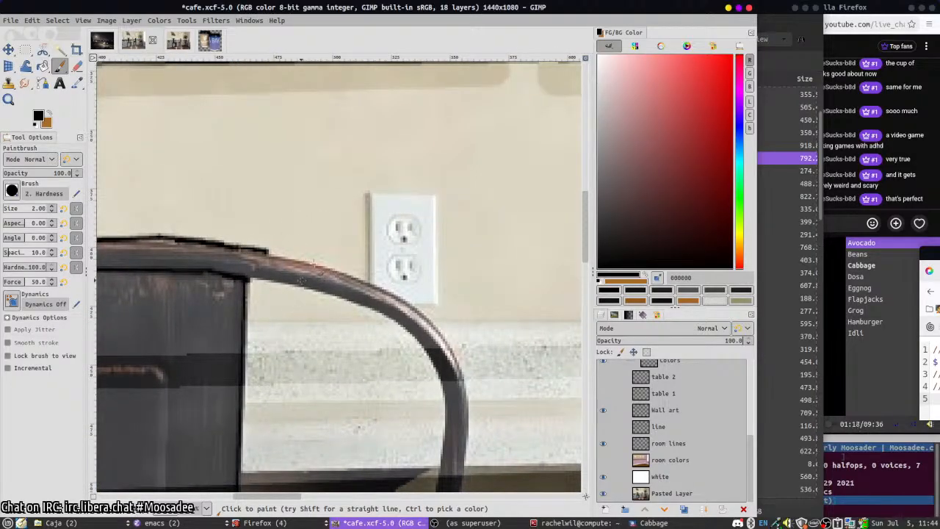
pyautogui.moveTo(238, 421)
pyautogui.mouseDown()
pyautogui.moveTo(340, 327)
pyautogui.moveTo(371, 137)
pyautogui.moveTo(354, 204)
pyautogui.moveTo(360, 164)
pyautogui.moveTo(359, 257)
pyautogui.moveTo(387, 360)
pyautogui.moveTo(350, 207)
pyautogui.moveTo(372, 311)
pyautogui.moveTo(392, 354)
pyautogui.moveTo(374, 318)
pyautogui.moveTo(357, 365)
pyautogui.mouseUp()
pyautogui.moveTo(338, 318)
pyautogui.mouseDown()
pyautogui.moveTo(317, 210)
pyautogui.moveTo(331, 253)
pyautogui.moveTo(301, 310)
pyautogui.moveTo(340, 352)
pyautogui.moveTo(390, 328)
pyautogui.moveTo(414, 297)
pyautogui.moveTo(348, 229)
pyautogui.moveTo(315, 250)
pyautogui.moveTo(336, 238)
pyautogui.moveTo(321, 201)
pyautogui.moveTo(351, 282)
pyautogui.moveTo(317, 199)
pyautogui.mouseUp()
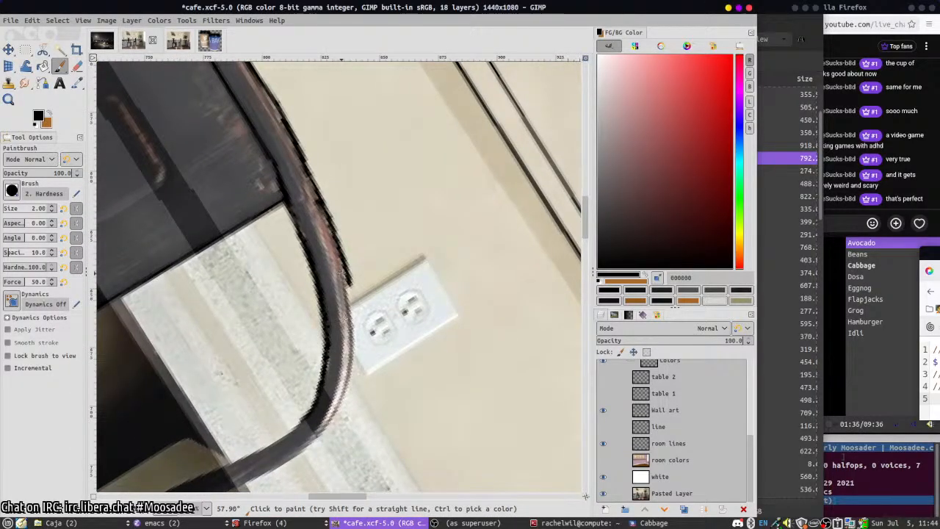
# - Trace the frame's outer edge around the bend beside the wall outlet and tidy the line with the Eraser
pyautogui.scroll(-2, 317, 200)
pyautogui.hotkey('shift', 'e')
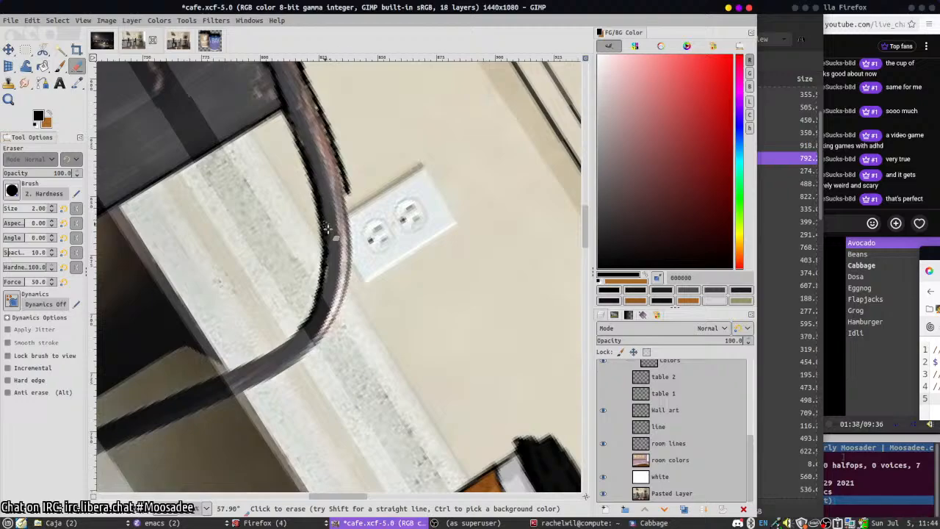
pyautogui.press('p')
pyautogui.moveTo(341, 328); pyautogui.dragTo(355, 282)
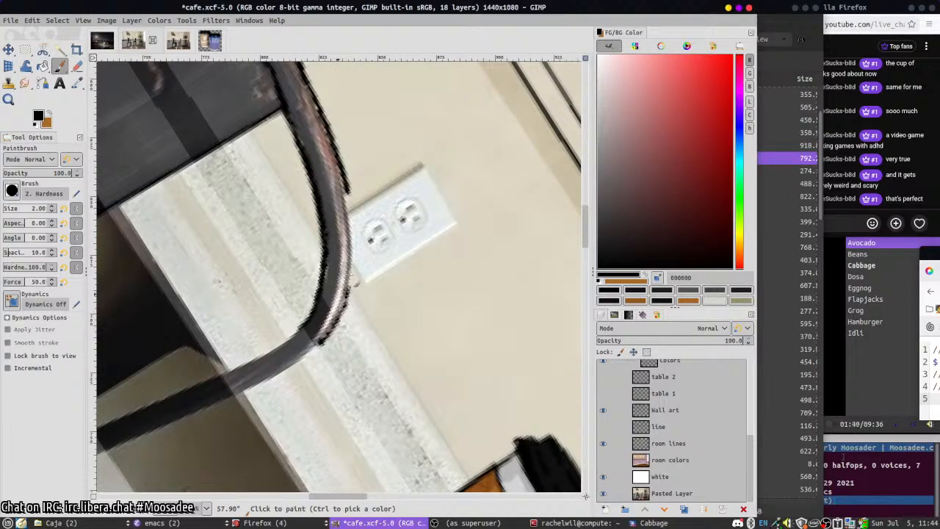
pyautogui.moveTo(352, 227); pyautogui.dragTo(343, 193)
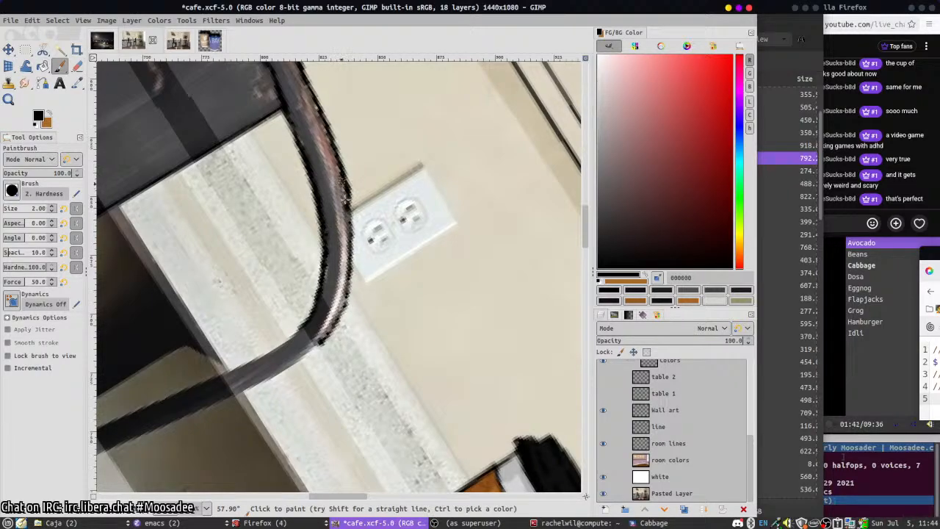
pyautogui.hotkey('shift', 'e')
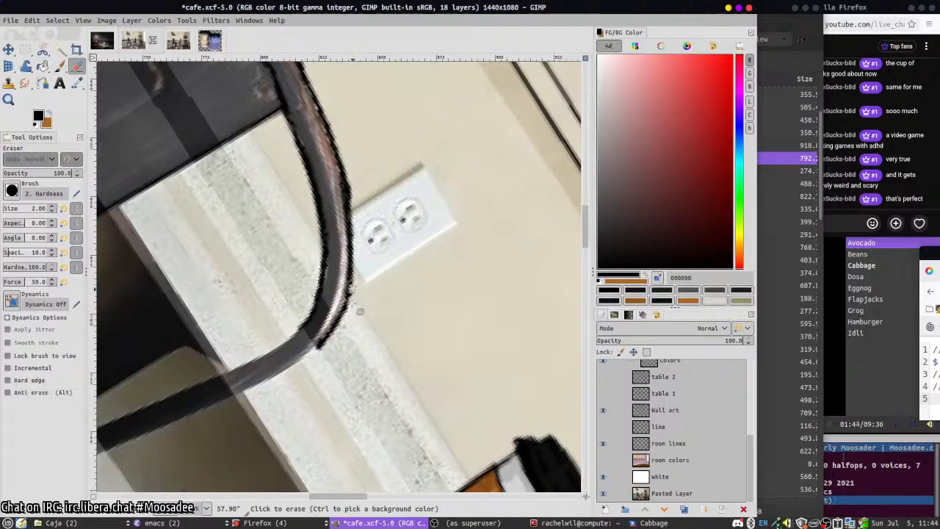
pyautogui.moveTo(360, 311); pyautogui.dragTo(354, 284)
pyautogui.moveTo(363, 223); pyautogui.dragTo(350, 195)
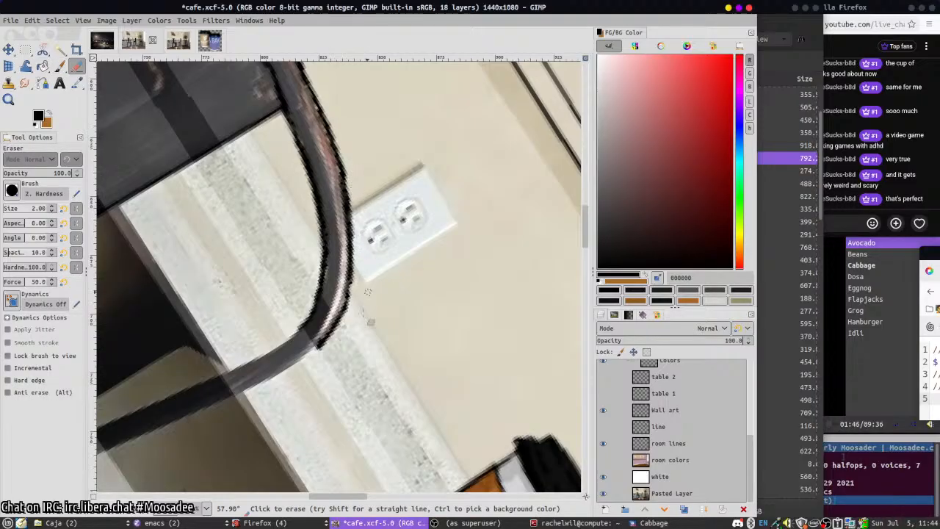
pyautogui.press('p')
pyautogui.moveTo(351, 283)
pyautogui.mouseDown()
pyautogui.moveTo(343, 324)
pyautogui.moveTo(353, 330)
pyautogui.moveTo(303, 319)
pyautogui.moveTo(370, 322)
pyautogui.moveTo(393, 292)
pyautogui.moveTo(371, 287)
pyautogui.moveTo(351, 185)
pyautogui.mouseUp()
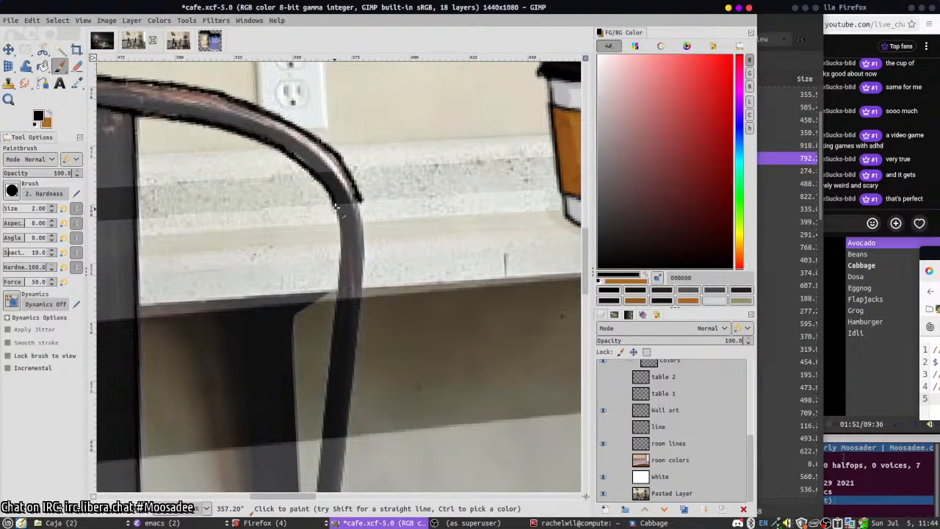
# - Trace the inner and outer edges of the frame's right upright between the bend and the seat using straight lines
pyautogui.moveTo(334, 207); pyautogui.dragTo(340, 263)
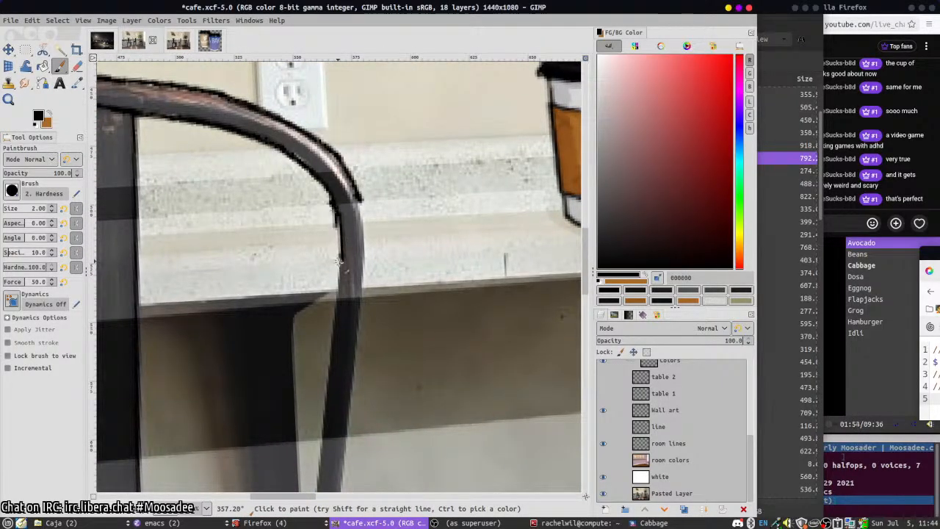
pyautogui.scroll(-8, 340, 263)
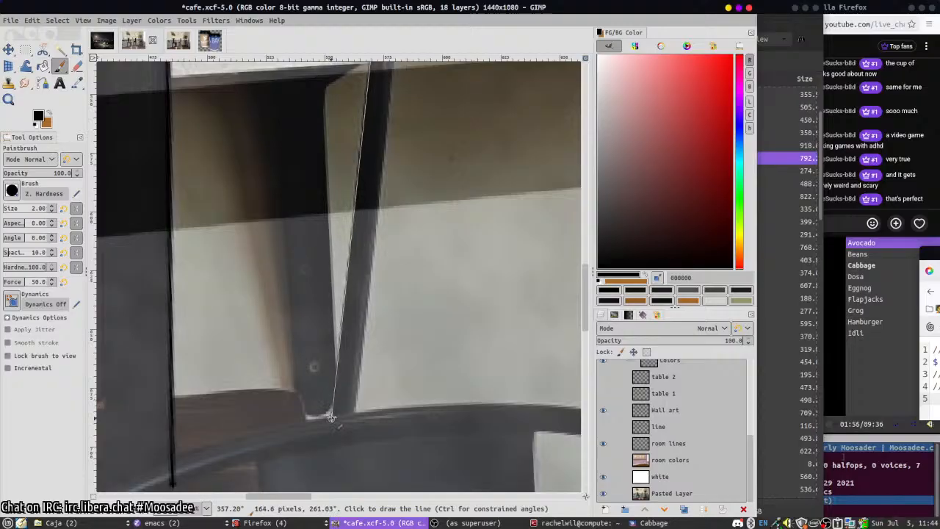
pyautogui.keyDown('shift'); pyautogui.click(352, 412); pyautogui.keyUp('shift')
pyautogui.scroll(8, 353, 413)
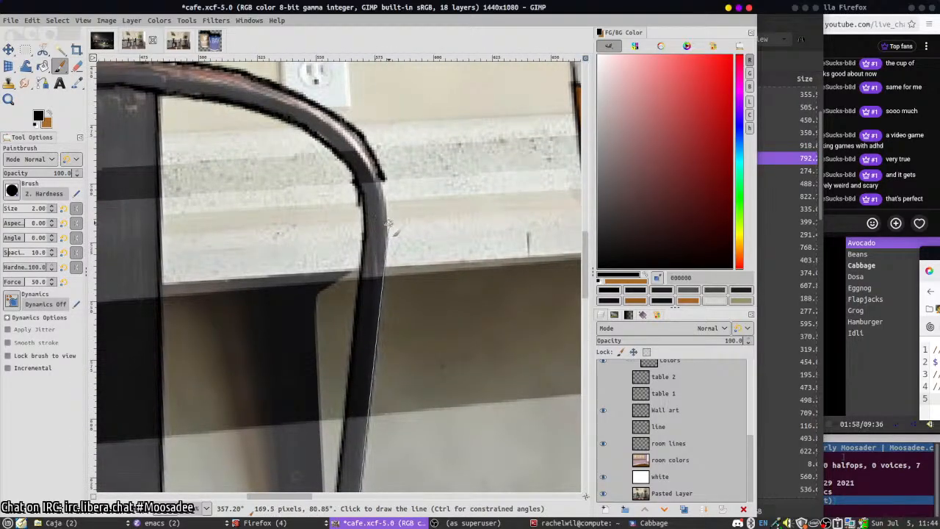
pyautogui.keyDown('shift'); pyautogui.click(379, 183); pyautogui.keyUp('shift')
# - Redraw the outer line below the frame's right bend to join it smoothly to the upright, and clean up the inner line
pyautogui.moveTo(382, 177); pyautogui.dragTo(386, 223)
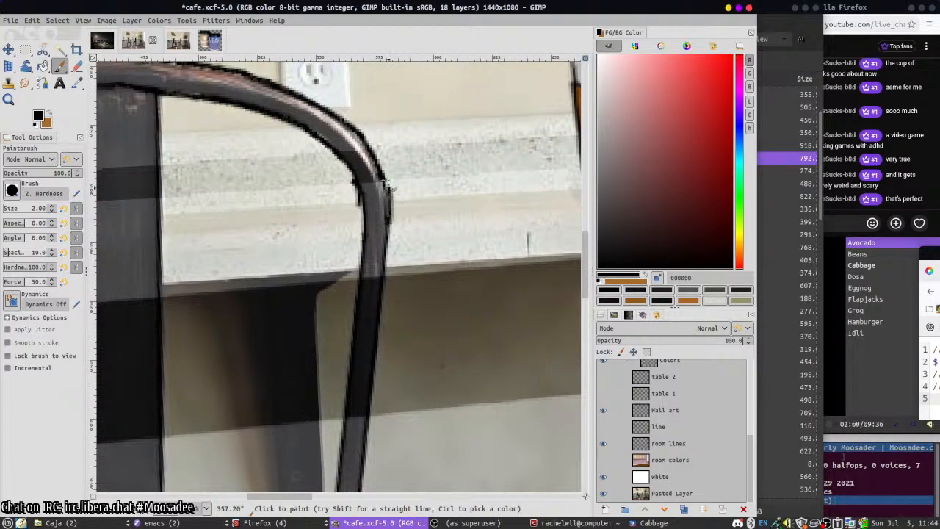
pyautogui.hotkey('ctrl', 'z')
pyautogui.moveTo(383, 179); pyautogui.dragTo(386, 226)
pyautogui.hotkey('shift', 'e')
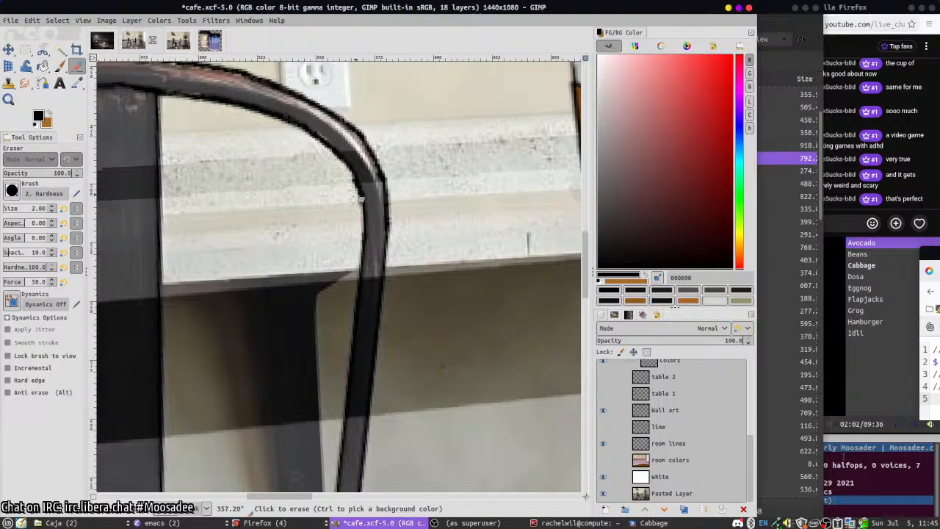
pyautogui.press('p')
# - Outline the backrest's bottom edge with rounded corners and circle its two bolts in black
pyautogui.moveTo(304, 483); pyautogui.dragTo(390, 240)
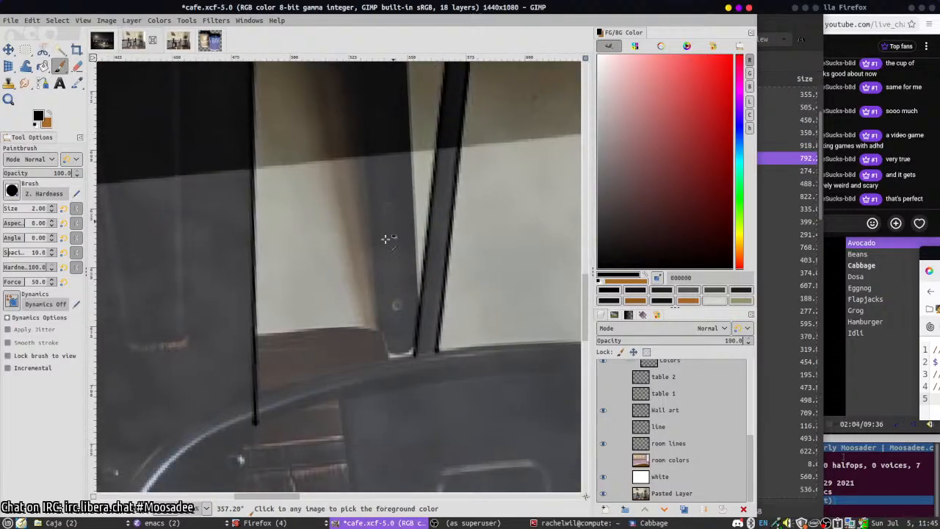
pyautogui.scroll(-1, 367, 283)
pyautogui.moveTo(264, 379); pyautogui.dragTo(440, 313)
pyautogui.scroll(1, 325, 339)
pyautogui.moveTo(326, 342)
pyautogui.mouseDown()
pyautogui.moveTo(316, 319)
pyautogui.moveTo(340, 380)
pyautogui.moveTo(431, 378)
pyautogui.moveTo(516, 360)
pyautogui.mouseUp()
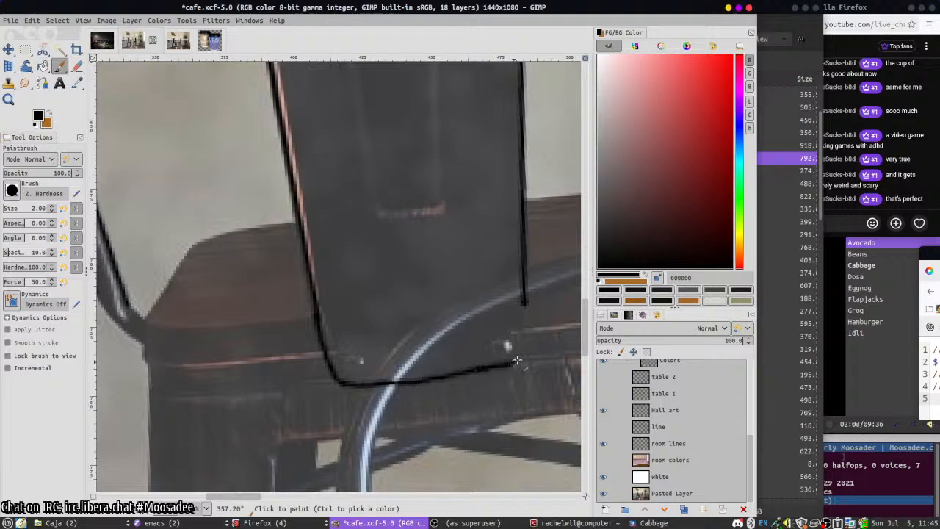
pyautogui.moveTo(522, 311)
pyautogui.mouseDown()
pyautogui.moveTo(516, 350)
pyautogui.moveTo(497, 352)
pyautogui.mouseUp()
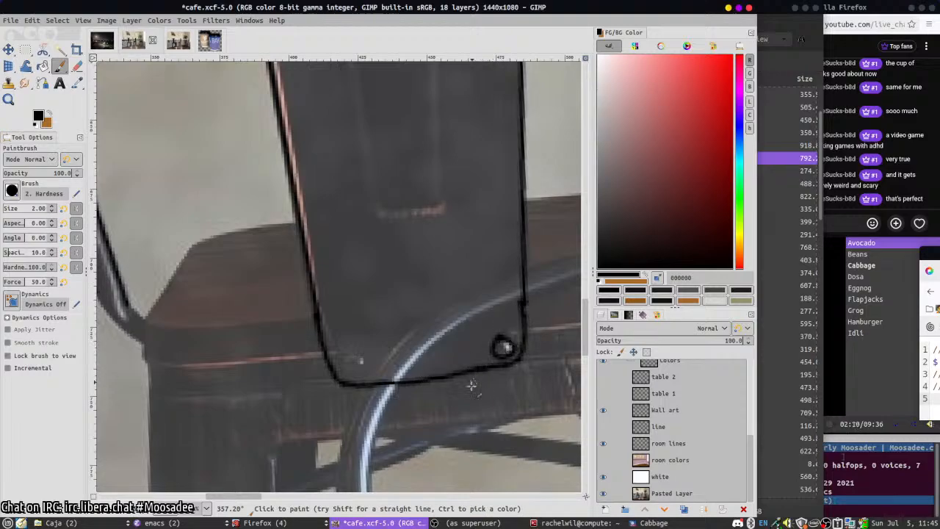
pyautogui.moveTo(349, 356); pyautogui.dragTo(344, 358)
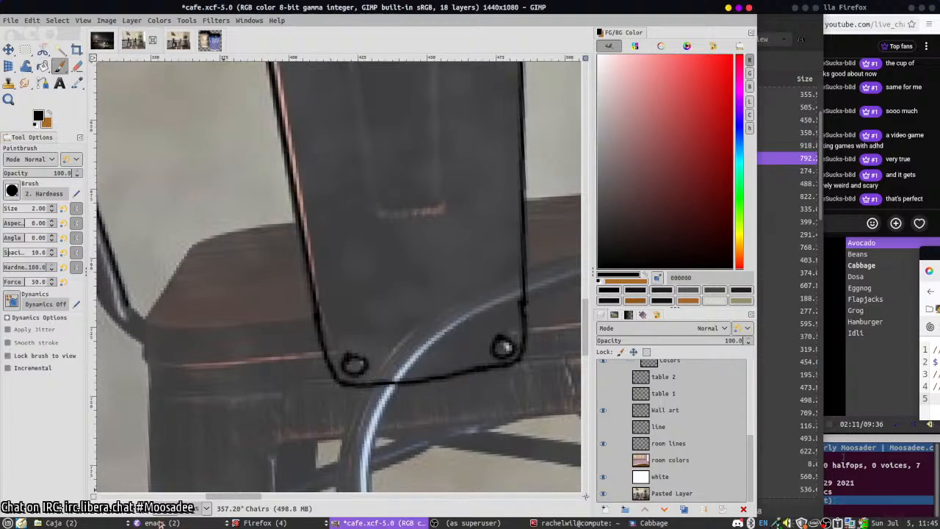
# - Reset the canvas rotation and outline the seat's visible top surface and front corner left of the backrest
pyautogui.click(237, 508)
pyautogui.click(209, 504)
pyautogui.click(297, 504)
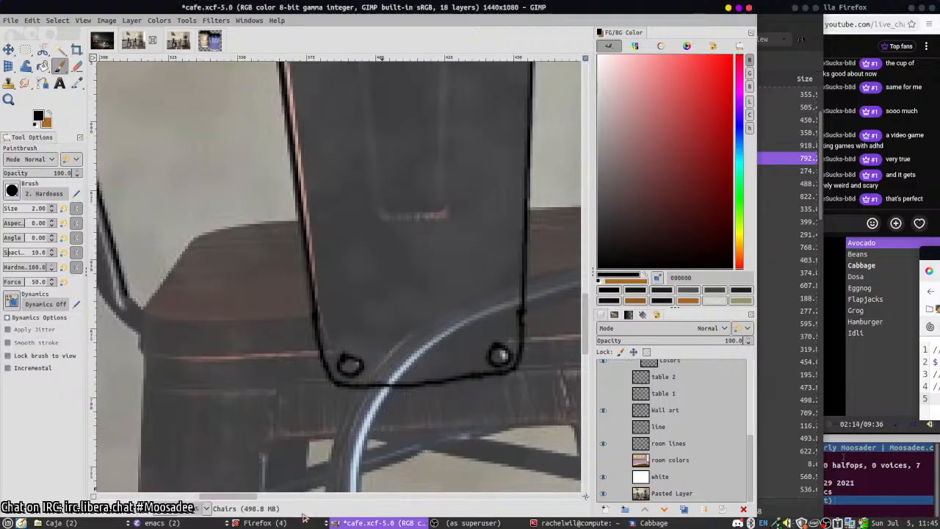
pyautogui.moveTo(219, 385); pyautogui.dragTo(361, 368)
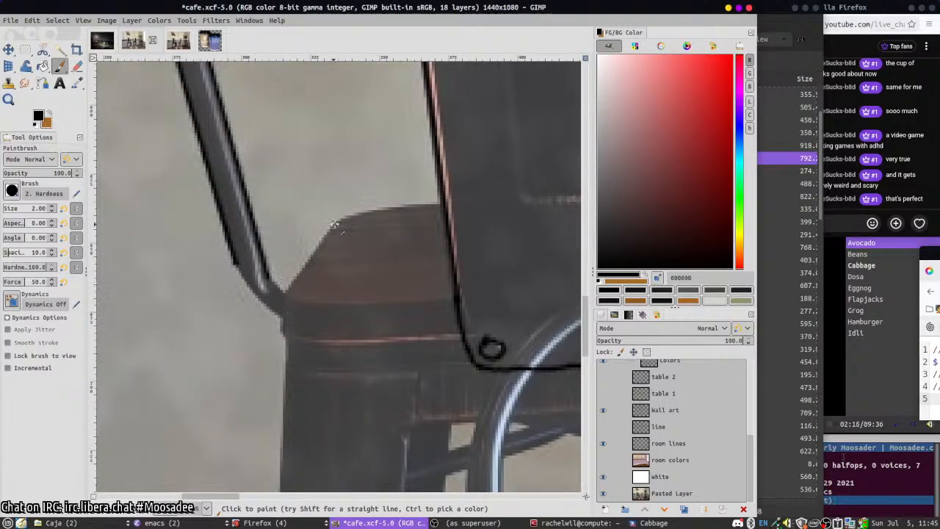
pyautogui.moveTo(323, 247)
pyautogui.mouseDown()
pyautogui.moveTo(290, 292)
pyautogui.moveTo(294, 301)
pyautogui.moveTo(450, 303)
pyautogui.mouseUp()
pyautogui.moveTo(345, 219); pyautogui.dragTo(444, 205)
pyautogui.moveTo(289, 299); pyautogui.dragTo(292, 380)
pyautogui.hotkey('ctrl', 'z')
pyautogui.moveTo(284, 340); pyautogui.dragTo(285, 360)
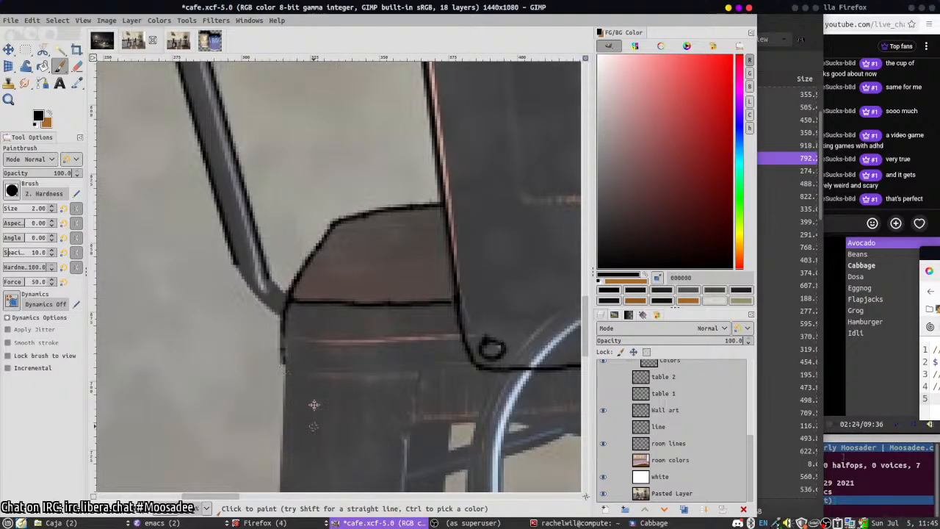
# - Outline the chair's left front leg with straight lines down to the image's bottom edge and draw the seat's underside line
pyautogui.moveTo(316, 411); pyautogui.dragTo(304, 165)
pyautogui.moveTo(322, 441)
pyautogui.mouseDown()
pyautogui.moveTo(331, 189)
pyautogui.moveTo(348, 44)
pyautogui.mouseUp()
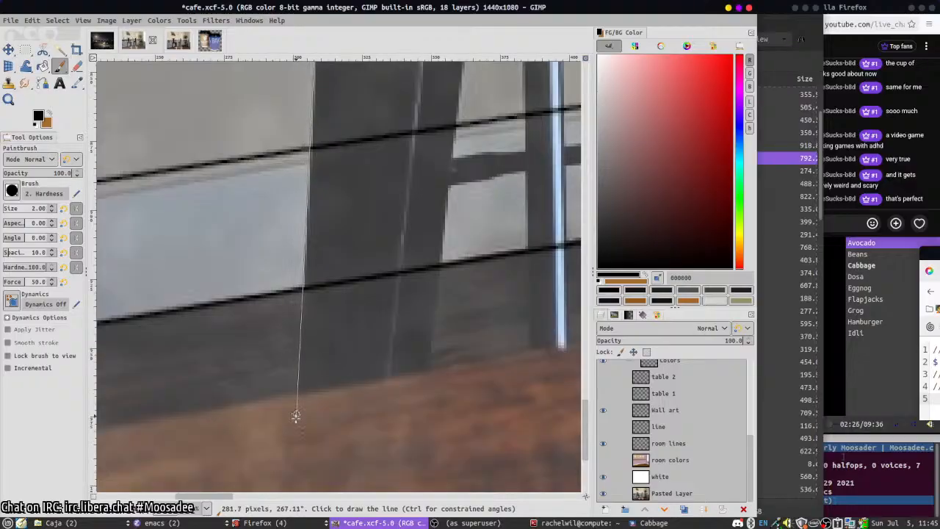
pyautogui.scroll(-3, 294, 393)
pyautogui.scroll(-2, 309, 435)
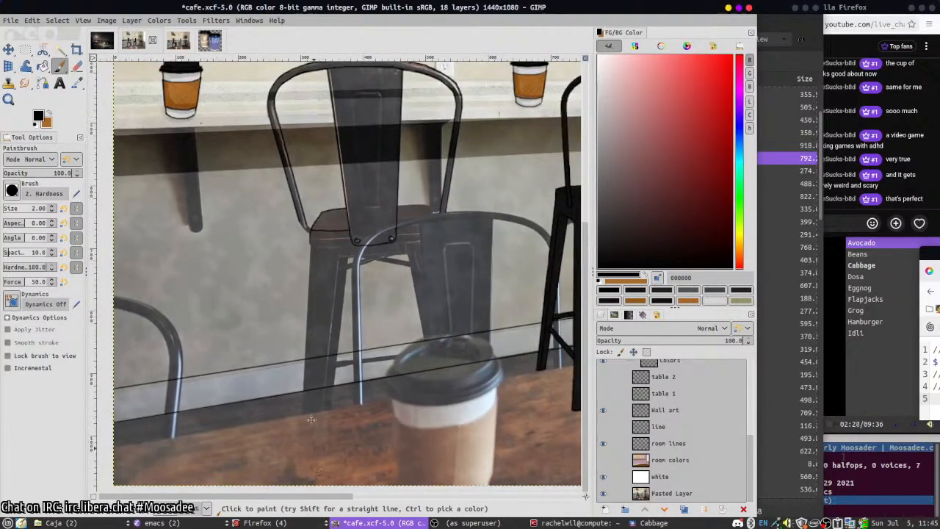
pyautogui.moveTo(306, 444); pyautogui.dragTo(267, 357)
pyautogui.moveTo(400, 301)
pyautogui.mouseDown()
pyautogui.moveTo(211, 359)
pyautogui.moveTo(152, 448)
pyautogui.moveTo(128, 369)
pyautogui.moveTo(352, 290)
pyautogui.moveTo(414, 307)
pyautogui.mouseUp()
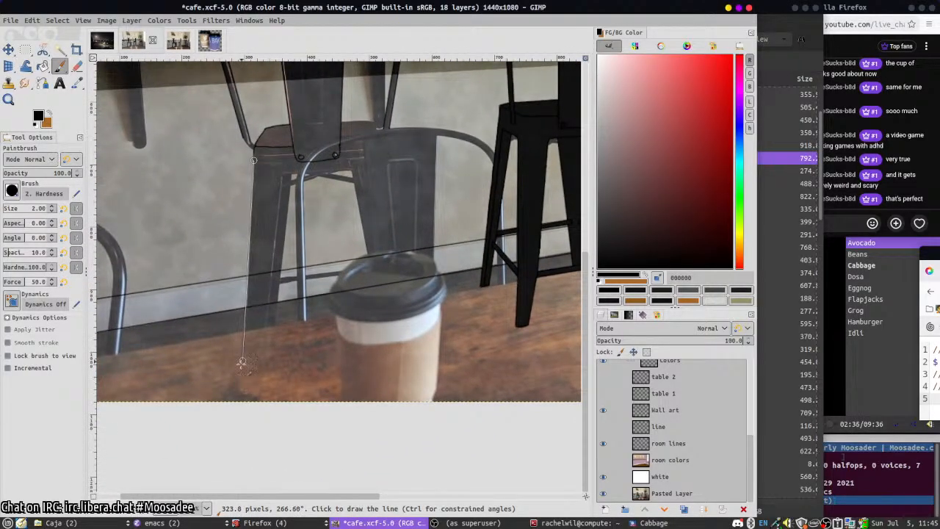
pyautogui.keyDown('shift'); pyautogui.click(241, 396); pyautogui.keyUp('shift')
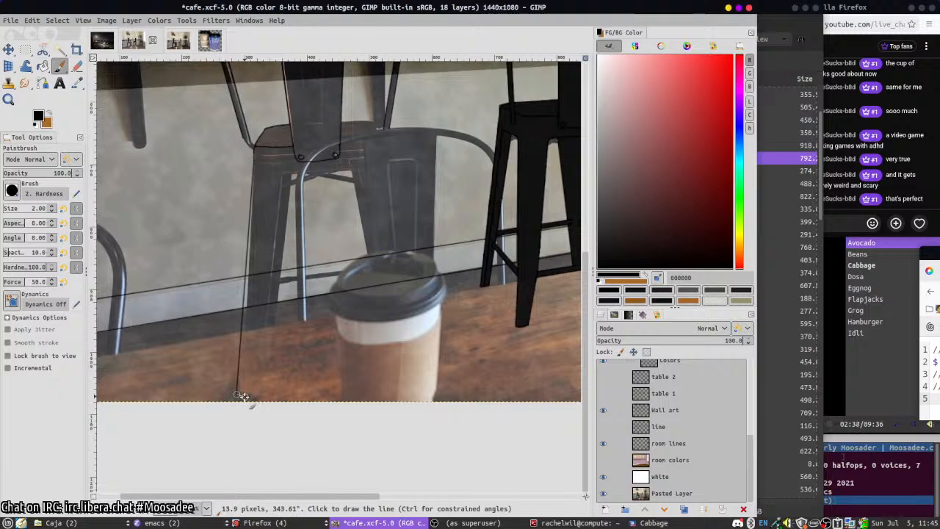
pyautogui.hotkey('ctrl', 'z')
pyautogui.keyDown('shift'); pyautogui.click(243, 396); pyautogui.keyUp('shift')
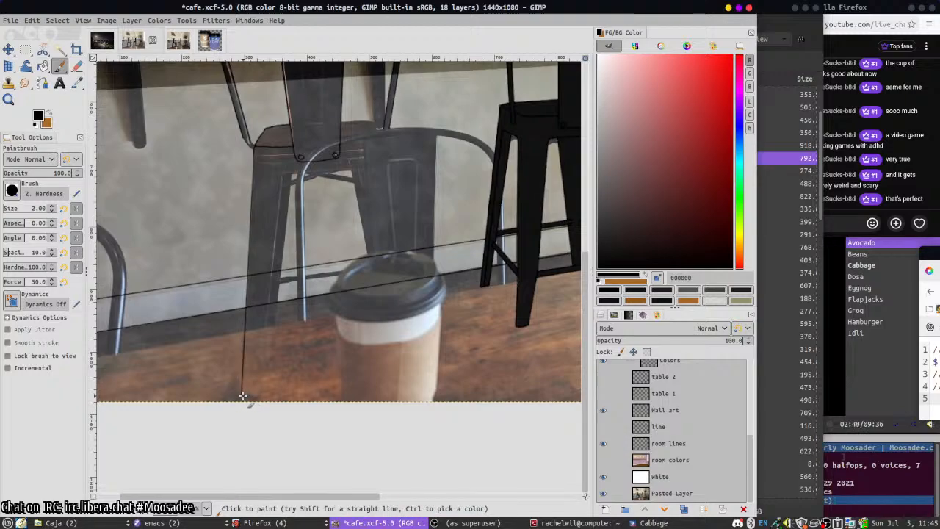
pyautogui.keyDown('shift'); pyautogui.click(285, 174); pyautogui.keyUp('shift')
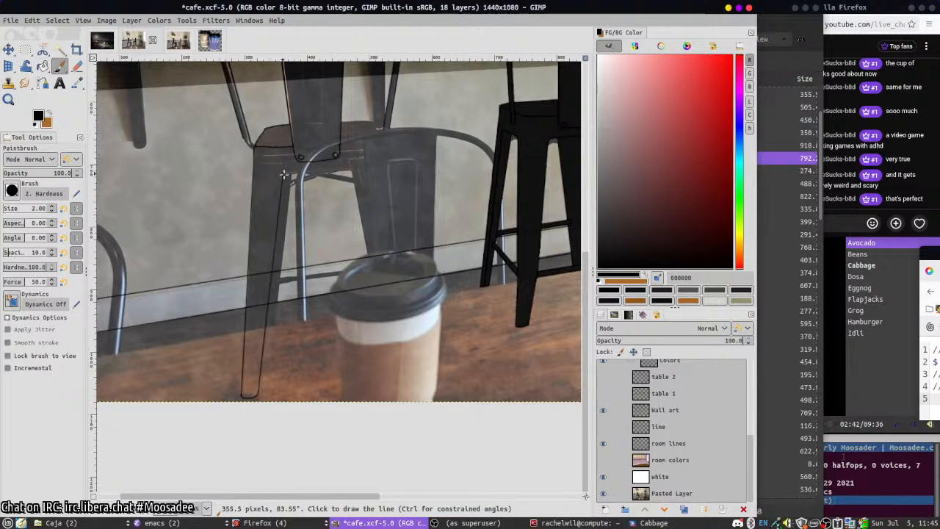
pyautogui.keyDown('shift'); pyautogui.click(350, 170); pyautogui.keyUp('shift')
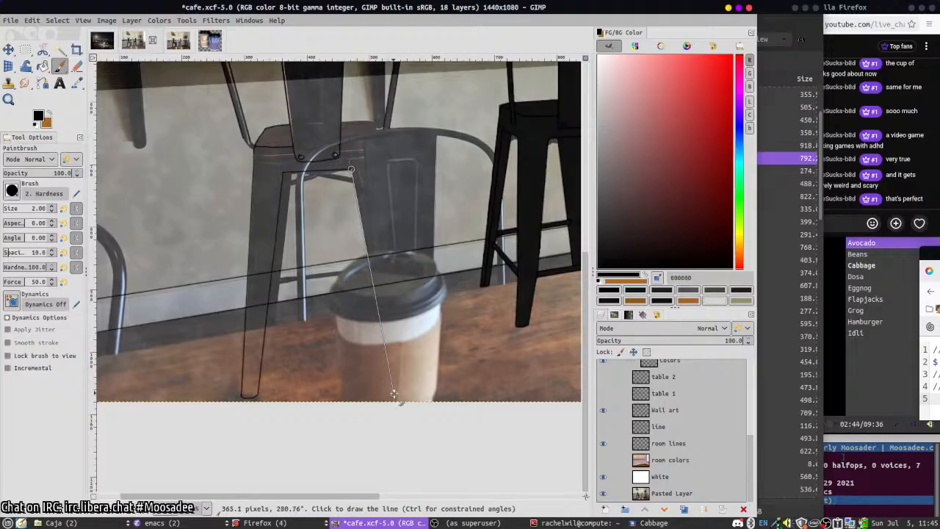
# - Outline the chair's right front leg with straight lines down to the image's bottom edge and back up beside the seat
pyautogui.keyDown('shift'); pyautogui.click(397, 396); pyautogui.keyUp('shift')
pyautogui.keyDown('shift'); pyautogui.click(411, 395); pyautogui.keyUp('shift')
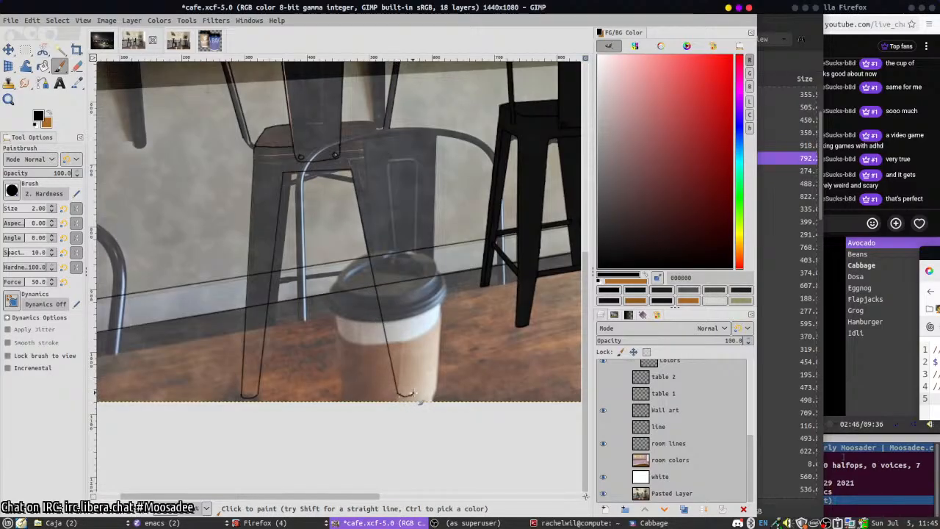
pyautogui.keyDown('shift'); pyautogui.click(393, 160); pyautogui.keyUp('shift')
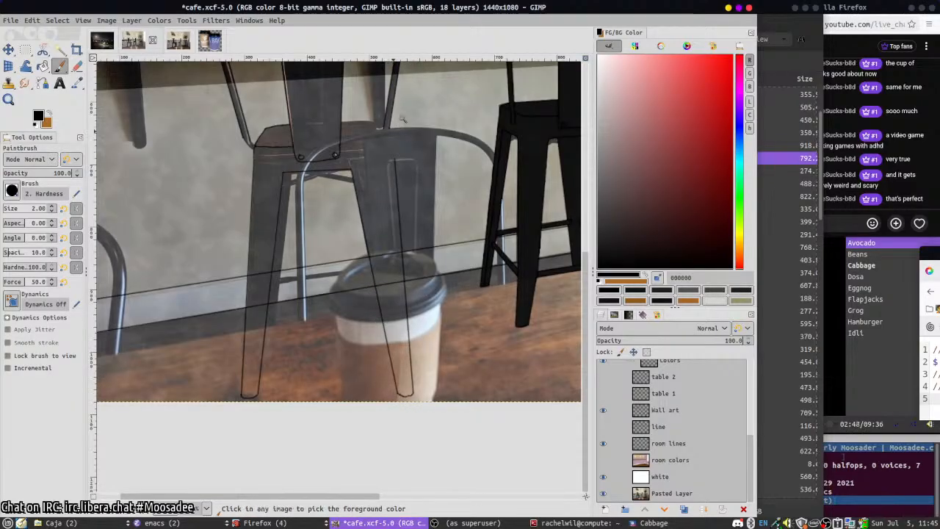
# - Outline the seat's back edge right of the backrest and round it down into the rear corner
pyautogui.keyDown('ctrl'); pyautogui.scroll(2, 392, 159); pyautogui.keyUp('ctrl')
pyautogui.keyDown('ctrl'); pyautogui.scroll(1, 303, 134); pyautogui.keyUp('ctrl')
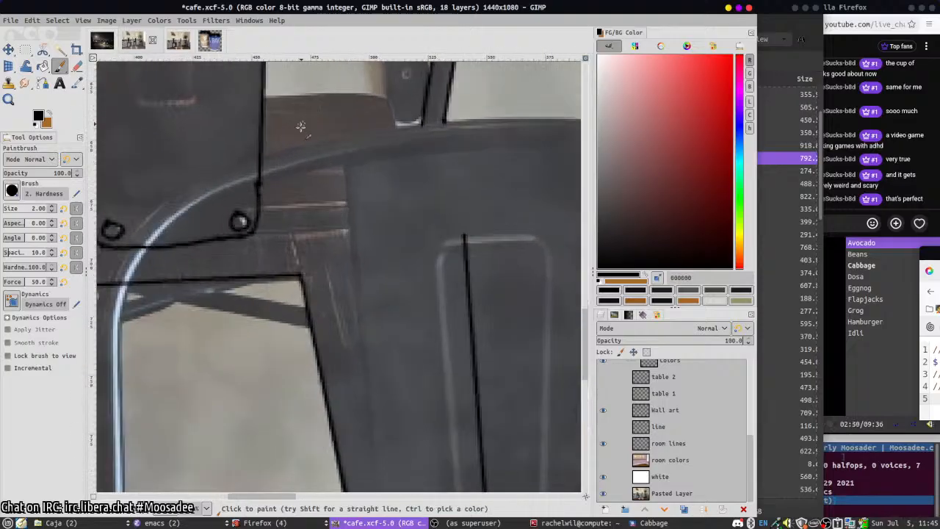
pyautogui.moveTo(265, 97); pyautogui.dragTo(358, 95)
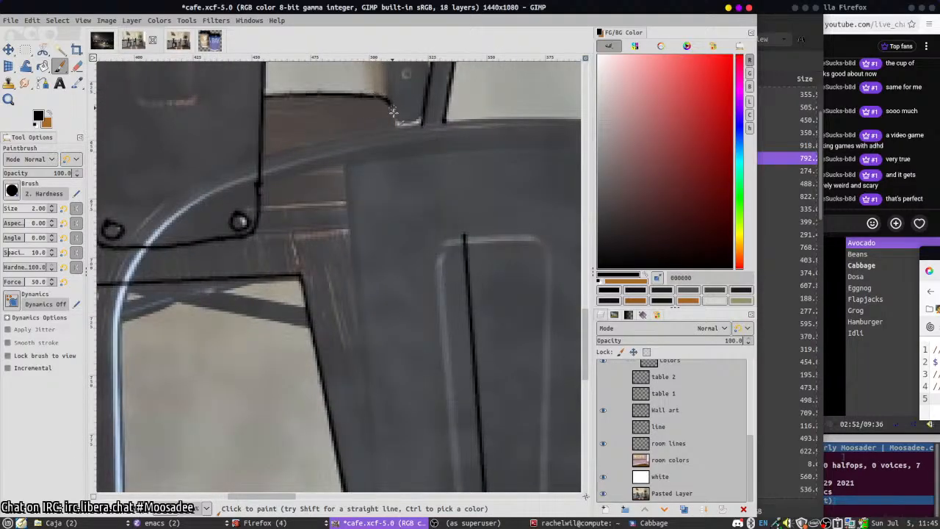
pyautogui.keyDown('ctrl'); pyautogui.scroll(-3, 449, 291); pyautogui.keyUp('ctrl')
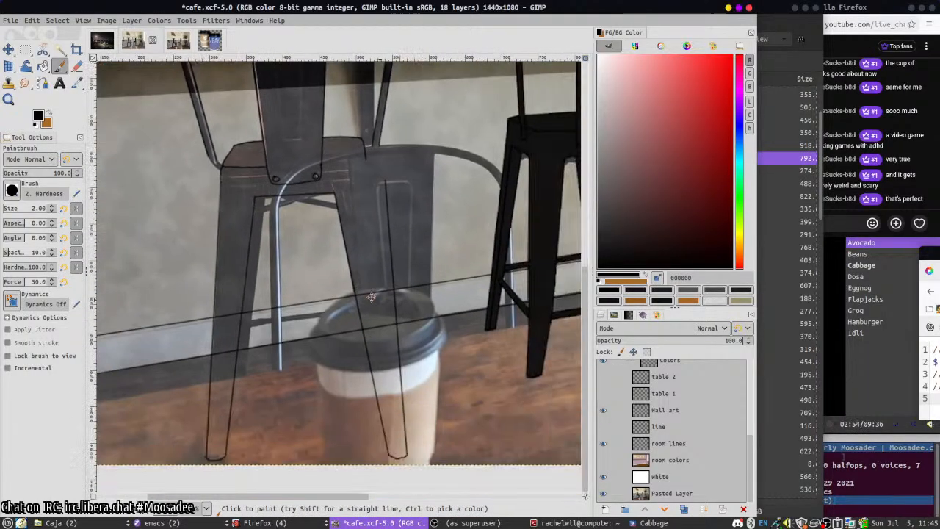
# - Select the area around the right front leg and cut out its outline
pyautogui.press('r')
pyautogui.moveTo(365, 158); pyautogui.dragTo(454, 461)
pyautogui.hotkey('ctrl', 'x')
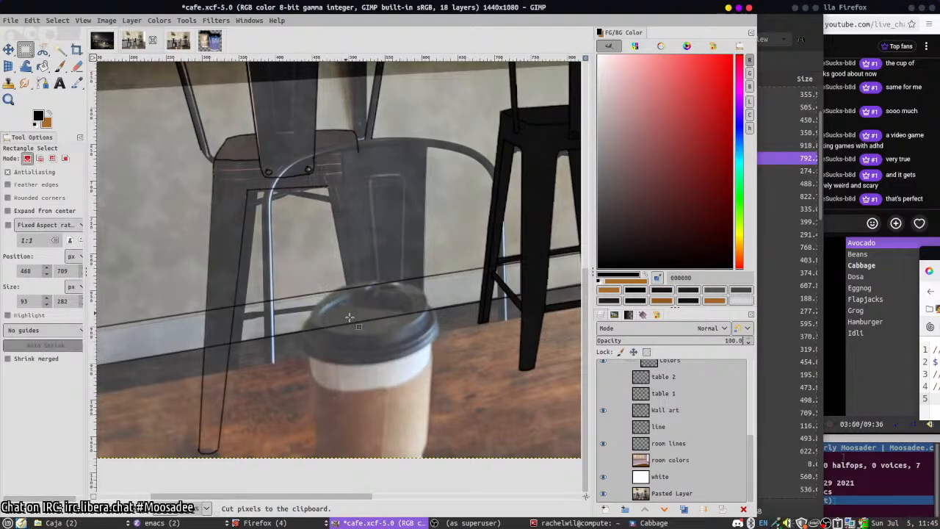
# - Touch up the seat's left front corner and add the left leg's side face with a straight line and a rounded foot
pyautogui.press('p')
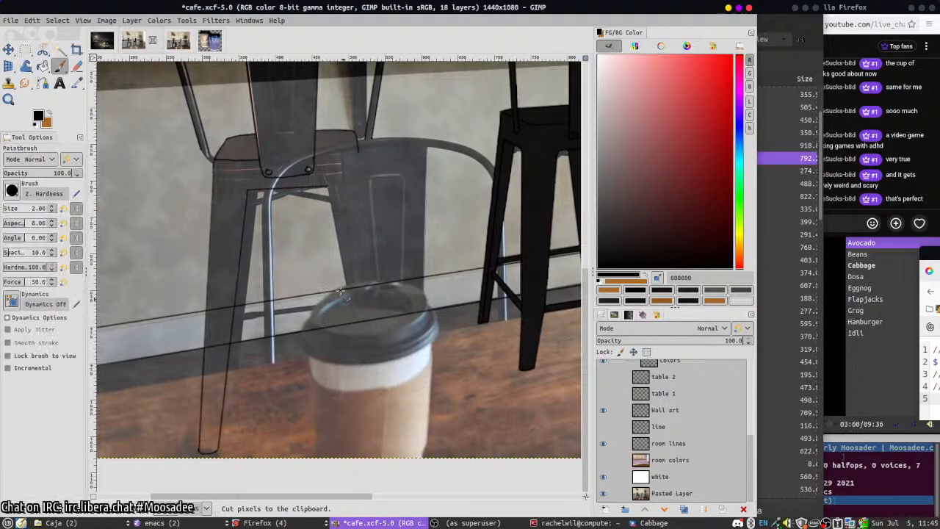
pyautogui.click(214, 161)
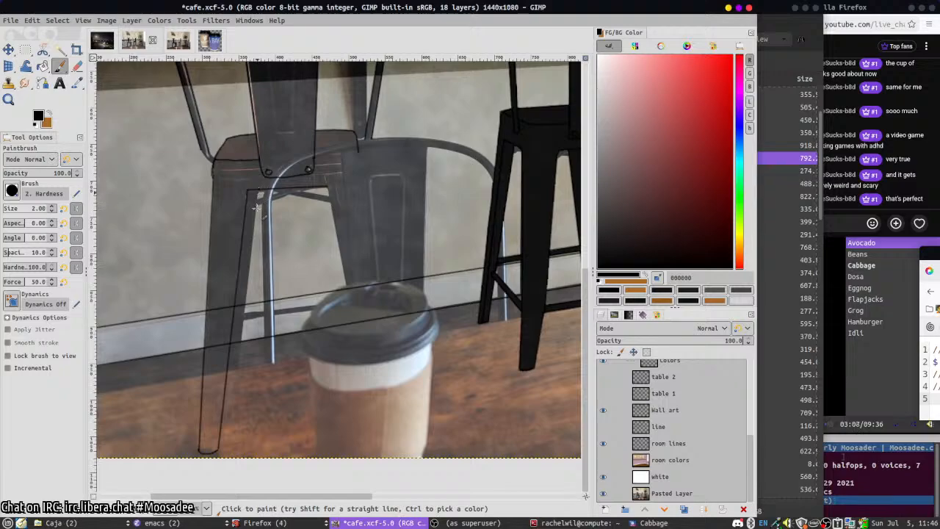
pyautogui.click(259, 191)
pyautogui.keyDown('shift'); pyautogui.click(234, 402); pyautogui.keyUp('shift')
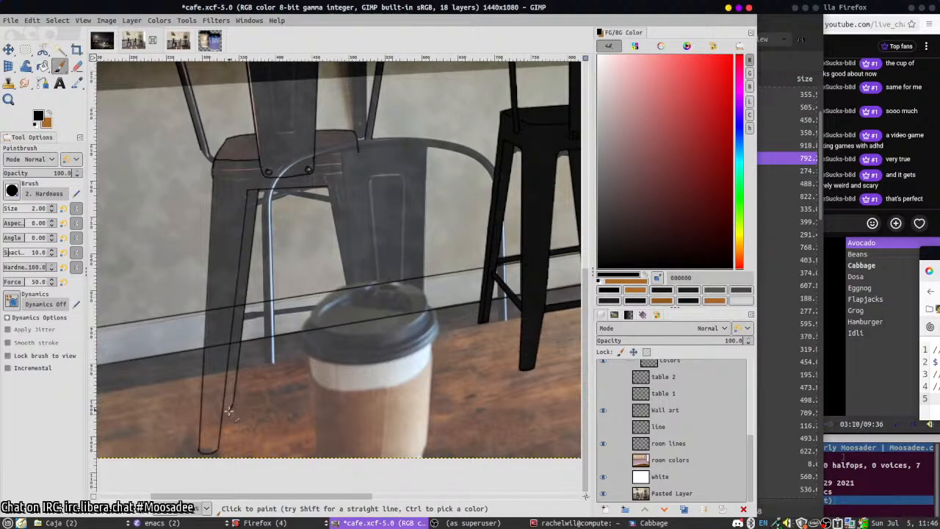
pyautogui.scroll(-3, 262, 438)
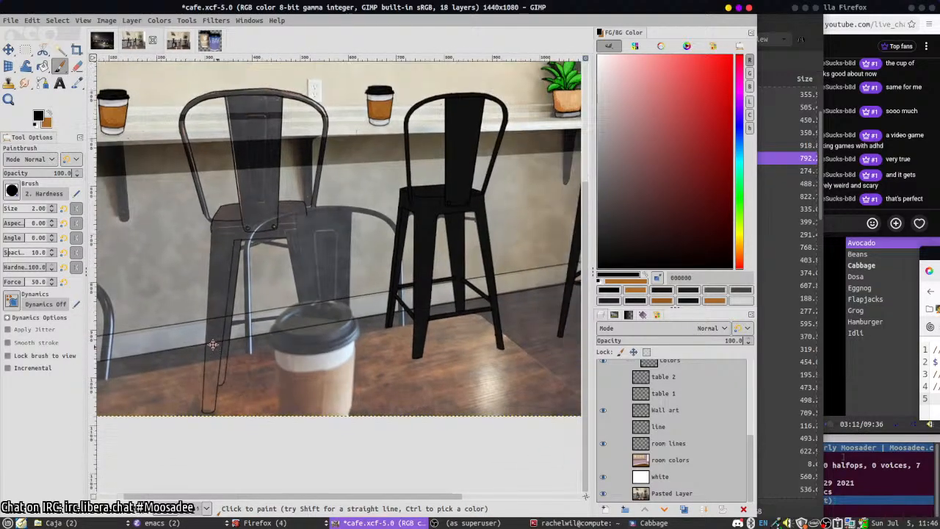
# - Outline the right front leg from the seat corner to a rounded foot near the image's bottom and back to the seat's underside
pyautogui.scroll(2, 130, 330)
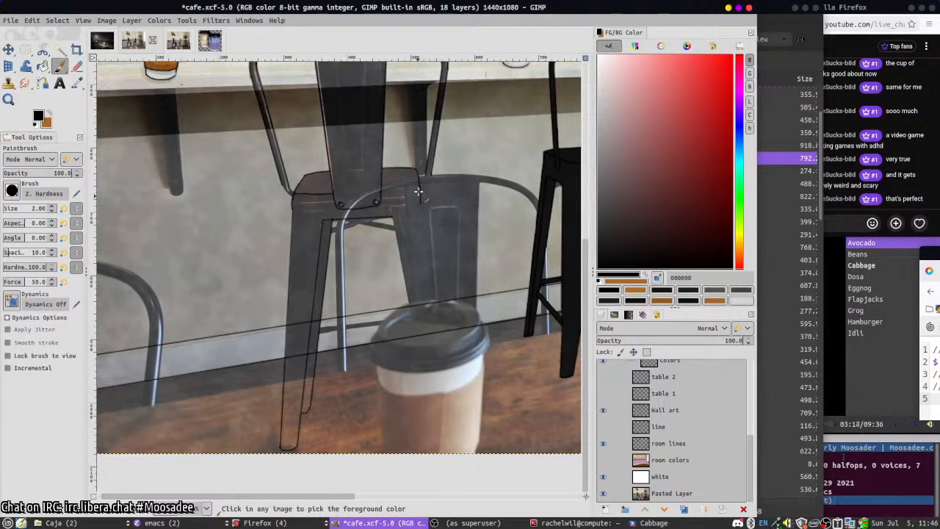
pyautogui.moveTo(446, 357); pyautogui.dragTo(413, 290)
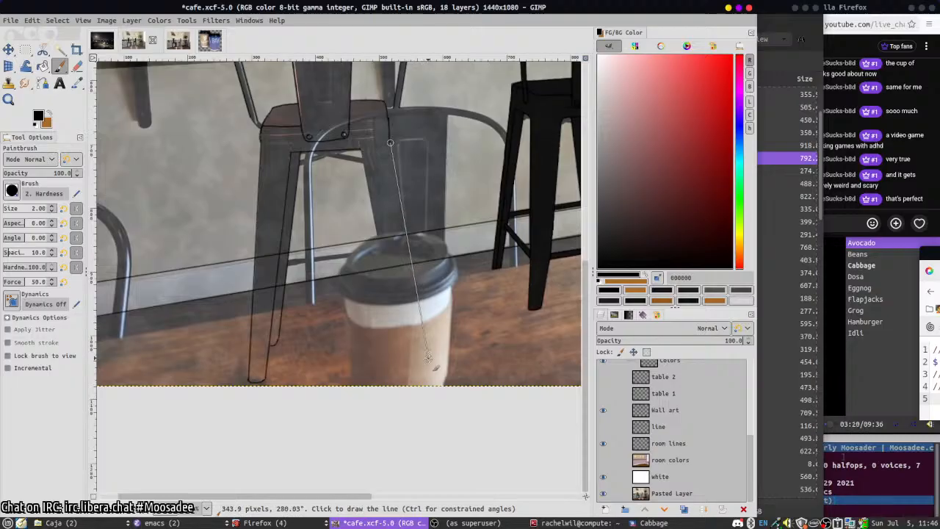
pyautogui.keyDown('shift'); pyautogui.click(411, 371); pyautogui.keyUp('shift')
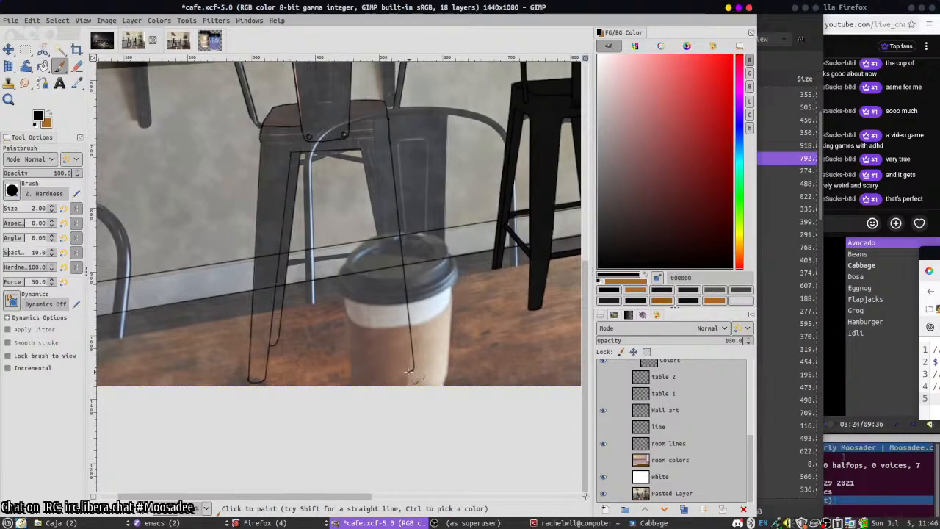
pyautogui.keyDown('shift'); pyautogui.click(356, 144); pyautogui.keyUp('shift')
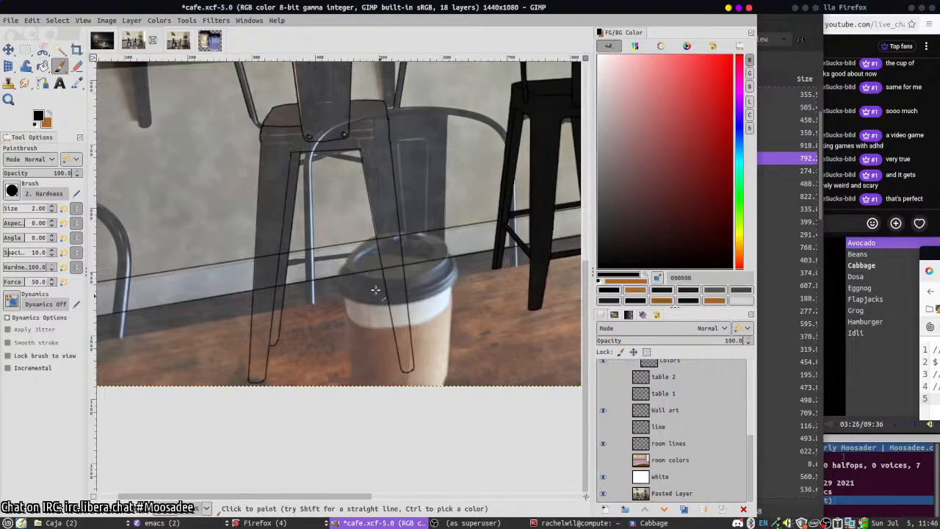
pyautogui.moveTo(237, 162); pyautogui.dragTo(276, 273)
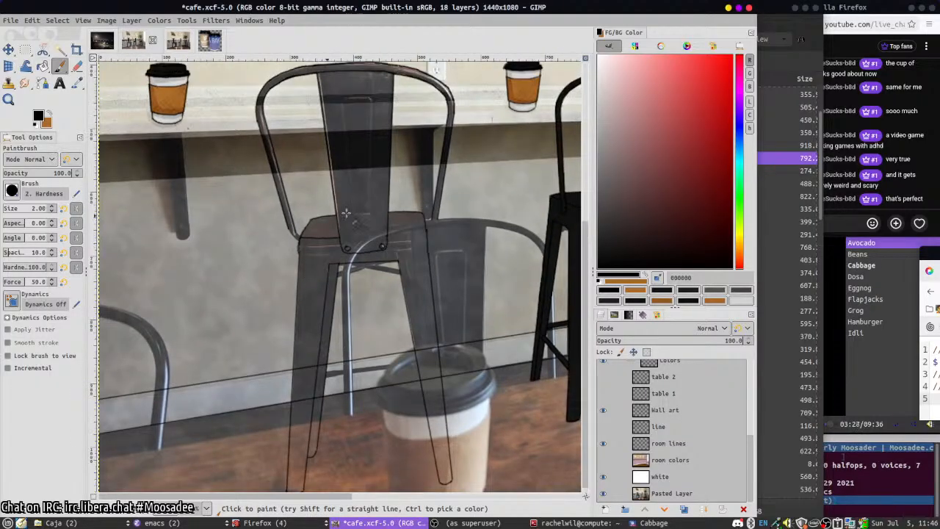
pyautogui.moveTo(490, 215)
pyautogui.mouseDown()
pyautogui.moveTo(215, 275)
pyautogui.moveTo(221, 266)
pyautogui.moveTo(97, 310)
pyautogui.moveTo(348, 303)
pyautogui.mouseUp()
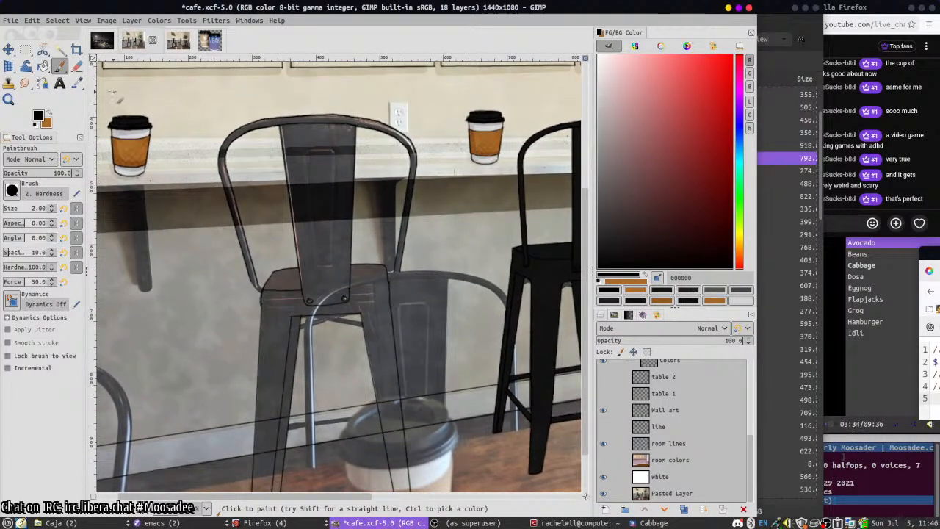
pyautogui.press('r')
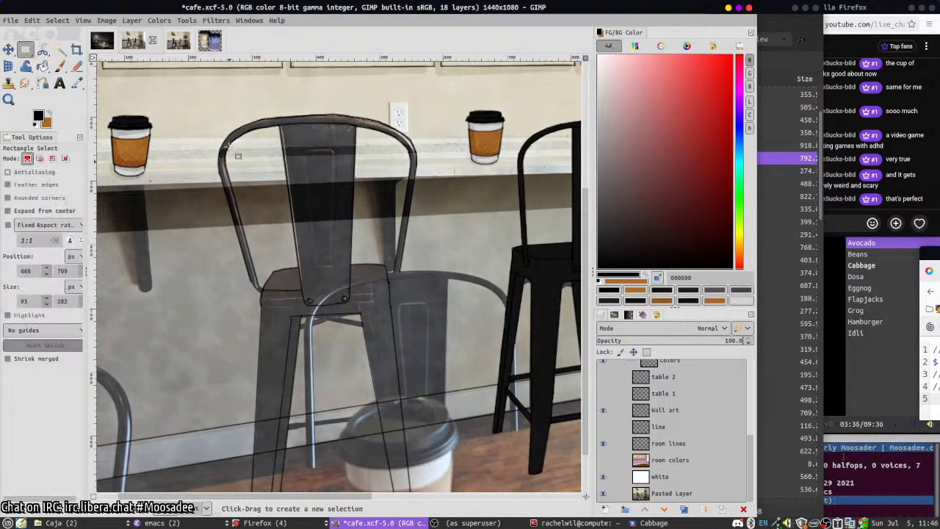
pyautogui.moveTo(207, 111); pyautogui.dragTo(257, 292)
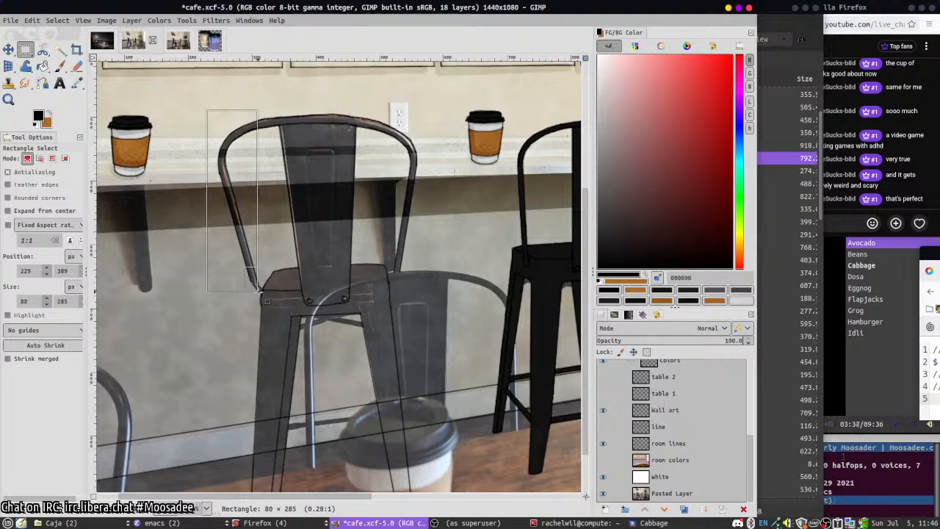
pyautogui.press('ctrl')
pyautogui.scroll(3, 257, 292)
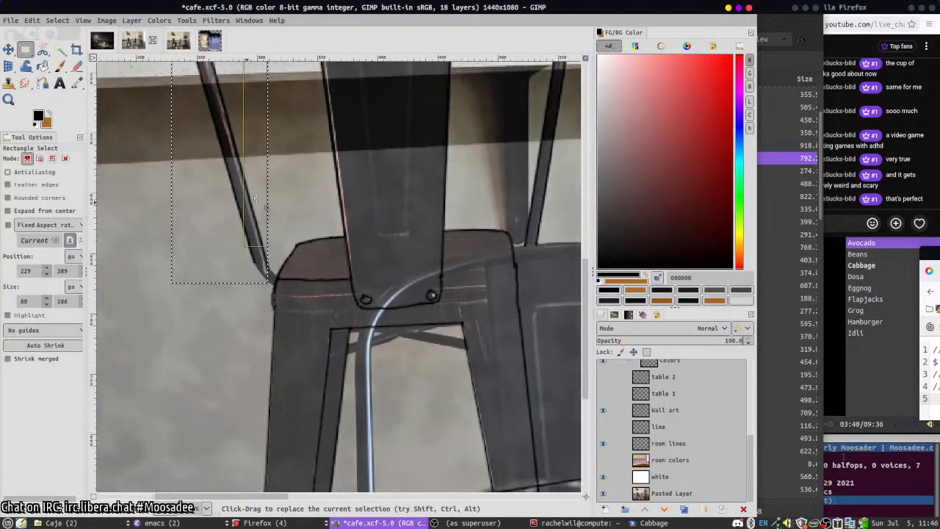
pyautogui.hotkey('ctrl', 'shift', 'a')
# - Join both lower ends of the chair's frame to the seat's sides with curved black lines
pyautogui.press('p')
pyautogui.scroll(2, 286, 272)
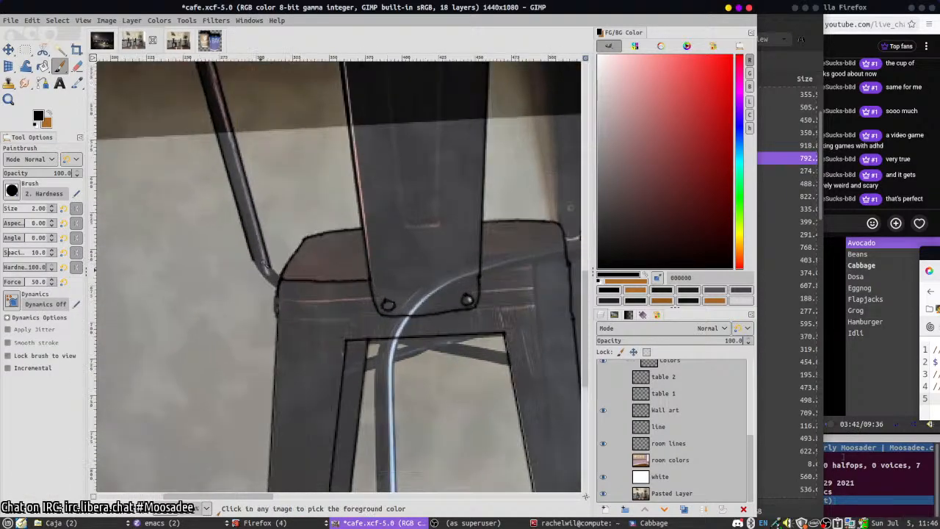
pyautogui.moveTo(279, 264); pyautogui.dragTo(287, 277)
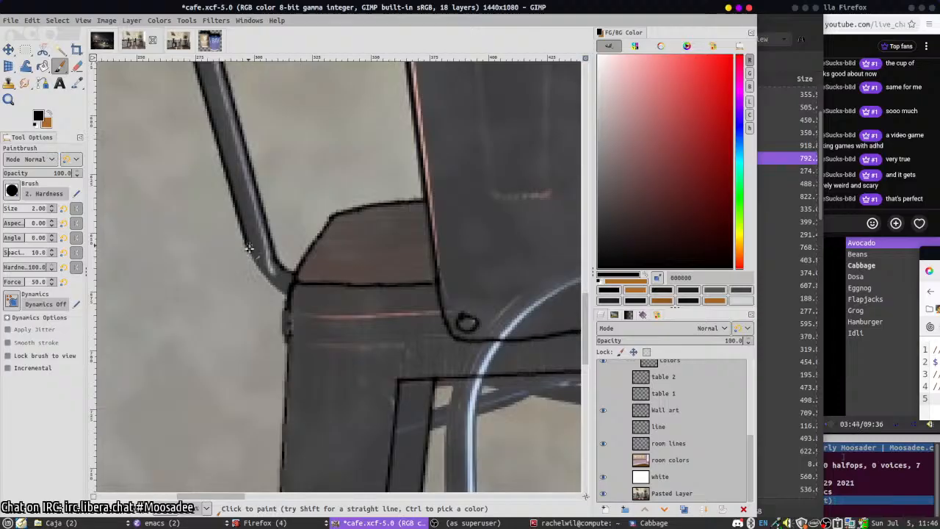
pyautogui.moveTo(558, 213); pyautogui.dragTo(150, 336)
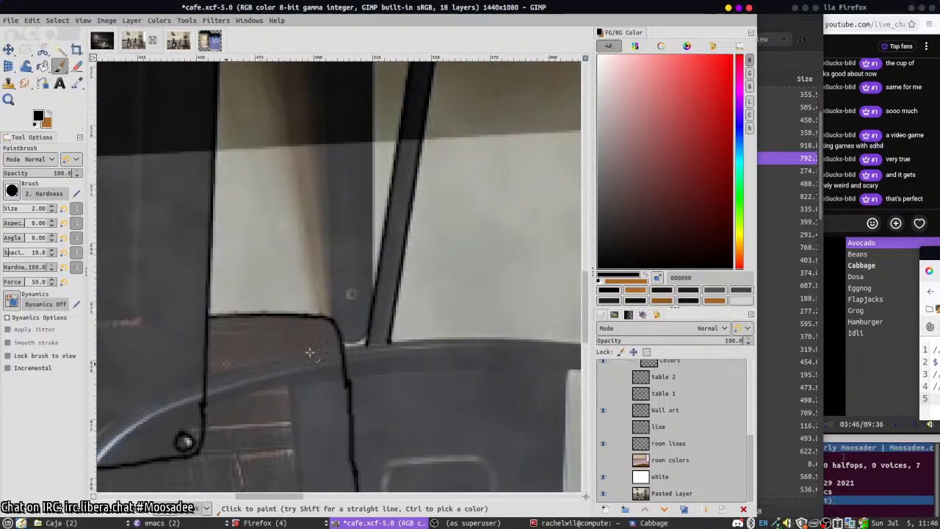
pyautogui.moveTo(381, 348)
pyautogui.mouseDown()
pyautogui.moveTo(232, 300)
pyautogui.moveTo(300, 294)
pyautogui.moveTo(287, 345)
pyautogui.mouseUp()
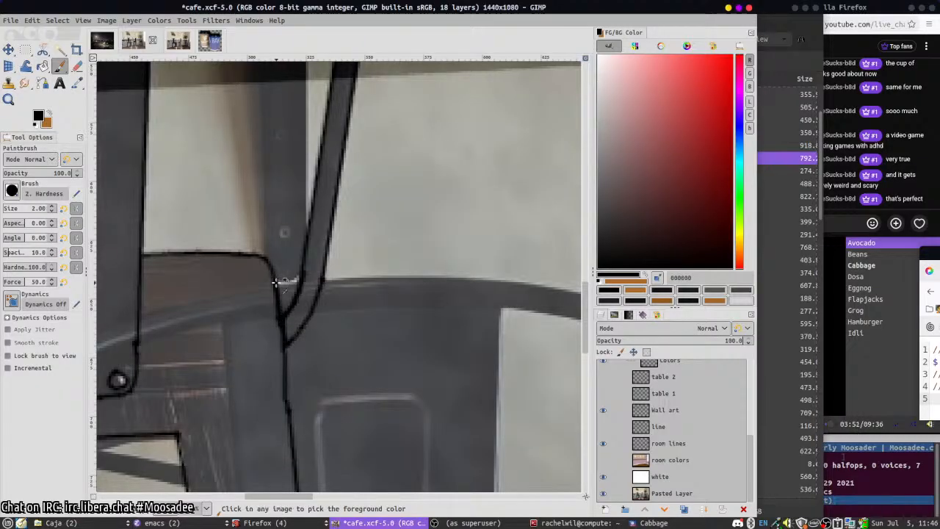
pyautogui.scroll(-3, 279, 279)
pyautogui.scroll(-2, 280, 384)
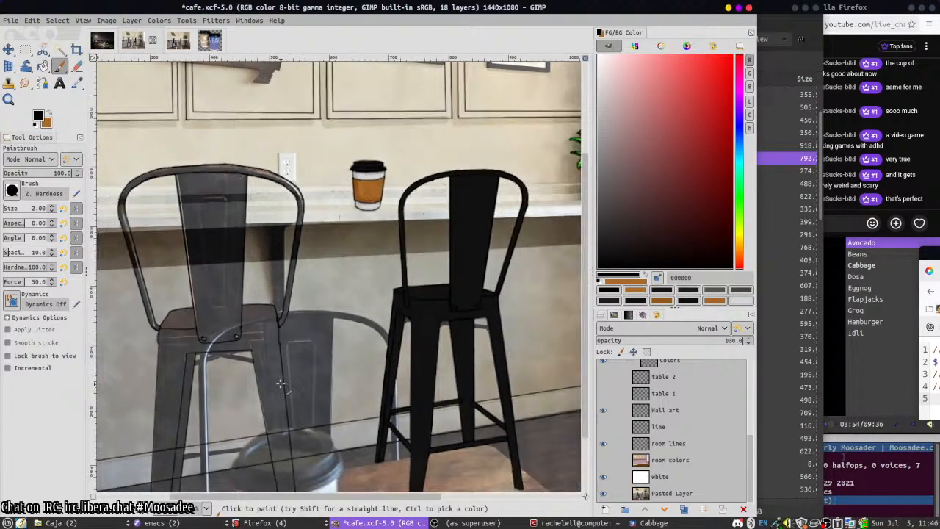
# - Draw the seat's front edge from the backrest's right side to the seat's right corner
pyautogui.scroll(5, 277, 370)
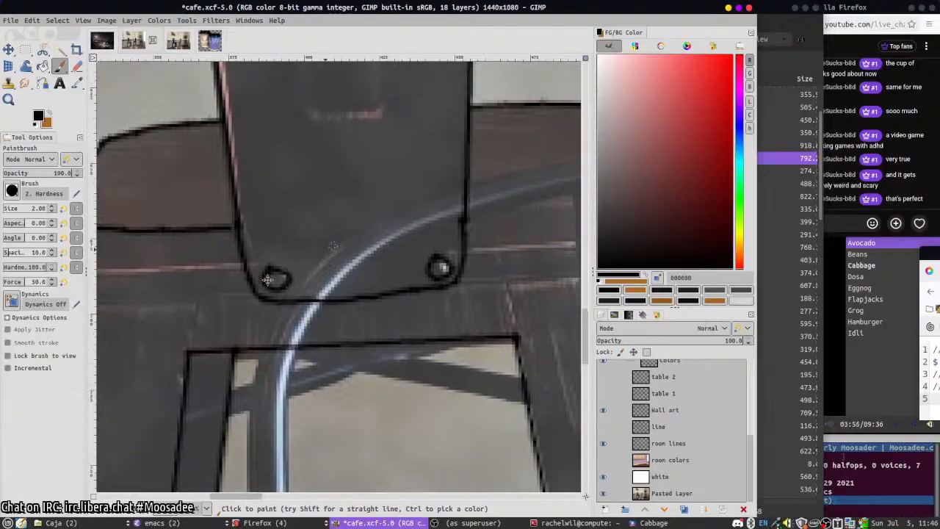
pyautogui.moveTo(267, 280)
pyautogui.mouseDown()
pyautogui.moveTo(275, 319)
pyautogui.moveTo(441, 297)
pyautogui.mouseUp()
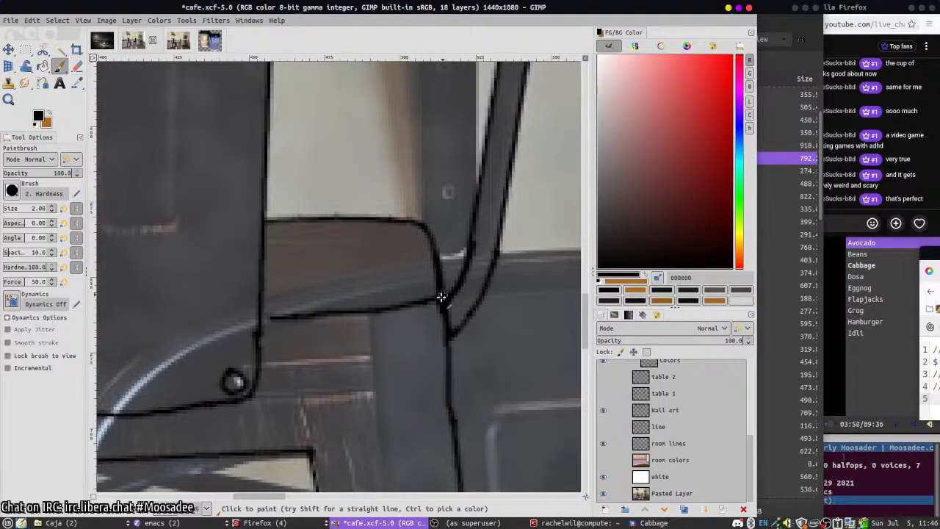
pyautogui.scroll(-4, 294, 389)
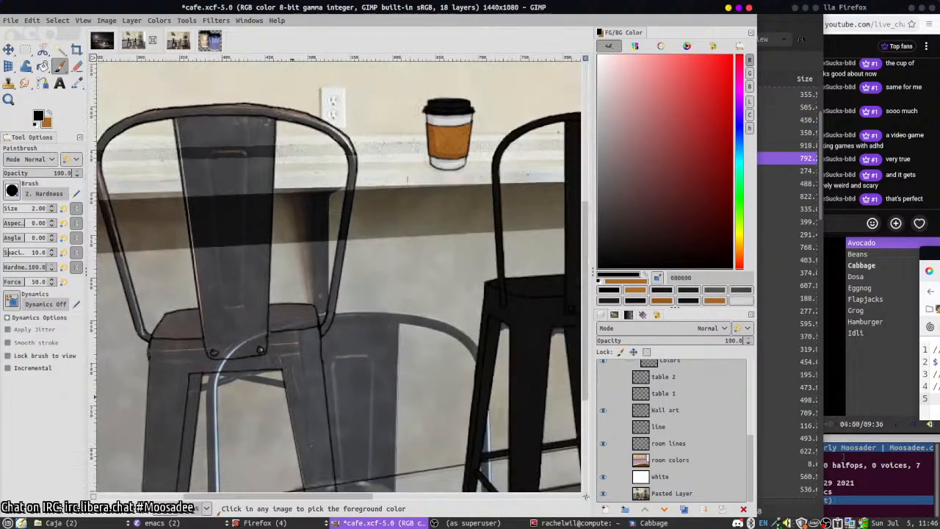
# - Draw the rear crossbar between the legs with two straight lines, cap its left end and erase the overlapping line there
pyautogui.scroll(-5, 297, 416)
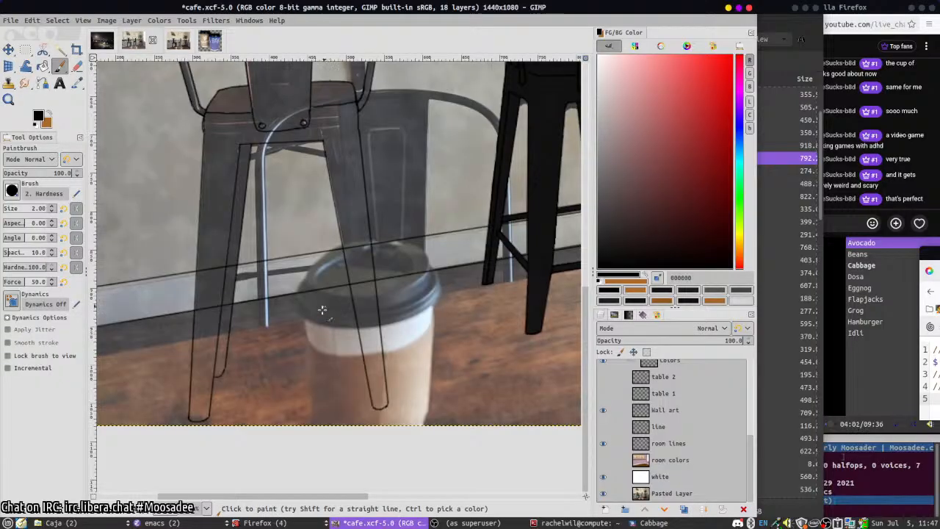
pyautogui.keyDown('shift'); pyautogui.click(234, 275); pyautogui.keyUp('shift')
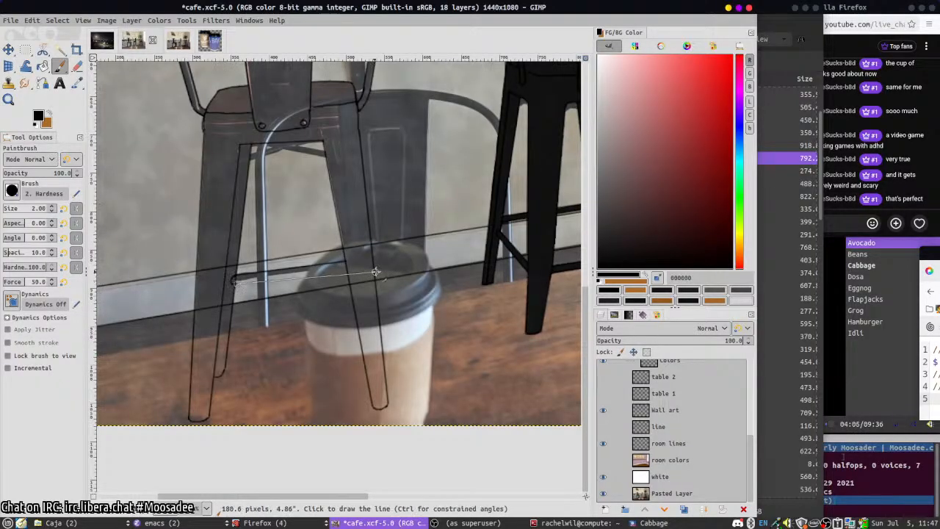
pyautogui.keyDown('shift'); pyautogui.click(351, 266); pyautogui.keyUp('shift')
pyautogui.scroll(1, 236, 271)
pyautogui.scroll(-1, 235, 268)
pyautogui.hotkey('shift', 'e')
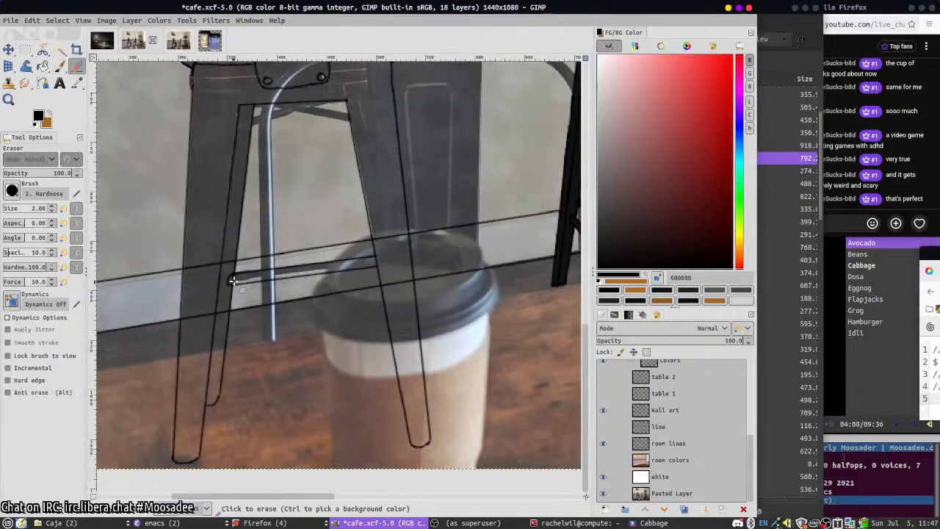
pyautogui.press('p')
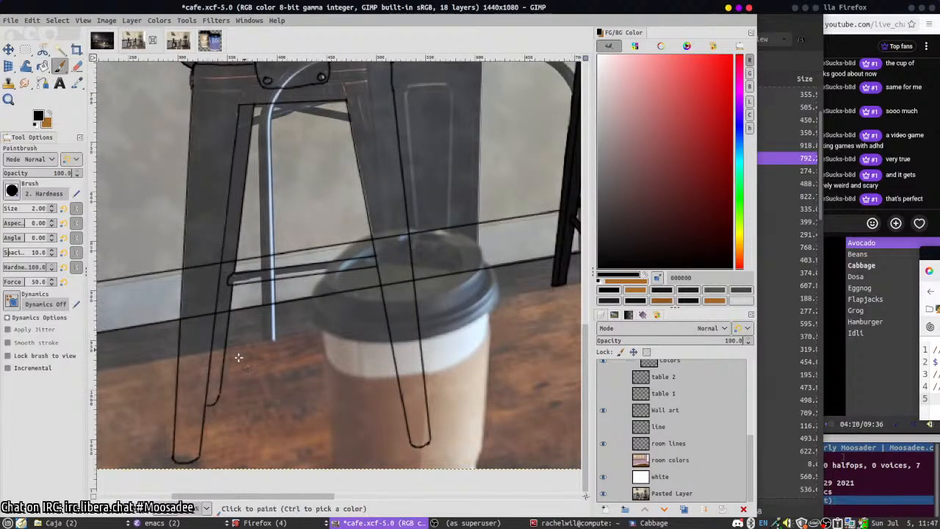
# - Add a small curve on the left leg, draw the lower front crossbar with two straight lines and erase the leg line crossing it
pyautogui.click(215, 310)
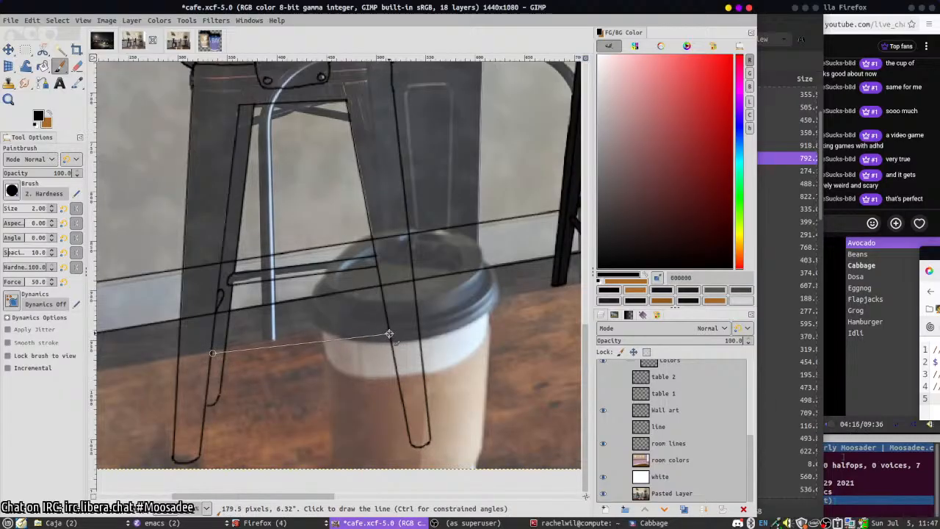
pyautogui.keyDown('shift'); pyautogui.click(392, 343); pyautogui.keyUp('shift')
pyautogui.keyDown('shift'); pyautogui.click(220, 358); pyautogui.keyUp('shift')
pyautogui.hotkey('shift', 'e')
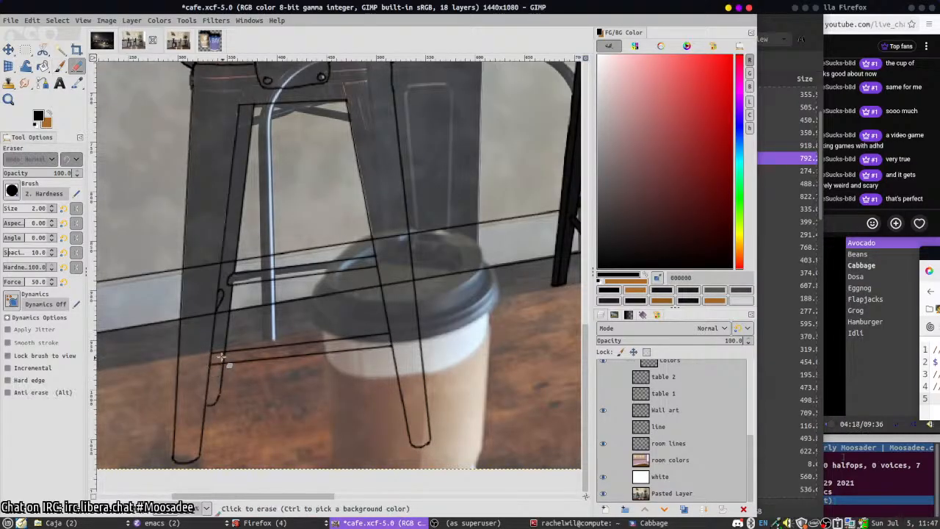
pyautogui.click(223, 359)
pyautogui.press('n')
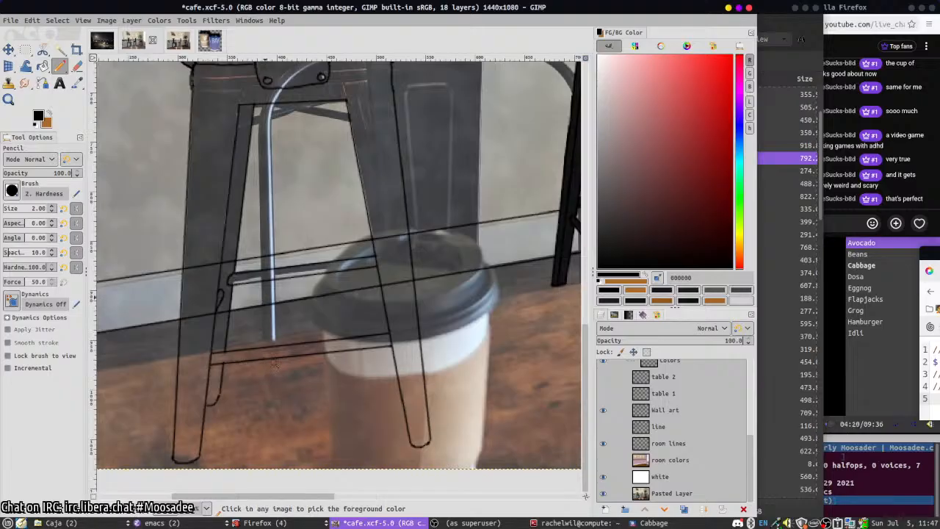
pyautogui.press('-')
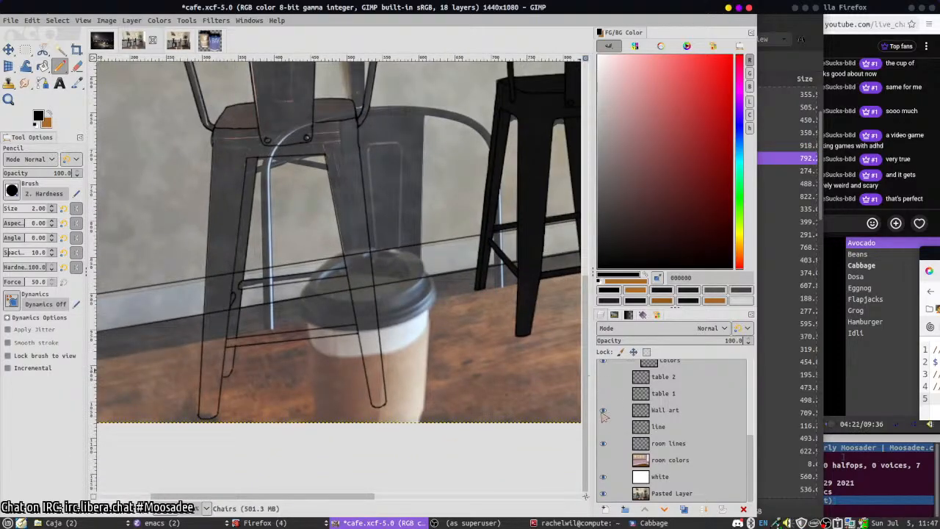
# - Fuzzy-select the outlined chair's backrest, seat, legs, curved frame and both crossbars together on the Chairs line layer
pyautogui.scroll(3, 606, 415)
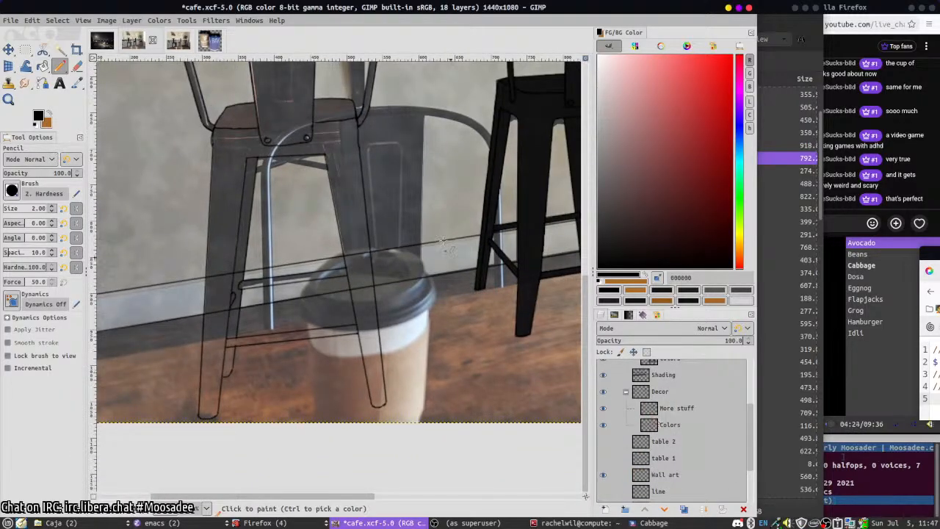
pyautogui.scroll(3, 514, 385)
pyautogui.scroll(3, 657, 399)
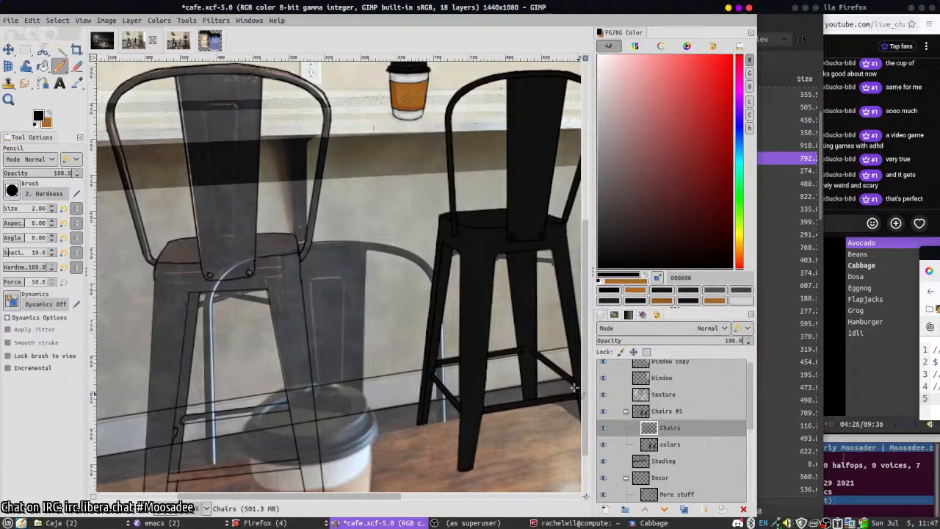
pyautogui.press('u')
pyautogui.click(241, 231)
pyautogui.keyDown('shift'); pyautogui.click(178, 247); pyautogui.keyUp('shift')
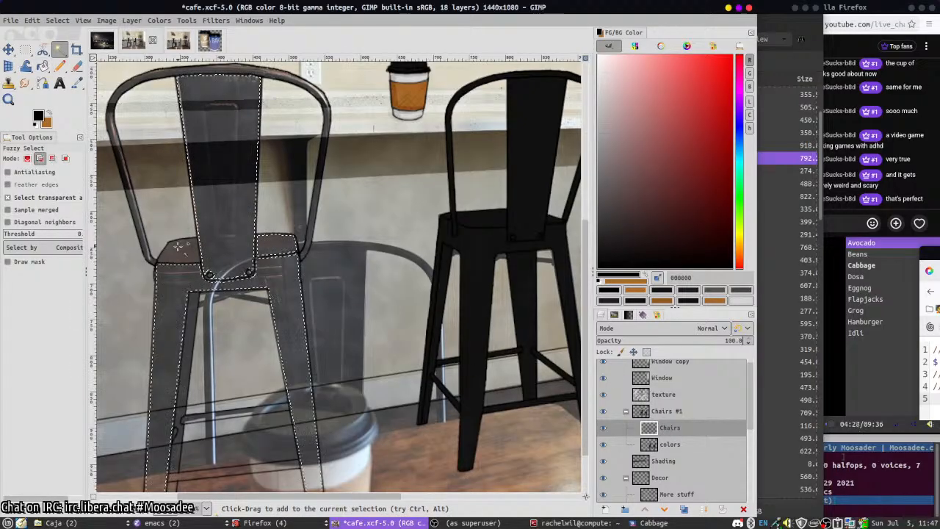
pyautogui.keyDown('shift'); pyautogui.click(145, 253); pyautogui.keyUp('shift')
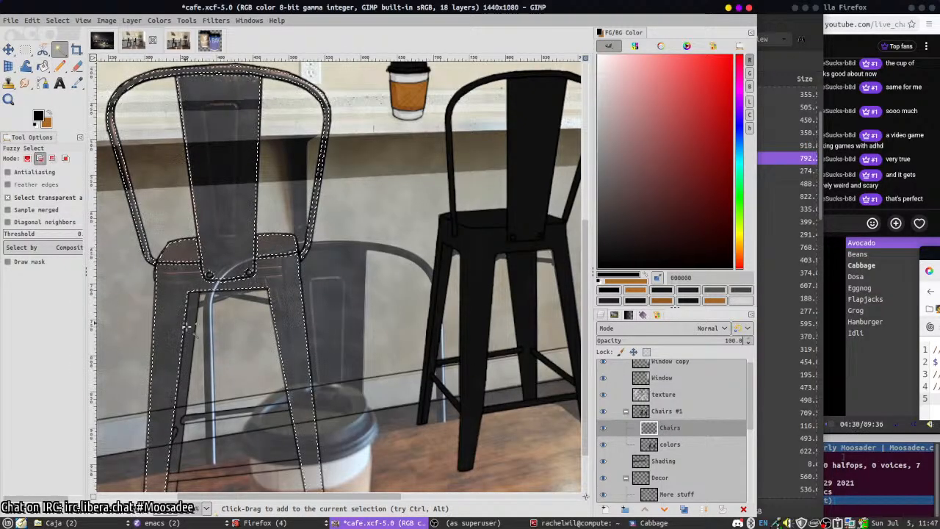
pyautogui.scroll(-3, 213, 359)
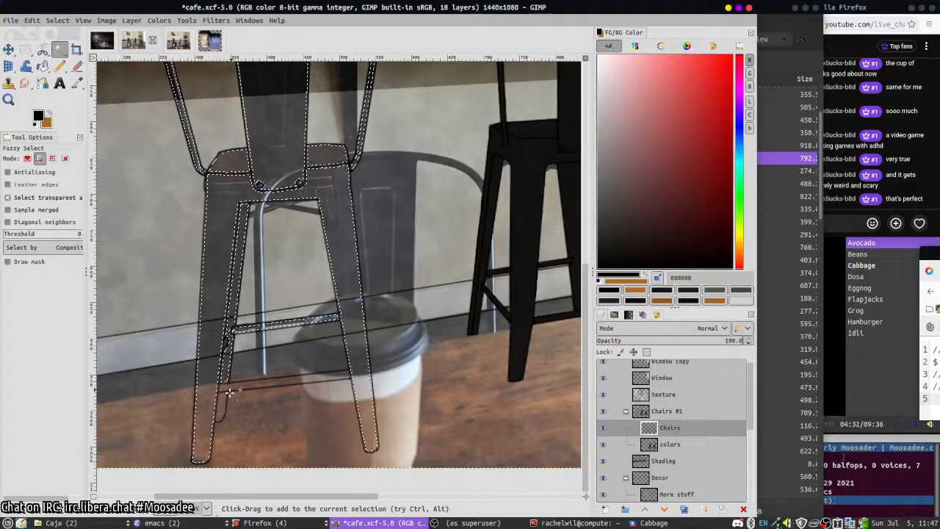
pyautogui.keyDown('shift'); pyautogui.click(229, 389); pyautogui.keyUp('shift')
# - Fill the selected chair shapes with near-black 101010 on the colors layer and clear the selection
pyautogui.press('pagedown')
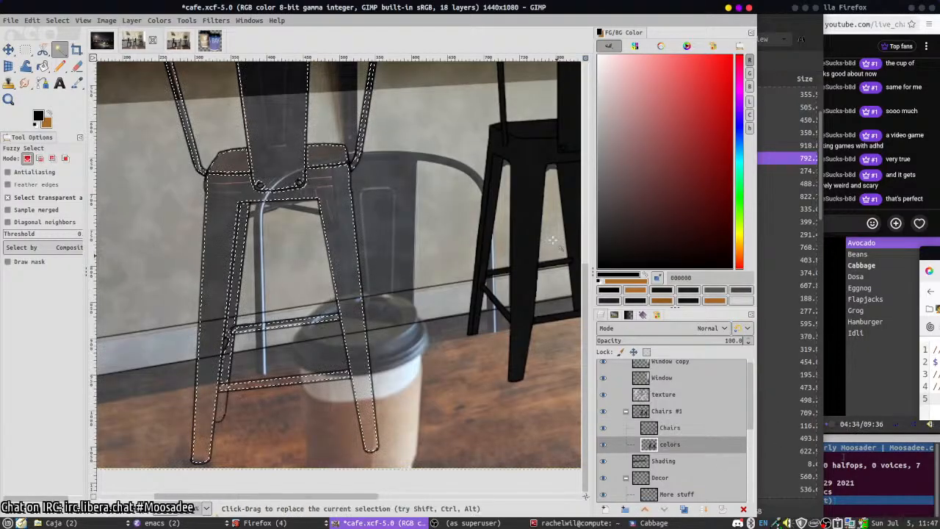
pyautogui.hotkey('shift', 'b')
pyautogui.click(316, 185)
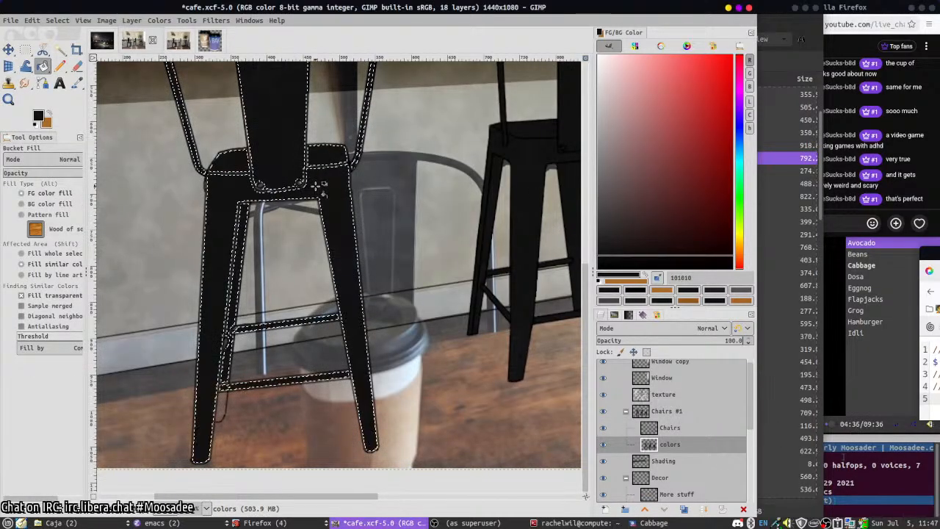
pyautogui.press('m')
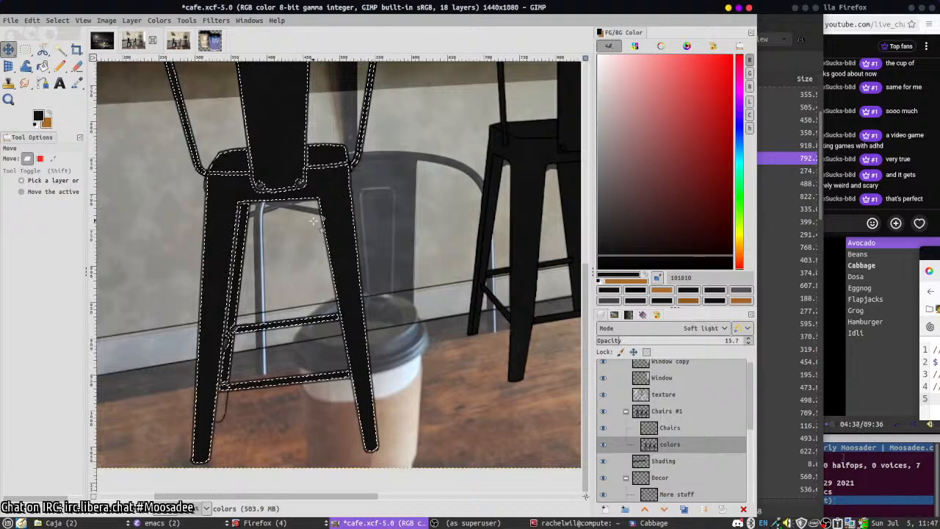
pyautogui.hotkey('ctrl', 'shift', 'a')
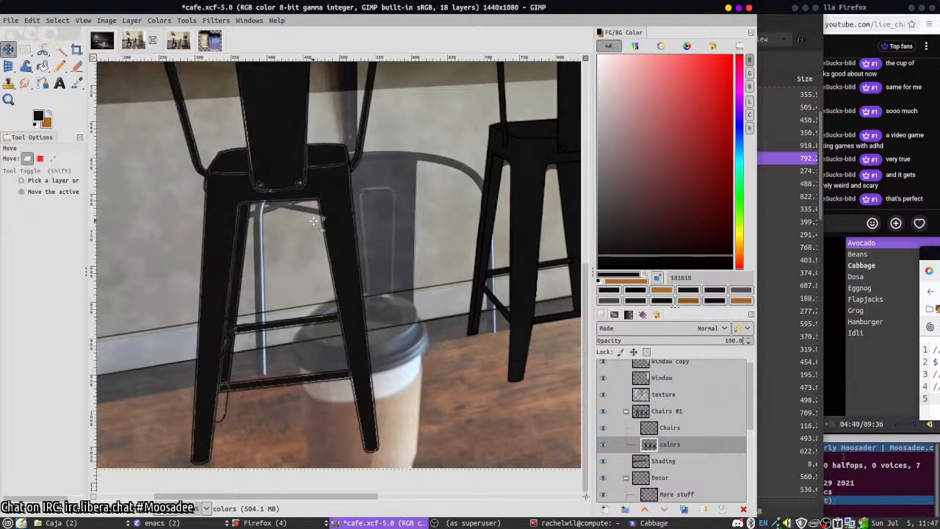
pyautogui.hotkey('ctrl', 'c')
pyautogui.hotkey('ctrl', 'v')
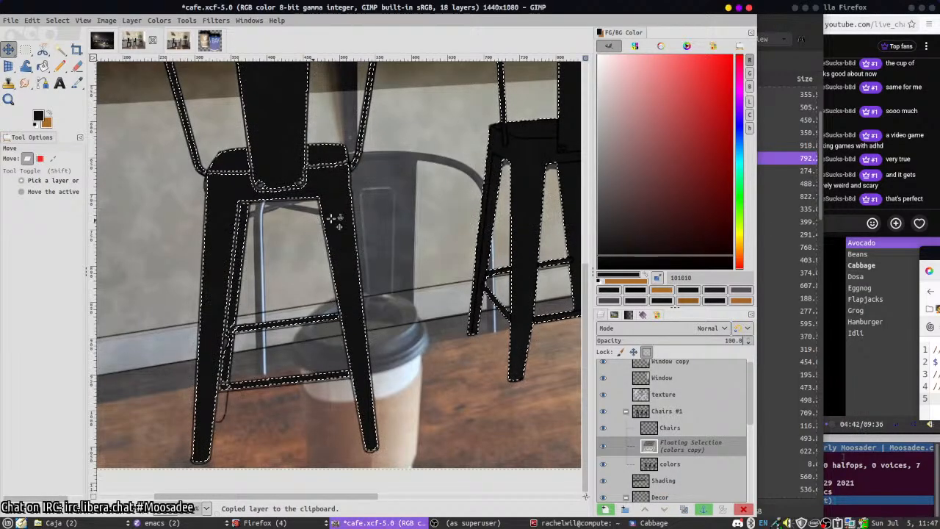
pyautogui.click(353, 218)
pyautogui.hotkey('ctrl', 'v')
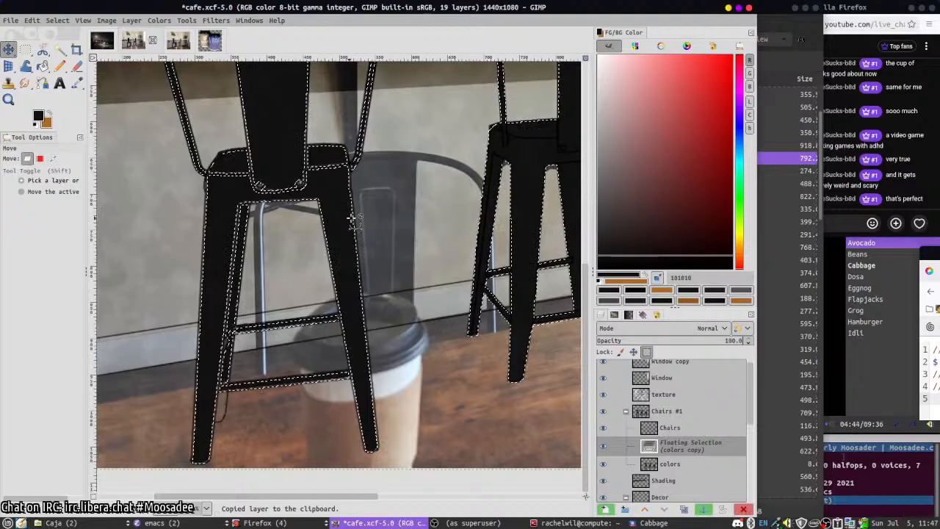
pyautogui.click(353, 218)
pyautogui.scroll(-1, 353, 219)
pyautogui.hotkey('ctrl', 'v')
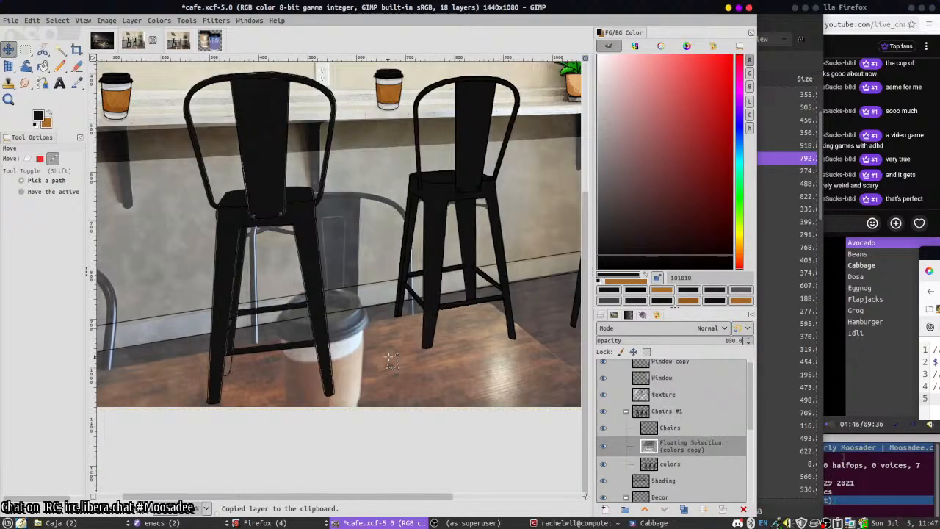
pyautogui.hotkey('ctrl', 'z')
pyautogui.hotkey('ctrl', 'v')
pyautogui.hotkey('ctrl', 'z')
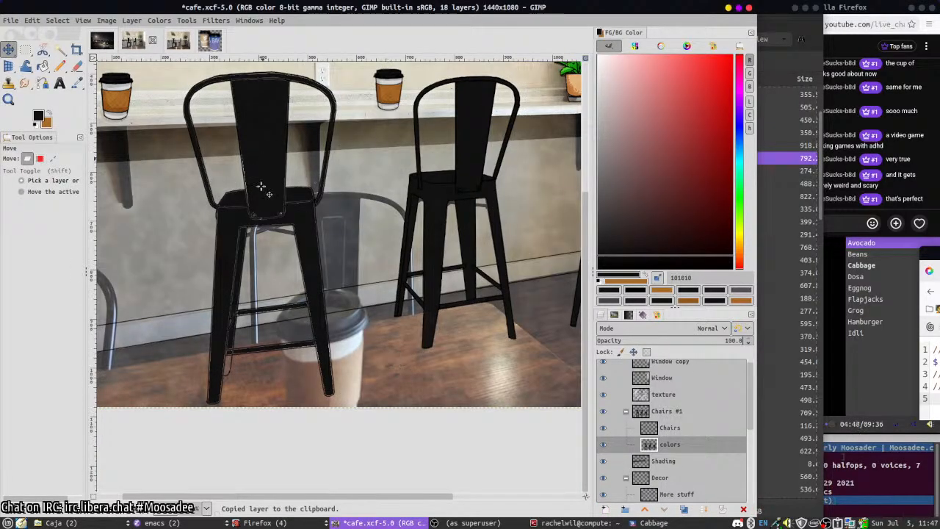
# - With a size 5 paintbrush, fill the rear left leg's tip and the gaps around the front left leg's lower end
pyautogui.scroll(2, 261, 187)
pyautogui.press('n')
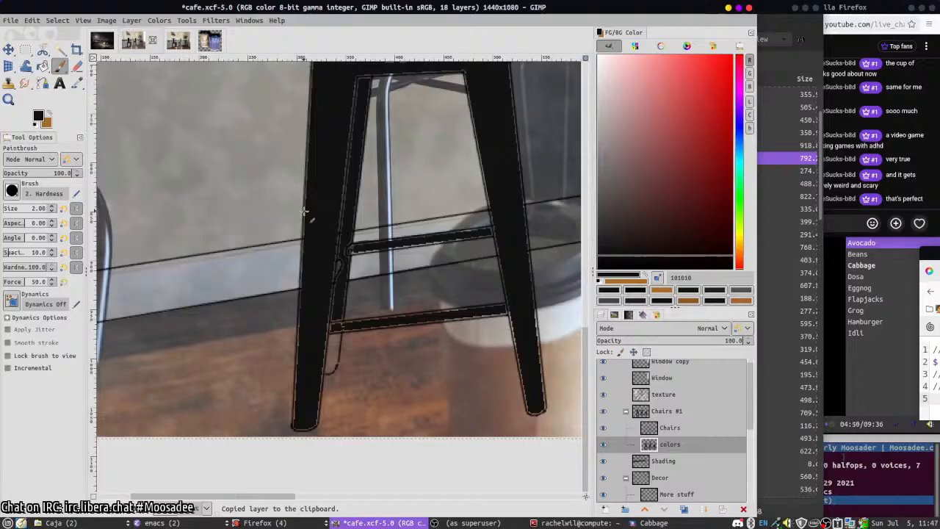
pyautogui.press(']')
pyautogui.press(']')
pyautogui.press(']')
pyautogui.moveTo(329, 355)
pyautogui.mouseDown()
pyautogui.moveTo(335, 325)
pyautogui.moveTo(322, 338)
pyautogui.moveTo(331, 308)
pyautogui.moveTo(323, 326)
pyautogui.mouseUp()
pyautogui.scroll(2, 323, 316)
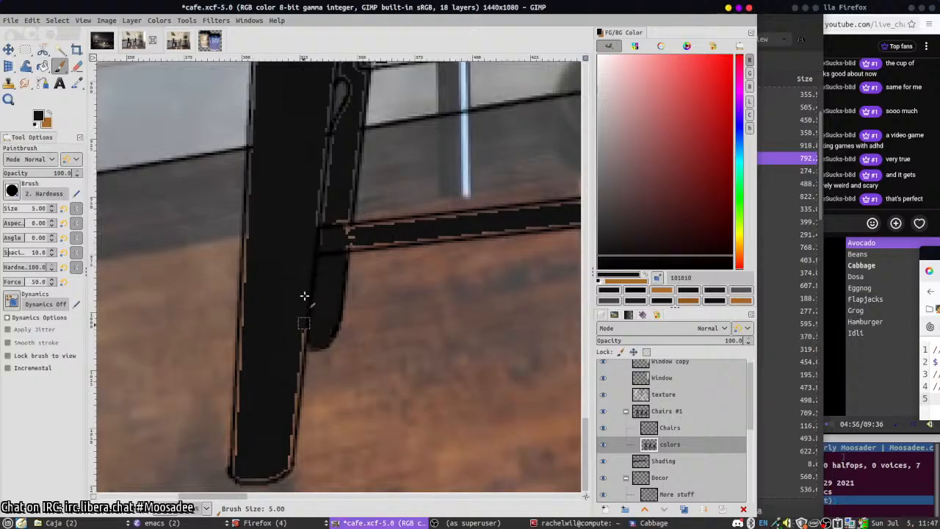
pyautogui.moveTo(304, 295)
pyautogui.mouseDown()
pyautogui.moveTo(288, 464)
pyautogui.moveTo(269, 475)
pyautogui.moveTo(237, 471)
pyautogui.mouseUp()
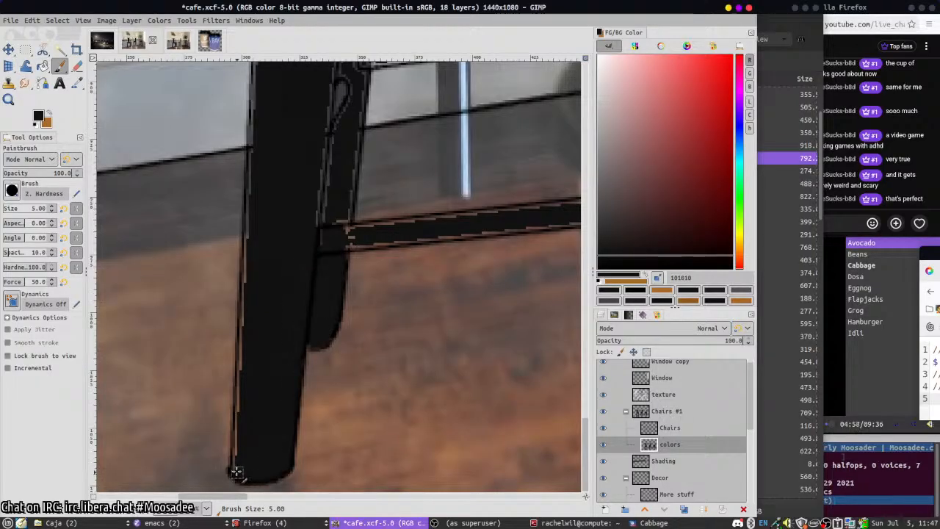
# - Paint over the gaps along the left leg's outer edge up to the seat, the seat's front line and the backrest's lower edge
pyautogui.scroll(5, 254, 183)
pyautogui.moveTo(302, 196); pyautogui.dragTo(267, 384)
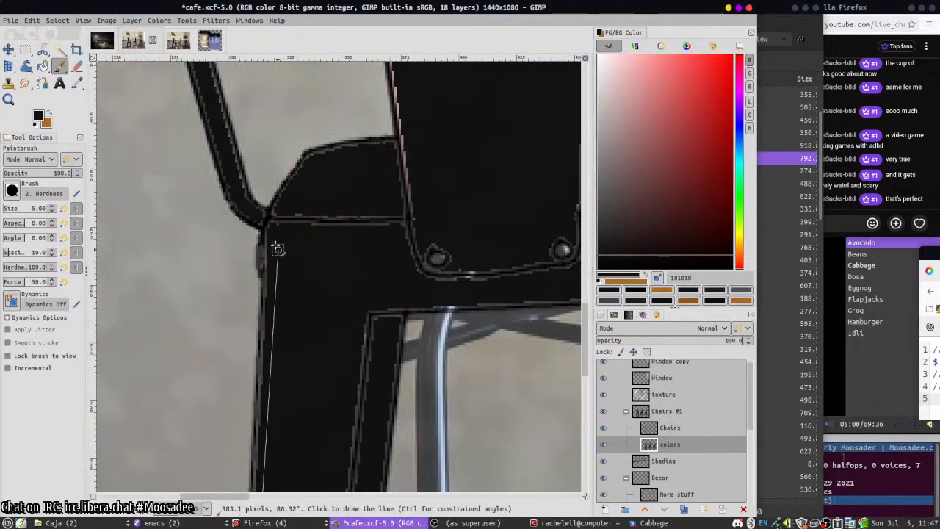
pyautogui.keyDown('shift'); pyautogui.click(266, 232); pyautogui.keyUp('shift')
pyautogui.moveTo(275, 218)
pyautogui.mouseDown()
pyautogui.moveTo(412, 216)
pyautogui.moveTo(436, 235)
pyautogui.moveTo(412, 261)
pyautogui.moveTo(452, 271)
pyautogui.moveTo(550, 253)
pyautogui.moveTo(555, 239)
pyautogui.moveTo(571, 262)
pyautogui.mouseUp()
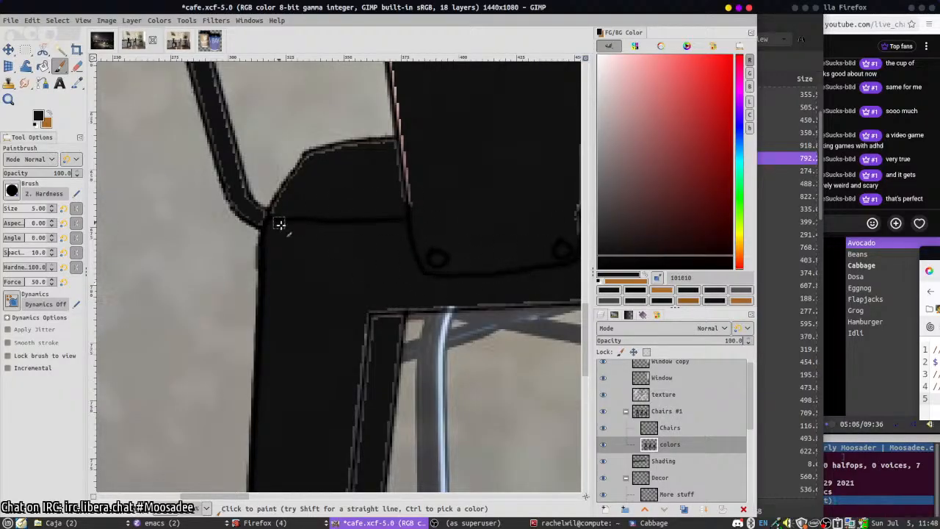
# - Paint the gaps along the seat's left rear edge and the backrest's left side, erasing stray paint beside them
pyautogui.moveTo(287, 195)
pyautogui.mouseDown()
pyautogui.moveTo(302, 158)
pyautogui.moveTo(405, 141)
pyautogui.moveTo(412, 222)
pyautogui.moveTo(400, 162)
pyautogui.moveTo(442, 311)
pyautogui.mouseUp()
pyautogui.hotkey('shift', 'e')
pyautogui.click(382, 130)
pyautogui.press('p')
pyautogui.moveTo(413, 143)
pyautogui.mouseDown()
pyautogui.moveTo(428, 214)
pyautogui.moveTo(414, 176)
pyautogui.moveTo(416, 342)
pyautogui.mouseUp()
# - Paint the gaps around the frame's curved upper left corner and along its top bar, cleaning up overspill inside the curve
pyautogui.scroll(5, 407, 187)
pyautogui.moveTo(385, 126); pyautogui.dragTo(415, 310)
pyautogui.moveTo(185, 203)
pyautogui.mouseDown()
pyautogui.moveTo(236, 142)
pyautogui.moveTo(196, 169)
pyautogui.moveTo(172, 209)
pyautogui.moveTo(273, 118)
pyautogui.moveTo(241, 139)
pyautogui.moveTo(321, 106)
pyautogui.moveTo(332, 109)
pyautogui.moveTo(251, 140)
pyautogui.moveTo(367, 108)
pyautogui.moveTo(400, 125)
pyautogui.mouseUp()
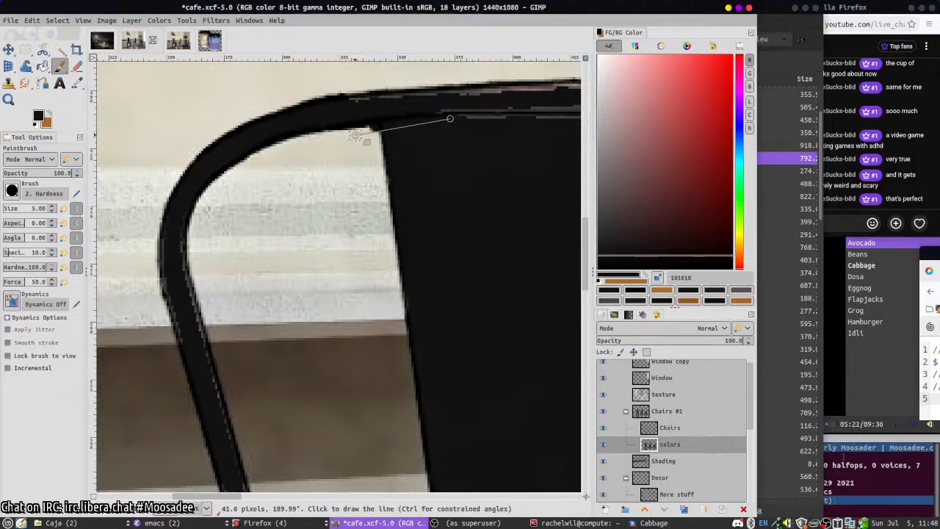
pyautogui.hotkey('shift', 'e')
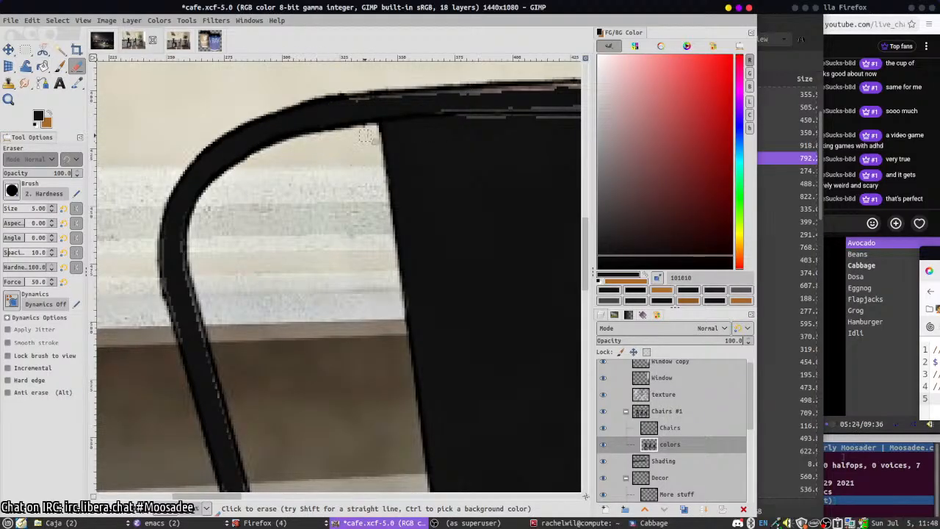
pyautogui.press('p')
pyautogui.moveTo(357, 94)
pyautogui.mouseDown()
pyautogui.moveTo(454, 96)
pyautogui.moveTo(549, 115)
pyautogui.moveTo(495, 116)
pyautogui.moveTo(485, 133)
pyautogui.mouseUp()
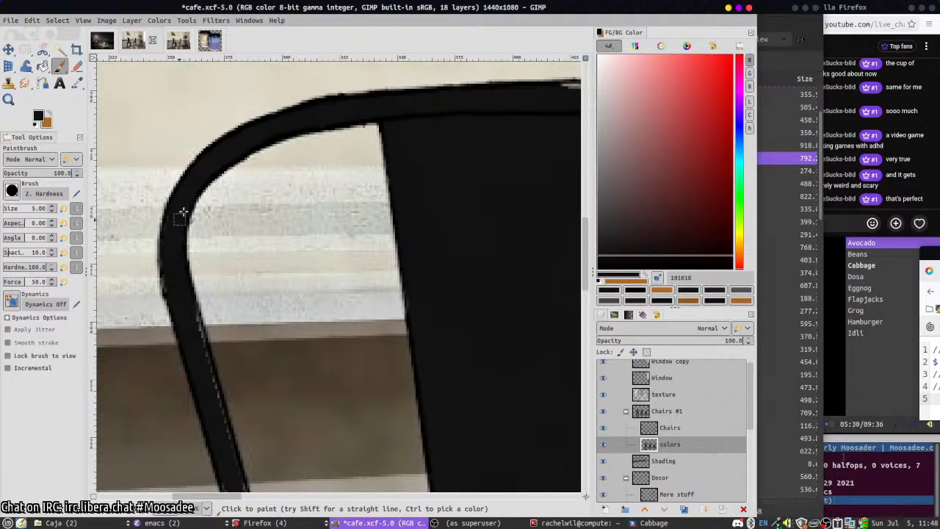
# - Fill the edge gaps down the frame's left arm to the seat and erase the overspill on its inner side
pyautogui.moveTo(185, 302); pyautogui.dragTo(247, 470)
pyautogui.hotkey('shift', 'e')
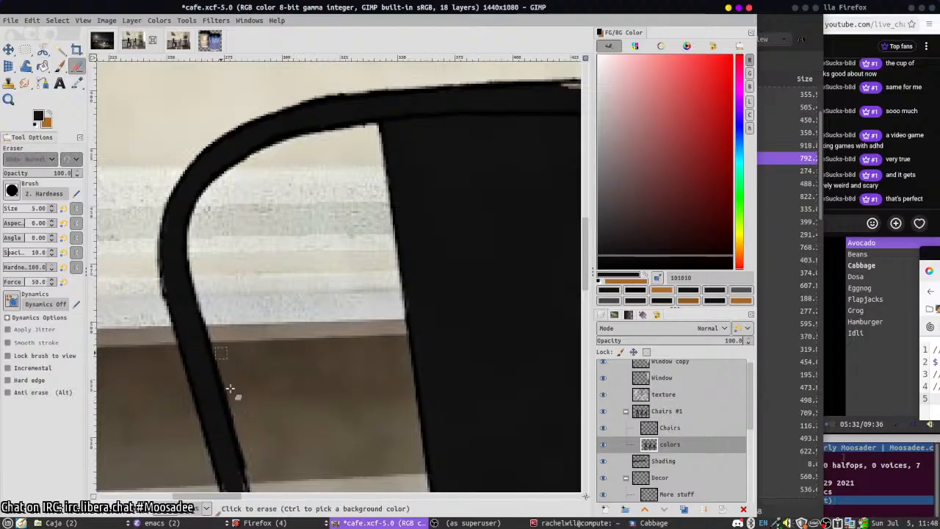
pyautogui.moveTo(237, 394); pyautogui.dragTo(253, 467)
pyautogui.scroll(-10, 253, 467)
pyautogui.press('p')
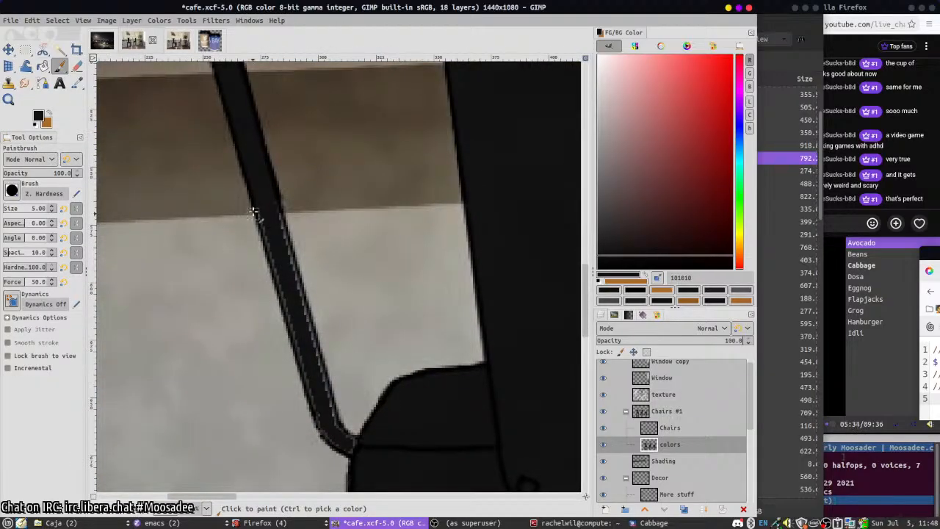
pyautogui.moveTo(281, 259)
pyautogui.mouseDown()
pyautogui.moveTo(335, 430)
pyautogui.moveTo(318, 414)
pyautogui.moveTo(356, 457)
pyautogui.mouseUp()
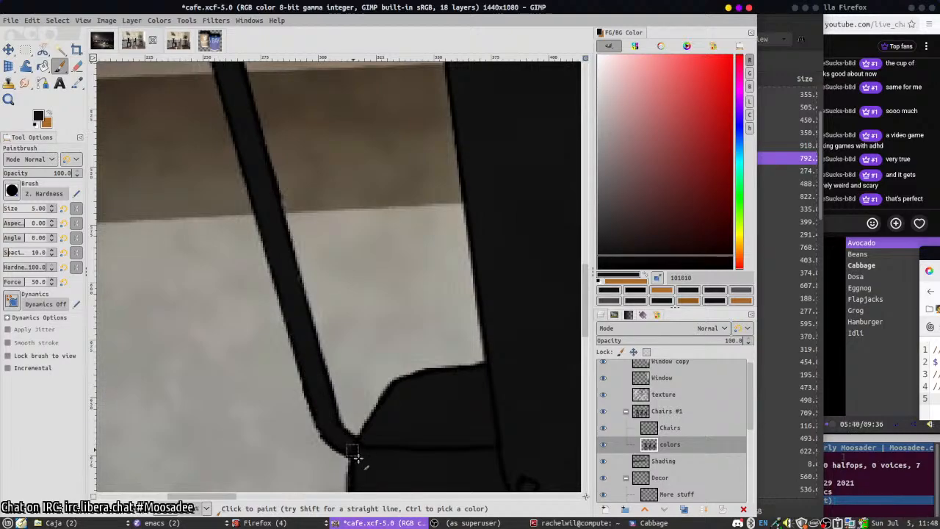
# - Paint the gaps along the backrest's right edge, the seat's right part and the frame's lower right joint
pyautogui.moveTo(409, 293); pyautogui.dragTo(299, 96)
pyautogui.scroll(5, 278, 311)
pyautogui.moveTo(290, 334); pyautogui.dragTo(333, 79)
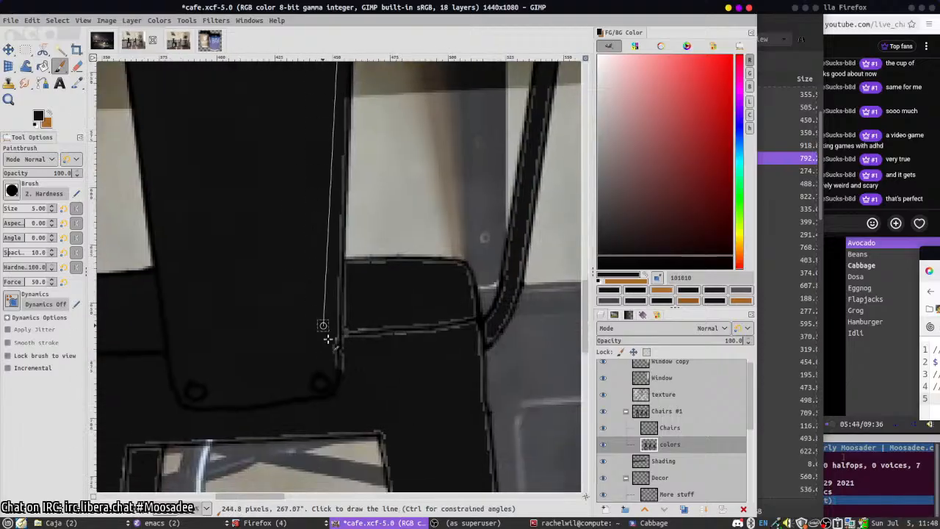
pyautogui.keyDown('shift'); pyautogui.click(337, 372); pyautogui.keyUp('shift')
pyautogui.moveTo(355, 320)
pyautogui.mouseDown()
pyautogui.moveTo(379, 333)
pyautogui.moveTo(470, 314)
pyautogui.moveTo(460, 267)
pyautogui.moveTo(346, 274)
pyautogui.moveTo(393, 269)
pyautogui.moveTo(337, 264)
pyautogui.moveTo(419, 266)
pyautogui.mouseUp()
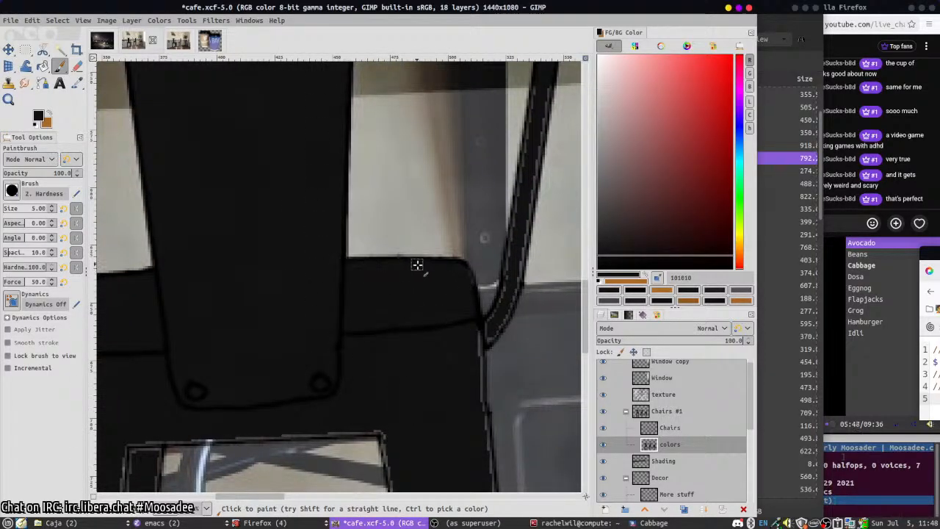
pyautogui.moveTo(485, 338)
pyautogui.mouseDown()
pyautogui.moveTo(505, 309)
pyautogui.moveTo(484, 339)
pyautogui.moveTo(499, 328)
pyautogui.mouseUp()
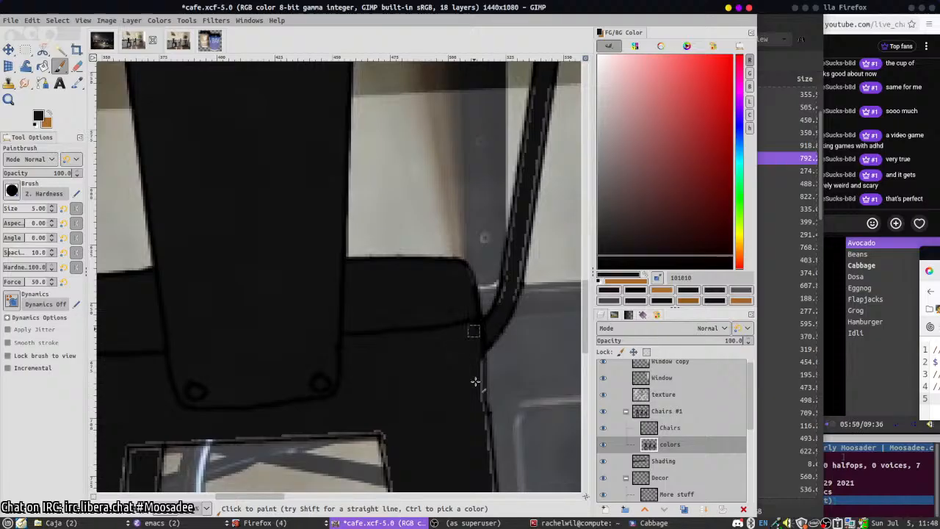
# - Fill the gaps along the right leg's upper outer edge with straight paintbrush lines
pyautogui.moveTo(475, 433)
pyautogui.mouseDown()
pyautogui.moveTo(447, 152)
pyautogui.moveTo(483, 209)
pyautogui.mouseUp()
pyautogui.click(487, 215)
pyautogui.keyDown('shift'); pyautogui.click(520, 444); pyautogui.keyUp('shift')
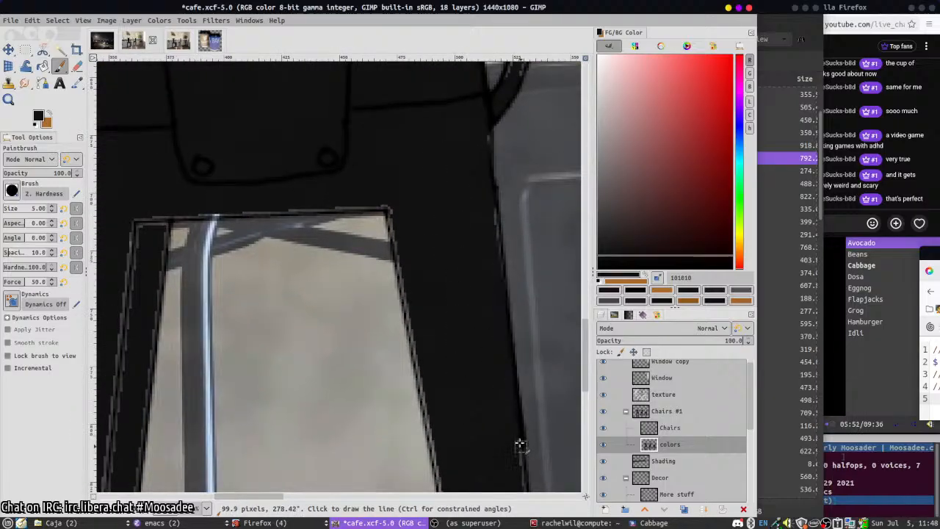
pyautogui.click(484, 136)
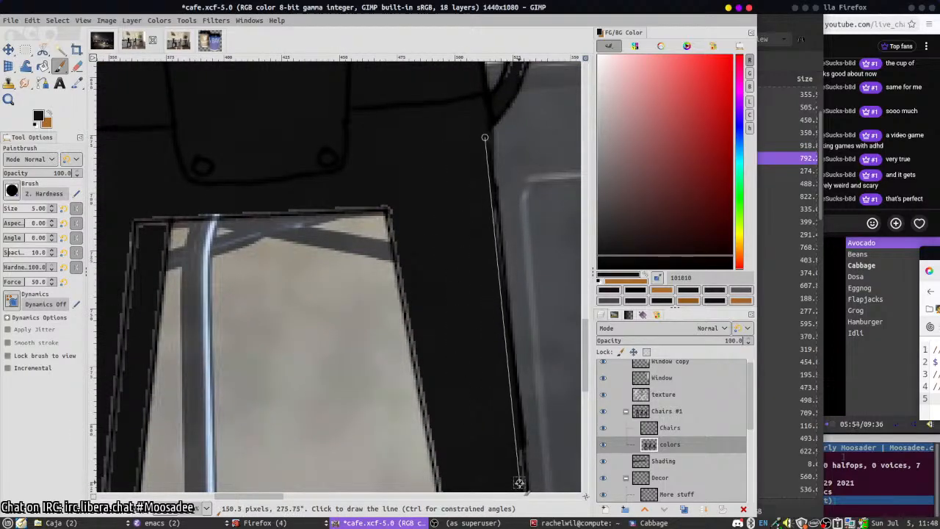
pyautogui.keyDown('shift'); pyautogui.click(518, 484); pyautogui.keyUp('shift')
# - Fill the gaps along the right leg's inner edge and the underside of the seat with paintbrush strokes
pyautogui.click(392, 212)
pyautogui.keyDown('shift'); pyautogui.click(445, 489); pyautogui.keyUp('shift')
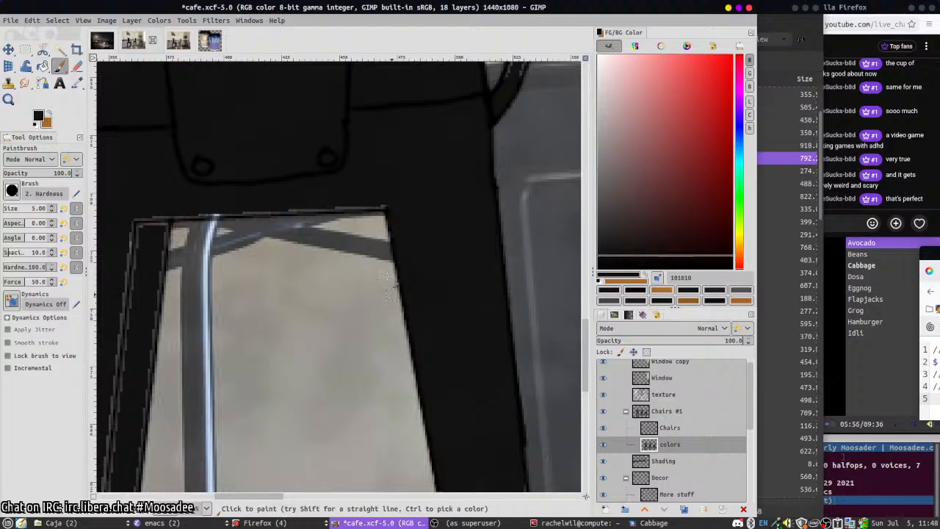
pyautogui.moveTo(394, 285); pyautogui.dragTo(385, 86)
pyautogui.moveTo(435, 294); pyautogui.dragTo(471, 492)
pyautogui.moveTo(515, 319)
pyautogui.mouseDown()
pyautogui.moveTo(509, 306)
pyautogui.moveTo(532, 478)
pyautogui.mouseUp()
# - Paint the gaps along both edges of the right leg's lower half and around its rounded foot
pyautogui.scroll(-5, 505, 418)
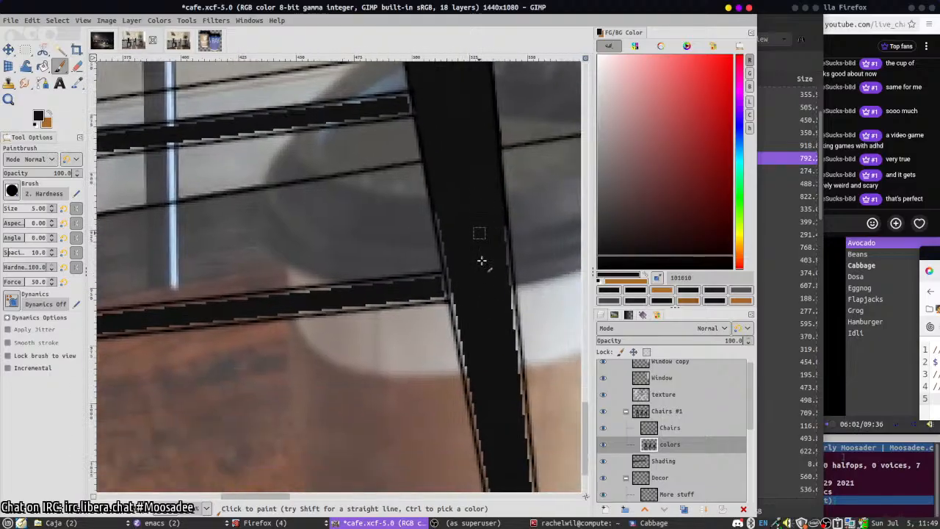
pyautogui.moveTo(501, 232); pyautogui.dragTo(527, 479)
pyautogui.moveTo(434, 210)
pyautogui.mouseDown()
pyautogui.moveTo(456, 333)
pyautogui.moveTo(494, 433)
pyautogui.mouseUp()
pyautogui.moveTo(487, 465)
pyautogui.mouseDown()
pyautogui.moveTo(479, 445)
pyautogui.moveTo(519, 325)
pyautogui.moveTo(515, 250)
pyautogui.mouseUp()
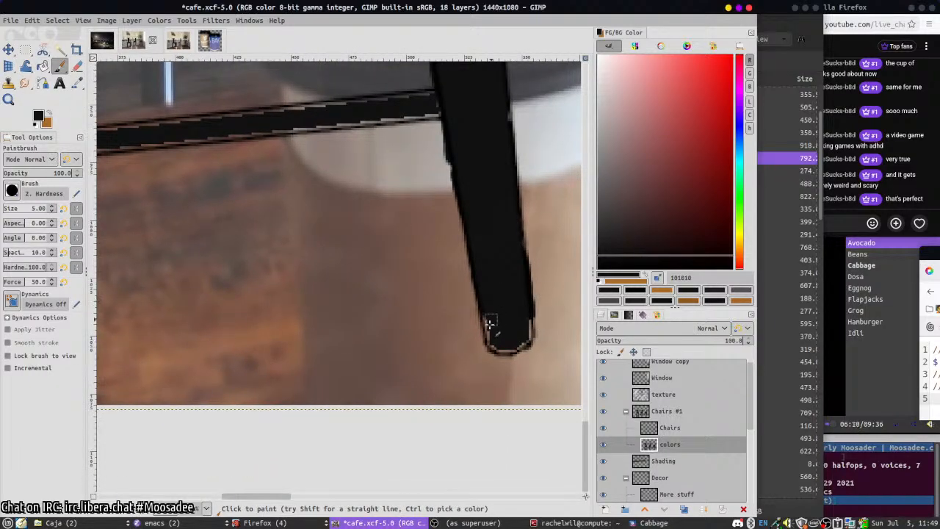
pyautogui.moveTo(489, 328)
pyautogui.mouseDown()
pyautogui.moveTo(503, 351)
pyautogui.moveTo(525, 340)
pyautogui.moveTo(531, 296)
pyautogui.mouseUp()
# - Erase the overspill on both sides of the right leg's lower half and touch up its outer edge
pyautogui.hotkey('shift', 'e')
pyautogui.moveTo(532, 246)
pyautogui.mouseDown()
pyautogui.moveTo(539, 320)
pyautogui.moveTo(537, 293)
pyautogui.mouseUp()
pyautogui.moveTo(448, 155); pyautogui.dragTo(451, 210)
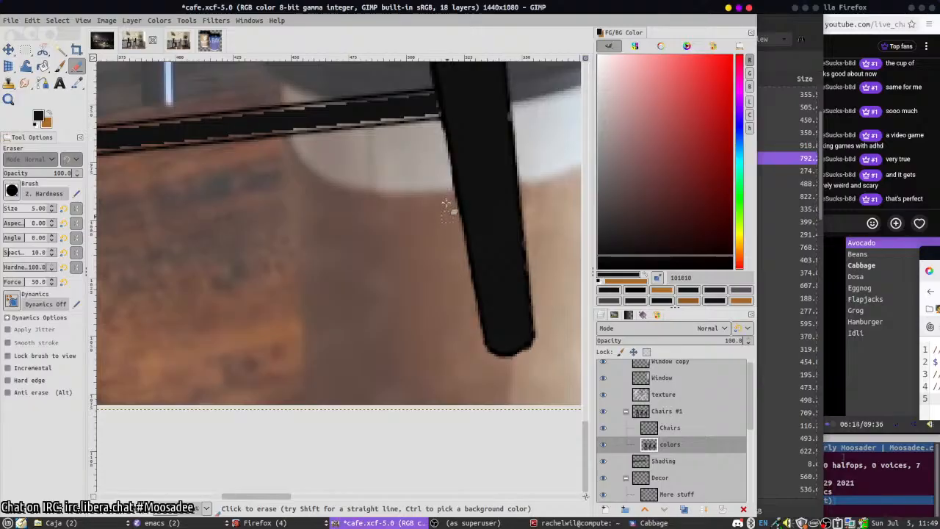
pyautogui.press('p')
pyautogui.click(502, 129)
# - Fill the gaps along both edges of the chair's lower crossbar with straight paintbrush lines and tidy its joint with the right leg
pyautogui.moveTo(106, 231); pyautogui.dragTo(323, 317)
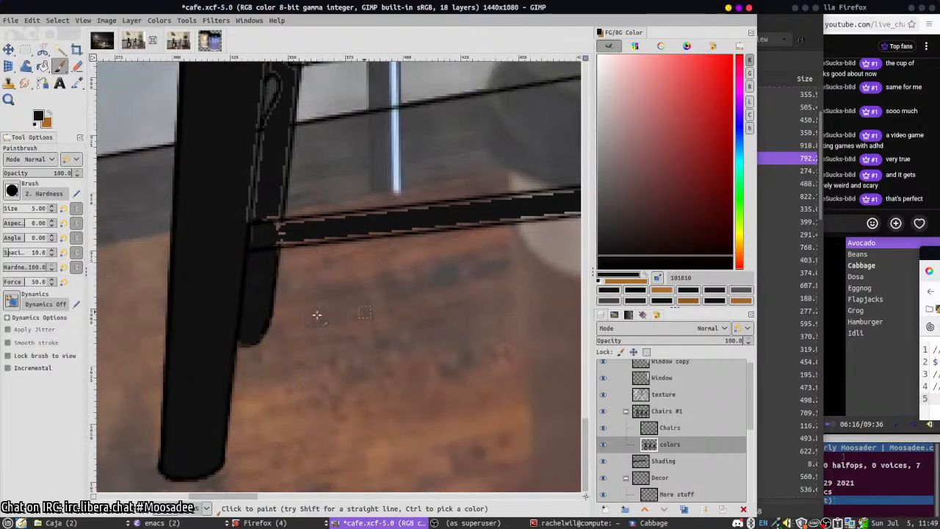
pyautogui.moveTo(251, 280); pyautogui.dragTo(178, 312)
pyautogui.scroll(-2, 198, 295)
pyautogui.click(187, 285)
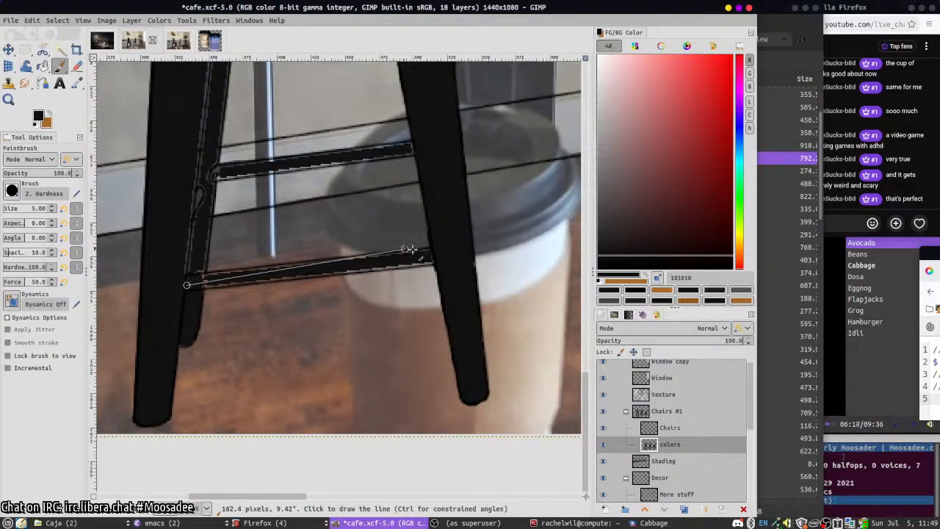
pyautogui.keyDown('shift'); pyautogui.click(433, 258); pyautogui.keyUp('shift')
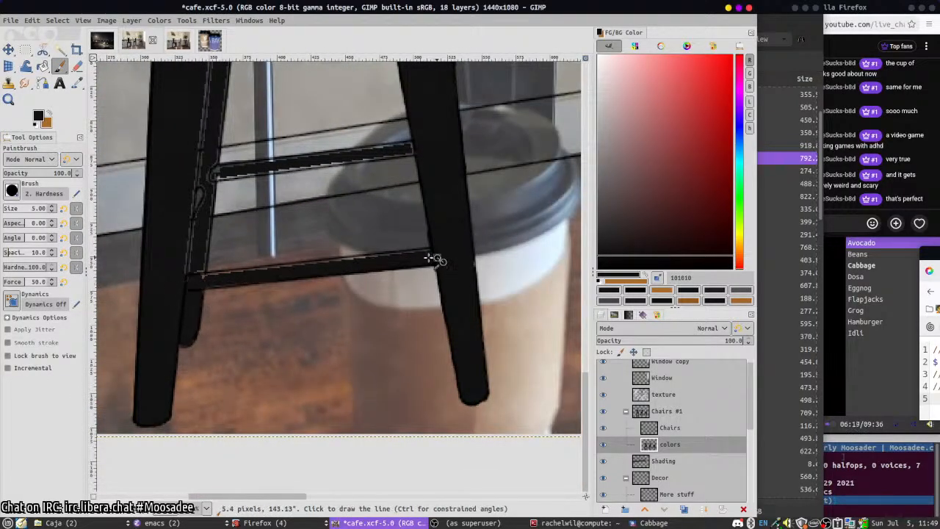
pyautogui.click(187, 279)
pyautogui.keyDown('shift'); pyautogui.click(435, 253); pyautogui.keyUp('shift')
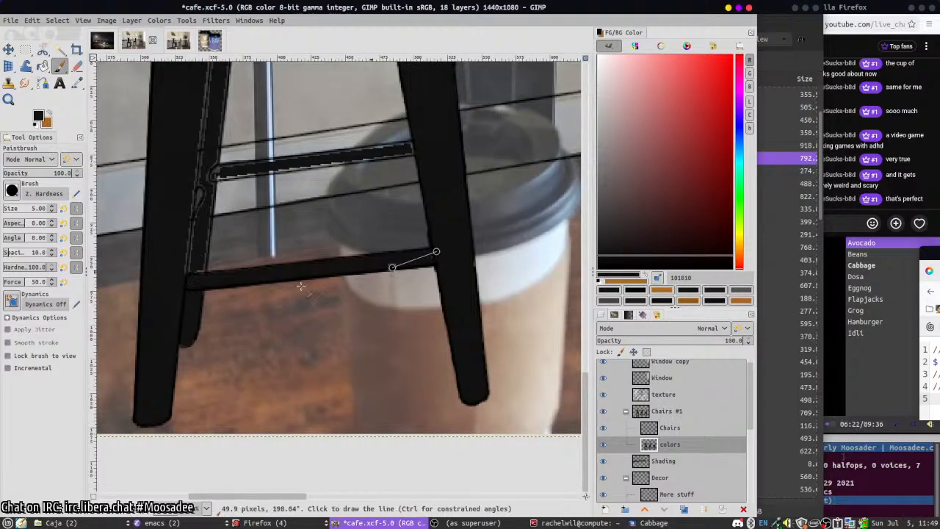
pyautogui.keyDown('shift'); pyautogui.click(168, 277); pyautogui.keyUp('shift')
pyautogui.hotkey('shift', 'e')
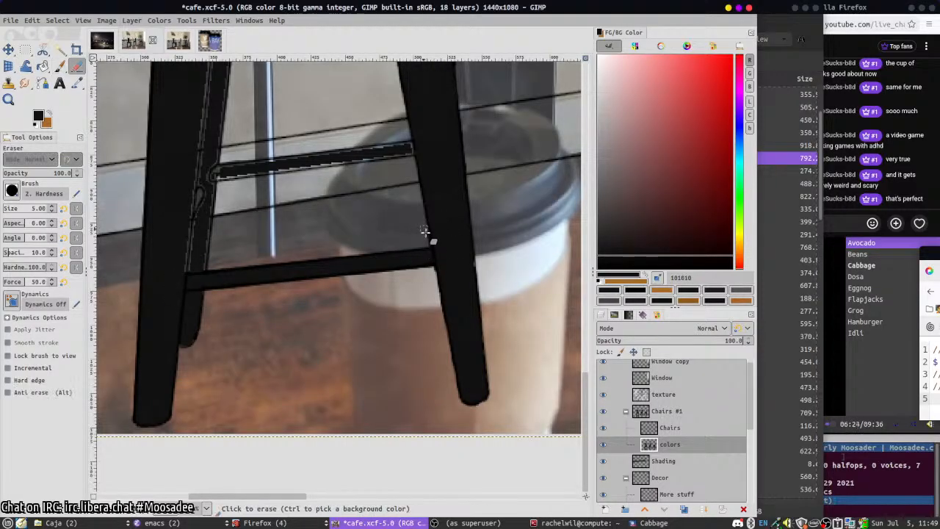
pyautogui.press('p')
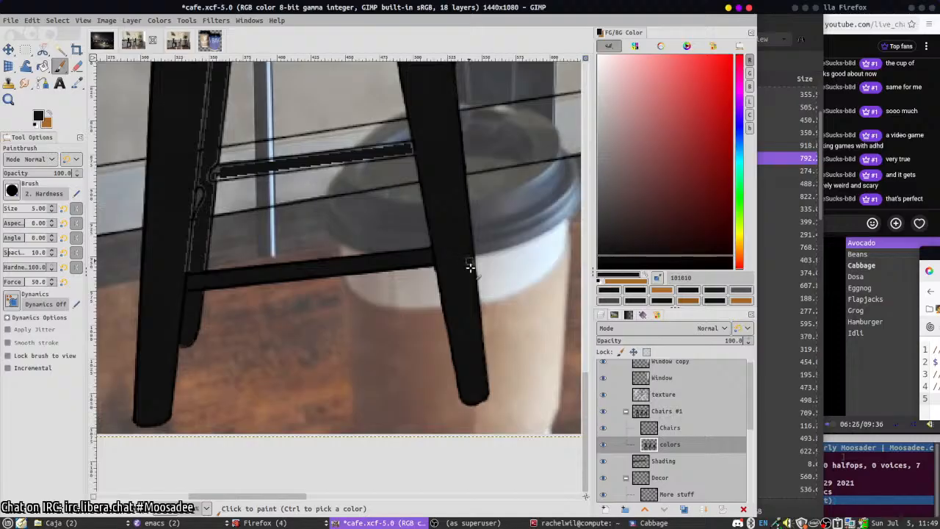
pyautogui.click(470, 267)
# - Paint over the gaps along both edges of the narrow rear leg beside the chair's left leg
pyautogui.moveTo(184, 273)
pyautogui.mouseDown()
pyautogui.moveTo(185, 224)
pyautogui.moveTo(193, 213)
pyautogui.moveTo(202, 234)
pyautogui.moveTo(207, 208)
pyautogui.moveTo(201, 260)
pyautogui.mouseUp()
pyautogui.moveTo(202, 208)
pyautogui.mouseDown()
pyautogui.moveTo(193, 278)
pyautogui.moveTo(207, 219)
pyautogui.moveTo(192, 314)
pyautogui.mouseUp()
pyautogui.moveTo(199, 191)
pyautogui.mouseDown()
pyautogui.moveTo(183, 298)
pyautogui.moveTo(203, 278)
pyautogui.mouseUp()
pyautogui.scroll(4, 195, 192)
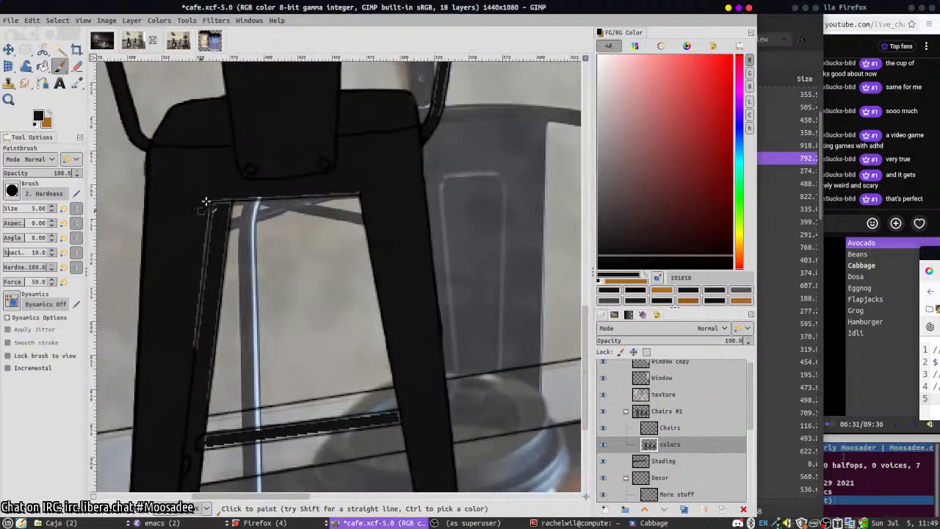
pyautogui.moveTo(207, 202); pyautogui.dragTo(193, 341)
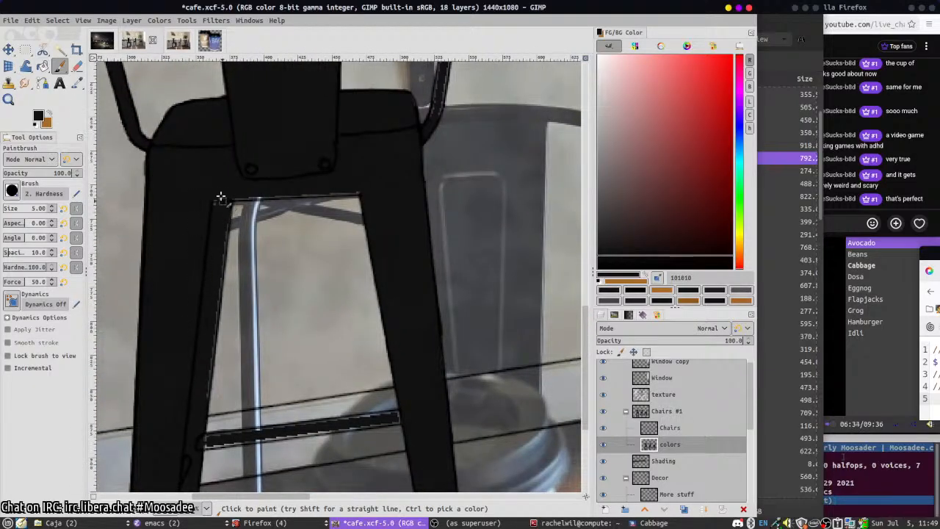
pyautogui.keyDown('shift'); pyautogui.click(198, 449); pyautogui.keyUp('shift')
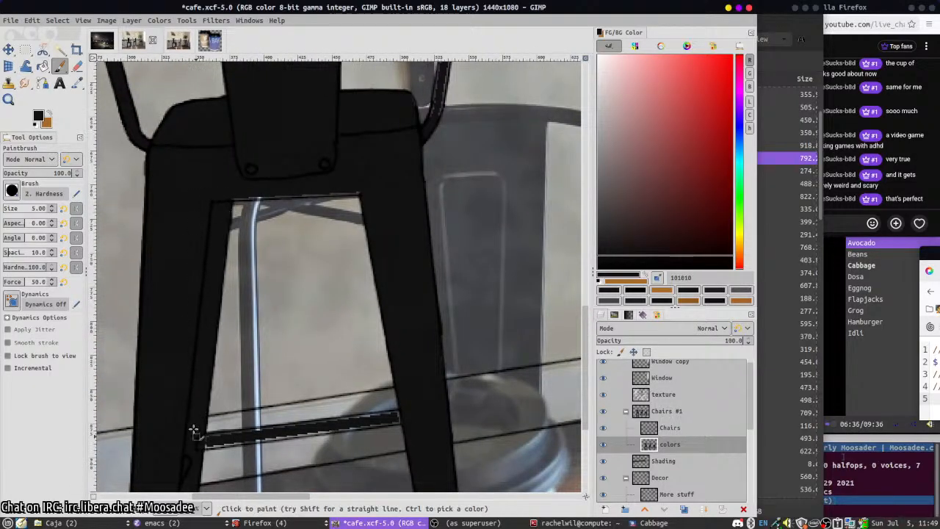
# - Fill the gaps along the upper crossbar's edges and the underside of the seat with straight paintbrush lines
pyautogui.keyDown('shift'); pyautogui.click(398, 415); pyautogui.keyUp('shift')
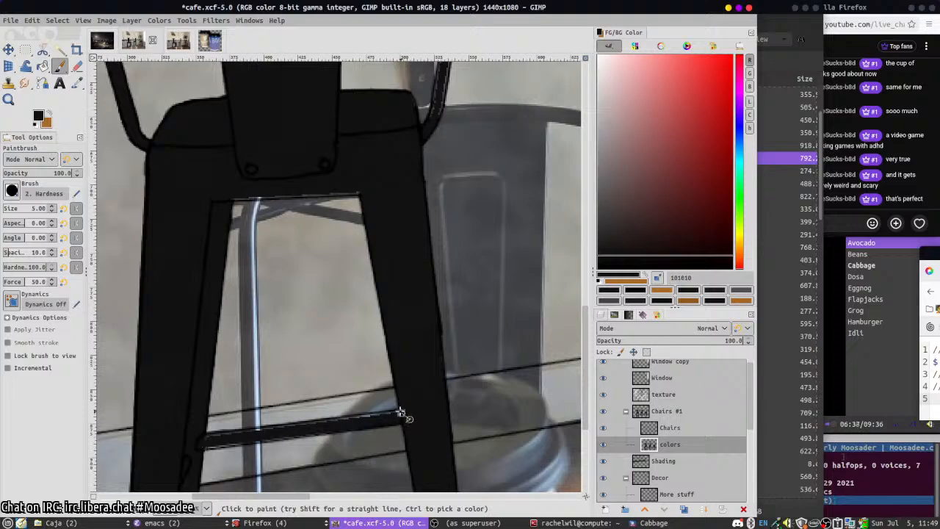
pyautogui.keyDown('shift'); pyautogui.click(194, 437); pyautogui.keyUp('shift')
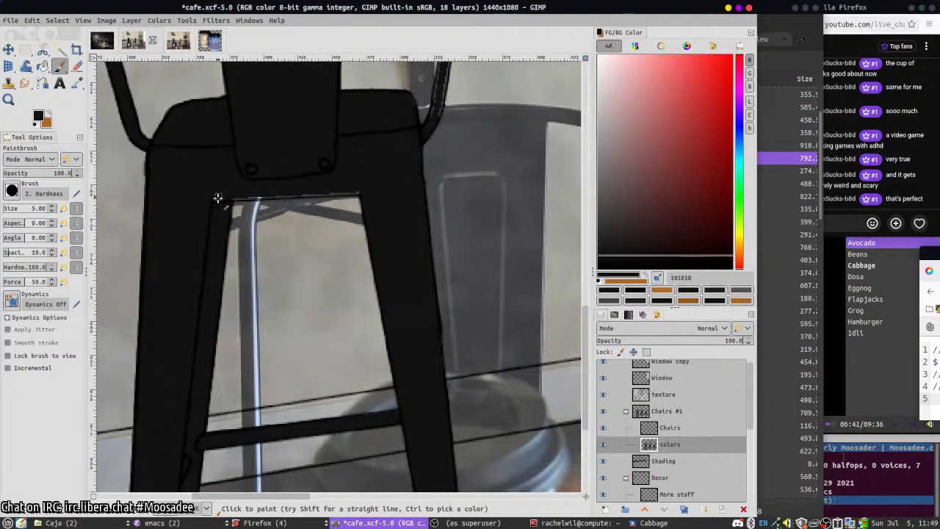
pyautogui.keyDown('shift'); pyautogui.click(360, 197); pyautogui.keyUp('shift')
# - Paint over the gaps along the right armrest and the curved right half of the chair's backrest frame
pyautogui.scroll(5, 353, 279)
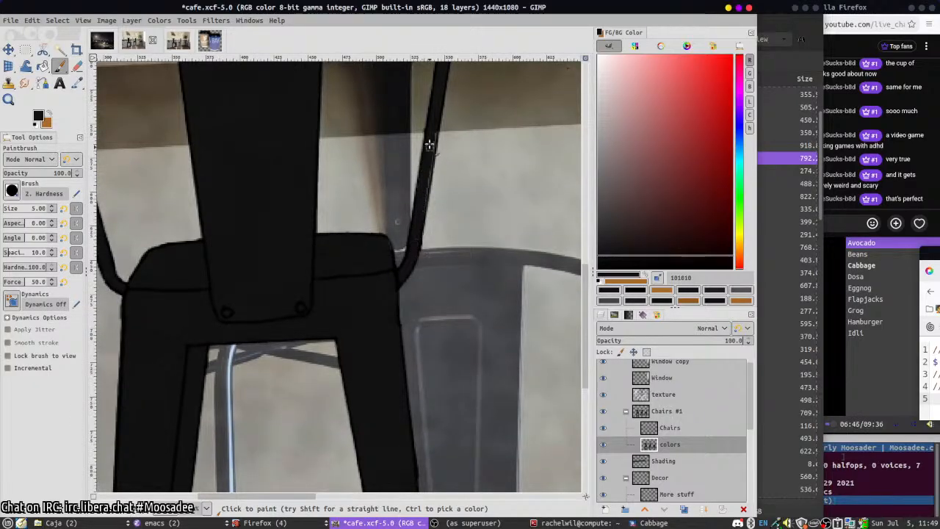
pyautogui.scroll(5, 399, 304)
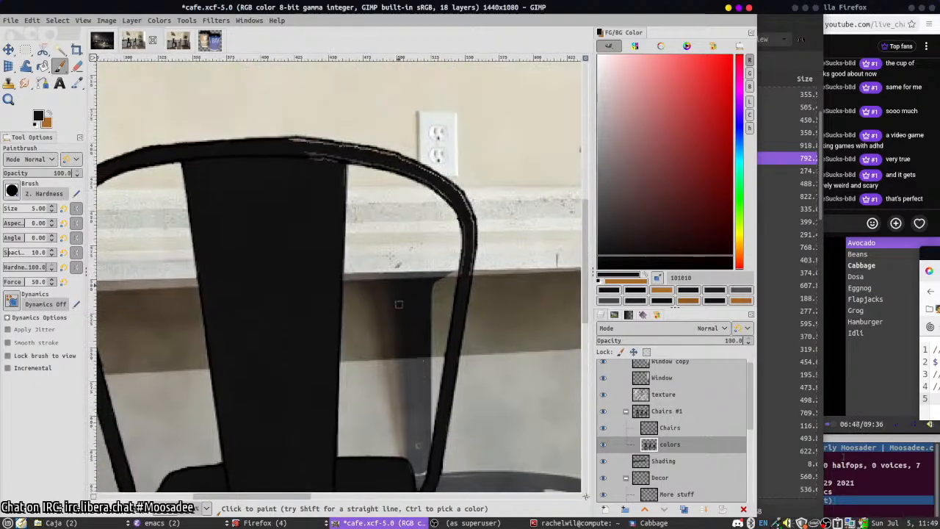
pyautogui.moveTo(304, 141); pyautogui.dragTo(285, 140)
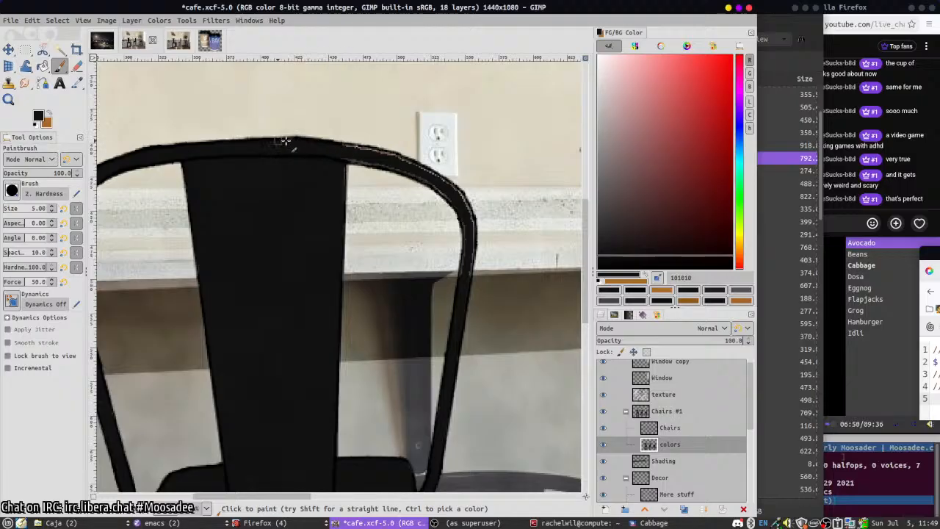
pyautogui.moveTo(352, 147); pyautogui.dragTo(455, 192)
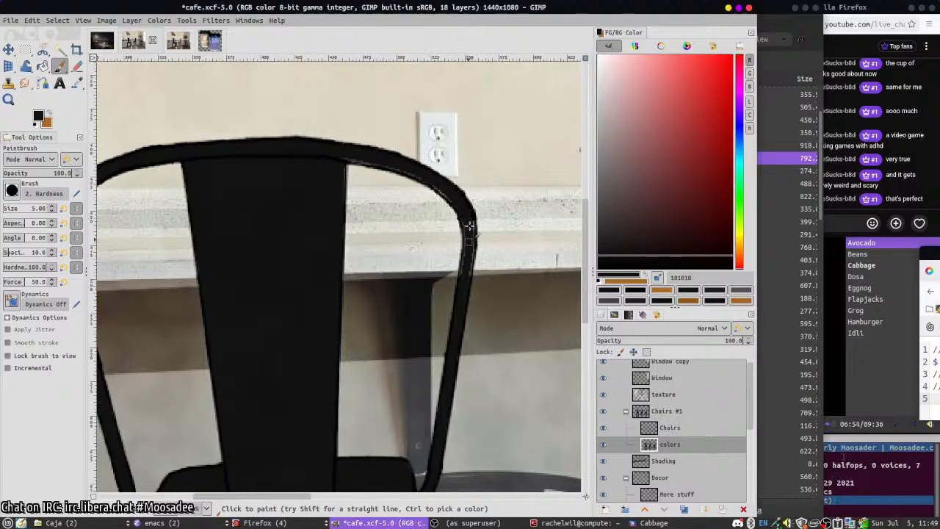
pyautogui.moveTo(470, 226)
pyautogui.mouseDown()
pyautogui.moveTo(468, 288)
pyautogui.moveTo(453, 200)
pyautogui.mouseUp()
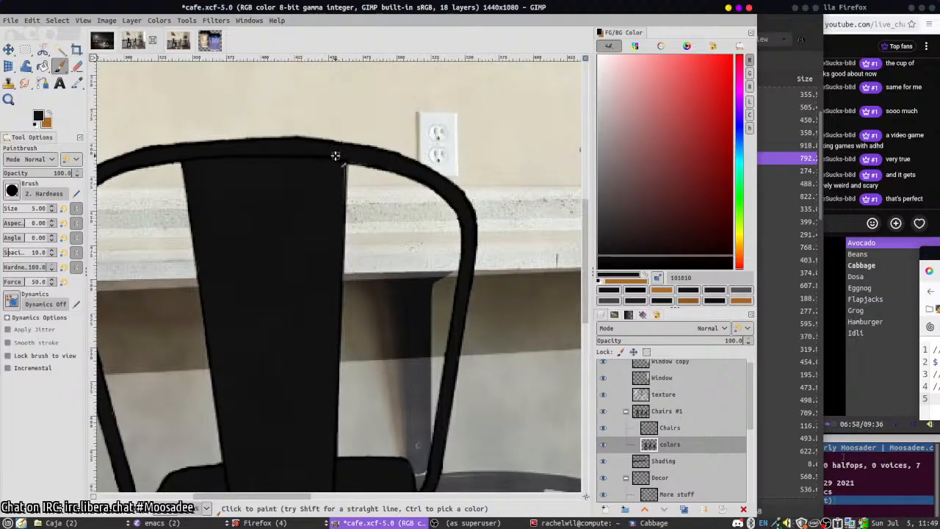
# - Save the café image with the filled chair
pyautogui.scroll(-3, 334, 196)
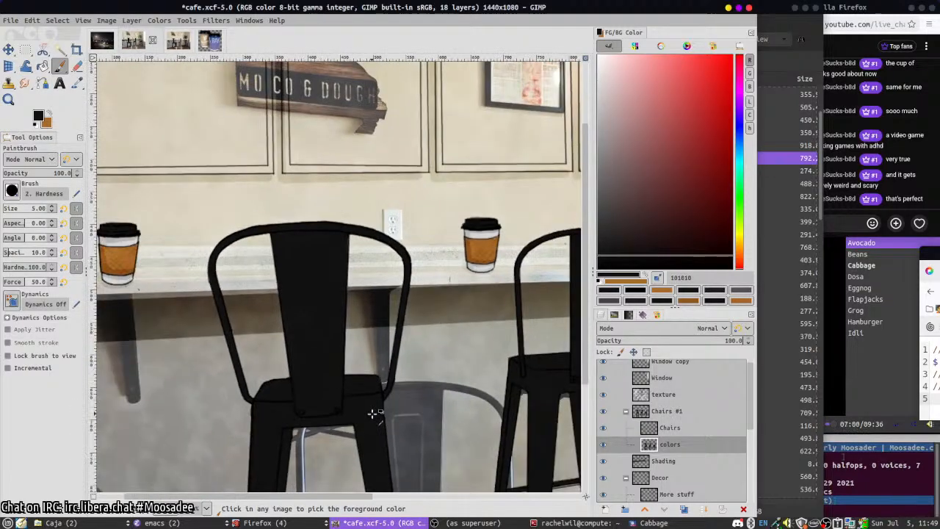
pyautogui.scroll(-5, 372, 413)
pyautogui.hotkey('ctrl', 's')
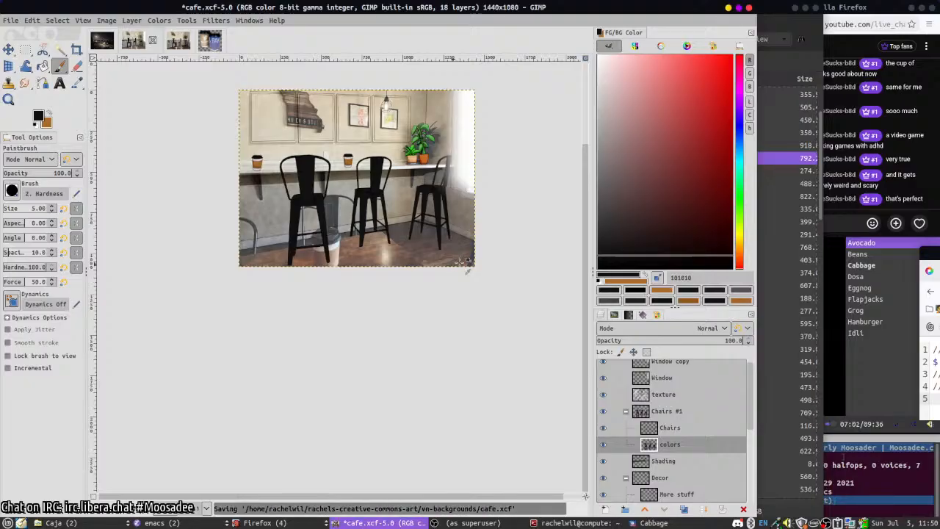
# - Make the table 1, table 2 and room colors layers visible
pyautogui.scroll(-4, 608, 453)
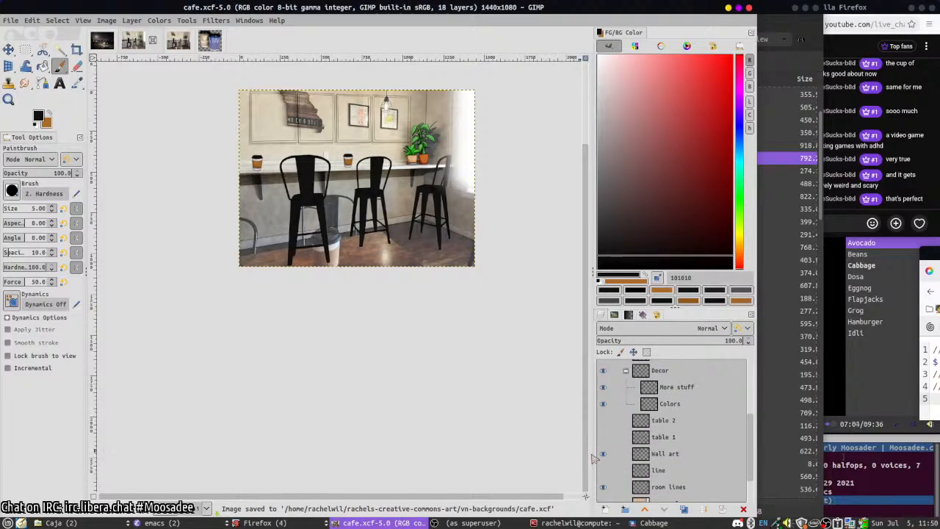
pyautogui.click(603, 471)
pyautogui.click(603, 437)
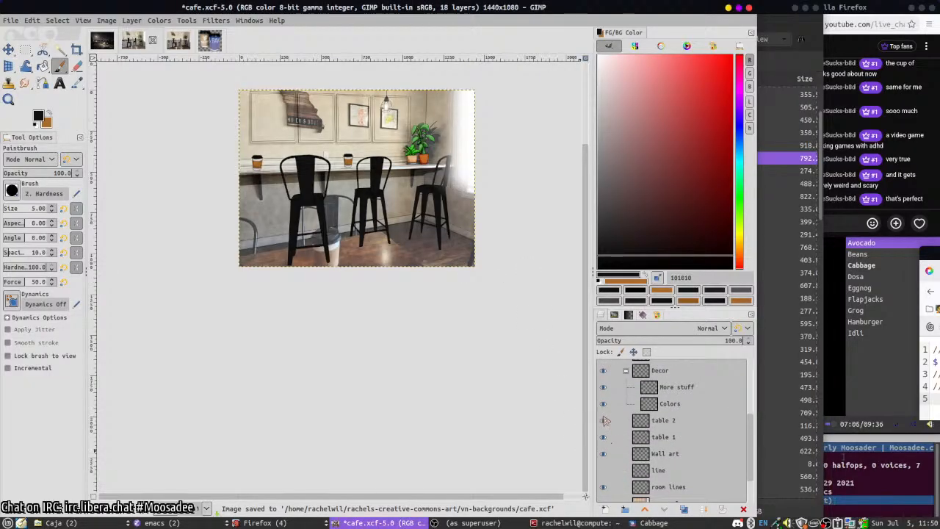
pyautogui.scroll(-2, 618, 445)
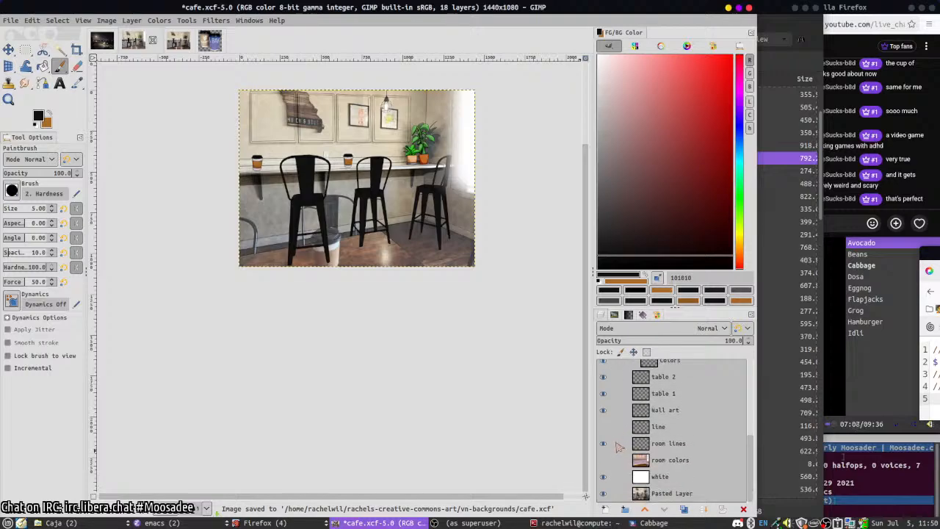
pyautogui.click(603, 460)
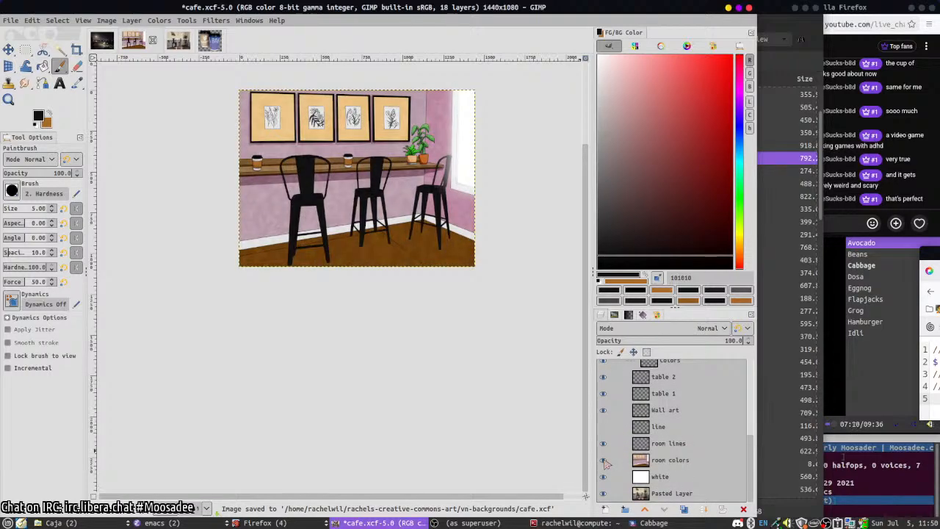
# - Delete the line and table 2 layers, and save the image
pyautogui.click(626, 430)
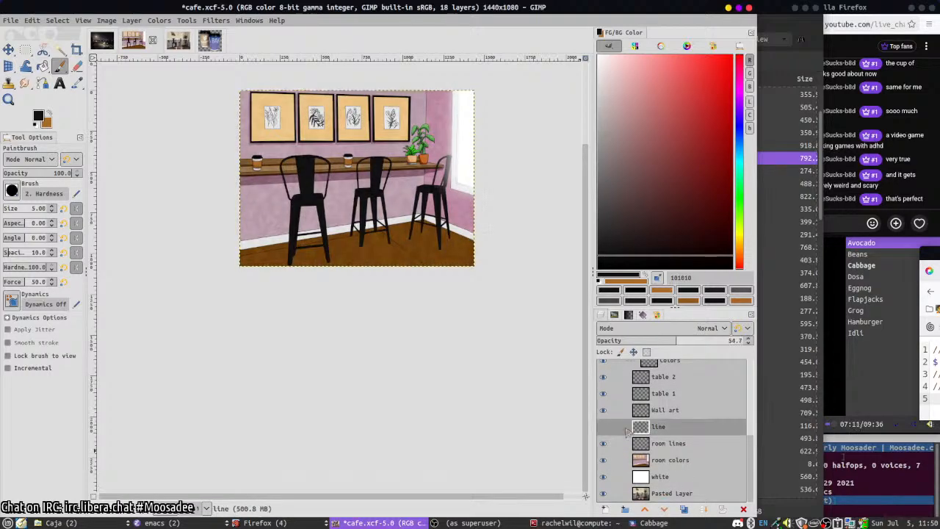
pyautogui.click(744, 508)
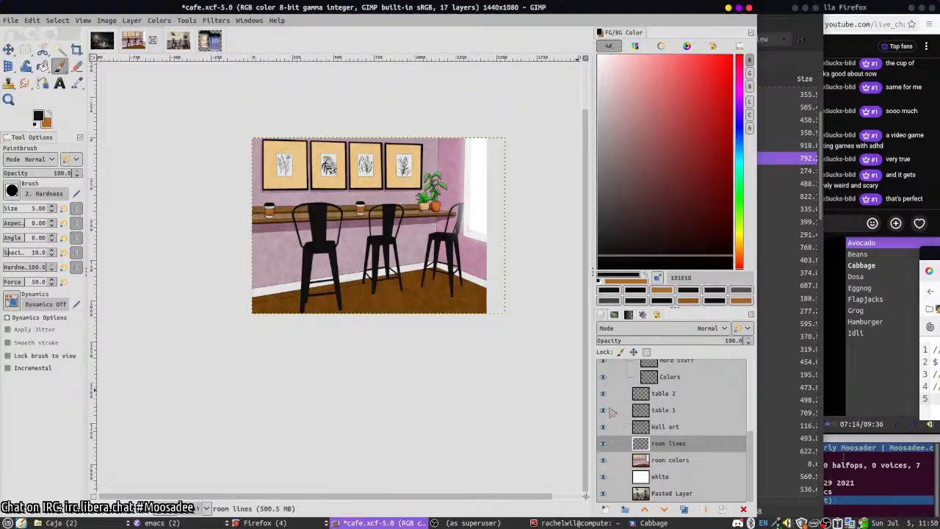
pyautogui.click(602, 409)
pyautogui.click(603, 409)
pyautogui.click(603, 409)
pyautogui.click(664, 393)
pyautogui.click(743, 509)
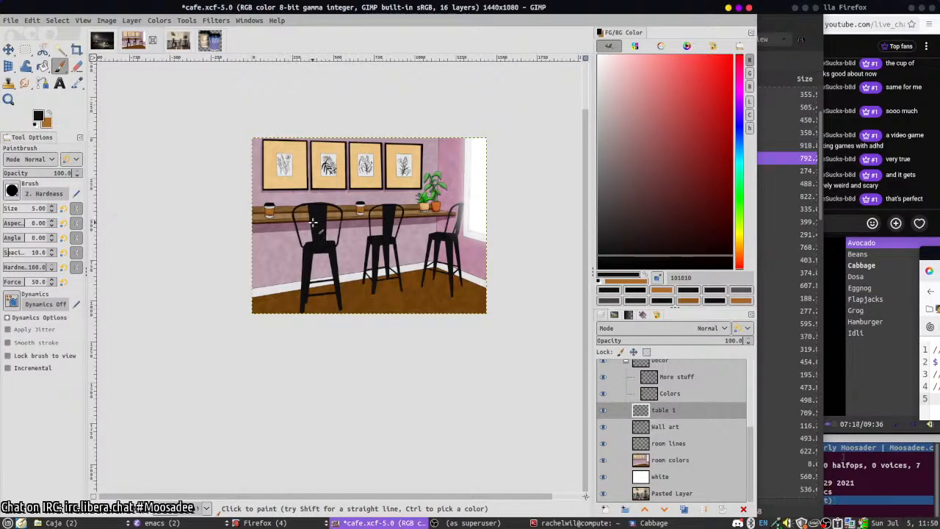
pyautogui.hotkey('ctrl', 's')
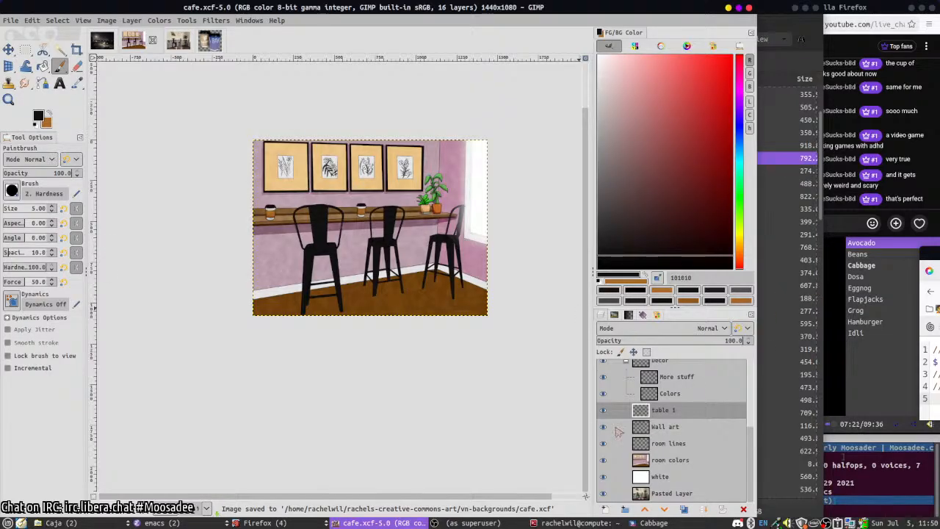
# - Select the brown floor area on the room colors layer with Fuzzy Select
pyautogui.click(666, 462)
pyautogui.scroll(2, 369, 367)
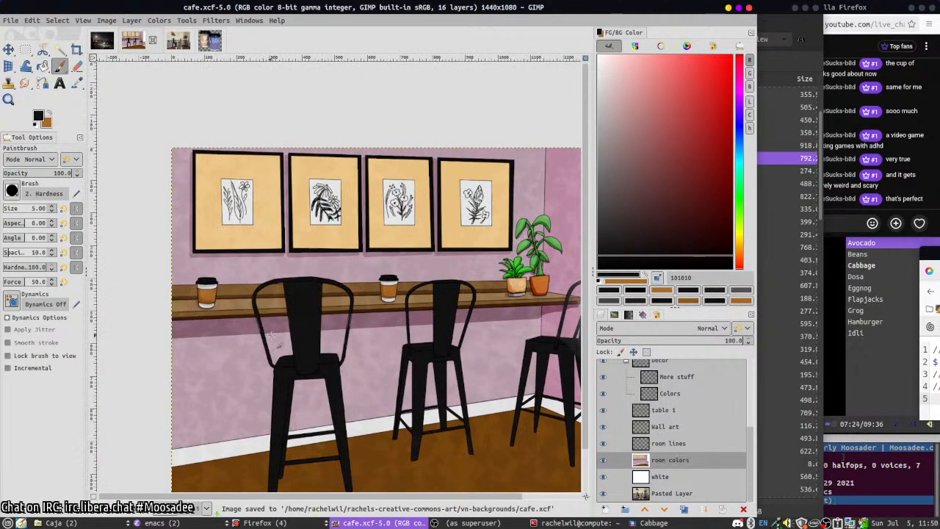
pyautogui.press('u')
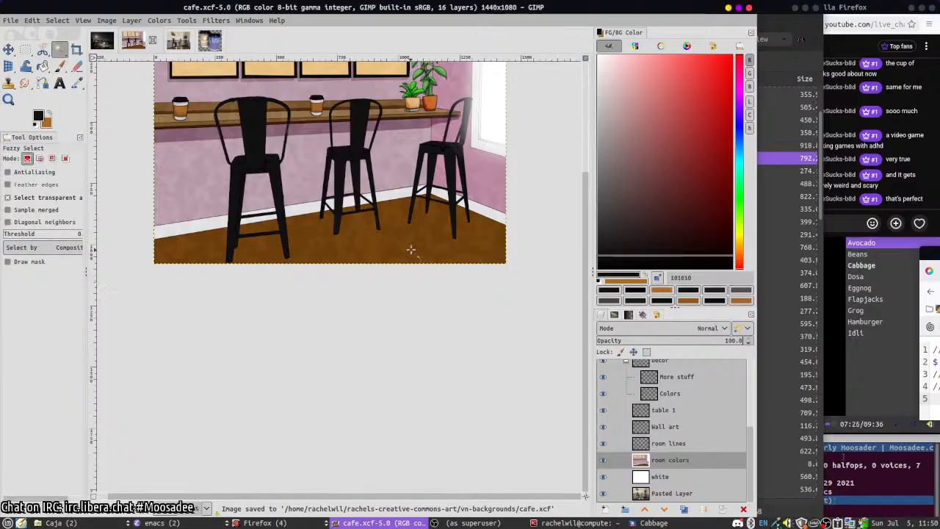
pyautogui.click(410, 249)
# - Create a transparent layer named "floor texture" above the room colors layer
pyautogui.click(605, 507)
pyautogui.write('f')
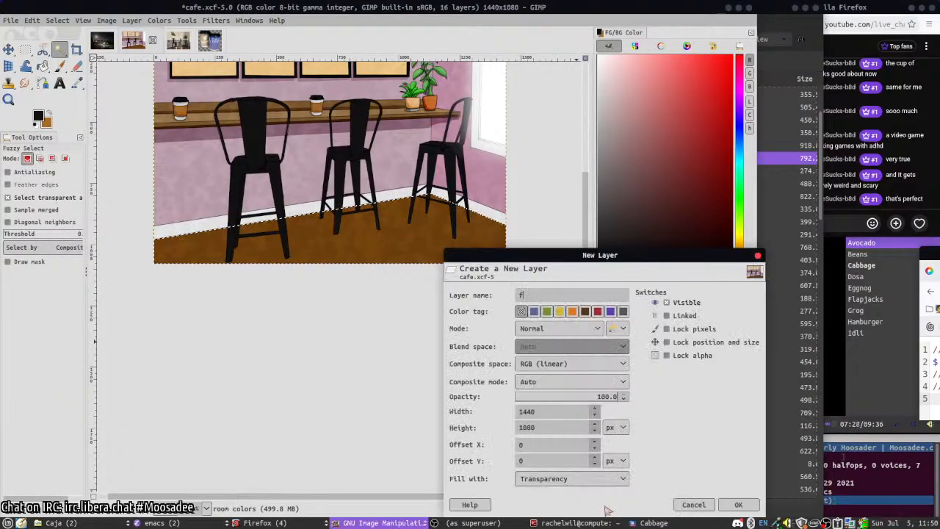
pyautogui.write('loor texture')
pyautogui.press('Return')
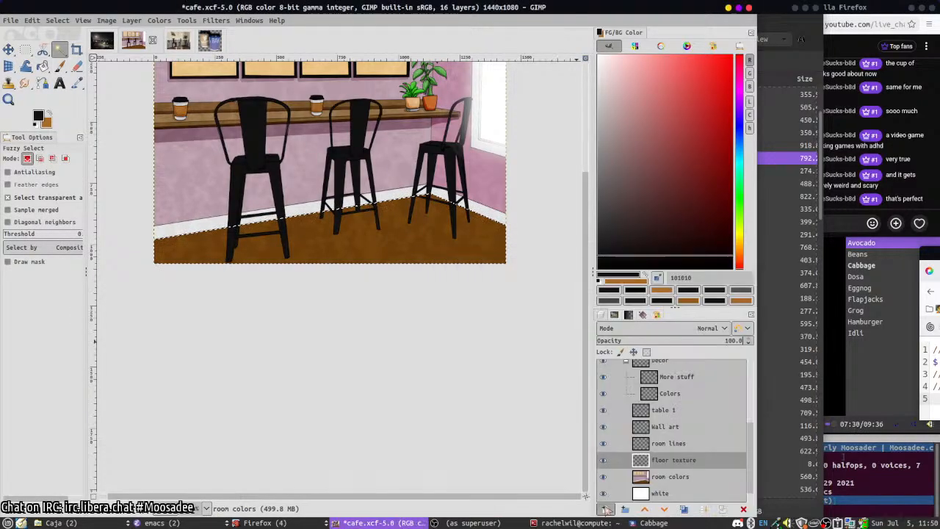
# - Set up the Paintbrush with pure black (000000) and a brush size of 2
pyautogui.press('p')
pyautogui.moveTo(597, 249); pyautogui.dragTo(596, 270)
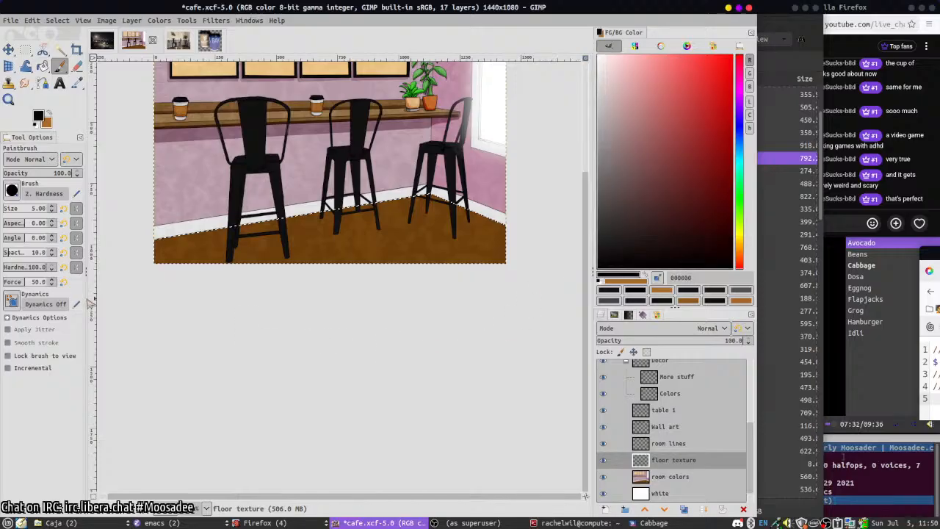
pyautogui.scroll(1, 211, 292)
pyautogui.moveTo(212, 292); pyautogui.dragTo(239, 289)
pyautogui.press('[')
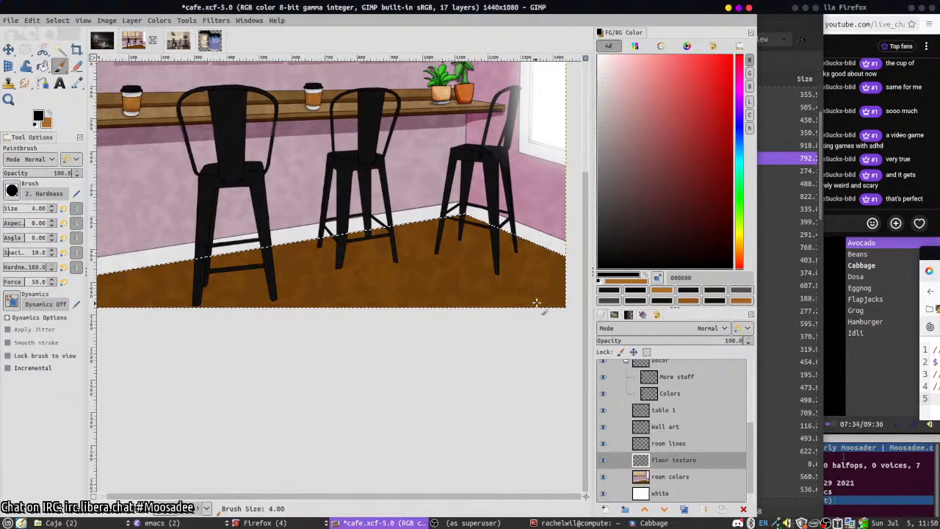
# - Set the floor texture layer's blend mode to Hard light
pyautogui.click(694, 328)
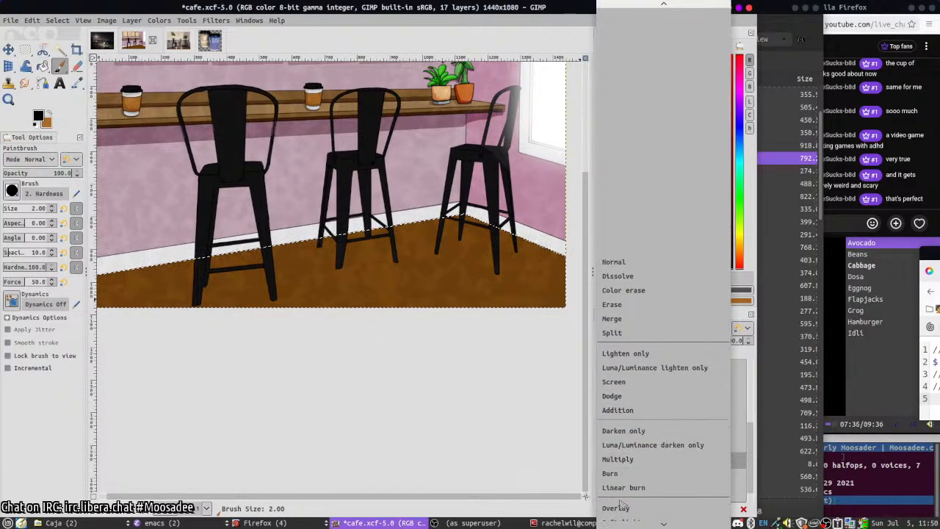
pyautogui.click(623, 487)
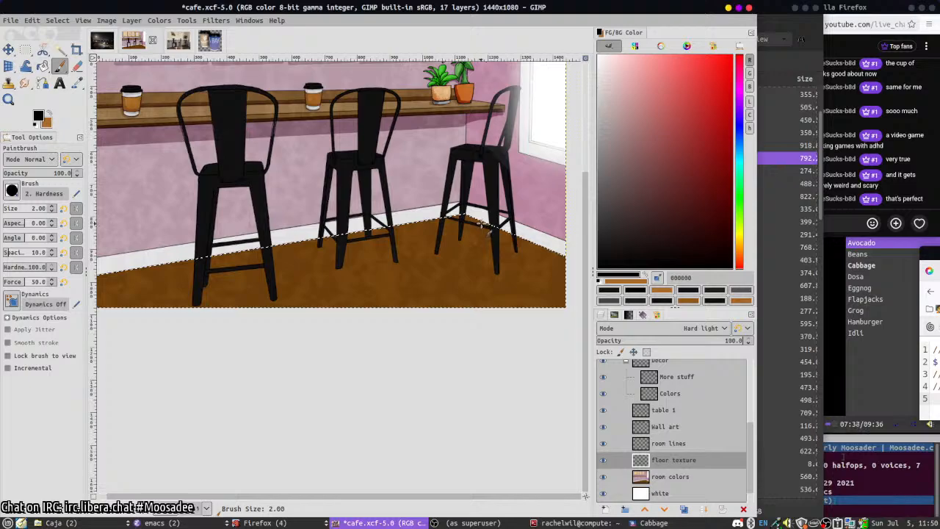
pyautogui.press('-')
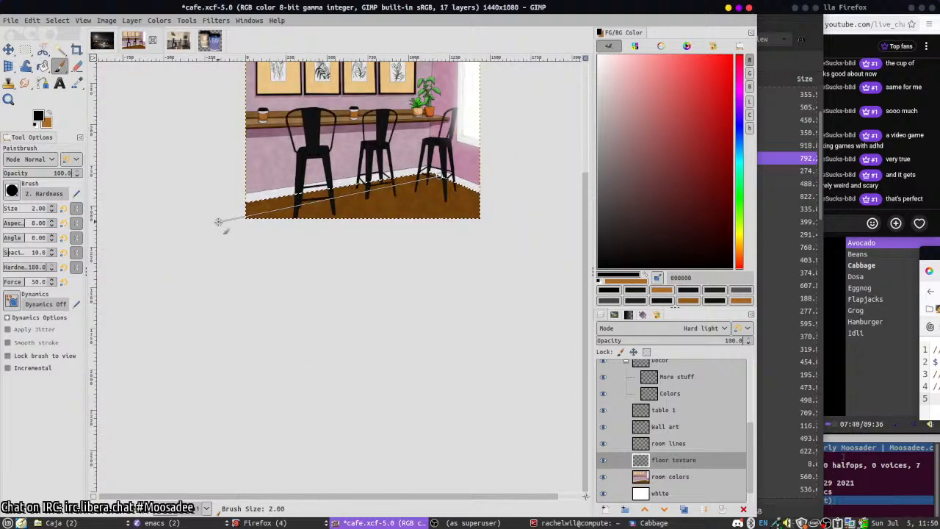
# - Draw the long plank lines across the floor, and set the floor texture layer to Soft light blending at 81 opacity
pyautogui.press('+')
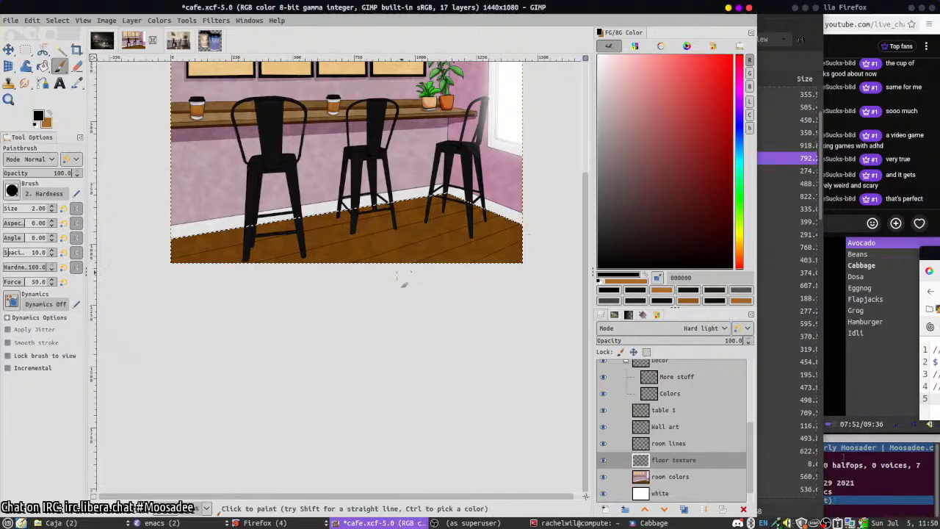
pyautogui.scroll(2, 387, 291)
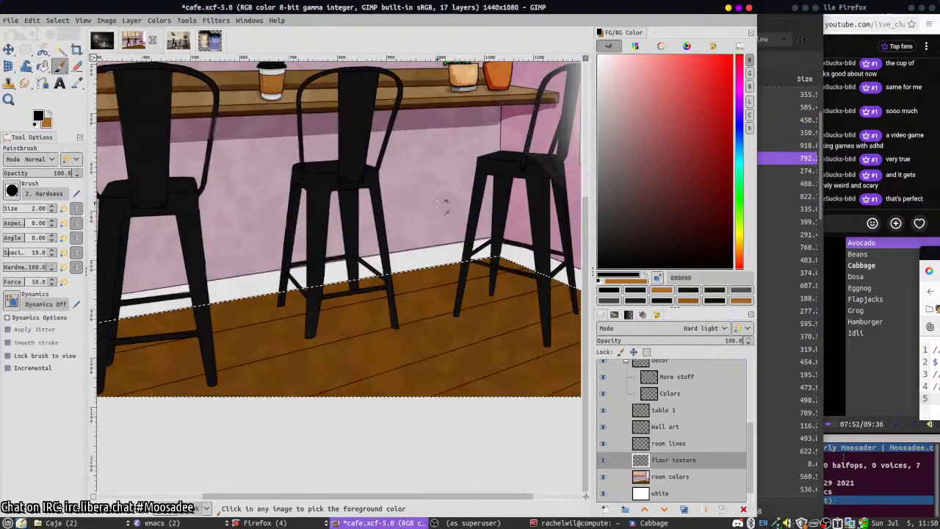
pyautogui.click(648, 328)
pyautogui.click(646, 317)
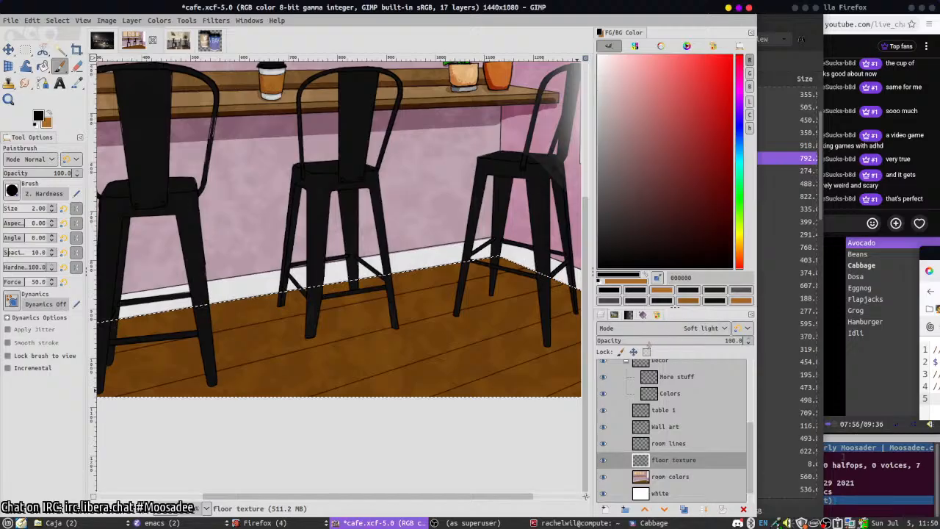
pyautogui.click(654, 341)
pyautogui.moveTo(654, 340); pyautogui.dragTo(715, 351)
# - Draw short slanted joint lines between the long plank lines across the whole floor with the Paintbrush
pyautogui.scroll(-1, 494, 357)
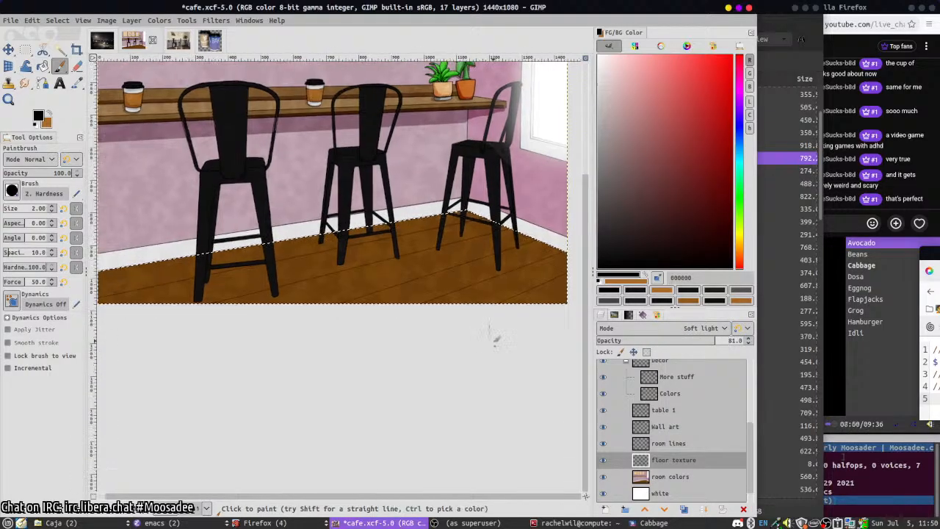
pyautogui.scroll(1, 426, 325)
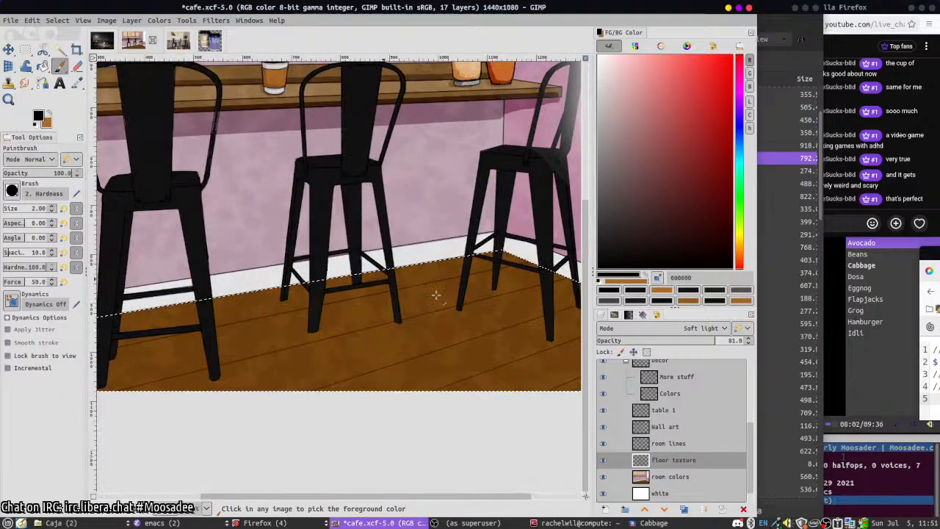
pyautogui.keyDown('shift'); pyautogui.click(317, 439); pyautogui.keyUp('shift')
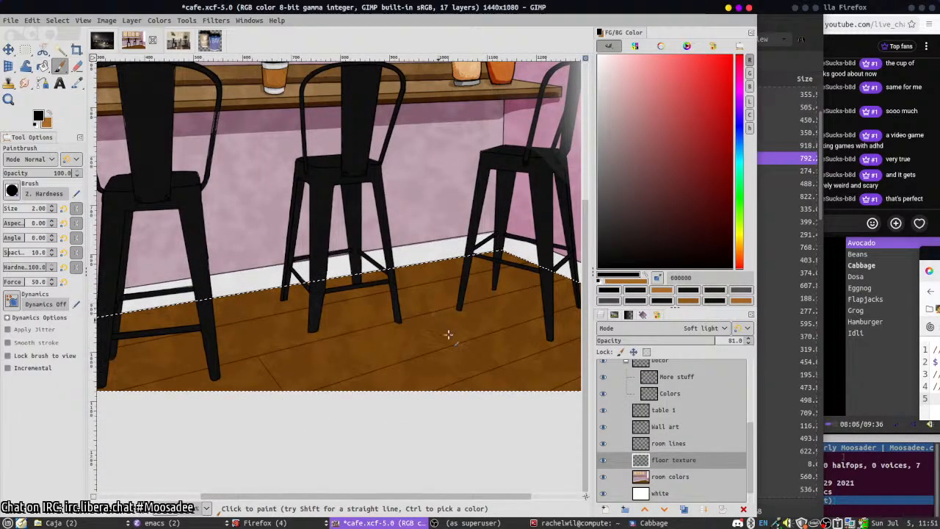
pyautogui.scroll(-3, 504, 360)
pyautogui.hscroll(4, 503, 360)
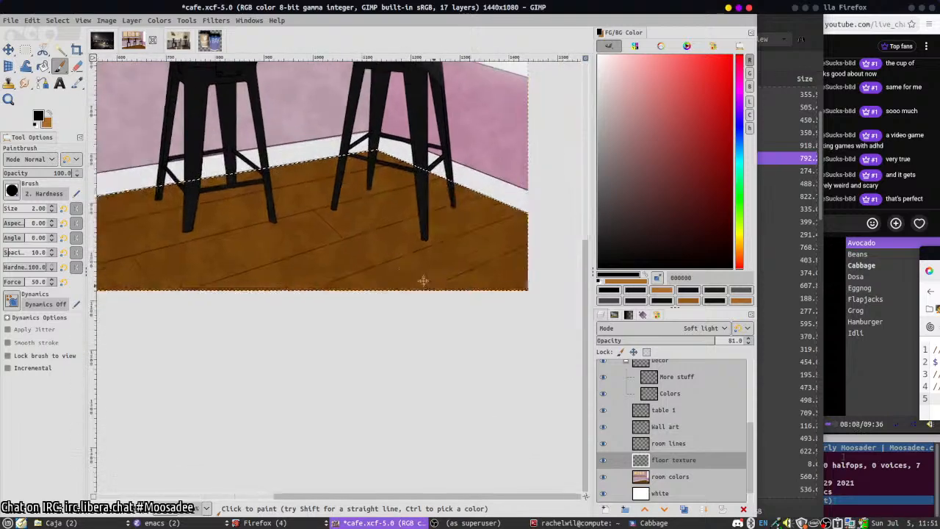
pyautogui.click(342, 231)
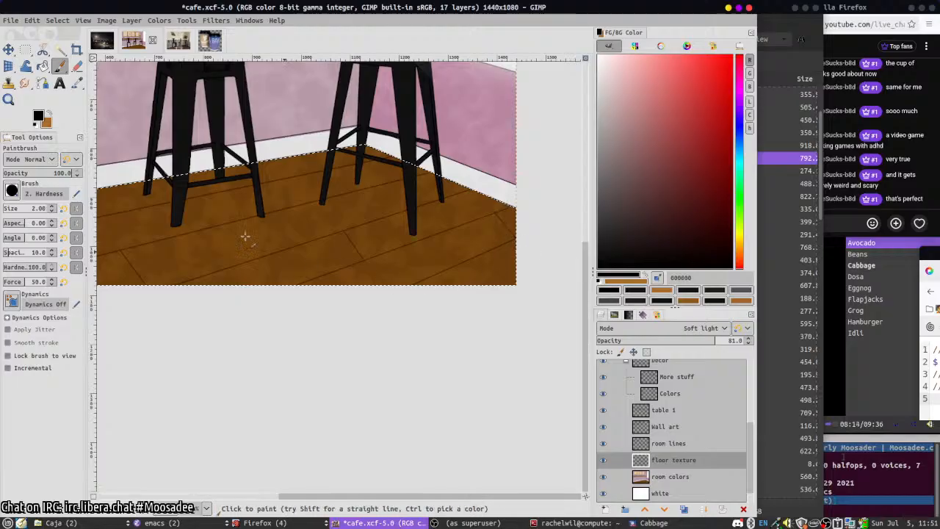
pyautogui.scroll(1, 281, 189)
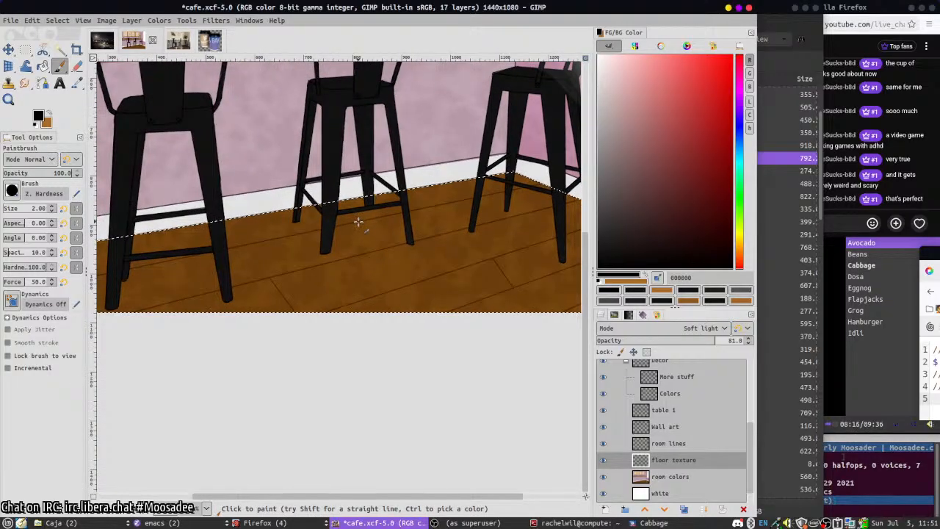
pyautogui.keyDown('shift'); pyautogui.click(375, 249); pyautogui.keyUp('shift')
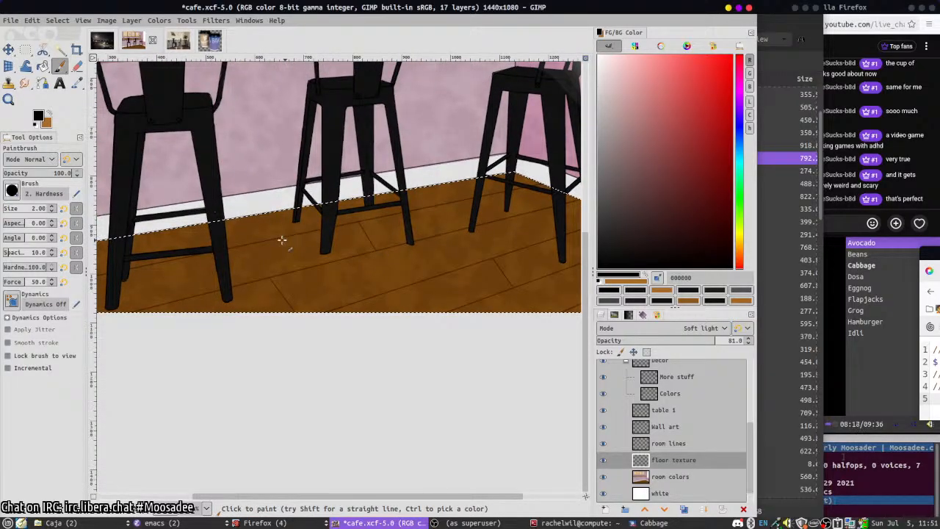
pyautogui.moveTo(228, 231); pyautogui.dragTo(284, 220)
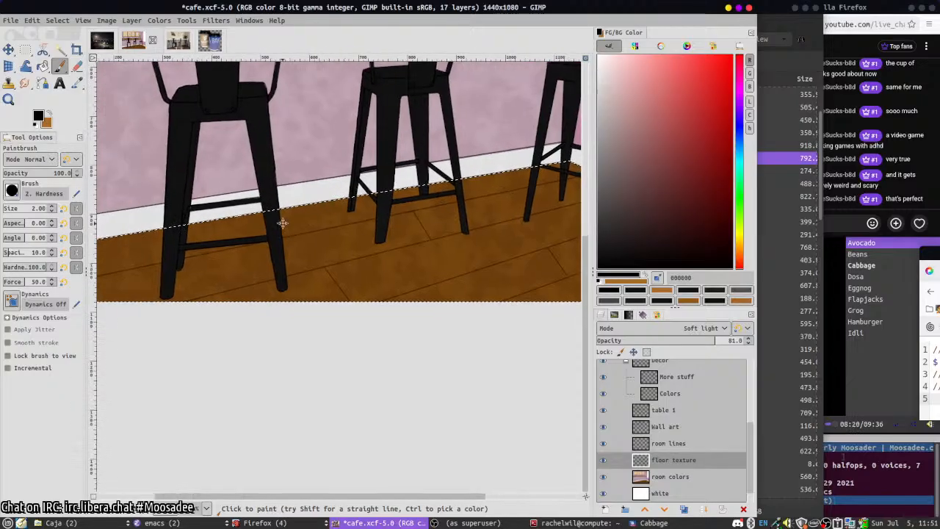
pyautogui.click(221, 249)
pyautogui.keyDown('shift'); pyautogui.click(201, 220); pyautogui.keyUp('shift')
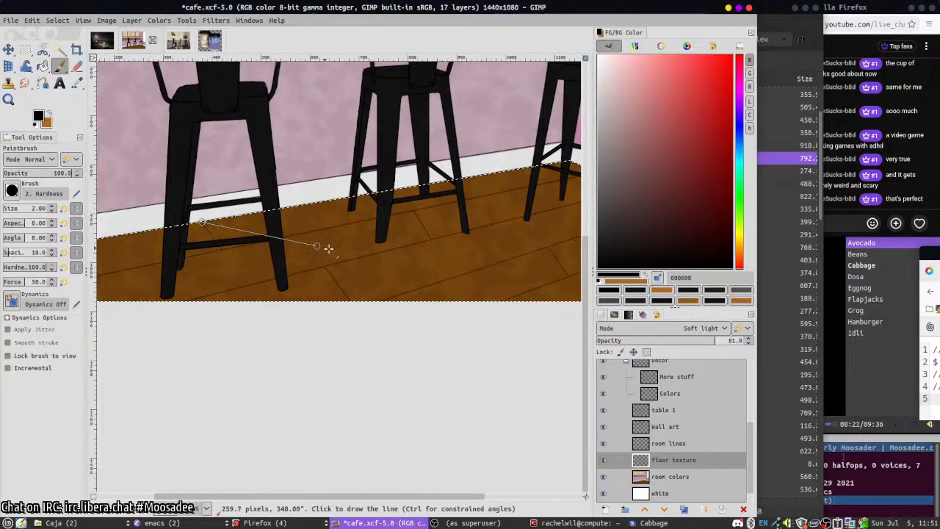
pyautogui.scroll(-2, 378, 150)
pyautogui.moveTo(498, 159); pyautogui.dragTo(520, 258)
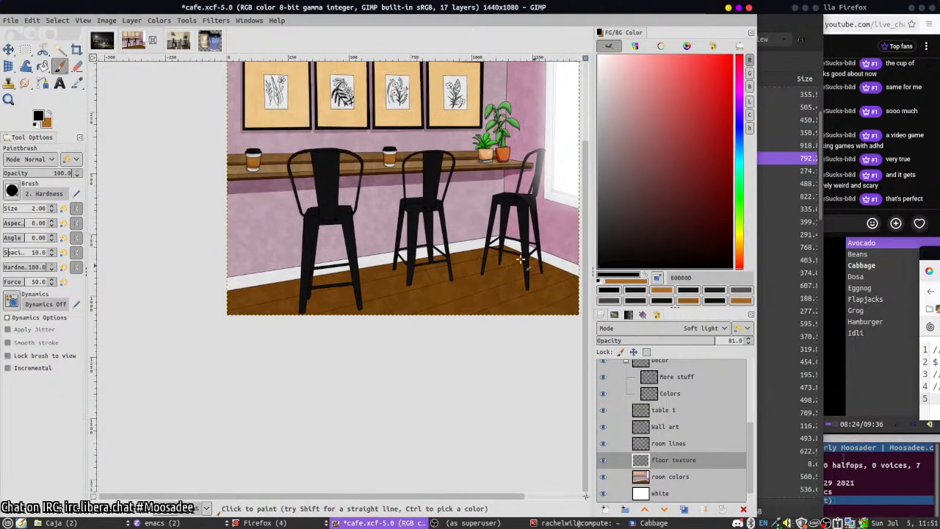
# - Fill the baseboard on the room colors layer with light grey d5d5d5 using Bucket Fill
pyautogui.scroll(4, 630, 476)
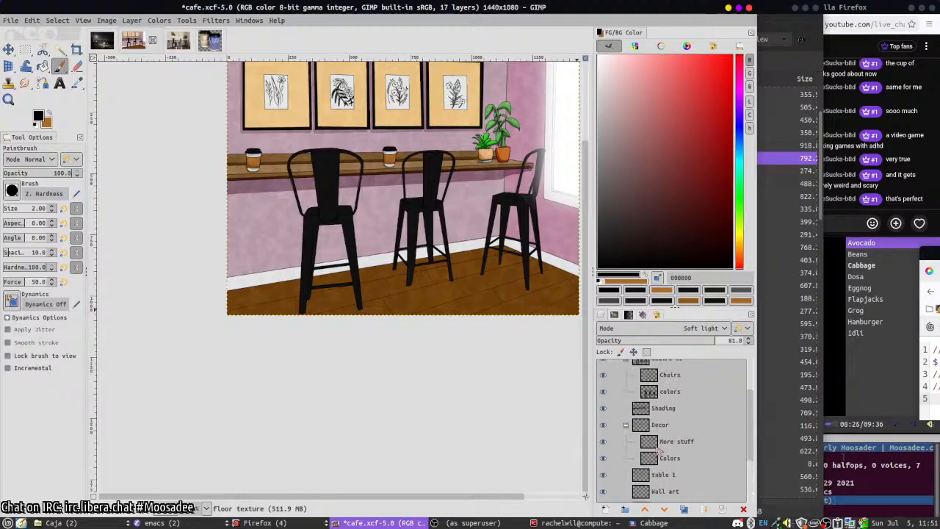
pyautogui.scroll(-4, 658, 408)
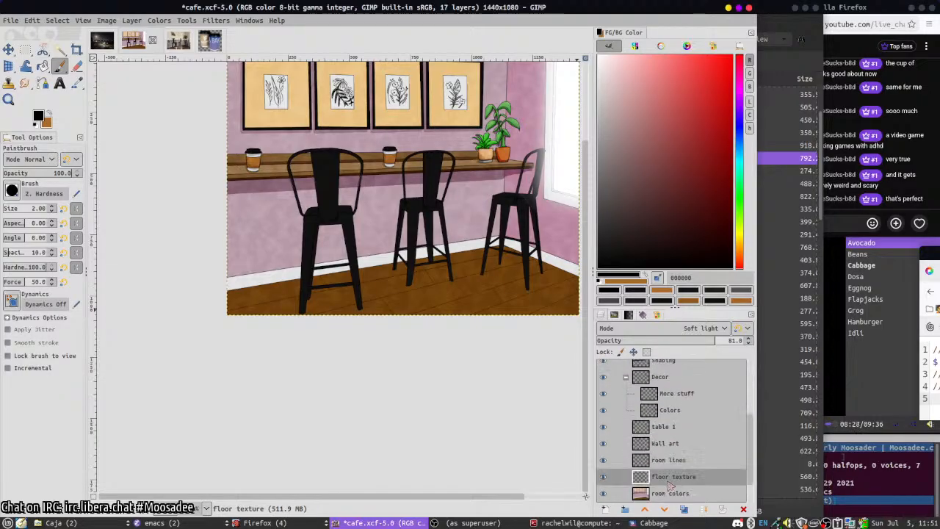
pyautogui.click(669, 471)
pyautogui.moveTo(585, 95); pyautogui.dragTo(586, 91)
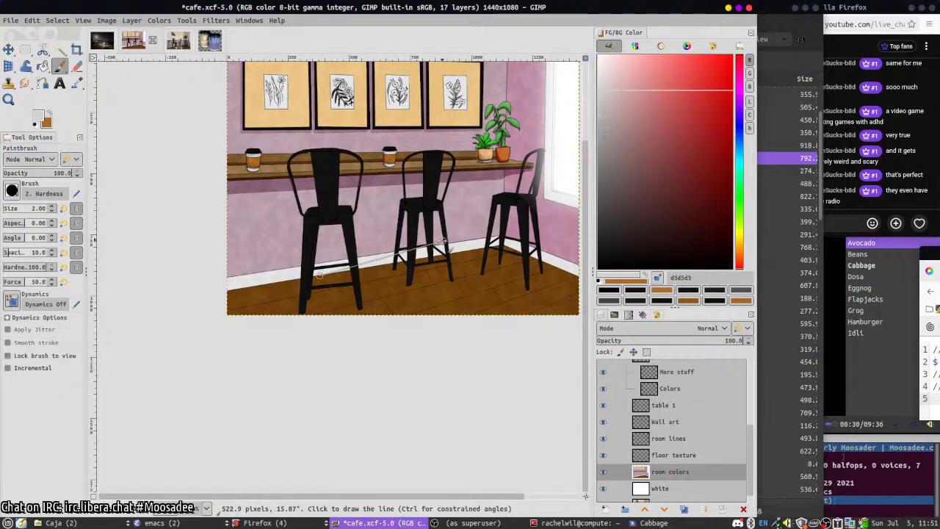
pyautogui.hotkey('shift', 'b')
pyautogui.click(455, 256)
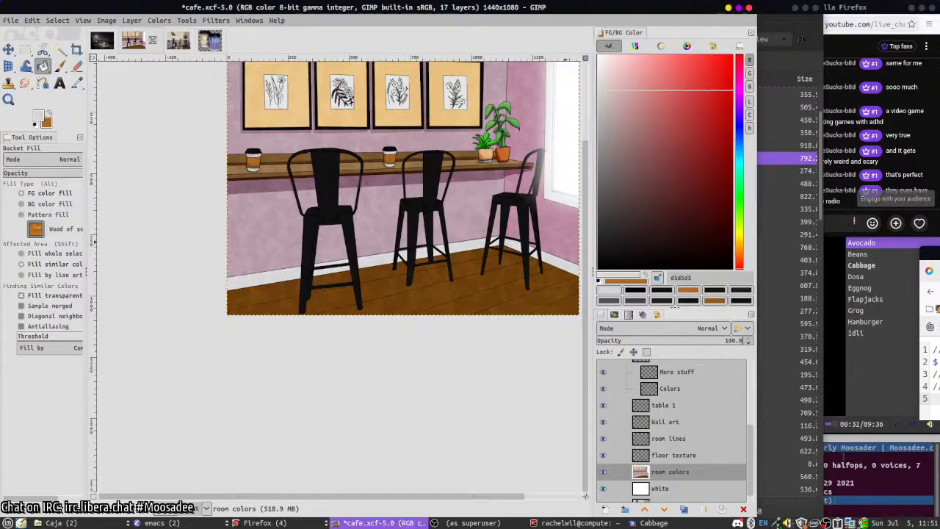
# - Bring the Firefox live chat window to the front to read the chat messages
pyautogui.hotkey('alt', 'space')
pyautogui.click(856, 224)
pyautogui.click(847, 222)
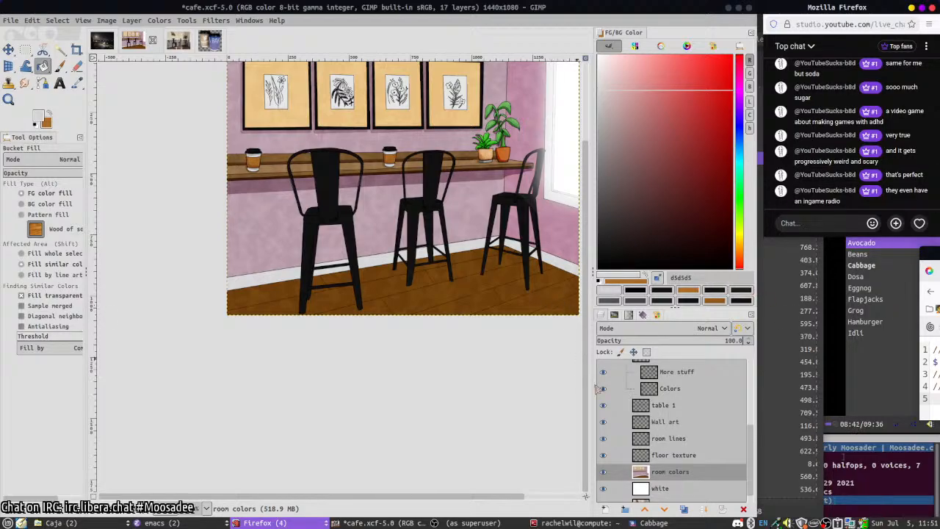
# - Select the Shading layer and set up the Paintbrush with dark grey 151515 and a brush size of 19
pyautogui.scroll(3, 682, 387)
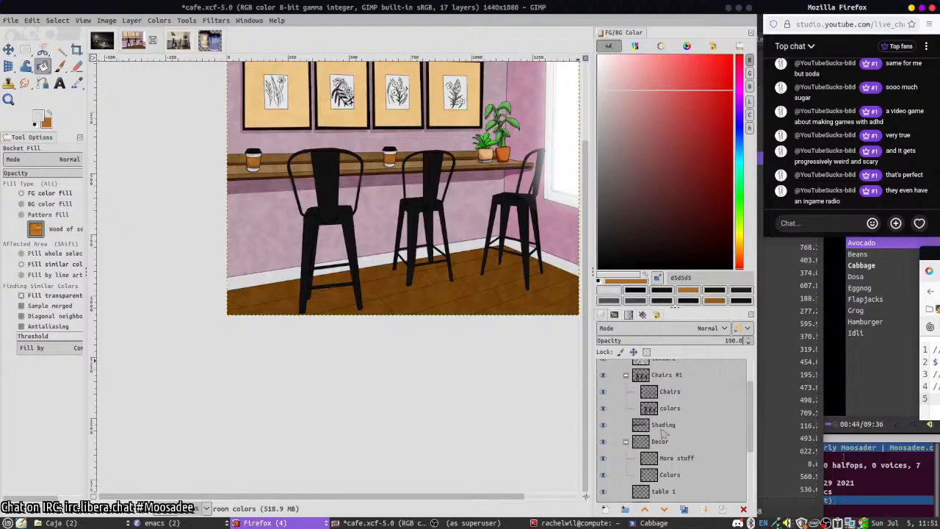
pyautogui.click(663, 426)
pyautogui.click(629, 252)
pyautogui.press('p')
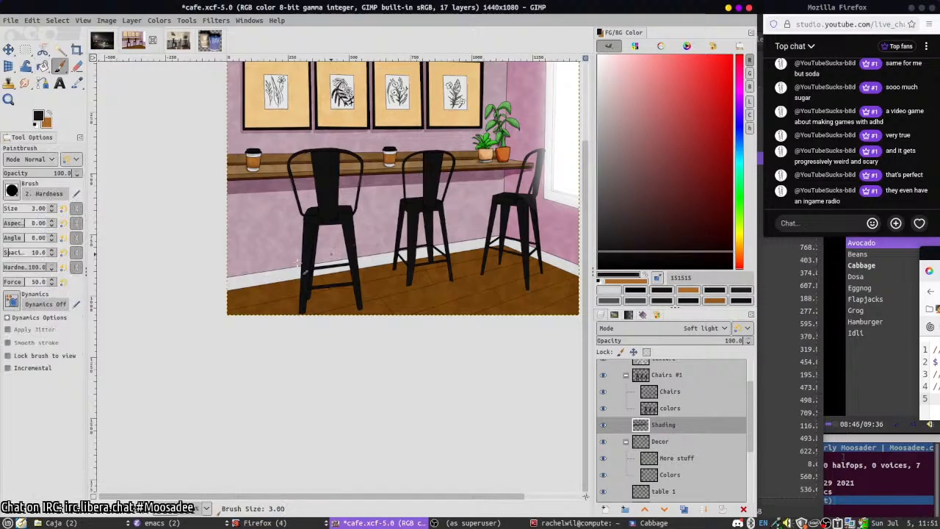
pyautogui.scroll(2, 235, 292)
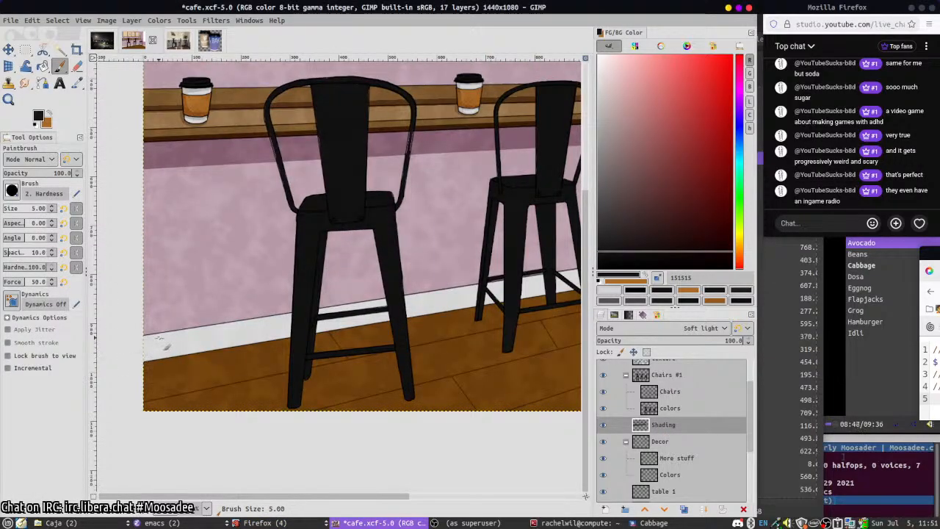
pyautogui.press(']')
pyautogui.press(']')
pyautogui.press(']')
pyautogui.press(']')
pyautogui.press(']')
pyautogui.press(']')
pyautogui.press(']')
pyautogui.press(']')
pyautogui.press(']')
pyautogui.press(']')
pyautogui.press(']')
pyautogui.press(']')
pyautogui.press(']')
pyautogui.scroll(-4, 304, 367)
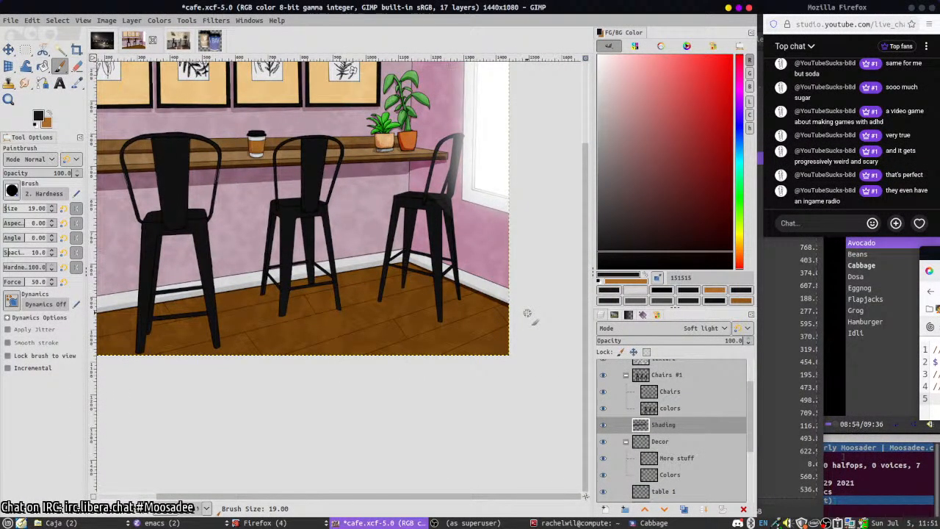
# - Change the brush colour to grey 3c3c3c and paint a straight shadow line along the baseboard
pyautogui.click(622, 221)
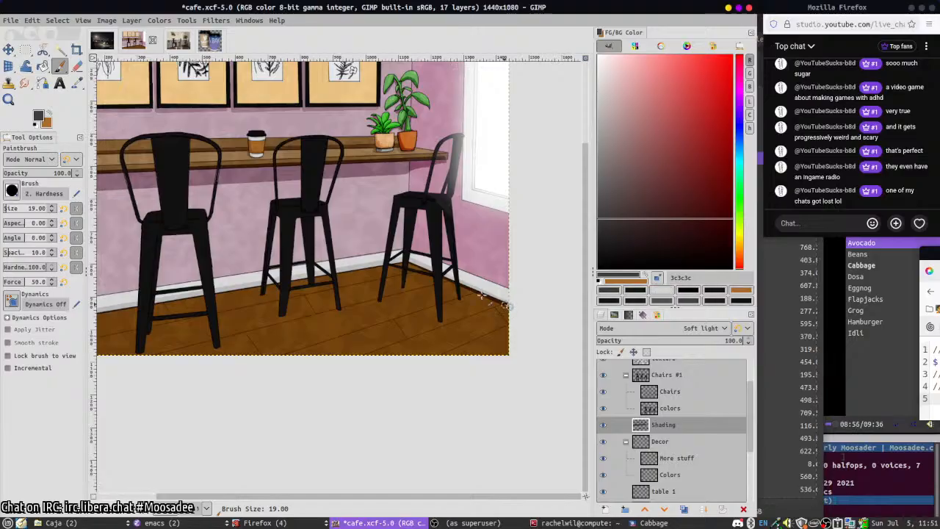
pyautogui.scroll(2, 307, 290)
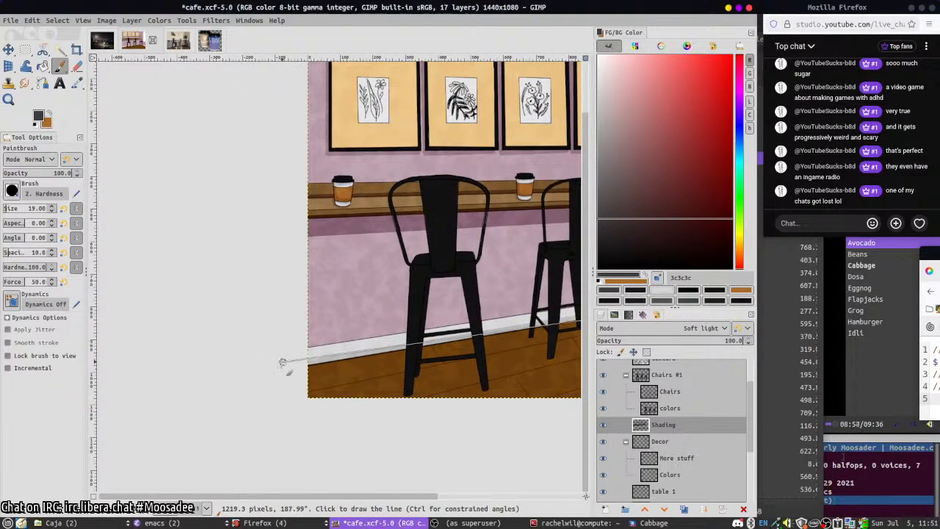
pyautogui.scroll(-1, 282, 363)
pyautogui.scroll(1, 262, 370)
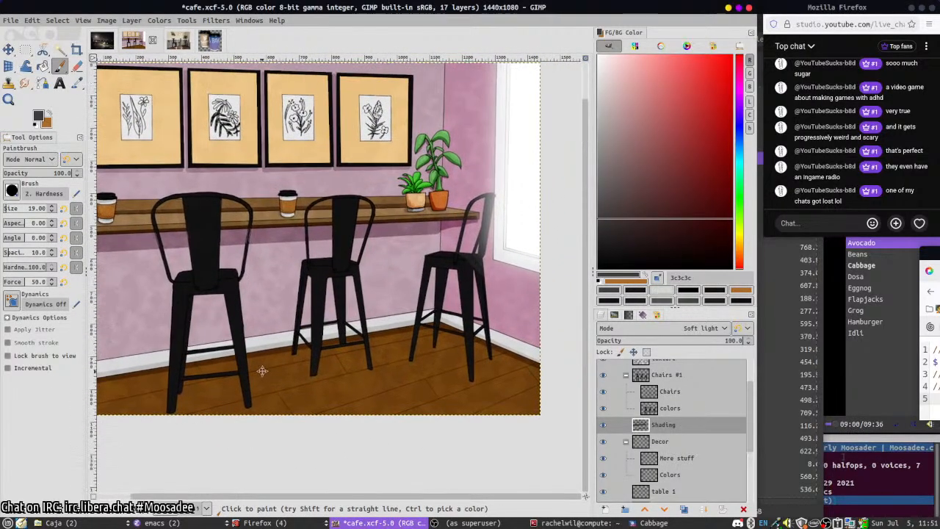
# - Touch up the shading under the table near the wall corner with grey 222222, and switch the brush colour to 191919
pyautogui.click(599, 240)
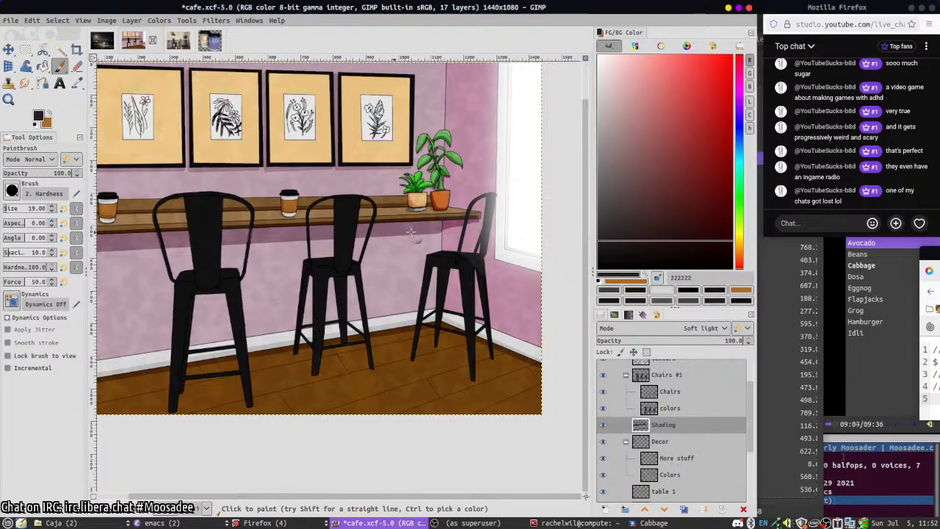
pyautogui.moveTo(441, 229); pyautogui.dragTo(444, 248)
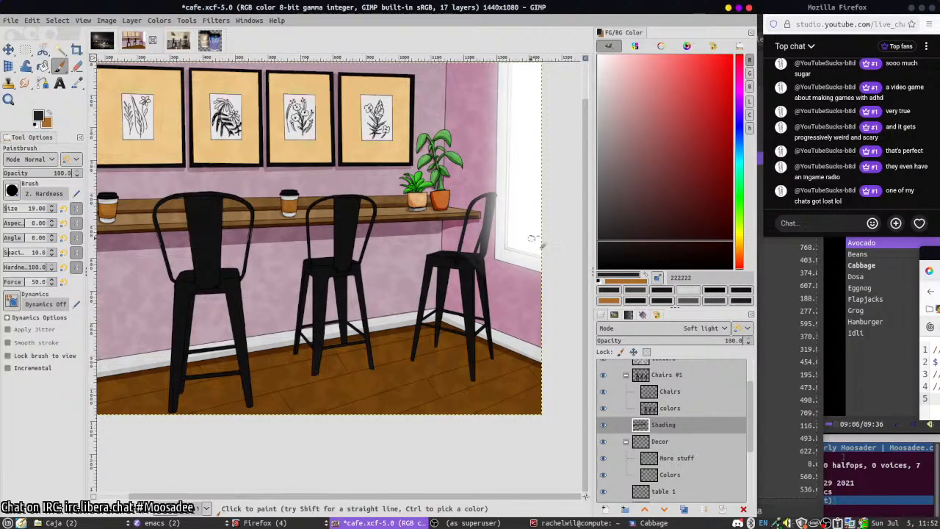
pyautogui.keyDown('ctrl'); pyautogui.click(440, 228); pyautogui.keyUp('ctrl')
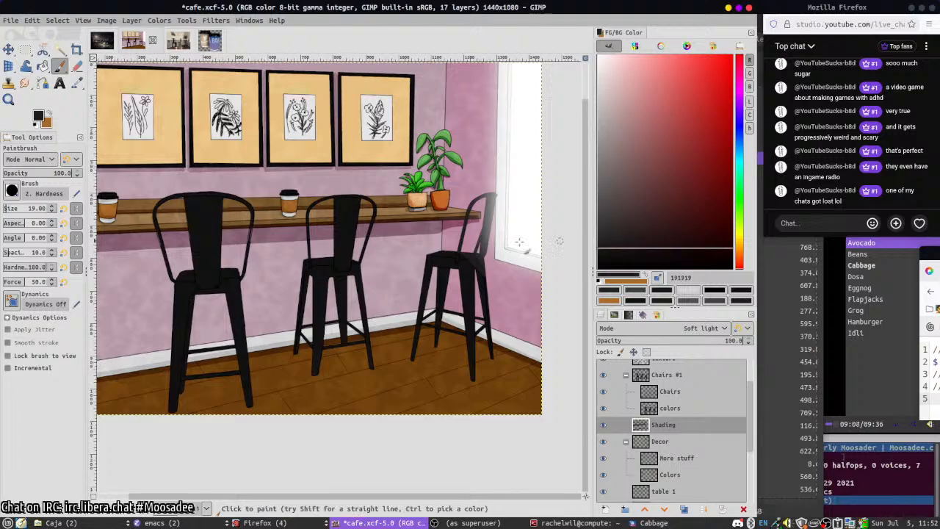
# - Paint shading down the wall corner beneath the counter, set the foreground colour to 3c3c3c, and save the image
pyautogui.moveTo(439, 228)
pyautogui.mouseDown()
pyautogui.moveTo(446, 314)
pyautogui.moveTo(439, 235)
pyautogui.moveTo(439, 306)
pyautogui.mouseUp()
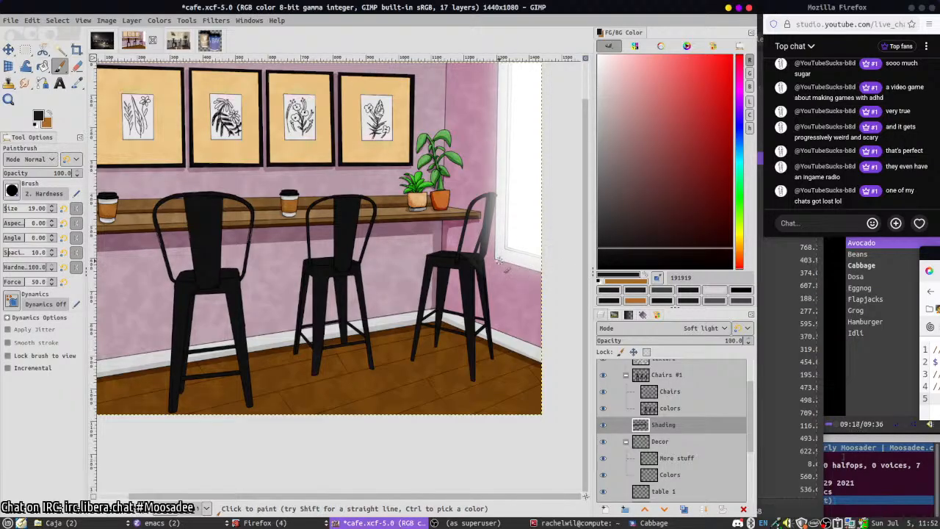
pyautogui.moveTo(598, 248); pyautogui.dragTo(592, 219)
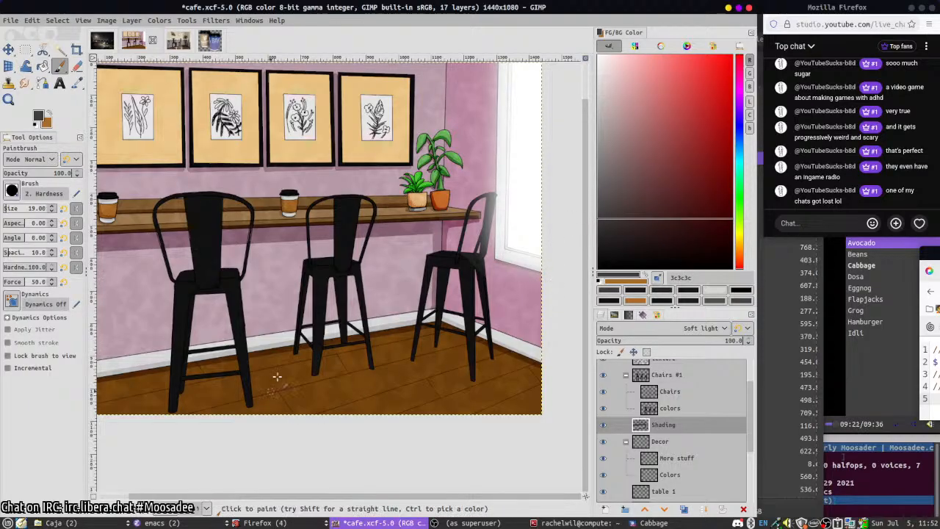
pyautogui.moveTo(285, 364); pyautogui.dragTo(384, 402)
pyautogui.scroll(2, 393, 403)
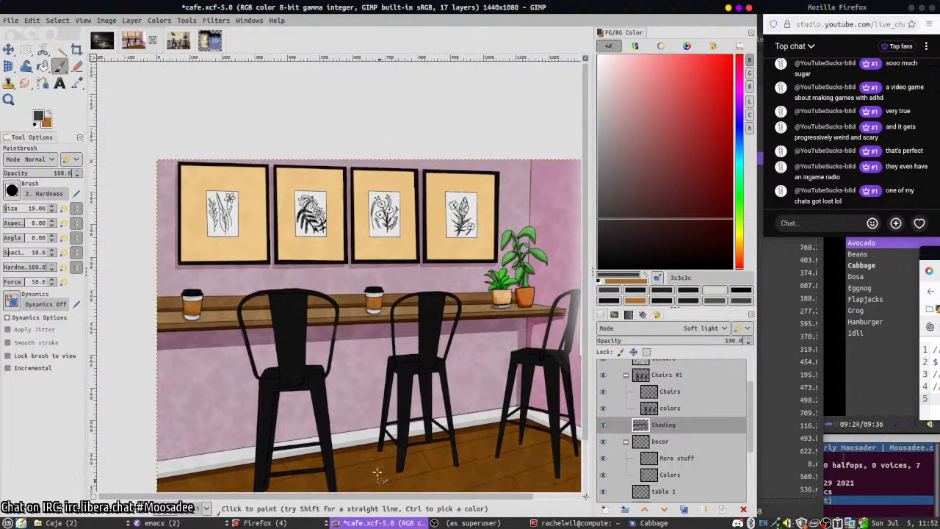
pyautogui.scroll(-3, 400, 393)
pyautogui.hotkey('ctrl', 's')
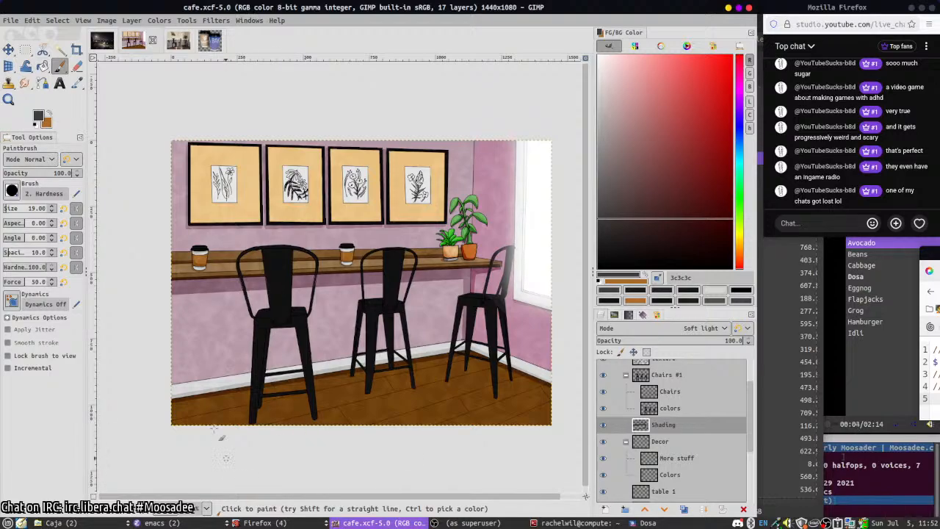
pyautogui.scroll(-1, 347, 228)
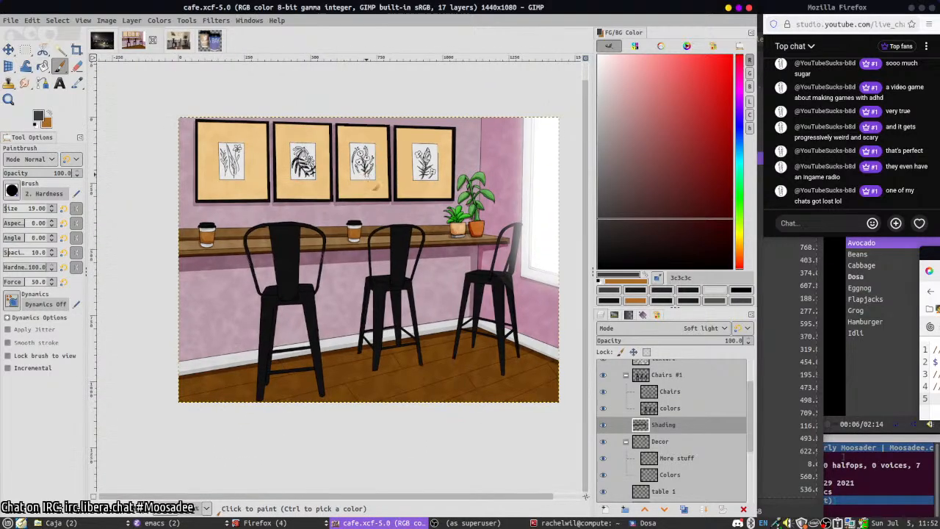
pyautogui.click(505, 342)
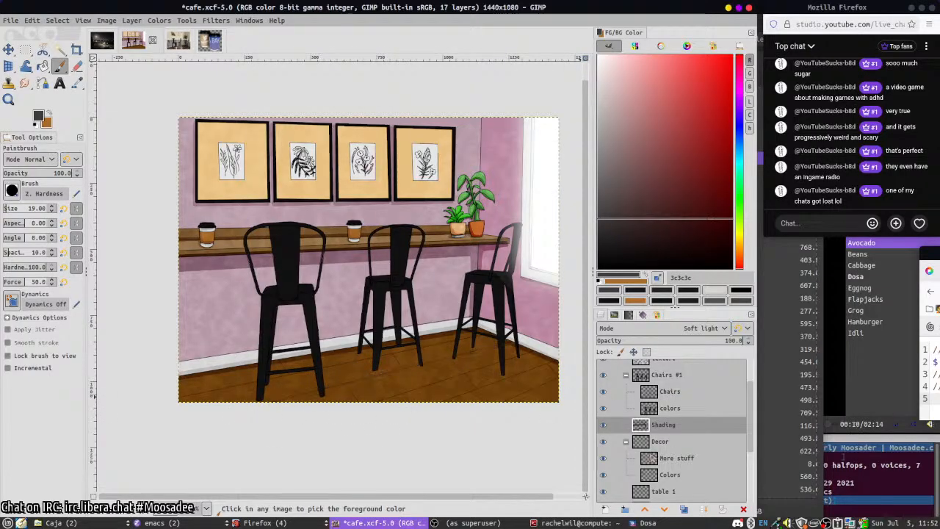
pyautogui.hotkey('ctrl', 'z')
# - Add a new transparent layer named "shading" above the existing Shading layer and set its blend mode to Soft light
pyautogui.click(605, 509)
pyautogui.write('shading')
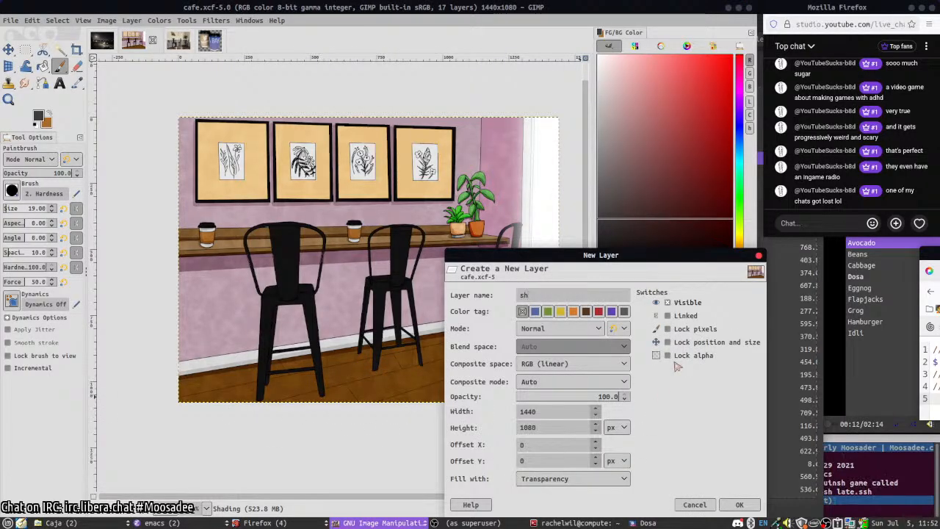
pyautogui.press('Return')
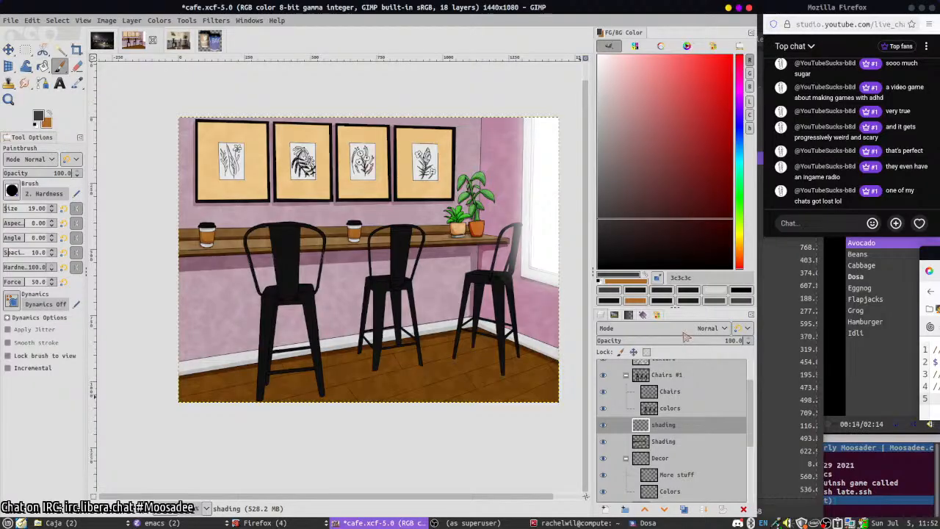
pyautogui.click(686, 329)
pyautogui.scroll(-3, 685, 342)
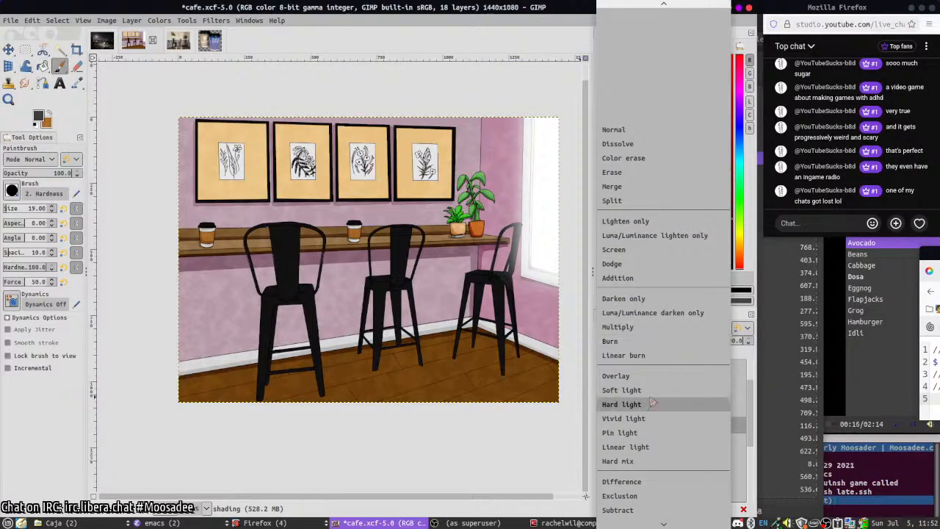
pyautogui.click(653, 398)
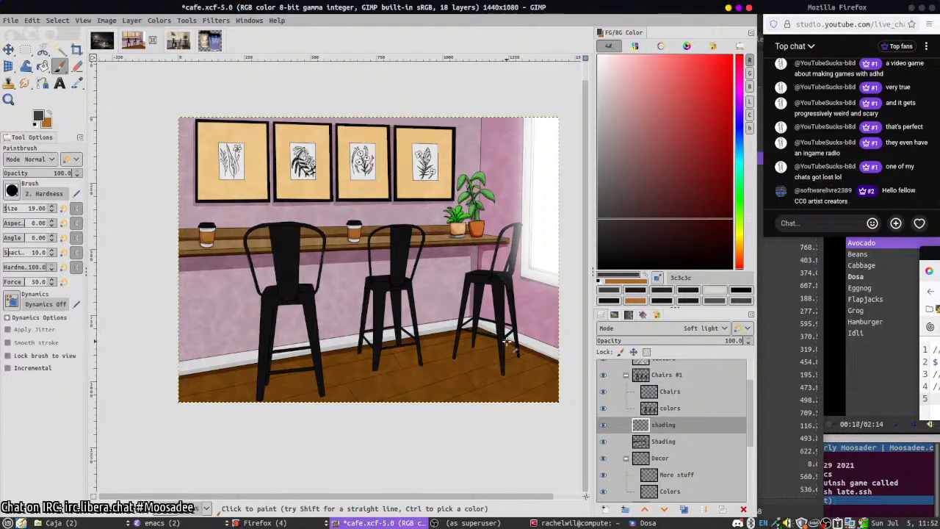
# - Paint straight dark grey 5d5d5d shading lines along the wooden floorboards on the new shading layer
pyautogui.press('shift')
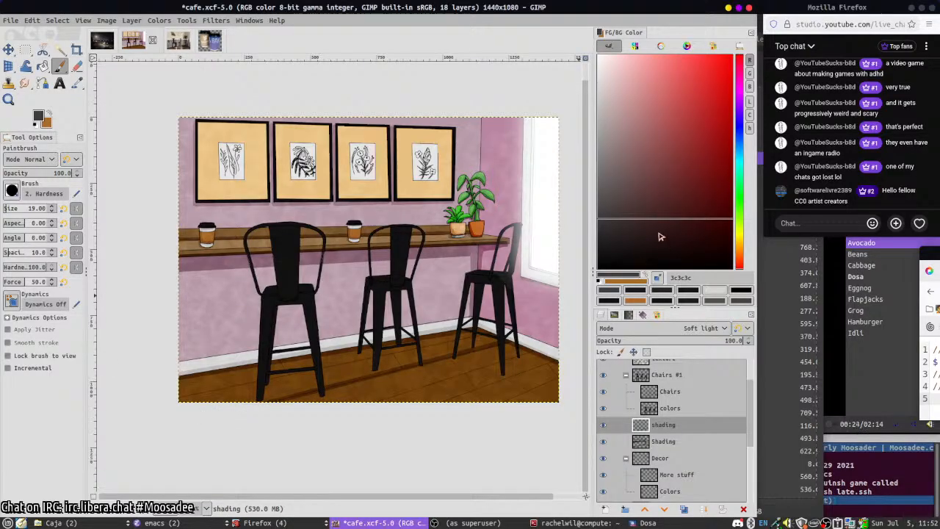
pyautogui.moveTo(660, 237); pyautogui.dragTo(597, 168)
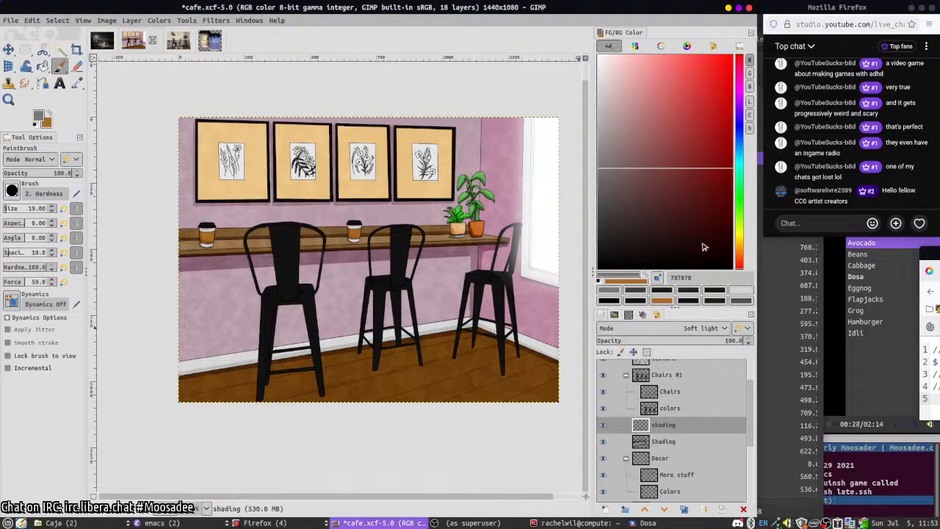
pyautogui.moveTo(609, 183); pyautogui.dragTo(597, 189)
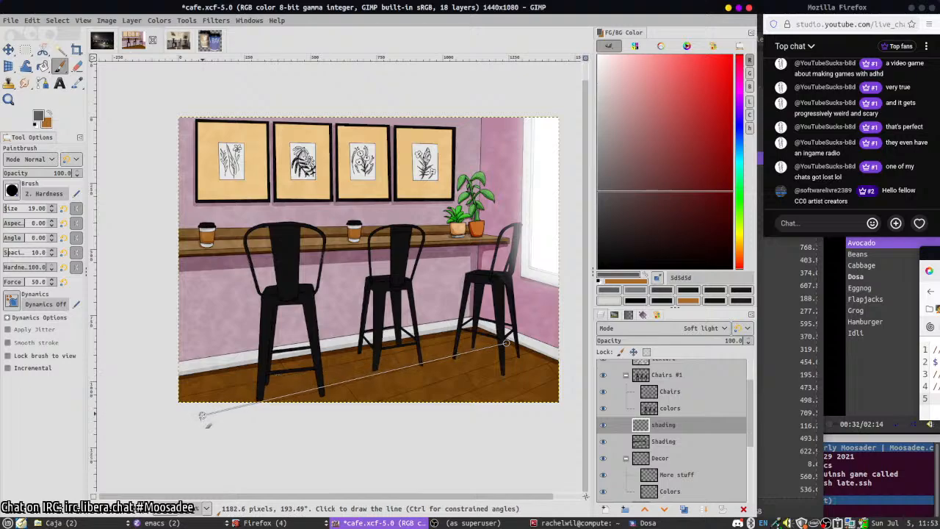
pyautogui.click(173, 399)
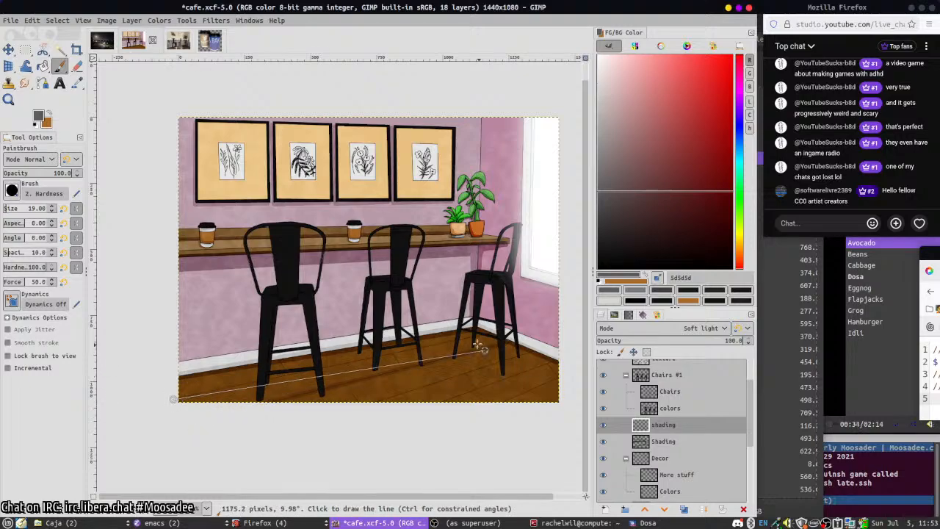
pyautogui.keyDown('shift'); pyautogui.click(488, 334); pyautogui.keyUp('shift')
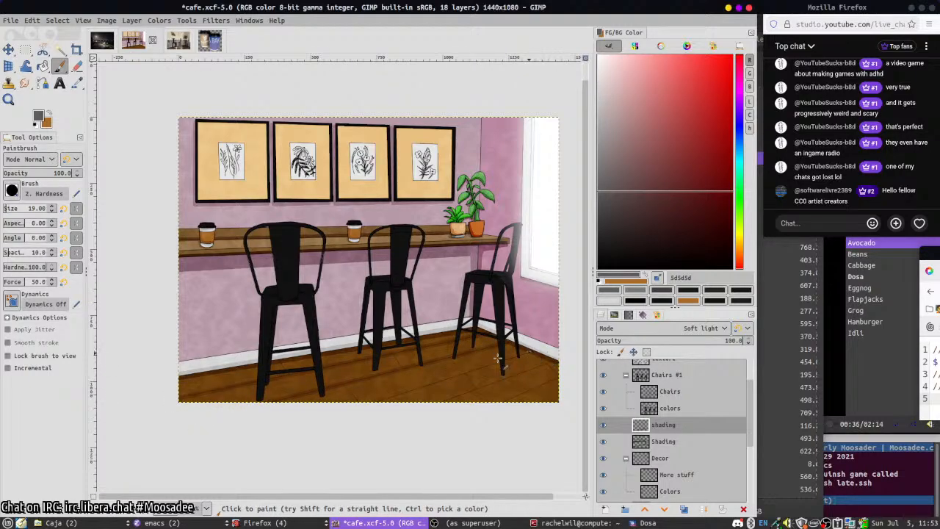
pyautogui.click(549, 363)
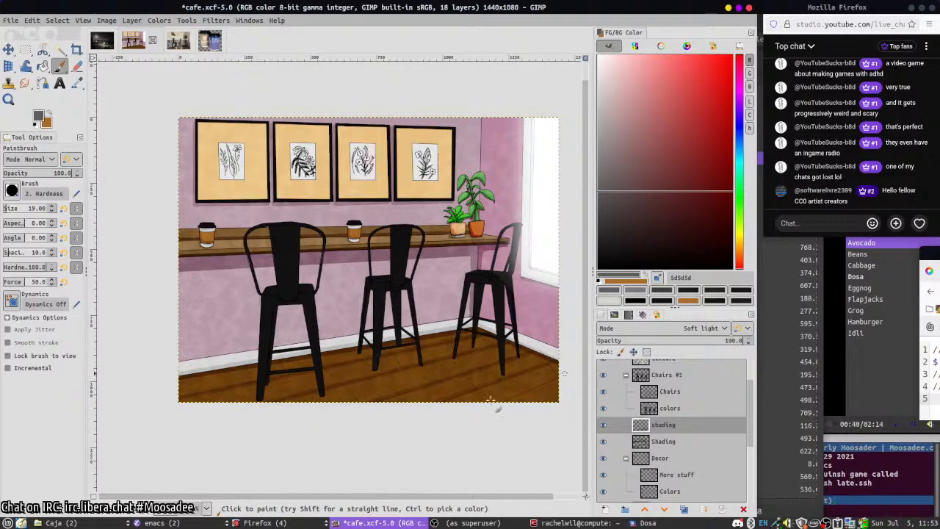
pyautogui.click(565, 374)
pyautogui.scroll(2, 354, 421)
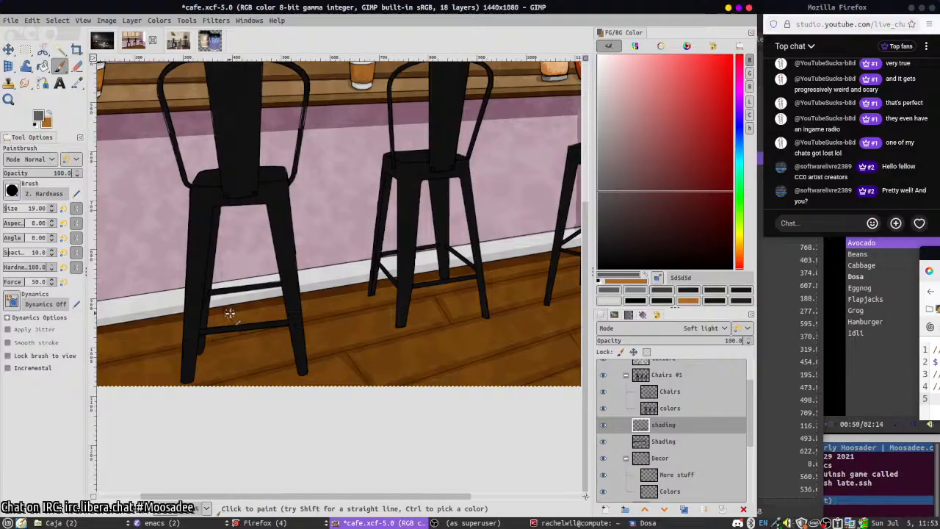
pyautogui.hscroll(5, 200, 387)
pyautogui.scroll(1, 201, 387)
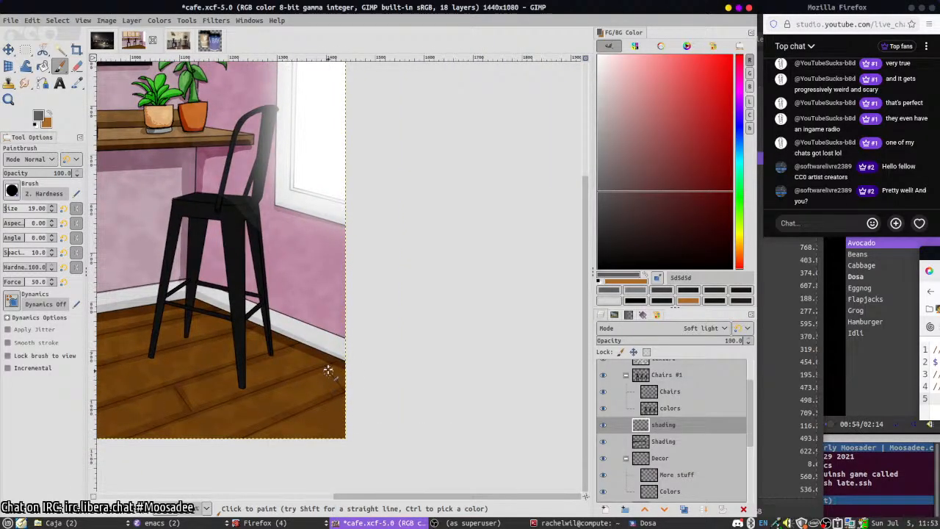
pyautogui.scroll(-2, 338, 381)
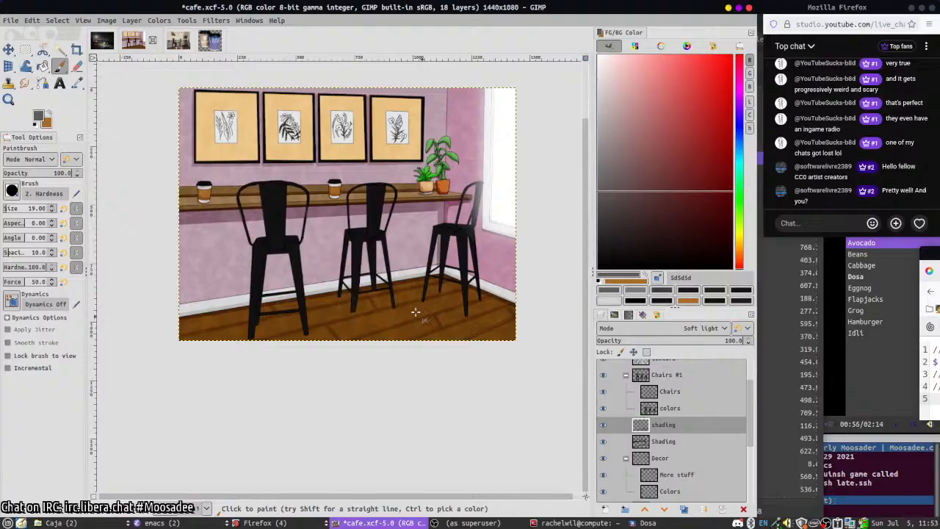
# - Soften the floorboard shading layer with a Gaussian Blur, increasing its X and Y size together, and save the image
pyautogui.click(215, 21)
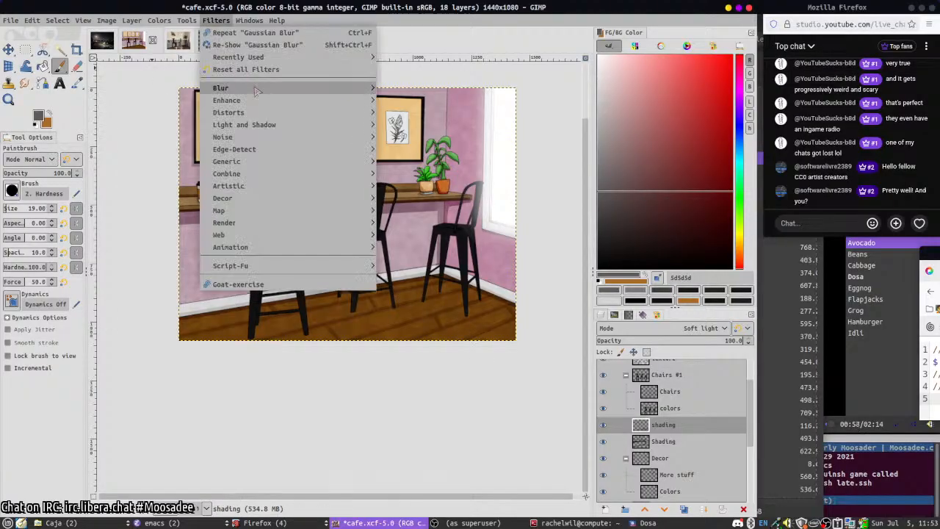
pyautogui.moveTo(257, 88)
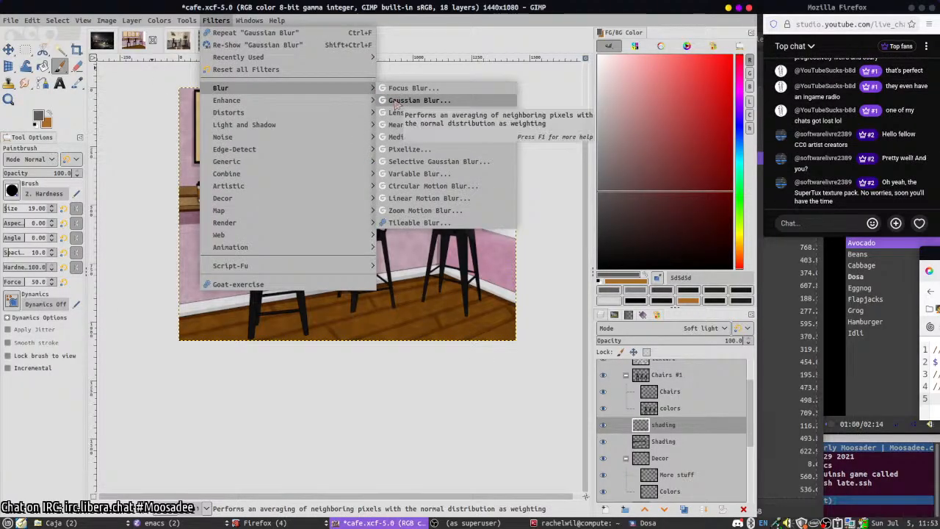
pyautogui.click(394, 102)
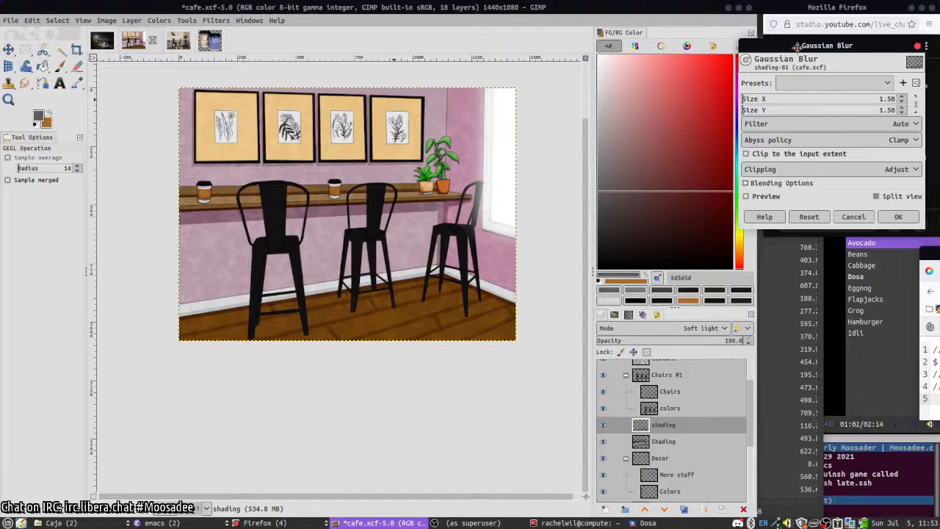
pyautogui.moveTo(807, 58); pyautogui.dragTo(623, 77)
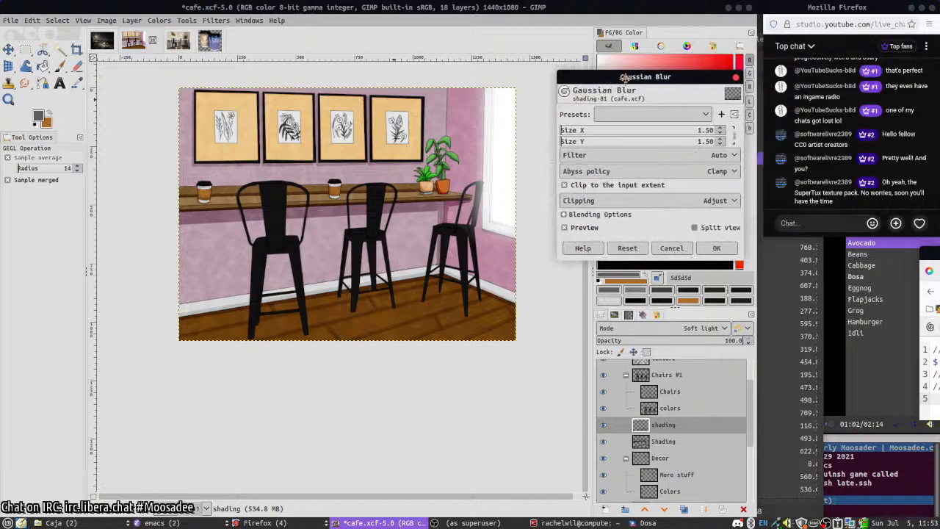
pyautogui.moveTo(592, 138); pyautogui.dragTo(565, 137)
pyautogui.click(568, 129)
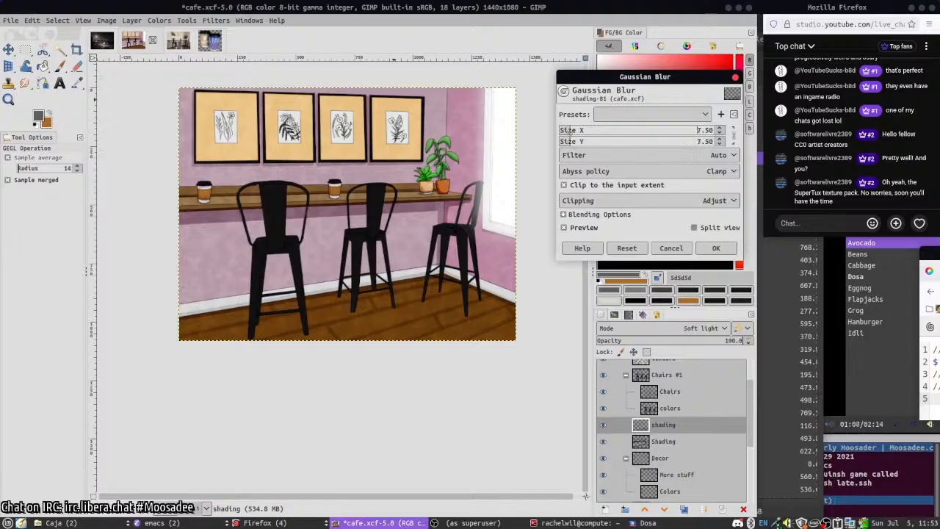
pyautogui.click(569, 128)
pyautogui.click(567, 130)
pyautogui.click(712, 249)
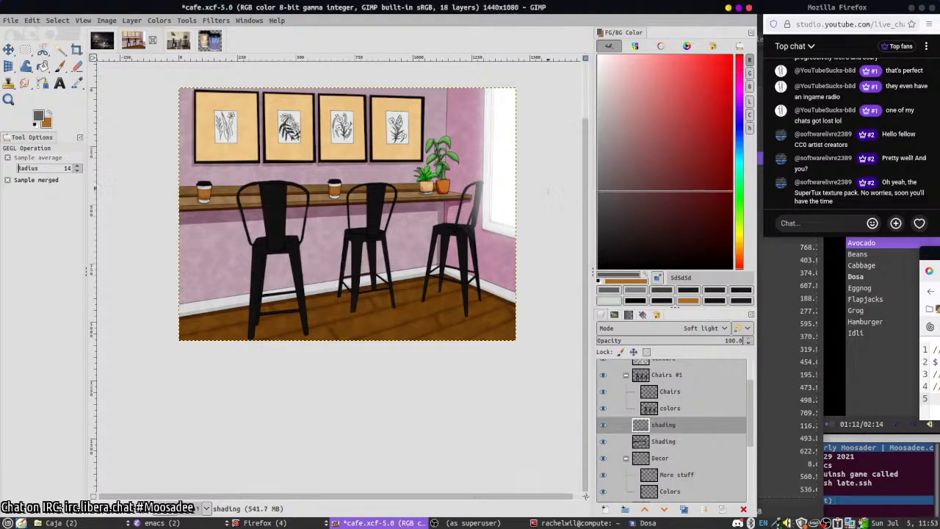
pyautogui.hotkey('ctrl', 's')
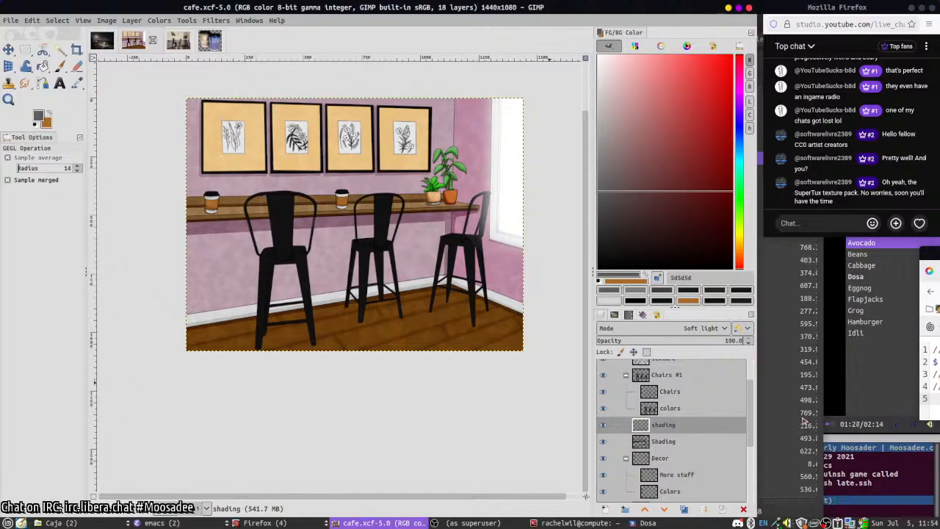
# - Set the foreground colour to light grey c2c2c2
pyautogui.scroll(2, 679, 400)
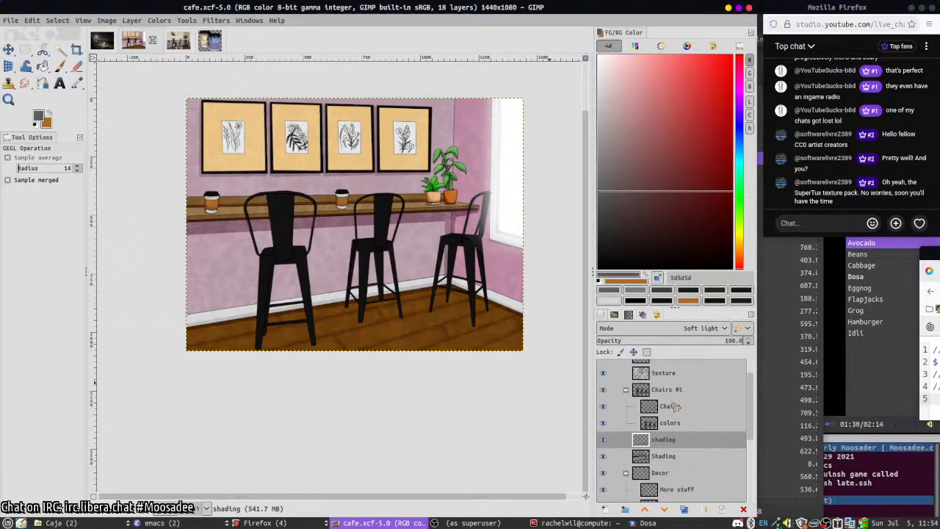
pyautogui.scroll(2, 671, 406)
pyautogui.click(648, 105)
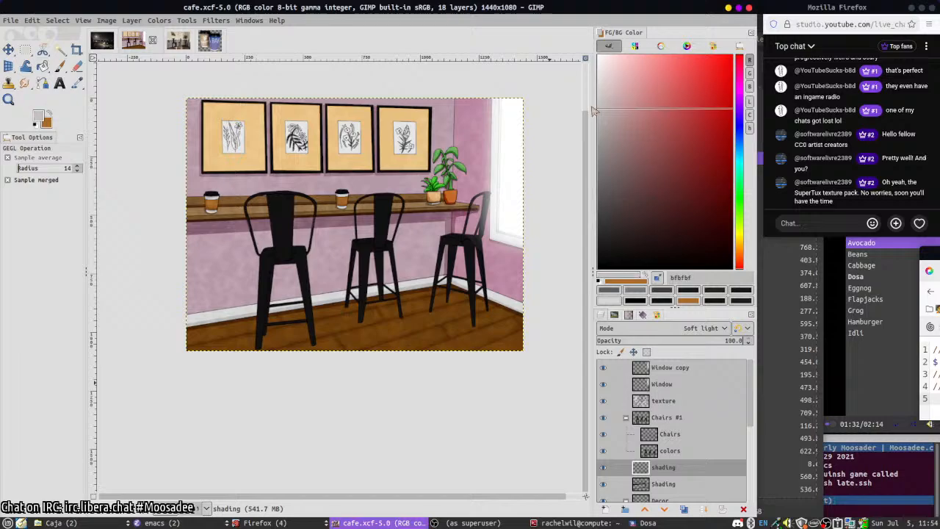
# - Apply the last-used Gaussian Blur to the older Shading layer and save the image
pyautogui.click(657, 484)
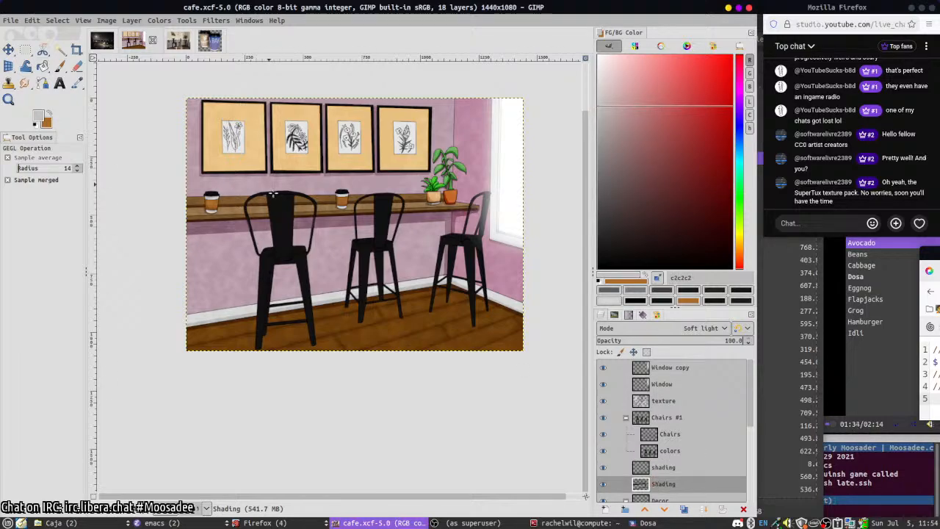
pyautogui.hotkey('ctrl', 'shift', 'f')
pyautogui.press('Return')
pyautogui.press('p')
pyautogui.hotkey('ctrl', 's')
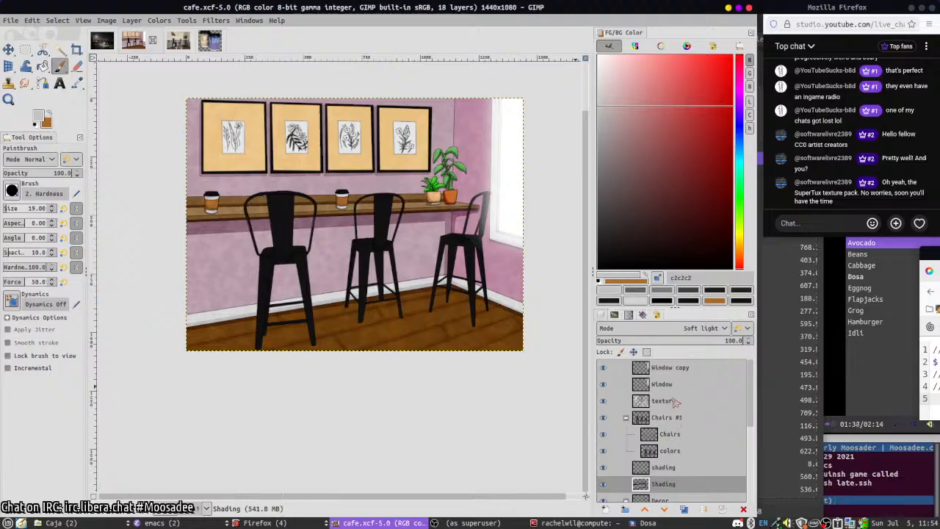
# - Add a new transparent layer named "Shading" above Chairs in the Chairs #1 group and set its mode to Soft light
pyautogui.click(664, 434)
pyautogui.click(625, 508)
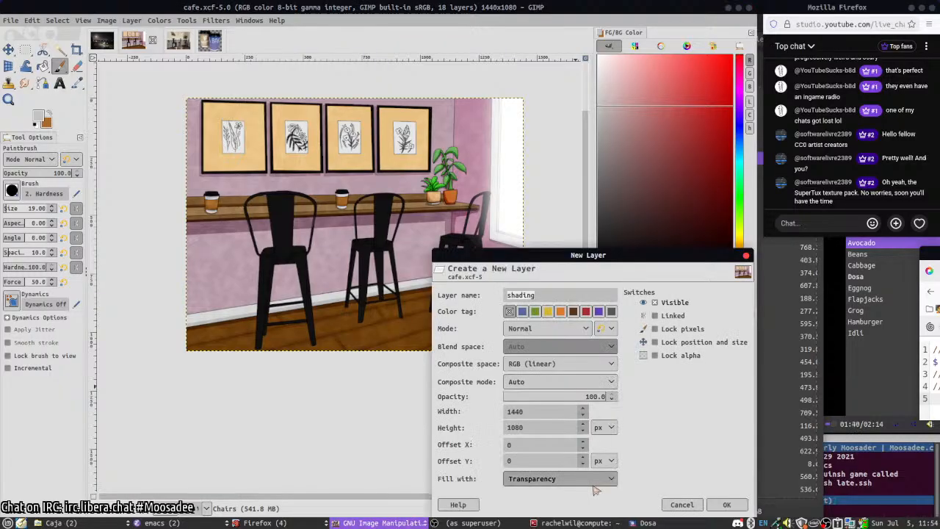
pyautogui.write('Shading')
pyautogui.press('Return')
pyautogui.click(631, 330)
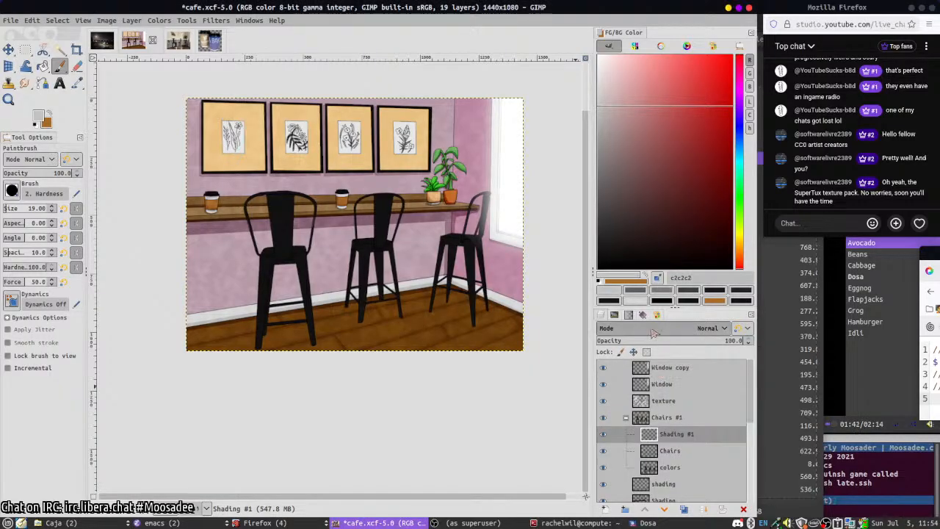
pyautogui.scroll(-5, 627, 405)
pyautogui.click(620, 476)
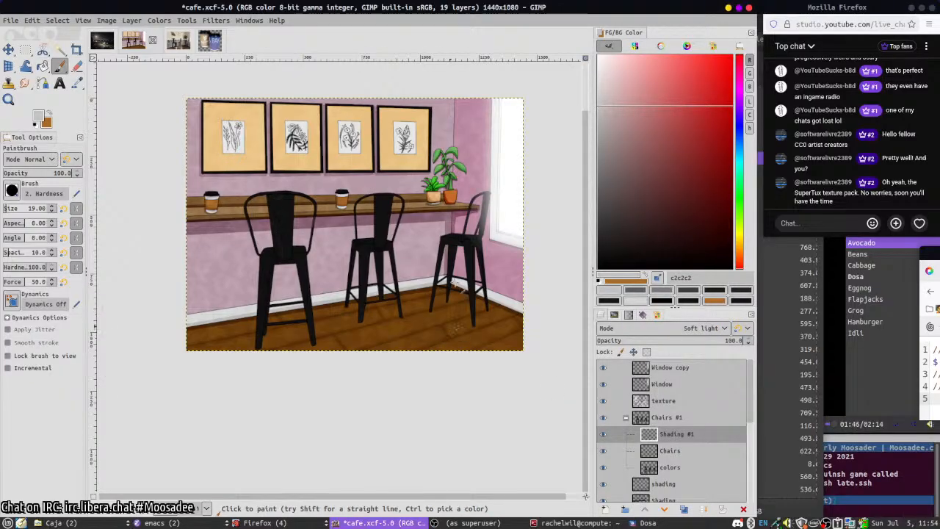
# - Paint light grey highlights on the backrest panels of the left and middle chairs
pyautogui.keyDown('ctrl'); pyautogui.scroll(2, 378, 220); pyautogui.keyUp('ctrl')
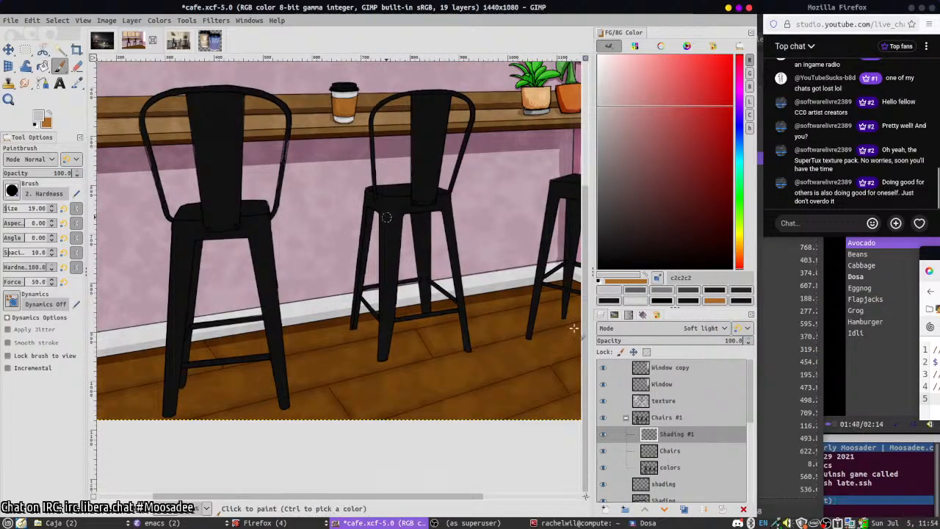
pyautogui.moveTo(443, 102); pyautogui.dragTo(443, 136)
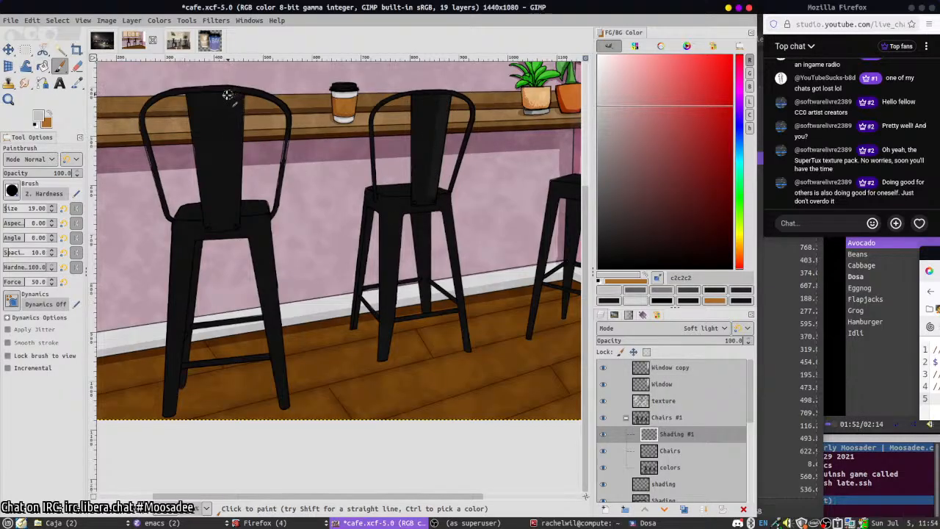
pyautogui.moveTo(574, 191); pyautogui.dragTo(397, 260)
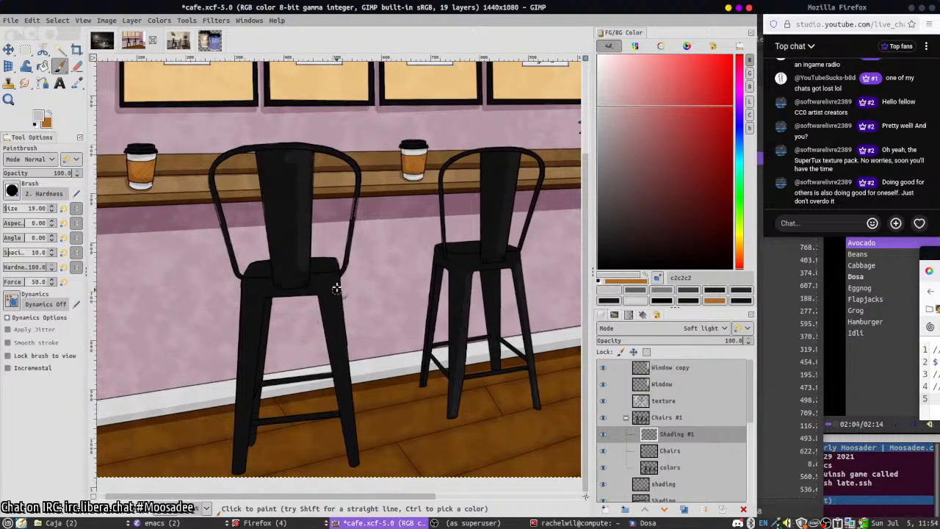
# - Paint straight highlights down the left chair's legs and save the image
pyautogui.click(340, 283)
pyautogui.keyDown('shift'); pyautogui.click(357, 458); pyautogui.keyUp('shift')
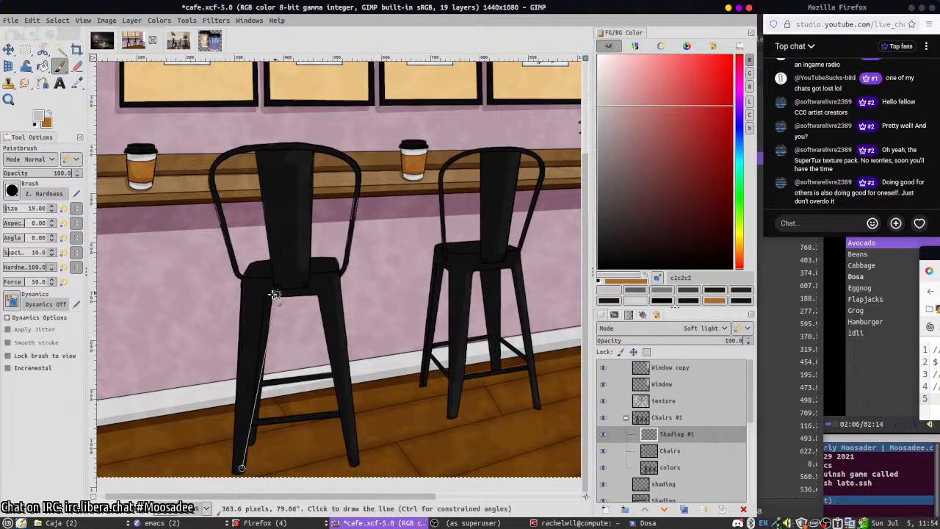
pyautogui.scroll(-1, 273, 247)
pyautogui.scroll(-3, 274, 248)
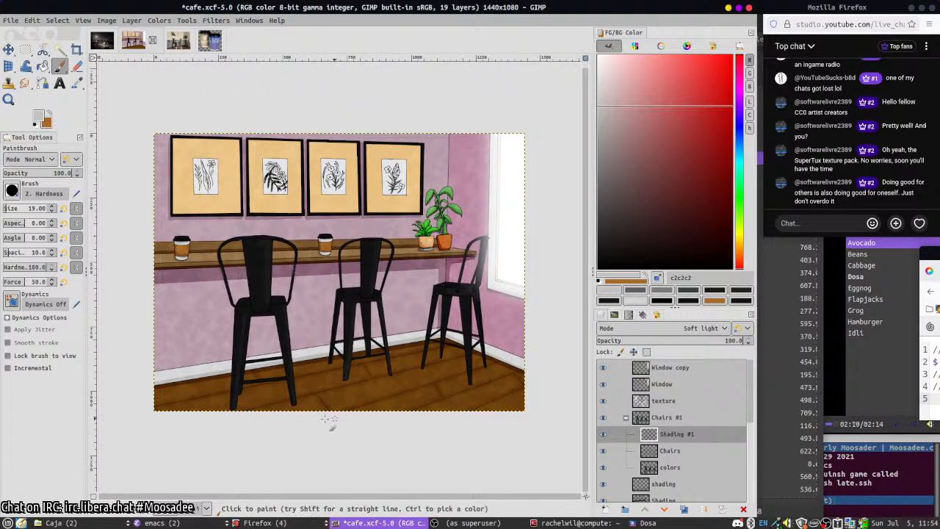
pyautogui.hotkey('ctrl', 's')
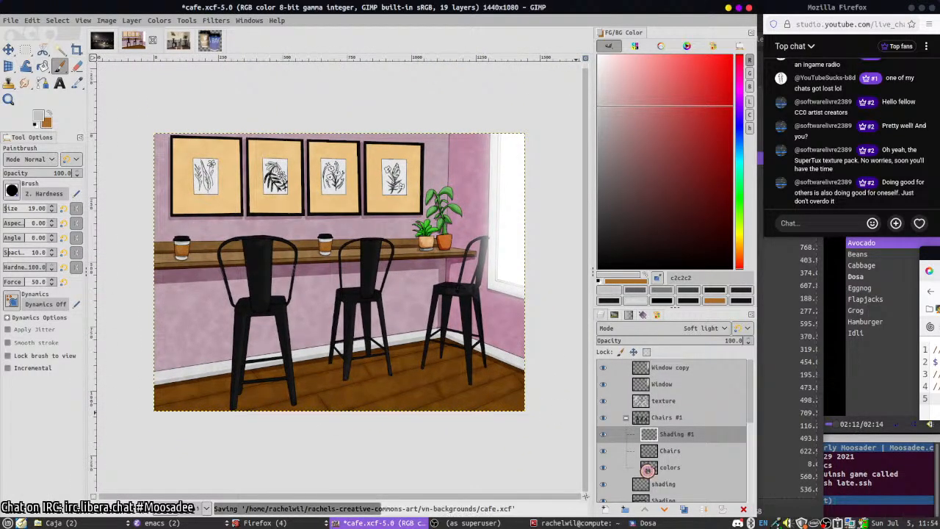
# - Select the Shading layer directly above the Decor group, toggle its visibility to check it, and set the foreground colour to 585858
pyautogui.scroll(-3, 650, 470)
pyautogui.click(657, 415)
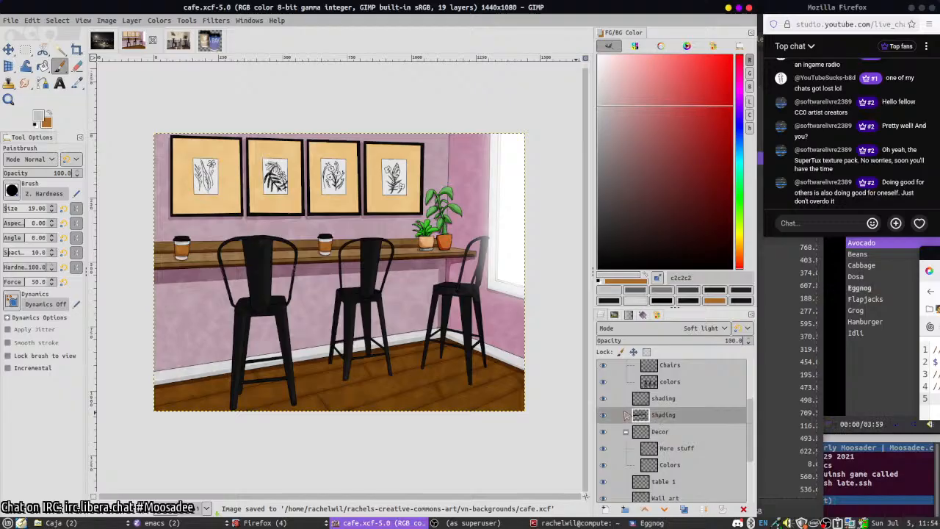
pyautogui.click(604, 416)
pyautogui.click(604, 415)
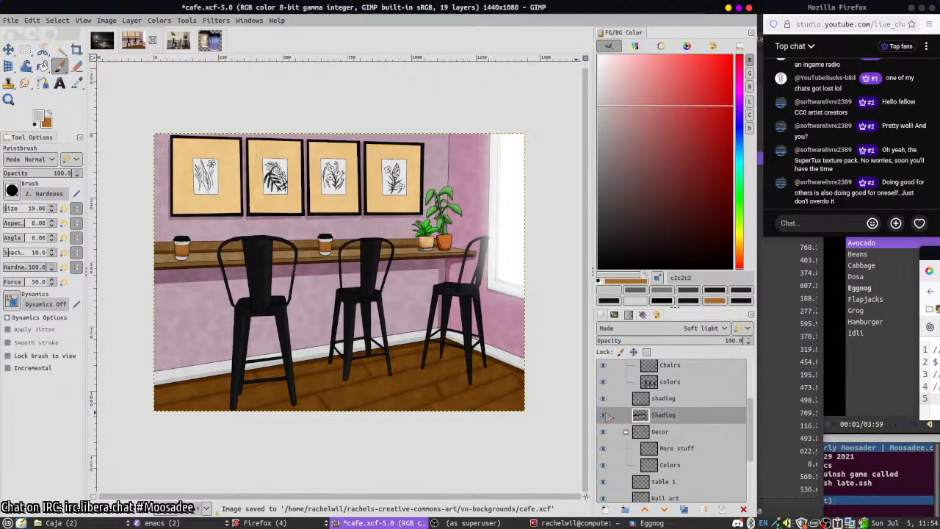
pyautogui.scroll(1, 477, 469)
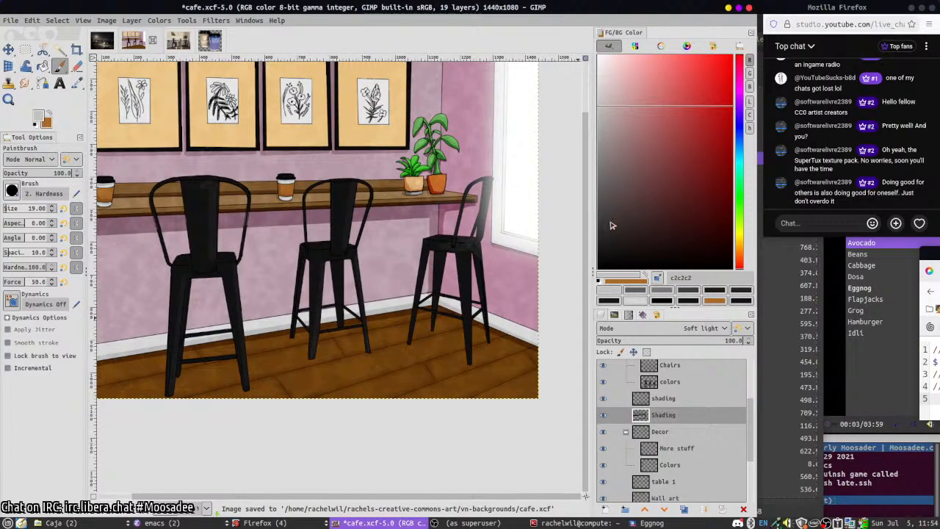
pyautogui.moveTo(612, 224); pyautogui.dragTo(588, 195)
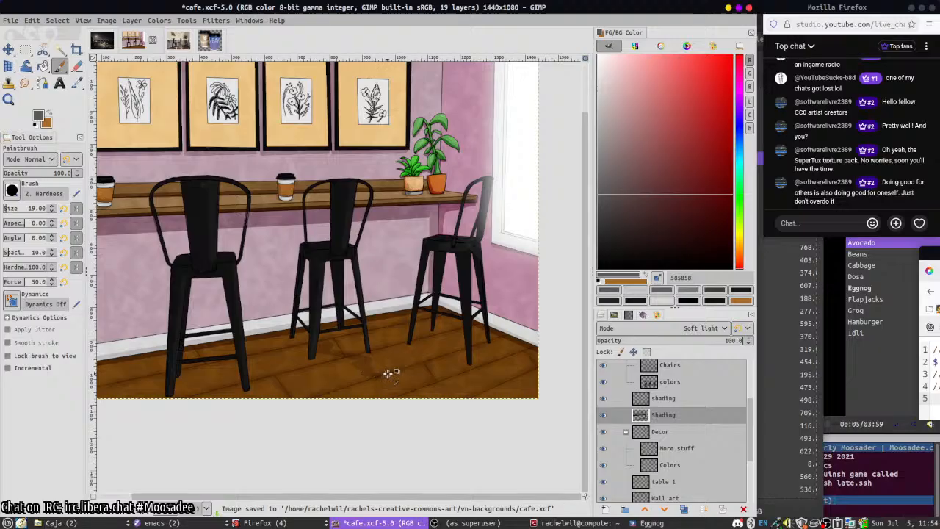
# - Enlarge the brush to size 21 and paint a shadow on the floor beneath the middle chair
pyautogui.scroll(1, 427, 350)
pyautogui.moveTo(428, 350); pyautogui.dragTo(433, 349)
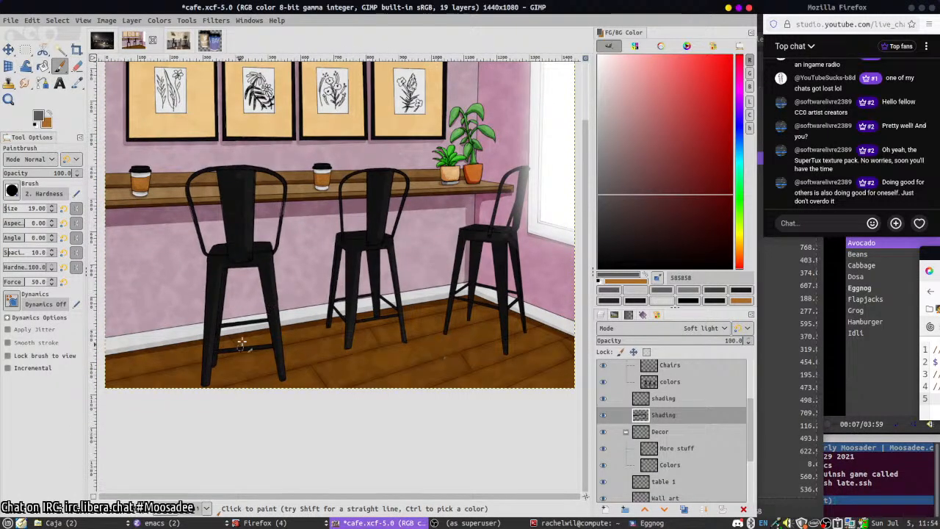
pyautogui.press(']')
pyautogui.press(']')
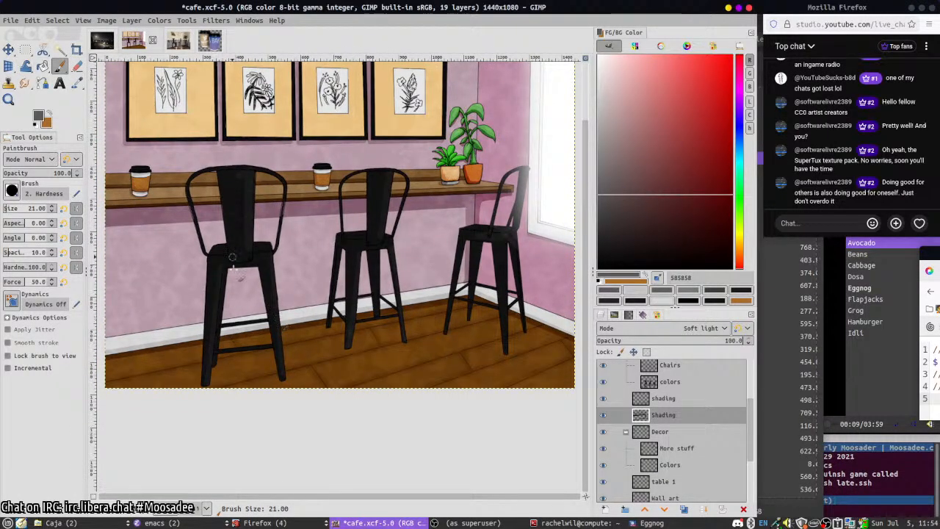
pyautogui.moveTo(329, 328)
pyautogui.mouseDown()
pyautogui.moveTo(402, 339)
pyautogui.moveTo(386, 318)
pyautogui.moveTo(395, 334)
pyautogui.moveTo(372, 323)
pyautogui.moveTo(341, 331)
pyautogui.moveTo(373, 322)
pyautogui.moveTo(331, 326)
pyautogui.moveTo(379, 323)
pyautogui.moveTo(349, 337)
pyautogui.mouseUp()
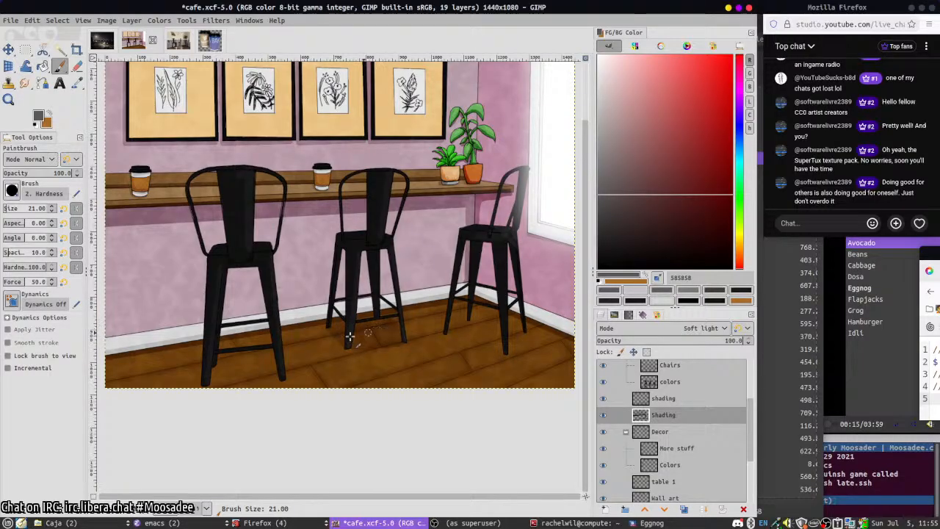
# - Darken the foreground colour to 464646 and paint the floor shadow between the middle chair's legs with the Paintbrush
pyautogui.click(605, 211)
pyautogui.hotkey('shift', 'b')
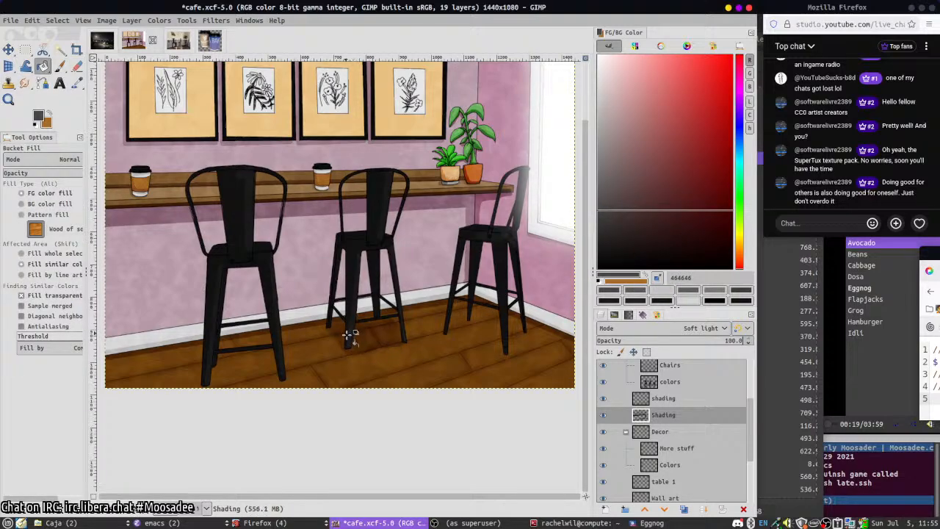
pyautogui.press('p')
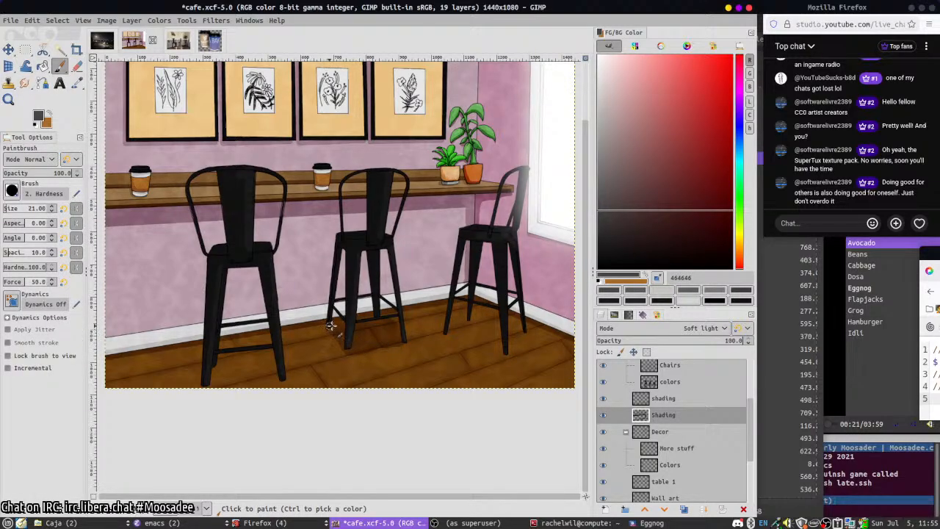
pyautogui.click(330, 320)
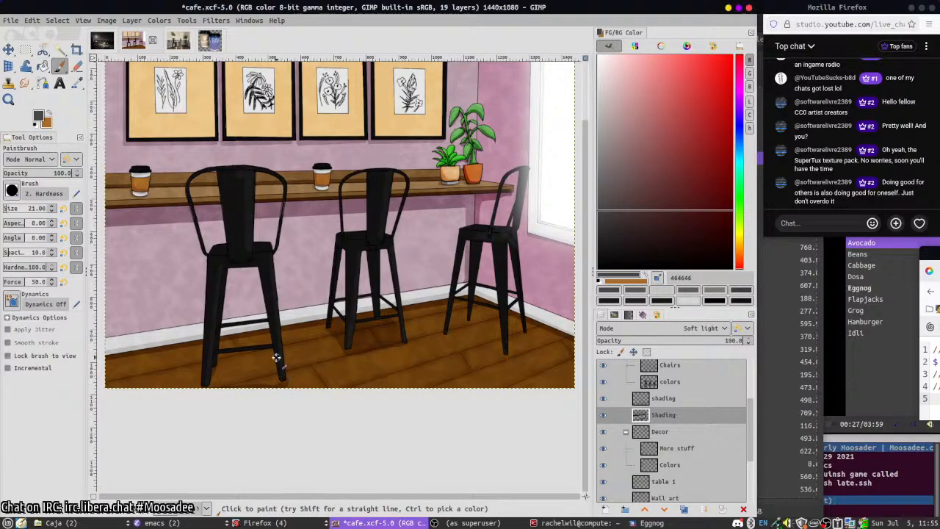
# - Paint floor shadows beneath the left and right chairs and extend the one in front of the middle chair
pyautogui.moveTo(221, 374)
pyautogui.mouseDown()
pyautogui.moveTo(278, 365)
pyautogui.moveTo(273, 376)
pyautogui.mouseUp()
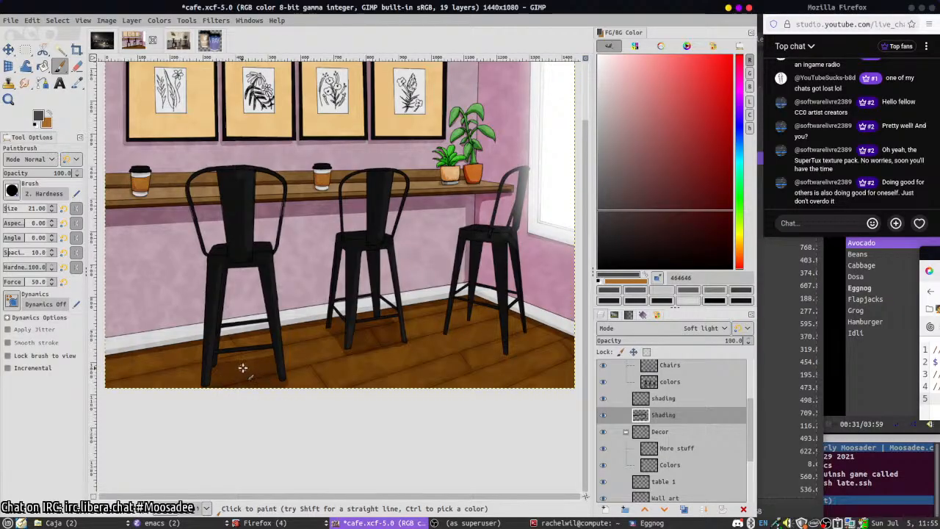
pyautogui.moveTo(470, 321)
pyautogui.mouseDown()
pyautogui.moveTo(446, 338)
pyautogui.moveTo(500, 357)
pyautogui.moveTo(524, 332)
pyautogui.moveTo(473, 316)
pyautogui.moveTo(458, 329)
pyautogui.moveTo(475, 321)
pyautogui.moveTo(466, 340)
pyautogui.moveTo(492, 353)
pyautogui.moveTo(506, 352)
pyautogui.moveTo(446, 332)
pyautogui.moveTo(470, 352)
pyautogui.moveTo(505, 360)
pyautogui.moveTo(459, 337)
pyautogui.moveTo(479, 358)
pyautogui.moveTo(482, 387)
pyautogui.mouseUp()
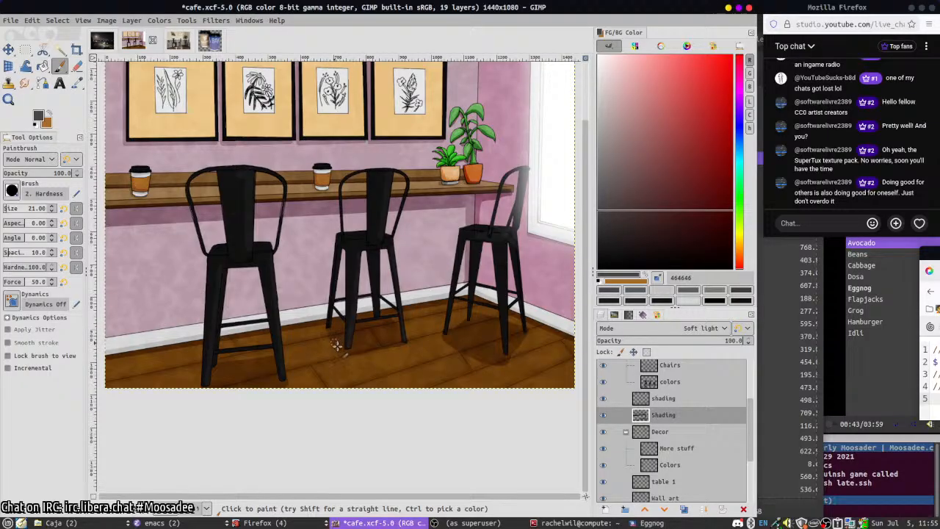
pyautogui.moveTo(341, 351)
pyautogui.mouseDown()
pyautogui.moveTo(379, 355)
pyautogui.moveTo(406, 344)
pyautogui.moveTo(389, 343)
pyautogui.mouseUp()
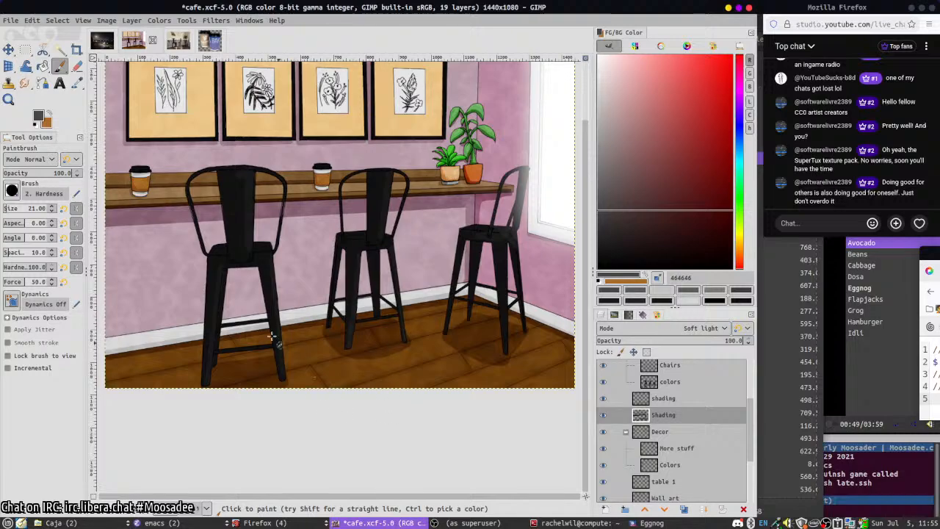
# - Paint a shadow on the wall along the middle chair's seat and legs, undoing the last stray stroke
pyautogui.hscroll(-3, 301, 382)
pyautogui.scroll(-1, 301, 382)
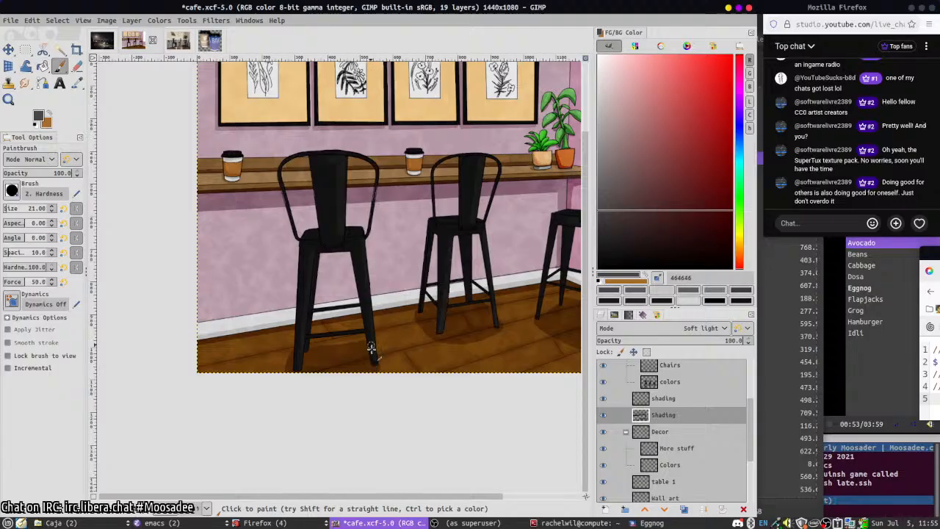
pyautogui.moveTo(485, 309); pyautogui.dragTo(352, 342)
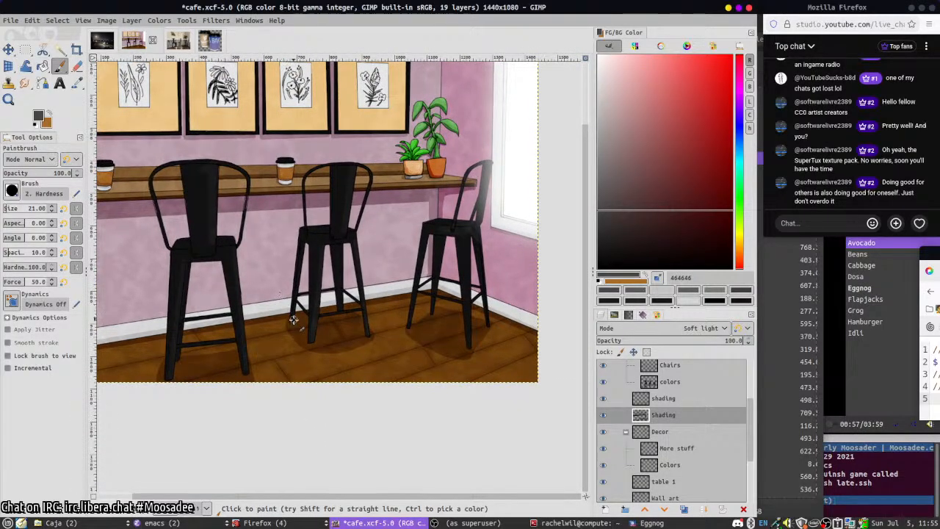
pyautogui.moveTo(293, 319)
pyautogui.mouseDown()
pyautogui.moveTo(306, 249)
pyautogui.moveTo(303, 317)
pyautogui.mouseUp()
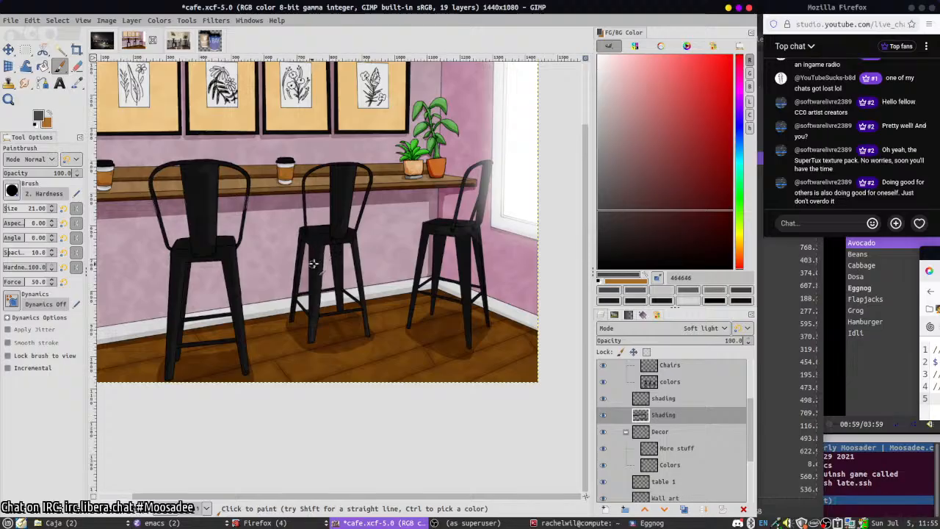
pyautogui.moveTo(323, 250)
pyautogui.mouseDown()
pyautogui.moveTo(330, 317)
pyautogui.moveTo(328, 250)
pyautogui.moveTo(305, 253)
pyautogui.moveTo(288, 321)
pyautogui.moveTo(295, 243)
pyautogui.moveTo(295, 275)
pyautogui.mouseUp()
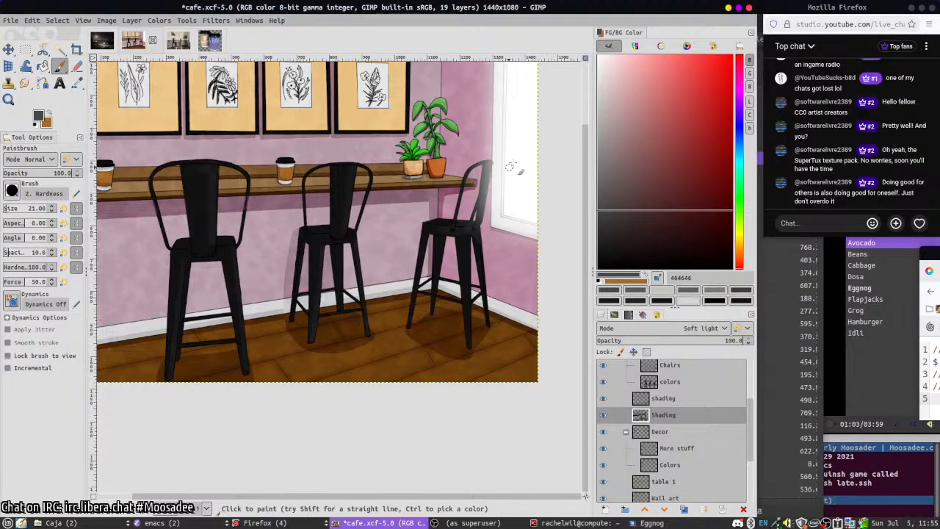
pyautogui.moveTo(439, 192); pyautogui.dragTo(364, 232)
pyautogui.hotkey('ctrl', 'z')
# - Paint a wall shadow behind the left chair's seat and legs and save the image
pyautogui.hscroll(-4, 323, 331)
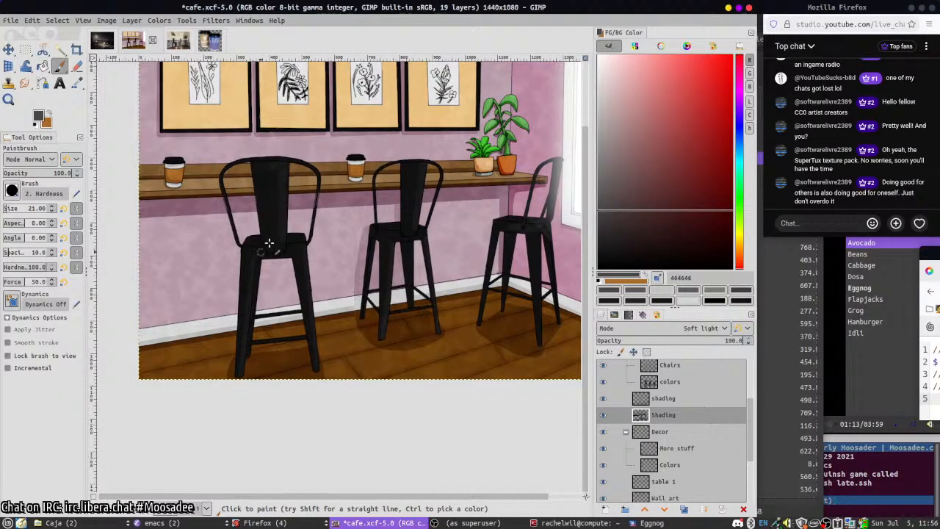
pyautogui.moveTo(242, 254)
pyautogui.mouseDown()
pyautogui.moveTo(236, 332)
pyautogui.moveTo(236, 253)
pyautogui.moveTo(253, 241)
pyautogui.mouseUp()
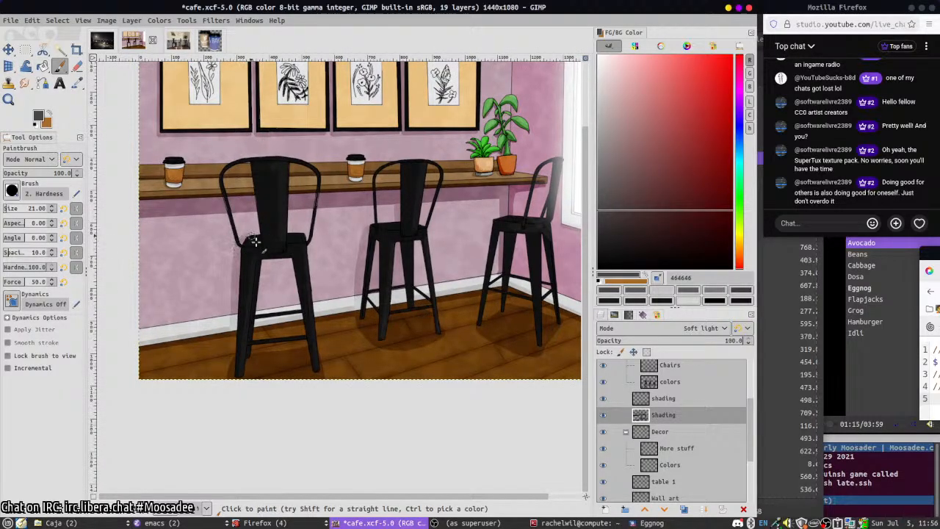
pyautogui.moveTo(292, 266)
pyautogui.mouseDown()
pyautogui.moveTo(288, 310)
pyautogui.moveTo(286, 264)
pyautogui.mouseUp()
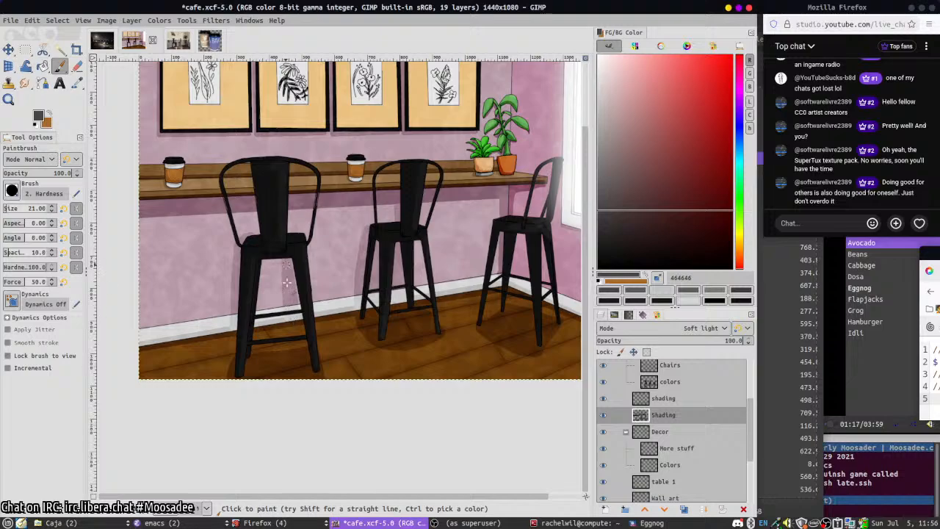
pyautogui.hotkey('ctrl', 's')
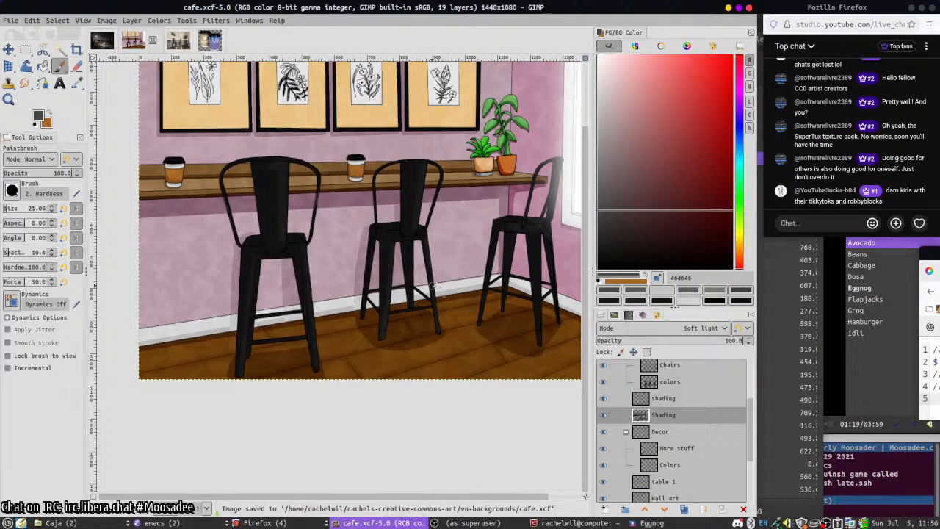
# - Paint a wall shadow around the right chair's seat and legs, saving the image along the way
pyautogui.hscroll(5, 426, 282)
pyautogui.scroll(1, 425, 283)
pyautogui.moveTo(411, 282); pyautogui.dragTo(394, 345)
pyautogui.hotkey('ctrl', 's')
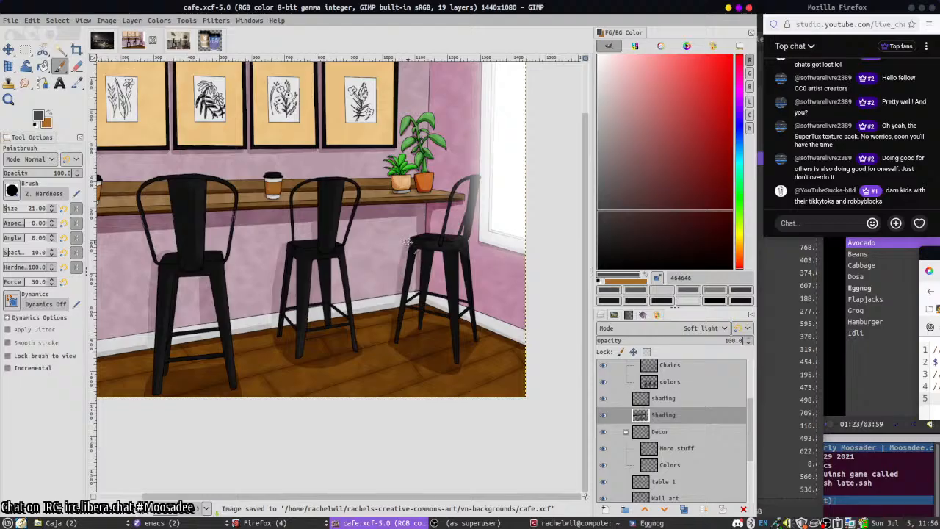
pyautogui.moveTo(405, 262)
pyautogui.mouseDown()
pyautogui.moveTo(401, 307)
pyautogui.moveTo(452, 294)
pyautogui.moveTo(449, 265)
pyautogui.moveTo(442, 289)
pyautogui.moveTo(437, 260)
pyautogui.moveTo(446, 321)
pyautogui.moveTo(456, 258)
pyautogui.moveTo(475, 333)
pyautogui.mouseUp()
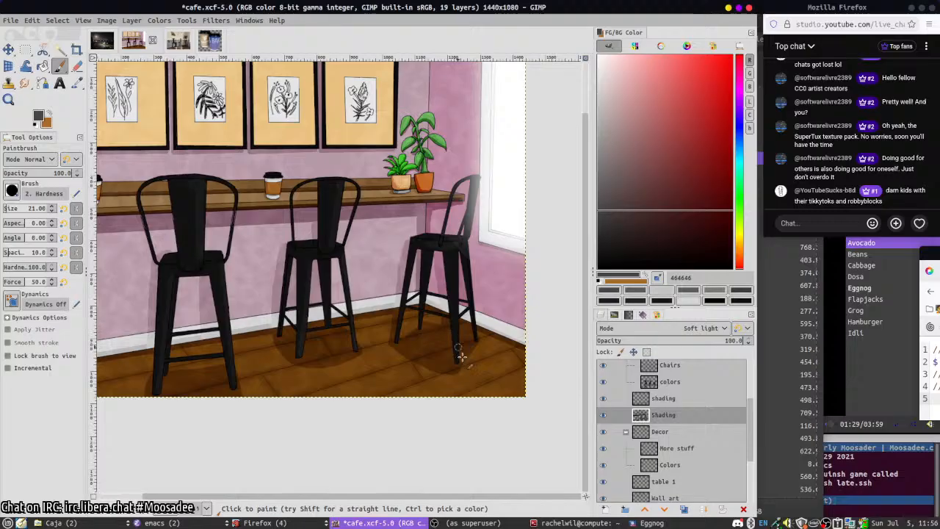
# - Touch up the floor shadow beside the right chair with the Paintbrush and Eraser, set the brush size to 20, and save the image
pyautogui.moveTo(427, 235); pyautogui.dragTo(478, 226)
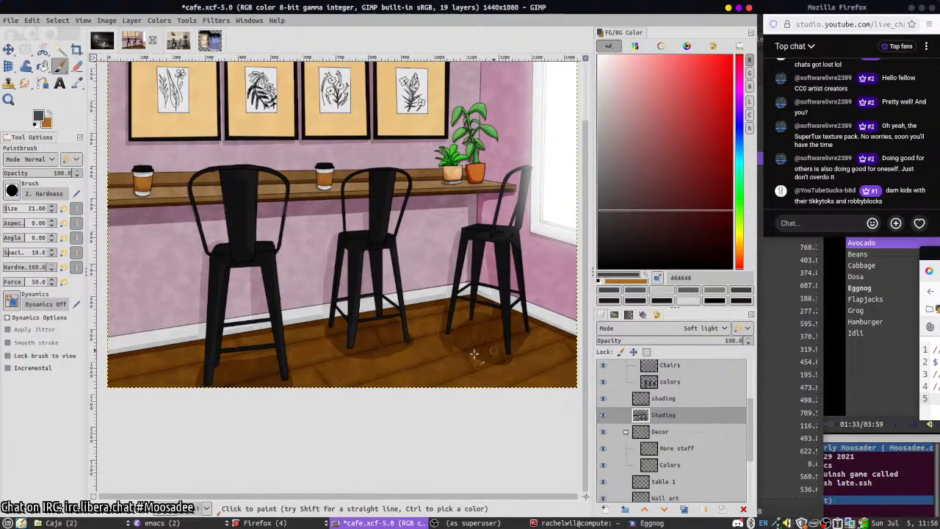
pyautogui.moveTo(445, 337)
pyautogui.mouseDown()
pyautogui.moveTo(465, 356)
pyautogui.moveTo(500, 360)
pyautogui.moveTo(451, 362)
pyautogui.mouseUp()
pyautogui.hotkey('shift', 'e')
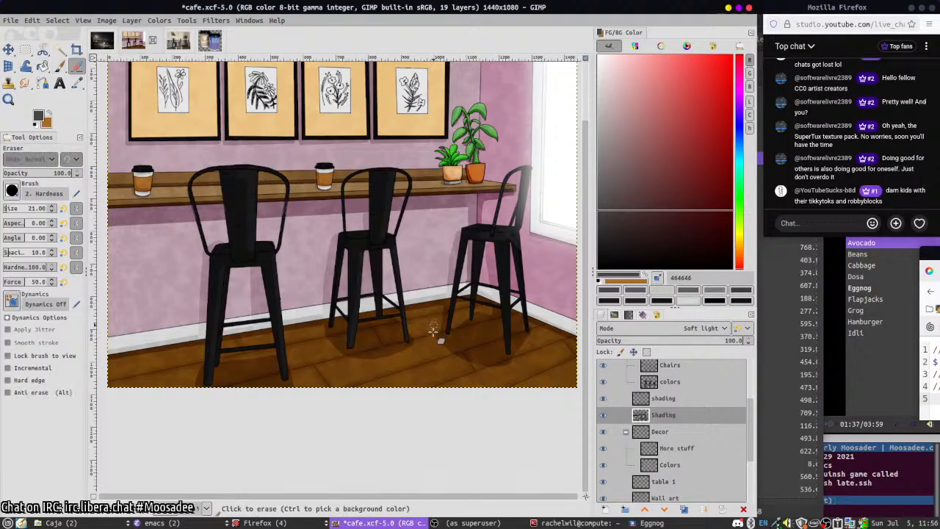
pyautogui.press('p')
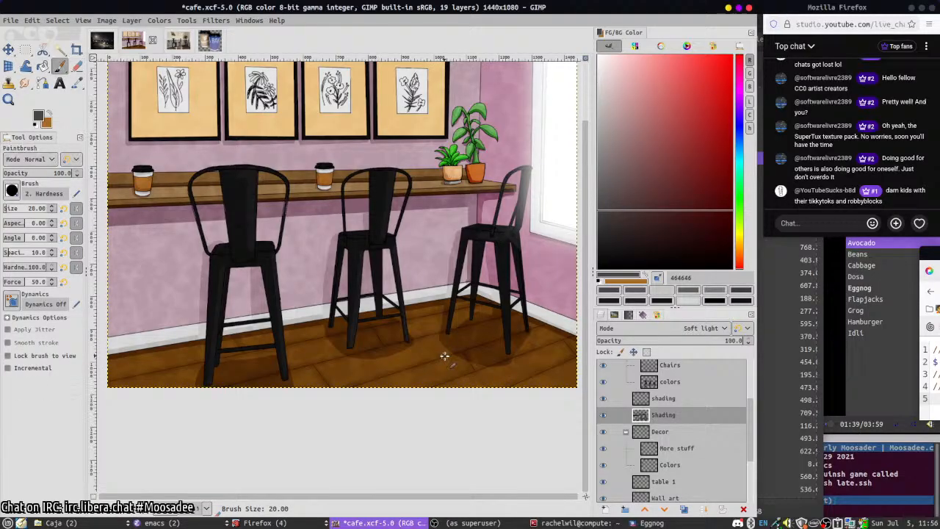
pyautogui.hotkey('ctrl', 's')
# - Fill in the wall shadows between the legs of the middle and left chairs
pyautogui.click(373, 244)
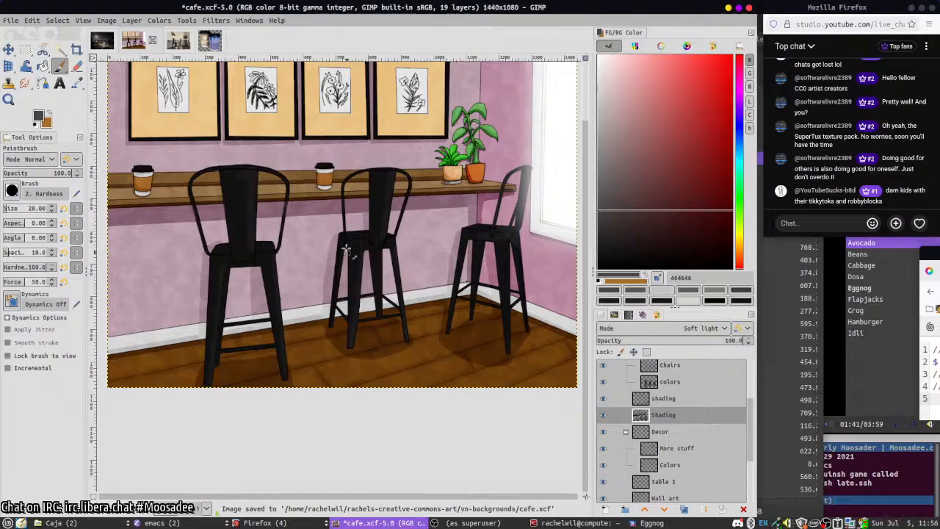
pyautogui.moveTo(345, 250); pyautogui.dragTo(356, 318)
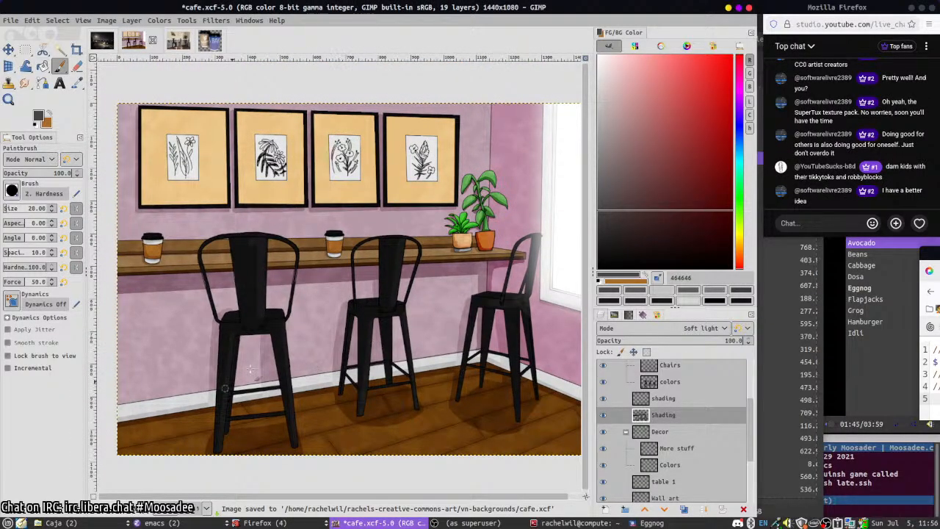
pyautogui.moveTo(261, 342)
pyautogui.mouseDown()
pyautogui.moveTo(258, 382)
pyautogui.moveTo(253, 345)
pyautogui.moveTo(246, 389)
pyautogui.moveTo(238, 377)
pyautogui.mouseUp()
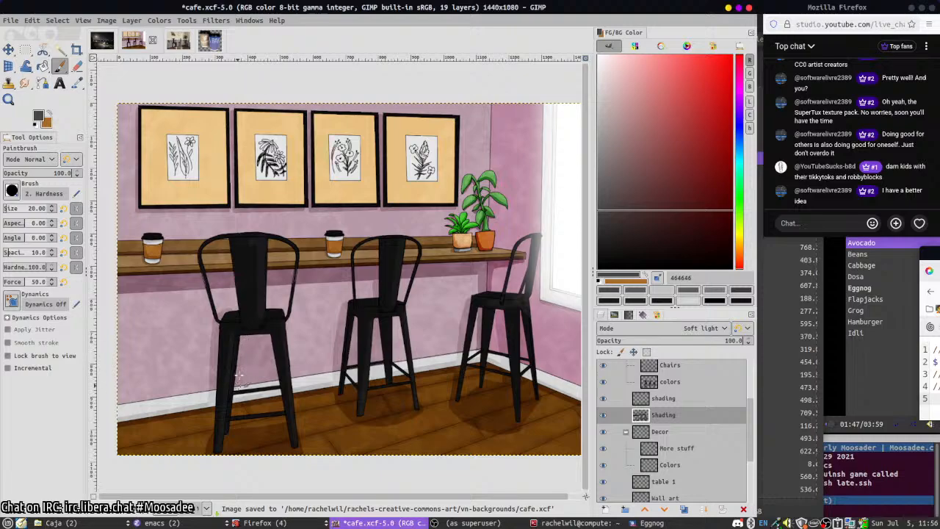
# - Fill in the wall shadow between the legs of the right chair
pyautogui.moveTo(475, 319); pyautogui.dragTo(468, 351)
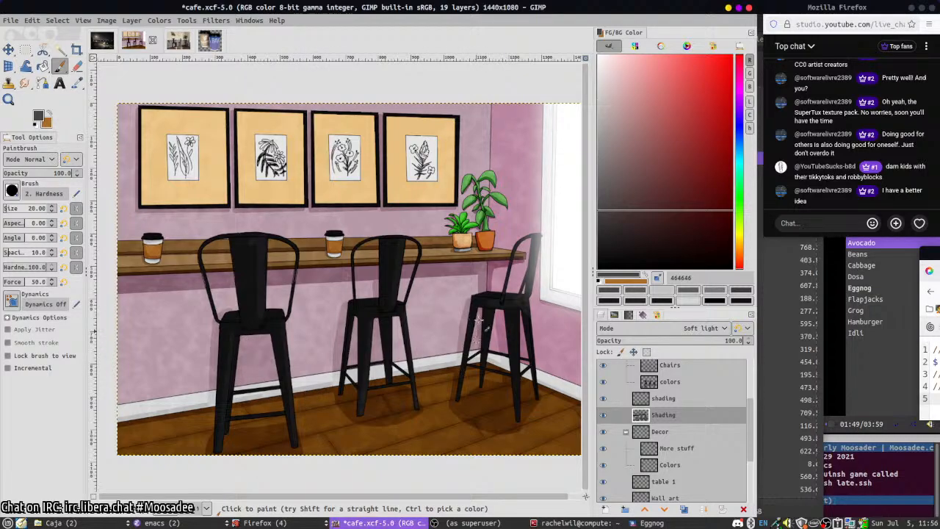
pyautogui.scroll(-2, 463, 349)
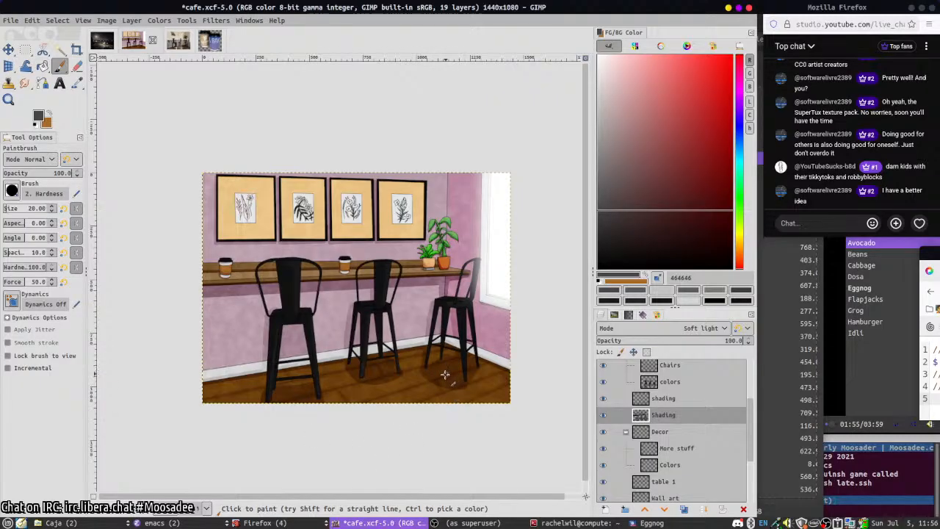
# - Apply a Gaussian Blur of size 7.50 to the Shading layer and save the image
pyautogui.click(227, 20)
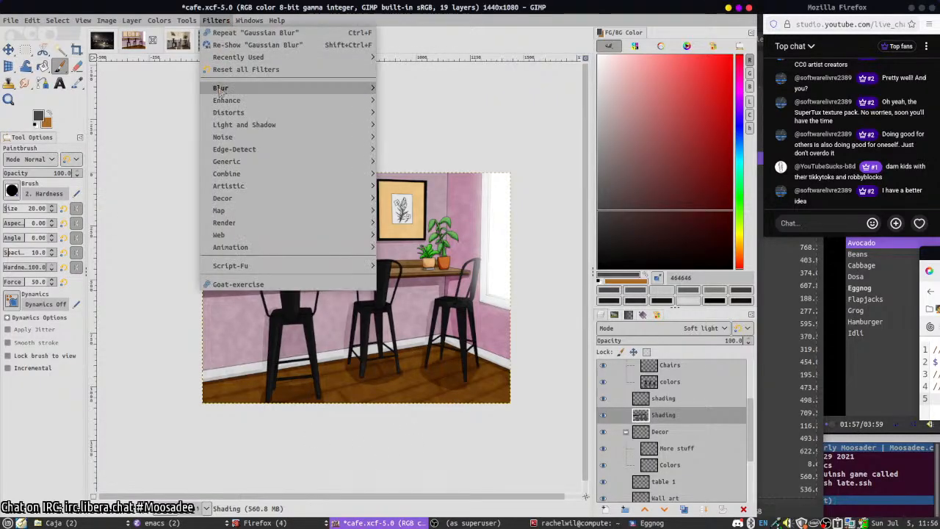
pyautogui.moveTo(224, 88)
pyautogui.click(408, 103)
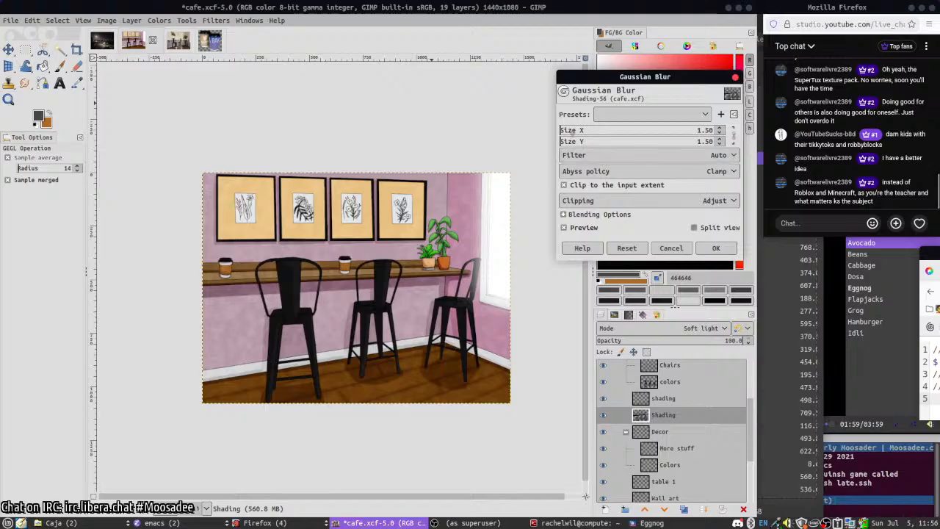
pyautogui.scroll(4, 565, 133)
pyautogui.scroll(3, 566, 138)
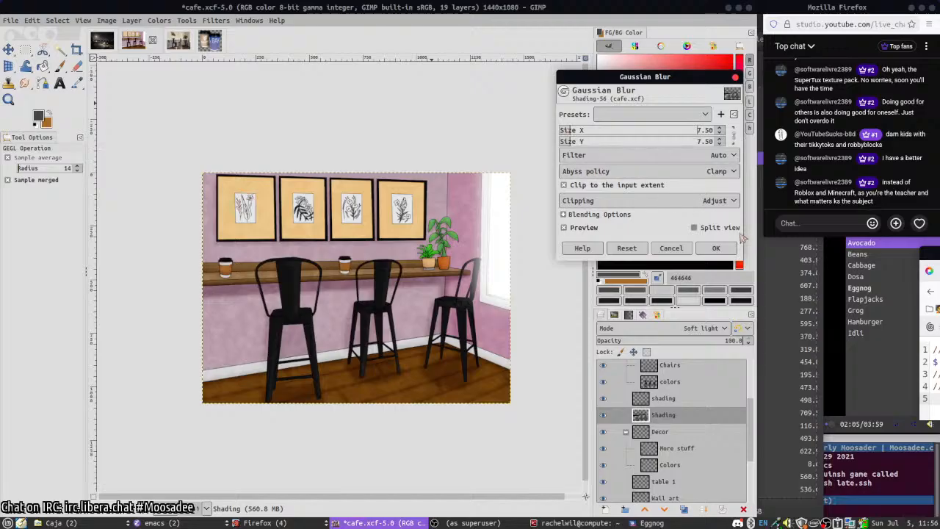
pyautogui.click(716, 248)
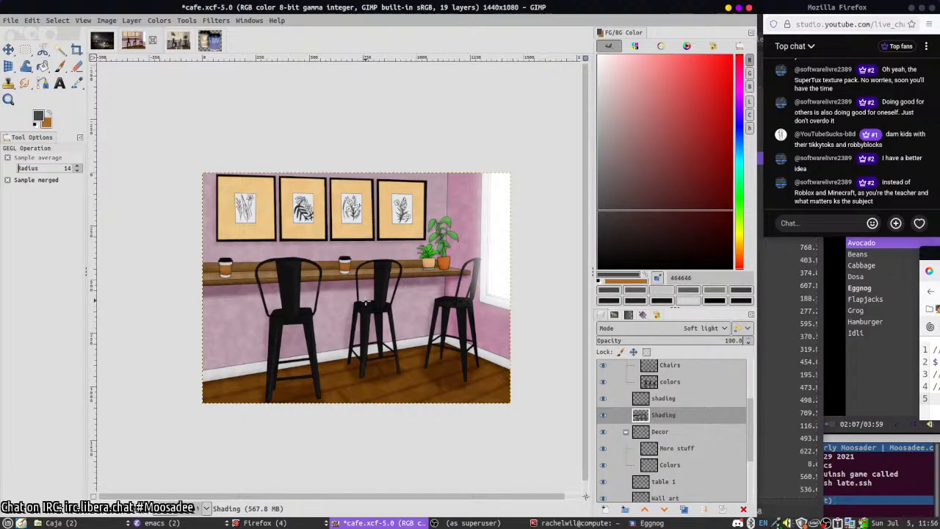
pyautogui.press('+')
pyautogui.hotkey('ctrl', 's')
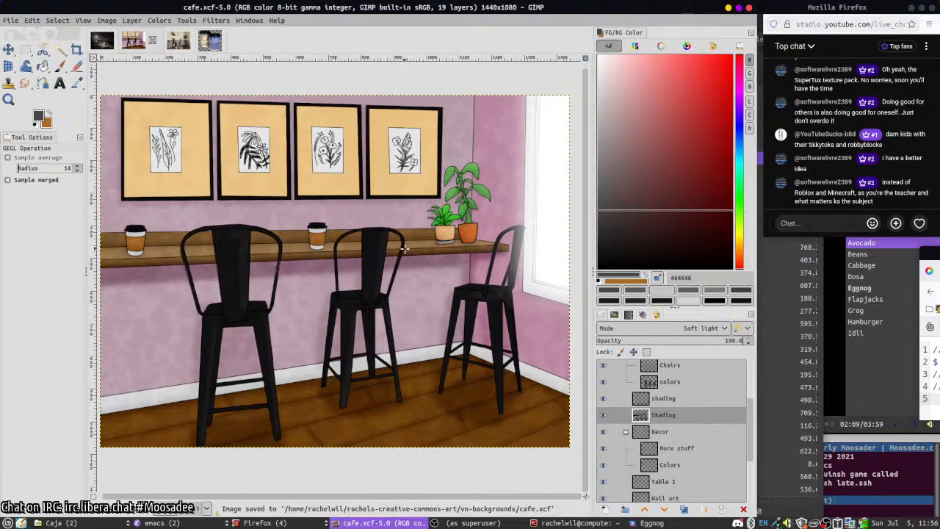
pyautogui.moveTo(344, 284); pyautogui.dragTo(360, 287)
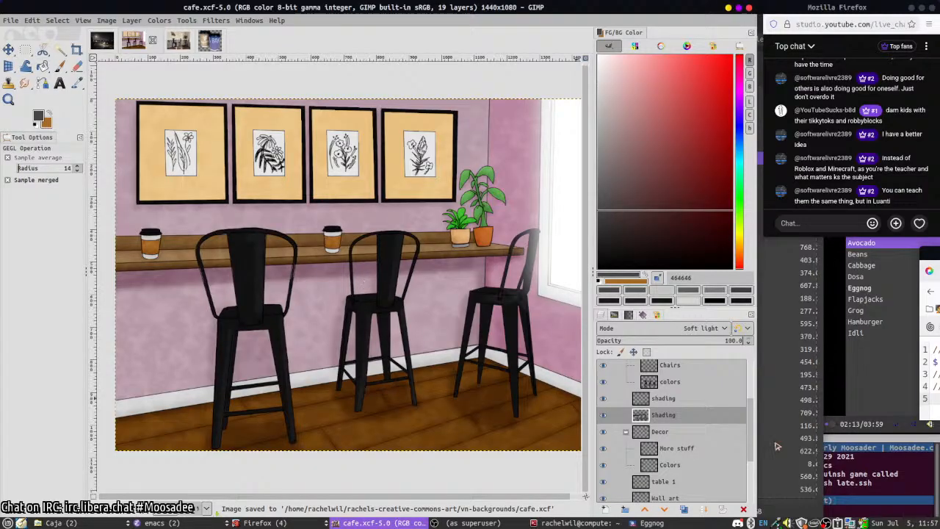
# - Add a new layer above Shading in Soft light mode and start a 383838 shadow stroke at the wall corner's upper end
pyautogui.click(606, 509)
pyautogui.press('Return')
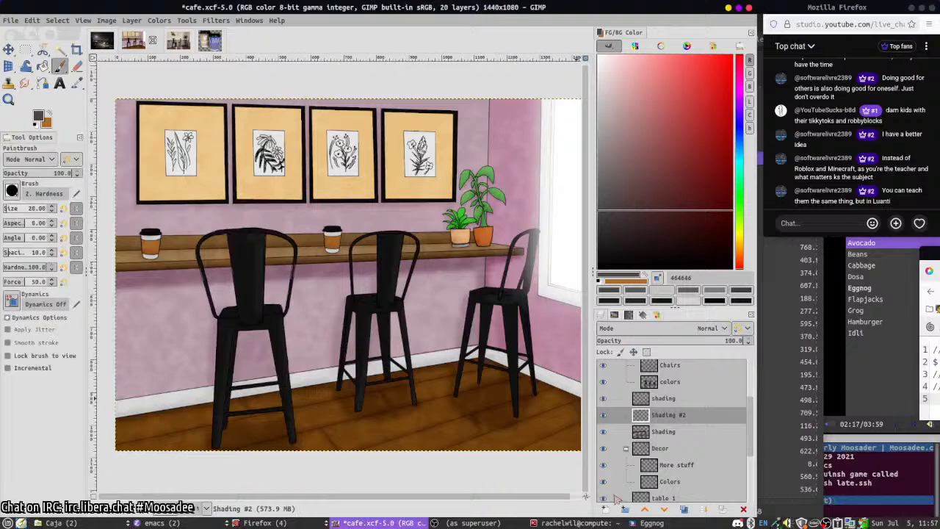
pyautogui.keyDown('ctrl'); pyautogui.click(488, 102); pyautogui.keyUp('ctrl')
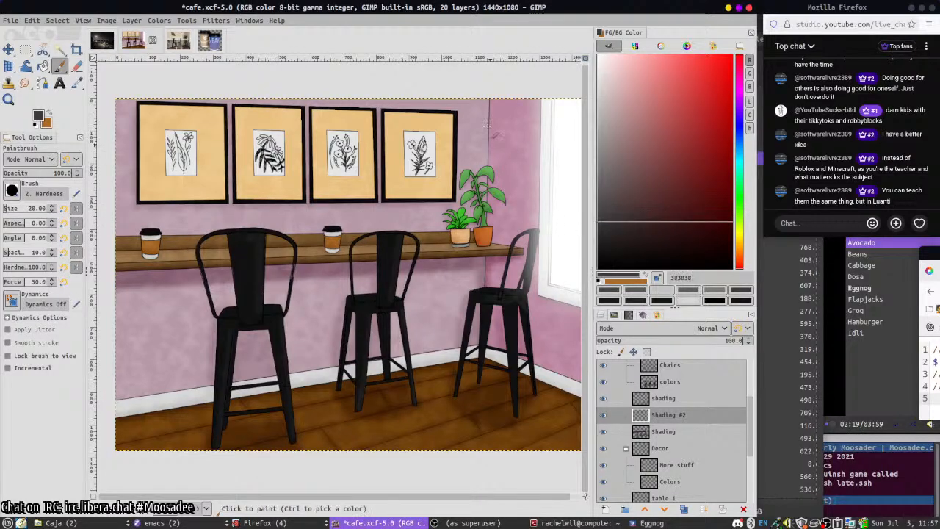
pyautogui.moveTo(489, 96)
pyautogui.mouseDown()
pyautogui.moveTo(487, 141)
pyautogui.moveTo(485, 110)
pyautogui.mouseUp()
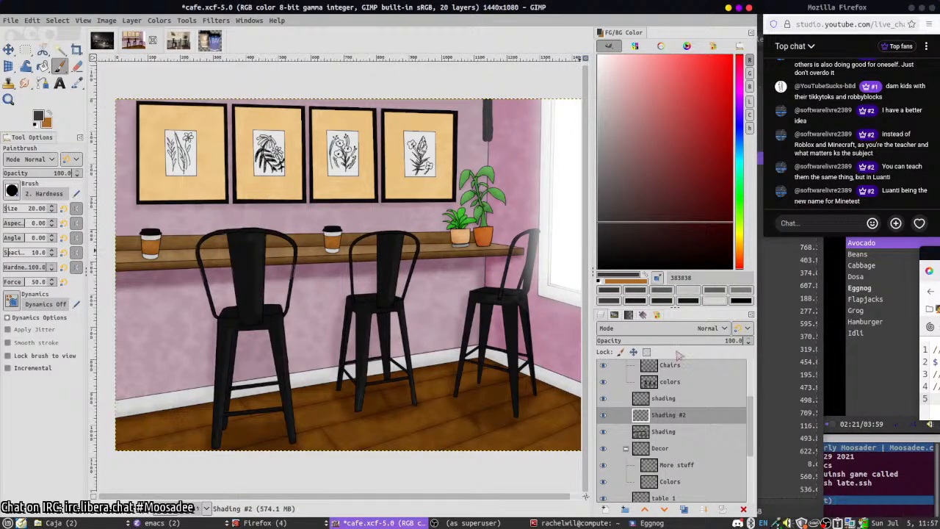
pyautogui.click(679, 328)
pyautogui.scroll(-2, 646, 470)
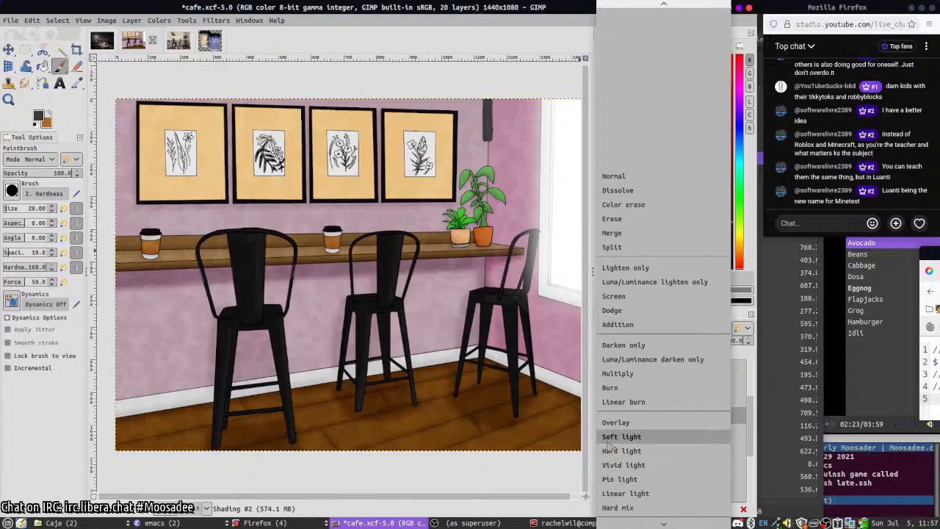
pyautogui.click(624, 396)
# - Paint shadows down the wall corner and over the two potted plants on the counter
pyautogui.moveTo(489, 134); pyautogui.dragTo(485, 173)
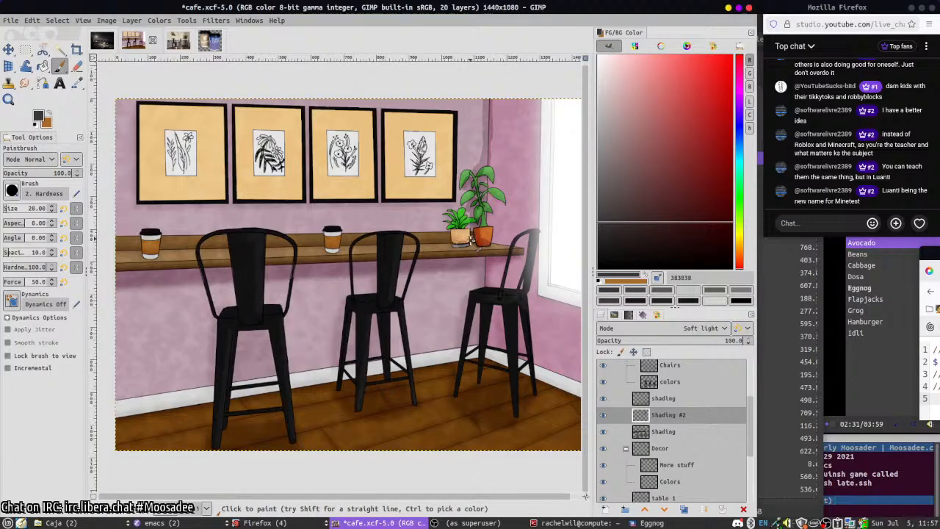
pyautogui.moveTo(473, 246)
pyautogui.mouseDown()
pyautogui.moveTo(455, 236)
pyautogui.moveTo(461, 247)
pyautogui.moveTo(461, 194)
pyautogui.mouseUp()
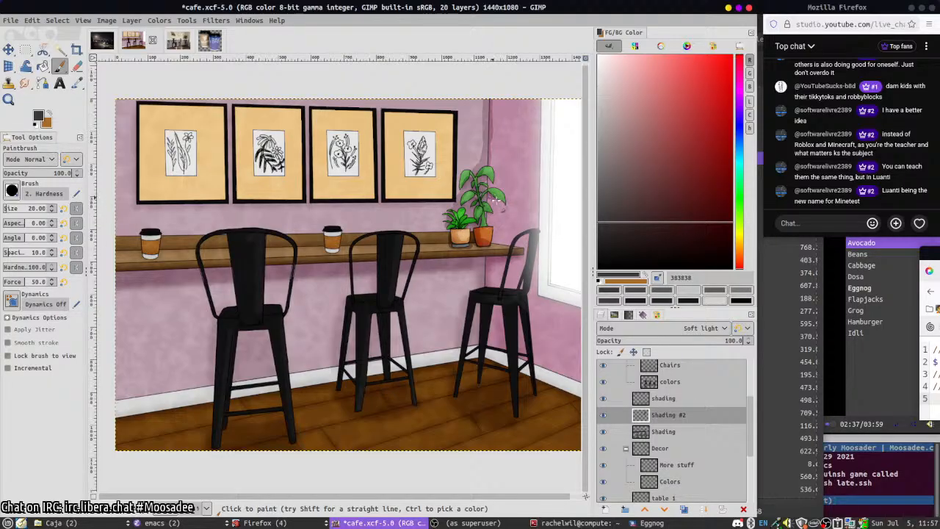
pyautogui.moveTo(495, 205); pyautogui.dragTo(486, 220)
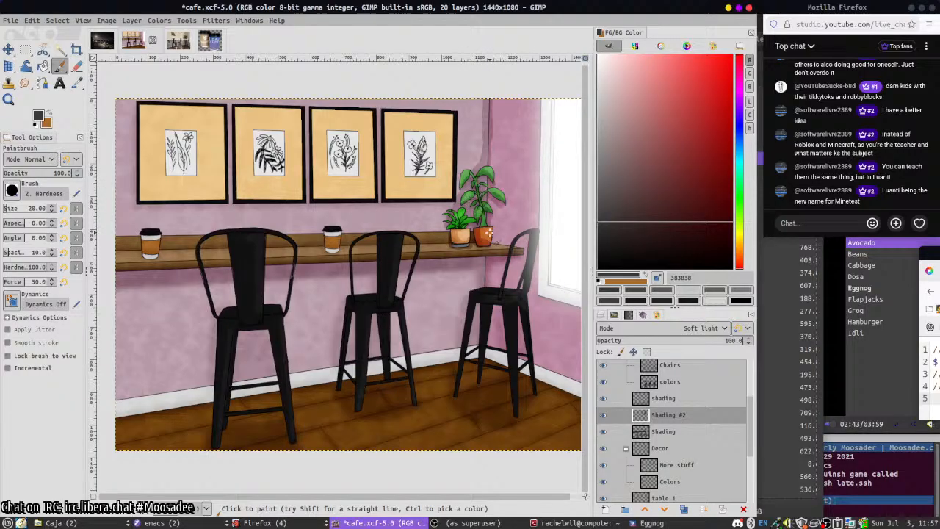
pyautogui.moveTo(492, 110); pyautogui.dragTo(492, 170)
pyautogui.moveTo(494, 210)
pyautogui.mouseDown()
pyautogui.moveTo(493, 235)
pyautogui.moveTo(494, 204)
pyautogui.mouseUp()
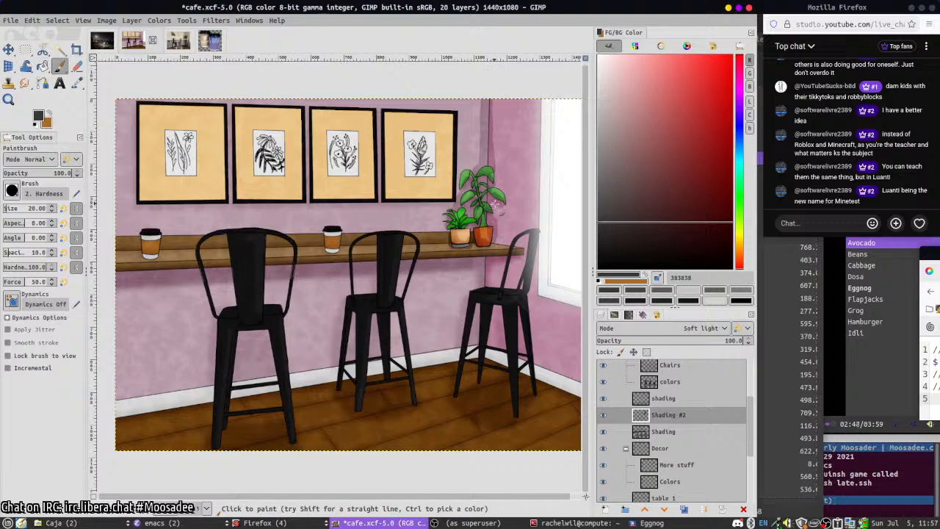
# - Apply a Gaussian Blur of size 5.50 to the wall-corner and plant shading layer, and save the image
pyautogui.click(249, 20)
pyautogui.moveTo(215, 20)
pyautogui.moveTo(338, 89)
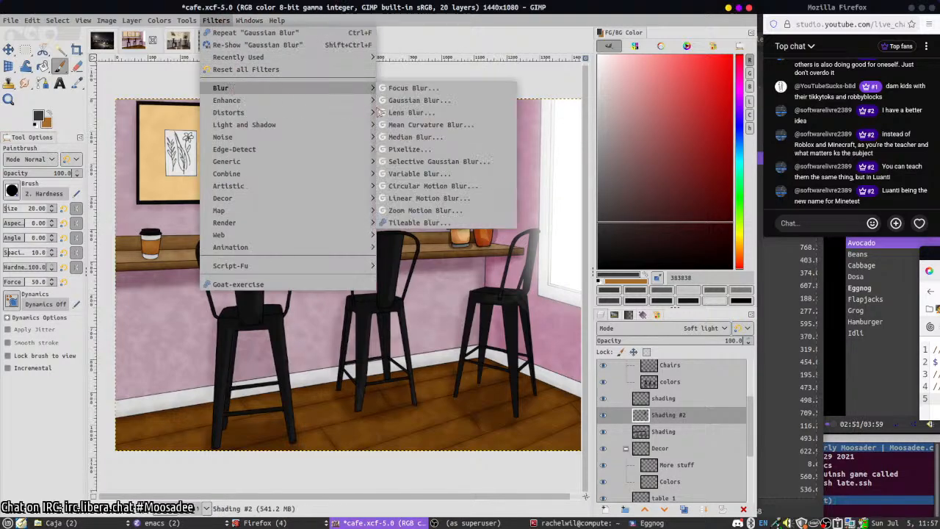
pyautogui.click(415, 99)
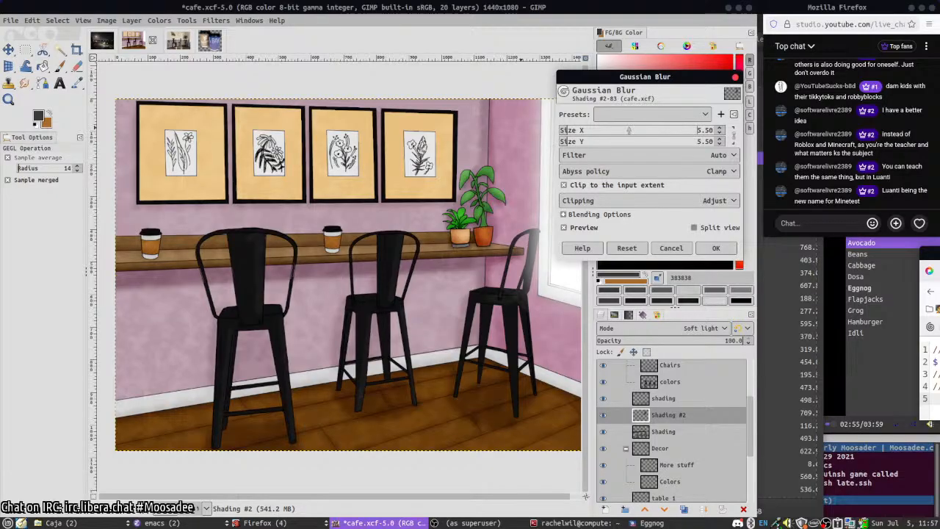
pyautogui.click(715, 248)
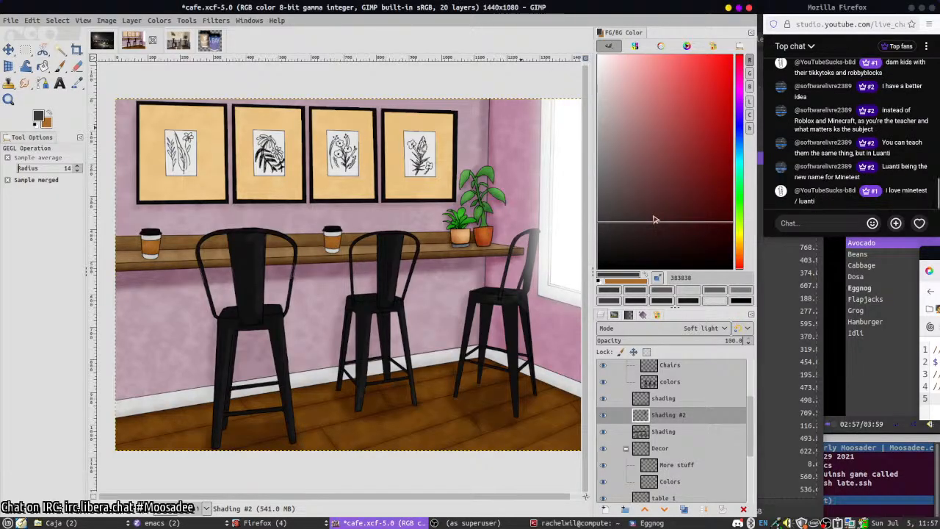
pyautogui.hotkey('ctrl', 's')
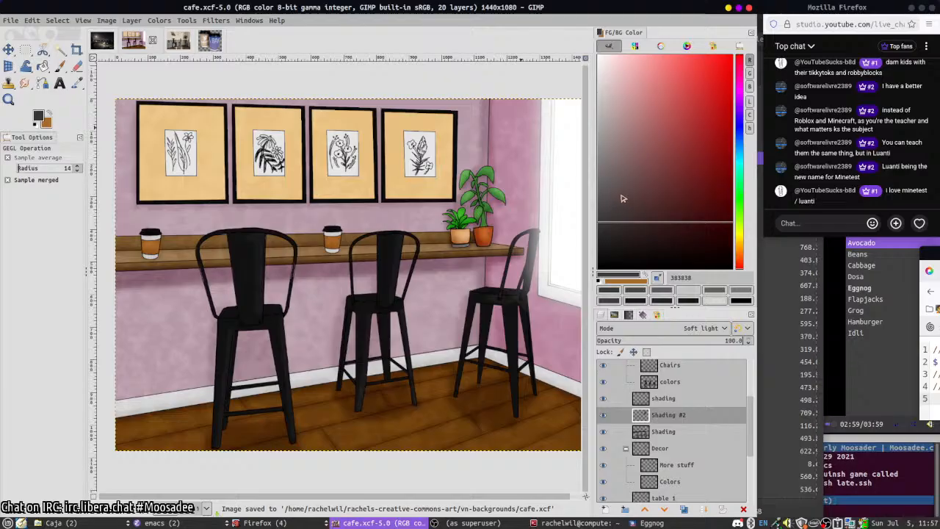
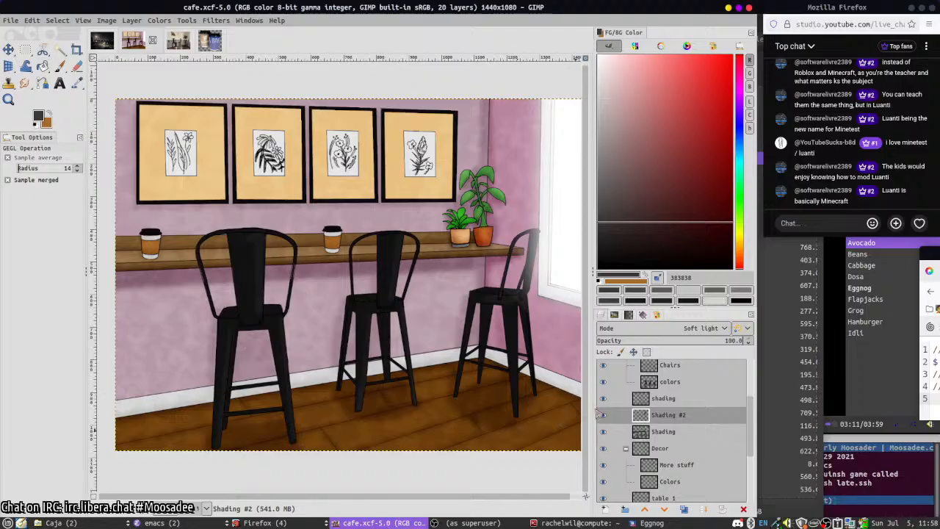
# - Apply a further Gaussian Blur of size 1.50 to the Shading #2 layer and return to the Paintbrush
pyautogui.moveTo(488, 396); pyautogui.dragTo(536, 378)
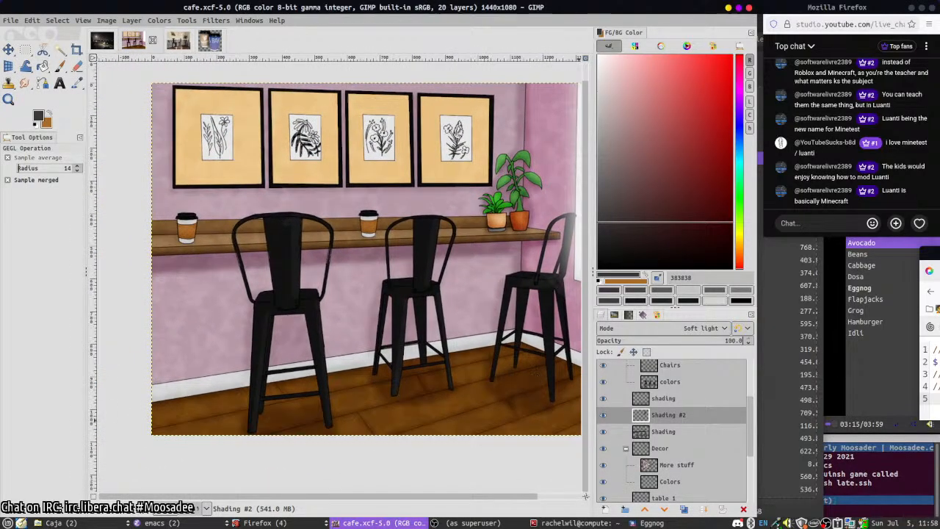
pyautogui.click(606, 508)
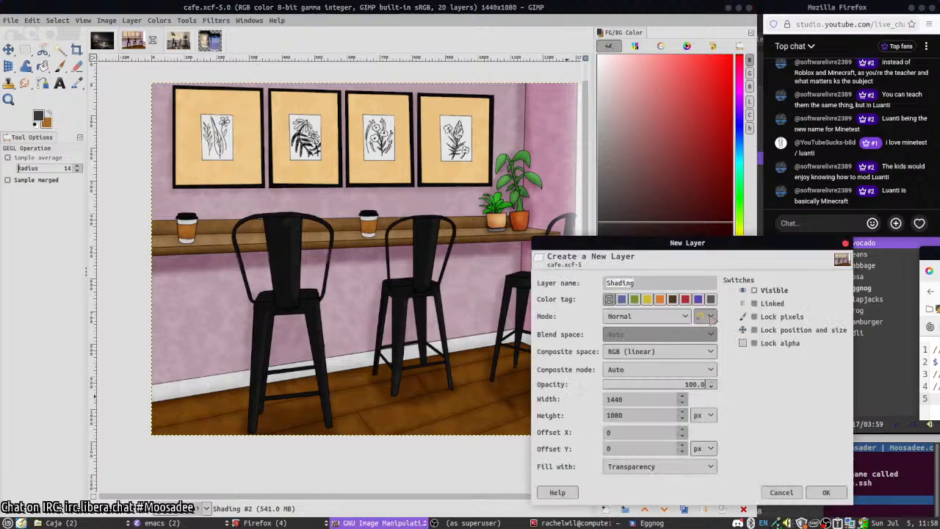
pyautogui.press('Escape')
pyautogui.hotkey('ctrl', 'shift', 'f')
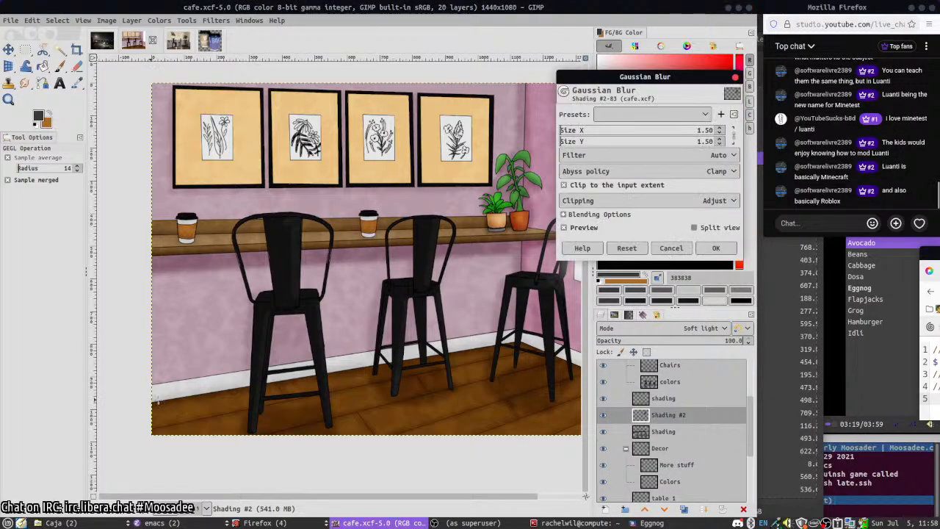
pyautogui.press('Return')
pyautogui.press('p')
pyautogui.click(149, 394)
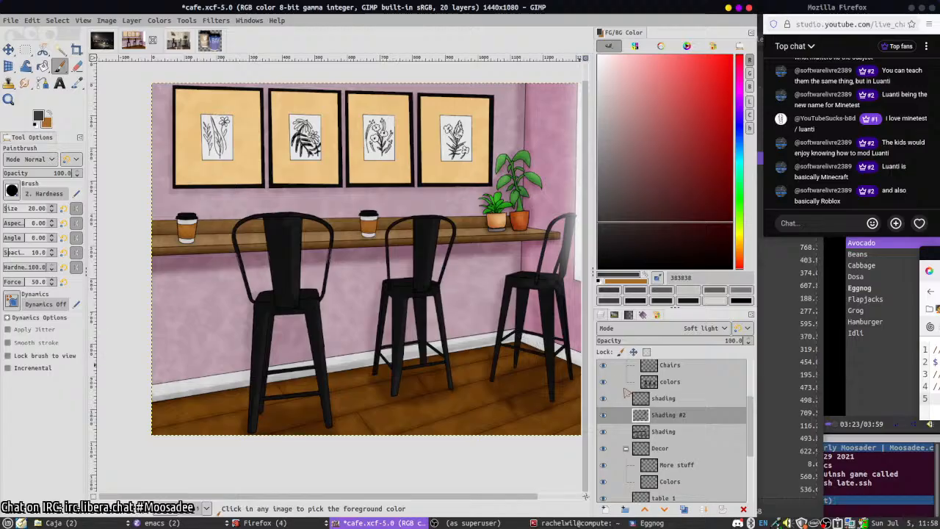
# - Add another shading layer above Shading #2 and set its mode to Soft light
pyautogui.click(602, 508)
pyautogui.press('Return')
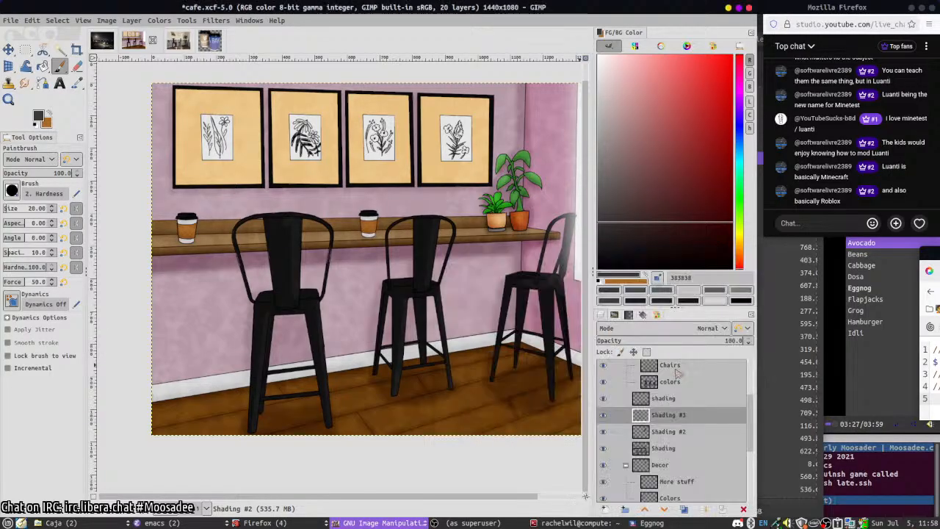
pyautogui.click(675, 328)
pyautogui.scroll(-2, 653, 485)
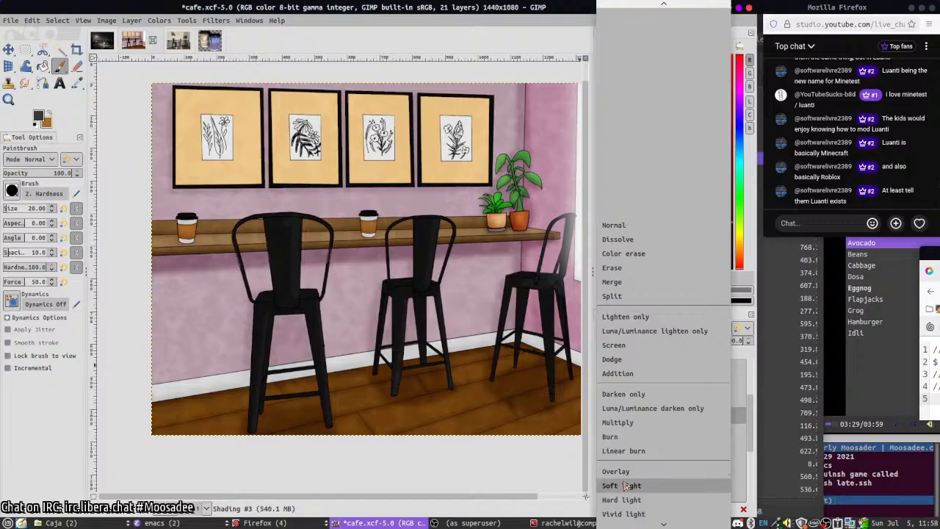
pyautogui.click(654, 485)
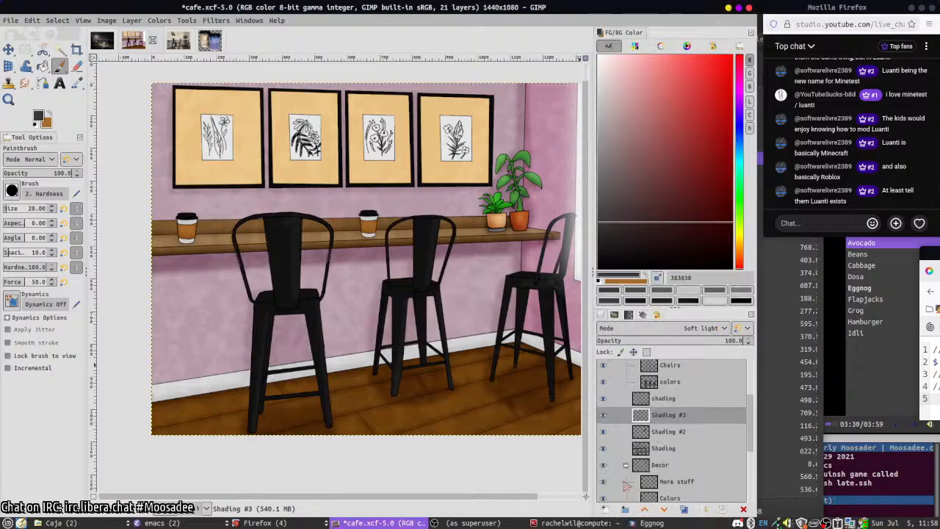
# - Paint straight shadow lines along the baseboards of the back wall and the window wall
pyautogui.click(147, 400)
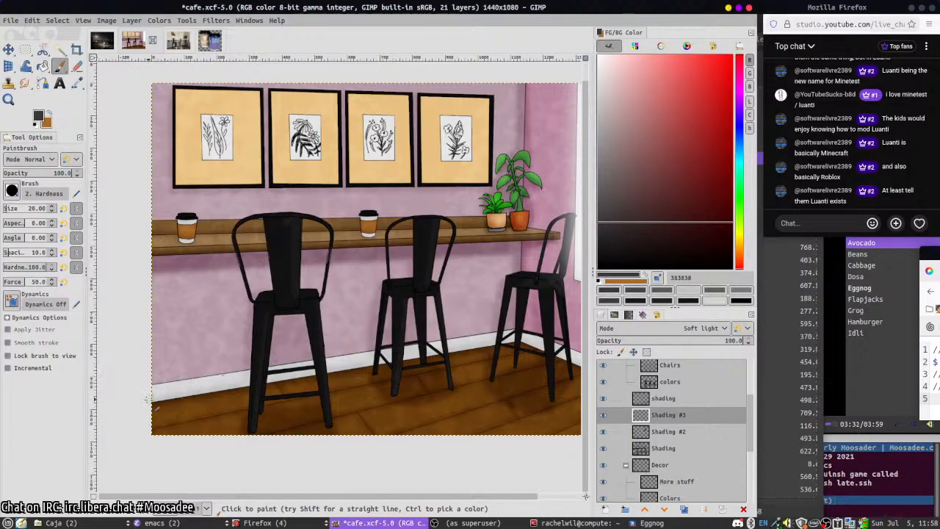
pyautogui.keyDown('shift'); pyautogui.click(518, 338); pyautogui.keyUp('shift')
pyautogui.hscroll(3, 522, 345)
pyautogui.scroll(-1, 521, 345)
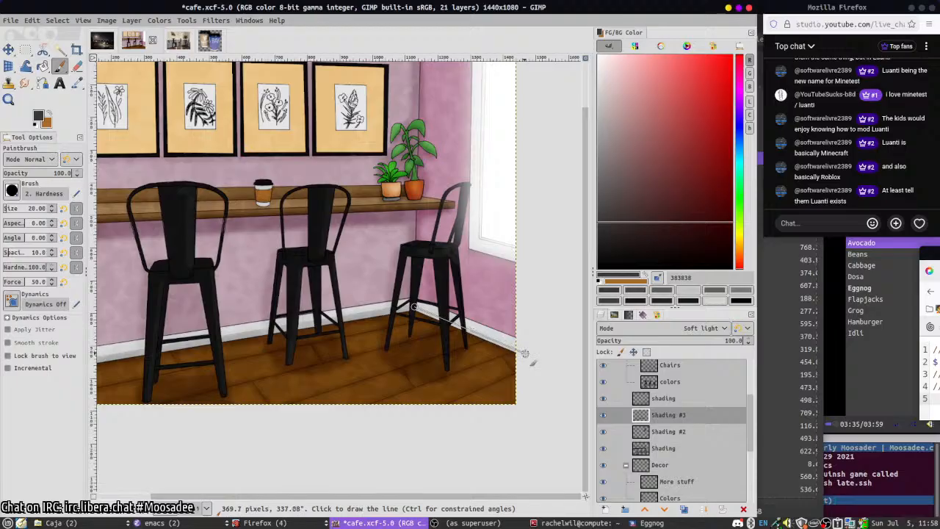
pyautogui.hscroll(-3, 445, 381)
pyautogui.scroll(1, 445, 381)
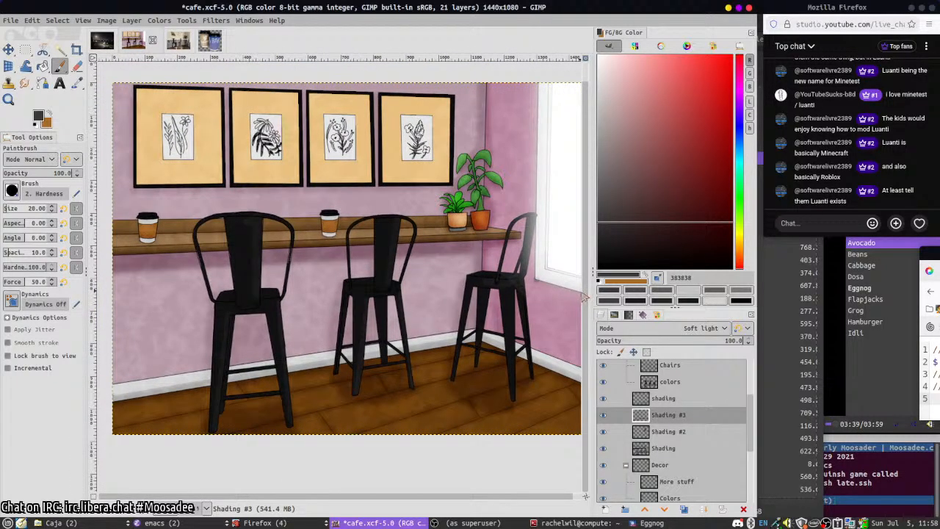
# - Paint shadow strokes on the wall down the window frame's side and beneath its lower edge
pyautogui.hscroll(2, 507, 273)
pyautogui.scroll(-1, 507, 273)
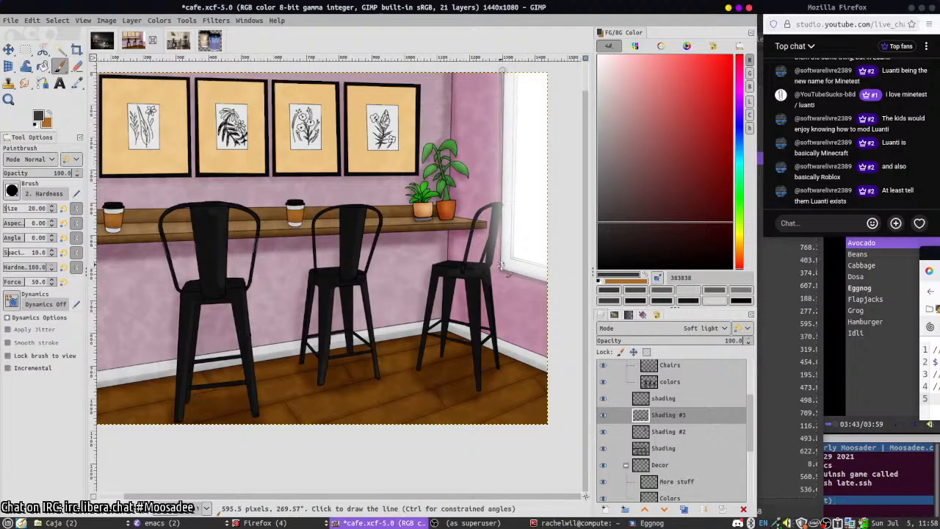
pyautogui.keyDown('shift'); pyautogui.click(501, 268); pyautogui.keyUp('shift')
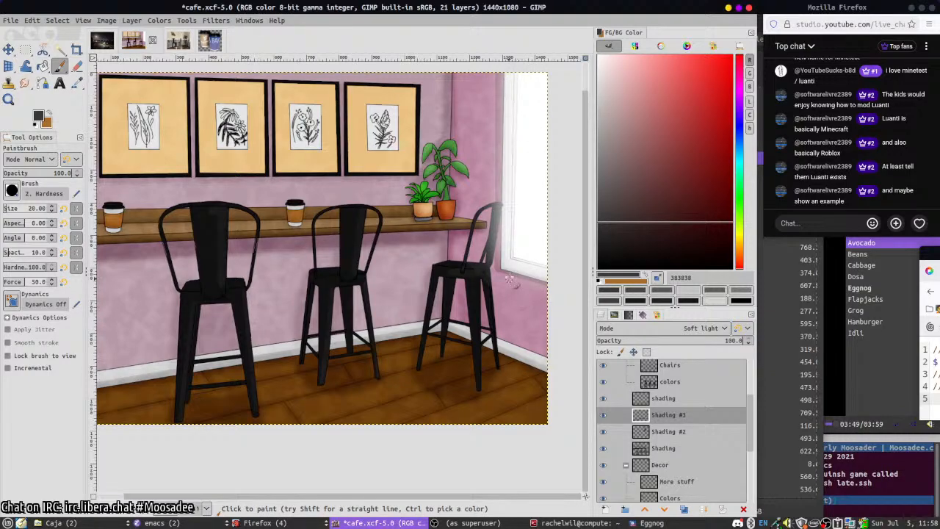
pyautogui.moveTo(499, 269)
pyautogui.mouseDown()
pyautogui.moveTo(553, 296)
pyautogui.moveTo(522, 280)
pyautogui.mouseUp()
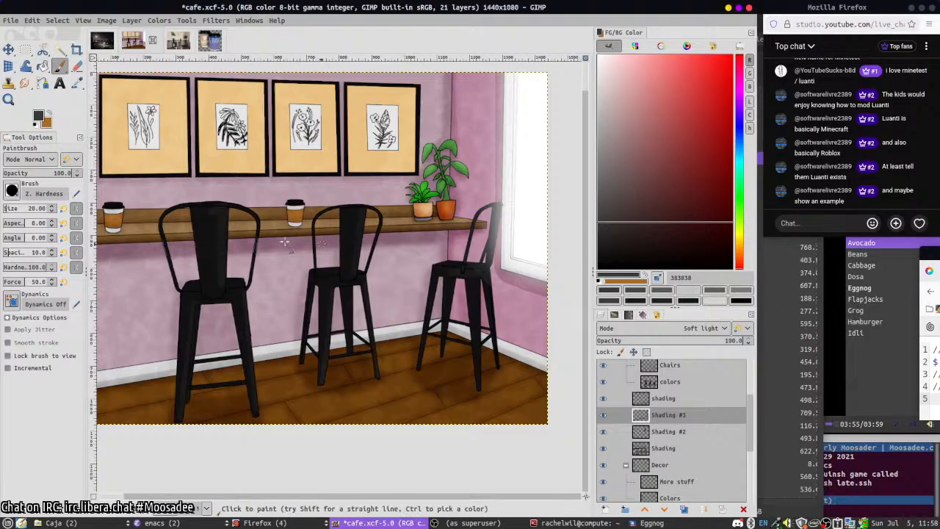
pyautogui.moveTo(190, 201); pyautogui.dragTo(199, 201)
pyautogui.moveTo(133, 191); pyautogui.dragTo(197, 207)
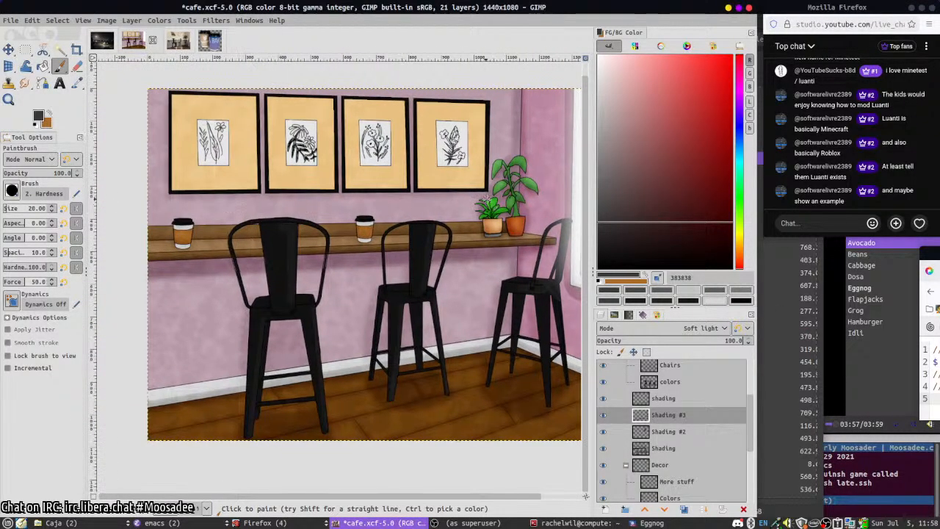
# - Paint straight shadow lines beneath the four picture frames, along the first frame's outer left edge, and in the gaps between frames
pyautogui.keyDown('shift'); pyautogui.click(170, 196); pyautogui.keyUp('shift')
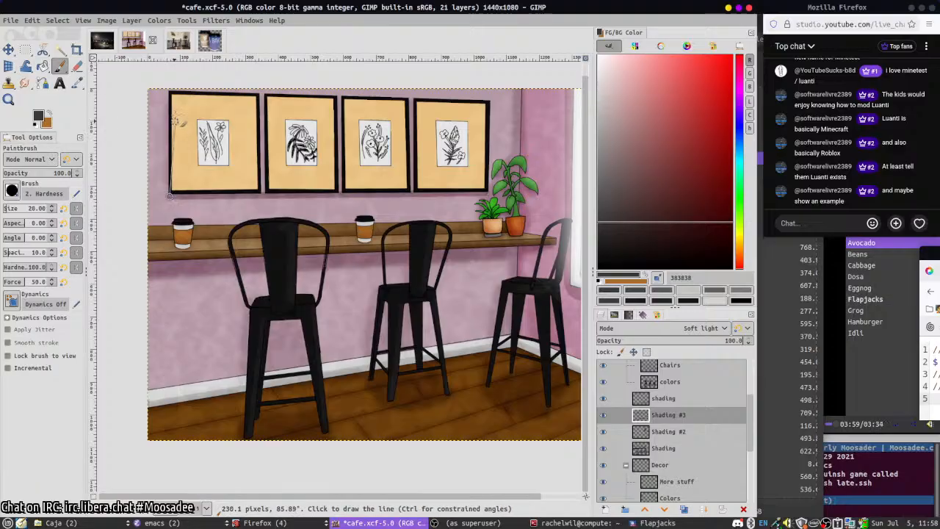
pyautogui.keyDown('shift'); pyautogui.click(169, 95); pyautogui.keyUp('shift')
pyautogui.click(263, 97)
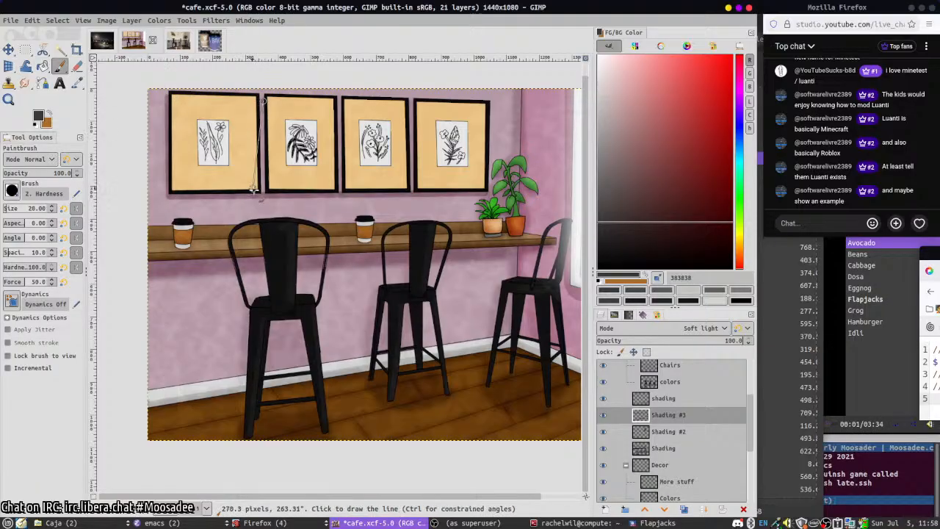
pyautogui.keyDown('shift'); pyautogui.click(261, 192); pyautogui.keyUp('shift')
pyautogui.click(339, 99)
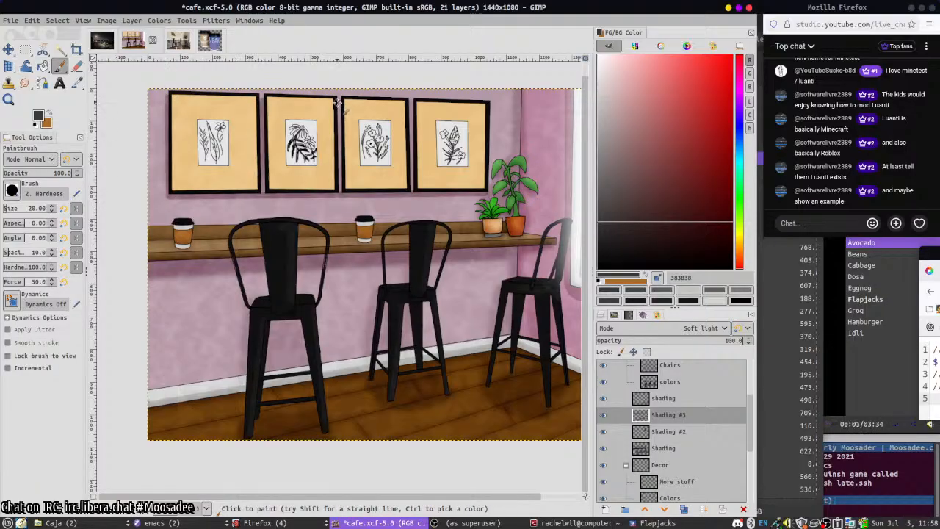
pyautogui.keyDown('shift'); pyautogui.click(340, 193); pyautogui.keyUp('shift')
pyautogui.click(411, 104)
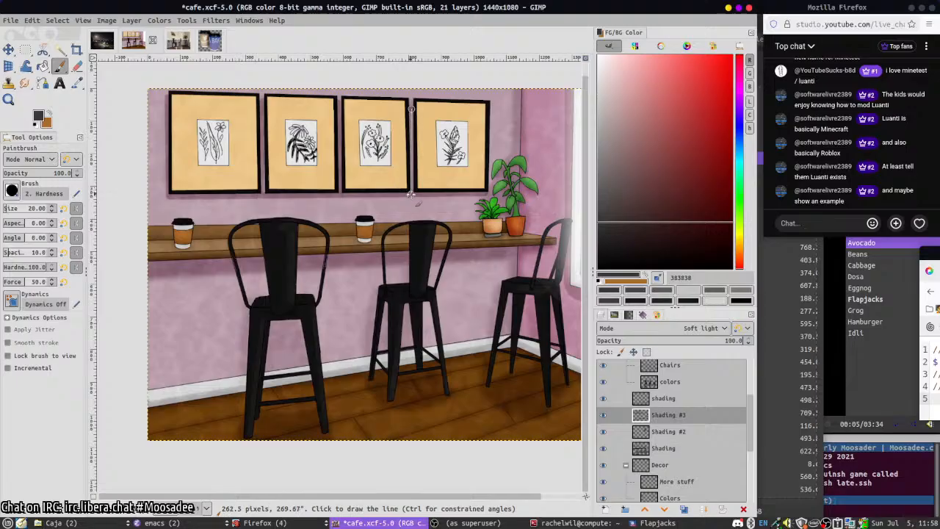
pyautogui.keyDown('shift'); pyautogui.click(411, 193); pyautogui.keyUp('shift')
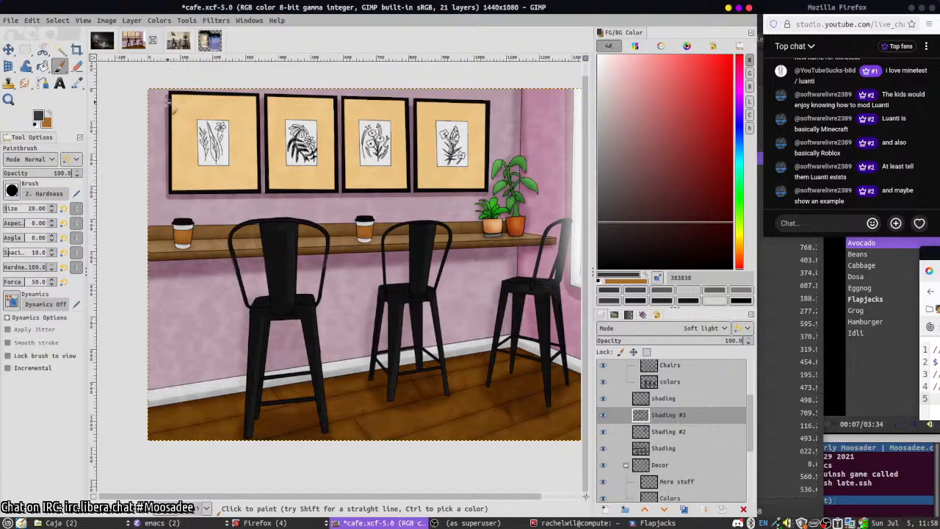
# - Add a second, slightly offset shadow line along the left side and underside of the row of picture frames
pyautogui.click(166, 103)
pyautogui.keyDown('shift'); pyautogui.click(167, 202); pyautogui.keyUp('shift')
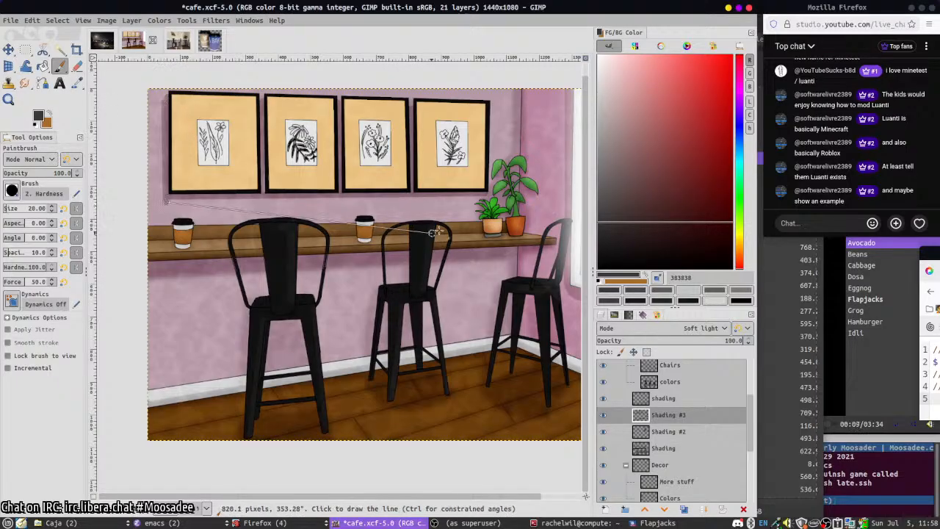
pyautogui.keyDown('shift'); pyautogui.click(488, 194); pyautogui.keyUp('shift')
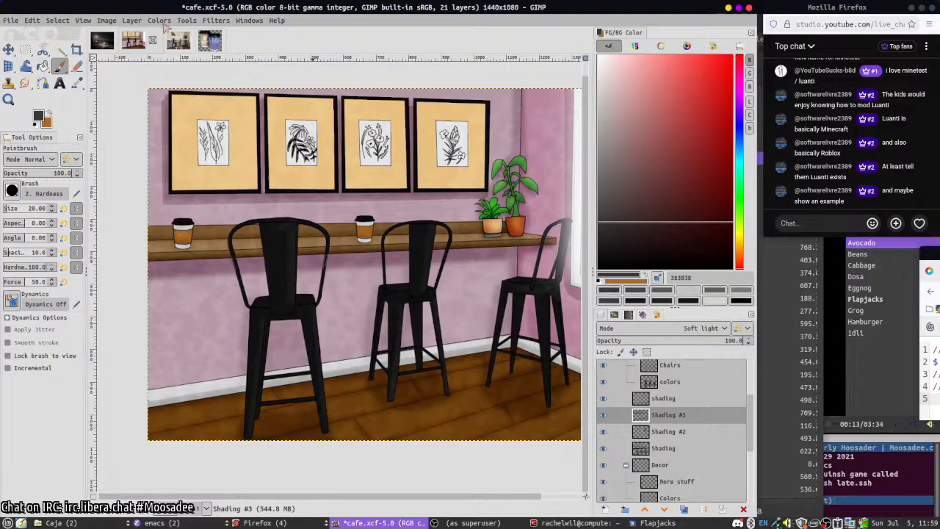
# - Apply a Gaussian Blur of size 6.50 to the Shading #3 layer and save the image
pyautogui.click(216, 20)
pyautogui.moveTo(235, 88)
pyautogui.click(417, 100)
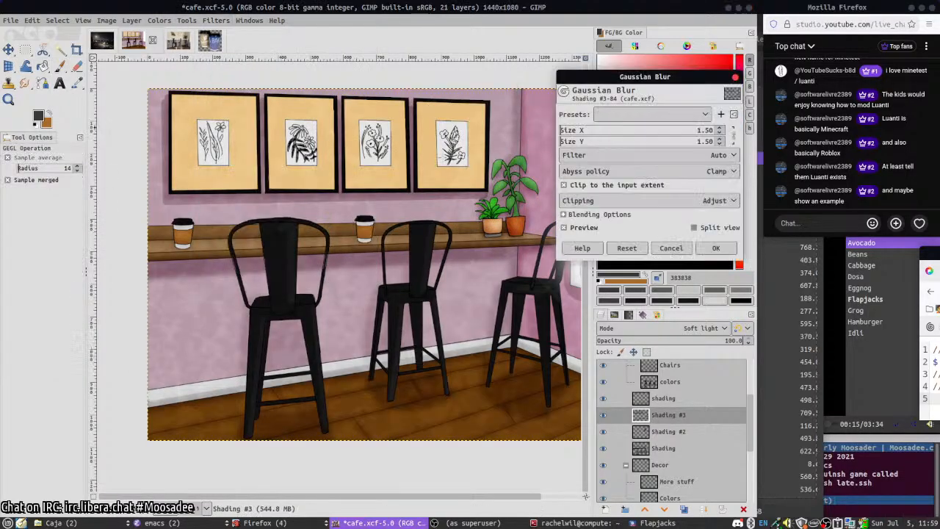
pyautogui.click(580, 130)
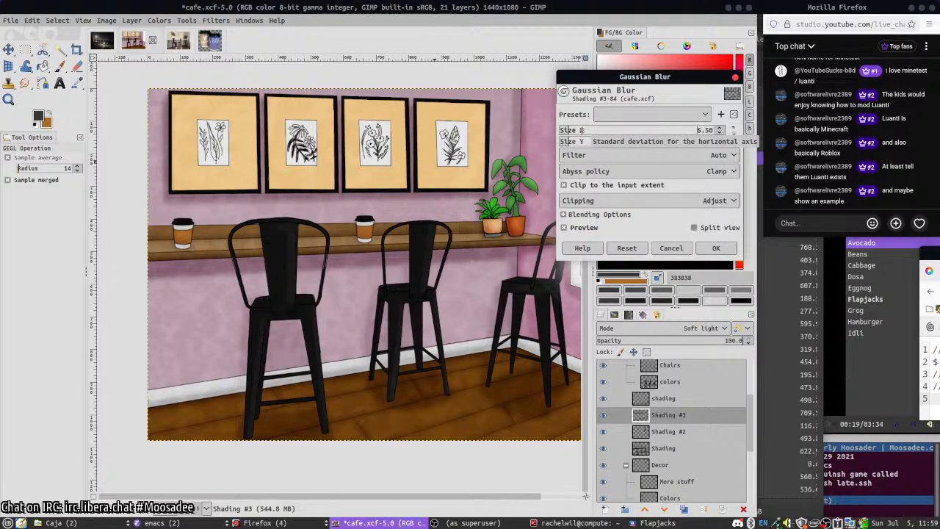
pyautogui.click(715, 248)
pyautogui.scroll(-1, 536, 378)
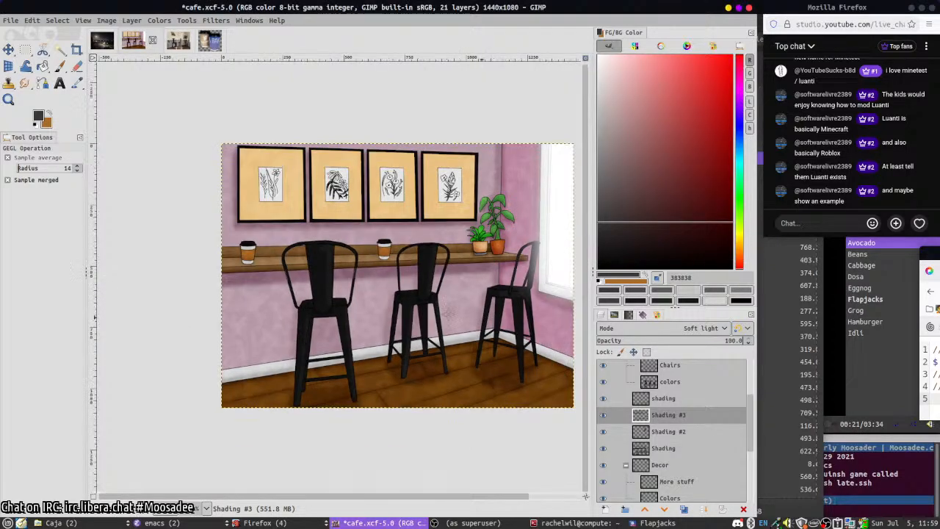
pyautogui.moveTo(482, 317); pyautogui.dragTo(405, 307)
pyautogui.hotkey('ctrl', 's')
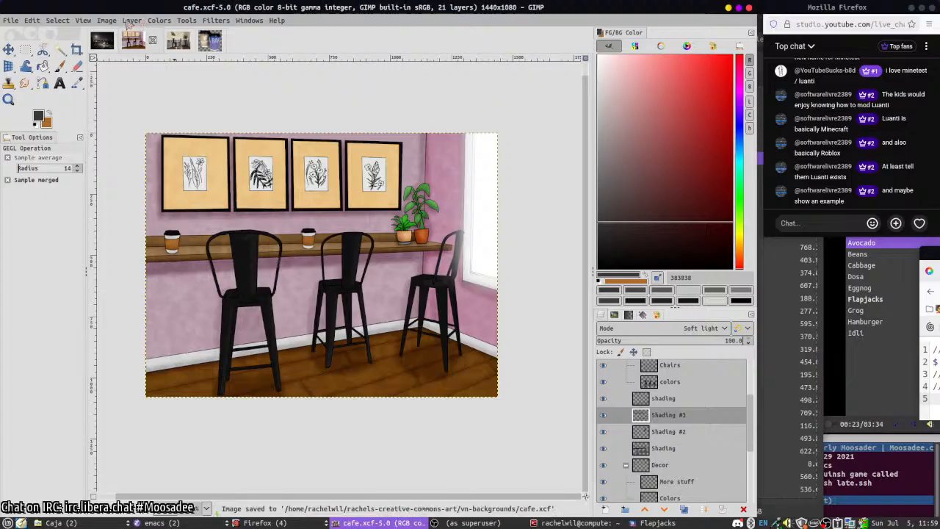
# - Try to merge the Shading #3 layer down into Shading #2
pyautogui.click(136, 20)
pyautogui.click(143, 79)
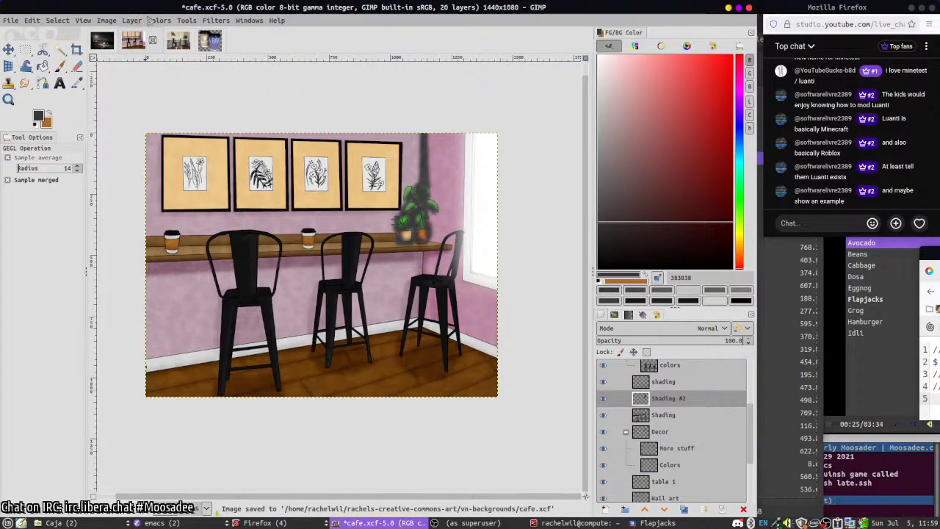
pyautogui.hotkey('ctrl', 'z')
# - Select the shading layer directly above Shading #3 and check its visibility
pyautogui.scroll(2, 629, 431)
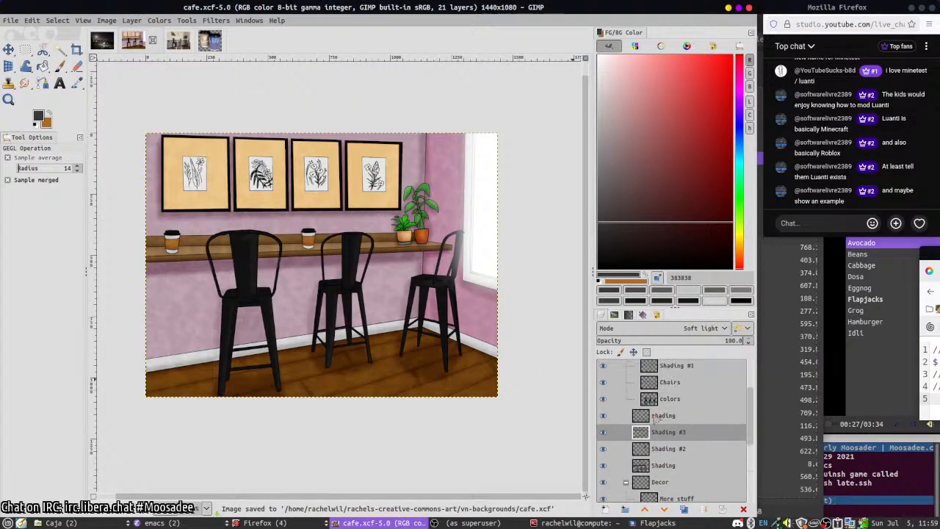
pyautogui.click(623, 421)
pyautogui.click(603, 416)
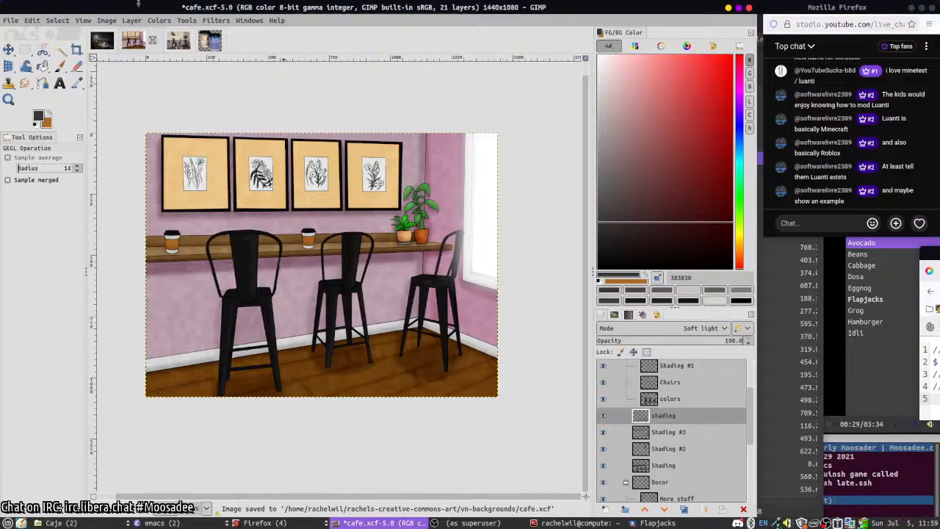
# - Try to merge the selected shading layer down into Shading #3
pyautogui.click(132, 21)
pyautogui.click(134, 78)
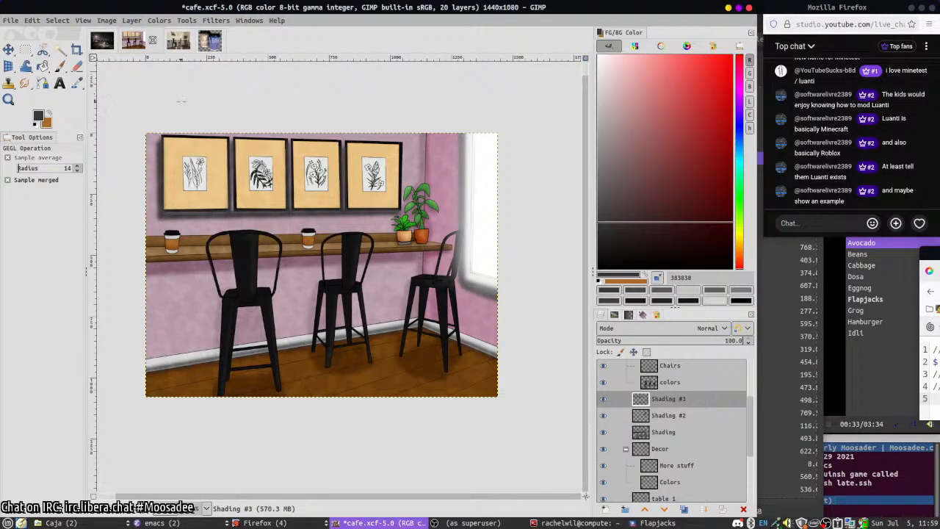
pyautogui.hotkey('ctrl', 'z')
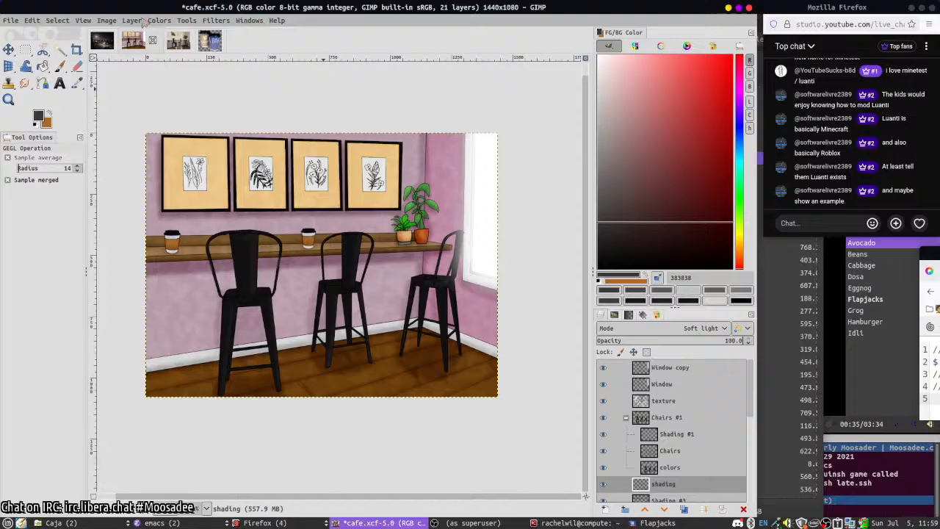
# - Merge the shading layer down into Shading #3 and set the merged layer's mode to Soft light
pyautogui.click(132, 21)
pyautogui.click(133, 77)
pyautogui.click(706, 328)
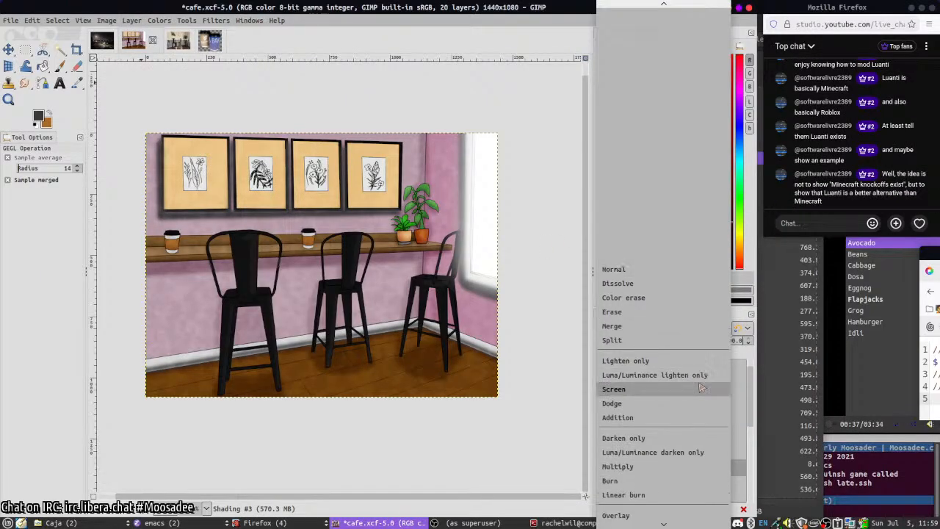
pyautogui.scroll(-2, 635, 500)
pyautogui.click(636, 488)
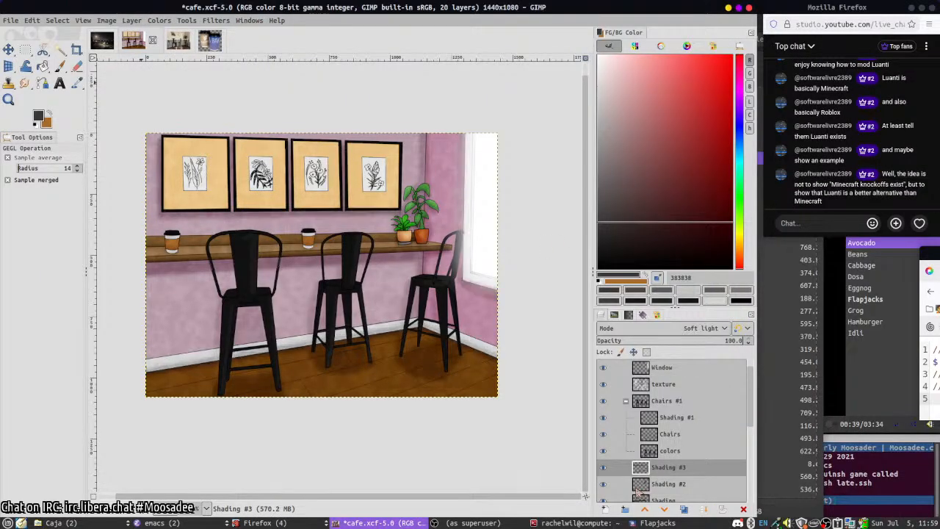
# - Merge Shading #3 and Shading #2 down into the Shading layer, set its mode to Soft light, and save the image
pyautogui.scroll(-2, 641, 487)
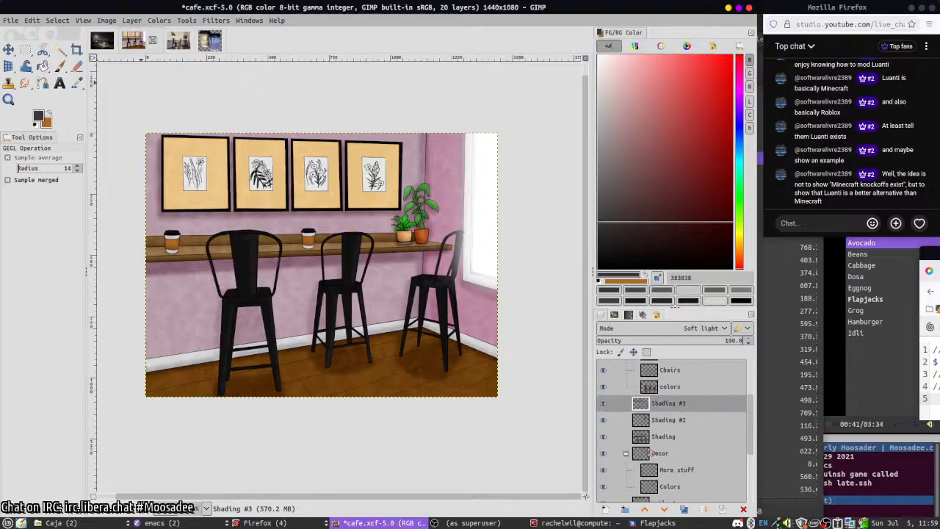
pyautogui.click(131, 20)
pyautogui.click(141, 81)
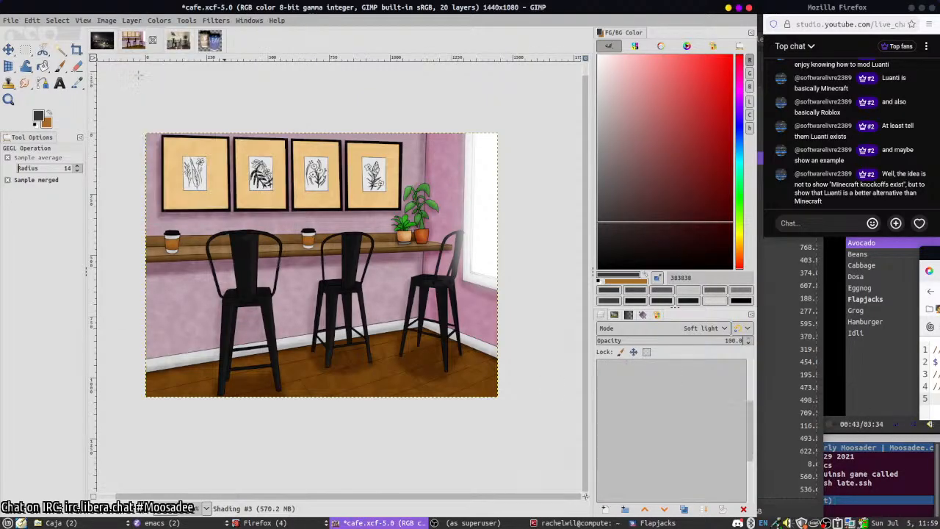
pyautogui.click(132, 20)
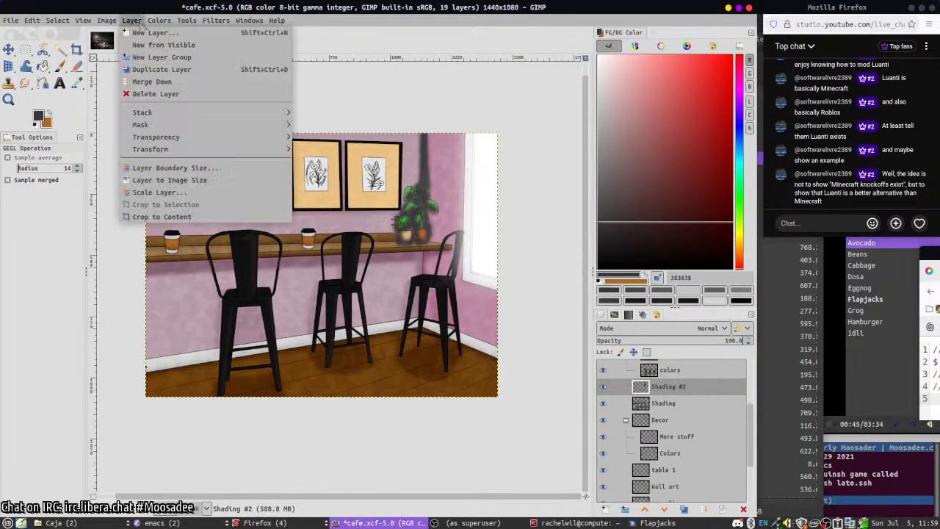
pyautogui.click(144, 86)
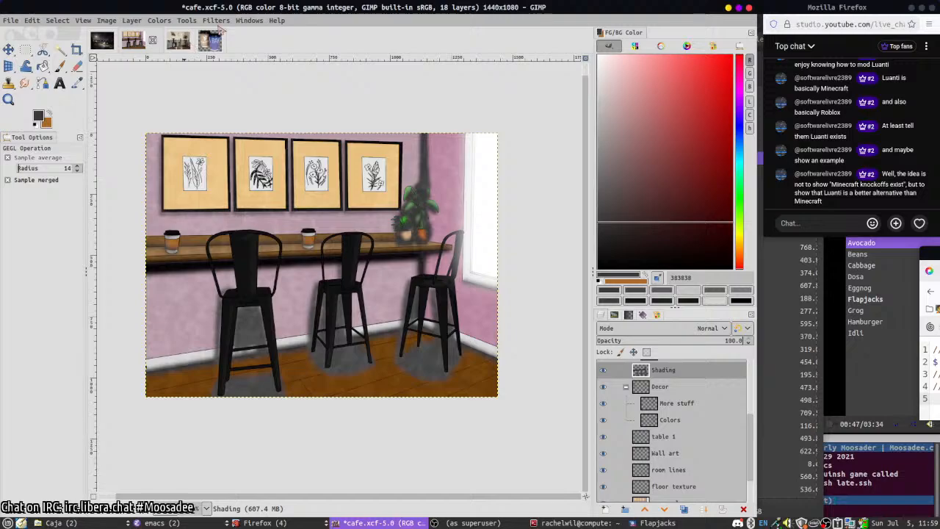
pyautogui.click(682, 328)
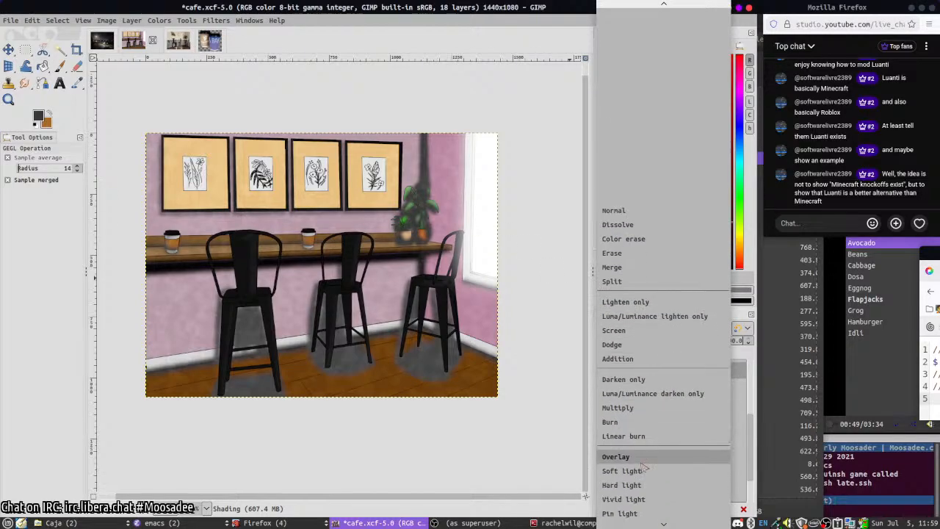
pyautogui.click(641, 470)
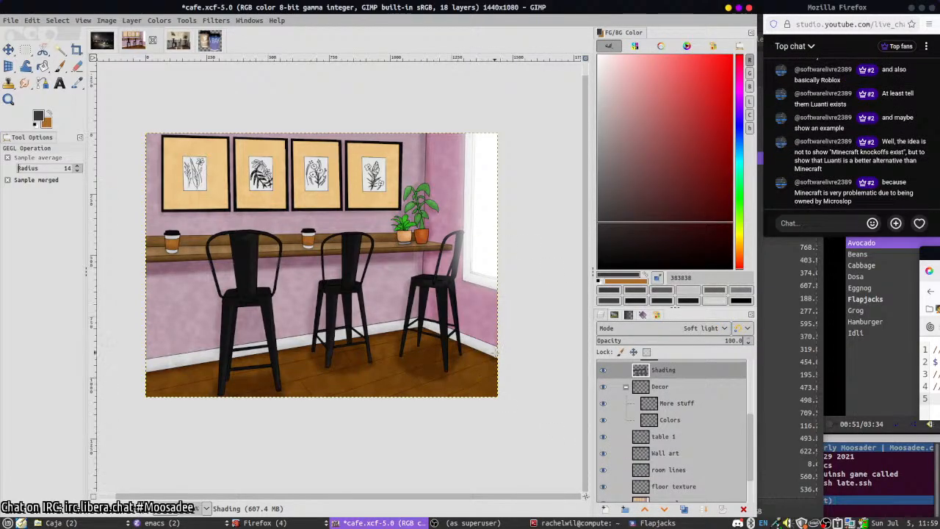
pyautogui.hotkey('ctrl', 's')
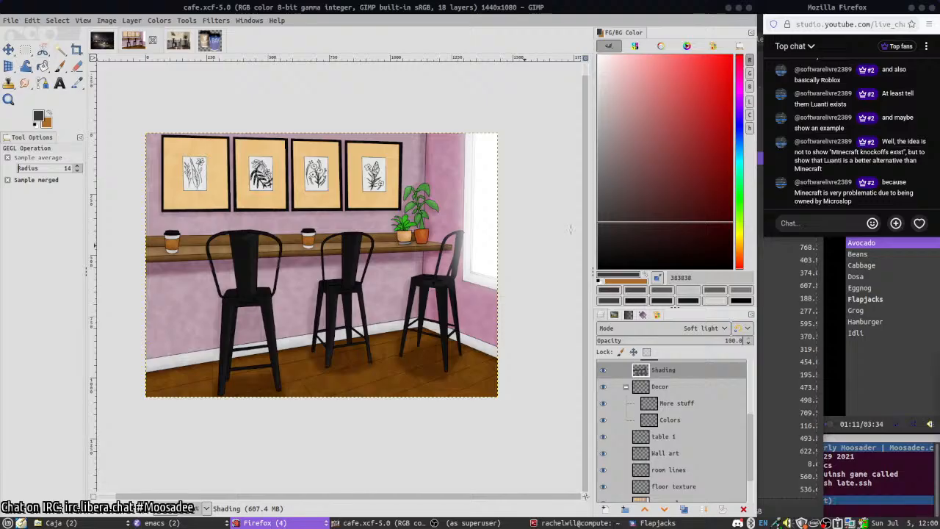
# - Export the image as cafe.jpg to the vn-backgrounds folder with JPEG quality 100
pyautogui.moveTo(275, 121); pyautogui.dragTo(303, 123)
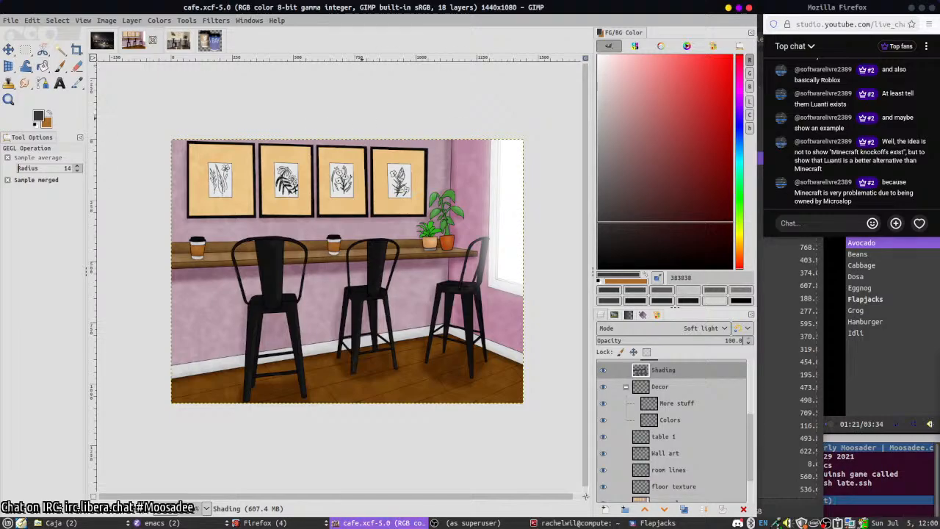
pyautogui.hotkey('ctrl', 'shift', 'e')
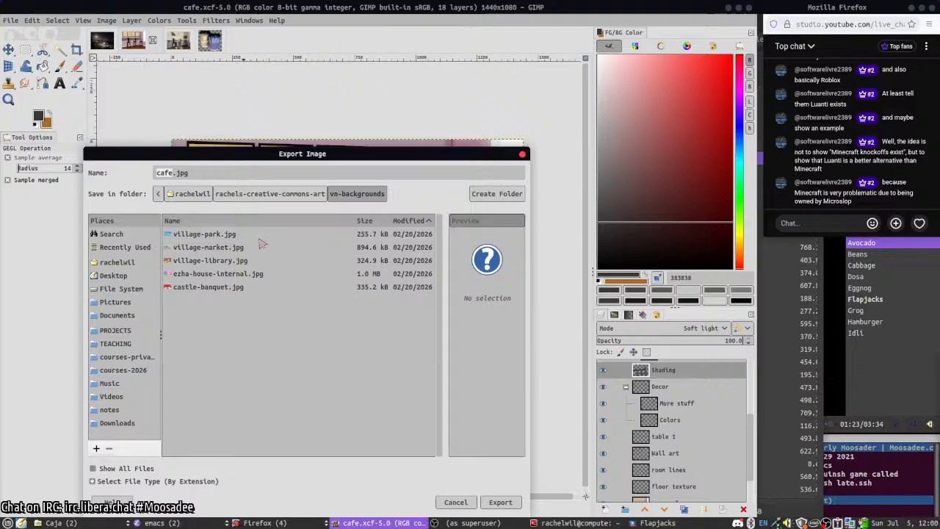
pyautogui.click(502, 502)
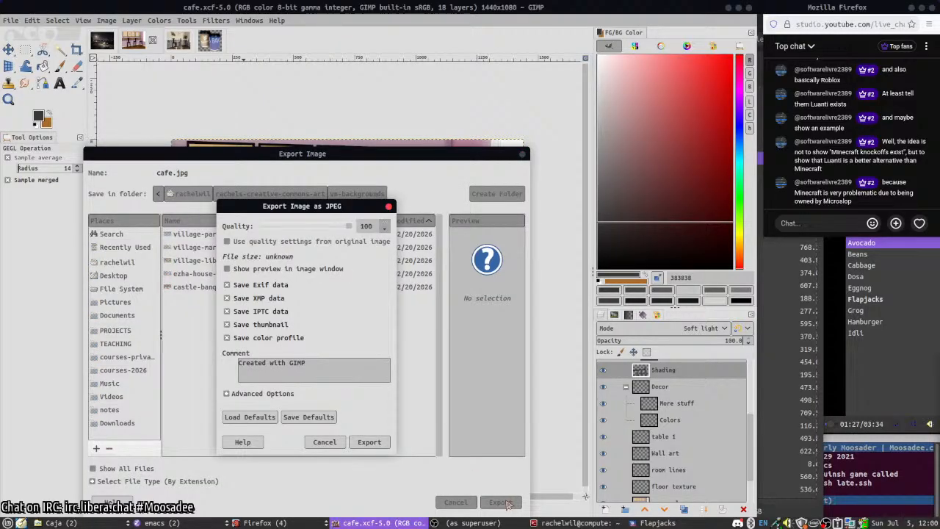
pyautogui.press('Return')
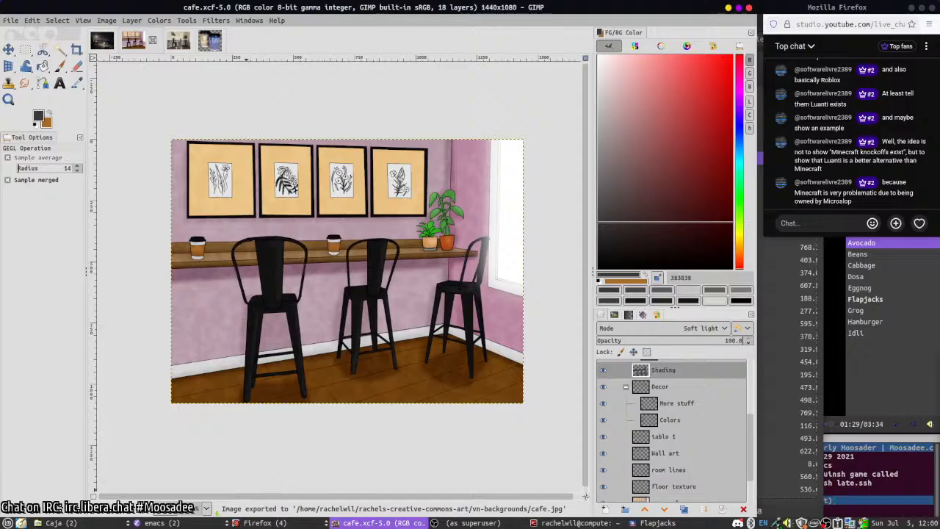
# - Switch to the Caja file manager, show the home folder, and fit the Name column to the full folder names
pyautogui.click(107, 522)
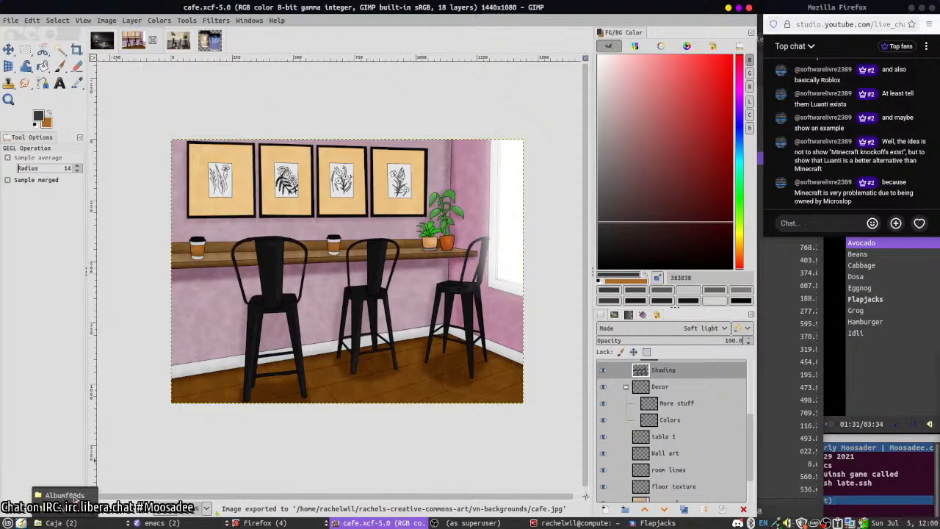
pyautogui.click(66, 509)
pyautogui.click(451, 91)
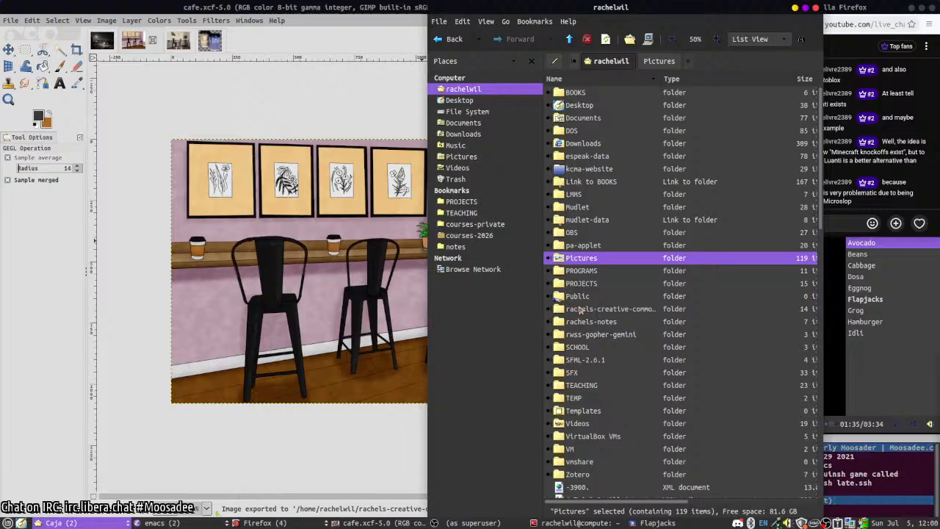
pyautogui.doubleClick(660, 78)
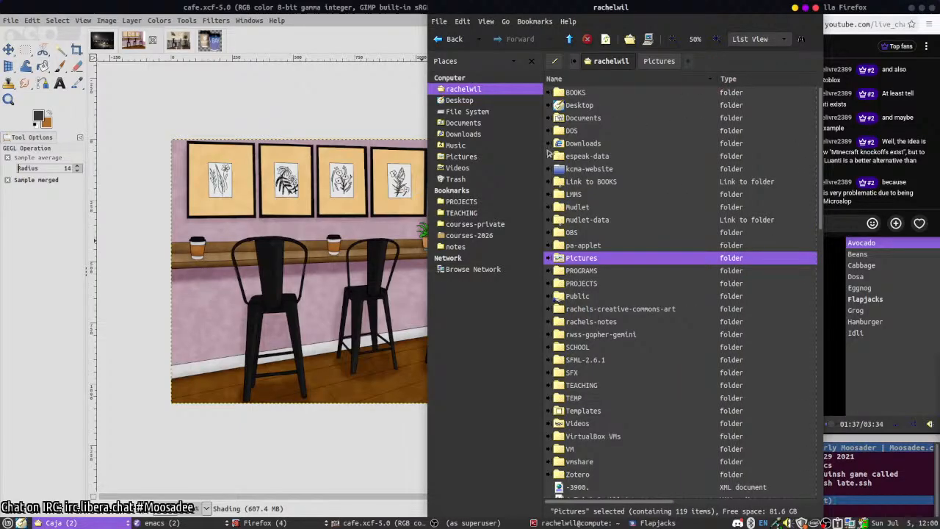
# - Look into the PROJECTS folder and its creative-commons-music subfolder, and go back up to the home folder
pyautogui.click(474, 202)
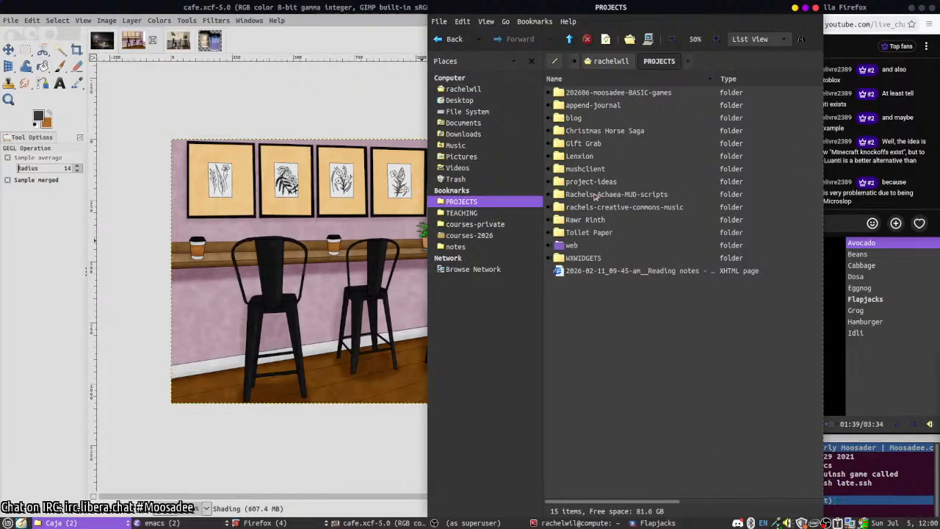
pyautogui.doubleClick(596, 209)
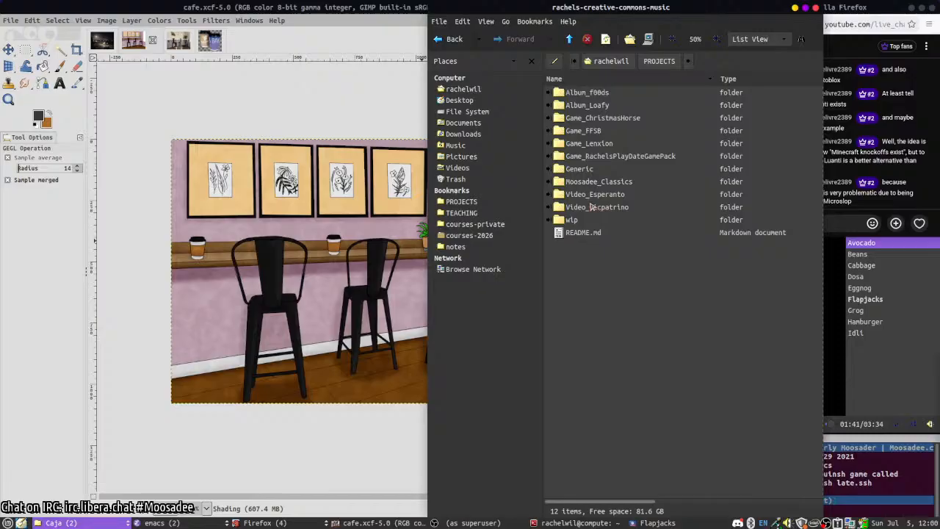
pyautogui.hotkey('alt', 'Left')
pyautogui.hotkey('alt', 'Up')
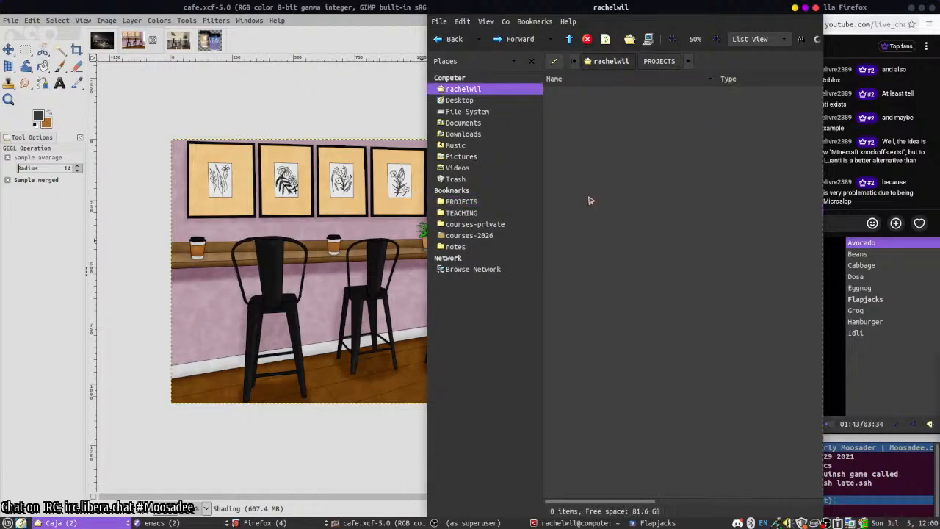
# - Open the vn-backgrounds folder inside the creative-commons art folder and view the exported cafe.jpg in Image Viewer
pyautogui.doubleClick(602, 305)
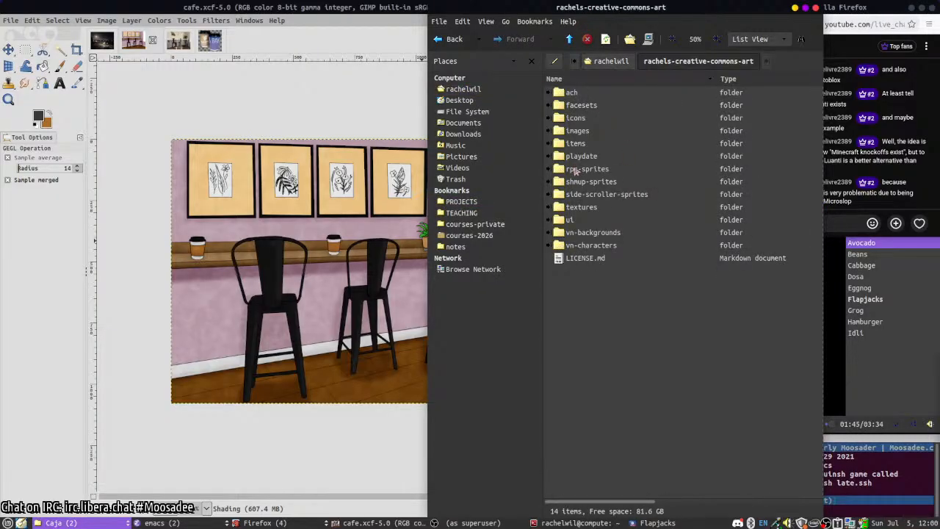
pyautogui.doubleClick(568, 234)
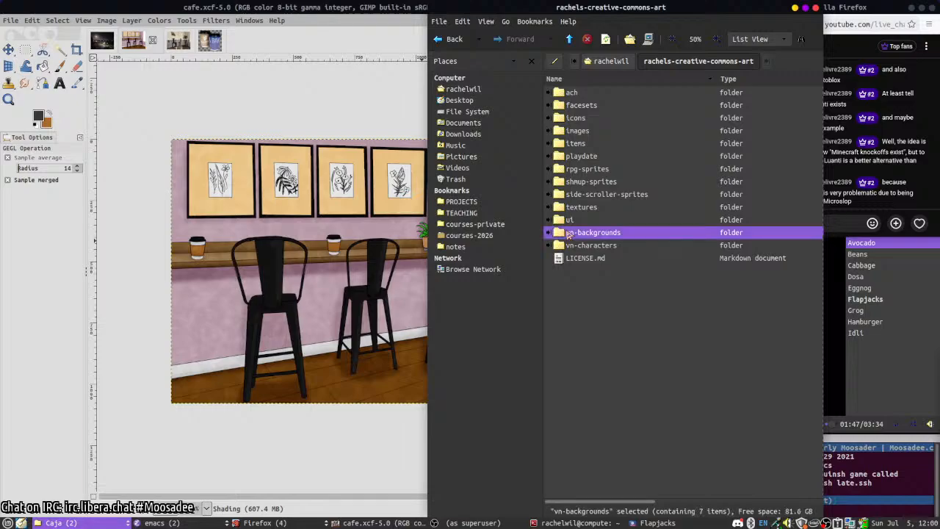
pyautogui.rightClick(589, 120)
pyautogui.moveTo(621, 146)
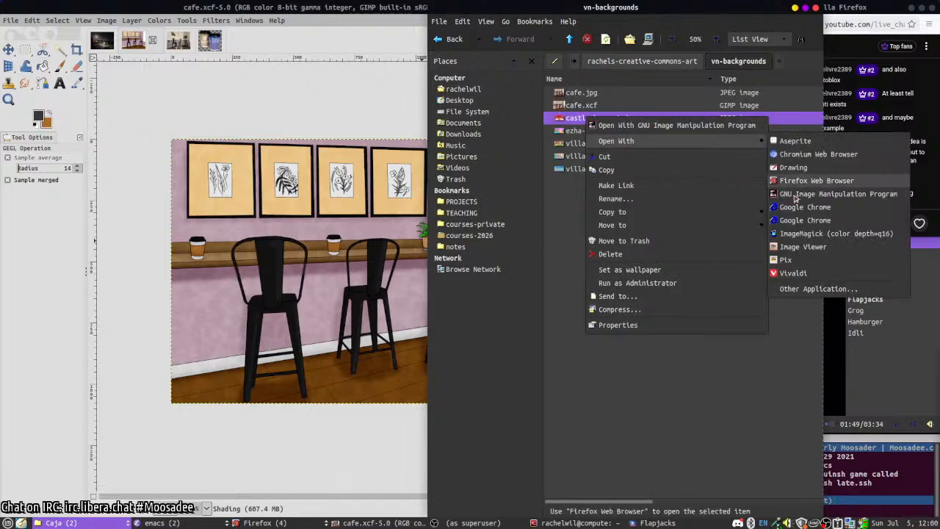
pyautogui.click(778, 250)
pyautogui.moveTo(570, 216); pyautogui.dragTo(447, 199)
pyautogui.scroll(2, 443, 349)
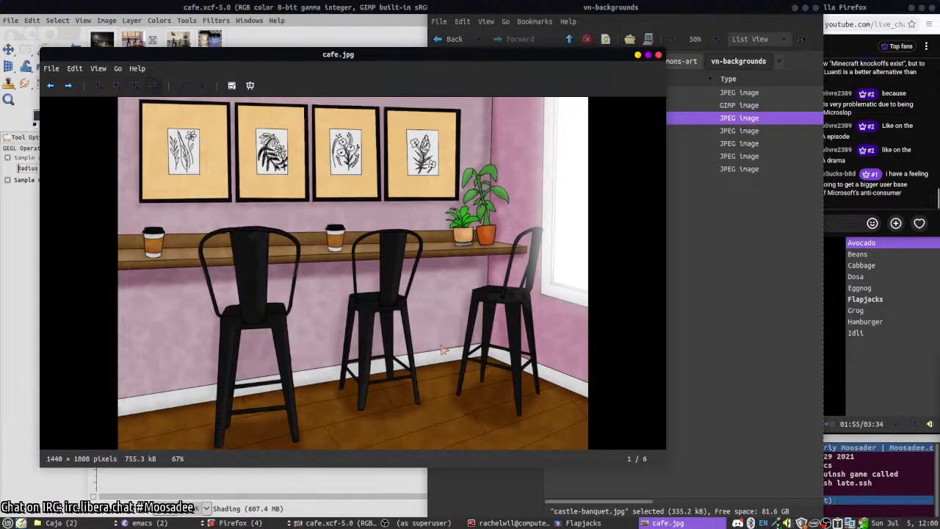
pyautogui.click(660, 55)
# - Open a terminal in the vn-backgrounds folder and check the repository with git status
pyautogui.rightClick(619, 242)
pyautogui.click(657, 274)
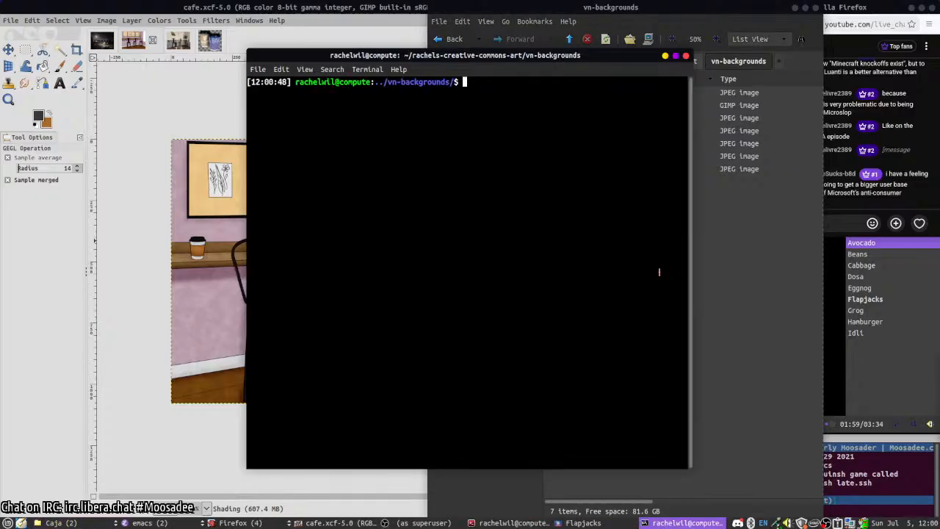
pyautogui.write('git status')
pyautogui.press('Return')
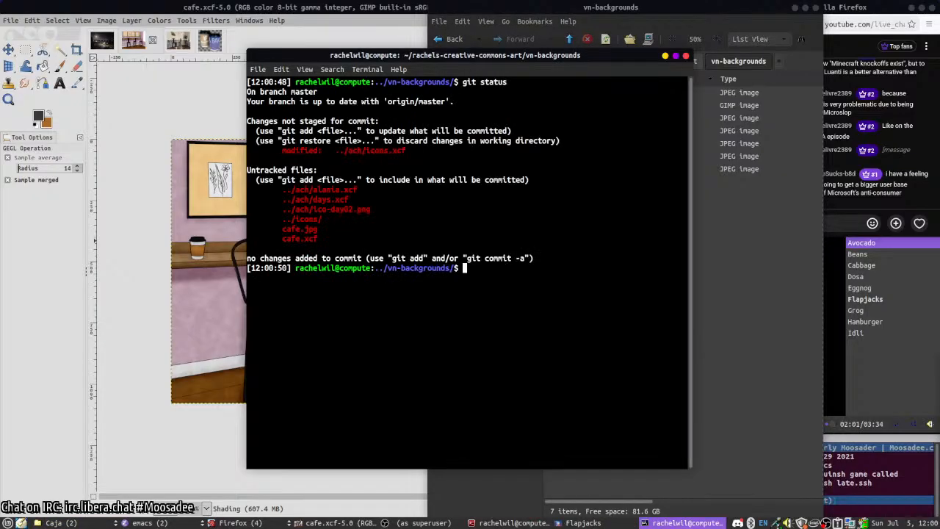
# - Stage the files in vn-backgrounds, commit them with the message "VN art - Cafe", and push the commit
pyautogui.write('git a')
pyautogui.write('git commit -m "VN')
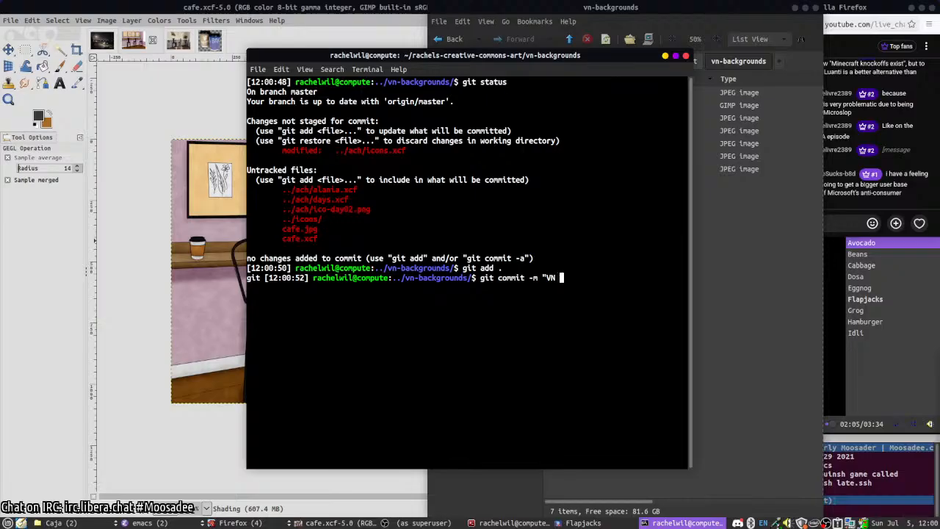
pyautogui.write(' art - Cafe"')
pyautogui.press('Return')
pyautogui.write('git push')
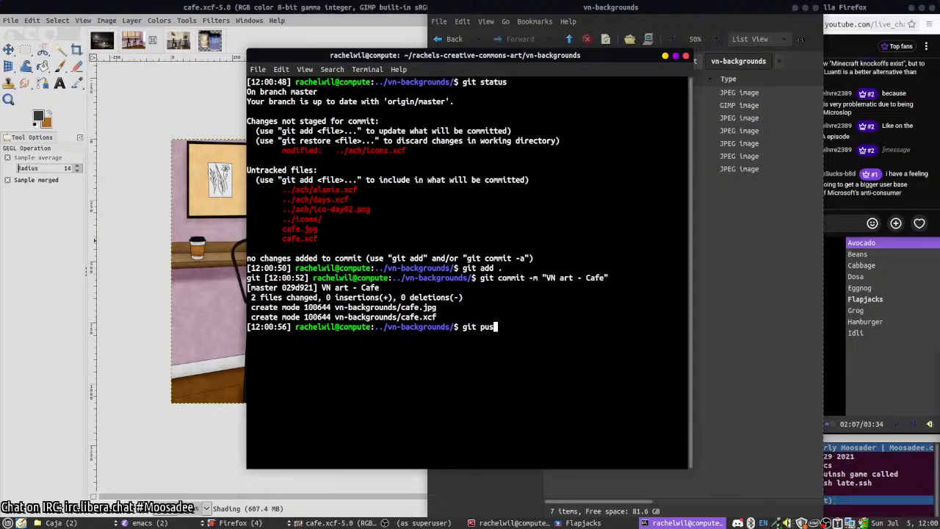
pyautogui.click(664, 58)
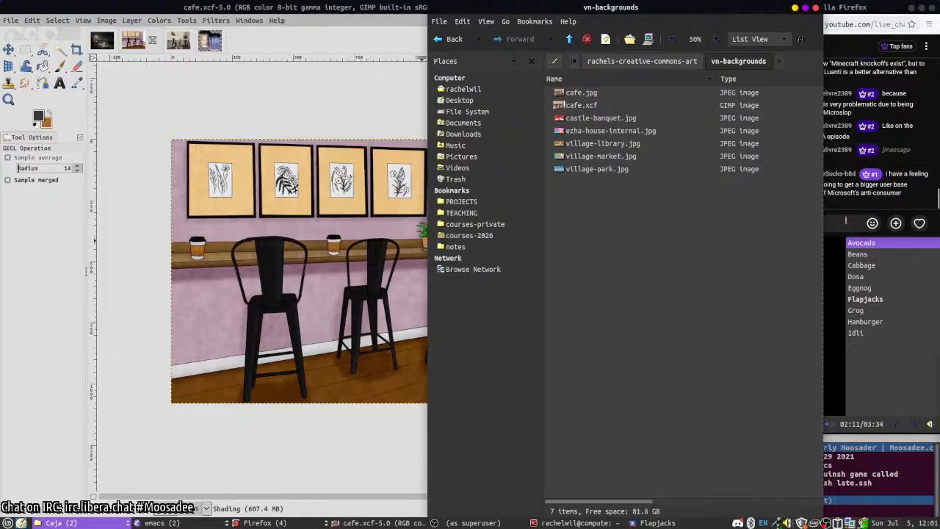
# - Switch to Firefox, search DuckDuckGo for "lunati" in a new tab, and open the Luanti website
pyautogui.click(845, 220)
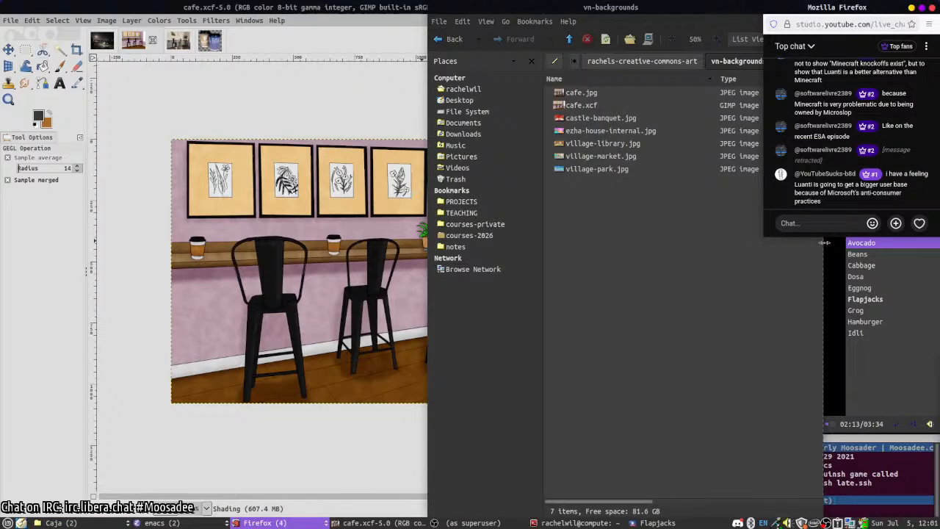
pyautogui.click(280, 522)
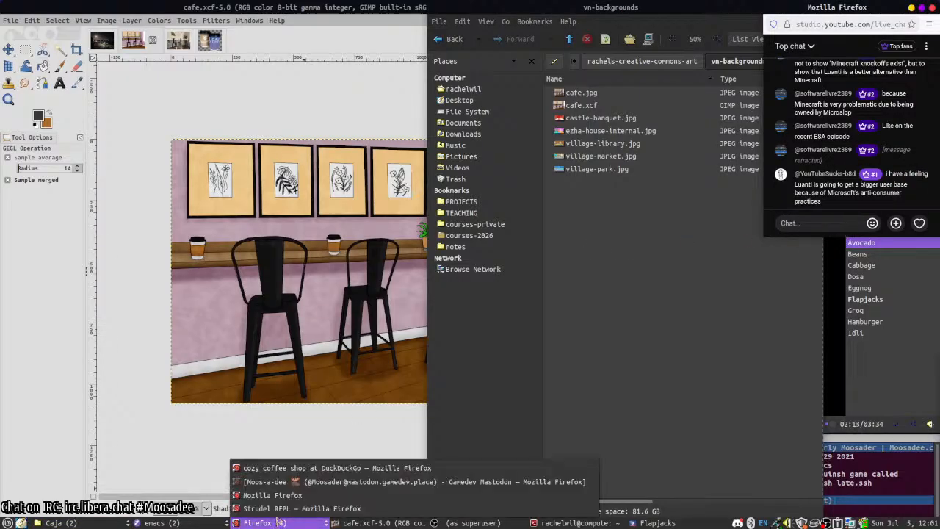
pyautogui.click(275, 481)
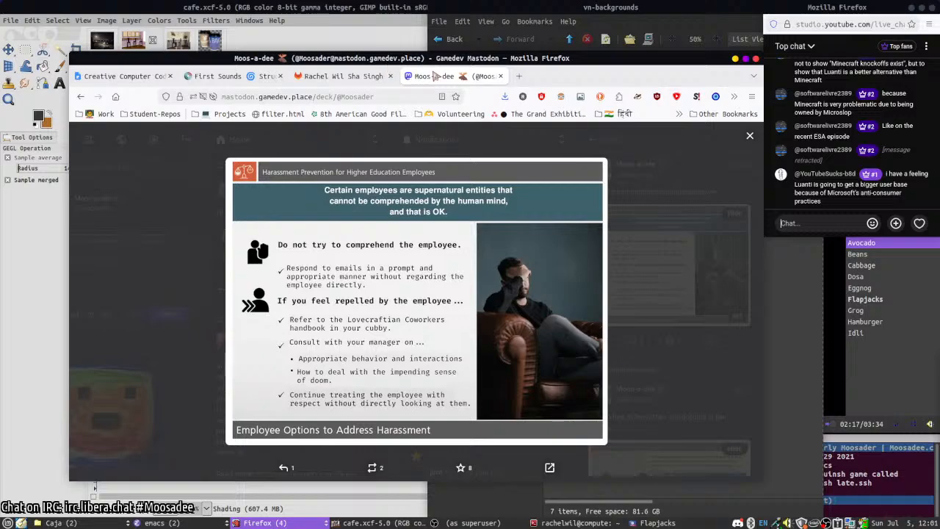
pyautogui.click(519, 75)
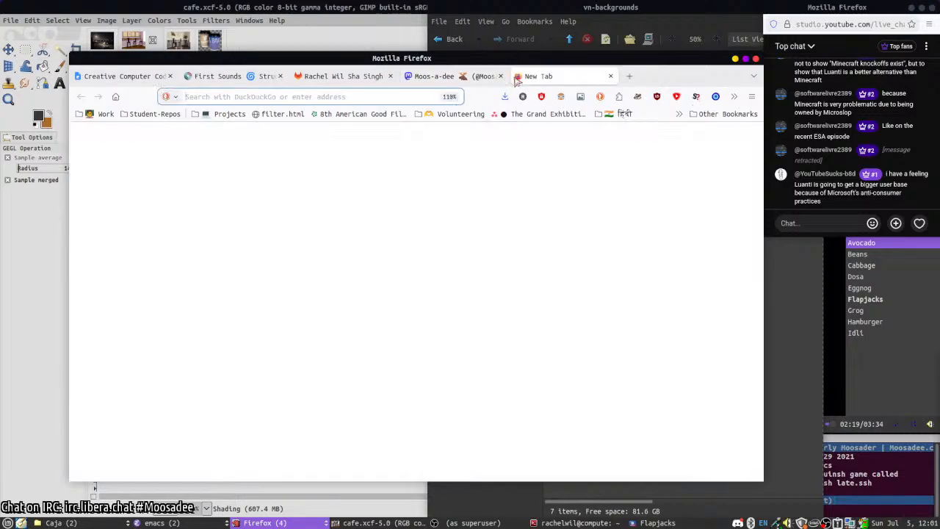
pyautogui.write('lunati')
pyautogui.press('Return')
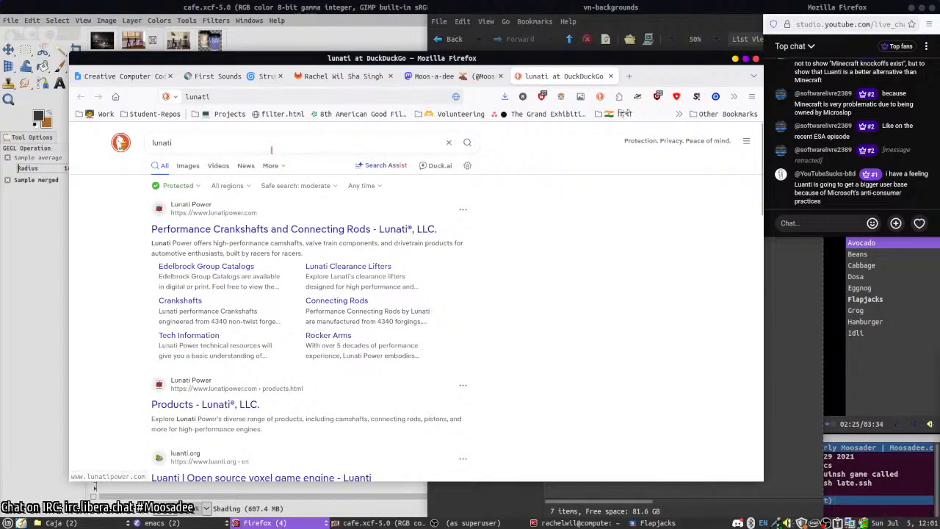
pyautogui.click(268, 141)
pyautogui.click(236, 479)
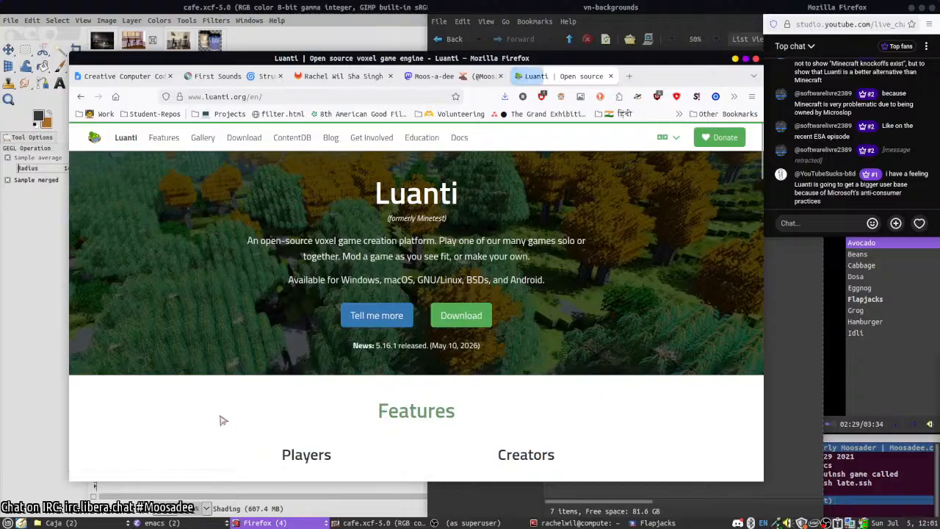
# - Examine the Luanti homepage from its features through the gallery screenshots to the footer links
pyautogui.scroll(-5, 220, 419)
pyautogui.scroll(-8, 247, 404)
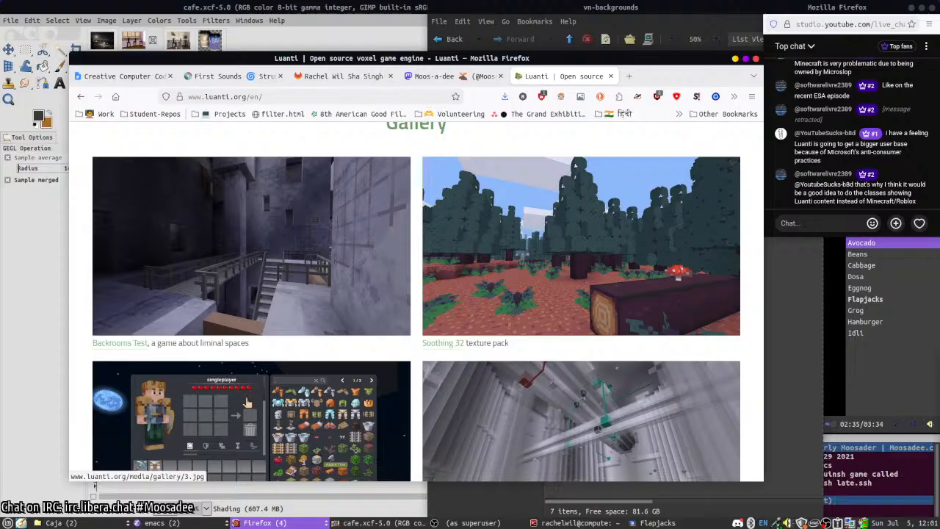
pyautogui.scroll(-1, 247, 402)
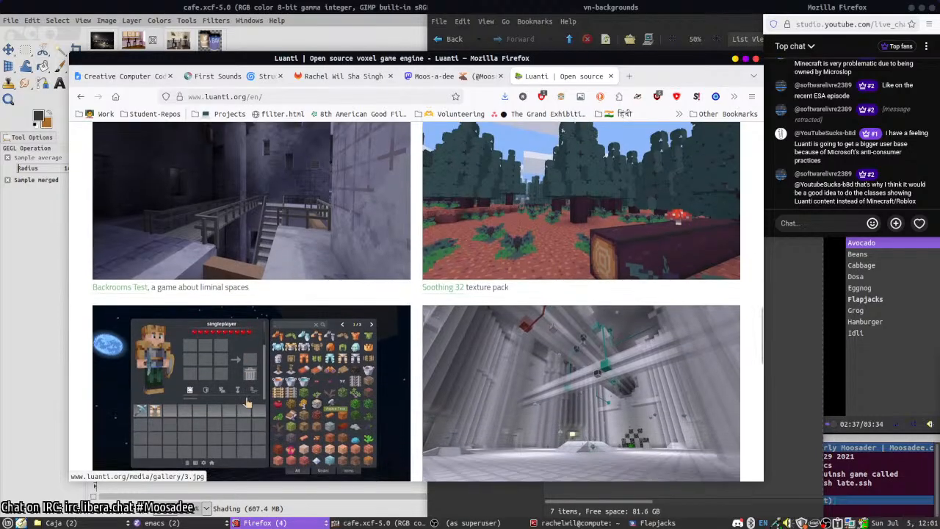
pyautogui.scroll(1, 248, 402)
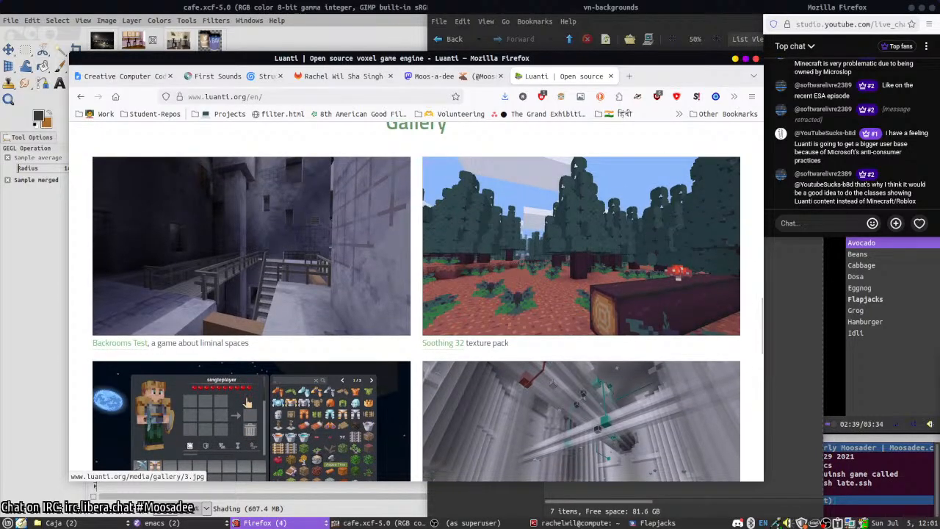
pyautogui.scroll(-2, 247, 403)
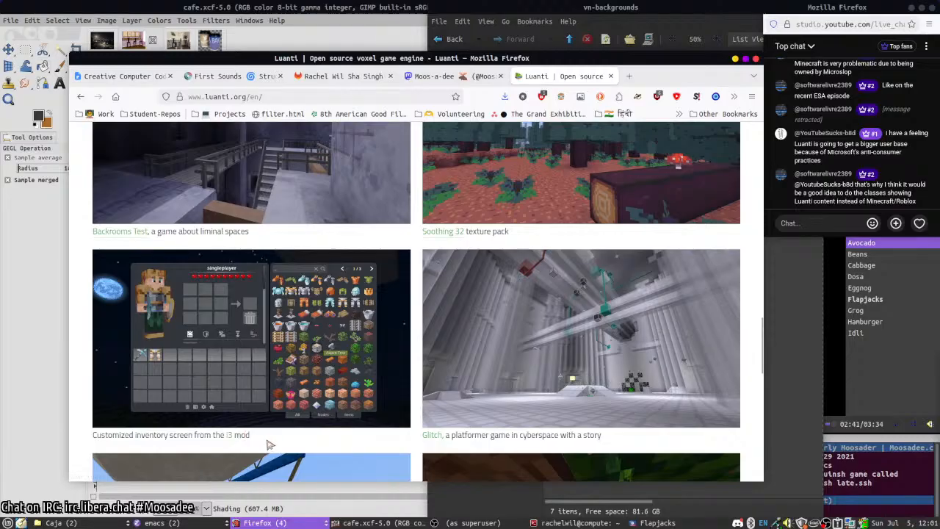
pyautogui.scroll(-4, 268, 446)
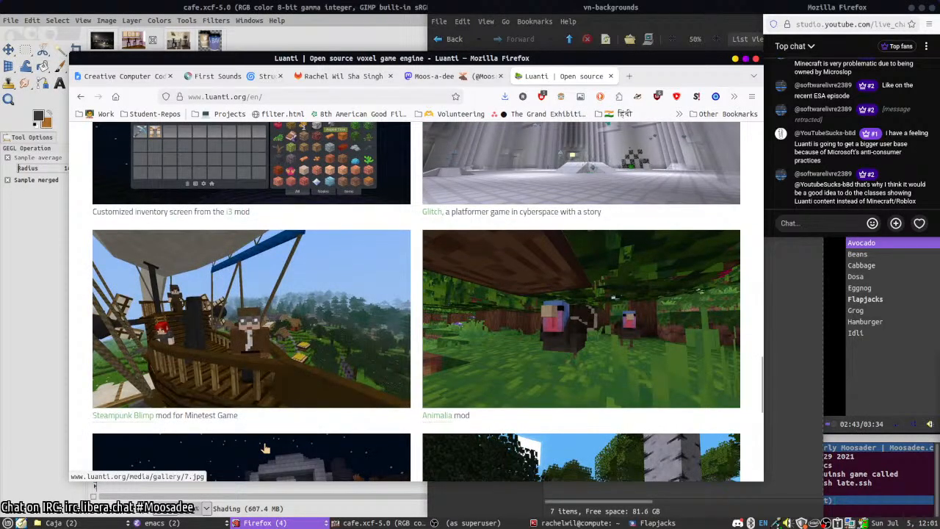
pyautogui.scroll(-7, 266, 448)
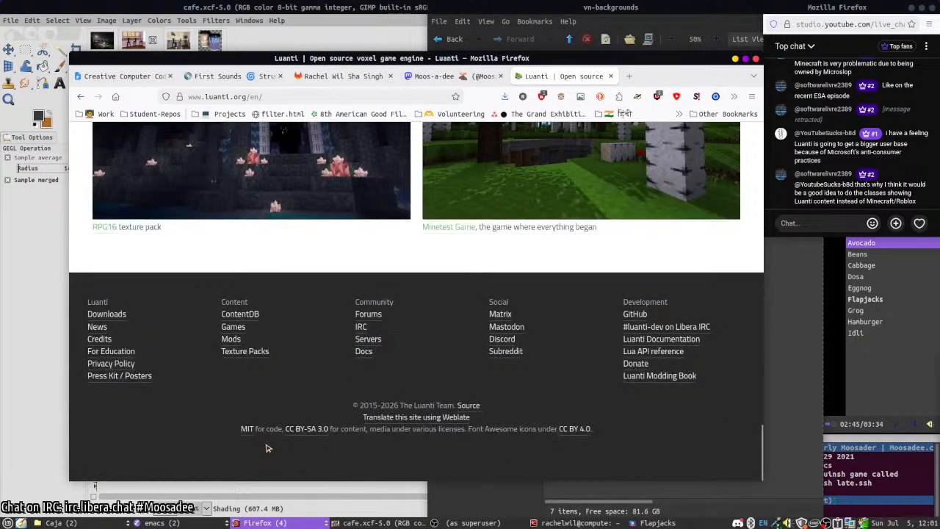
pyautogui.scroll(15, 268, 448)
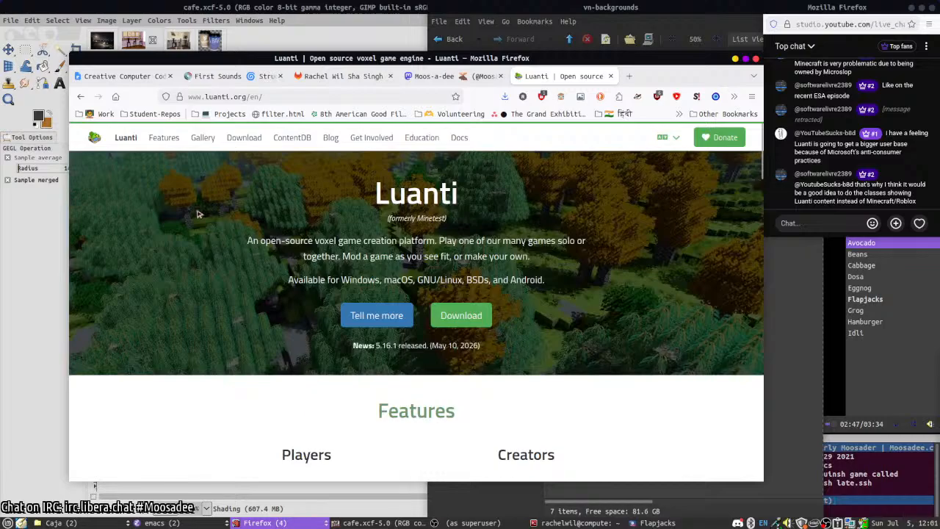
# - Open Luanti's Downloads page and look through the Linux package options
pyautogui.click(243, 138)
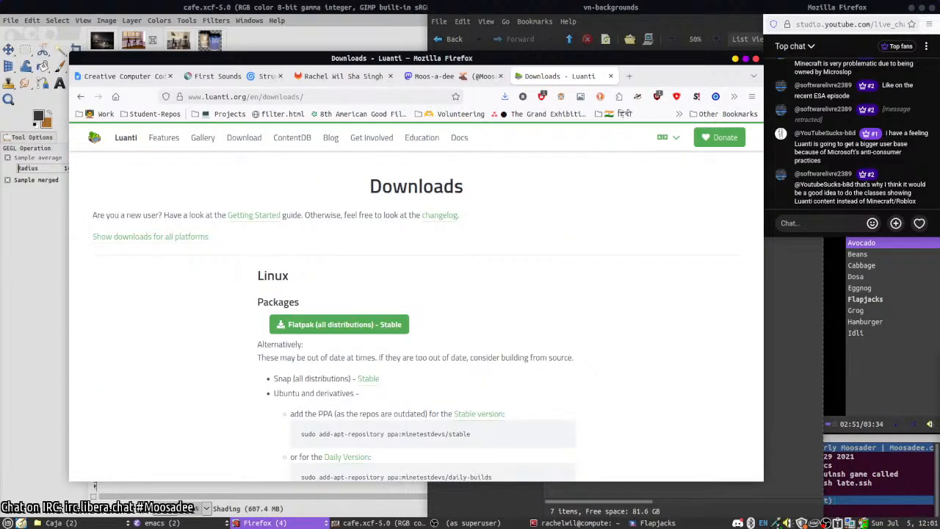
pyautogui.click(8, 522)
pyautogui.click(96, 397)
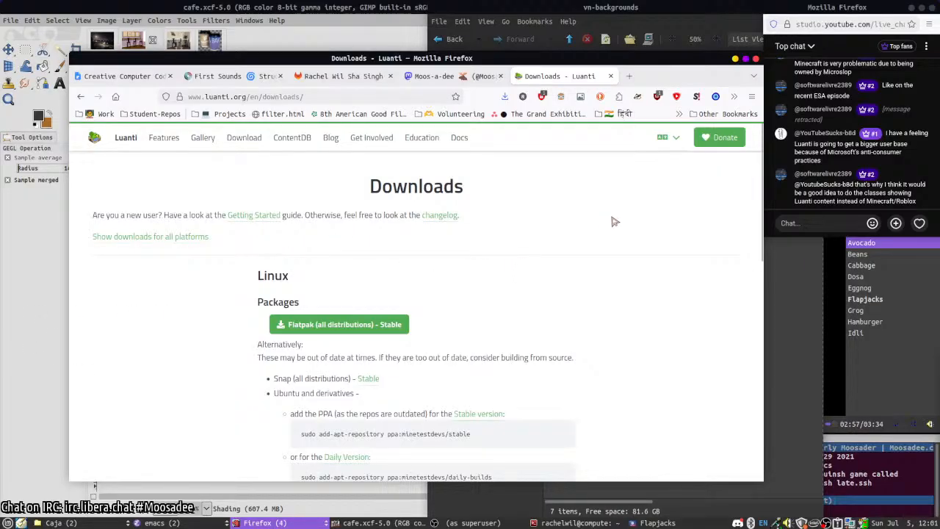
pyautogui.scroll(-3, 598, 255)
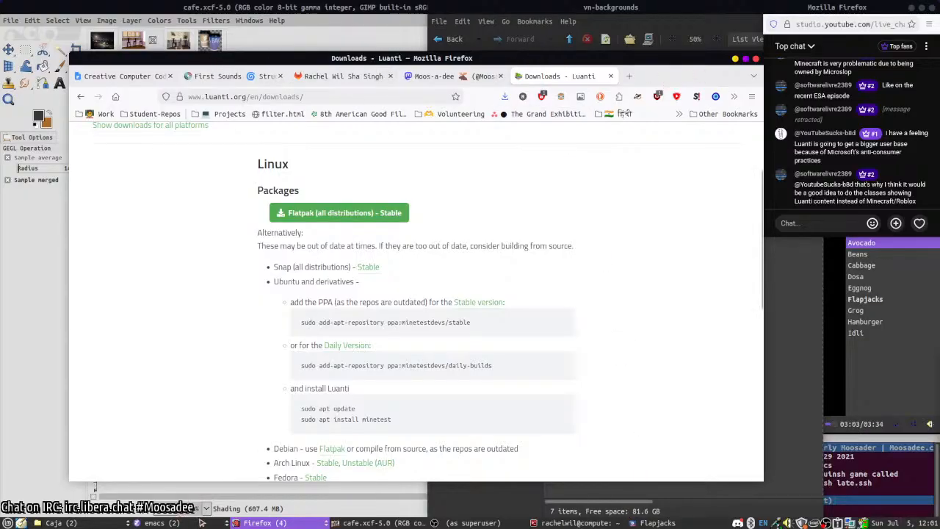
# - Close the Notifications and Native Plant Database tabs in the Firefox window that holds the cozy coffee shop search
pyautogui.click(260, 522)
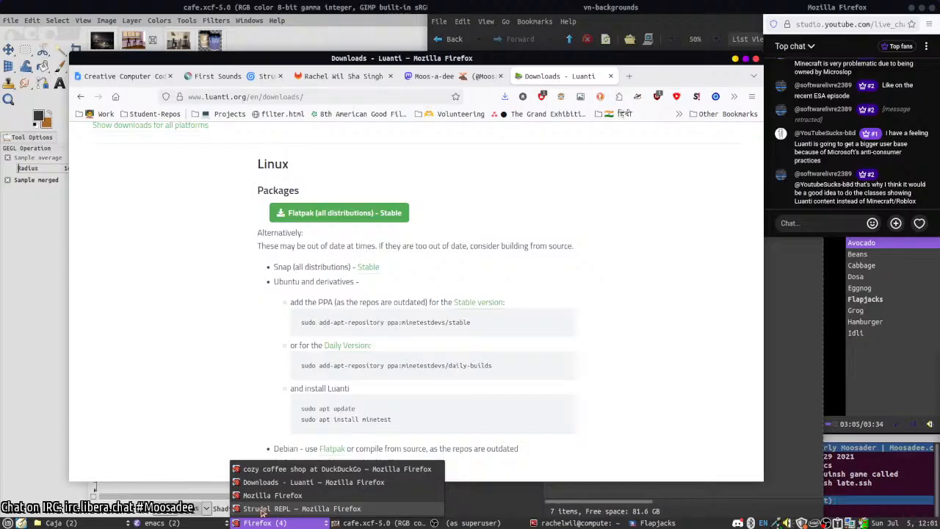
pyautogui.click(277, 476)
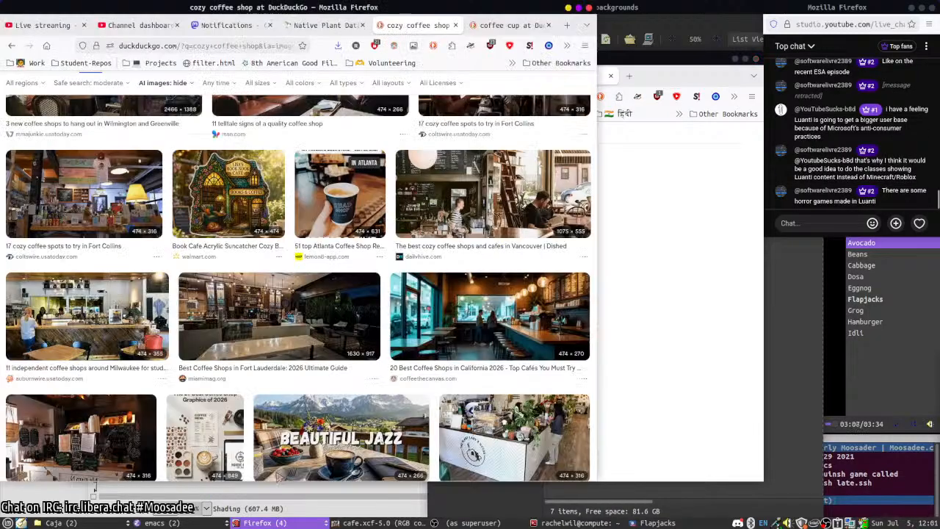
pyautogui.middleClick(226, 28)
pyautogui.click(660, 229)
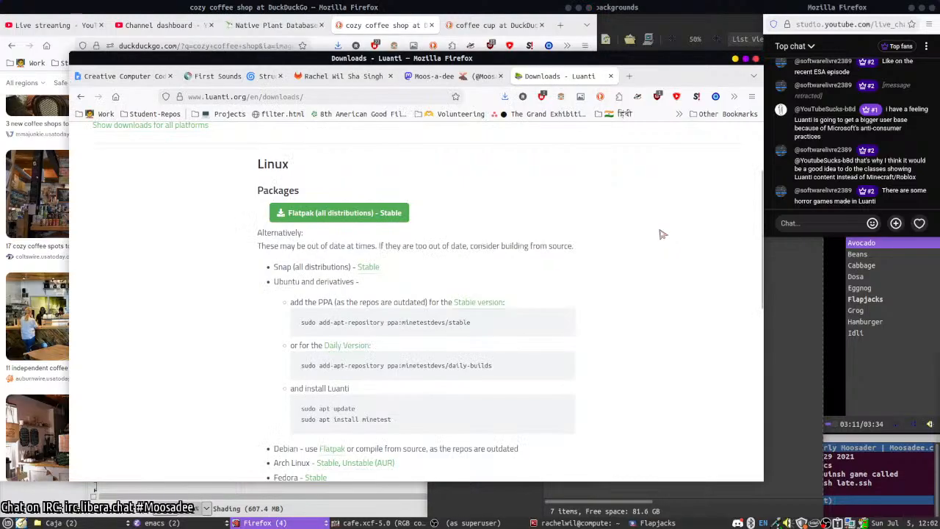
pyautogui.scroll(3, 647, 252)
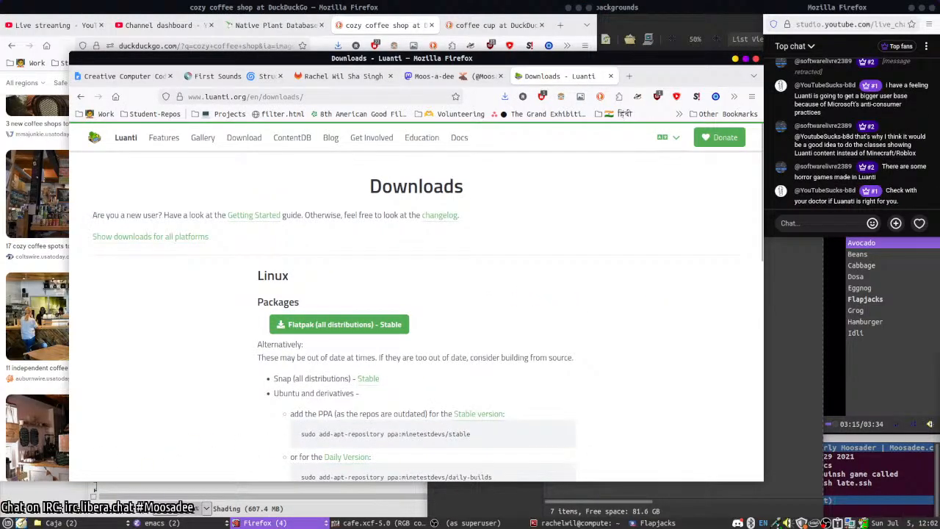
pyautogui.click(7, 523)
pyautogui.click(42, 396)
pyautogui.middleClick(268, 25)
pyautogui.click(644, 212)
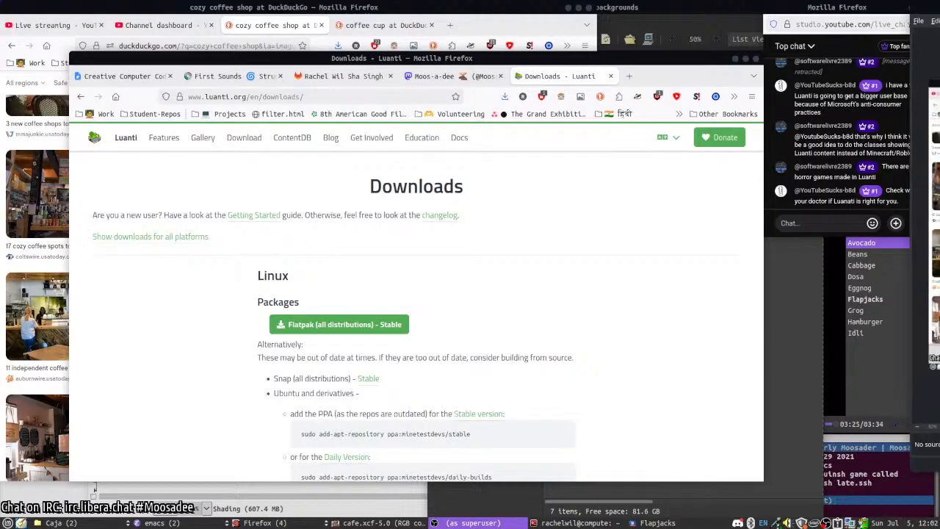
# - Move the YouTube Live streaming tab into its own window and close the cozy coffee shop and coffee cup search tabs
pyautogui.click(62, 27)
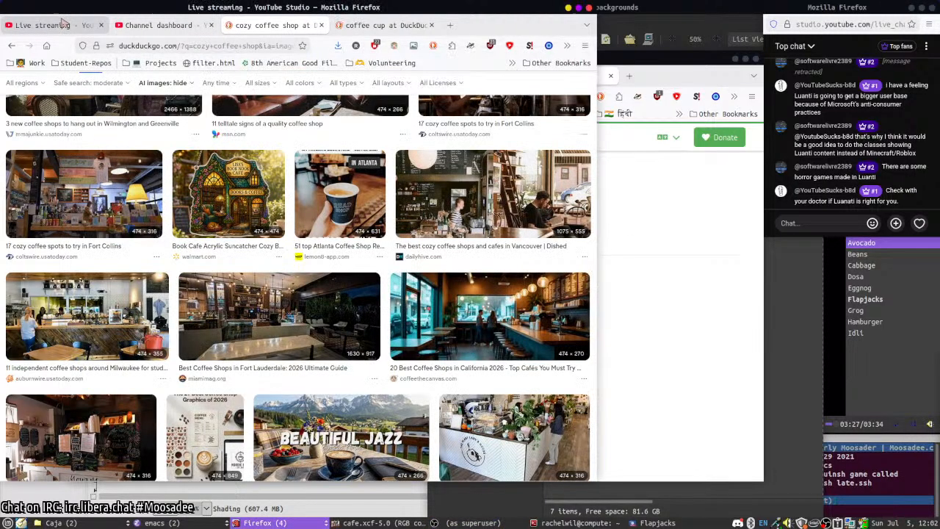
pyautogui.moveTo(62, 30); pyautogui.dragTo(939, 249)
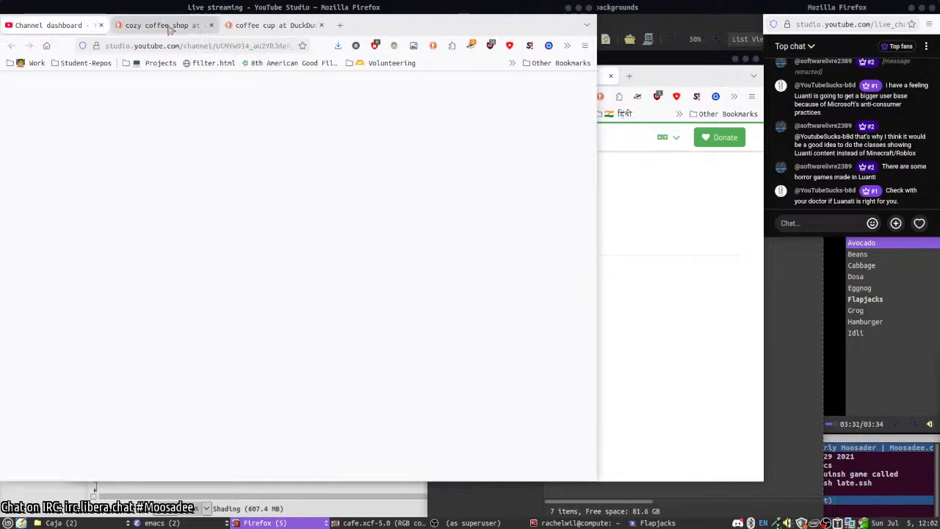
pyautogui.click(168, 27)
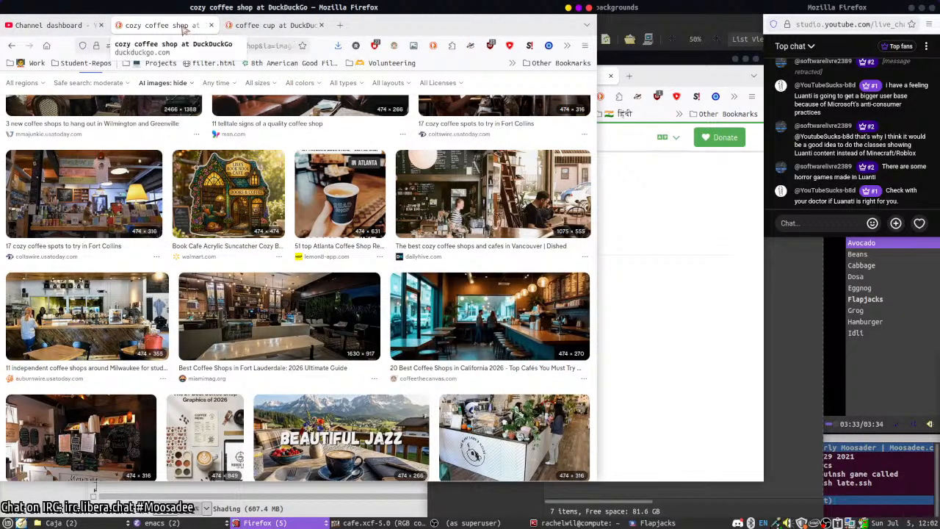
pyautogui.click(211, 25)
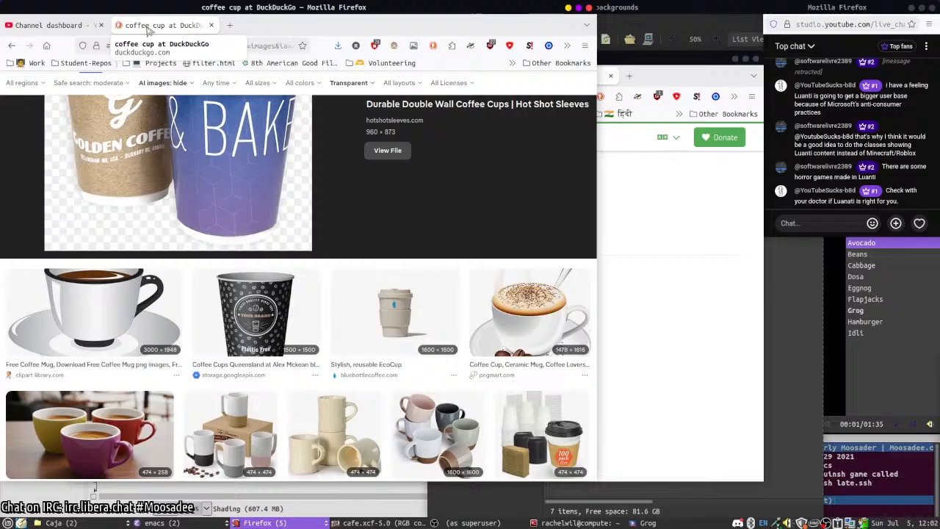
pyautogui.hotkey('ctrl', 'w')
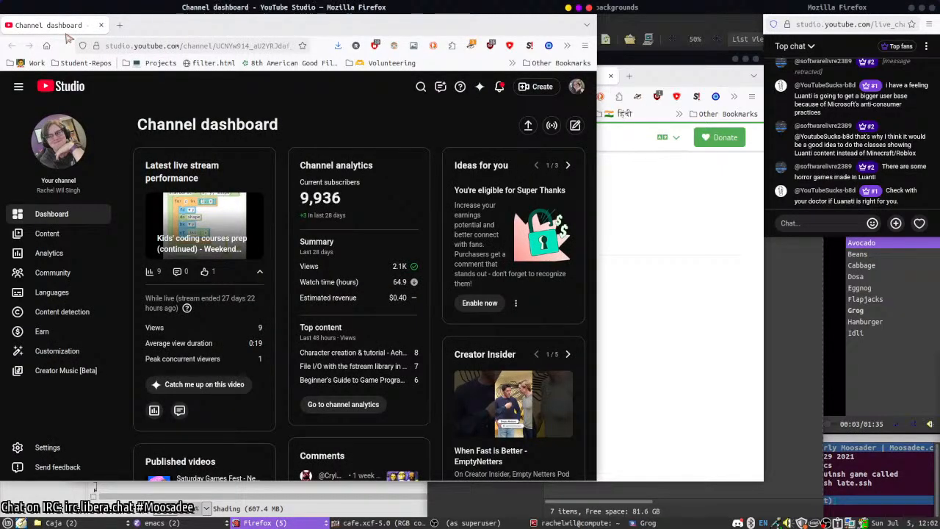
# - Close the YouTube Studio dashboard tab and open your own Pixelfed profile page in a new tab
pyautogui.hotkey('ctrl', 'w')
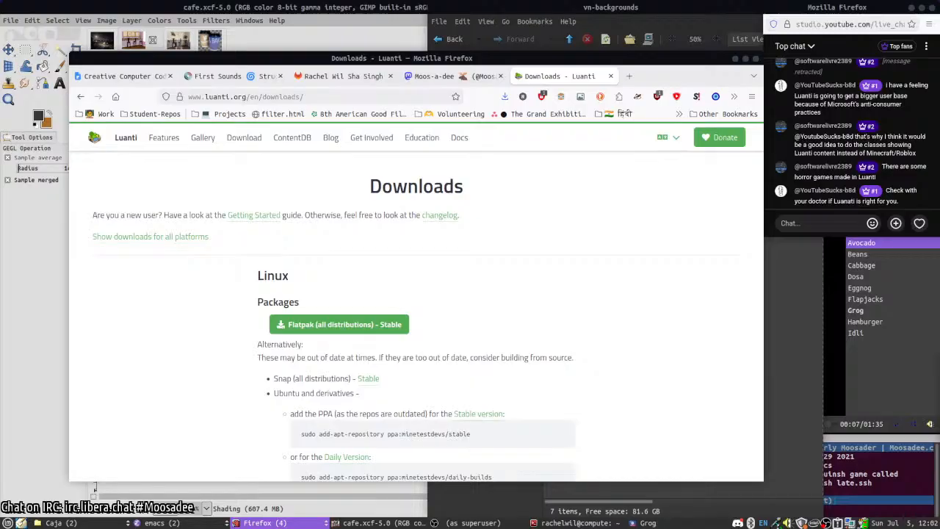
pyautogui.hotkey('alt', 'Tab')
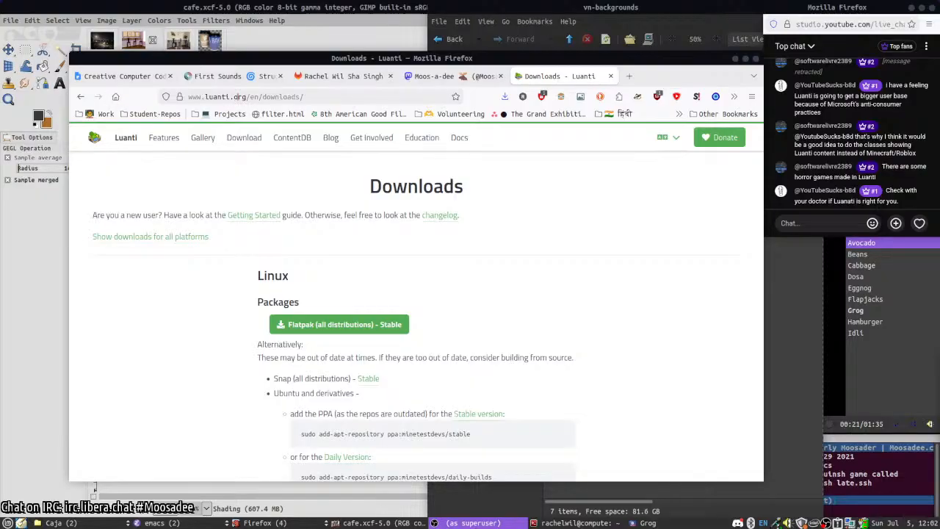
pyautogui.hotkey('ctrl', 't')
pyautogui.write('pixe')
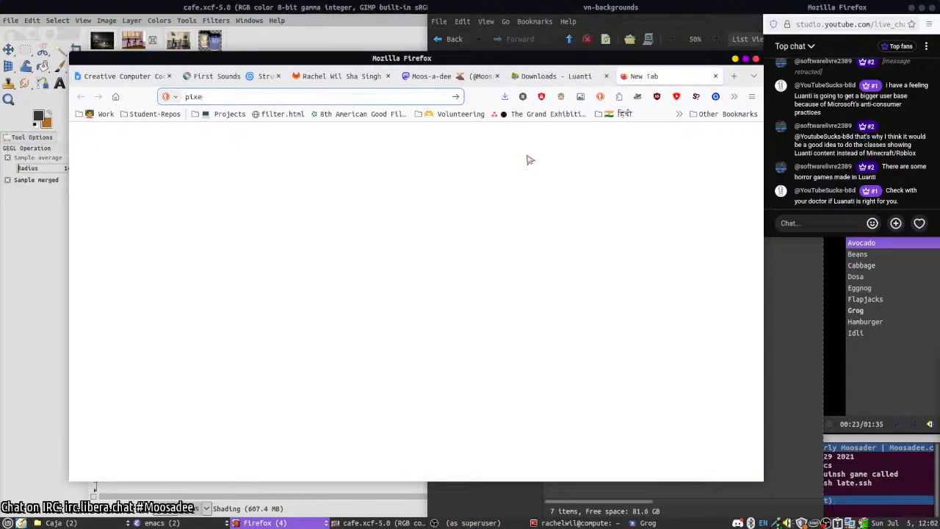
pyautogui.write('l')
pyautogui.press('Return')
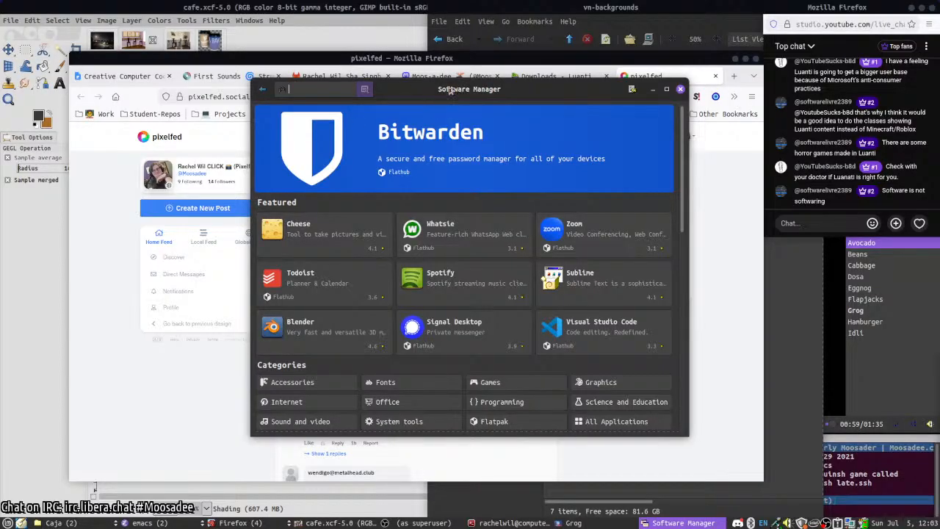
pyautogui.click(181, 182)
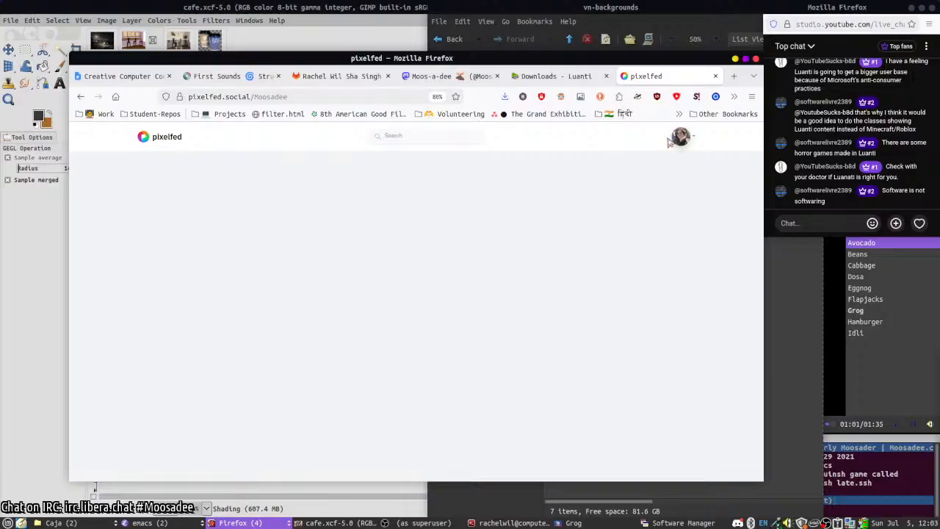
# - Move and narrow the Pixelfed browser window, and search Software Manager for "lunati"
pyautogui.moveTo(602, 50); pyautogui.dragTo(535, 16)
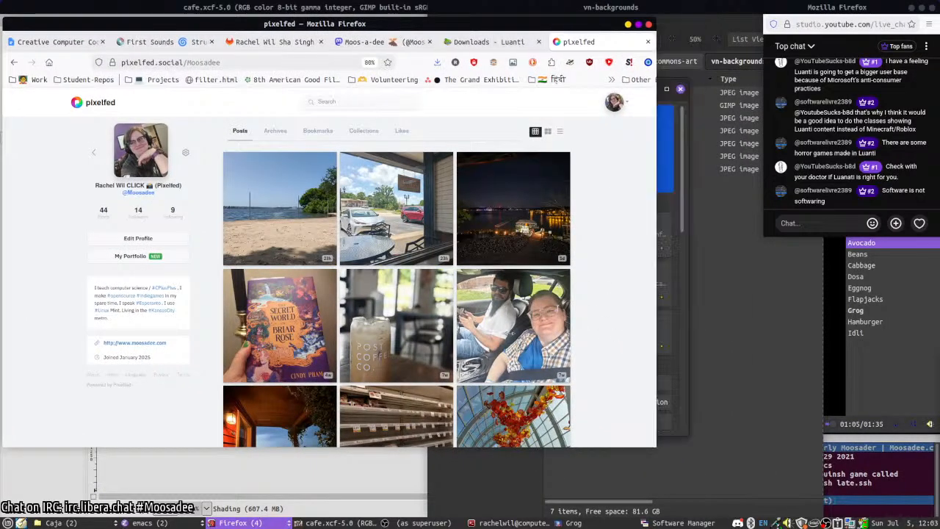
pyautogui.moveTo(656, 101); pyautogui.dragTo(442, 100)
pyautogui.click(480, 87)
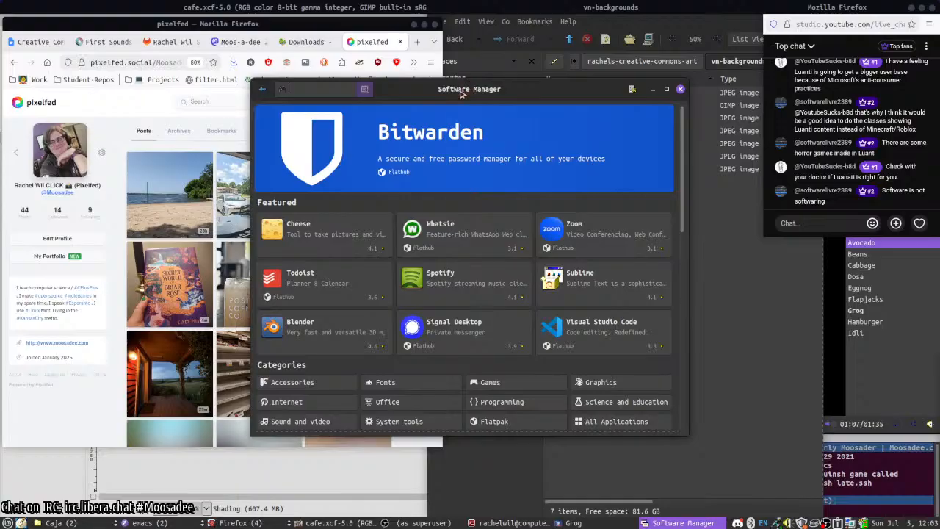
pyautogui.moveTo(693, 523)
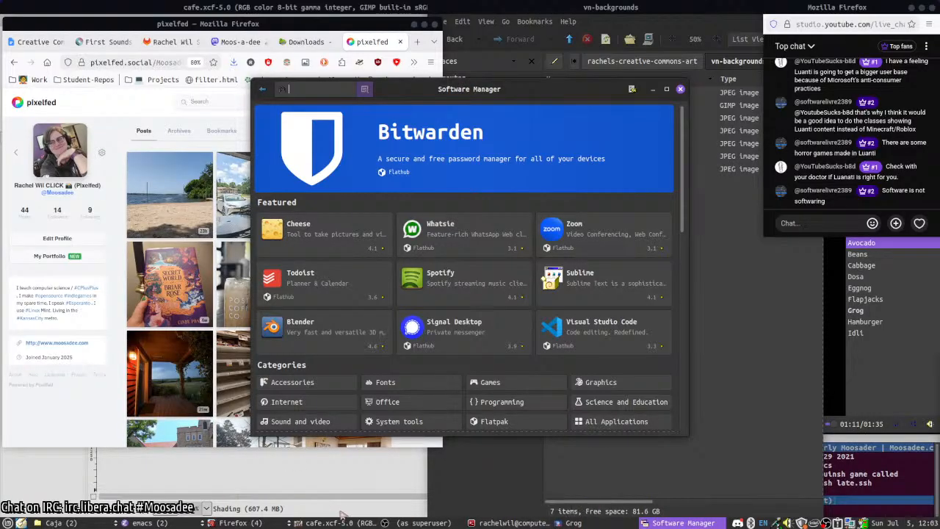
pyautogui.click(507, 523)
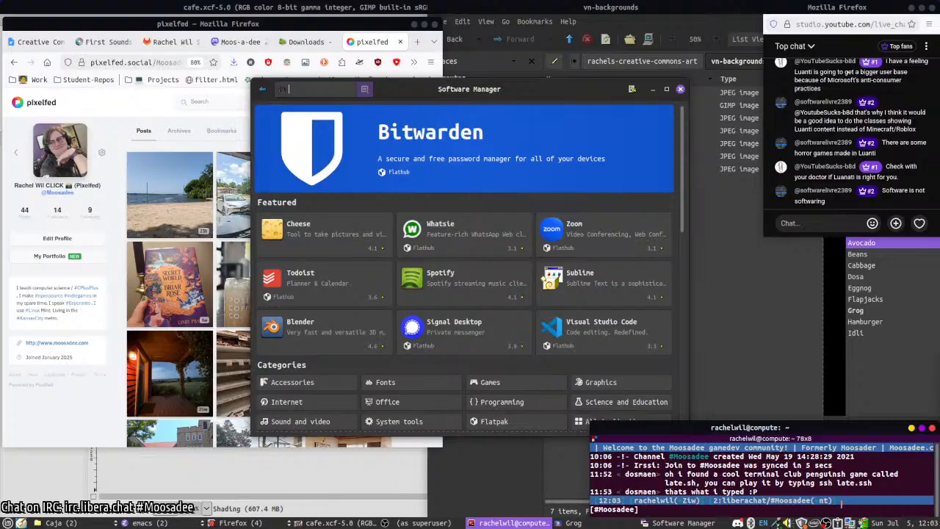
pyautogui.write('lunati')
pyautogui.moveTo(411, 89); pyautogui.dragTo(155, 90)
# - Try to connect with "ssh late.ssh" in a new terminal window, and close that terminal
pyautogui.hotkey('ctrl', 'alt', 't')
pyautogui.click(294, 159)
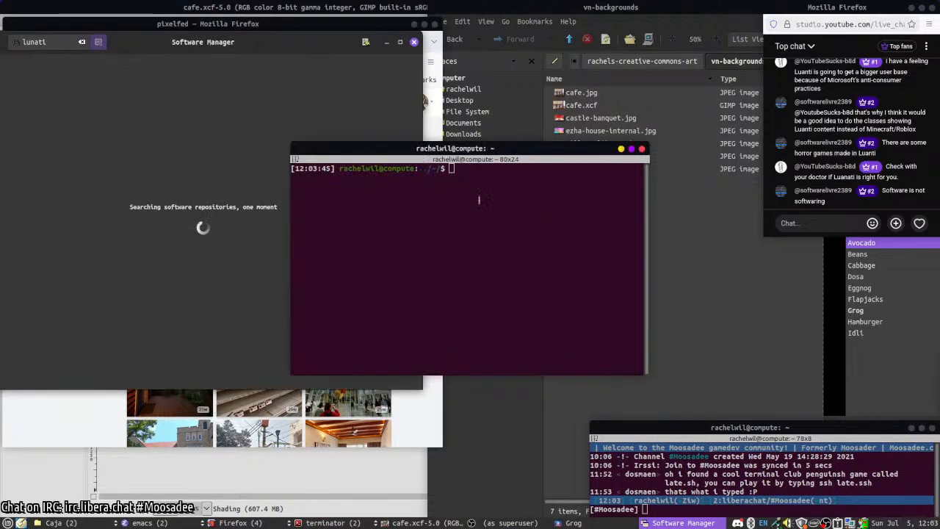
pyautogui.write('ssh late.ssh')
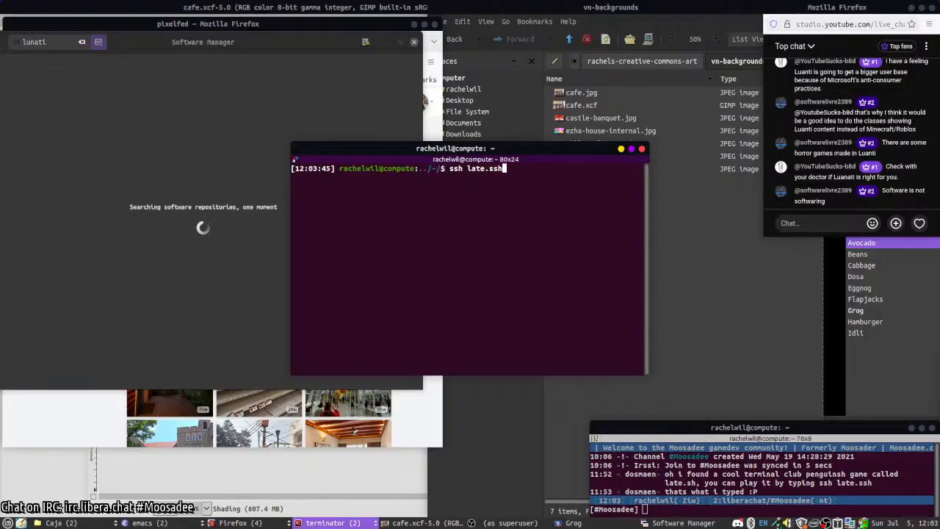
pyautogui.press('Return')
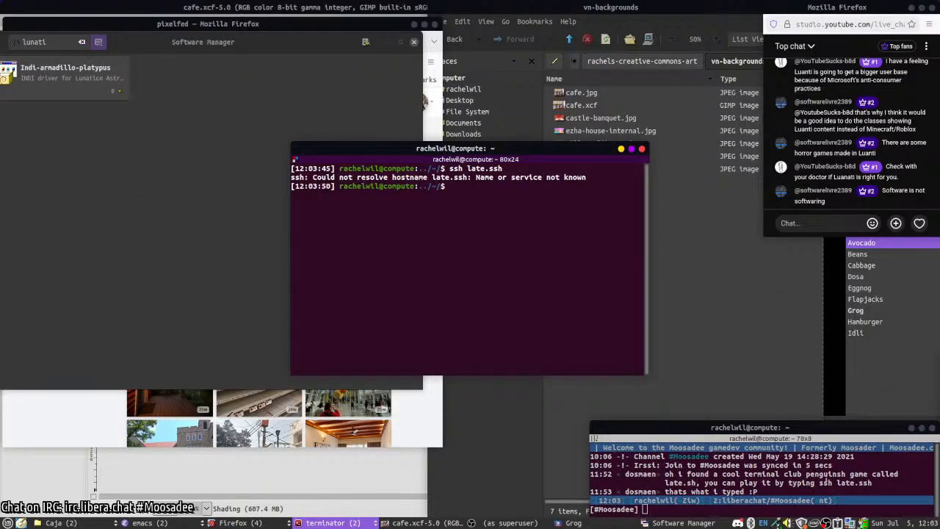
pyautogui.click(642, 148)
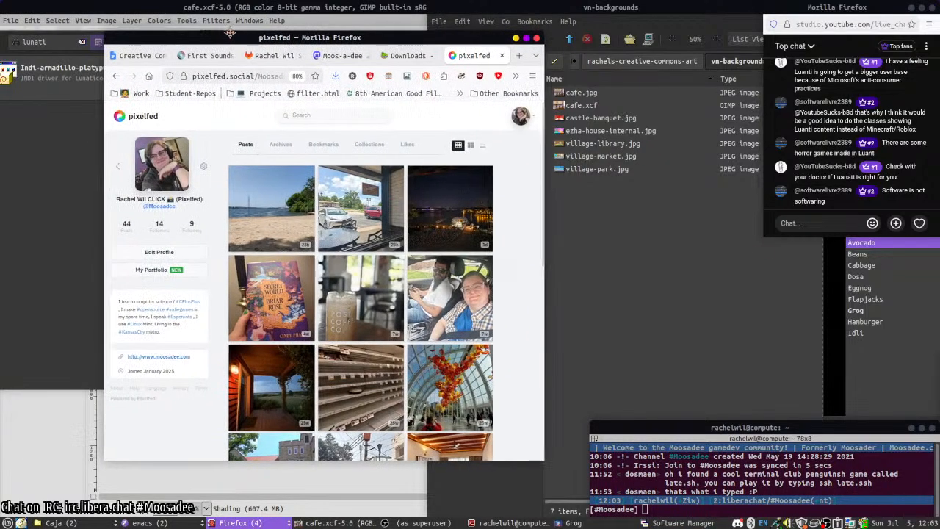
# - Look over the Linux packages and footer links on Luanti's Downloads page, and return to the Pixelfed profile
pyautogui.click(548, 65)
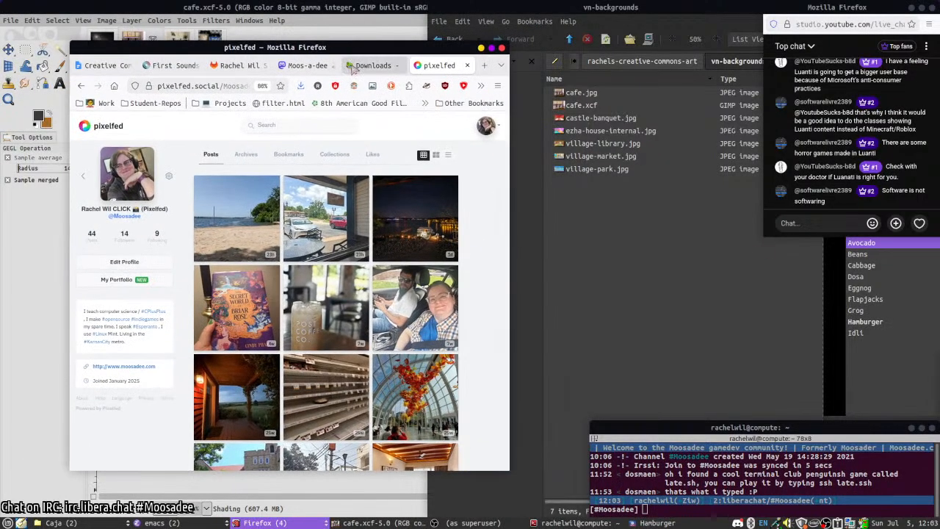
pyautogui.click(373, 65)
pyautogui.scroll(-4, 304, 324)
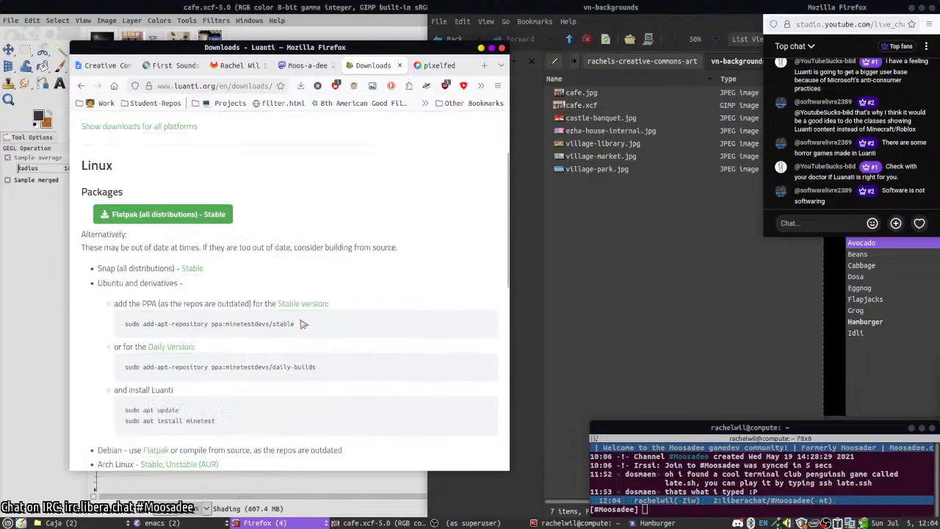
pyautogui.scroll(-10, 303, 324)
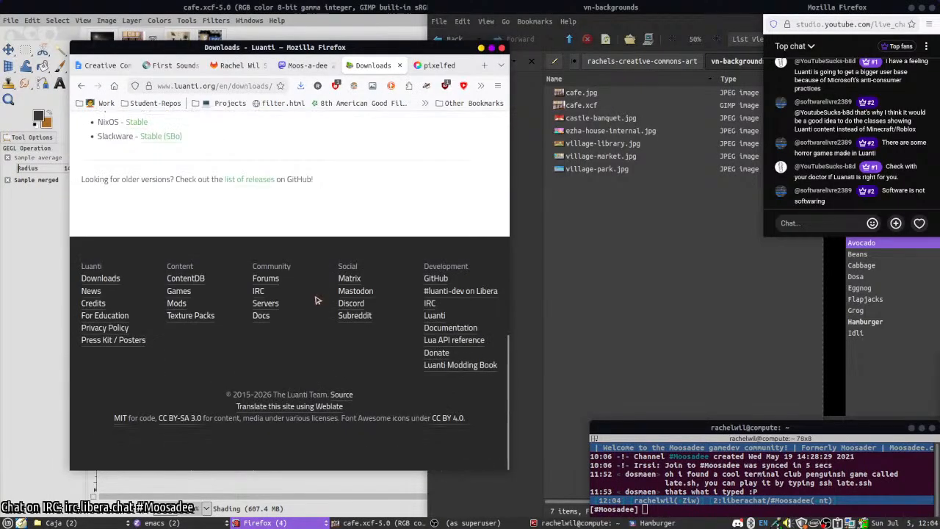
pyautogui.scroll(15, 315, 242)
pyautogui.click(430, 66)
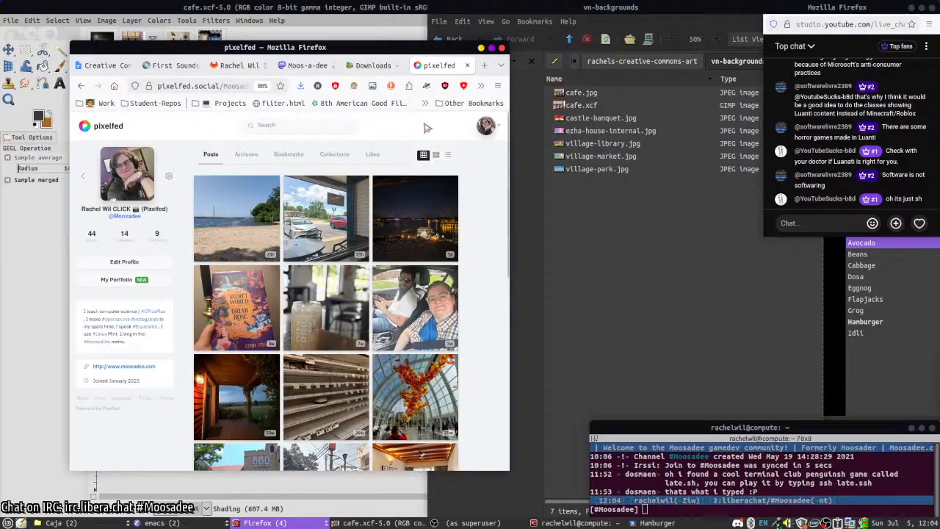
# - Try running late.ssh, late.ss and late.sh with the sh command in a new terminal window
pyautogui.click(838, 483)
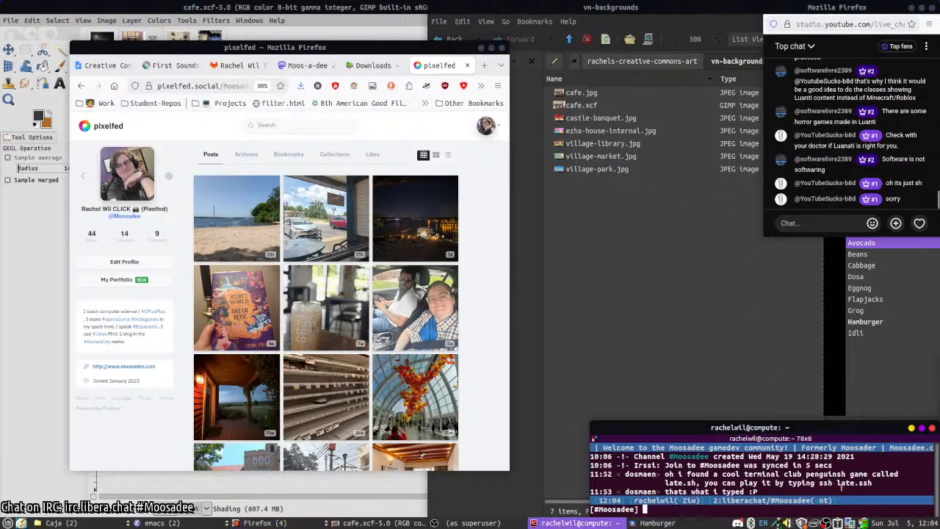
pyautogui.hotkey('ctrl', 'alt', 't')
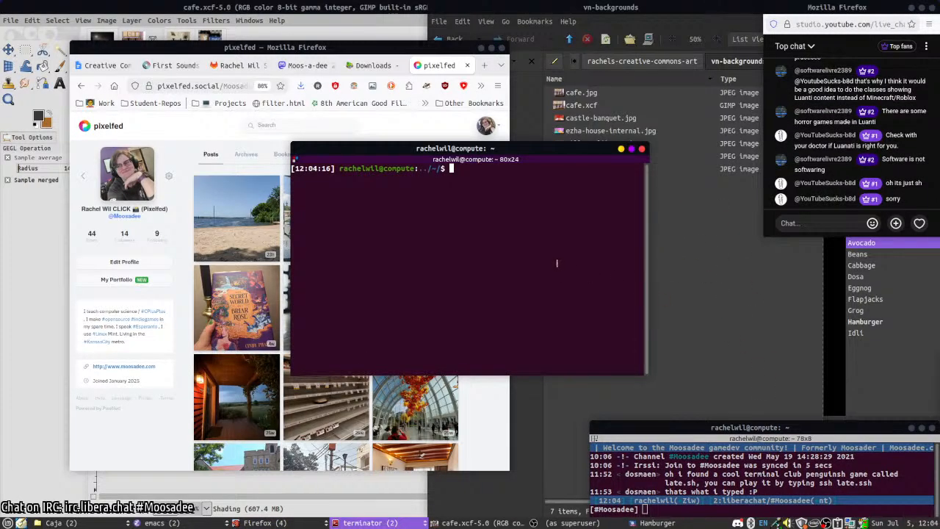
pyautogui.write('sh late.ssh')
pyautogui.press('Return')
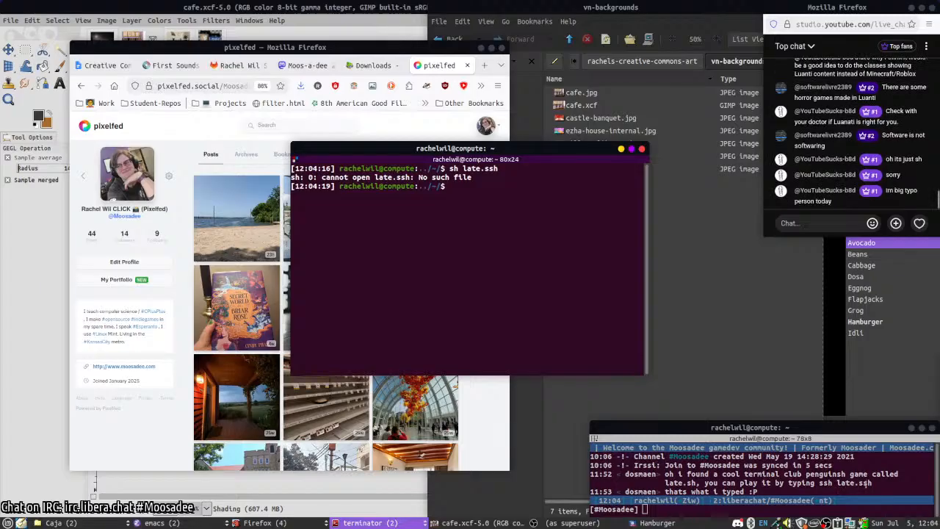
pyautogui.press('Up')
pyautogui.press('BackSpace')
pyautogui.press('Return')
pyautogui.press('Up')
pyautogui.press('BackSpace')
pyautogui.write('h')
pyautogui.press('Return')
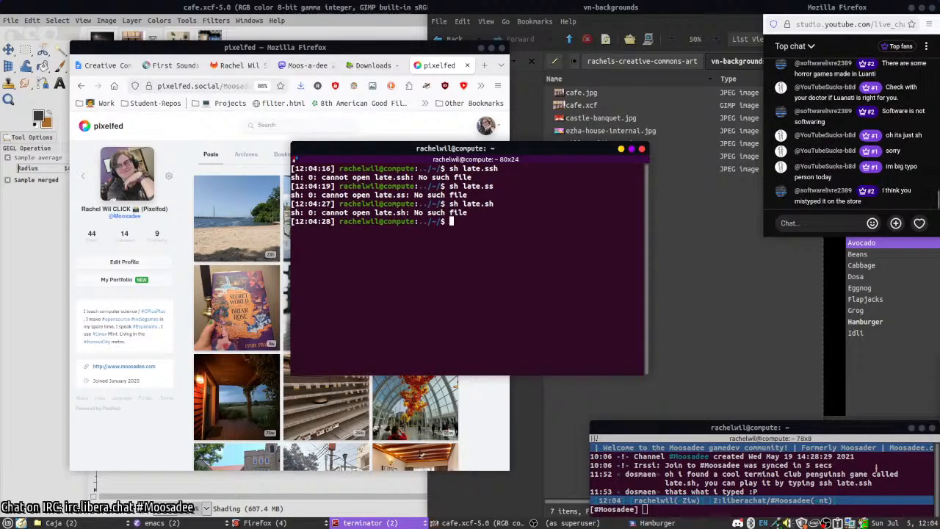
# - Connect to the late.sh server with "ssh late.sh" and accept its host key
pyautogui.press('Up')
pyautogui.press('Left')
pyautogui.press('Left')
pyautogui.press('Left')
pyautogui.press('Left')
pyautogui.press('Home')
pyautogui.write('s')
pyautogui.press('Return')
pyautogui.write('yes')
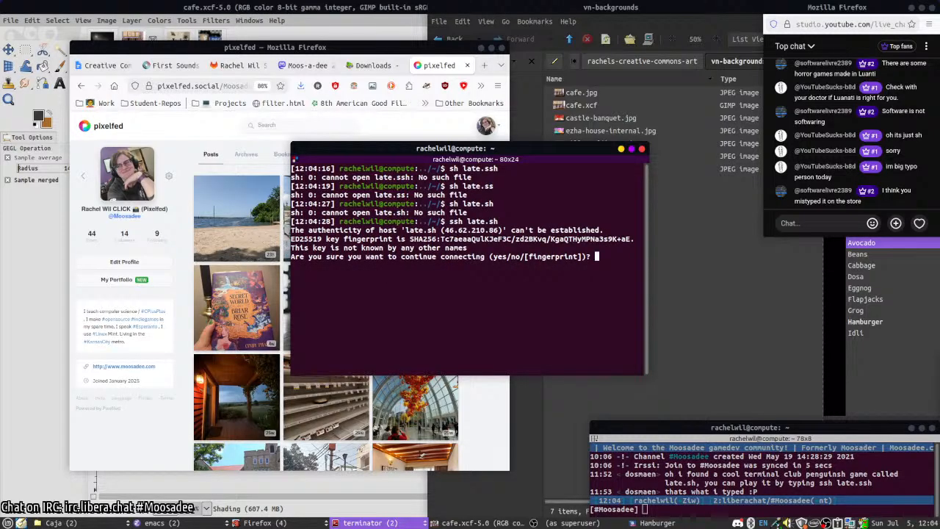
pyautogui.press('Return')
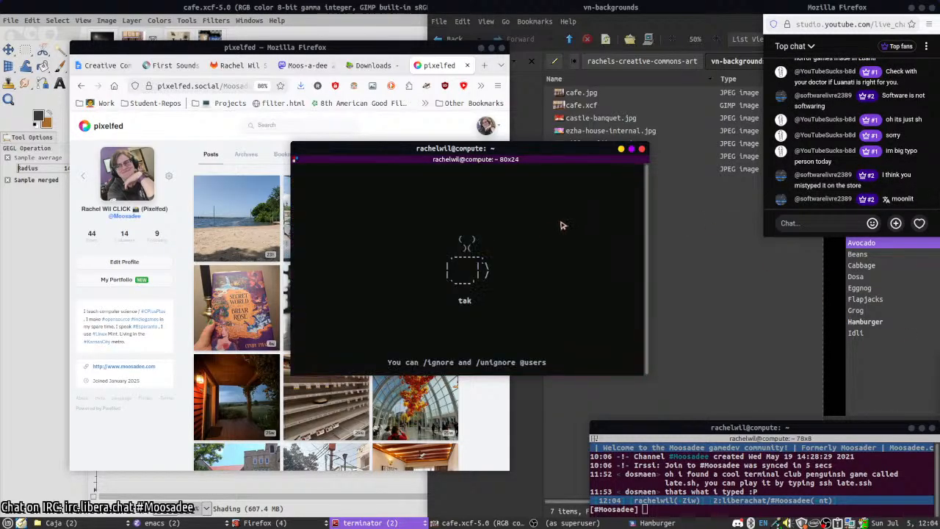
# - Enlarge the terminal window and read through the late.sh announcements before dismissing them
pyautogui.moveTo(520, 268); pyautogui.dragTo(544, 274)
pyautogui.moveTo(666, 339); pyautogui.dragTo(711, 401)
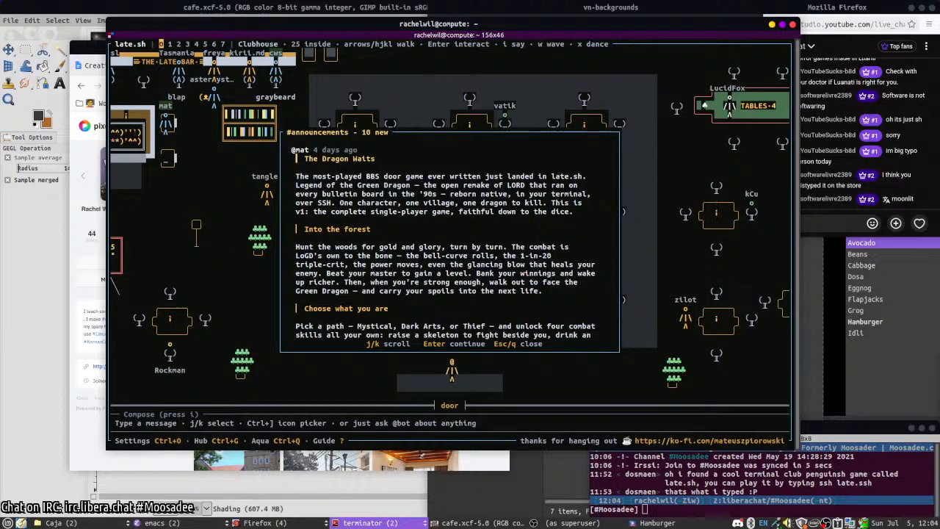
pyautogui.press('j')
pyautogui.press('j')
pyautogui.press('j')
pyautogui.press('j')
pyautogui.press('j')
pyautogui.press('j')
pyautogui.press('j')
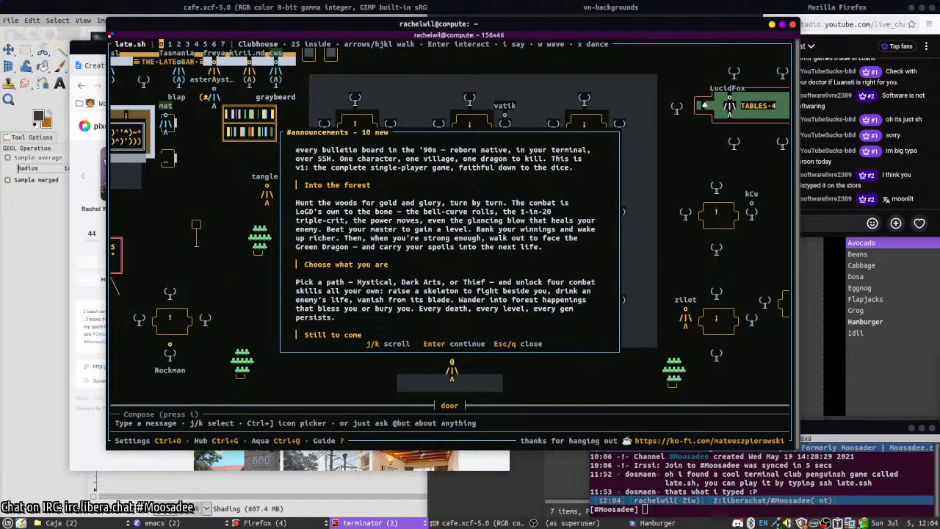
pyautogui.press('j')
pyautogui.press('j')
pyautogui.press('j')
pyautogui.press('j')
pyautogui.press('j')
pyautogui.press('j')
pyautogui.press('j')
pyautogui.press('j')
pyautogui.press('j')
pyautogui.press('j')
pyautogui.press('j')
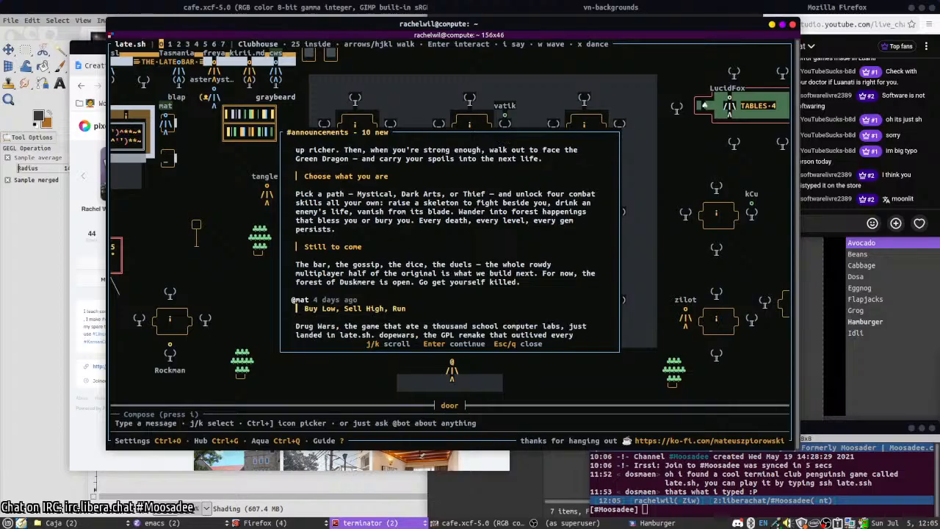
pyautogui.press('j')
pyautogui.press('j')
pyautogui.press('j')
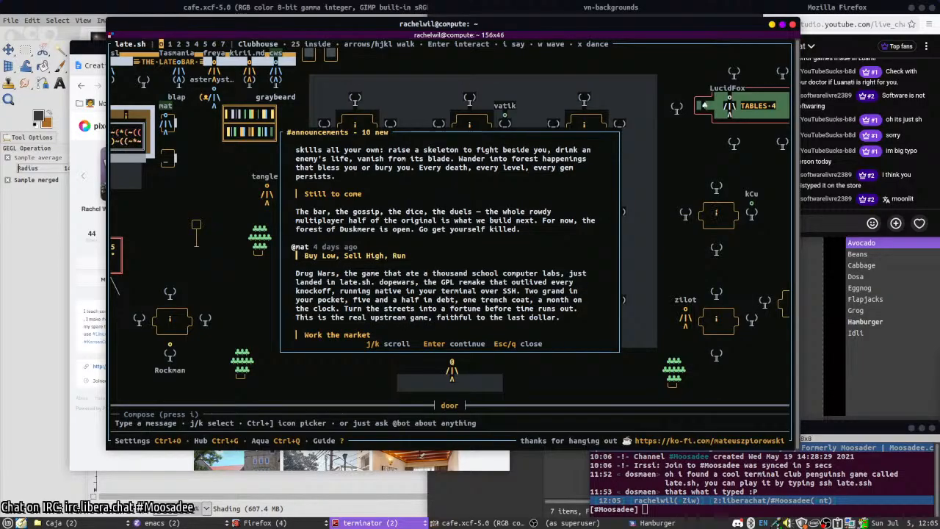
pyautogui.press('Return')
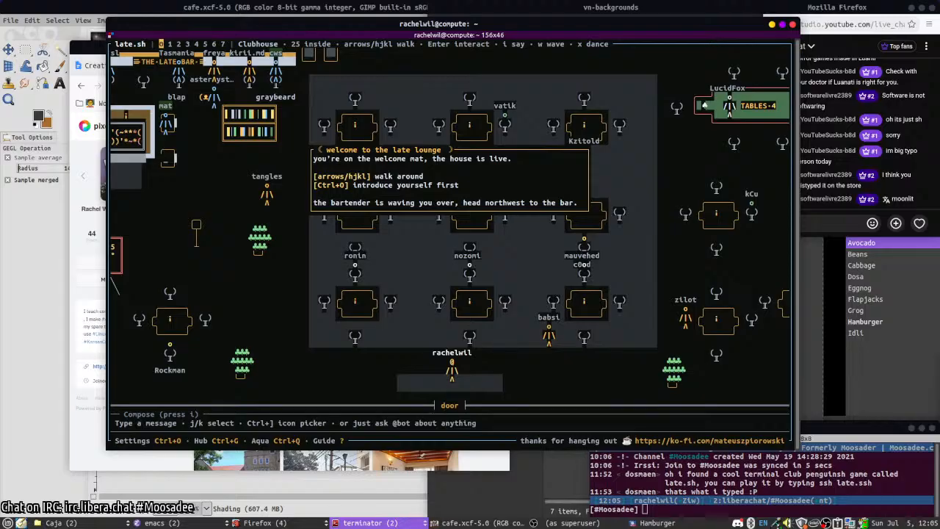
pyautogui.press('i')
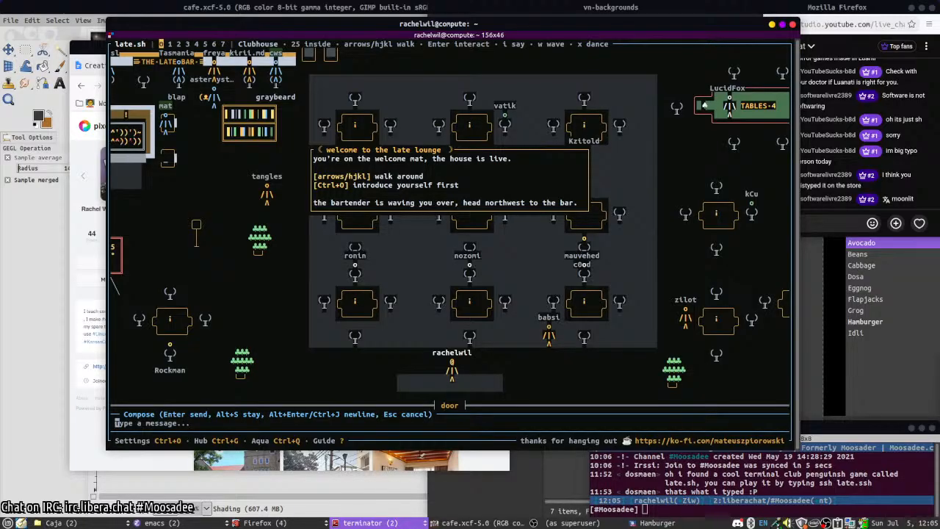
pyautogui.press('Escape')
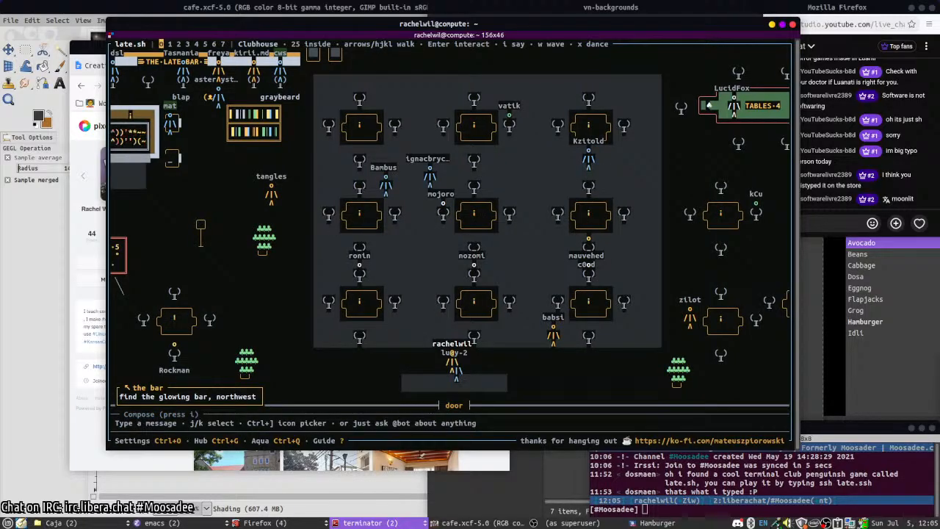
# - Walk the avatar west from the entrance door, past the central tables, to just below the potted plant under the bookshelf
pyautogui.press('Left')
pyautogui.press('Left')
pyautogui.press('Left')
pyautogui.press('Left')
pyautogui.press('Left')
pyautogui.press('Left')
pyautogui.press('Left')
pyautogui.press('Left')
pyautogui.press('Left')
pyautogui.press('Left')
pyautogui.press('Left')
pyautogui.press('Left')
pyautogui.press('Left')
pyautogui.press('Left')
pyautogui.press('Left')
pyautogui.press('Left')
pyautogui.press('Left')
pyautogui.press('Left')
pyautogui.press('Left')
pyautogui.press('Left')
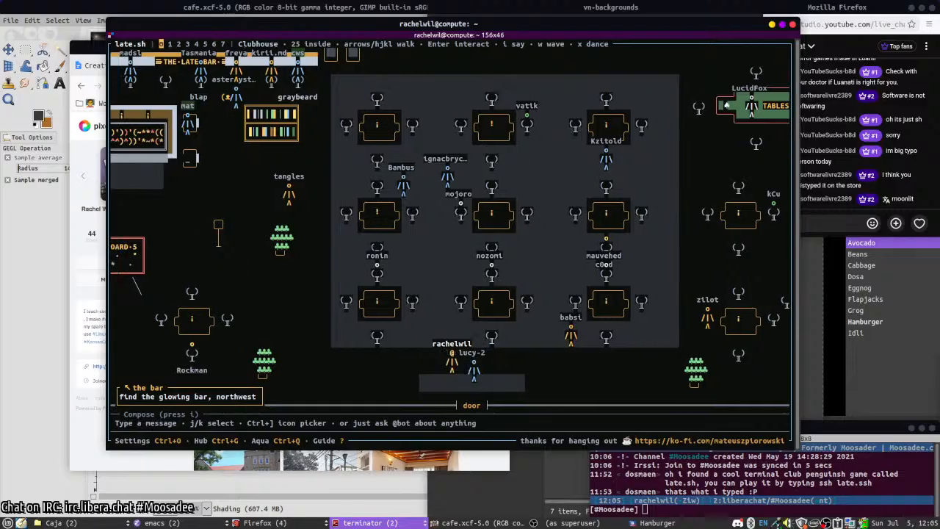
pyautogui.press('Left')
pyautogui.press('Left')
pyautogui.press('Left')
pyautogui.press('Left')
pyautogui.press('Left')
pyautogui.press('Left')
pyautogui.press('Left')
pyautogui.press('Left')
pyautogui.press('Left')
pyautogui.press('Left')
pyautogui.press('Left')
pyautogui.press('Left')
pyautogui.press('Left')
pyautogui.press('Left')
pyautogui.press('Left')
pyautogui.press('Left')
pyautogui.press('Left')
pyautogui.press('Up')
pyautogui.press('Up')
pyautogui.press('Up')
pyautogui.press('Up')
pyautogui.press('Up')
pyautogui.press('Up')
pyautogui.press('Up')
pyautogui.press('Up')
pyautogui.press('Up')
pyautogui.press('Up')
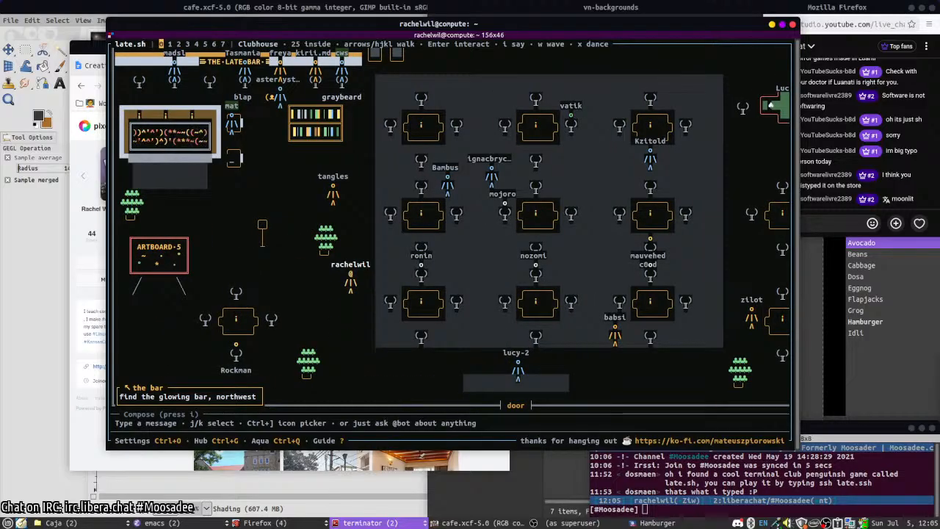
# - Walk the avatar west past the signpost to the fireplace, and shift the terminal window clear of the live chat
pyautogui.press('Left')
pyautogui.press('Left')
pyautogui.press('Left')
pyautogui.press('Left')
pyautogui.press('Left')
pyautogui.press('Left')
pyautogui.press('Left')
pyautogui.press('Left')
pyautogui.press('Left')
pyautogui.press('Left')
pyautogui.press('Left')
pyautogui.press('Left')
pyautogui.press('Left')
pyautogui.press('Left')
pyautogui.press('Left')
pyautogui.press('Left')
pyautogui.press('Left')
pyautogui.press('Left')
pyautogui.press('Left')
pyautogui.press('Left')
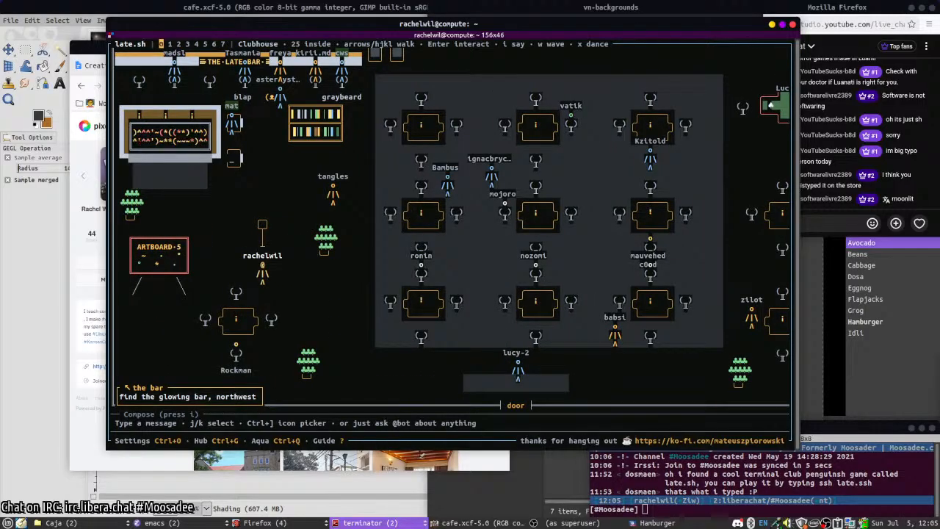
pyautogui.press('Left')
pyautogui.press('Left')
pyautogui.press('Left')
pyautogui.press('Left')
pyautogui.press('Left')
pyautogui.press('Left')
pyautogui.press('Left')
pyautogui.press('Up')
pyautogui.press('Up')
pyautogui.press('Up')
pyautogui.press('Up')
pyautogui.press('Up')
pyautogui.press('Up')
pyautogui.press('Up')
pyautogui.press('Up')
pyautogui.press('Up')
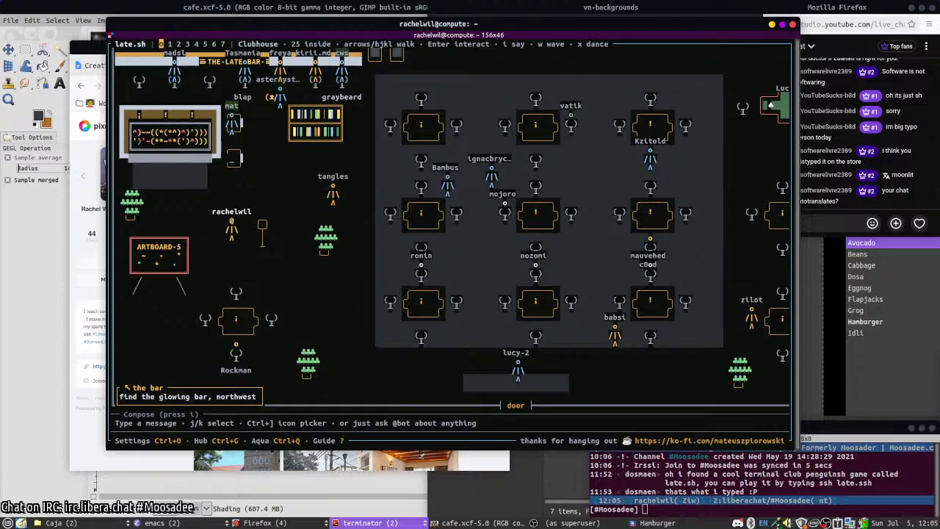
pyautogui.press('Left')
pyautogui.press('Left')
pyautogui.press('Left')
pyautogui.press('Left')
pyautogui.press('Left')
pyautogui.press('Left')
pyautogui.press('Left')
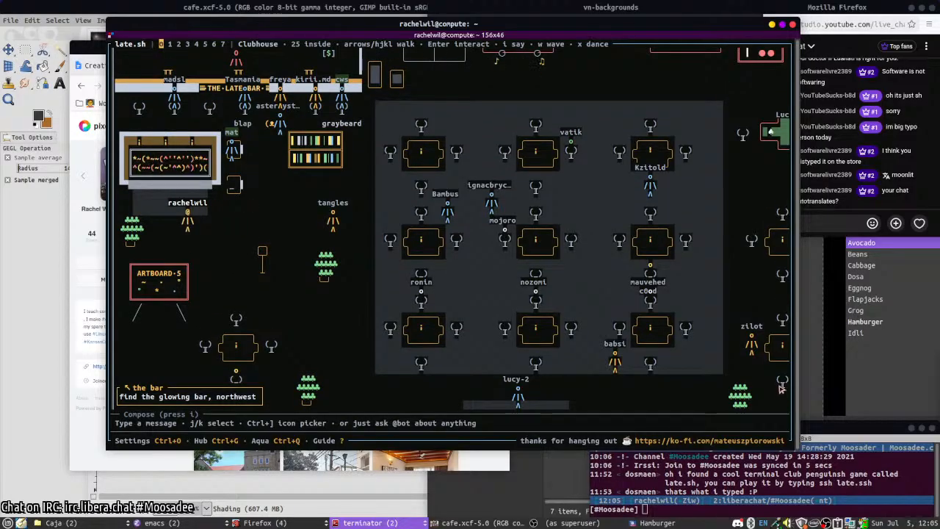
pyautogui.moveTo(750, 395); pyautogui.dragTo(709, 397)
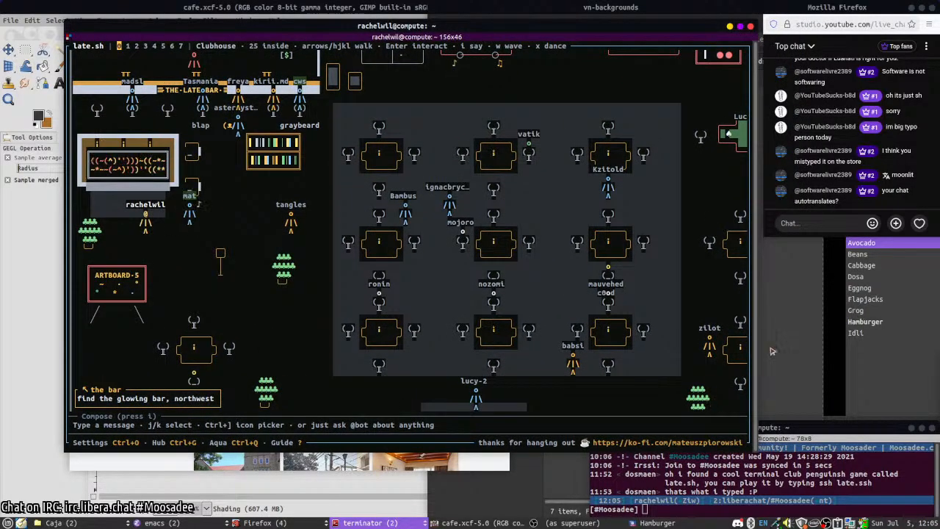
pyautogui.moveTo(901, 177)
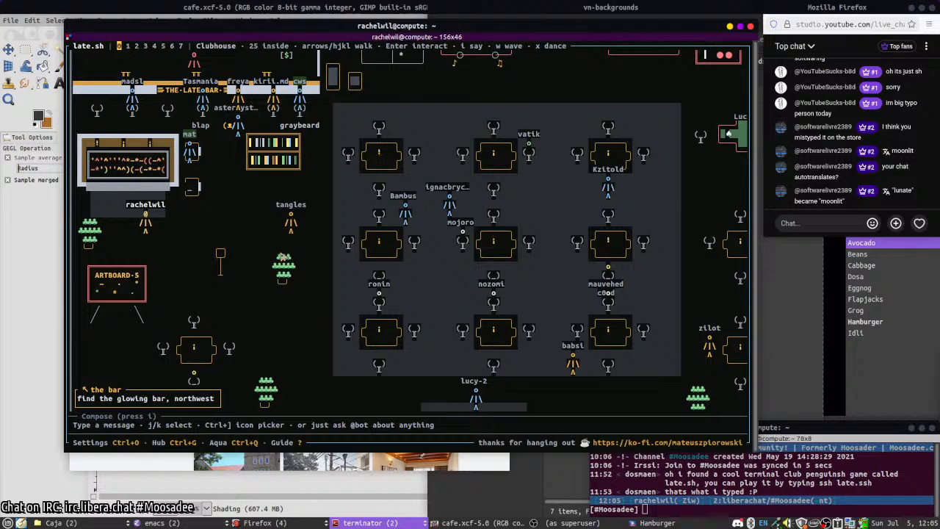
# - Change the profile username to Moosie in the late.sh settings, save it and return to the clubhouse
pyautogui.hotkey('ctrl', 'o')
pyautogui.press('Return')
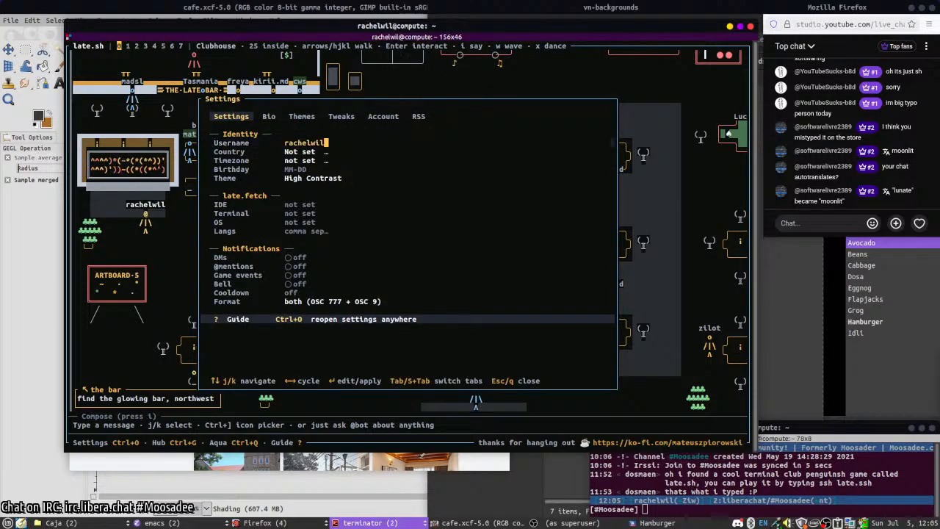
pyautogui.press('BackSpace')
pyautogui.press('BackSpace')
pyautogui.press('BackSpace')
pyautogui.press('BackSpace')
pyautogui.press('BackSpace')
pyautogui.press('BackSpace')
pyautogui.press('BackSpace')
pyautogui.press('BackSpace')
pyautogui.press('BackSpace')
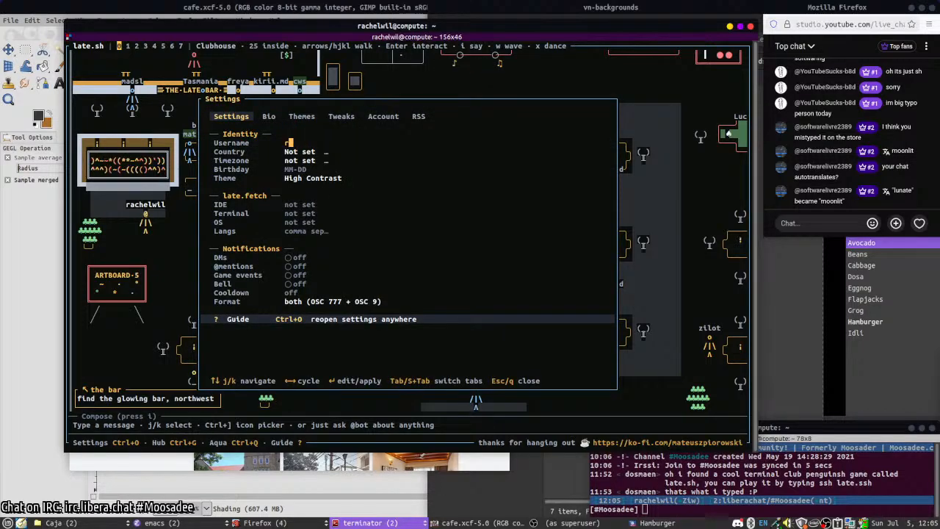
pyautogui.write('Moosie')
pyautogui.press('BackSpace')
pyautogui.press('BackSpace')
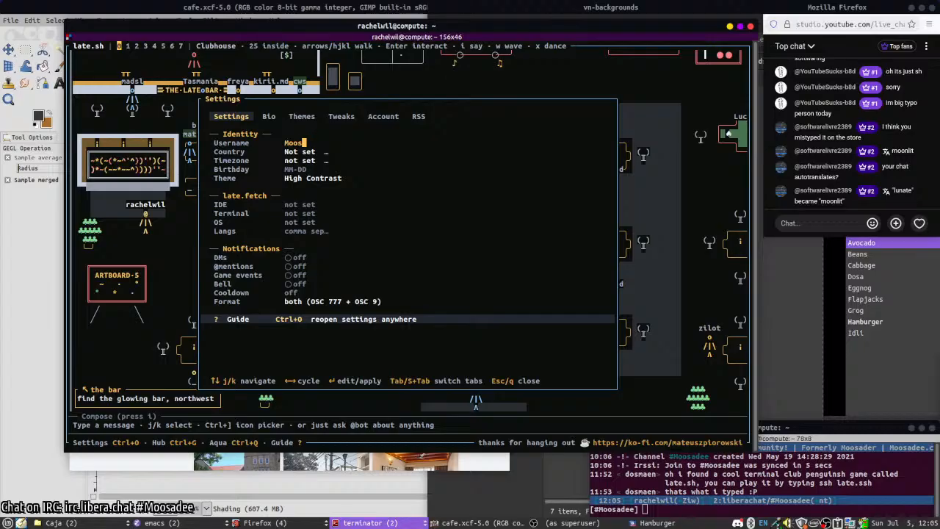
pyautogui.write('ie')
pyautogui.press('Return')
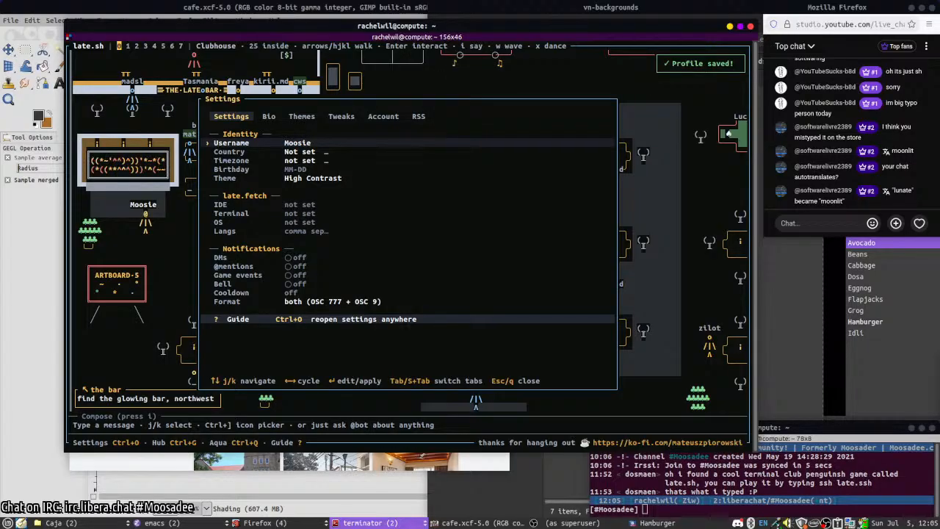
pyautogui.press('Escape')
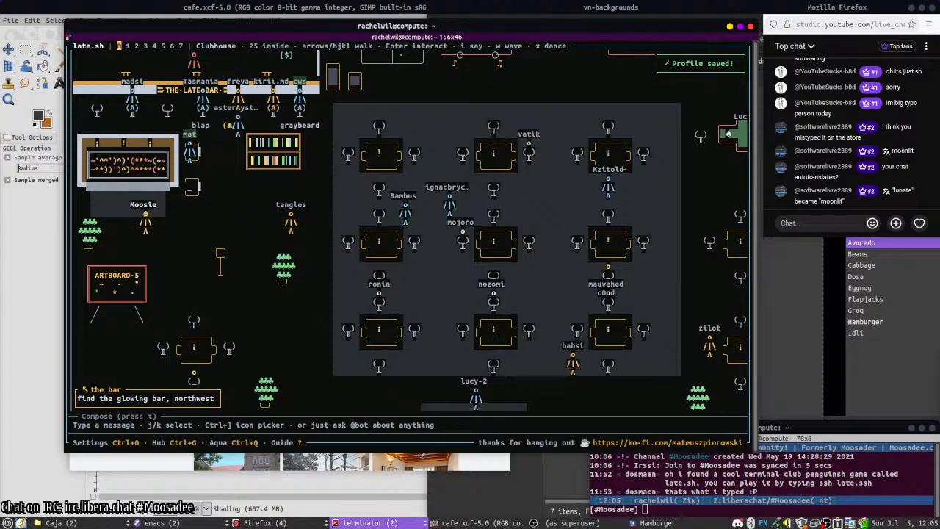
# - Walk the avatar north past the bookshelf and up to the counter of The Late Bar to meet the bartender
pyautogui.press('Up')
pyautogui.press('Up')
pyautogui.press('Up')
pyautogui.press('Up')
pyautogui.press('Up')
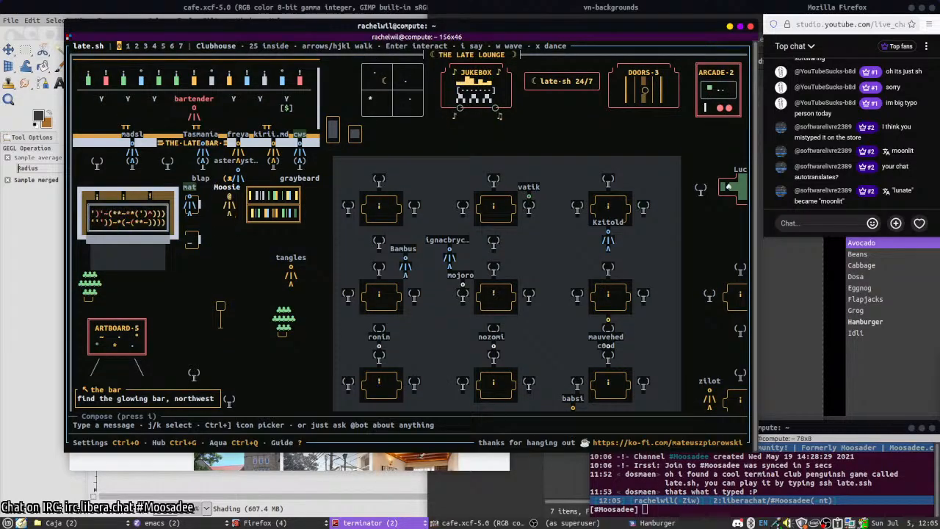
pyautogui.press('Up')
pyautogui.press('Up')
pyautogui.press('Up')
pyautogui.press('Left')
pyautogui.press('Left')
pyautogui.press('Left')
pyautogui.press('Left')
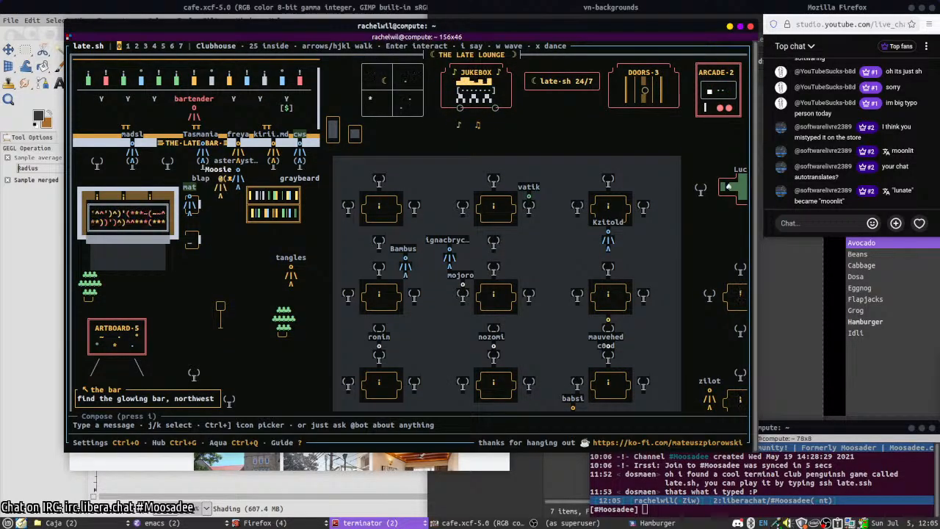
pyautogui.press('Up')
pyautogui.press('Up')
pyautogui.press('Up')
pyautogui.press('Up')
pyautogui.press('Up')
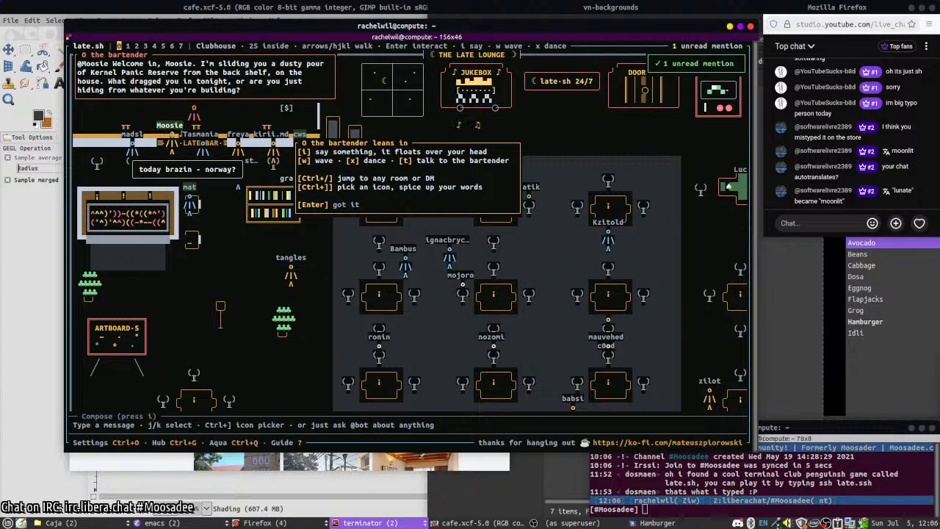
pyautogui.press('i')
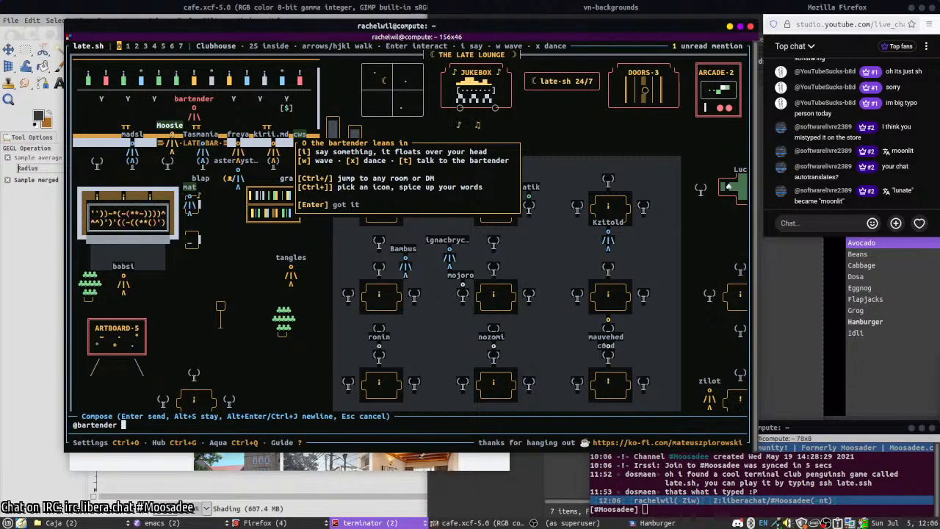
pyautogui.hotkey('ctrl', ']')
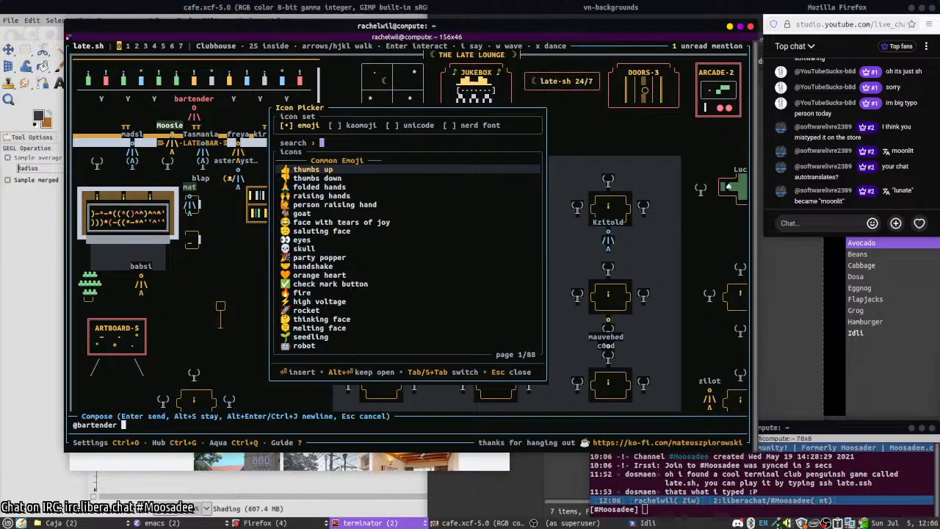
pyautogui.press('Return')
pyautogui.press('Return')
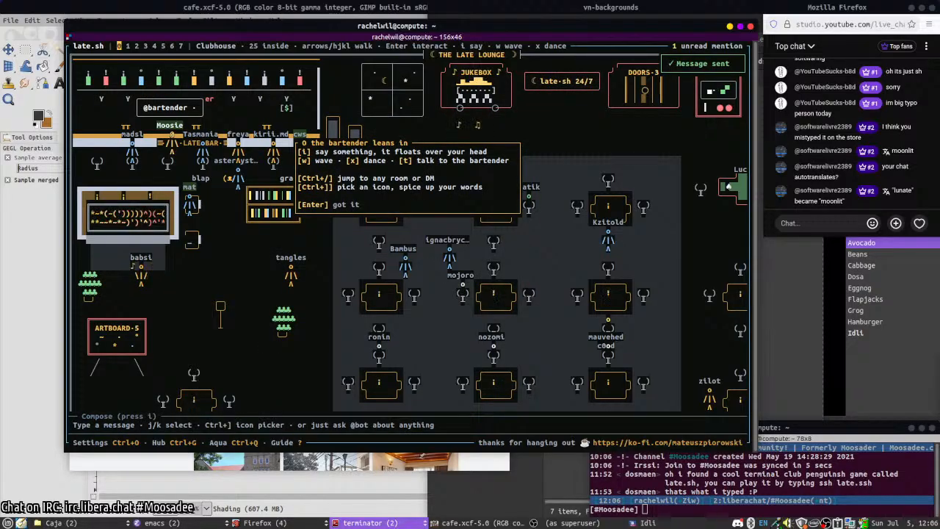
# - Look through the list of rooms available to jump to, from mentions down to #mac and back, and close it
pyautogui.hotkey('ctrl', '/')
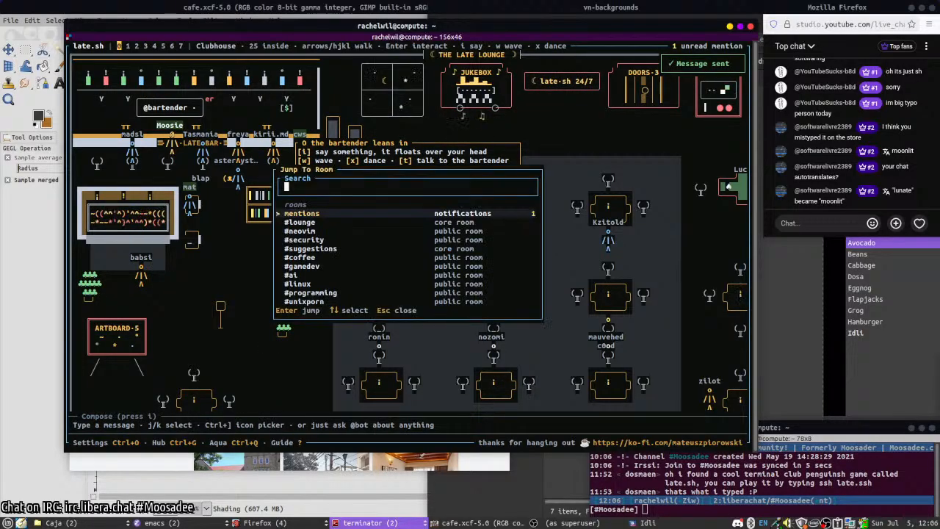
pyautogui.press('Down')
pyautogui.press('Down')
pyautogui.press('Down')
pyautogui.press('Down')
pyautogui.press('Down')
pyautogui.press('Down')
pyautogui.press('Down')
pyautogui.press('Down')
pyautogui.press('Down')
pyautogui.press('Down')
pyautogui.press('Down')
pyautogui.press('Down')
pyautogui.press('Down')
pyautogui.press('Down')
pyautogui.press('Down')
pyautogui.press('Down')
pyautogui.press('Down')
pyautogui.press('Down')
pyautogui.press('Down')
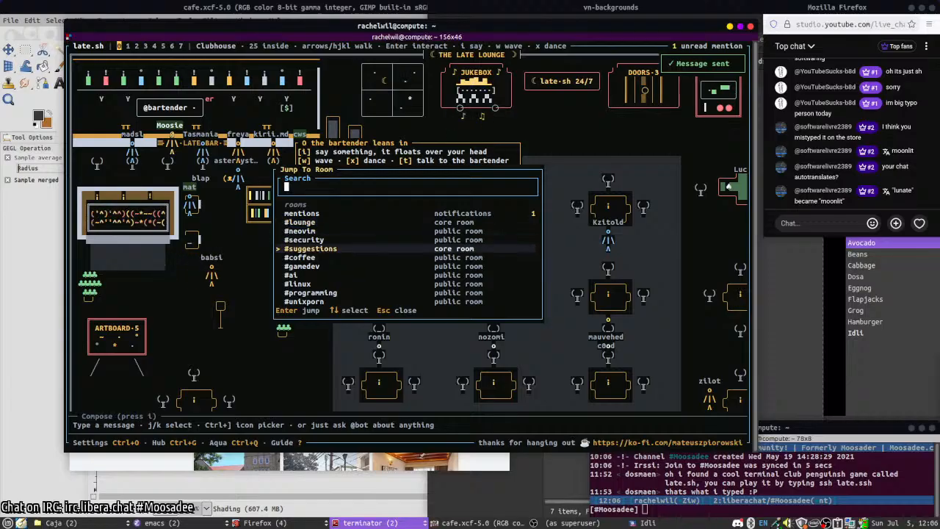
pyautogui.press('Down')
pyautogui.press('Down')
pyautogui.press('Down')
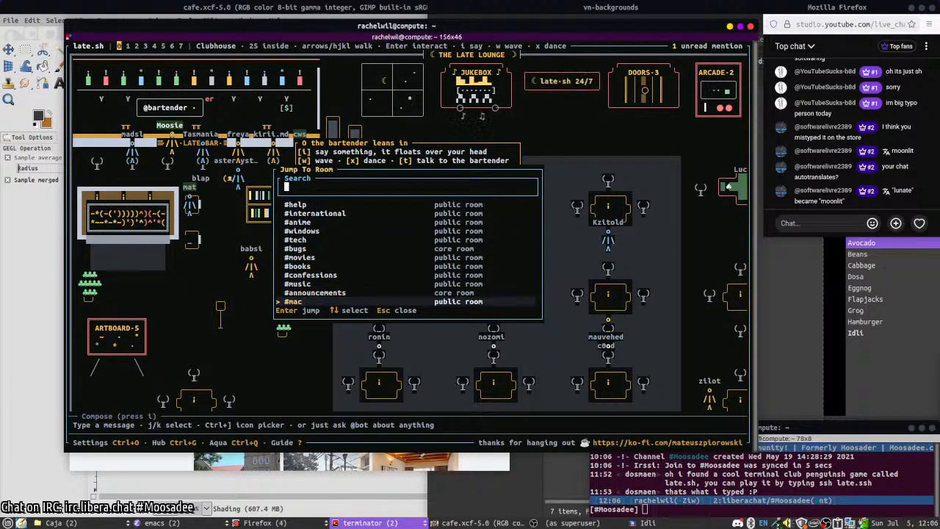
pyautogui.press('Up')
pyautogui.press('Up')
pyautogui.press('Up')
pyautogui.press('Up')
pyautogui.press('Up')
pyautogui.press('Up')
pyautogui.press('Up')
pyautogui.press('Up')
pyautogui.press('Up')
pyautogui.press('Up')
pyautogui.press('Up')
pyautogui.press('Up')
pyautogui.press('Up')
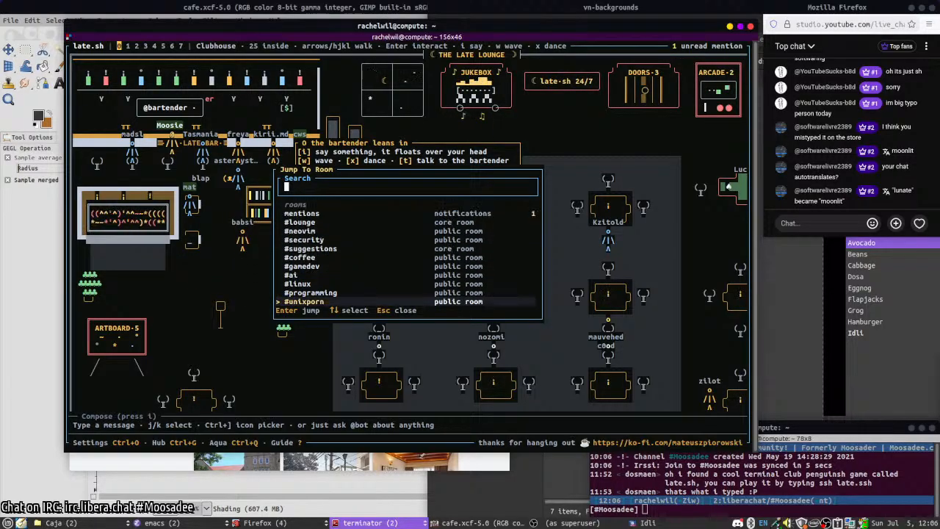
pyautogui.press('Up')
pyautogui.press('Up')
pyautogui.press('Up')
pyautogui.press('Up')
pyautogui.press('Escape')
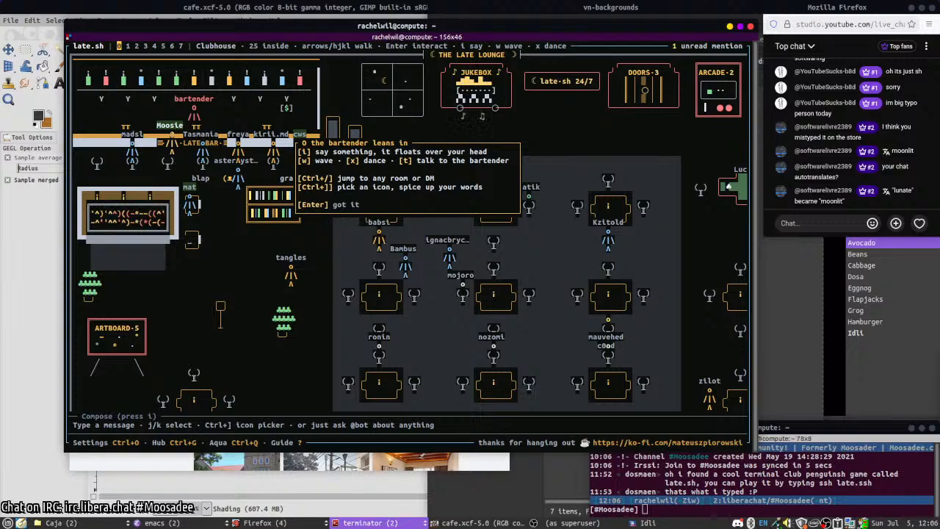
# - Acknowledge the bartender's remaining welcome tips and step the avatar back from the bar counter
pyautogui.press('Return')
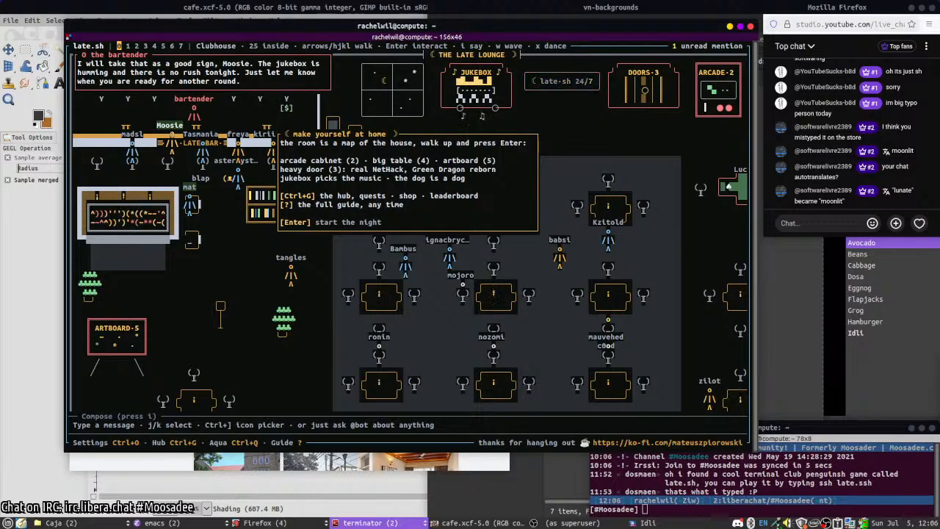
pyautogui.press('Return')
pyautogui.press('Down')
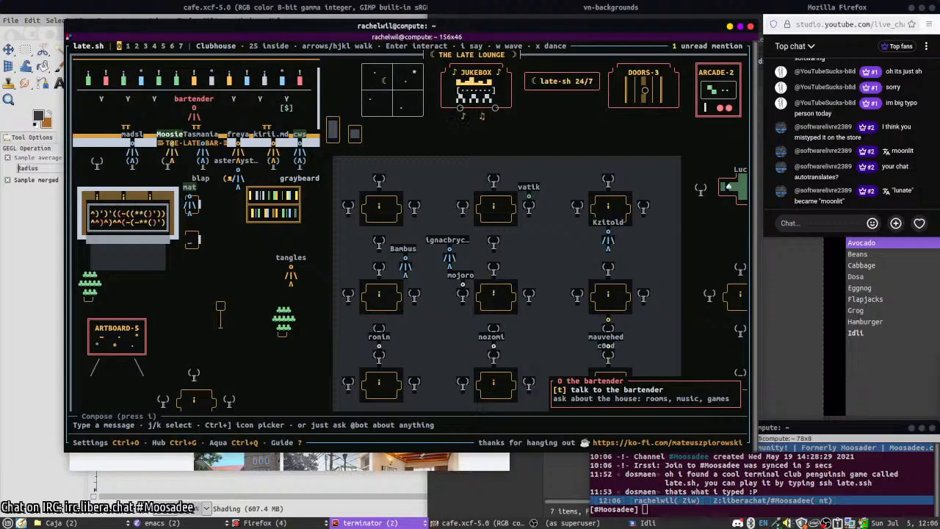
pyautogui.press('Down')
pyautogui.press('Down')
pyautogui.press('Up')
pyautogui.press('Right')
pyautogui.press('Right')
pyautogui.press('Right')
pyautogui.press('Right')
pyautogui.press('Right')
pyautogui.press('Right')
pyautogui.press('Right')
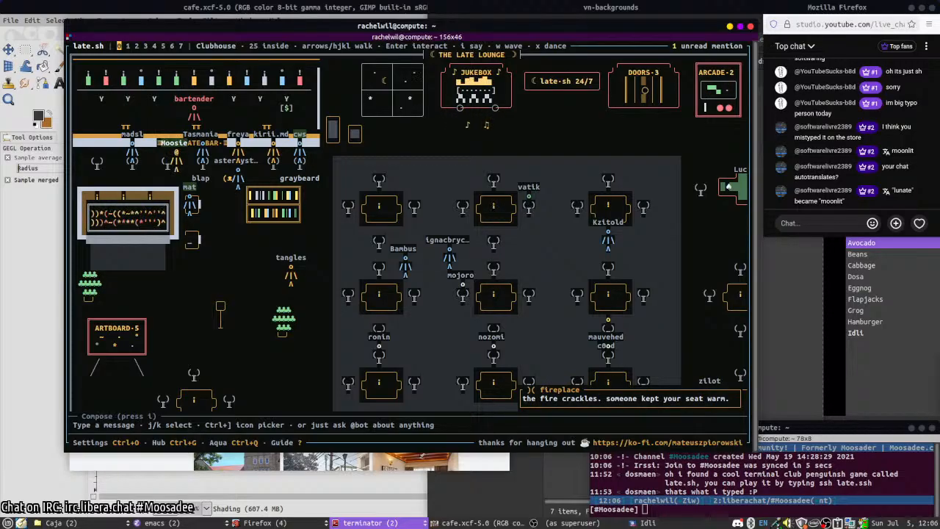
# - Walk the avatar south past the fireplace to the signpost
pyautogui.press('Down')
pyautogui.press('Down')
pyautogui.press('Down')
pyautogui.press('Down')
pyautogui.press('Down')
pyautogui.press('Down')
pyautogui.press('Down')
pyautogui.press('Down')
pyautogui.press('Down')
pyautogui.press('Down')
pyautogui.press('Down')
pyautogui.press('Down')
pyautogui.press('Down')
pyautogui.press('Down')
pyautogui.press('Down')
pyautogui.press('Right')
pyautogui.press('Right')
pyautogui.press('Right')
pyautogui.press('Right')
pyautogui.press('Right')
pyautogui.press('Right')
pyautogui.press('Right')
pyautogui.press('Right')
pyautogui.press('Right')
pyautogui.press('Right')
pyautogui.press('Right')
pyautogui.press('Right')
pyautogui.press('Right')
pyautogui.press('Right')
pyautogui.press('Right')
pyautogui.press('Right')
pyautogui.press('Right')
pyautogui.press('Right')
pyautogui.press('Right')
pyautogui.press('Right')
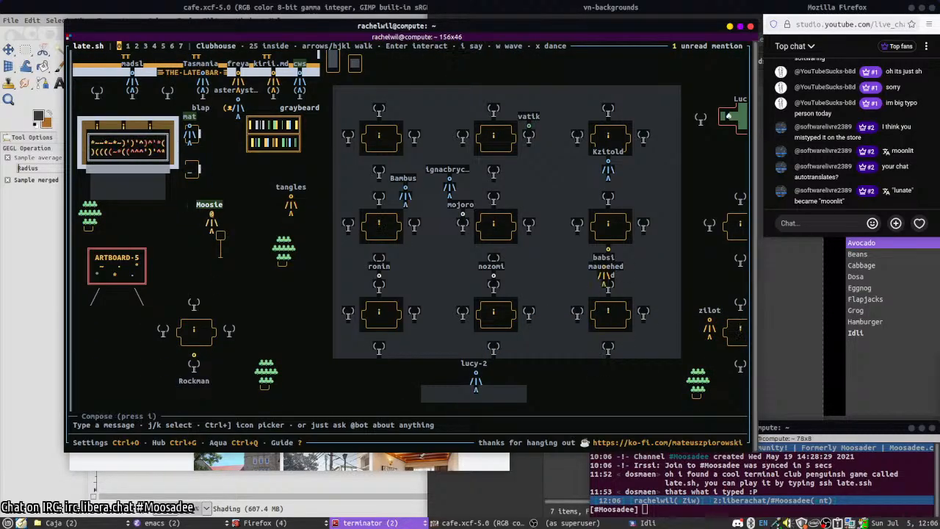
# - Walk the avatar north past the bookshelf and east along the upper wall to the jukebox
pyautogui.press('Up')
pyautogui.press('Up')
pyautogui.press('Up')
pyautogui.press('Up')
pyautogui.press('Up')
pyautogui.press('Up')
pyautogui.press('Up')
pyautogui.press('Up')
pyautogui.press('Up')
pyautogui.press('Up')
pyautogui.press('Up')
pyautogui.press('Up')
pyautogui.press('Up')
pyautogui.press('Up')
pyautogui.press('Up')
pyautogui.press('Up')
pyautogui.press('Up')
pyautogui.press('Up')
pyautogui.press('Up')
pyautogui.press('Right')
pyautogui.press('Right')
pyautogui.press('Right')
pyautogui.press('Right')
pyautogui.press('Right')
pyautogui.press('Right')
pyautogui.press('Right')
pyautogui.press('Right')
pyautogui.press('Right')
pyautogui.press('Right')
pyautogui.press('Right')
pyautogui.press('Right')
pyautogui.press('Right')
pyautogui.press('Right')
pyautogui.press('Right')
pyautogui.press('Right')
pyautogui.press('Right')
pyautogui.press('Right')
pyautogui.press('Right')
pyautogui.press('Right')
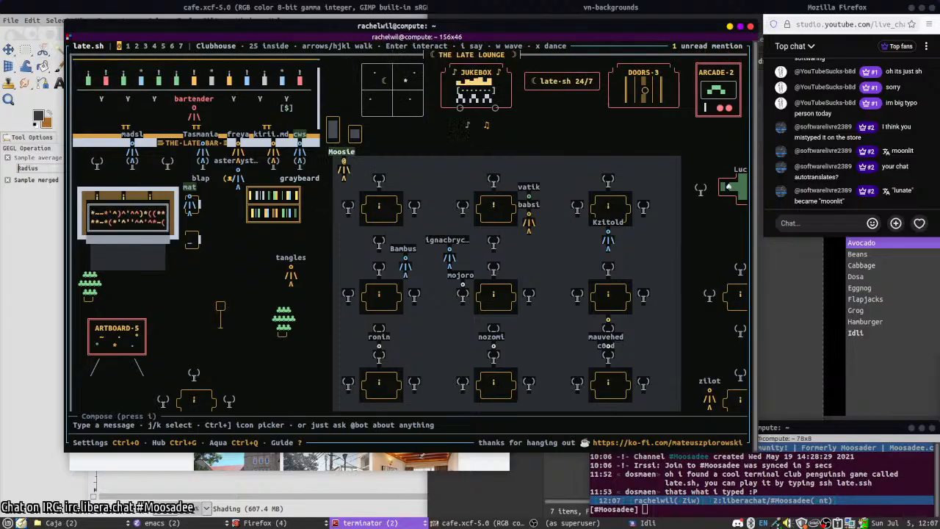
pyautogui.press('Right')
pyautogui.press('Right')
pyautogui.press('Right')
pyautogui.press('Right')
pyautogui.press('Right')
pyautogui.press('Right')
pyautogui.press('Right')
pyautogui.press('Right')
pyautogui.press('Right')
pyautogui.press('Right')
pyautogui.press('Right')
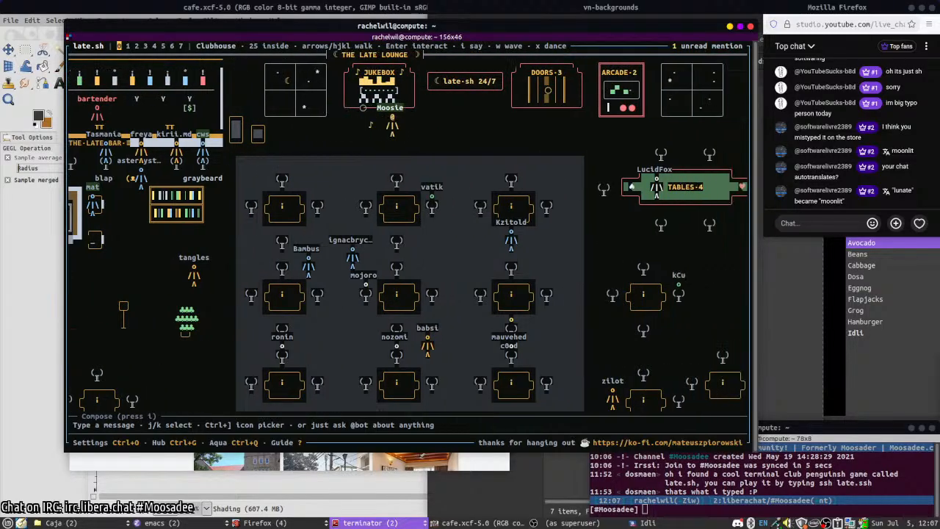
# - Step up to the jukebox, open the Music Booth to view its song queue, and close it
pyautogui.press('Up')
pyautogui.press('Up')
pyautogui.press('Left')
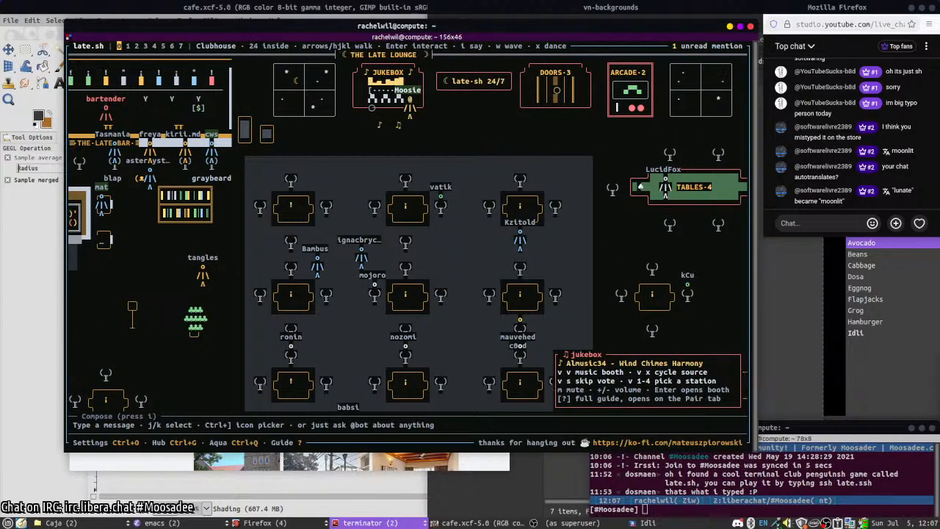
pyautogui.press('Return')
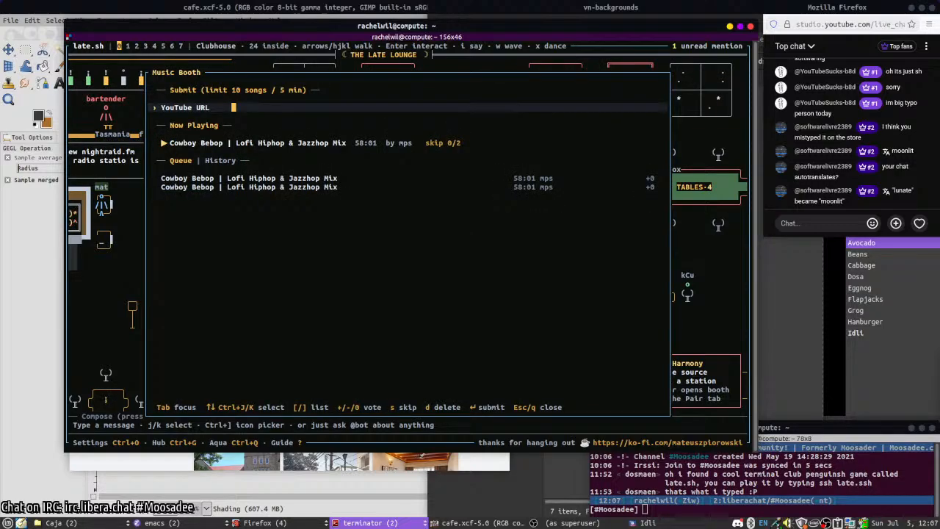
pyautogui.press('Escape')
# - Walk the avatar east past the doors to the arcade cabinet and enter The Arcade
pyautogui.press('Right')
pyautogui.press('Right')
pyautogui.press('Right')
pyautogui.press('Right')
pyautogui.press('Right')
pyautogui.press('Right')
pyautogui.press('Right')
pyautogui.press('Right')
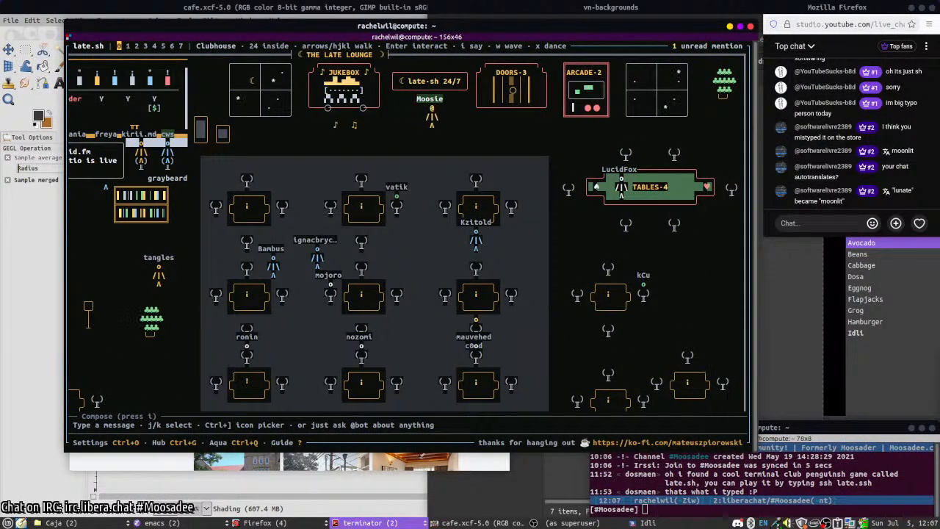
pyautogui.press('Right')
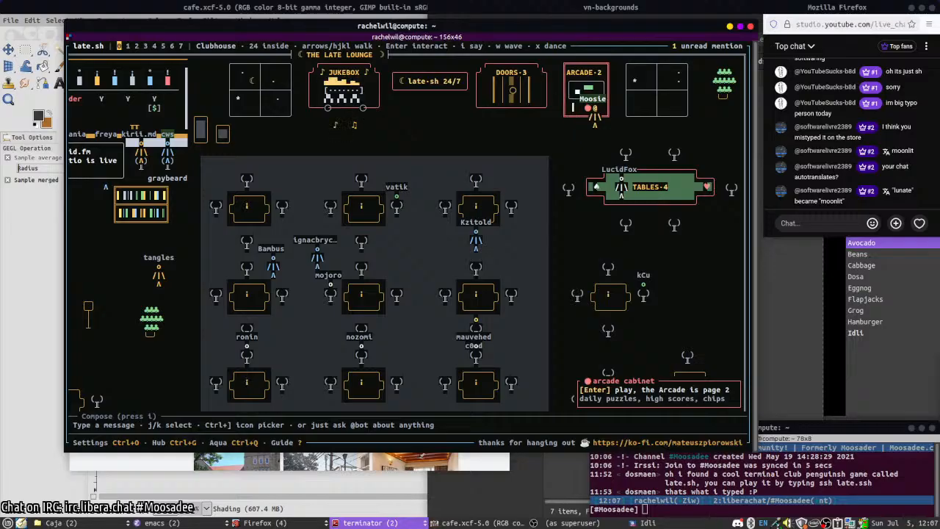
pyautogui.press('Return')
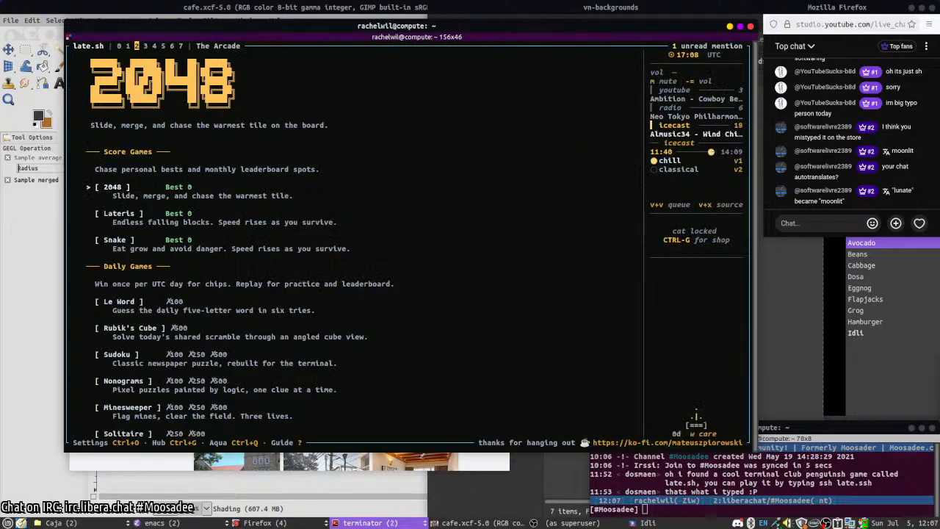
# - Browse The Arcade's catalogue of score games, daily games and NES Cabinet homebrew ROMs
pyautogui.press('Down')
pyautogui.press('Down')
pyautogui.press('Down')
pyautogui.press('Down')
pyautogui.press('Down')
pyautogui.press('Down')
pyautogui.press('Down')
pyautogui.press('Down')
pyautogui.press('Down')
pyautogui.press('Down')
pyautogui.press('Down')
pyautogui.press('Down')
pyautogui.press('Down')
pyautogui.press('Down')
pyautogui.press('Down')
pyautogui.press('Down')
pyautogui.press('Down')
pyautogui.press('Down')
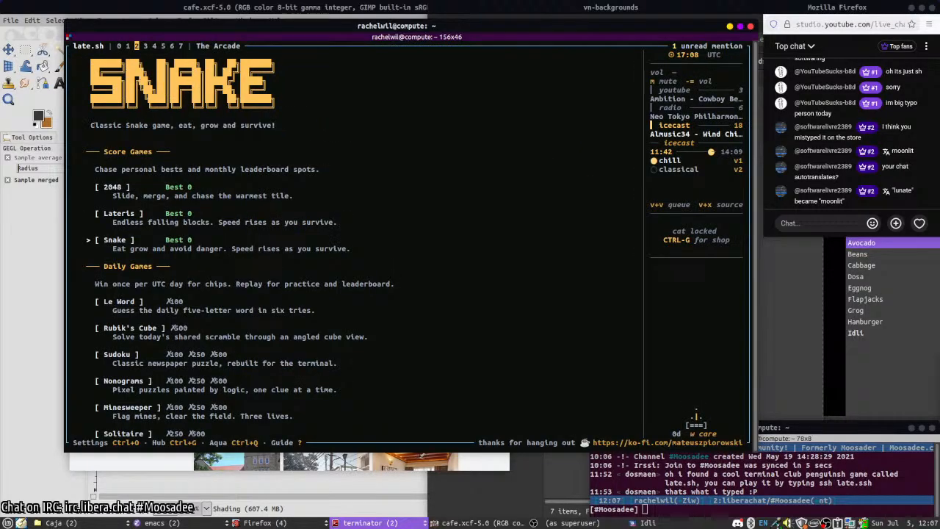
pyautogui.press('Up')
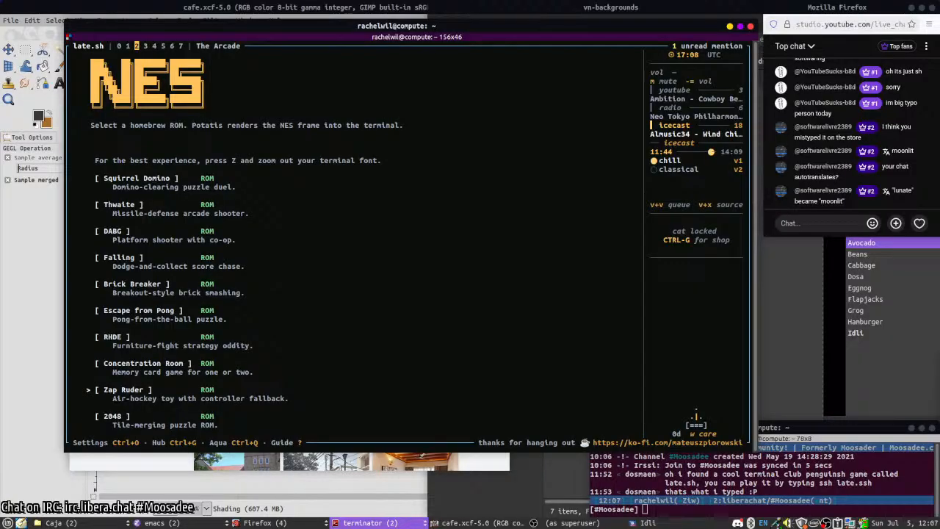
pyautogui.press('Up')
pyautogui.press('Up')
pyautogui.press('Up')
pyautogui.press('Up')
pyautogui.press('Up')
pyautogui.press('Up')
pyautogui.press('Up')
pyautogui.press('Up')
pyautogui.press('Up')
pyautogui.press('Up')
pyautogui.press('Up')
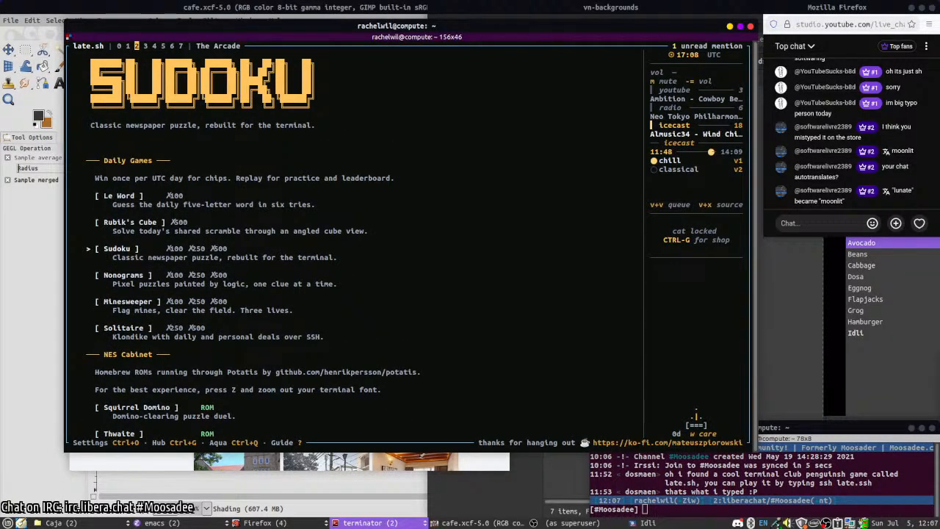
pyautogui.press('Down')
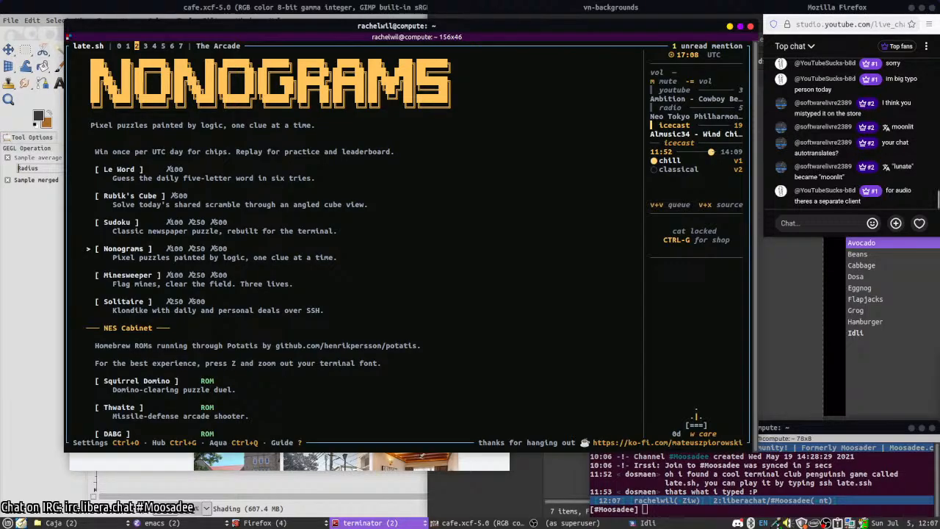
pyautogui.press('Down')
pyautogui.press('Down')
pyautogui.press('Down')
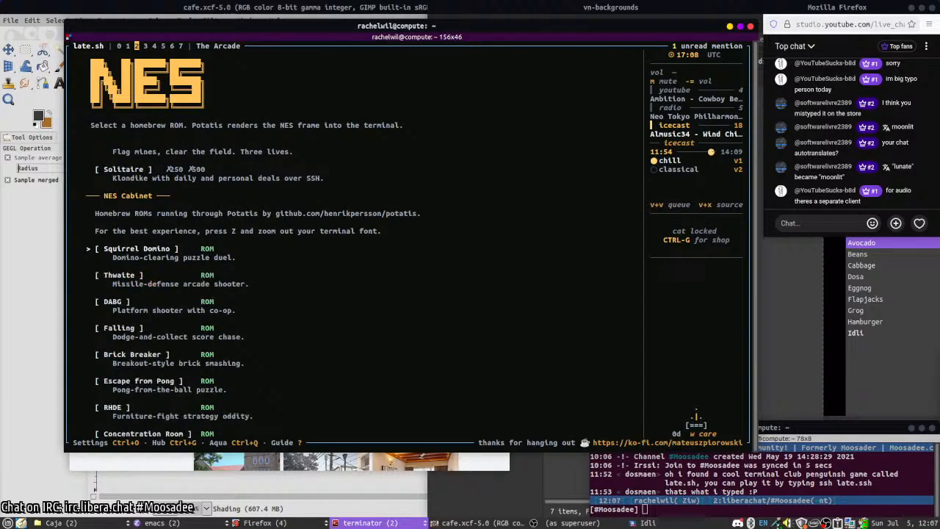
pyautogui.press('Up')
pyautogui.press('Down')
pyautogui.press('Up')
pyautogui.press('Up')
pyautogui.press('Up')
pyautogui.press('Up')
pyautogui.press('Up')
pyautogui.press('Up')
pyautogui.press('Up')
pyautogui.press('Up')
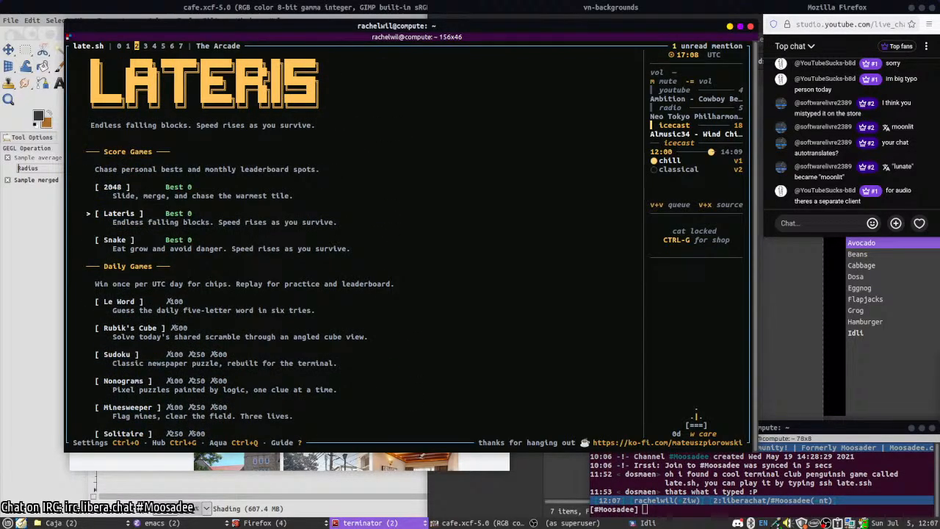
pyautogui.press('Up')
pyautogui.press('Up')
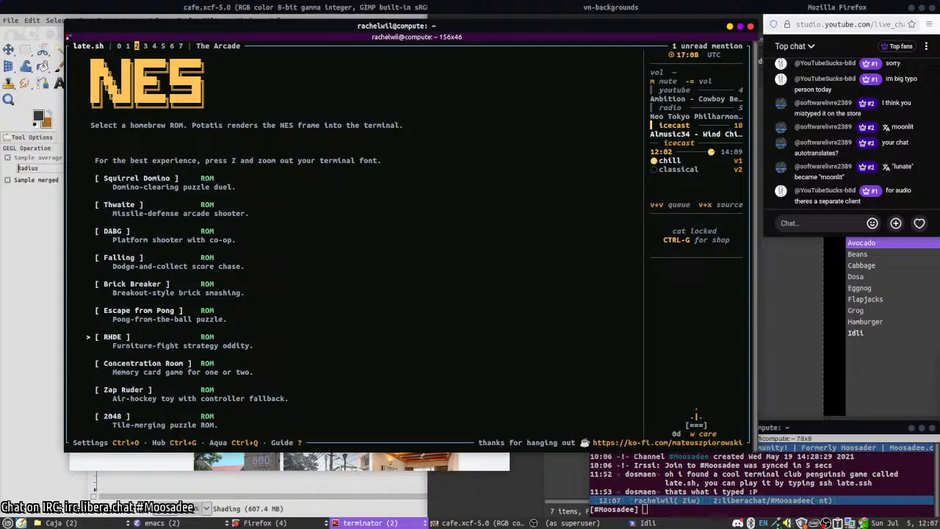
pyautogui.press('Down')
pyautogui.press('Down')
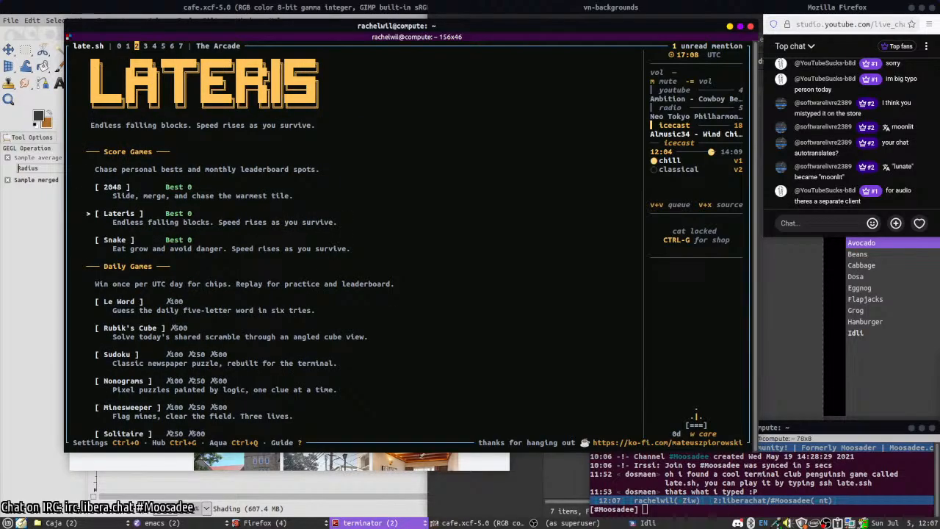
pyautogui.press('Down')
pyautogui.press('Down')
pyautogui.press('Down')
pyautogui.press('Down')
pyautogui.press('Down')
pyautogui.press('Down')
pyautogui.press('Down')
pyautogui.press('Down')
pyautogui.press('Down')
pyautogui.press('Down')
pyautogui.press('Down')
pyautogui.press('Down')
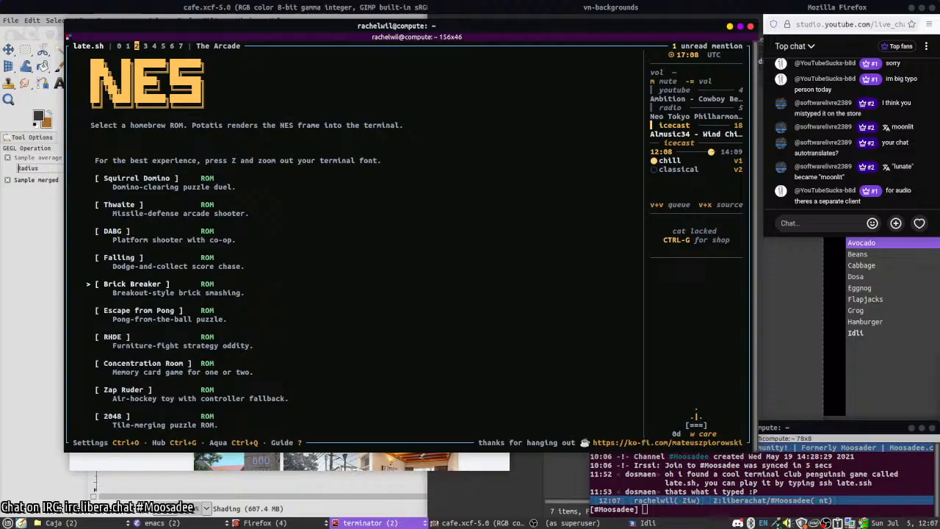
# - Open the Hub, look through its Shop, Leaderboard, Quests and Events sections, and close it
pyautogui.hotkey('ctrl', 'g')
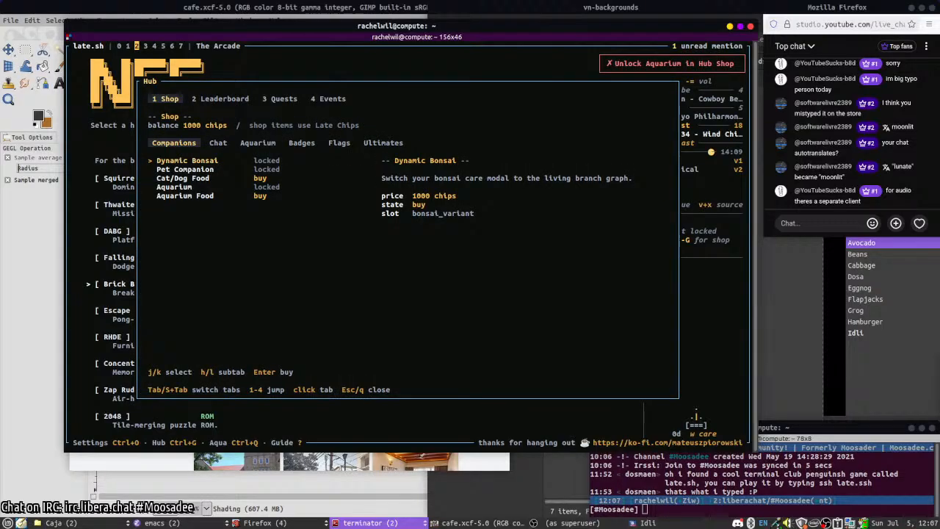
pyautogui.press('Tab')
pyautogui.press('Tab')
pyautogui.press('Tab')
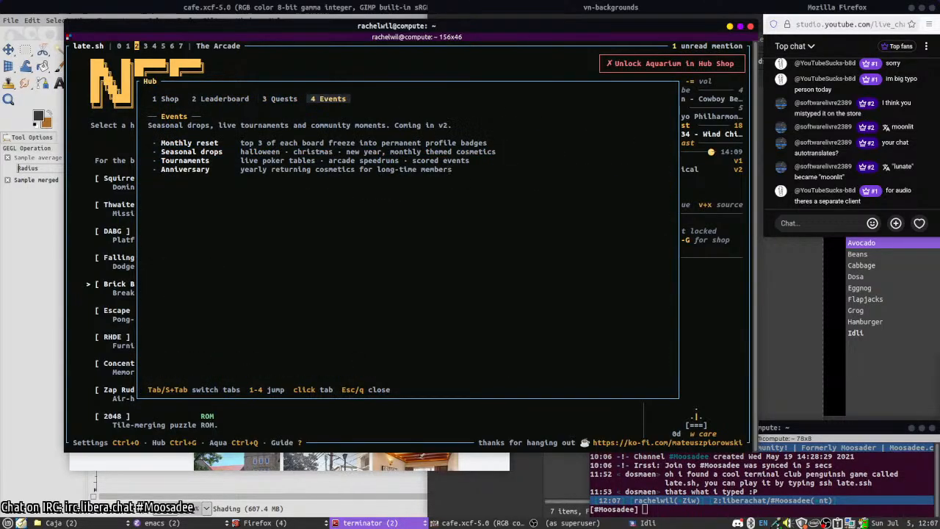
pyautogui.hotkey('shift', 'Tab')
pyautogui.hotkey('shift', 'Tab')
pyautogui.hotkey('shift', 'Tab')
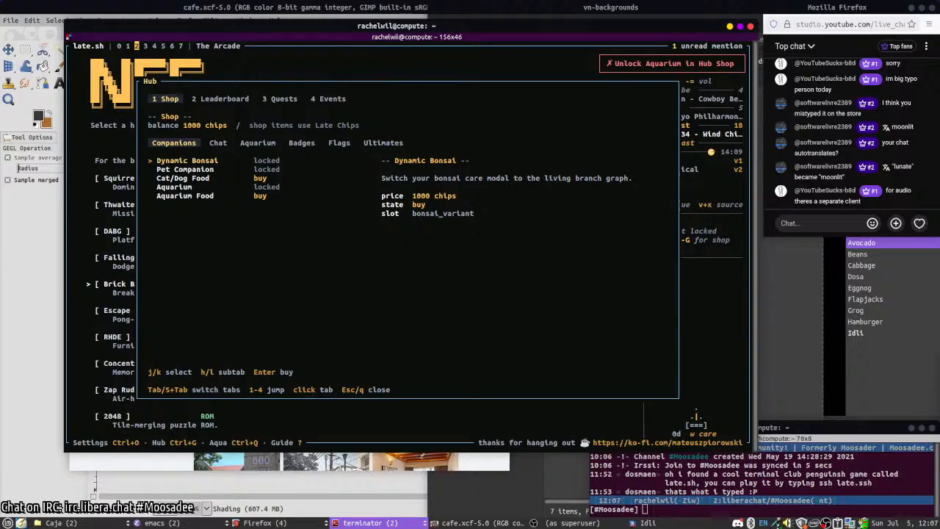
pyautogui.press('Escape')
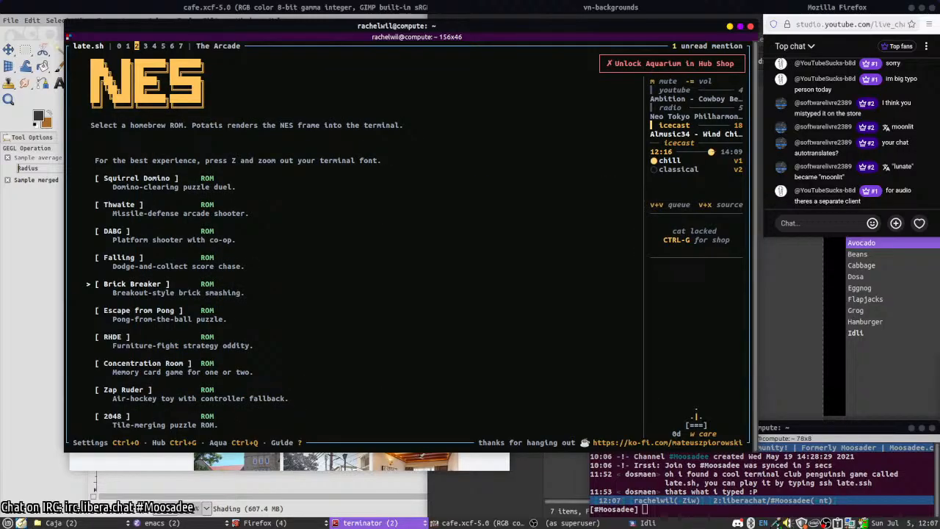
pyautogui.press('q')
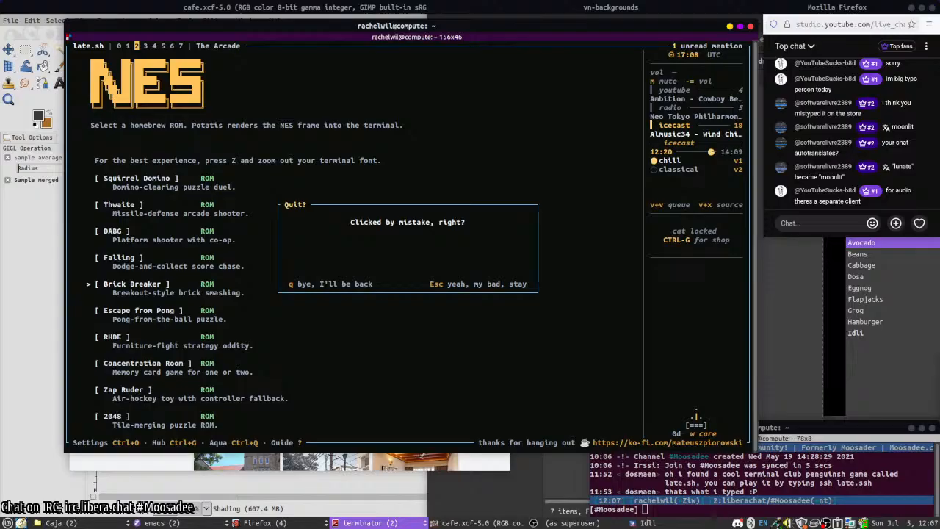
pyautogui.press('Escape')
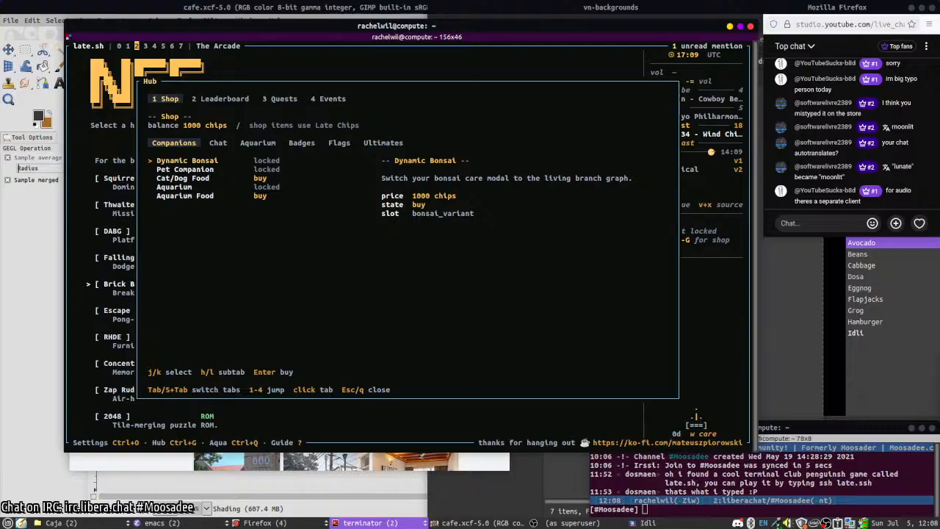
pyautogui.press('Escape')
pyautogui.press('Escape')
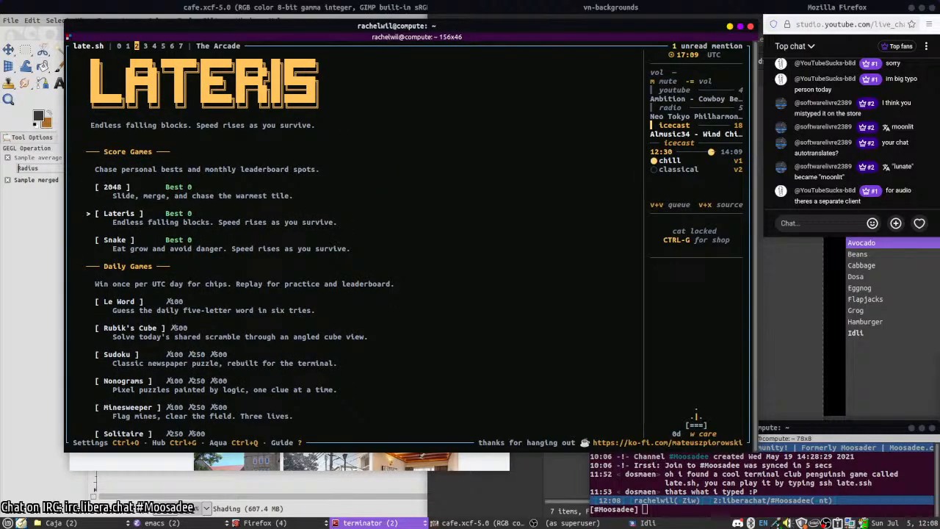
# - Start Snake and steer the snake to eat both yellow pellets on level 1
pyautogui.press('Down')
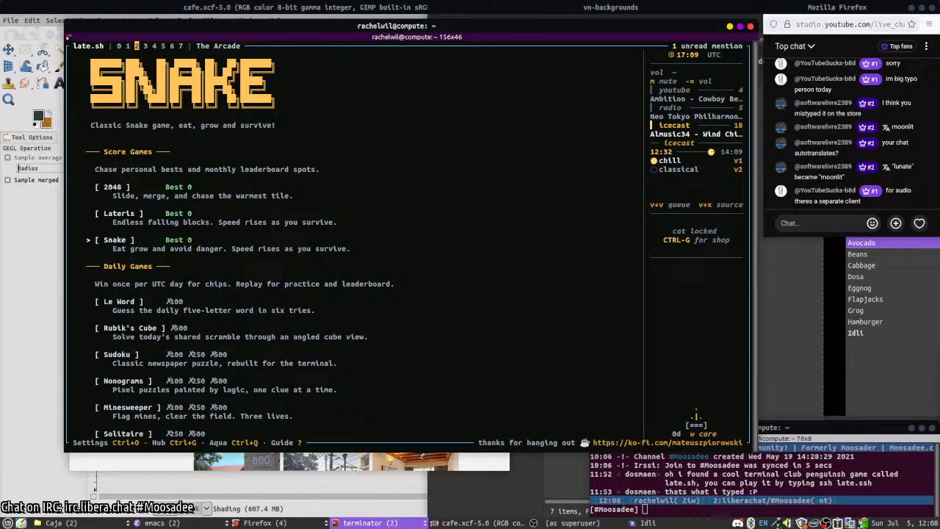
pyautogui.press('Return')
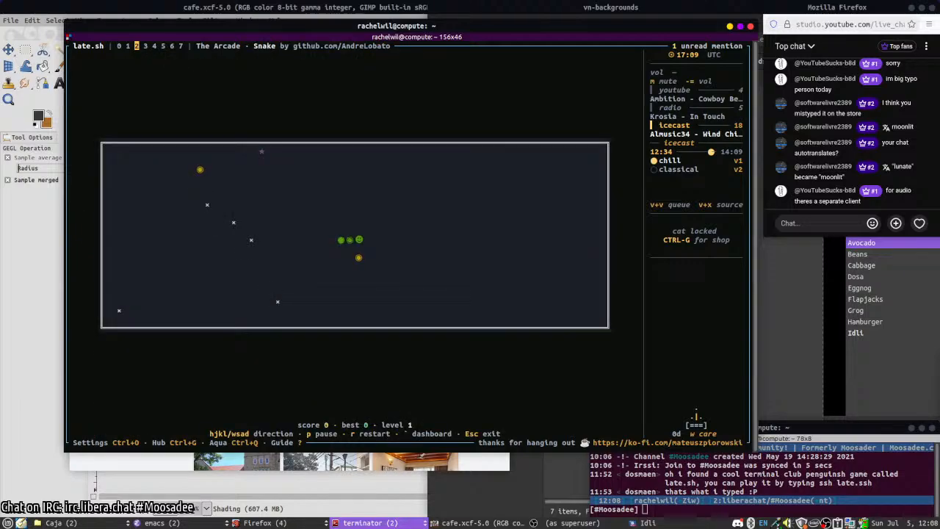
pyautogui.press('Down')
pyautogui.press('Left')
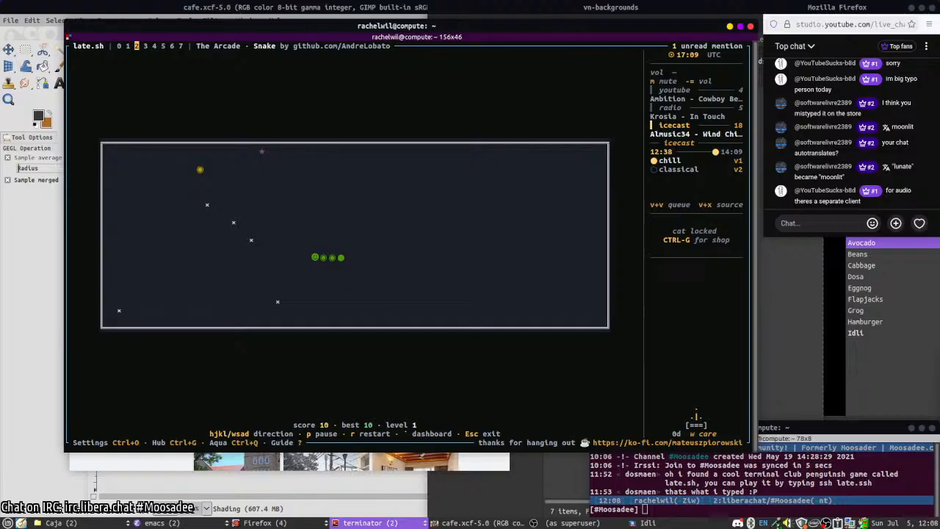
pyautogui.press('Up')
pyautogui.press('Left')
pyautogui.press('Up')
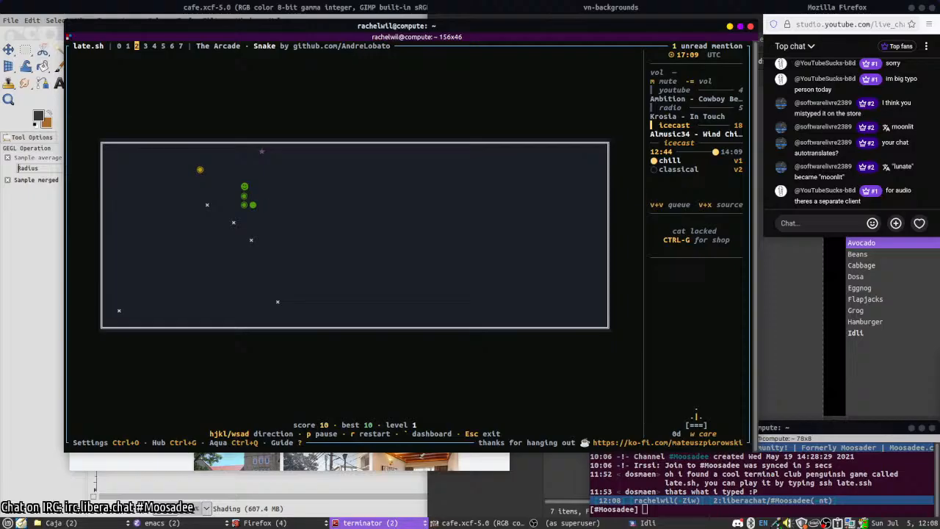
pyautogui.press('Left')
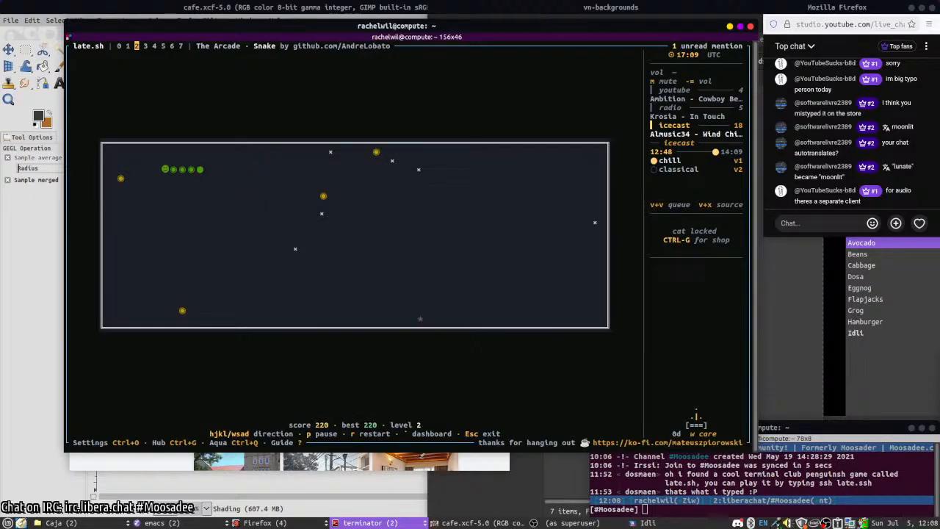
# - Steer the snake down the left wall and right along the lower edge to eat two level 2 pellets, and exit Snake
pyautogui.press('Down')
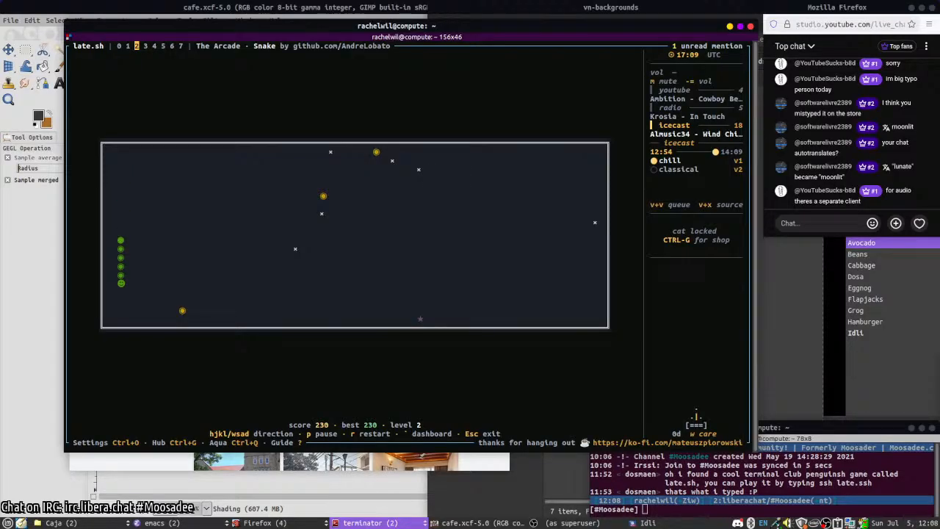
pyautogui.press('Right')
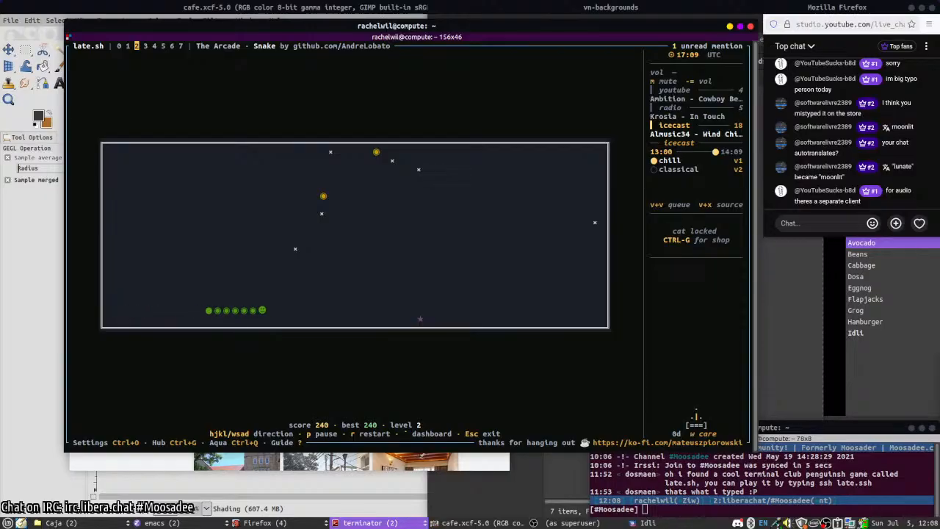
pyautogui.press('Escape')
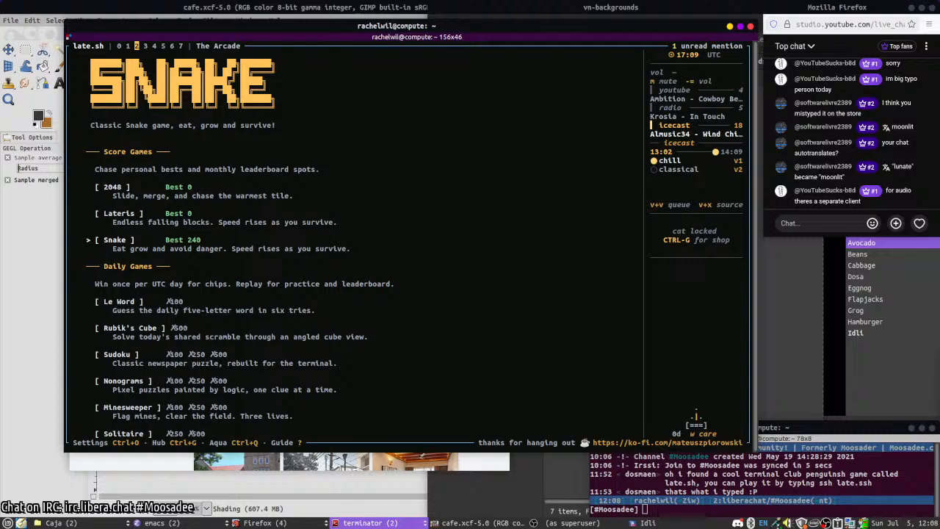
# - Open the Guide, read its Pair section down to the browser pairing QR code, and close it
pyautogui.press('?')
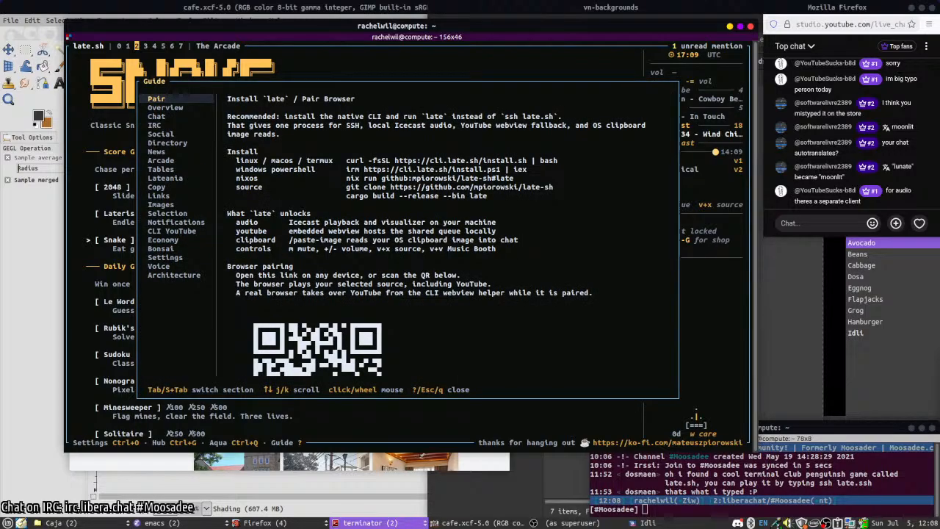
pyautogui.press('Down')
pyautogui.press('Down')
pyautogui.press('Down')
pyautogui.press('Down')
pyautogui.press('Down')
pyautogui.press('Down')
pyautogui.press('Down')
pyautogui.press('Down')
pyautogui.press('Down')
pyautogui.press('Down')
pyautogui.press('Down')
pyautogui.press('Down')
pyautogui.press('Down')
pyautogui.press('Down')
pyautogui.press('Down')
pyautogui.press('Down')
pyautogui.press('Down')
pyautogui.press('Down')
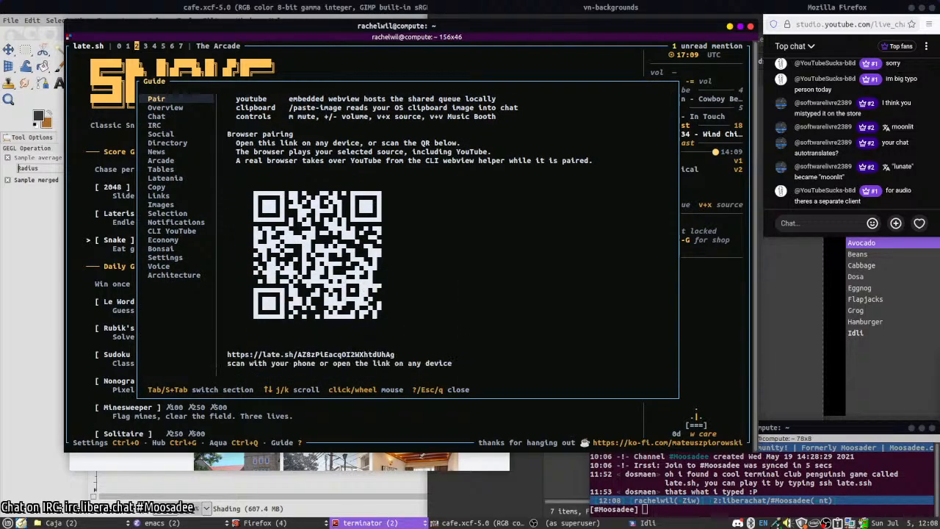
pyautogui.press('Escape')
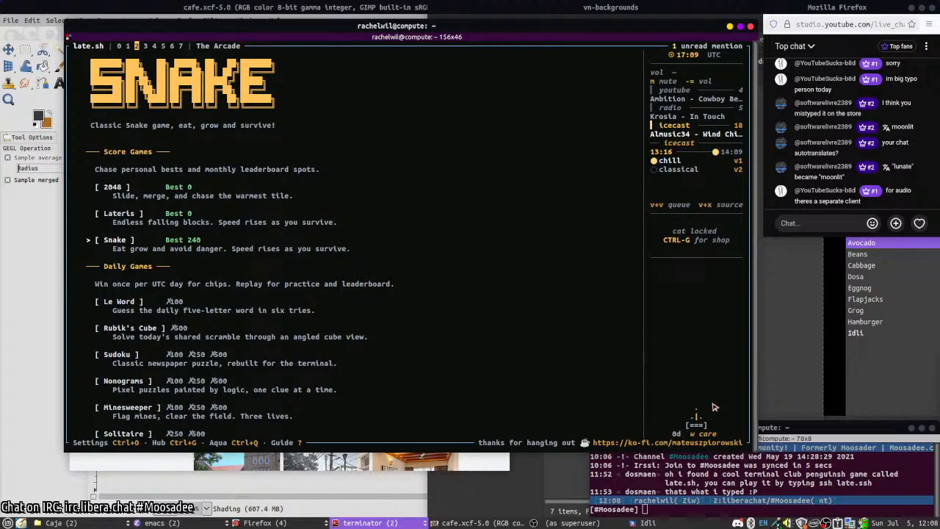
# - Clear the late.sh terminal from view, open a new Firefox window, and move it off this screen
pyautogui.moveTo(713, 406); pyautogui.dragTo(668, 222)
pyautogui.moveTo(622, 180); pyautogui.dragTo(939, 287)
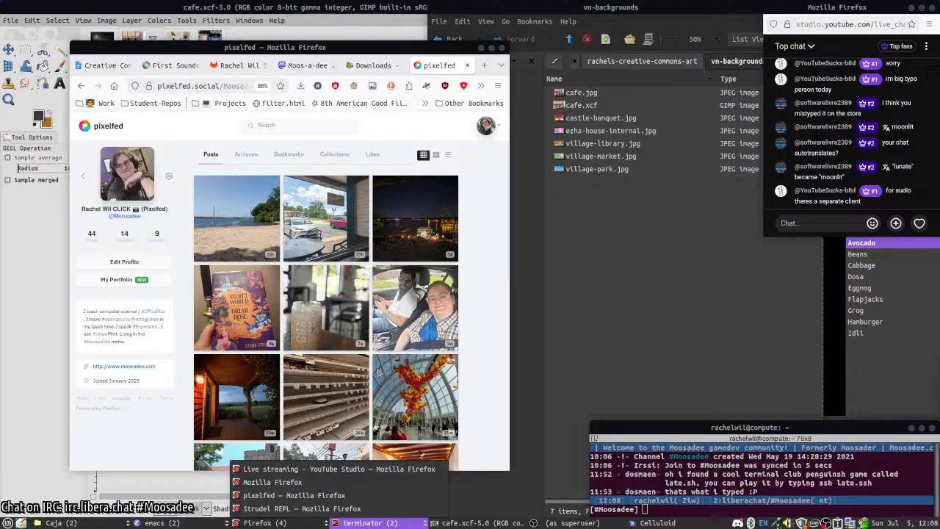
pyautogui.hotkey('ctrl', 'n')
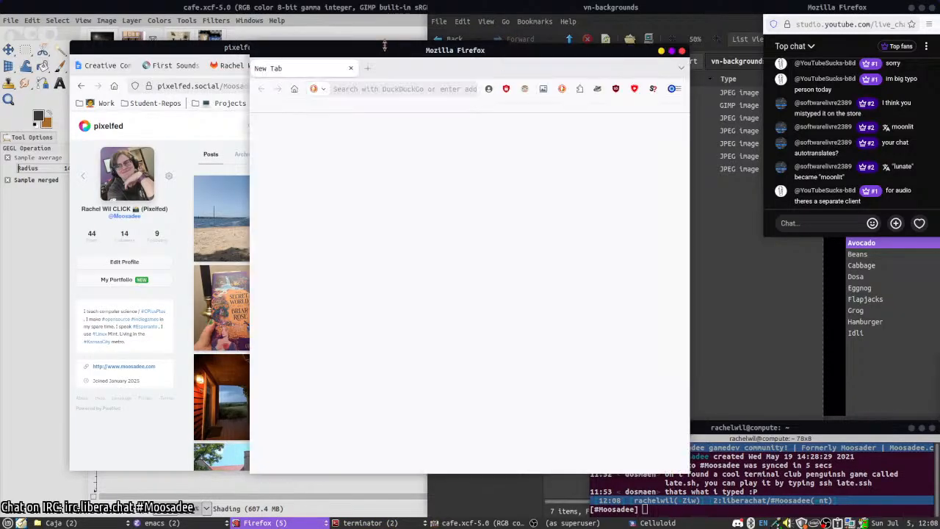
pyautogui.moveTo(910, 128); pyautogui.dragTo(939, 128)
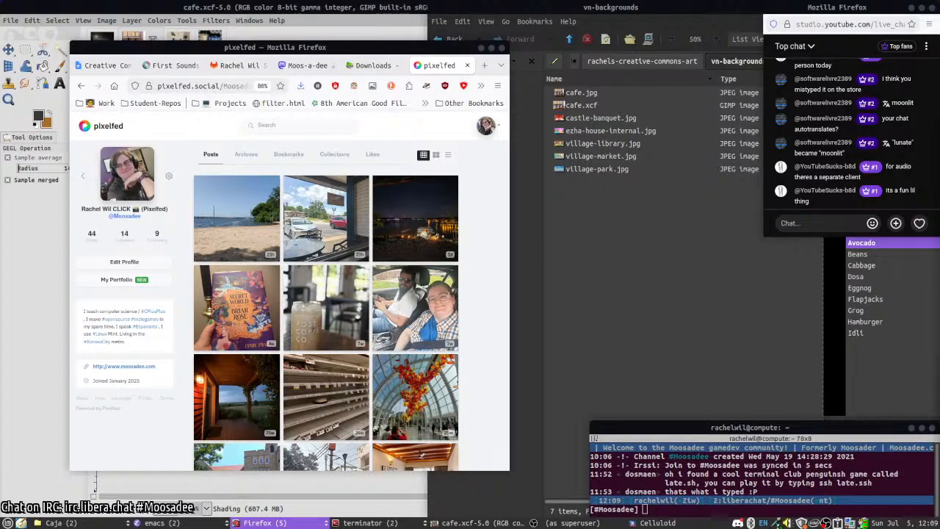
# - Move the Pixelfed browser window aside and close it, and minimize the café image's GIMP window
pyautogui.moveTo(331, 47); pyautogui.dragTo(661, 45)
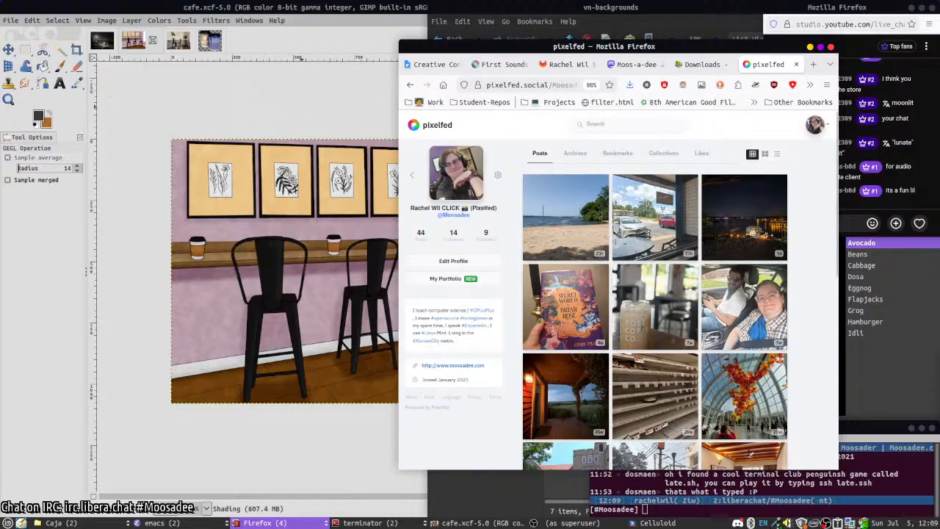
pyautogui.click(332, 4)
pyautogui.click(830, 46)
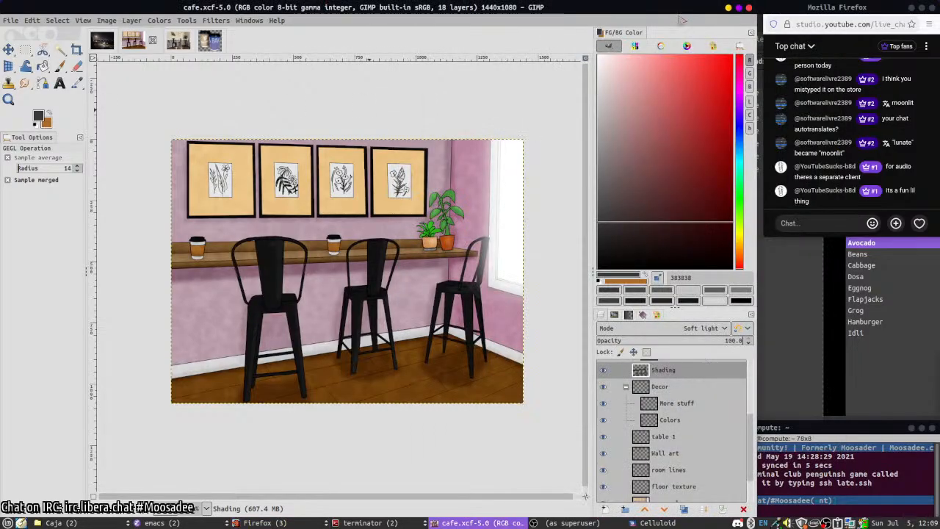
pyautogui.click(734, 8)
# - Close the vn-backgrounds and Album_f00ds file manager windows
pyautogui.moveTo(503, 10); pyautogui.dragTo(215, 43)
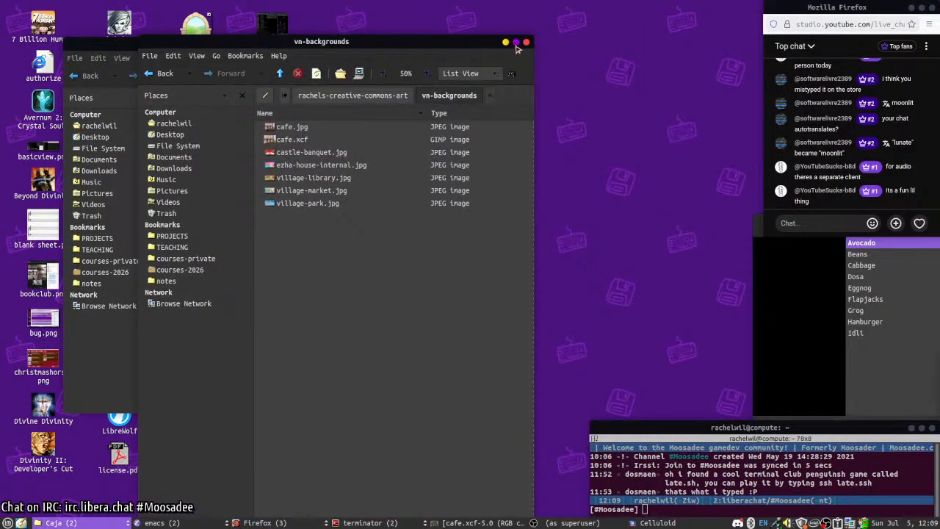
pyautogui.click(525, 44)
pyautogui.click(416, 46)
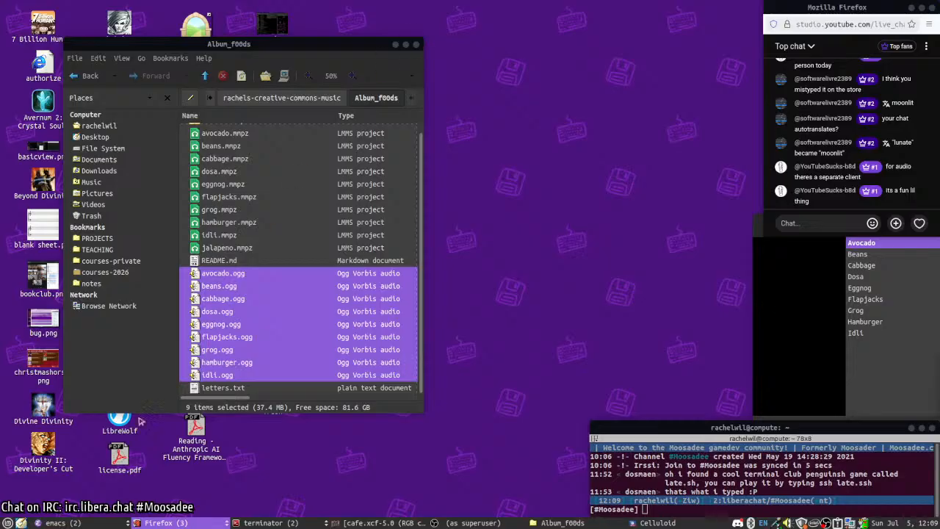
# - Browse the installed games in the applications list and launch SuperTux 2
pyautogui.click(7, 522)
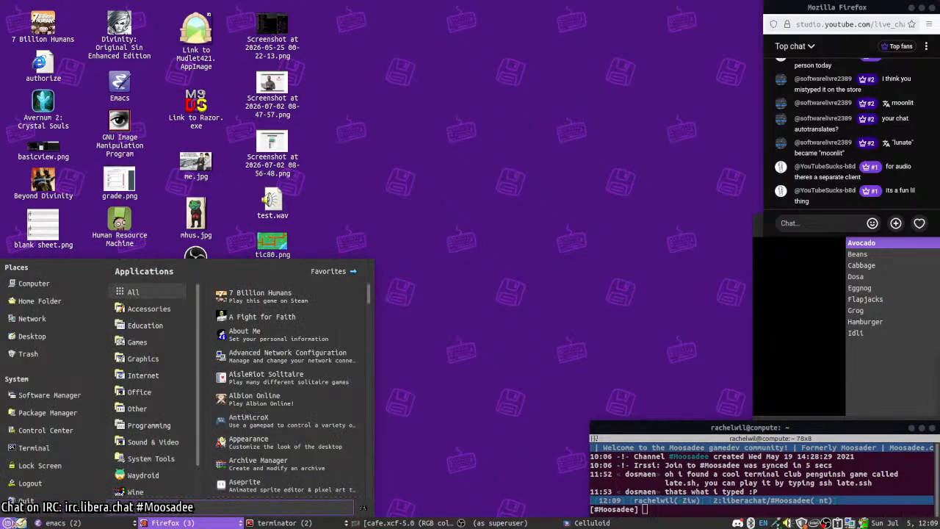
pyautogui.click(142, 358)
pyautogui.click(138, 342)
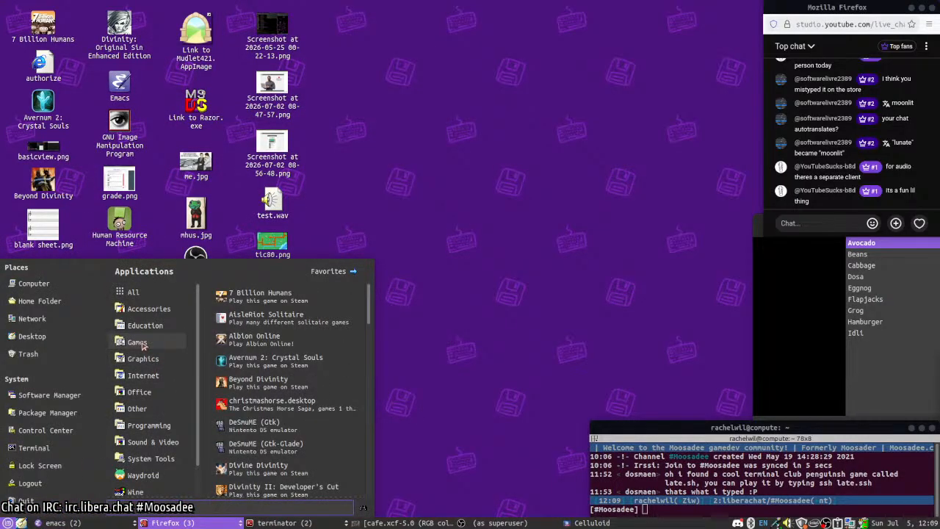
pyautogui.scroll(-8, 338, 367)
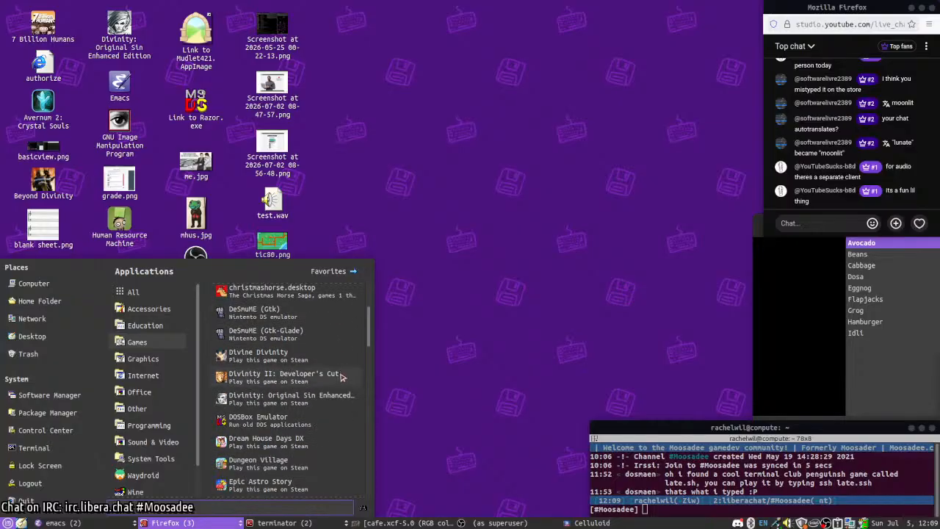
pyautogui.scroll(-4, 340, 382)
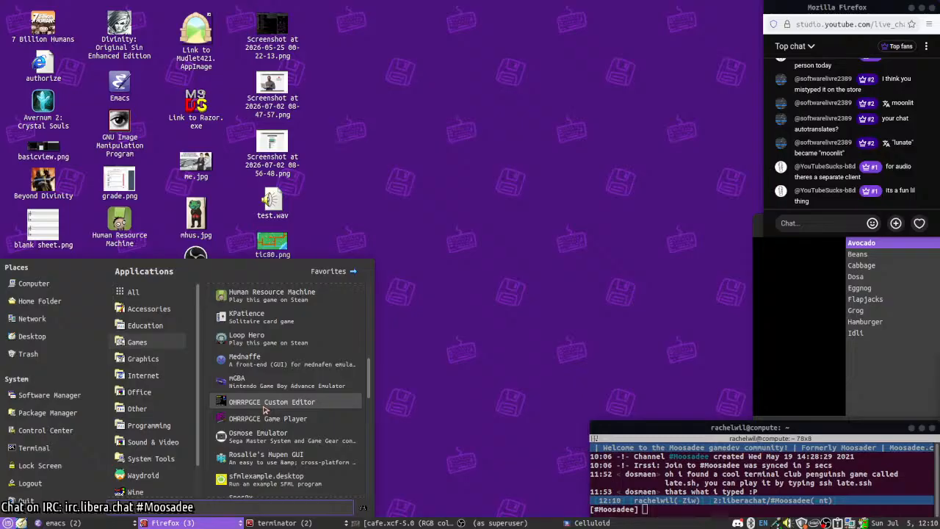
pyautogui.scroll(-4, 263, 410)
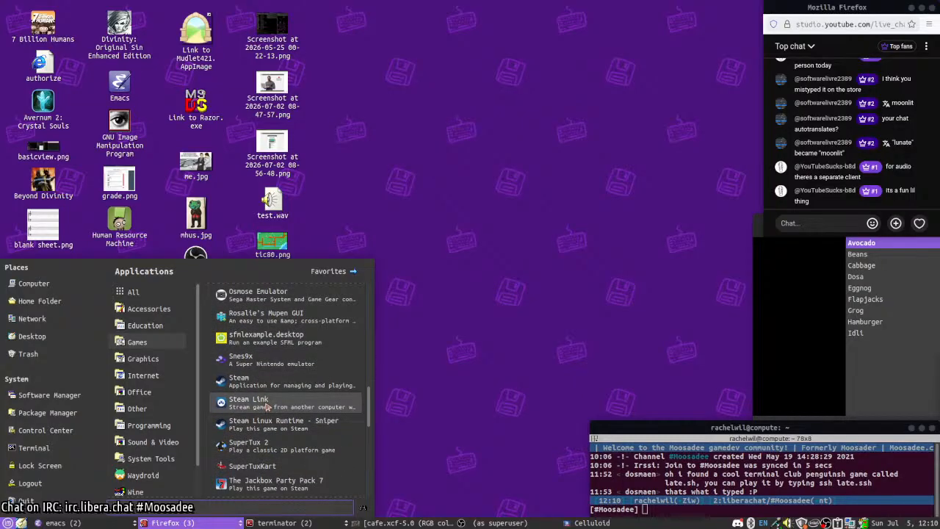
pyautogui.scroll(-2, 271, 404)
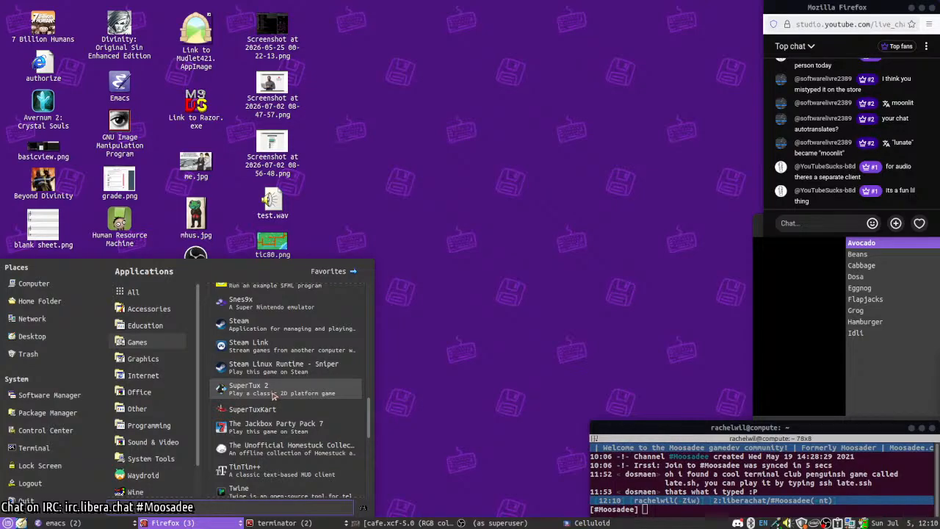
pyautogui.scroll(-3, 273, 395)
pyautogui.scroll(3, 253, 389)
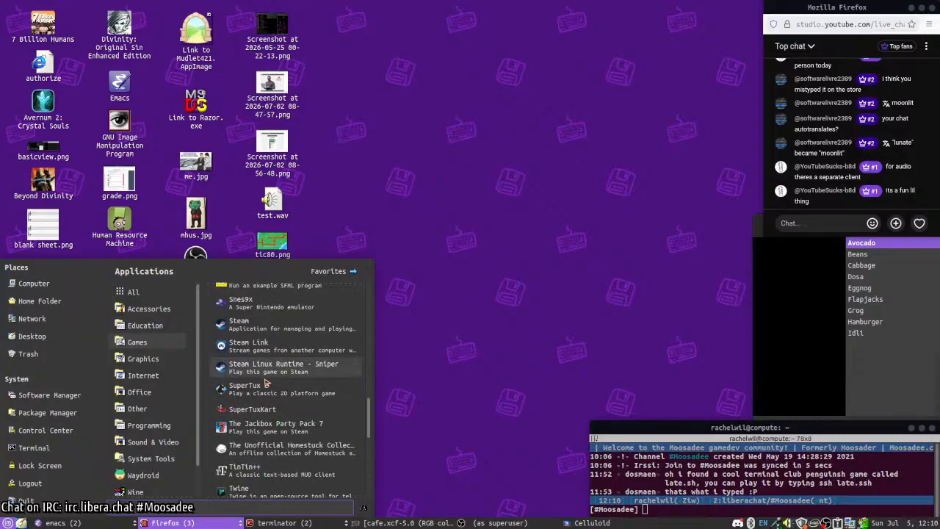
pyautogui.click(250, 387)
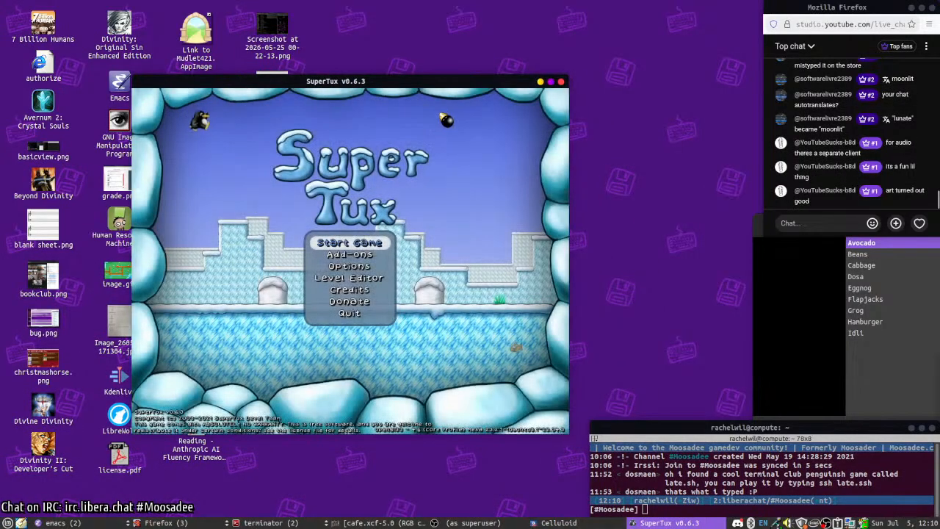
# - Start SuperTux in Story Mode and enter the level "Oh No! More Snowballs!" from the world map
pyautogui.click(396, 243)
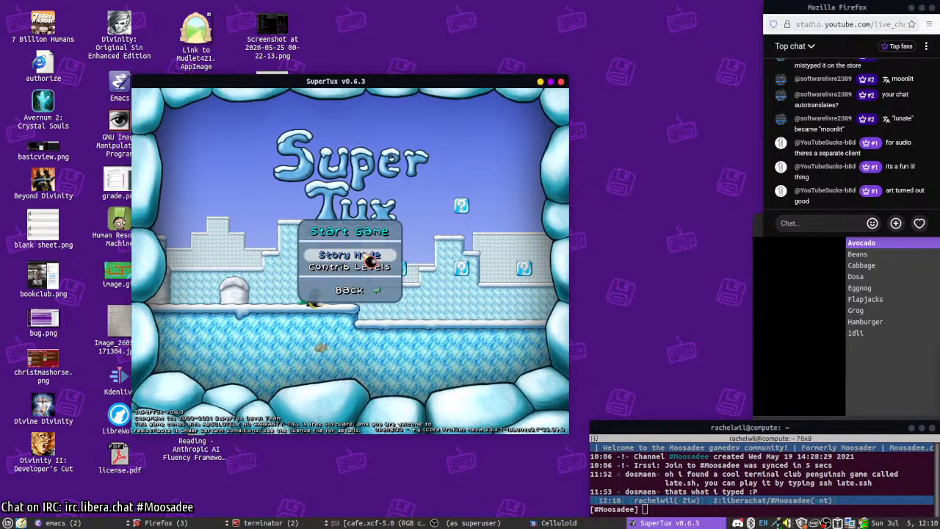
pyautogui.click(368, 261)
pyautogui.click(158, 523)
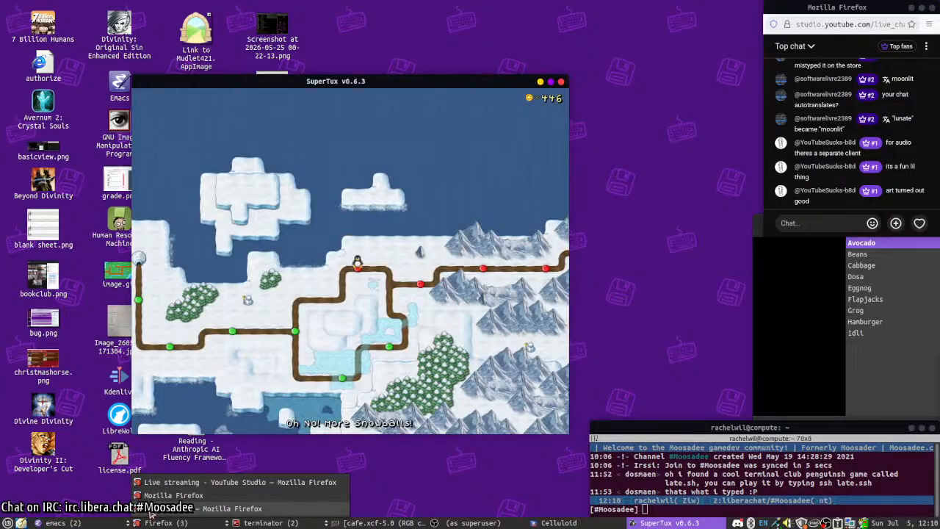
pyautogui.click(158, 523)
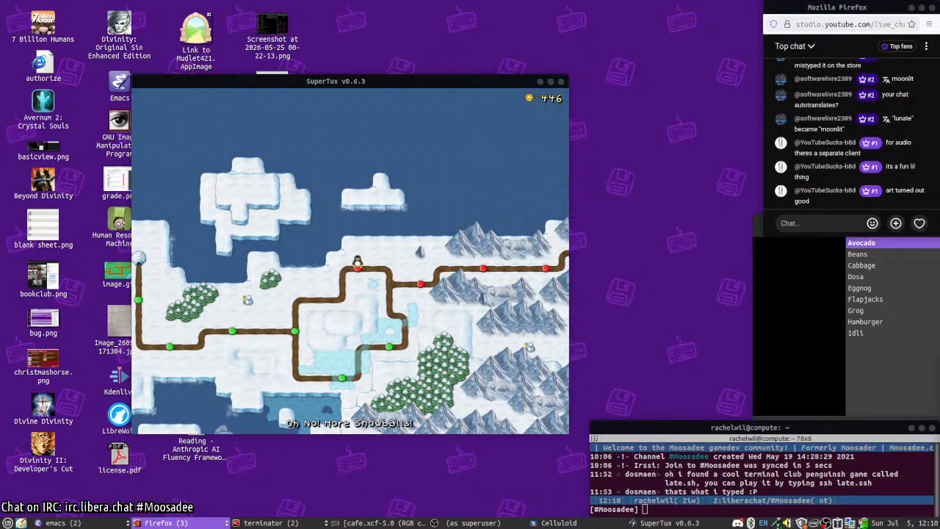
pyautogui.hotkey('alt', 'Tab')
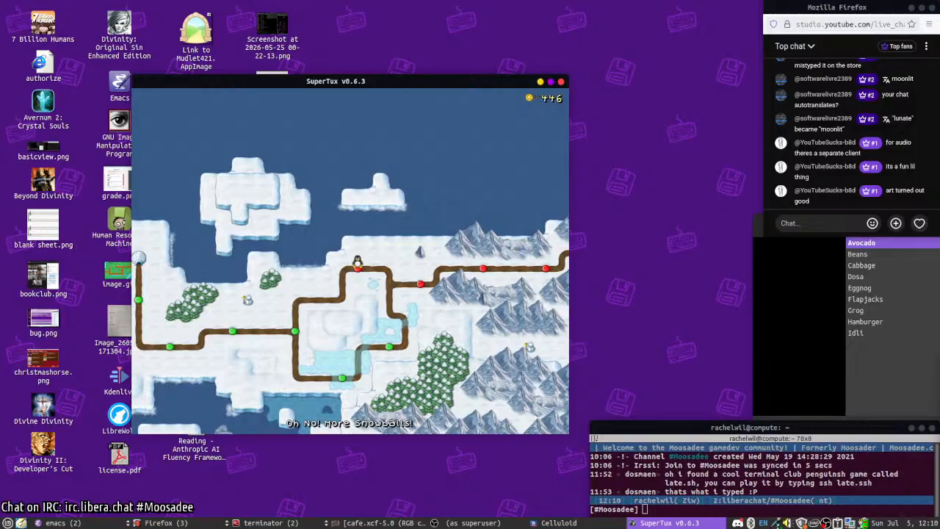
pyautogui.press('Return')
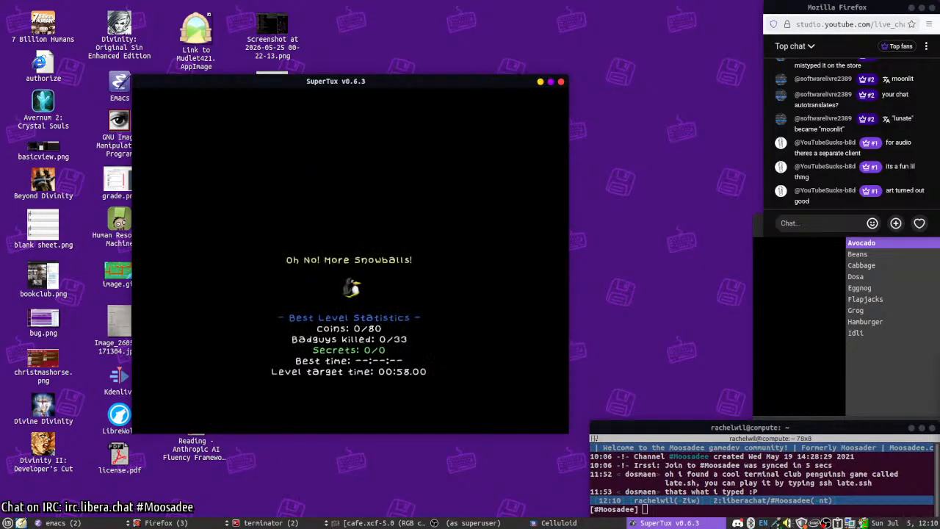
# - Pause the level, turn on Music in the game's Options, and return to the level
pyautogui.press('Escape')
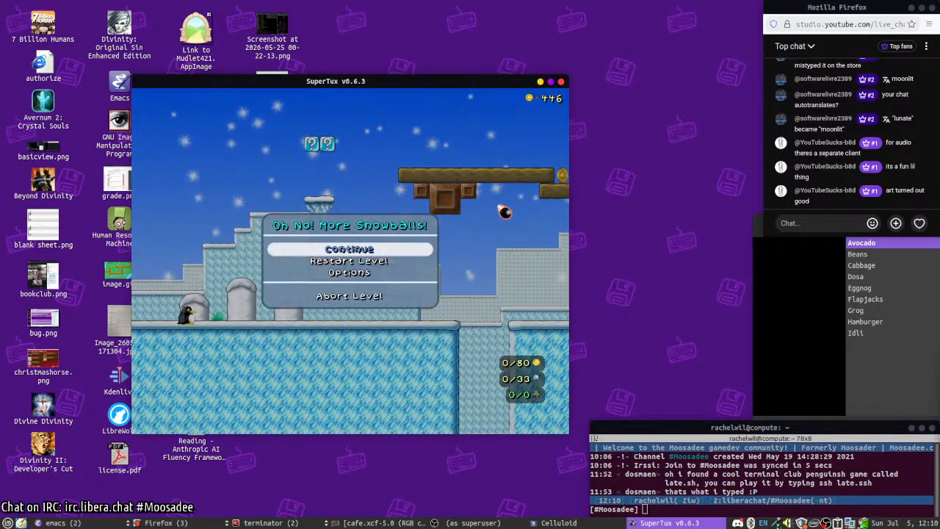
pyautogui.press('Down')
pyautogui.press('Down')
pyautogui.press('Return')
pyautogui.press('Down')
pyautogui.press('Down')
pyautogui.press('Down')
pyautogui.press('Down')
pyautogui.press('Down')
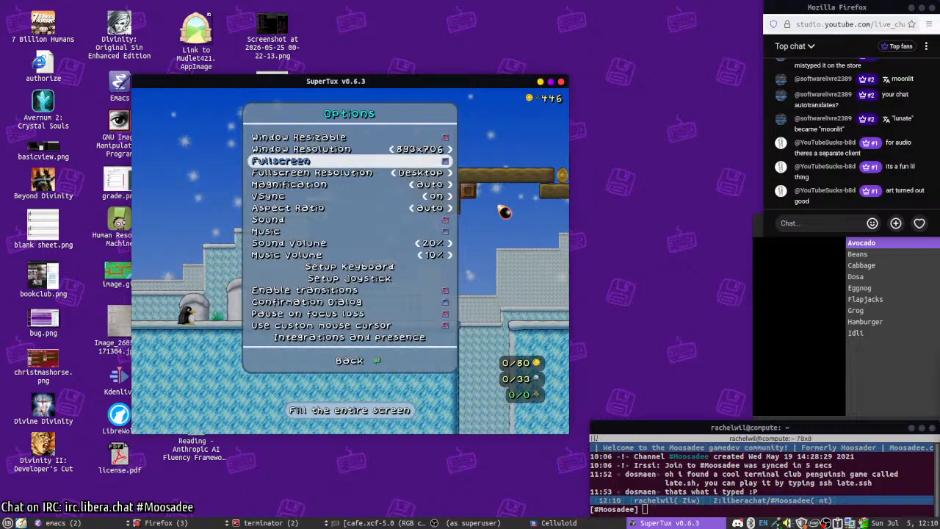
pyautogui.press('Down')
pyautogui.press('Down')
pyautogui.press('Down')
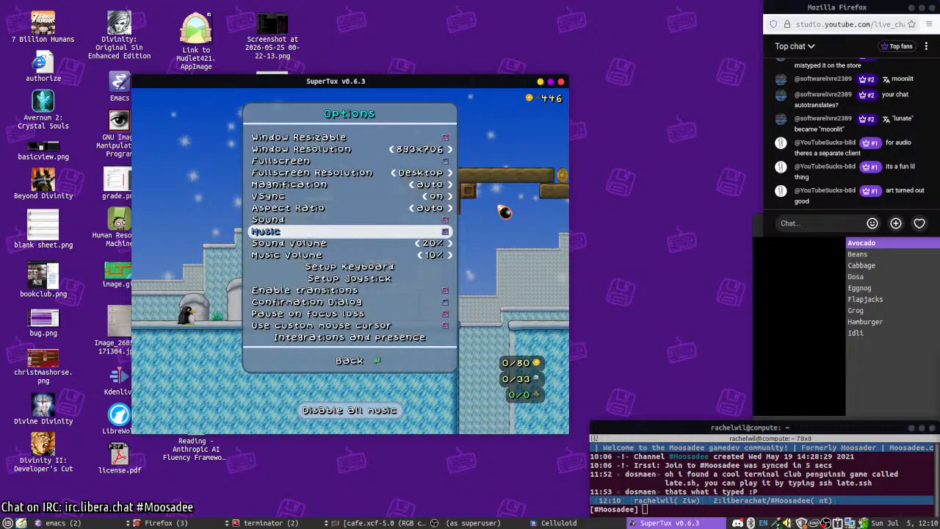
pyautogui.press('Escape')
pyautogui.press('Escape')
# - Make the penguin jump in place at the start of the level
pyautogui.press('space')
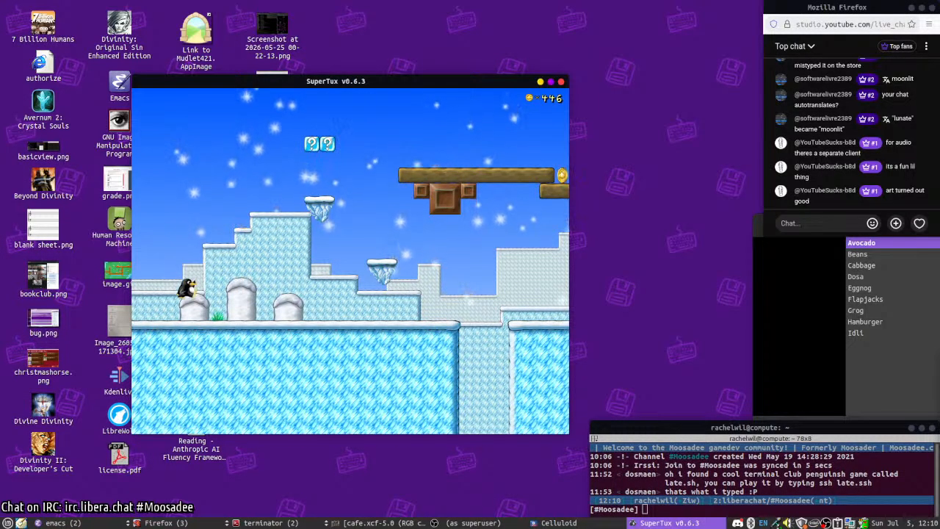
pyautogui.press('space')
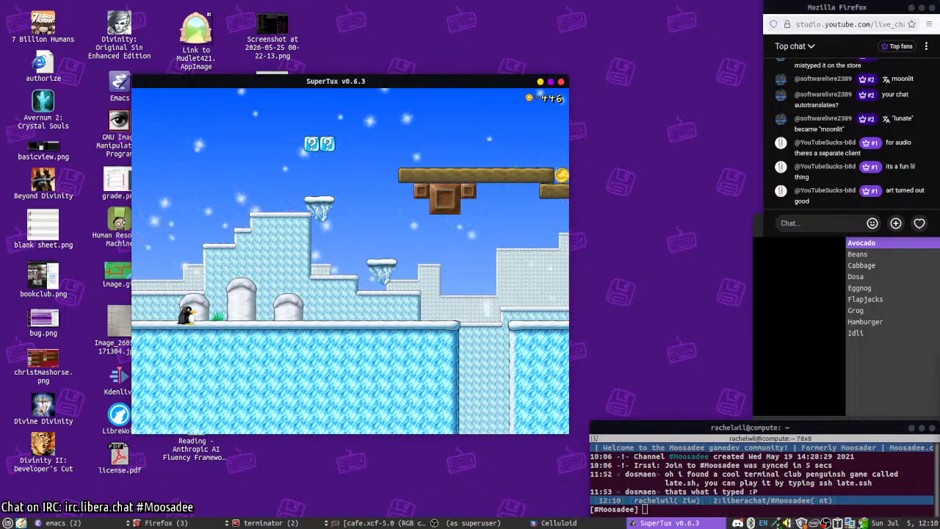
pyautogui.press('space')
# - Pause the level, check the control assignments under Setup Keyboard in the Options, and resume playing
pyautogui.press('Escape')
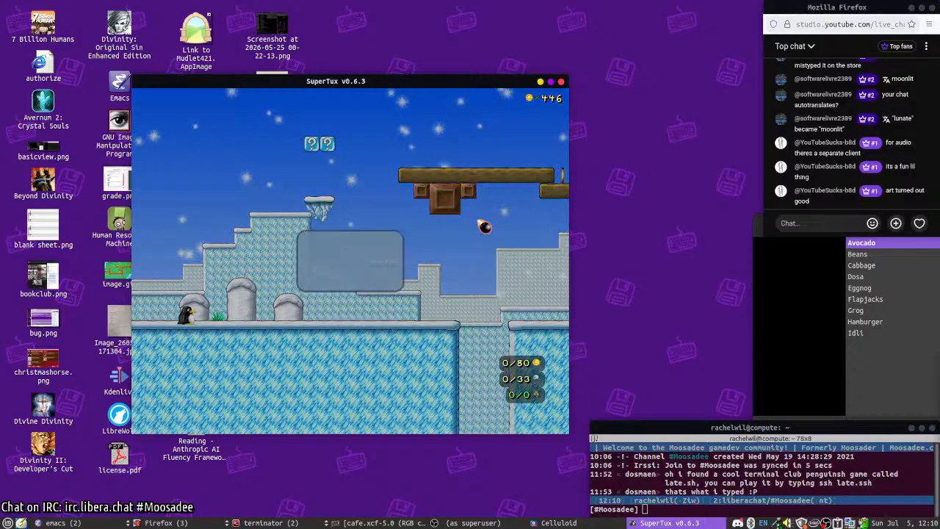
pyautogui.press('Down')
pyautogui.press('Down')
pyautogui.press('Return')
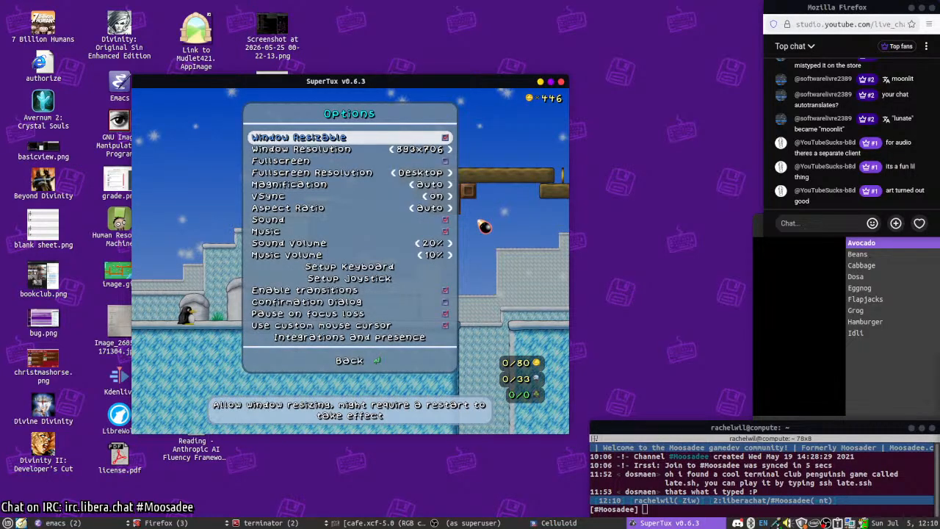
pyautogui.press('Down')
pyautogui.press('Down')
pyautogui.press('Down')
pyautogui.press('Down')
pyautogui.press('Down')
pyautogui.press('Down')
pyautogui.press('Down')
pyautogui.press('Down')
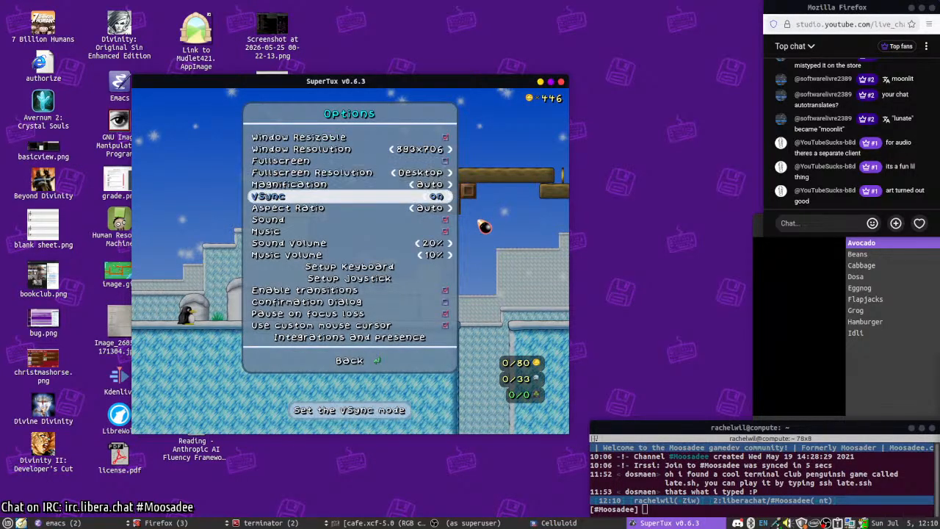
pyautogui.press('Down')
pyautogui.press('Down')
pyautogui.press('Down')
pyautogui.press('Down')
pyautogui.press('Up')
pyautogui.press('Return')
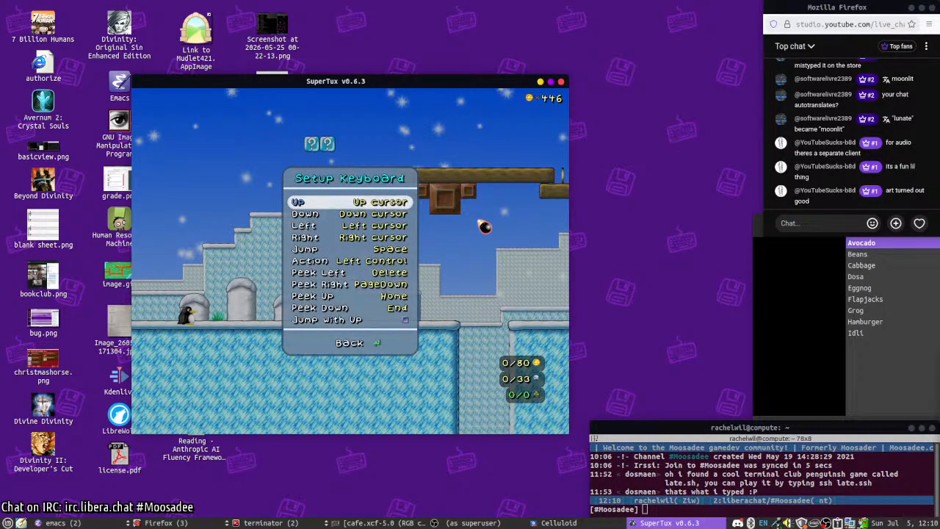
pyautogui.press('Escape')
pyautogui.press('Escape')
pyautogui.press('Escape')
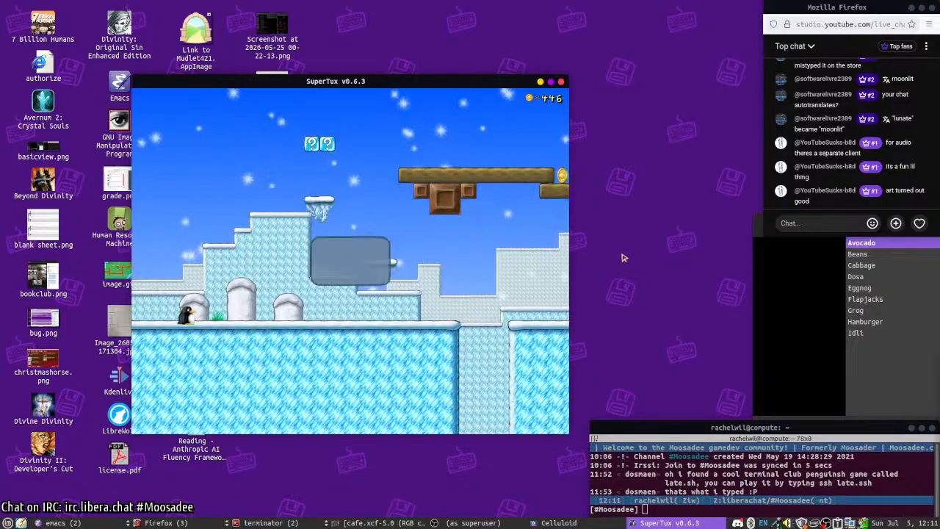
# - Move the SuperTux window to the desktop's upper-left corner and enlarge it to reach the live chat window
pyautogui.moveTo(174, 64); pyautogui.dragTo(64, 25)
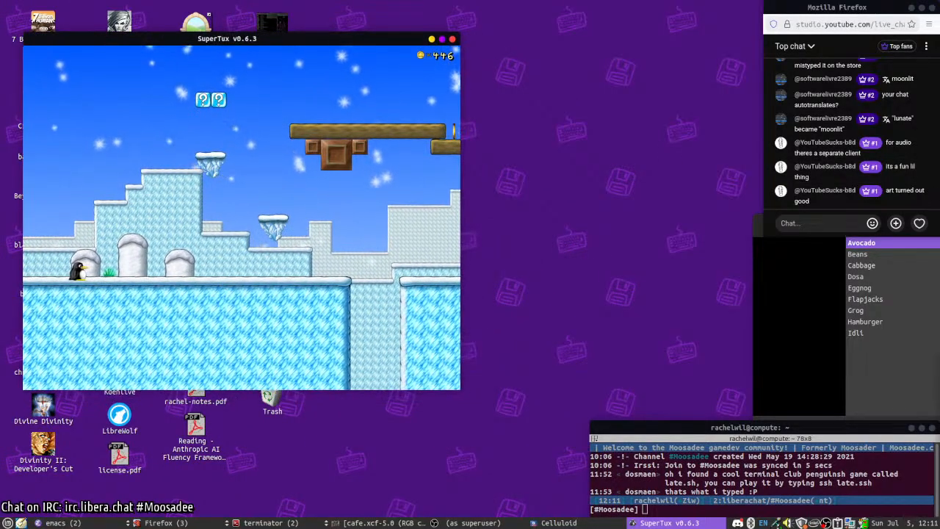
pyautogui.moveTo(458, 390); pyautogui.dragTo(756, 517)
pyautogui.moveTo(657, 462); pyautogui.dragTo(701, 355)
# - Close the Celluloid player and extend the live chat window down to the IRC terminal, then continue the level
pyautogui.click(861, 257)
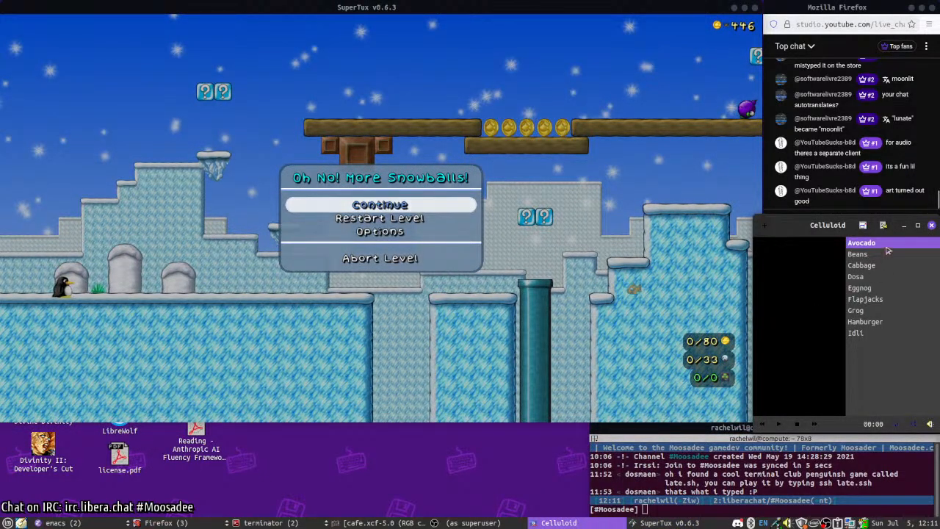
pyautogui.click(931, 224)
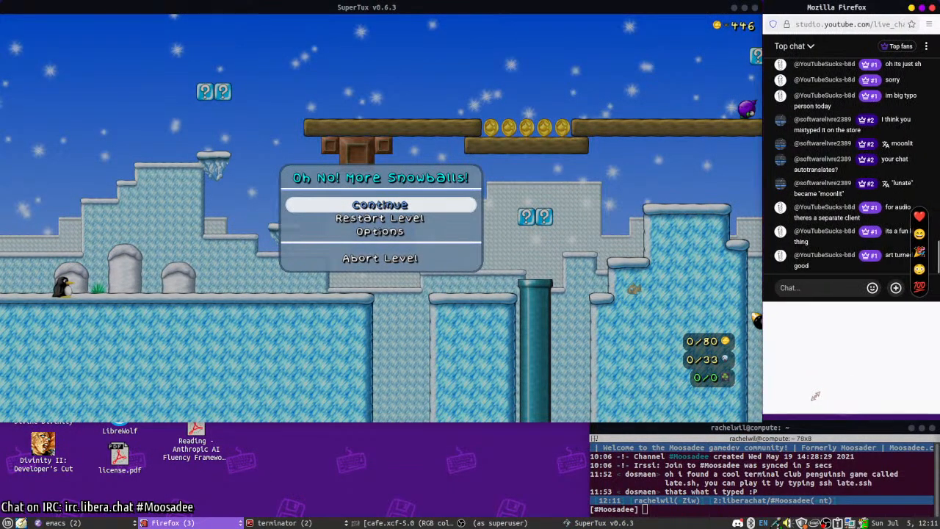
pyautogui.click(380, 205)
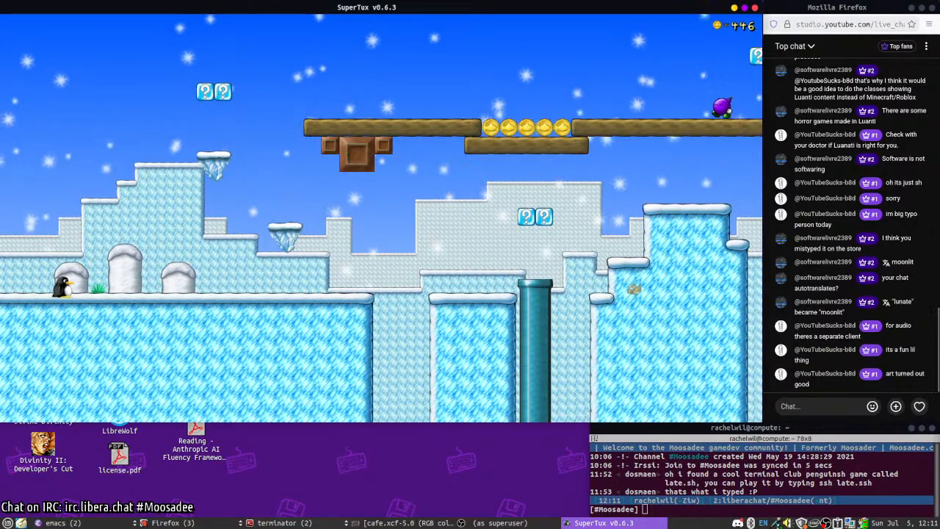
pyautogui.click(239, 472)
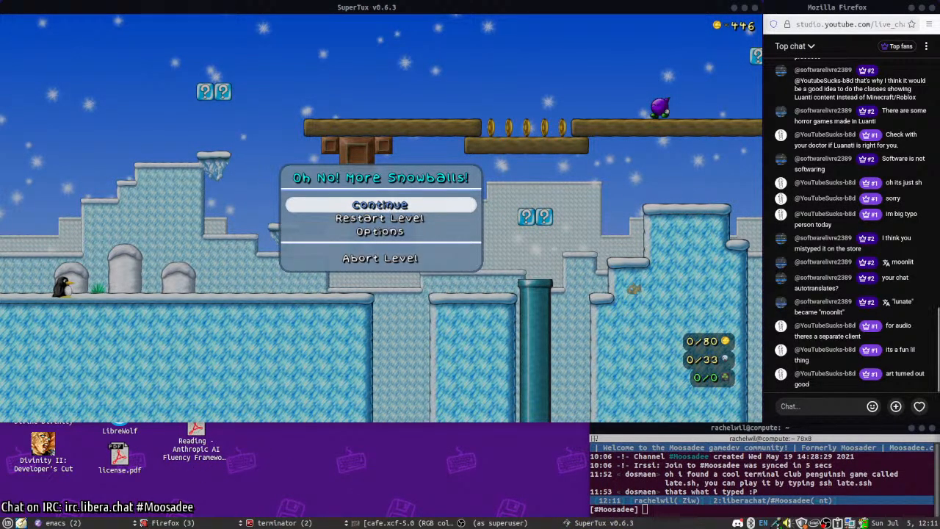
pyautogui.moveTo(228, 488); pyautogui.dragTo(117, 448)
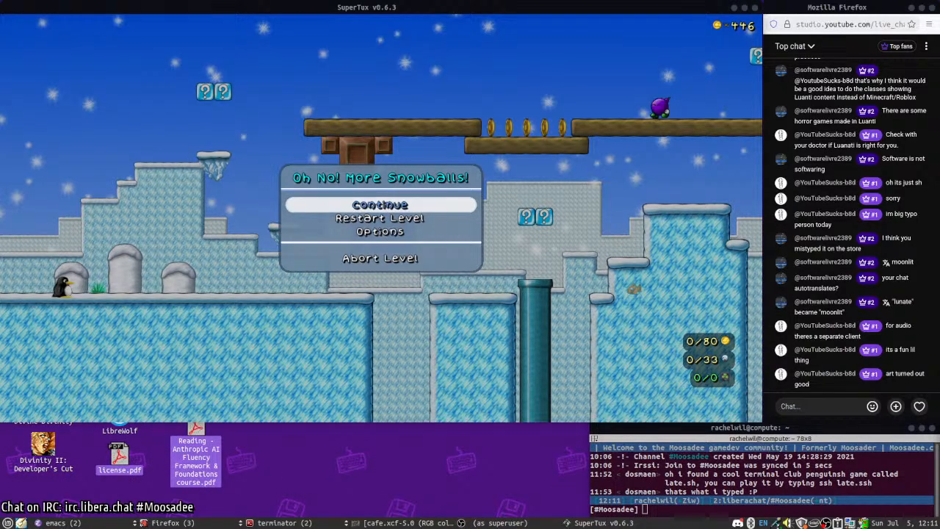
pyautogui.press('Up')
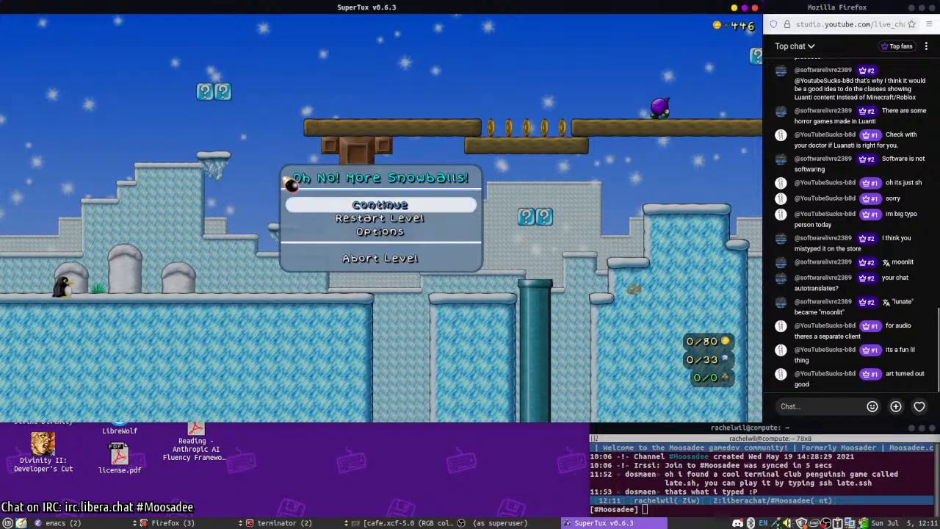
# - Continue the paused level, run past the gravestones and try to jump ahead over the gap after the first ice ground
pyautogui.click(379, 204)
pyautogui.press('Left')
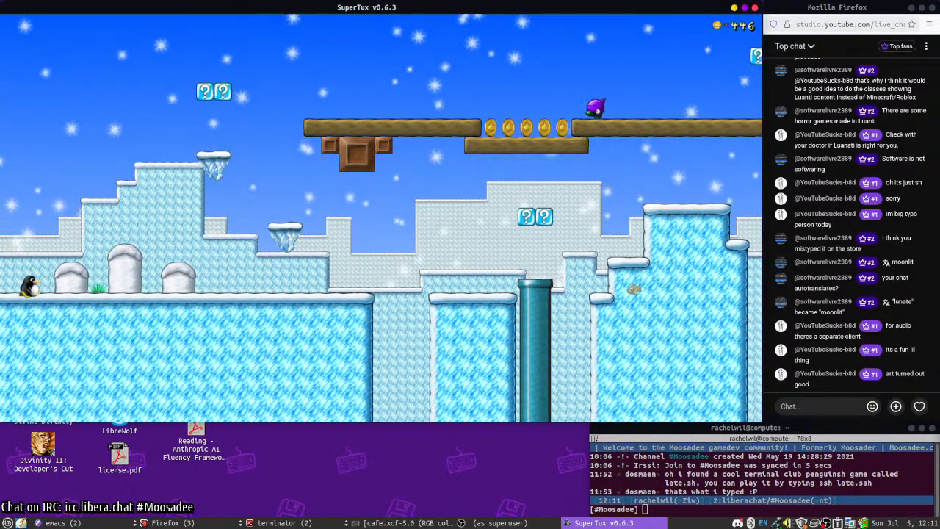
pyautogui.press('Right')
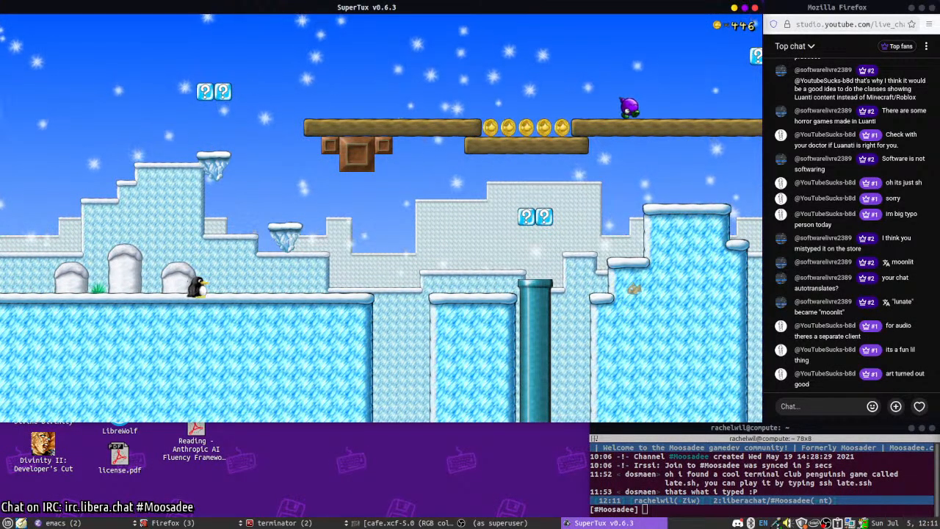
pyautogui.press('space')
pyautogui.press('Right')
pyautogui.press('Right')
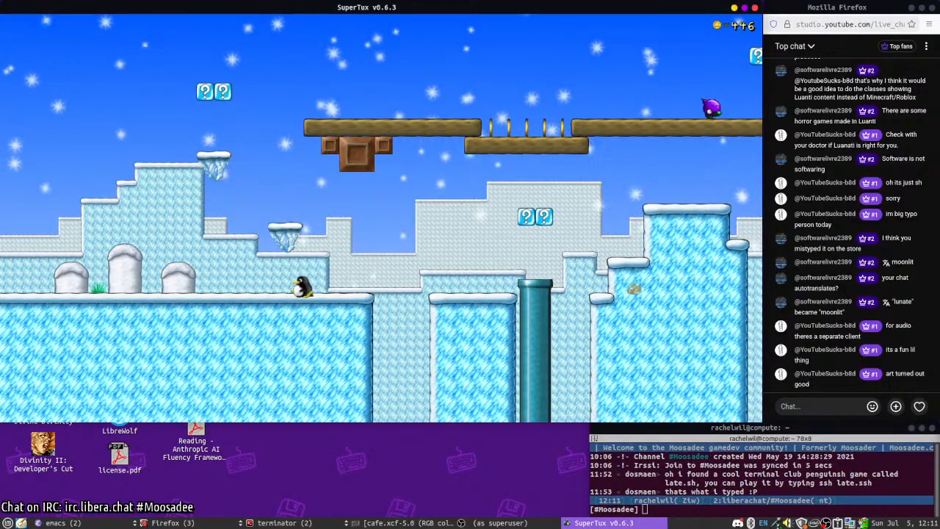
pyautogui.press('space')
pyautogui.press('Right')
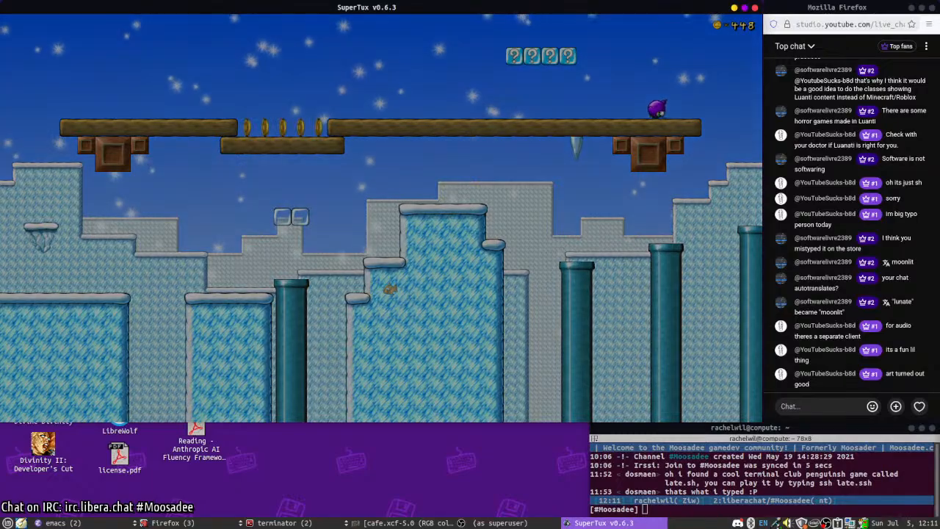
# - Run from the level start and jump up the floating ice ledges onto the wooden platform
pyautogui.press('Right')
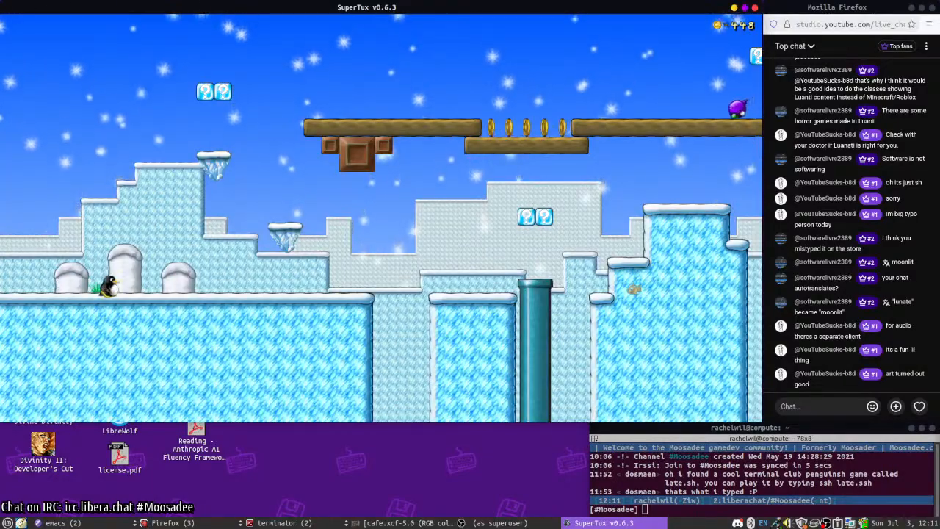
pyautogui.press('space')
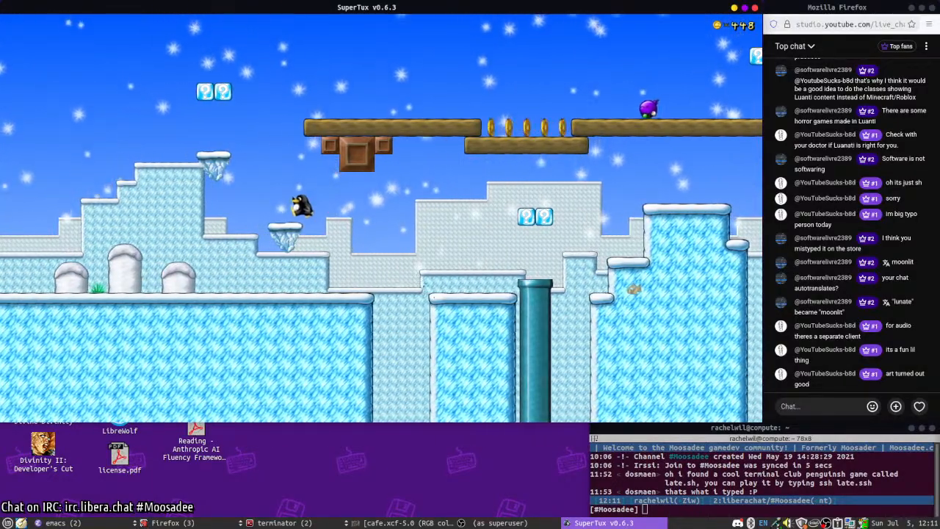
pyautogui.press('space')
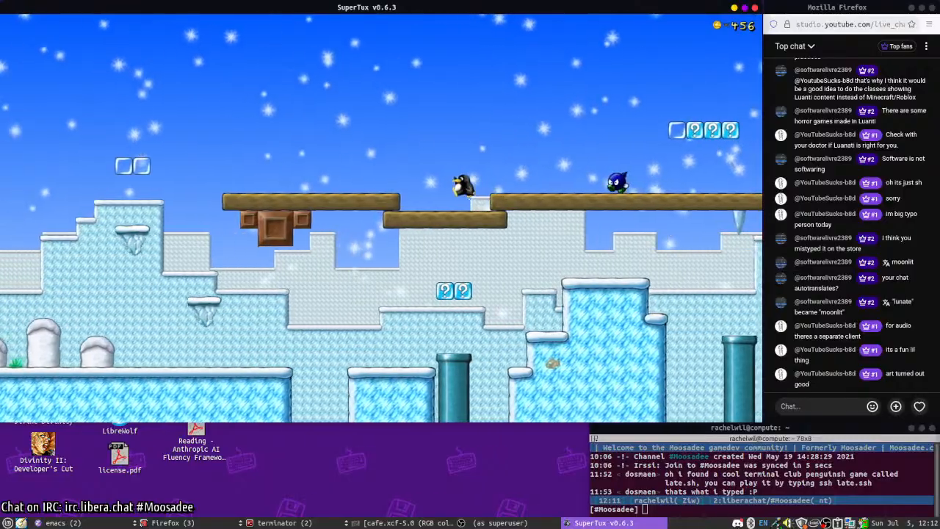
# - Cross the dip in the wooden platform and hit the remaining question blocks above it
pyautogui.press('Right')
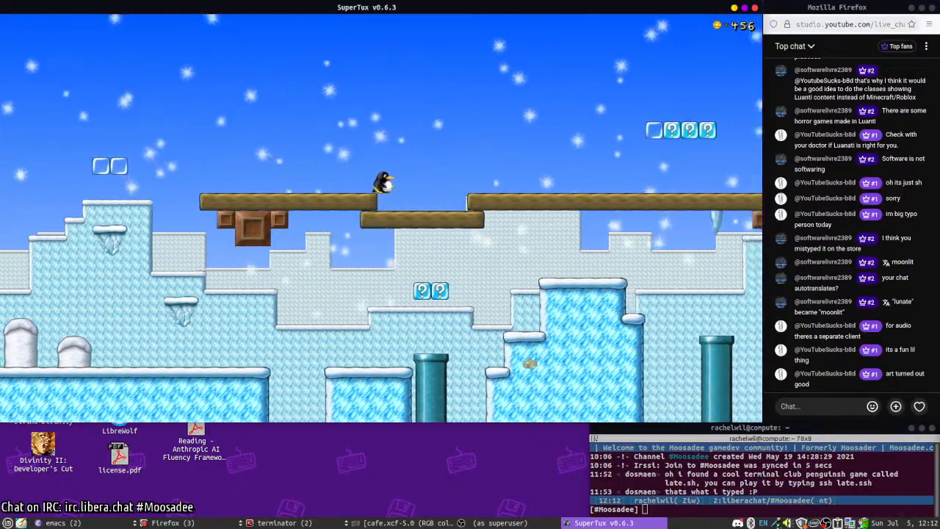
pyautogui.press('Right')
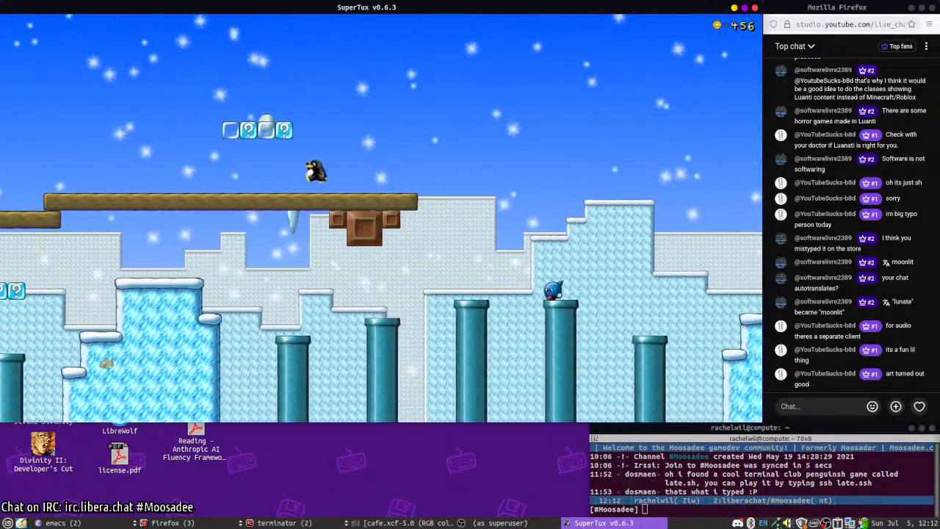
pyautogui.press('space')
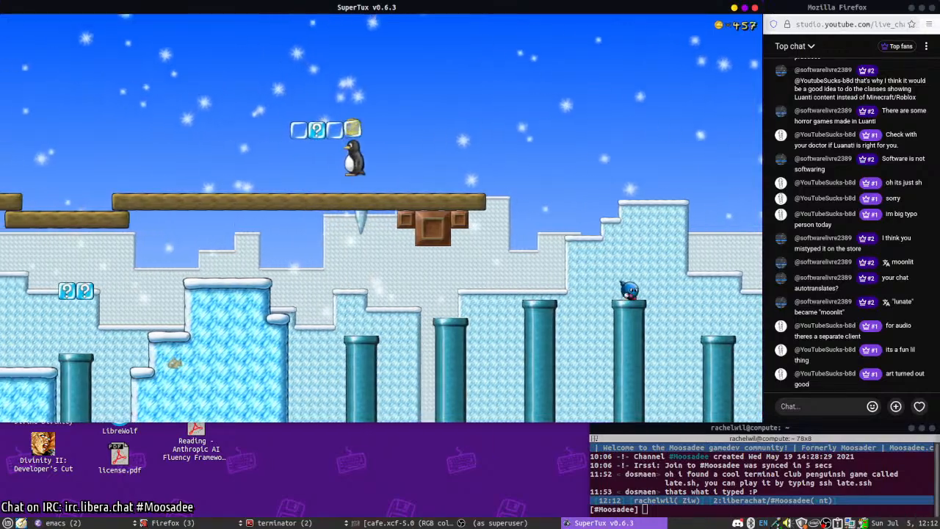
pyautogui.press('Right')
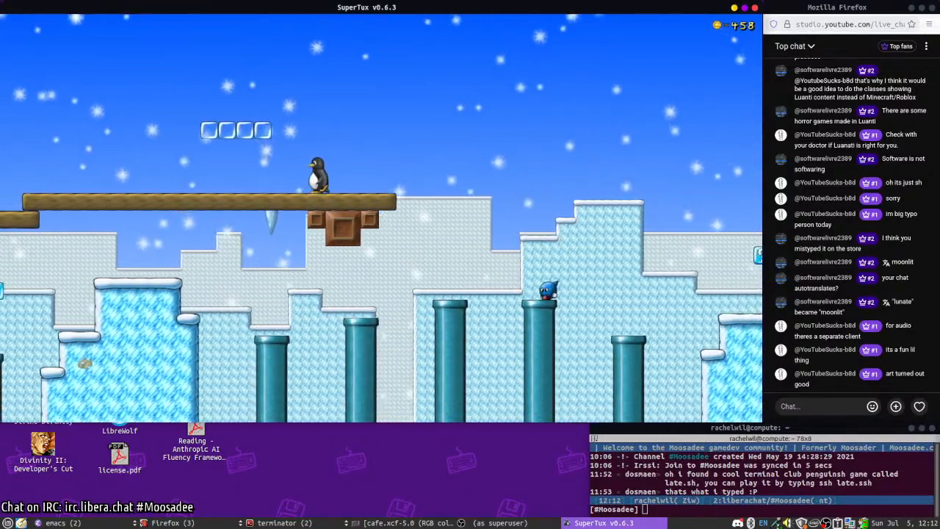
# - Run off the far end of the wooden platform and cross the pipes, passing the blue enemy
pyautogui.press('space')
pyautogui.press('Right')
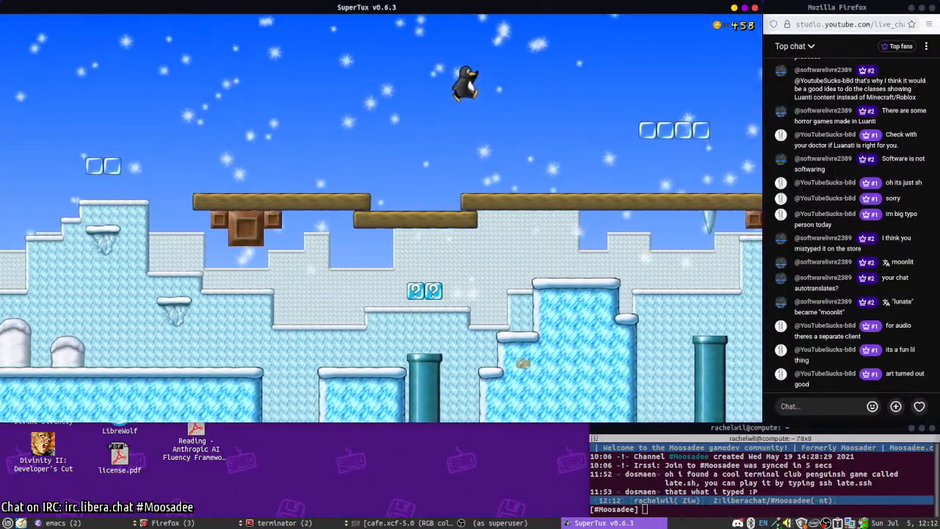
pyautogui.press('Right')
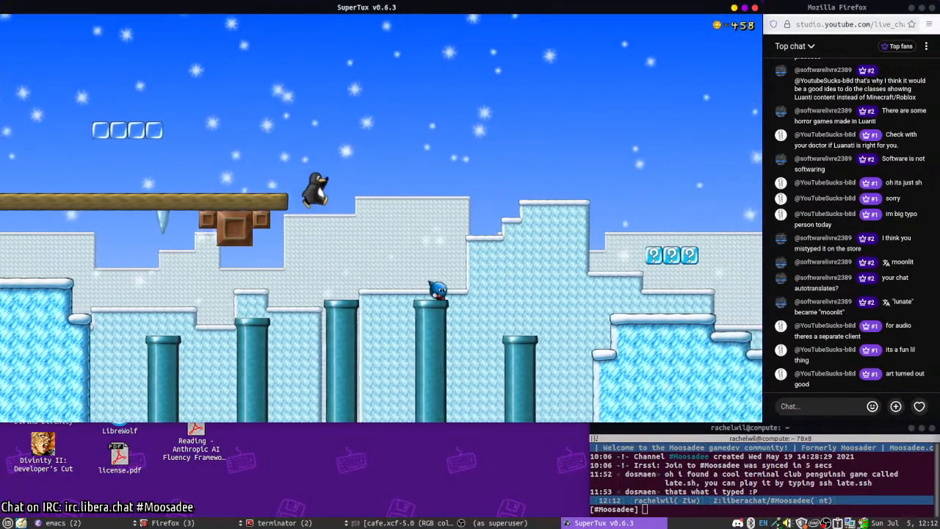
pyautogui.press('Right')
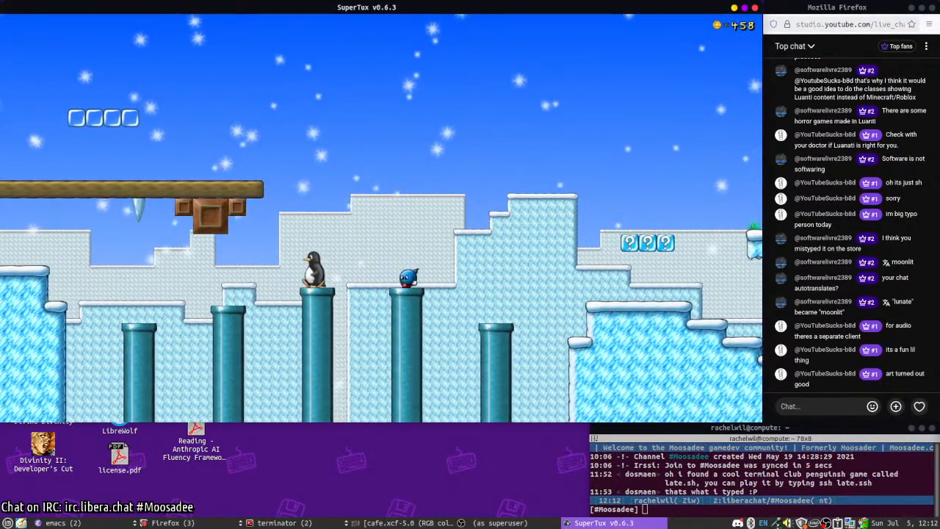
pyautogui.press('Right')
pyautogui.press('space')
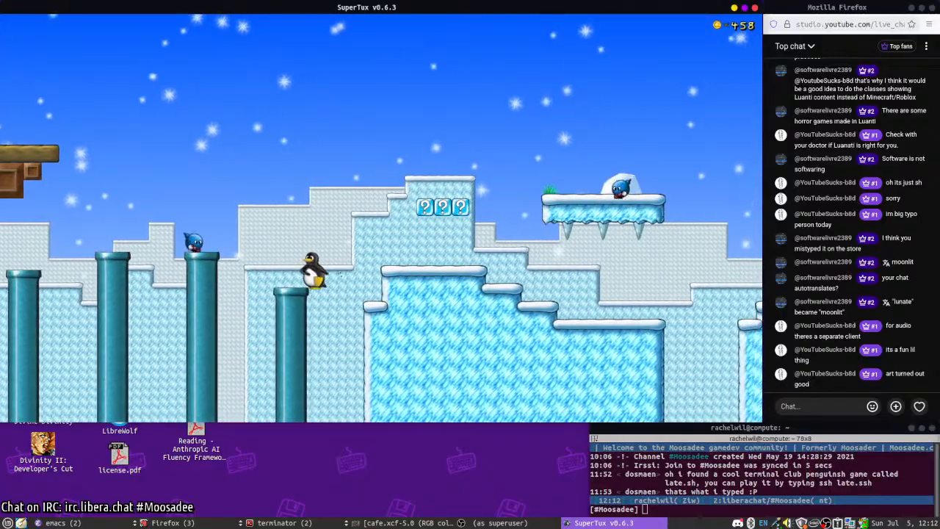
# - Jump from the last pipe onto the ice ground, hit the three question blocks and climb on top of them
pyautogui.press('Right')
pyautogui.press('space')
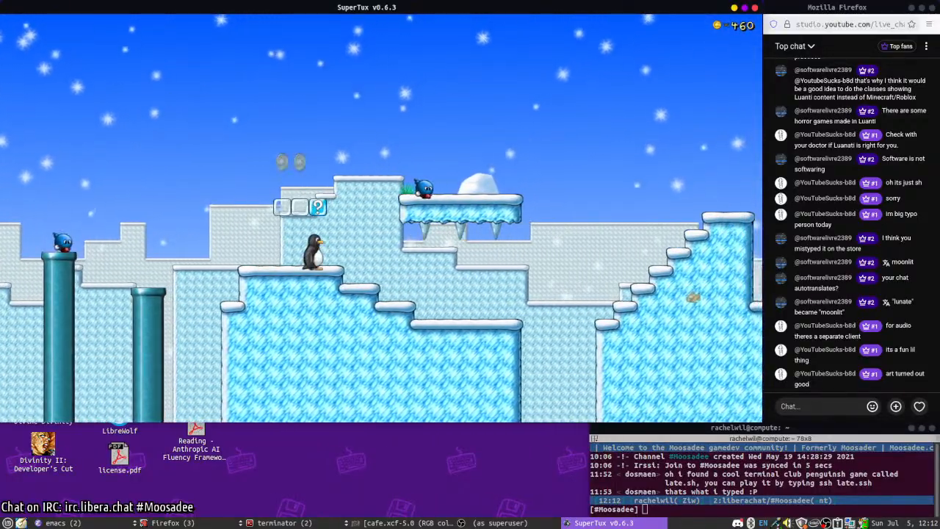
pyautogui.press('space')
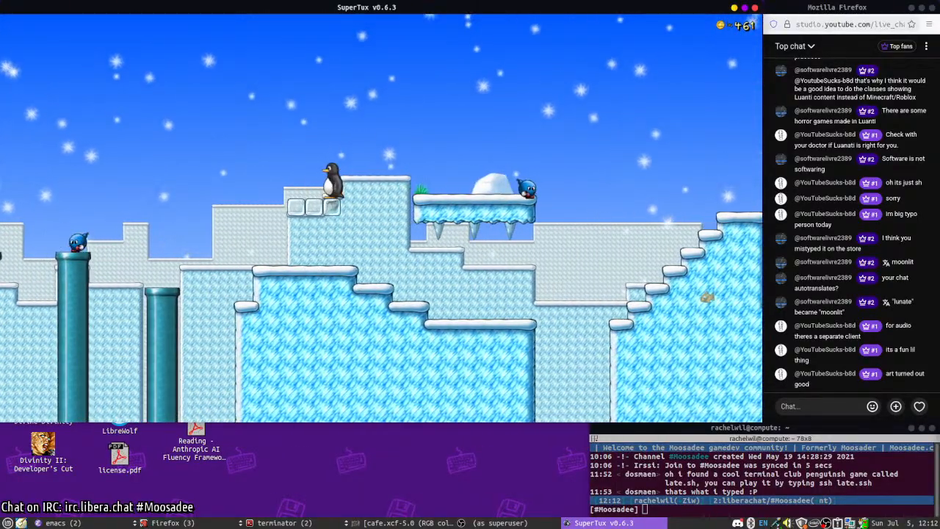
# - Jump from the emptied blocks to the floating ice ledge and stomp the blue bomb enemy on it
pyautogui.press('Right')
pyautogui.press('space')
pyautogui.press('space')
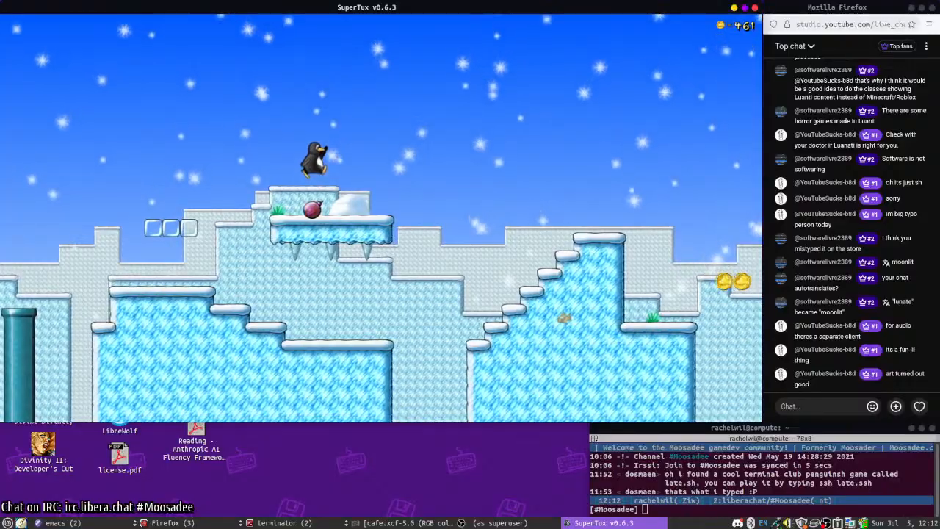
# - Leap over the ice staircase and land on the grassy ledge behind it
pyautogui.press('Right')
pyautogui.press('space')
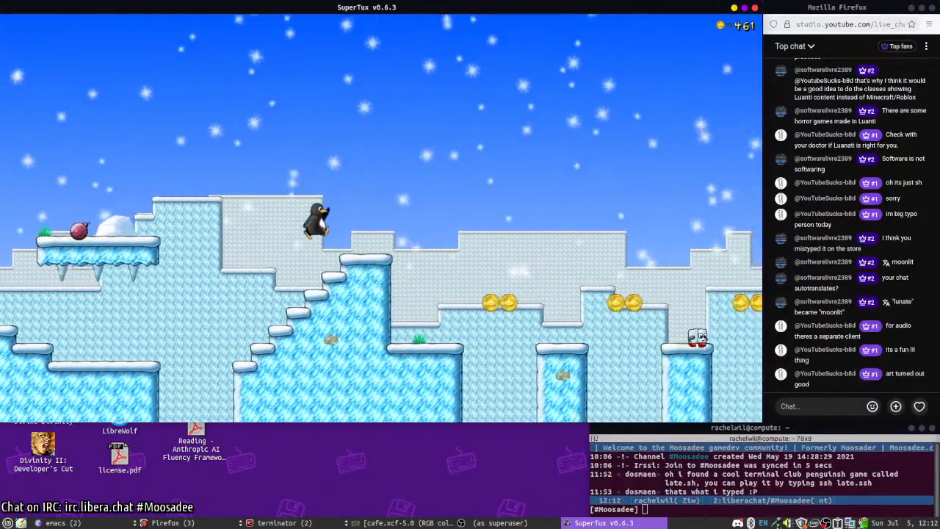
pyautogui.press('Right')
pyautogui.press('space')
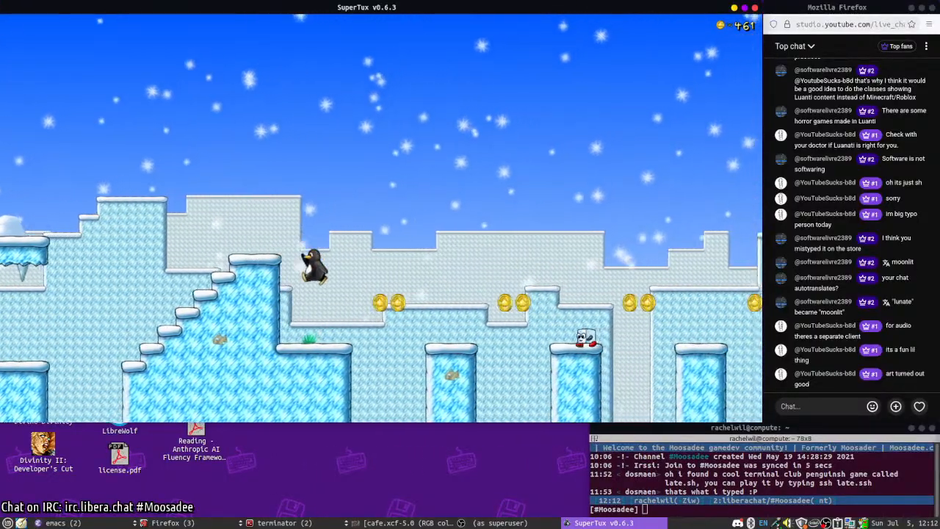
pyautogui.press('Left')
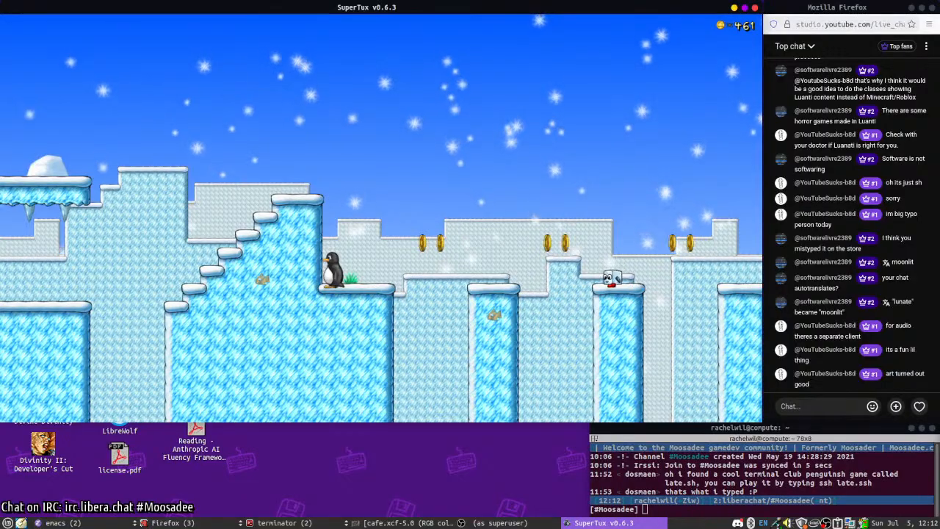
# - Pause the level, resume it and jump across the gap to the first ice pillar, collecting a coin
pyautogui.press('Escape')
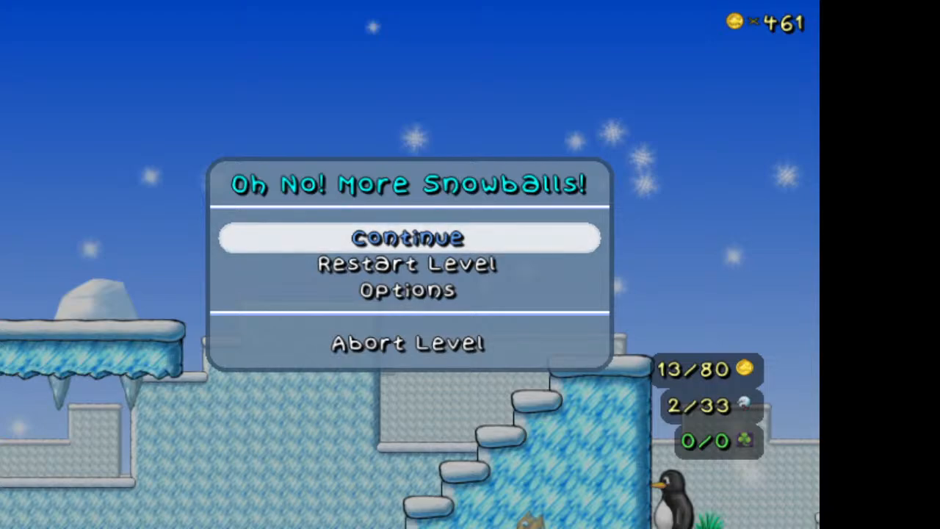
pyautogui.hotkey('alt', 'Tab')
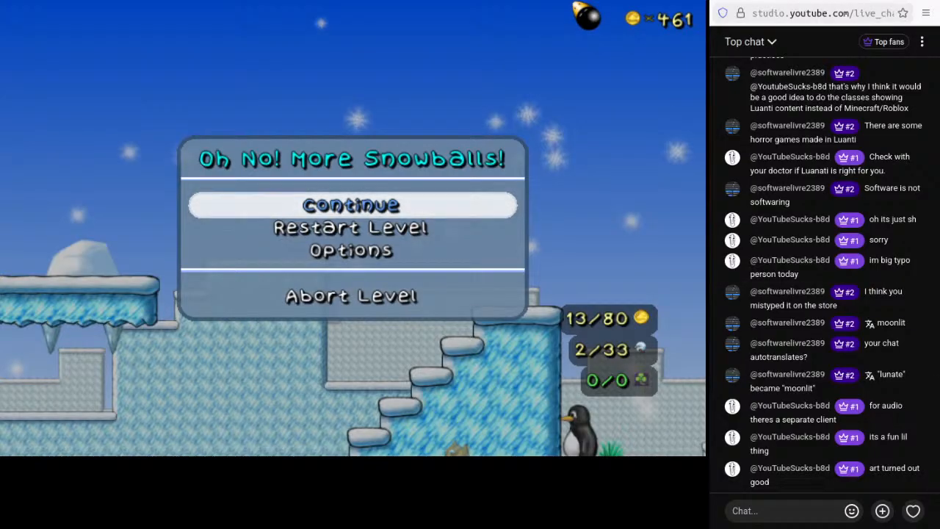
pyautogui.press('Return')
pyautogui.press('Right')
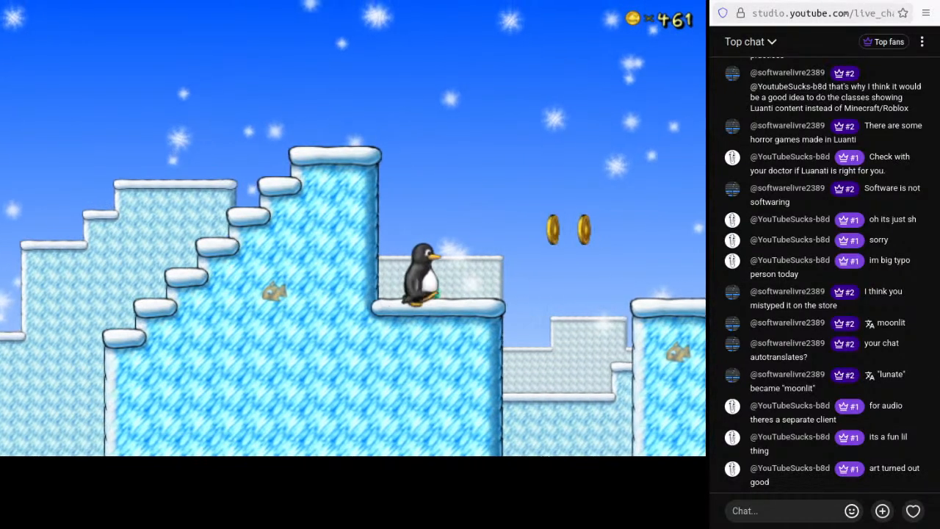
pyautogui.press('space')
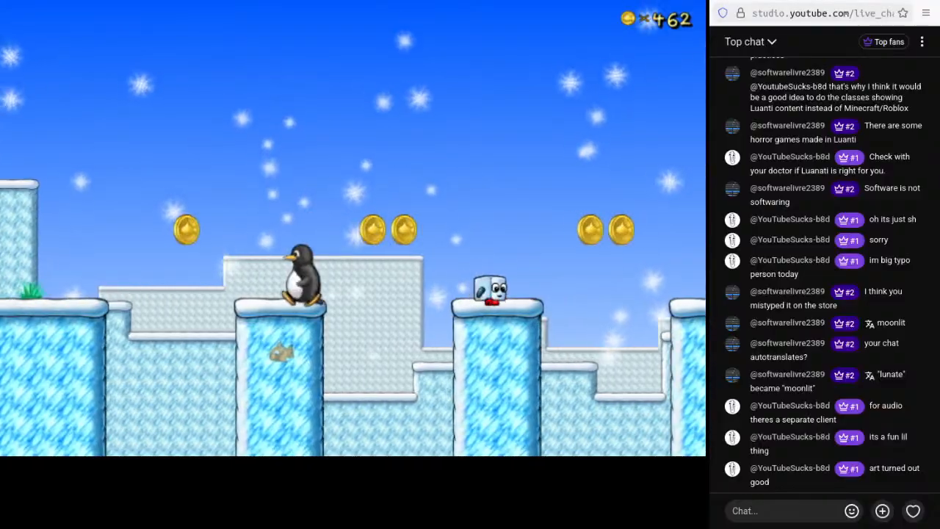
# - Stomp the ice-block enemy, jump across the remaining ice pillars collecting coins, and continue to the rock-walled pit
pyautogui.press('space')
pyautogui.press('Right')
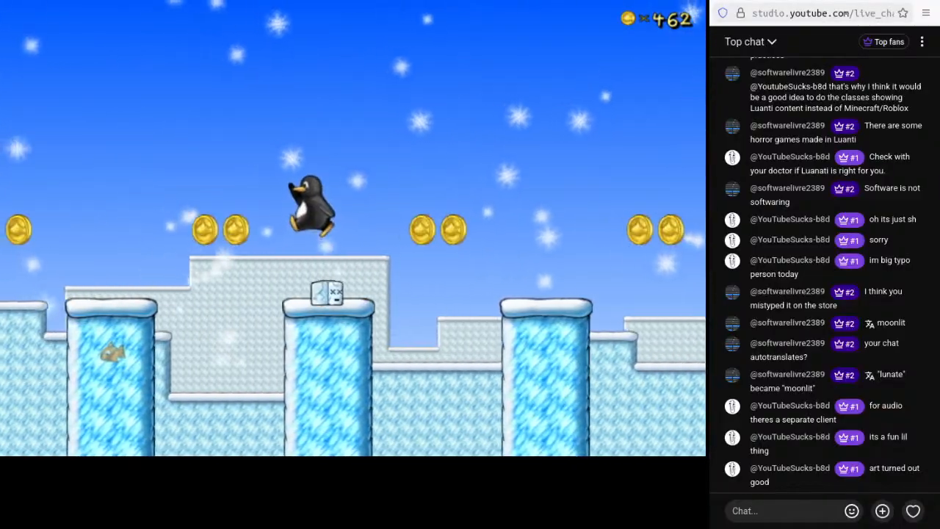
pyautogui.press('space')
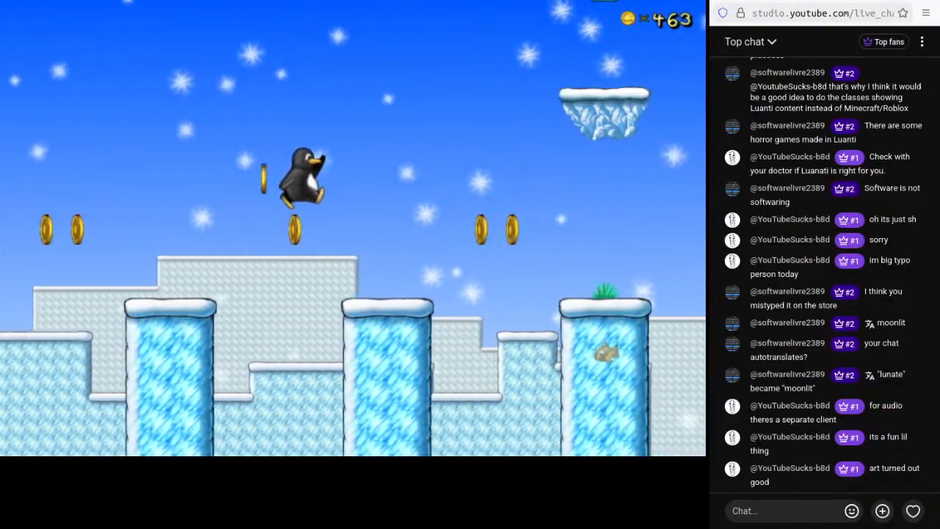
pyautogui.press('space')
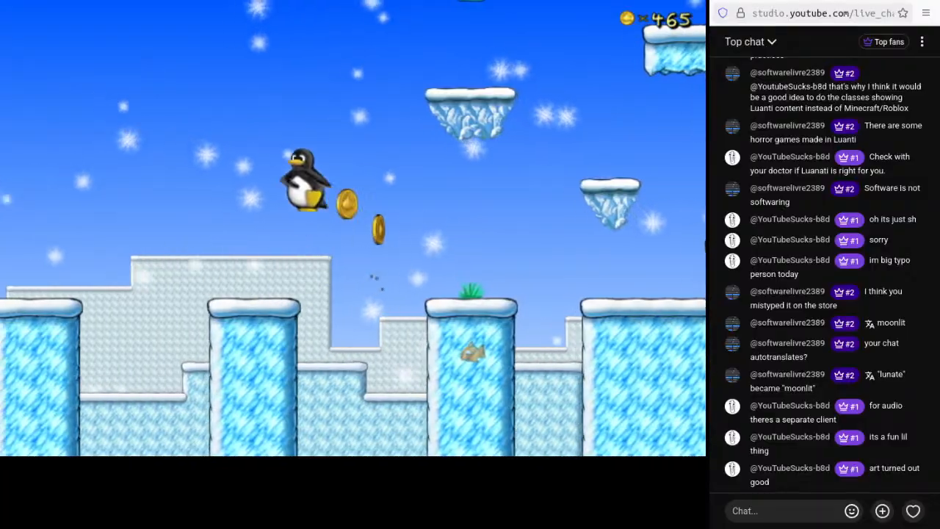
pyautogui.press('space')
pyautogui.press('Right')
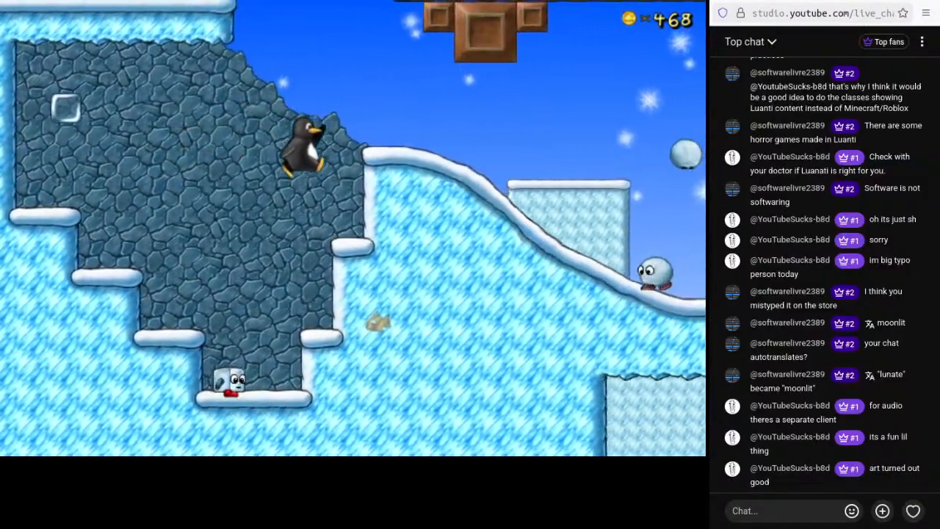
# - Duck down the snowy slope toward the snowballs and jump up to the coin-lined wooden platform above it
pyautogui.press('Right')
pyautogui.press('Down')
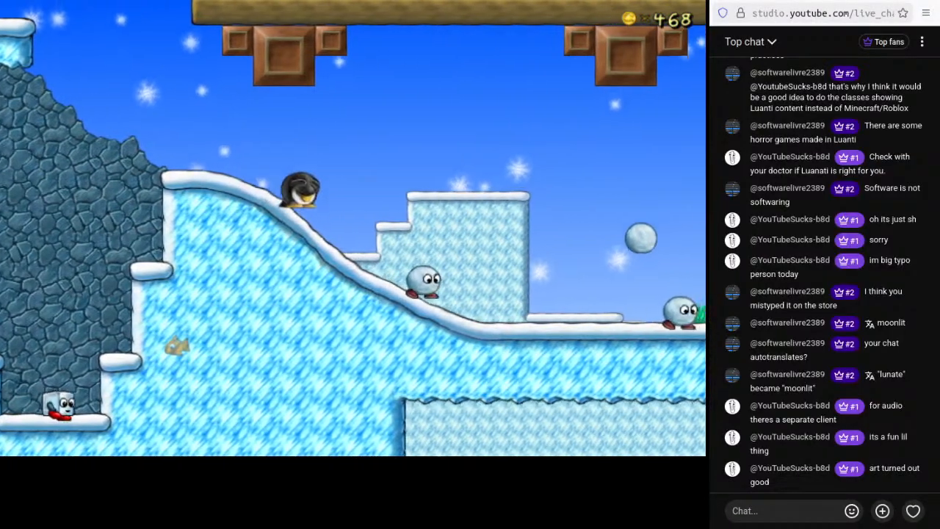
pyautogui.press('space')
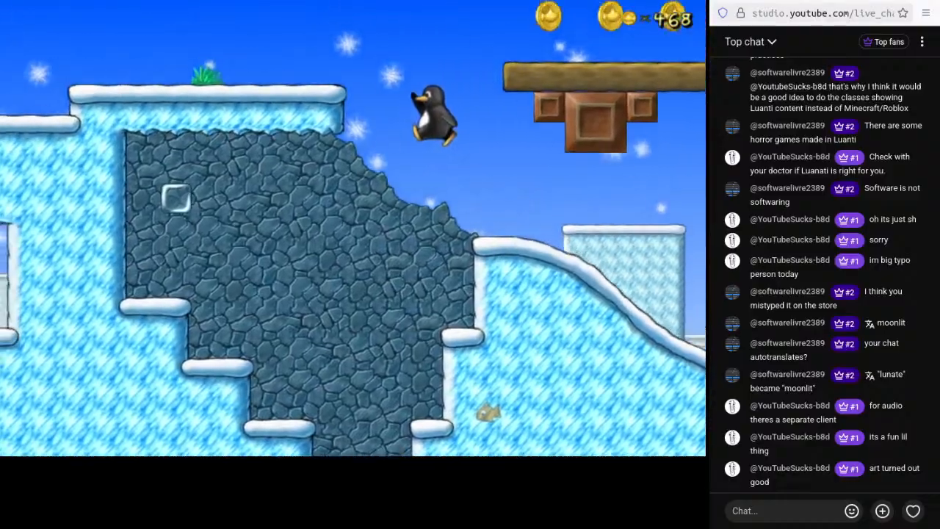
pyautogui.press('space')
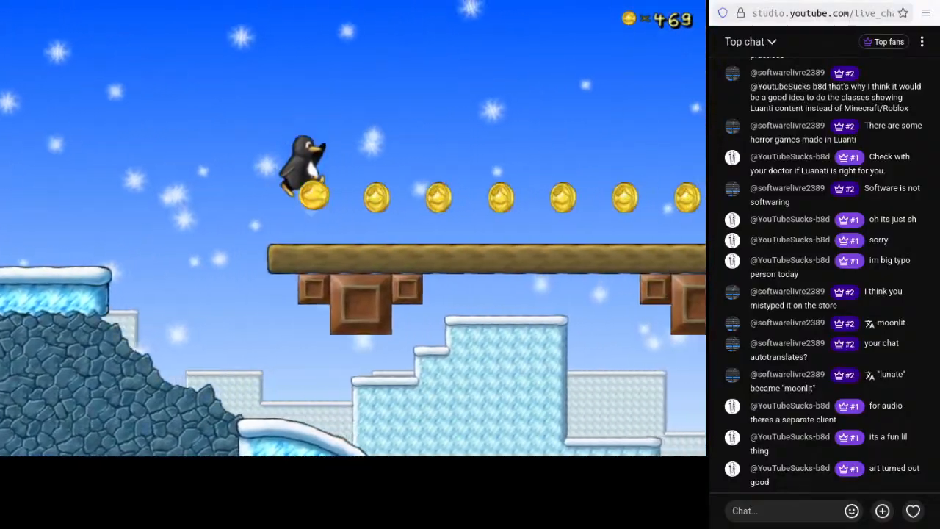
# - Collect the coins along the wooden platform up to its far end and pause the level
pyautogui.press('Left')
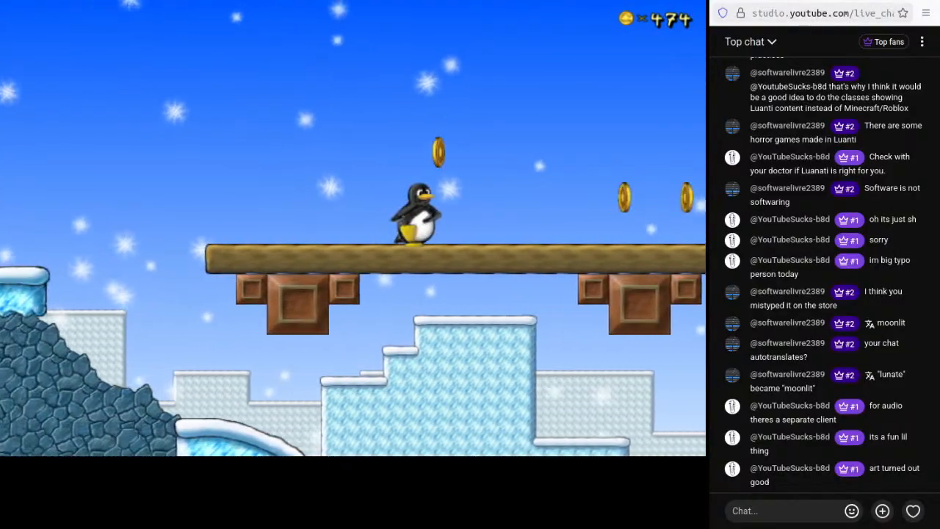
pyautogui.press('Right')
pyautogui.press('Right')
pyautogui.press('Down')
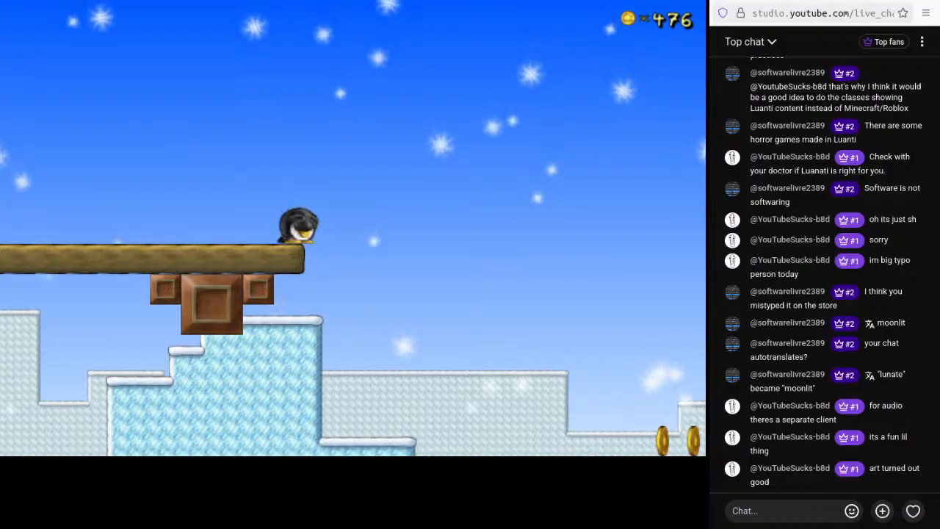
pyautogui.press('Escape')
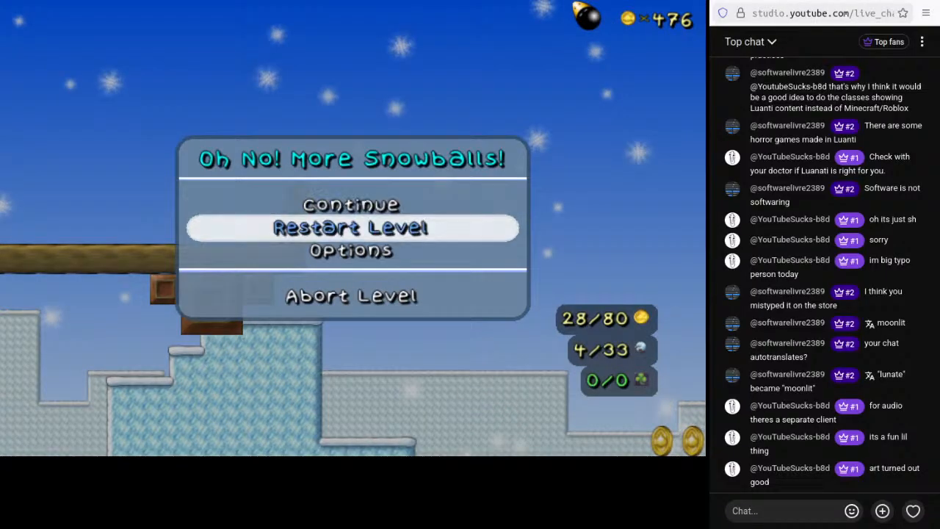
# - Check the keyboard control assignments in the game's options and resume the level
pyautogui.press('Down')
pyautogui.press('Return')
pyautogui.press('Down')
pyautogui.press('Down')
pyautogui.press('Down')
pyautogui.press('Down')
pyautogui.press('Down')
pyautogui.press('Down')
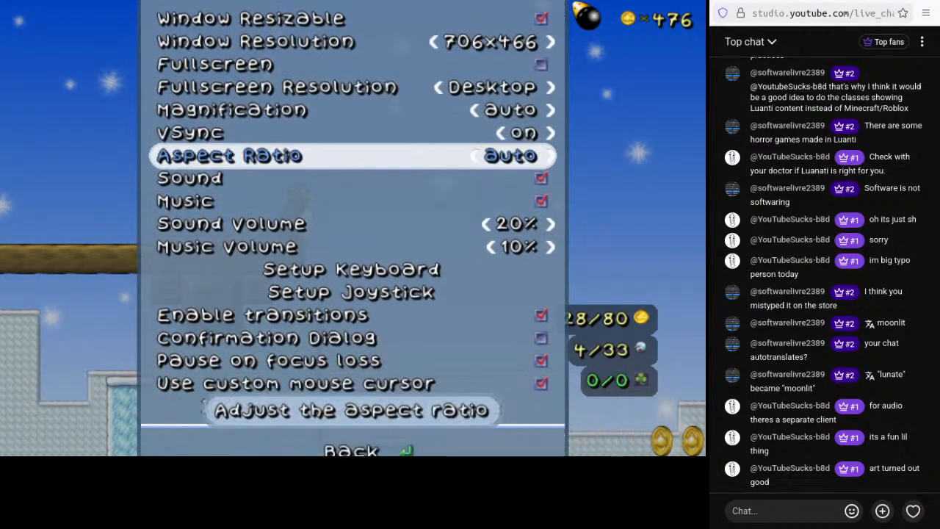
pyautogui.press('Down')
pyautogui.press('Down')
pyautogui.press('Down')
pyautogui.press('Down')
pyautogui.press('Down')
pyautogui.press('Return')
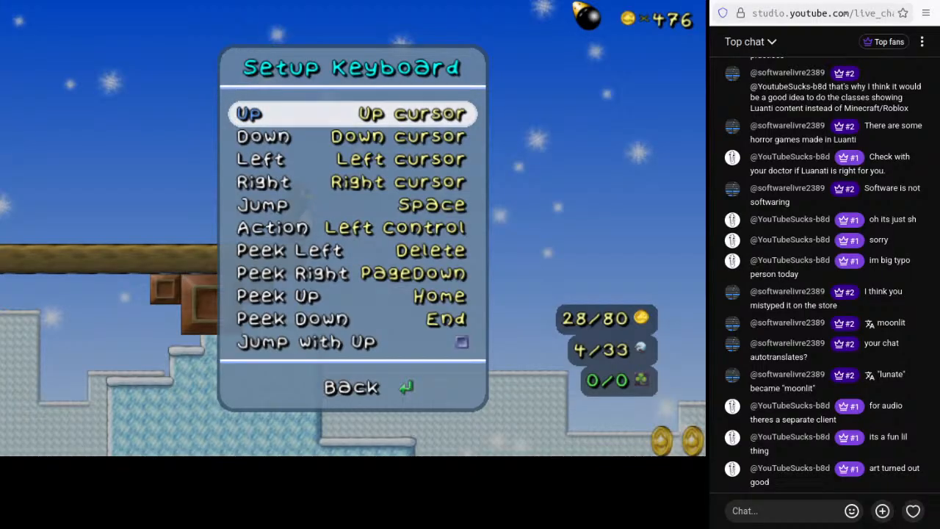
pyautogui.press('Escape')
pyautogui.press('Escape')
pyautogui.press('Escape')
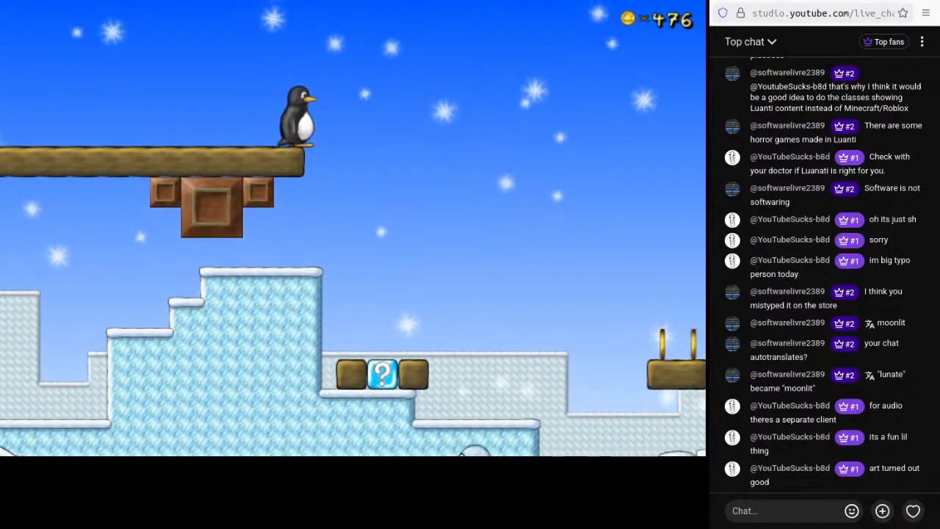
# - Drop from the wooden platform onto the bonus-block row and jump across to the first floating block, collecting its two coins
pyautogui.press('Right')
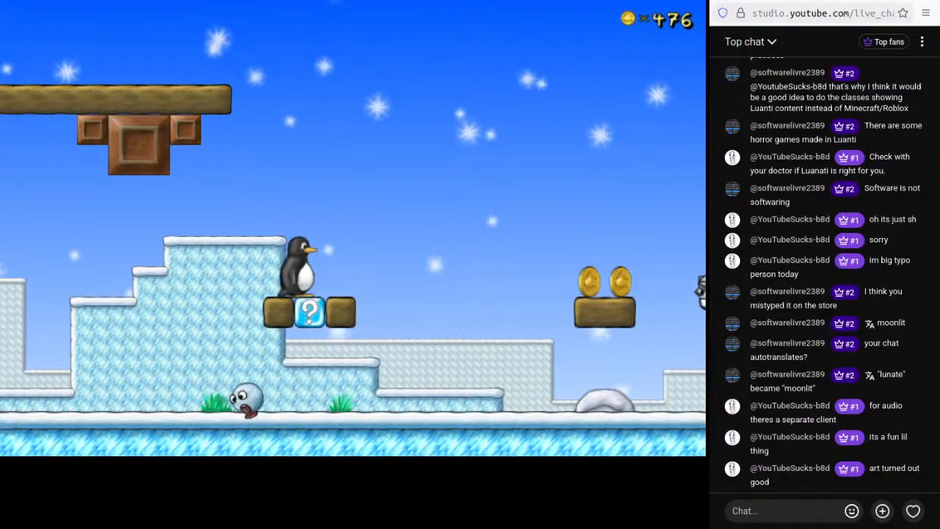
pyautogui.press('Right')
pyautogui.press('space')
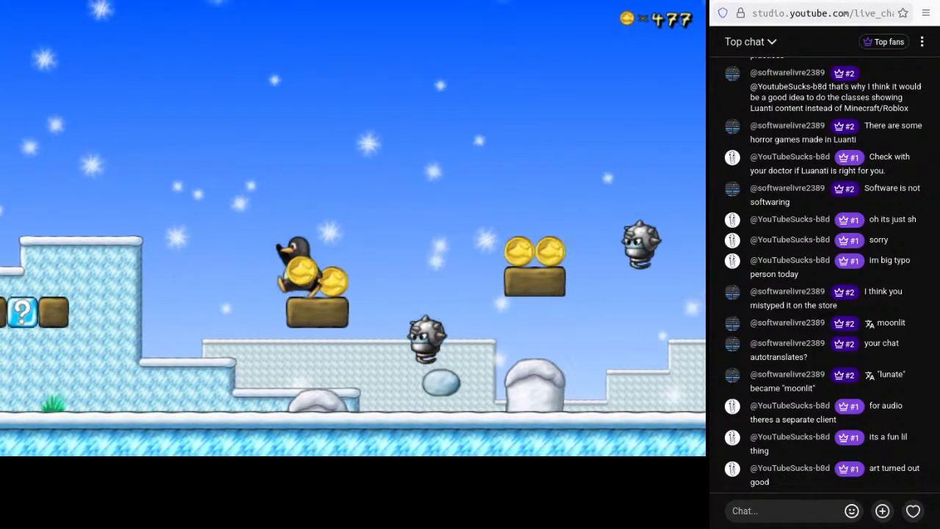
pyautogui.press('Right')
pyautogui.press('space')
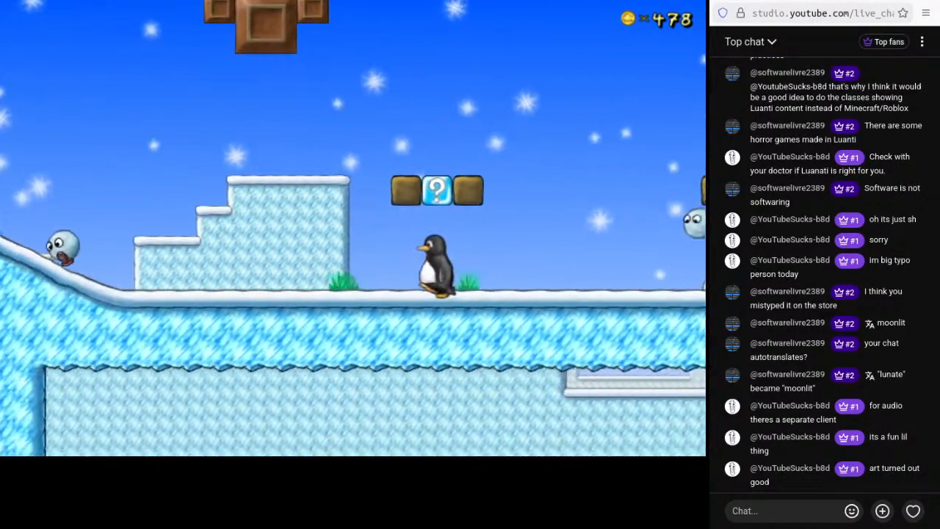
# - Hit the bonus block in the row from below, climb onto the row and jump back to the first floating block
pyautogui.press('space')
pyautogui.press('Left')
pyautogui.press('space')
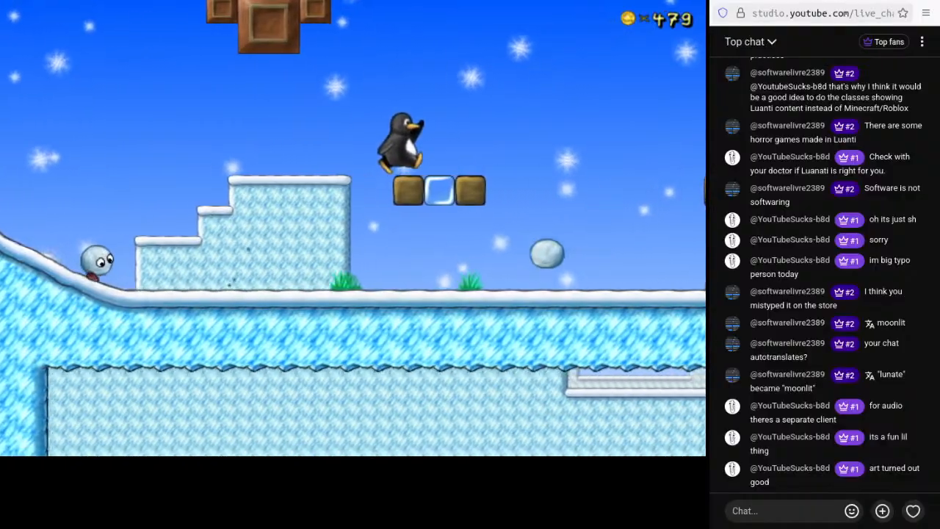
pyautogui.press('Right')
pyautogui.press('space')
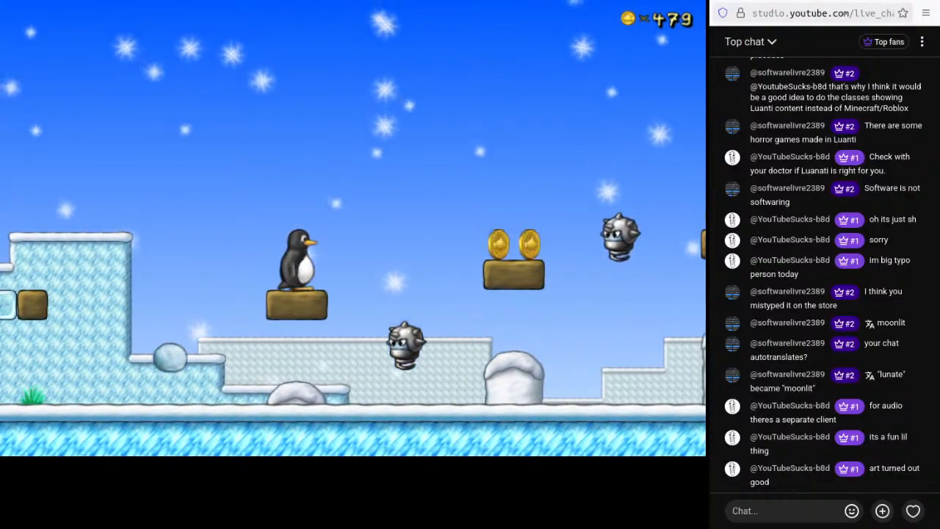
# - Jump across the ascending floating blocks over the spiky enemies, collecting coins up to the three-coin block beneath the bonus block
pyautogui.press('Right')
pyautogui.press('space')
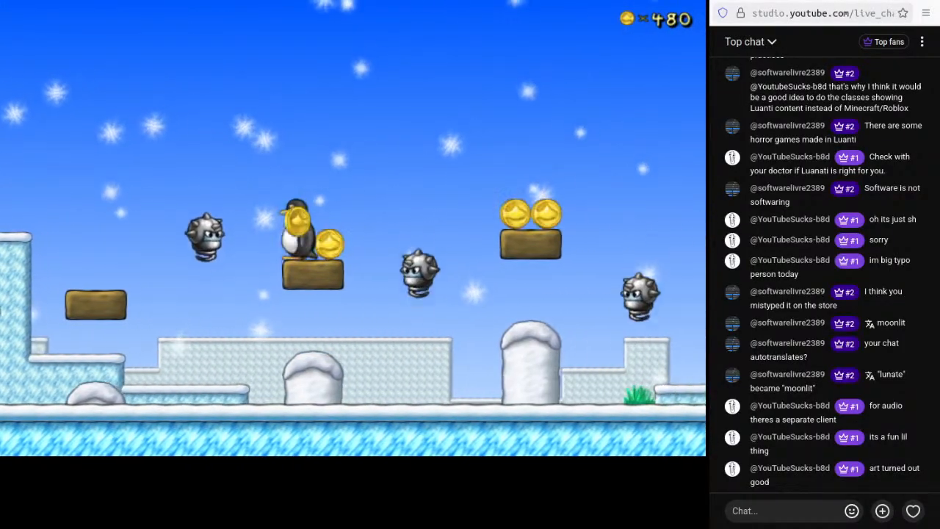
pyautogui.press('Right')
pyautogui.press('space')
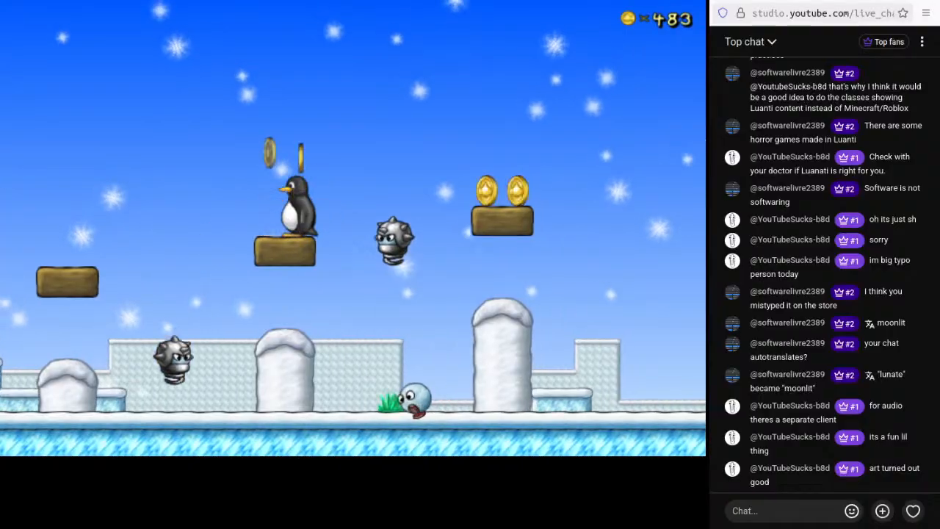
pyautogui.press('Right')
pyautogui.press('space')
pyautogui.press('space')
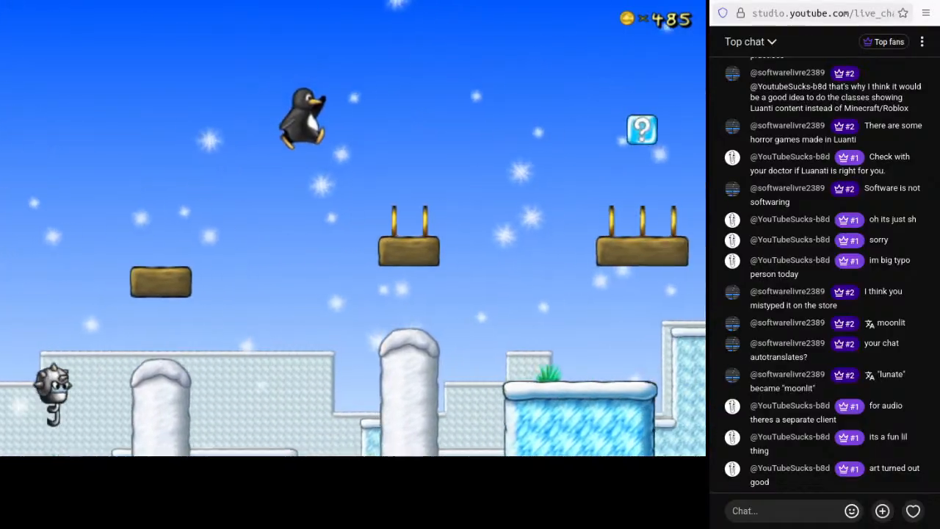
pyautogui.press('Right')
pyautogui.press('space')
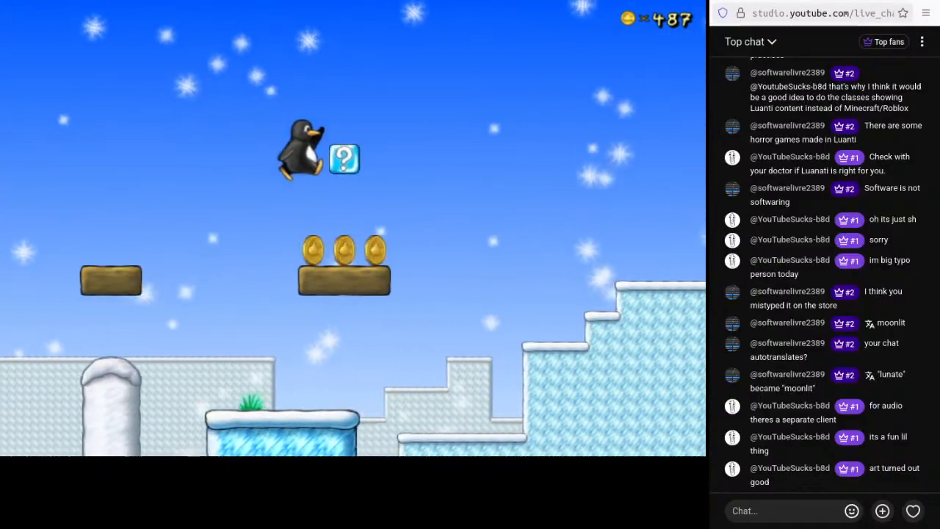
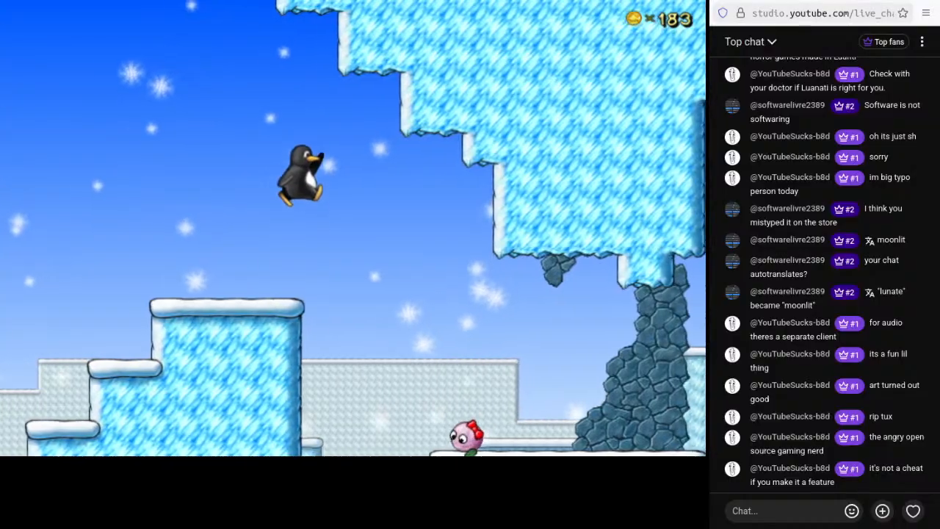
# - Stomp the pink enemy with the bow and cross the gap by the wooden platform, collecting its two coins
pyautogui.press('Right')
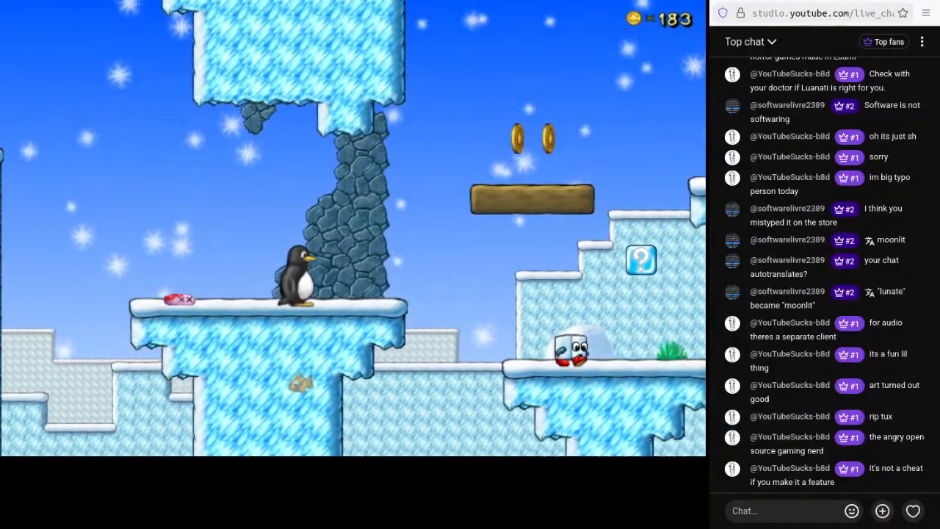
pyautogui.press('space')
pyautogui.press('Right')
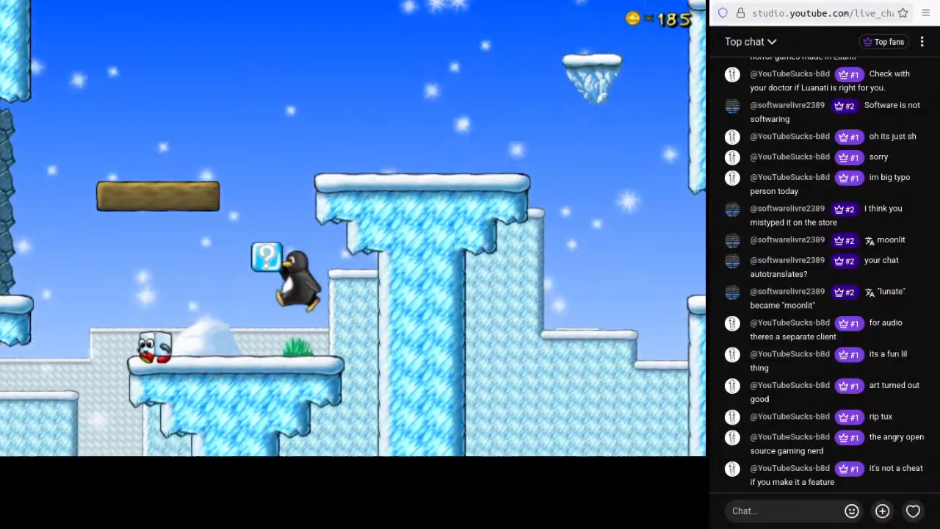
# - Get past the ice-block enemy and hit the bonus block above the ice ledge from below for its coin
pyautogui.press('Left')
pyautogui.press('Right')
pyautogui.press('space')
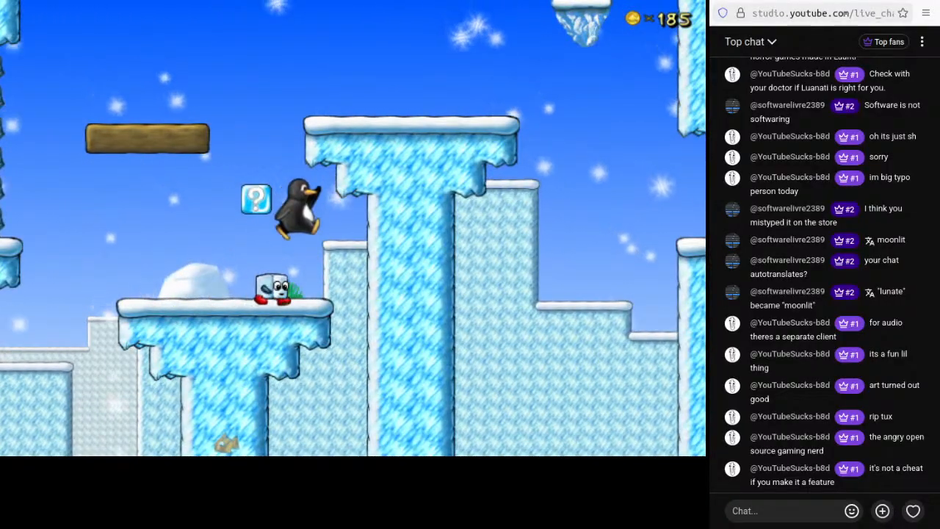
pyautogui.press('Left')
pyautogui.press('space')
pyautogui.press('Right')
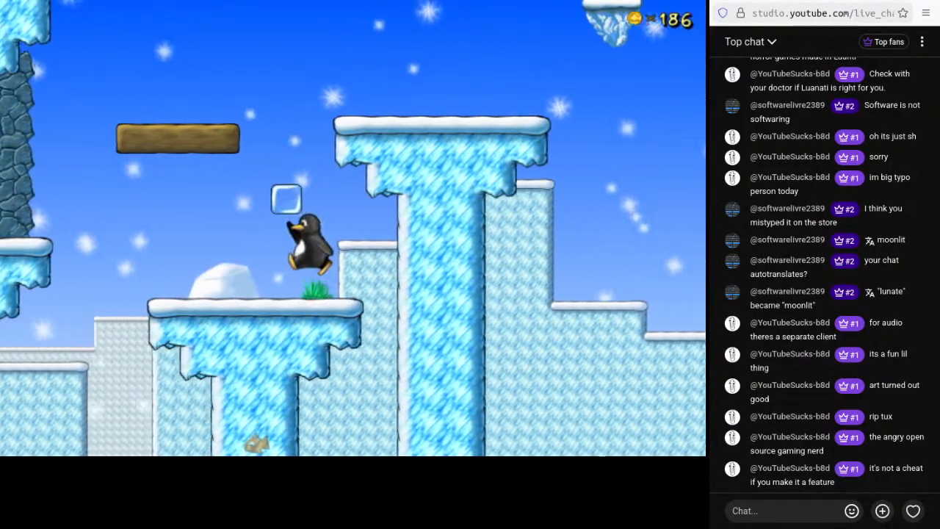
# - Climb onto the emptied bonus block and jump from it toward the tall ice pillar
pyautogui.press('Left')
pyautogui.press('Right')
pyautogui.press('space')
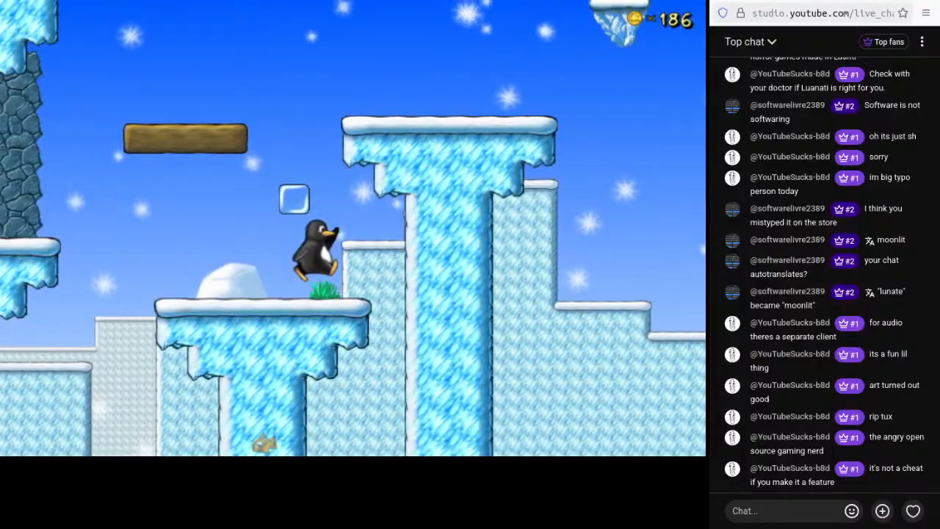
pyautogui.press('Left')
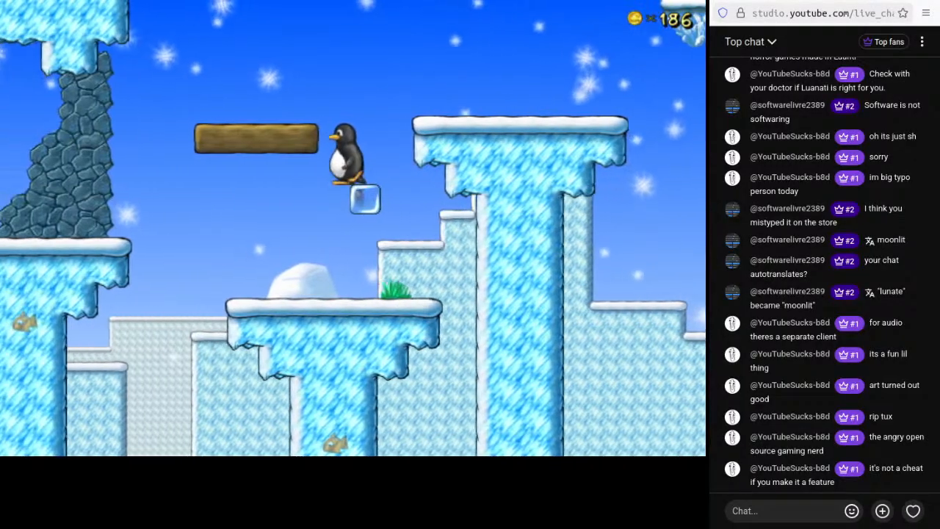
pyautogui.press('space')
pyautogui.press('Right')
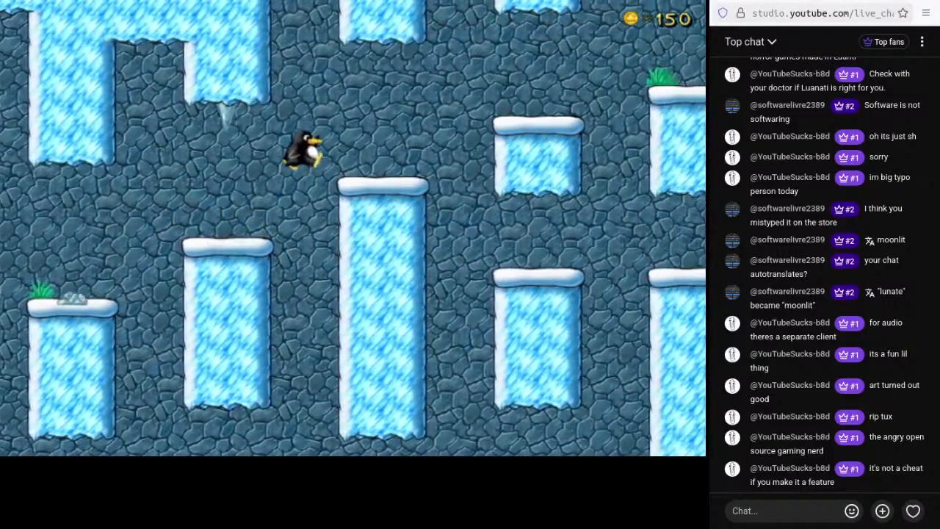
# - Jump across the snow-capped ice pillars through the rock-walled cave
pyautogui.press('space')
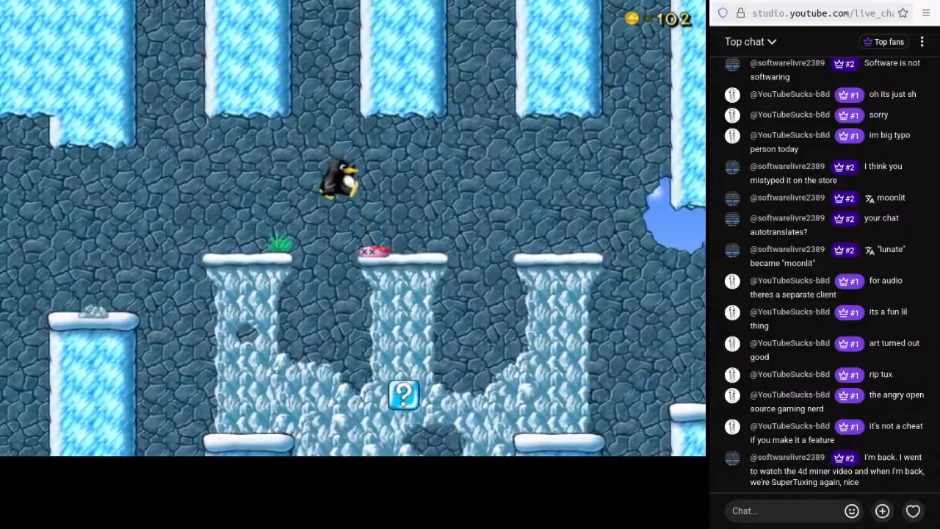
pyautogui.press('Right')
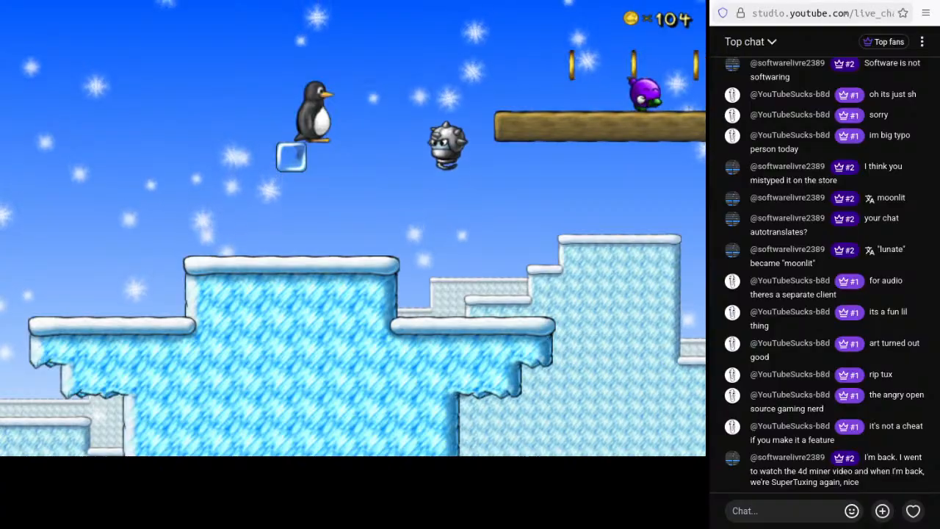
# - Jump over the spiky enemy onto the wooden platform, collect coins there, and continue across the gap beyond the ice ledge
pyautogui.press('Right')
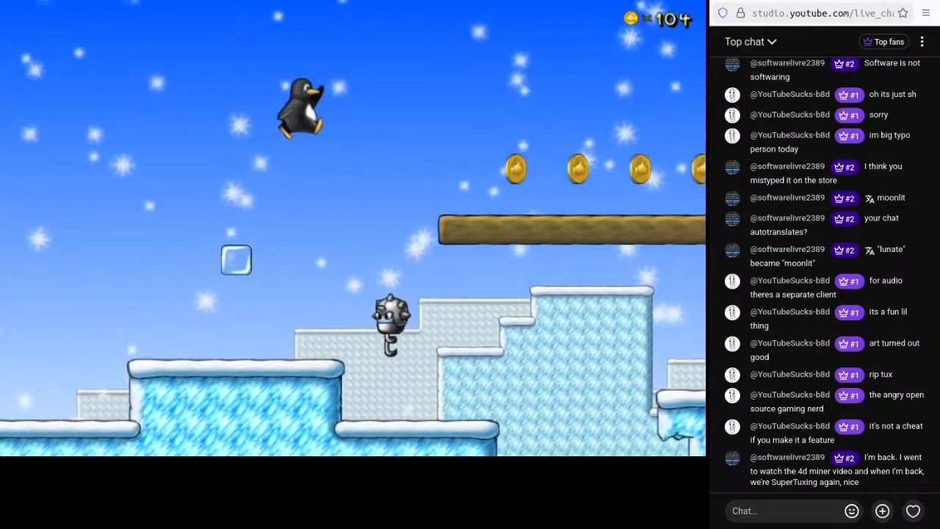
pyautogui.press('Right')
pyautogui.press('Right')
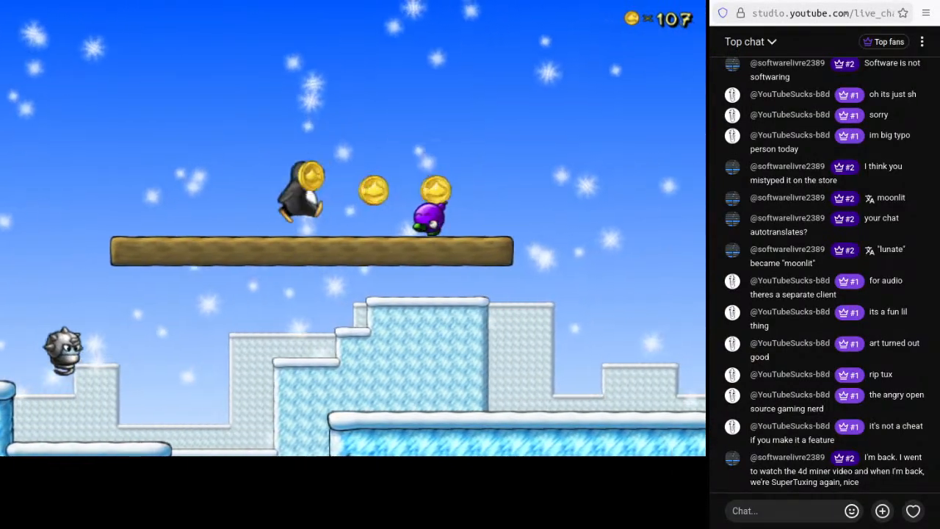
pyautogui.press('Right')
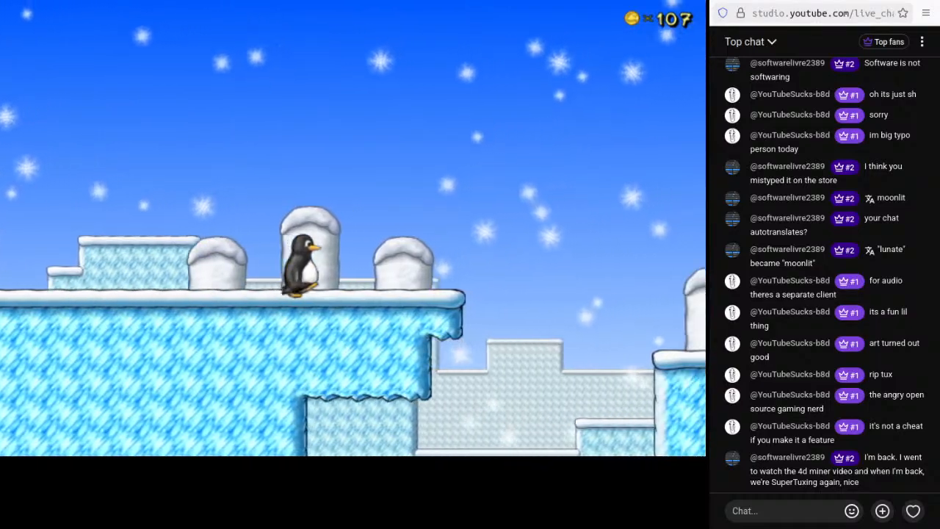
pyautogui.press('space')
pyautogui.press('Right')
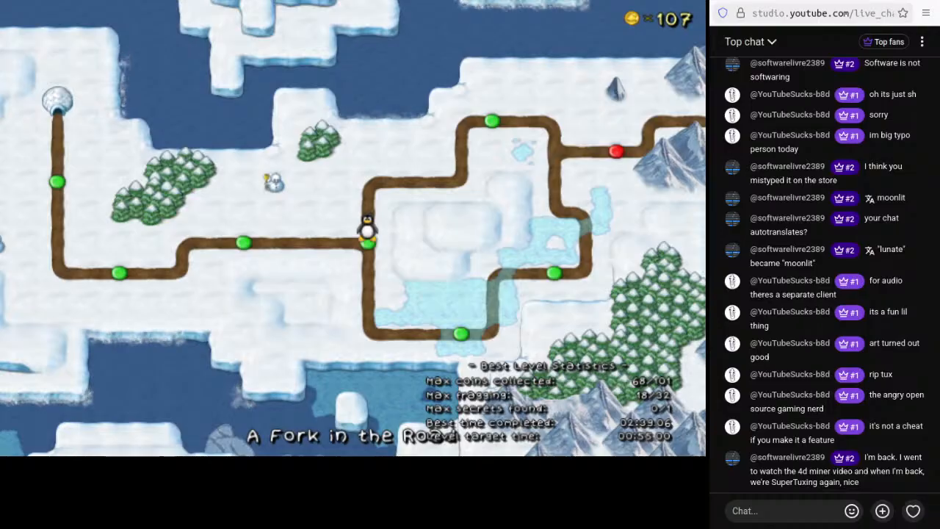
# - Travel on the world map from "A Fork in the Road" to "Stone Cold" and start that level
pyautogui.press('Up')
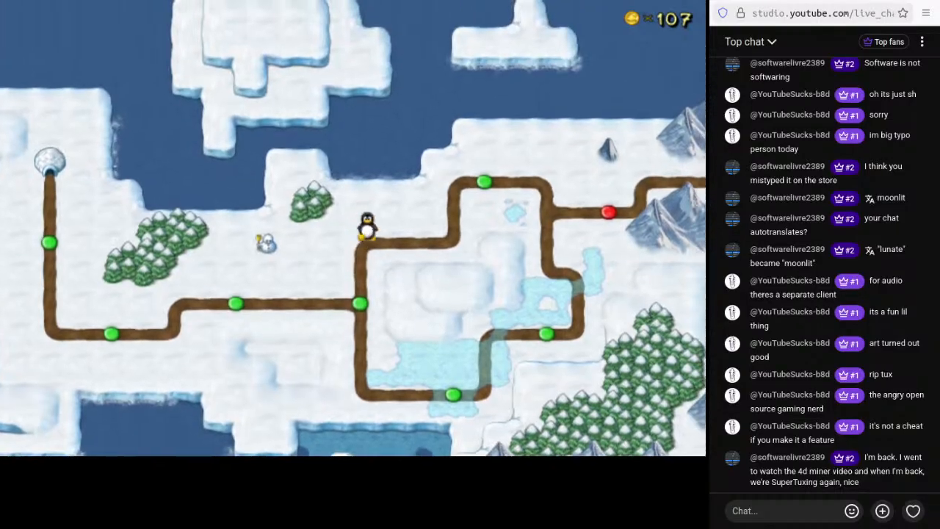
pyautogui.press('Right')
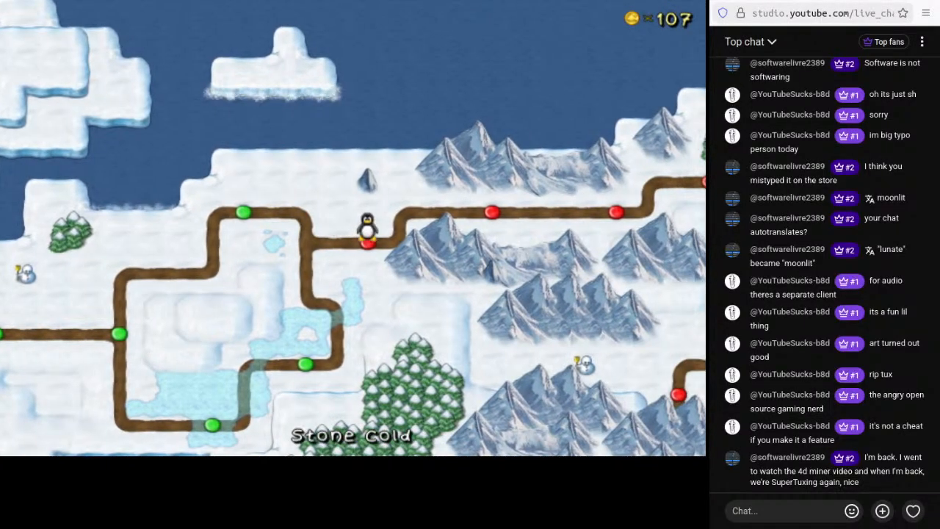
pyautogui.press('space')
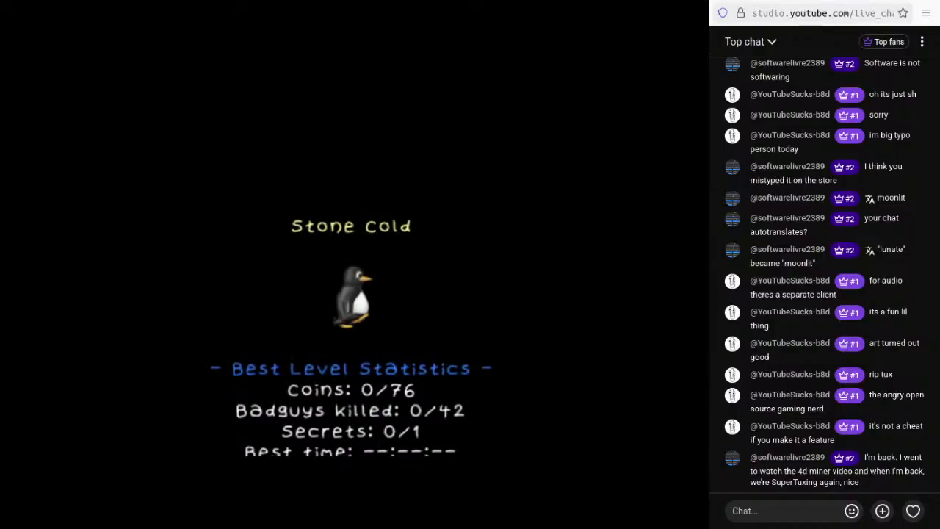
pyautogui.press('space')
# - Run to the group of snowballs, stomp one of them and hit the first bonus block from below
pyautogui.press('Right')
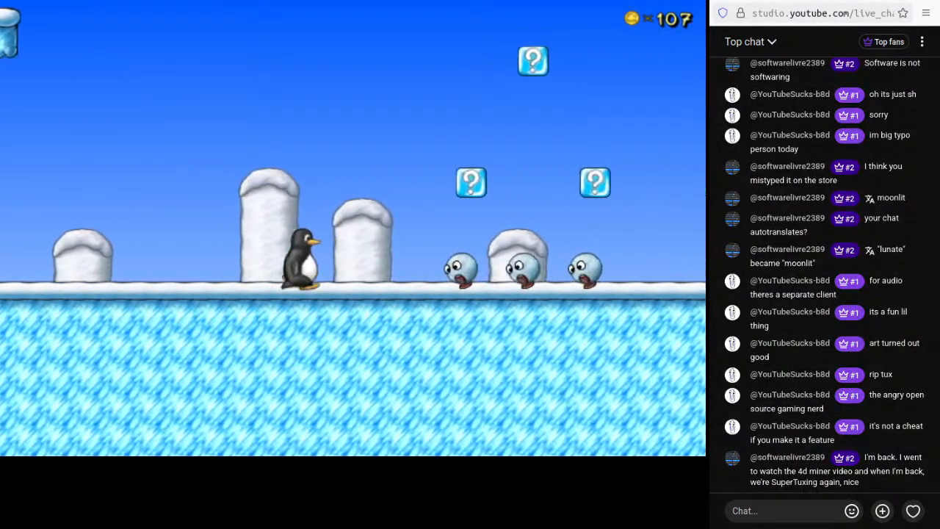
pyautogui.press('space')
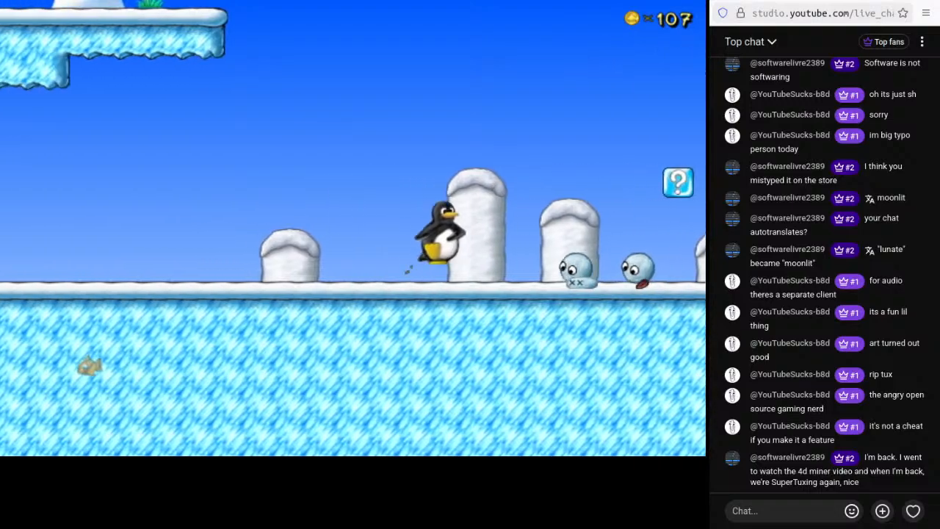
pyautogui.press('space')
pyautogui.press('space')
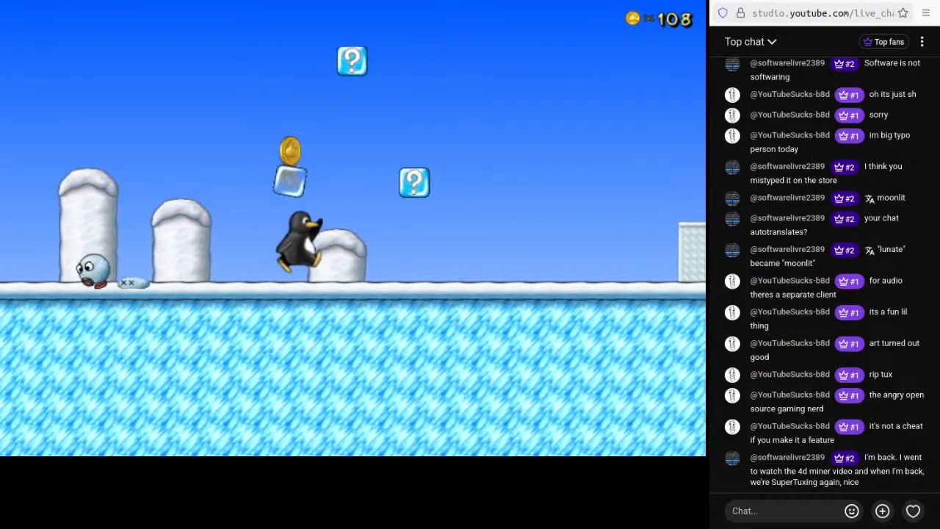
# - Jump up around the emptied first block and hit the upper bonus block for its coin
pyautogui.press('space')
pyautogui.press('space')
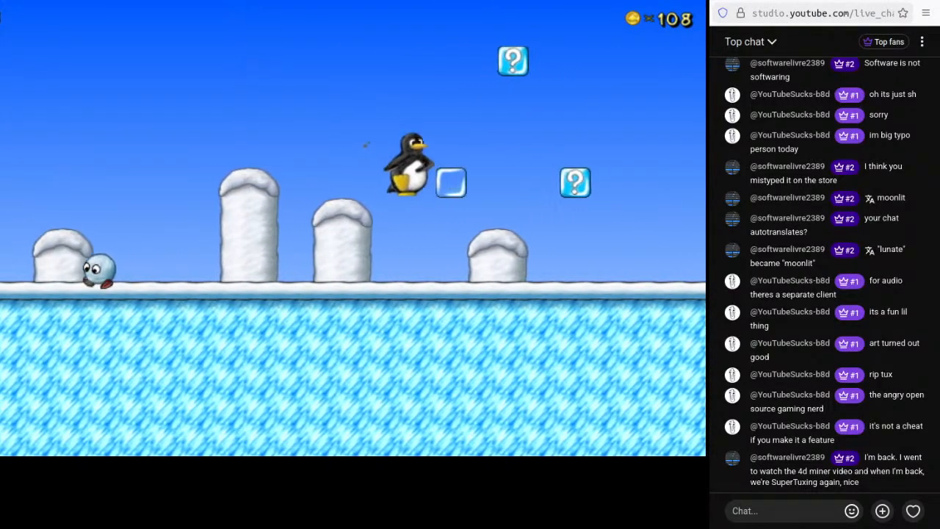
pyautogui.press('space')
pyautogui.press('space')
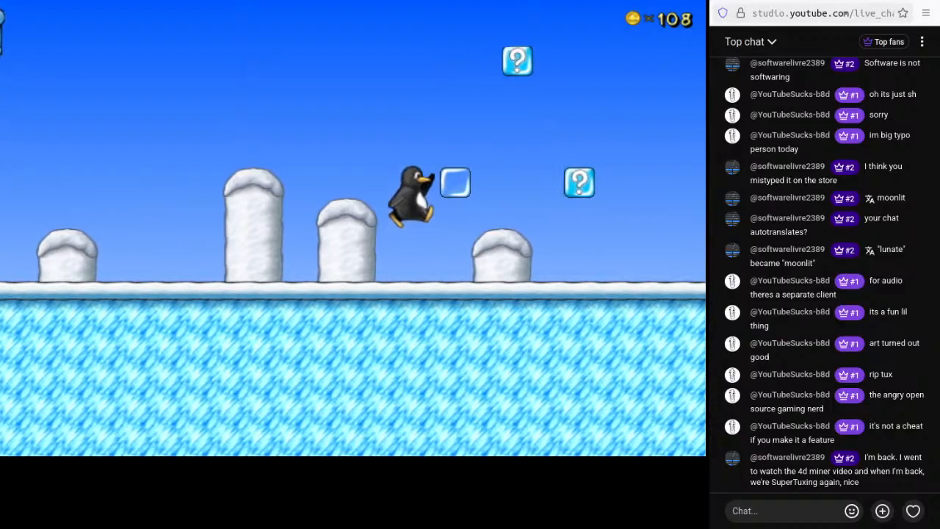
pyautogui.press('space')
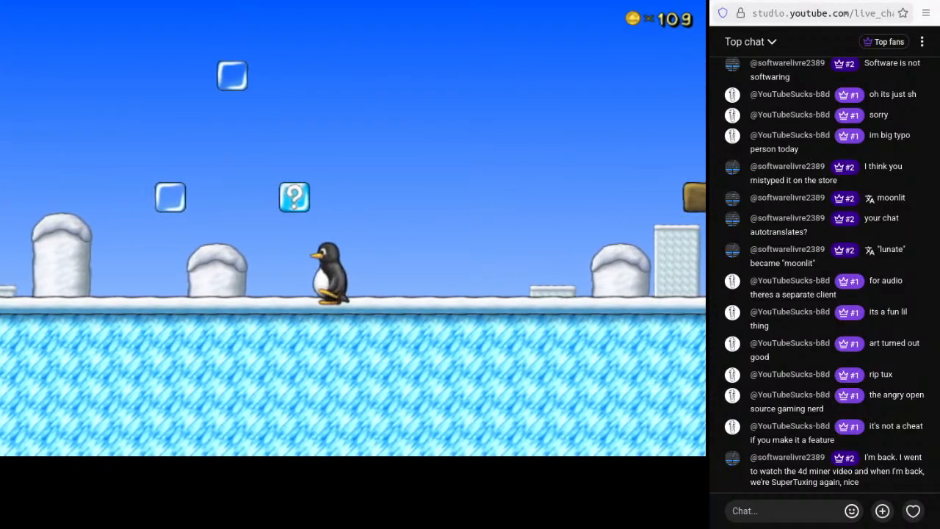
# - Hit the remaining bonus block from below for its coin, run ahead toward the wooden platforms, and return to the emptied blocks
pyautogui.press('space')
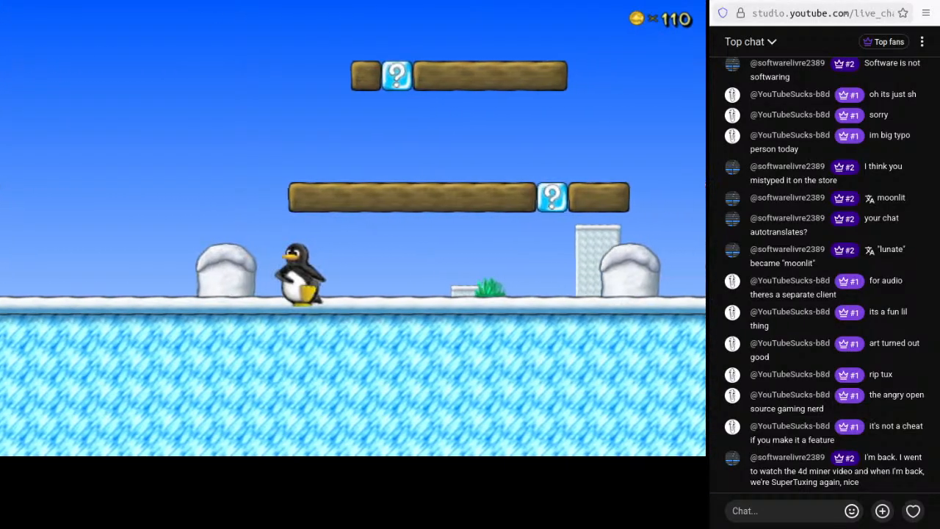
pyautogui.press('Left')
pyautogui.press('Left')
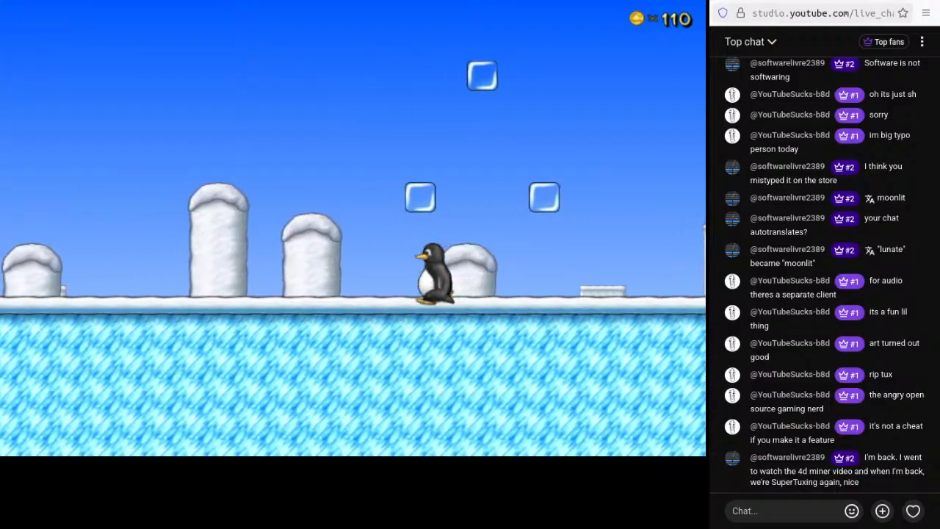
pyautogui.press('Right')
# - Pause the level, examine the key assignments under Setup Keyboard in the options, and leave the settings again
pyautogui.press('Escape')
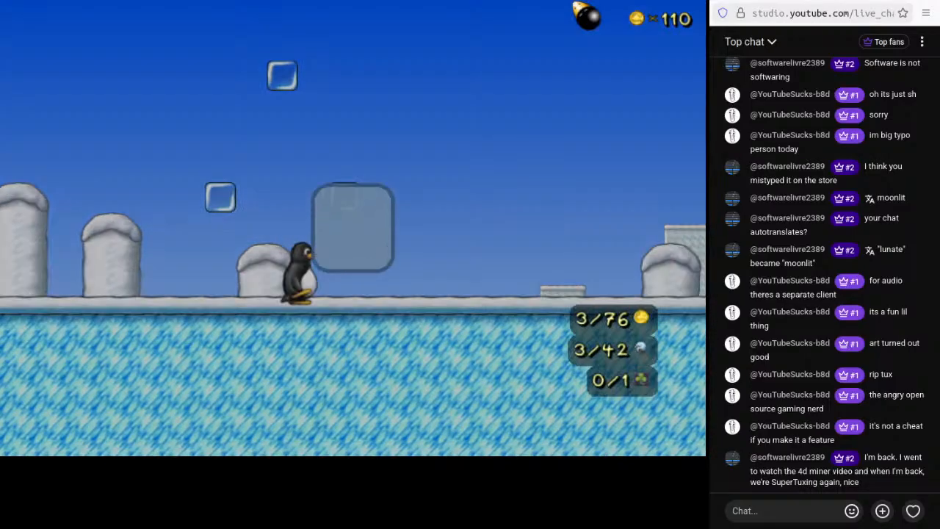
pyautogui.press('Down')
pyautogui.press('Return')
pyautogui.press('Down')
pyautogui.press('Down')
pyautogui.press('Down')
pyautogui.press('Down')
pyautogui.press('Down')
pyautogui.press('Down')
pyautogui.press('Down')
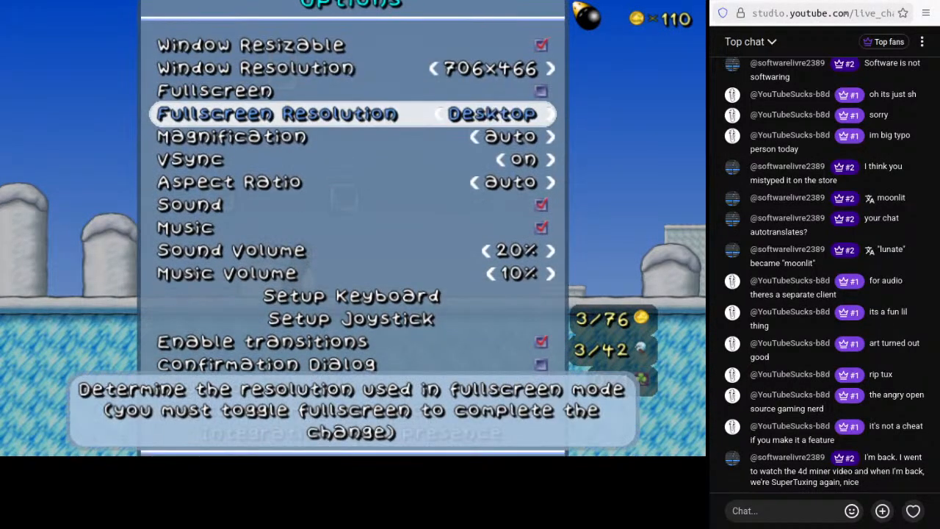
pyautogui.press('Down')
pyautogui.press('Down')
pyautogui.press('Down')
pyautogui.press('Down')
pyautogui.press('Return')
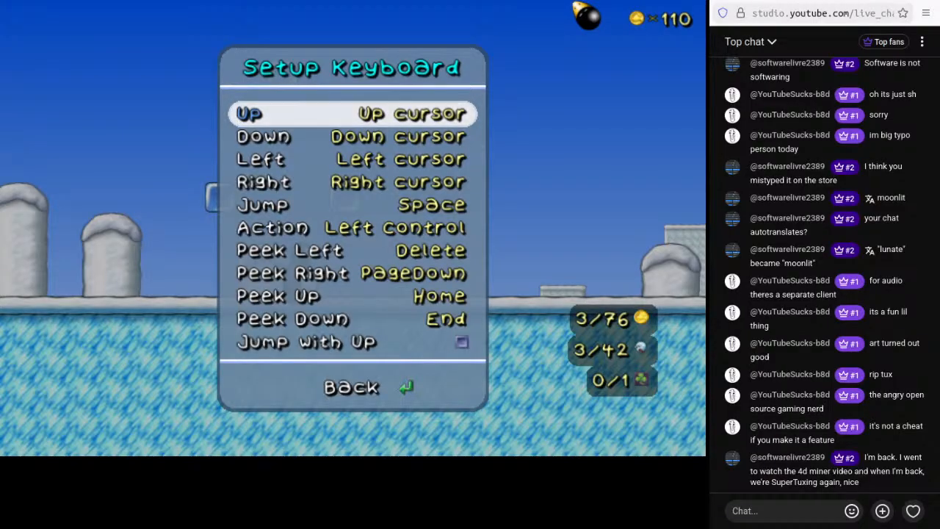
pyautogui.press('Escape')
pyautogui.press('Escape')
pyautogui.press('Escape')
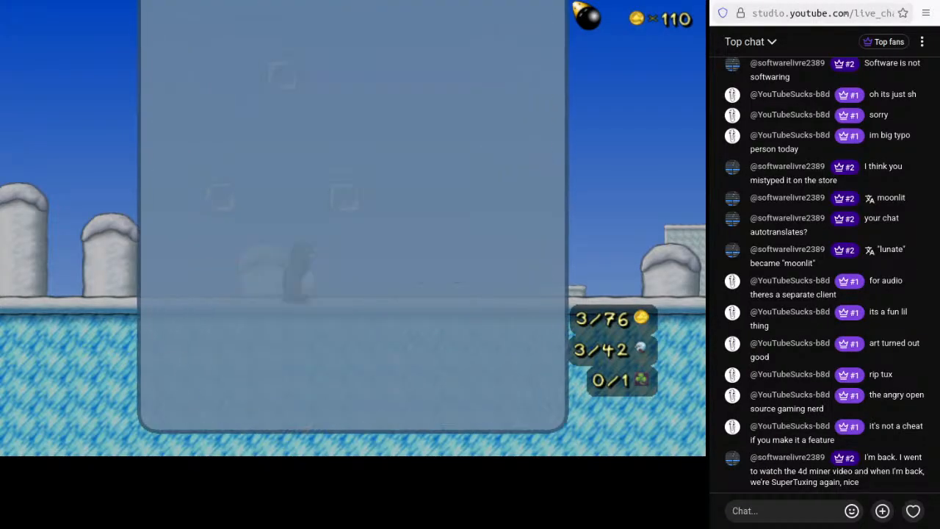
pyautogui.press('Right')
pyautogui.press('space')
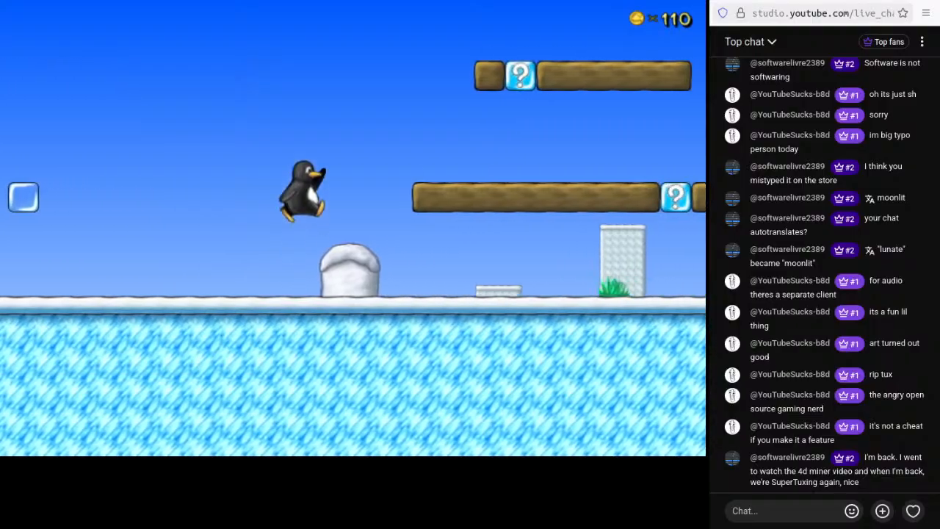
pyautogui.press('space')
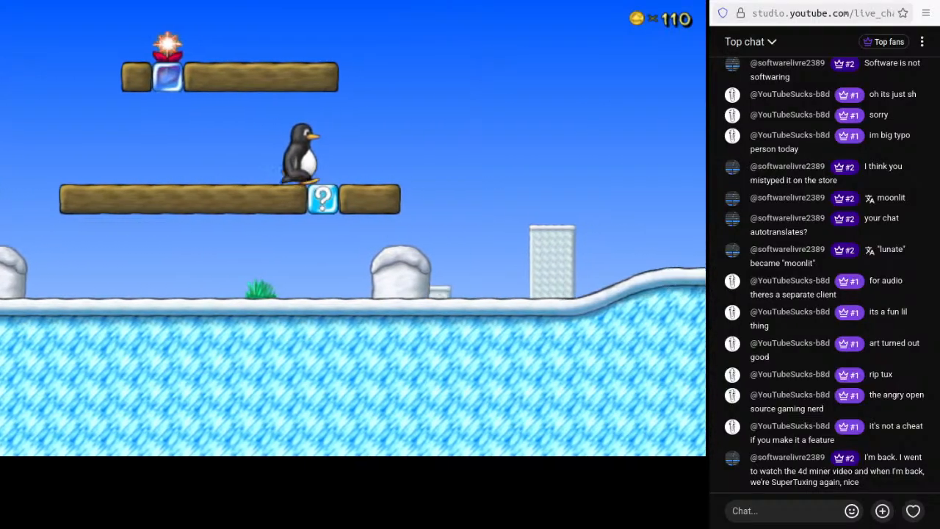
pyautogui.press('space')
pyautogui.press('Left')
pyautogui.press('Right')
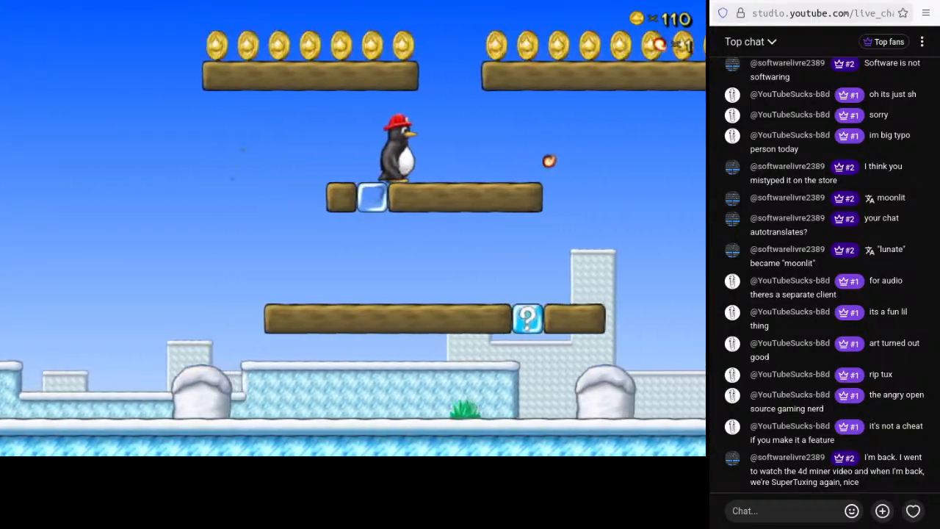
pyautogui.press('space')
pyautogui.press('Right')
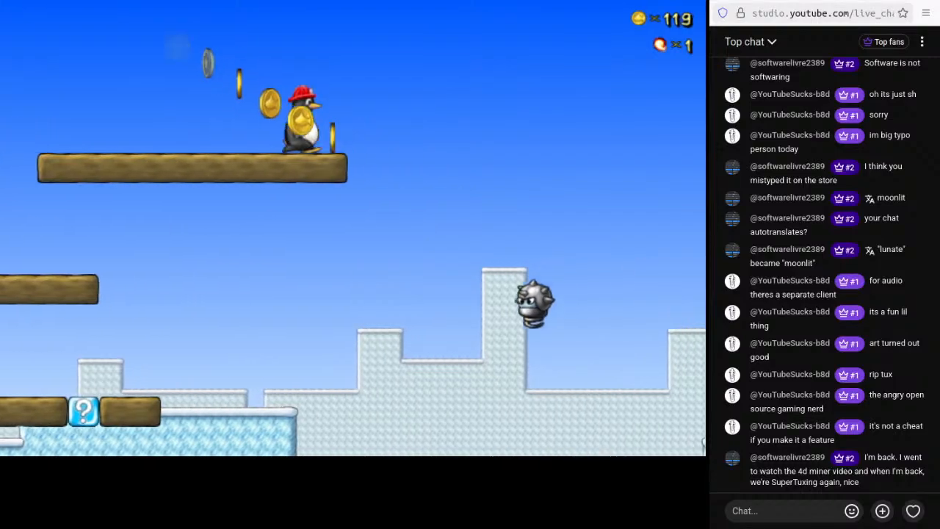
pyautogui.press('Right')
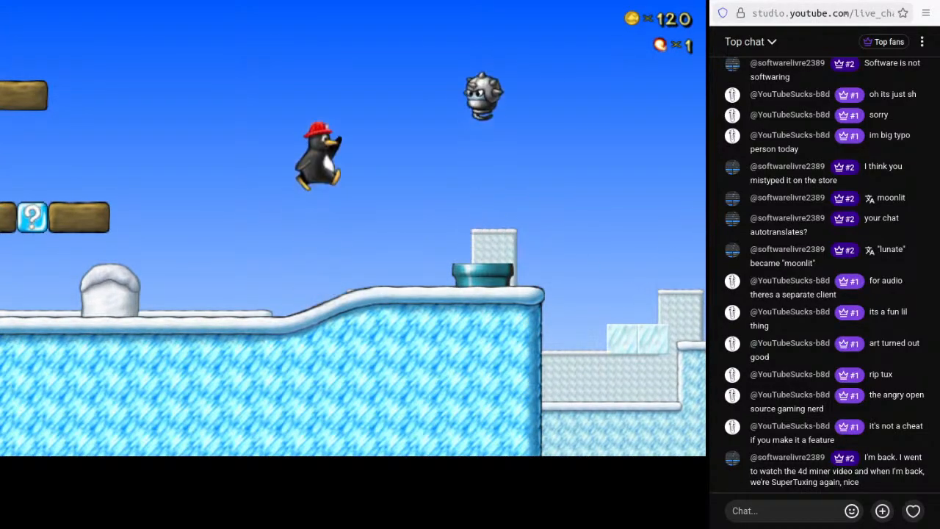
pyautogui.press('Right')
pyautogui.press('Right')
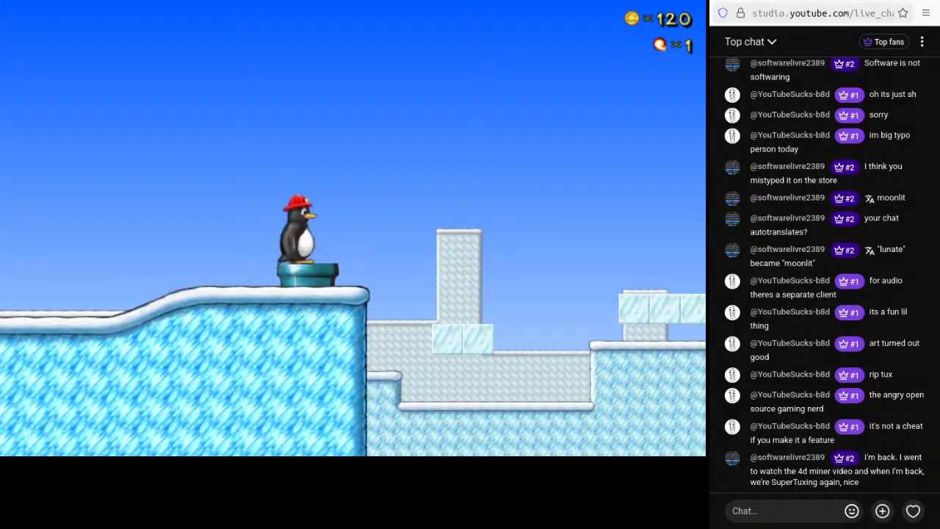
pyautogui.press('Right')
pyautogui.press('space')
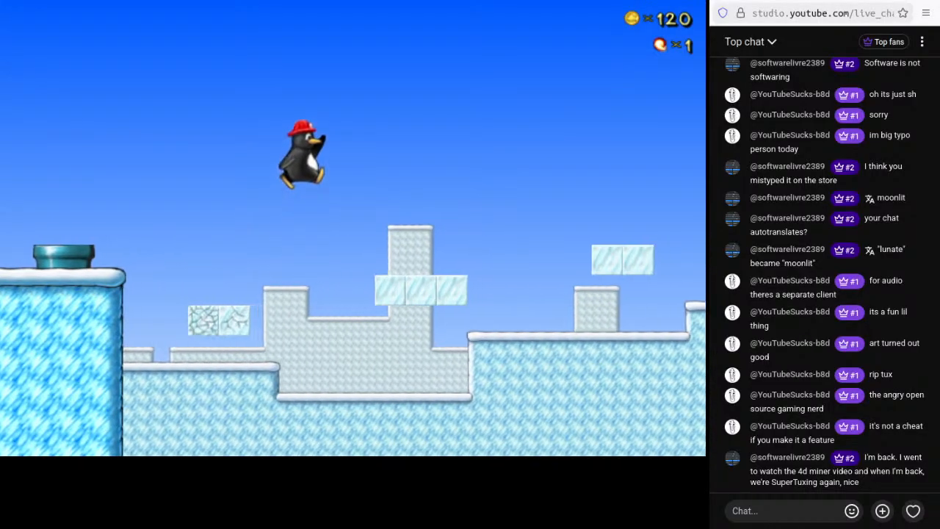
pyautogui.press('space')
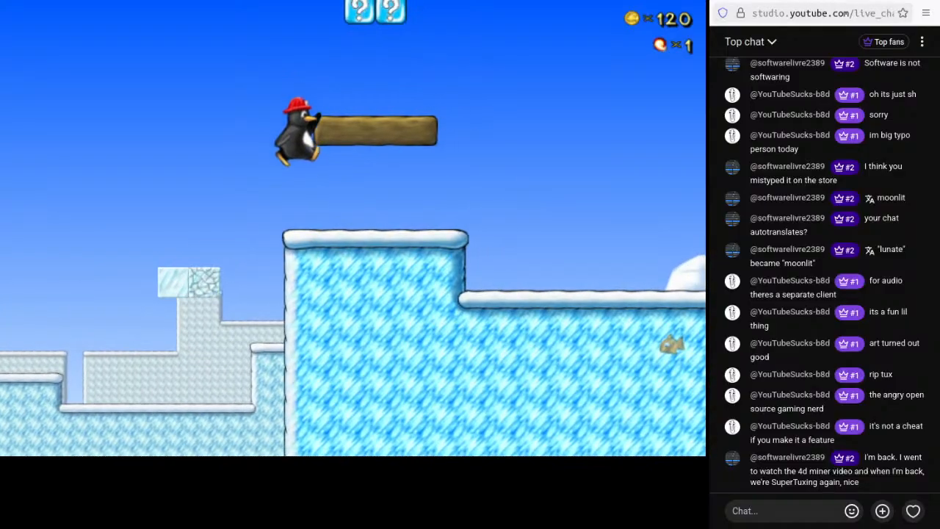
pyautogui.press('space')
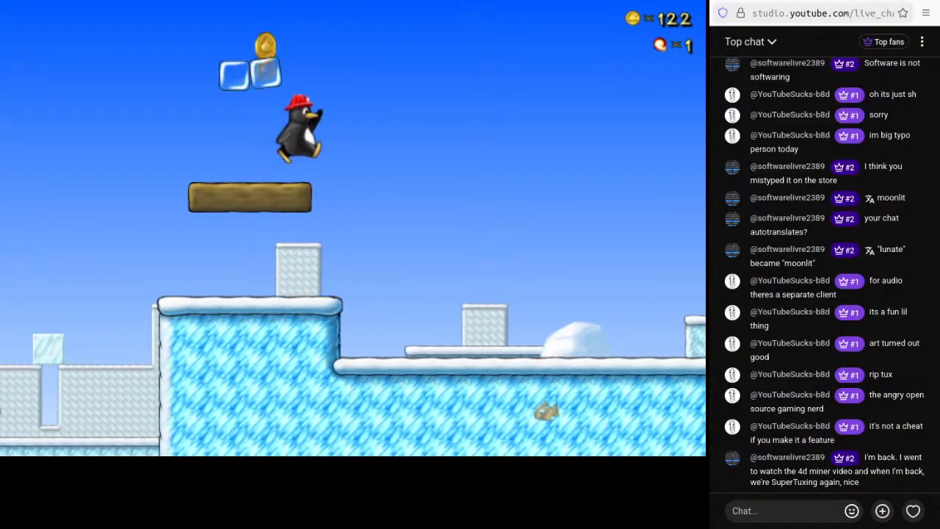
pyautogui.press('Right')
pyautogui.press('ctrl')
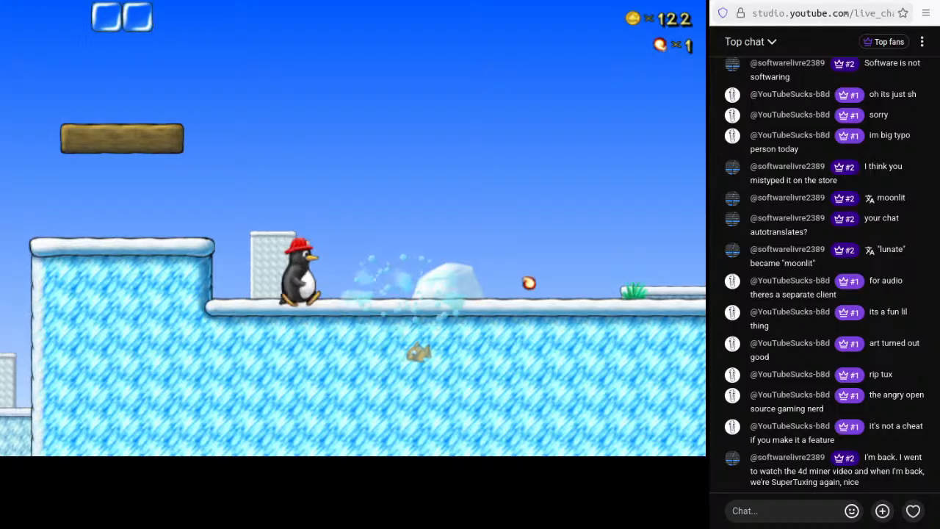
pyautogui.press('space')
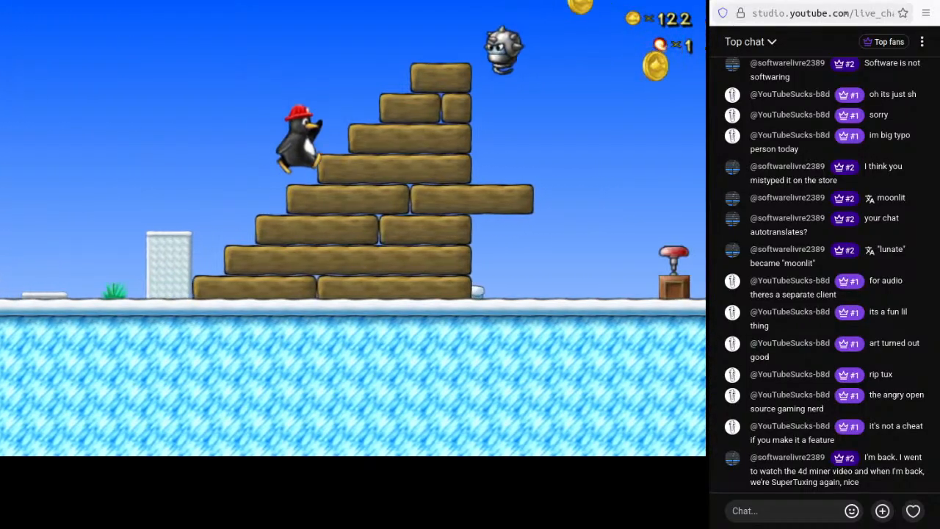
pyautogui.press('space')
pyautogui.press('ctrl')
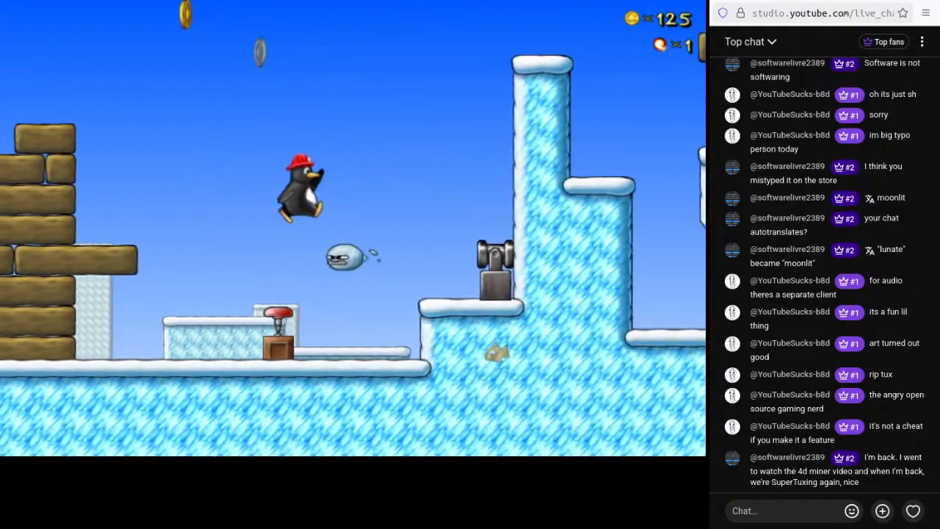
pyautogui.press('Left')
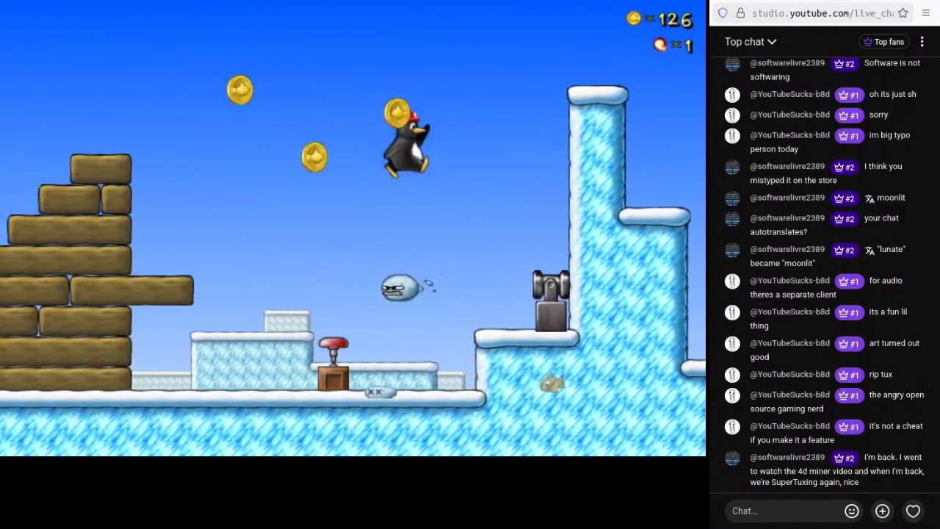
pyautogui.press('space')
pyautogui.press('Left')
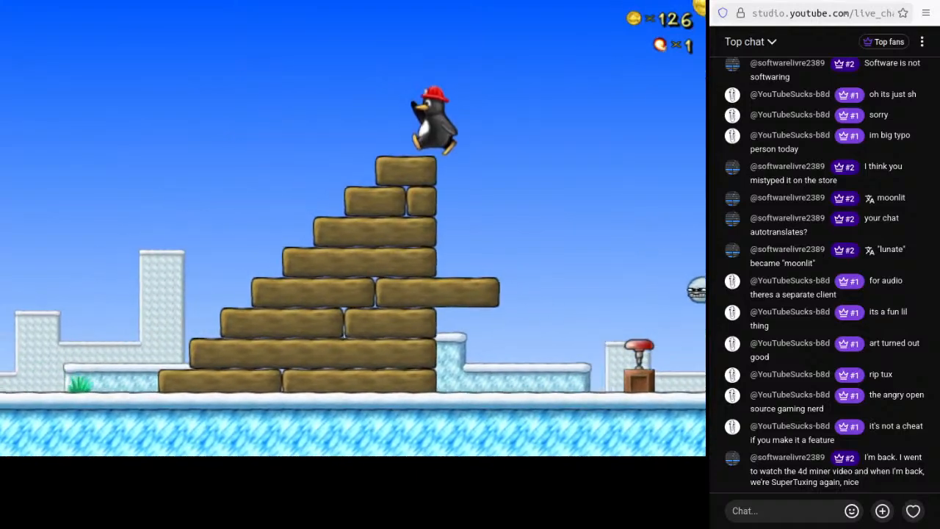
pyautogui.press('Right')
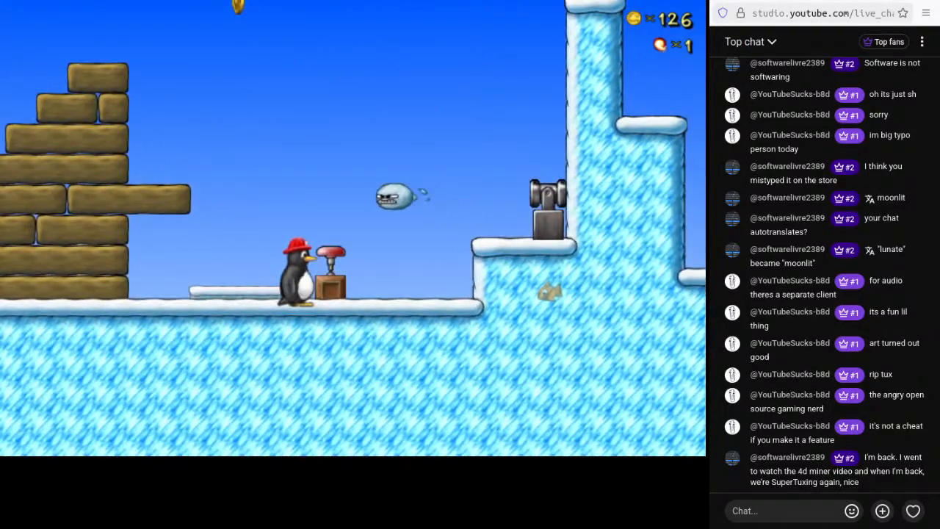
pyautogui.press('space')
pyautogui.press('Right')
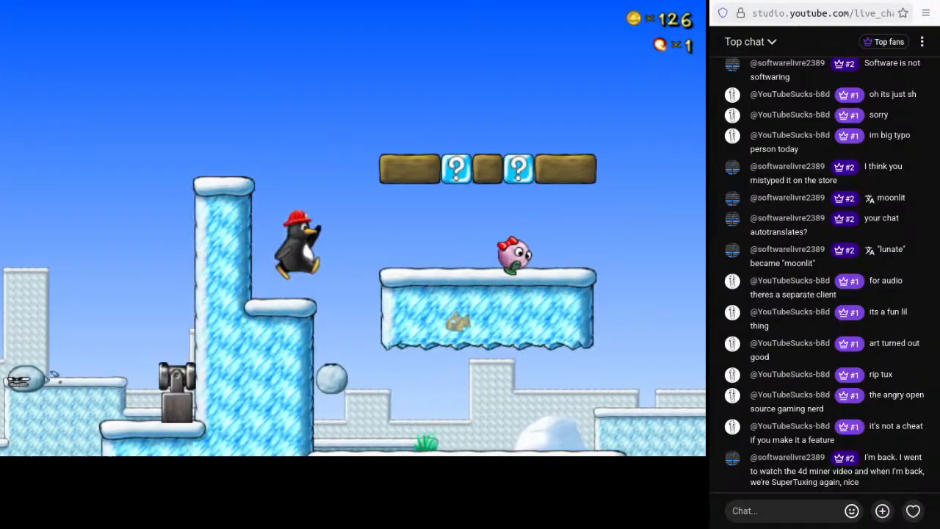
pyautogui.press('Right')
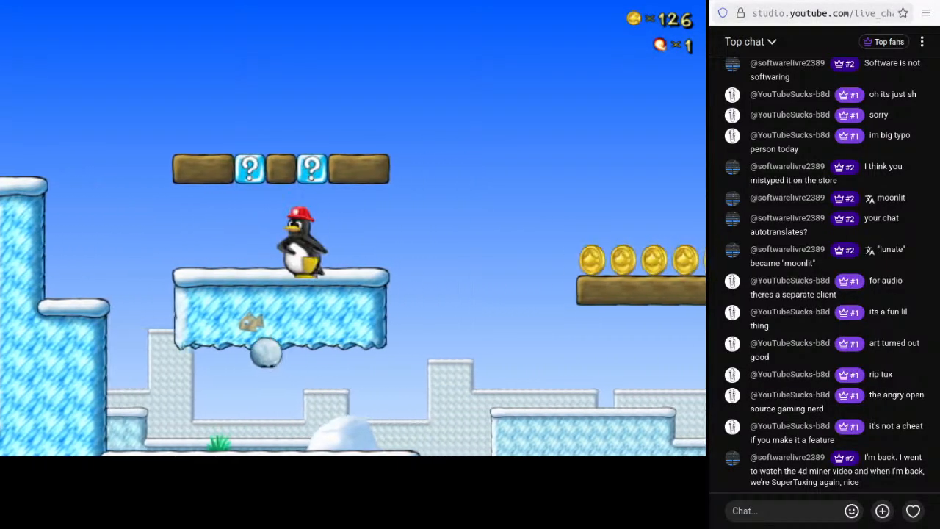
pyautogui.press('Left')
pyautogui.press('space')
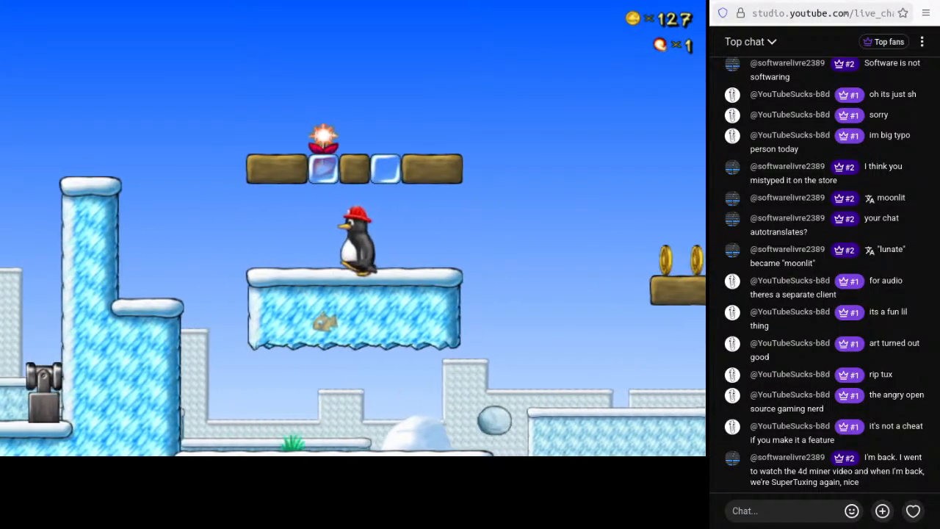
pyautogui.press('Right')
pyautogui.press('space')
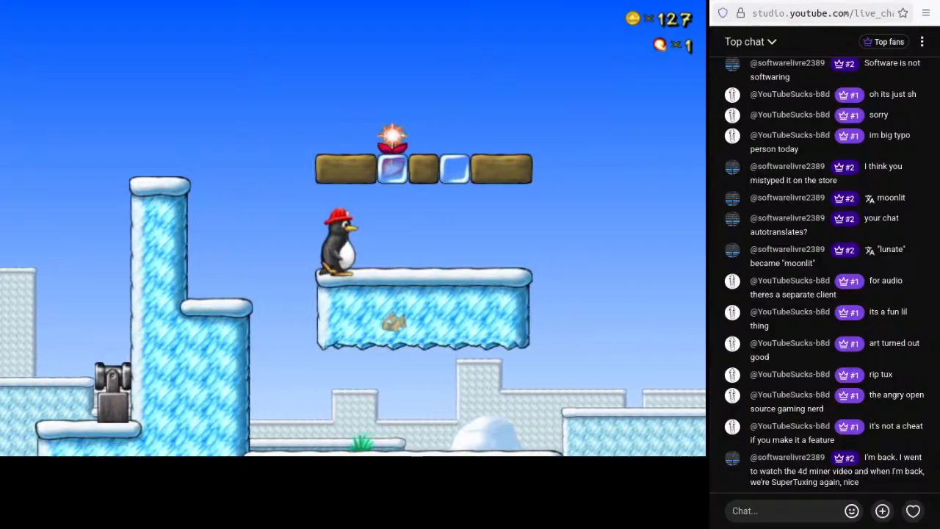
pyautogui.press('Left')
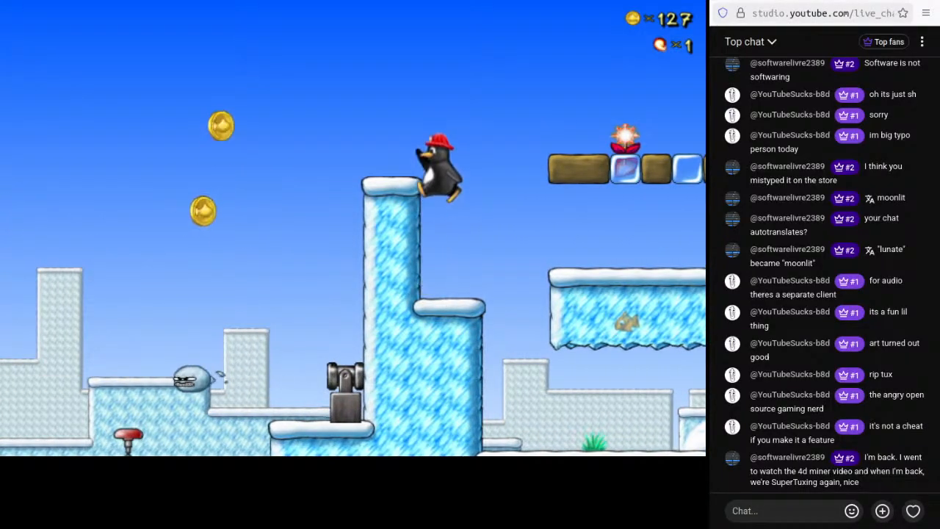
pyautogui.press('space')
pyautogui.press('Right')
pyautogui.press('space')
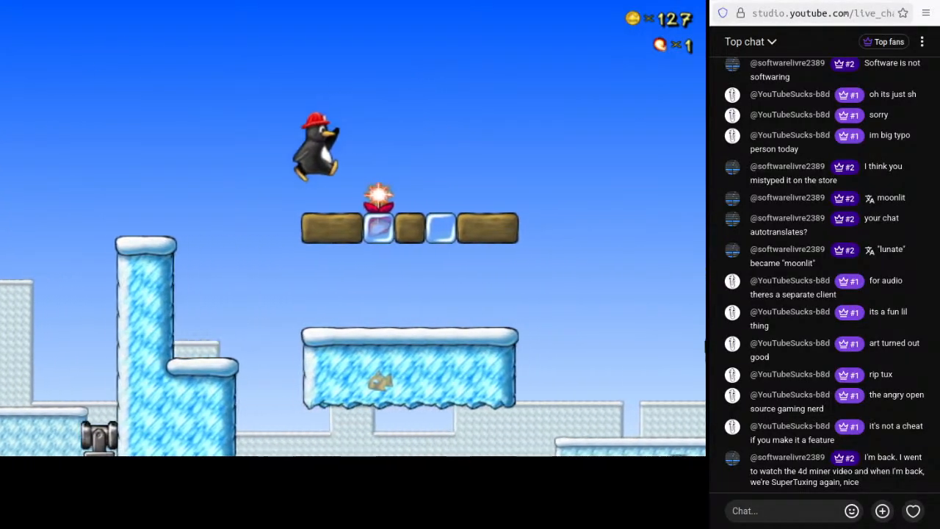
pyautogui.press('Right')
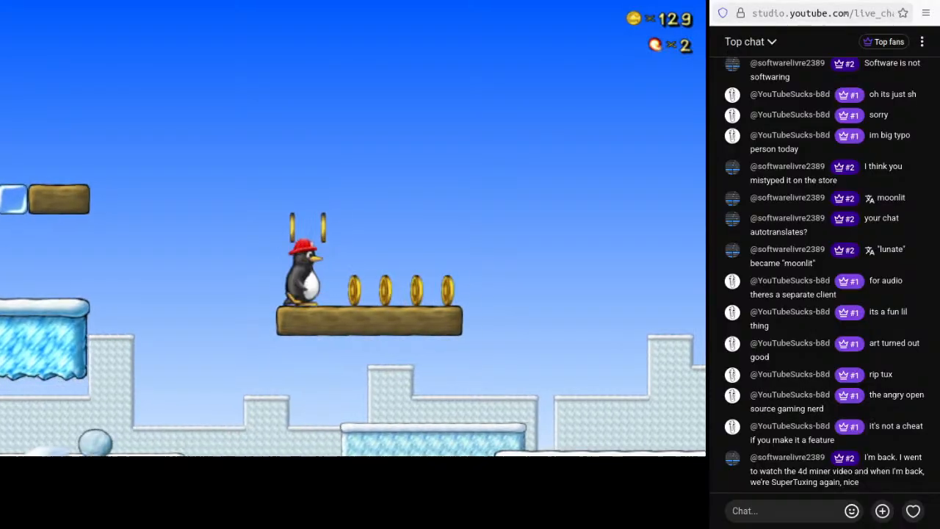
pyautogui.press('End')
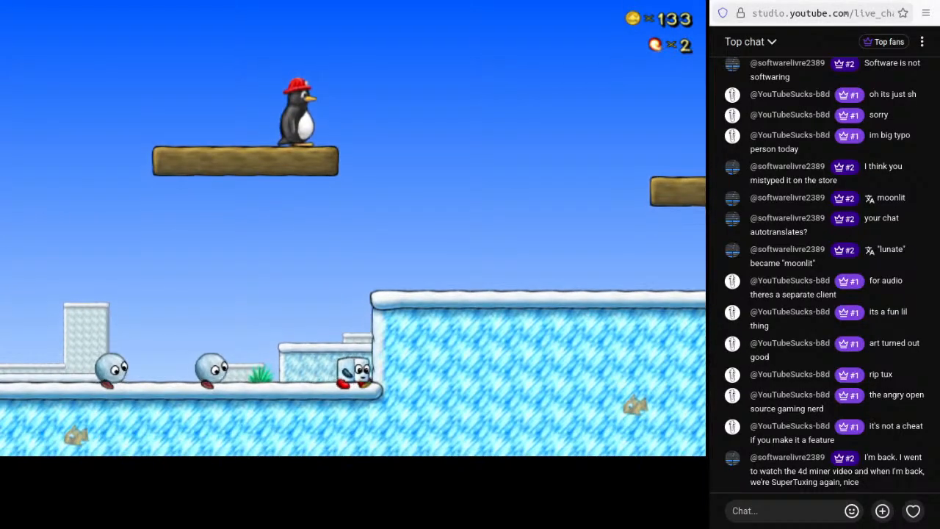
pyautogui.press('Right')
pyautogui.press('space')
pyautogui.press('Right')
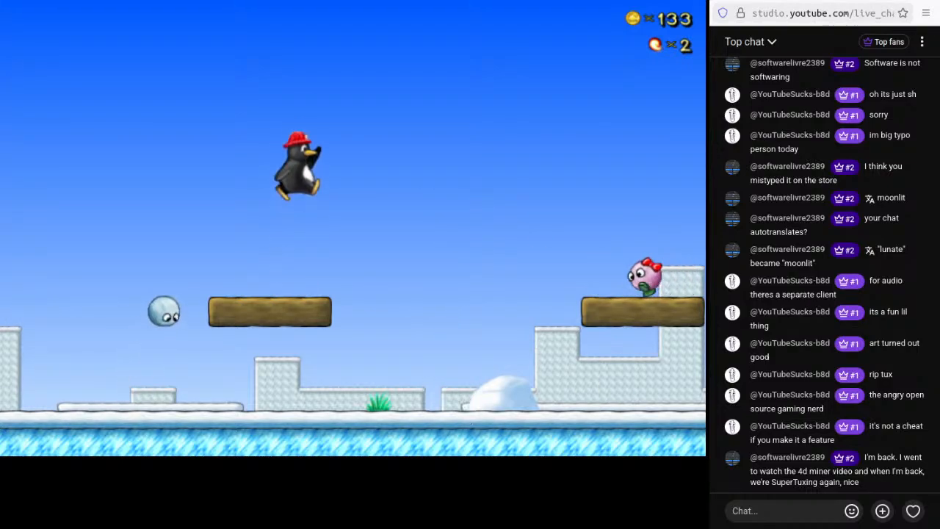
pyautogui.press('Right')
pyautogui.press('space')
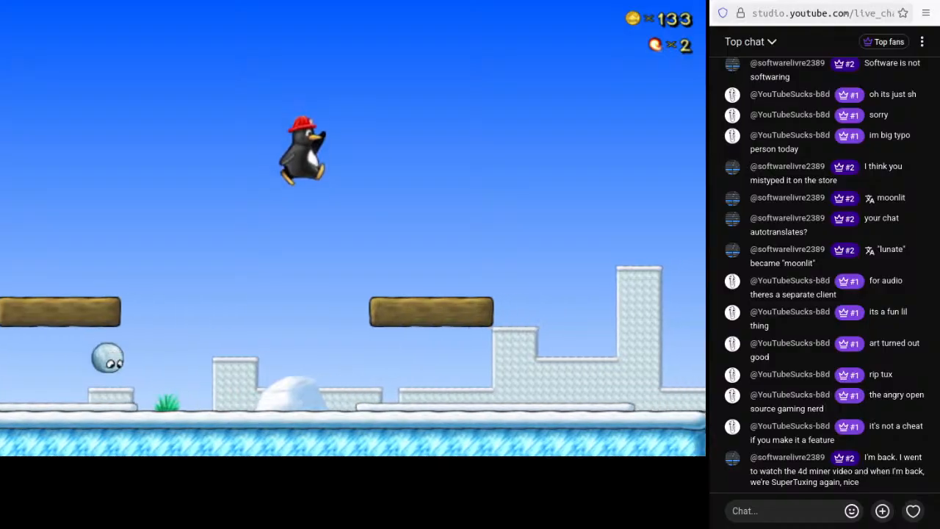
pyautogui.press('Right')
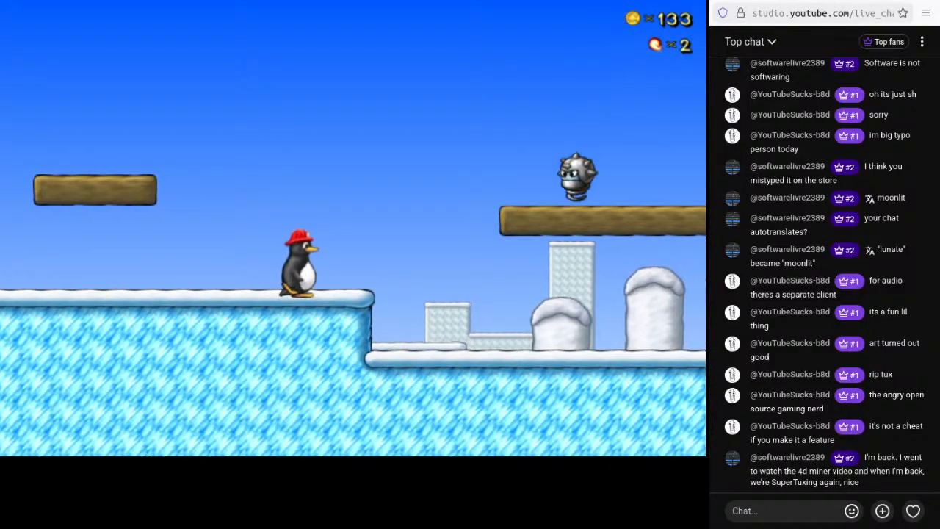
pyautogui.press('space')
pyautogui.press('Right')
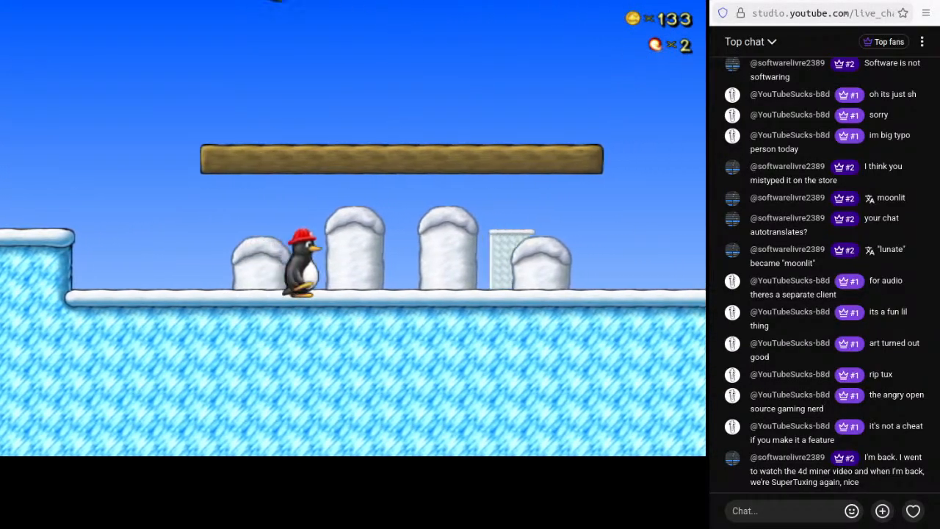
pyautogui.press('Right')
pyautogui.press('space')
pyautogui.press('ctrl')
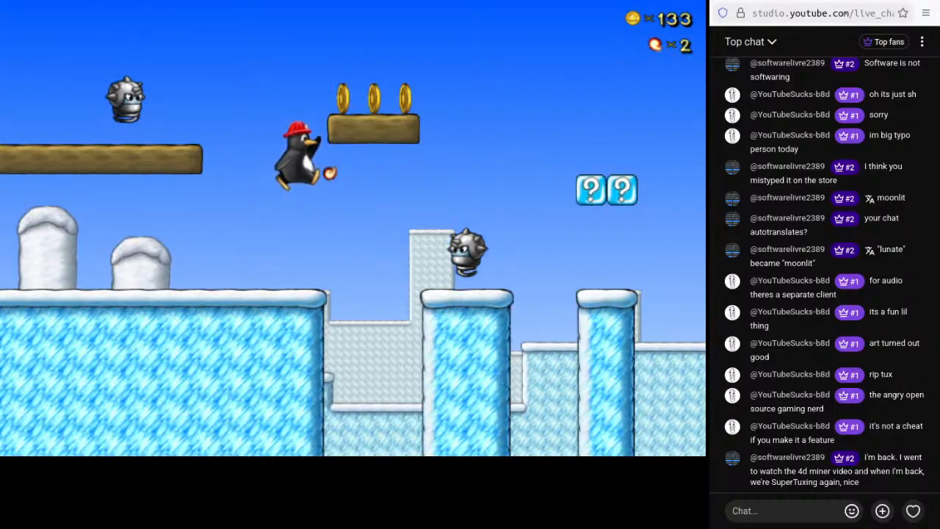
pyautogui.press('Right')
pyautogui.press('space')
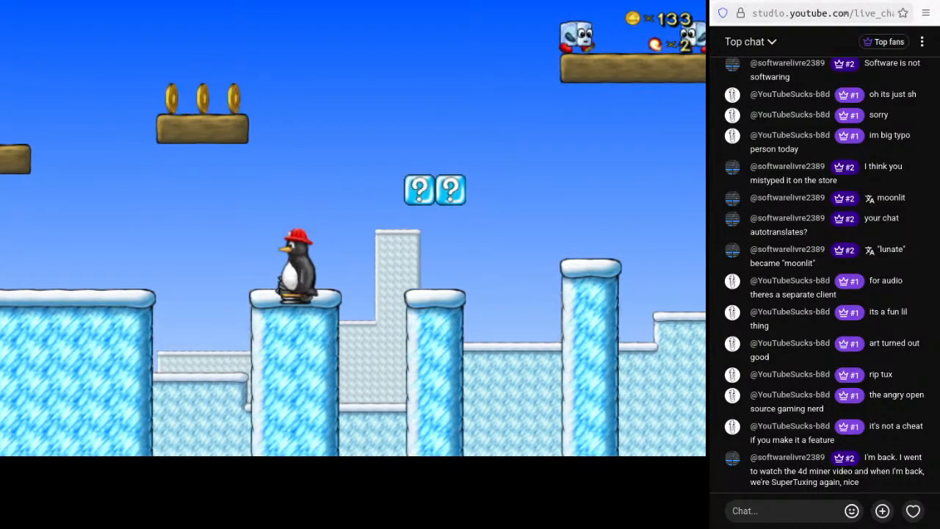
pyautogui.press('Right')
pyautogui.press('space')
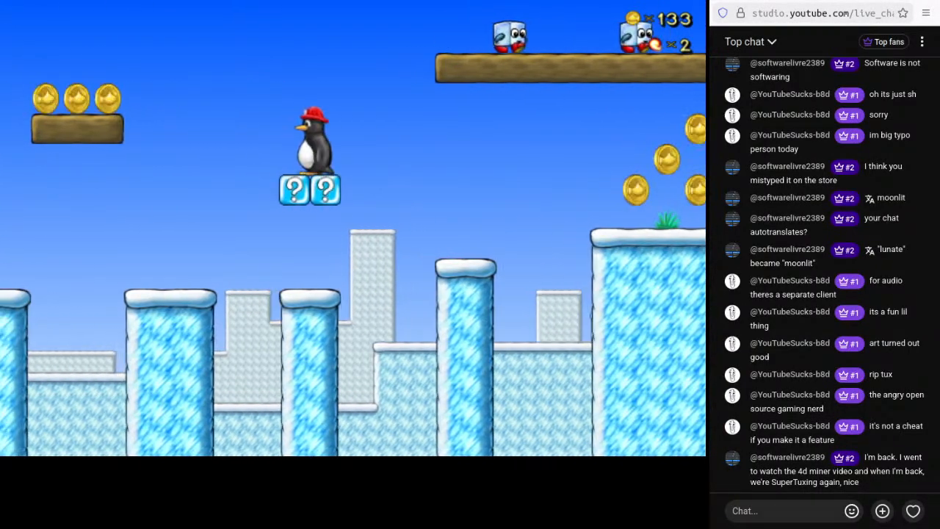
pyautogui.press('Right')
pyautogui.press('space')
pyautogui.press('ctrl')
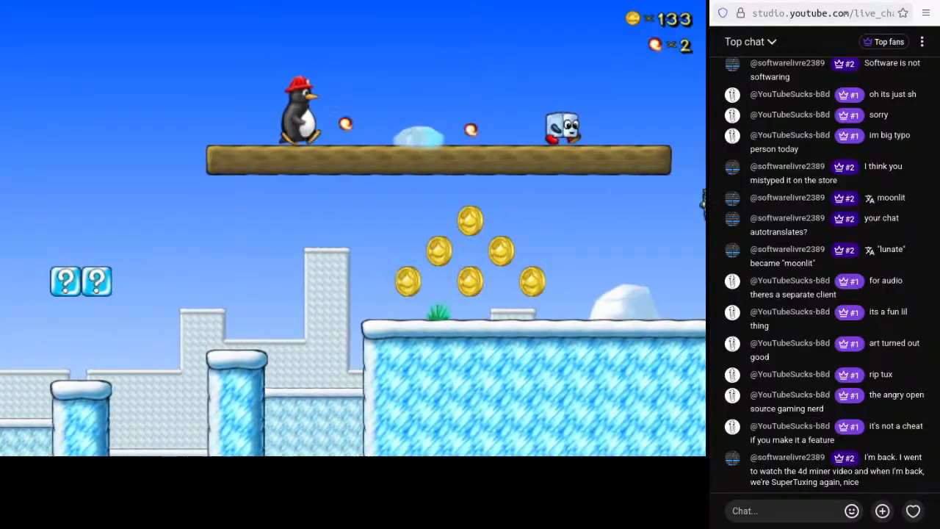
pyautogui.press('Right')
pyautogui.press('space')
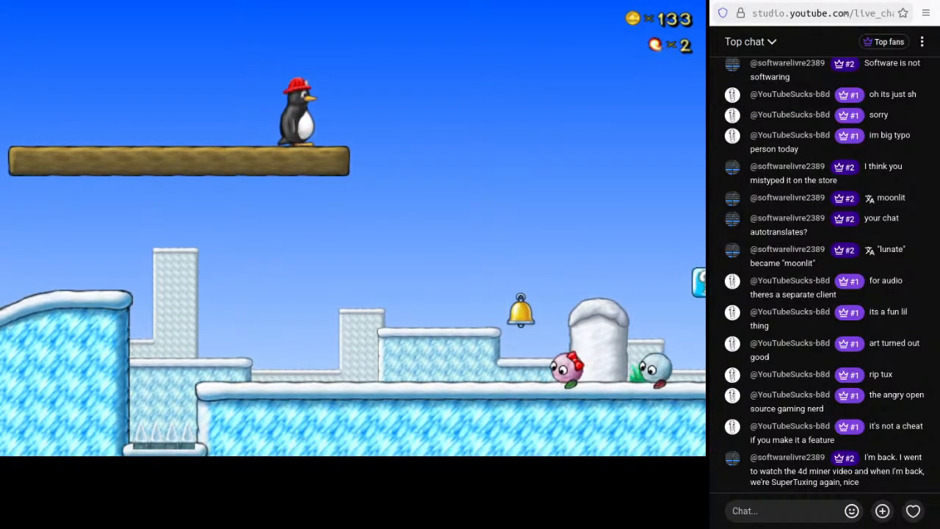
pyautogui.press('Right')
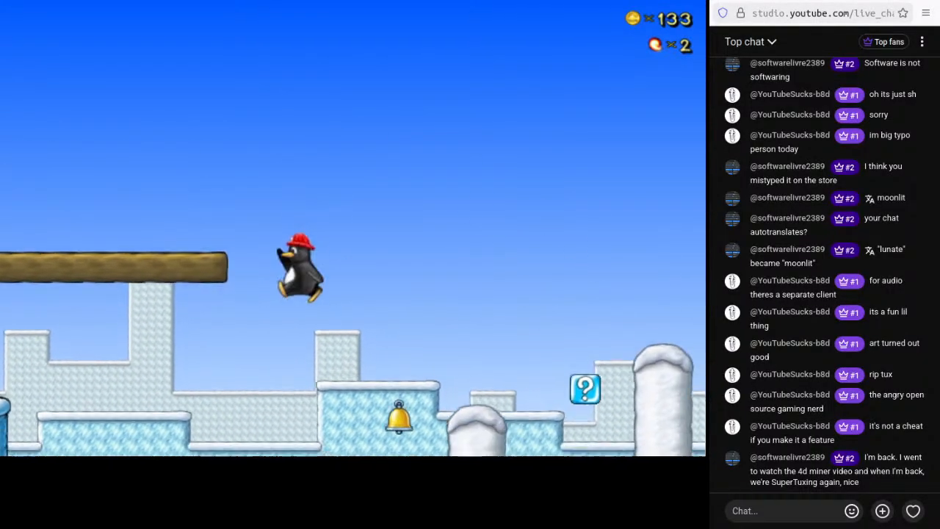
pyautogui.press('Right')
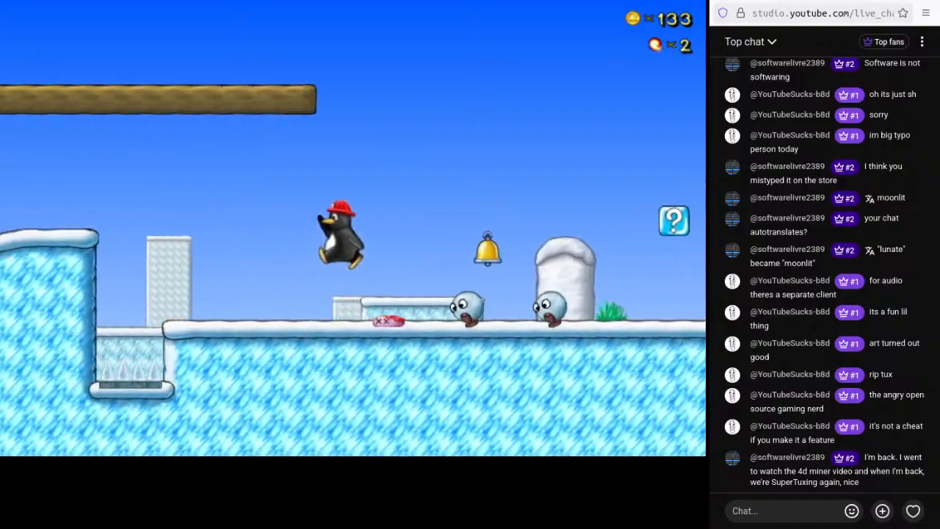
pyautogui.press('Right')
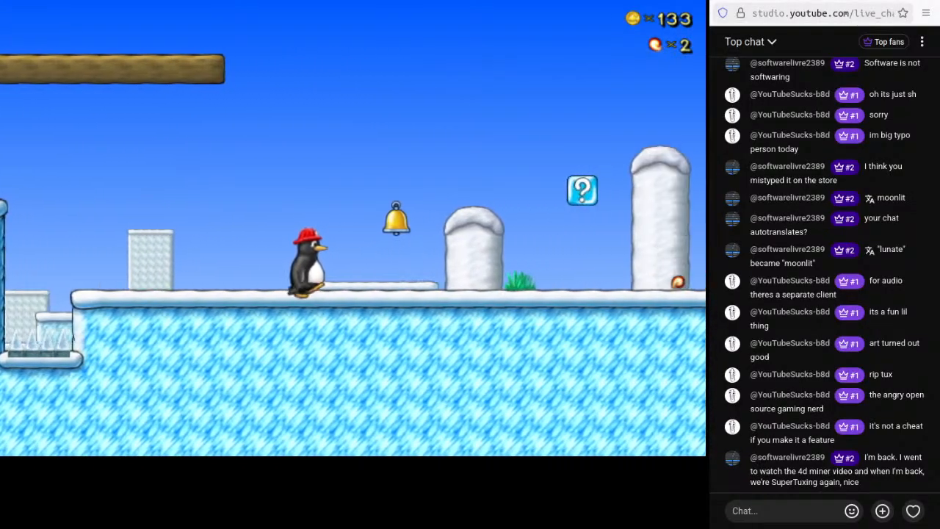
pyautogui.press('Right')
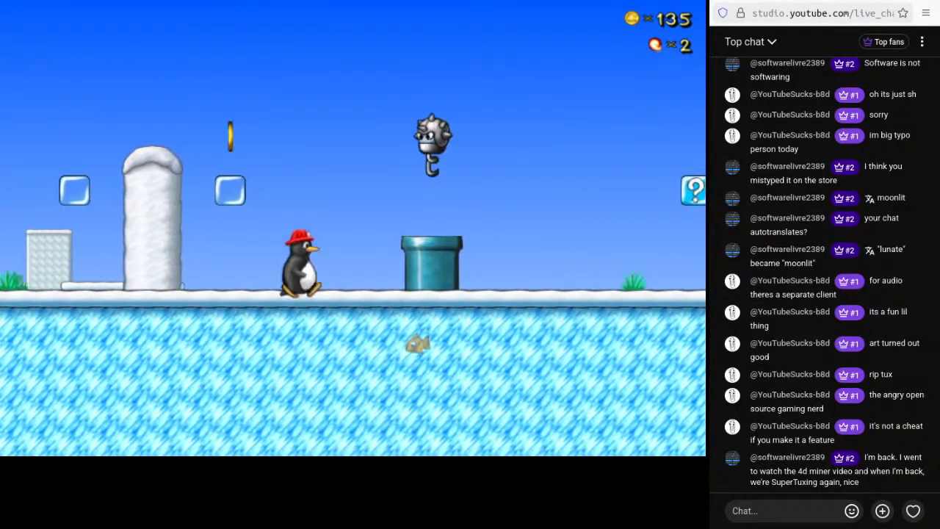
pyautogui.press('space')
pyautogui.press('ctrl')
pyautogui.press('Right')
pyautogui.press('space')
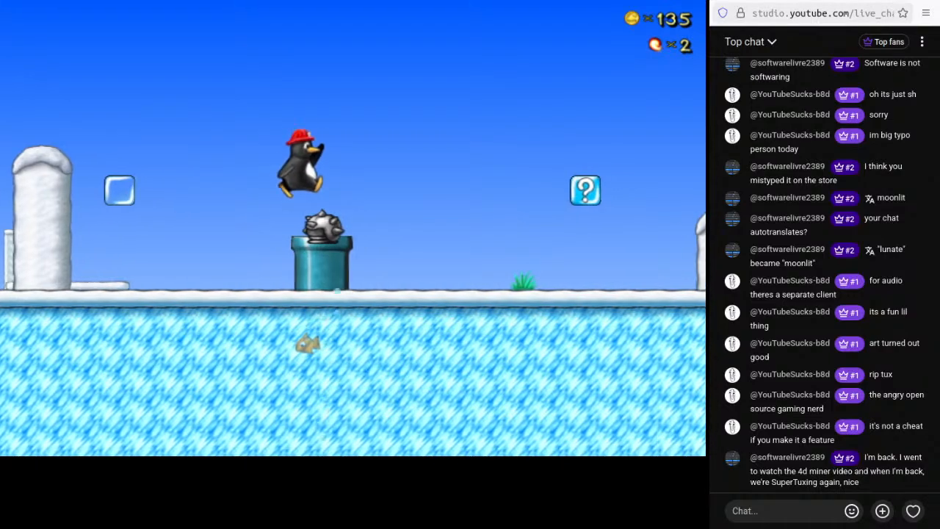
pyautogui.press('Right')
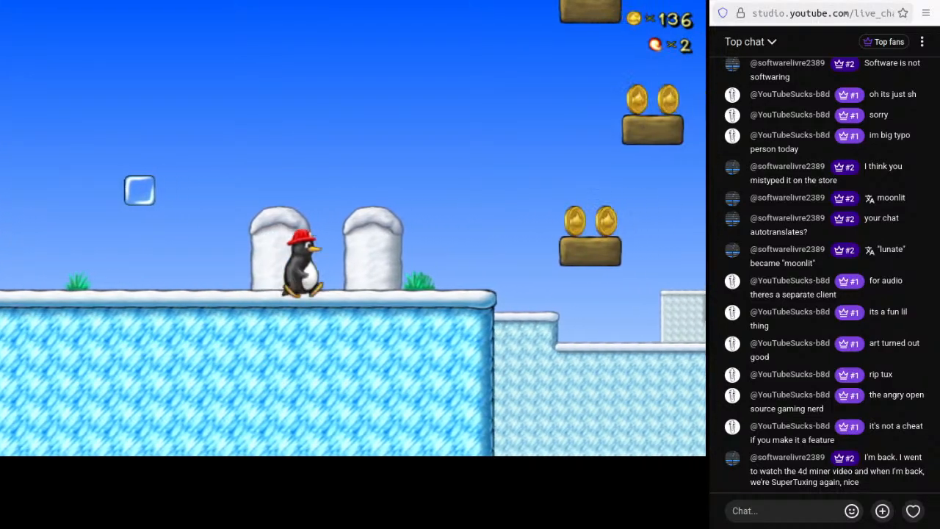
pyautogui.press('space')
pyautogui.press('Right')
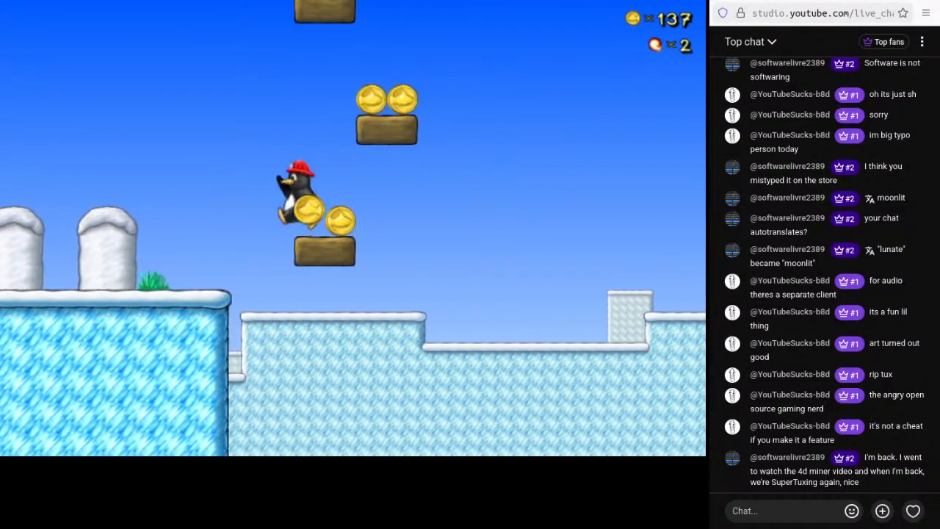
pyautogui.press('space')
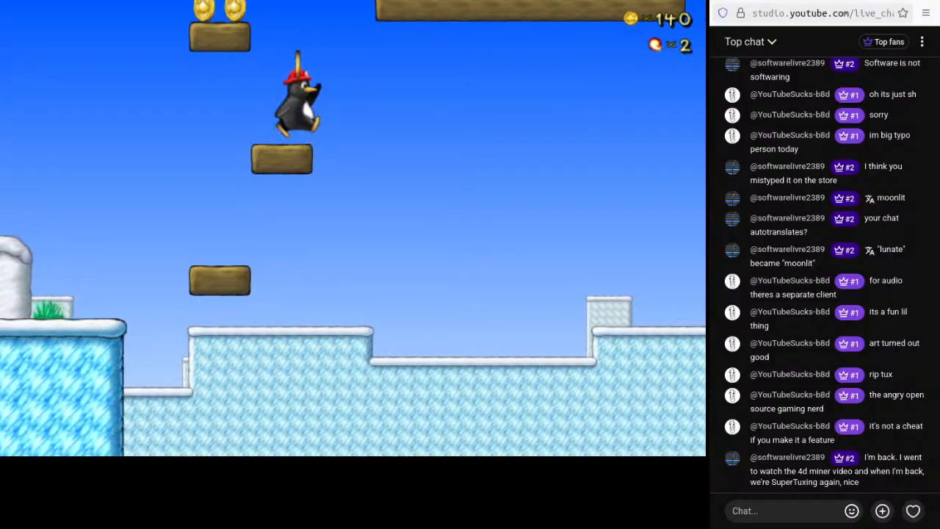
pyautogui.press('Right')
pyautogui.press('space')
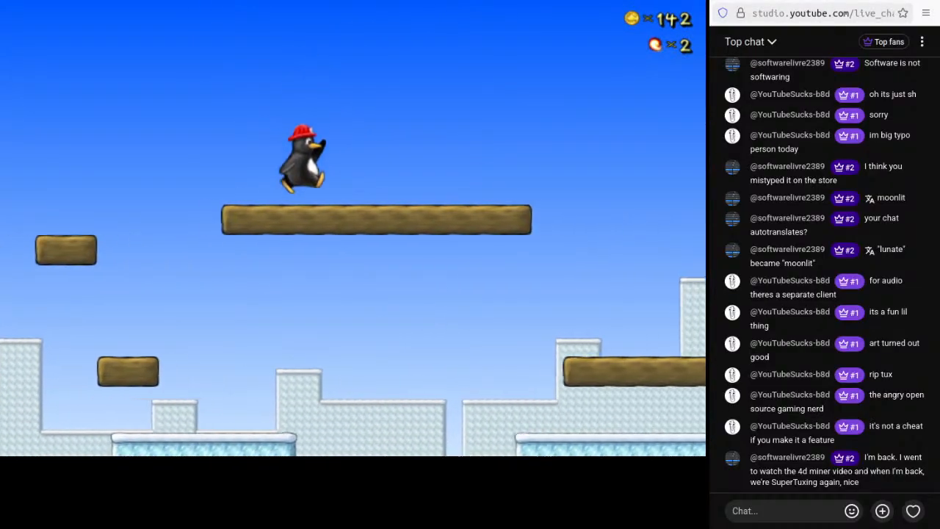
pyautogui.press('ctrl')
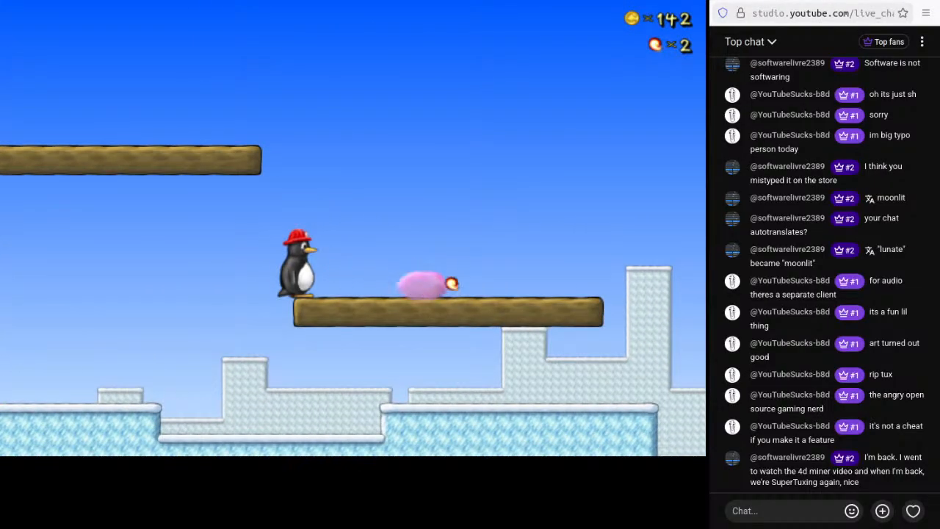
pyautogui.press('Right')
pyautogui.press('space')
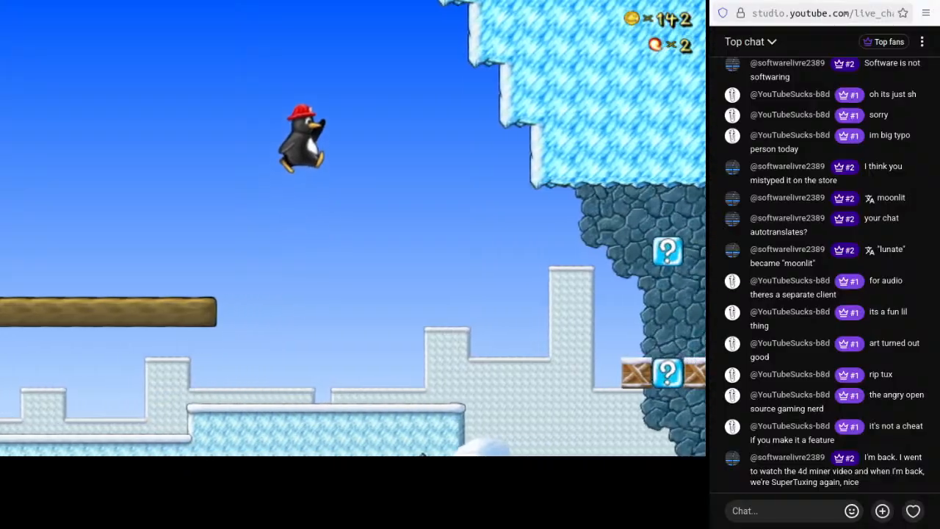
pyautogui.press('space')
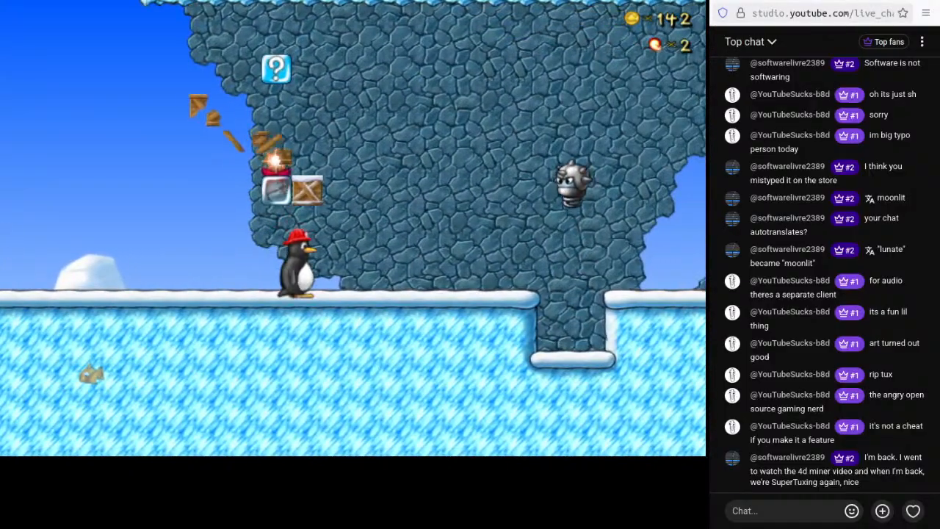
pyautogui.press('space')
pyautogui.press('space')
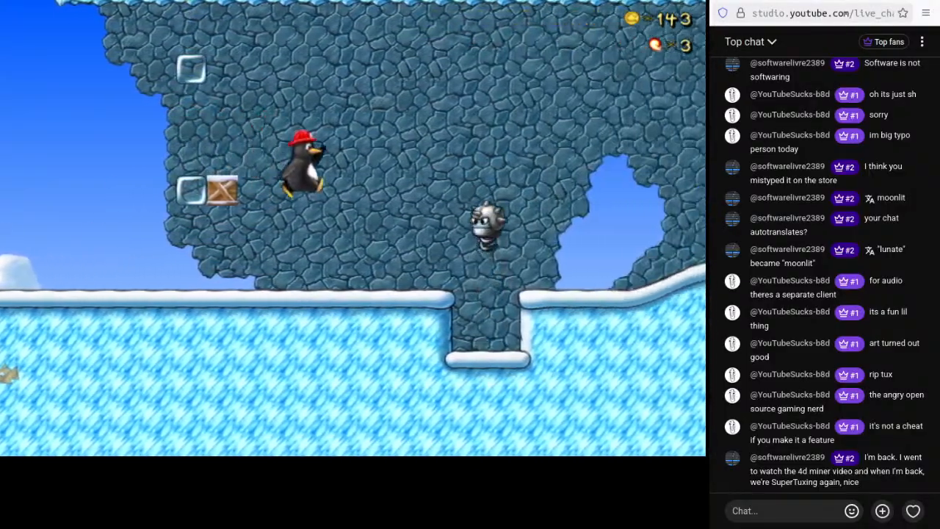
pyautogui.press('Right')
pyautogui.press('ctrl')
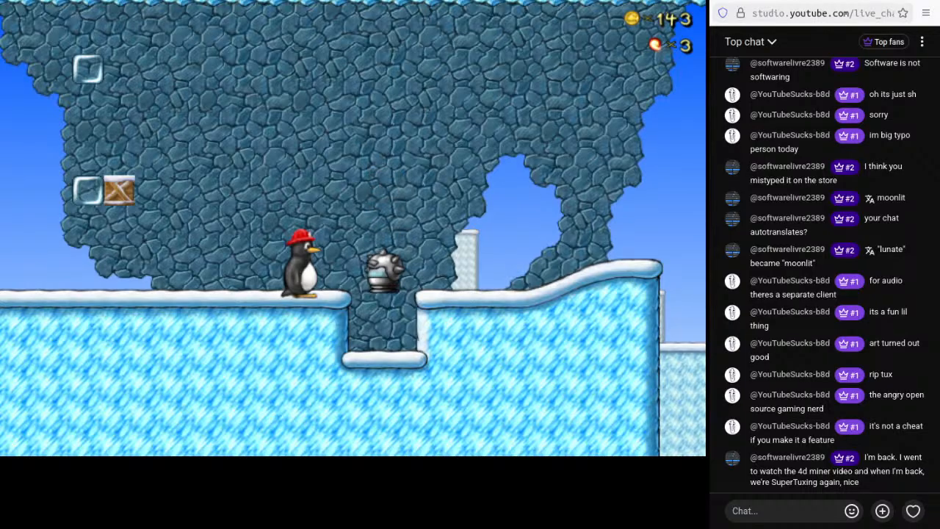
pyautogui.press('space')
pyautogui.press('space')
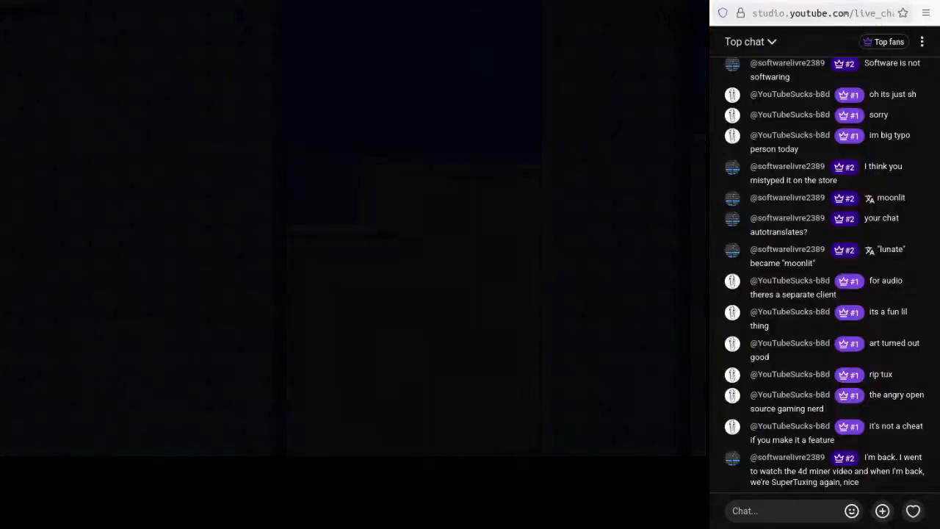
pyautogui.press('Right')
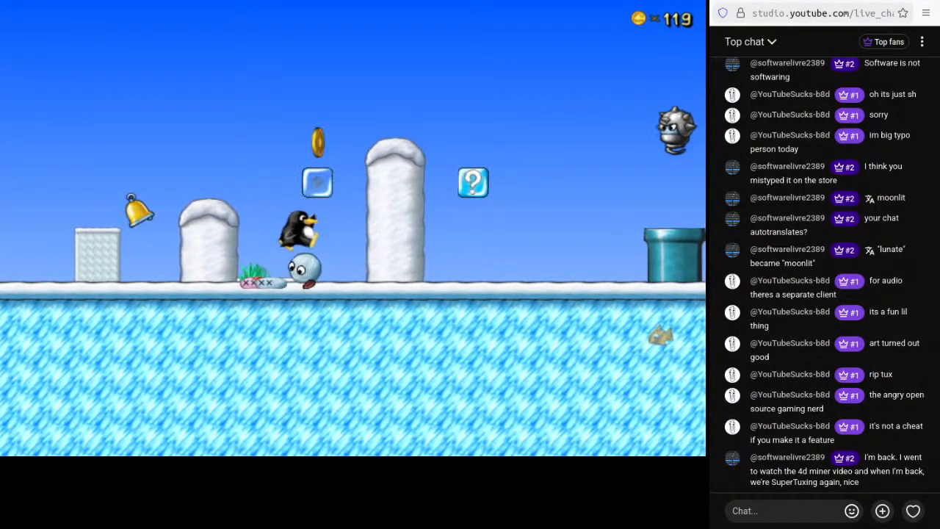
pyautogui.press('Right')
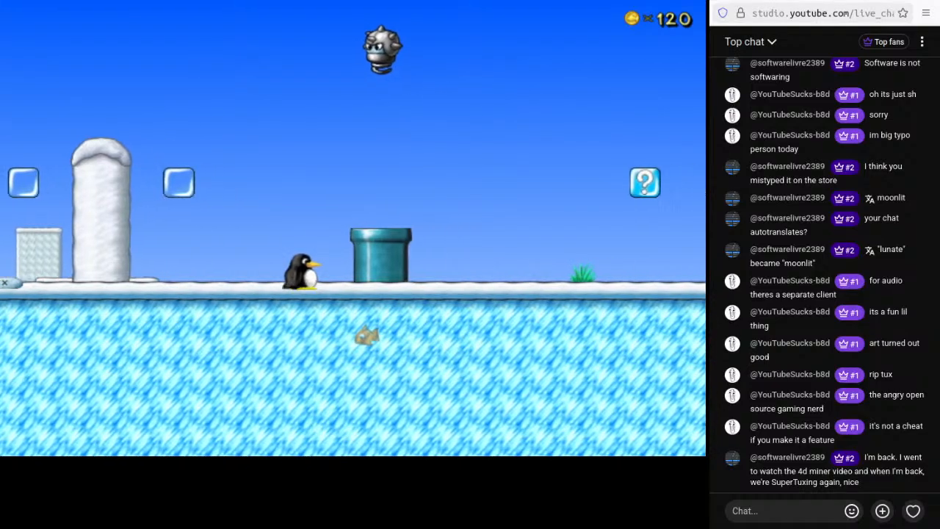
pyautogui.press('space')
pyautogui.press('Right')
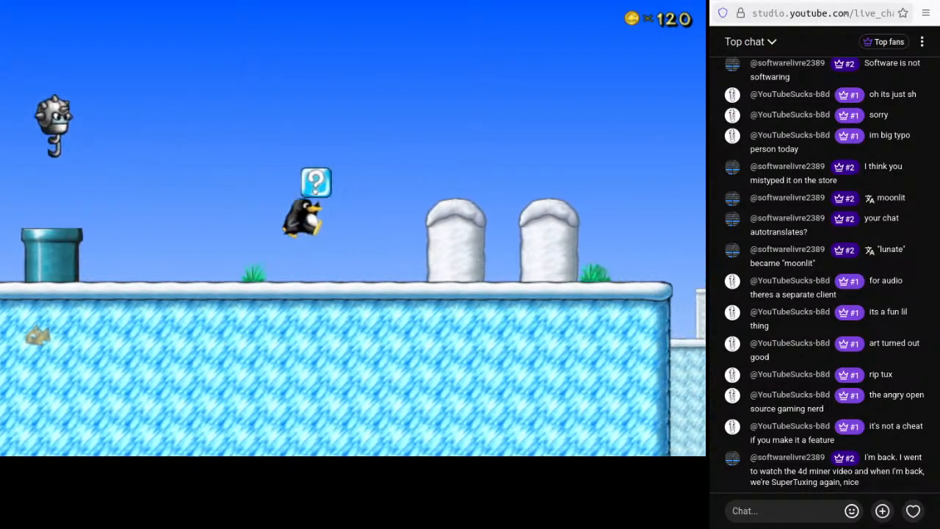
pyautogui.press('Right')
pyautogui.press('space')
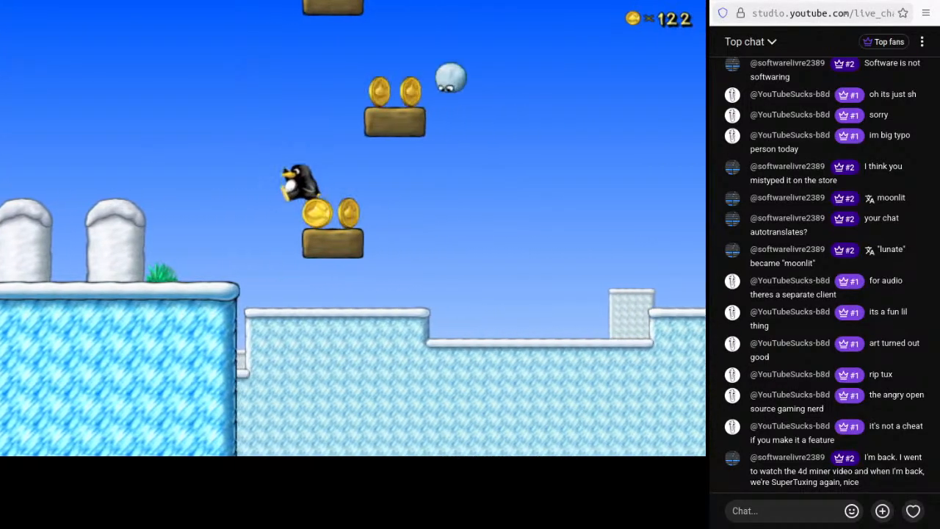
pyautogui.press('Right')
pyautogui.press('space')
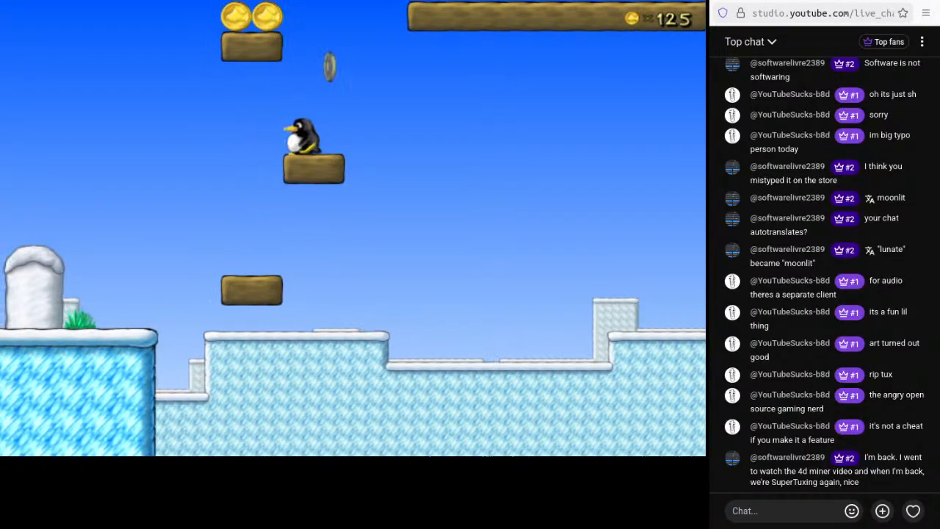
pyautogui.press('Left')
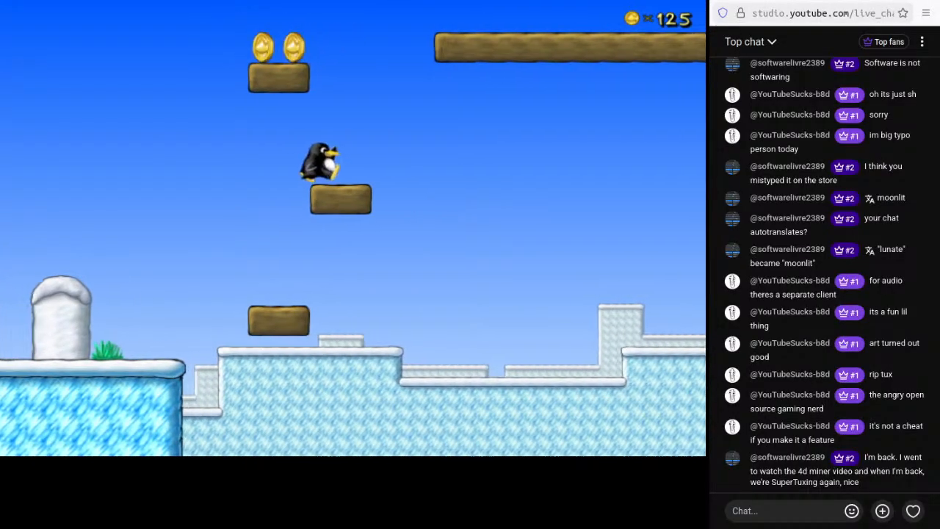
pyautogui.press('space')
pyautogui.press('Left')
pyautogui.press('space')
pyautogui.press('Right')
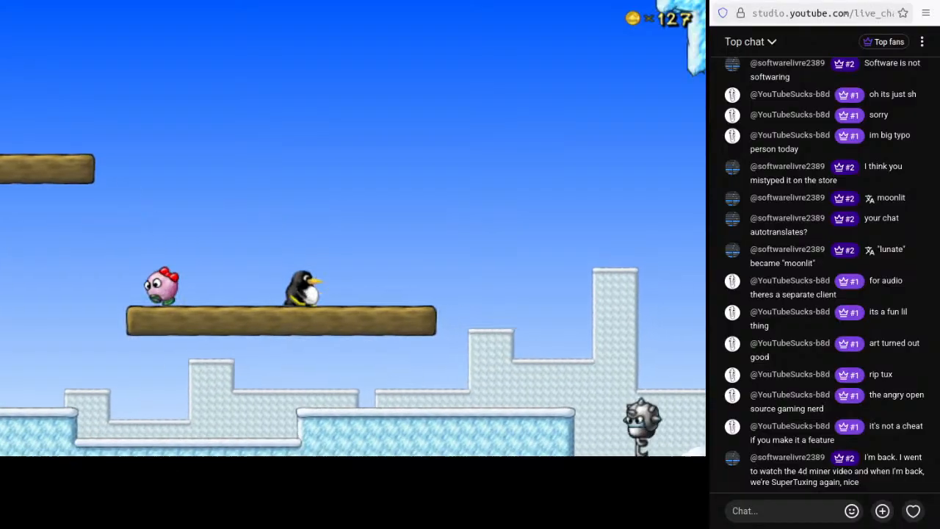
pyautogui.press('Right')
pyautogui.press('space')
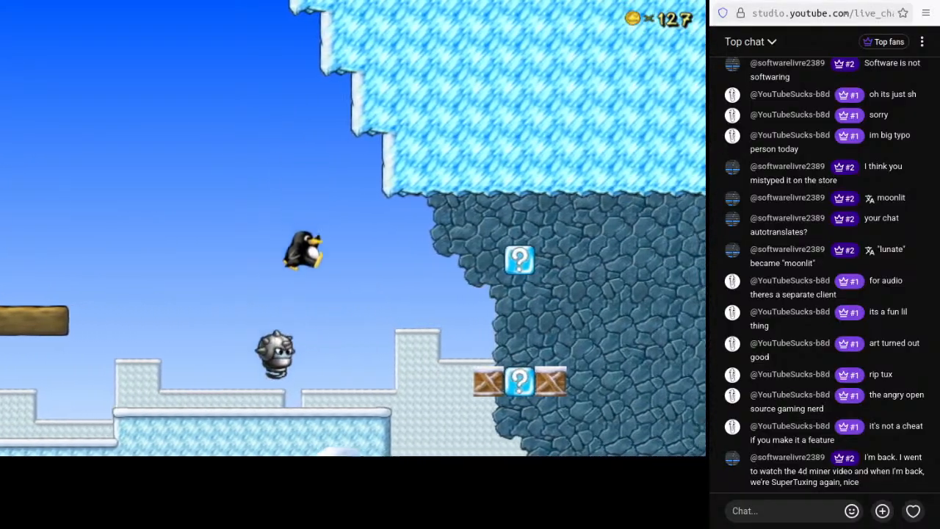
pyautogui.press('Right')
pyautogui.press('space')
pyautogui.press('space')
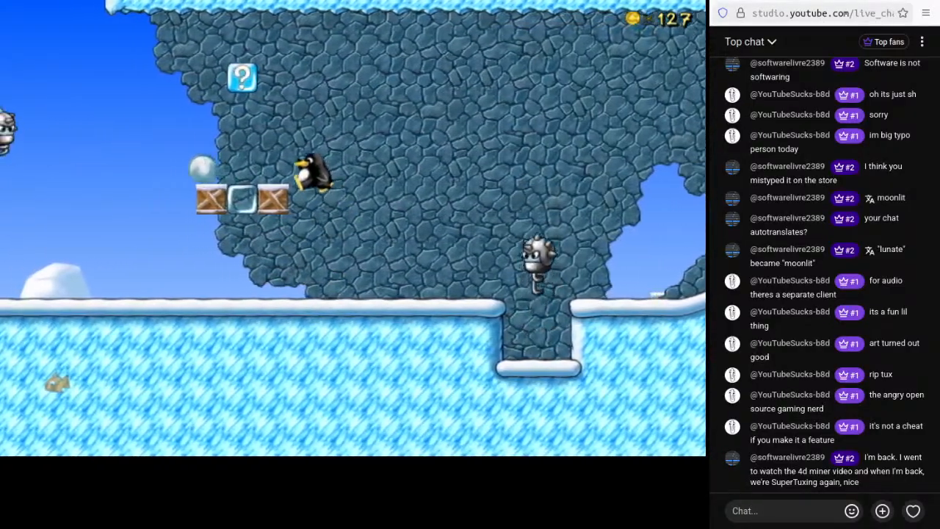
pyautogui.press('Left')
pyautogui.press('Right')
pyautogui.press('space')
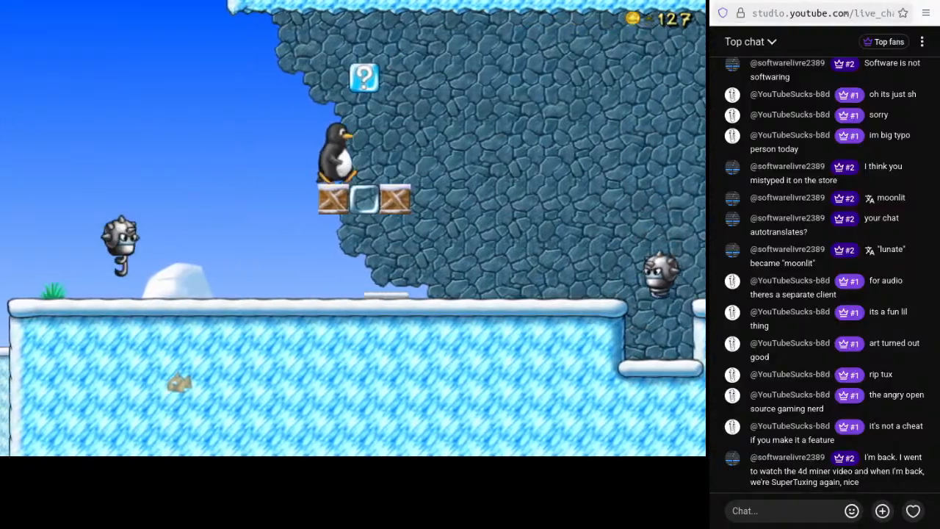
pyautogui.press('Right')
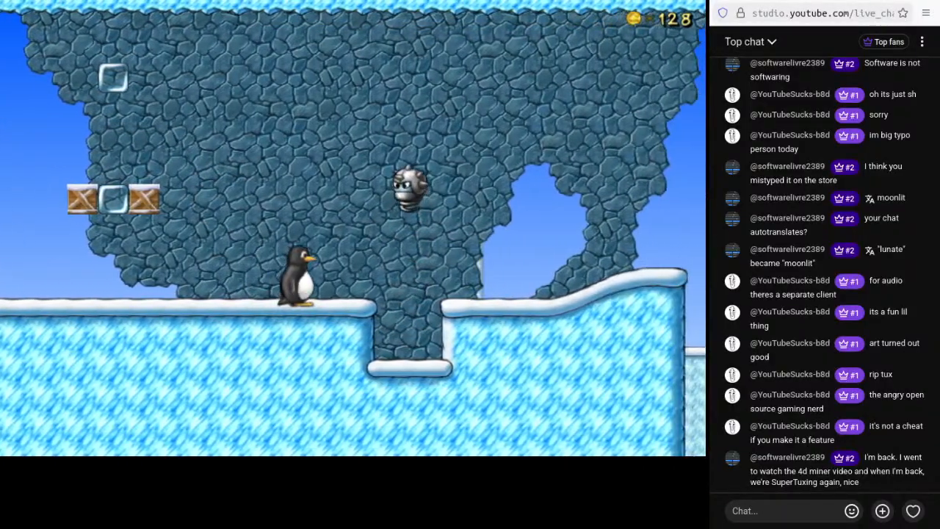
pyautogui.press('space')
pyautogui.press('Left')
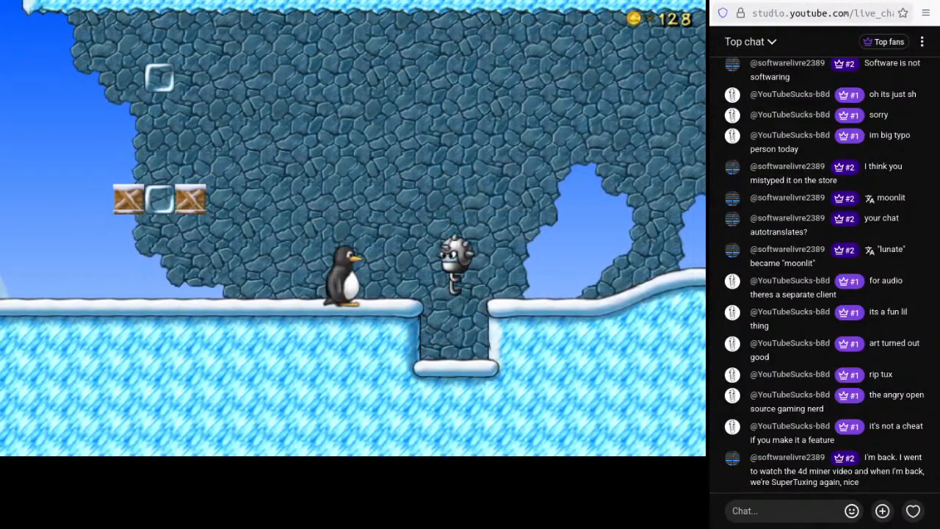
pyautogui.press('Right')
pyautogui.press('space')
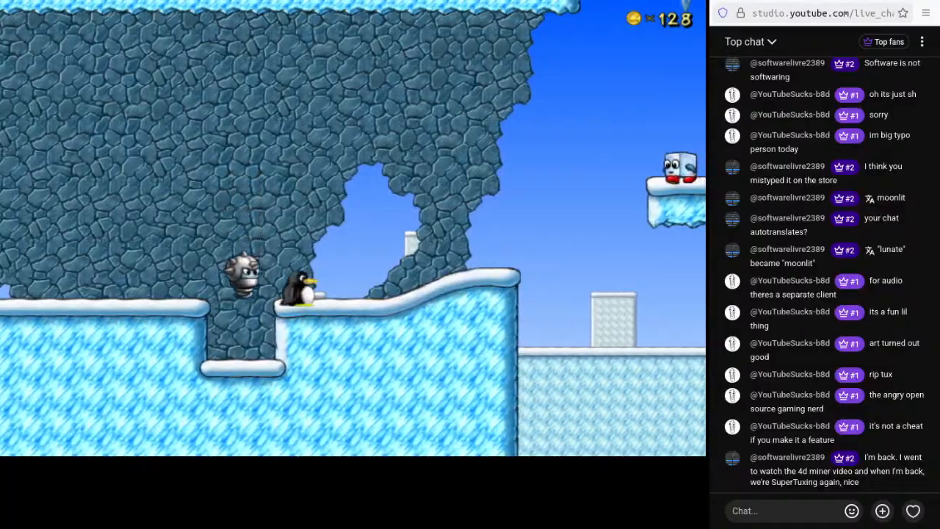
pyautogui.press('Left')
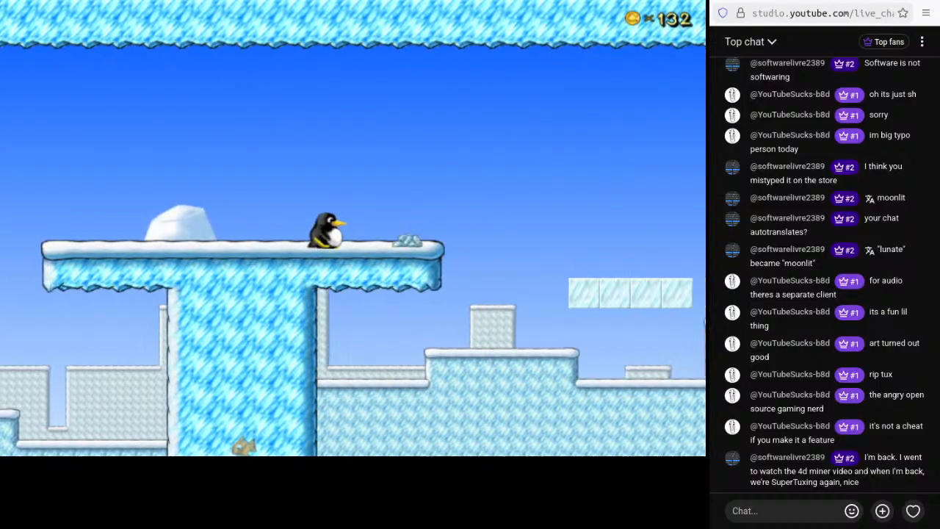
pyautogui.press('Right')
pyautogui.press('space')
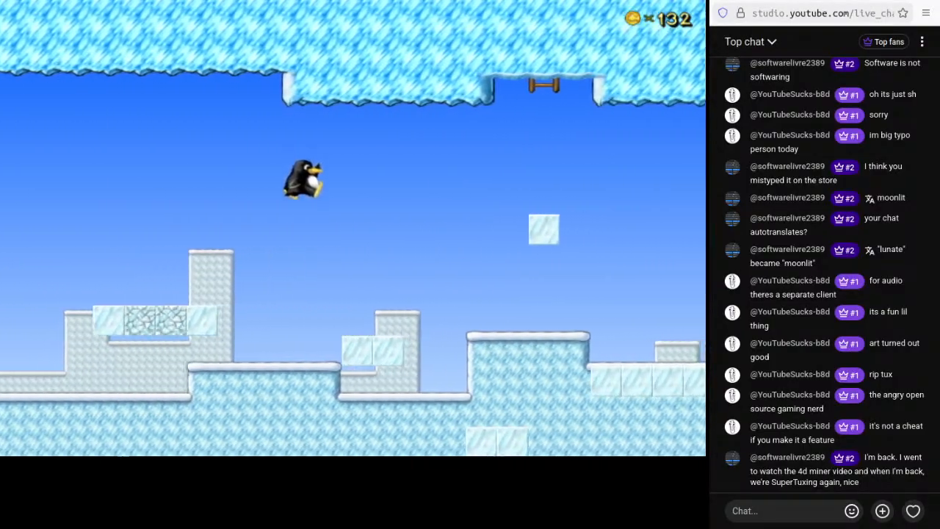
pyautogui.press('Right')
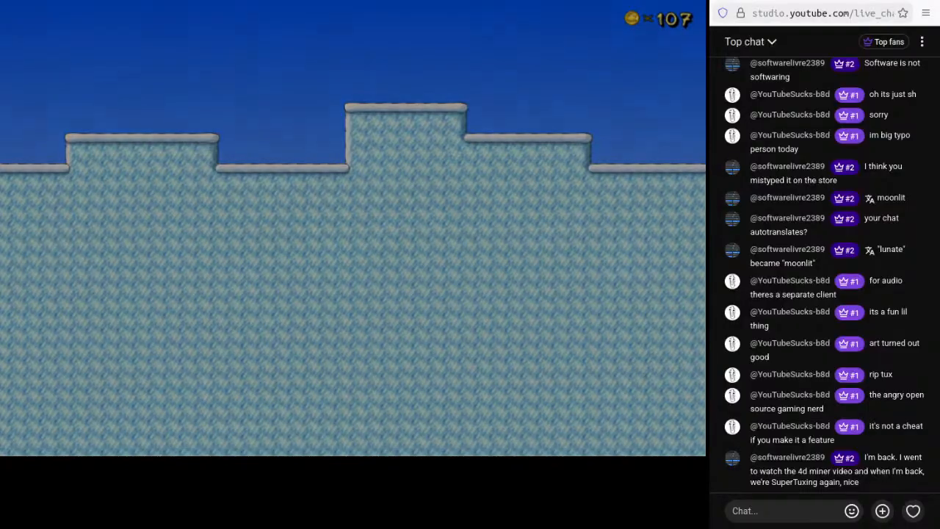
pyautogui.press('Right')
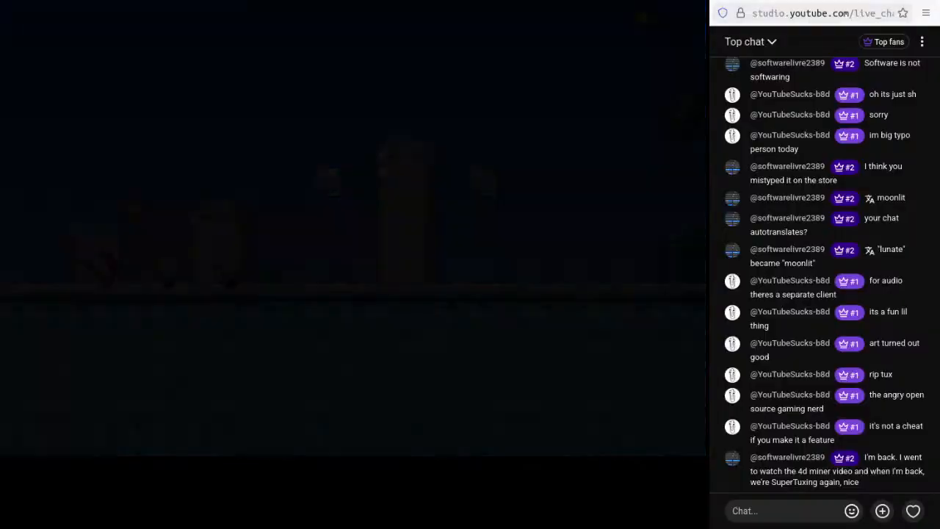
pyautogui.press('Right')
pyautogui.press('space')
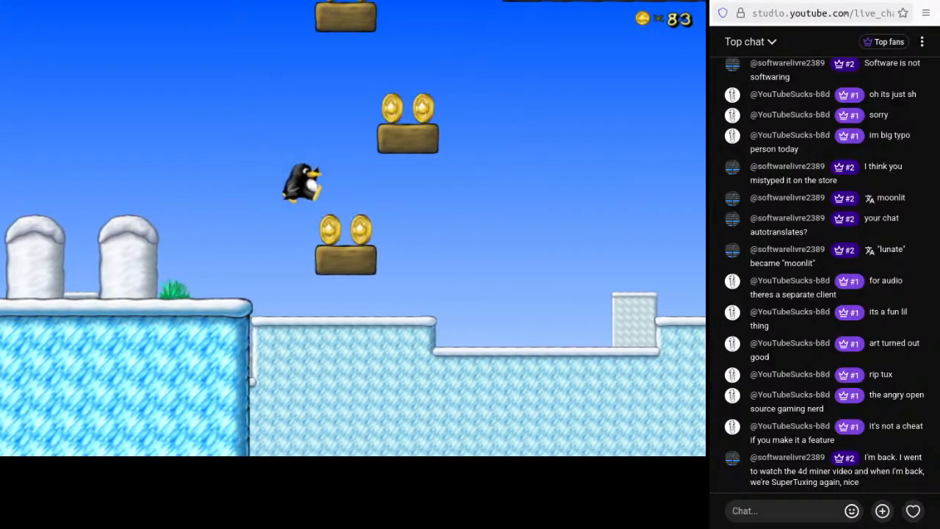
pyautogui.press('space')
pyautogui.press('Right')
pyautogui.press('space')
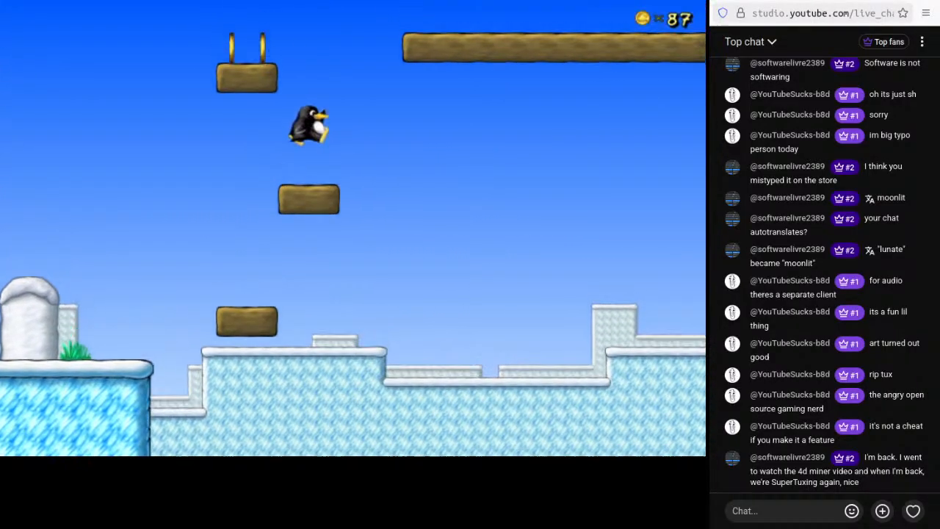
pyautogui.press('Left')
pyautogui.press('space')
pyautogui.press('Right')
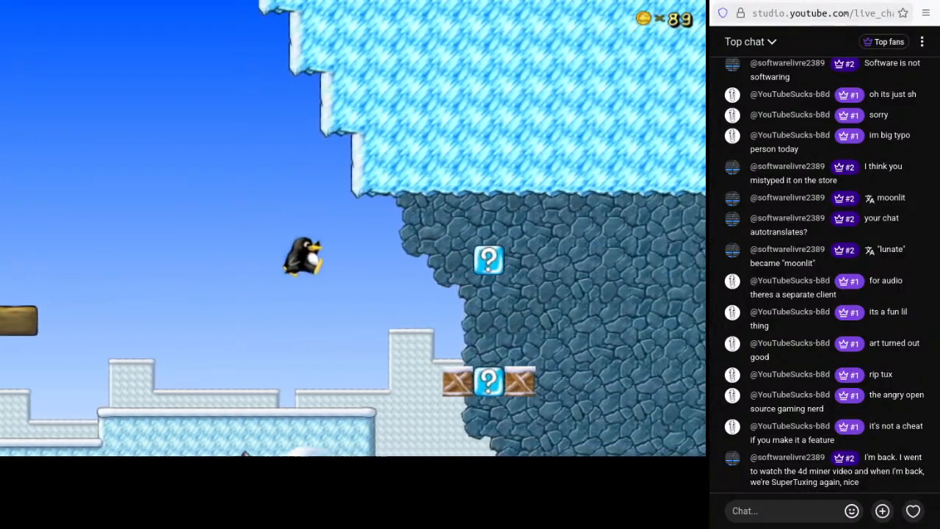
pyautogui.press('space')
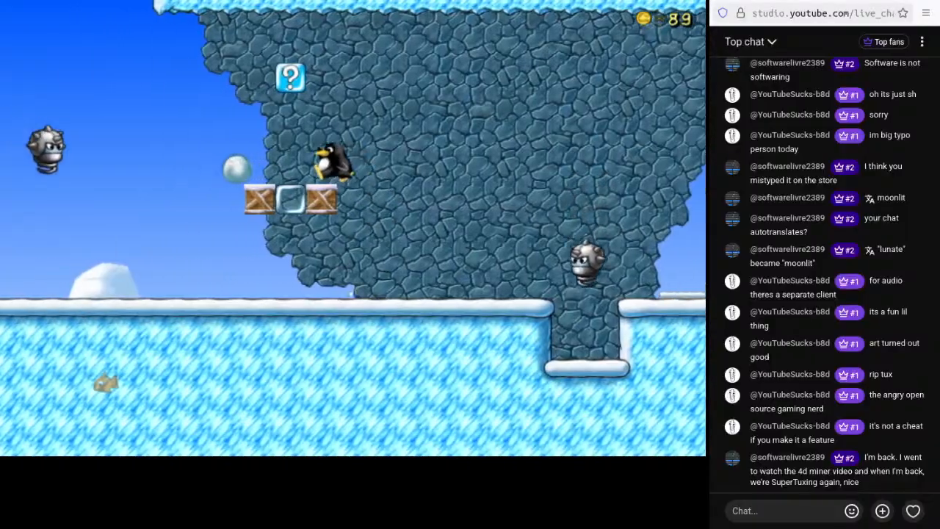
pyautogui.press('Right')
pyautogui.press('space')
pyautogui.press('Right')
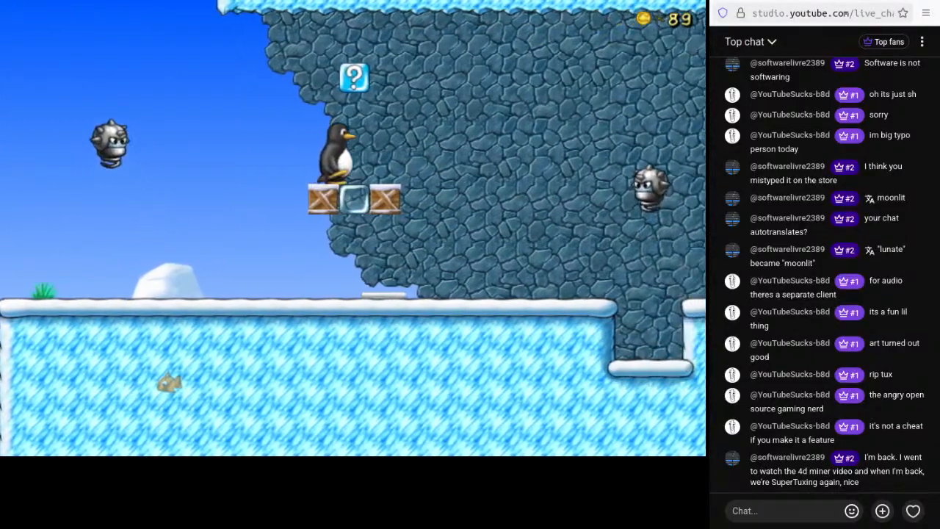
pyautogui.press('space')
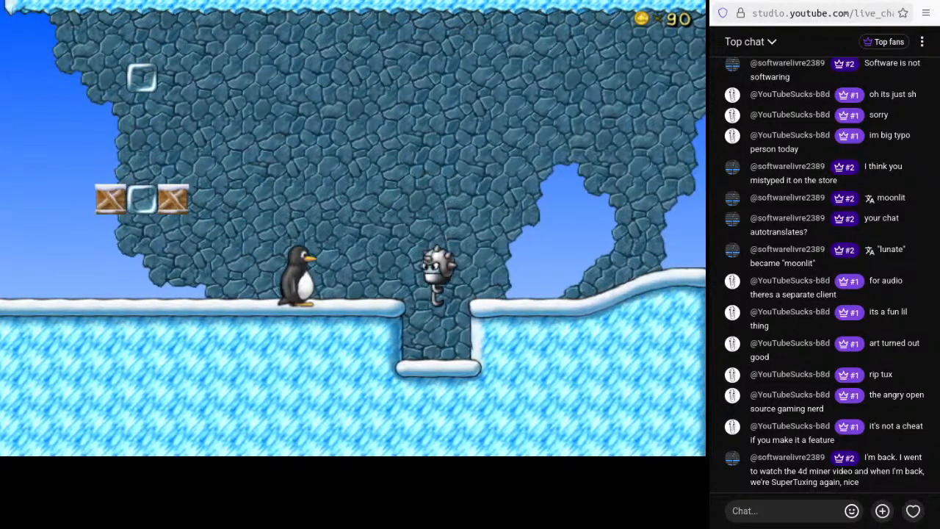
pyautogui.press('Right')
pyautogui.press('space')
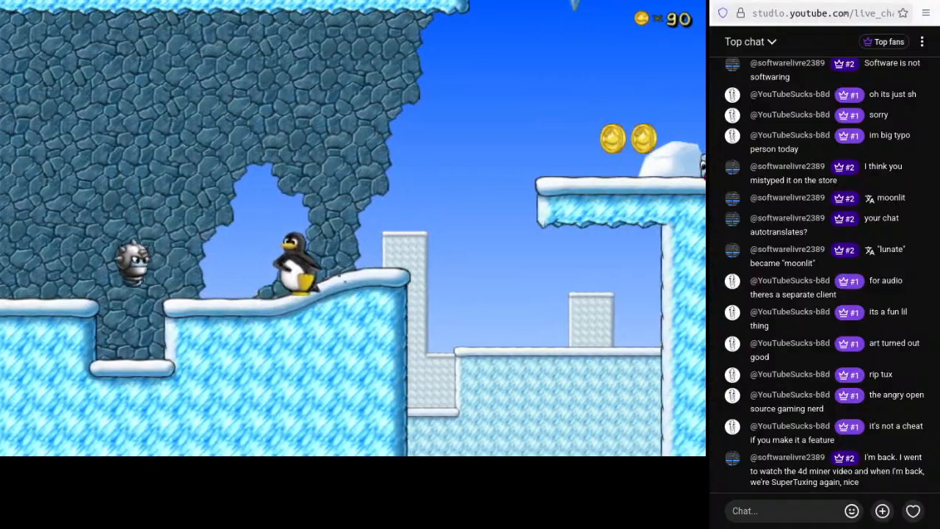
pyautogui.press('Right')
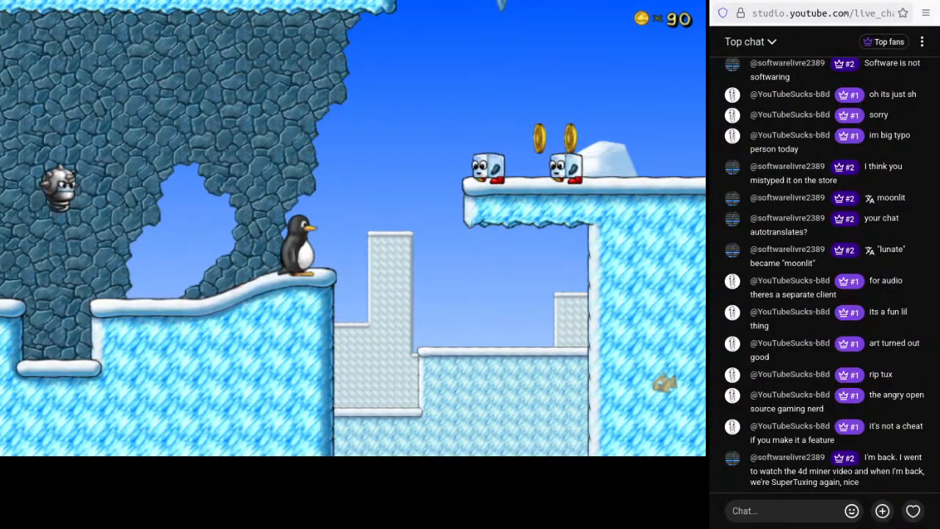
pyautogui.press('Right')
pyautogui.press('space')
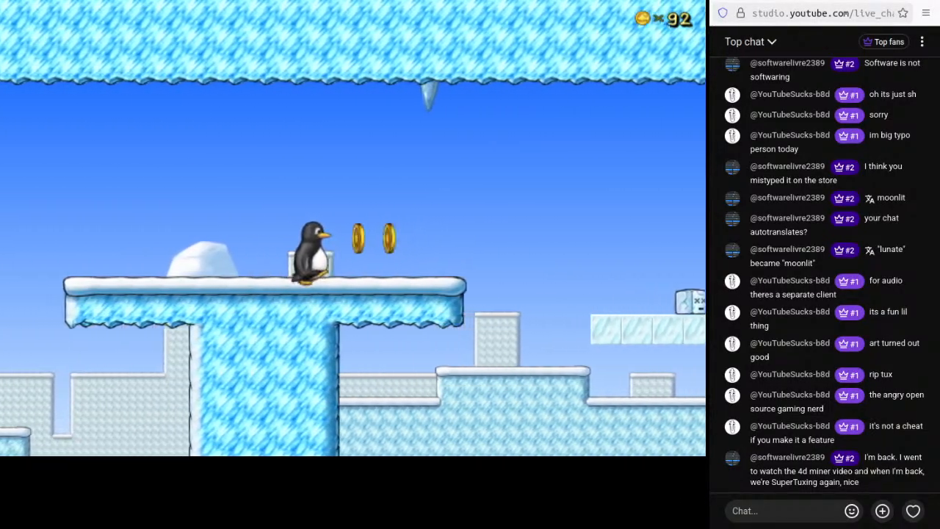
pyautogui.press('Right')
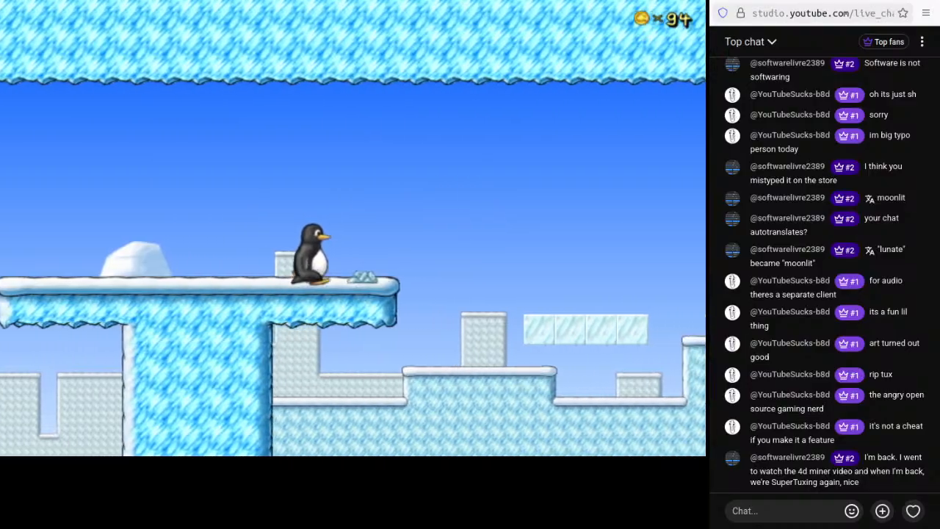
pyautogui.press('space')
pyautogui.press('space')
pyautogui.press('Right')
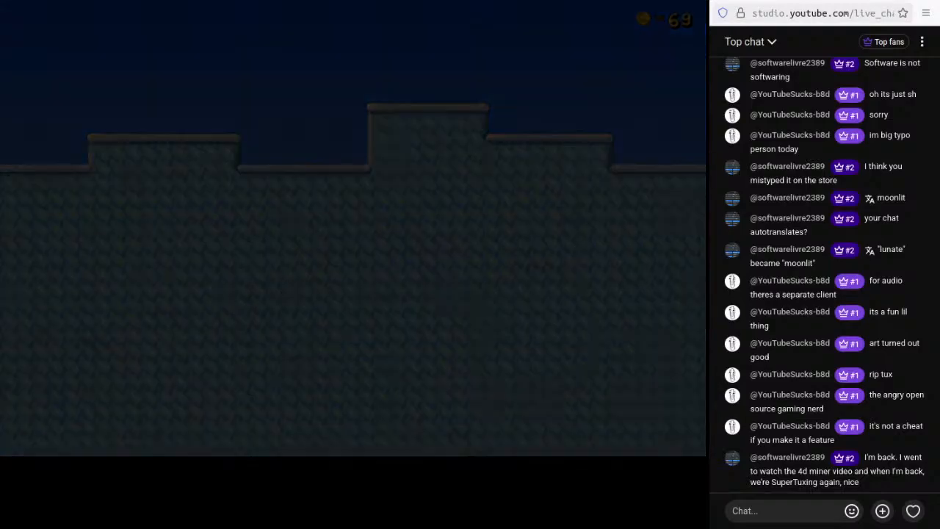
pyautogui.press('Right')
pyautogui.press('space')
pyautogui.press('Right')
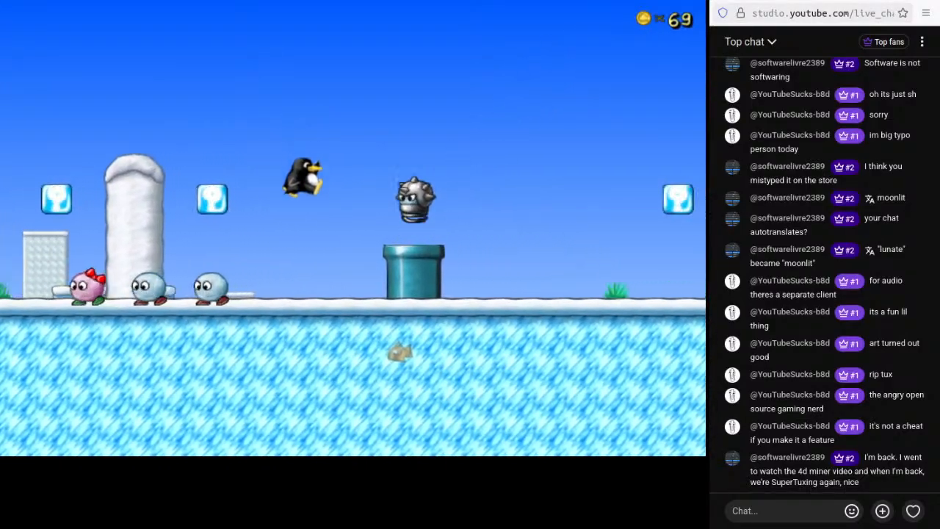
pyautogui.press('Right')
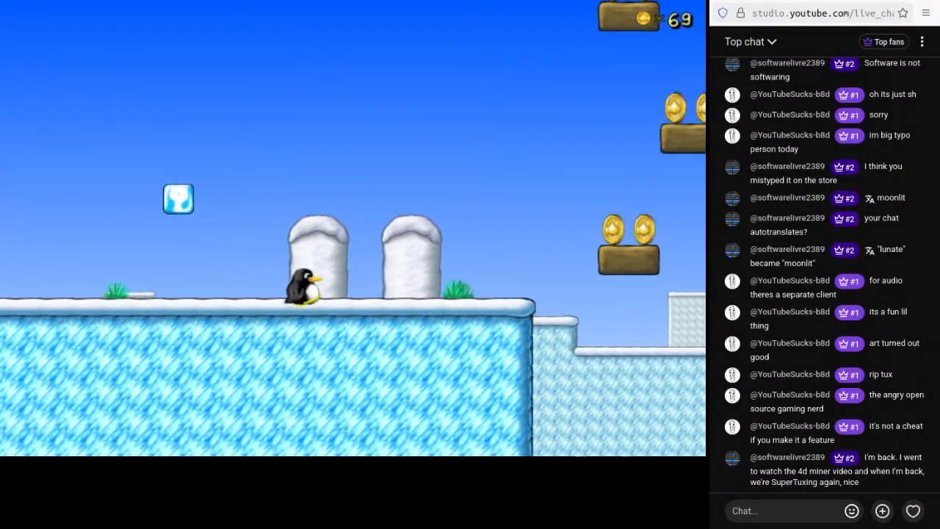
pyautogui.press('space')
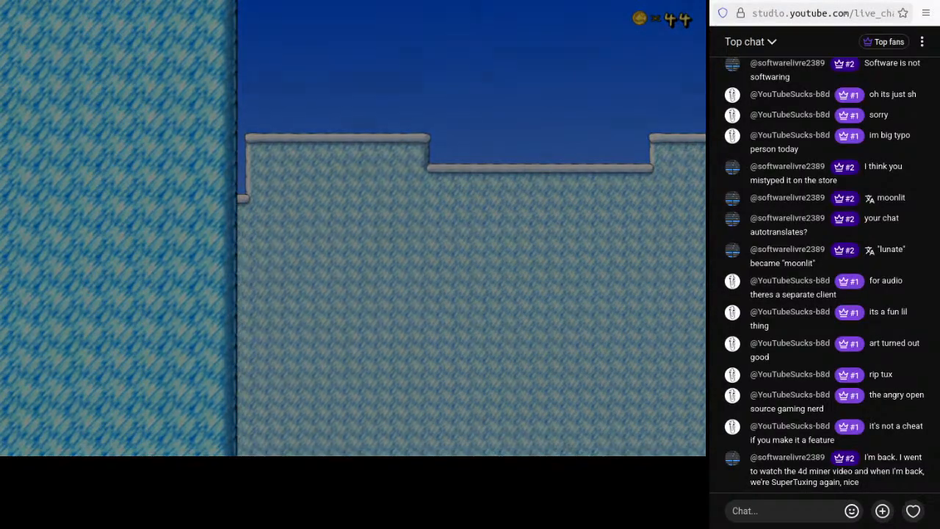
pyautogui.press('Right')
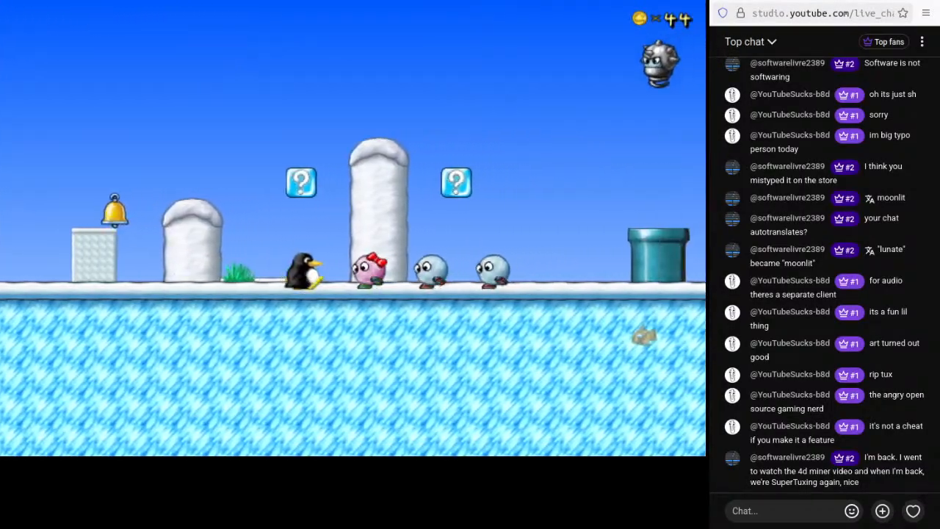
pyautogui.press('space')
pyautogui.press('space')
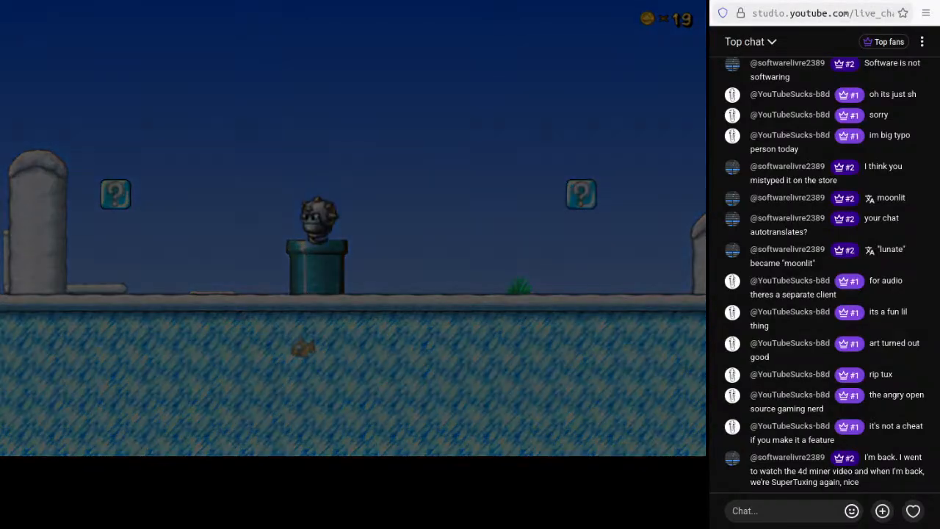
pyautogui.press('Right')
pyautogui.press('space')
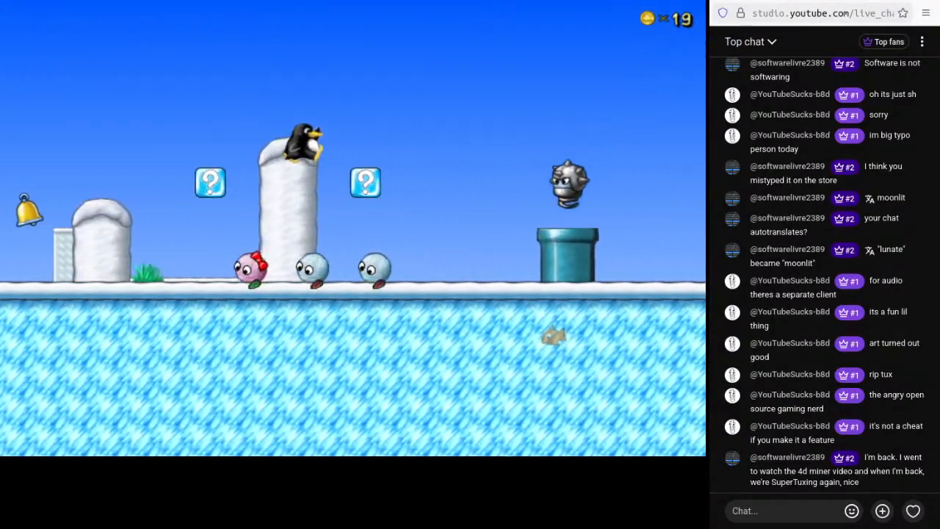
pyautogui.press('Right')
pyautogui.press('space')
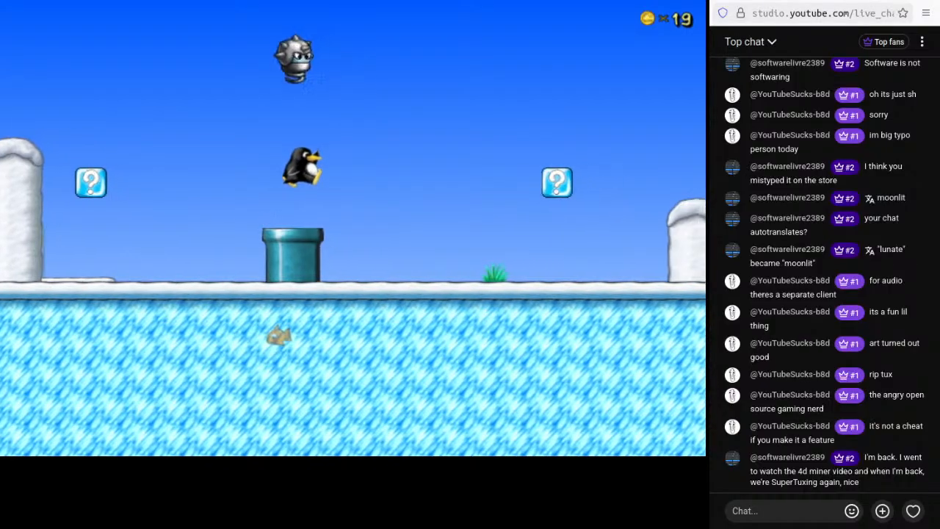
pyautogui.press('Right')
pyautogui.press('space')
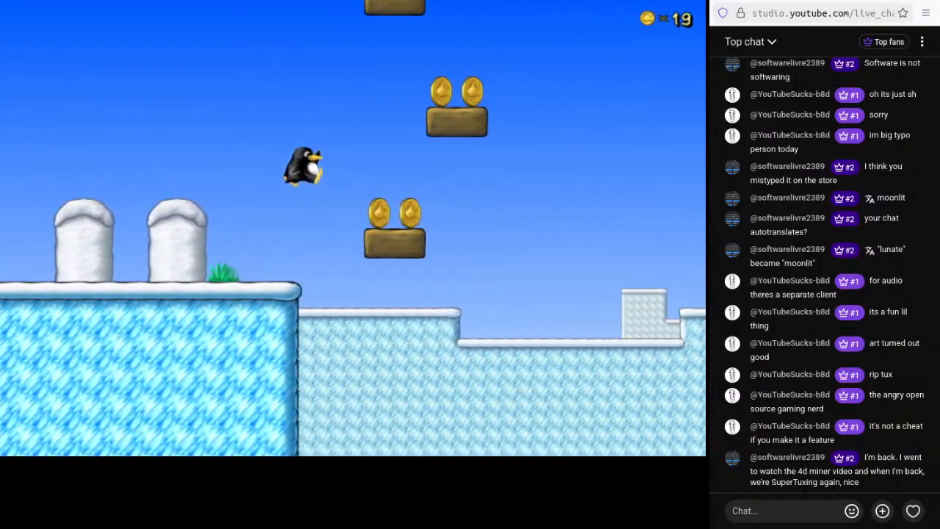
pyautogui.press('space')
pyautogui.press('space')
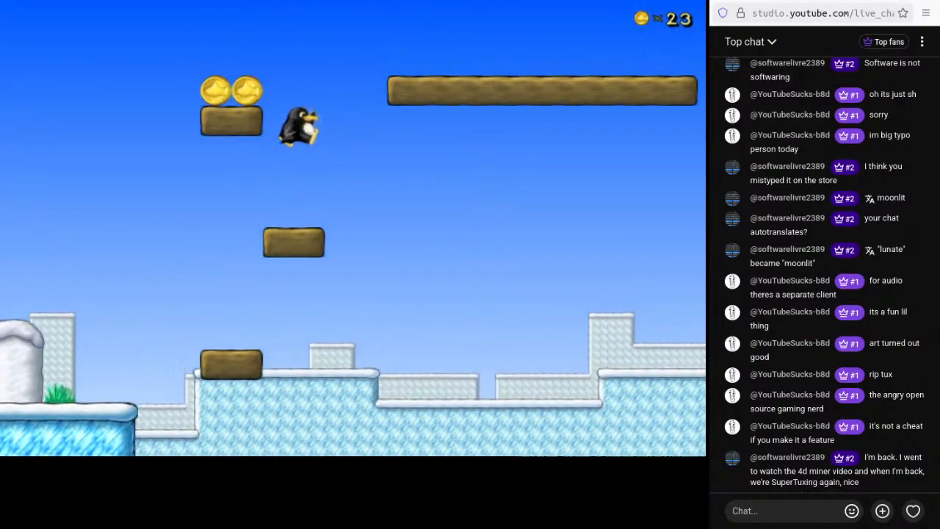
pyautogui.press('space')
pyautogui.press('Right')
pyautogui.press('Right')
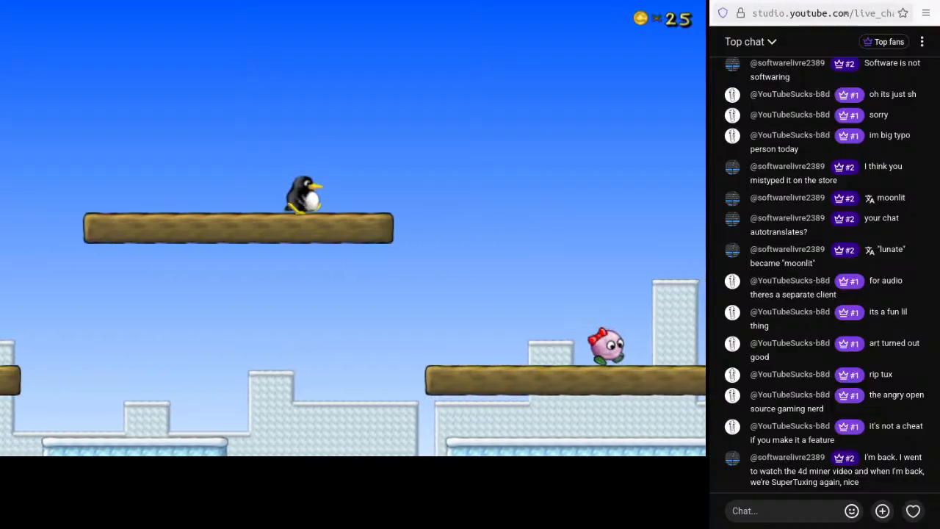
pyautogui.press('space')
pyautogui.press('Right')
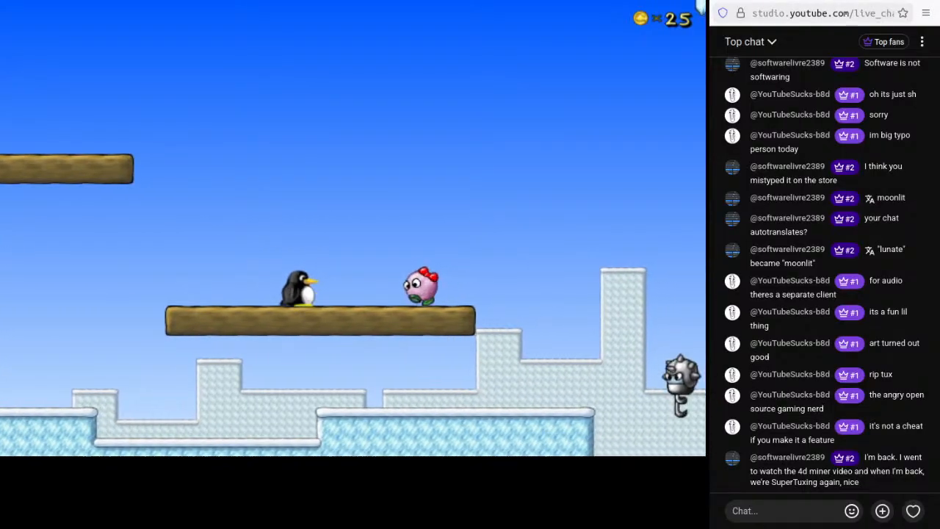
pyautogui.press('space')
pyautogui.press('Right')
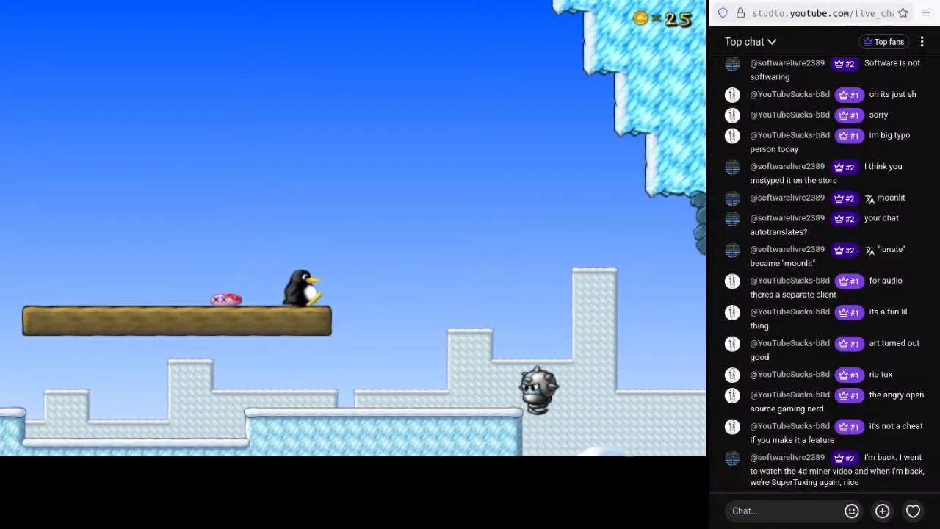
pyautogui.press('space')
pyautogui.press('Right')
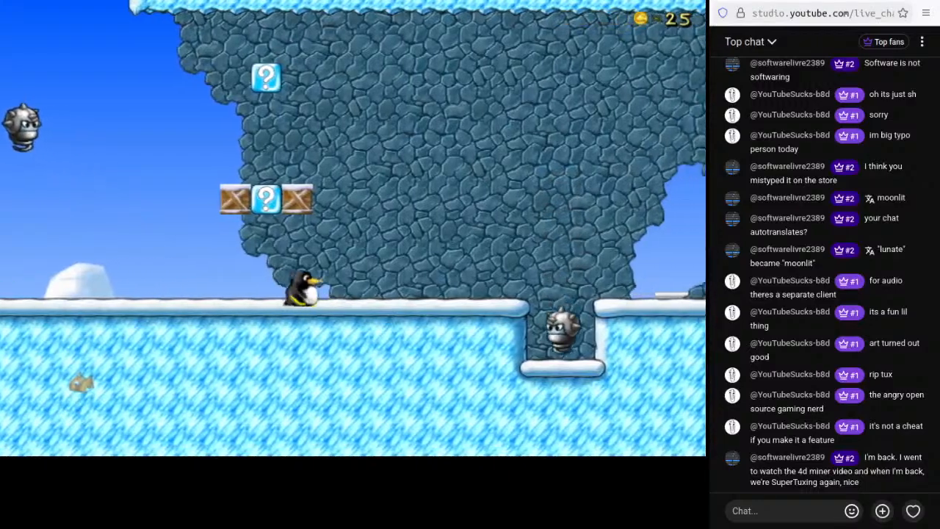
pyautogui.press('Left')
pyautogui.press('space')
pyautogui.press('Left')
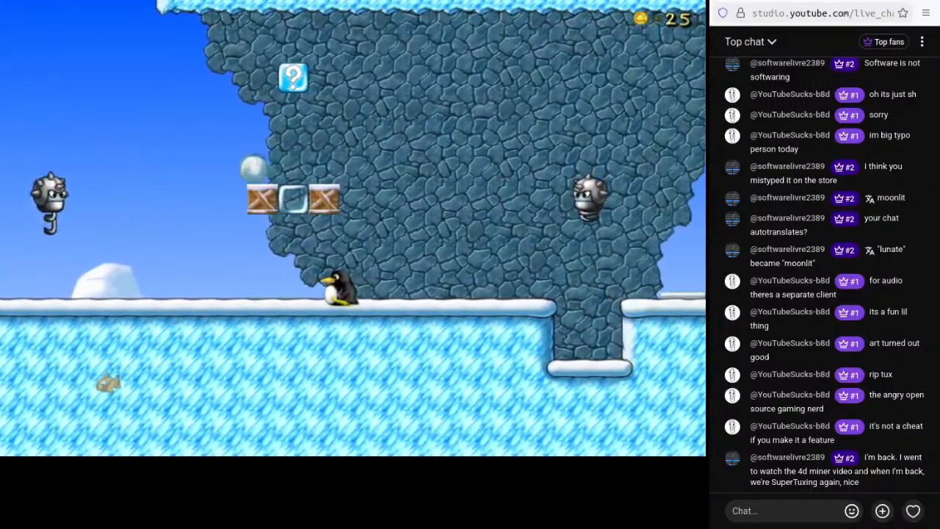
pyautogui.press('space')
pyautogui.press('Right')
pyautogui.press('Right')
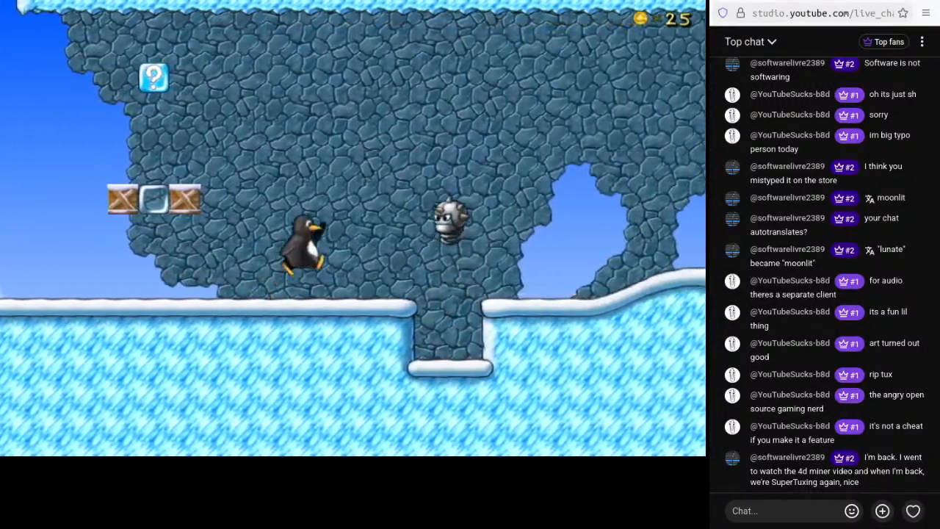
pyautogui.press('space')
pyautogui.press('space')
pyautogui.press('Right')
pyautogui.press('space')
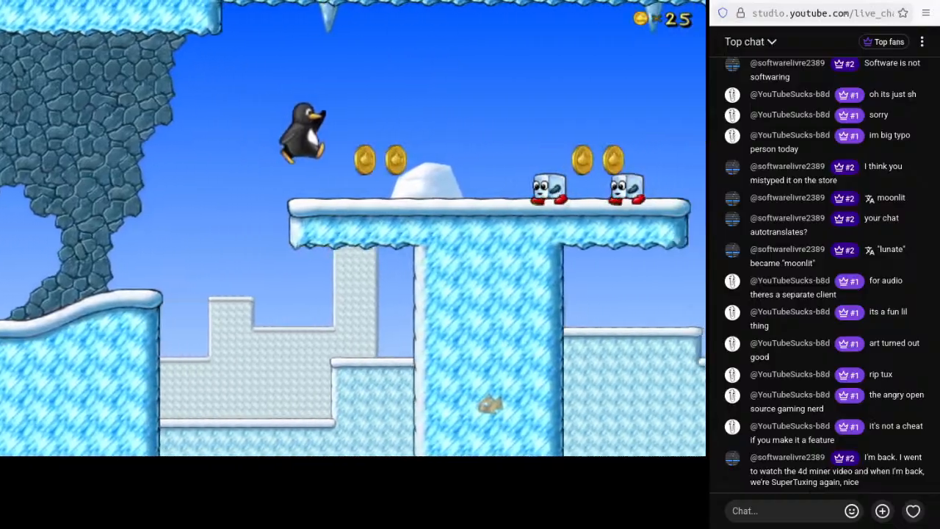
pyautogui.press('Right')
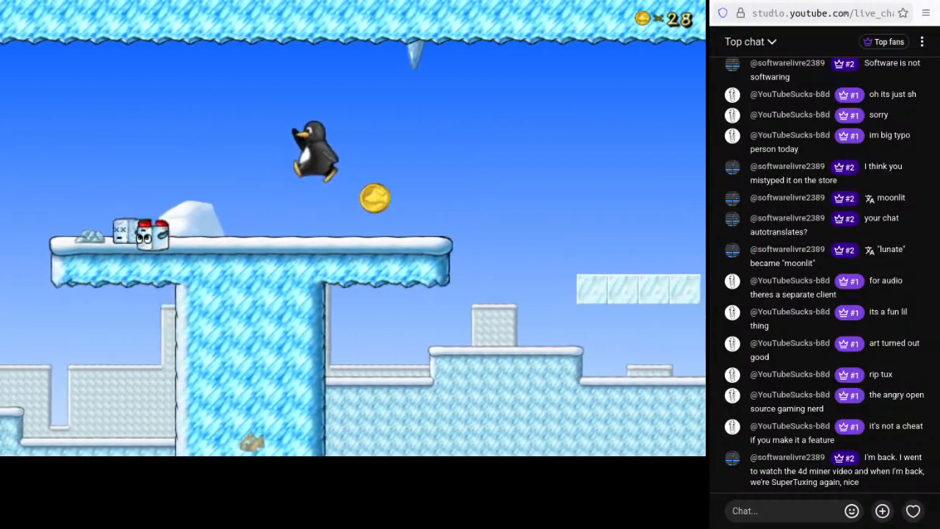
pyautogui.press('space')
pyautogui.press('Right')
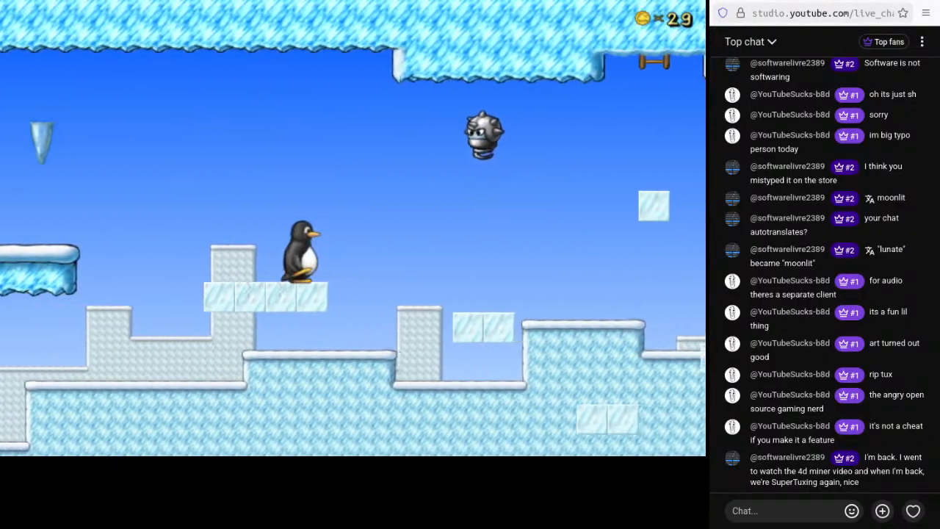
pyautogui.press('space')
pyautogui.press('Right')
pyautogui.press('space')
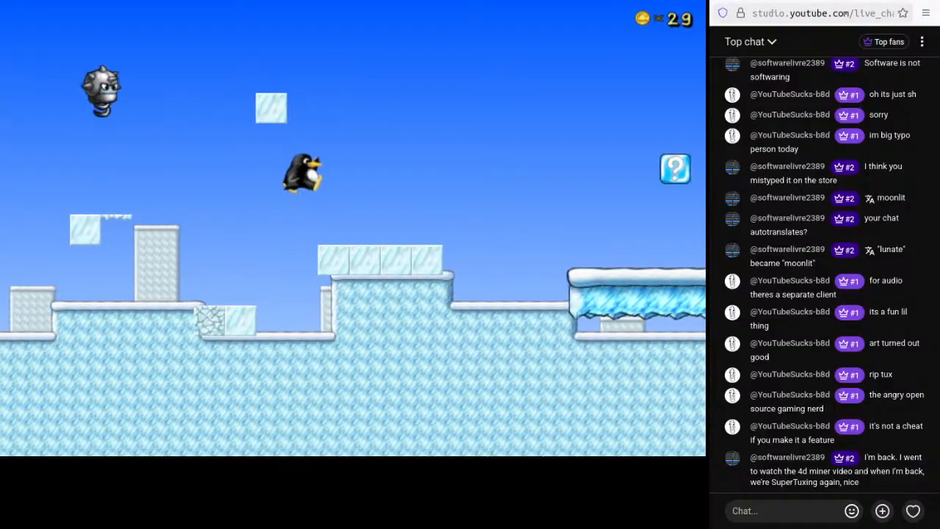
pyautogui.press('Right')
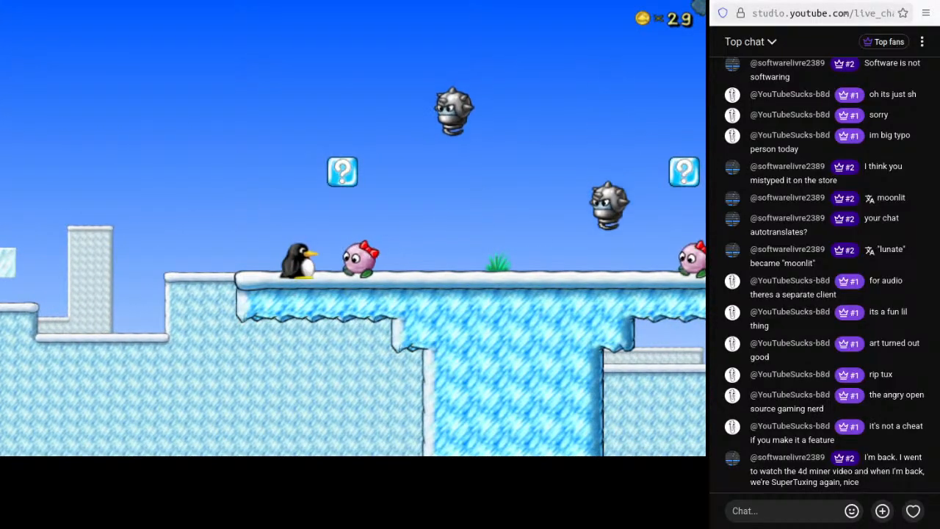
pyautogui.press('space')
pyautogui.press('space')
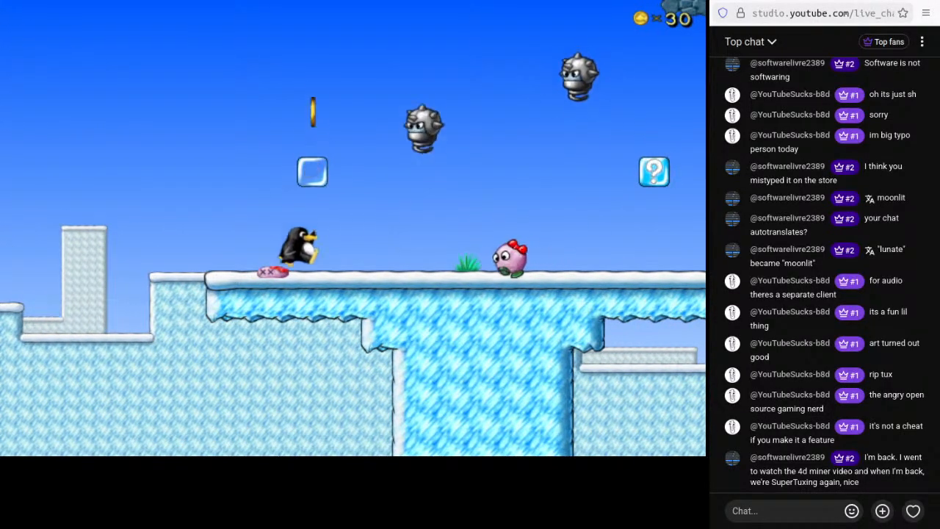
pyautogui.press('Left')
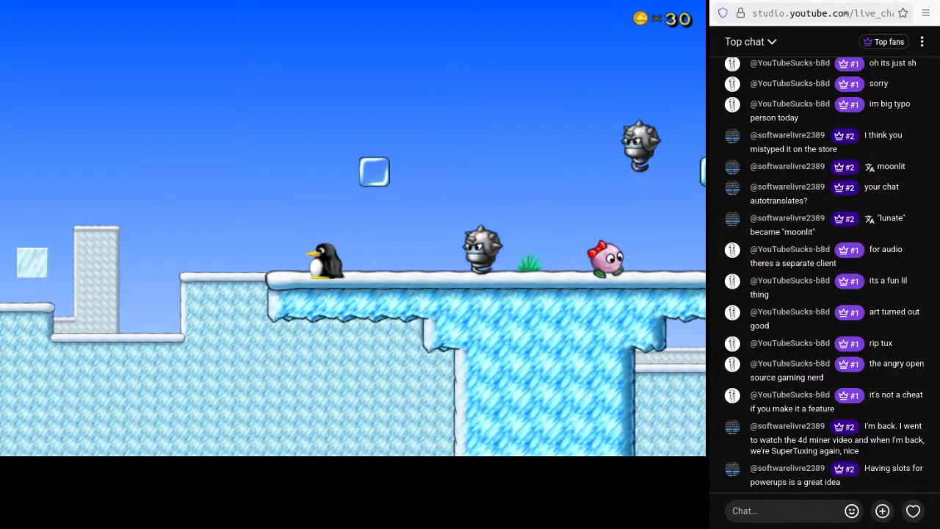
pyautogui.press('space')
pyautogui.press('Right')
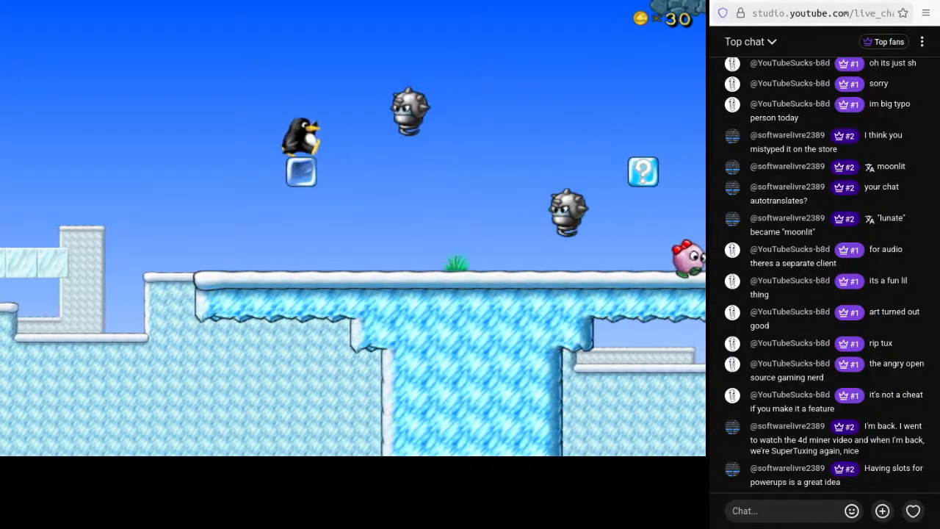
pyautogui.press('Left')
pyautogui.press('Right')
pyautogui.press('Right')
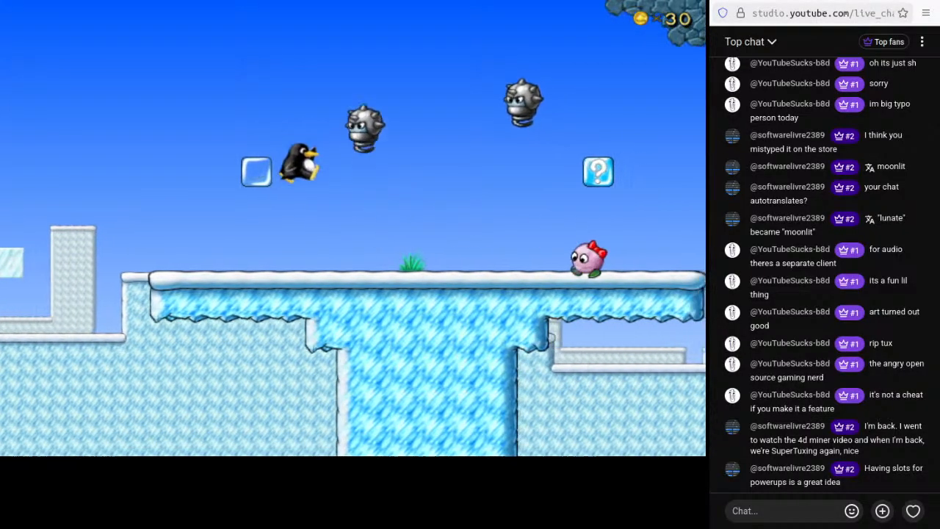
pyautogui.press('Right')
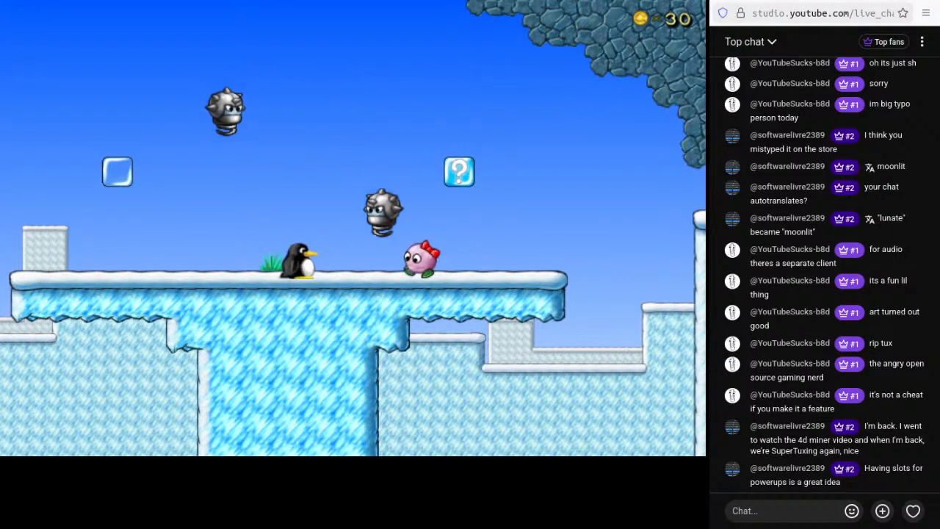
pyautogui.press('Right')
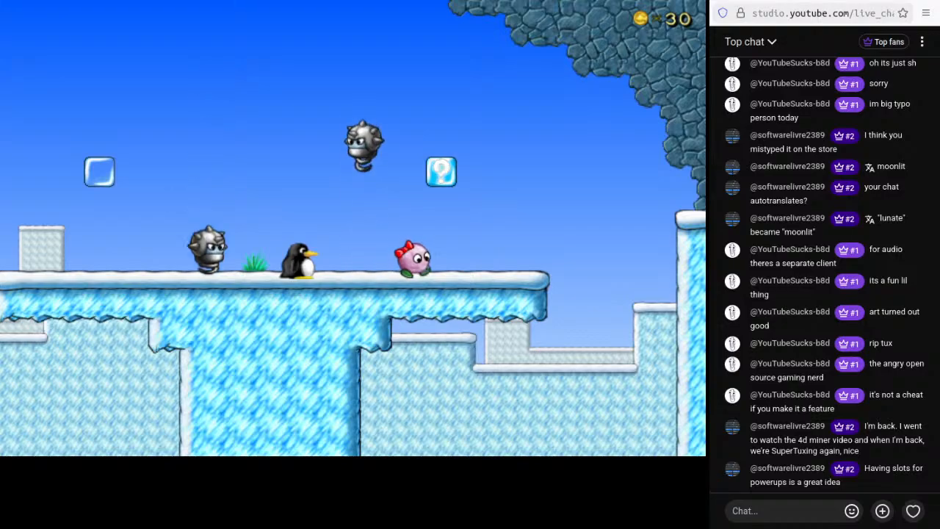
pyautogui.press('Right')
pyautogui.press('Right')
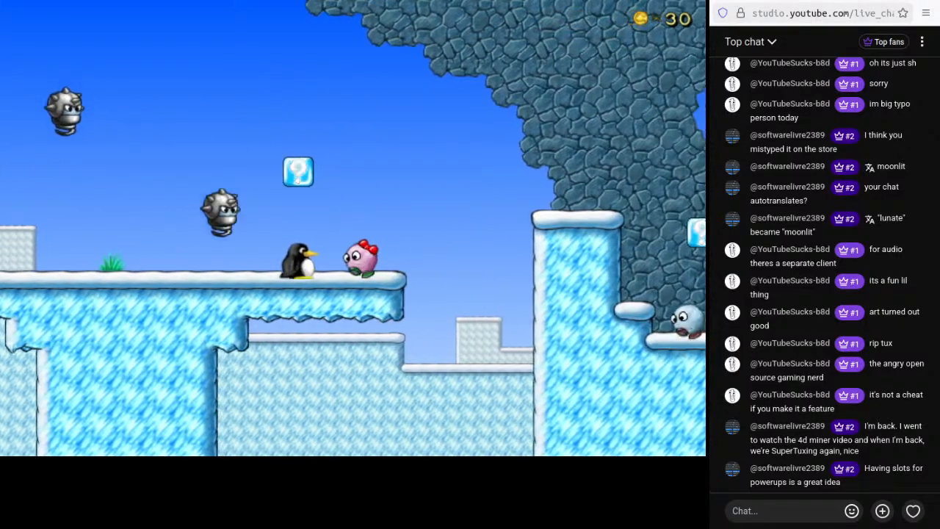
pyautogui.press('space')
pyautogui.press('Right')
pyautogui.press('space')
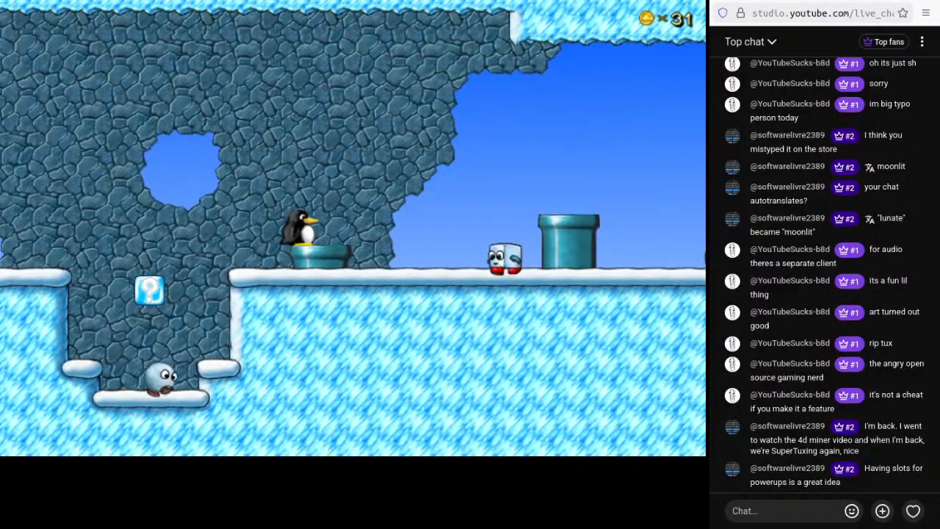
pyautogui.press('Right')
pyautogui.press('space')
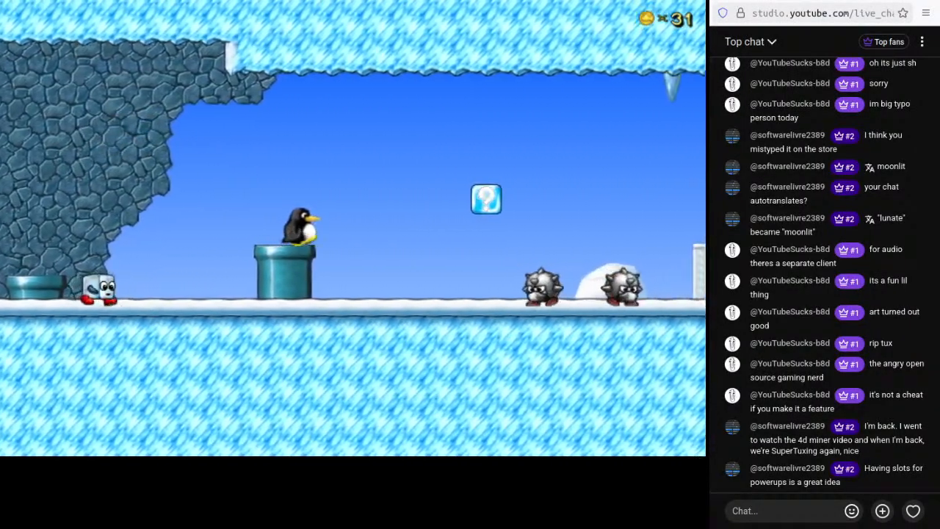
pyautogui.press('Left')
pyautogui.press('Right')
pyautogui.press('space')
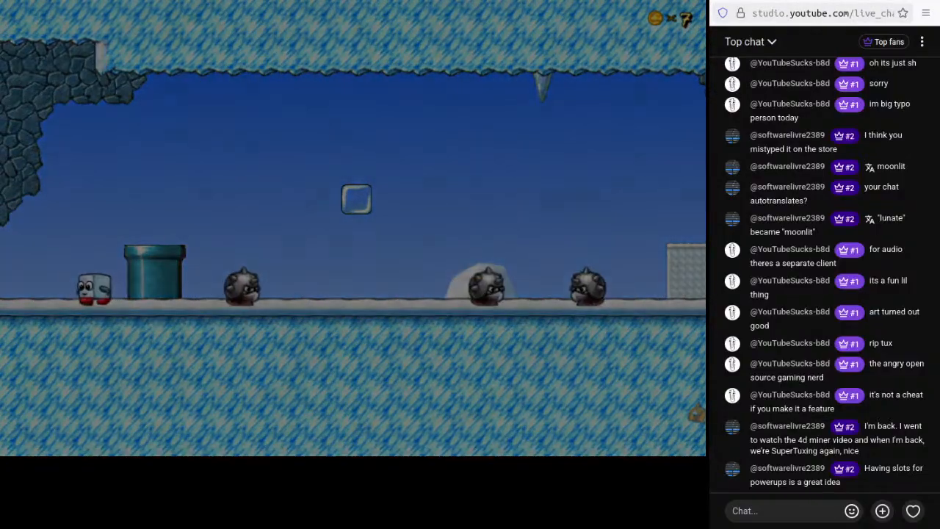
# - Run from the checkpoint bell past the snowball enemies and the pipe, collecting the coins on the floating wooden platforms
pyautogui.press('Right')
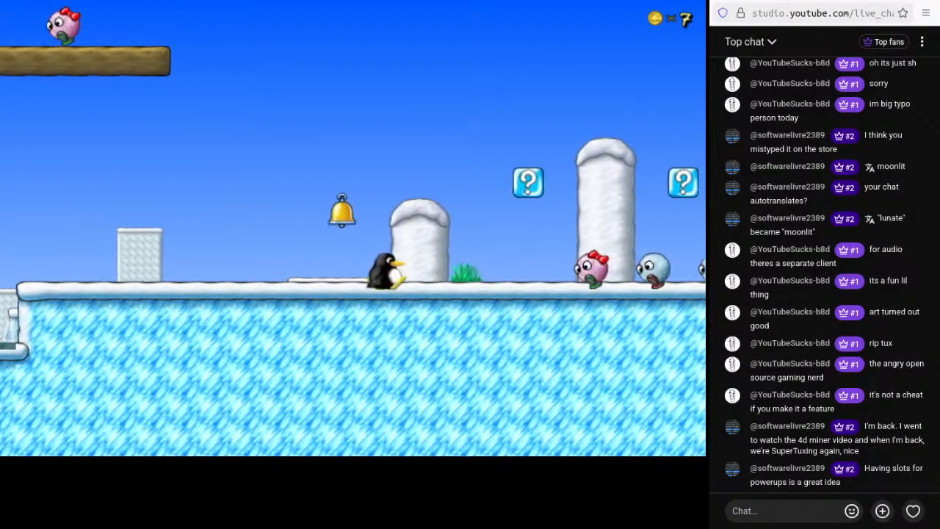
pyautogui.press('space')
pyautogui.press('space')
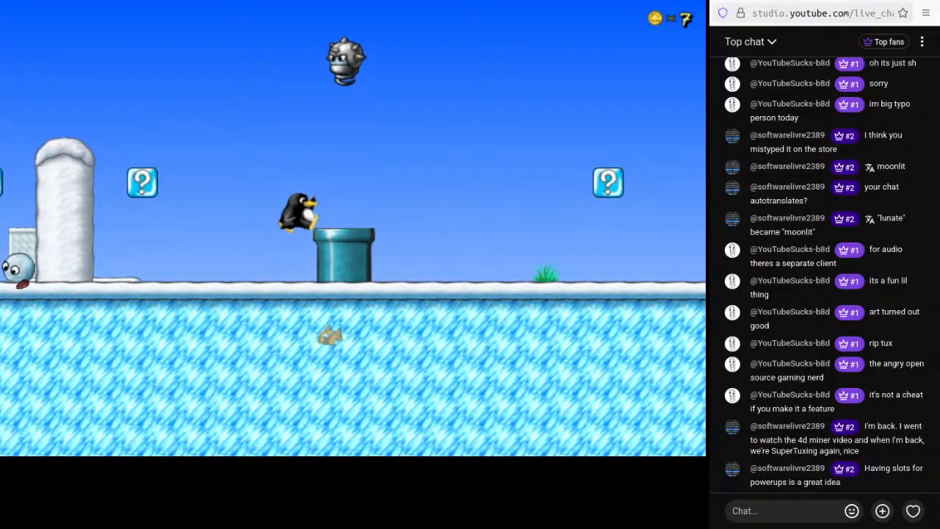
pyautogui.press('space')
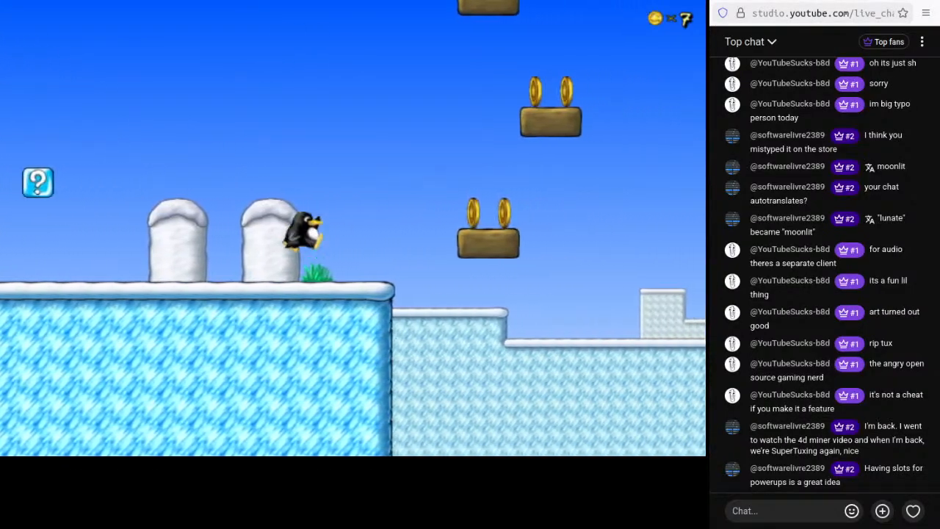
pyautogui.press('space')
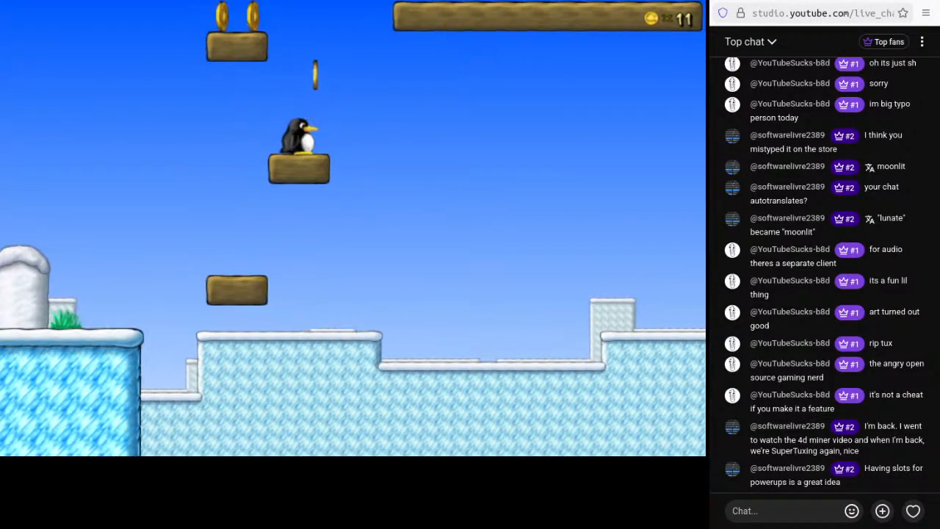
pyautogui.press('space')
pyautogui.press('space')
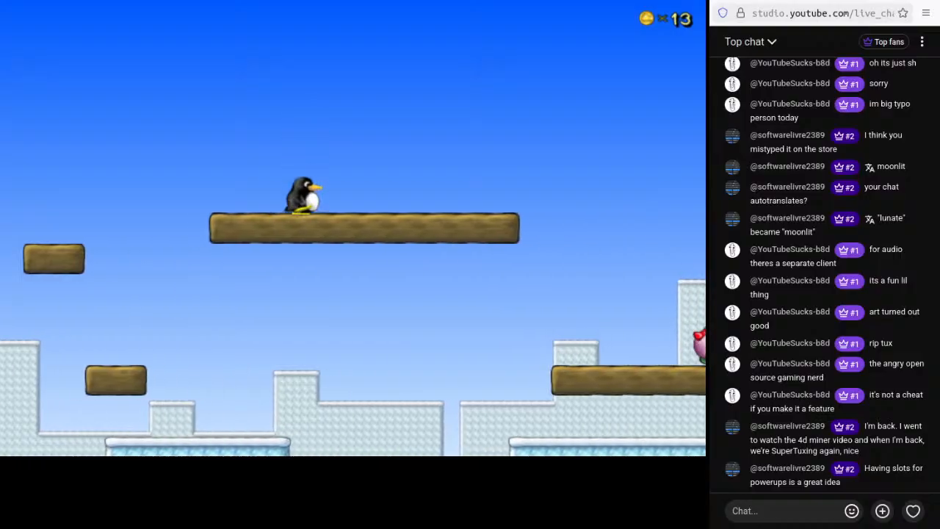
pyautogui.press('space')
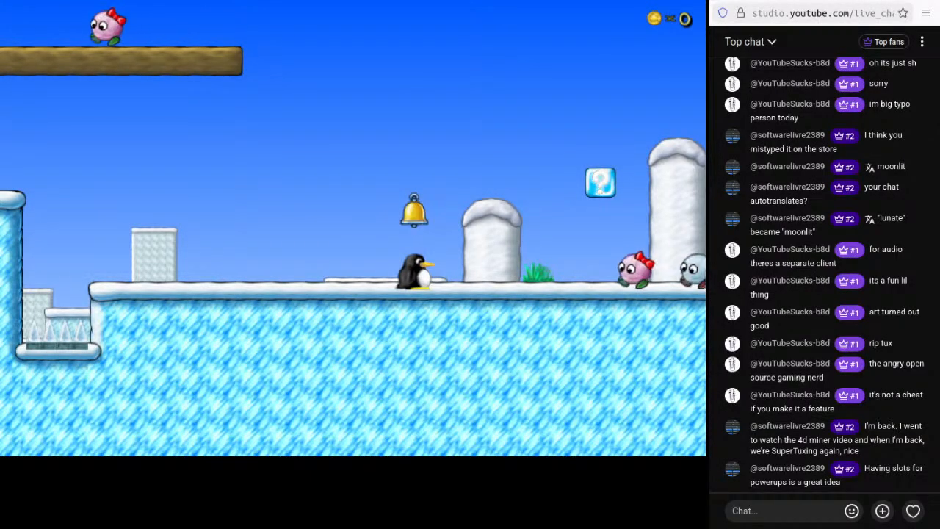
# - Pause the Stone Cold level and switch to OBS, trying the JUST DESKTOP (Stream) scene before restoring JUST DESKTOP (Fullscreen)
pyautogui.press('Escape')
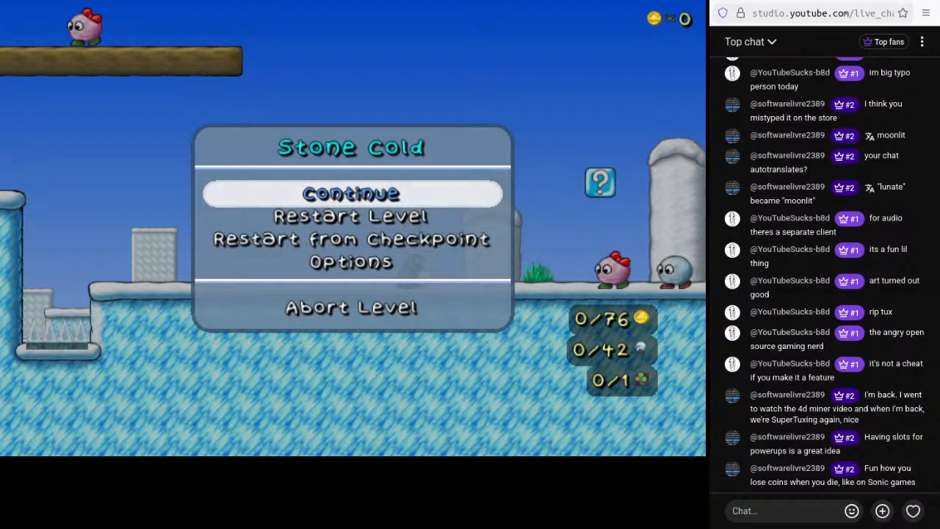
pyautogui.hotkey('alt', 'Tab')
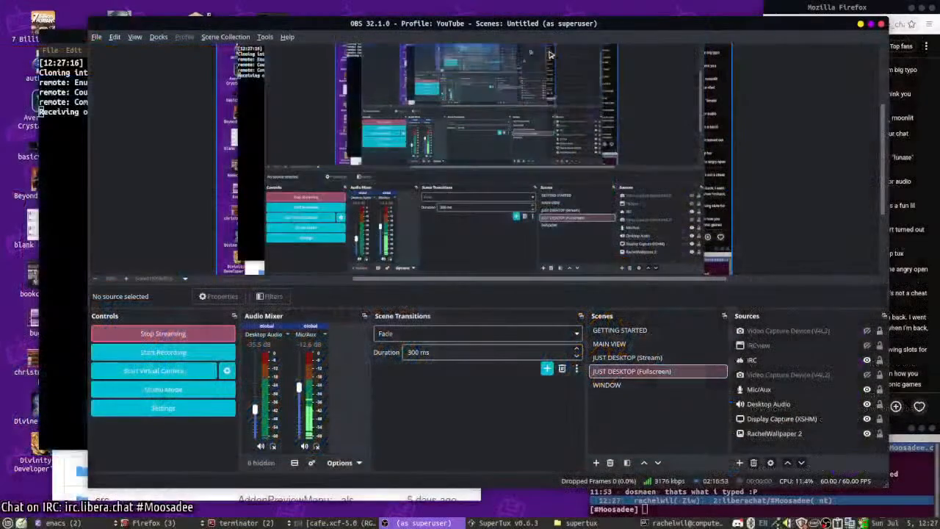
pyautogui.click(605, 359)
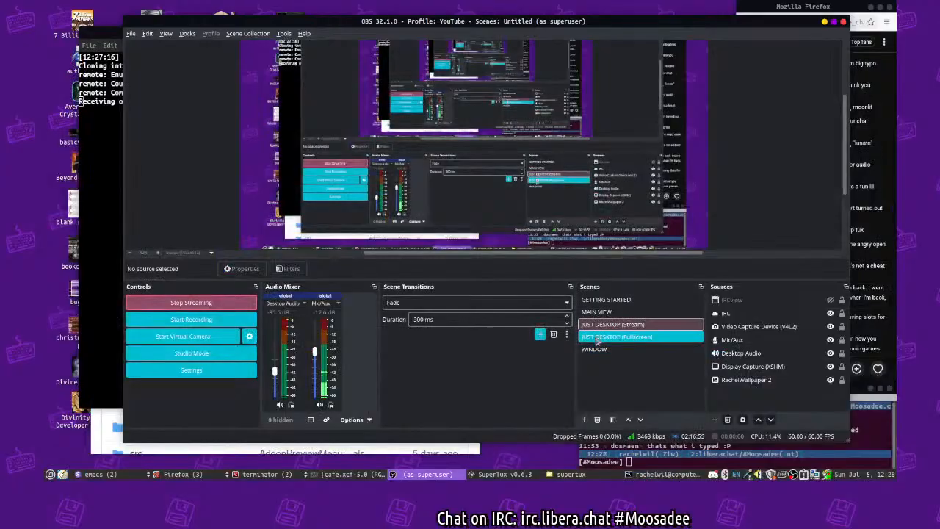
pyautogui.click(614, 336)
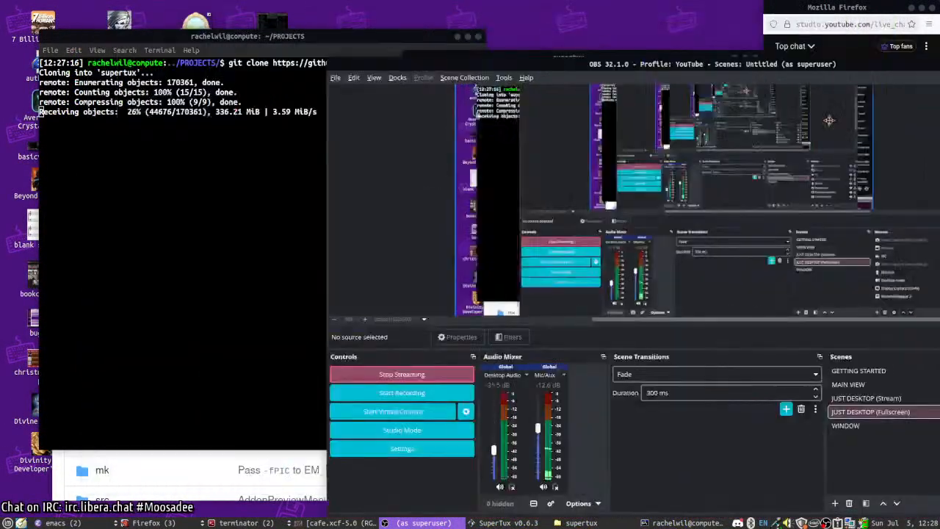
# - Move the OBS window out of the way and reposition the supertux folder window to overlap the terminal
pyautogui.moveTo(829, 119); pyautogui.dragTo(939, 140)
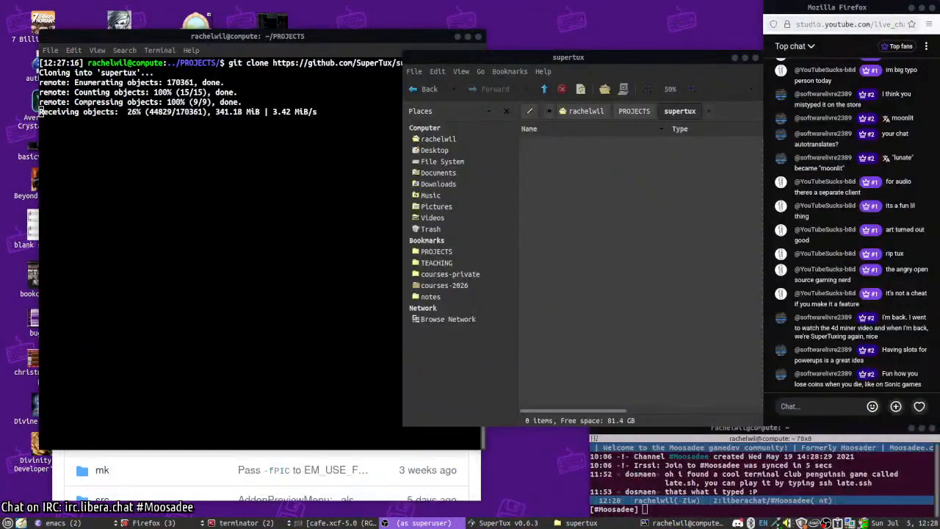
pyautogui.moveTo(676, 57); pyautogui.dragTo(643, 51)
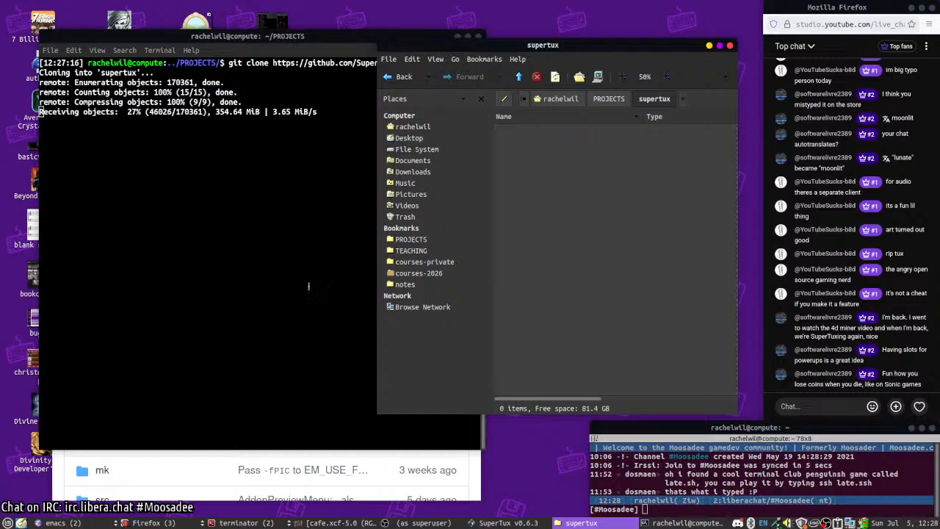
# - Switch to the SuperTux GitHub repository in Firefox, open its src folder and enlarge the browser window
pyautogui.click(169, 475)
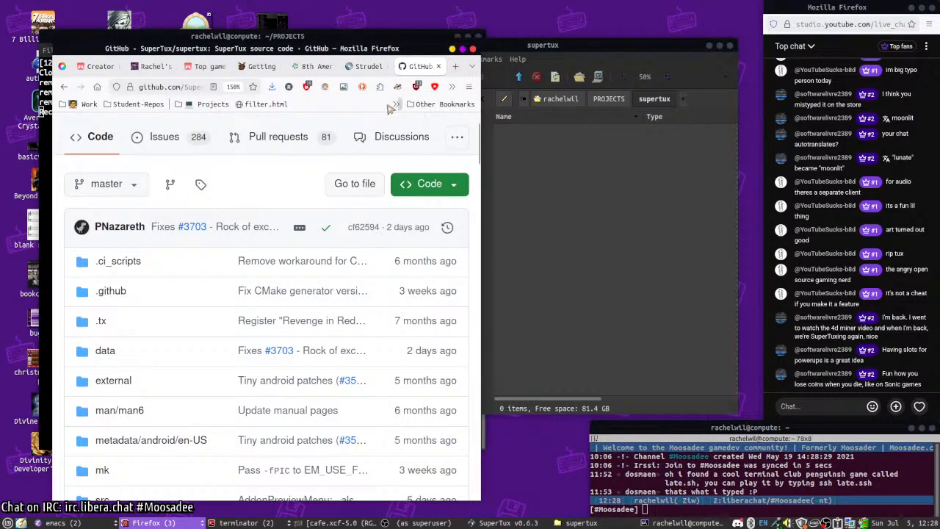
pyautogui.scroll(-5, 253, 334)
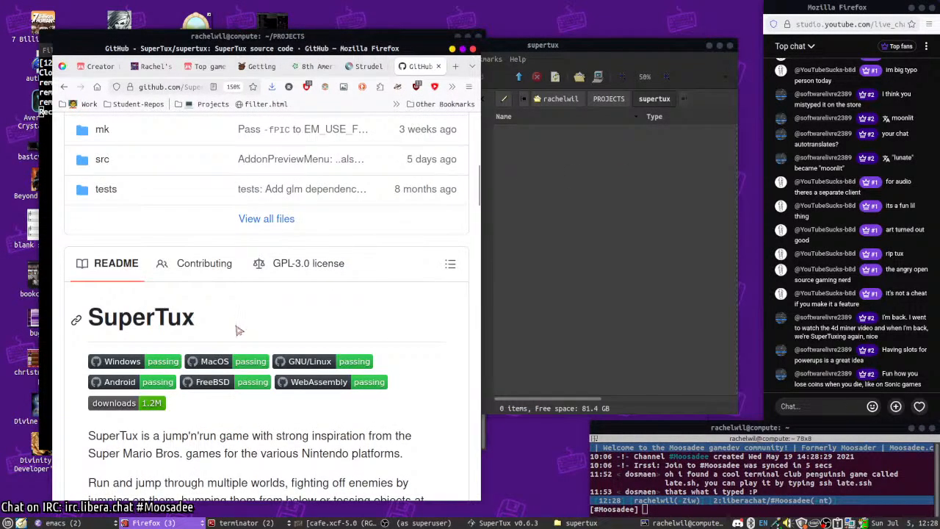
pyautogui.scroll(3, 250, 314)
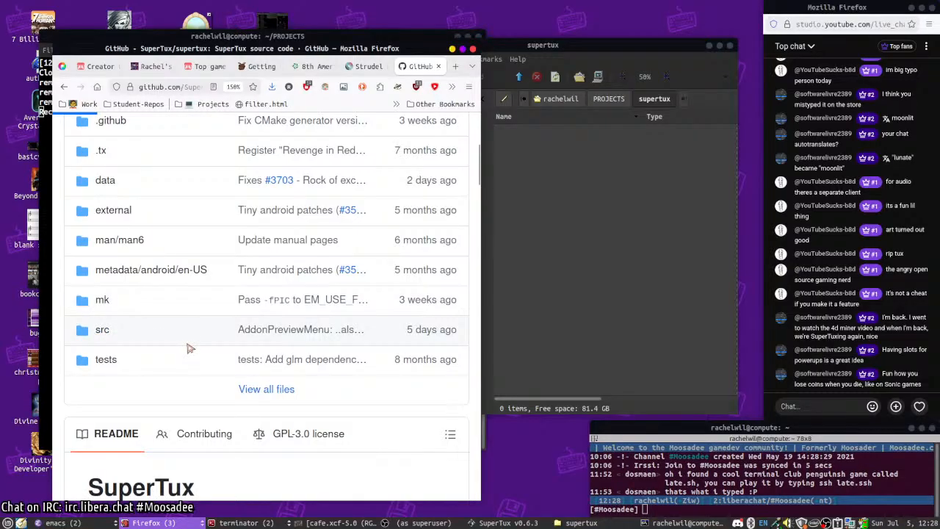
pyautogui.click(108, 330)
pyautogui.scroll(-3, 182, 355)
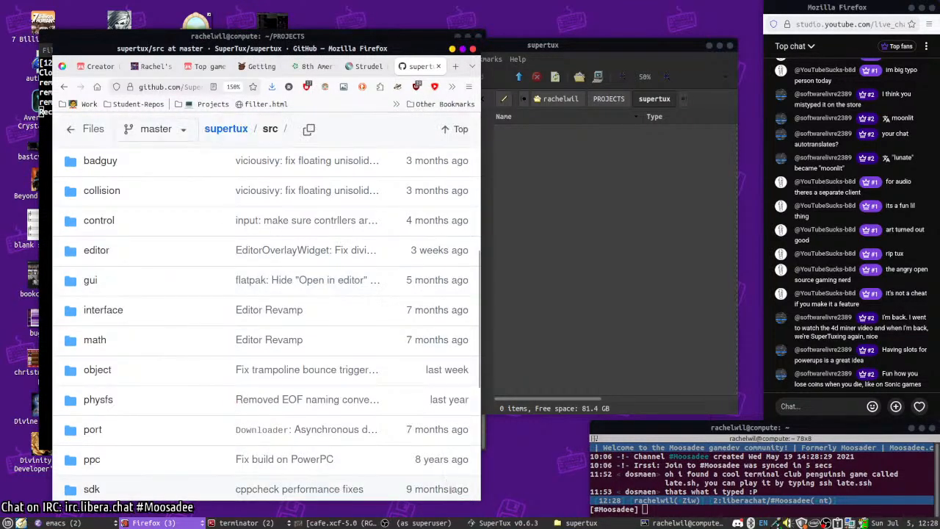
pyautogui.moveTo(480, 500); pyautogui.dragTo(713, 518)
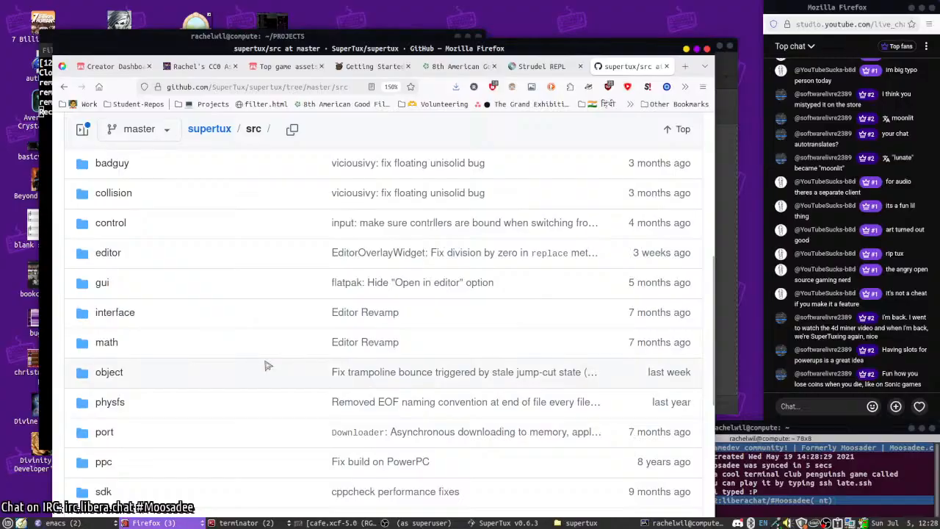
# - Look through the subfolders of the SuperTux src folder to see how the source code is organised
pyautogui.scroll(-3, 267, 363)
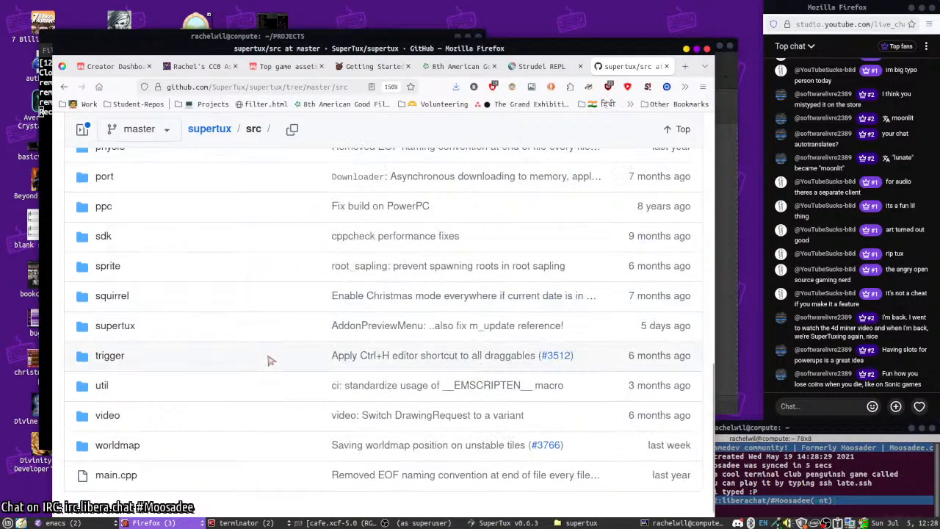
pyautogui.scroll(1, 268, 358)
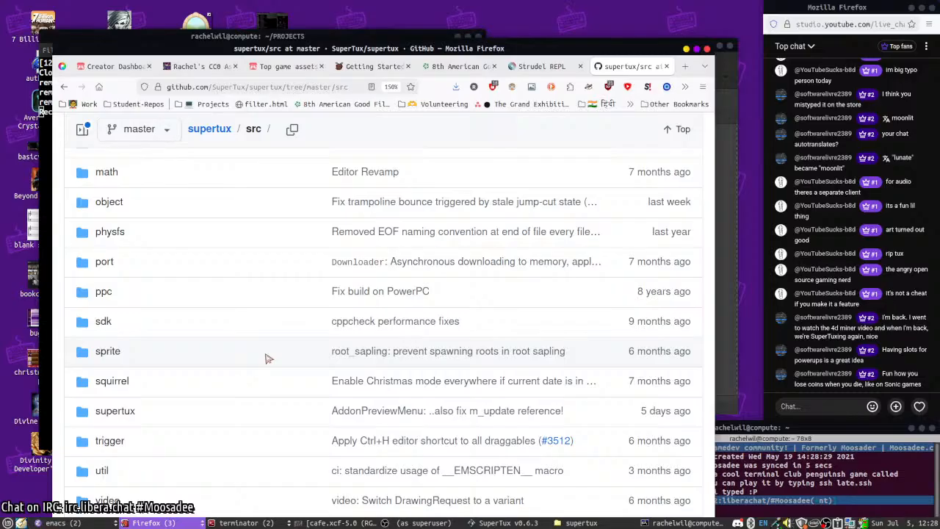
pyautogui.scroll(1, 268, 359)
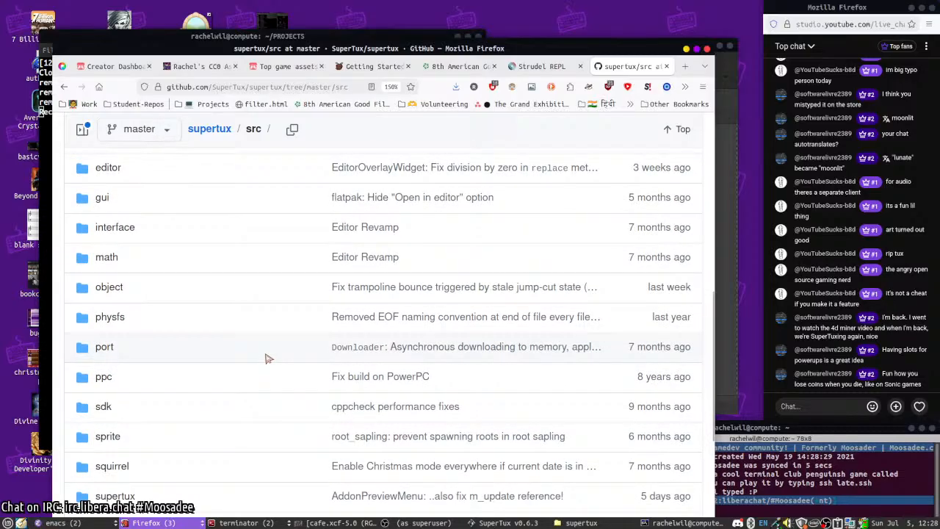
pyautogui.scroll(1, 268, 358)
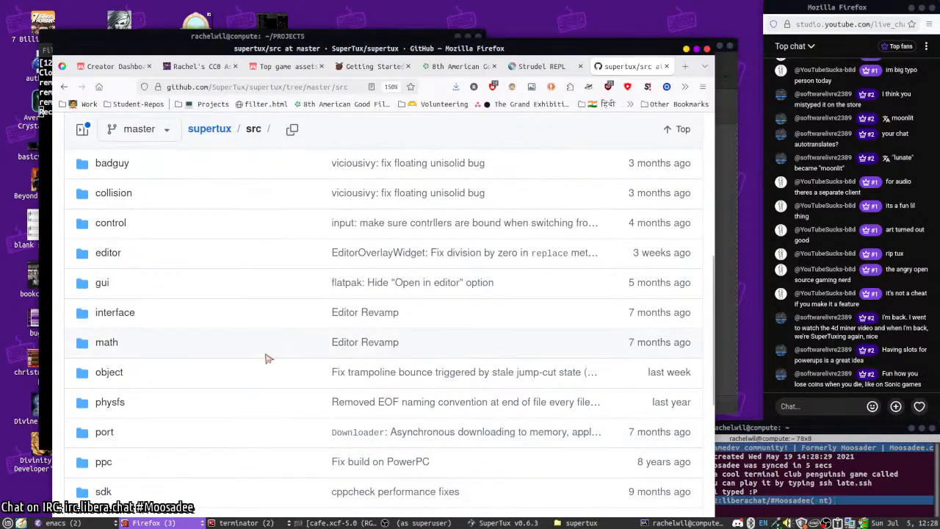
pyautogui.scroll(1, 268, 358)
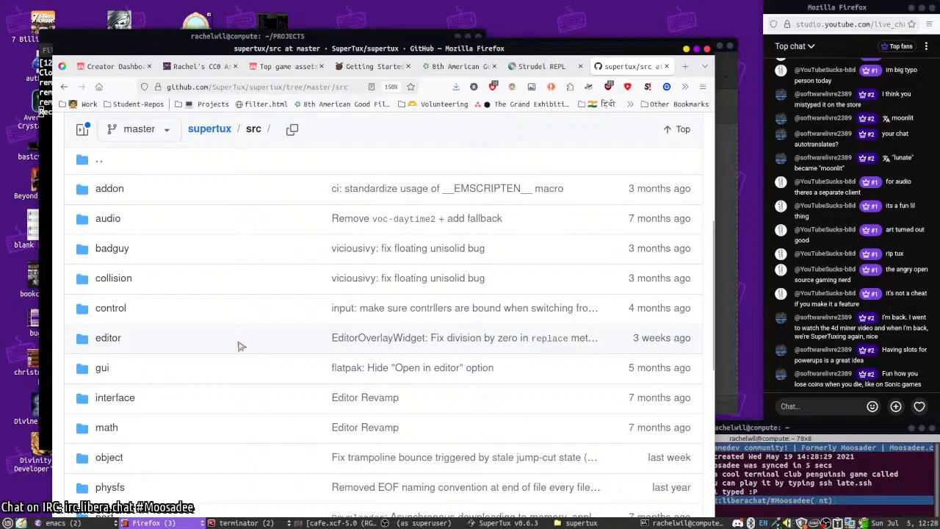
pyautogui.scroll(1, 183, 268)
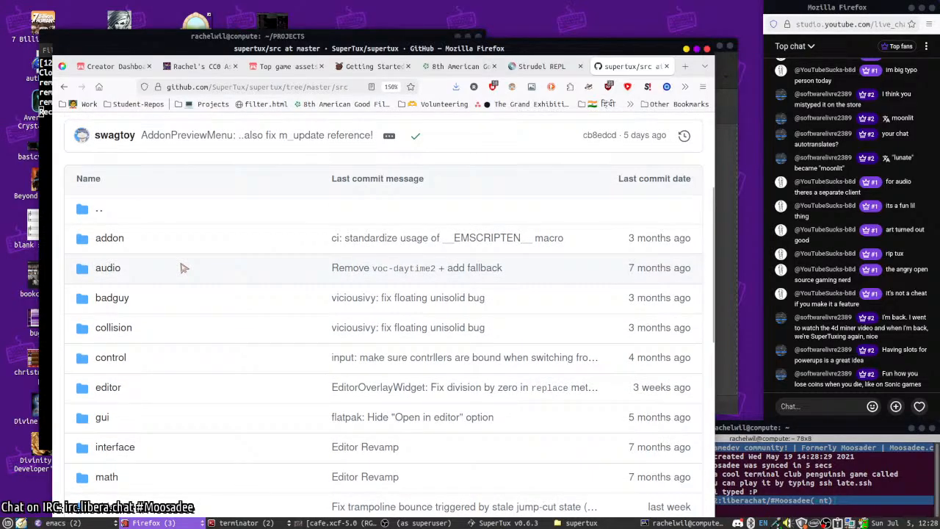
pyautogui.scroll(-1, 184, 268)
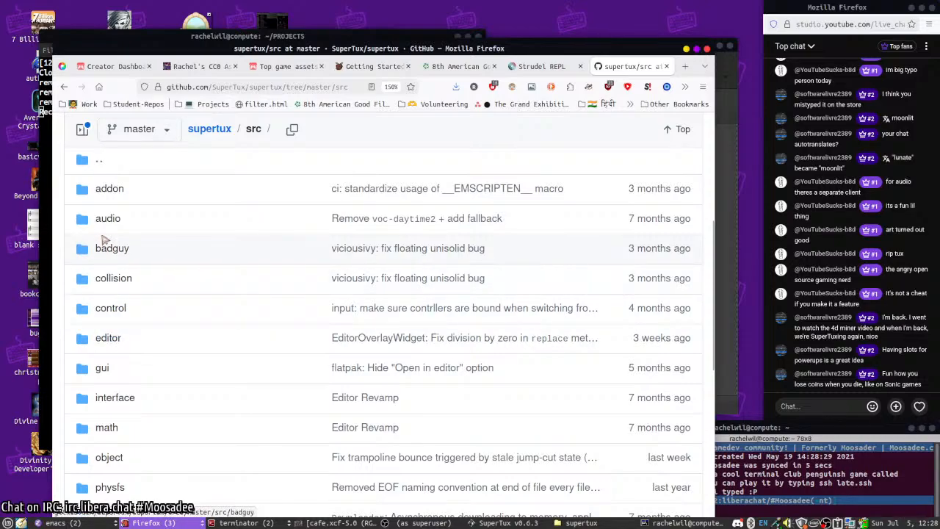
# - Open collision_object.hpp in the collision folder and read through the CollisionObject class
pyautogui.click(110, 281)
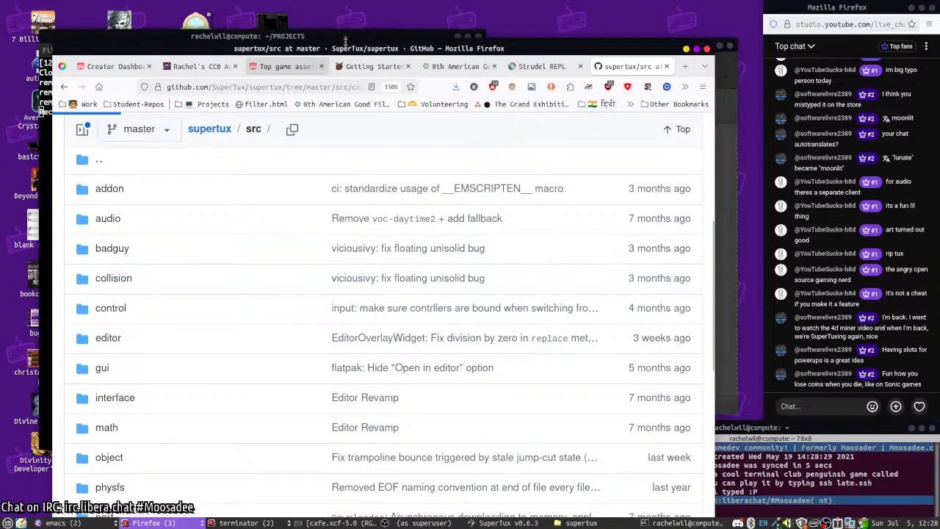
pyautogui.moveTo(329, 49); pyautogui.dragTo(277, 48)
pyautogui.scroll(-5, 297, 323)
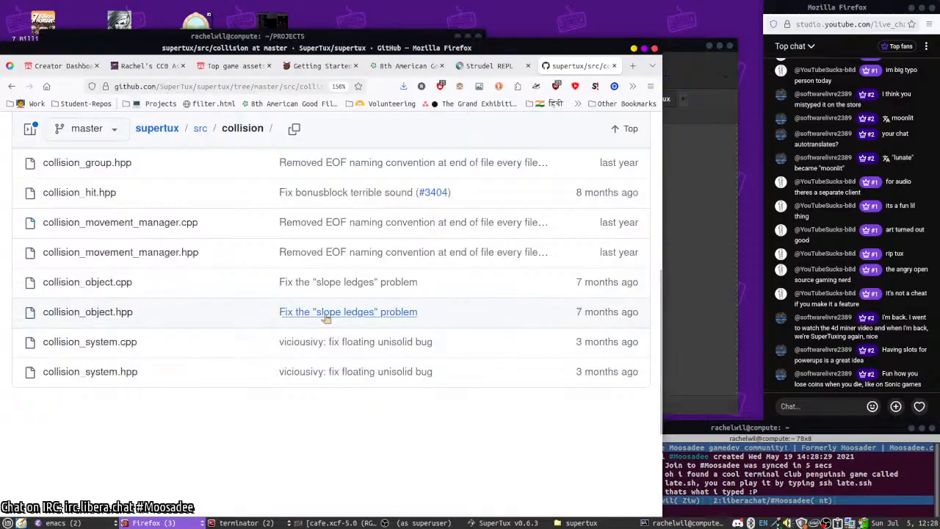
pyautogui.click(99, 312)
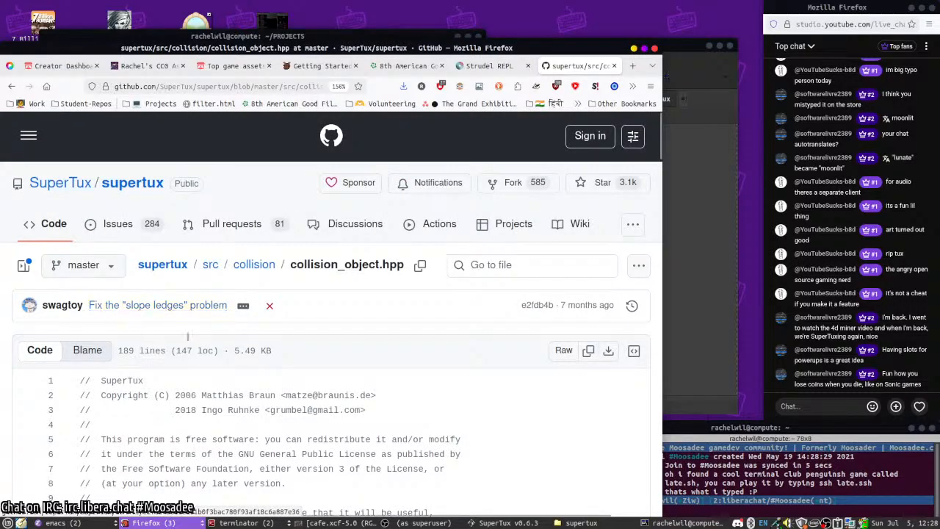
pyautogui.scroll(-5, 188, 337)
pyautogui.scroll(-3, 188, 337)
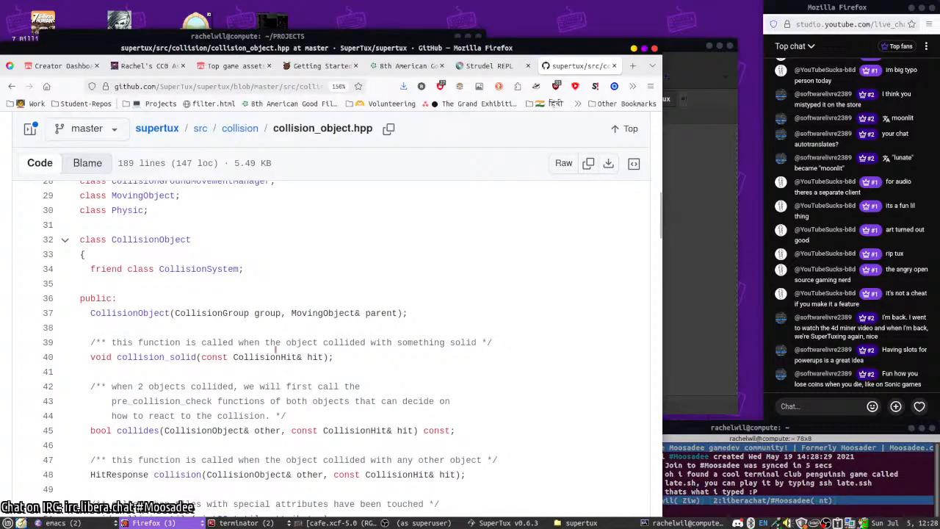
pyautogui.scroll(-3, 332, 356)
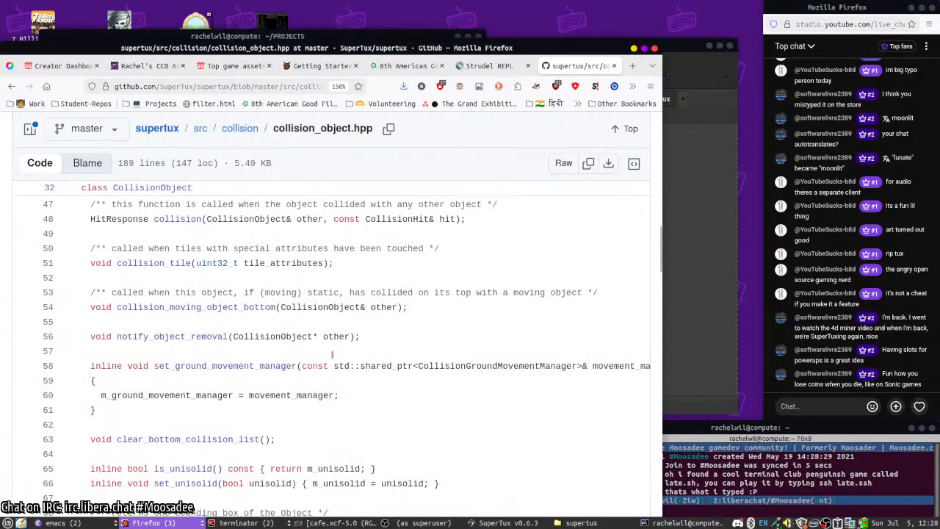
pyautogui.scroll(-9, 332, 356)
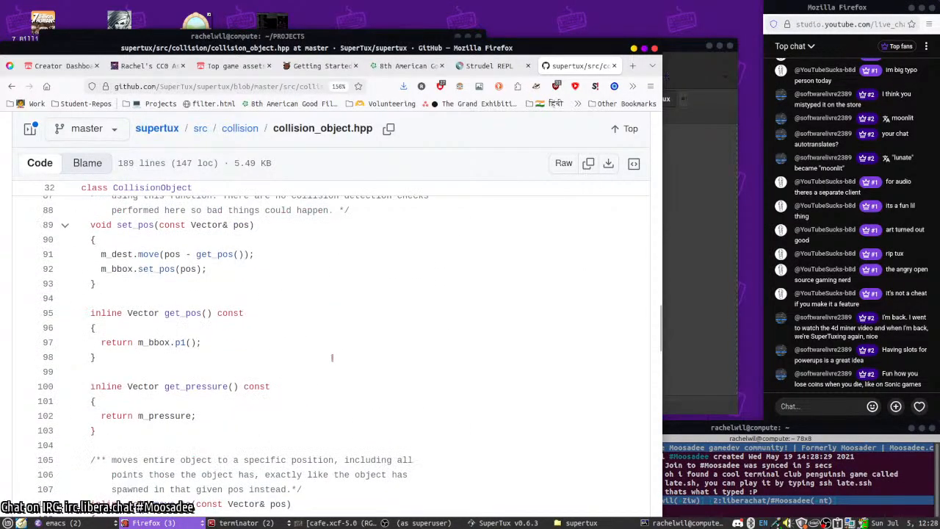
pyautogui.scroll(-12, 332, 357)
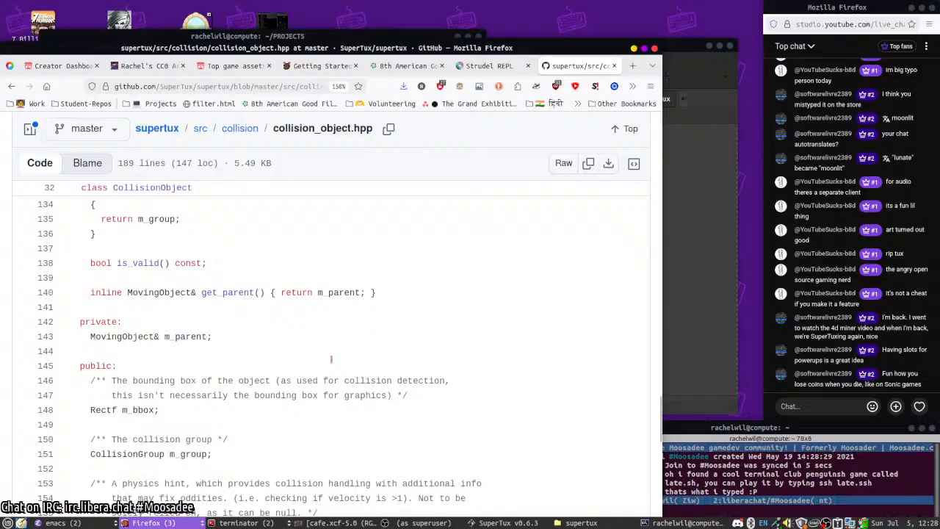
# - Return to the src folder, open the object folder and look through its source files
pyautogui.click(12, 87)
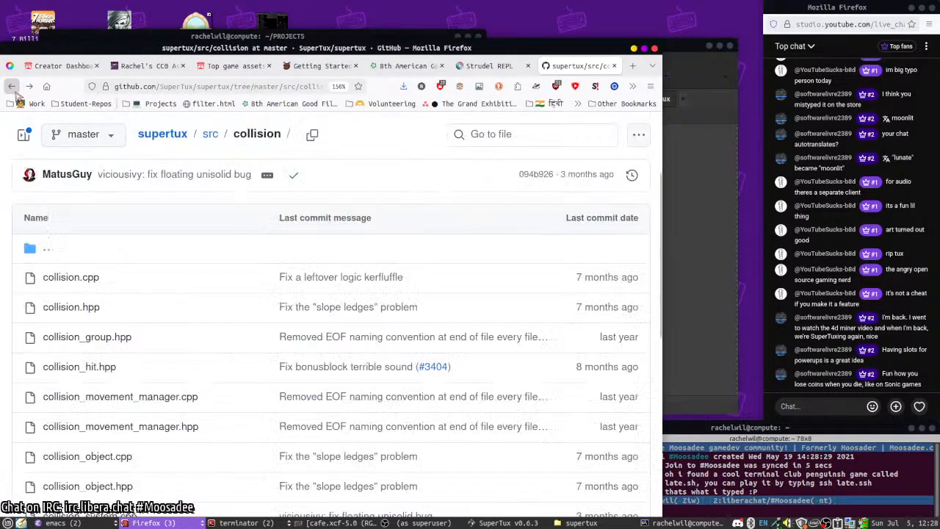
pyautogui.click(47, 248)
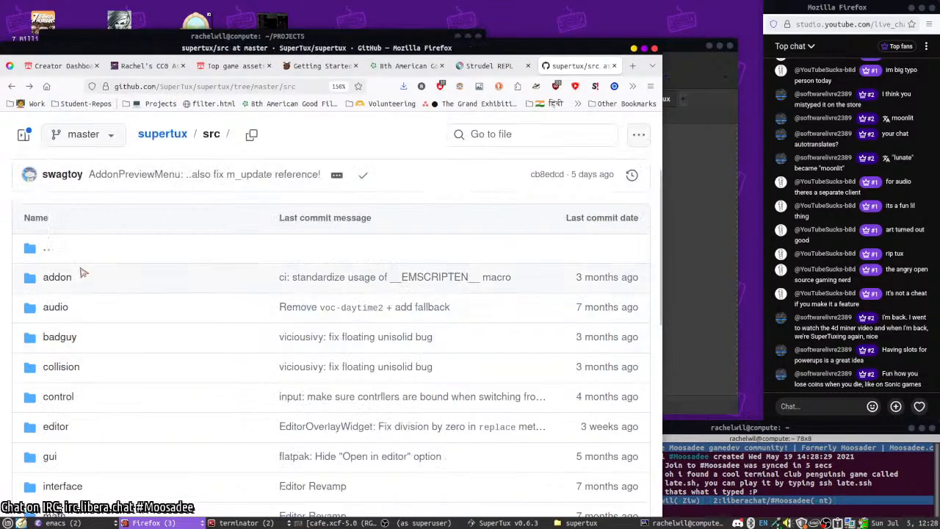
pyautogui.scroll(-2, 63, 398)
pyautogui.click(56, 412)
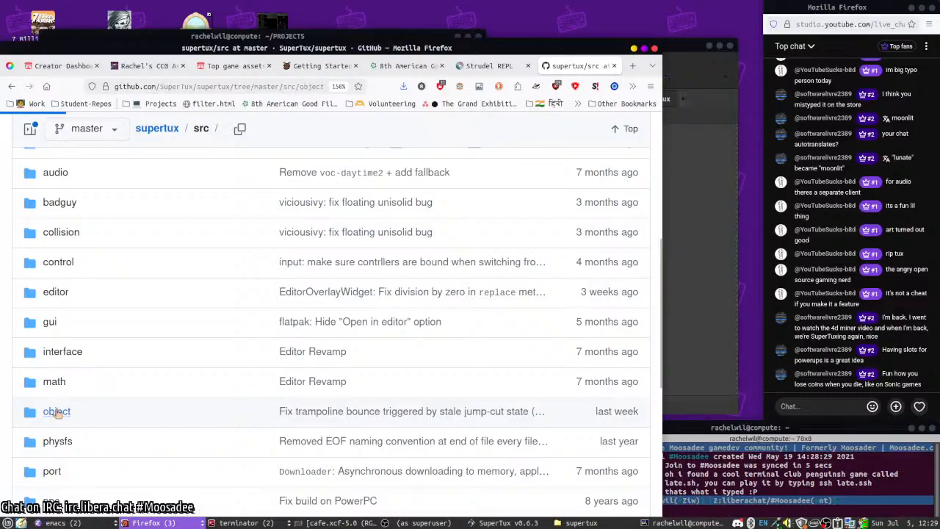
pyautogui.scroll(-5, 142, 411)
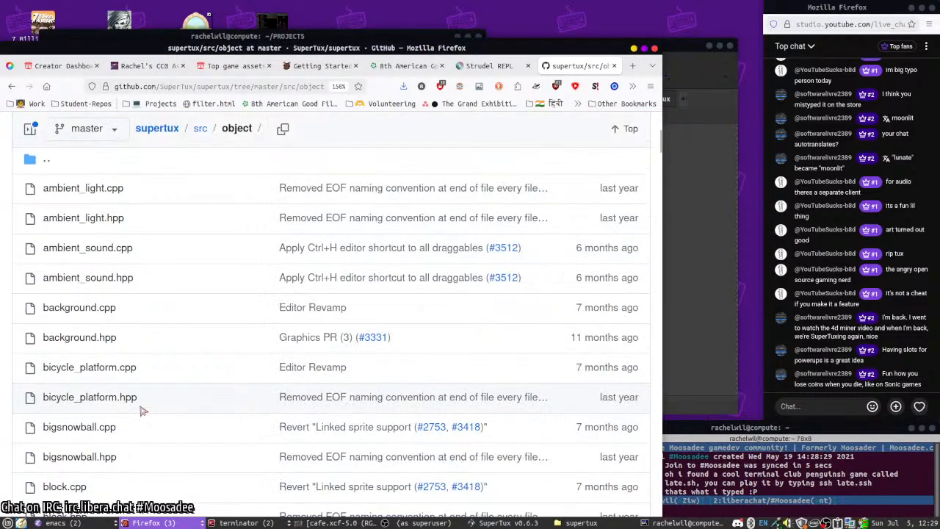
# - Look through the object folder's source files and open growup.hpp in a separate browser tab
pyautogui.scroll(-3, 142, 411)
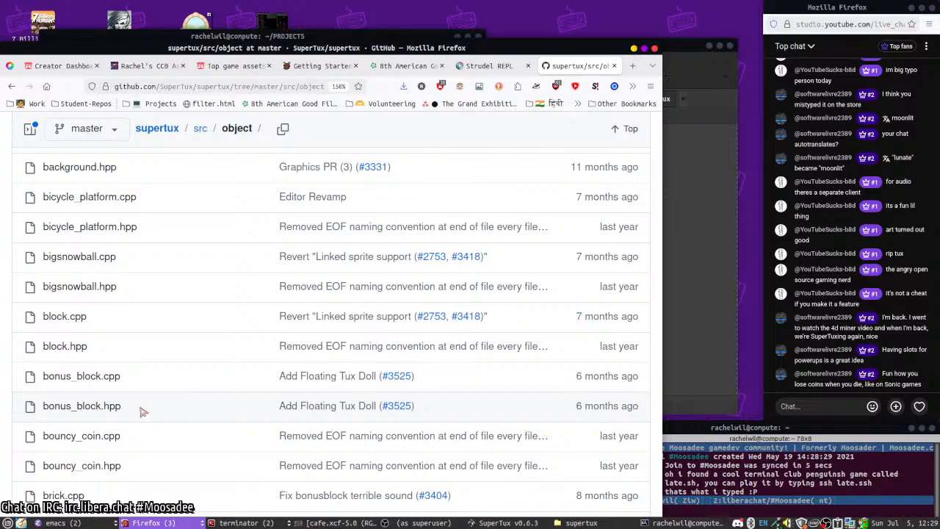
pyautogui.scroll(-2, 142, 411)
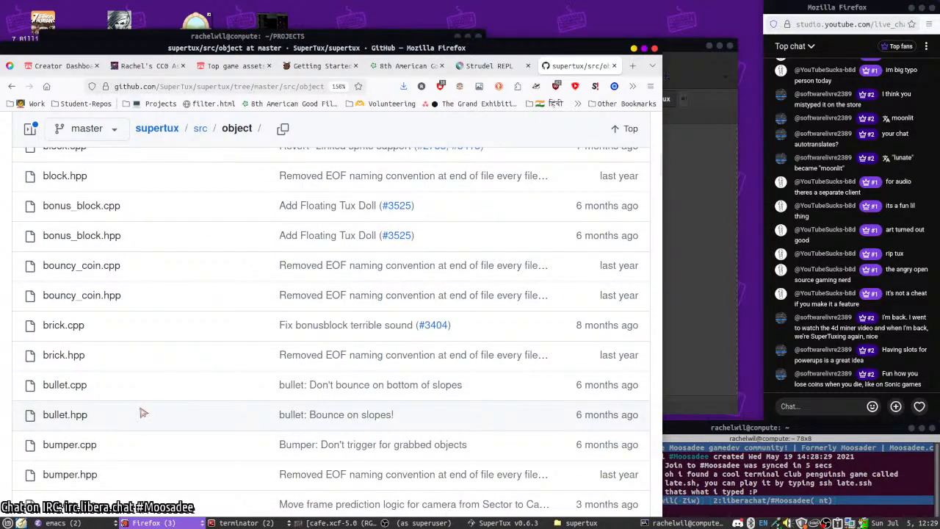
pyautogui.scroll(-3, 143, 413)
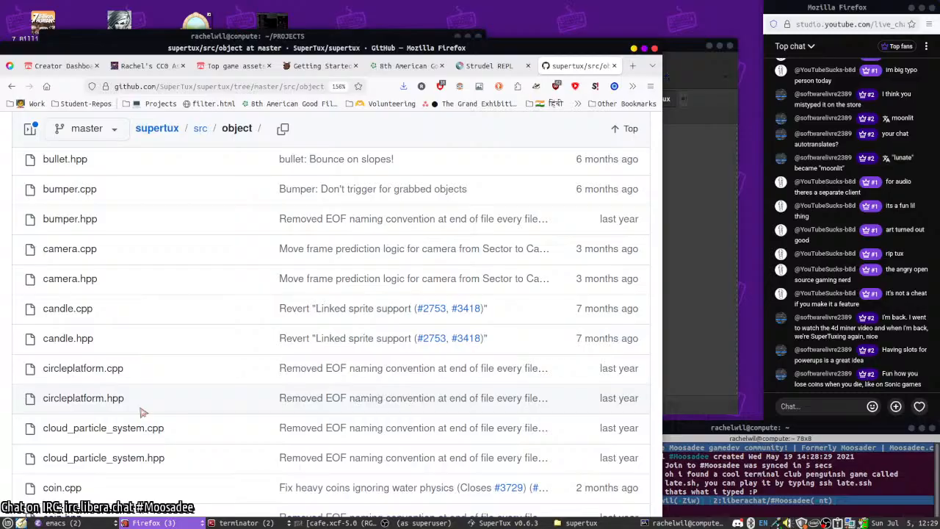
pyautogui.scroll(-5, 143, 412)
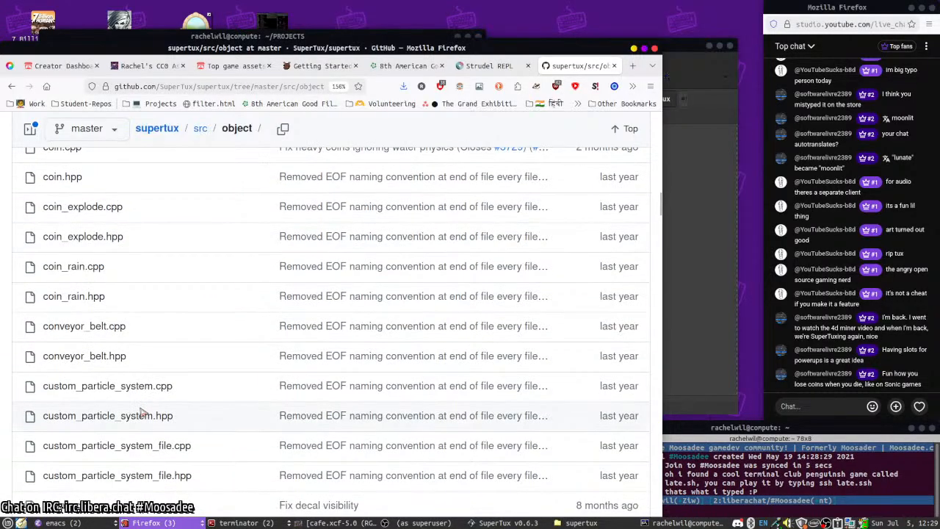
pyautogui.scroll(-1, 143, 412)
pyautogui.scroll(-2, 143, 413)
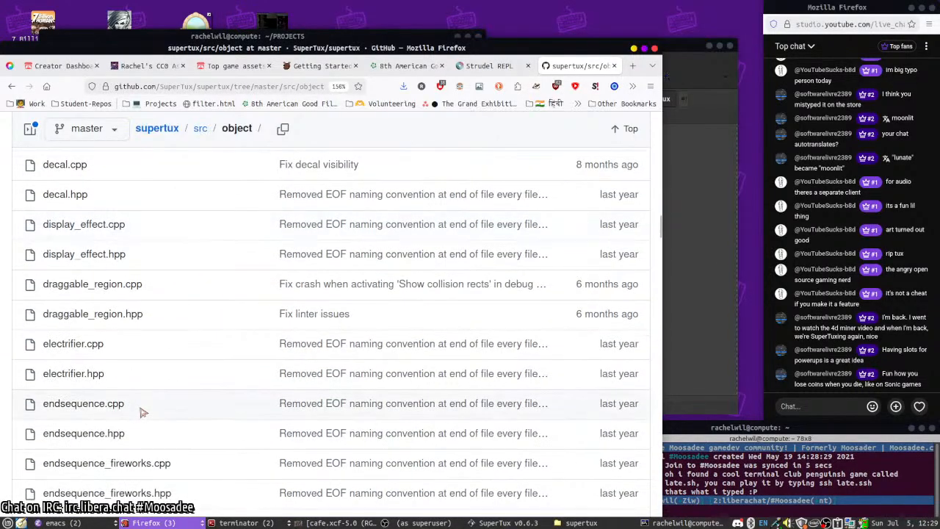
pyautogui.scroll(-5, 143, 412)
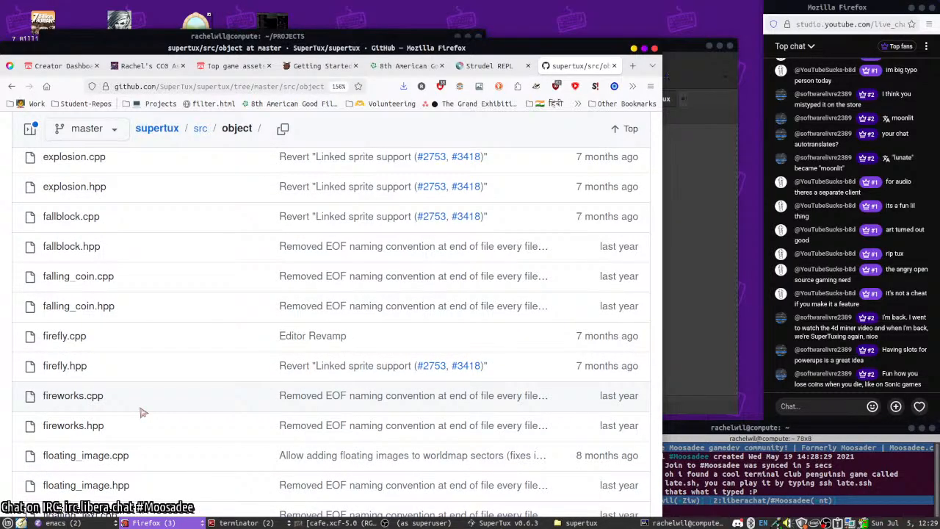
pyautogui.scroll(-2, 143, 412)
pyautogui.scroll(-2, 143, 413)
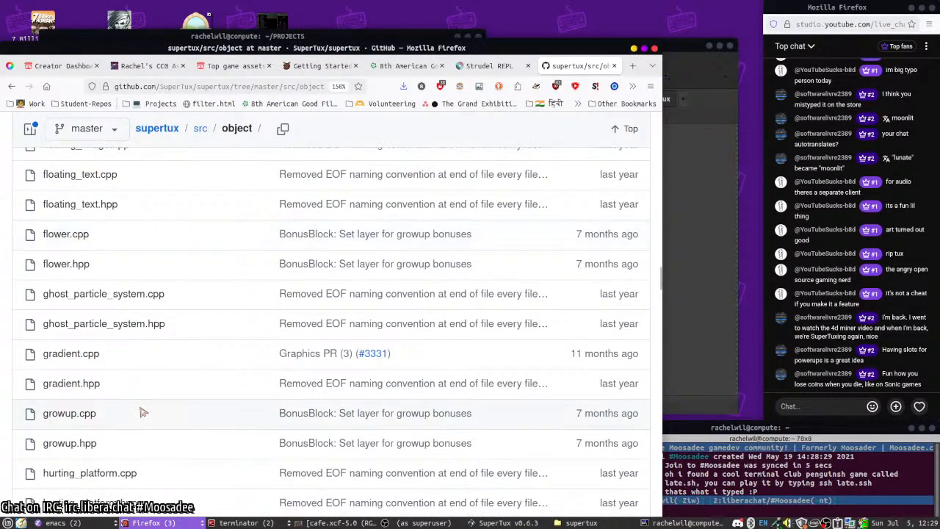
pyautogui.middleClick(74, 443)
pyautogui.click(559, 67)
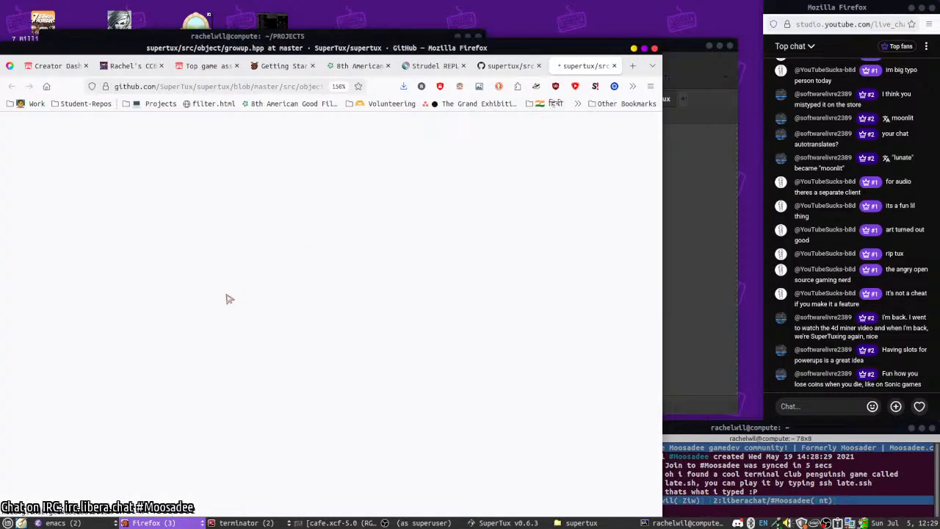
# - Go back to the object folder listing, look further down the files and open powerup.hpp in its own browser tab
pyautogui.click(507, 66)
pyautogui.scroll(-1, 444, 252)
pyautogui.scroll(-5, 426, 266)
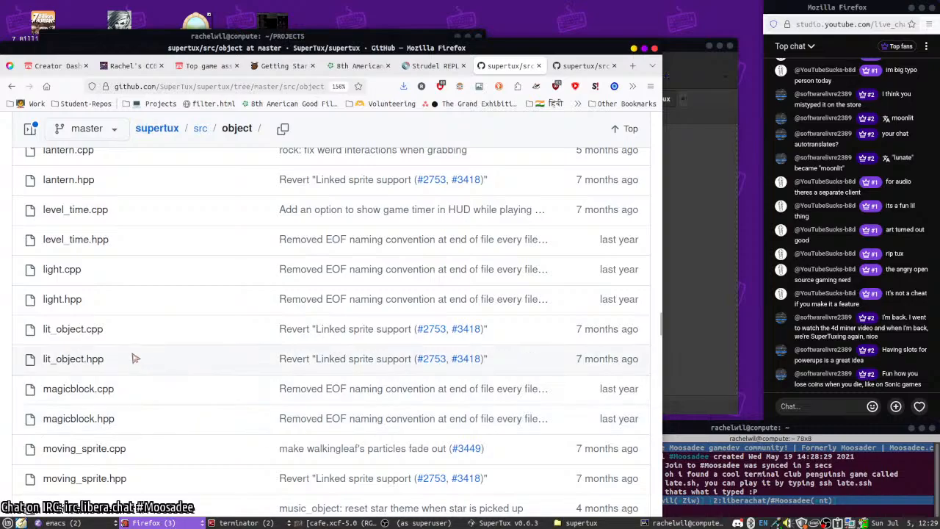
pyautogui.scroll(-3, 145, 340)
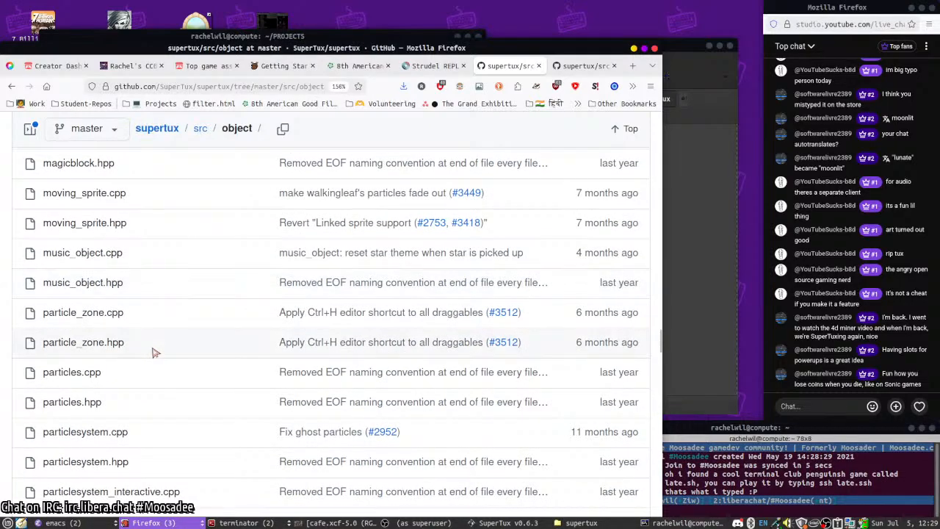
pyautogui.scroll(-5, 154, 353)
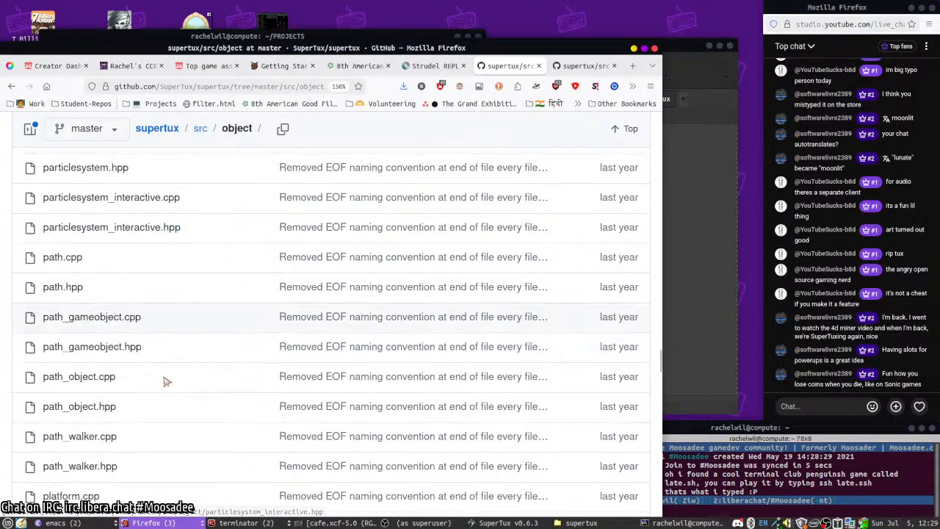
pyautogui.scroll(-3, 165, 381)
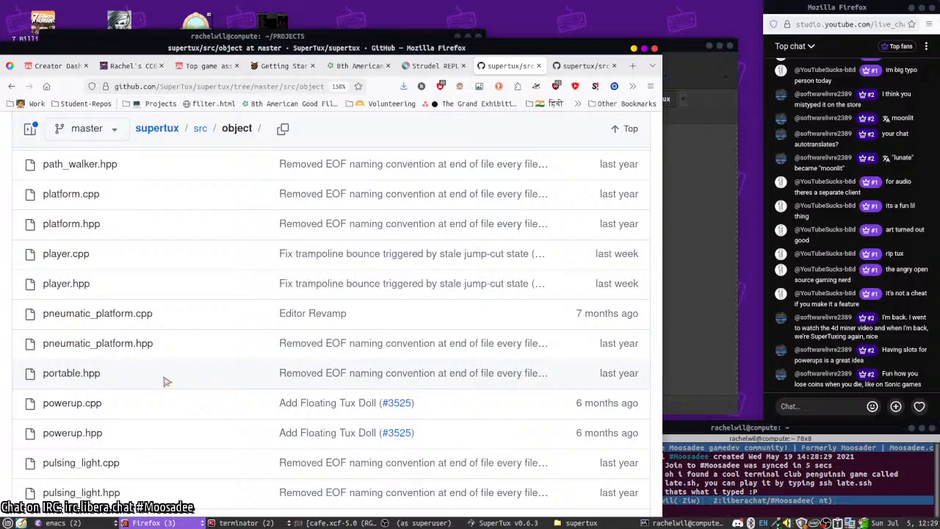
pyautogui.middleClick(94, 432)
pyautogui.scroll(-2, 193, 415)
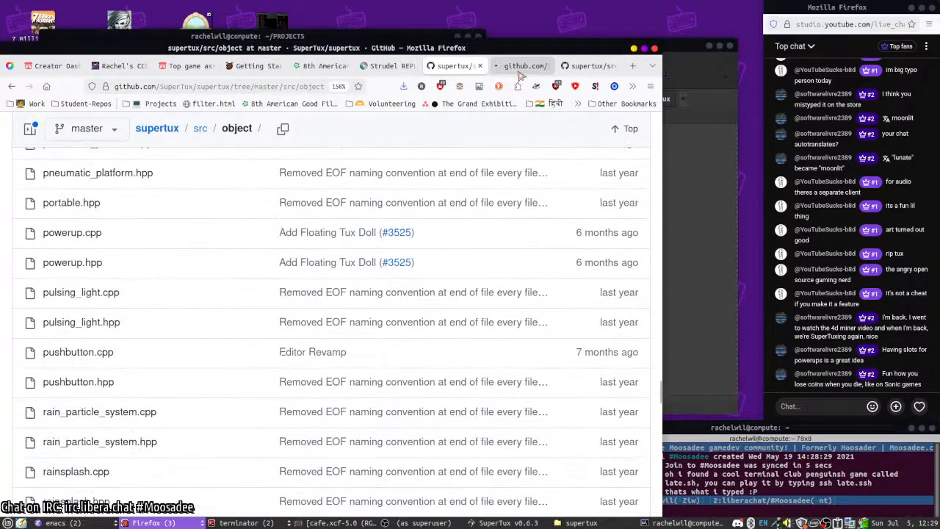
# - Read the GrowUp class declaration in growup.hpp, widening the browser window so the code lines fit better
pyautogui.click(576, 65)
pyautogui.scroll(-3, 264, 338)
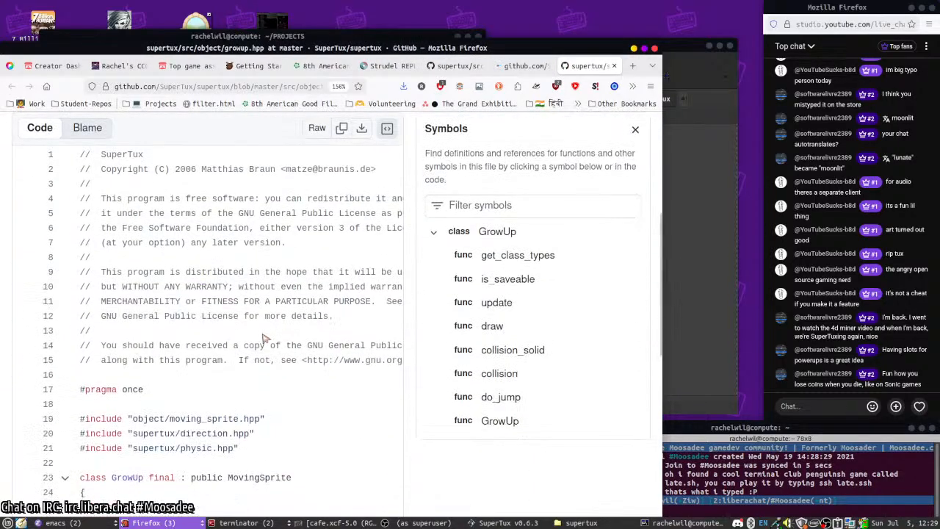
pyautogui.scroll(-5, 264, 338)
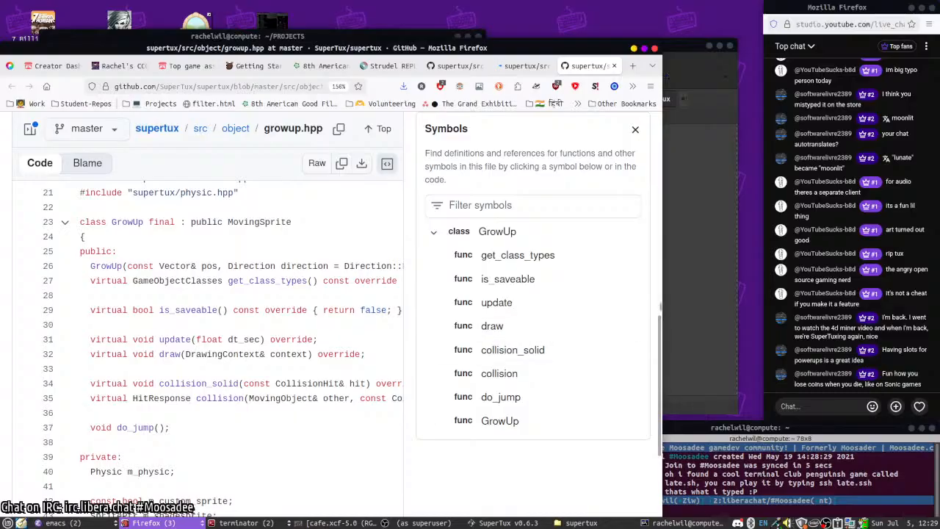
pyautogui.moveTo(662, 334); pyautogui.dragTo(820, 334)
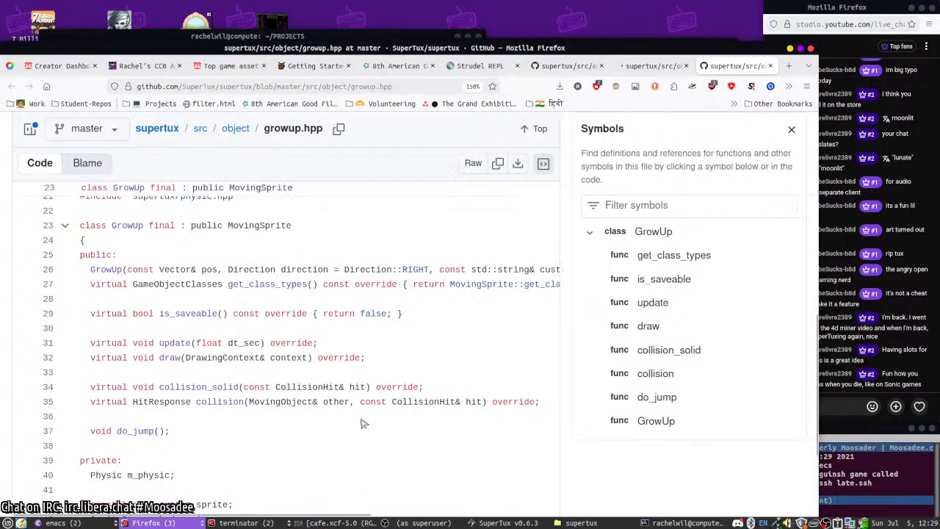
pyautogui.scroll(-3, 441, 347)
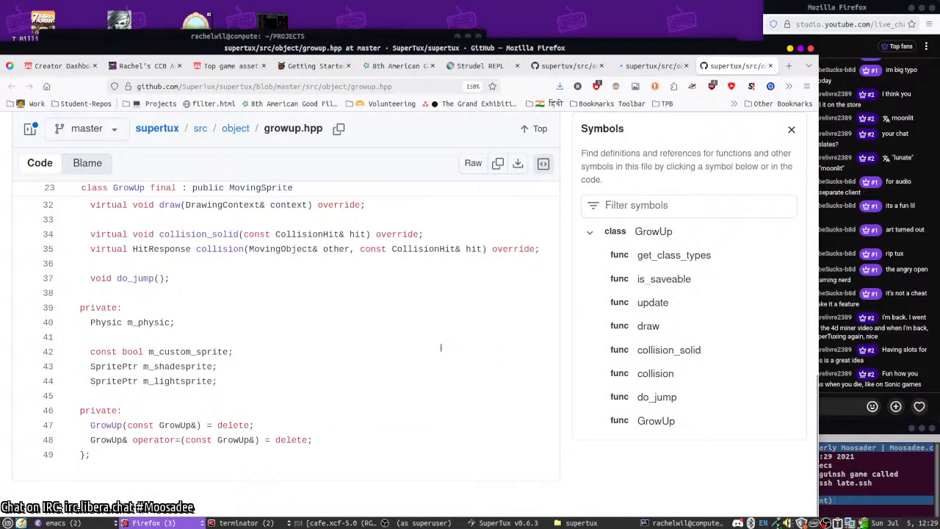
# - Read through the PowerUp class in powerup.hpp, including its Type enum, member functions and protected fields
pyautogui.click(637, 67)
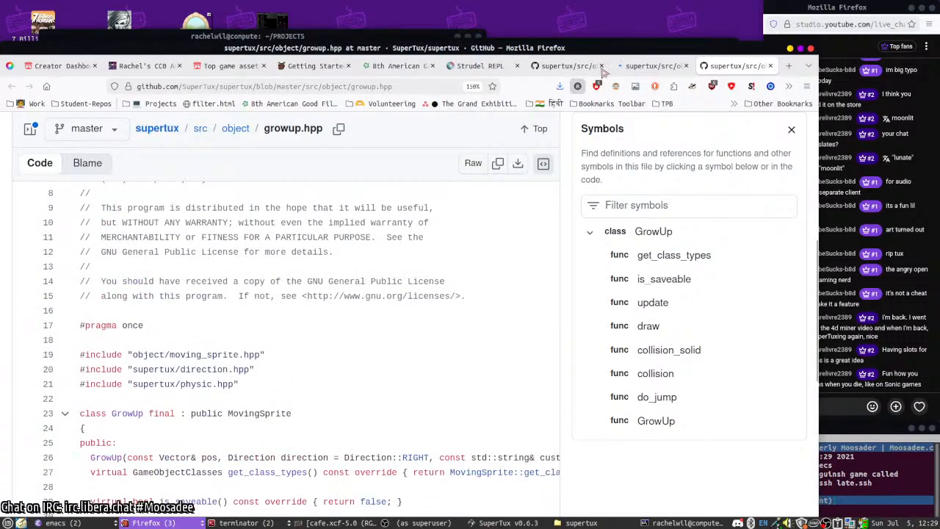
pyautogui.scroll(-5, 411, 336)
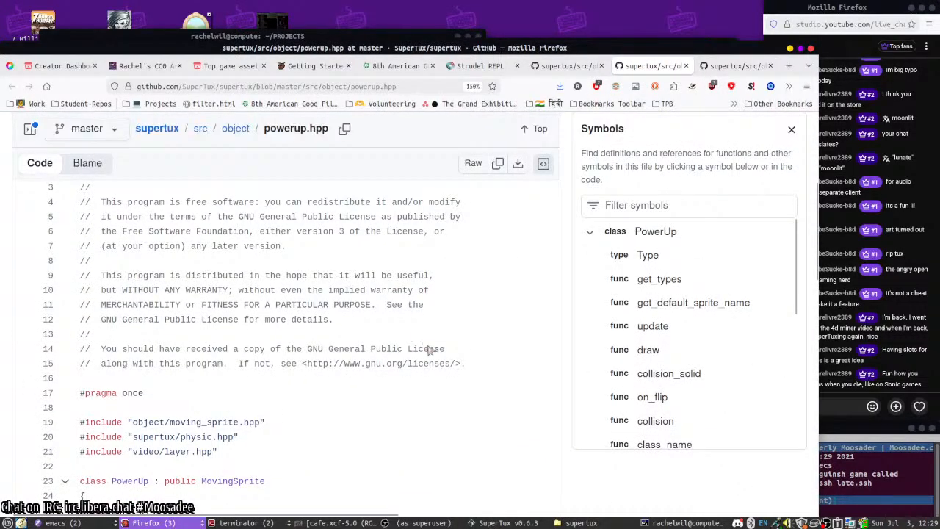
pyautogui.scroll(-4, 433, 356)
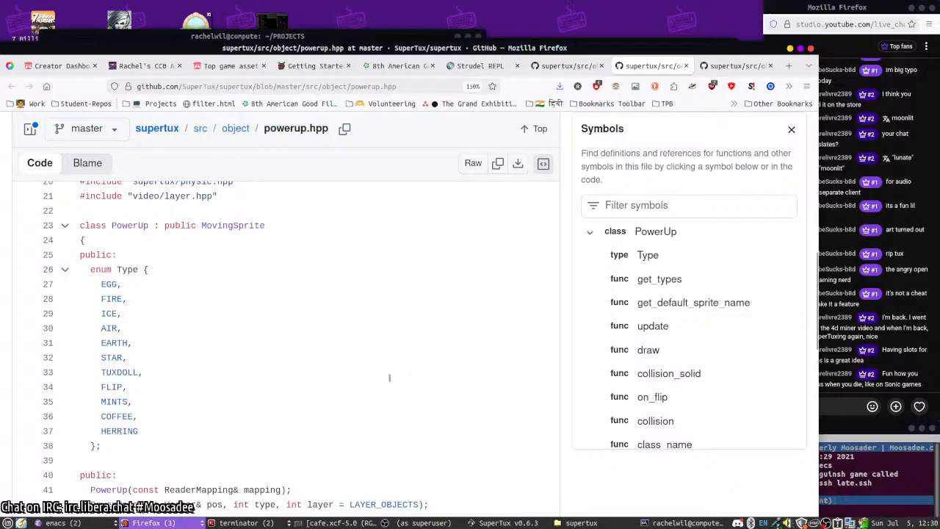
pyautogui.scroll(-3, 387, 380)
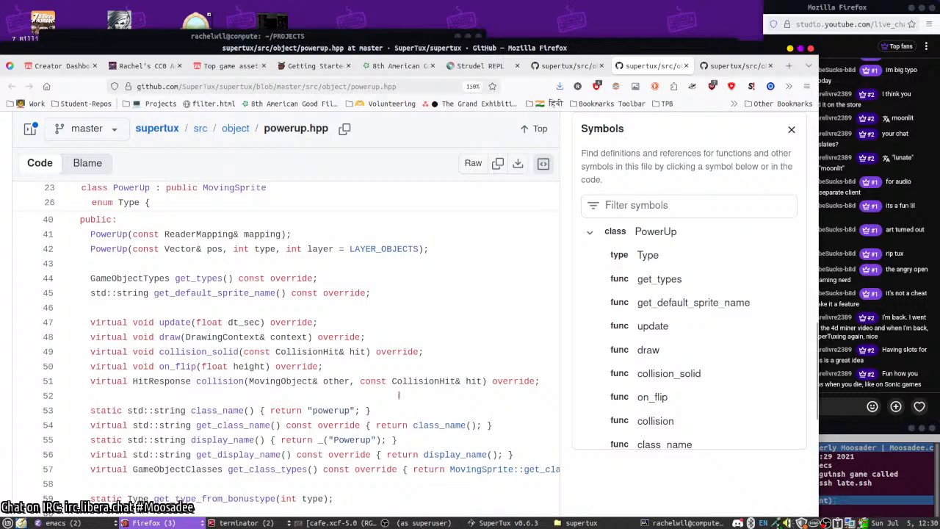
pyautogui.scroll(-2, 399, 395)
pyautogui.scroll(-2, 397, 398)
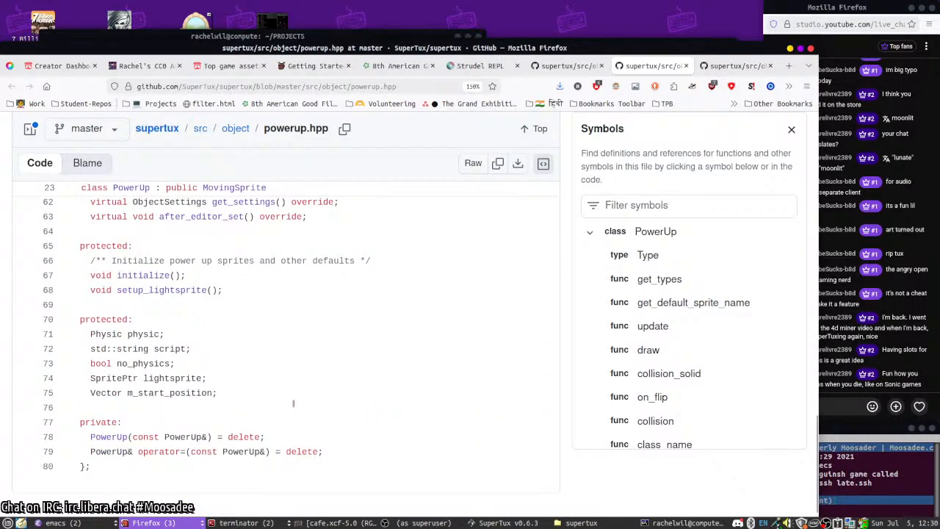
pyautogui.scroll(9, 293, 402)
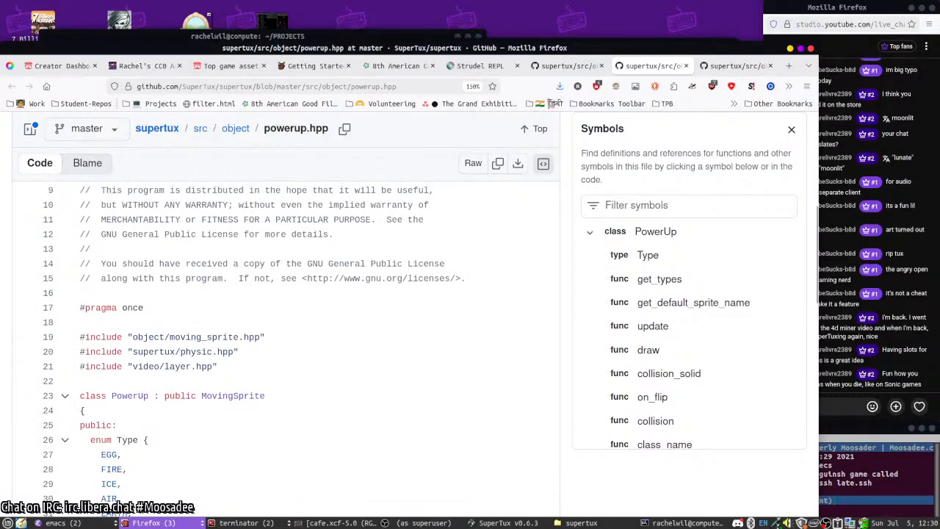
# - Return to the object folder listing and move the browser window aside briefly to check the git clone's progress in the terminal
pyautogui.hotkey('alt', 'Left')
pyautogui.moveTo(295, 48); pyautogui.dragTo(393, 487)
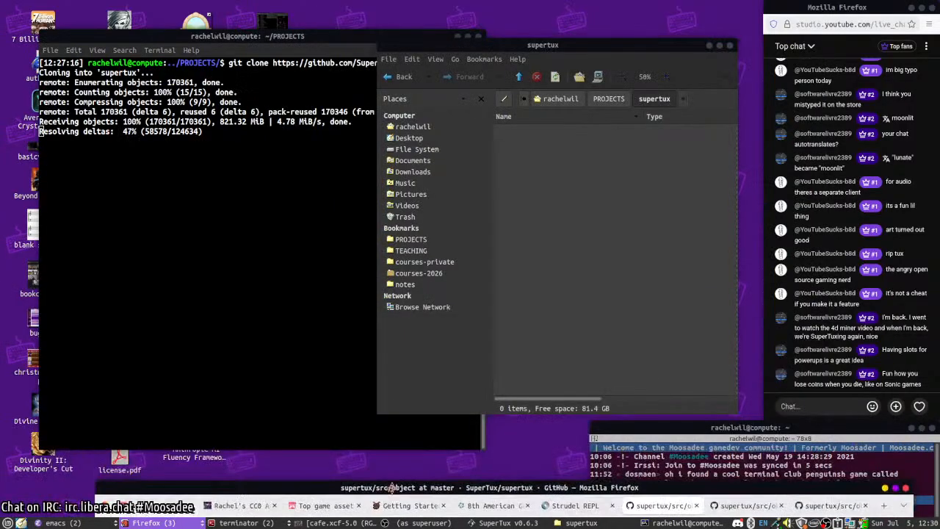
pyautogui.doubleClick(393, 487)
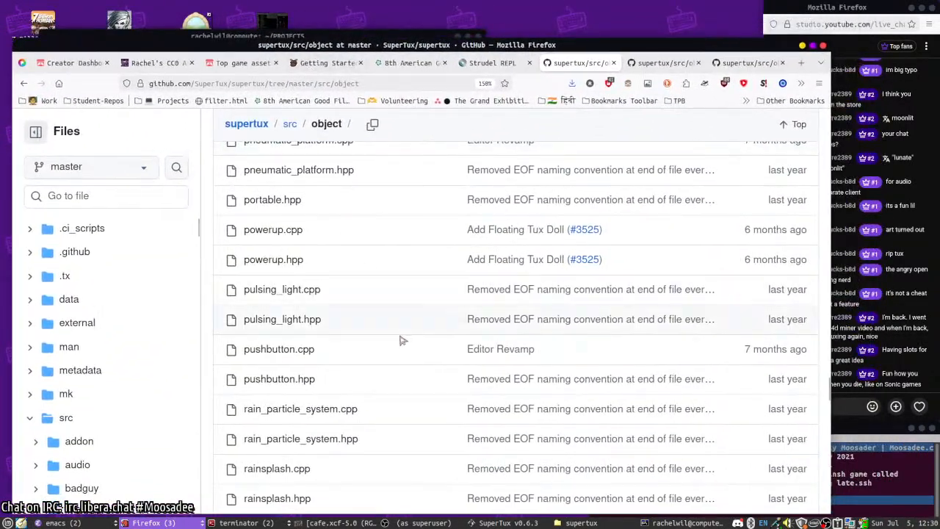
# - Open collision_object.hpp from the collision folder in the repository's file tree and view its collision function declarations
pyautogui.scroll(-4, 402, 339)
pyautogui.scroll(-3, 118, 373)
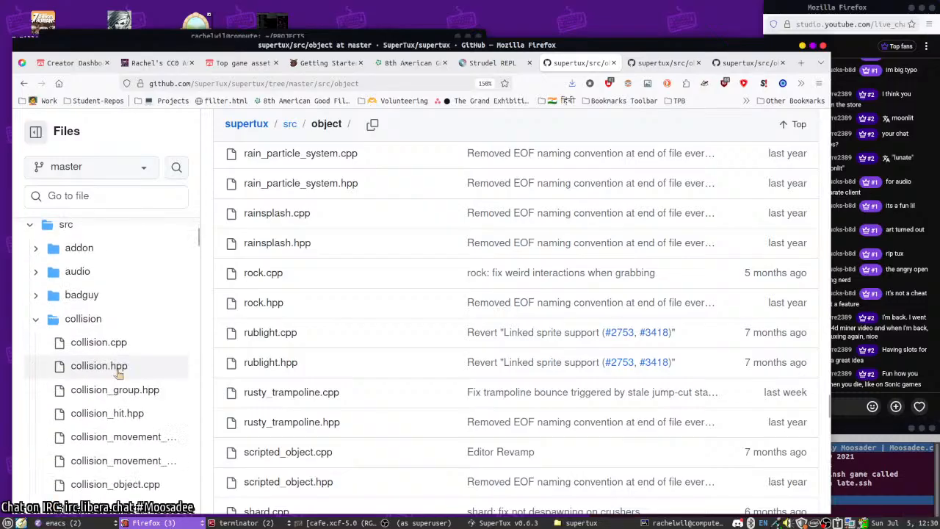
pyautogui.scroll(-2, 120, 373)
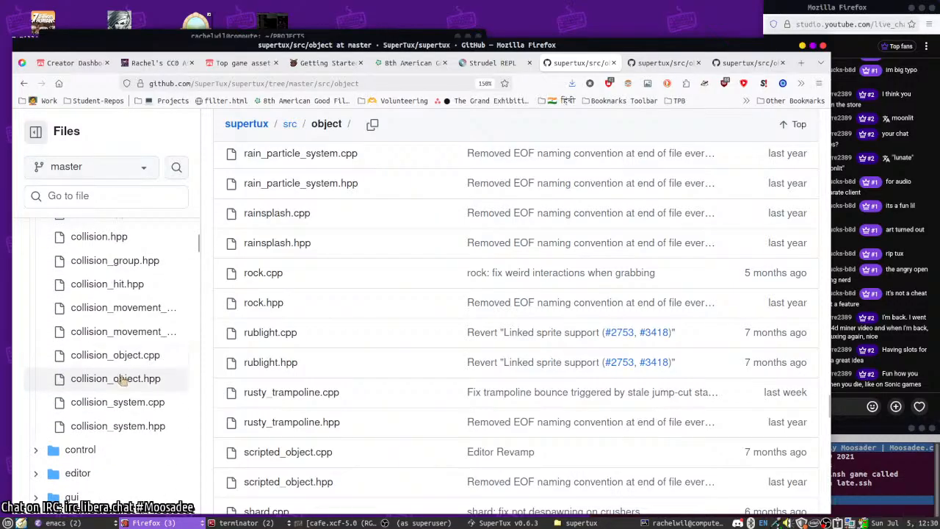
pyautogui.click(122, 380)
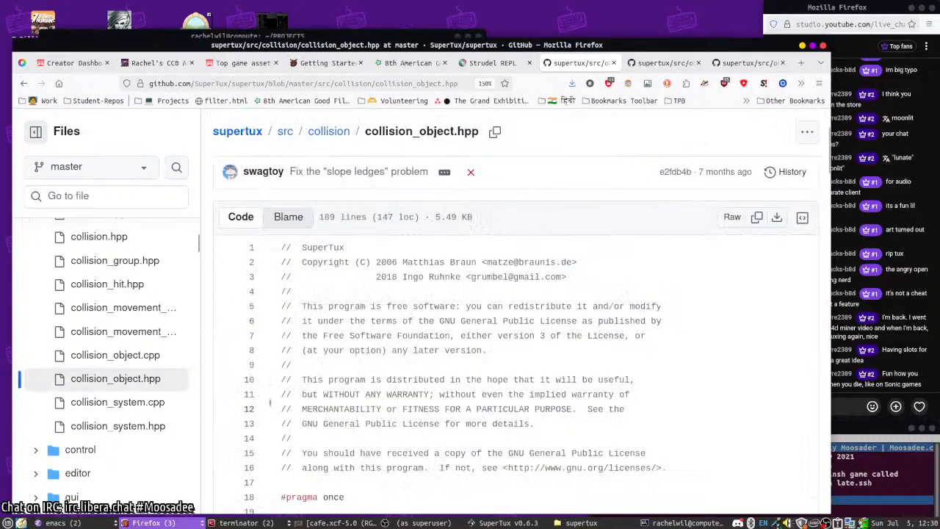
pyautogui.scroll(-7, 336, 409)
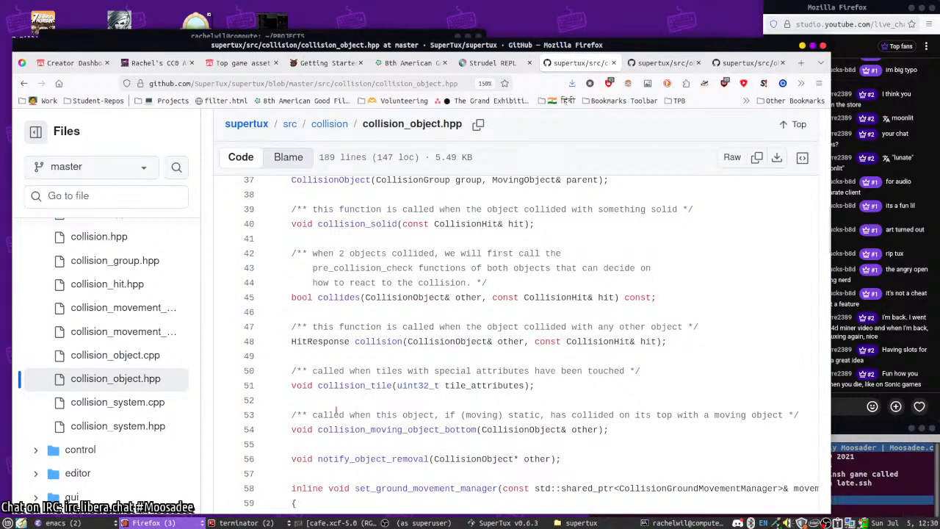
# - Compare collision_object.hpp with the PowerUp class in powerup.hpp, and read the remaining CollisionObject member functions
pyautogui.click(663, 63)
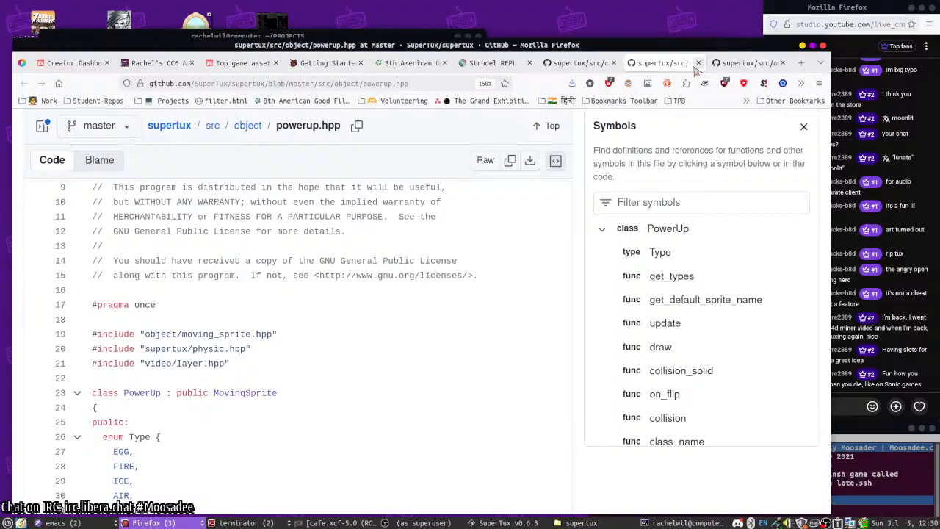
pyautogui.click(577, 64)
pyautogui.scroll(-5, 441, 331)
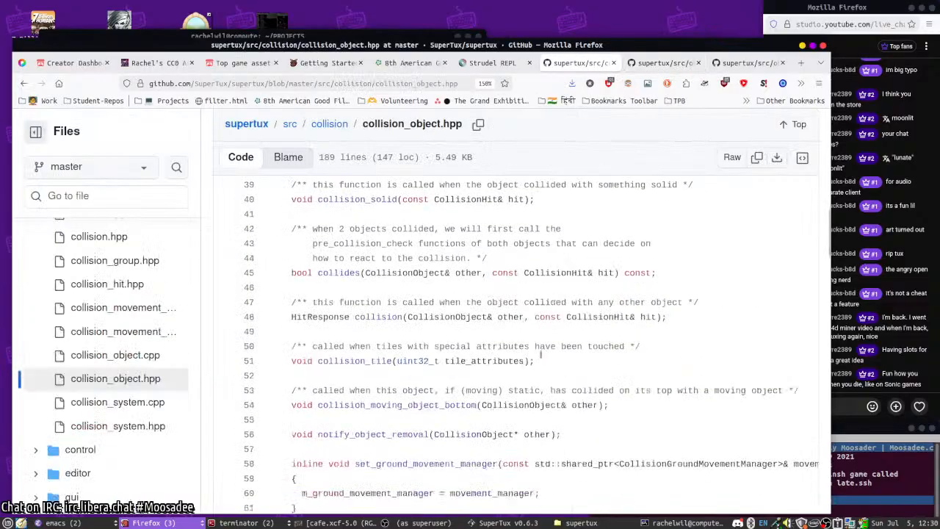
pyautogui.click(652, 65)
pyautogui.click(565, 64)
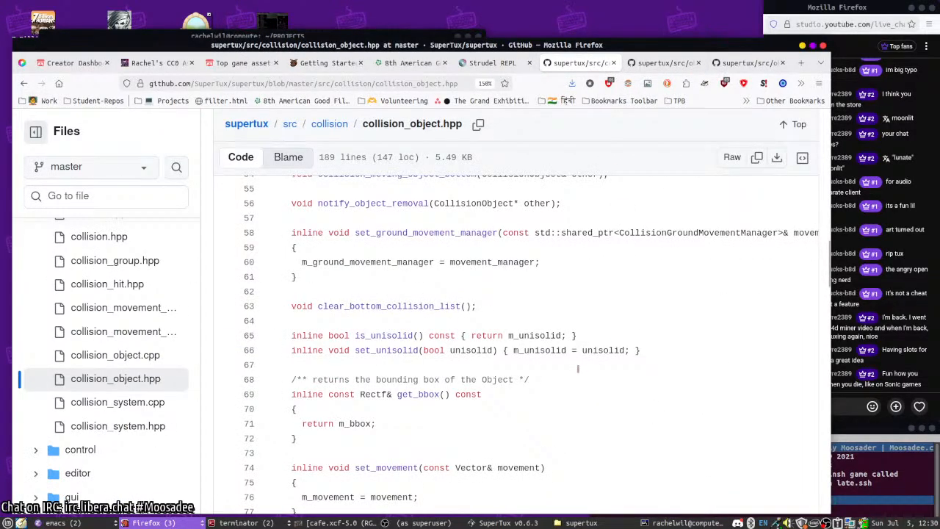
pyautogui.scroll(-4, 577, 368)
pyautogui.scroll(-4, 577, 368)
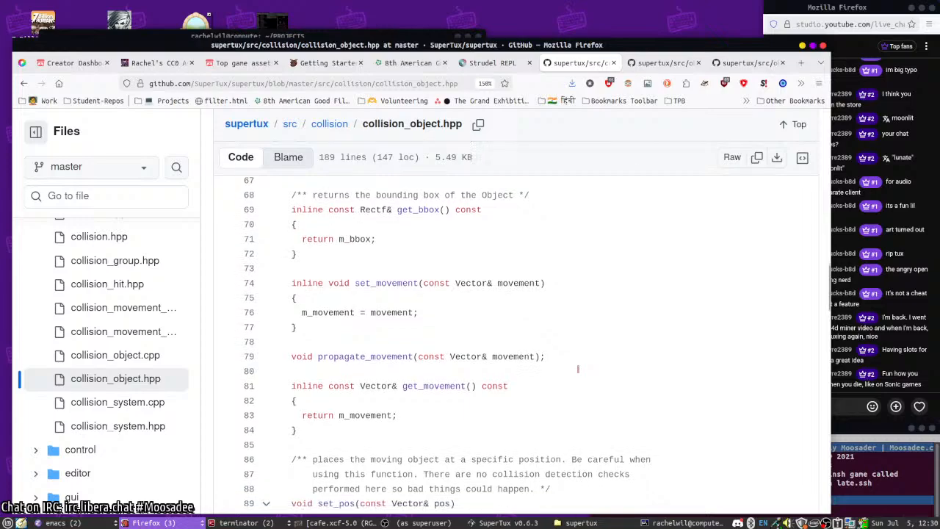
pyautogui.scroll(-6, 578, 369)
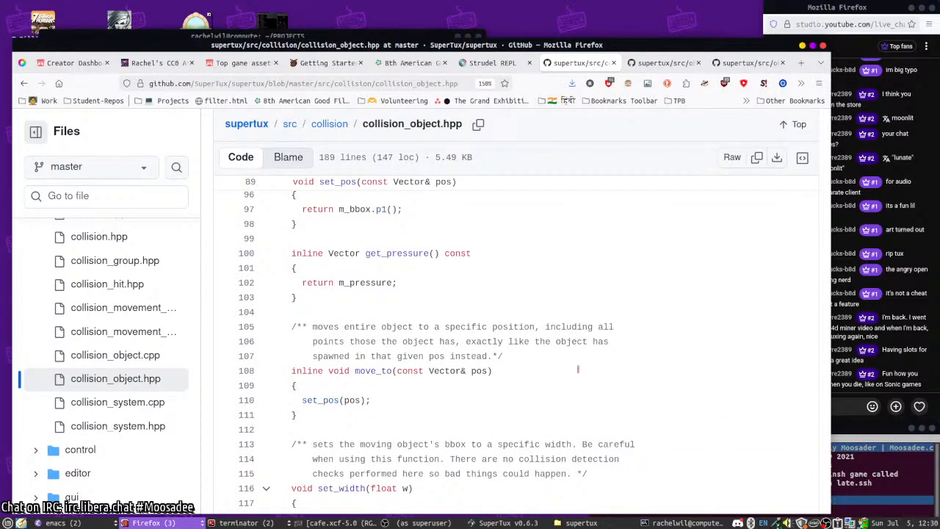
pyautogui.scroll(-8, 578, 369)
pyautogui.scroll(-6, 577, 369)
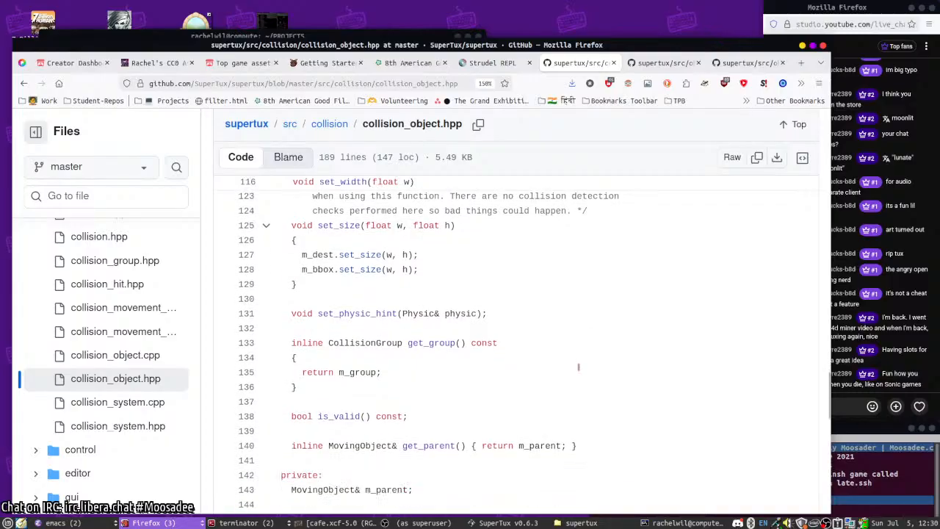
# - Read the private fields at the end of collision_object.hpp, and open collision_object.cpp from the file tree at its constructor
pyautogui.scroll(-6, 578, 369)
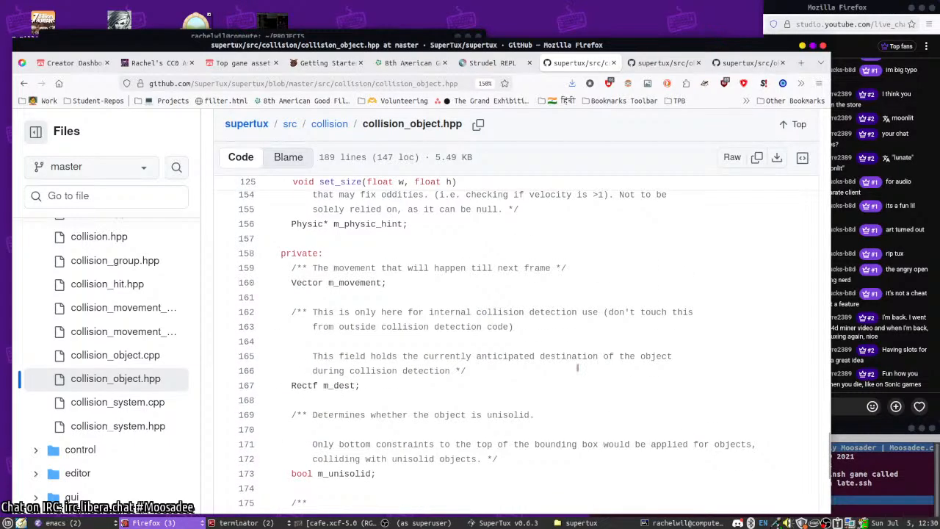
pyautogui.scroll(-6, 489, 378)
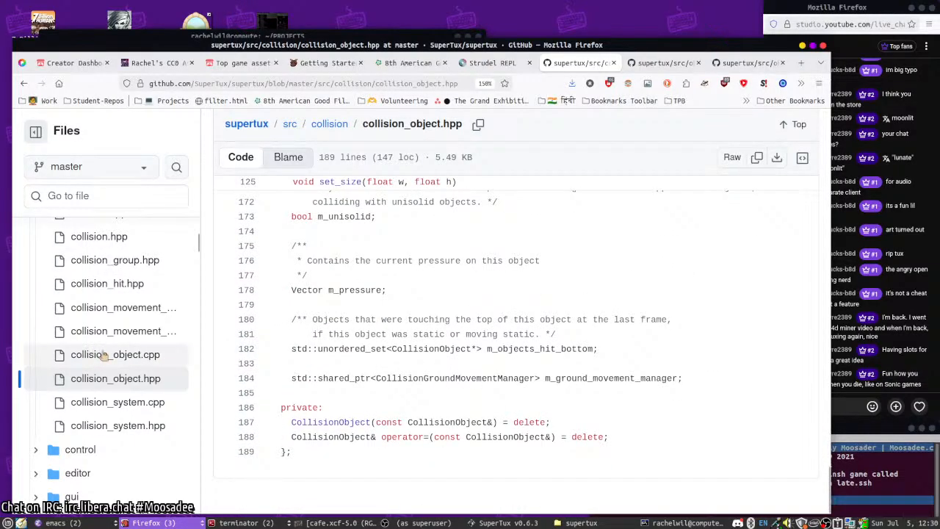
pyautogui.click(105, 357)
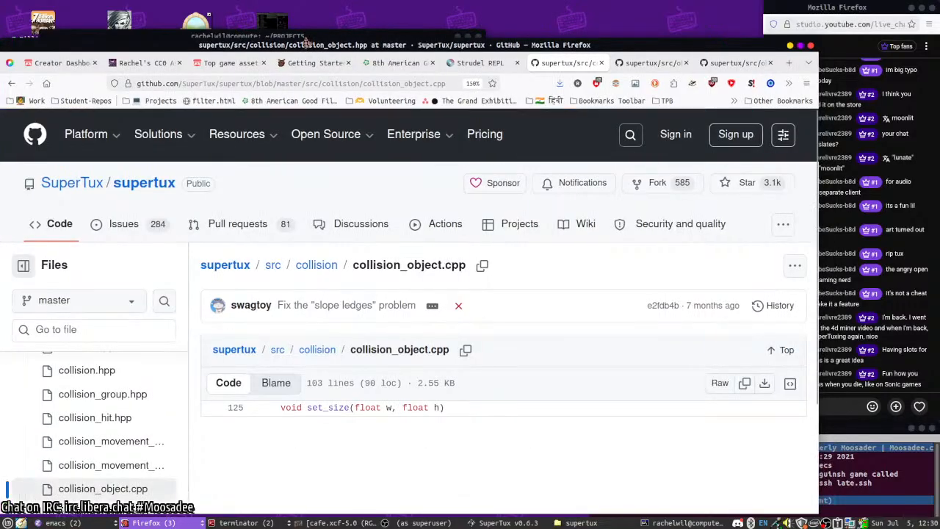
pyautogui.scroll(-2, 442, 335)
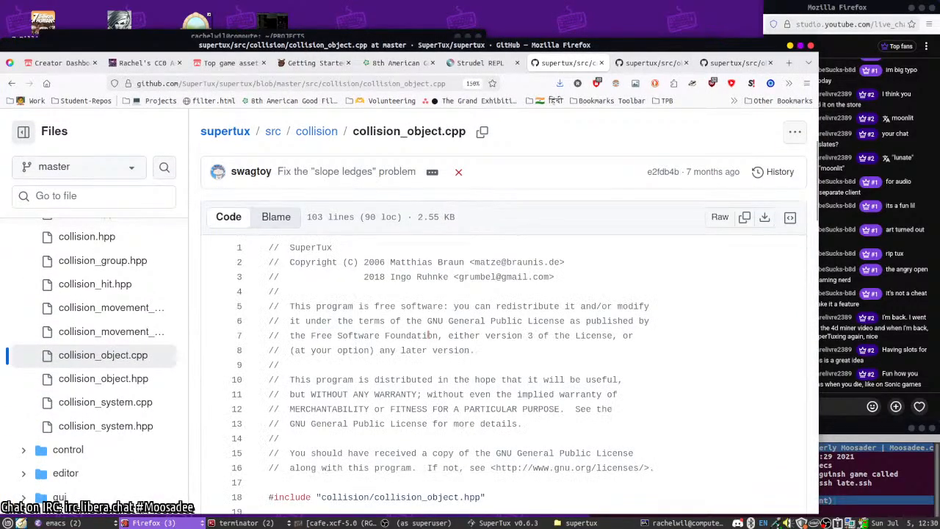
pyautogui.scroll(-5, 452, 348)
pyautogui.scroll(2, 481, 328)
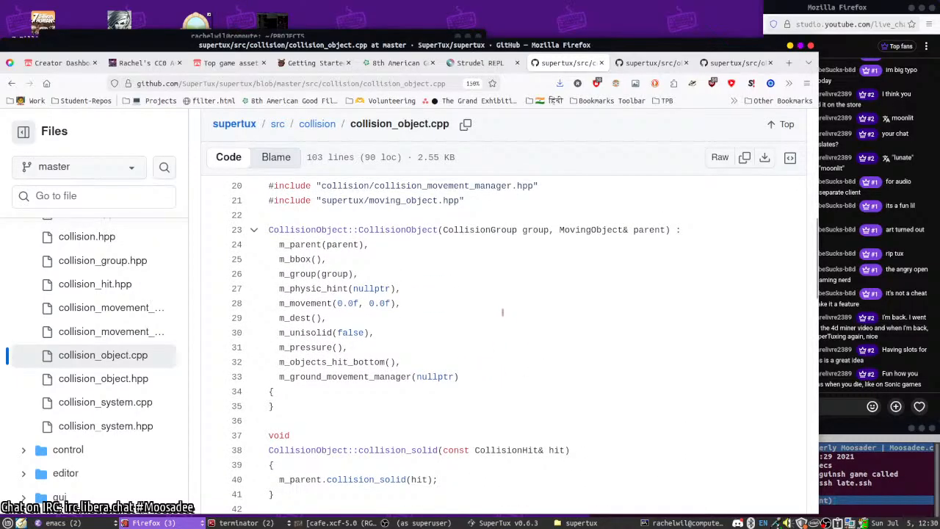
# - Read the CollisionObject function implementations in collision_object.cpp, from collision_solid to is_valid
pyautogui.scroll(-3, 502, 312)
pyautogui.scroll(-6, 495, 315)
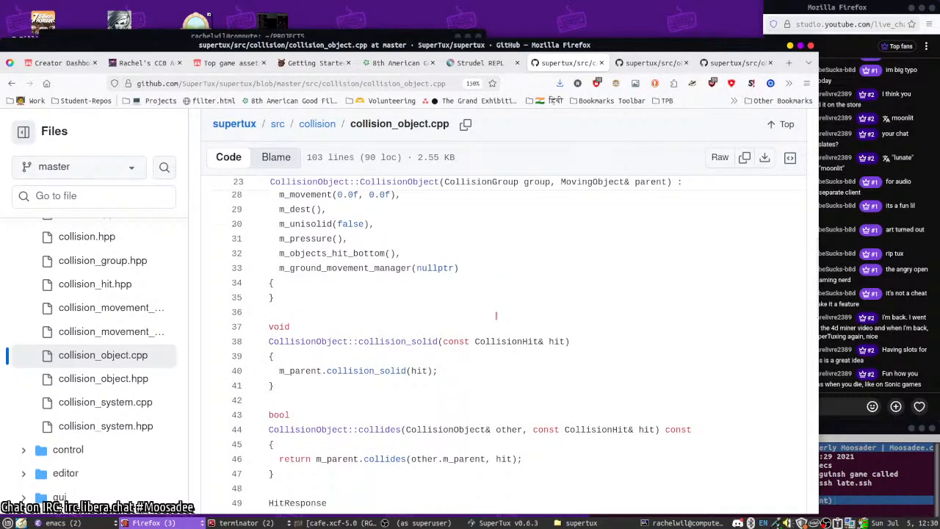
pyautogui.scroll(-9, 536, 334)
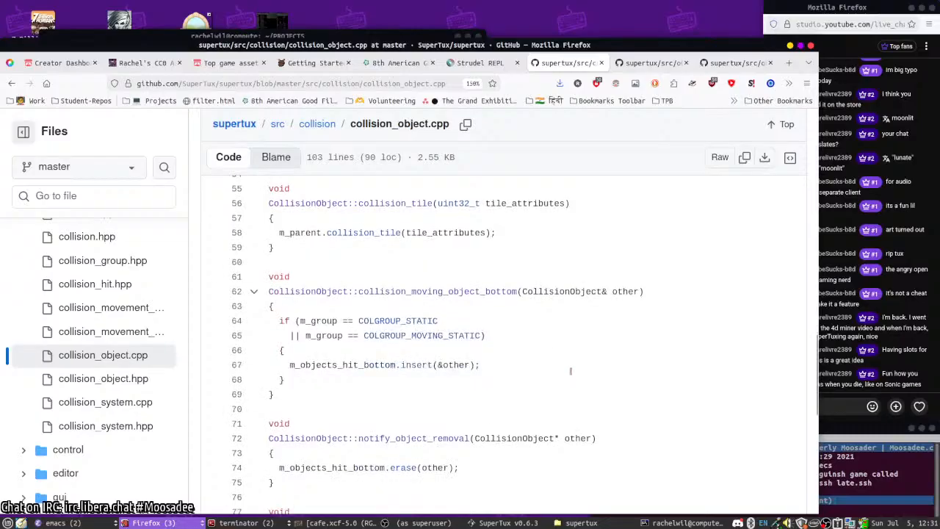
pyautogui.scroll(-9, 554, 378)
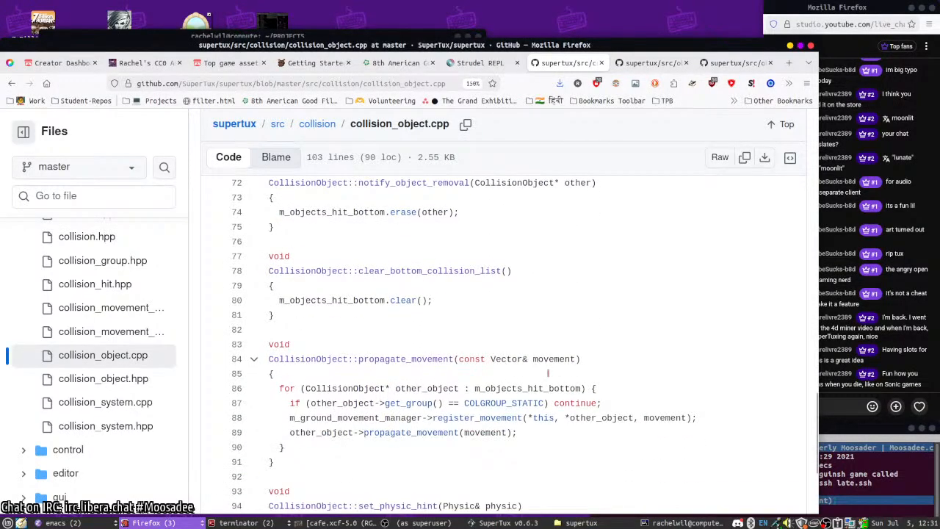
pyautogui.scroll(-6, 548, 373)
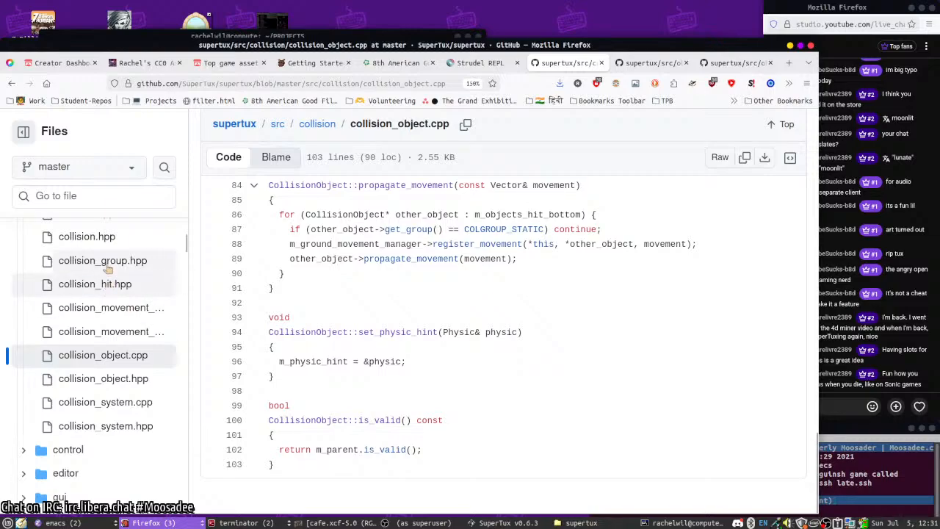
# - Open collision_system.cpp from the collision folder and read from its includes to the collision group colors in the draw function
pyautogui.click(90, 410)
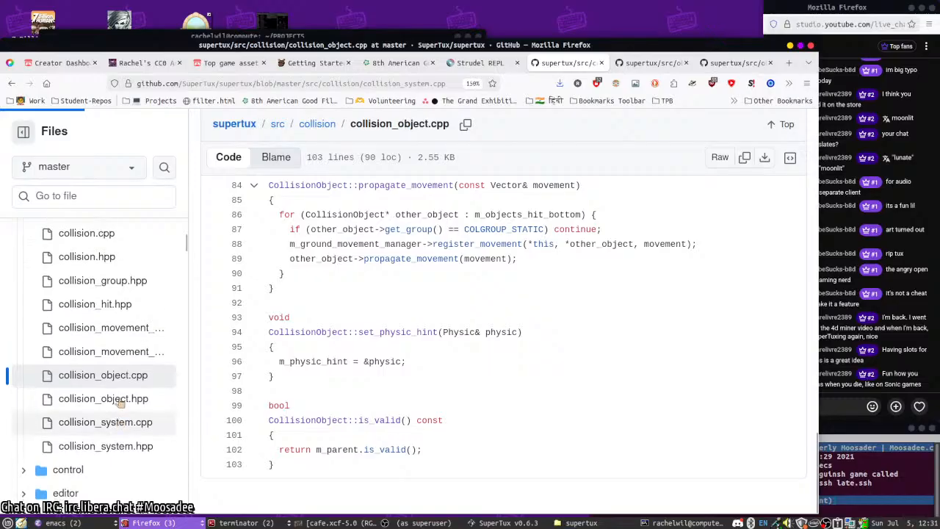
pyautogui.scroll(-5, 220, 419)
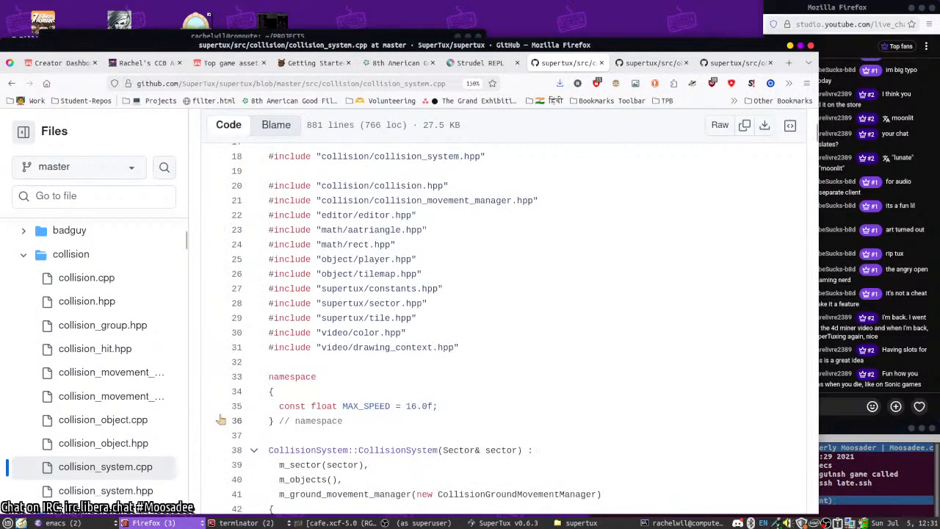
pyautogui.scroll(-4, 221, 420)
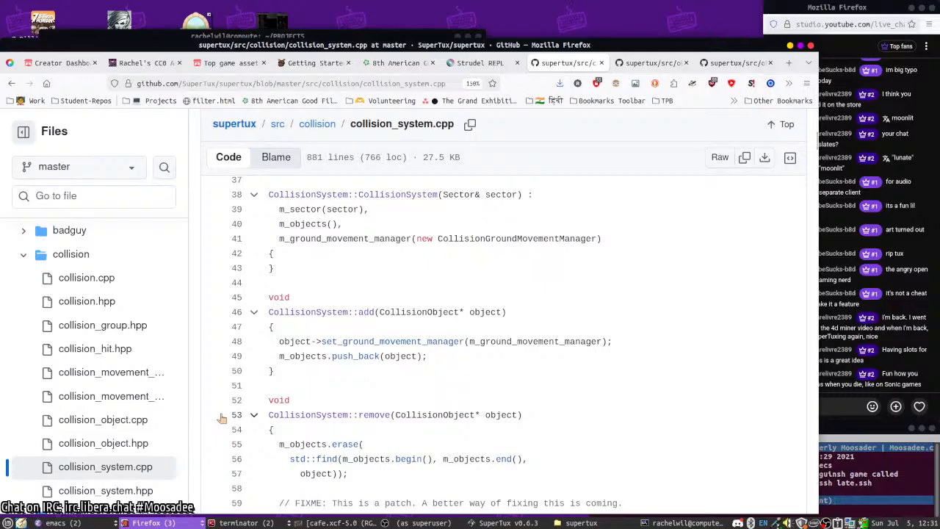
pyautogui.scroll(-8, 222, 417)
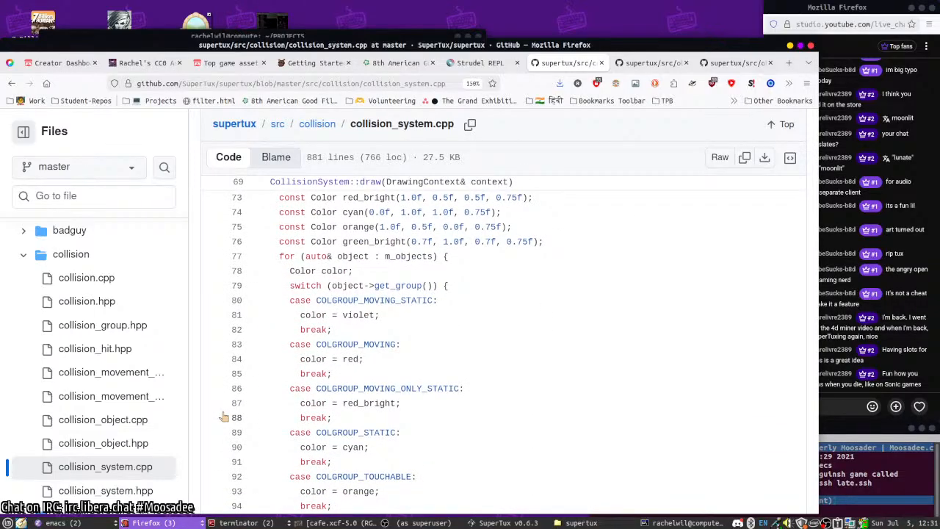
# - Glance at powerup.hpp, and read the rest of the draw function and the check_collisions function in collision_system.cpp
pyautogui.click(647, 62)
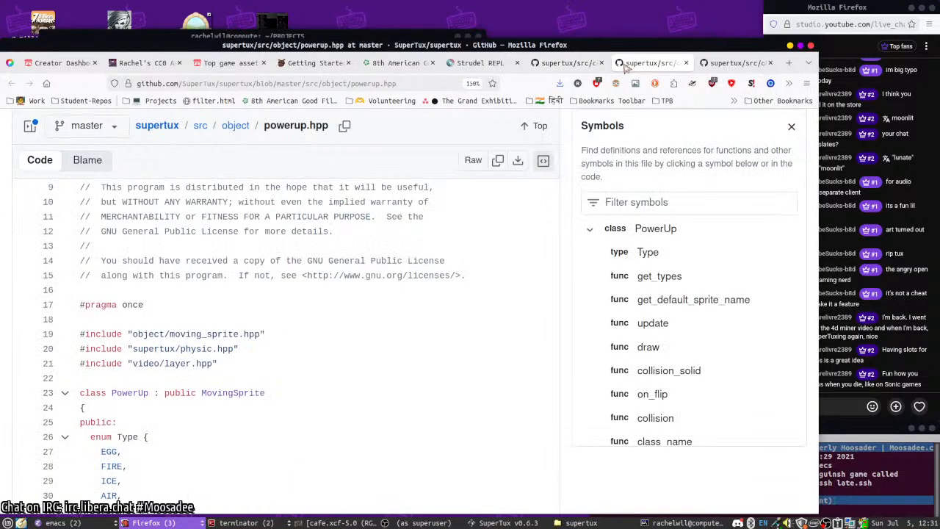
pyautogui.click(565, 63)
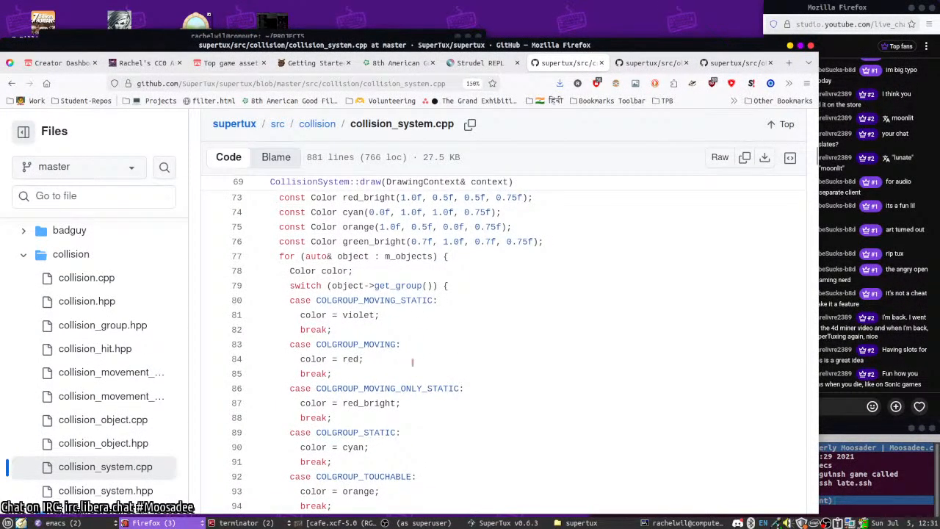
pyautogui.scroll(-3, 412, 361)
pyautogui.scroll(-5, 413, 364)
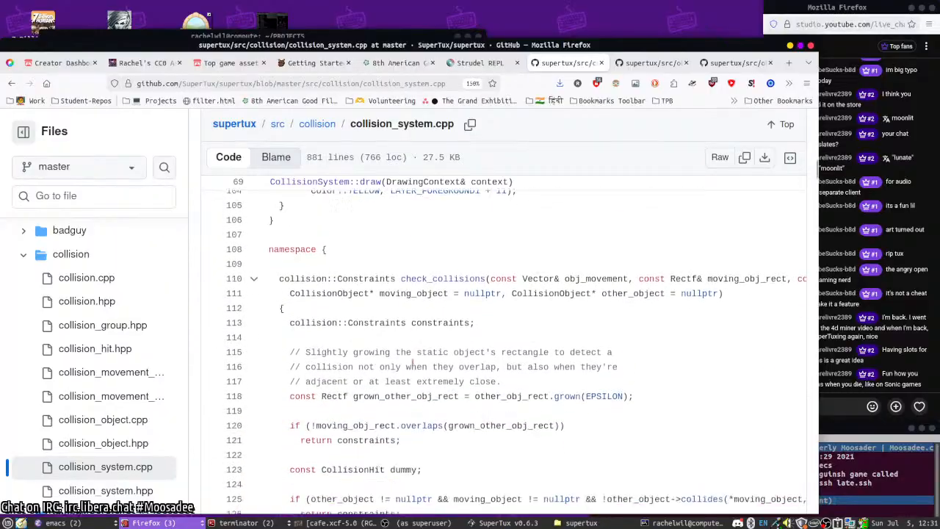
pyautogui.scroll(3, 413, 365)
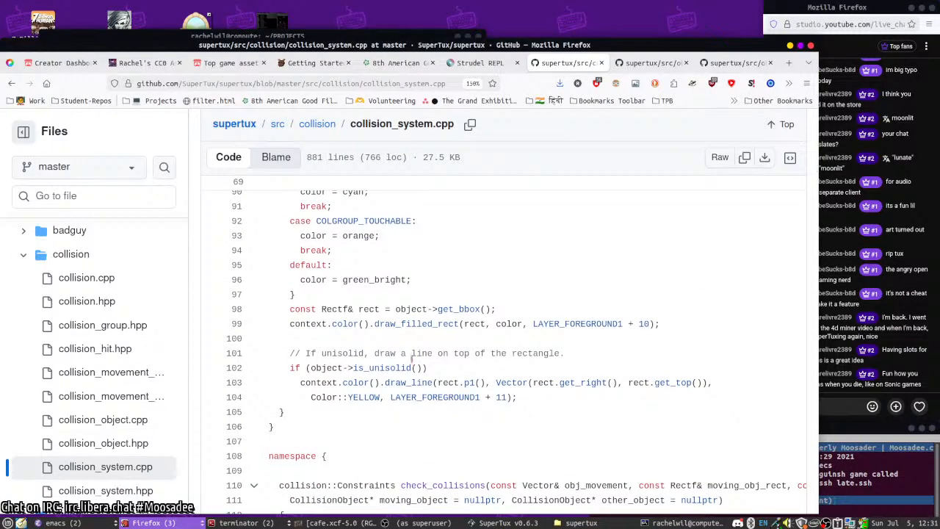
pyautogui.scroll(-4, 411, 358)
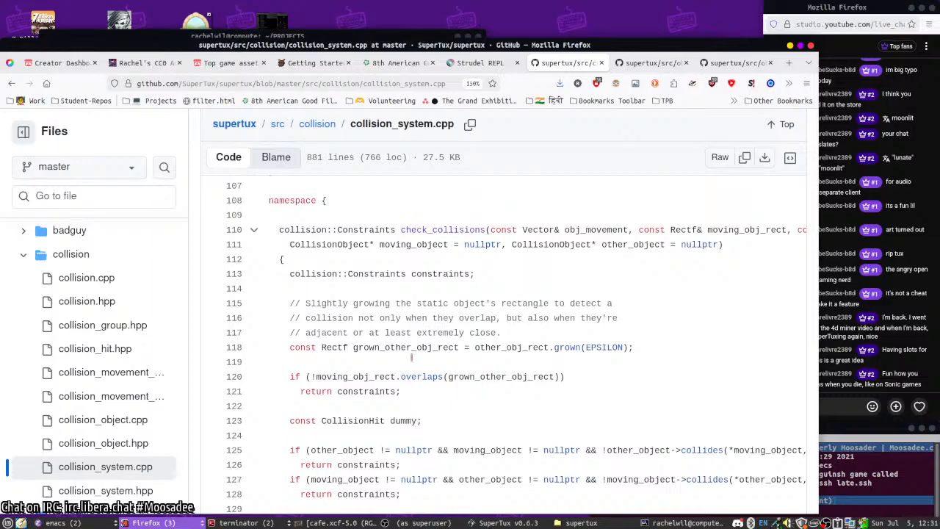
pyautogui.scroll(-7, 412, 358)
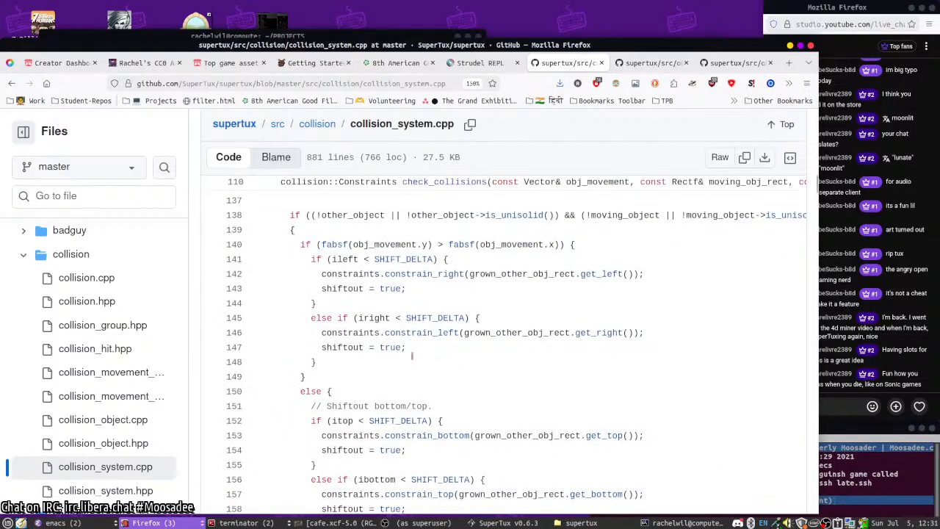
# - Examine the remaining CollisionSystem functions in collision_system.cpp, from collision_tilemap and get_hit_normal through collision_static to update
pyautogui.scroll(-20, 412, 356)
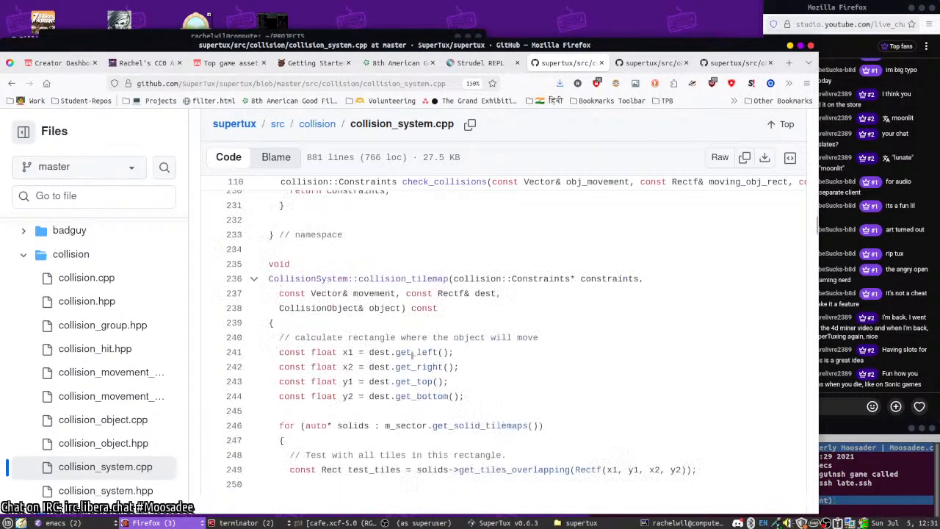
pyautogui.scroll(-9, 413, 353)
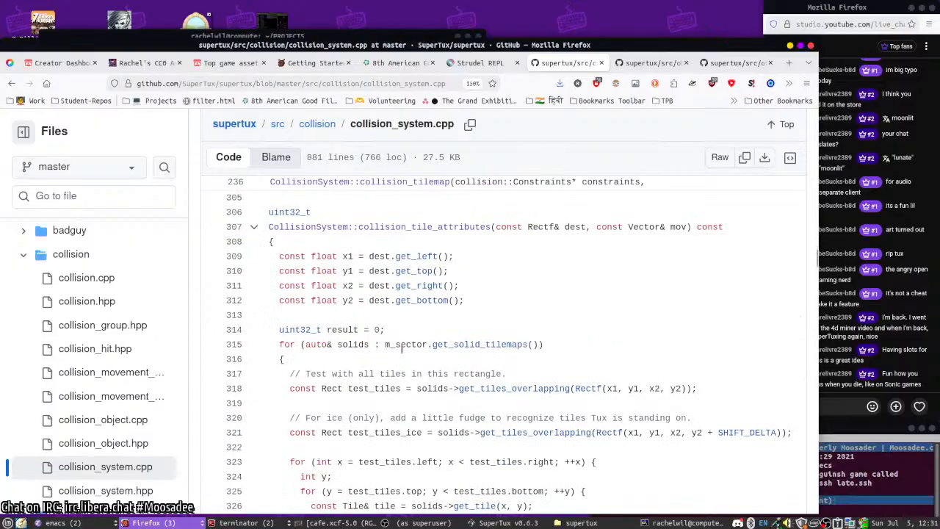
pyautogui.scroll(-9, 402, 348)
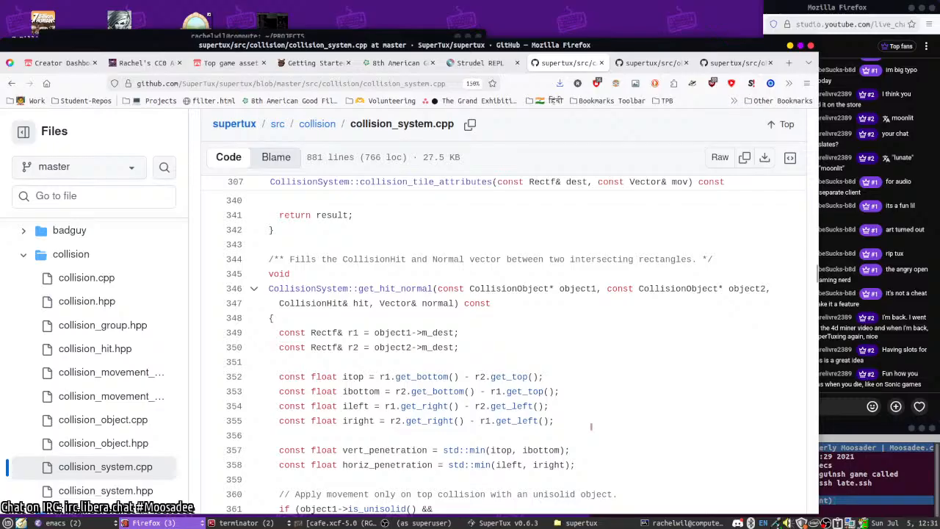
pyautogui.scroll(-12, 591, 426)
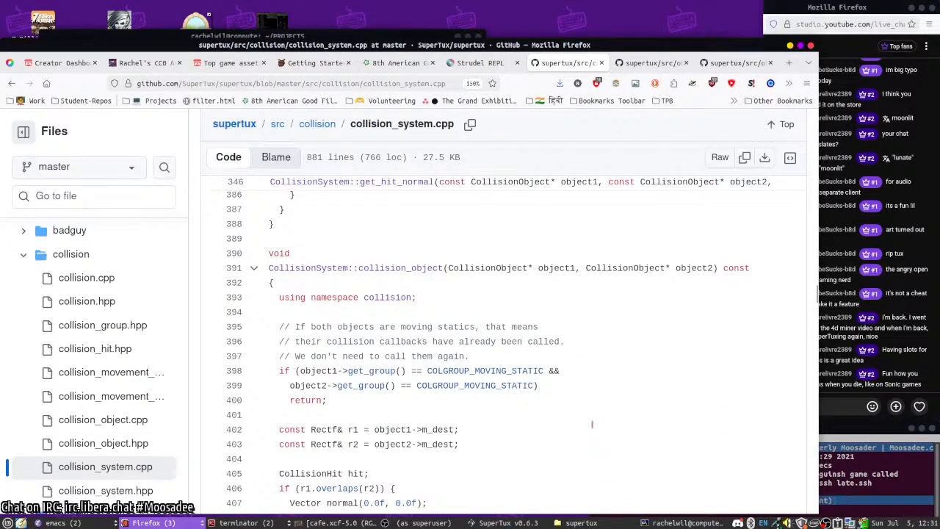
pyautogui.scroll(-13, 591, 424)
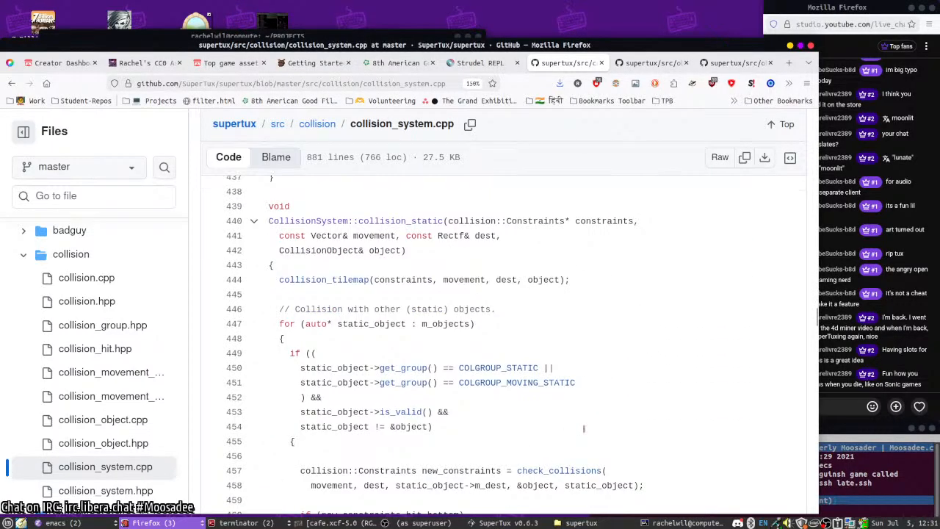
pyautogui.scroll(-8, 585, 427)
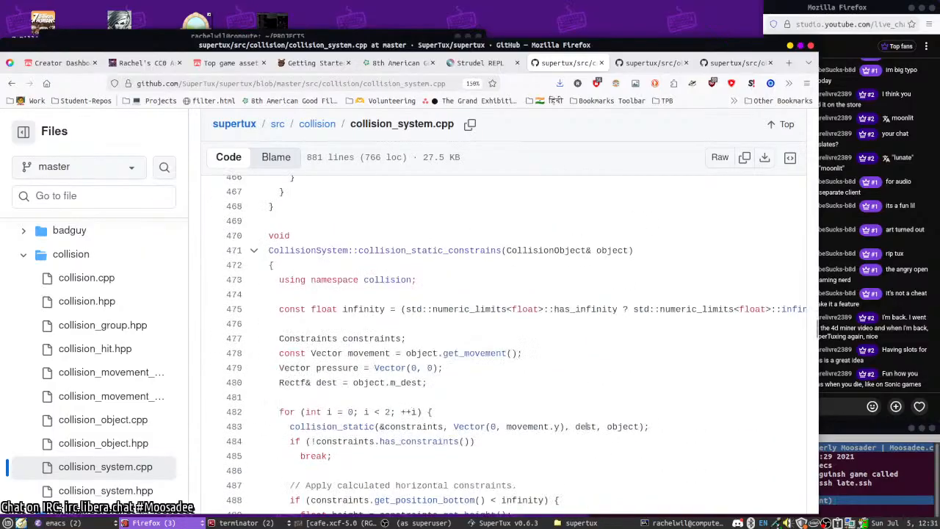
pyautogui.scroll(-12, 568, 401)
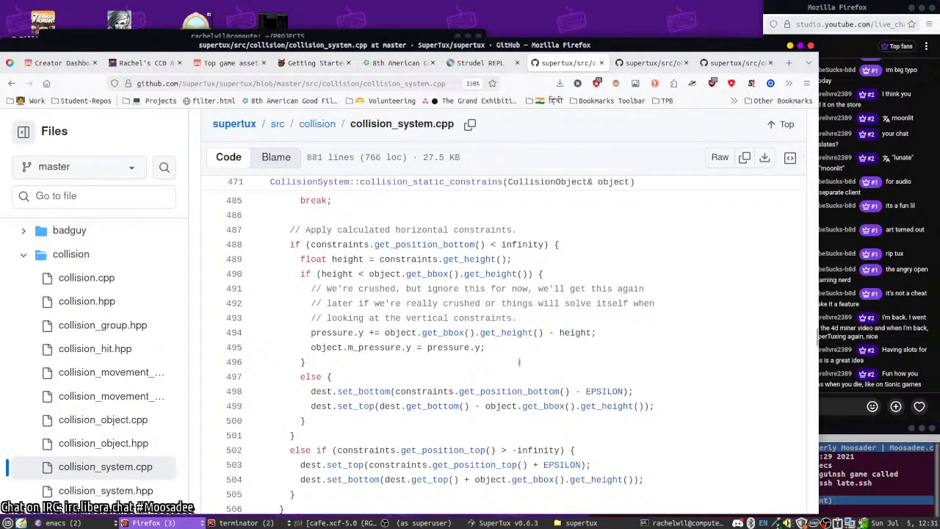
pyautogui.scroll(-20, 520, 393)
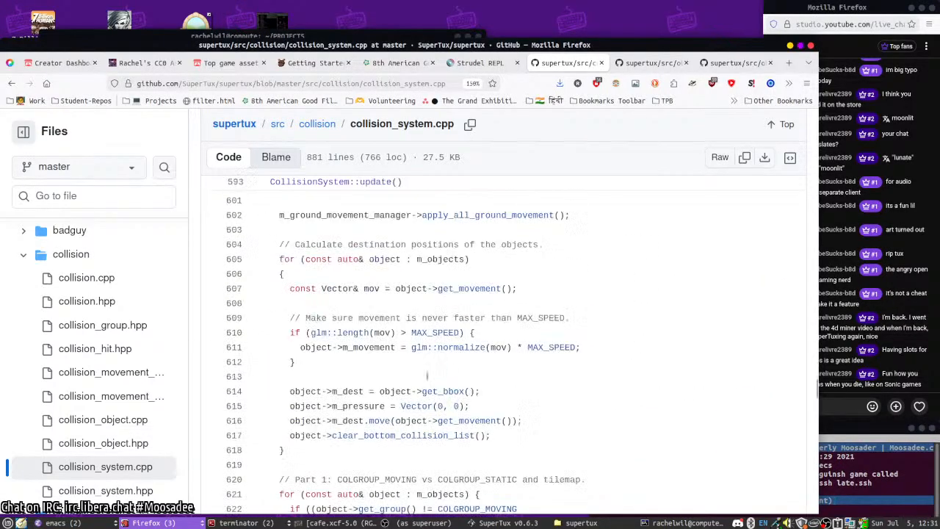
pyautogui.scroll(-5, 121, 371)
pyautogui.scroll(4, 123, 367)
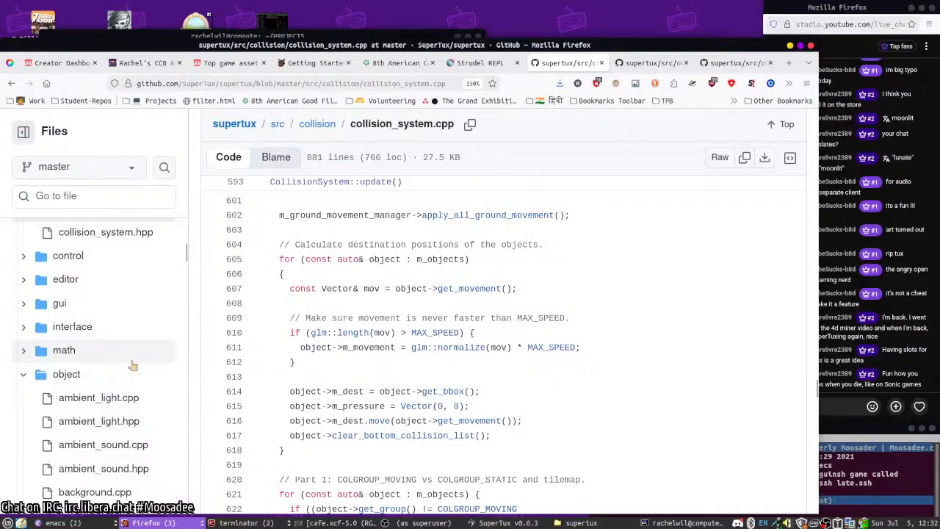
# - Browse the object folder's files in the file tree, and switch to the powerup.hpp page
pyautogui.scroll(-4, 147, 382)
pyautogui.scroll(-6, 147, 379)
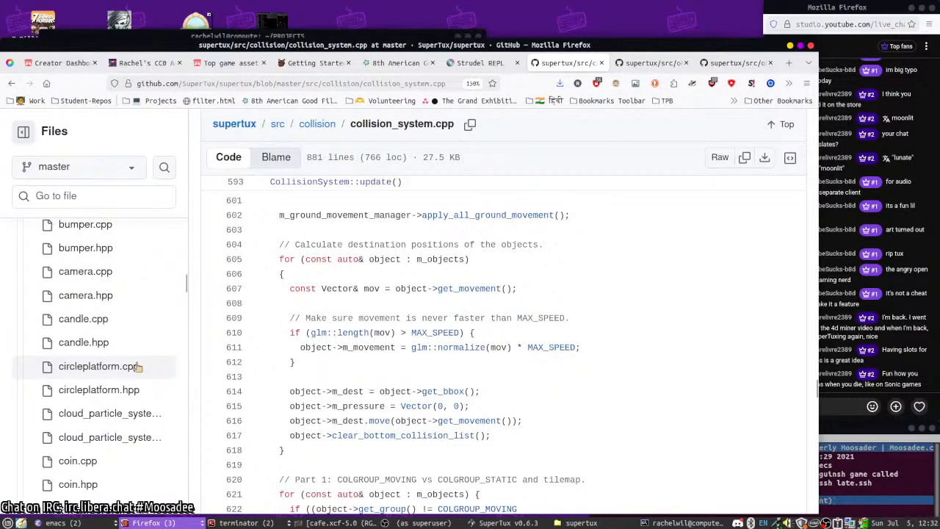
pyautogui.scroll(-5, 136, 366)
pyautogui.click(649, 65)
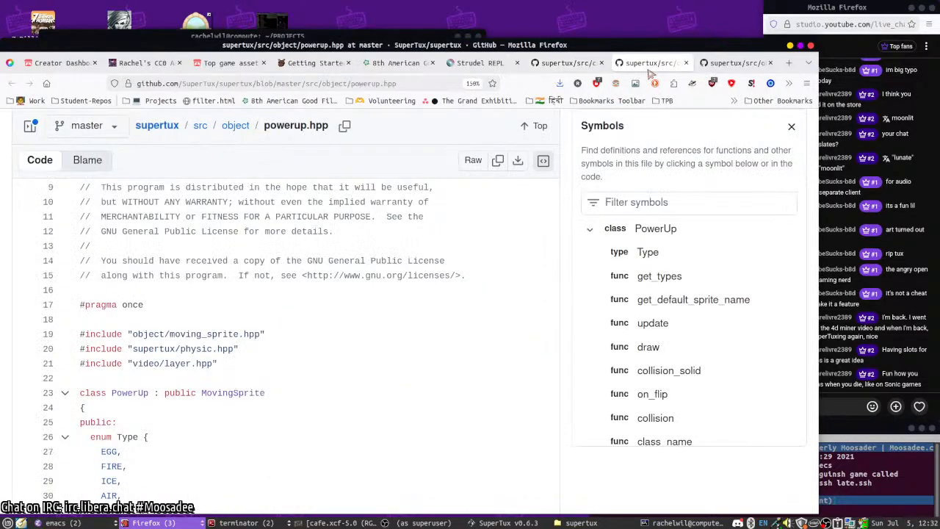
pyautogui.scroll(5, 329, 311)
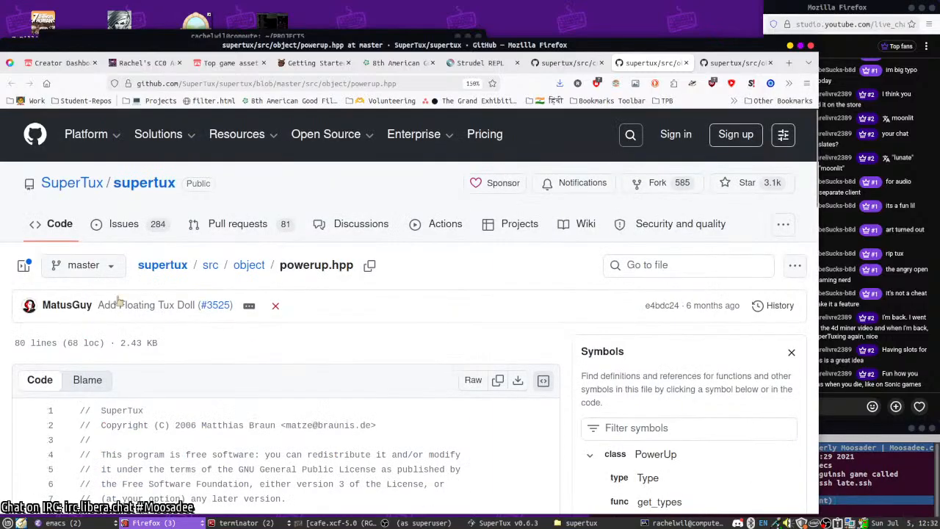
pyautogui.doubleClick(318, 45)
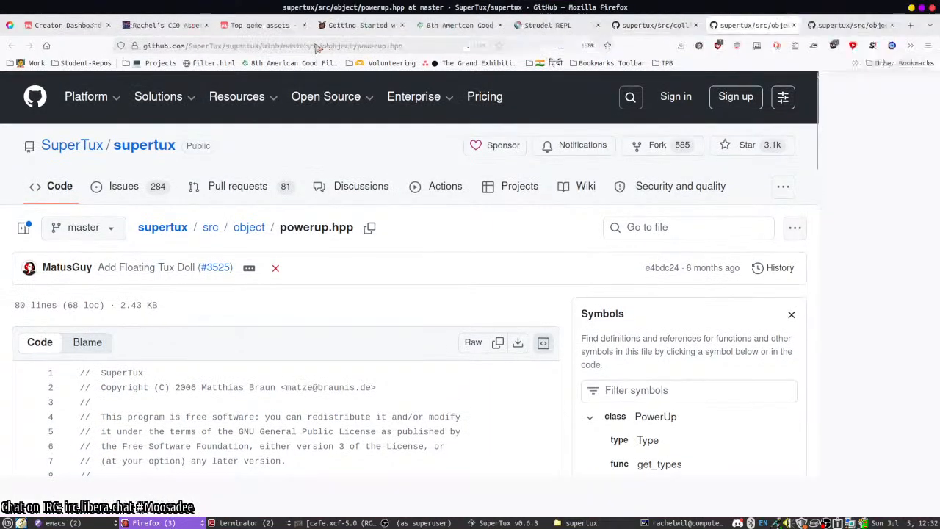
pyautogui.doubleClick(311, 6)
pyautogui.scroll(-6, 297, 298)
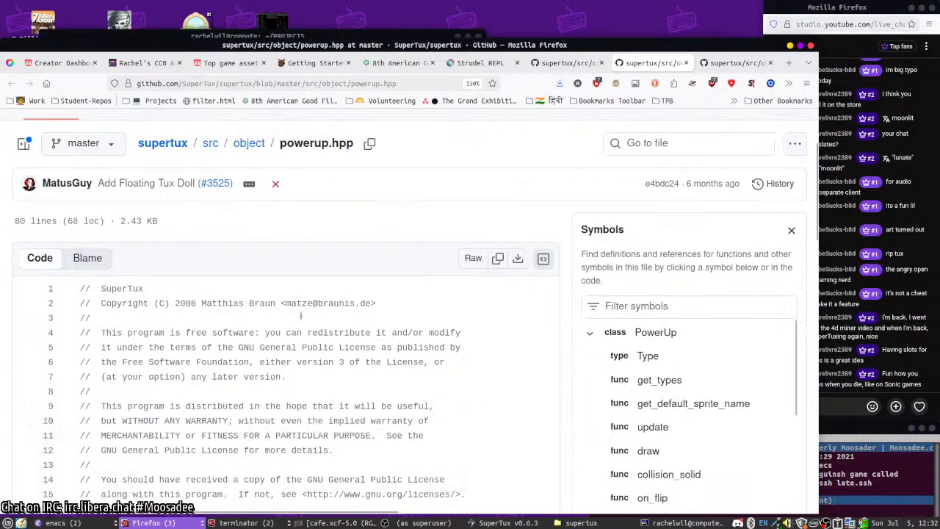
pyautogui.scroll(5, 296, 298)
# - Go up to the object folder from powerup.hpp and open powerup.cpp
pyautogui.click(235, 125)
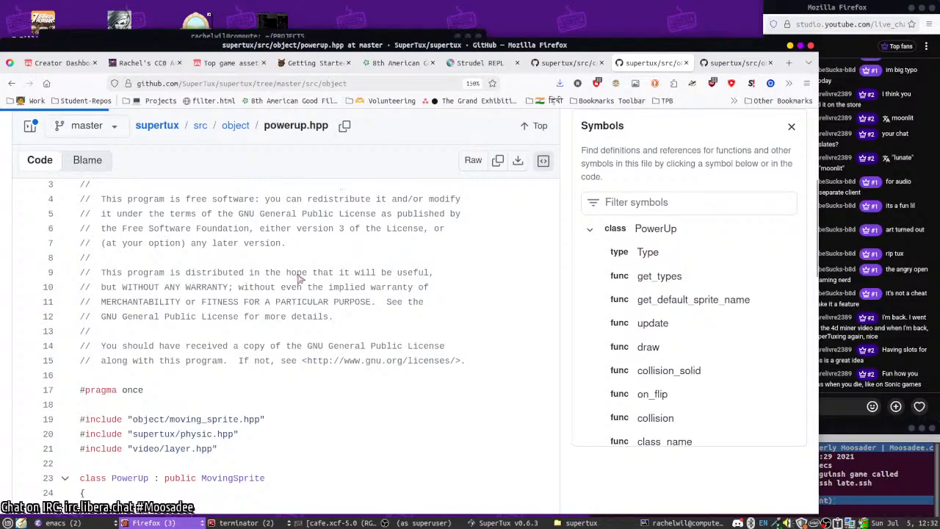
pyautogui.scroll(-15, 456, 361)
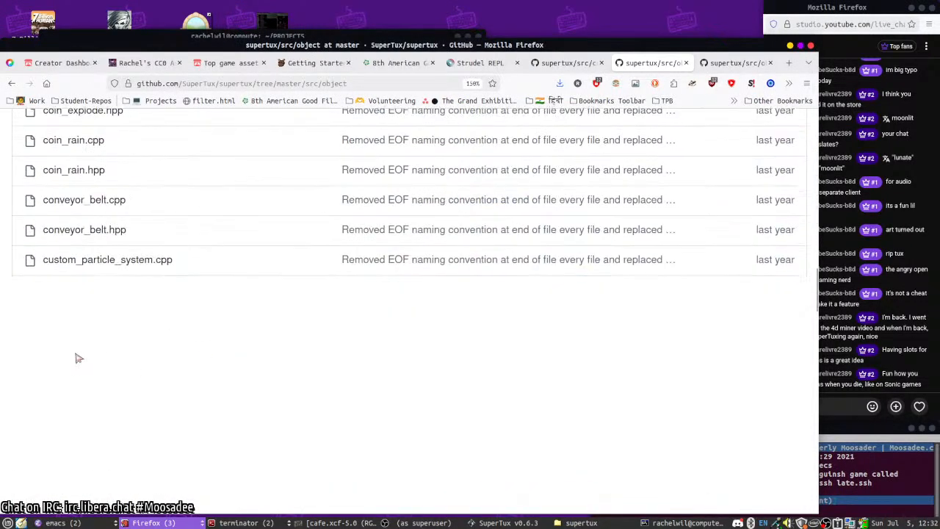
pyautogui.scroll(-15, 81, 351)
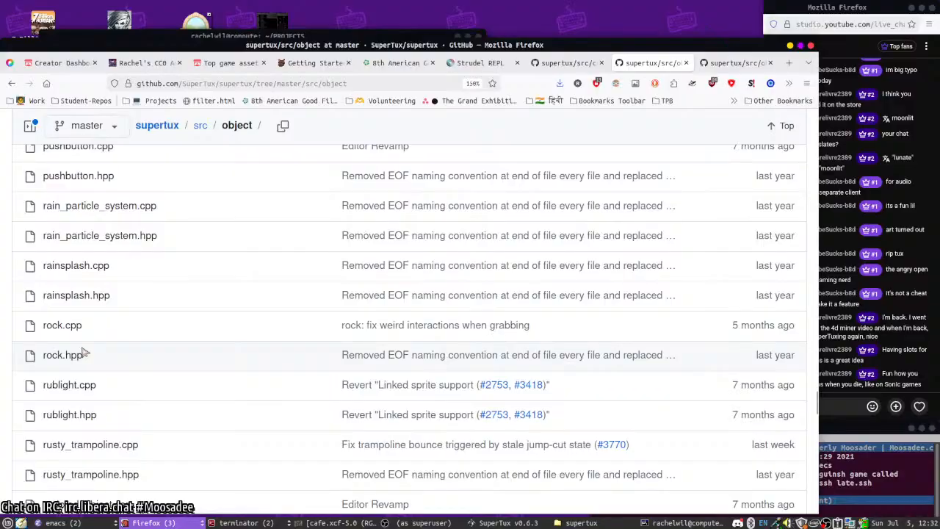
pyautogui.scroll(5, 86, 351)
pyautogui.click(72, 367)
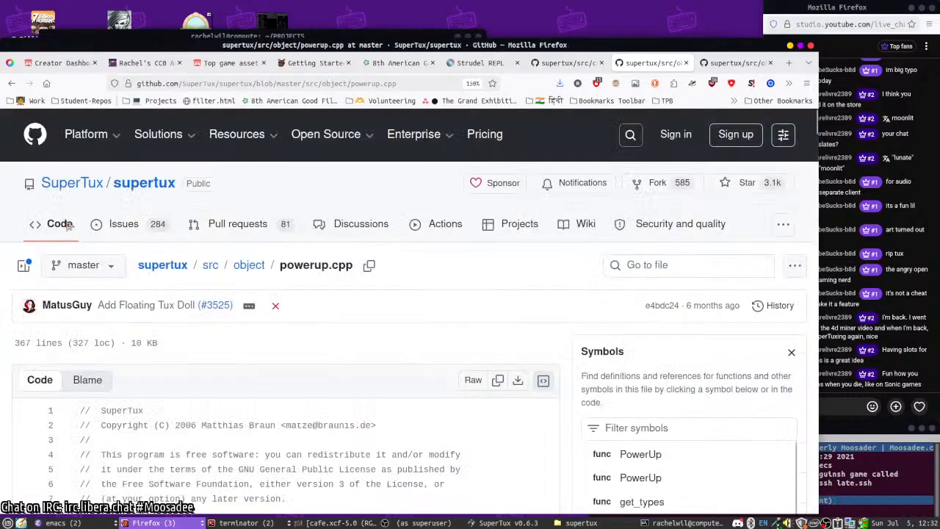
# - Return to the object folder listing and open player.cpp in a separate background tab
pyautogui.click(12, 83)
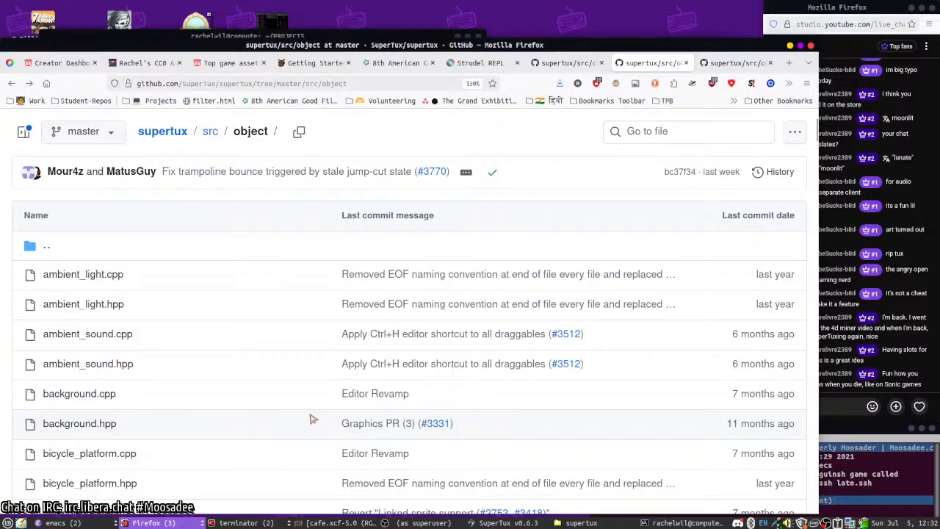
pyautogui.scroll(-20, 206, 367)
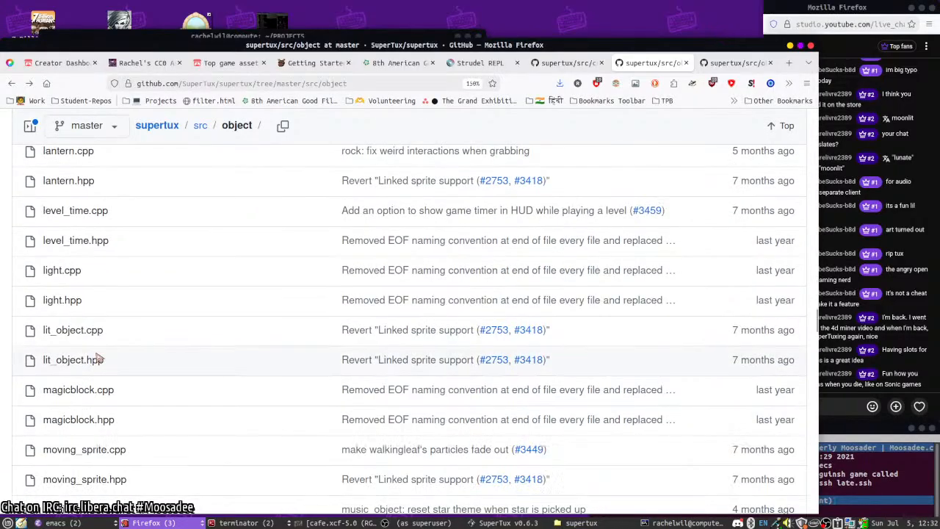
pyautogui.scroll(-8, 97, 359)
pyautogui.middleClick(67, 339)
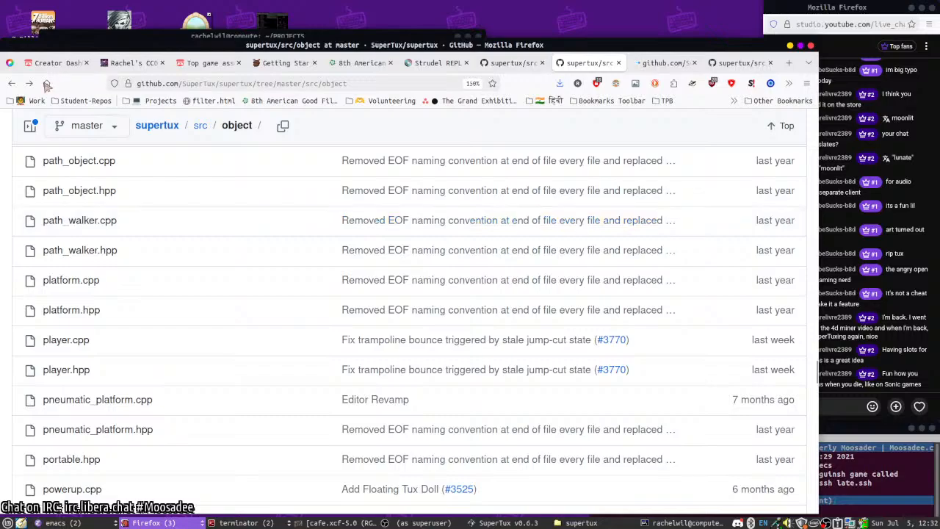
# - Return to powerup.cpp and read from its includes and constructors through get_types and get_default_sprite_name to initialize
pyautogui.click(31, 83)
pyautogui.scroll(-5, 184, 379)
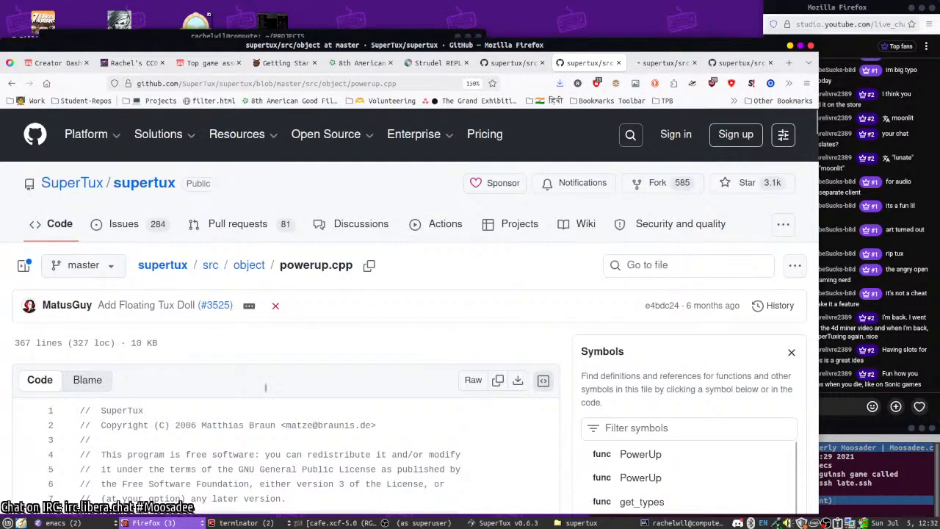
pyautogui.scroll(-6, 266, 387)
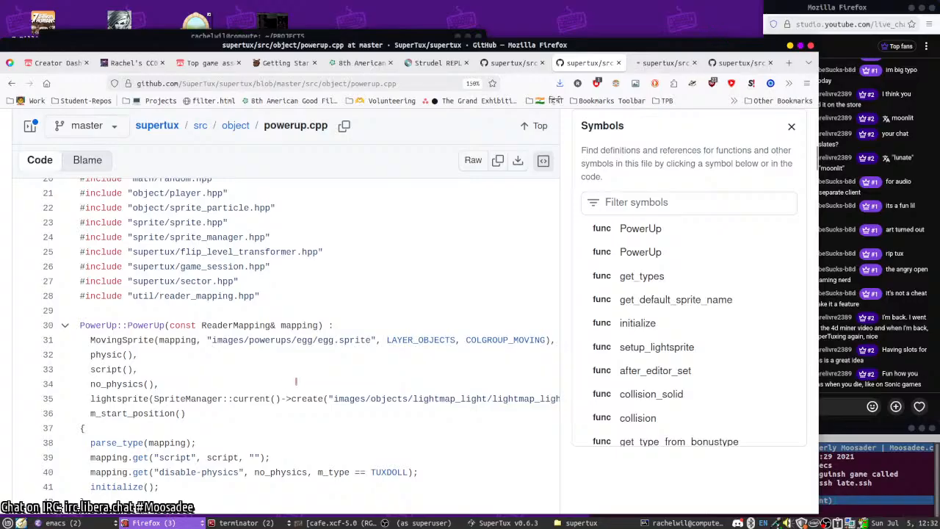
pyautogui.scroll(-7, 297, 382)
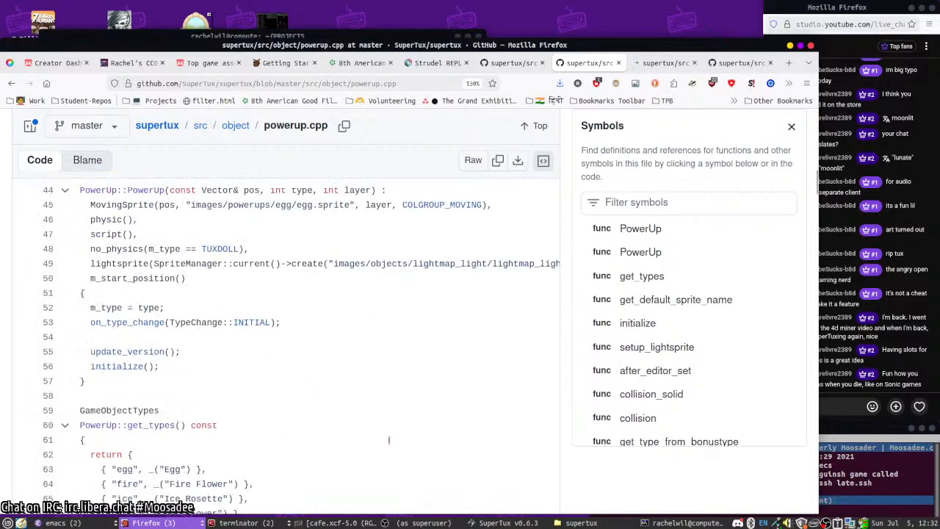
pyautogui.scroll(-5, 368, 425)
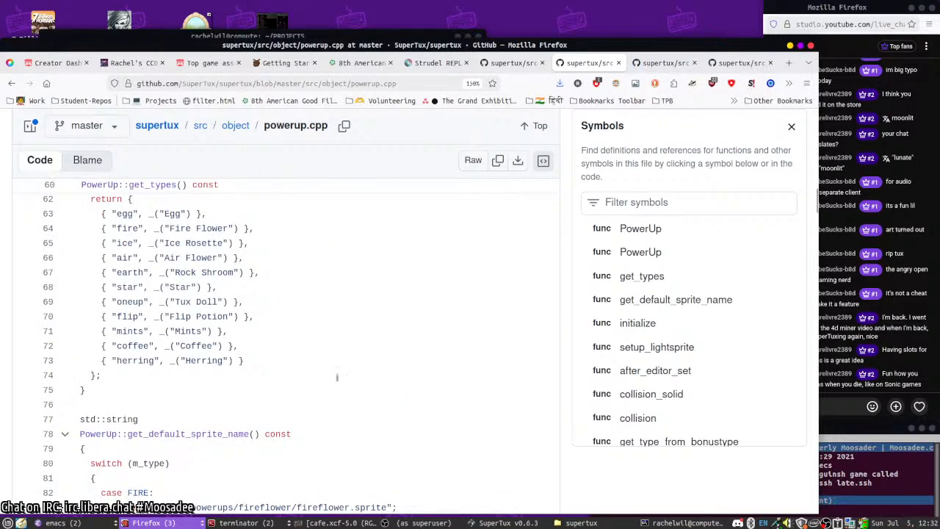
pyautogui.scroll(-3, 330, 394)
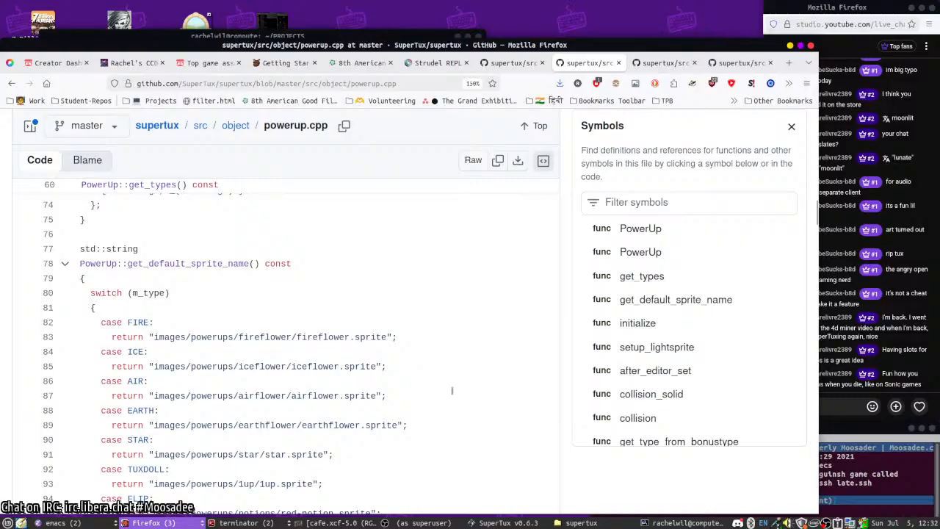
pyautogui.scroll(-7, 453, 388)
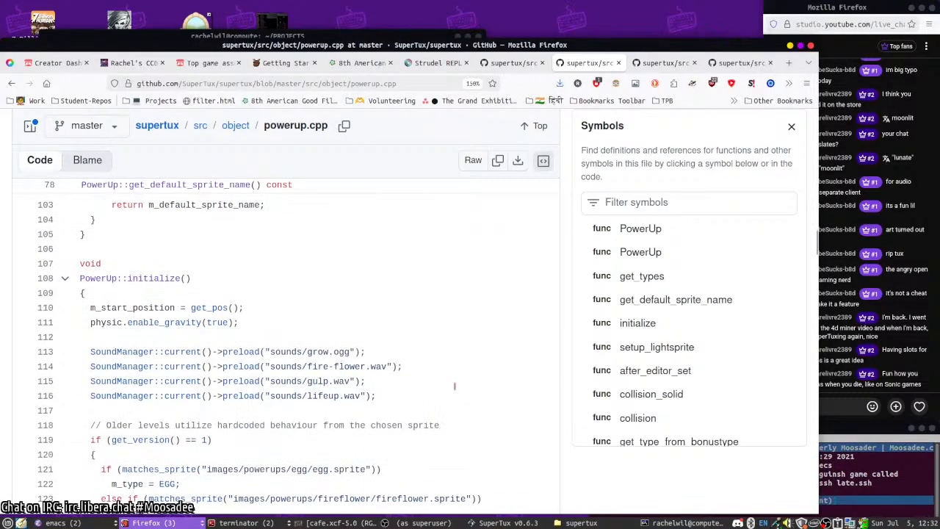
pyautogui.scroll(-3, 455, 368)
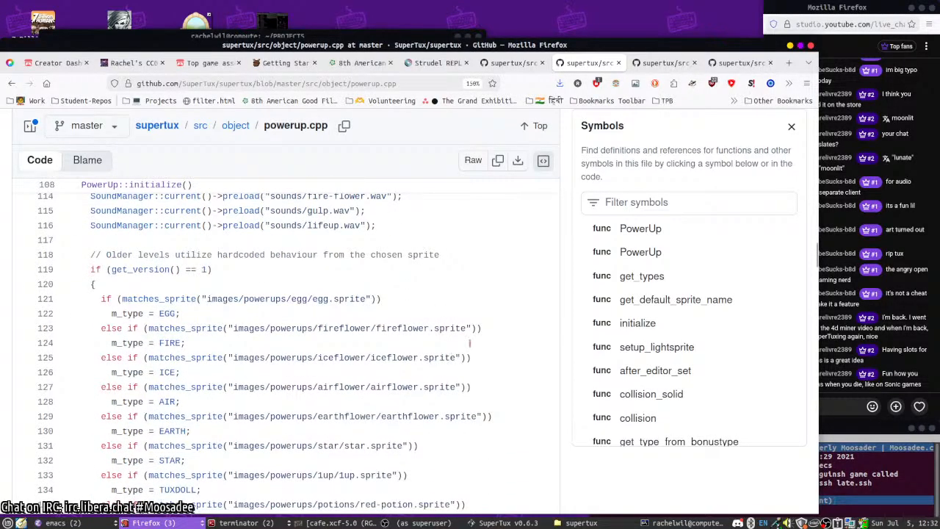
# - Read the PowerUp collision function, highlighting the run_script call and the FIRE and COFFEE case with its fire-flower sound line
pyautogui.scroll(-19, 470, 343)
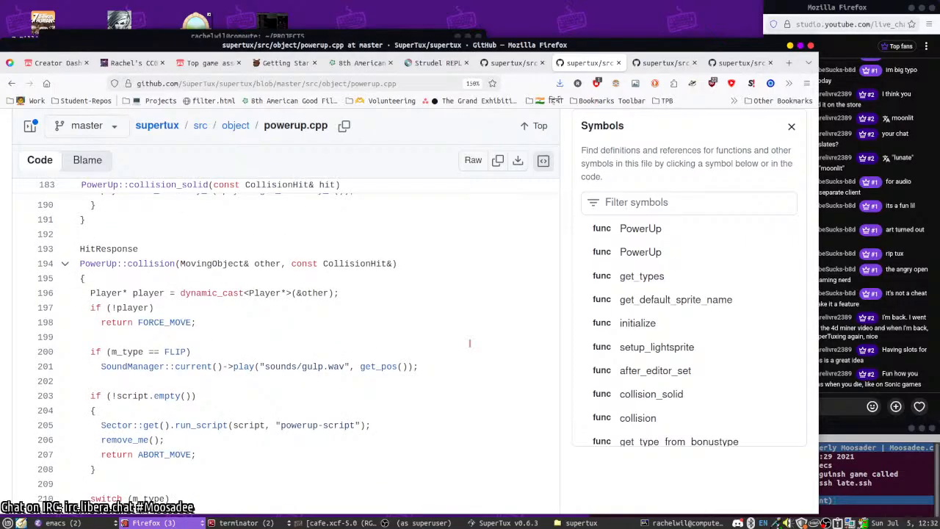
pyautogui.scroll(-2, 470, 343)
pyautogui.scroll(2, 316, 310)
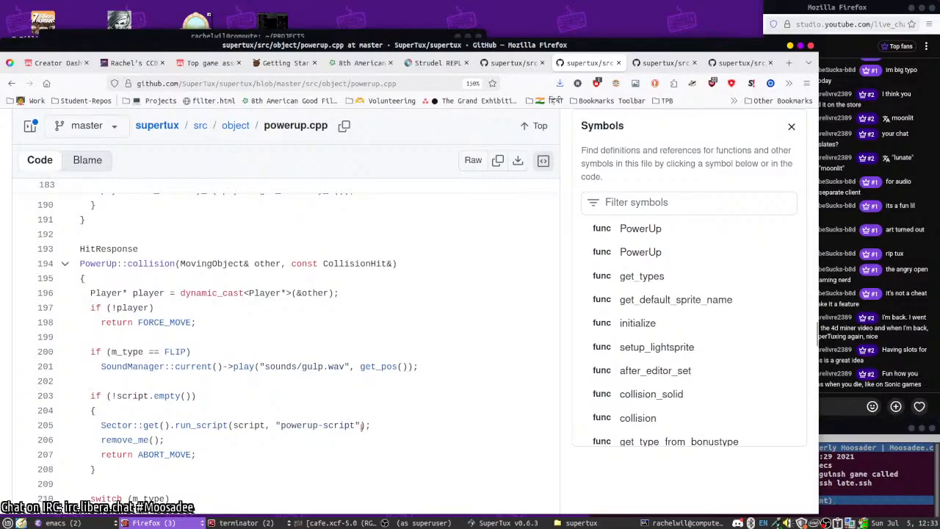
pyautogui.moveTo(185, 425); pyautogui.dragTo(404, 418)
pyautogui.scroll(-4, 404, 425)
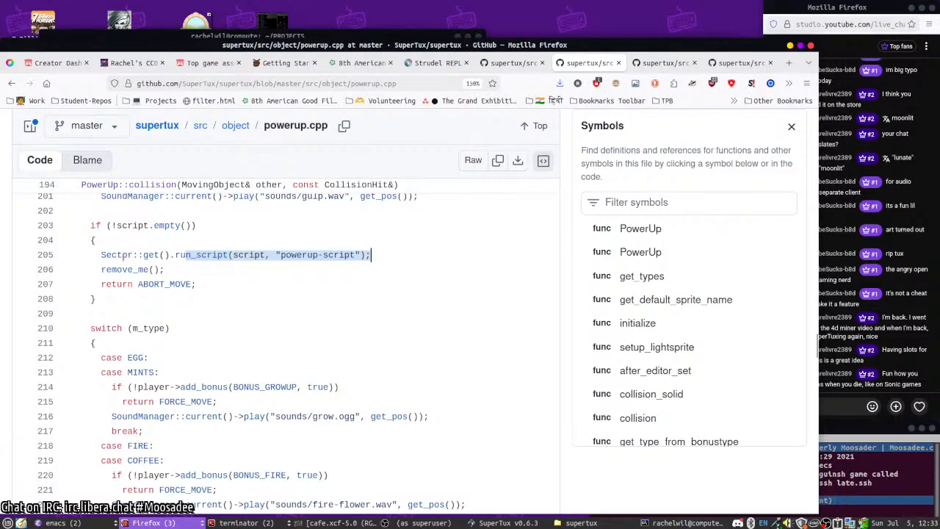
pyautogui.scroll(-2, 125, 254)
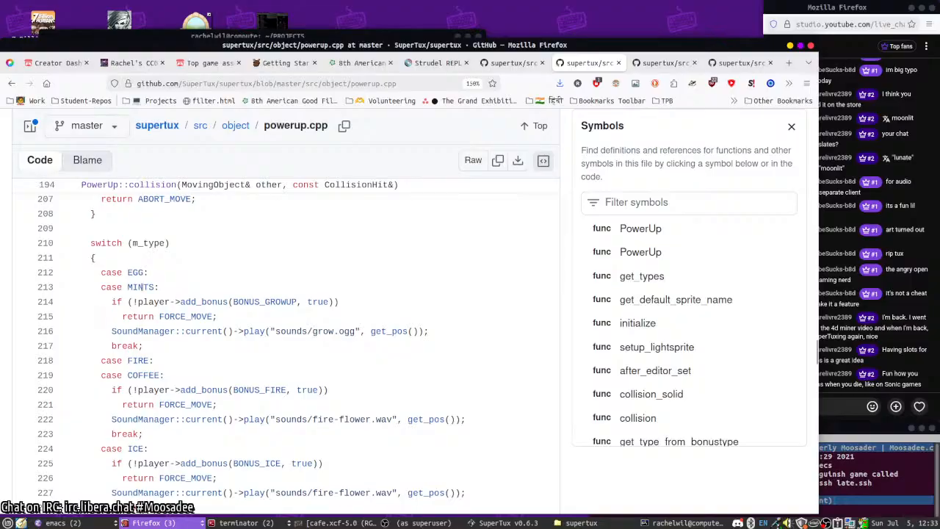
pyautogui.moveTo(119, 360); pyautogui.dragTo(239, 404)
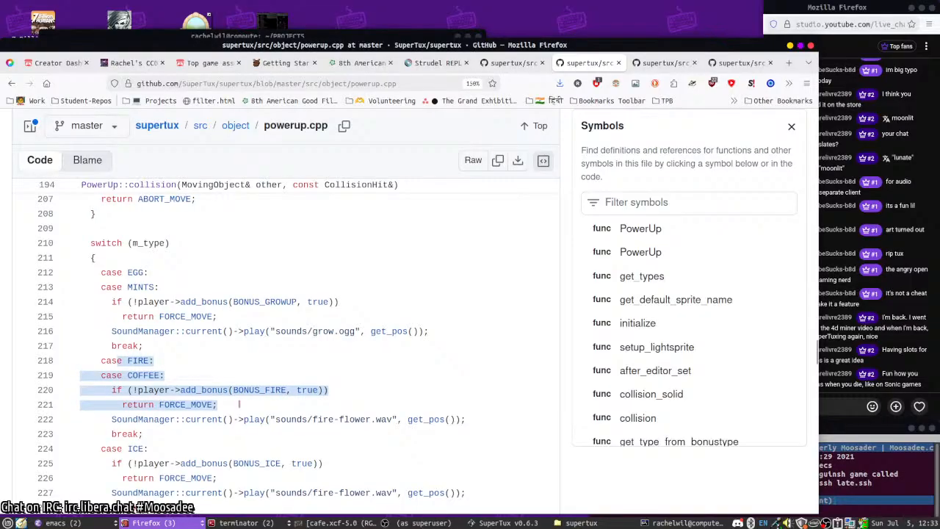
pyautogui.scroll(-2, 260, 365)
pyautogui.moveTo(141, 334); pyautogui.dragTo(468, 337)
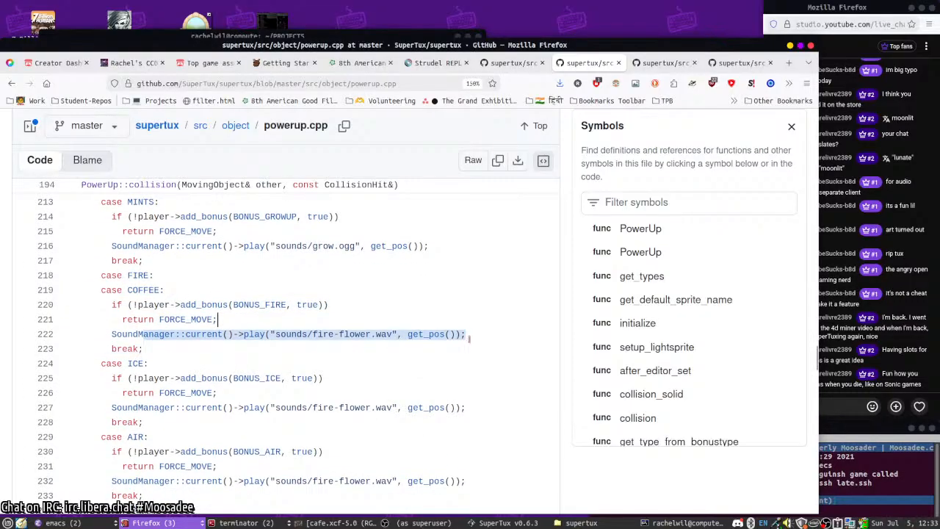
pyautogui.scroll(-10, 111, 306)
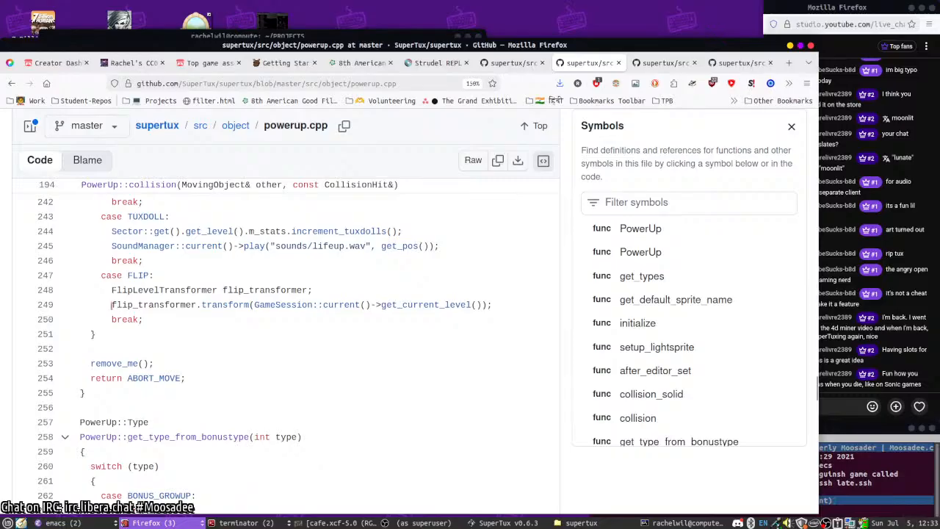
# - Read the remaining PowerUp functions in powerup.cpp, from get_type_from_bonustype and update through draw to get_settings and get_patches
pyautogui.scroll(-4, 112, 304)
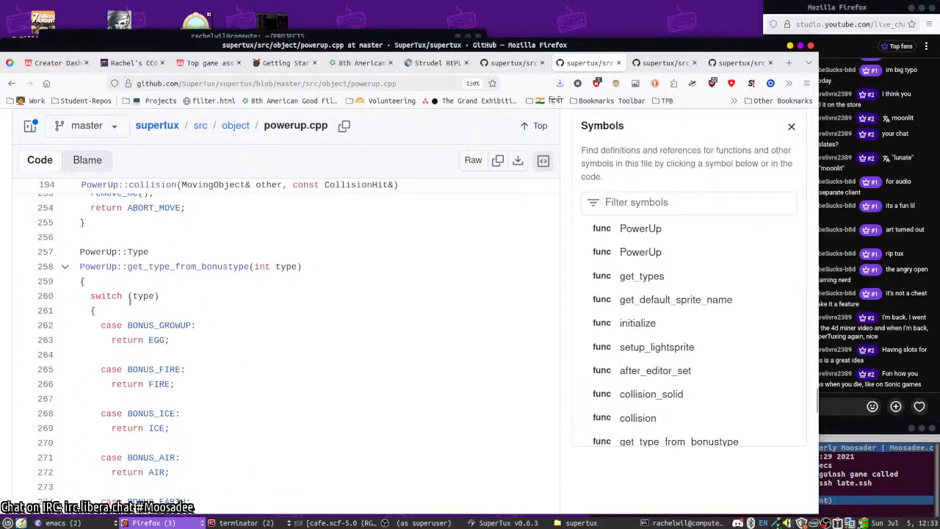
pyautogui.scroll(-9, 130, 302)
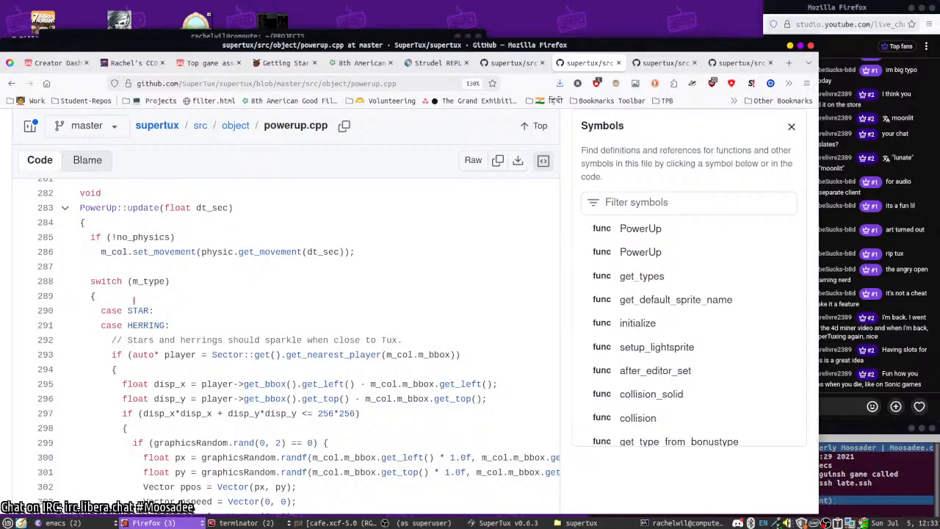
pyautogui.scroll(-4, 135, 298)
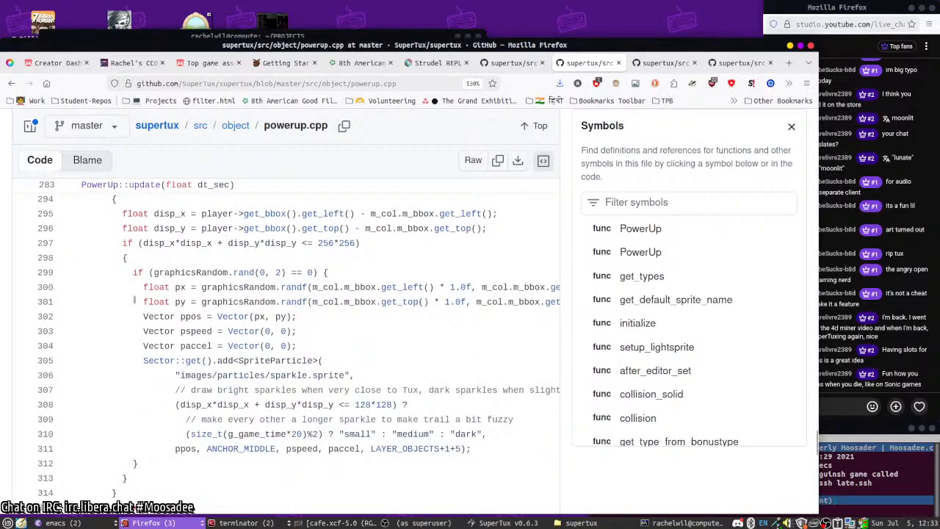
pyautogui.scroll(4, 134, 300)
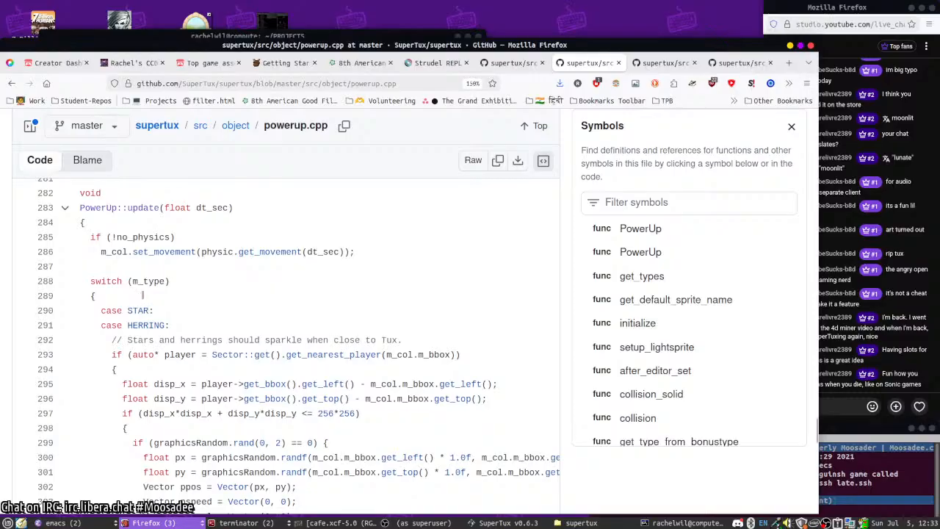
pyautogui.scroll(-15, 152, 290)
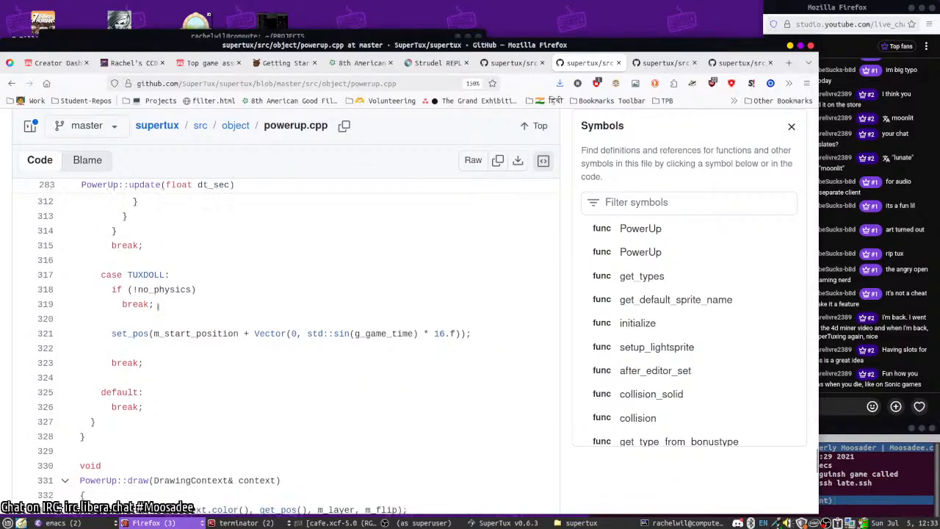
pyautogui.scroll(-7, 189, 353)
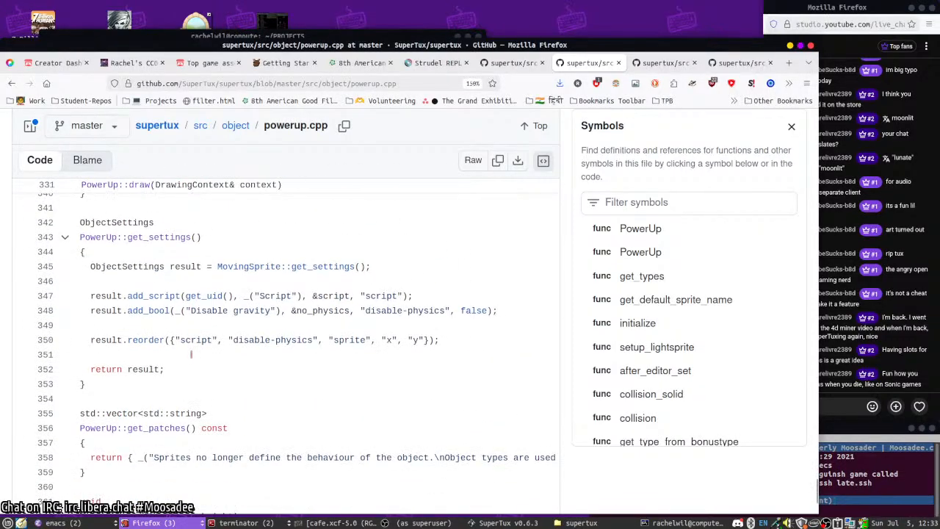
# - Revisit the get_types list and the sprite paths in get_default_sprite_name in powerup.cpp
pyautogui.scroll(20, 206, 342)
pyautogui.scroll(20, 206, 343)
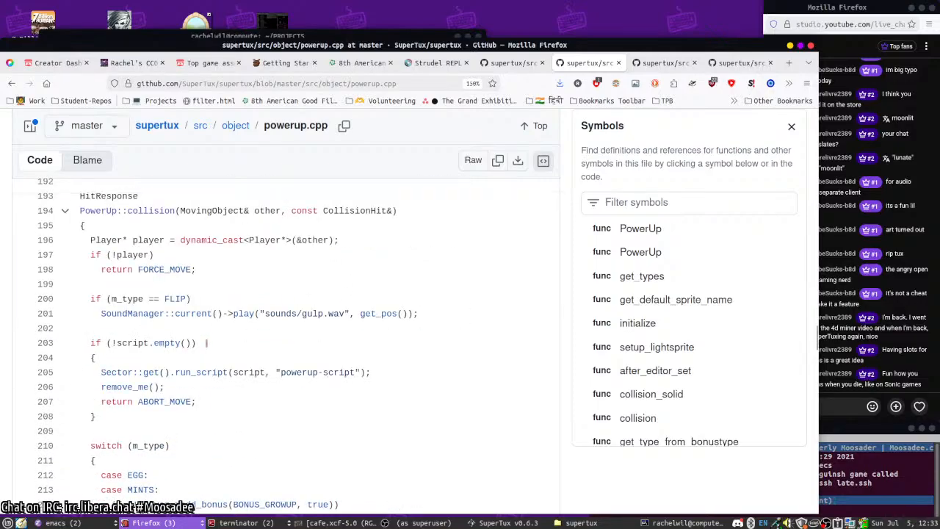
pyautogui.scroll(8, 207, 341)
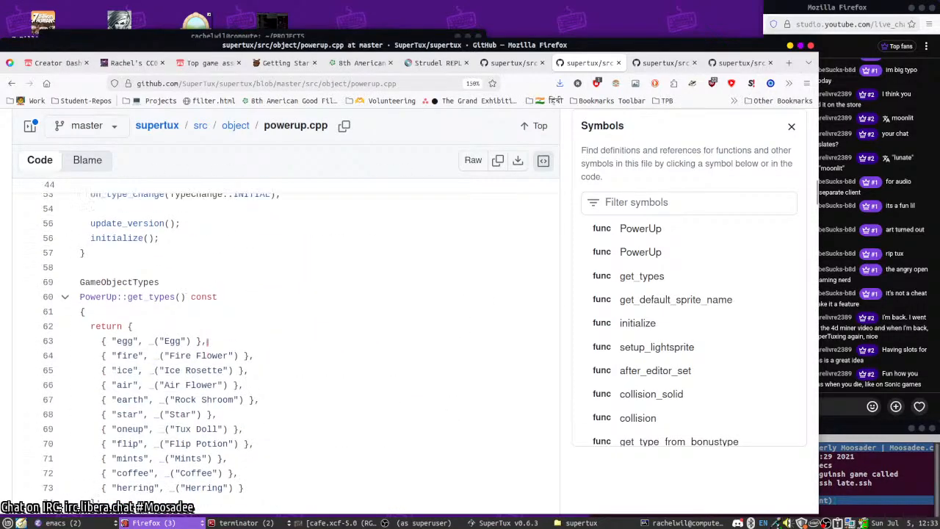
pyautogui.scroll(-20, 206, 343)
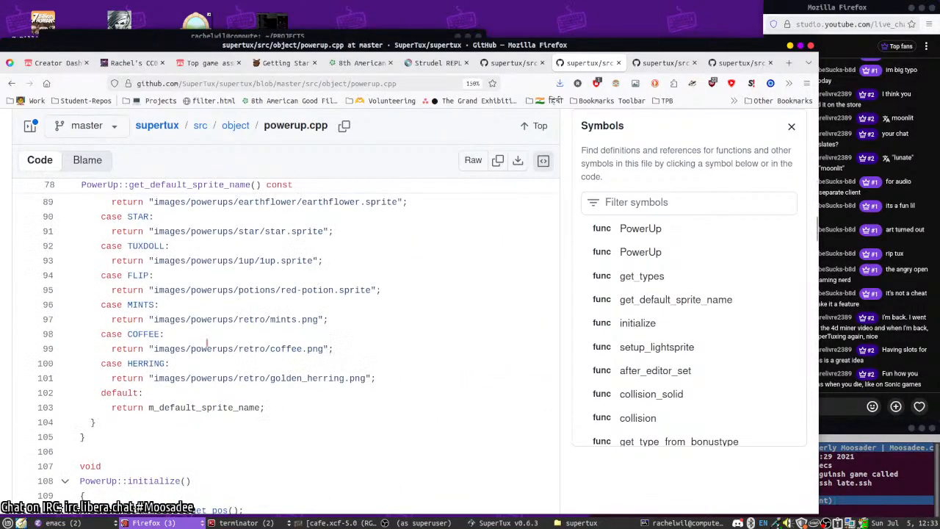
# - Revisit the PowerUp collision function in powerup.cpp, highlighting SoundManager in the FLIP check and the Sector run_script call
pyautogui.scroll(-11, 206, 342)
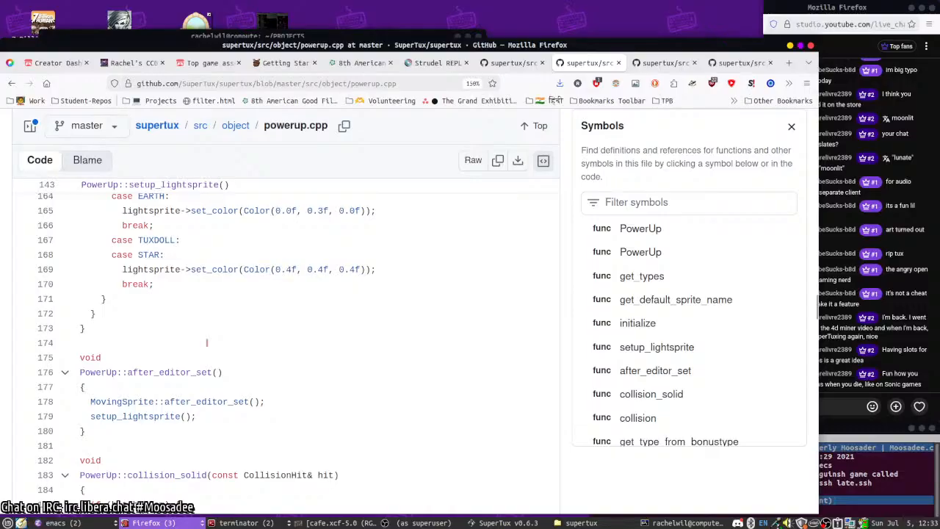
pyautogui.scroll(-8, 207, 342)
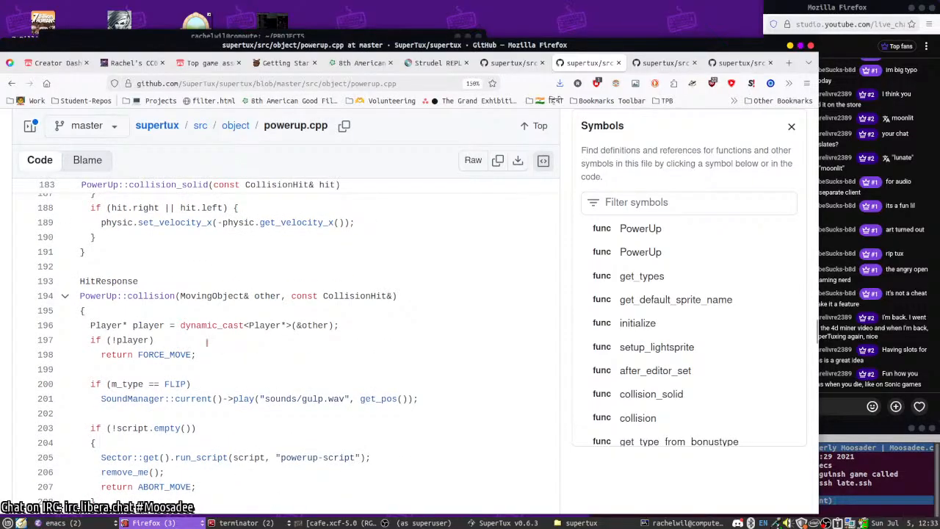
pyautogui.scroll(-4, 206, 342)
pyautogui.doubleClick(114, 227)
pyautogui.scroll(2, 159, 237)
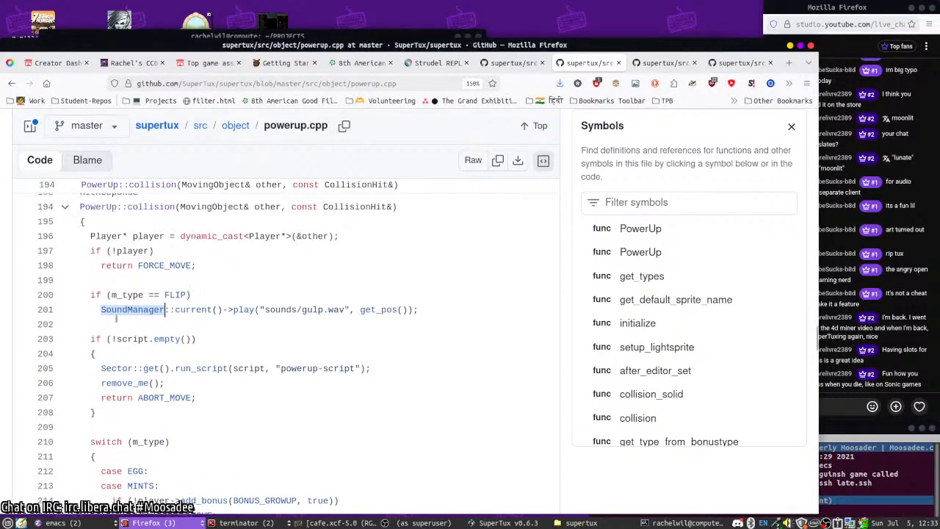
pyautogui.moveTo(112, 373); pyautogui.dragTo(257, 373)
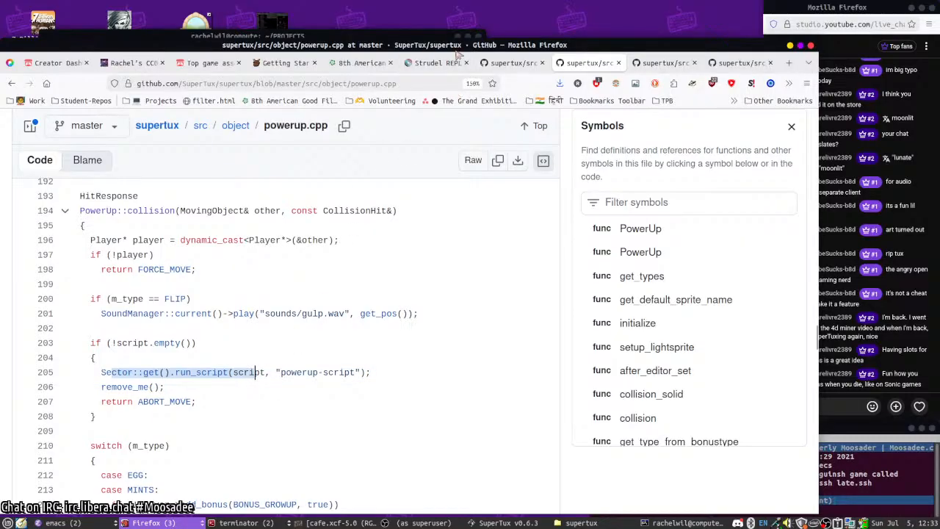
# - Return to the collision_system.cpp page and collapse the collision and object folders in its file tree
pyautogui.click(493, 64)
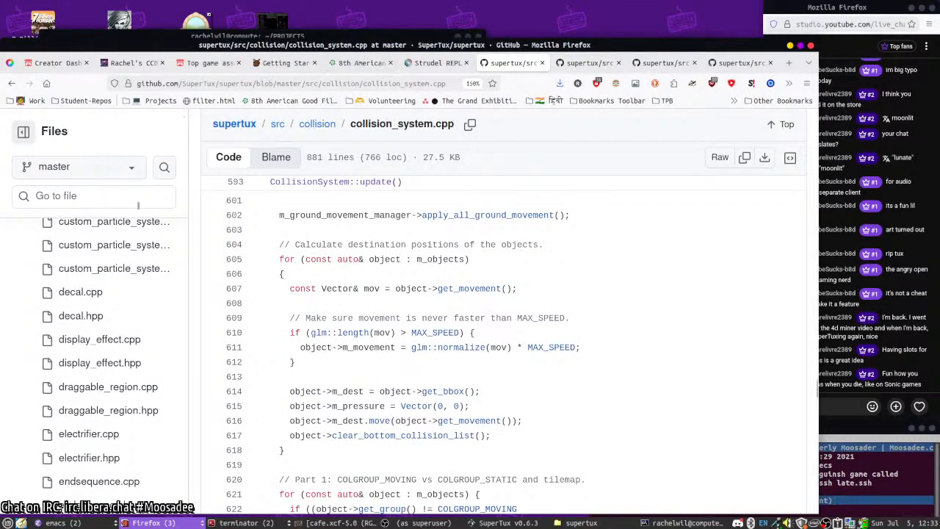
pyautogui.scroll(20, 169, 301)
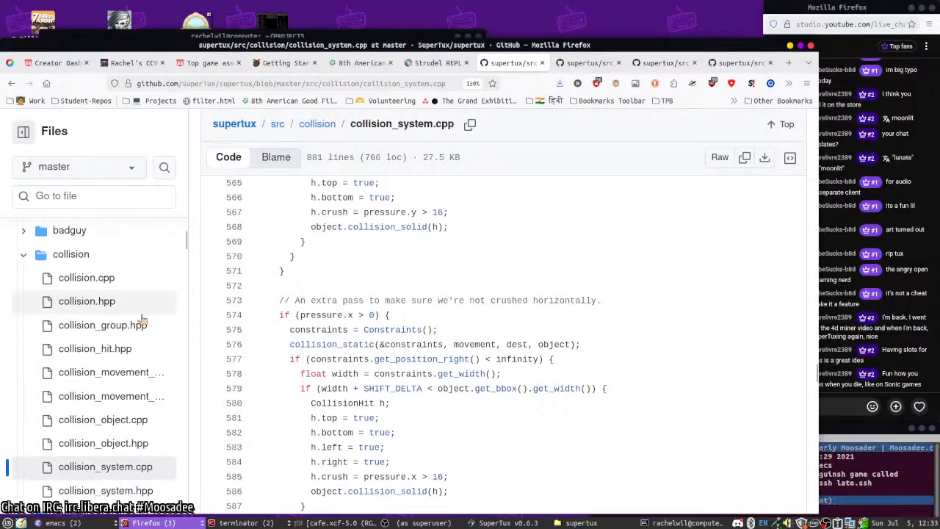
pyautogui.scroll(-5, 132, 323)
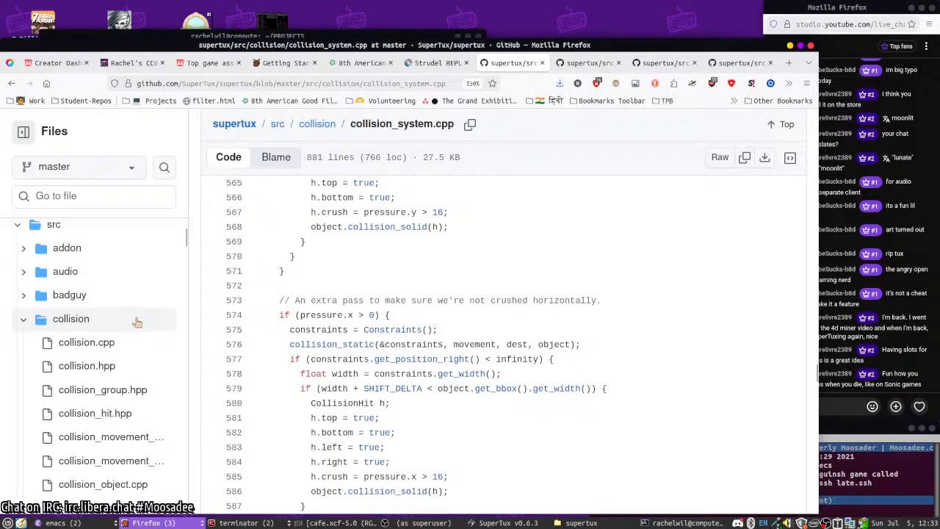
pyautogui.click(28, 325)
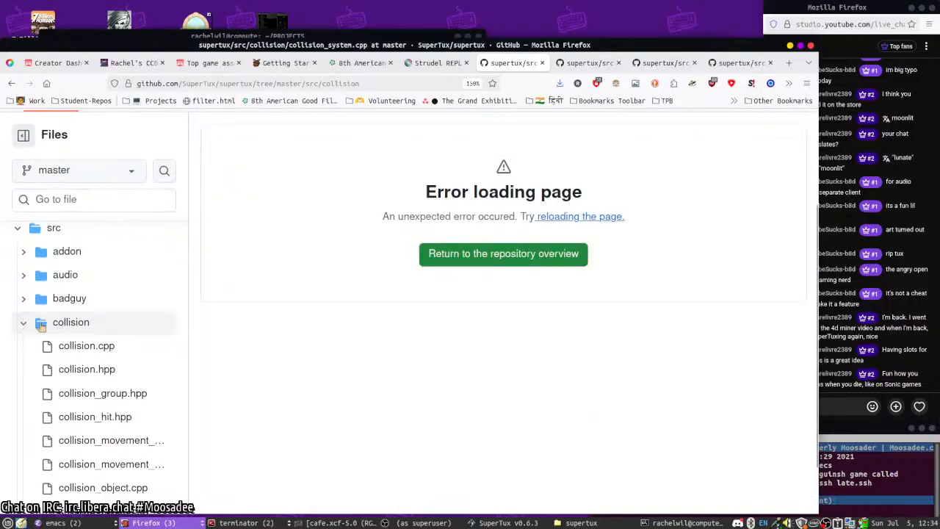
pyautogui.click(23, 325)
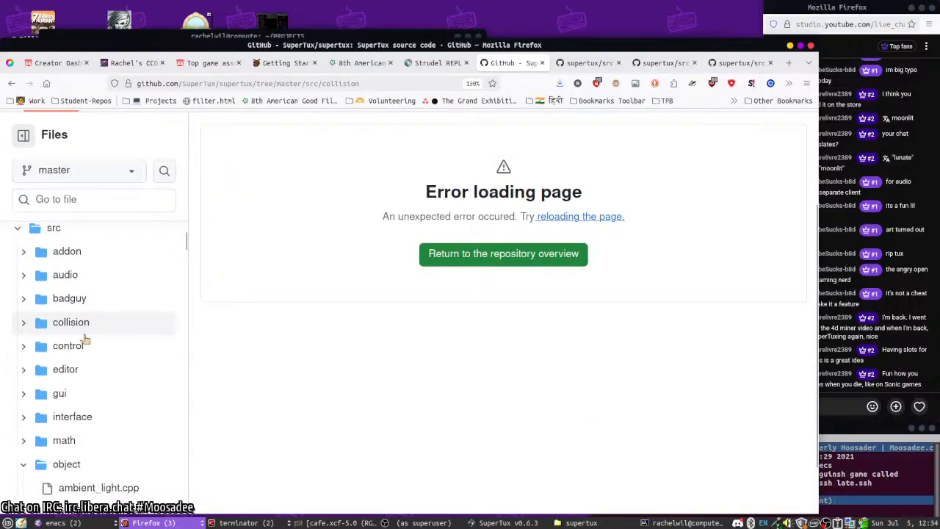
pyautogui.scroll(-2, 98, 330)
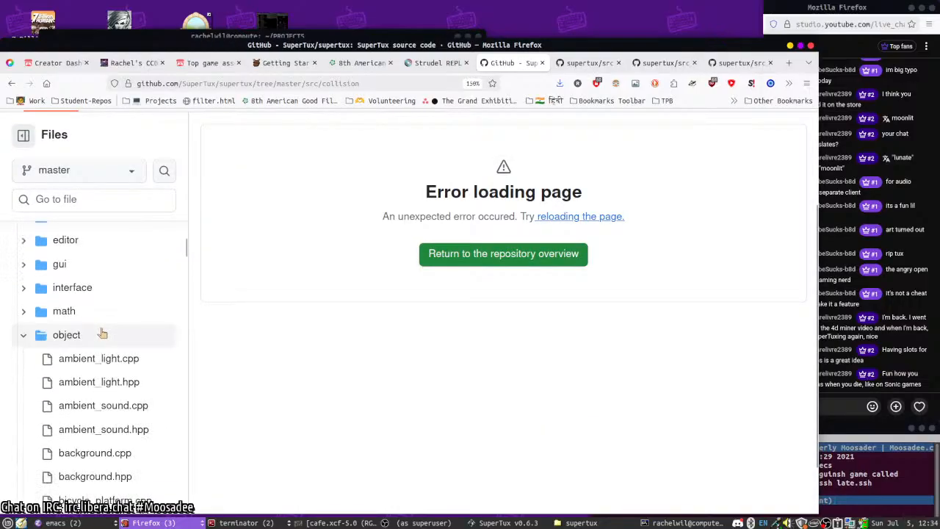
pyautogui.click(22, 334)
# - Expand the supertux folder inside src and browse its files down to the level sources
pyautogui.scroll(-3, 22, 335)
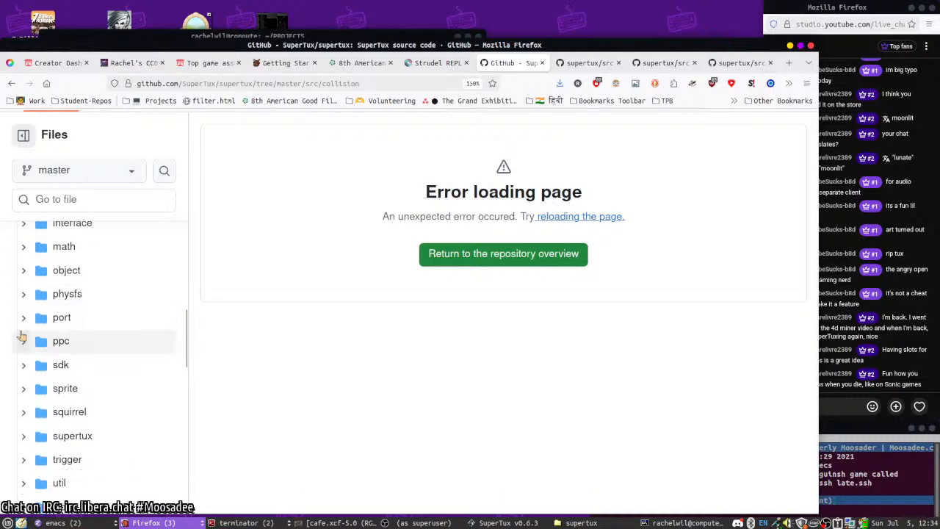
pyautogui.scroll(-2, 22, 334)
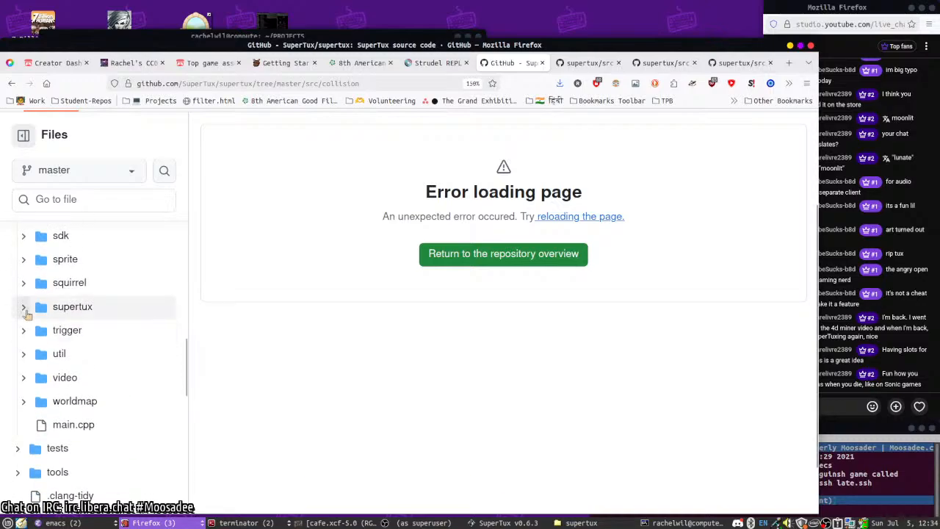
pyautogui.click(24, 308)
pyautogui.scroll(-15, 26, 314)
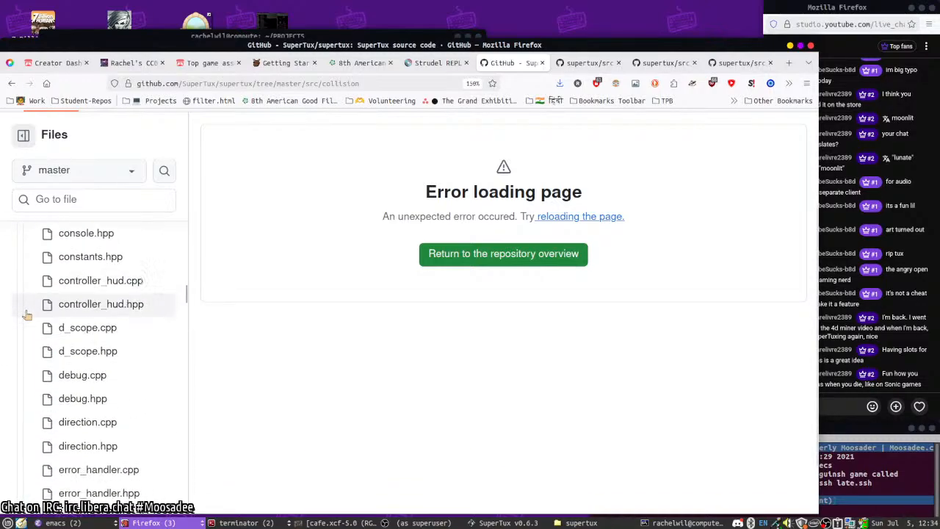
pyautogui.scroll(-10, 26, 314)
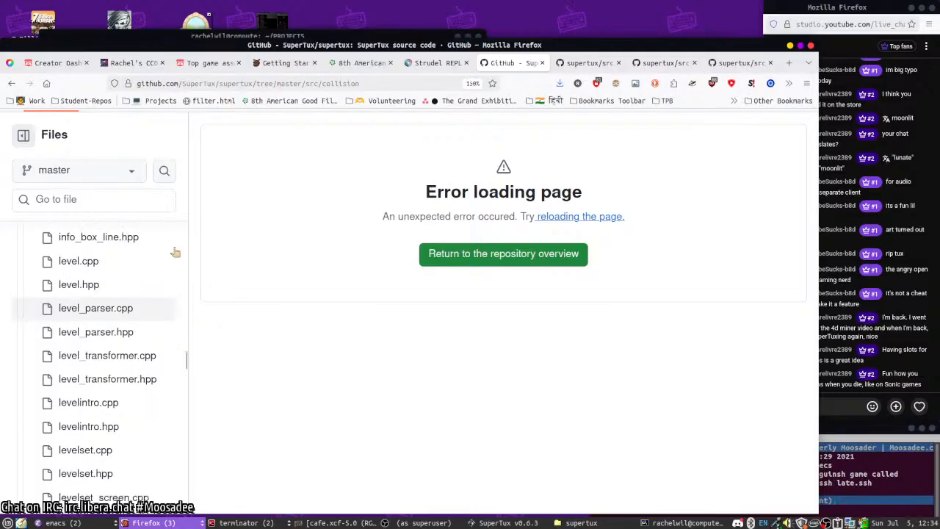
# - Open powerup.hpp in a new browser tab using powerup.cpp's address and read its includes and PowerUp class declaration
pyautogui.click(574, 65)
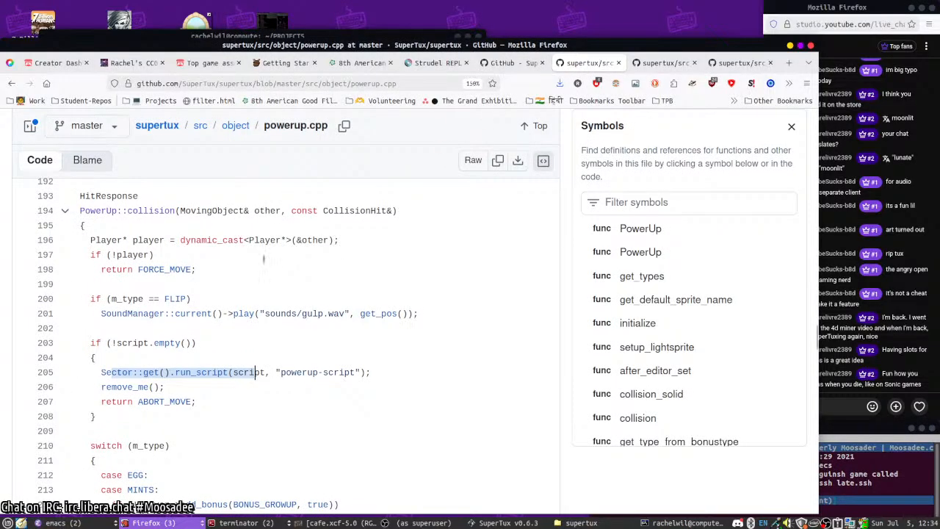
pyautogui.click(345, 84)
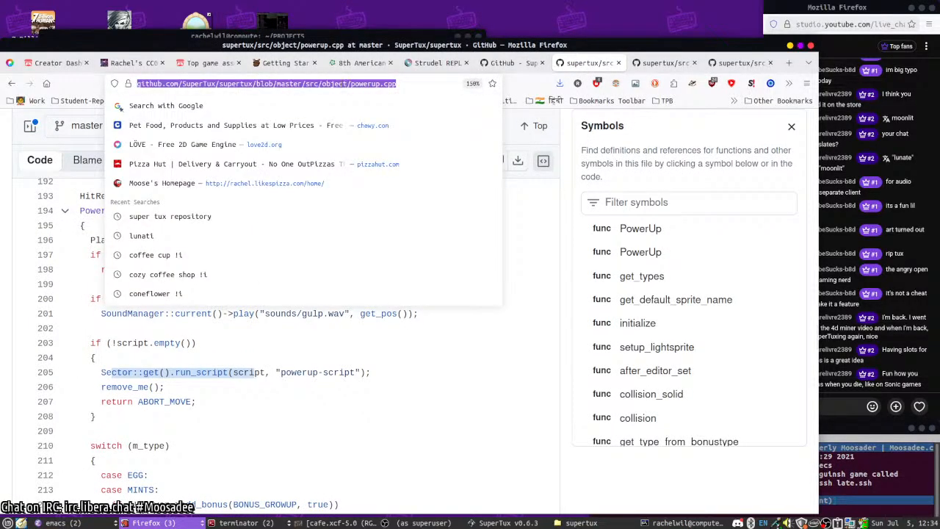
pyautogui.hotkey('ctrl', 'c')
pyautogui.hotkey('ctrl', 't')
pyautogui.hotkey('ctrl', 'v')
pyautogui.press('BackSpace')
pyautogui.press('BackSpace')
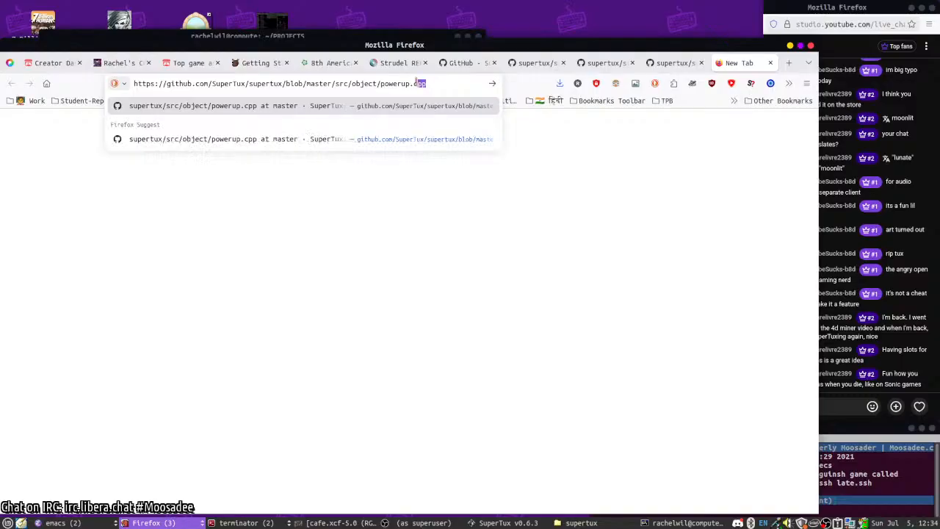
pyautogui.press('BackSpace')
pyautogui.write('h')
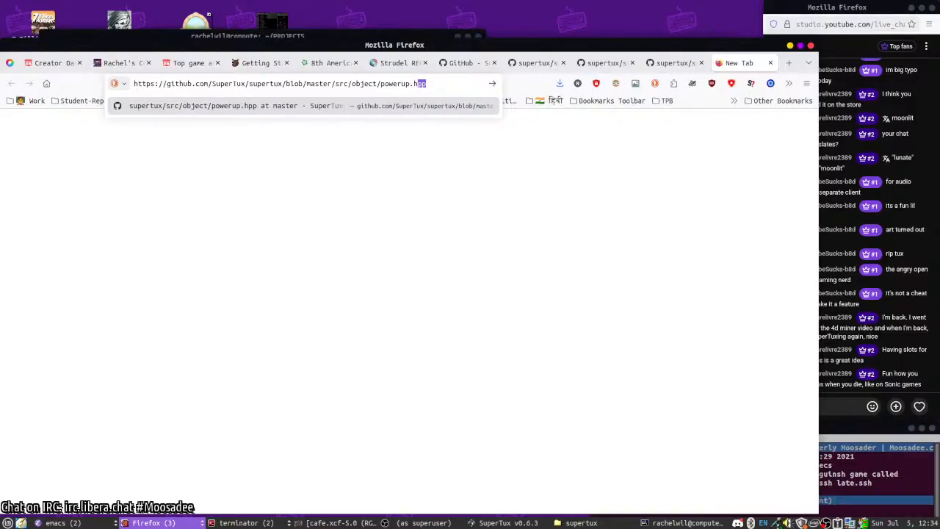
pyautogui.press('Return')
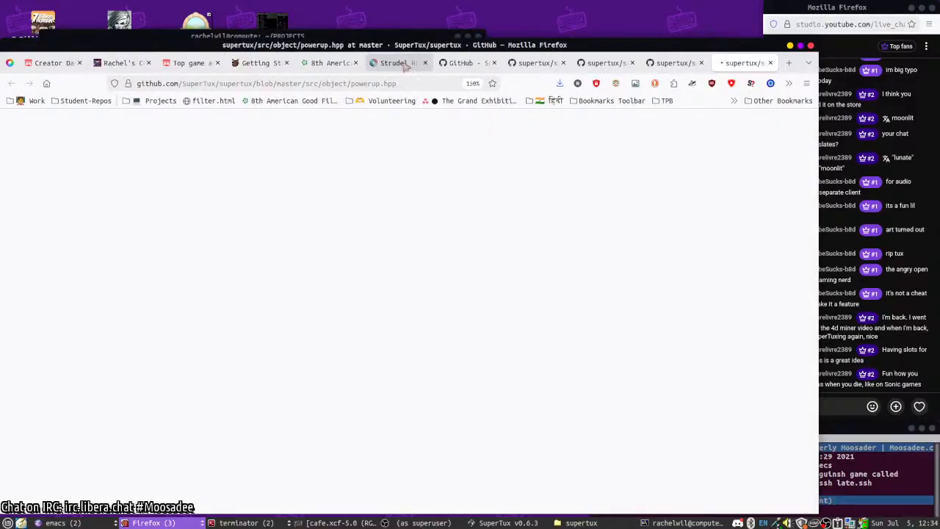
pyautogui.moveTo(393, 45)
pyautogui.mouseDown()
pyautogui.moveTo(495, 350)
pyautogui.moveTo(456, 513)
pyautogui.moveTo(458, 46)
pyautogui.moveTo(400, 45)
pyautogui.moveTo(399, 27)
pyautogui.mouseUp()
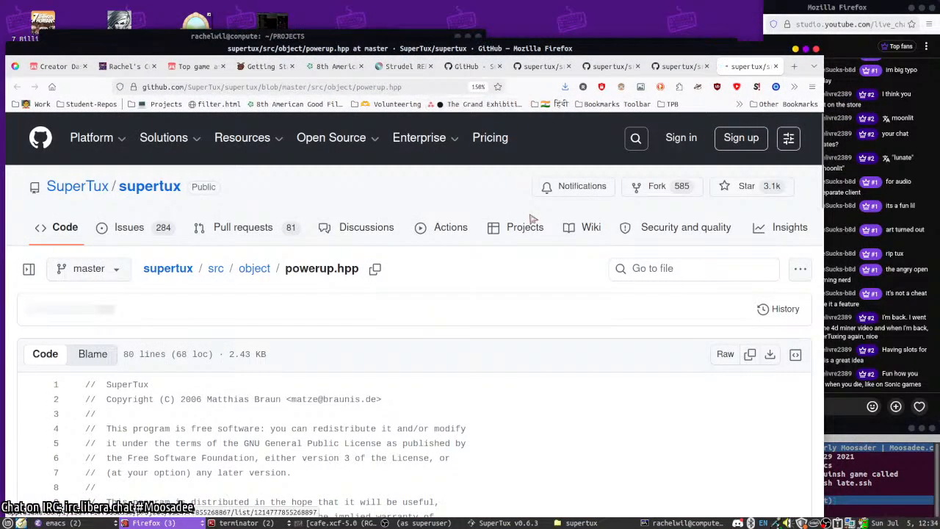
pyautogui.scroll(-5, 506, 323)
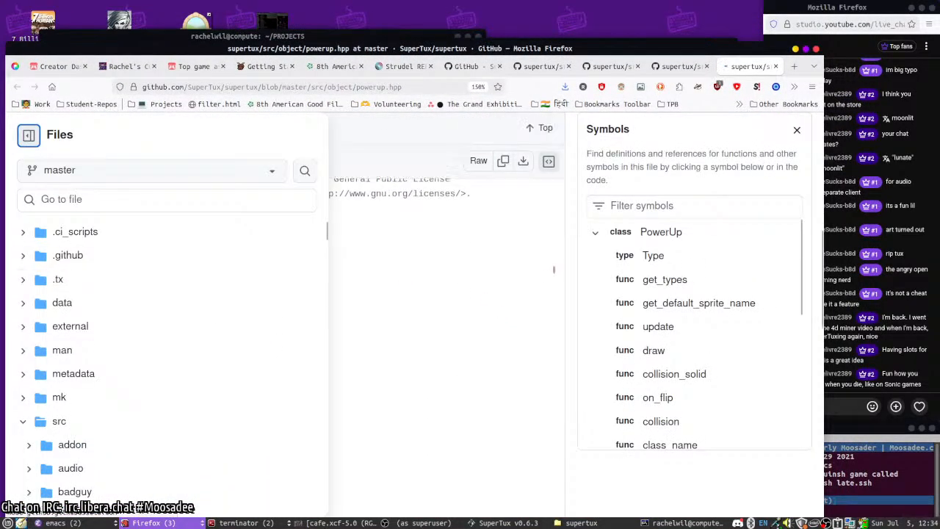
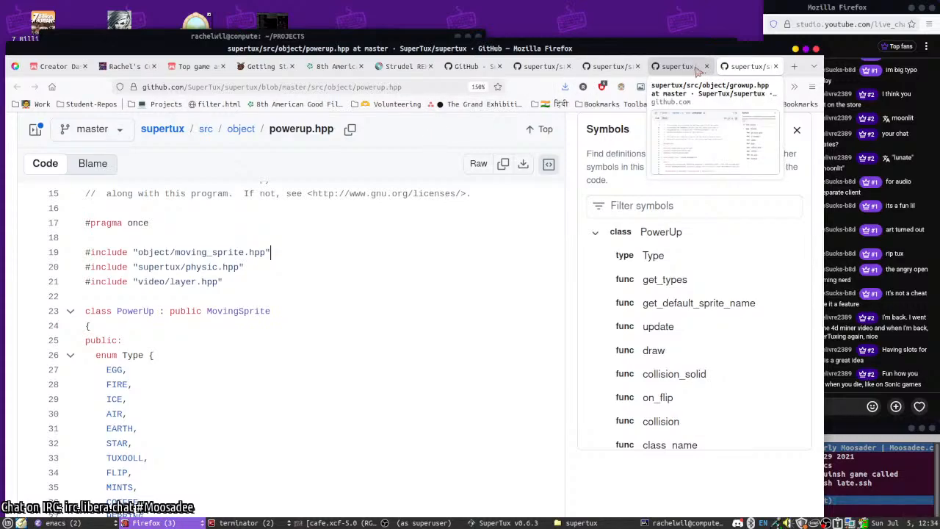
# - Load moving_sprite.hpp from the same src/object folder by replacing powerup in the page address with moving_sprite
pyautogui.click(399, 87)
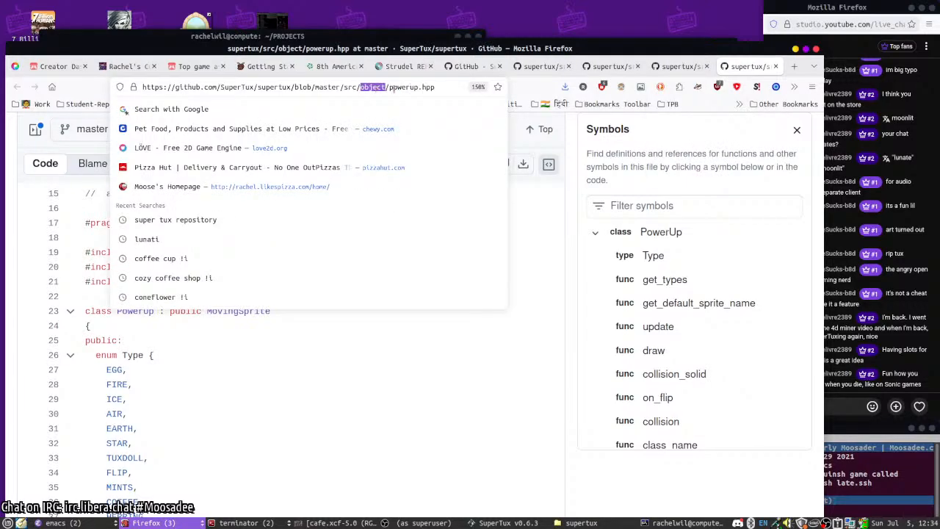
pyautogui.doubleClick(402, 87)
pyautogui.write('moving_s')
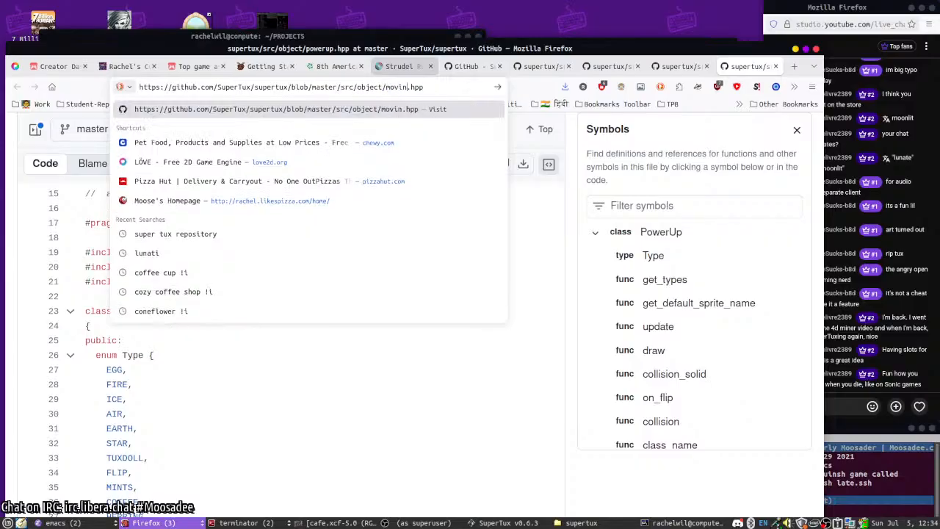
pyautogui.write('prite')
pyautogui.press('Return')
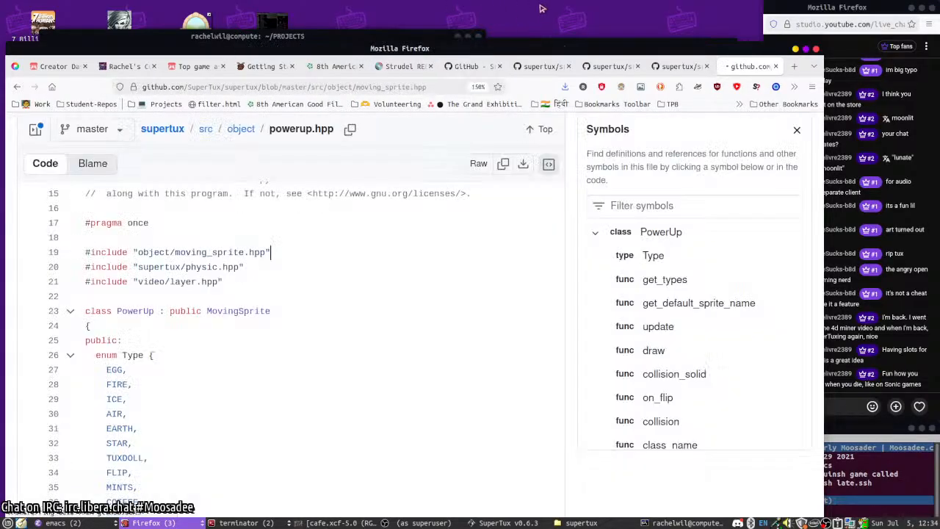
pyautogui.scroll(-5, 711, 272)
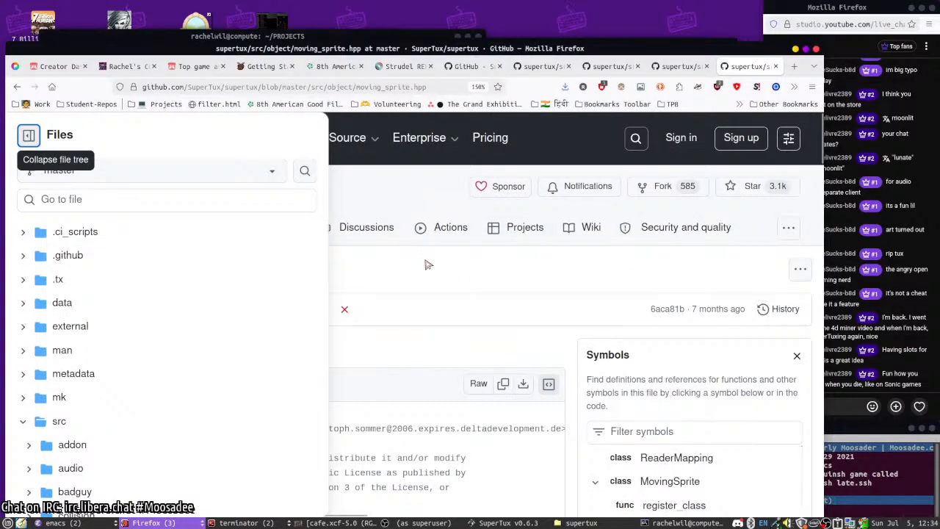
# - Return to the repository file tree, open sector.hpp from src/supertux, and view its includes and forward declarations
pyautogui.click(519, 66)
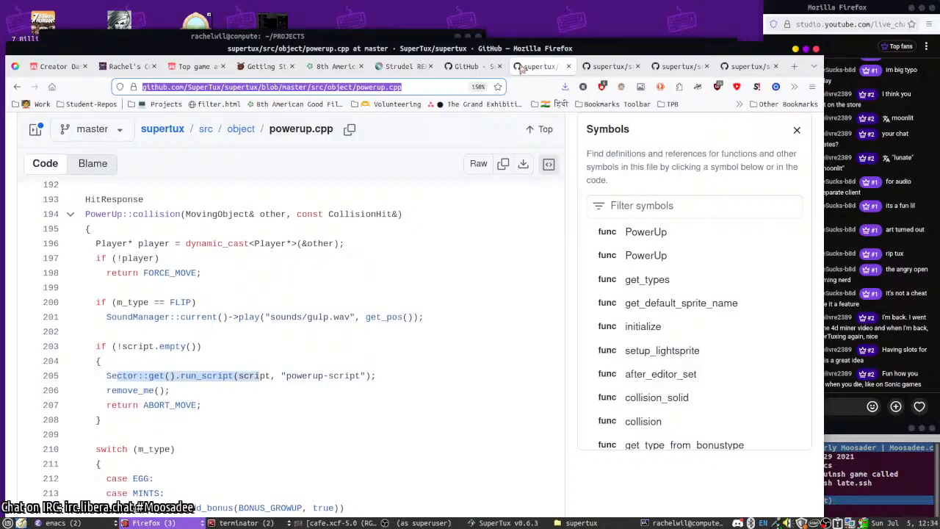
pyautogui.click(476, 68)
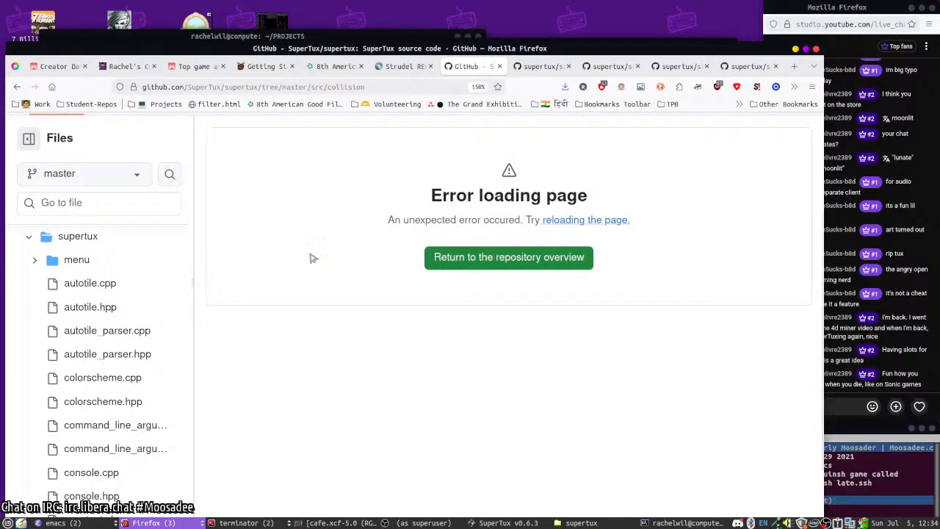
pyautogui.scroll(3, 349, 257)
pyautogui.scroll(-7, 108, 265)
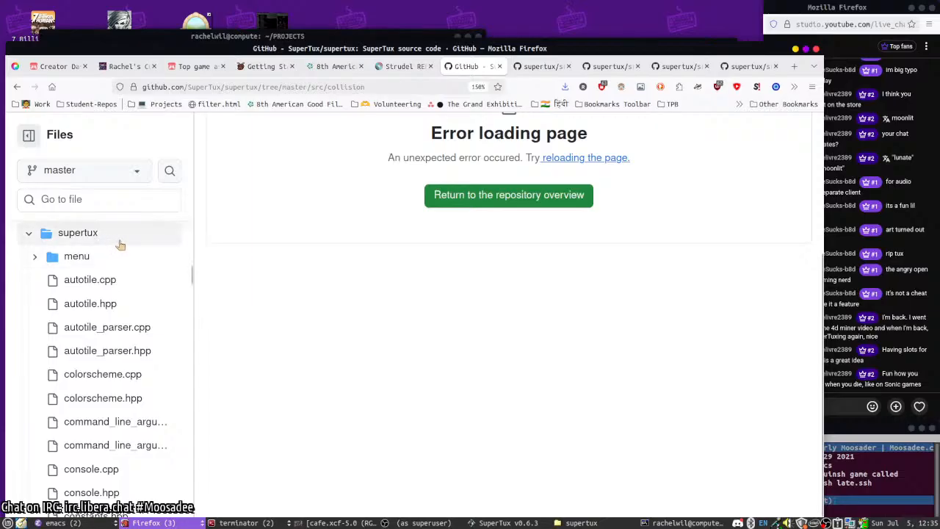
pyautogui.scroll(-10, 136, 245)
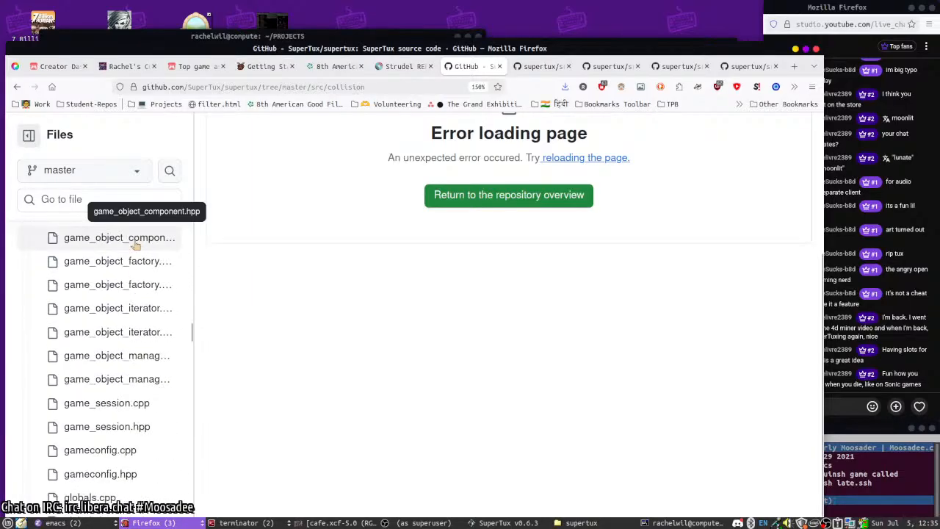
pyautogui.scroll(-7, 136, 246)
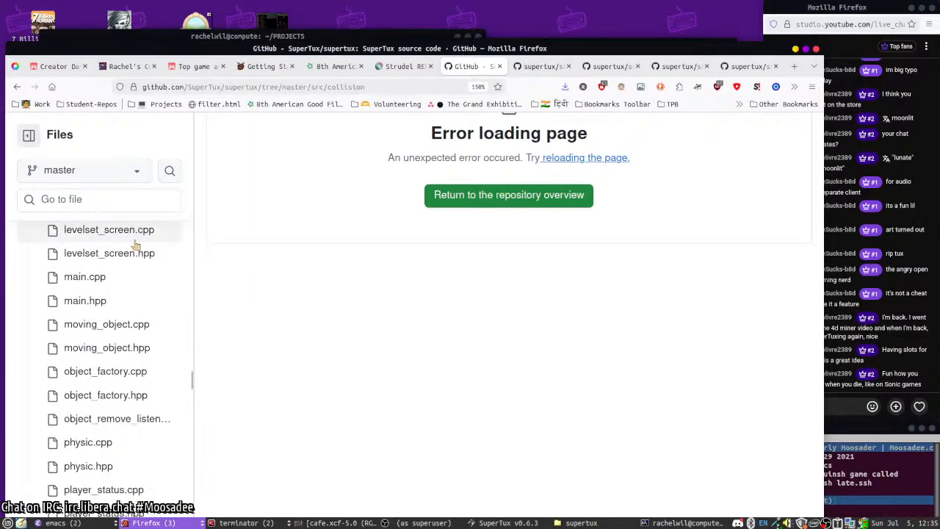
pyautogui.scroll(-8, 136, 246)
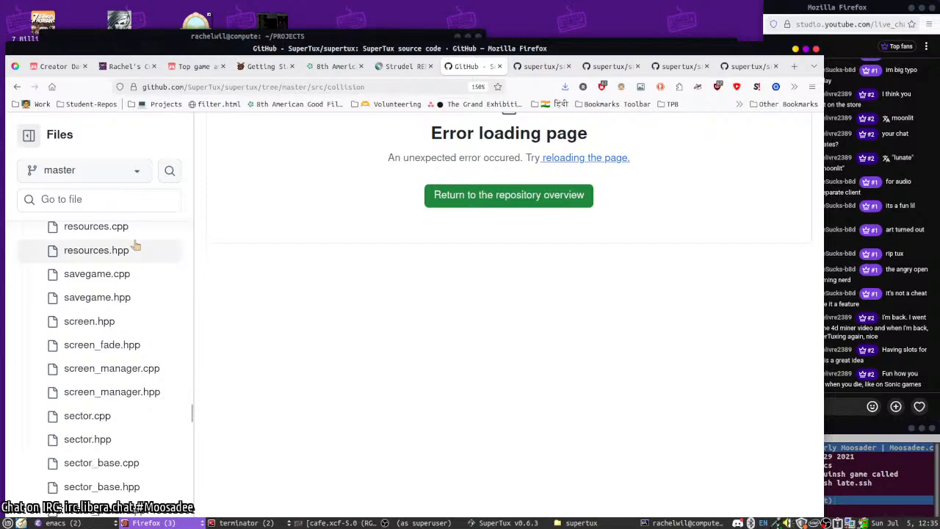
pyautogui.click(98, 439)
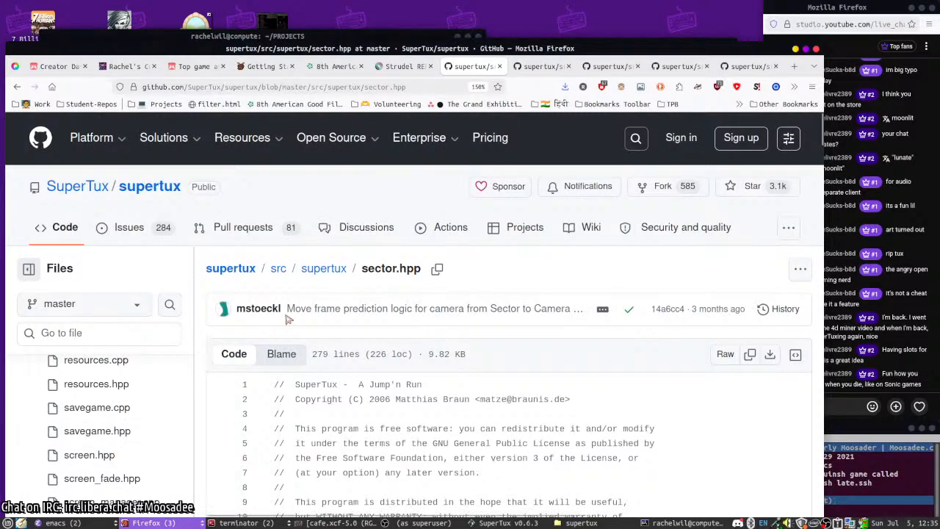
pyautogui.scroll(-3, 327, 321)
pyautogui.scroll(1, 336, 325)
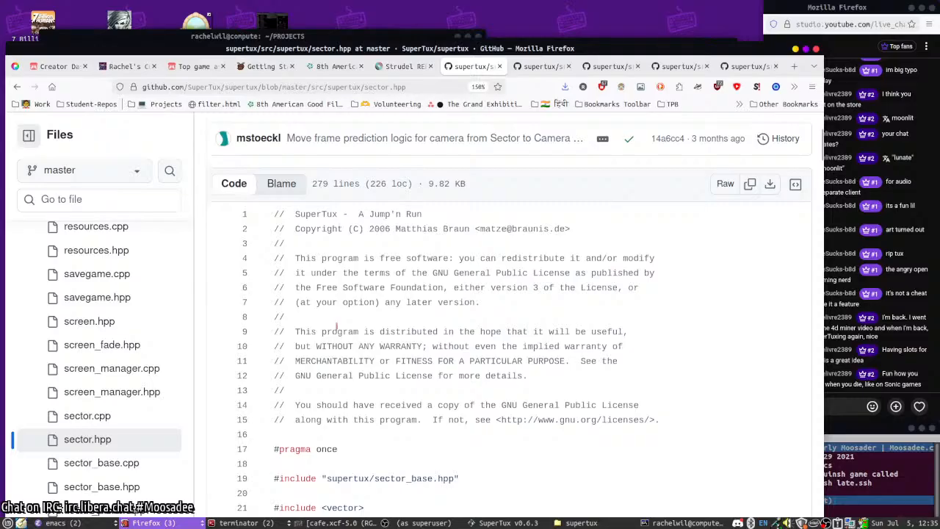
pyautogui.scroll(-3, 558, 356)
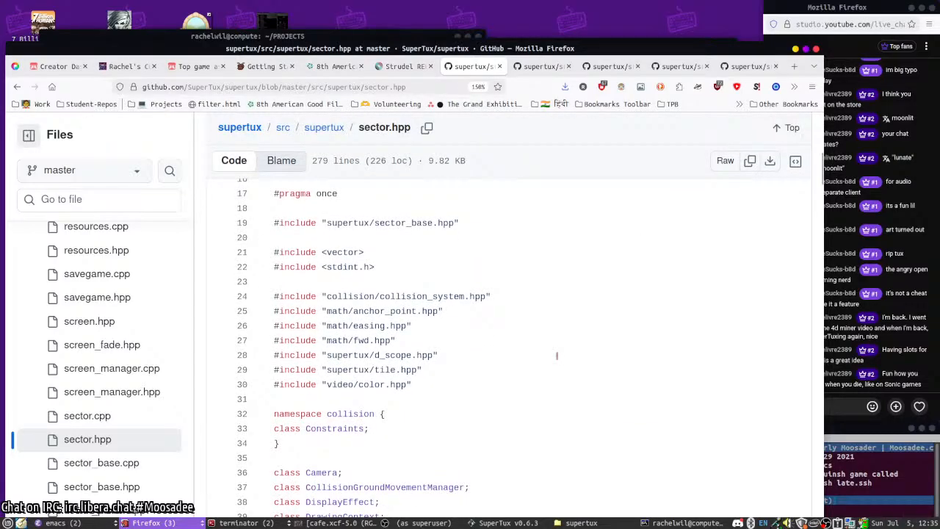
# - Read the Sector class description comment in sector.hpp and compare it with the Sector call in powerup.cpp
pyautogui.scroll(-3, 557, 355)
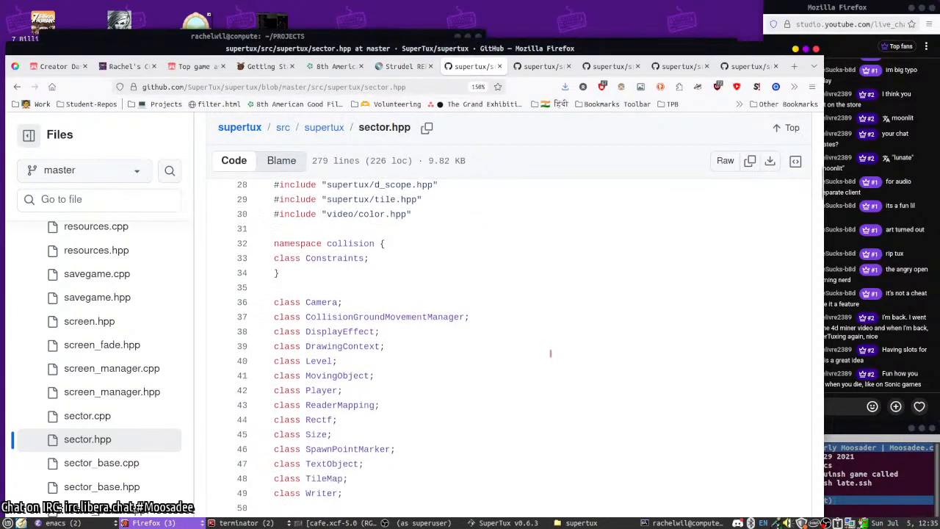
pyautogui.scroll(-4, 550, 353)
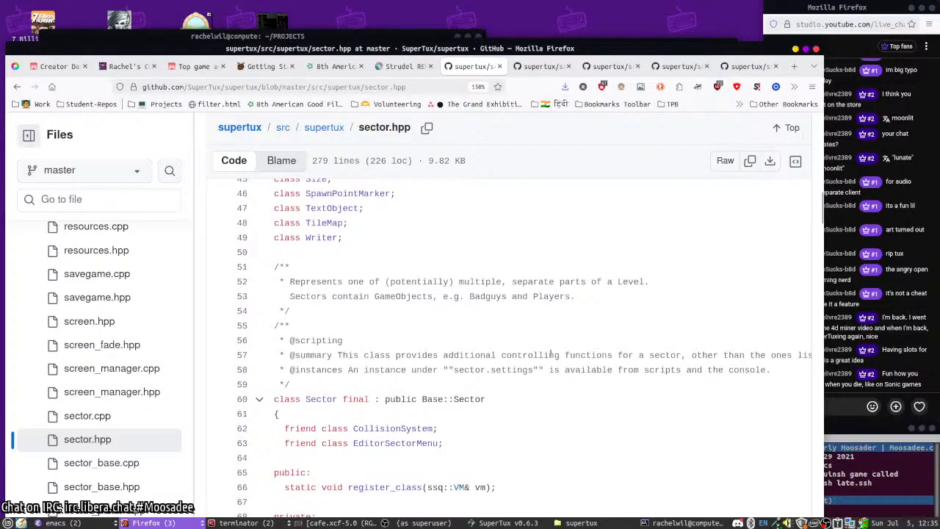
pyautogui.moveTo(450, 282); pyautogui.dragTo(576, 294)
pyautogui.click(533, 66)
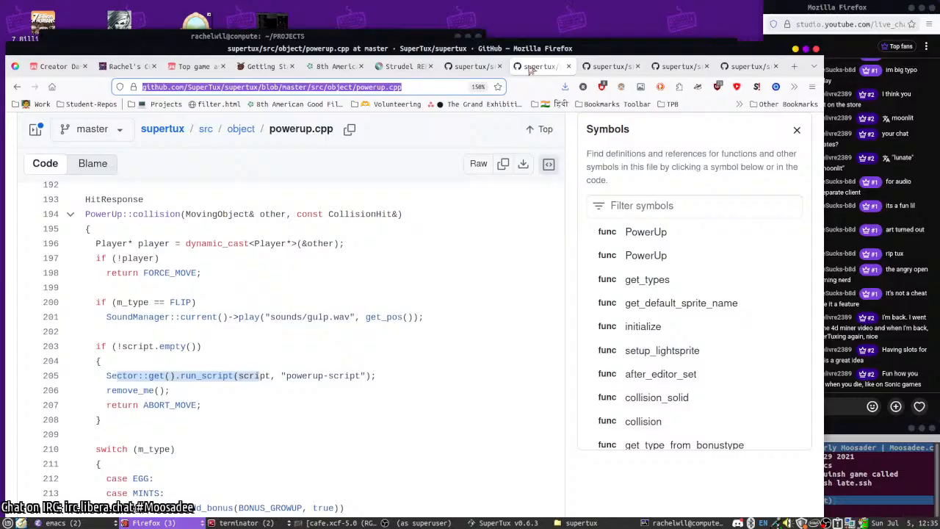
pyautogui.click(472, 66)
pyautogui.scroll(-2, 473, 217)
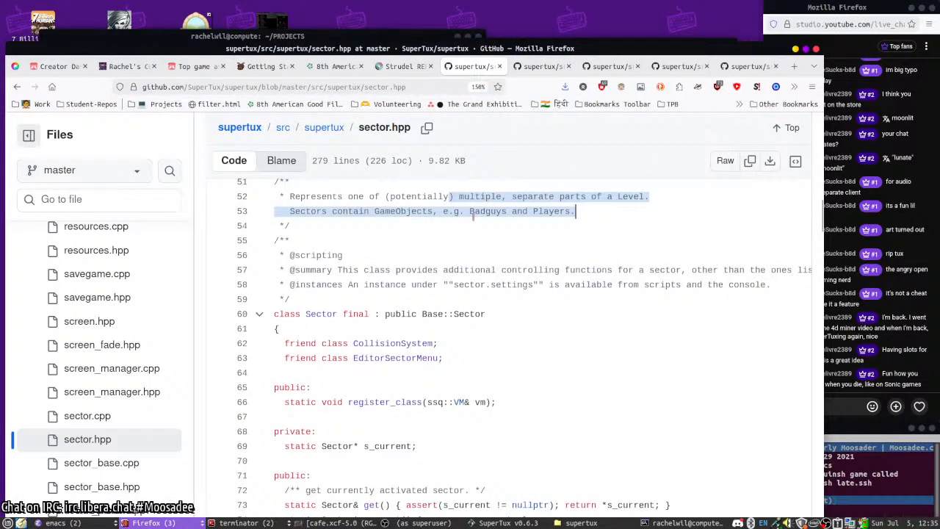
# - Examine the Sector class's public and private member declarations through the end of sector.hpp
pyautogui.scroll(-4, 473, 215)
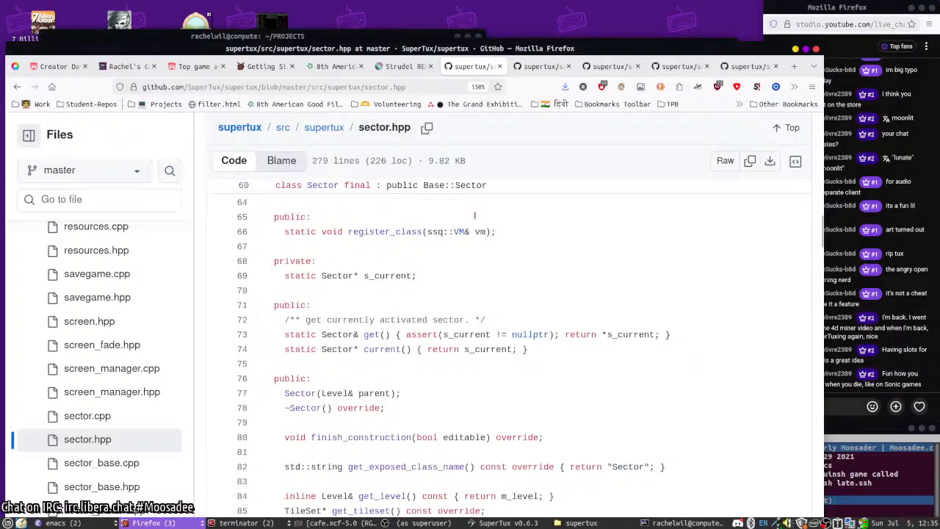
pyautogui.scroll(-4, 534, 346)
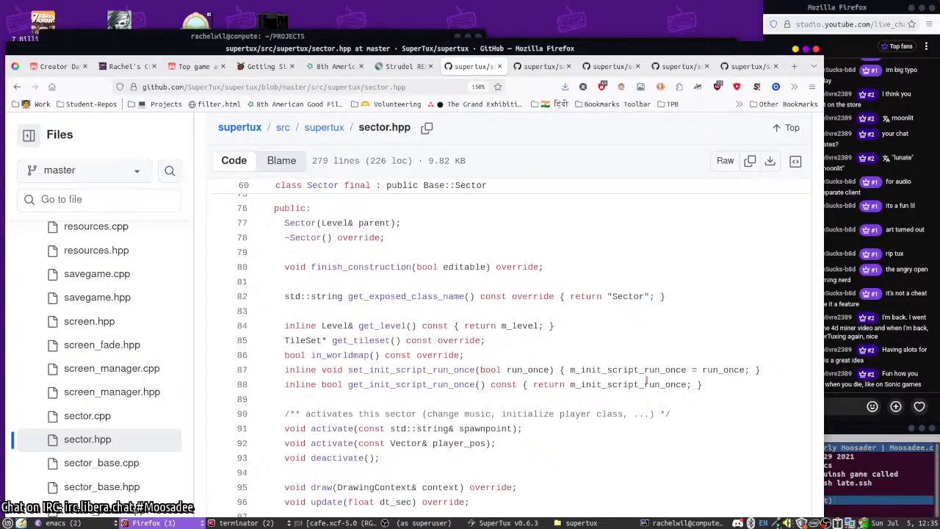
pyautogui.scroll(-5, 646, 380)
pyautogui.scroll(-5, 648, 375)
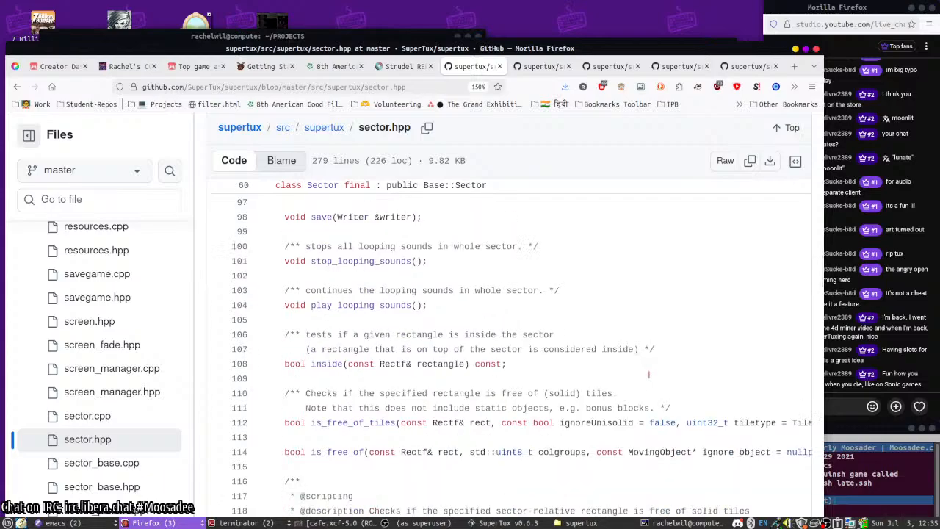
pyautogui.scroll(-6, 649, 374)
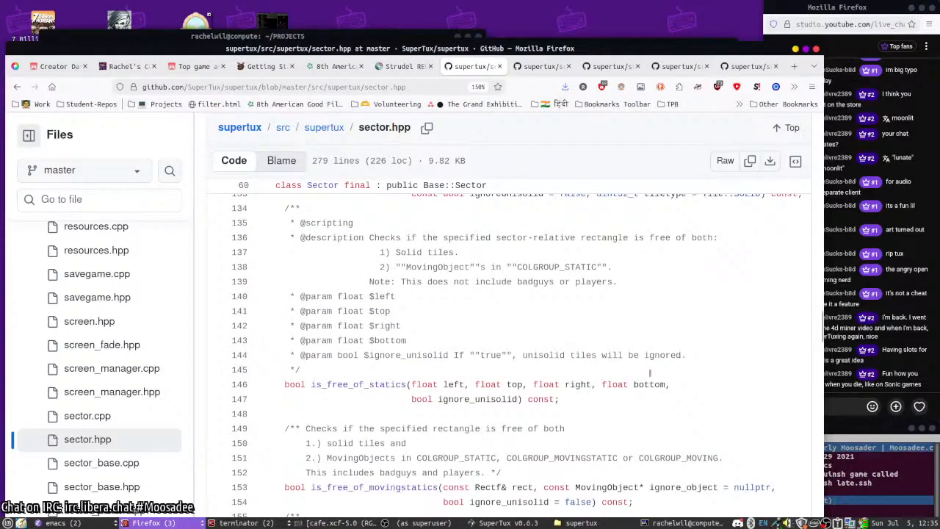
pyautogui.scroll(-14, 649, 373)
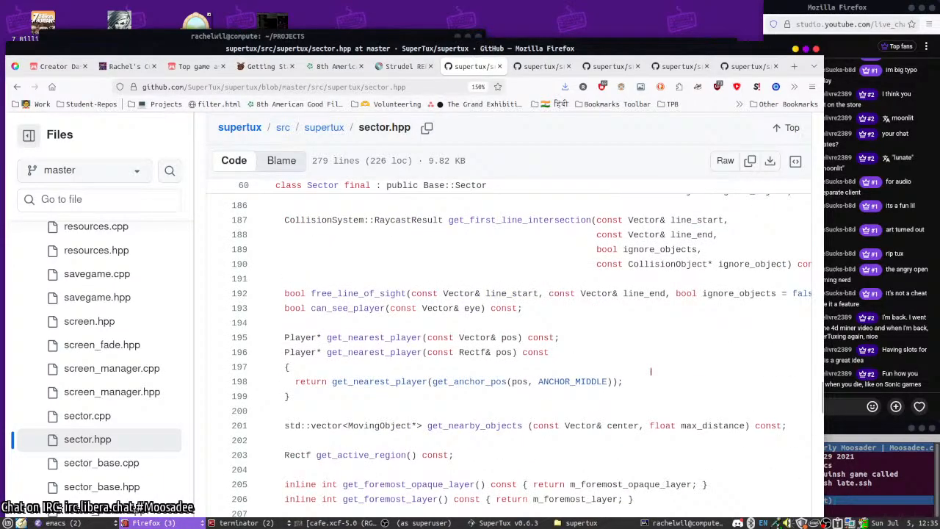
pyautogui.scroll(-11, 650, 372)
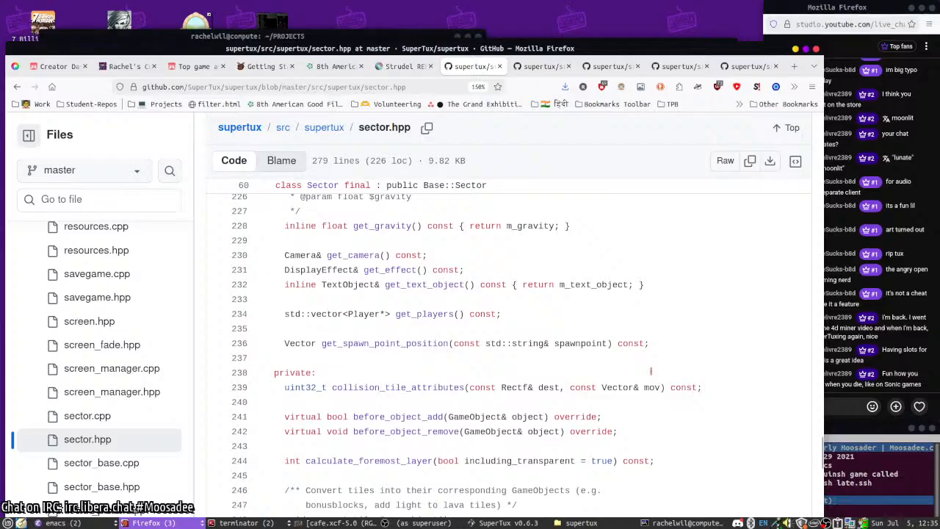
pyautogui.scroll(-6, 650, 371)
# - Recheck the run_script call in powerup.cpp and search sector.hpp for the whole word get
pyautogui.hotkey('ctrl', 'f')
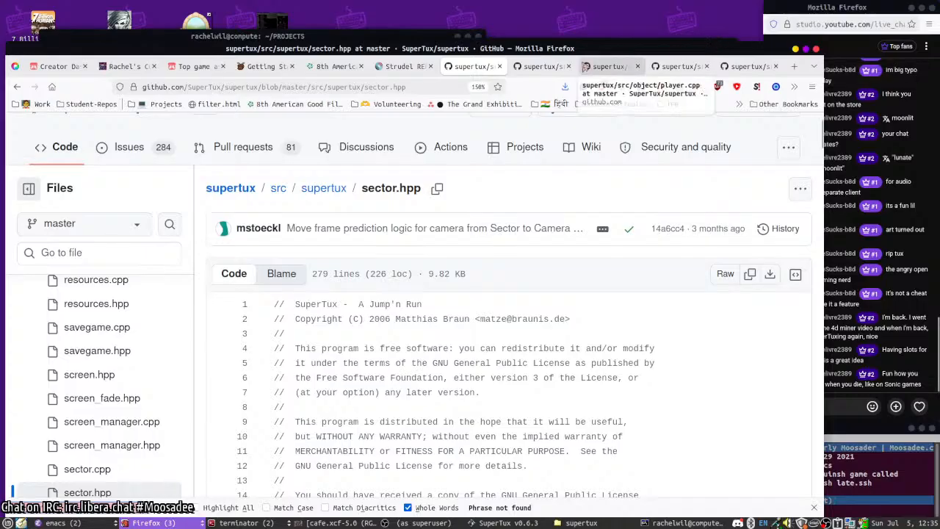
pyautogui.click(543, 66)
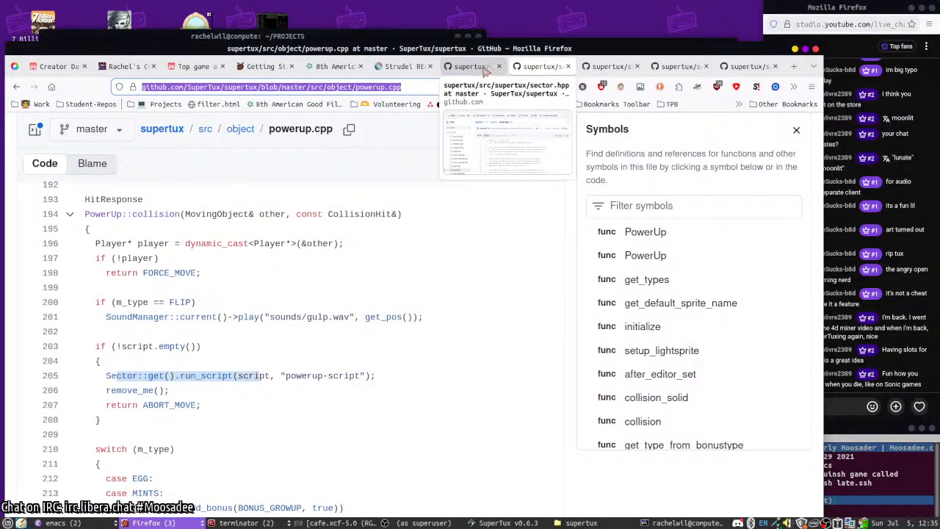
pyautogui.click(485, 69)
pyautogui.press('End')
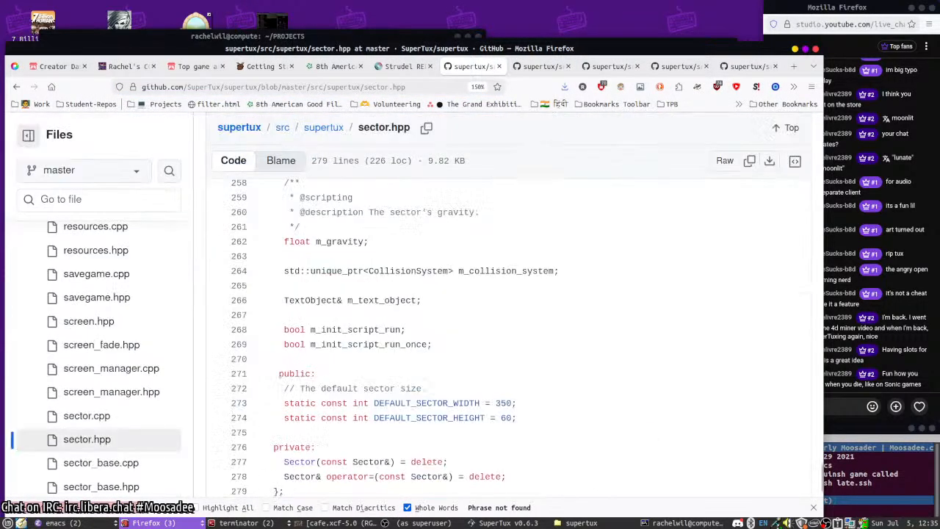
pyautogui.write('t')
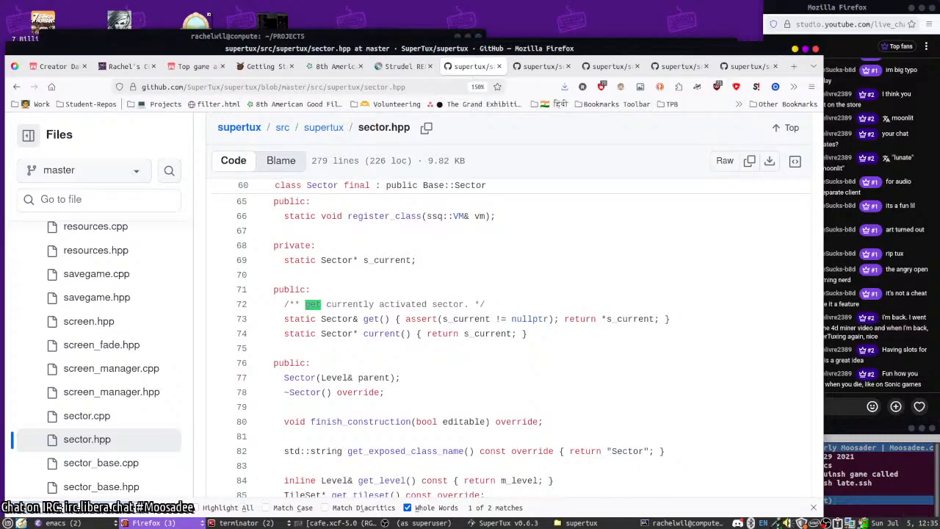
# - Examine the set_init_script_run_once and get_init_script_run_once functions and the declarations around them in sector.hpp
pyautogui.scroll(4, 426, 360)
pyautogui.scroll(-8, 358, 323)
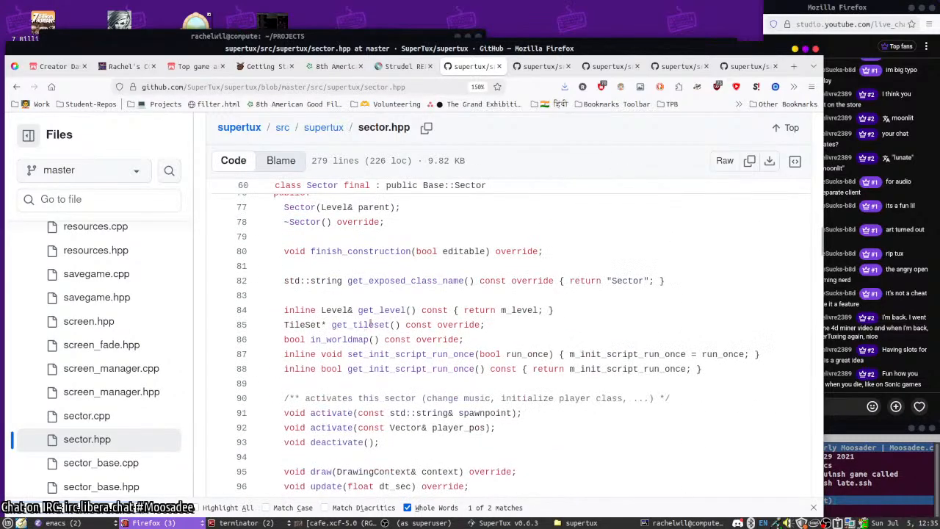
pyautogui.scroll(2, 414, 324)
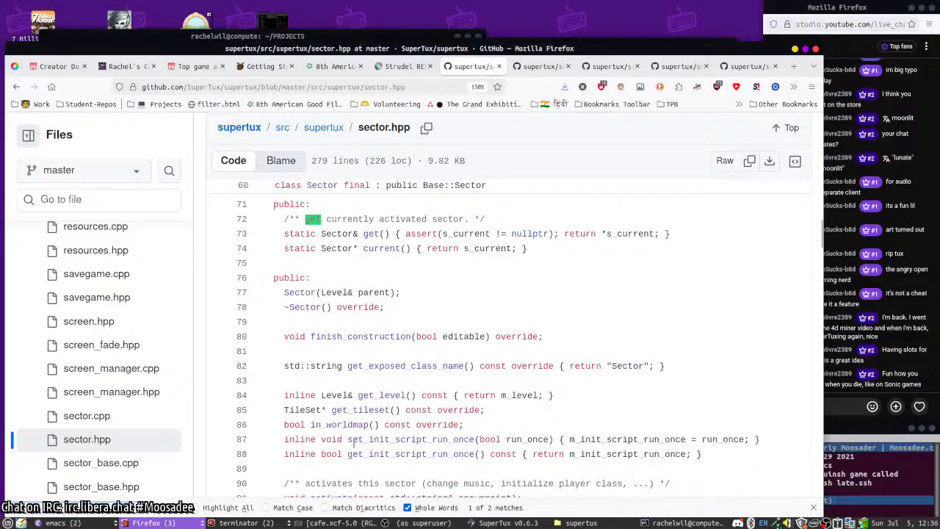
pyautogui.moveTo(353, 444); pyautogui.dragTo(420, 444)
pyautogui.scroll(-6, 416, 330)
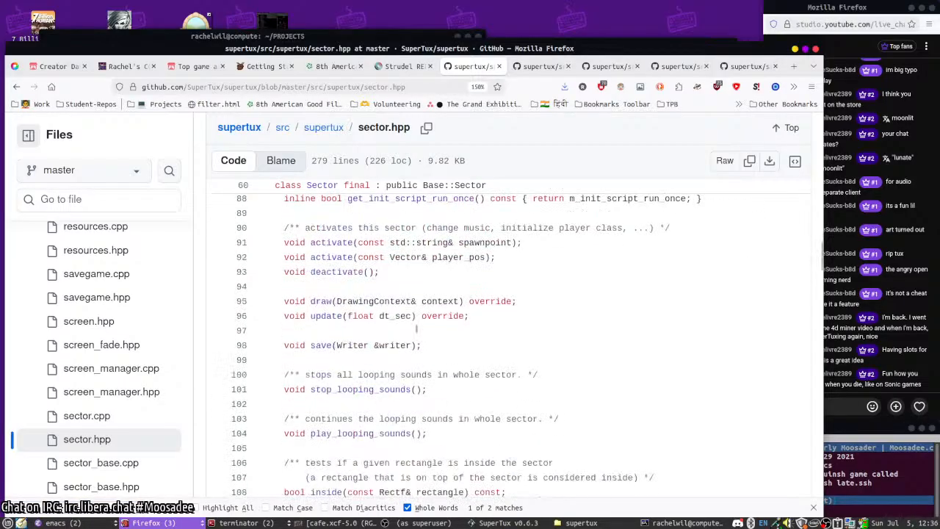
pyautogui.scroll(2, 404, 269)
pyautogui.moveTo(348, 283); pyautogui.dragTo(681, 283)
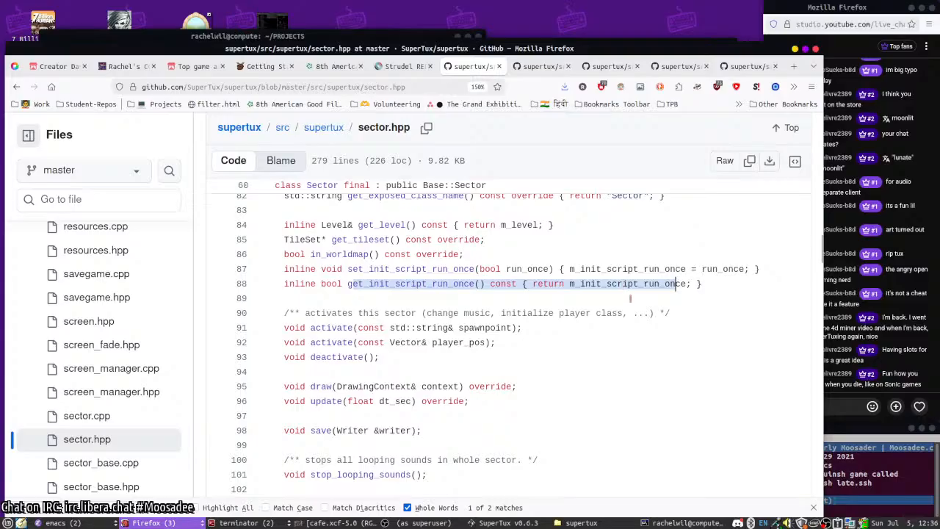
pyautogui.scroll(-3, 630, 299)
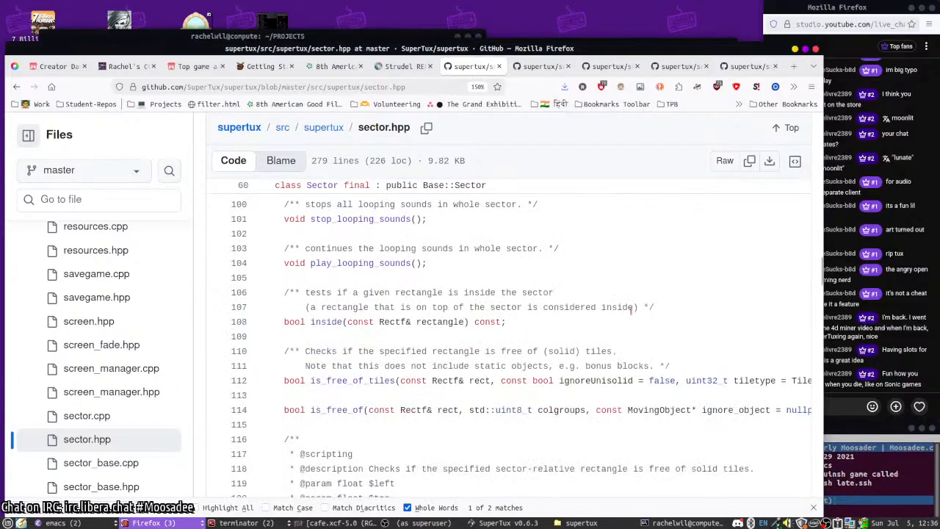
# - Open sector.cpp from the src/supertux folder and go through its occurrences of run_script
pyautogui.click(87, 415)
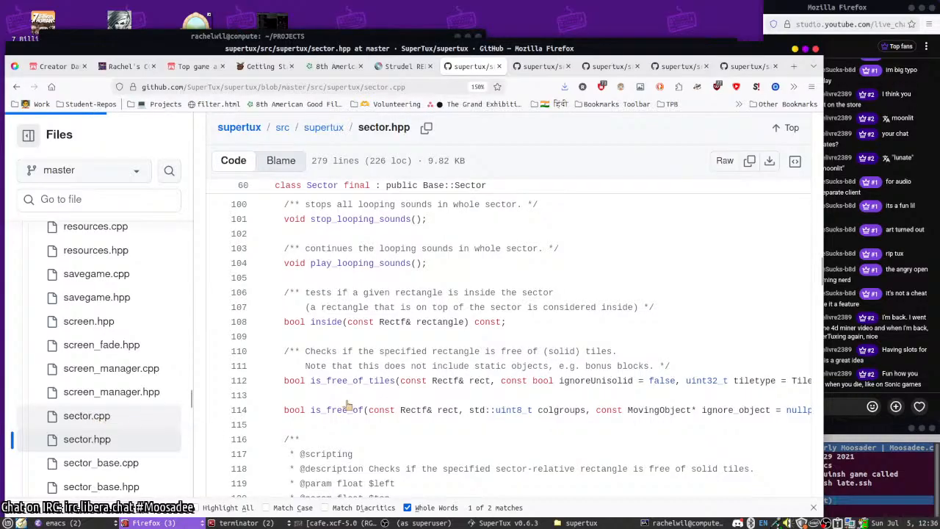
pyautogui.scroll(-15, 558, 323)
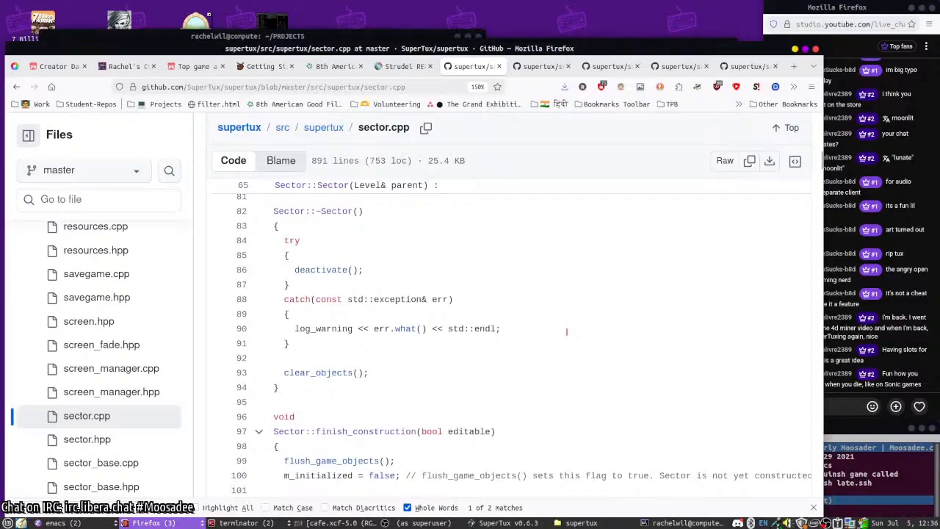
pyautogui.hotkey('ctrl', 'f')
pyautogui.write('runn')
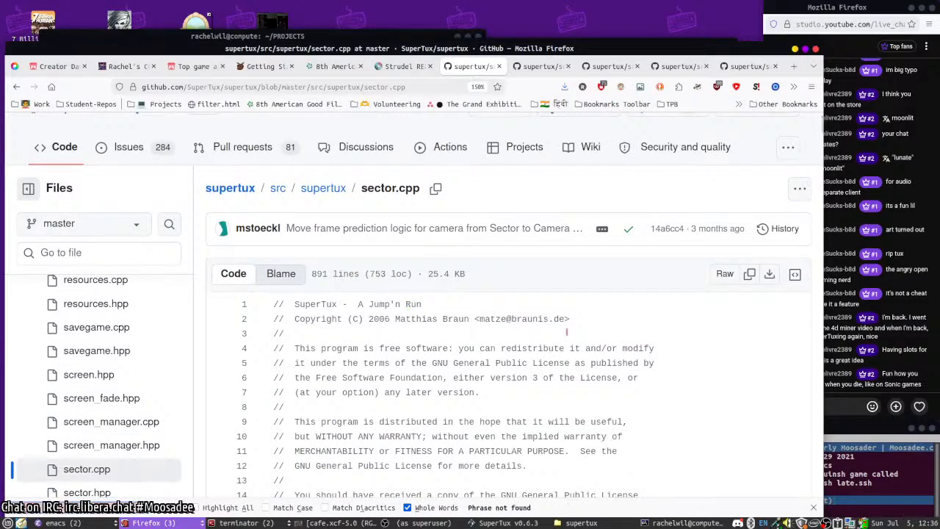
pyautogui.write('script')
pyautogui.press('Return')
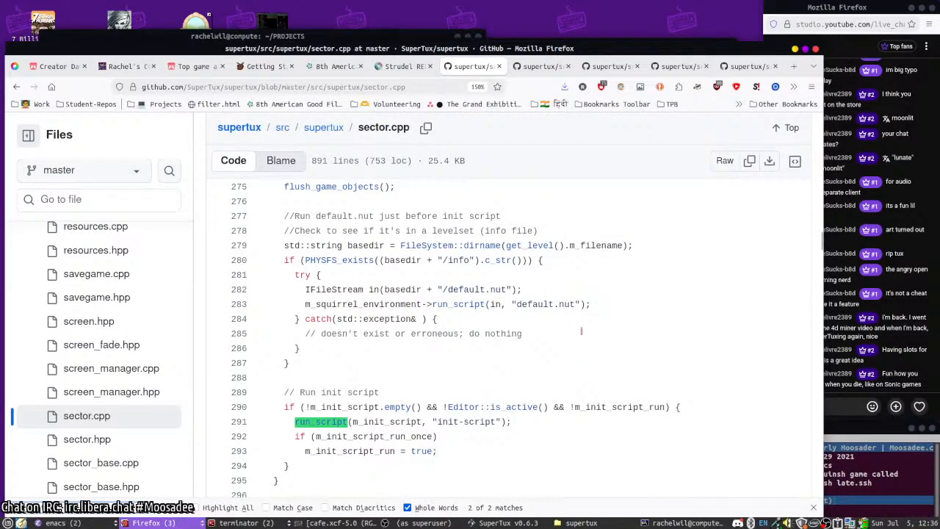
pyautogui.press('Return')
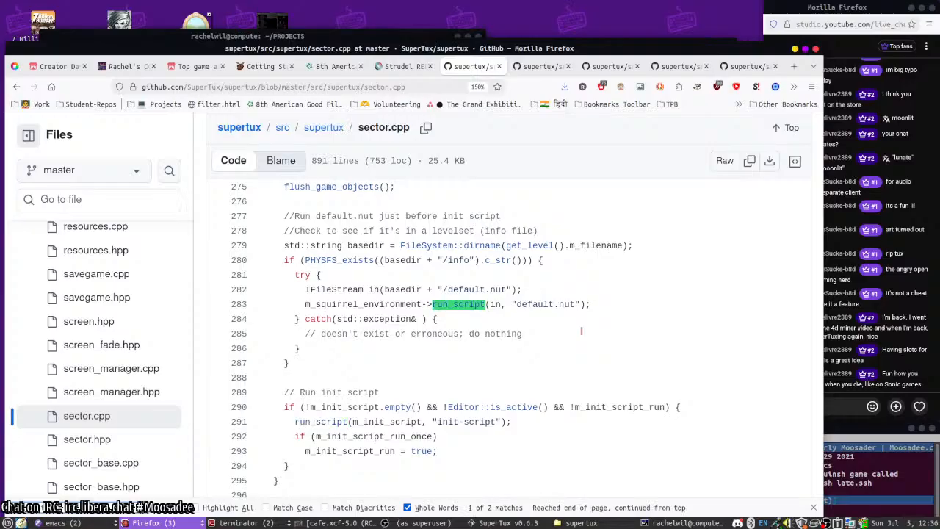
pyautogui.press('Return')
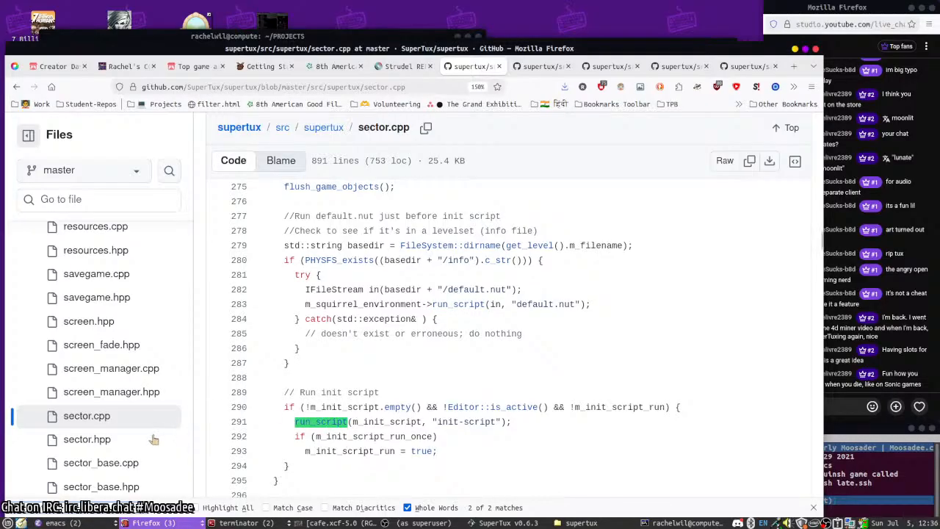
# - Look for run_script in sector.hpp and in the base class header sector_base.hpp
pyautogui.scroll(-2, 117, 415)
pyautogui.scroll(3, 115, 397)
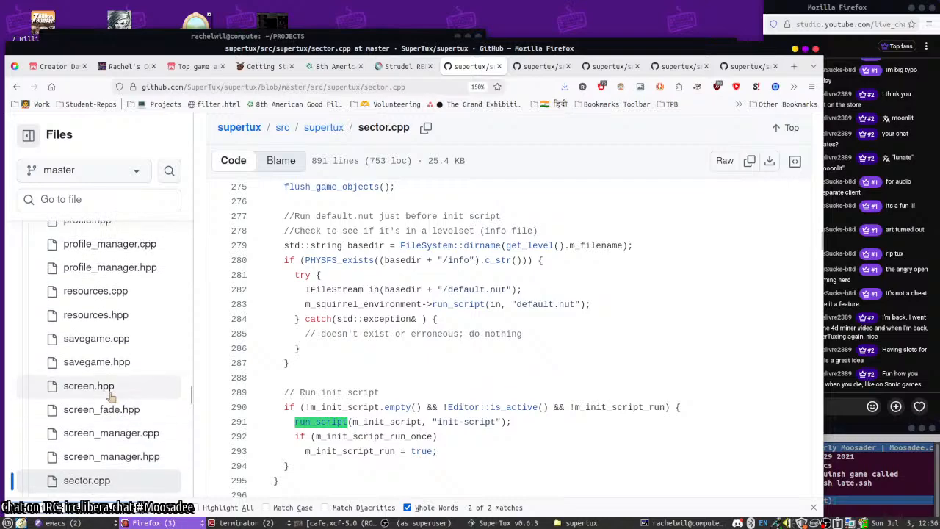
pyautogui.scroll(-5, 110, 389)
pyautogui.click(81, 314)
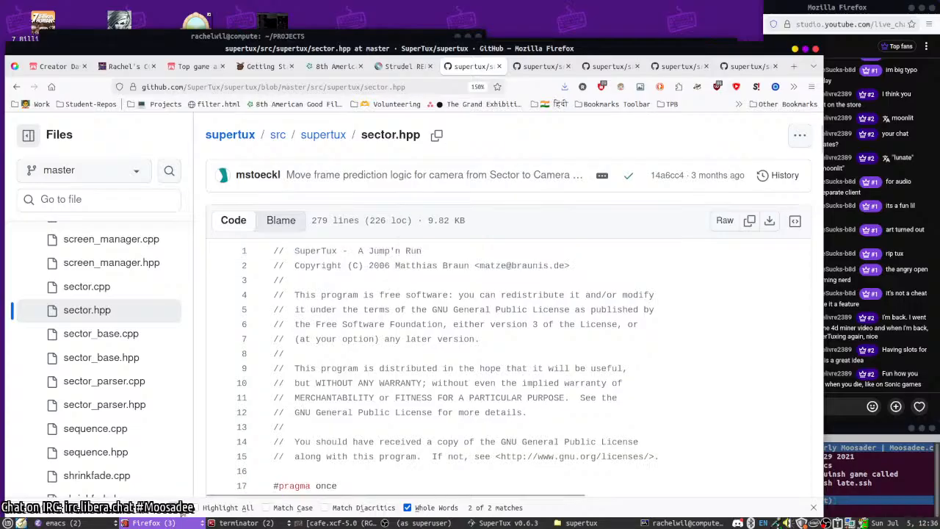
pyautogui.click(100, 357)
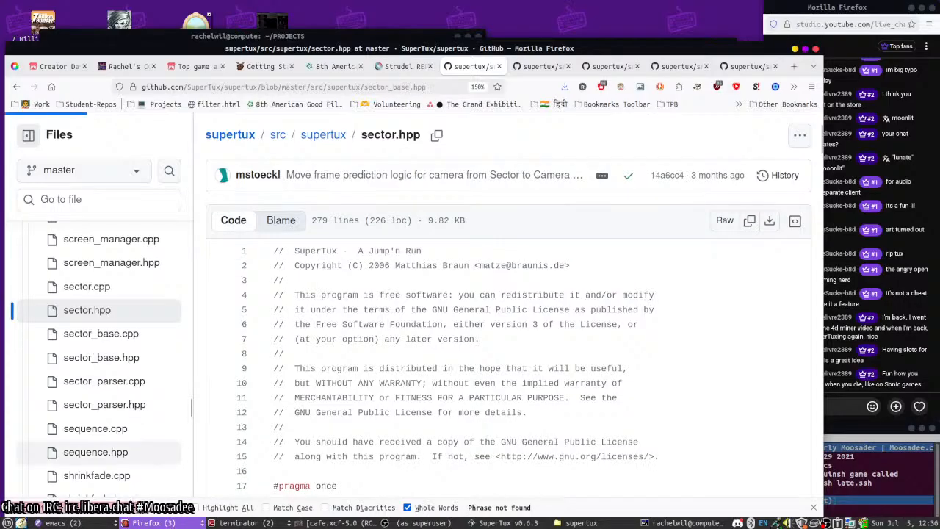
pyautogui.click(182, 507)
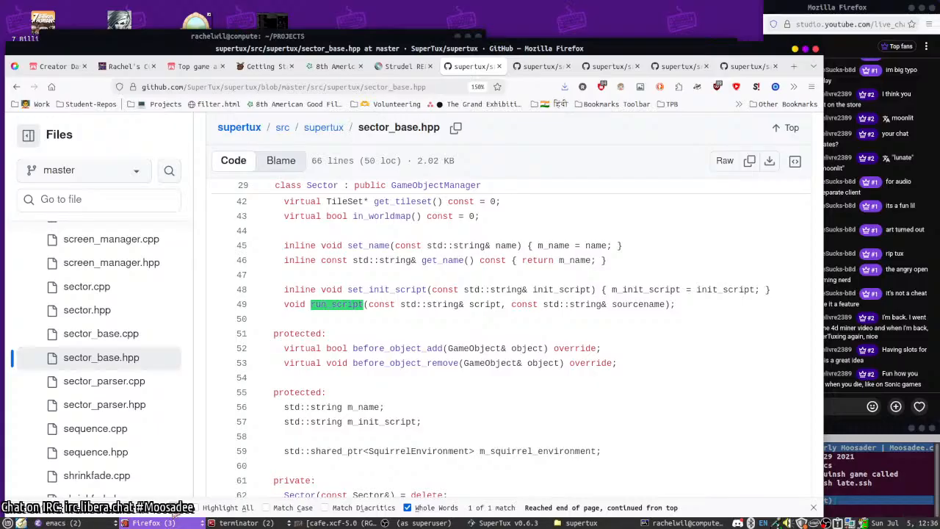
# - Open sector_base.cpp and go through its occurrences of run_script to read the function's implementation
pyautogui.click(93, 336)
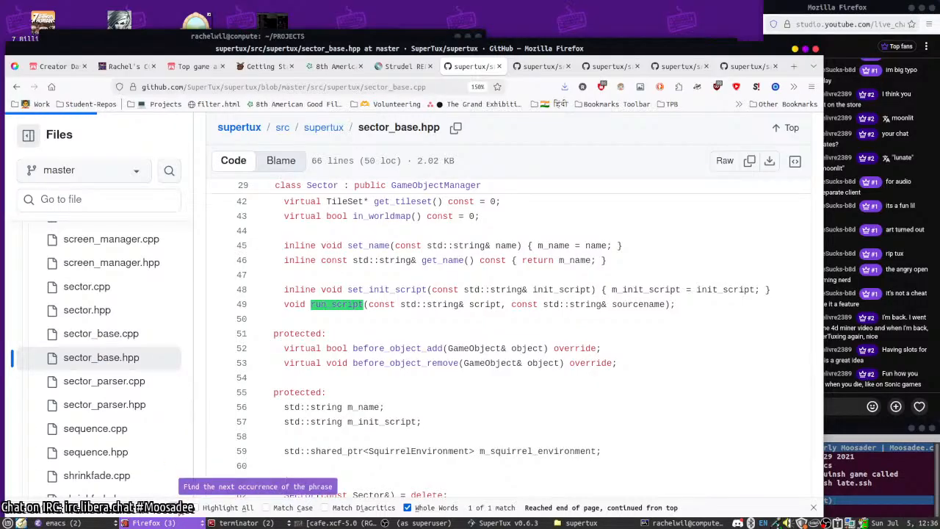
pyautogui.click(179, 508)
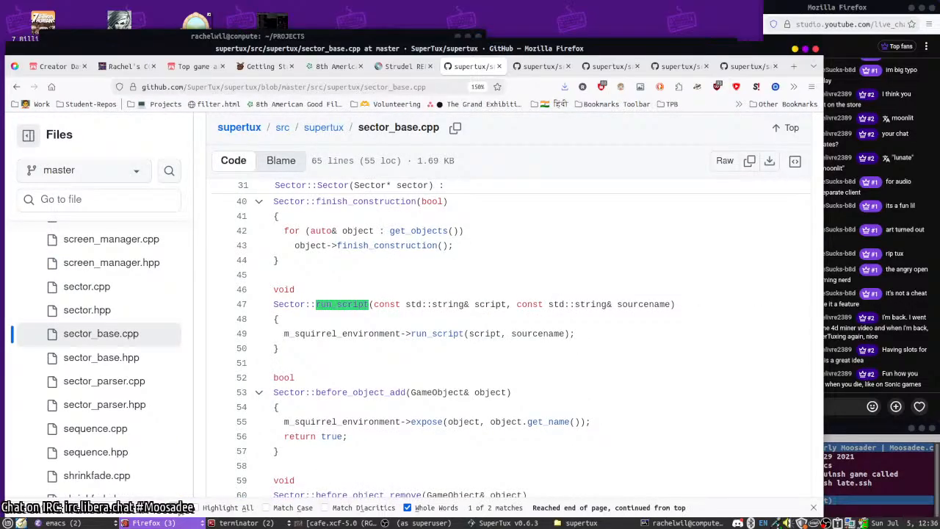
pyautogui.click(179, 508)
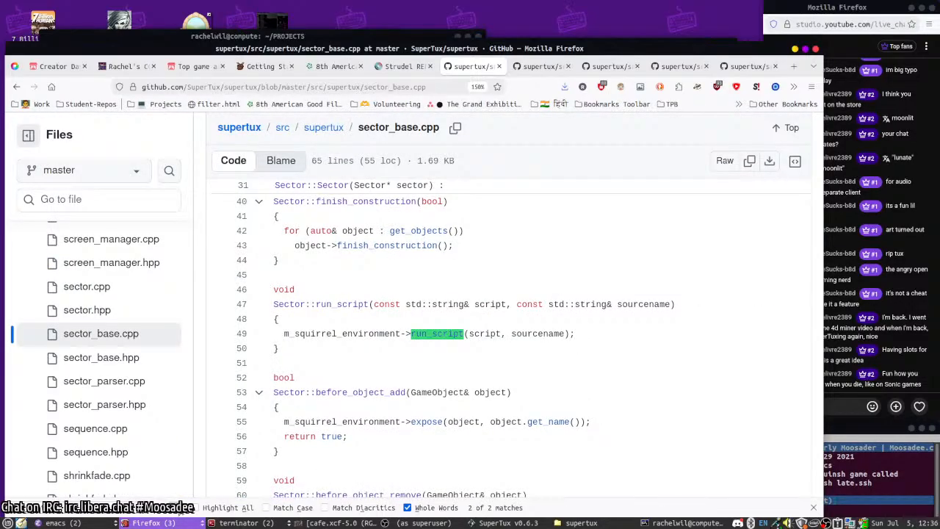
pyautogui.click(179, 507)
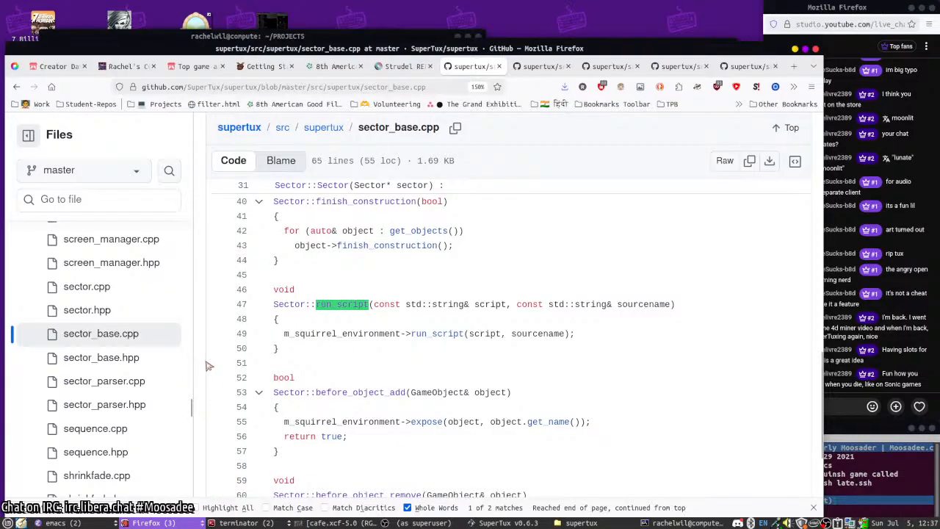
# - Recheck the run_script call in powerup.cpp, then search the repository's files for powerup and open the full list of results
pyautogui.click(534, 69)
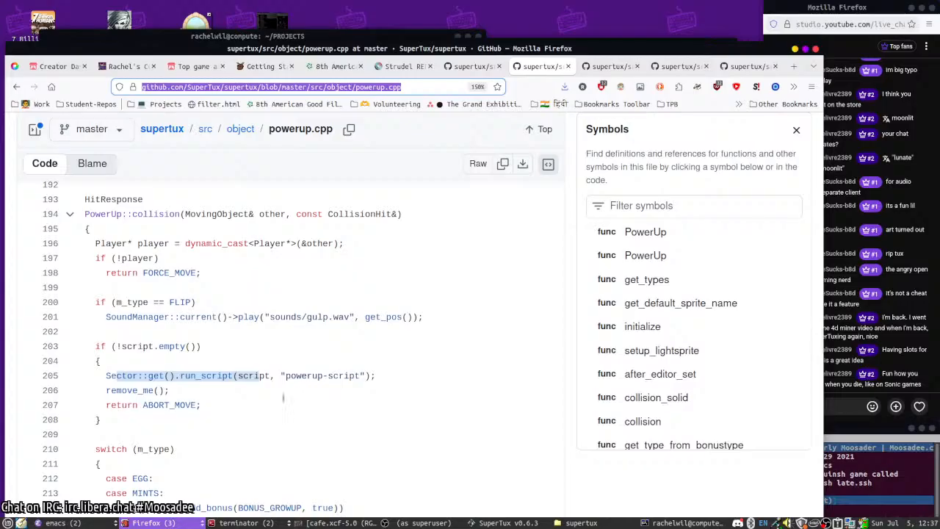
pyautogui.click(453, 64)
pyautogui.click(88, 197)
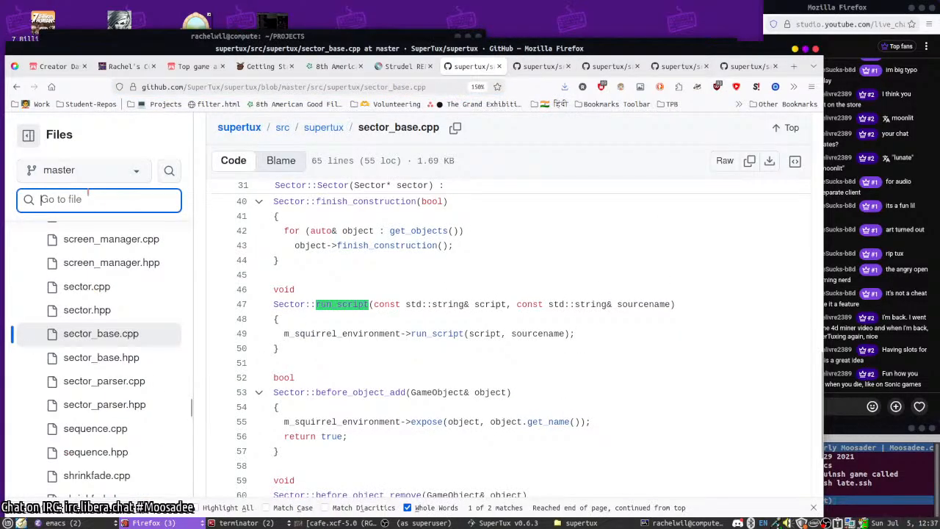
pyautogui.write('powerup')
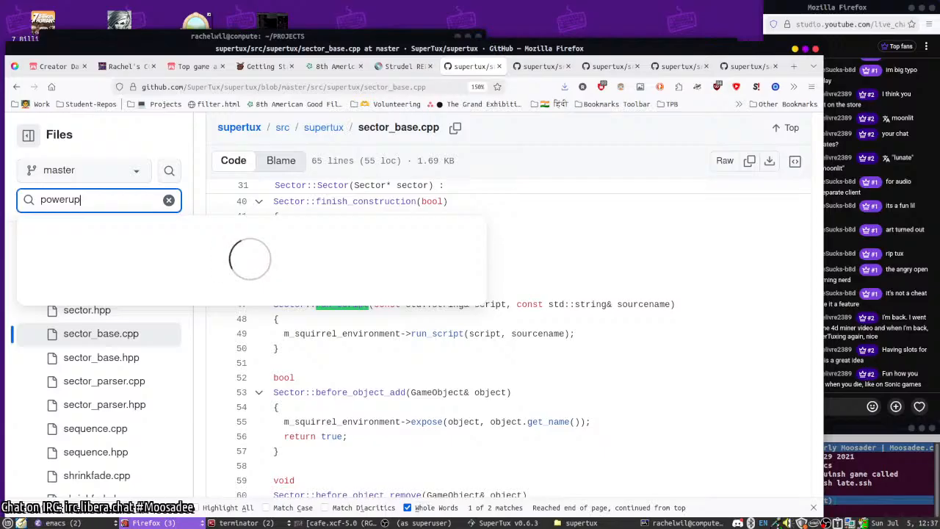
pyautogui.press('Down')
pyautogui.press('Down')
pyautogui.press('Down')
pyautogui.press('Down')
pyautogui.press('Down')
pyautogui.press('Down')
pyautogui.press('Down')
pyautogui.press('Down')
pyautogui.press('Down')
pyautogui.press('Down')
pyautogui.press('Down')
pyautogui.press('Down')
pyautogui.press('Down')
pyautogui.press('Down')
pyautogui.press('Down')
pyautogui.press('Down')
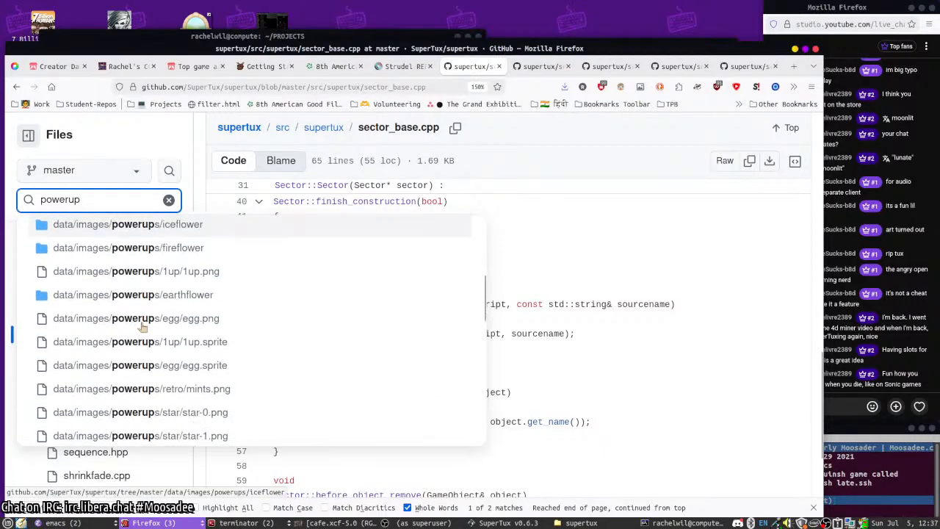
pyautogui.scroll(-10, 106, 322)
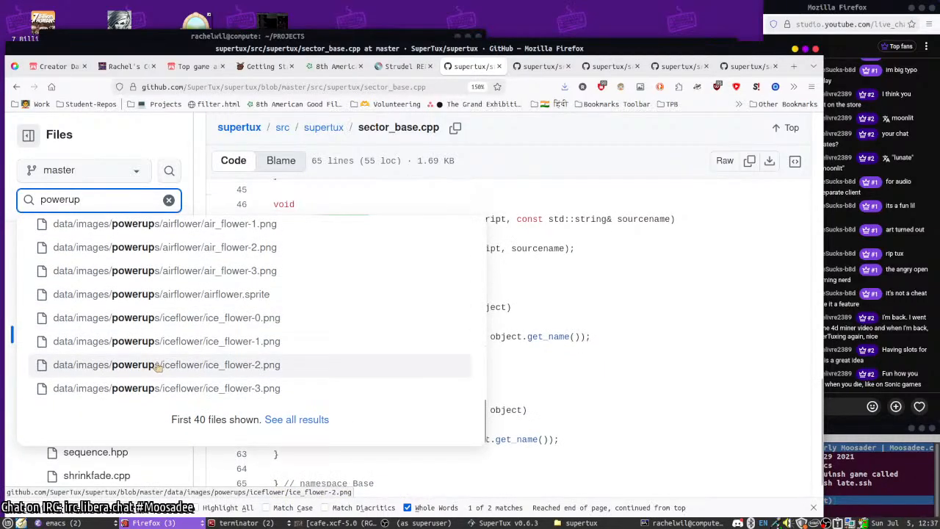
pyautogui.click(293, 425)
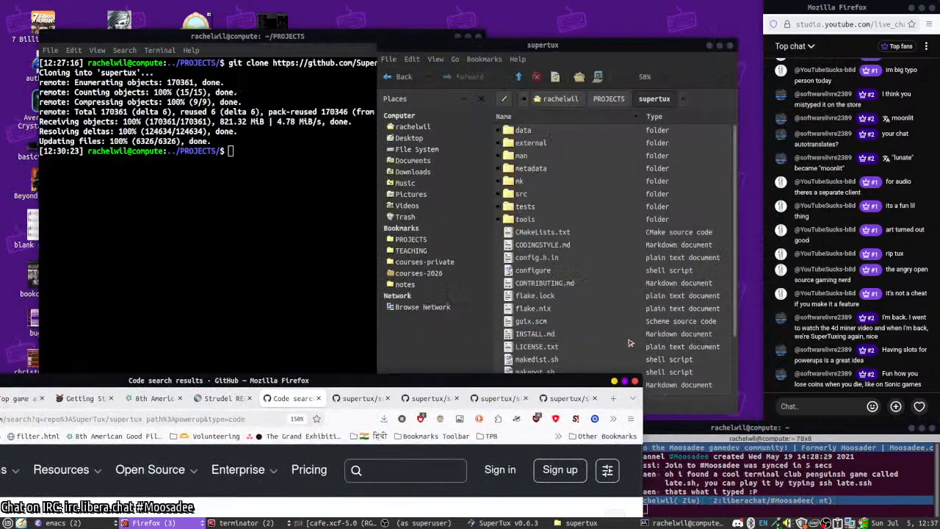
# - Switch to the file manager, search the cloned supertux folder for powerup-script, and return to the folder listing
pyautogui.click(629, 337)
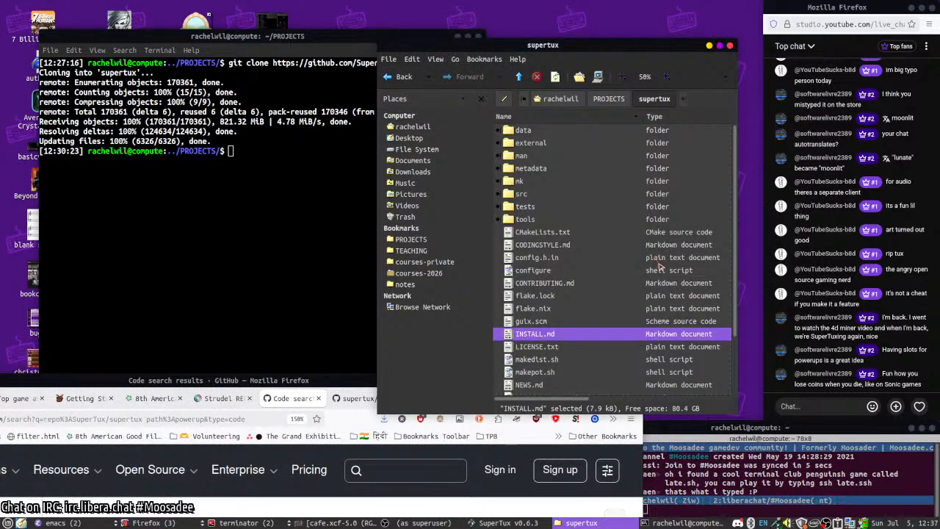
pyautogui.hotkey('ctrl', 'f')
pyautogui.write('powersu')
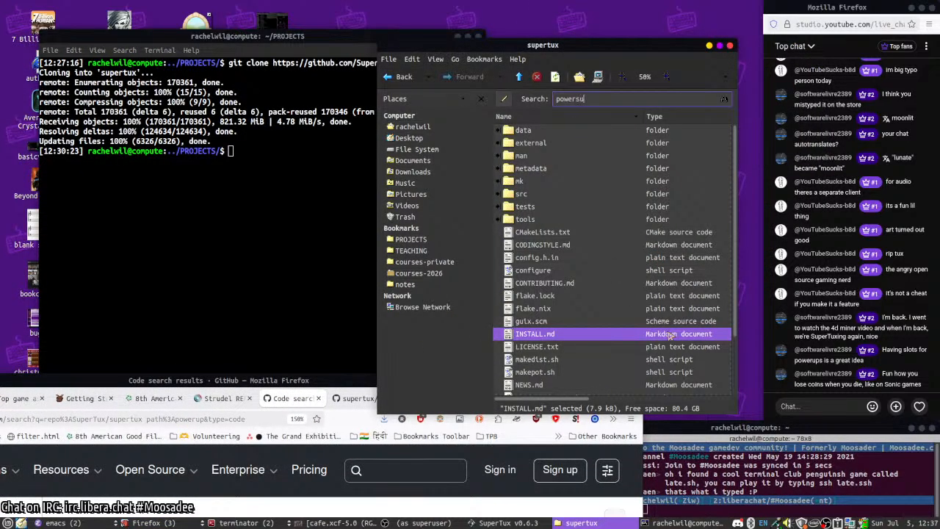
pyautogui.click(316, 447)
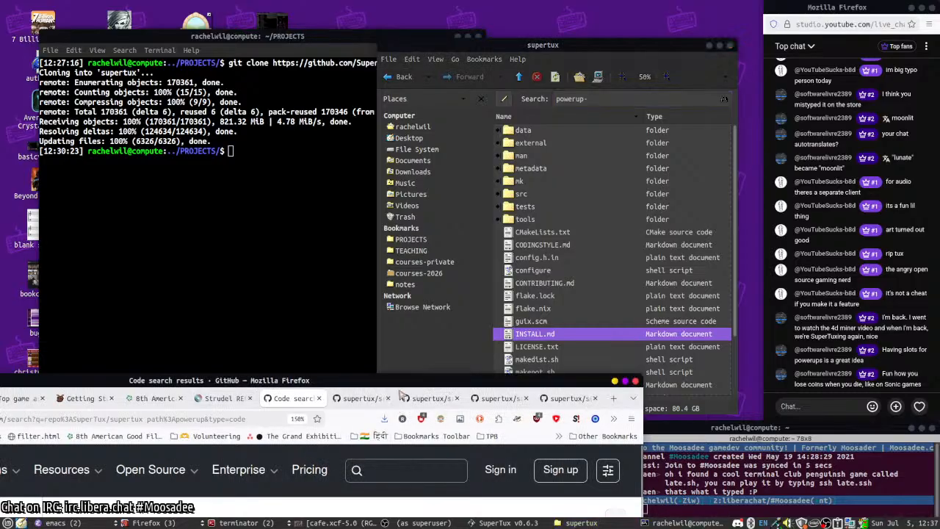
pyautogui.click(360, 398)
pyautogui.moveTo(359, 380); pyautogui.dragTo(545, 131)
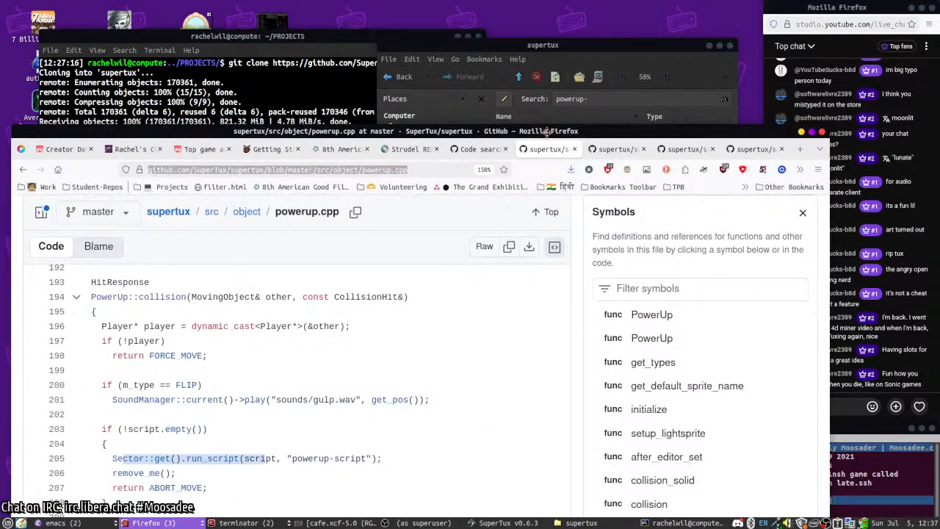
pyautogui.click(590, 108)
pyautogui.write('script')
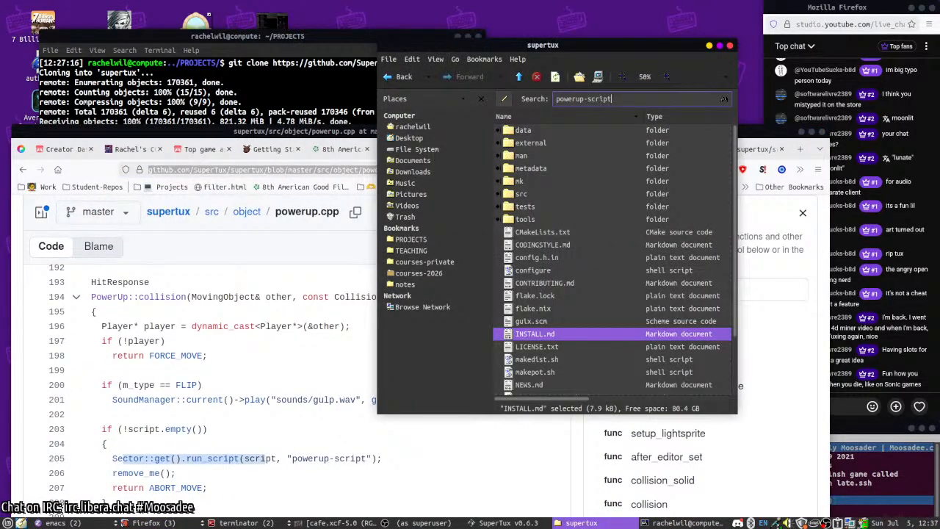
pyautogui.press('Return')
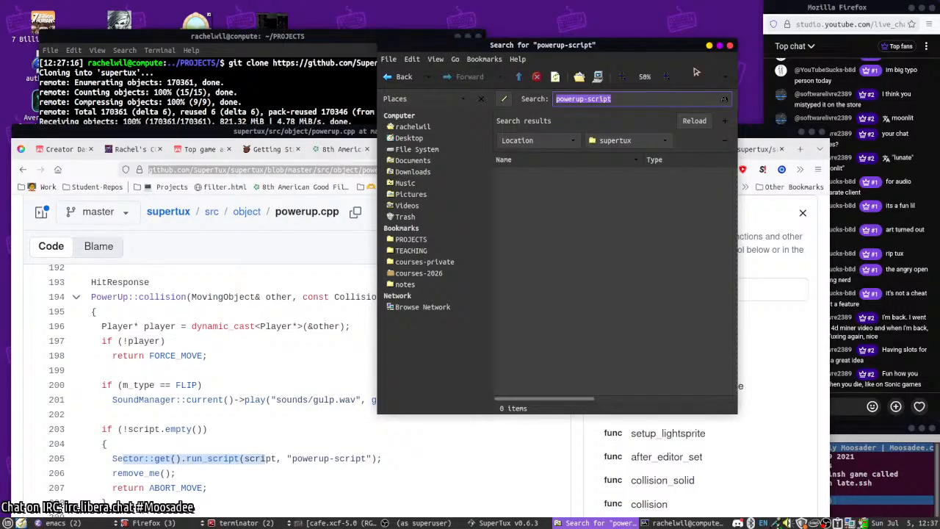
pyautogui.click(396, 76)
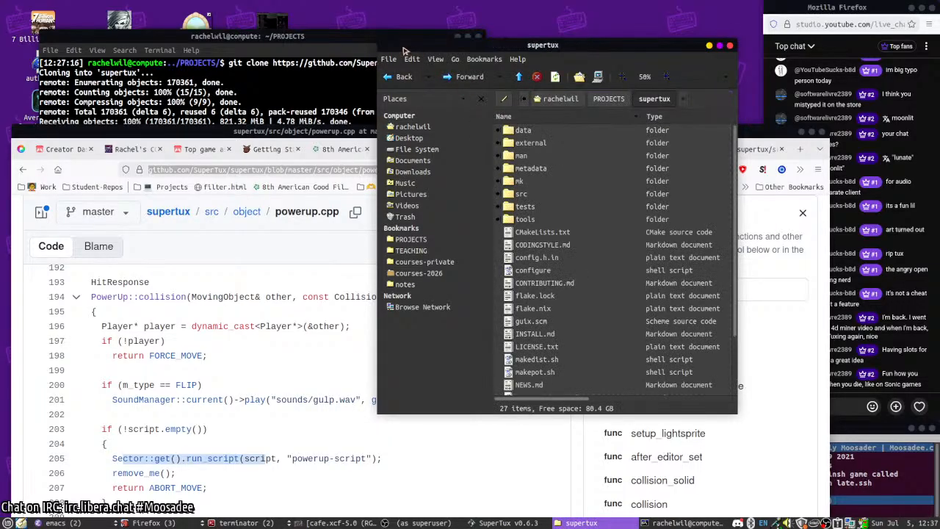
# - In the terminal, change to the supertux directory and run find . -name "powerup-script" -type f
pyautogui.click(313, 86)
pyautogui.write('cd supertux/')
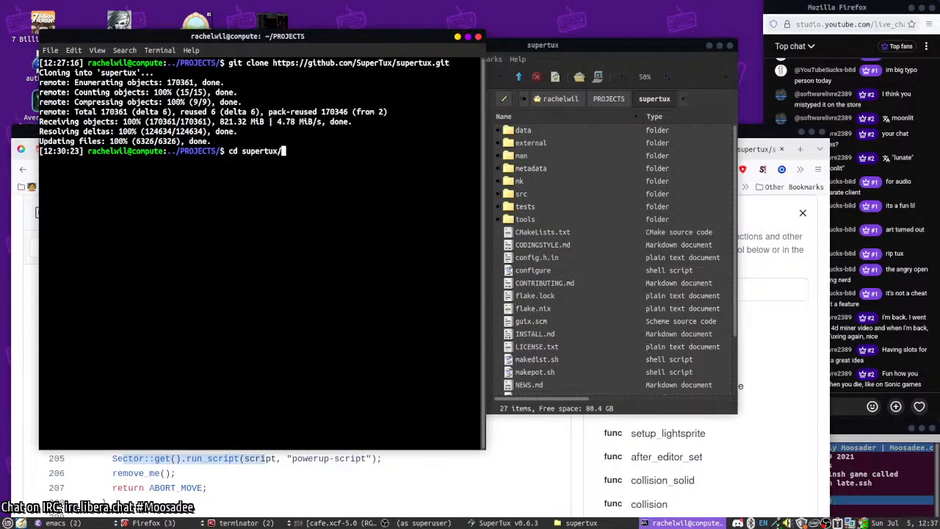
pyautogui.press('Return')
pyautogui.write('find')
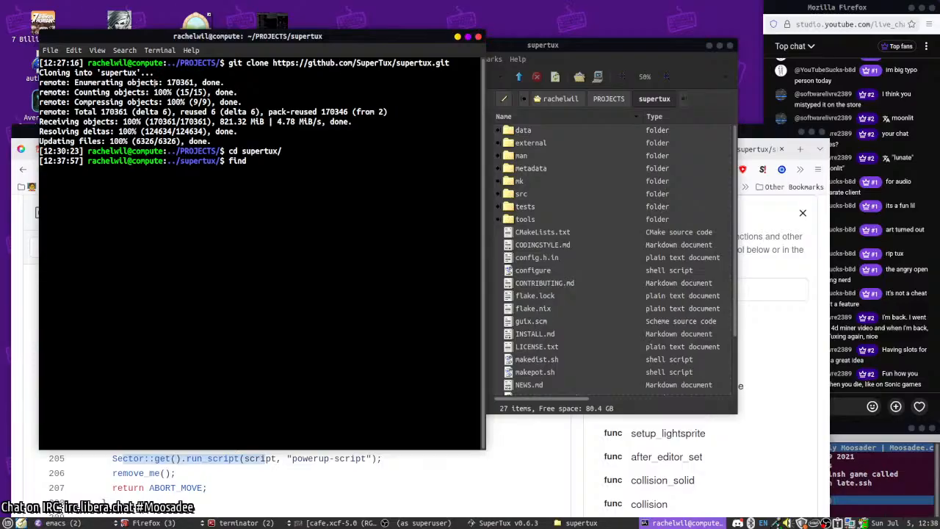
pyautogui.hotkey('ctrl', 'alt', 't')
pyautogui.click(246, 185)
pyautogui.moveTo(628, 221); pyautogui.dragTo(938, 249)
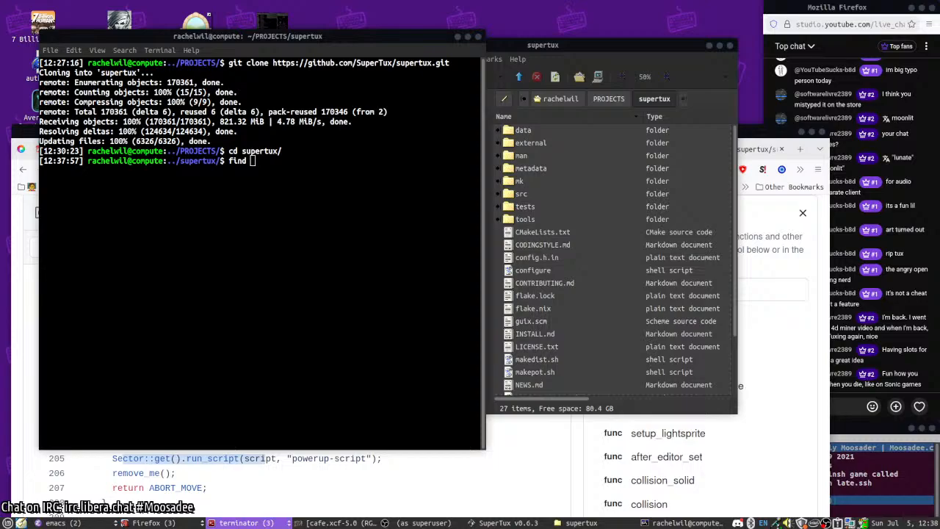
pyautogui.click(346, 259)
pyautogui.write('. ')
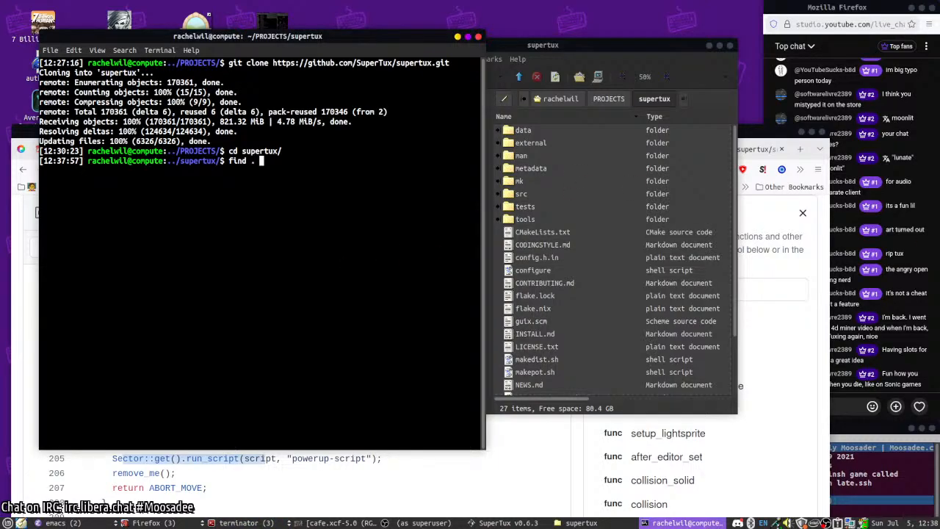
pyautogui.write('-name "powerup-script" - ')
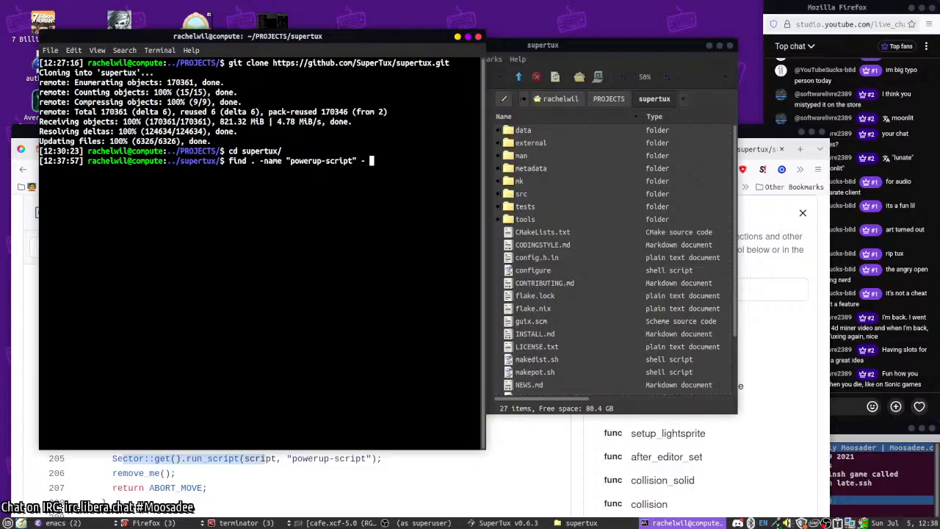
pyautogui.write('type f')
pyautogui.press('Return')
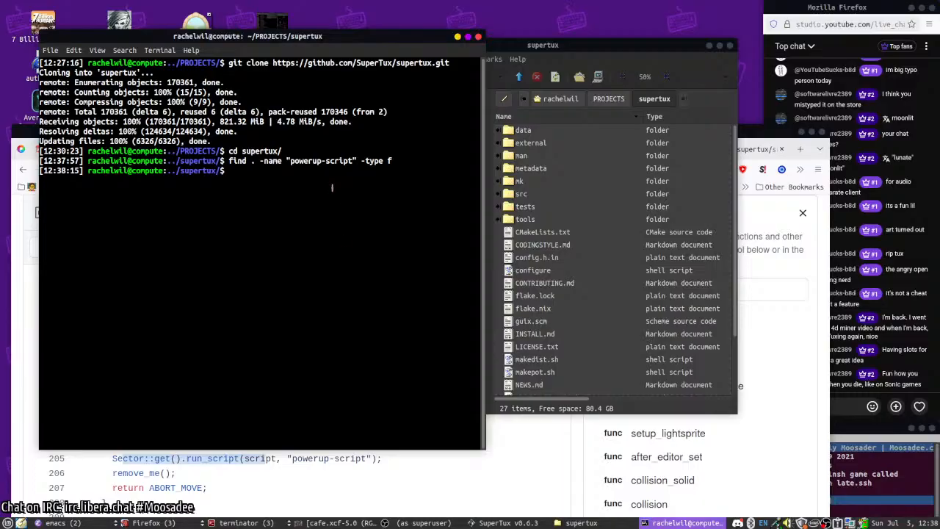
# - Switch back to the browser, return the code search tab to its source file, and reposition and narrow the window
pyautogui.click(384, 488)
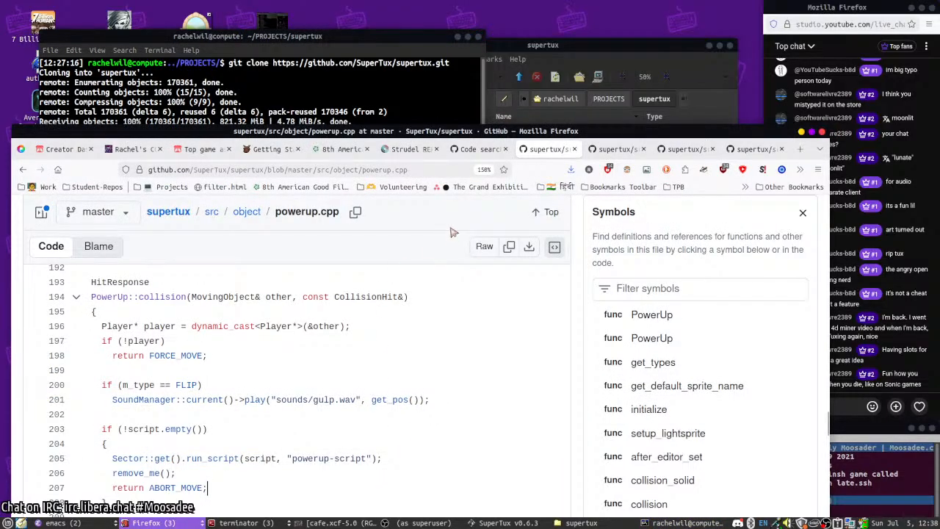
pyautogui.moveTo(334, 130); pyautogui.dragTo(321, 80)
pyautogui.click(447, 113)
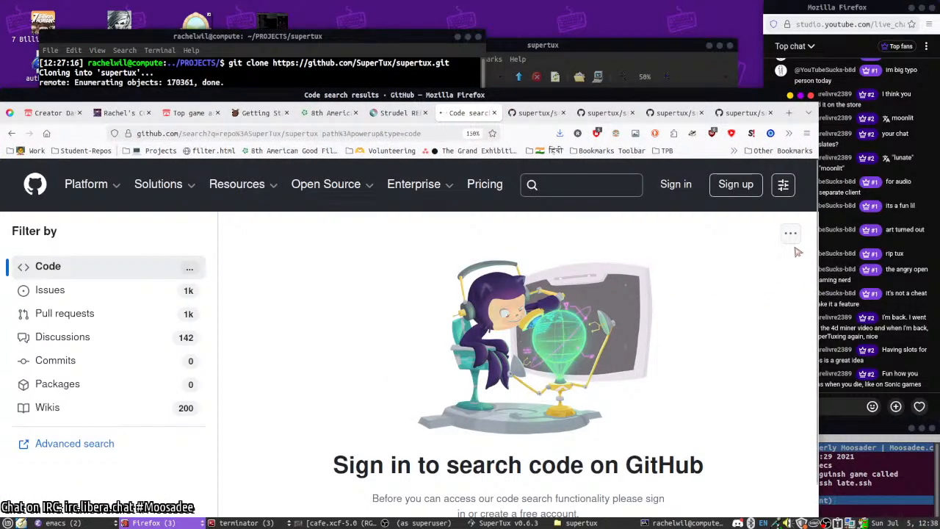
pyautogui.moveTo(817, 257); pyautogui.dragTo(673, 220)
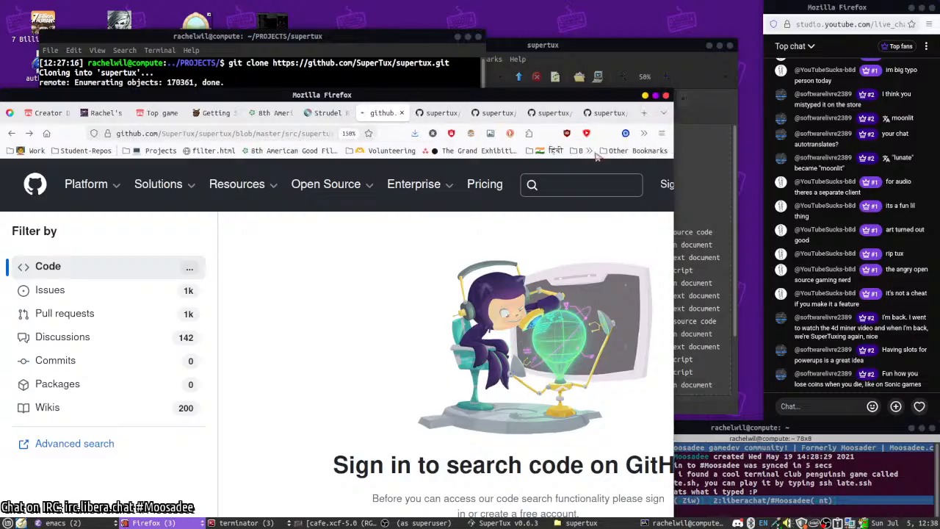
# - Look over the GrowUp class declaration in growup.hpp and the run_script call in powerup.cpp
pyautogui.click(547, 117)
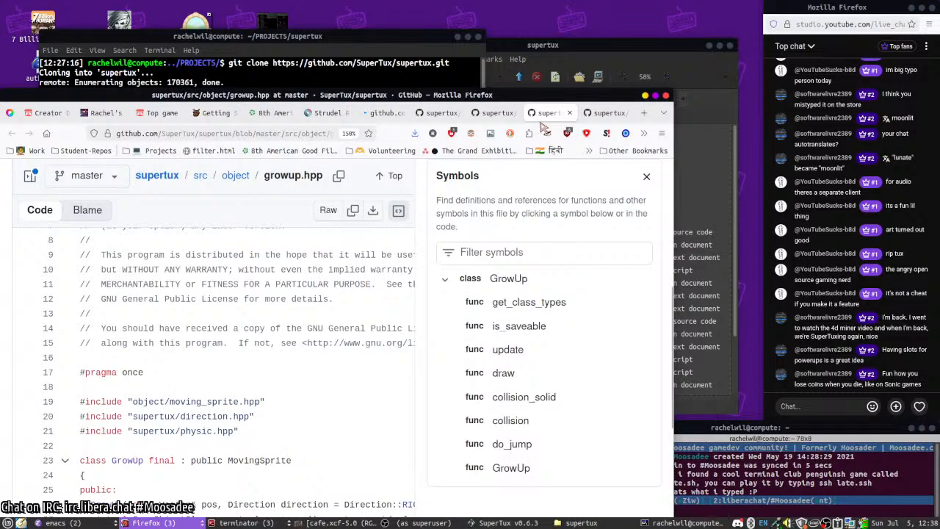
pyautogui.scroll(-3, 292, 356)
pyautogui.scroll(3, 292, 356)
pyautogui.scroll(-3, 292, 356)
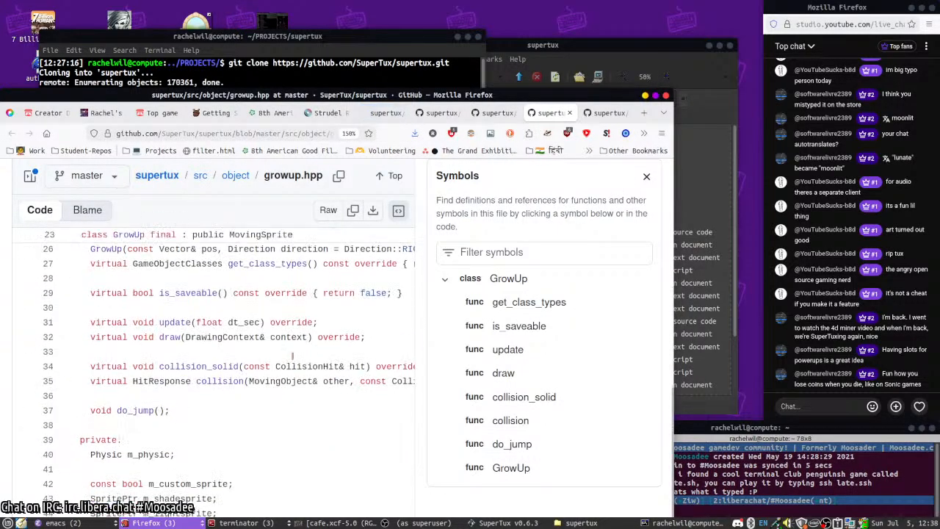
pyautogui.click(394, 116)
pyautogui.click(440, 116)
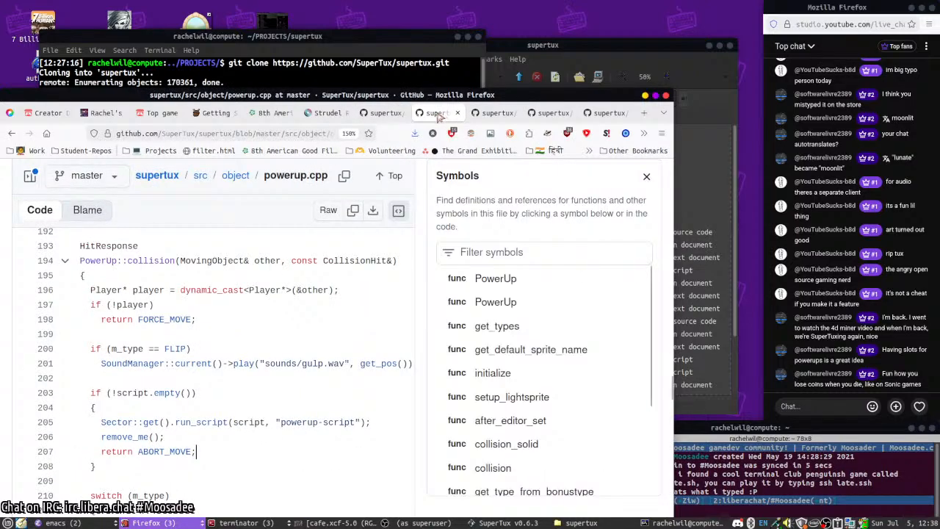
# - In the terminal, change to the src directory of supertux and list its contents
pyautogui.click(581, 50)
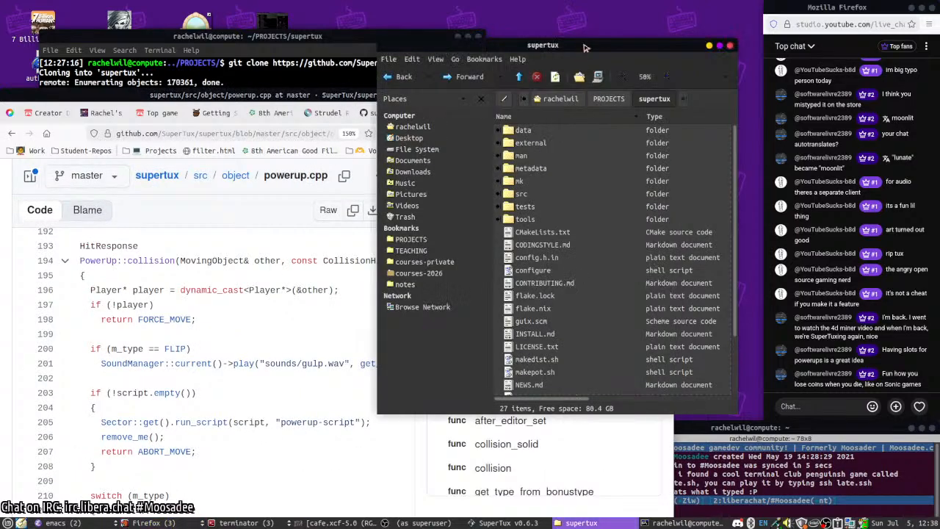
pyautogui.click(298, 48)
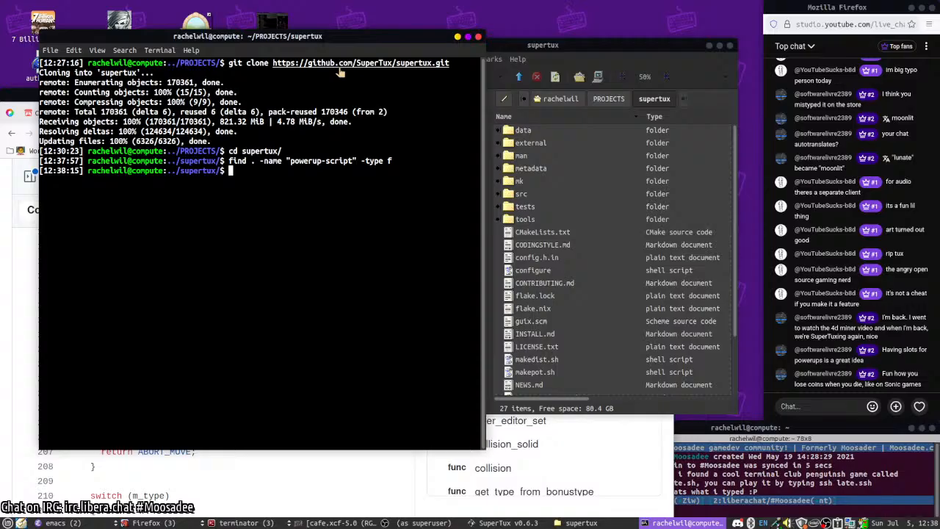
pyautogui.write('cd src')
pyautogui.press('Return')
pyautogui.write('ls')
pyautogui.press('Return')
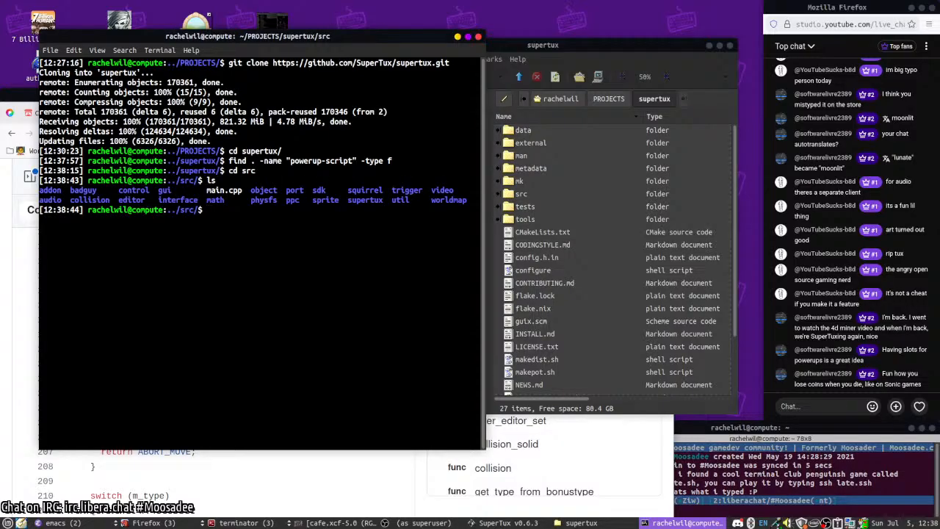
# - Display grep's help text and reposition and enlarge the terminal window to read its options
pyautogui.write('grep --help')
pyautogui.press('Return')
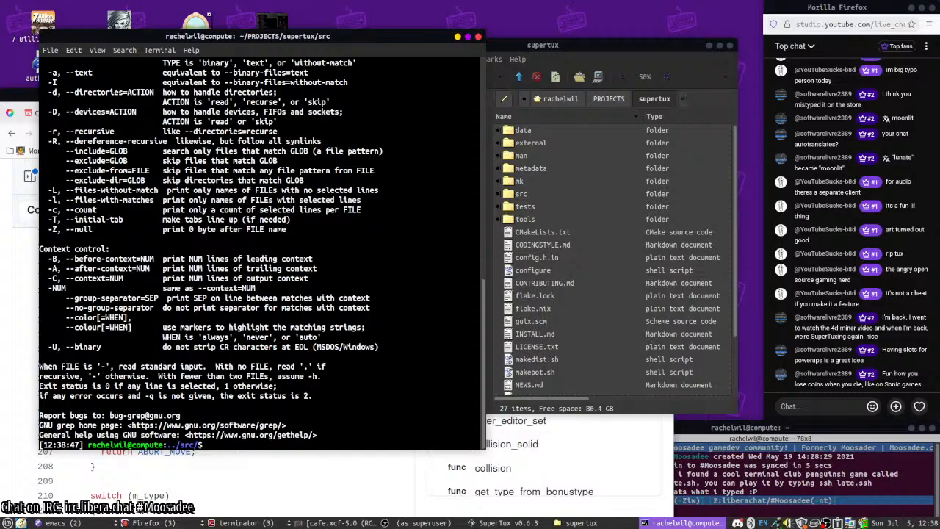
pyautogui.moveTo(174, 166); pyautogui.dragTo(126, 129)
pyautogui.moveTo(295, 338); pyautogui.dragTo(340, 430)
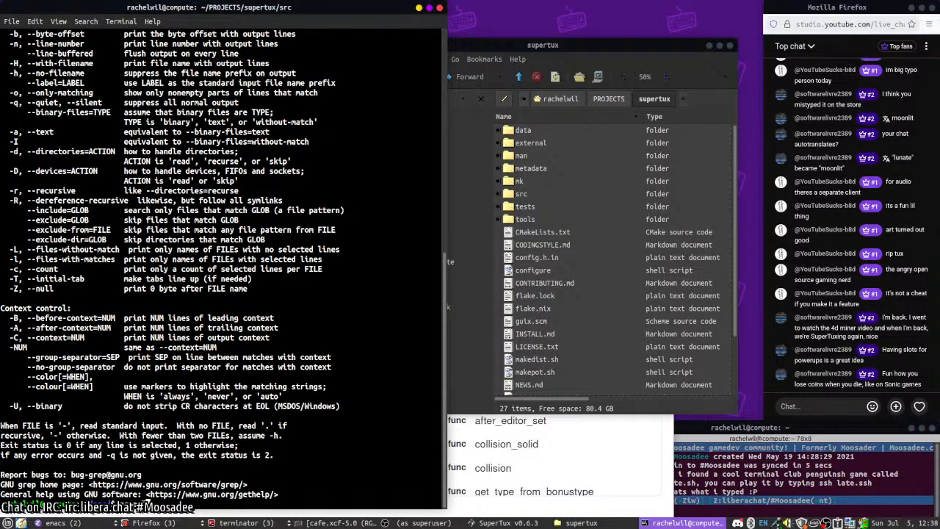
# - Search src recursively for "powerup-script" with grep, first limited to *.cpp and again without the file pattern
pyautogui.write('ipt" *.cpp -r')
pyautogui.press('Return')
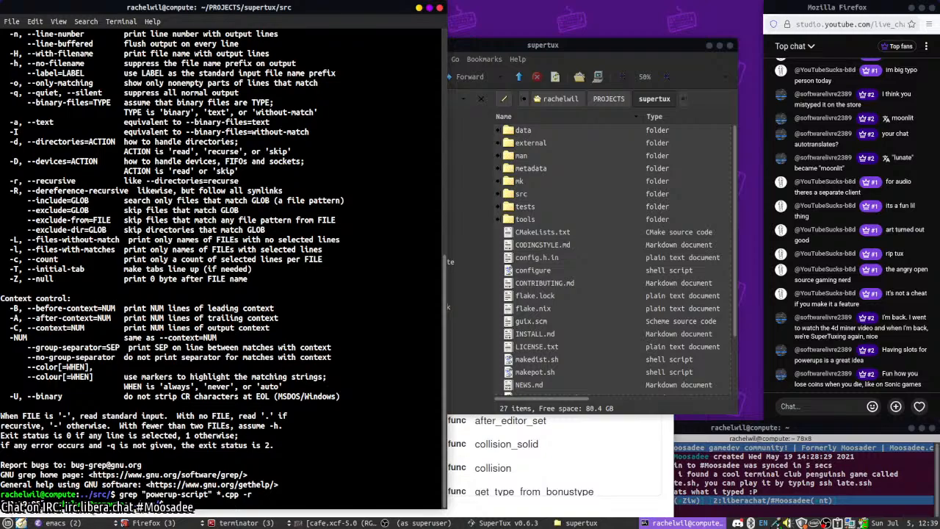
pyautogui.press('Up')
pyautogui.press('Left')
pyautogui.press('Left')
pyautogui.press('Left')
pyautogui.press('BackSpace')
pyautogui.press('BackSpace')
pyautogui.press('BackSpace')
pyautogui.press('BackSpace')
pyautogui.press('BackSpace')
pyautogui.press('BackSpace')
pyautogui.press('Return')
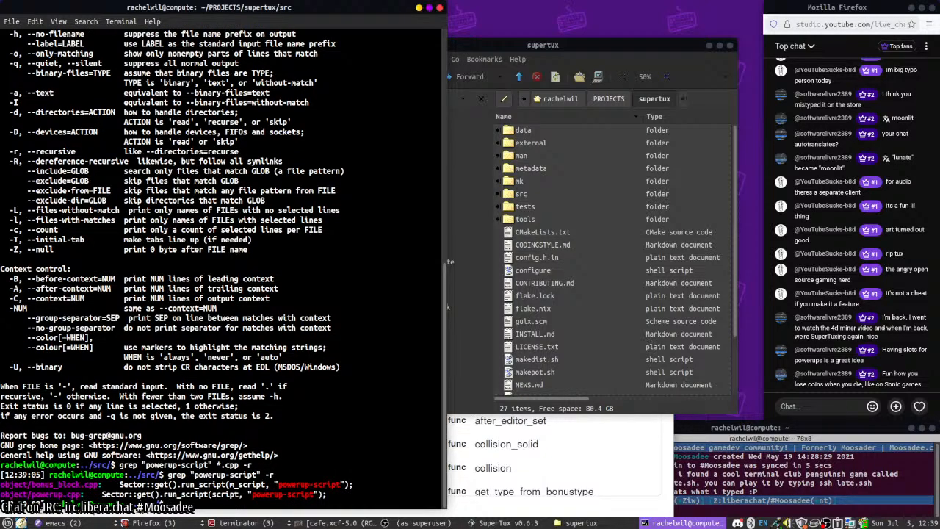
# - Go up to the supertux directory, run grep "powerup-script" -r there, and minimize the terminal
pyautogui.press('Up')
pyautogui.hotkey('ctrl', 'c')
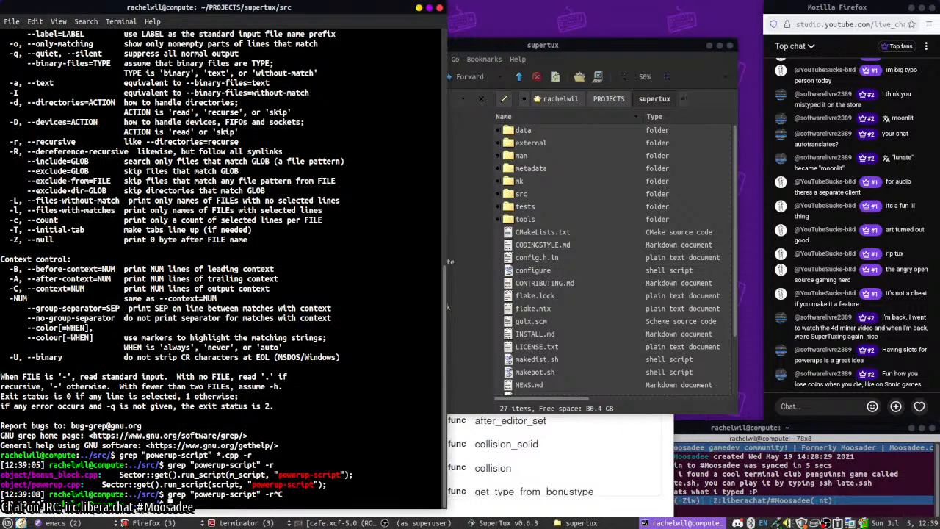
pyautogui.write('cd ..')
pyautogui.press('Return')
pyautogui.write('grep "powerup-script" -r')
pyautogui.press('Return')
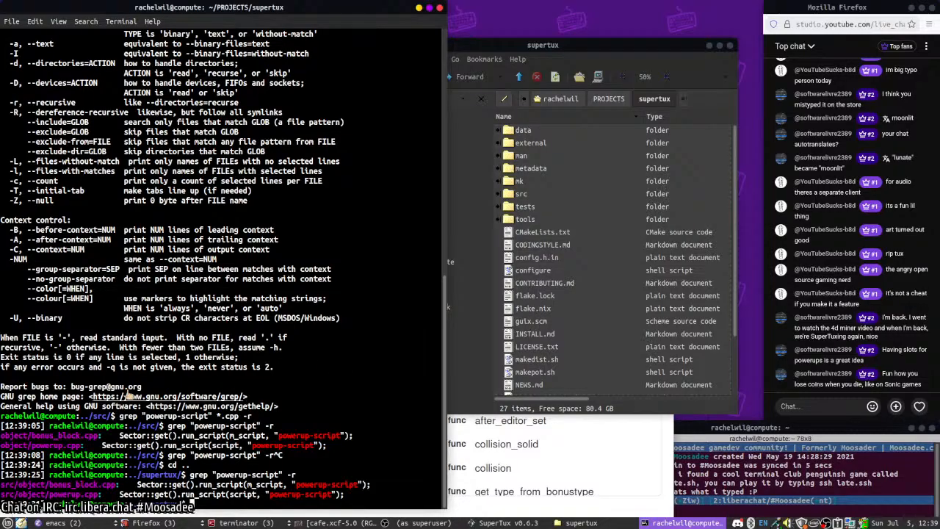
pyautogui.click(419, 8)
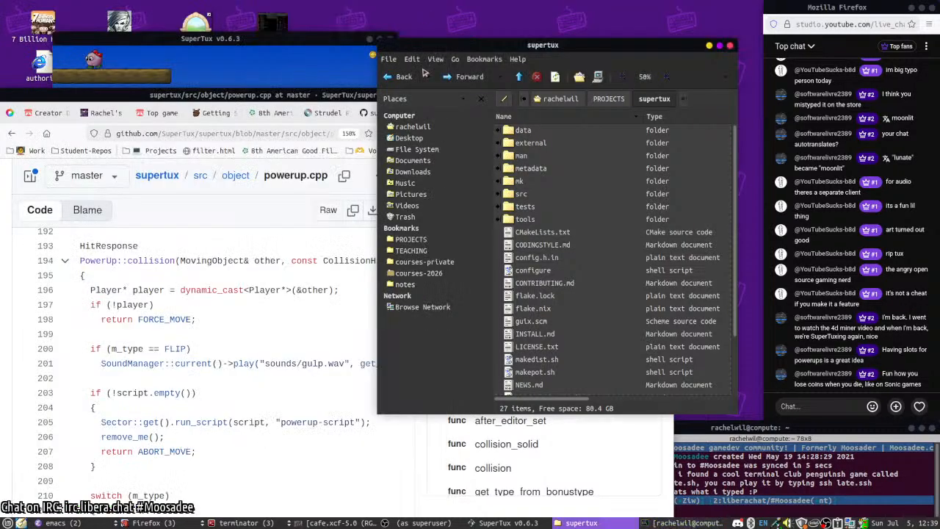
# - In Firefox, go from the itch.io Creator Dashboard to the CC0 Assets page and move the browser window to the screen's upper edge
pyautogui.rightClick(249, 312)
pyautogui.press('Escape')
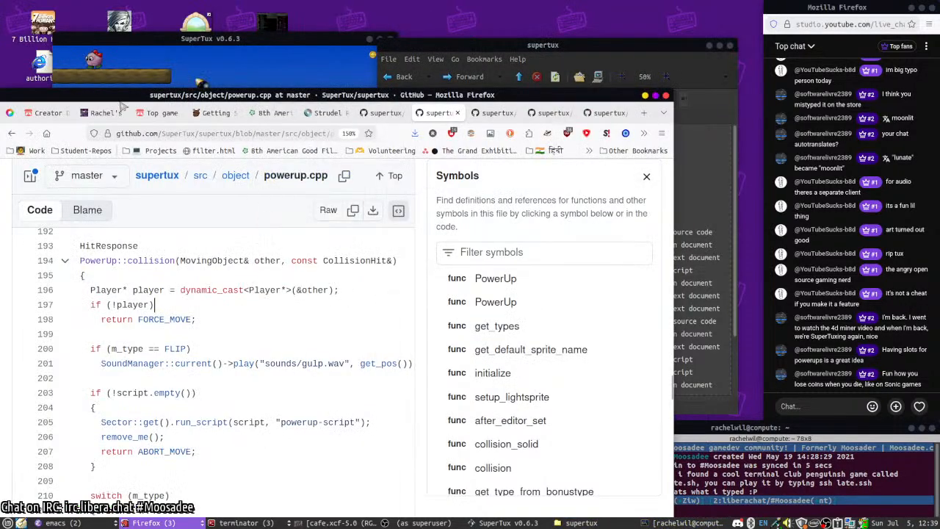
pyautogui.click(45, 114)
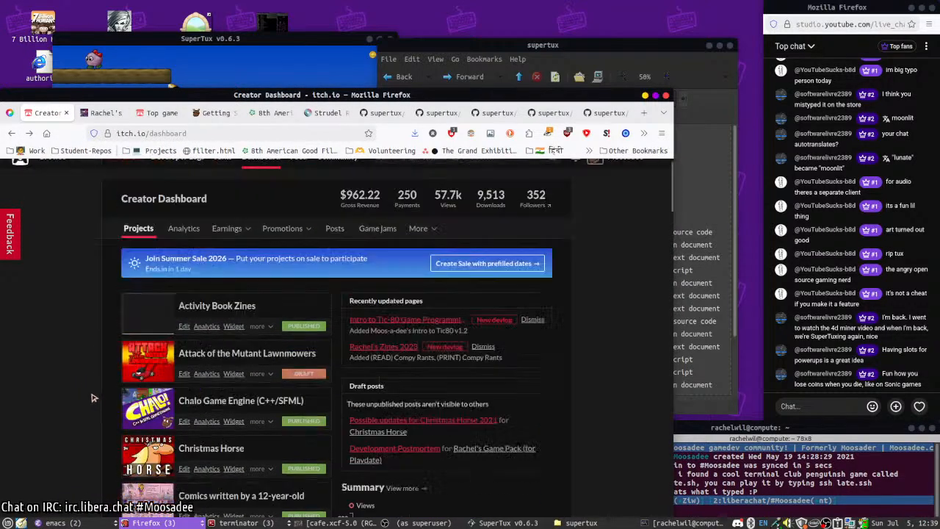
pyautogui.scroll(-4, 90, 393)
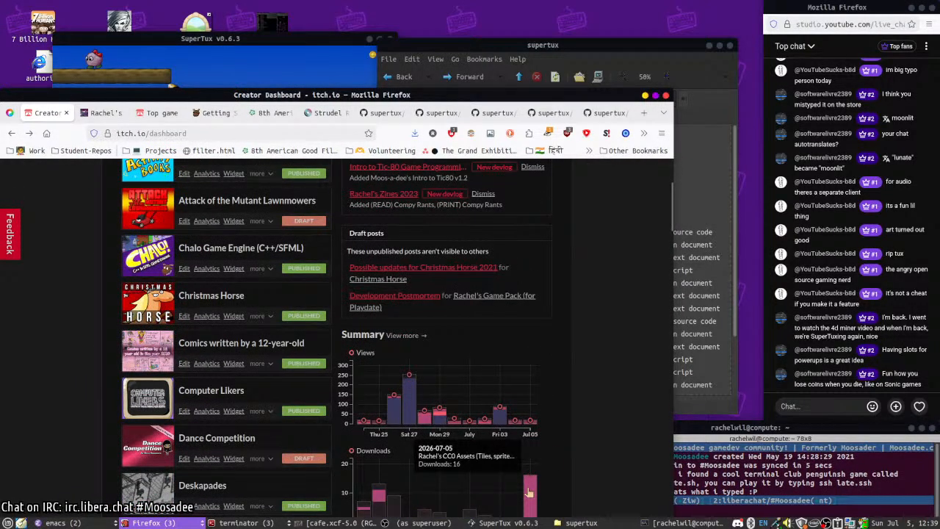
pyautogui.click(528, 492)
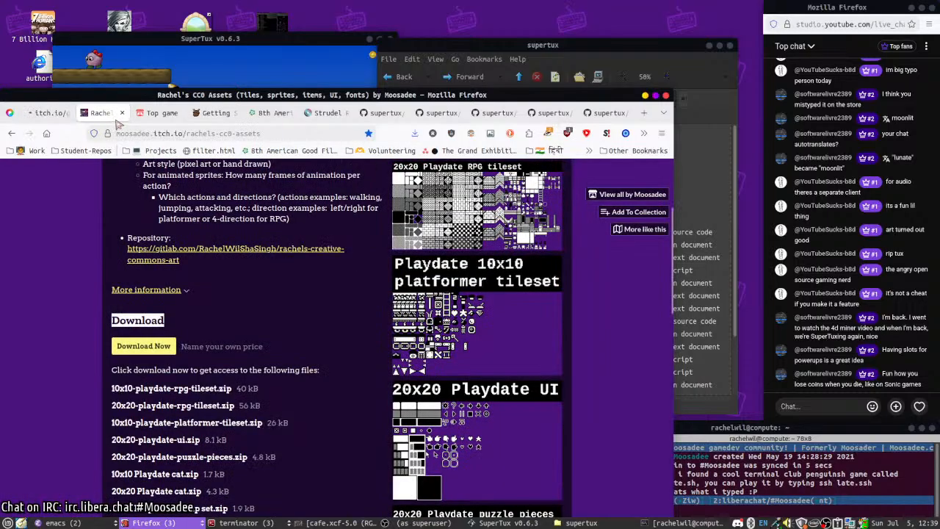
pyautogui.scroll(4, 250, 219)
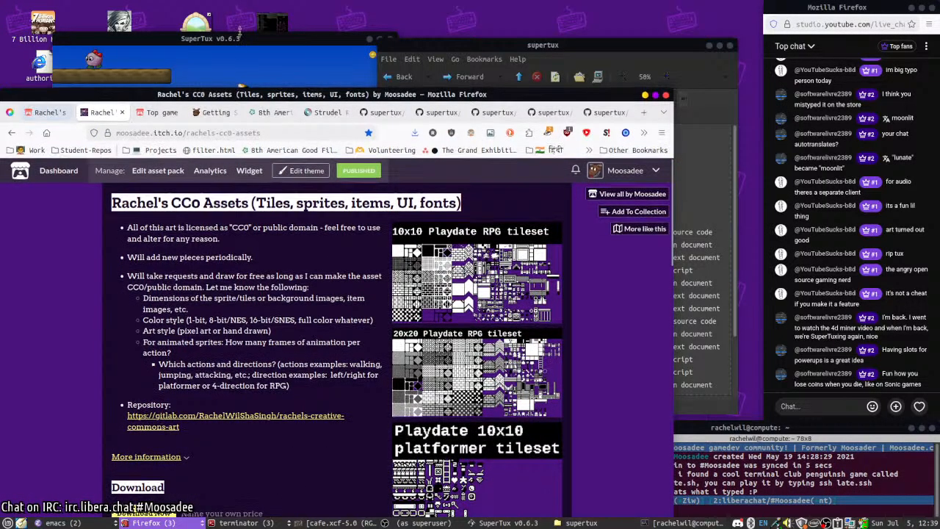
pyautogui.moveTo(233, 93); pyautogui.dragTo(232, 5)
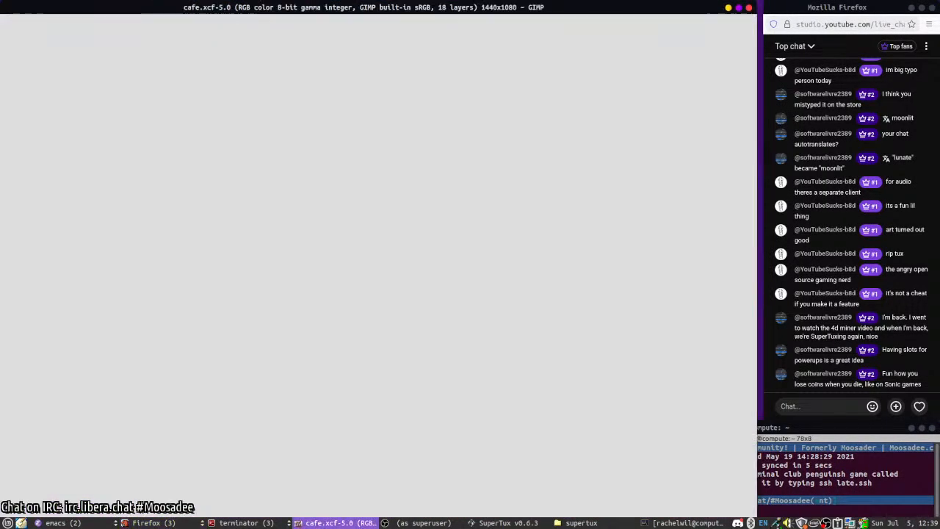
# - In GIMP's cafe.xcf, paint over the gaps in the nearest chair's back frame on the chairs' colors layer, using brush size 5 and sampled colour 101010
pyautogui.click(334, 522)
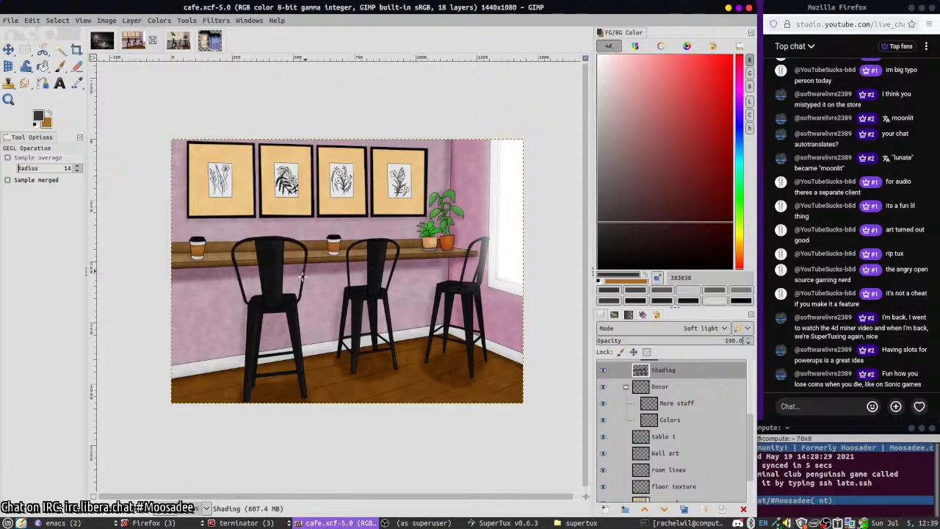
pyautogui.scroll(5, 309, 278)
pyautogui.press('p')
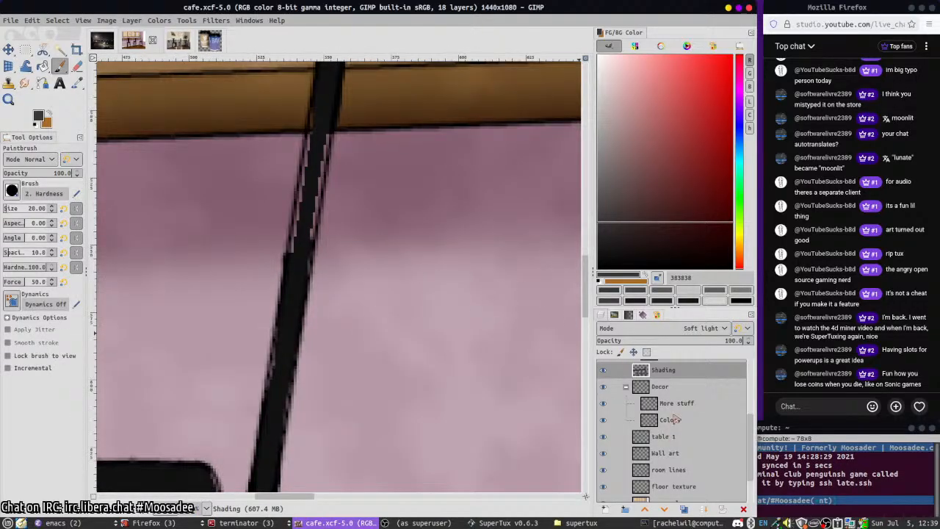
pyautogui.scroll(-3, 663, 440)
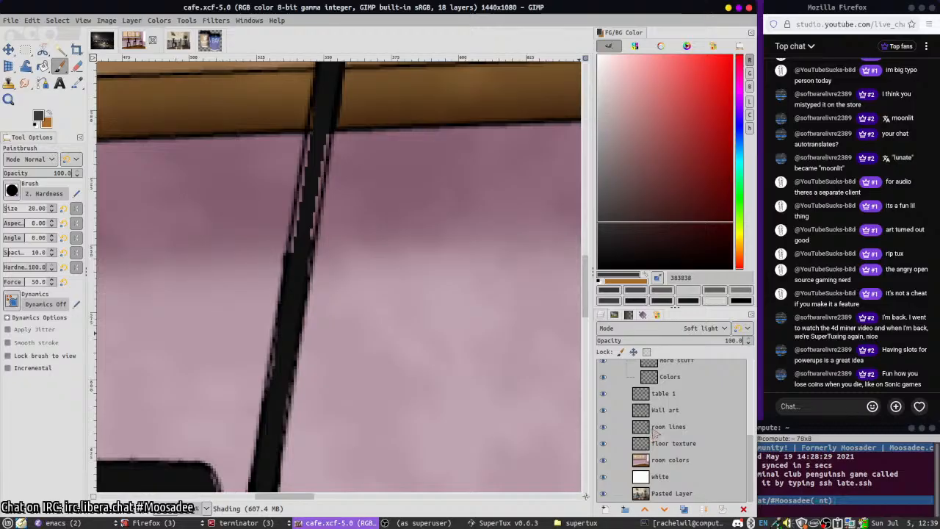
pyautogui.scroll(5, 653, 440)
pyautogui.scroll(1, 652, 438)
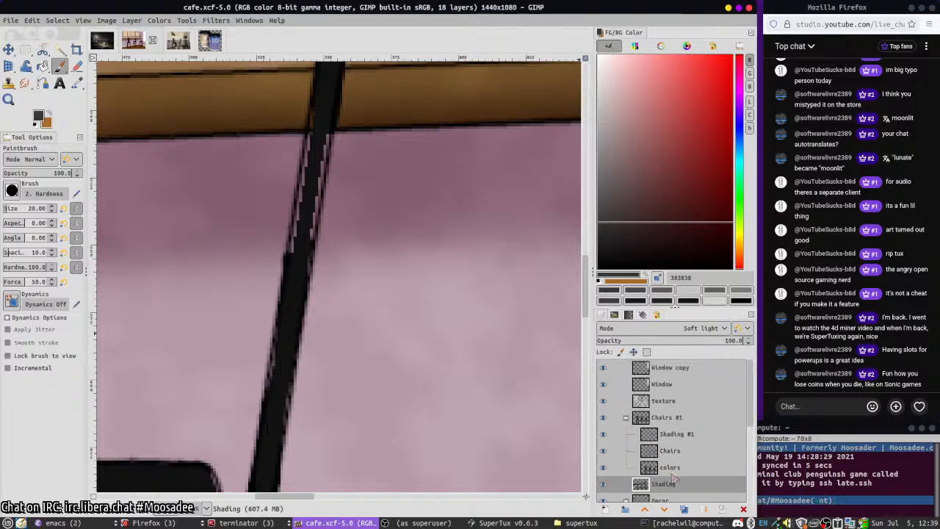
pyautogui.click(670, 468)
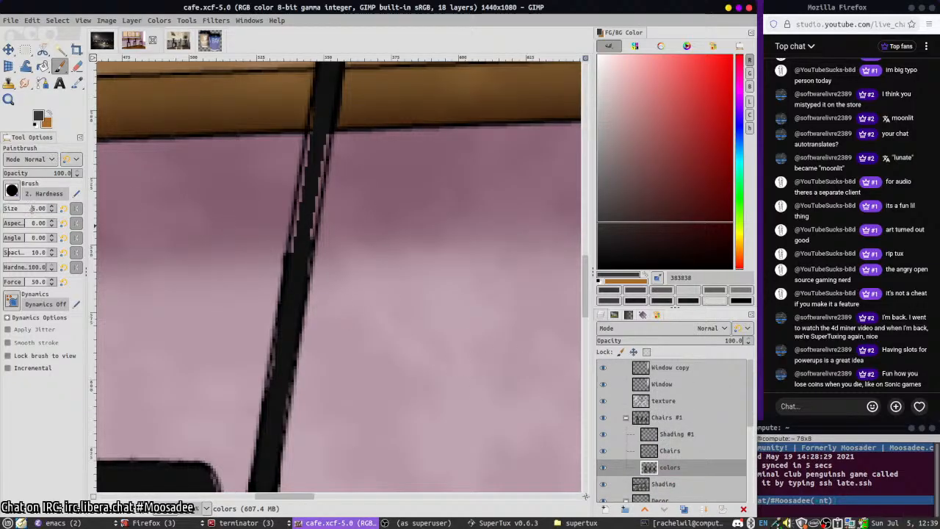
pyautogui.keyDown('ctrl'); pyautogui.click(288, 295); pyautogui.keyUp('ctrl')
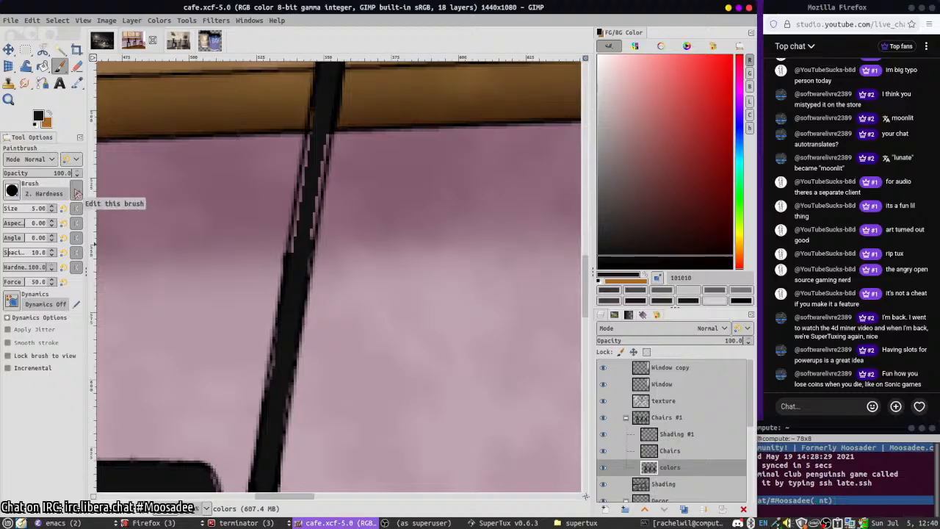
pyautogui.moveTo(320, 124)
pyautogui.mouseDown()
pyautogui.moveTo(304, 219)
pyautogui.moveTo(310, 241)
pyautogui.moveTo(316, 160)
pyautogui.moveTo(316, 191)
pyautogui.moveTo(309, 170)
pyautogui.moveTo(305, 182)
pyautogui.moveTo(308, 152)
pyautogui.moveTo(292, 267)
pyautogui.moveTo(302, 288)
pyautogui.mouseUp()
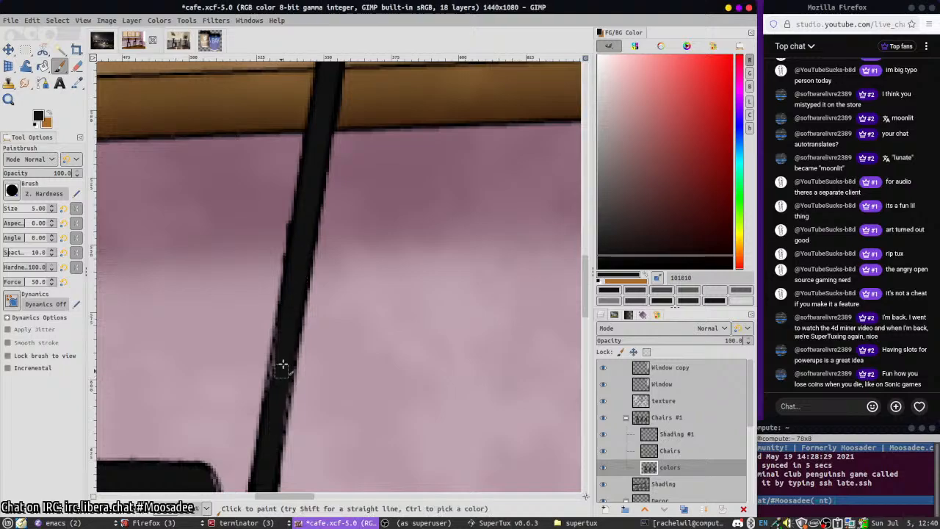
pyautogui.moveTo(278, 374)
pyautogui.mouseDown()
pyautogui.moveTo(286, 378)
pyautogui.moveTo(275, 441)
pyautogui.mouseUp()
pyautogui.scroll(-3, 275, 441)
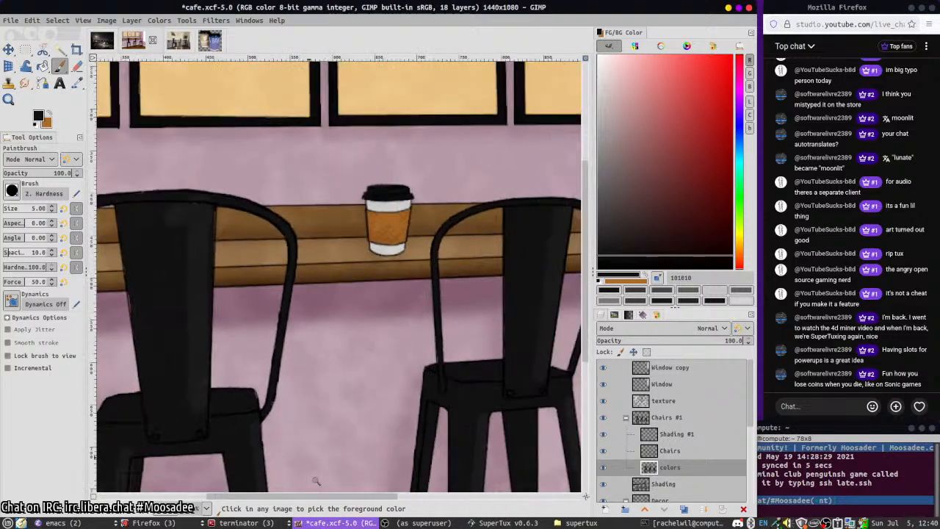
pyautogui.scroll(-4, 308, 428)
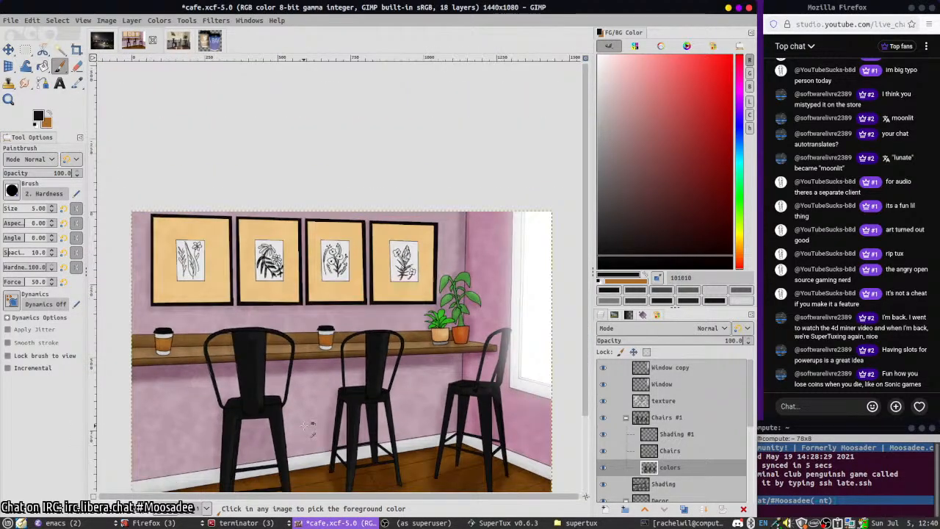
# - Save cafe.xcf and export the image as cafe.jpg in the vn-backgrounds folder, replacing the existing file
pyautogui.hotkey('ctrl', 's')
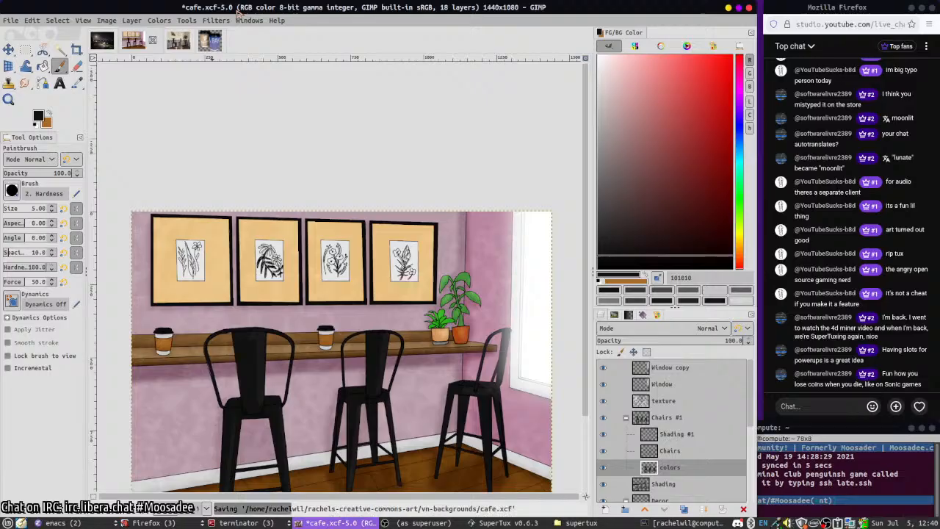
pyautogui.hotkey('ctrl', 'shift', 'e')
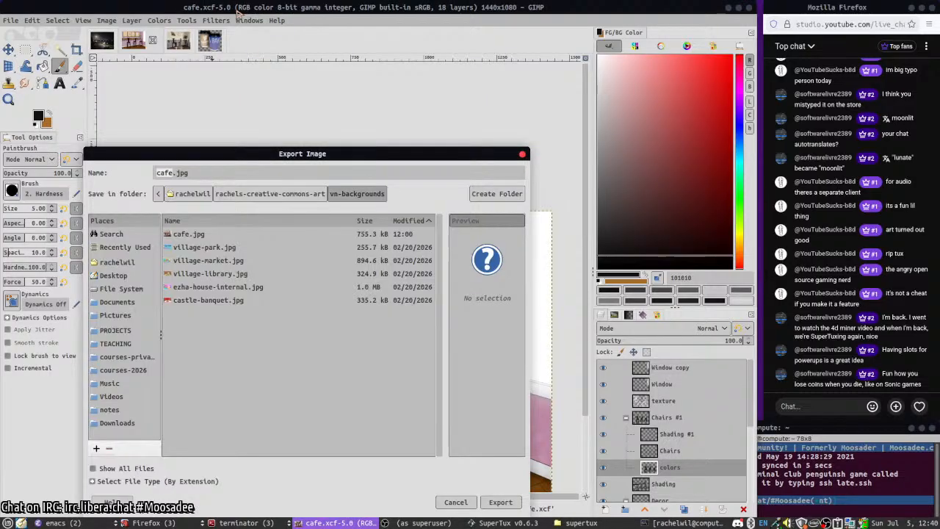
pyautogui.press('Return')
pyautogui.press('Return')
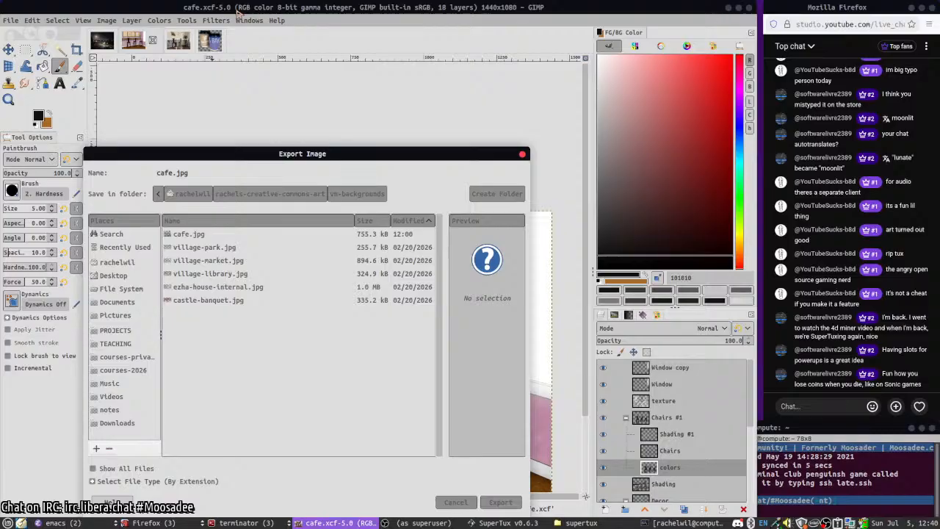
pyautogui.press('Return')
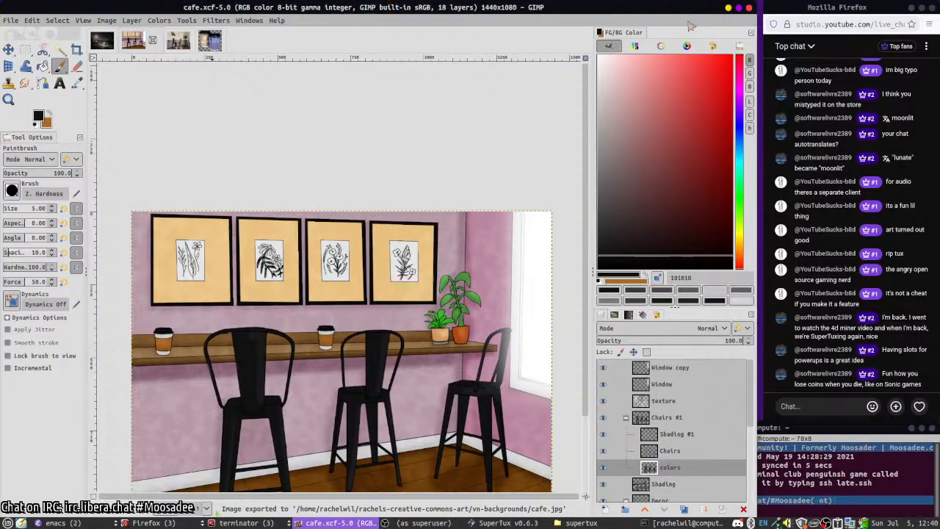
# - Switch back to the CC0 Assets page in Firefox and view the fairytale characters preview enlarged, closing it when done
pyautogui.hotkey('alt', 'Tab')
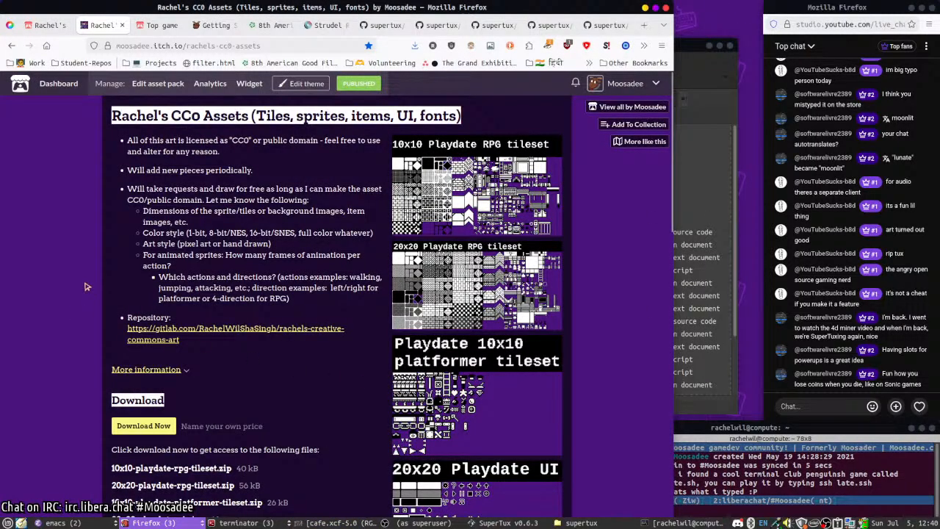
pyautogui.scroll(-10, 516, 311)
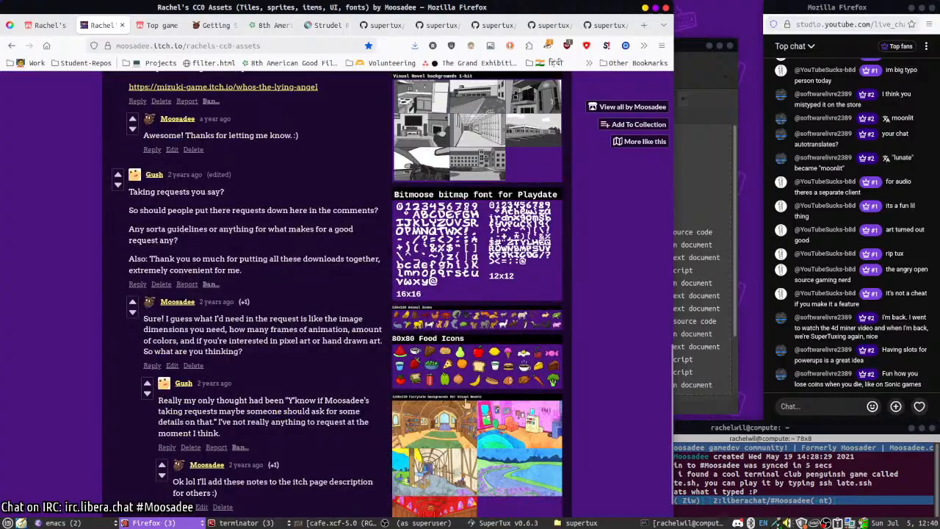
pyautogui.scroll(3, 485, 387)
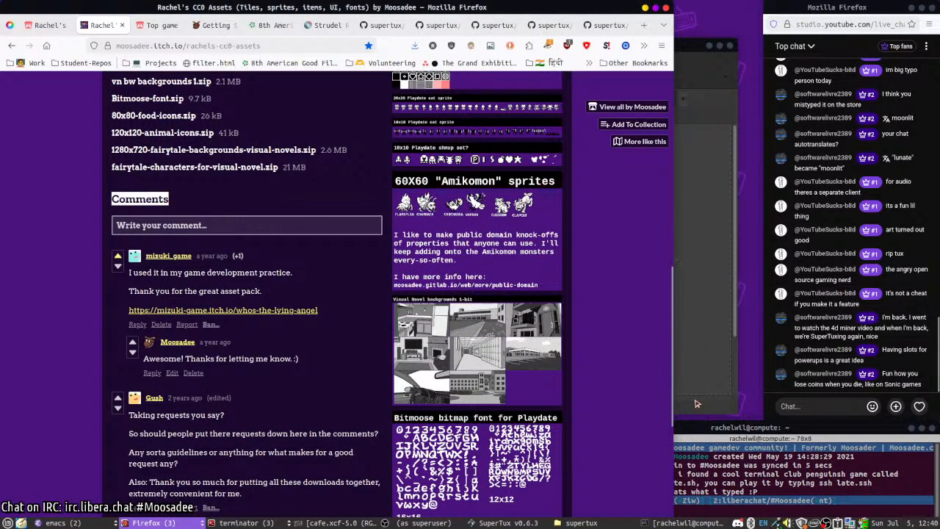
pyautogui.scroll(-5, 554, 330)
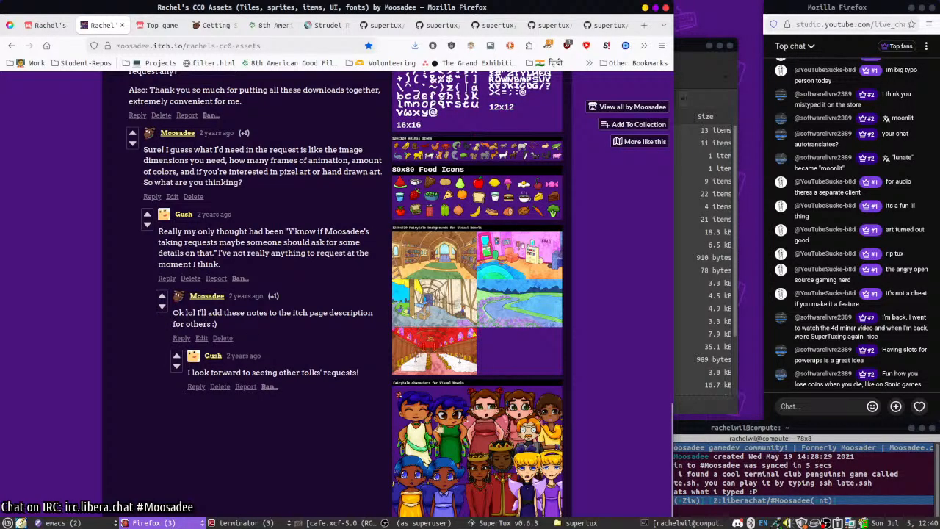
pyautogui.click(439, 431)
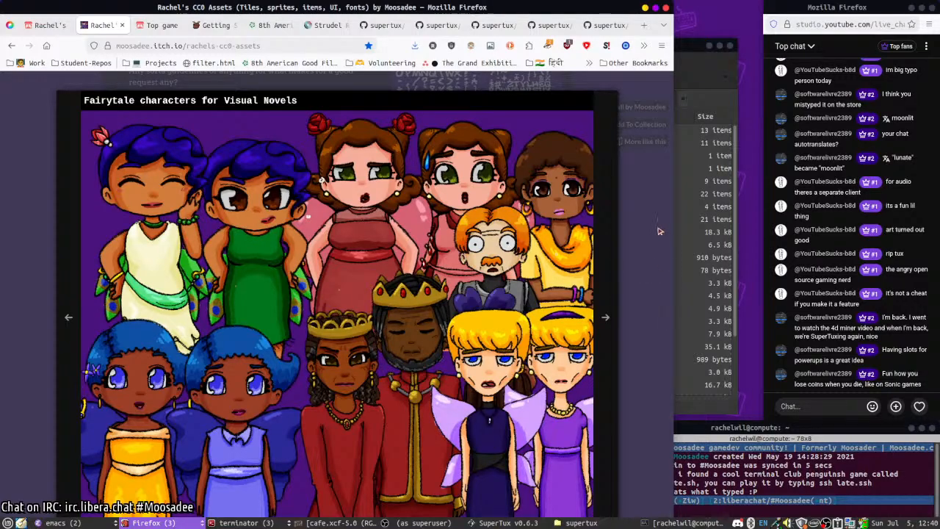
pyautogui.click(631, 202)
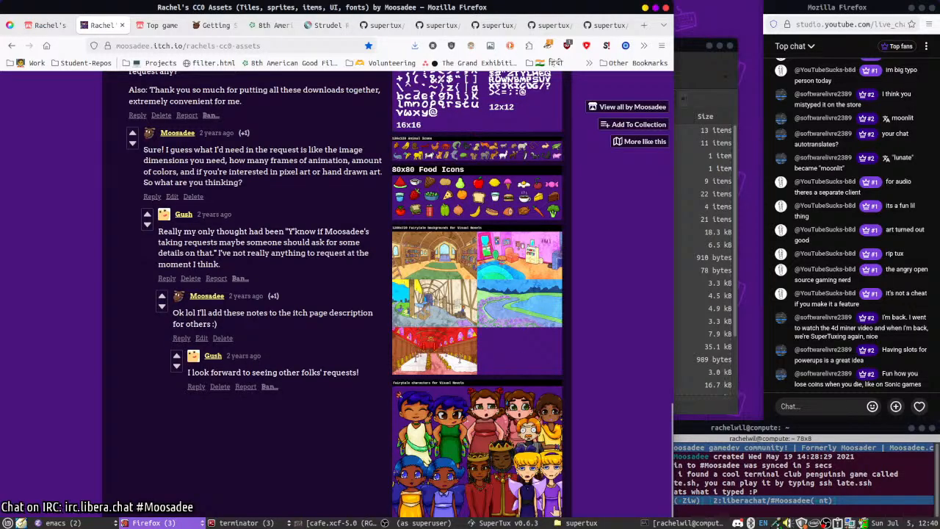
pyautogui.click(543, 486)
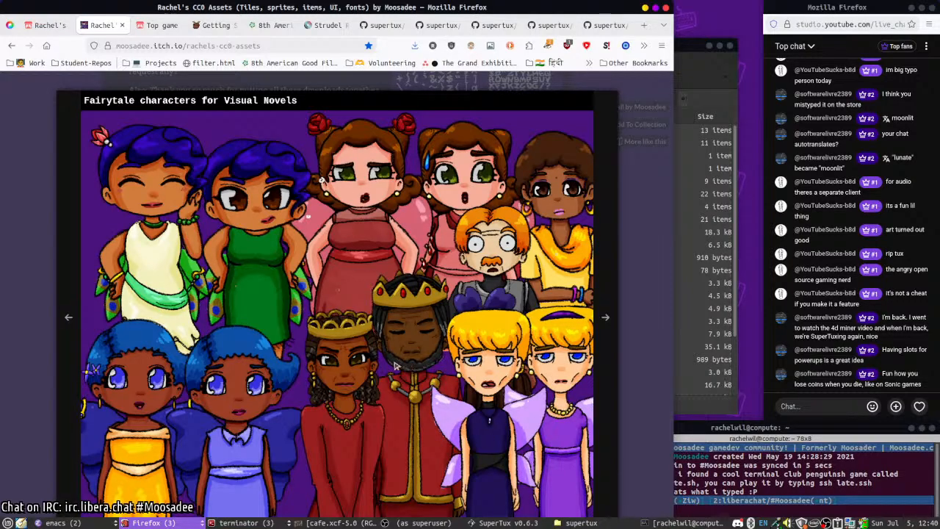
pyautogui.click(627, 265)
# - View the 1280x720 fairytale backgrounds preview enlarged, close it and return to the start of the asset page
pyautogui.scroll(3, 589, 298)
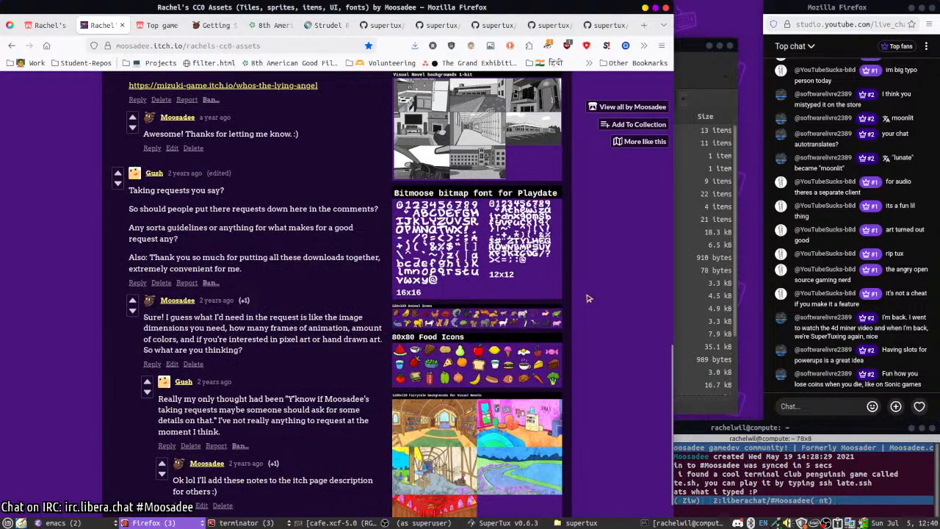
pyautogui.click(455, 452)
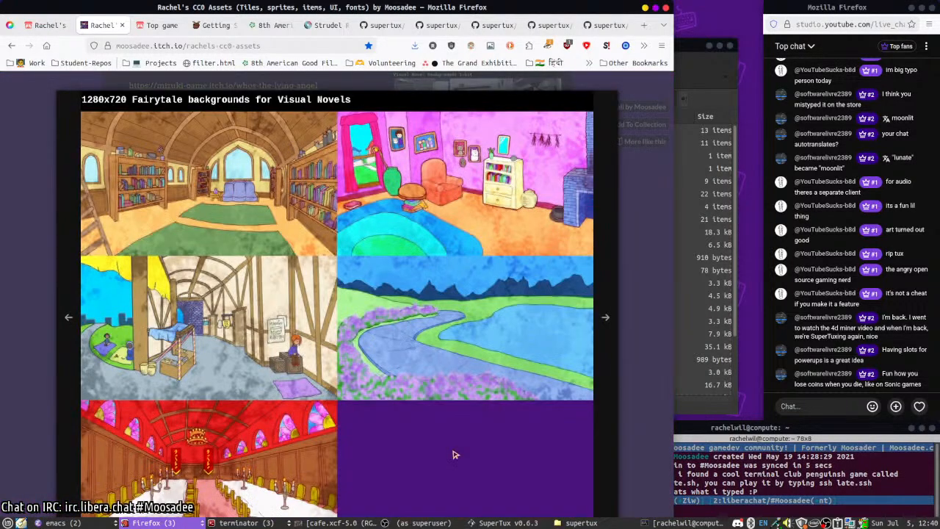
pyautogui.click(634, 273)
pyautogui.scroll(10, 606, 369)
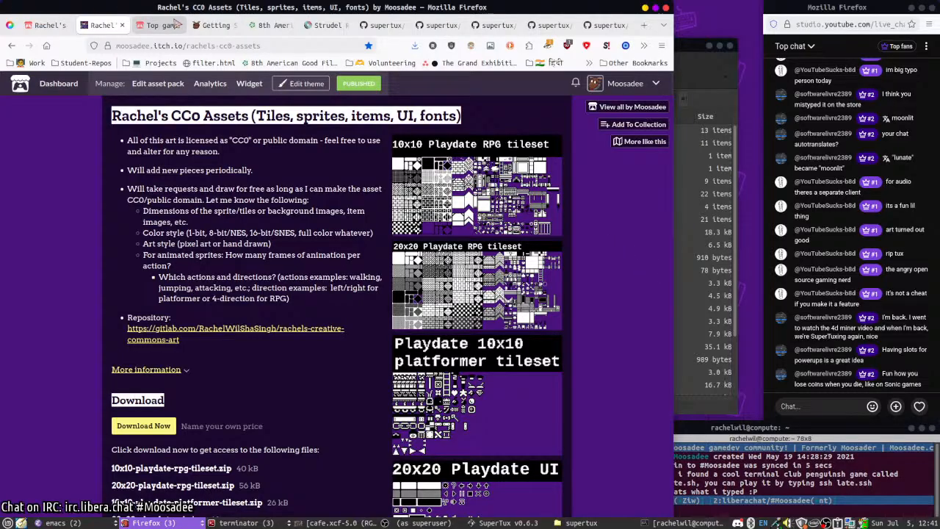
pyautogui.moveTo(176, 23)
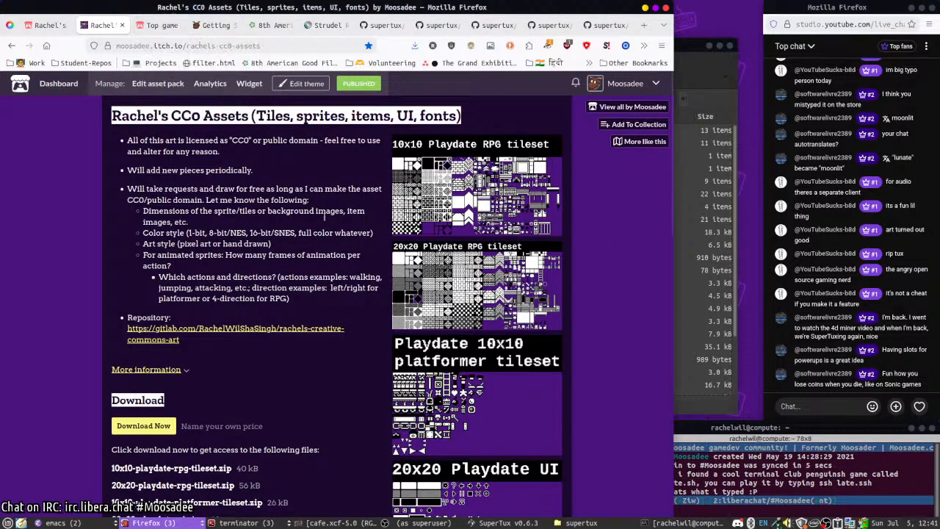
# - Bring the IRC terminal forward, then clear the desktop by minimizing the asset page's browser window and closing the supertux file manager
pyautogui.click(803, 484)
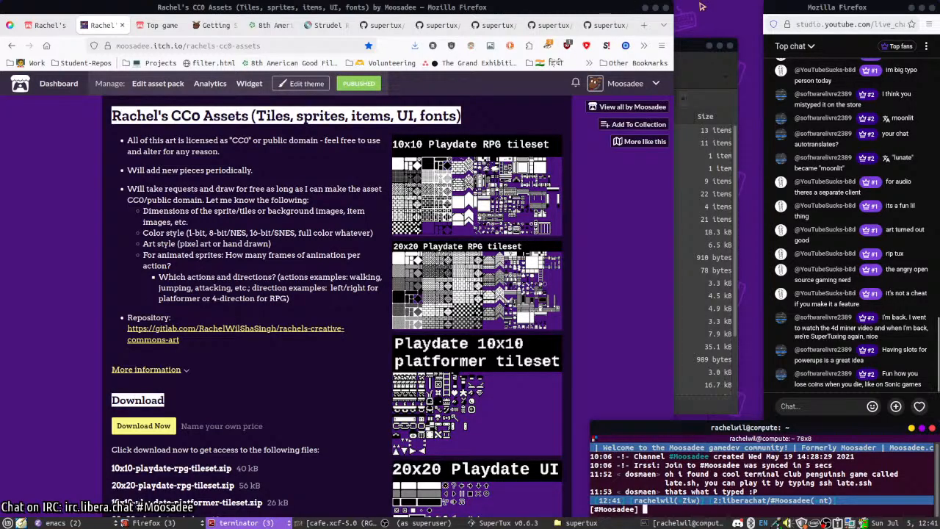
pyautogui.click(645, 7)
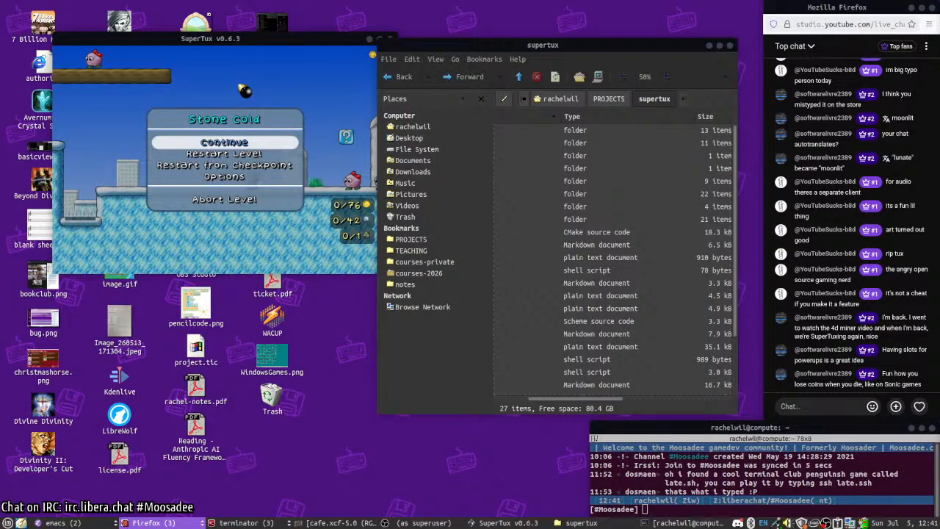
pyautogui.click(730, 45)
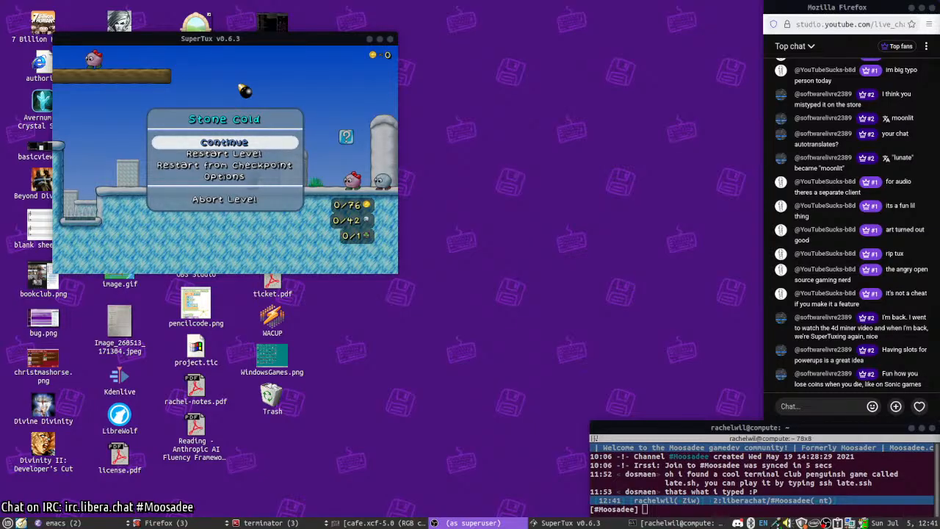
# - Write the message "Thanks for joining!" in the YouTube live chat
pyautogui.click(800, 405)
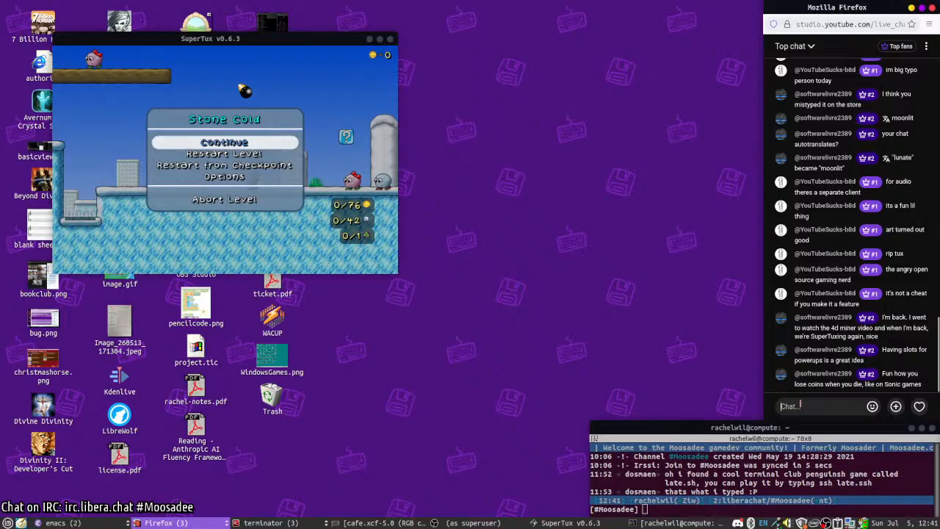
pyautogui.write('Thanks for joining!')
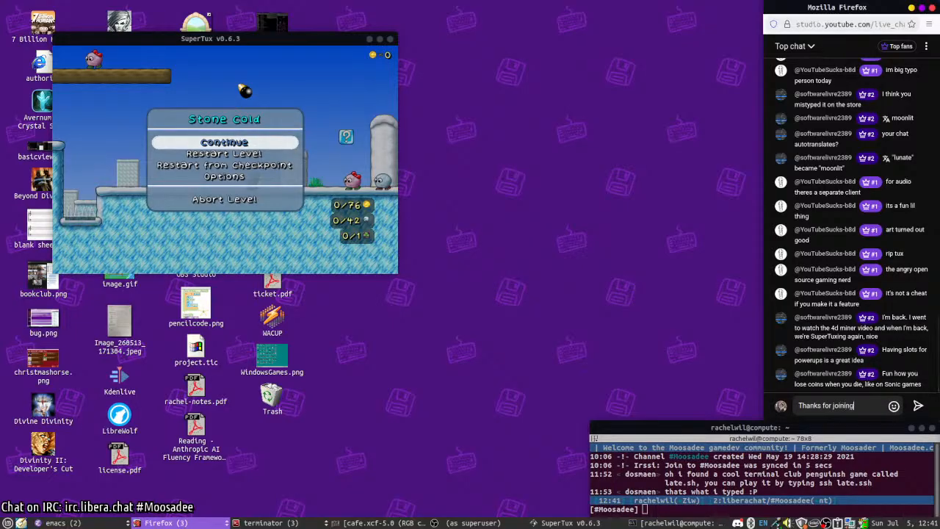